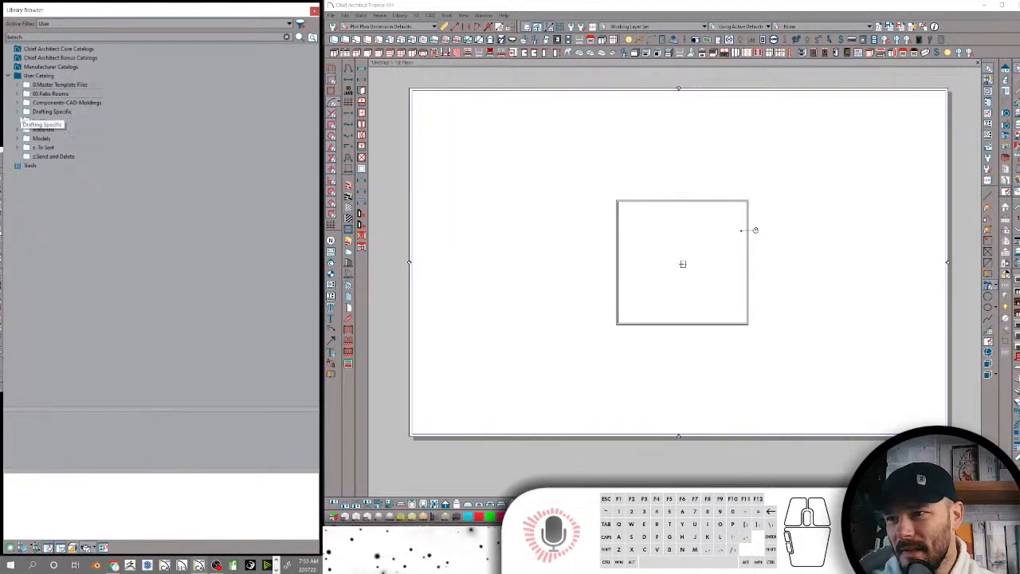
# Look through the Models folder of the User Catalog, viewing the contents of its Architectural and Scripts subfolders, and collapse it again
pyautogui.click(16, 138)
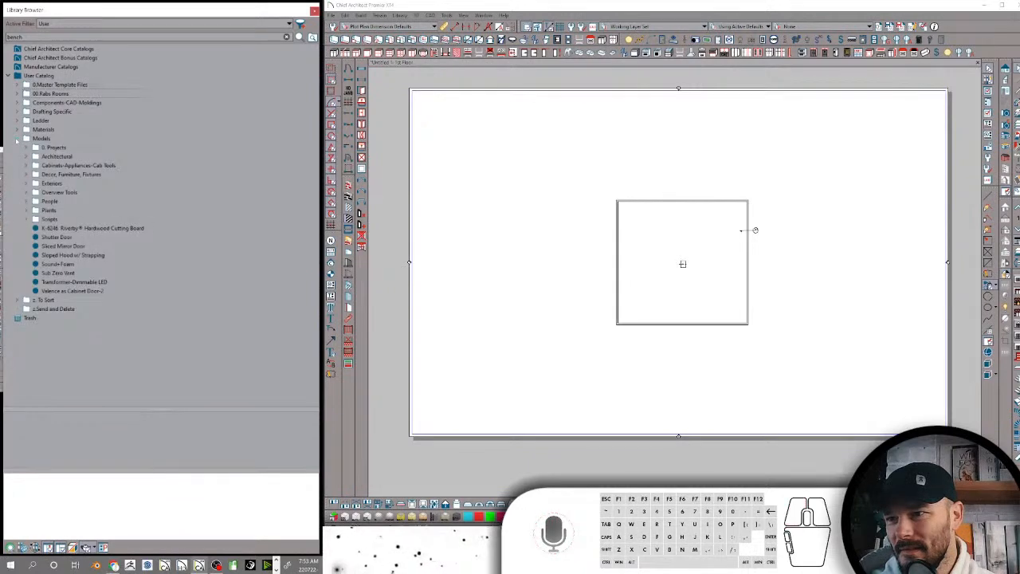
pyautogui.click(47, 155)
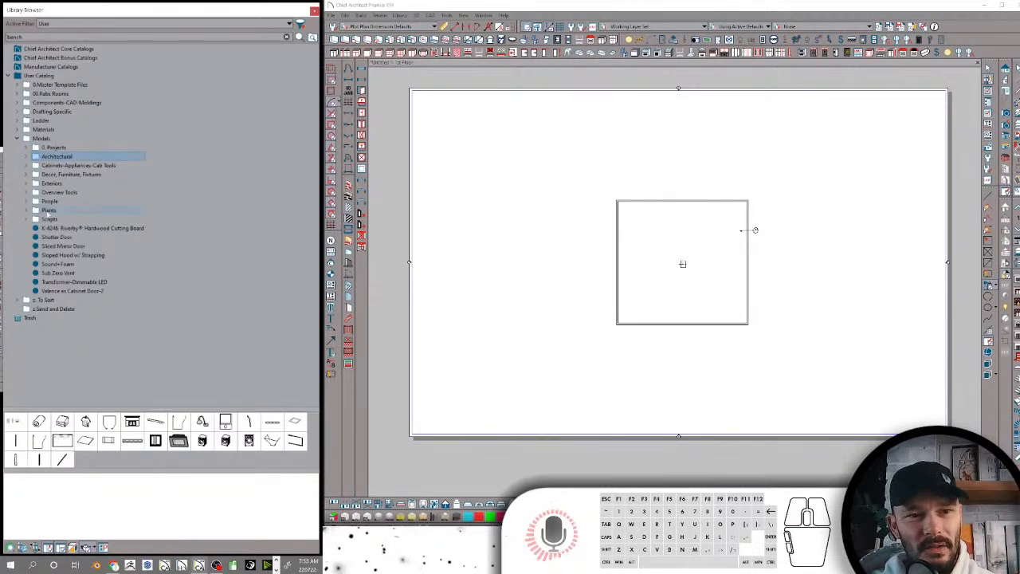
pyautogui.click(50, 219)
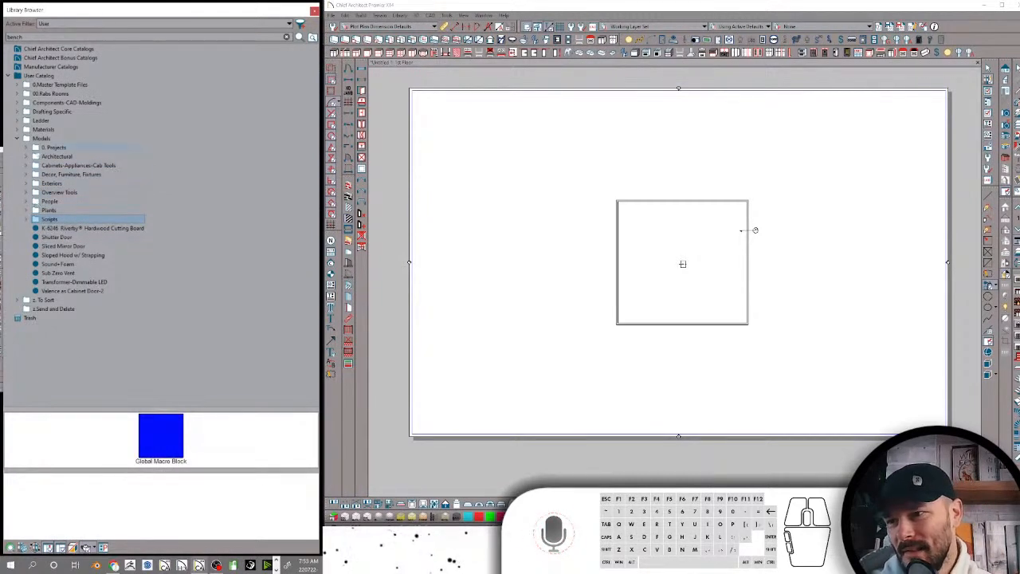
pyautogui.click(19, 138)
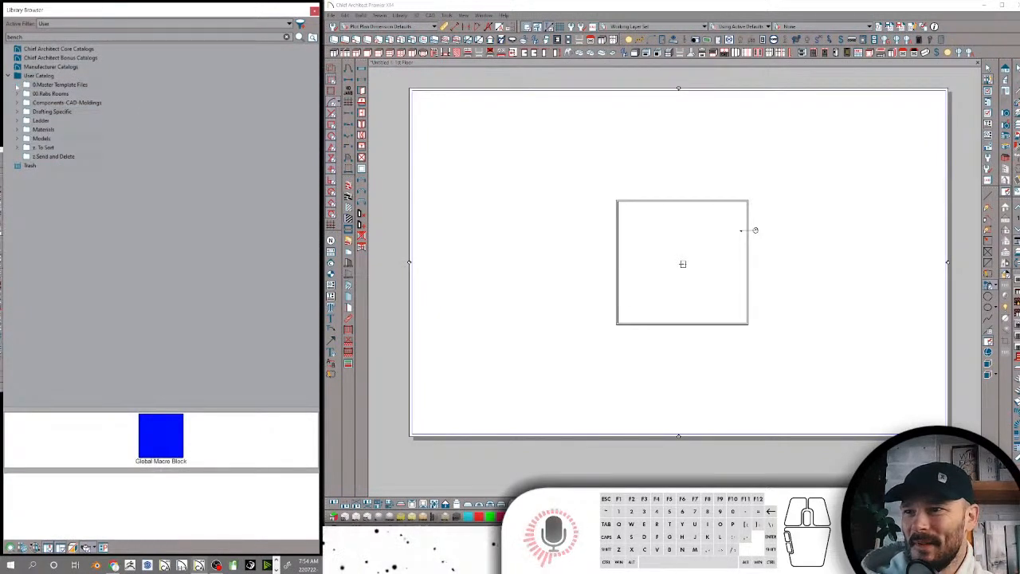
# Expand all folders and subfolders of the User Catalog in the library
pyautogui.click(36, 76)
pyautogui.rightClick(35, 76)
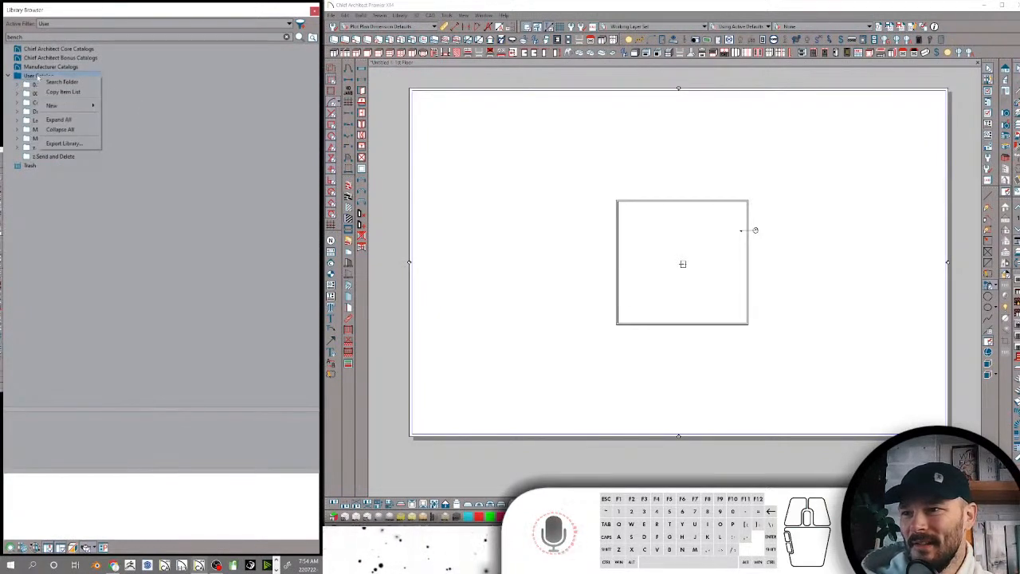
pyautogui.click(68, 120)
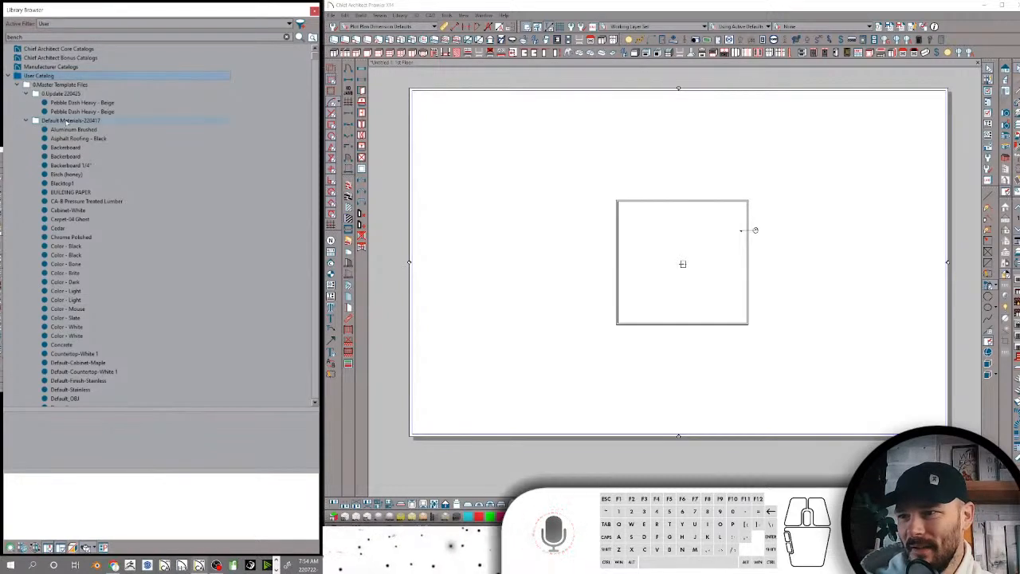
# Examine the fully expanded User Catalog, from the master template files through materials and architectural models to the kitchen quick tools
pyautogui.scroll(-20, 137, 148)
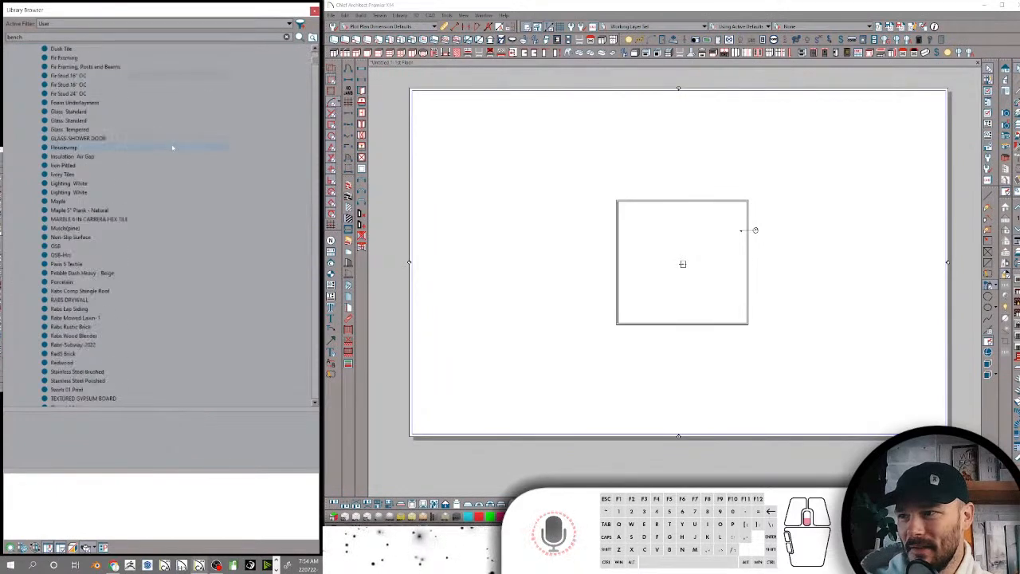
pyautogui.scroll(-20, 176, 142)
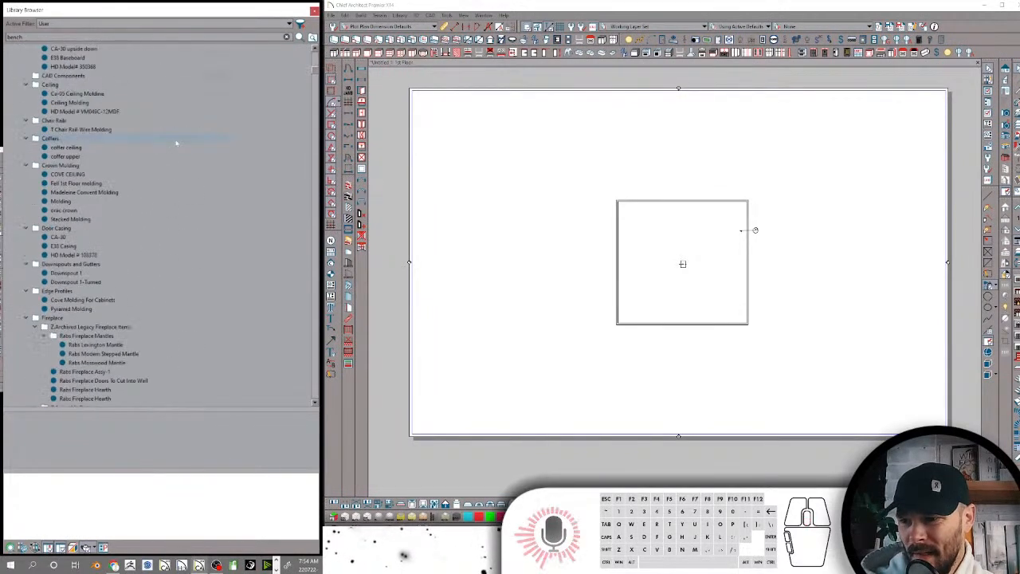
pyautogui.scroll(-10, 176, 142)
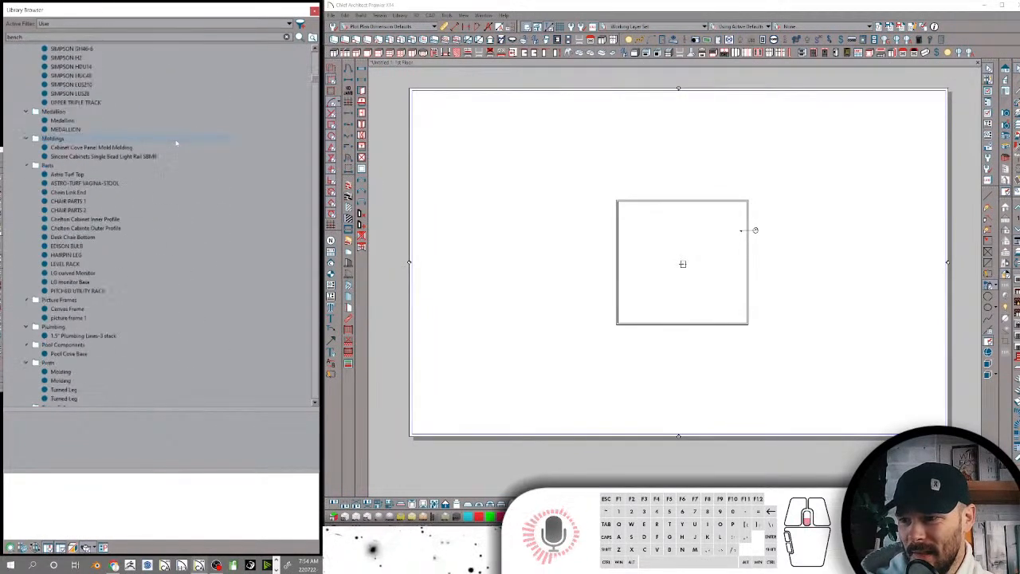
pyautogui.scroll(-5, 176, 142)
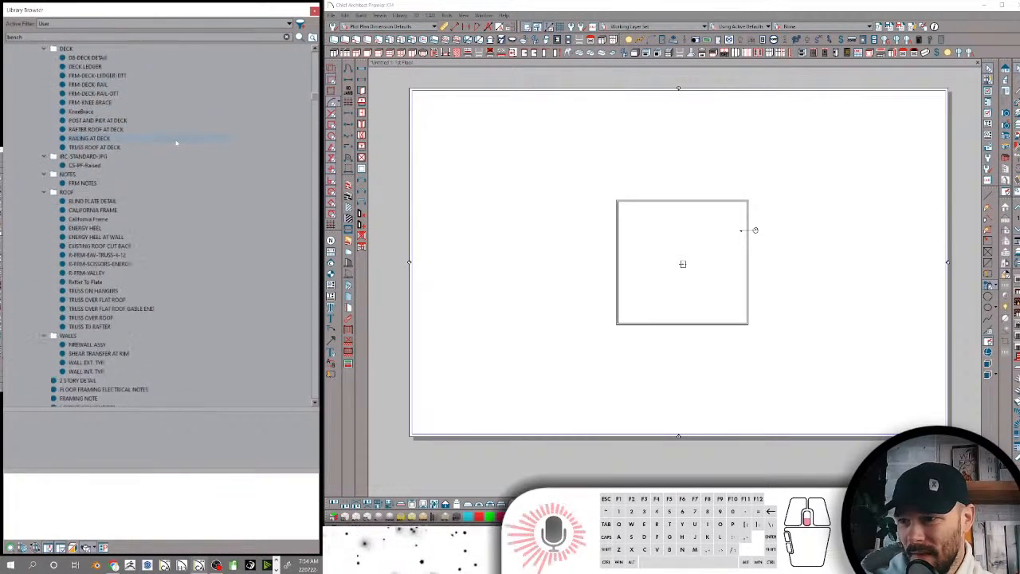
pyautogui.scroll(-15, 176, 142)
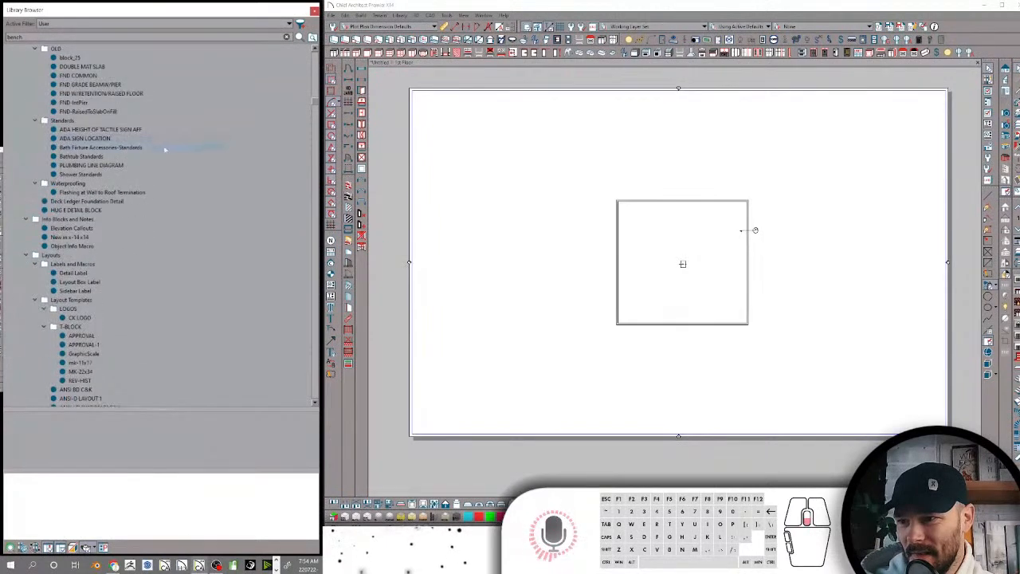
pyautogui.scroll(-15, 164, 149)
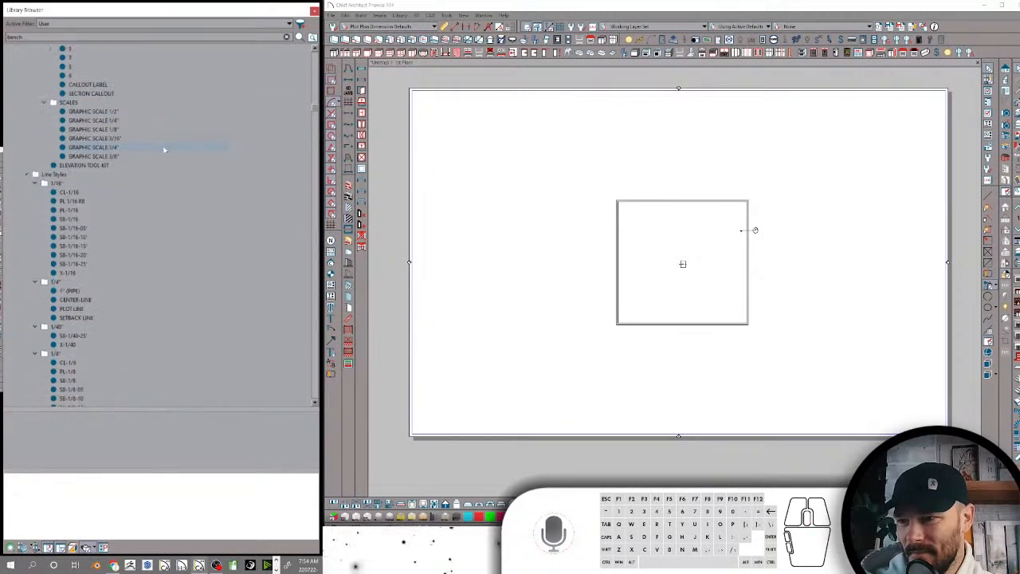
pyautogui.scroll(-15, 164, 150)
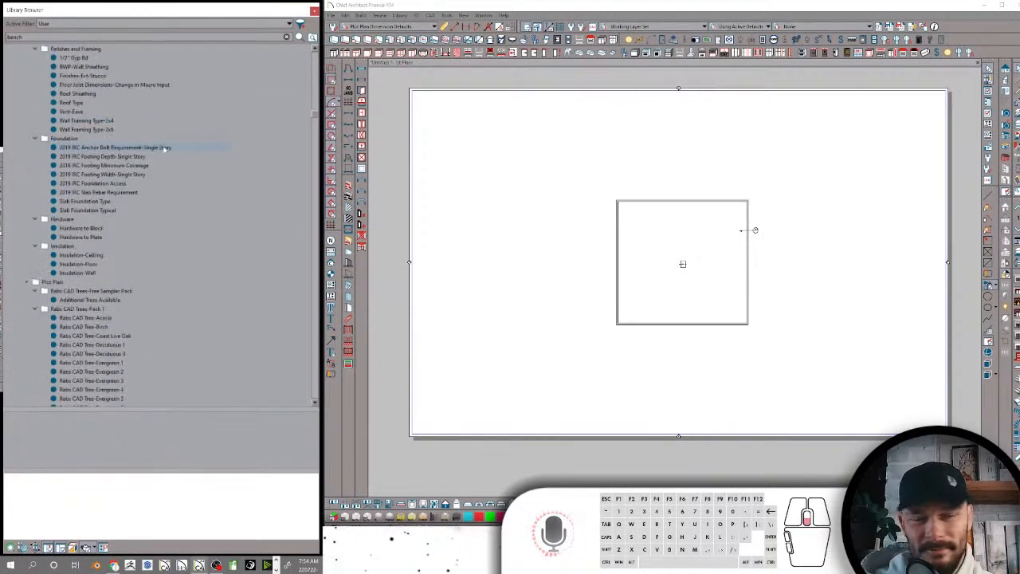
pyautogui.scroll(-15, 164, 150)
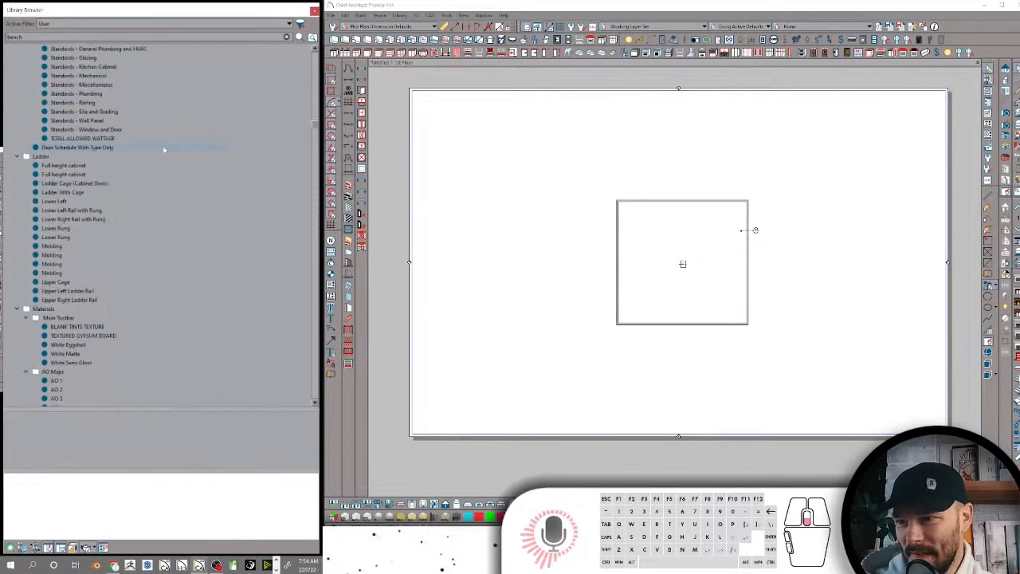
pyautogui.scroll(-15, 157, 150)
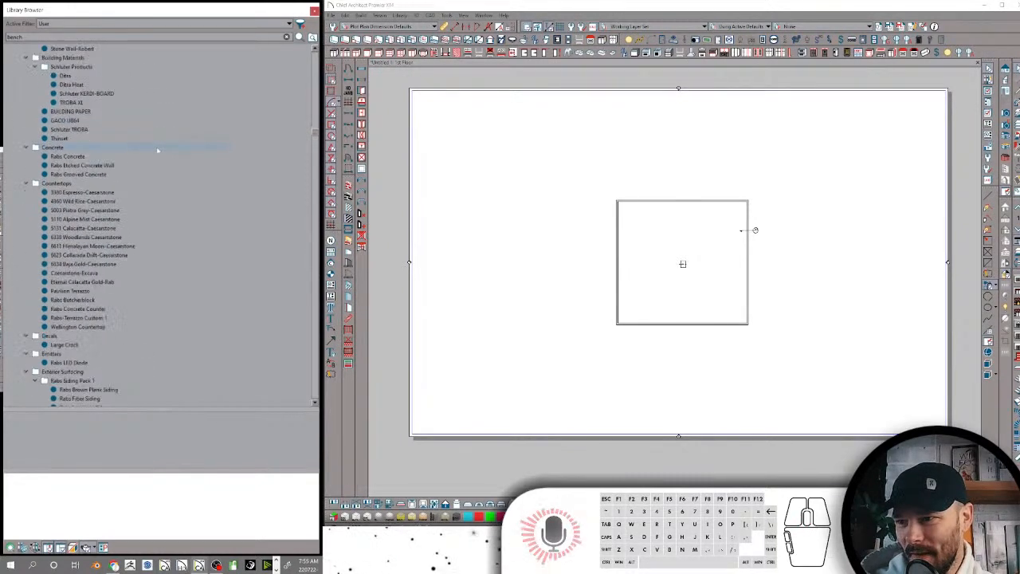
pyautogui.scroll(-15, 157, 150)
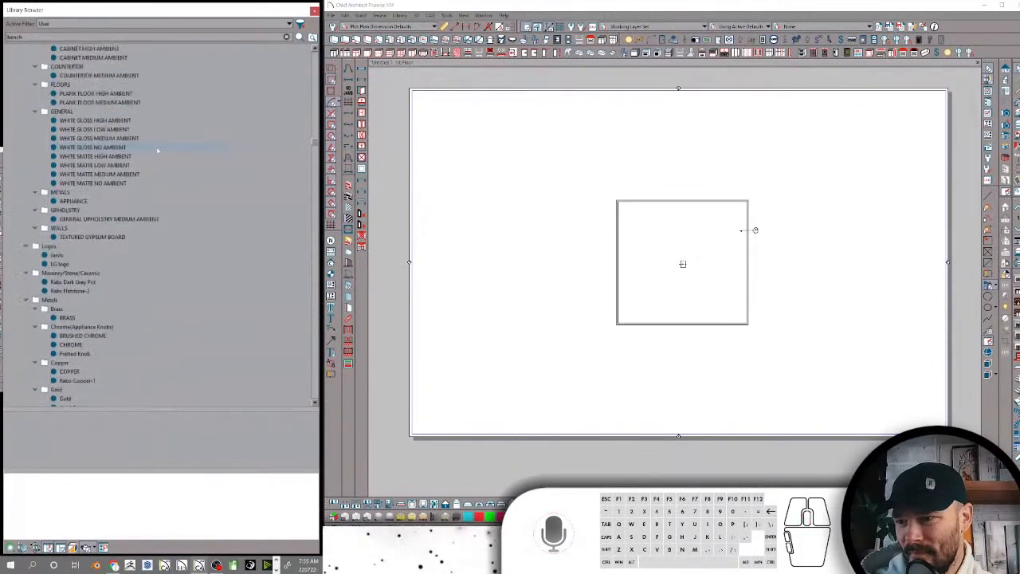
pyautogui.scroll(-15, 157, 150)
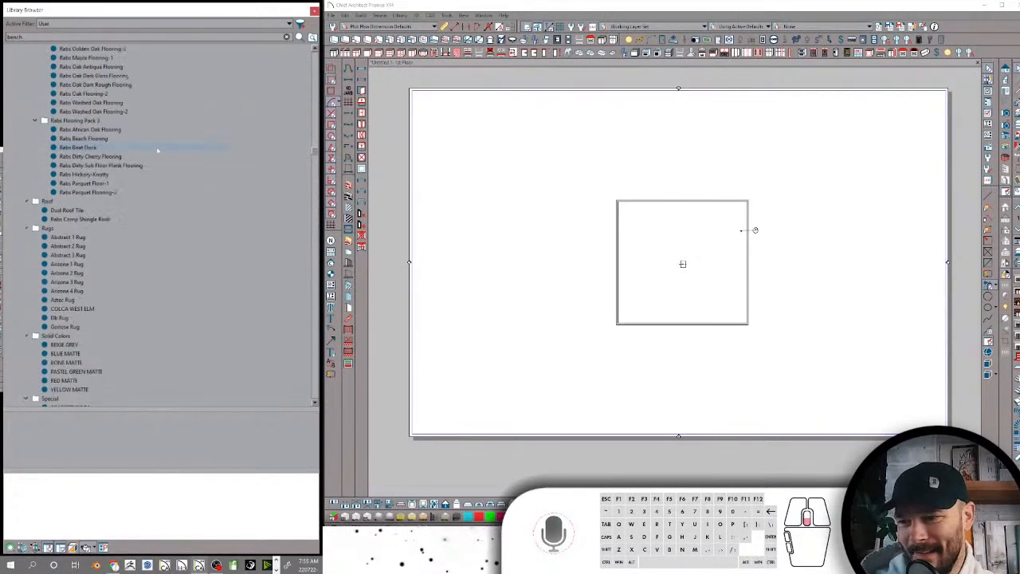
pyautogui.scroll(-15, 156, 145)
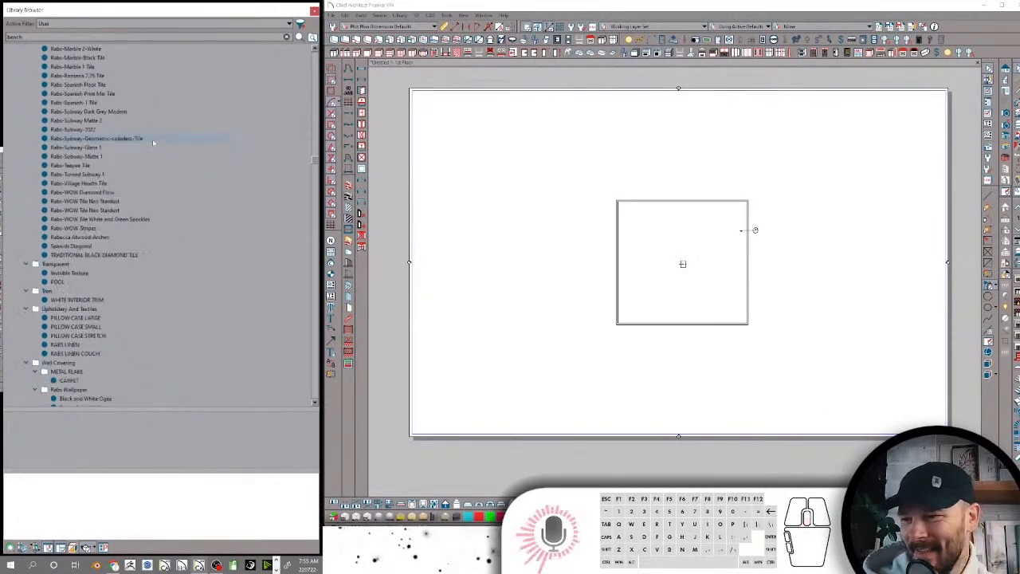
pyautogui.scroll(-15, 134, 160)
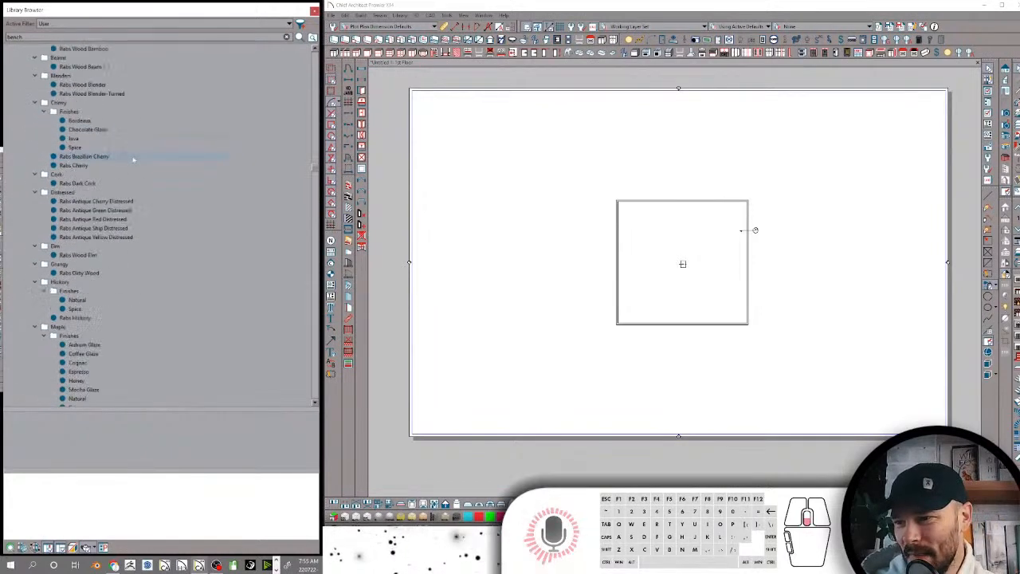
pyautogui.scroll(-15, 134, 156)
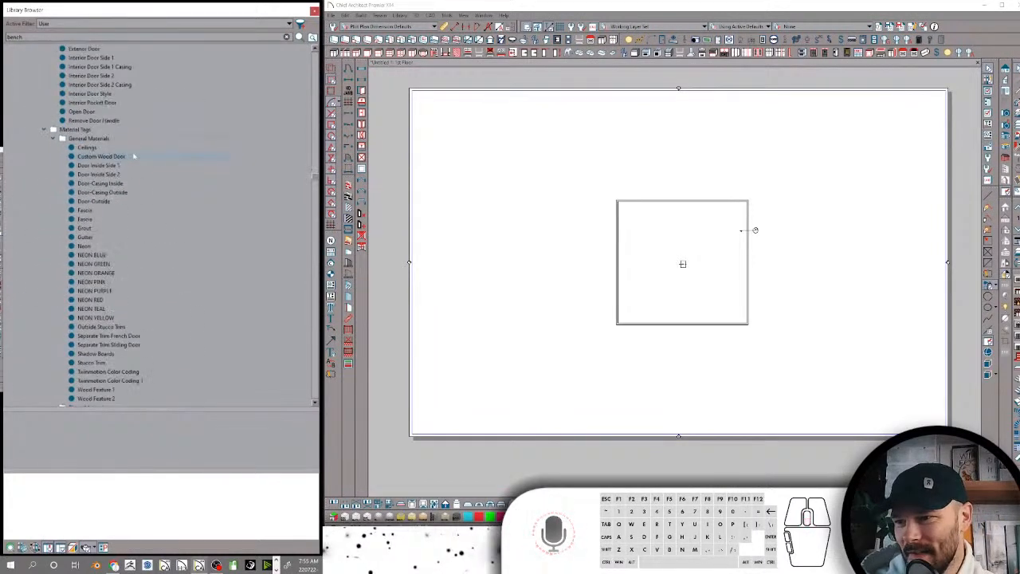
pyautogui.scroll(-15, 133, 156)
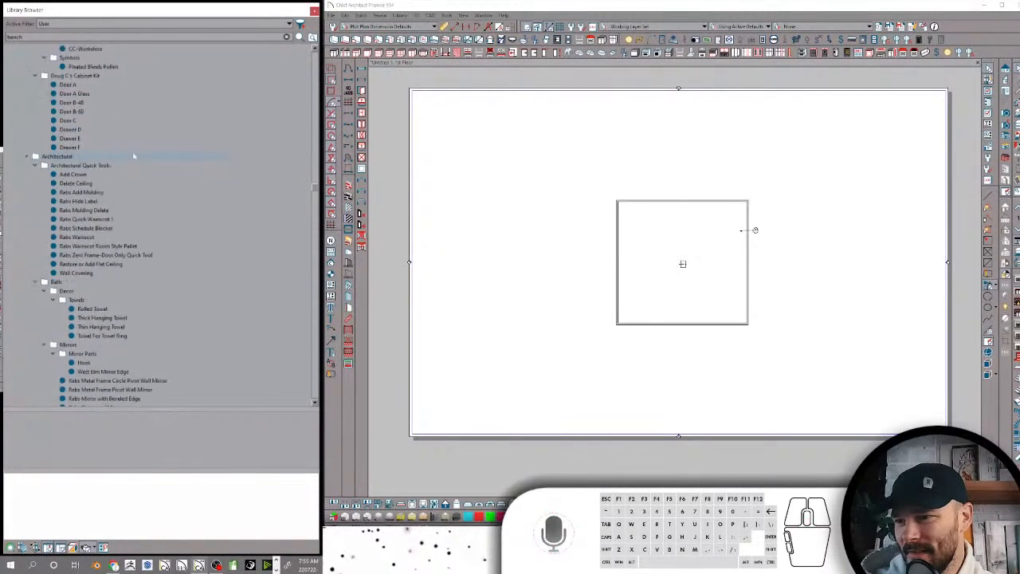
pyautogui.scroll(-15, 134, 156)
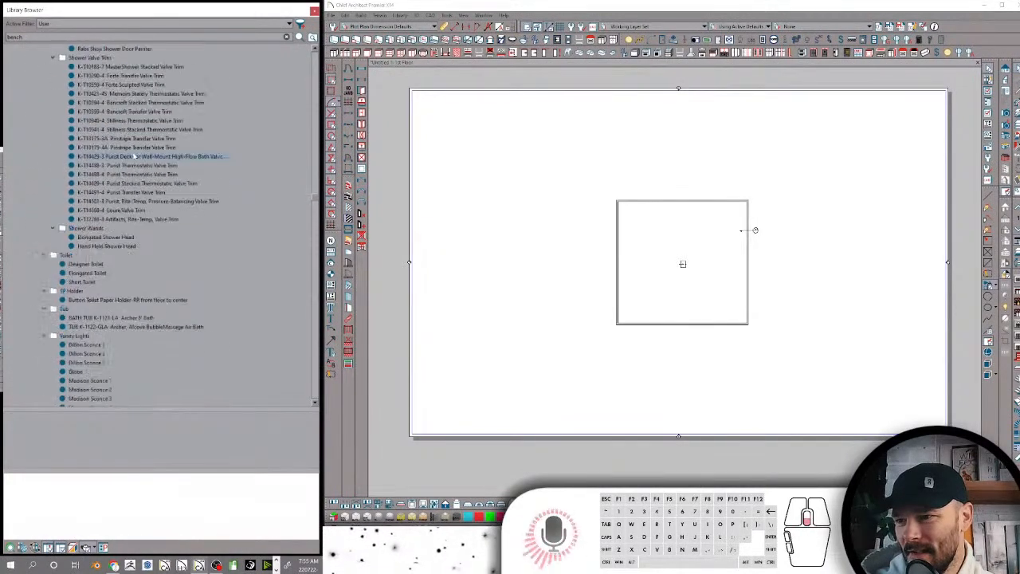
pyautogui.scroll(-15, 134, 156)
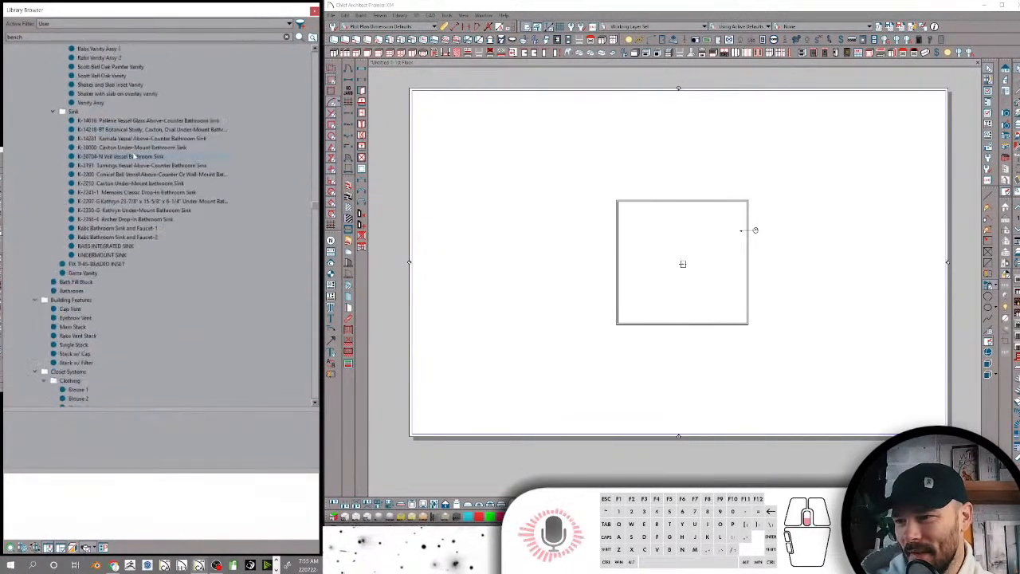
pyautogui.scroll(-15, 134, 156)
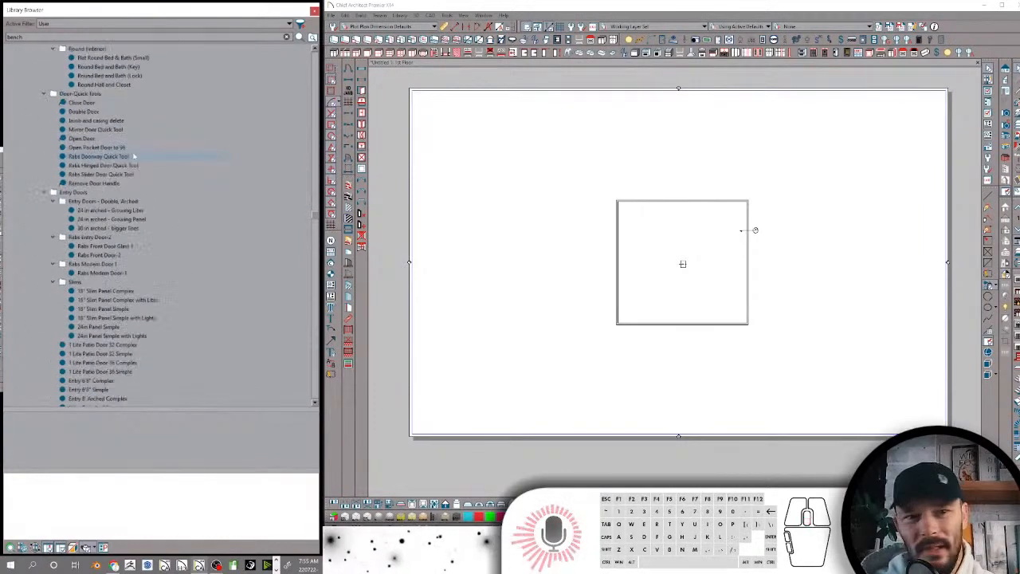
pyautogui.scroll(-15, 134, 157)
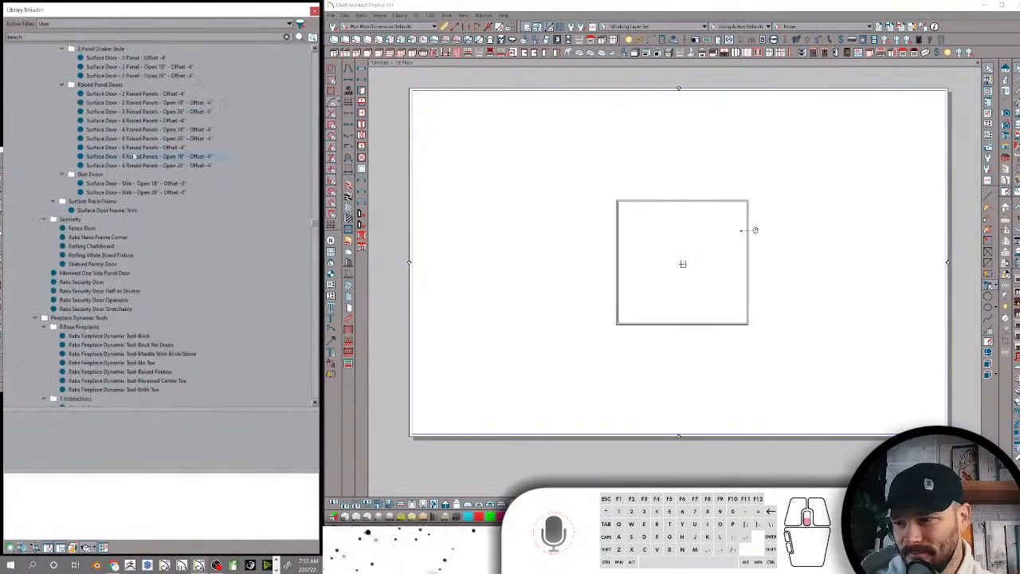
pyautogui.scroll(-15, 134, 157)
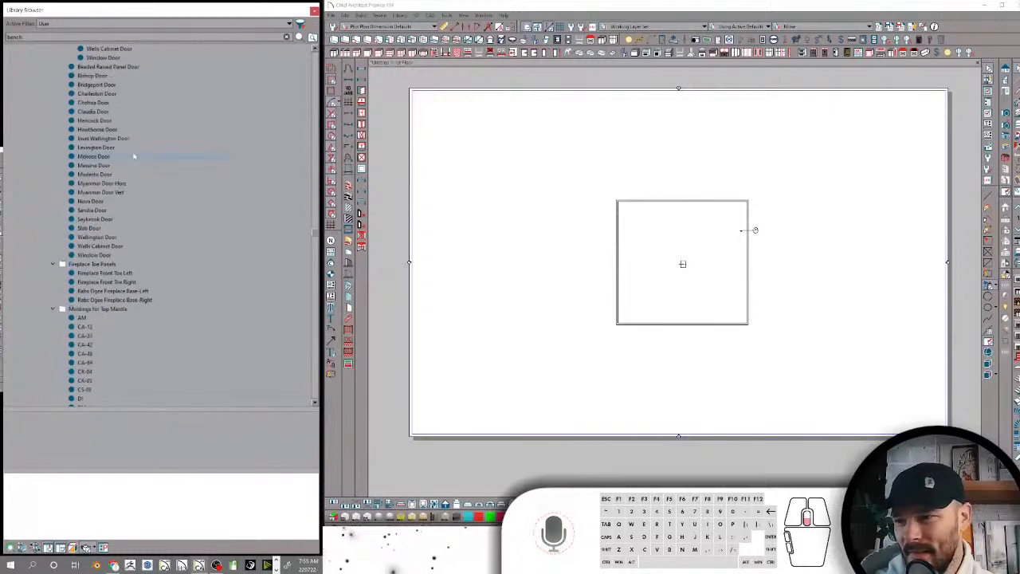
pyautogui.scroll(-15, 134, 156)
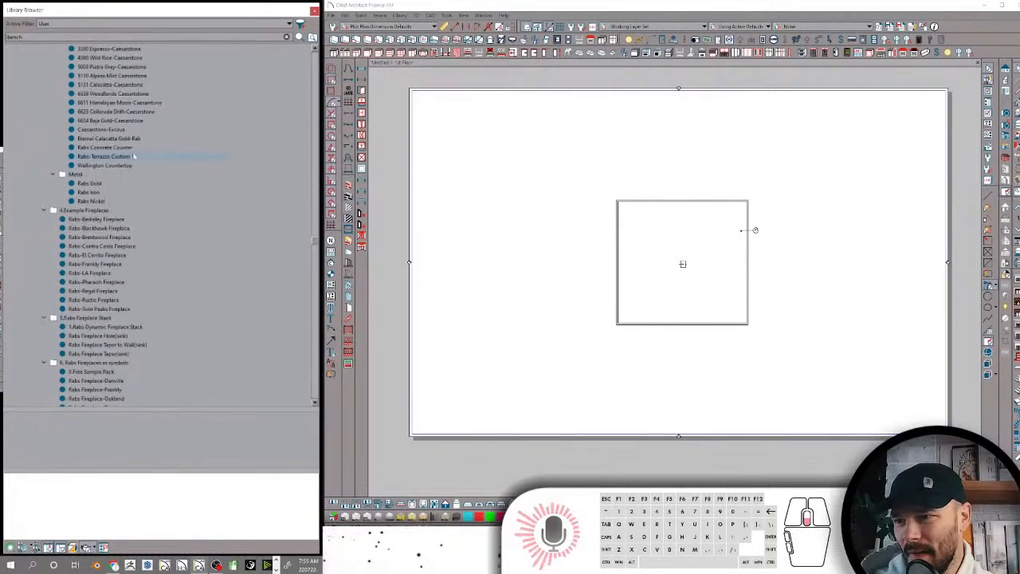
pyautogui.scroll(-15, 134, 157)
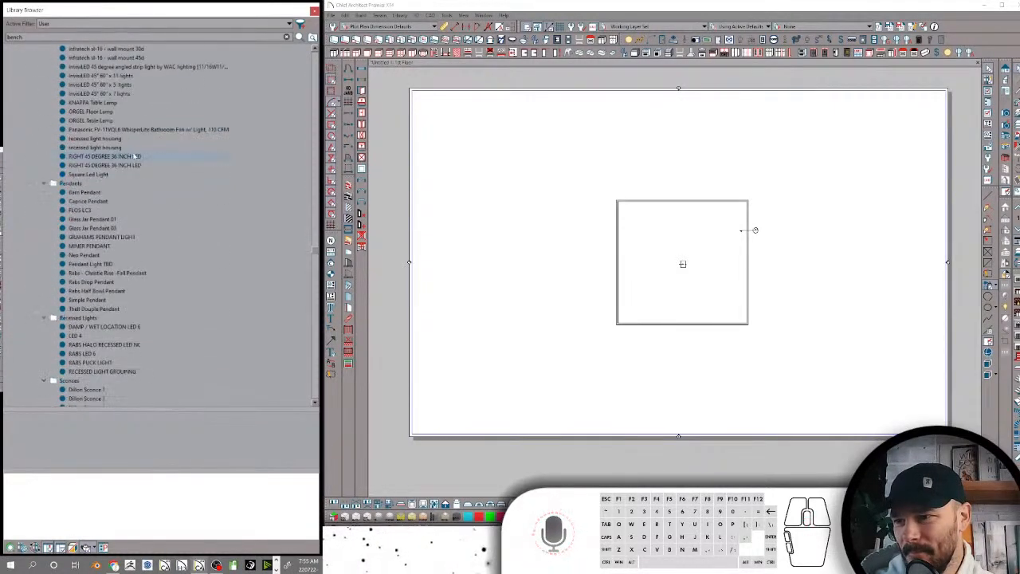
pyautogui.scroll(-15, 134, 157)
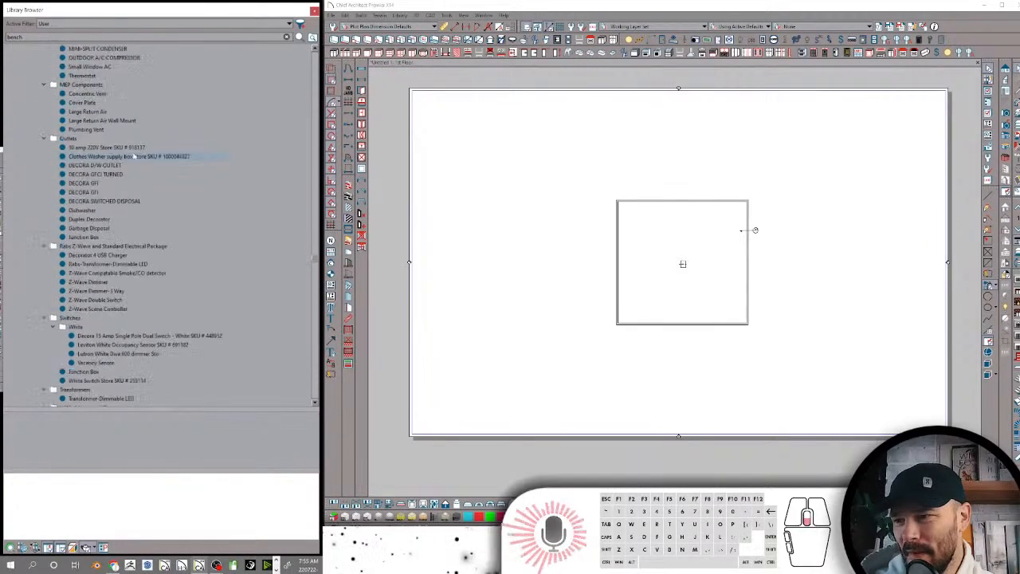
pyautogui.scroll(-15, 134, 156)
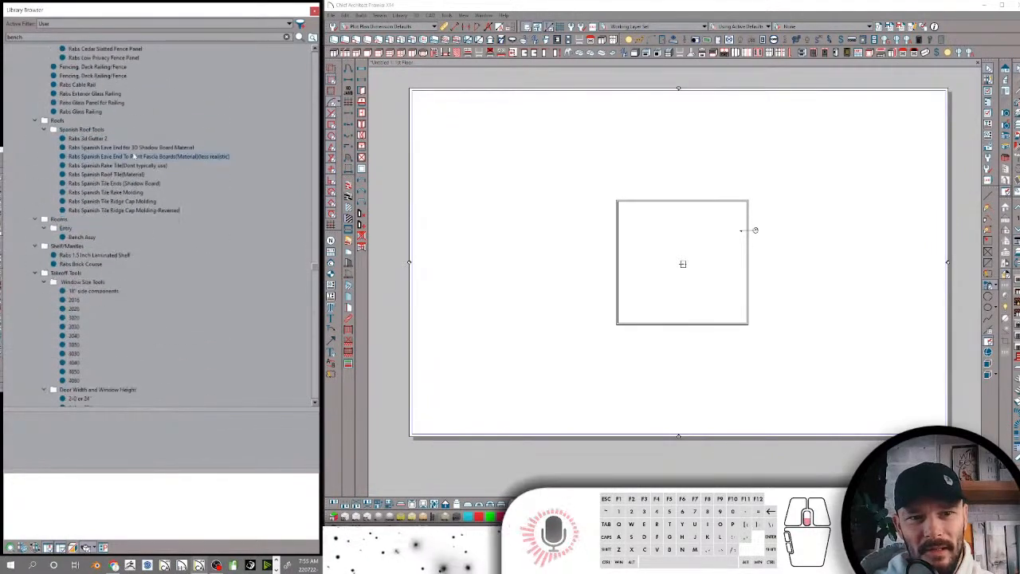
pyautogui.scroll(-15, 134, 156)
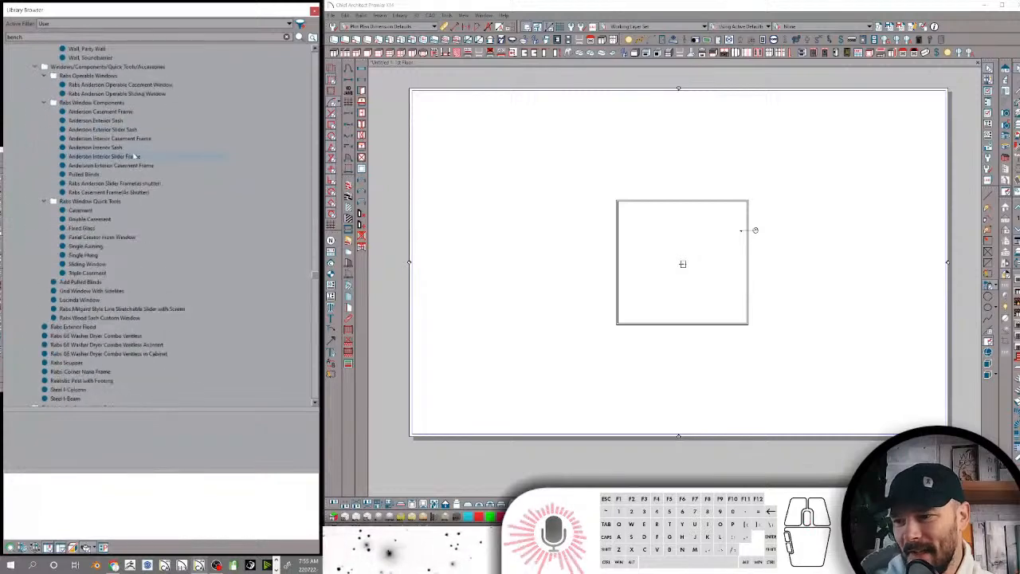
pyautogui.scroll(-15, 138, 151)
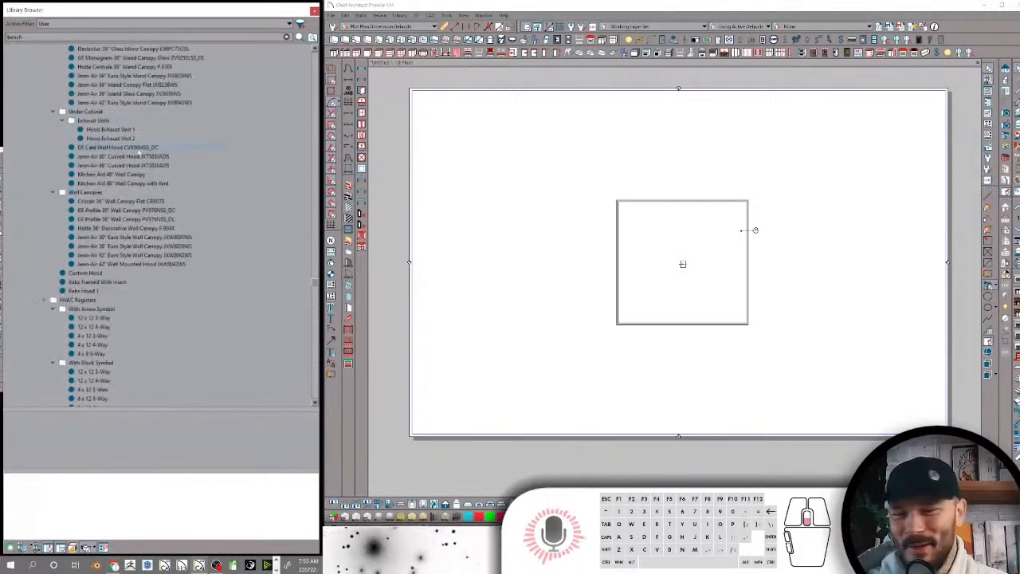
pyautogui.scroll(-15, 140, 153)
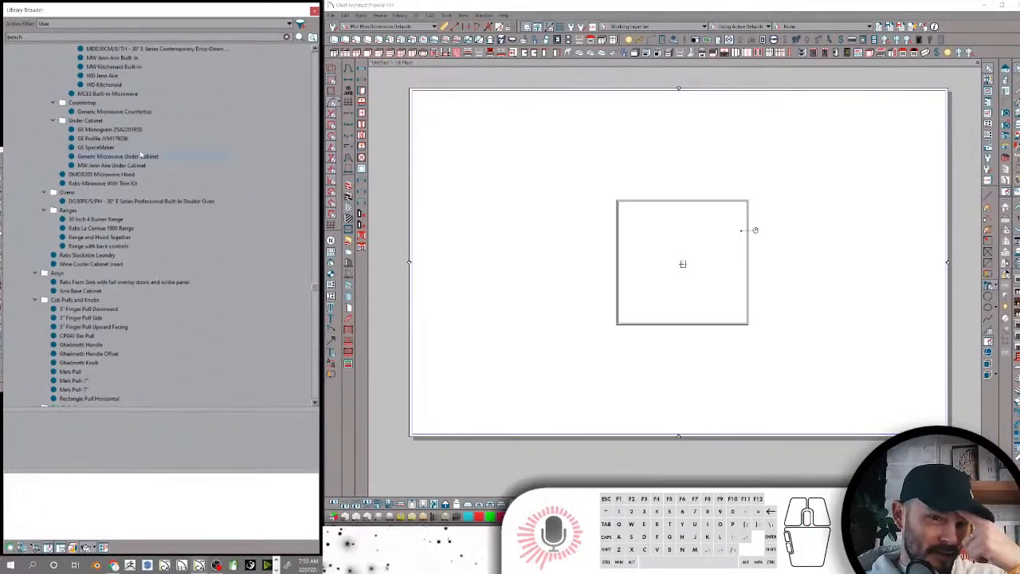
pyautogui.scroll(-15, 140, 155)
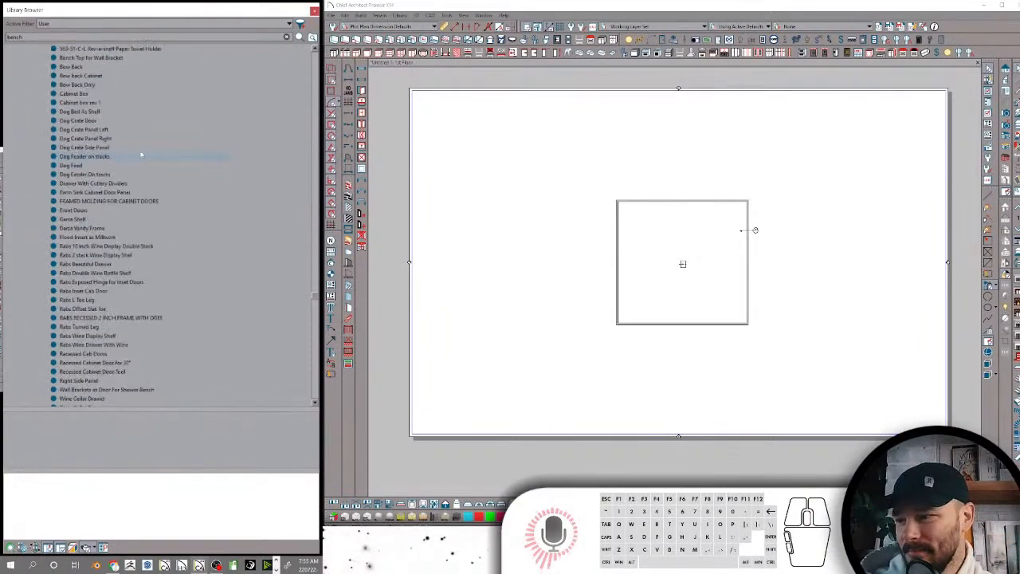
pyautogui.scroll(-15, 141, 154)
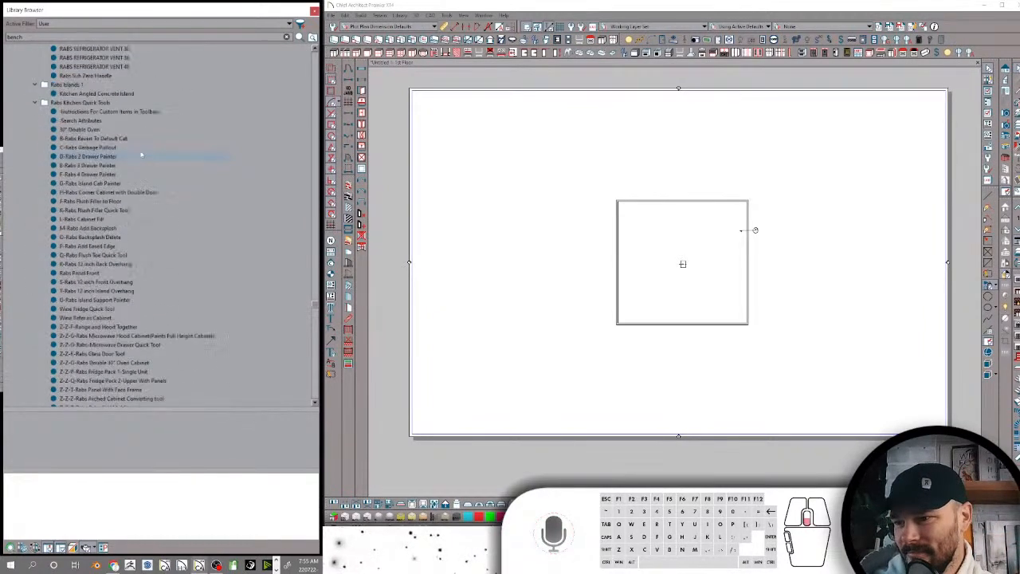
# Examine the expanded decor and furniture folders of the User Catalog, from arranged and bedroom furniture through artwork and plants to IKEA accessories
pyautogui.scroll(-15, 141, 154)
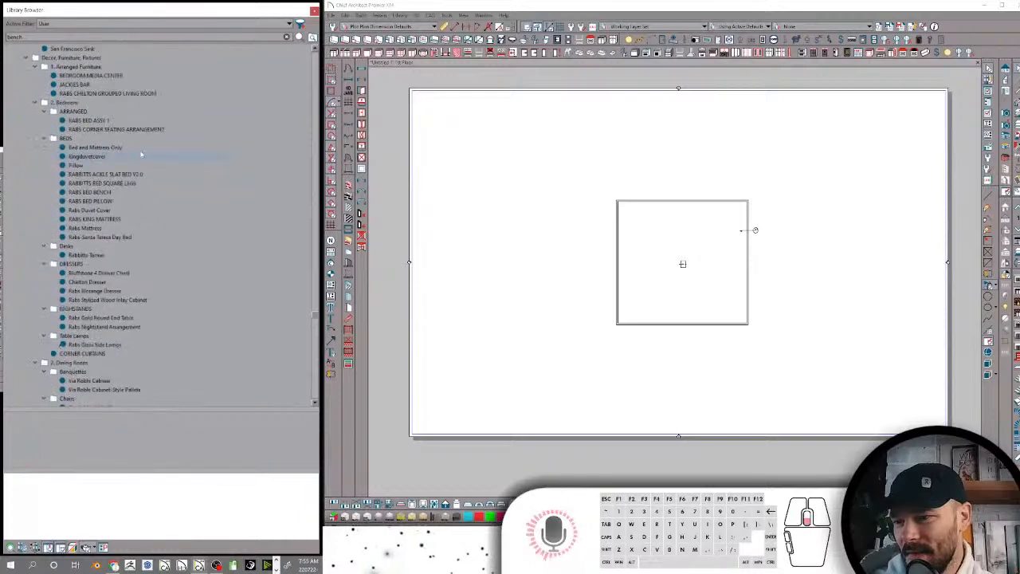
pyautogui.scroll(-15, 141, 155)
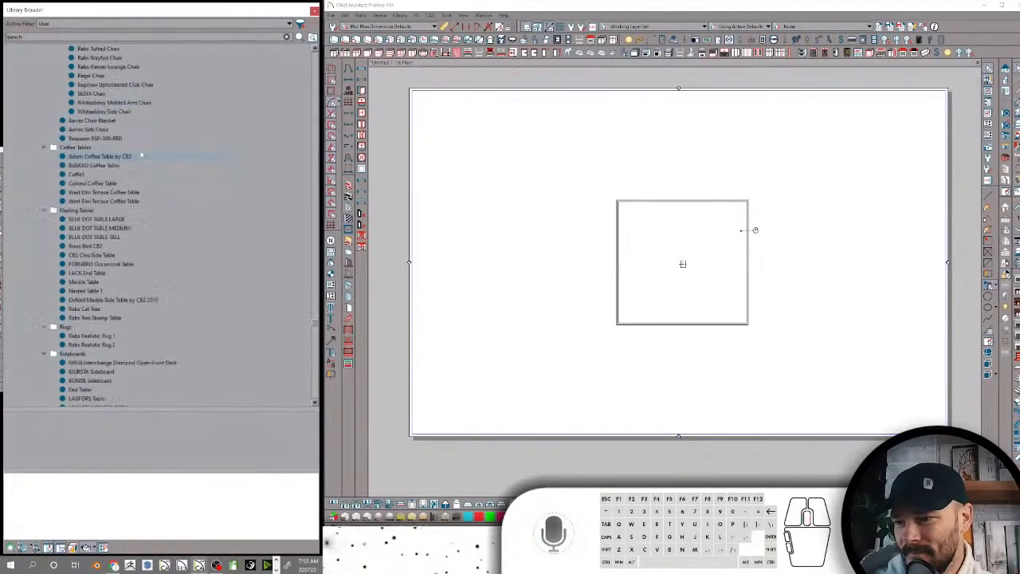
pyautogui.scroll(-15, 141, 155)
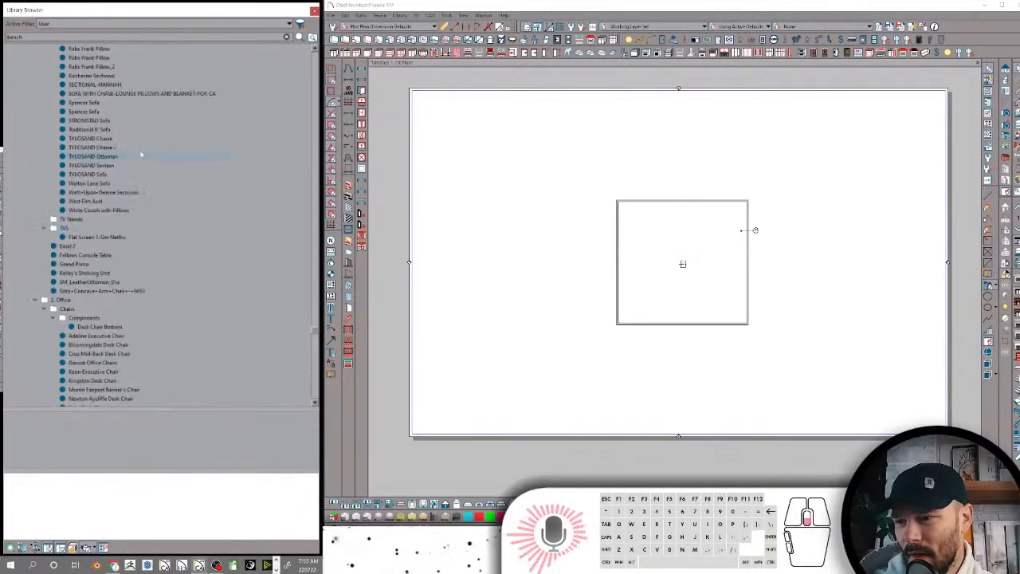
pyautogui.scroll(-12, 141, 155)
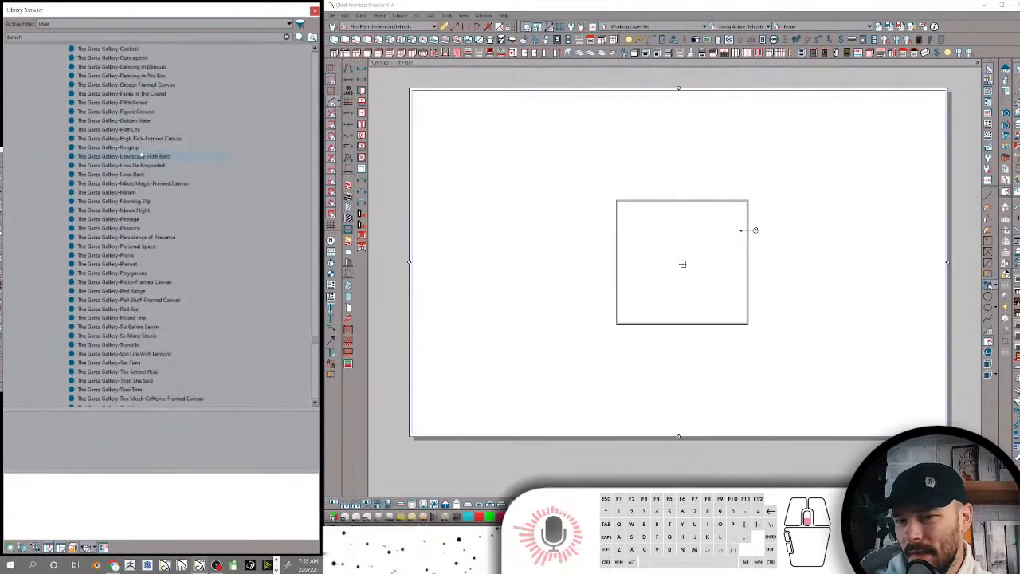
pyautogui.scroll(-15, 141, 155)
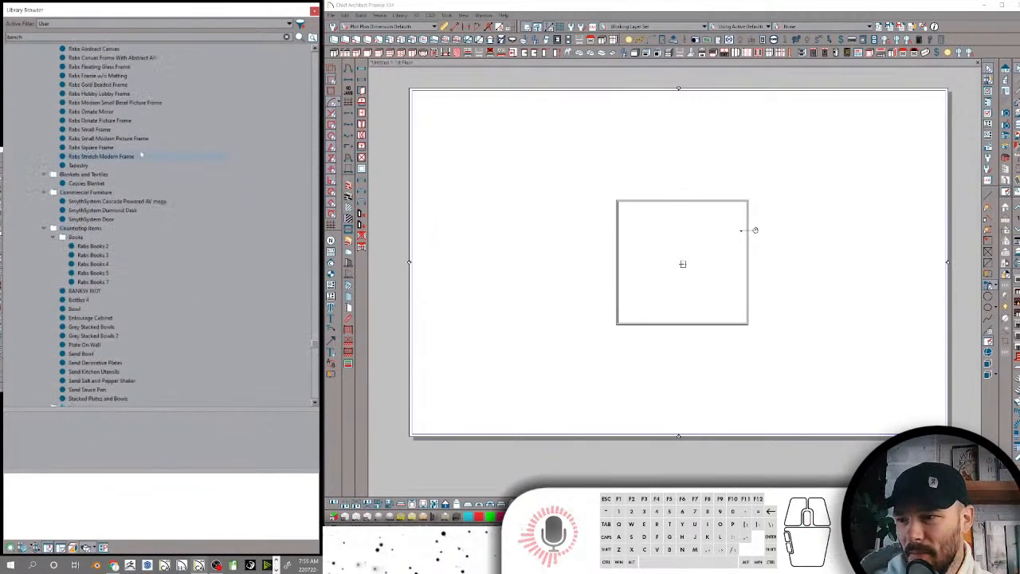
pyautogui.scroll(-6, 141, 155)
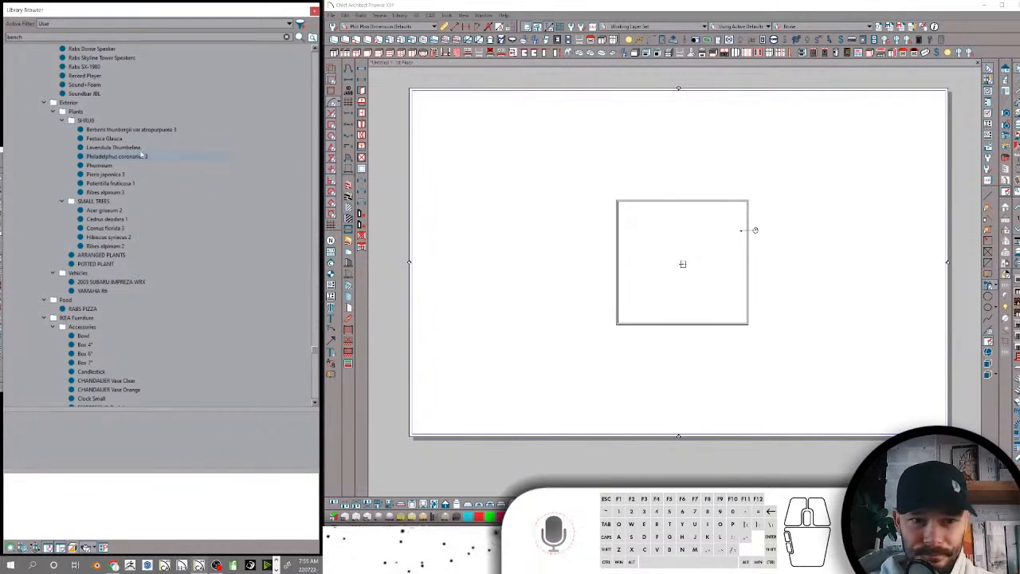
pyautogui.scroll(-5, 112, 149)
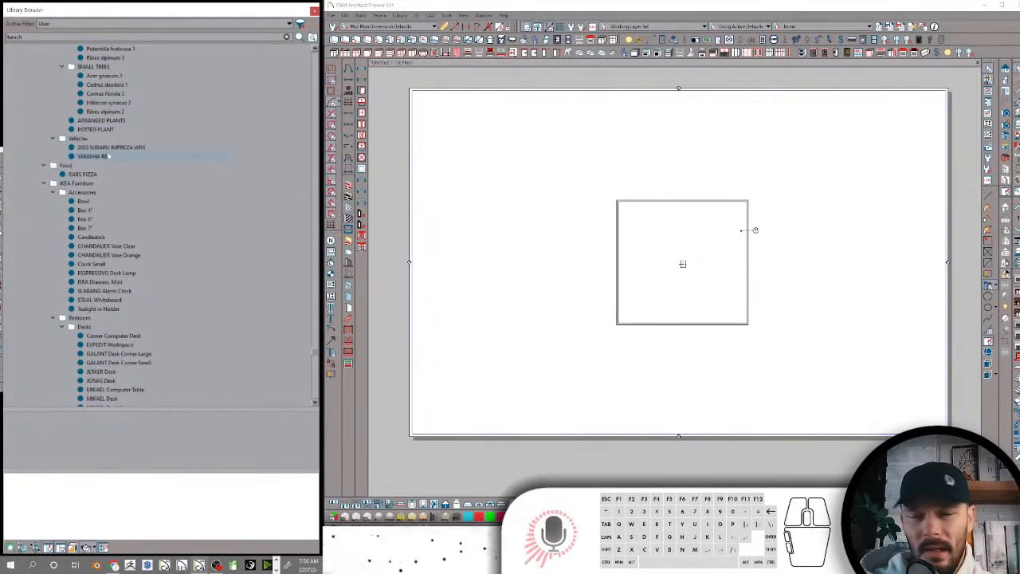
pyautogui.scroll(-6, 109, 156)
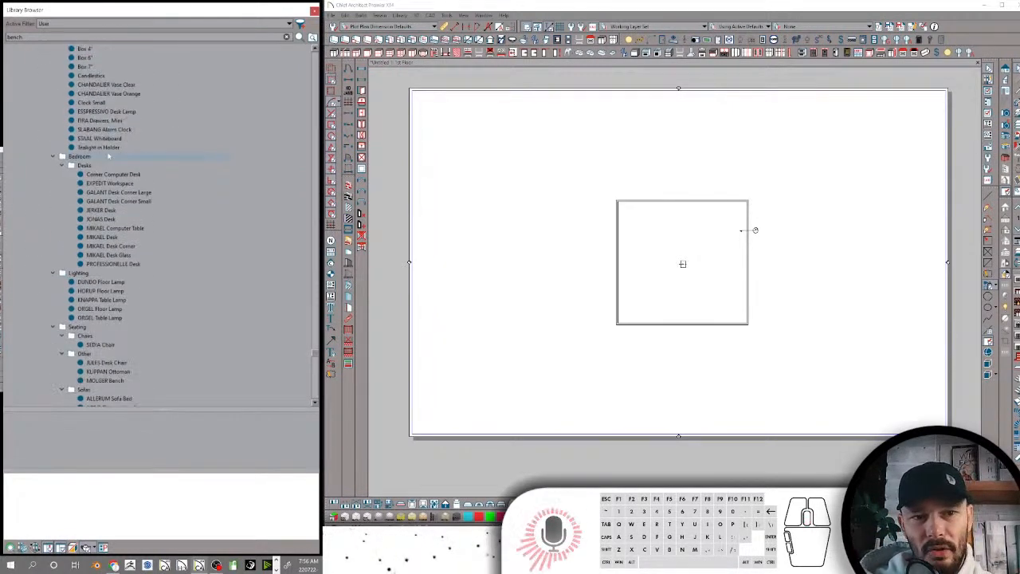
# Examine the remaining expanded furniture folders, covering IKEA seating, storage and tables, rugs, table top items, exterior furniture sets and overview tools
pyautogui.scroll(-7, 109, 156)
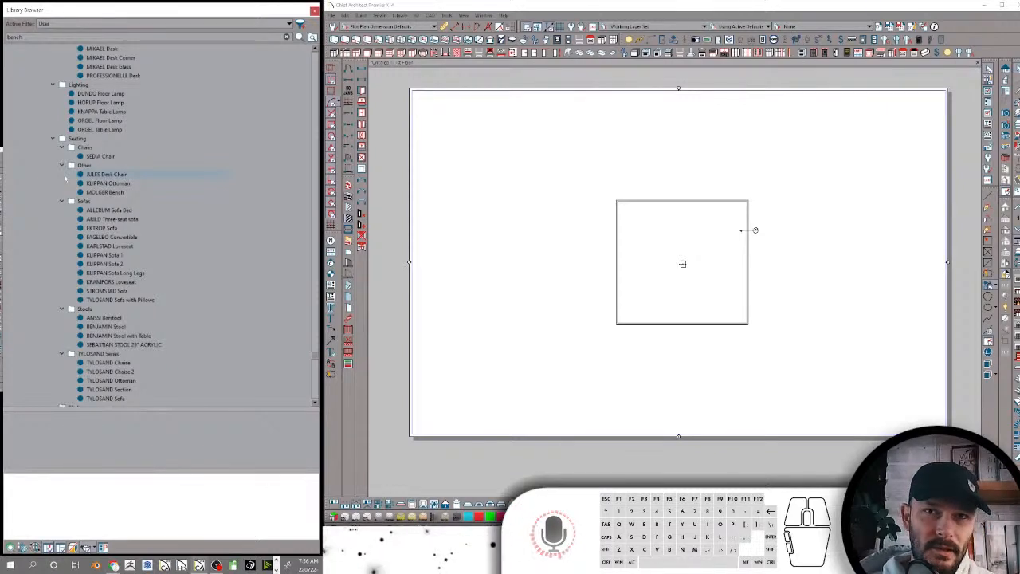
pyautogui.scroll(-5, 63, 194)
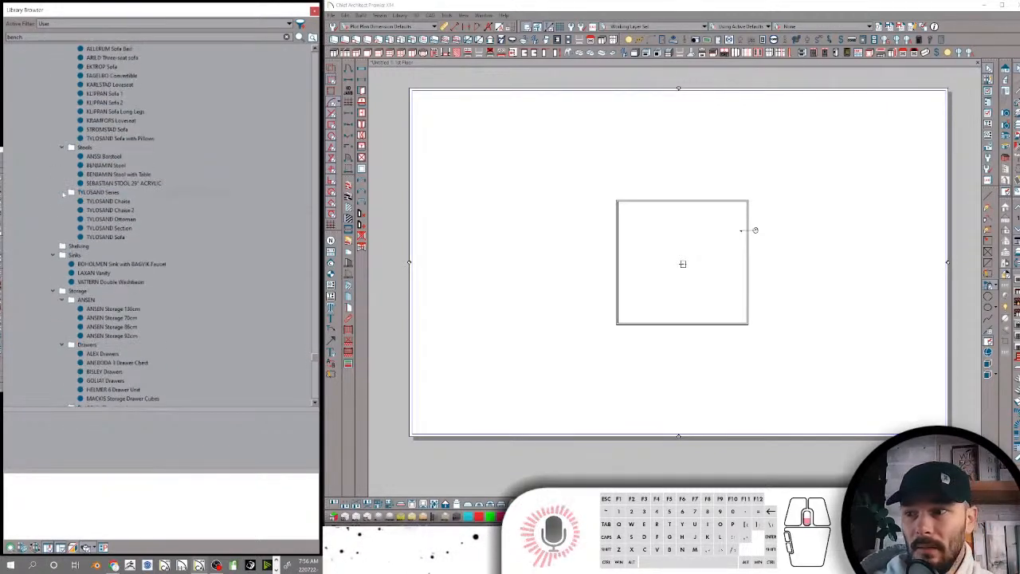
pyautogui.scroll(-5, 81, 193)
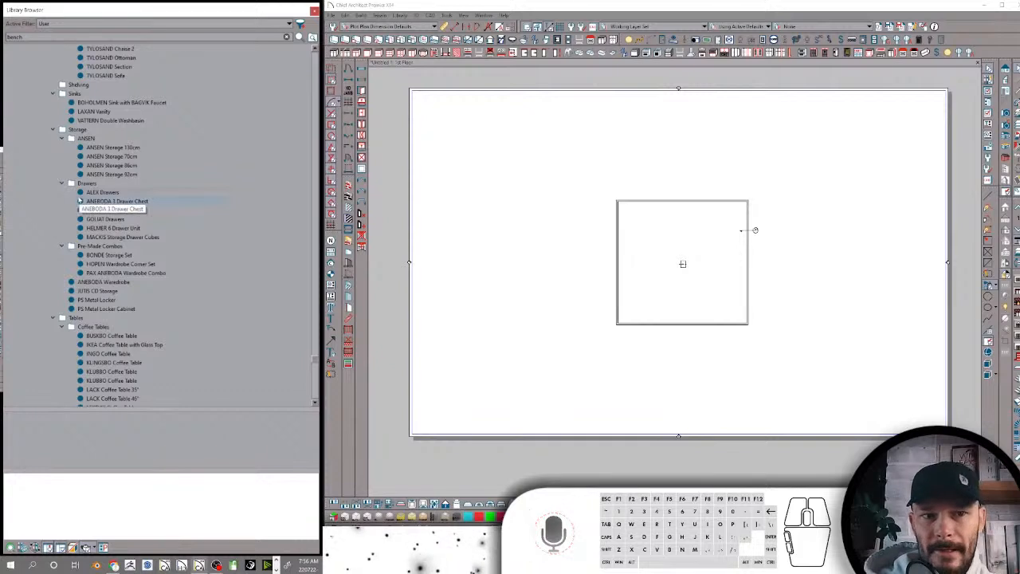
pyautogui.scroll(-3, 140, 216)
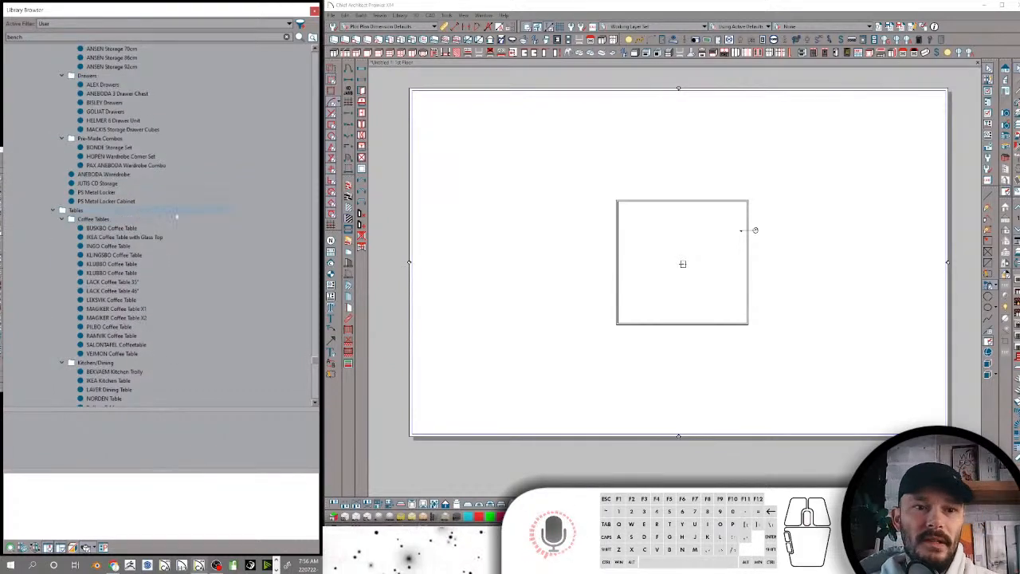
pyautogui.scroll(1, 177, 217)
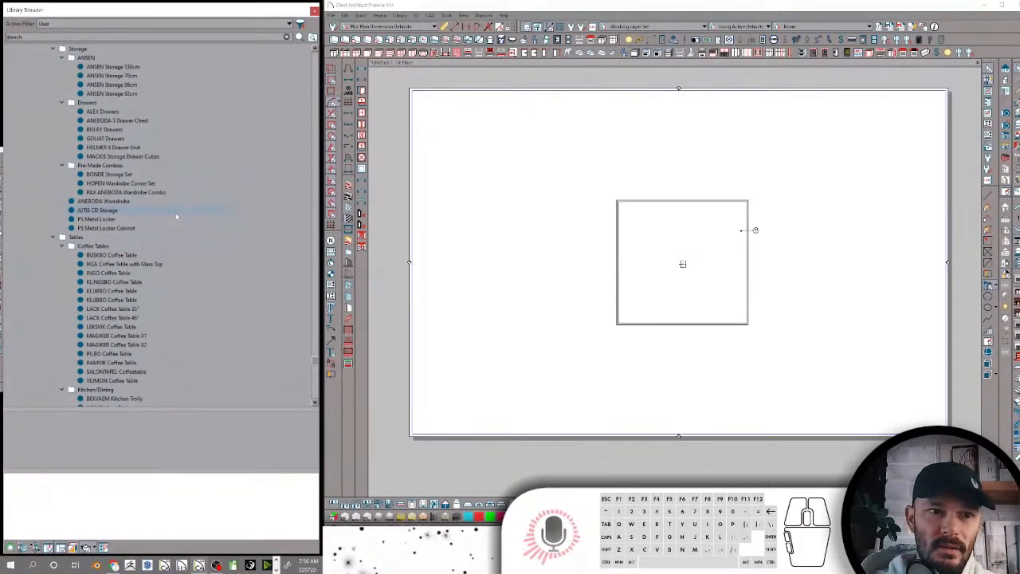
pyautogui.scroll(-12, 177, 216)
pyautogui.scroll(-15, 177, 217)
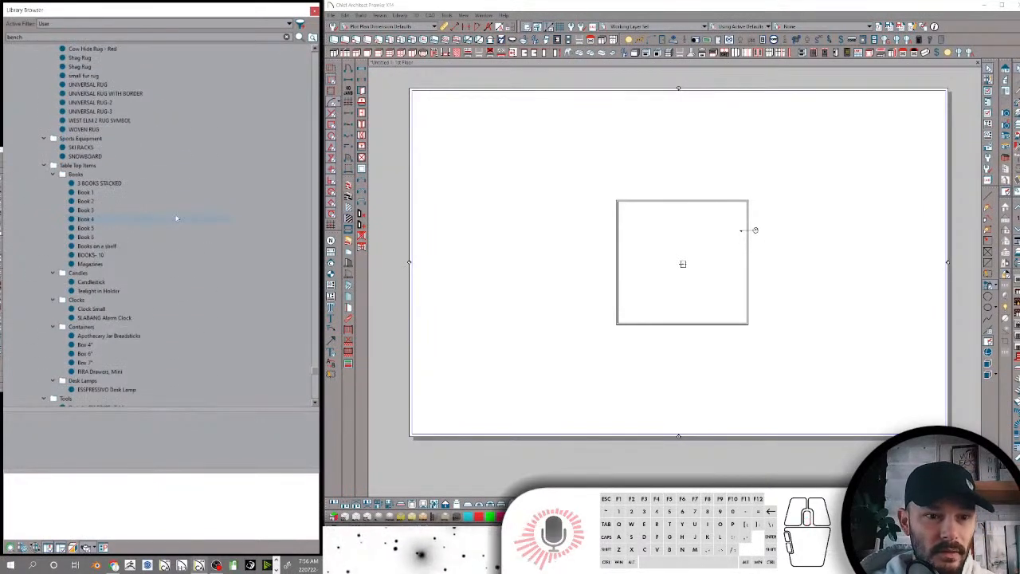
pyautogui.scroll(-9, 177, 218)
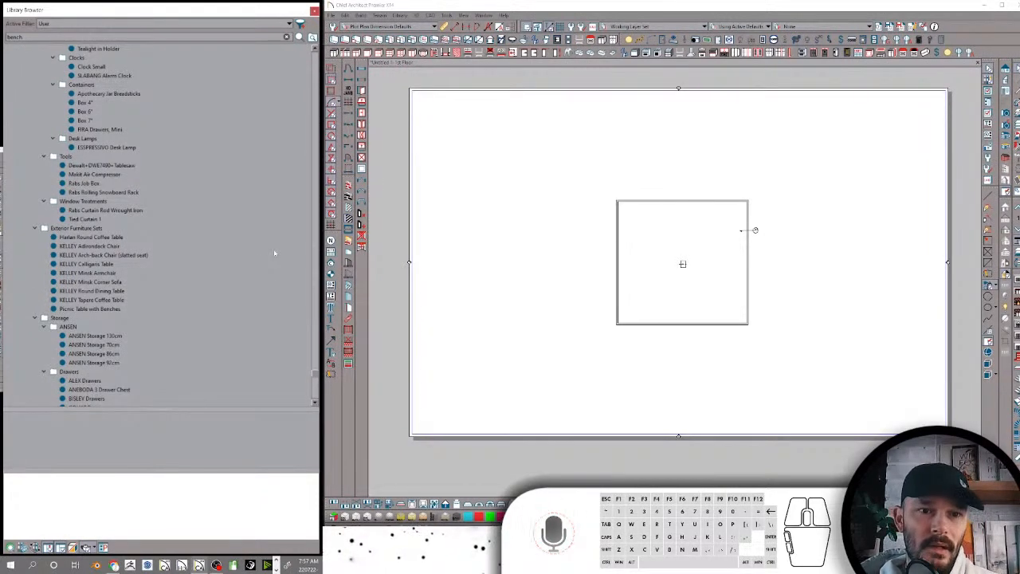
pyautogui.scroll(-10, 197, 316)
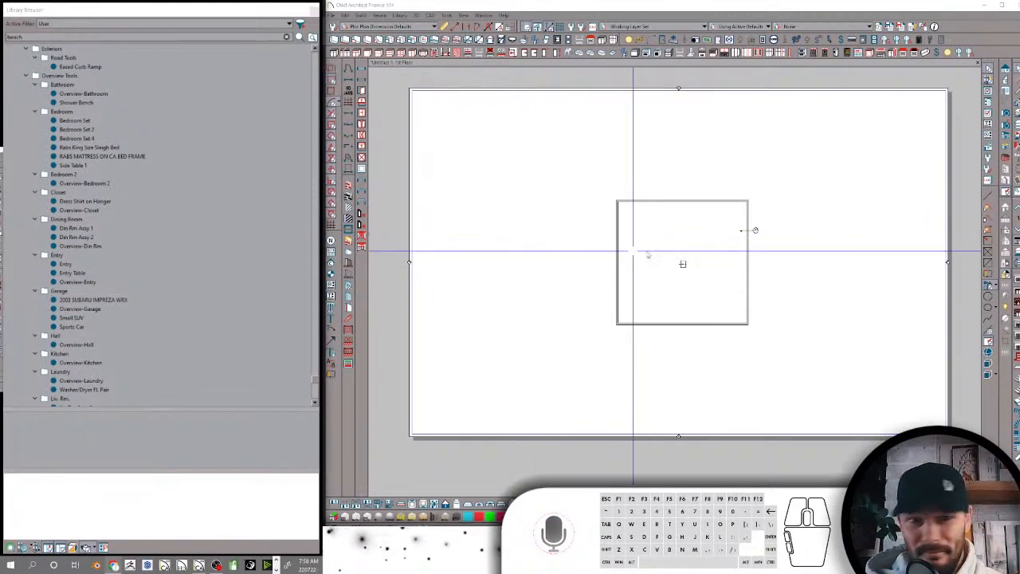
pyautogui.scroll(-15, 192, 202)
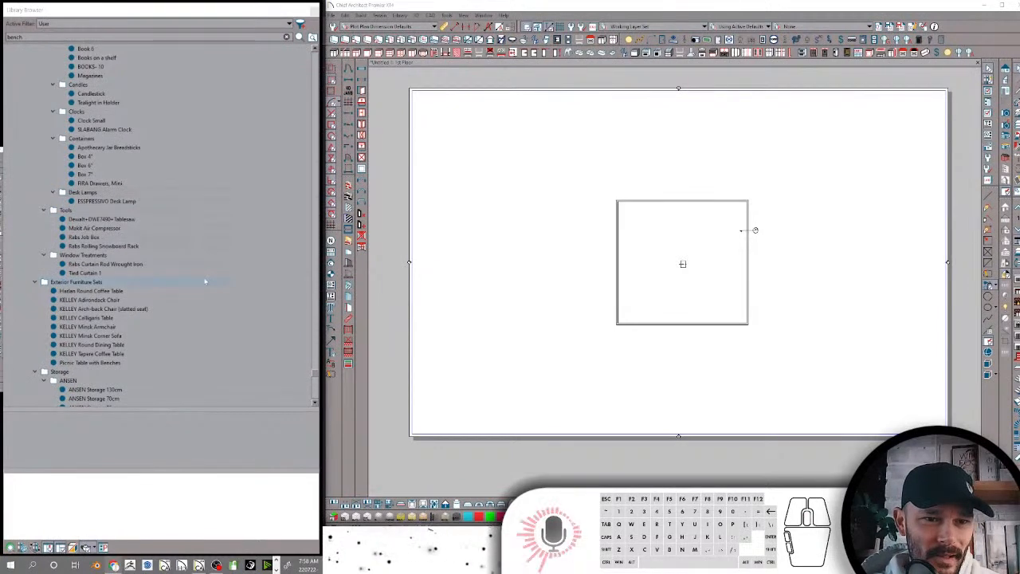
pyautogui.scroll(-12, 192, 264)
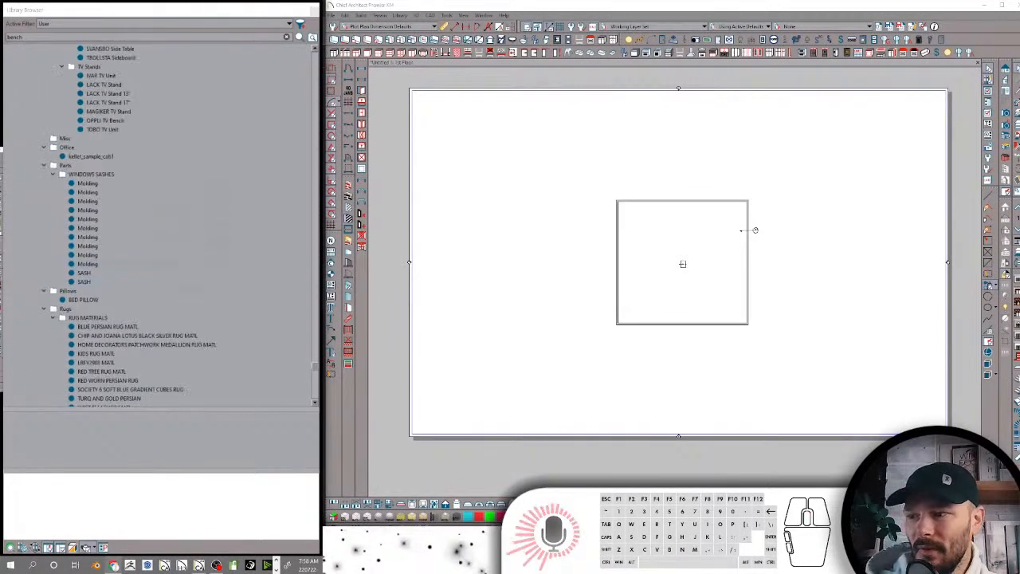
# Collapse all folders of the User Catalog and reopen it to show only its top-level folders
pyautogui.moveTo(313, 370); pyautogui.dragTo(315, 48)
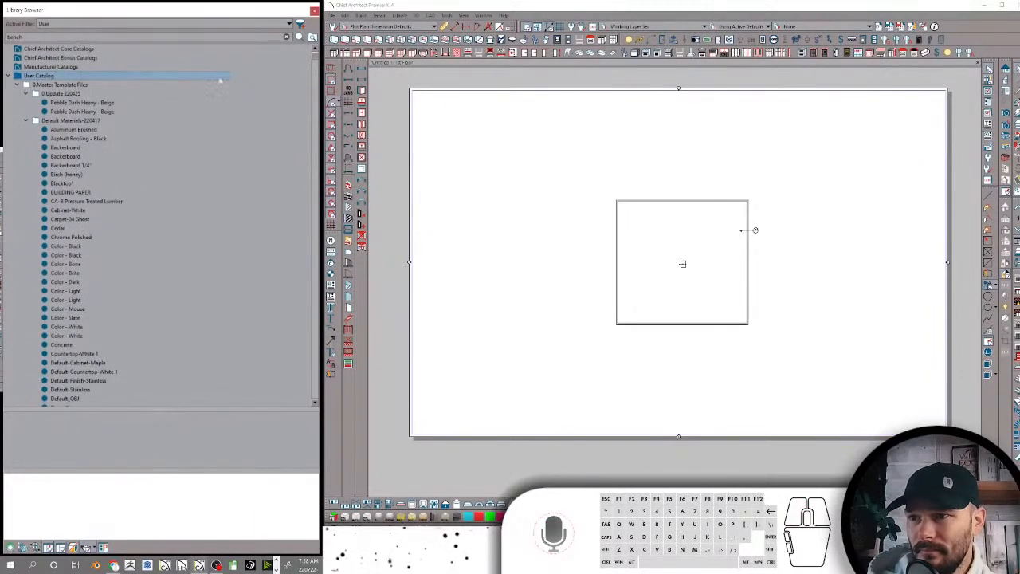
pyautogui.rightClick(74, 75)
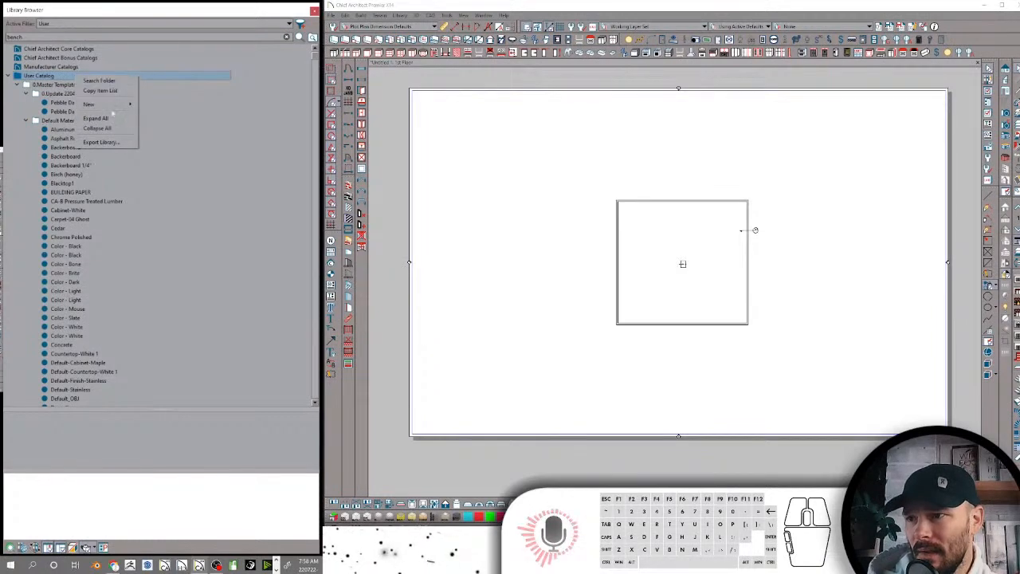
pyautogui.click(96, 128)
pyautogui.click(9, 76)
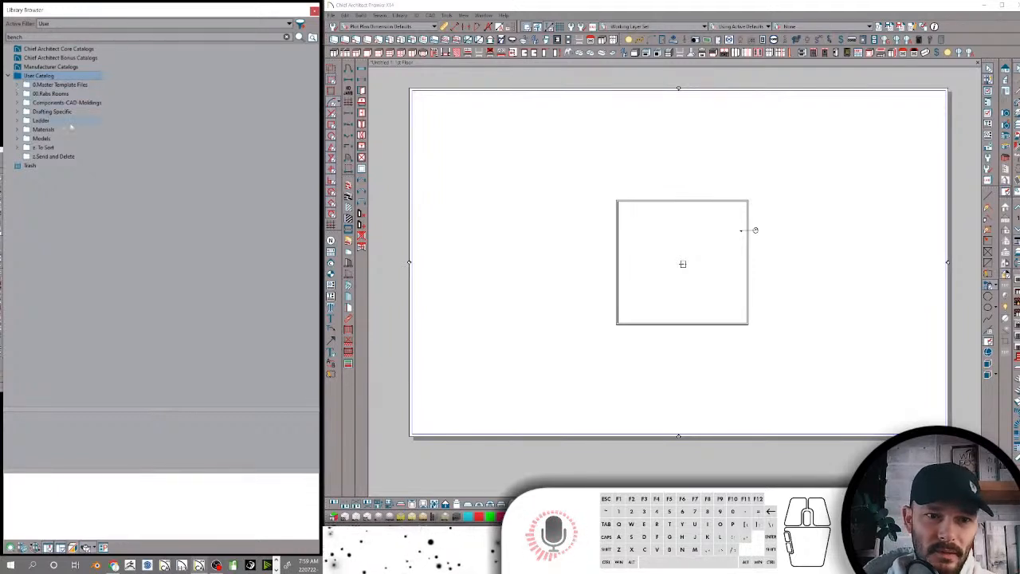
# Look through the 0.Master Template Files folder, viewing the contents of its 0.Update 220425 subfolder, and collapse it again
pyautogui.click(20, 85)
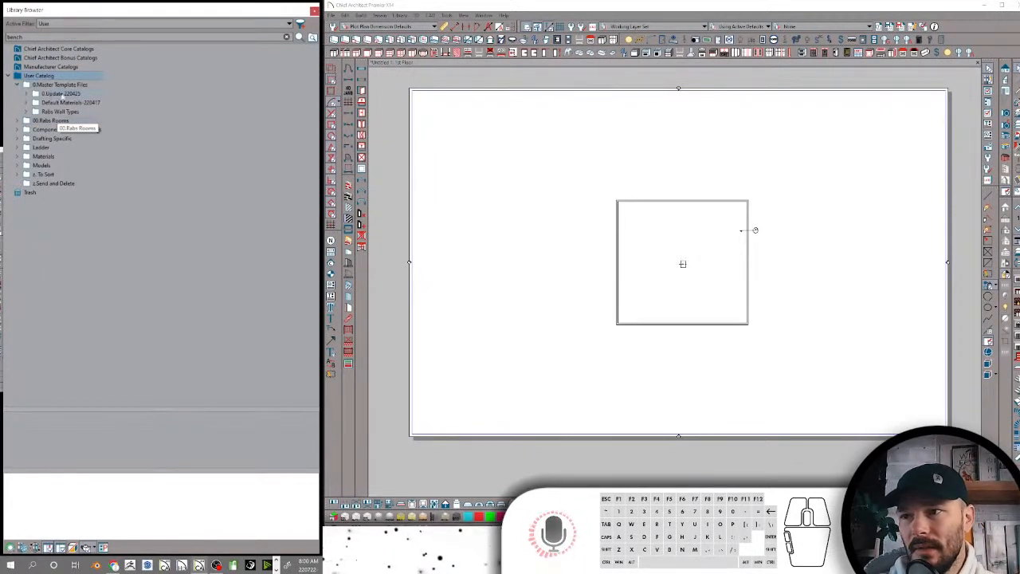
pyautogui.click(62, 94)
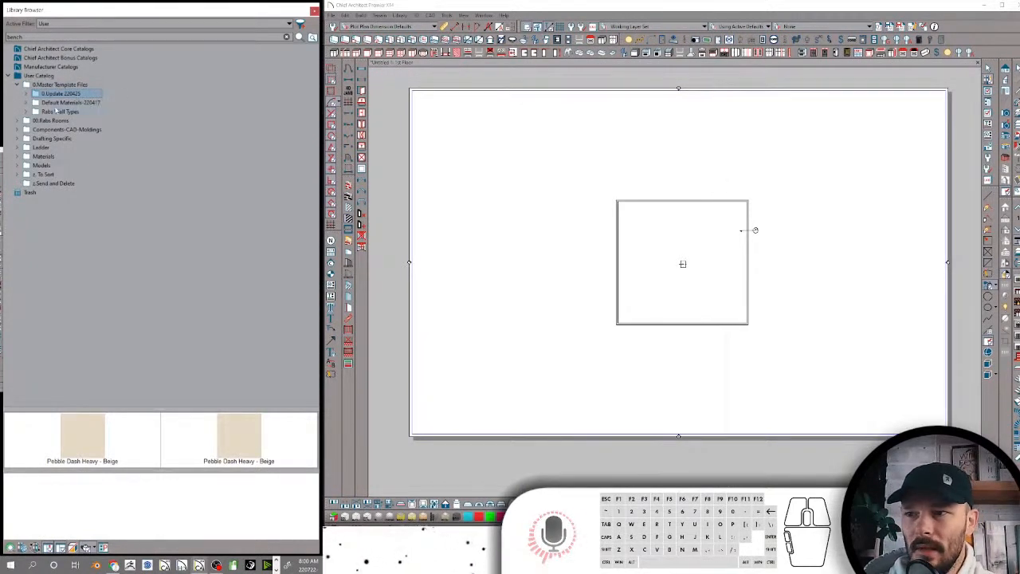
pyautogui.click(18, 85)
# View the items of the Franklin, the Audiophile subfolder in the 00.Rabs Rooms folder and collapse the folder again
pyautogui.click(49, 93)
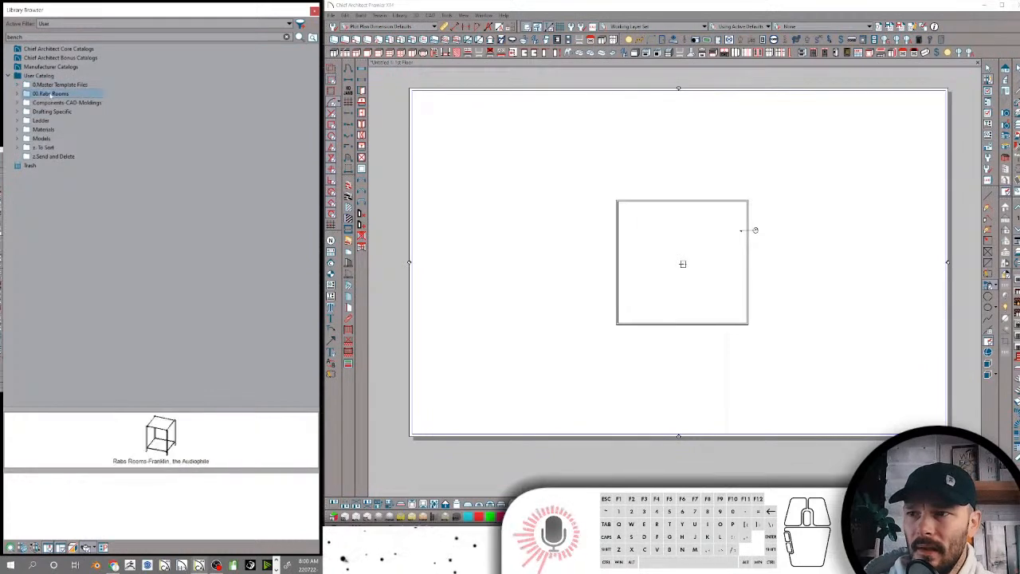
pyautogui.click(18, 94)
pyautogui.click(60, 103)
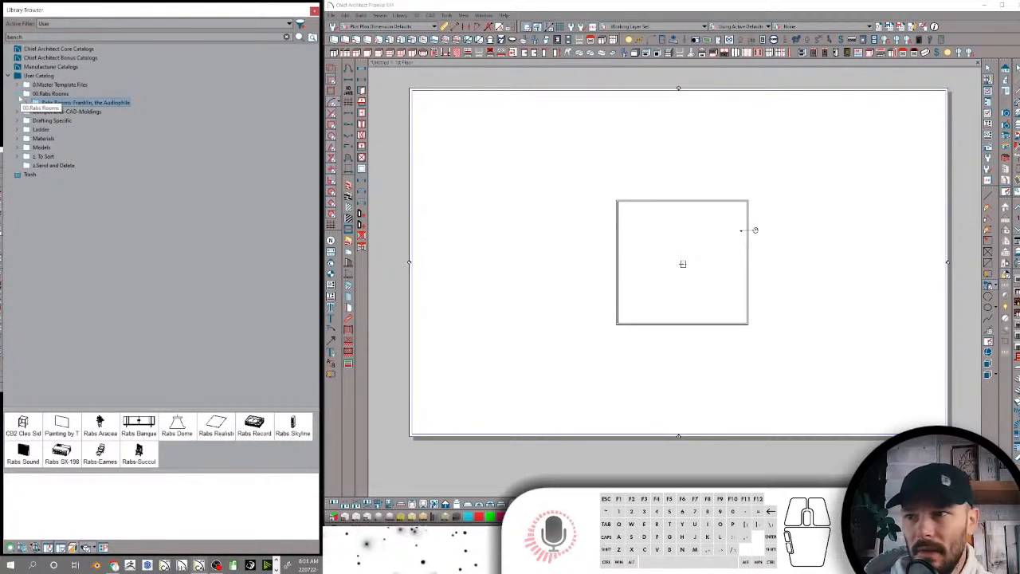
pyautogui.click(19, 94)
# Look through the Components-CAD-Moldings folder, preview its 4" Pipe item, and collapse the folder again
pyautogui.click(18, 103)
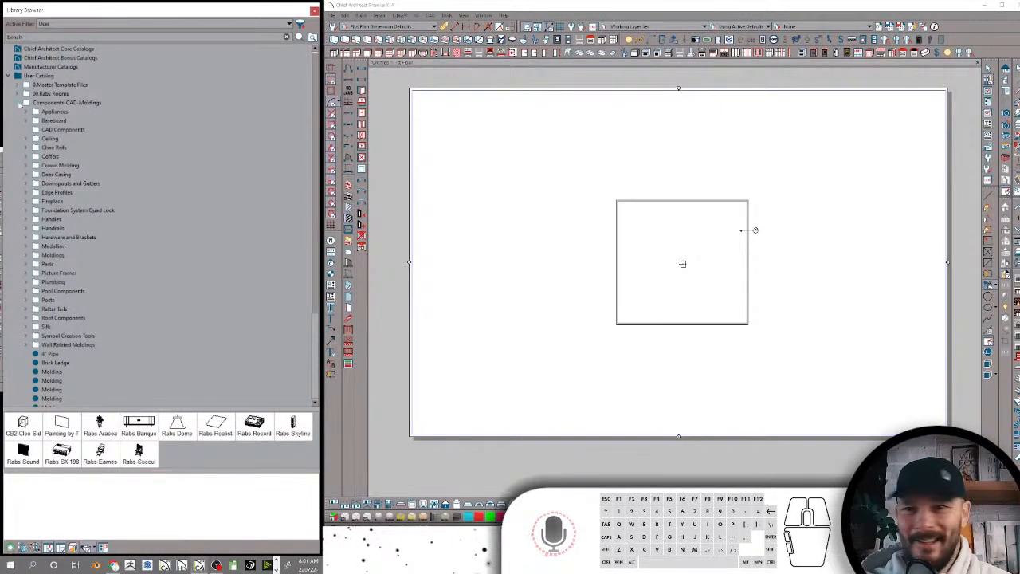
pyautogui.scroll(-4, 78, 289)
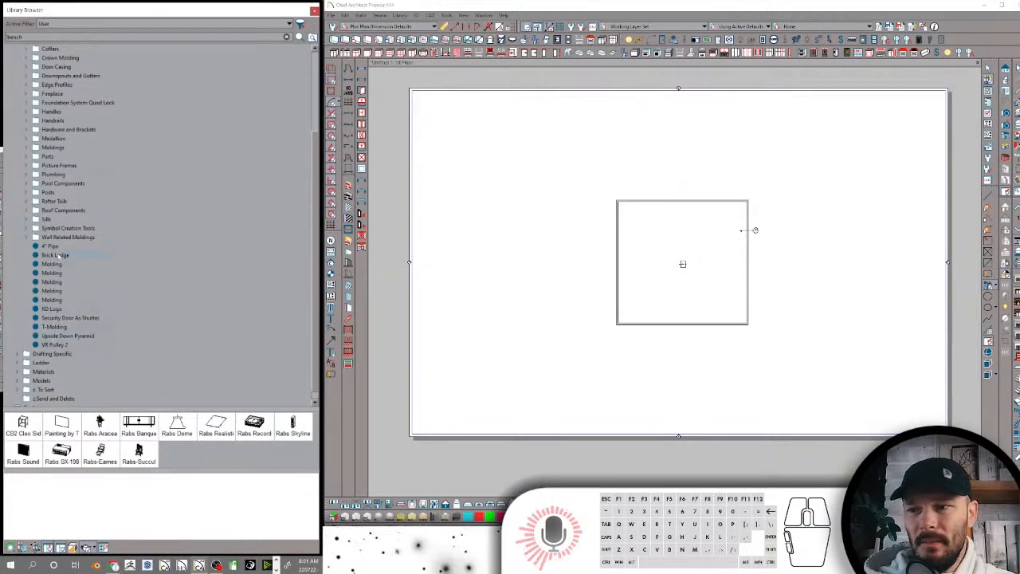
pyautogui.click(61, 246)
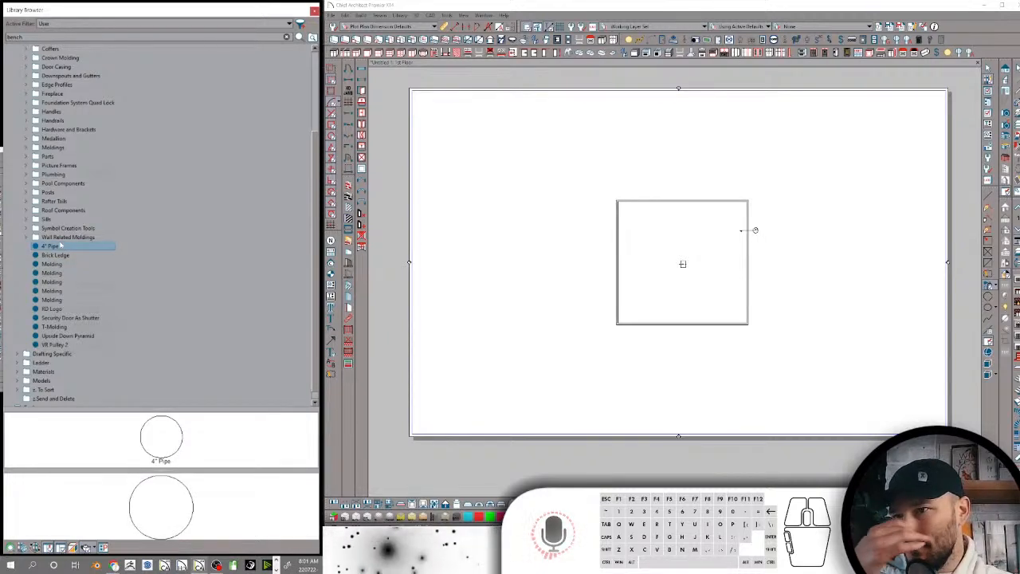
pyautogui.scroll(4, 60, 246)
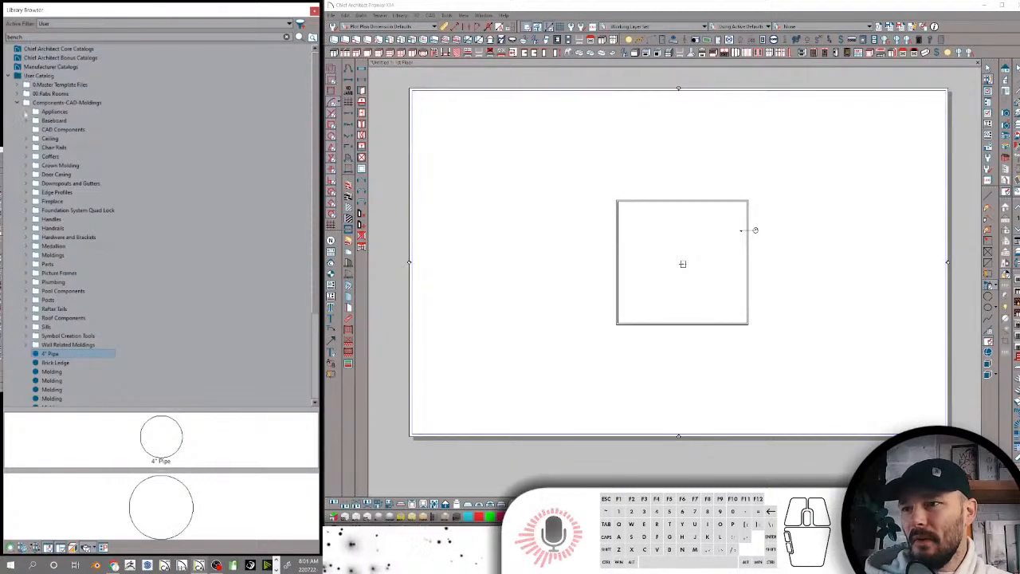
pyautogui.click(17, 102)
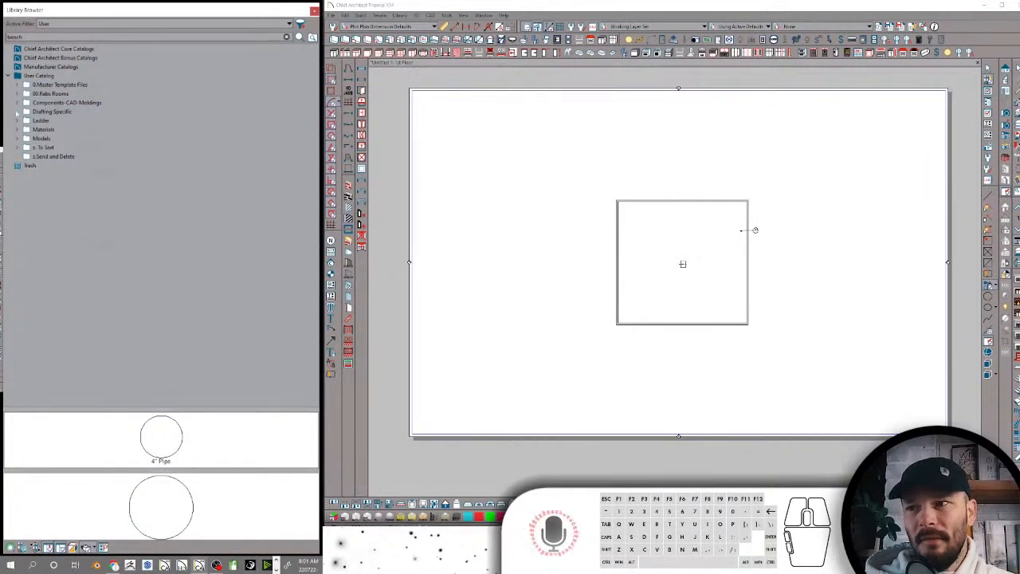
# Expand the Drafting Specific folder, and search the library for "door type" to pick Door Schedule With Type Only
pyautogui.click(17, 112)
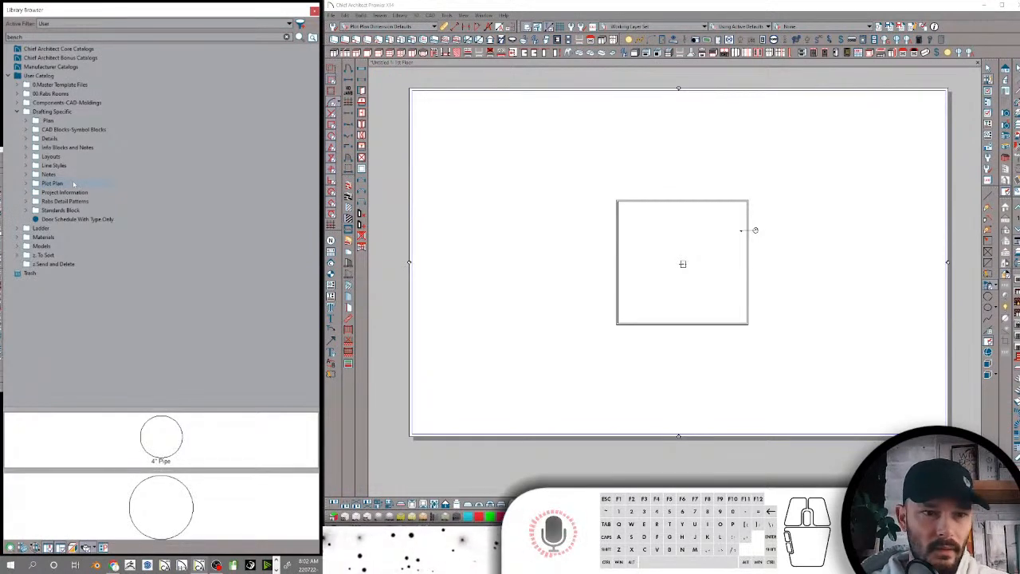
pyautogui.doubleClick(43, 37)
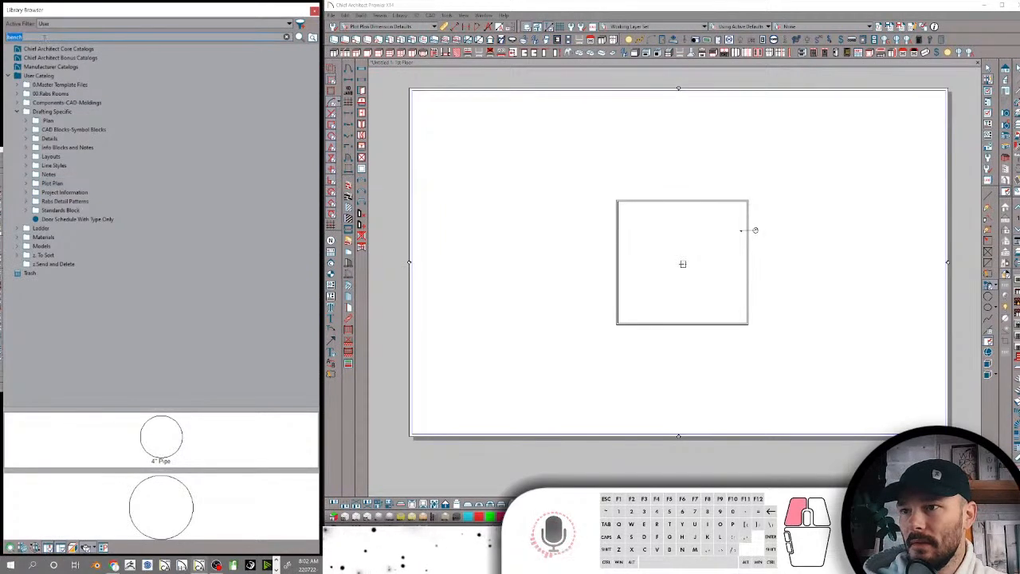
pyautogui.write('door')
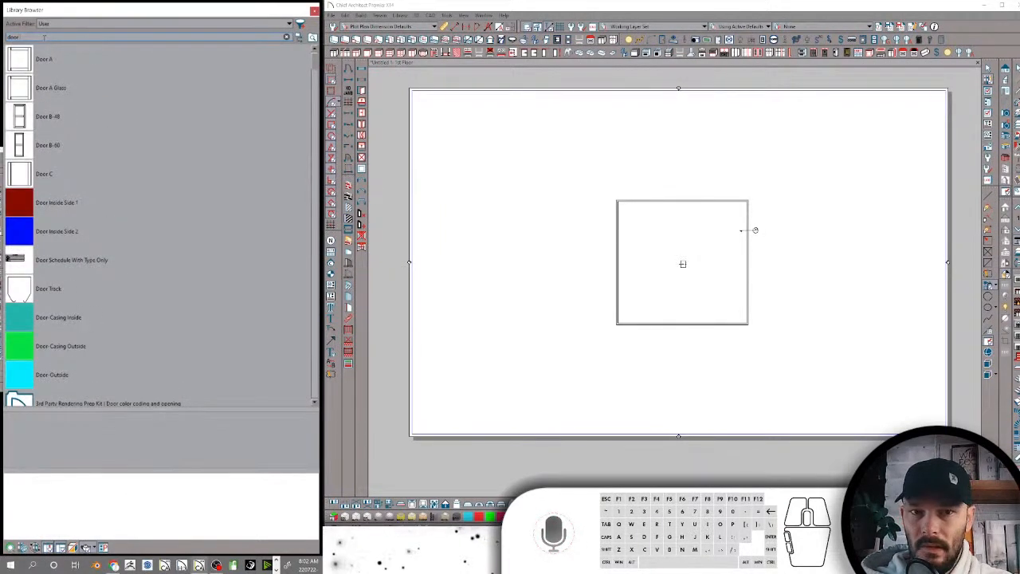
pyautogui.write(' type')
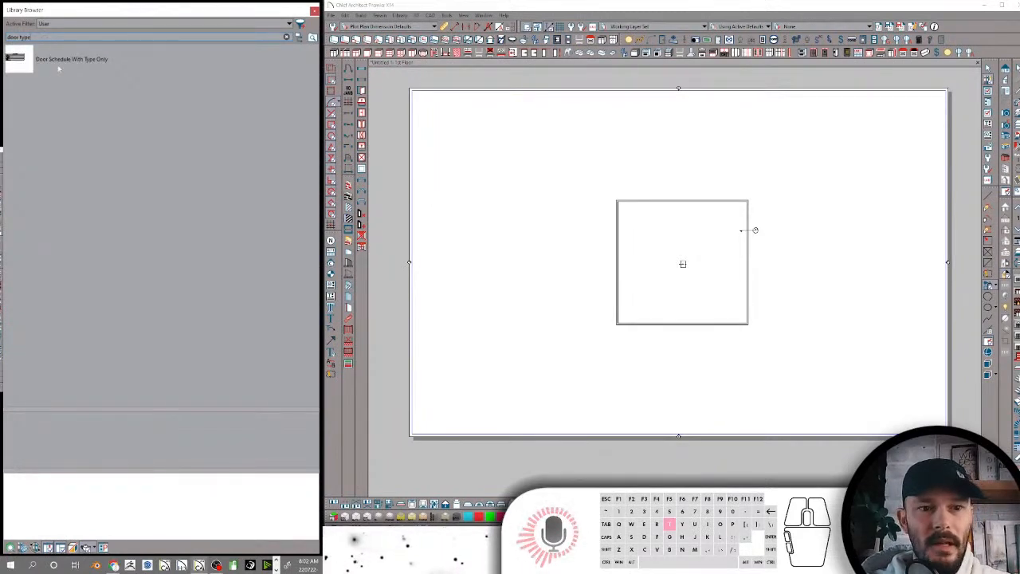
pyautogui.click(54, 67)
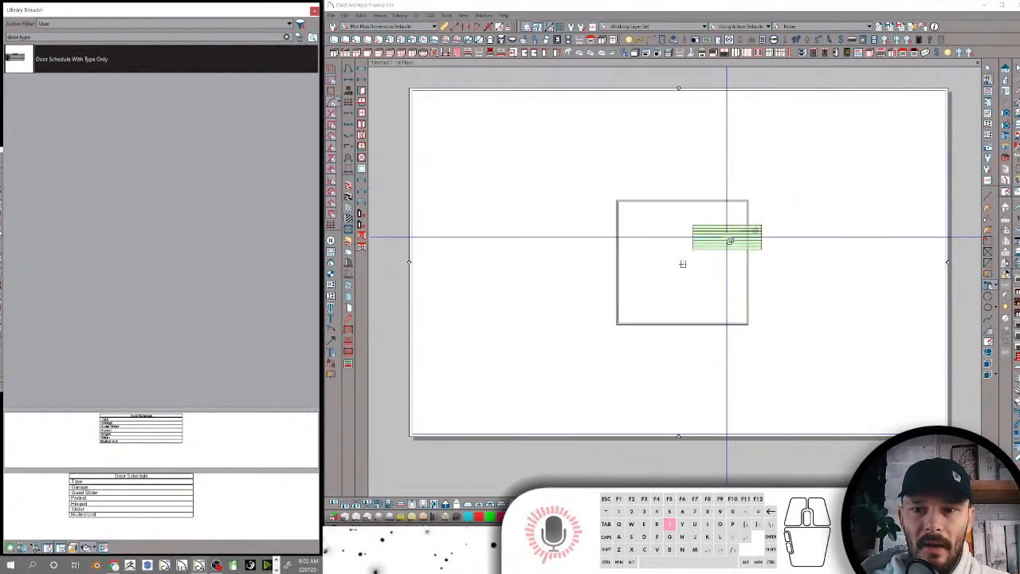
# Place the Door Schedule With Type Only outside the building's right wall and explode its block into a live schedule
pyautogui.scroll(5, 717, 235)
pyautogui.scroll(-4, 853, 183)
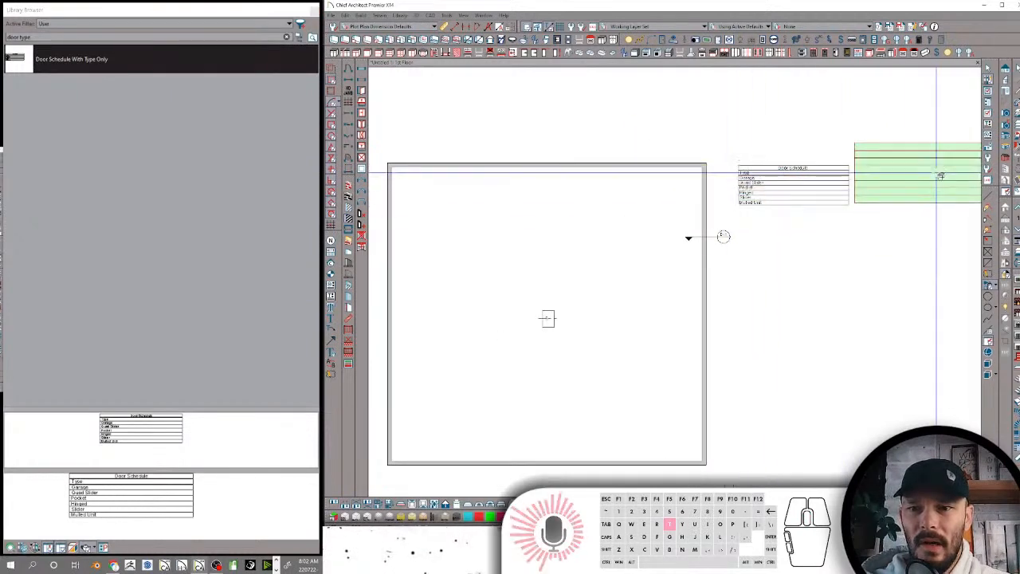
pyautogui.scroll(4, 930, 158)
pyautogui.press('space')
pyautogui.click(664, 213)
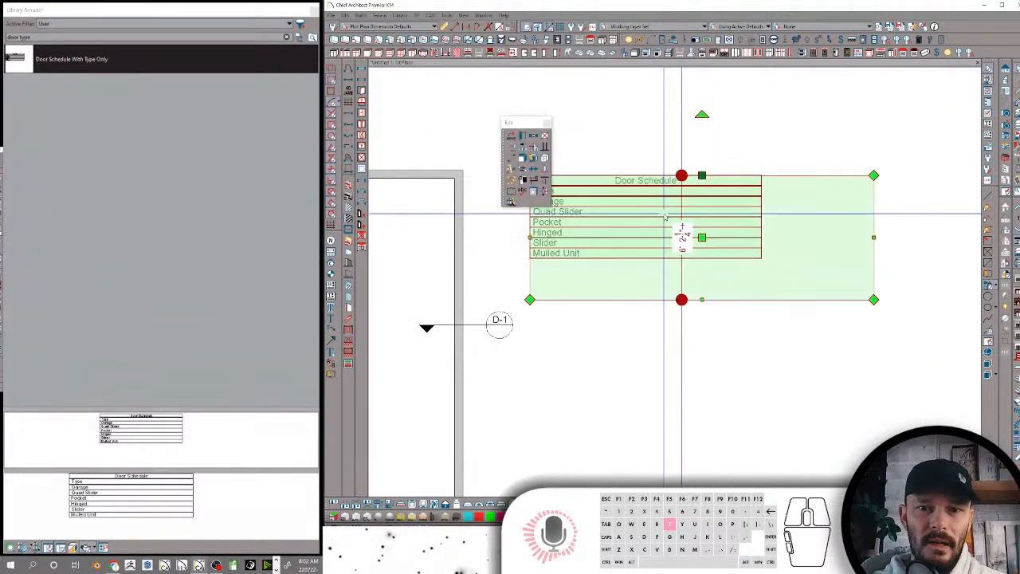
pyautogui.click(522, 158)
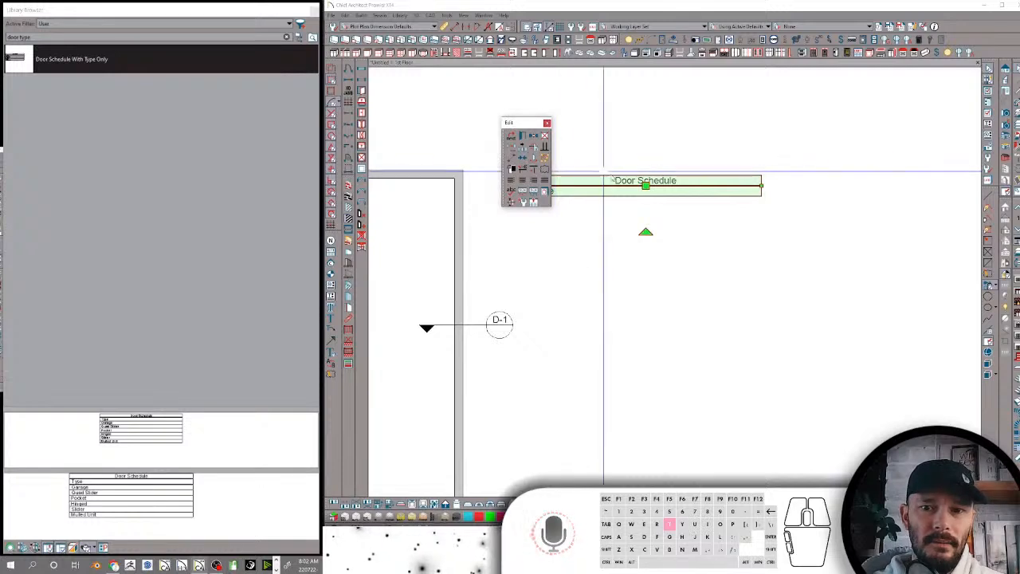
pyautogui.click(640, 136)
pyautogui.scroll(-3, 588, 169)
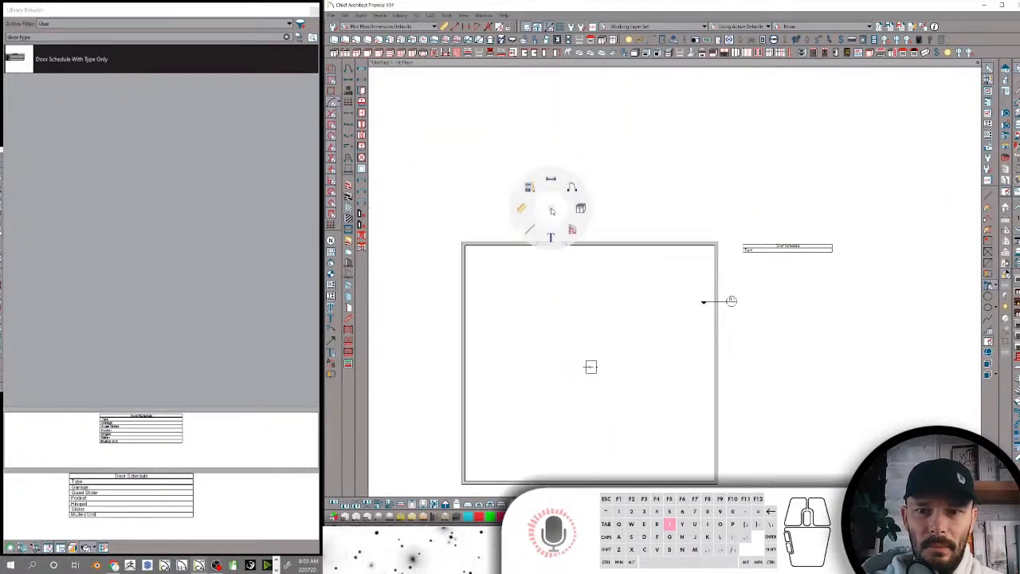
# Place three hinged doors in the exterior walls, one in the upper wall and two in the left wall
pyautogui.click(546, 245)
pyautogui.click(459, 299)
pyautogui.click(471, 393)
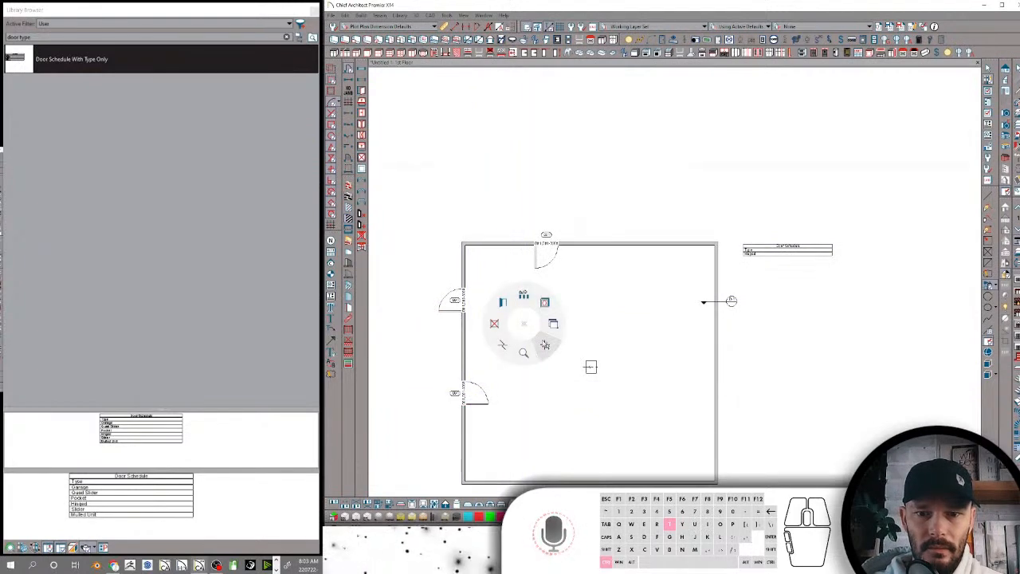
# Draw a full-height interior wall parallel to the left exterior wall and place two hinged doors in it
pyautogui.click(512, 242)
pyautogui.moveTo(513, 242); pyautogui.dragTo(513, 481)
pyautogui.click(606, 342)
pyautogui.click(513, 297)
pyautogui.click(511, 361)
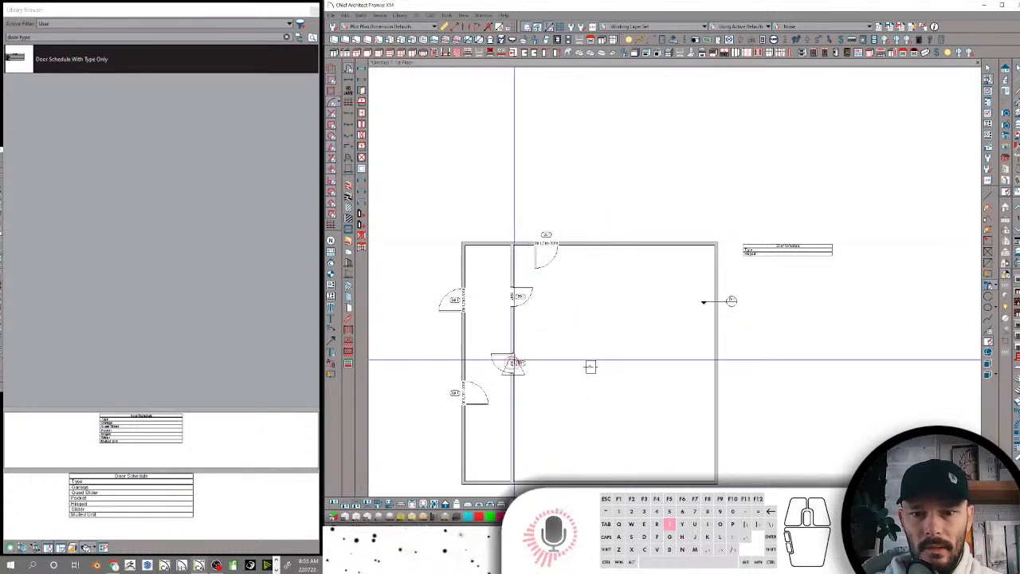
# Turn both doors in the interior wall into double hinged doors
pyautogui.click(514, 361)
pyautogui.scroll(2, 522, 327)
pyautogui.click(455, 294)
pyautogui.moveTo(457, 288); pyautogui.dragTo(459, 268)
pyautogui.scroll(-3, 580, 257)
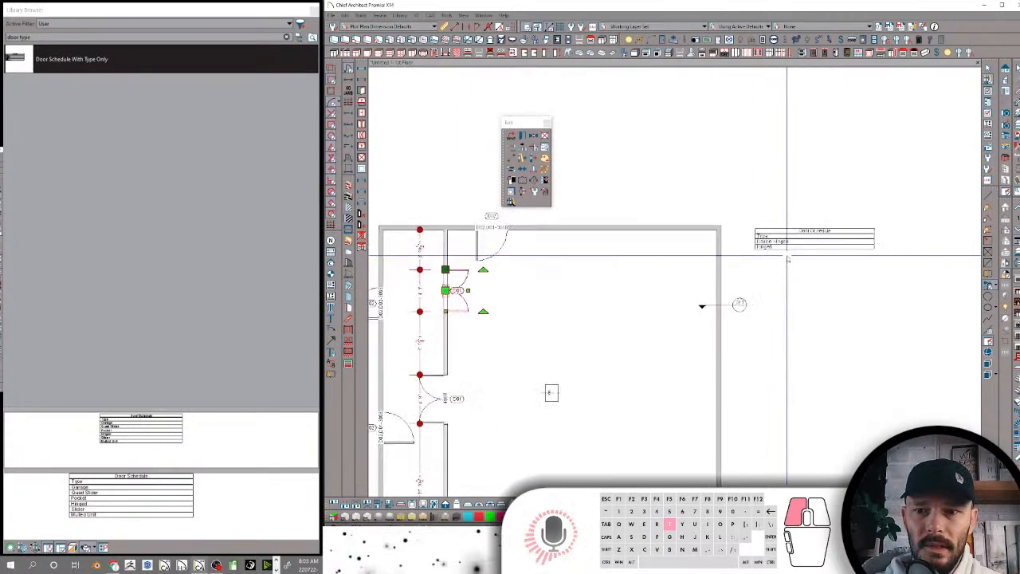
# Add a pocket door to the upper exterior wall, to the right of the hinged door
pyautogui.press('/')
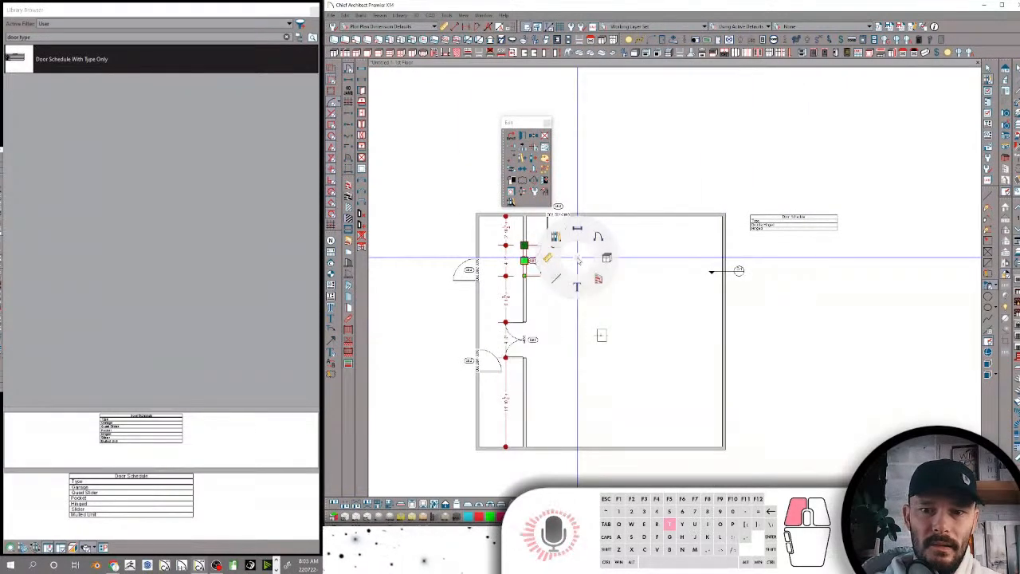
pyautogui.click(599, 237)
pyautogui.click(642, 213)
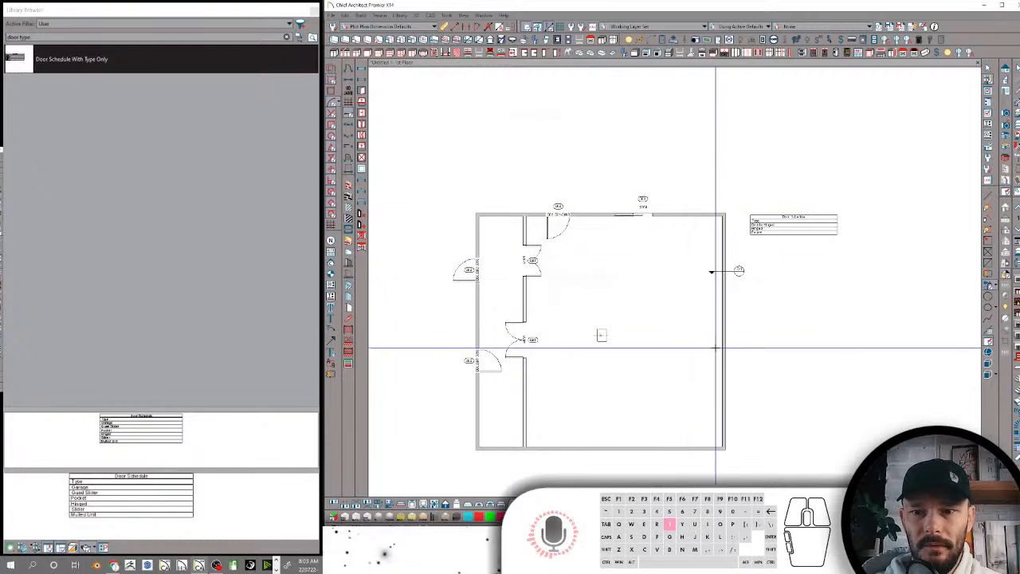
pyautogui.click(523, 397)
# Select the door schedule beside the building and examine the door types it lists
pyautogui.moveTo(623, 308); pyautogui.dragTo(639, 339, button='middle')
pyautogui.scroll(1, 655, 294)
pyautogui.scroll(3, 655, 294)
pyautogui.click(512, 326)
pyautogui.scroll(3, 542, 343)
pyautogui.scroll(1, 829, 243)
pyautogui.moveTo(713, 213); pyautogui.dragTo(721, 231, button='middle')
pyautogui.scroll(1, 712, 238)
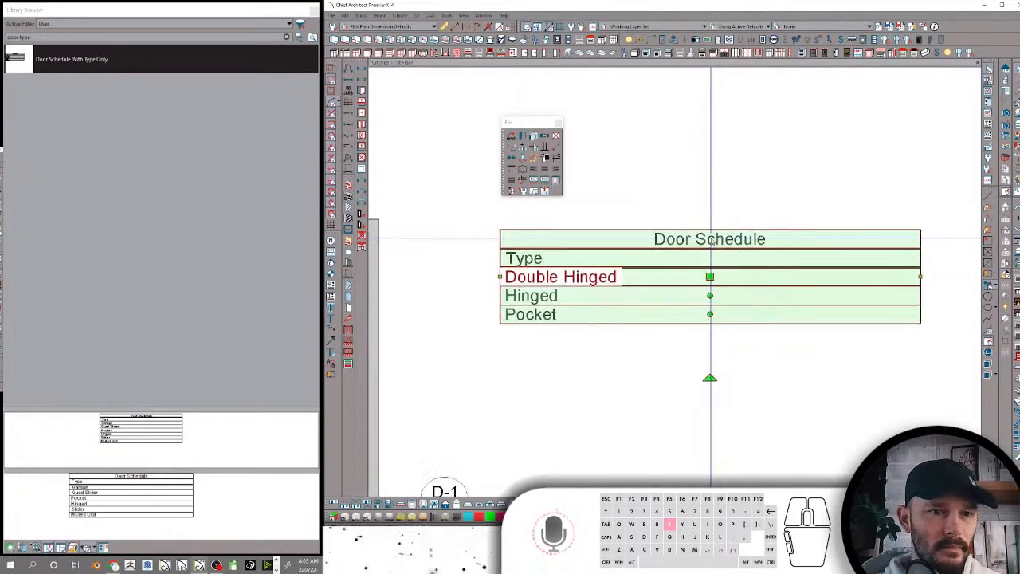
pyautogui.scroll(2, 712, 239)
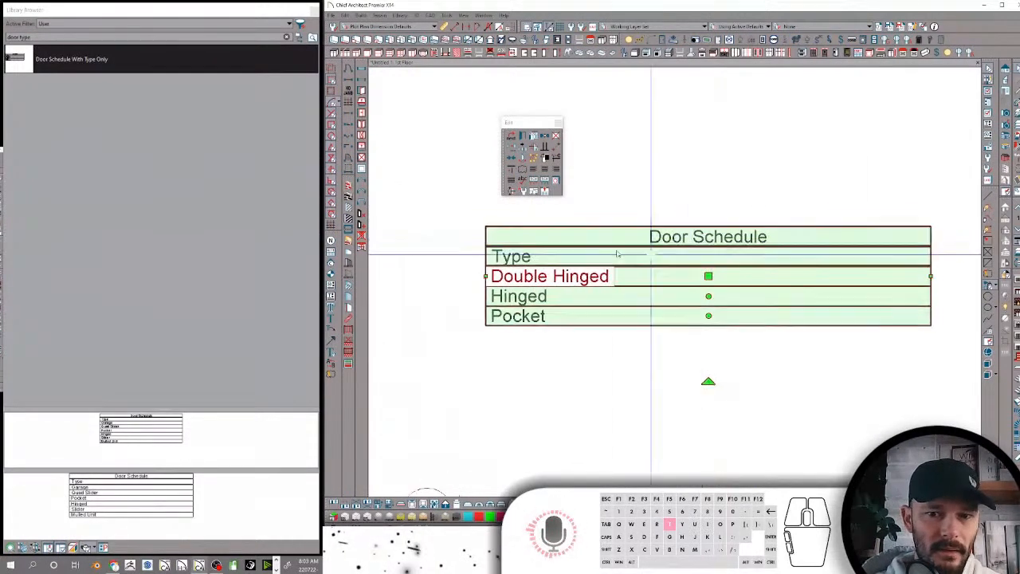
# Open the door specification for the schedule's Hinged row, view its general settings, and close it without changes
pyautogui.click(529, 309)
pyautogui.click(534, 296)
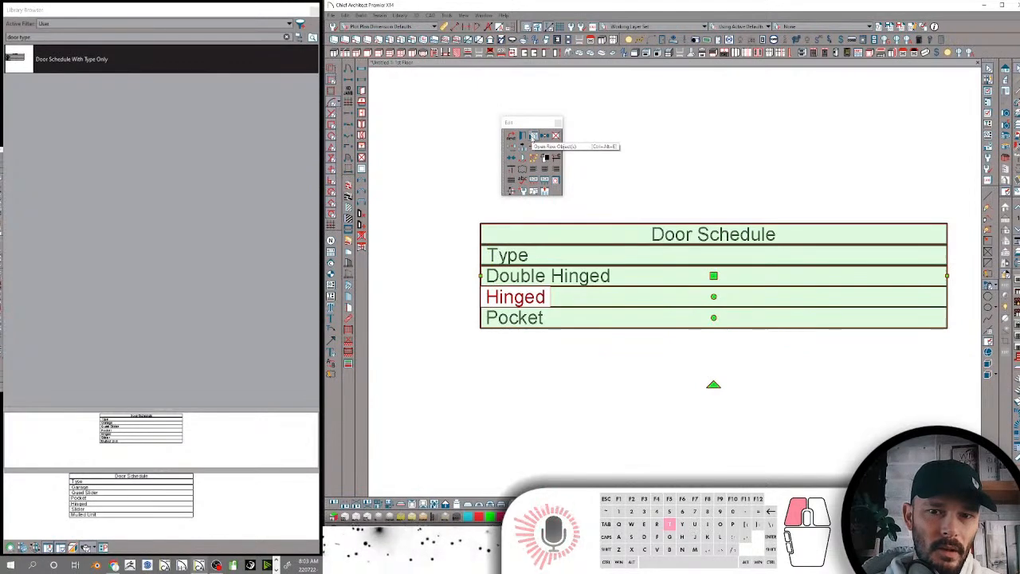
pyautogui.click(533, 136)
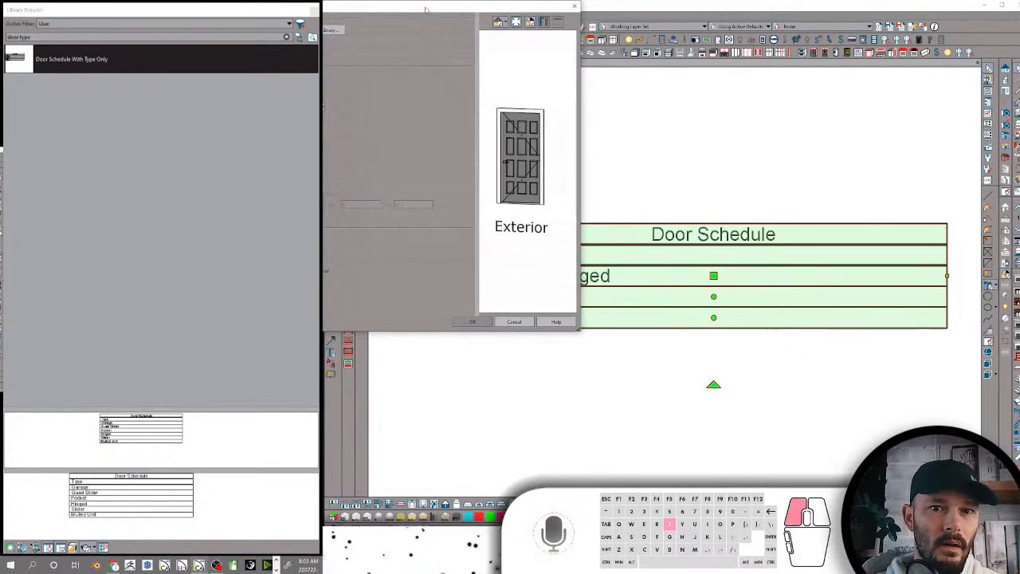
pyautogui.moveTo(424, 12); pyautogui.dragTo(705, 107)
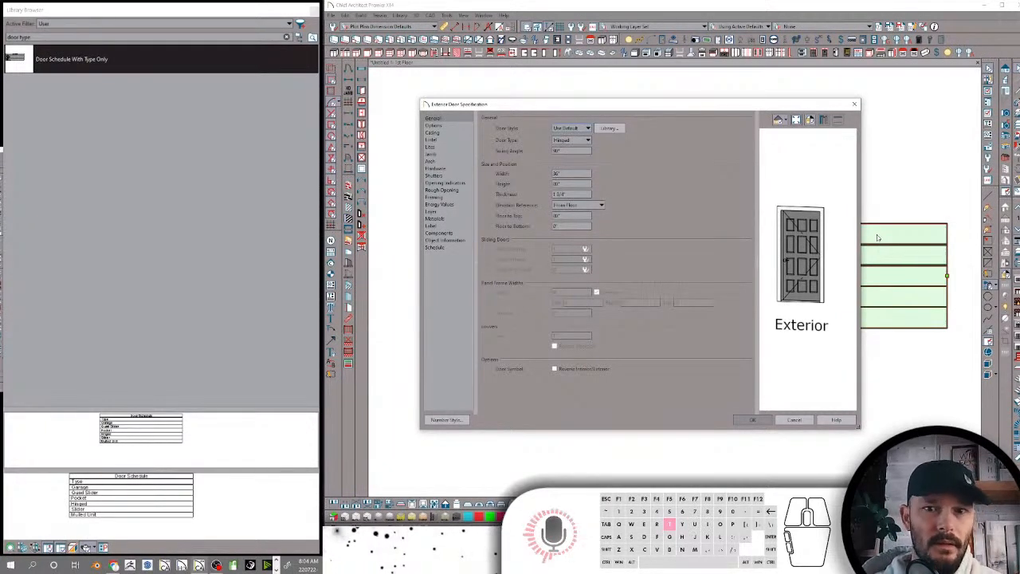
pyautogui.click(854, 104)
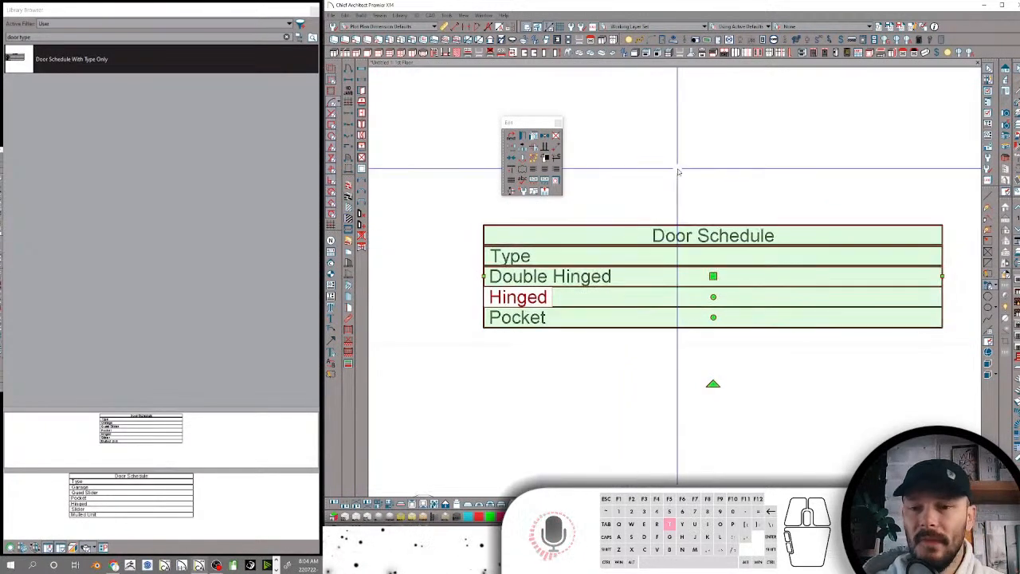
# Delete the door schedule from the plan
pyautogui.scroll(-4, 677, 179)
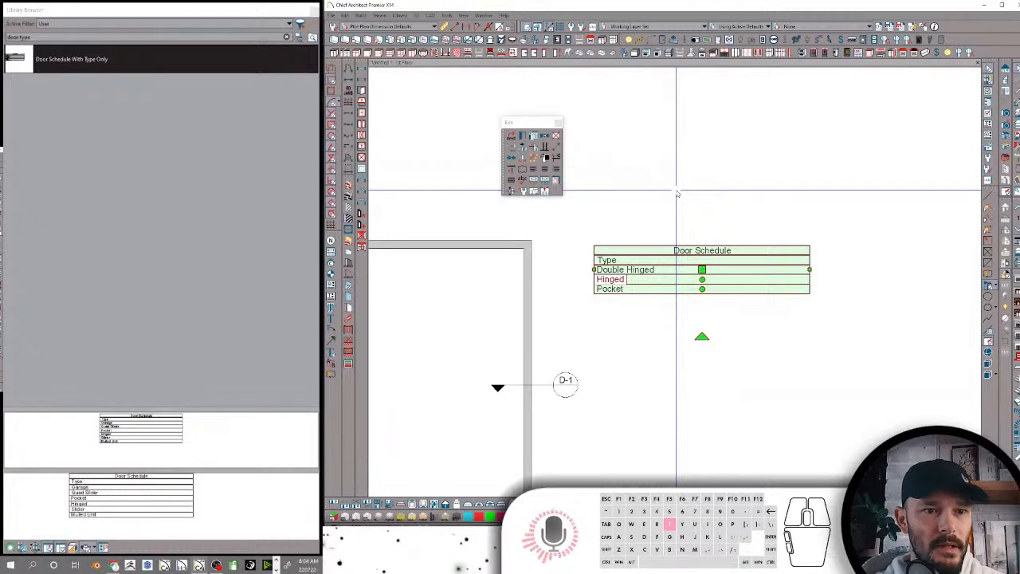
pyautogui.moveTo(688, 200); pyautogui.dragTo(697, 231, button='middle')
pyautogui.rightClick(724, 273)
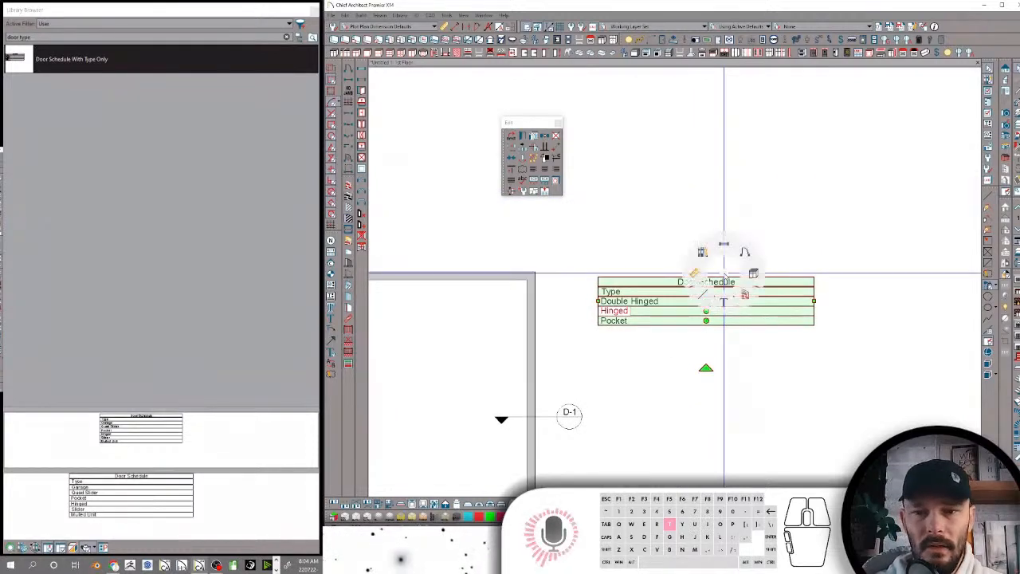
pyautogui.click(725, 275)
pyautogui.click(721, 294)
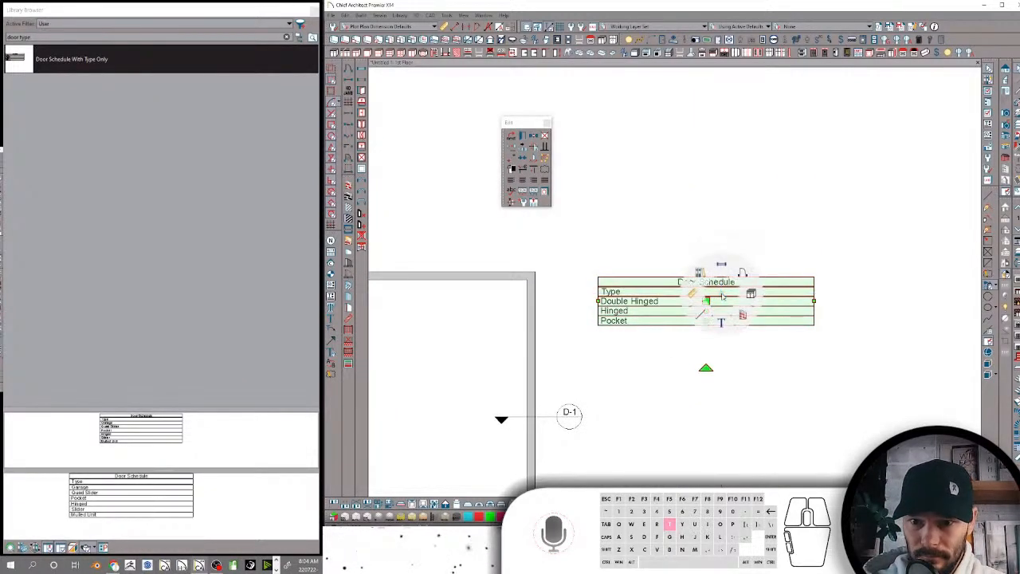
pyautogui.press('Delete')
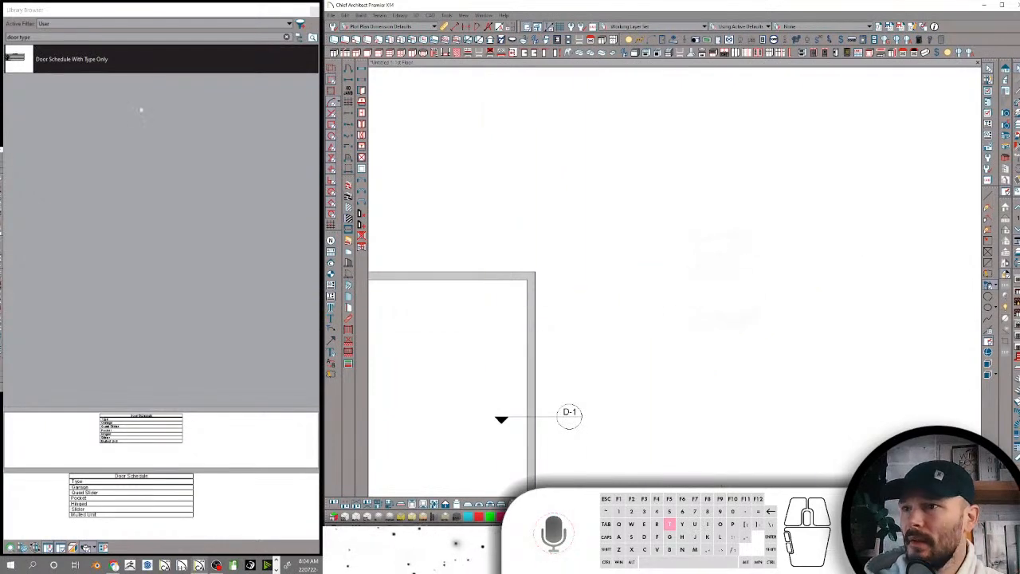
# Clear the library search, return to the folder tree, and preview Door Schedule With Type Only in Drafting Specific
pyautogui.click(286, 36)
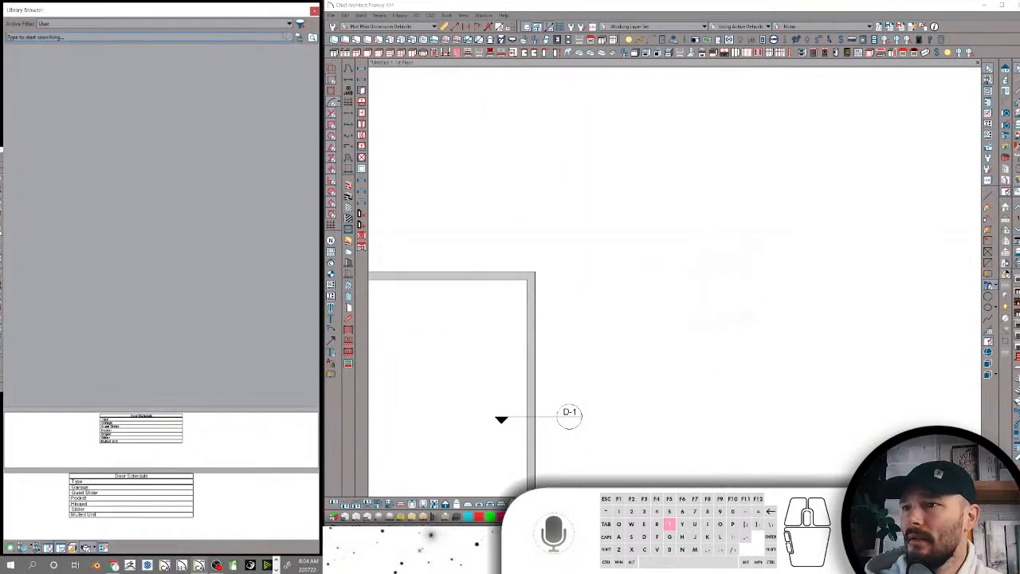
pyautogui.click(300, 38)
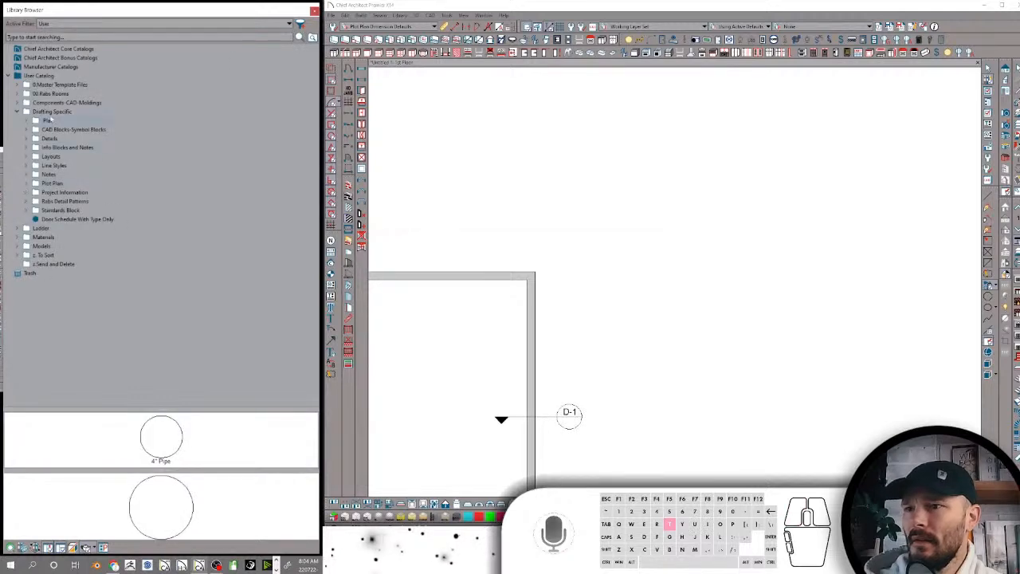
pyautogui.click(48, 113)
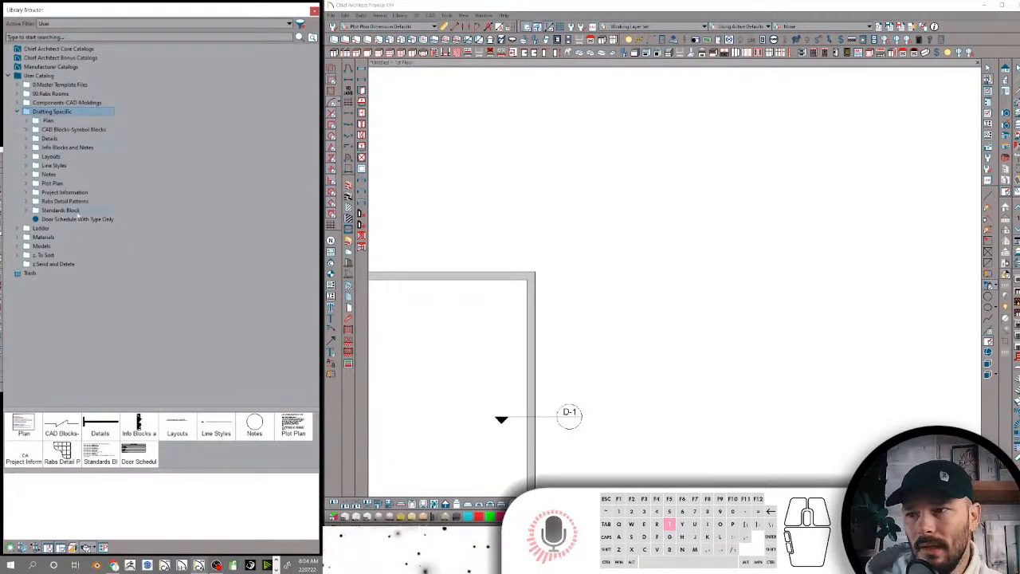
pyautogui.click(76, 219)
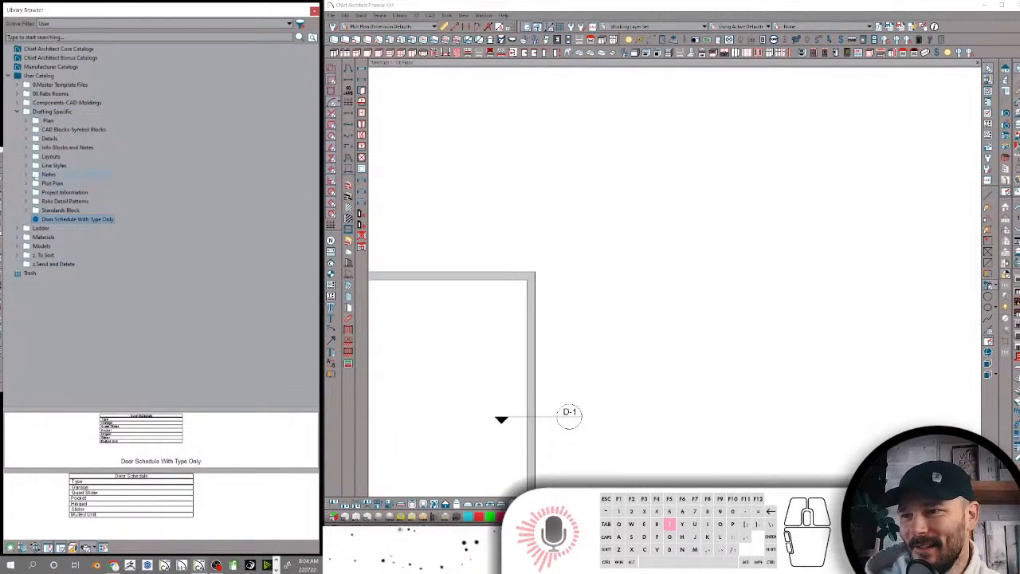
# Look at the subfolders of Notes in Drafting Specific, and collapse both folders again
pyautogui.click(26, 173)
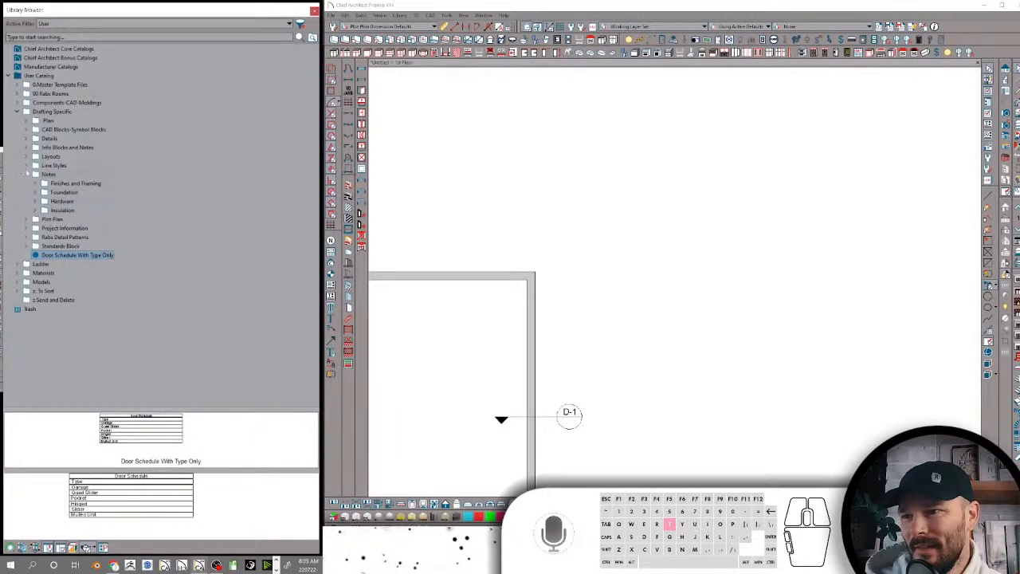
pyautogui.click(26, 174)
pyautogui.click(18, 111)
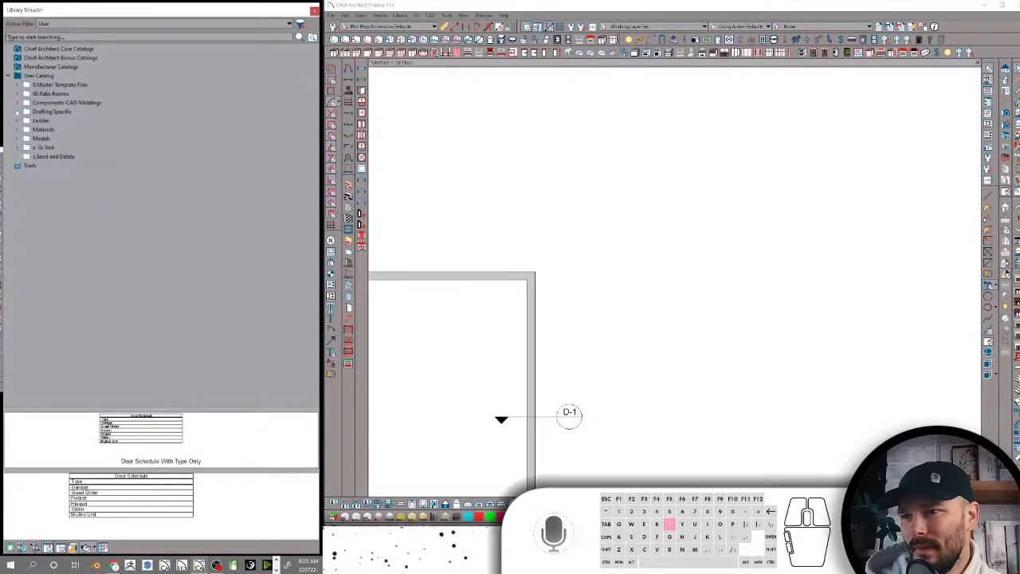
# Move the Ladder folder into the Models folder of the User Catalog and collapse both folders
pyautogui.click(35, 120)
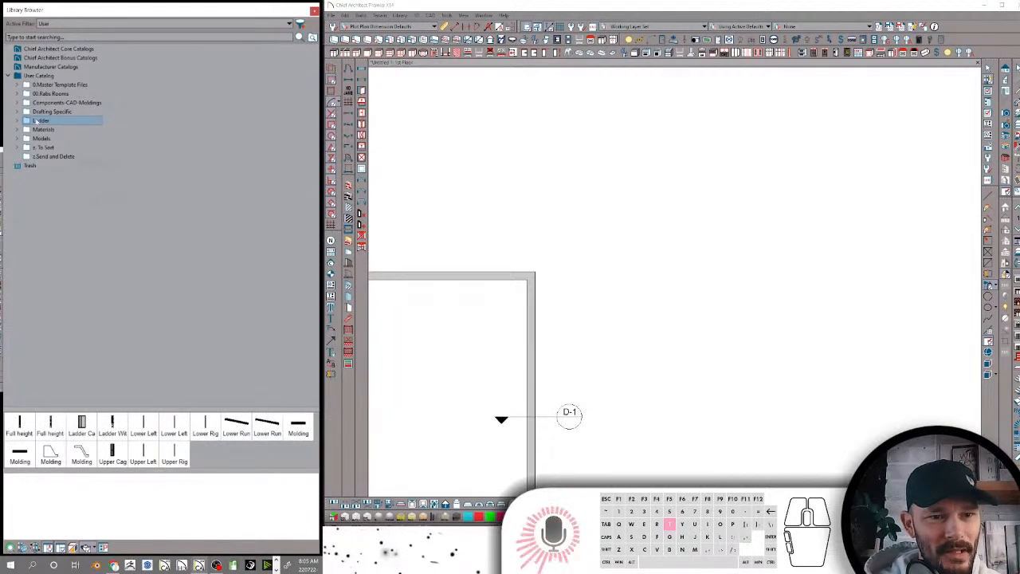
pyautogui.moveTo(40, 129); pyautogui.dragTo(36, 138)
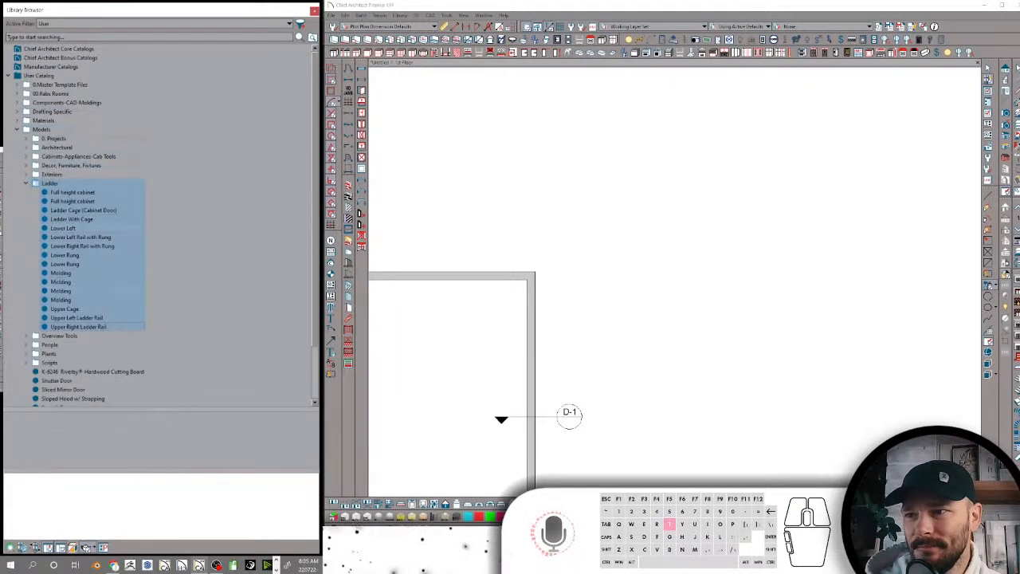
pyautogui.click(25, 184)
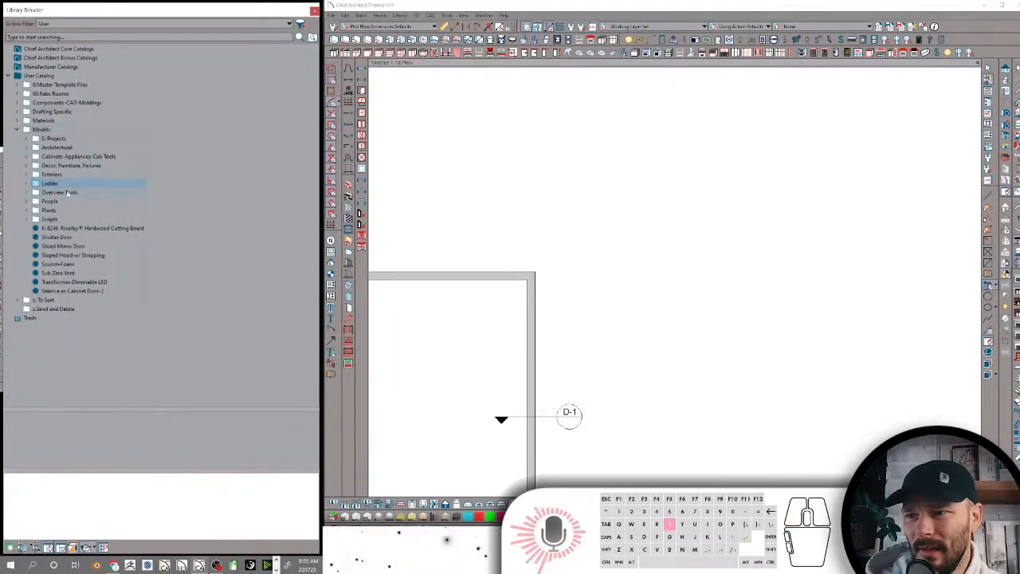
pyautogui.click(17, 129)
# Expand the Materials folder of the User Catalog and look through its subfolders
pyautogui.click(31, 120)
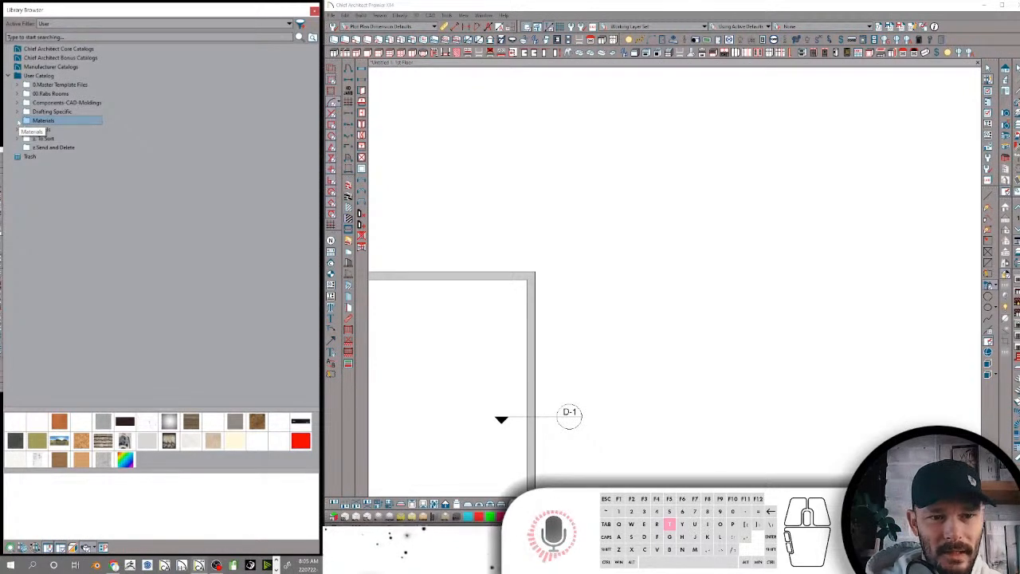
pyautogui.doubleClick(32, 121)
pyautogui.scroll(-3, 48, 173)
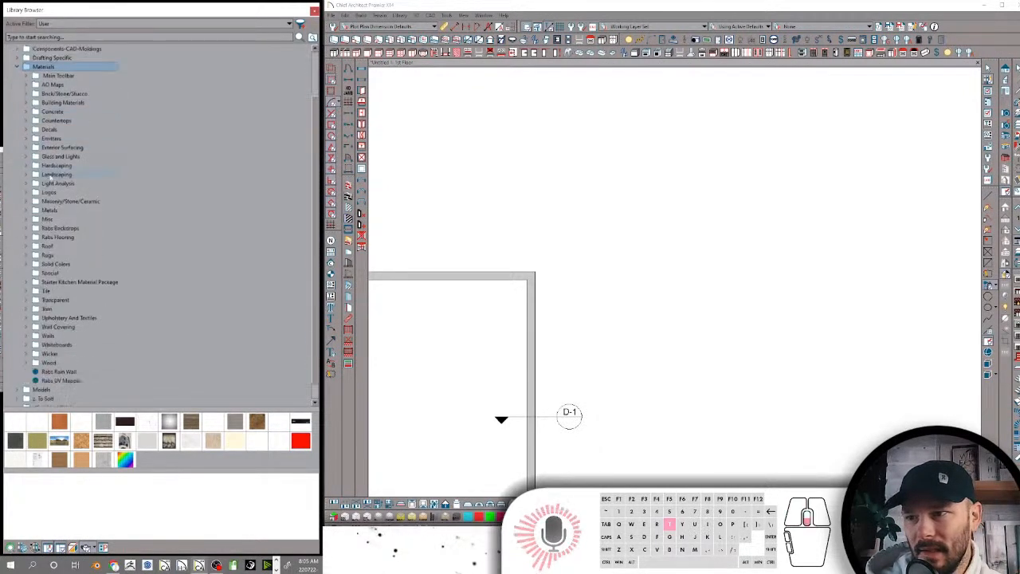
# Add the keyword RDmaterial to the search attributes of the Rabs UV Mapper material in the Materials folder
pyautogui.scroll(1, 48, 174)
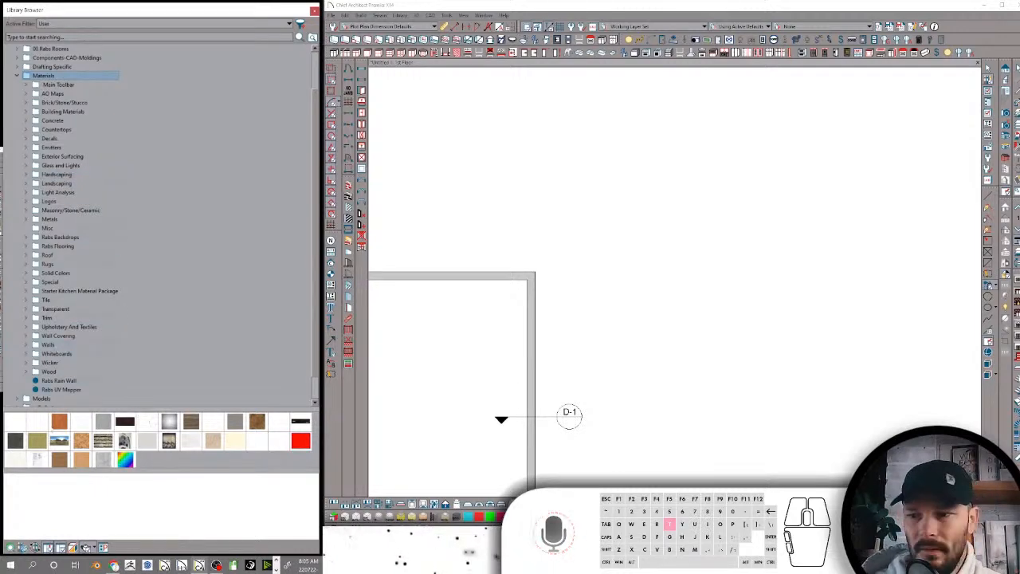
pyautogui.scroll(-1, 76, 374)
pyautogui.rightClick(72, 363)
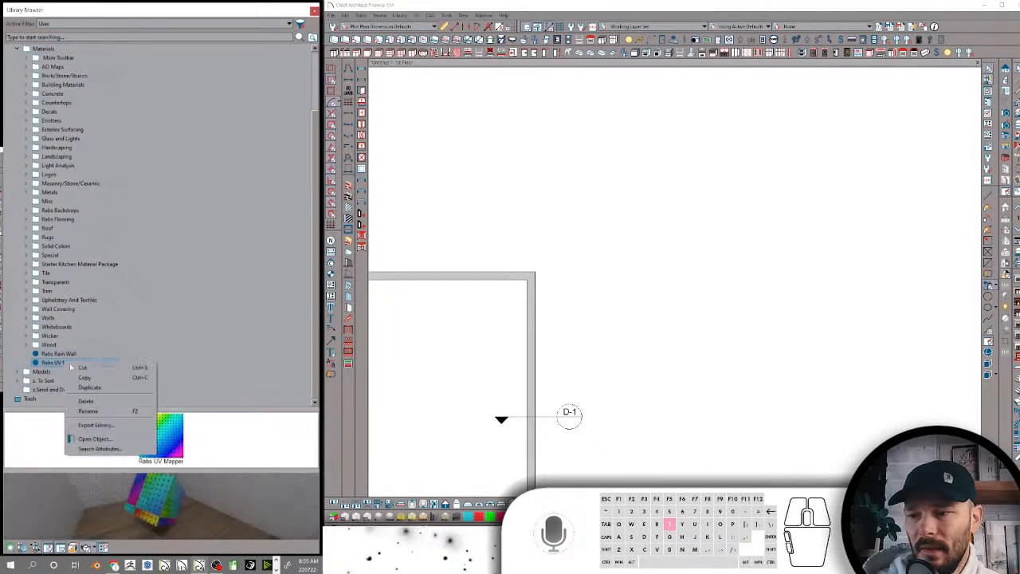
pyautogui.click(99, 449)
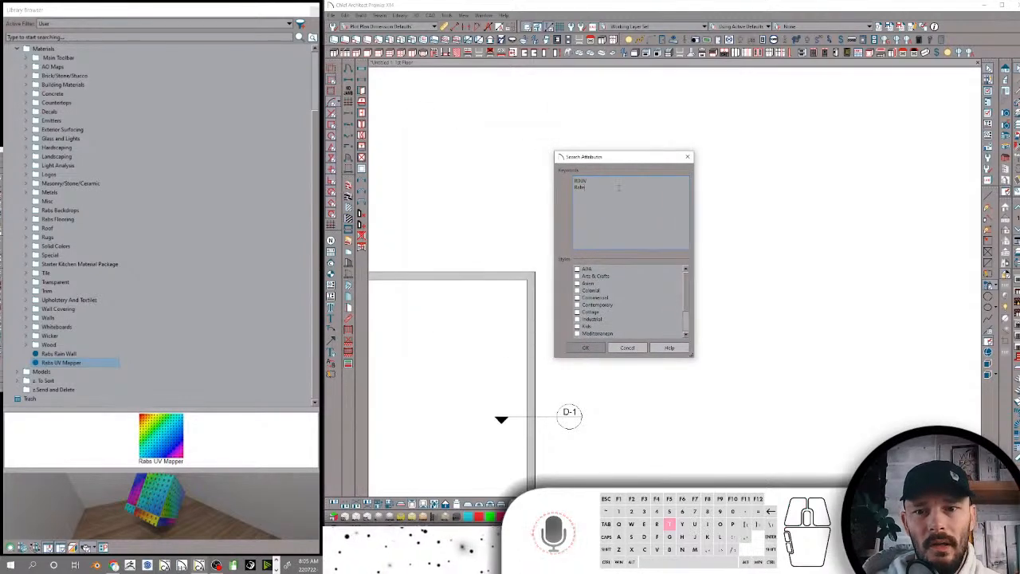
pyautogui.press('Return')
pyautogui.write('RU')
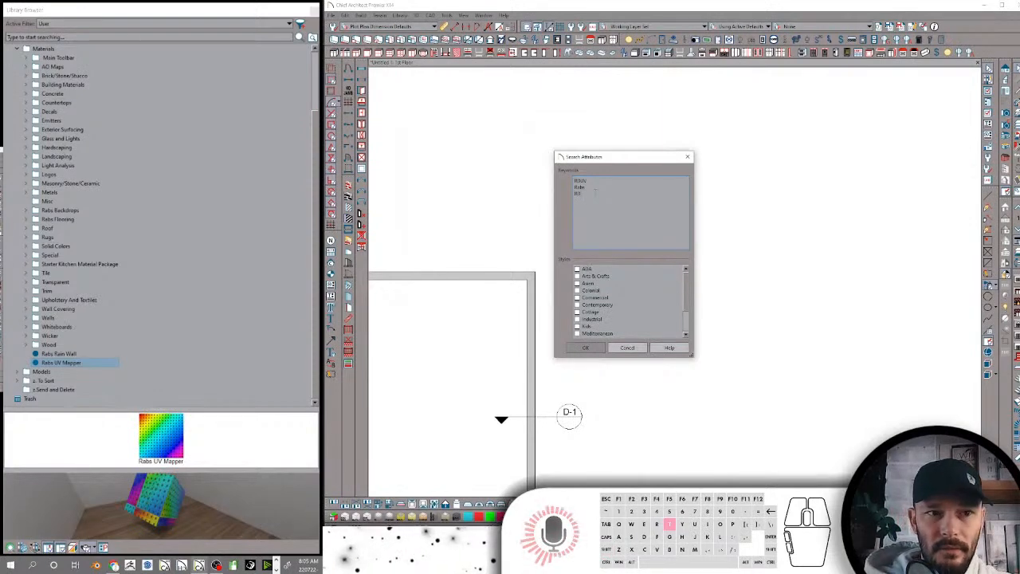
pyautogui.write('Tmaterial')
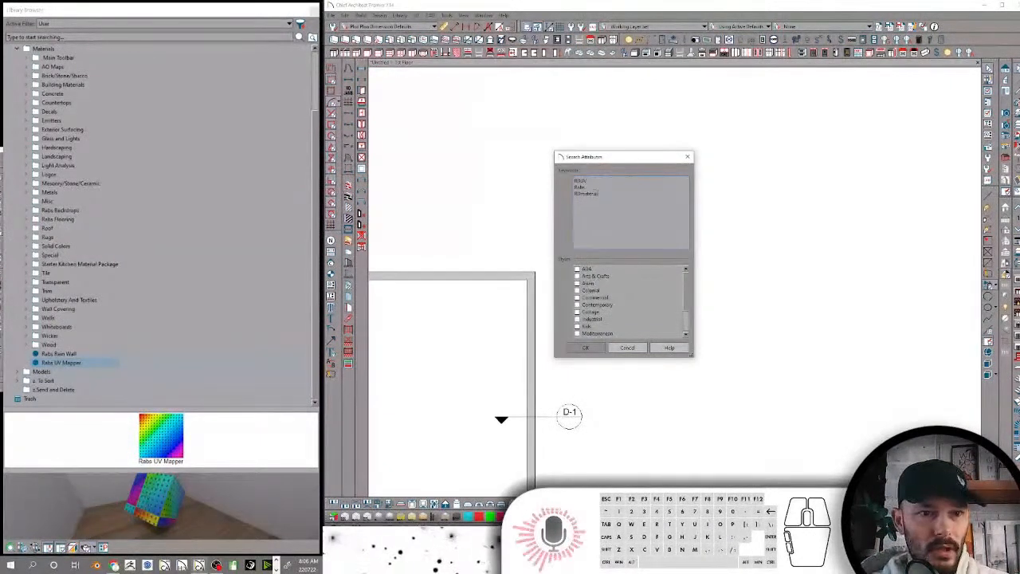
pyautogui.click(582, 348)
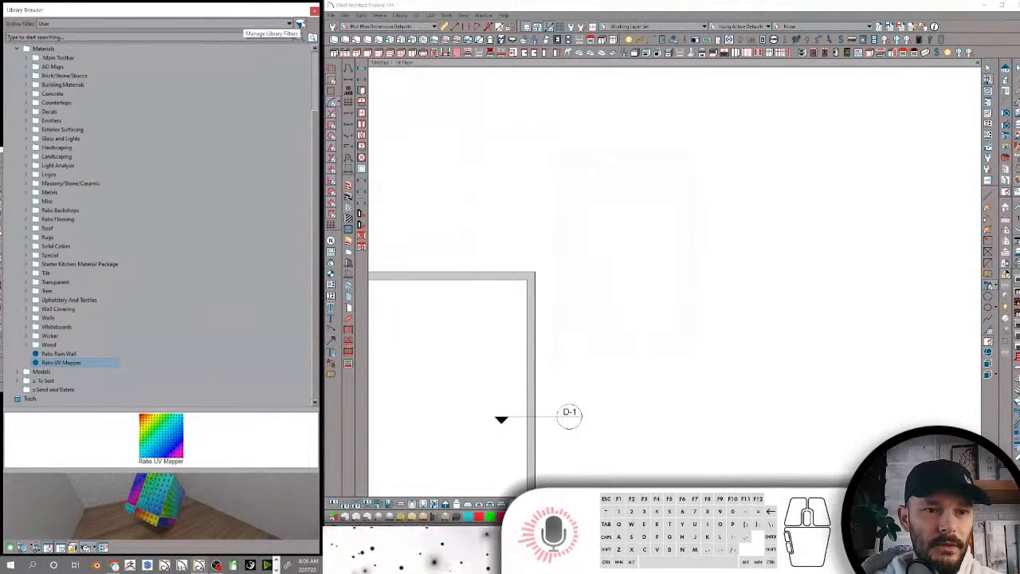
# Enlarge the library filter manager and set the User filter to hide all core, bonus and manufacturer catalogs
pyautogui.click(301, 24)
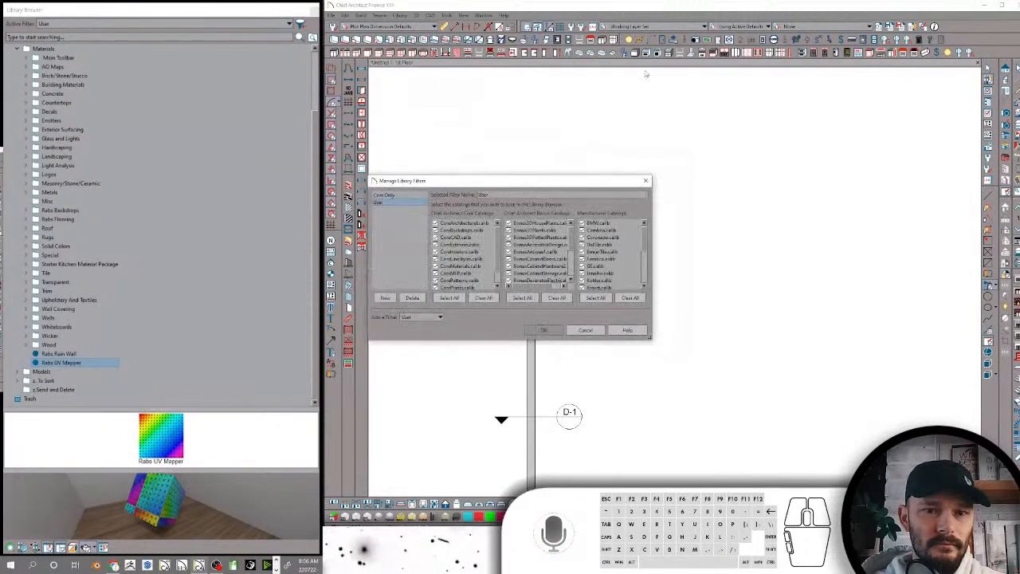
pyautogui.moveTo(573, 184); pyautogui.dragTo(654, 113)
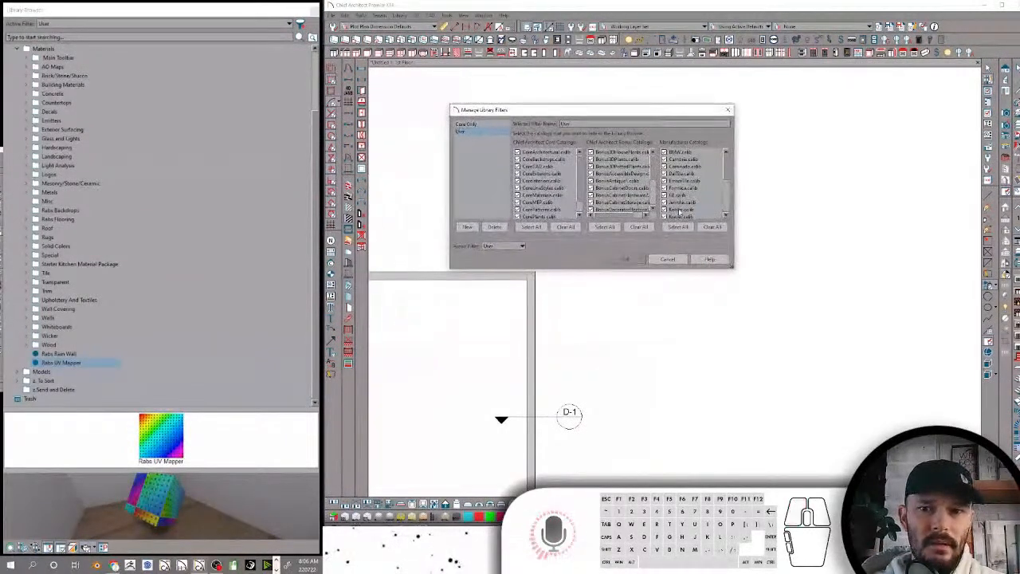
pyautogui.moveTo(734, 269); pyautogui.dragTo(733, 460)
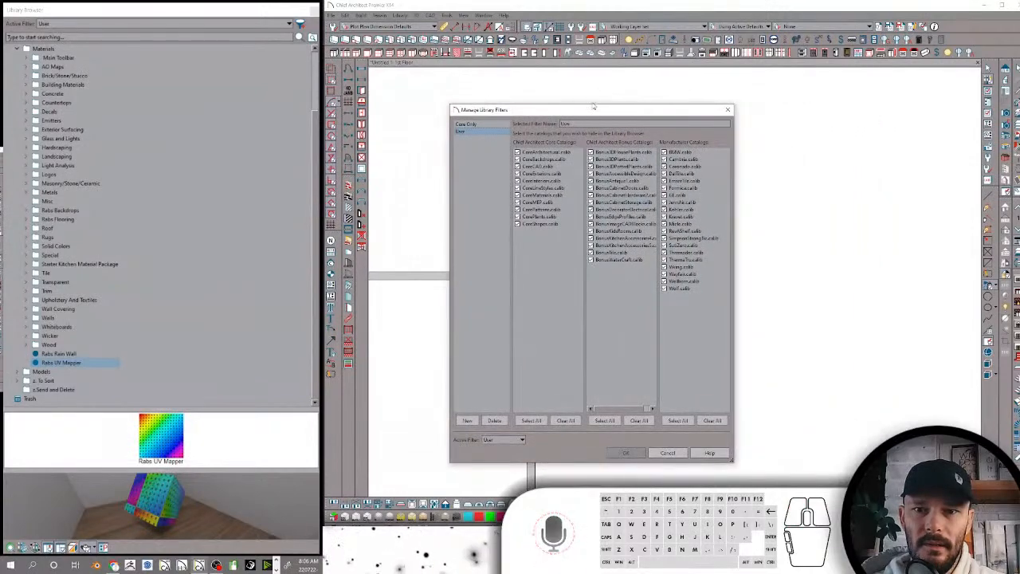
pyautogui.moveTo(596, 110); pyautogui.dragTo(169, 85)
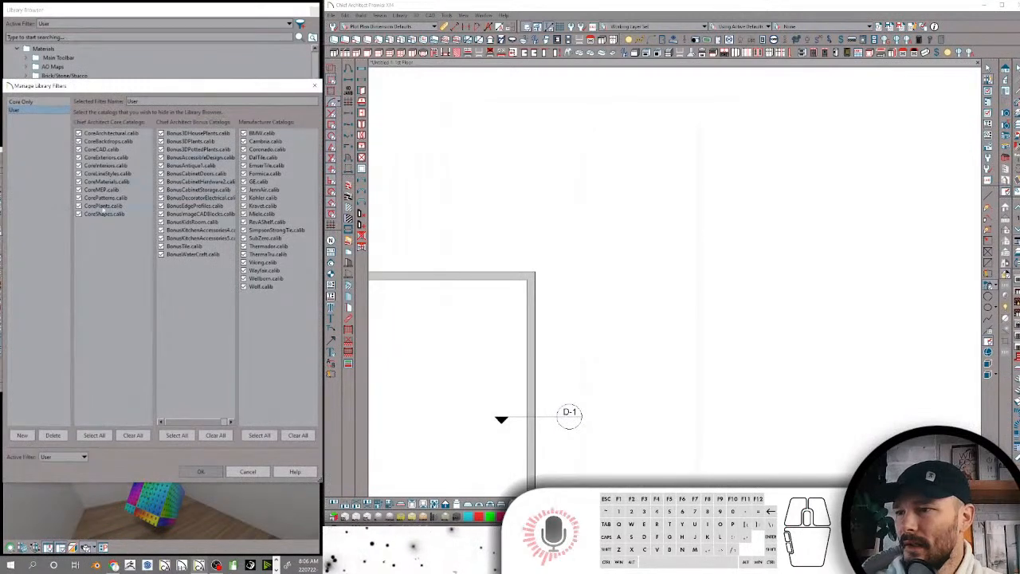
pyautogui.click(94, 435)
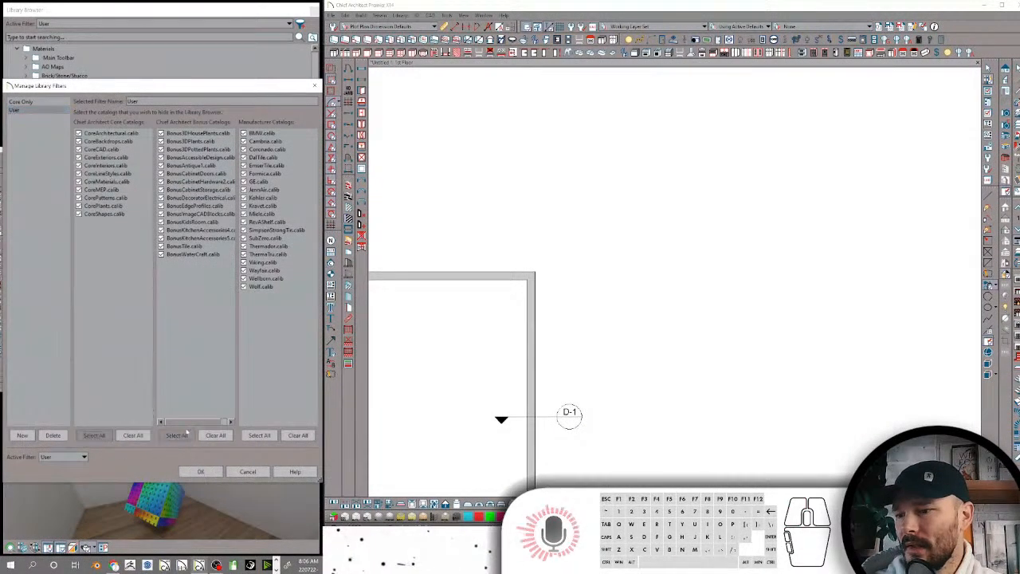
pyautogui.click(259, 436)
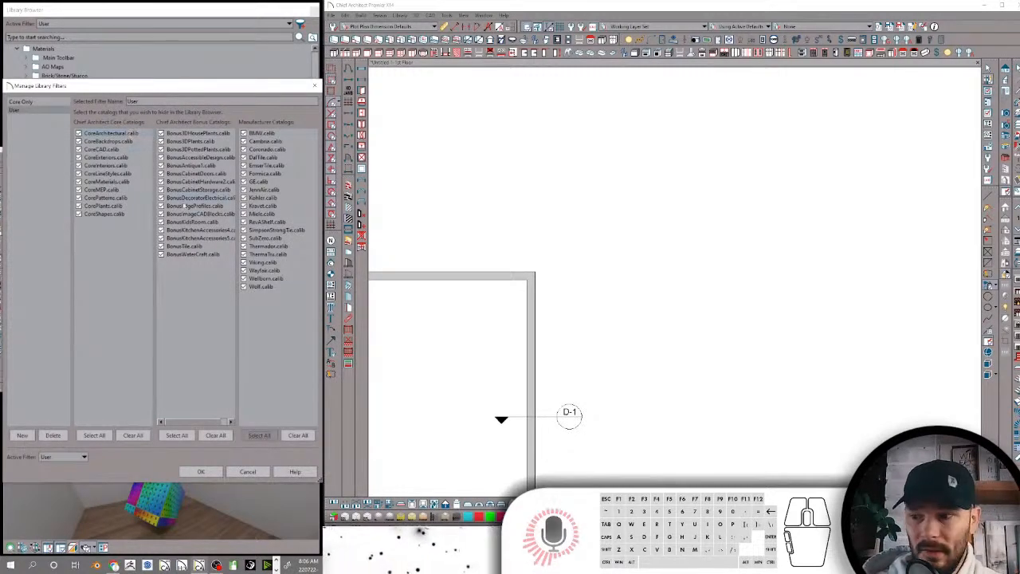
pyautogui.click(202, 471)
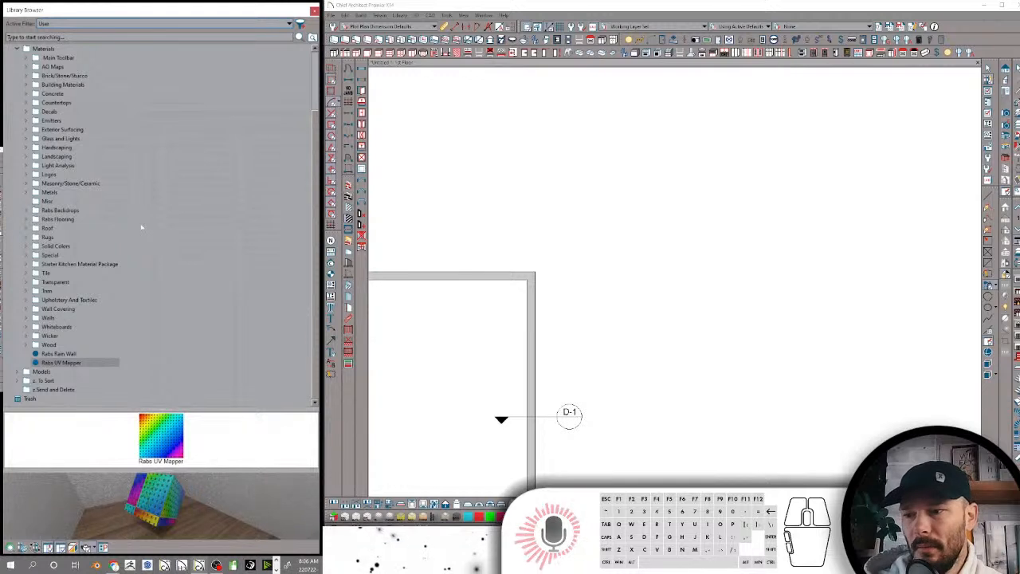
# Search the library for rdtile and look through the tile materials
pyautogui.click(63, 37)
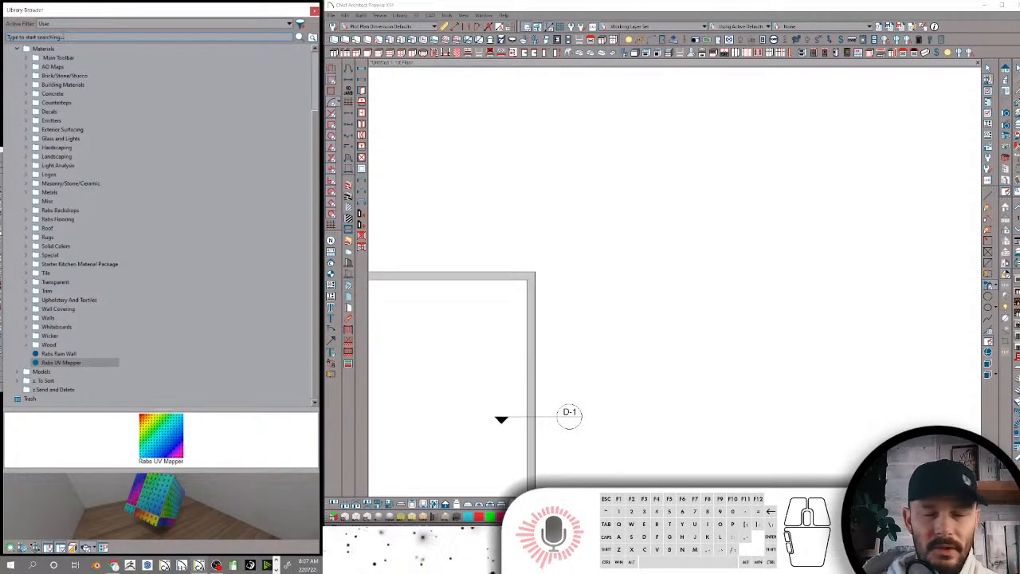
pyautogui.write('rdtile')
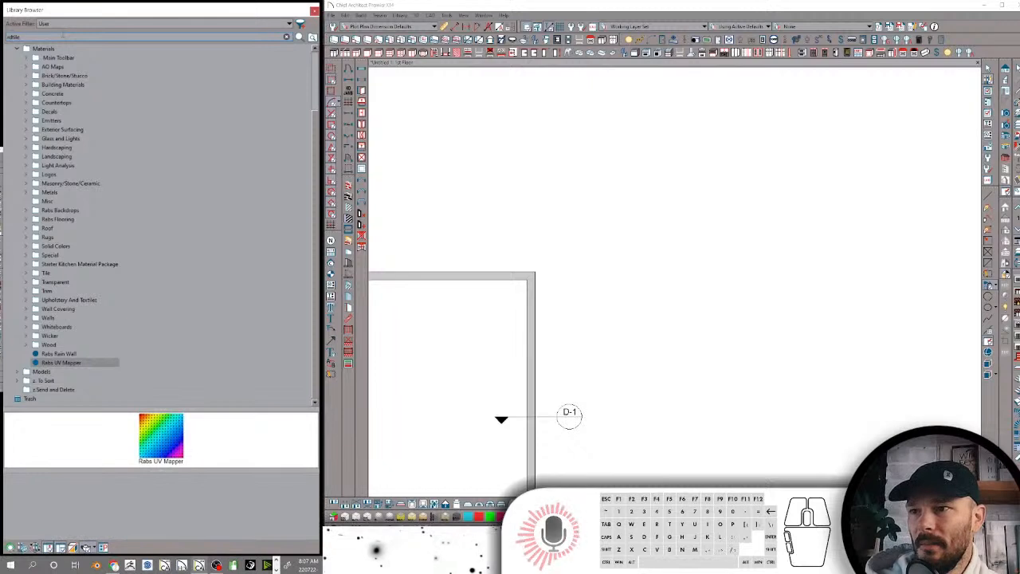
pyautogui.scroll(-2, 119, 168)
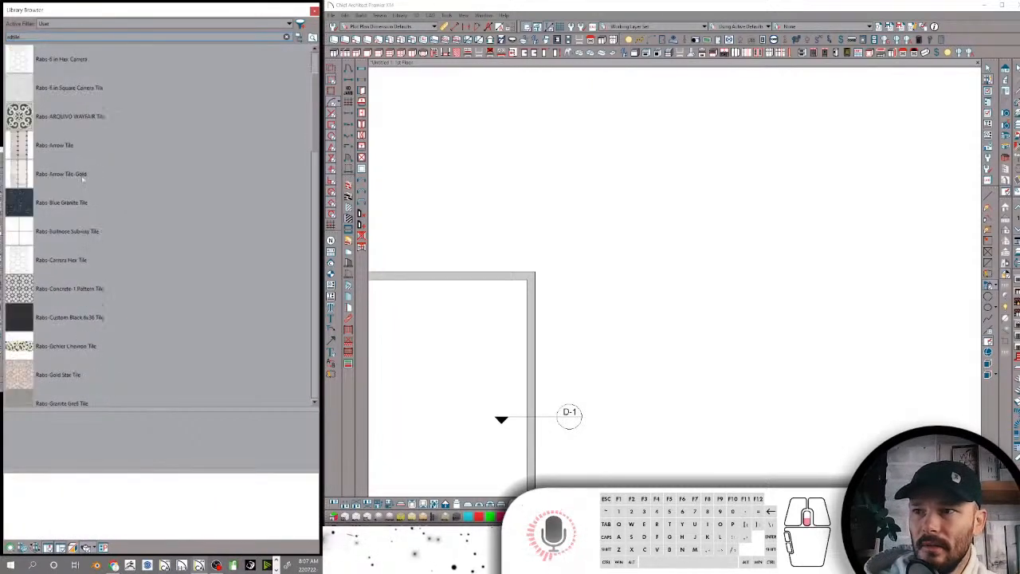
pyautogui.scroll(-15, 206, 154)
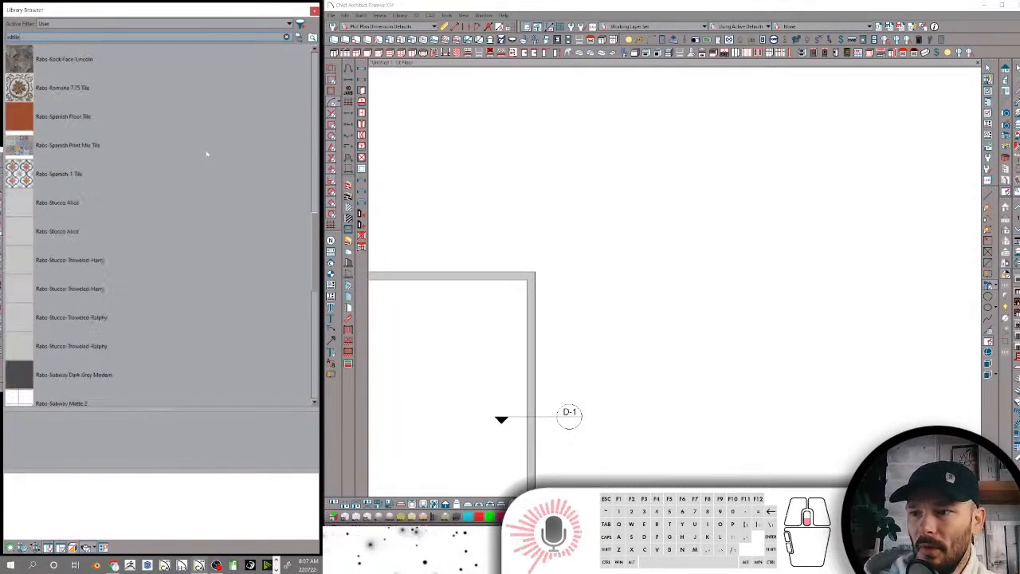
pyautogui.scroll(12, 207, 154)
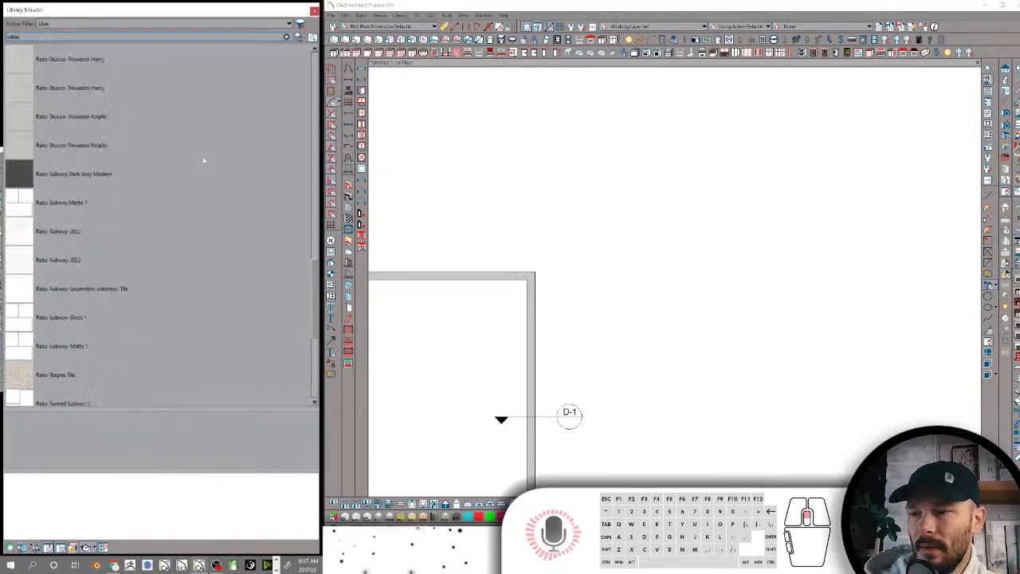
pyautogui.scroll(1, 203, 161)
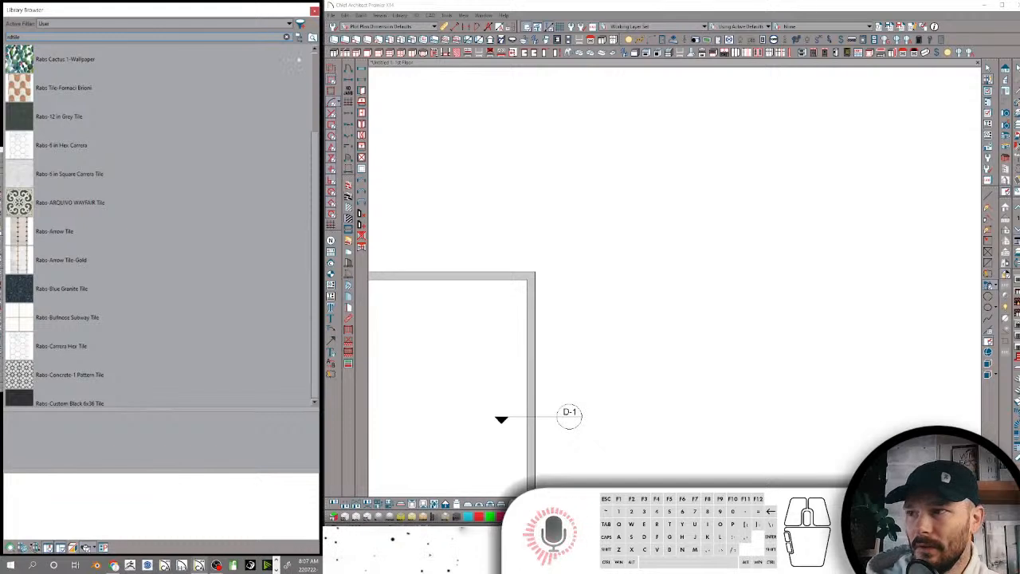
# Return from the search results to the folder tree, collapse Materials and expand the Models folder
pyautogui.click(298, 39)
pyautogui.scroll(2, 64, 184)
pyautogui.click(18, 120)
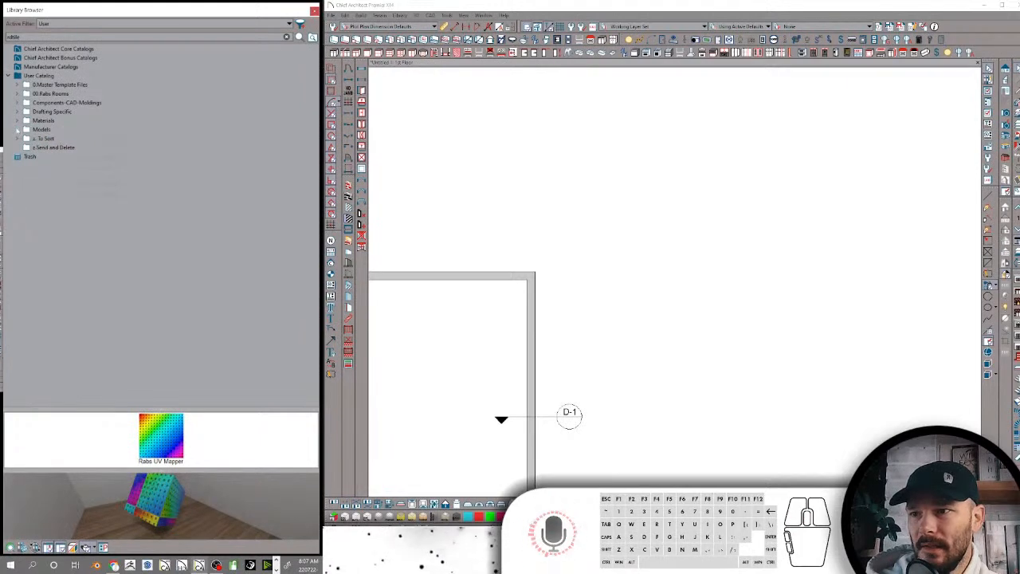
pyautogui.click(18, 129)
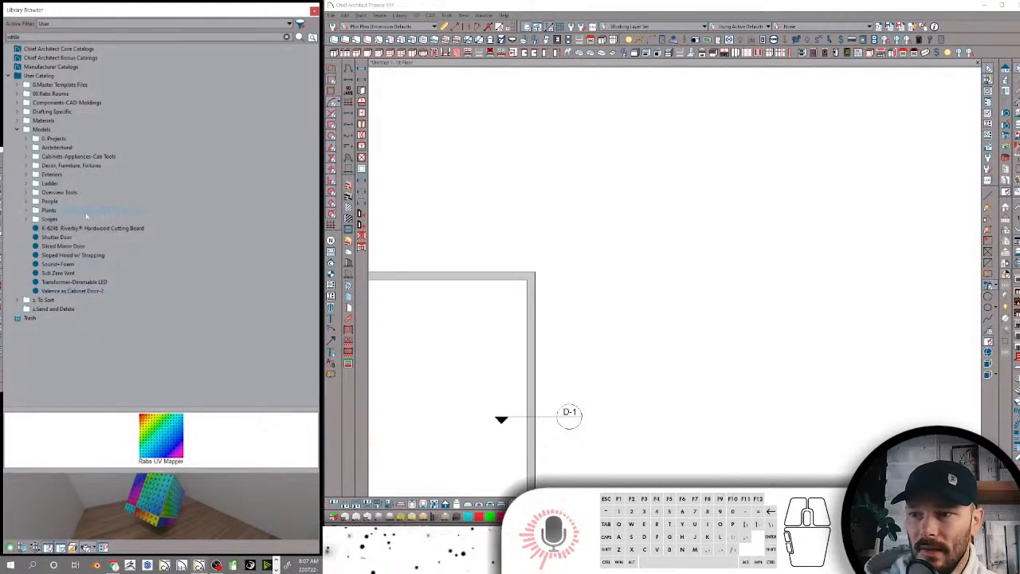
# Look at the contents of the rendering prep kit and the cabinet kit in the 0. Projects folder
pyautogui.click(26, 139)
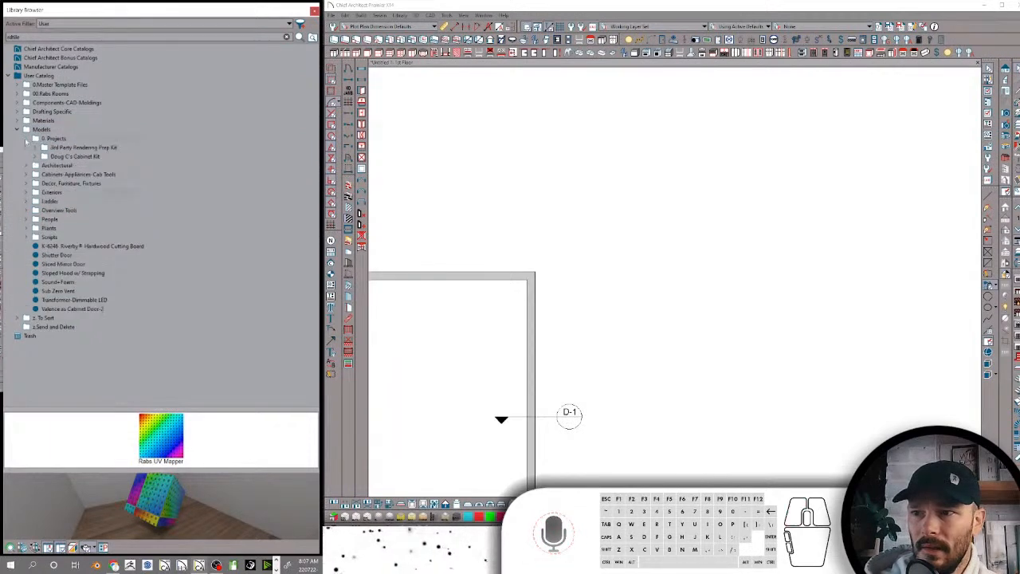
pyautogui.click(76, 156)
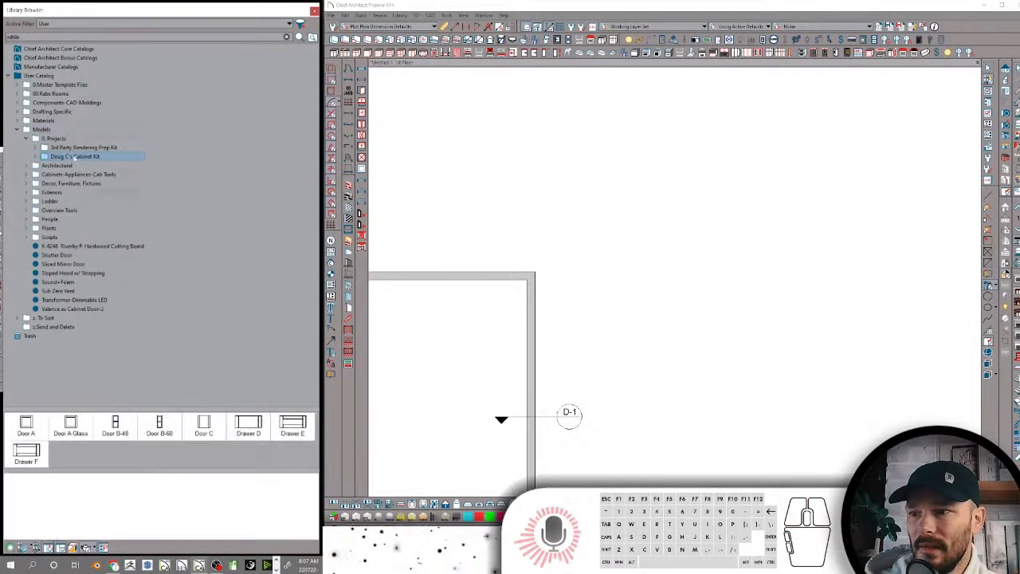
pyautogui.click(73, 148)
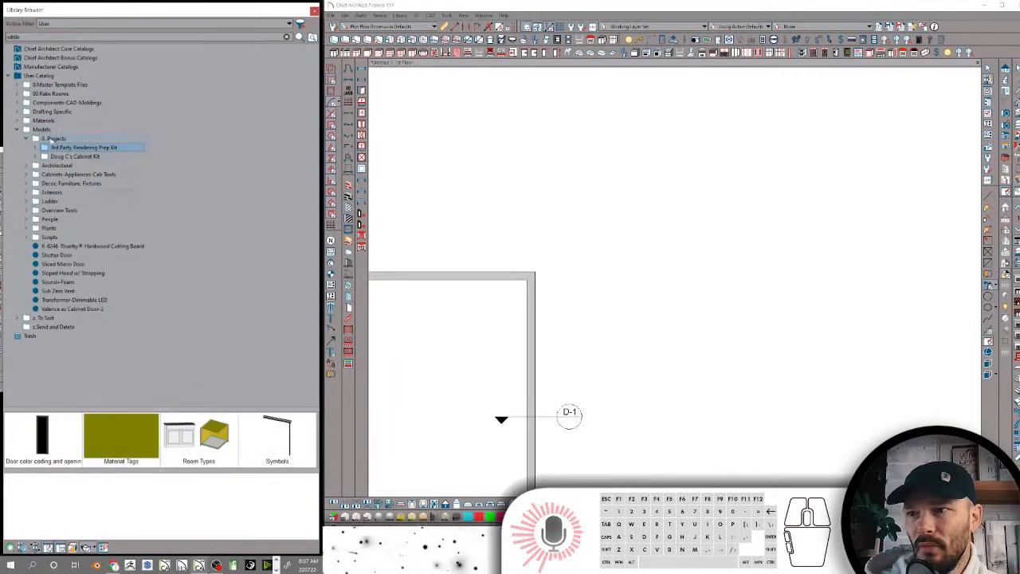
pyautogui.click(68, 157)
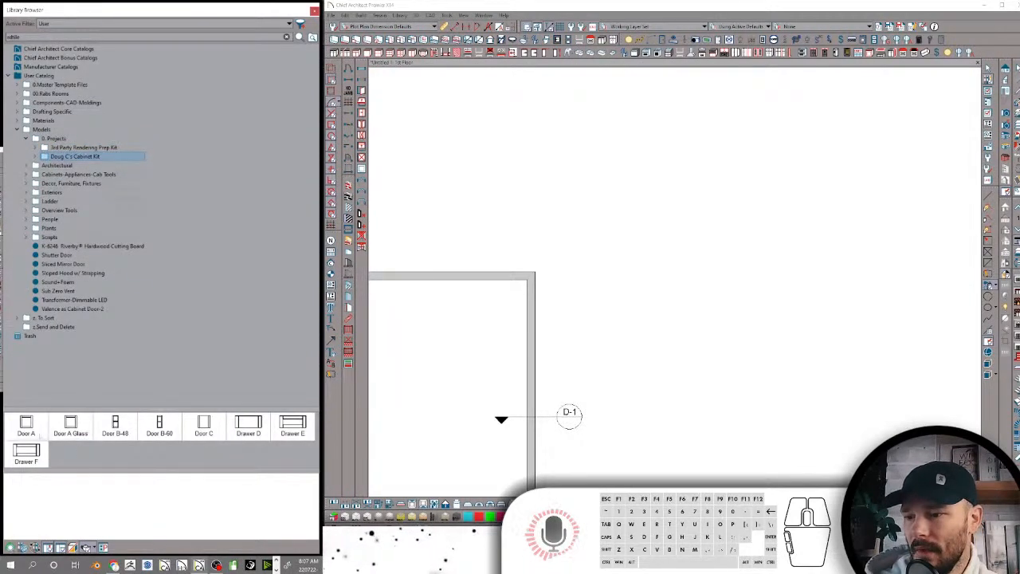
# Preview Door A, Door B-60, Door C and Drawers D, E and F of the cabinet kit, and collapse 0. Projects
pyautogui.click(40, 431)
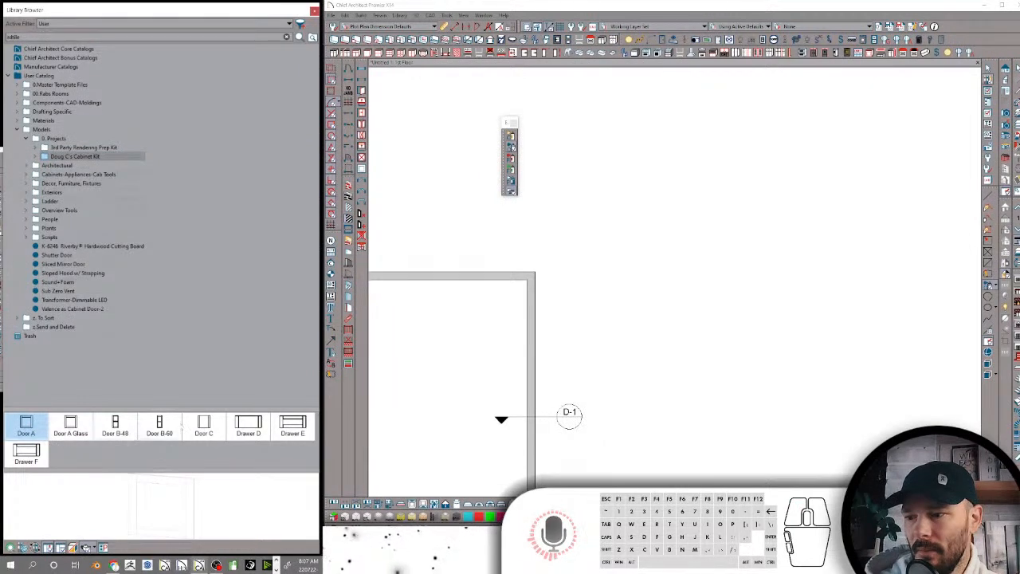
pyautogui.click(160, 426)
pyautogui.click(204, 427)
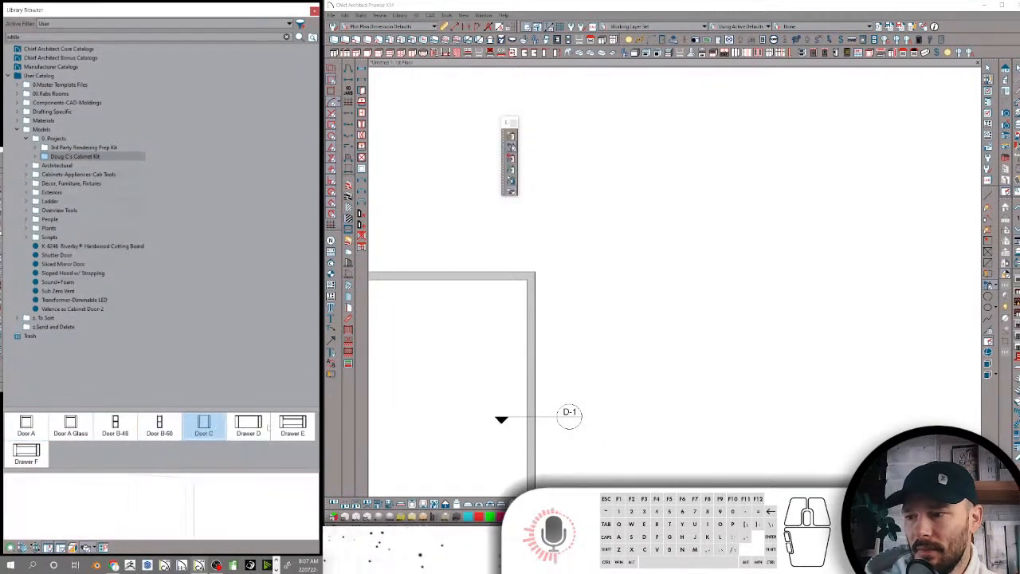
pyautogui.click(248, 425)
pyautogui.click(292, 425)
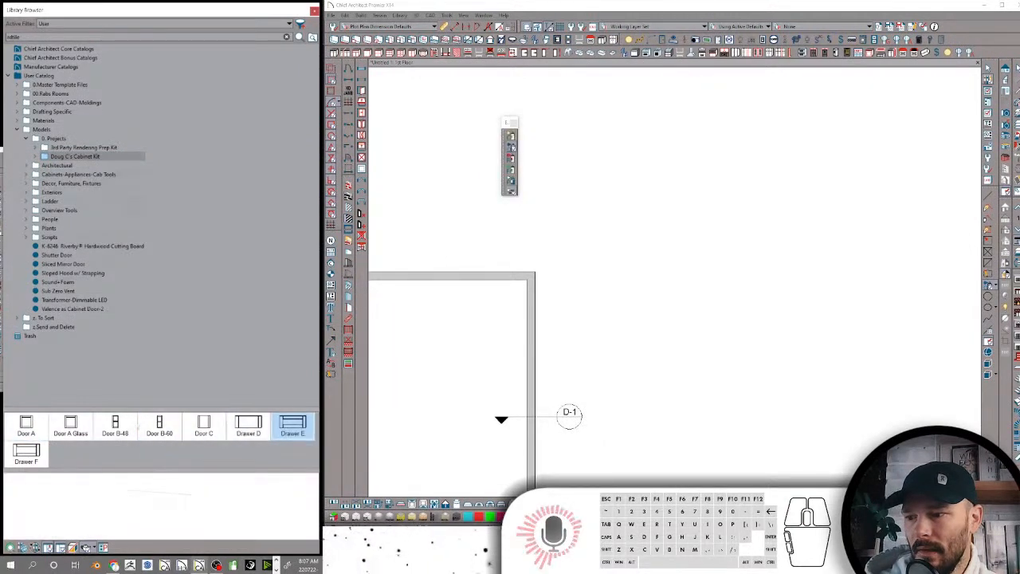
pyautogui.click(27, 451)
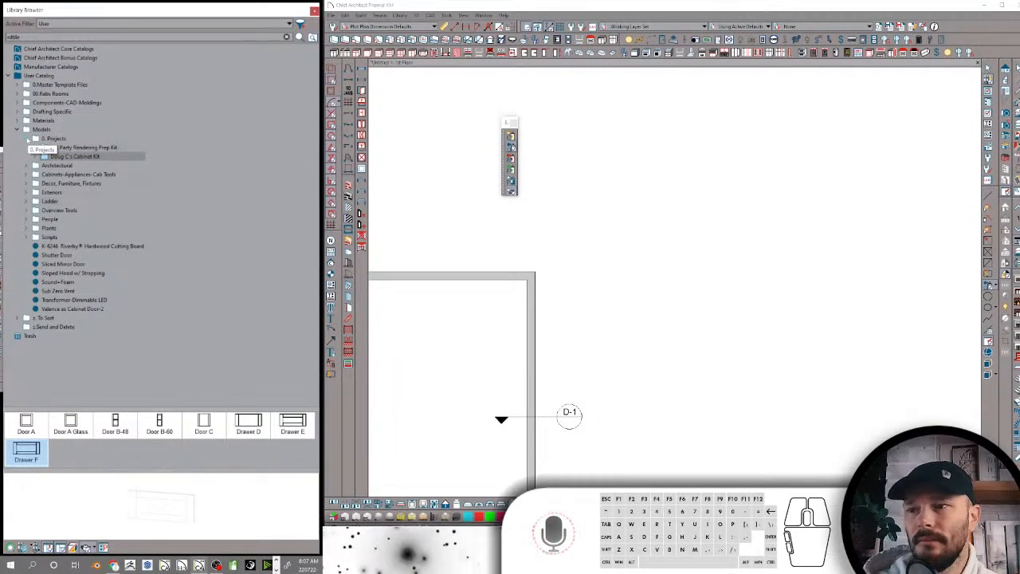
pyautogui.click(27, 139)
# Look at the contents of the Architectural, Exteriors, Ladder and Overview Tools folders in Models
pyautogui.click(31, 147)
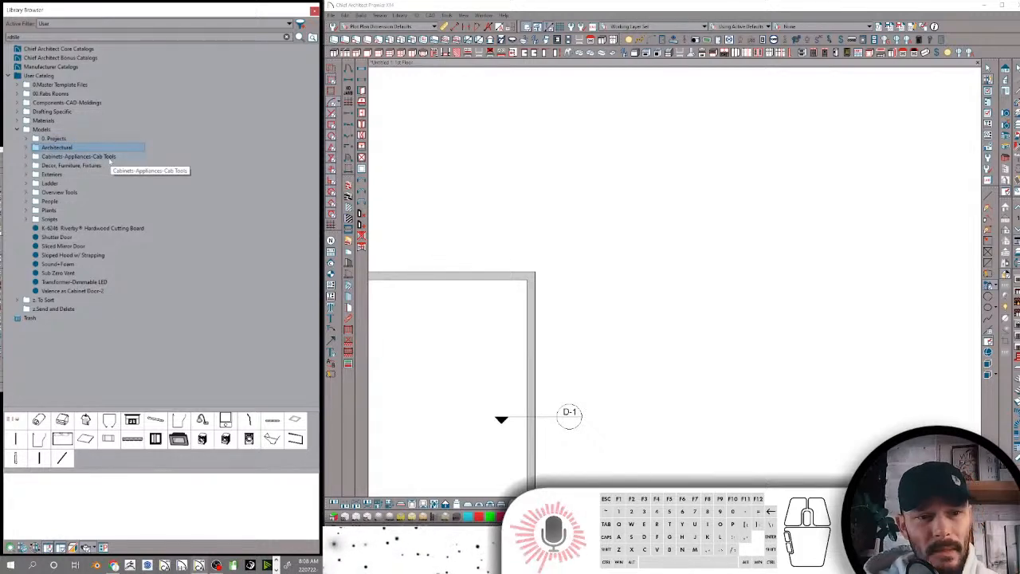
pyautogui.click(56, 175)
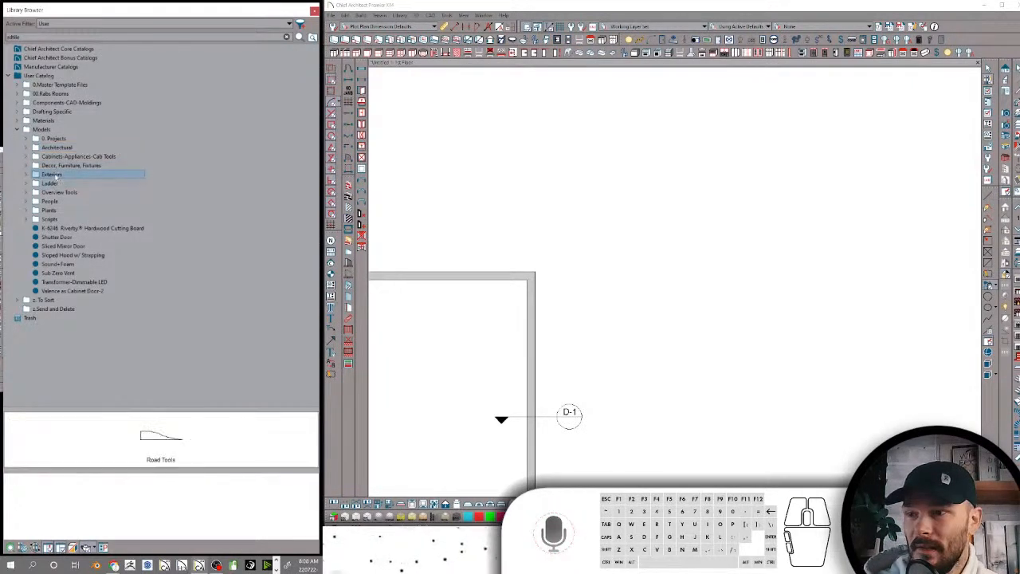
pyautogui.click(52, 183)
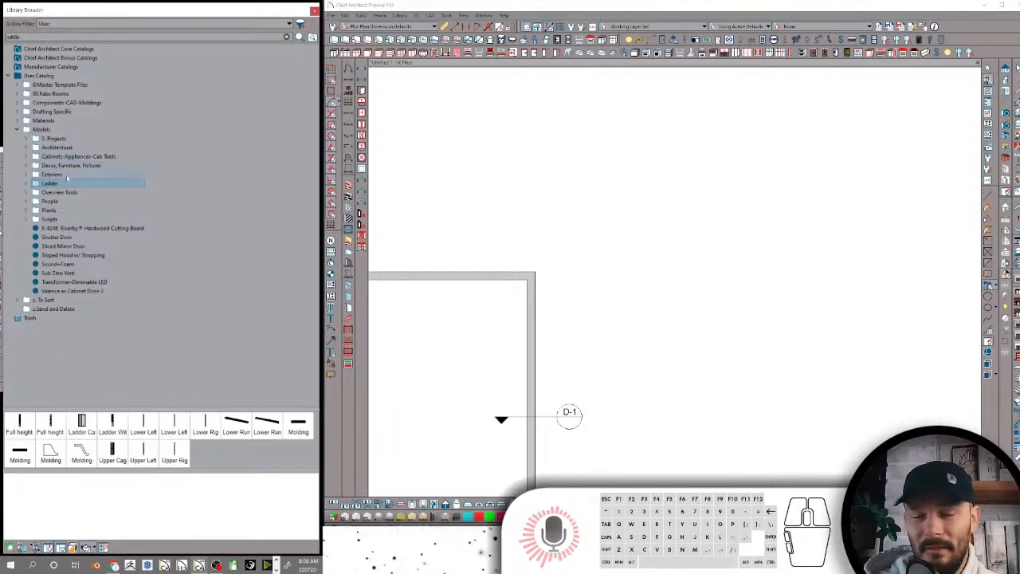
pyautogui.click(59, 193)
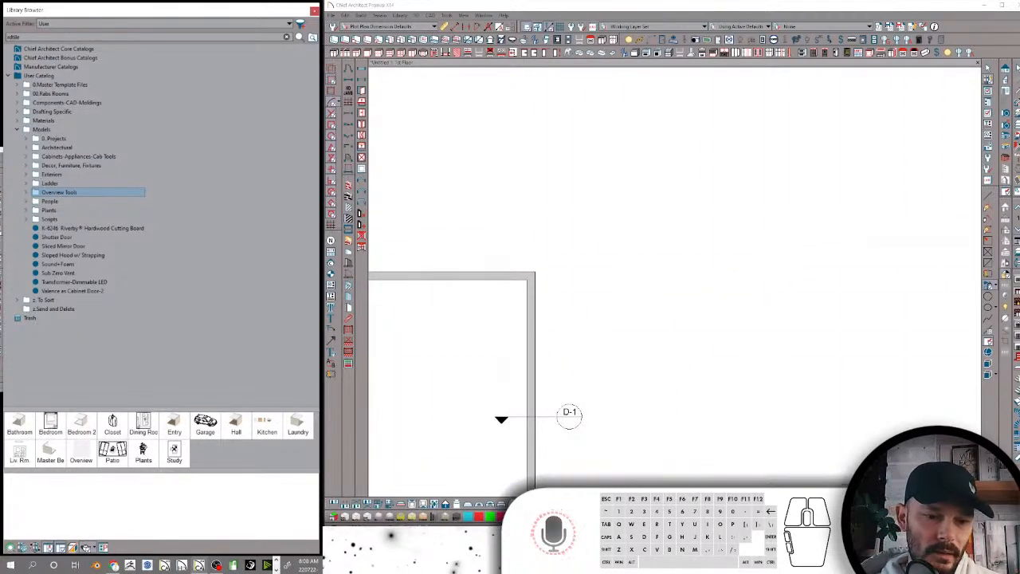
# Switch to File Explorer and open the Assets folder
pyautogui.click(671, 325)
pyautogui.press('super+e')
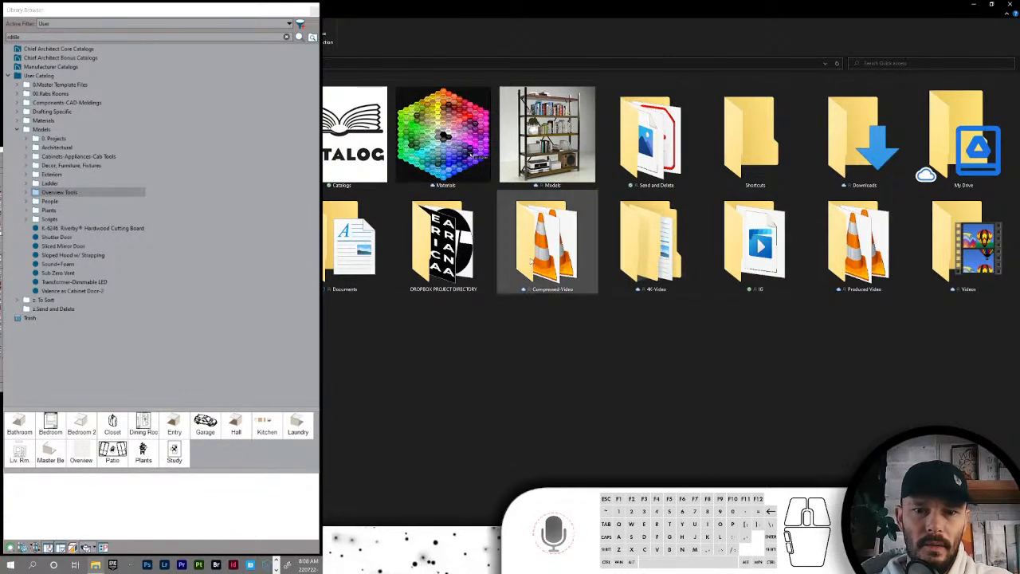
pyautogui.doubleClick(239, 239)
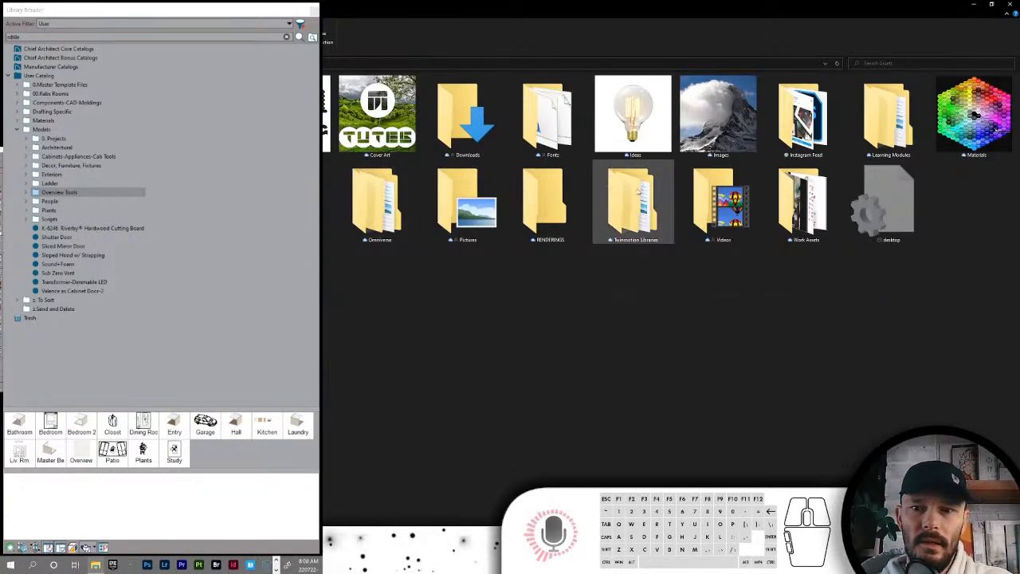
# Look through the RENDERINGS, Work Assets and EXAMPLE PDFS folders in Assets, and close File Explorer
pyautogui.doubleClick(546, 203)
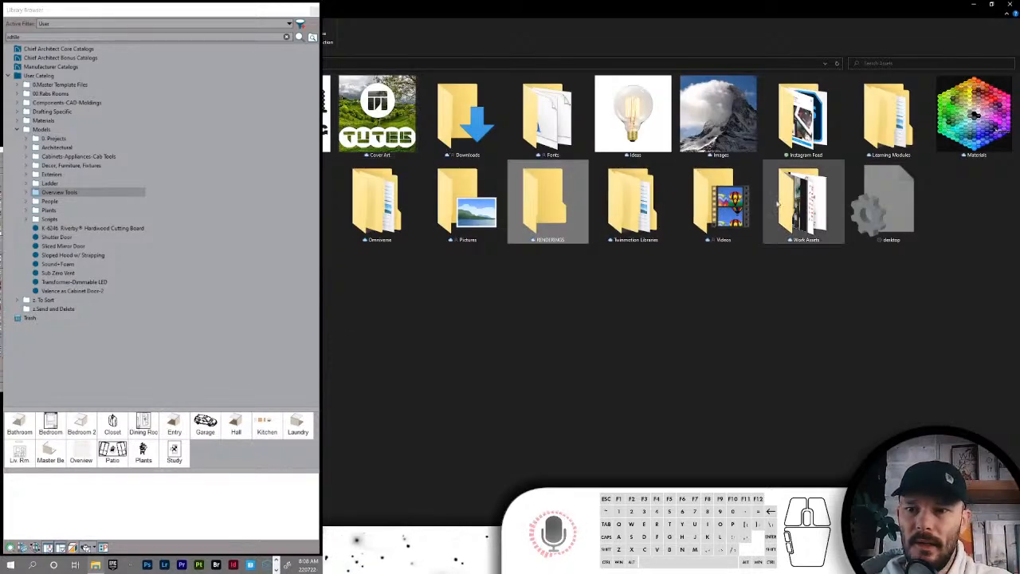
pyautogui.doubleClick(792, 199)
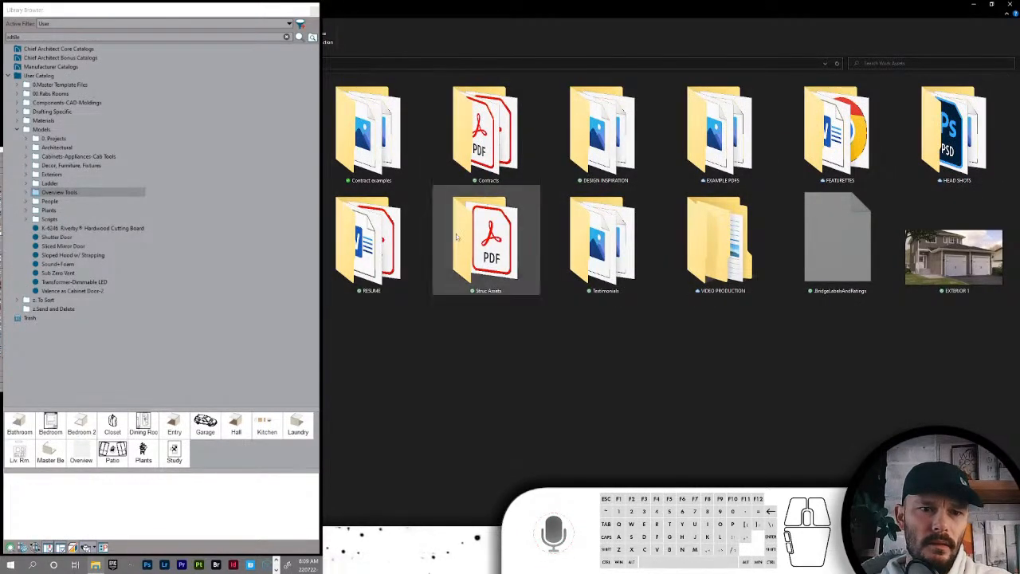
pyautogui.doubleClick(706, 142)
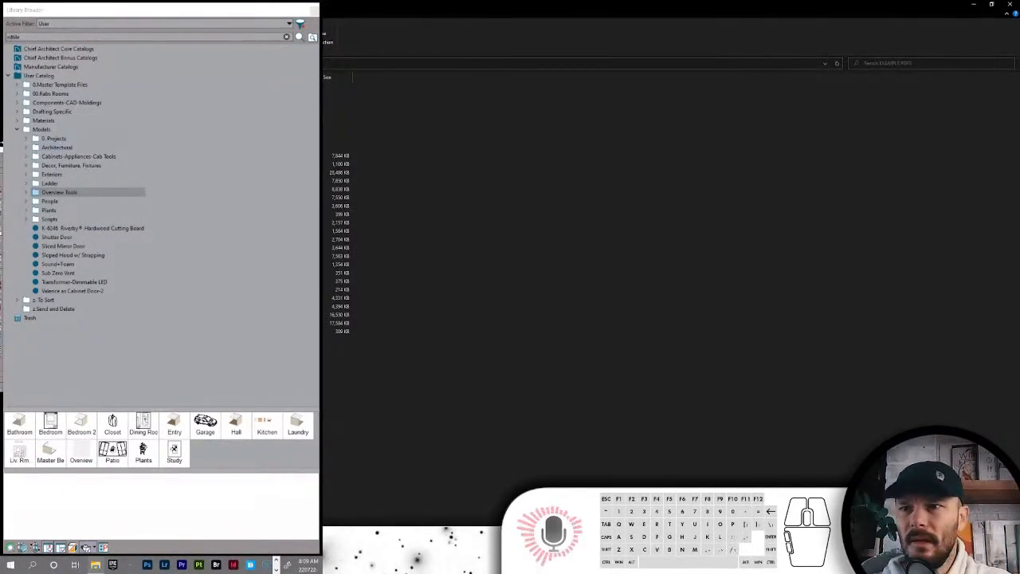
pyautogui.click(1010, 4)
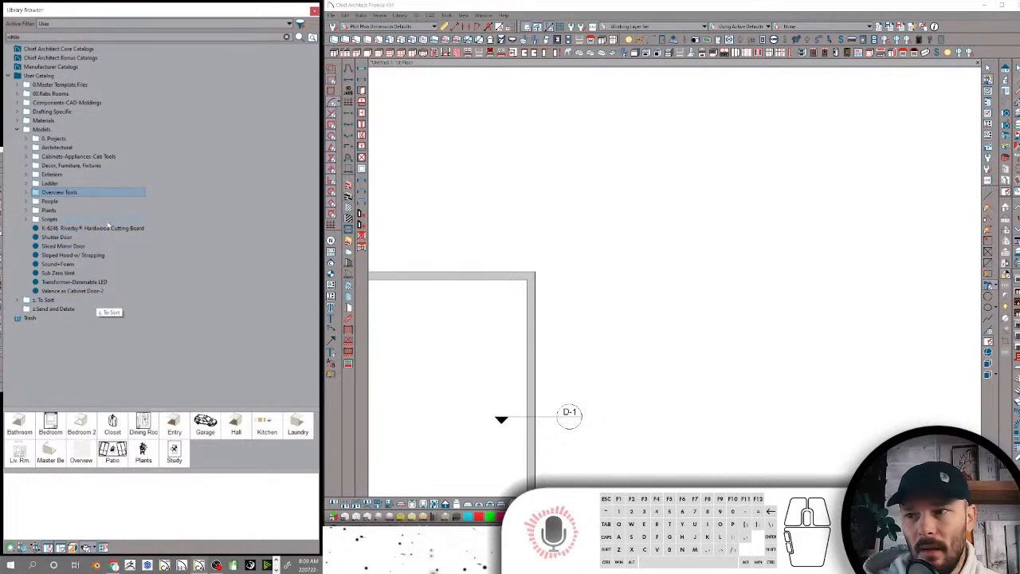
# Look at the contents of the People and Plants folders in Models, and preview the fern, fiddle leaf and plant basket items
pyautogui.click(50, 201)
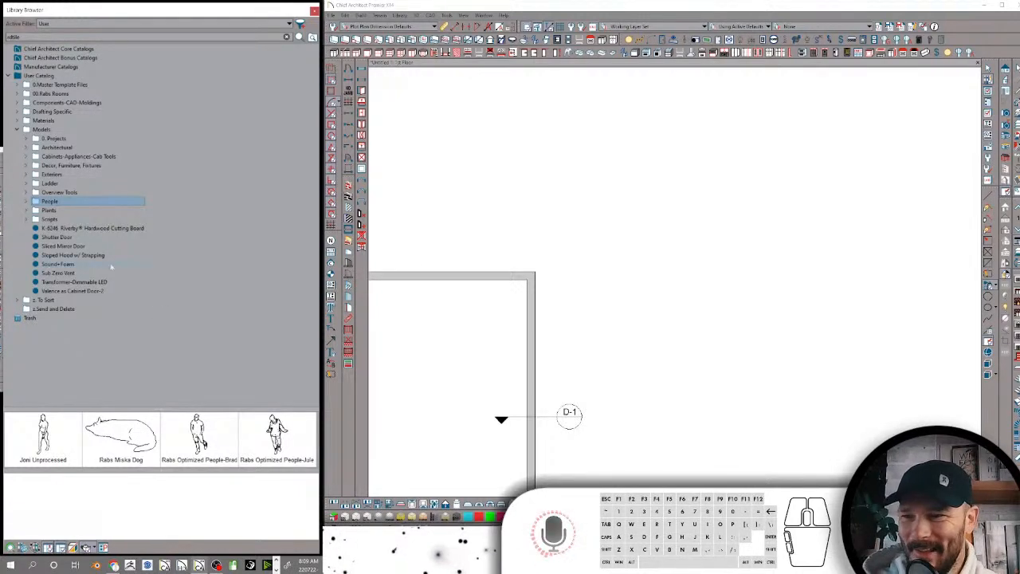
pyautogui.click(50, 210)
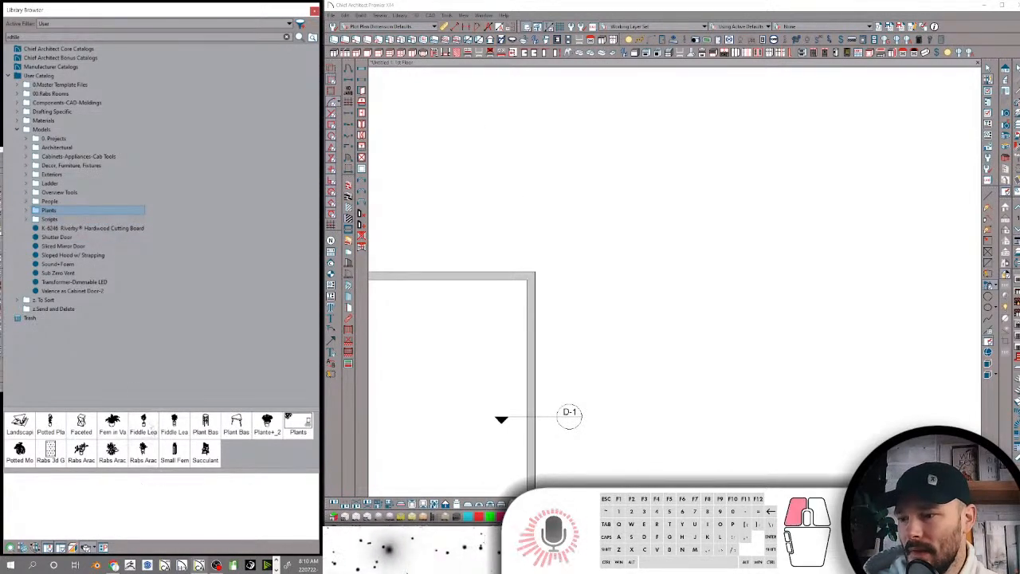
pyautogui.click(147, 424)
pyautogui.click(109, 426)
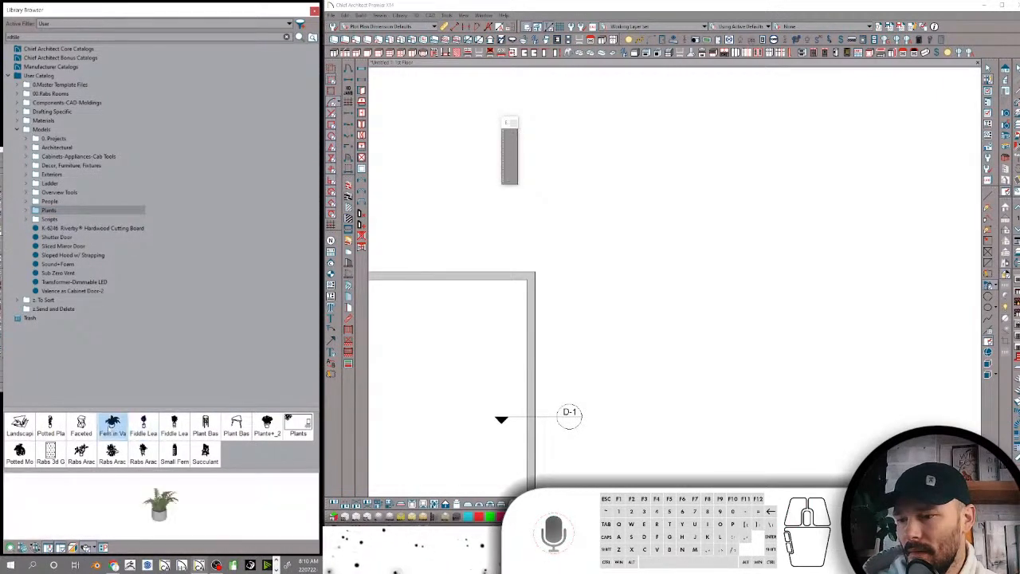
pyautogui.click(175, 426)
pyautogui.click(205, 426)
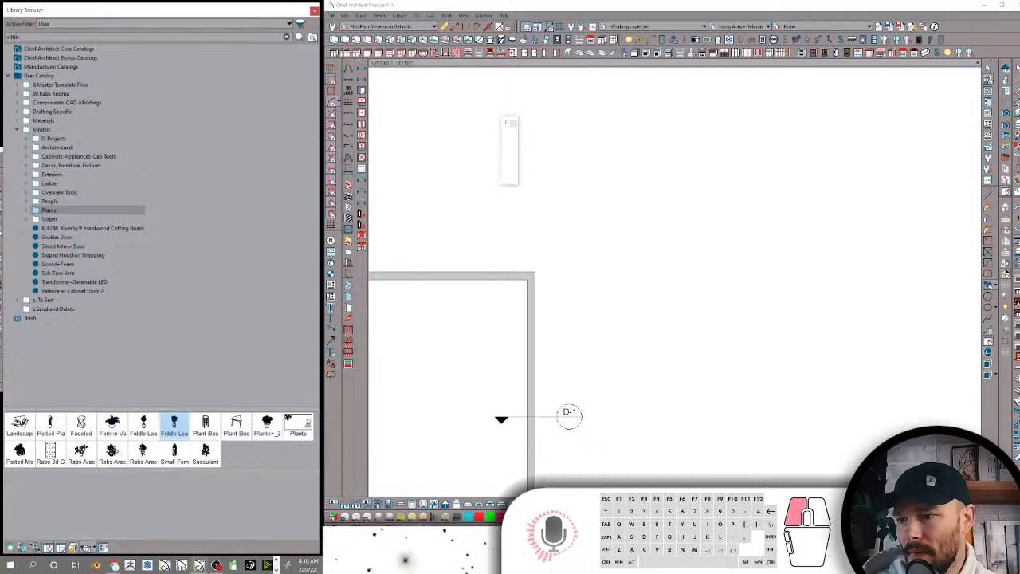
# Place the Rabs Araceae in Planter in the upper-right corner of the room and create a full camera view facing it
pyautogui.click(143, 452)
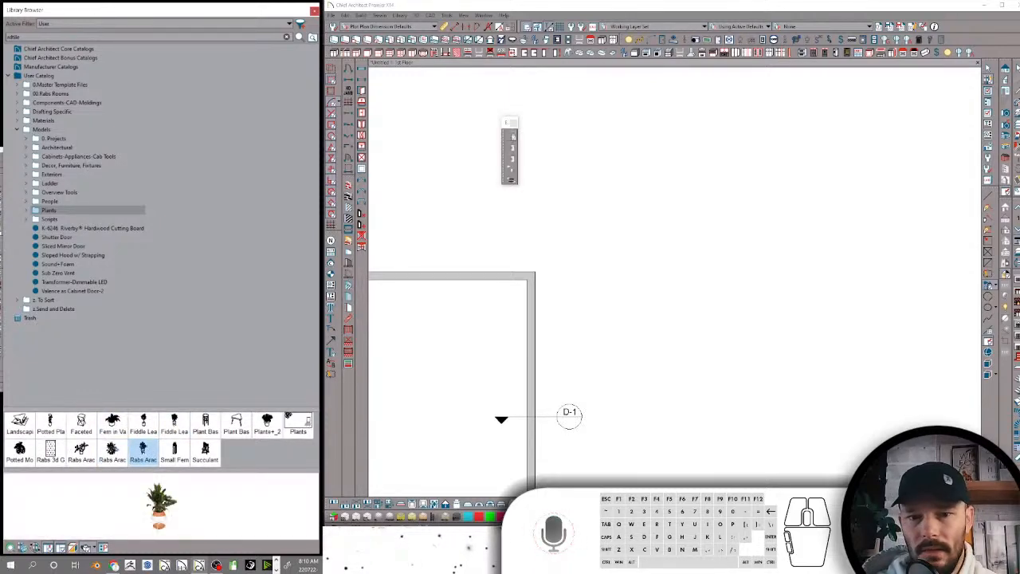
pyautogui.click(488, 319)
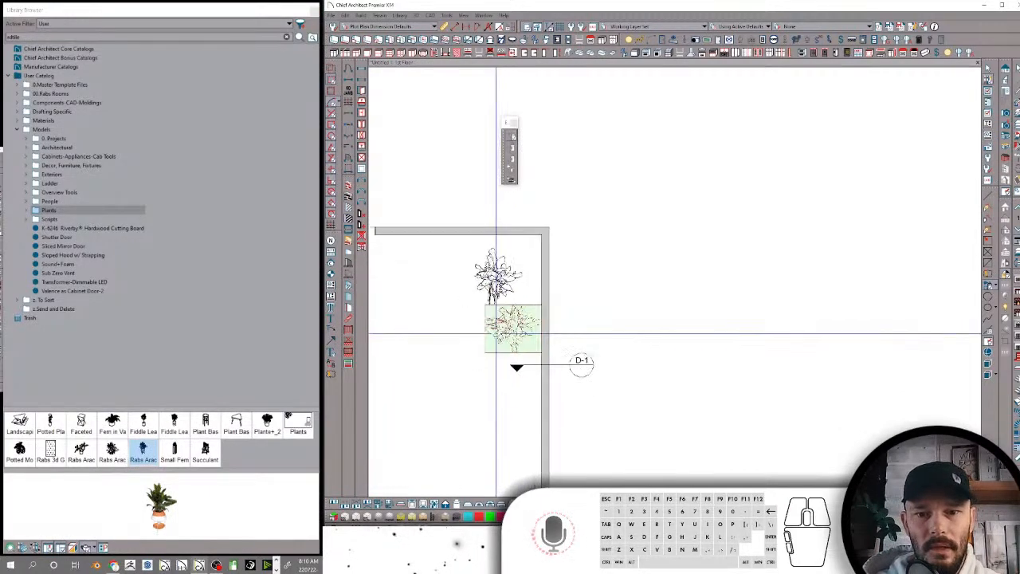
pyautogui.hotkey('ctrl', 'k')
pyautogui.moveTo(505, 276); pyautogui.dragTo(557, 217)
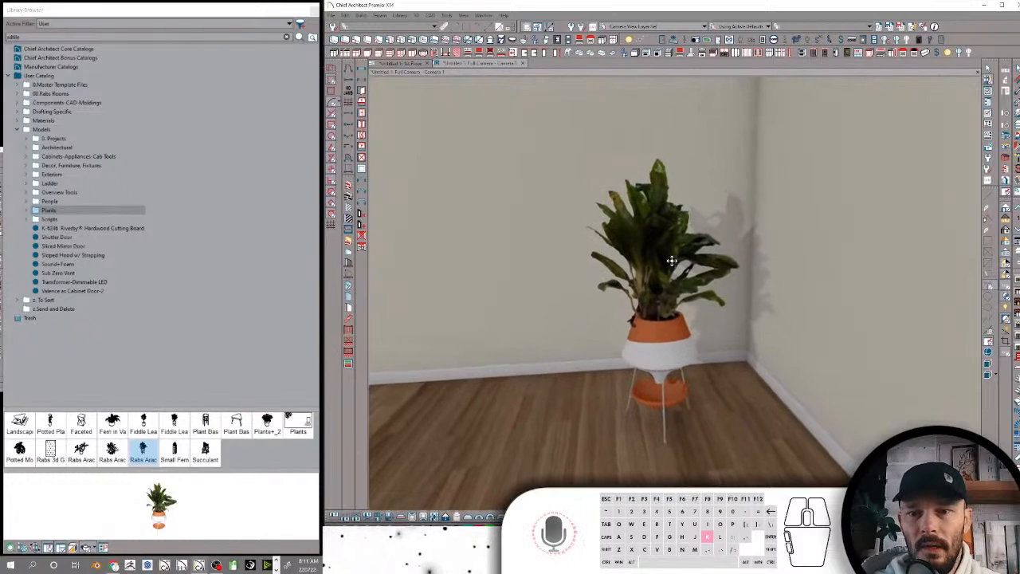
# Turn on ray tracing in the camera view and add a window to each of the two walls beside the plant
pyautogui.click(1006, 244)
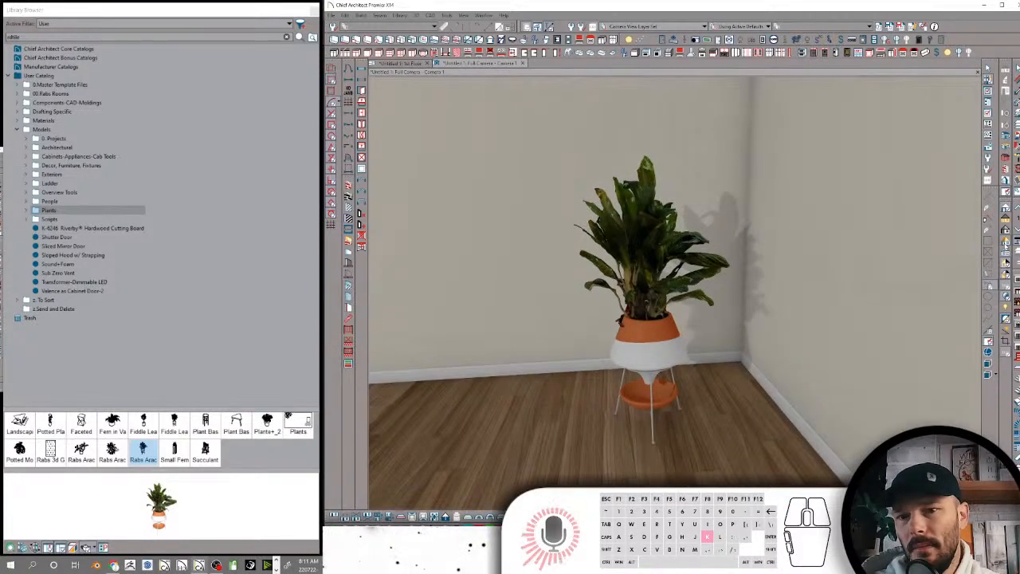
pyautogui.press('k')
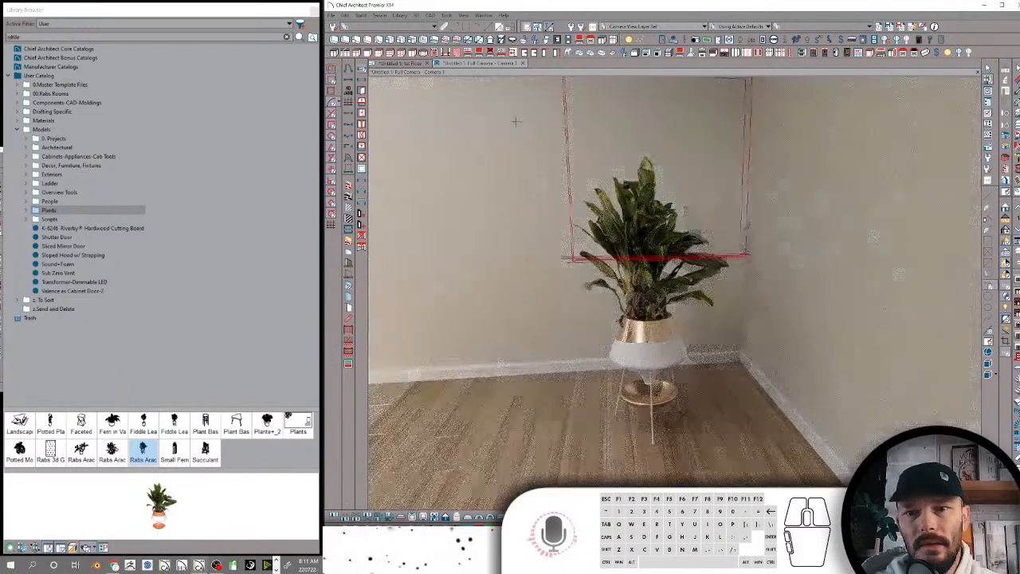
pyautogui.click(457, 121)
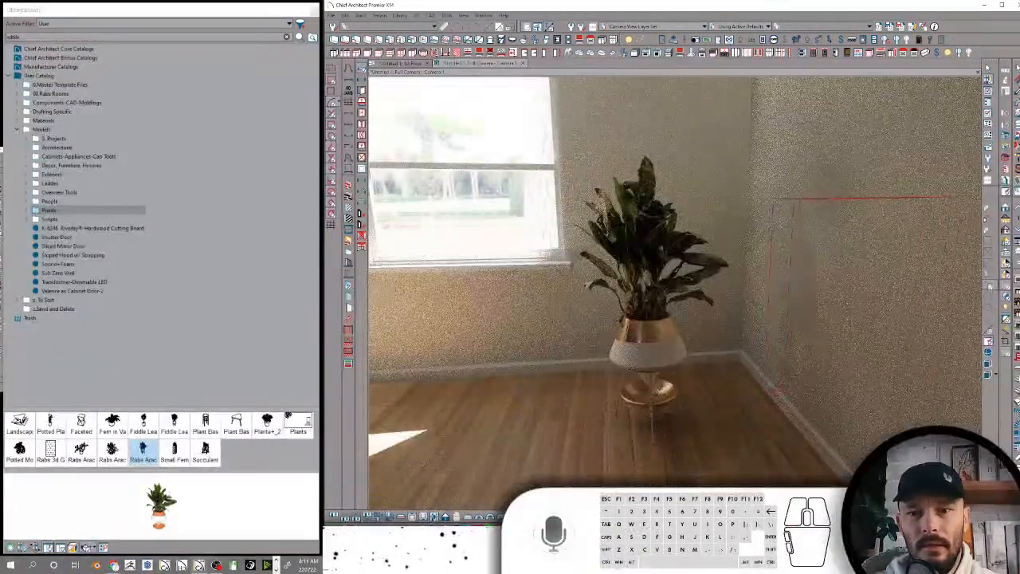
pyautogui.click(803, 267)
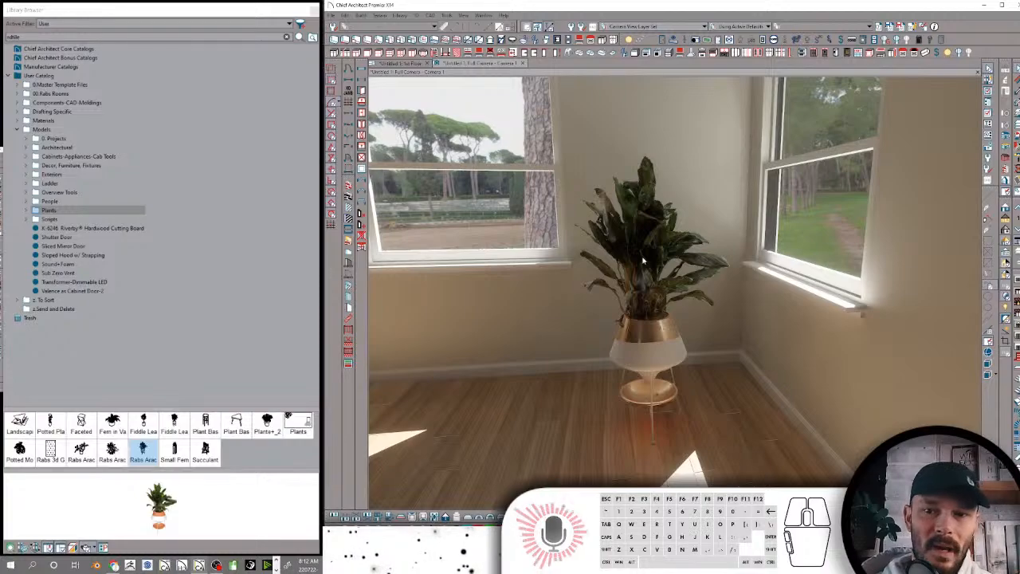
pyautogui.scroll(-5, 754, 342)
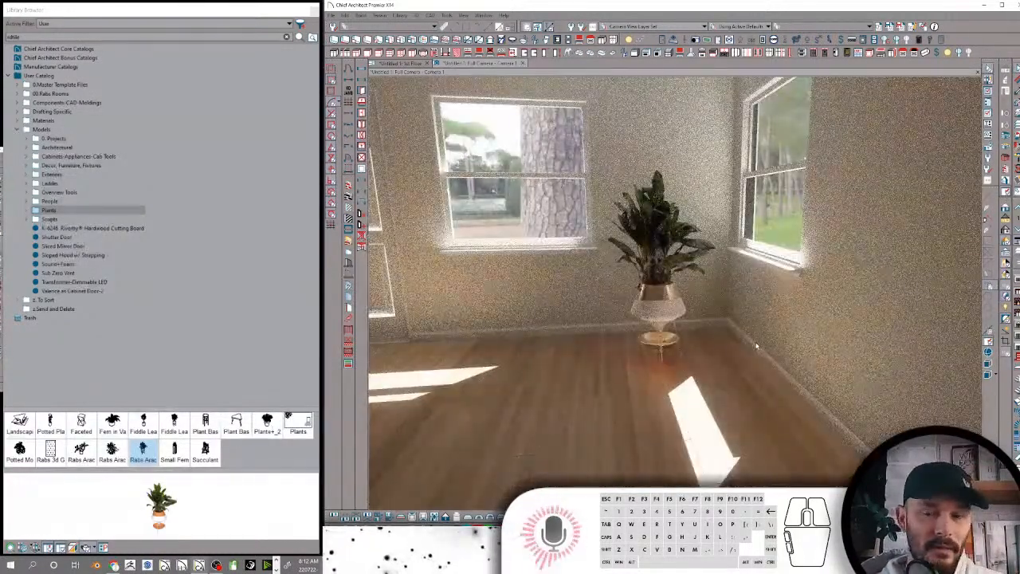
pyautogui.scroll(-3, 754, 343)
pyautogui.moveTo(755, 342); pyautogui.dragTo(697, 296, button='middle')
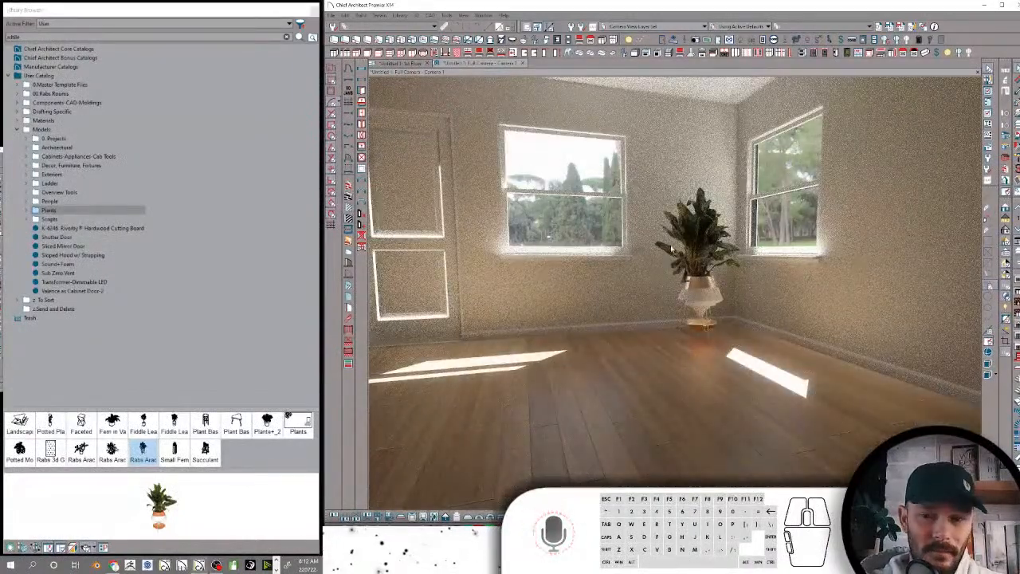
# Examine the symbol specification of the potted plant in the camera view, and leave it without changes
pyautogui.click(705, 233)
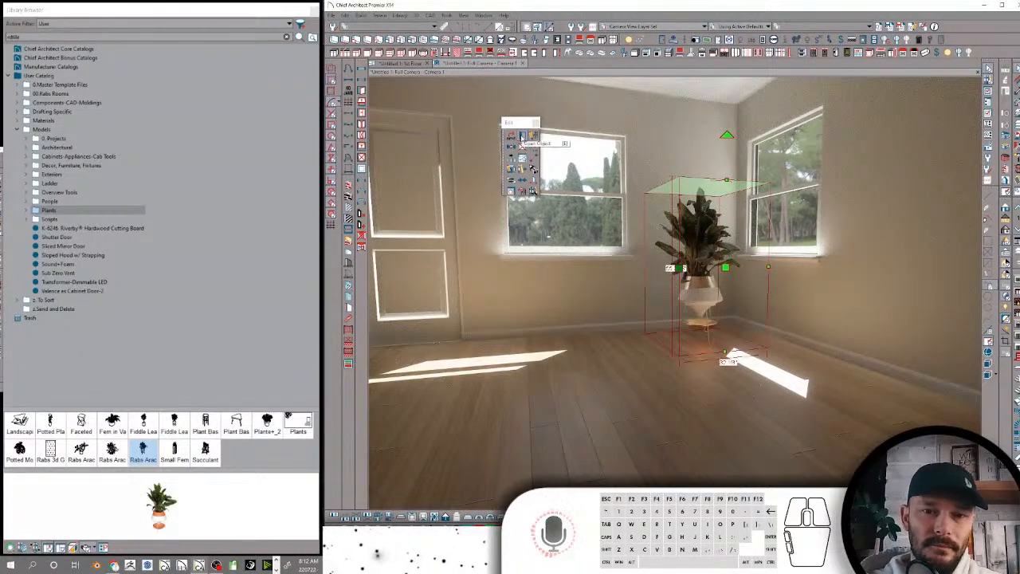
pyautogui.click(533, 137)
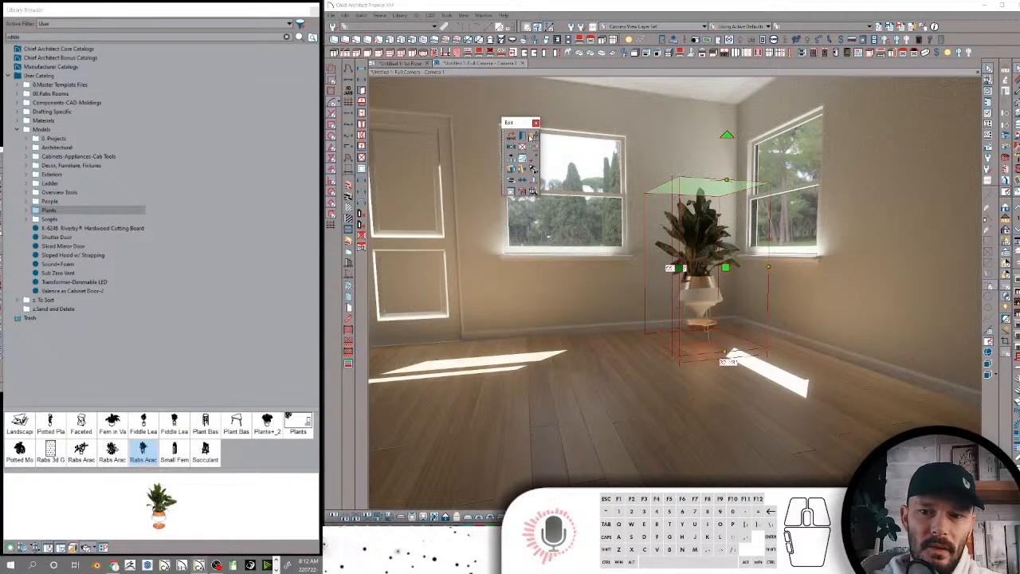
pyautogui.click(533, 160)
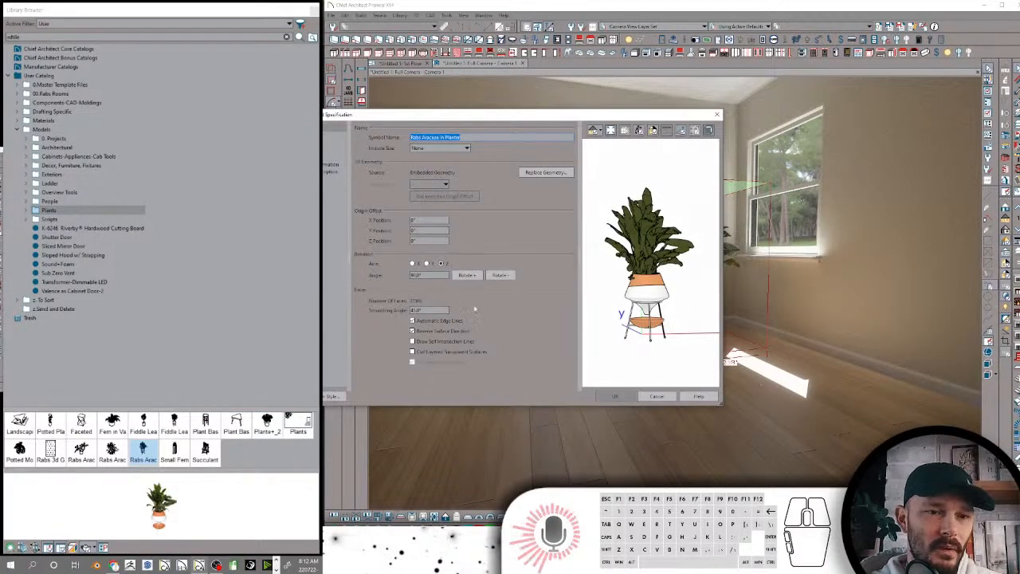
pyautogui.click(664, 396)
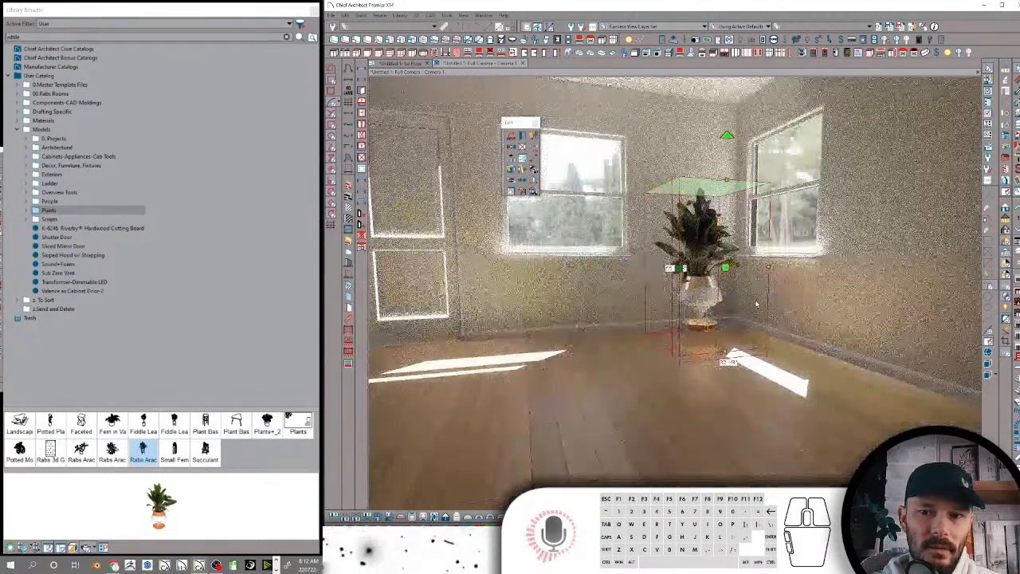
pyautogui.moveTo(756, 304); pyautogui.dragTo(746, 322, button='middle')
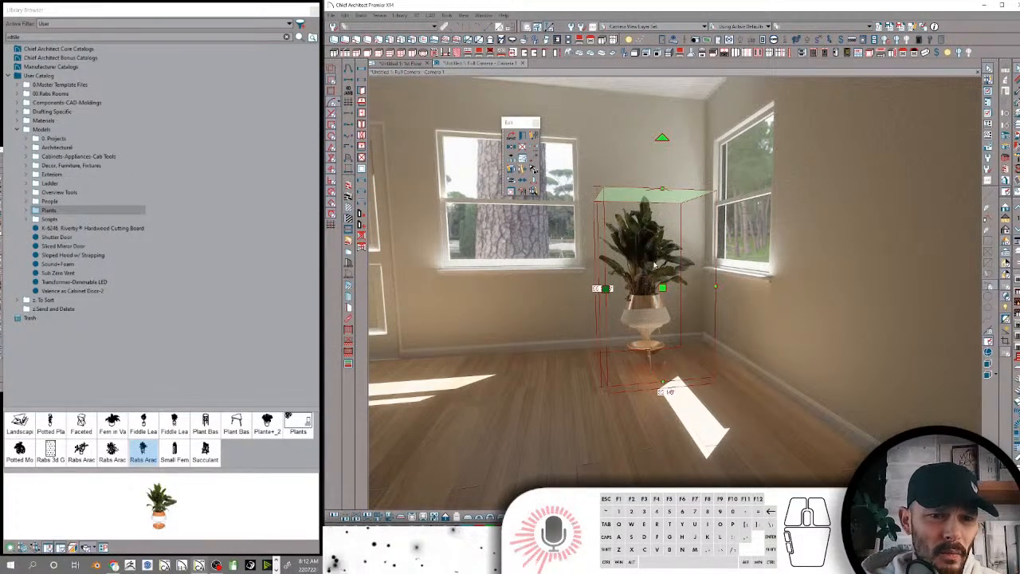
# Turn off ray tracing in the camera view and view the room corner from another angle
pyautogui.click(1006, 211)
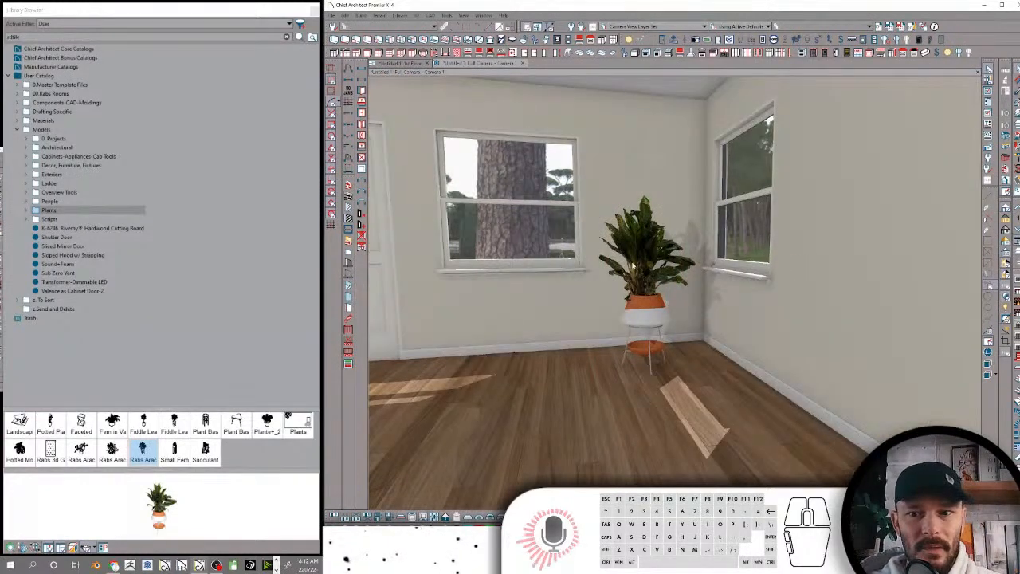
pyautogui.click(637, 249)
pyautogui.moveTo(692, 304); pyautogui.dragTo(763, 318, button='middle')
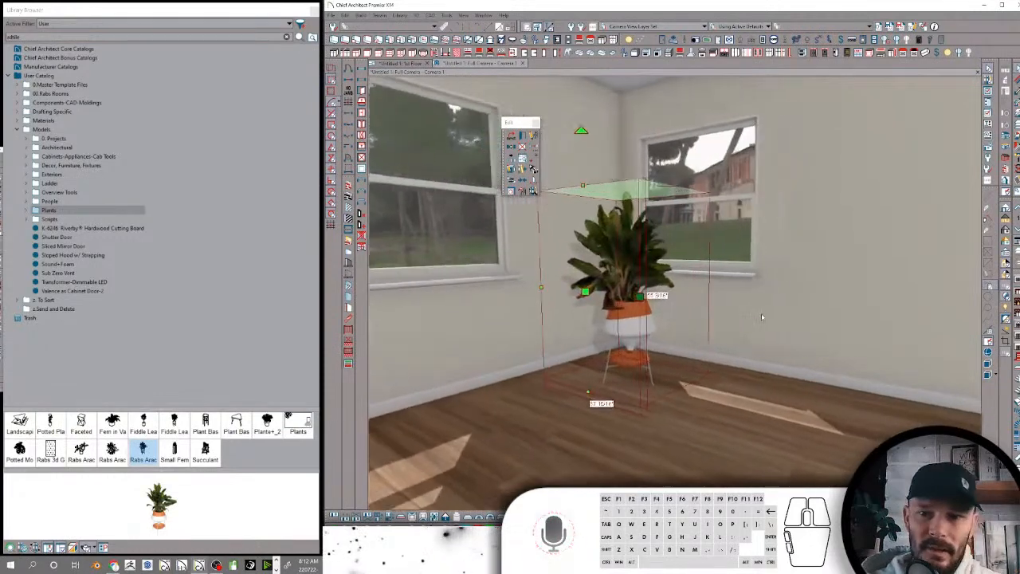
# Delete the potted plant from the room corner
pyautogui.click(626, 313)
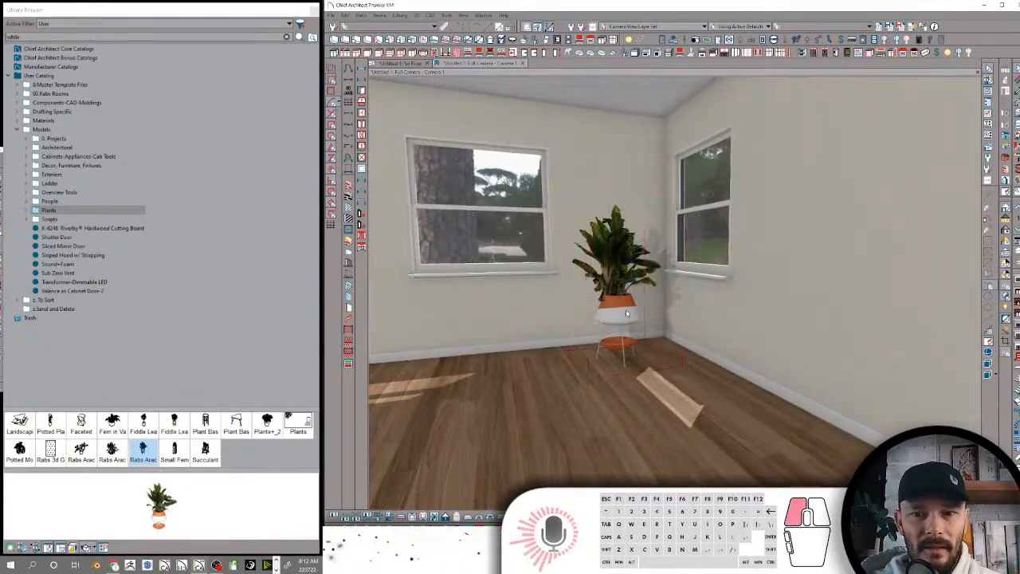
pyautogui.rightClick(635, 315)
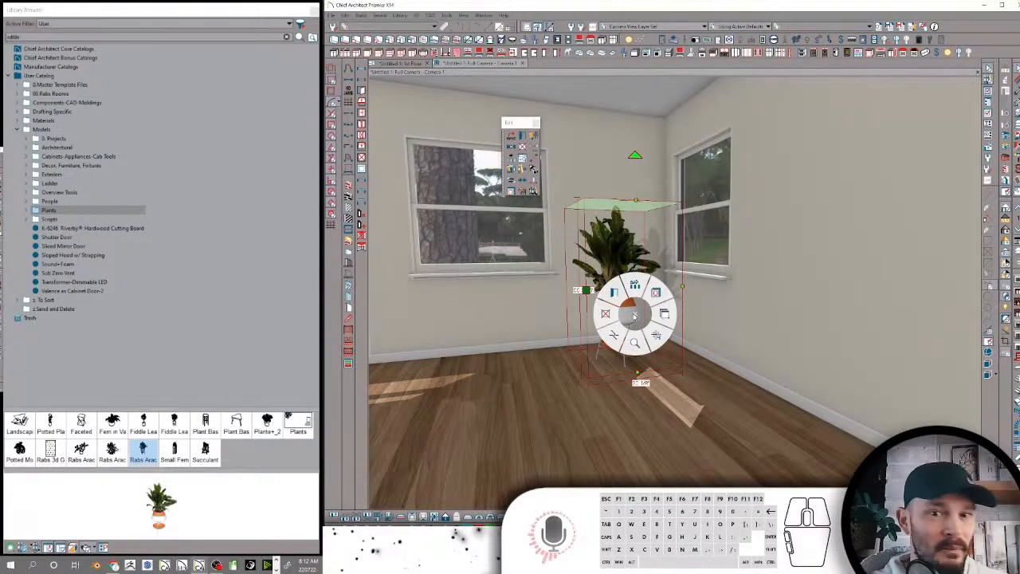
pyautogui.click(604, 313)
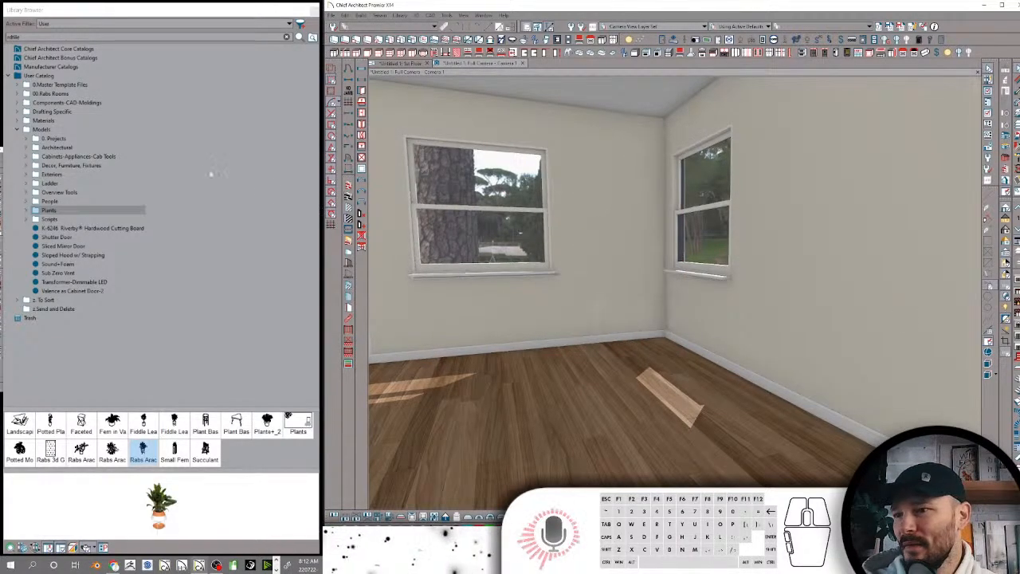
# Look at the Scripts folder, the loose cutting board and Shutter Door items, and the z. To Sort and z.Send and Delete folders
pyautogui.click(49, 219)
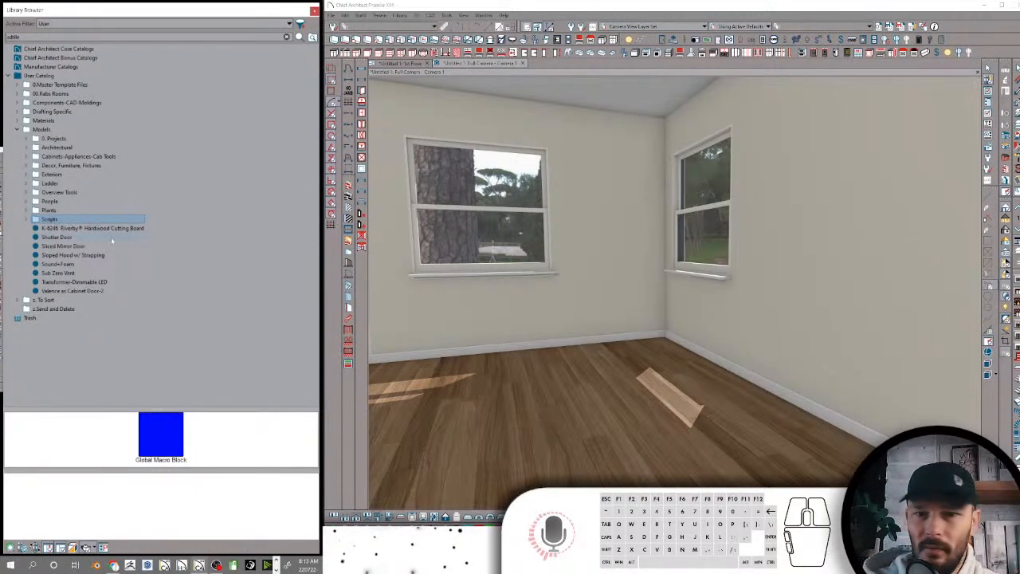
pyautogui.click(80, 229)
pyautogui.click(49, 237)
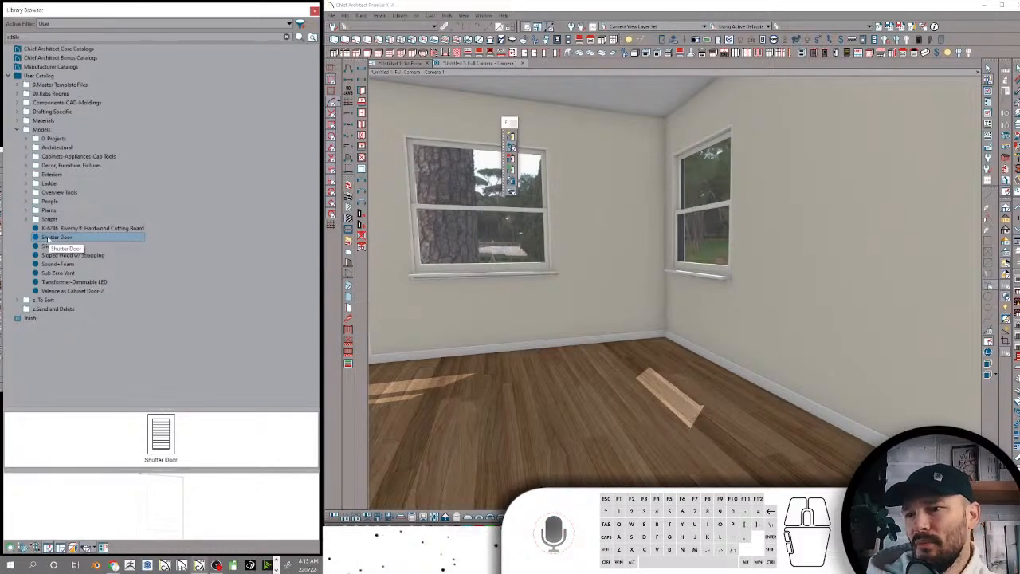
pyautogui.click(45, 301)
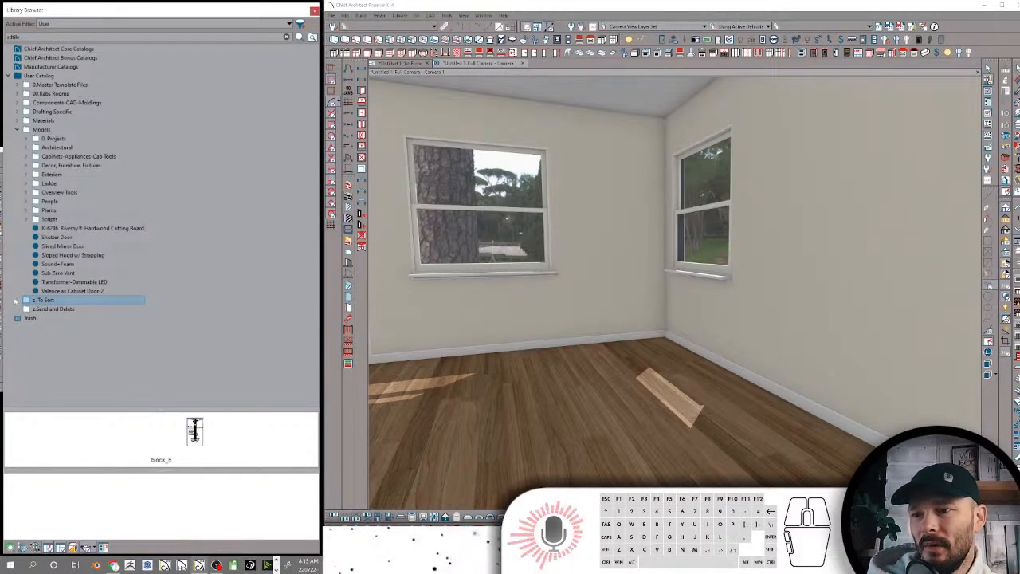
pyautogui.click(18, 300)
pyautogui.click(45, 318)
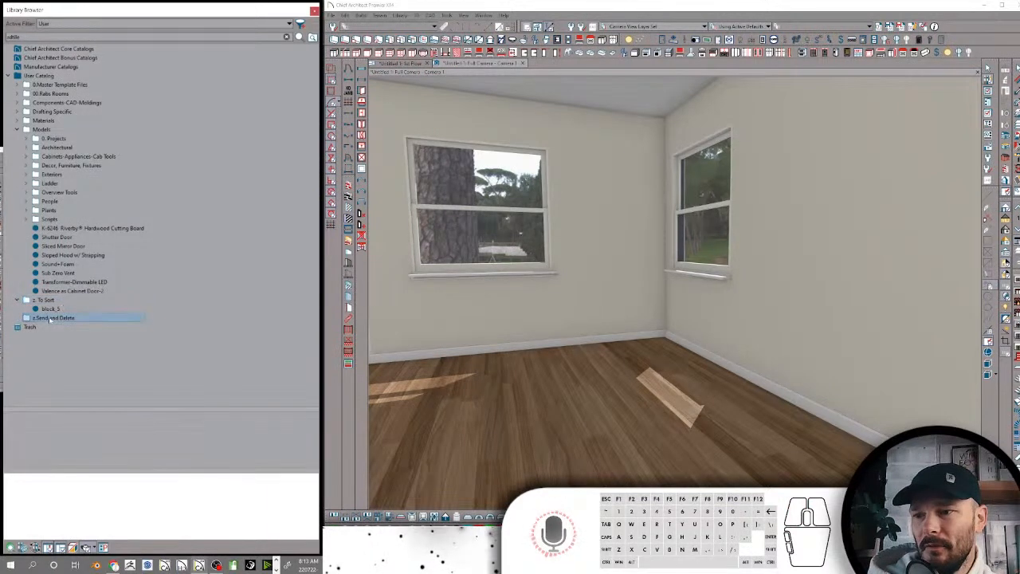
pyautogui.click(18, 300)
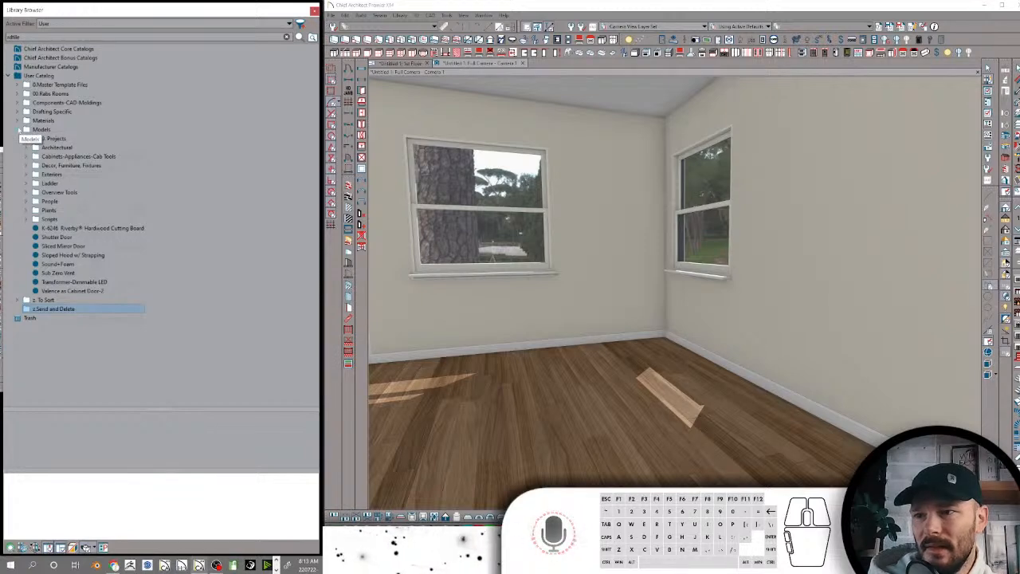
# Open the search attributes of the Shutter Door model and enter RDFixture as its first keyword
pyautogui.click(86, 228)
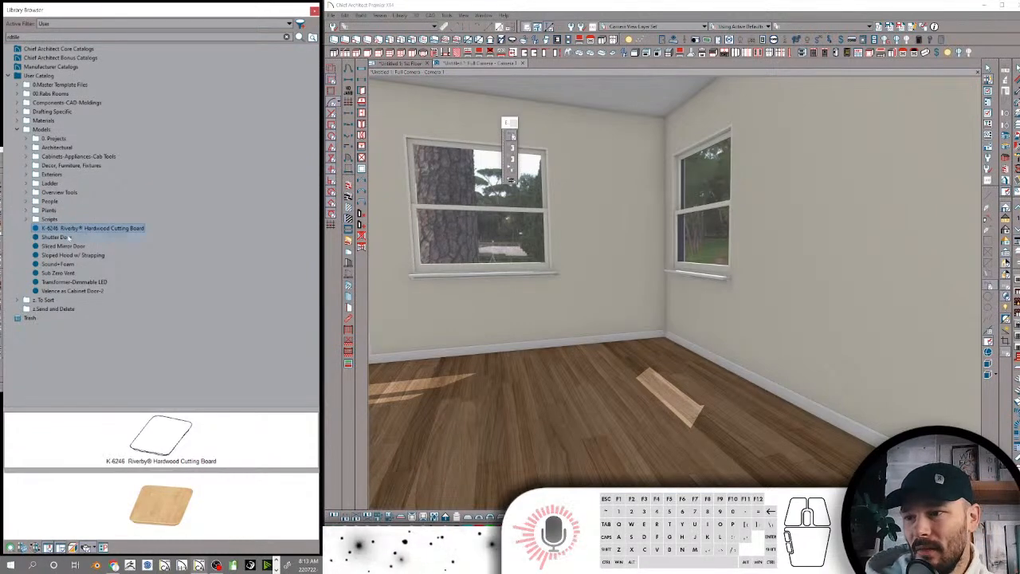
pyautogui.rightClick(65, 238)
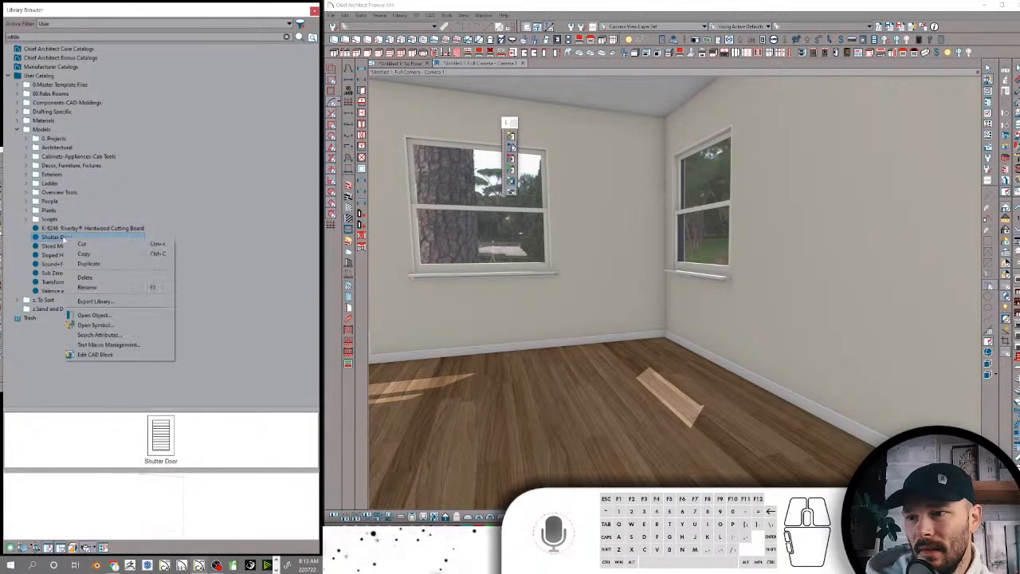
pyautogui.click(97, 335)
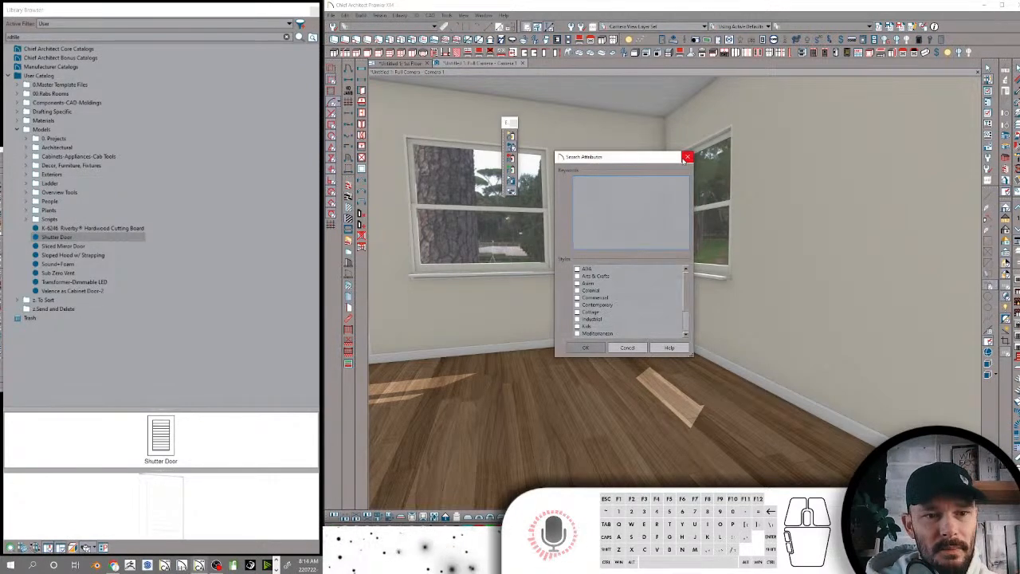
pyautogui.click(632, 185)
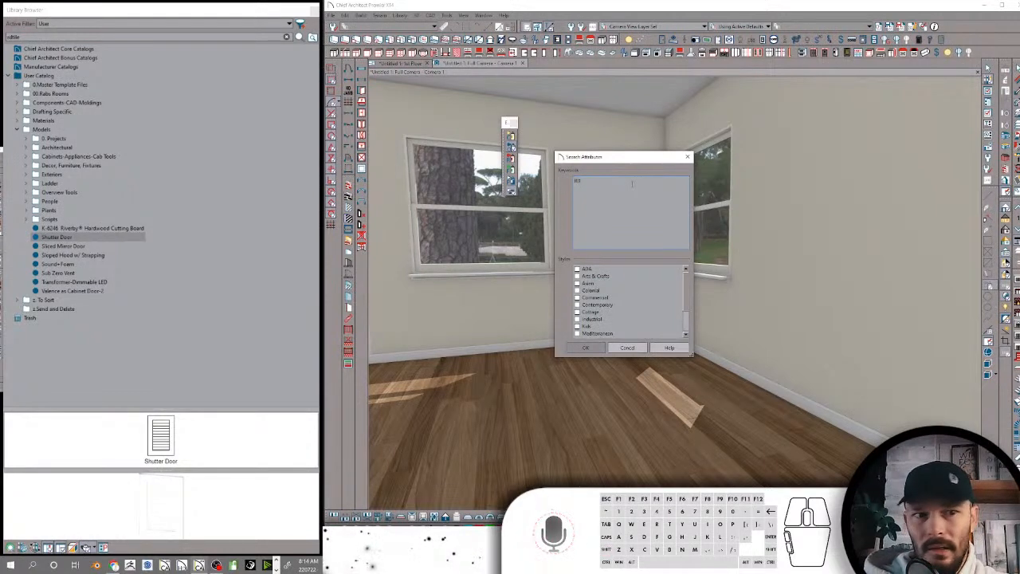
pyautogui.write('RDExter')
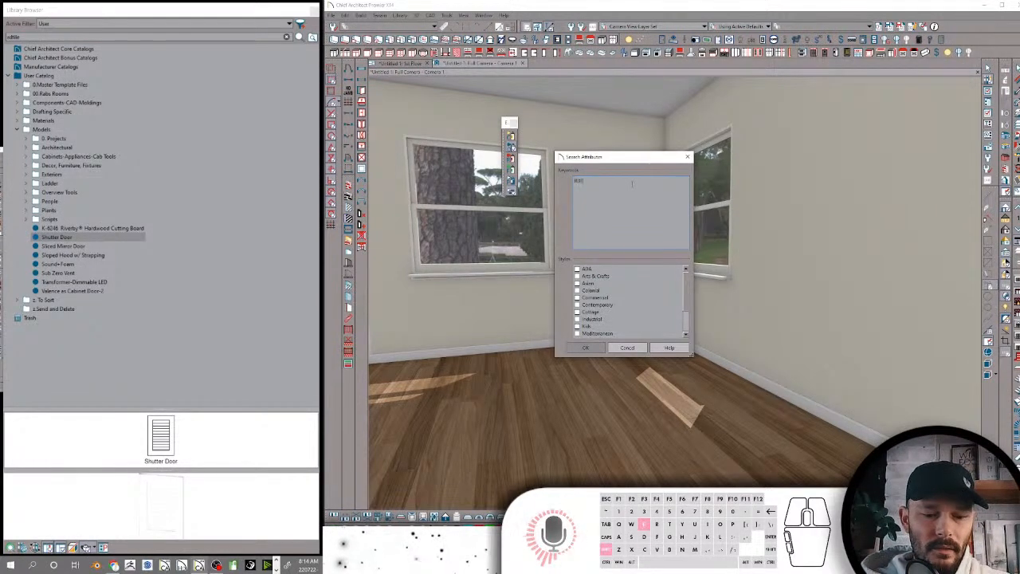
pyautogui.press('BackSpace')
pyautogui.press('BackSpace')
pyautogui.press('BackSpace')
pyautogui.press('BackSpace')
pyautogui.press('BackSpace')
pyautogui.press('BackSpace')
pyautogui.press('BackSpace')
pyautogui.press('BackSpace')
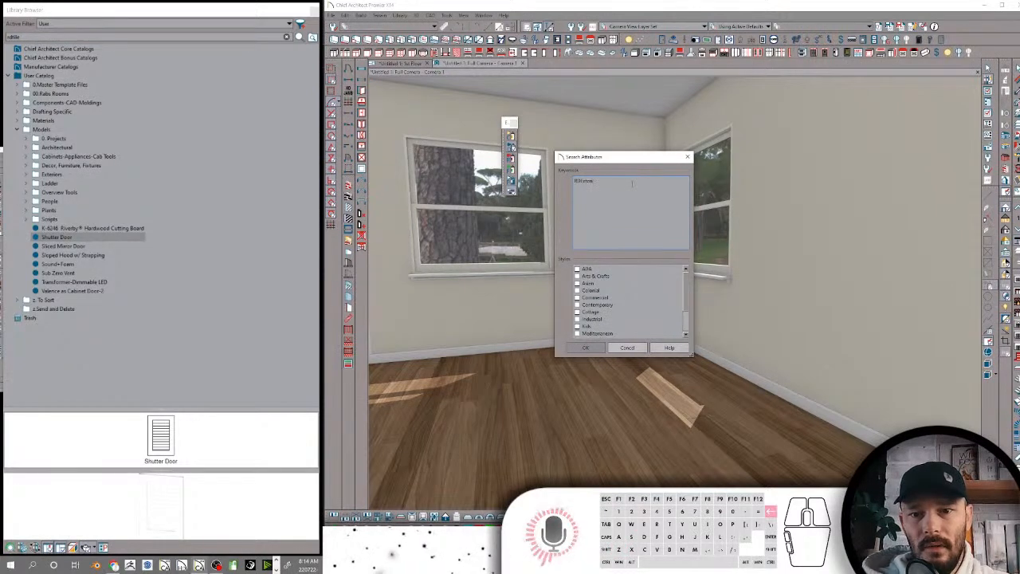
pyautogui.write('Fixture')
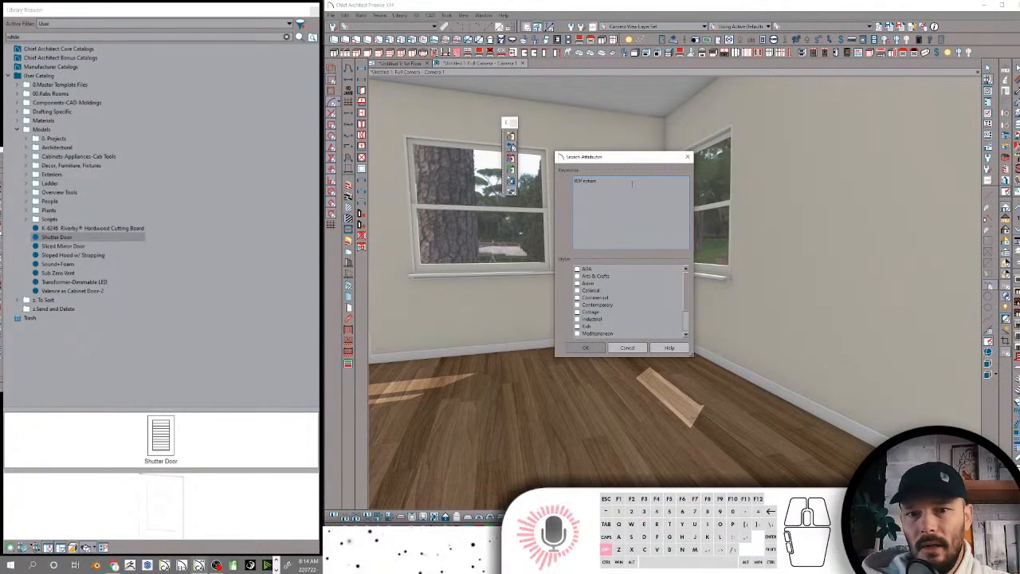
# Add the designer's name, Shutter and RDshutter as further Shutter Door keywords, and save the search attributes
pyautogui.press('Return')
pyautogui.write('Rdti')
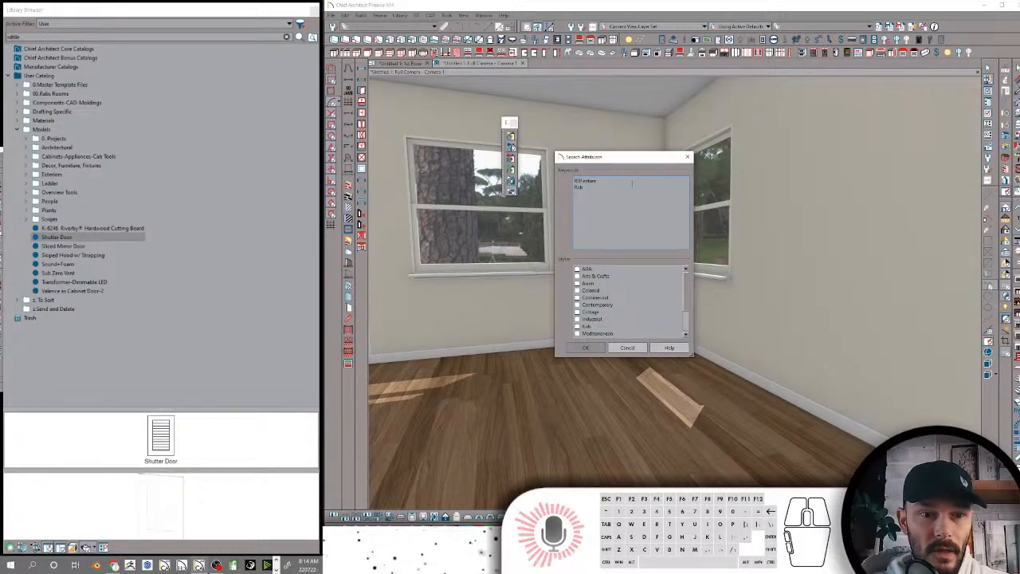
pyautogui.write('Shutt')
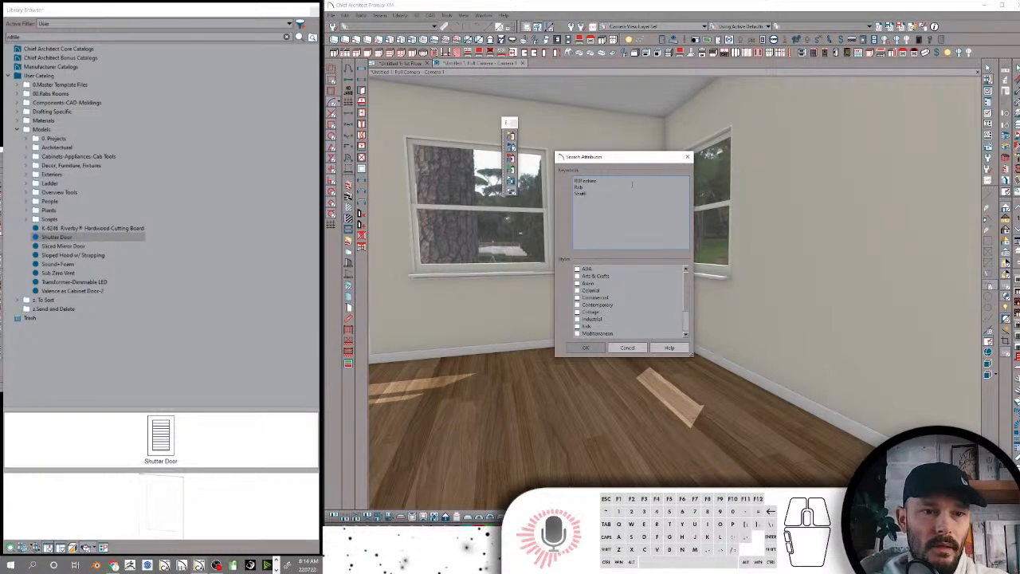
pyautogui.write('er')
pyautogui.press('Return')
pyautogui.write('RDshutt')
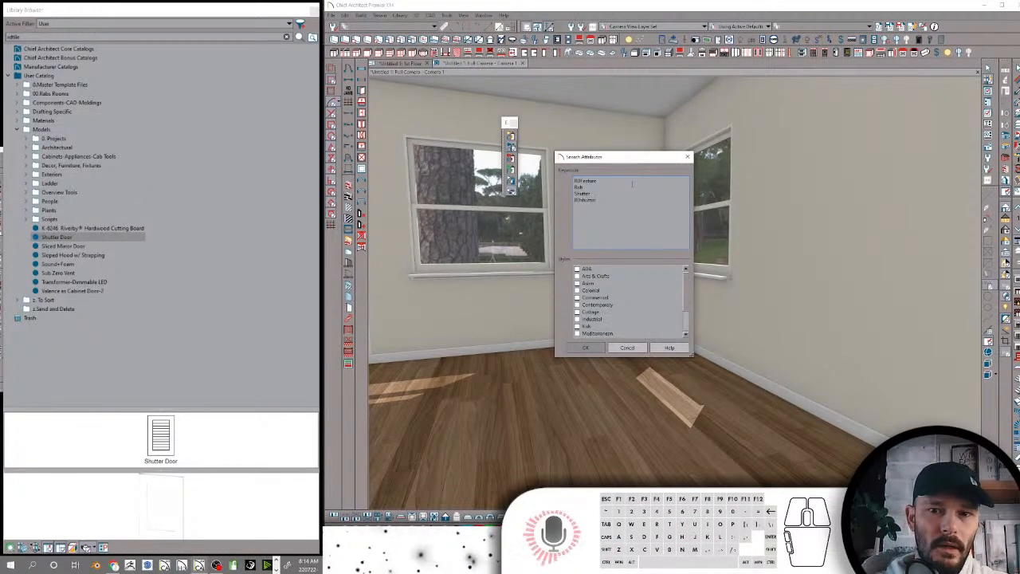
pyautogui.click(586, 347)
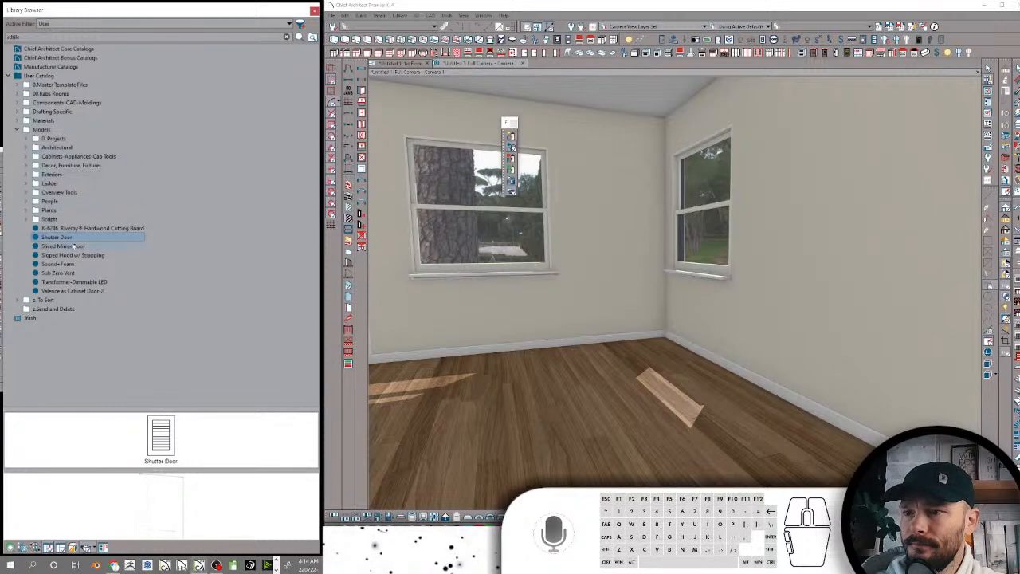
# Move the Shutter Door model into the Architectural folder under Models, and collapse that folder
pyautogui.moveTo(53, 238); pyautogui.dragTo(71, 148)
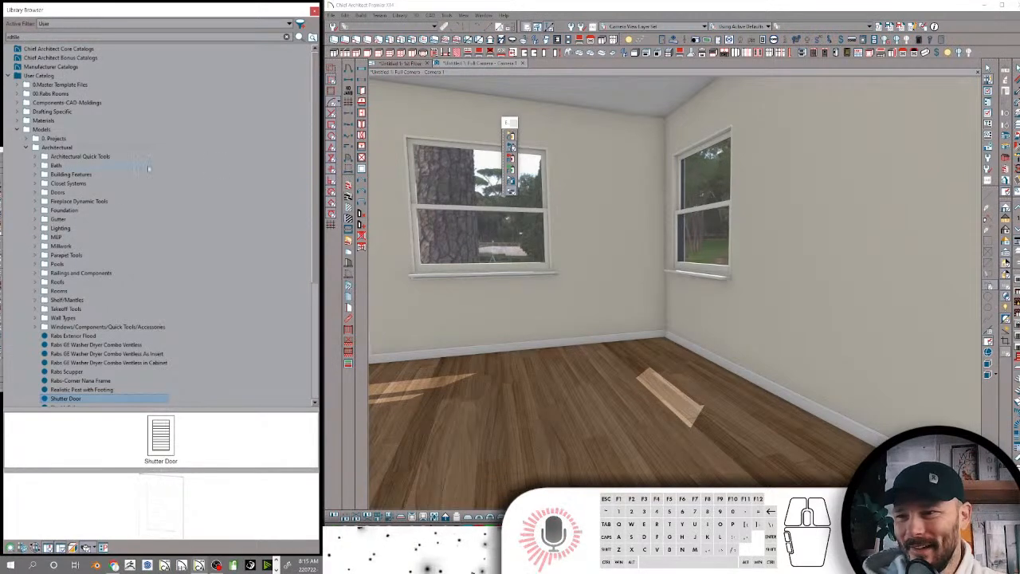
pyautogui.scroll(-3, 155, 201)
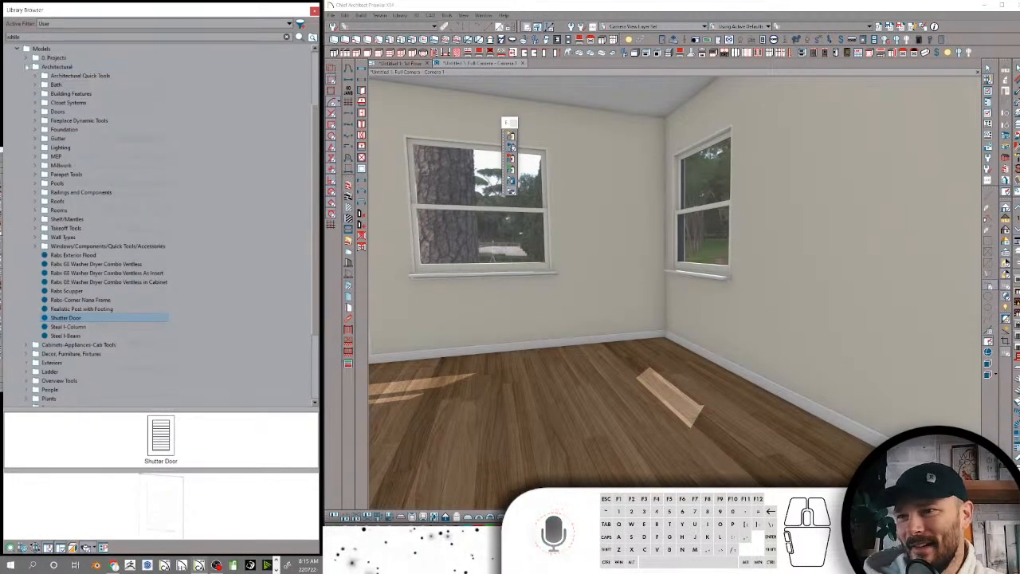
pyautogui.click(25, 67)
# Preview the loose cutting board and Sliced Mirror Door, and move Sloped Hood w/ Strapping into Cabinets-Appliances-Cab Tools
pyautogui.click(70, 228)
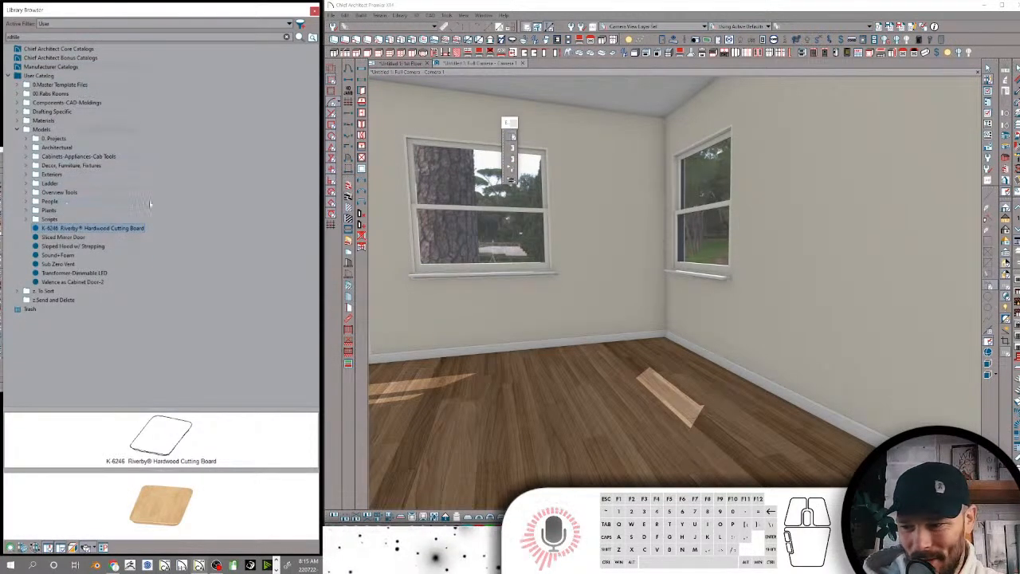
pyautogui.click(67, 237)
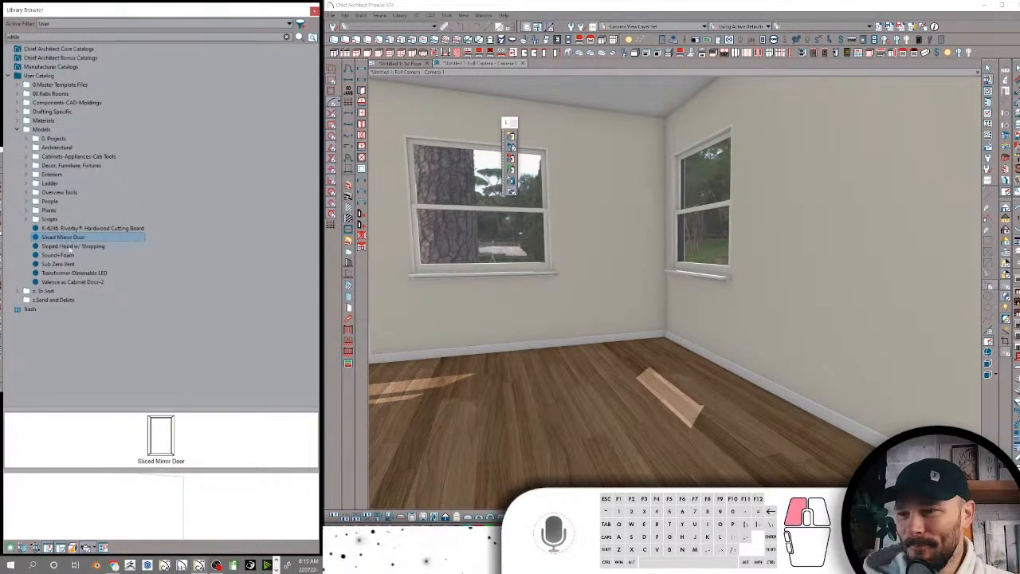
pyautogui.click(70, 247)
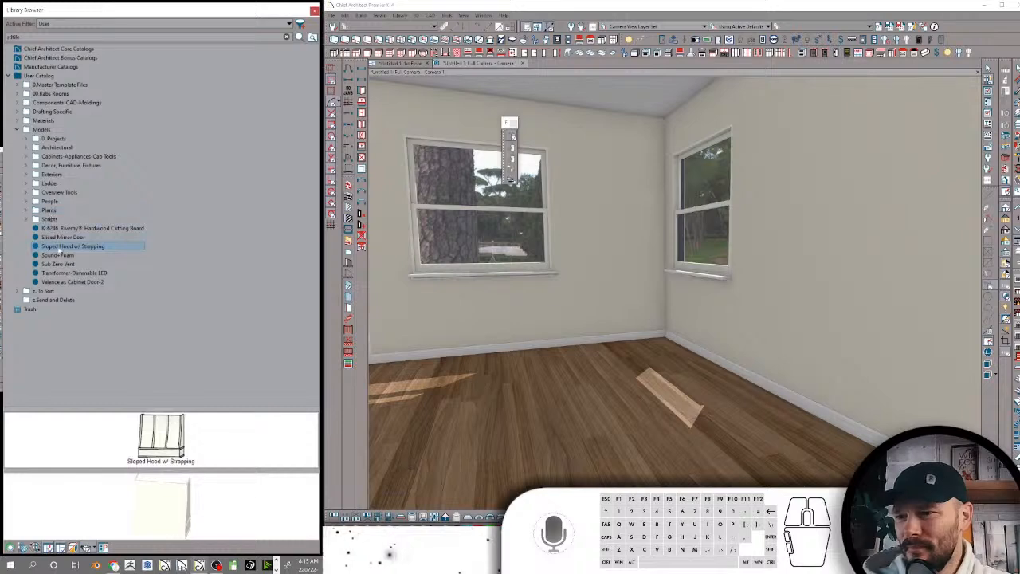
pyautogui.moveTo(55, 248); pyautogui.dragTo(68, 156)
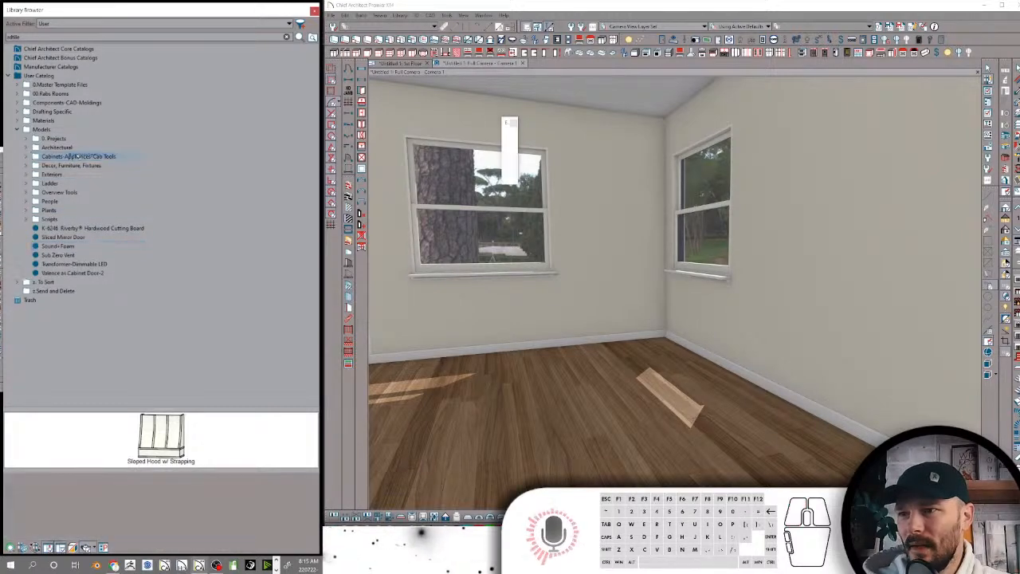
# Pick the 4" Pipe profile from the Components-CAD-Moldings folder
pyautogui.click(26, 156)
pyautogui.click(16, 103)
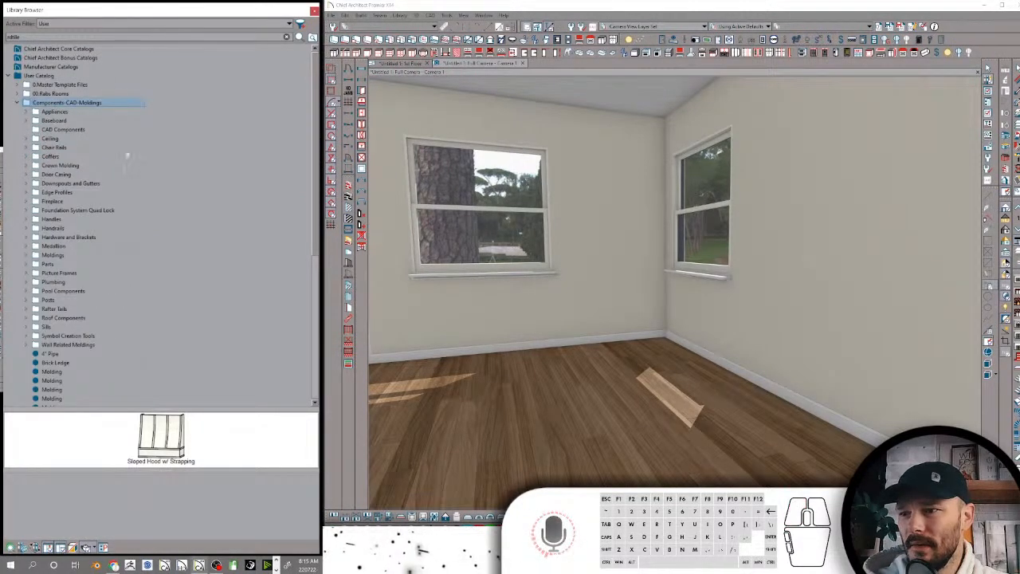
pyautogui.scroll(-4, 54, 239)
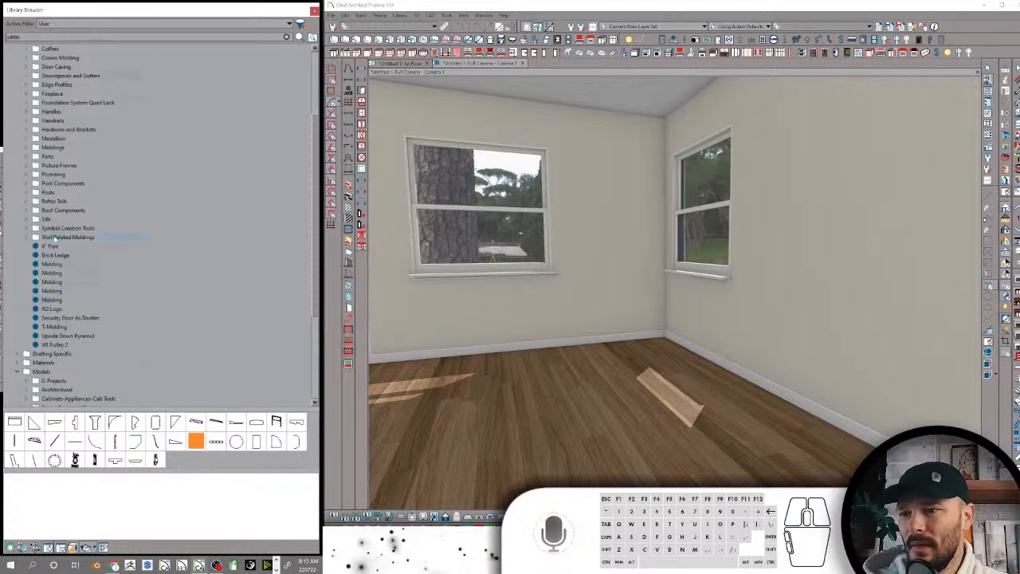
pyautogui.click(56, 246)
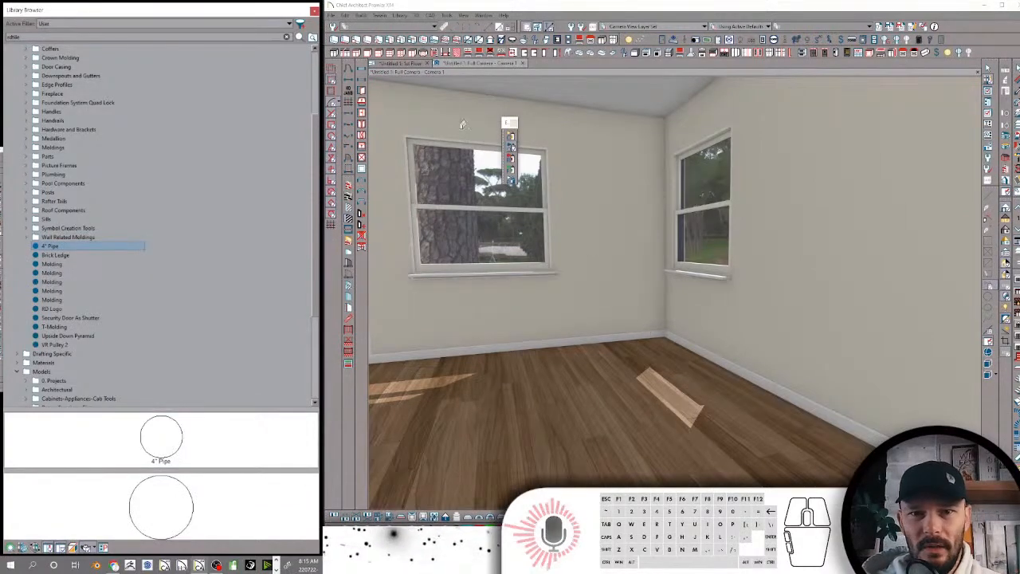
# In the floor plan, draw a horizontal 4" Pipe molding polyline about 14' 10 3/4" long below the upper wall
pyautogui.click(414, 64)
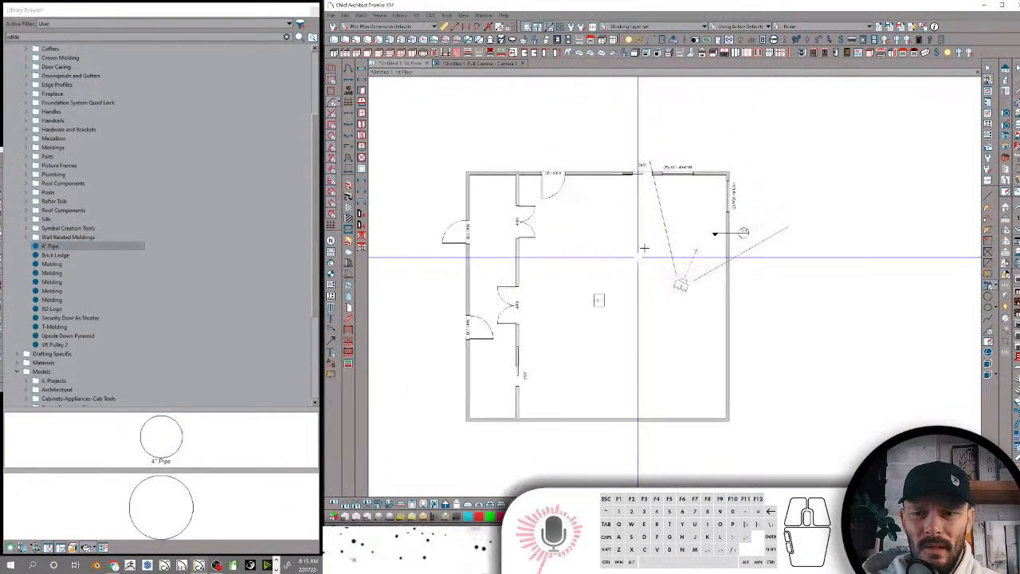
pyautogui.scroll(4, 749, 247)
pyautogui.moveTo(840, 216); pyautogui.dragTo(943, 264, button='middle')
pyautogui.moveTo(824, 213); pyautogui.dragTo(534, 221)
pyautogui.scroll(3, 626, 295)
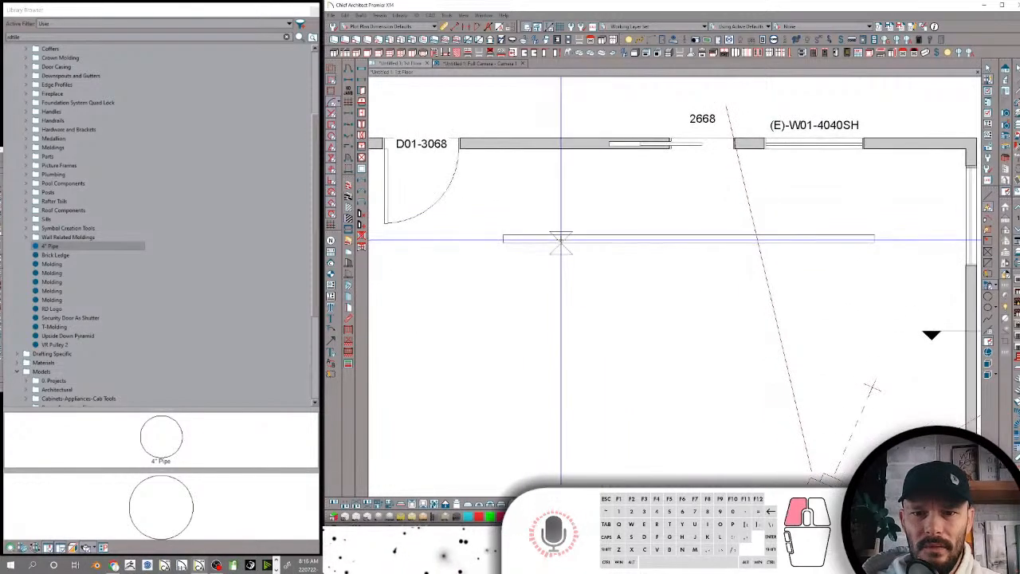
# Examine the moldings settings in the pipe polyline's specification, and leave them without changes
pyautogui.doubleClick(609, 239)
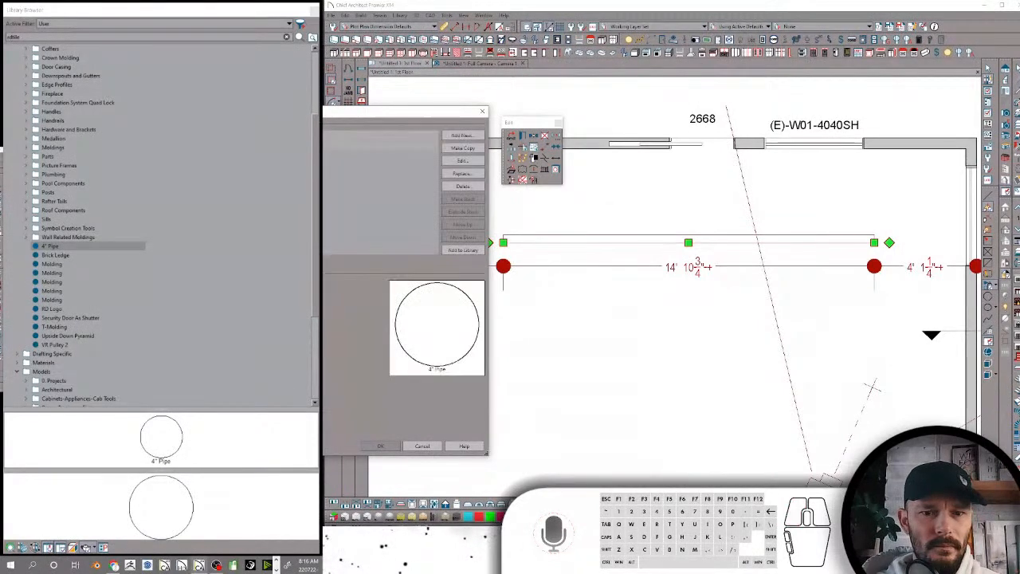
pyautogui.moveTo(303, 114); pyautogui.dragTo(690, 107)
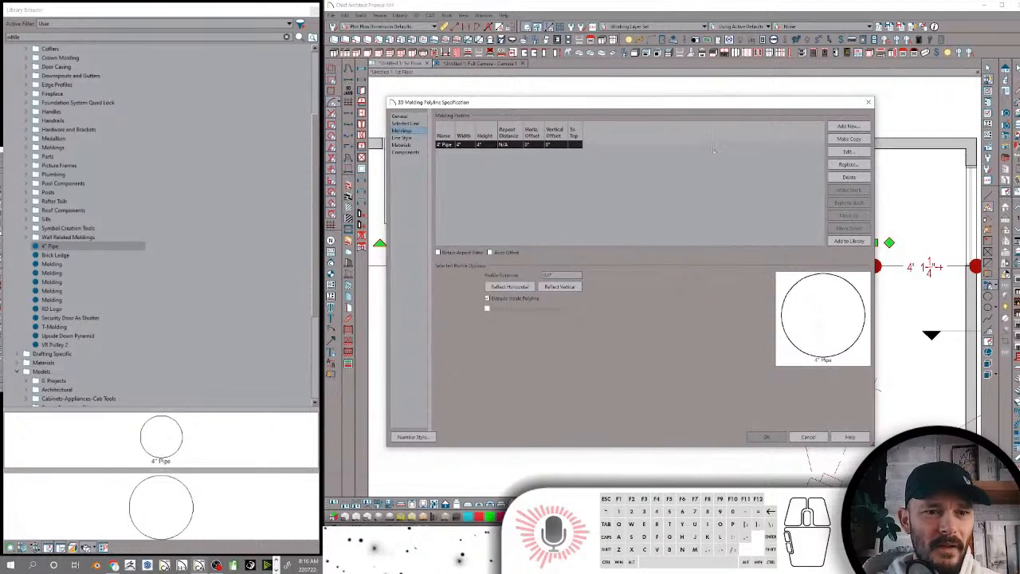
pyautogui.click(810, 438)
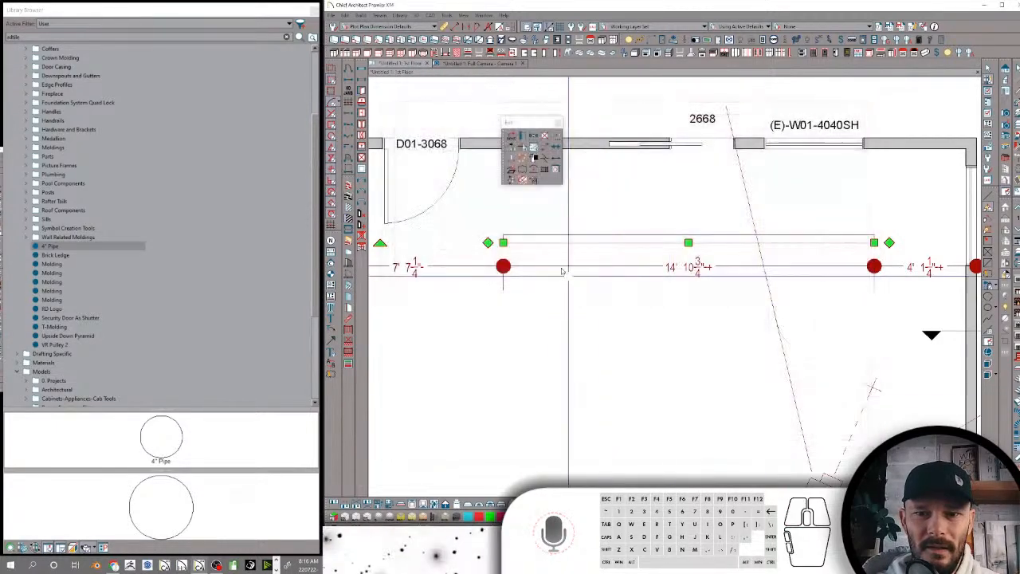
# Extend the pipe polyline with a perpendicular segment from its left end, and try to fillet the corner
pyautogui.click(512, 417)
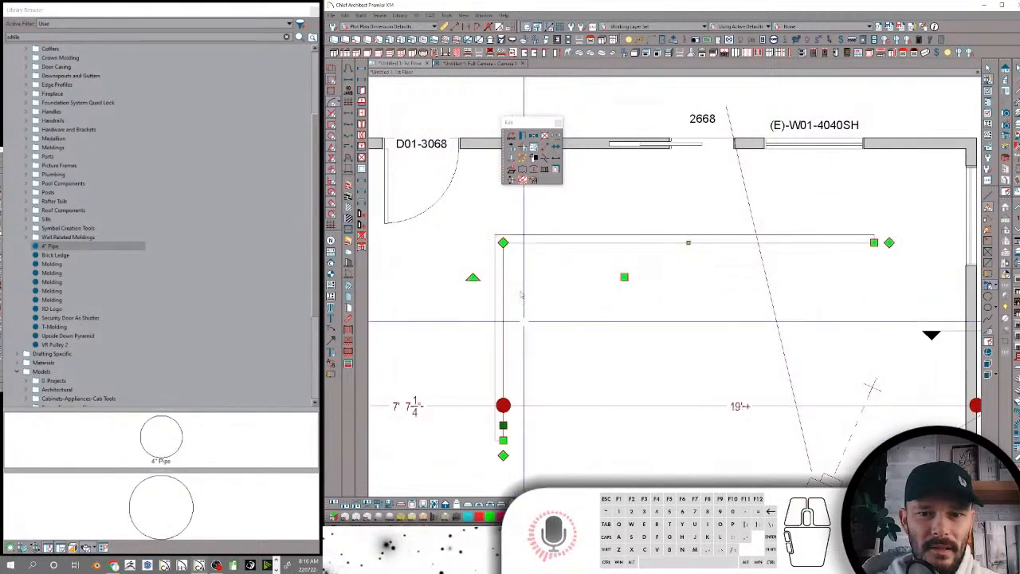
pyautogui.moveTo(504, 242); pyautogui.dragTo(514, 284)
pyautogui.rightClick(509, 248)
pyautogui.rightClick(508, 247)
pyautogui.press('f')
pyautogui.rightClick(514, 285)
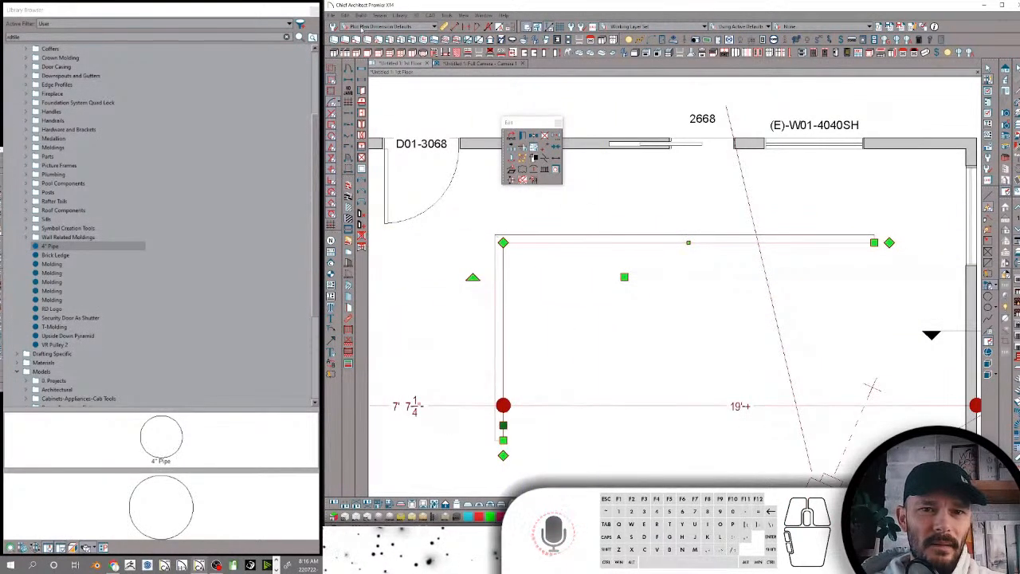
pyautogui.click(345, 16)
pyautogui.moveTo(403, 136)
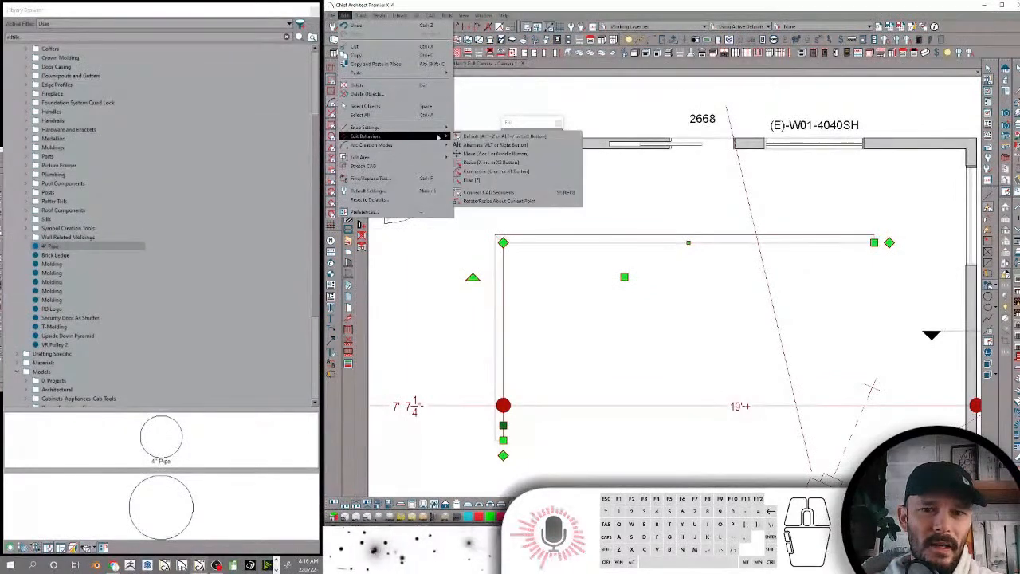
pyautogui.click(477, 178)
pyautogui.moveTo(506, 242); pyautogui.dragTo(532, 255)
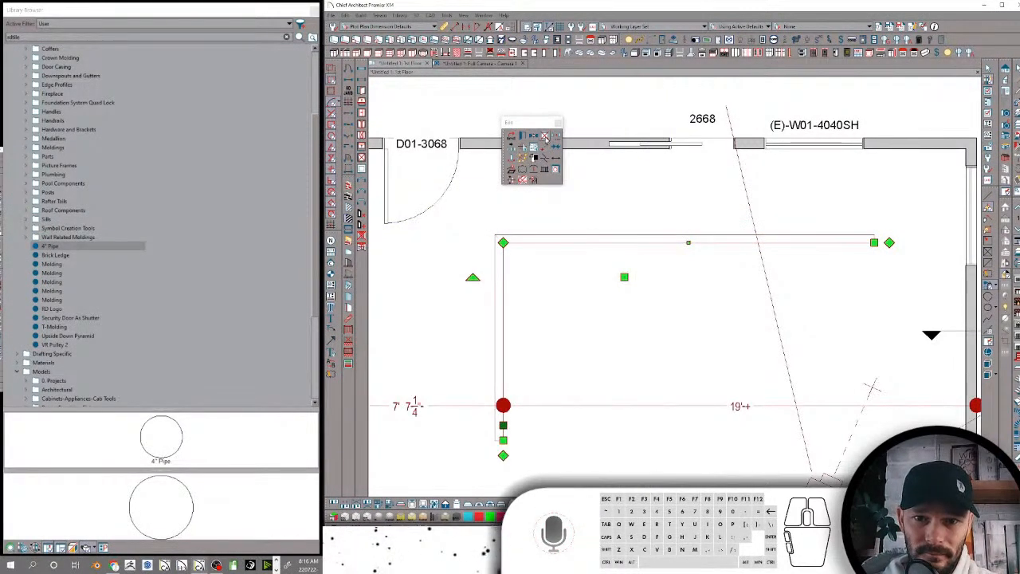
# Delete the pipe polyline and draw an L-shaped CAD polyline in its place in the room
pyautogui.click(546, 138)
pyautogui.rightClick(716, 198)
pyautogui.press('l')
pyautogui.moveTo(818, 244); pyautogui.dragTo(518, 244, button='right')
pyautogui.moveTo(518, 290); pyautogui.dragTo(500, 424)
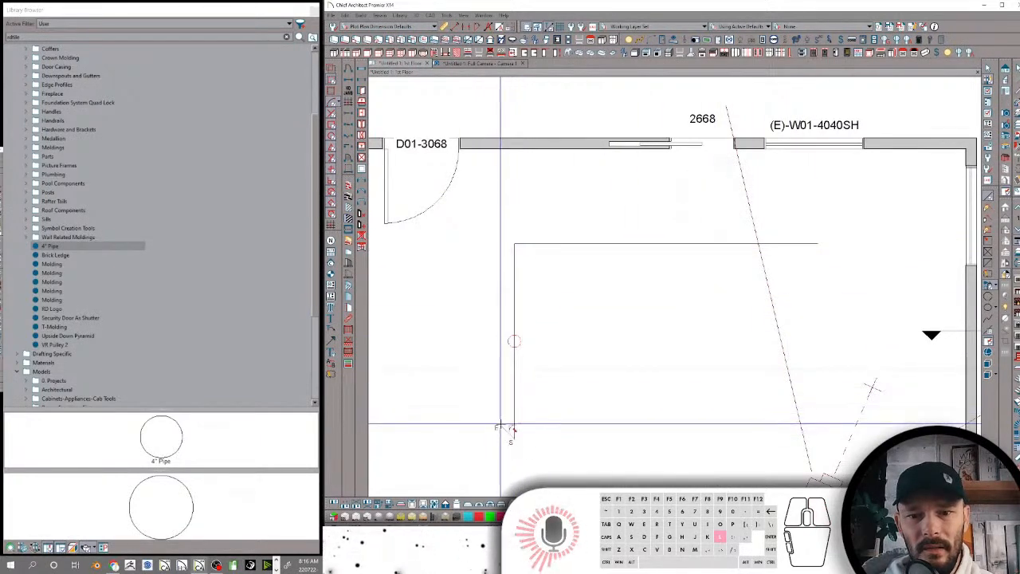
pyautogui.click(514, 437)
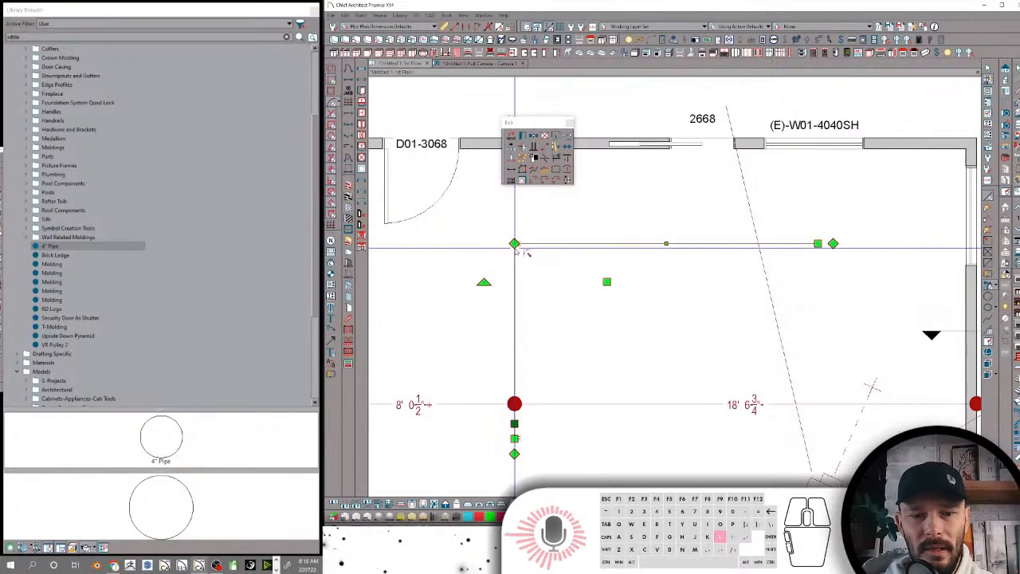
# Fillet the L-shaped polyline's corner and convert it to a Molding Polyline, cancelling its specification without adding a profile
pyautogui.press('f')
pyautogui.moveTo(515, 244); pyautogui.dragTo(529, 257)
pyautogui.click(558, 158)
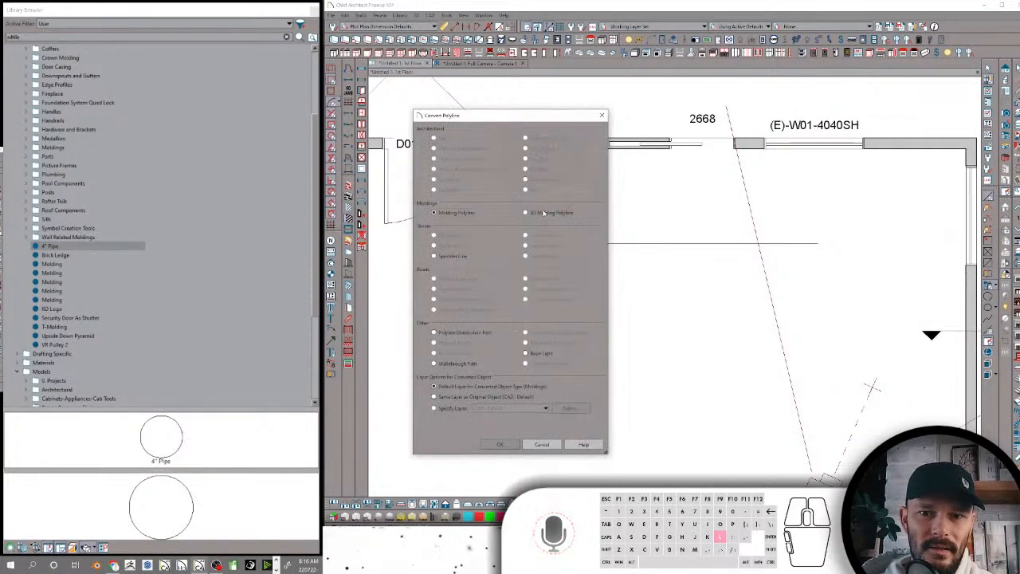
pyautogui.click(500, 445)
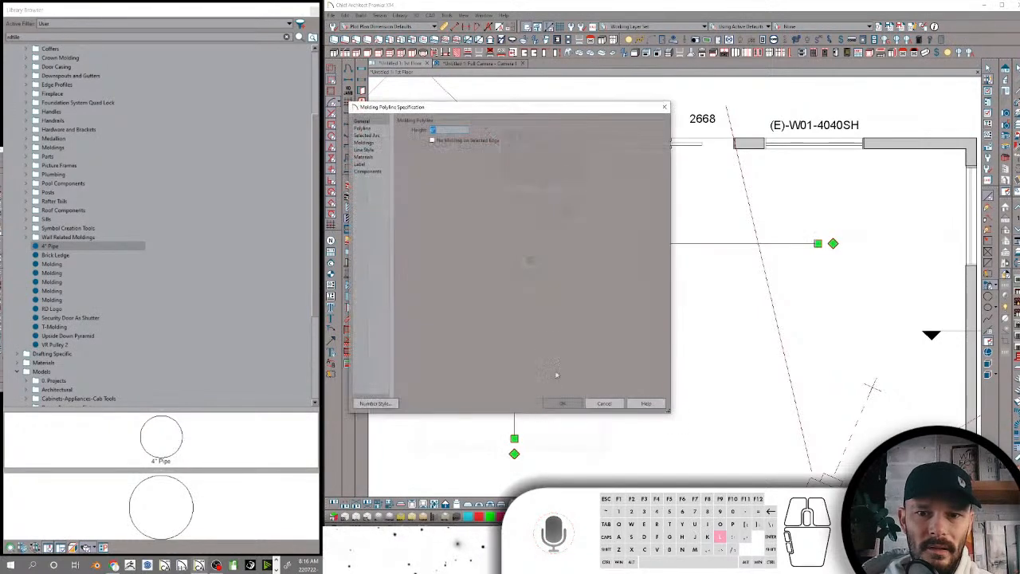
pyautogui.click(379, 143)
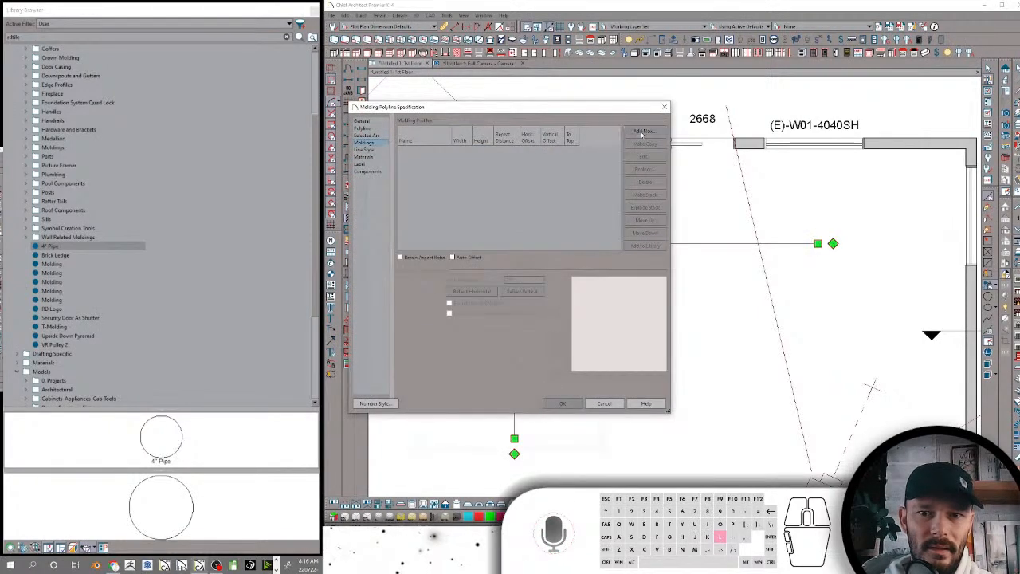
pyautogui.click(605, 404)
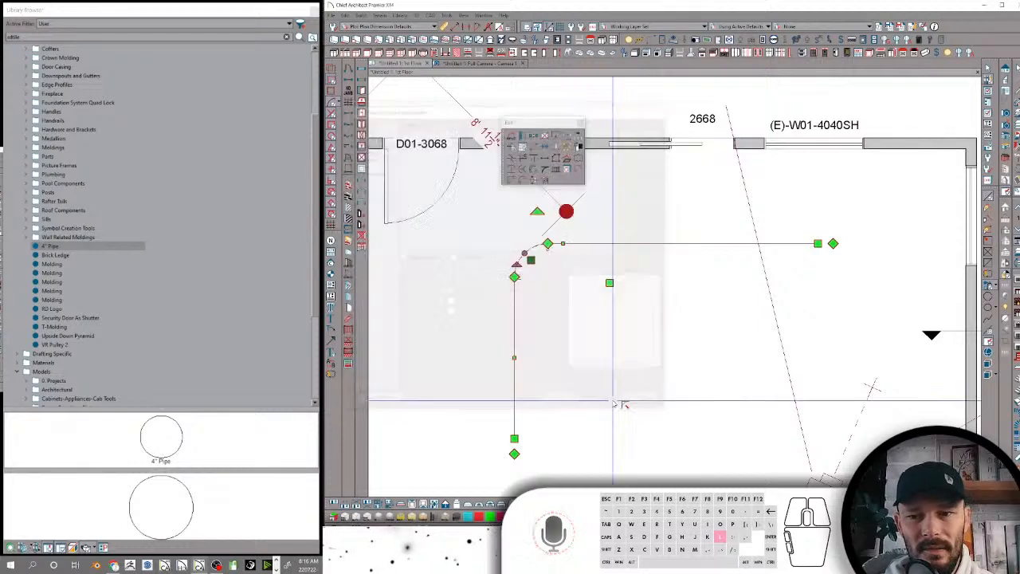
# Delete the existing L-shaped polyline and redraw it in the room as a new L-shaped CAD polyline with a filleted corner
pyautogui.click(543, 138)
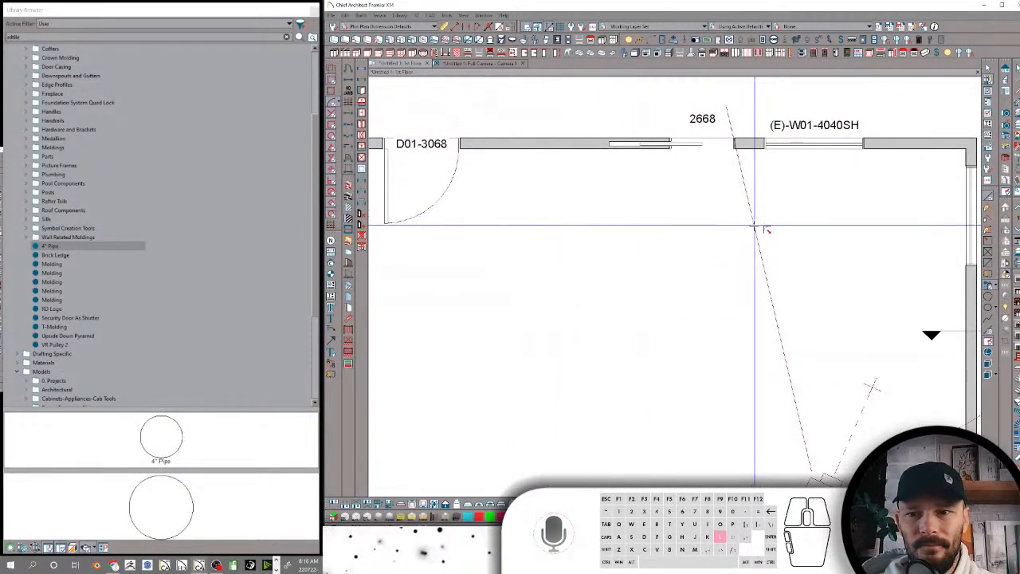
pyautogui.moveTo(755, 257)
pyautogui.mouseDown()
pyautogui.moveTo(543, 257)
pyautogui.moveTo(544, 390)
pyautogui.mouseUp()
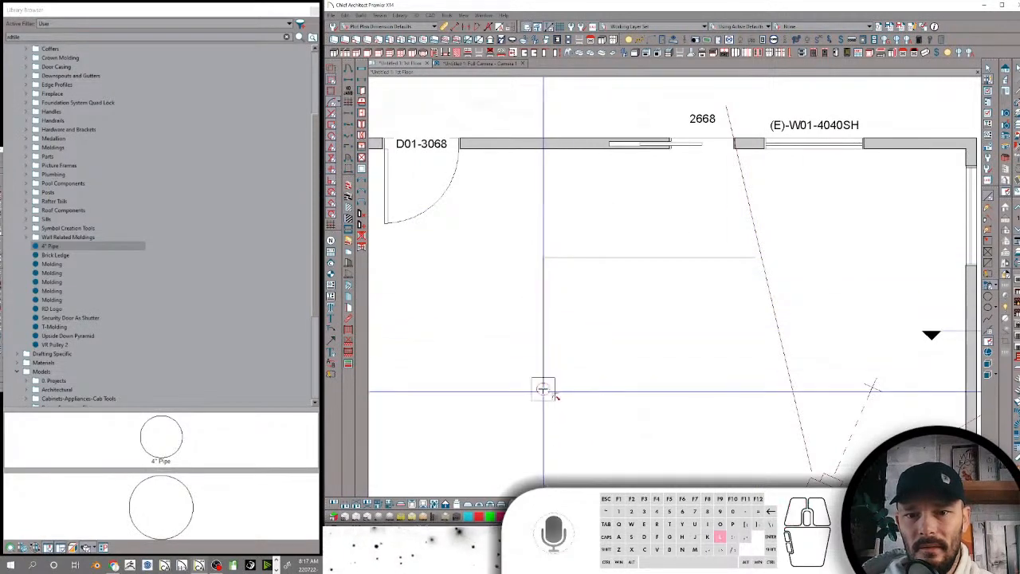
pyautogui.click(544, 261)
pyautogui.moveTo(552, 265); pyautogui.dragTo(553, 267)
# Convert the filleted polyline to a 3D Molding Polyline with the 4" Pipe profile, and inspect it in the full camera view
pyautogui.click(568, 161)
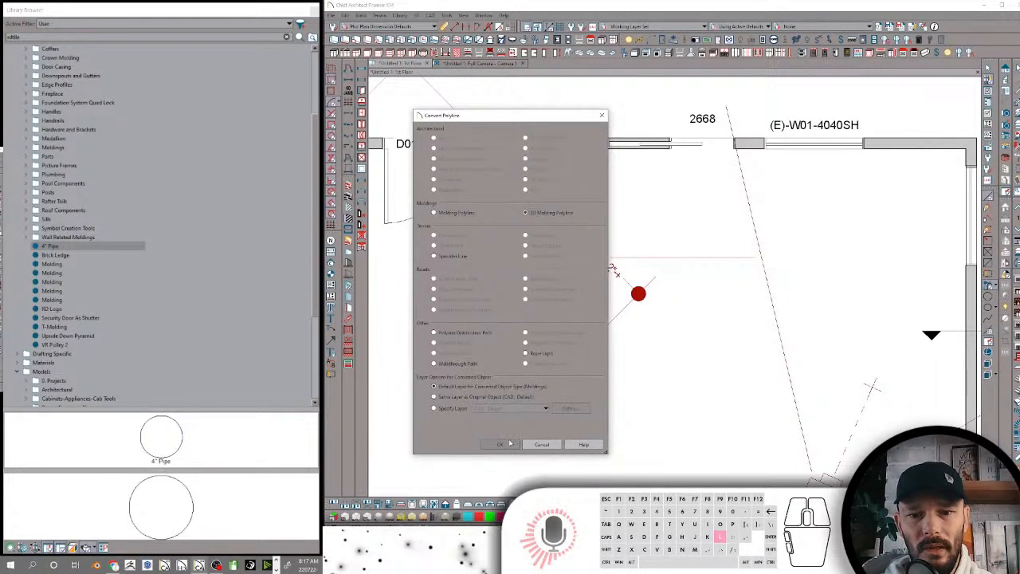
pyautogui.click(506, 444)
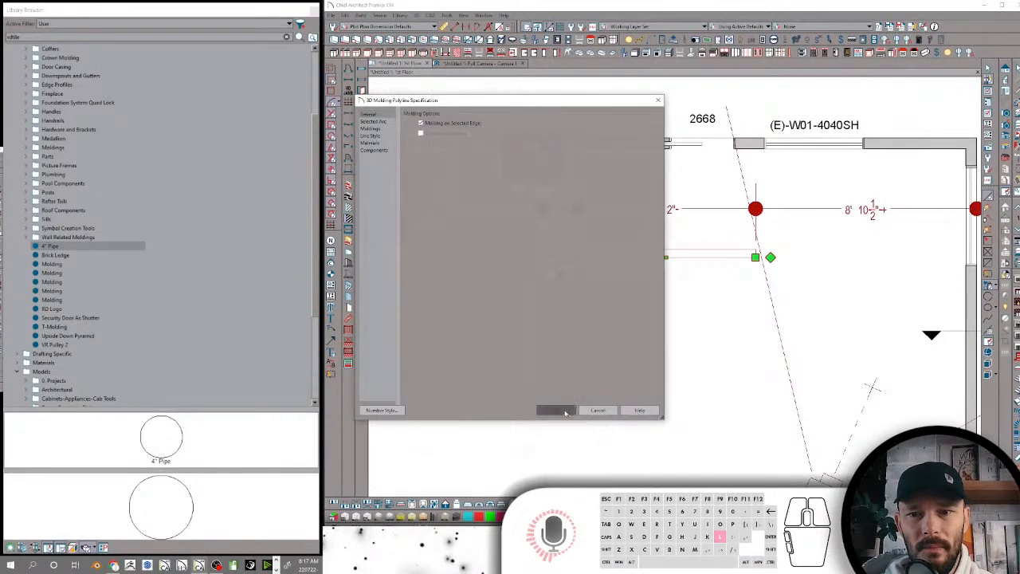
pyautogui.click(557, 409)
pyautogui.click(80, 245)
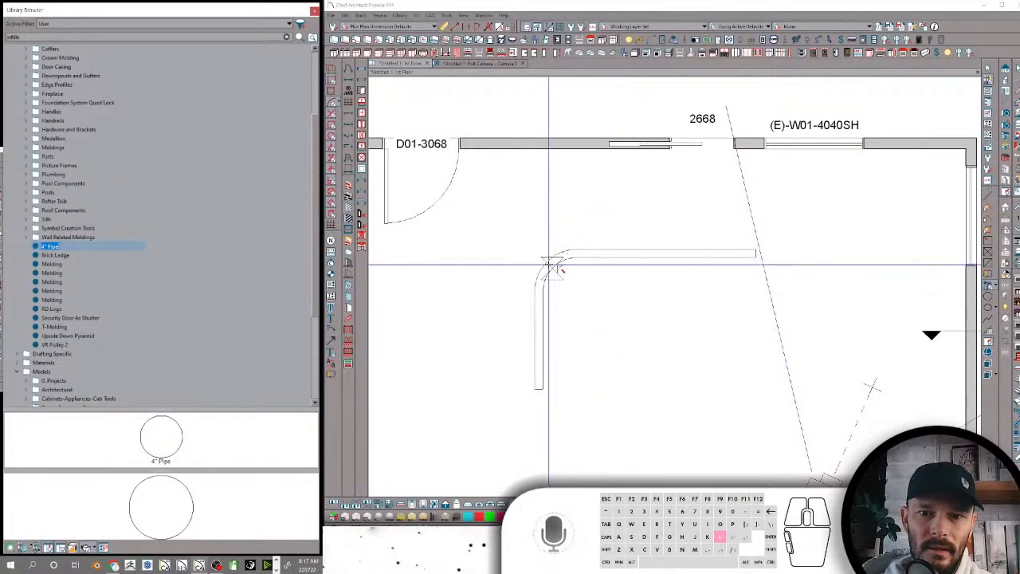
pyautogui.click(480, 64)
pyautogui.moveTo(576, 236); pyautogui.dragTo(767, 300, button='middle')
pyautogui.press('space')
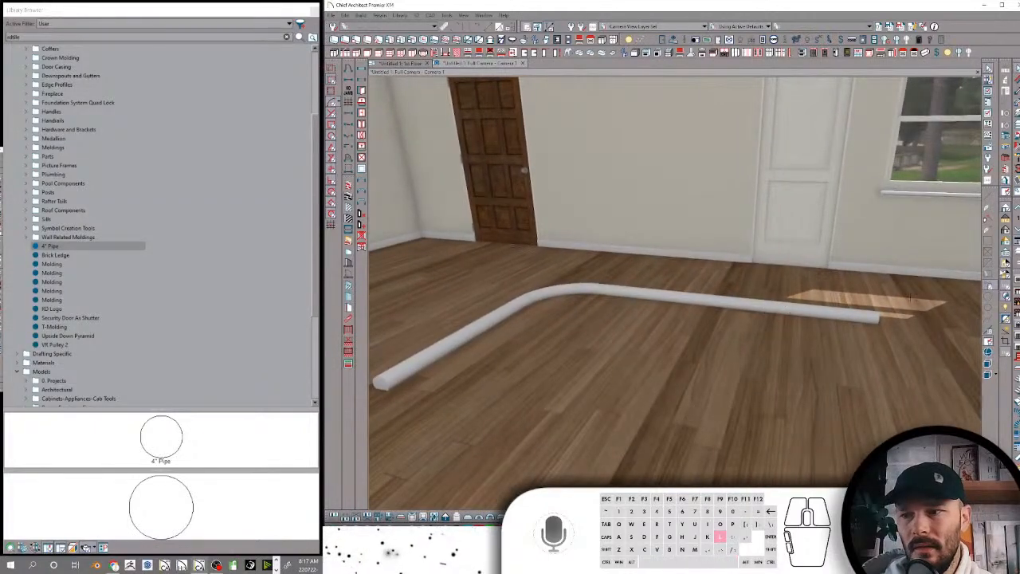
# Review the 4" Pipe library molding's height and width in its specification, leaving the values as they are
pyautogui.click(60, 247)
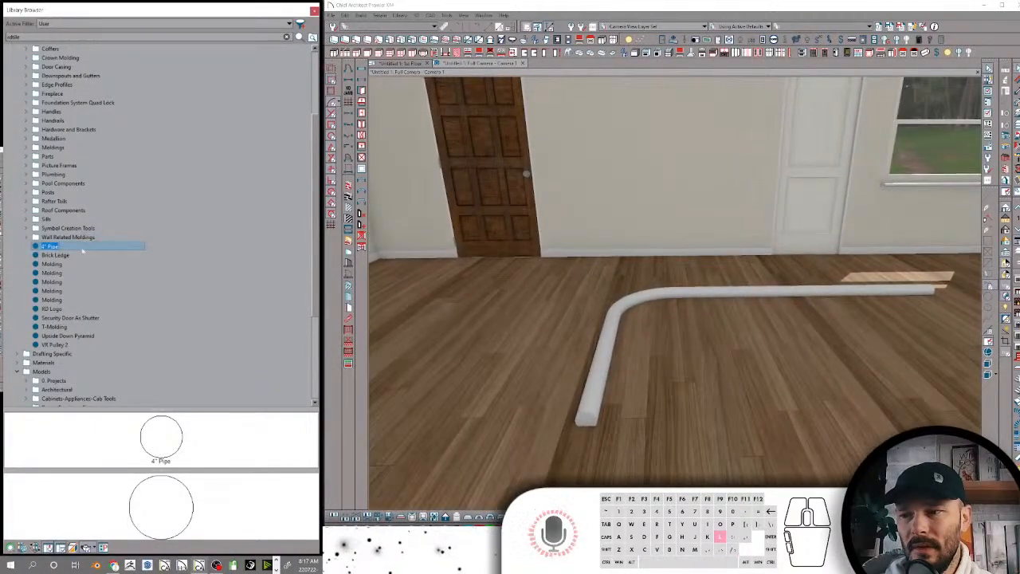
pyautogui.rightClick(75, 252)
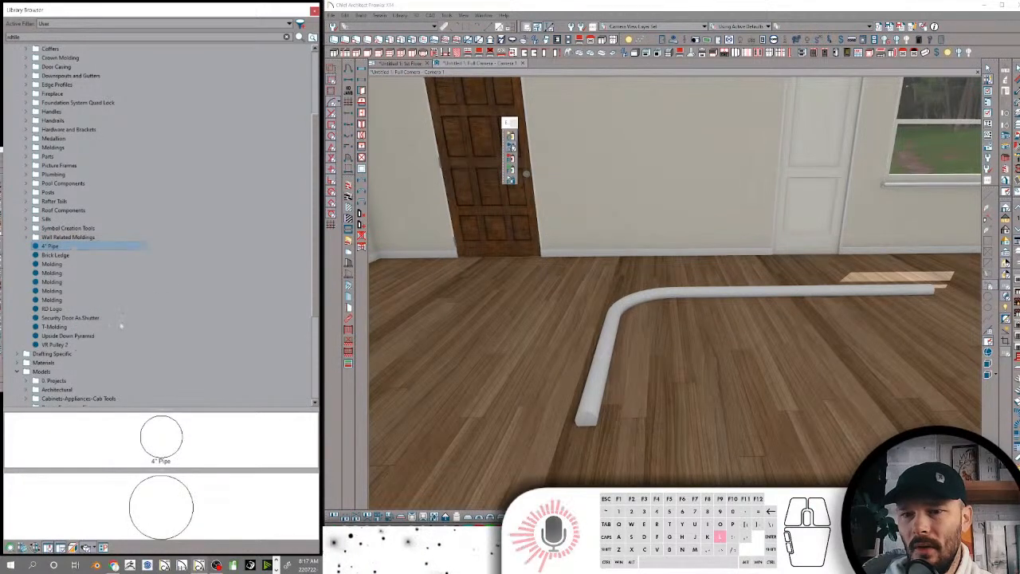
pyautogui.click(119, 324)
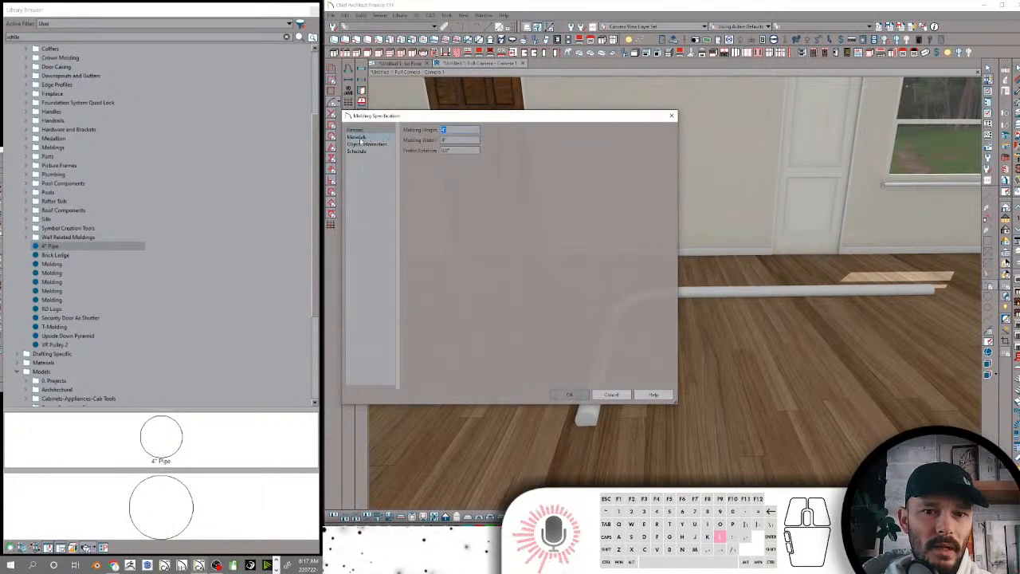
pyautogui.click(569, 394)
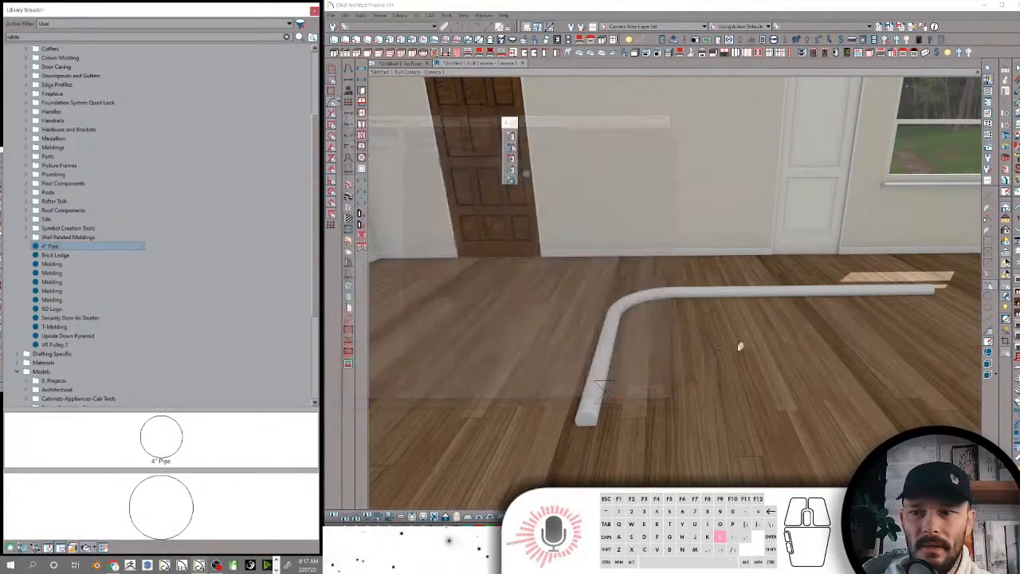
# Duplicate the 4" Pipe molding in the library and rename the copy 3" Pipe
pyautogui.rightClick(82, 248)
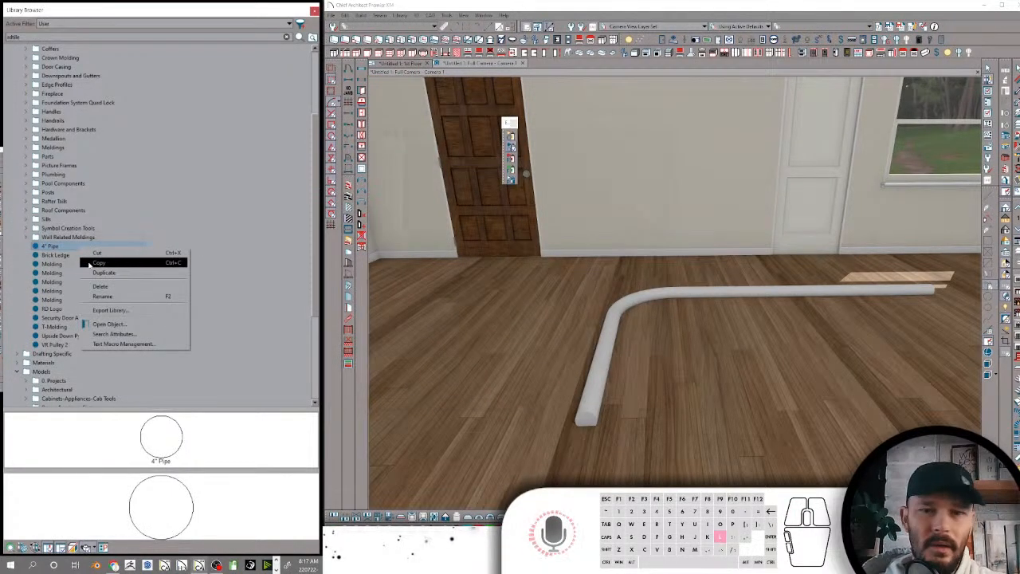
pyautogui.click(102, 272)
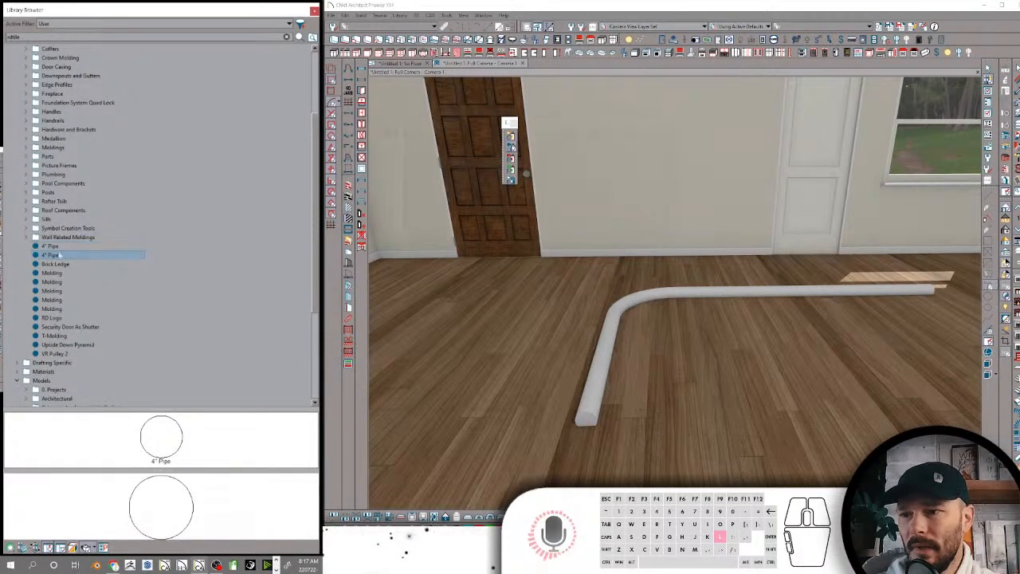
pyautogui.click(53, 254)
pyautogui.write('3"')
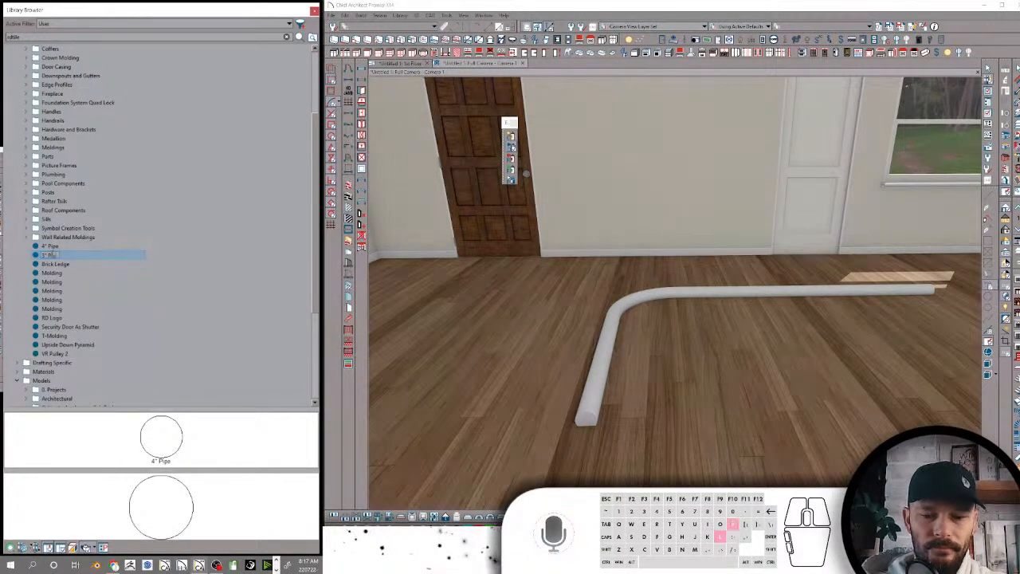
pyautogui.press('Return')
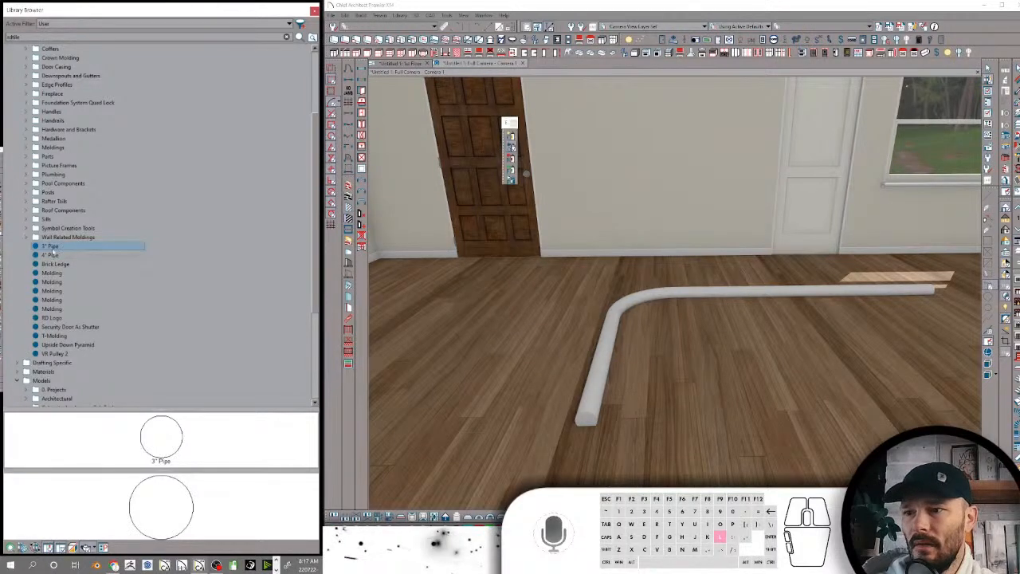
# Set the 3" Pipe's molding height and molding width to 3"
pyautogui.rightClick(63, 246)
pyautogui.click(96, 326)
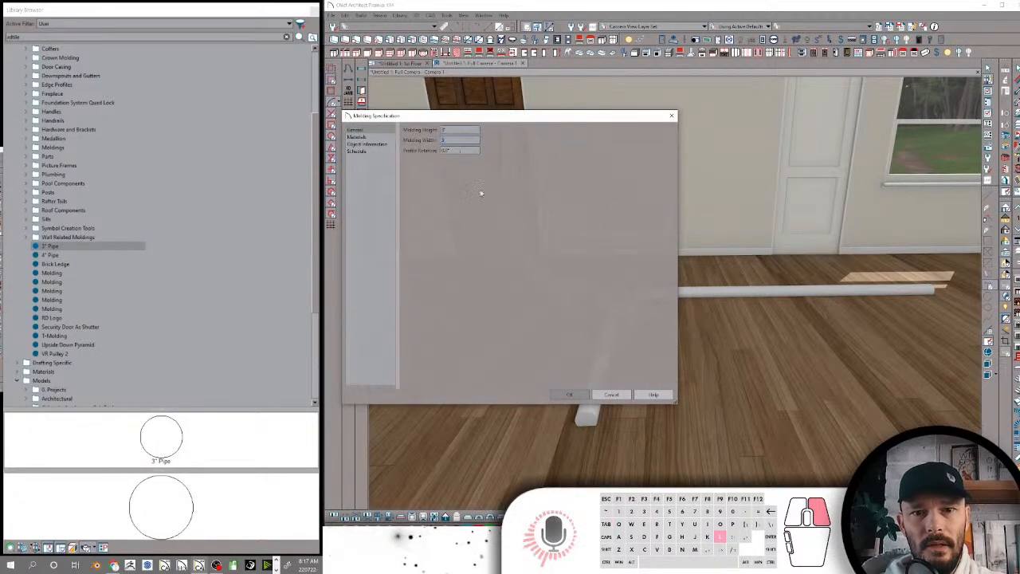
pyautogui.click(584, 393)
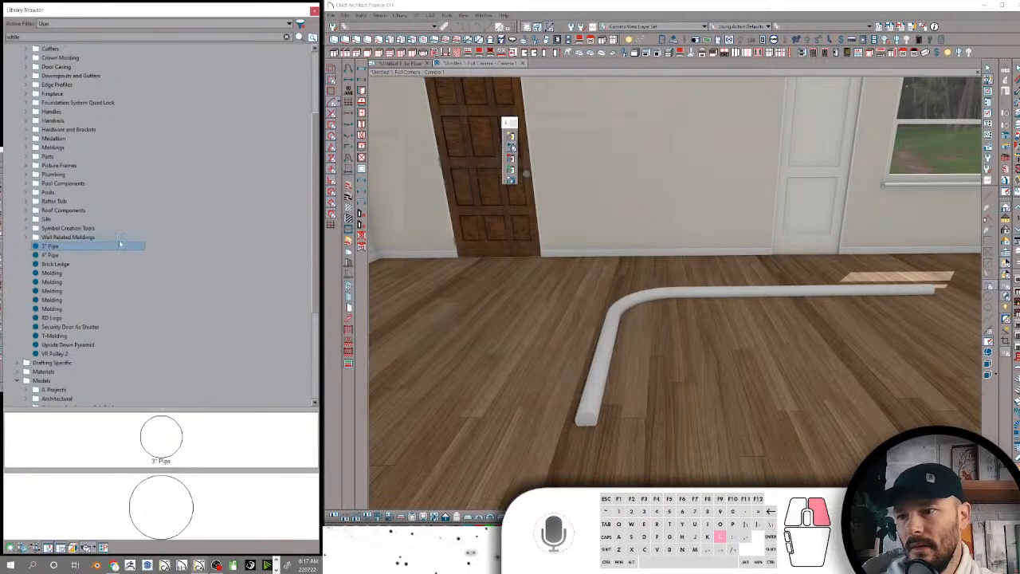
# Add search keywords including RDMolding, RDPlumbing and Drain to the 3" Pipe, and copy the whole keyword list
pyautogui.rightClick(91, 248)
pyautogui.click(134, 338)
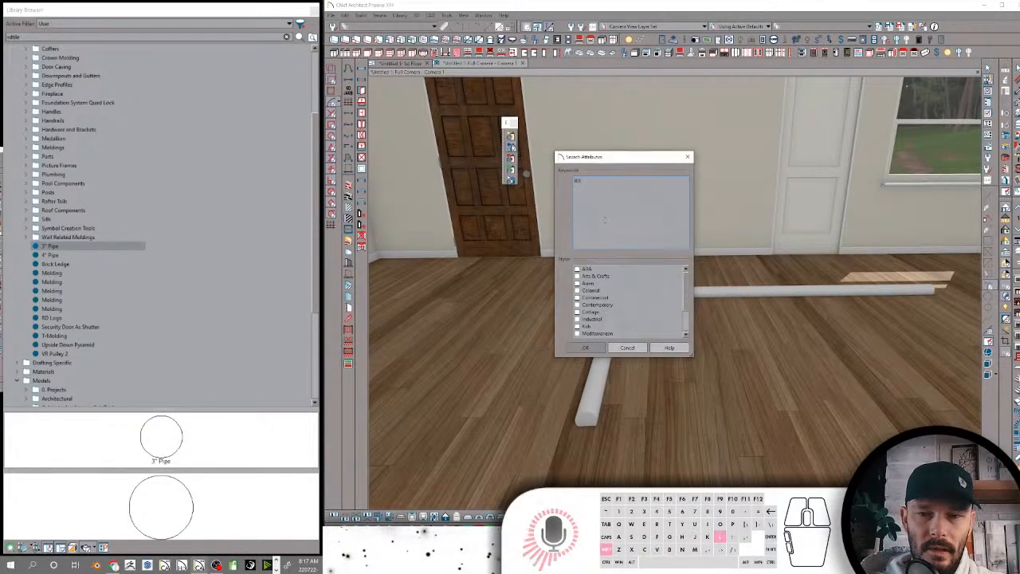
pyautogui.write('RDMolding RDPlumb')
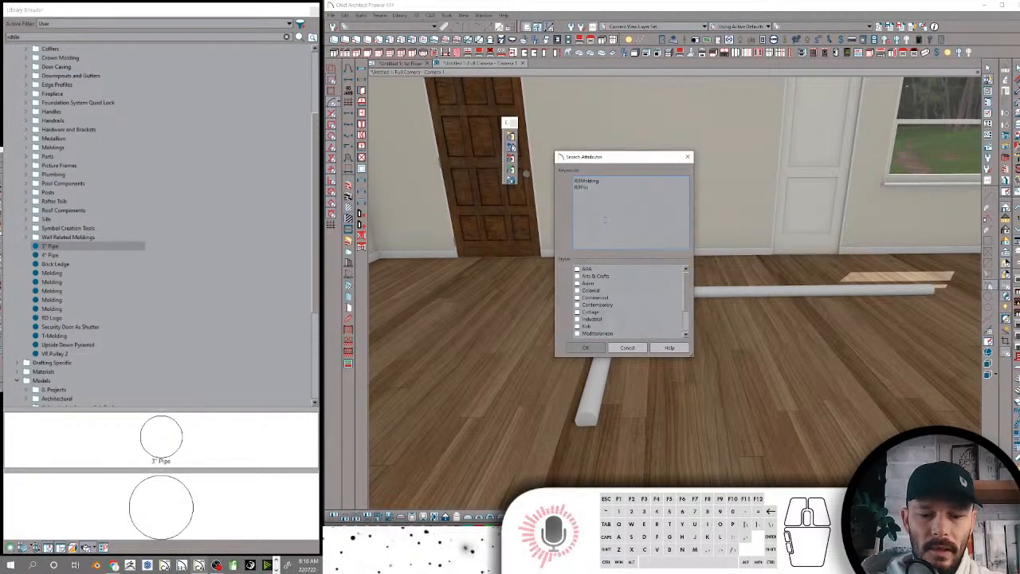
pyautogui.write('ing')
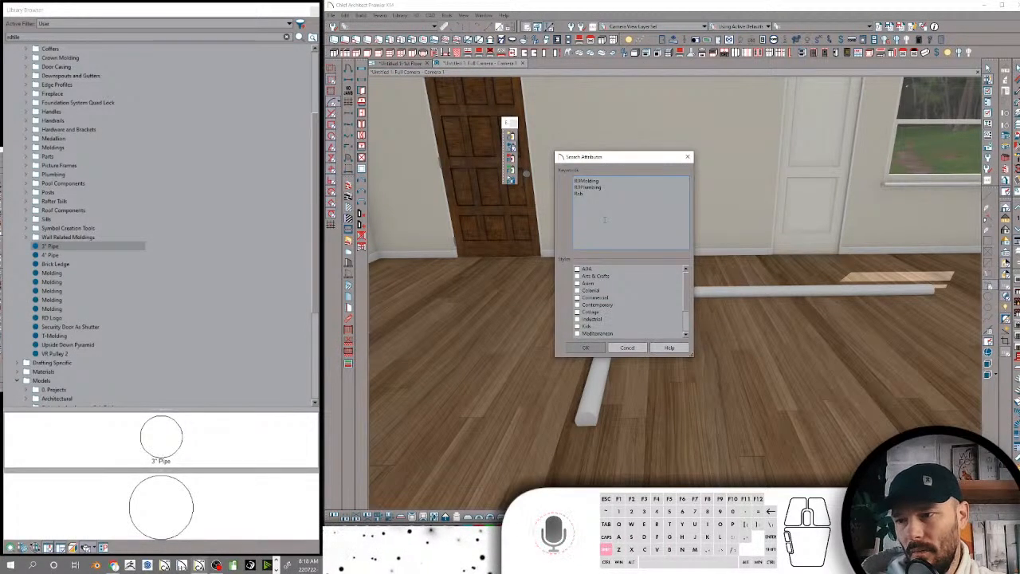
pyautogui.write(' Sills Drain')
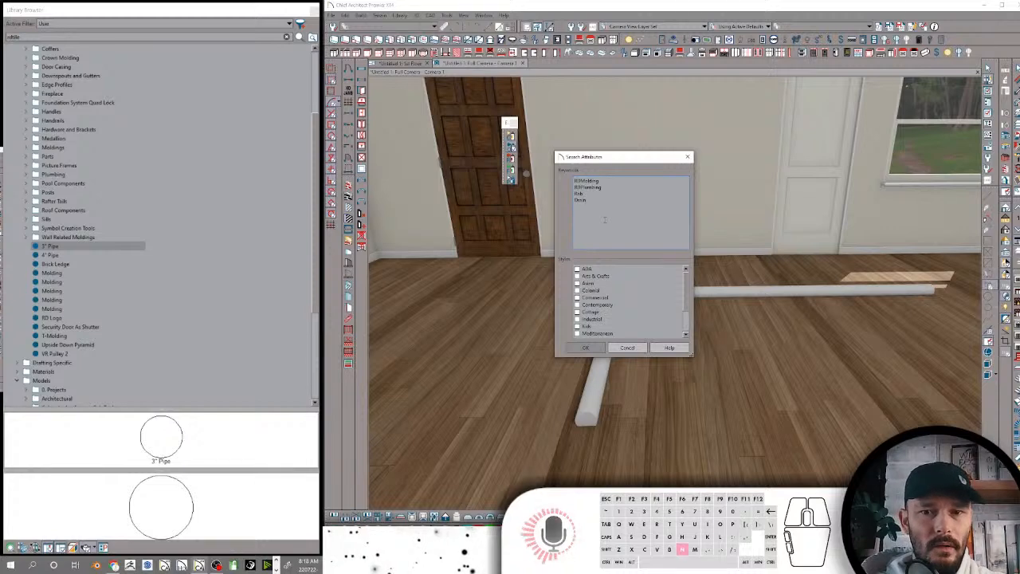
pyautogui.hotkey('ctrl', 'a')
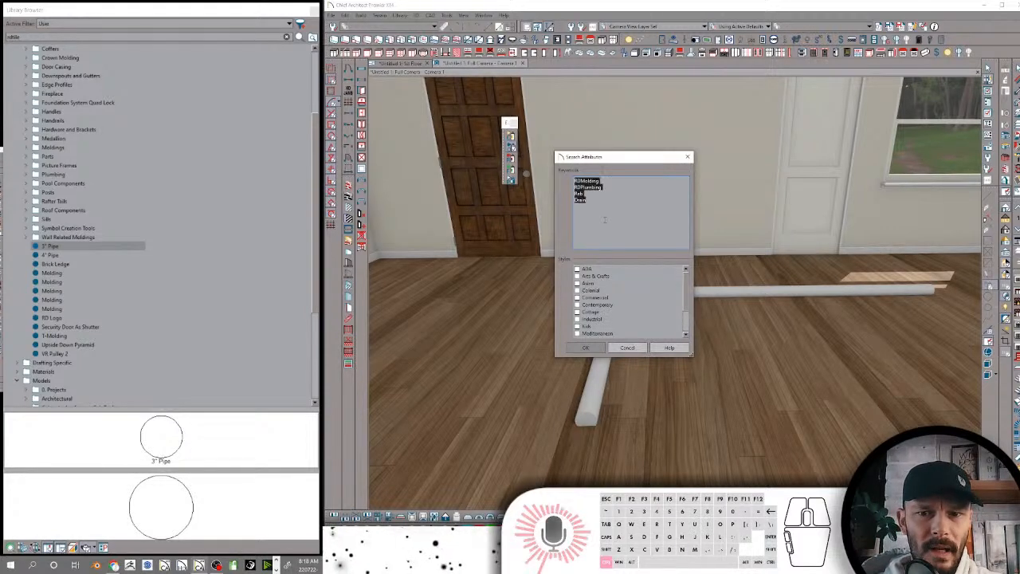
pyautogui.click(585, 348)
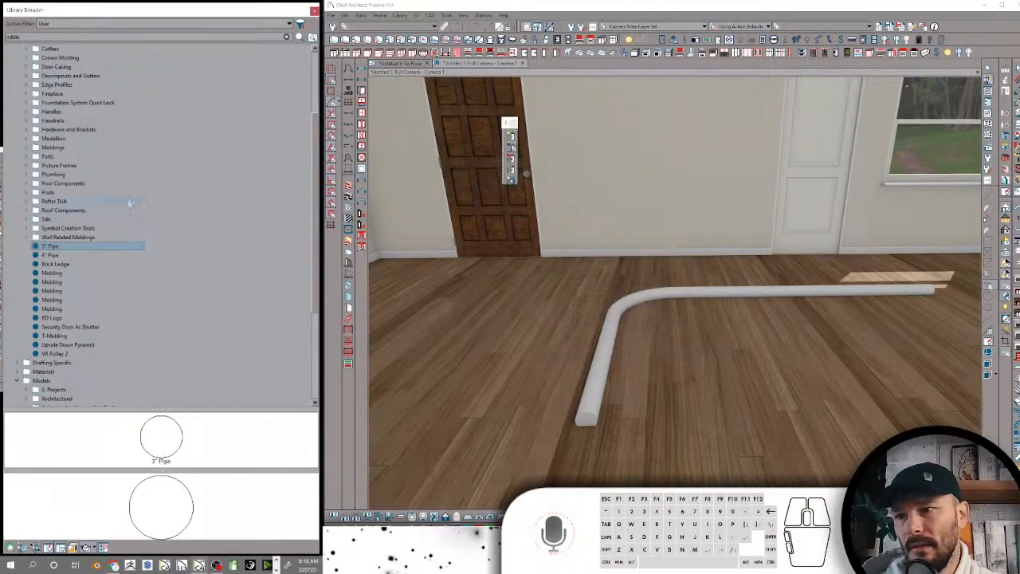
# Paste the copied keyword list into the 4" Pipe's search attributes
pyautogui.rightClick(51, 256)
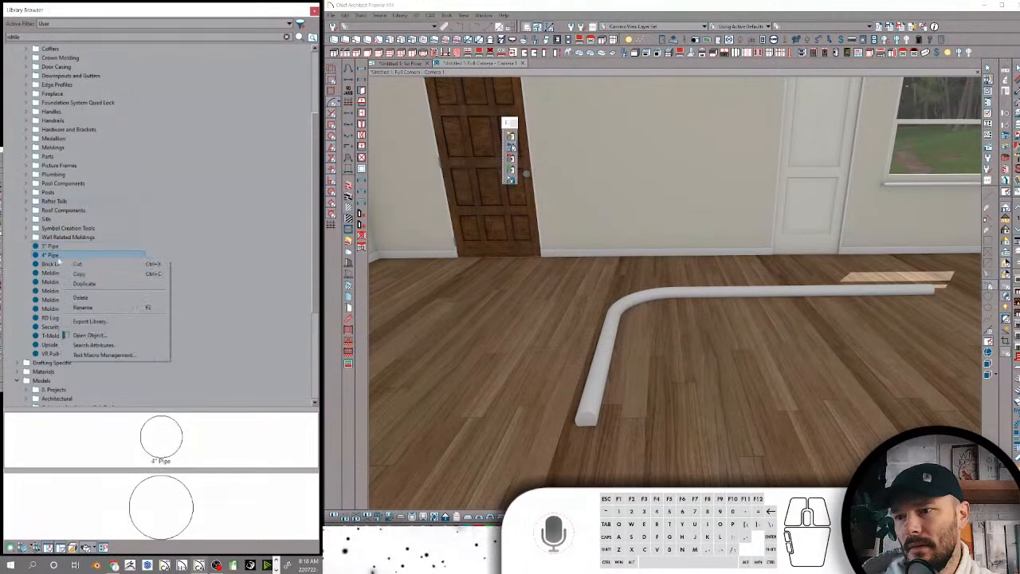
pyautogui.click(104, 348)
pyautogui.write('RDMolding RDFlashing Rob Drain')
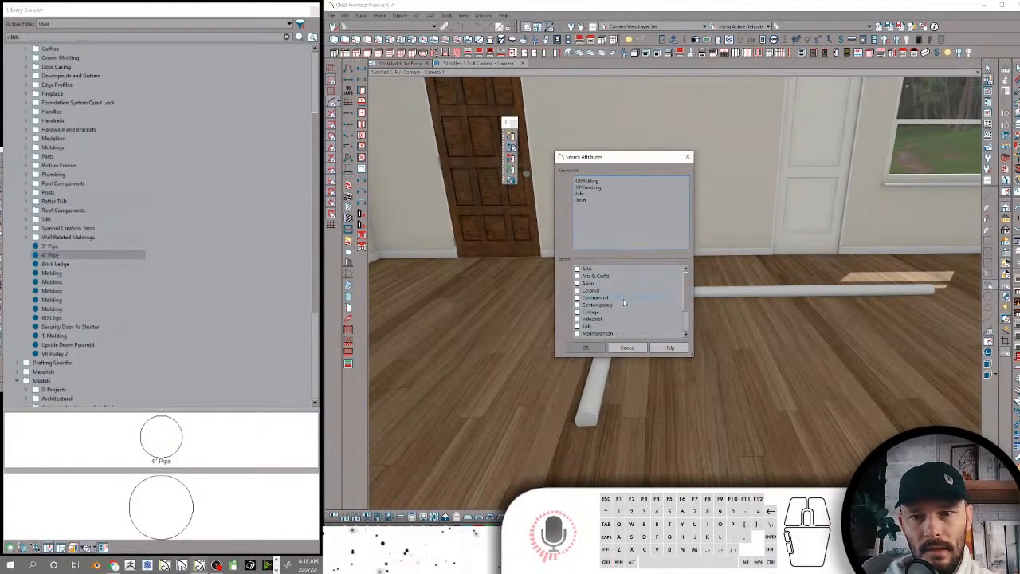
pyautogui.click(596, 347)
# Duplicate the 4" Pipe molding with its keywords and rename the copy 1.5" Pipe
pyautogui.rightClick(126, 254)
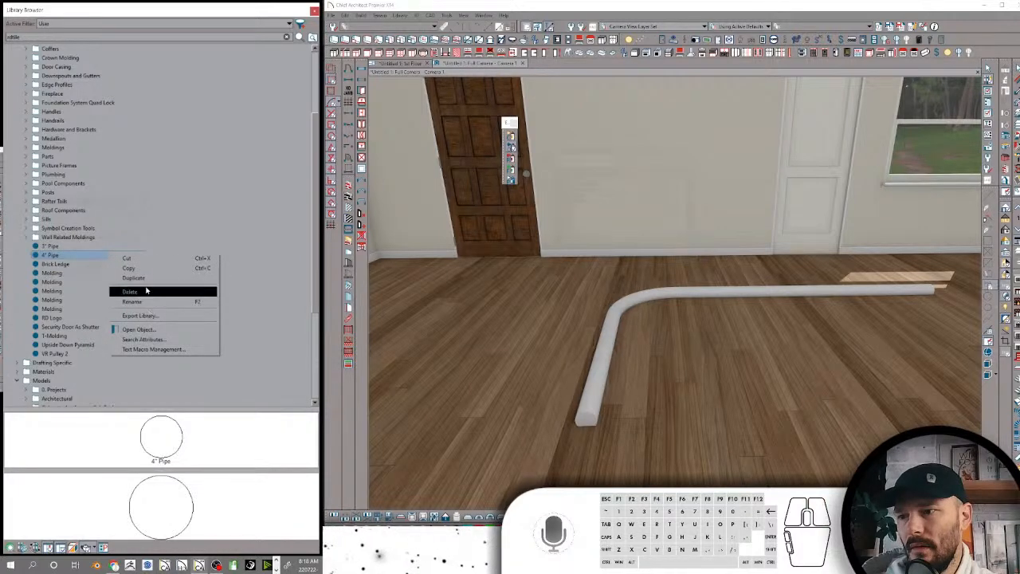
pyautogui.click(137, 278)
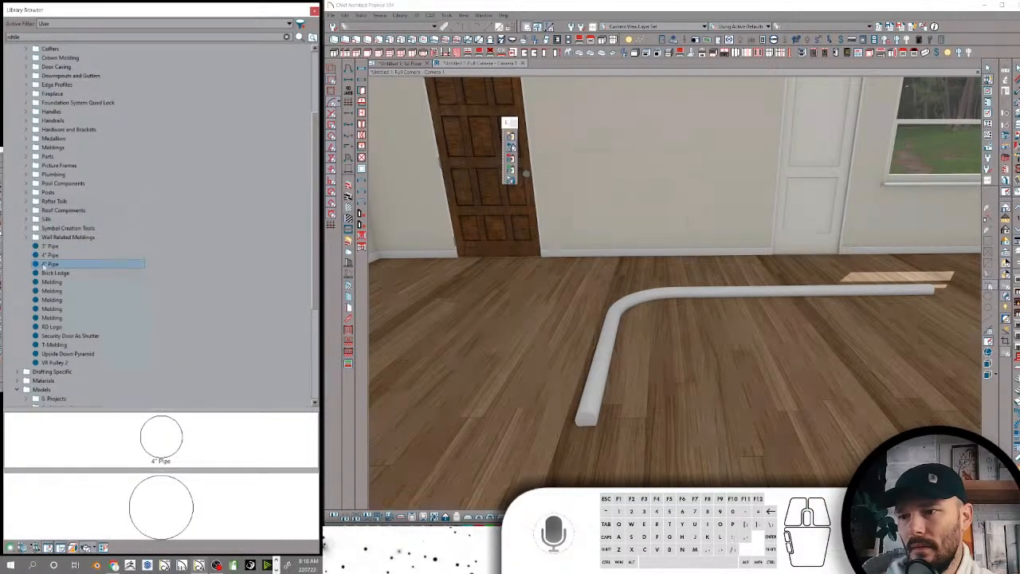
pyautogui.moveTo(45, 265); pyautogui.dragTo(35, 267)
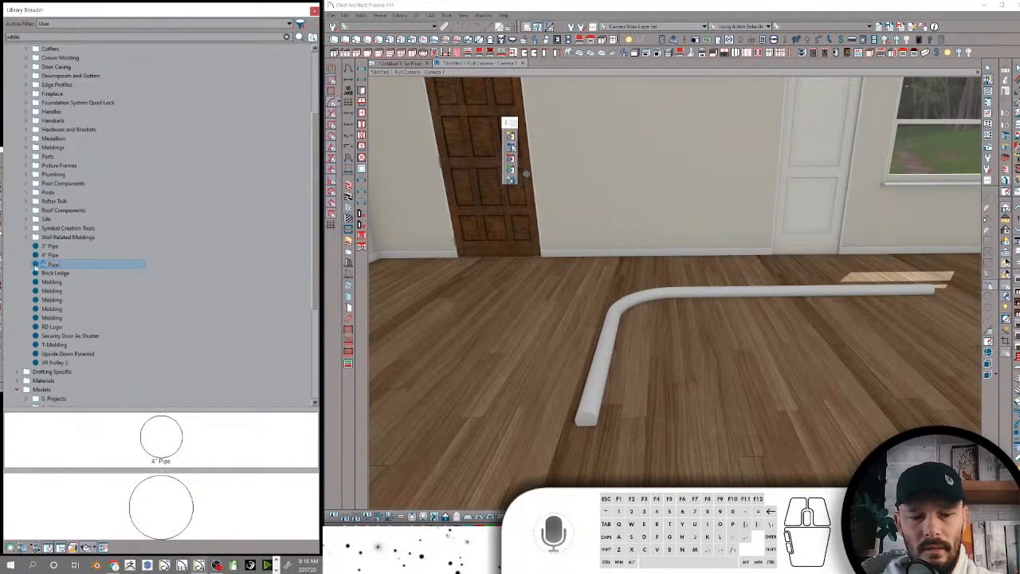
pyautogui.press('Return')
# Set the 1.5" Pipe's molding height and molding width to 1 1/2"
pyautogui.rightClick(71, 250)
pyautogui.click(96, 323)
pyautogui.write('1.5')
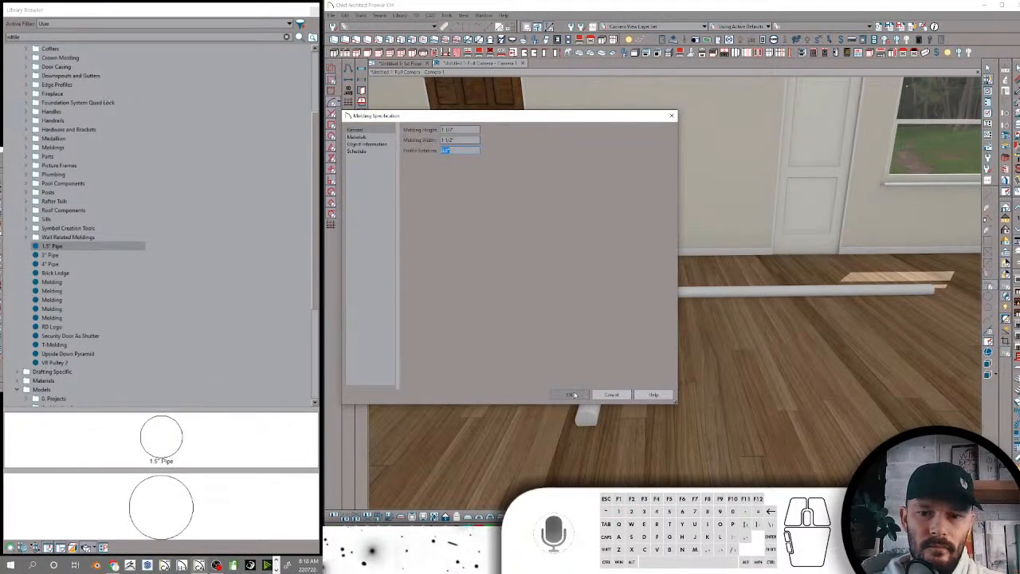
pyautogui.click(574, 395)
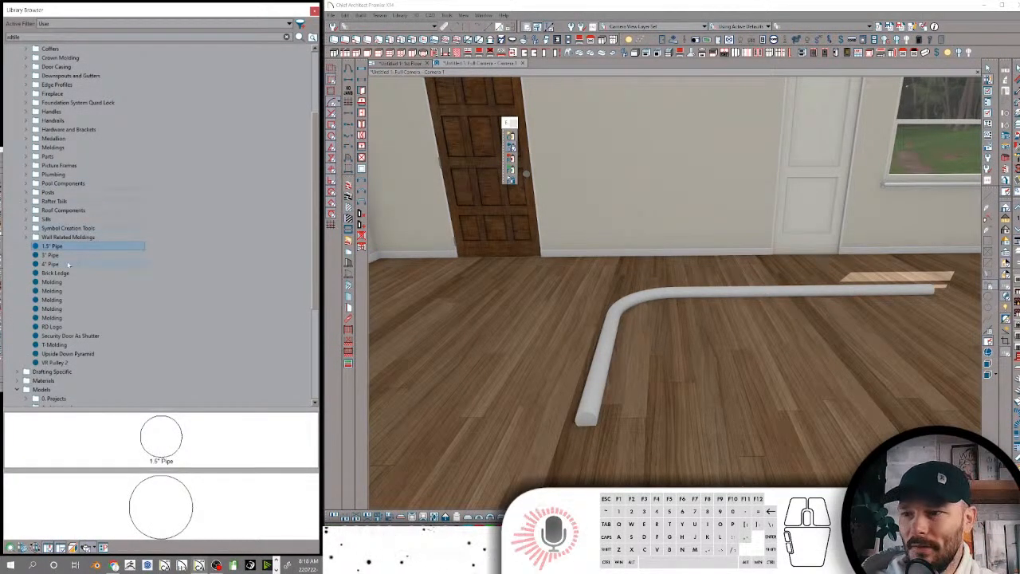
# Move the 1.5", 3" and 4" Pipe moldings into the Plumbing folder under Components-CAD-Moldings, and check the folder's contents
pyautogui.keyDown('shift'); pyautogui.click(68, 265); pyautogui.keyUp('shift')
pyautogui.scroll(3, 72, 76)
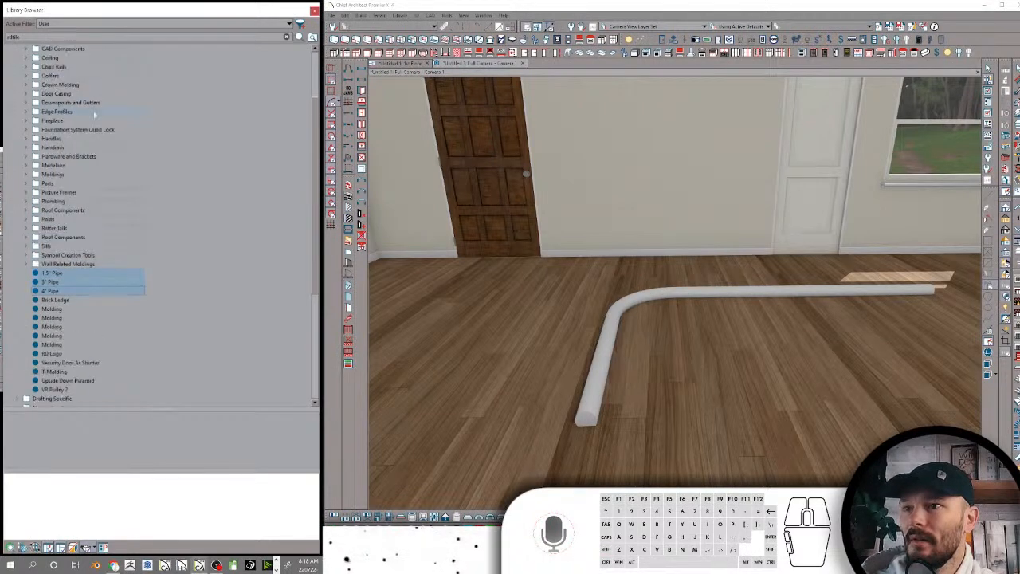
pyautogui.click(72, 75)
pyautogui.rightClick(72, 76)
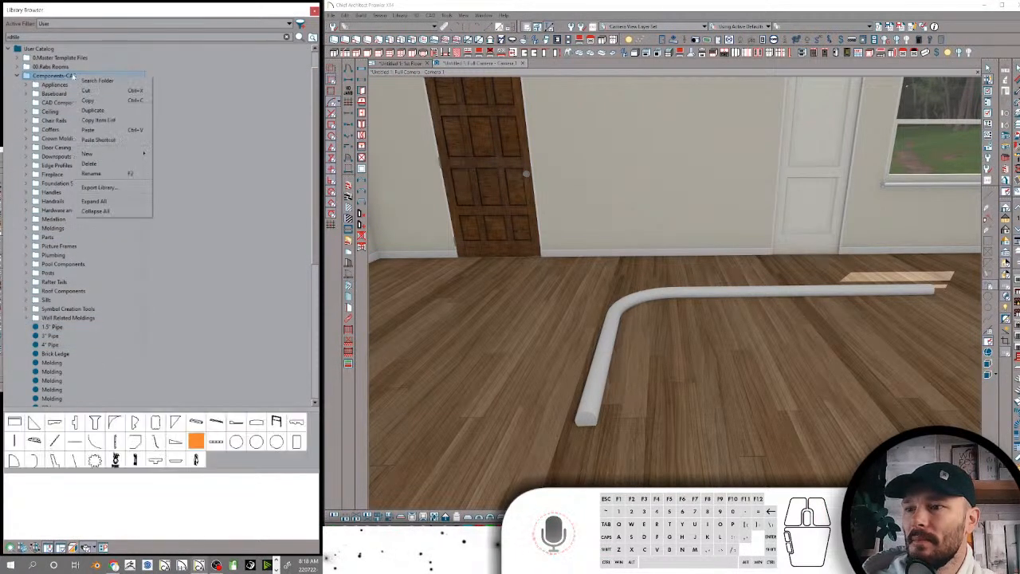
pyautogui.click(73, 76)
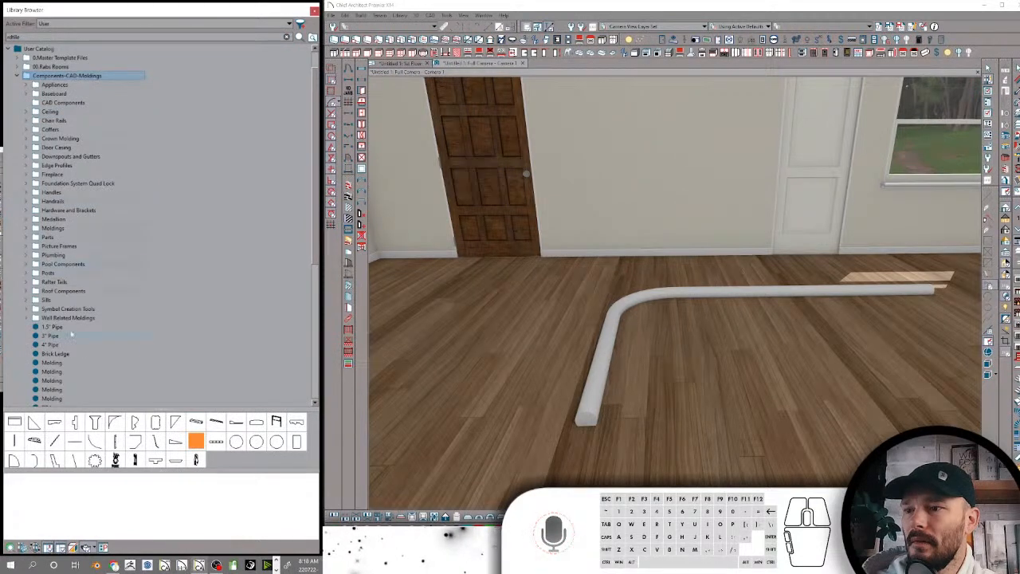
pyautogui.click(49, 345)
pyautogui.keyDown('shift'); pyautogui.click(51, 327); pyautogui.keyUp('shift')
pyautogui.moveTo(51, 326); pyautogui.dragTo(75, 256)
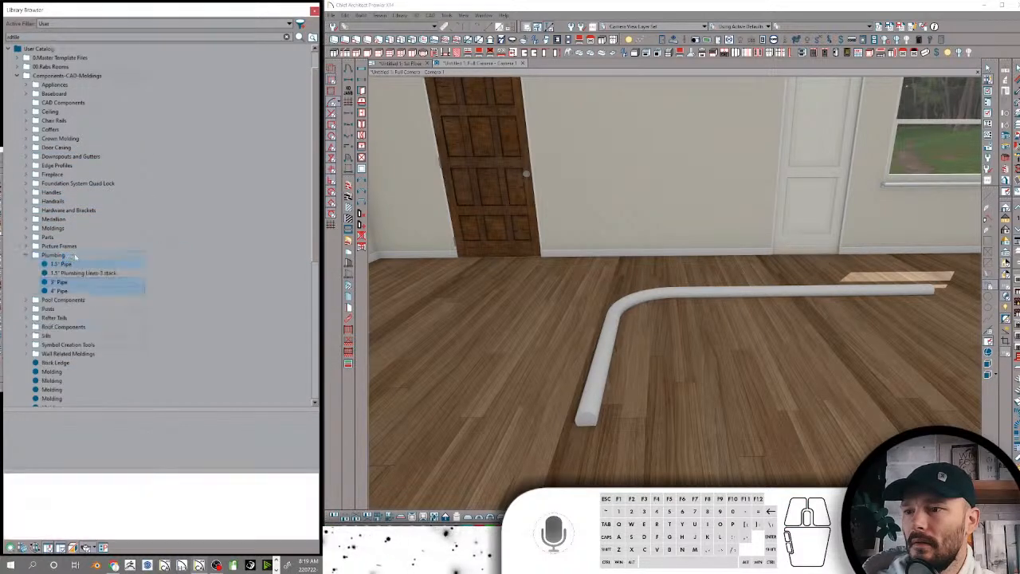
pyautogui.click(76, 272)
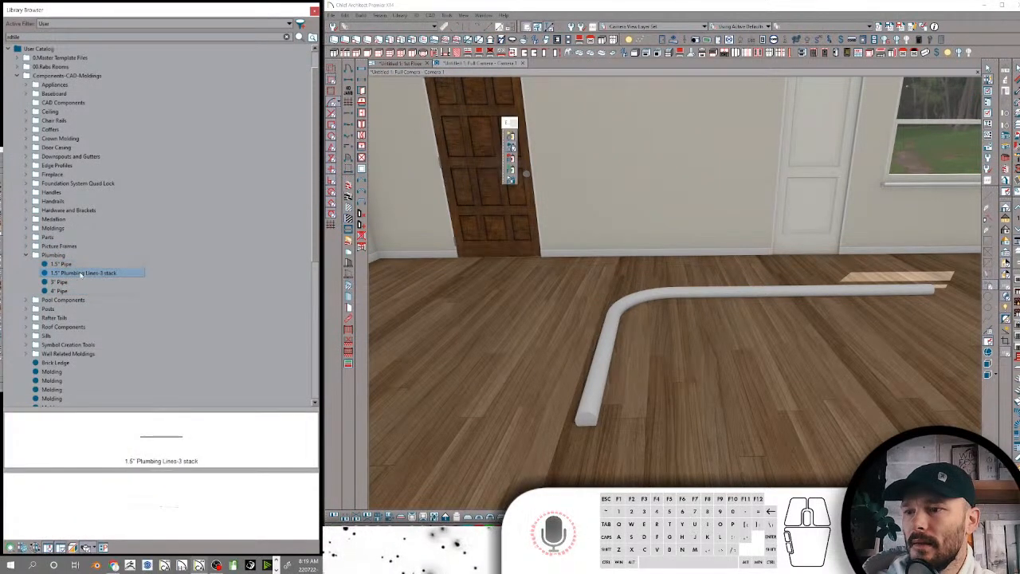
pyautogui.click(52, 255)
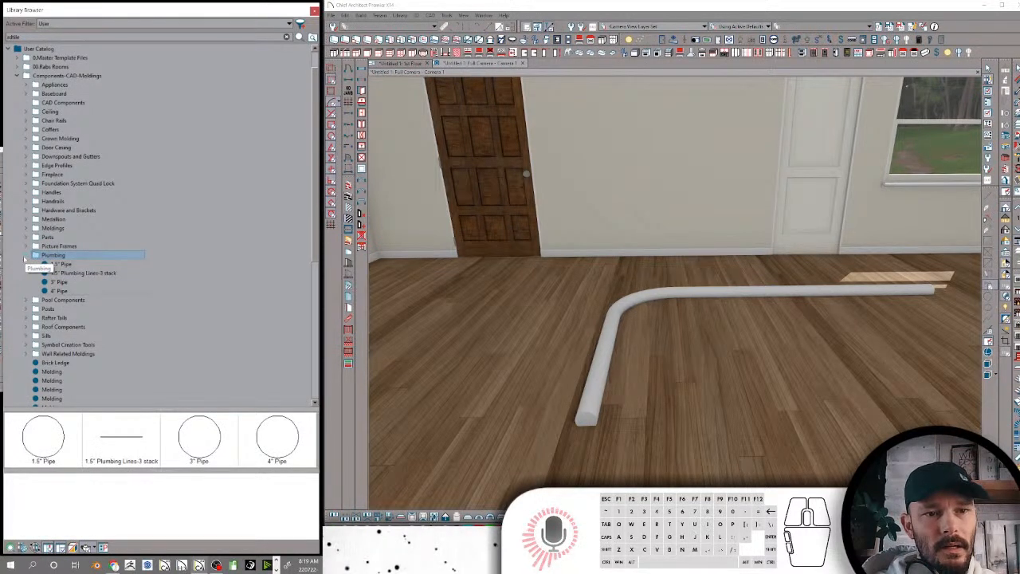
# Duplicate the 1.5" Pipe molding in the Plumbing folder and rename the copy 3/4" Pipe
pyautogui.click(61, 264)
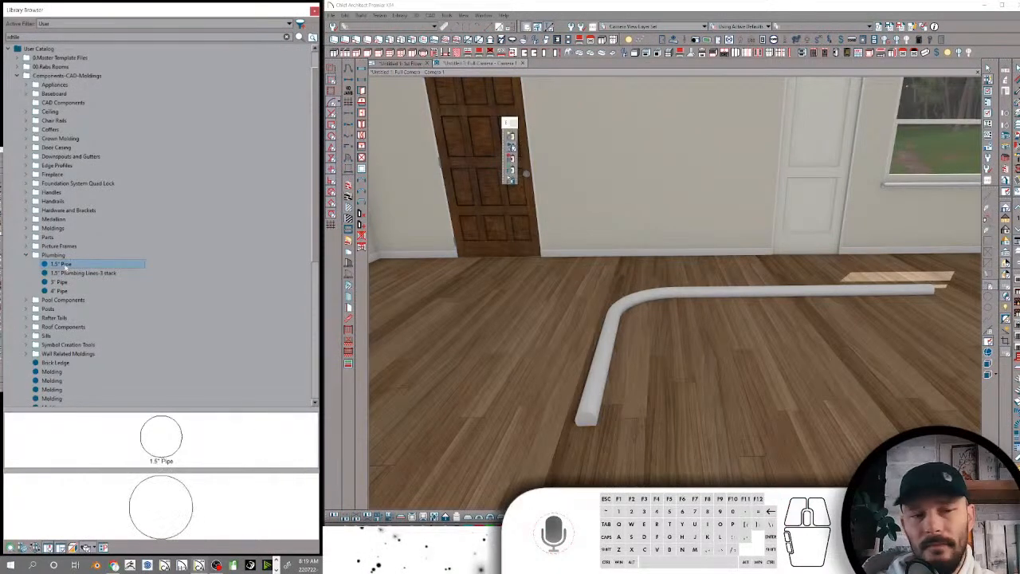
pyautogui.rightClick(67, 265)
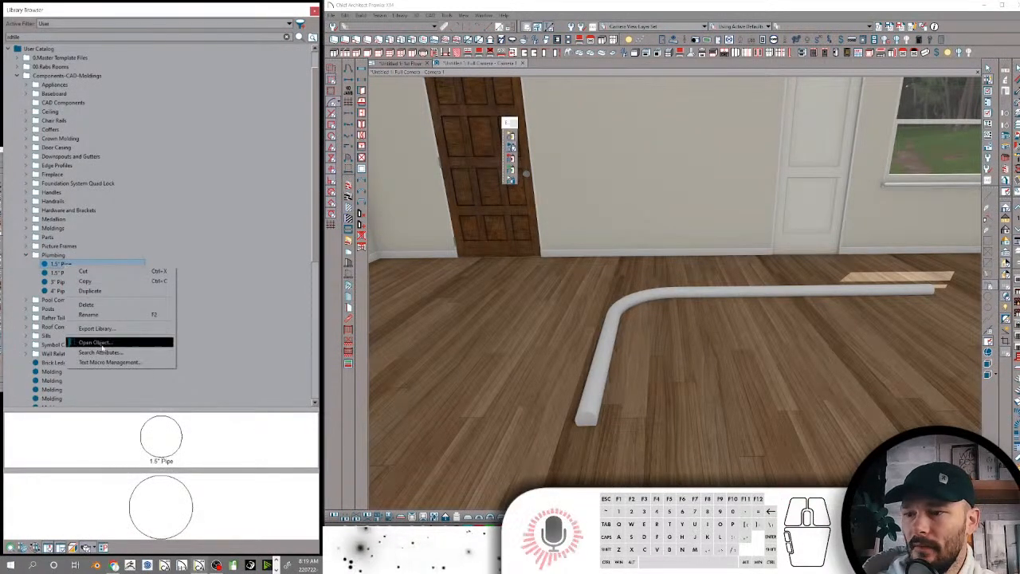
pyautogui.click(90, 290)
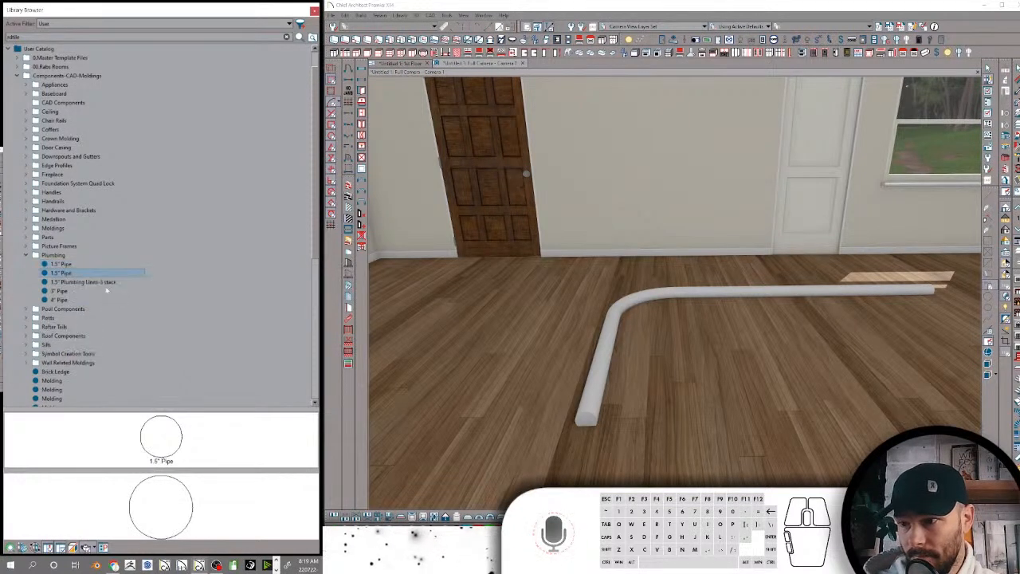
pyautogui.click(54, 273)
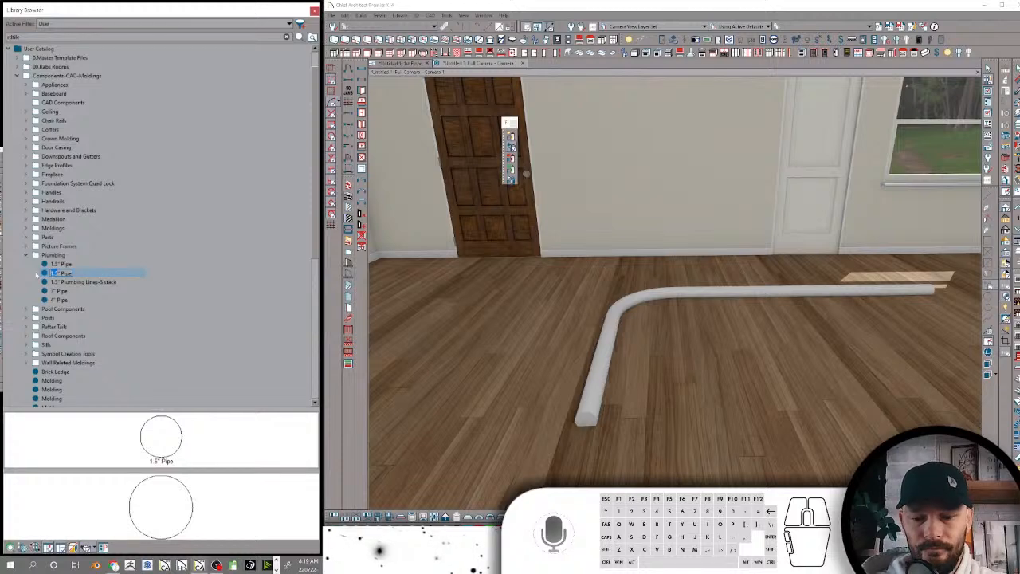
pyautogui.click(85, 280)
pyautogui.rightClick(87, 275)
pyautogui.click(74, 292)
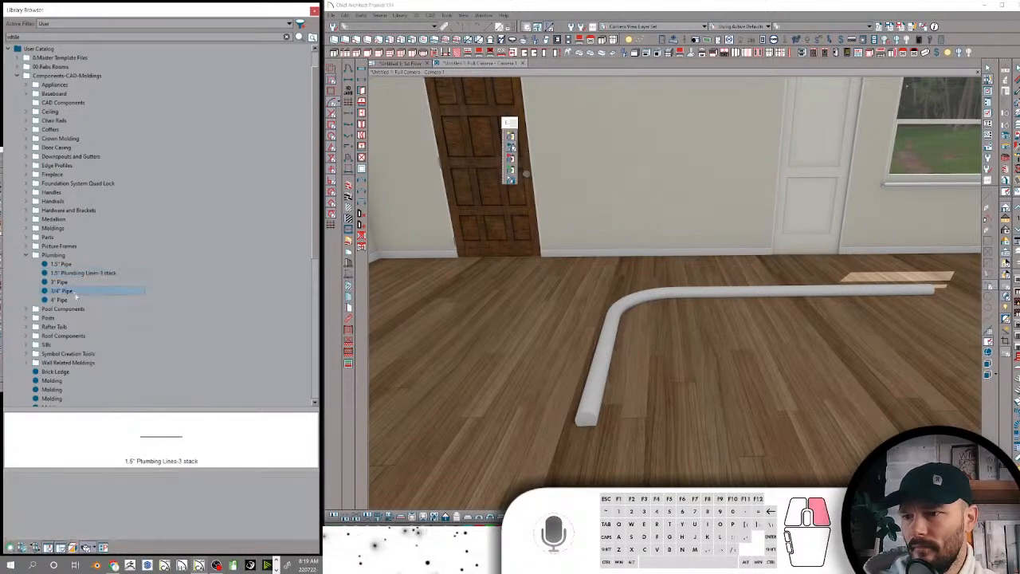
# Check the keywords in the 3/4" Pipe's search attributes, and collapse the Plumbing folder
pyautogui.rightClick(75, 292)
pyautogui.click(110, 380)
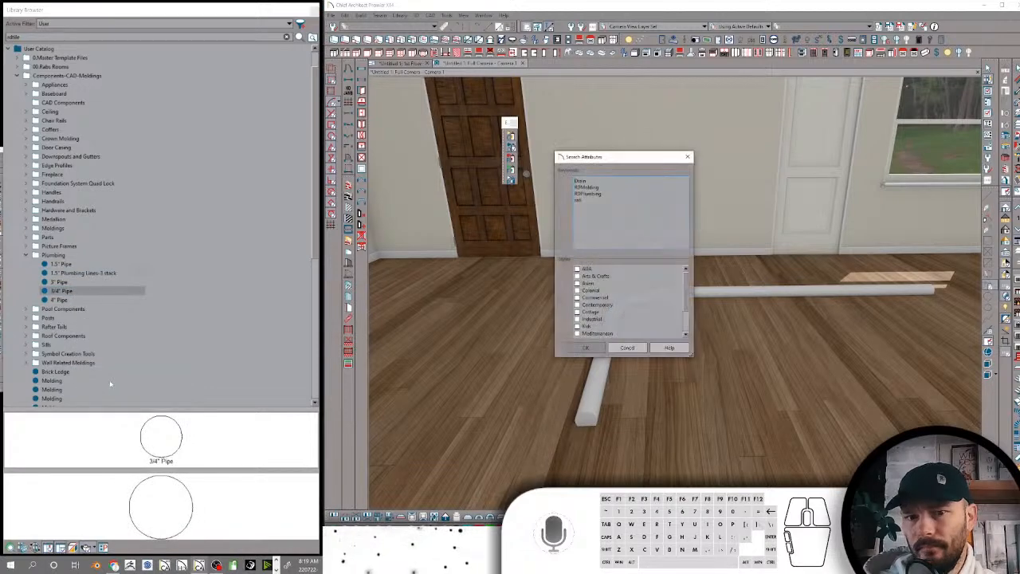
pyautogui.click(585, 347)
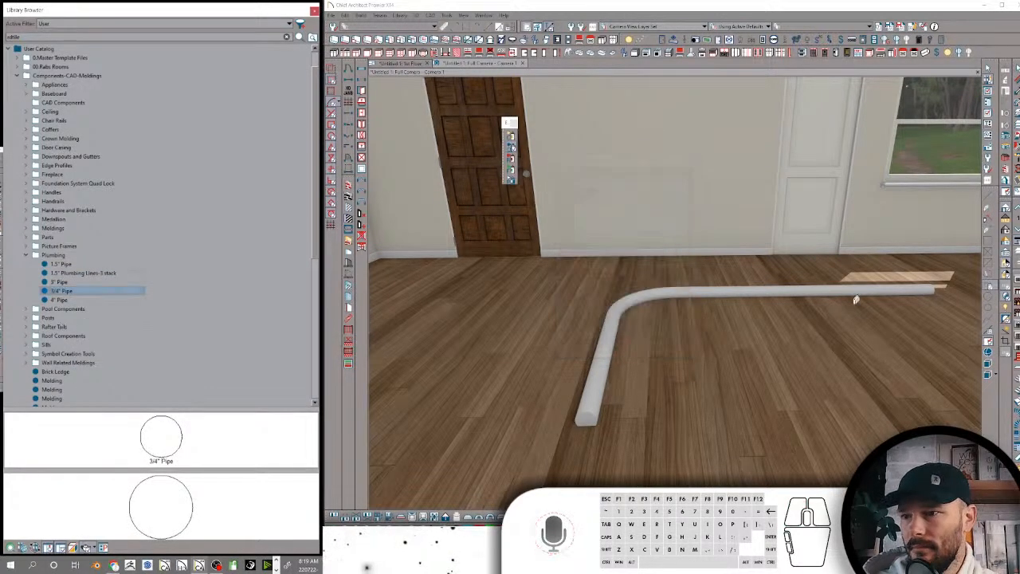
pyautogui.click(26, 255)
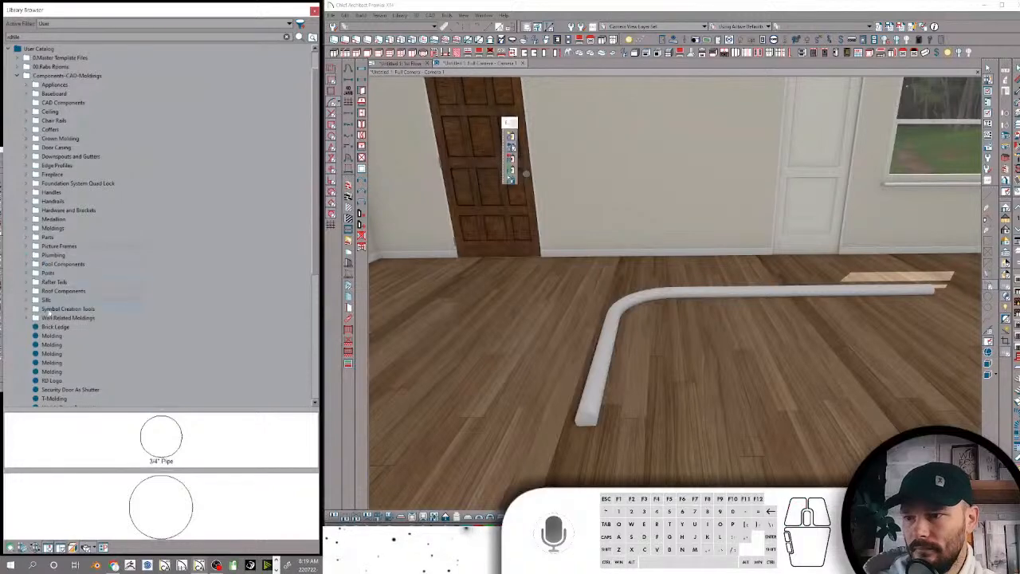
# Rename the loose quarter-round Molding under Components-CAD-Moldings as Soft Radius
pyautogui.click(53, 335)
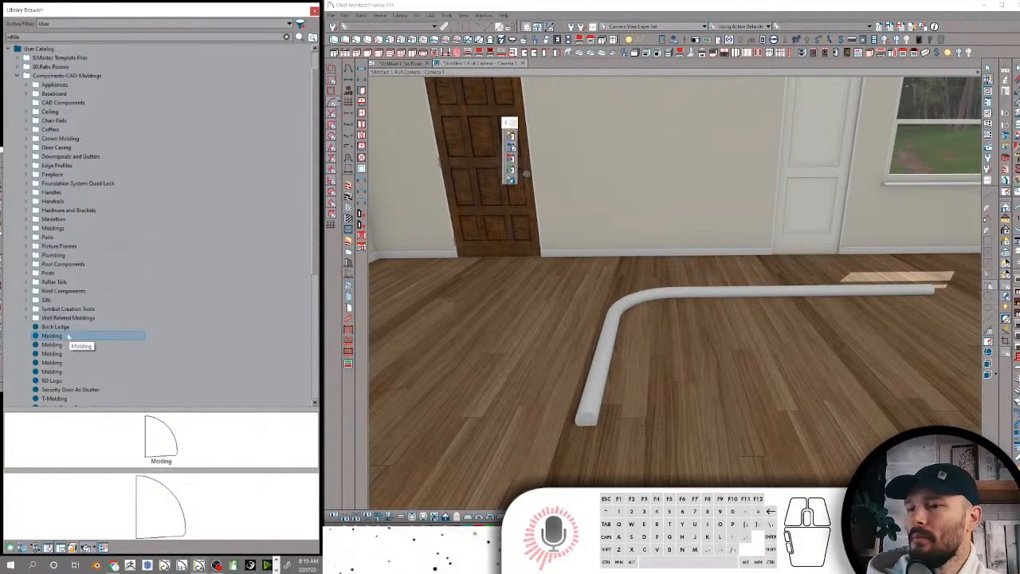
pyautogui.click(67, 336)
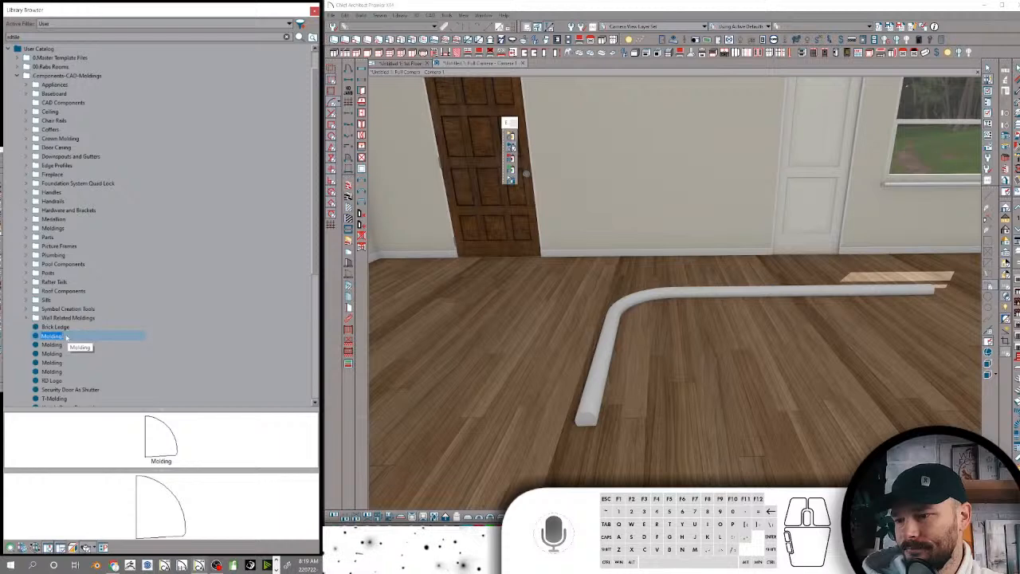
pyautogui.click(67, 338)
pyautogui.click(58, 337)
pyautogui.click(58, 338)
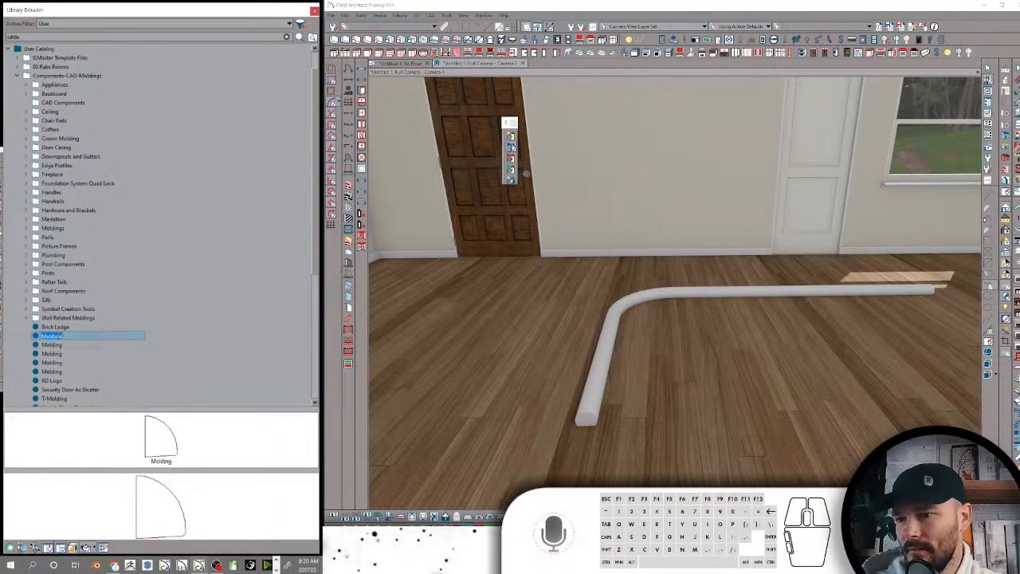
pyautogui.write('Soft Radius')
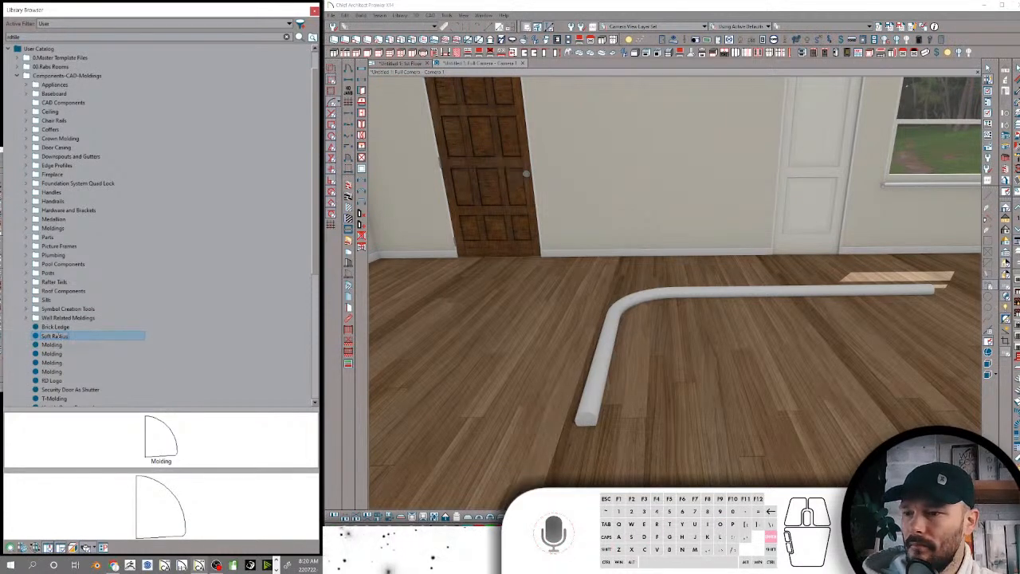
pyautogui.press('Return')
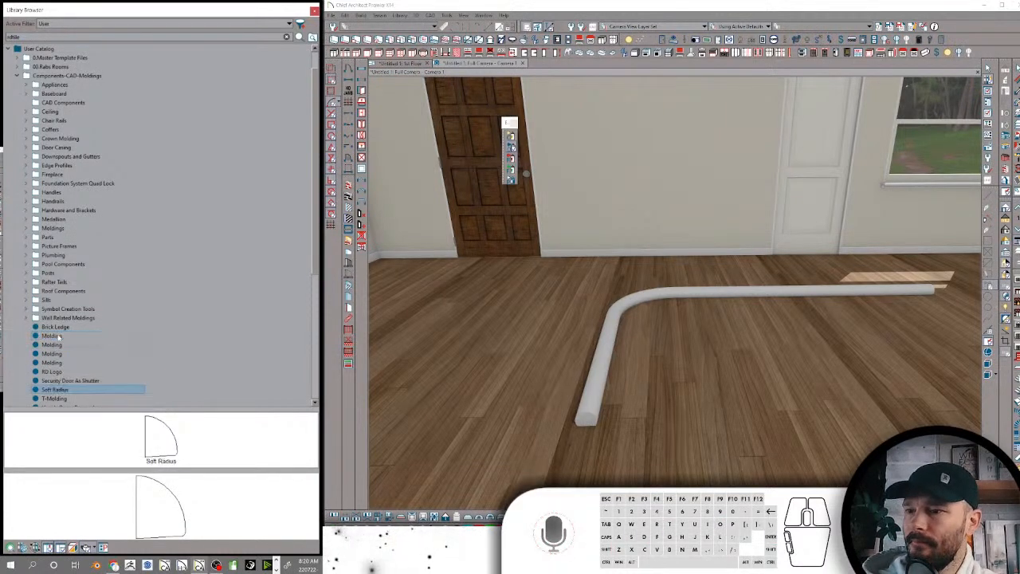
pyautogui.click(61, 390)
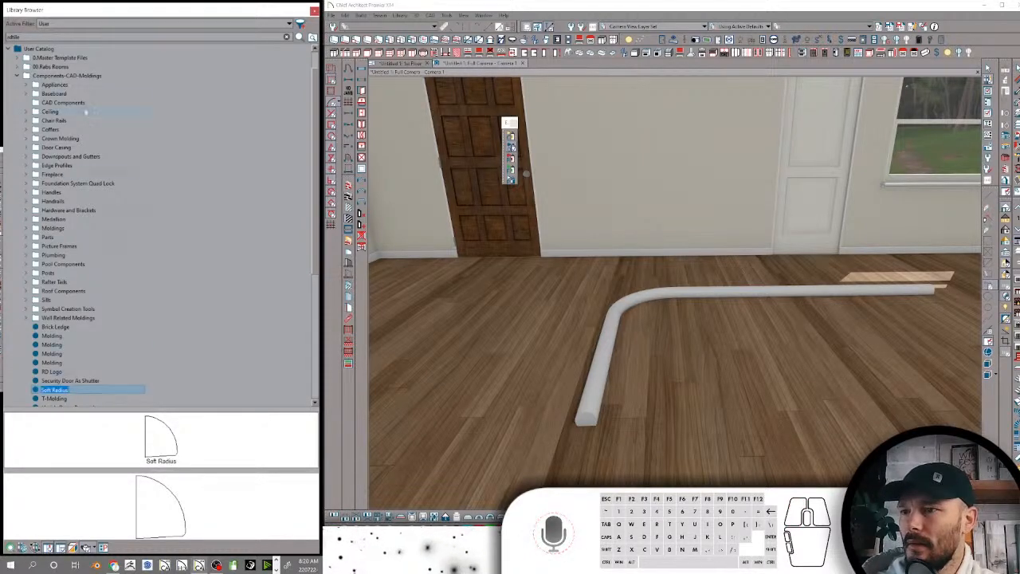
# Create a folder named Model-Clay-Softening Moldings inside Components-CAD-Moldings
pyautogui.click(49, 75)
pyautogui.rightClick(50, 75)
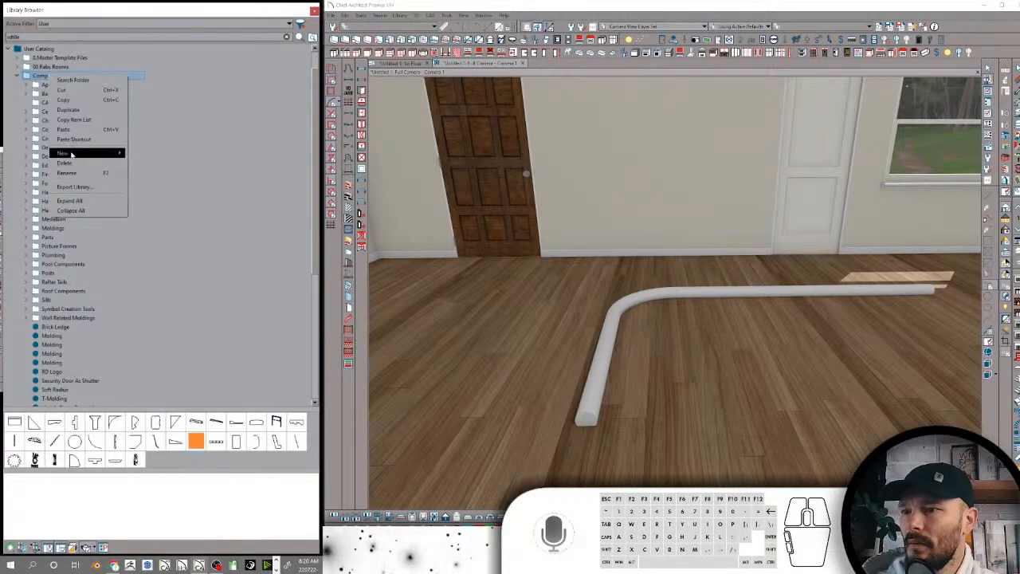
pyautogui.moveTo(82, 153)
pyautogui.click(149, 157)
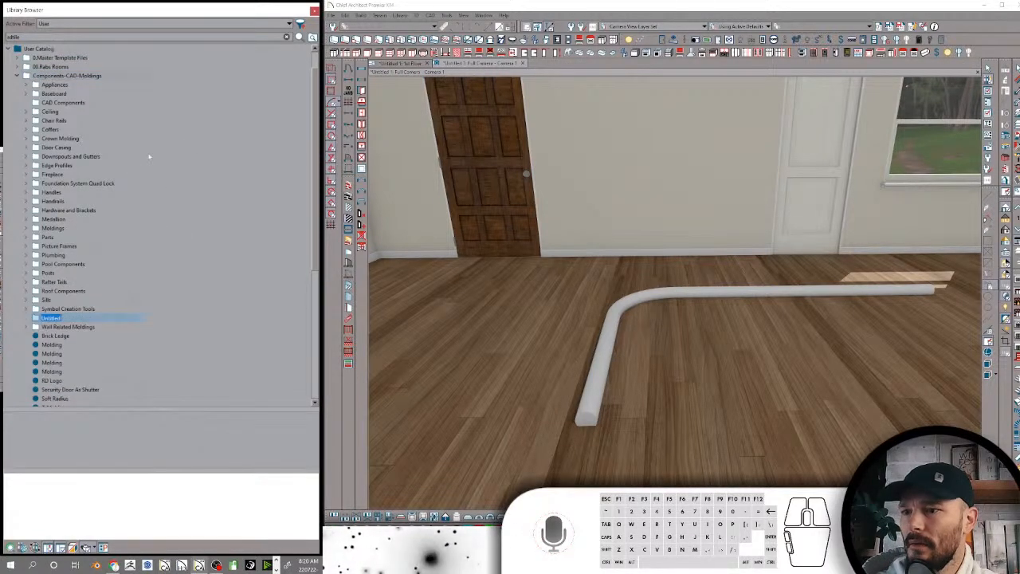
pyautogui.write('Model-Clay-Softening')
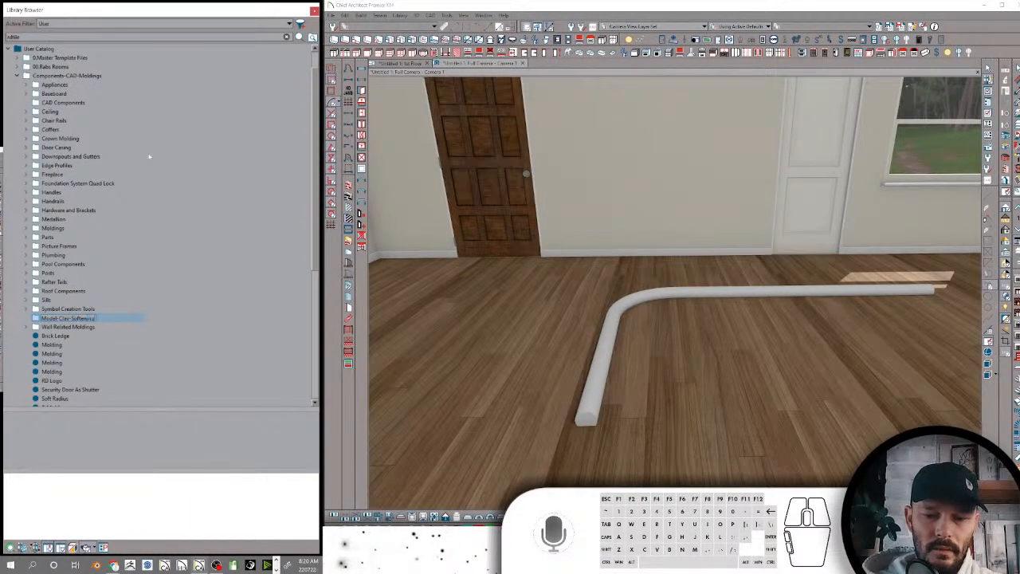
pyautogui.write(' Moldings')
pyautogui.press('Return')
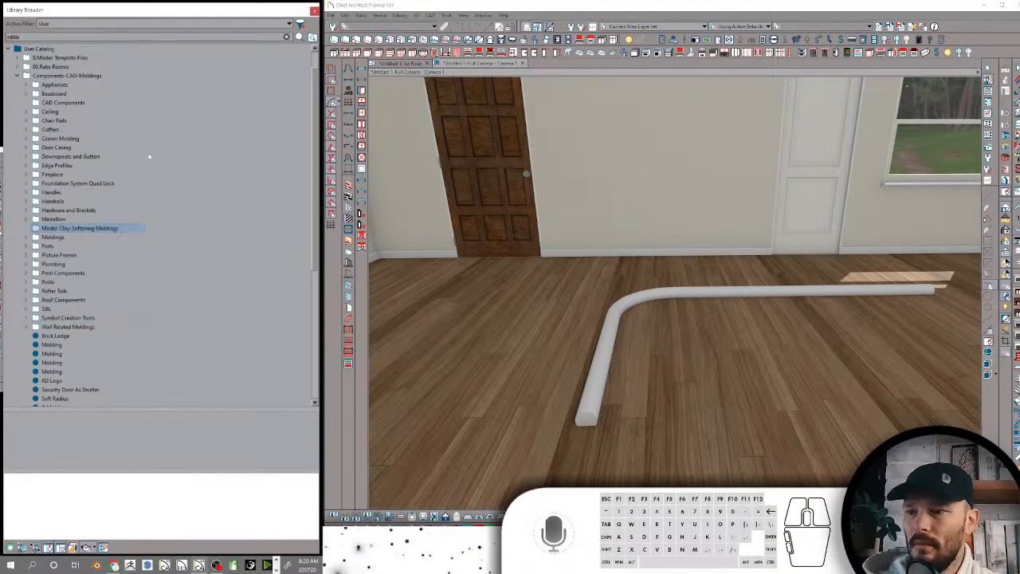
# Rename the loose Molding with the rounded end profile as Hald Circle with Flat Portion
pyautogui.click(57, 346)
pyautogui.click(67, 348)
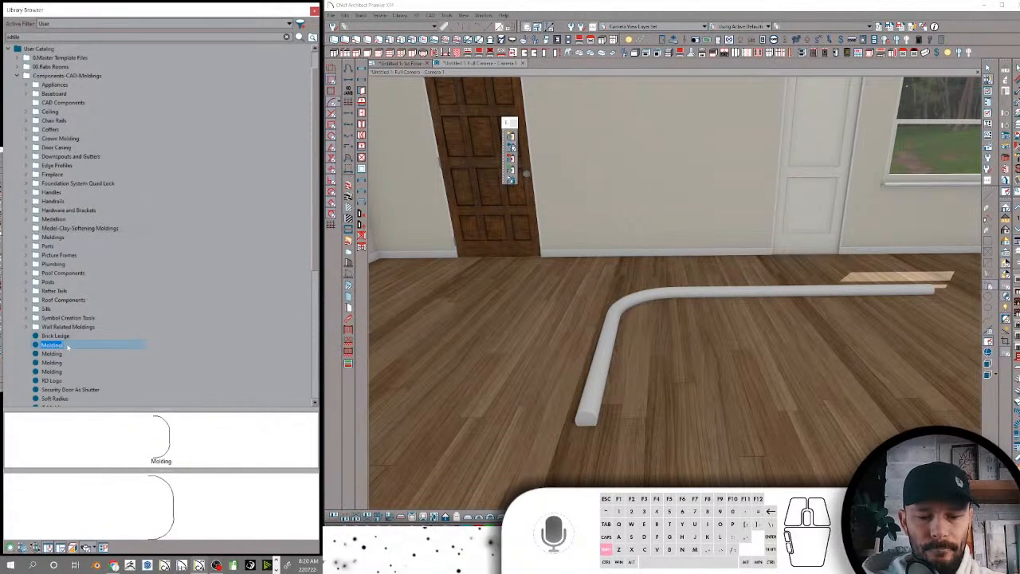
pyautogui.write('Hall')
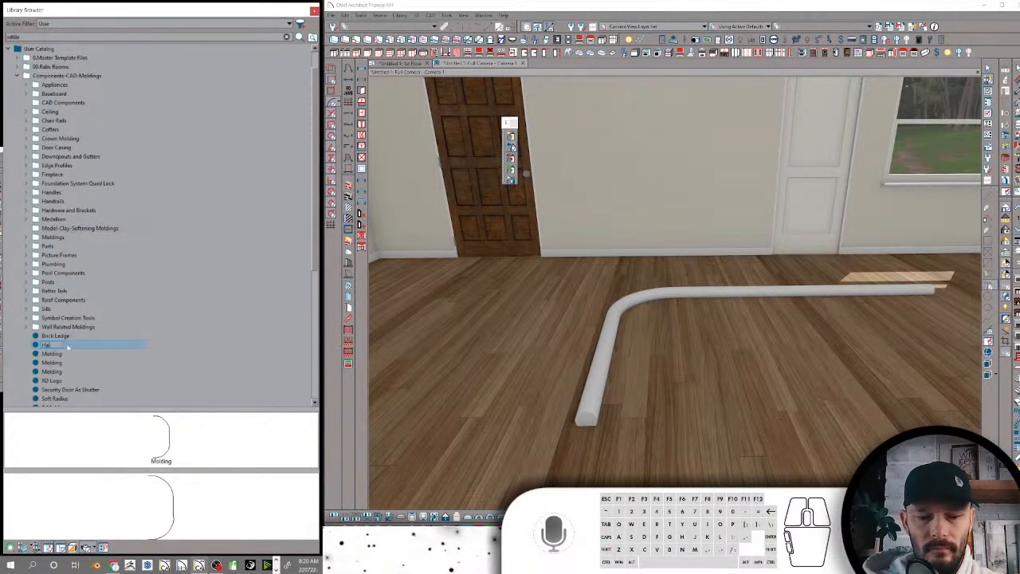
pyautogui.write(' Rail')
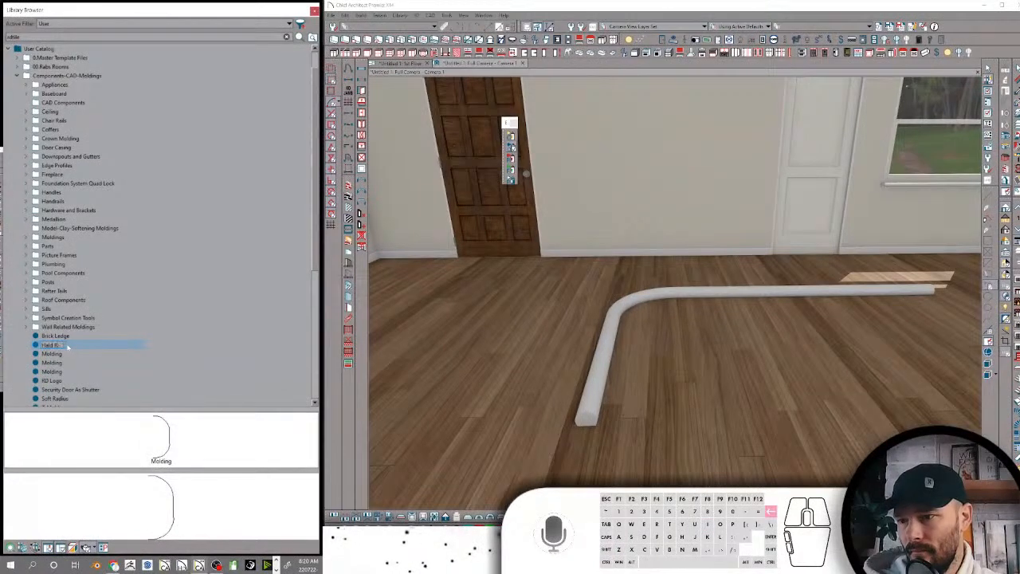
pyautogui.write('Circle wi')
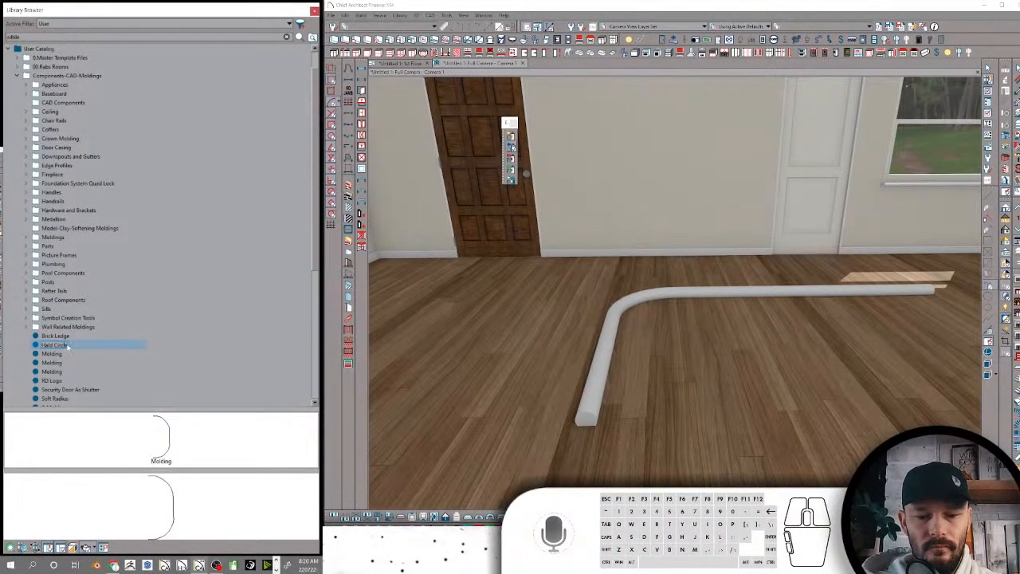
pyautogui.write('th Flat E')
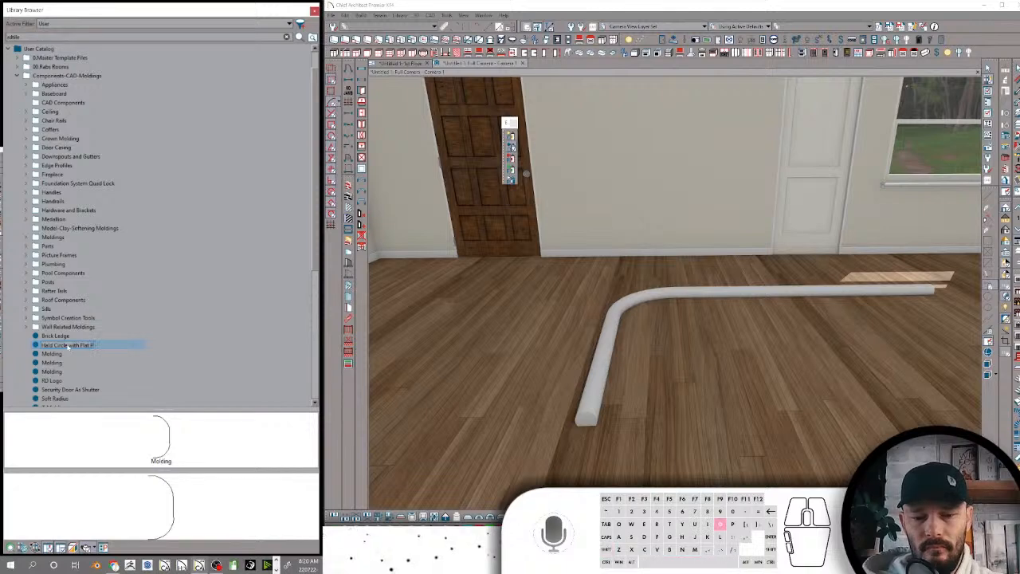
pyautogui.press('Return')
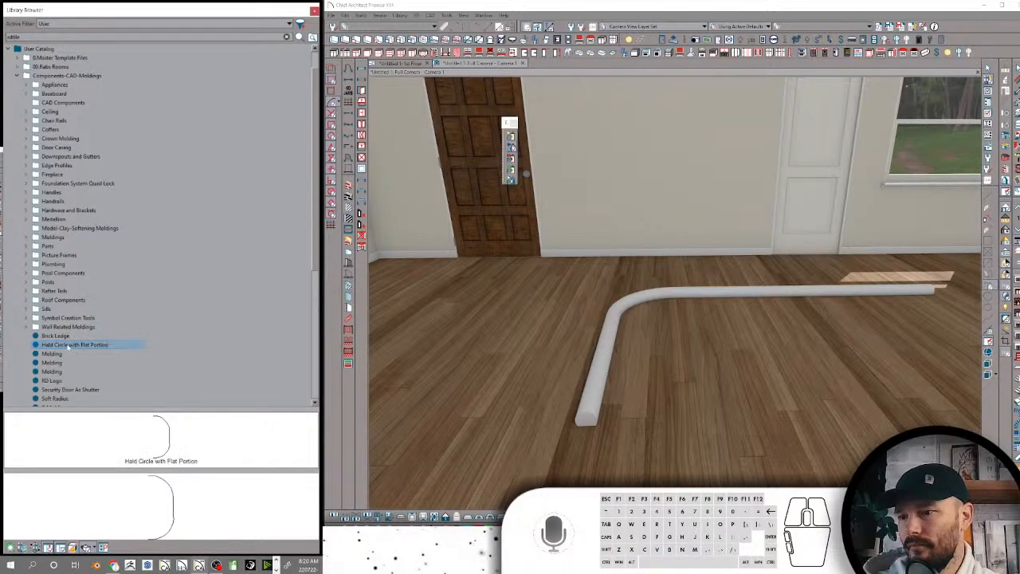
# Move the Hald Circle with Flat Portion molding into the Model-Clay-Softening Moldings folder and add the keywords RDClay and Rab
pyautogui.moveTo(70, 346); pyautogui.dragTo(79, 229)
pyautogui.rightClick(73, 239)
pyautogui.click(92, 325)
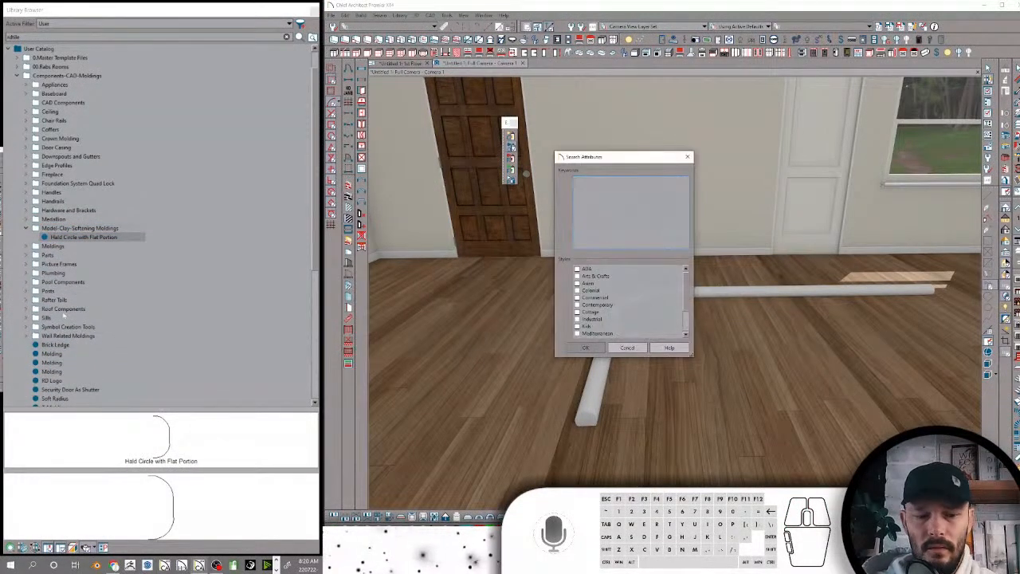
pyautogui.write('RDClay')
pyautogui.hotkey('shift', 'Return')
pyautogui.write('Rab')
pyautogui.press('Return')
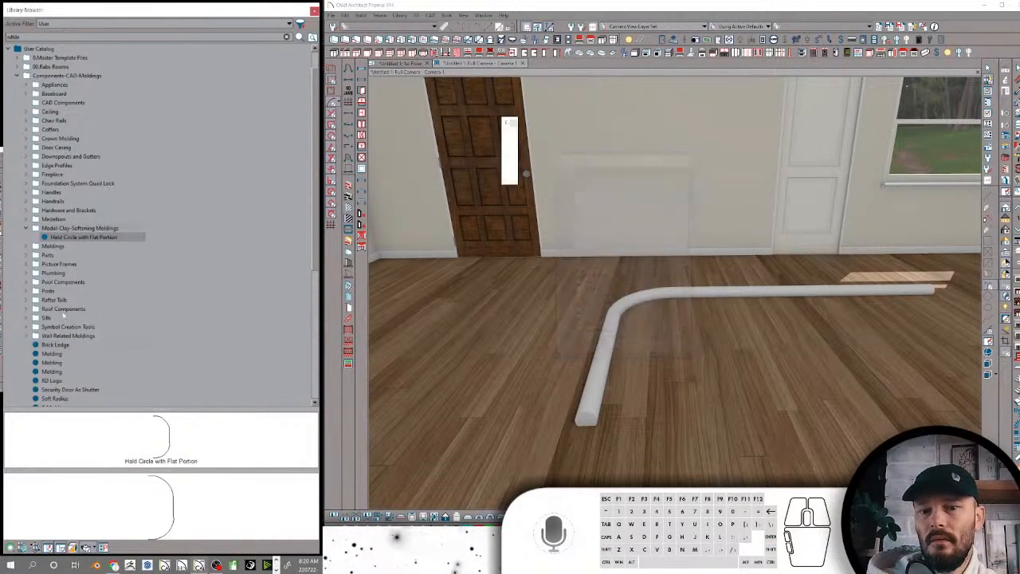
# Rename the loose Molding with the slanted, L-shaped profile as Fixture Creation
pyautogui.click(53, 354)
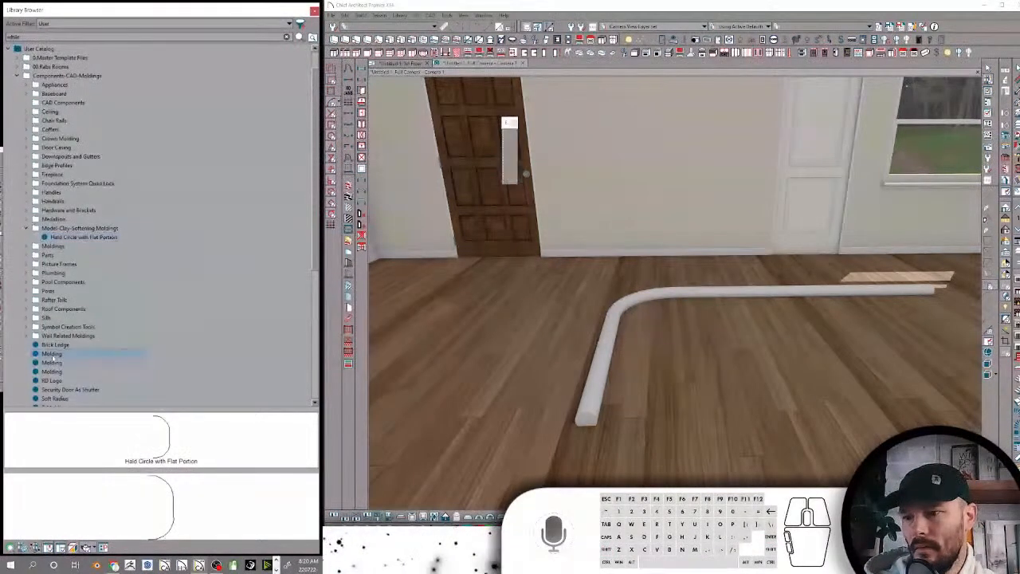
pyautogui.click(61, 356)
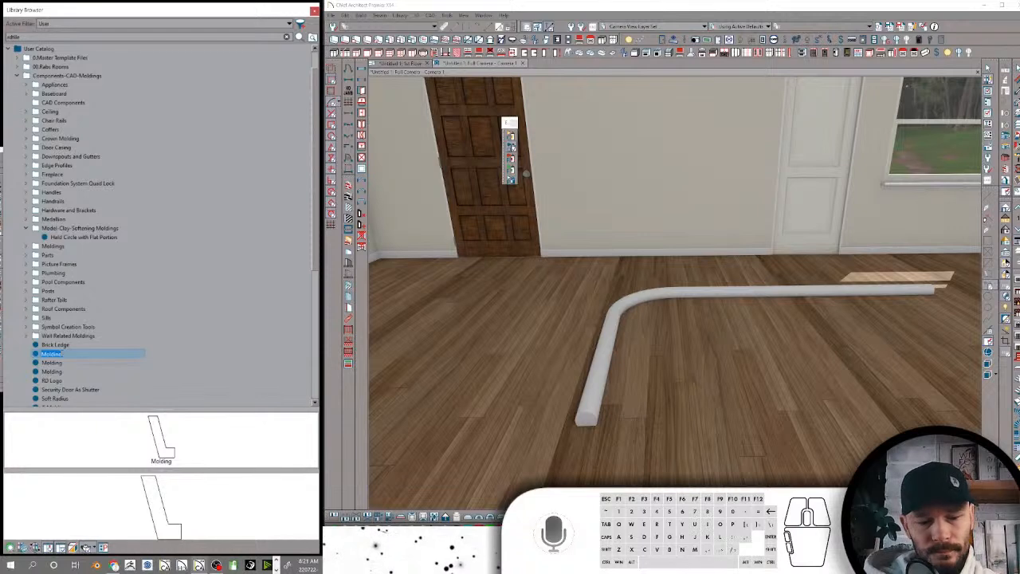
pyautogui.write('Fixture Creat')
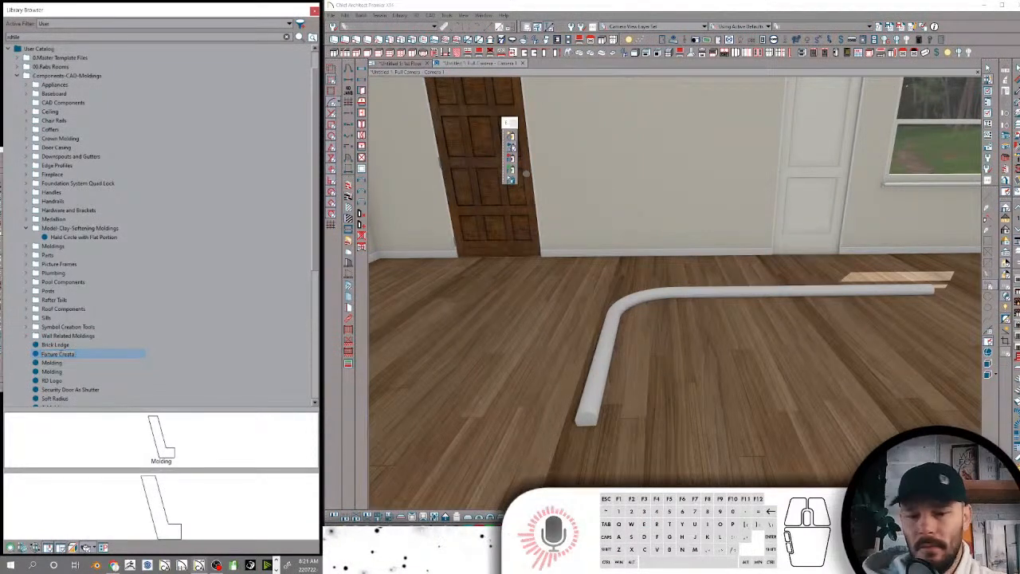
pyautogui.press('BackSpace')
pyautogui.write('ion')
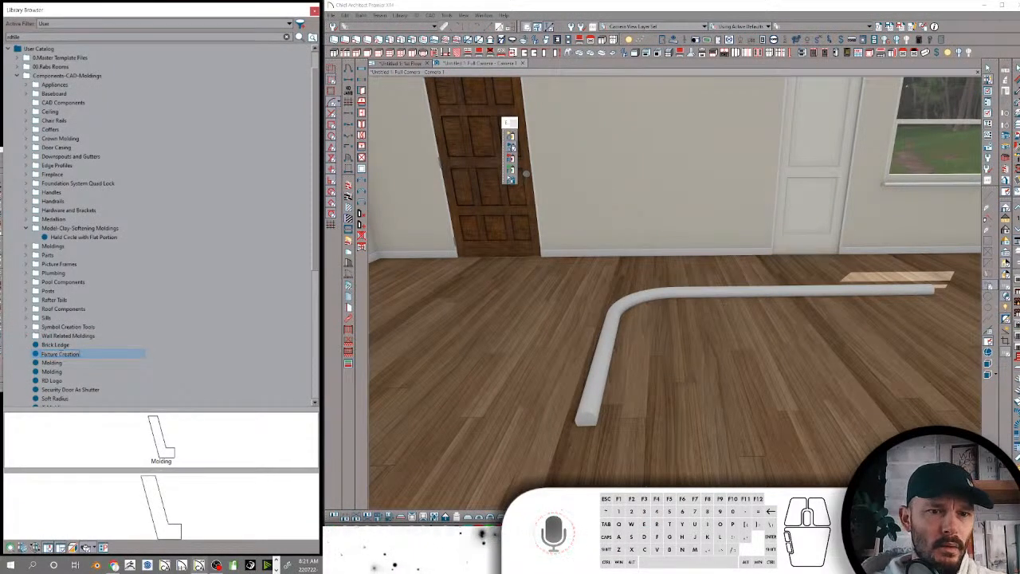
pyautogui.press('Return')
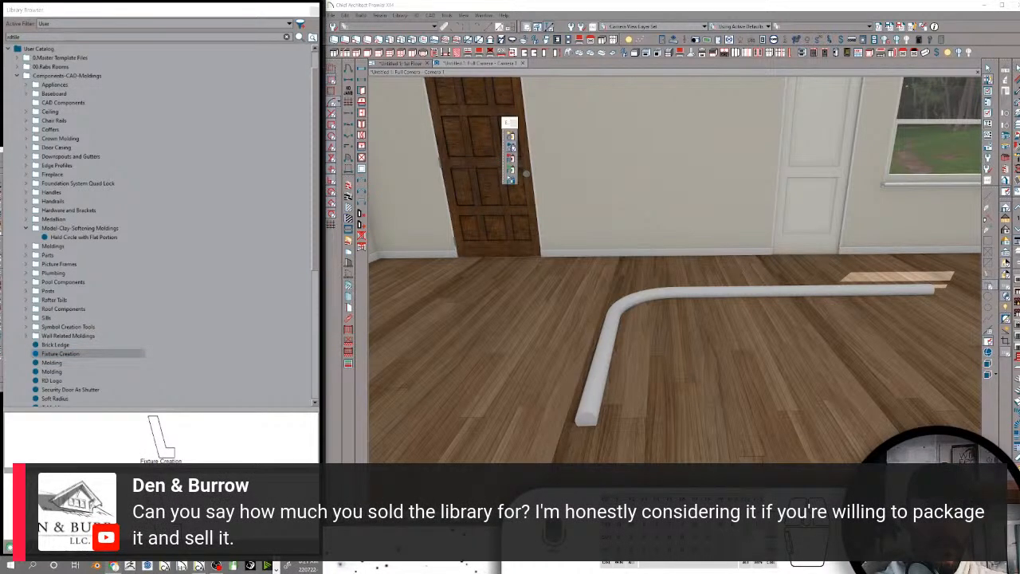
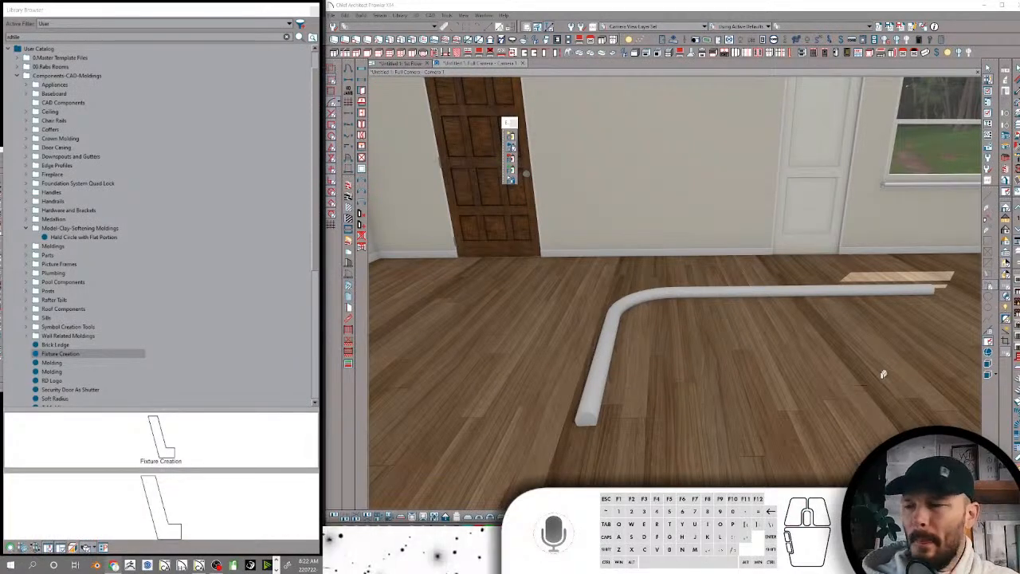
# Place the 7 inch center component from the Foundation System Quad Lock folder on the floor of the camera view
pyautogui.click(78, 355)
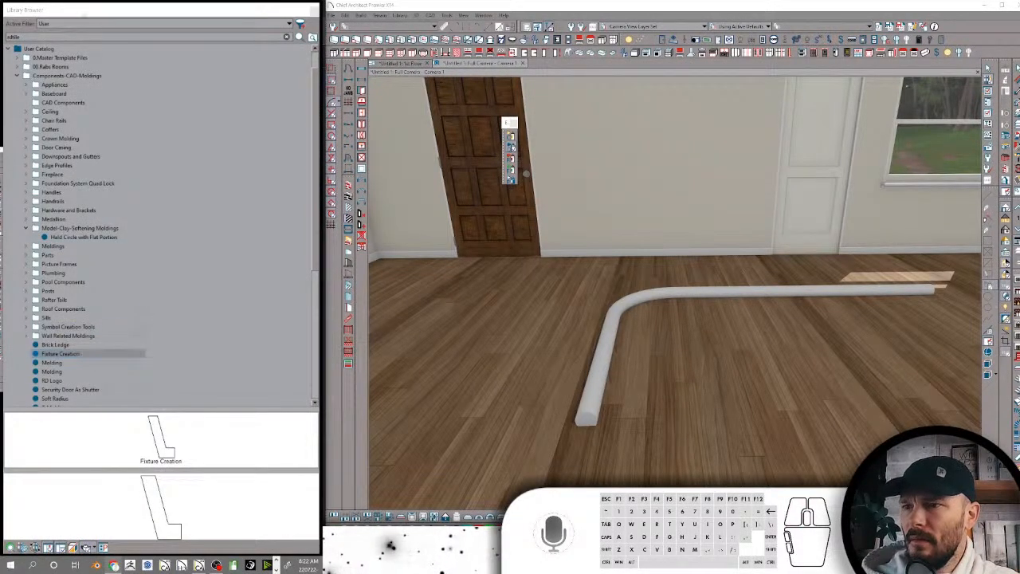
pyautogui.click(70, 183)
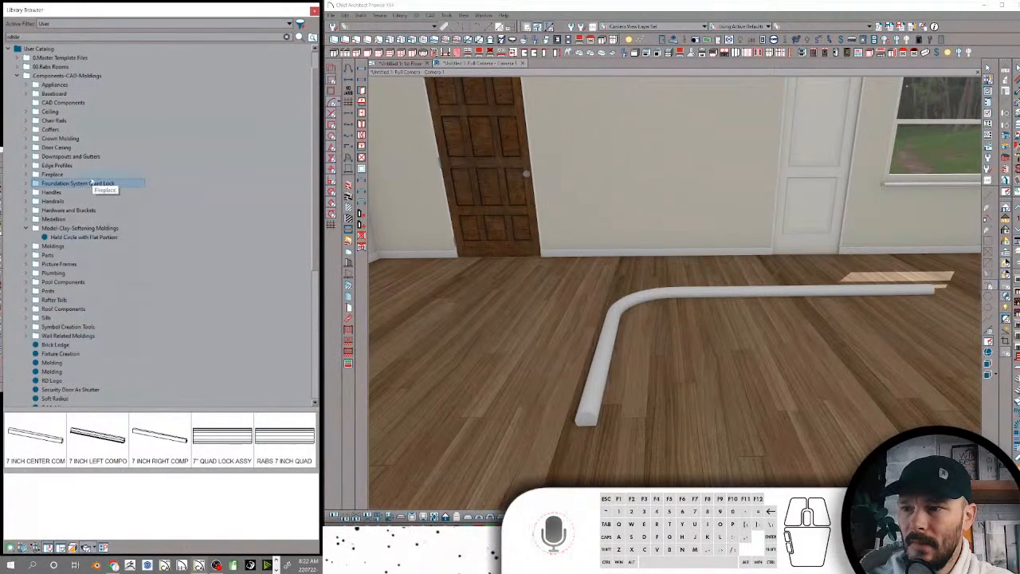
pyautogui.click(49, 431)
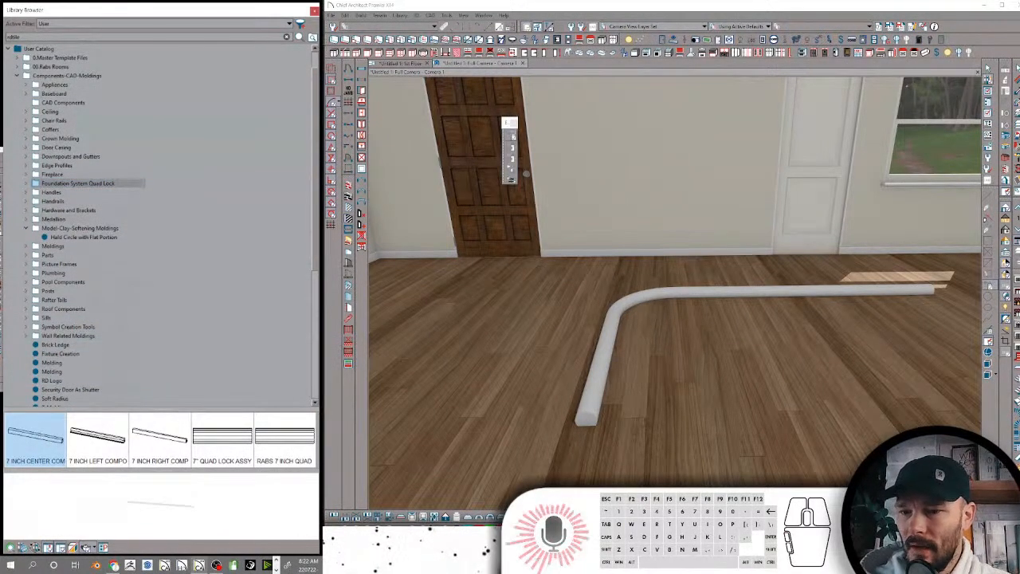
pyautogui.scroll(-3, 713, 410)
pyautogui.moveTo(729, 399); pyautogui.dragTo(726, 373, button='middle')
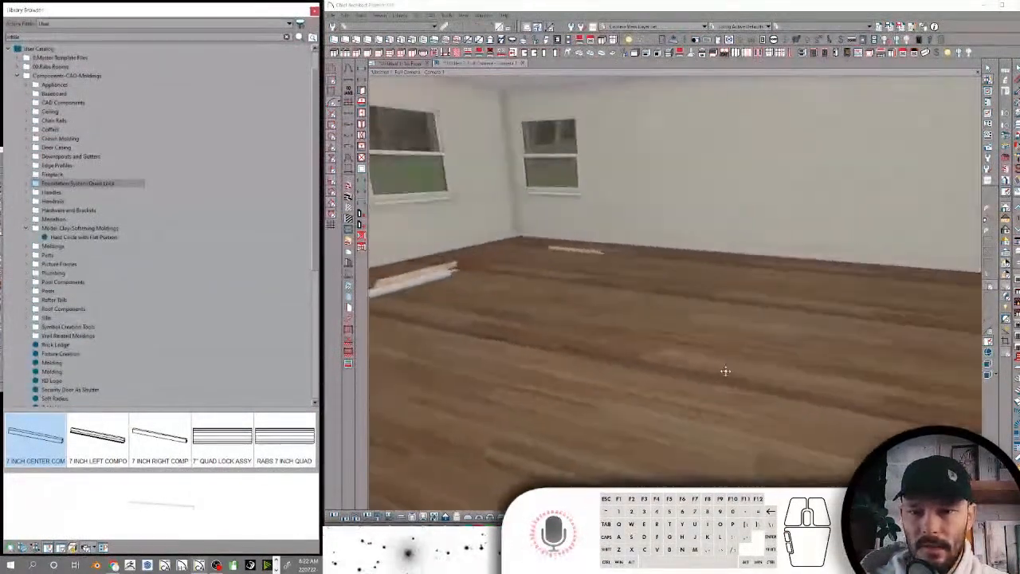
pyautogui.click(711, 339)
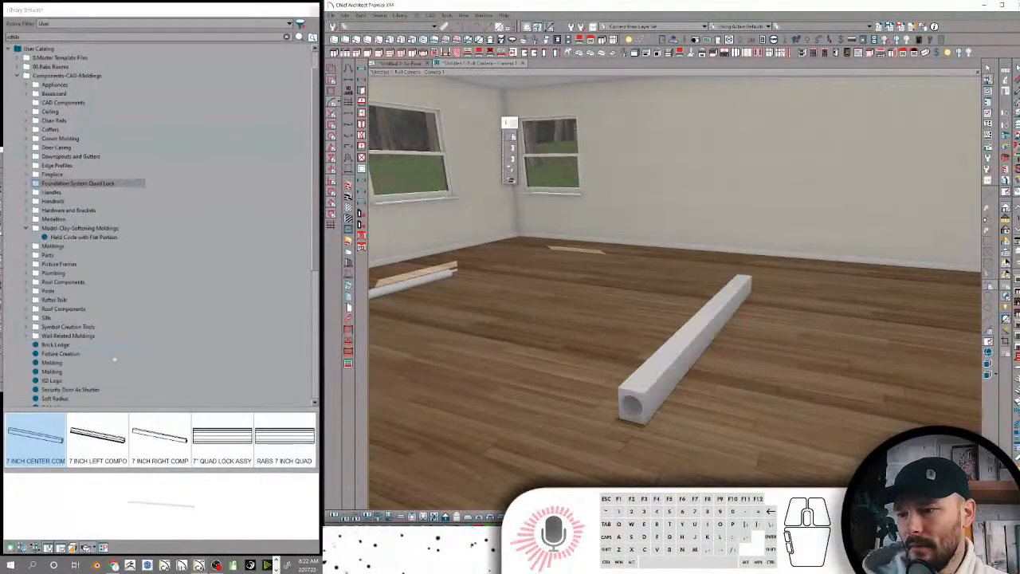
# Place the 7 inch left component on the floor beside the center component
pyautogui.click(96, 443)
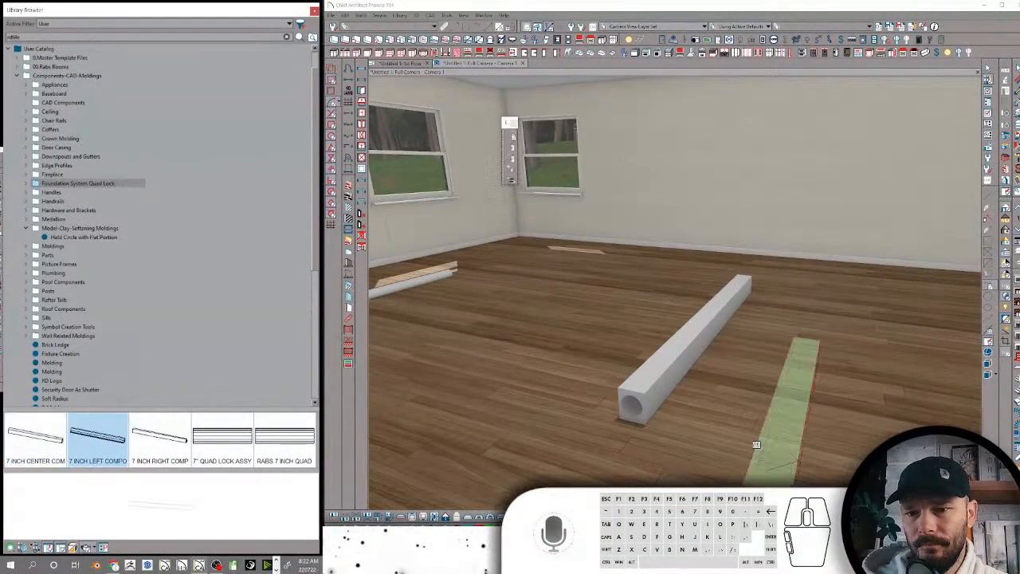
pyautogui.click(777, 355)
pyautogui.moveTo(781, 356); pyautogui.dragTo(859, 343, button='middle')
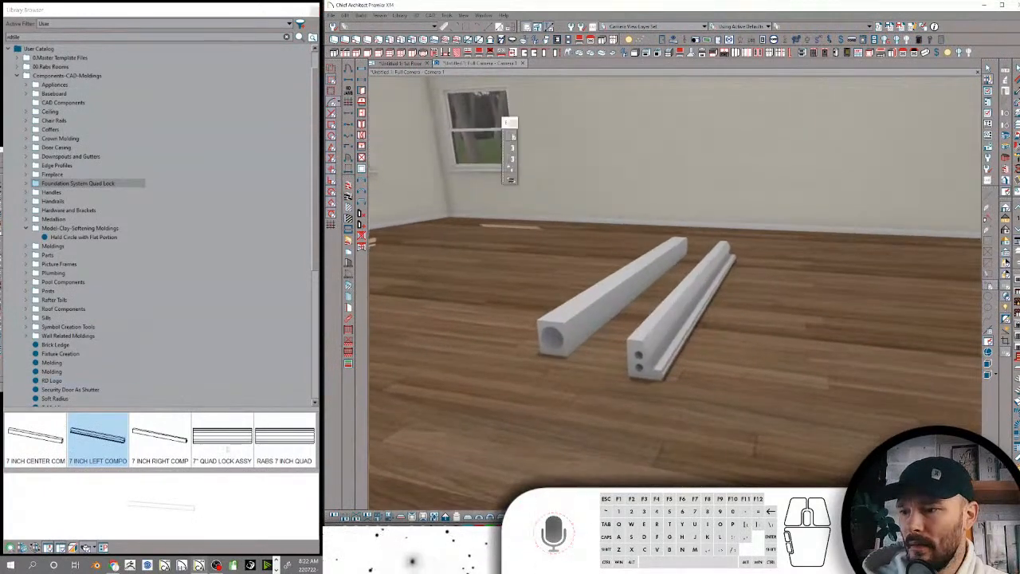
# Place the RABS 7 INCH QUAD assembly beside the two components using the floor plan, and return to the camera view
pyautogui.click(221, 438)
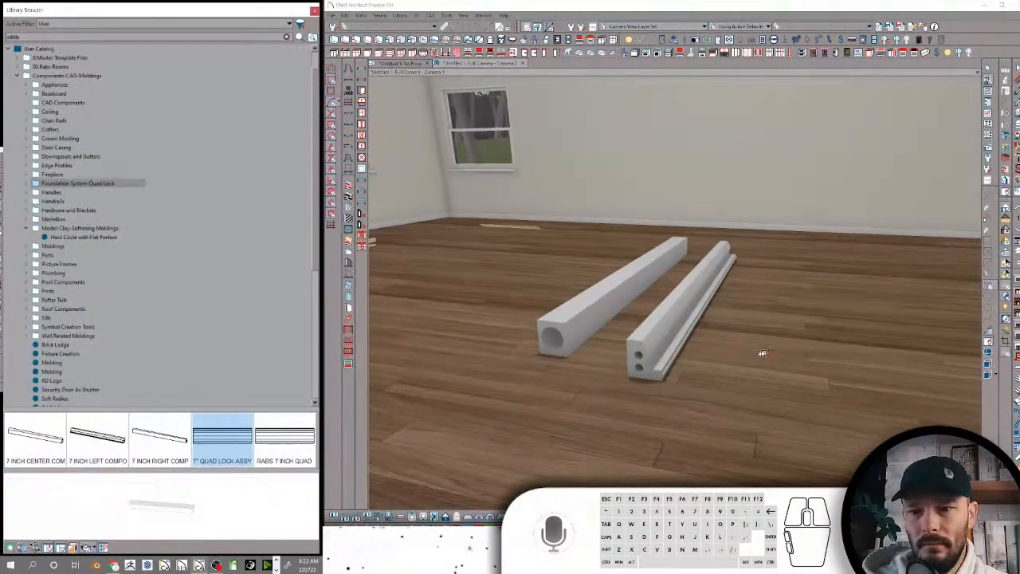
pyautogui.click(283, 443)
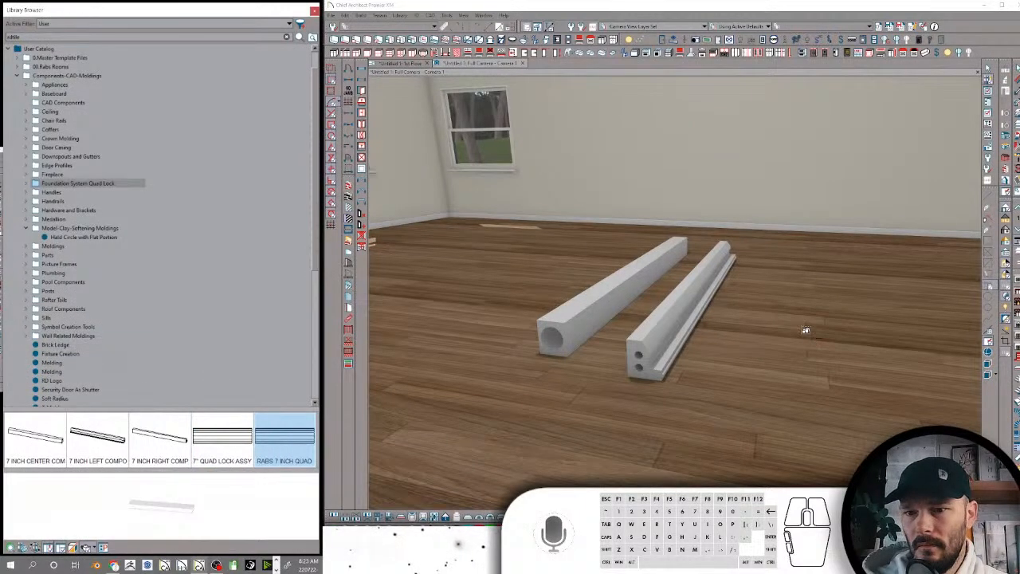
pyautogui.click(211, 442)
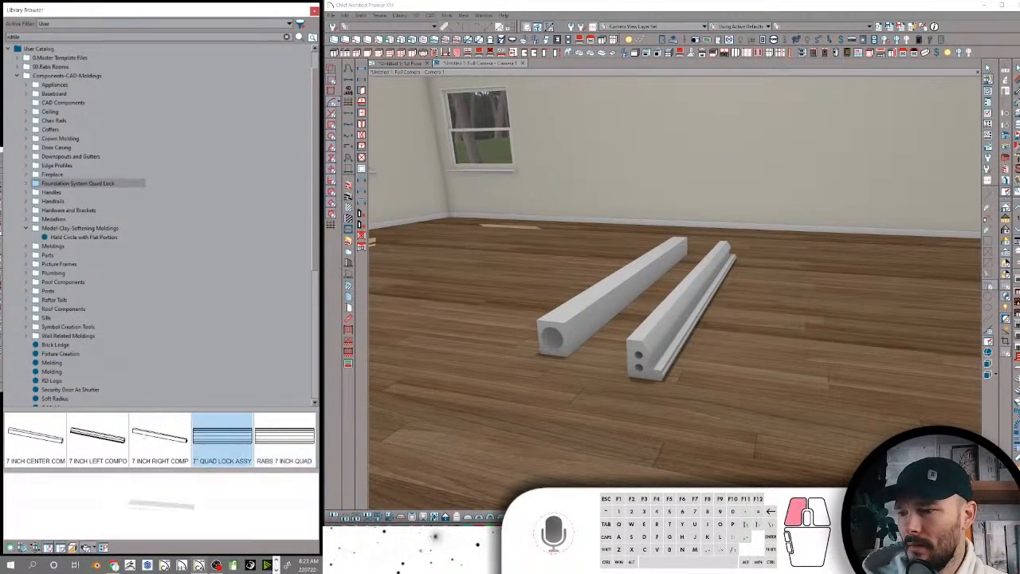
pyautogui.click(160, 435)
pyautogui.click(97, 434)
pyautogui.click(281, 439)
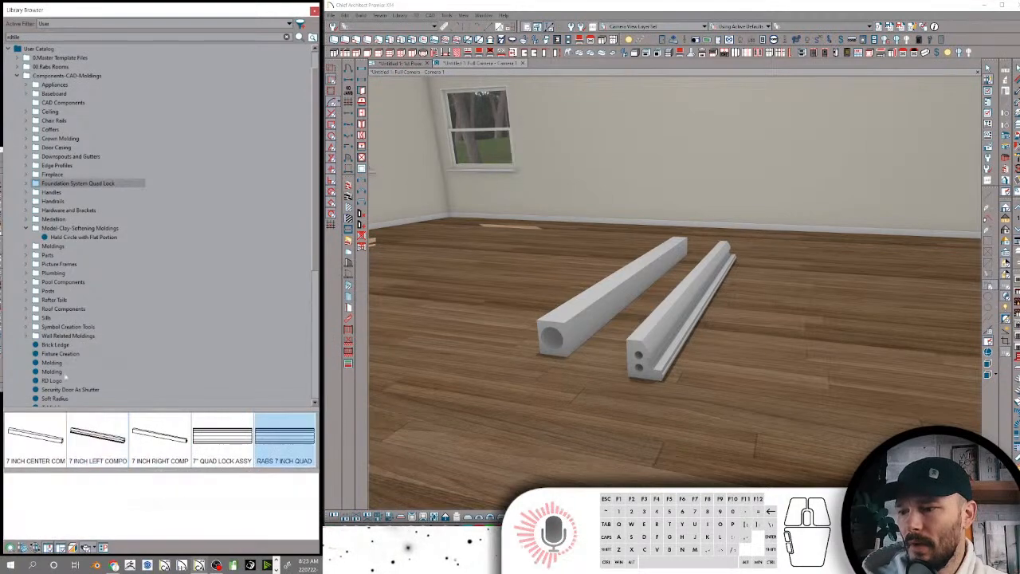
pyautogui.click(402, 63)
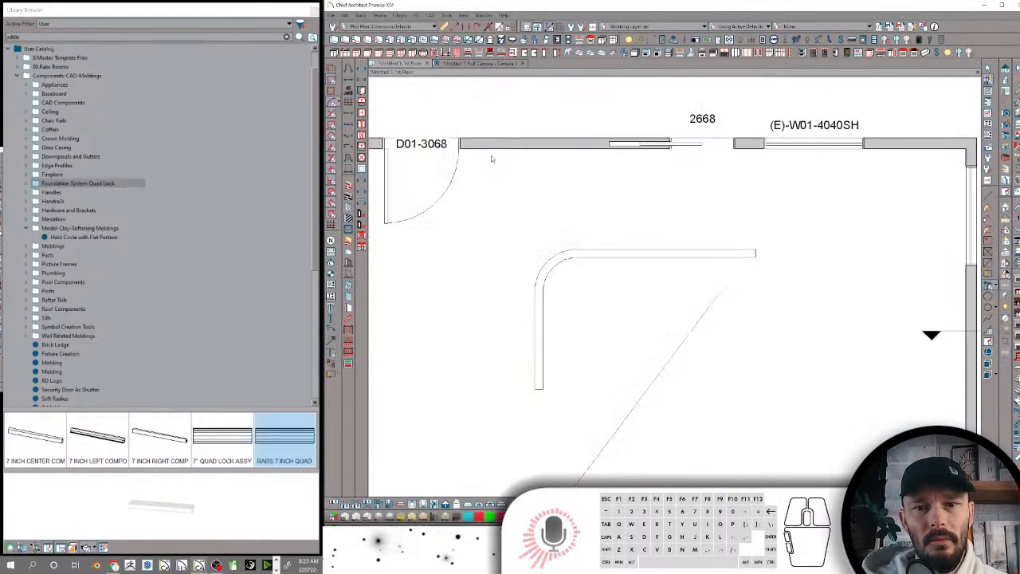
pyautogui.scroll(2, 641, 336)
pyautogui.moveTo(641, 336); pyautogui.dragTo(553, 271, button='middle')
pyautogui.click(551, 271)
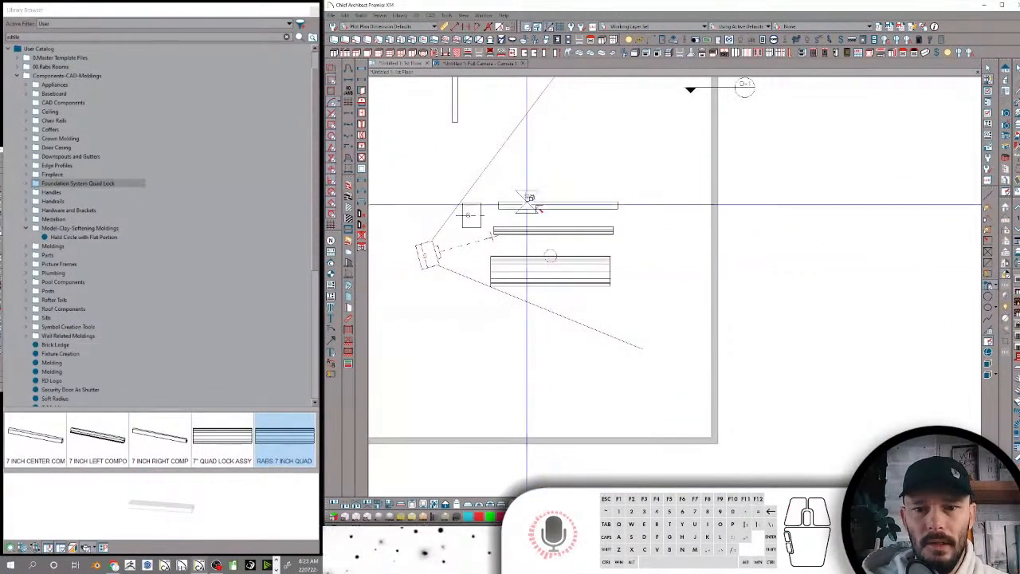
pyautogui.click(472, 66)
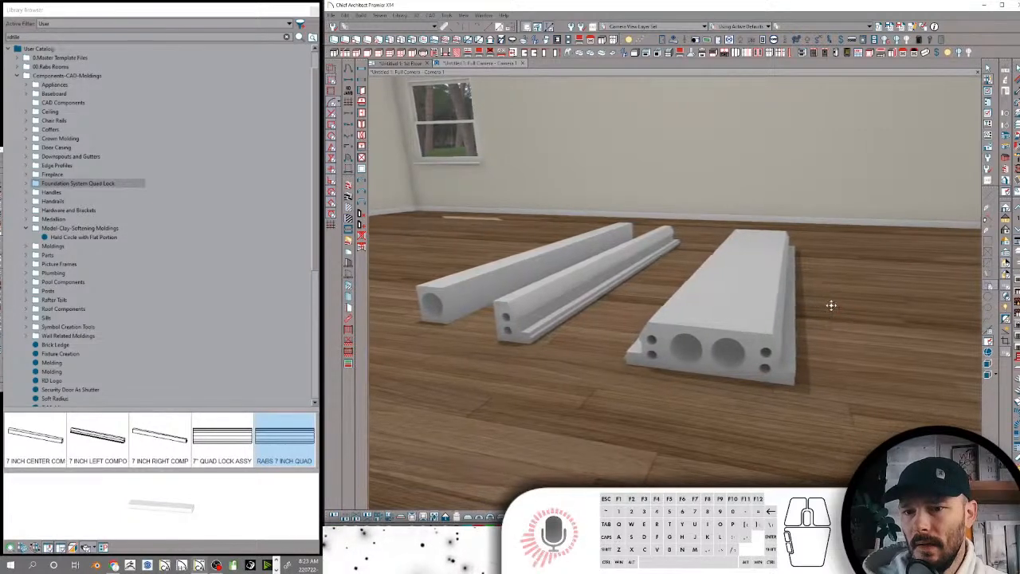
# Break the placed quad lock assembly apart and select its four component pieces together
pyautogui.click(741, 286)
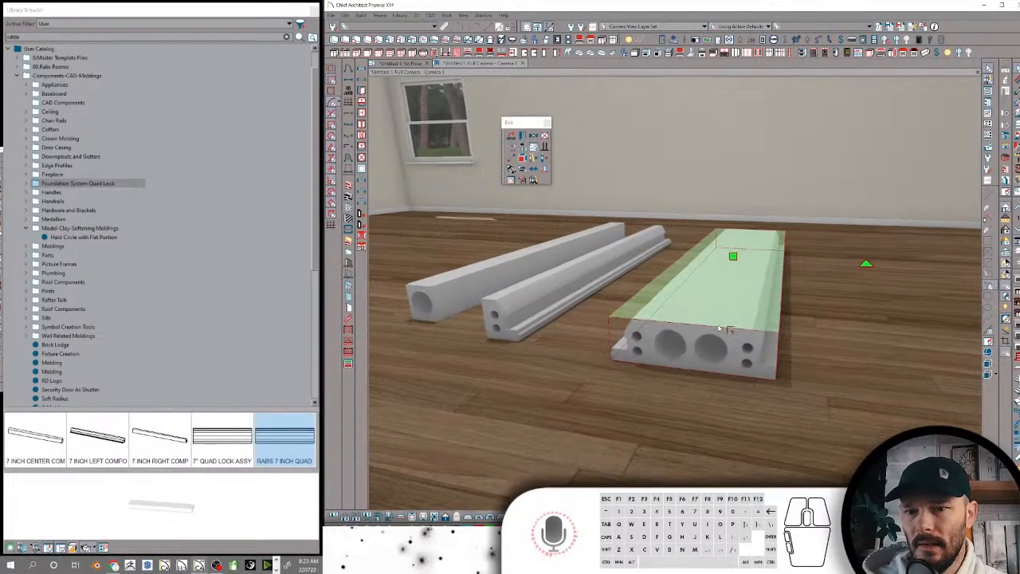
pyautogui.click(525, 161)
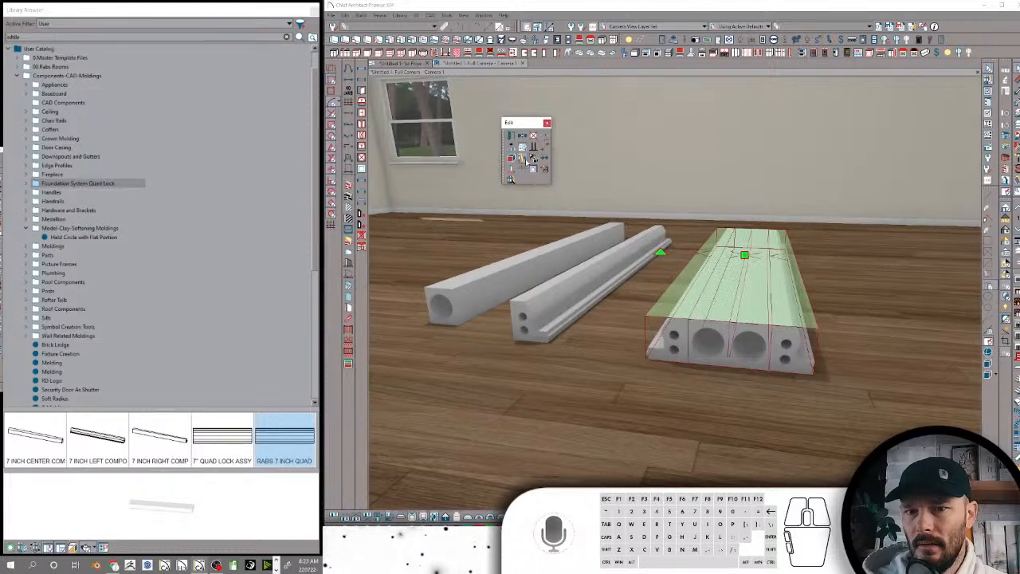
pyautogui.click(784, 338)
pyautogui.click(762, 338)
pyautogui.click(709, 334)
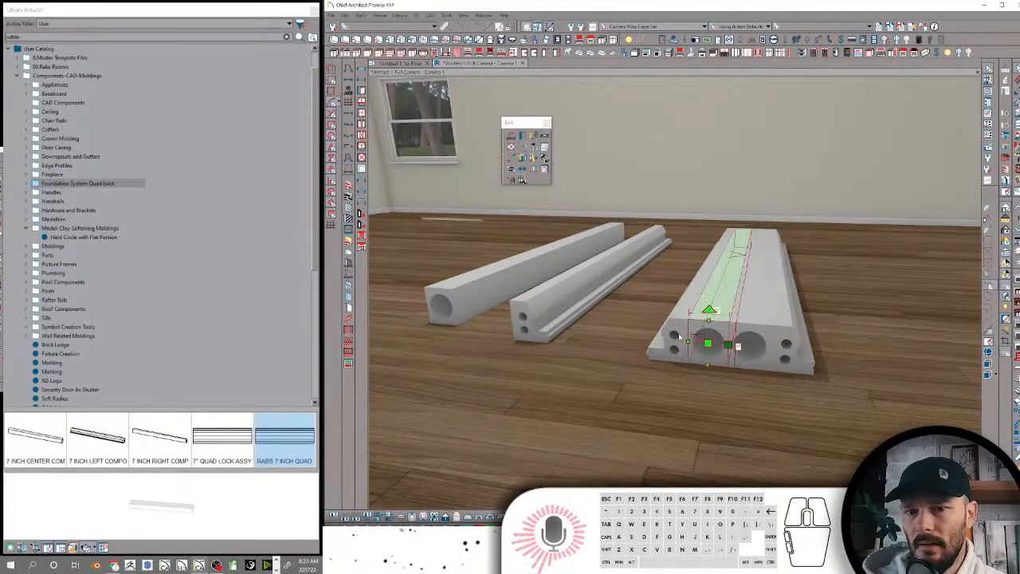
pyautogui.click(680, 335)
pyautogui.keyDown('ctrl'); pyautogui.click(708, 328); pyautogui.keyUp('ctrl')
pyautogui.keyDown('ctrl'); pyautogui.click(739, 330); pyautogui.keyUp('ctrl')
pyautogui.keyDown('ctrl'); pyautogui.click(777, 335); pyautogui.keyUp('ctrl')
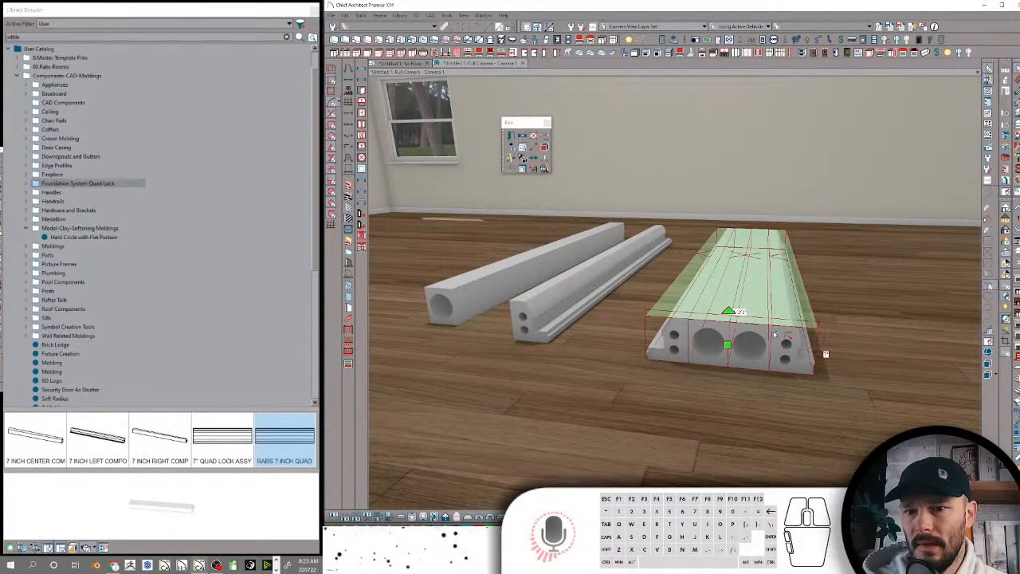
# Make a row of multiple copies of the selected quad lock assembly across the floor with a set primary offset
pyautogui.moveTo(747, 312); pyautogui.dragTo(640, 258, button='middle')
pyautogui.rightClick(640, 258)
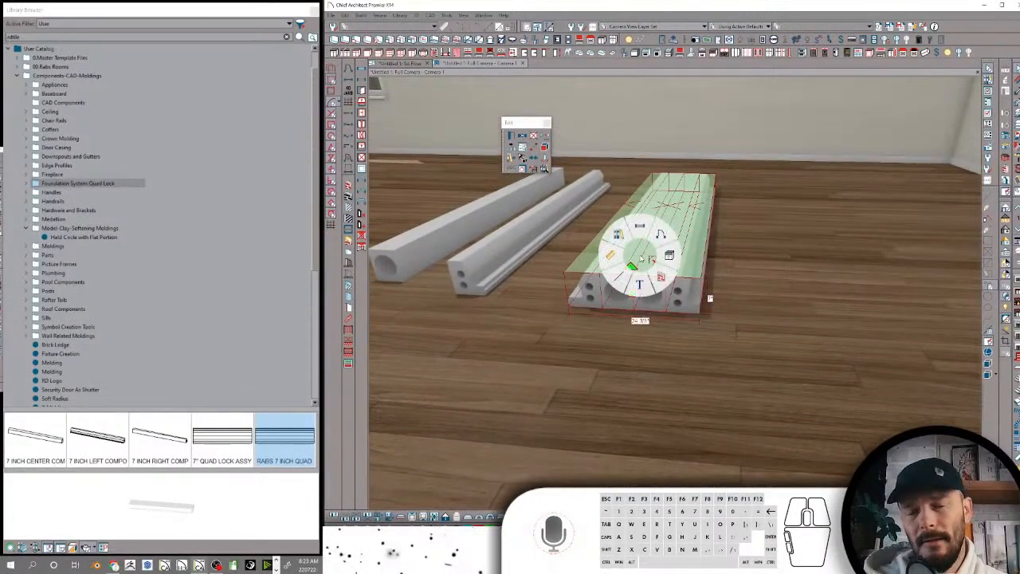
pyautogui.click(640, 227)
pyautogui.rightClick(641, 204)
pyautogui.click(640, 173)
pyautogui.click(443, 141)
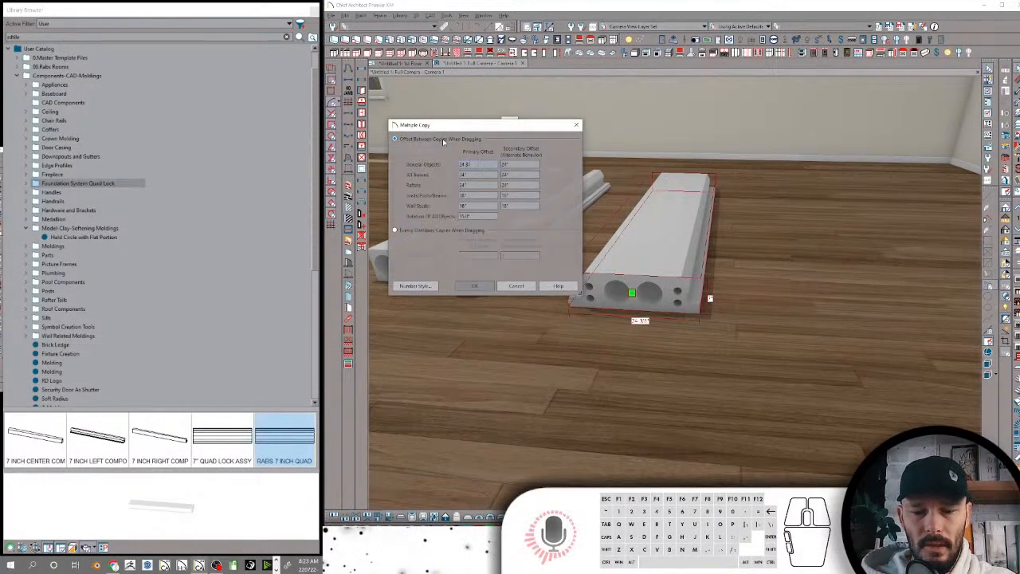
pyautogui.press('Return')
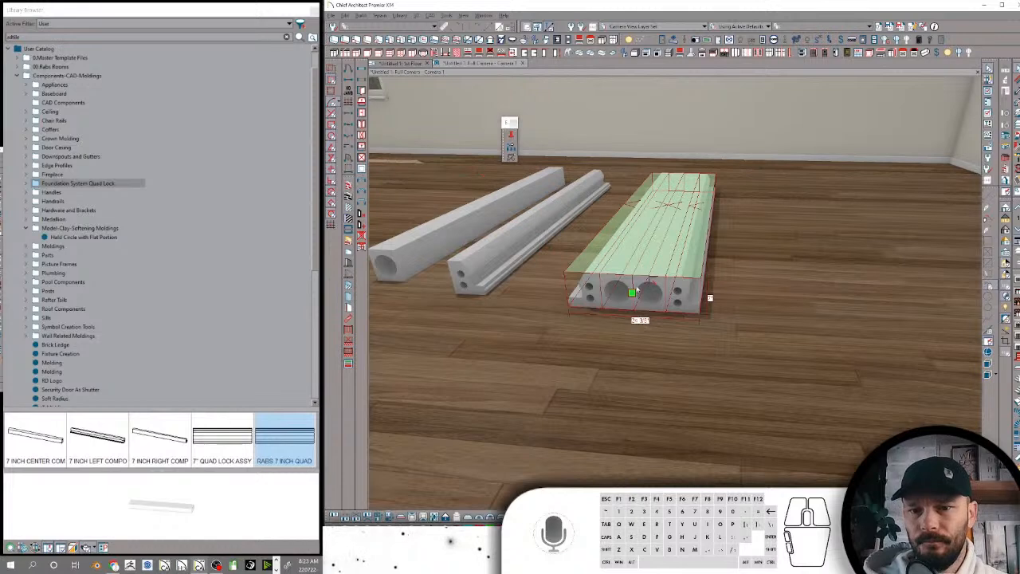
pyautogui.click(641, 297)
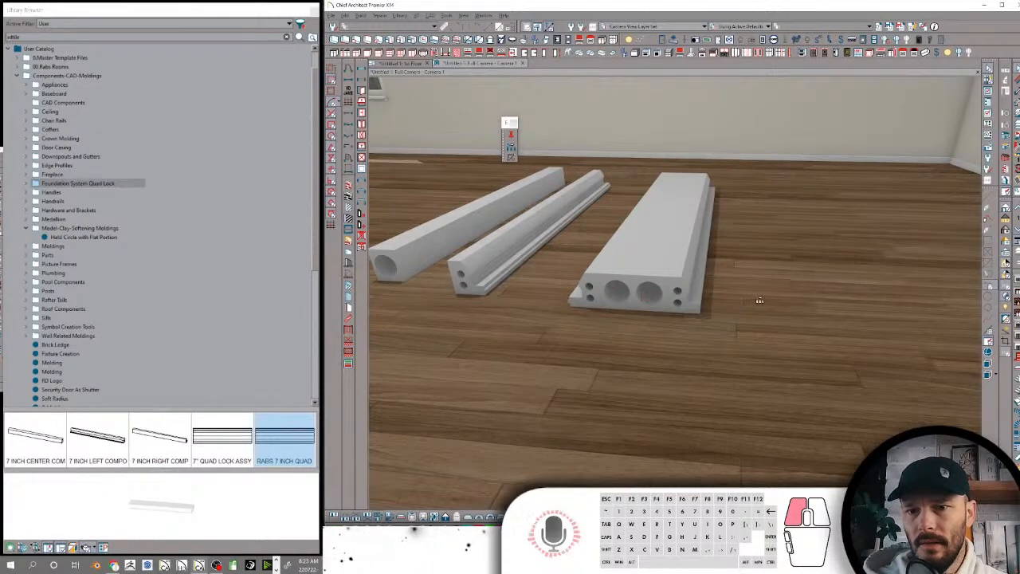
pyautogui.moveTo(927, 296); pyautogui.dragTo(928, 300)
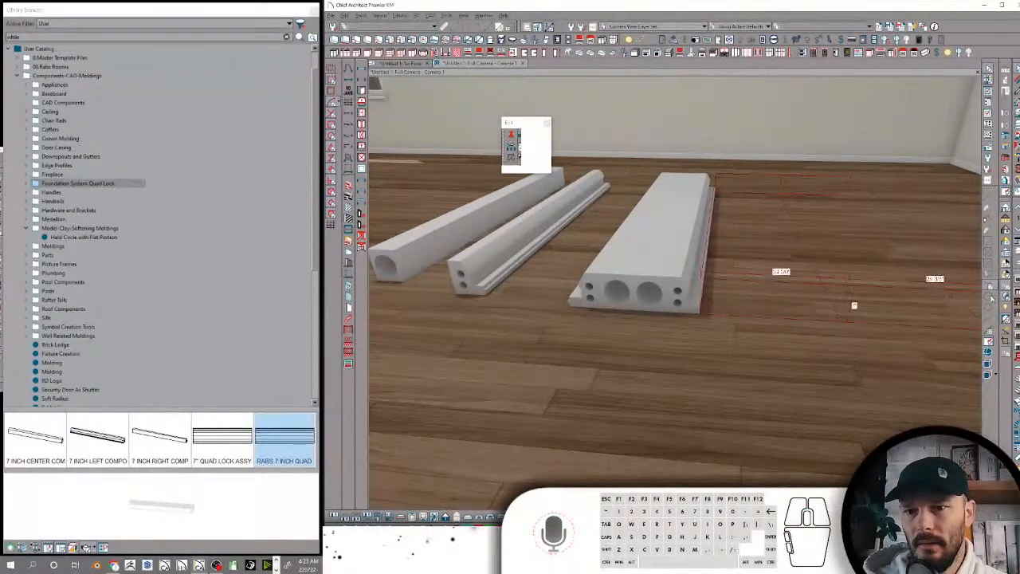
pyautogui.moveTo(927, 355); pyautogui.dragTo(860, 354, button='middle')
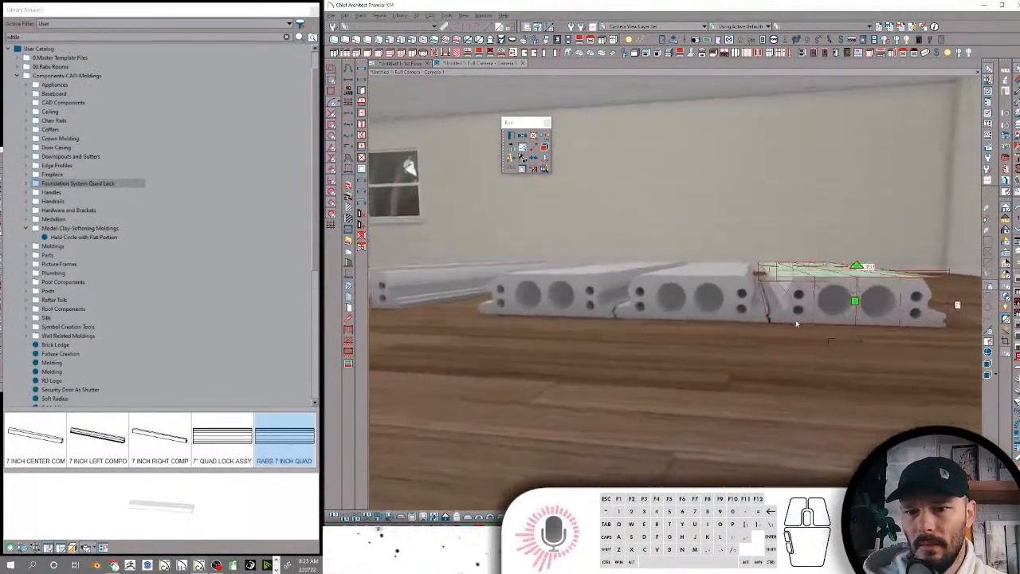
# Delete the copied assemblies beside the original quad lock assembly
pyautogui.keyDown('ctrl'); pyautogui.click(688, 348); pyautogui.keyUp('ctrl')
pyautogui.keyDown('ctrl'); pyautogui.click(674, 348); pyautogui.keyUp('ctrl')
pyautogui.keyDown('ctrl'); pyautogui.click(662, 345); pyautogui.keyUp('ctrl')
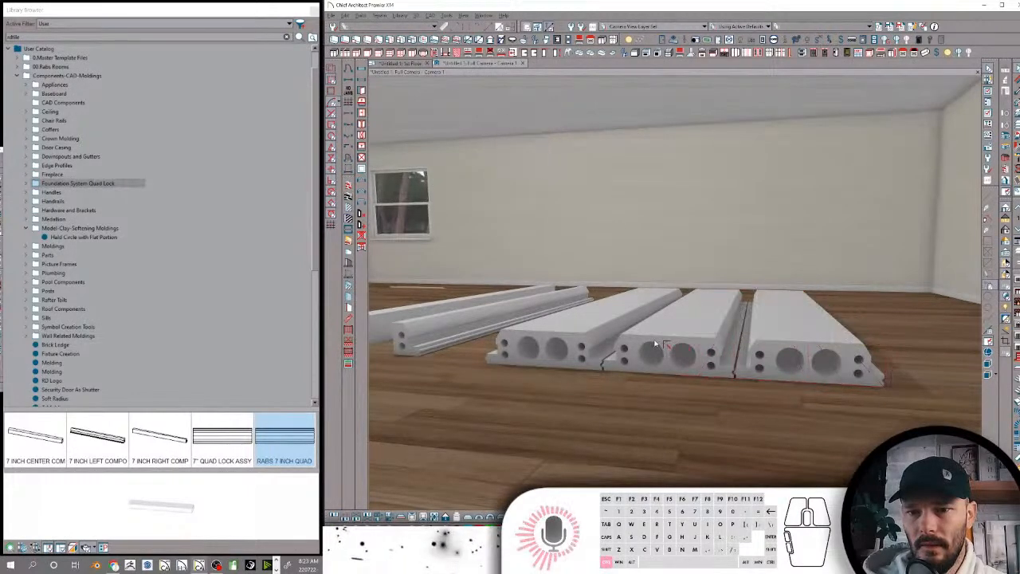
pyautogui.keyDown('ctrl'); pyautogui.click(627, 353); pyautogui.keyUp('ctrl')
pyautogui.press('Delete')
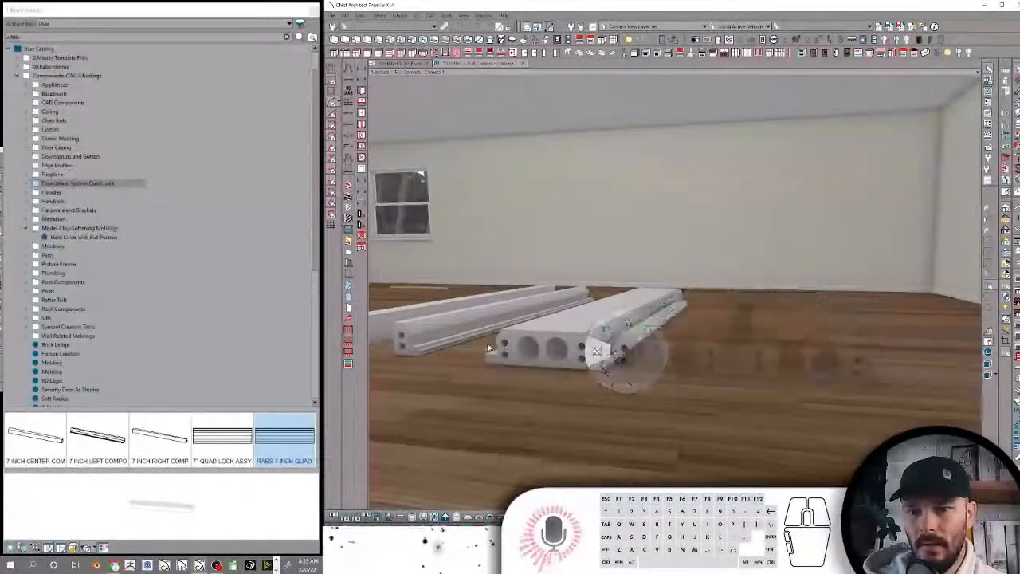
# Reselect all pieces of the original assembly and create three evenly spaced copies across the floor with Multiple Copy
pyautogui.click(595, 358)
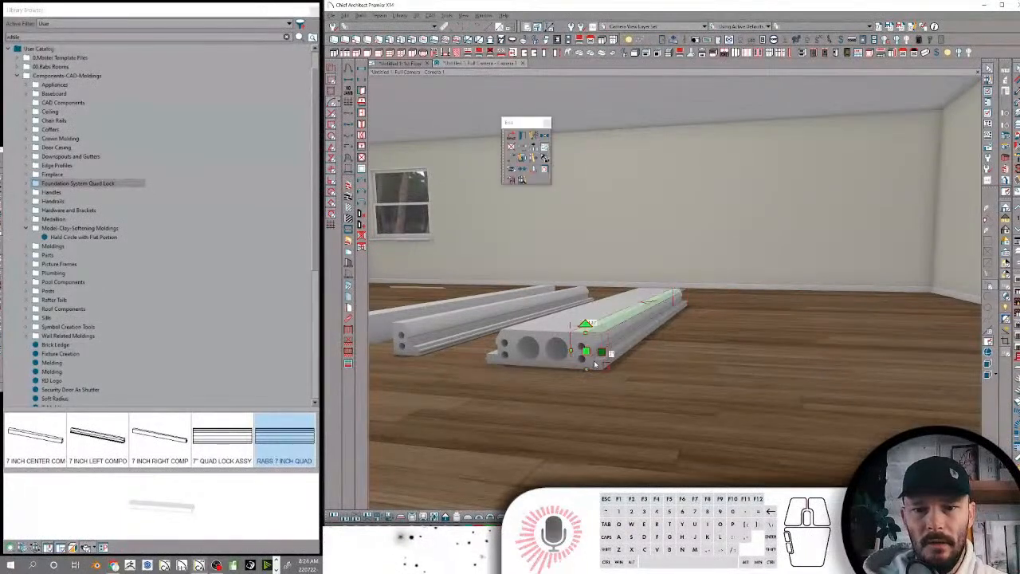
pyautogui.keyDown('ctrl'); pyautogui.click(524, 336); pyautogui.keyUp('ctrl')
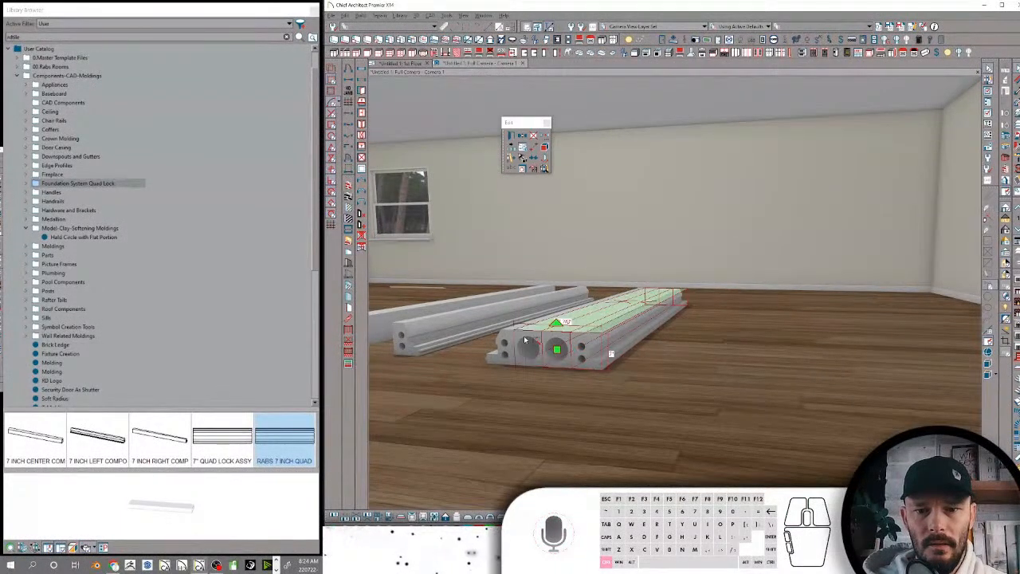
pyautogui.keyDown('ctrl'); pyautogui.click(509, 335); pyautogui.keyUp('ctrl')
pyautogui.rightClick(509, 334)
pyautogui.click(508, 307)
pyautogui.rightClick(507, 238)
pyautogui.click(508, 209)
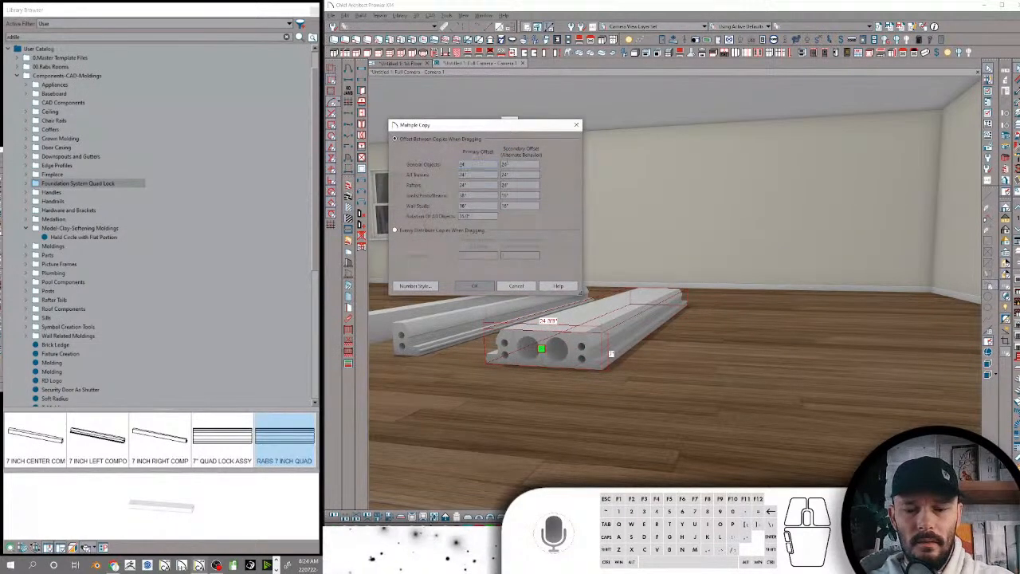
pyautogui.moveTo(542, 348); pyautogui.dragTo(890, 368)
pyautogui.moveTo(890, 396); pyautogui.dragTo(902, 325, button='middle')
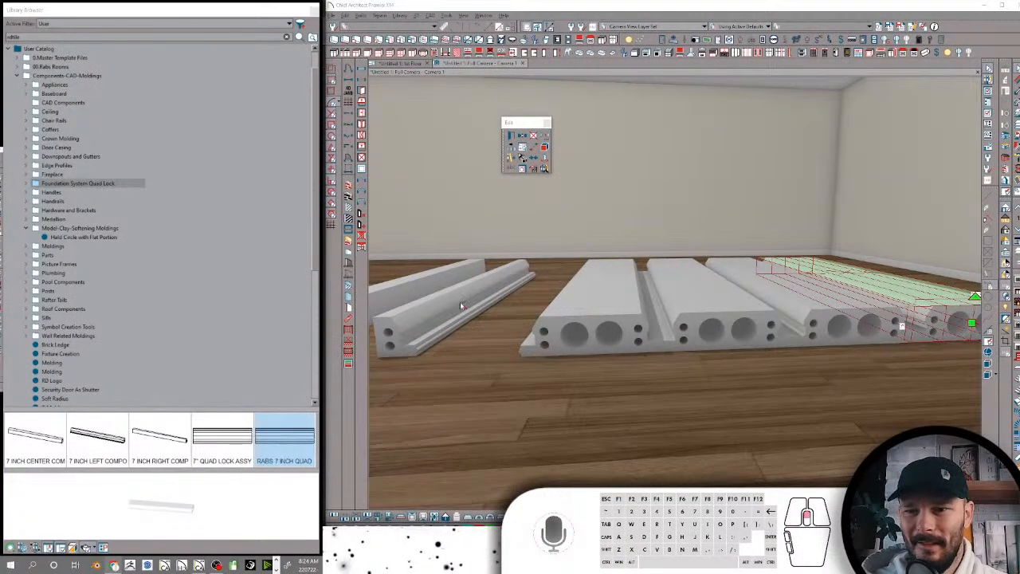
pyautogui.scroll(2, 458, 305)
pyautogui.click(743, 314)
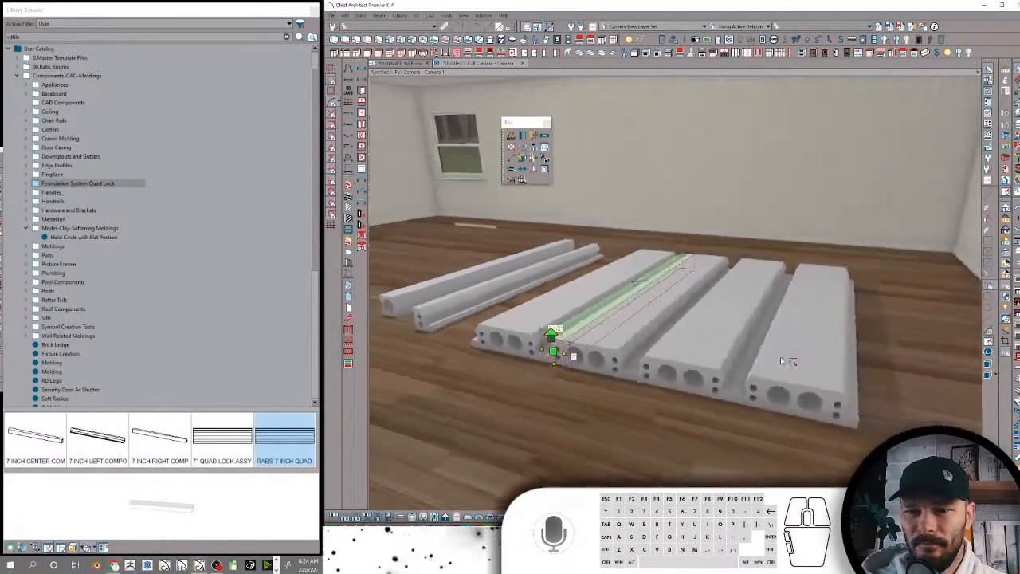
pyautogui.moveTo(781, 361); pyautogui.dragTo(904, 293, button='middle')
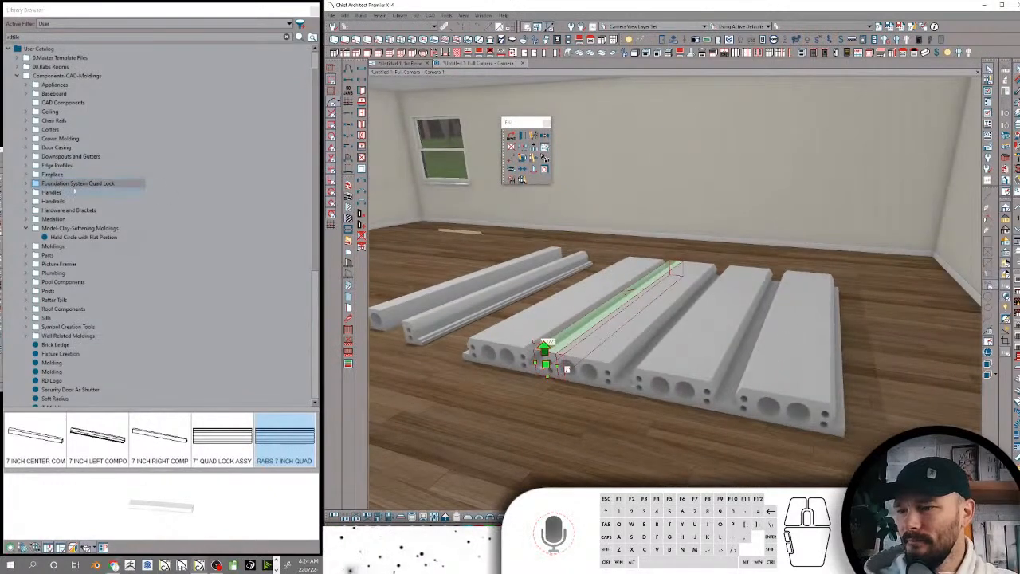
# Create a folder named Brick inside Components-CAD-Moldings and move the loose Brick Ledge molding into it
pyautogui.scroll(-1, 57, 335)
pyautogui.click(60, 318)
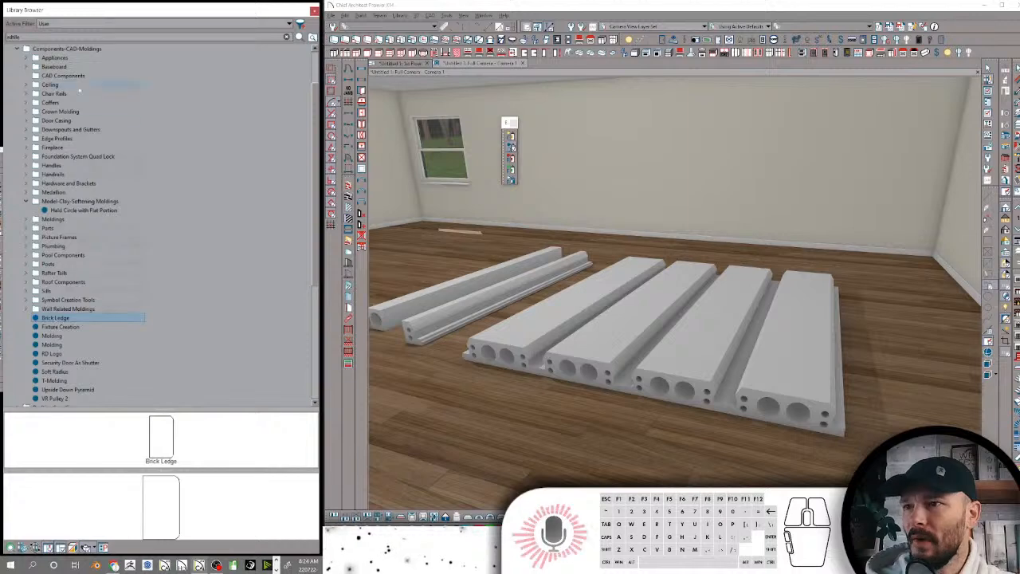
pyautogui.scroll(1, 70, 84)
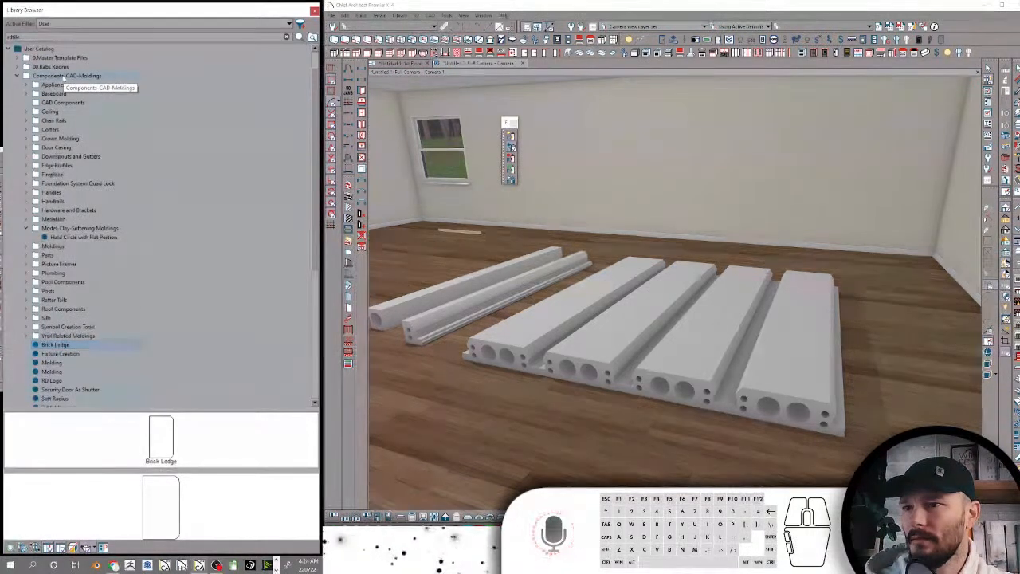
pyautogui.rightClick(69, 77)
pyautogui.moveTo(99, 139)
pyautogui.click(156, 136)
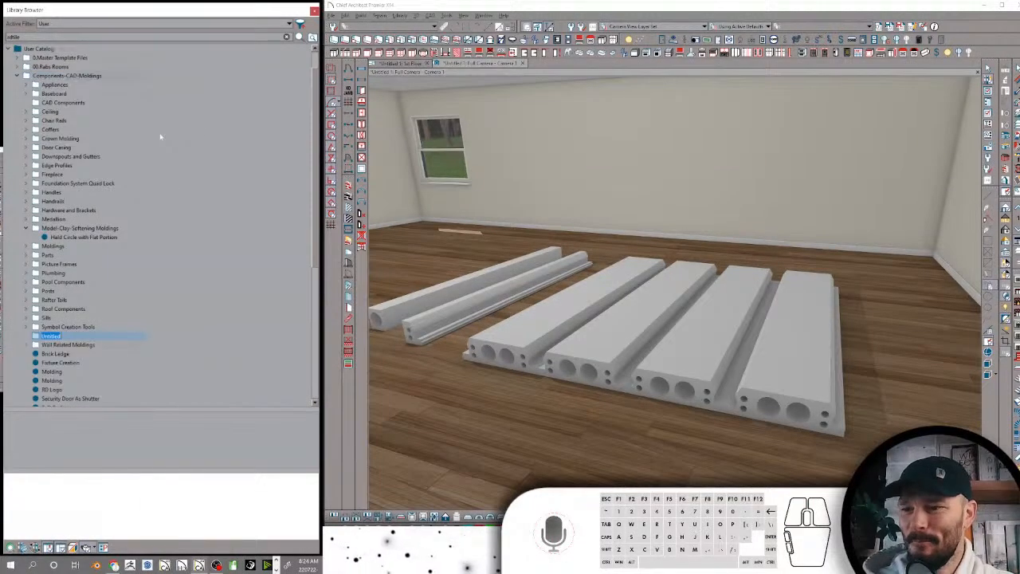
pyautogui.write('ZBrick')
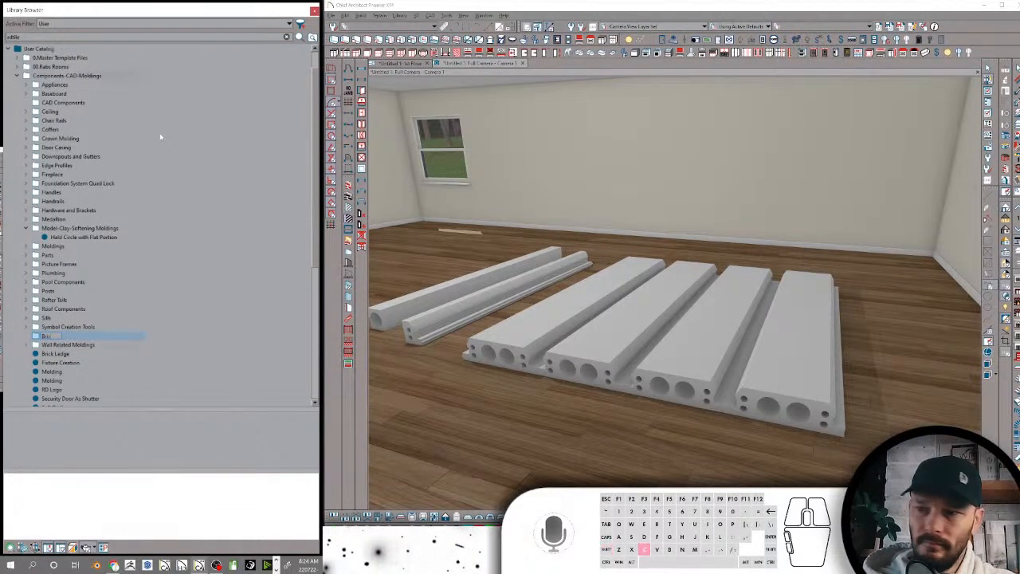
pyautogui.press('Return')
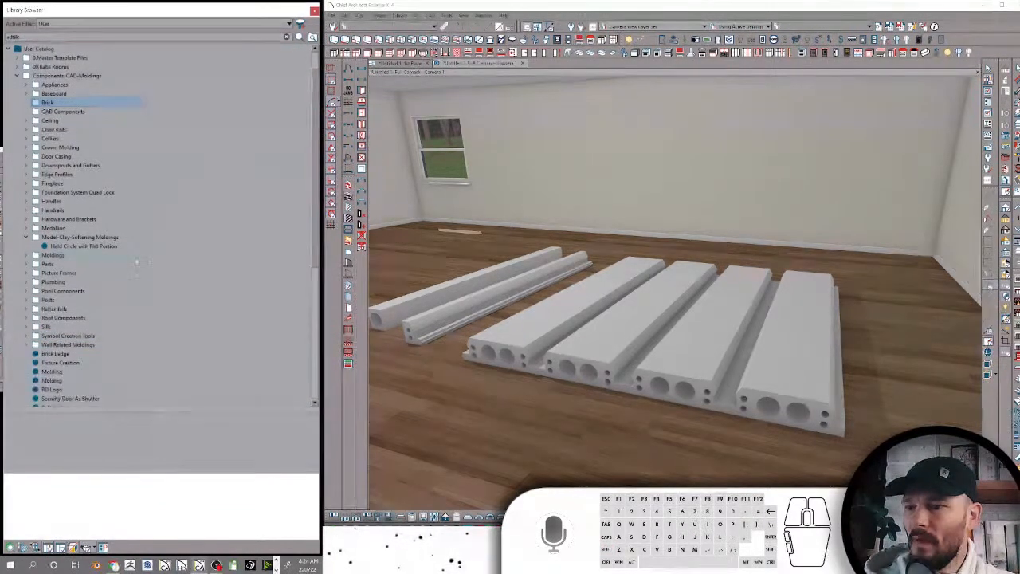
pyautogui.click(68, 356)
pyautogui.moveTo(64, 355); pyautogui.dragTo(53, 104)
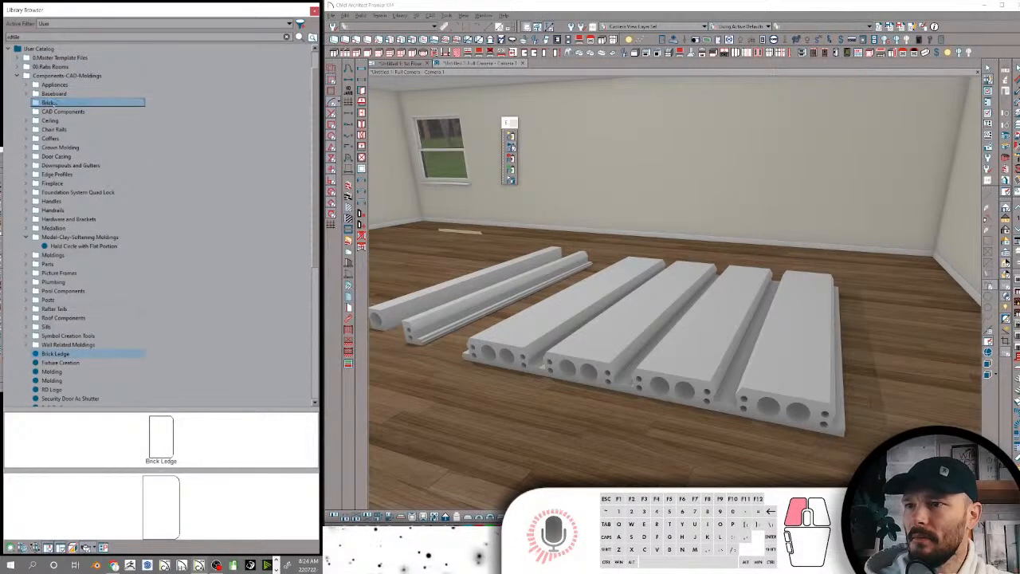
# Search the library for brick, locate Brick Cap Molding in the catalog and move it from Wall Related Moldings into the Brick folder
pyautogui.moveTo(28, 37); pyautogui.dragTo(3, 37)
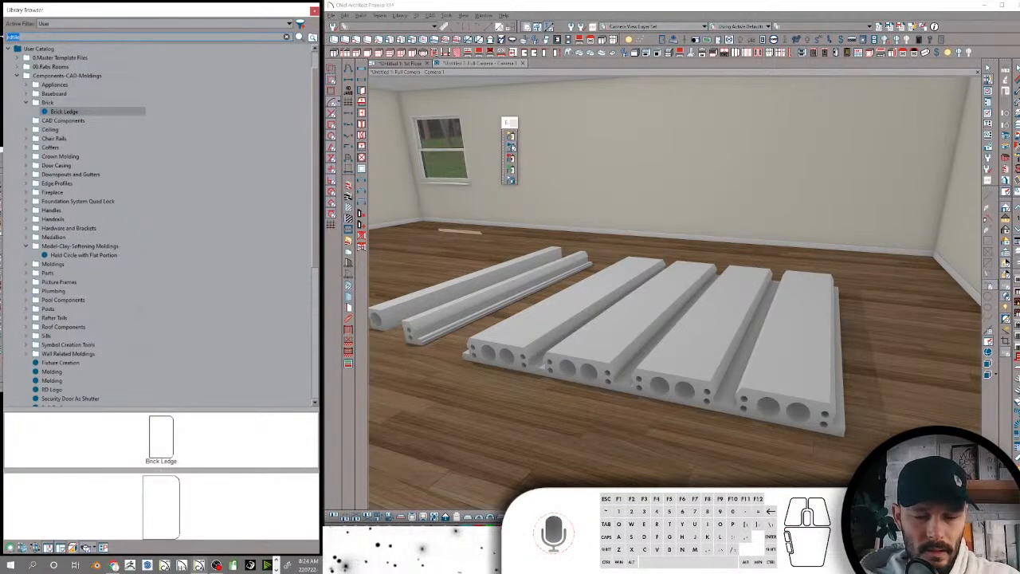
pyautogui.write('brick ')
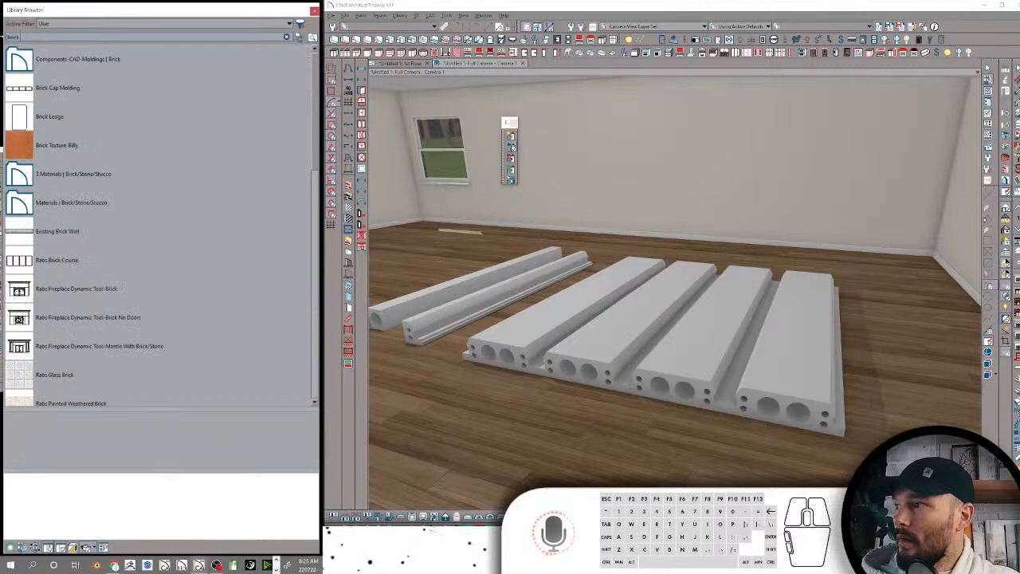
pyautogui.write('m')
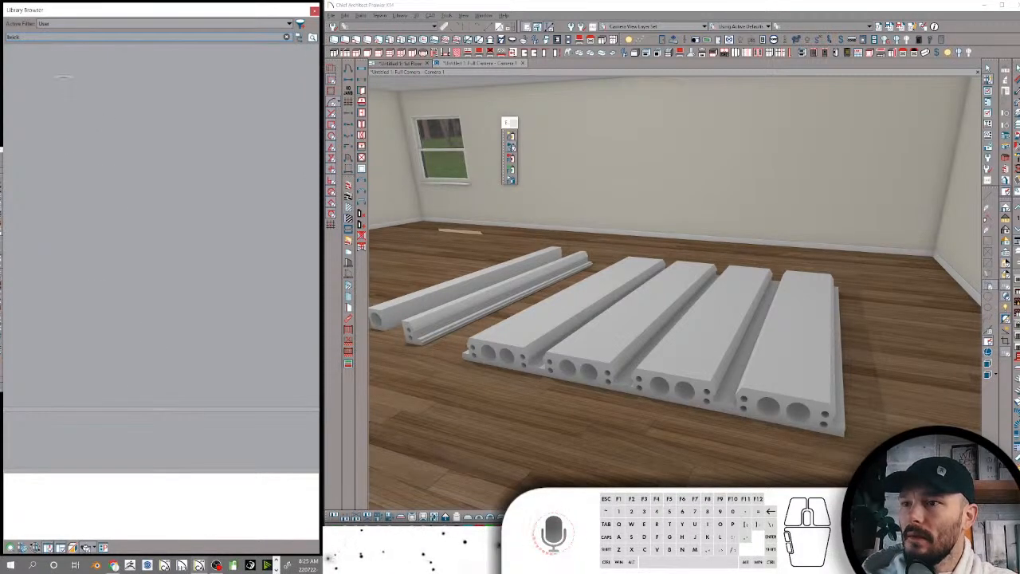
pyautogui.click(44, 89)
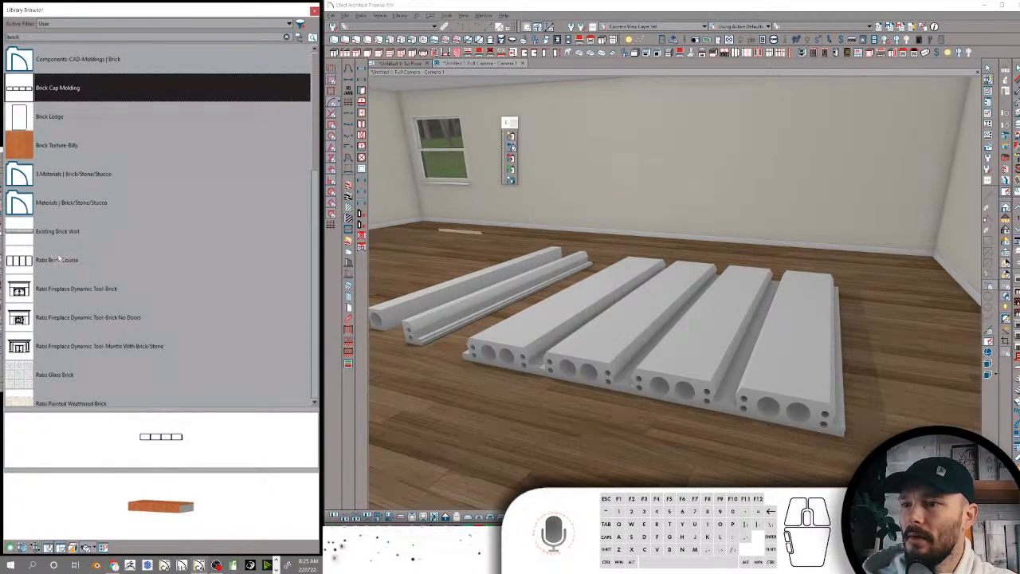
pyautogui.rightClick(78, 86)
pyautogui.click(106, 94)
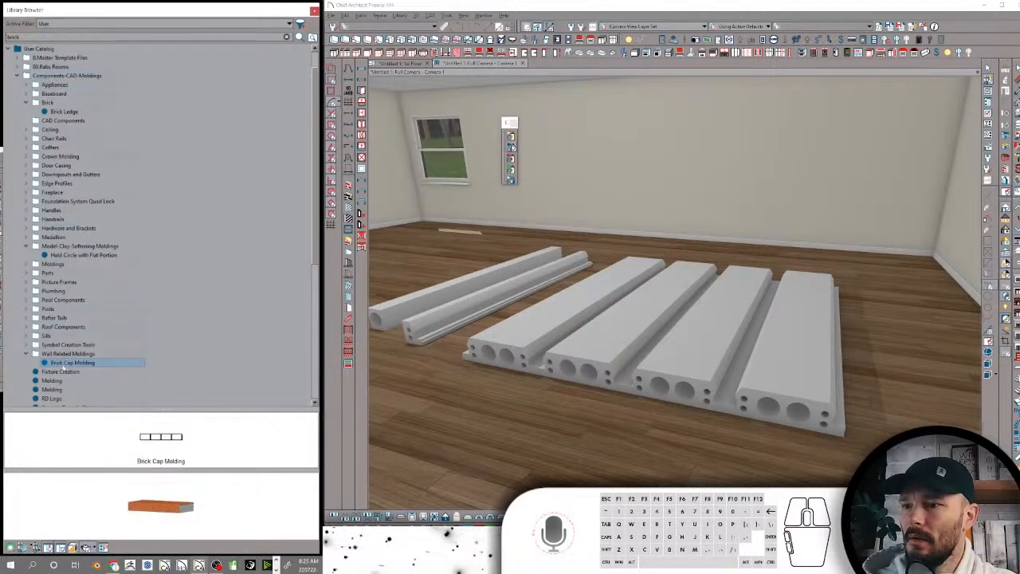
pyautogui.moveTo(66, 362); pyautogui.dragTo(65, 102)
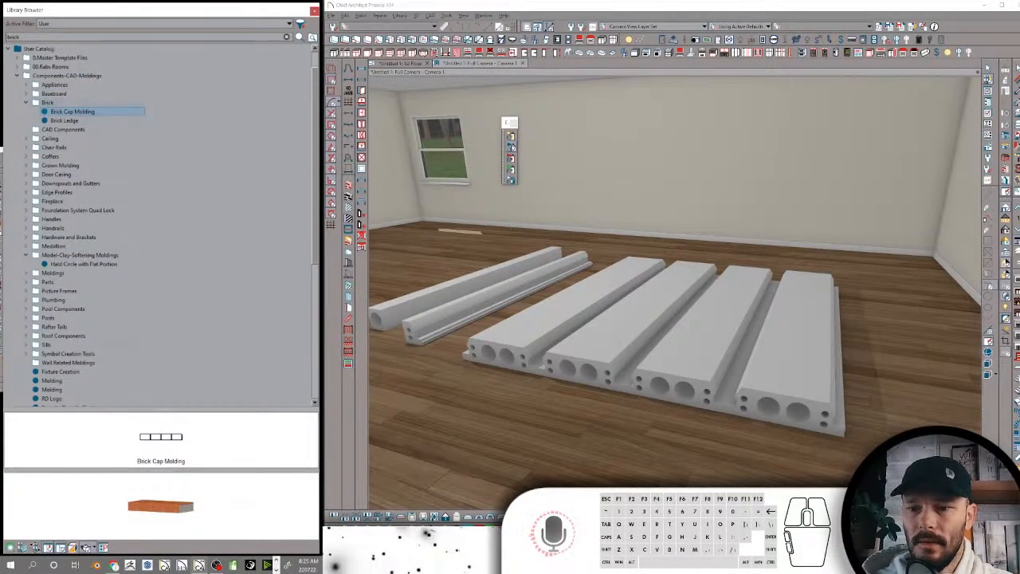
# Switch from the camera view to the 1st Floor plan view
pyautogui.moveTo(809, 463); pyautogui.dragTo(826, 451, button='middle')
pyautogui.scroll(5, 804, 408)
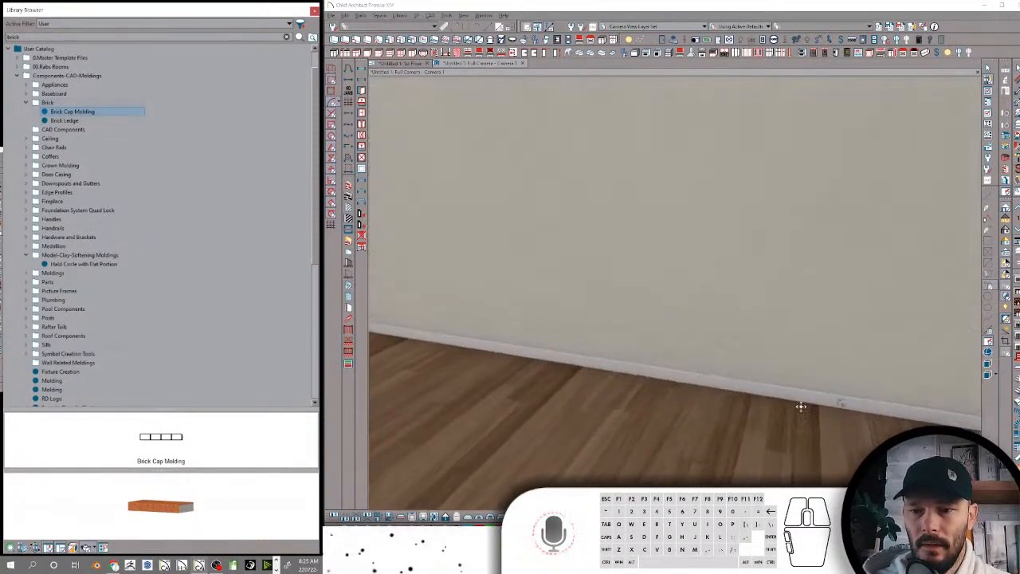
pyautogui.scroll(4, 799, 396)
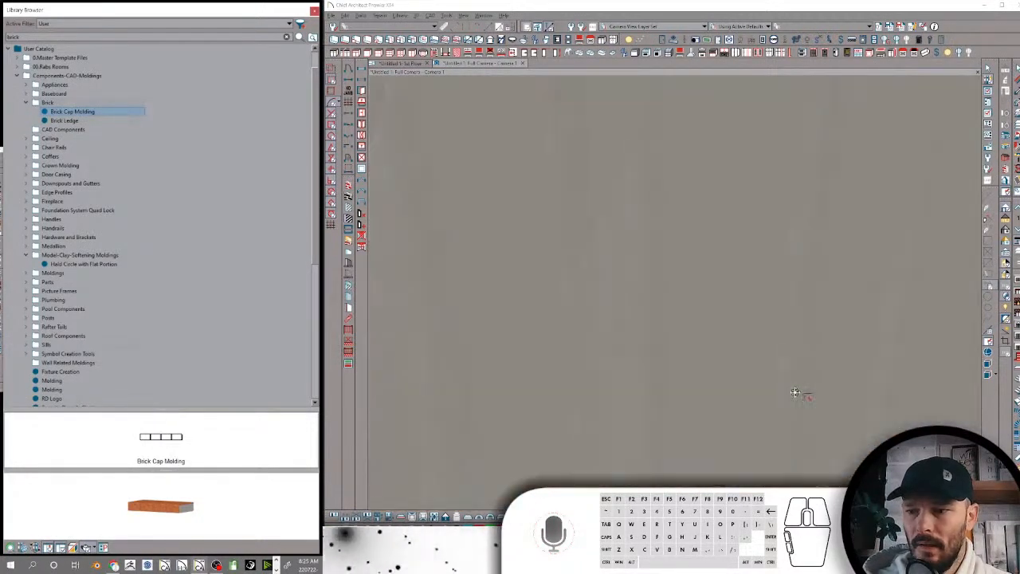
pyautogui.scroll(-7, 787, 382)
pyautogui.moveTo(787, 382); pyautogui.dragTo(710, 363, button='middle')
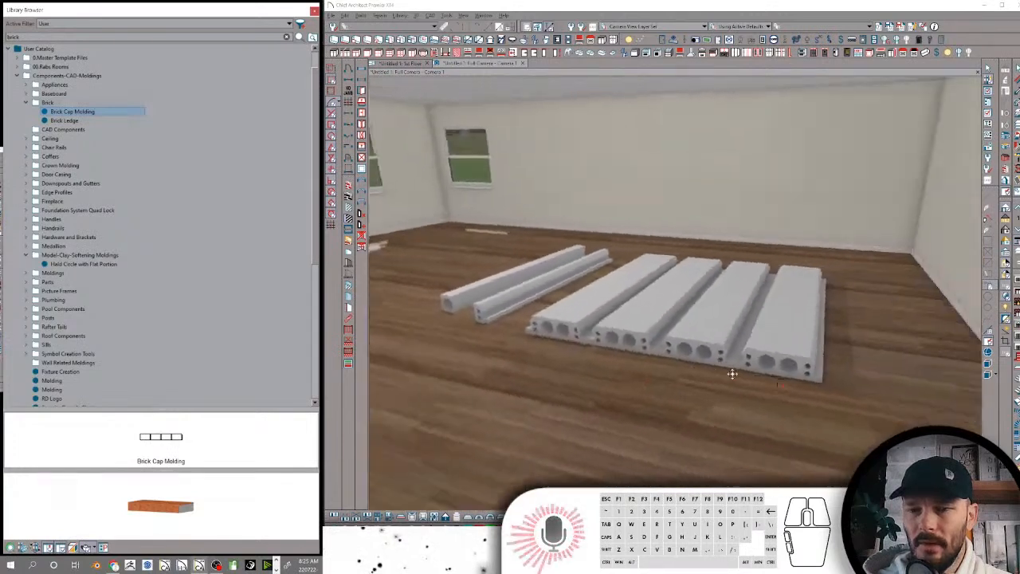
pyautogui.click(398, 65)
pyautogui.scroll(-2, 610, 248)
pyautogui.press('space')
pyautogui.scroll(-1, 656, 360)
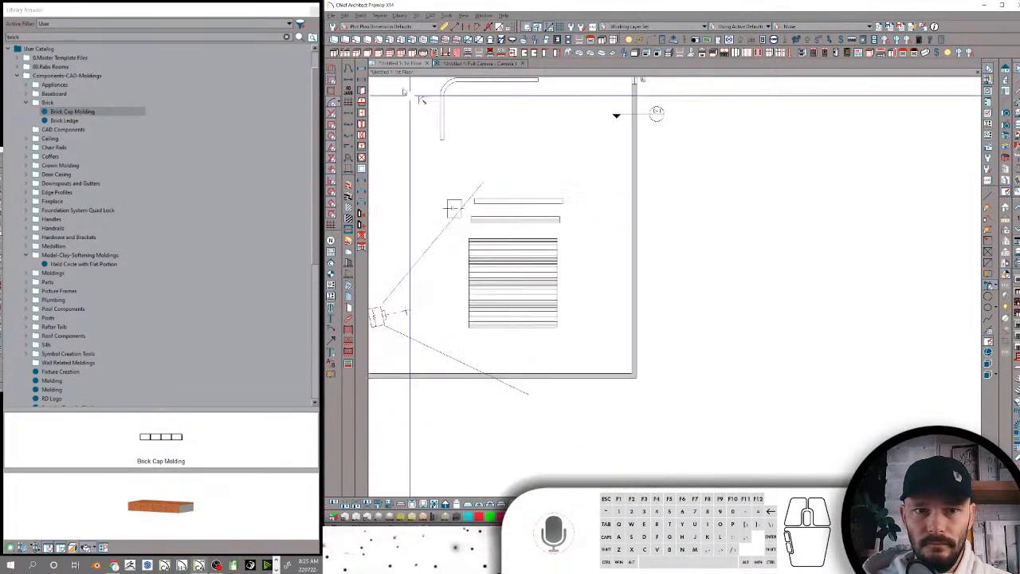
pyautogui.scroll(1, 860, 107)
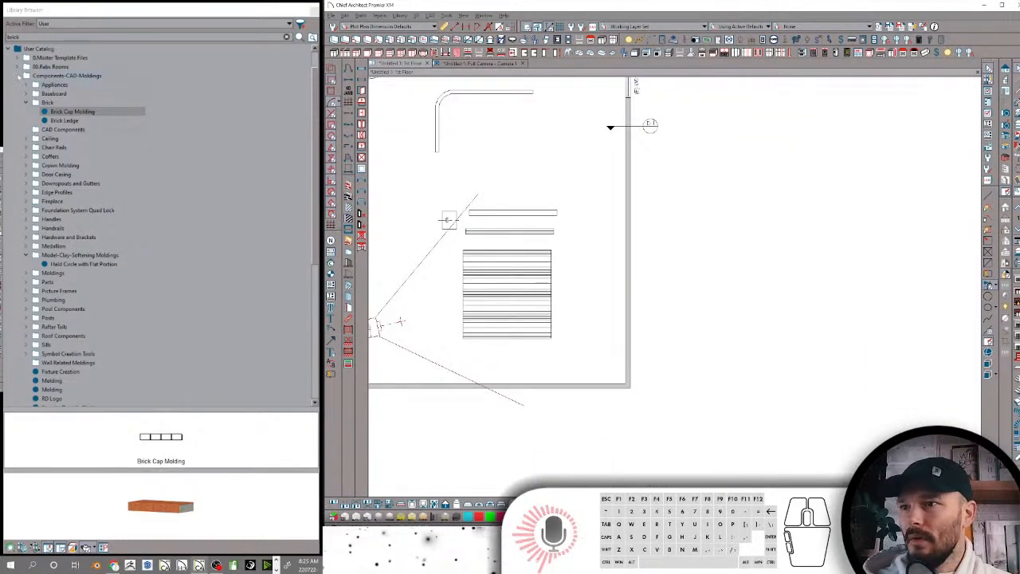
# Examine the wall types stored in the Rabs Wall Types folder under 0.Master Template Files
pyautogui.click(22, 58)
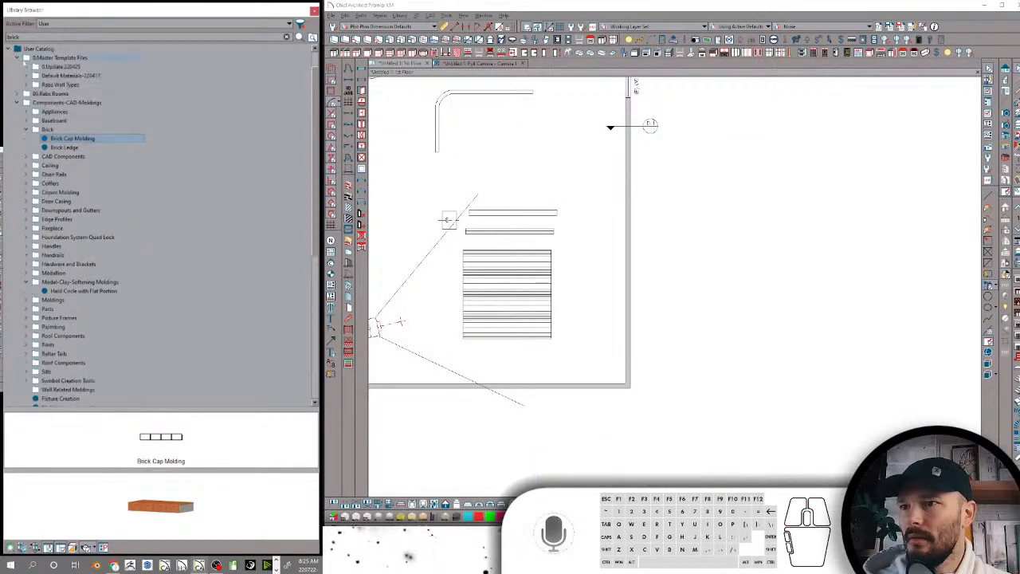
pyautogui.click(64, 84)
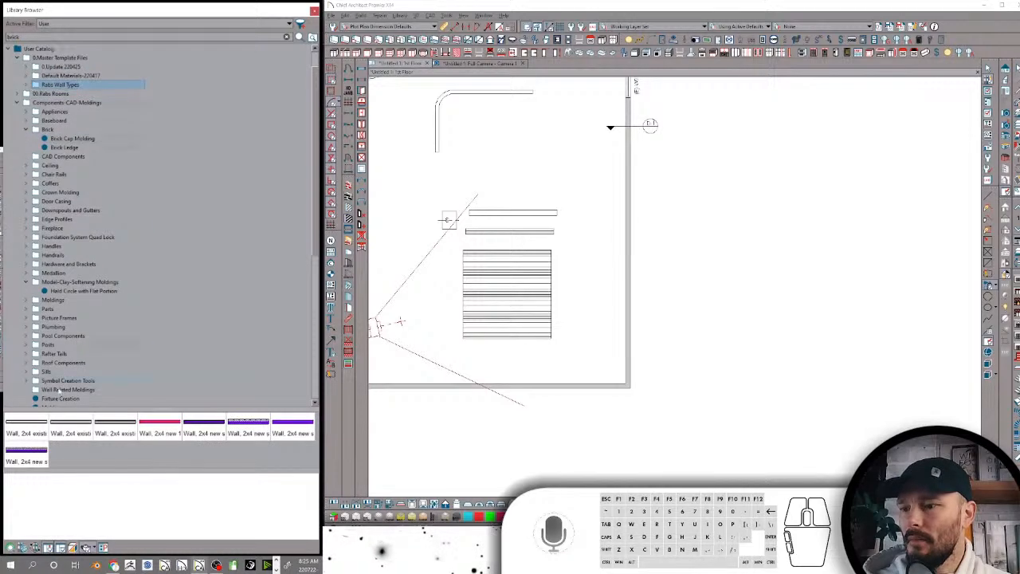
pyautogui.click(32, 454)
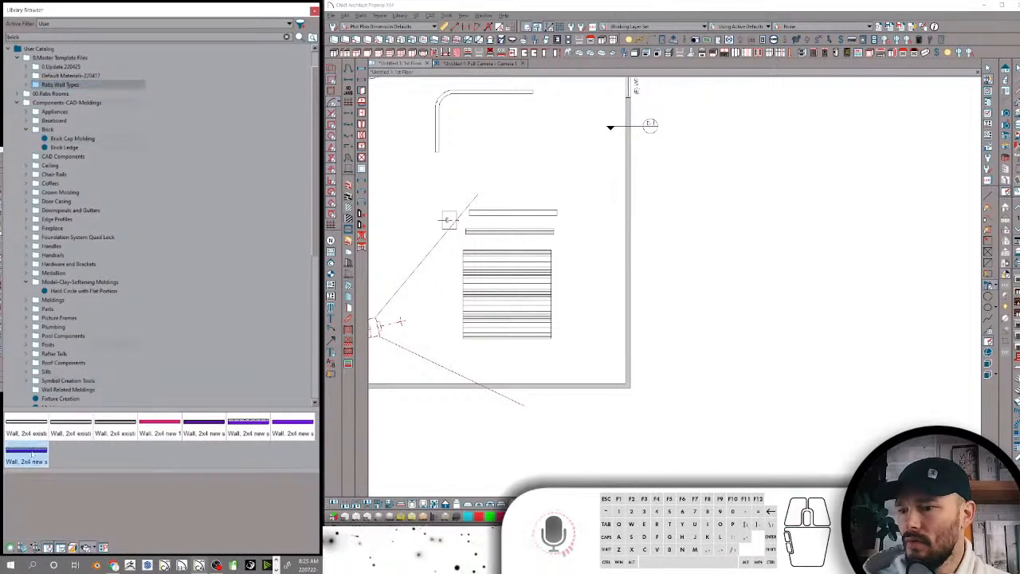
pyautogui.click(249, 421)
pyautogui.click(294, 423)
pyautogui.click(194, 425)
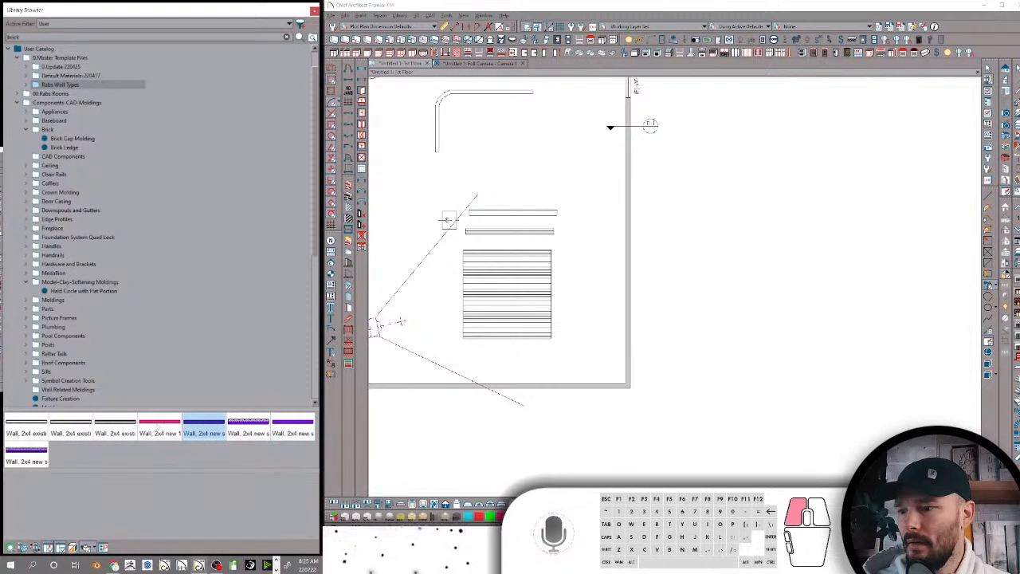
pyautogui.click(160, 424)
pyautogui.click(115, 424)
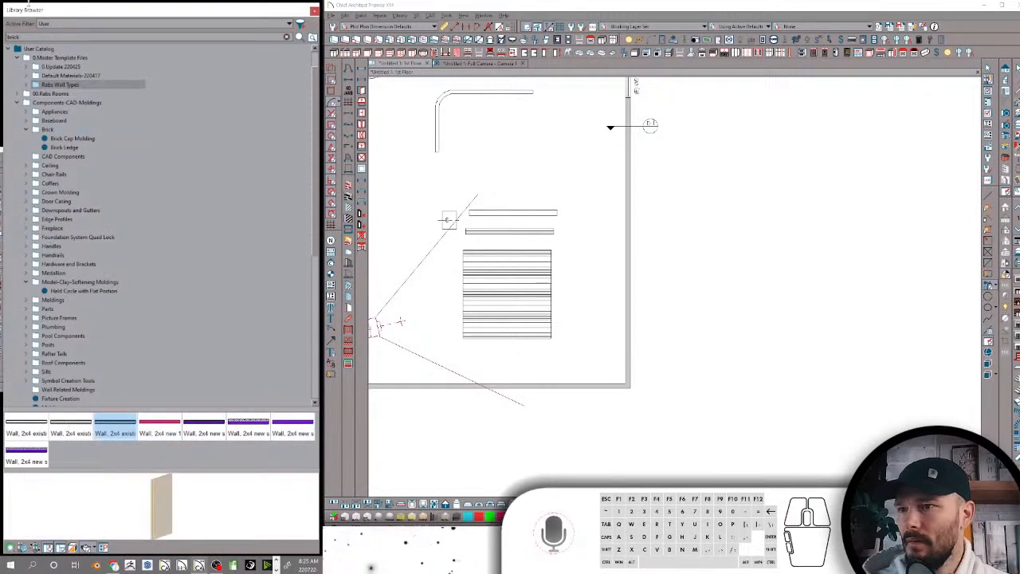
# Search the library for brick wall, draw two connected Existing Brick Wall segments off the building's corner, and show them in the Full Camera view
pyautogui.click(35, 36)
pyautogui.write('wal')
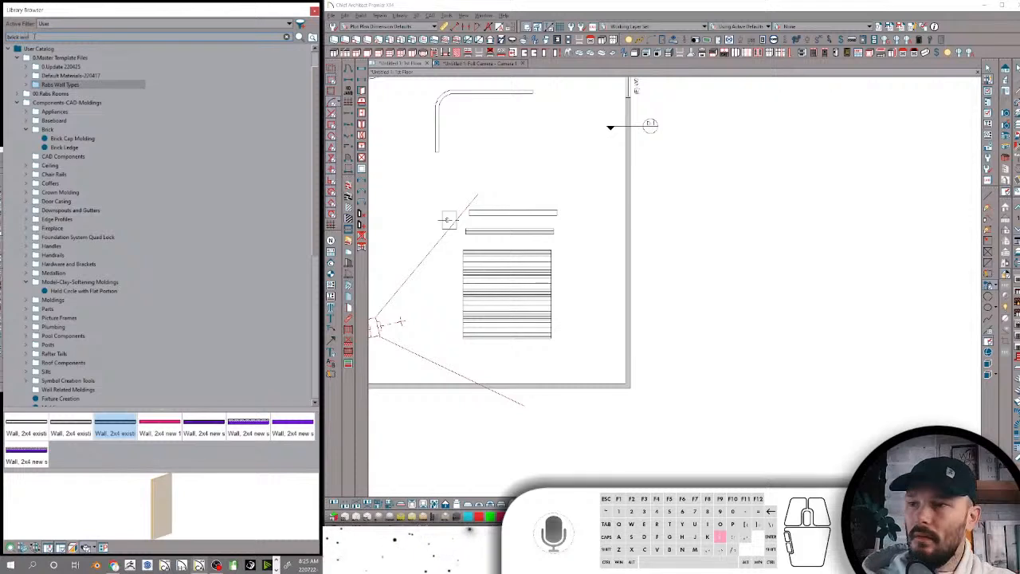
pyautogui.write('l')
pyautogui.press('Return')
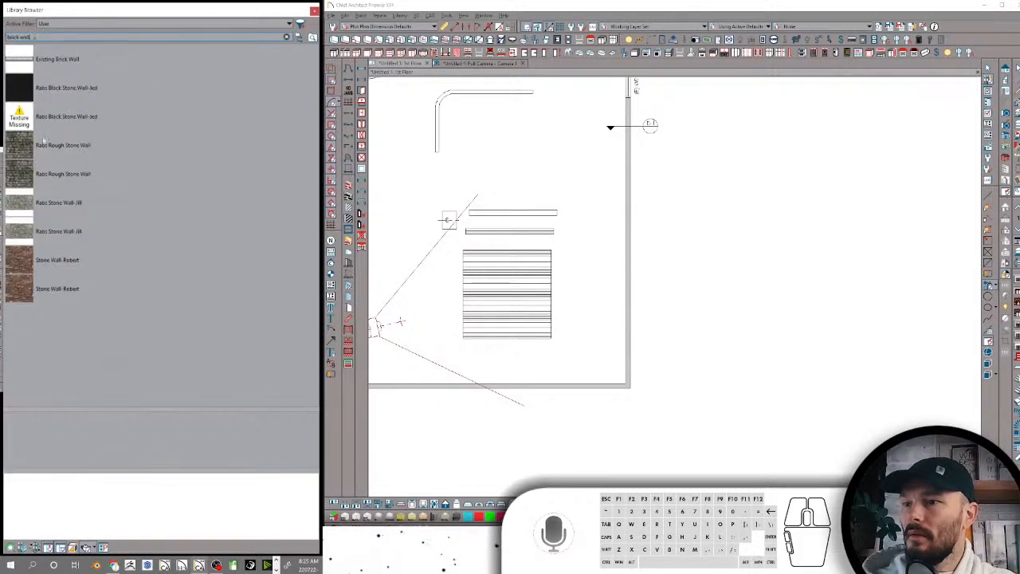
pyautogui.click(29, 61)
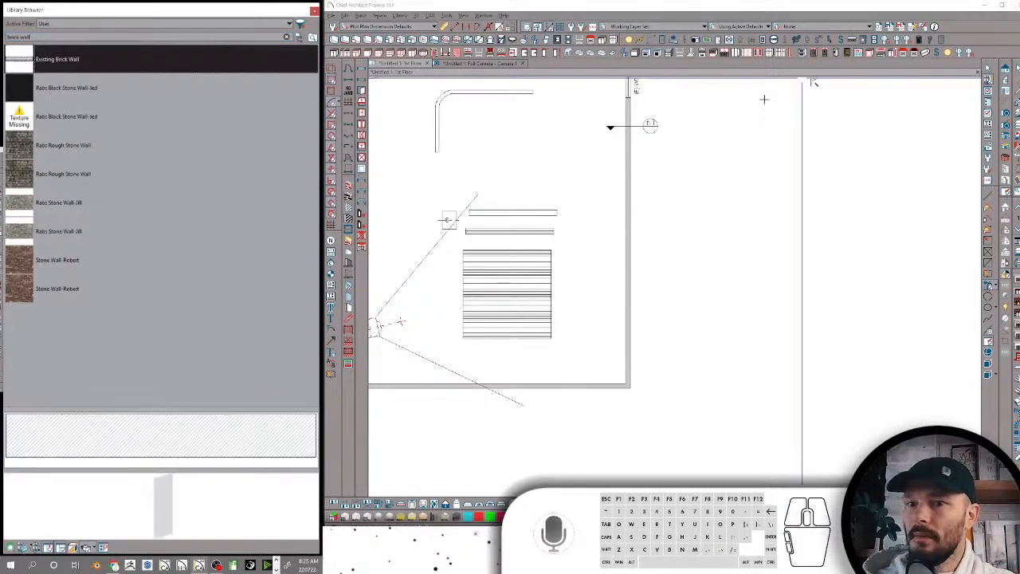
pyautogui.moveTo(632, 387)
pyautogui.mouseDown()
pyautogui.moveTo(763, 377)
pyautogui.moveTo(761, 238)
pyautogui.mouseUp()
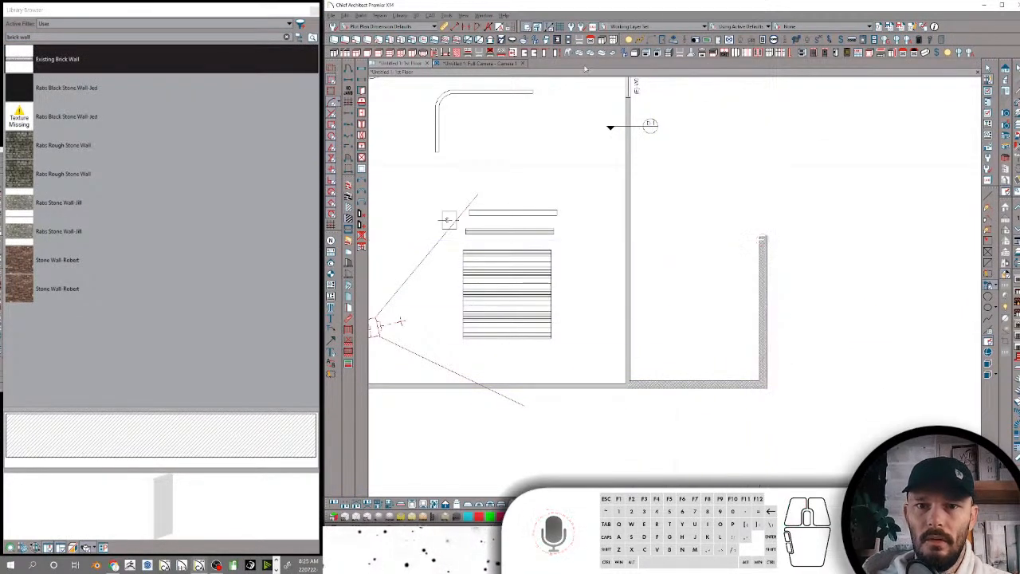
pyautogui.click(504, 66)
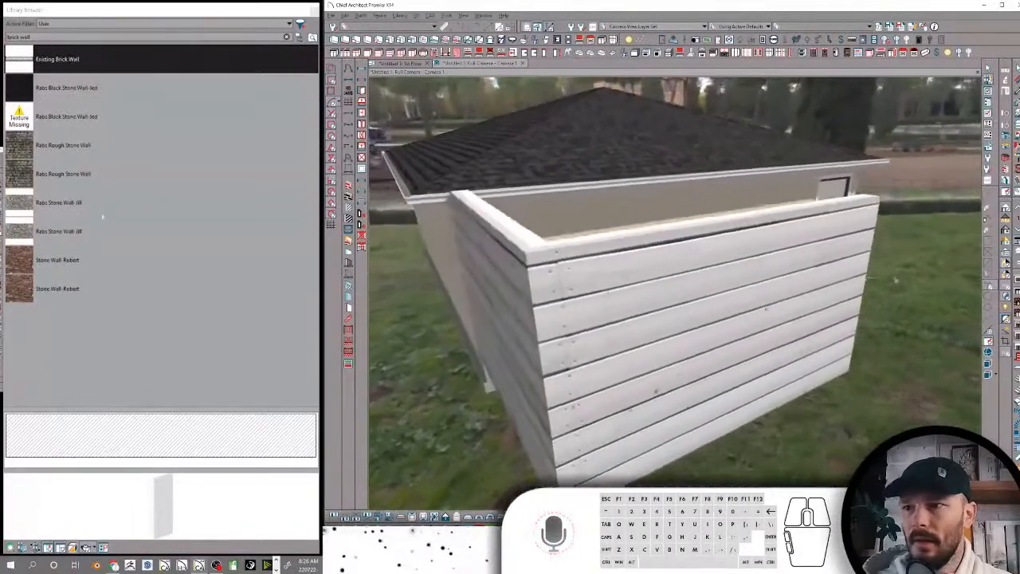
# Apply the Stone Wall-Robert material to the long face of the new exterior wall
pyautogui.click(19, 261)
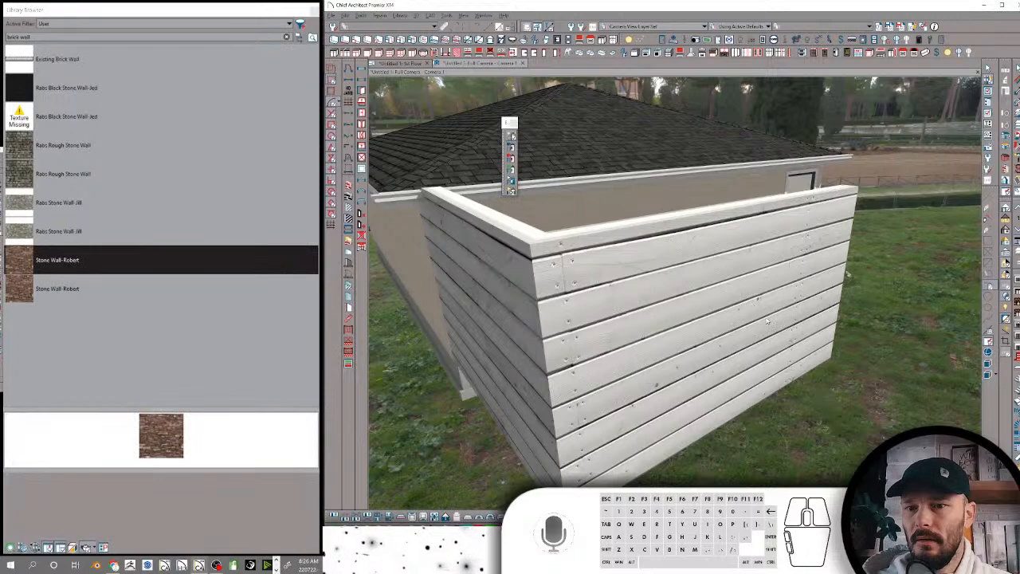
pyautogui.click(744, 295)
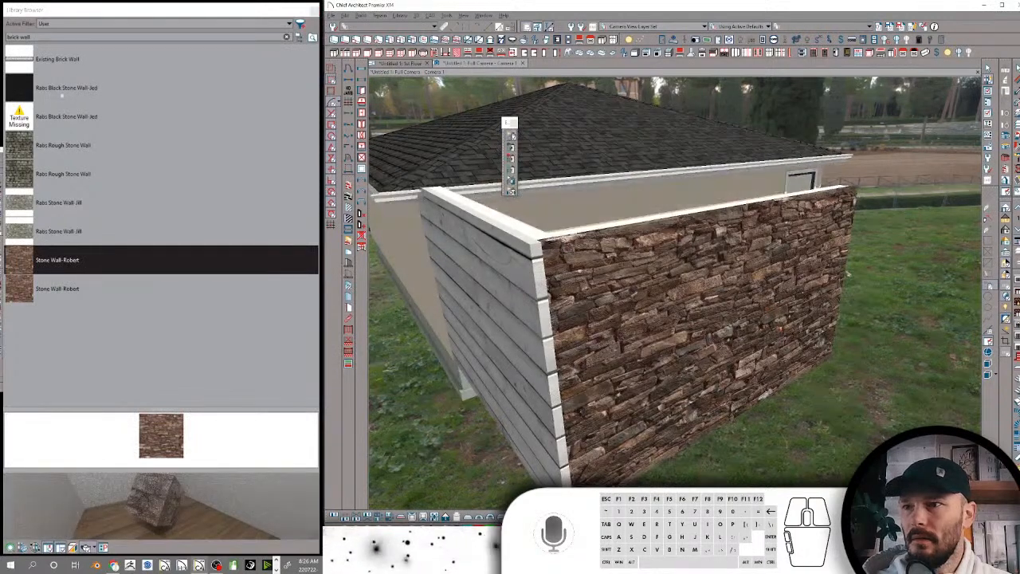
# Search the library for rdbrick and apply the Rustic Brick v2021 material to both visible faces of the new exterior walls
pyautogui.click(38, 36)
pyautogui.write('drbrick')
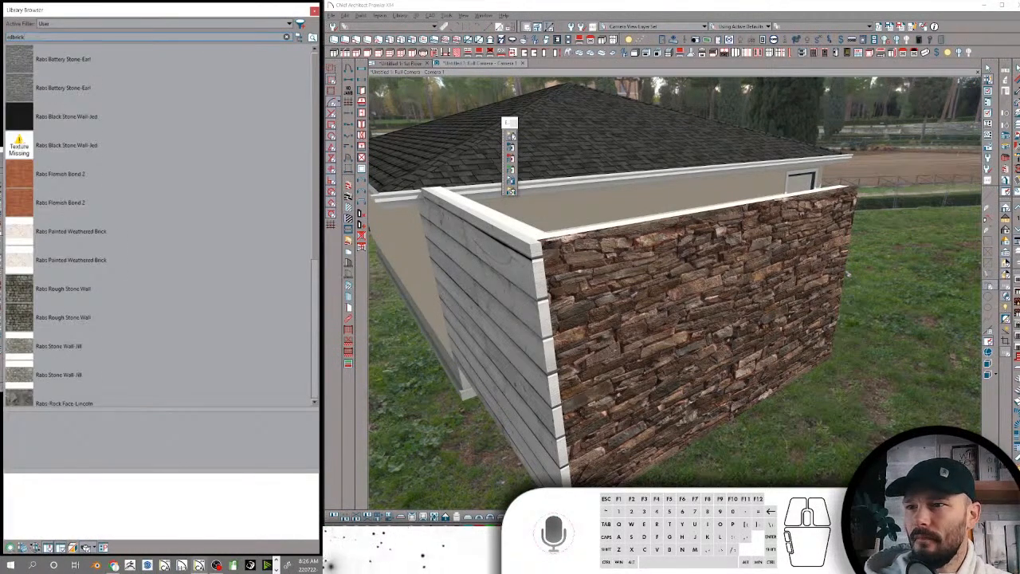
pyautogui.click(33, 145)
pyautogui.click(30, 148)
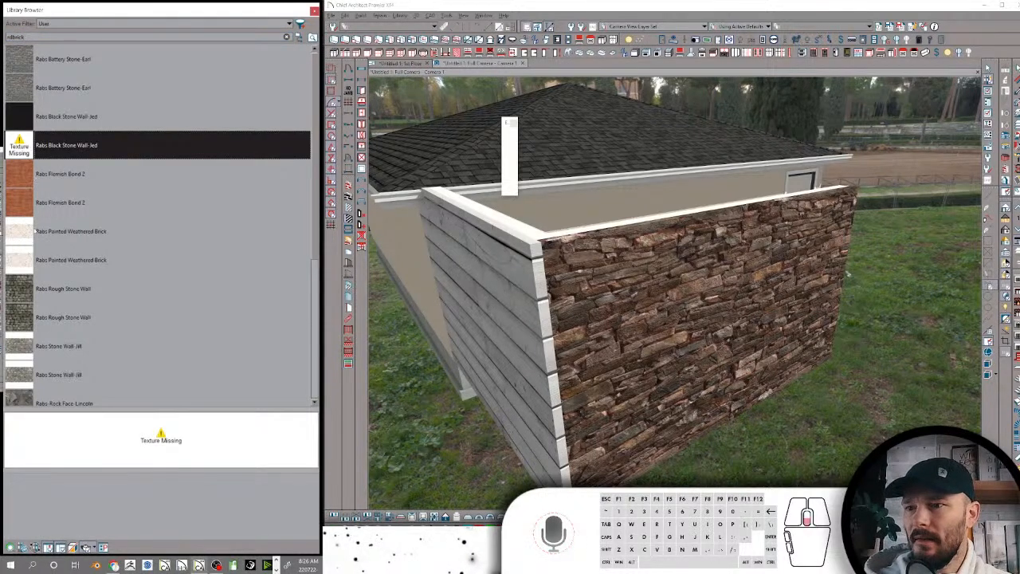
pyautogui.scroll(-3, 16, 307)
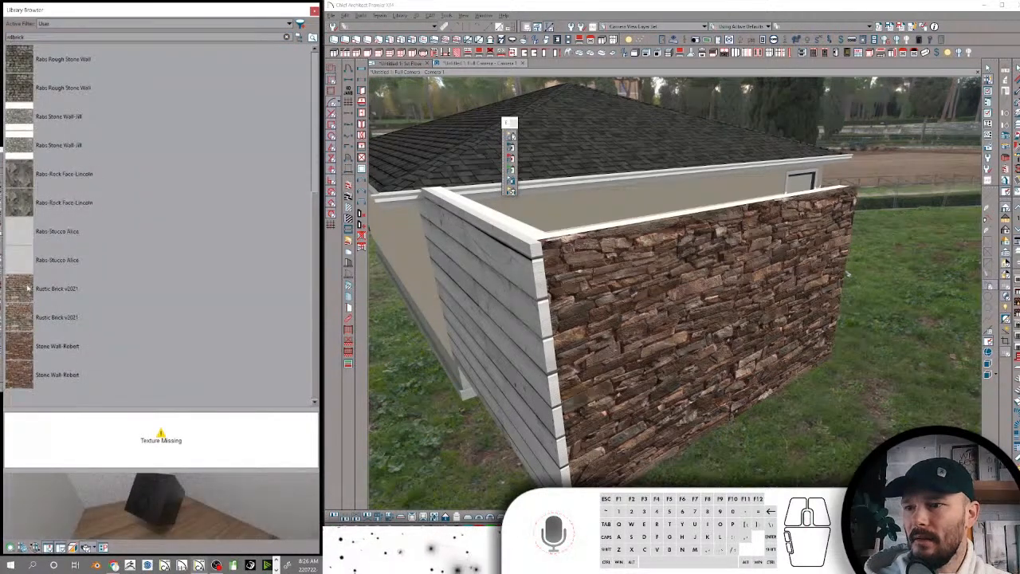
pyautogui.click(28, 289)
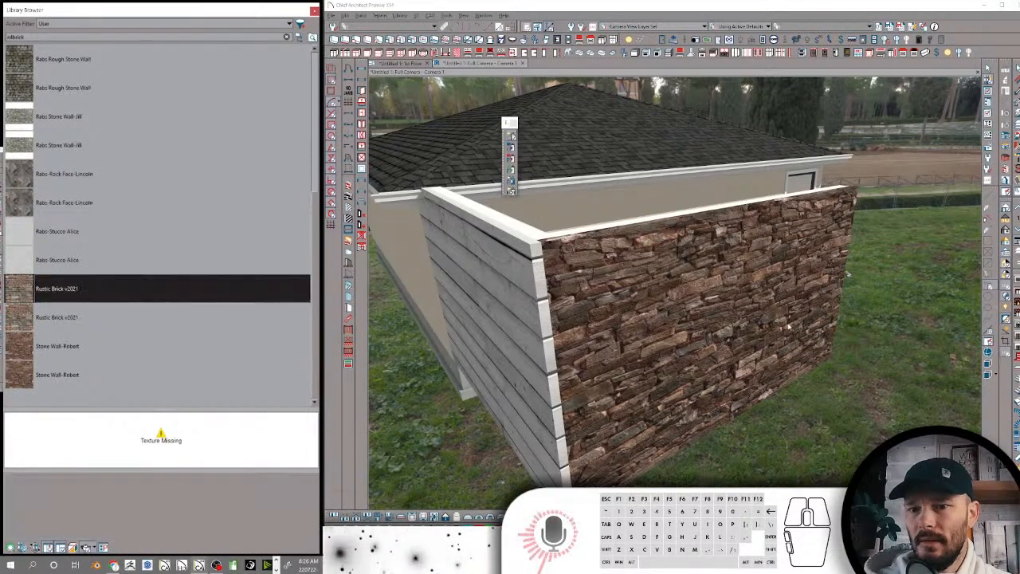
pyautogui.click(747, 325)
pyautogui.click(538, 306)
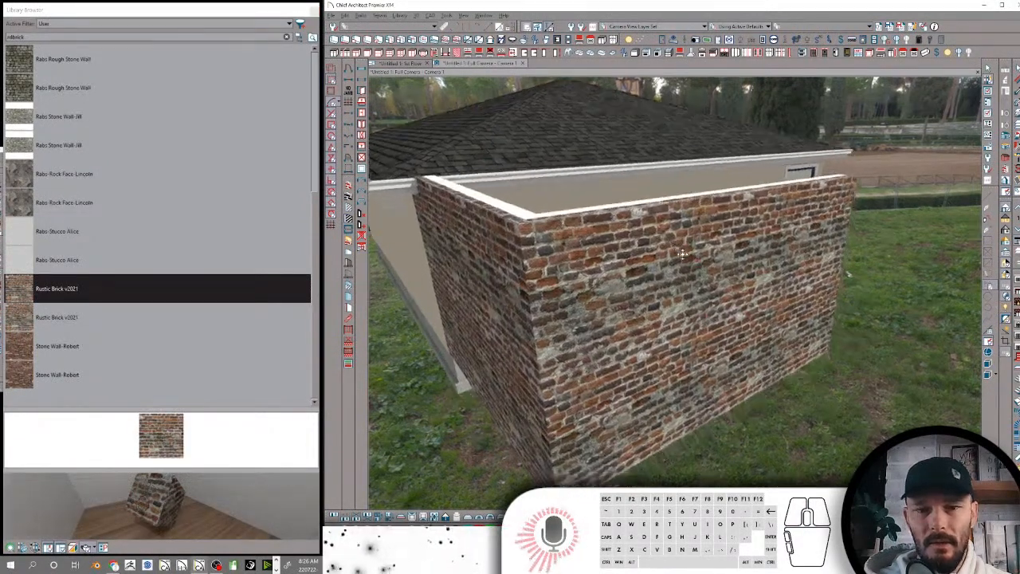
# Convert the long face of the new brick wall into a low solid railing
pyautogui.press('space')
pyautogui.click(760, 243)
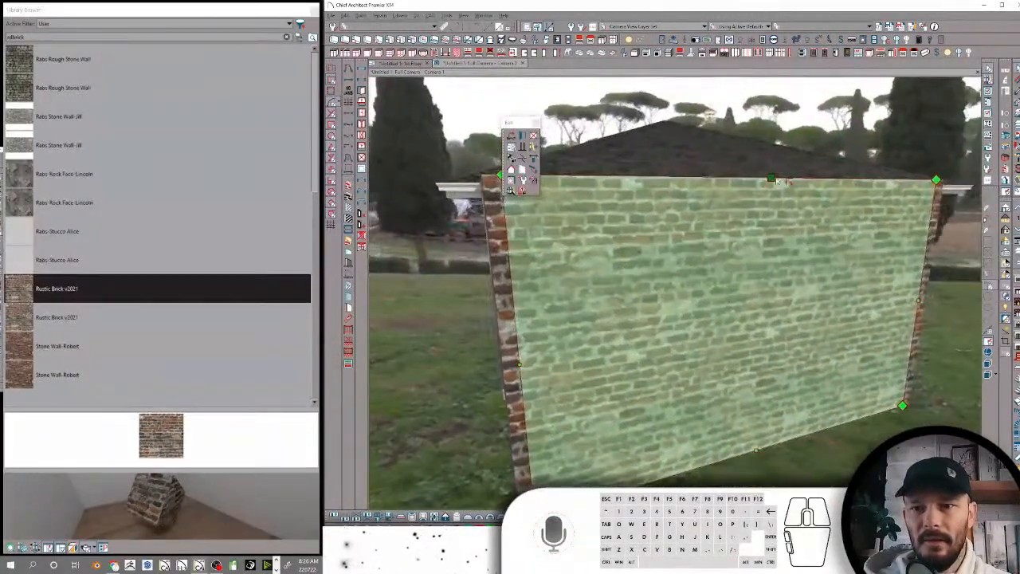
pyautogui.rightClick(748, 236)
pyautogui.click(726, 214)
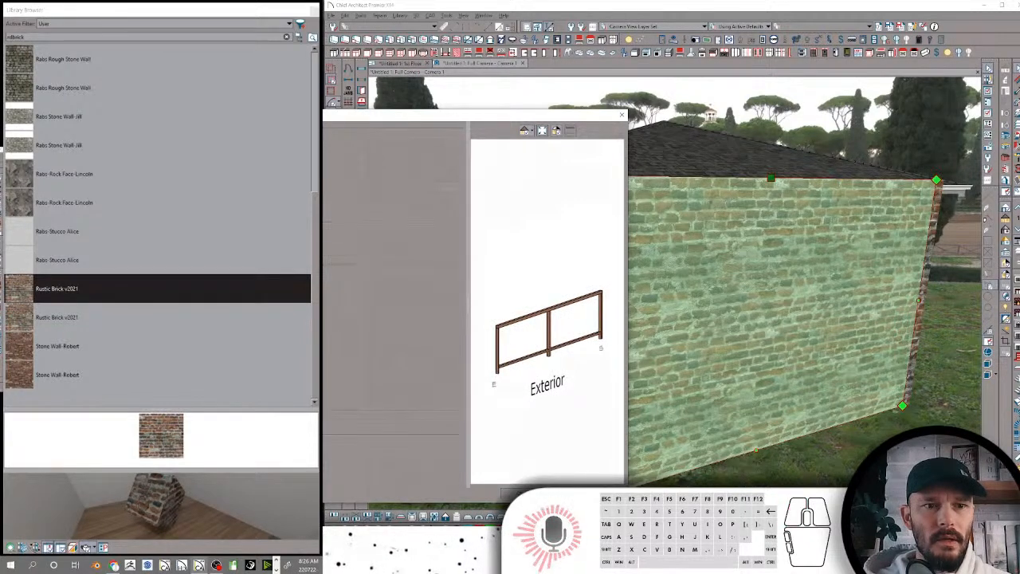
pyautogui.click(263, 140)
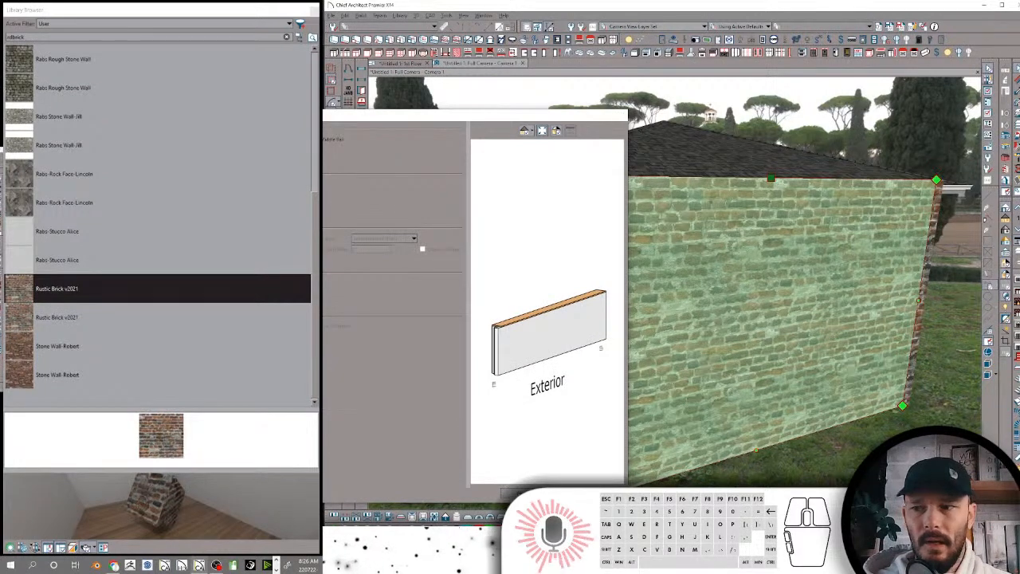
# Apply Brick Cap Molding from the library's Brick folder to the top of the low brick wall
pyautogui.click(300, 38)
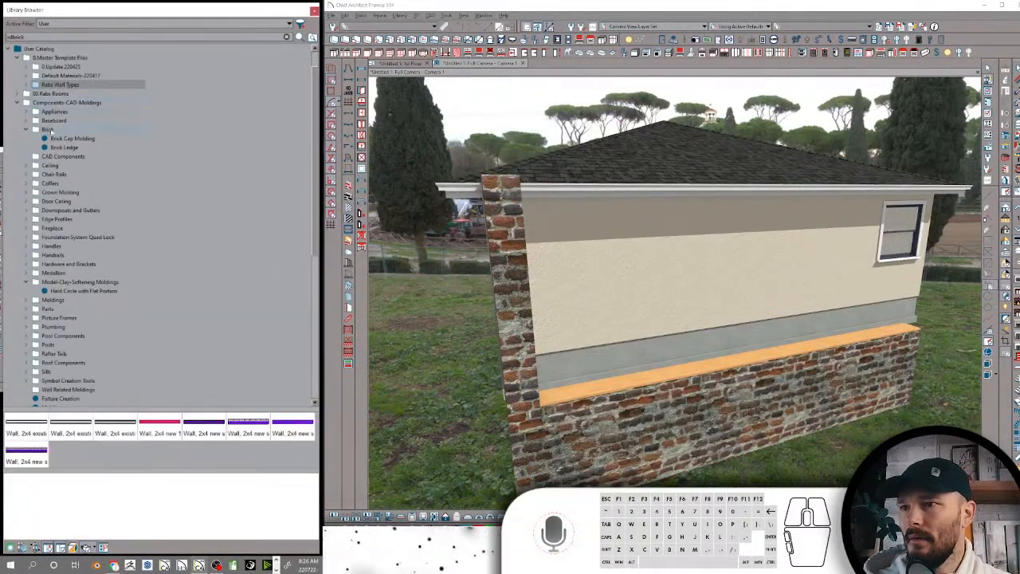
pyautogui.click(71, 139)
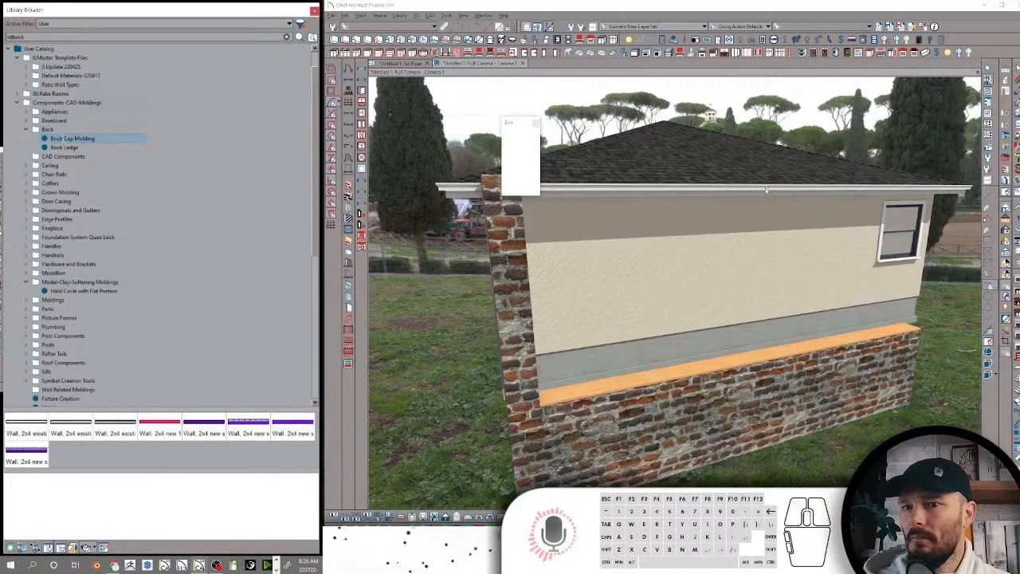
pyautogui.click(715, 365)
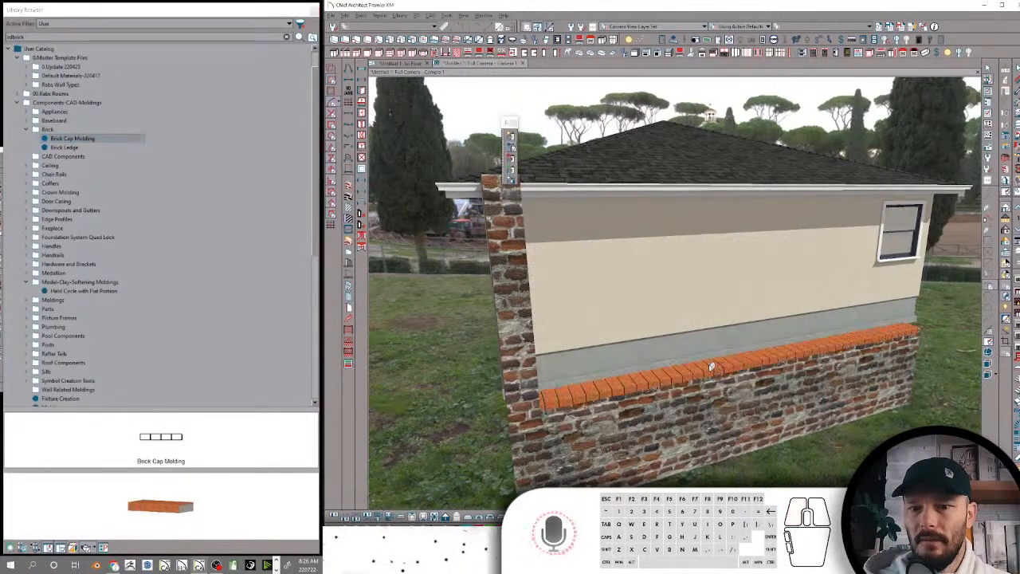
# Blend the cap's Brick Texture material with a dark brick color sampled from the wall face
pyautogui.scroll(2, 722, 309)
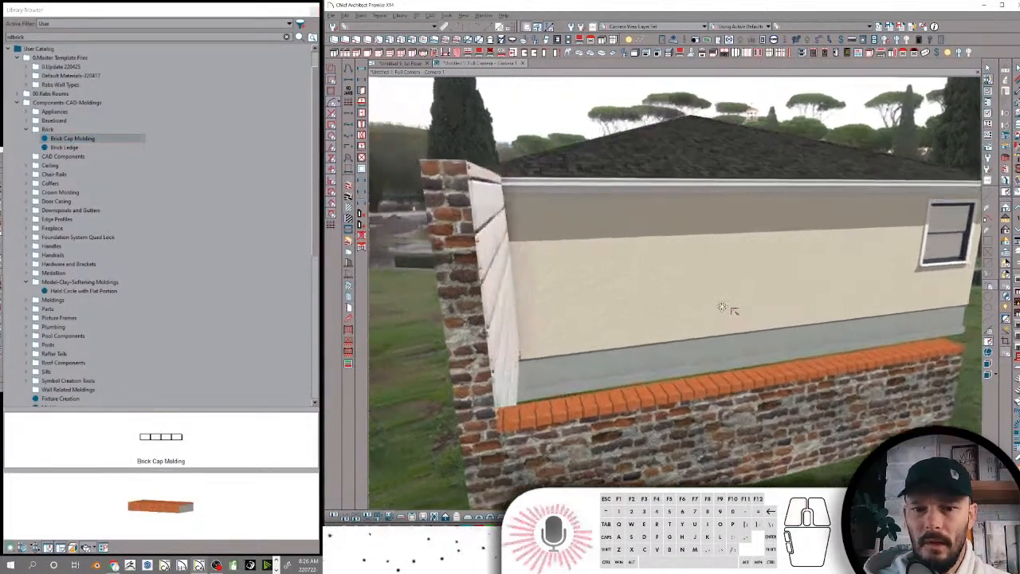
pyautogui.scroll(5, 722, 309)
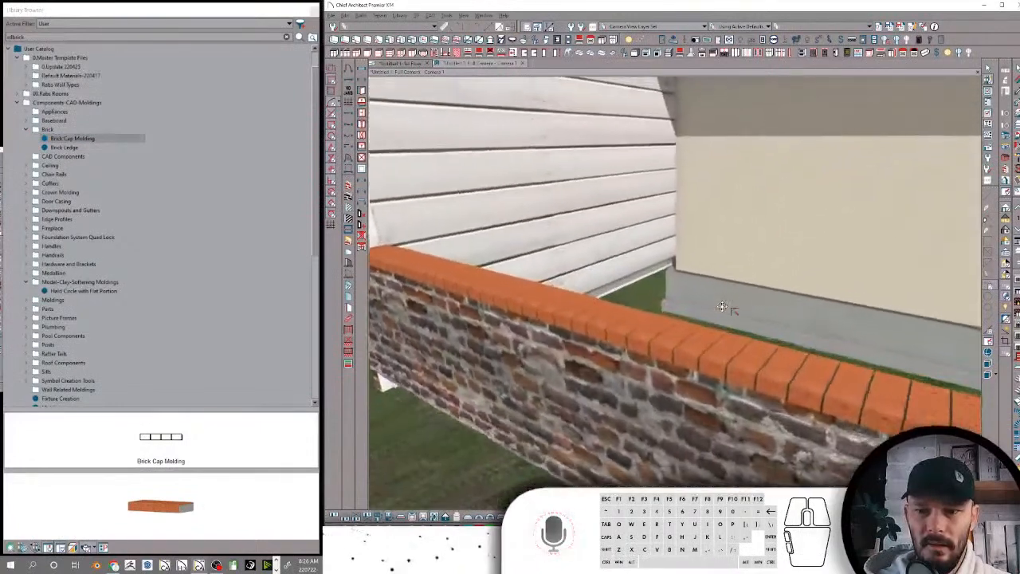
pyautogui.moveTo(723, 311); pyautogui.dragTo(1006, 83, button='middle')
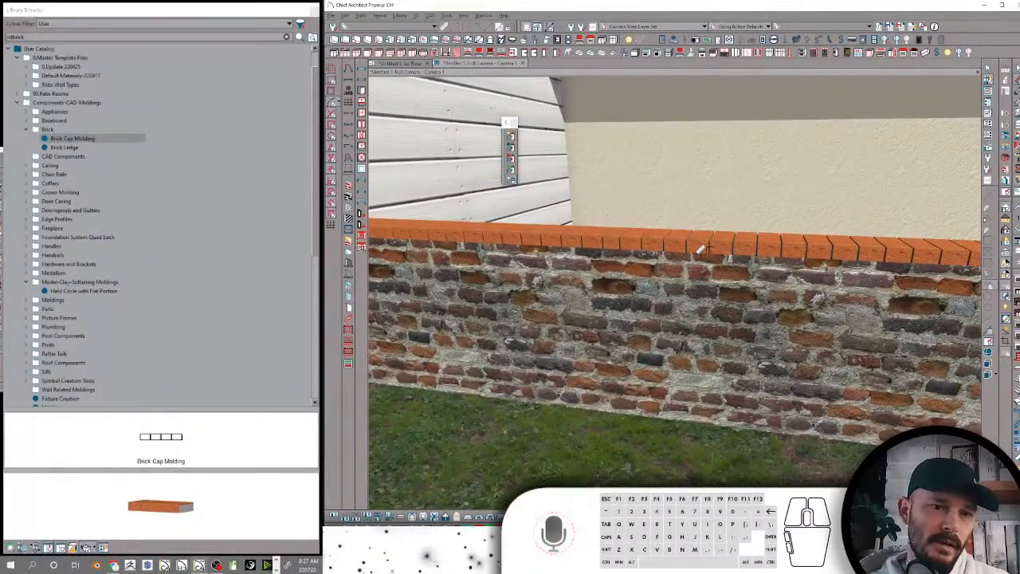
pyautogui.click(700, 249)
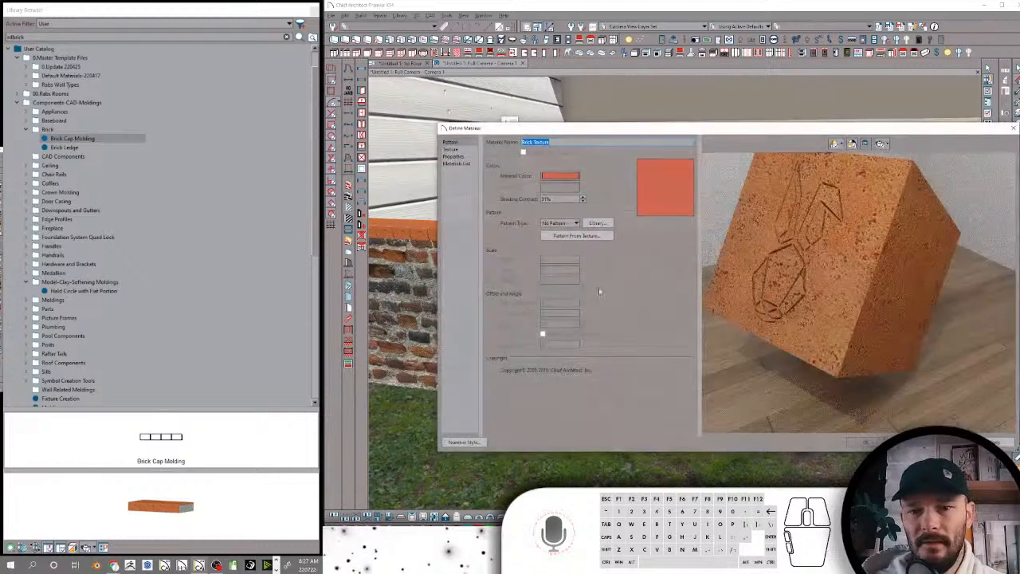
pyautogui.click(460, 151)
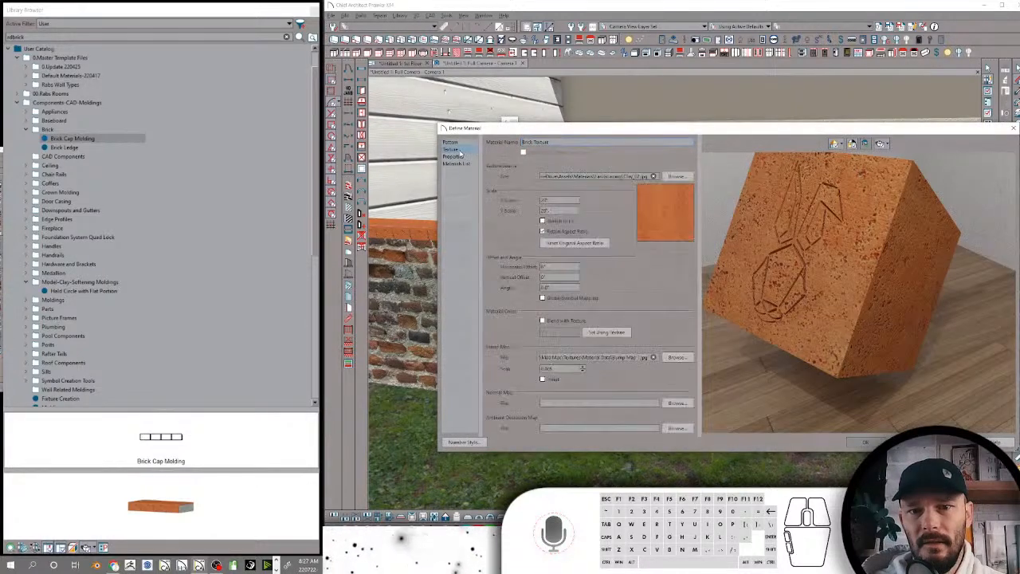
pyautogui.click(543, 320)
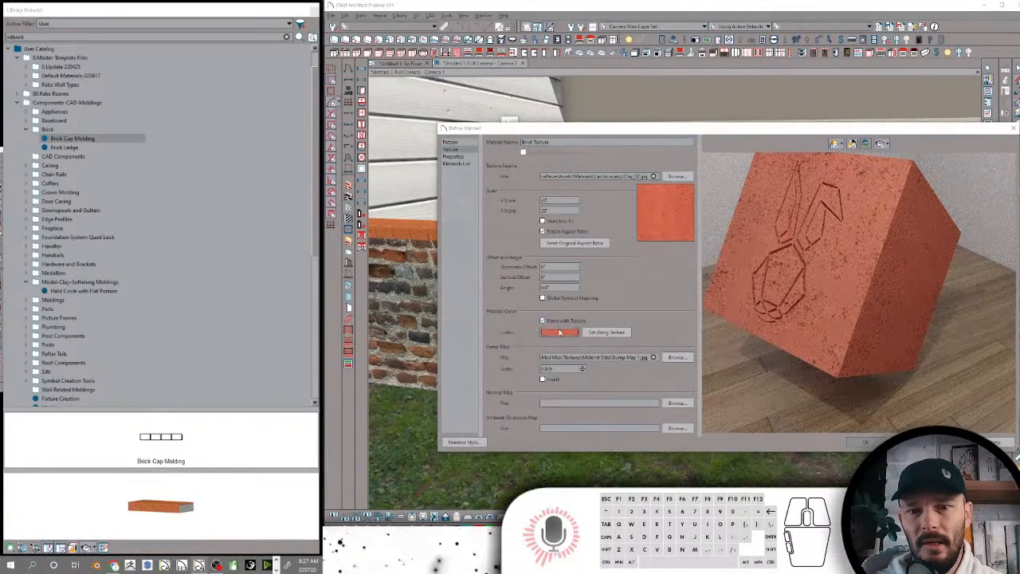
pyautogui.click(560, 332)
pyautogui.click(639, 353)
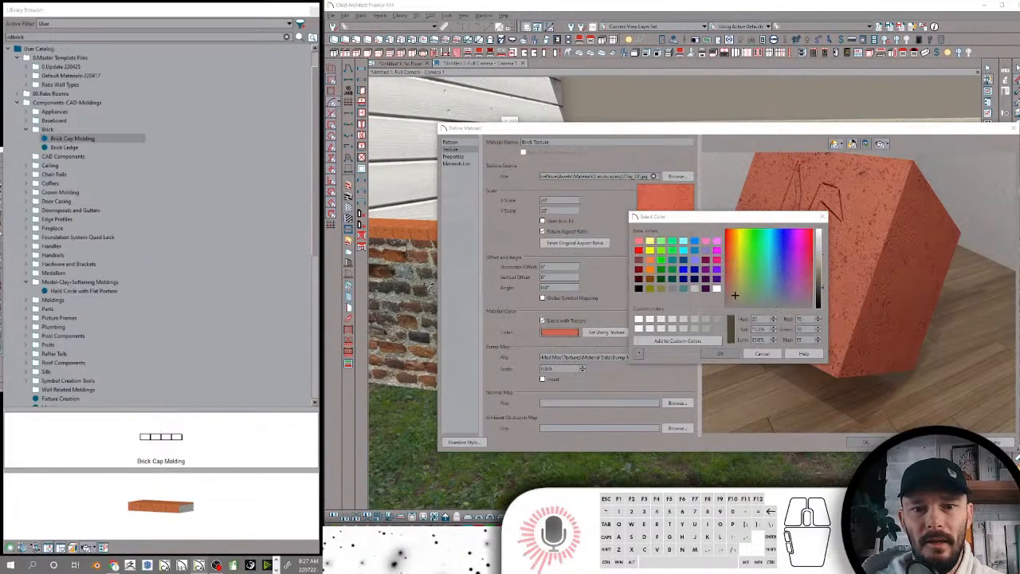
pyautogui.click(426, 288)
pyautogui.click(720, 353)
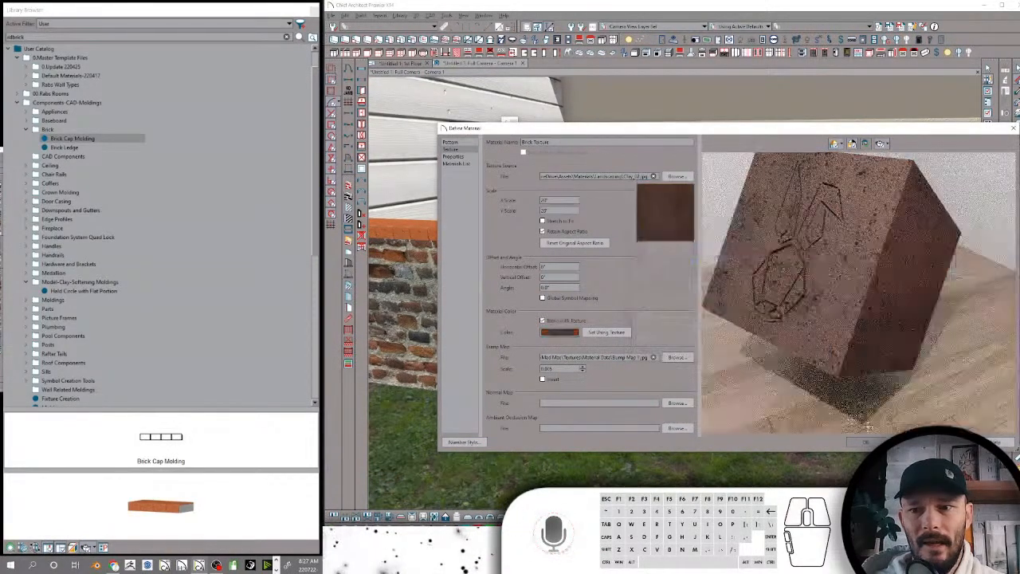
pyautogui.click(868, 441)
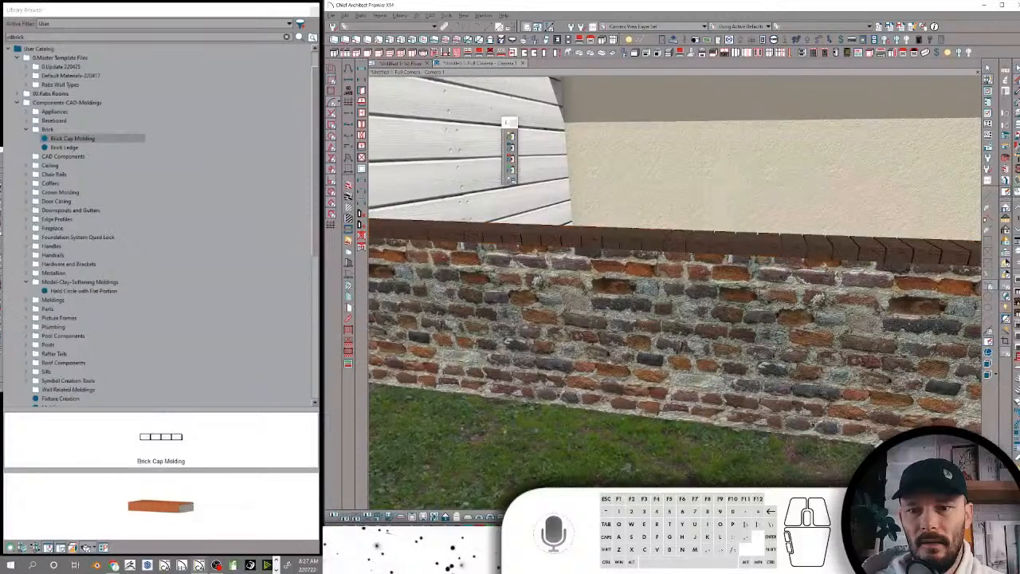
# Create terrain around the building in the Full Camera view
pyautogui.moveTo(848, 279); pyautogui.dragTo(677, 311, button='middle')
pyautogui.click(435, 324)
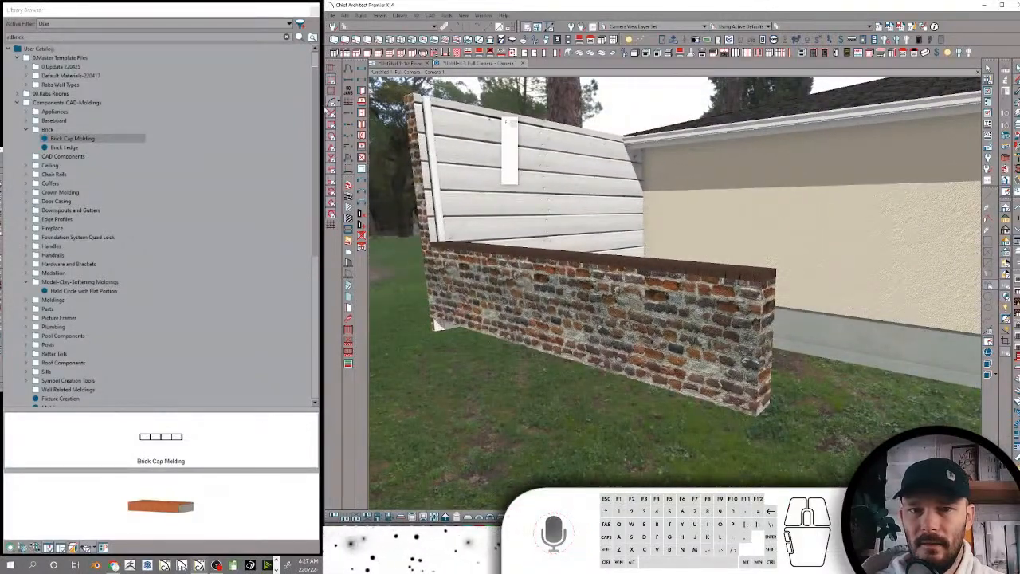
pyautogui.click(380, 15)
pyautogui.click(384, 28)
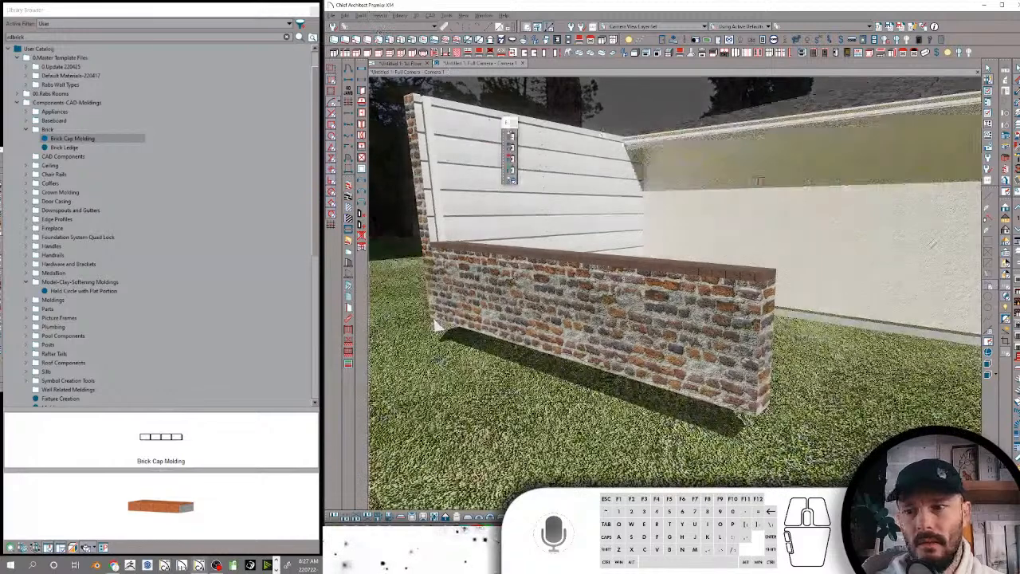
# Set the scene's lighting value to 2 for the camera view
pyautogui.click(1006, 259)
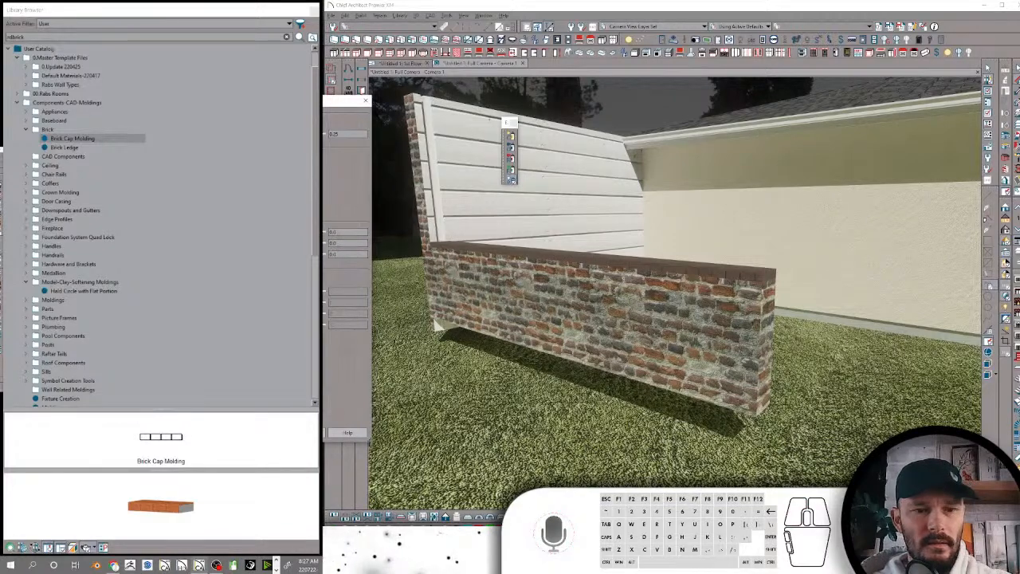
pyautogui.write('2')
pyautogui.click(266, 433)
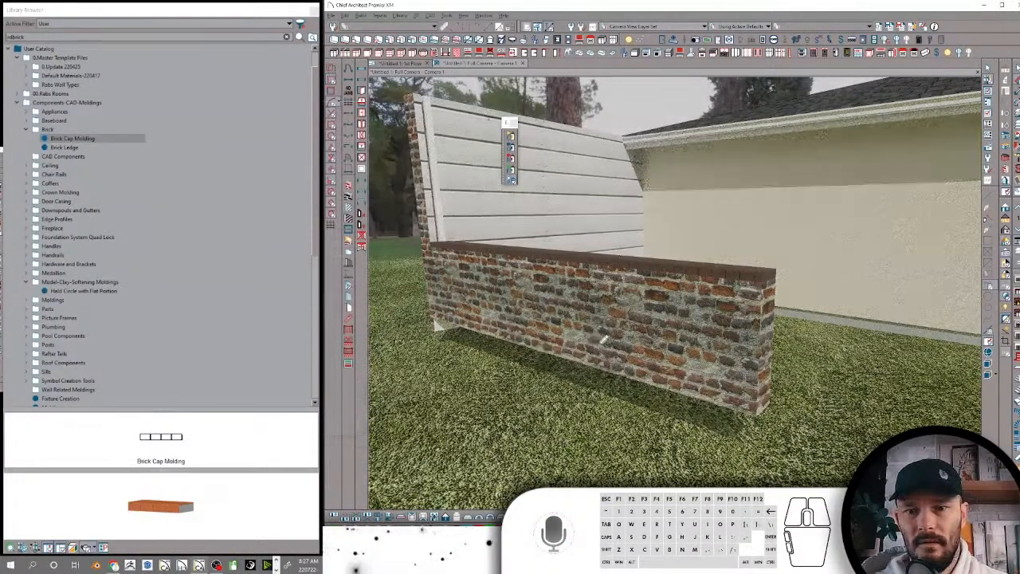
# Resample the wall cap's Brick Texture blend color from another brick in the wall face
pyautogui.moveTo(603, 337); pyautogui.dragTo(602, 337, button='middle')
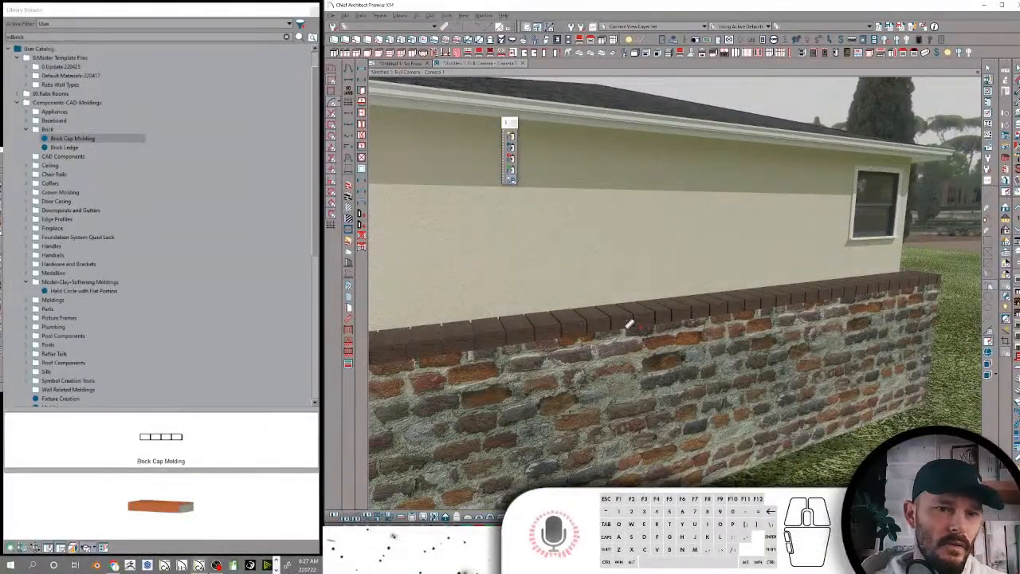
pyautogui.click(629, 324)
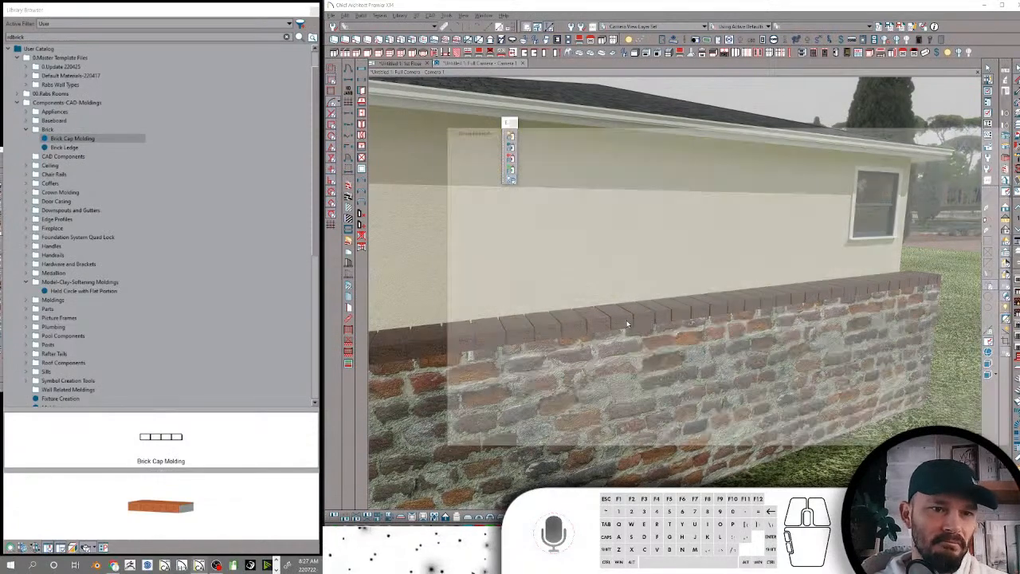
pyautogui.click(558, 332)
pyautogui.click(390, 392)
pyautogui.click(716, 354)
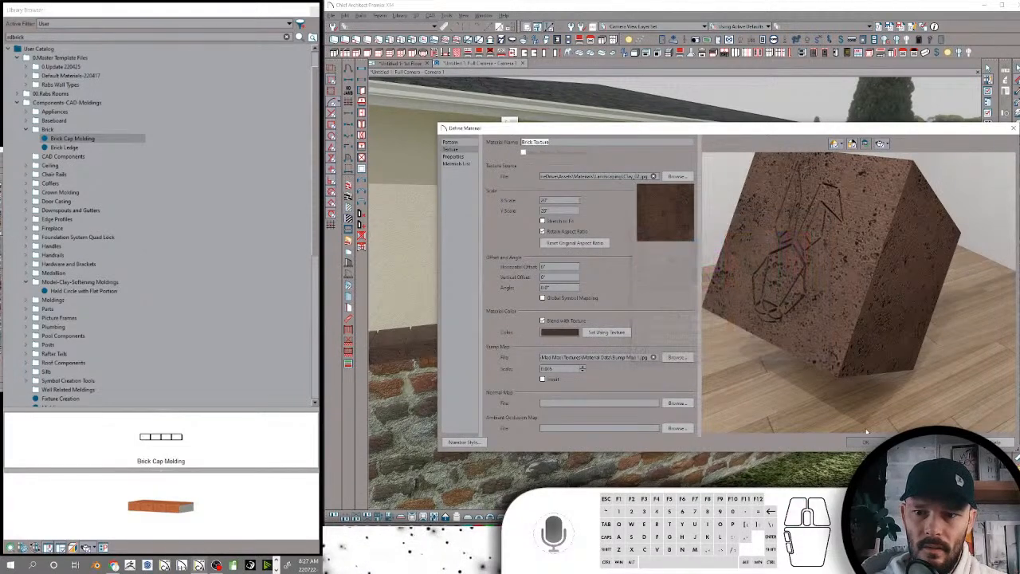
pyautogui.click(865, 441)
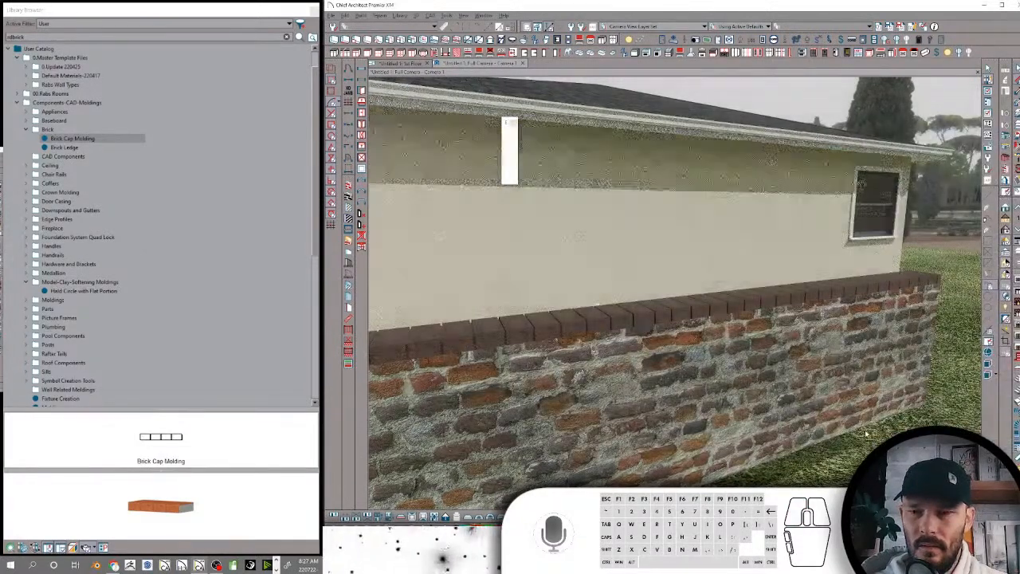
pyautogui.moveTo(856, 424); pyautogui.dragTo(757, 392, button='middle')
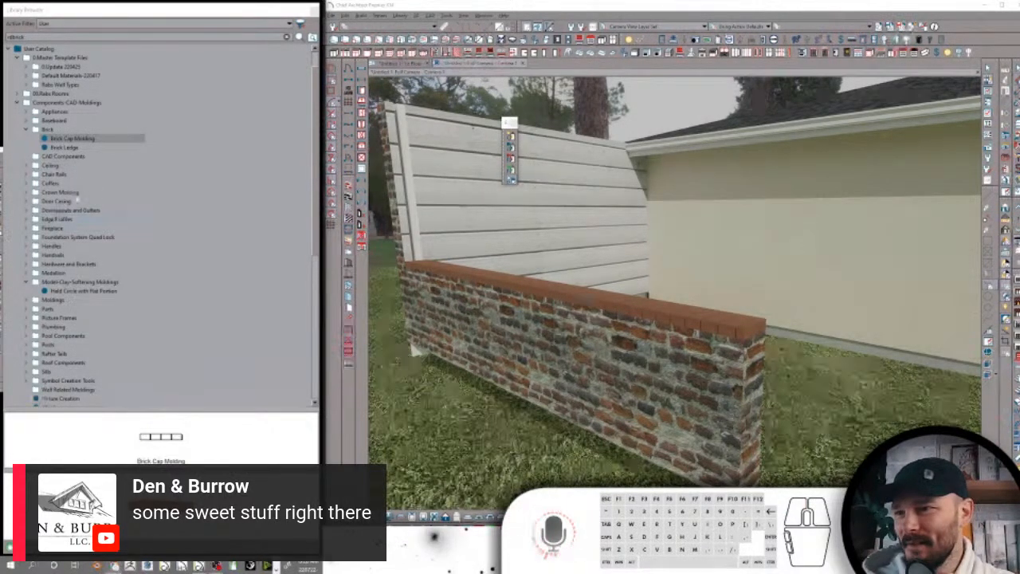
# Toggle the camera view's lighting and collapse the Brick folder under Components-CAD-Moldings
pyautogui.click(84, 12)
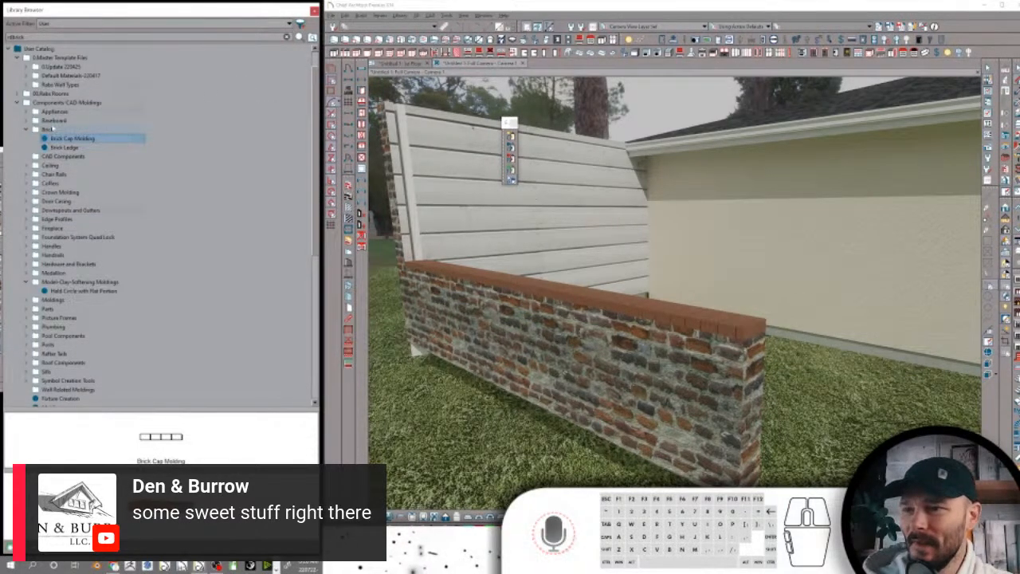
pyautogui.click(50, 129)
pyautogui.click(1005, 208)
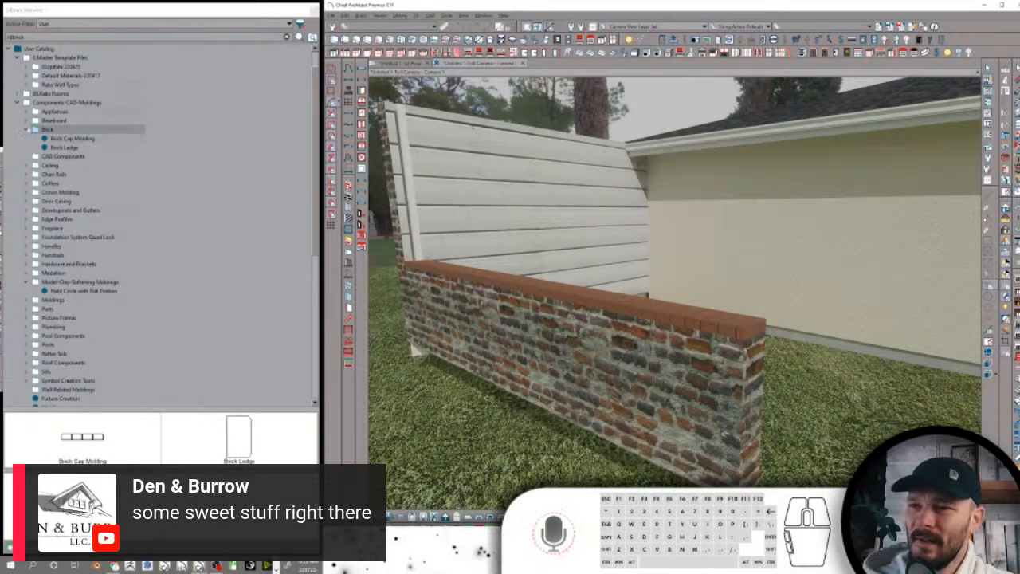
pyautogui.click(31, 130)
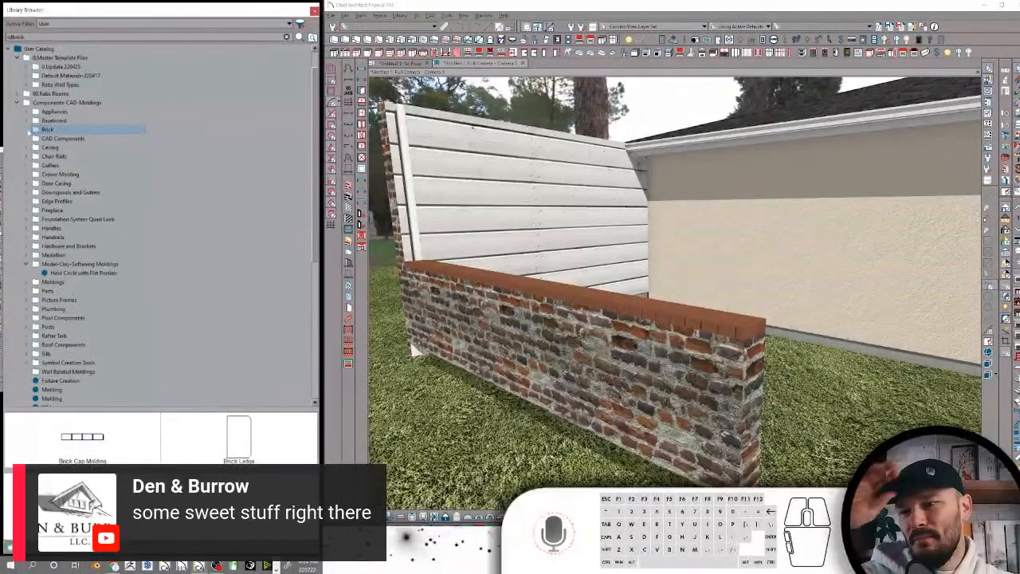
# Examine the loose Fixture Creation item and the two loose Molding items in Components-CAD-Moldings
pyautogui.scroll(-3, 174, 302)
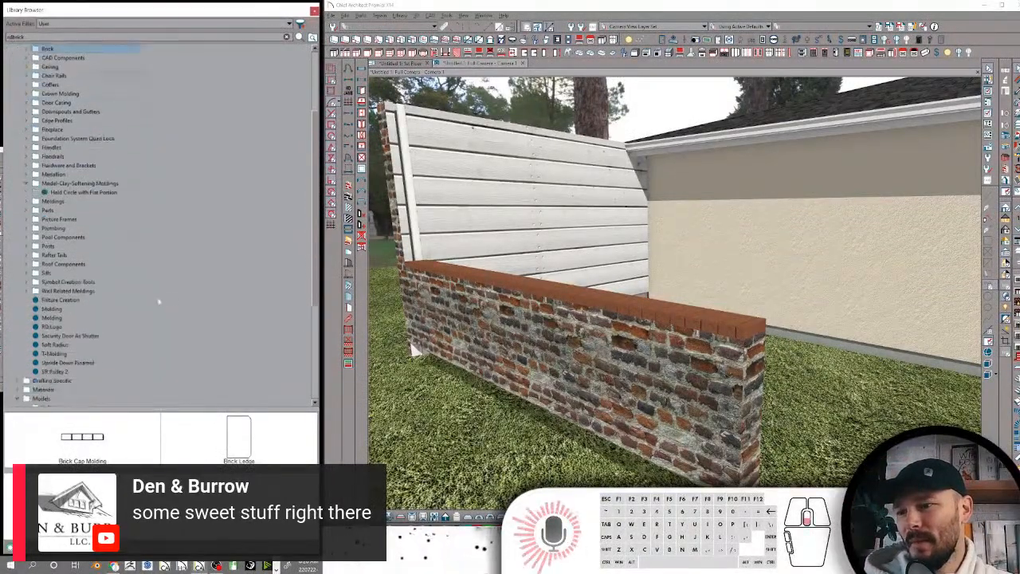
pyautogui.click(120, 299)
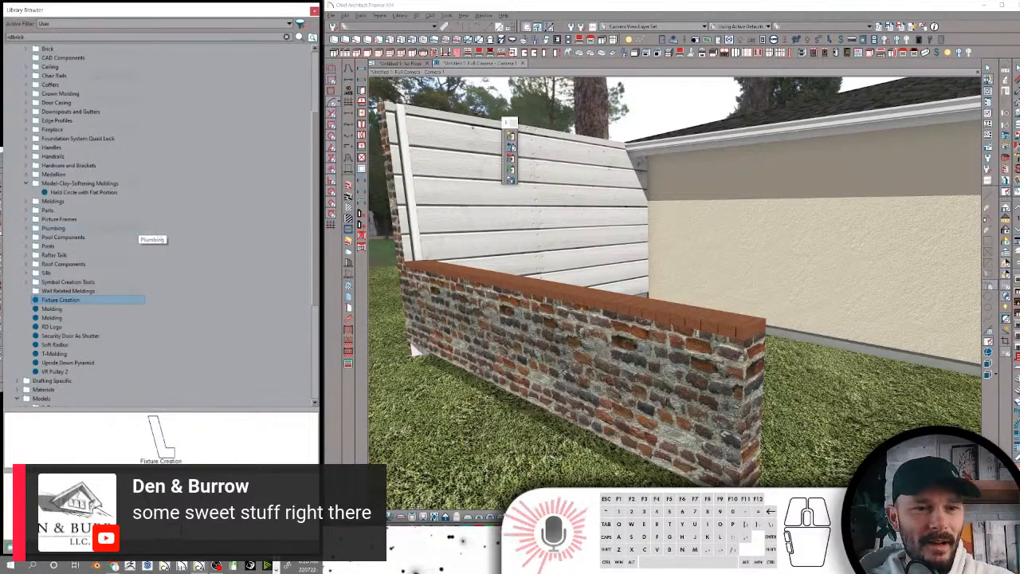
pyautogui.click(69, 310)
pyautogui.click(67, 310)
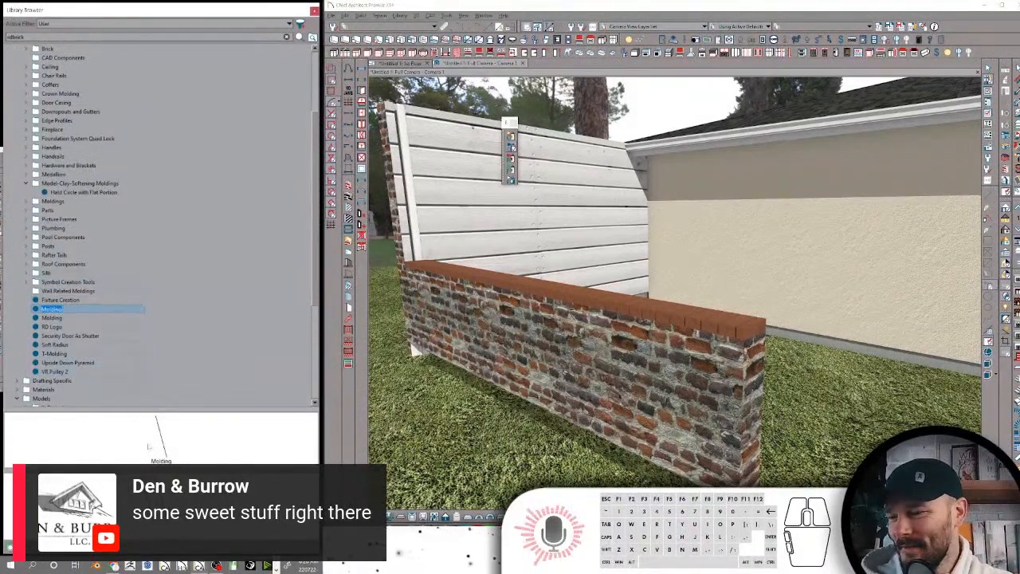
pyautogui.press('Escape')
pyautogui.click(60, 318)
pyautogui.click(70, 309)
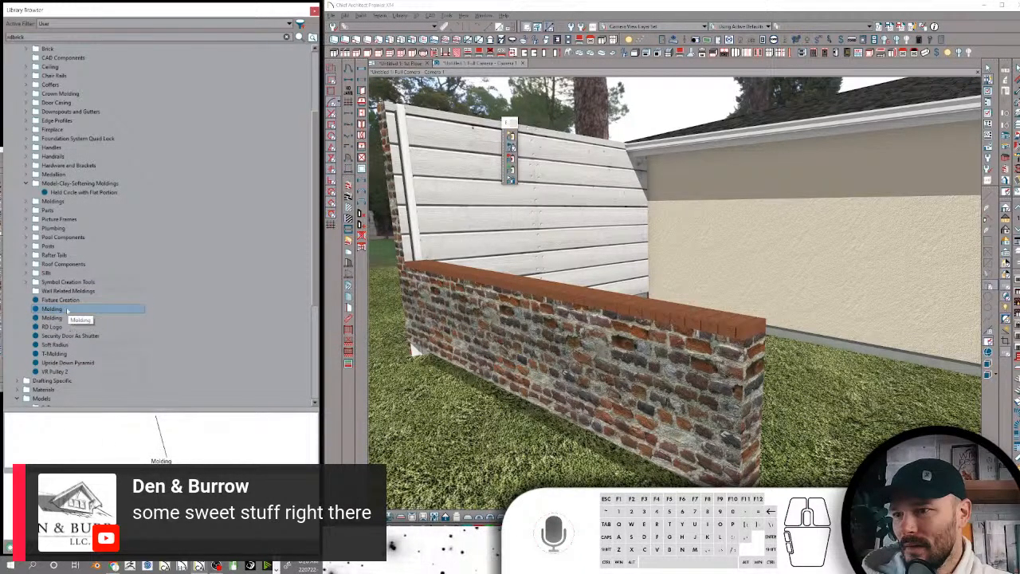
# Create a new folder named "Misc." in the Components-CAD-Moldings folder
pyautogui.scroll(1, 64, 184)
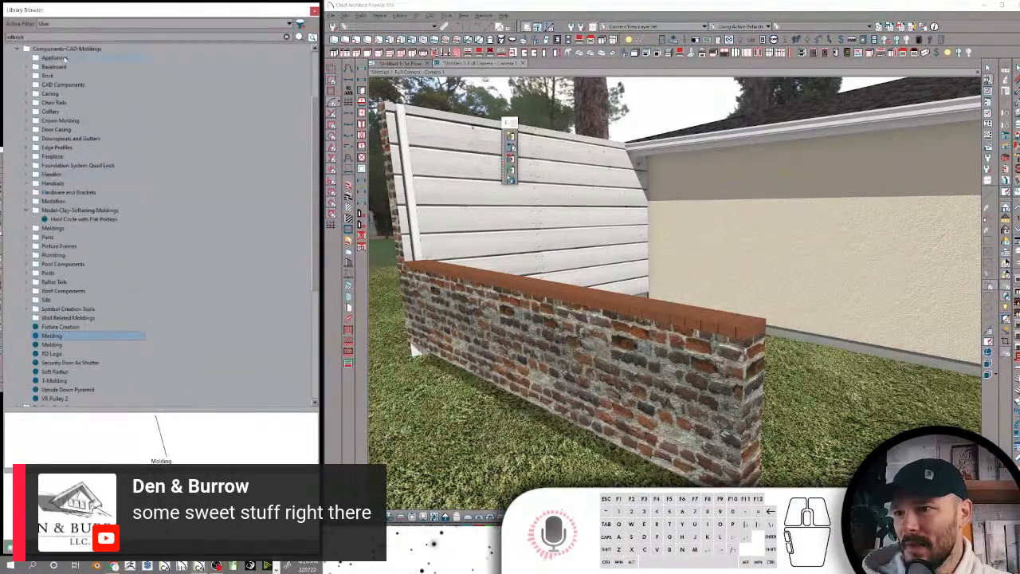
pyautogui.rightClick(57, 49)
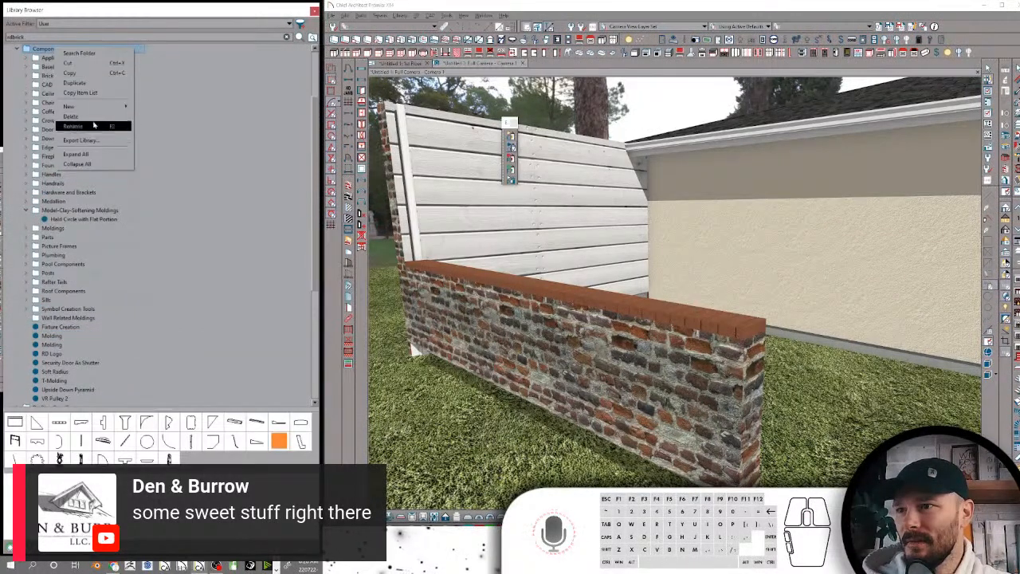
pyautogui.moveTo(93, 106)
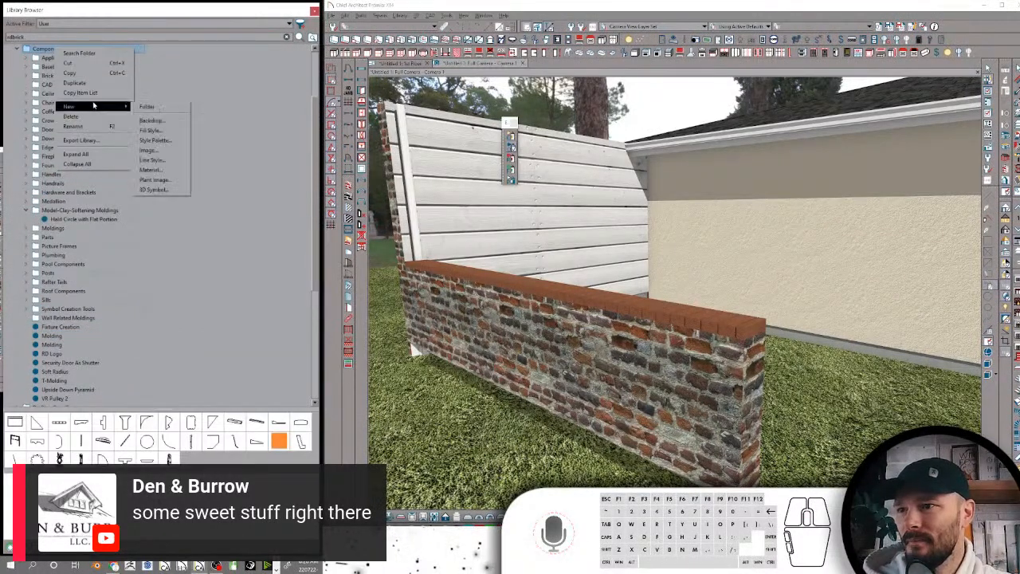
pyautogui.click(148, 106)
pyautogui.write('Misc.')
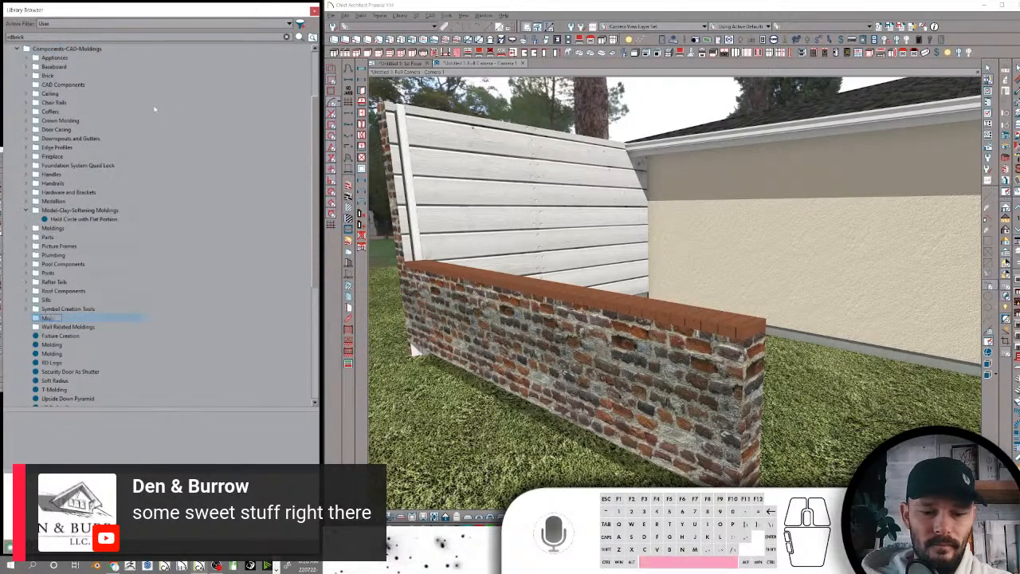
pyautogui.press('Return')
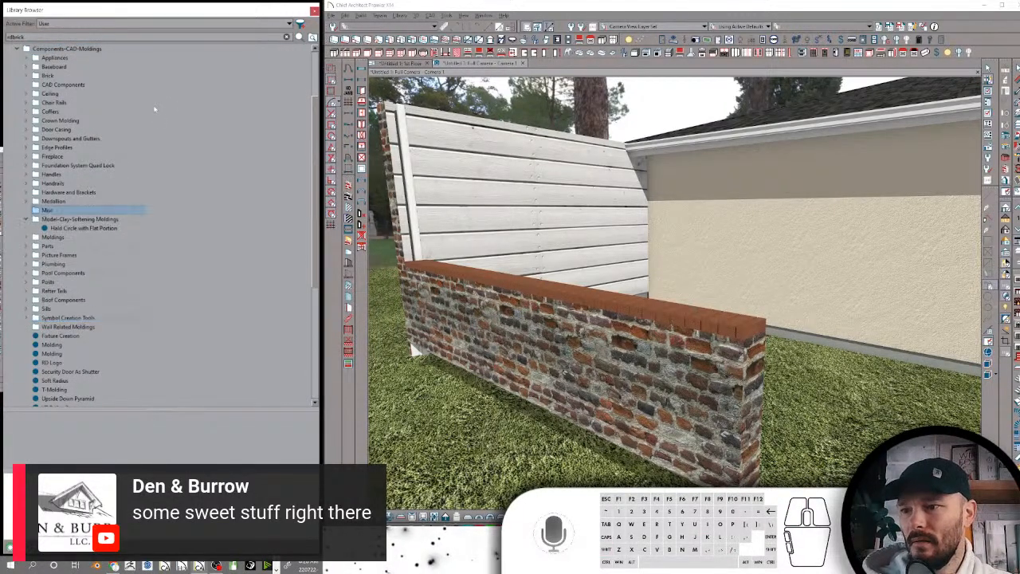
# Rename the first loose Molding item as "Chamfer" and move it and Fixture Creation into the Misc folder
pyautogui.click(53, 345)
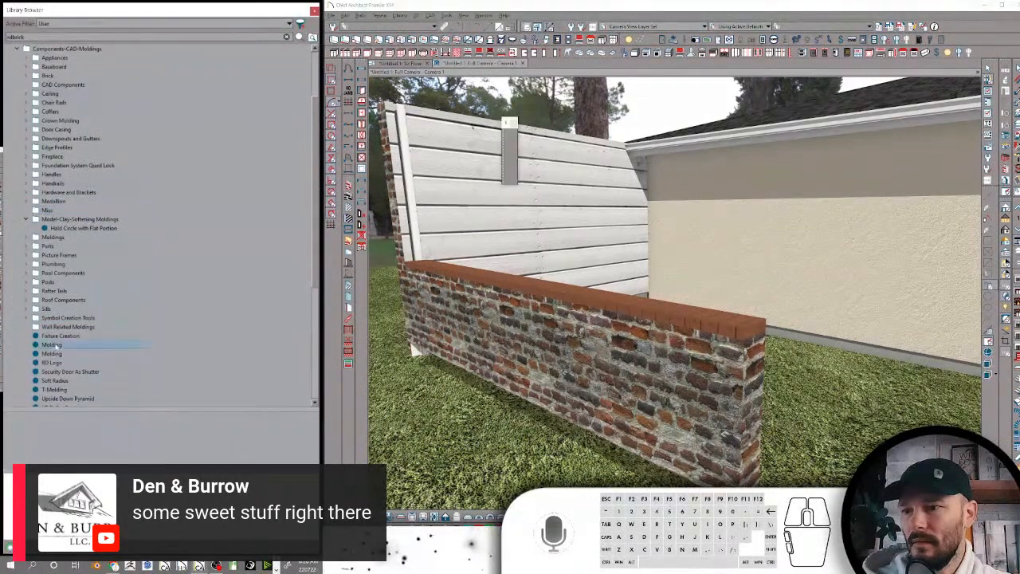
pyautogui.click(54, 346)
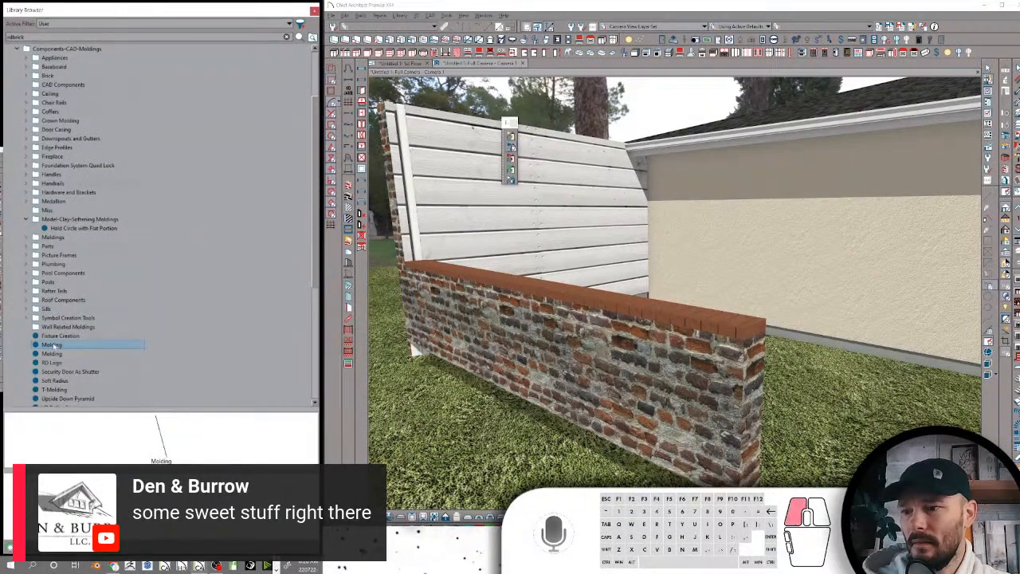
pyautogui.write('Chamfer')
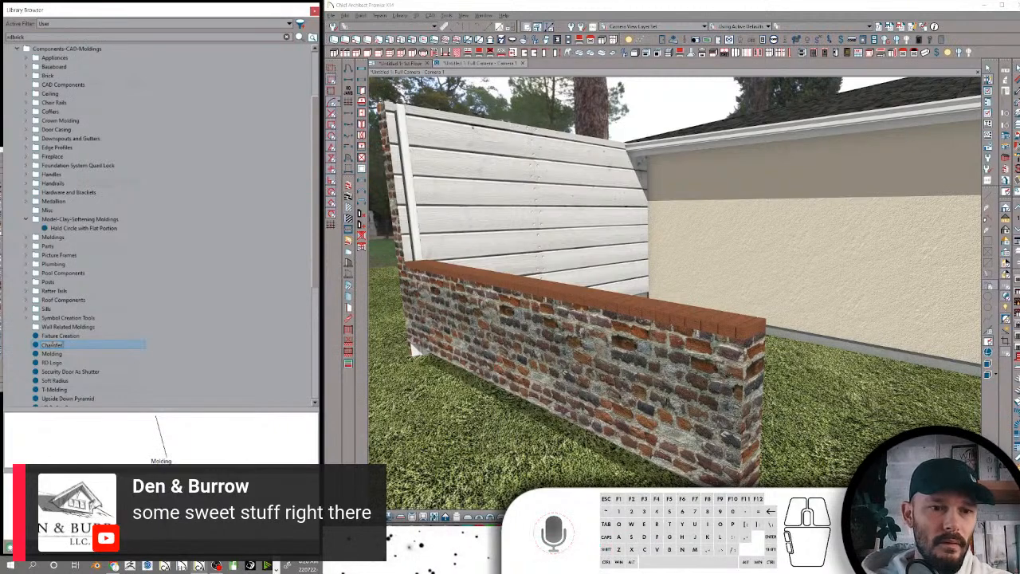
pyautogui.press('Return')
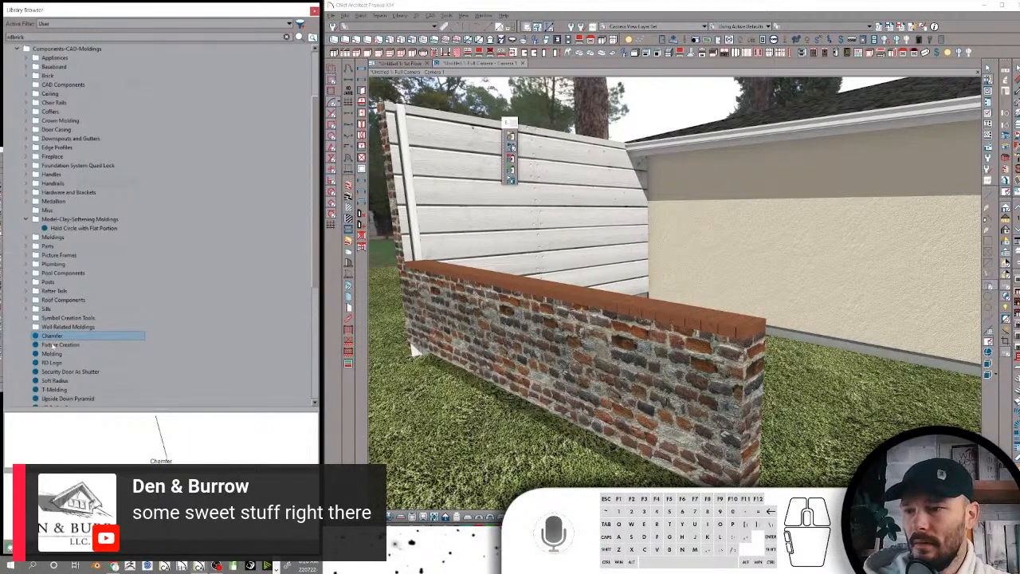
pyautogui.moveTo(58, 338); pyautogui.dragTo(78, 215)
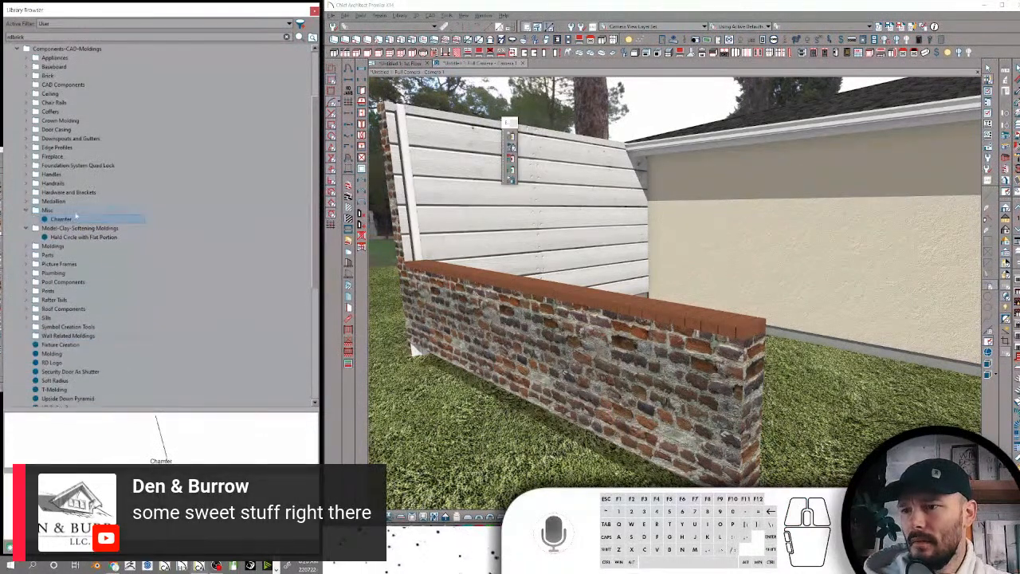
pyautogui.click(60, 346)
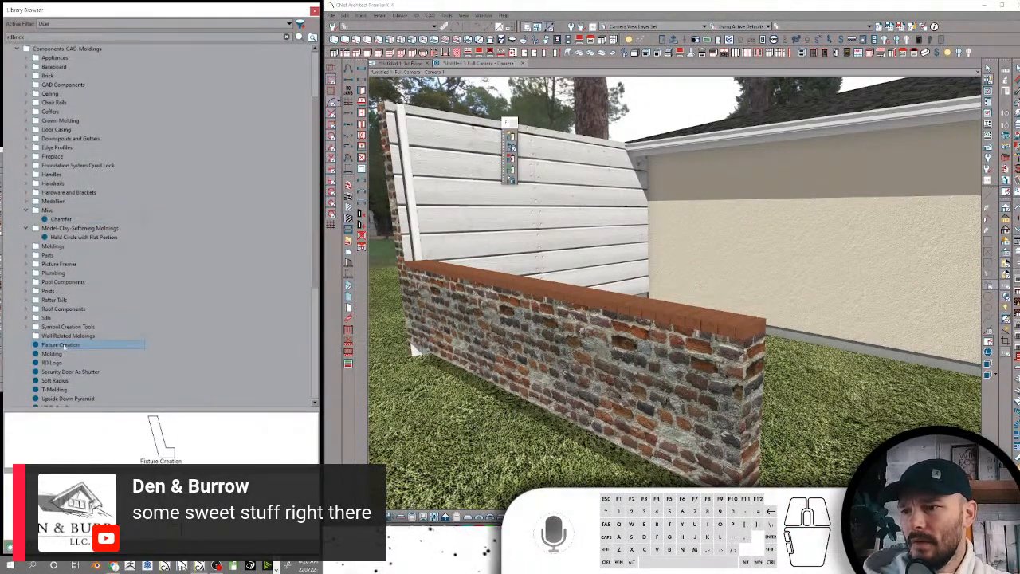
pyautogui.moveTo(63, 346); pyautogui.dragTo(50, 210)
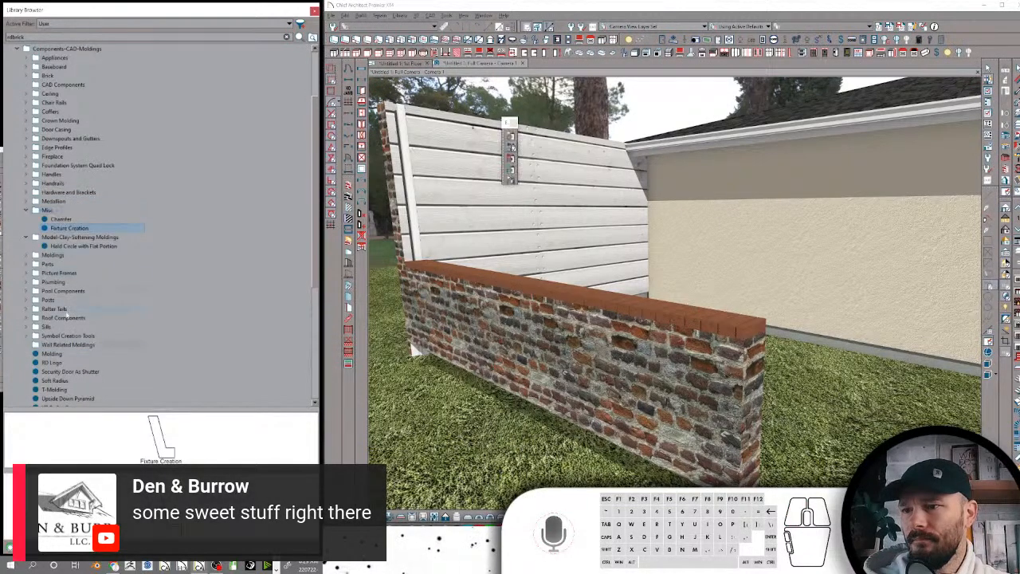
# Rename the remaining loose gear-shaped Molding item as "Stair Rung CAD"
pyautogui.click(52, 354)
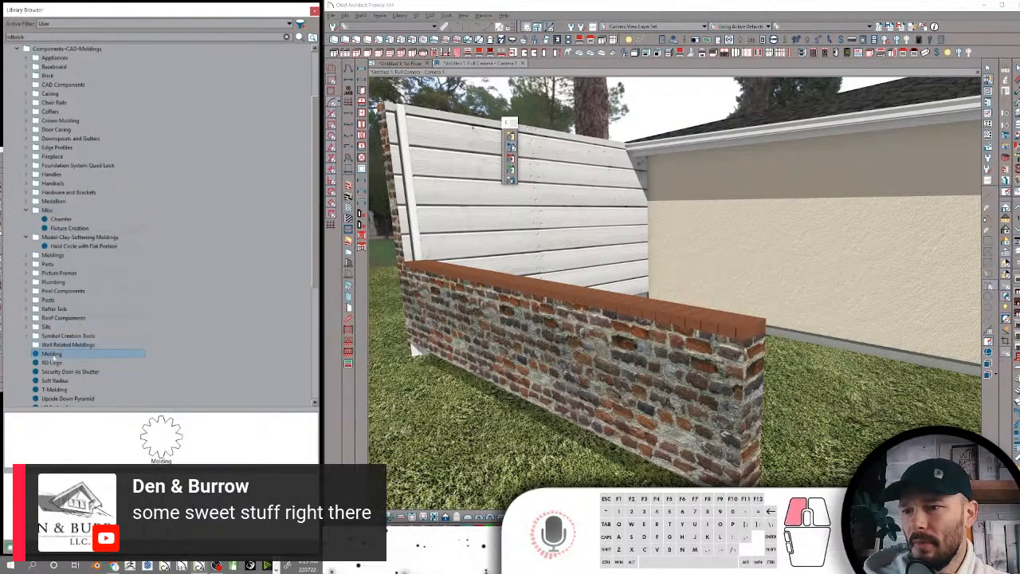
pyautogui.click(53, 356)
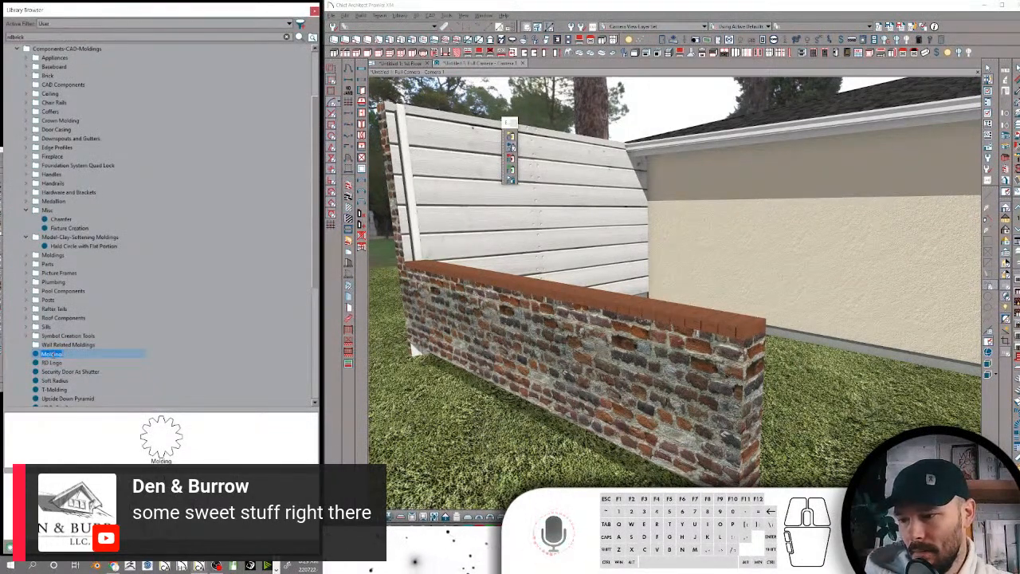
pyautogui.write('Stair R')
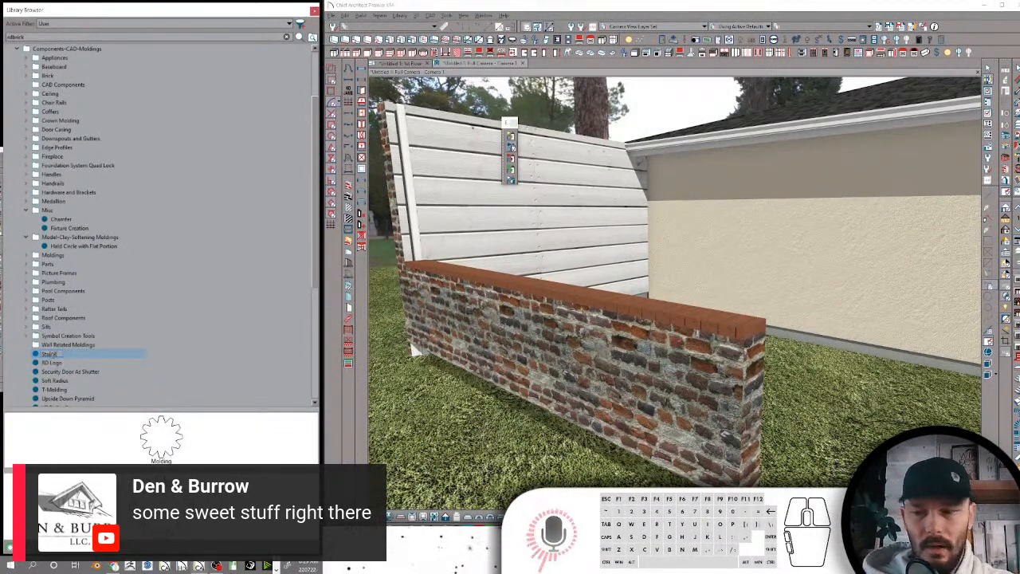
pyautogui.write('ung CAD')
pyautogui.press('Return')
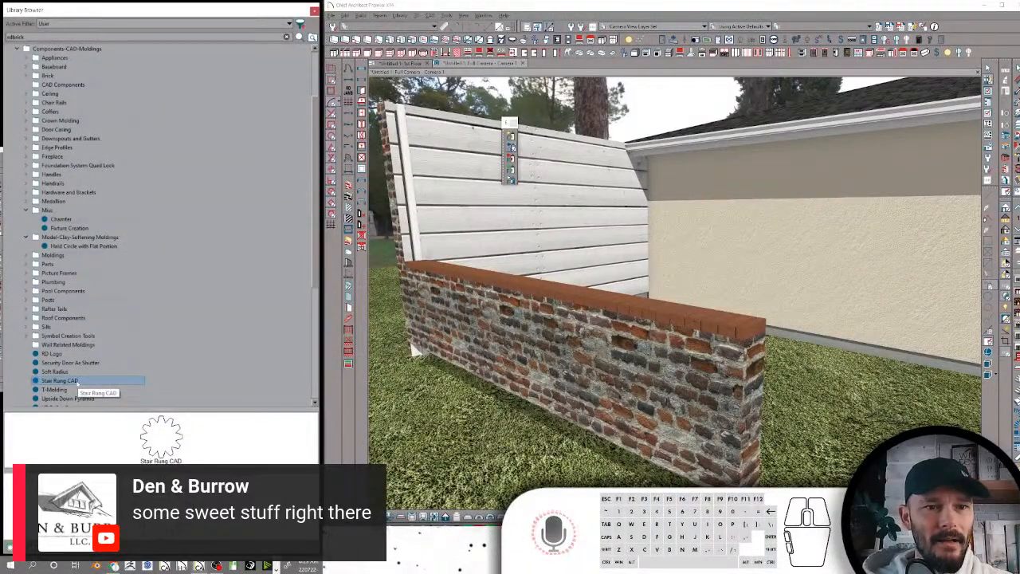
# Search the library for "stair", preview the Stair Rung CAD item, and return to the folder tree
pyautogui.doubleClick(71, 36)
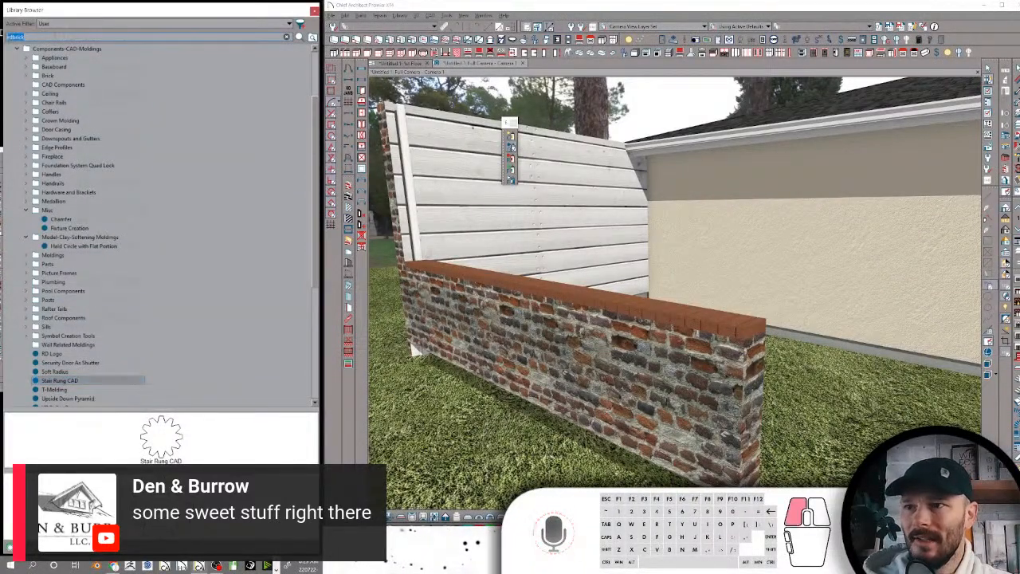
pyautogui.write('stair')
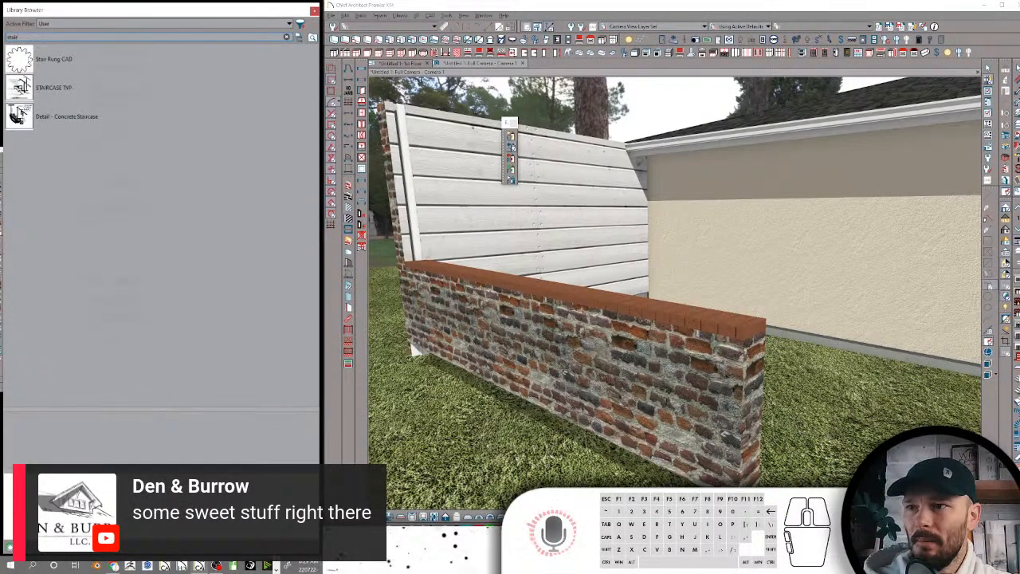
pyautogui.click(46, 64)
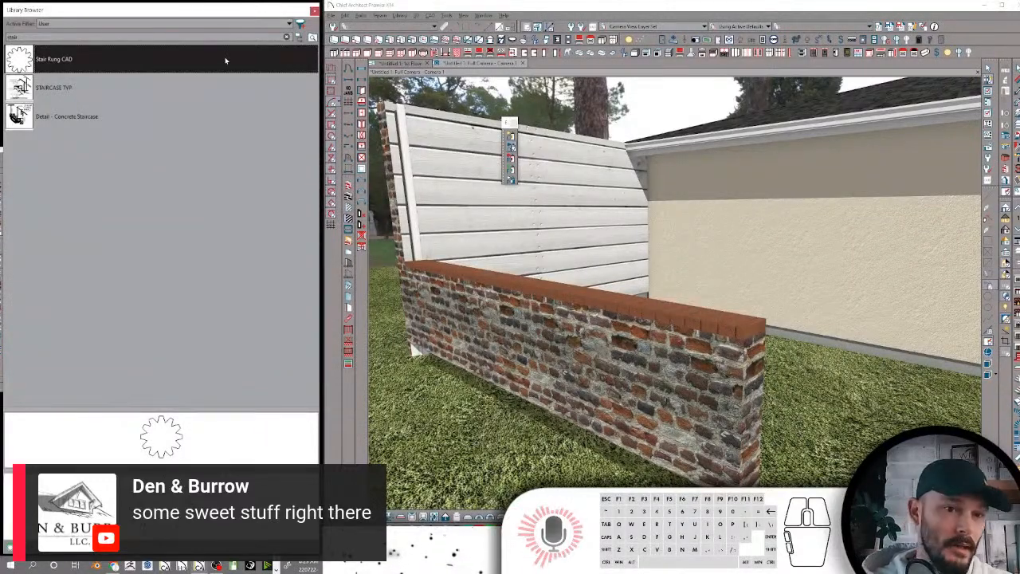
pyautogui.click(299, 36)
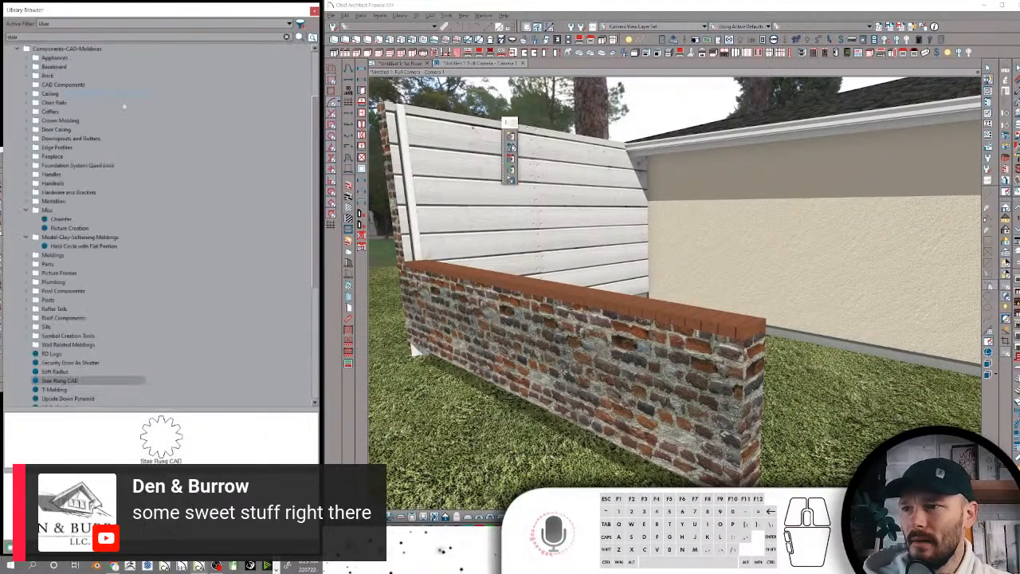
# Rename the Chamfer item in the Misc folder as "Chamfer-CAD"
pyautogui.click(61, 219)
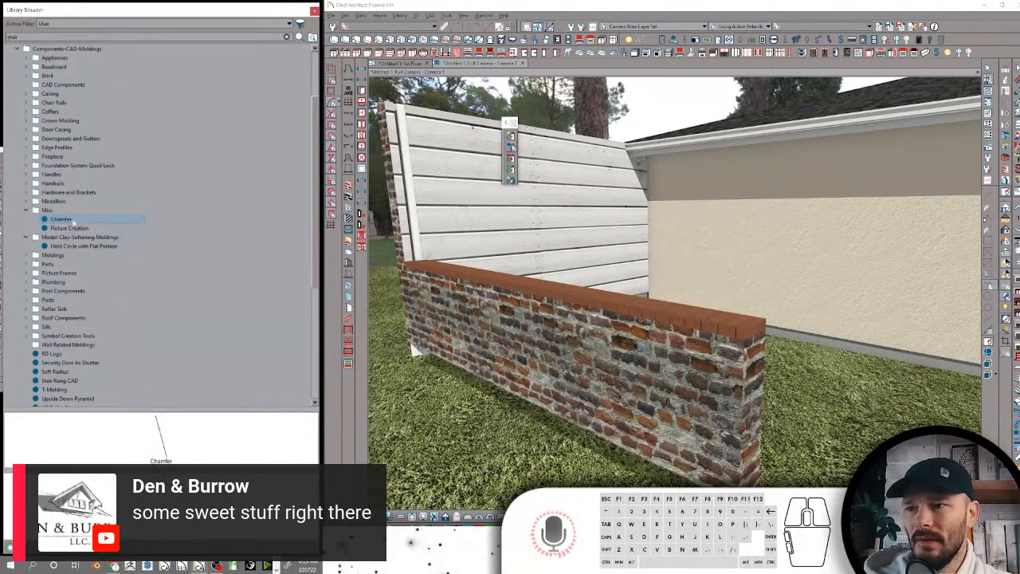
pyautogui.click(72, 219)
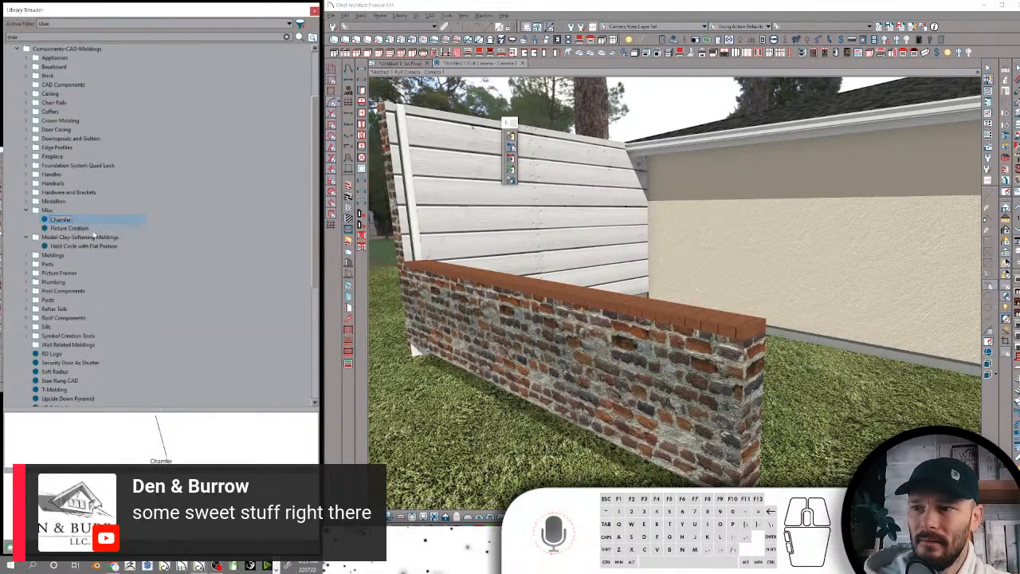
pyautogui.write('-CAD')
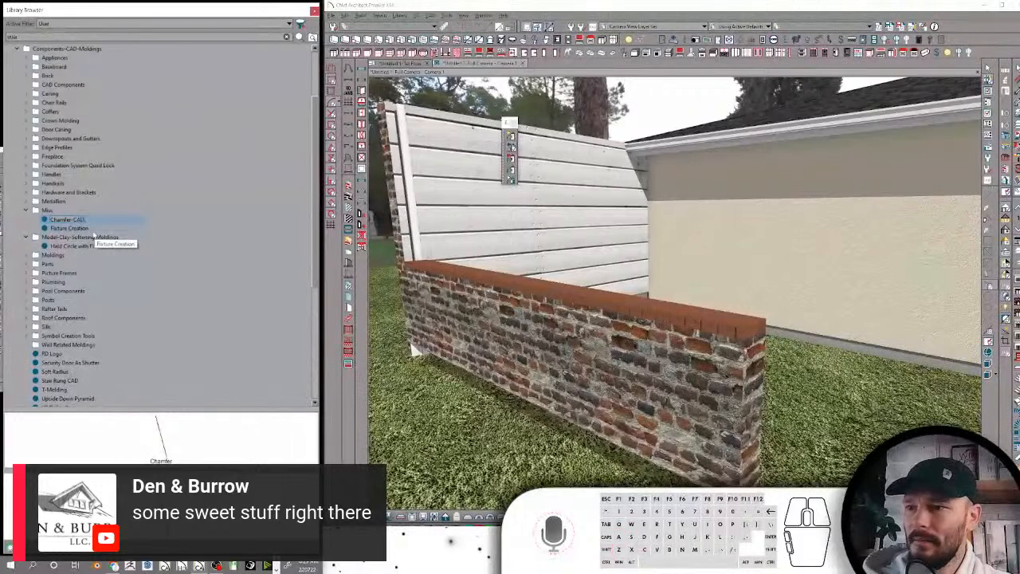
pyautogui.press('Return')
# Rename the Fixture Creation item in the Misc folder as "Fixture Creation-CAD"
pyautogui.click(72, 228)
pyautogui.click(80, 228)
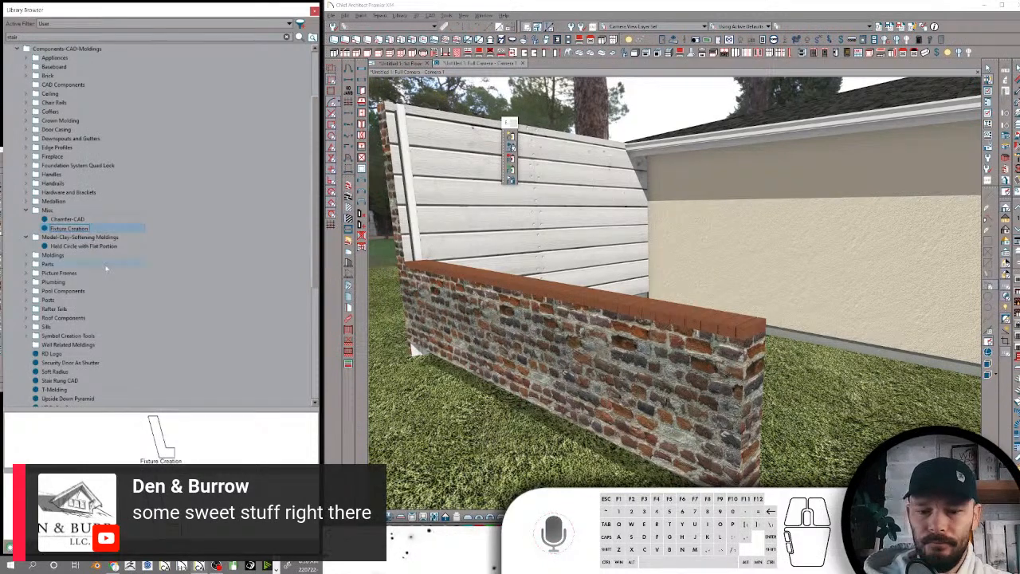
pyautogui.write('-CAD')
pyautogui.press('Return')
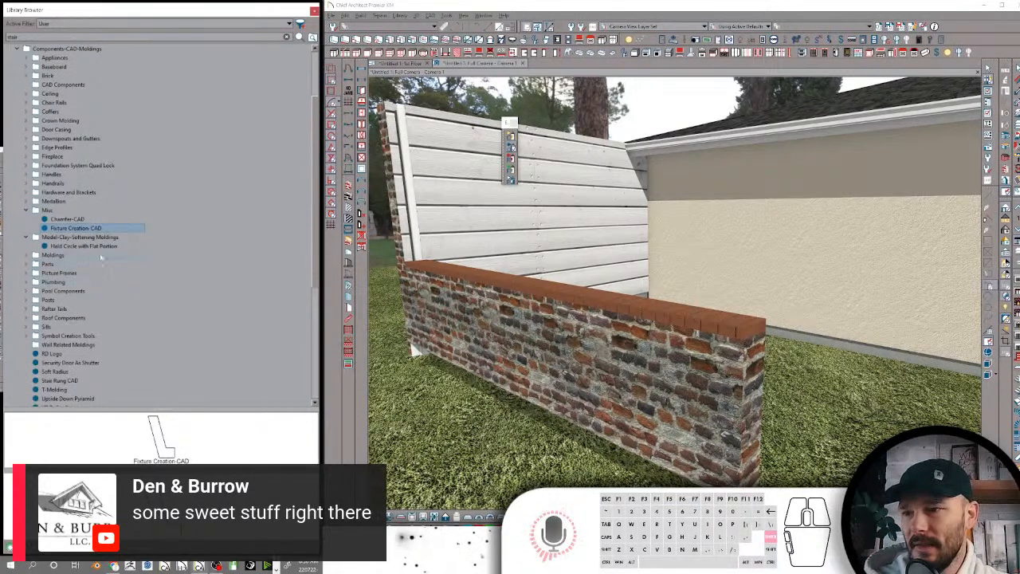
# Place the RD Logo CAD block from Components-CAD-Moldings into an open area of the 1st Floor plan
pyautogui.scroll(-3, 103, 252)
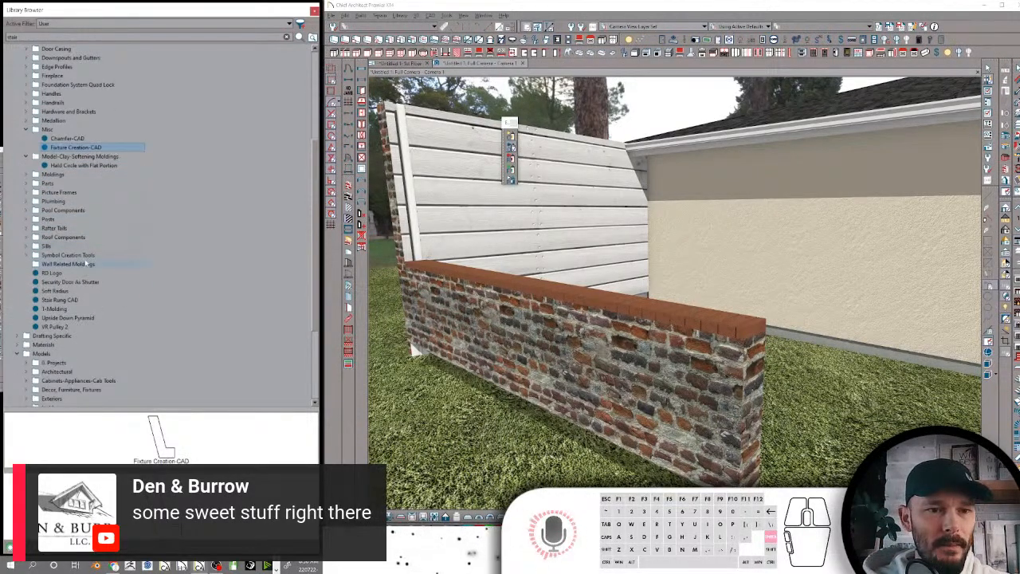
pyautogui.click(102, 274)
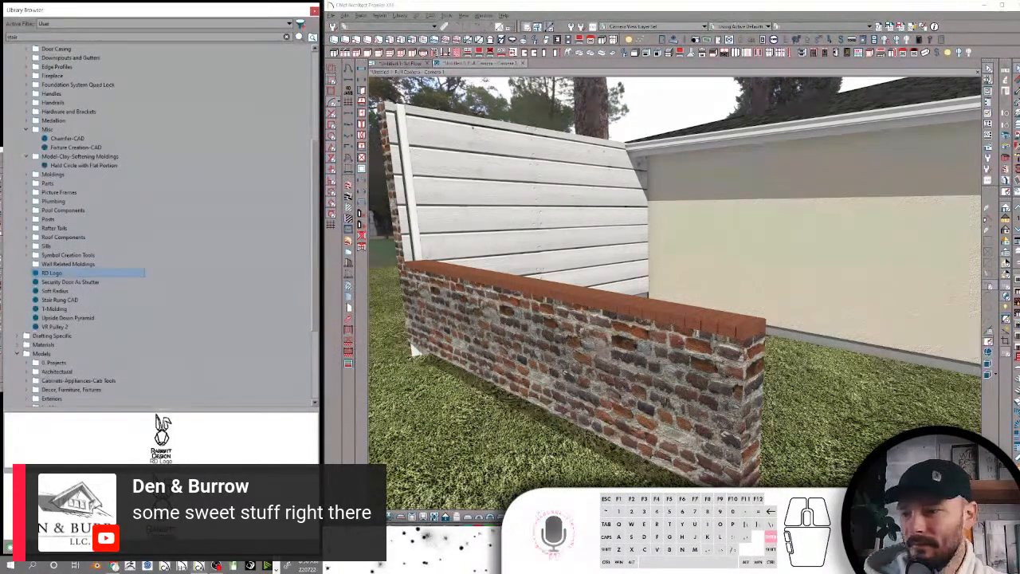
pyautogui.click(162, 443)
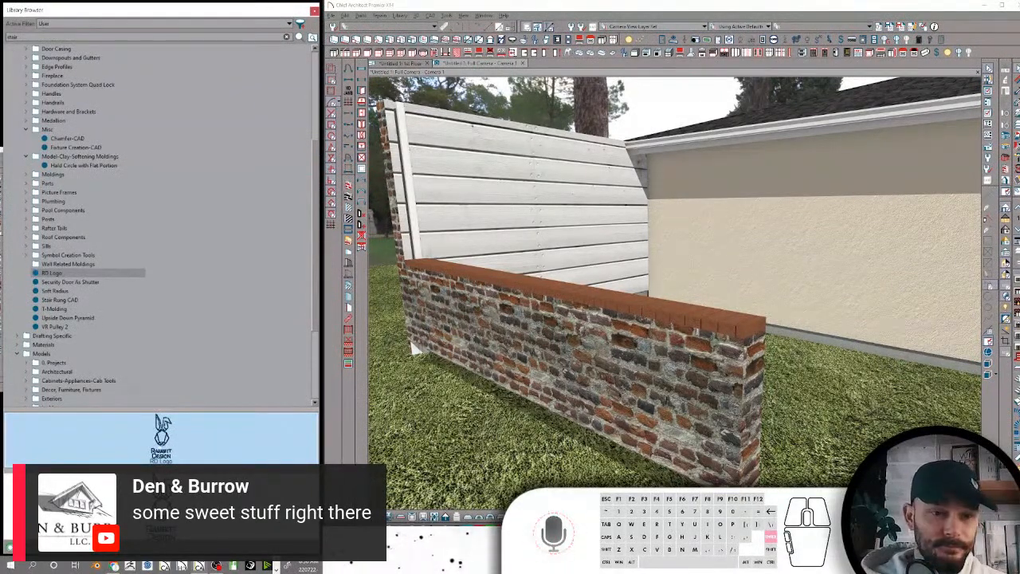
pyautogui.moveTo(698, 231)
pyautogui.mouseDown()
pyautogui.moveTo(705, 246)
pyautogui.moveTo(714, 232)
pyautogui.moveTo(706, 214)
pyautogui.mouseUp()
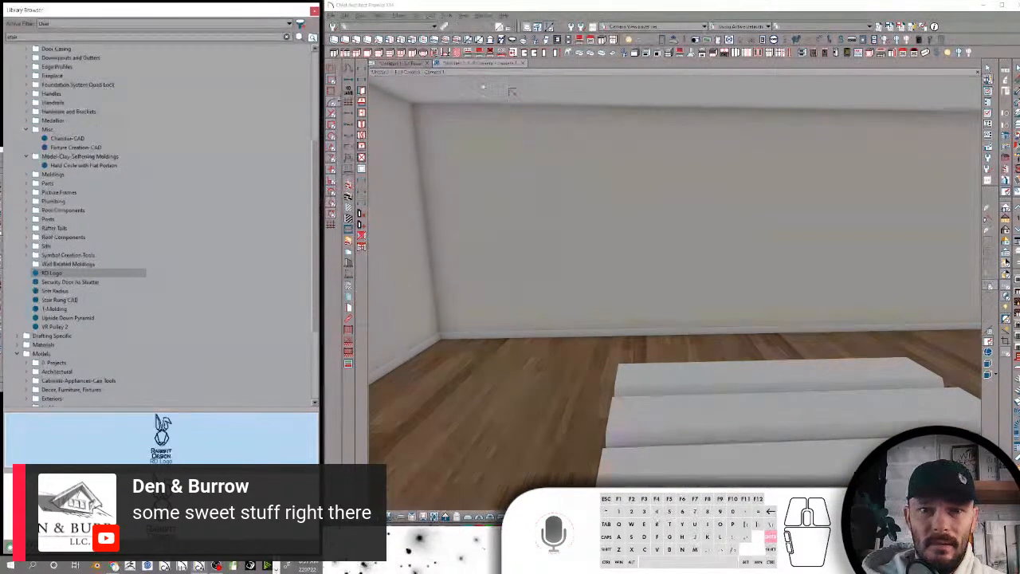
pyautogui.click(403, 63)
pyautogui.scroll(5, 563, 147)
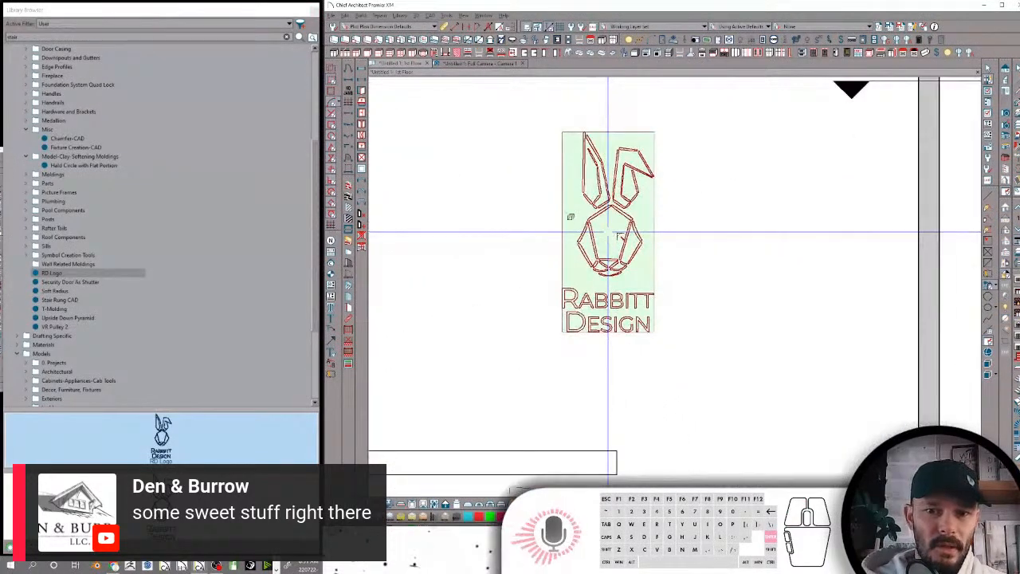
pyautogui.click(608, 232)
pyautogui.press('space')
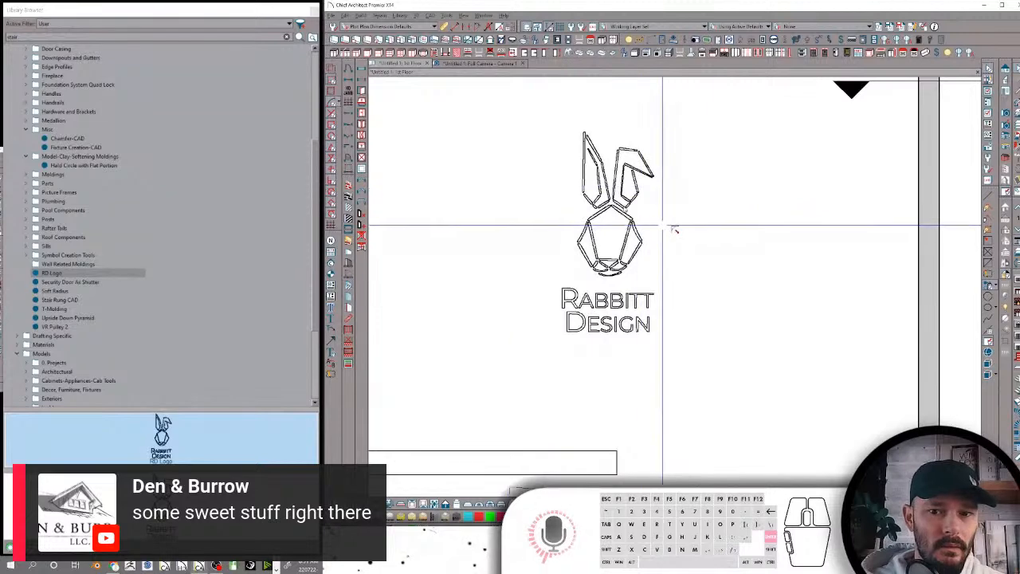
pyautogui.scroll(2, 661, 227)
# Look around the room in the full camera view and return to the 1st Floor plan
pyautogui.click(482, 64)
pyautogui.moveTo(679, 215); pyautogui.dragTo(679, 215, button='middle')
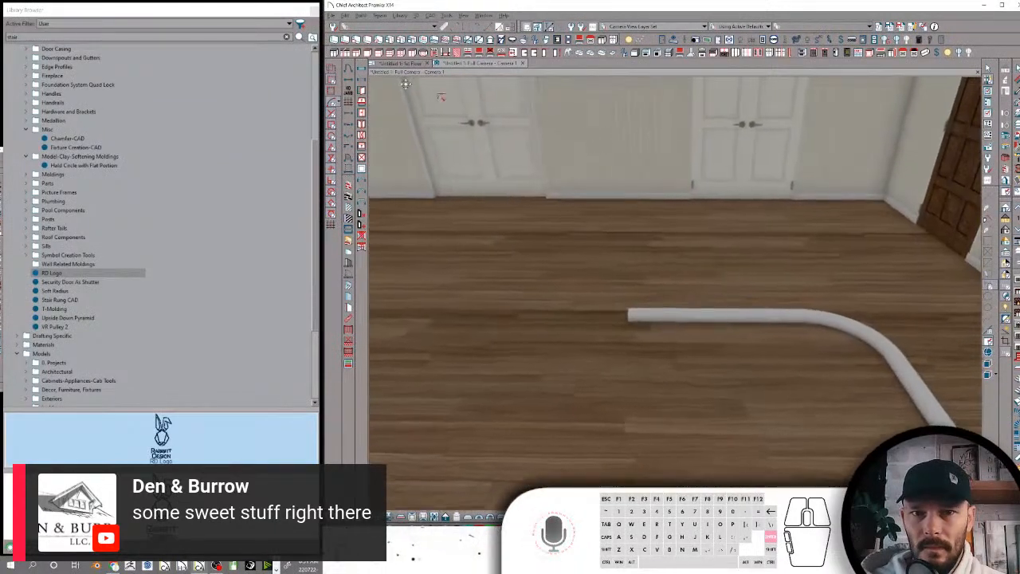
pyautogui.click(404, 63)
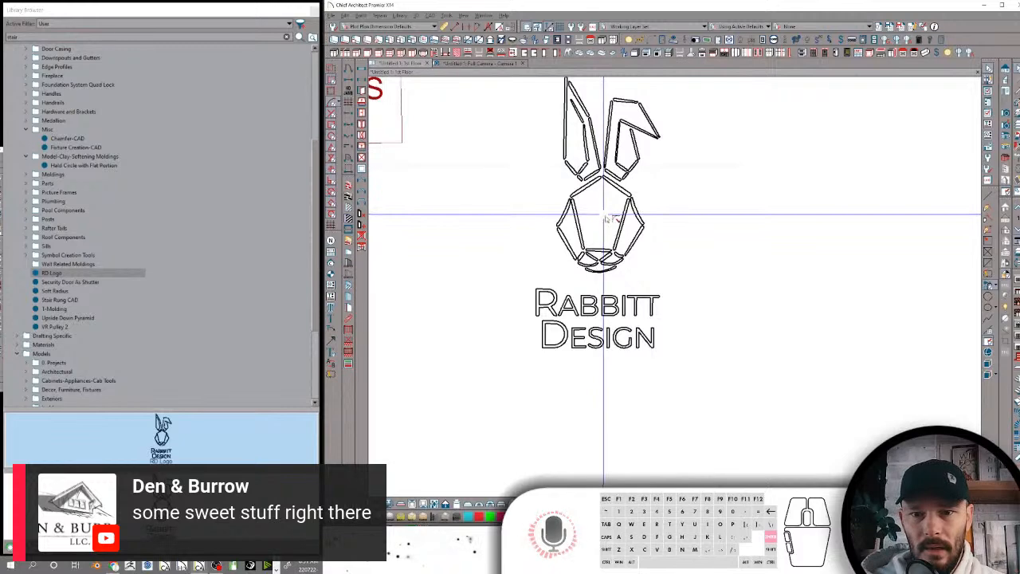
# Explode the RD Logo block into separate polylines and inspect the Polyline Specification of one face line
pyautogui.click(653, 219)
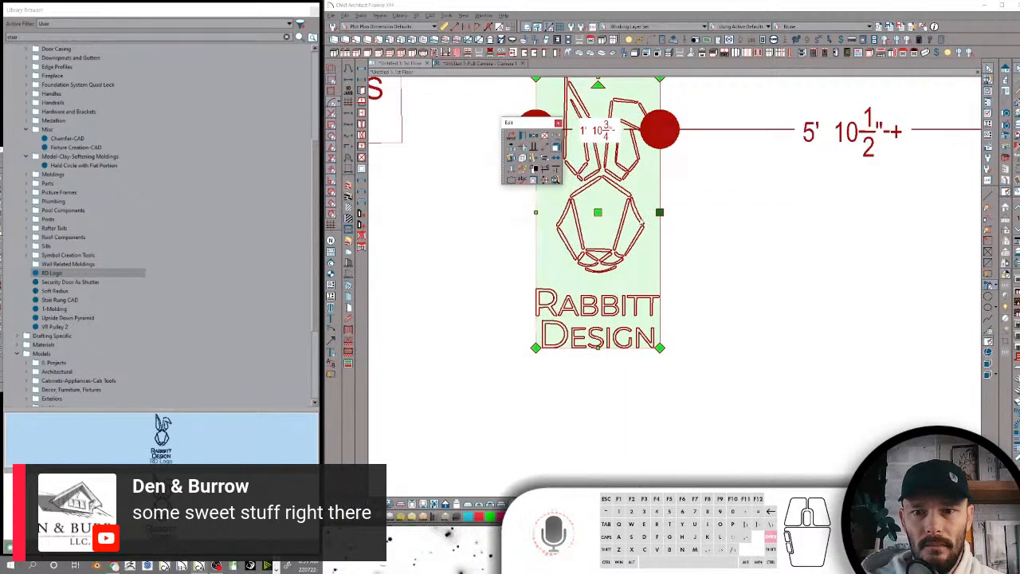
pyautogui.click(642, 220)
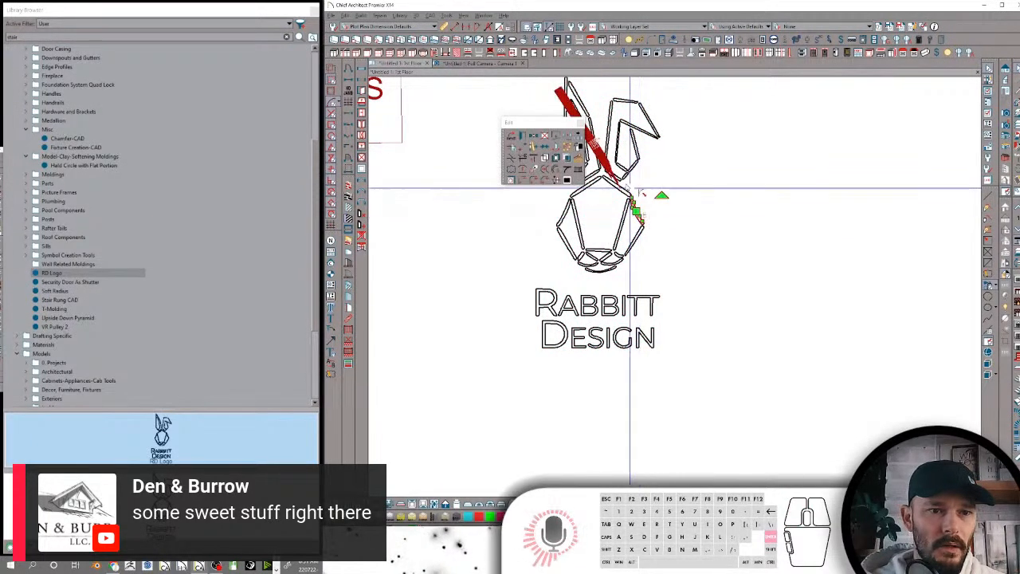
pyautogui.scroll(-4, 650, 158)
pyautogui.scroll(1, 651, 158)
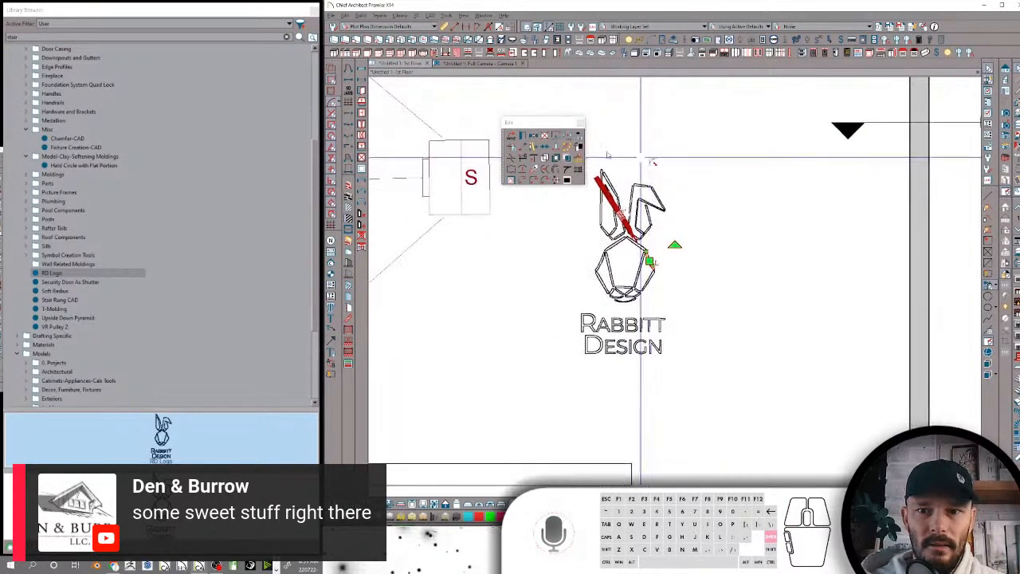
pyautogui.scroll(2, 541, 168)
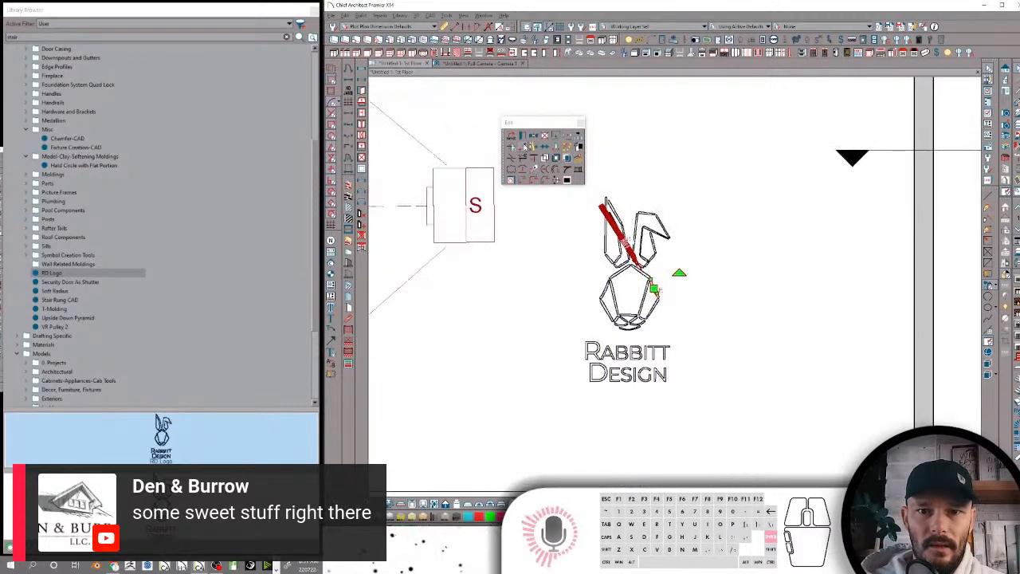
pyautogui.click(522, 142)
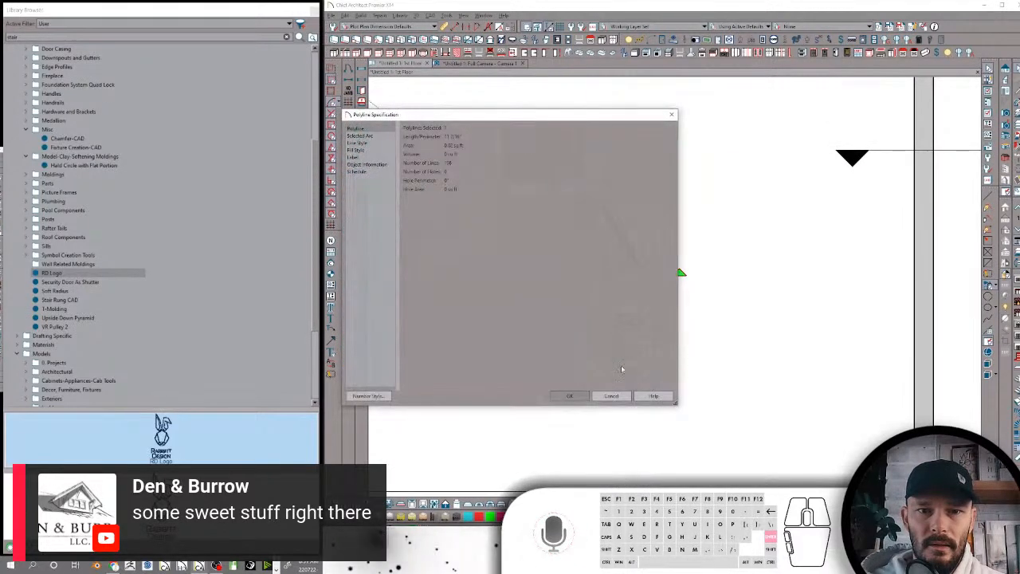
pyautogui.click(610, 395)
# Delete all the exploded RD Logo linework from the 1st Floor plan
pyautogui.moveTo(704, 178); pyautogui.dragTo(544, 418)
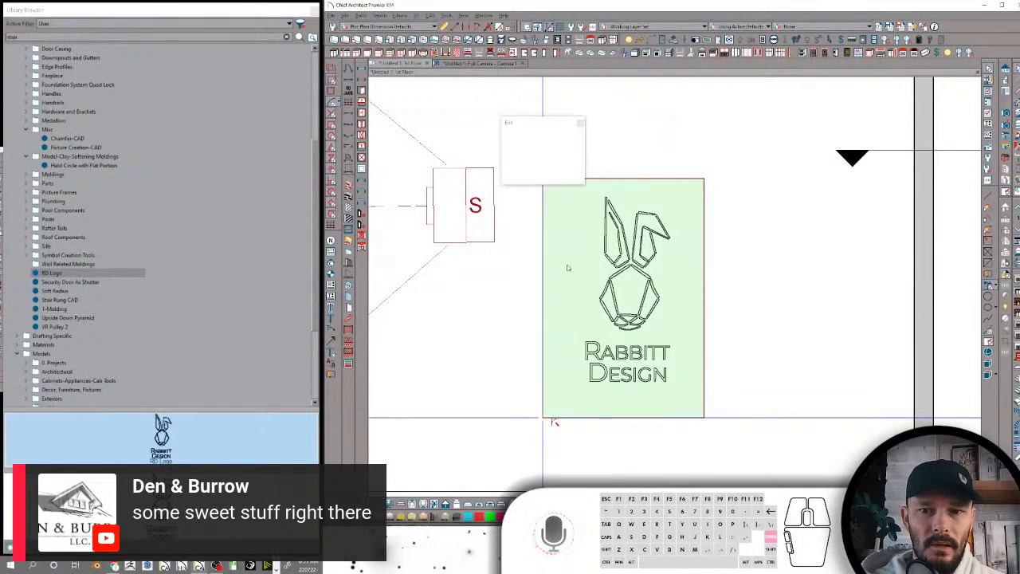
pyautogui.rightClick(551, 229)
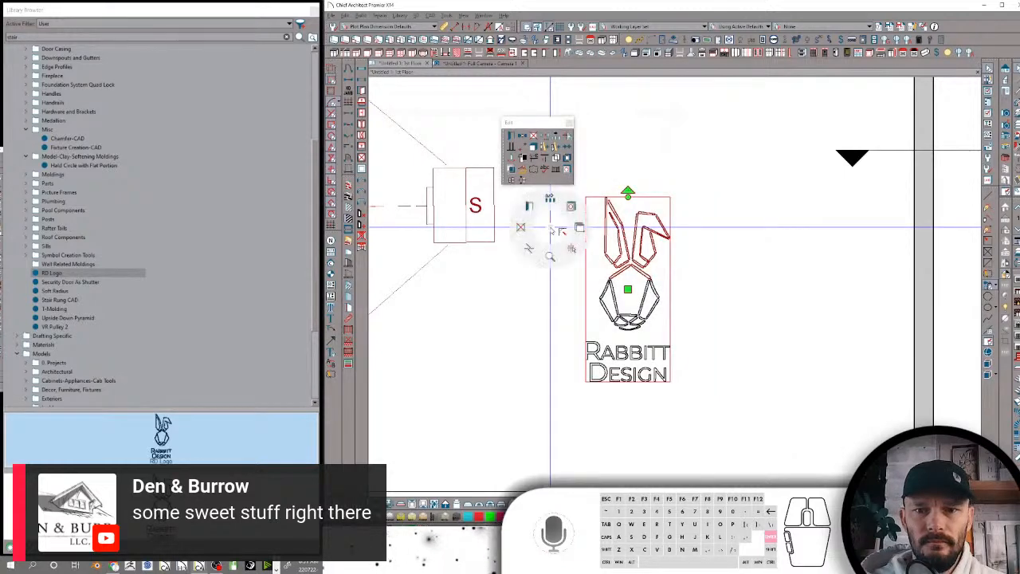
pyautogui.click(520, 227)
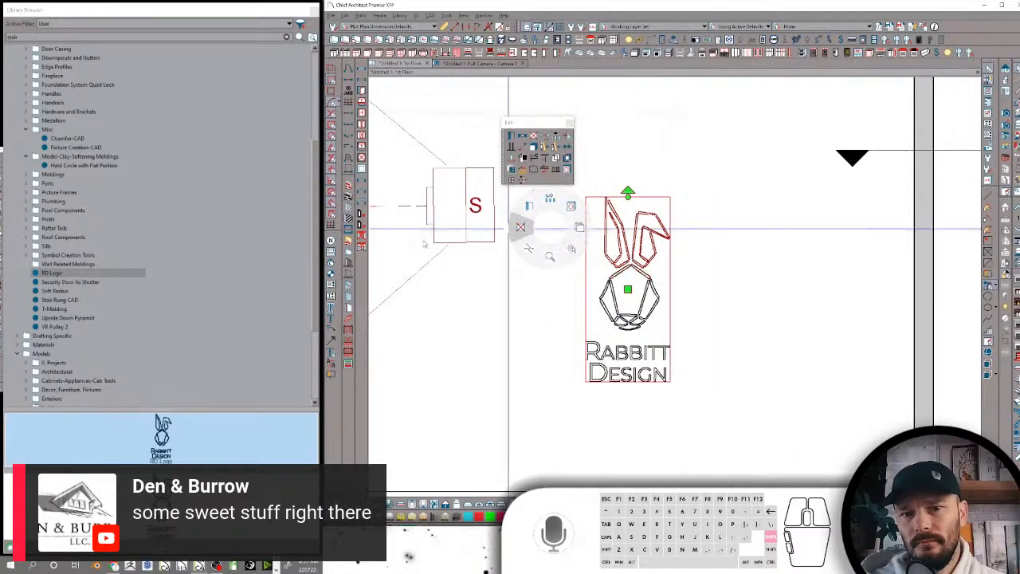
pyautogui.scroll(-5, 556, 349)
pyautogui.moveTo(675, 271); pyautogui.dragTo(579, 427)
pyautogui.rightClick(624, 359)
pyautogui.click(592, 358)
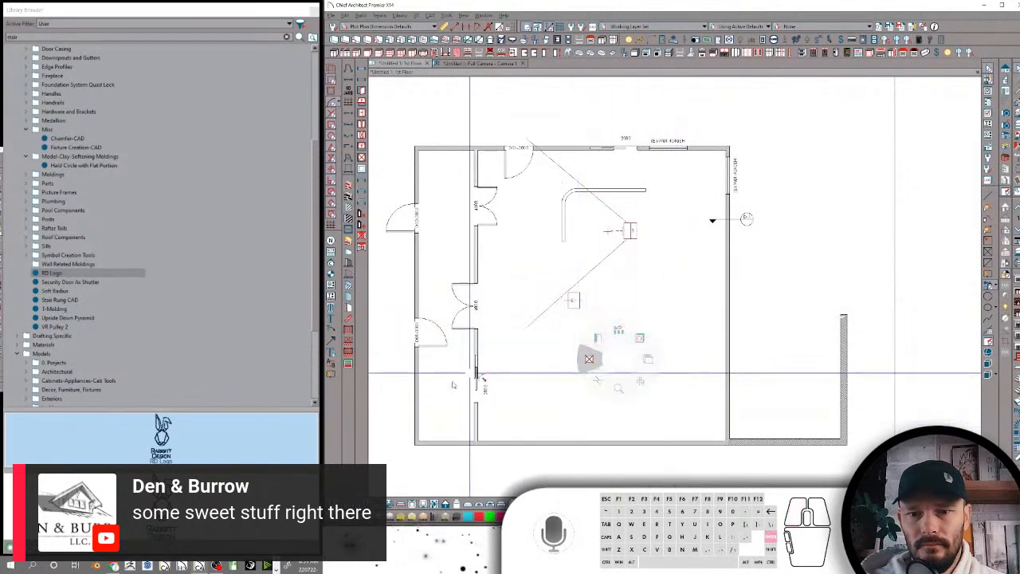
# Delete the two extra walls extending outside the room's lower-right corner in the plan
pyautogui.click(760, 440)
pyautogui.keyDown('ctrl'); pyautogui.click(844, 352); pyautogui.keyUp('ctrl')
pyautogui.rightClick(839, 352)
pyautogui.click(807, 353)
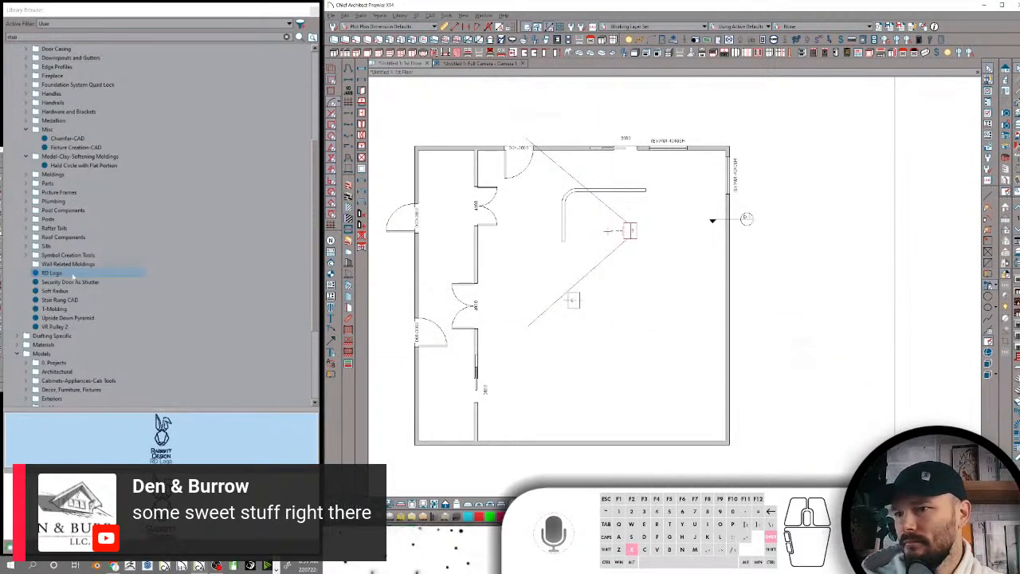
# Move the RD Logo item into the Misc folder under Components-CAD-Moldings
pyautogui.moveTo(72, 275); pyautogui.dragTo(64, 130)
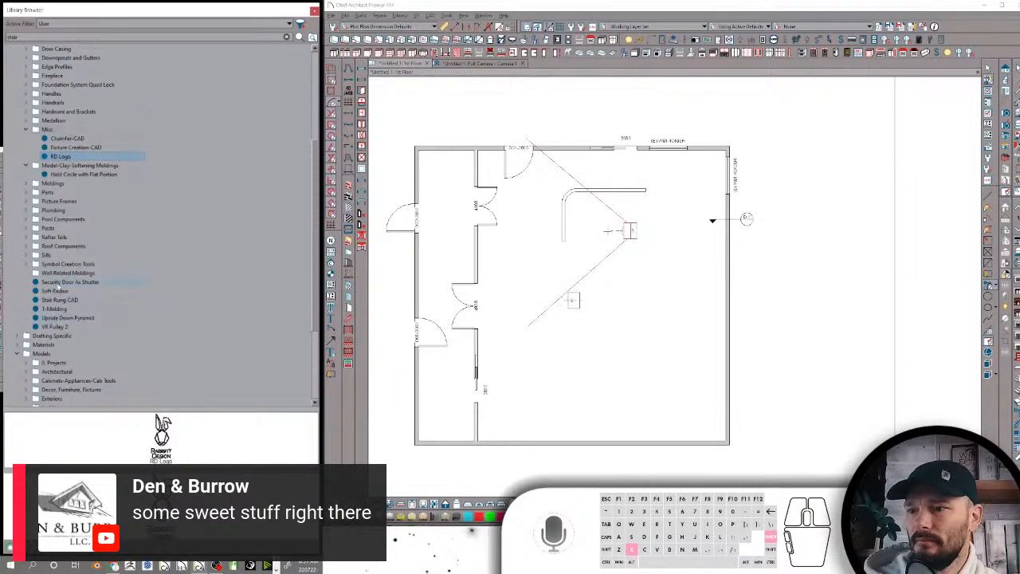
# Move the Security Door As Shutter item from Components-CAD-Moldings into the Architectural folder under Models
pyautogui.click(72, 283)
pyautogui.click(70, 284)
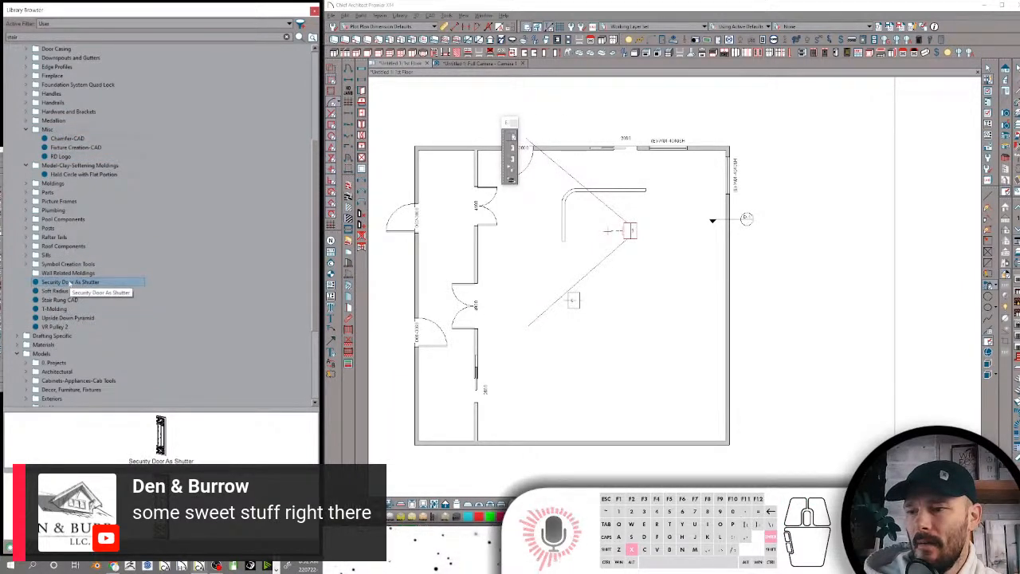
pyautogui.scroll(6, 83, 224)
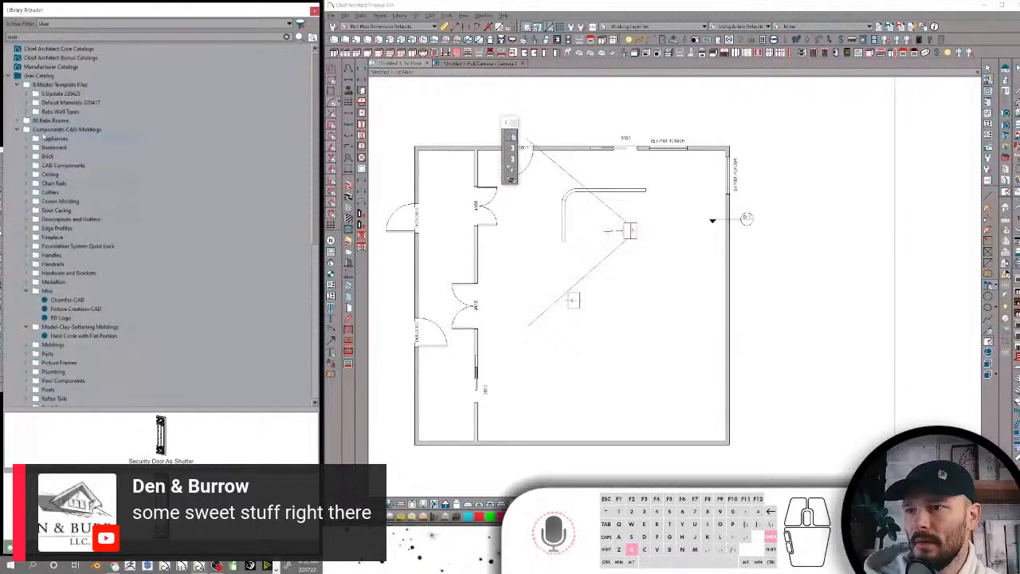
pyautogui.scroll(-5, 58, 316)
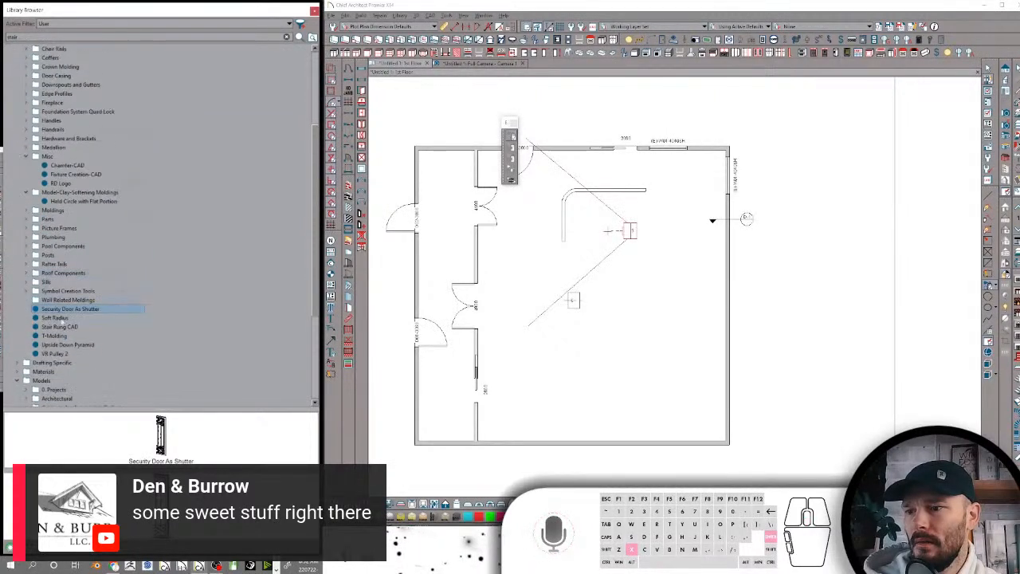
pyautogui.moveTo(72, 312); pyautogui.dragTo(142, 109)
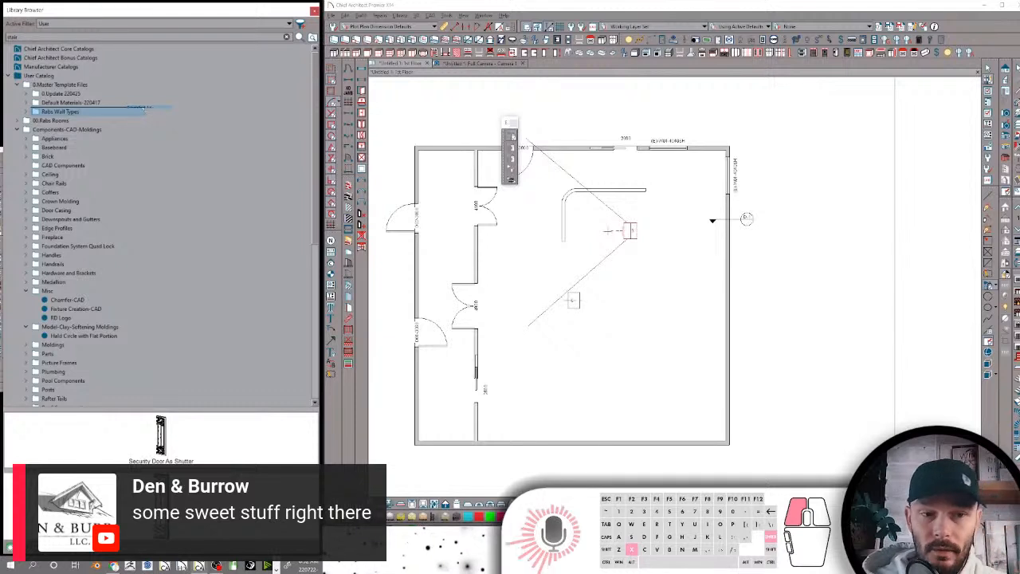
pyautogui.moveTo(142, 109); pyautogui.dragTo(142, 109)
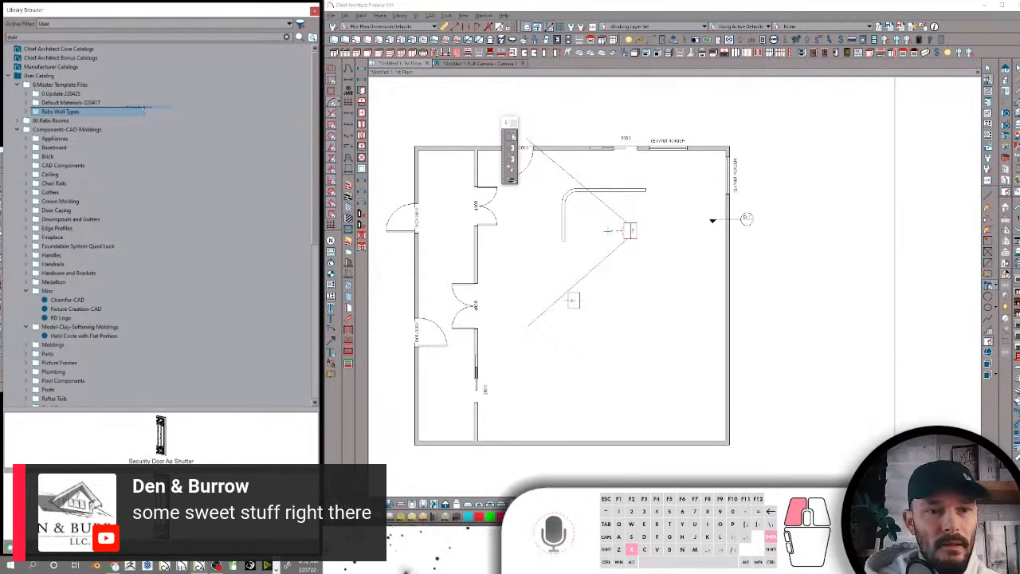
pyautogui.moveTo(141, 109); pyautogui.dragTo(92, 172)
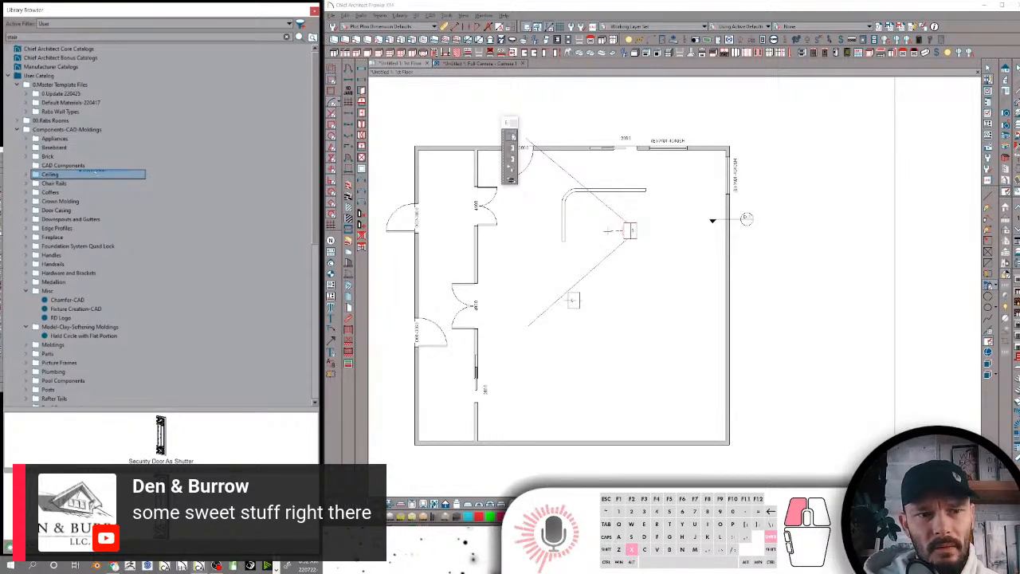
pyautogui.moveTo(92, 172); pyautogui.dragTo(106, 202)
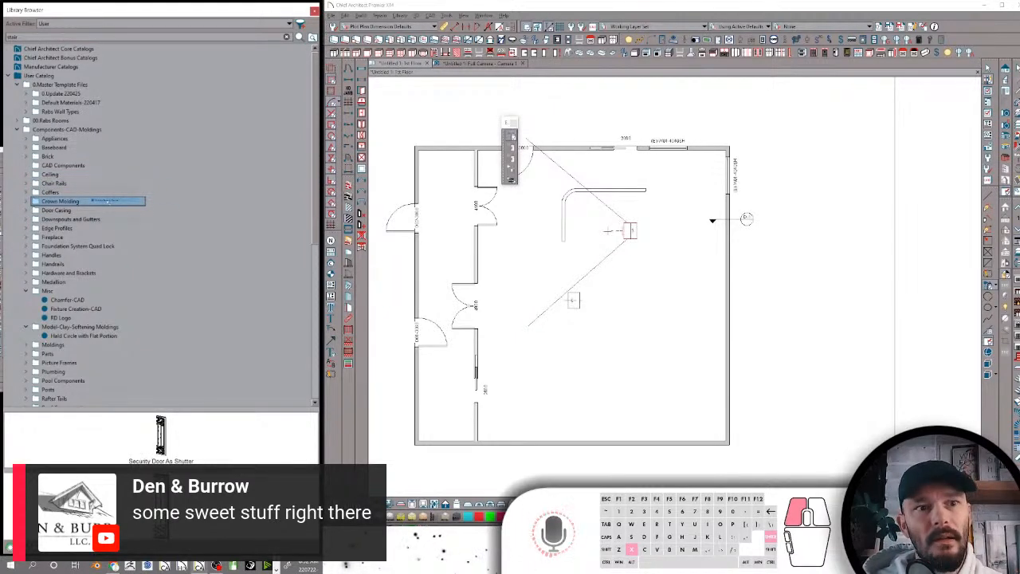
pyautogui.moveTo(106, 202); pyautogui.dragTo(110, 401)
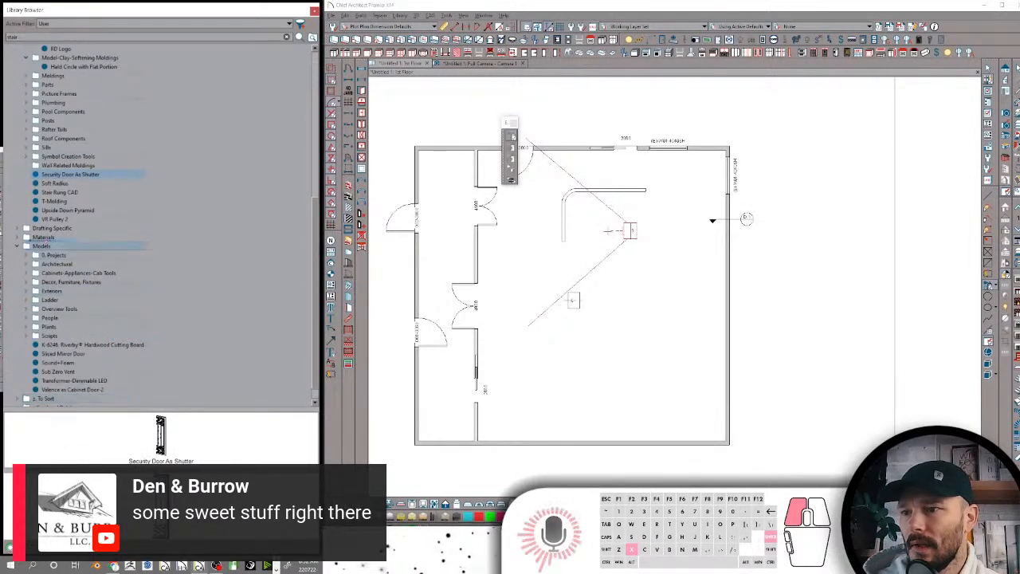
# Move Security Door As Shutter from the Architectural folder into its Doors > Components subfolder
pyautogui.doubleClick(59, 263)
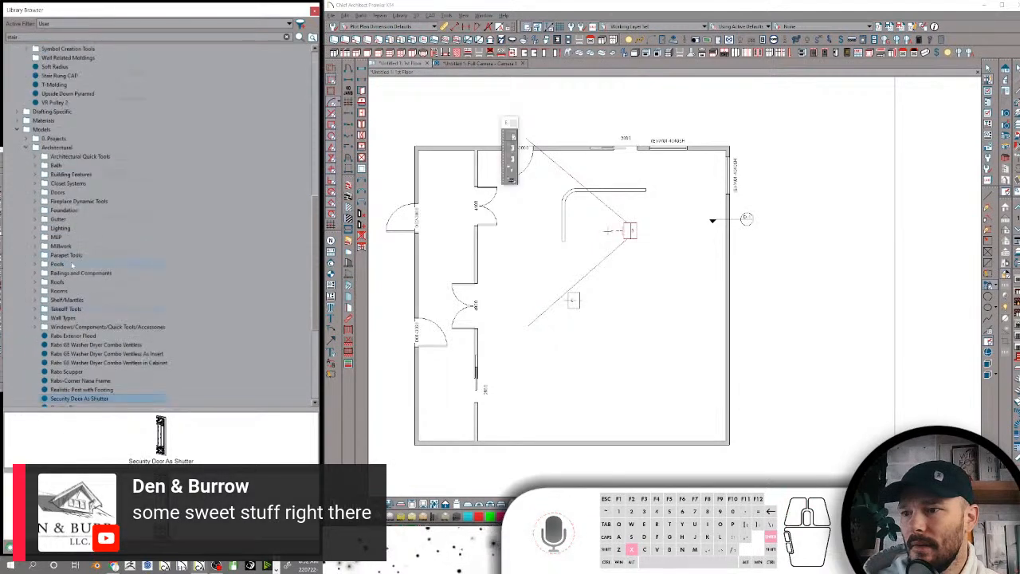
pyautogui.moveTo(83, 400); pyautogui.dragTo(96, 193)
pyautogui.moveTo(94, 309); pyautogui.dragTo(88, 203)
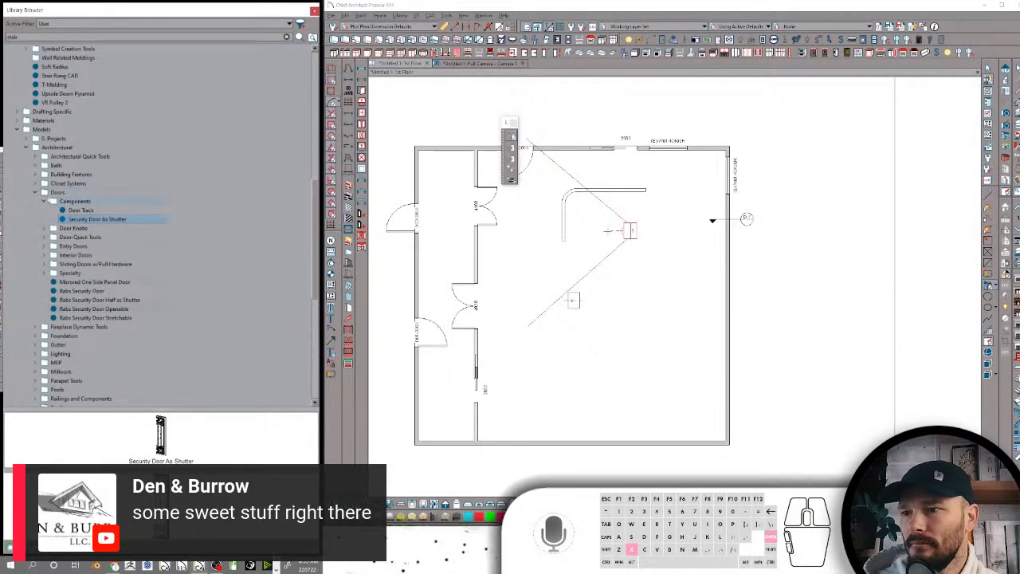
# Add the search keywords Rab, Component and Security to the Security Door As Shutter item
pyautogui.rightClick(88, 220)
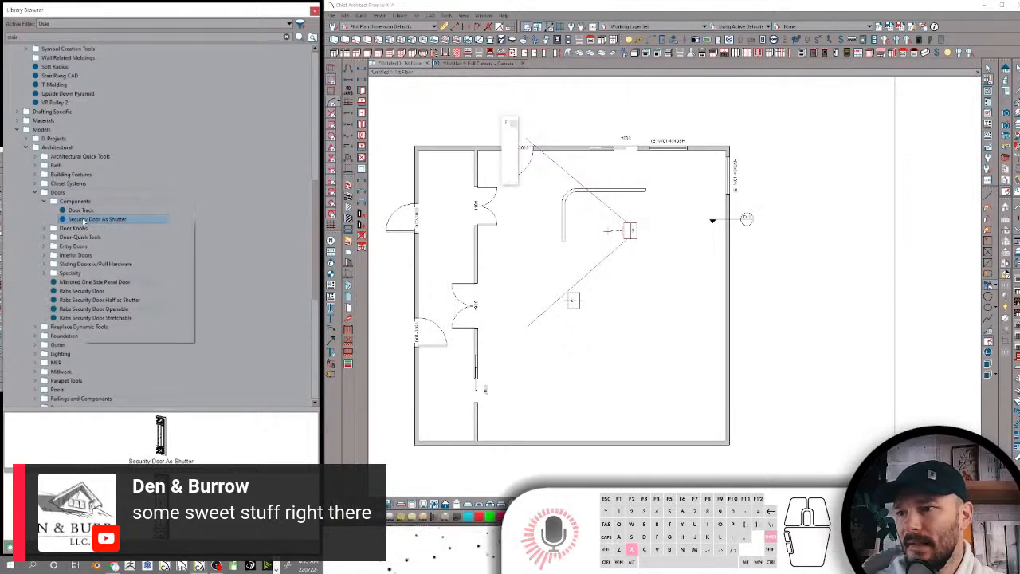
pyautogui.click(116, 316)
pyautogui.click(623, 223)
pyautogui.write('Bath')
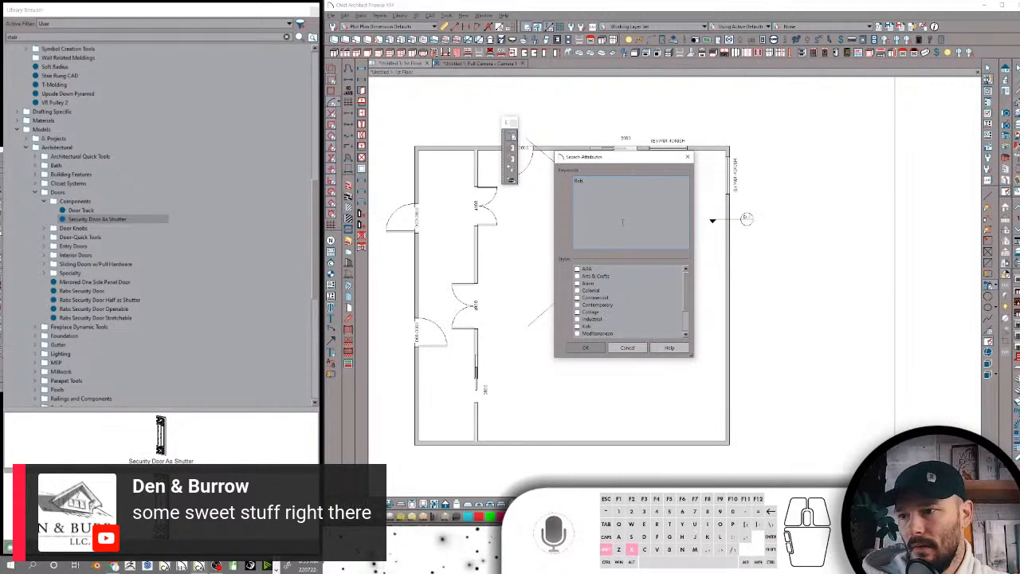
pyautogui.press('Return')
pyautogui.write('Component')
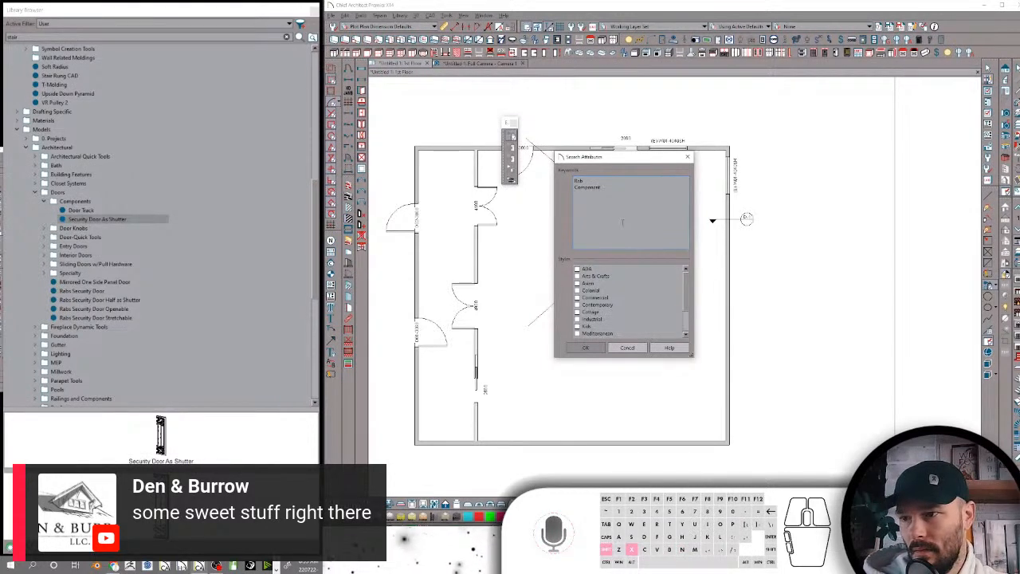
pyautogui.write('S')
pyautogui.press('BackSpace')
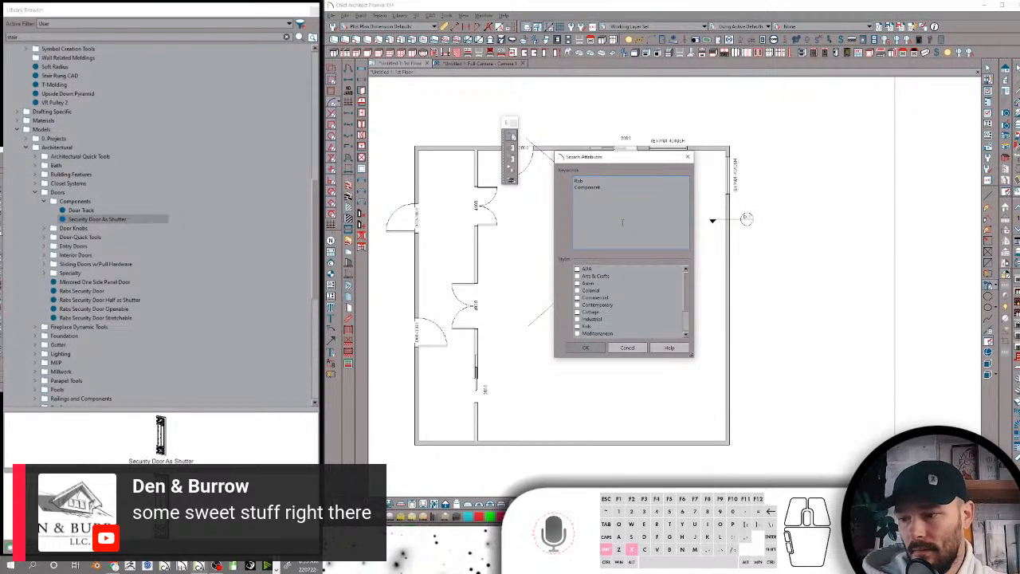
pyautogui.write('Security')
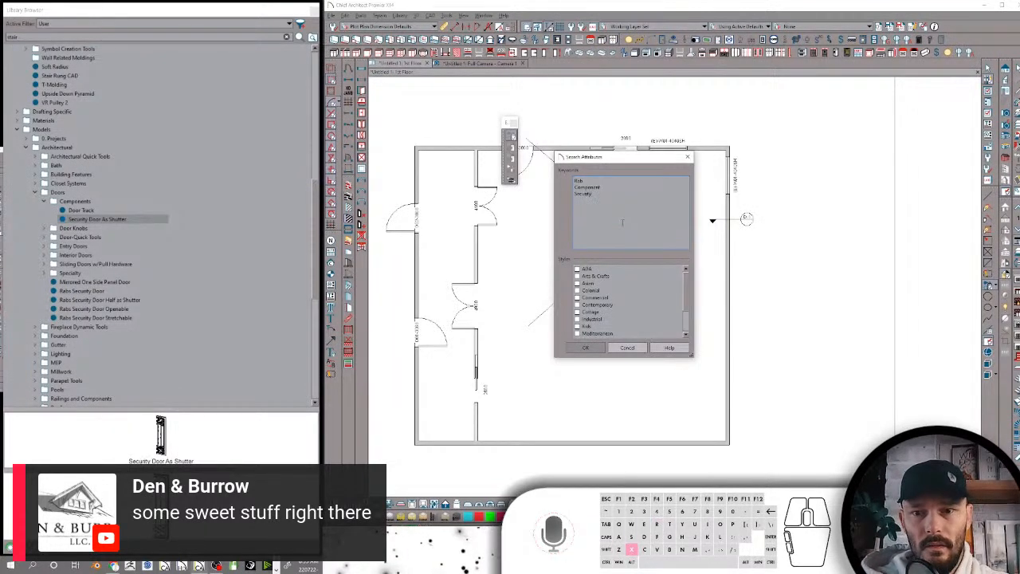
pyautogui.press('Return')
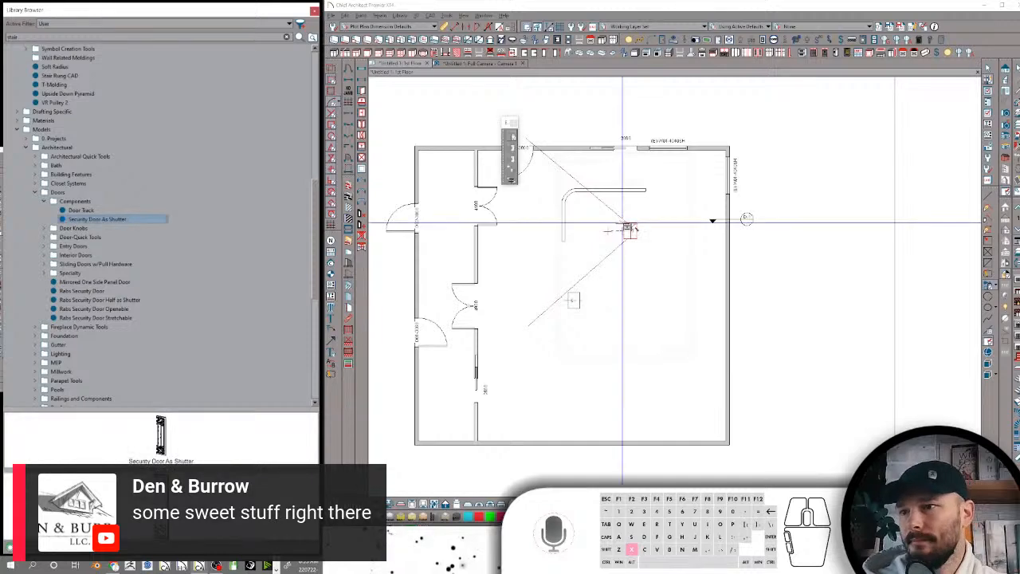
# Move the Soft Radius item into the Model-Clay-Softening Moldings folder and leave that folder and Misc collapsed
pyautogui.scroll(12, 49, 111)
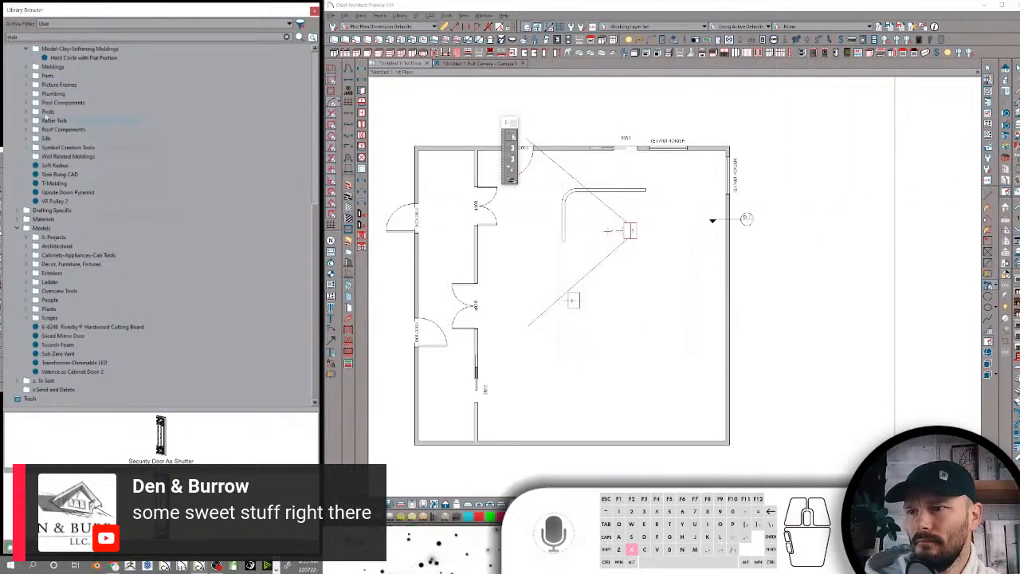
pyautogui.scroll(1, 48, 112)
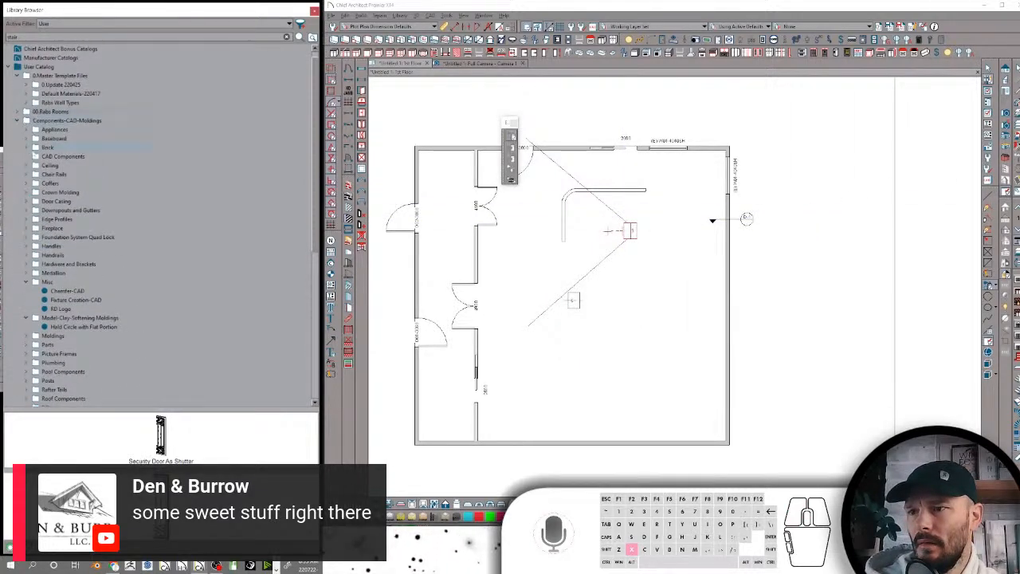
pyautogui.scroll(-5, 96, 152)
pyautogui.click(27, 147)
pyautogui.click(27, 156)
pyautogui.click(56, 264)
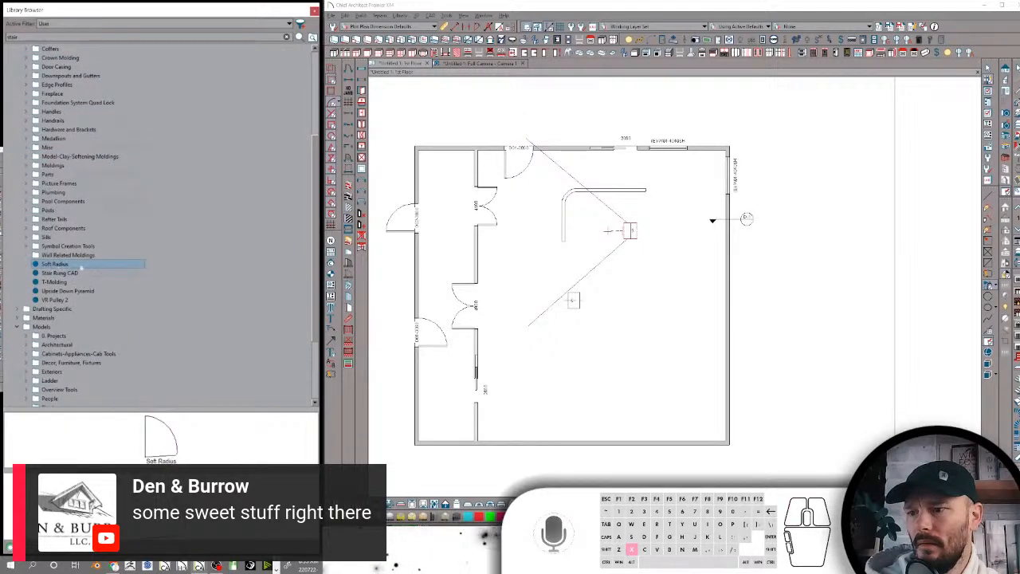
pyautogui.click(68, 157)
pyautogui.moveTo(70, 157); pyautogui.dragTo(69, 157)
pyautogui.click(27, 157)
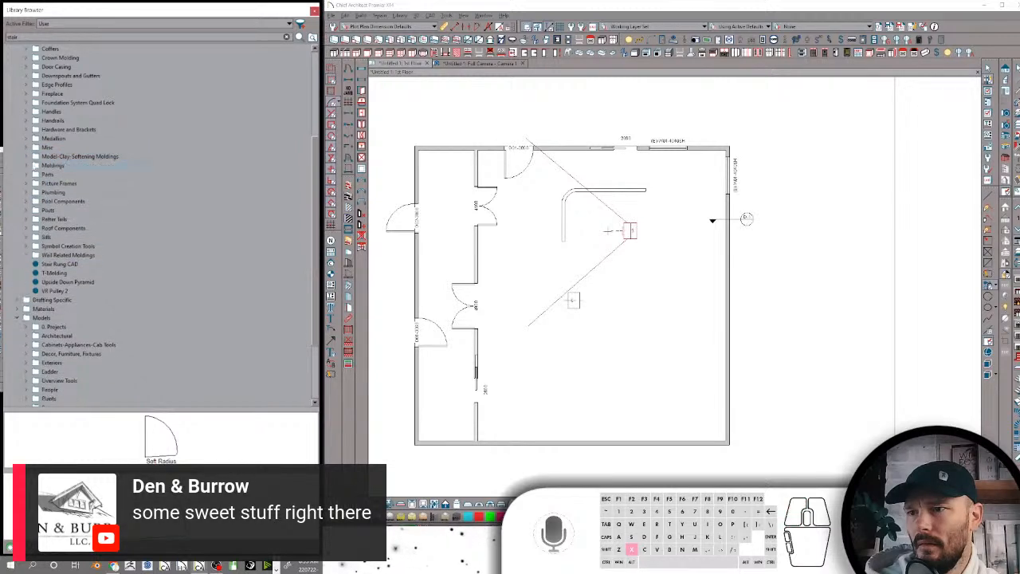
# Move the Stair Rung CAD item into the Parts folder under Components-CAD-Moldings
pyautogui.click(64, 266)
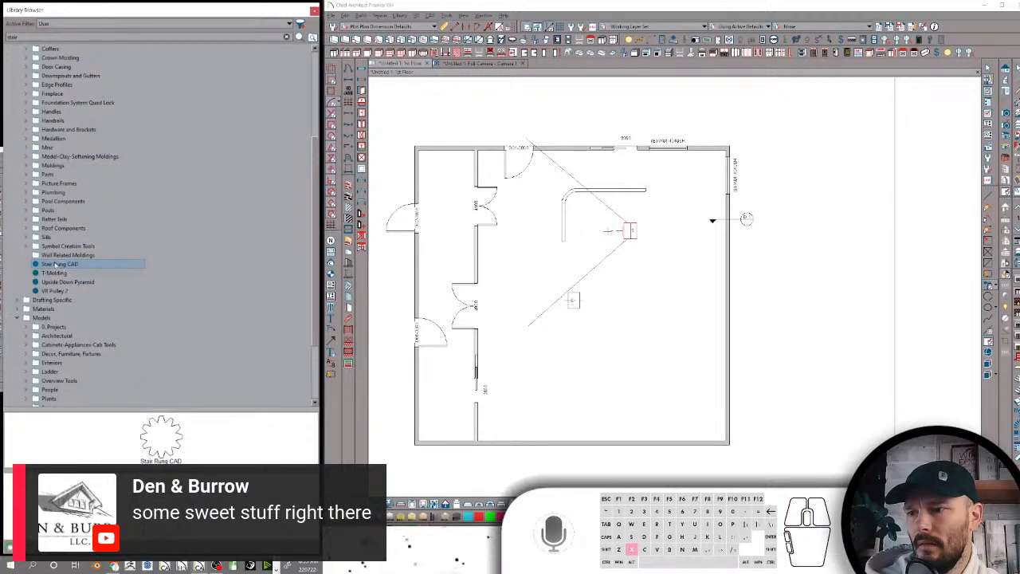
pyautogui.click(55, 265)
pyautogui.moveTo(56, 265); pyautogui.dragTo(47, 174)
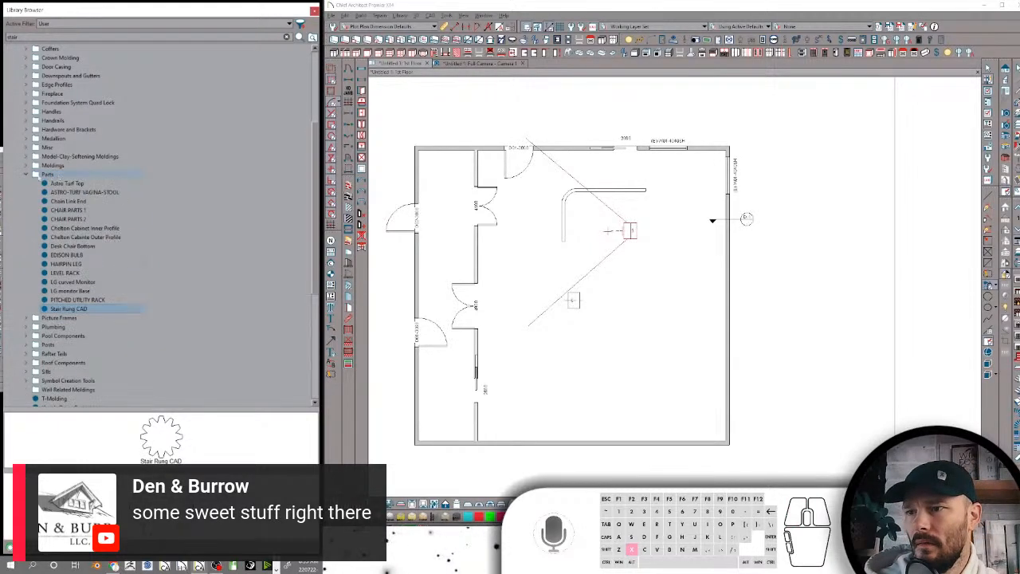
# Examine the Astro Turf Top item from the Parts folder in enlarged line and rendered previews
pyautogui.click(55, 183)
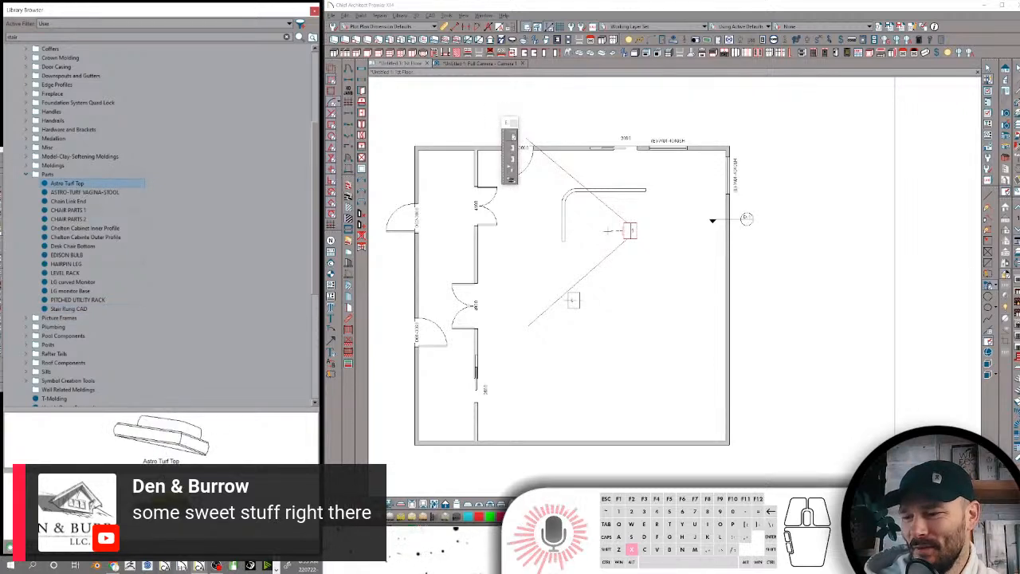
pyautogui.moveTo(162, 409); pyautogui.dragTo(157, 157)
pyautogui.click(156, 264)
pyautogui.moveTo(171, 403); pyautogui.dragTo(148, 342)
pyautogui.moveTo(207, 426); pyautogui.dragTo(168, 347)
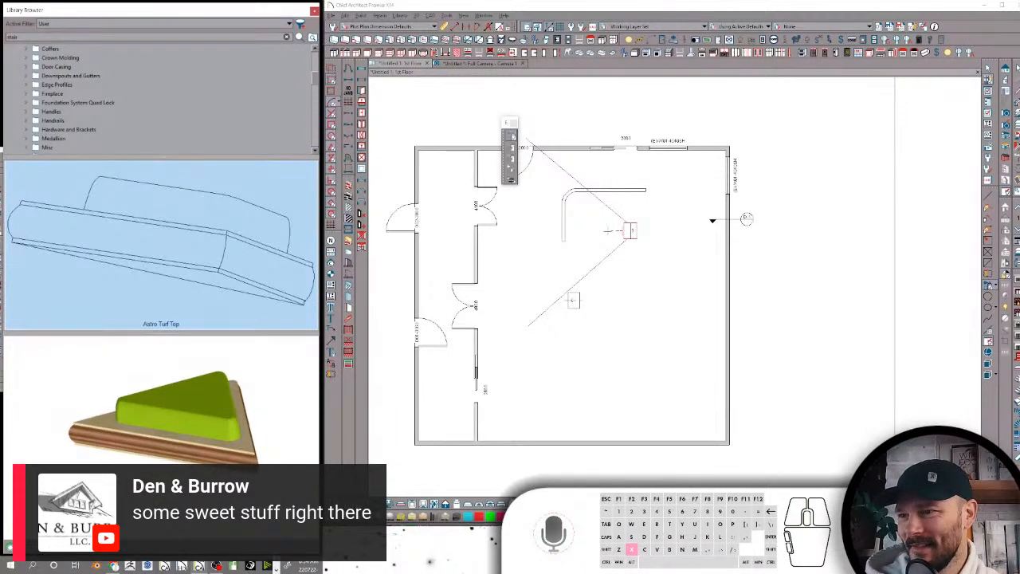
pyautogui.click(191, 470)
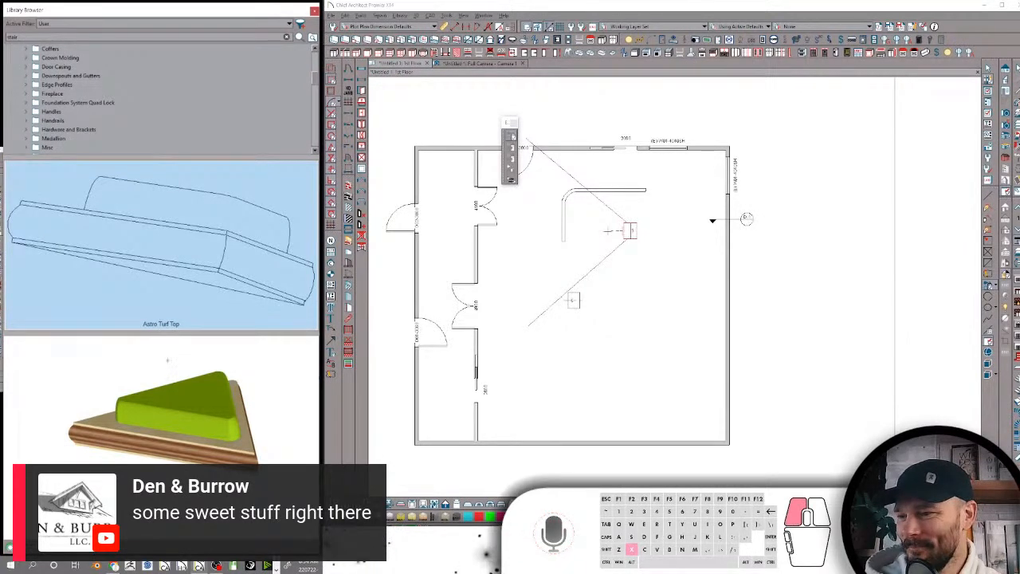
pyautogui.moveTo(167, 360); pyautogui.dragTo(168, 360)
# Rename the astro-turf stool item in the Parts folder as "ASTRO-TURF-STOOL"
pyautogui.click(99, 193)
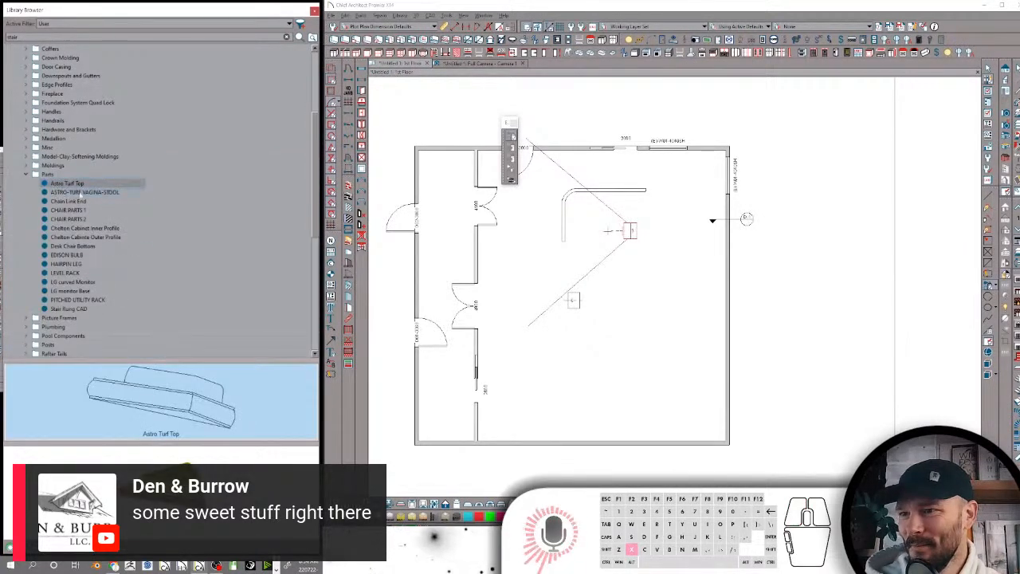
pyautogui.click(101, 194)
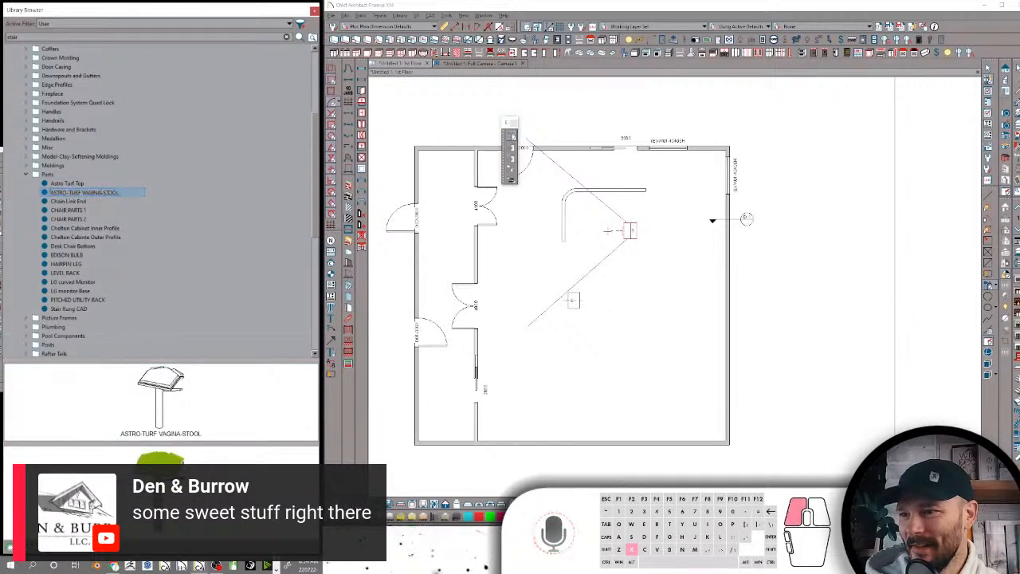
pyautogui.press('BackSpace')
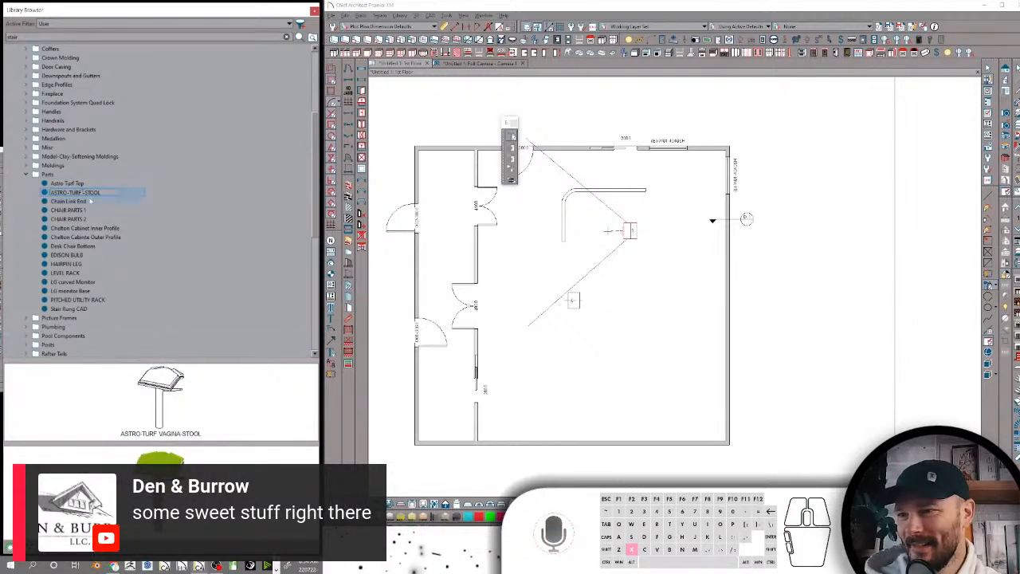
pyautogui.press('Return')
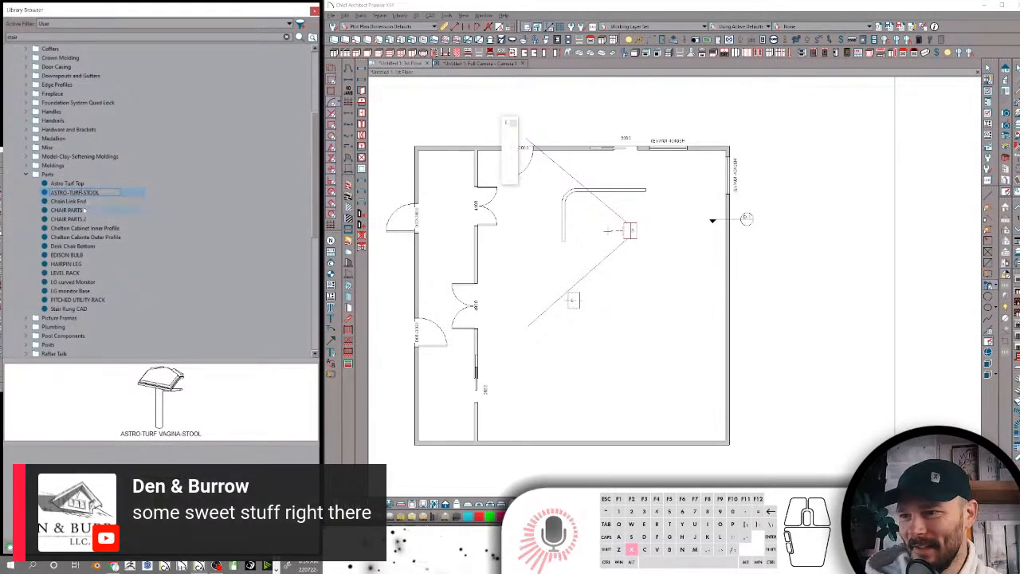
# Examine the renamed ASTRO-TURF-STOOL item in enlarged line and rendered previews, restore the preview size and view Chain Link End
pyautogui.click(83, 192)
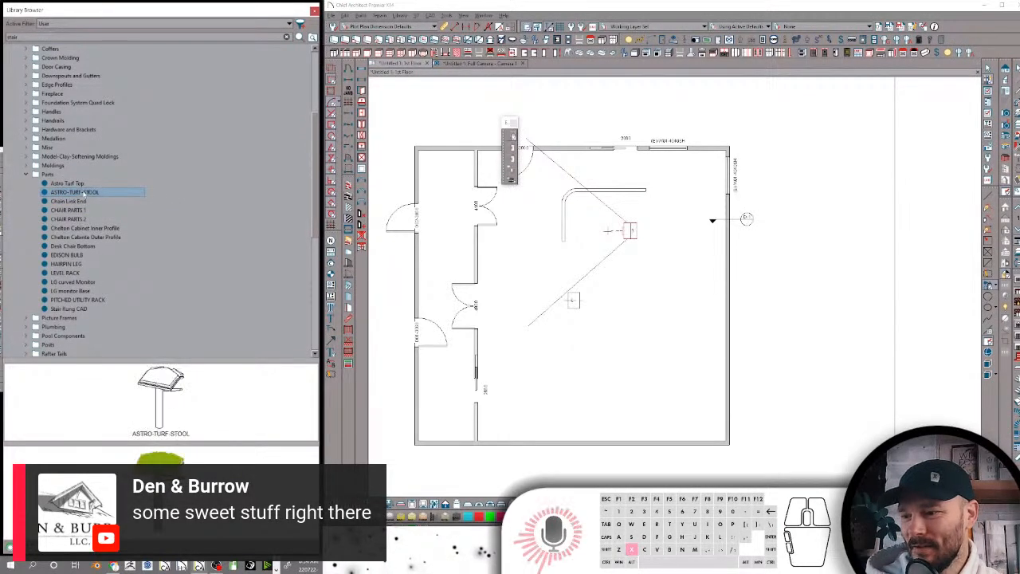
pyautogui.moveTo(161, 496)
pyautogui.mouseDown()
pyautogui.moveTo(185, 508)
pyautogui.moveTo(165, 499)
pyautogui.mouseUp()
pyautogui.moveTo(164, 362); pyautogui.dragTo(172, 185)
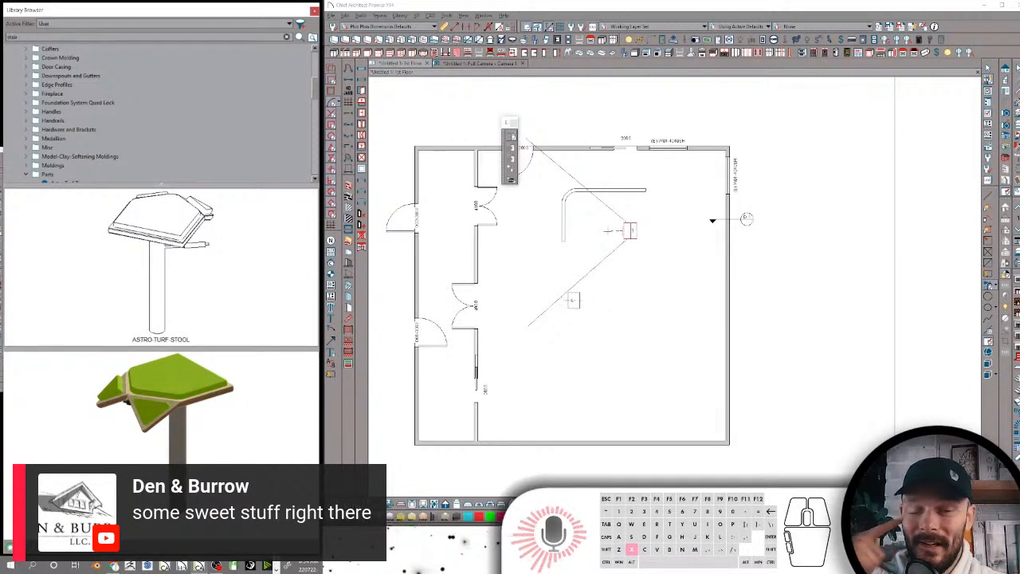
pyautogui.moveTo(161, 184); pyautogui.dragTo(156, 382)
pyautogui.click(69, 202)
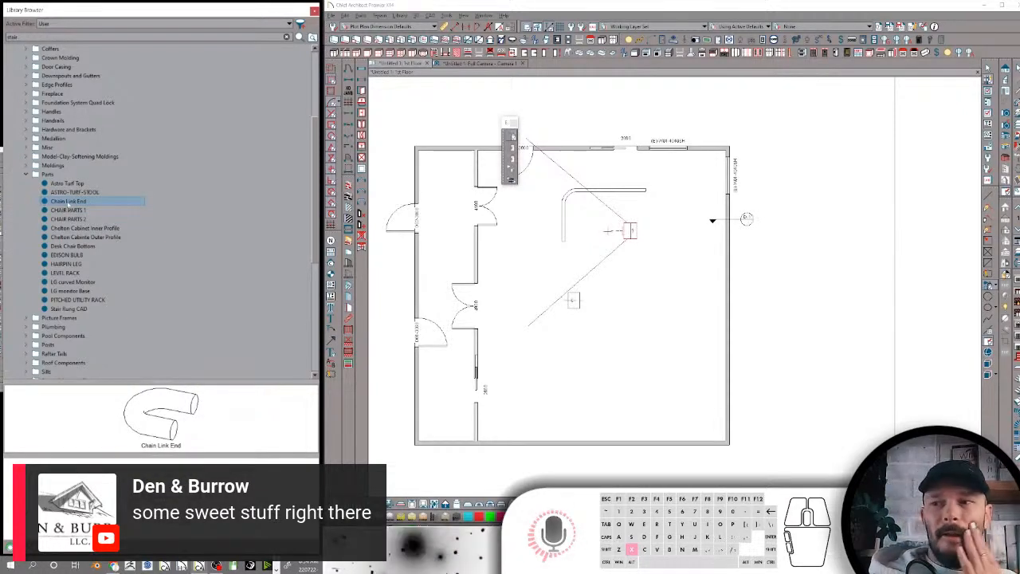
# Rename the CHAIR PARTS 1 item in the Parts folder as "Chair Parts 1"
pyautogui.click(73, 210)
pyautogui.click(70, 210)
pyautogui.write('Chair')
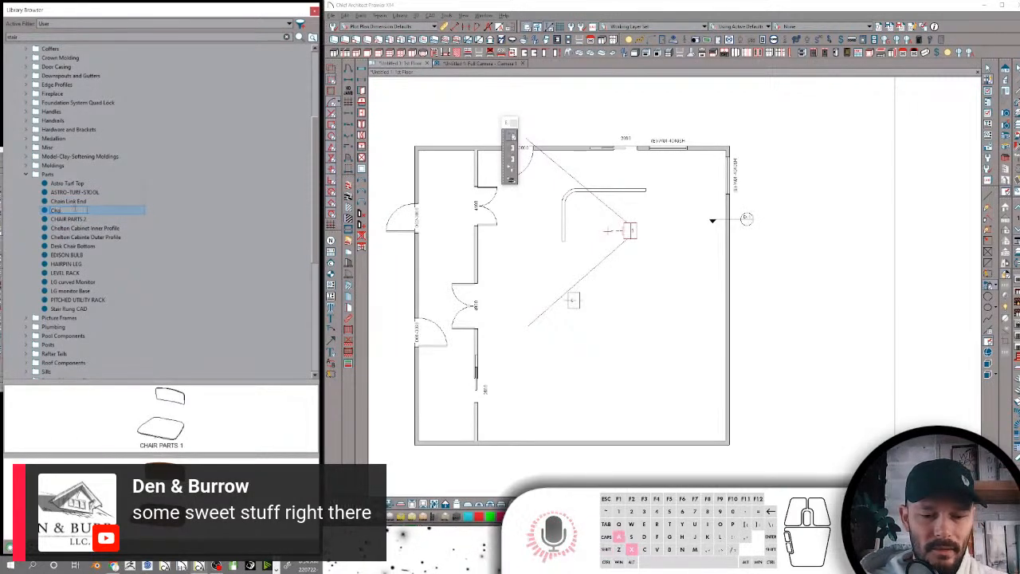
pyautogui.write(' Parts 1')
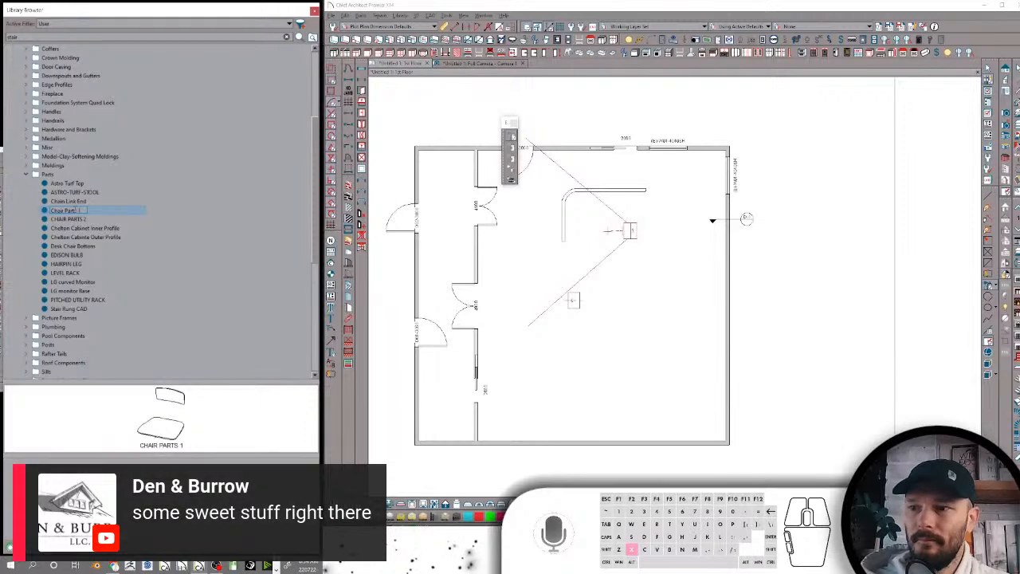
pyautogui.press('Return')
# Rename the CHAIR PARTS 2 item in the Parts folder as "Chair Parts 2"
pyautogui.click(76, 219)
pyautogui.click(65, 219)
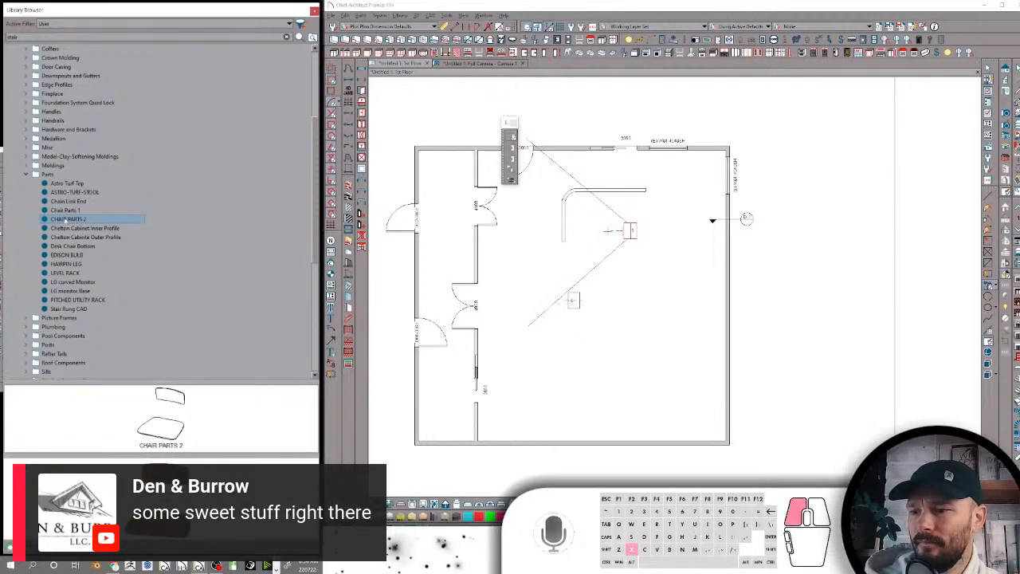
pyautogui.write('Chair')
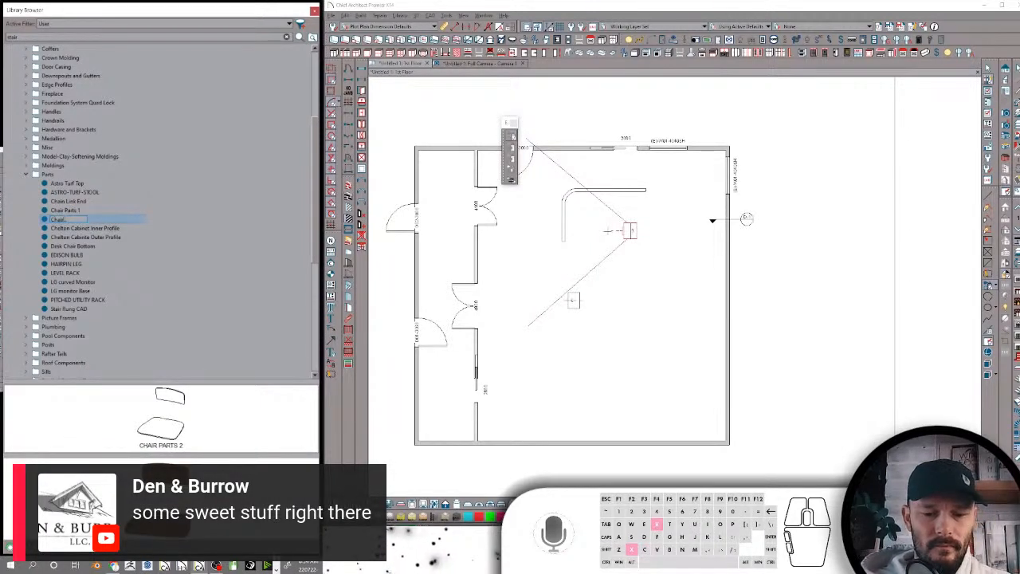
pyautogui.write(' Parts 2')
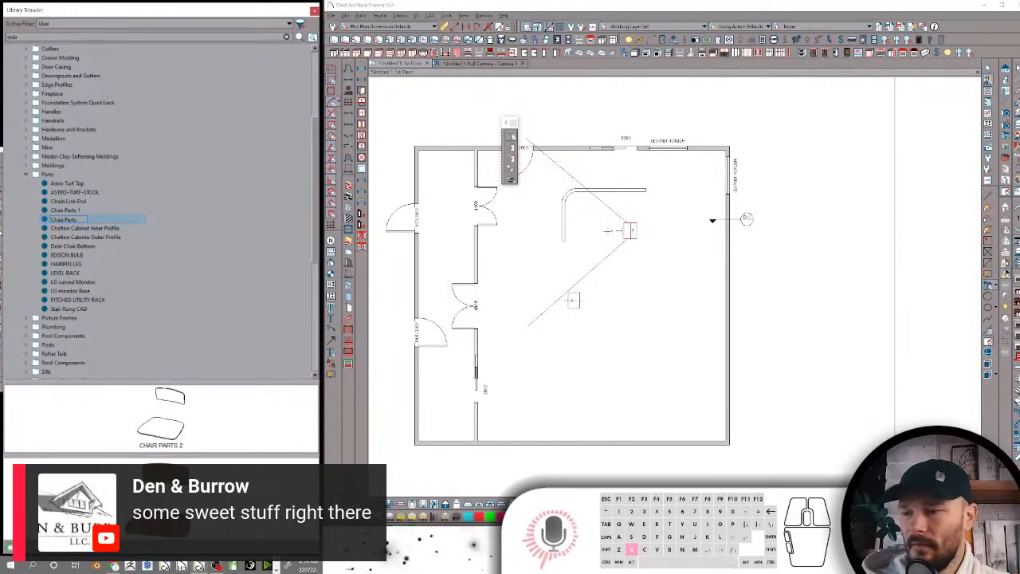
# Compare Chair Parts 1 with Chair Parts 2 and delete the Chair Parts 2 item from the Parts folder
pyautogui.click(66, 210)
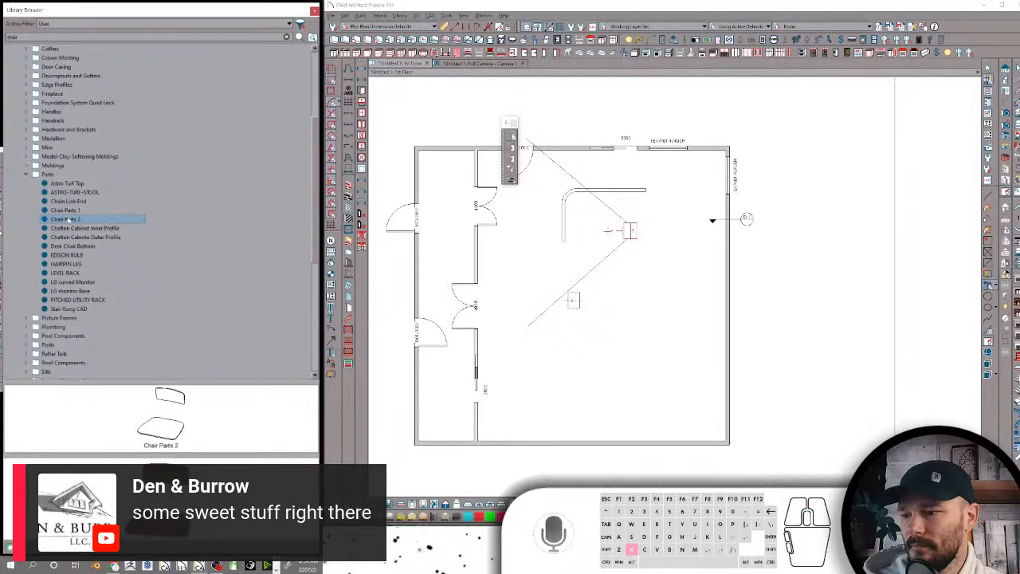
pyautogui.rightClick(70, 219)
pyautogui.click(89, 258)
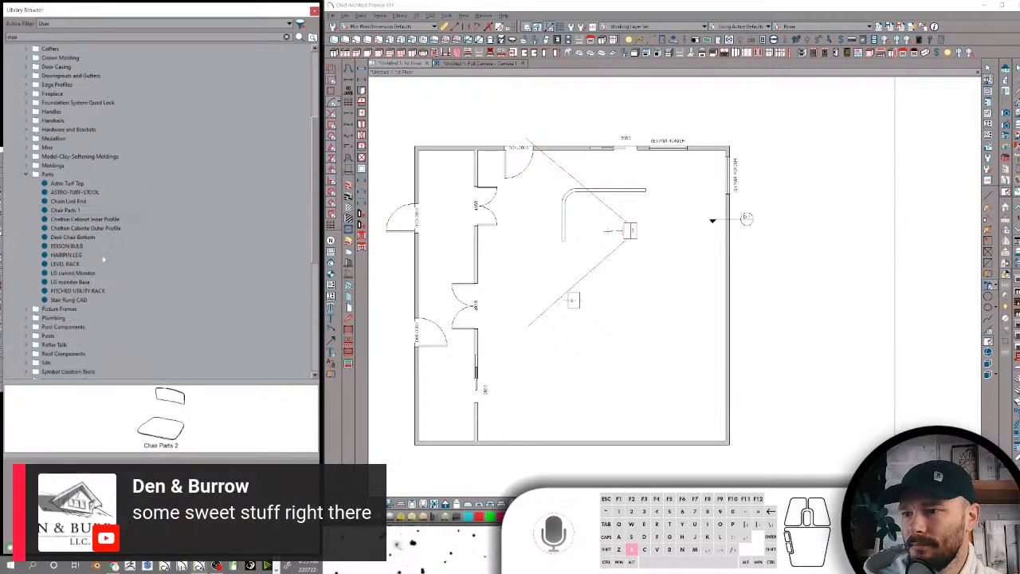
# Move the Chelton cabinet inner and outer profile items together from the Parts folder into the Models folder
pyautogui.scroll(-6, 70, 209)
pyautogui.scroll(4, 70, 209)
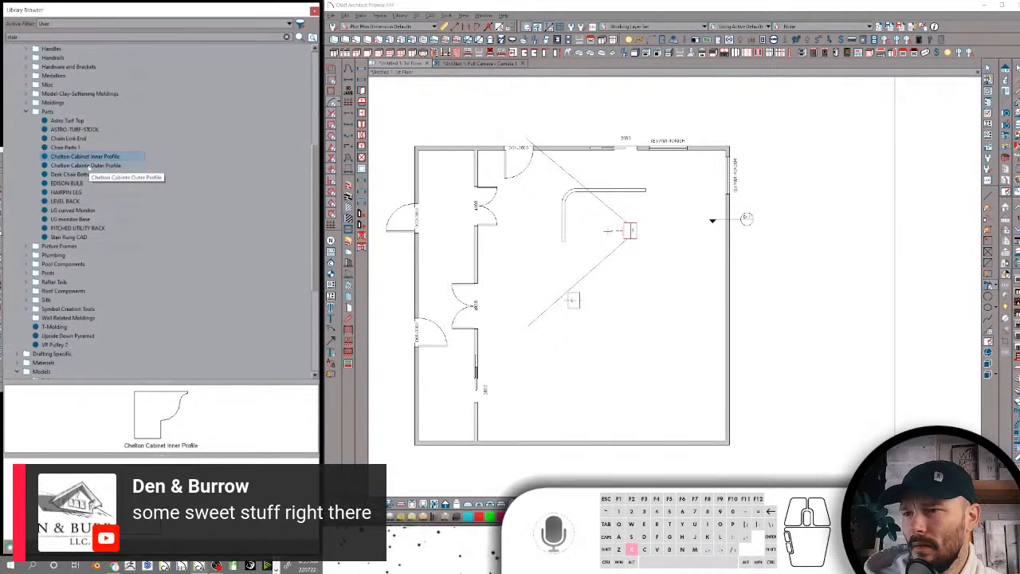
pyautogui.click(87, 165)
pyautogui.click(85, 157)
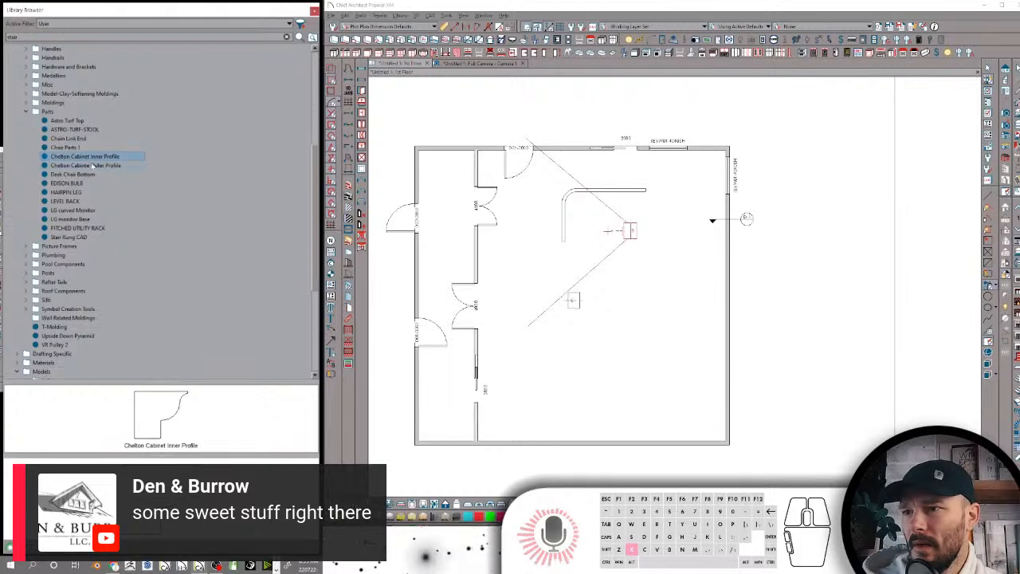
pyautogui.keyDown('ctrl'); pyautogui.click(93, 164); pyautogui.keyUp('ctrl')
pyautogui.scroll(7, 90, 202)
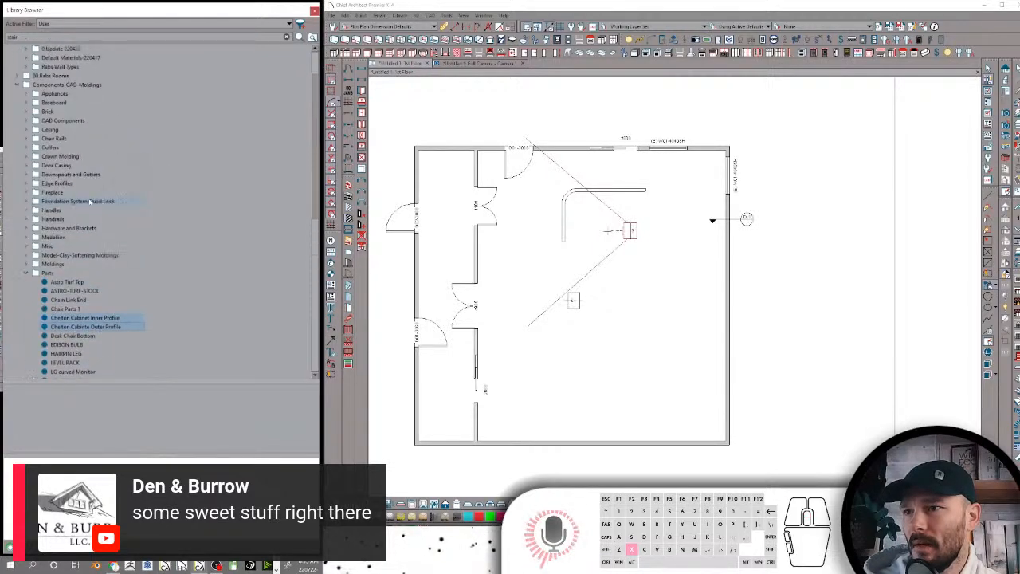
pyautogui.scroll(-7, 90, 202)
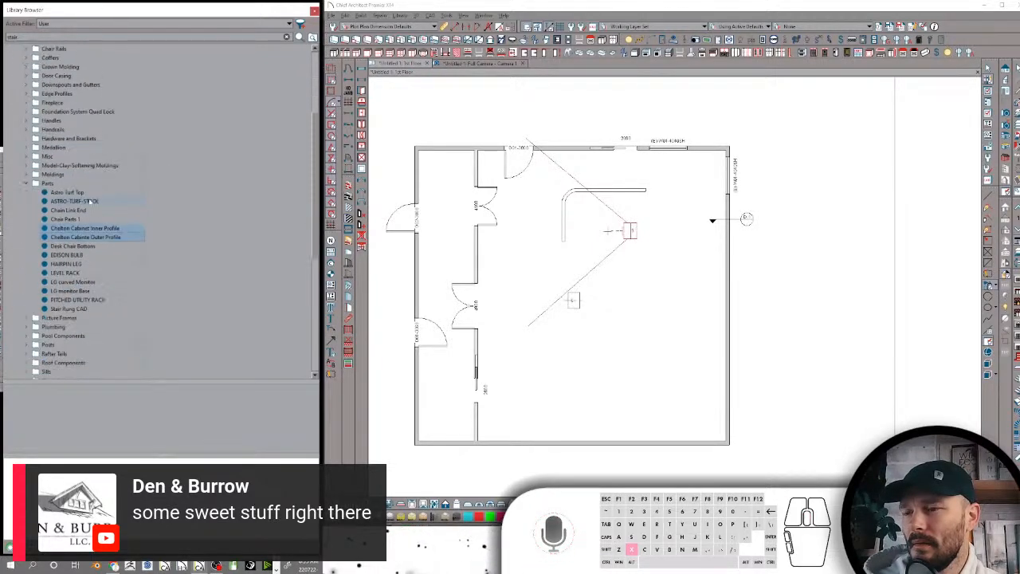
pyautogui.moveTo(90, 160); pyautogui.dragTo(79, 360)
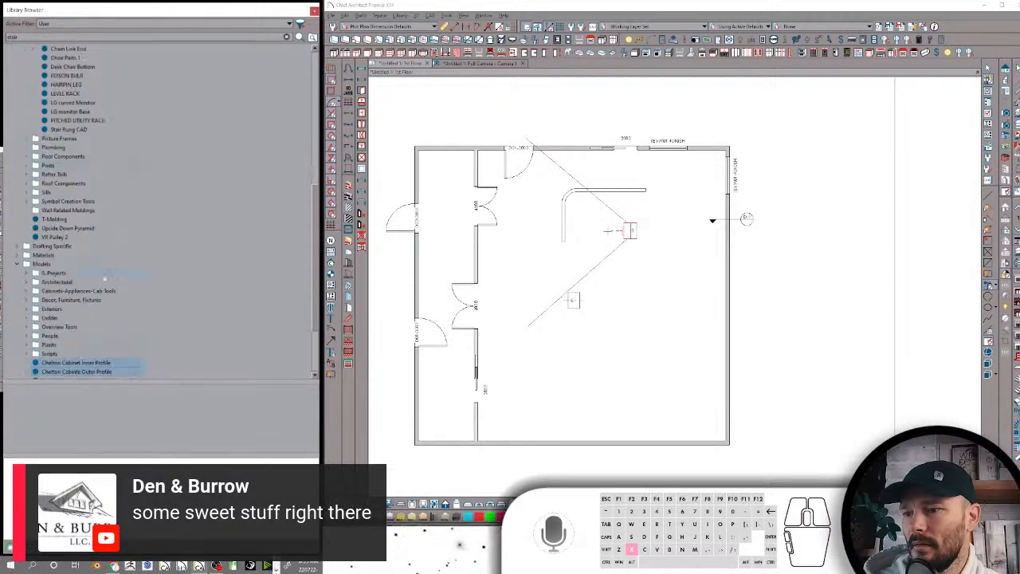
# Move both Chelton profiles into Components-Cabinet under Cabinets-Appliances-Cab Tools and collapse the Models folders
pyautogui.scroll(-3, 107, 269)
pyautogui.moveTo(81, 291); pyautogui.dragTo(81, 211)
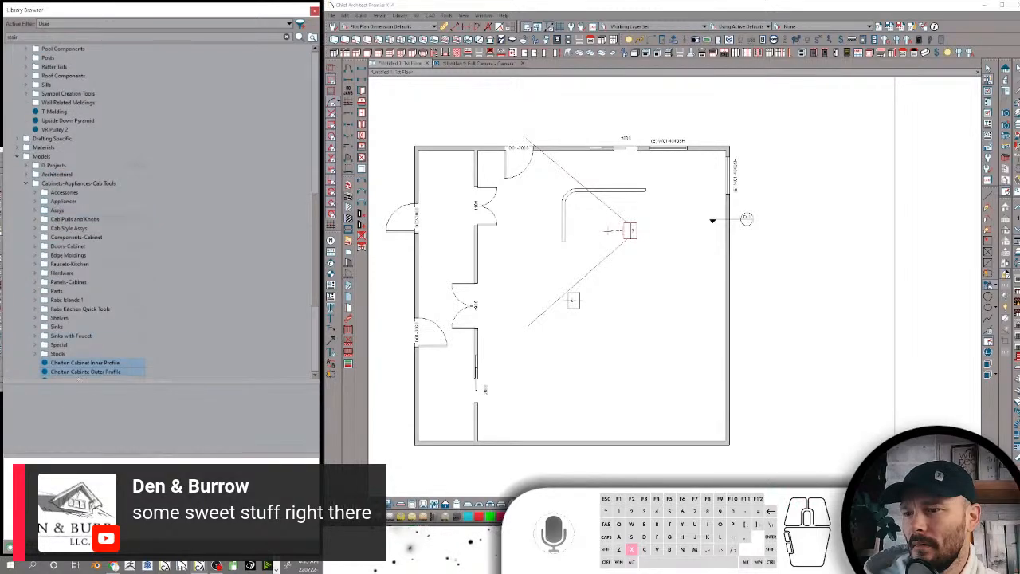
pyautogui.click(83, 364)
pyautogui.moveTo(83, 363); pyautogui.dragTo(87, 238)
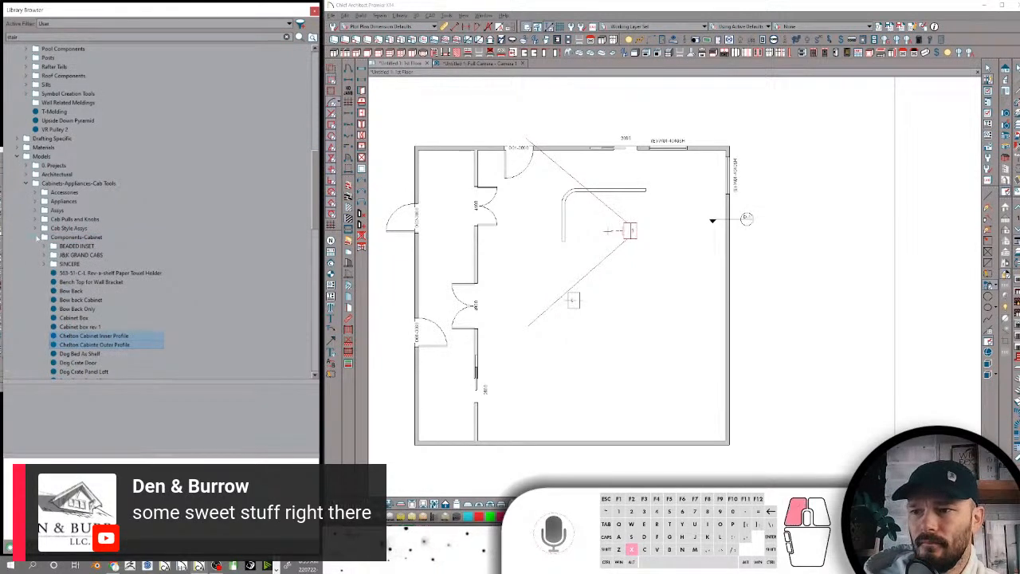
pyautogui.click(26, 183)
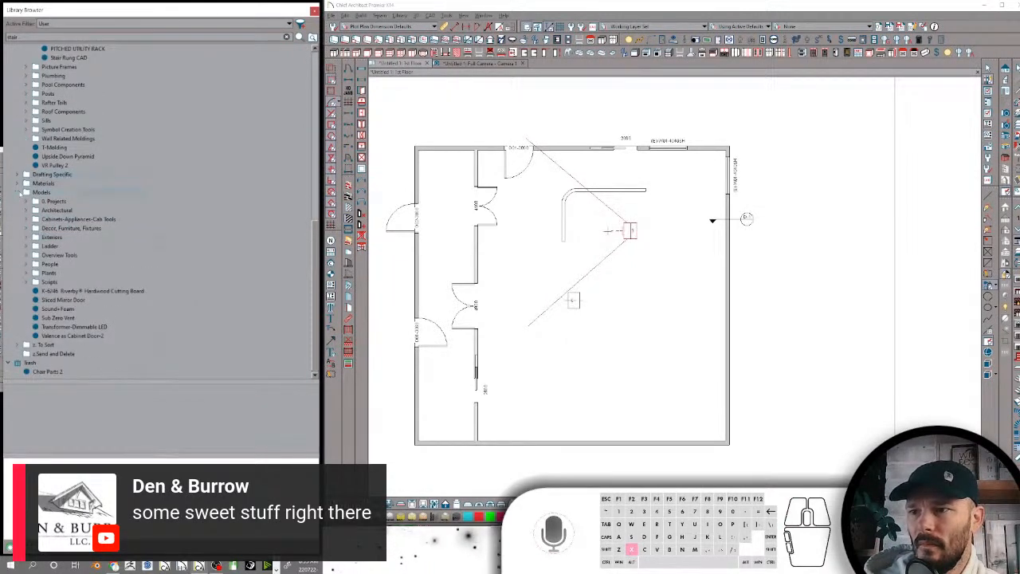
pyautogui.click(25, 192)
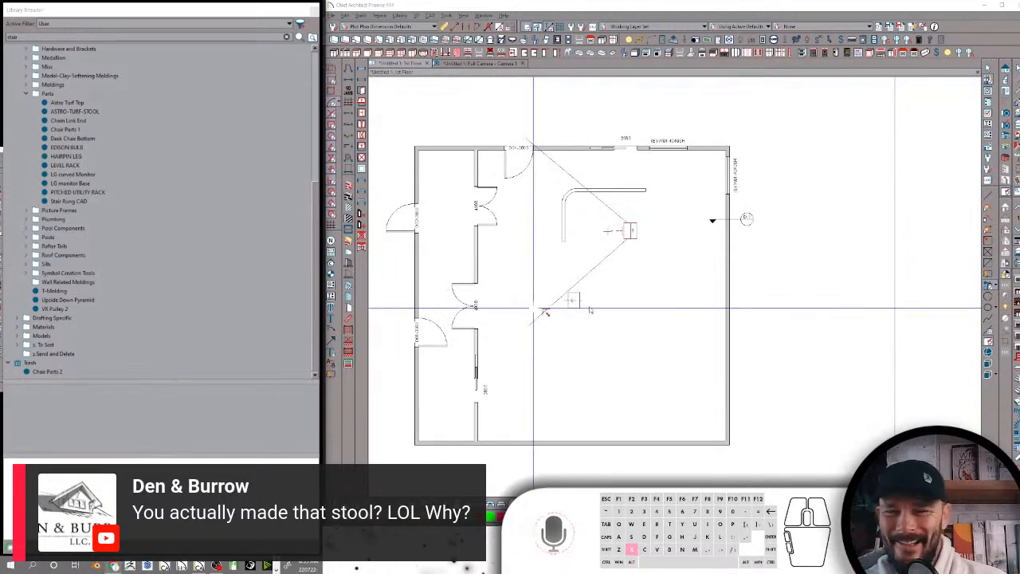
# Rename the EDISON BULB item in the Parts folder as "Edison Bulb"
pyautogui.scroll(1, 96, 167)
pyautogui.click(96, 172)
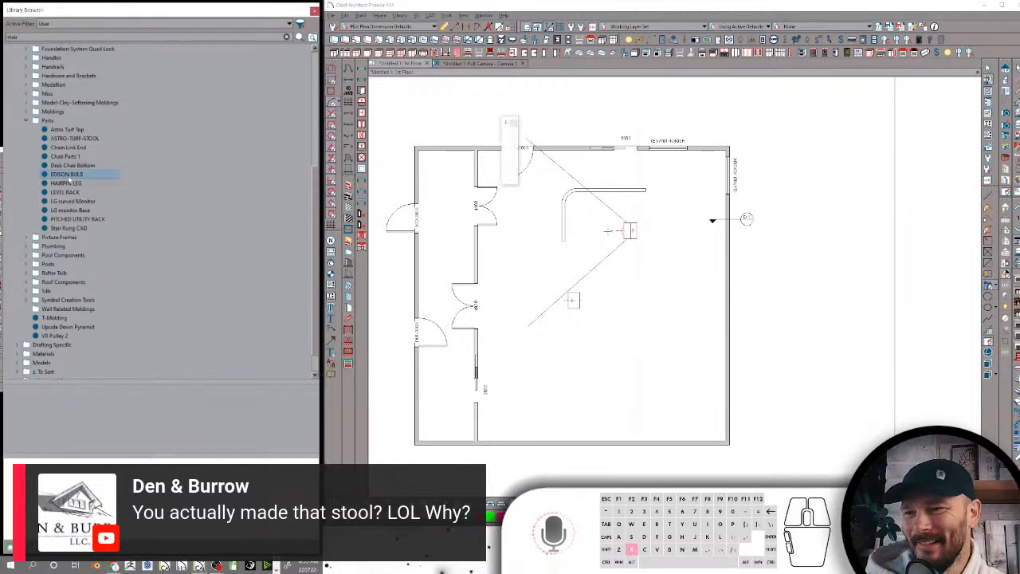
pyautogui.click(68, 175)
pyautogui.write('Edison Bul')
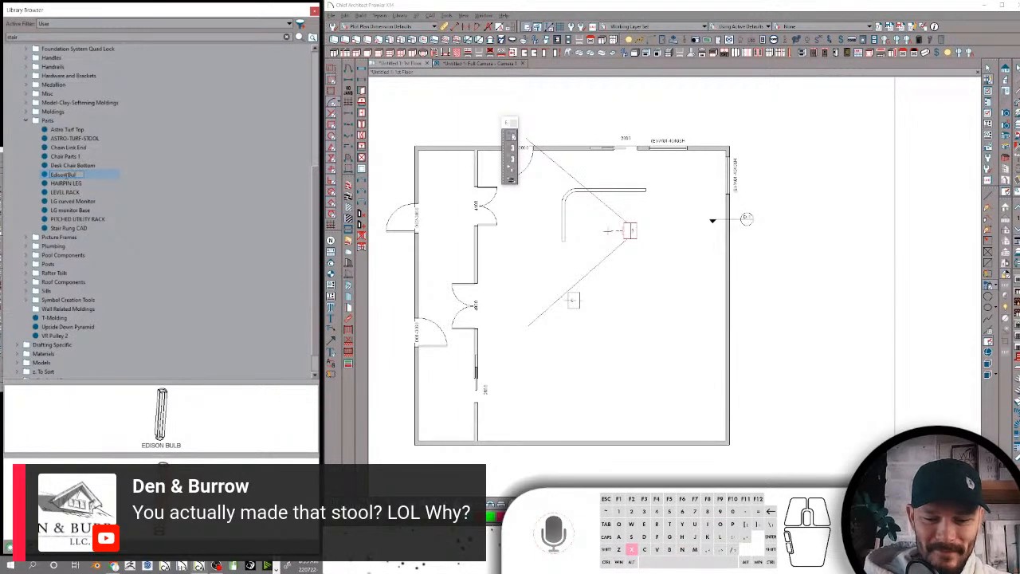
pyautogui.write('b')
pyautogui.press('Return')
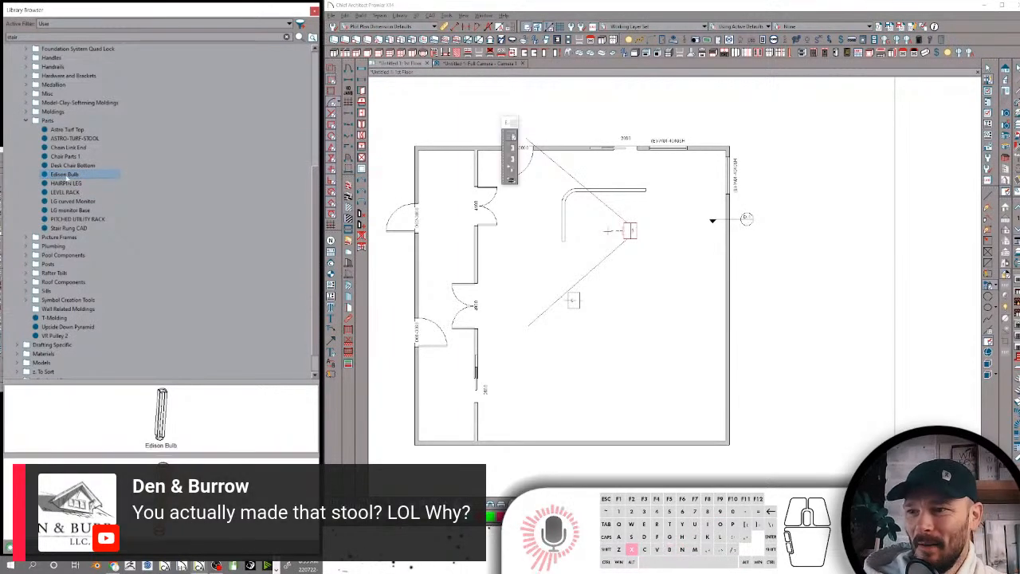
# Rename the HAIRPIN LEG item in the Parts folder as "Hairpin Leg"
pyautogui.click(79, 183)
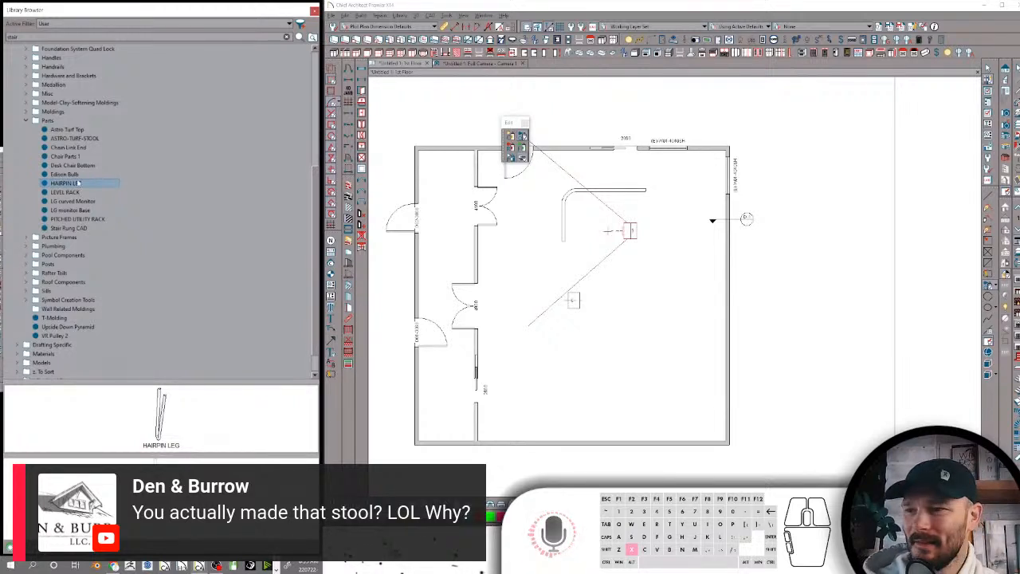
pyautogui.click(78, 183)
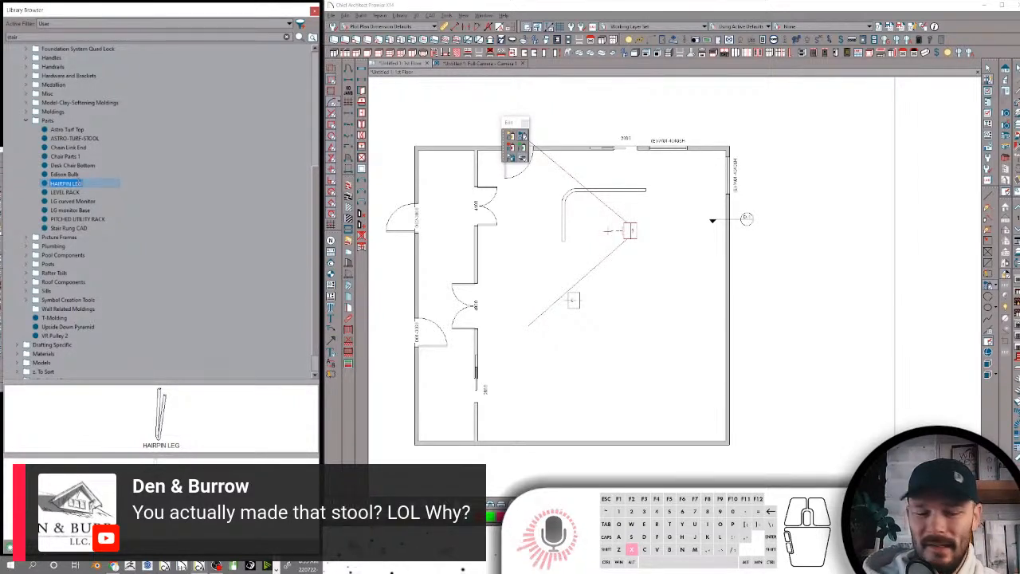
pyautogui.write('Hairpin Leg')
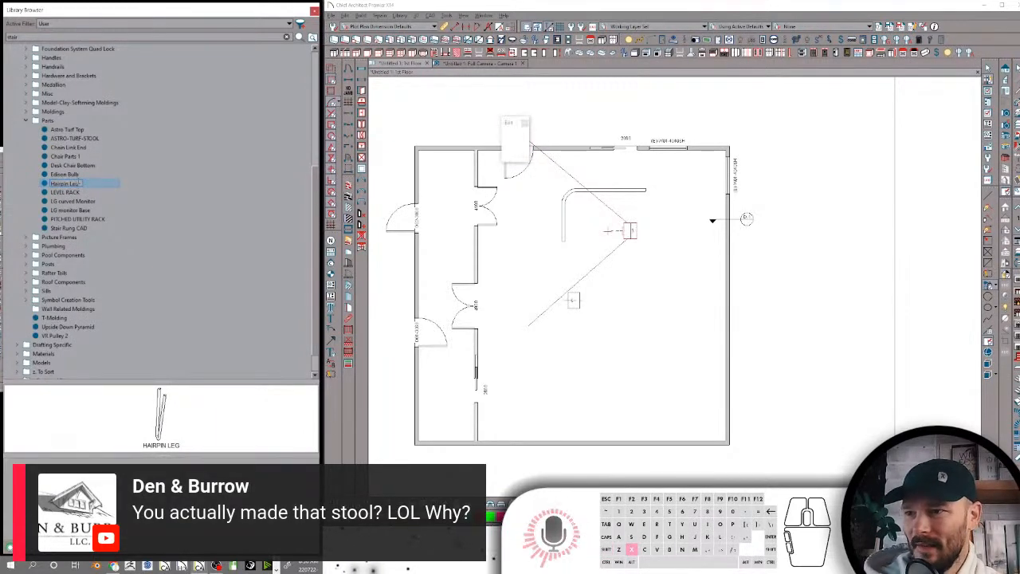
pyautogui.press('Return')
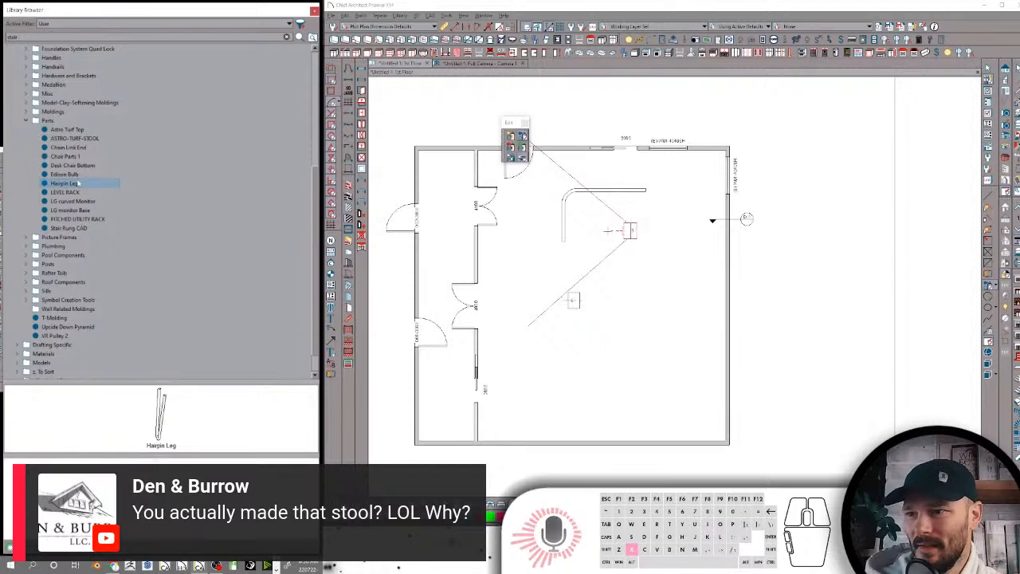
# Add the keywords "Foot" and "RDFoot" to the Hairpin Leg item's search attributes
pyautogui.rightClick(82, 182)
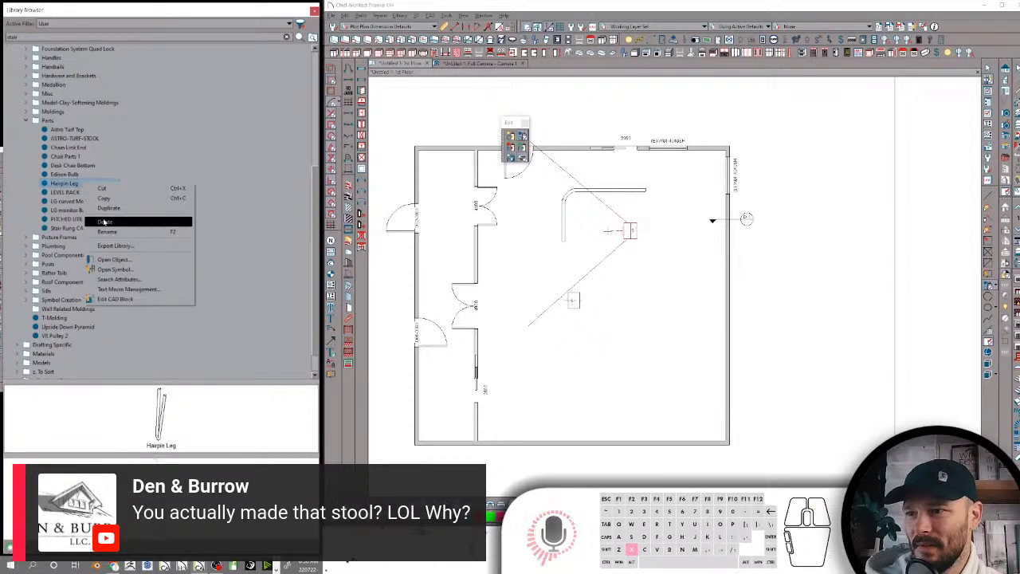
pyautogui.click(130, 280)
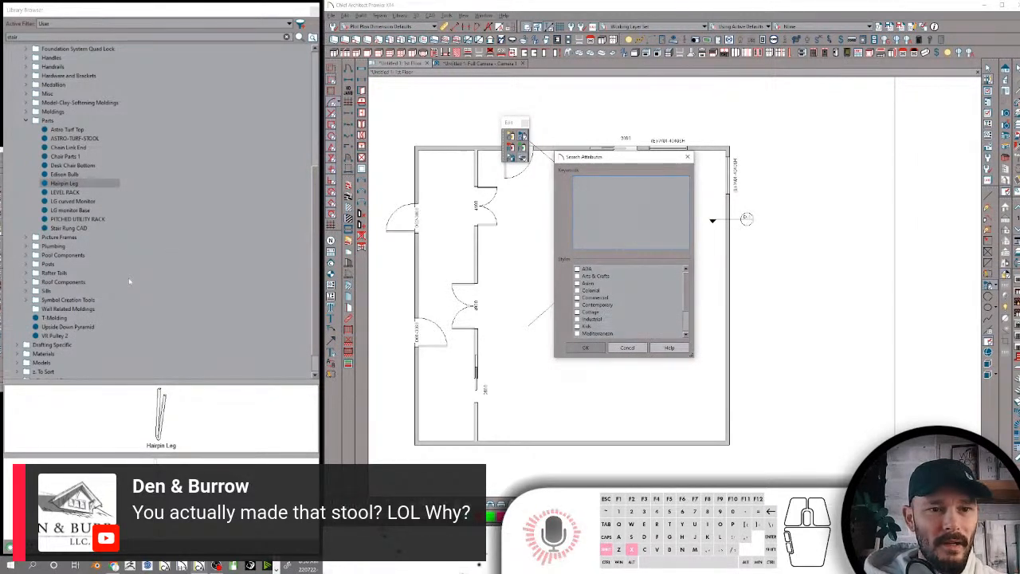
pyautogui.write('Foot')
pyautogui.press('Return')
pyautogui.write('RDFoot')
pyautogui.press('Return')
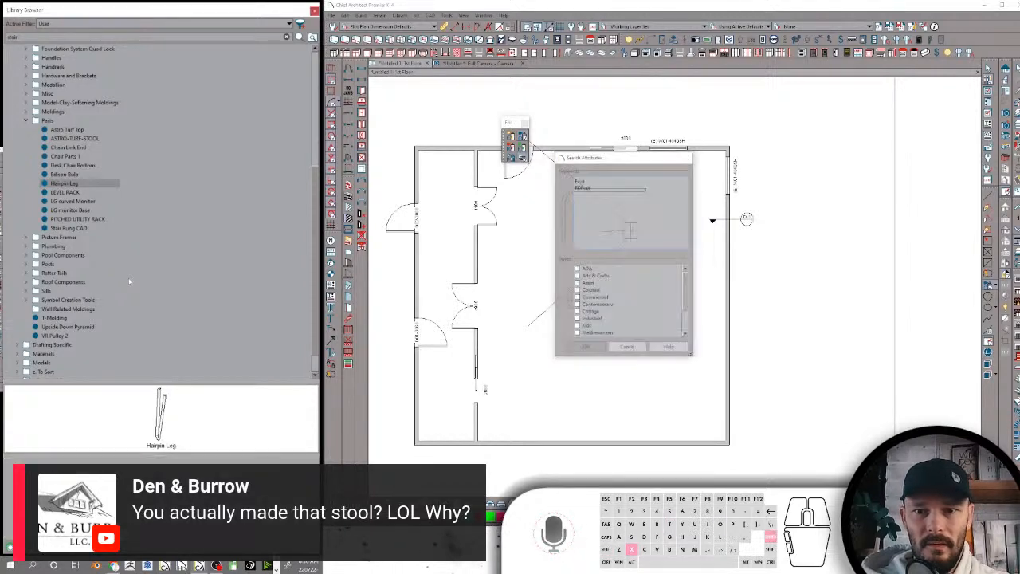
# Reopen the Hairpin Leg item's search attributes and add "RDFoot" on a new line above the existing keywords
pyautogui.rightClick(75, 183)
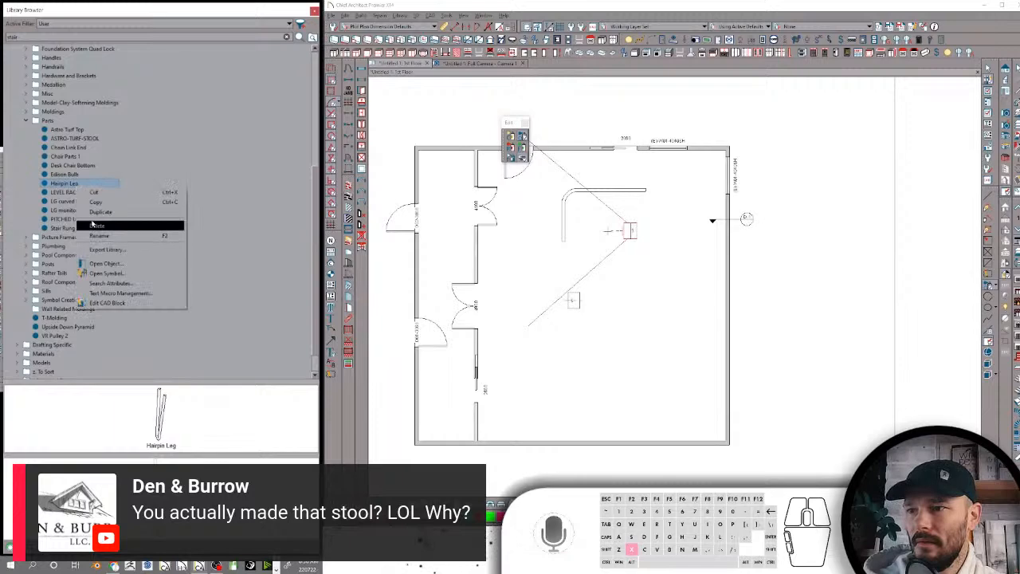
pyautogui.click(114, 282)
pyautogui.hotkey('shift', 'Return')
pyautogui.write('RDFo')
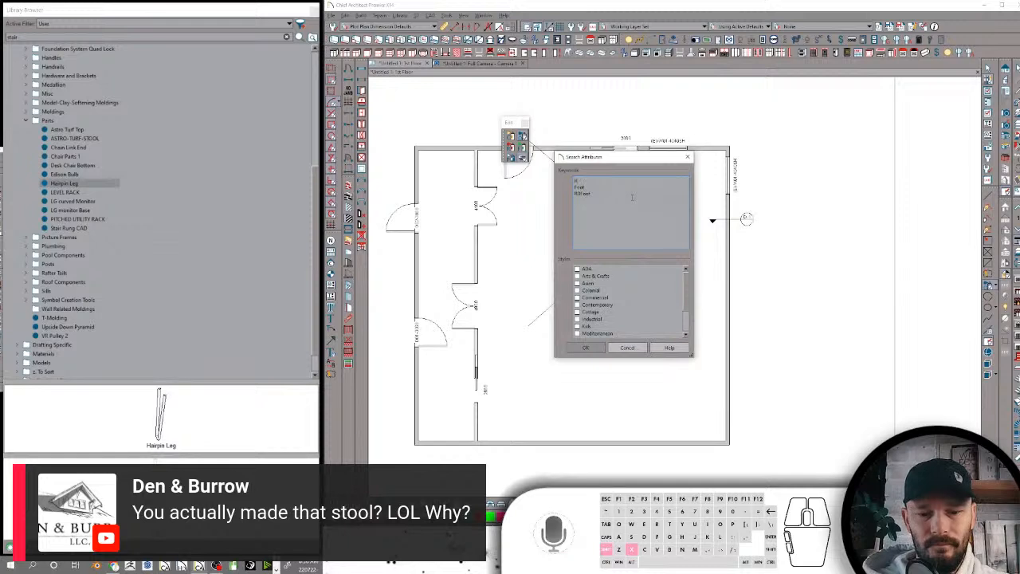
pyautogui.write('ot')
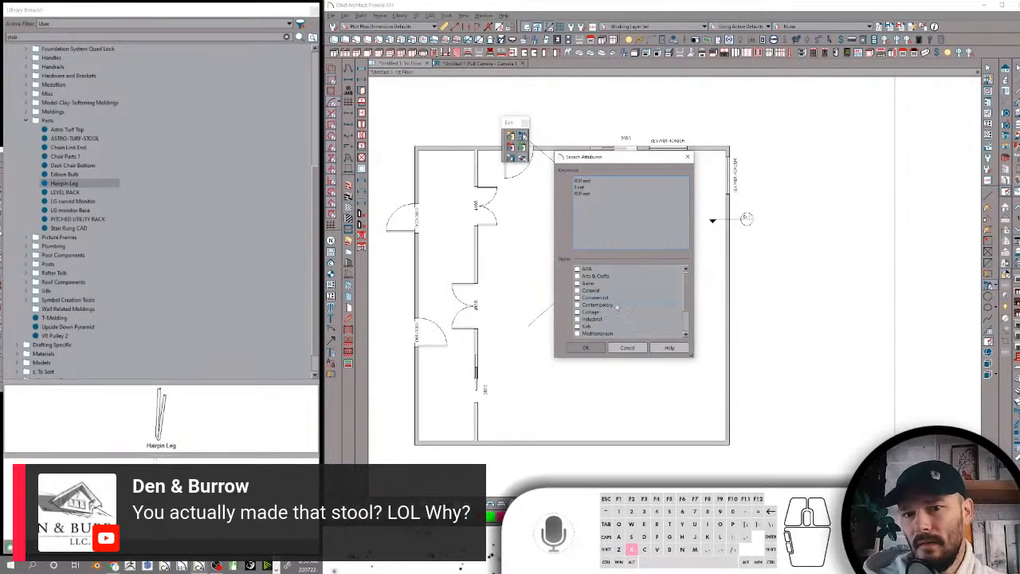
pyautogui.click(594, 196)
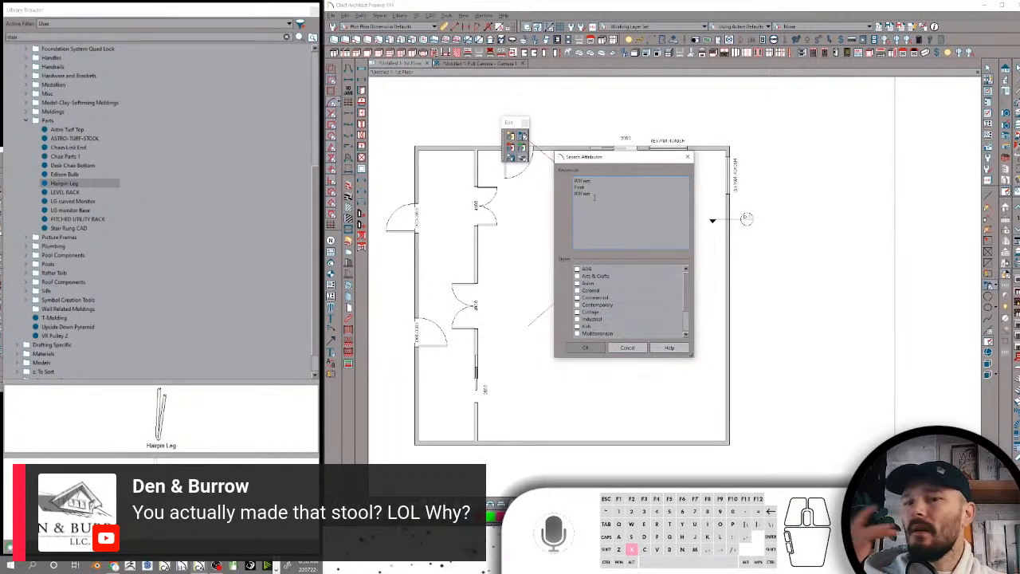
pyautogui.click(585, 347)
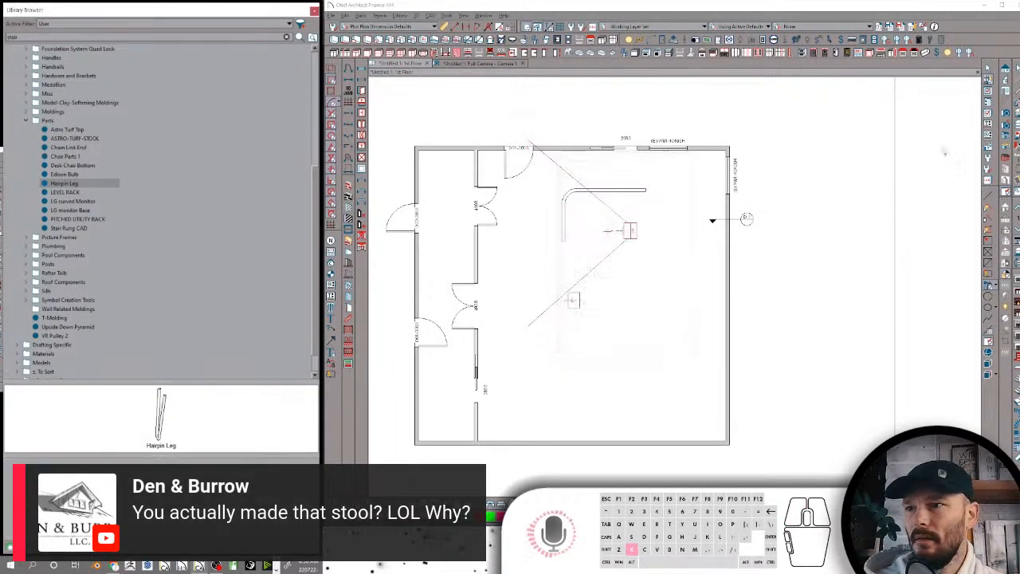
pyautogui.scroll(4, 106, 195)
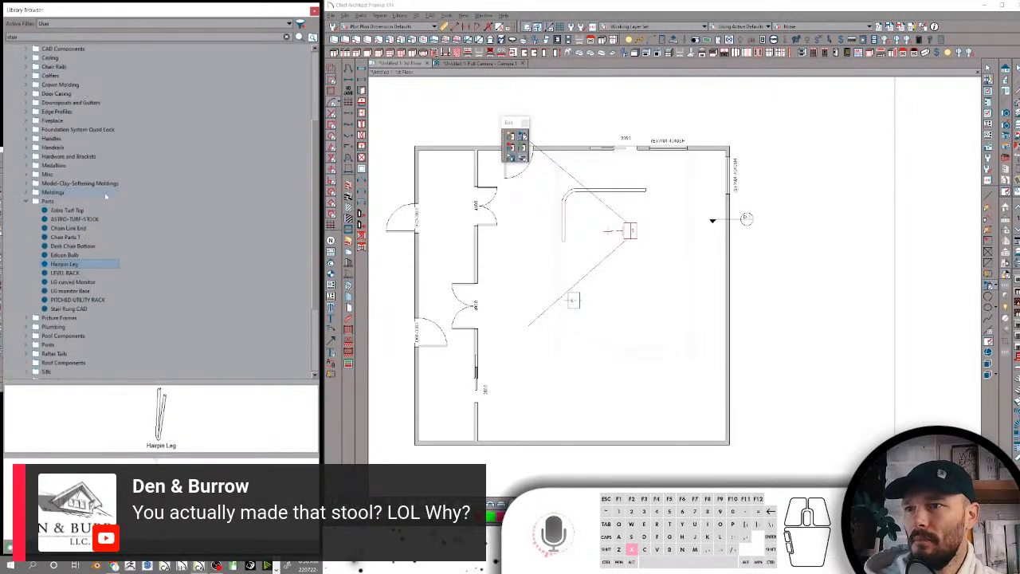
# Create a new folder named "Cabinet" inside the Components-CAD-Moldings folder
pyautogui.scroll(1, 105, 196)
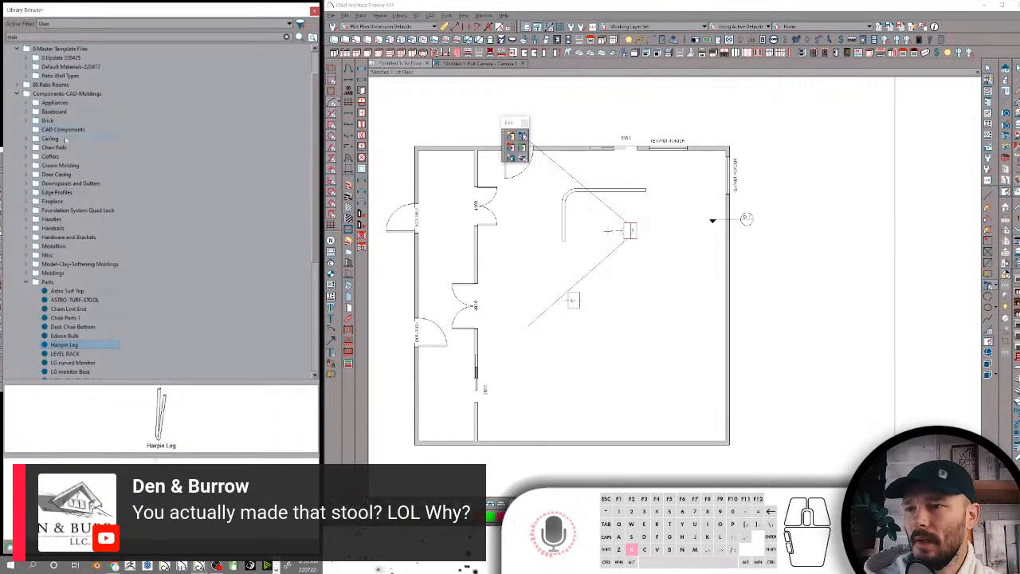
pyautogui.scroll(-5, 80, 164)
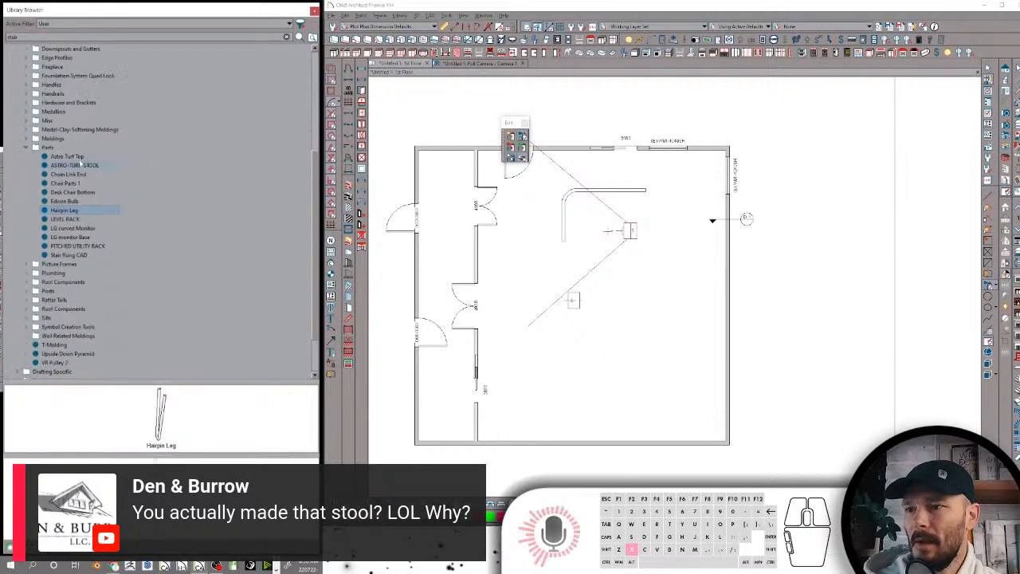
pyautogui.scroll(-1, 82, 228)
pyautogui.scroll(6, 78, 165)
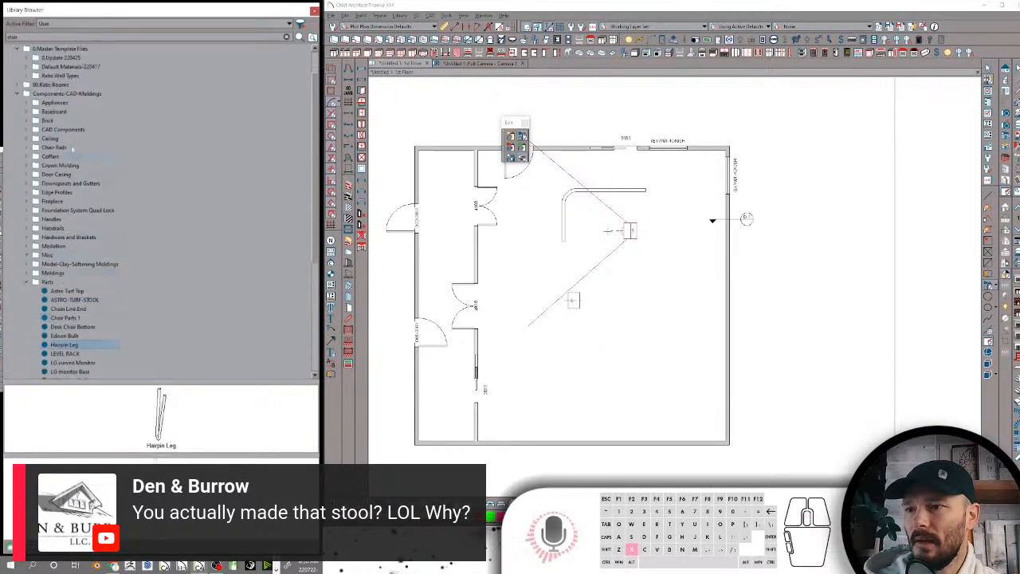
pyautogui.rightClick(60, 94)
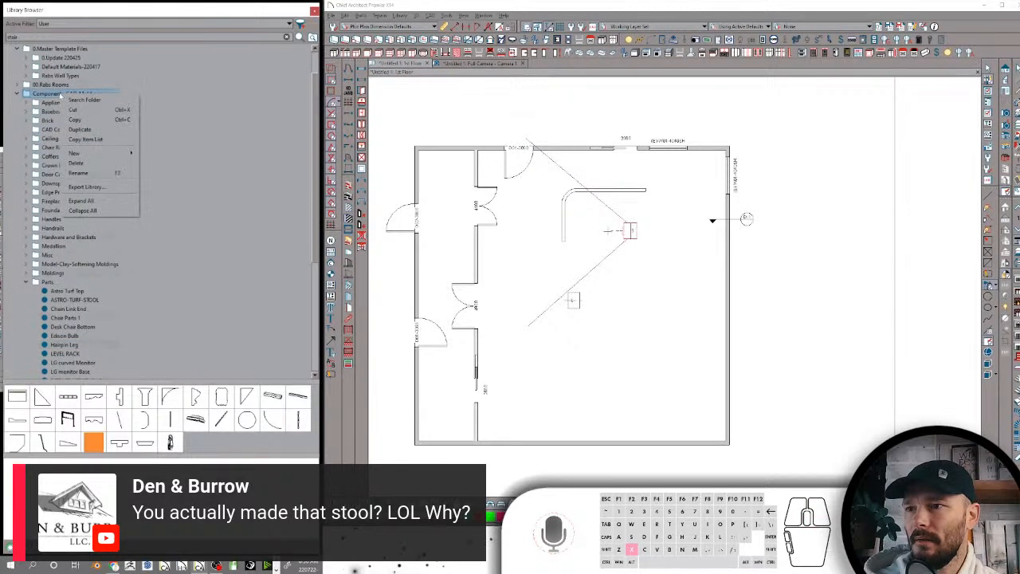
pyautogui.moveTo(101, 154)
pyautogui.click(163, 152)
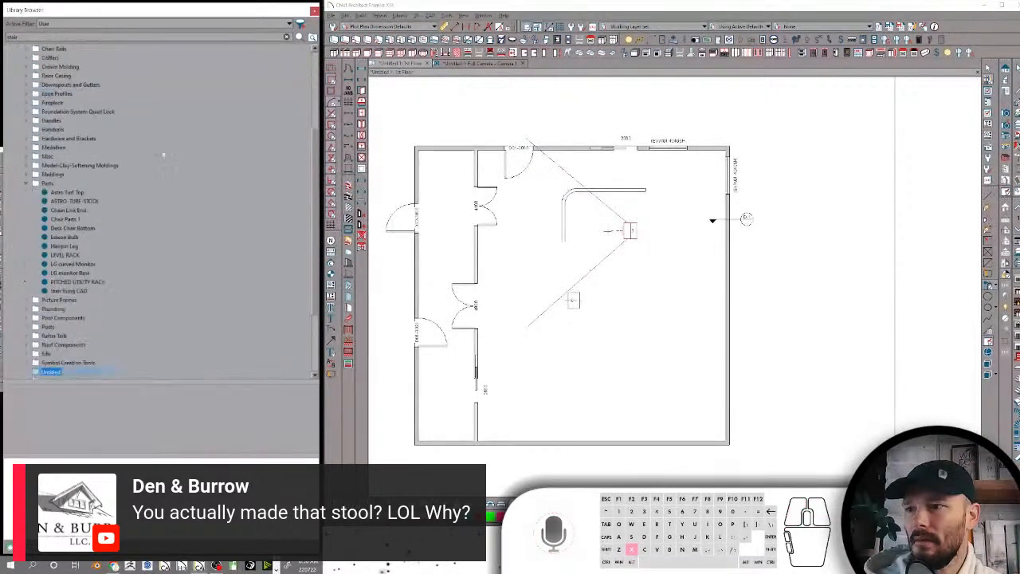
pyautogui.write('F')
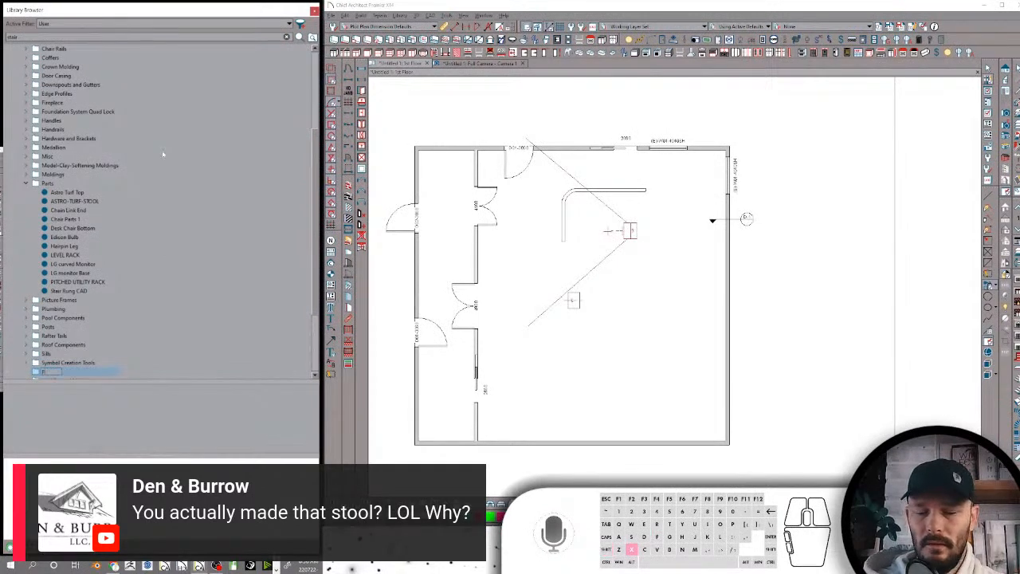
pyautogui.write('bi')
pyautogui.press('BackSpace')
pyautogui.press('BackSpace')
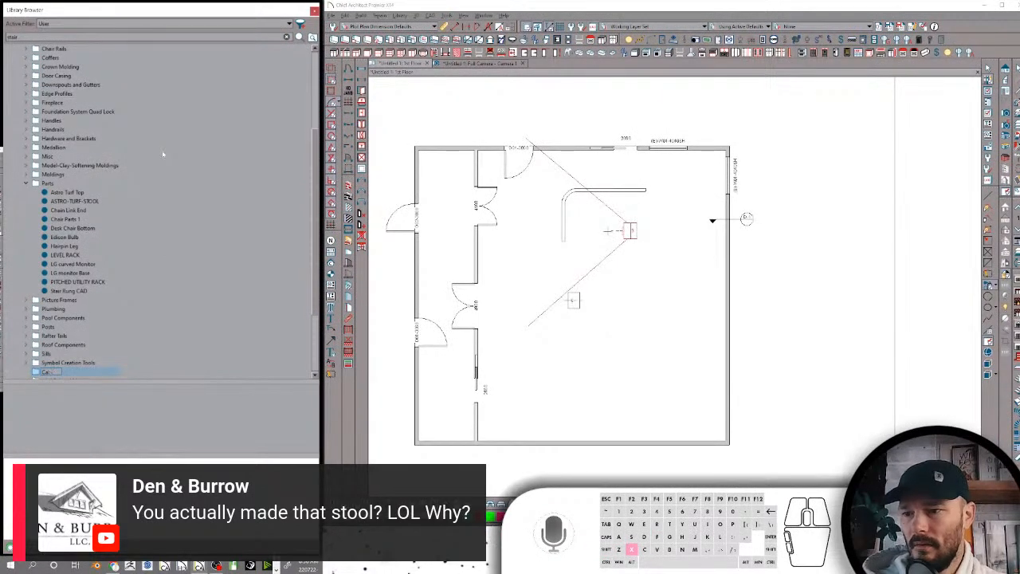
pyautogui.press('BackSpace')
pyautogui.press('BackSpace')
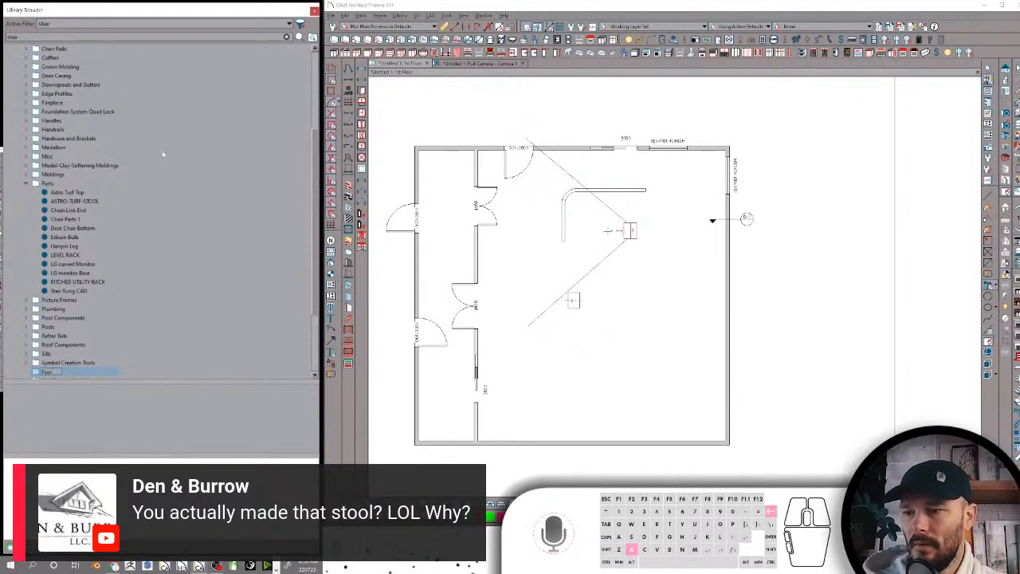
pyautogui.write('Cabinet')
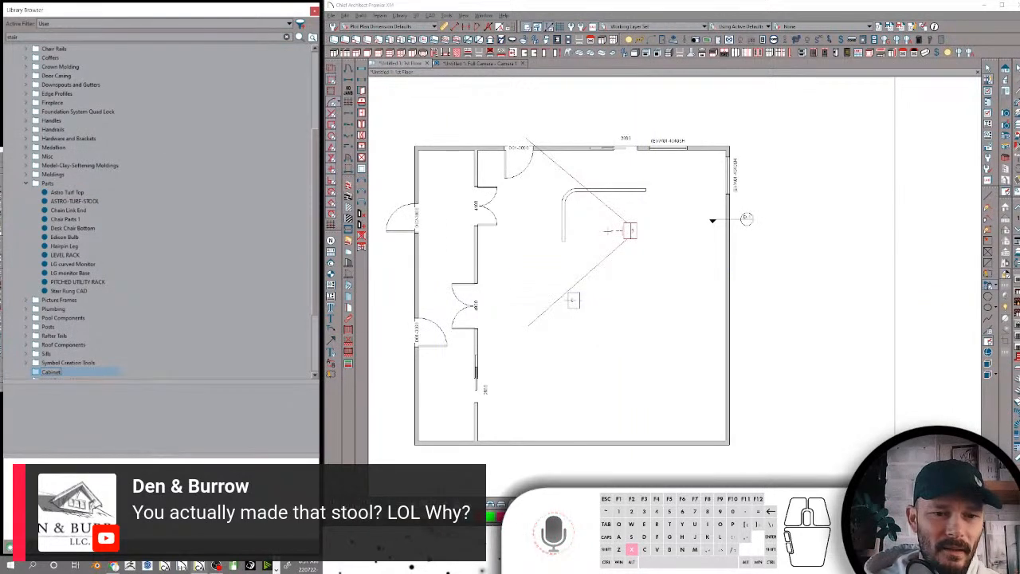
pyautogui.press('Return')
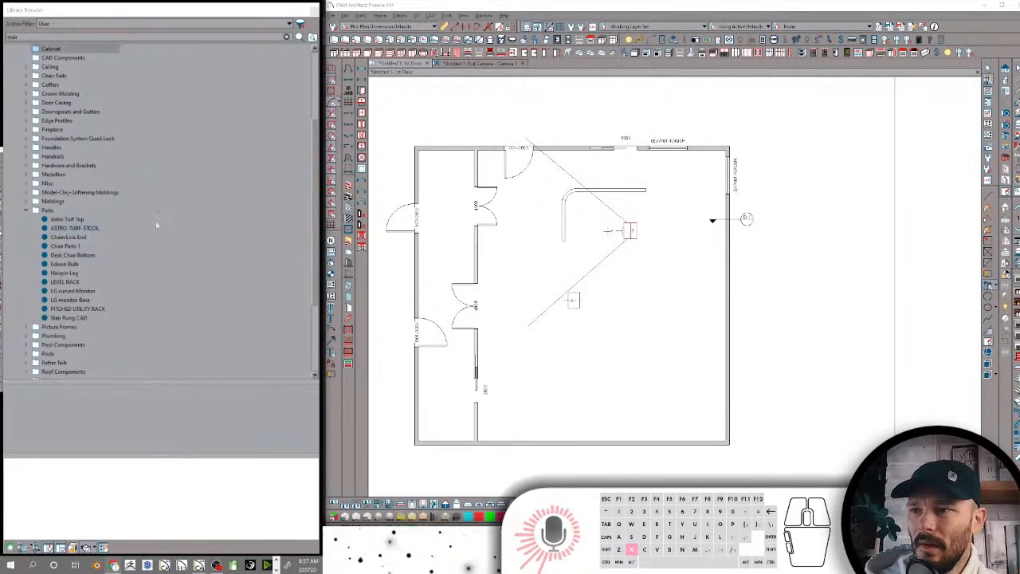
# Extend the name of the new Cabinet folder to "Cabinet Foot"
pyautogui.scroll(4, 134, 175)
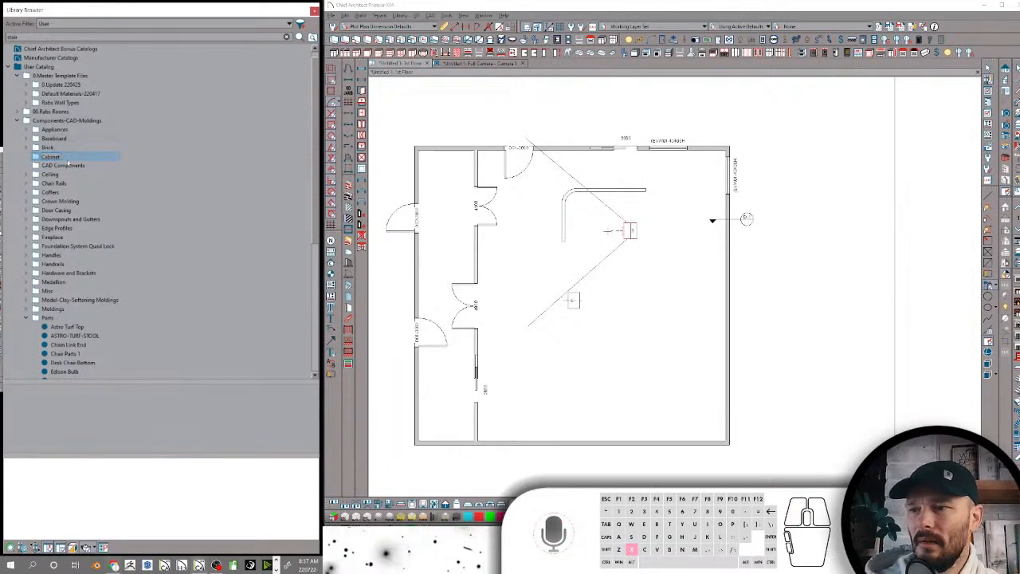
pyautogui.write('Foot')
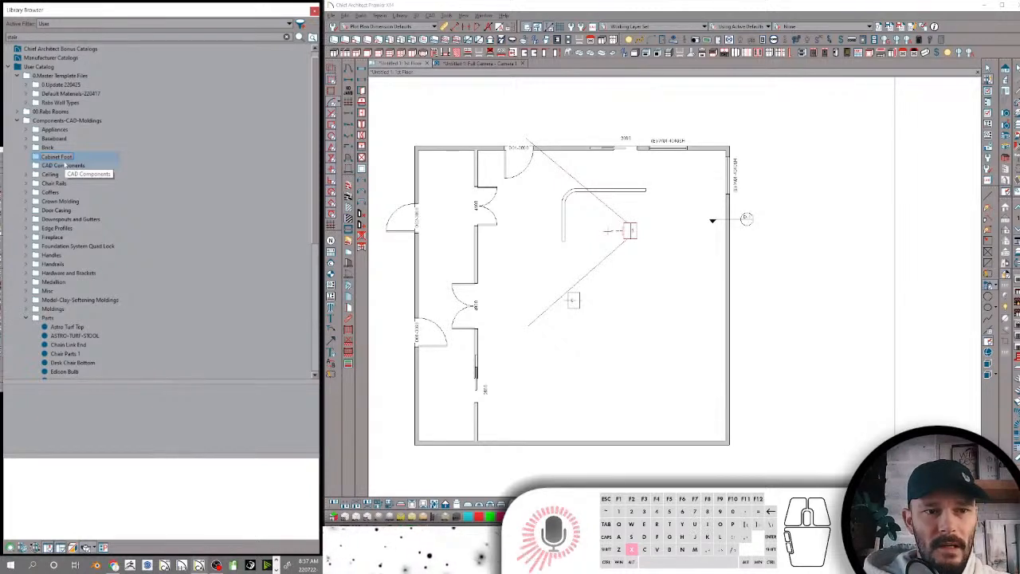
pyautogui.press('Return')
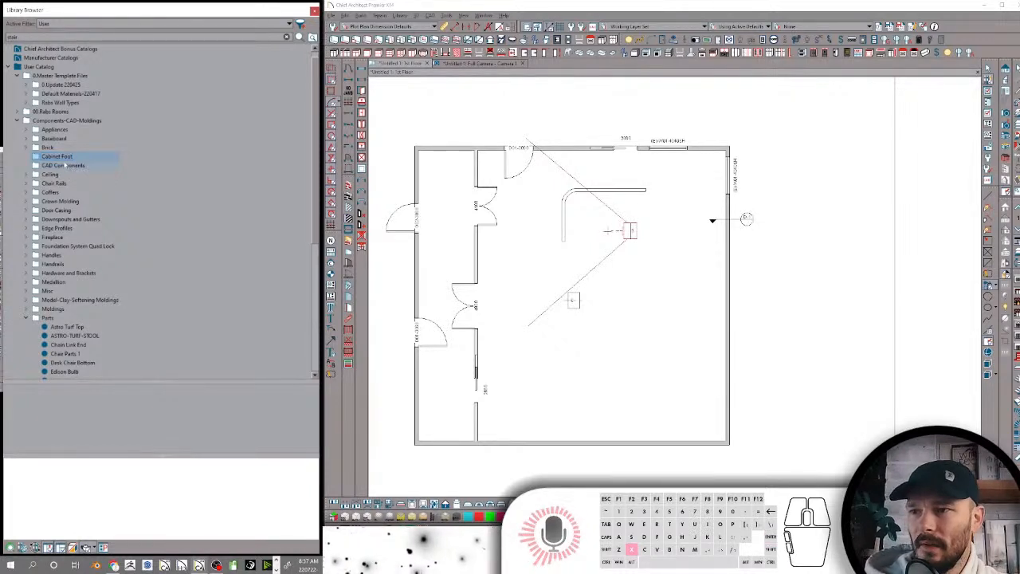
# Move the Hairpin Leg item from the Parts folder into the Cabinet Foot folder
pyautogui.scroll(-1, 68, 182)
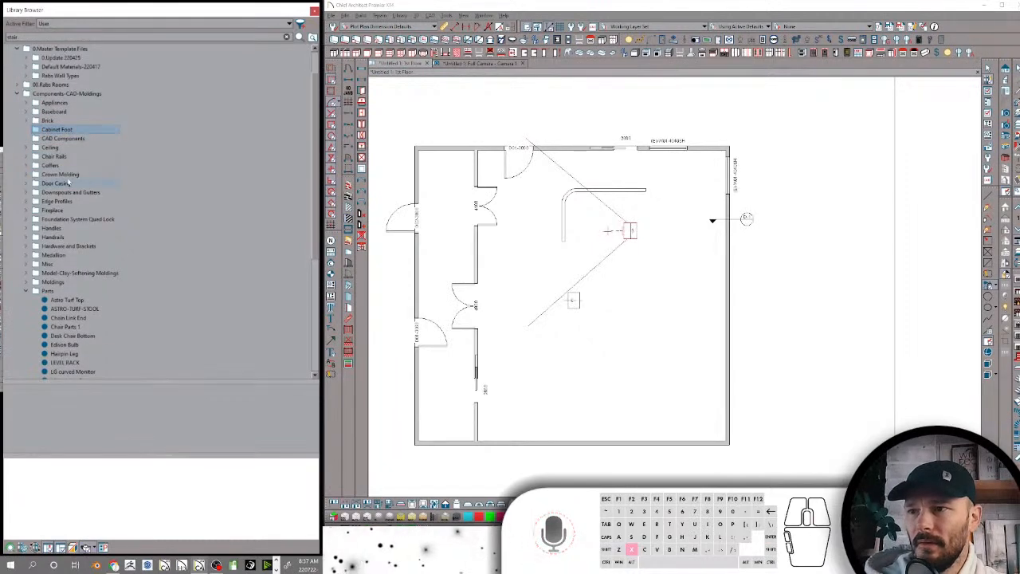
pyautogui.scroll(-4, 69, 181)
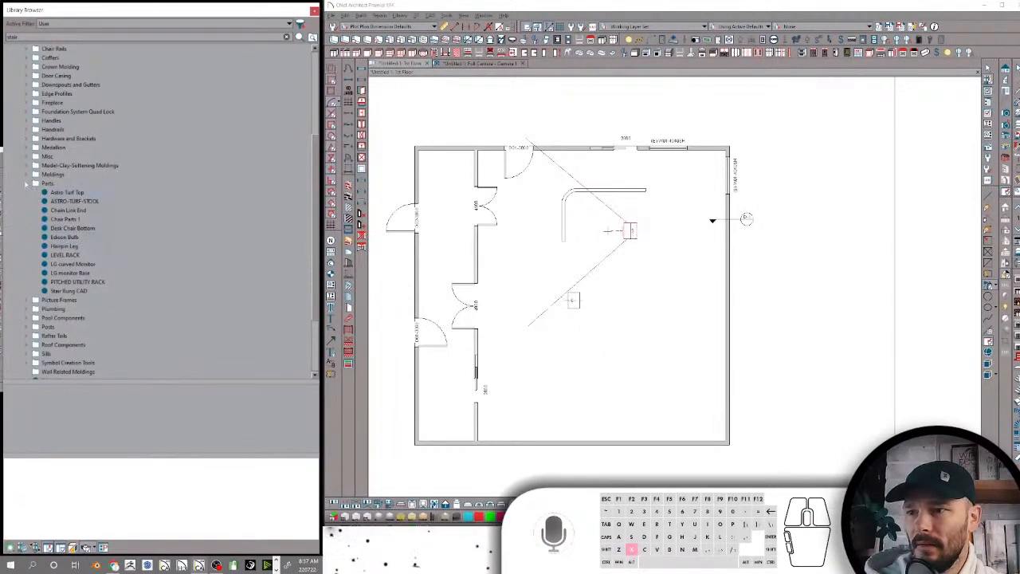
pyautogui.click(68, 218)
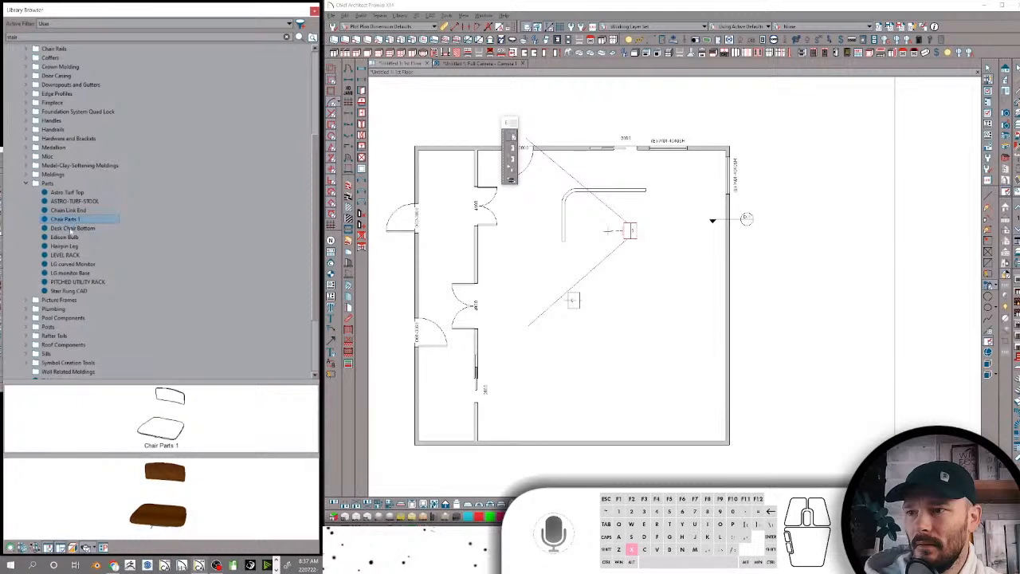
pyautogui.click(88, 246)
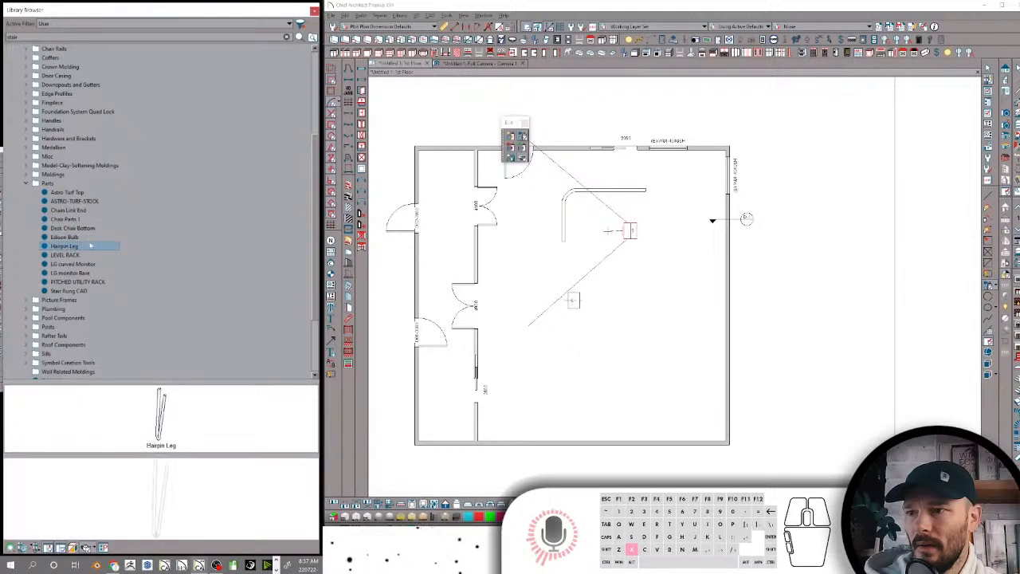
pyautogui.moveTo(70, 246); pyautogui.dragTo(71, 80)
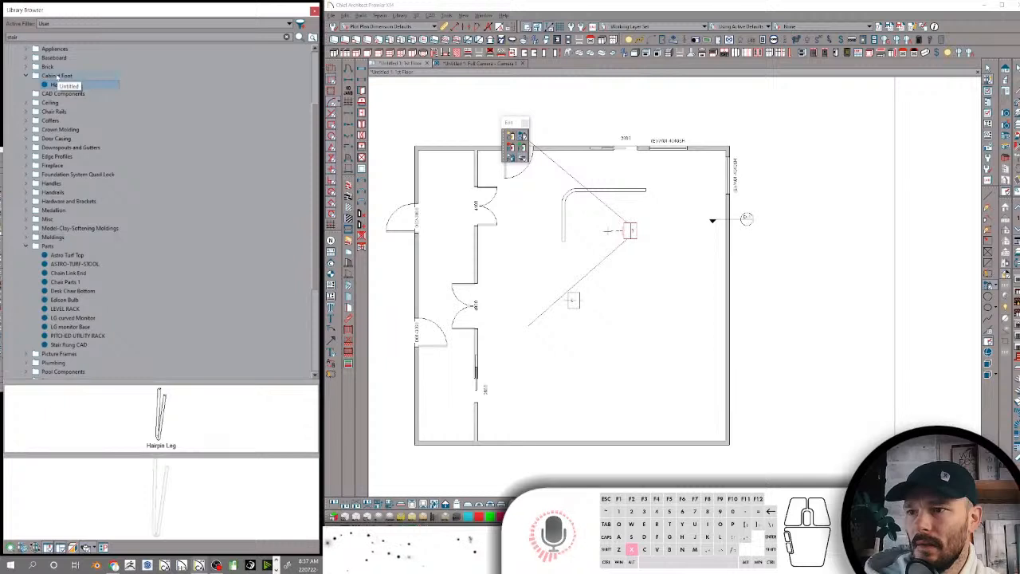
# Move the Cabinet Foot folder out of Components-CAD-Moldings into the Cabinets-Appliances-Cab Tools folder under Models
pyautogui.scroll(3, 70, 81)
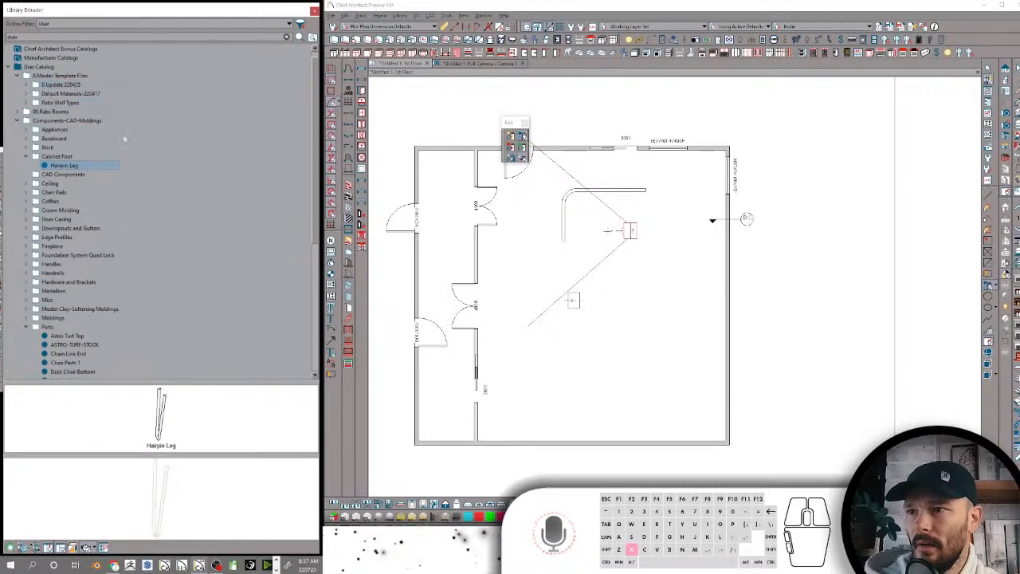
pyautogui.moveTo(53, 159); pyautogui.dragTo(121, 381)
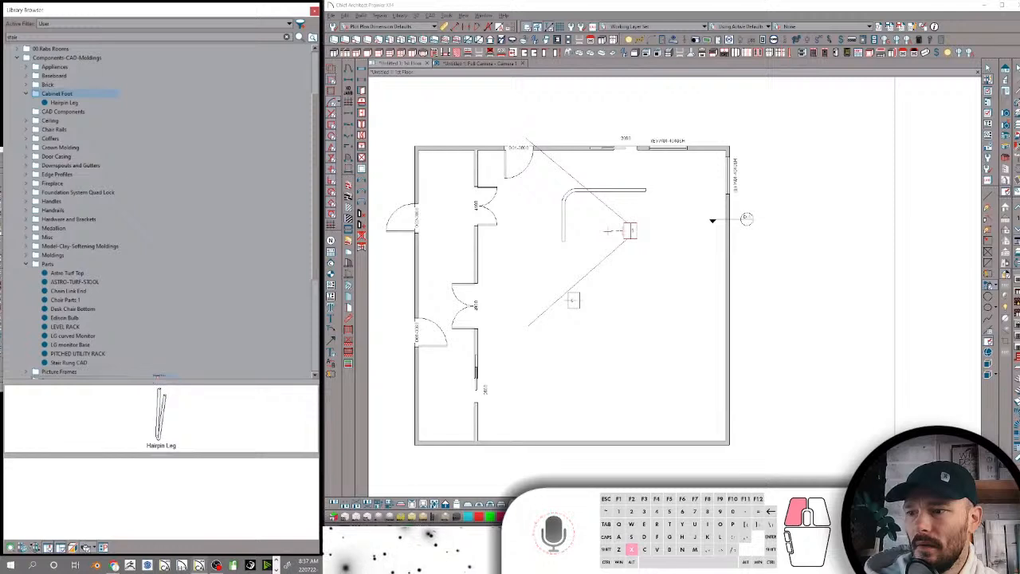
pyautogui.moveTo(170, 345); pyautogui.dragTo(32, 342)
pyautogui.scroll(-6, 65, 342)
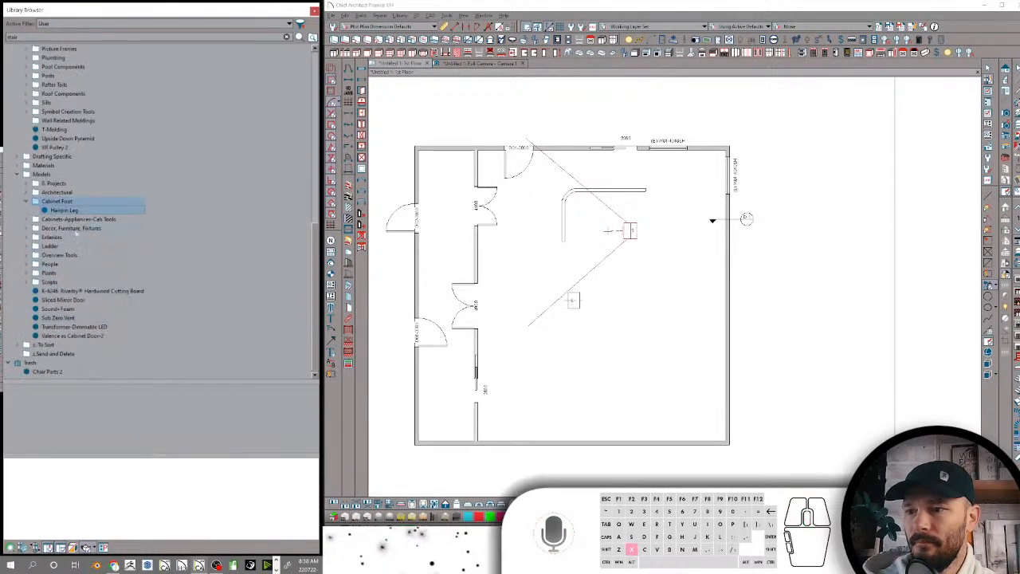
pyautogui.moveTo(56, 200); pyautogui.dragTo(80, 219)
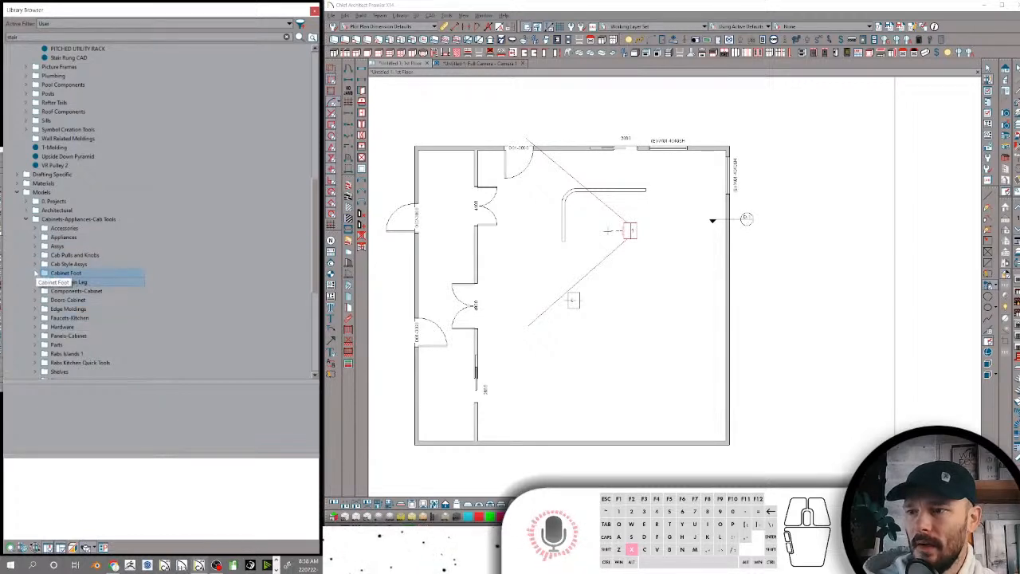
# Rename the Cabinet Foot folder in Cabinets-Appliances-Cab Tools as "Cabinet Feet"
pyautogui.scroll(8, 82, 255)
pyautogui.scroll(-9, 83, 255)
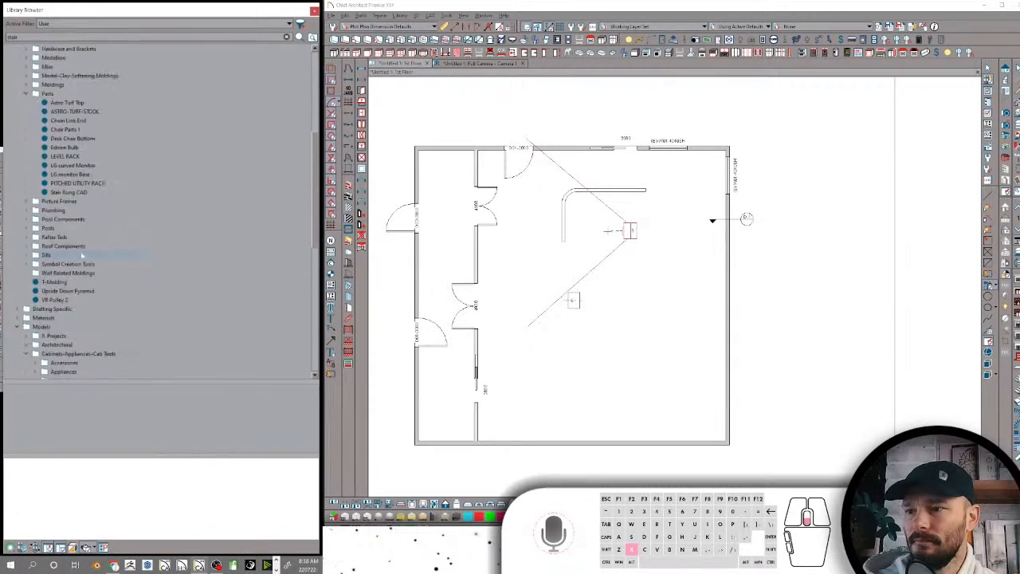
pyautogui.click(73, 247)
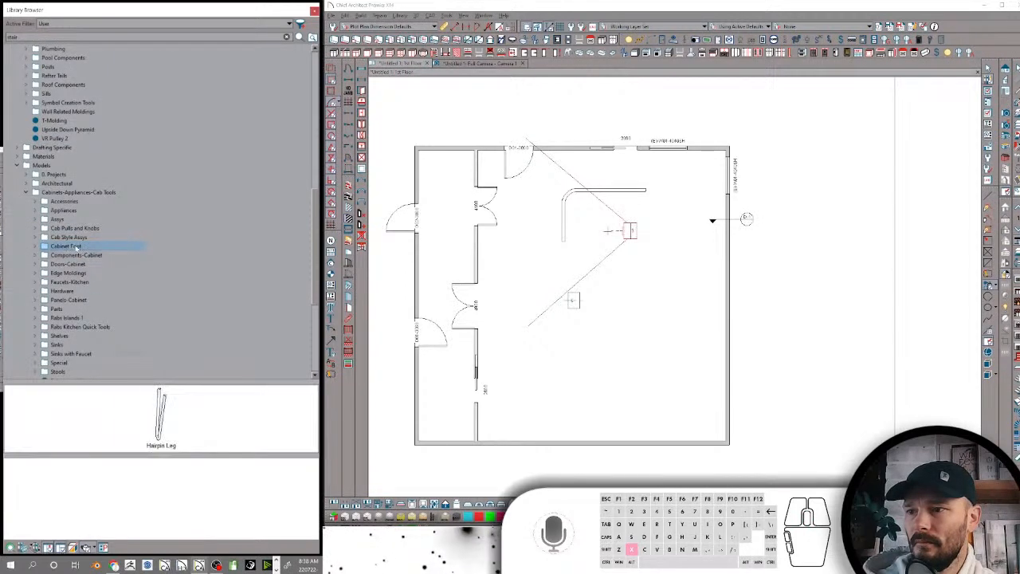
pyautogui.moveTo(81, 247); pyautogui.dragTo(73, 247)
pyautogui.click(109, 228)
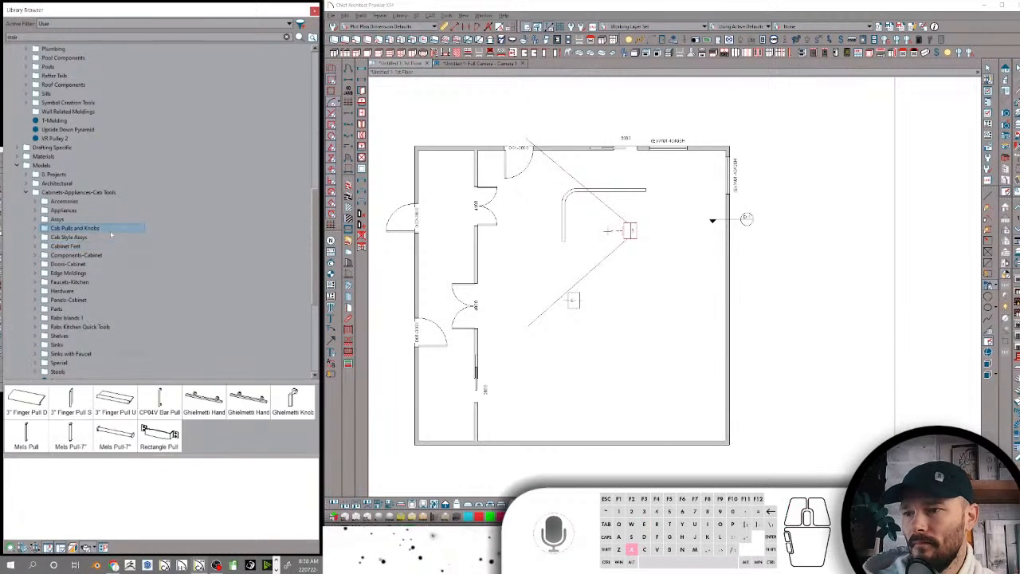
# Rename the ASTRO-TURF-STOOL item in the Parts folder as "Astro Turf Stool"
pyautogui.scroll(9, 110, 204)
pyautogui.click(76, 194)
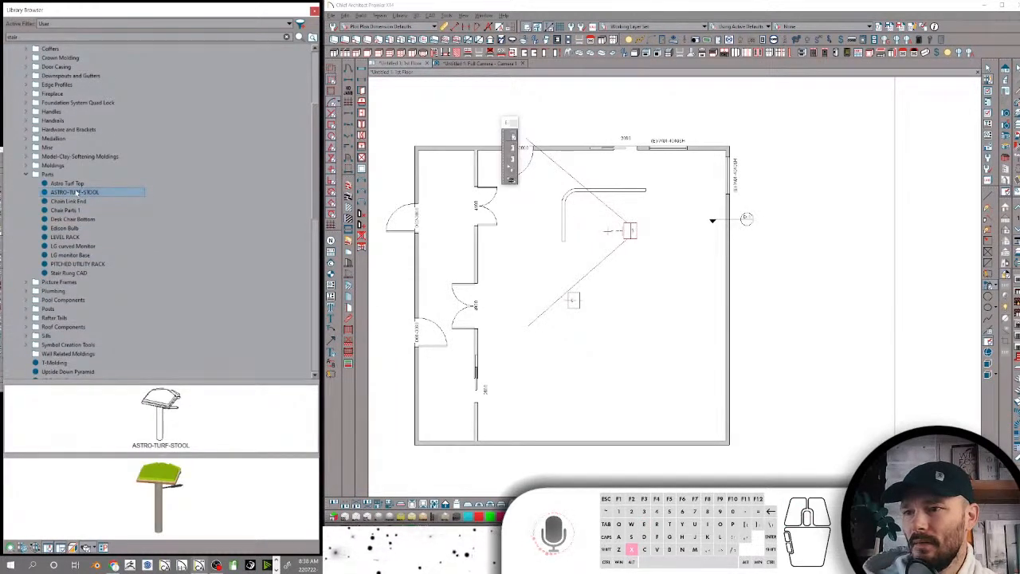
pyautogui.write('Astro Turf Stool')
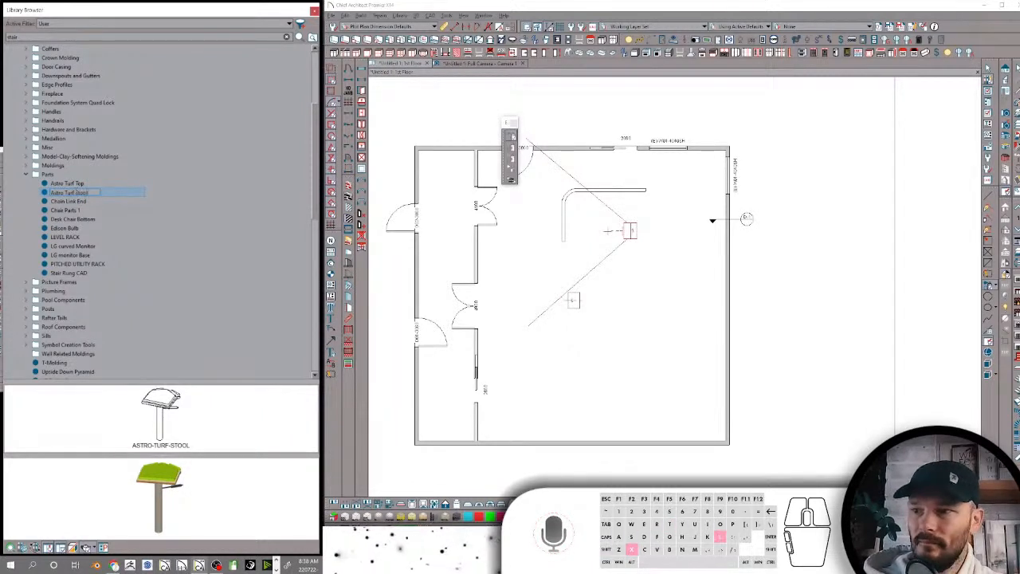
pyautogui.press('Return')
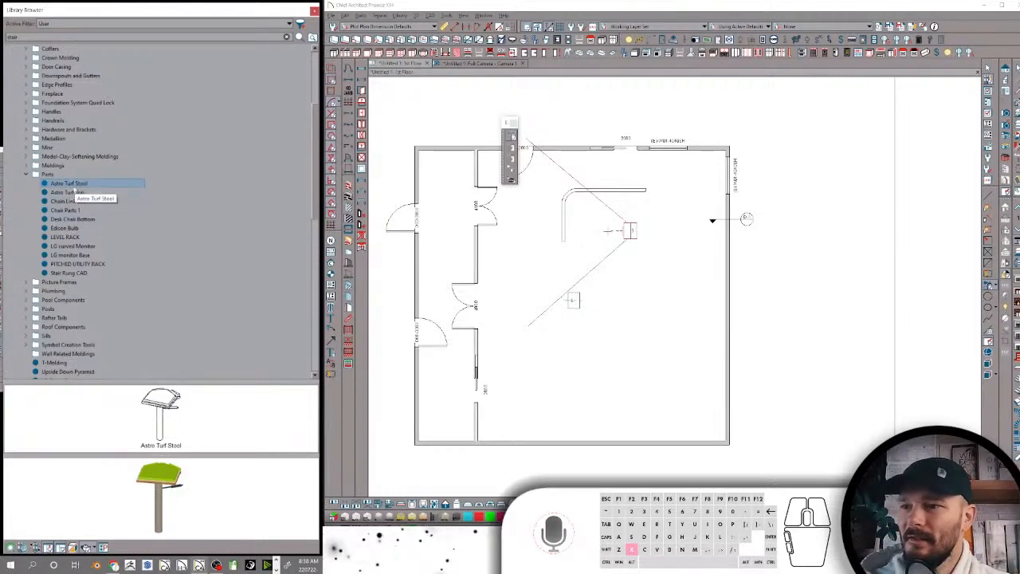
# Examine the previews of the Chain Link End, Chair Parts 1, Desk Chair Bottom and Edison Bulb items in the Parts folder
pyautogui.click(72, 202)
pyautogui.click(73, 210)
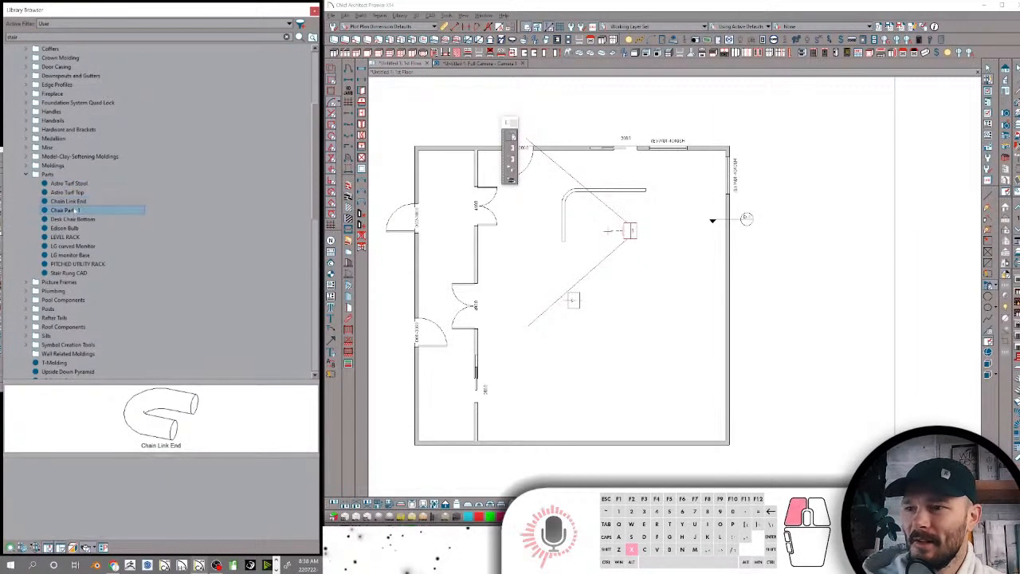
pyautogui.click(75, 218)
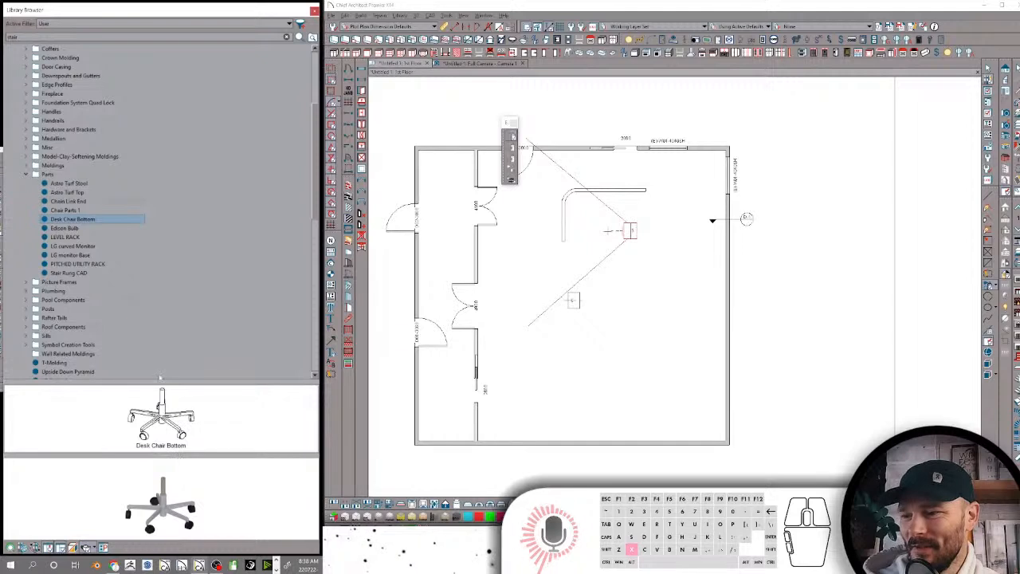
pyautogui.moveTo(159, 384); pyautogui.dragTo(164, 120)
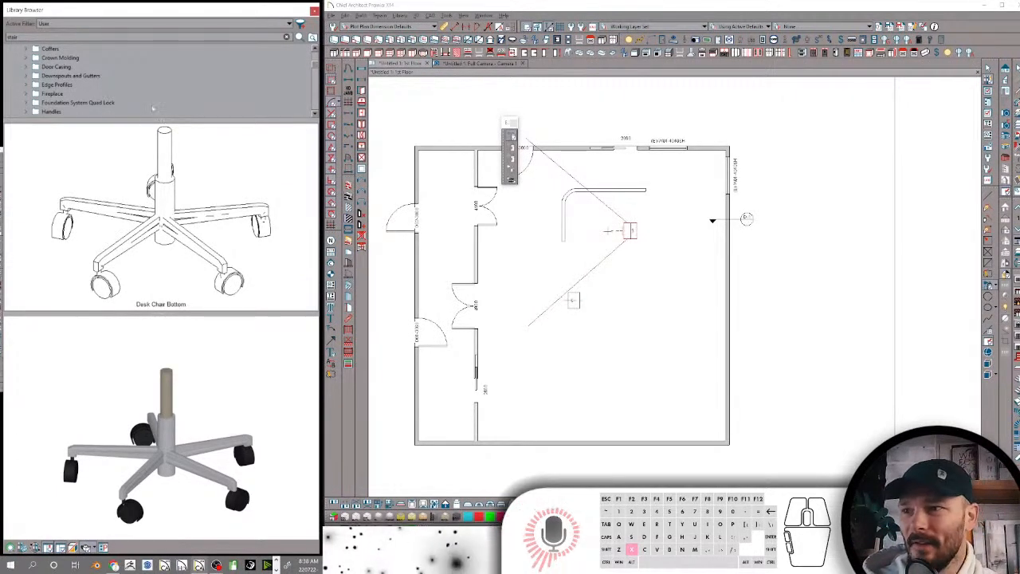
pyautogui.moveTo(164, 120); pyautogui.dragTo(173, 370)
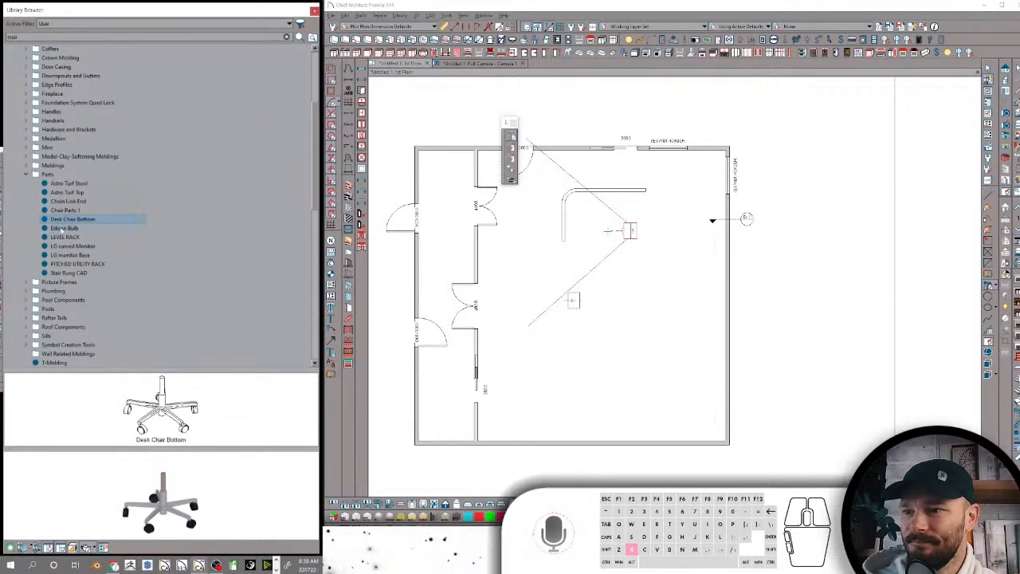
pyautogui.click(64, 229)
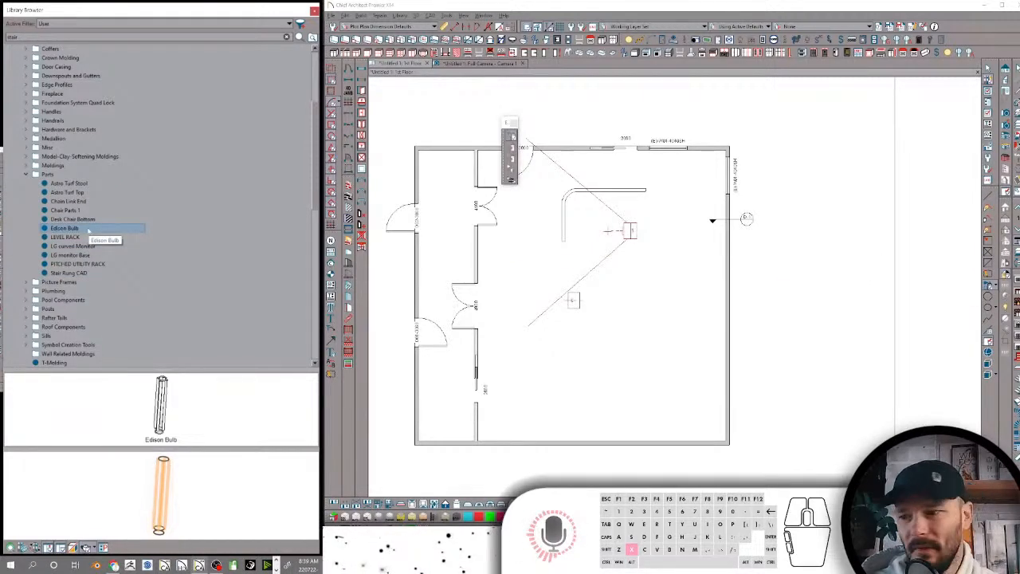
pyautogui.scroll(3, 168, 490)
pyautogui.scroll(-3, 168, 490)
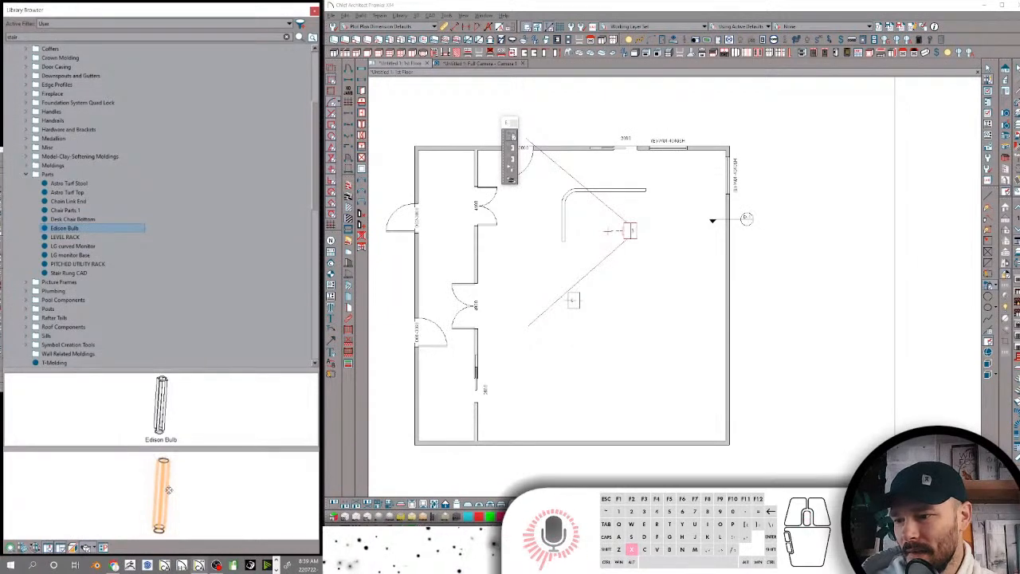
pyautogui.moveTo(152, 511); pyautogui.dragTo(168, 458)
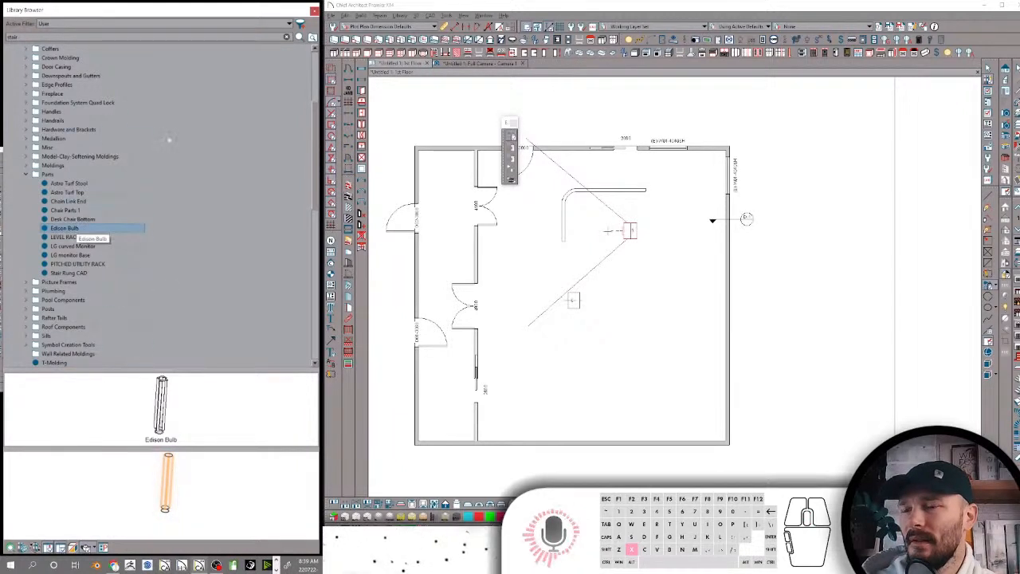
# Rename the Edison Bulb item in the Parts folder as "Rabs Edison Bulb"
pyautogui.click(80, 228)
pyautogui.click(79, 229)
pyautogui.press('Home')
pyautogui.write('Rabs')
pyautogui.press('Return')
# Place the LEVEL RACK item in the floor plan near the camera and inspect it in the 3D camera view
pyautogui.click(73, 229)
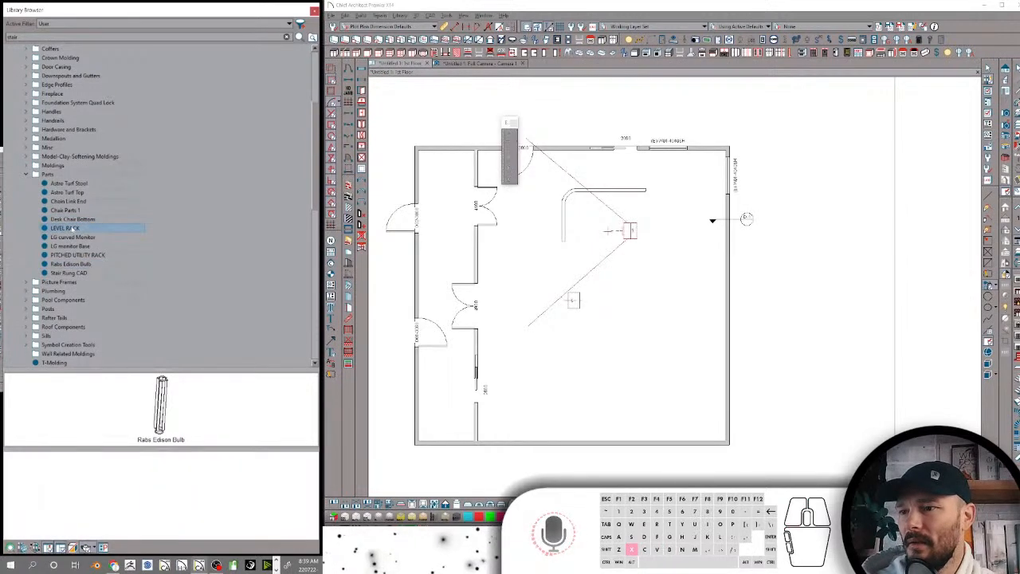
pyautogui.moveTo(165, 480); pyautogui.dragTo(137, 493)
pyautogui.moveTo(153, 471); pyautogui.dragTo(278, 550)
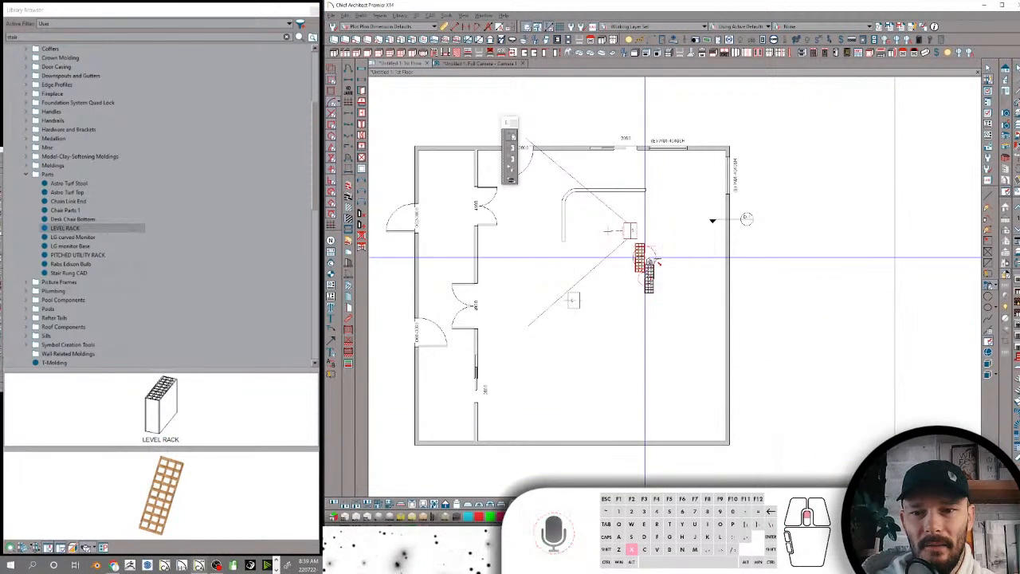
pyautogui.scroll(5, 650, 262)
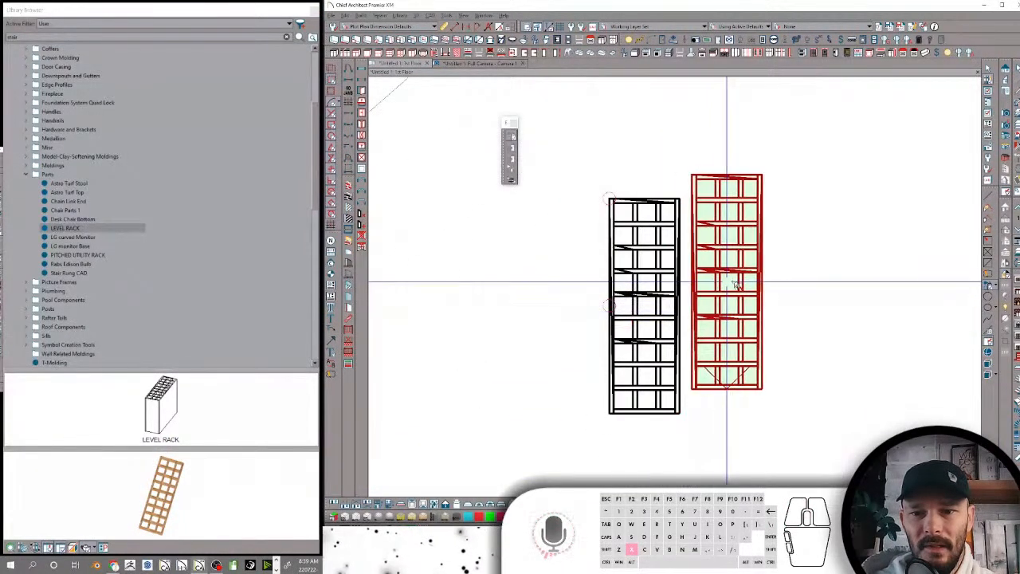
pyautogui.scroll(-3, 746, 279)
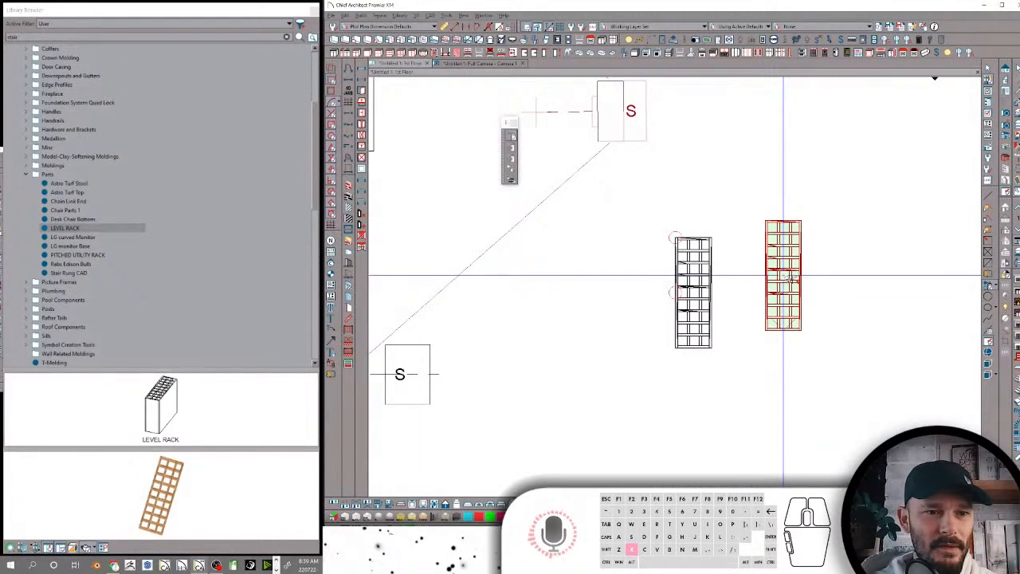
pyautogui.scroll(-2, 791, 279)
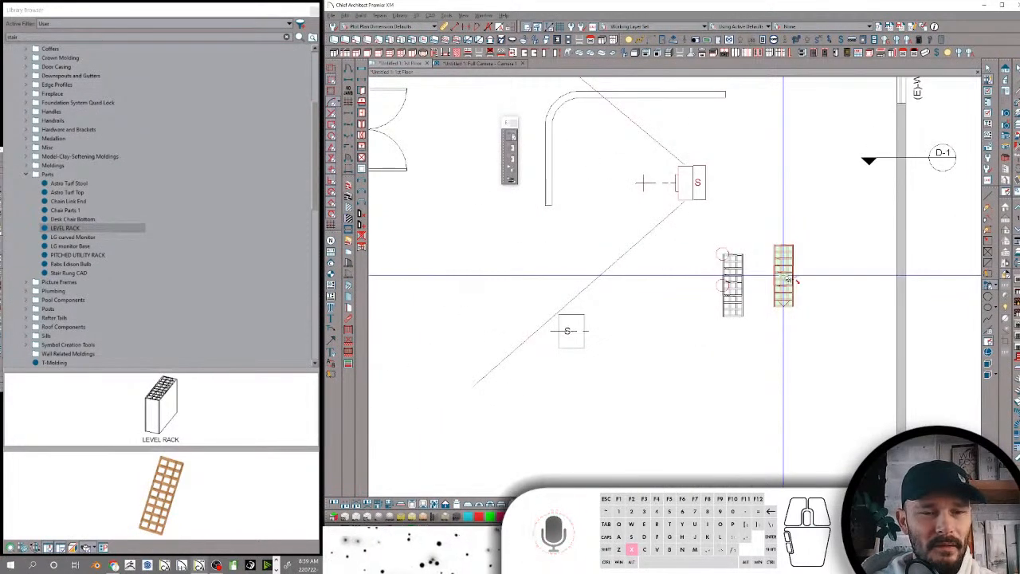
pyautogui.scroll(6, 785, 279)
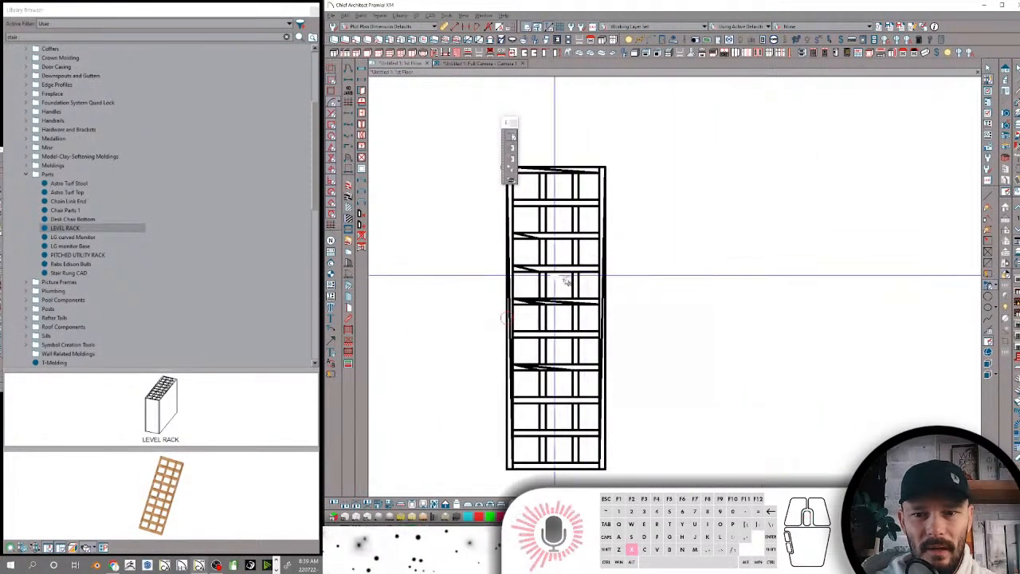
pyautogui.scroll(-2, 563, 275)
pyautogui.scroll(-1, 560, 267)
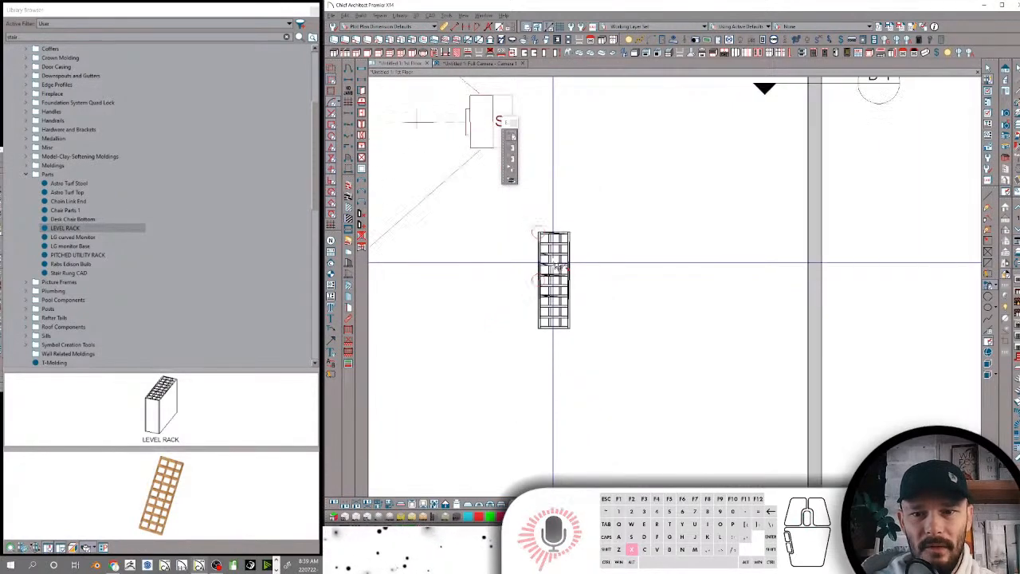
pyautogui.scroll(-2, 558, 269)
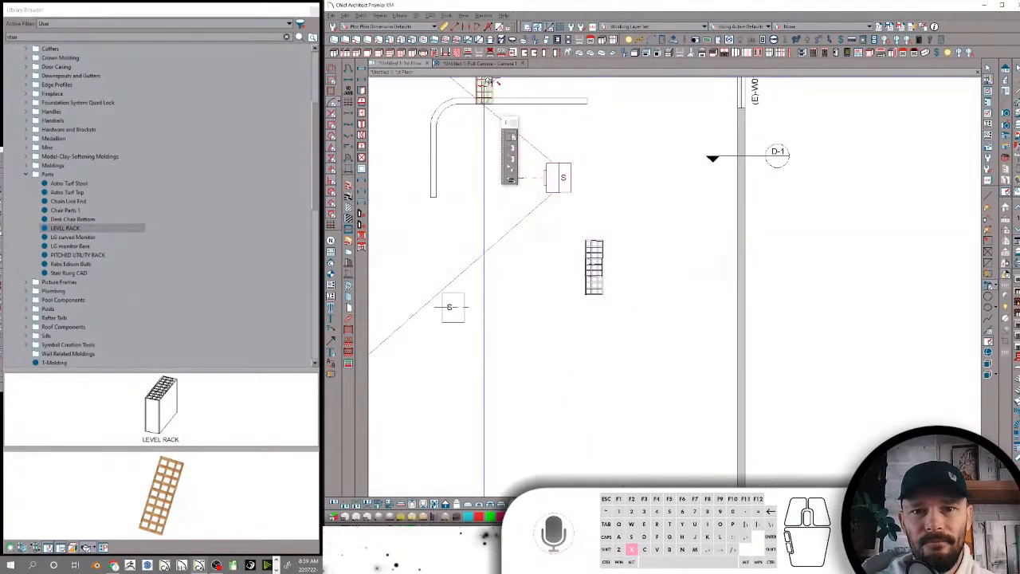
pyautogui.click(485, 64)
pyautogui.moveTo(655, 210); pyautogui.dragTo(654, 210, button='middle')
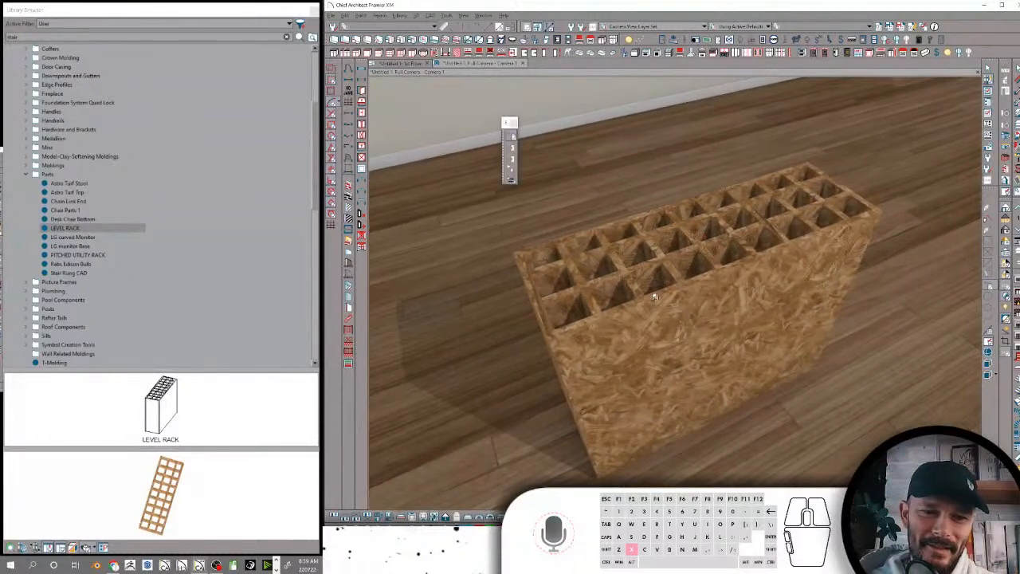
pyautogui.moveTo(654, 295); pyautogui.dragTo(717, 296, button='middle')
# Rename the LEVEL RACK item in the Parts folder as "Construction Level Rack for Shop"
pyautogui.click(64, 228)
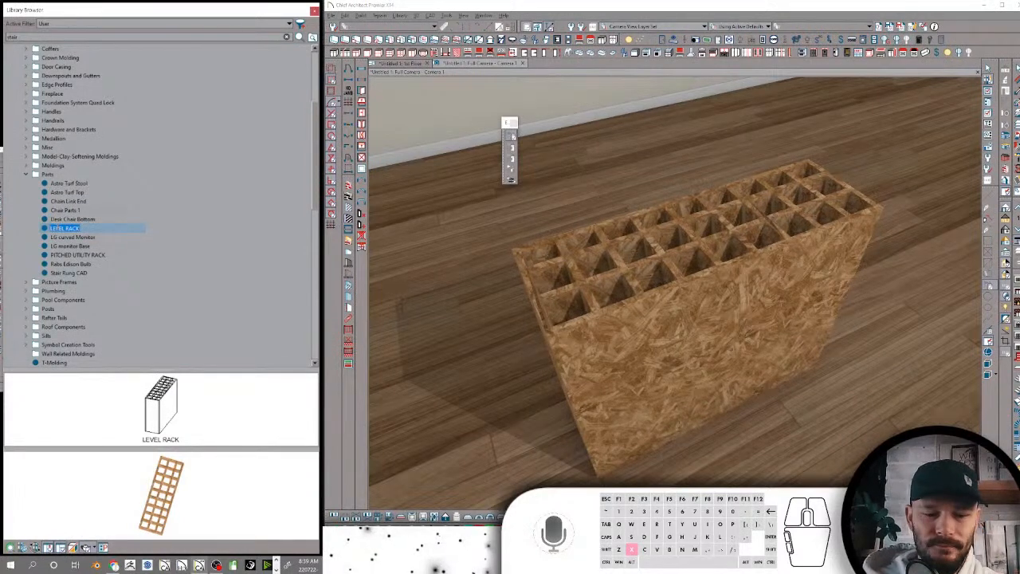
pyautogui.write('Construction Level')
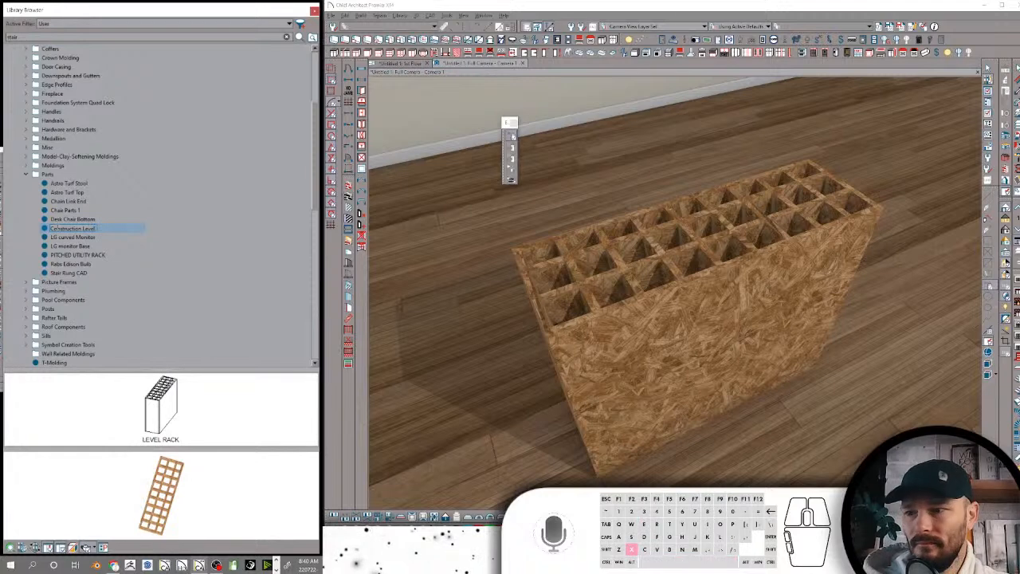
pyautogui.write(' Rack for Shop')
pyautogui.press('Return')
# Check the previews of the Desk Chair Bottom, LG curved Monitor and LG monitor Base items in the Parts folder
pyautogui.click(68, 228)
pyautogui.click(76, 238)
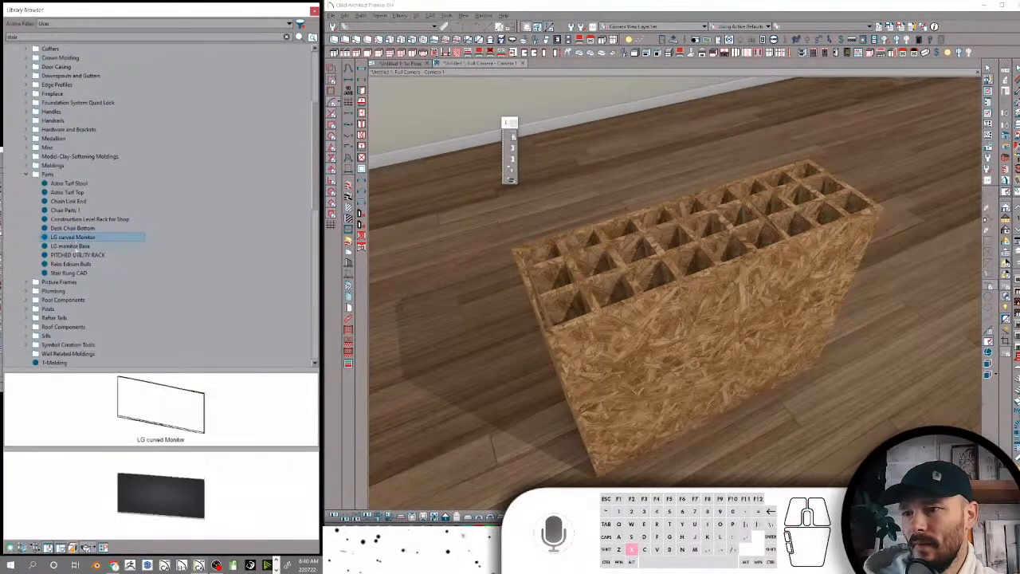
pyautogui.click(70, 247)
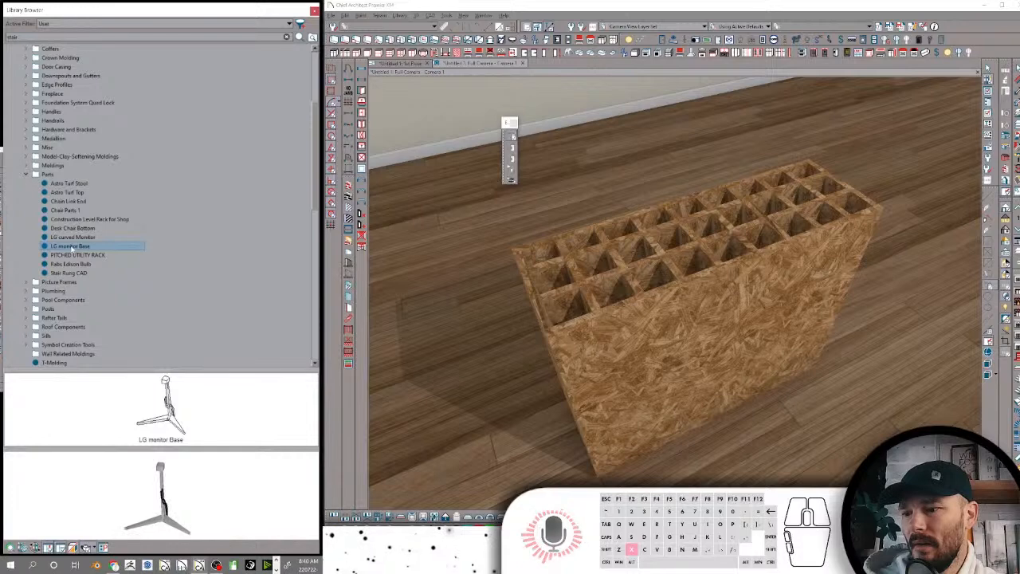
# Rename the PITCHED UTILITY RACK item in the Parts folder as "Pitched Utility Rack"
pyautogui.click(76, 255)
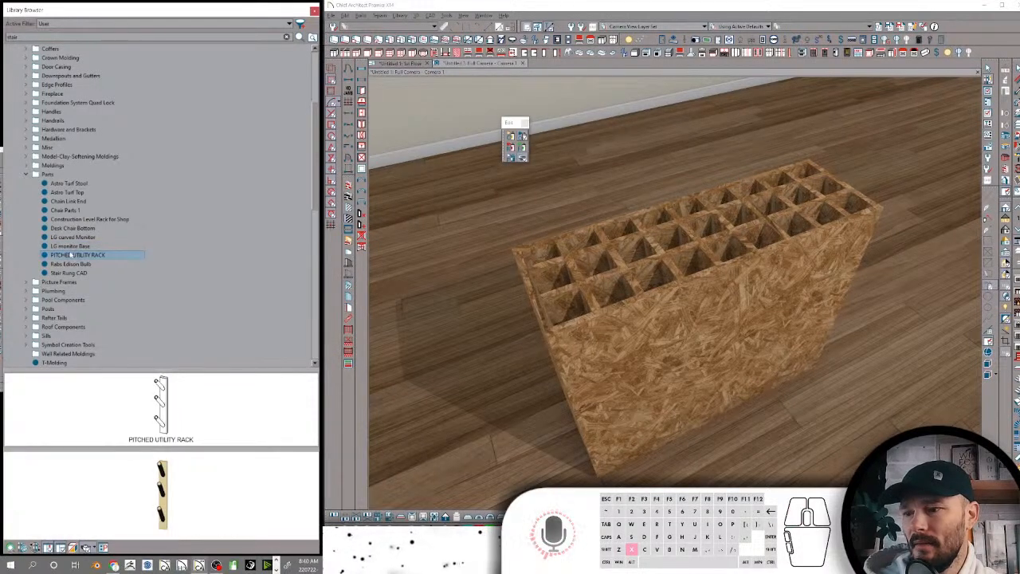
pyautogui.click(71, 255)
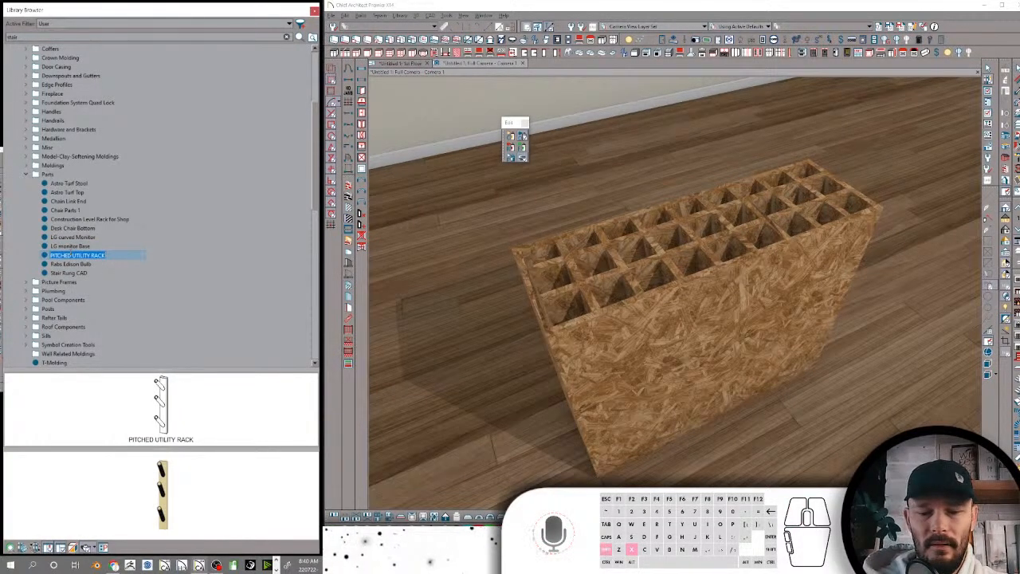
pyautogui.write('Pitched Util')
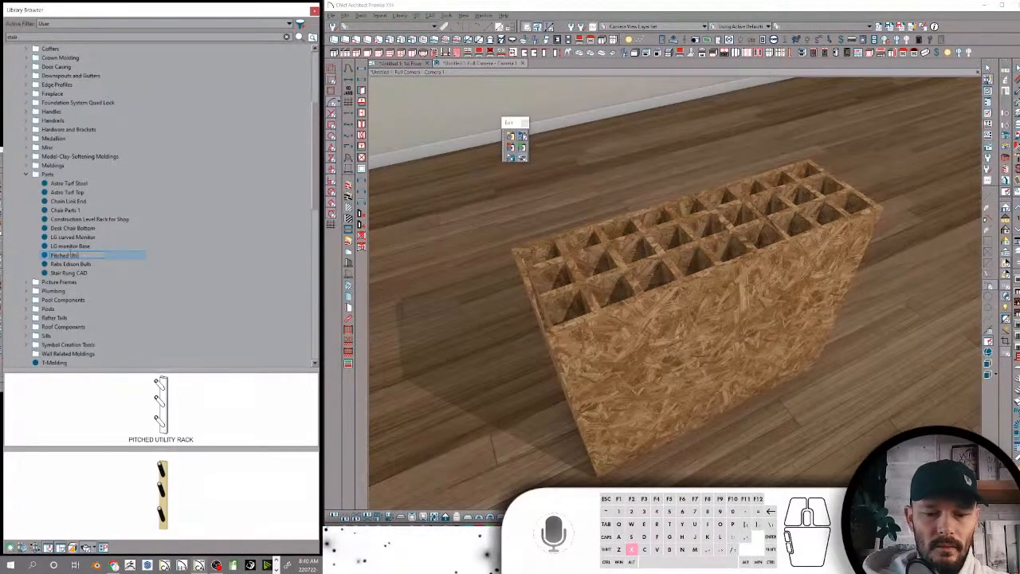
pyautogui.write('ity Rack')
pyautogui.press('Return')
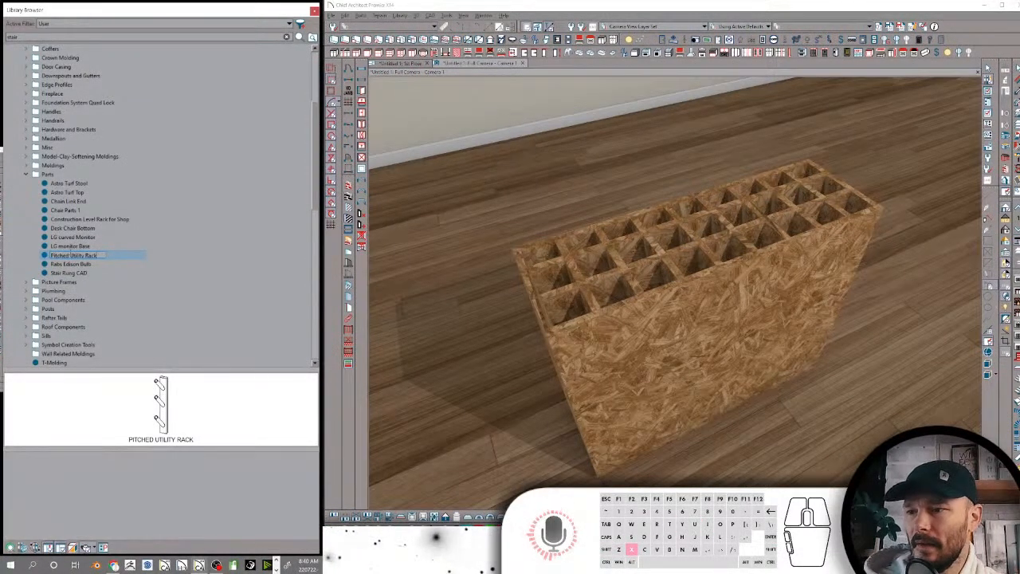
# Check the Stair Rung CAD item, collapse the Parts folder, and preview the contents of the Picture Frames, Plumbing and Pool Components folders
pyautogui.click(71, 273)
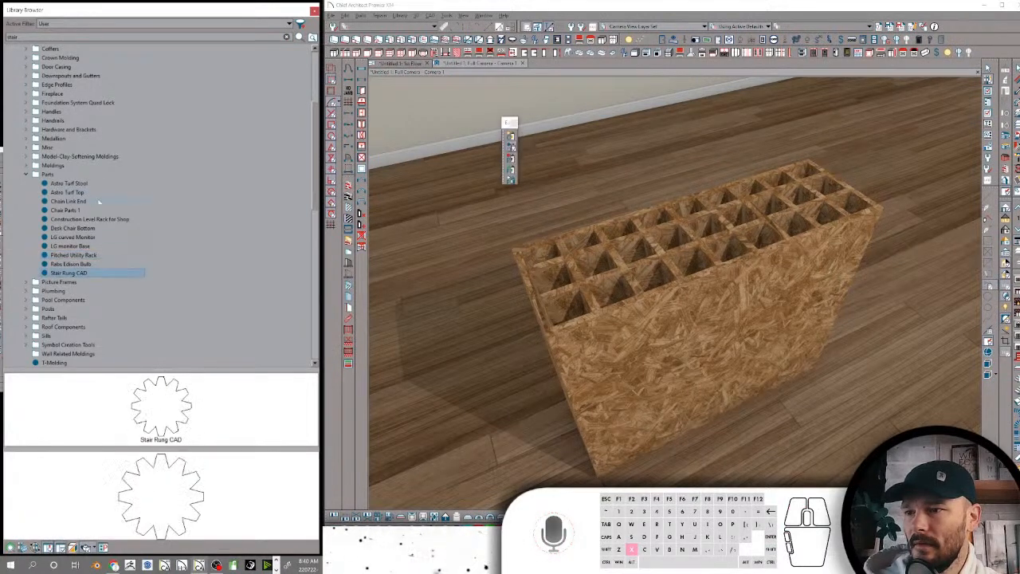
pyautogui.click(26, 175)
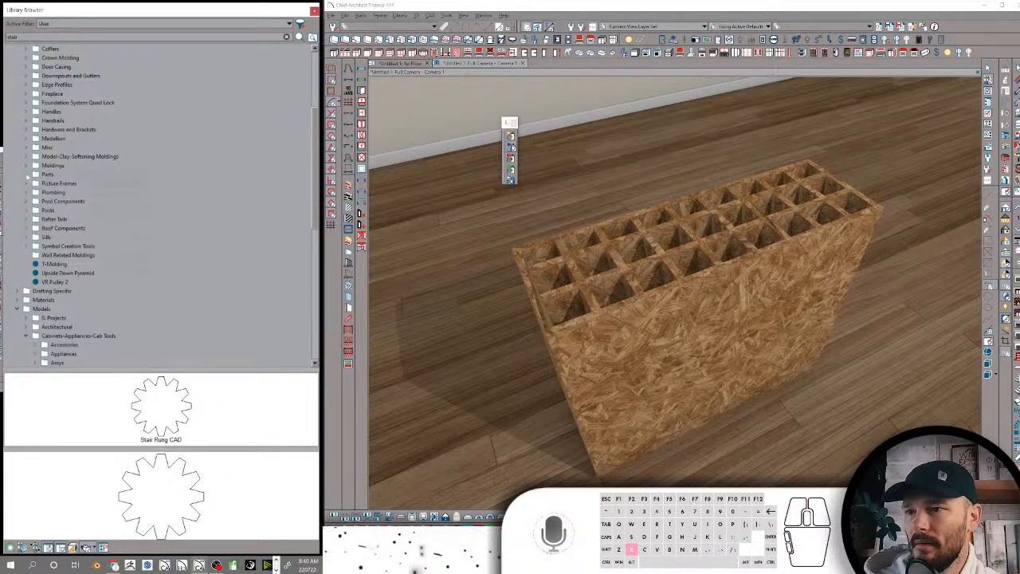
pyautogui.click(54, 184)
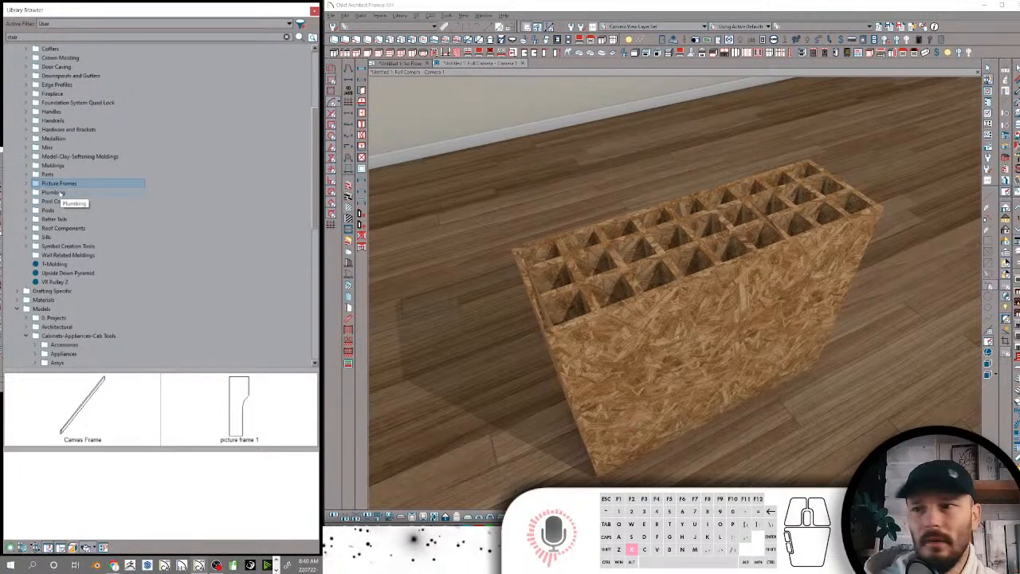
pyautogui.click(53, 192)
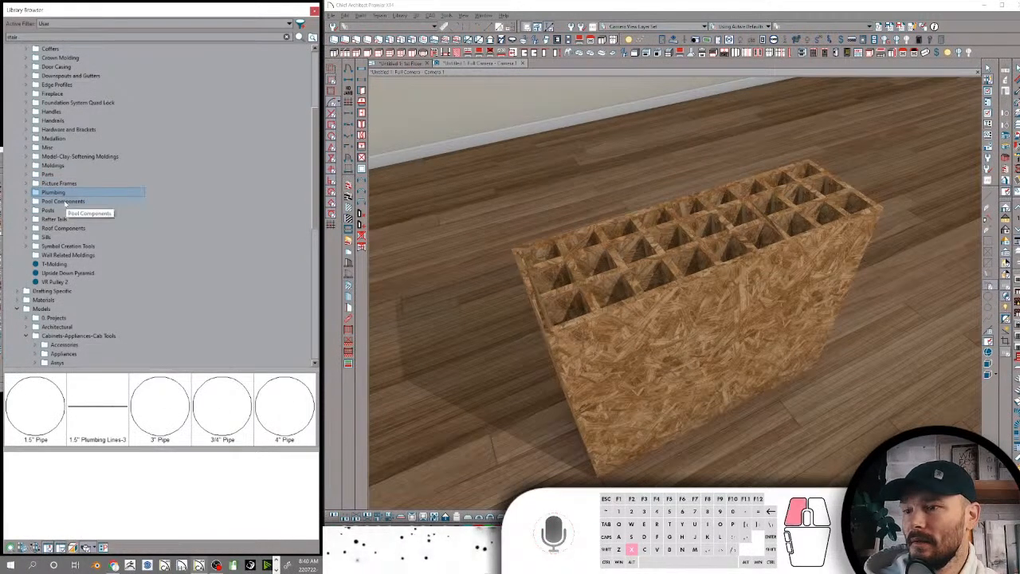
pyautogui.click(63, 201)
pyautogui.scroll(3, 56, 101)
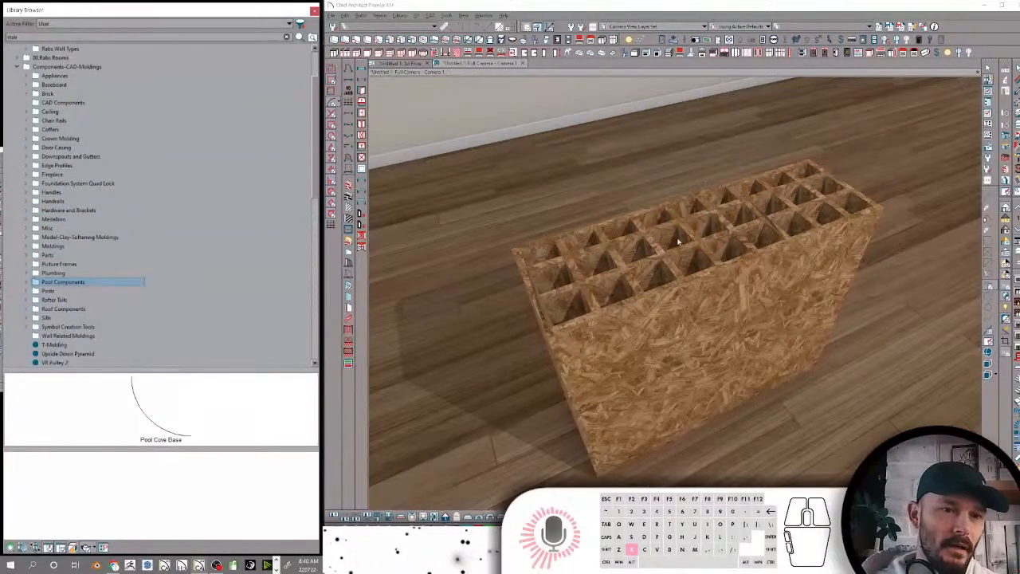
# Draw a closed square room of four walls in the floor plan, in the empty area to the left of the house
pyautogui.click(526, 14)
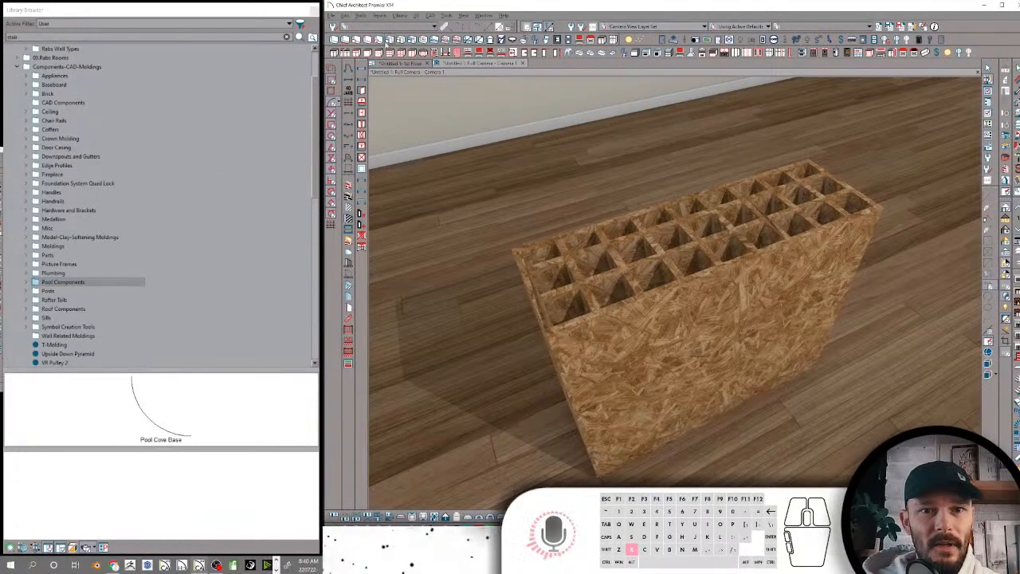
pyautogui.click(393, 63)
pyautogui.scroll(-3, 717, 235)
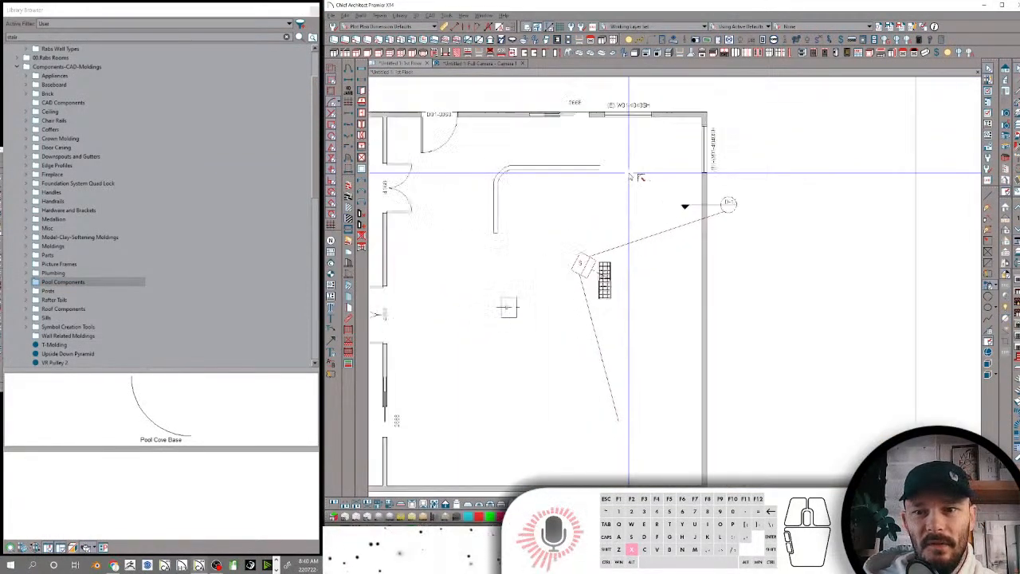
pyautogui.scroll(-2, 716, 235)
pyautogui.moveTo(589, 198); pyautogui.dragTo(751, 207, button='middle')
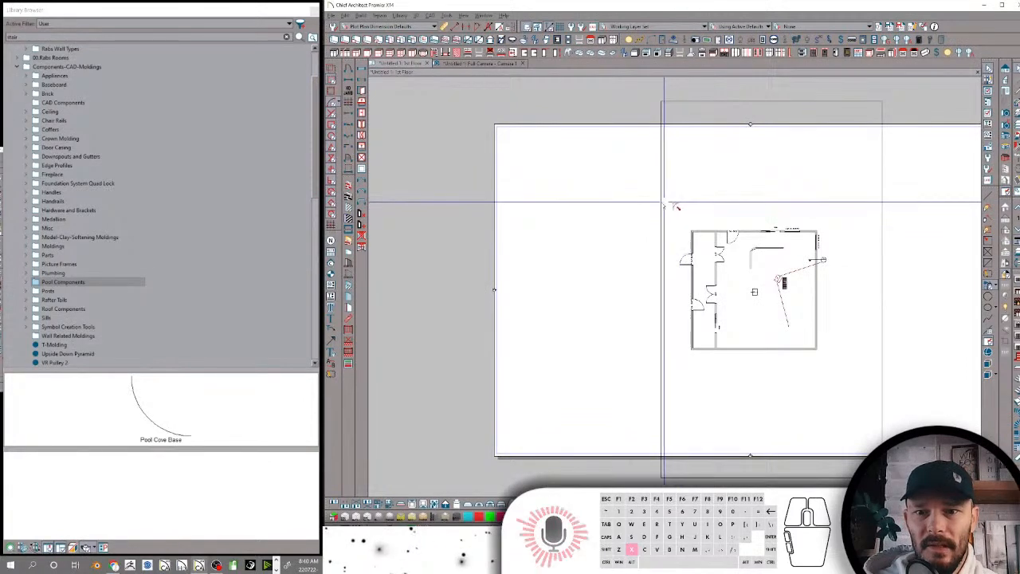
pyautogui.scroll(3, 633, 205)
pyautogui.scroll(2, 557, 256)
pyautogui.moveTo(535, 216); pyautogui.dragTo(551, 184, button='middle')
pyautogui.rightClick(551, 184)
pyautogui.click(573, 206)
pyautogui.click(528, 170)
pyautogui.click(694, 170)
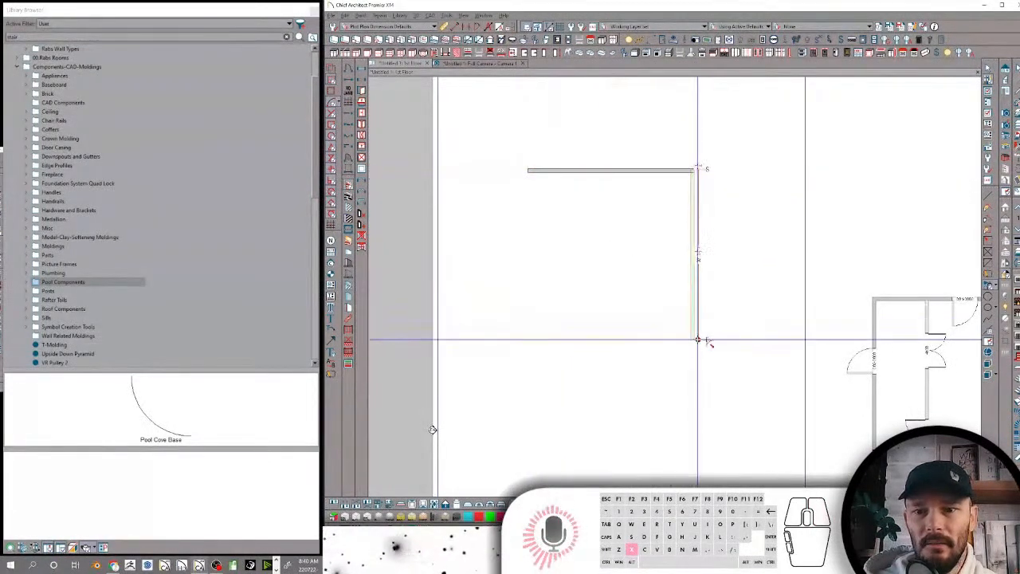
pyautogui.click(695, 339)
pyautogui.click(528, 339)
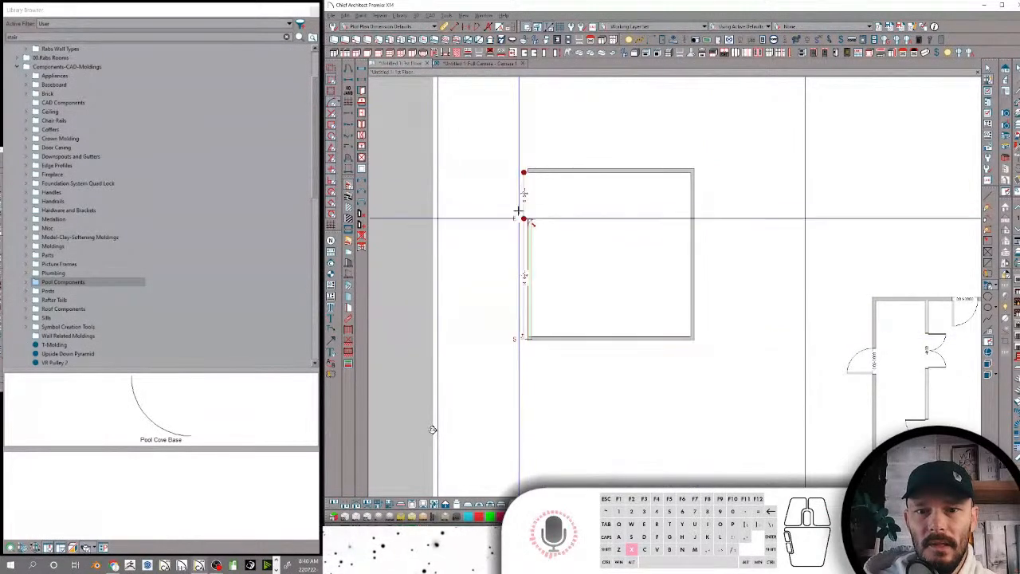
pyautogui.click(527, 170)
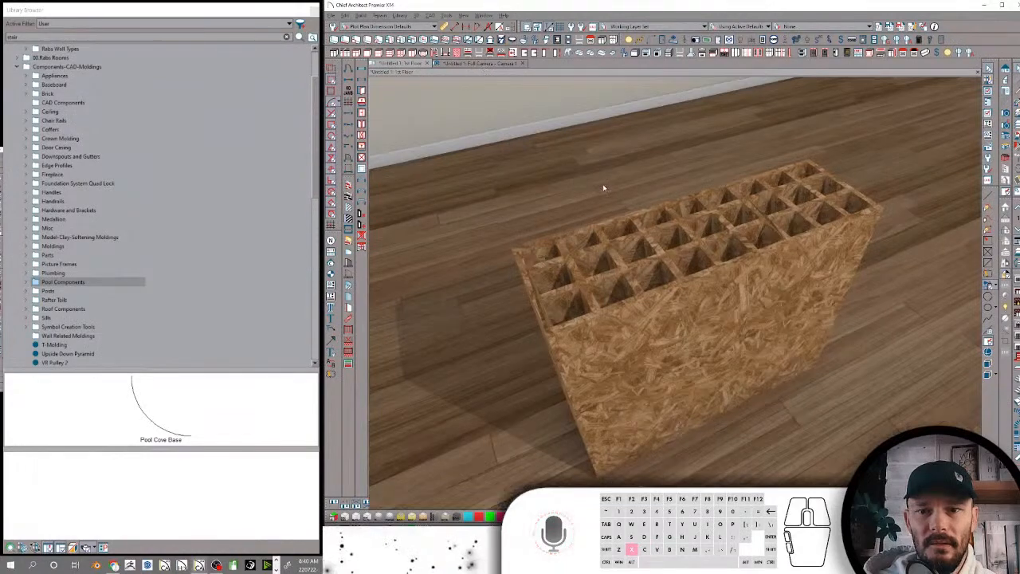
# In the camera view, remove the roof and ceiling over the new square room through its room specification
pyautogui.scroll(-8, 602, 185)
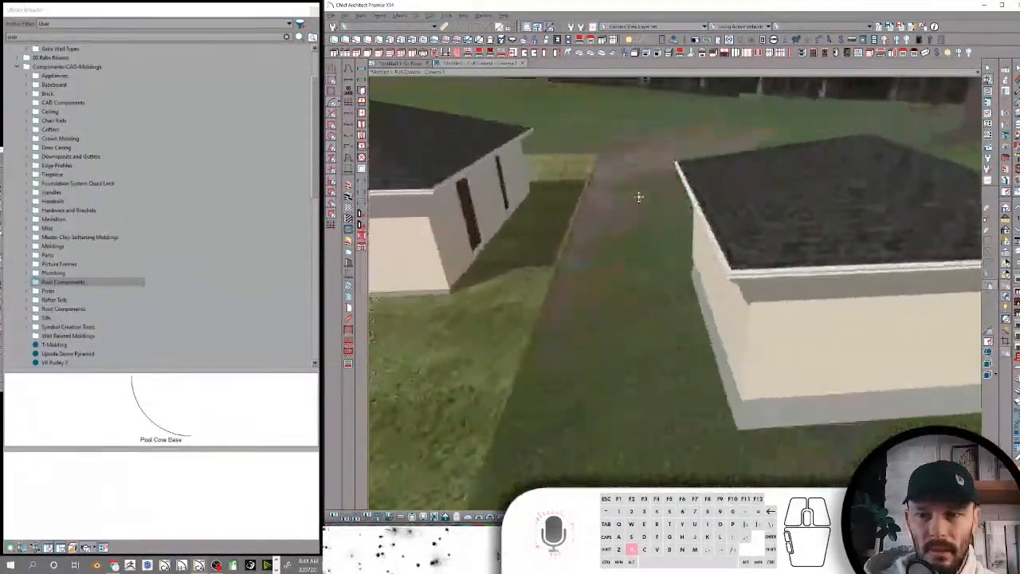
pyautogui.moveTo(639, 197); pyautogui.dragTo(685, 226)
pyautogui.scroll(8, 685, 226)
pyautogui.press('space')
pyautogui.click(683, 222)
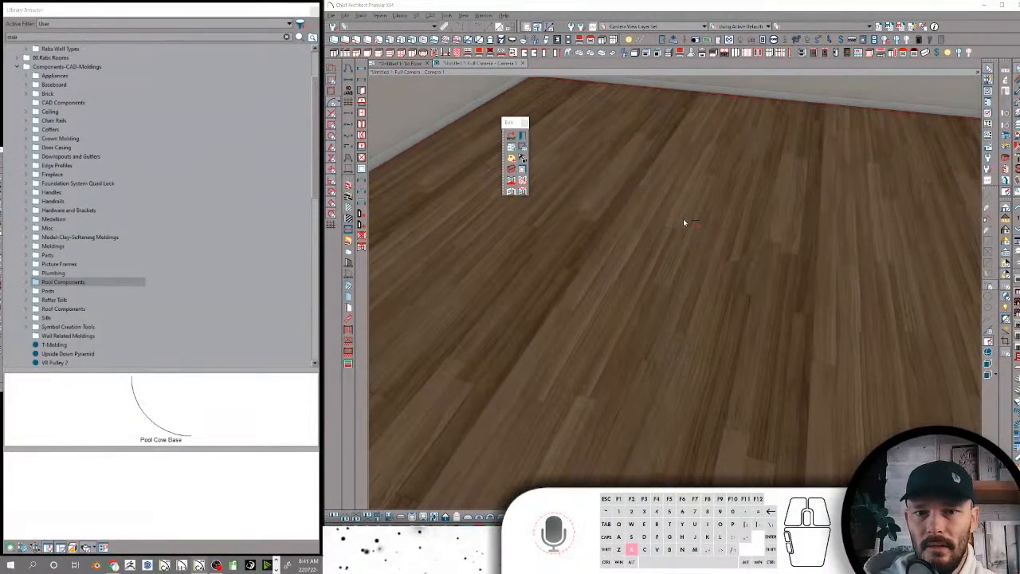
pyautogui.doubleClick(683, 222)
pyautogui.click(189, 32)
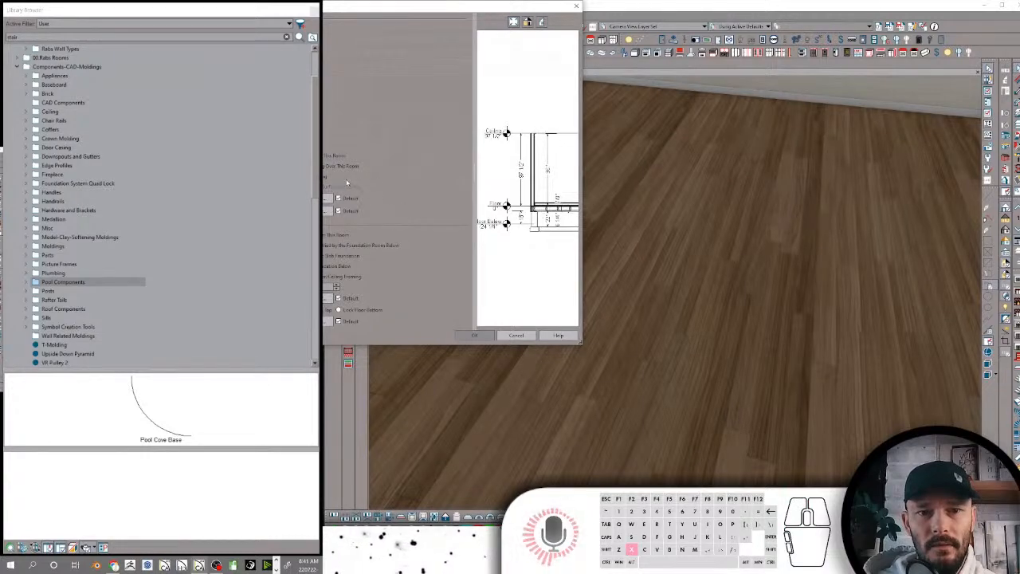
pyautogui.click(474, 335)
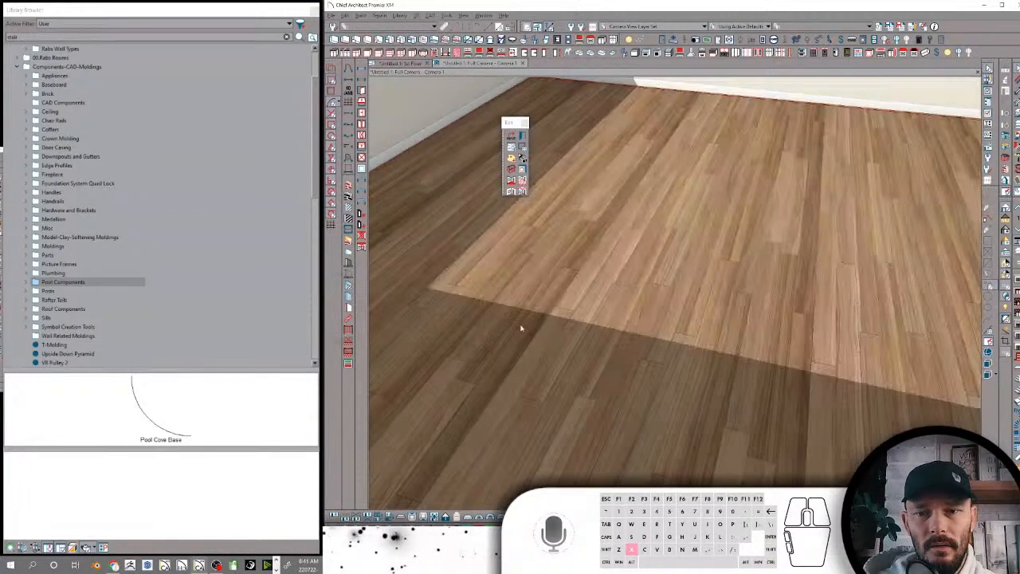
pyautogui.scroll(-5, 564, 326)
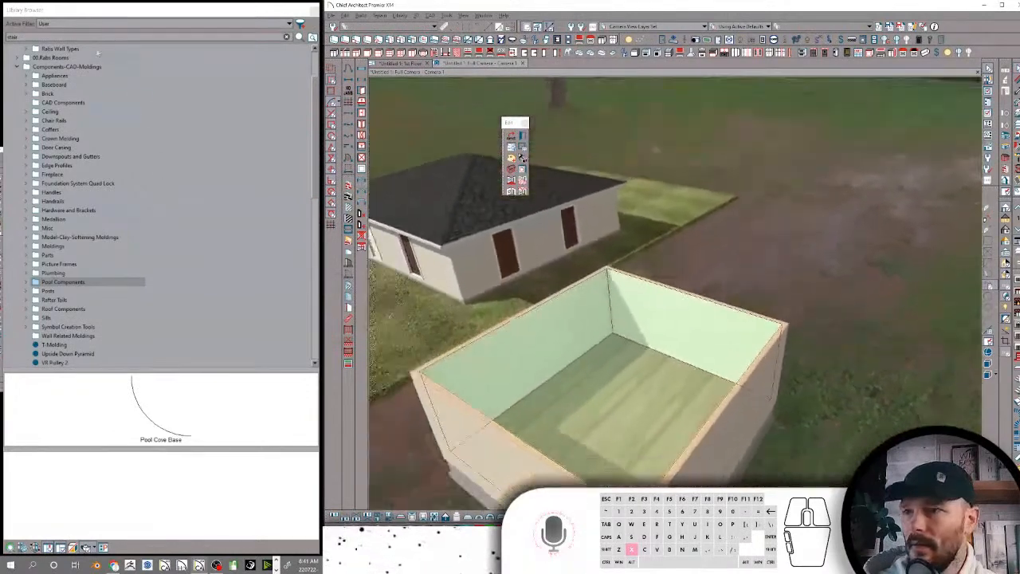
# Start a new search in the library by selecting the existing search text for replacement
pyautogui.doubleClick(13, 38)
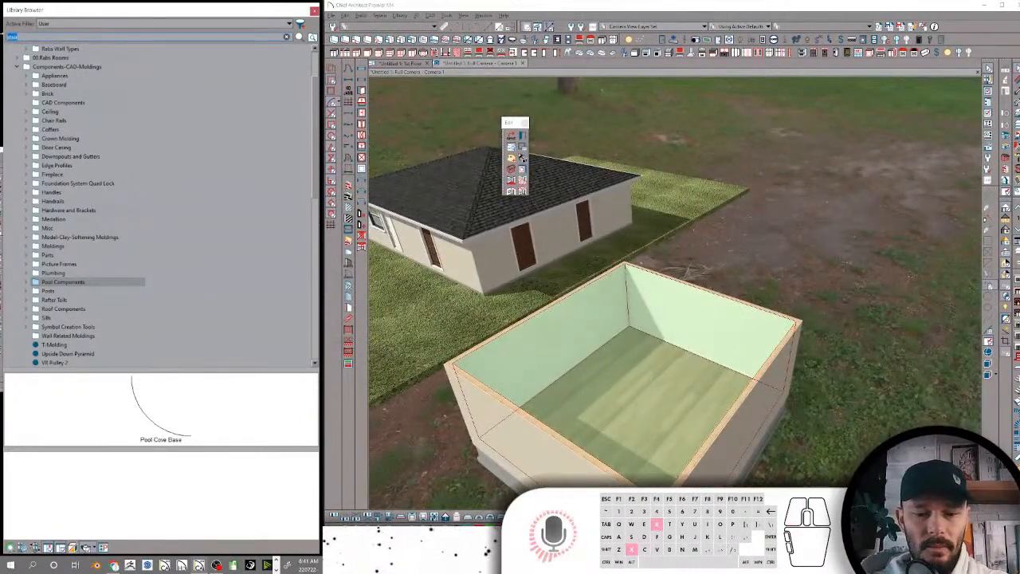
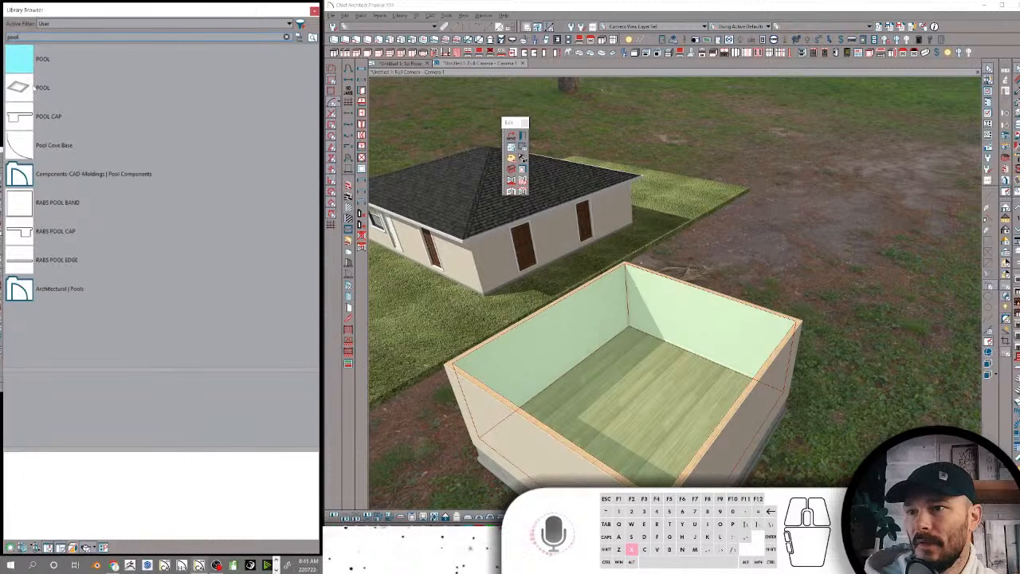
# Apply the existing POOL room item from the library search results to the floor of the new square room
pyautogui.click(21, 89)
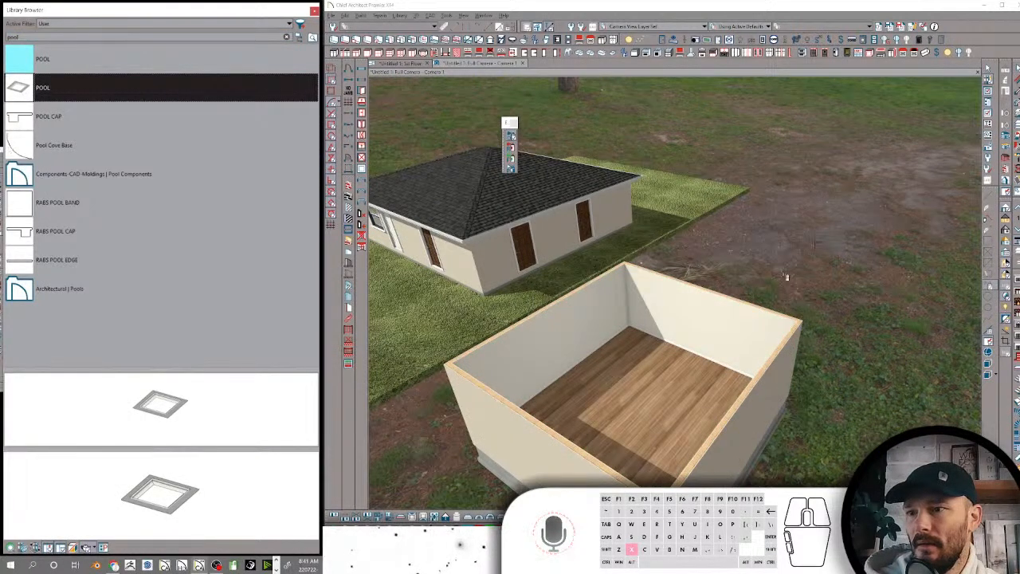
pyautogui.click(702, 370)
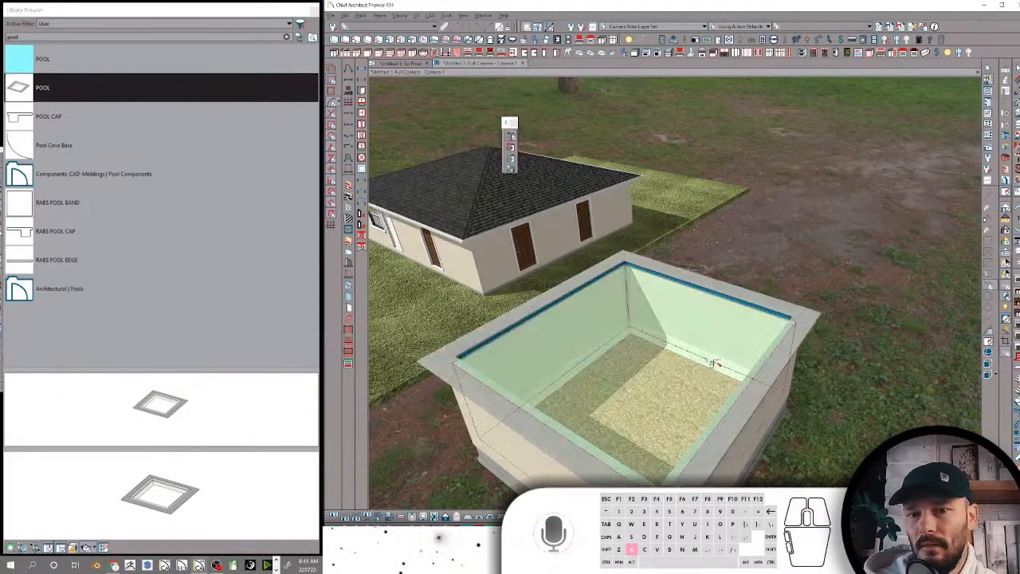
pyautogui.scroll(3, 830, 239)
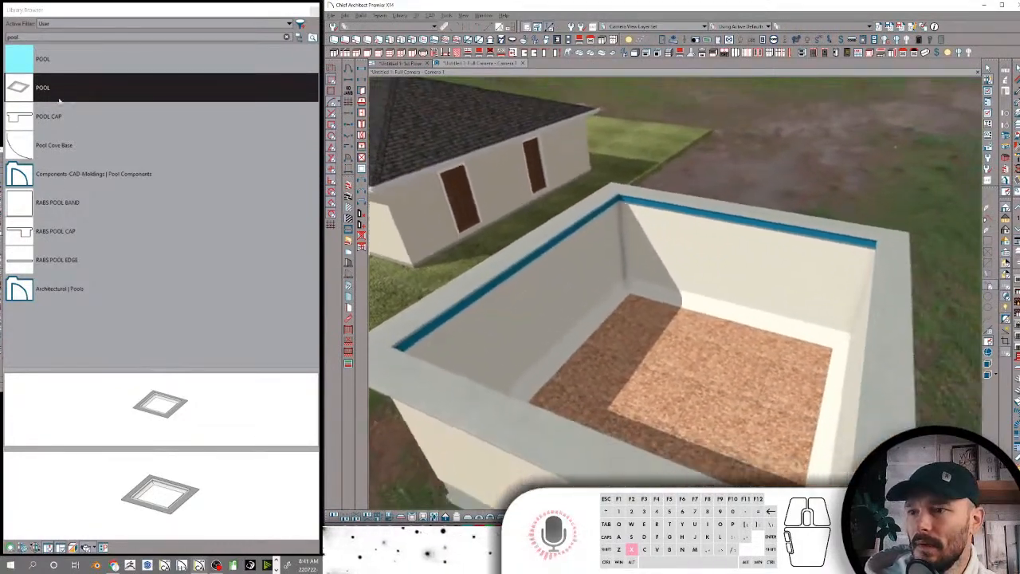
# Locate the POOL item in its library folder and preview the contents of the Pools folder
pyautogui.rightClick(56, 92)
pyautogui.click(82, 97)
pyautogui.scroll(-3, 102, 296)
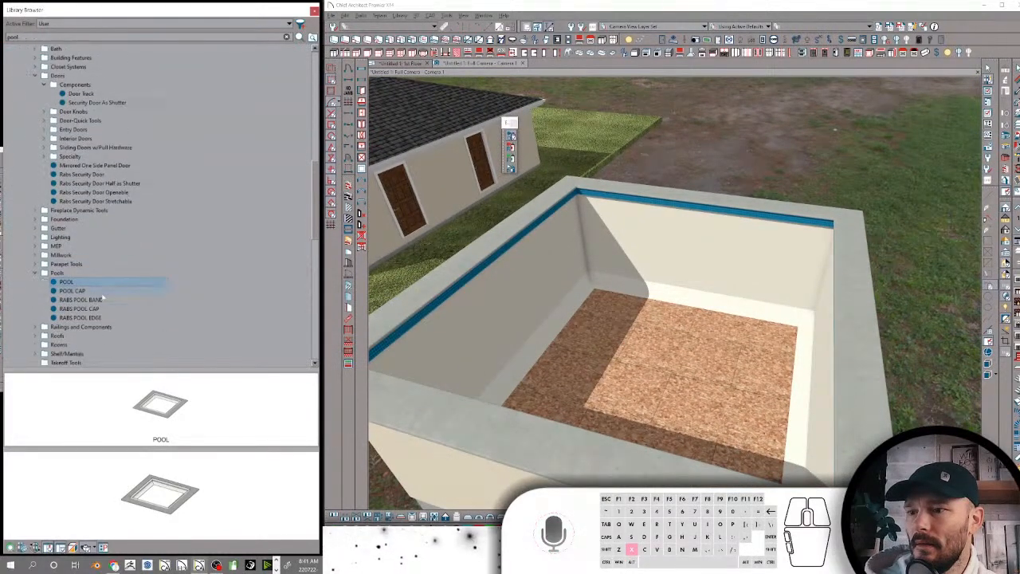
pyautogui.click(59, 273)
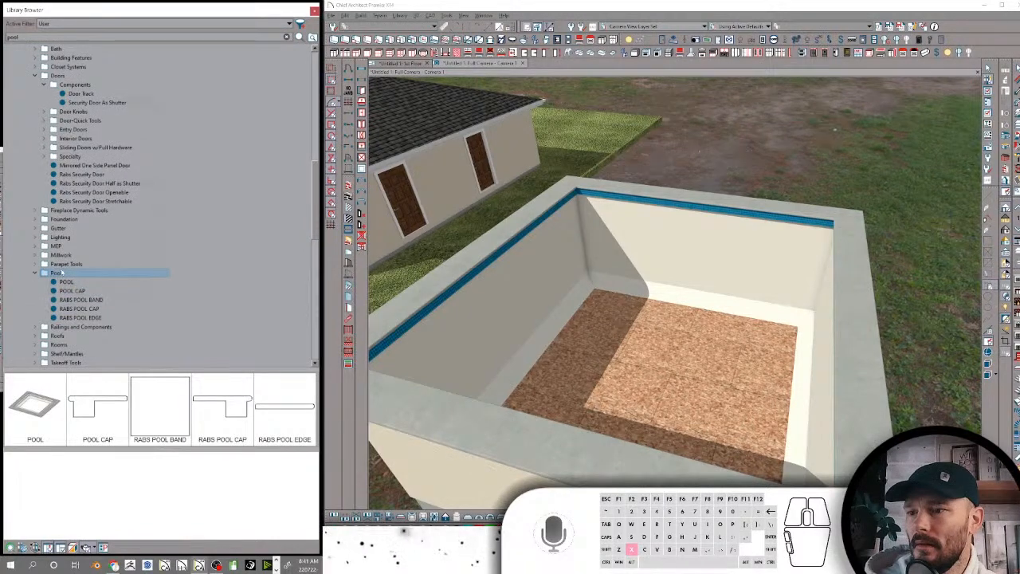
# Apply POOL from the Pools folder to the square room again, then open the room's specification and accept it
pyautogui.click(32, 410)
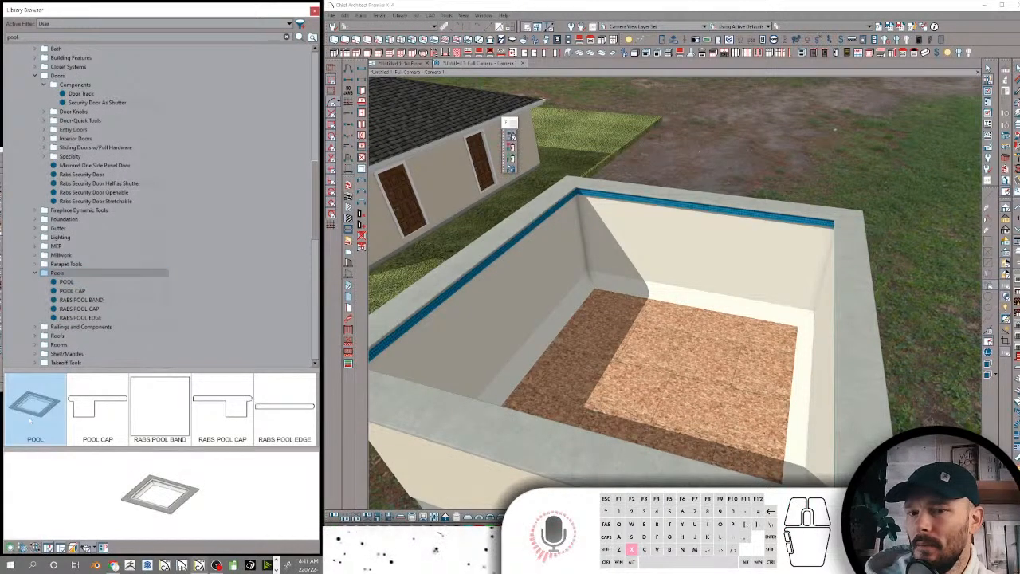
pyautogui.click(748, 483)
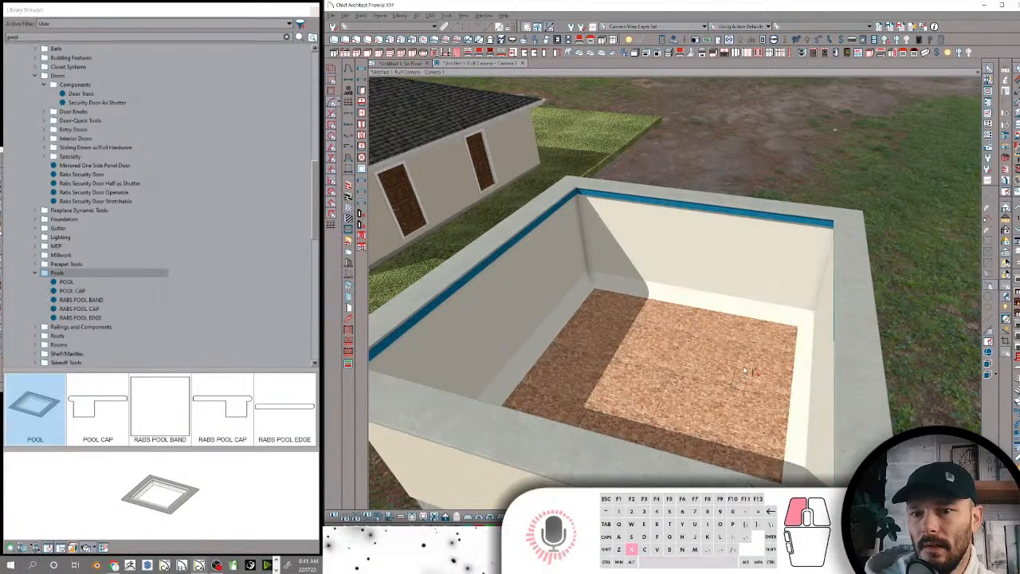
pyautogui.click(751, 370)
pyautogui.doubleClick(748, 370)
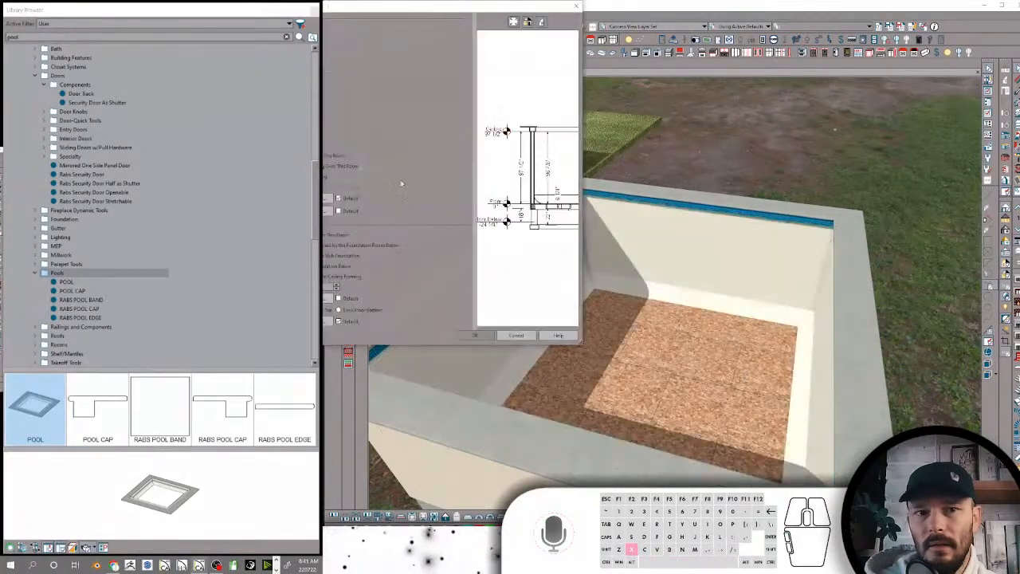
pyautogui.click(478, 336)
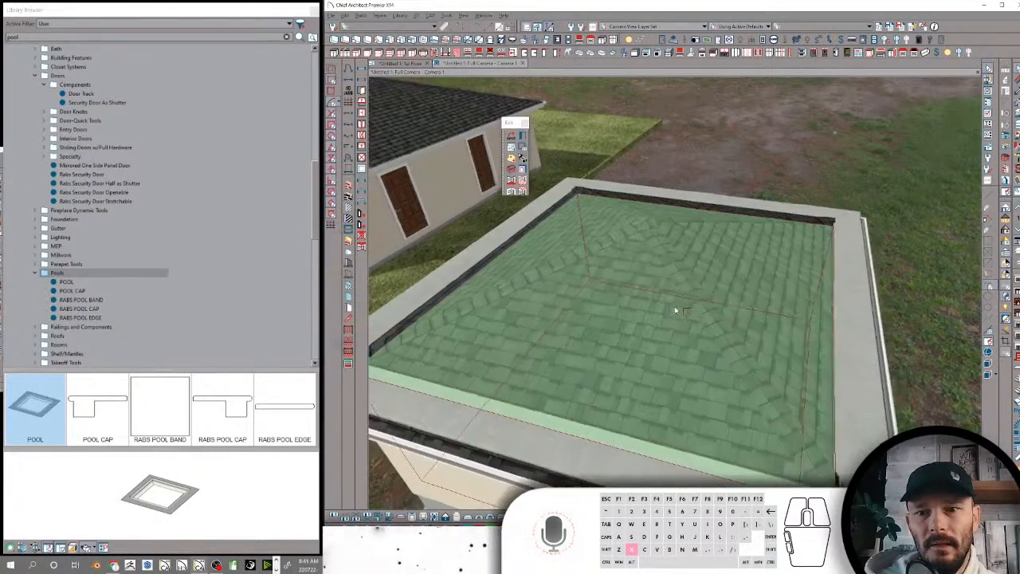
# Delete the roof over the square room and agree to turn off automatic roof rebuilding
pyautogui.click(738, 284)
pyautogui.keyDown('ctrl'); pyautogui.click(649, 283); pyautogui.keyUp('ctrl')
pyautogui.keyDown('ctrl'); pyautogui.click(588, 235); pyautogui.keyUp('ctrl')
pyautogui.keyDown('ctrl'); pyautogui.click(647, 207); pyautogui.keyUp('ctrl')
pyautogui.hotkey('ctrl', 'x')
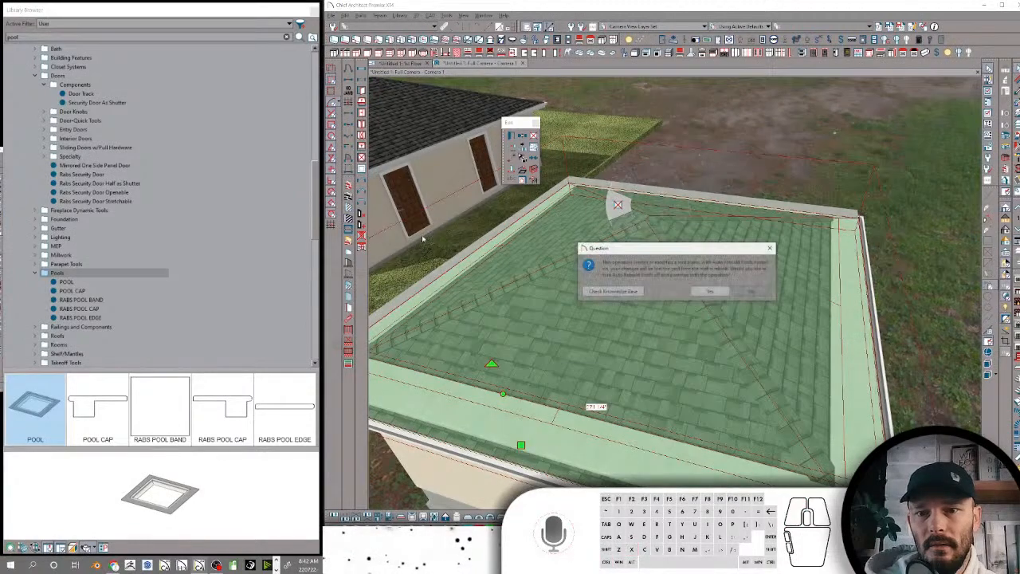
pyautogui.click(712, 292)
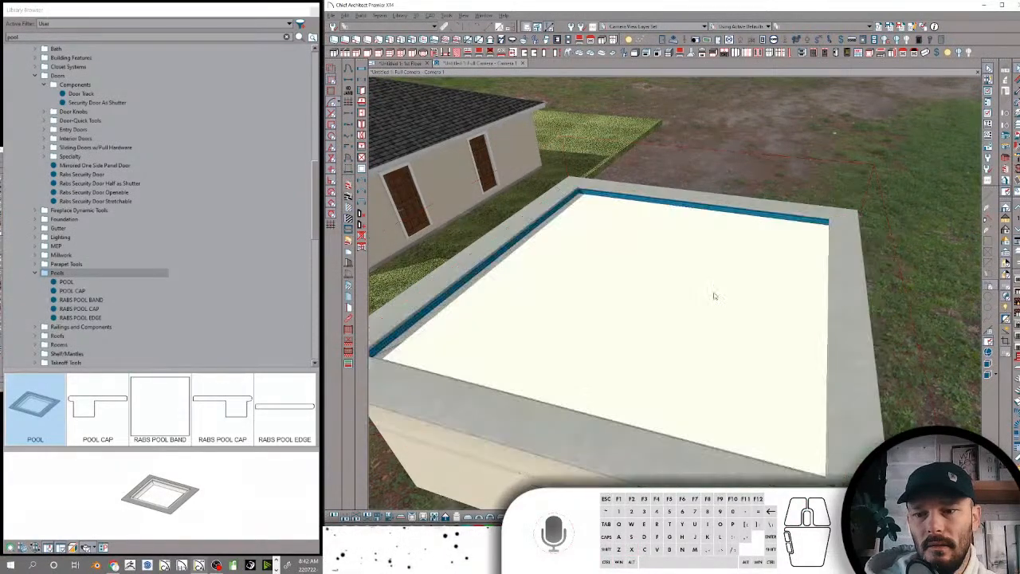
# Try to apply the POOL item once more from inside the square room, beneath its ceiling
pyautogui.scroll(6, 713, 291)
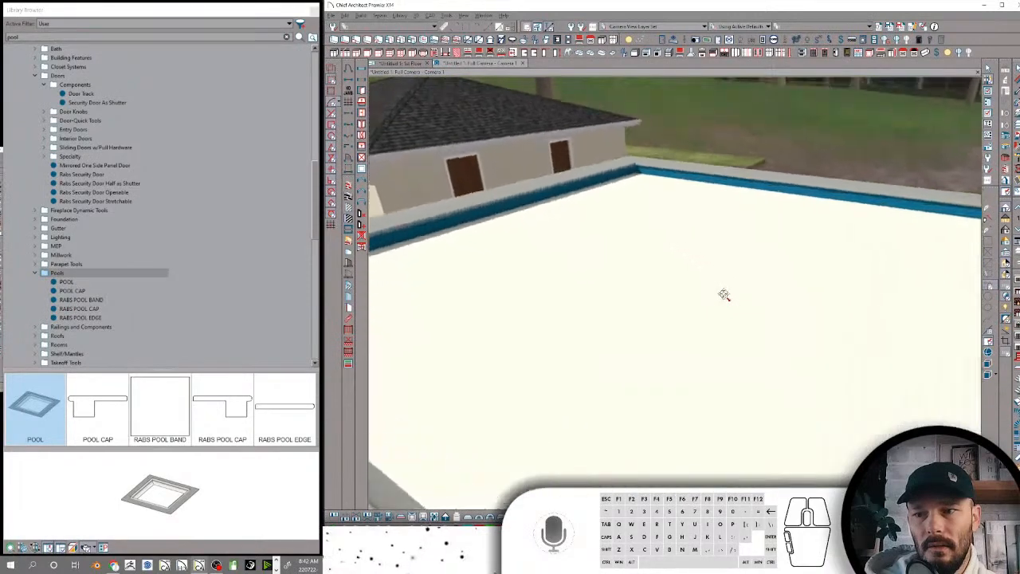
pyautogui.moveTo(80, 284); pyautogui.dragTo(708, 191)
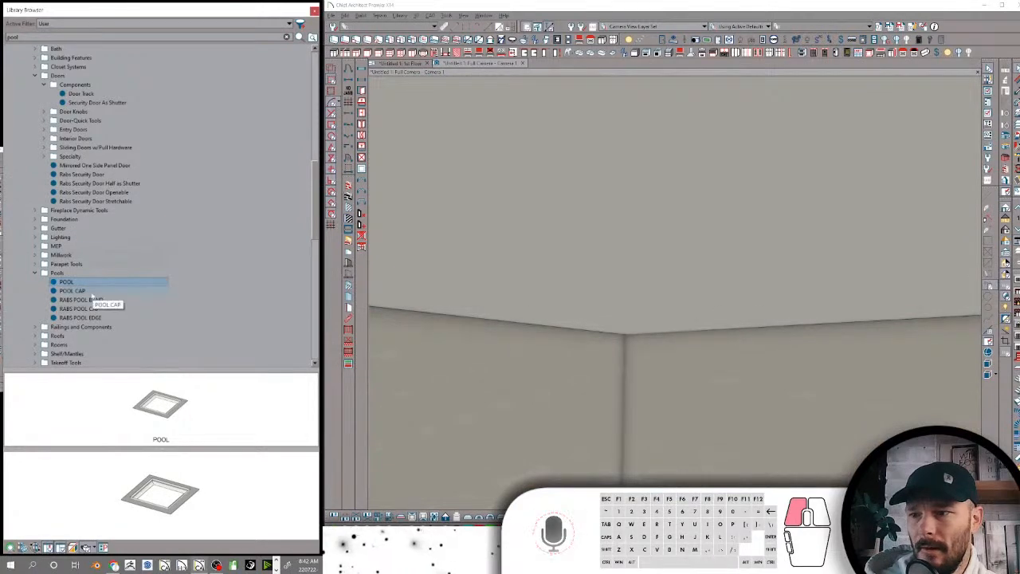
pyautogui.click(90, 293)
pyautogui.click(81, 284)
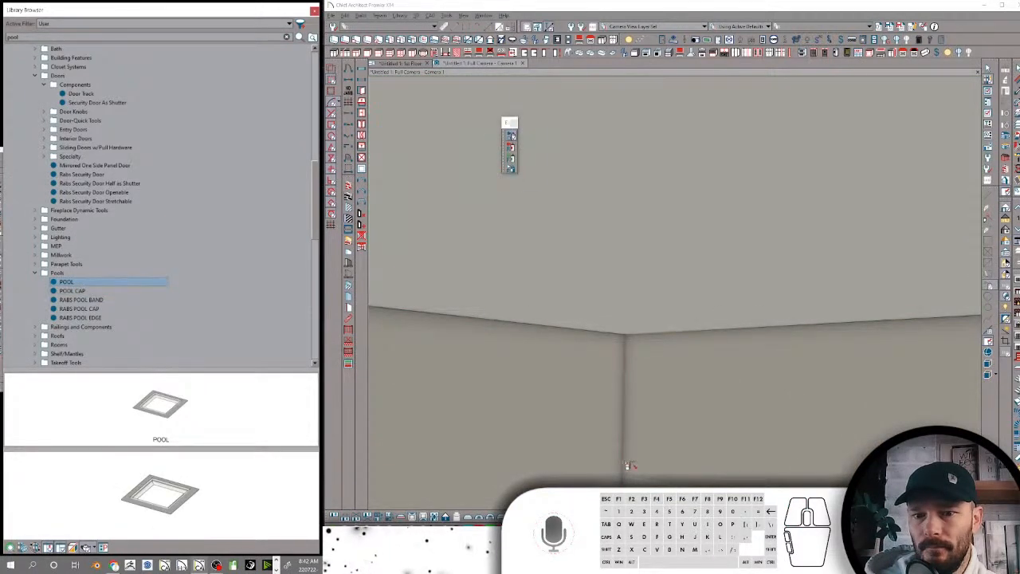
pyautogui.click(628, 469)
pyautogui.moveTo(628, 468); pyautogui.dragTo(143, 180)
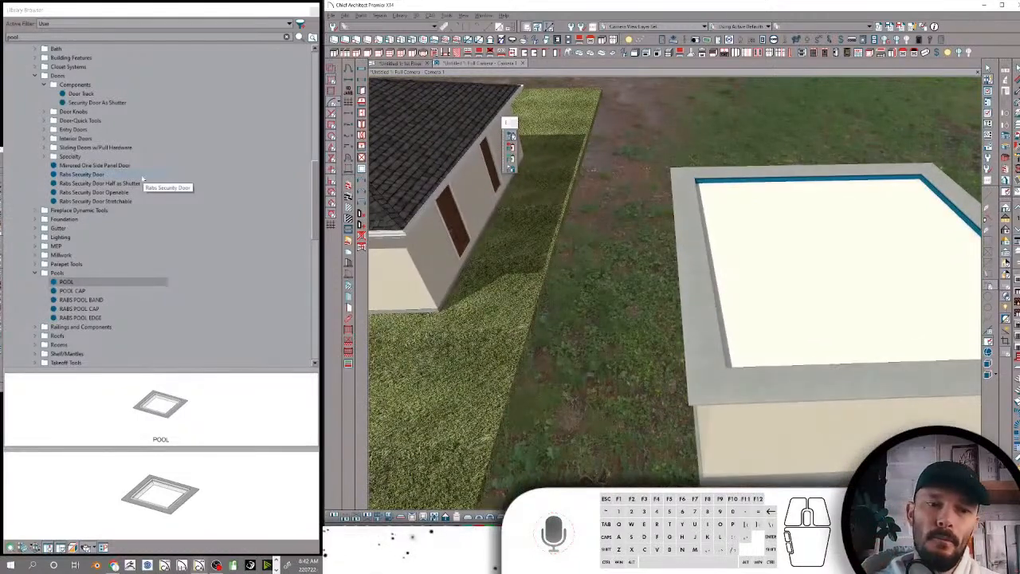
pyautogui.click(67, 282)
# Switch to File Explorer and import the Rabs Pool Tools library file from the Catalogs folder into Chief Architect
pyautogui.press('super+e')
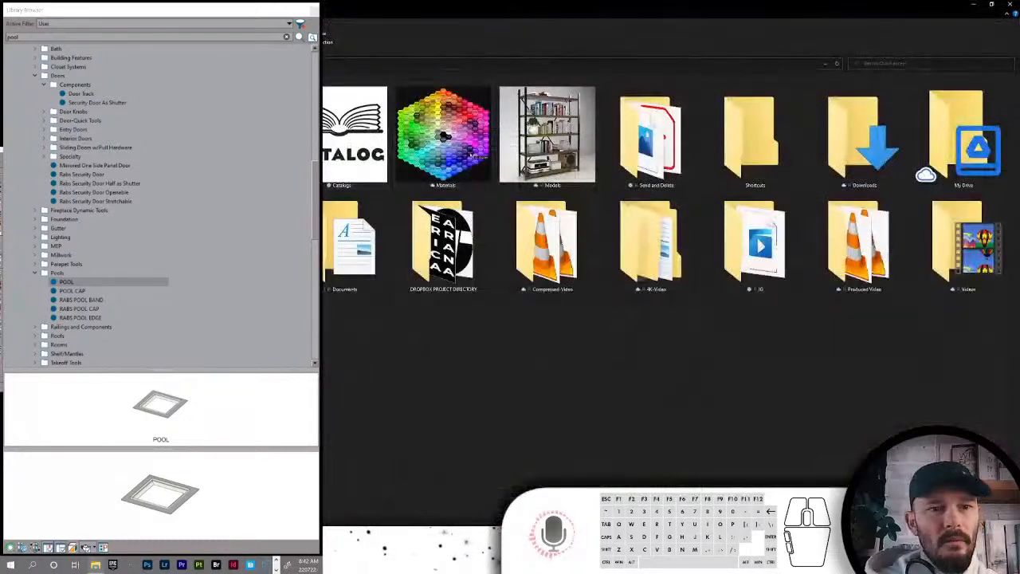
pyautogui.doubleClick(354, 136)
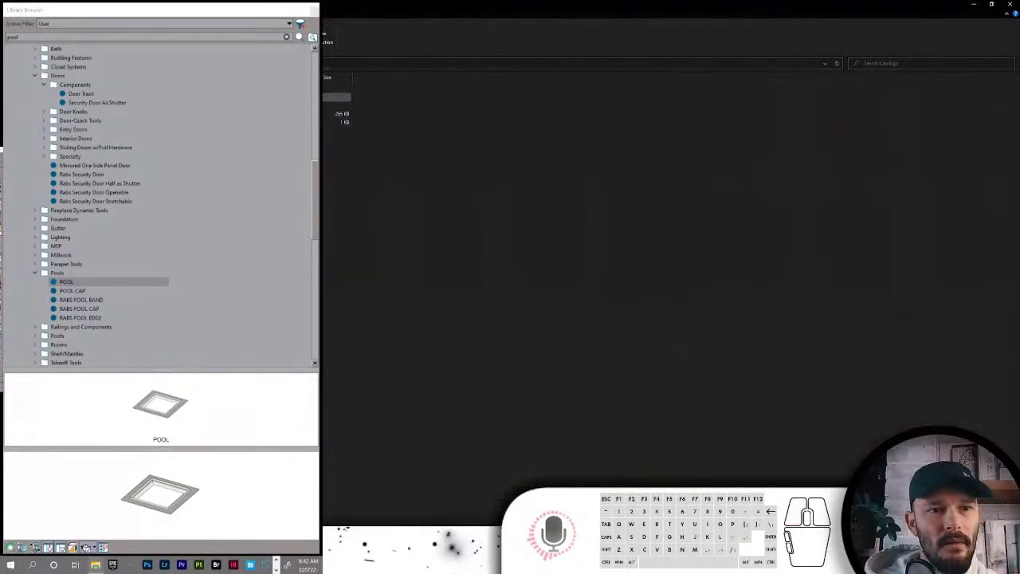
pyautogui.doubleClick(335, 98)
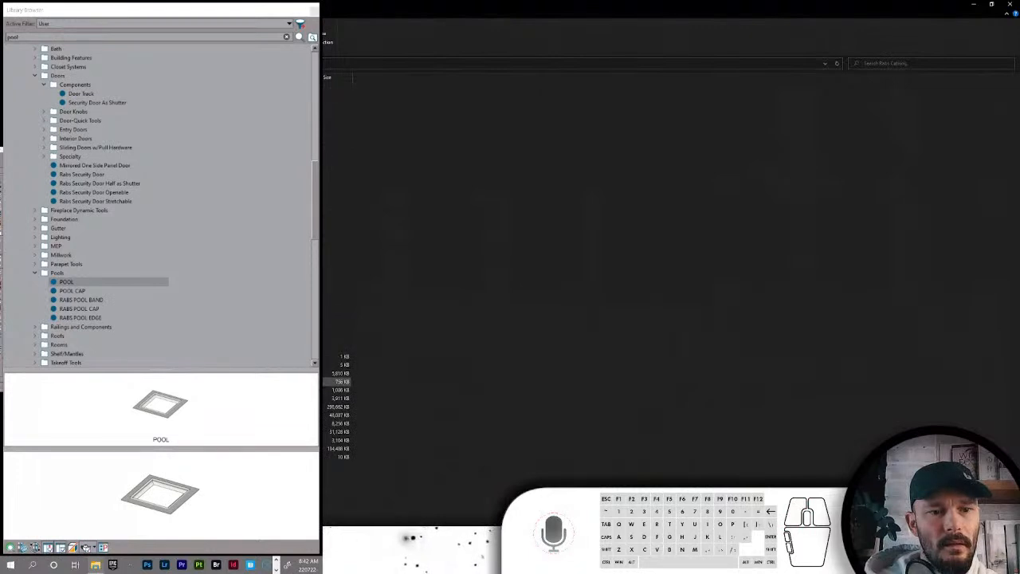
pyautogui.doubleClick(336, 265)
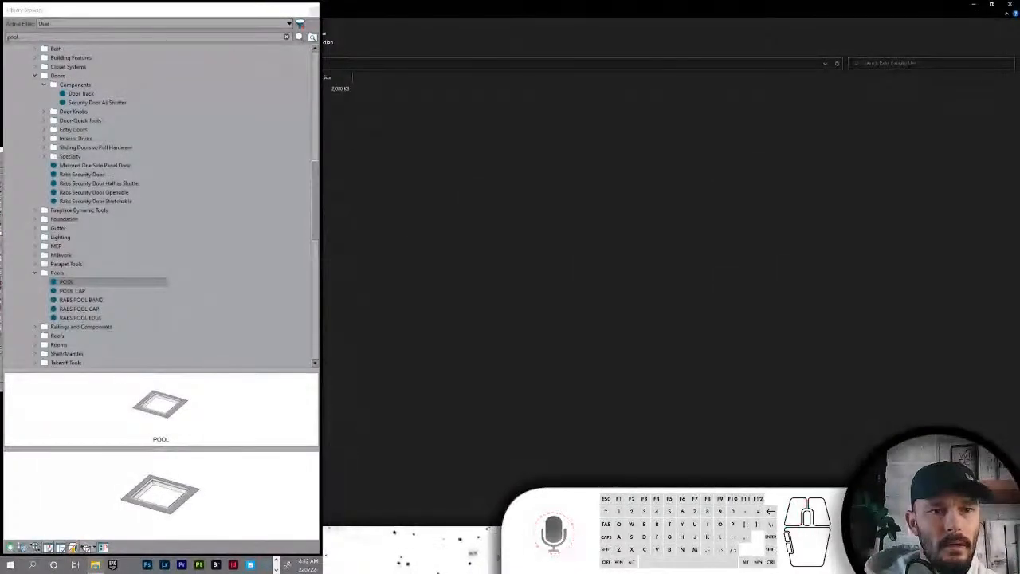
pyautogui.moveTo(337, 89); pyautogui.dragTo(572, 360)
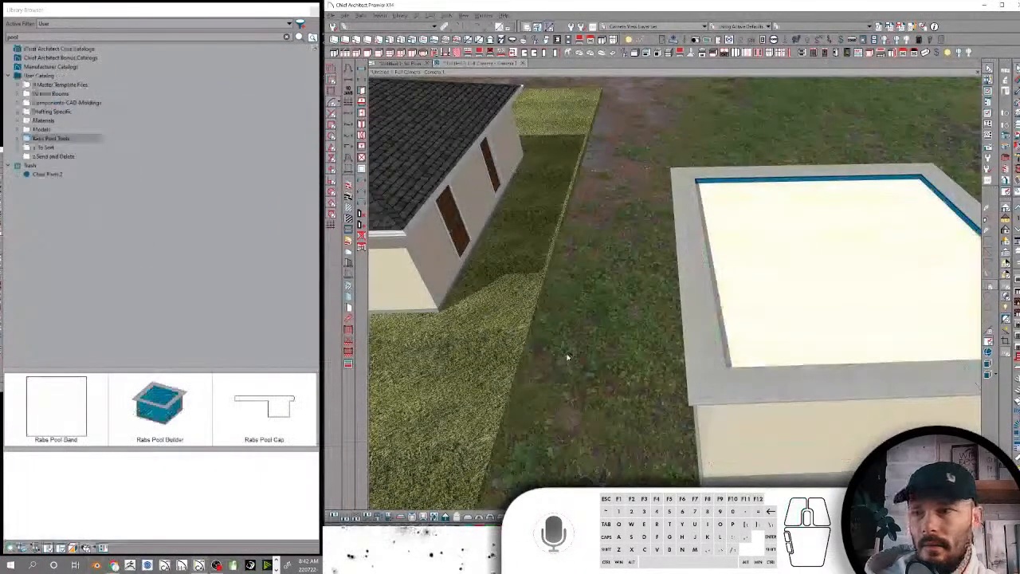
# Apply Rabs Pool Builder from the Rabs Pool Tools folder to the square room's floor
pyautogui.click(178, 405)
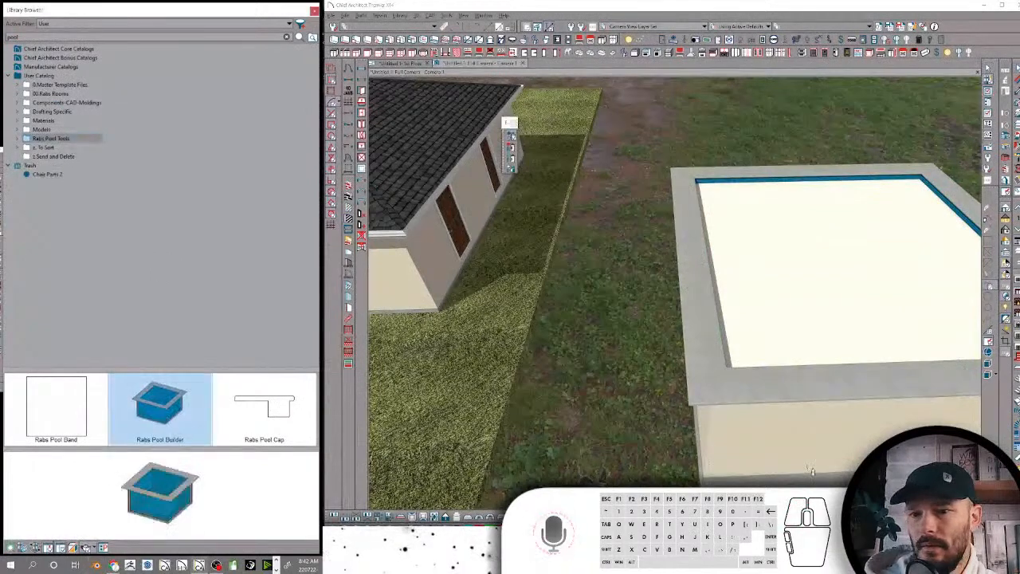
pyautogui.scroll(8, 878, 414)
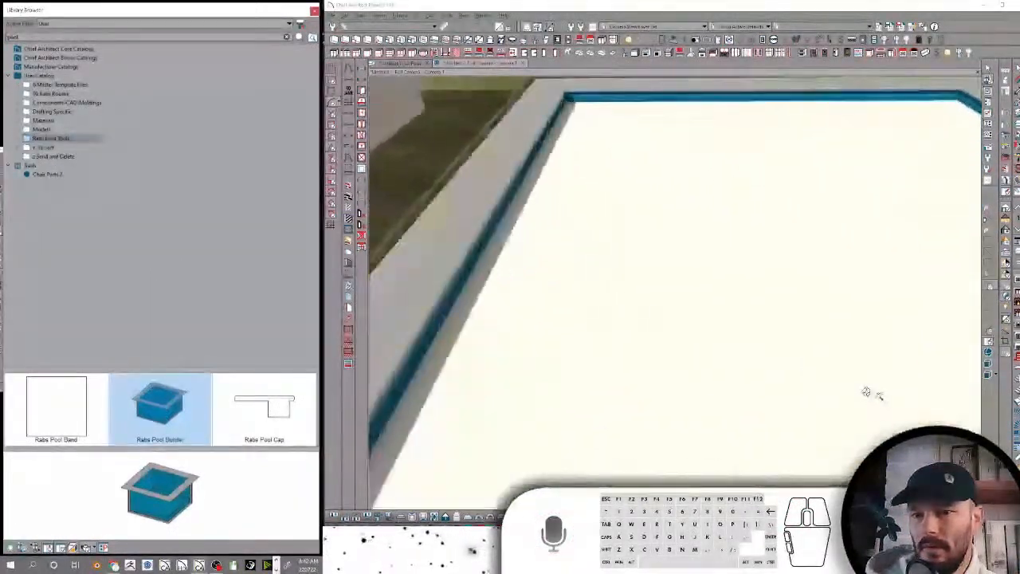
pyautogui.scroll(3, 841, 374)
pyautogui.click(779, 244)
pyautogui.moveTo(779, 244); pyautogui.dragTo(647, 239, button='middle')
pyautogui.click(628, 264)
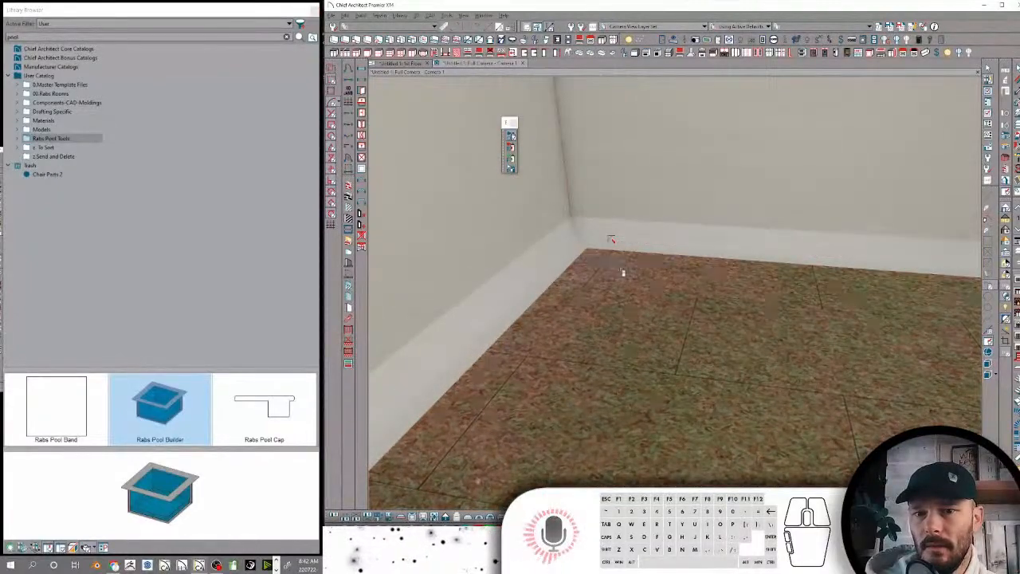
pyautogui.scroll(-8, 627, 259)
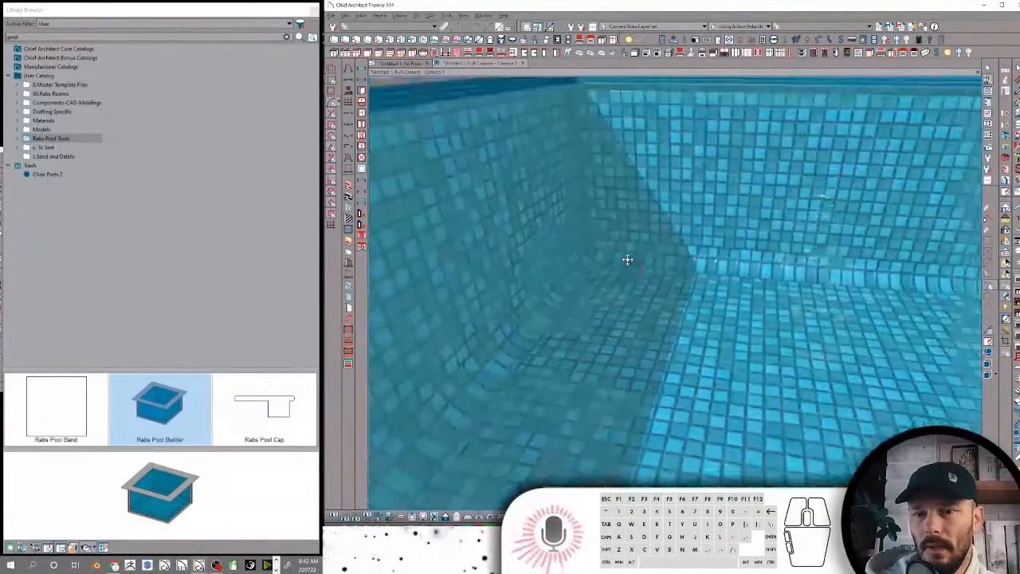
# Examine the tiled pool's walls, cap and water band in the camera view from several angles
pyautogui.doubleClick(784, 216)
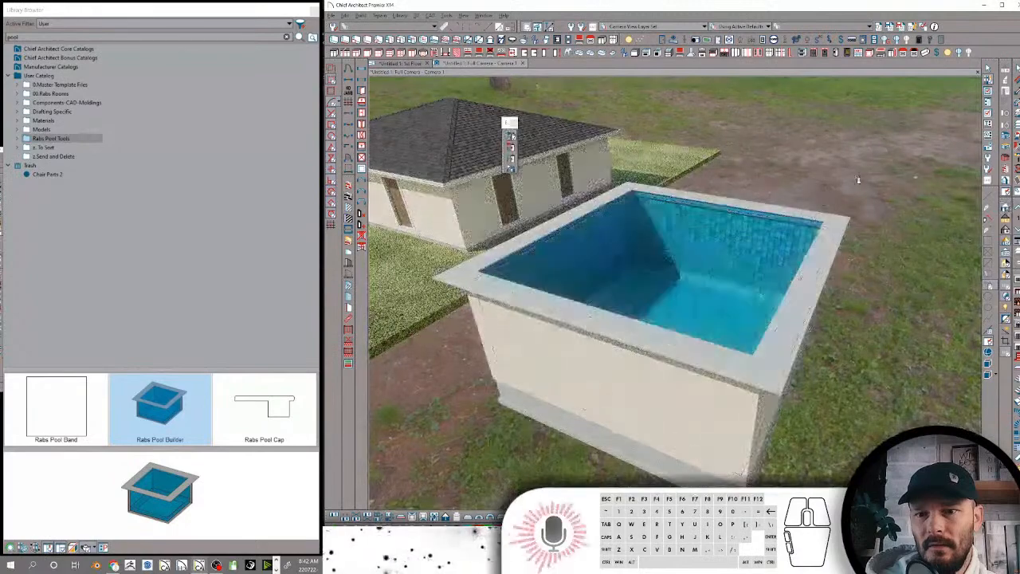
pyautogui.moveTo(861, 183); pyautogui.dragTo(875, 137, button='middle')
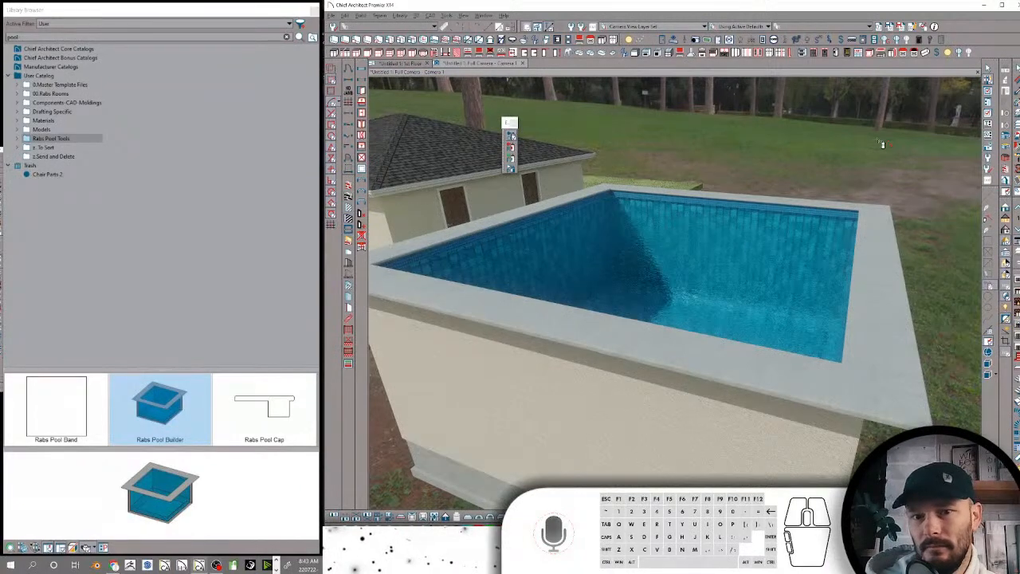
pyautogui.moveTo(879, 142); pyautogui.dragTo(879, 141, button='middle')
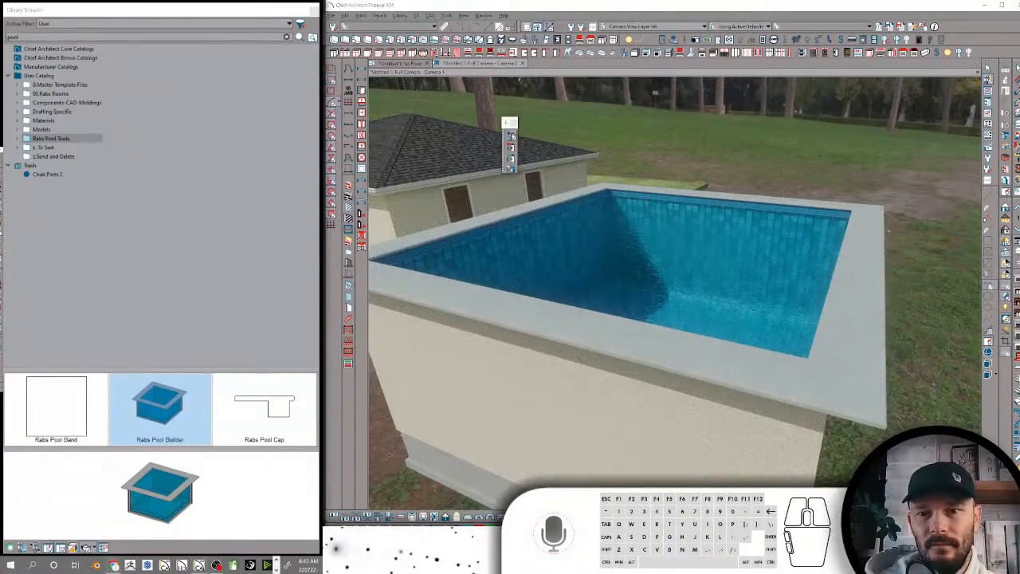
pyautogui.click(408, 349)
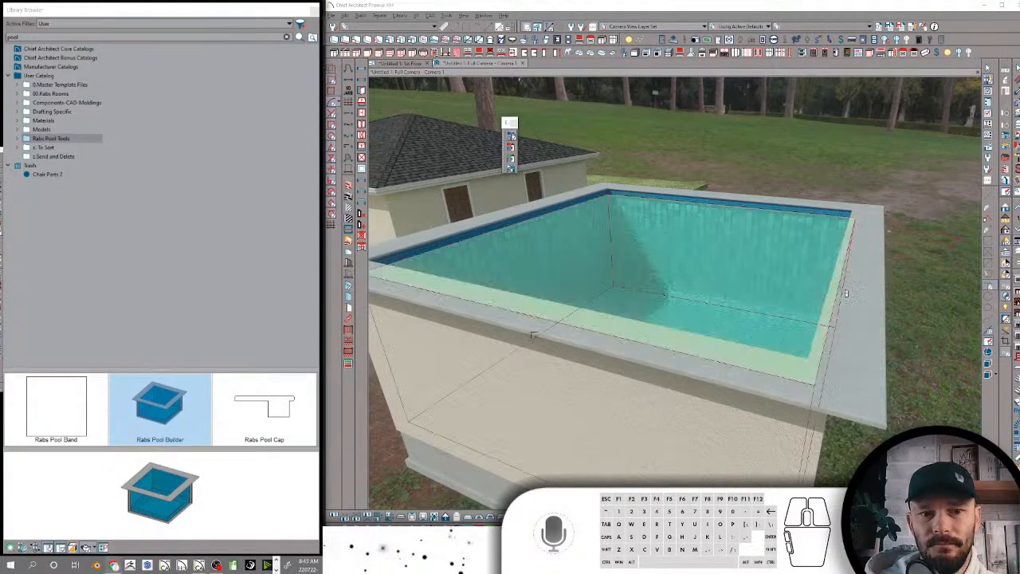
pyautogui.press('space')
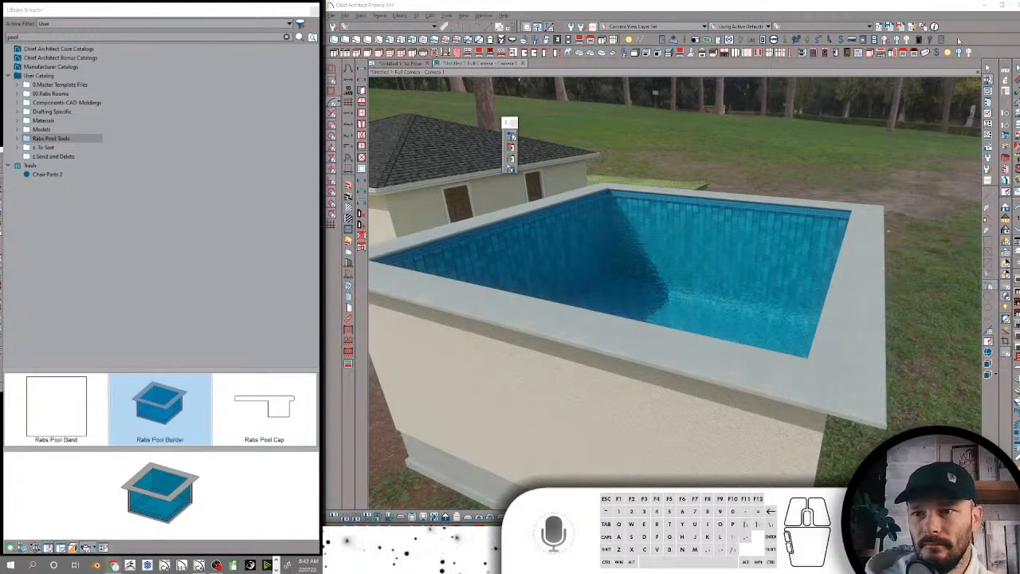
pyautogui.hotkey('ctrl', 'space')
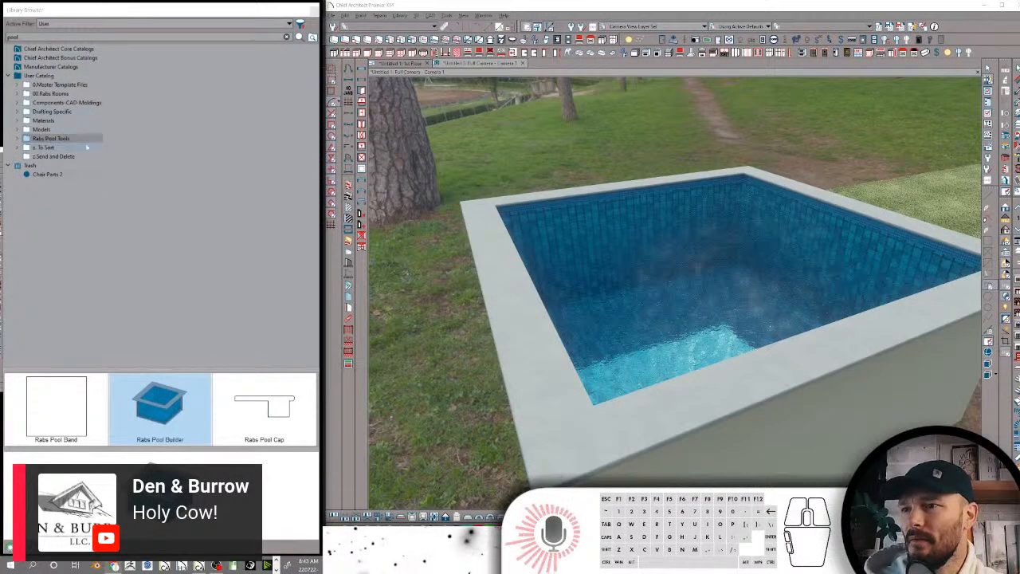
# Move the Rabs Pool Tools folder into Models and from there into its Architectural folder
pyautogui.click(54, 139)
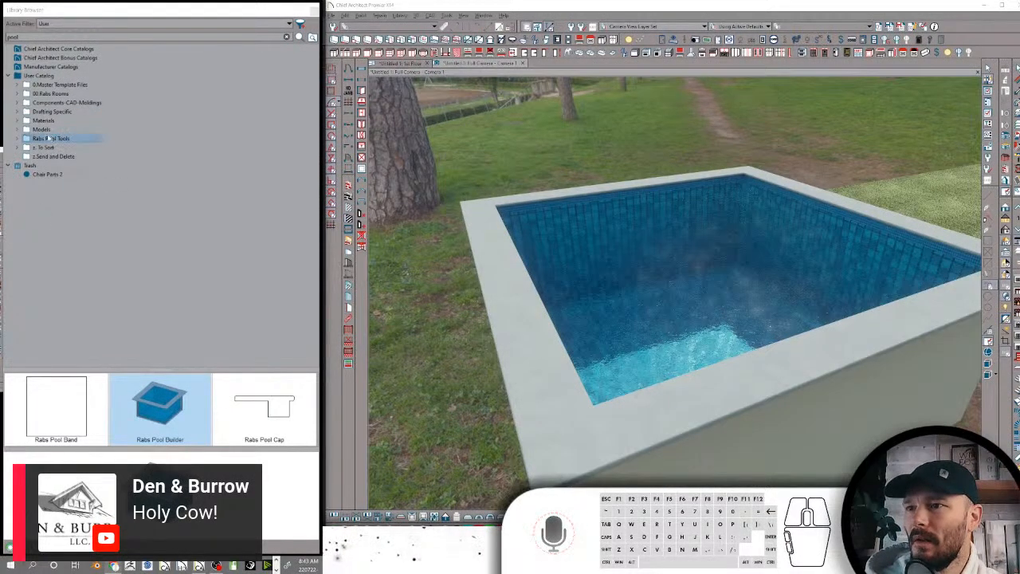
pyautogui.moveTo(52, 140); pyautogui.dragTo(59, 130)
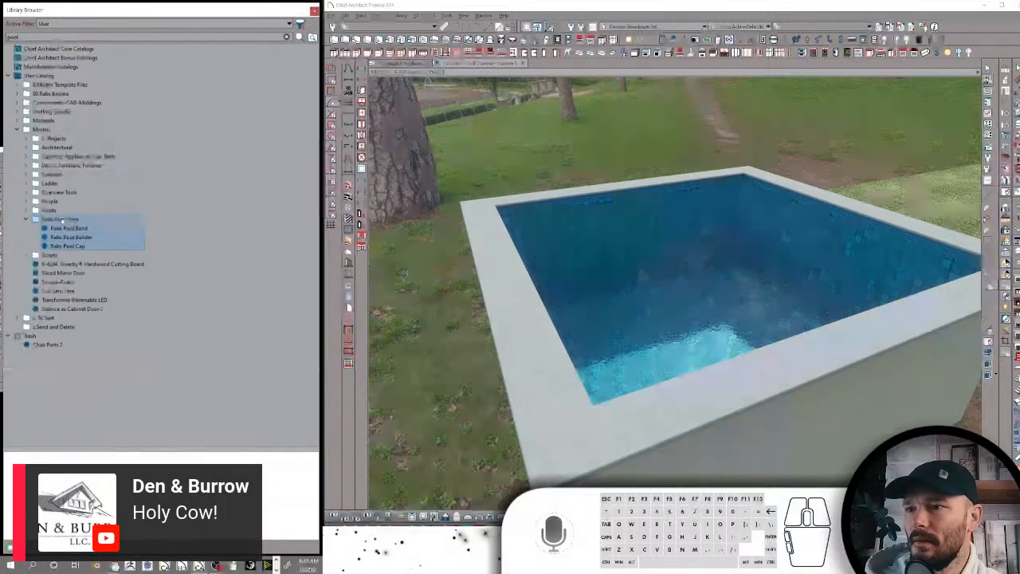
pyautogui.moveTo(62, 221); pyautogui.dragTo(69, 148)
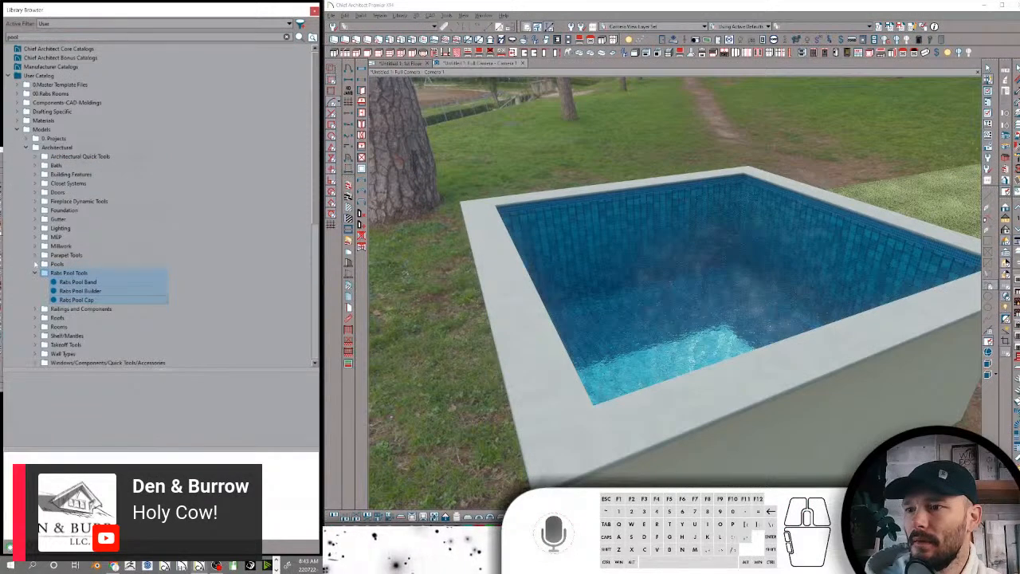
# Expand the Pools folder and compare its items with those in the Rabs Pool Tools folder
pyautogui.click(35, 264)
pyautogui.click(52, 264)
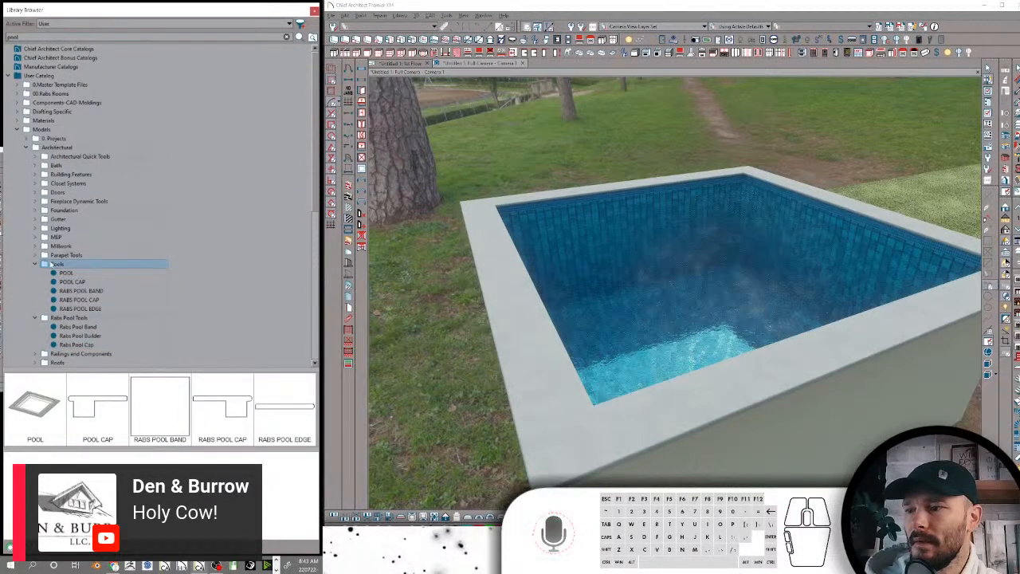
pyautogui.click(69, 317)
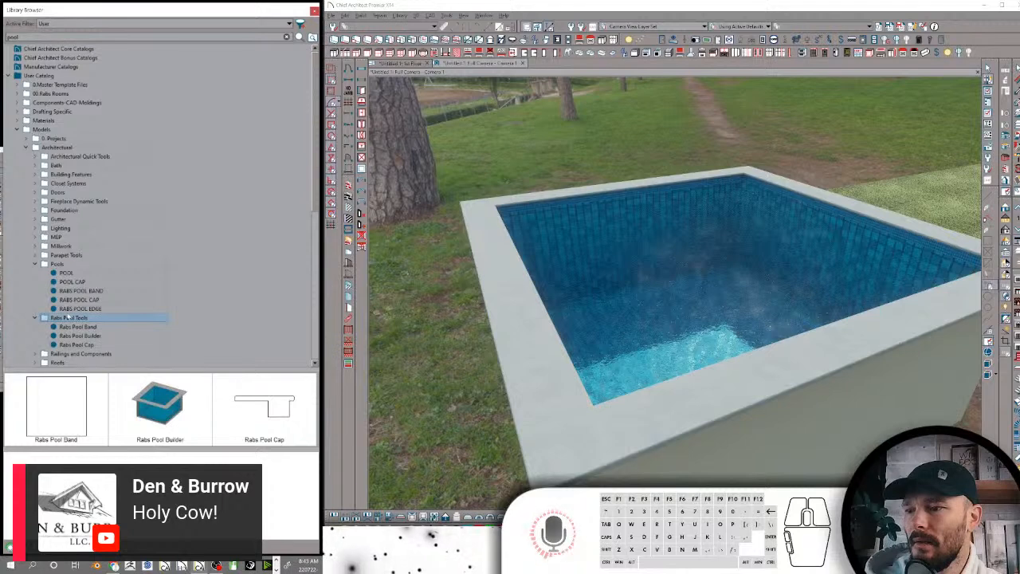
# Delete the old Pools folder from the Architectural models and collapse the Rabs Pool Tools folder
pyautogui.click(58, 264)
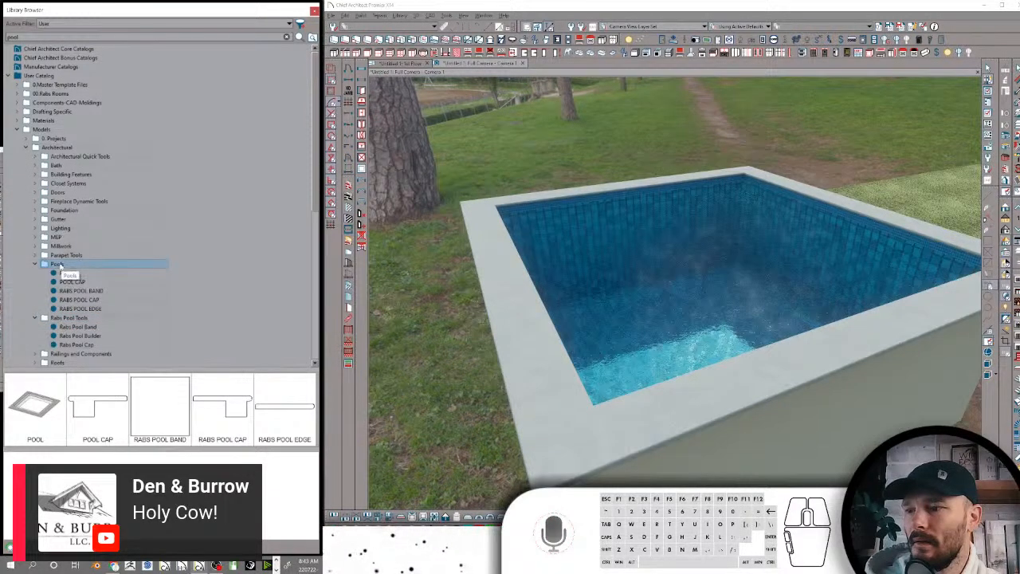
pyautogui.rightClick(61, 266)
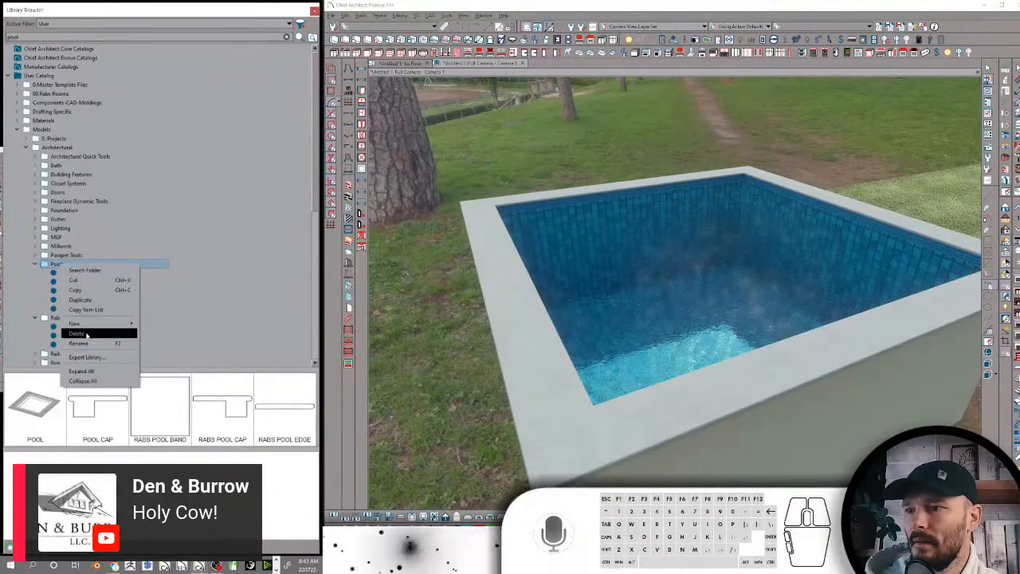
pyautogui.click(87, 334)
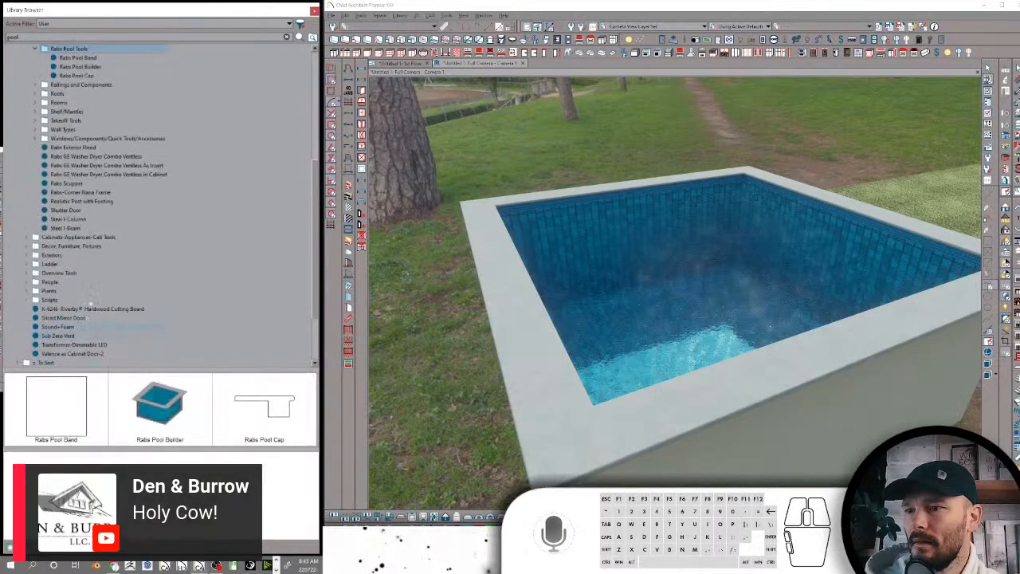
pyautogui.click(37, 238)
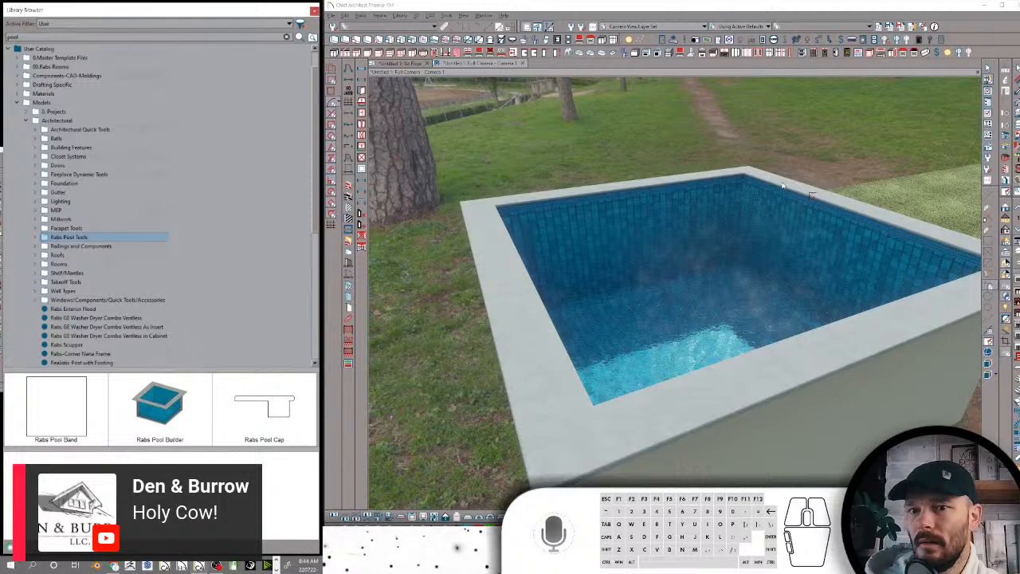
# Examine the pool's tiled walls, floor, water band and cap in the camera view from inside and outside the pool
pyautogui.click(1004, 208)
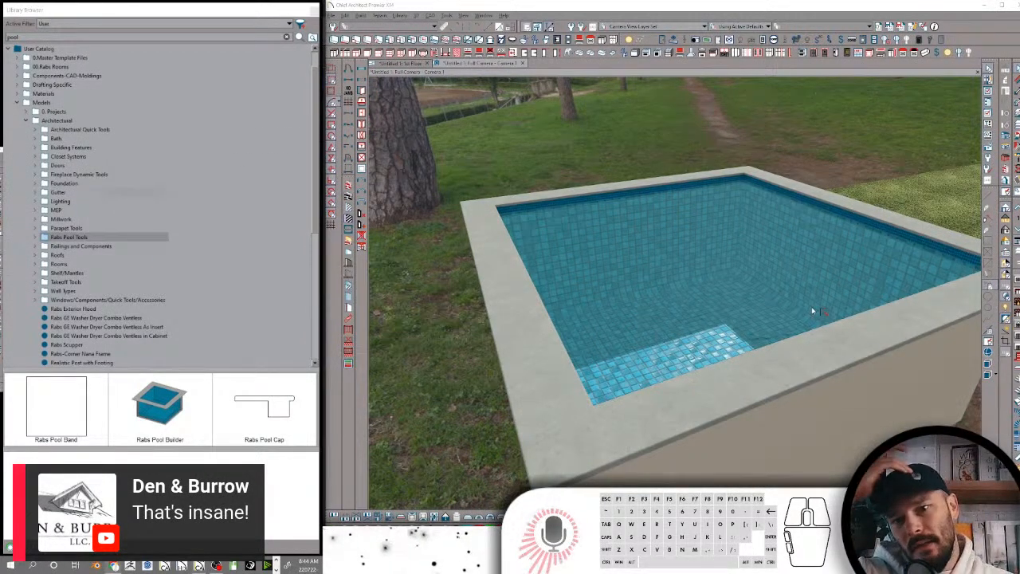
pyautogui.click(776, 216)
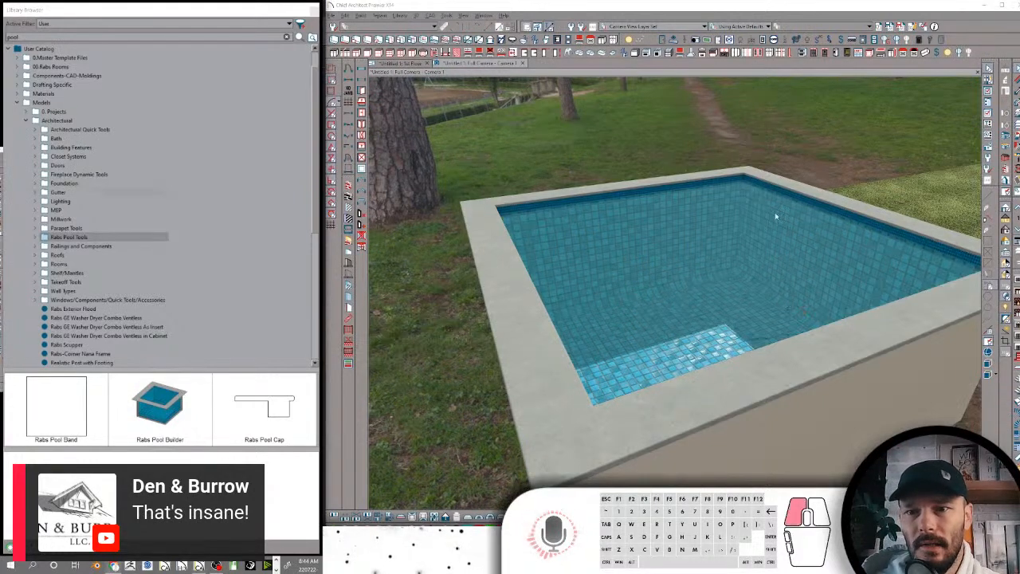
pyautogui.scroll(6, 767, 230)
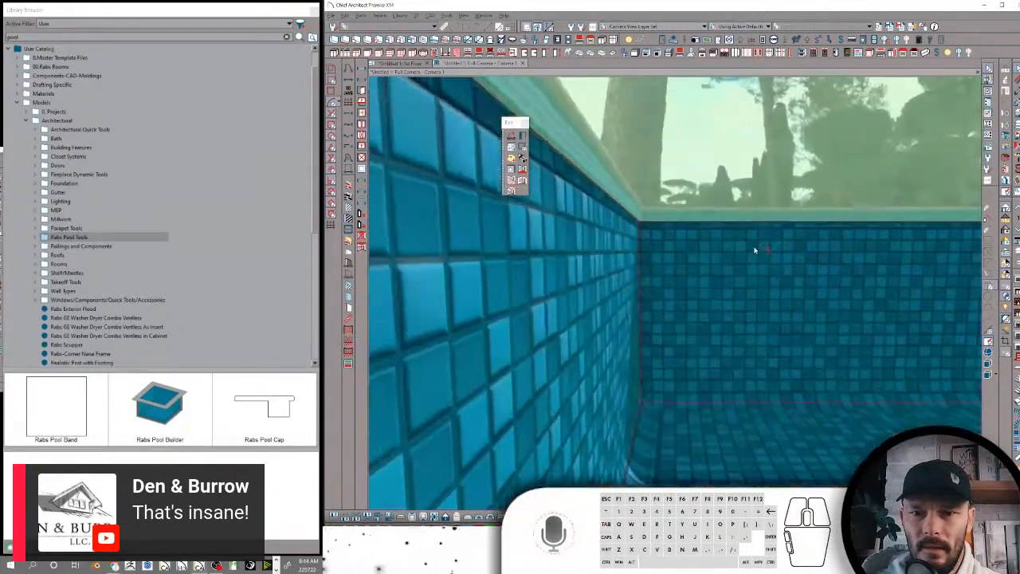
pyautogui.scroll(-2, 693, 221)
pyautogui.scroll(2, 672, 252)
pyautogui.scroll(-2, 686, 251)
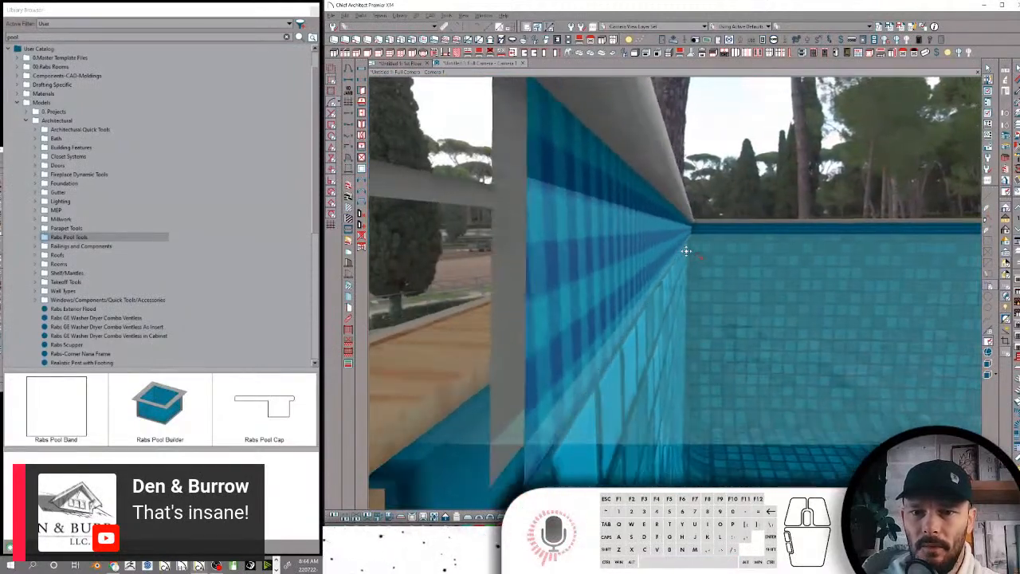
pyautogui.scroll(1, 669, 244)
pyautogui.moveTo(581, 223); pyautogui.dragTo(544, 231, button='middle')
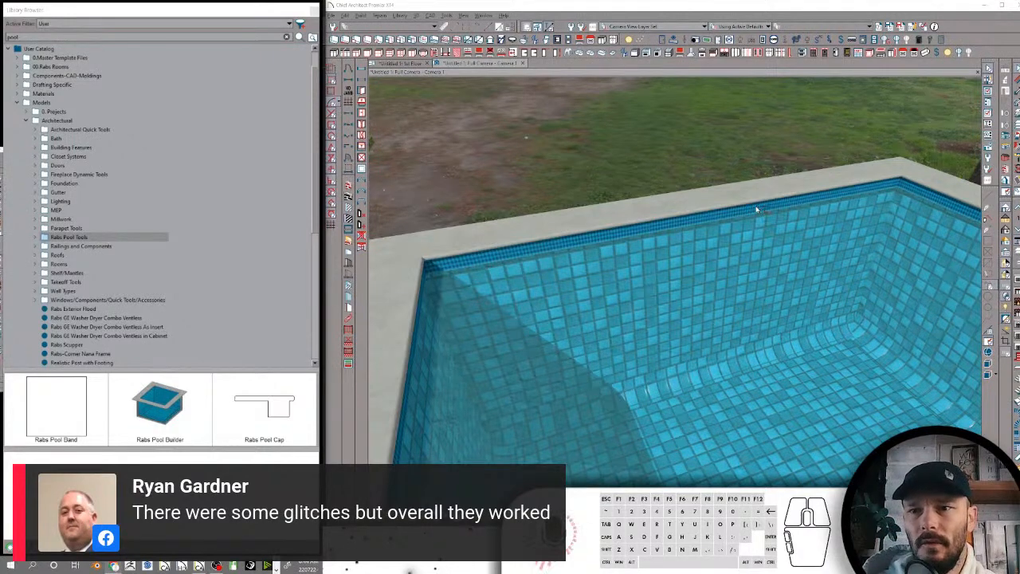
pyautogui.moveTo(762, 199); pyautogui.dragTo(944, 262, button='middle')
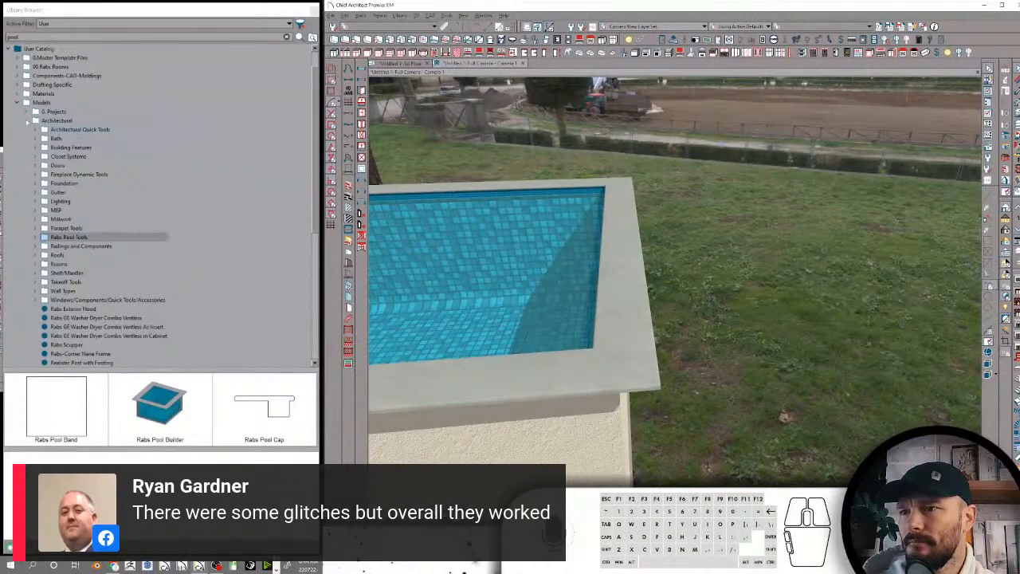
# Collapse the Architectural and Models folders and expand the Components-CAD-Moldings folder
pyautogui.click(27, 120)
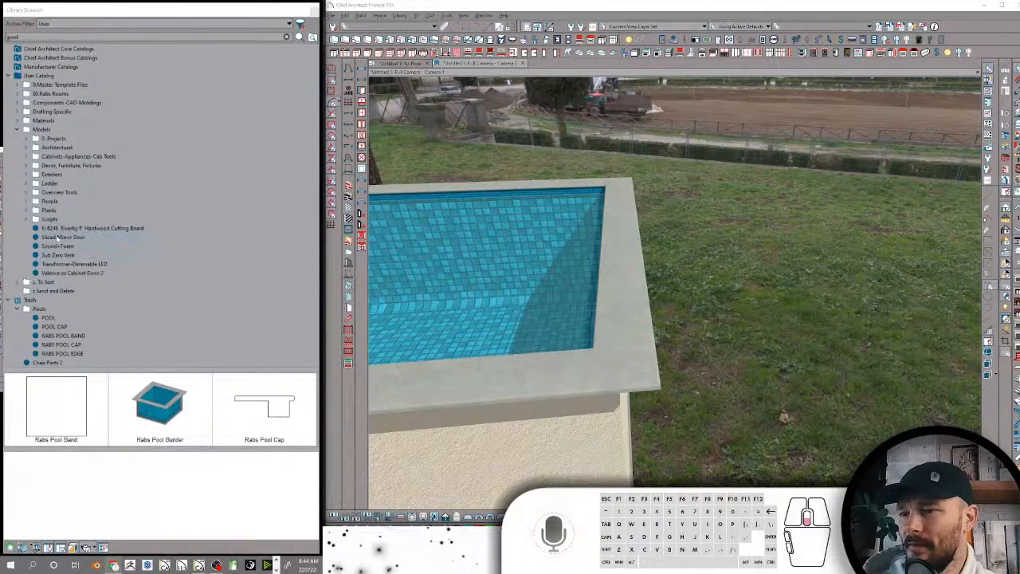
pyautogui.click(72, 228)
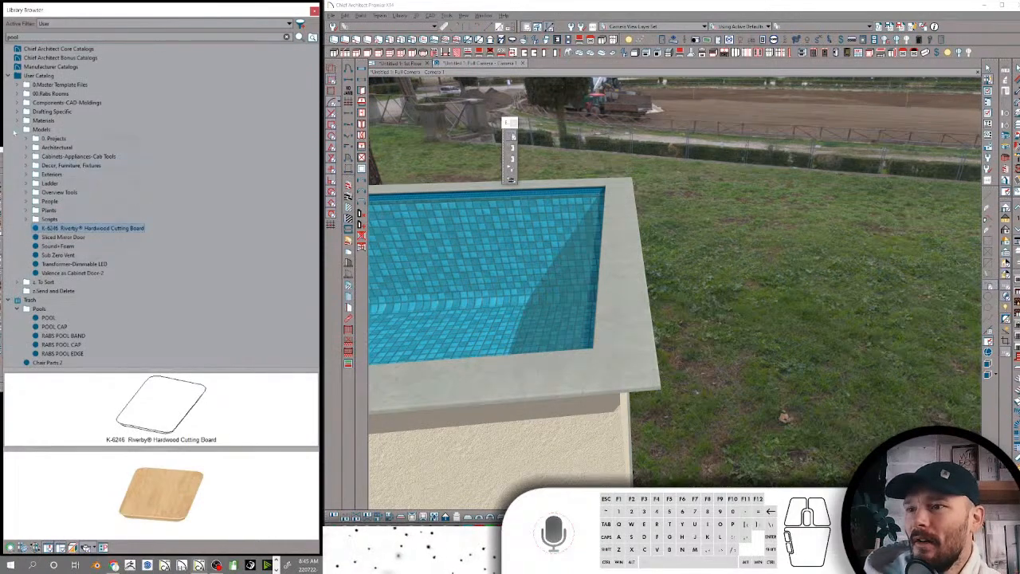
pyautogui.click(19, 130)
pyautogui.click(17, 102)
pyautogui.scroll(-5, 88, 187)
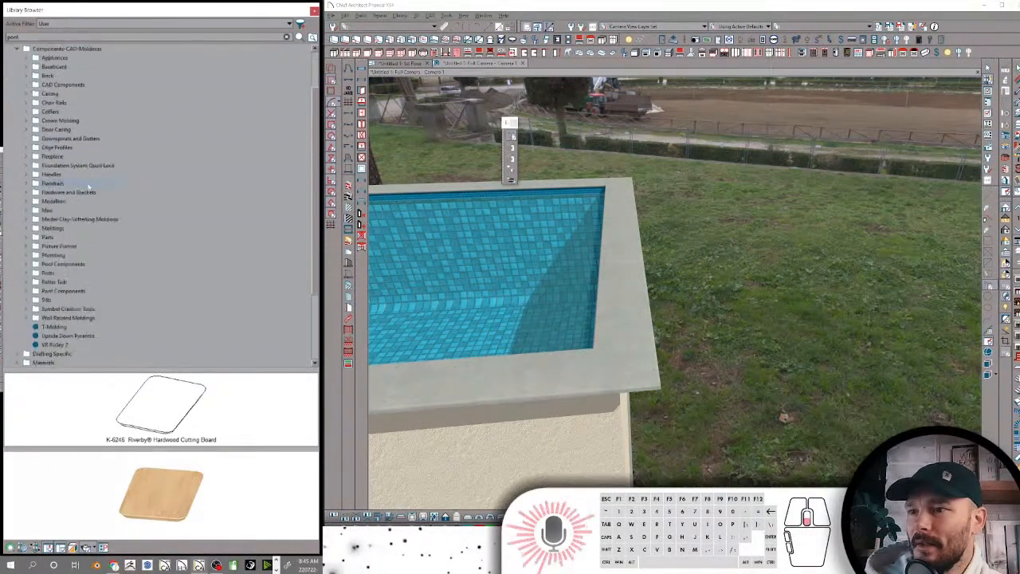
# Move the loose T-Molding item into the Roof Components folder of Components-CAD-Moldings
pyautogui.click(54, 228)
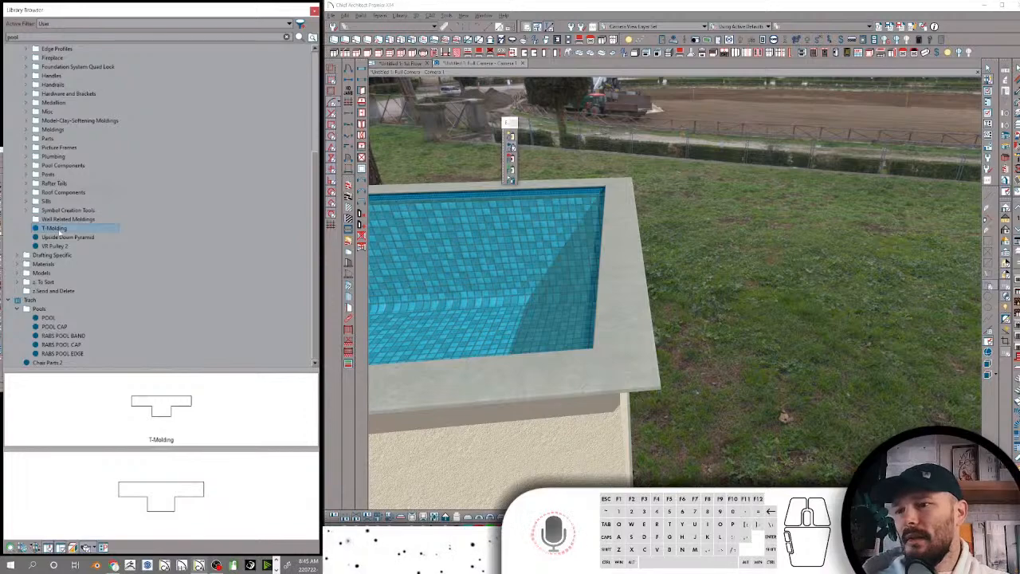
pyautogui.scroll(1, 104, 174)
pyautogui.scroll(3, 90, 176)
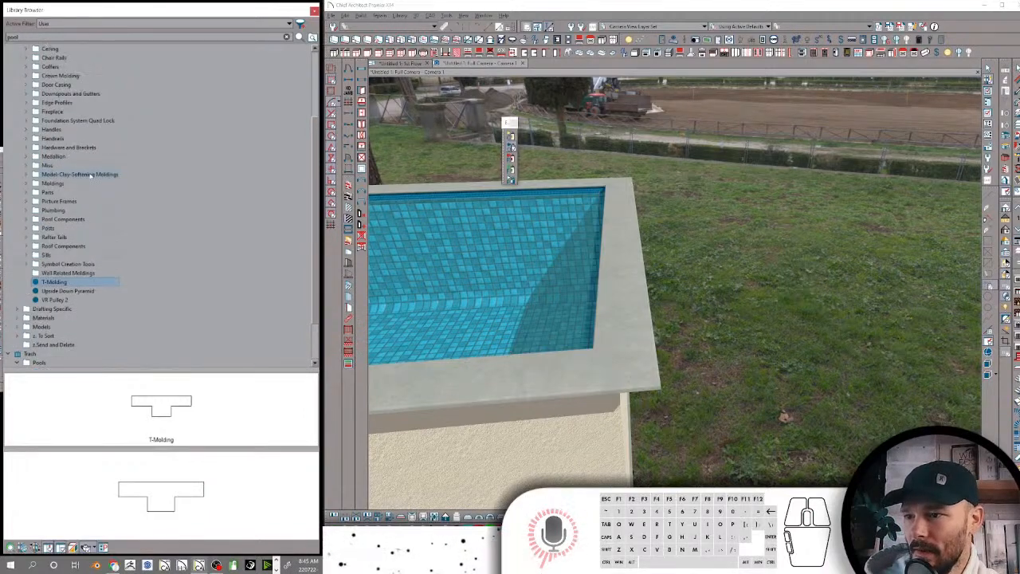
pyautogui.scroll(2, 79, 157)
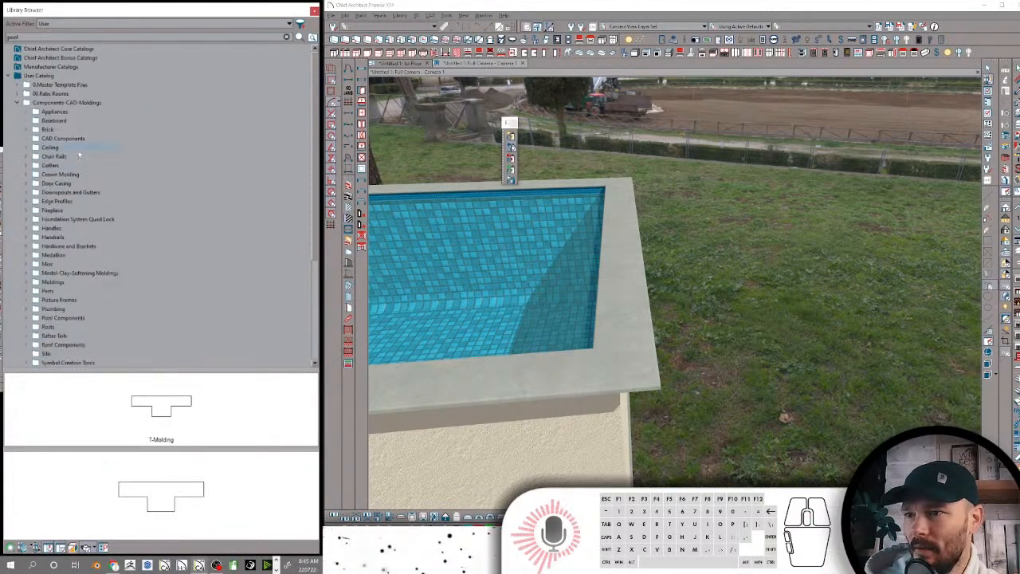
pyautogui.scroll(-3, 79, 153)
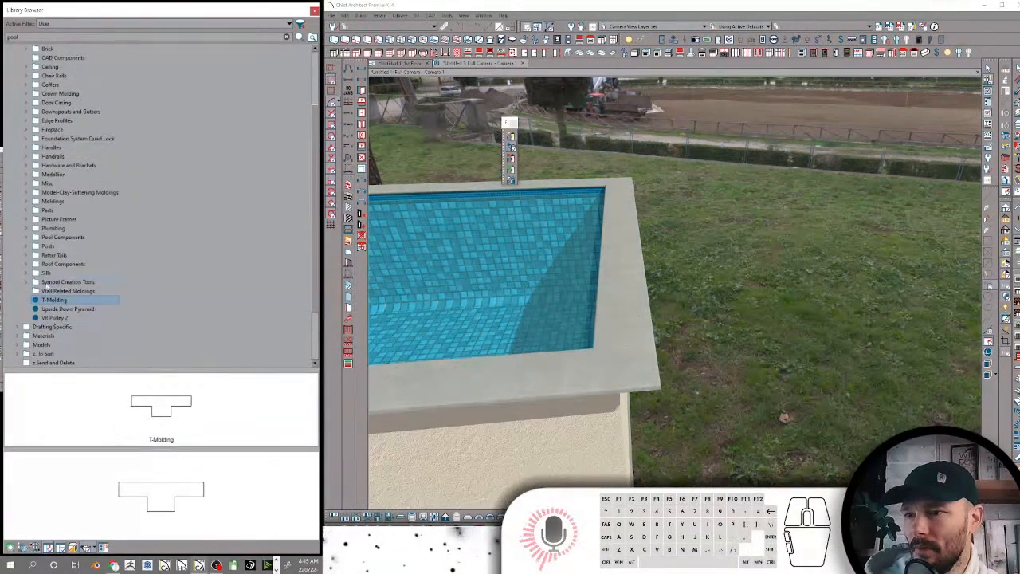
pyautogui.moveTo(51, 301); pyautogui.dragTo(64, 265)
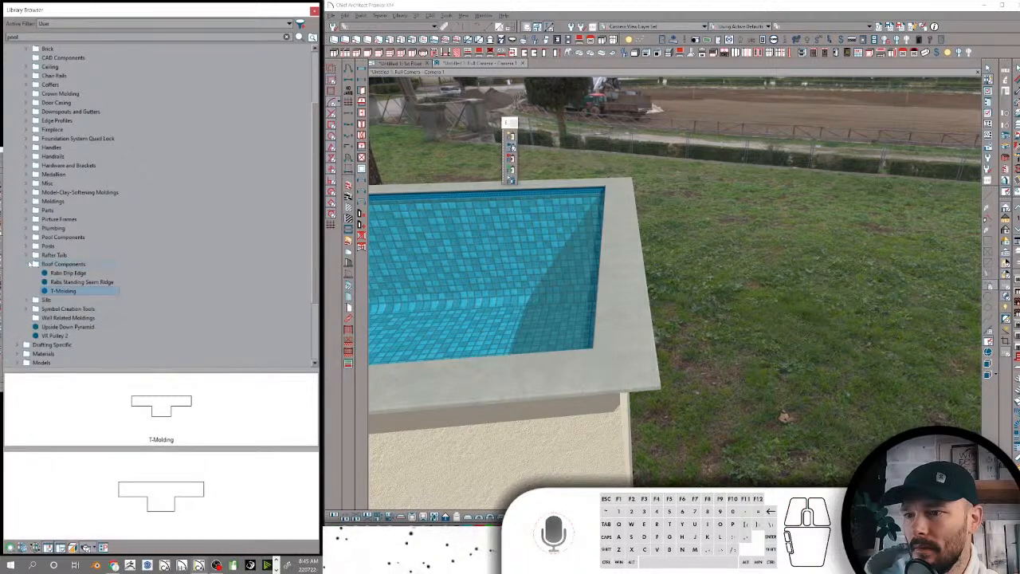
pyautogui.click(29, 264)
# Move the Upside Down Pyramid molding into the Misc folder and rename it Miter Molding Profile
pyautogui.click(76, 300)
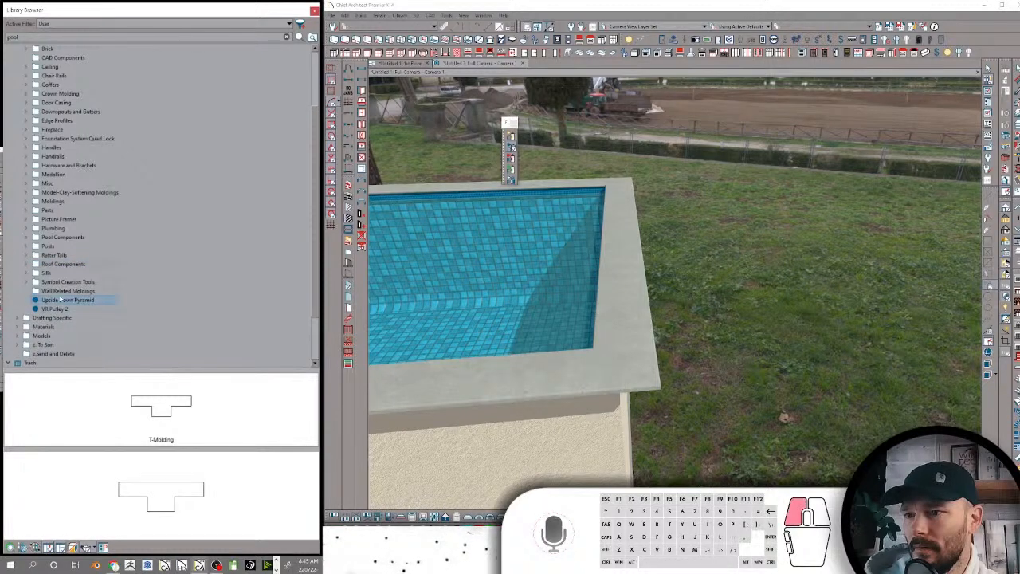
pyautogui.moveTo(65, 301); pyautogui.dragTo(62, 185)
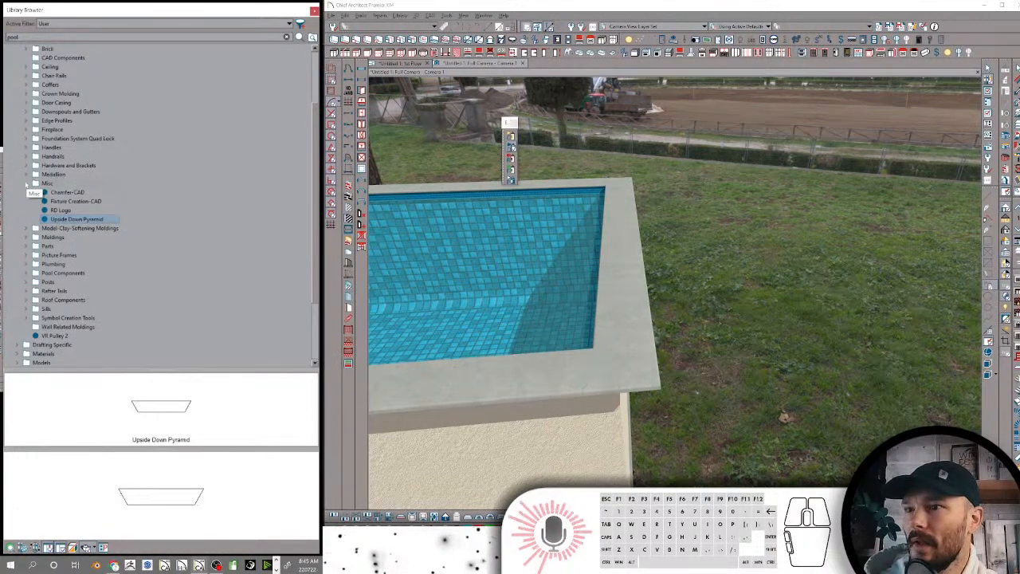
pyautogui.click(75, 222)
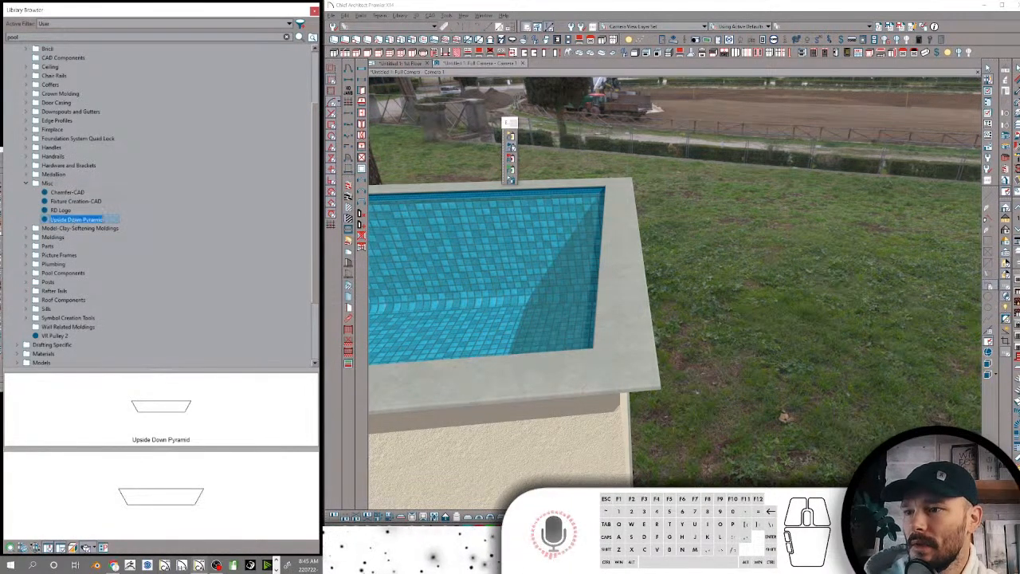
pyautogui.write('Mitai ')
pyautogui.write('Molding P')
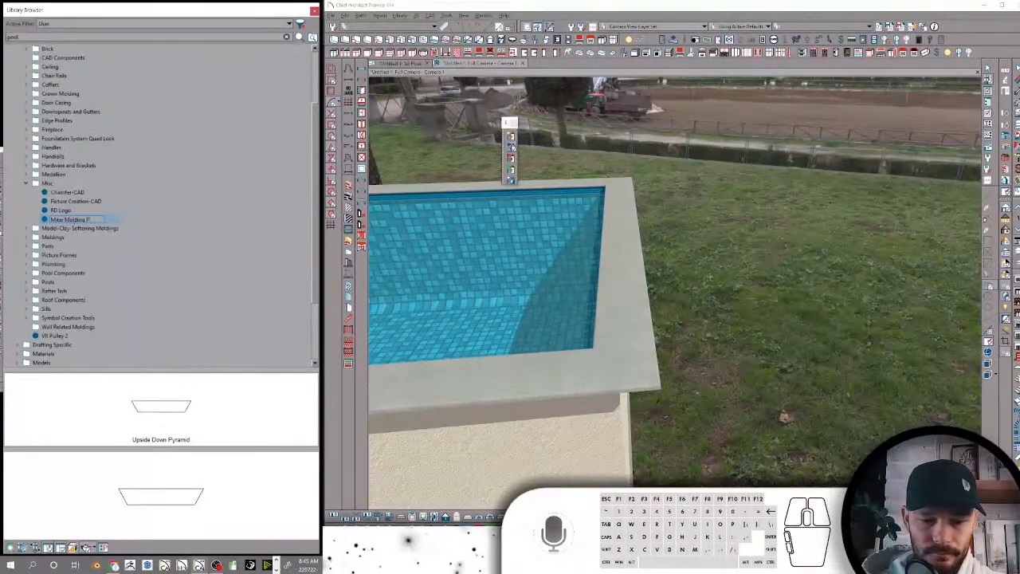
pyautogui.write('rofile')
pyautogui.press('Return')
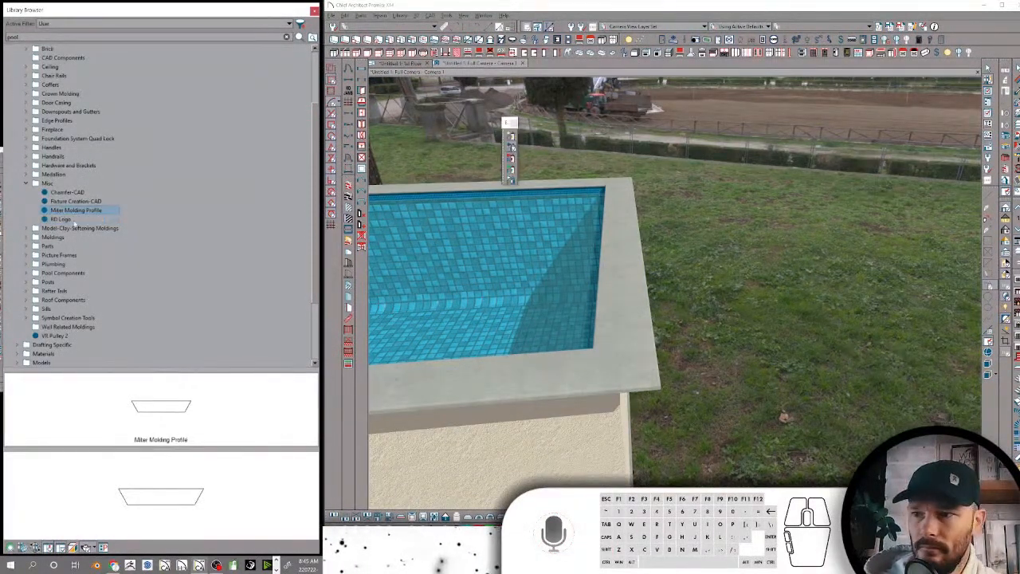
pyautogui.click(94, 210)
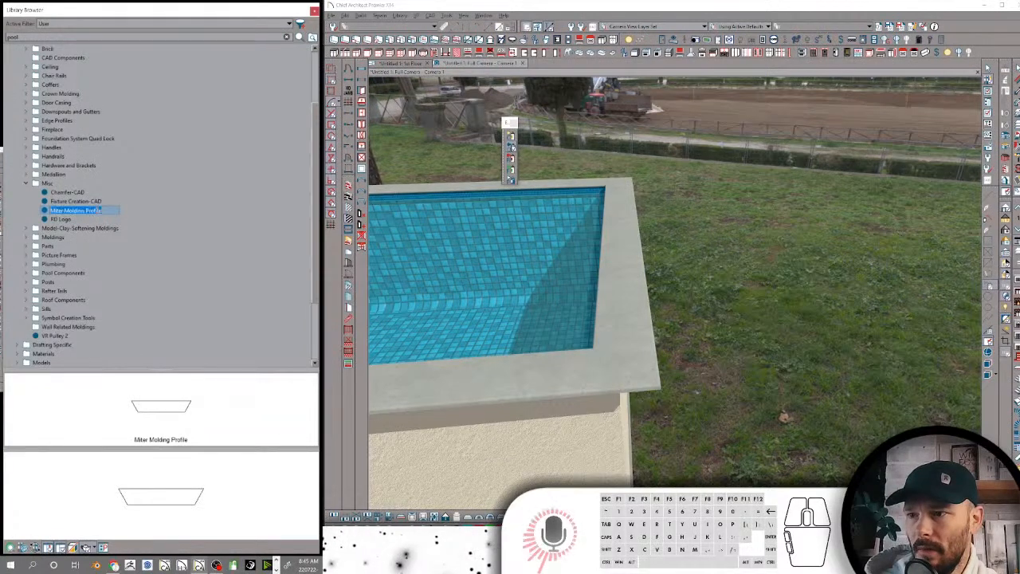
pyautogui.click(99, 210)
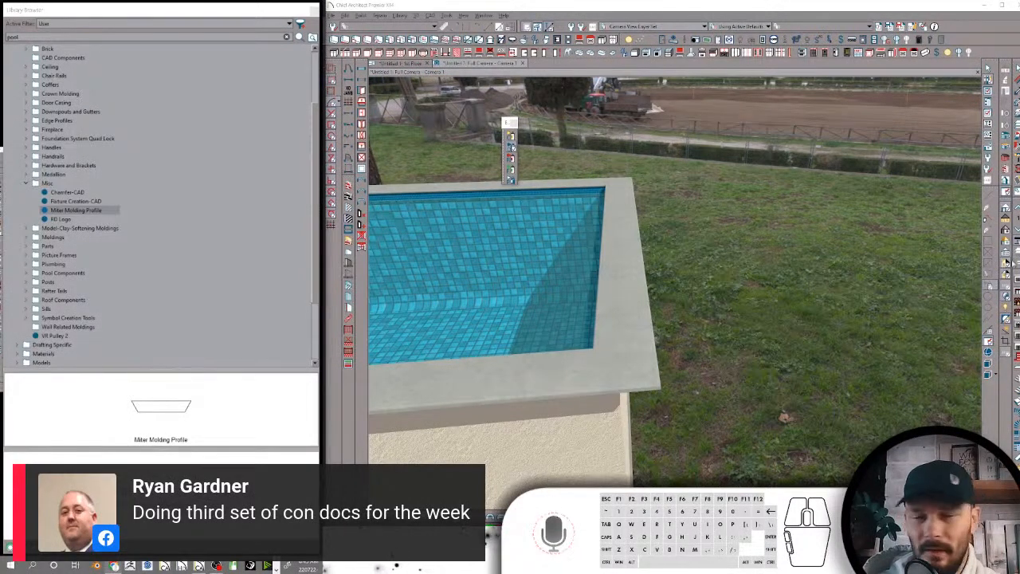
pyautogui.click(78, 211)
pyautogui.click(77, 211)
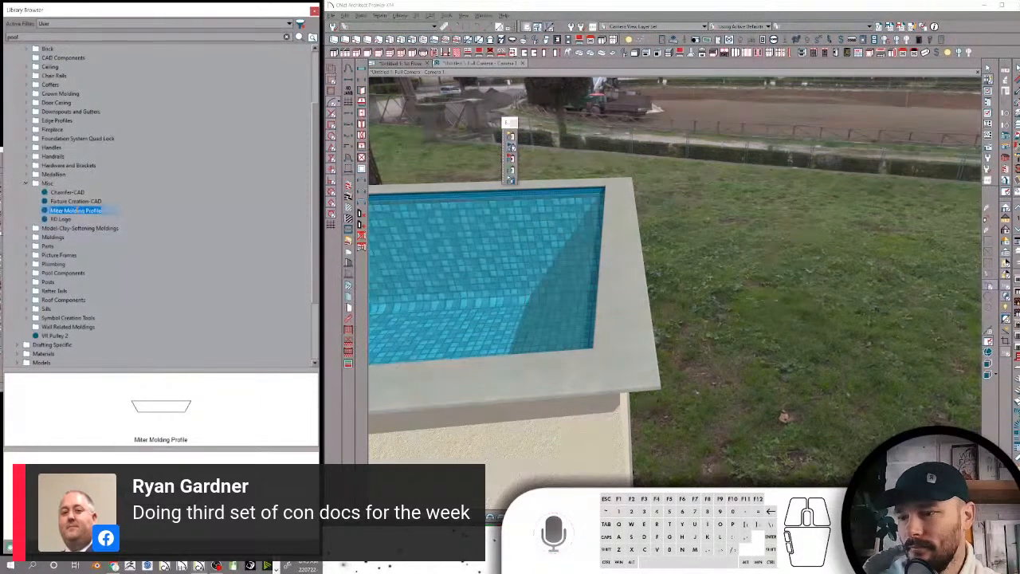
pyautogui.click(59, 221)
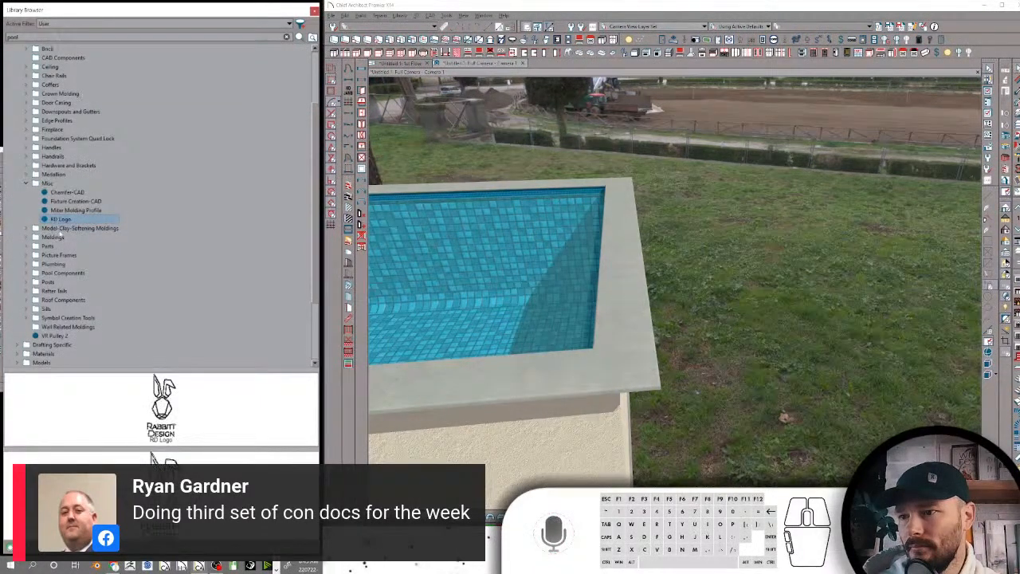
# Move the loose VR Pulley 2 item into the Parts folder and collapse that folder
pyautogui.scroll(-2, 61, 232)
pyautogui.click(58, 283)
pyautogui.scroll(-2, 82, 255)
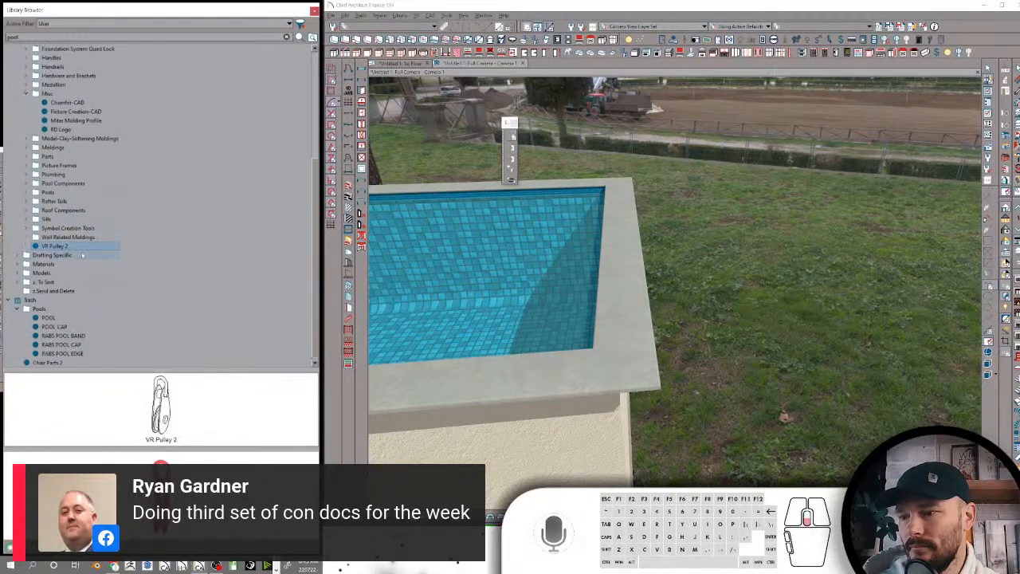
pyautogui.moveTo(70, 246); pyautogui.dragTo(60, 157)
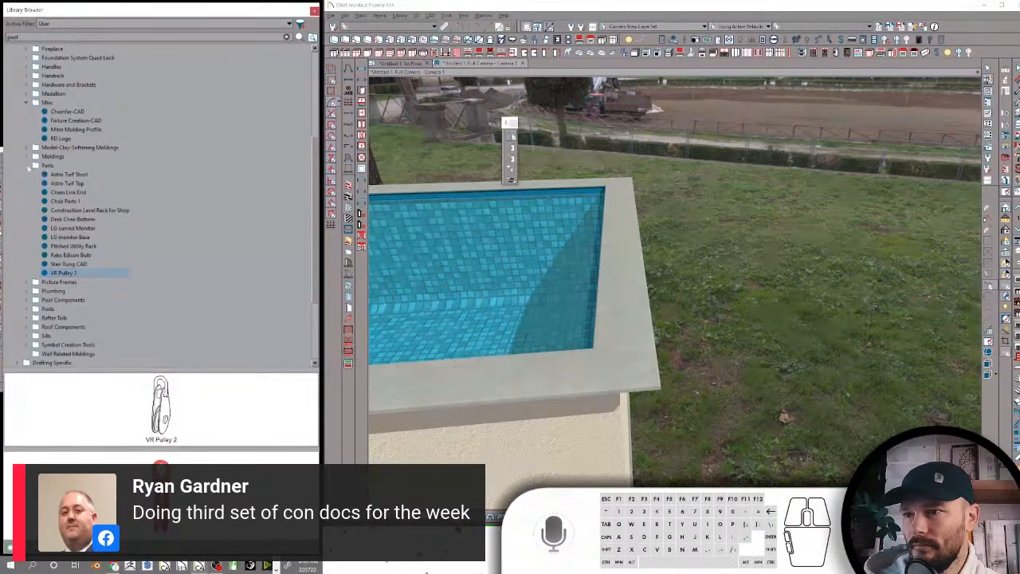
pyautogui.click(28, 166)
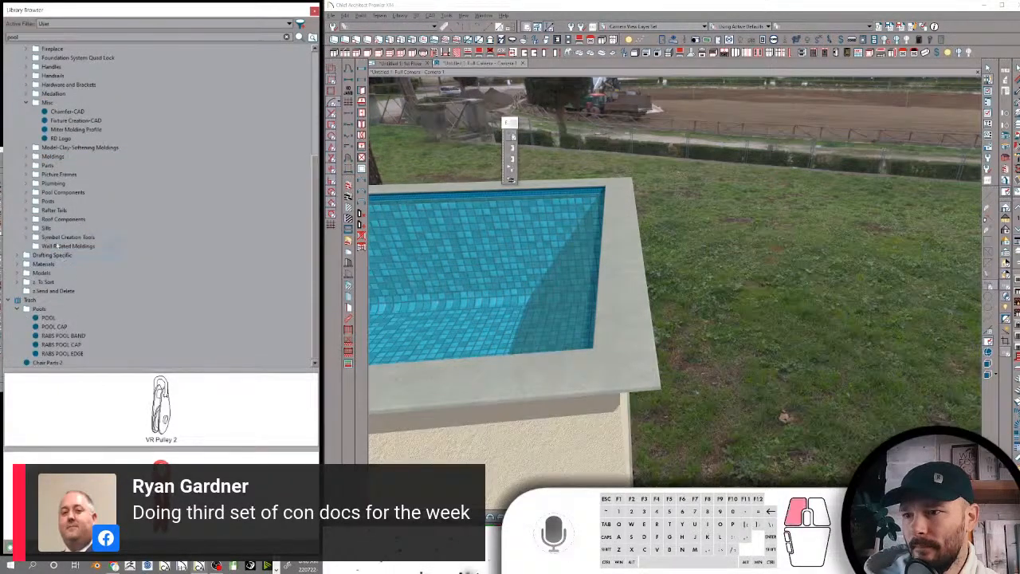
# Delete the empty Wall Related Moldings folder from Components-CAD-Moldings
pyautogui.click(56, 247)
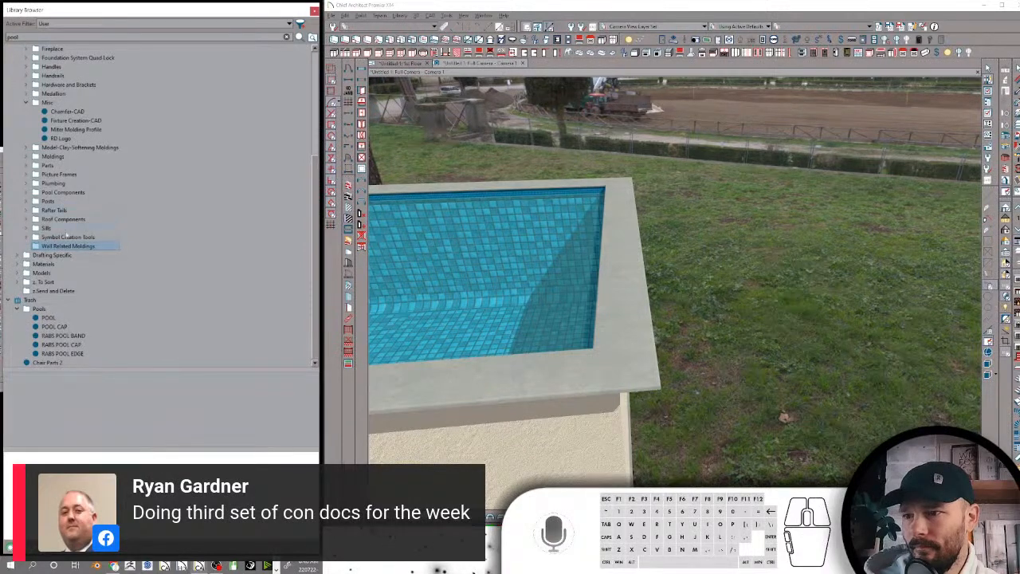
pyautogui.rightClick(70, 248)
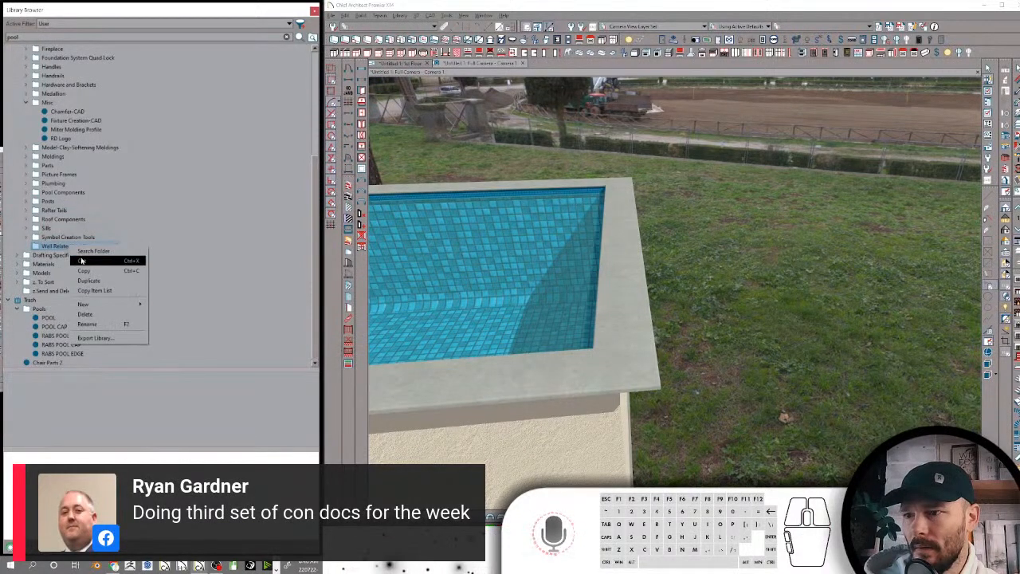
pyautogui.click(85, 314)
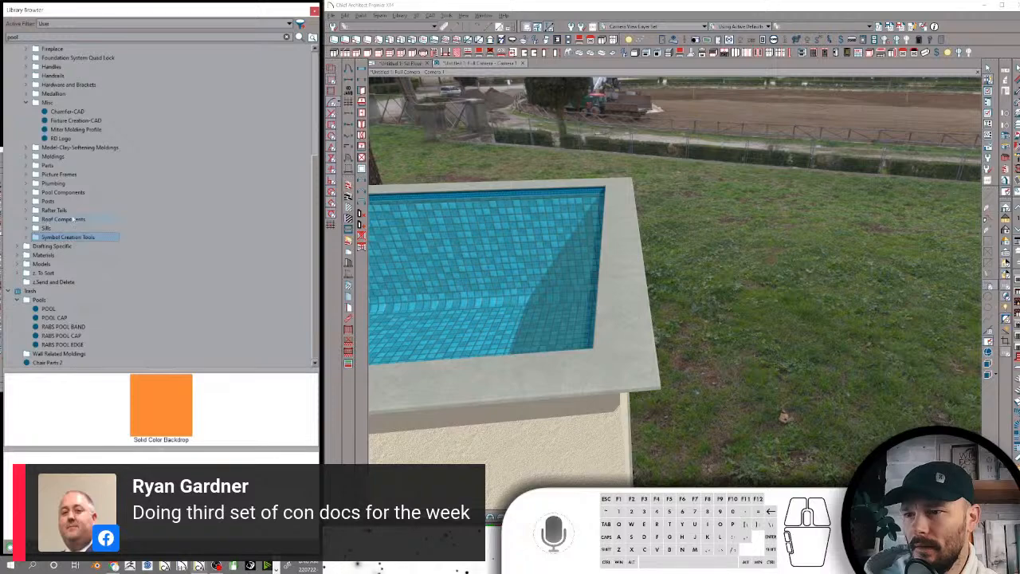
# Expand the Appliances folder in Components-CAD-Moldings and view the contents of its Refrigerator Parts subfolder
pyautogui.scroll(6, 48, 215)
pyautogui.click(64, 113)
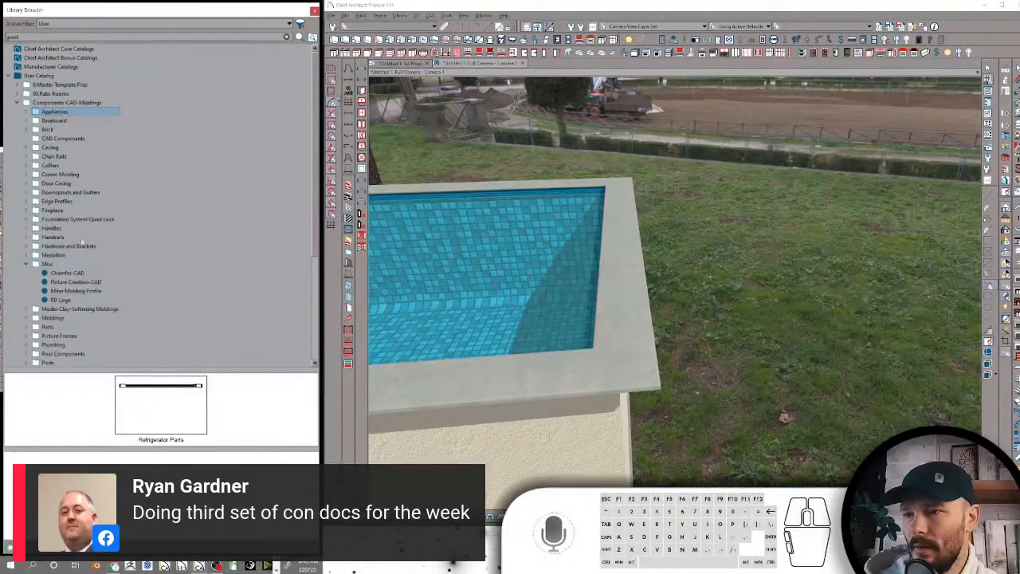
pyautogui.click(27, 112)
pyautogui.click(38, 122)
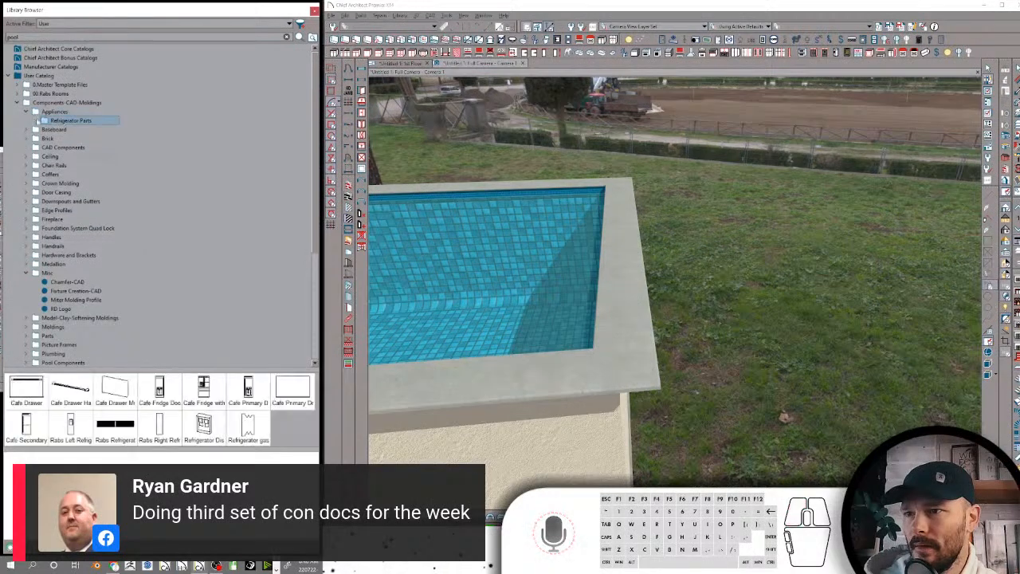
# Enlarge the library's preview area and inspect the models in Refrigerator Parts one by one, including the Cafe and Rabs parts and the dispenser
pyautogui.click(36, 120)
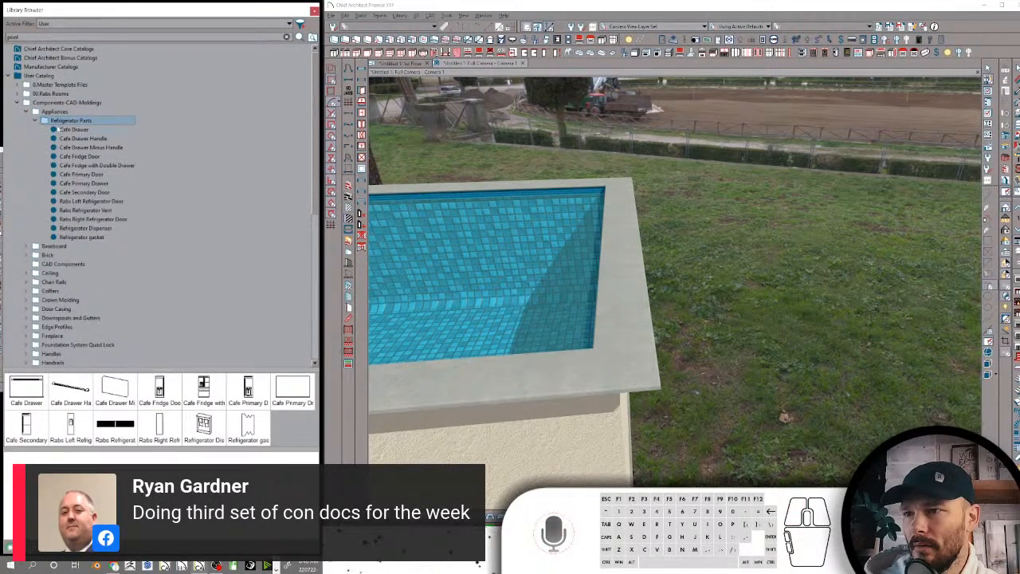
pyautogui.click(29, 392)
pyautogui.click(73, 392)
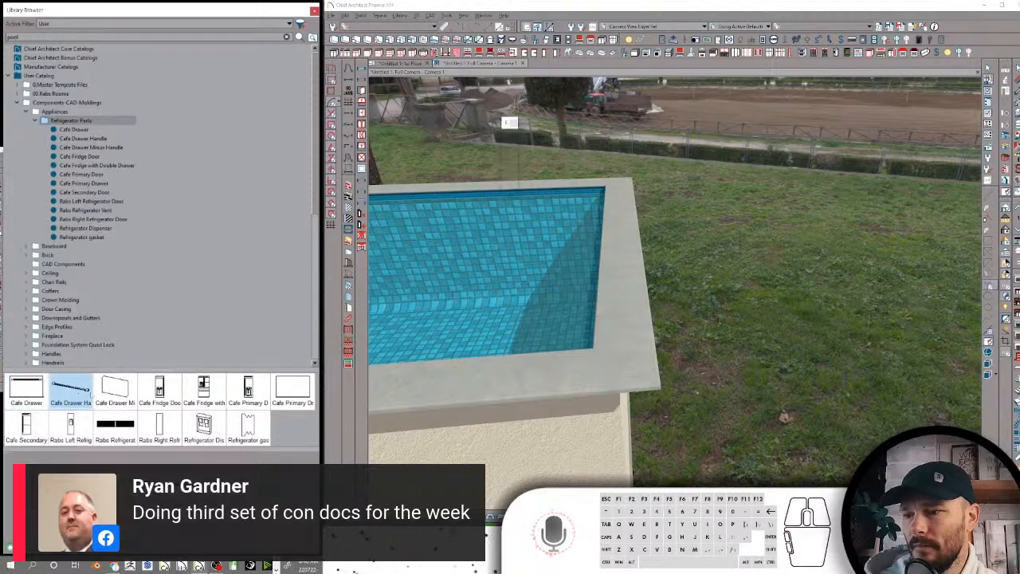
pyautogui.moveTo(156, 368); pyautogui.dragTo(156, 180)
pyautogui.click(159, 208)
pyautogui.click(221, 207)
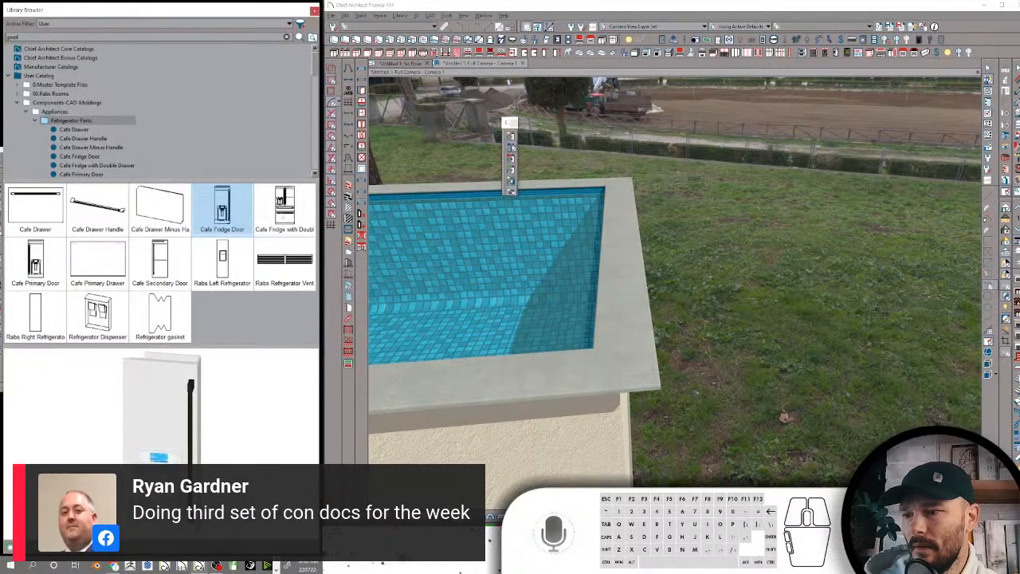
pyautogui.click(280, 209)
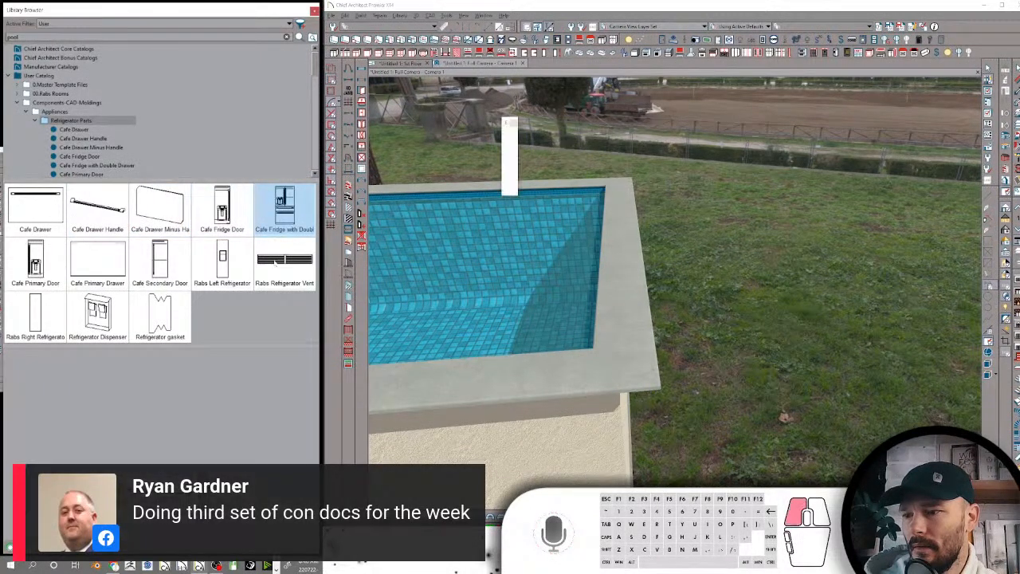
pyautogui.click(275, 260)
pyautogui.click(222, 259)
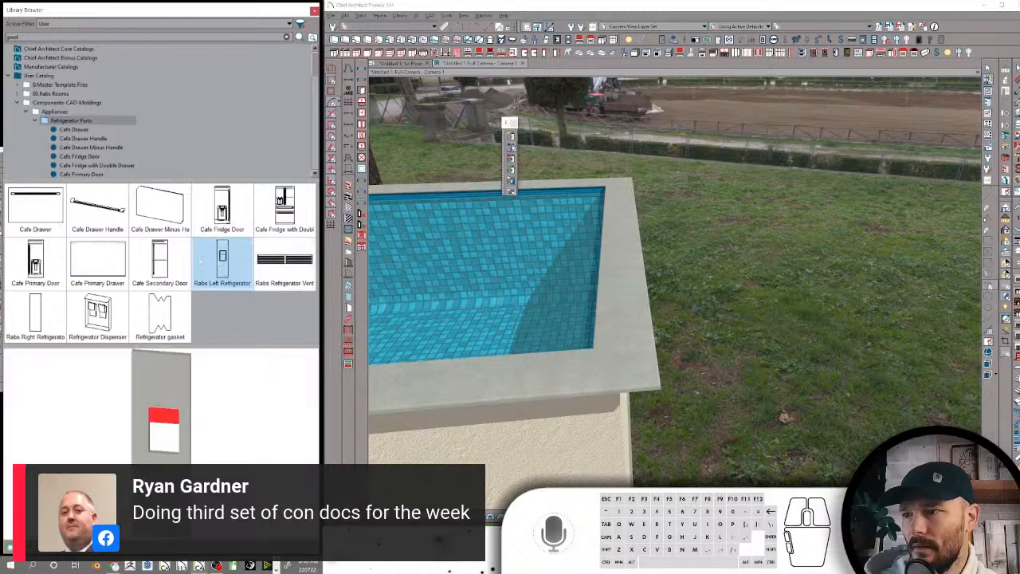
pyautogui.click(162, 262)
pyautogui.click(160, 313)
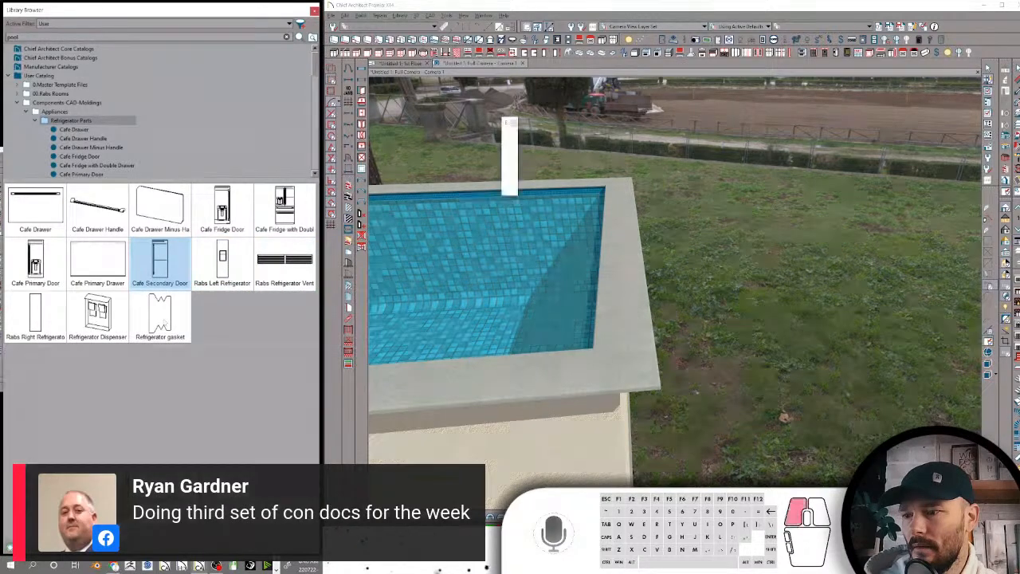
pyautogui.click(104, 316)
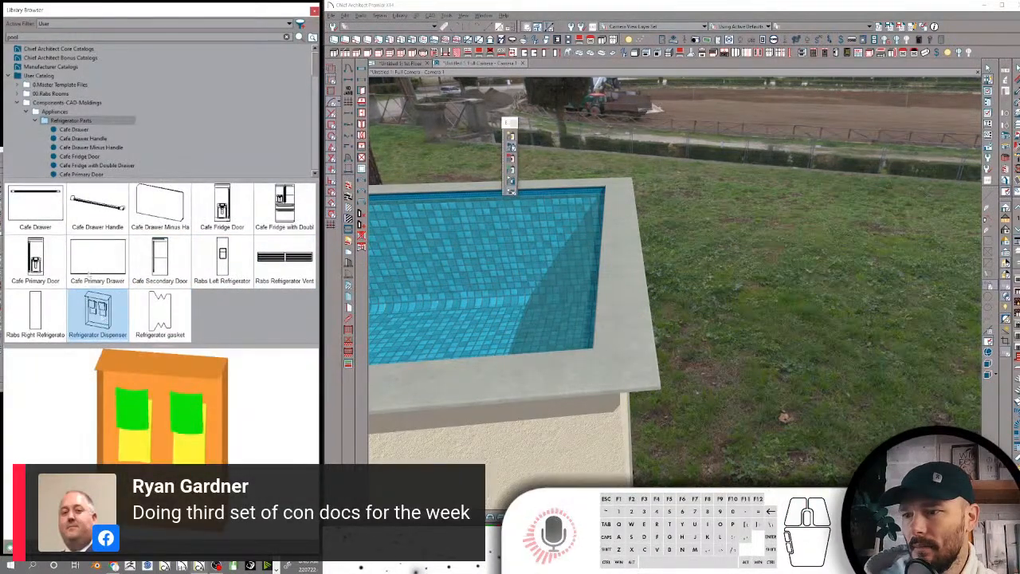
pyautogui.click(97, 257)
pyautogui.click(35, 259)
pyautogui.click(35, 312)
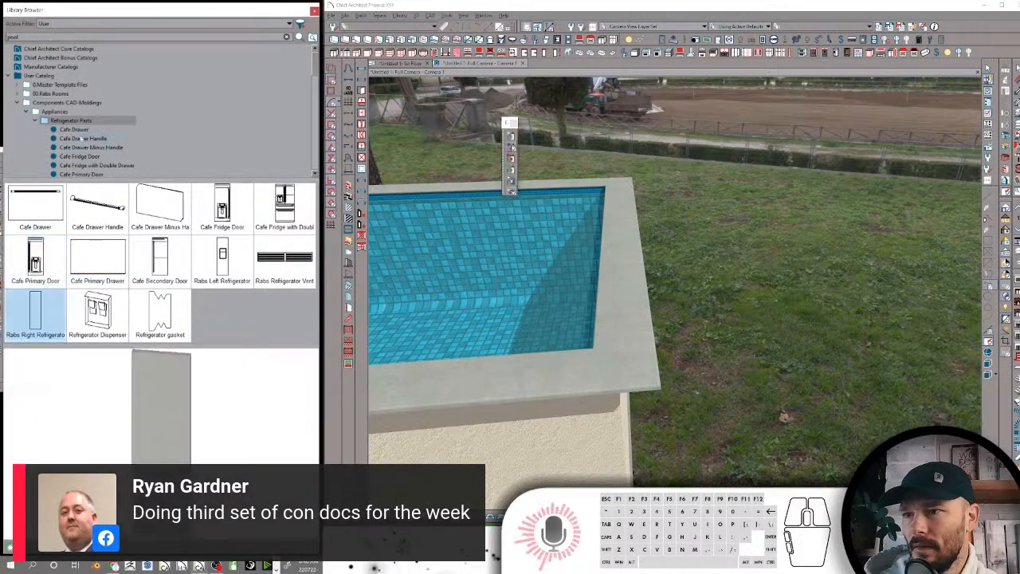
pyautogui.click(36, 121)
# Review the contents of the Baseboard, Brick, CAD Components, Ceiling, Chair Rails, Coffers and Crown Molding folders
pyautogui.click(54, 129)
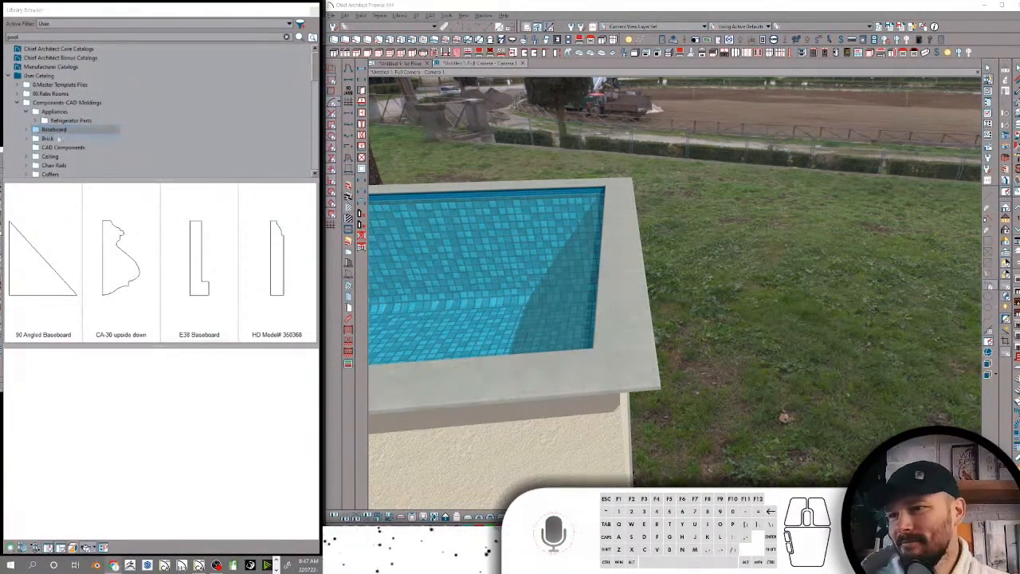
pyautogui.click(49, 138)
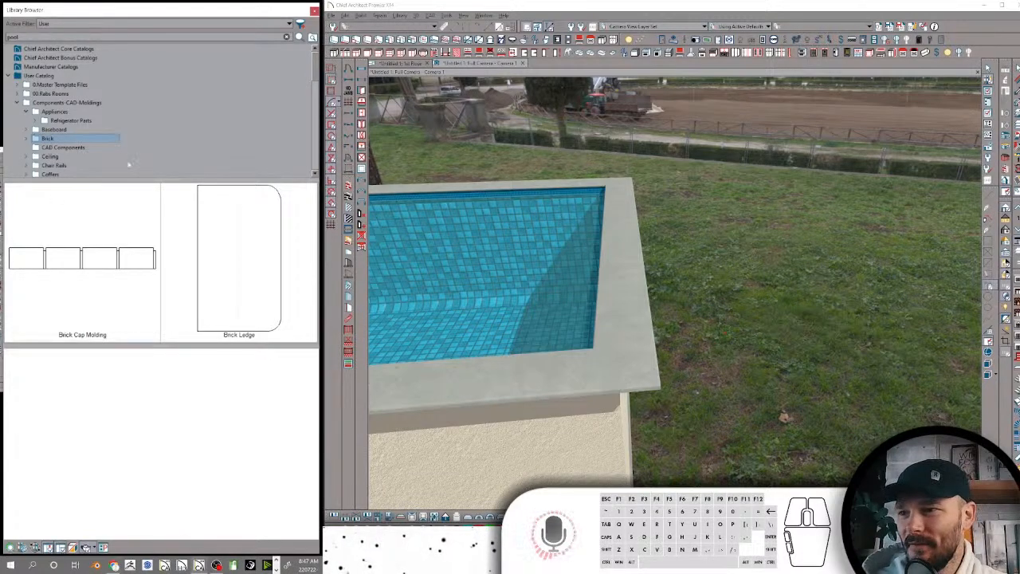
pyautogui.click(63, 148)
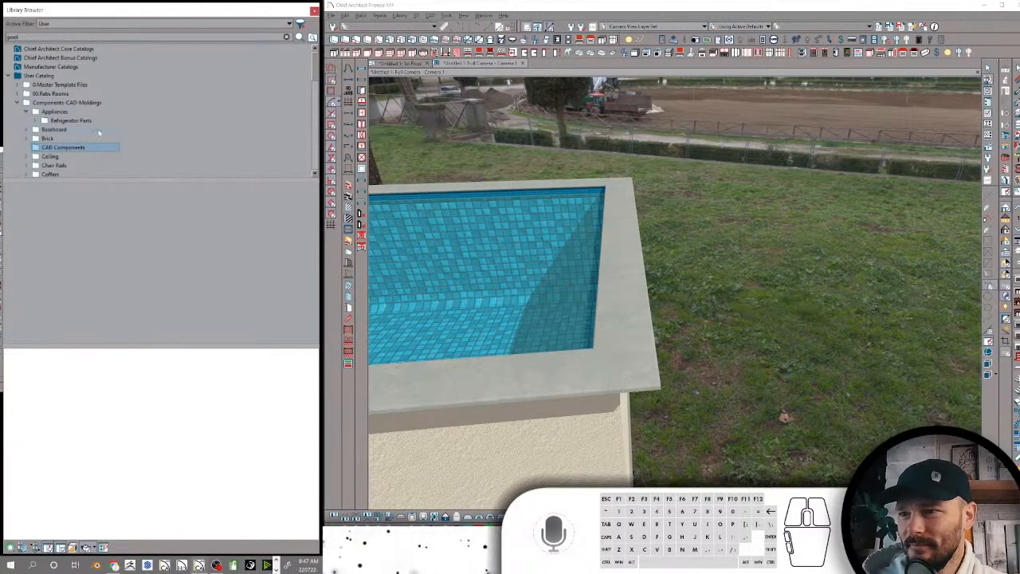
pyautogui.scroll(-1, 99, 132)
pyautogui.click(51, 129)
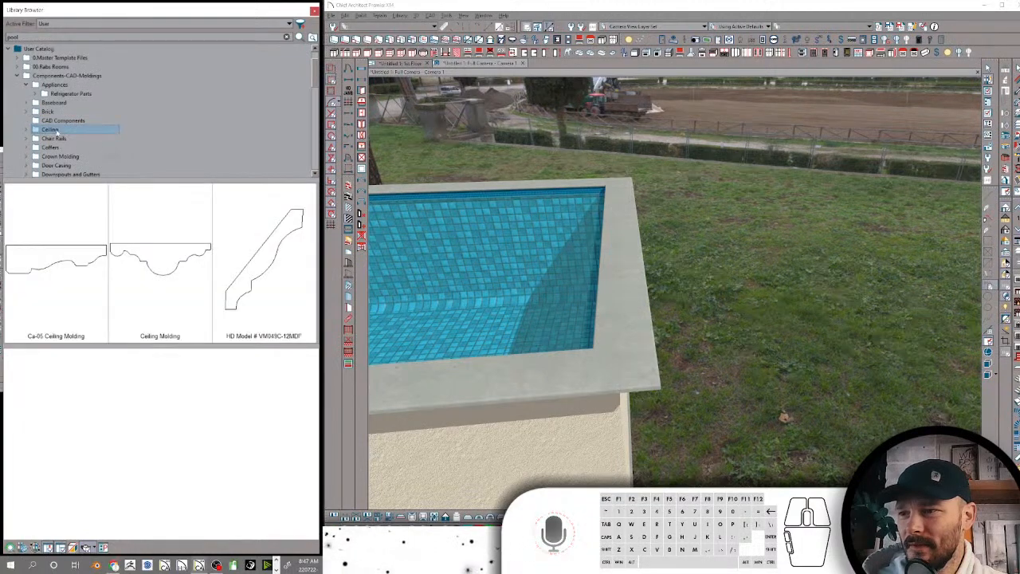
pyautogui.click(54, 138)
pyautogui.click(52, 129)
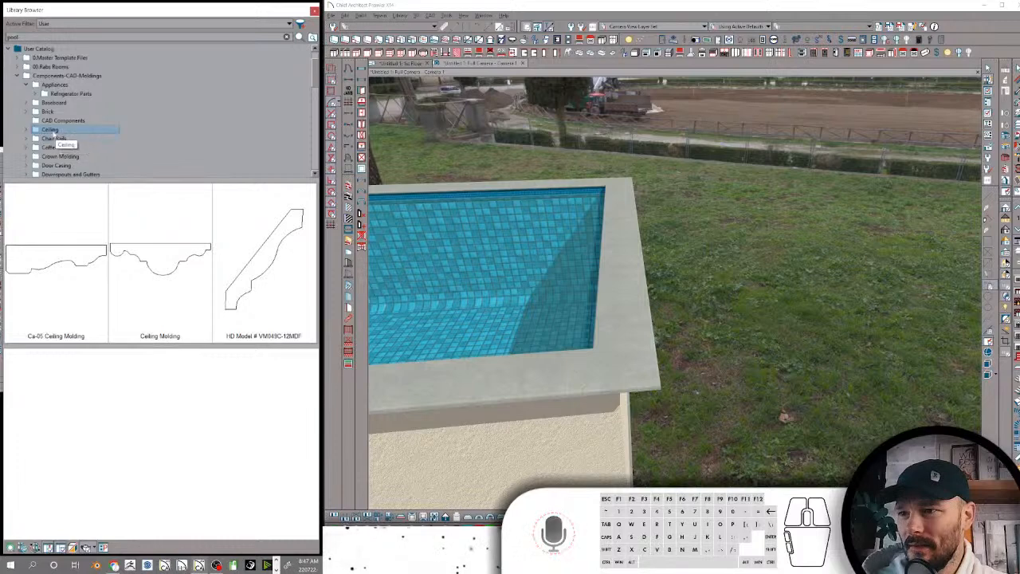
pyautogui.click(53, 139)
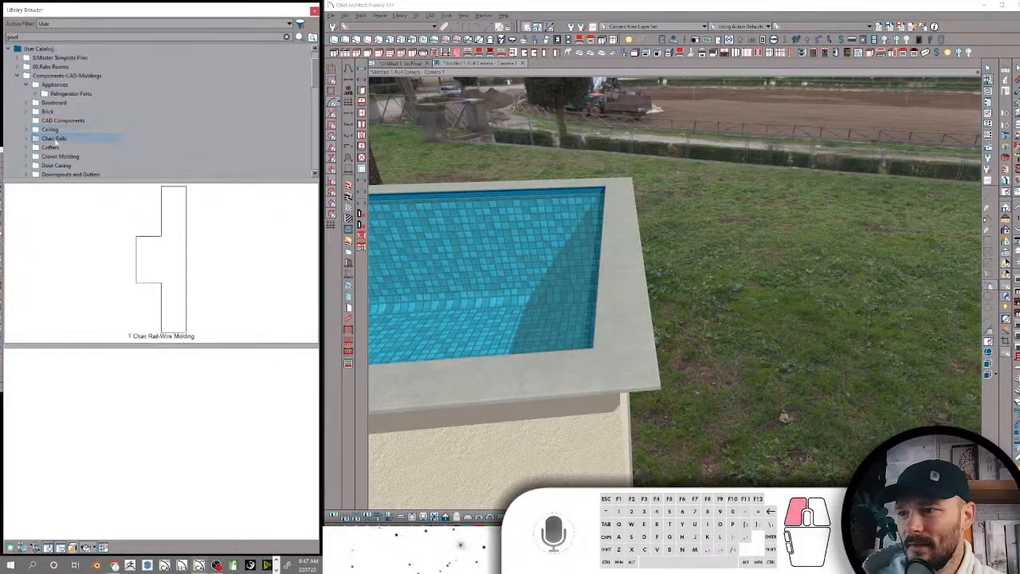
pyautogui.click(51, 148)
pyautogui.scroll(-2, 54, 145)
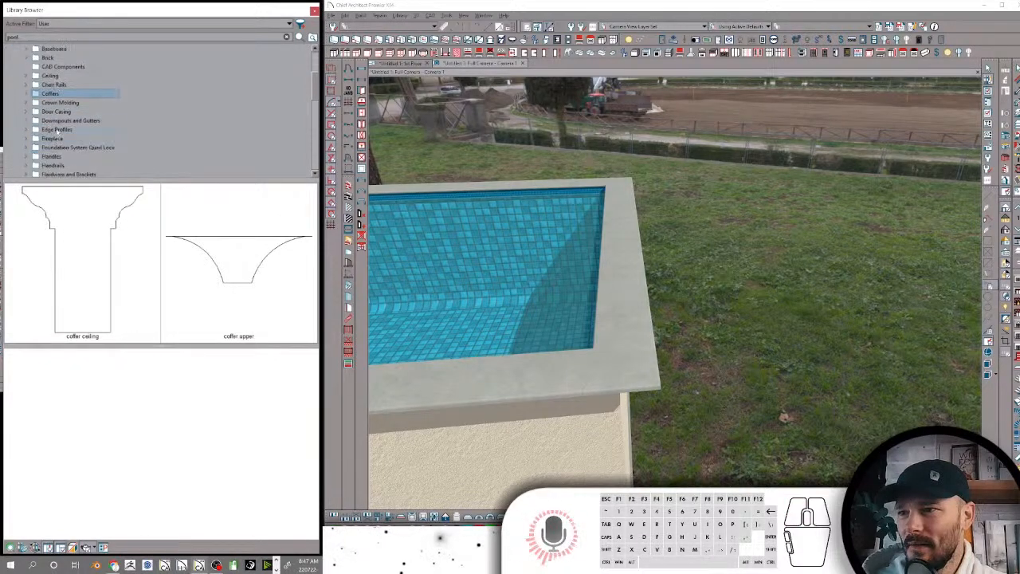
pyautogui.click(60, 103)
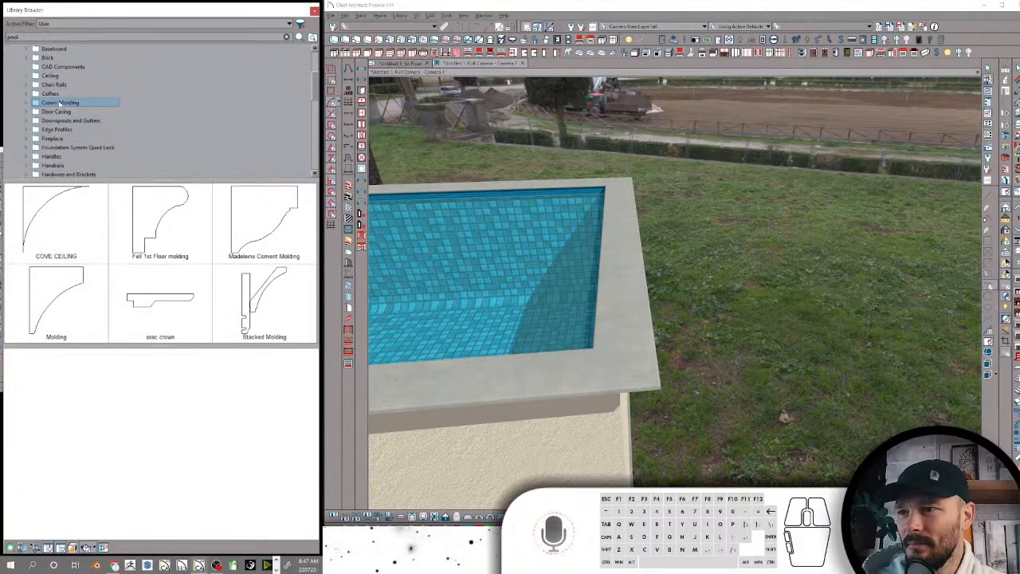
# Move the HD Model # VM049C-12MDF profile from the Ceiling folder into the Crown Molding folder
pyautogui.click(53, 77)
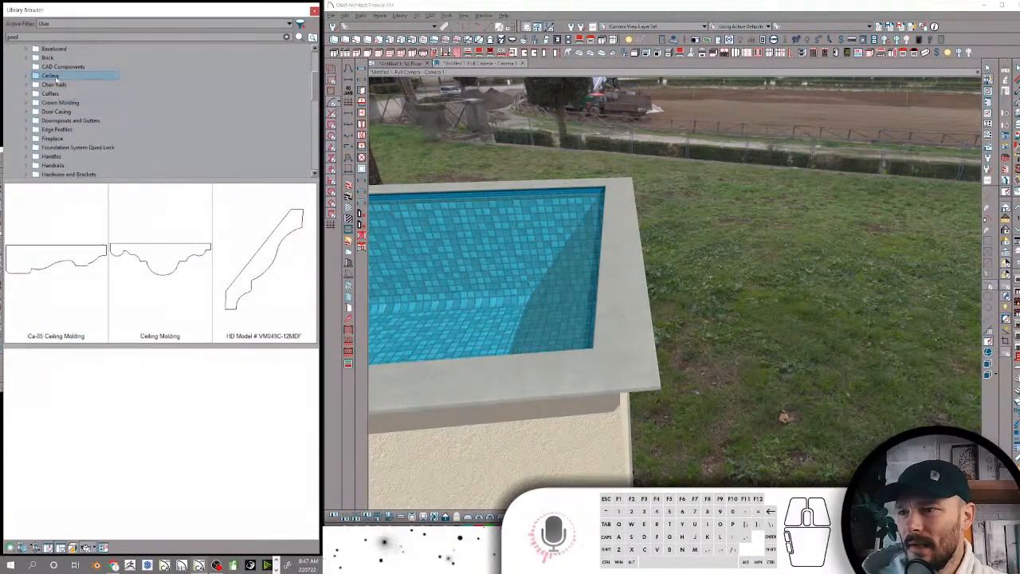
pyautogui.click(29, 77)
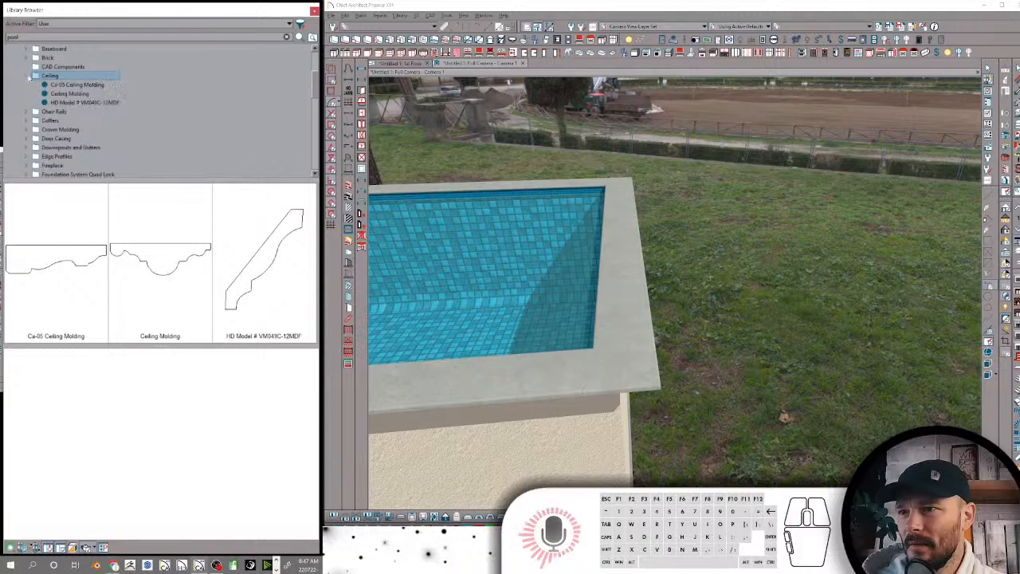
pyautogui.scroll(-2, 62, 96)
pyautogui.scroll(1, 67, 76)
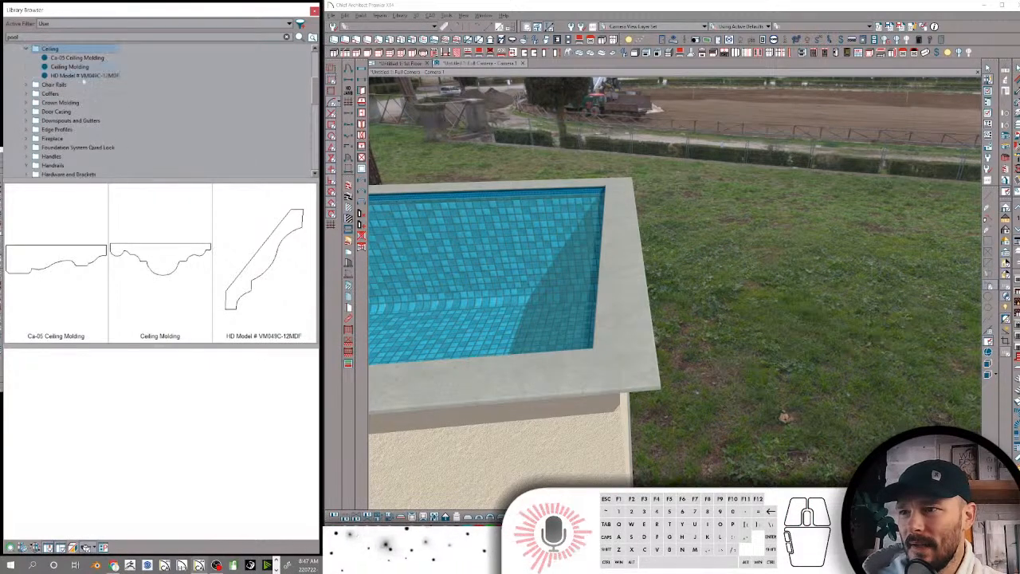
pyautogui.moveTo(79, 75); pyautogui.dragTo(91, 103)
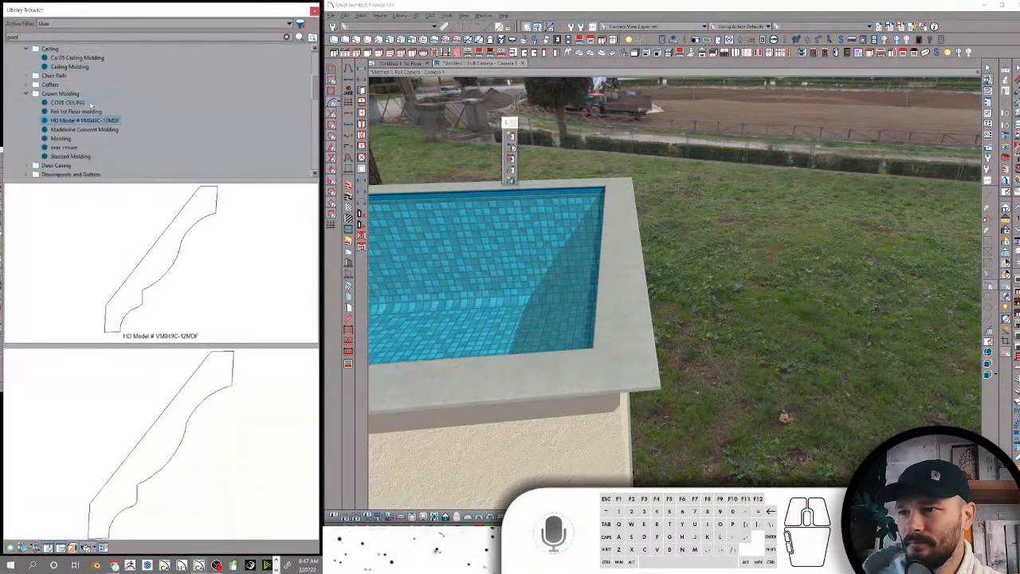
# Rename the COVE CEILING profile in the Crown Molding folder as Cove Ceiling-CAD
pyautogui.click(68, 104)
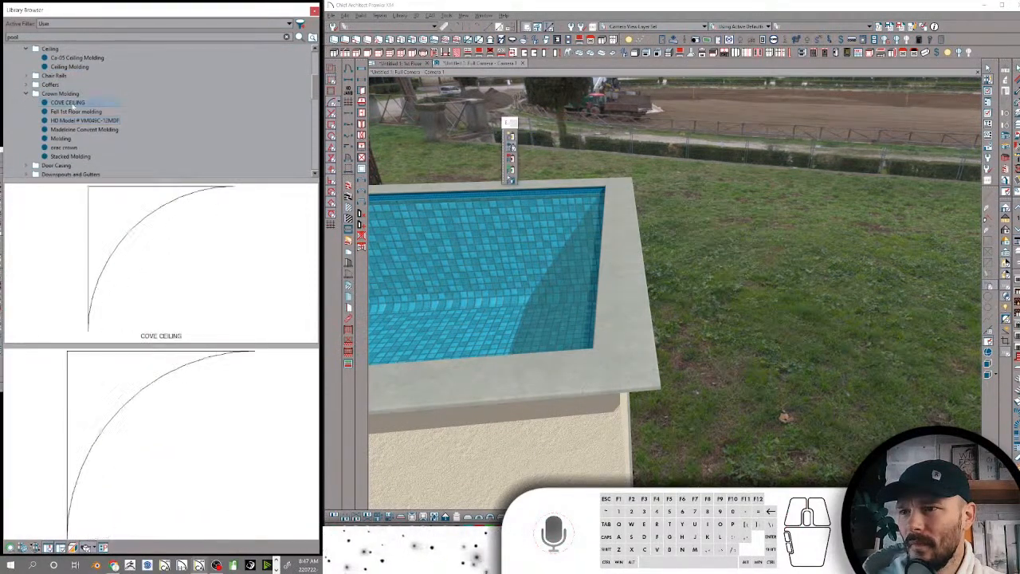
pyautogui.click(73, 104)
pyautogui.write('Cove C')
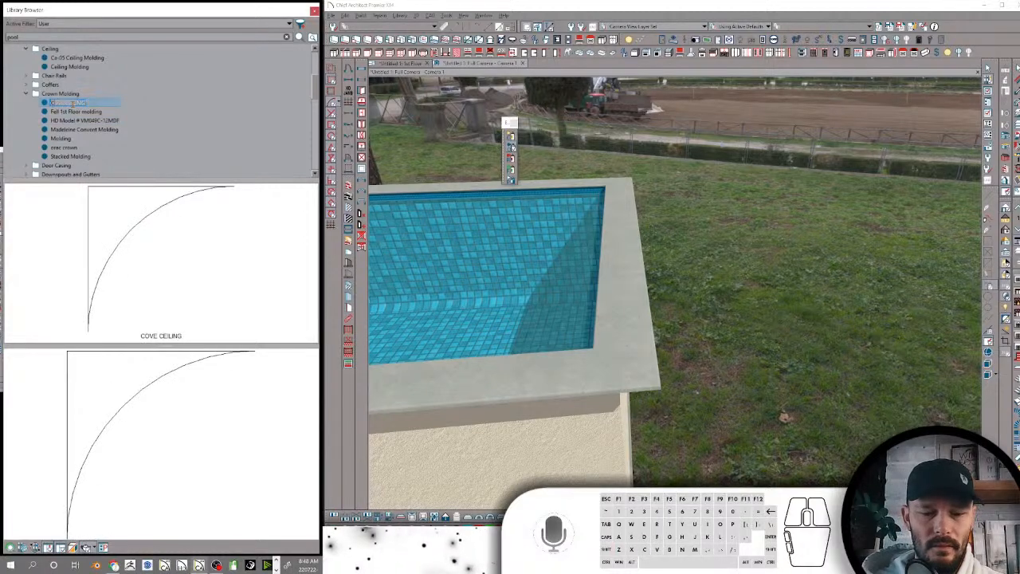
pyautogui.write('eiling-CAl')
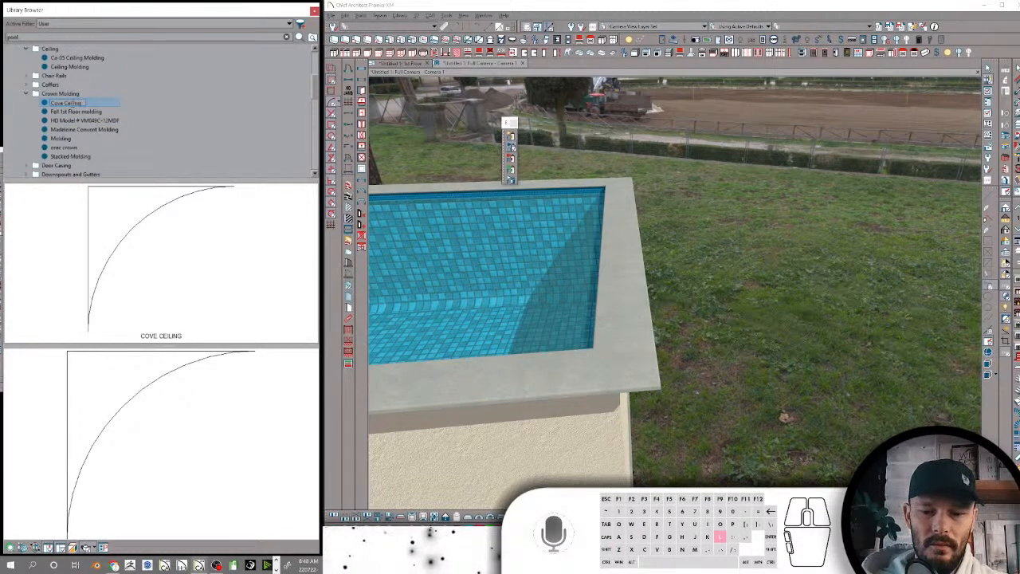
pyautogui.press('Return')
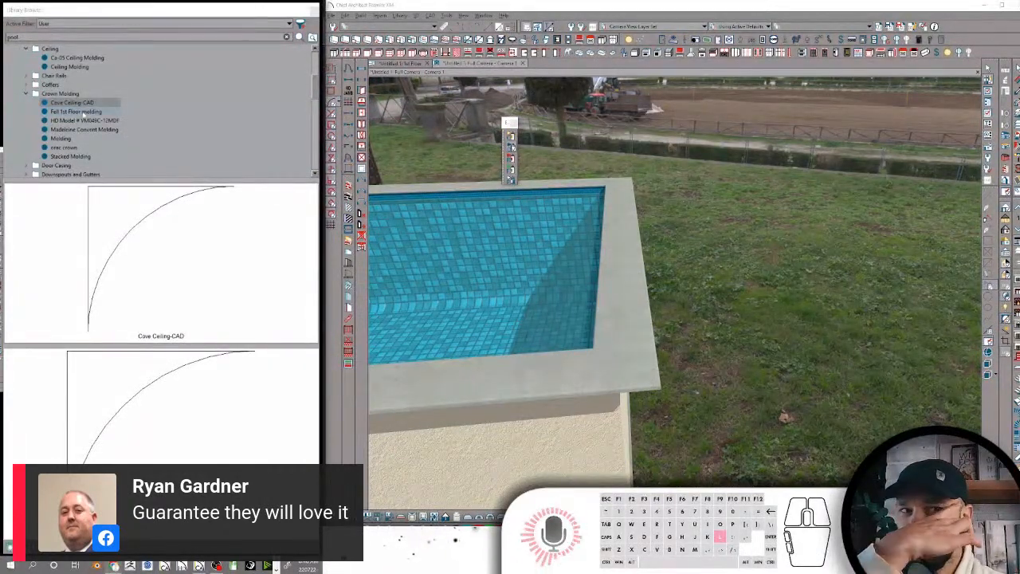
# Check the other Crown Molding profiles and rename the generic Molding profile as Cove Molding-CAD
pyautogui.click(83, 112)
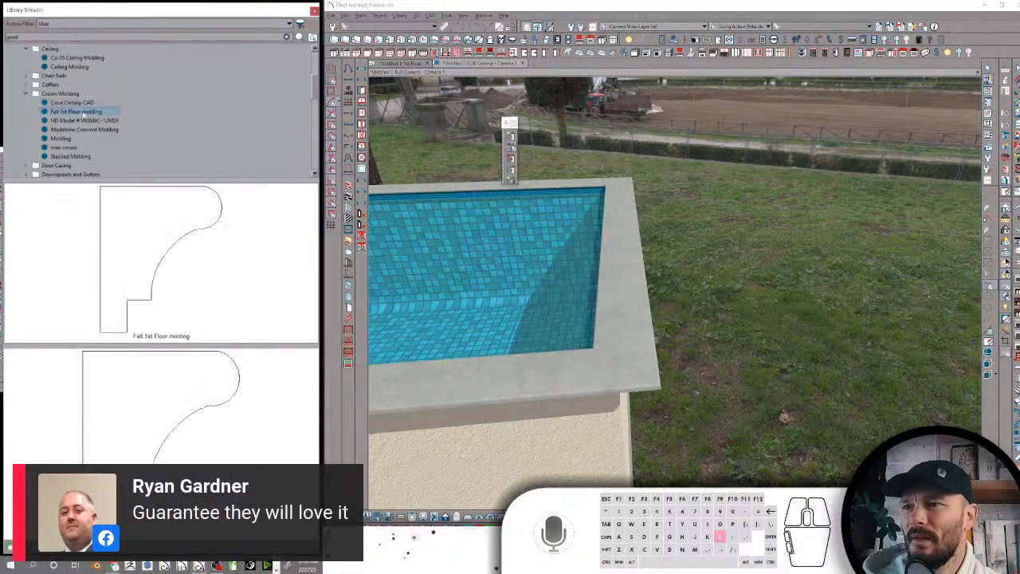
pyautogui.click(79, 122)
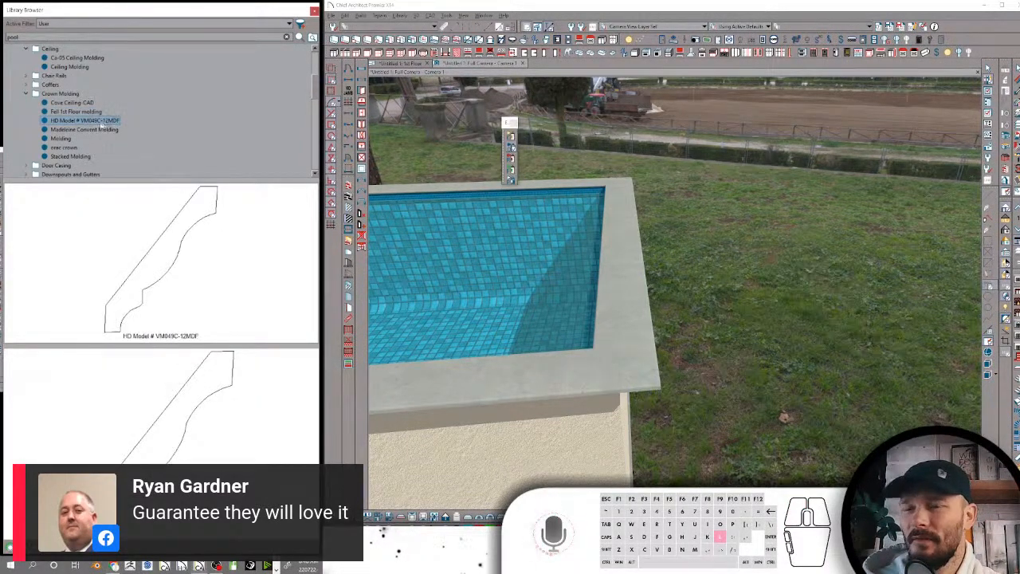
pyautogui.click(94, 129)
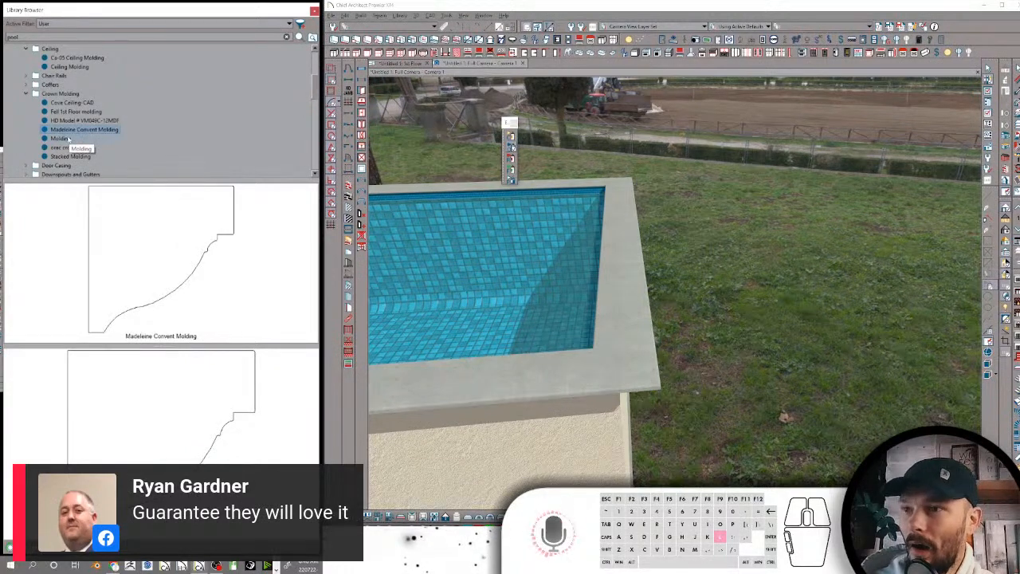
pyautogui.click(60, 139)
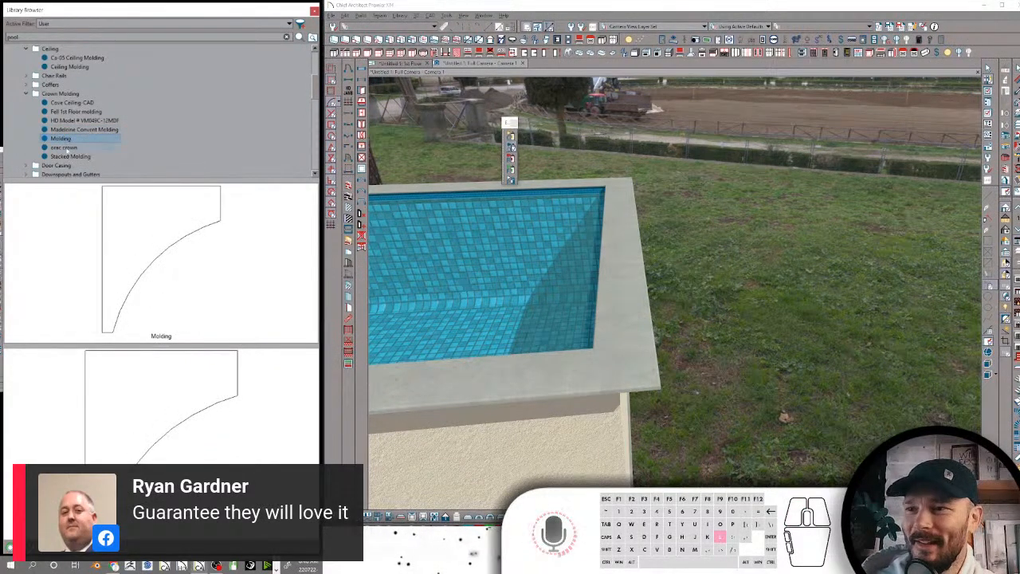
pyautogui.click(68, 139)
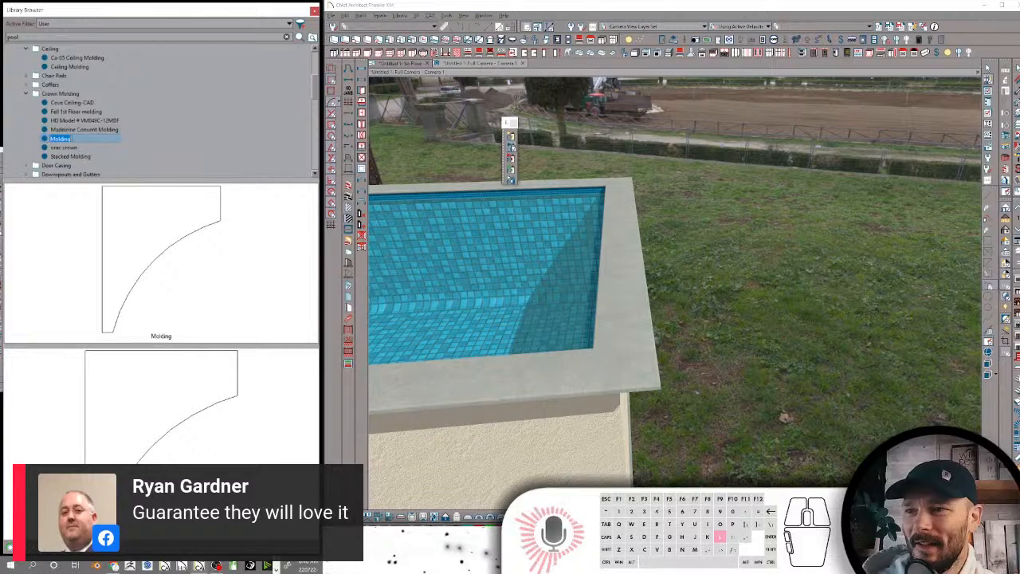
pyautogui.write('Cove')
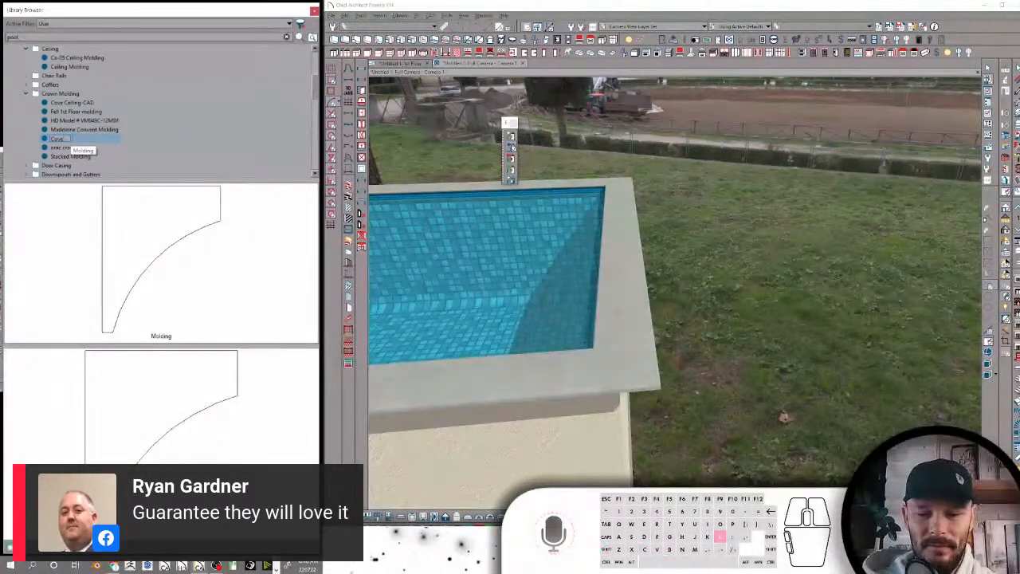
pyautogui.write(' Molding')
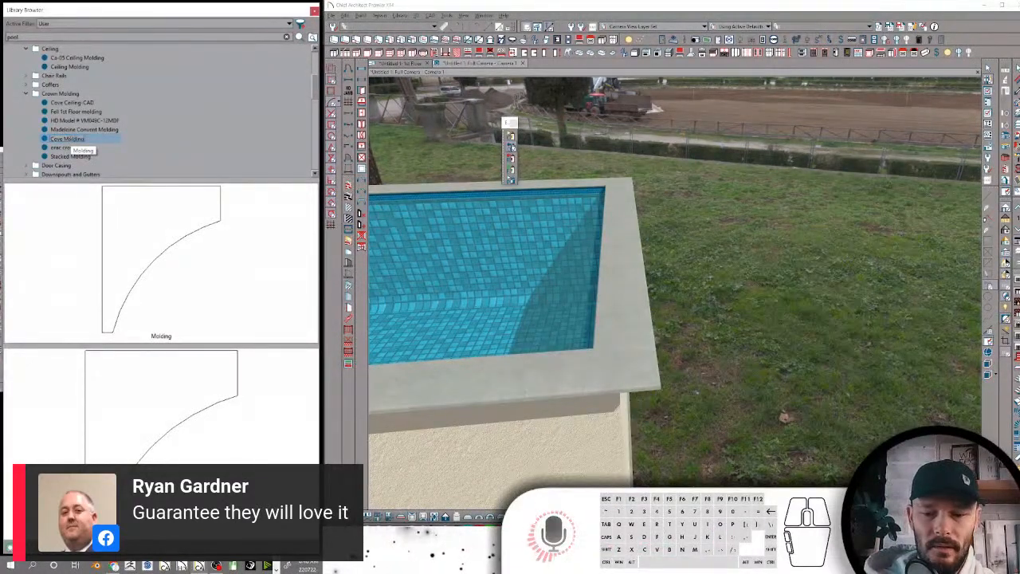
pyautogui.write('-CAD')
pyautogui.press('Return')
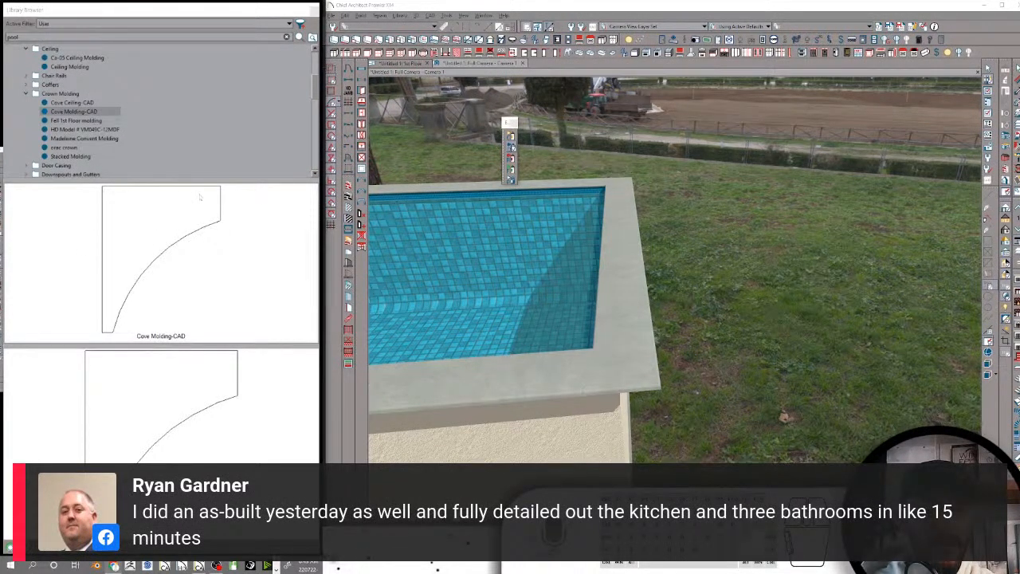
# Compare the remaining Crown Molding profiles and rename Fell 1st Floor molding as Fell 1st Floor molding-CAD
pyautogui.click(79, 120)
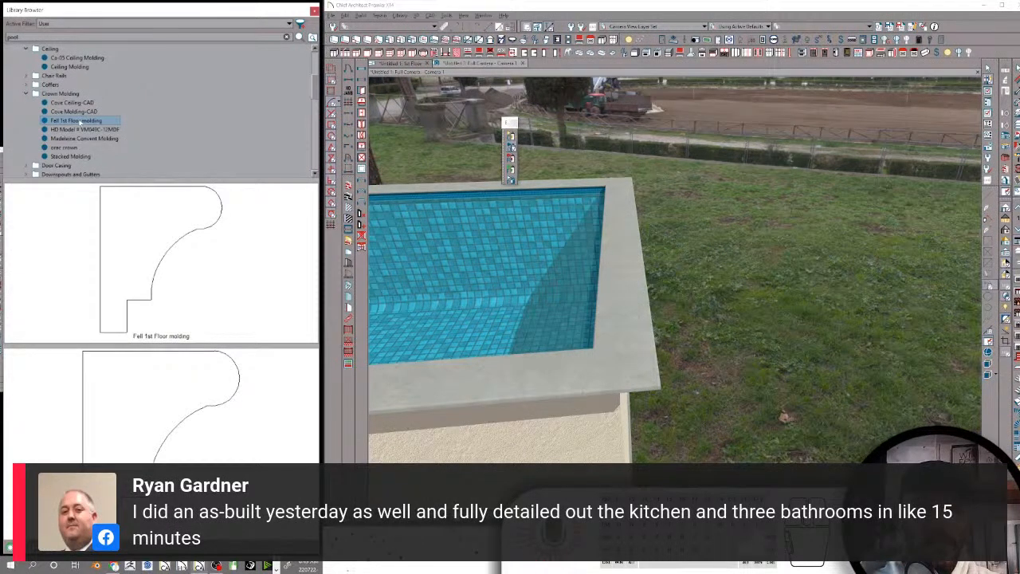
pyautogui.click(77, 130)
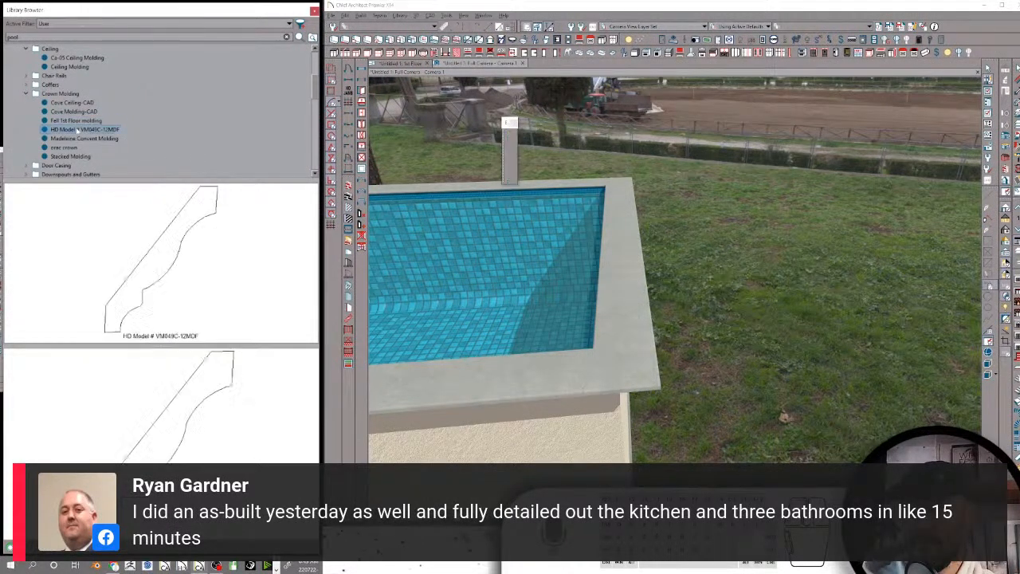
pyautogui.click(80, 140)
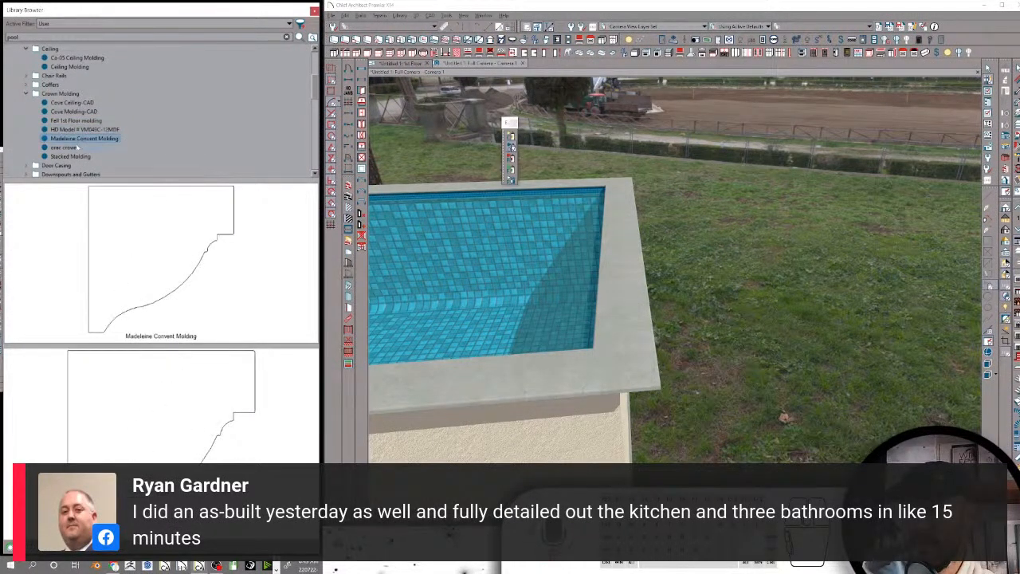
pyautogui.click(105, 121)
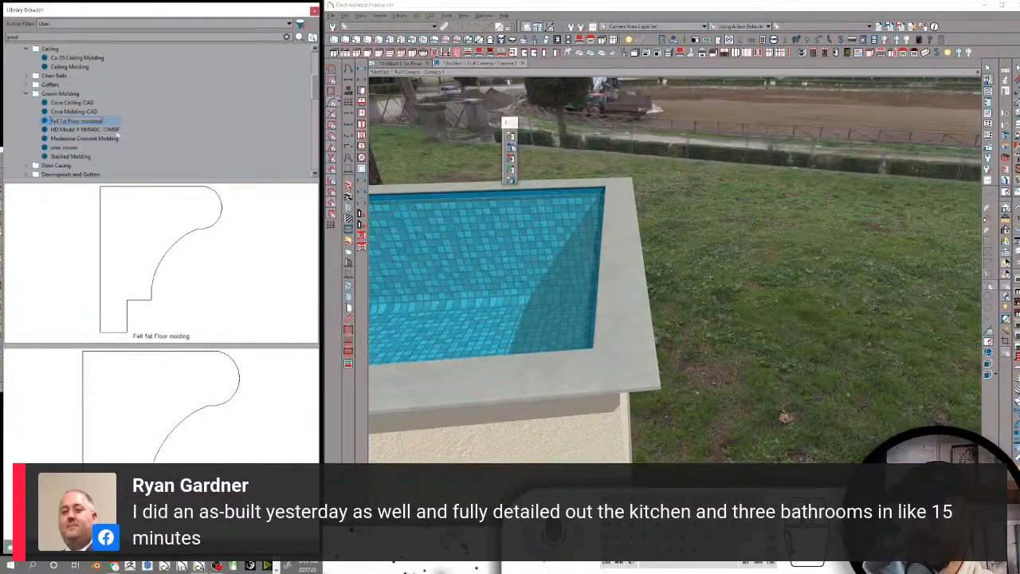
pyautogui.write('-CAD')
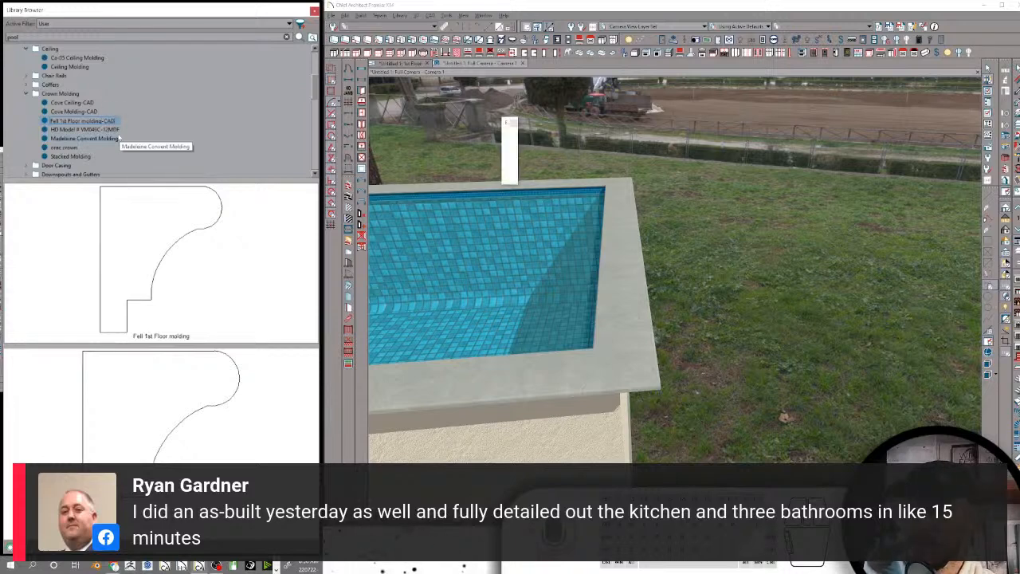
pyautogui.press('Return')
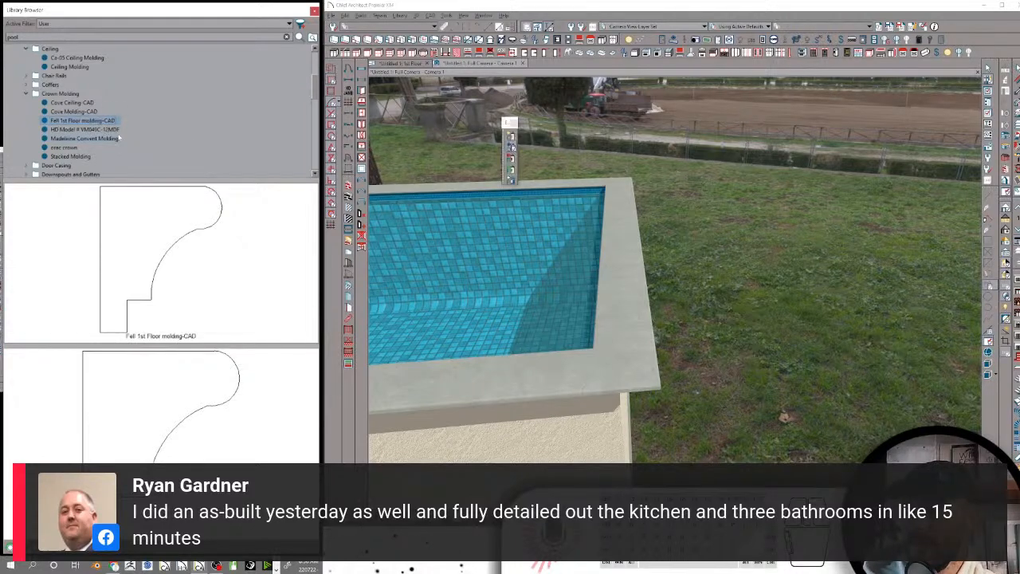
# Rename the Madeleine Convent Molding profile in the Crown Molding folder as Madeleine Convent Molding-CAD
pyautogui.click(112, 129)
pyautogui.click(112, 138)
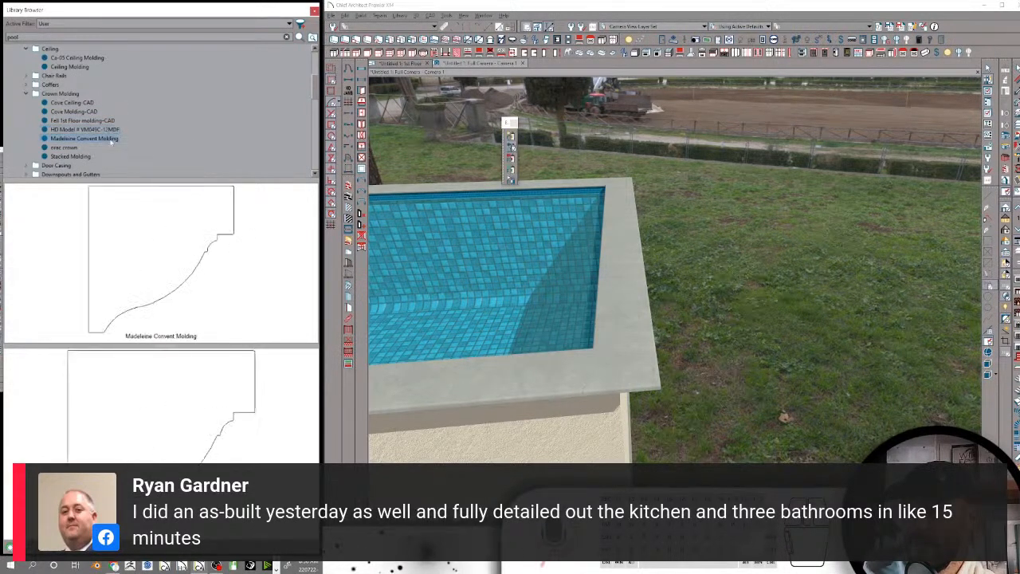
pyautogui.click(118, 139)
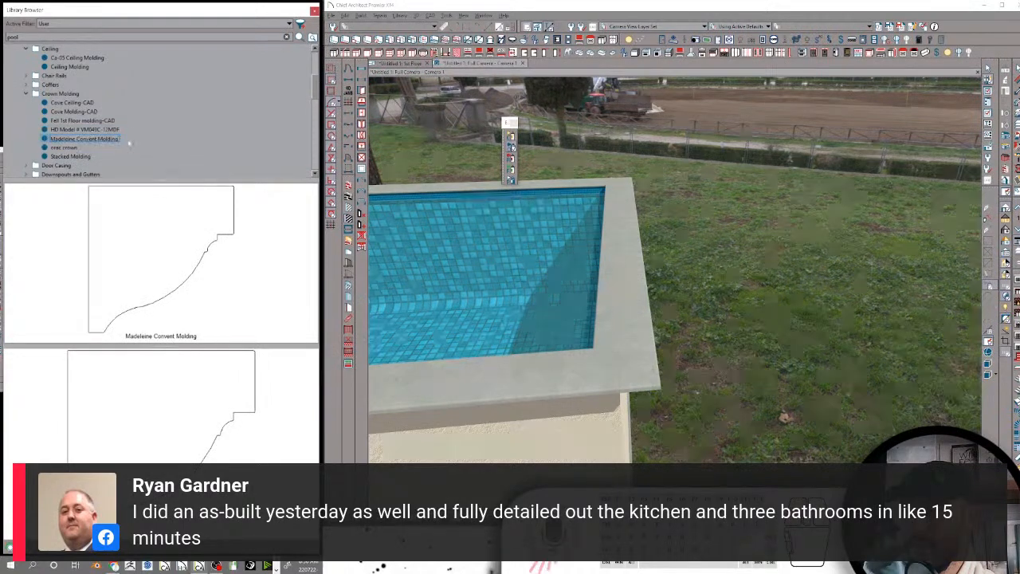
pyautogui.write('-CAD')
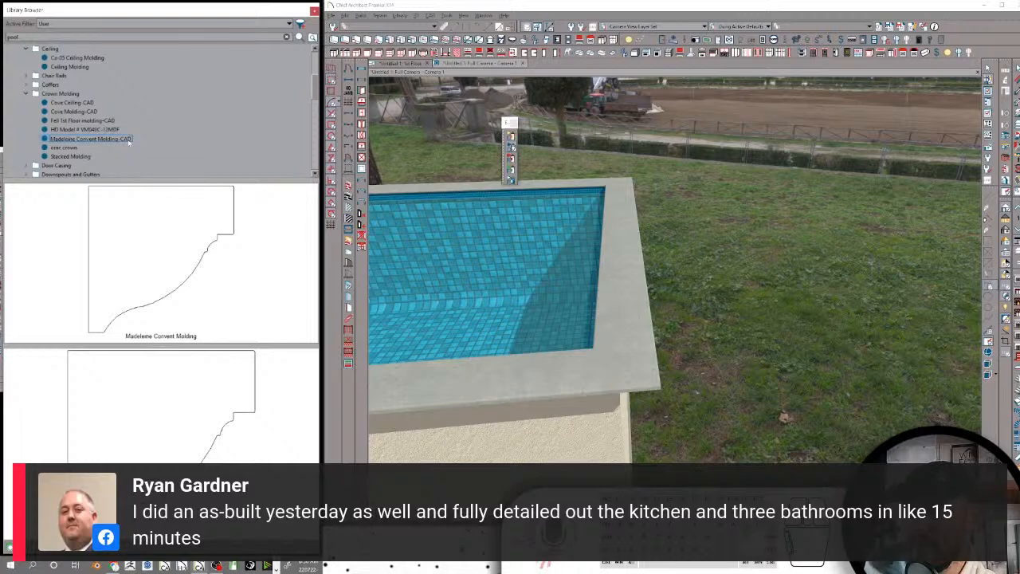
pyautogui.press('Return')
# Rename the orac crown profile in the Crown Molding folder as orac crown-CAD
pyautogui.click(72, 148)
pyautogui.click(79, 149)
pyautogui.click(78, 149)
pyautogui.write('-CAD')
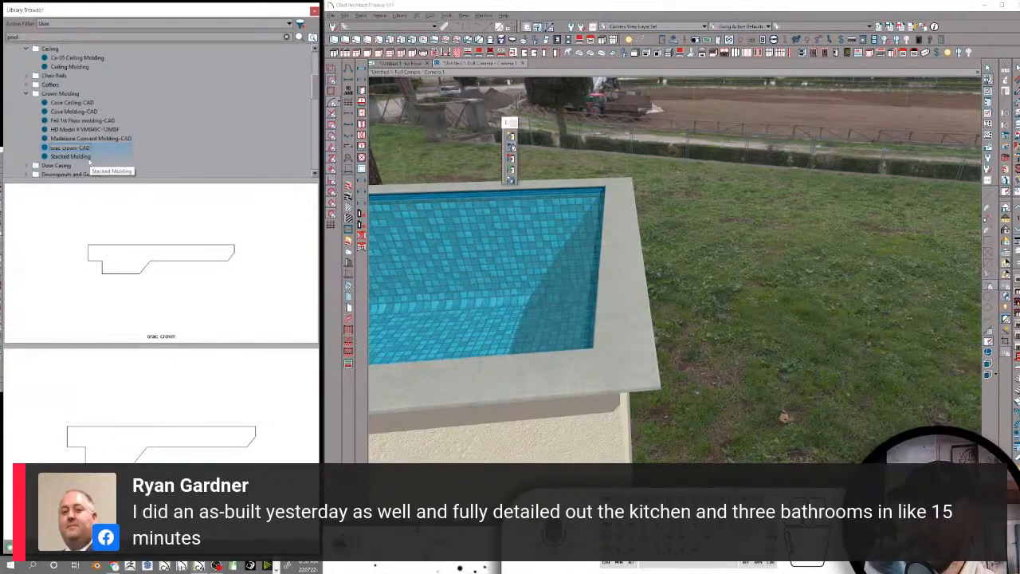
pyautogui.press('Return')
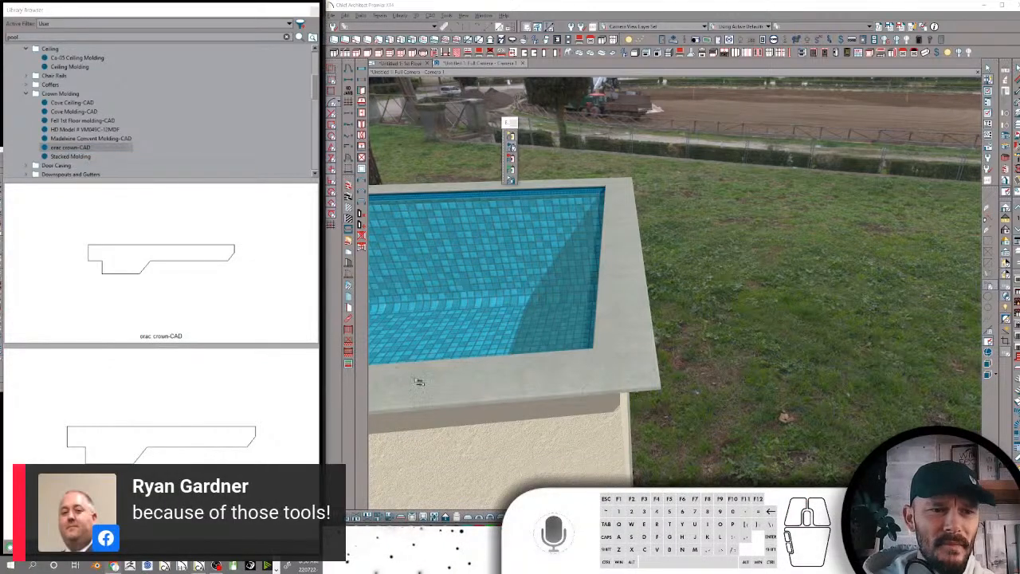
# Rename the Stacked Molding profile in the Crown Molding folder as Stacked Molding-CAD
pyautogui.click(89, 158)
pyautogui.click(90, 159)
pyautogui.click(91, 157)
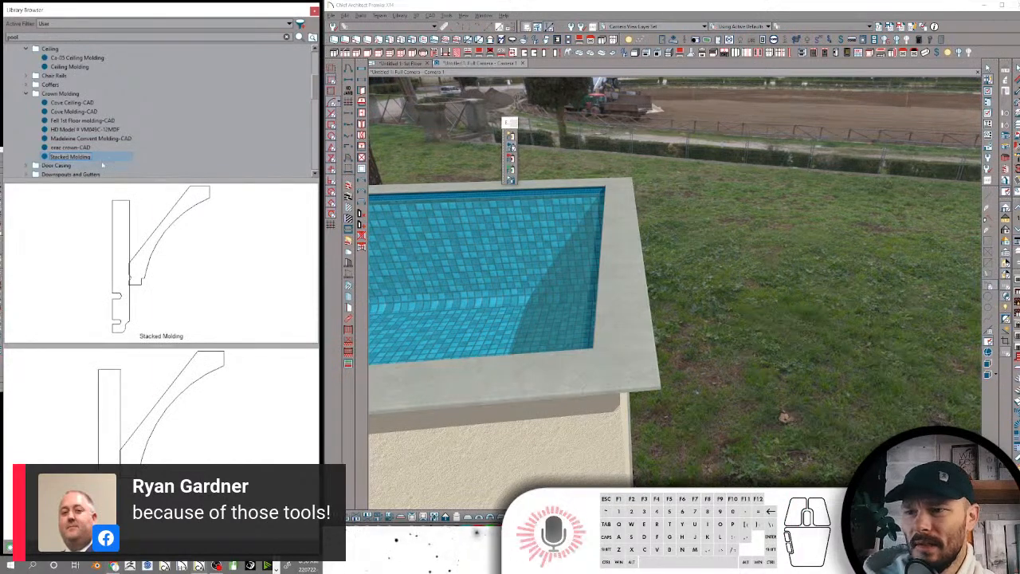
pyautogui.write('-CAD')
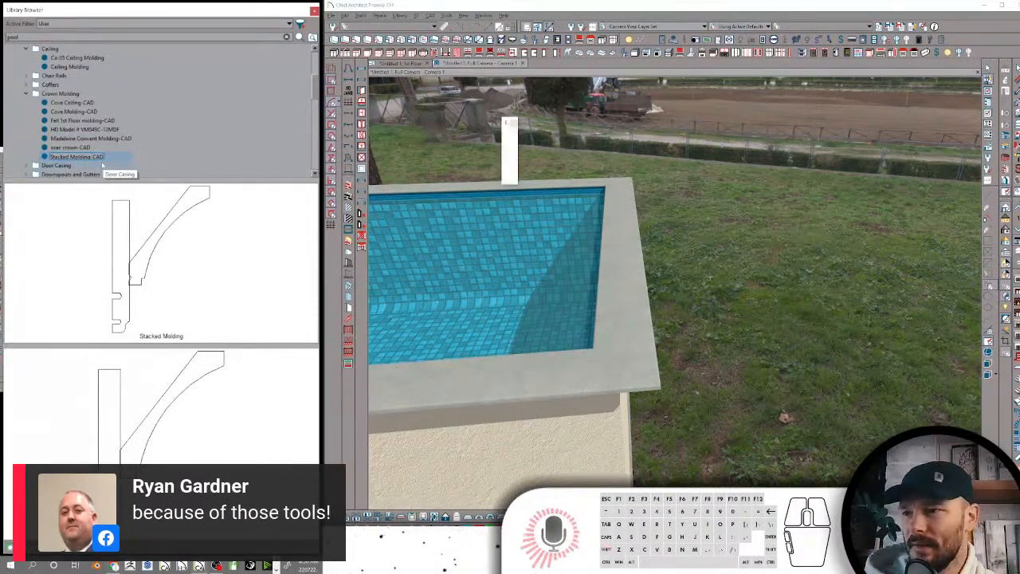
pyautogui.press('Return')
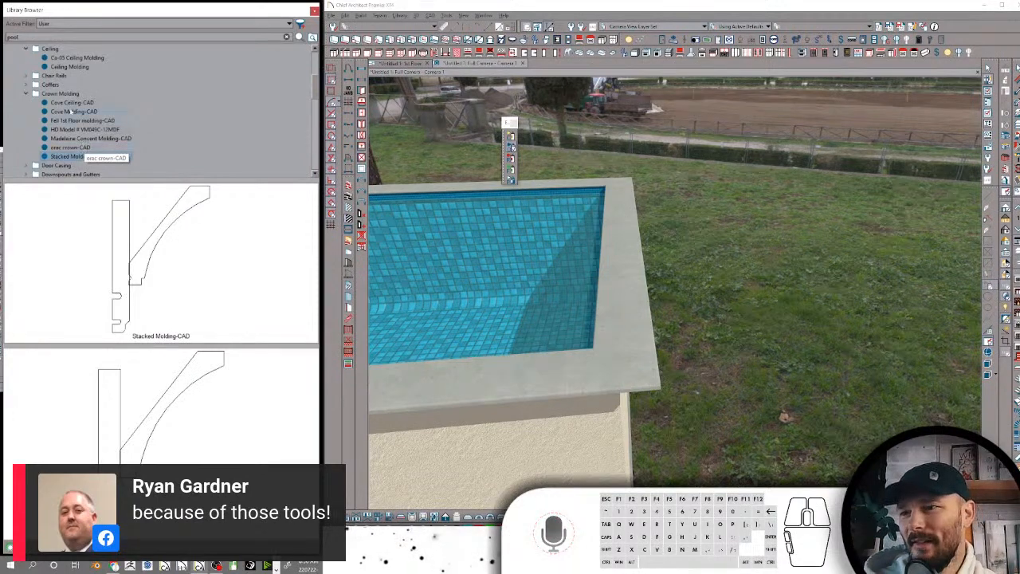
# Collapse the Crown Molding folder, expand Door Casing, and rename its CA-30 profile as CA-30-CAD
pyautogui.click(56, 165)
pyautogui.scroll(-2, 57, 165)
pyautogui.scroll(2, 58, 105)
pyautogui.click(27, 94)
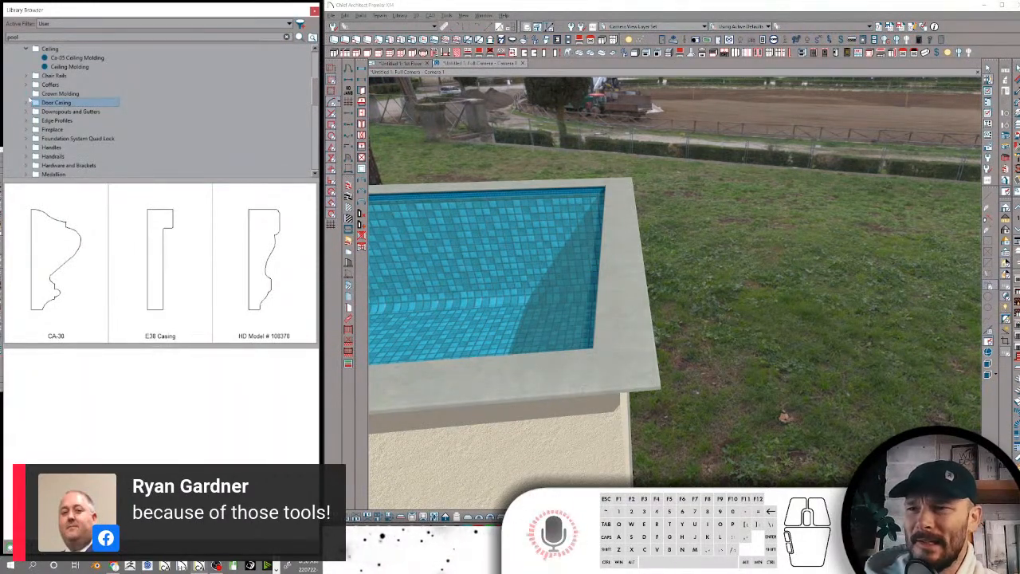
pyautogui.click(26, 103)
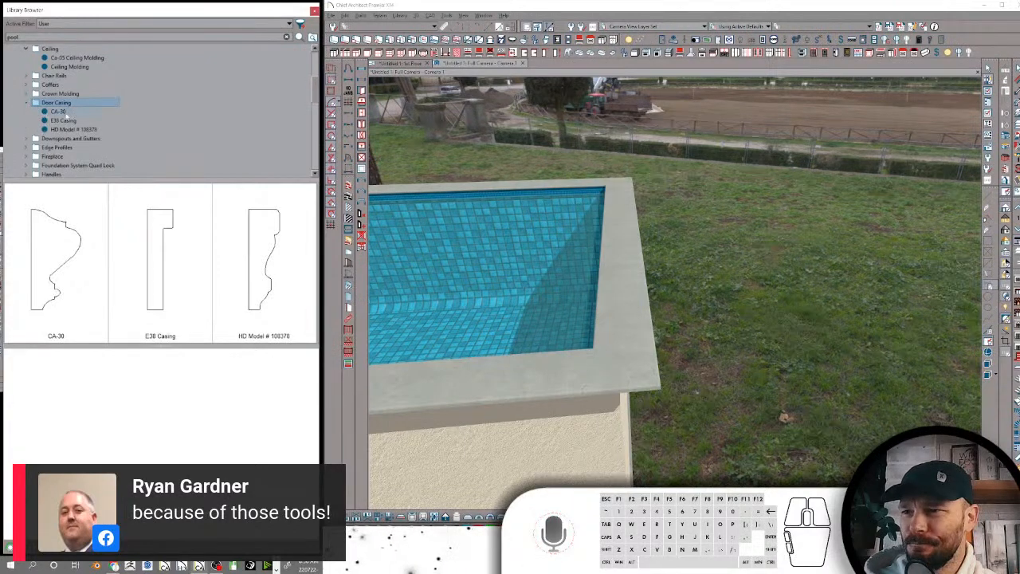
pyautogui.click(64, 112)
pyautogui.press('Escape')
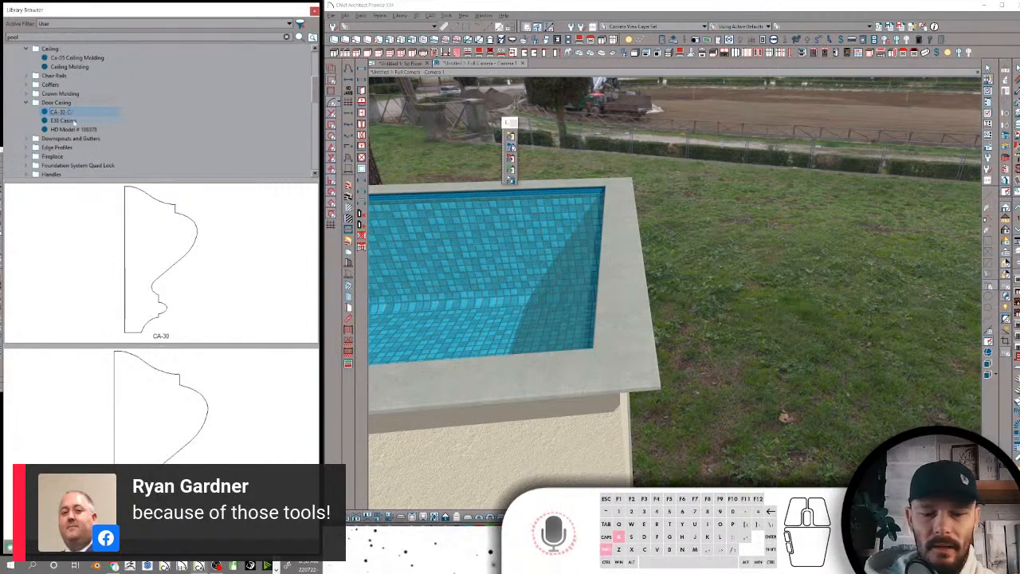
# Rename the E38 Casing profile in the Door Casing folder as E38 Casing-CAD
pyautogui.click(63, 120)
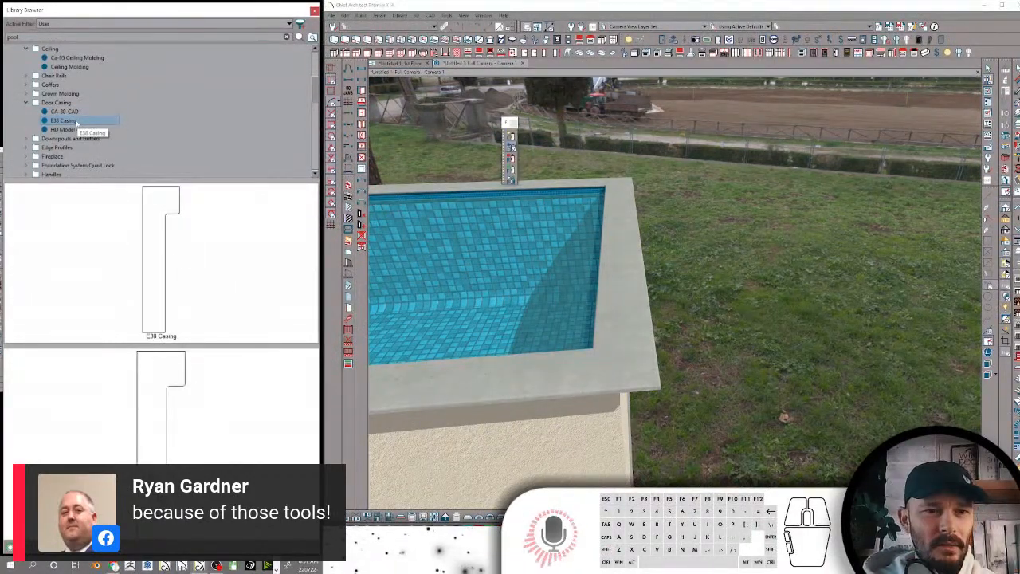
pyautogui.click(78, 121)
pyautogui.click(95, 155)
pyautogui.write('-')
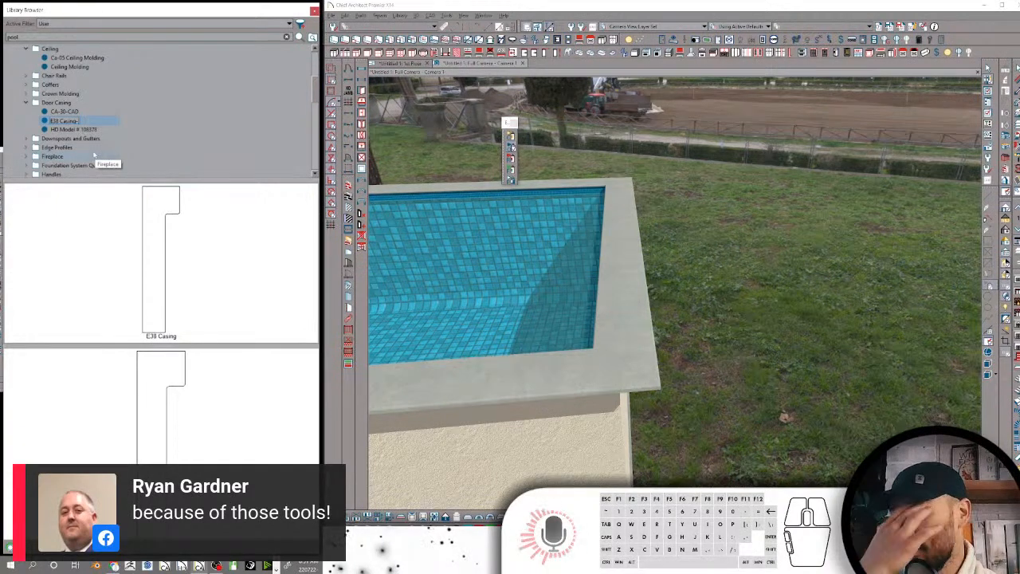
pyautogui.write('CAD')
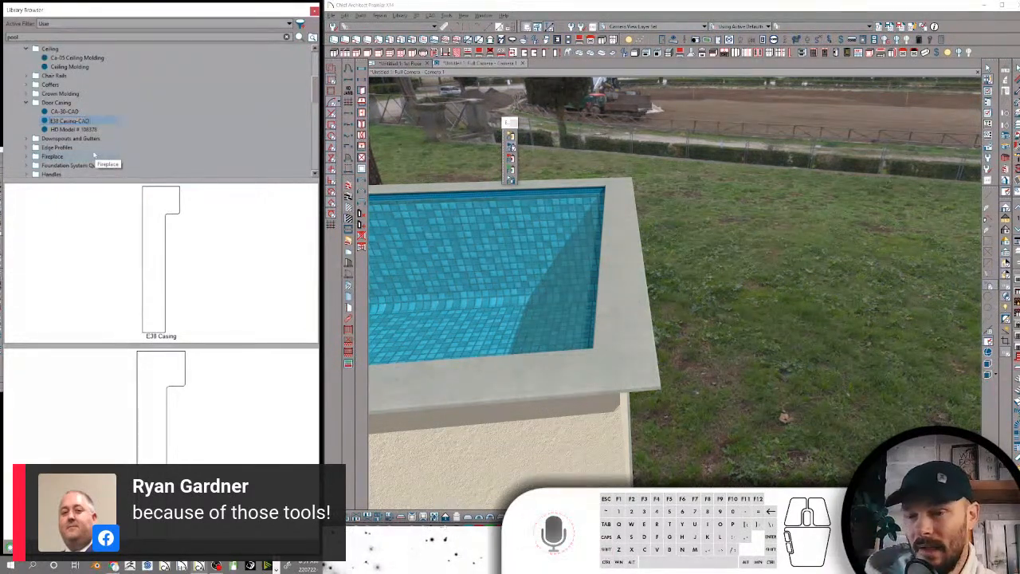
pyautogui.press('Return')
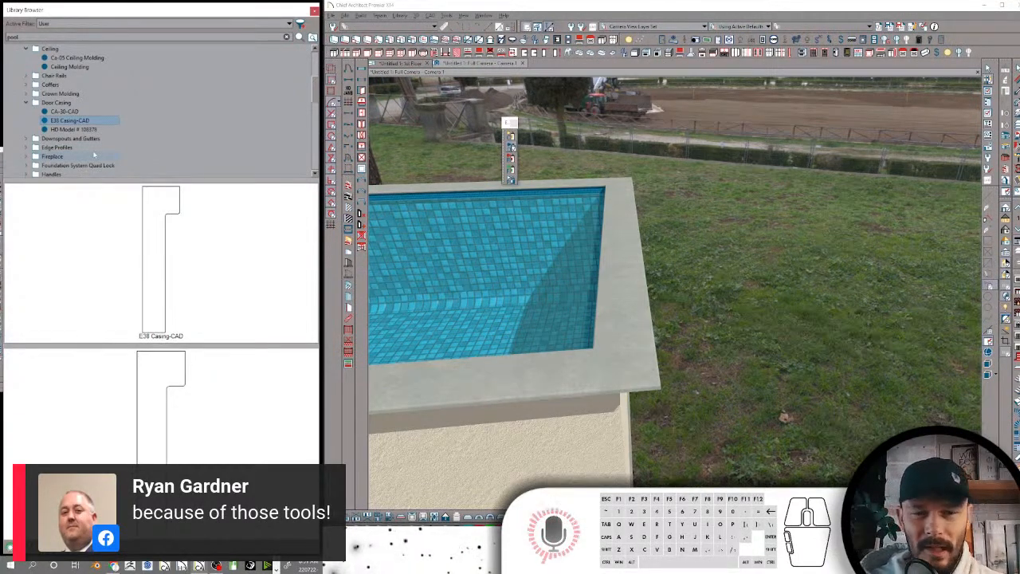
# Rename the HD Model # 108378 profile in the Door Casing folder as HD Model # 108378-CAD
pyautogui.click(94, 130)
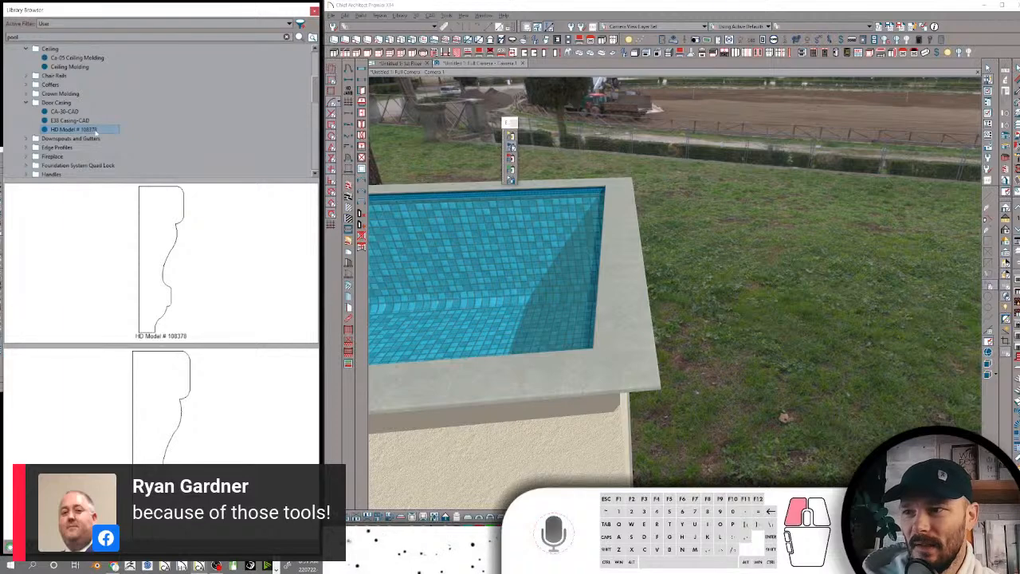
pyautogui.click(99, 132)
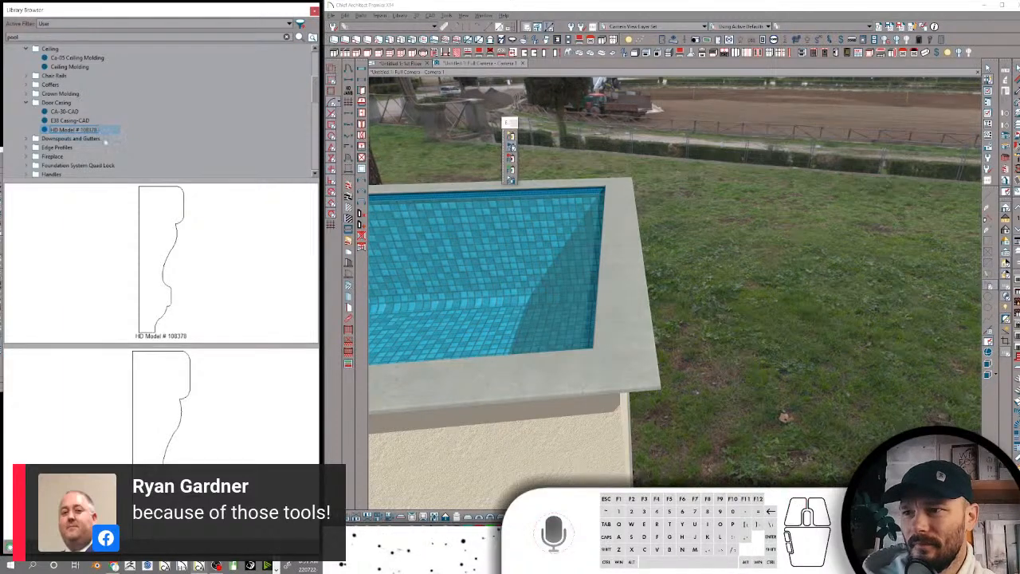
pyautogui.press('End')
pyautogui.write('-CAD')
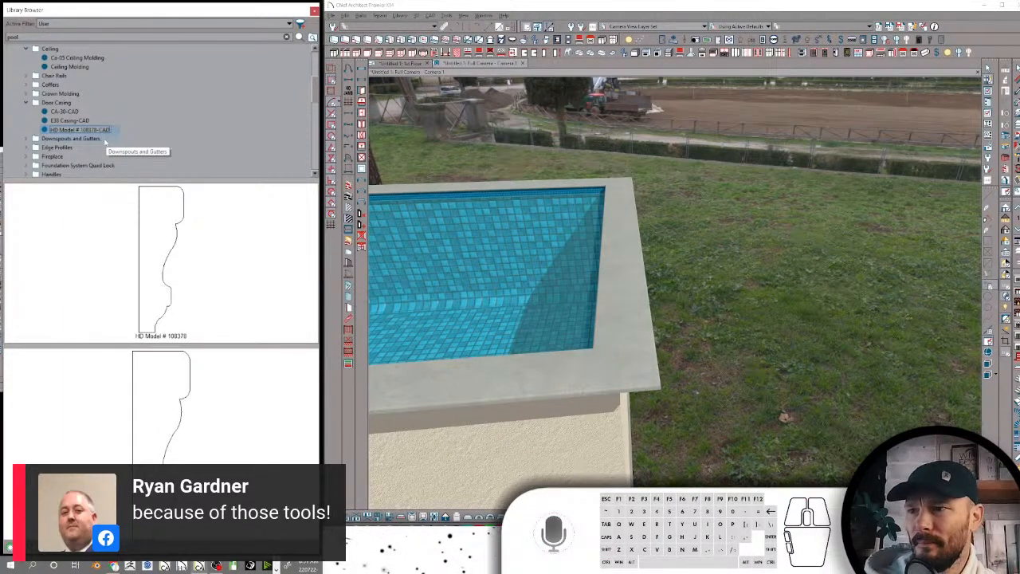
pyautogui.press('Return')
# Preview the Downspouts and Gutters folder, then search the library for e38 and preview the E38 folder, baseboard and casing
pyautogui.click(102, 140)
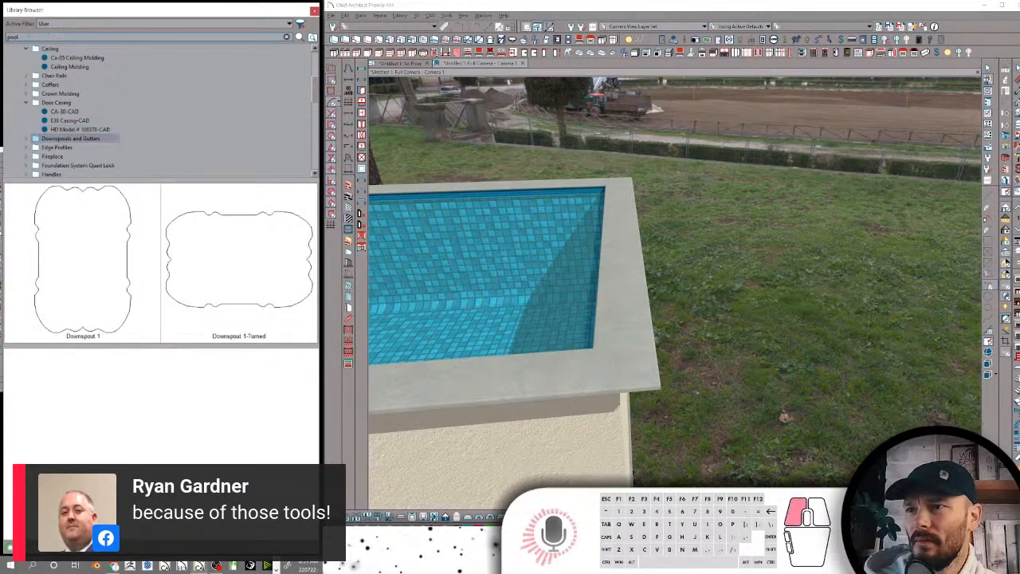
pyautogui.doubleClick(54, 36)
pyautogui.write('c')
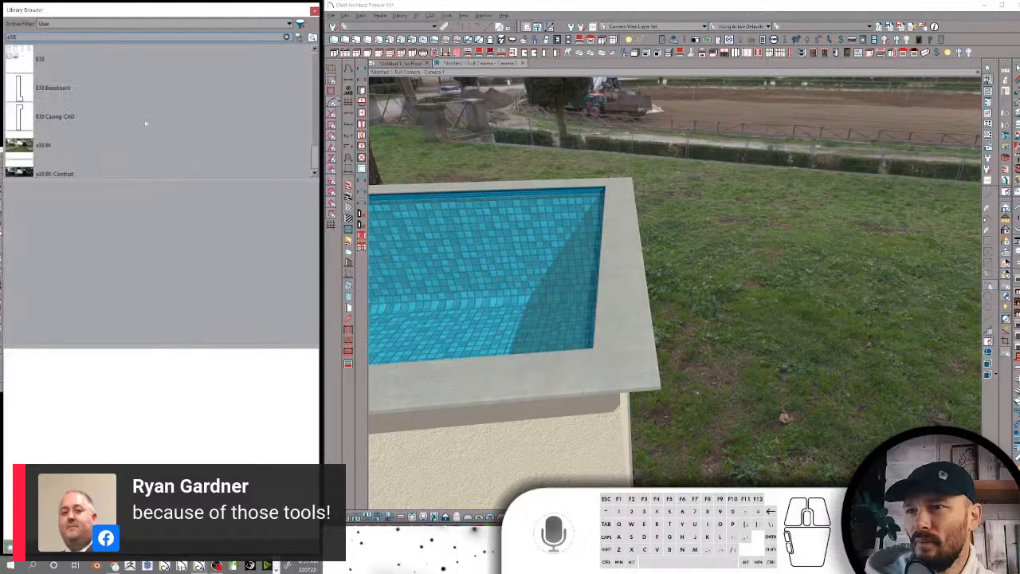
pyautogui.click(19, 63)
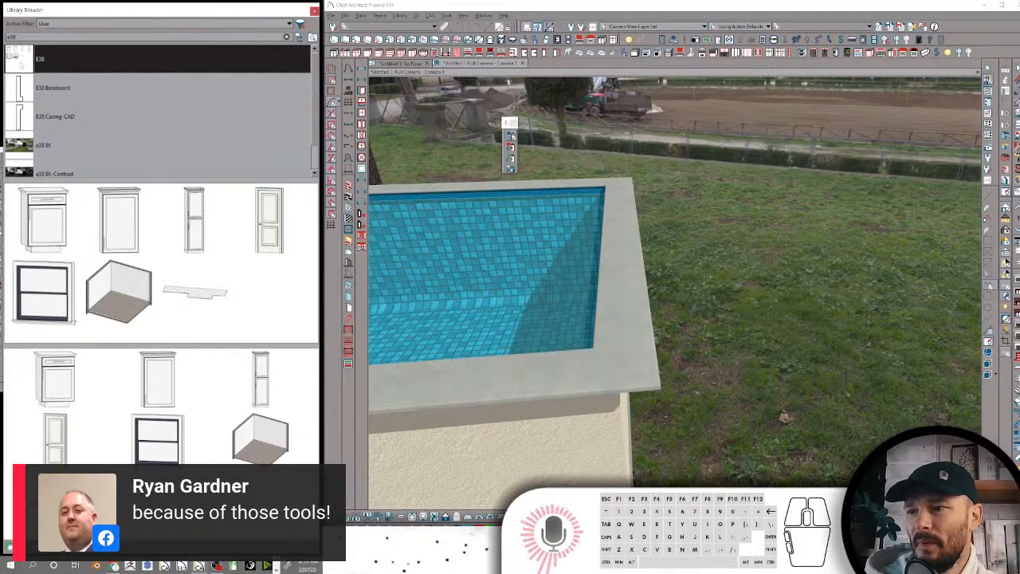
pyautogui.click(24, 90)
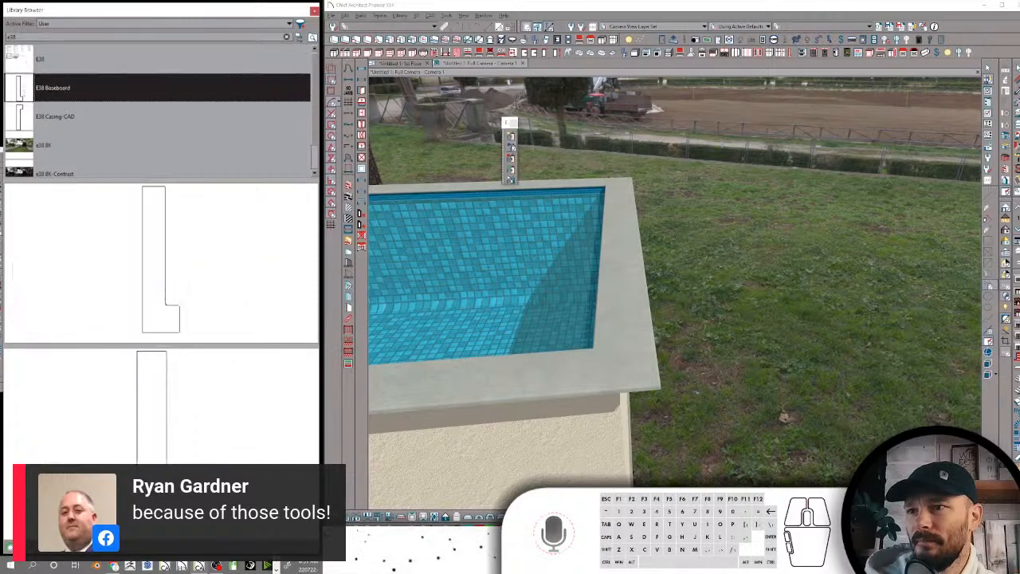
pyautogui.click(25, 118)
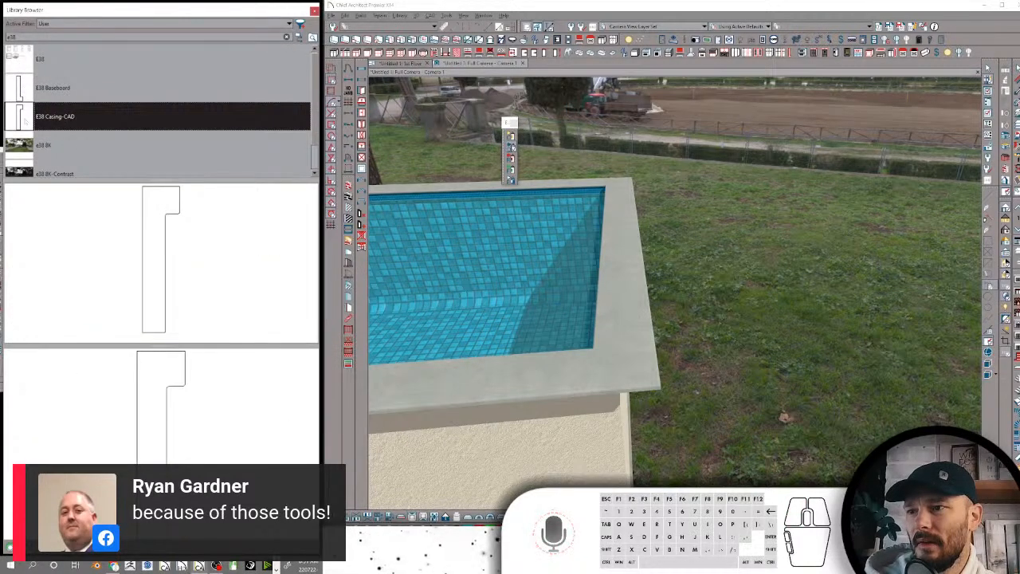
pyautogui.scroll(-1, 25, 118)
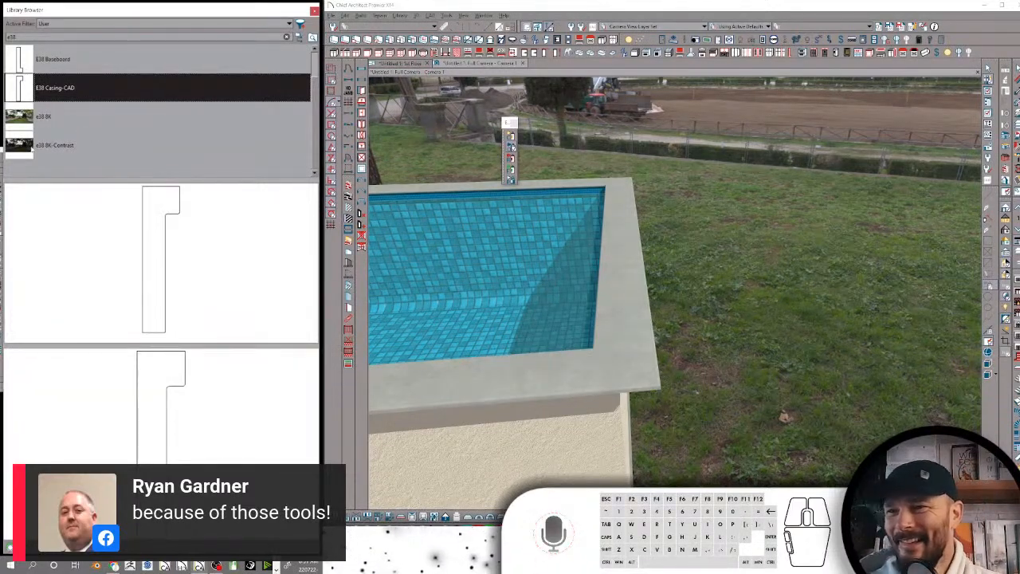
# Apply the e38 8K-Contrast backdrop to the camera view and inspect it around the pool
pyautogui.click(36, 146)
pyautogui.click(794, 95)
pyautogui.moveTo(850, 211); pyautogui.dragTo(849, 207, button='middle')
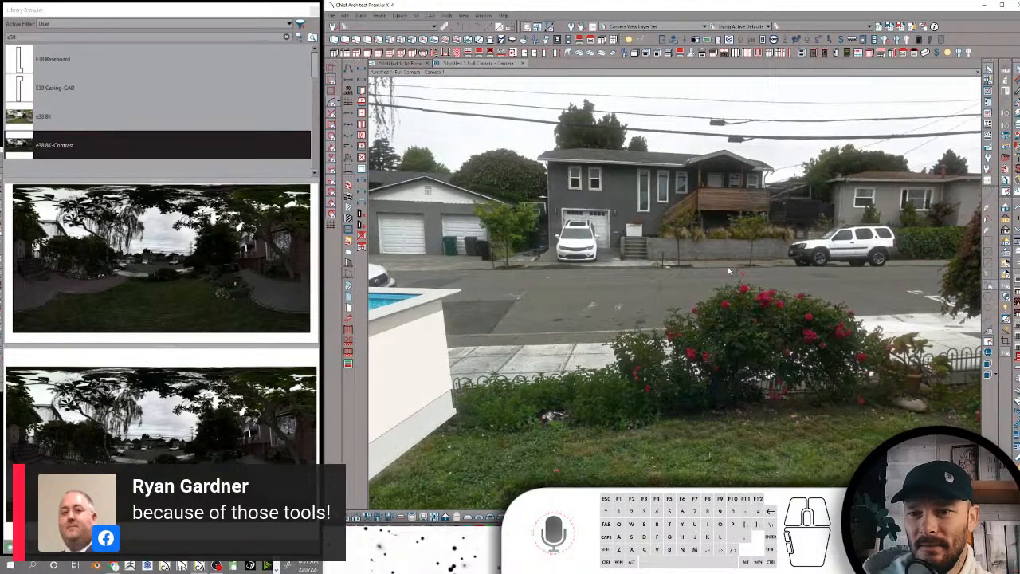
pyautogui.moveTo(729, 269); pyautogui.dragTo(712, 268, button='middle')
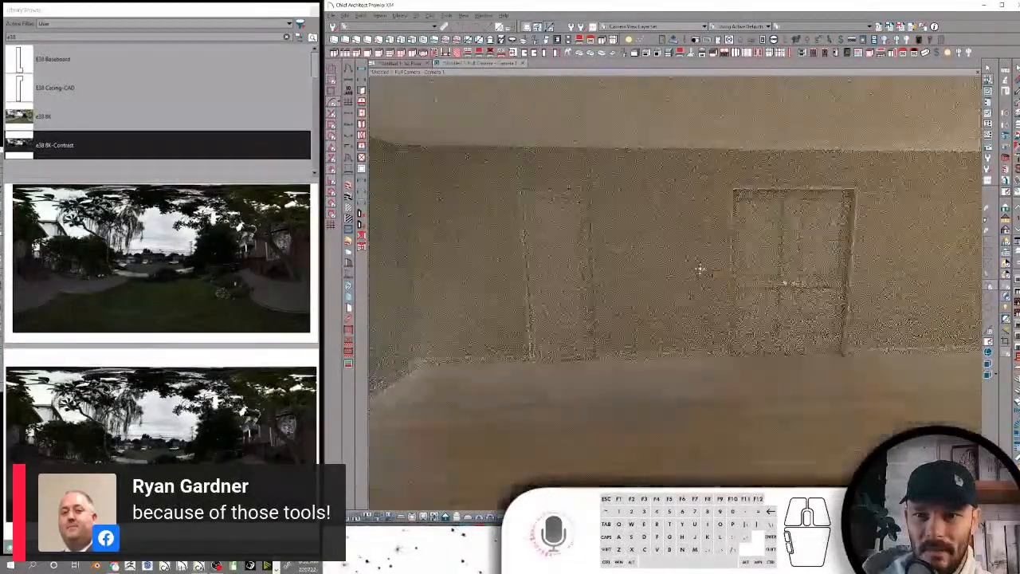
# Open the interior door in the camera view and remove the wall surface between the two doors
pyautogui.click(750, 255)
pyautogui.click(512, 181)
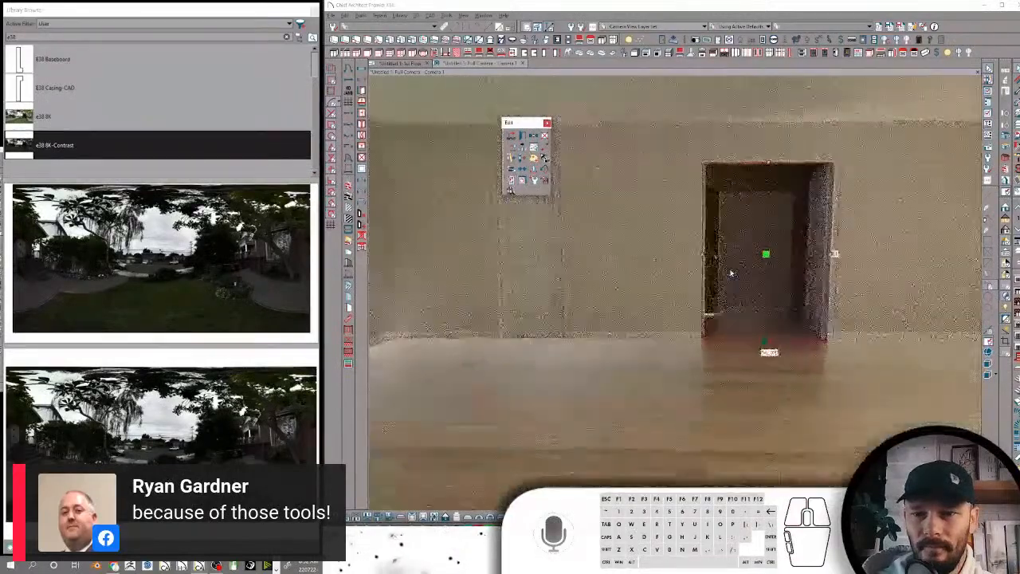
pyautogui.moveTo(766, 247); pyautogui.dragTo(593, 248)
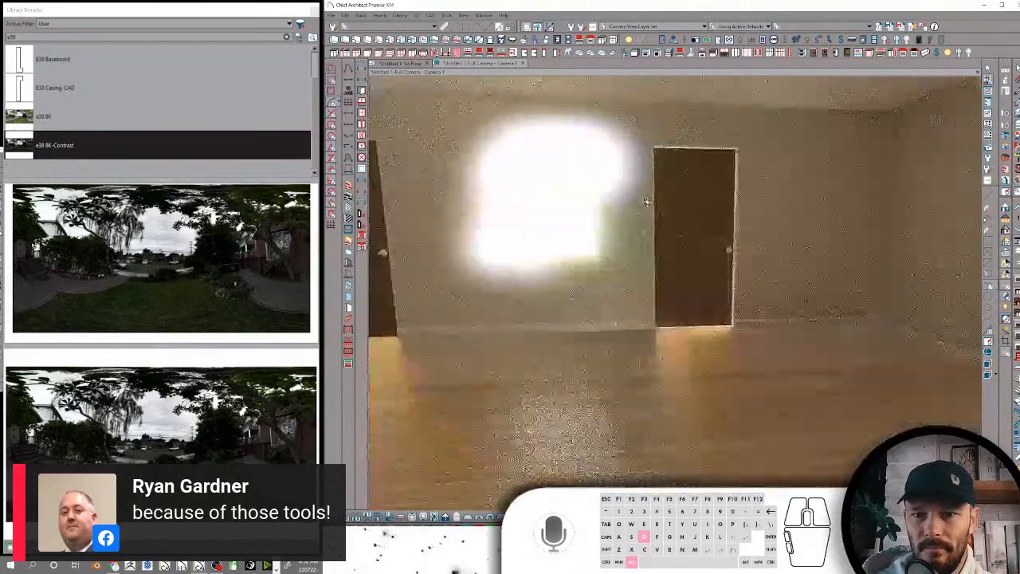
pyautogui.hotkey('alt', 'd')
pyautogui.click(723, 200)
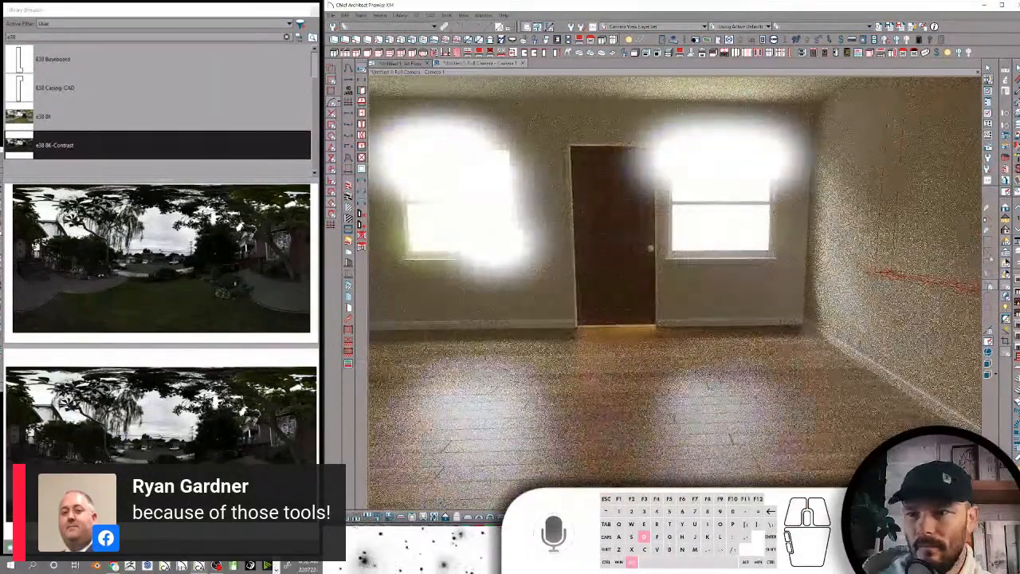
pyautogui.click(1005, 261)
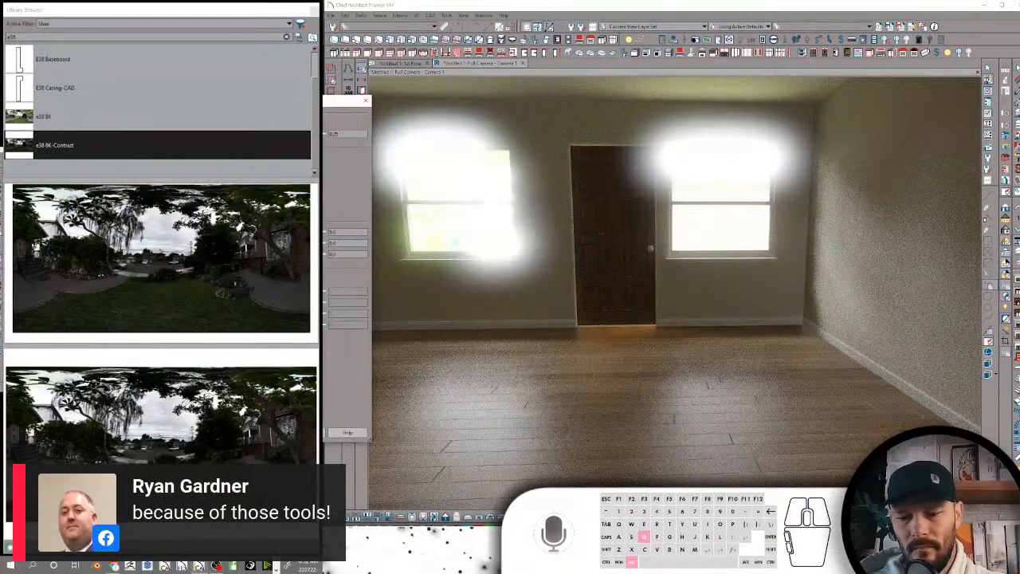
pyautogui.press('Return')
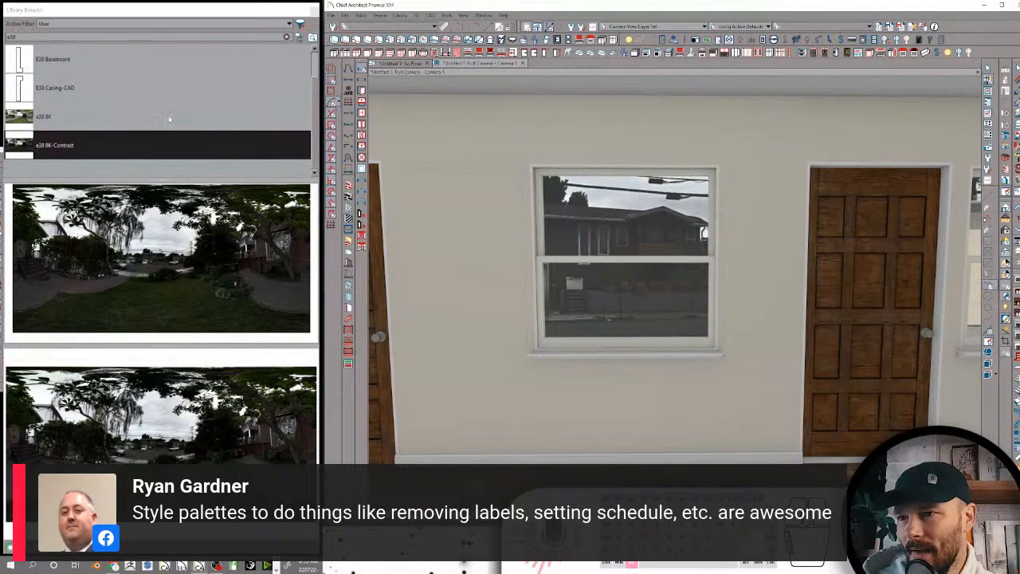
# Return the library to its folder tree, enlarge the tree area and select the Downspouts and Gutters folder
pyautogui.click(301, 38)
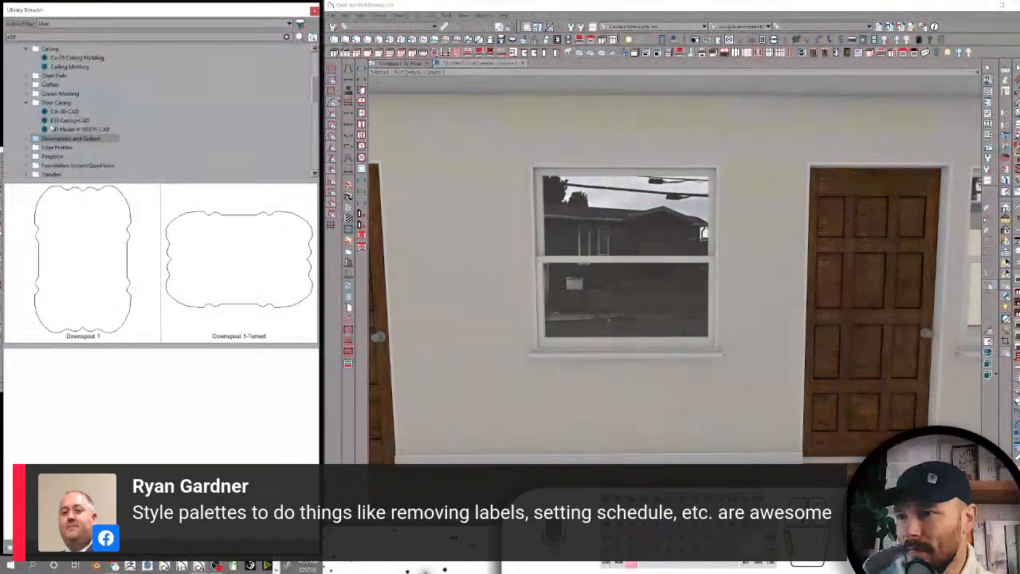
pyautogui.moveTo(150, 181); pyautogui.dragTo(150, 296)
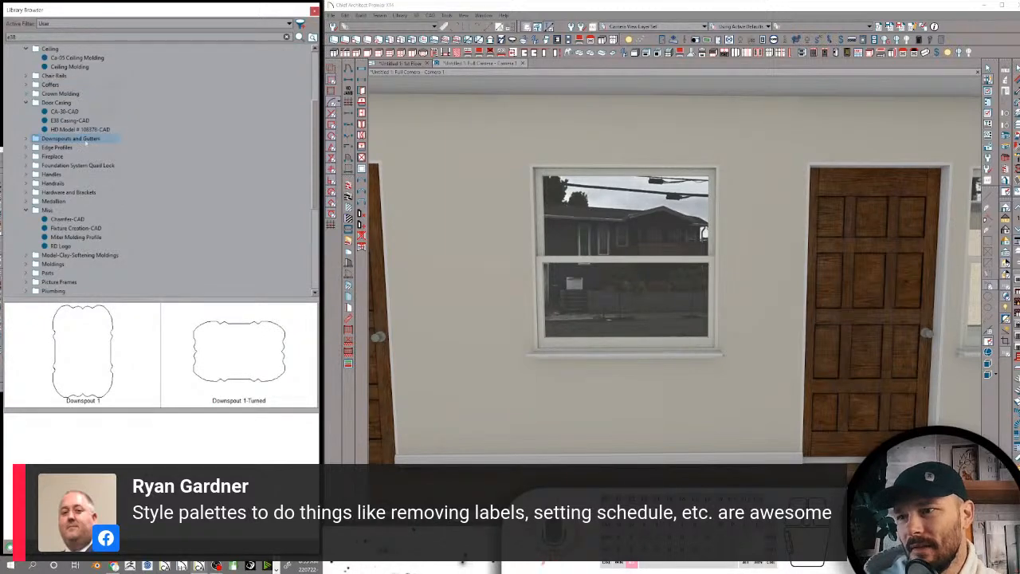
pyautogui.click(59, 138)
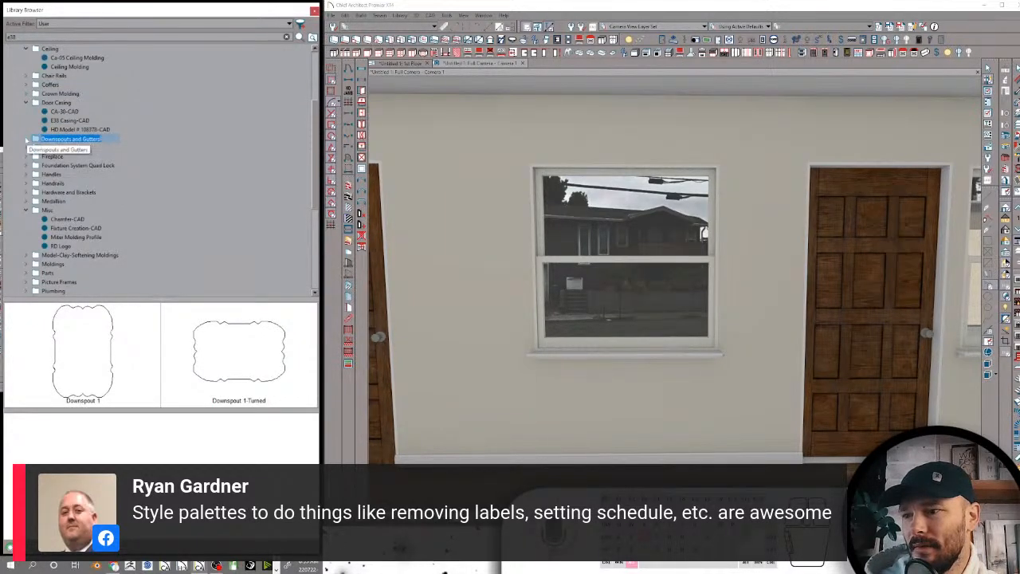
pyautogui.click(27, 140)
pyautogui.click(26, 140)
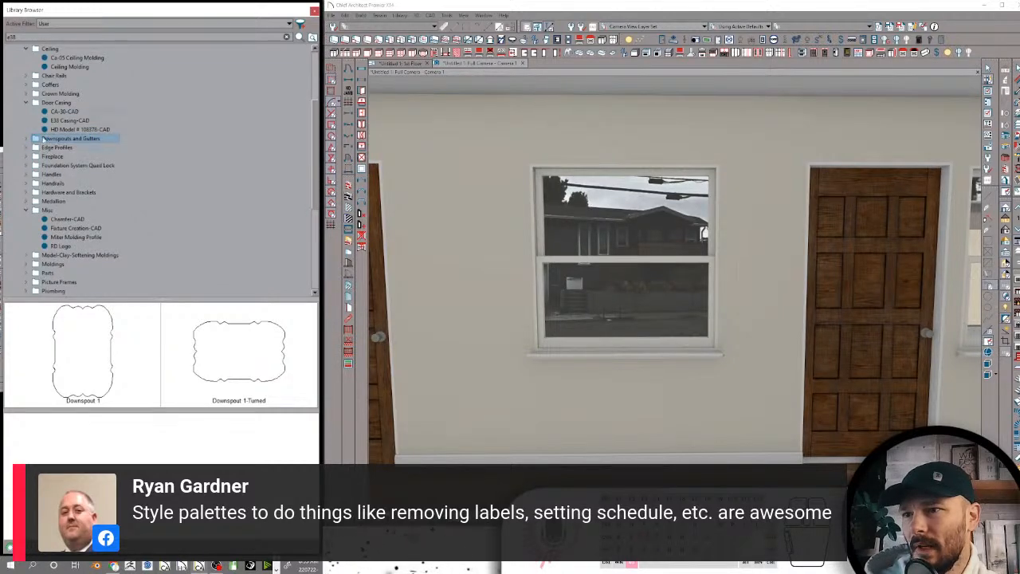
# Search the library for 3d gutter and locate Rabs 3d Gutter 2-Ogee in its library folder
pyautogui.doubleClick(49, 37)
pyautogui.write('1x gutter')
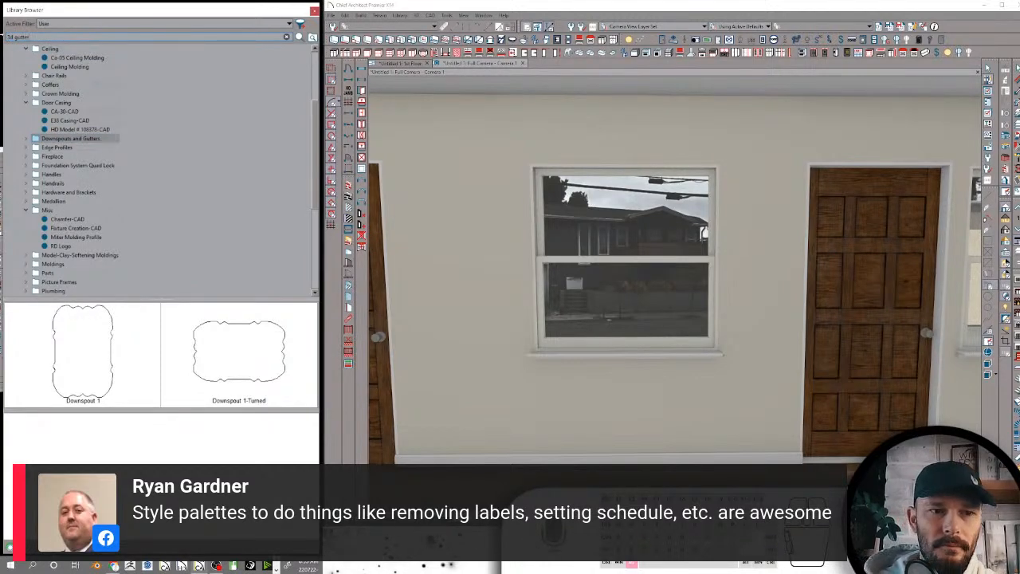
pyautogui.press('Return')
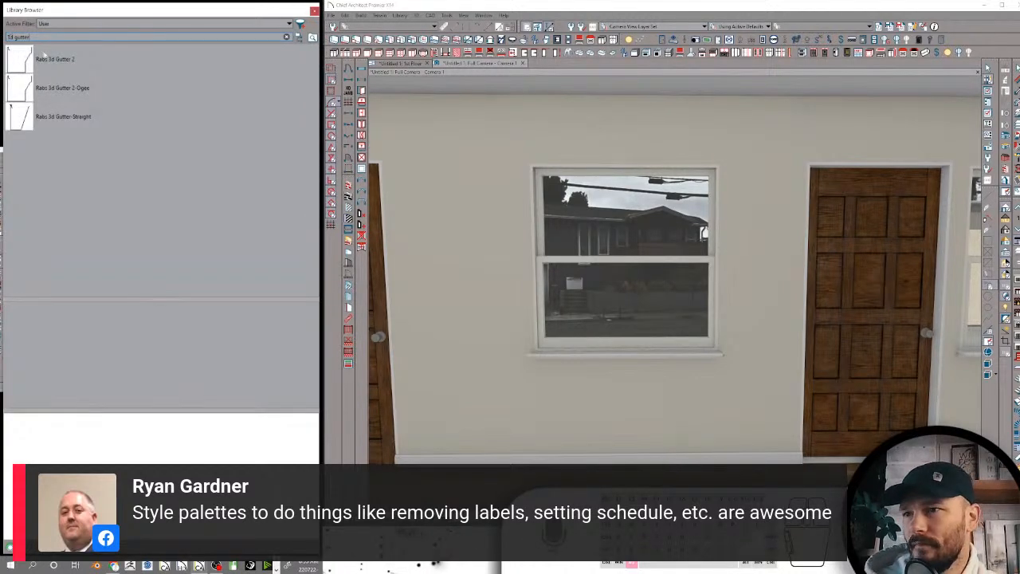
pyautogui.click(59, 67)
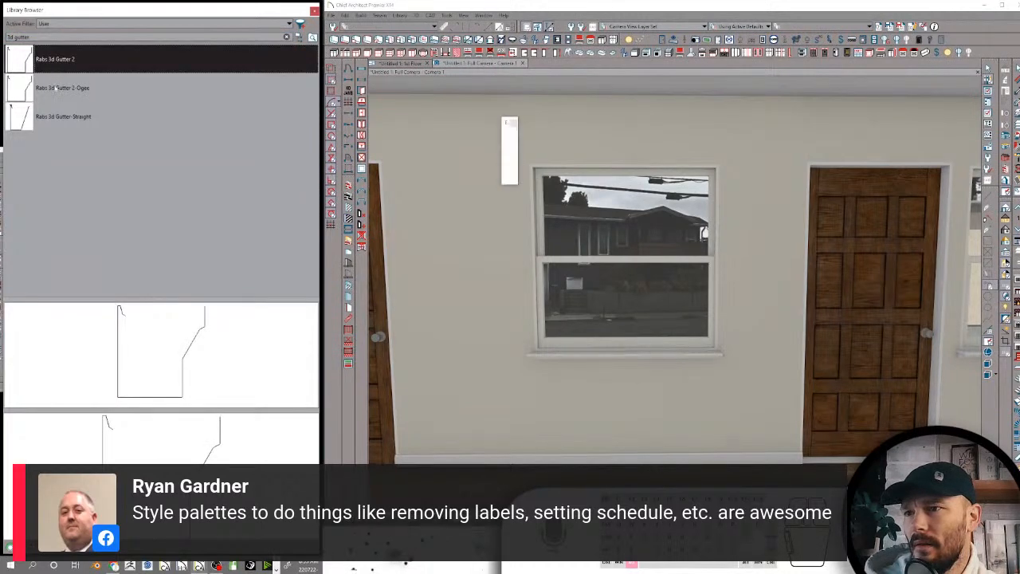
pyautogui.click(56, 88)
pyautogui.rightClick(55, 87)
pyautogui.click(78, 94)
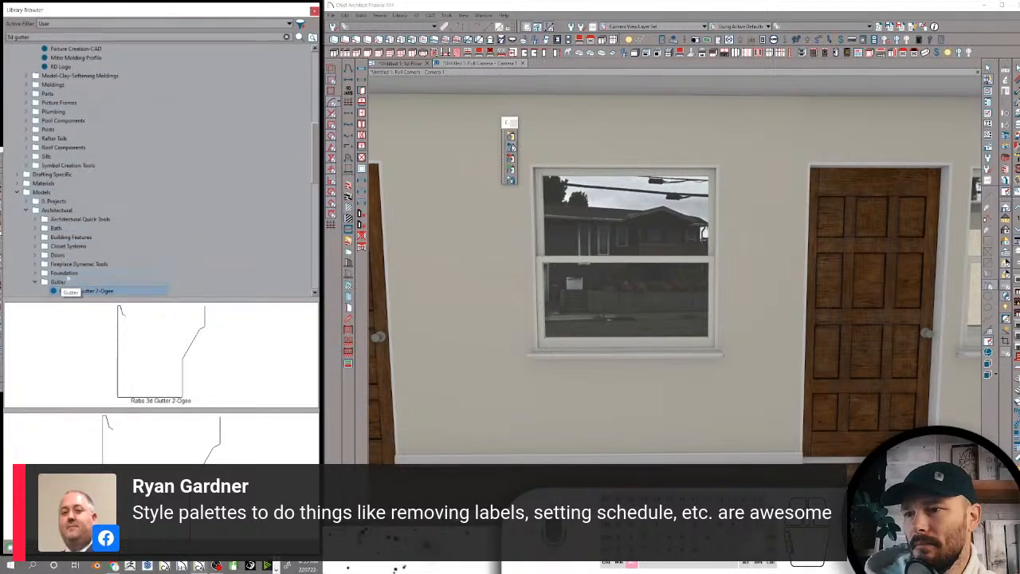
# Move the Gutter folder from the Architectural models into the Downspouts and Gutters folder
pyautogui.scroll(-1, 64, 278)
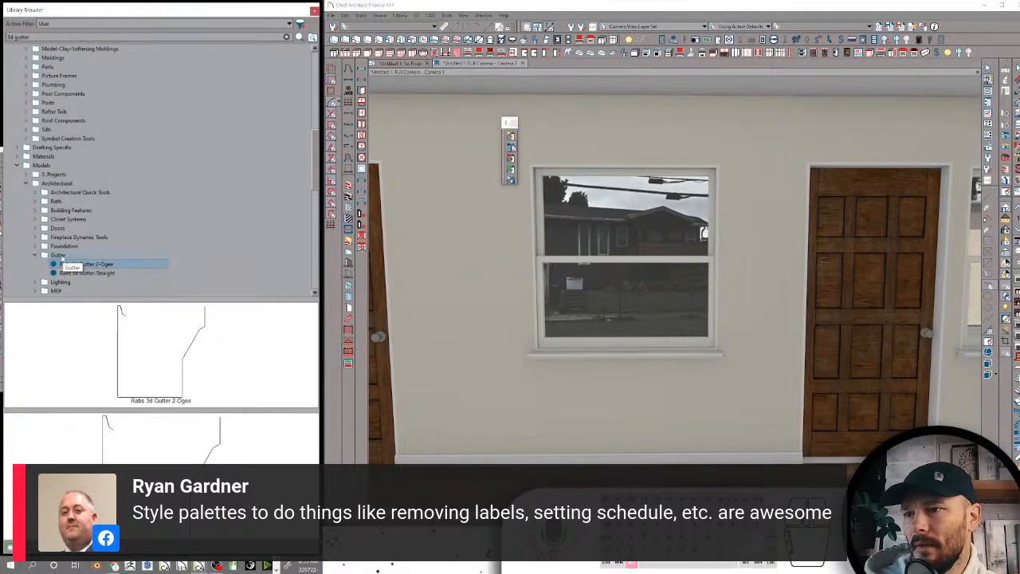
pyautogui.click(59, 255)
pyautogui.scroll(6, 96, 167)
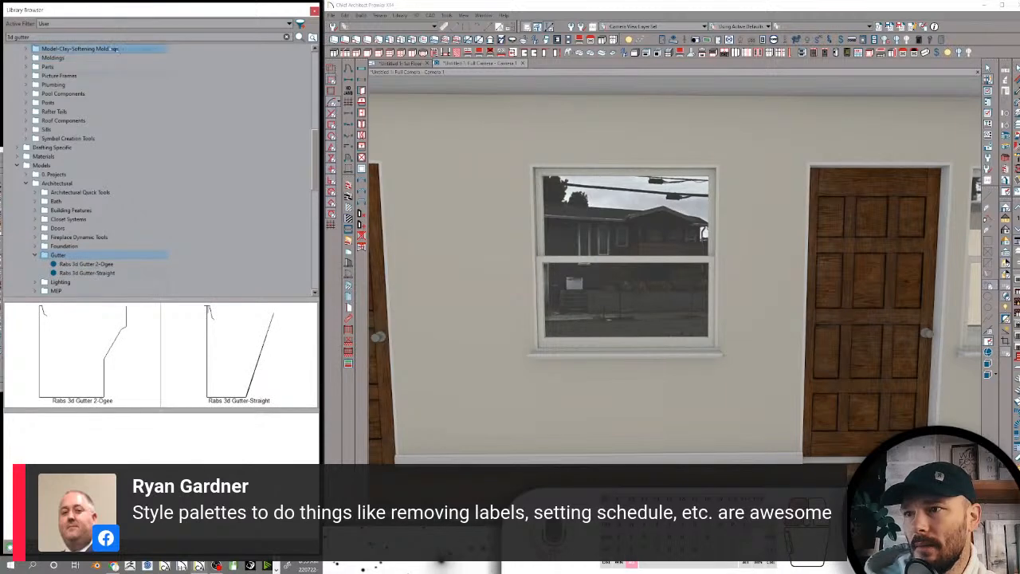
pyautogui.scroll(3, 149, 50)
pyautogui.scroll(3, 148, 50)
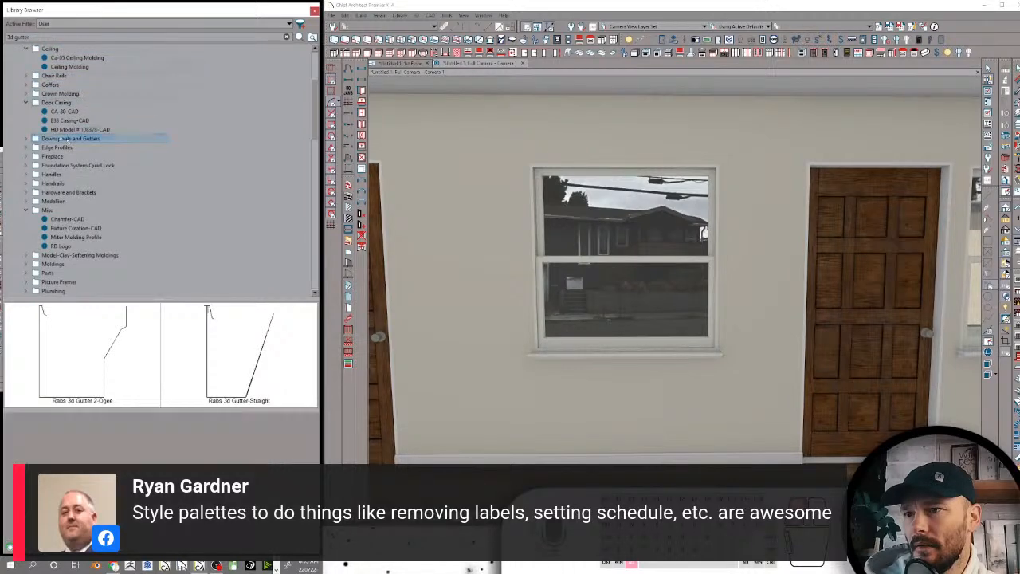
pyautogui.doubleClick(68, 138)
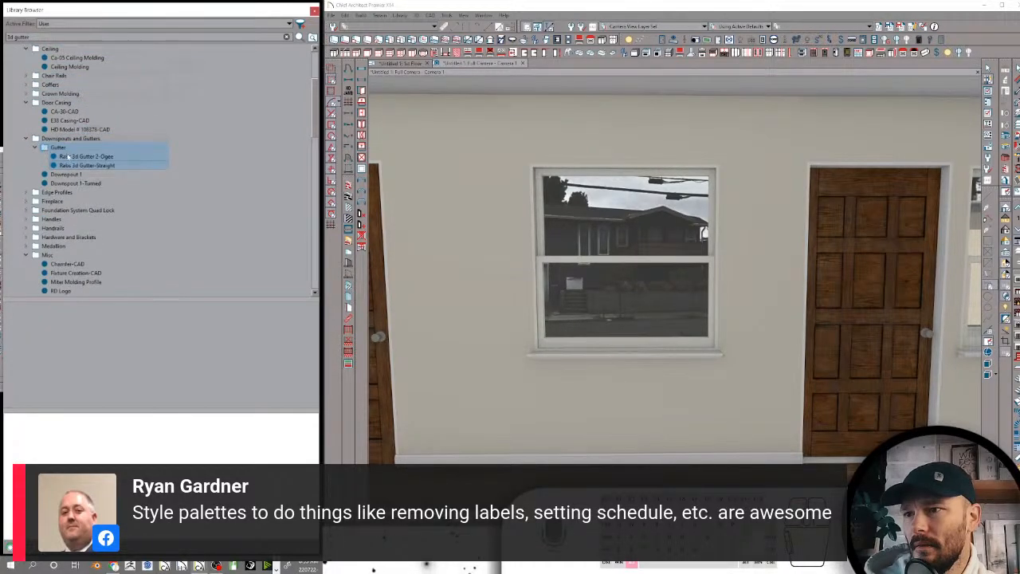
# Move Rabs 3d Gutter 2-Ogee and Rabs 3d Gutter-Straight directly into Downspouts and Gutters, and delete the emptied Gutter subfolder
pyautogui.click(70, 157)
pyautogui.keyDown('ctrl'); pyautogui.click(80, 166); pyautogui.keyUp('ctrl')
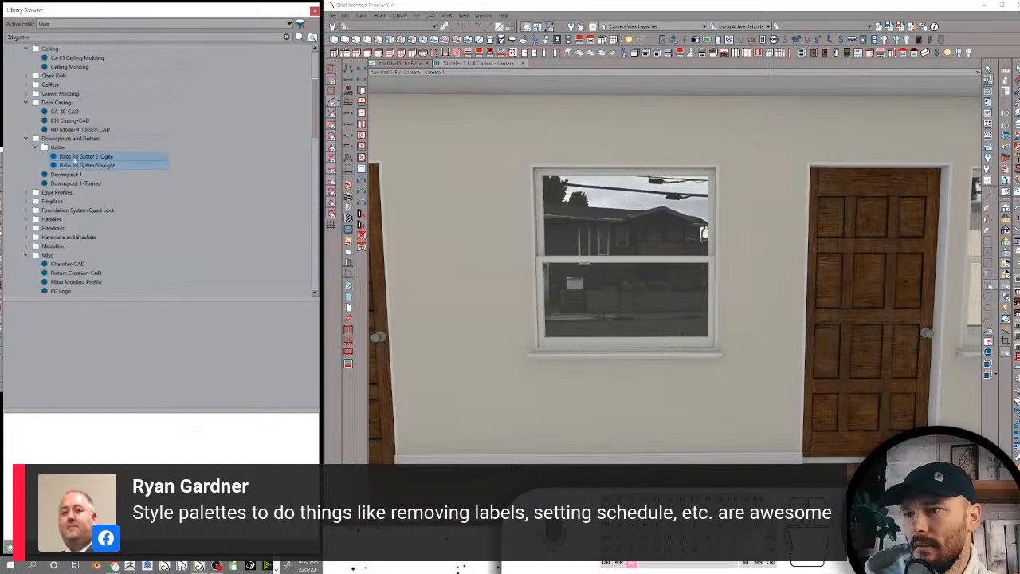
pyautogui.keyDown('ctrl'); pyautogui.click(67, 138); pyautogui.keyUp('ctrl')
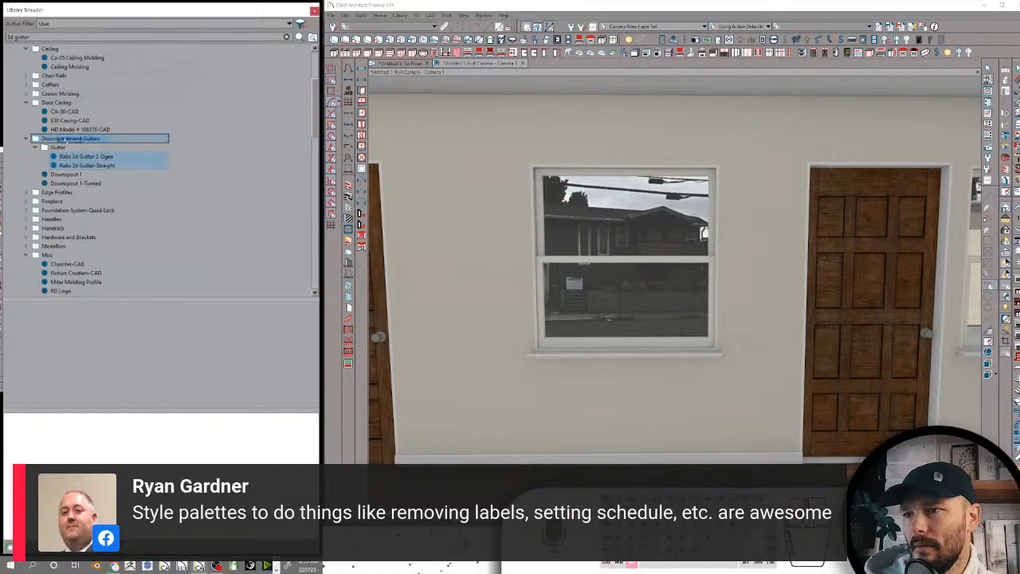
pyautogui.click(50, 148)
pyautogui.rightClick(49, 148)
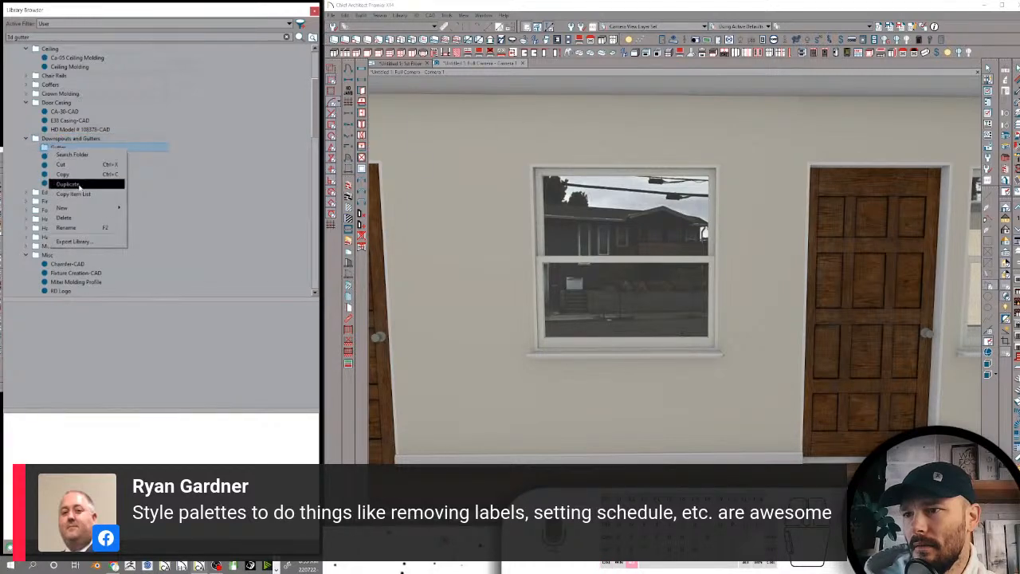
pyautogui.click(64, 217)
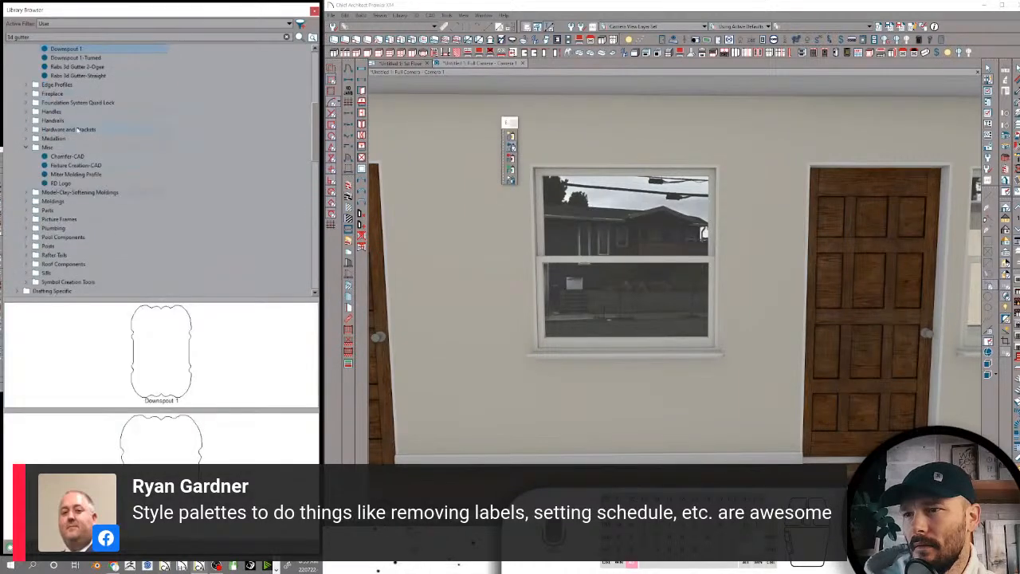
# Rename the Downspout 1 profile in the Downspouts and Gutters folder as Rabs Downspout 1
pyautogui.scroll(1, 91, 148)
pyautogui.click(57, 157)
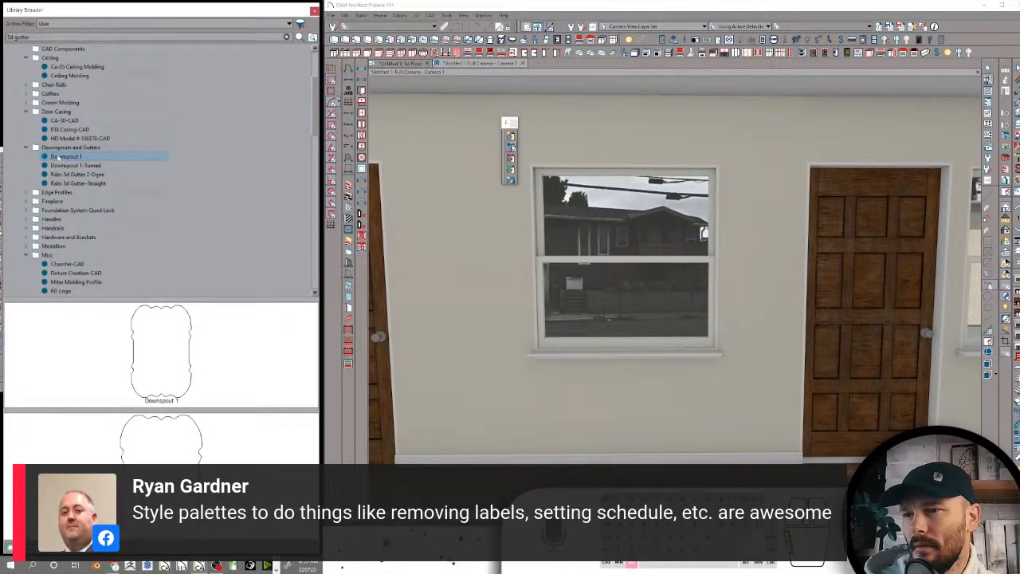
pyautogui.press('Home')
pyautogui.write('Rabs')
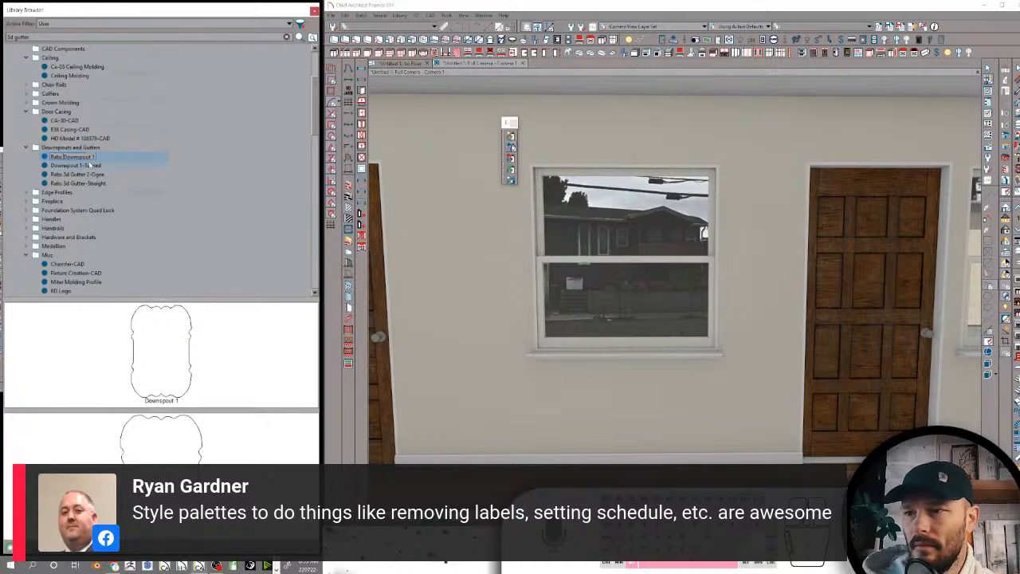
pyautogui.press('Return')
# Rename the Downspout 1-Turned profile as Rabs Downspout 1-Turned
pyautogui.click(56, 157)
pyautogui.click(55, 157)
pyautogui.press('Home')
pyautogui.write('Rabs')
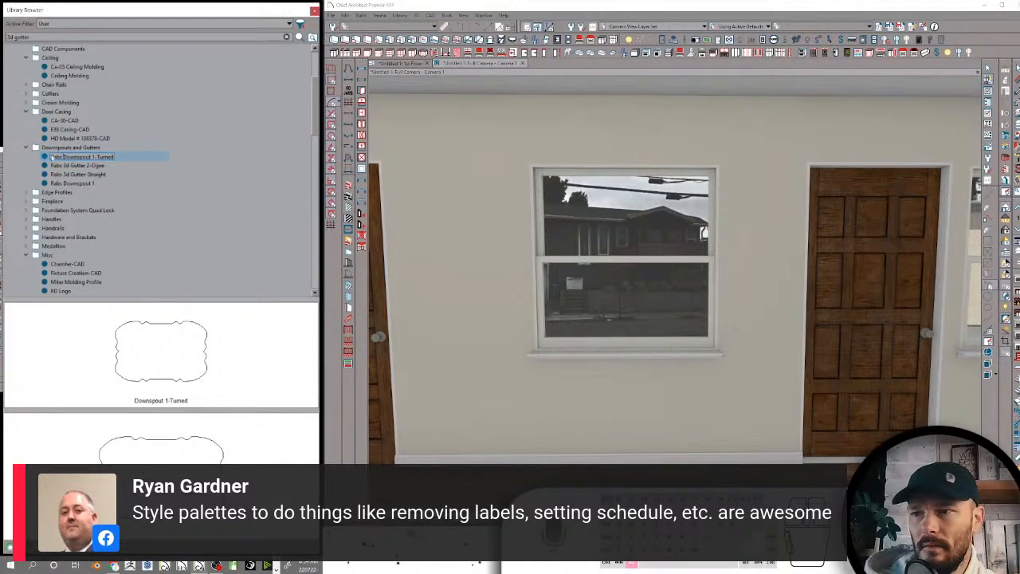
pyautogui.press('Return')
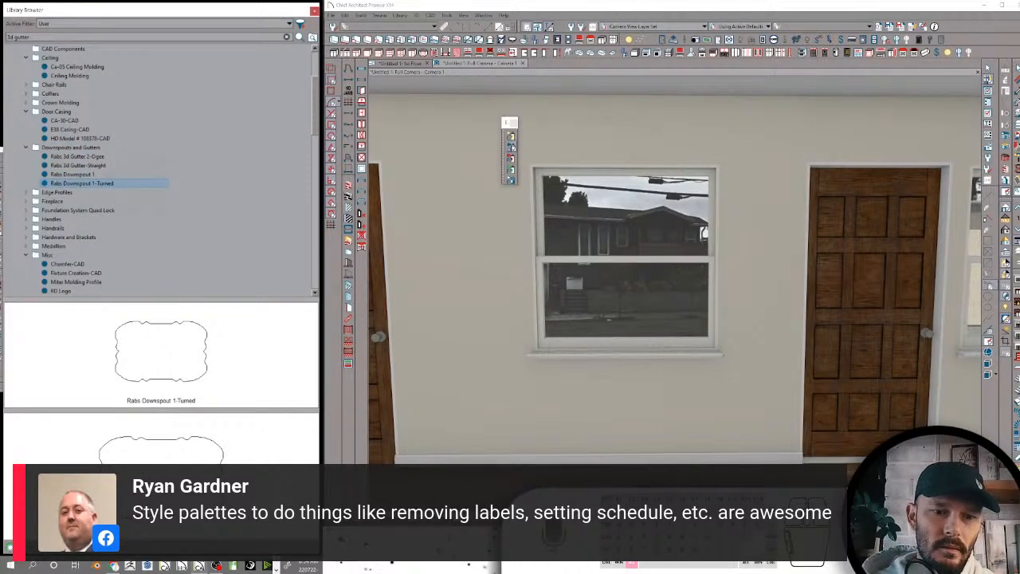
pyautogui.click(442, 255)
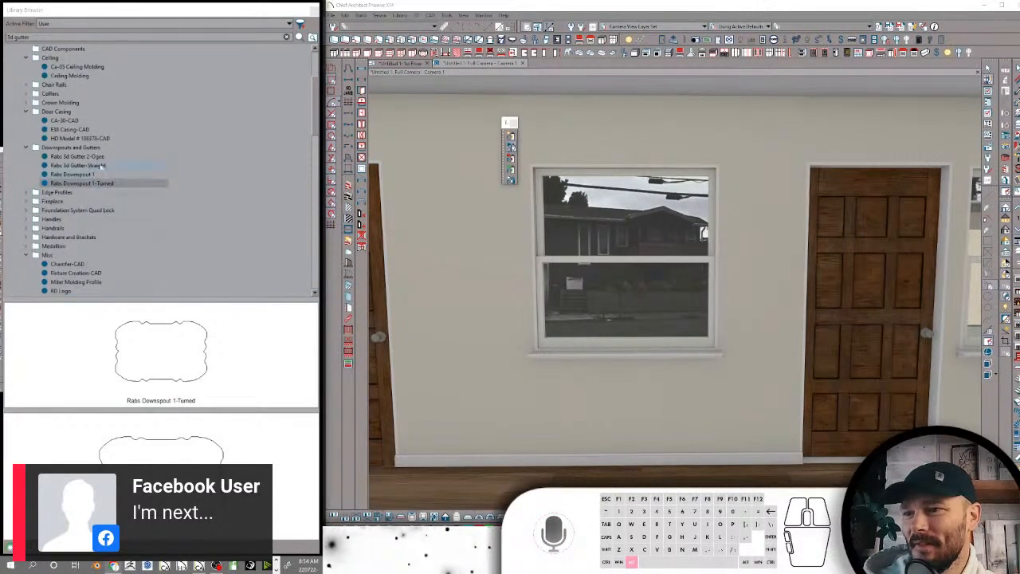
# Add the search keywords Rab and RDDownspout, each on its own line, to the Rabs Downspout 1 profile
pyautogui.click(98, 175)
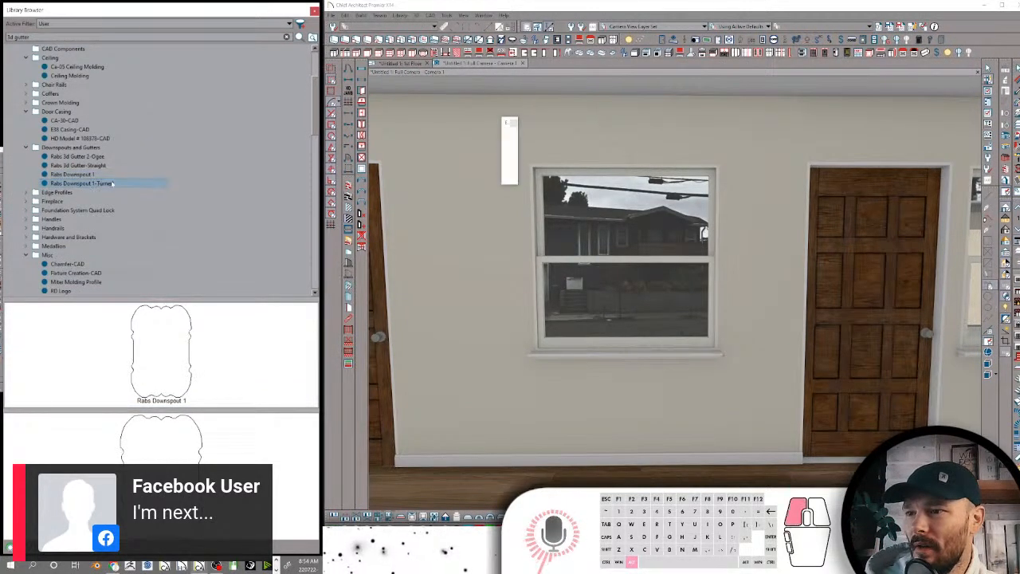
pyautogui.rightClick(97, 175)
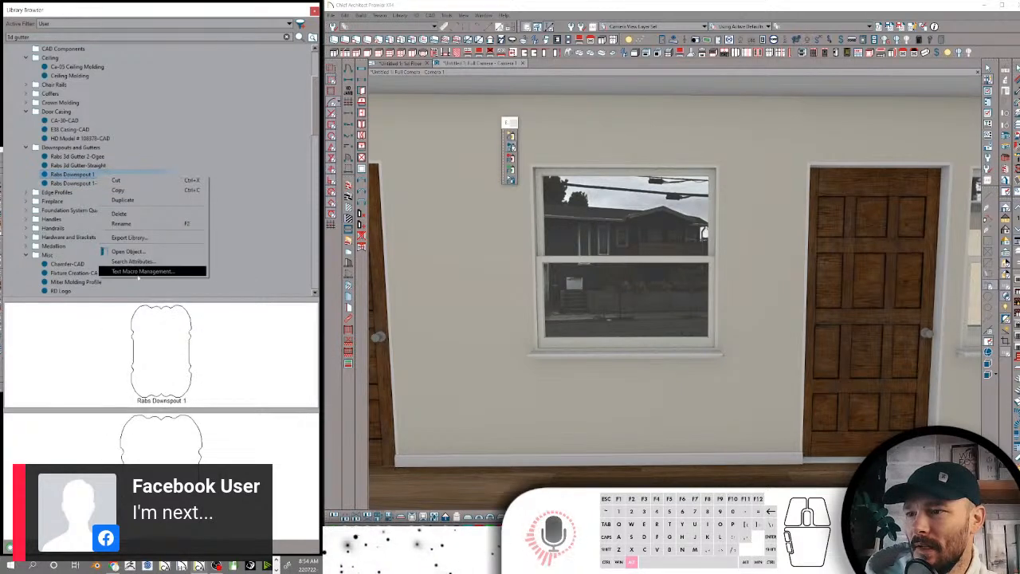
pyautogui.click(130, 261)
pyautogui.write('Rab')
pyautogui.press('Return')
pyautogui.write('D')
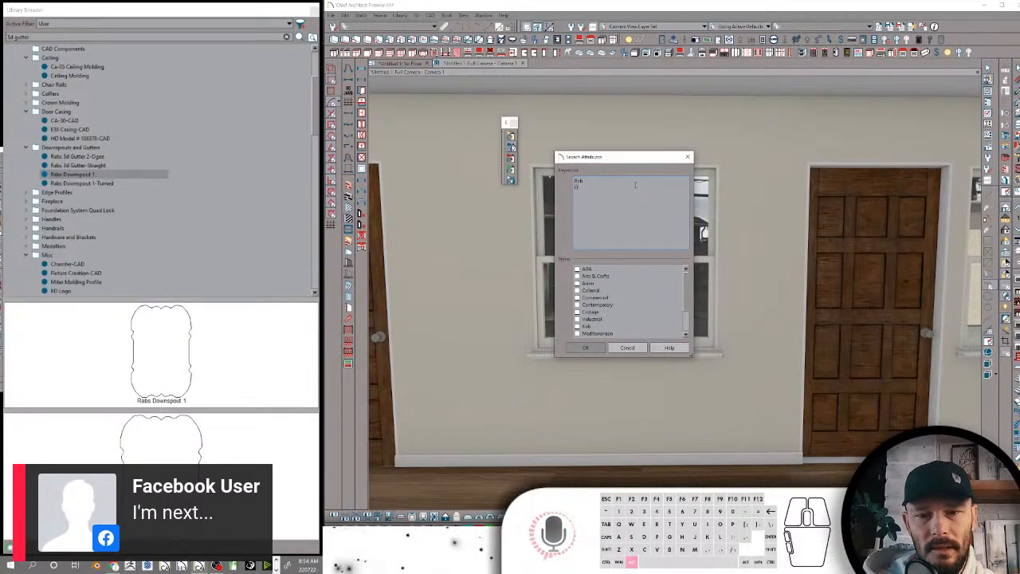
pyautogui.press('BackSpace')
pyautogui.write('RDDownspout')
pyautogui.hotkey('ctrl', 'a')
pyautogui.press('super+c')
pyautogui.click(597, 348)
# Give the Rabs Downspout 1-Turned profile the same search keywords, Rab and RDDownspout
pyautogui.rightClick(113, 183)
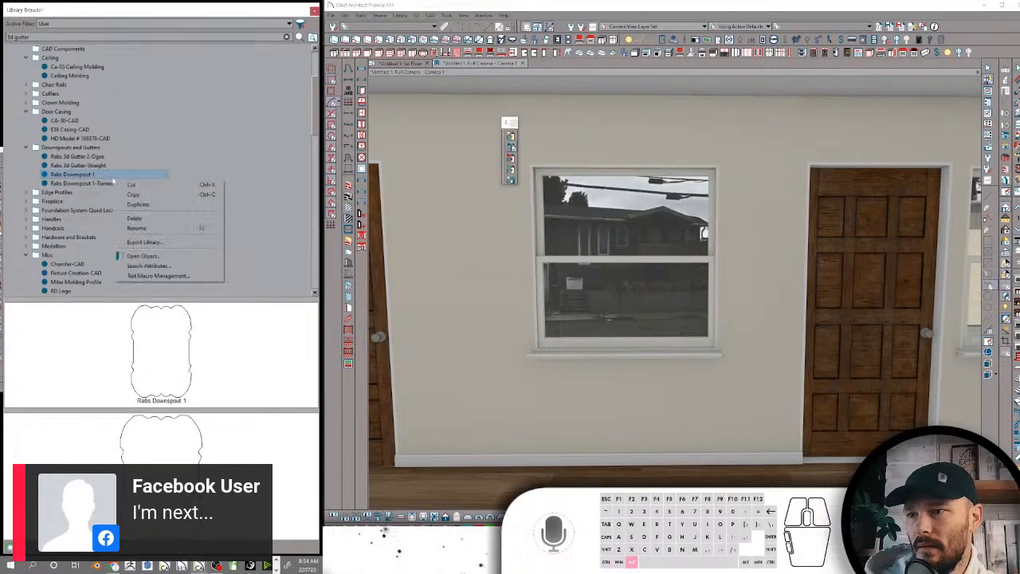
pyautogui.click(111, 183)
pyautogui.rightClick(101, 186)
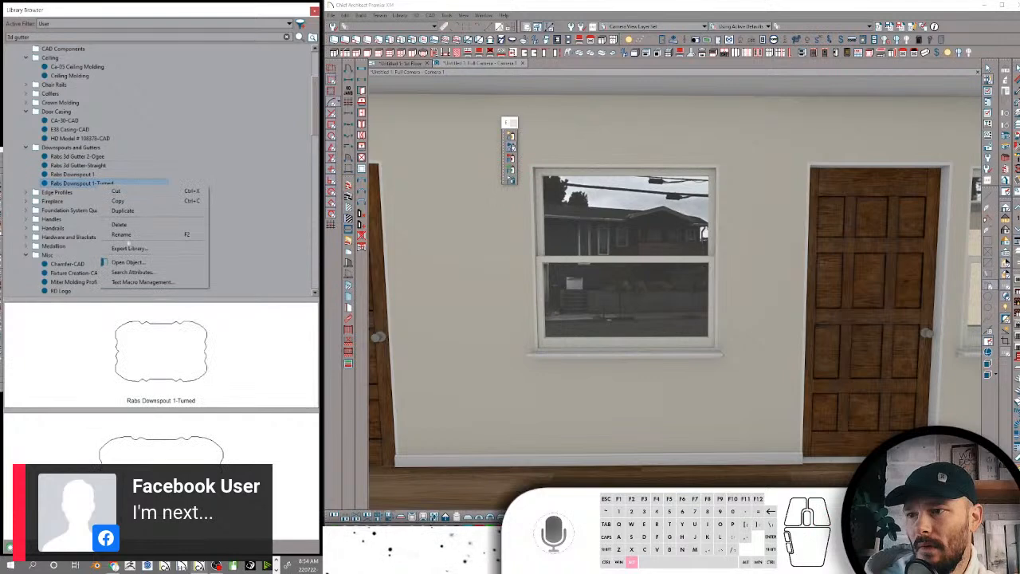
pyautogui.click(131, 273)
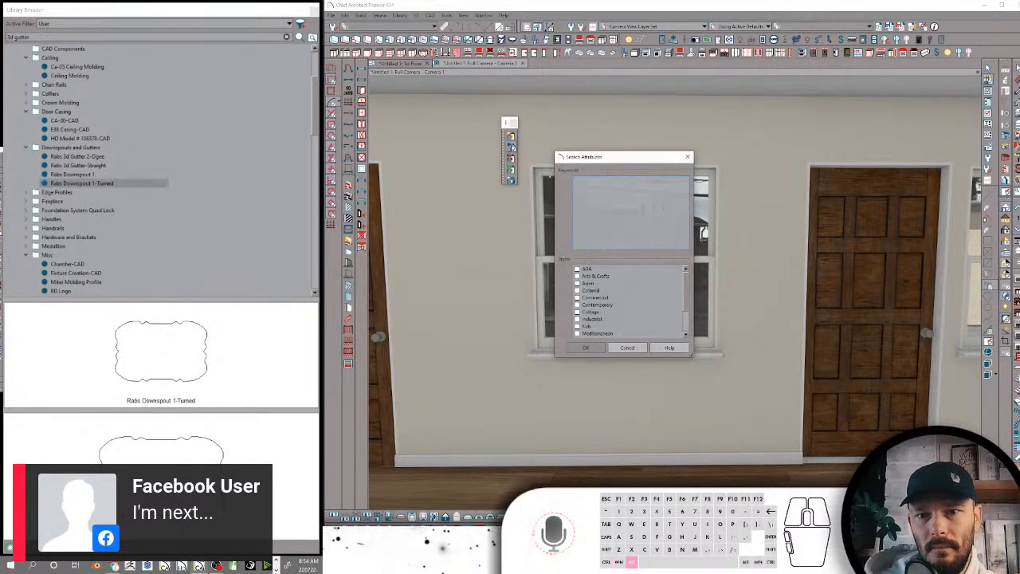
pyautogui.press('super+v')
pyautogui.click(608, 220)
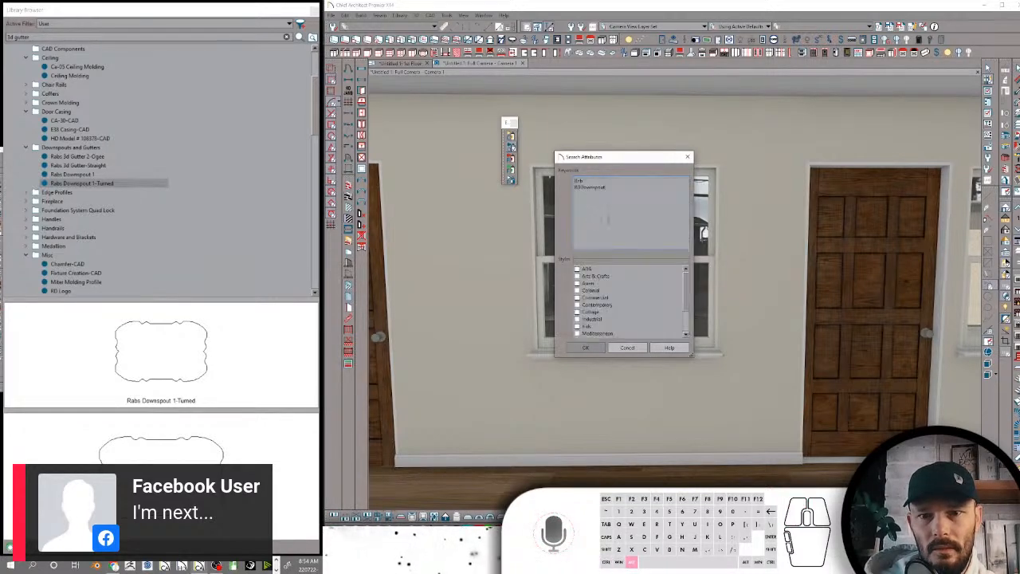
pyautogui.click(587, 347)
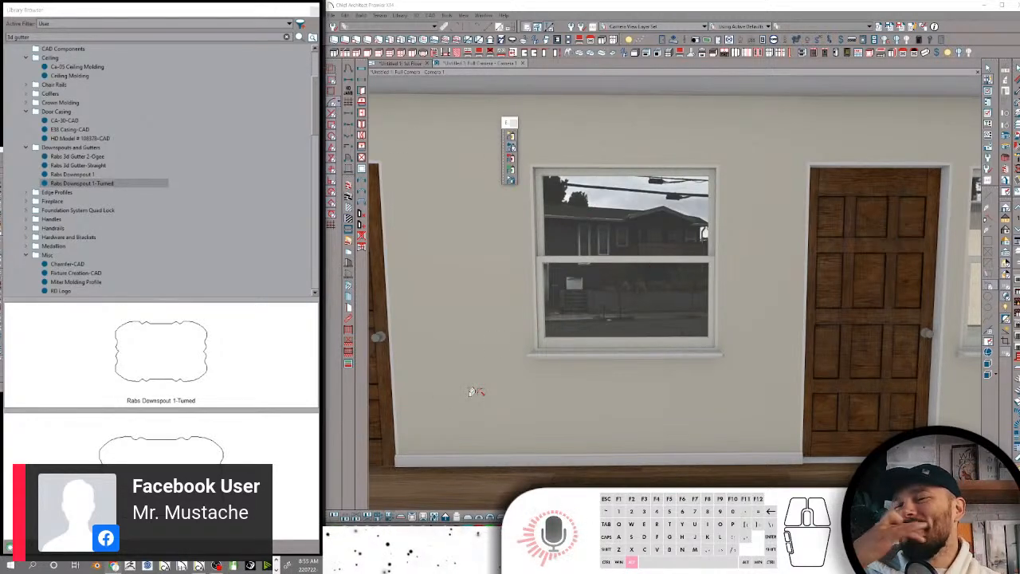
# Preview the gutter and downspout profiles and open the search attributes of Rabs 3d Gutter-Straight to examine its keywords
pyautogui.click(119, 167)
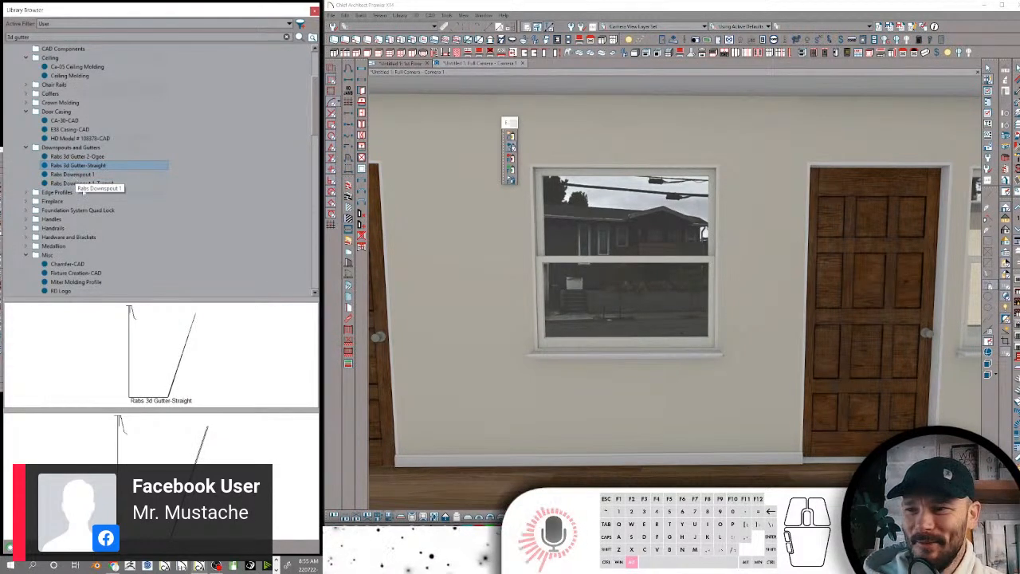
pyautogui.click(85, 184)
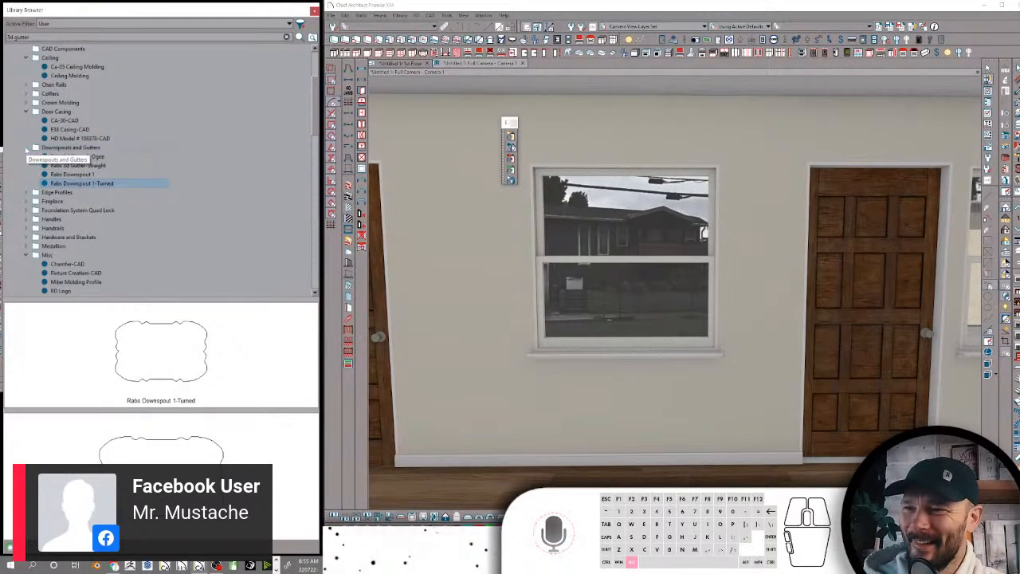
pyautogui.click(76, 156)
pyautogui.click(78, 175)
pyautogui.rightClick(77, 174)
pyautogui.click(78, 165)
pyautogui.rightClick(78, 165)
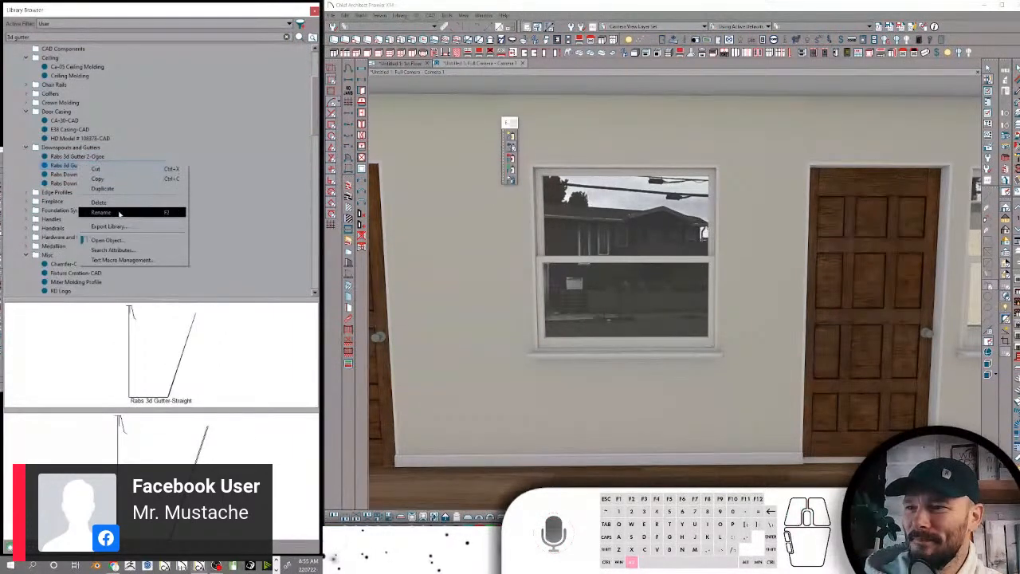
pyautogui.click(122, 248)
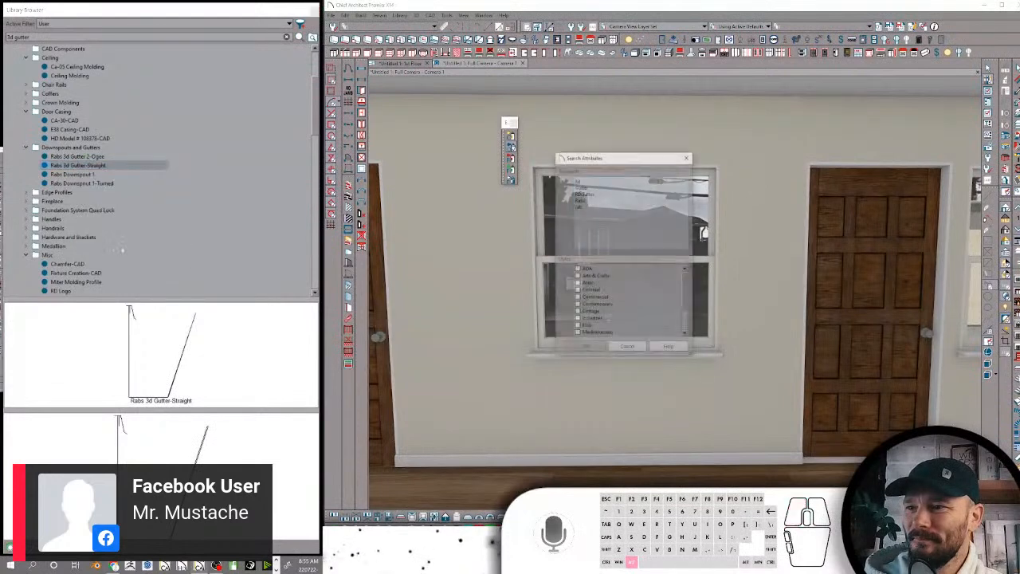
# Close the search attributes without changes and collapse the Door Casing and Downspouts and Gutters folders
pyautogui.click(628, 347)
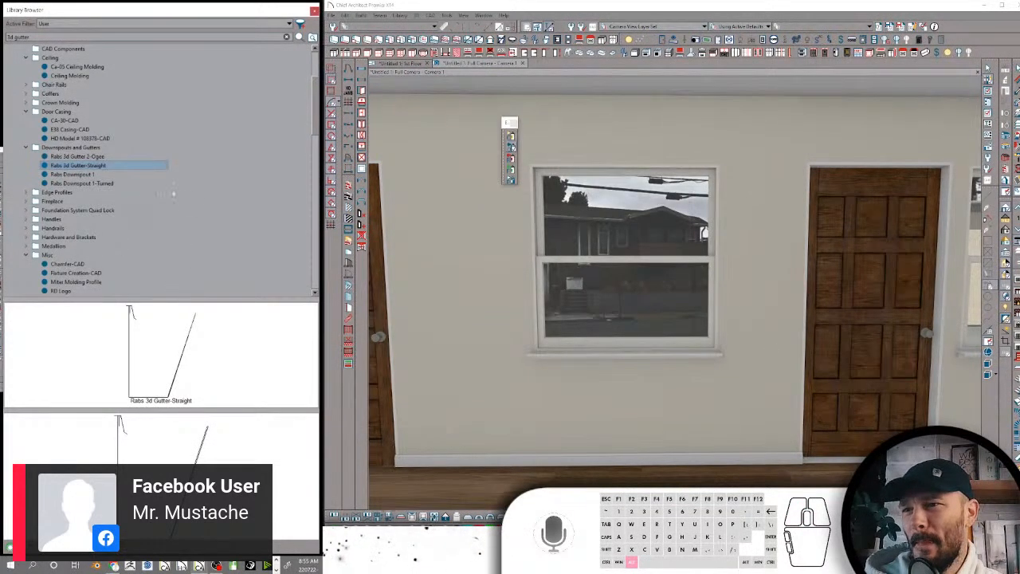
pyautogui.click(26, 111)
pyautogui.click(29, 120)
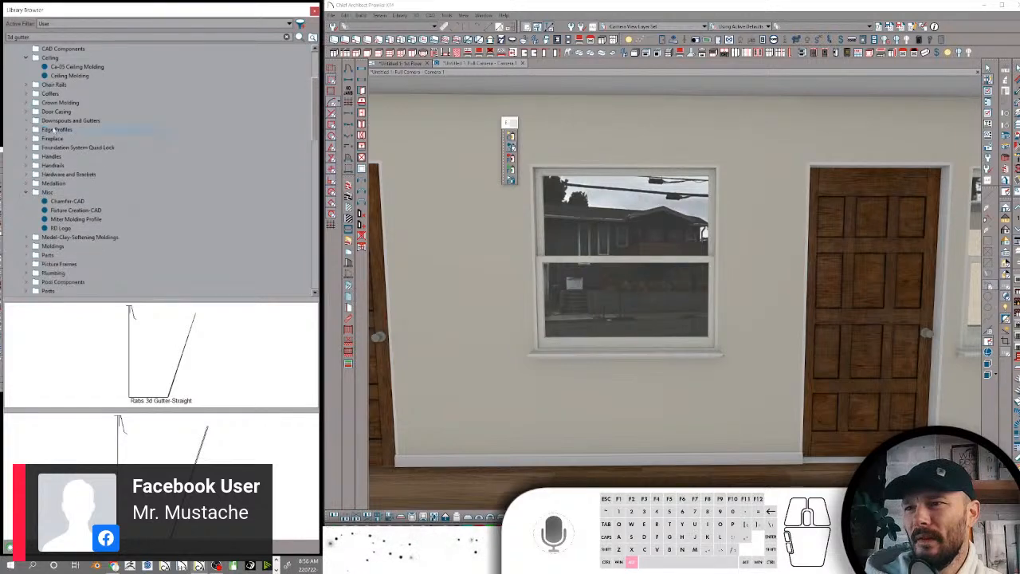
# In the Edge Profiles folder, rename the Cove Molding For Cabinets profile as Cove Molding For Cabinets-CAD
pyautogui.click(54, 130)
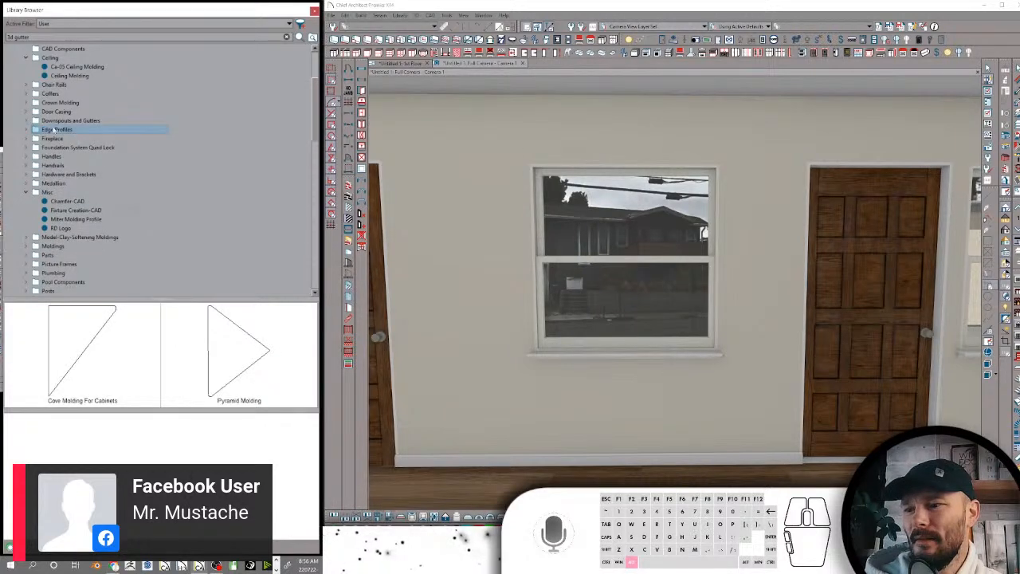
pyautogui.rightClick(62, 130)
pyautogui.click(93, 237)
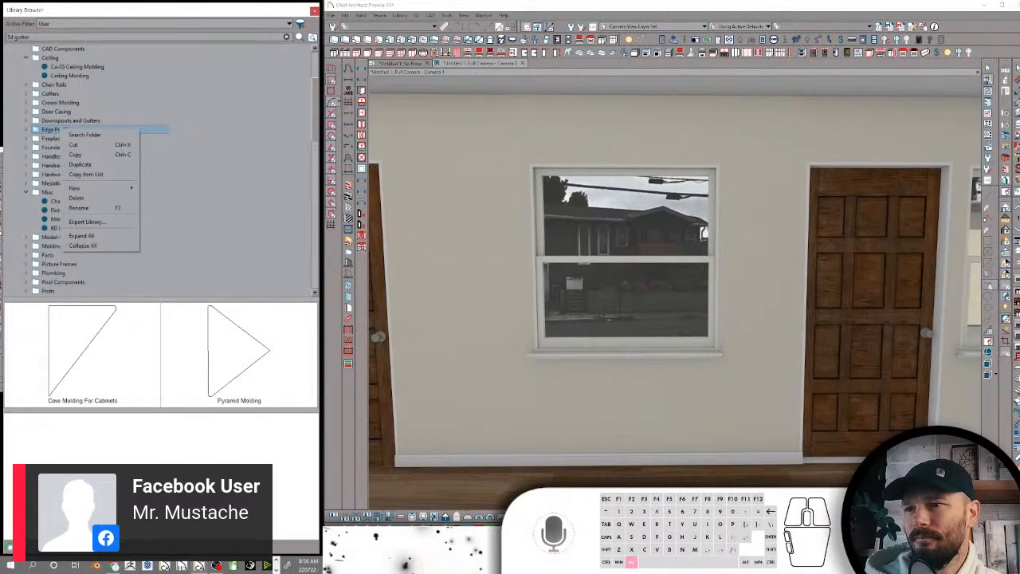
pyautogui.click(118, 139)
pyautogui.click(118, 139)
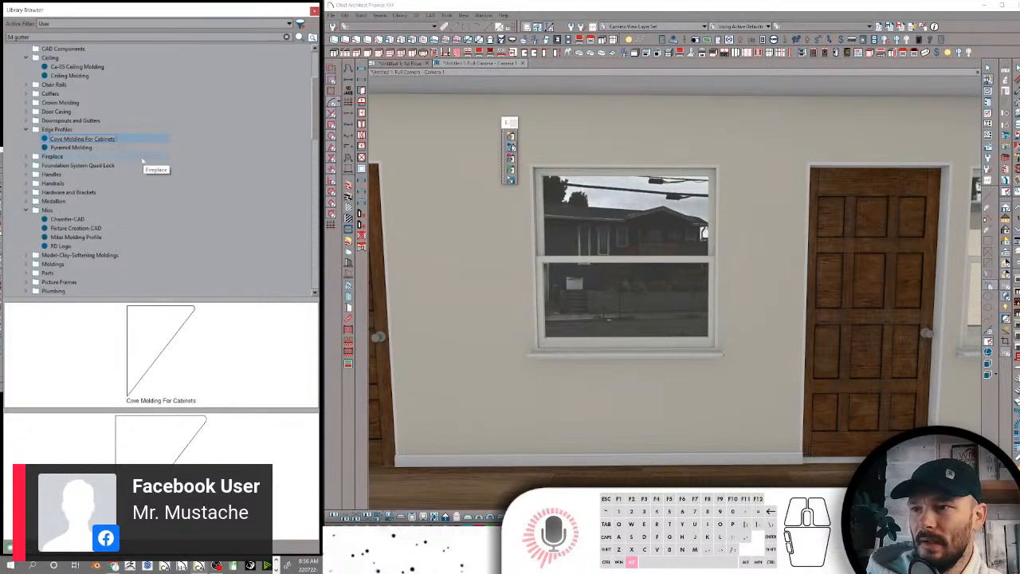
pyautogui.write('-CAD')
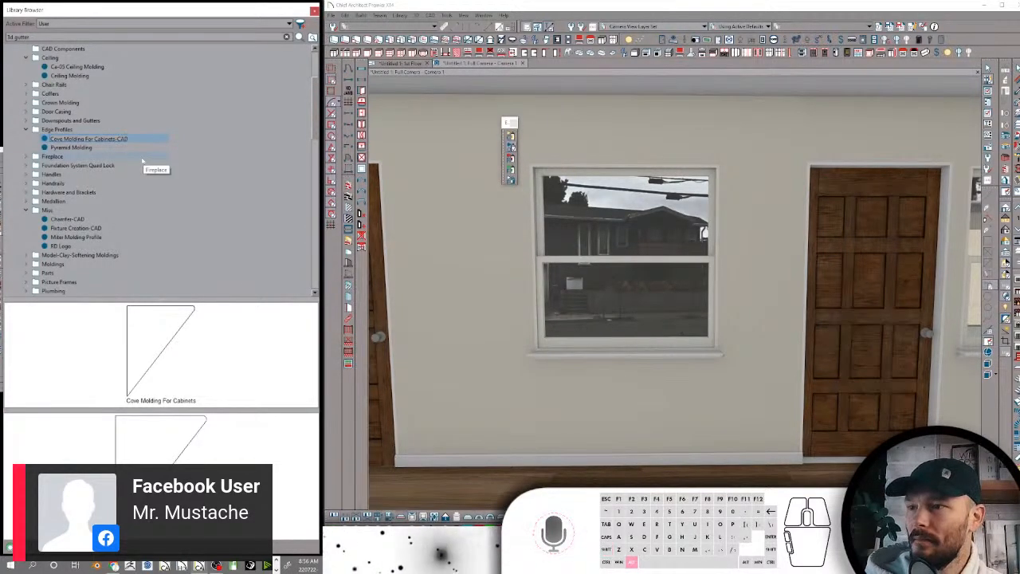
pyautogui.press('Return')
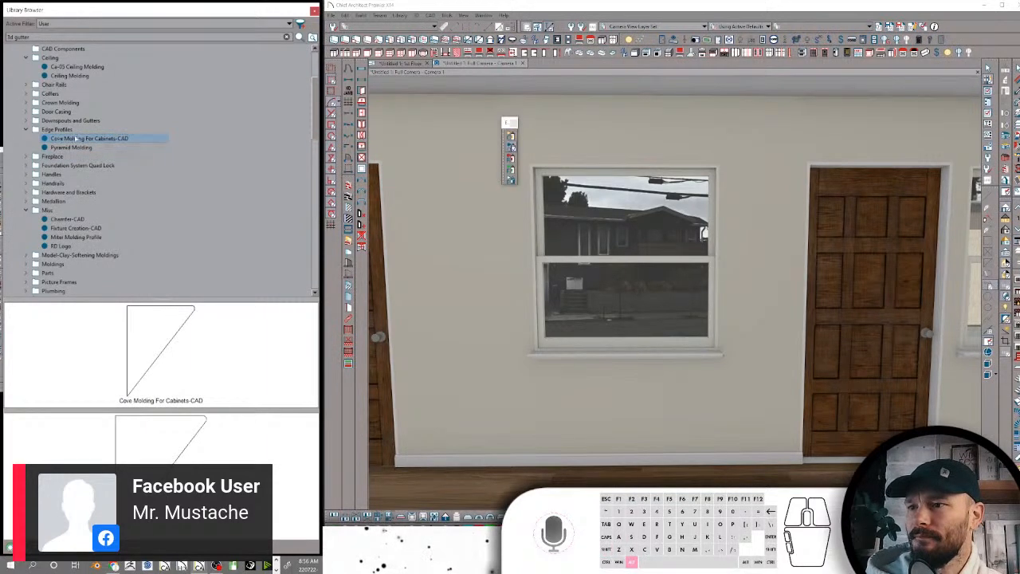
# Move Cove Molding For Cabinets-CAD from Edge Profiles into the Edge Moldings folder of Cabinets-Appliances-Cab Tools under Models
pyautogui.scroll(4, 90, 142)
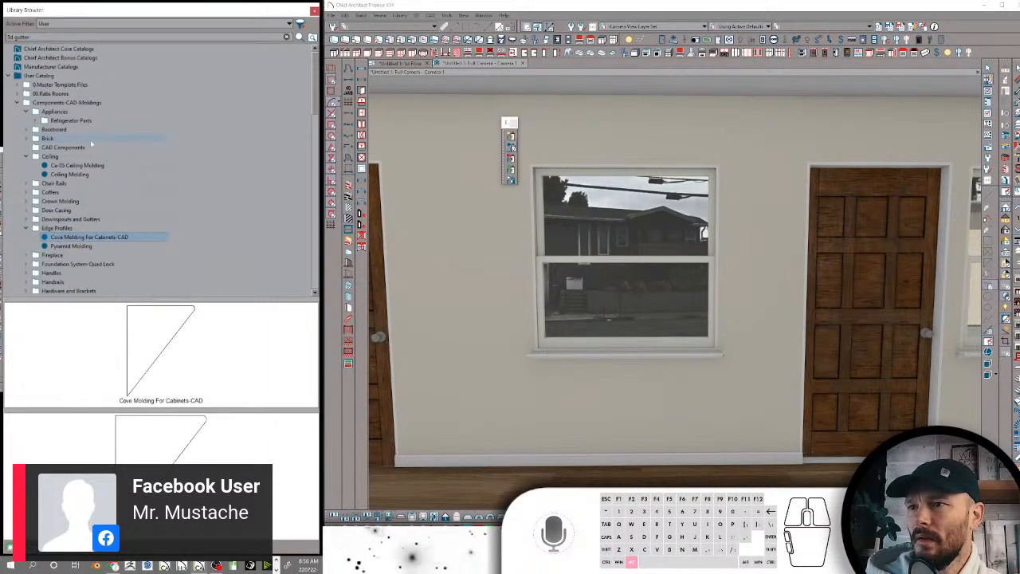
pyautogui.scroll(-5, 91, 143)
pyautogui.scroll(-10, 91, 143)
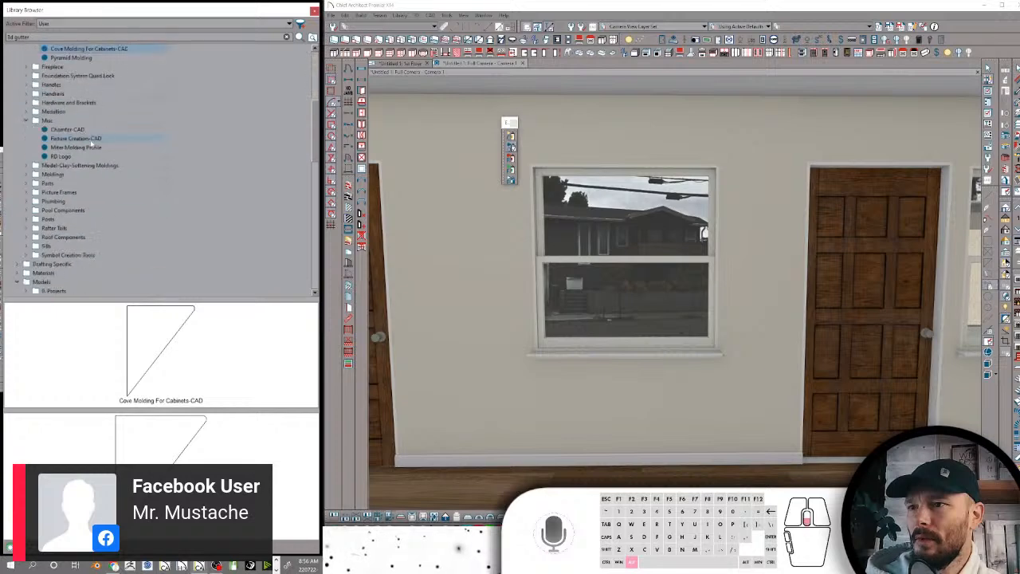
pyautogui.scroll(6, 83, 145)
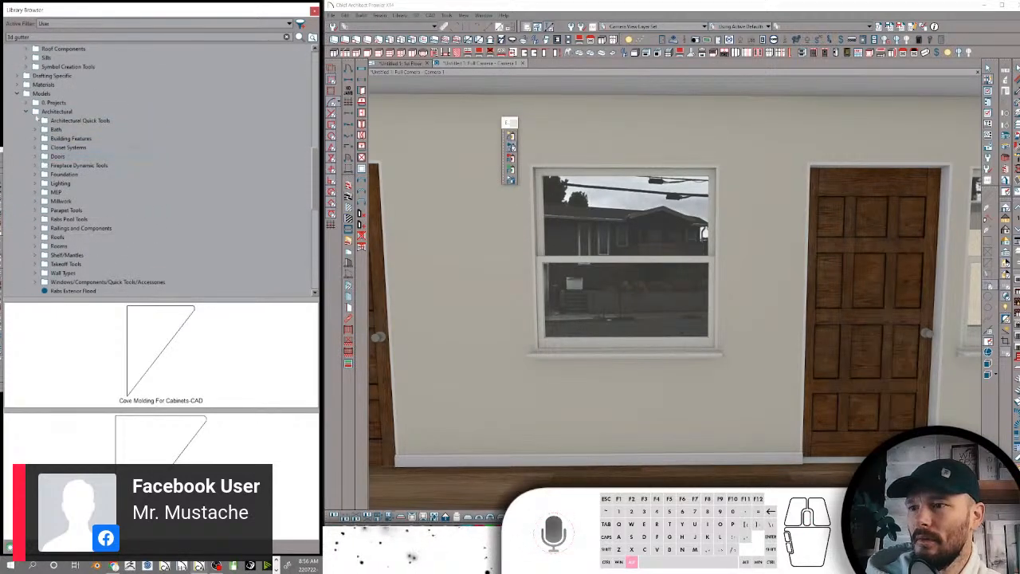
pyautogui.click(26, 111)
pyautogui.click(33, 120)
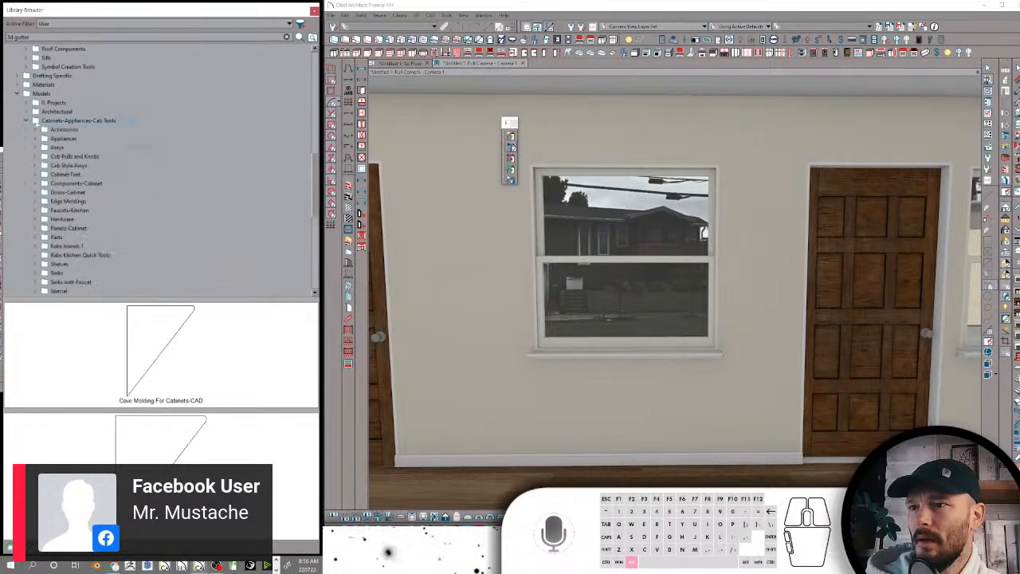
pyautogui.click(70, 202)
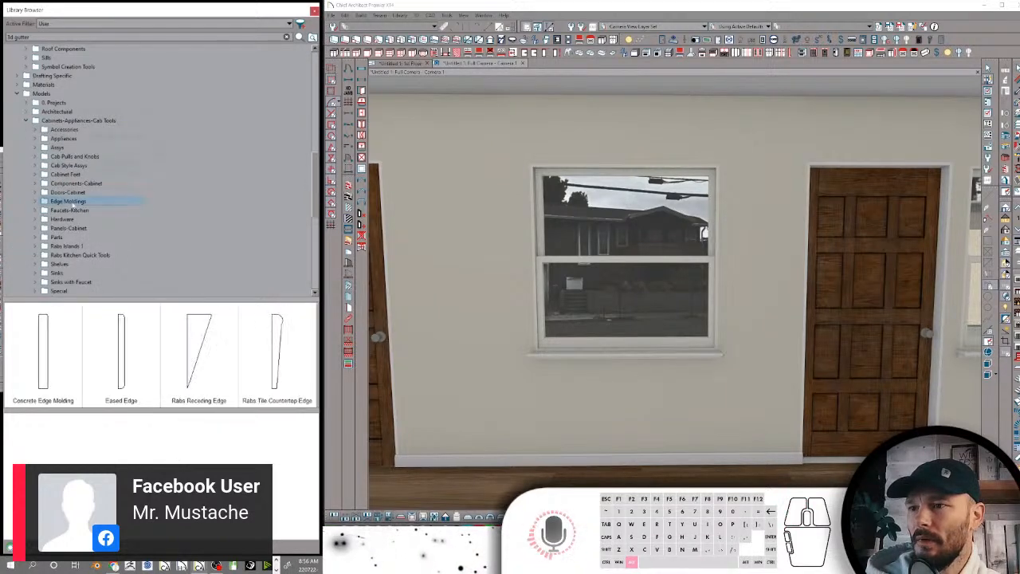
pyautogui.scroll(5, 105, 181)
pyautogui.scroll(2, 104, 181)
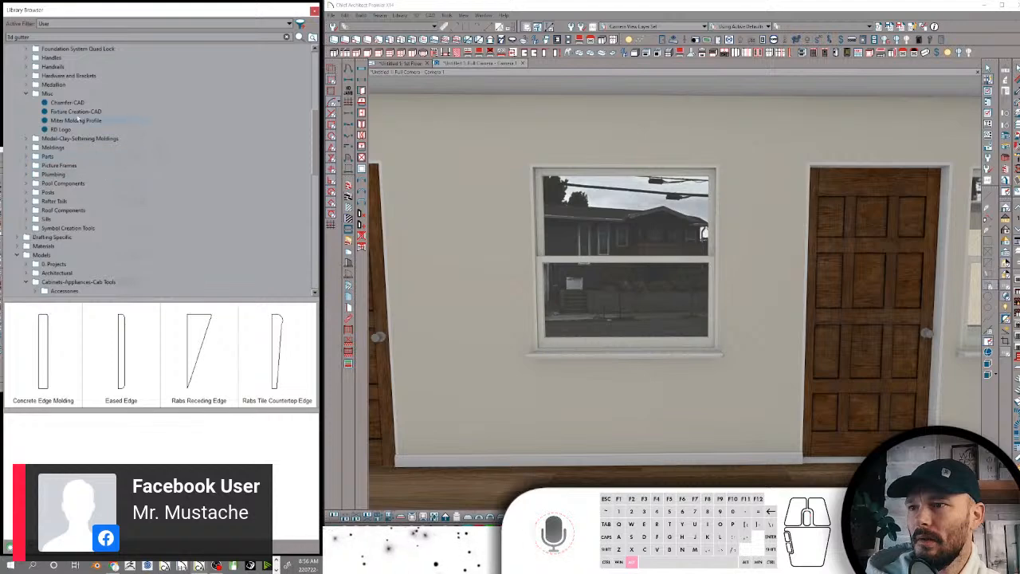
pyautogui.scroll(4, 99, 137)
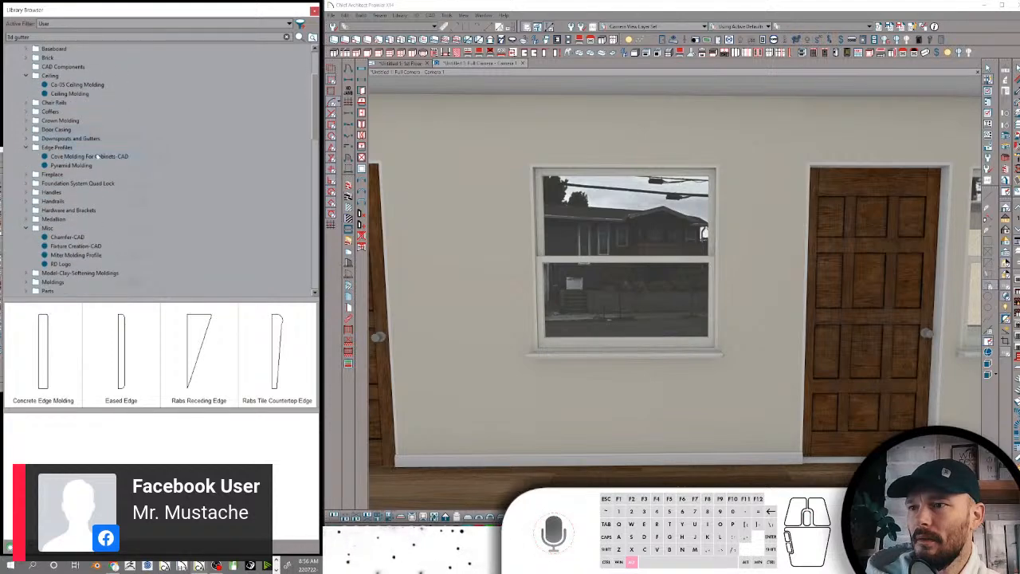
pyautogui.click(99, 157)
pyautogui.moveTo(98, 156)
pyautogui.mouseDown()
pyautogui.moveTo(89, 290)
pyautogui.moveTo(105, 37)
pyautogui.moveTo(138, 145)
pyautogui.moveTo(112, 121)
pyautogui.moveTo(97, 154)
pyautogui.moveTo(104, 174)
pyautogui.moveTo(91, 174)
pyautogui.mouseUp()
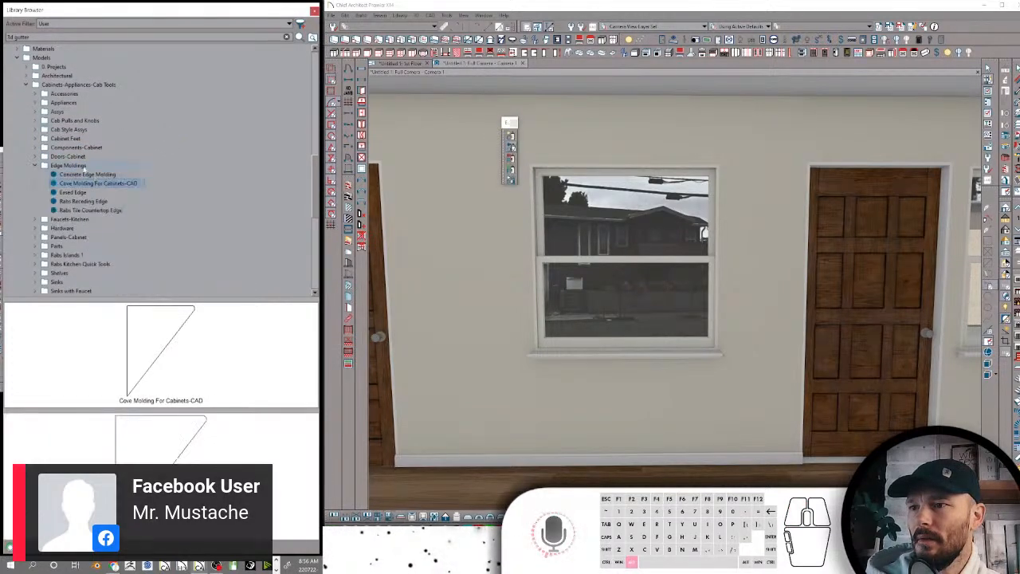
# Collapse the Edge Moldings, Cabinets-Appliances-Cab Tools and Models folders and return to the components and moldings folders
pyautogui.click(36, 165)
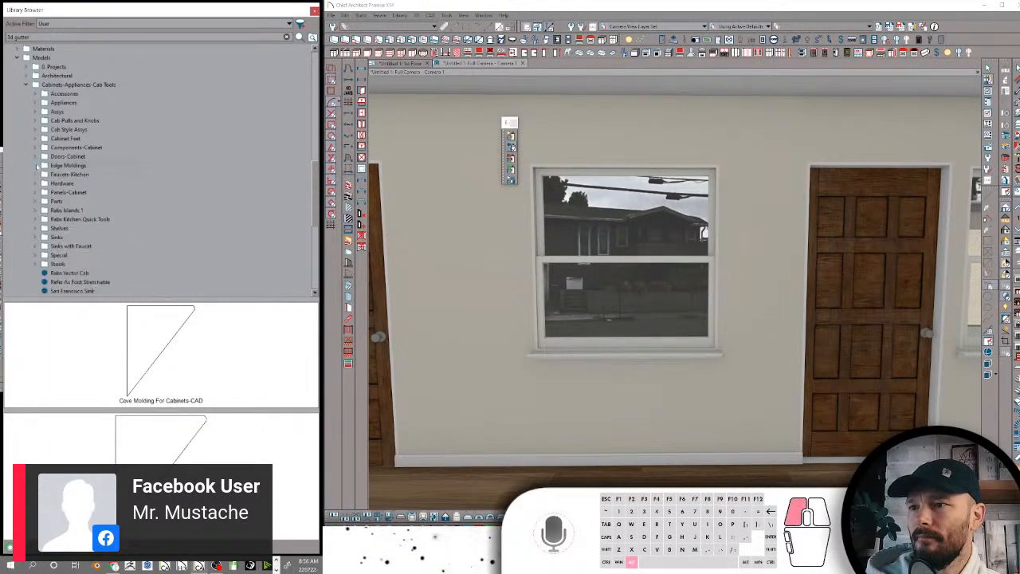
pyautogui.click(26, 85)
pyautogui.scroll(2, 25, 91)
pyautogui.click(17, 111)
pyautogui.scroll(5, 52, 144)
pyautogui.scroll(2, 52, 148)
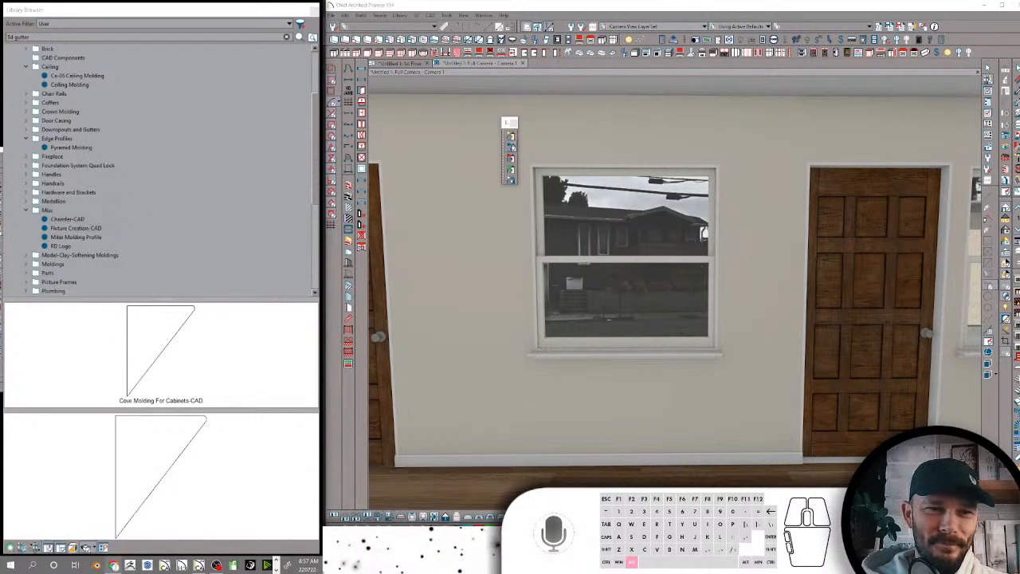
# Preview the contents of the Misc and Medallion folders, including the 3D MEDALLION model, and collapse Misc
pyautogui.click(48, 210)
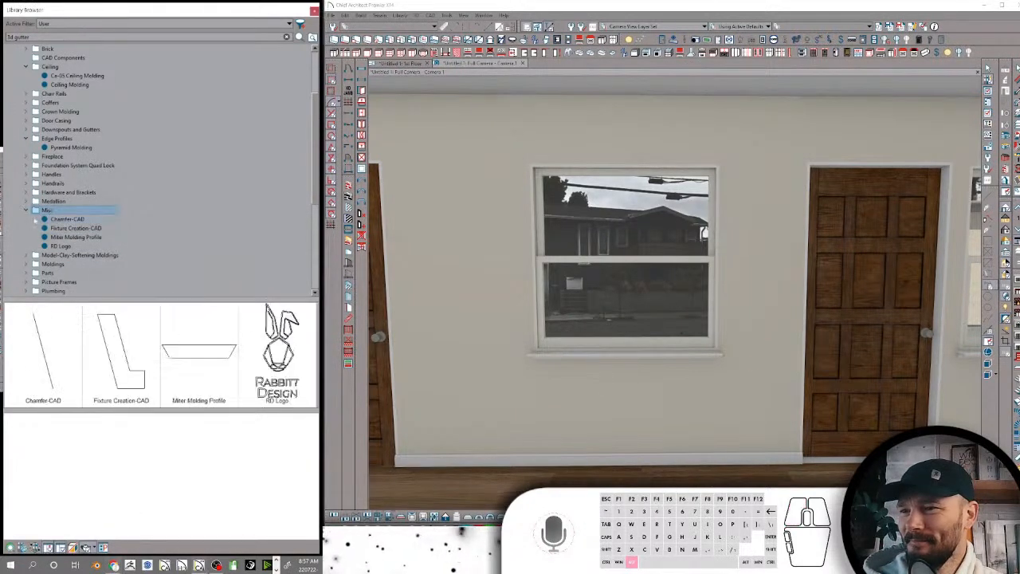
pyautogui.click(30, 210)
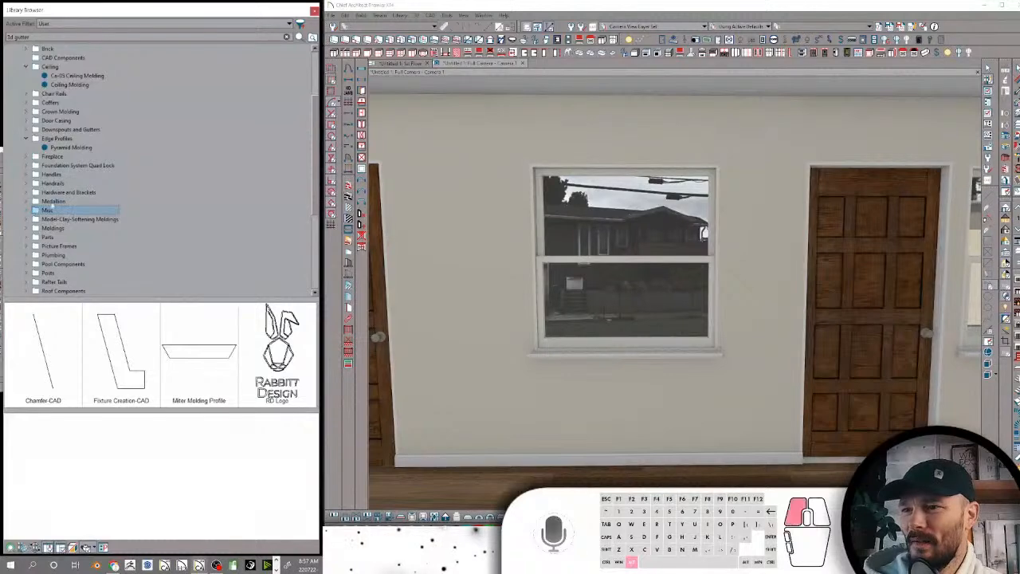
pyautogui.click(53, 202)
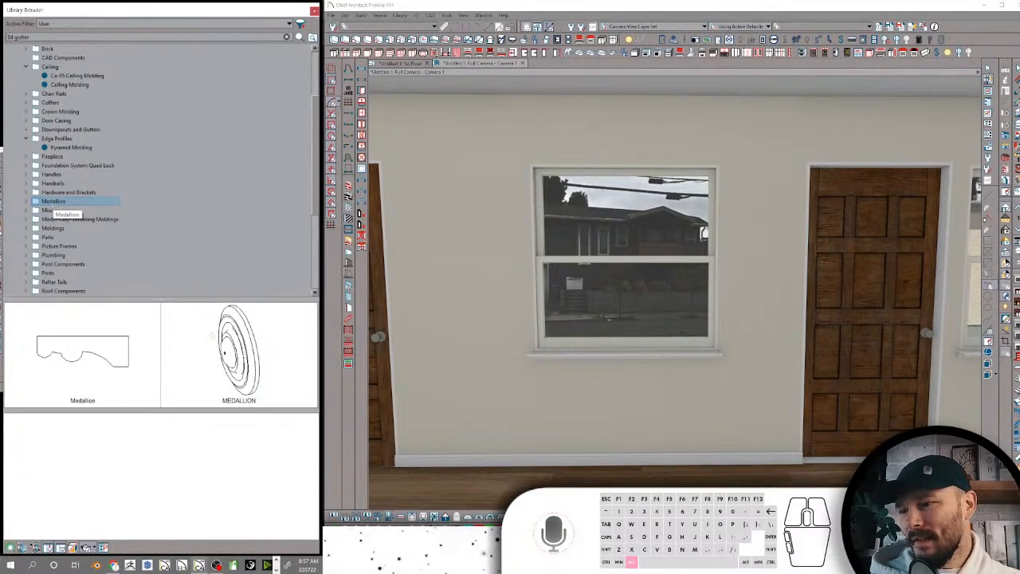
pyautogui.click(239, 351)
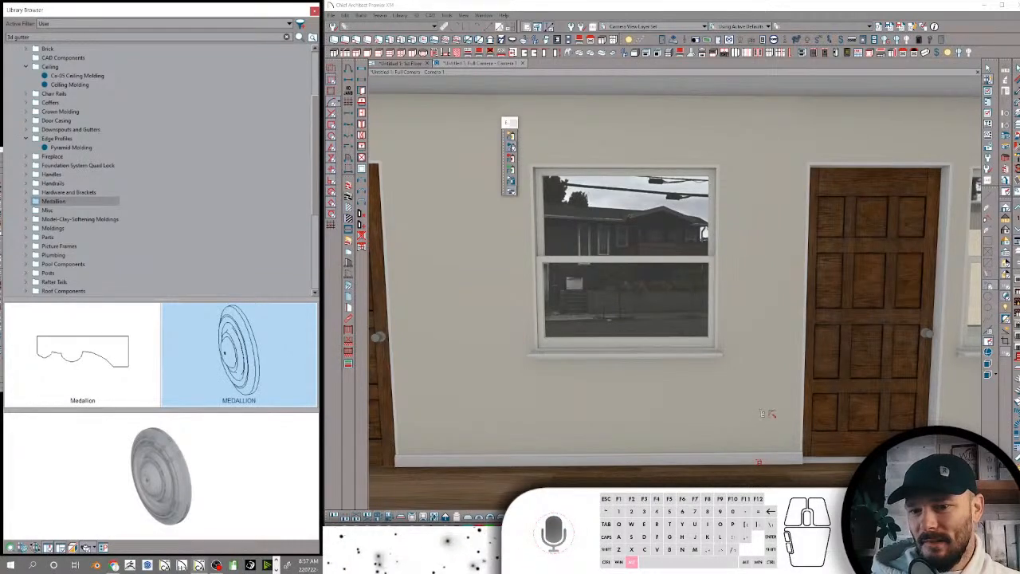
# Search the library for la cornue and place the Rabs La Cornue 1908 Range against the room's back wall
pyautogui.moveTo(770, 460); pyautogui.dragTo(867, 209, button='middle')
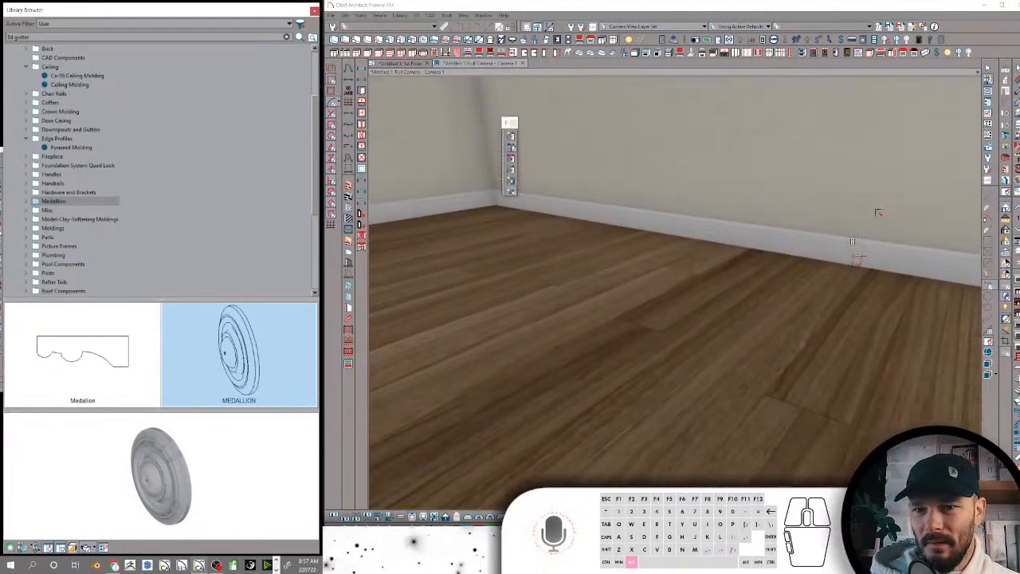
pyautogui.scroll(-6, 857, 243)
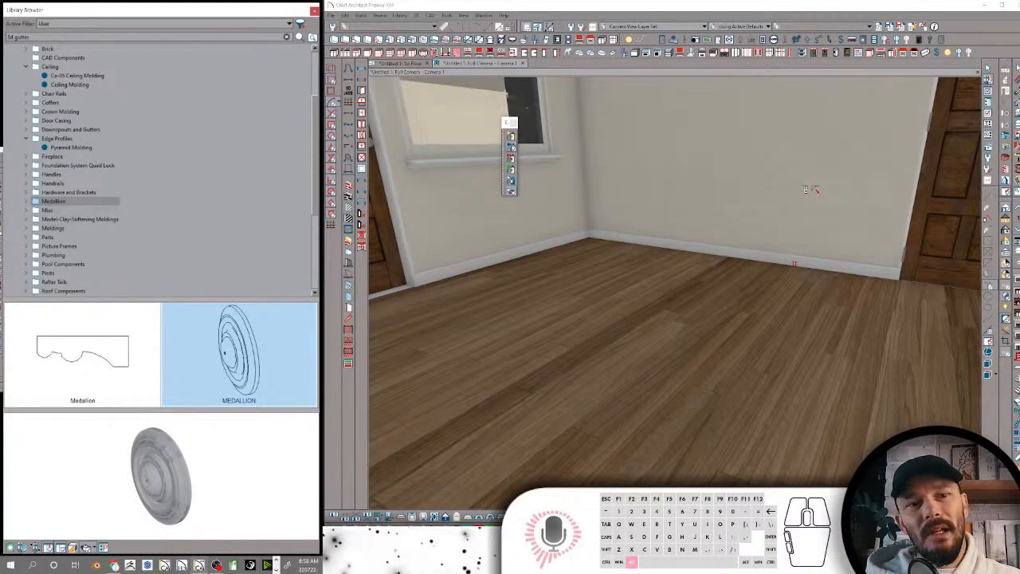
pyautogui.scroll(3, 137, 96)
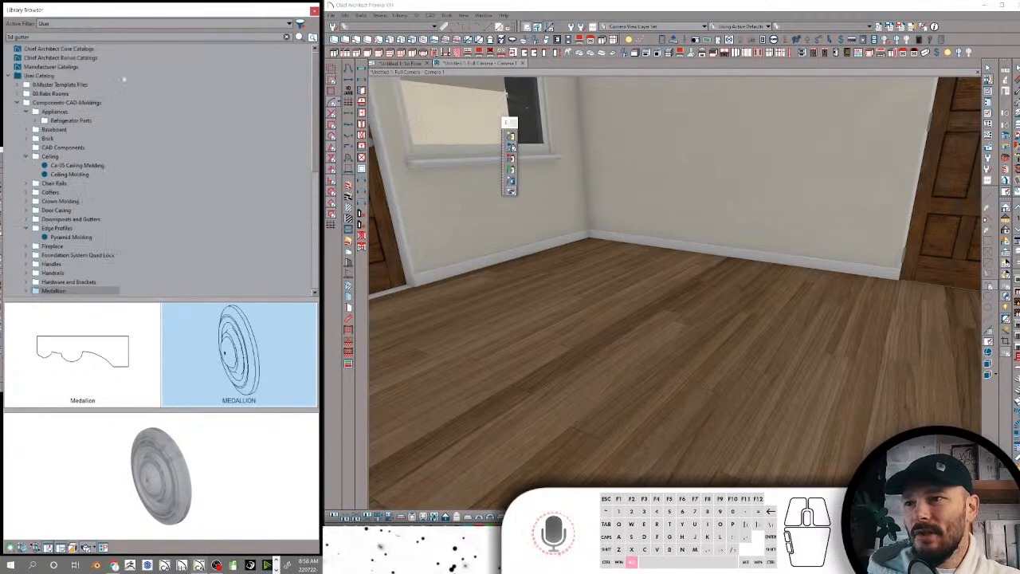
pyautogui.click(16, 36)
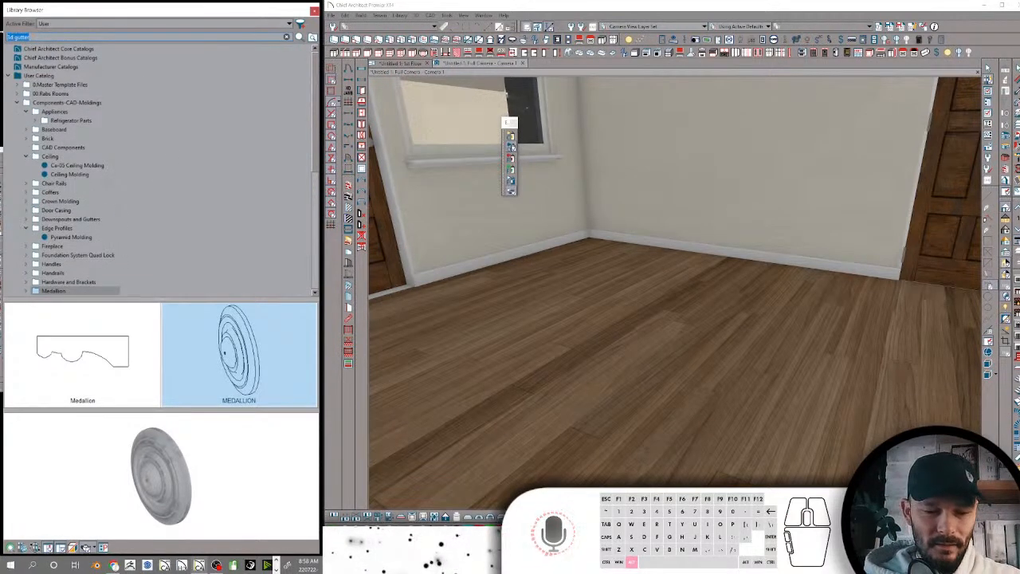
pyautogui.press('BackSpace')
pyautogui.write('la cornue')
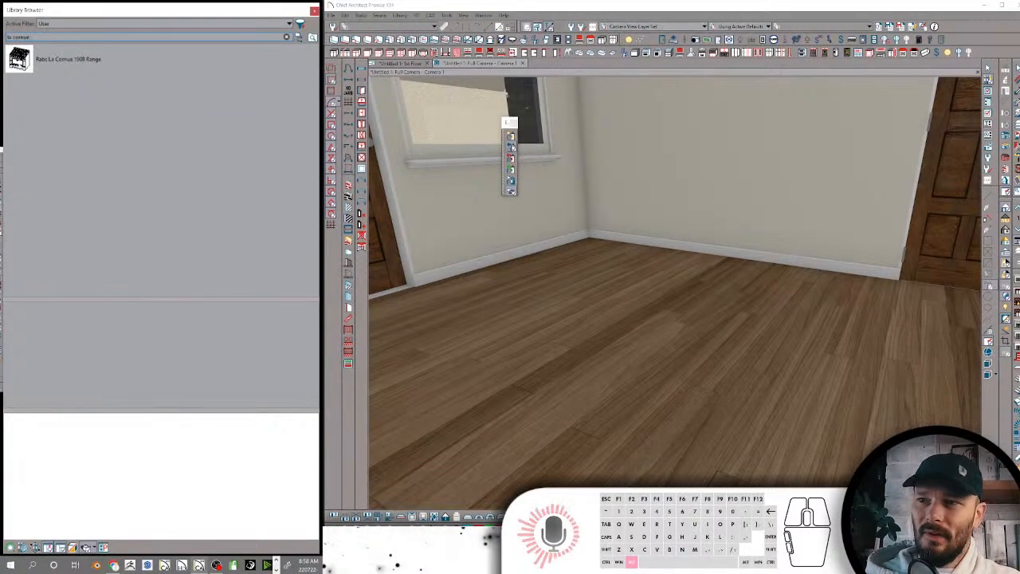
pyautogui.click(34, 63)
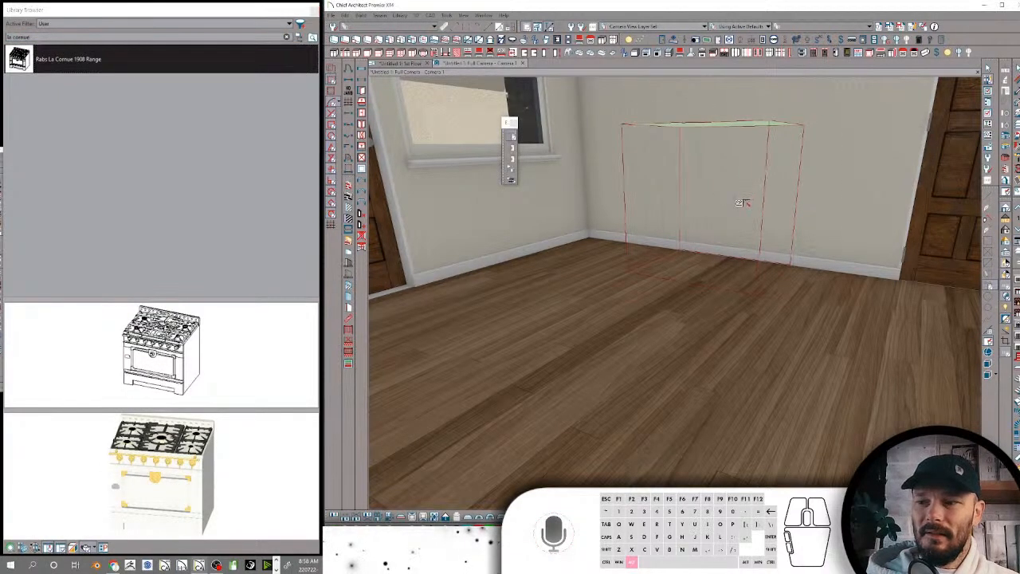
pyautogui.click(744, 203)
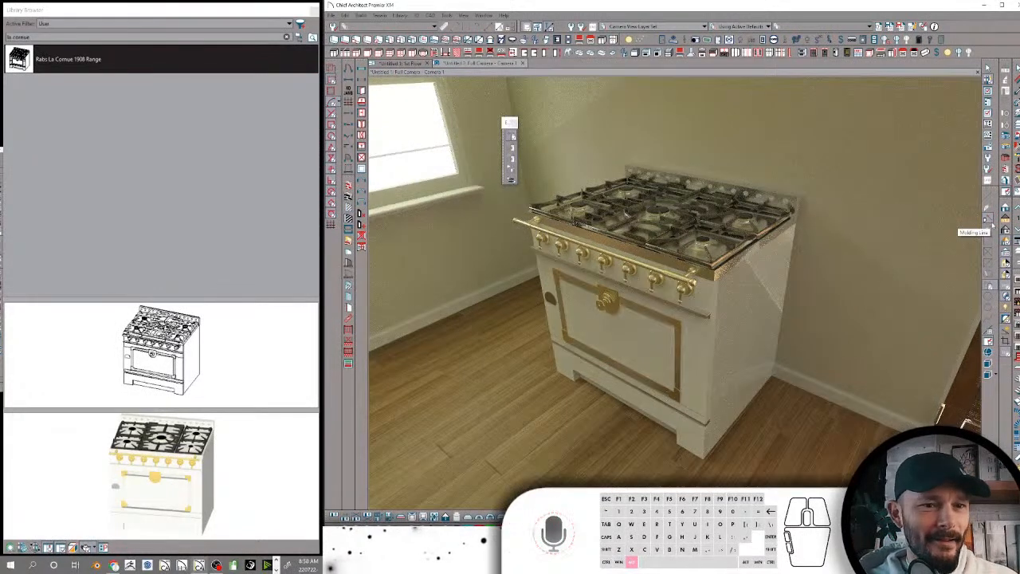
# Examine the placed range in the realistic rendered view, then return to the standard camera view
pyautogui.click(992, 224)
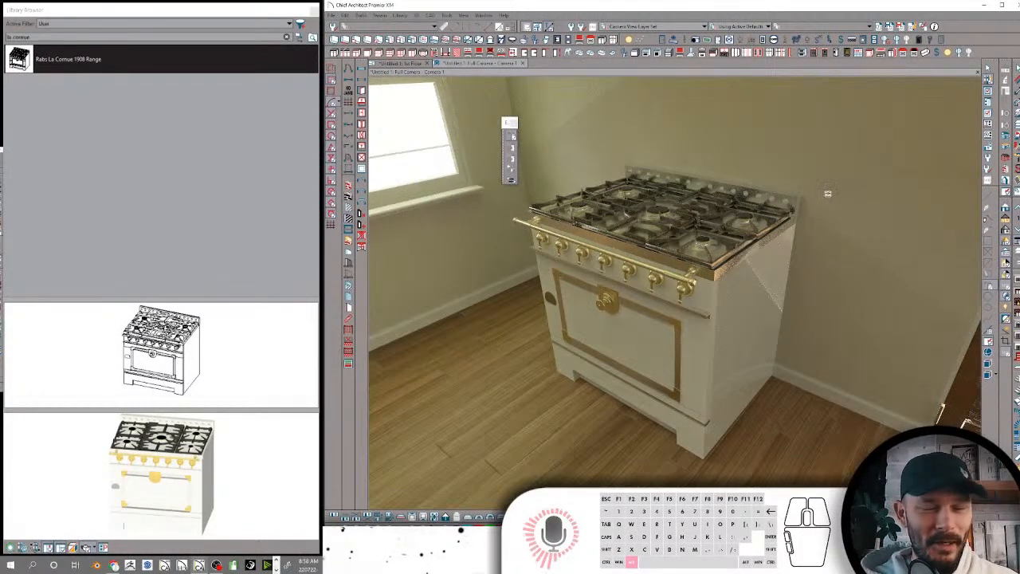
pyautogui.press('space')
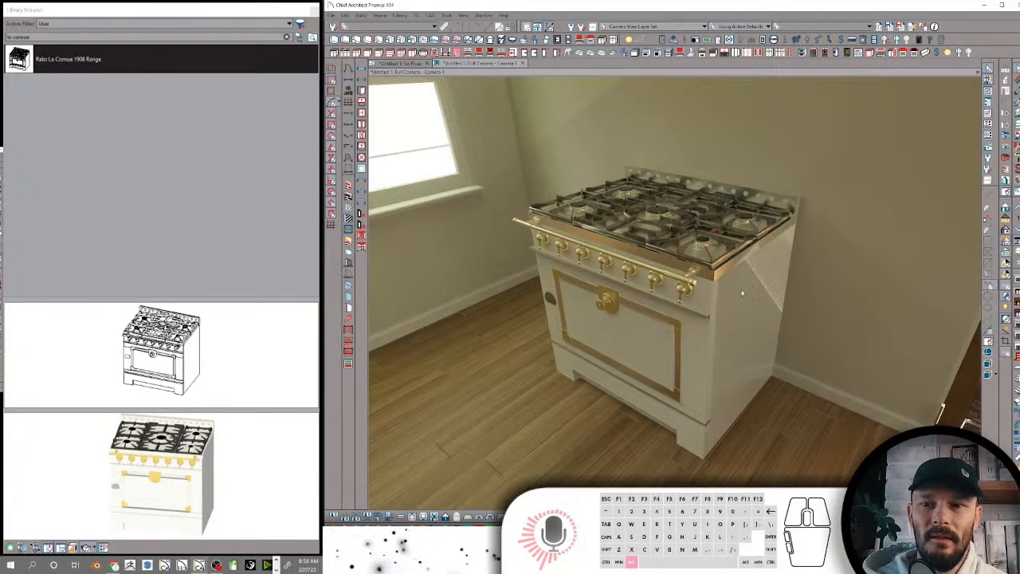
pyautogui.click(1005, 208)
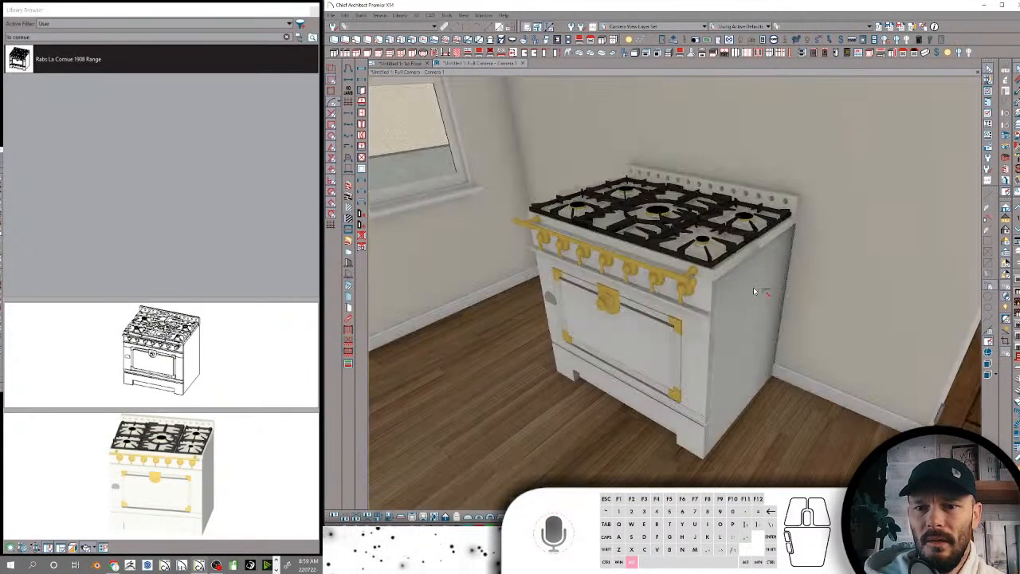
# Open the range's symbol settings to check its 3D geometry, cancel them and delete the range from the room
pyautogui.click(753, 287)
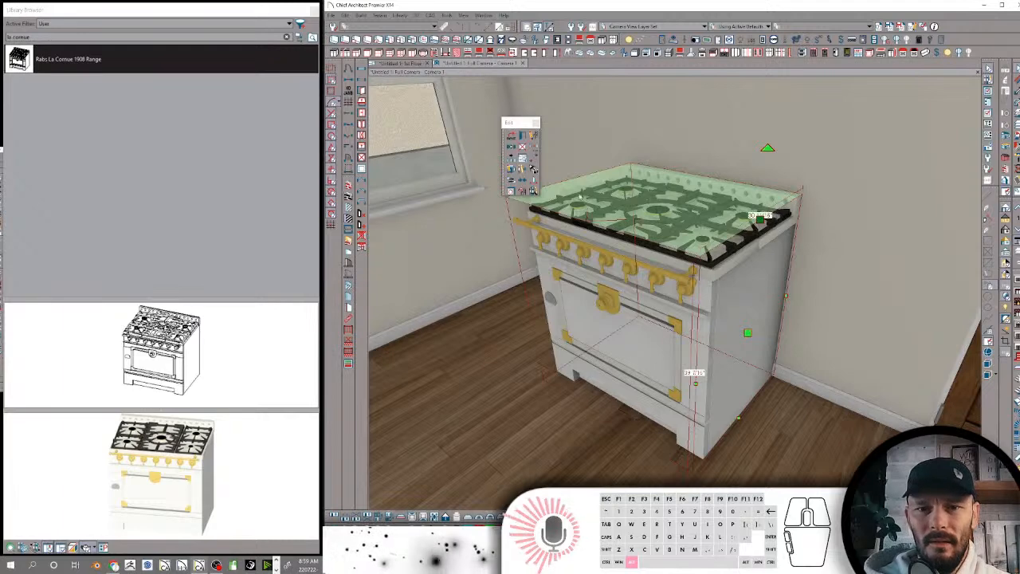
pyautogui.click(527, 148)
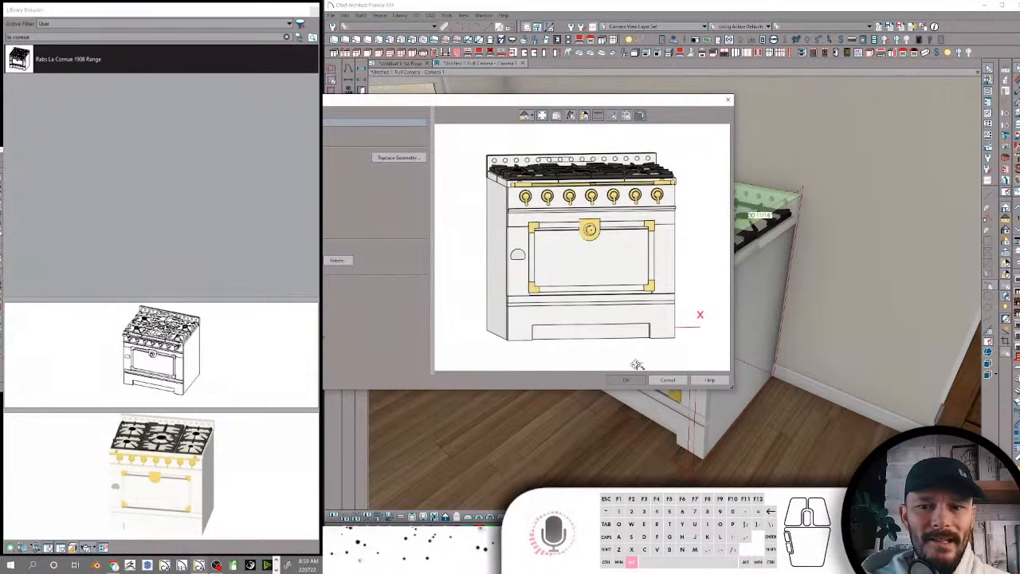
pyautogui.click(666, 381)
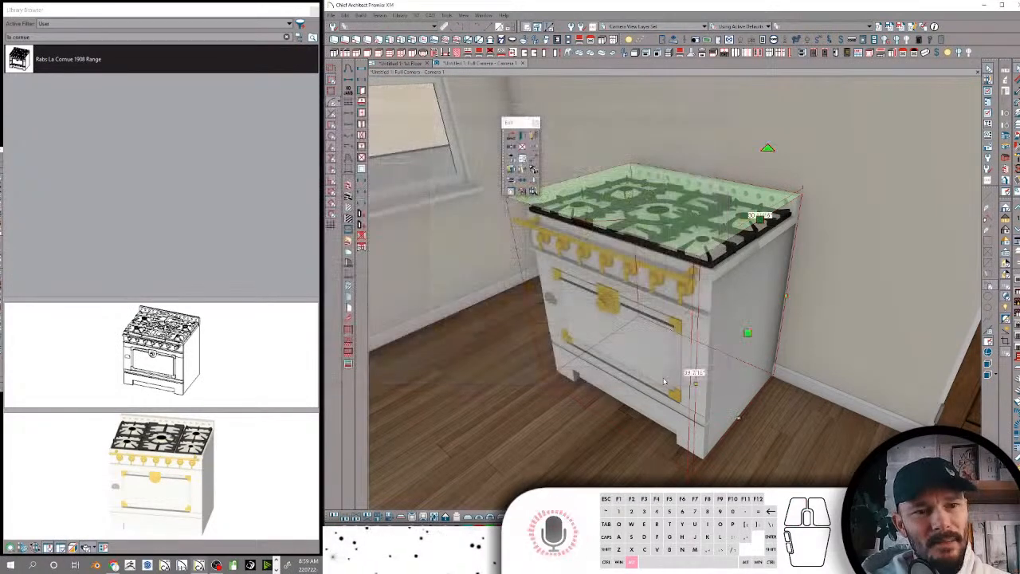
pyautogui.rightClick(641, 313)
pyautogui.press('Delete')
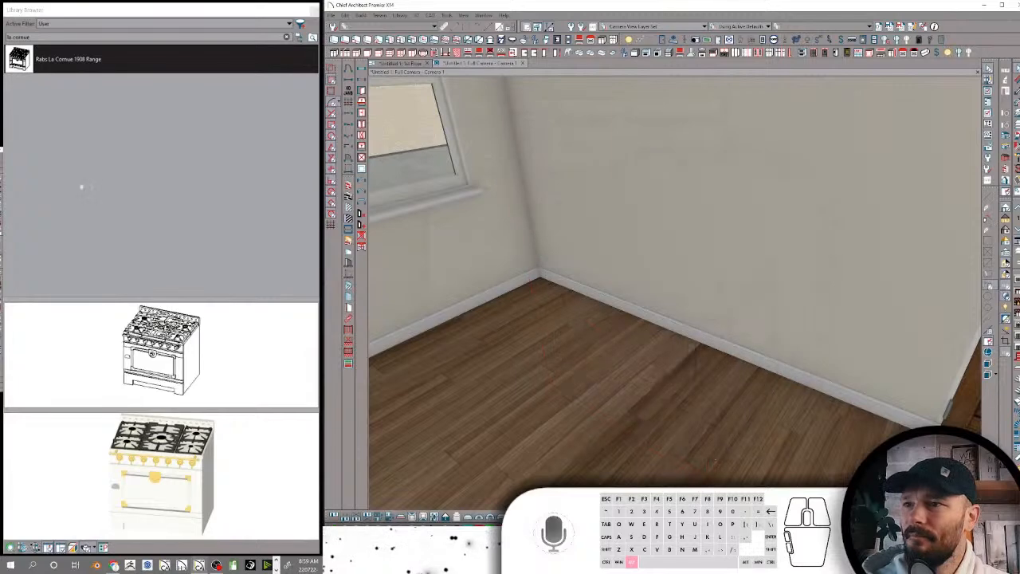
# Place the Rabs Yard Sign from the SIGNAGE folder in Hardware and Brackets on the lawn outside the house
pyautogui.click(301, 38)
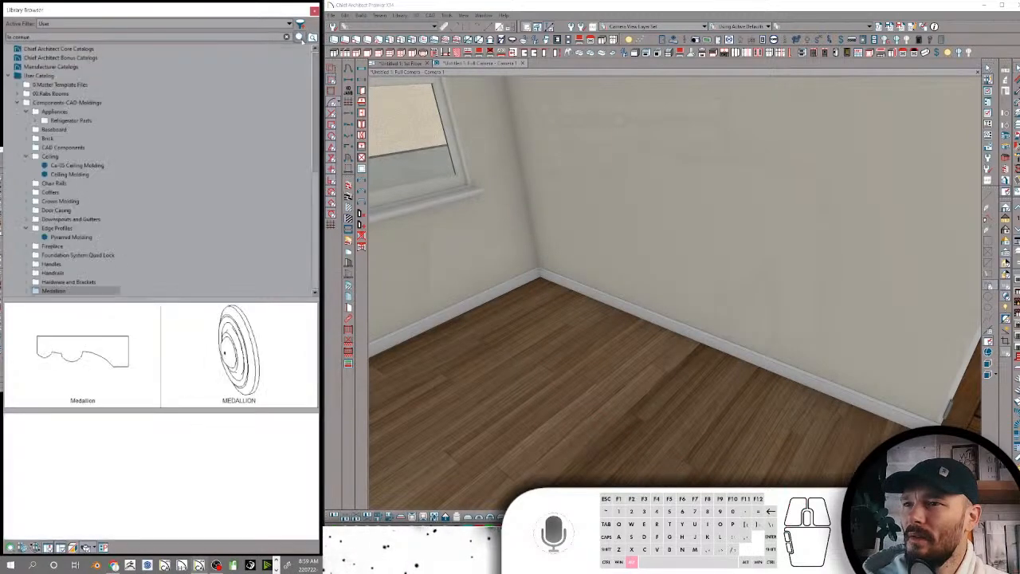
pyautogui.click(54, 283)
pyautogui.scroll(-3, 58, 274)
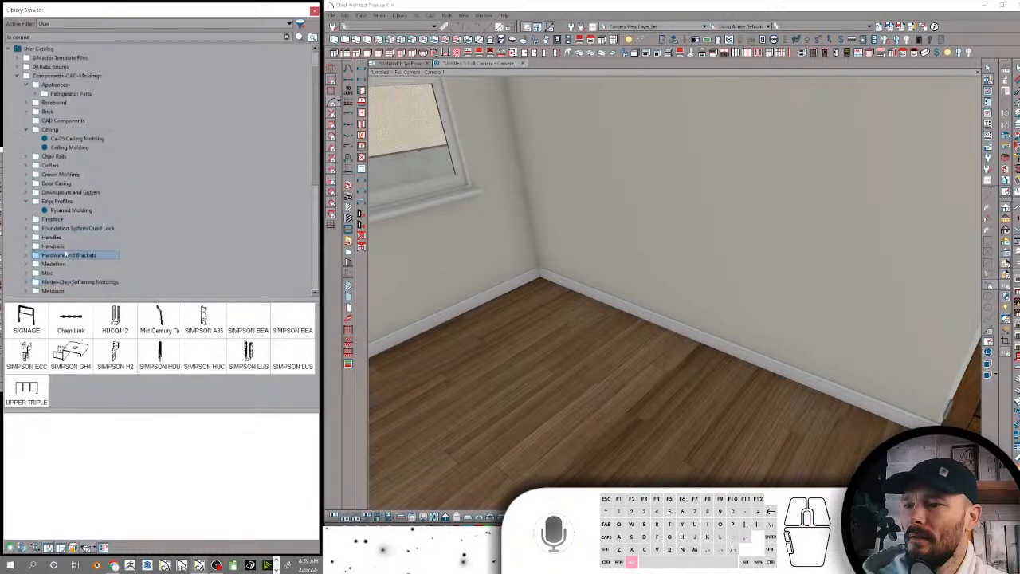
pyautogui.doubleClick(30, 327)
pyautogui.click(64, 333)
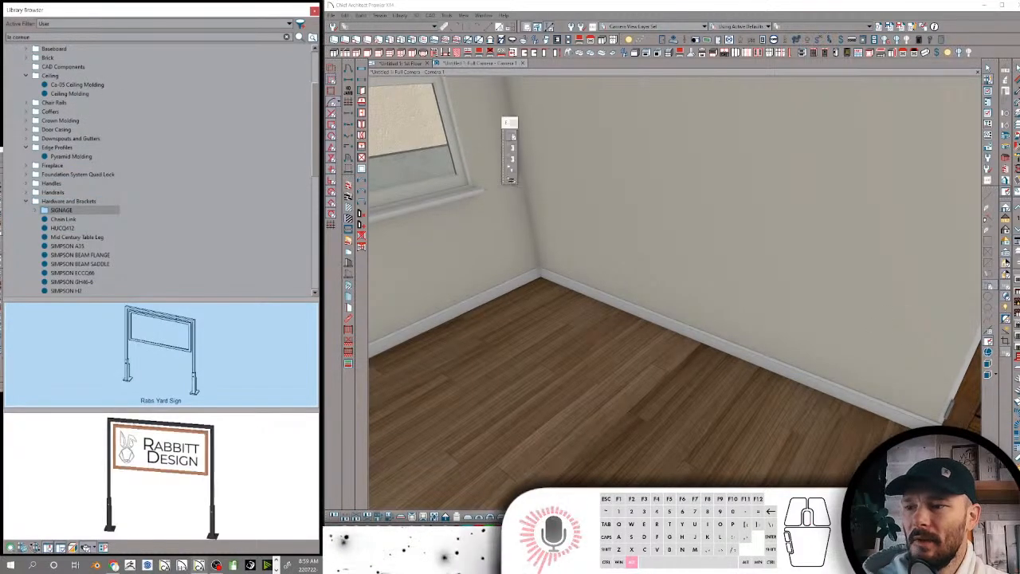
pyautogui.moveTo(773, 250); pyautogui.dragTo(561, 319, button='middle')
pyautogui.click(573, 339)
pyautogui.keyDown('alt'); pyautogui.moveTo(587, 250); pyautogui.dragTo(588, 252, button='middle'); pyautogui.keyUp('alt')
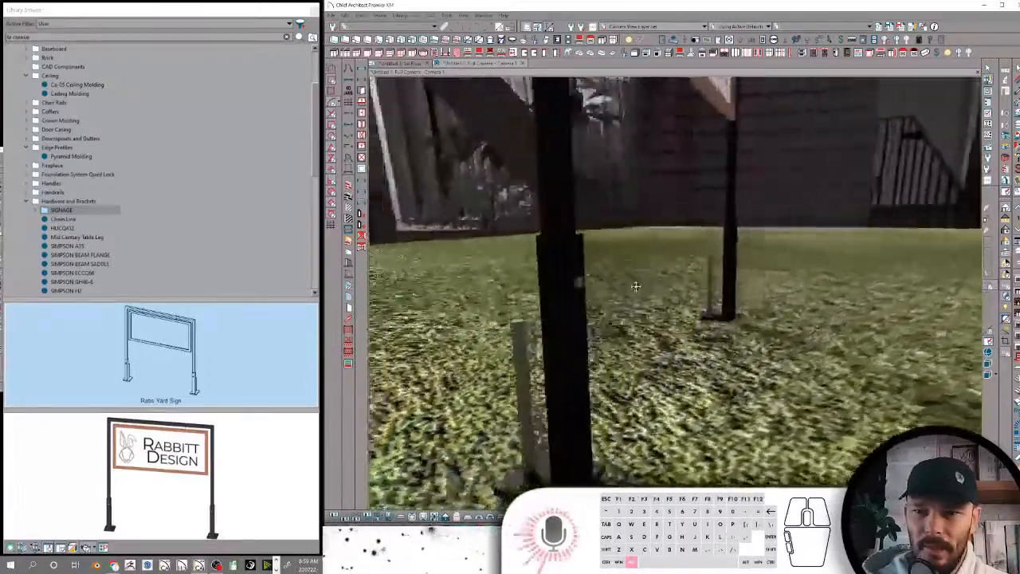
# Examine the placed yard sign's posts, base plates and logo panel from several angles
pyautogui.moveTo(635, 285); pyautogui.dragTo(611, 284)
pyautogui.moveTo(663, 323); pyautogui.dragTo(799, 260)
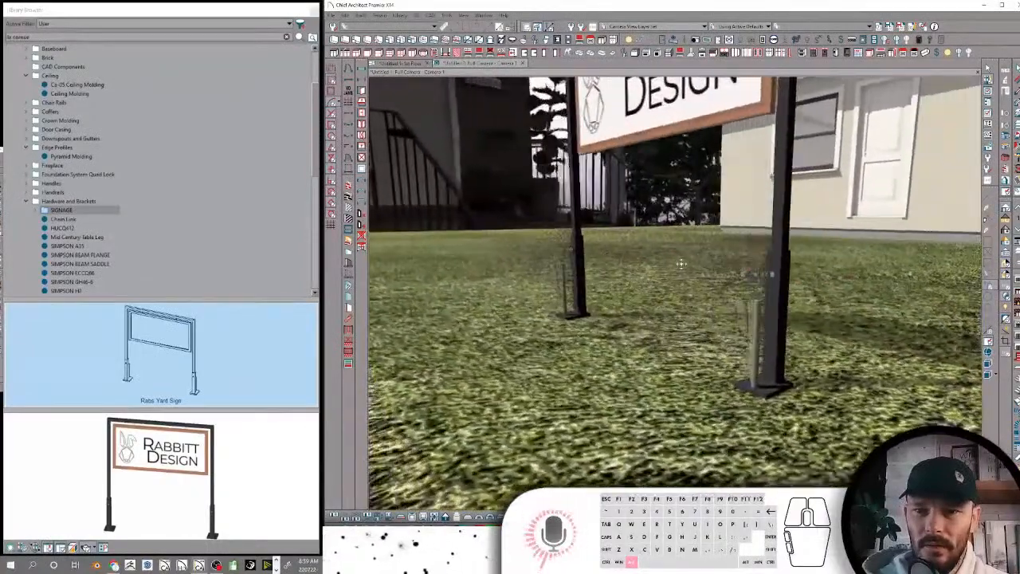
pyautogui.moveTo(779, 219); pyautogui.dragTo(749, 394)
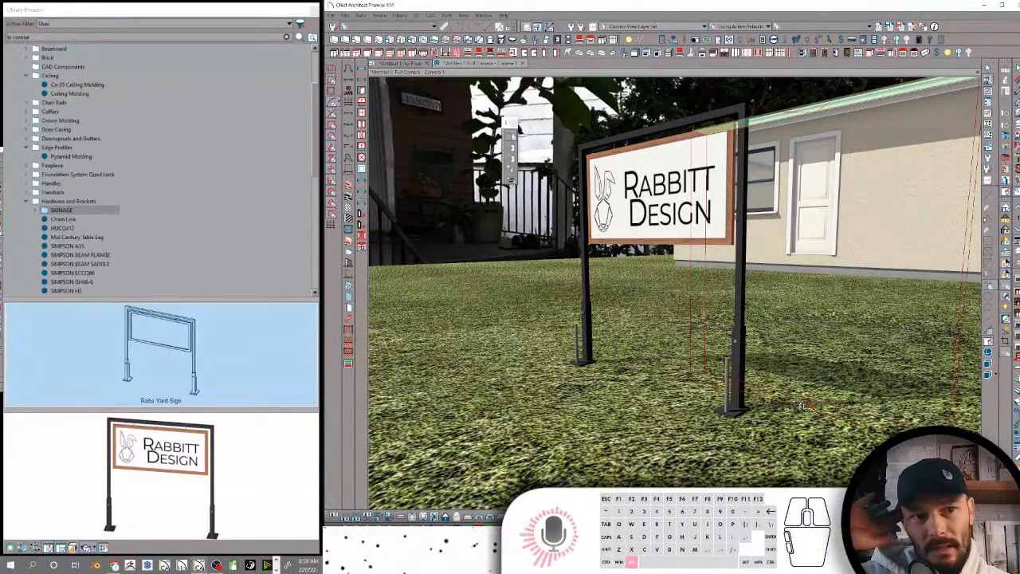
pyautogui.moveTo(803, 407); pyautogui.dragTo(676, 360)
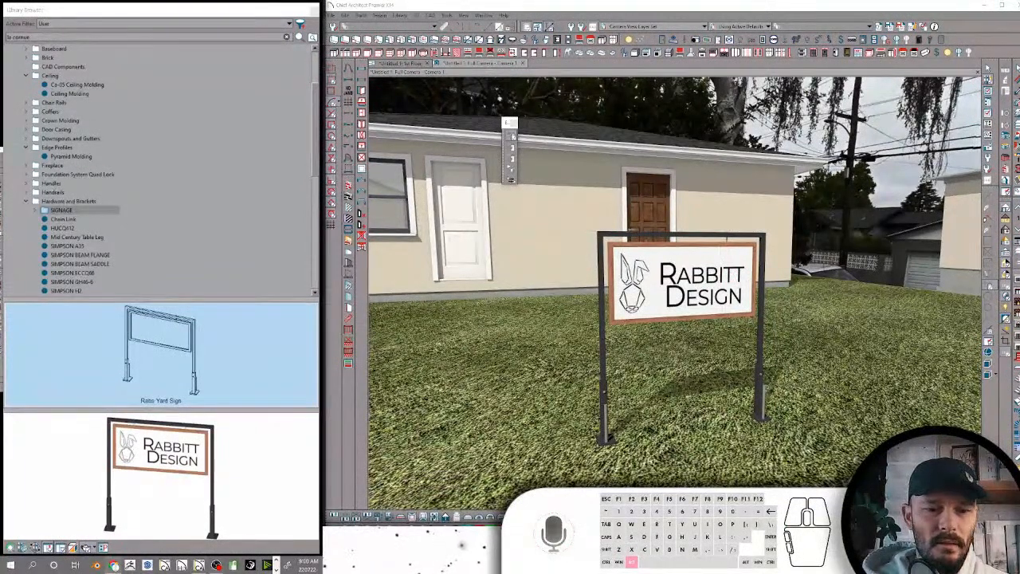
# Switch to File Explorer, look through the Work Assets and PHOTOGRAPHY folders, and return to Chief Architect
pyautogui.hotkey('alt', 'Tab')
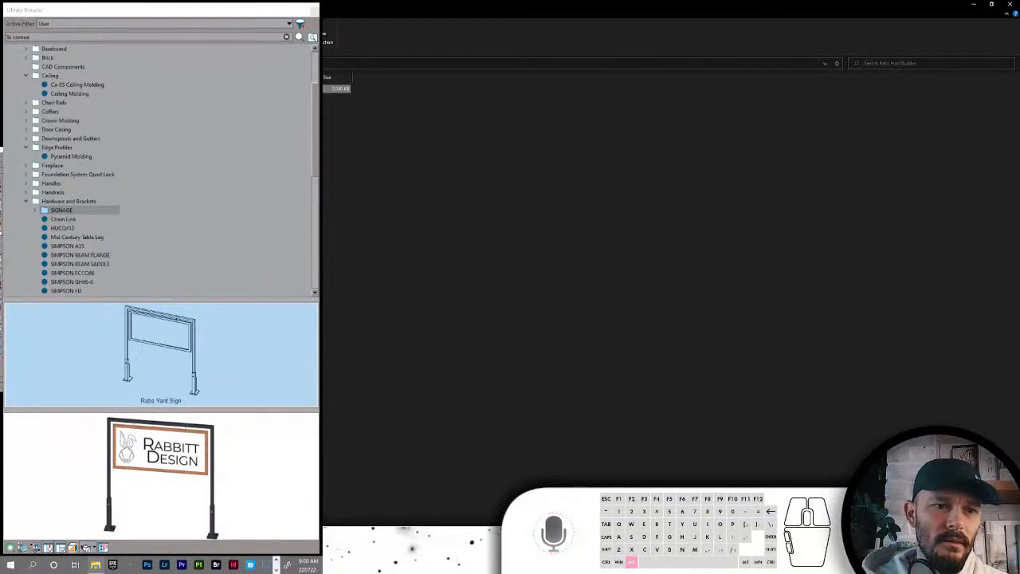
pyautogui.click(159, 63)
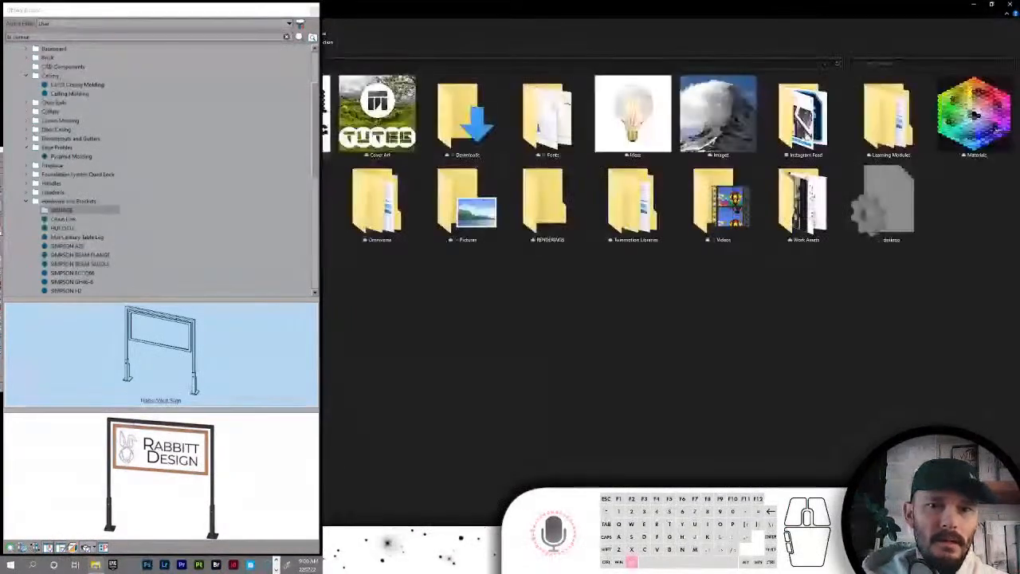
pyautogui.click(803, 201)
pyautogui.doubleClick(803, 201)
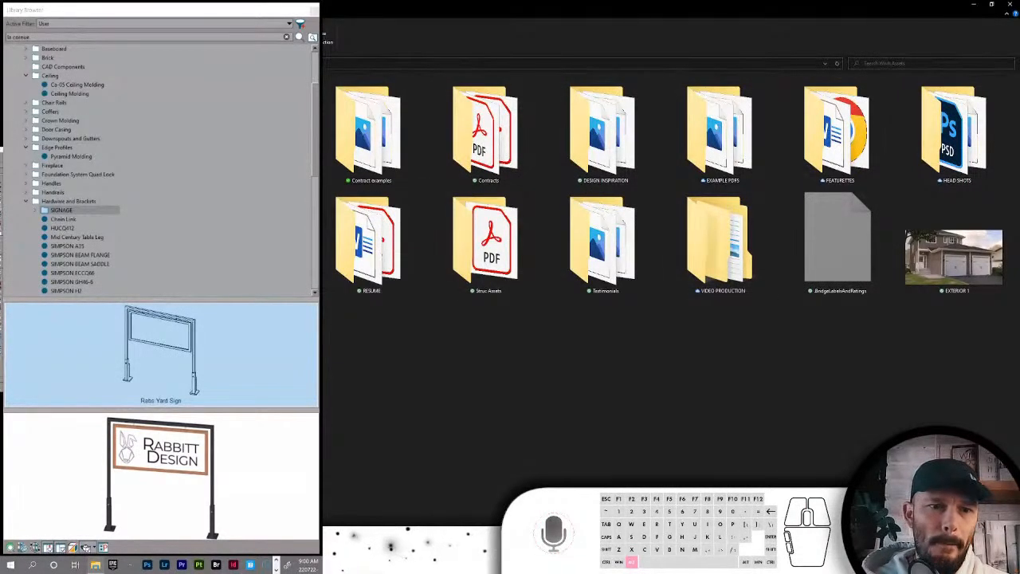
pyautogui.click(48, 239)
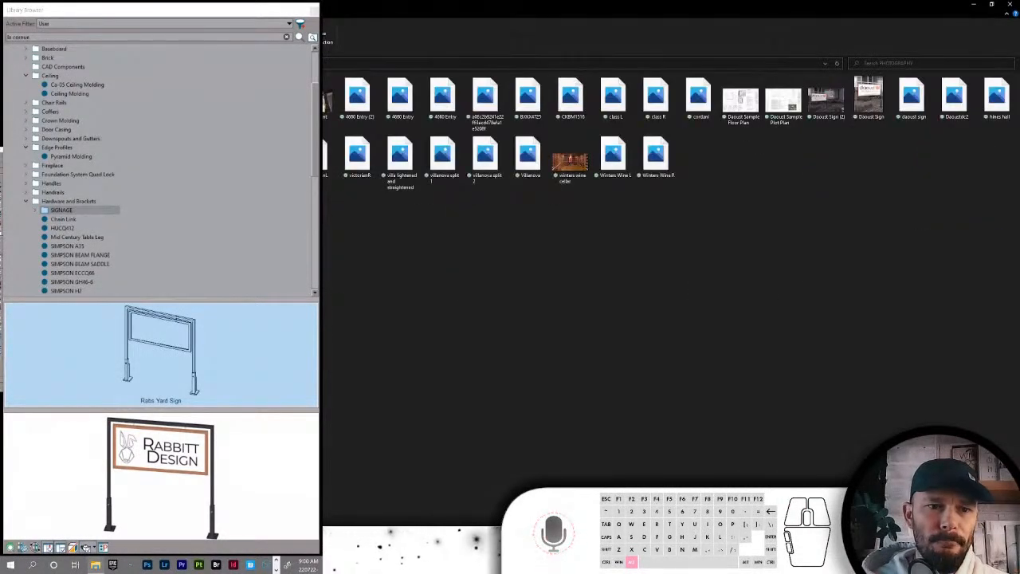
pyautogui.click(973, 7)
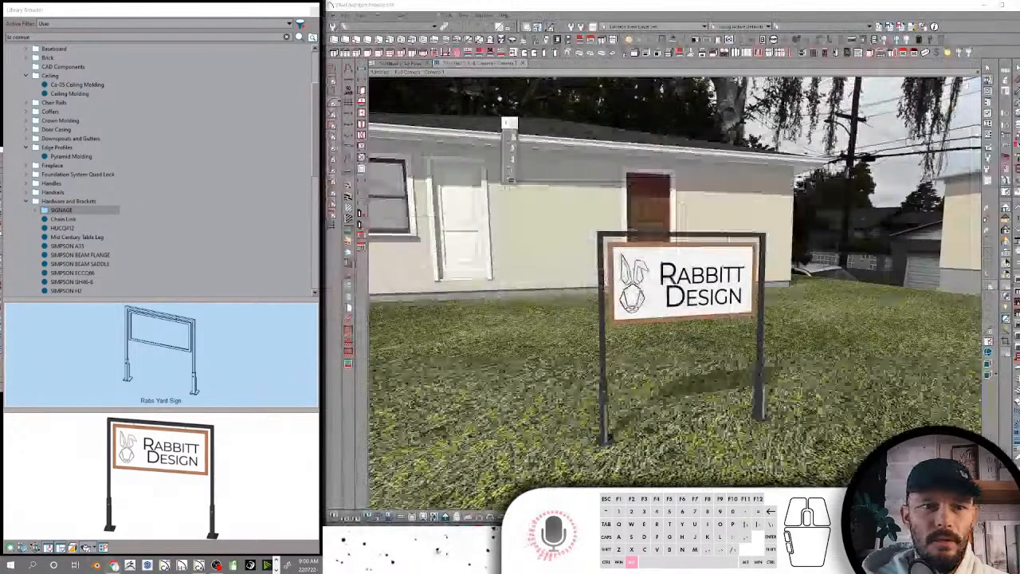
pyautogui.click(94, 564)
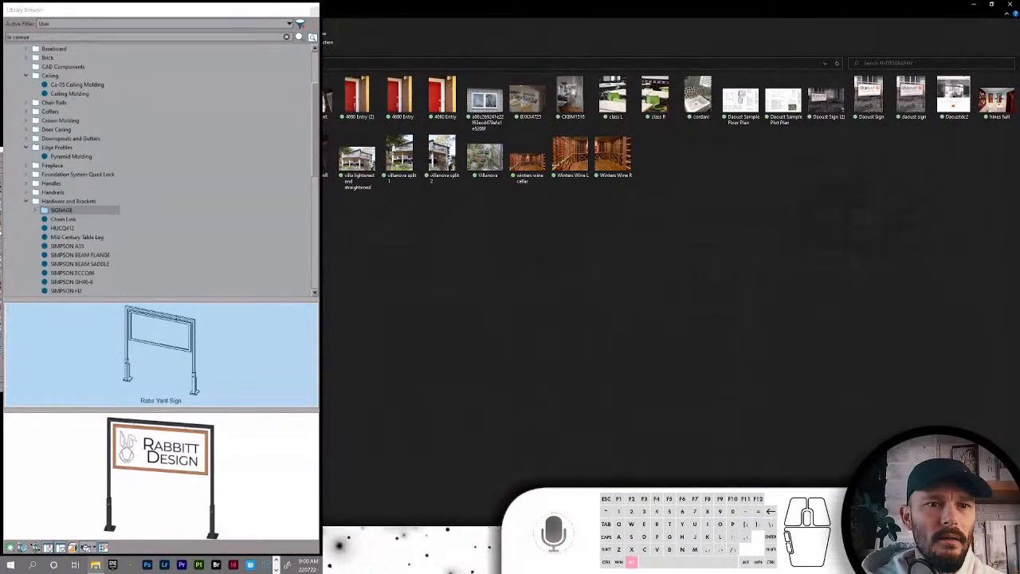
pyautogui.click(48, 95)
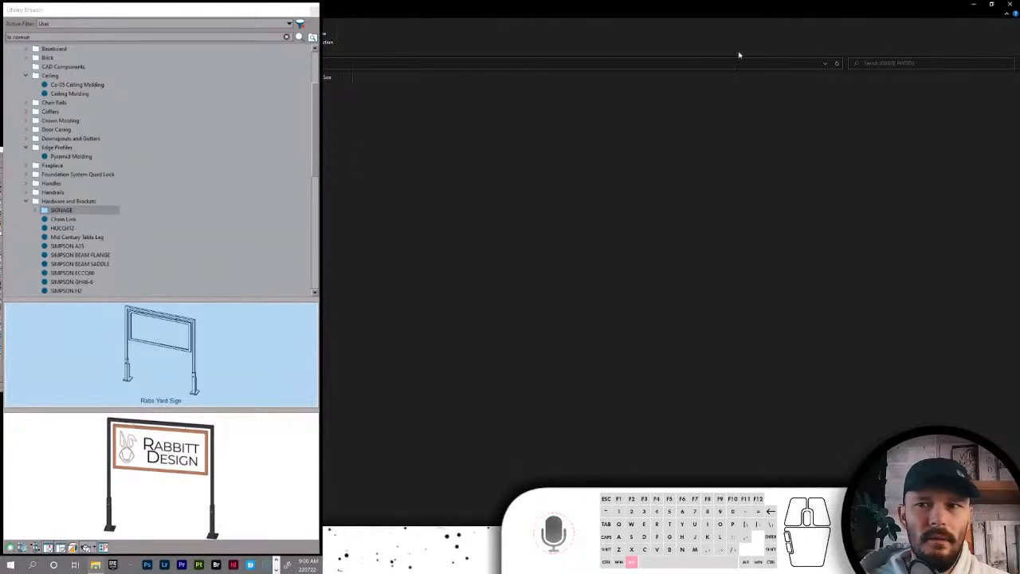
pyautogui.click(975, 7)
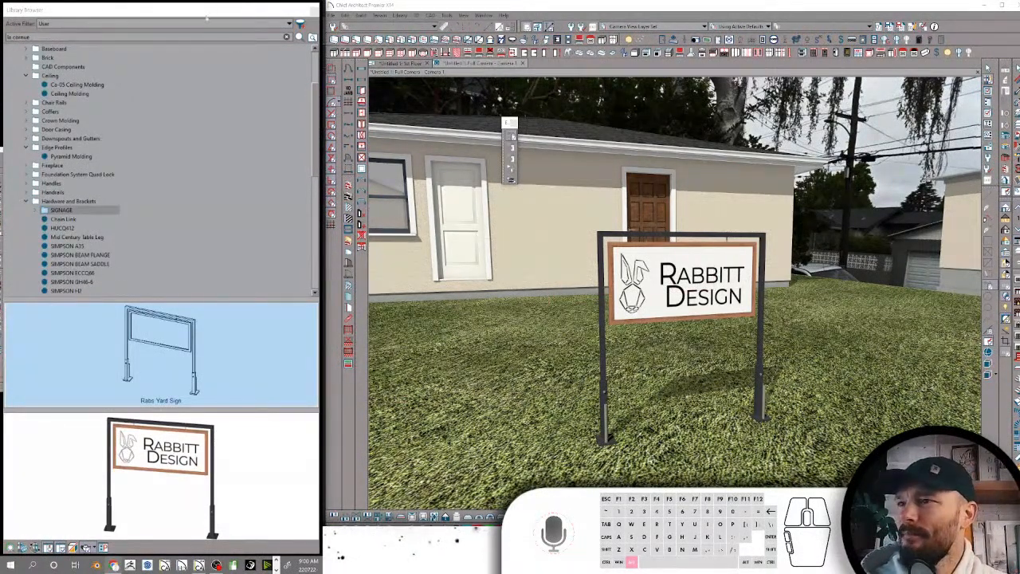
# Rename the SIGNAGE folder inside Hardware and Brackets as Signage
pyautogui.click(63, 211)
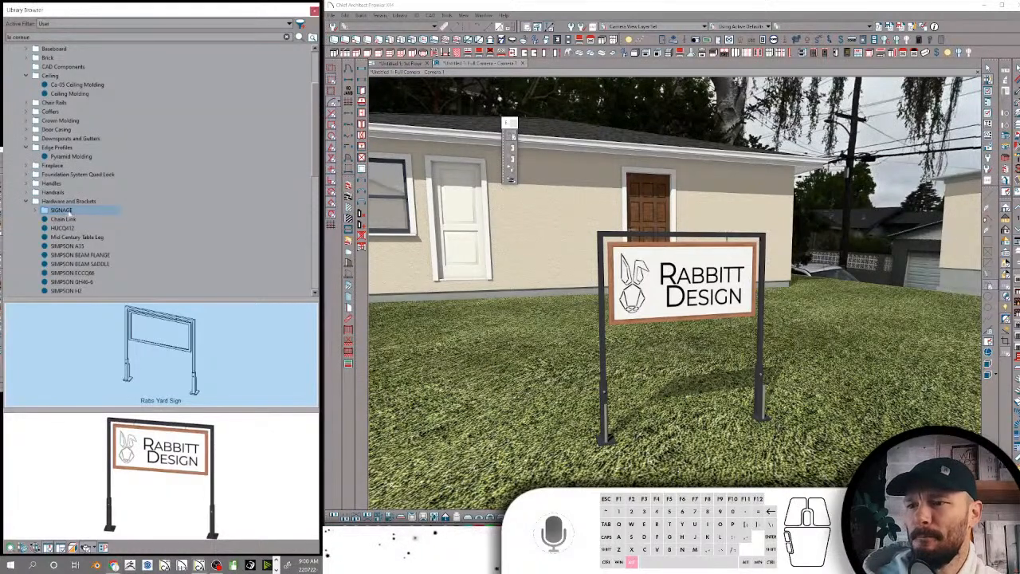
pyautogui.write('Signa')
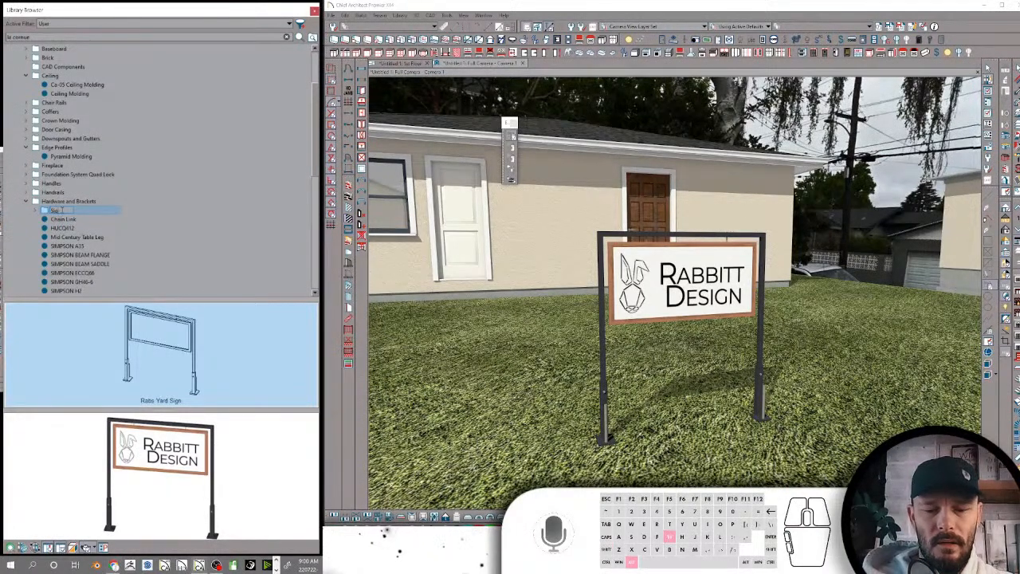
pyautogui.write('ge')
pyautogui.press('Return')
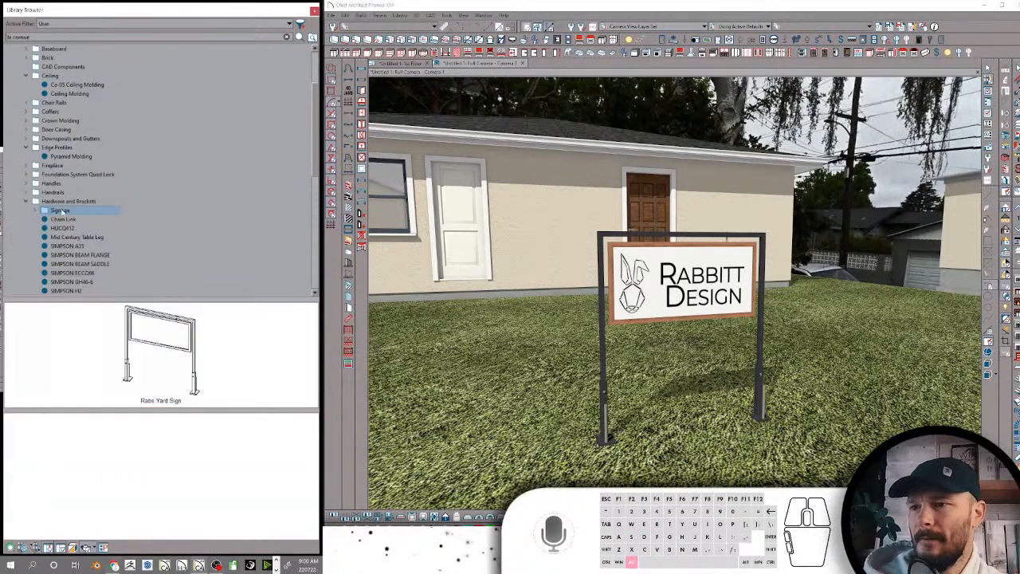
# Apply the Chain Link item from Hardware and Brackets to the bent white tube on the floor inside the house
pyautogui.click(67, 219)
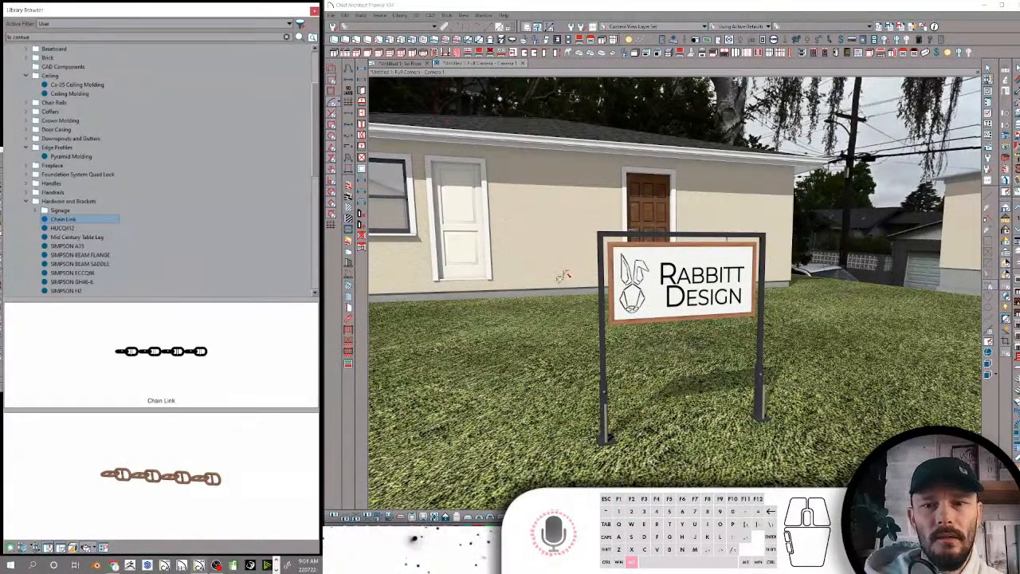
pyautogui.moveTo(565, 273); pyautogui.dragTo(511, 162, button='middle')
pyautogui.scroll(5, 511, 163)
pyautogui.click(401, 63)
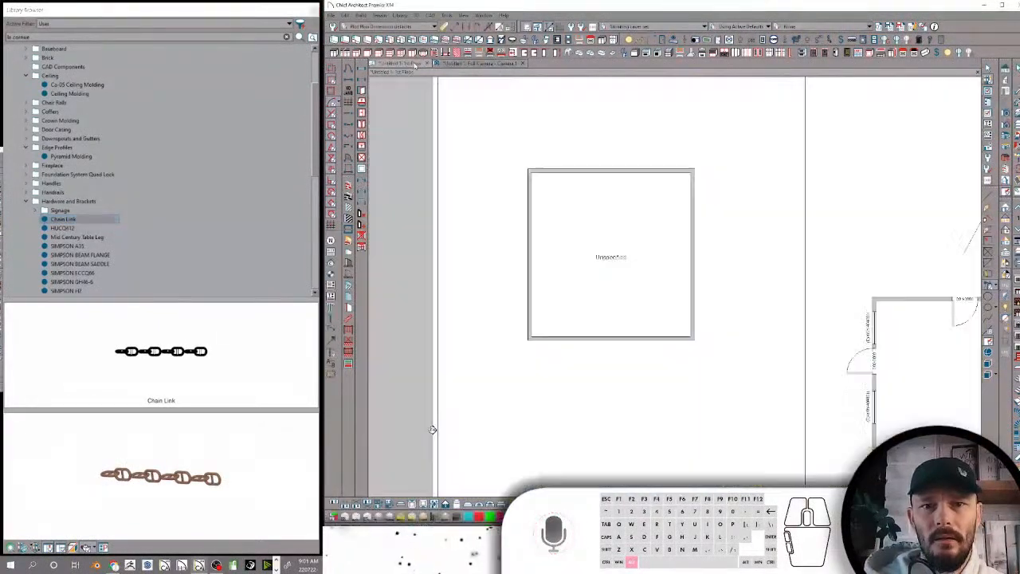
pyautogui.scroll(-5, 701, 221)
pyautogui.moveTo(920, 350); pyautogui.dragTo(756, 300, button='middle')
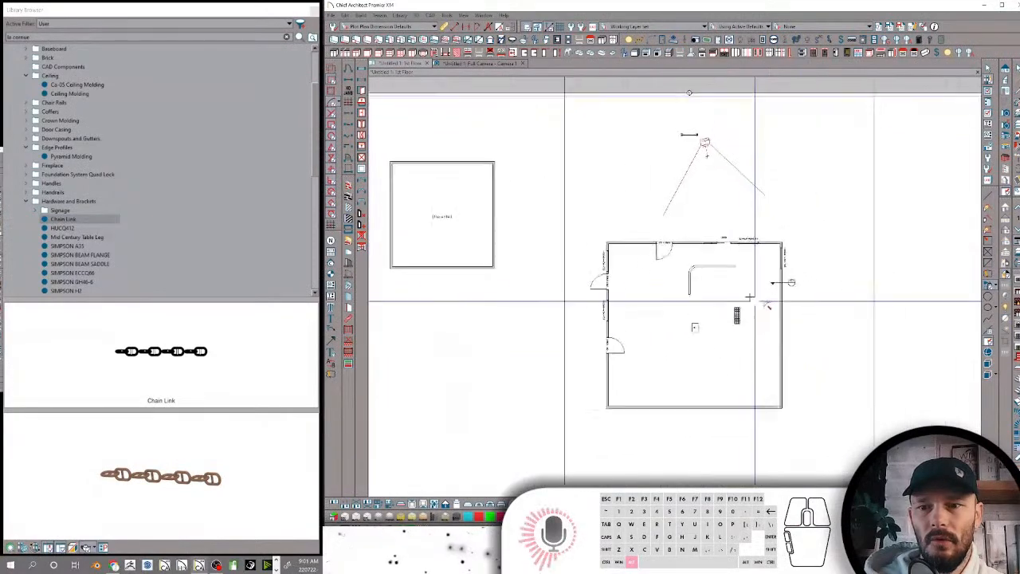
pyautogui.scroll(3, 733, 263)
pyautogui.click(478, 63)
pyautogui.scroll(5, 791, 181)
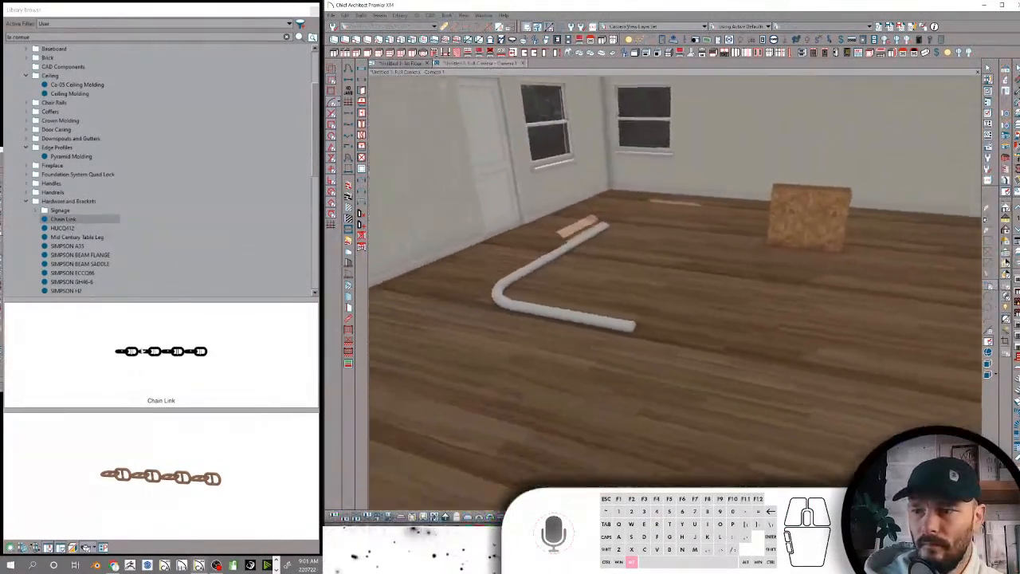
pyautogui.click(84, 220)
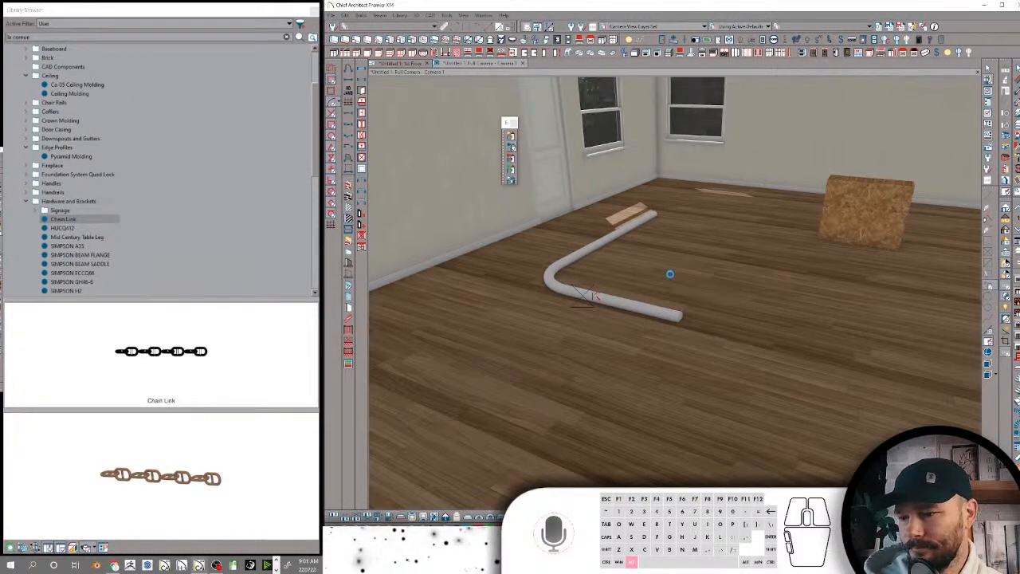
pyautogui.click(669, 274)
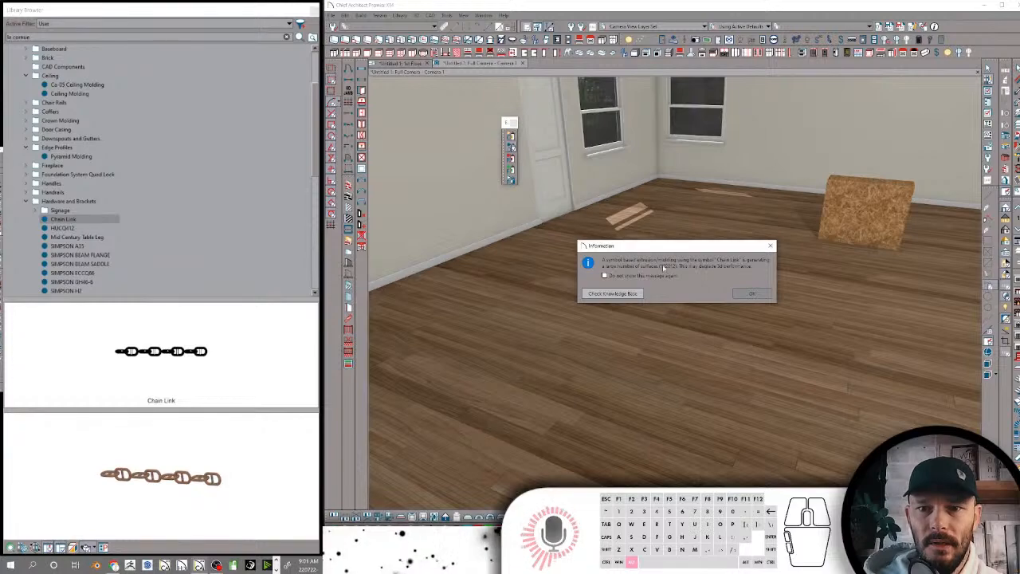
pyautogui.click(758, 295)
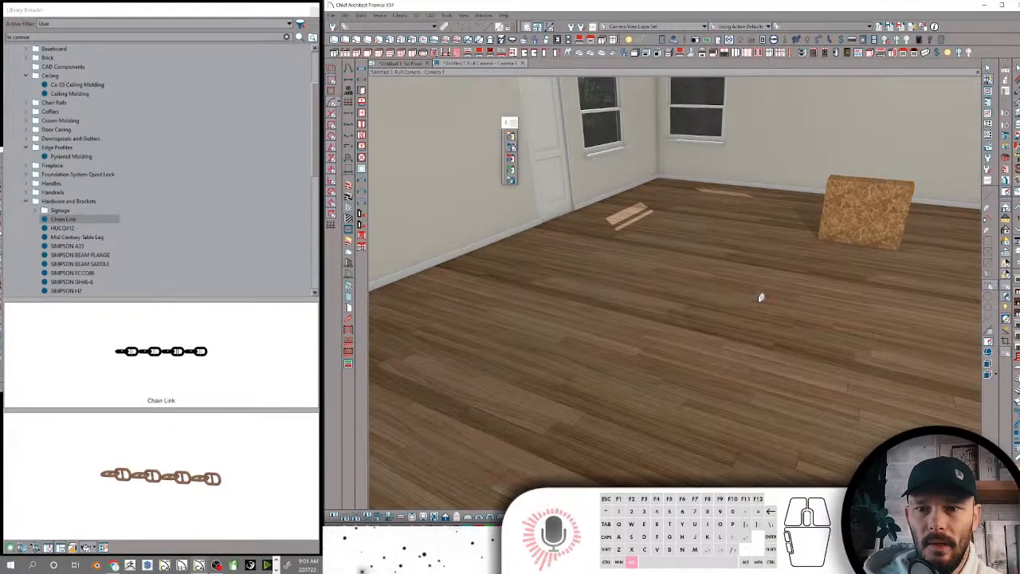
# Look over the model from above the roof and switch to the 1st Floor plan view
pyautogui.moveTo(760, 297); pyautogui.dragTo(758, 291, button='middle')
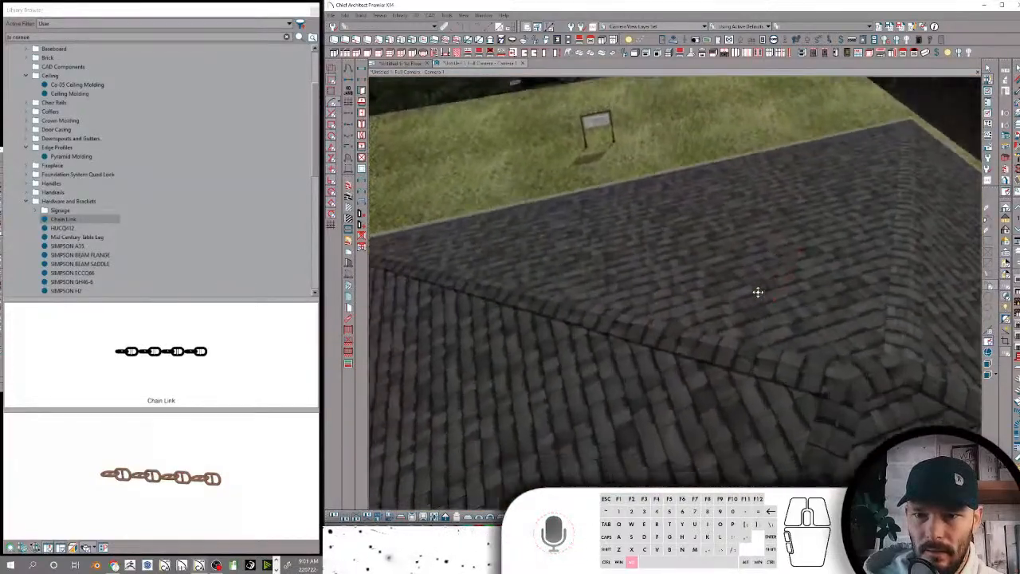
pyautogui.keyDown('alt'); pyautogui.moveTo(758, 291); pyautogui.dragTo(412, 75, button='middle'); pyautogui.keyUp('alt')
pyautogui.click(408, 64)
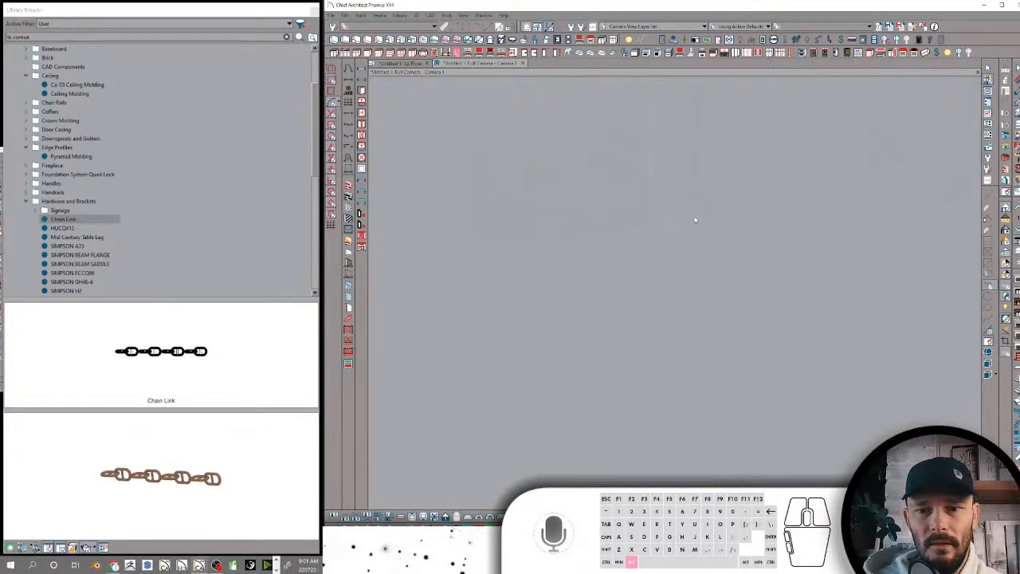
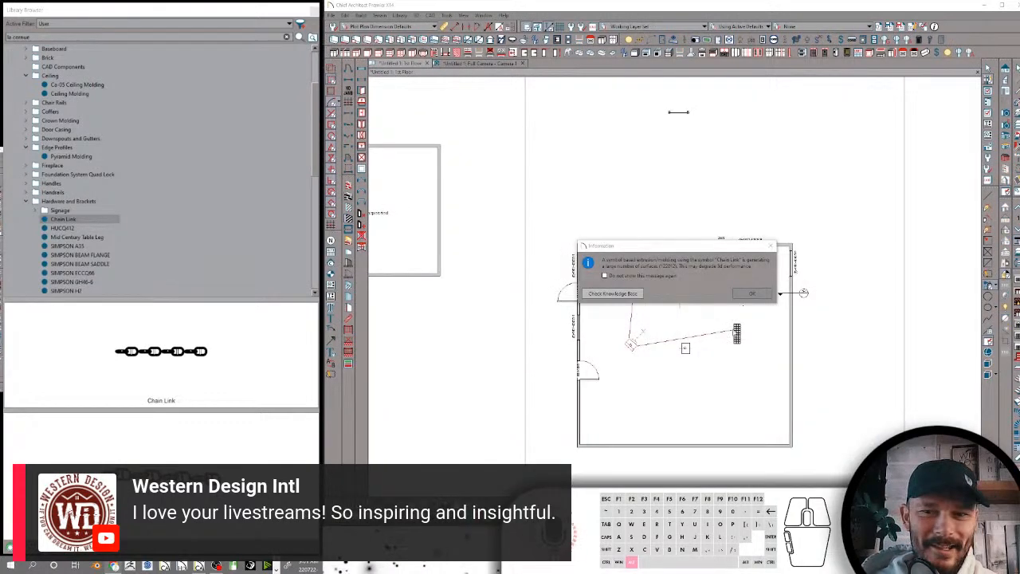
# Dismiss the surface count notice and inspect the chain link molding up close in the floor plan
pyautogui.click(751, 293)
pyautogui.scroll(5, 701, 311)
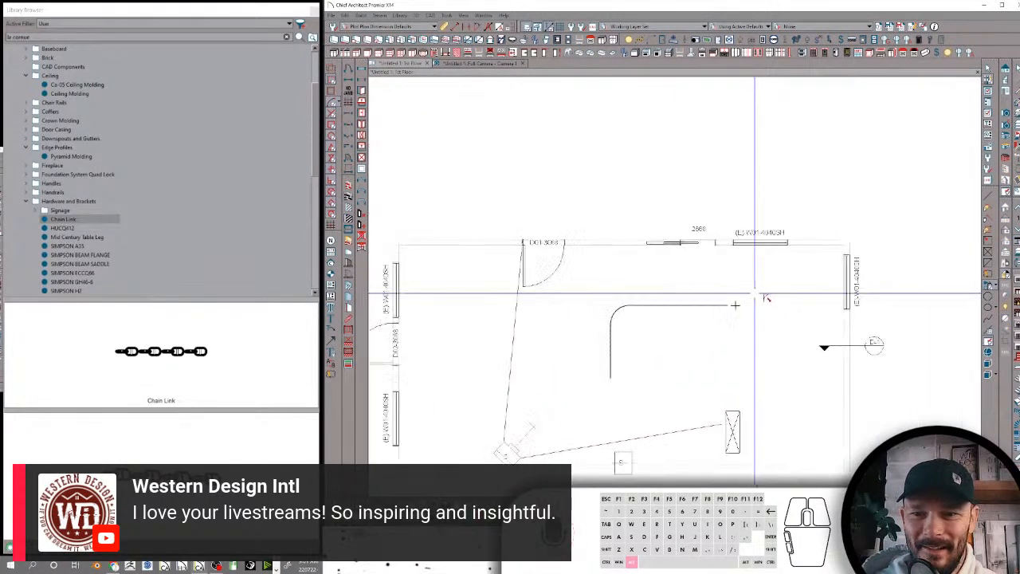
pyautogui.scroll(6, 702, 315)
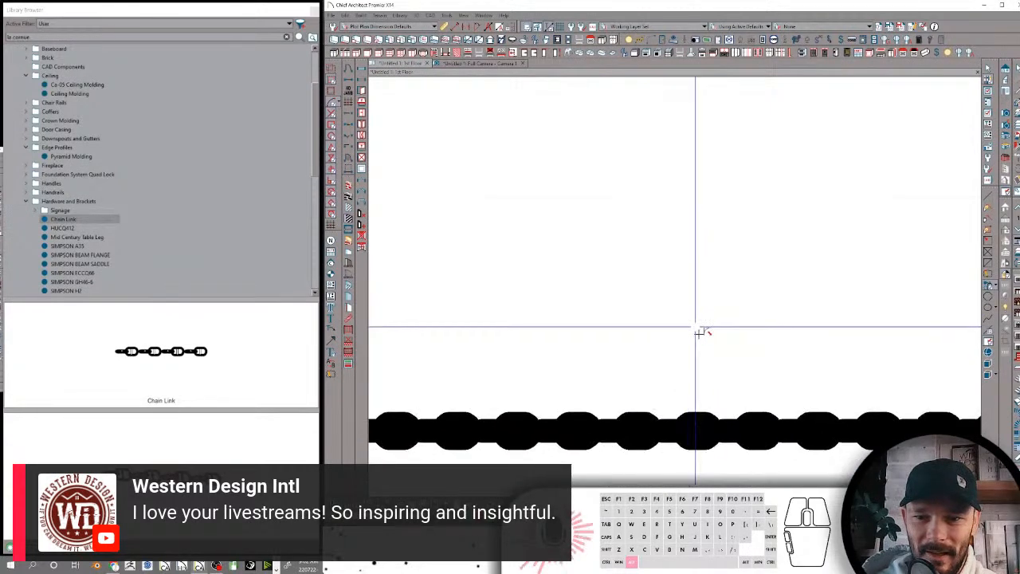
pyautogui.scroll(-10, 856, 357)
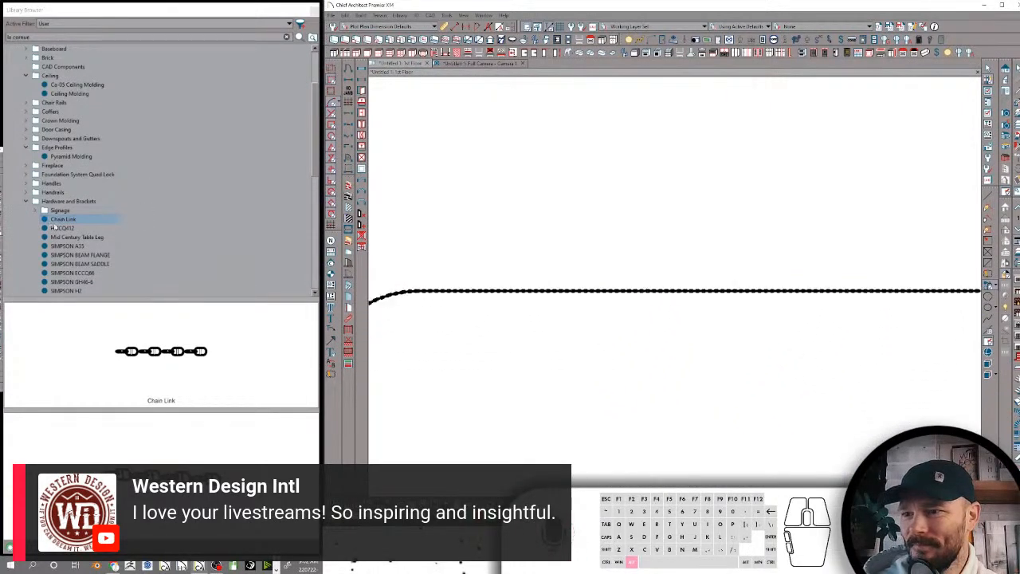
# Preview the Hardware and Brackets items from HUCQ412 through SIMPSON BEAM SADDLE and examine the beam saddle's 3D shape
pyautogui.click(62, 228)
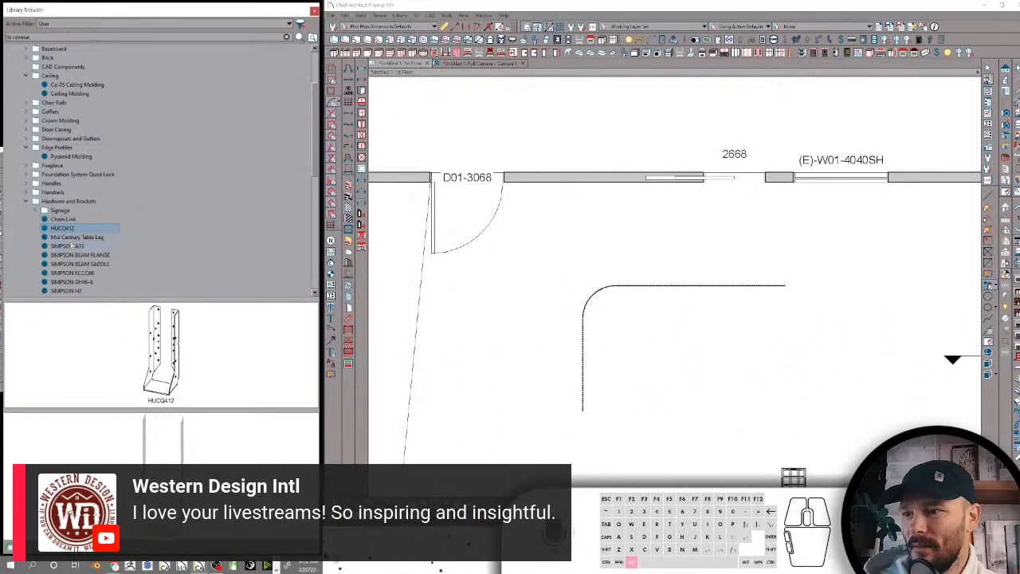
pyautogui.click(70, 237)
pyautogui.click(67, 246)
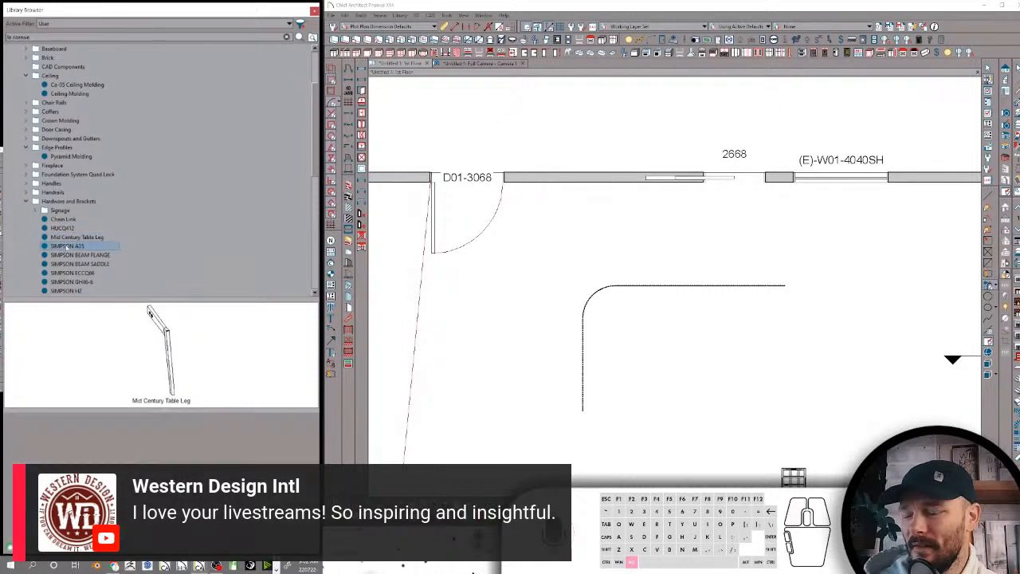
pyautogui.scroll(-1, 67, 246)
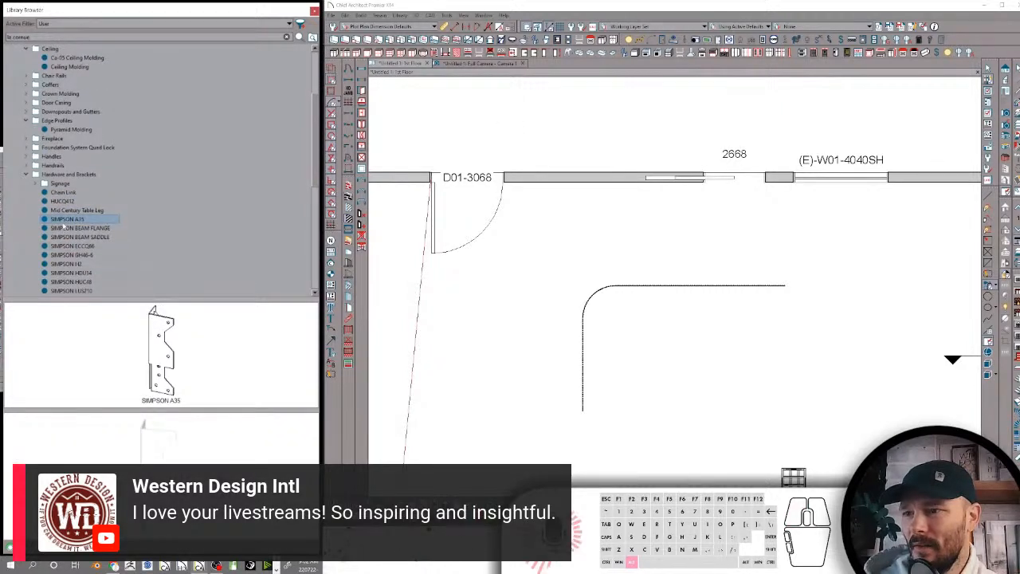
pyautogui.click(65, 228)
pyautogui.scroll(-1, 68, 229)
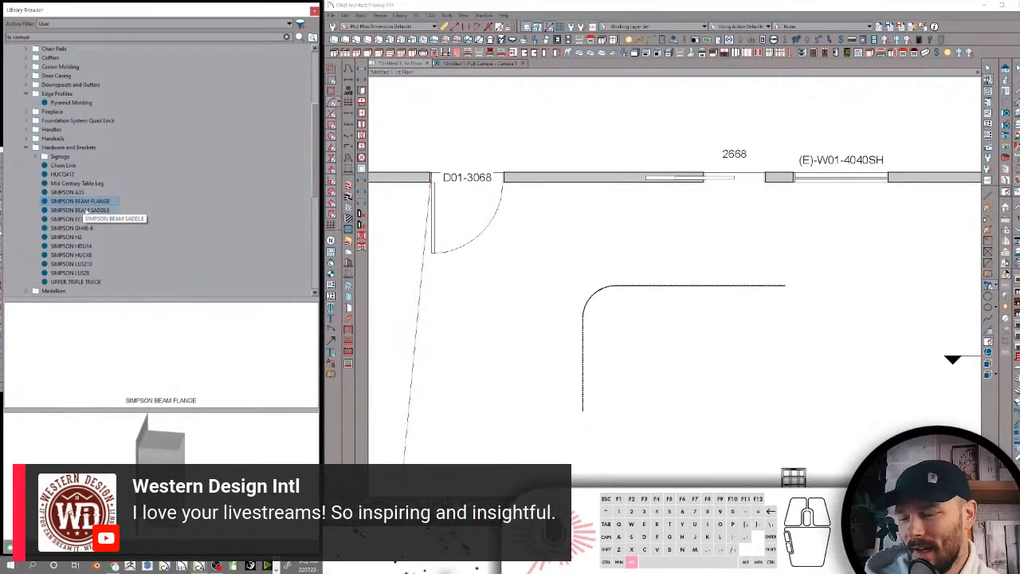
pyautogui.click(85, 209)
pyautogui.click(78, 202)
pyautogui.click(82, 211)
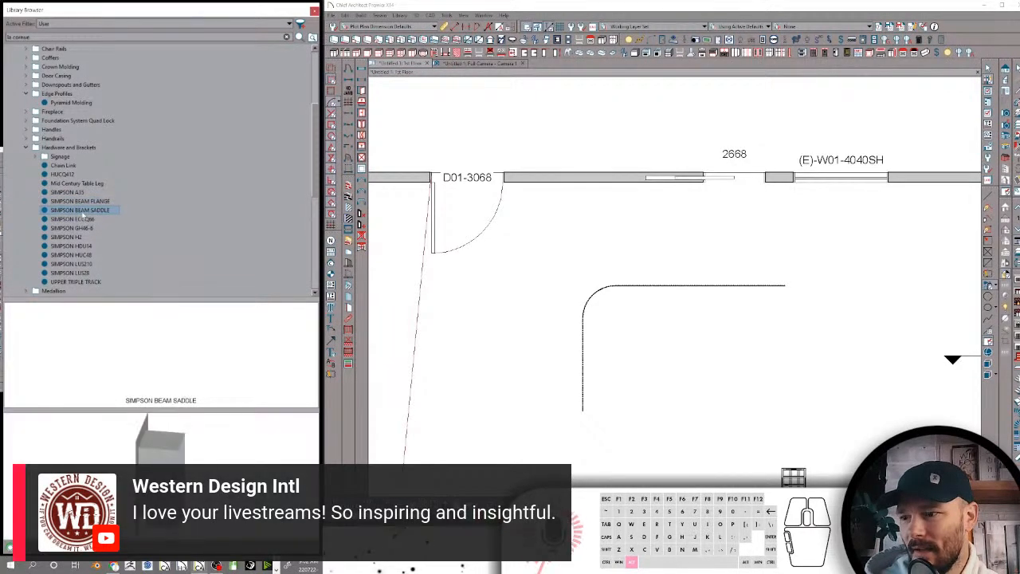
pyautogui.moveTo(227, 486); pyautogui.dragTo(189, 462)
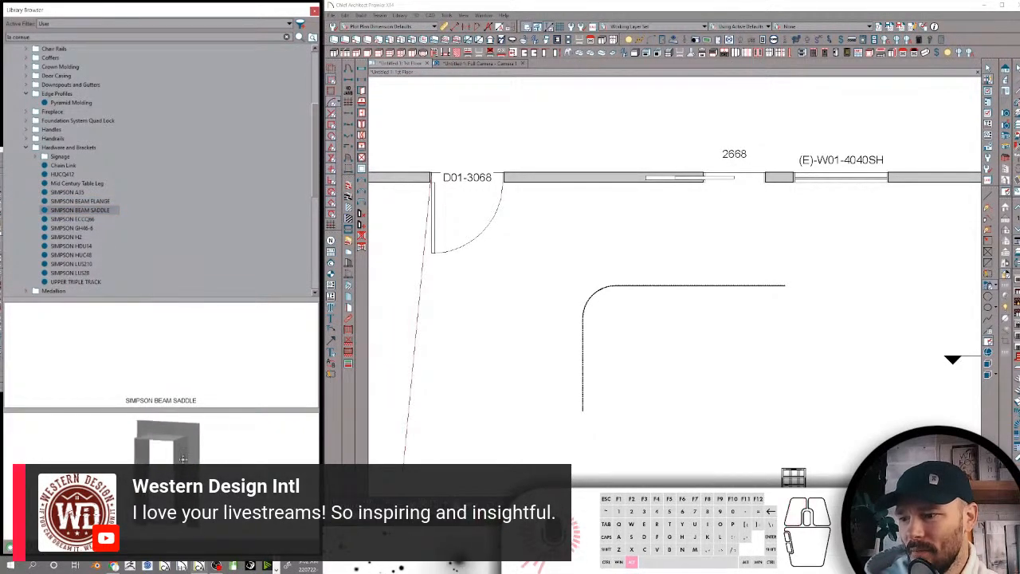
# Delete the curved chain link molding from the 1st Floor plan
pyautogui.scroll(2, 188, 463)
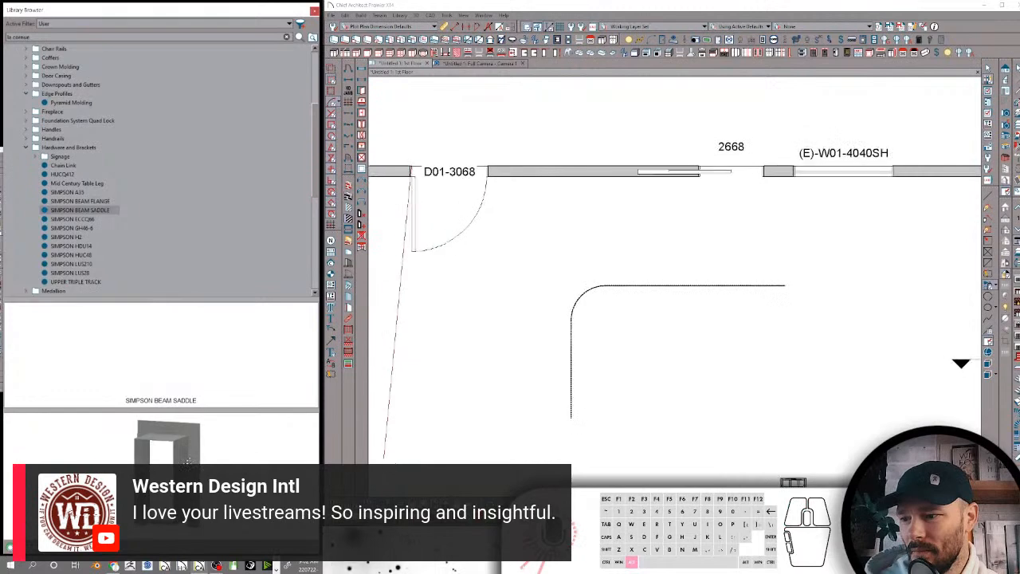
pyautogui.click(651, 286)
pyautogui.press('x')
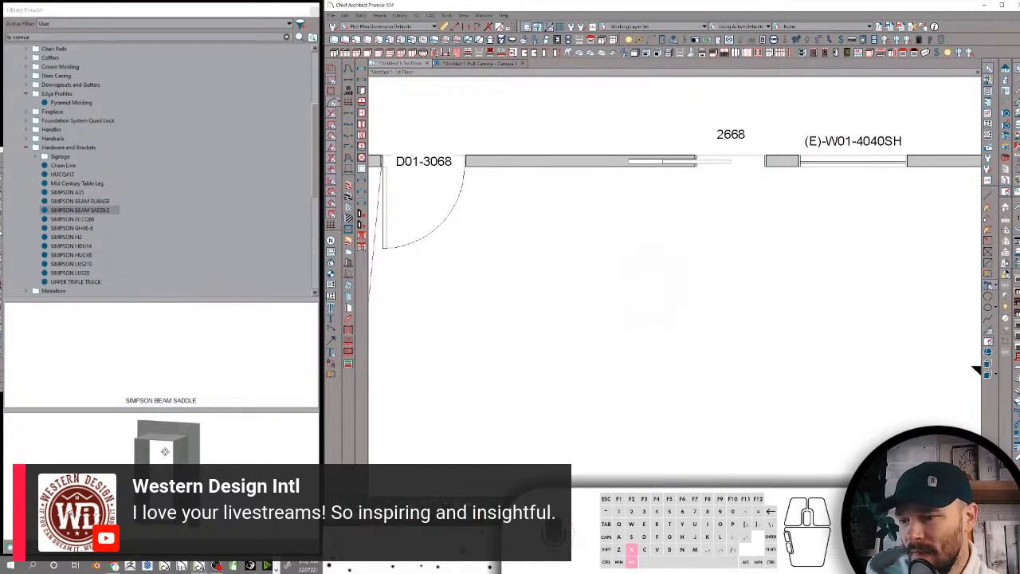
pyautogui.scroll(-3, 667, 258)
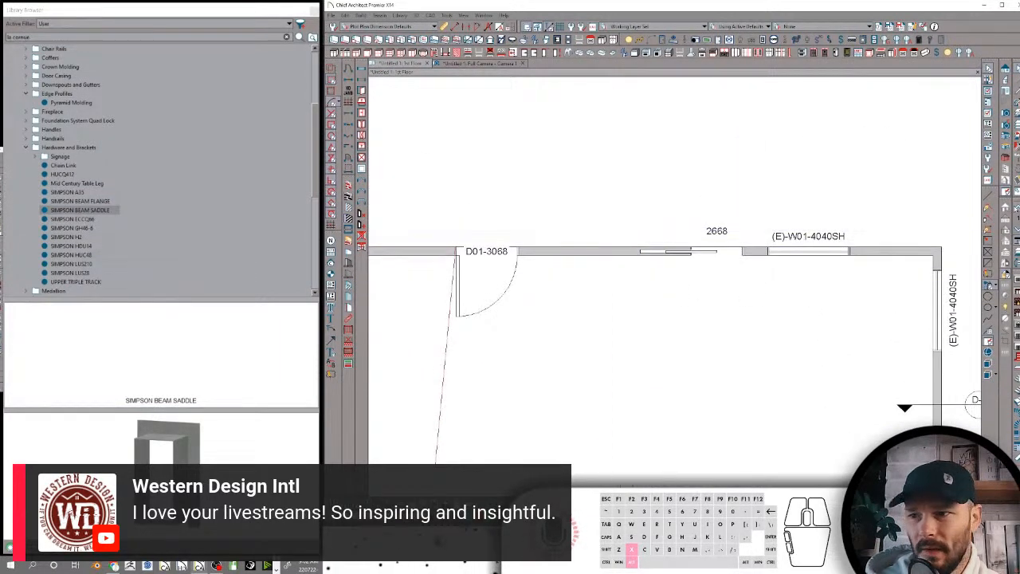
# Place a SIMPSON BEAM SADDLE on the floor inside the room, below the wall between the door and the 2668 opening
pyautogui.click(79, 210)
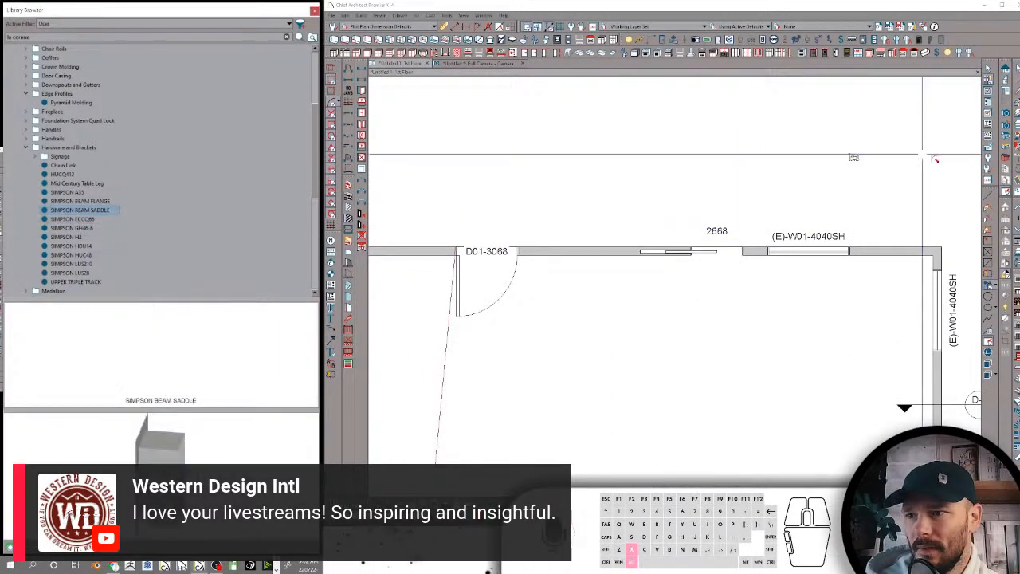
pyautogui.scroll(1, 599, 312)
pyautogui.scroll(3, 600, 312)
pyautogui.click(608, 318)
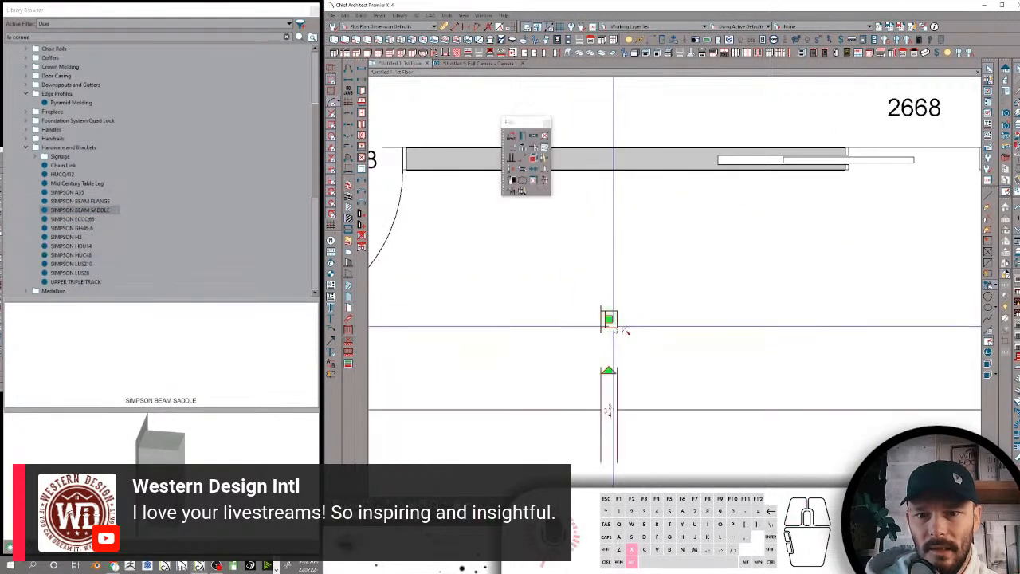
# Save the placed beam saddle's geometry to the library as a new symbol named Rabs Custom Beam Flange
pyautogui.scroll(1, 610, 268)
pyautogui.click(512, 136)
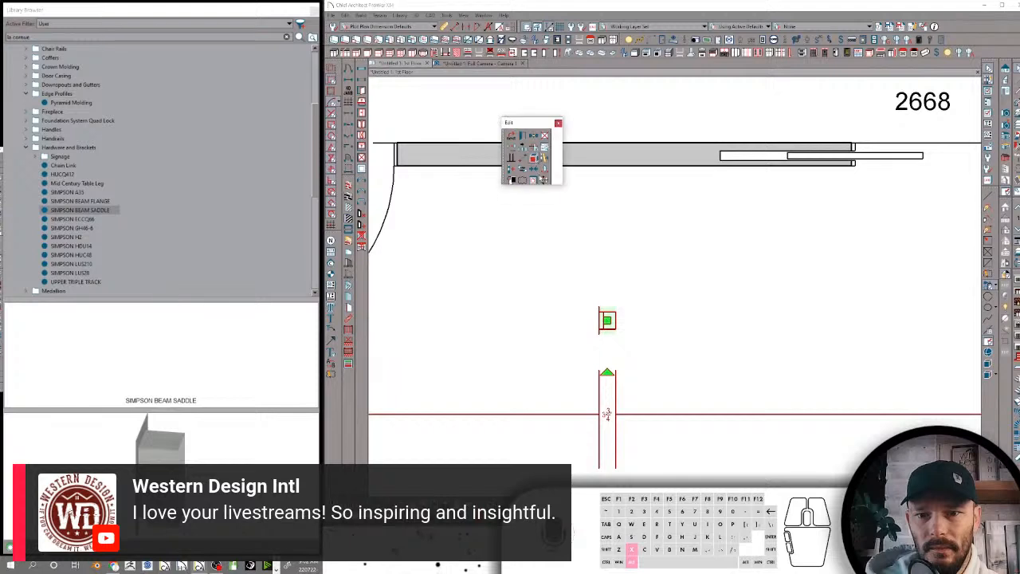
pyautogui.moveTo(604, 283); pyautogui.dragTo(620, 318)
pyautogui.scroll(1, 618, 335)
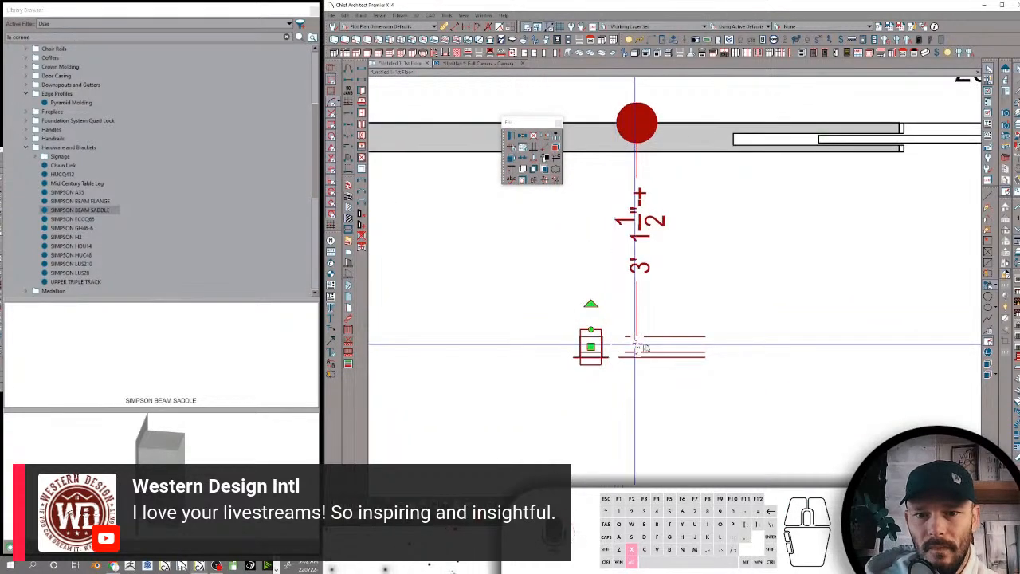
pyautogui.hotkey('ctrl', 'z')
pyautogui.moveTo(626, 302); pyautogui.dragTo(549, 408)
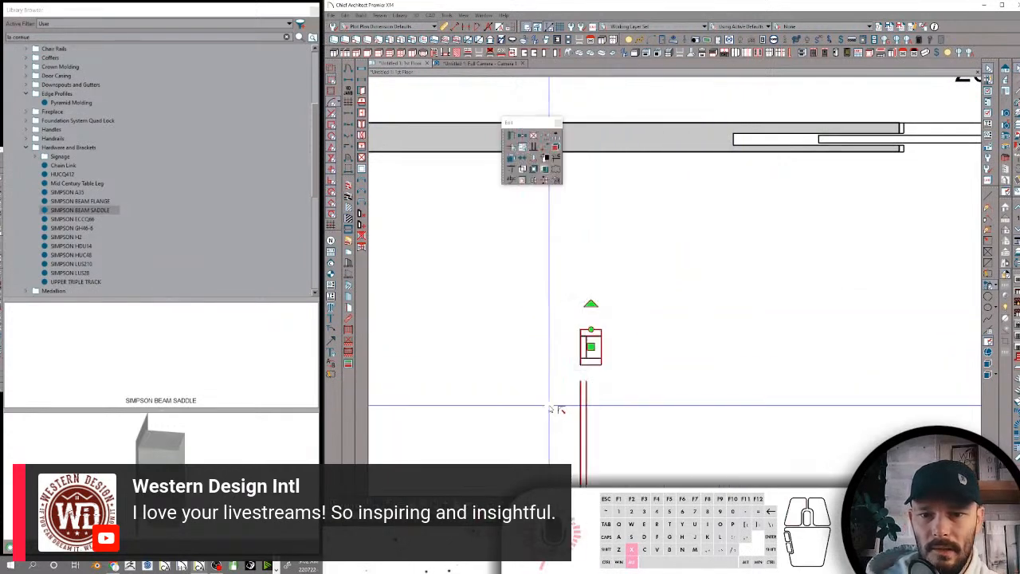
pyautogui.click(542, 198)
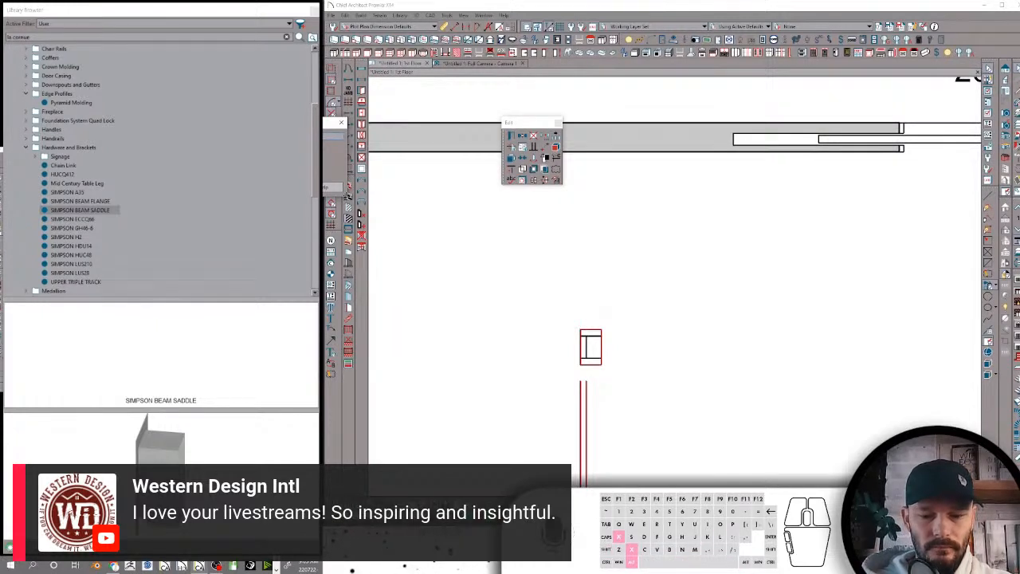
pyautogui.press('Return')
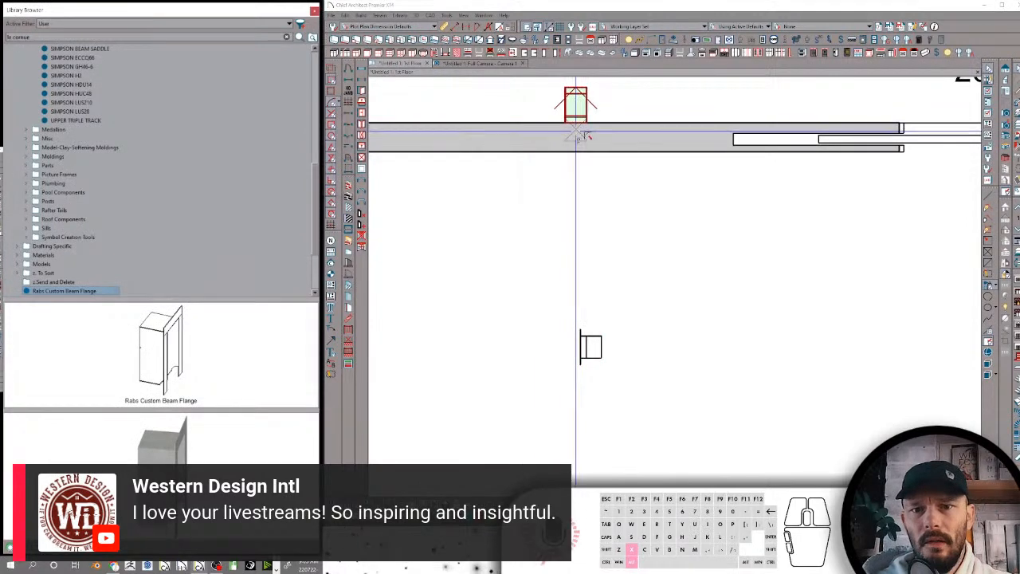
# Rotate the Rabs Custom Beam Flange library symbol about its Z axis in 90° steps until its flange plate sits at the back
pyautogui.rightClick(70, 296)
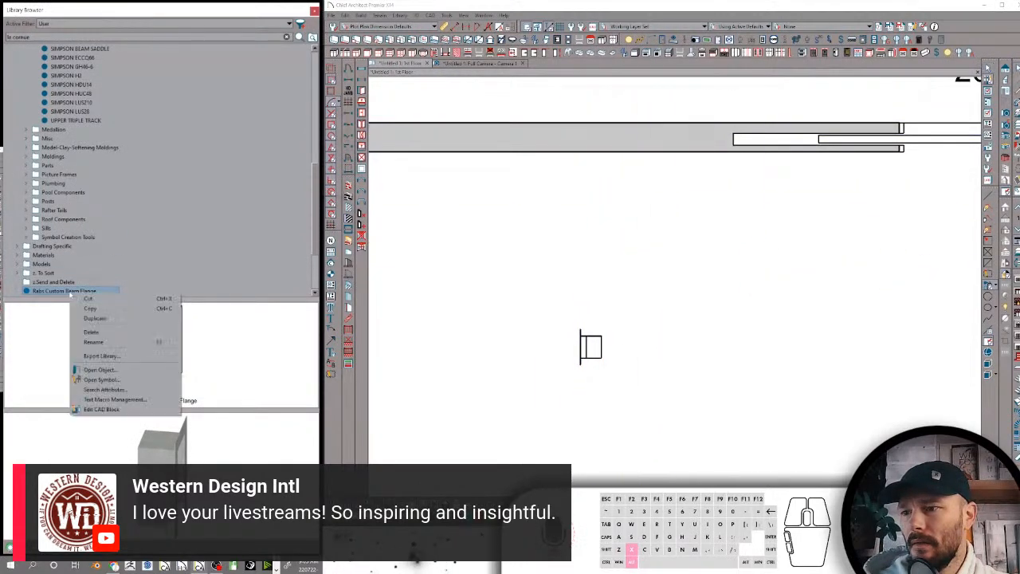
pyautogui.click(100, 380)
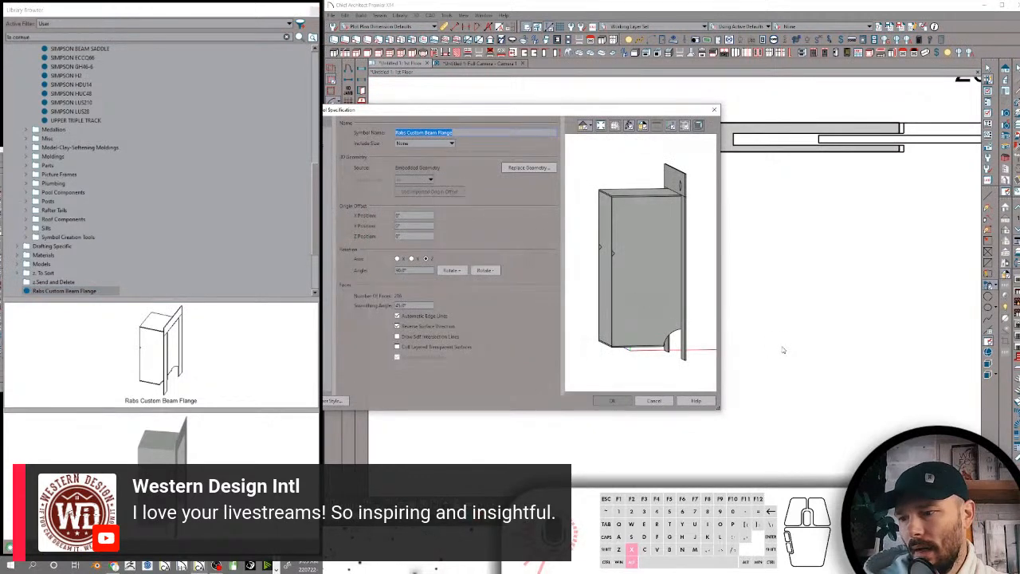
pyautogui.click(485, 270)
pyautogui.click(484, 271)
pyautogui.click(485, 270)
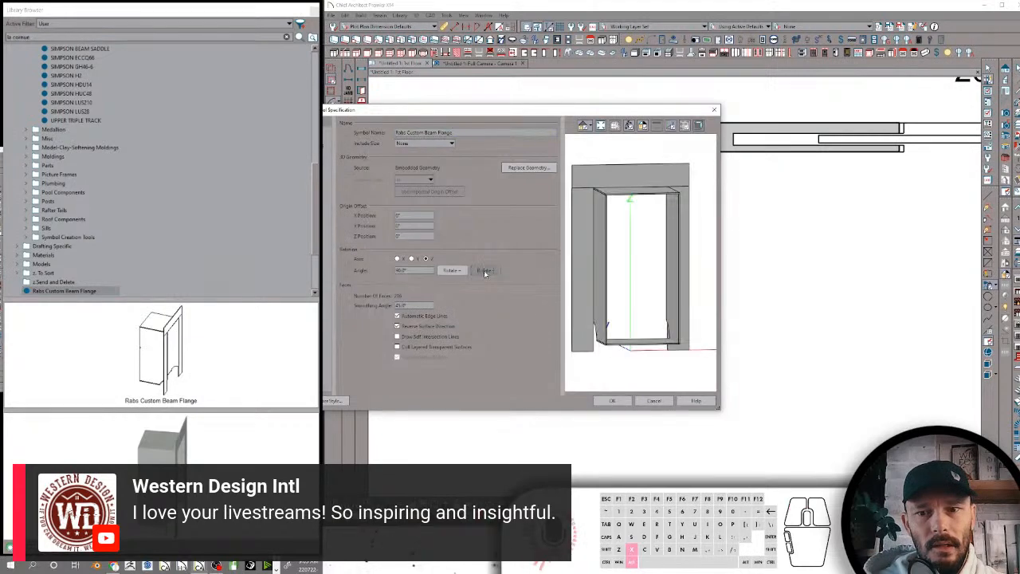
pyautogui.click(607, 402)
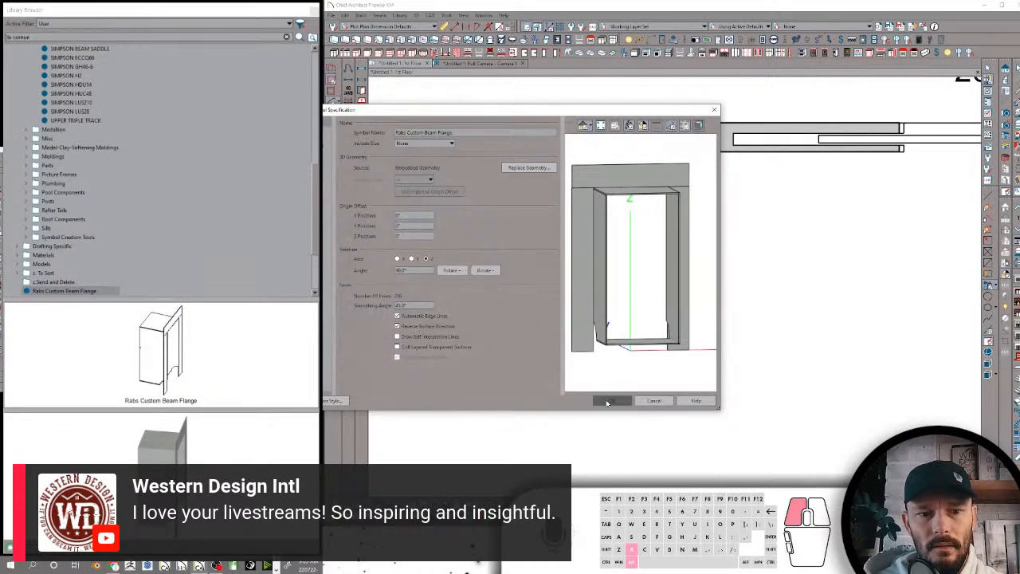
# Generate a new 2D CAD block for the Rabs Custom Beam Flange library symbol
pyautogui.scroll(-2, 627, 279)
pyautogui.scroll(2, 641, 244)
pyautogui.scroll(-3, 647, 205)
pyautogui.scroll(2, 704, 269)
pyautogui.scroll(-1, 704, 268)
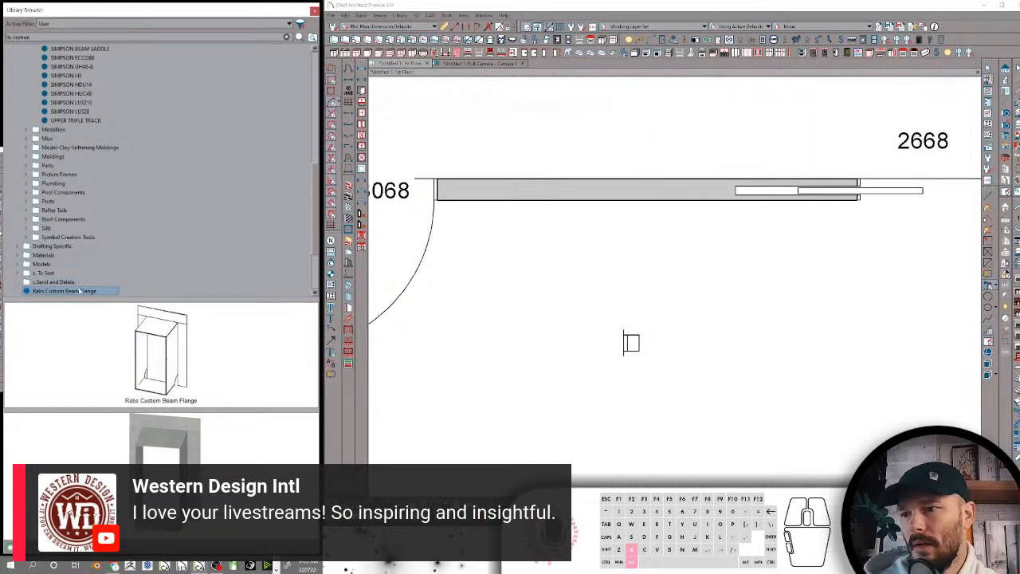
pyautogui.rightClick(79, 291)
pyautogui.click(137, 378)
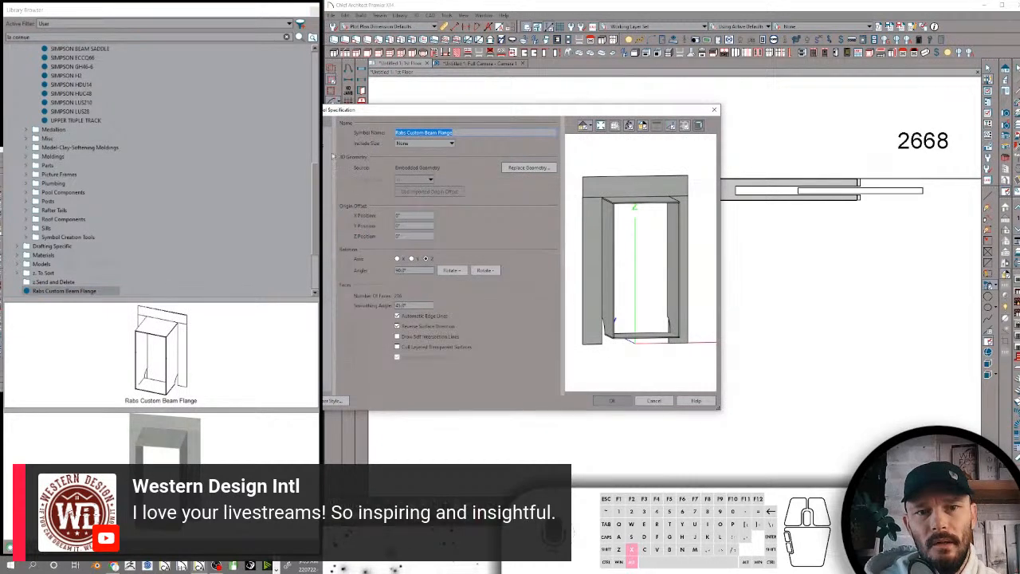
pyautogui.click(323, 142)
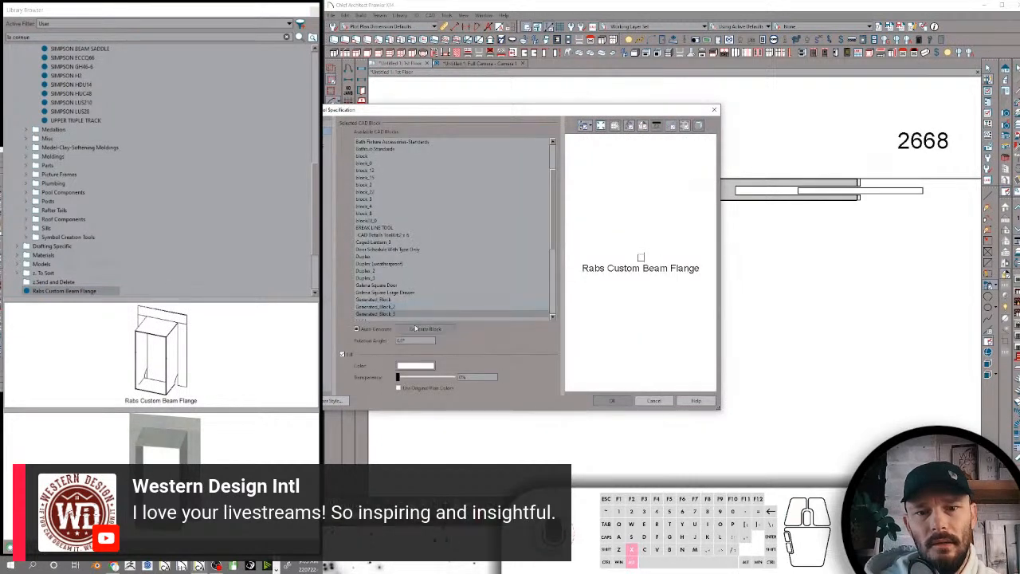
pyautogui.click(611, 400)
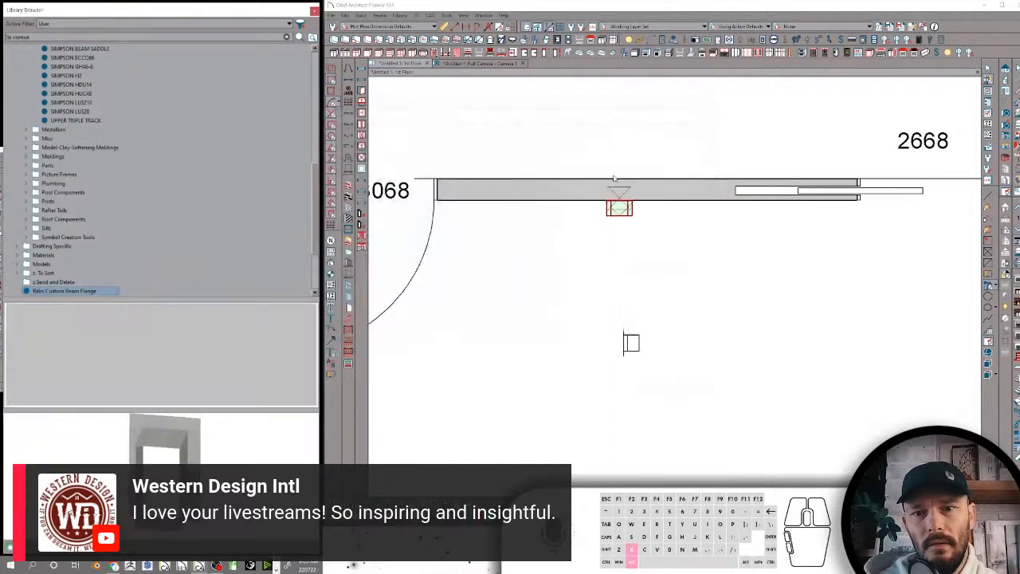
# Place the Rabs Custom Beam Flange against the wall's exterior face and switch to the Full Camera view
pyautogui.scroll(-2, 638, 187)
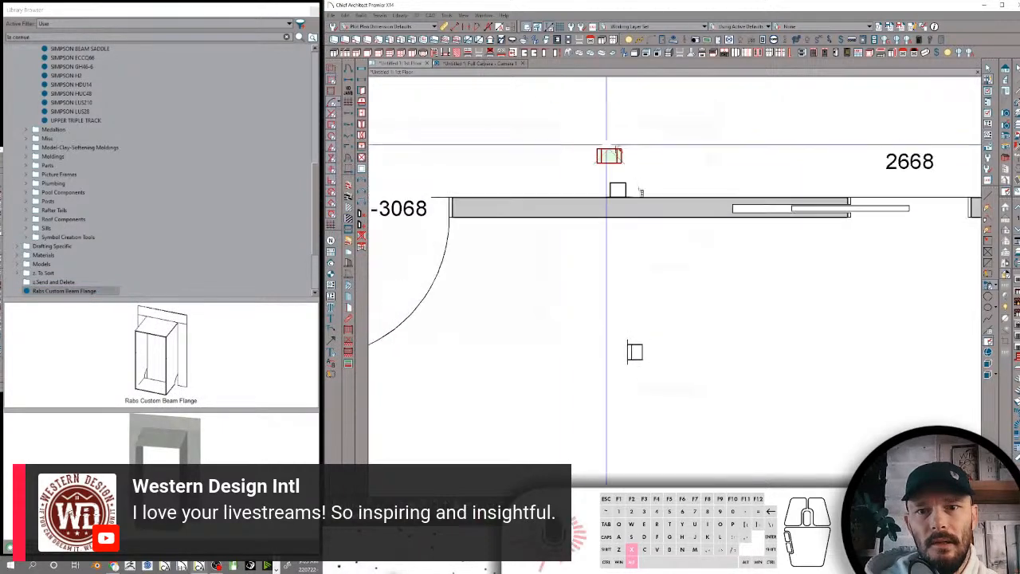
pyautogui.scroll(2, 929, 371)
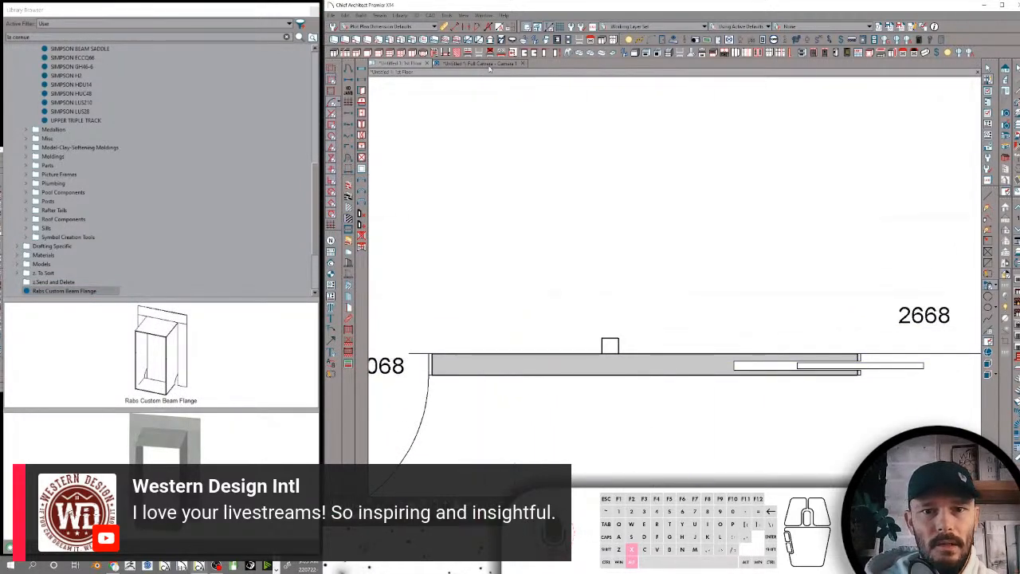
pyautogui.click(478, 63)
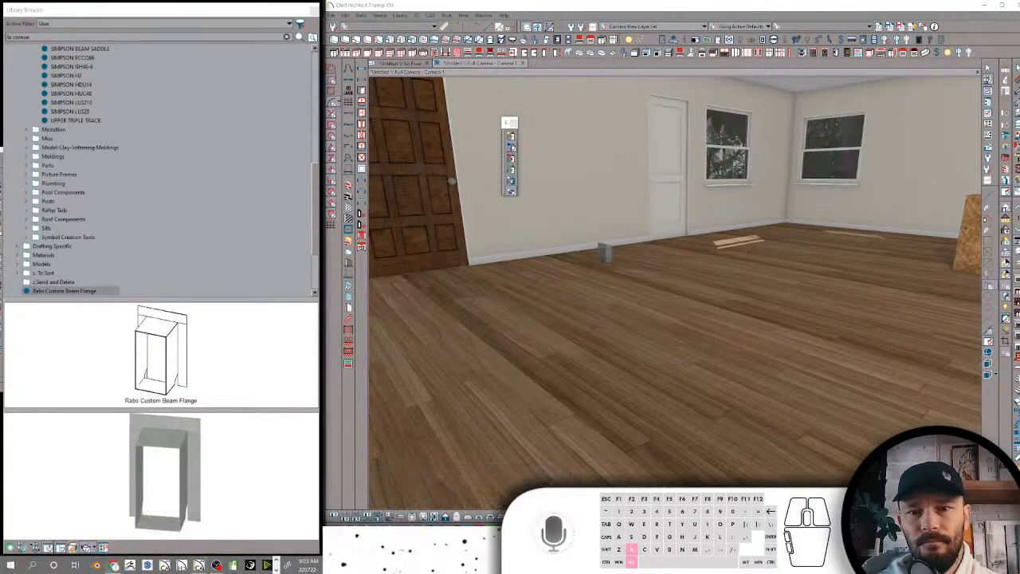
# Raise the Rabs Custom Beam Flange from ground level to near the top of the exterior wall between the two doors
pyautogui.moveTo(628, 239); pyautogui.dragTo(721, 286, button='middle')
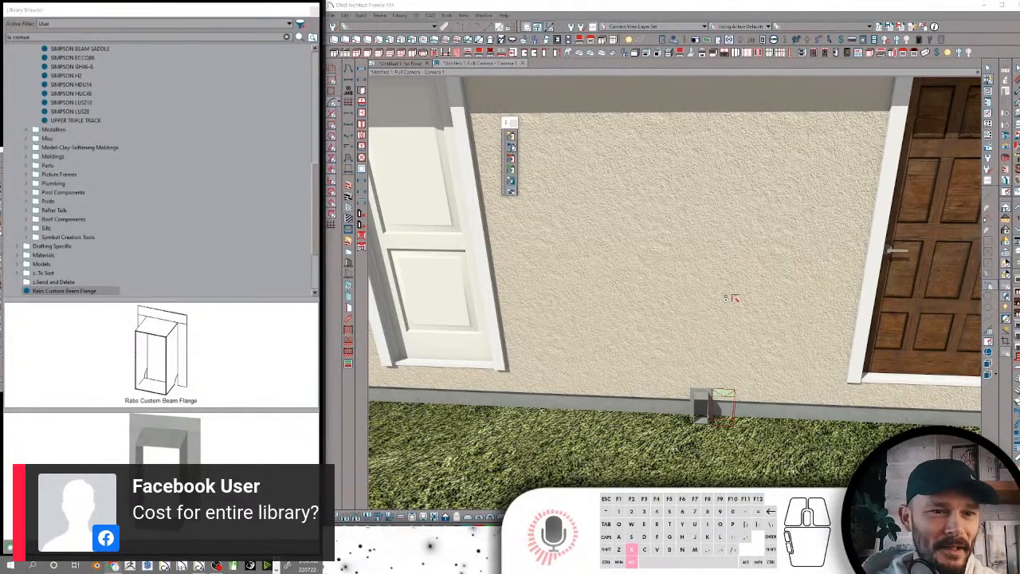
pyautogui.scroll(-1, 703, 396)
pyautogui.press('space')
pyautogui.click(703, 398)
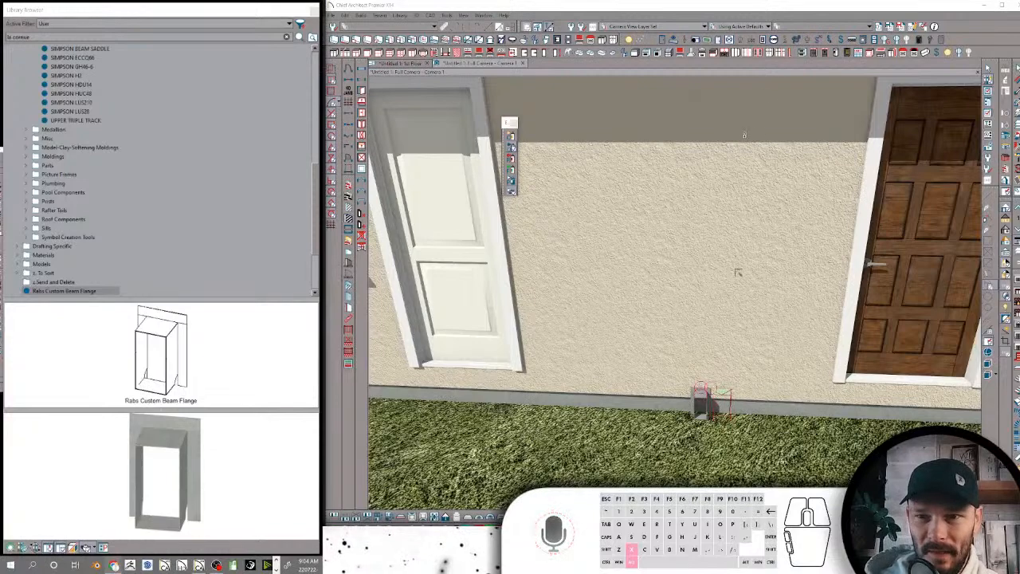
pyautogui.click(837, 12)
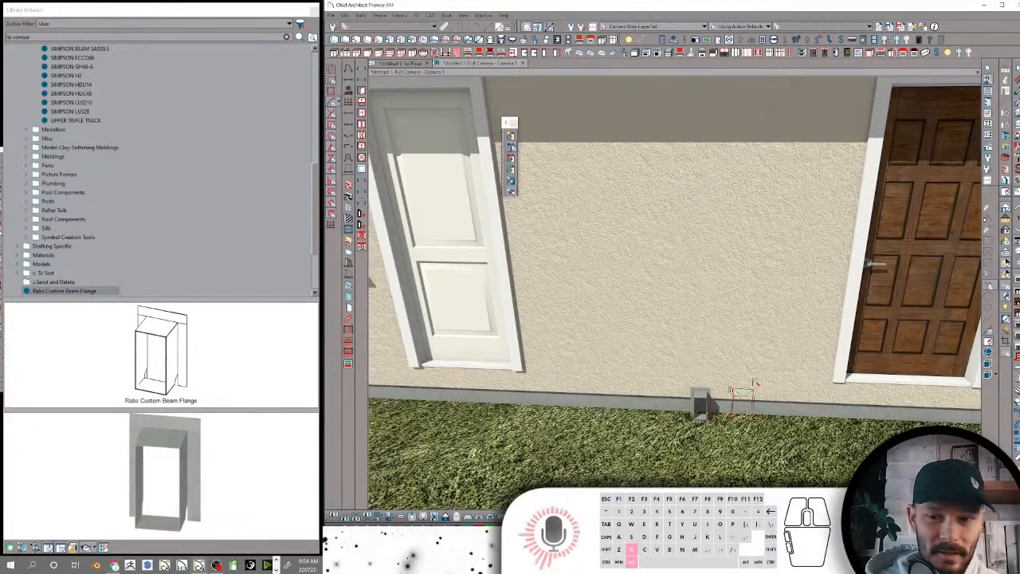
pyautogui.press('space')
pyautogui.click(705, 401)
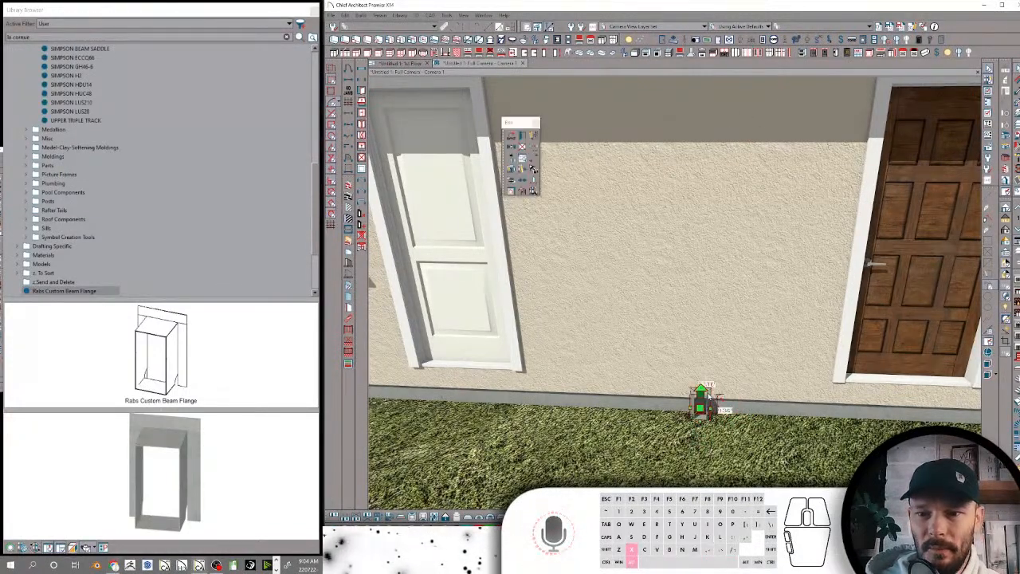
pyautogui.moveTo(705, 401); pyautogui.dragTo(715, 358, button='middle')
pyautogui.moveTo(706, 353); pyautogui.dragTo(719, 109)
pyautogui.scroll(4, 747, 198)
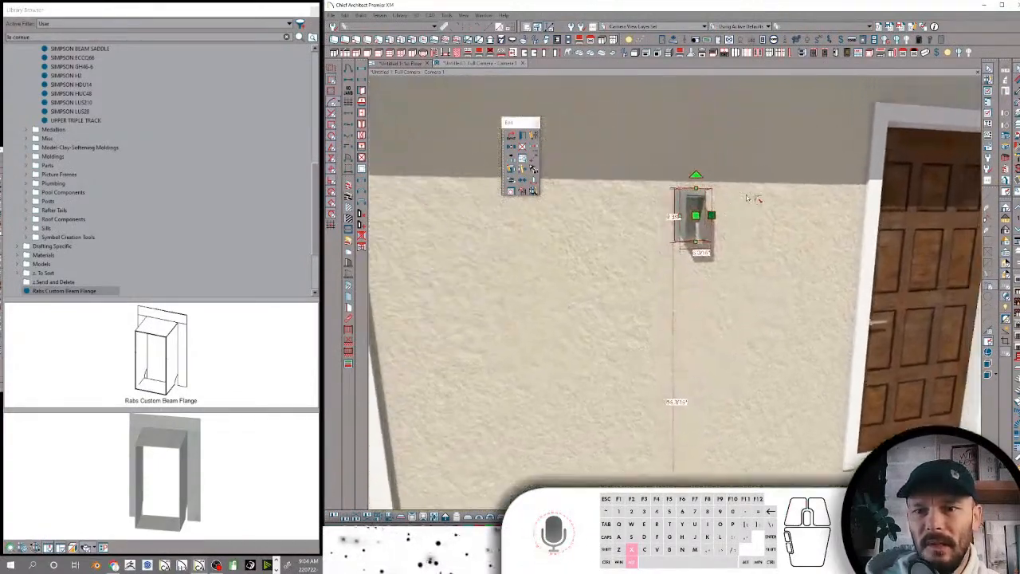
# Draw a rectangular solid on the exterior wall beside the Rabs Custom Beam Flange, about as tall as the flange
pyautogui.moveTo(748, 198); pyautogui.dragTo(754, 199, button='middle')
pyautogui.scroll(4, 754, 199)
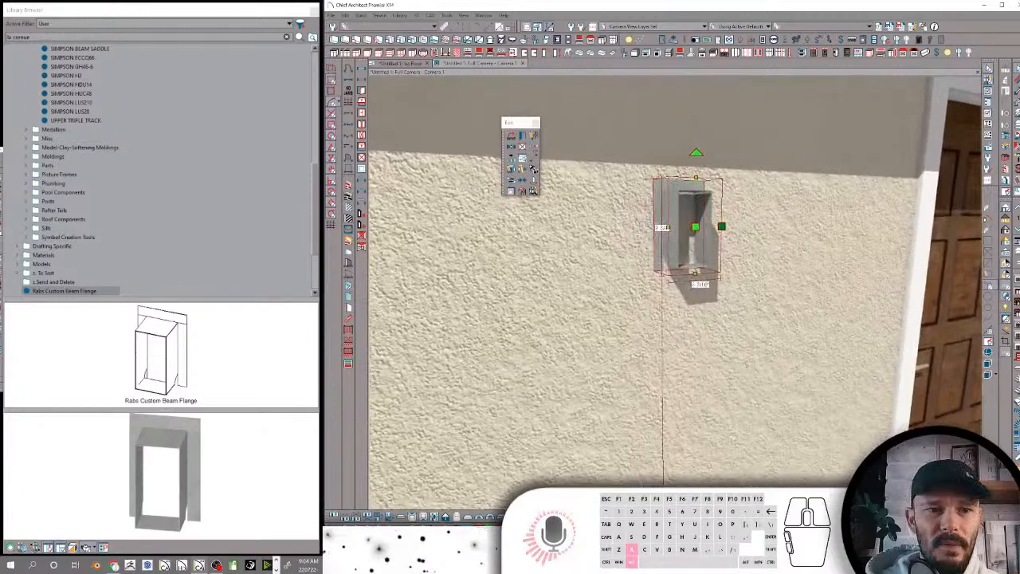
pyautogui.scroll(4, 612, 198)
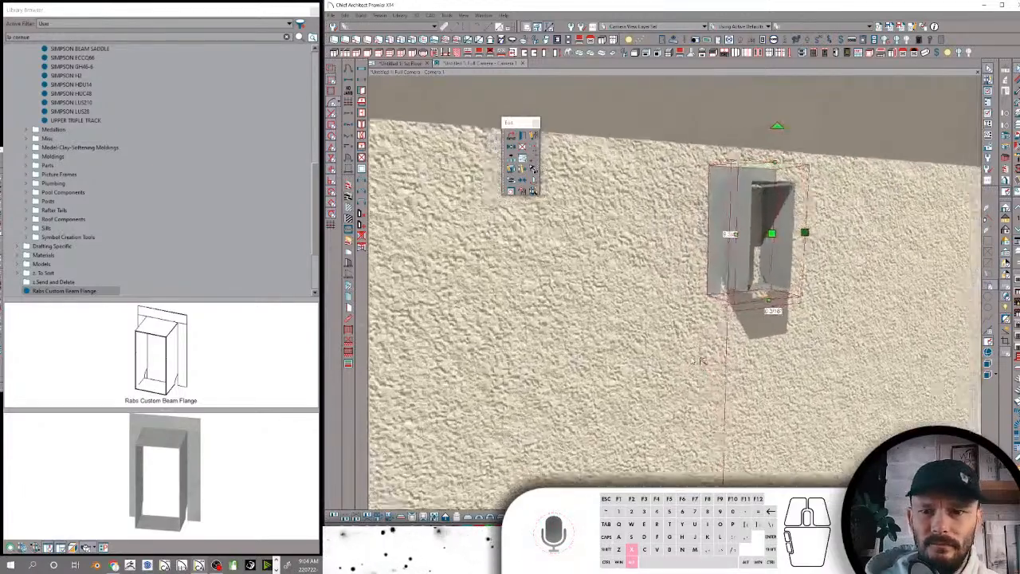
pyautogui.moveTo(593, 84); pyautogui.dragTo(555, 83, button='middle')
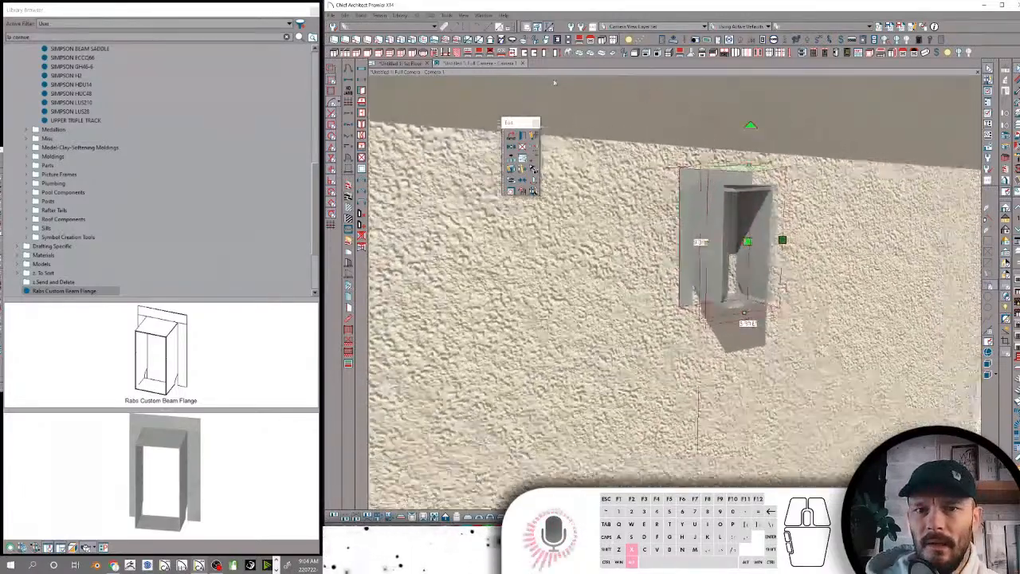
pyautogui.scroll(-3, 555, 82)
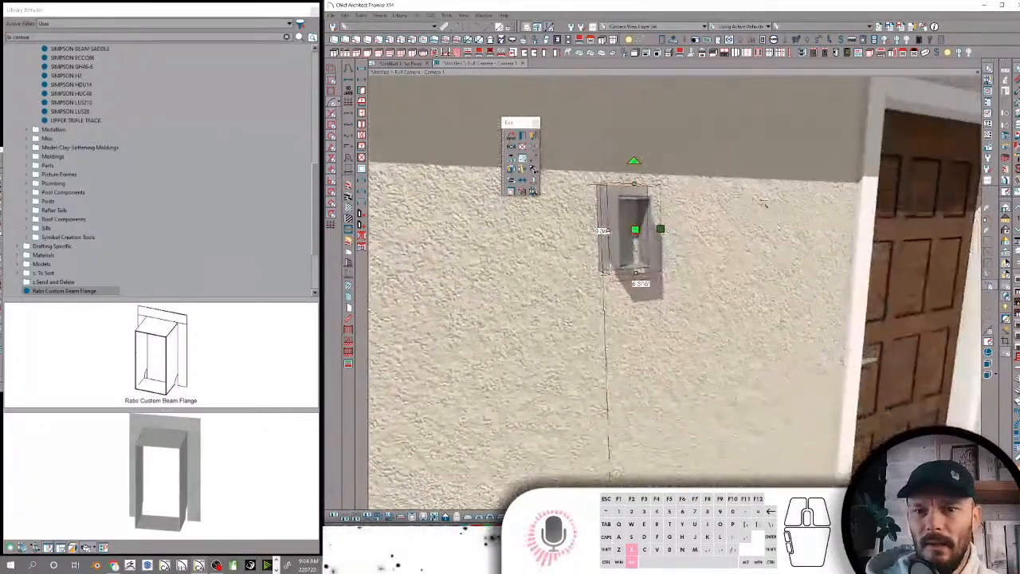
pyautogui.click(782, 233)
pyautogui.hotkey('alt', 'x')
pyautogui.hotkey('alt', 'x')
pyautogui.hotkey('alt', 'x')
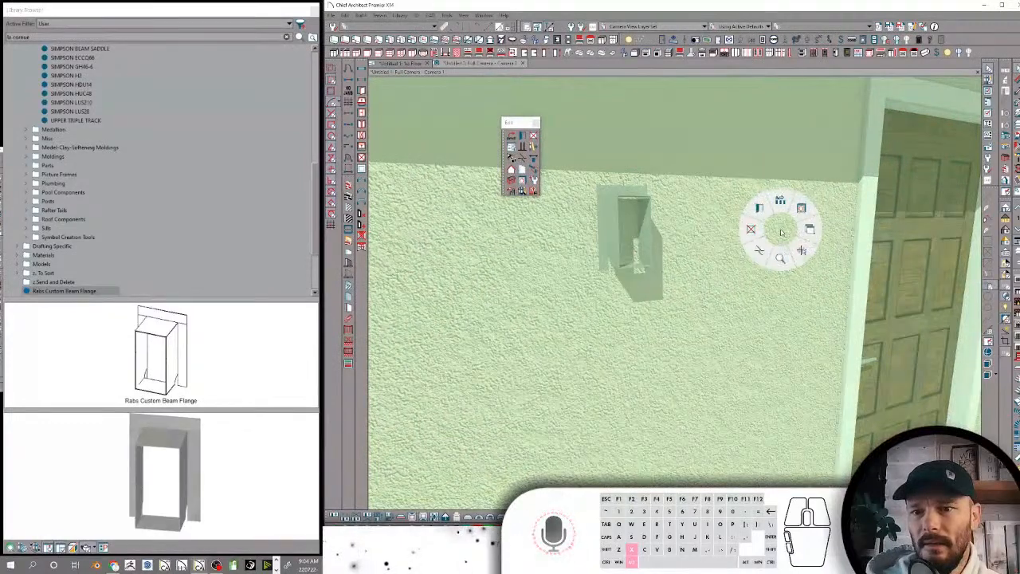
pyautogui.hotkey('alt', 'x')
pyautogui.hotkey('alt', 'x')
pyautogui.click(761, 252)
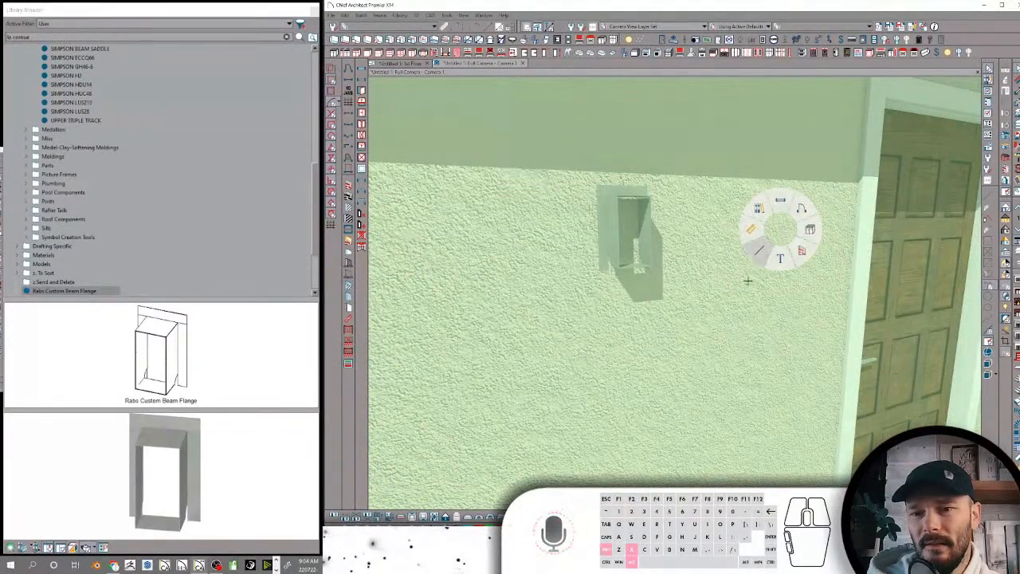
pyautogui.moveTo(705, 199)
pyautogui.mouseDown()
pyautogui.moveTo(671, 245)
pyautogui.moveTo(674, 262)
pyautogui.mouseUp()
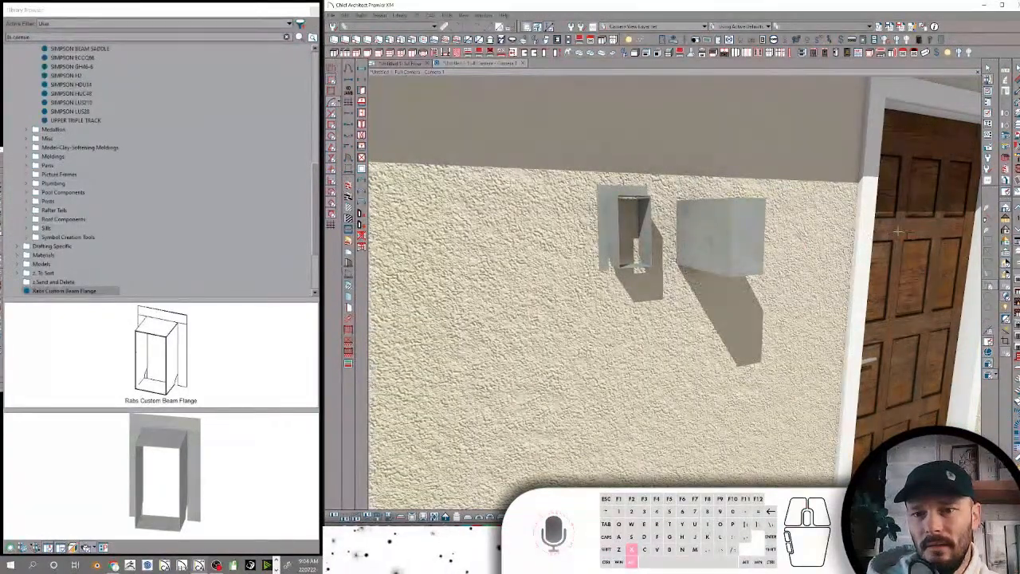
# Paint the new solid beside the beam flange with a wood-grain material
pyautogui.click(989, 364)
pyautogui.click(580, 430)
pyautogui.click(708, 234)
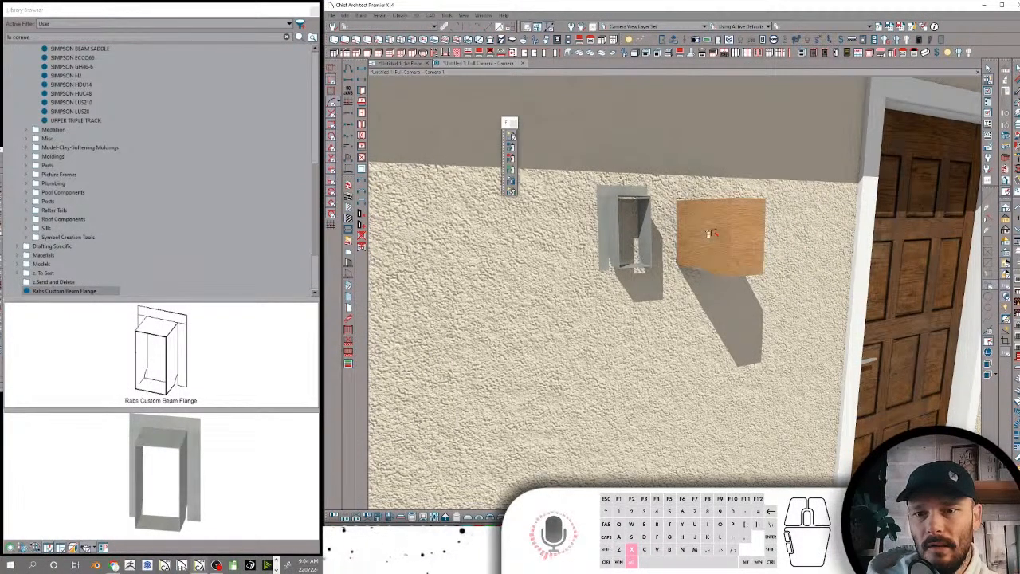
# Move the wood solid by its corner into the opening of the beam flange
pyautogui.press('space')
pyautogui.click(709, 234)
pyautogui.moveTo(708, 234); pyautogui.dragTo(646, 335, button='middle')
pyautogui.click(647, 337)
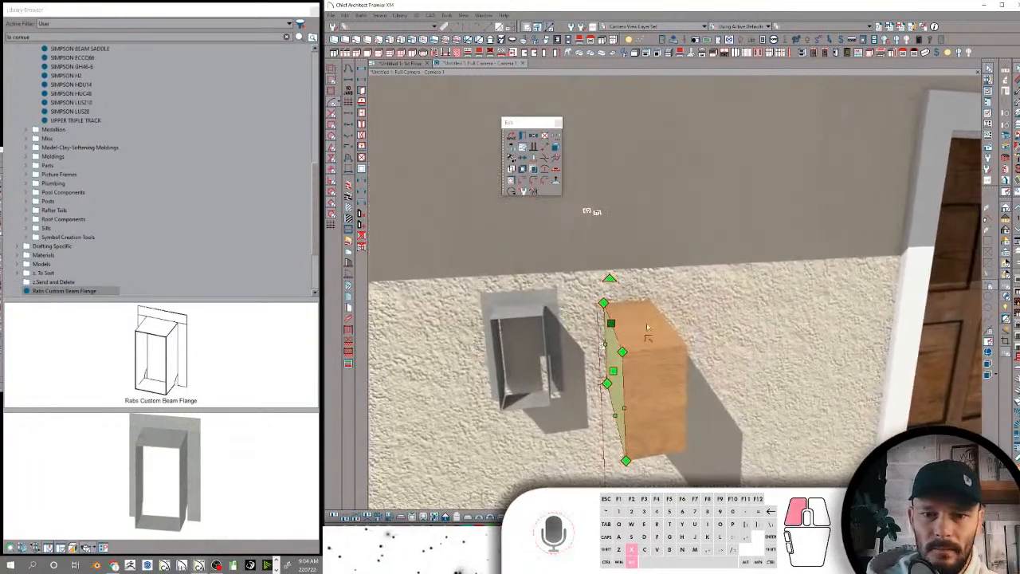
pyautogui.click(521, 309)
pyautogui.moveTo(521, 309); pyautogui.dragTo(603, 345, button='middle')
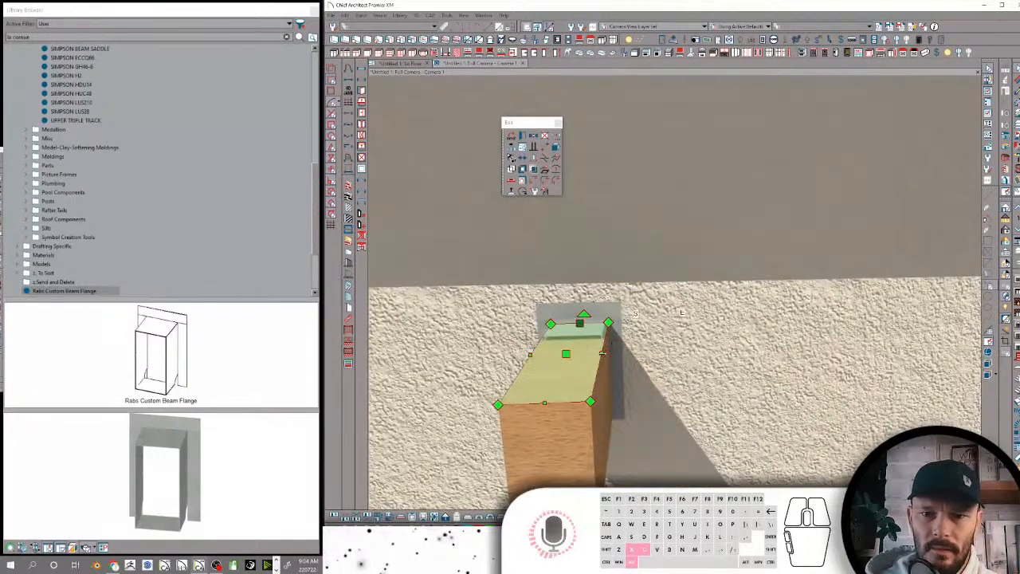
# Adjust the side edge of the wood beam so that its width fits between the flange's side plates
pyautogui.click(602, 354)
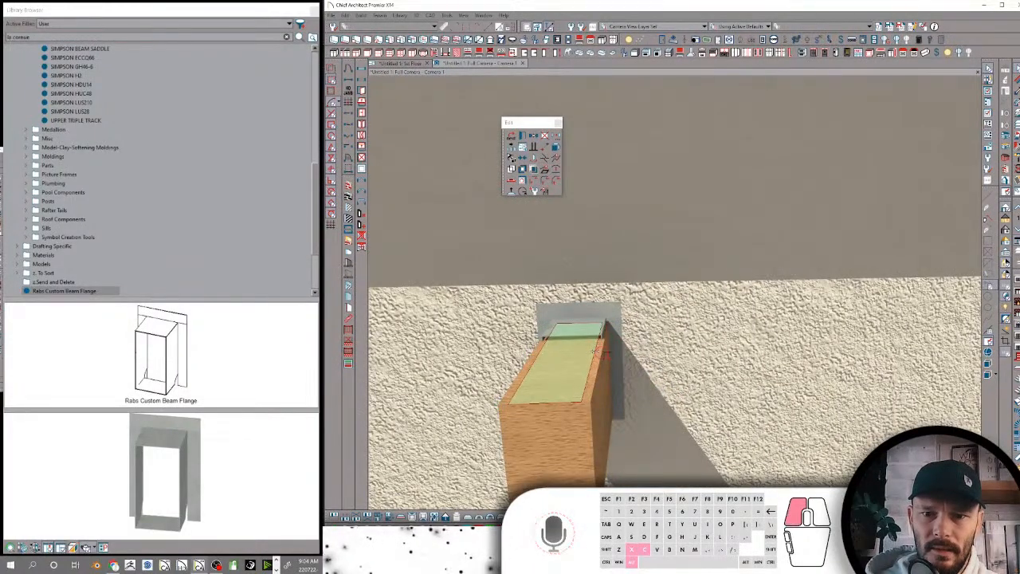
pyautogui.moveTo(596, 351); pyautogui.dragTo(603, 348)
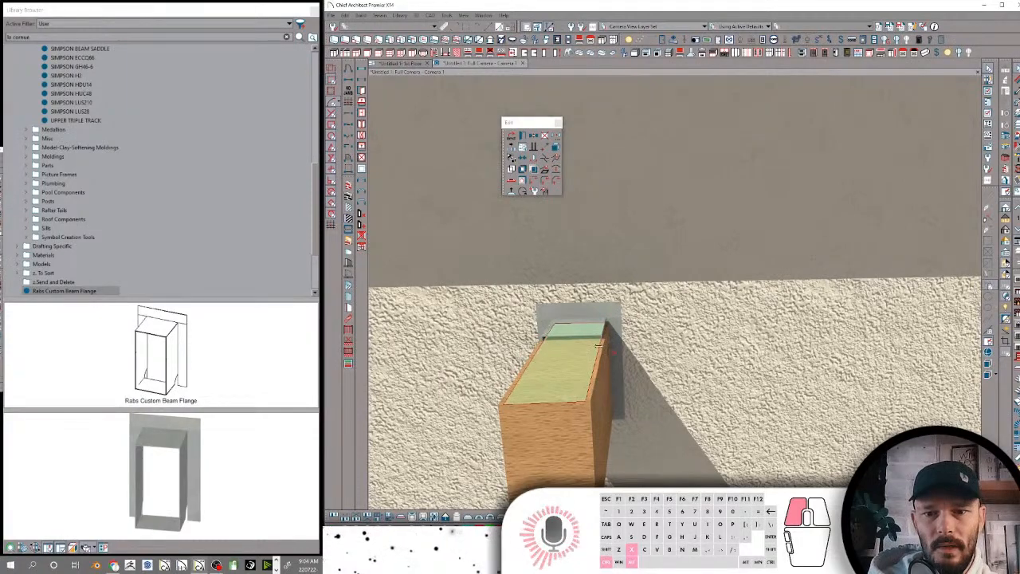
pyautogui.moveTo(599, 346); pyautogui.dragTo(600, 347)
pyautogui.moveTo(602, 347); pyautogui.dragTo(723, 336, button='middle')
pyautogui.click(723, 336)
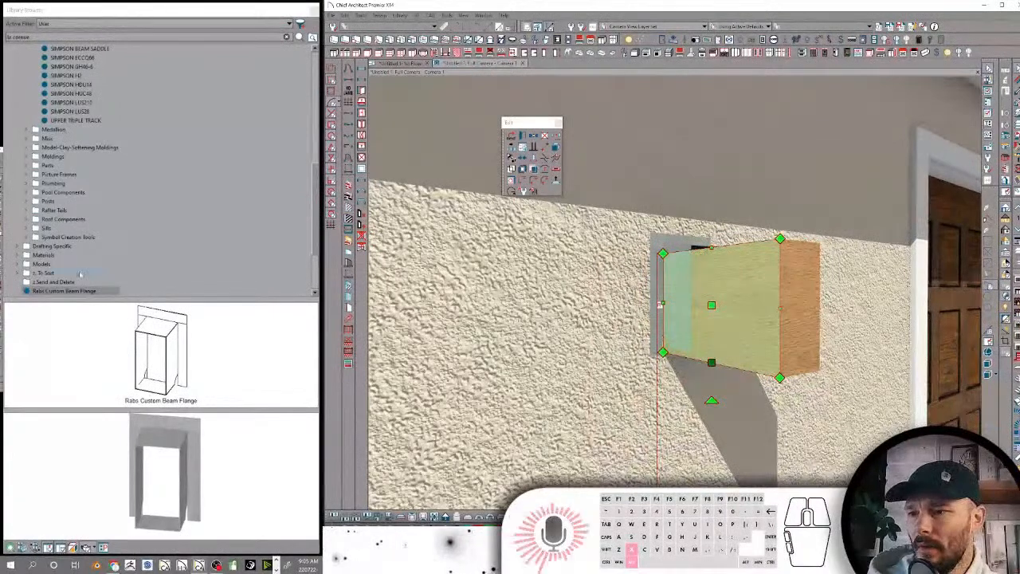
# In the floor plan, move the beam flange into the wall until its back is about 4" from the wall's opposite face
pyautogui.scroll(-1, 140, 252)
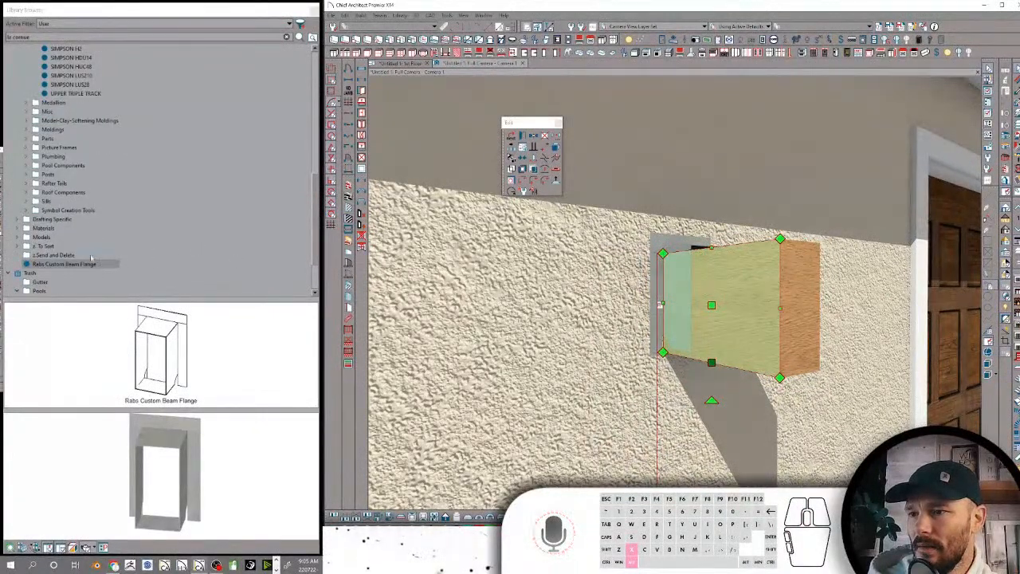
pyautogui.scroll(4, 97, 228)
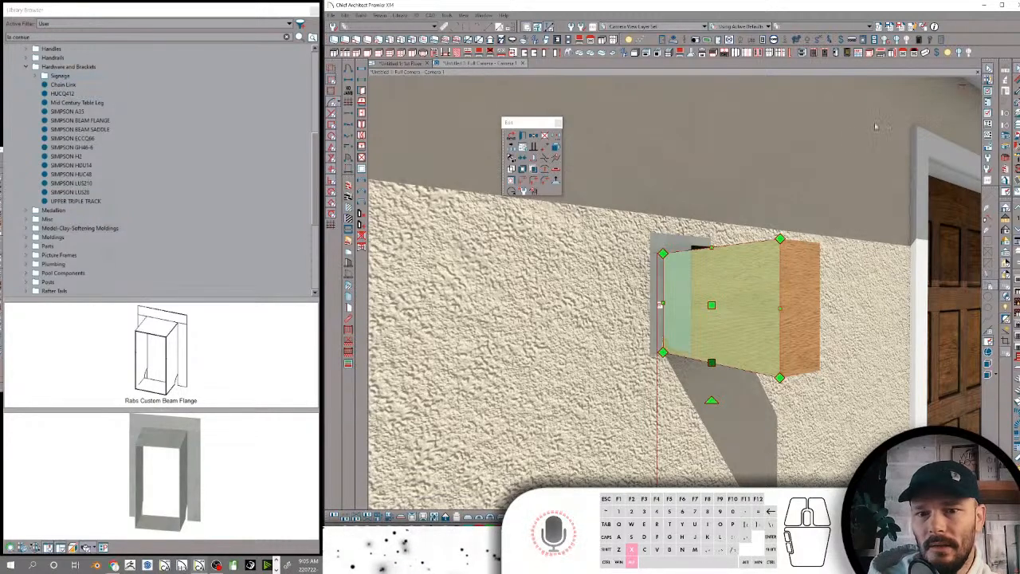
pyautogui.click(677, 320)
pyautogui.moveTo(678, 320); pyautogui.dragTo(507, 320, button='middle')
pyautogui.moveTo(679, 301)
pyautogui.mouseDown(button='middle')
pyautogui.moveTo(723, 247)
pyautogui.moveTo(673, 290)
pyautogui.mouseUp(button='middle')
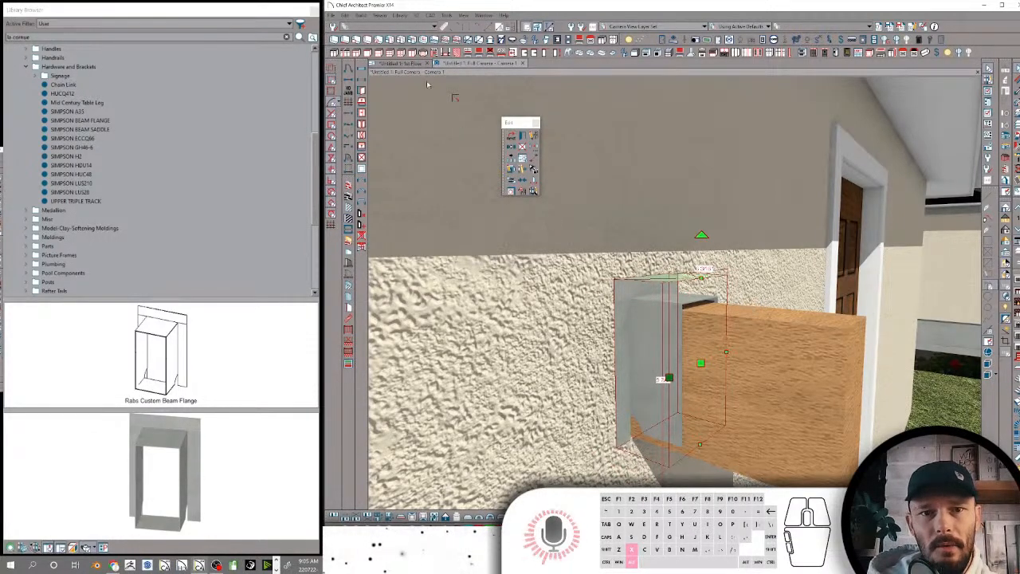
pyautogui.click(402, 65)
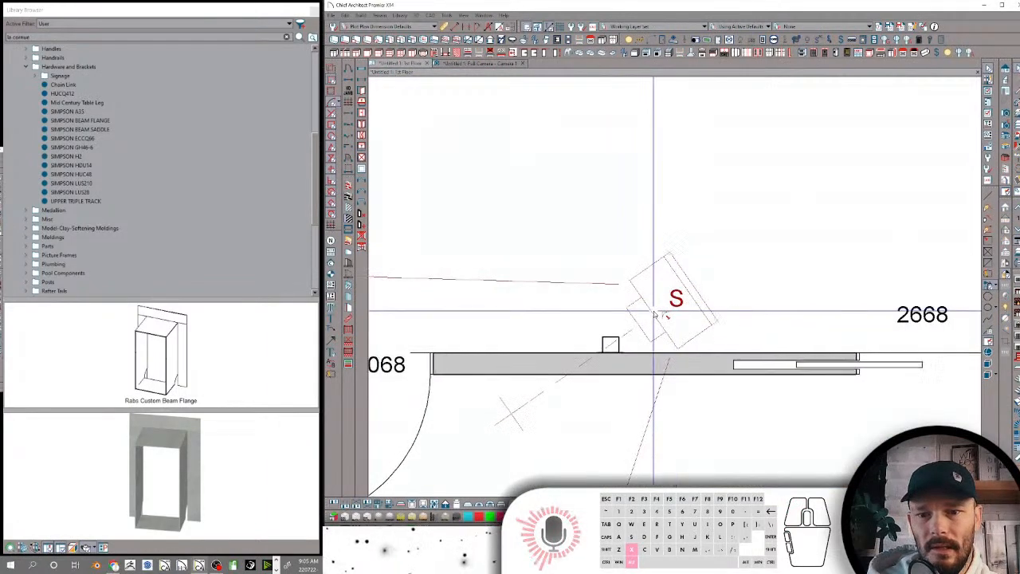
pyautogui.scroll(3, 554, 260)
pyautogui.moveTo(553, 259); pyautogui.dragTo(596, 227, button='middle')
pyautogui.click(694, 355)
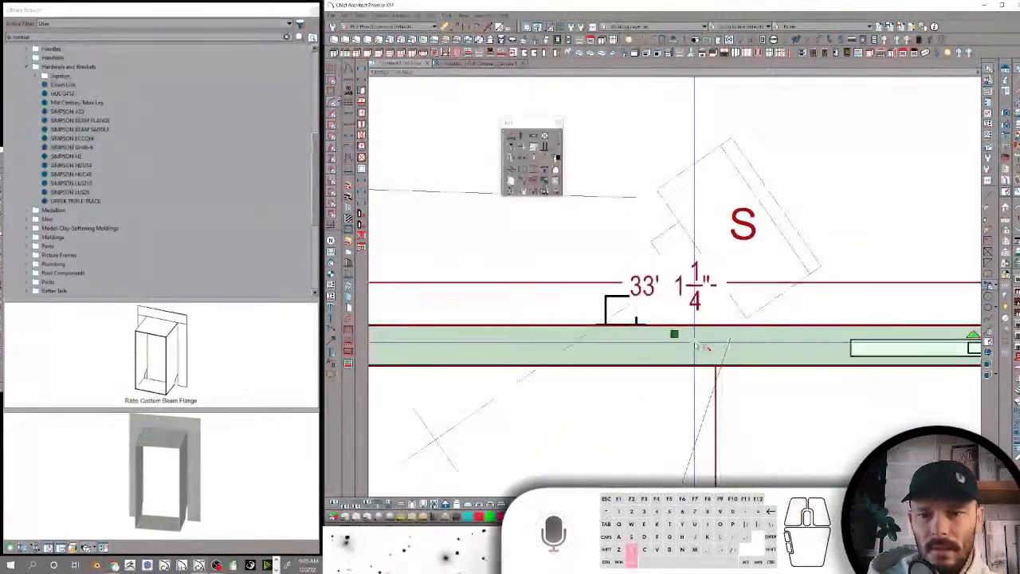
pyautogui.scroll(3, 606, 287)
pyautogui.click(703, 384)
pyautogui.click(704, 389)
pyautogui.click(677, 337)
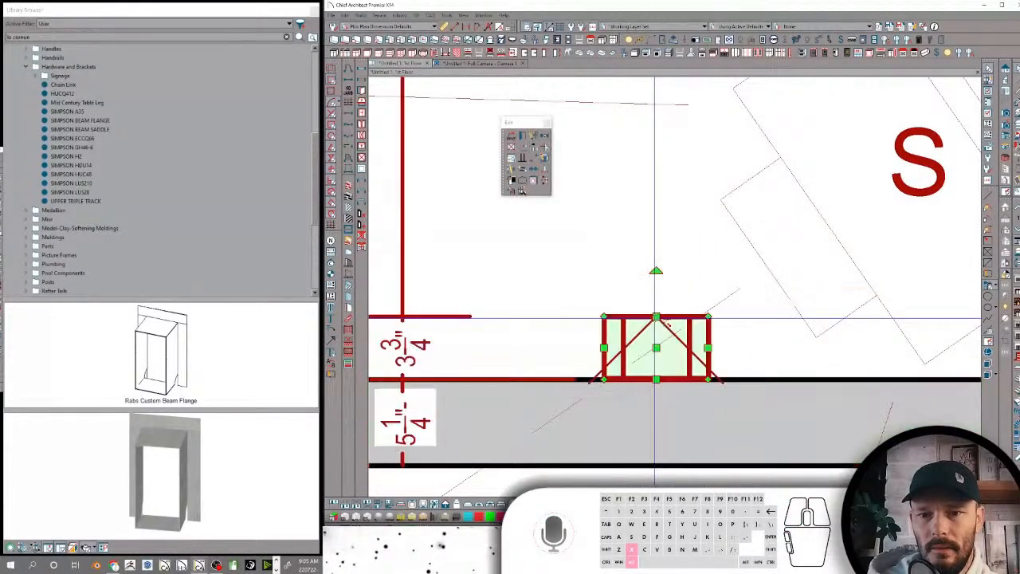
pyautogui.moveTo(661, 378); pyautogui.dragTo(664, 403)
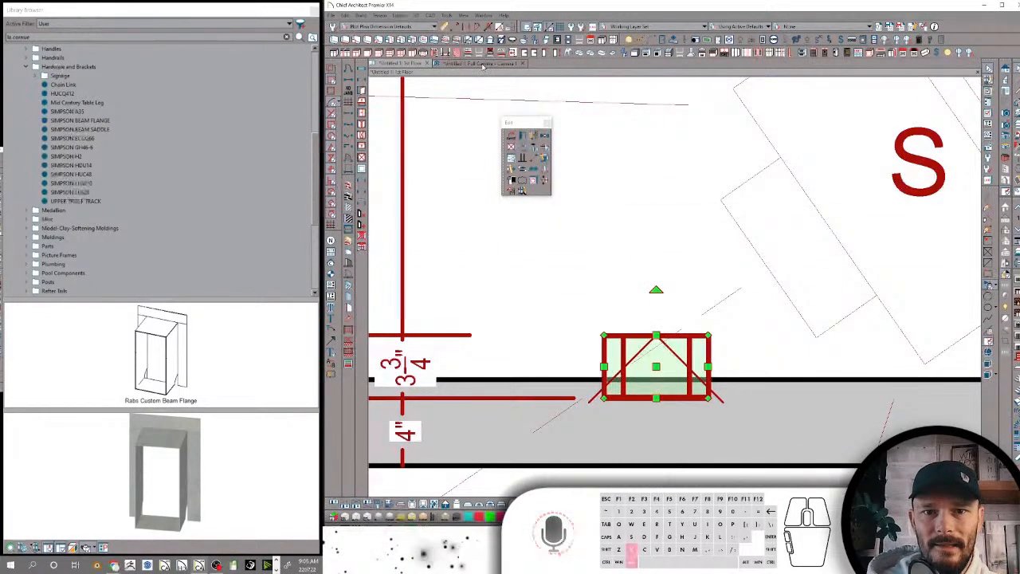
# Return to the Full Camera view and inspect how the beam flange and wood beam meet the wall
pyautogui.click(481, 63)
pyautogui.moveTo(730, 320); pyautogui.dragTo(683, 285)
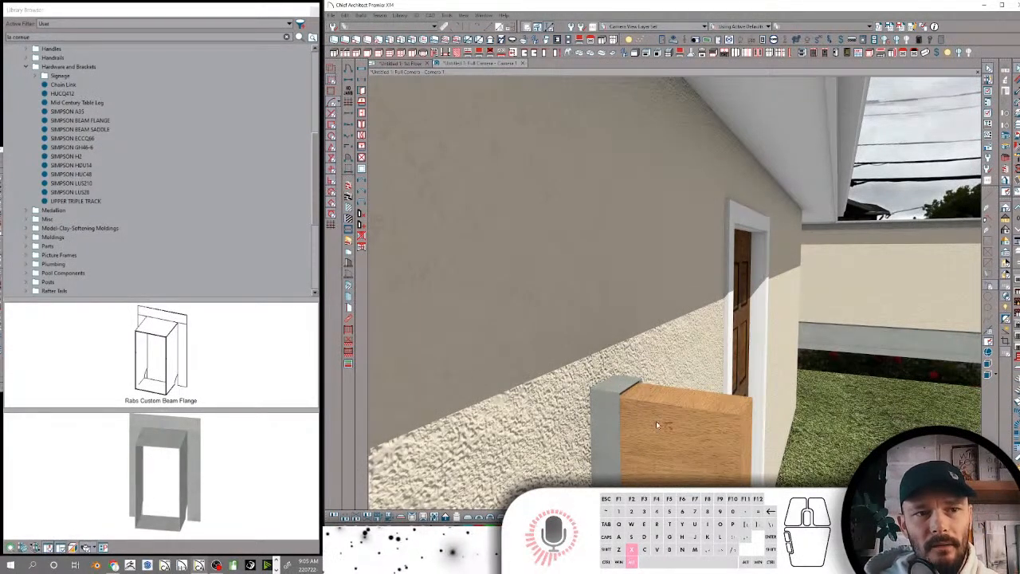
pyautogui.scroll(-3, 666, 407)
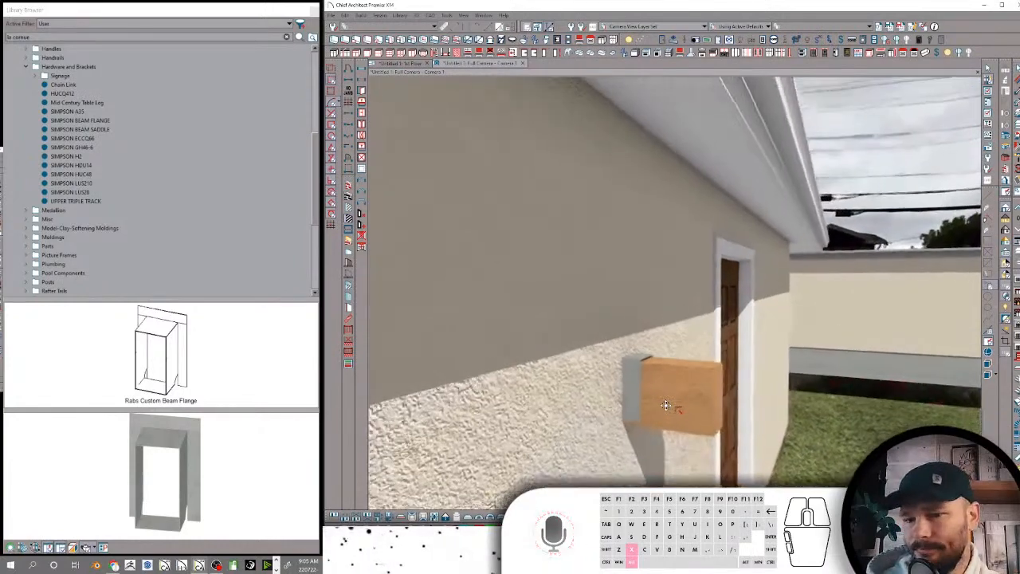
# Rename the SIMPSON A35 library item as "Simpson A35"
pyautogui.click(77, 103)
pyautogui.click(67, 111)
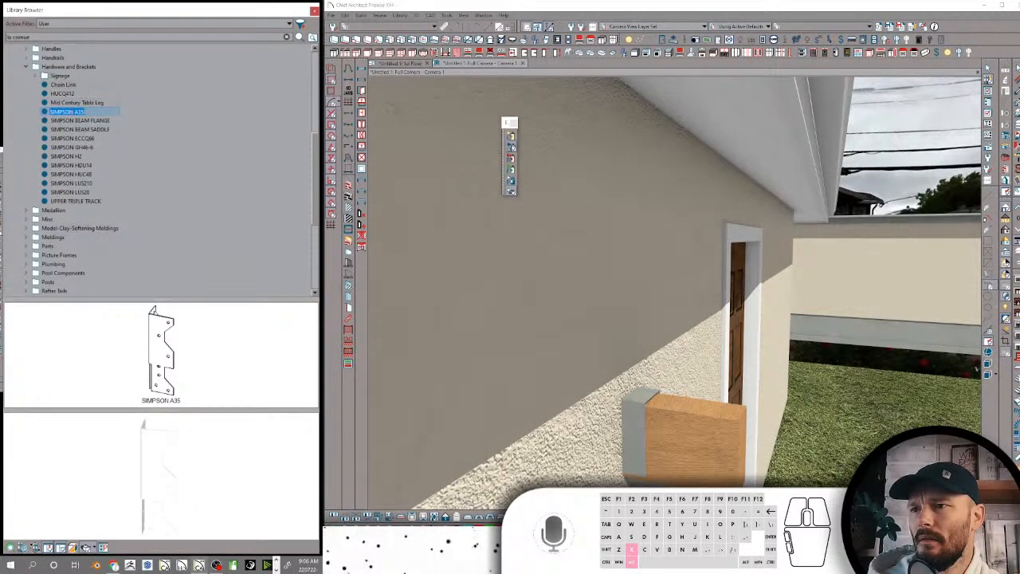
pyautogui.click(67, 111)
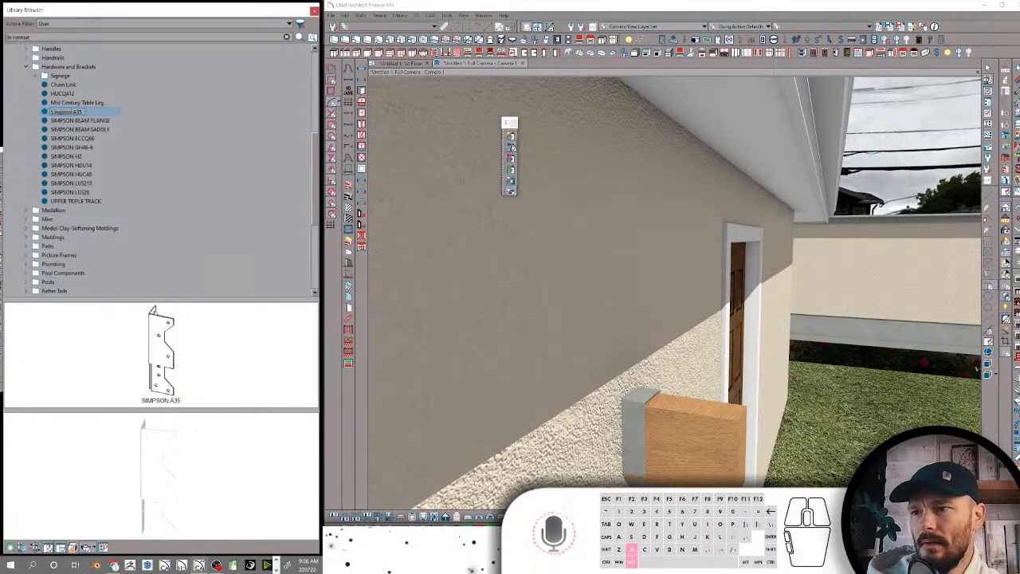
# Rename the SIMPSON BEAM FLANGE library item as "Rabs Beam Flange"
pyautogui.click(77, 122)
pyautogui.click(78, 122)
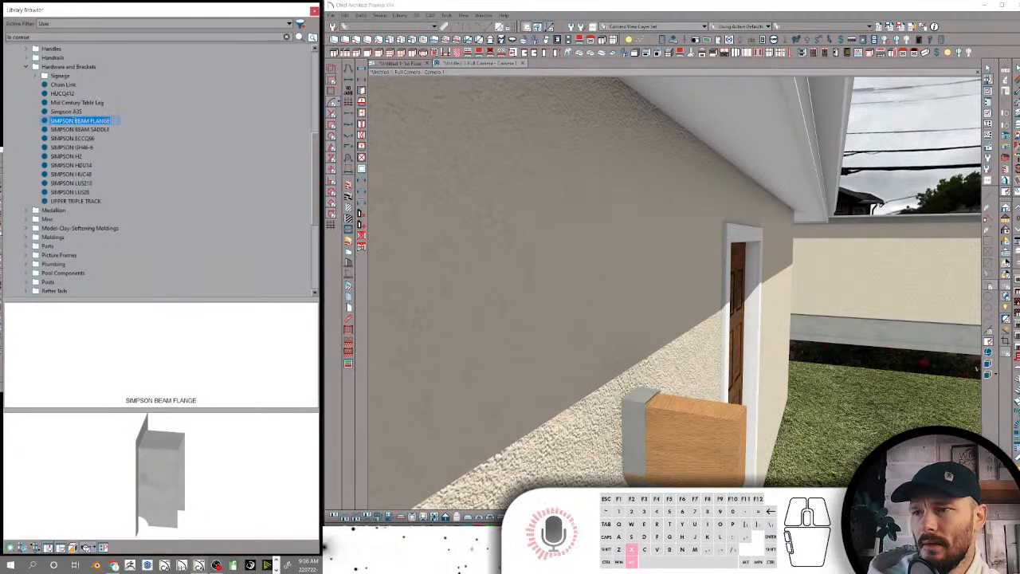
pyautogui.write('Fa')
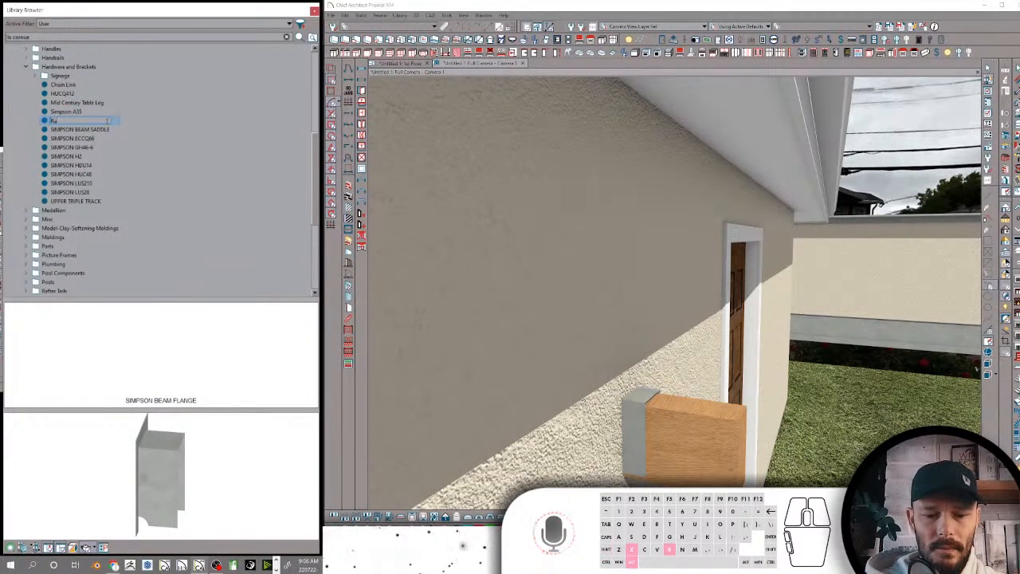
pyautogui.write('bs Beam Fla')
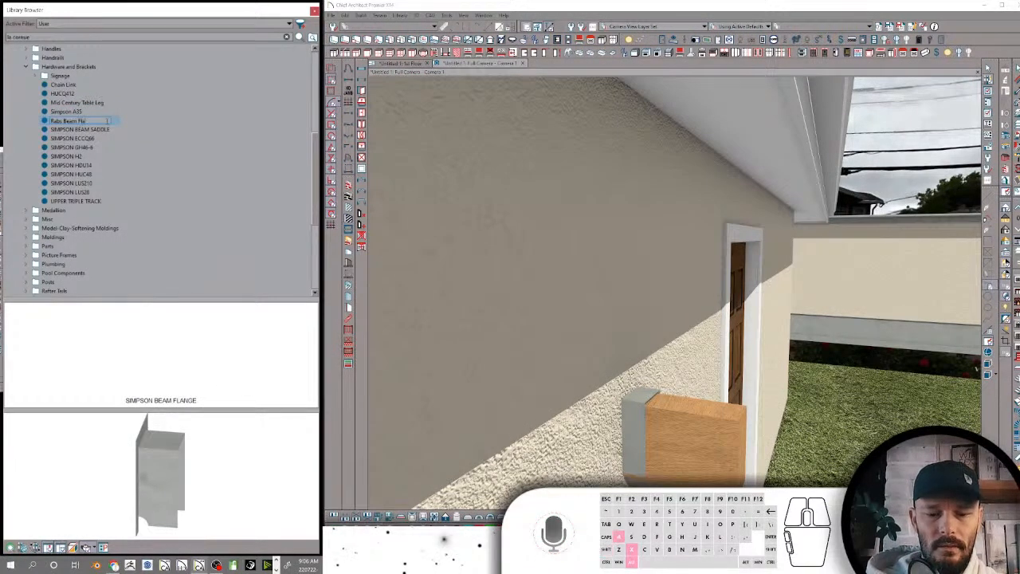
pyautogui.write('nge')
pyautogui.press('Return')
# Rename the SIMPSON BEAM SADDLE library item as "Rabs Beam Saddle"
pyautogui.click(77, 129)
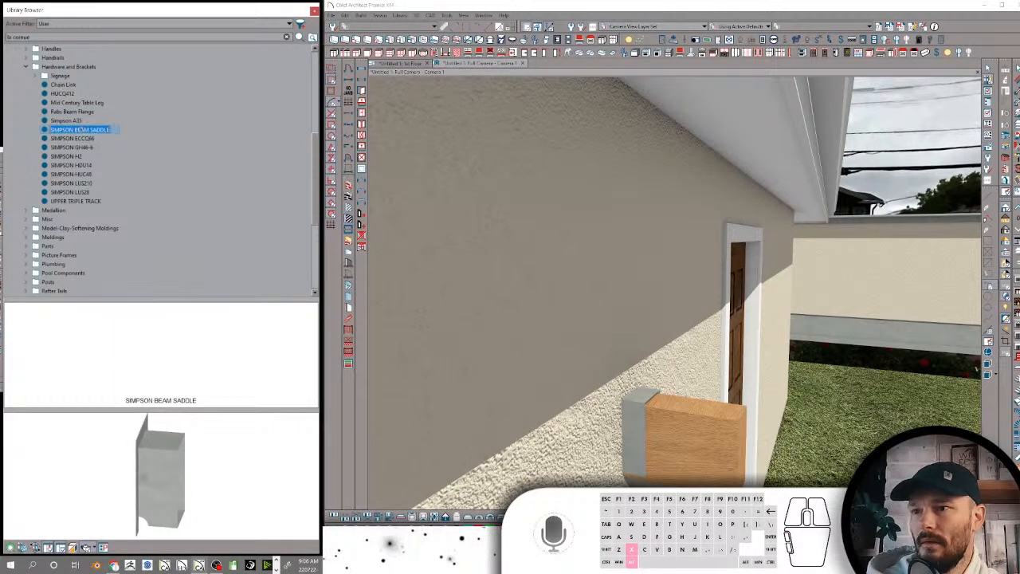
pyautogui.write('Rabs')
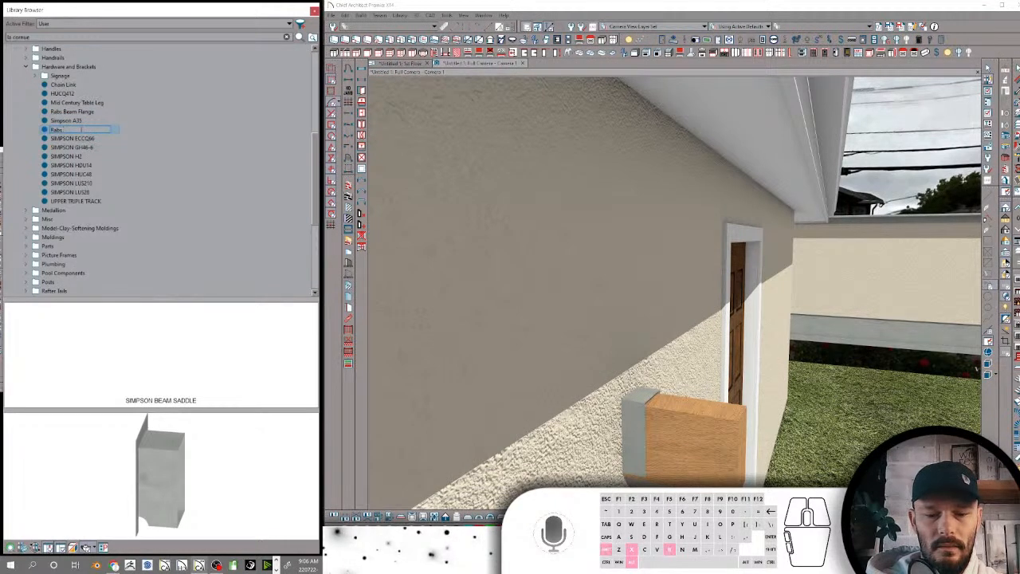
pyautogui.write(' Beam Saddle')
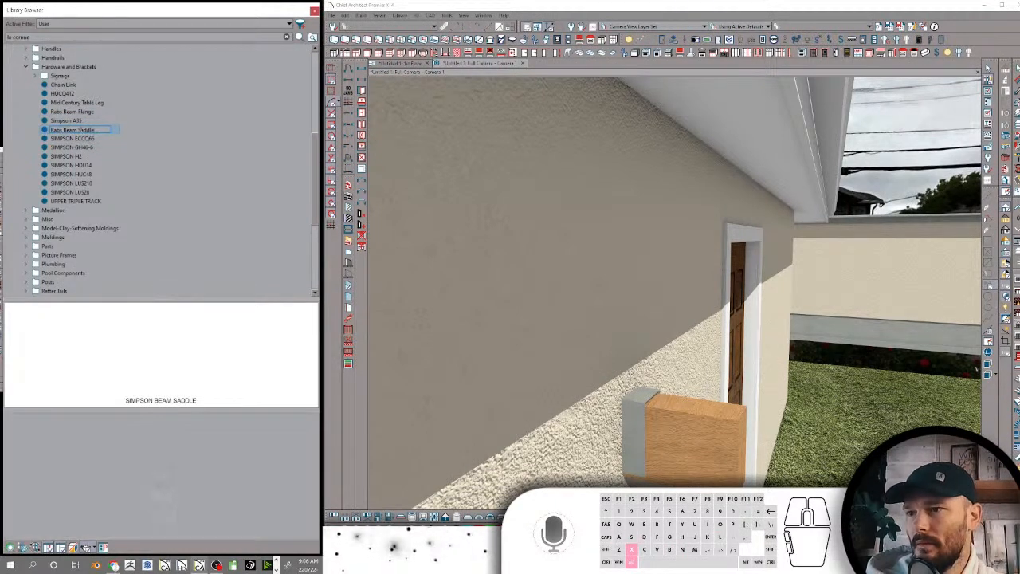
pyautogui.press('Return')
# Change the capitalized ECCQ66 and GH46-6 library names to "Simpson ECCQ66" and "Simpson GH46-6"
pyautogui.click(74, 139)
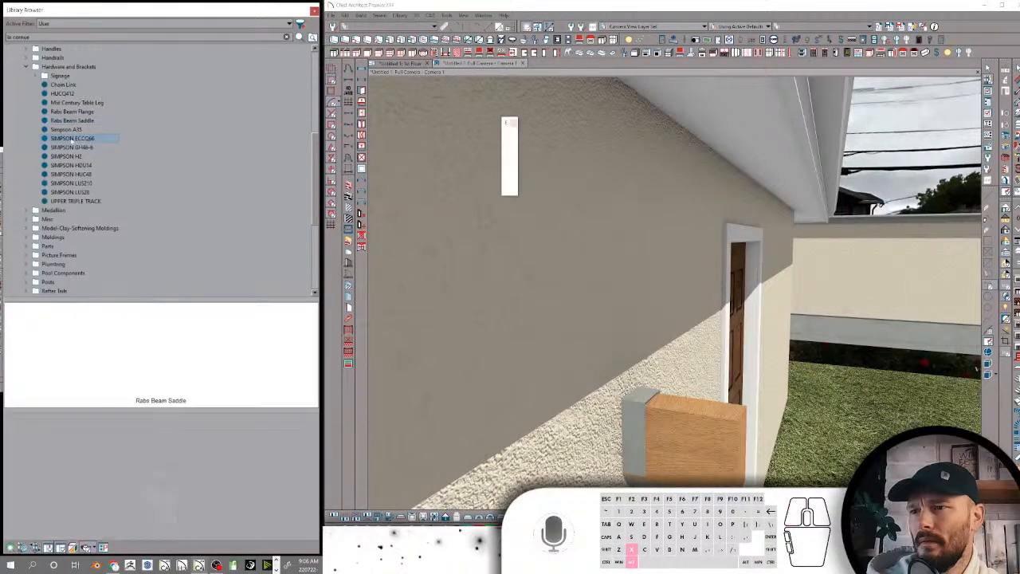
pyautogui.doubleClick(74, 139)
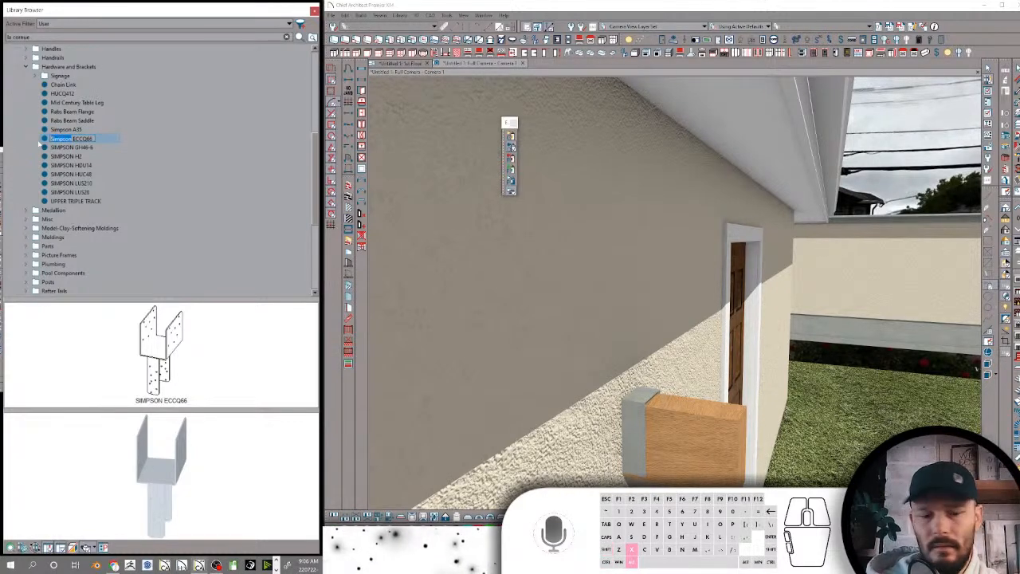
pyautogui.click(71, 147)
pyautogui.click(72, 148)
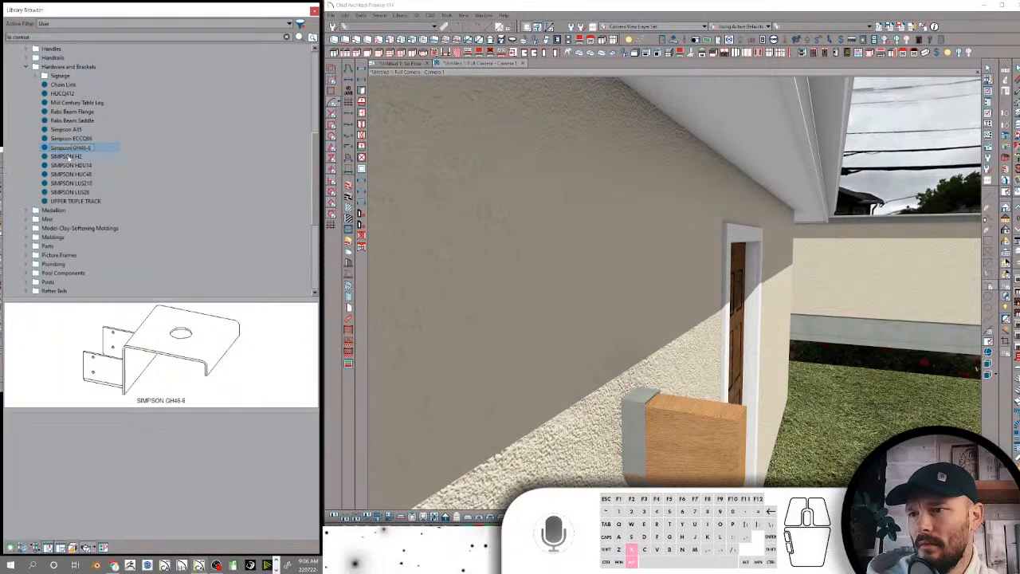
# Rename the SIMPSON H2 and SIMPSON HDU14 library items as "Simpson H2" and "Simpson HDU14"
pyautogui.click(70, 156)
pyautogui.click(69, 156)
pyautogui.click(73, 165)
pyautogui.moveTo(73, 166); pyautogui.dragTo(32, 166)
pyautogui.write('Simpson')
# Rename the SIMPSON HUC48 and SIMPSON LUS210 library items as "Simpson HUC48" and "Simpson LUS210"
pyautogui.click(70, 175)
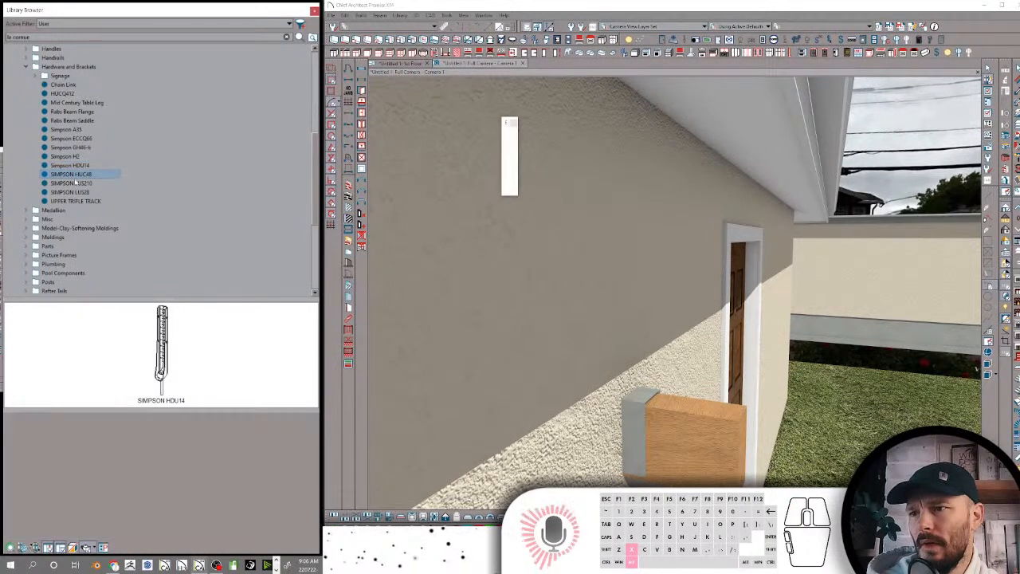
pyautogui.click(72, 175)
pyautogui.click(72, 174)
pyautogui.click(72, 183)
pyautogui.moveTo(74, 184); pyautogui.dragTo(51, 184)
pyautogui.write('Simpson')
# Rename the capitalized SIMPSON LUS28 library item as "Simpson LUS28"
pyautogui.click(72, 192)
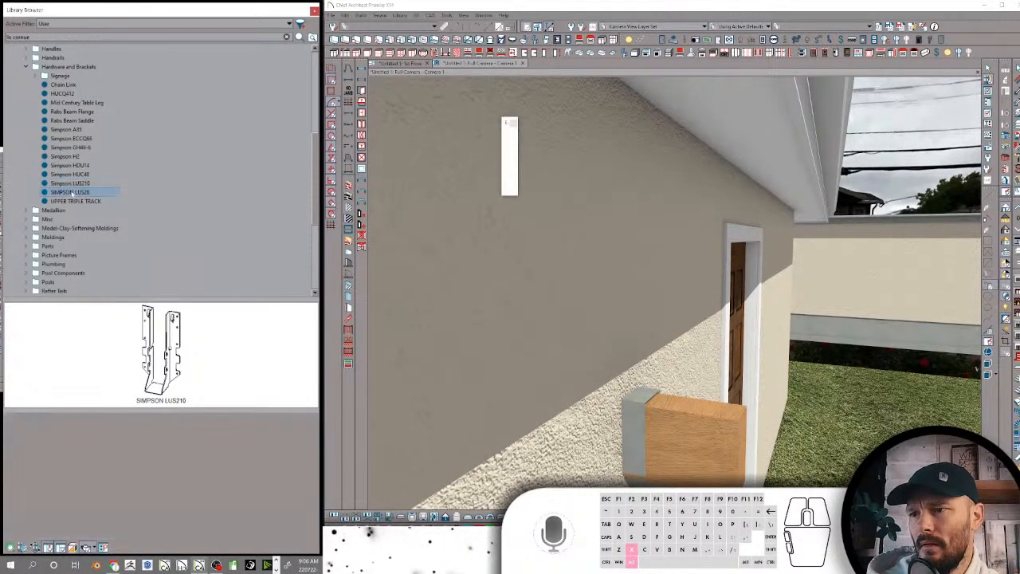
pyautogui.click(72, 192)
pyautogui.moveTo(74, 192); pyautogui.dragTo(51, 192)
pyautogui.write('Simpson')
# Rename the UPPER TRIPLE TRACK library item as "Triple Bypass Track"
pyautogui.click(78, 201)
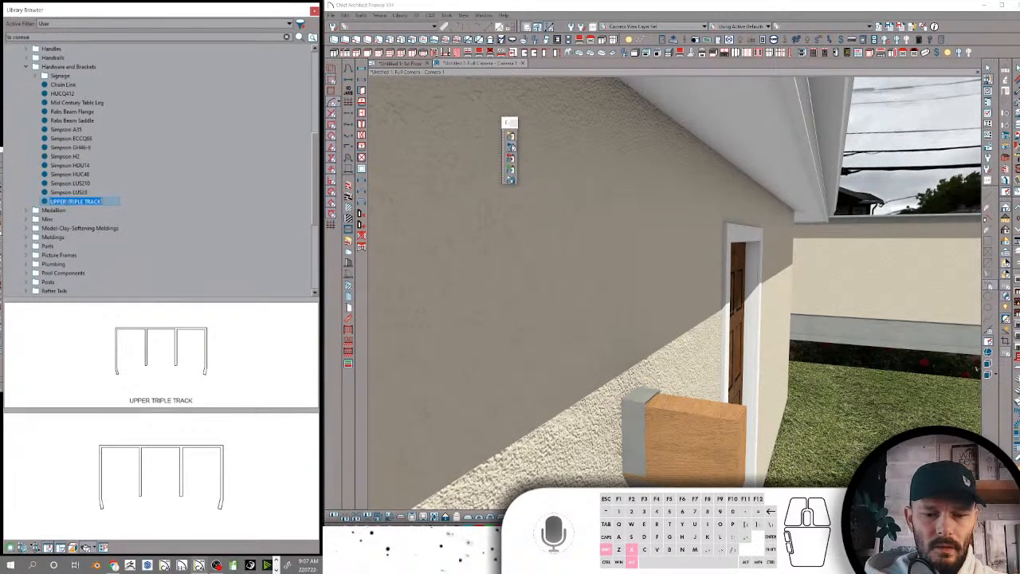
pyautogui.write('iple')
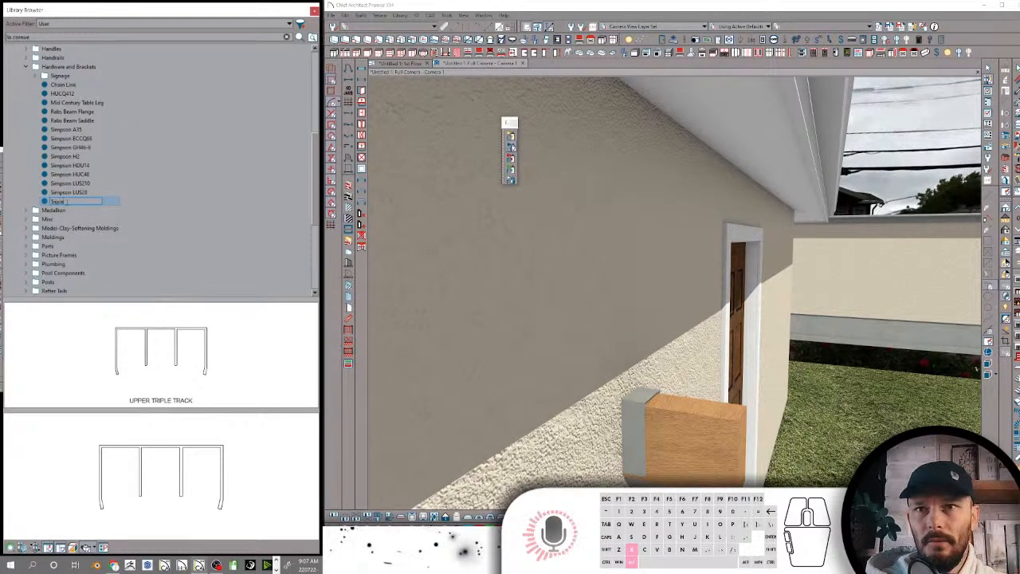
pyautogui.write(' Bypass Track')
pyautogui.press('Return')
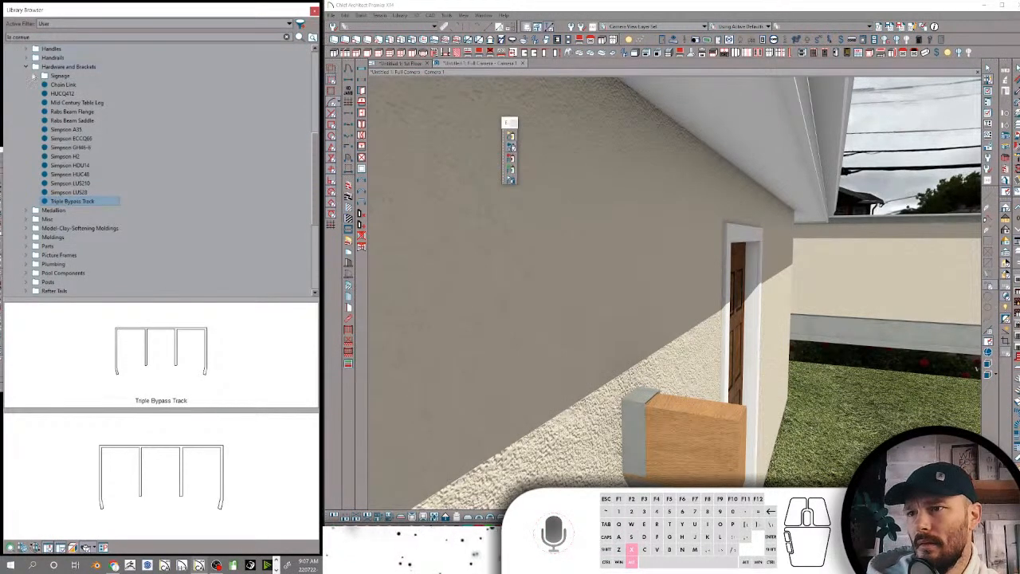
# Collapse the Hardware and Brackets folder and review the contents of the folders from Medallion through Picture Frames
pyautogui.click(26, 67)
pyautogui.click(52, 75)
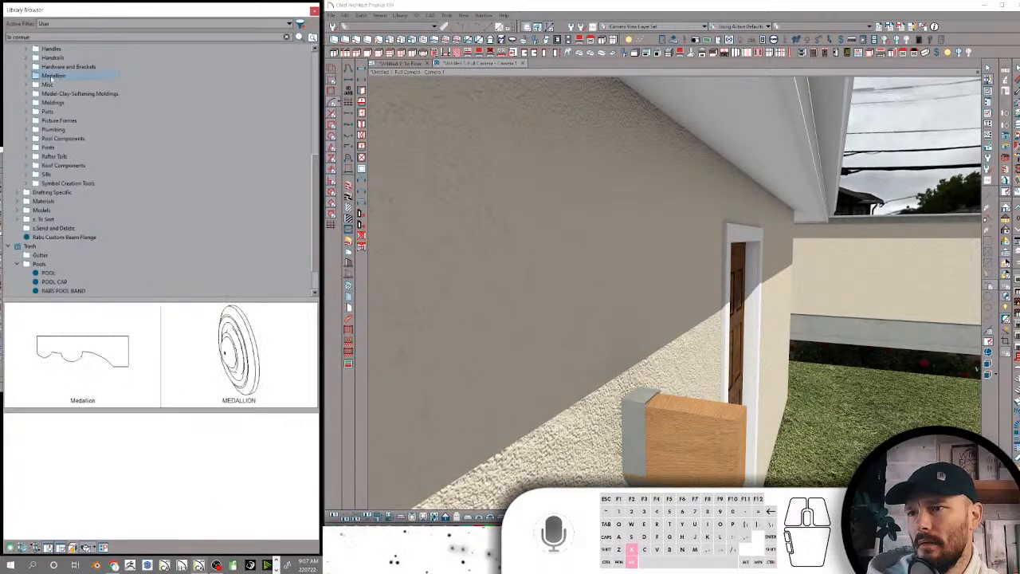
pyautogui.click(50, 85)
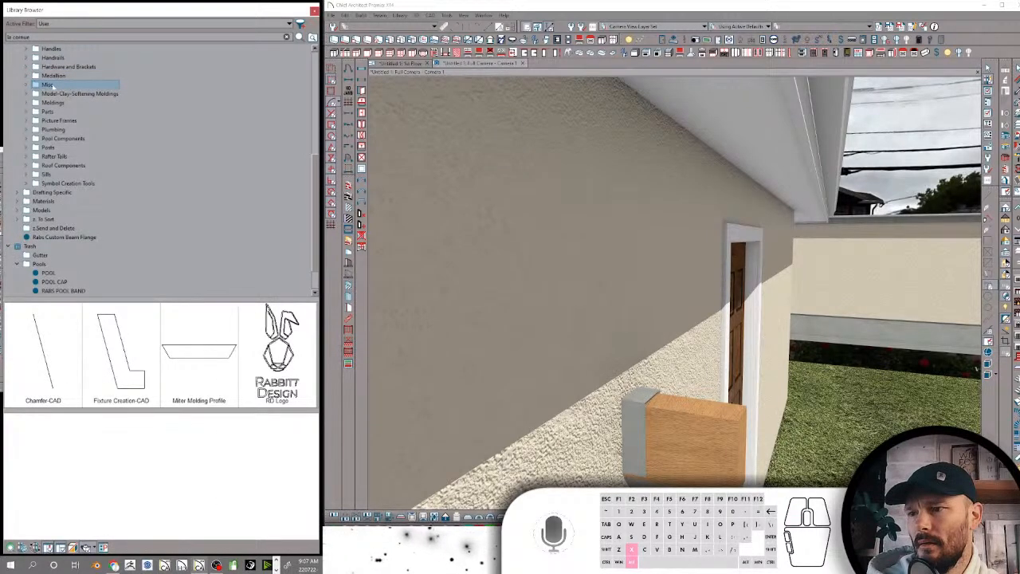
pyautogui.click(53, 94)
pyautogui.click(52, 103)
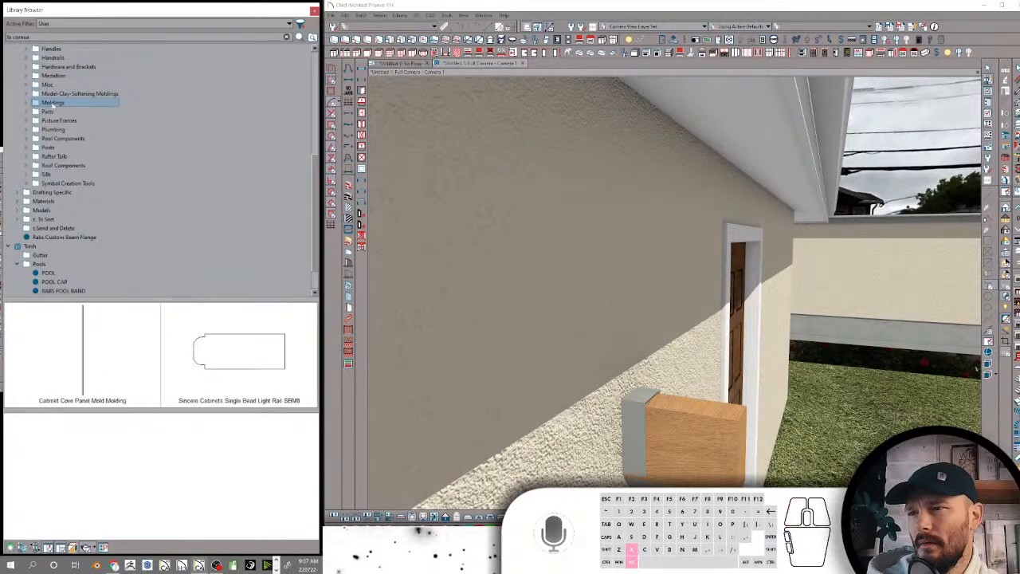
pyautogui.click(50, 111)
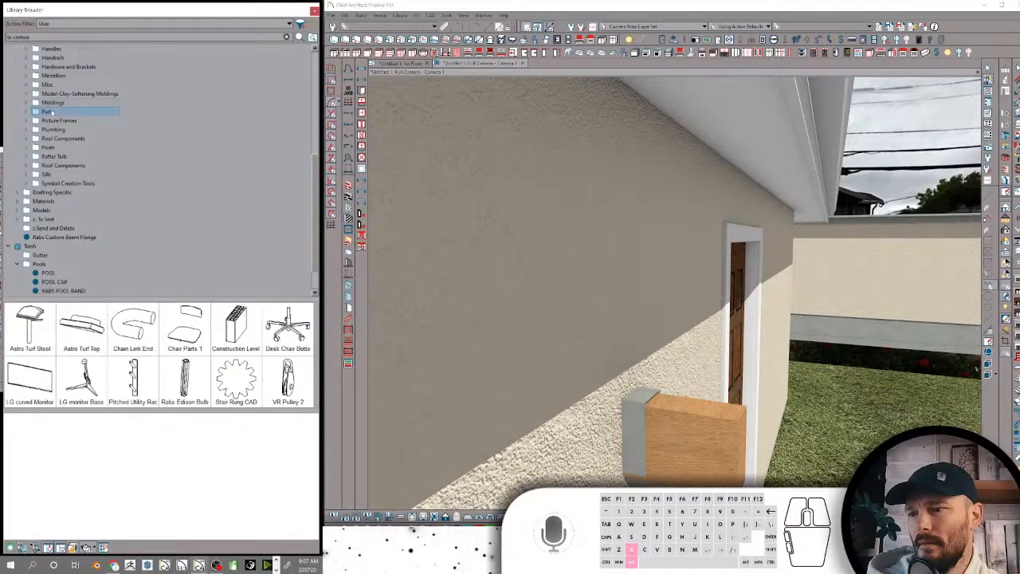
pyautogui.click(52, 120)
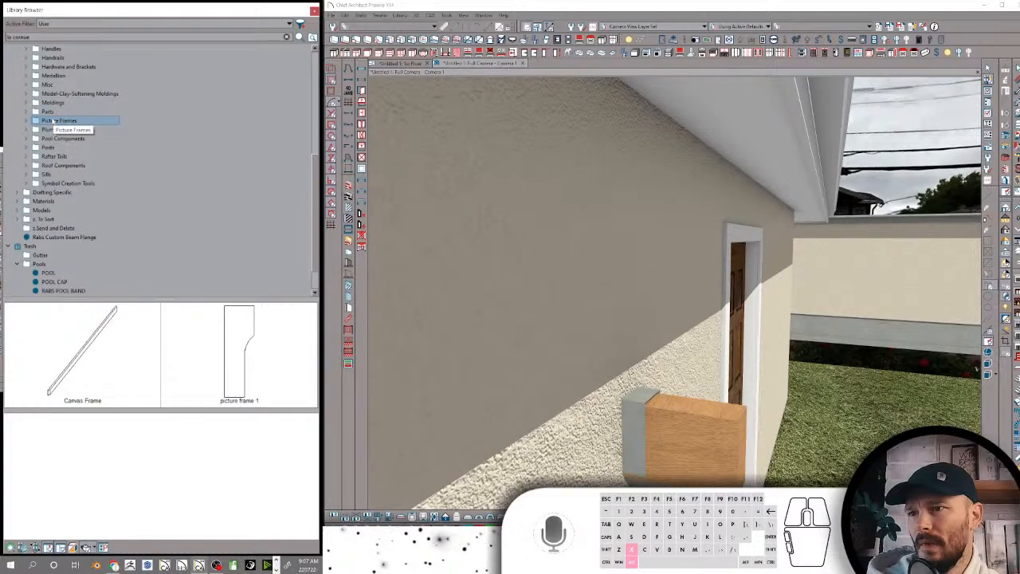
# Search the library for "picture" and locate the Picture Frame Matting item in the Painting Parts folder
pyautogui.click(16, 37)
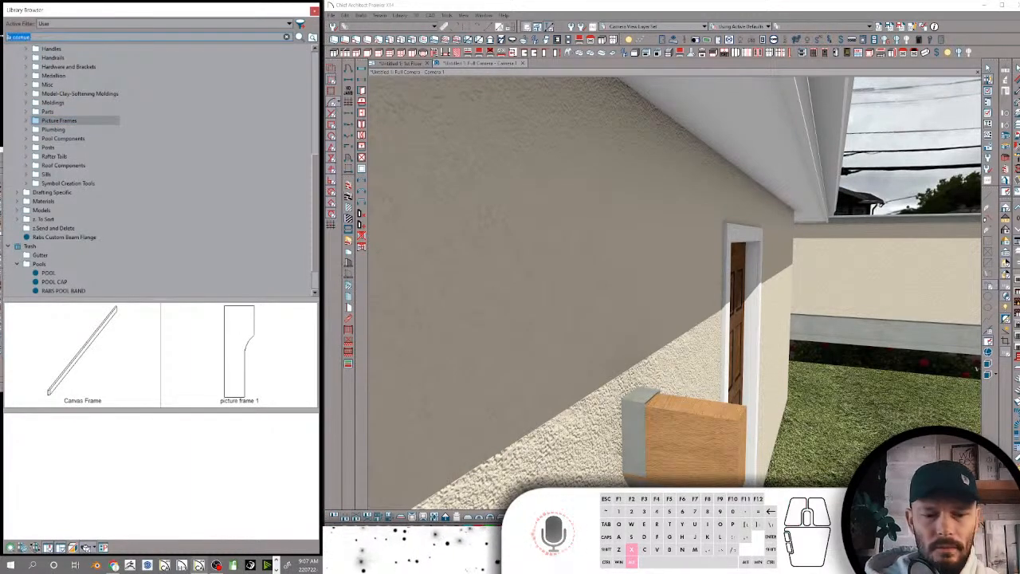
pyautogui.write('picture')
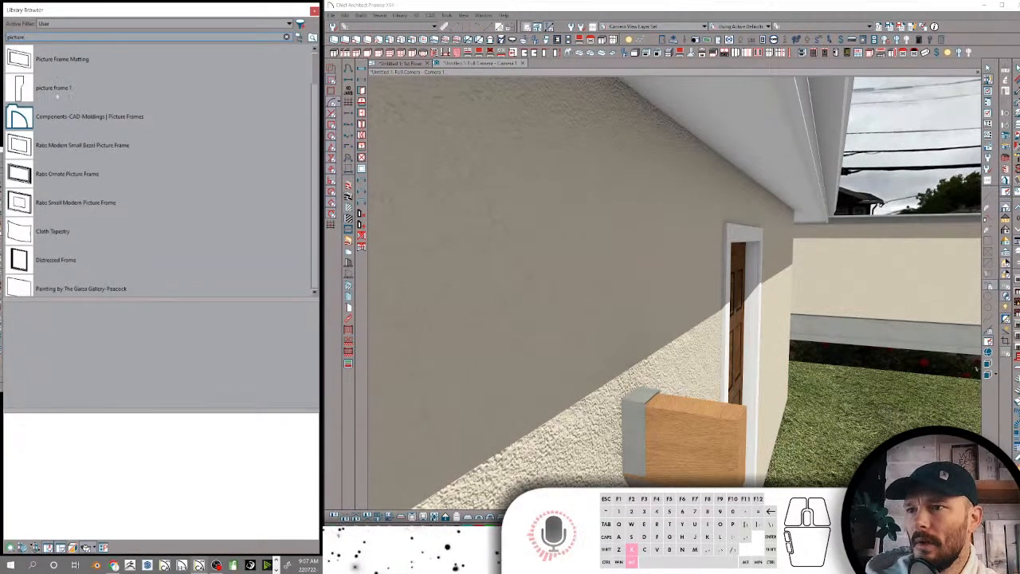
pyautogui.click(84, 62)
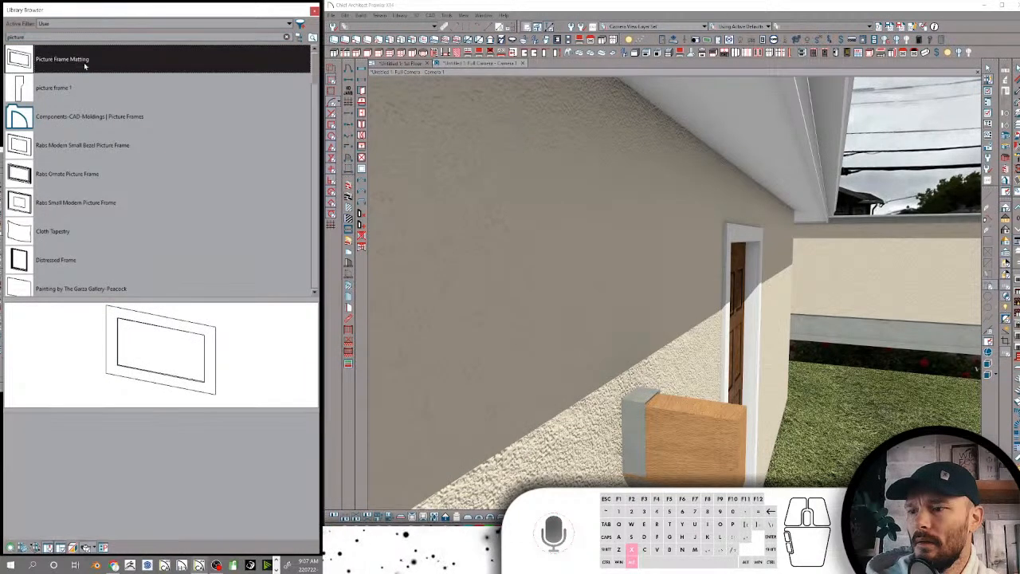
pyautogui.doubleClick(84, 66)
pyautogui.scroll(-4, 118, 161)
pyautogui.click(86, 157)
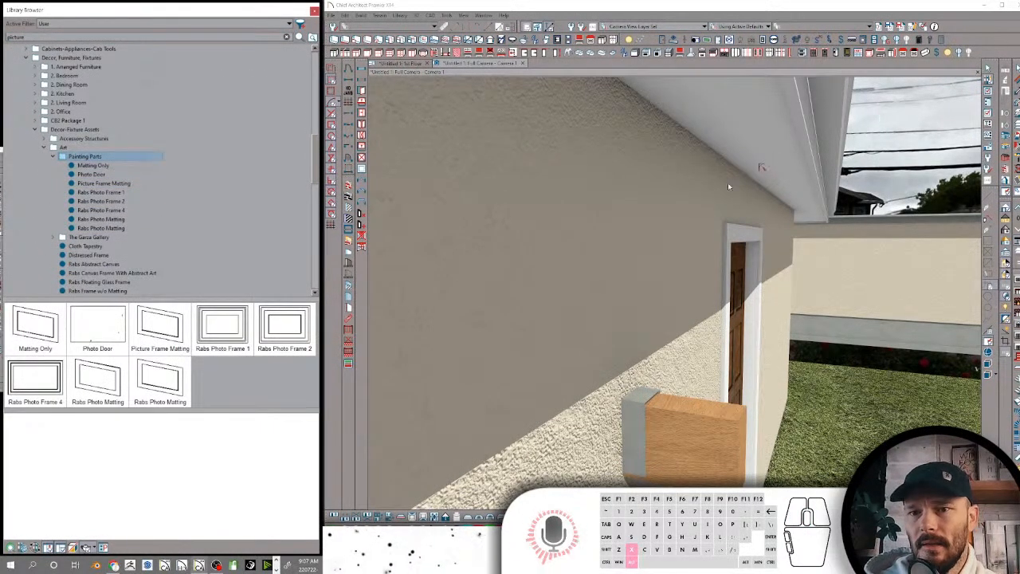
# Go inside the room and place the Matting Only symbol on the floor near the wooden door
pyautogui.scroll(5, 716, 194)
pyautogui.moveTo(712, 195); pyautogui.dragTo(996, 183, button='middle')
pyautogui.click(100, 165)
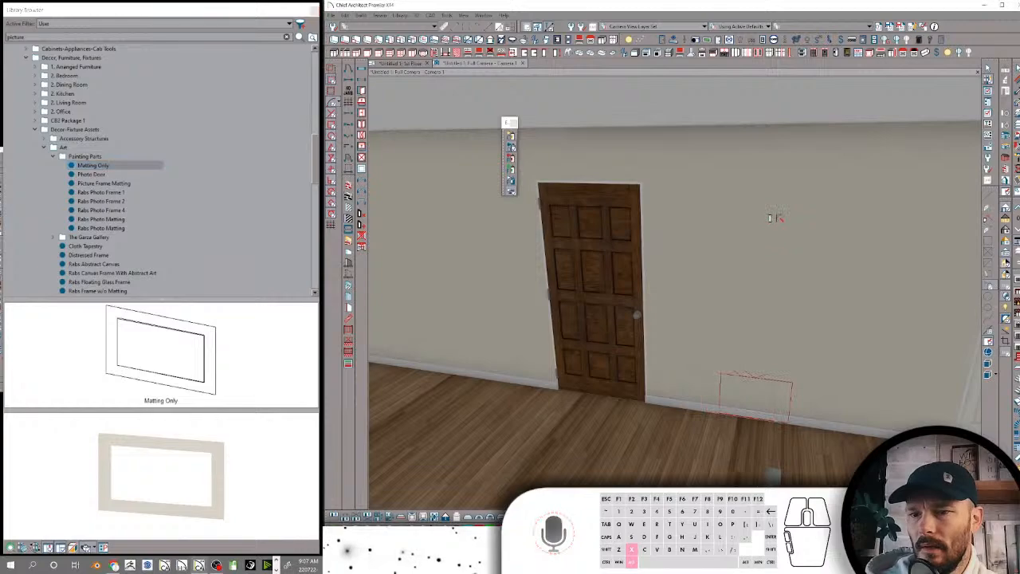
pyautogui.click(772, 370)
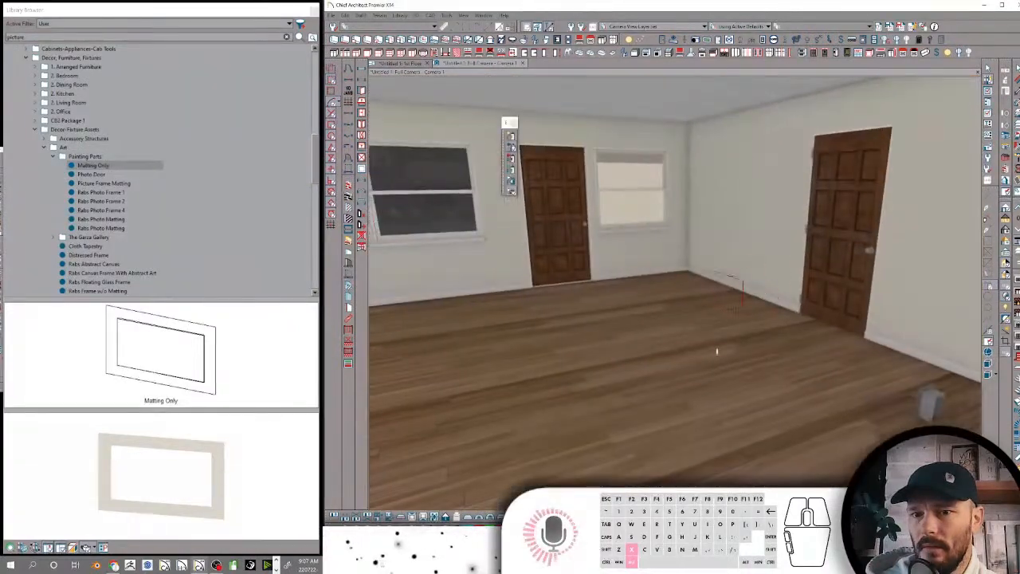
pyautogui.click(728, 351)
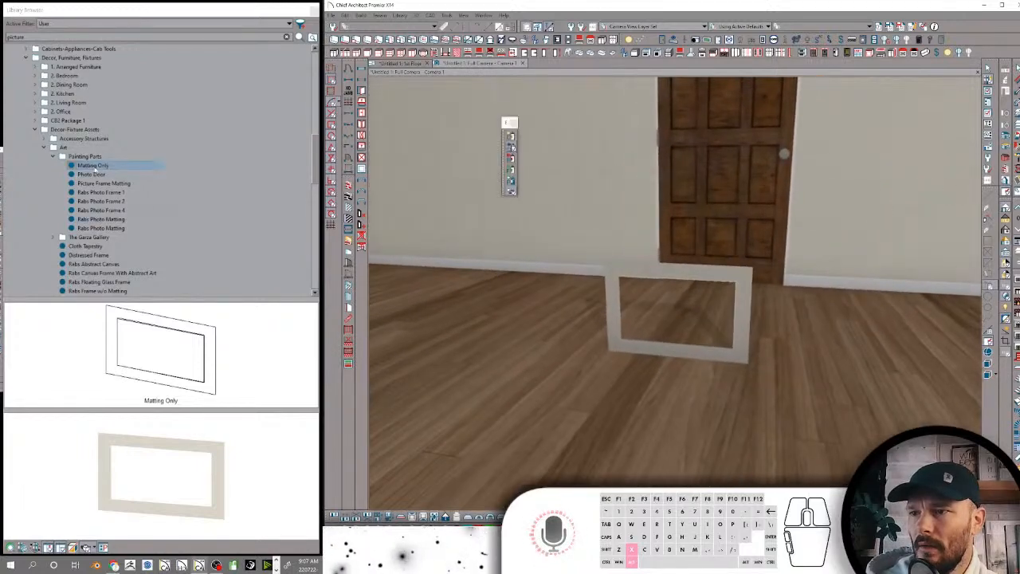
# Preview the Painting Parts items and place Rabs Photo Frame 1 against the wall beside the wooden door
pyautogui.click(91, 173)
pyautogui.click(94, 183)
pyautogui.click(96, 192)
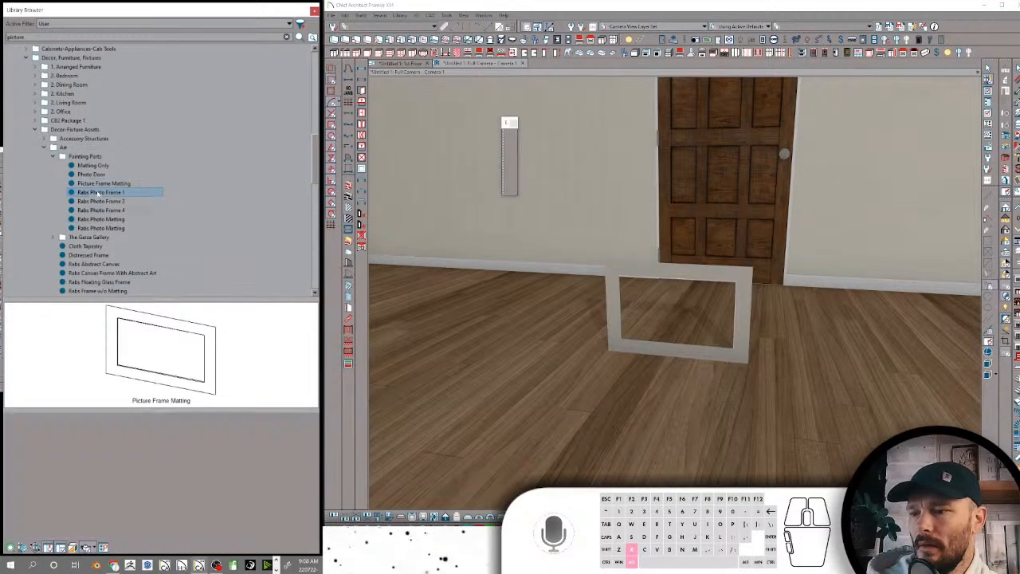
pyautogui.moveTo(871, 178); pyautogui.dragTo(835, 251, button='middle')
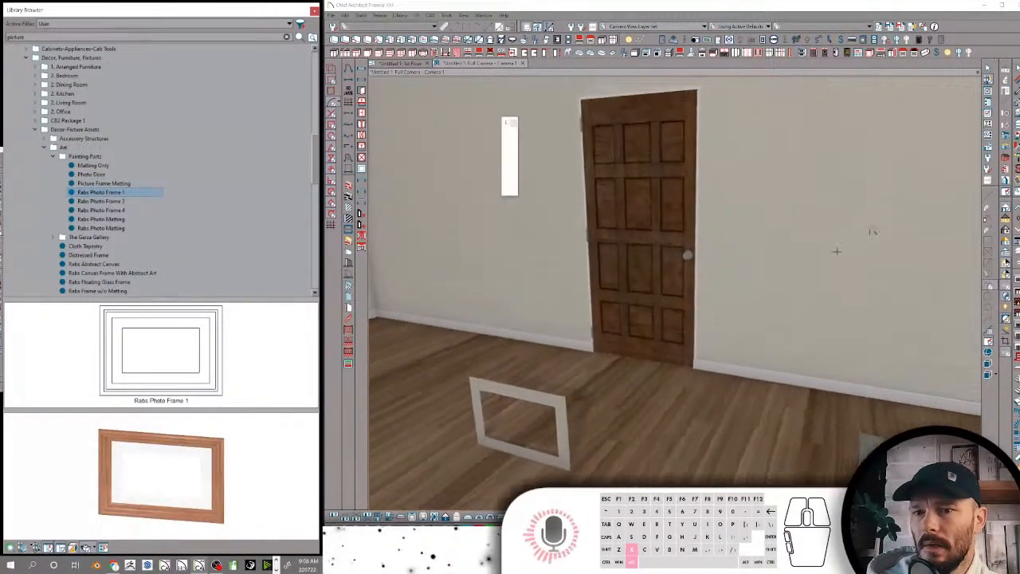
pyautogui.click(817, 337)
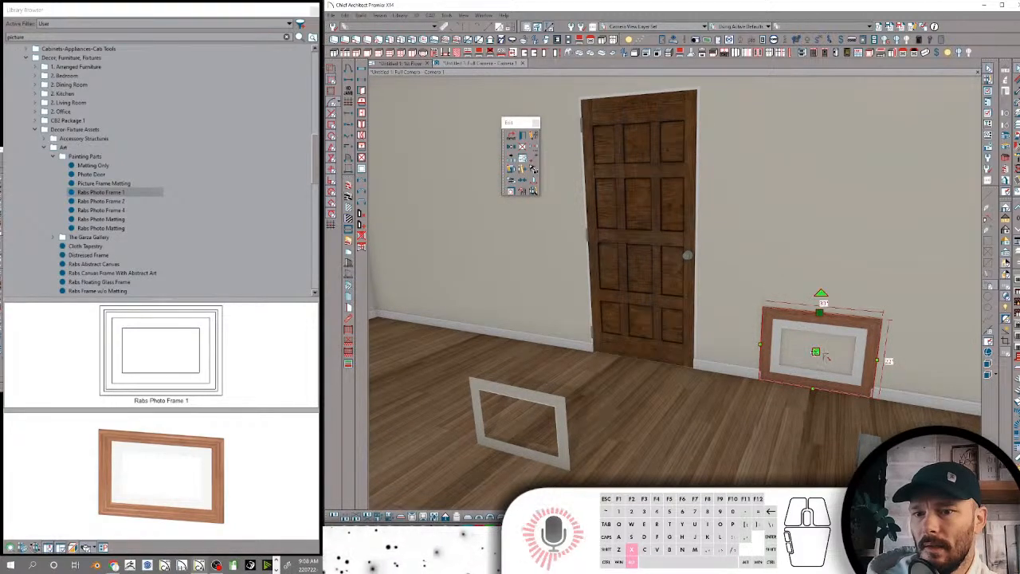
# Raise Rabs Photo Frame 1 up the wall and stretch it to about 43 inches wide and a greater height
pyautogui.moveTo(826, 355); pyautogui.dragTo(829, 199)
pyautogui.moveTo(898, 199); pyautogui.dragTo(974, 199)
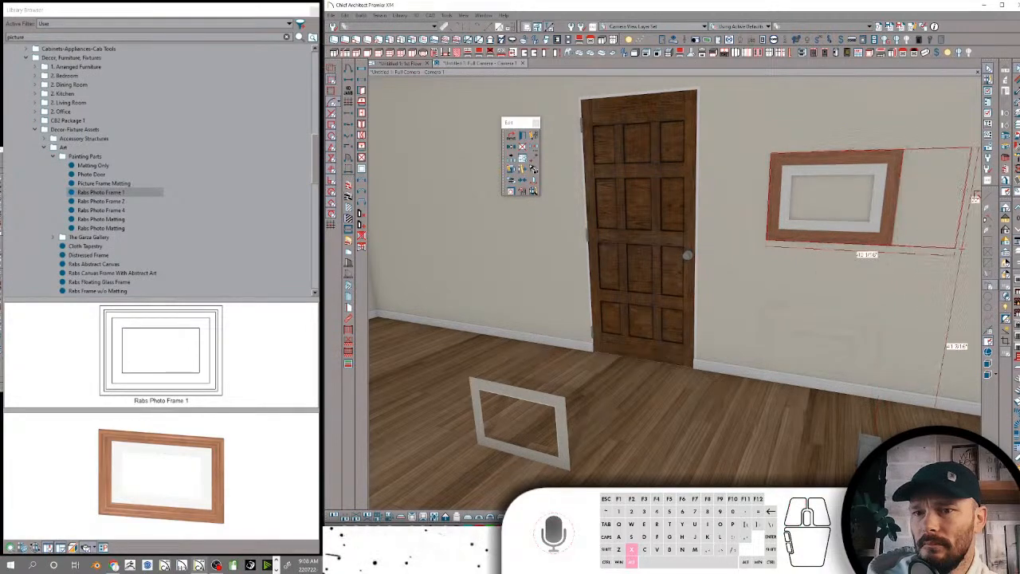
pyautogui.moveTo(855, 245); pyautogui.dragTo(849, 312)
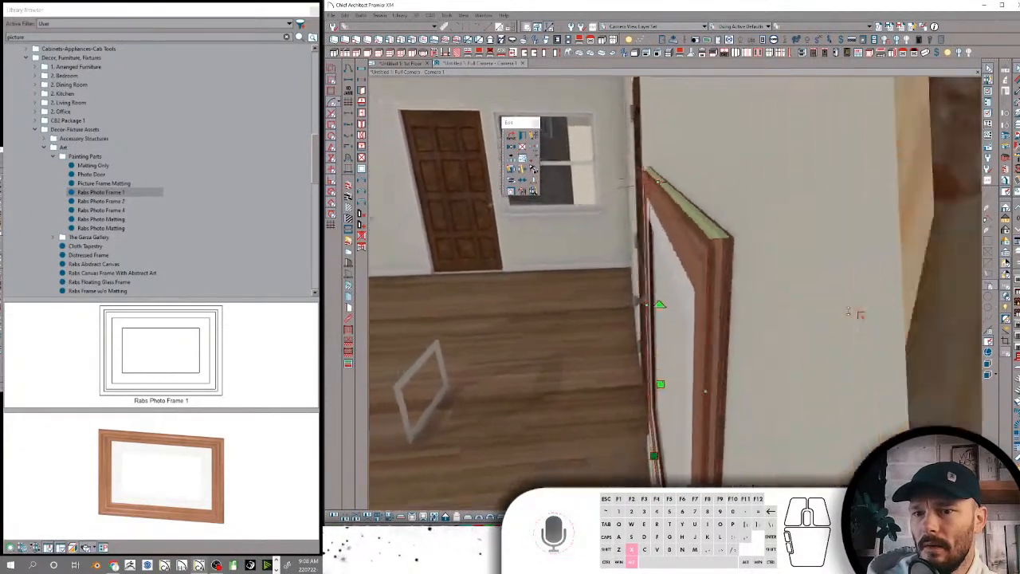
# Try Rabs Photo Frame 2 on the wall next to the wood-framed picture, raised above the baseboard
pyautogui.click(101, 202)
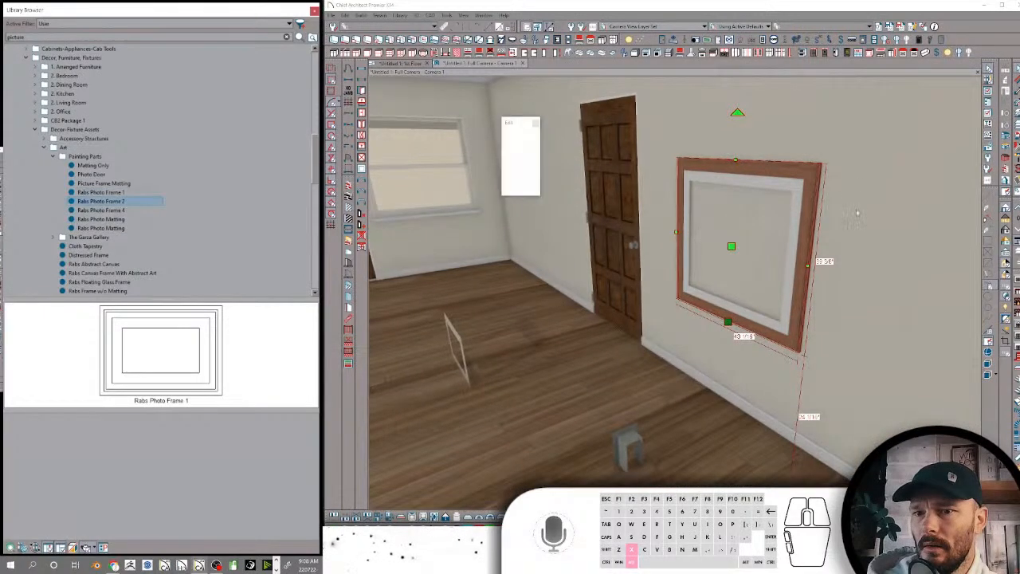
pyautogui.click(777, 348)
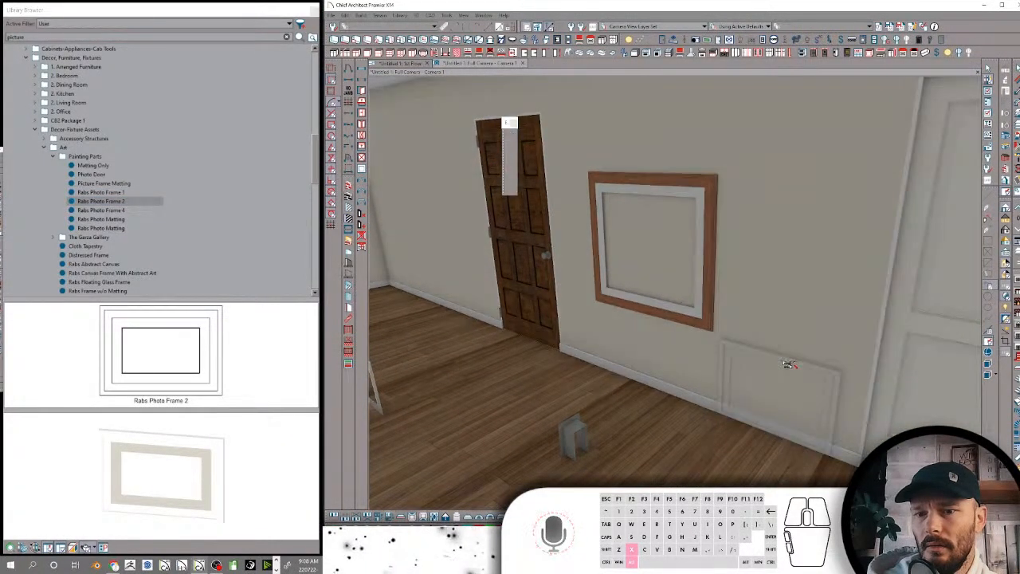
pyautogui.click(782, 390)
pyautogui.moveTo(789, 399); pyautogui.dragTo(791, 274)
pyautogui.moveTo(761, 285); pyautogui.dragTo(639, 336, button='middle')
pyautogui.moveTo(582, 399); pyautogui.dragTo(737, 448, button='middle')
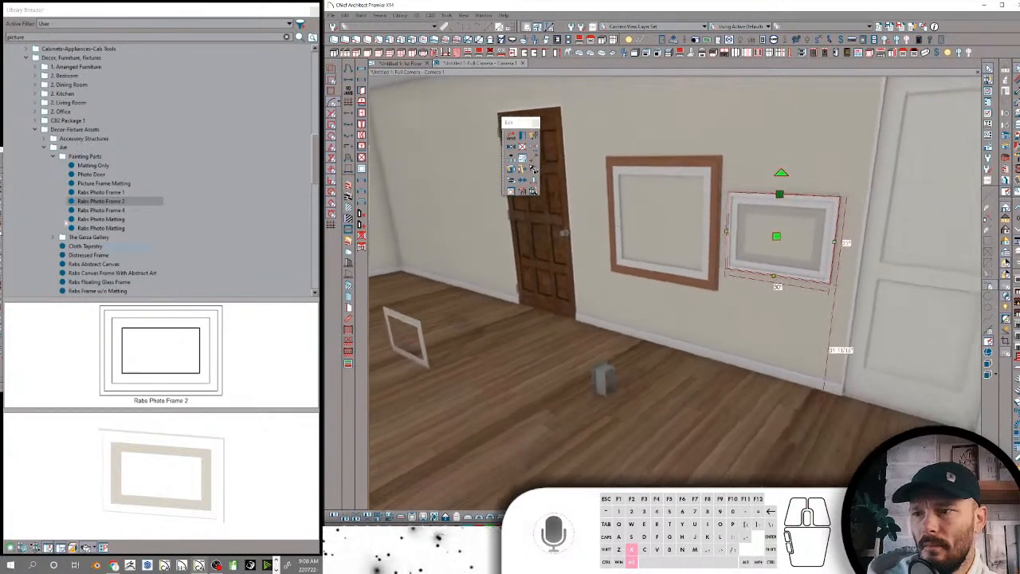
# Try placing the Photo Door symbol on the white frame, and undo the Photo Door and Rabs Photo Frame 2 placements
pyautogui.click(97, 175)
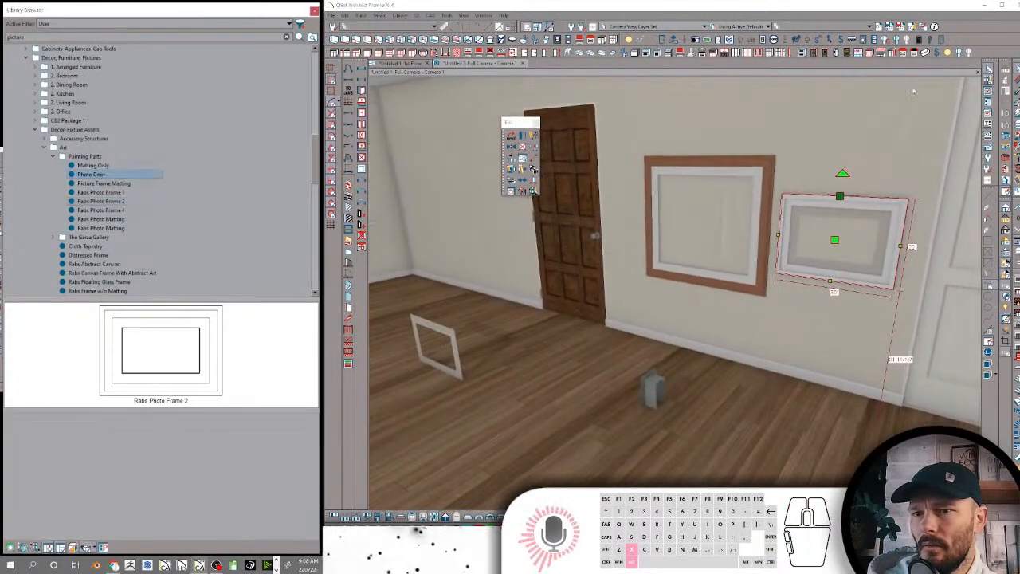
pyautogui.click(846, 221)
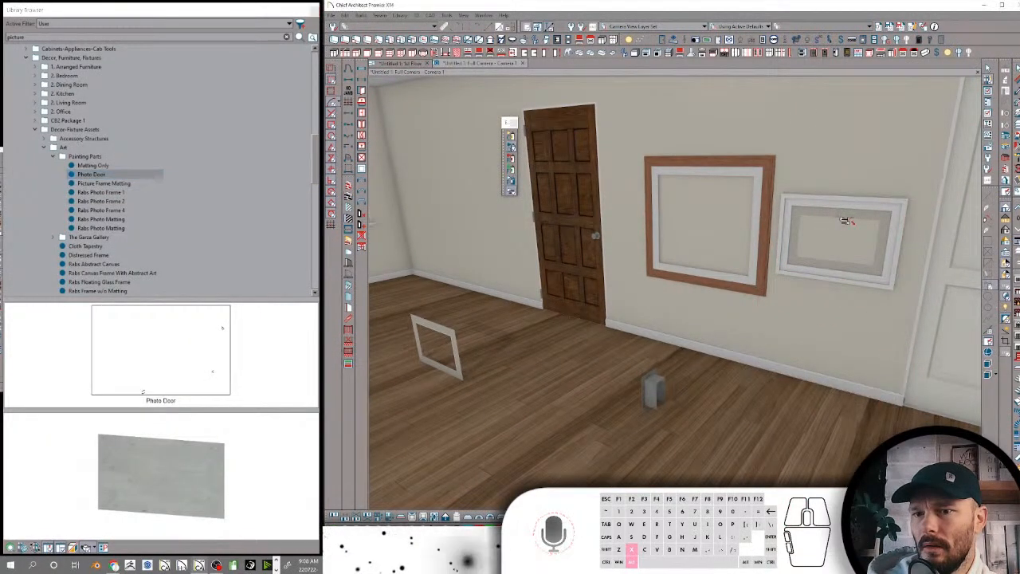
pyautogui.hotkey('ctrl', 'z')
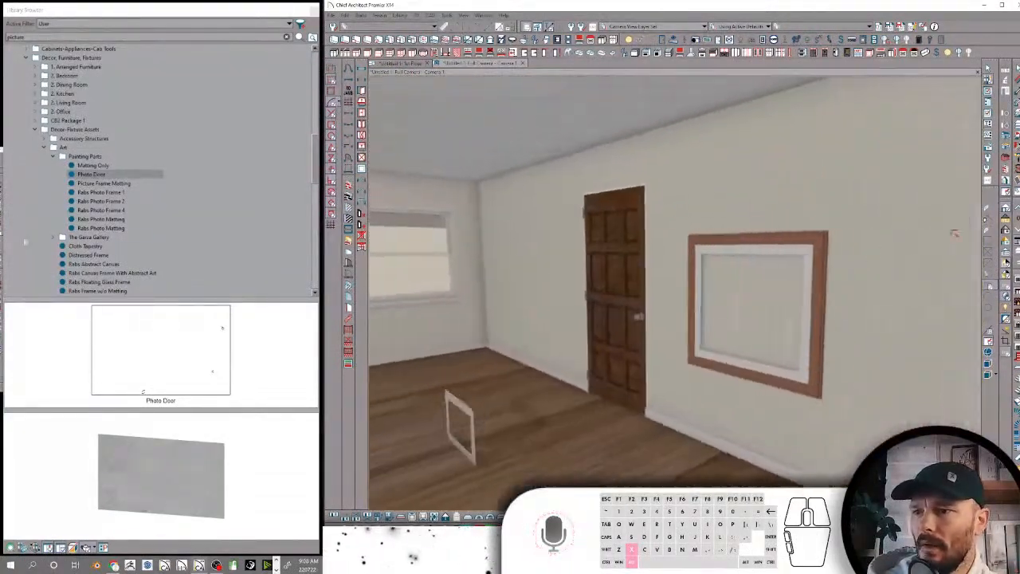
# Place the second Rabs Photo Matting item on the floor near the wall with the wood-framed picture
pyautogui.click(112, 230)
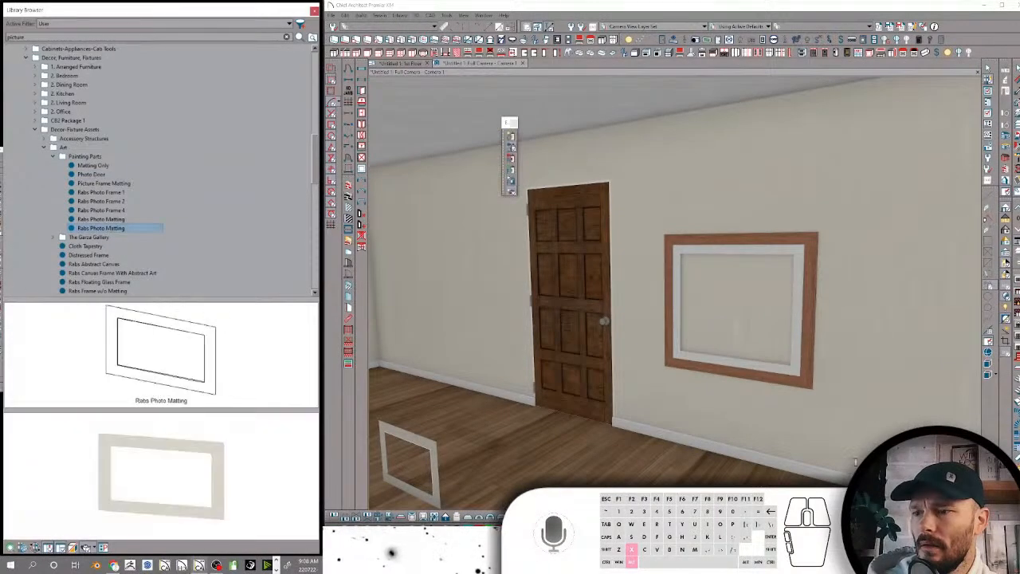
pyautogui.scroll(-3, 845, 430)
pyautogui.click(770, 470)
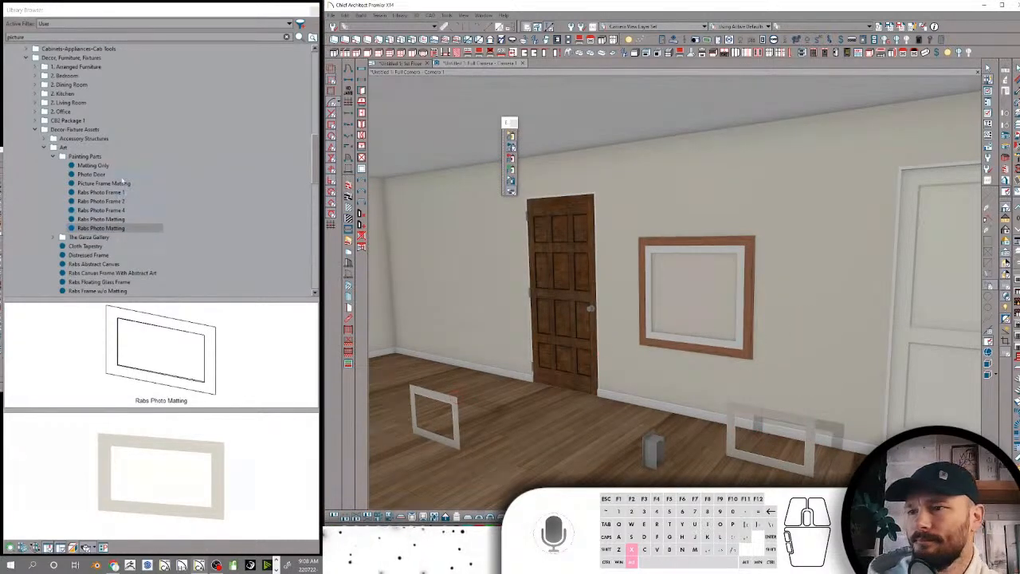
# Collapse the Art and Decor-Fixture Assets folders, plus the Ceiling and Edge Profiles folders under Components-CAD-Moldings
pyautogui.click(43, 147)
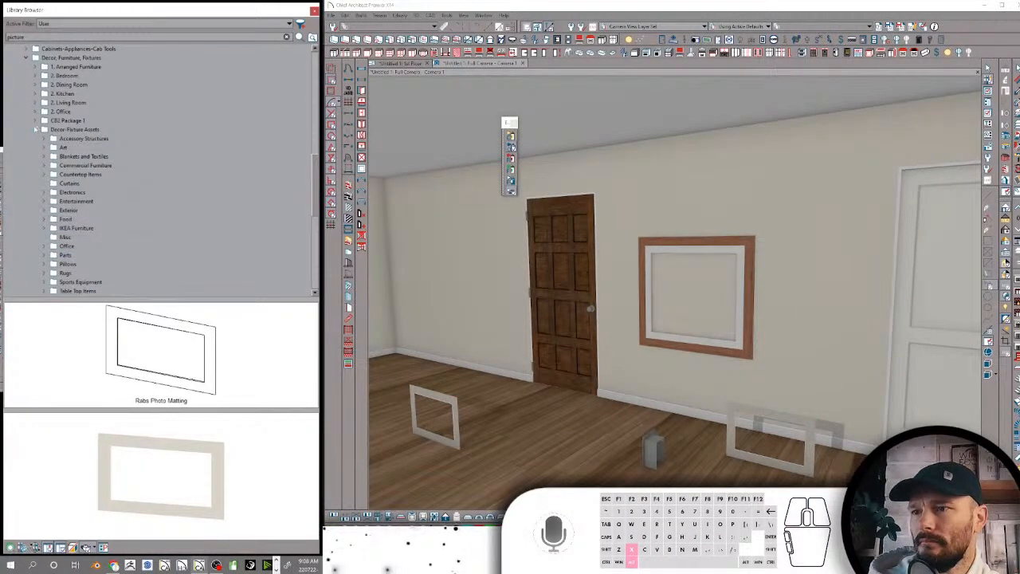
pyautogui.click(35, 130)
pyautogui.scroll(5, 68, 147)
pyautogui.scroll(10, 84, 153)
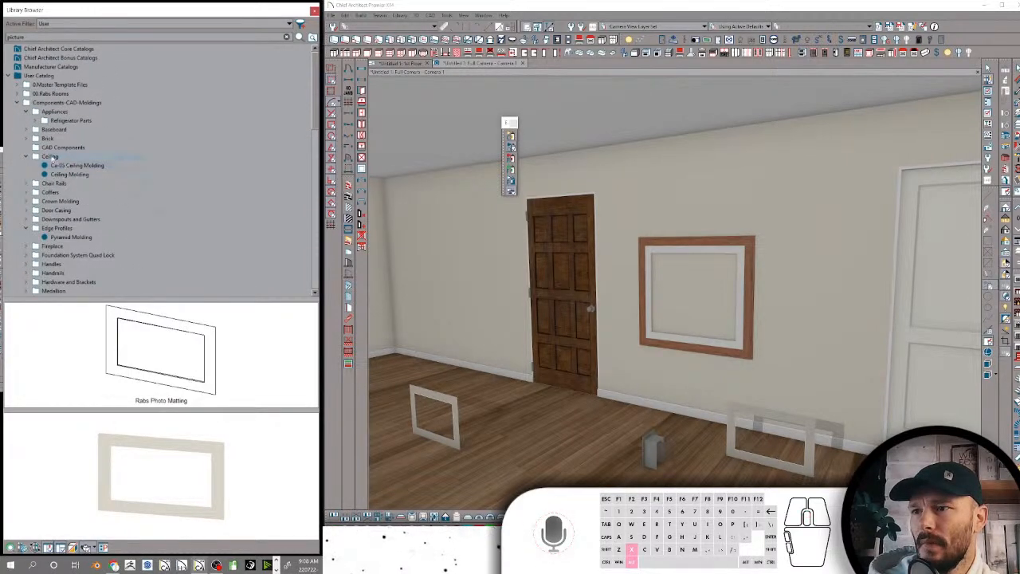
pyautogui.click(27, 157)
pyautogui.click(53, 210)
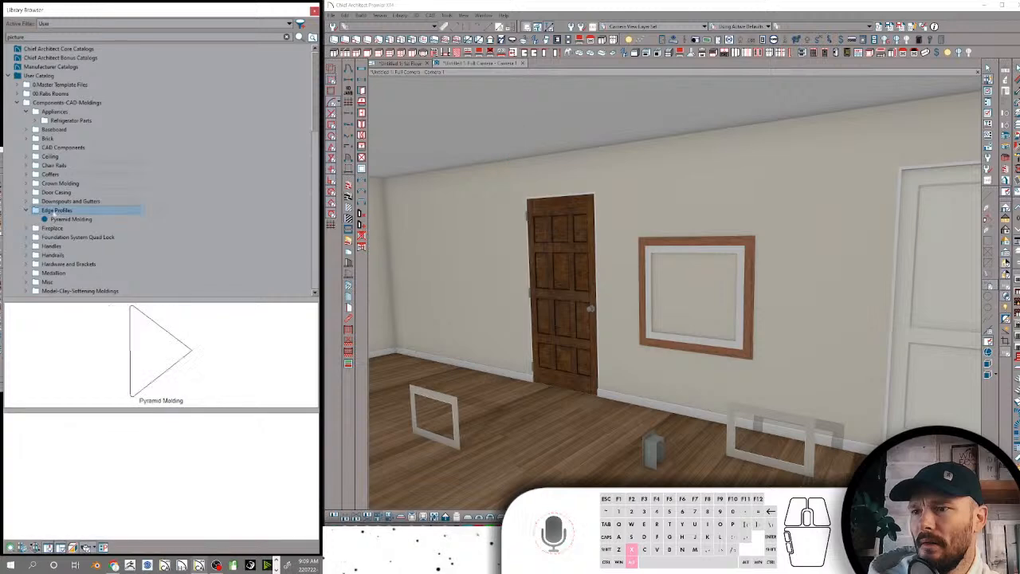
pyautogui.click(28, 210)
# Open the Fire folder within the Fireplace assembly parts and select the first Rabs Fireplace Logs item
pyautogui.click(51, 219)
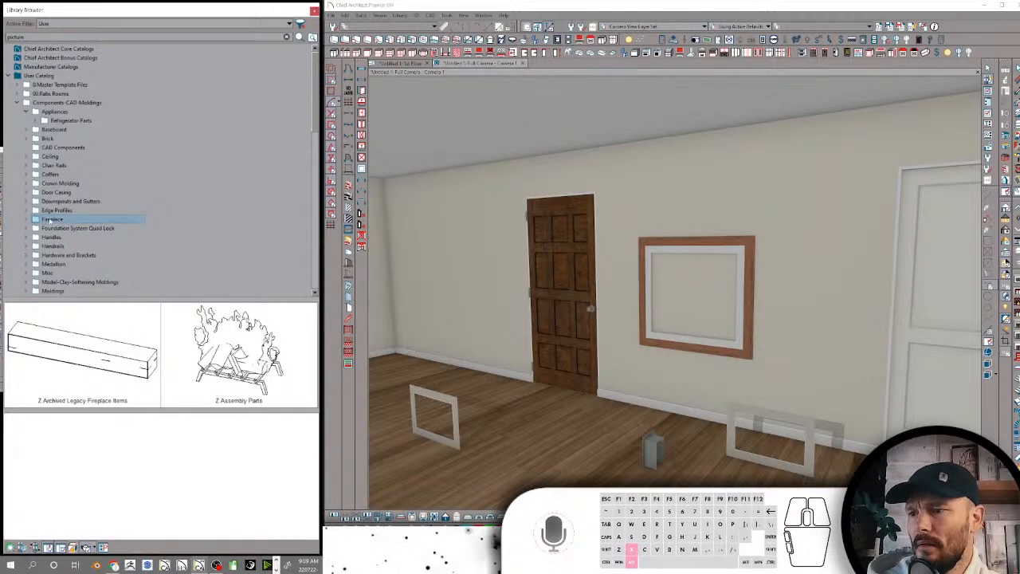
pyautogui.doubleClick(239, 351)
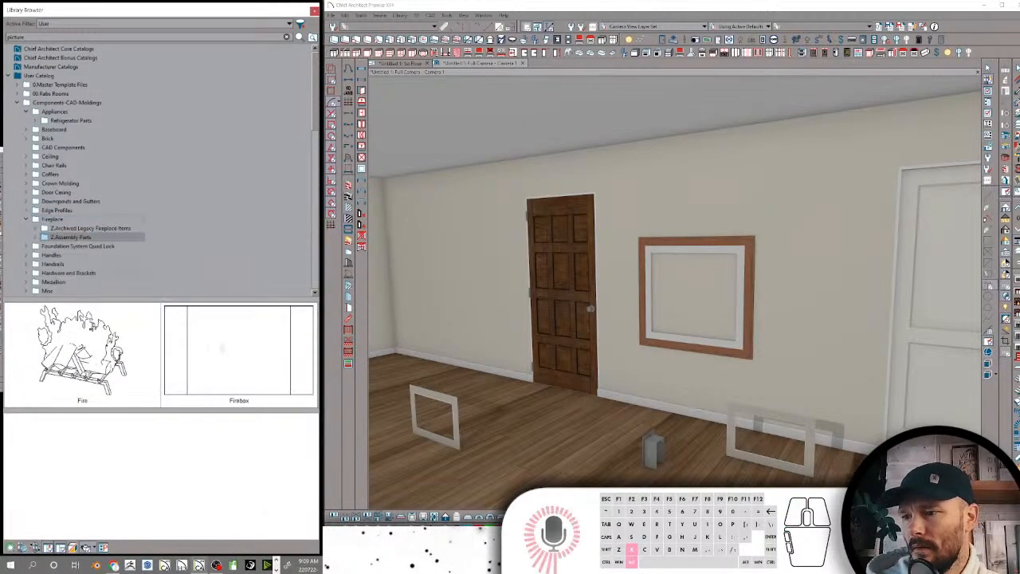
pyautogui.doubleClick(79, 351)
pyautogui.click(97, 351)
pyautogui.click(35, 350)
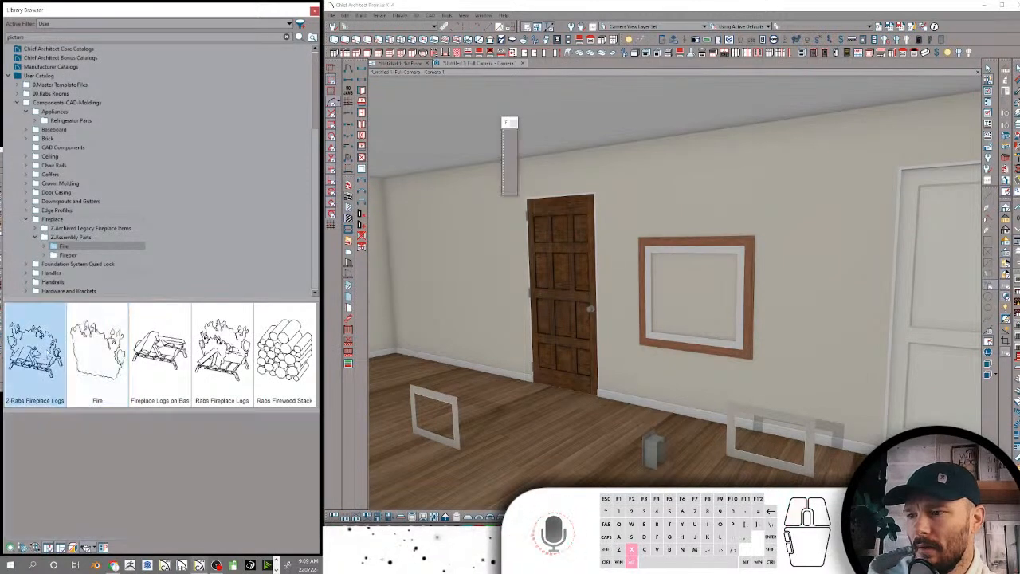
# Place the first Rabs Fireplace Logs item and the Rabs Firewood Stack on the open floor of the room
pyautogui.click(850, 422)
pyautogui.click(183, 365)
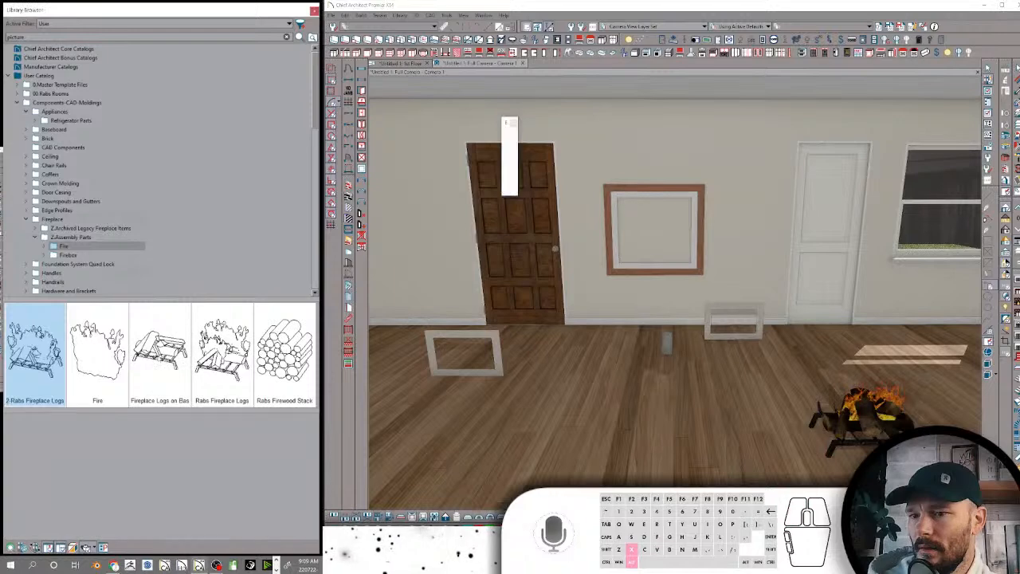
pyautogui.moveTo(765, 383); pyautogui.dragTo(637, 363, button='middle')
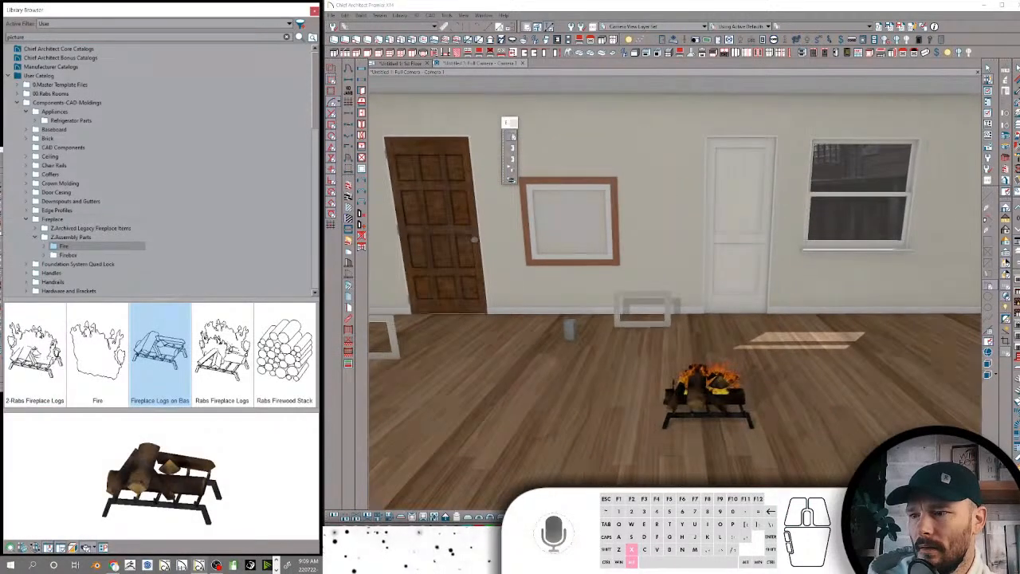
pyautogui.press('Right')
pyautogui.press('Right')
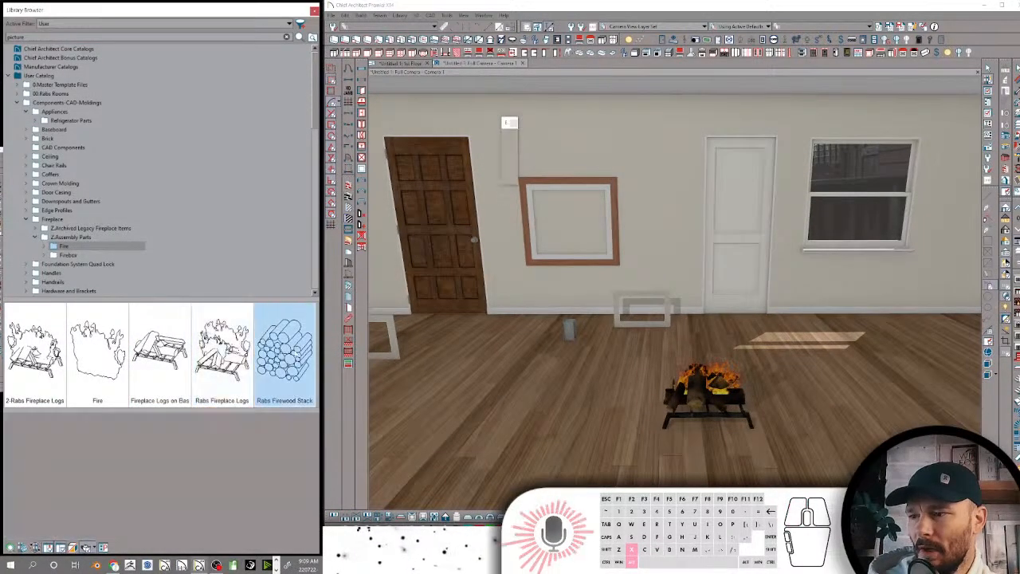
pyautogui.click(812, 470)
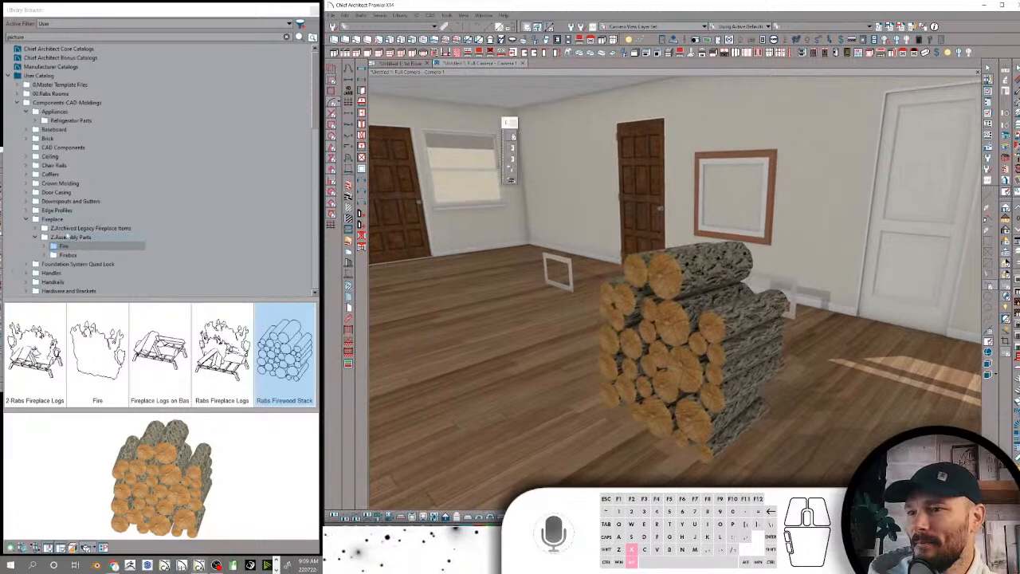
# Collapse the Fireplace folder with its assembly parts and review the component folders from Chair Rails down to Handles
pyautogui.click(36, 237)
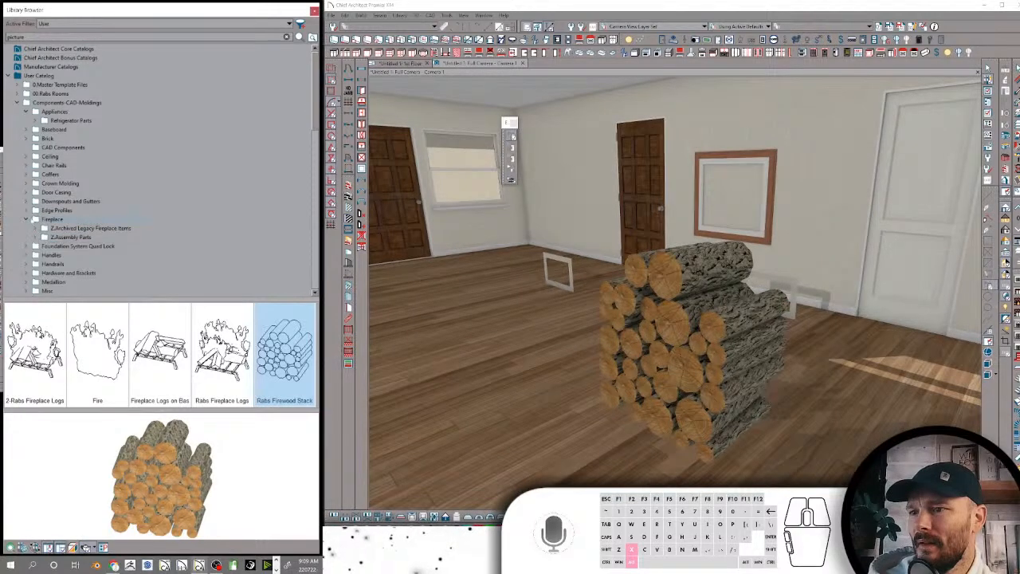
pyautogui.click(28, 219)
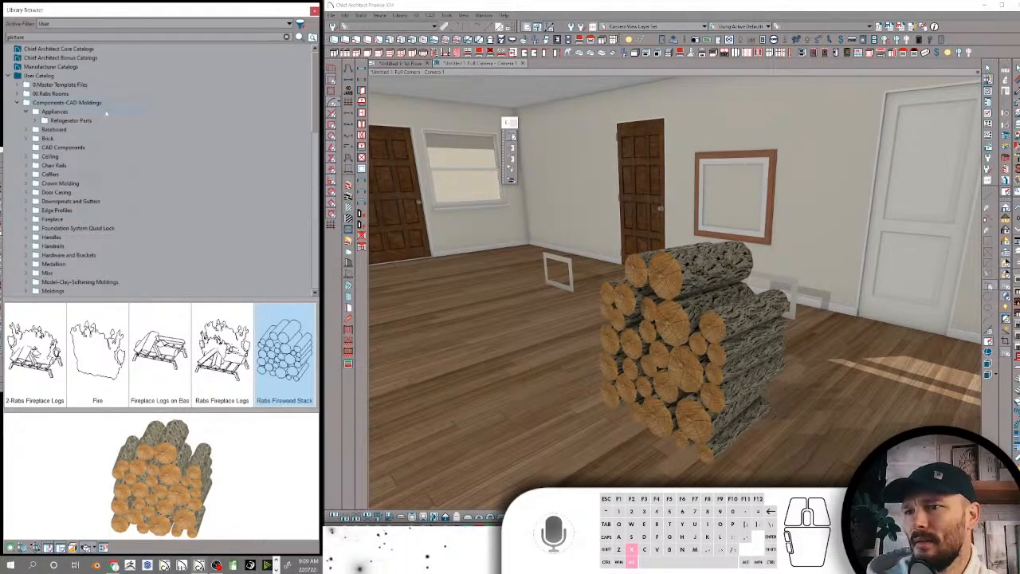
pyautogui.click(57, 165)
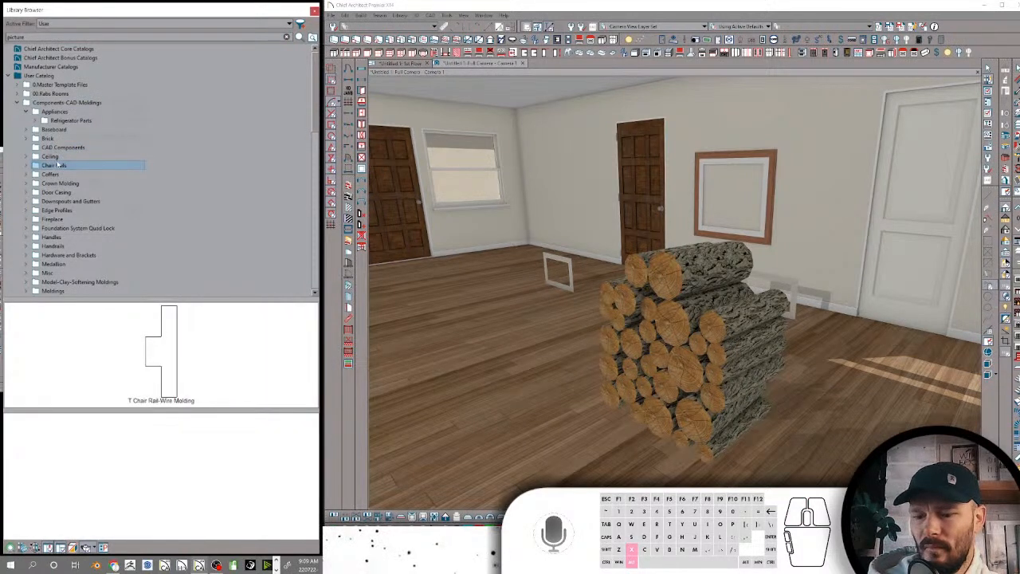
pyautogui.click(49, 174)
pyautogui.click(60, 183)
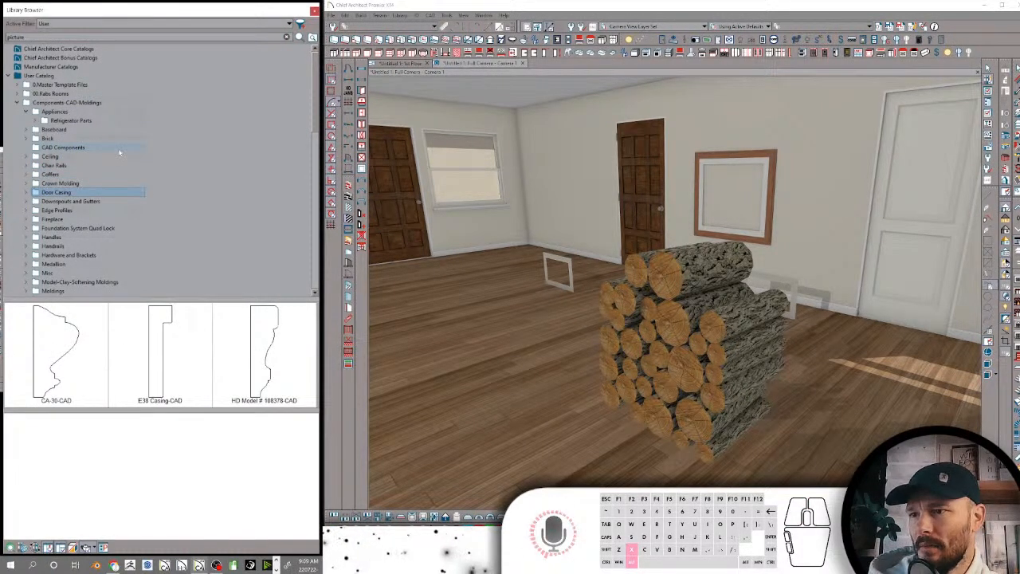
pyautogui.press('Down')
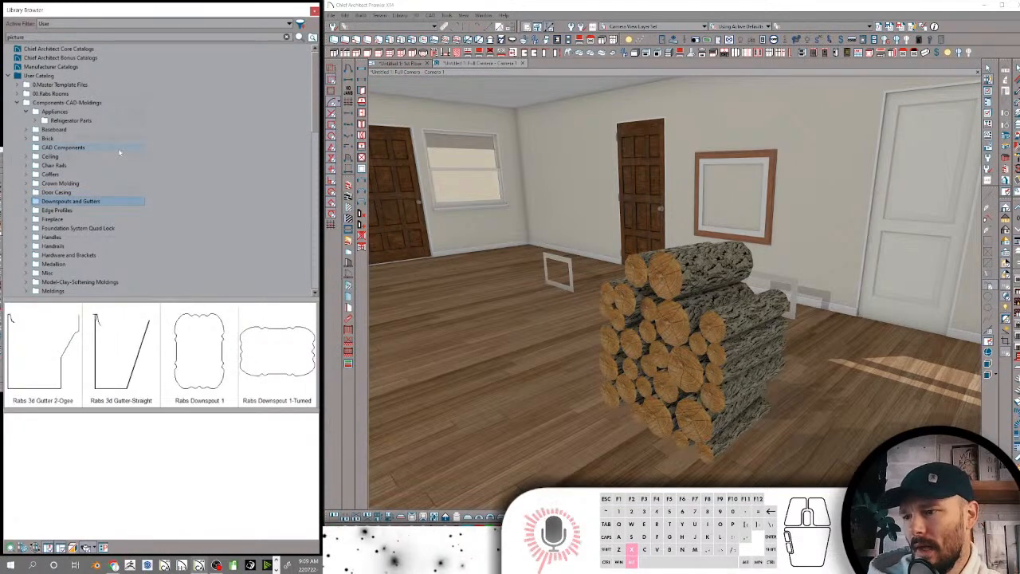
pyautogui.press('Down')
pyautogui.press('Down')
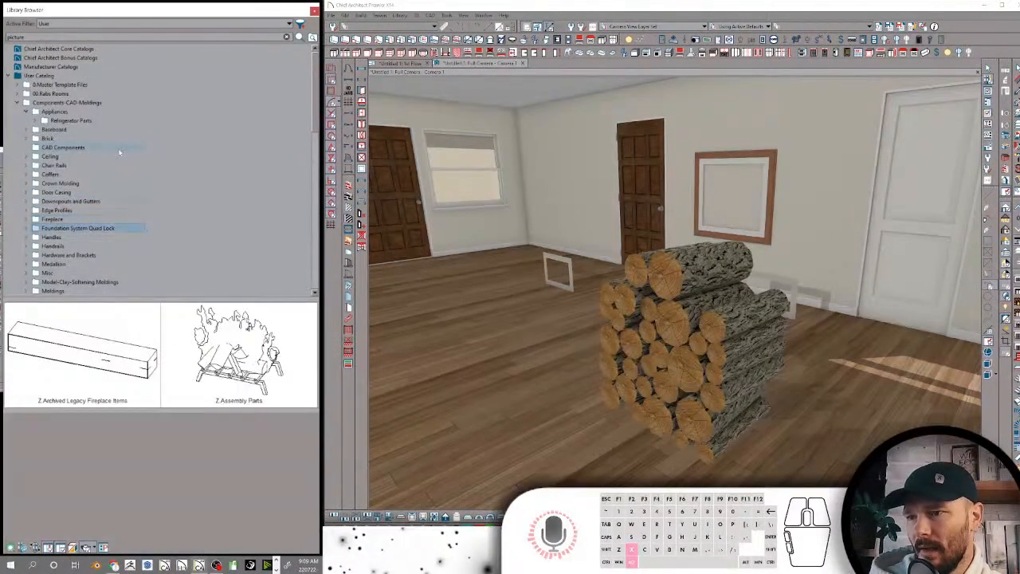
pyautogui.press('Down')
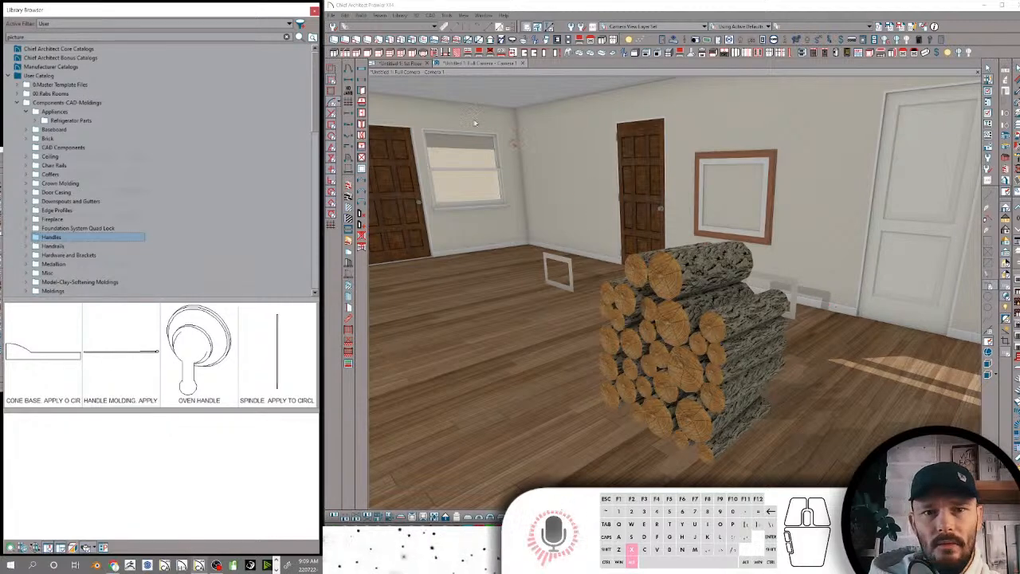
# Draw a circle about 11 1/2" in diameter in an empty area of the 1st Floor plan
pyautogui.click(399, 63)
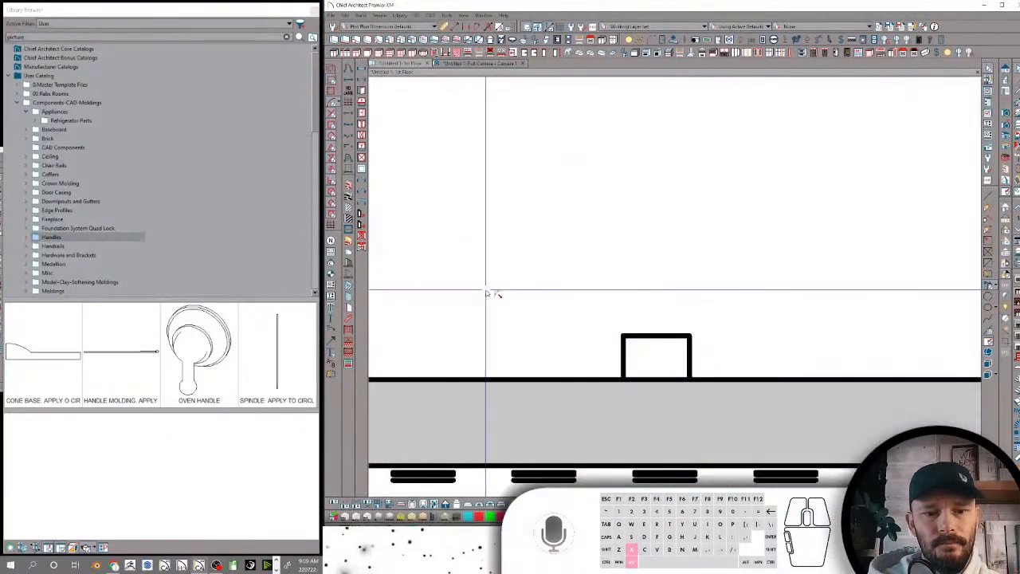
pyautogui.scroll(-7, 572, 236)
pyautogui.scroll(5, 644, 265)
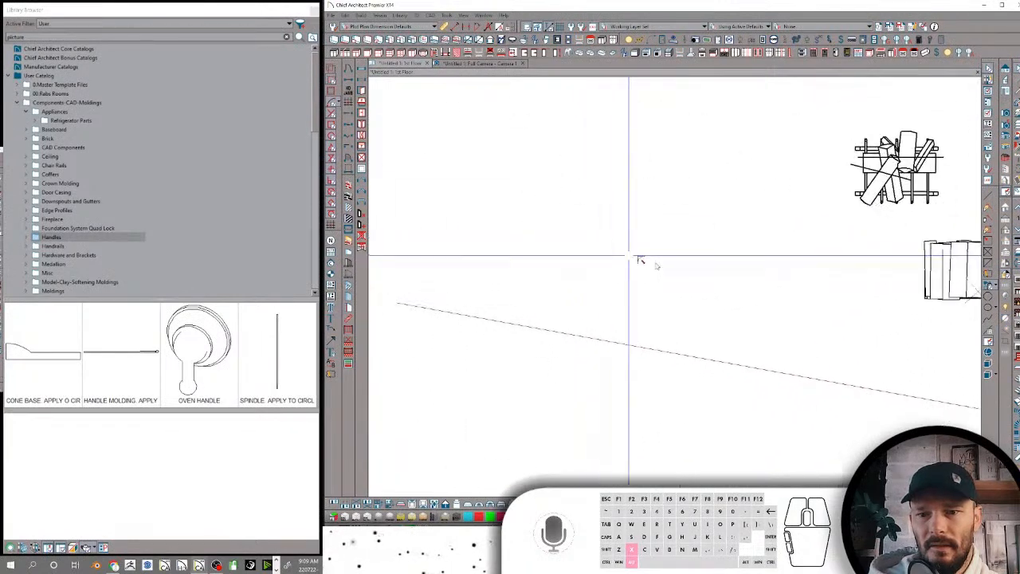
pyautogui.click(988, 307)
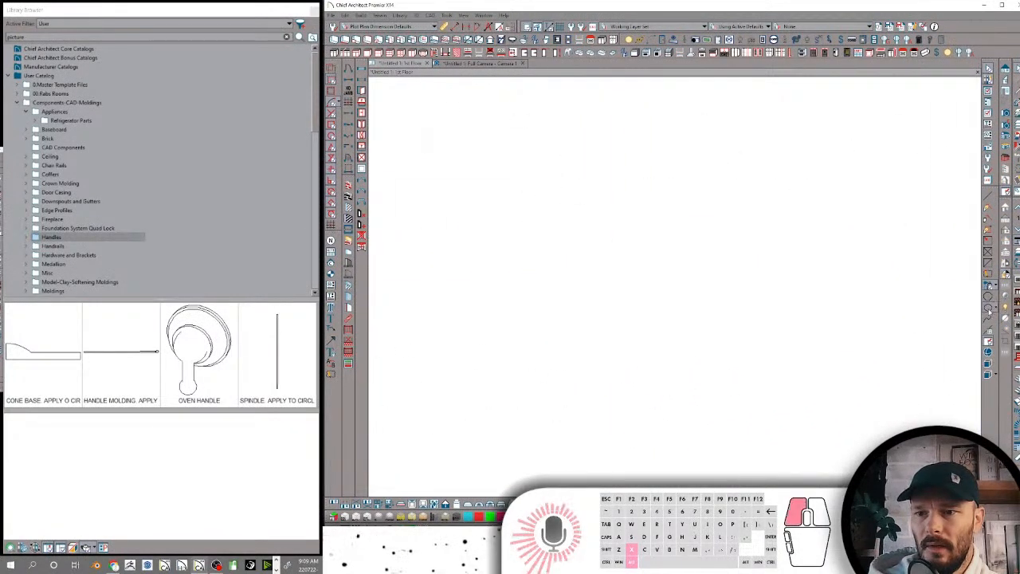
pyautogui.moveTo(672, 208); pyautogui.dragTo(576, 259)
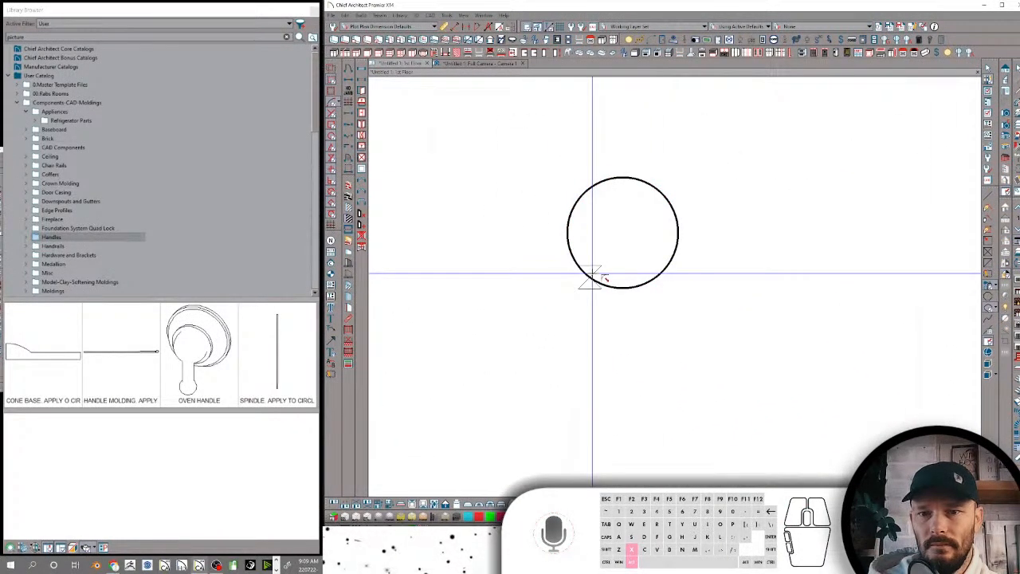
# Convert the new circle into a 3D molding polyline with its default specification
pyautogui.click(603, 277)
pyautogui.click(507, 195)
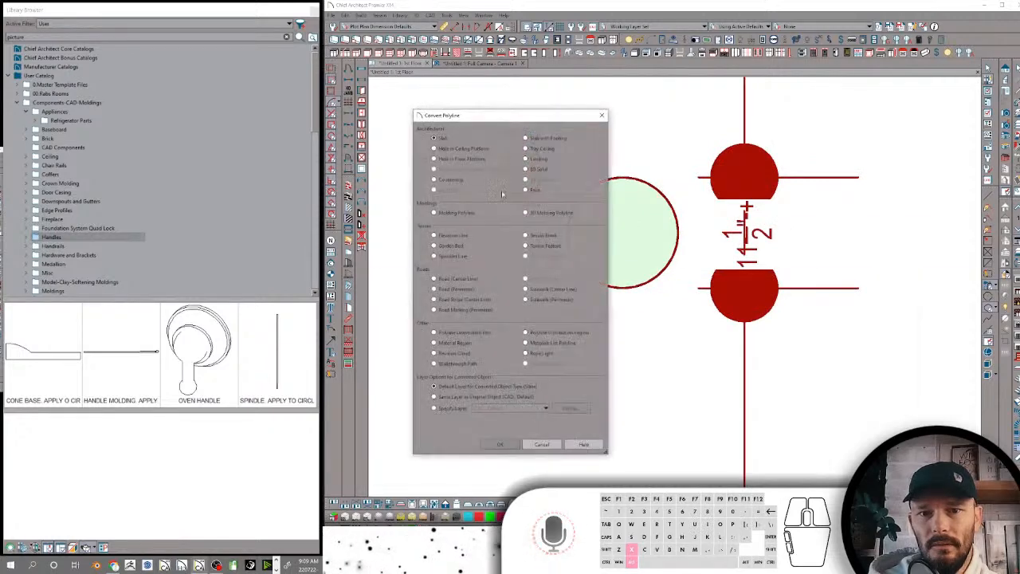
pyautogui.doubleClick(539, 212)
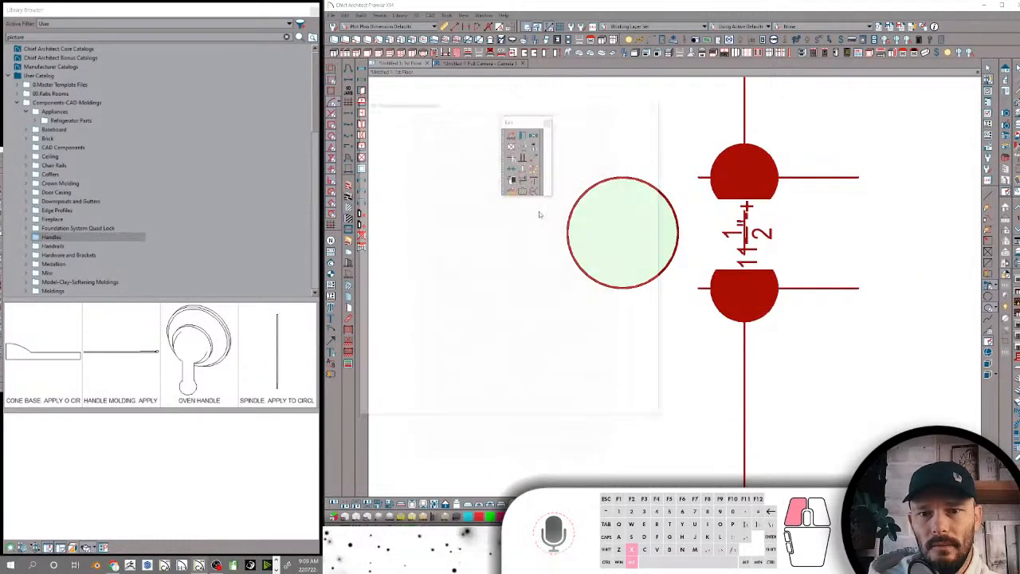
pyautogui.click(562, 411)
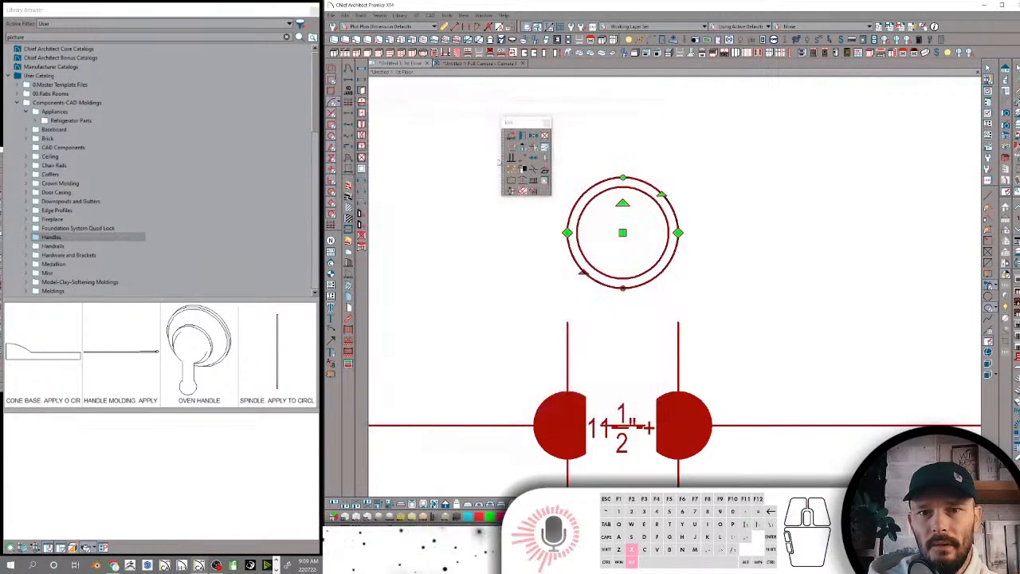
# Apply the CONE BASE. APPLY O CIRCLE profile from the Handles folder to the circular molding in the camera view
pyautogui.click(466, 65)
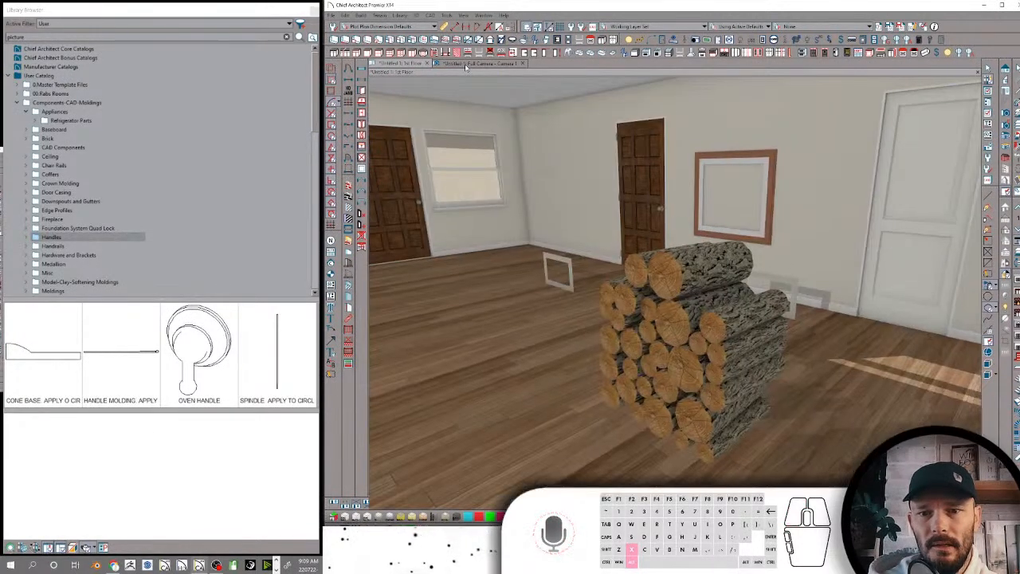
pyautogui.scroll(5, 669, 360)
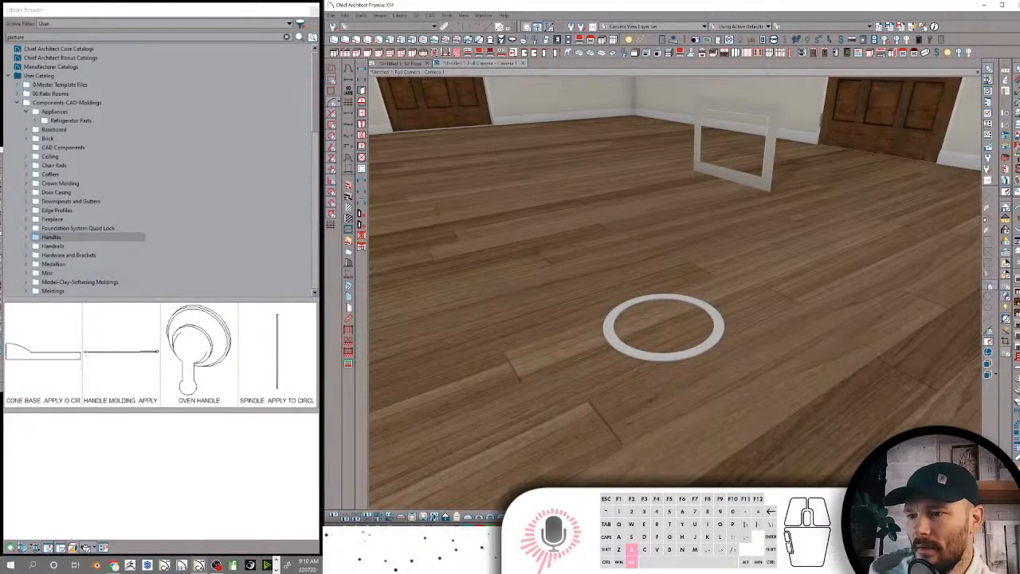
pyautogui.click(43, 350)
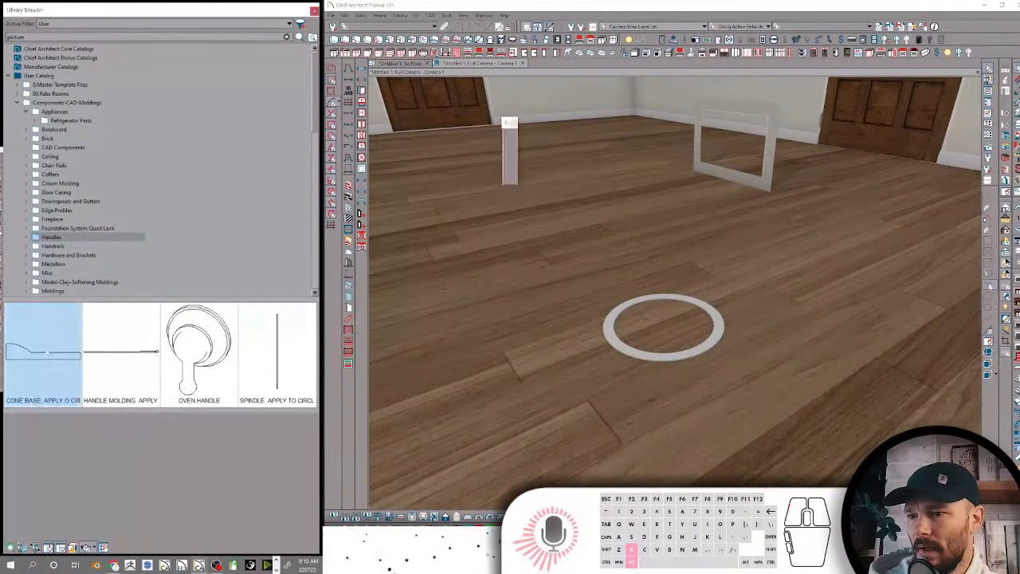
pyautogui.click(704, 352)
pyautogui.moveTo(704, 353); pyautogui.dragTo(702, 351, button='middle')
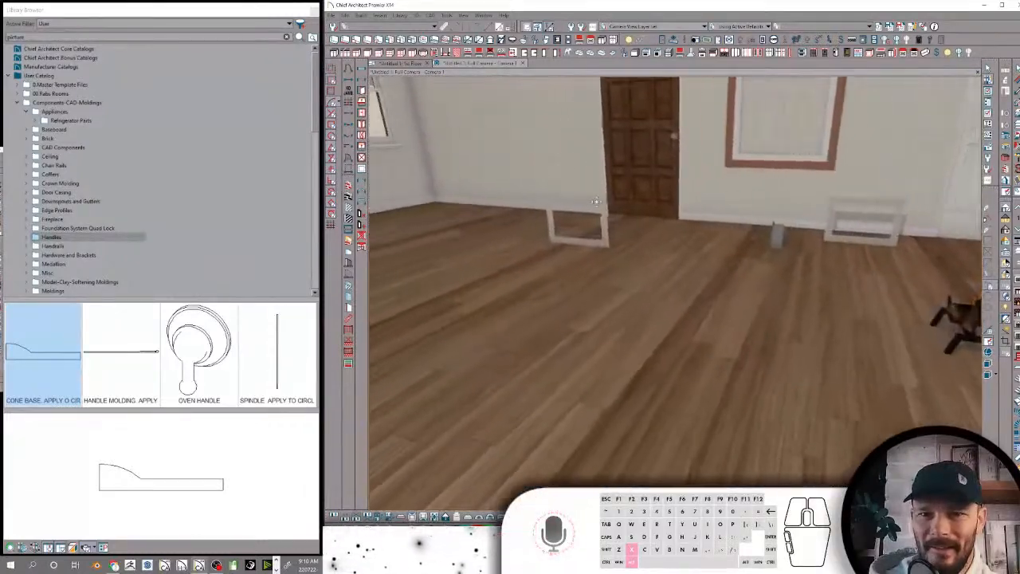
# Check the molding profiles in the circular 3D molding polyline's specification from the floor plan, leaving the settings unedited
pyautogui.click(401, 64)
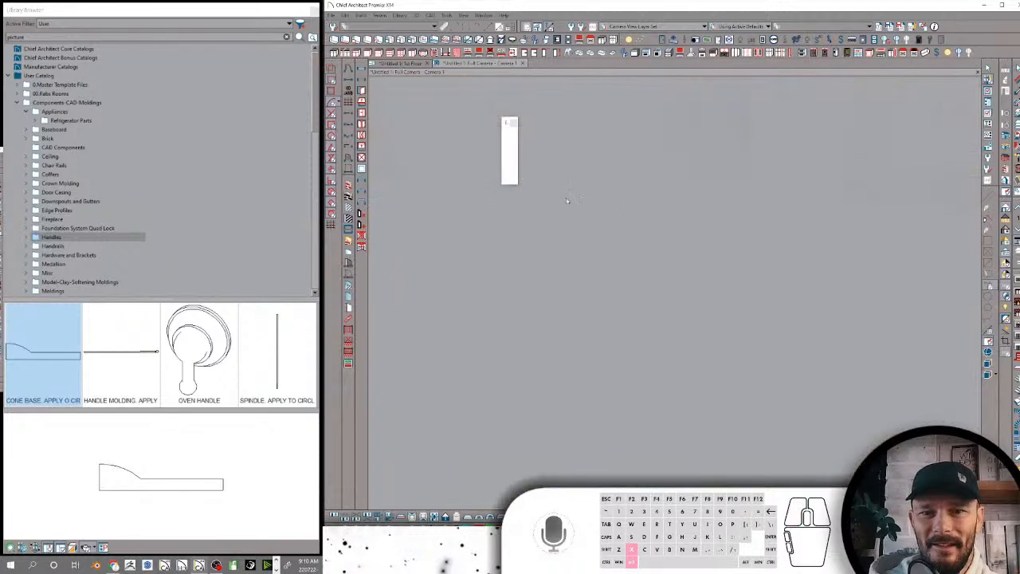
pyautogui.click(635, 260)
pyautogui.click(642, 264)
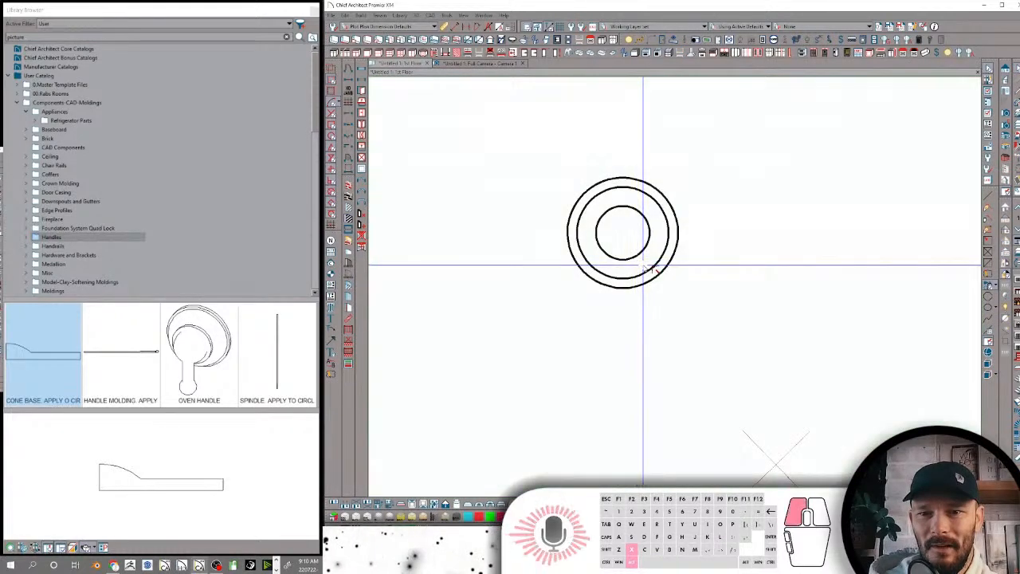
pyautogui.scroll(-1, 682, 209)
pyautogui.moveTo(699, 164); pyautogui.dragTo(566, 333)
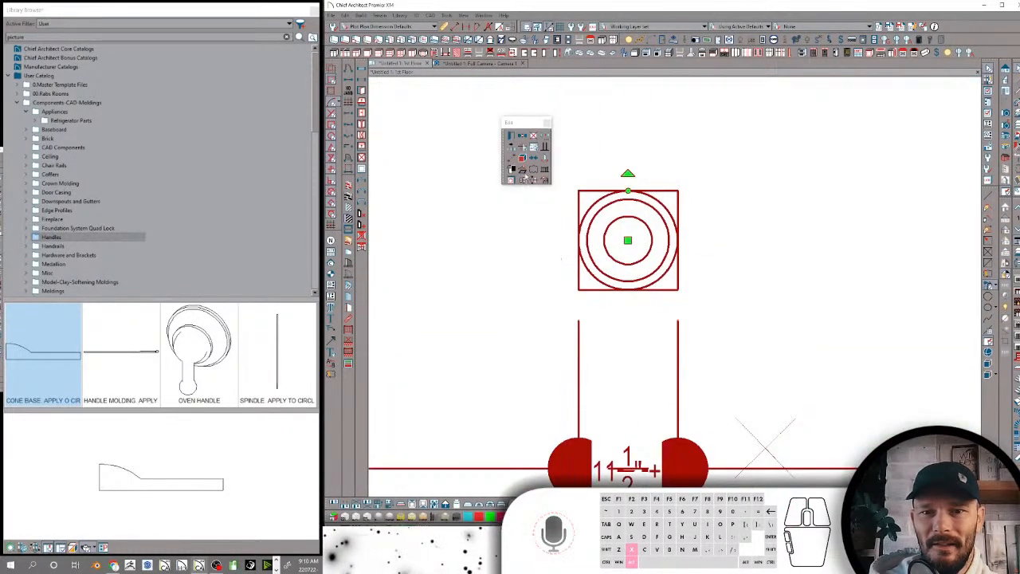
pyautogui.click(521, 137)
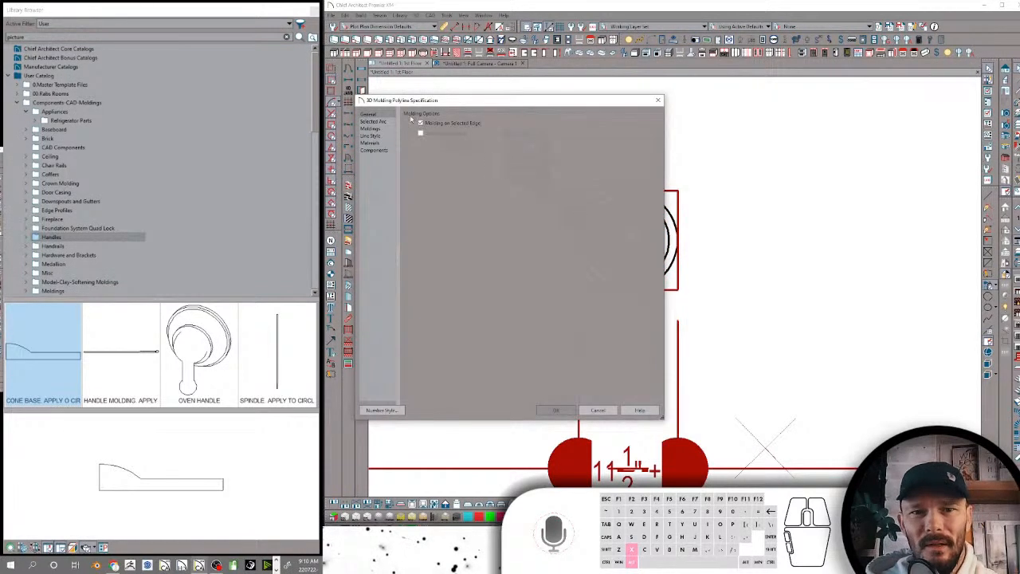
pyautogui.click(373, 128)
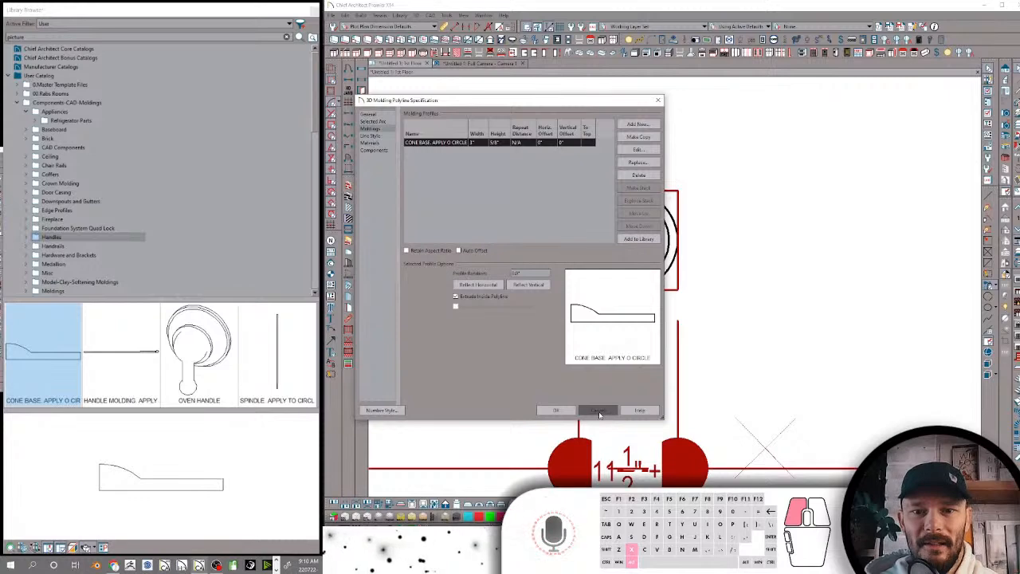
pyautogui.click(597, 410)
pyautogui.click(543, 137)
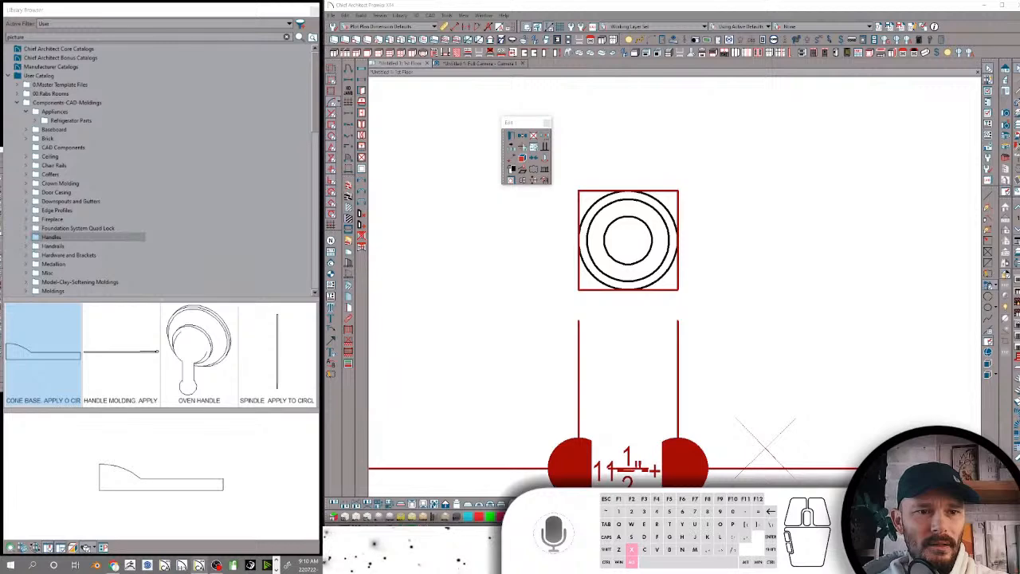
# Locate the circular molding relative to the room, comparing its position in the floor plan and the camera view
pyautogui.scroll(-6, 510, 271)
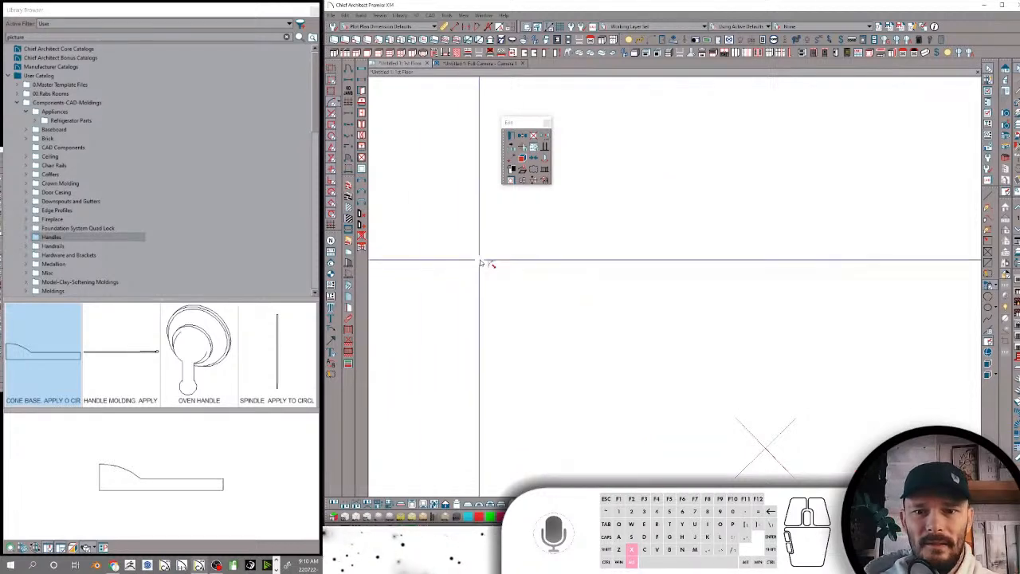
pyautogui.scroll(6, 717, 319)
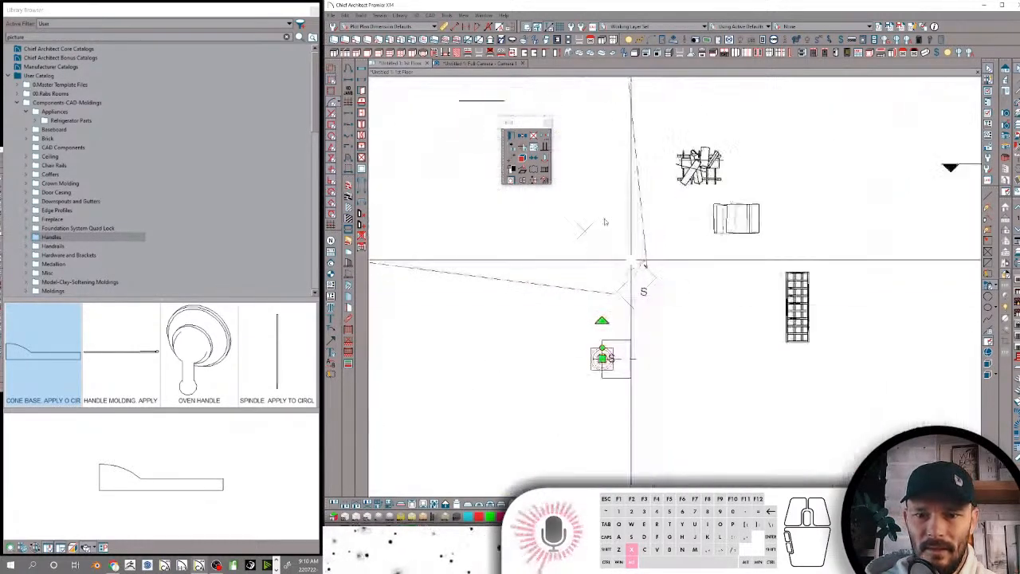
pyautogui.click(478, 63)
pyautogui.moveTo(685, 264); pyautogui.dragTo(683, 262, button='middle')
pyautogui.click(510, 125)
pyautogui.click(400, 63)
pyautogui.scroll(-5, 644, 150)
pyautogui.press('space')
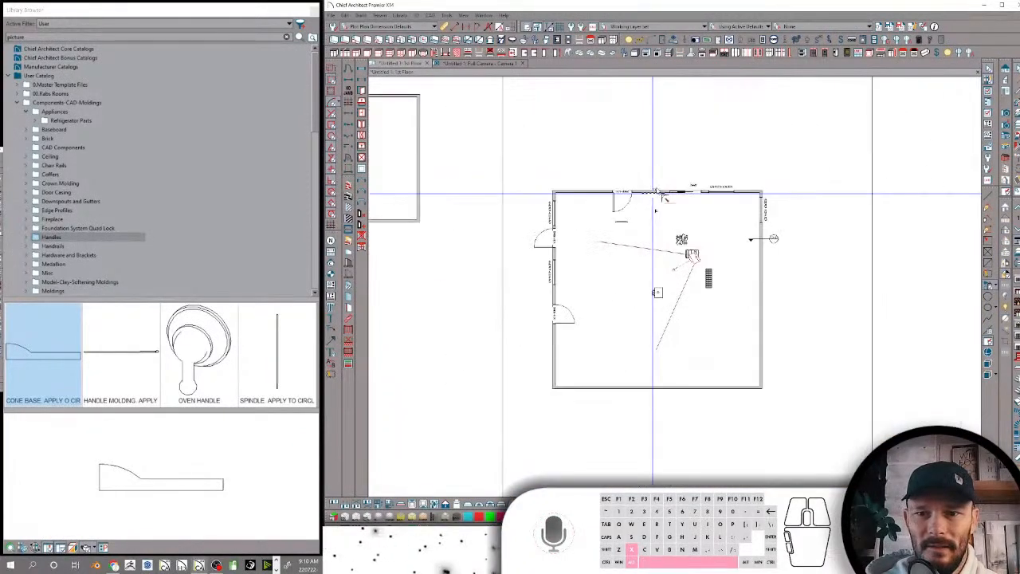
pyautogui.click(639, 192)
pyautogui.hotkey('alt', 'x')
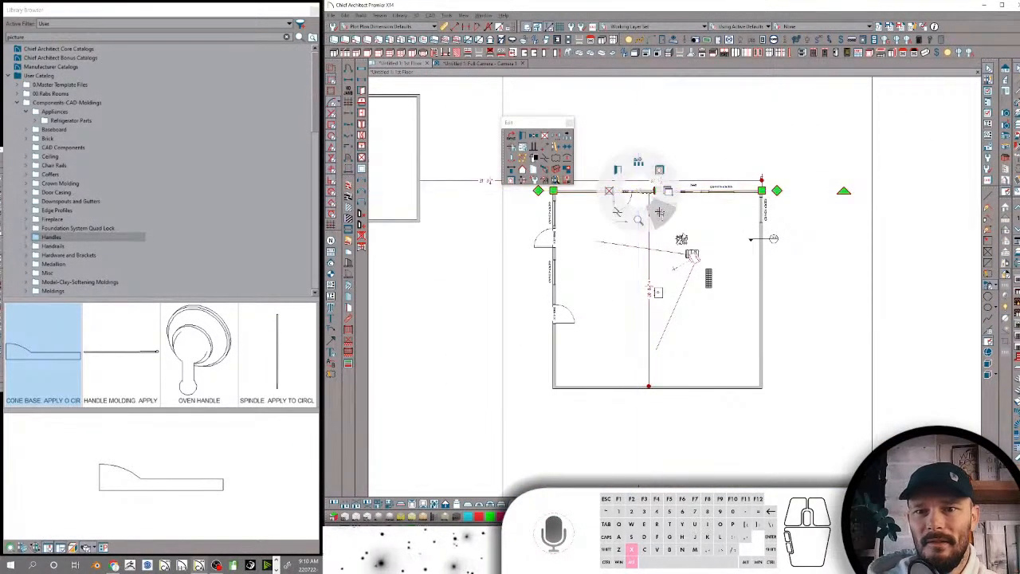
pyautogui.hotkey('alt', 'x')
pyautogui.hotkey('alt', 'x')
pyautogui.scroll(8, 699, 242)
pyautogui.scroll(1, 677, 241)
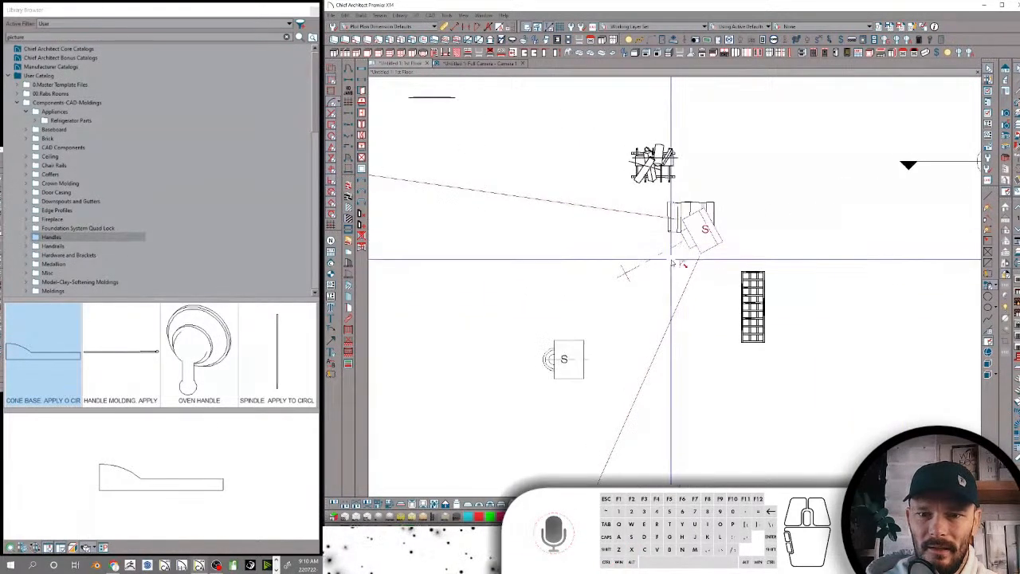
pyautogui.click(482, 64)
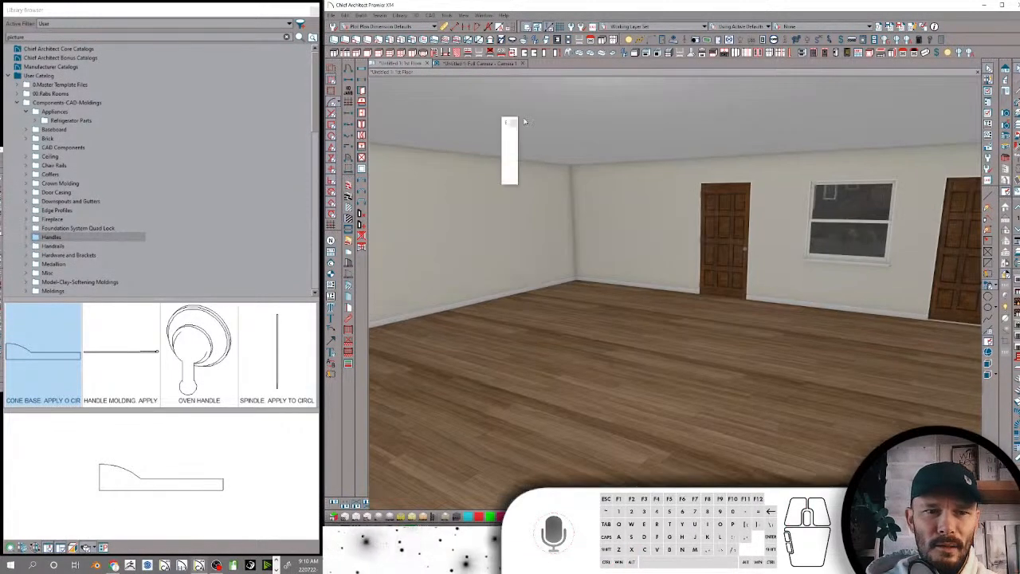
pyautogui.scroll(10, 598, 226)
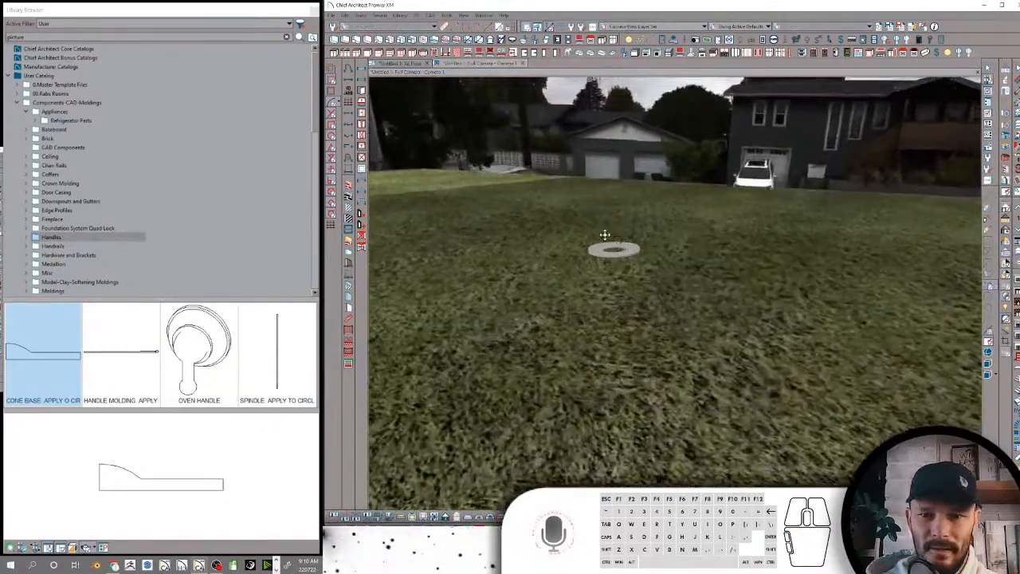
# Set the height of the CONE BASE. APPLY O CIRCLE profile on the circular 3D molding to 4"
pyautogui.scroll(5, 617, 239)
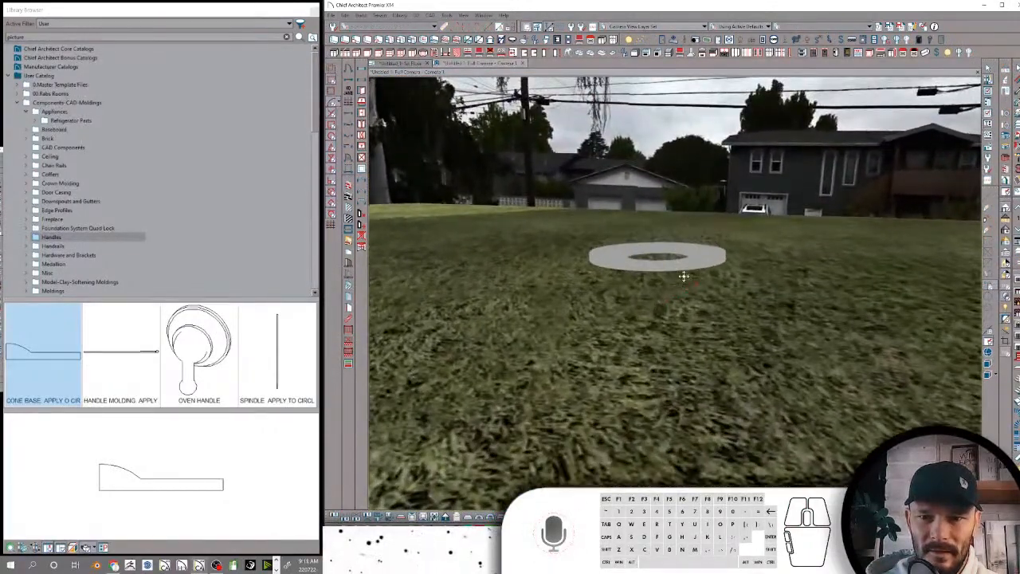
pyautogui.doubleClick(690, 270)
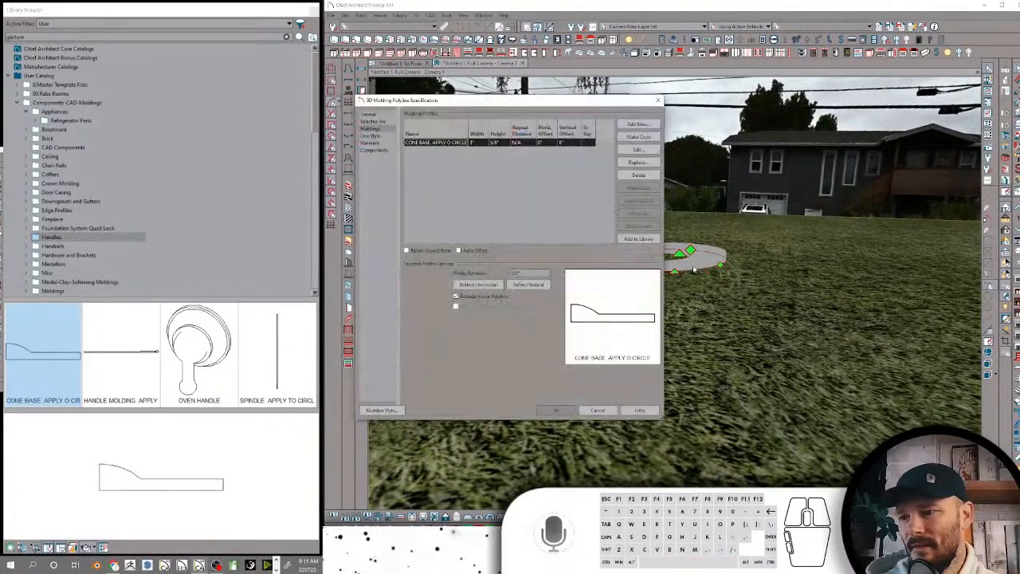
pyautogui.click(495, 143)
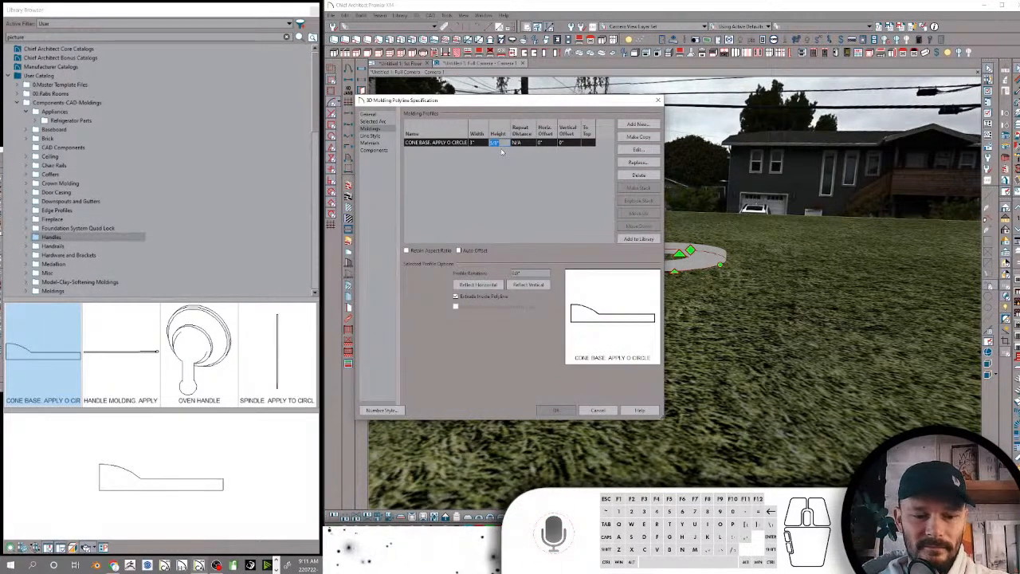
pyautogui.write('4')
pyautogui.click(477, 145)
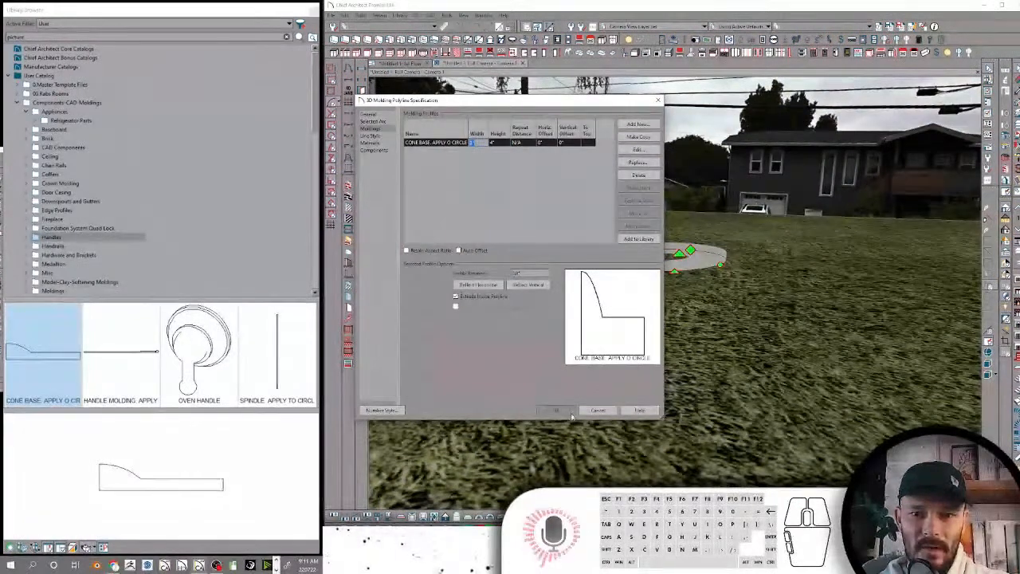
pyautogui.click(567, 410)
# Turn off Extrude Inside Polyline for the circular molding's cone base profile
pyautogui.scroll(3, 677, 295)
pyautogui.moveTo(677, 295); pyautogui.dragTo(660, 334, button='middle')
pyautogui.scroll(1, 652, 341)
pyautogui.click(523, 137)
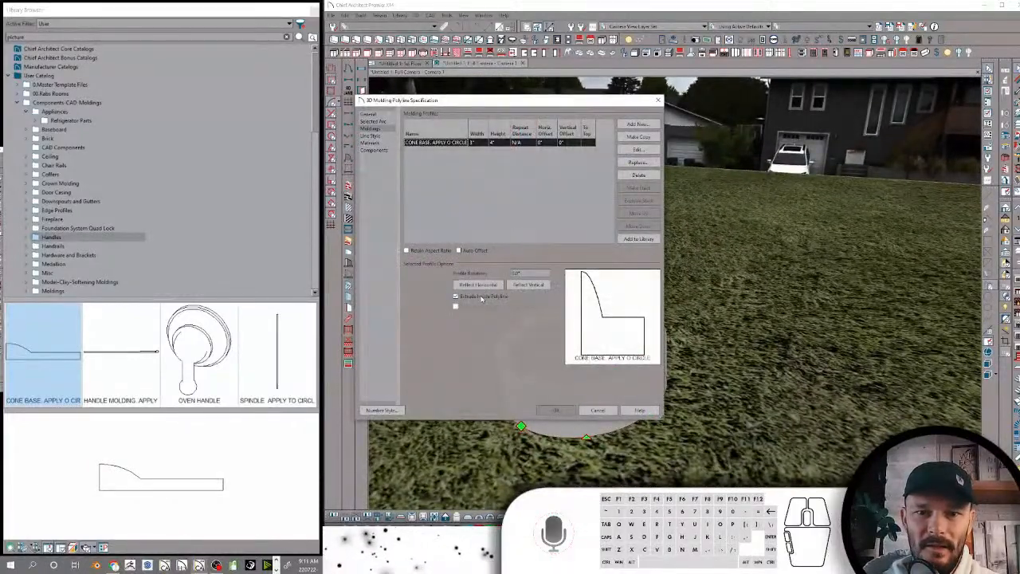
pyautogui.click(481, 299)
pyautogui.press('Return')
pyautogui.moveTo(540, 358); pyautogui.dragTo(702, 379, button='middle')
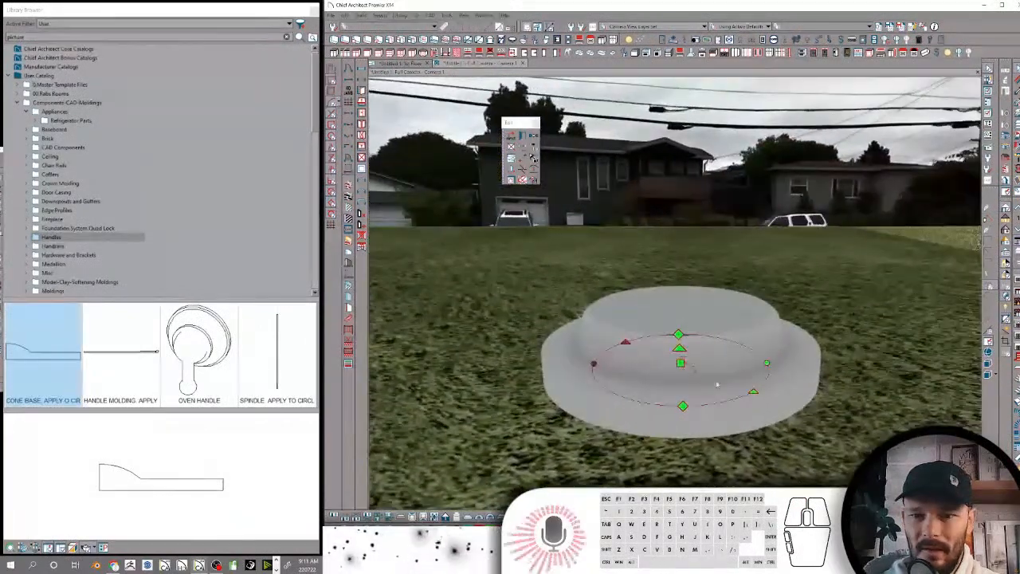
# Examine the circular molding and its polyline in the camera view and locate it in the floor plan
pyautogui.click(762, 367)
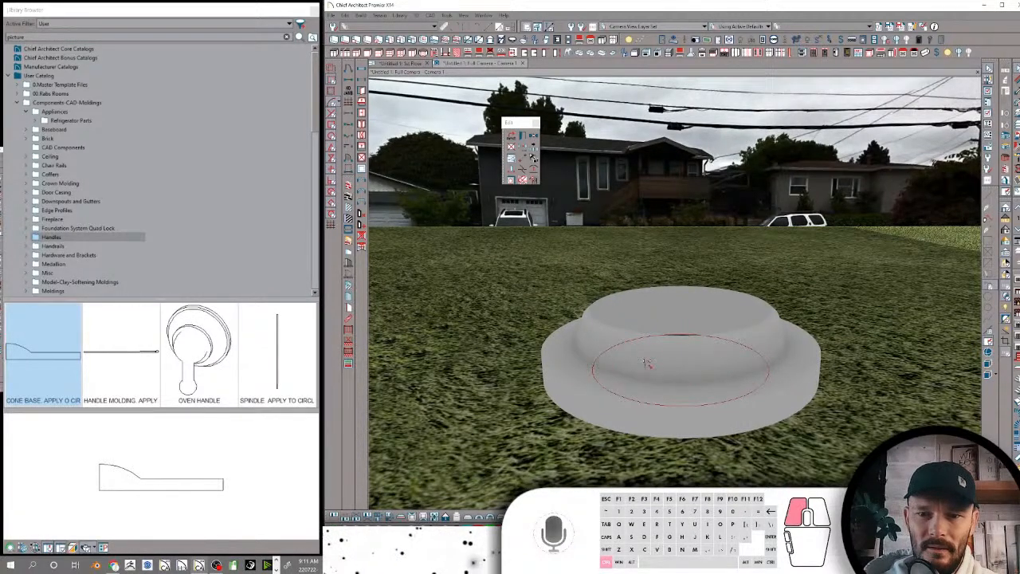
pyautogui.click(653, 363)
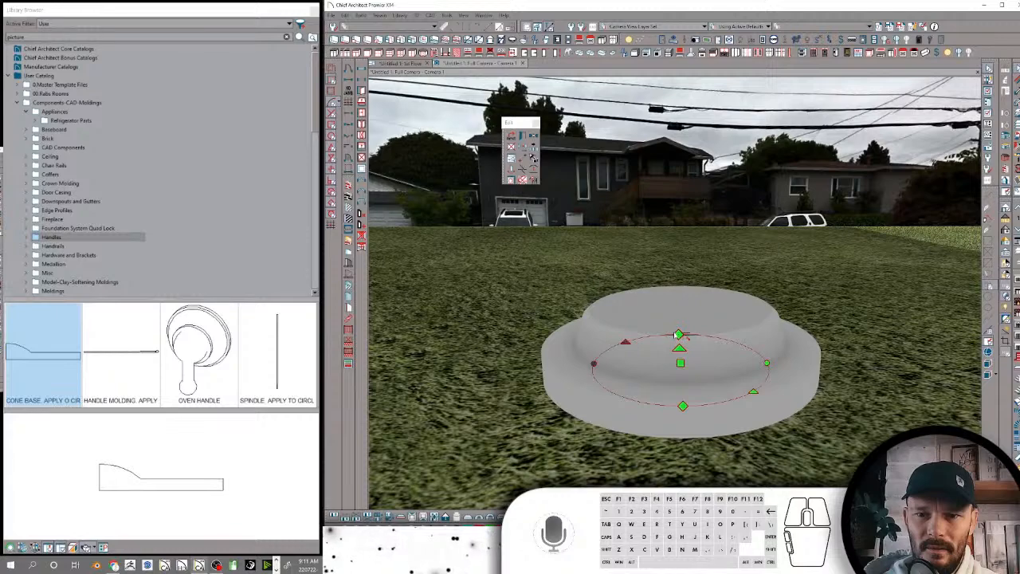
pyautogui.click(680, 341)
pyautogui.click(680, 365)
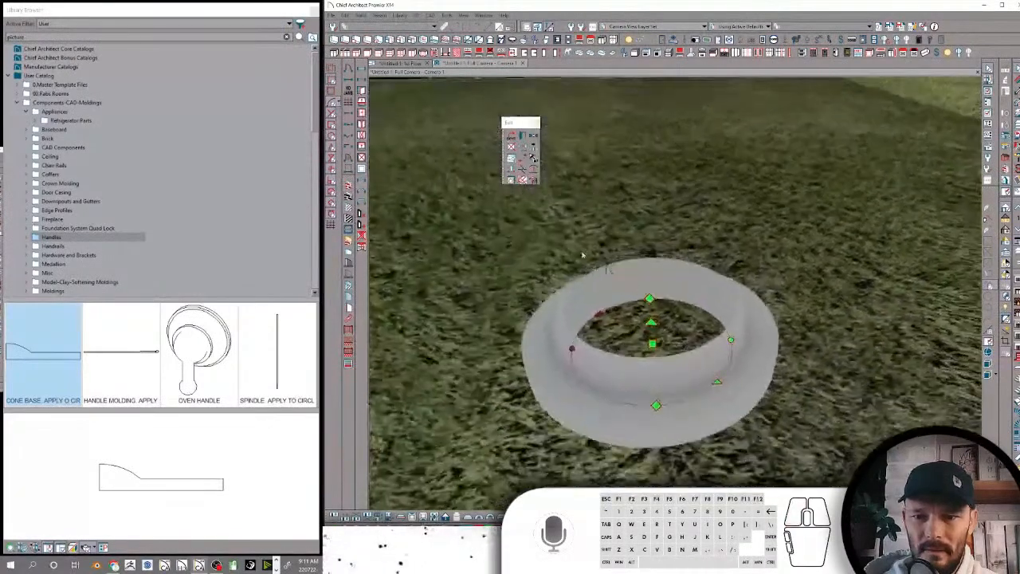
pyautogui.click(409, 64)
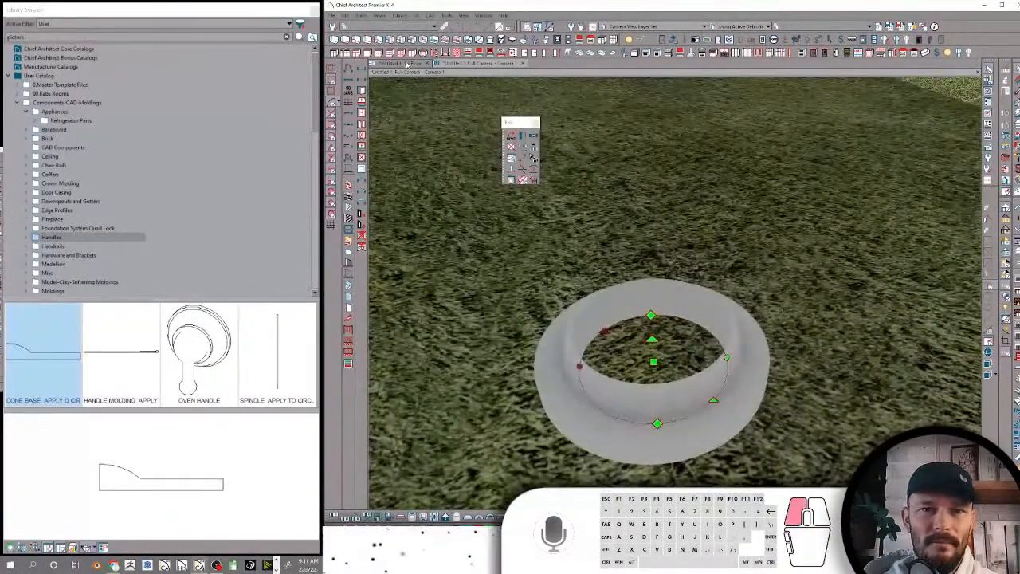
pyautogui.scroll(3, 568, 364)
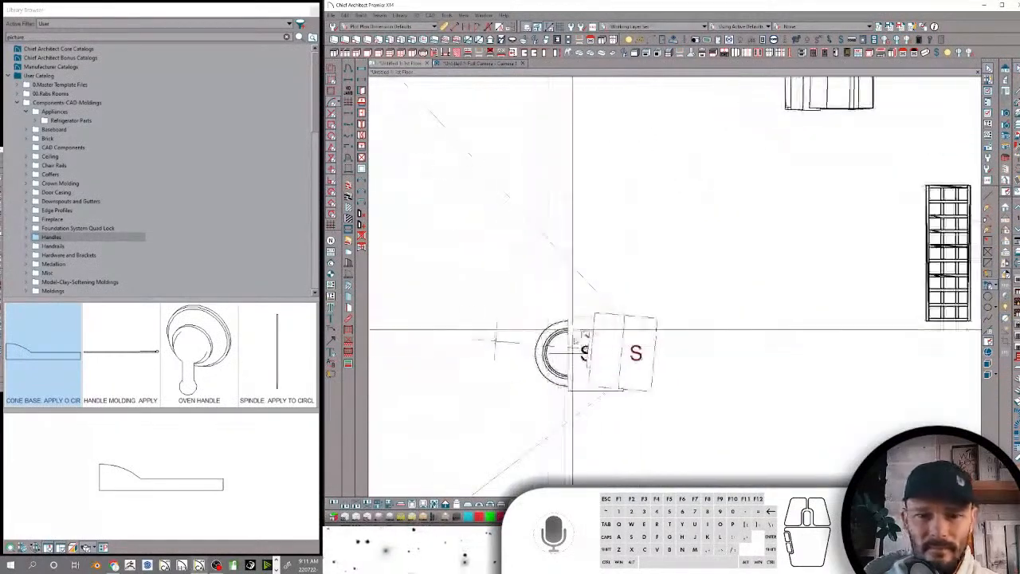
pyautogui.click(567, 368)
pyautogui.moveTo(567, 333); pyautogui.dragTo(533, 360)
pyautogui.scroll(-5, 519, 361)
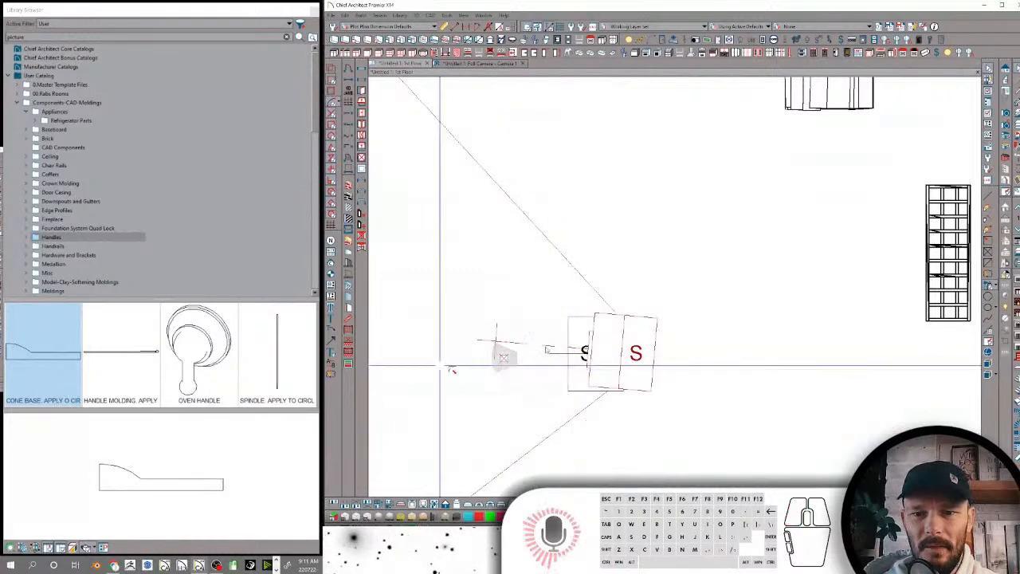
# Look through the Handrails and the Hardware and Brackets folders of the User Catalog
pyautogui.click(49, 249)
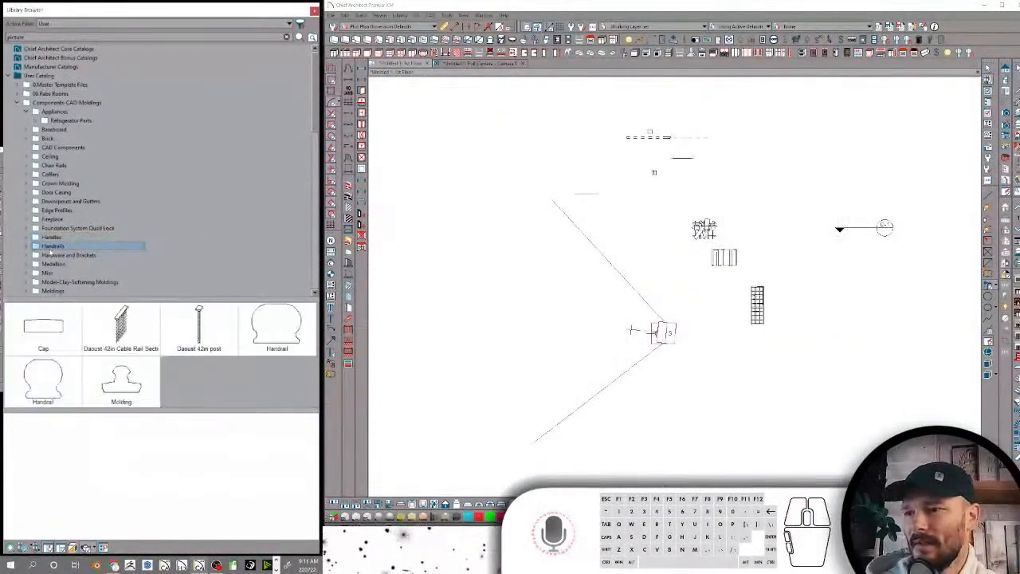
pyautogui.click(71, 255)
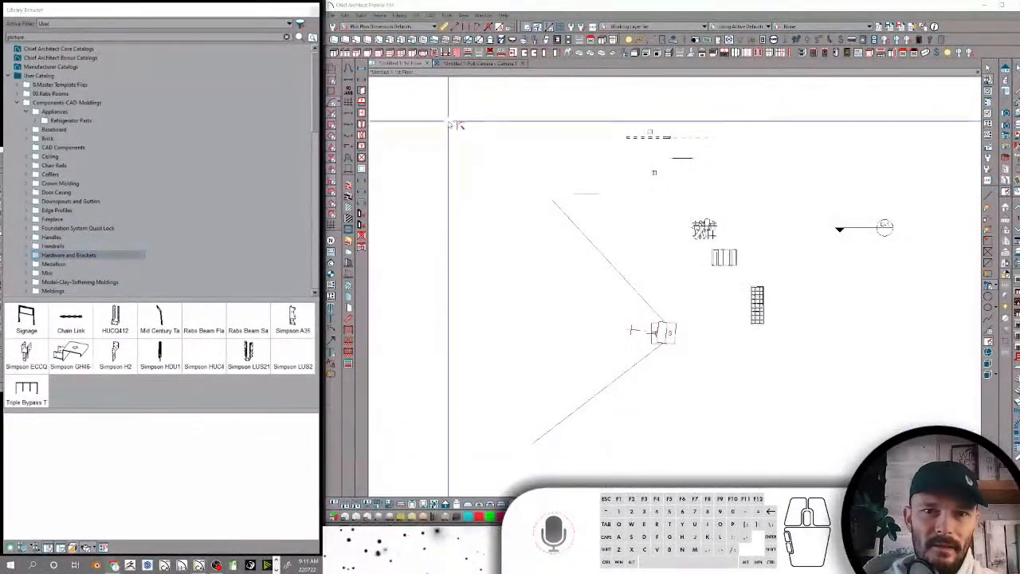
# Switch to the Chrome browser, widen its window and open rabbittdesign.net in a new tab
pyautogui.moveTo(4, 99); pyautogui.dragTo(636, 31)
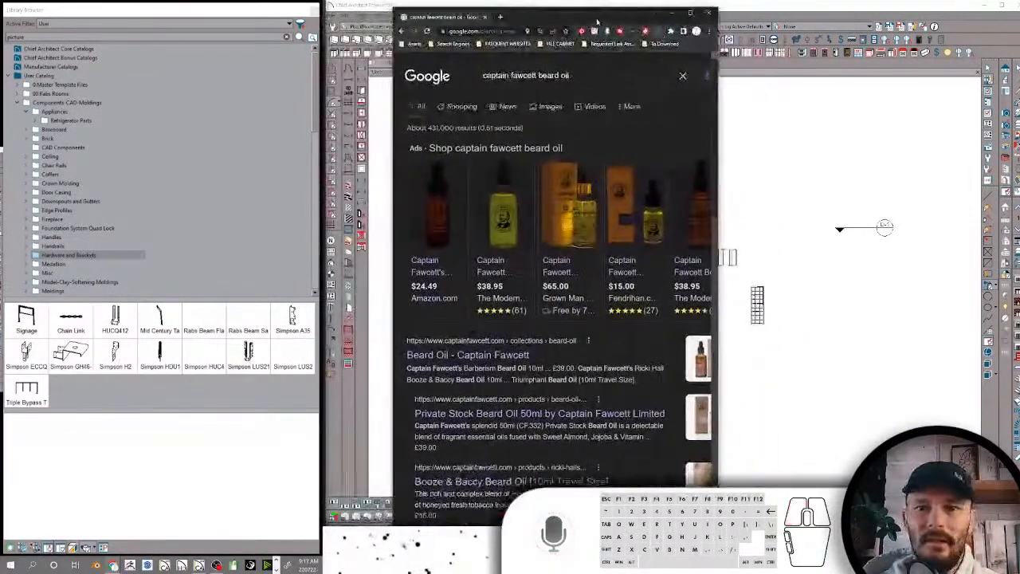
pyautogui.click(500, 17)
pyautogui.click(689, 14)
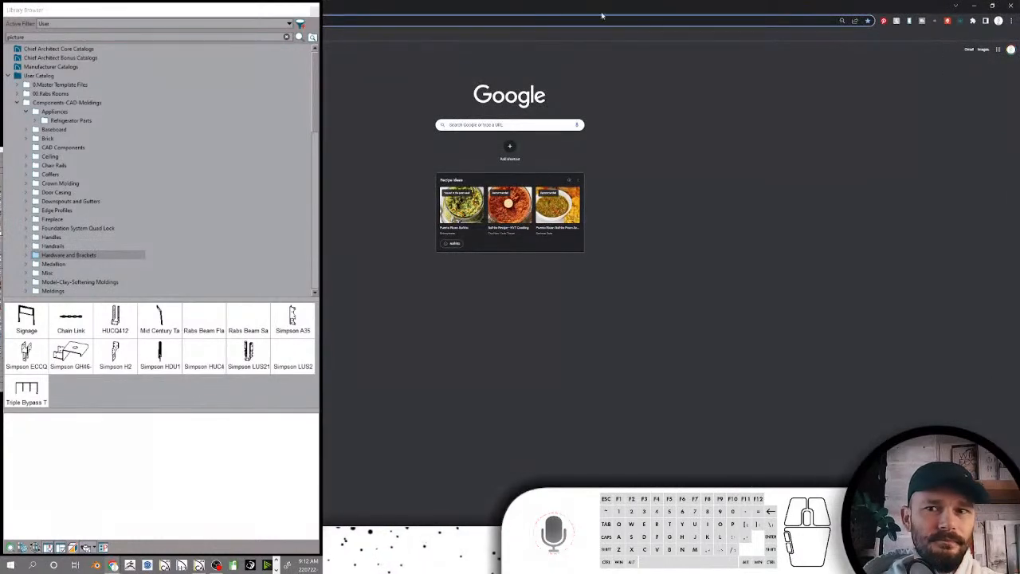
pyautogui.click(993, 6)
pyautogui.moveTo(719, 53); pyautogui.dragTo(1019, 52)
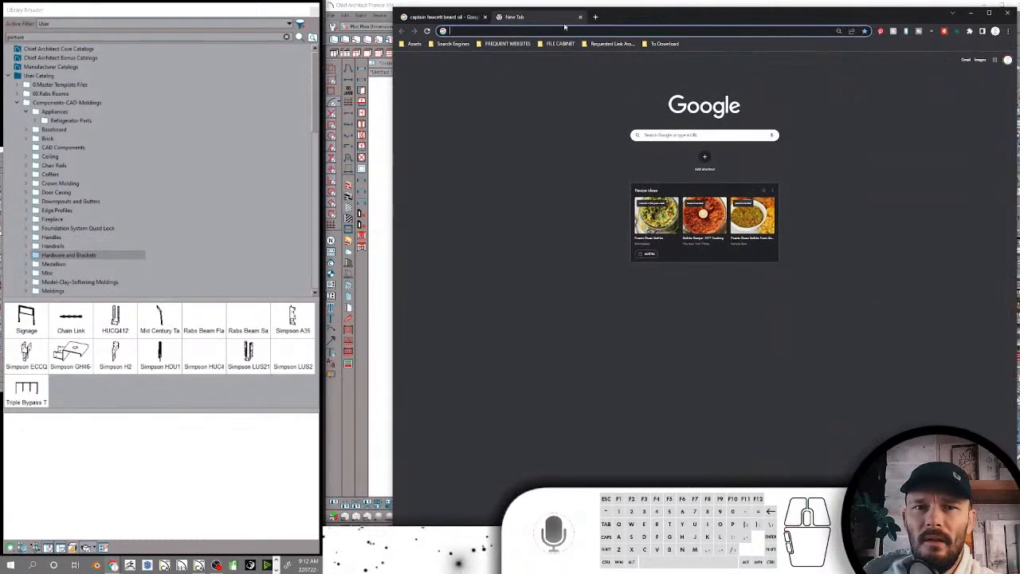
pyautogui.write('rabbit')
pyautogui.press('Return')
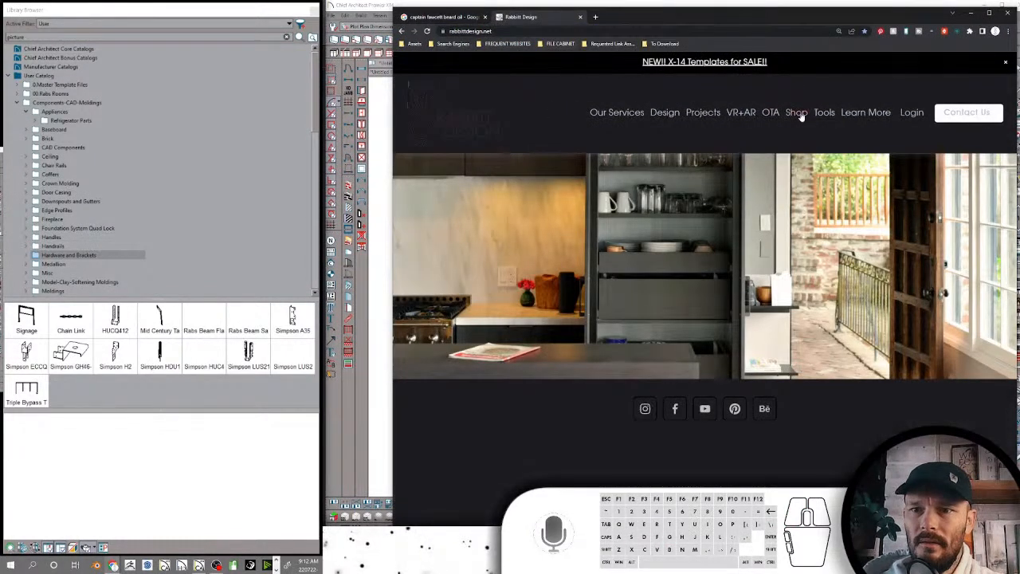
# Go through the website's shop to the Symbols and Content page and find the Chief Architect download categories
pyautogui.click(797, 113)
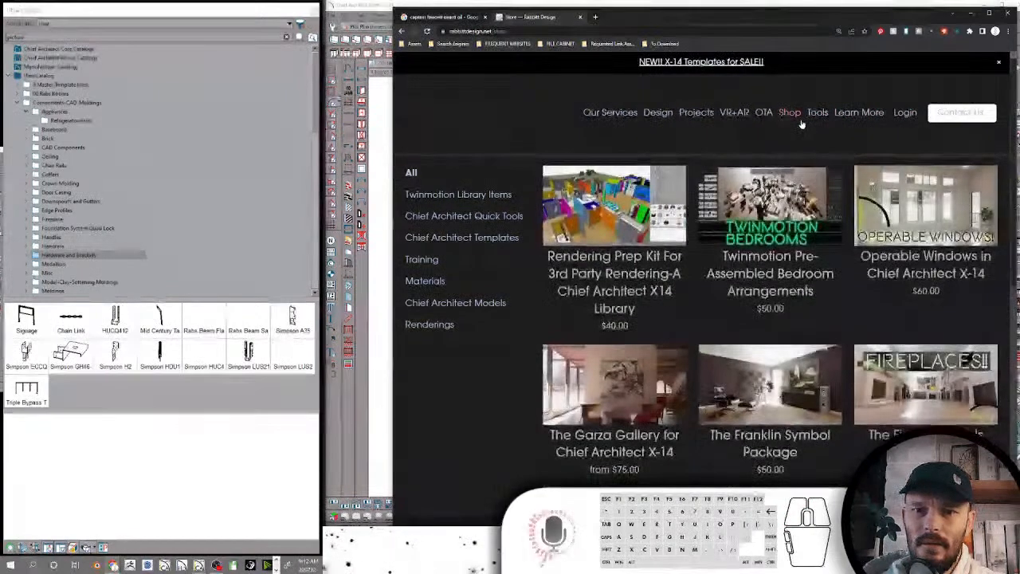
pyautogui.moveTo(818, 114)
pyautogui.click(809, 130)
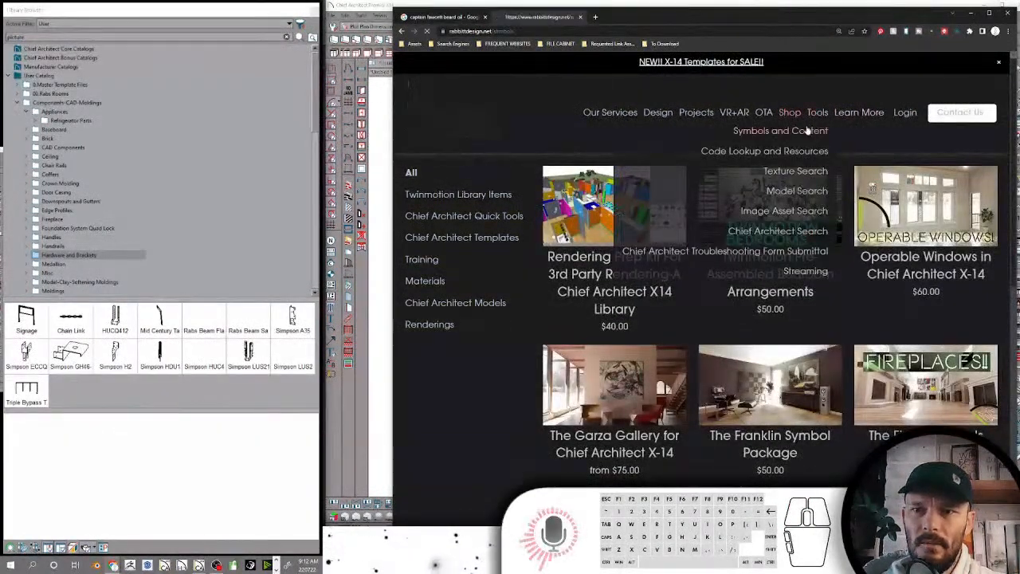
pyautogui.scroll(-6, 712, 192)
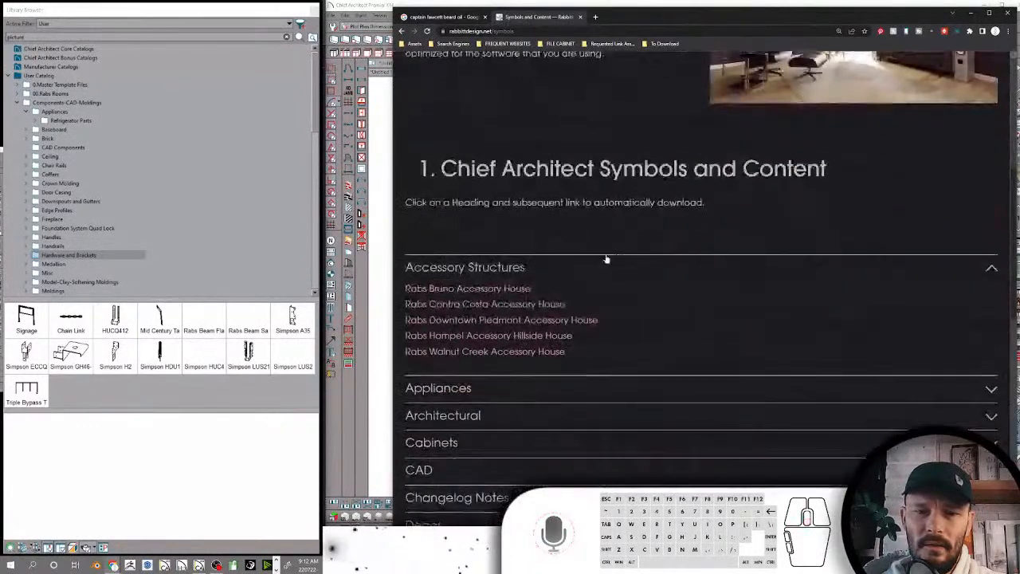
pyautogui.scroll(-2, 506, 261)
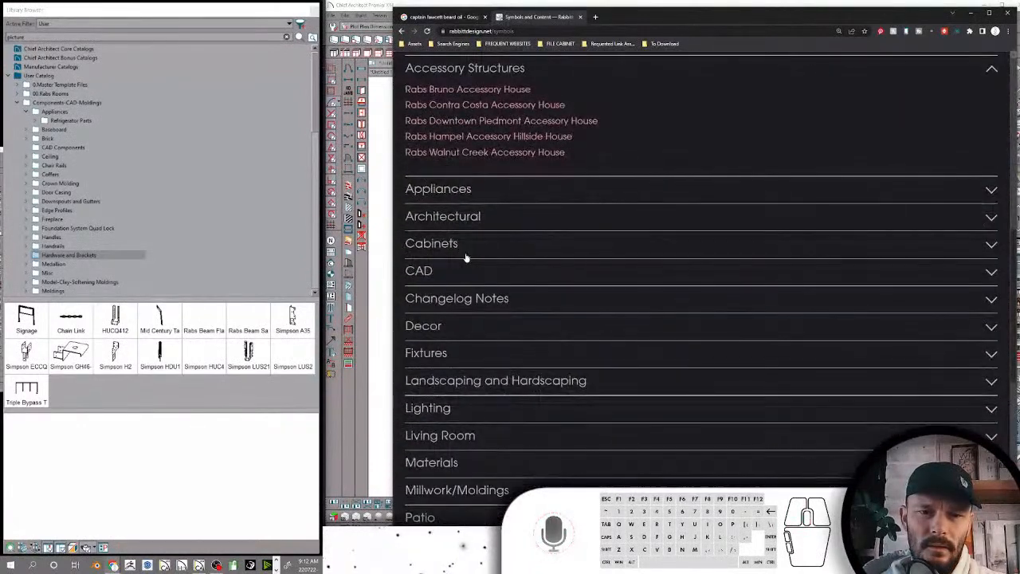
# Check the downloads listed under the Architectural and Railings categories
pyautogui.click(452, 217)
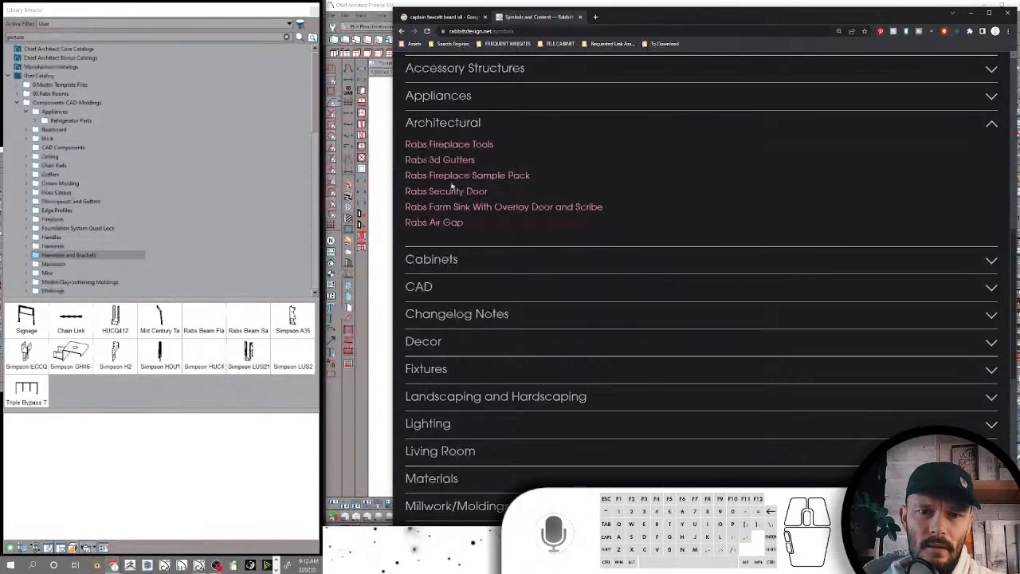
pyautogui.scroll(-4, 446, 315)
pyautogui.click(434, 388)
pyautogui.scroll(-1, 532, 304)
pyautogui.scroll(-1, 530, 299)
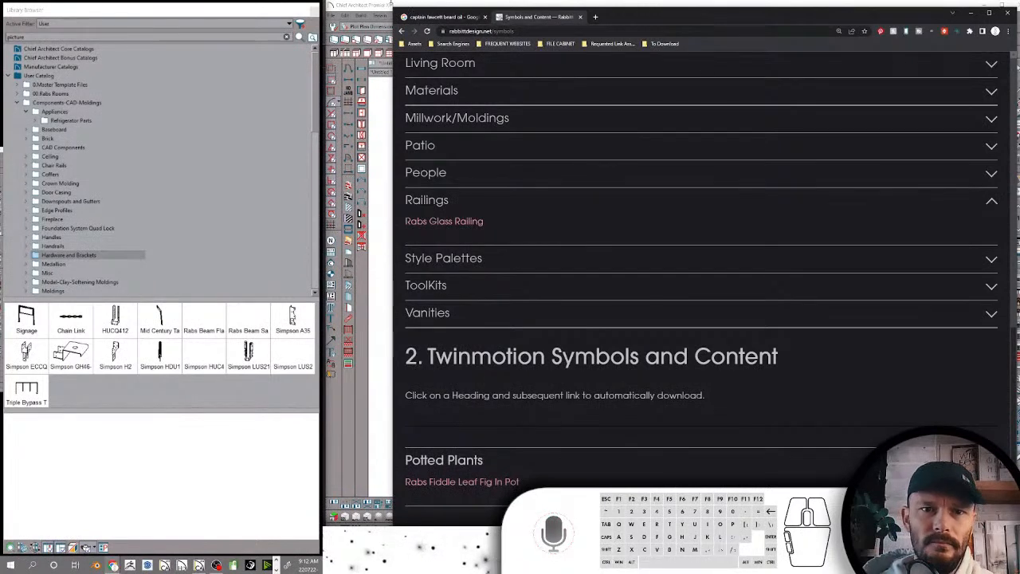
# Switch back to Chief Architect and search the user library for railings
pyautogui.click(385, 6)
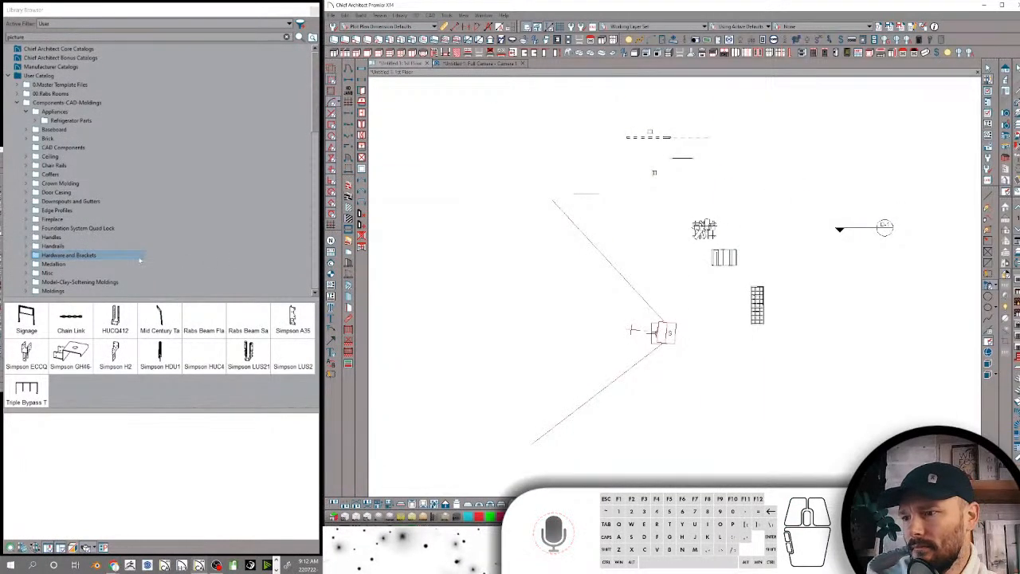
pyautogui.doubleClick(27, 36)
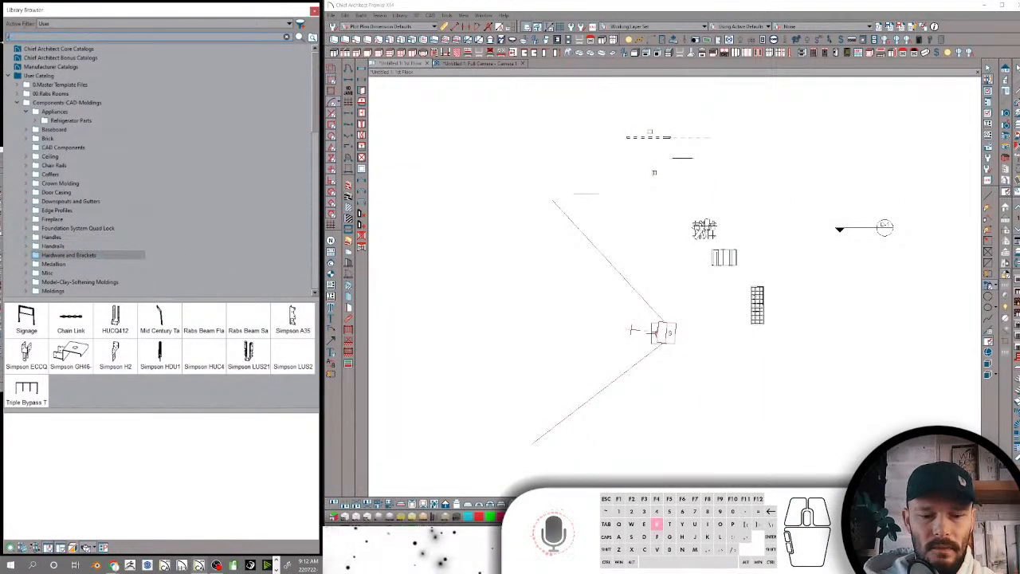
pyautogui.press('Return')
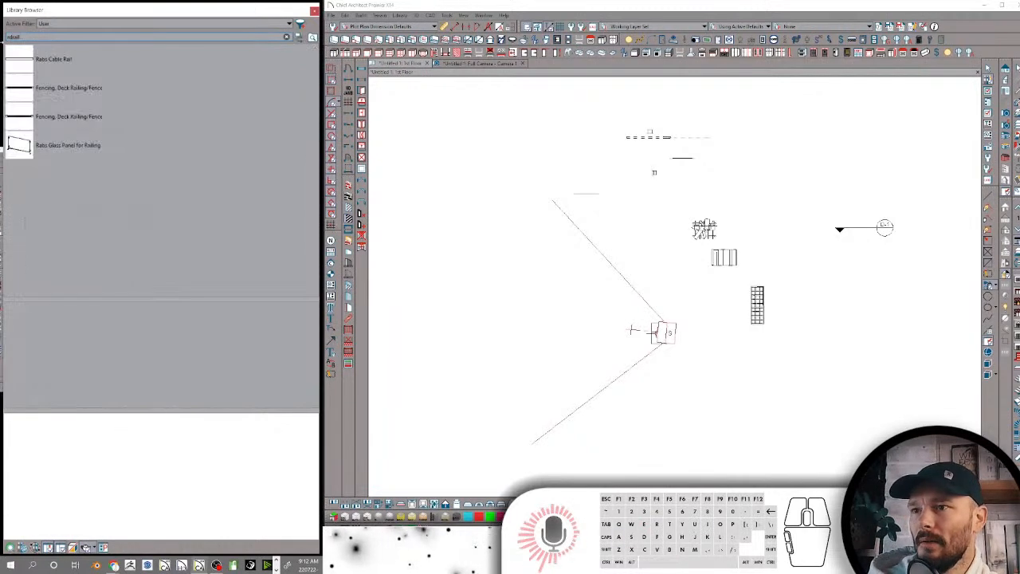
# Draw two perpendicular Rabs Cable Rail sections in an L shape on the floor plan and view them in the camera
pyautogui.click(39, 54)
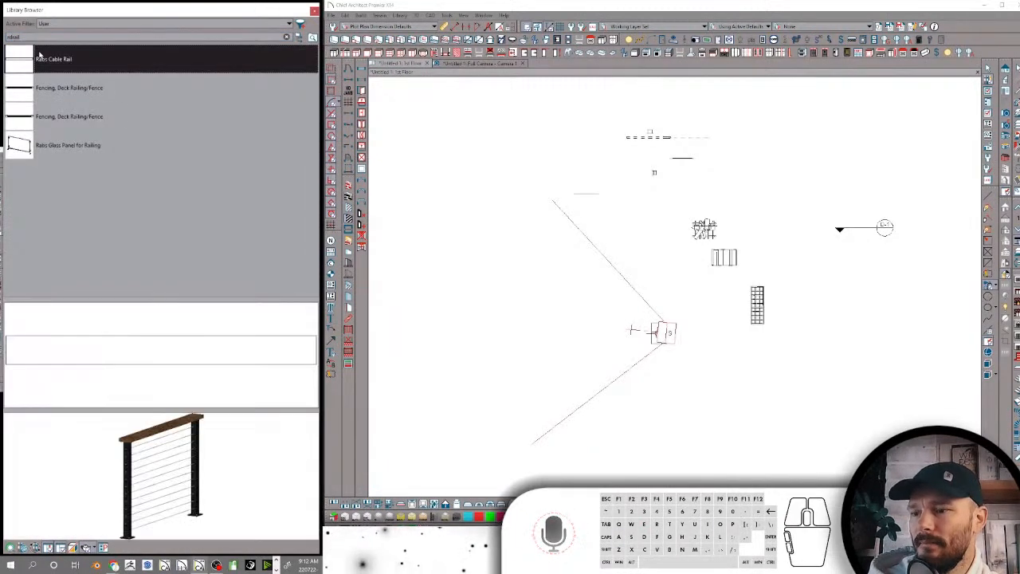
pyautogui.moveTo(534, 375); pyautogui.dragTo(531, 294)
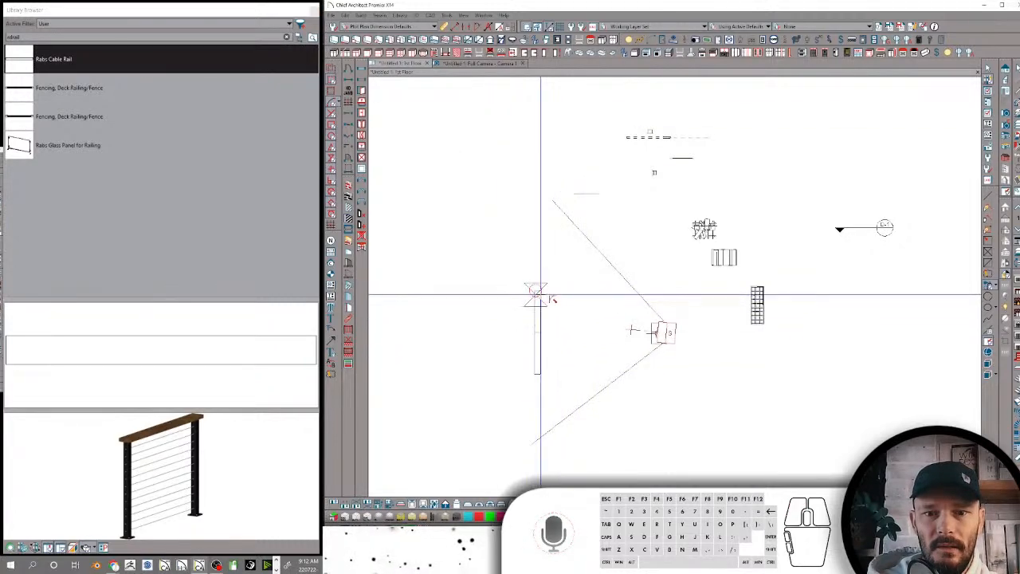
pyautogui.moveTo(539, 293); pyautogui.dragTo(462, 293)
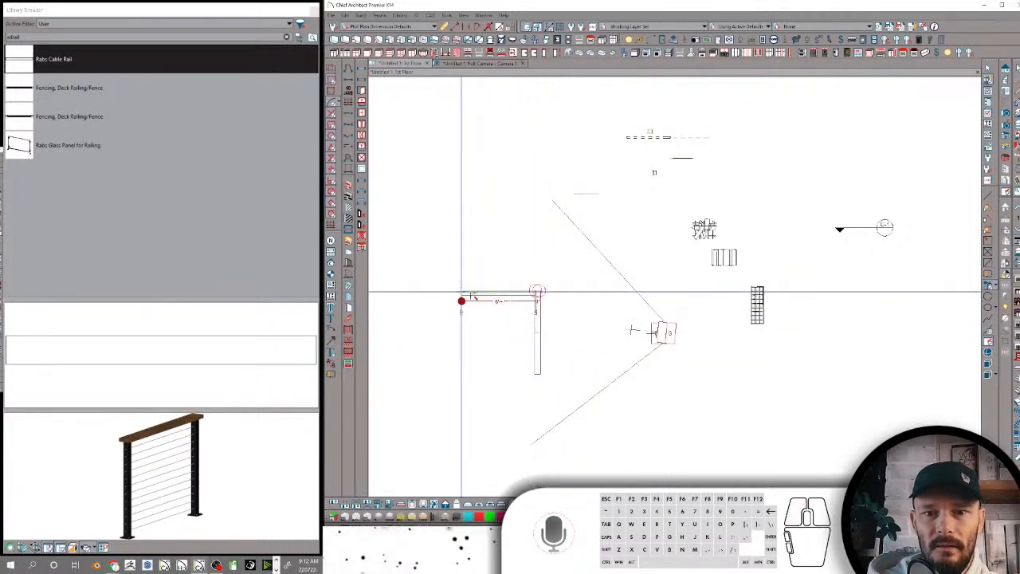
pyautogui.click(464, 64)
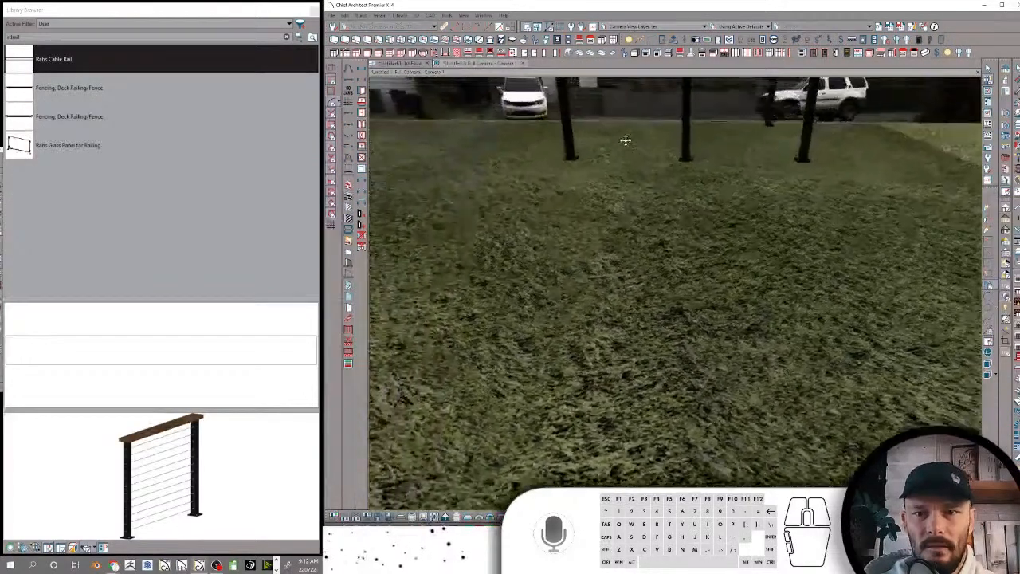
pyautogui.moveTo(625, 140); pyautogui.dragTo(731, 318, button='middle')
# Switch the floor plan to the Working Plan View-Roofs Only saved view and delete all roof planes, checking the camera view
pyautogui.click(411, 64)
pyautogui.click(789, 27)
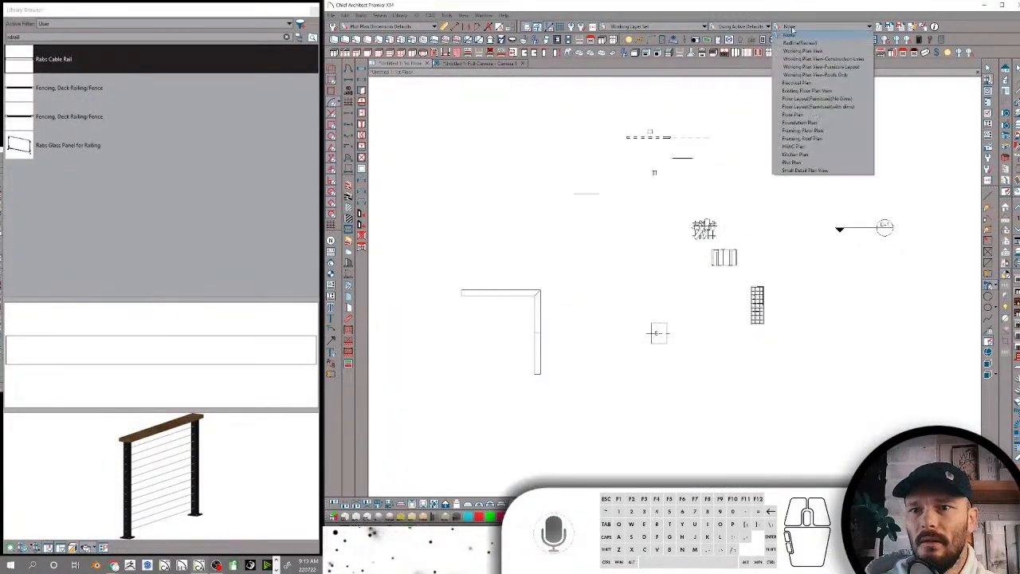
pyautogui.click(821, 75)
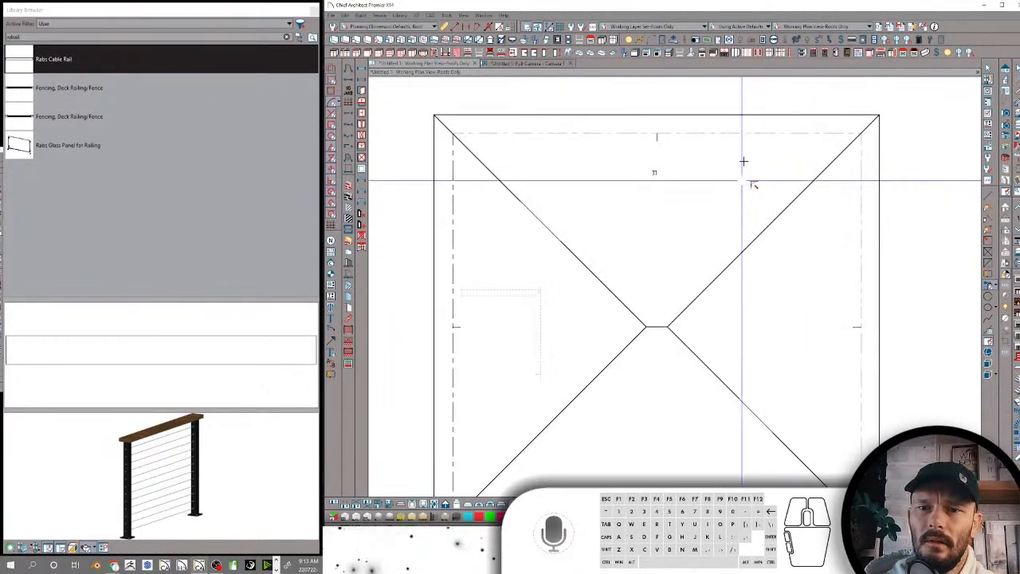
pyautogui.click(775, 120)
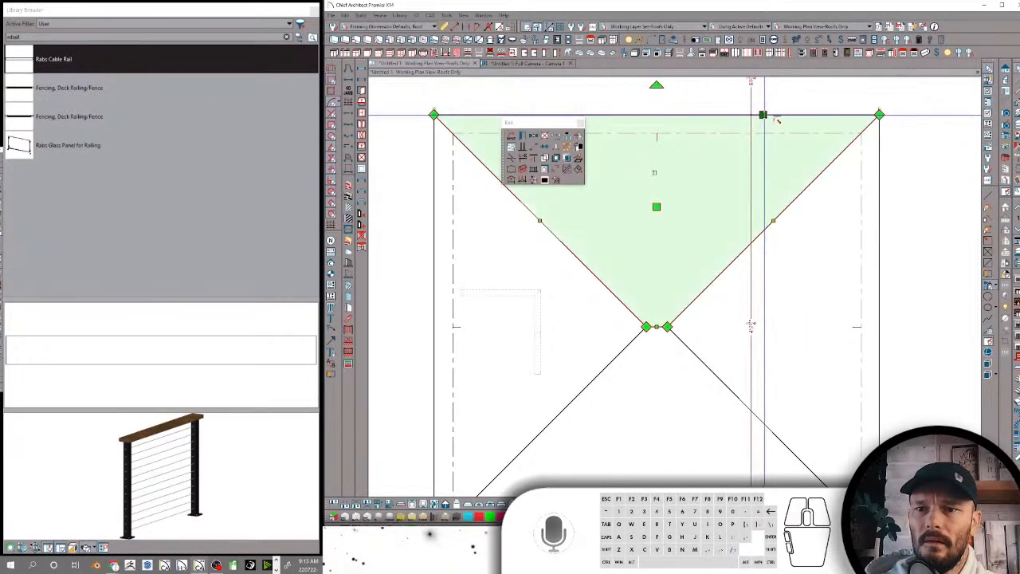
pyautogui.hotkey('ctrl', 'a')
pyautogui.press('Delete')
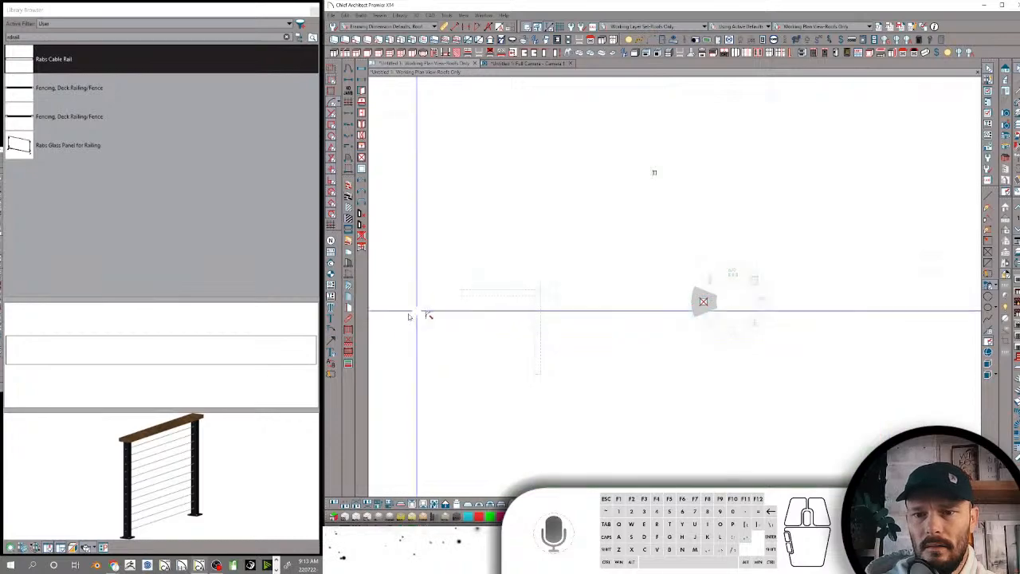
pyautogui.click(526, 64)
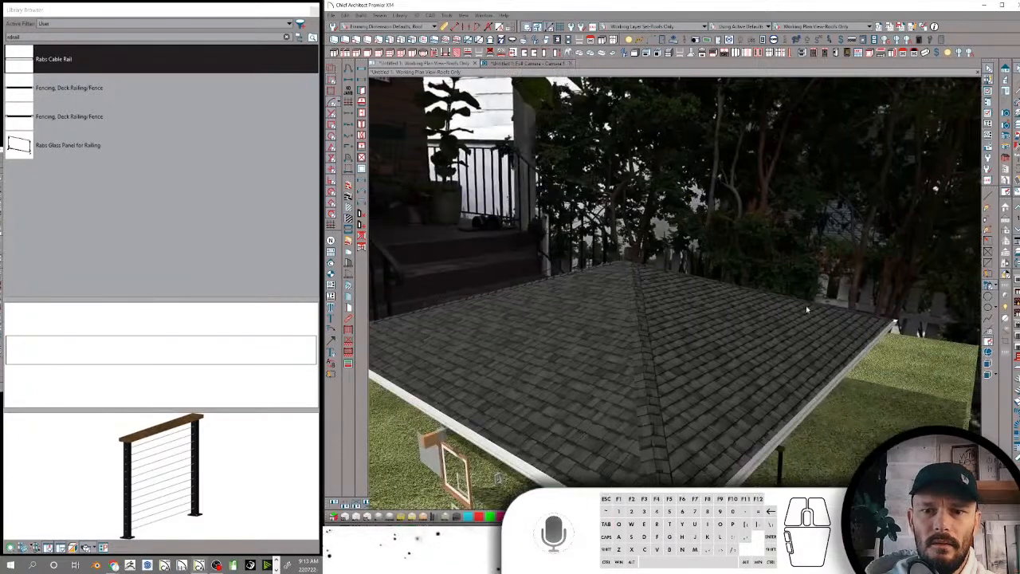
# Examine the L-shaped cable railing in the camera view from several angles
pyautogui.moveTo(788, 352); pyautogui.dragTo(998, 261, button='middle')
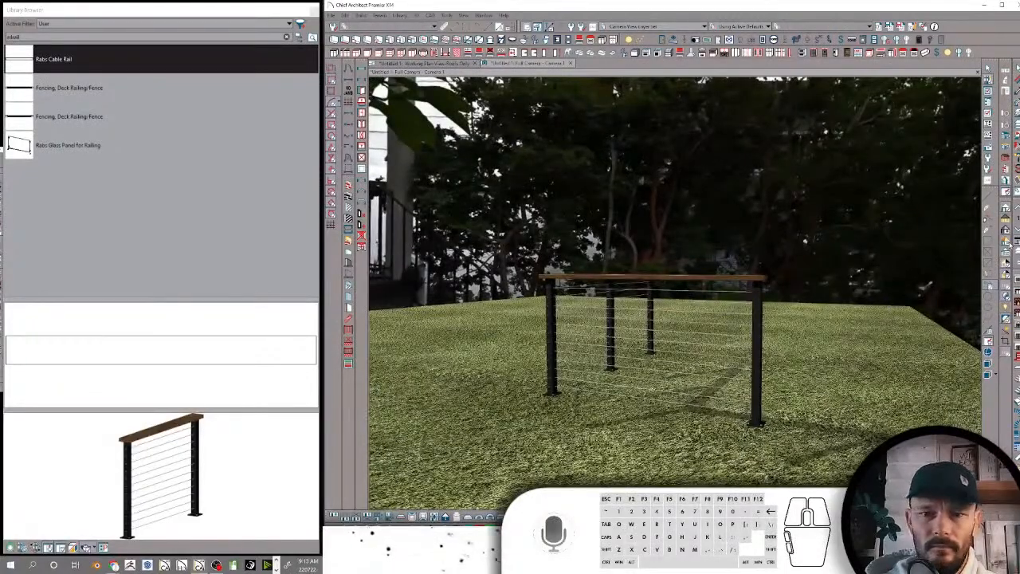
pyautogui.click(1005, 206)
pyautogui.moveTo(893, 344); pyautogui.dragTo(787, 244, button='middle')
pyautogui.doubleClick(640, 243)
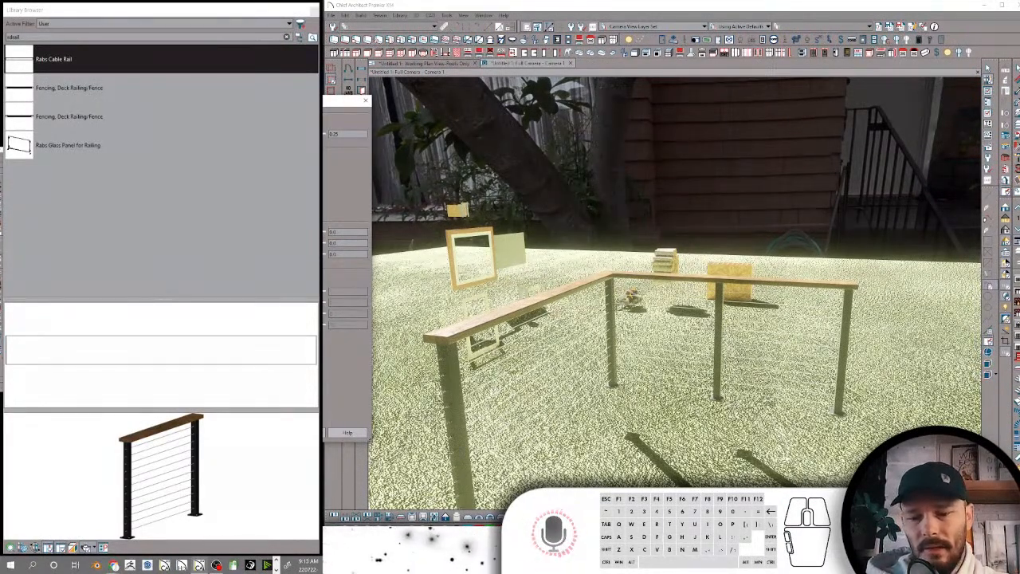
pyautogui.press('Return')
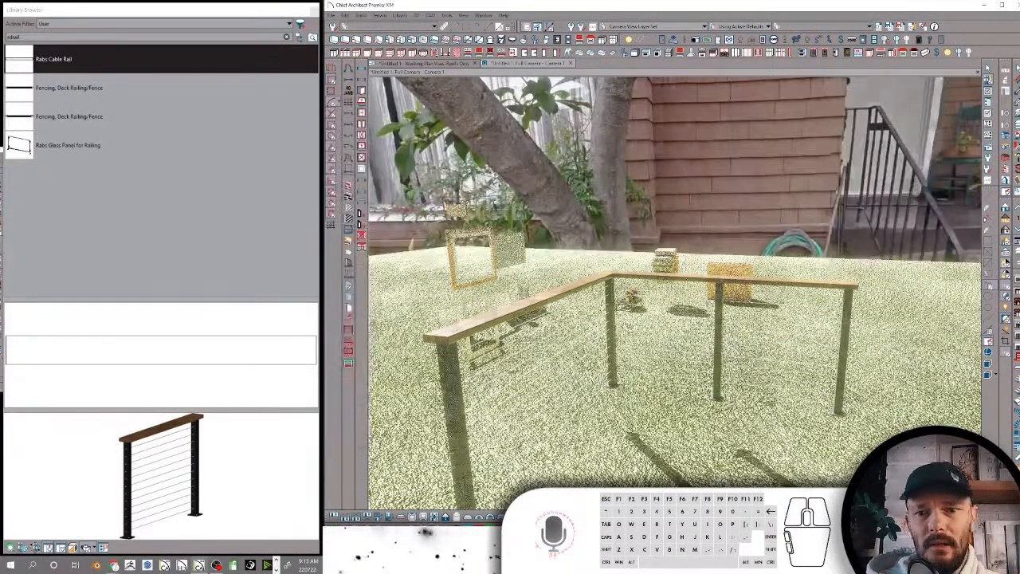
pyautogui.moveTo(640, 303); pyautogui.dragTo(454, 289, button='middle')
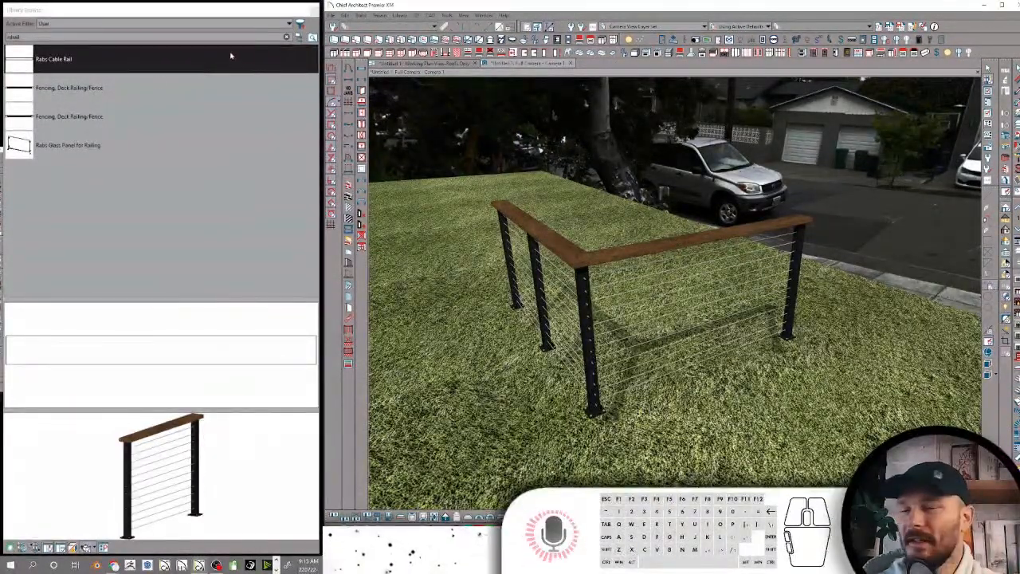
# Clear the library search and look through the Medallion, Misc, Model-Clay-Softening Moldings, Moldings and Parts folders
pyautogui.click(299, 37)
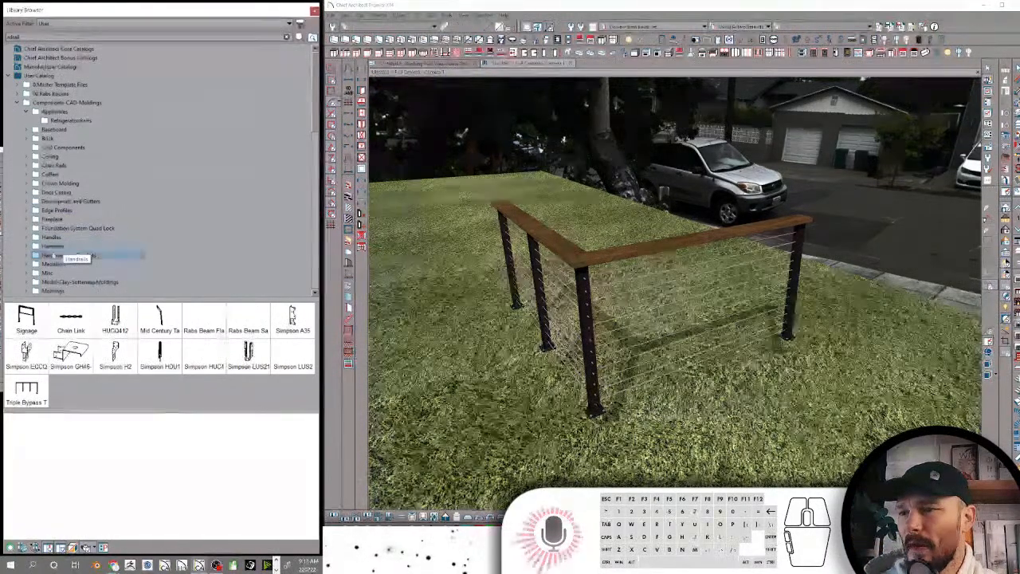
pyautogui.click(54, 264)
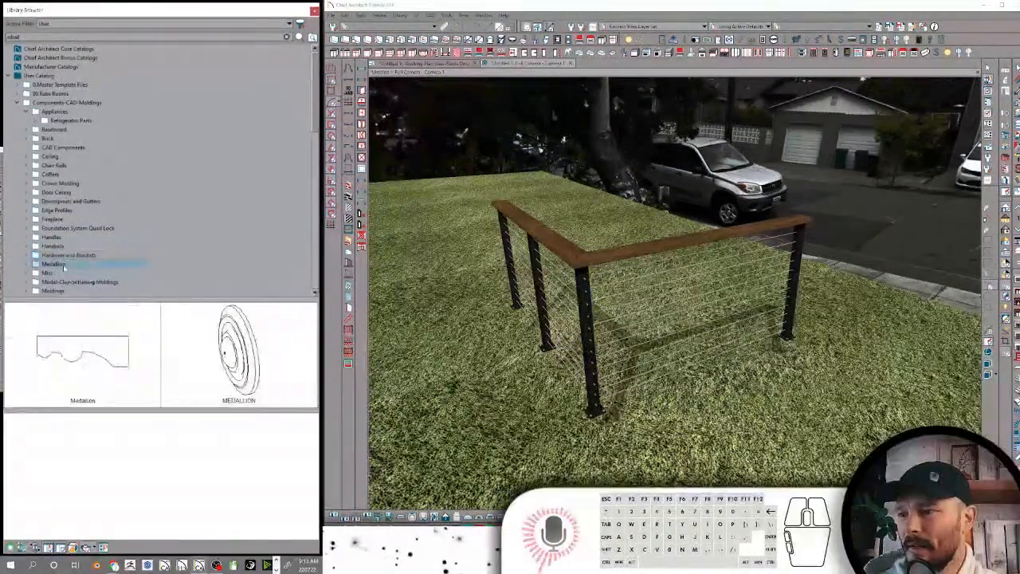
pyautogui.click(51, 274)
pyautogui.scroll(-1, 100, 239)
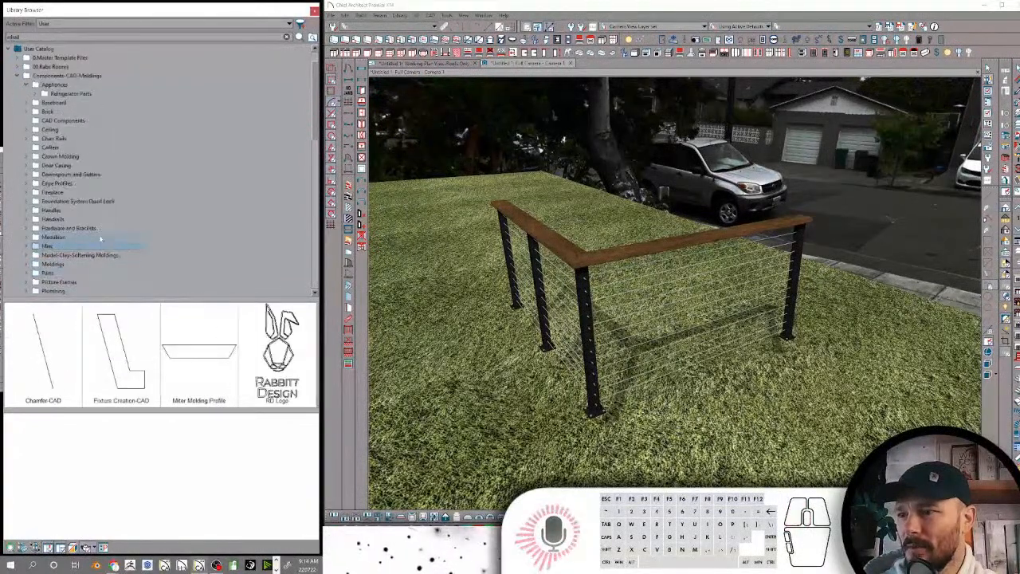
pyautogui.click(64, 255)
pyautogui.scroll(-1, 103, 232)
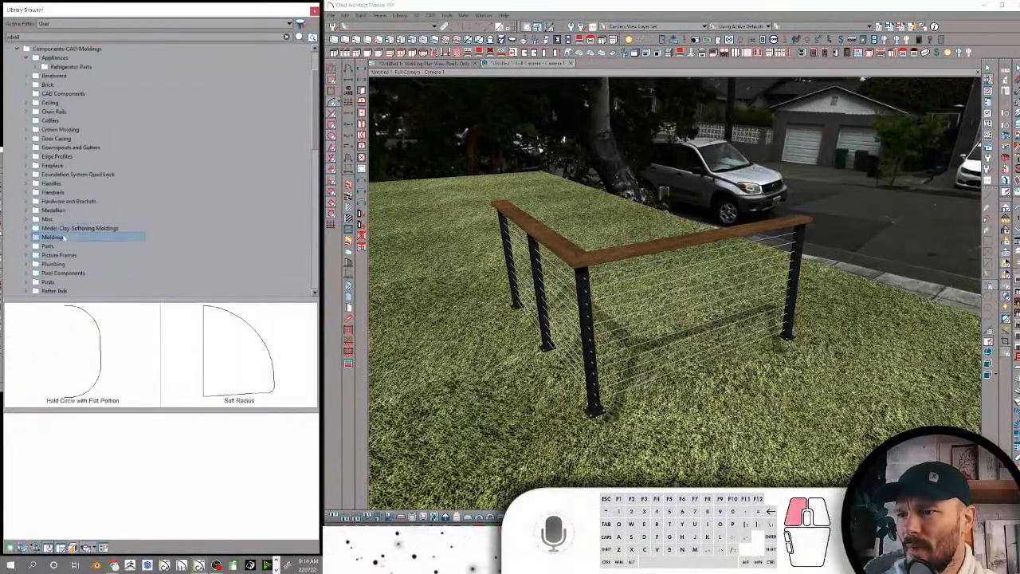
pyautogui.click(64, 238)
pyautogui.click(66, 246)
pyautogui.scroll(-2, 68, 239)
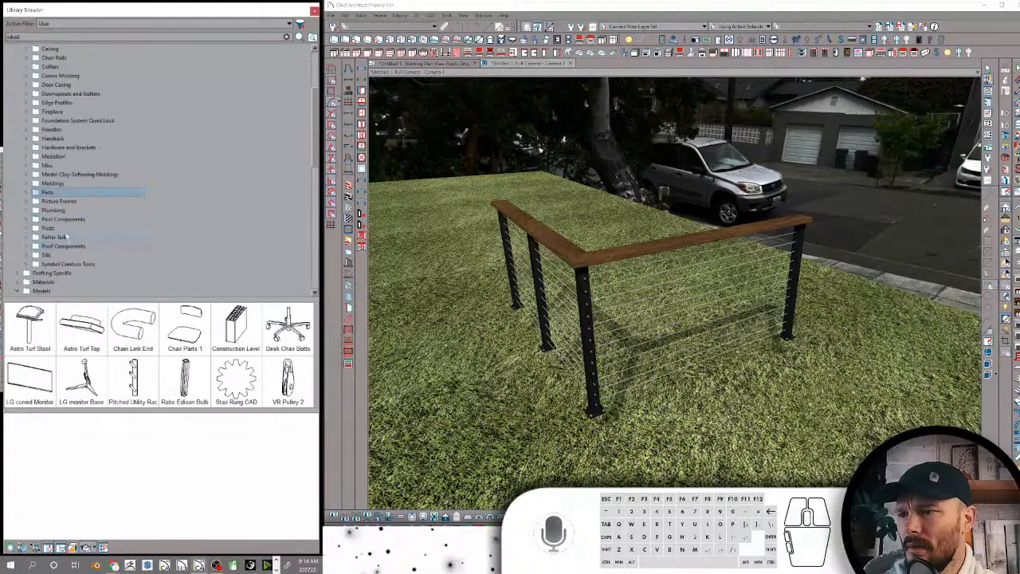
# Look through the Picture Frames, Plumbing, Pool Components, Rafter Tails and Posts folders in the User Catalog
pyautogui.click(58, 201)
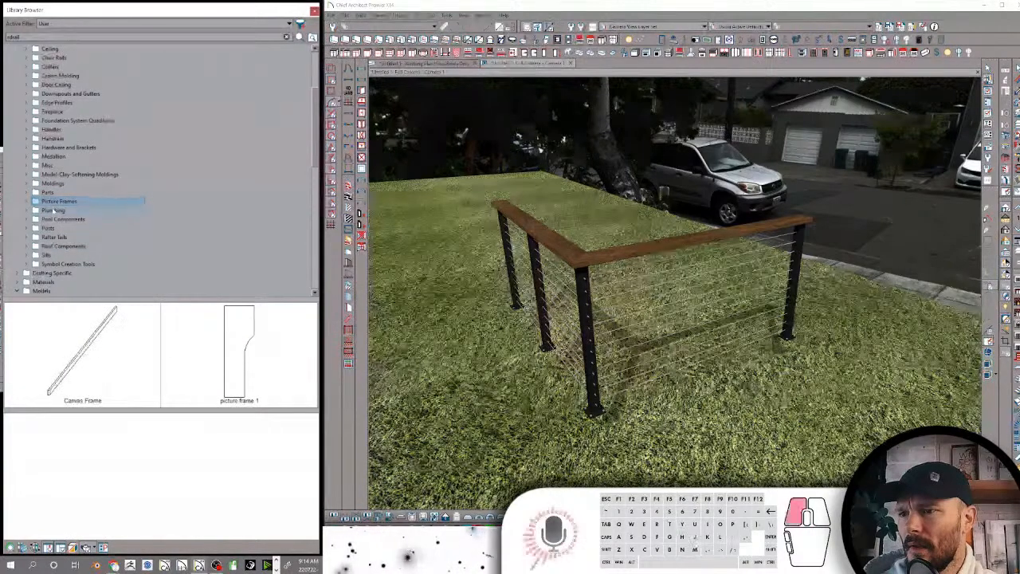
pyautogui.click(54, 209)
pyautogui.click(56, 219)
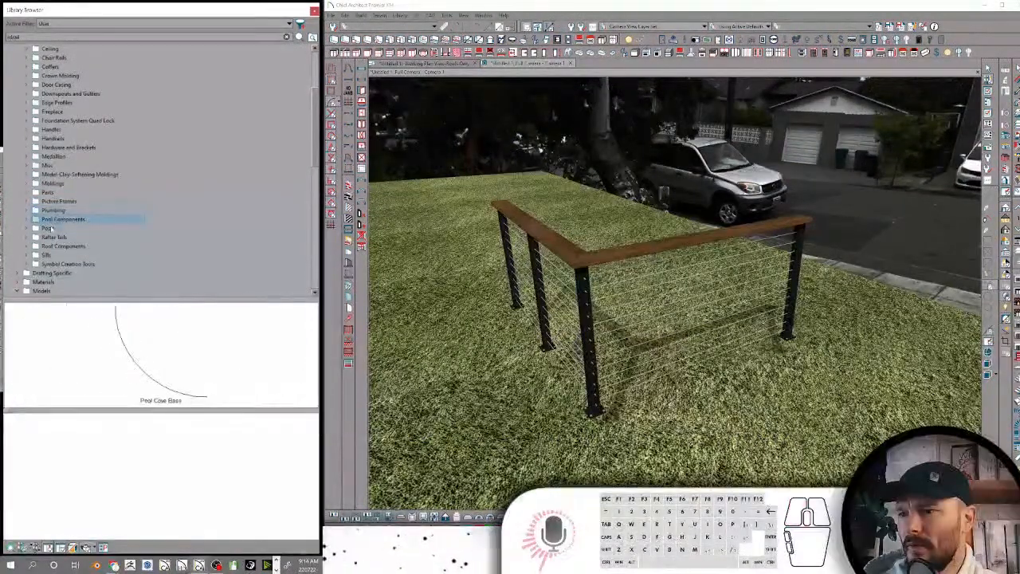
pyautogui.click(50, 228)
pyautogui.click(54, 238)
pyautogui.click(50, 229)
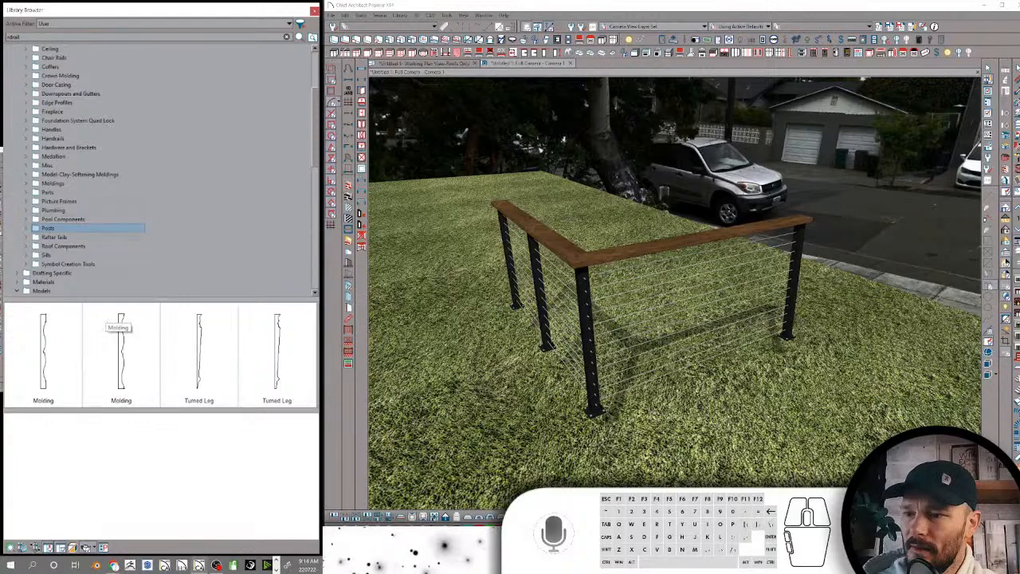
# Draw a circle about 22 3/8" in diameter in an empty area of the floor plan and shrink it to a tiny radius
pyautogui.click(425, 64)
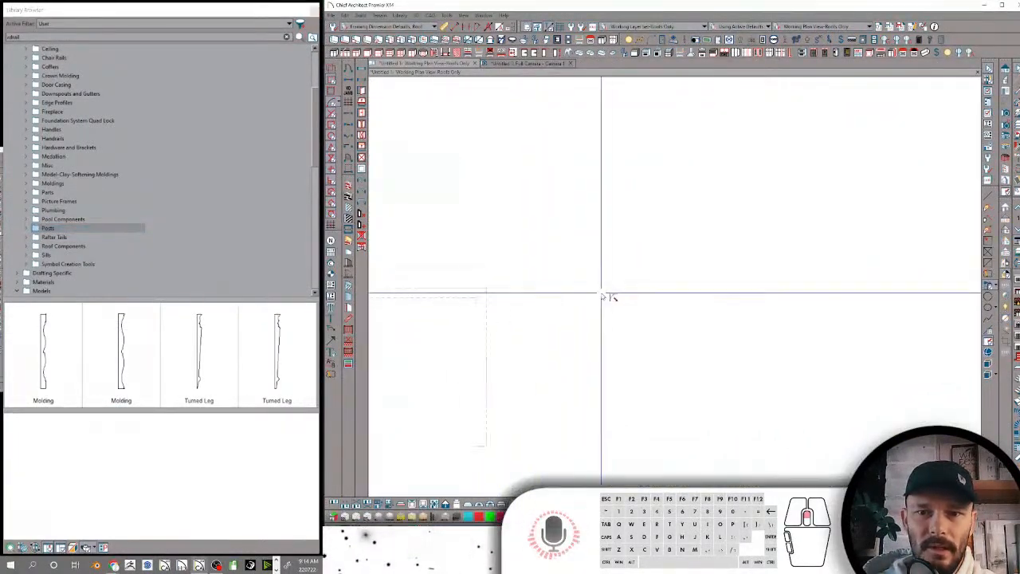
pyautogui.click(989, 308)
pyautogui.moveTo(707, 282); pyautogui.dragTo(659, 327)
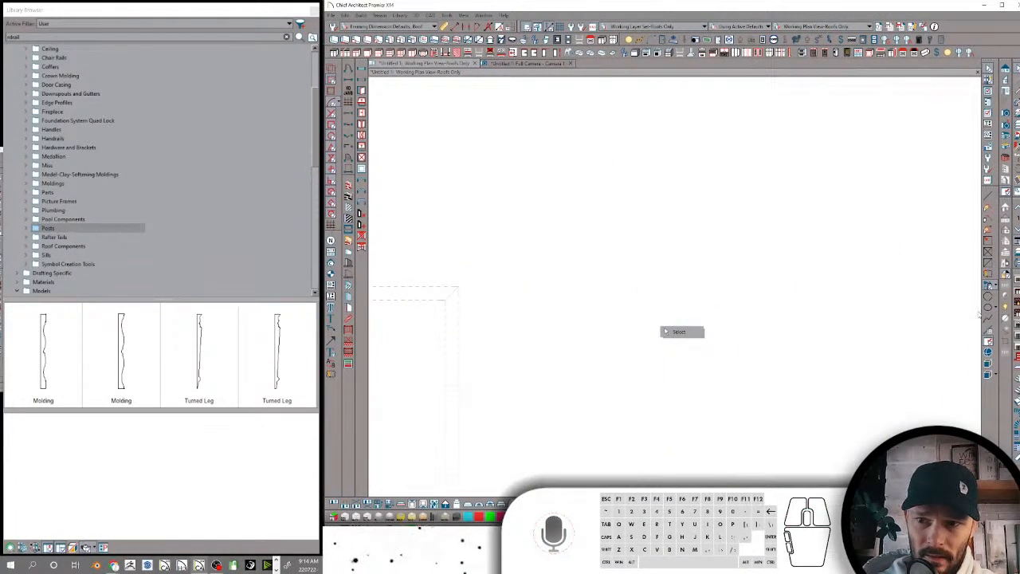
pyautogui.click(987, 308)
pyautogui.moveTo(706, 281); pyautogui.dragTo(663, 314)
pyautogui.click(664, 317)
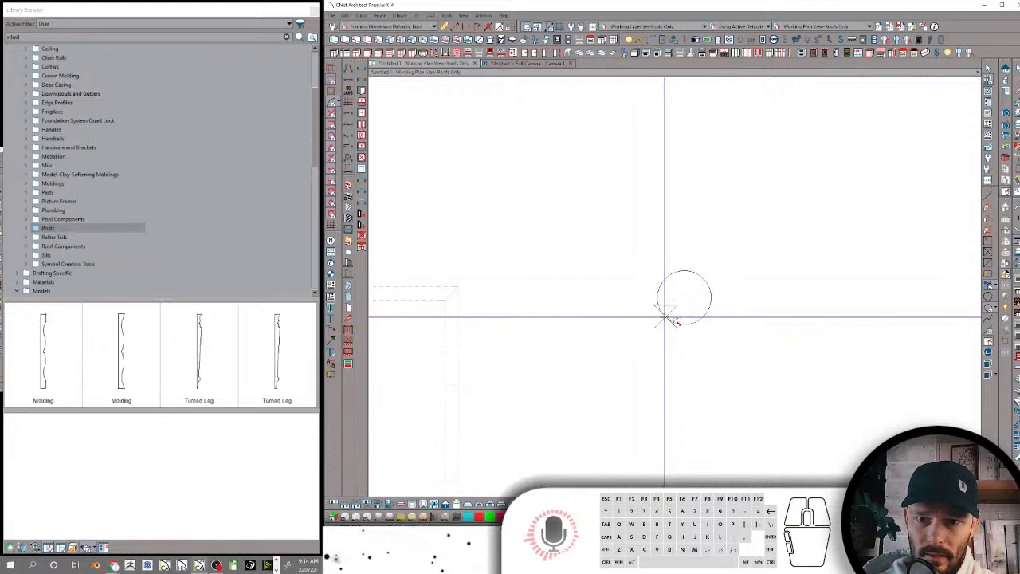
pyautogui.doubleClick(666, 316)
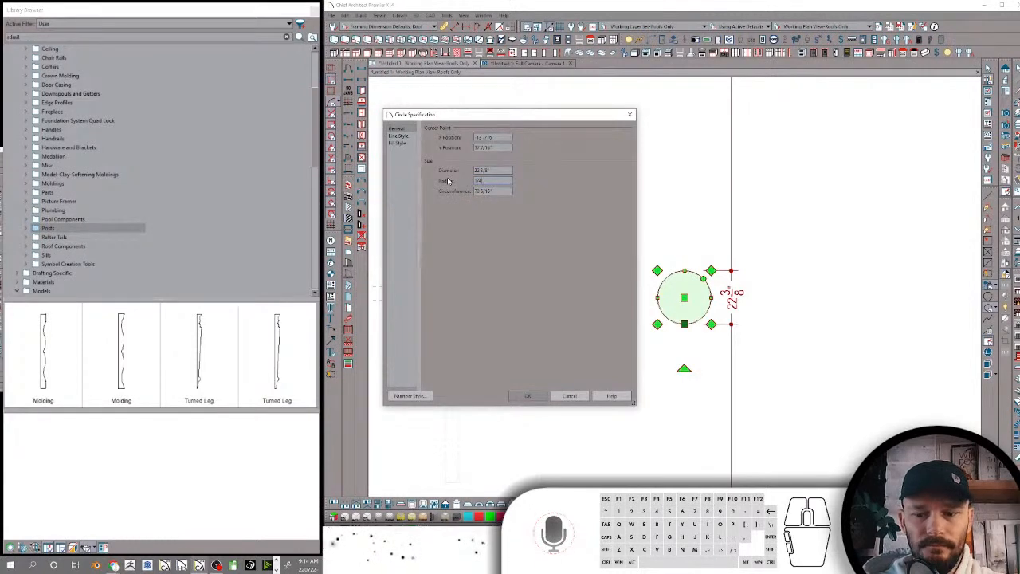
# Convert the circle to a molding polyline on the default layer and turn on display of the Moldings layer
pyautogui.click(534, 171)
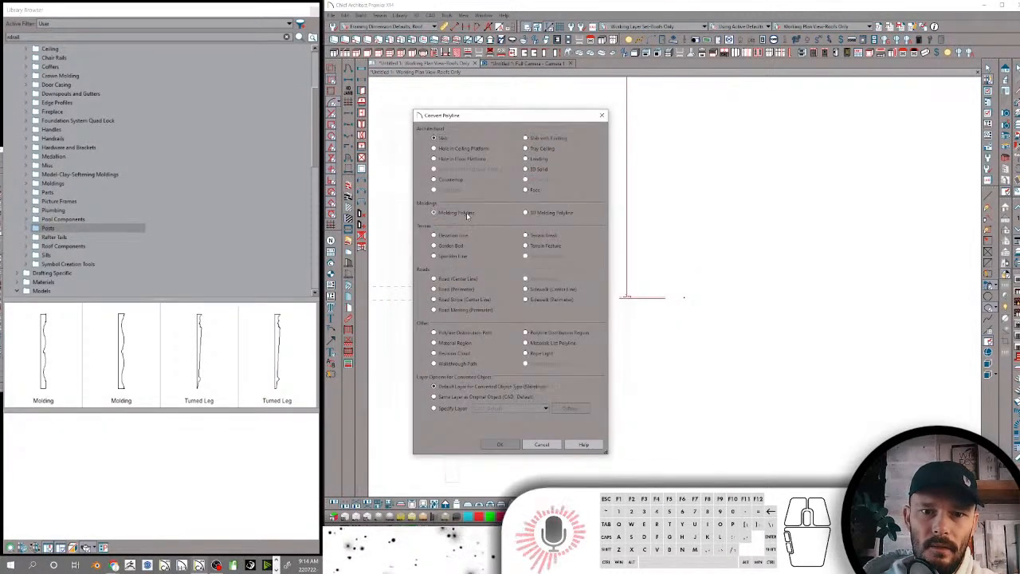
pyautogui.click(500, 444)
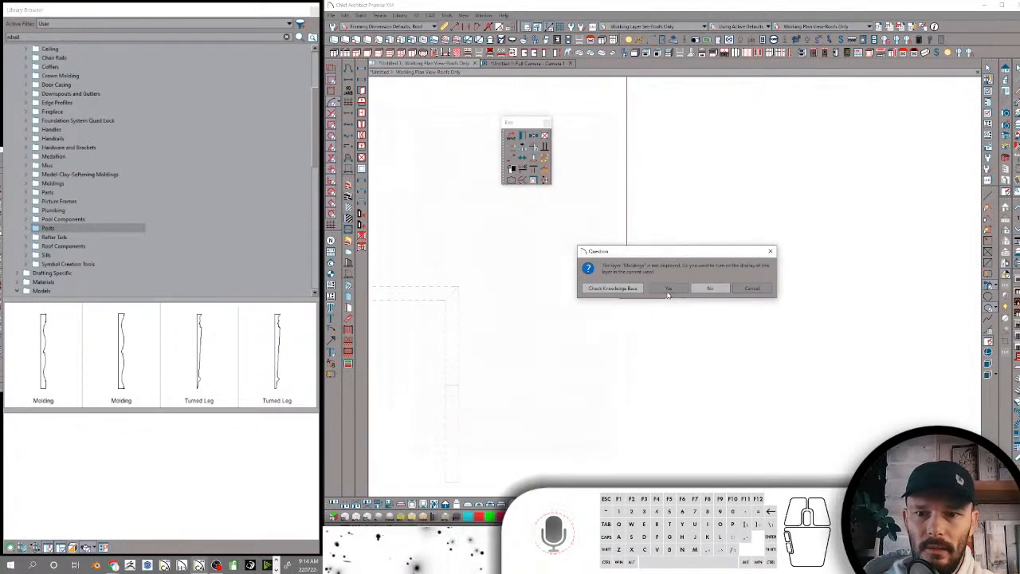
pyautogui.click(668, 290)
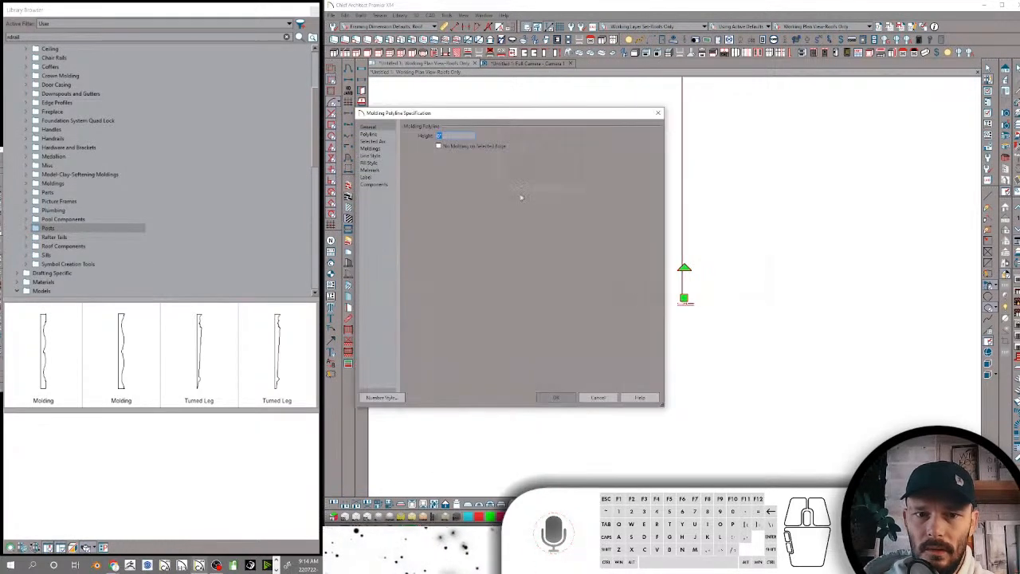
# Add the first Molding profile from the library's Posts folder to the molding polyline
pyautogui.click(371, 150)
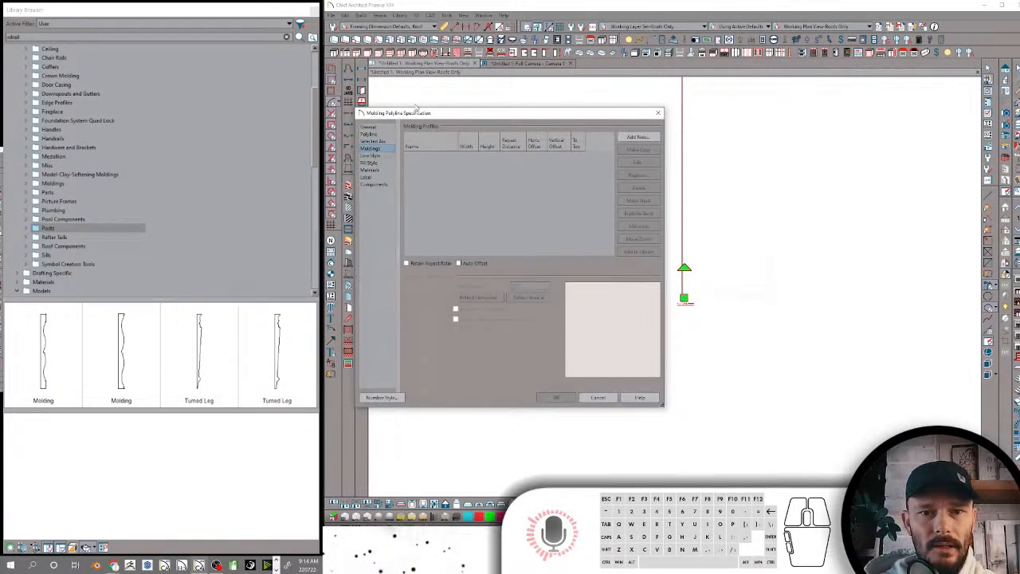
pyautogui.click(633, 139)
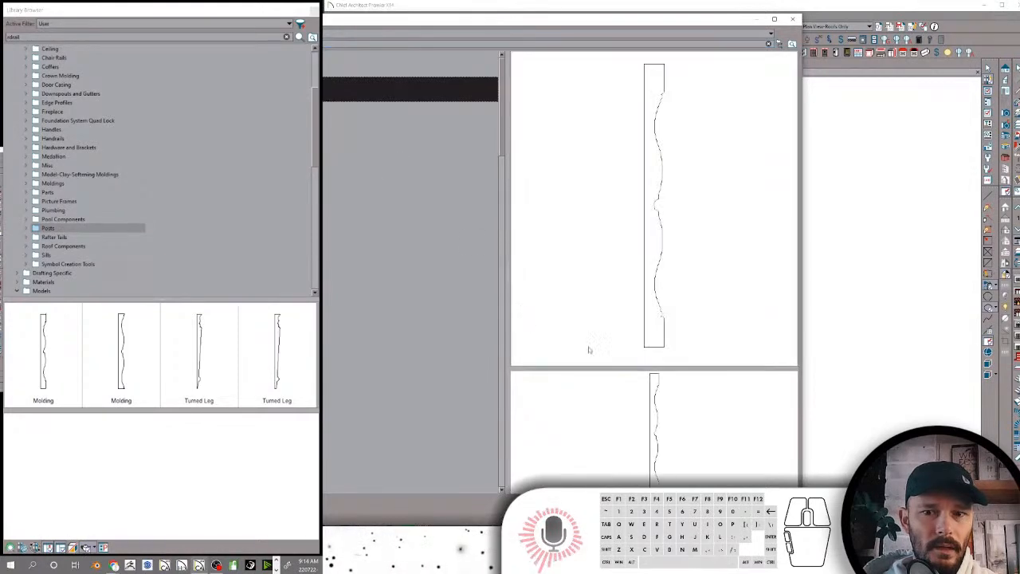
pyautogui.click(693, 509)
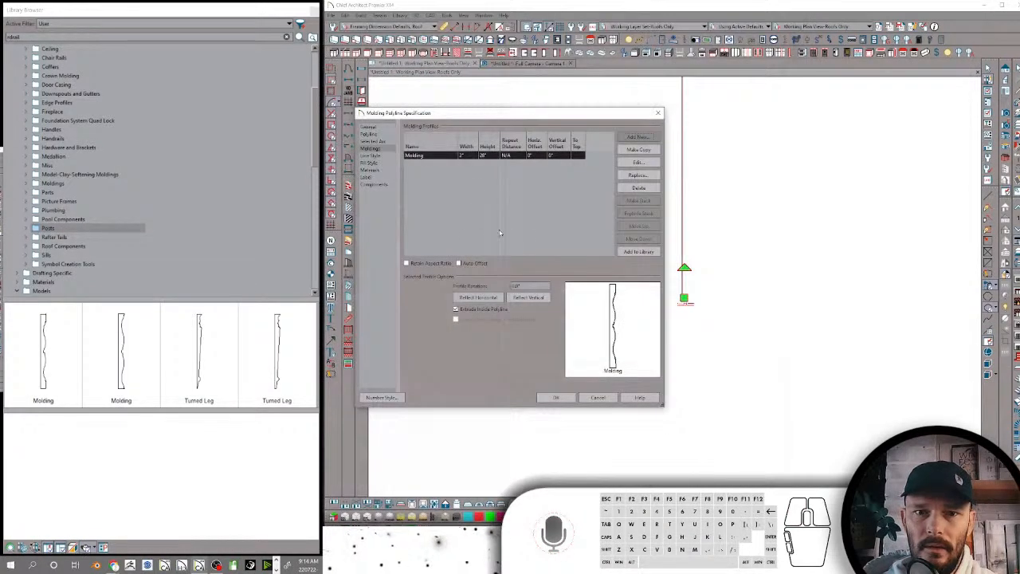
pyautogui.click(562, 398)
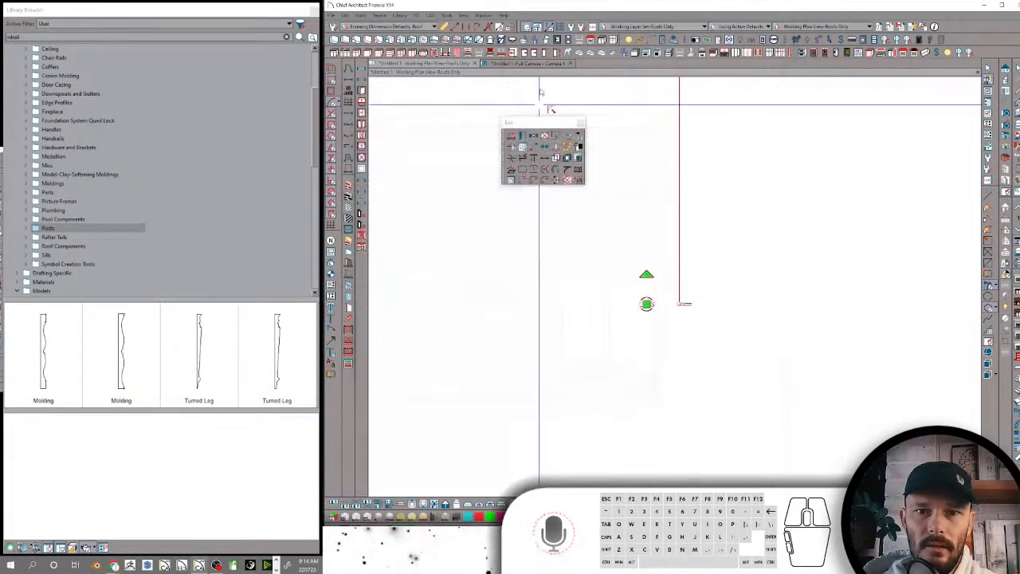
# Inspect the turned post made from the molding polyline in the camera view
pyautogui.click(542, 63)
pyautogui.moveTo(671, 201); pyautogui.dragTo(671, 201, button='middle')
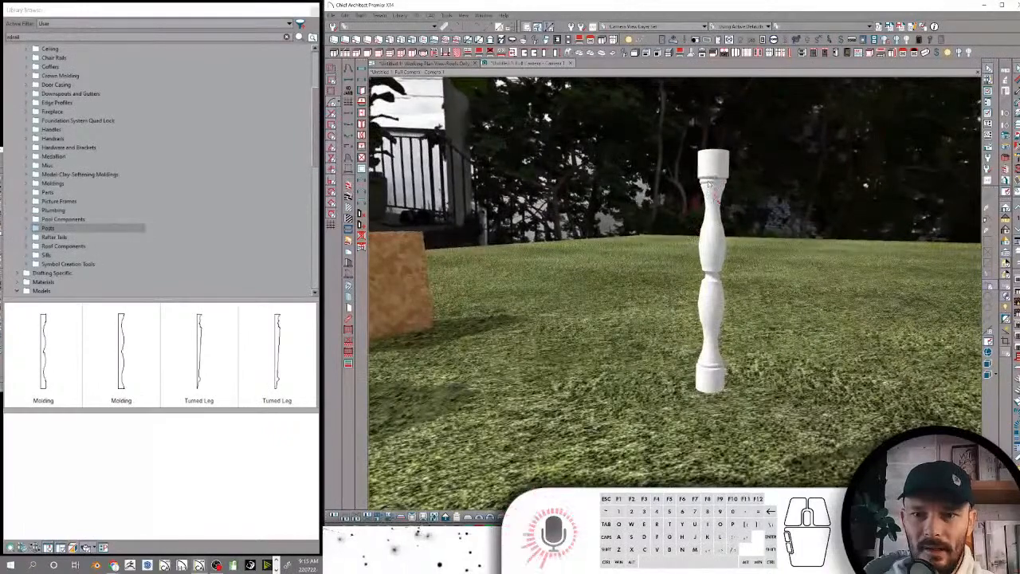
pyautogui.click(711, 186)
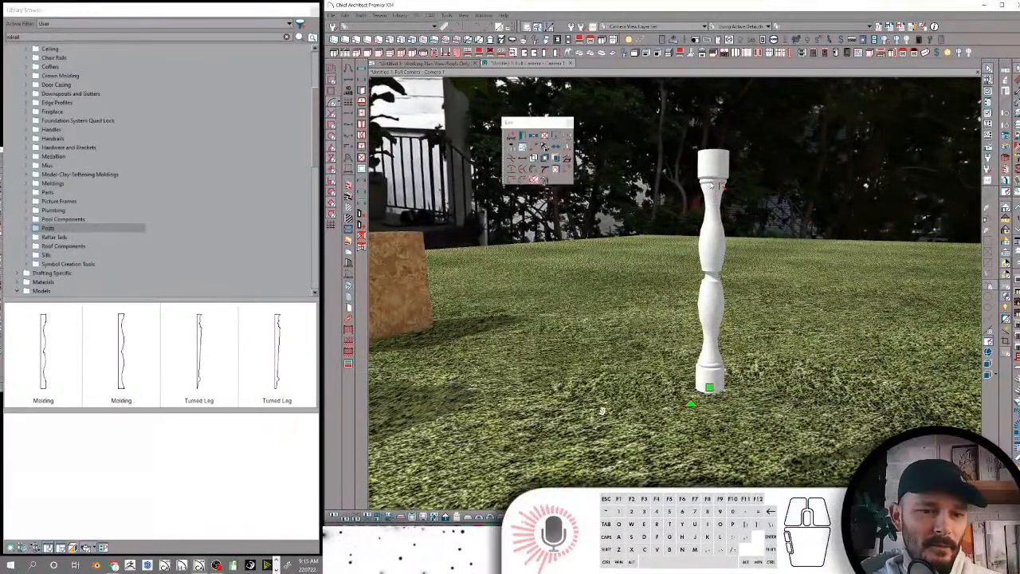
pyautogui.moveTo(710, 186); pyautogui.dragTo(740, 186, button='middle')
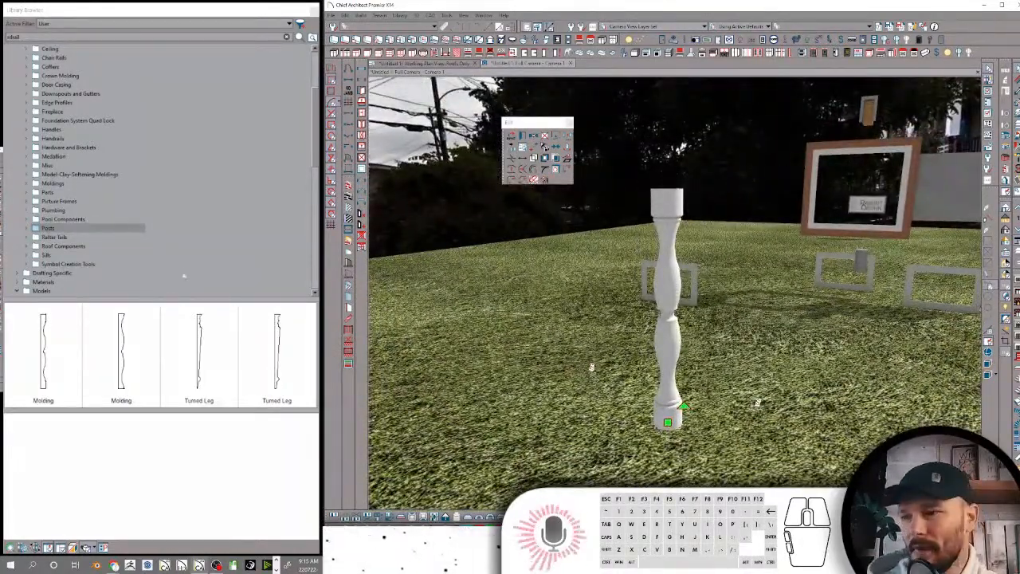
# Compare the two Molding profiles in the Posts folder and apply the second one to the post in the camera view
pyautogui.click(50, 229)
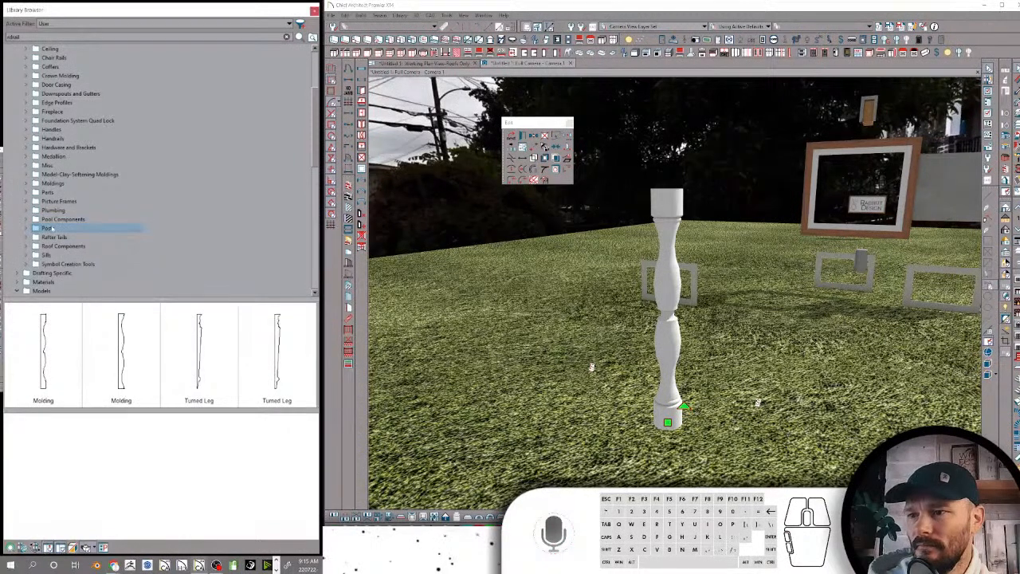
pyautogui.click(46, 380)
pyautogui.click(129, 366)
pyautogui.click(54, 348)
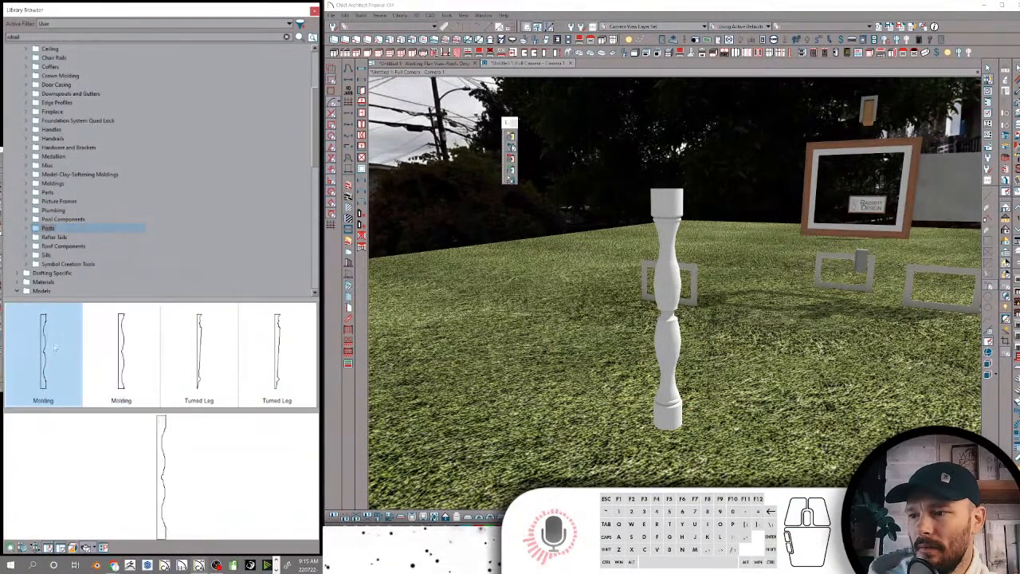
pyautogui.click(130, 349)
pyautogui.click(675, 228)
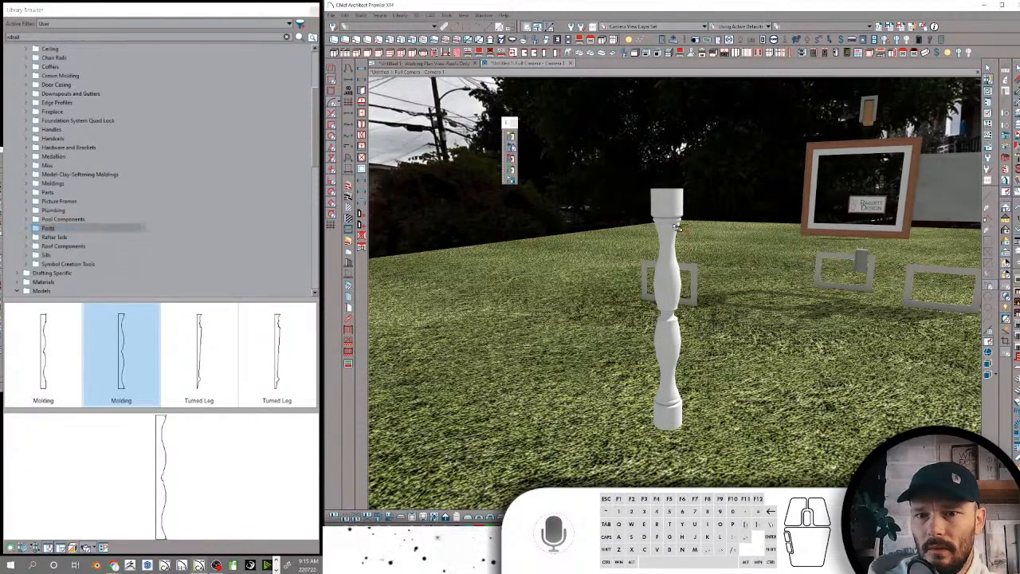
pyautogui.click(674, 229)
# Toggle Extrude Inside Polyline for the post's molding profile and check the post in the camera view
pyautogui.moveTo(676, 328); pyautogui.dragTo(617, 349, button='middle')
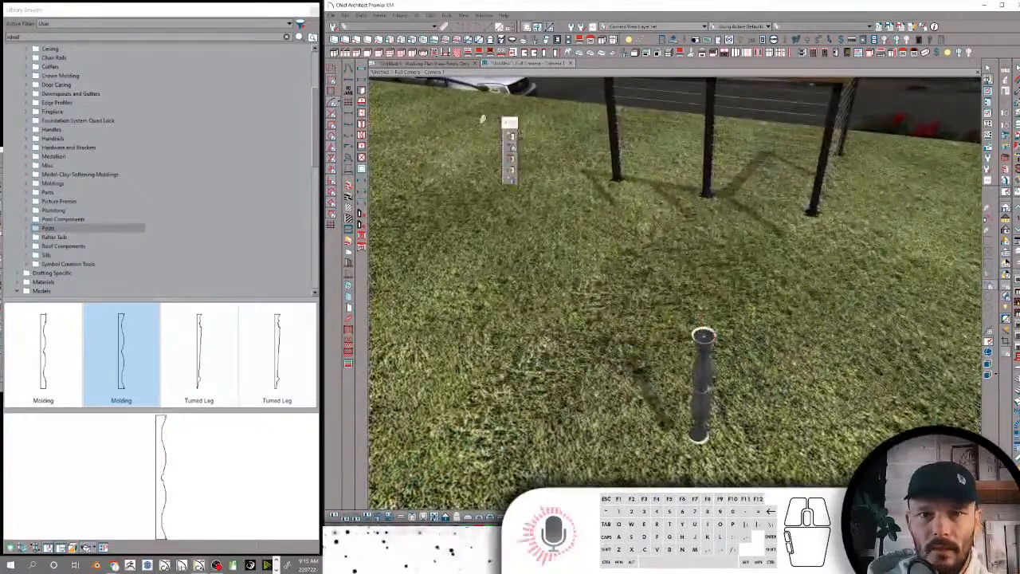
pyautogui.press('space')
pyautogui.click(706, 338)
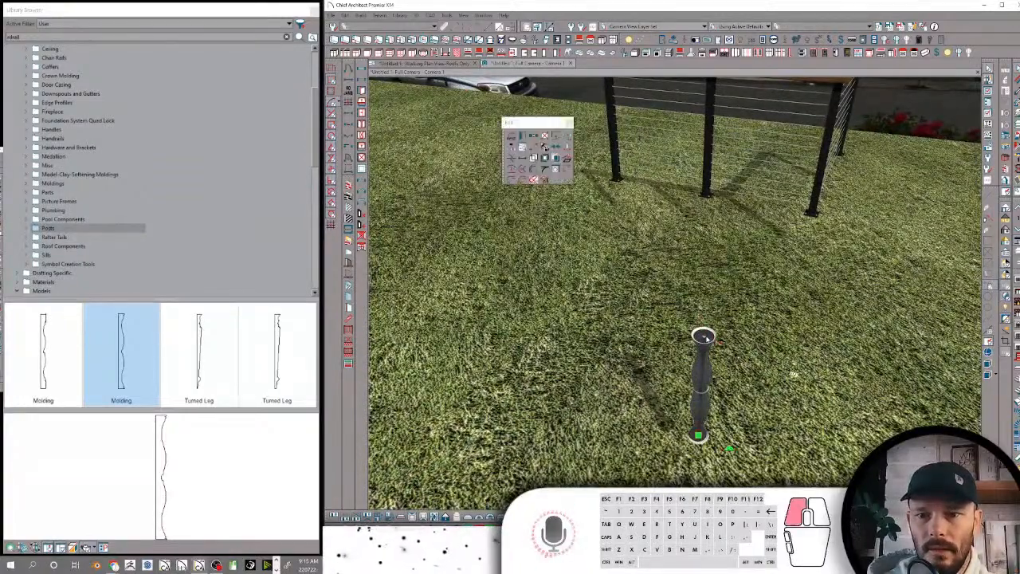
pyautogui.doubleClick(706, 339)
pyautogui.click(478, 310)
pyautogui.press('Return')
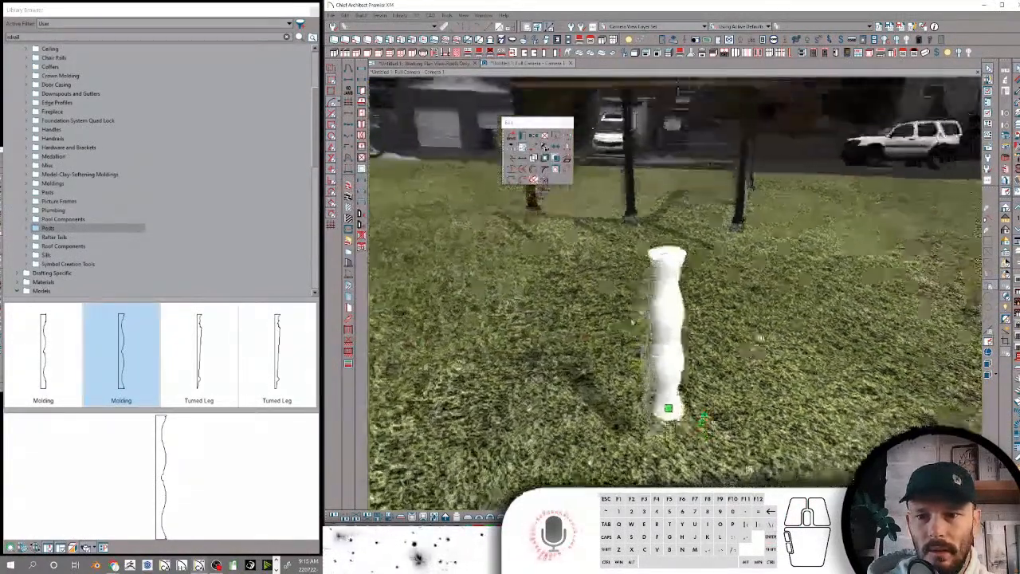
pyautogui.moveTo(749, 469); pyautogui.dragTo(716, 425, button='middle')
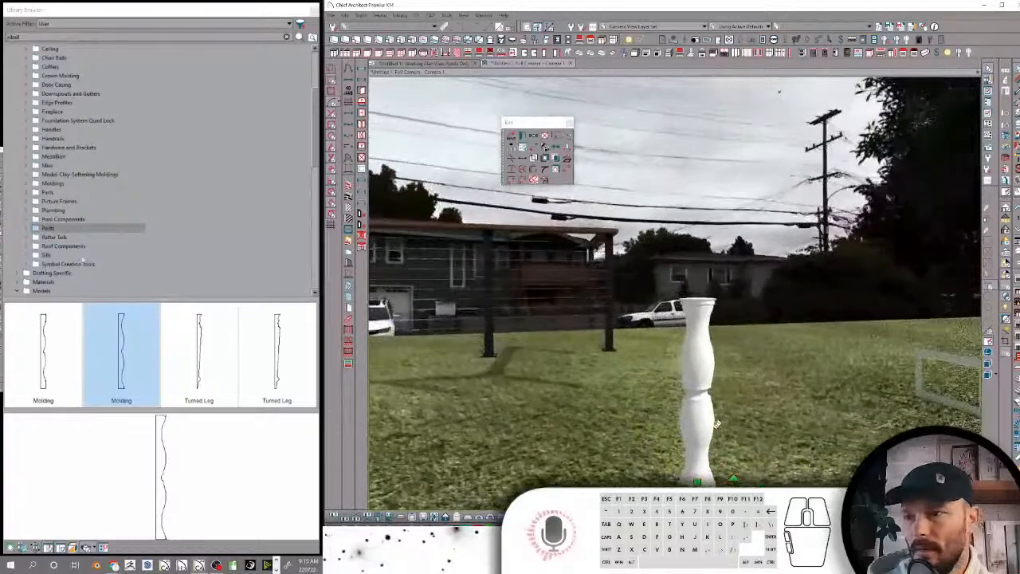
# Rename the first Molding profile in the library's Posts folder as "Turned Post-1"
pyautogui.click(50, 365)
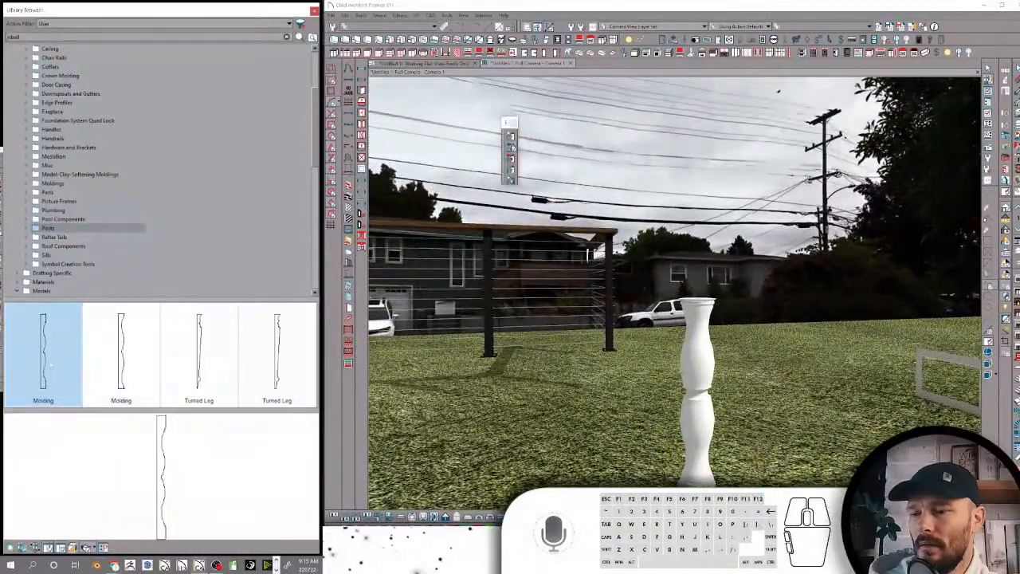
pyautogui.rightClick(51, 365)
pyautogui.click(27, 228)
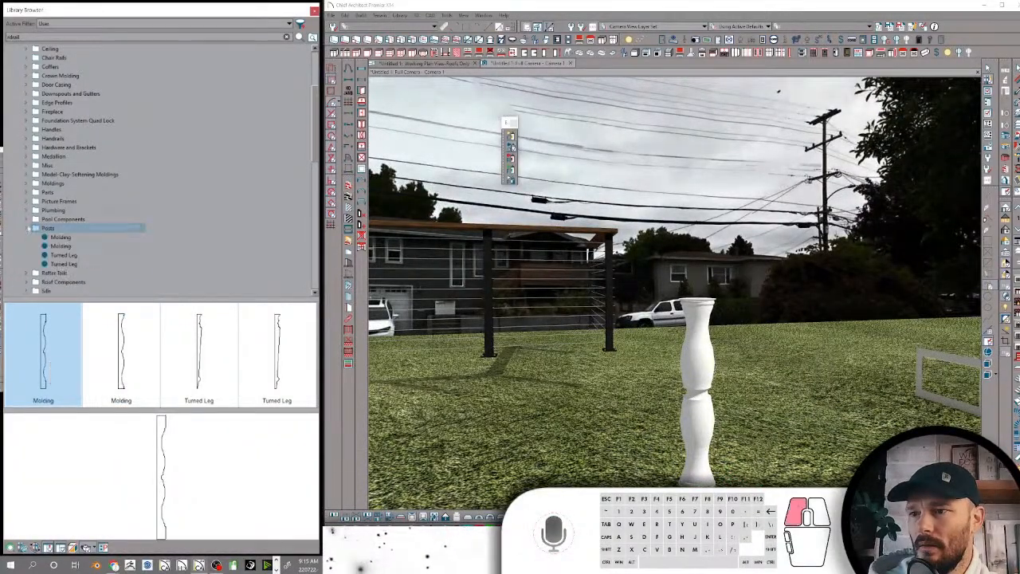
pyautogui.click(64, 238)
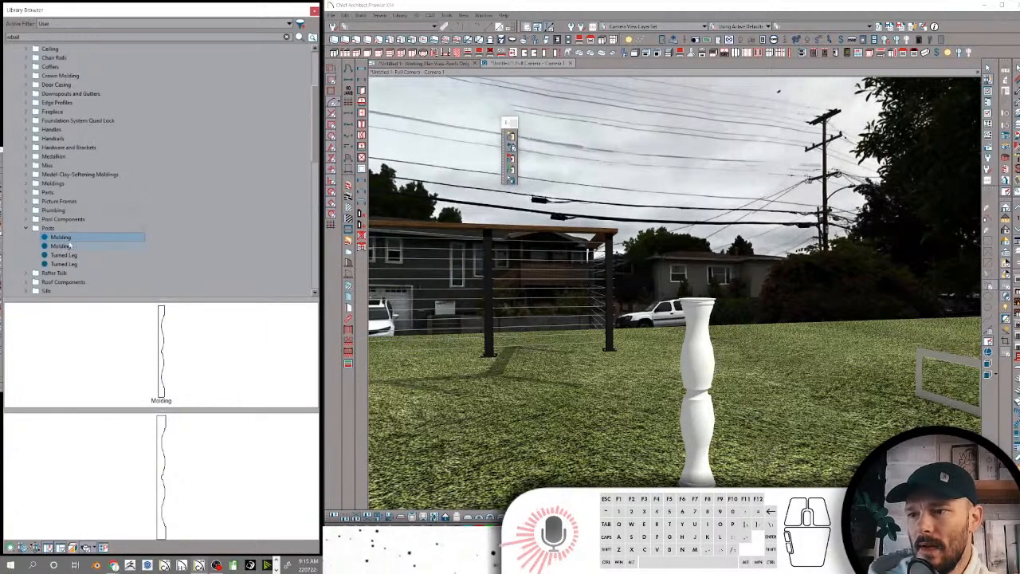
pyautogui.click(70, 237)
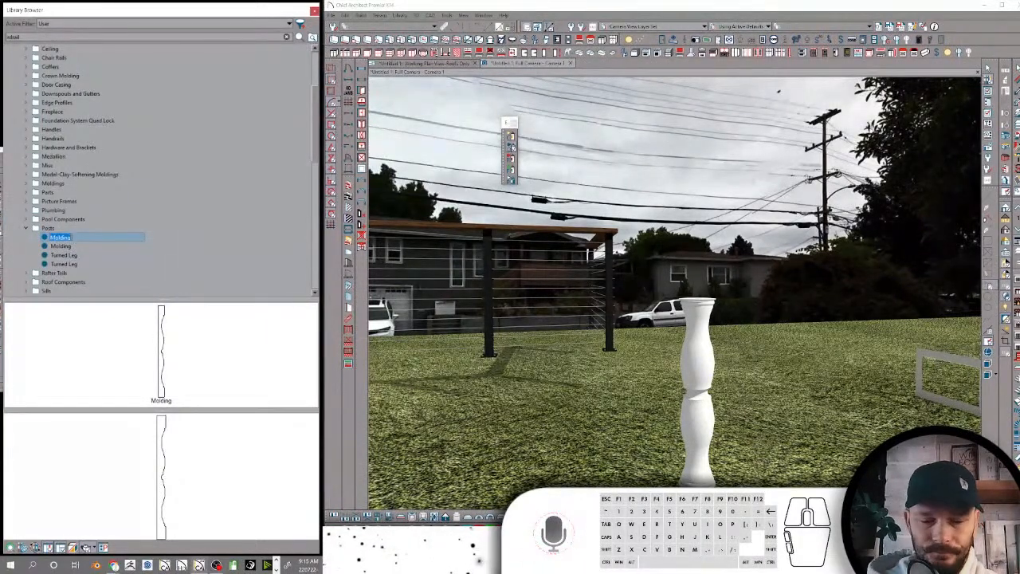
pyautogui.write('Turned P')
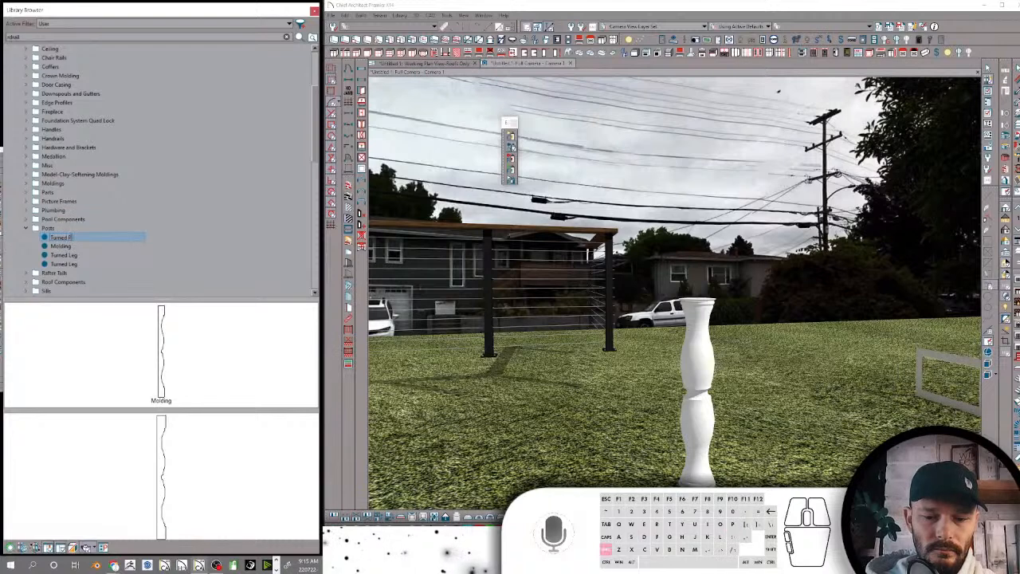
pyautogui.write('ost-1')
pyautogui.press('Return')
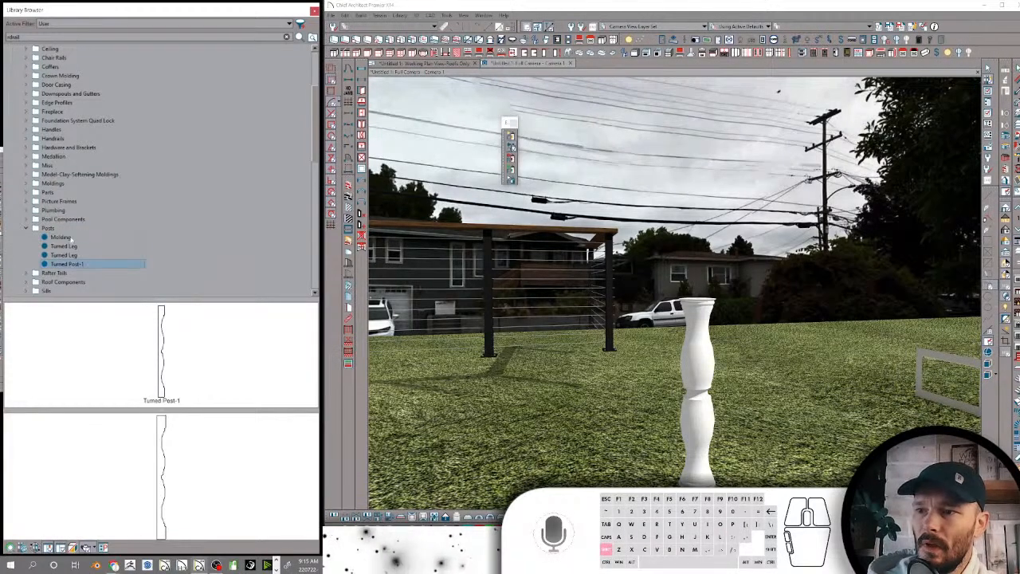
# Rename the remaining Molding profile in the Posts folder as "Turned Post 2-CAD"
pyautogui.click(71, 237)
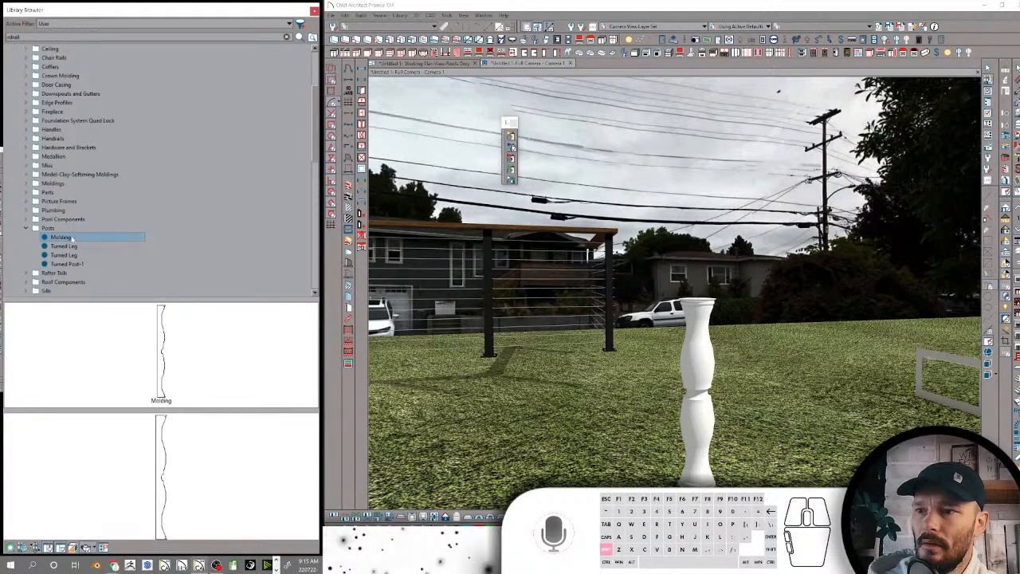
pyautogui.write('Turned')
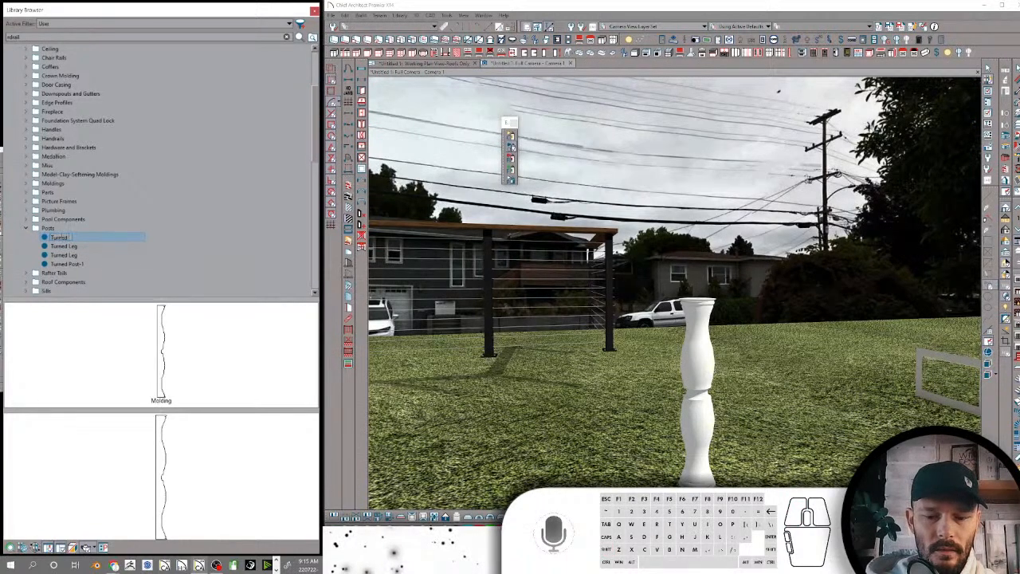
pyautogui.write(' Post 2')
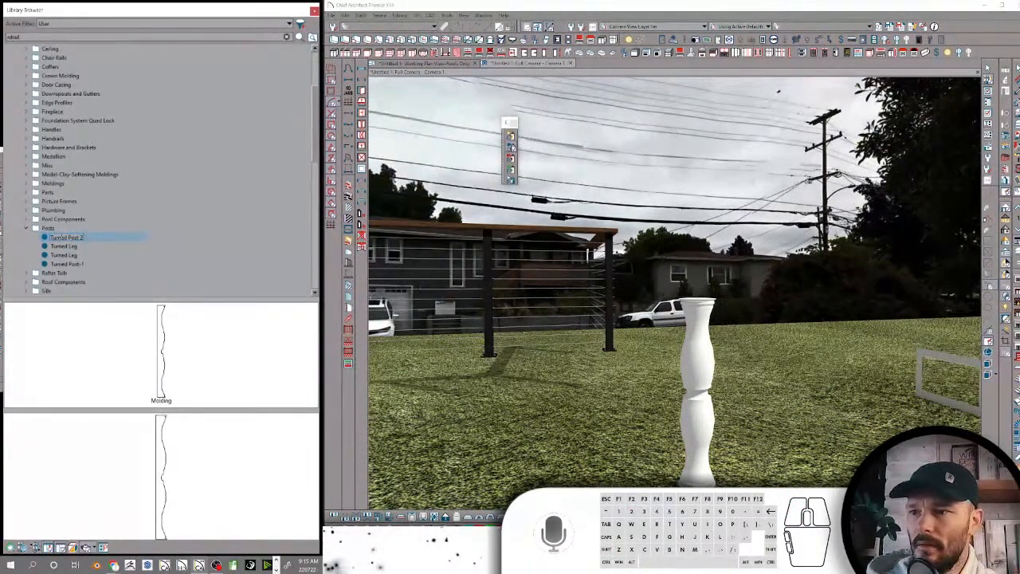
pyautogui.press('BackSpace')
pyautogui.press('BackSpace')
pyautogui.write('-')
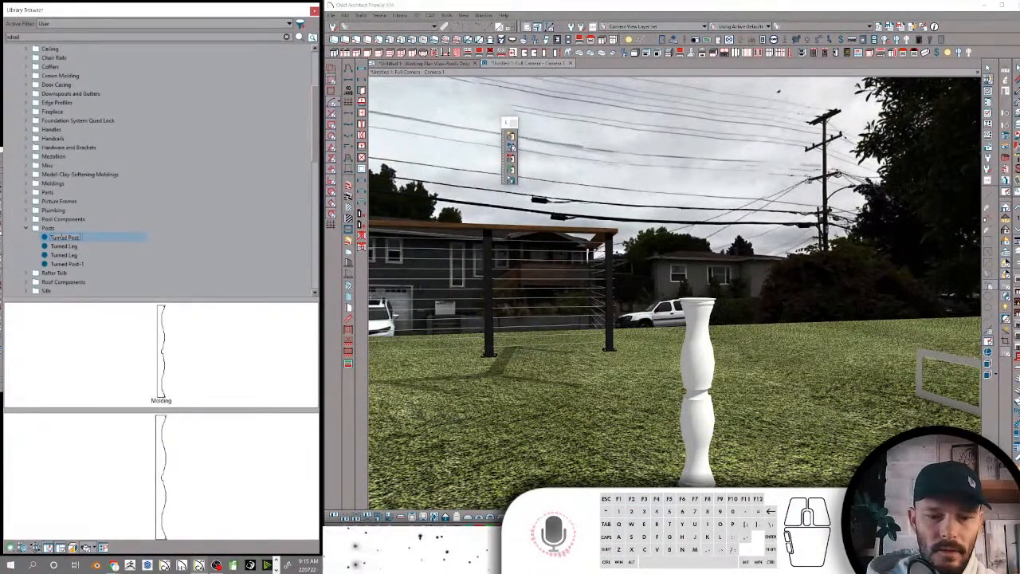
pyautogui.press('BackSpace')
pyautogui.write('2')
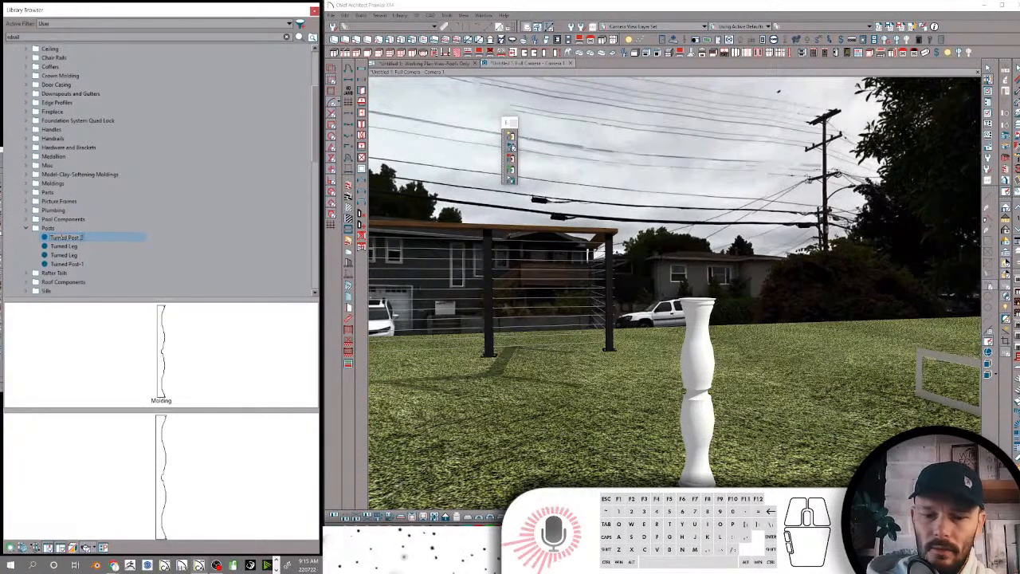
pyautogui.write('-CAD')
pyautogui.press('Return')
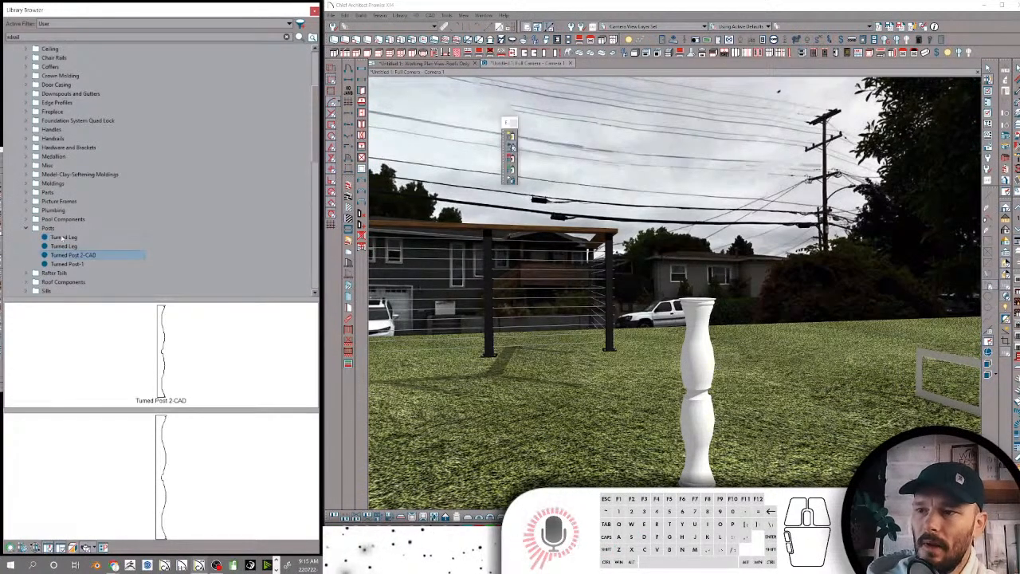
# Rename the "Turned Post-1" profile as "Turned Post 1-CAD"
pyautogui.click(81, 265)
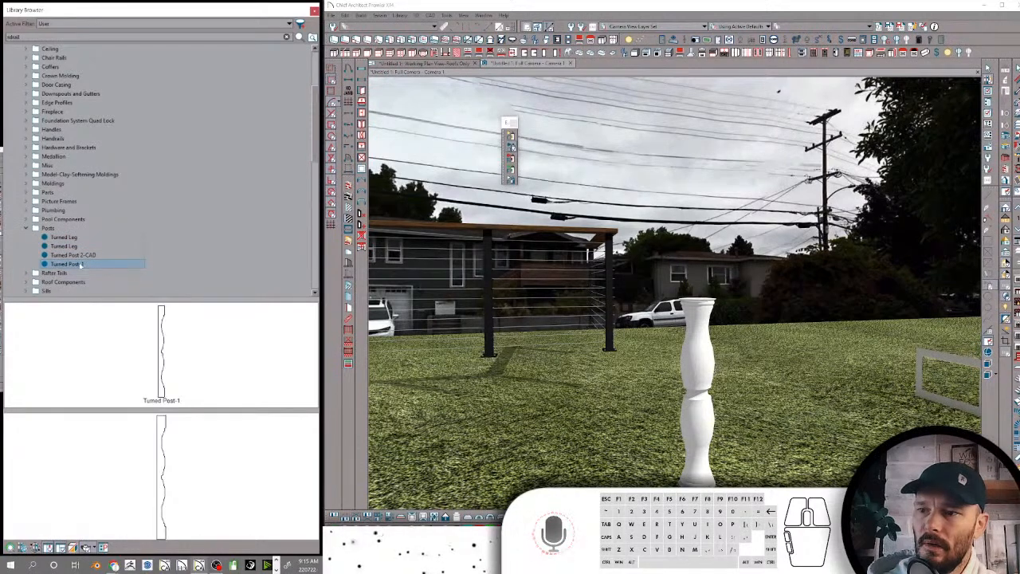
pyautogui.click(81, 265)
pyautogui.write('1')
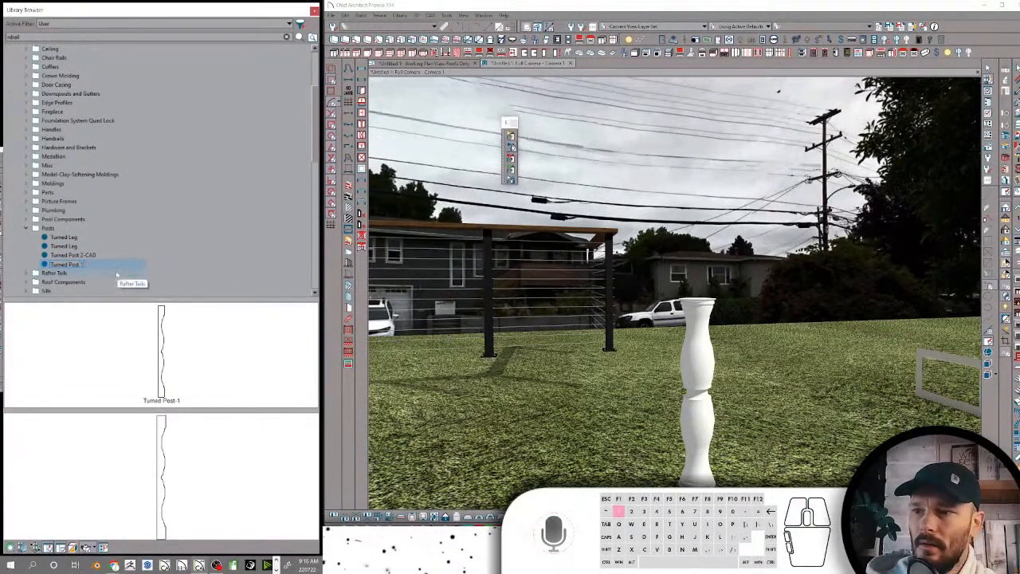
pyautogui.write('-CAD')
pyautogui.press('Return')
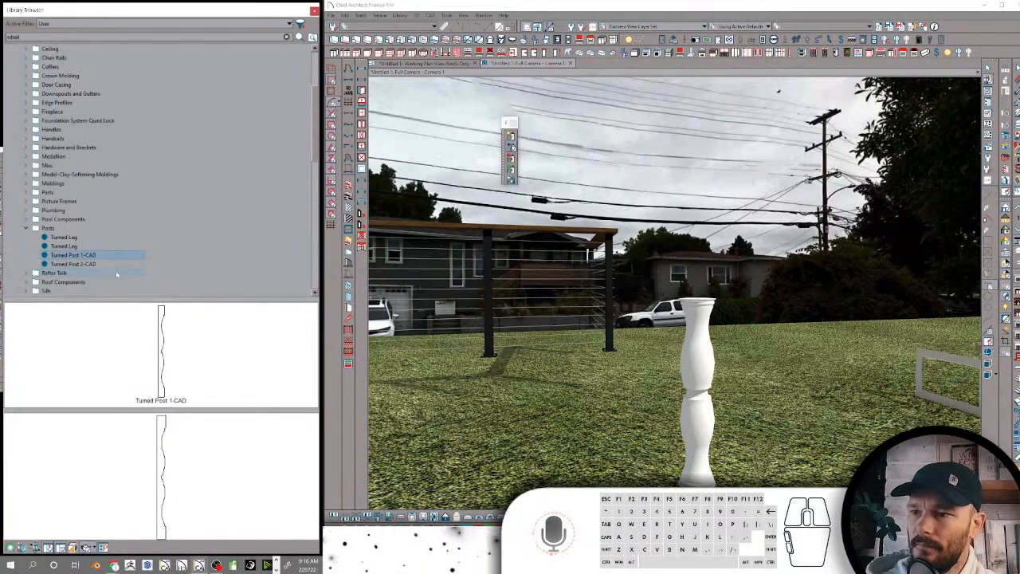
# Collapse the Posts folder and review the contents of Rafter Tails, Roof Components, Sills and Symbol Creation Tools
pyautogui.click(28, 229)
pyautogui.click(56, 237)
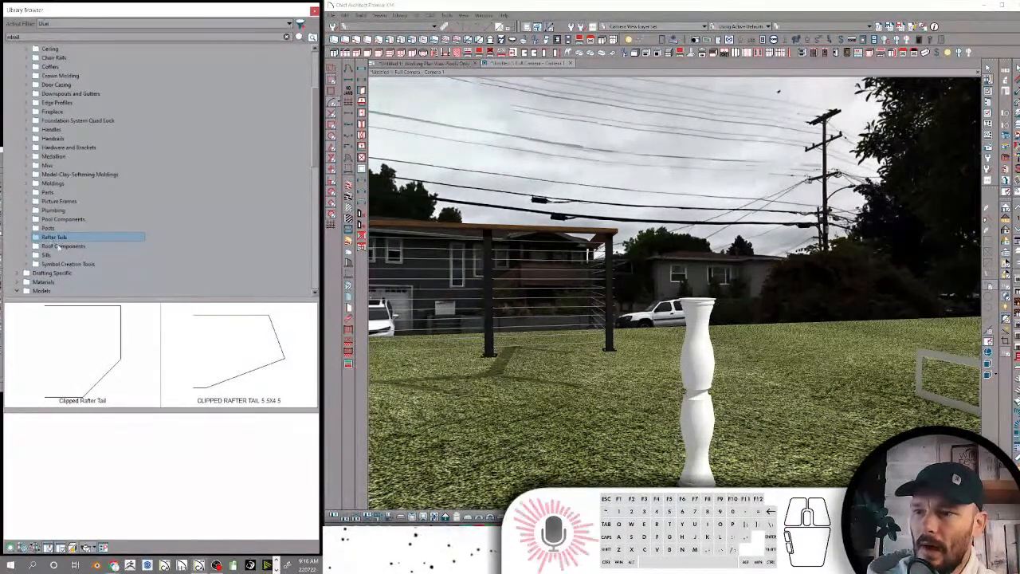
pyautogui.click(60, 246)
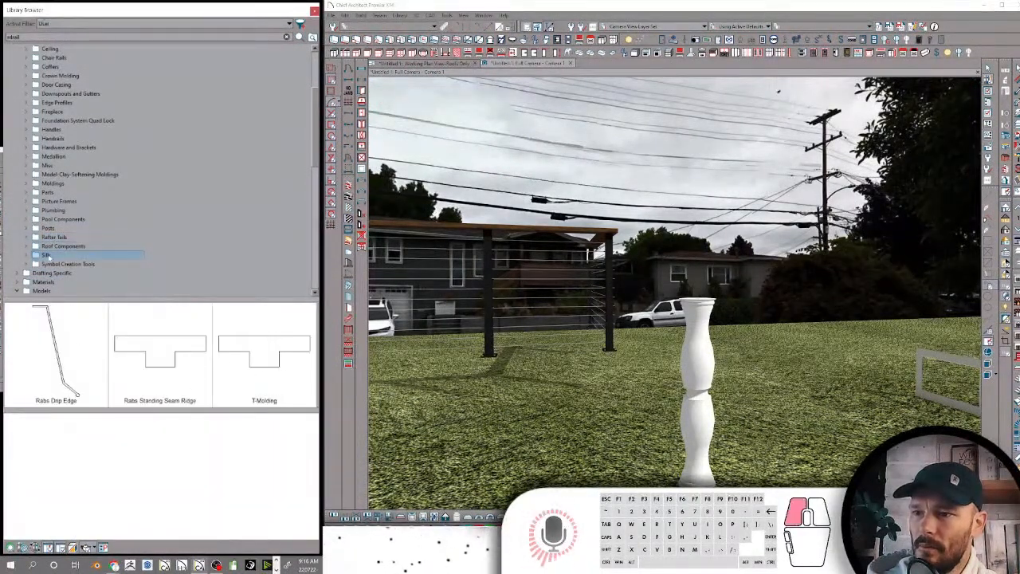
pyautogui.click(48, 255)
pyautogui.click(64, 263)
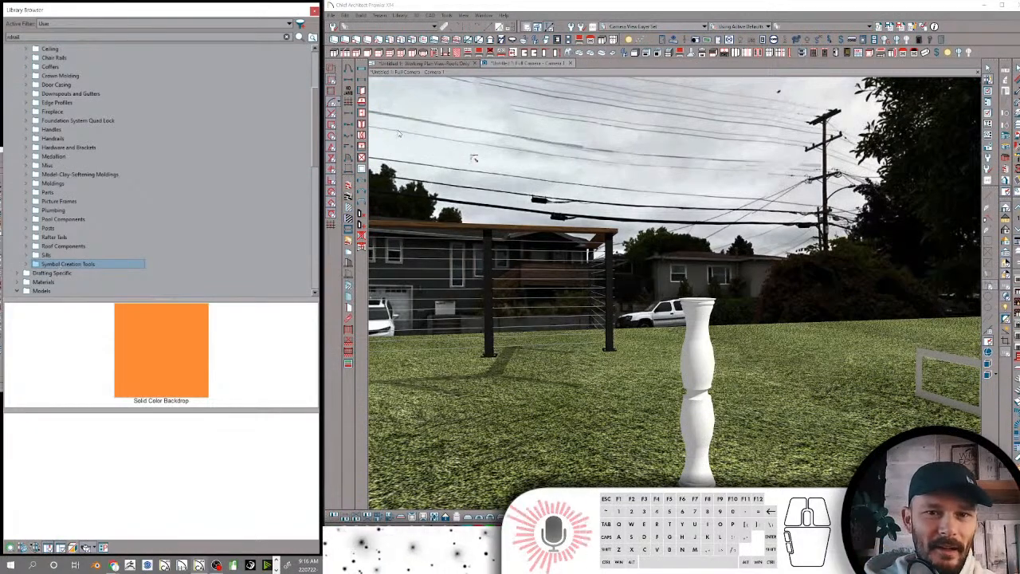
# Go to the roofs plan view and delete the test object beside the small posts
pyautogui.click(414, 63)
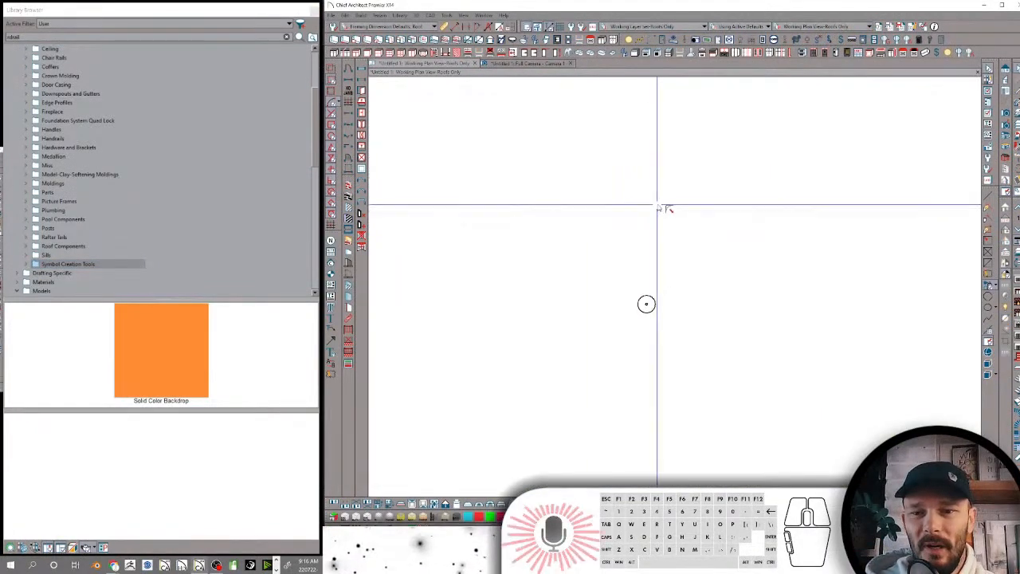
pyautogui.scroll(-4, 701, 209)
pyautogui.scroll(4, 638, 283)
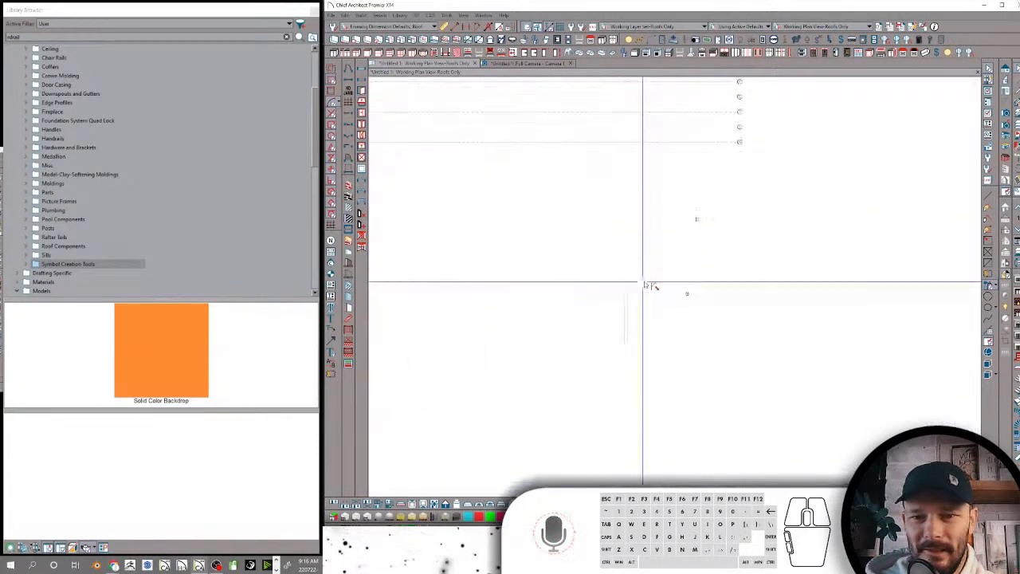
pyautogui.moveTo(643, 271); pyautogui.dragTo(485, 428)
pyautogui.press('Delete')
pyautogui.scroll(1, 565, 223)
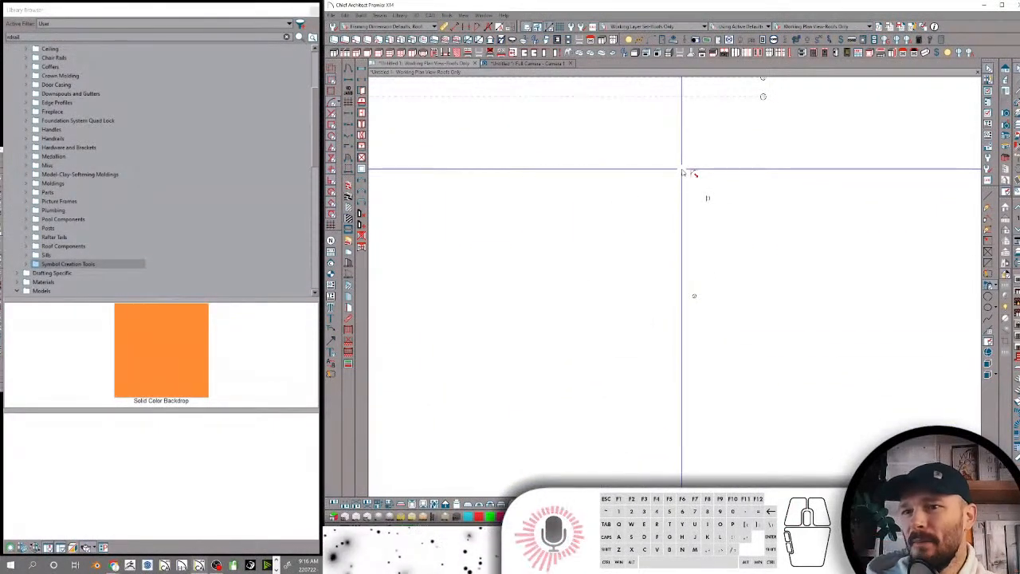
# Draw a rectangular room of walls around the two small posts in plan and select the room
pyautogui.click(639, 182)
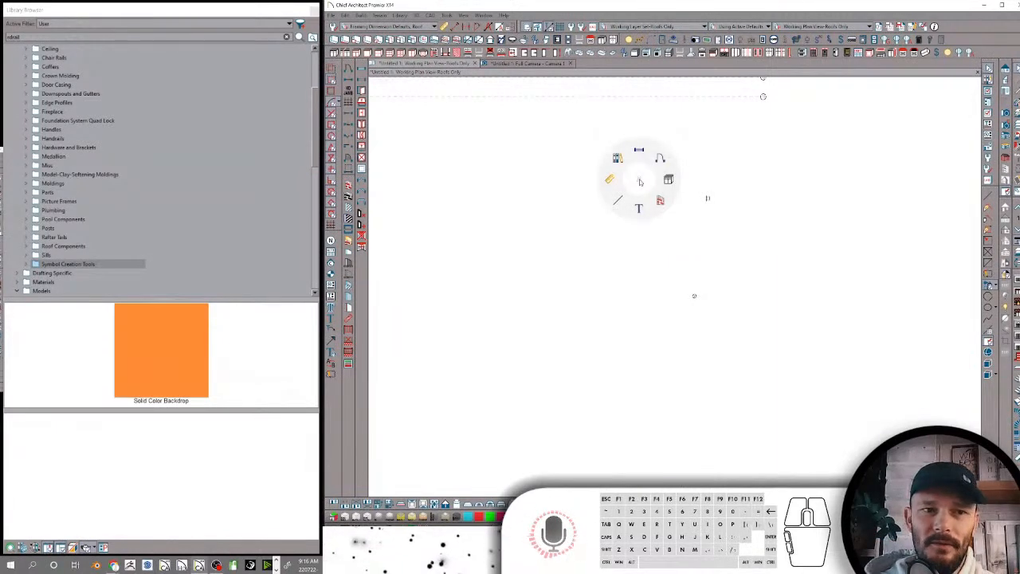
pyautogui.click(660, 200)
pyautogui.moveTo(542, 157); pyautogui.dragTo(807, 158, button='right')
pyautogui.moveTo(808, 157)
pyautogui.mouseDown()
pyautogui.moveTo(809, 383)
pyautogui.moveTo(542, 383)
pyautogui.moveTo(541, 158)
pyautogui.mouseUp()
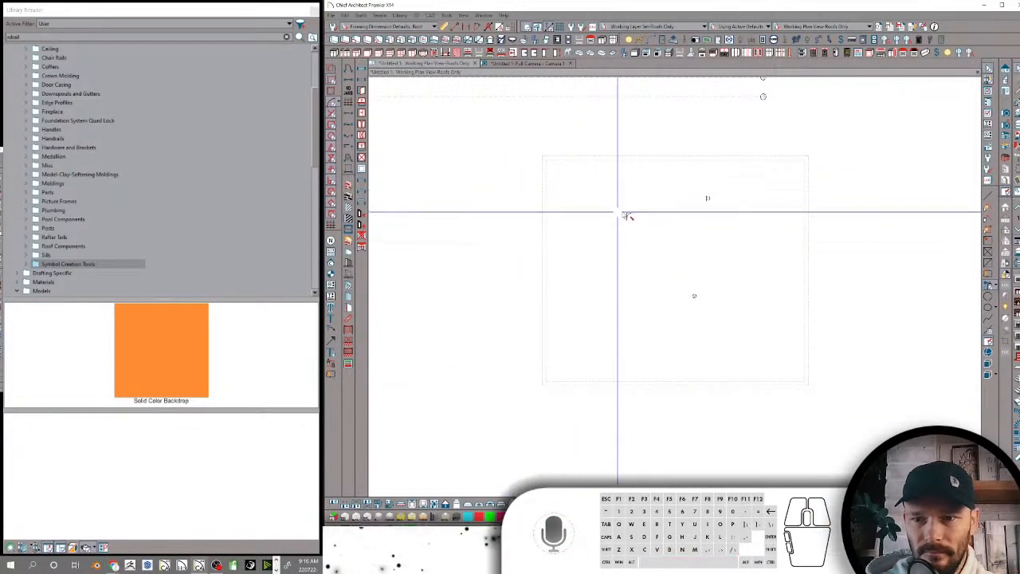
pyautogui.click(622, 213)
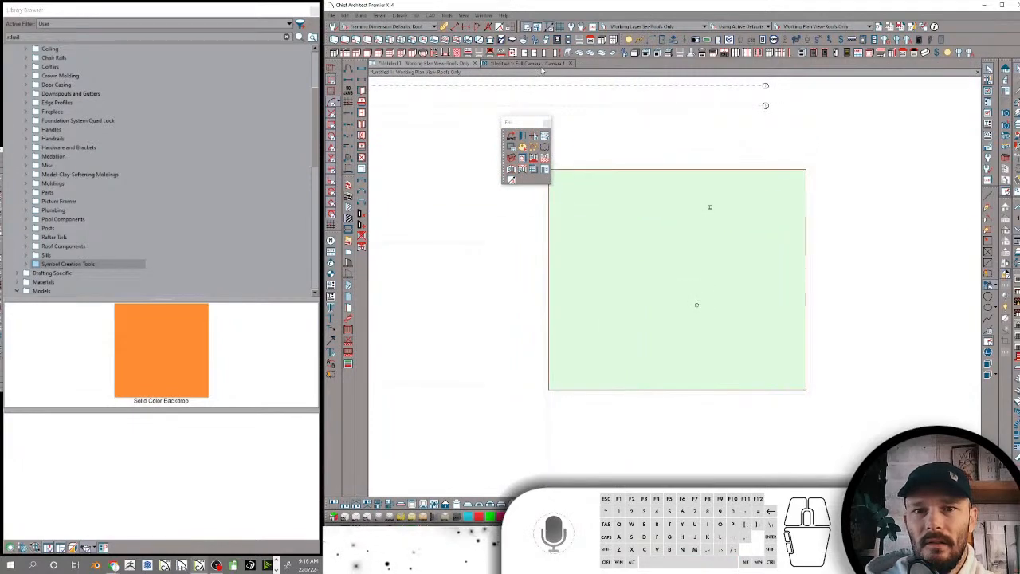
# Search the library for "parape" and apply Parapet Roof to the new room in the camera view
pyautogui.click(540, 63)
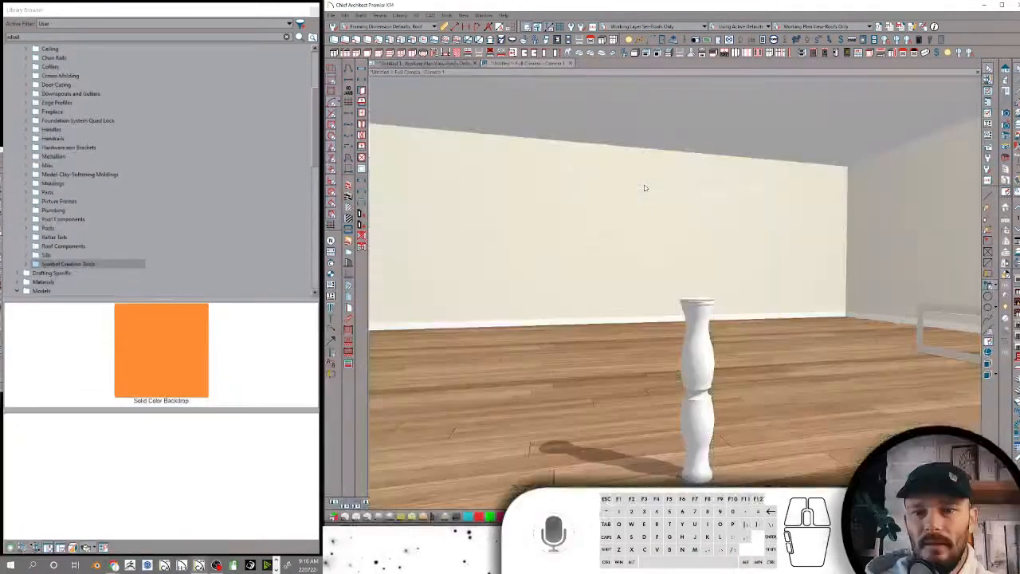
pyautogui.moveTo(646, 188); pyautogui.dragTo(895, 197, button='middle')
pyautogui.scroll(2, 895, 196)
pyautogui.click(48, 36)
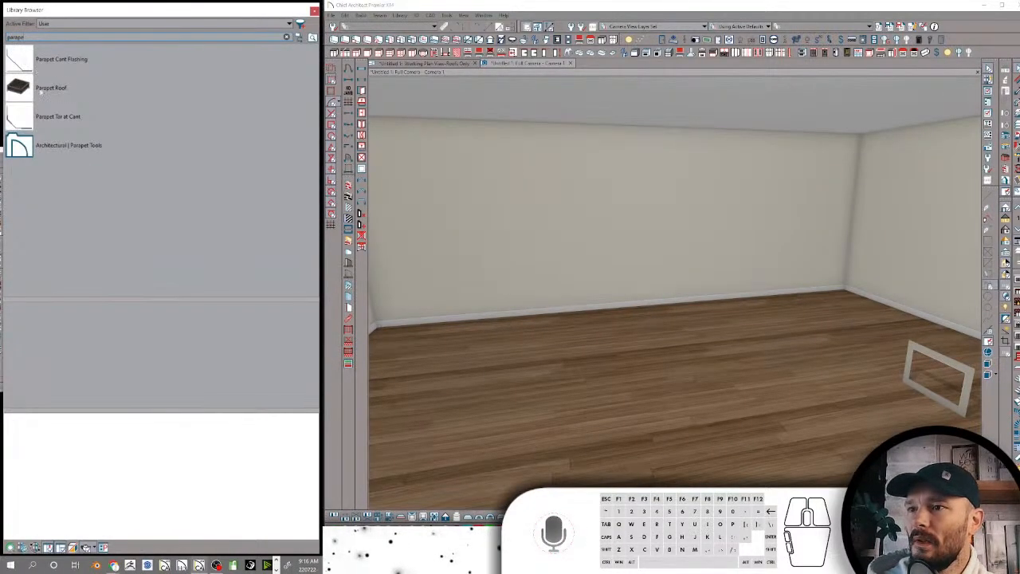
pyautogui.click(47, 89)
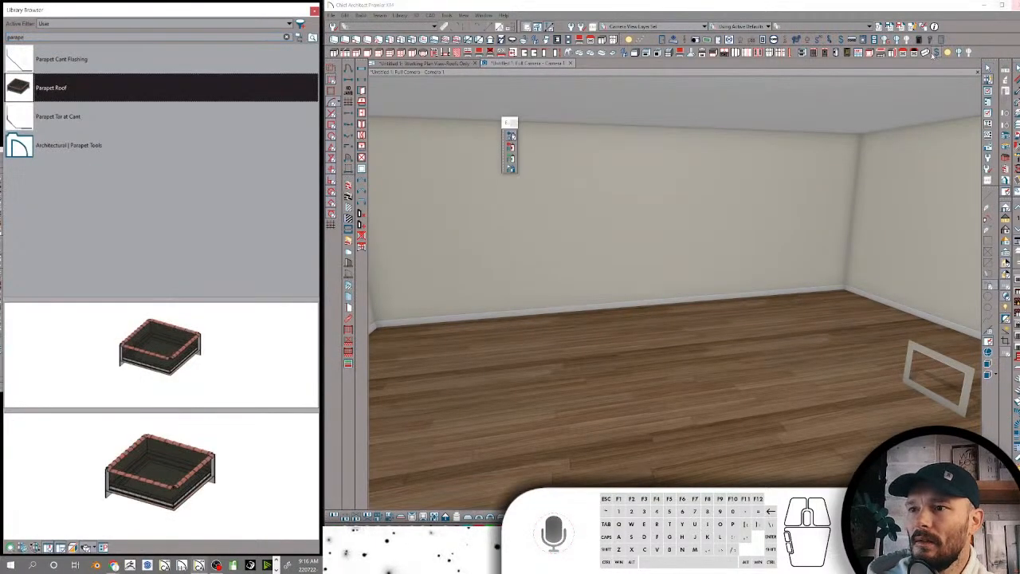
pyautogui.click(751, 311)
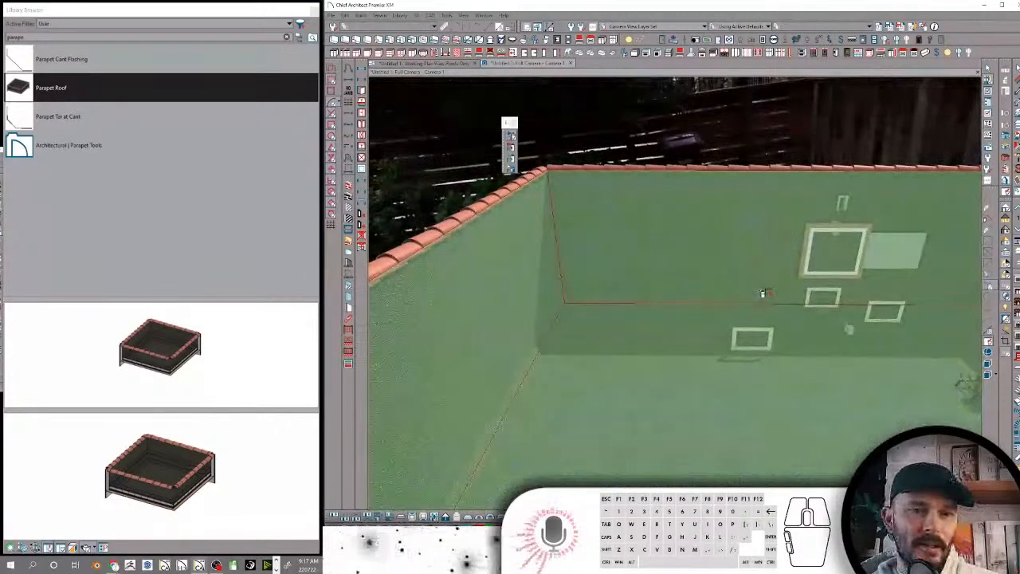
pyautogui.click(812, 252)
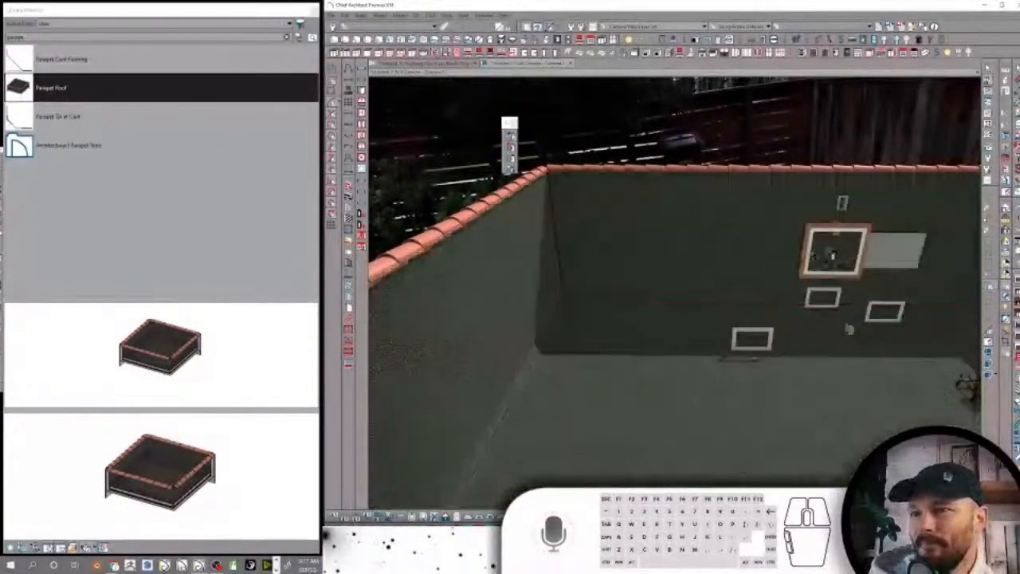
# Return the library to its folder list and inspect the parapet walls, tile cap and cant in the camera view
pyautogui.click(301, 38)
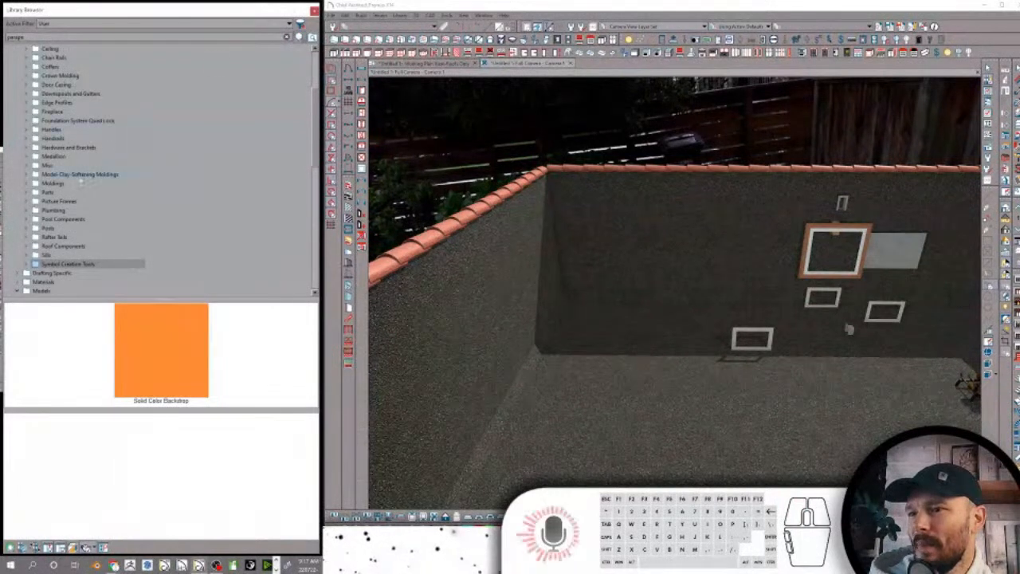
pyautogui.scroll(4, 89, 184)
pyautogui.scroll(-4, 83, 179)
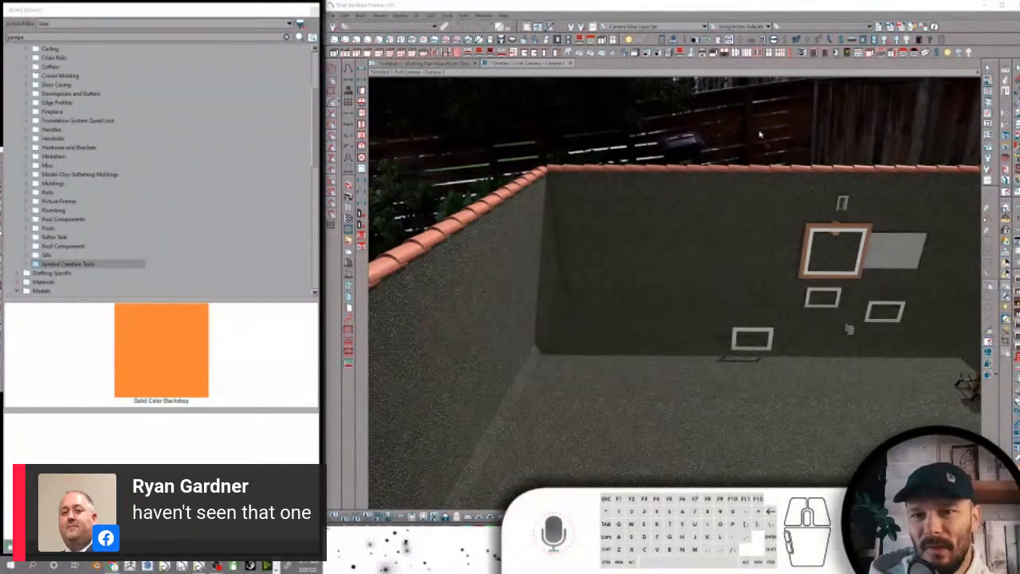
pyautogui.click(794, 6)
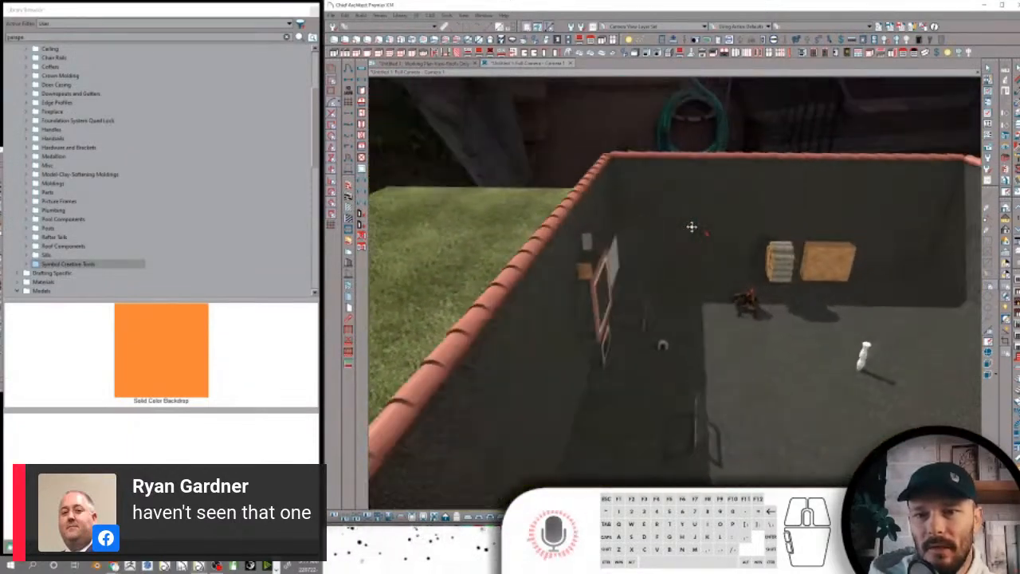
pyautogui.moveTo(702, 232); pyautogui.dragTo(860, 224, button='middle')
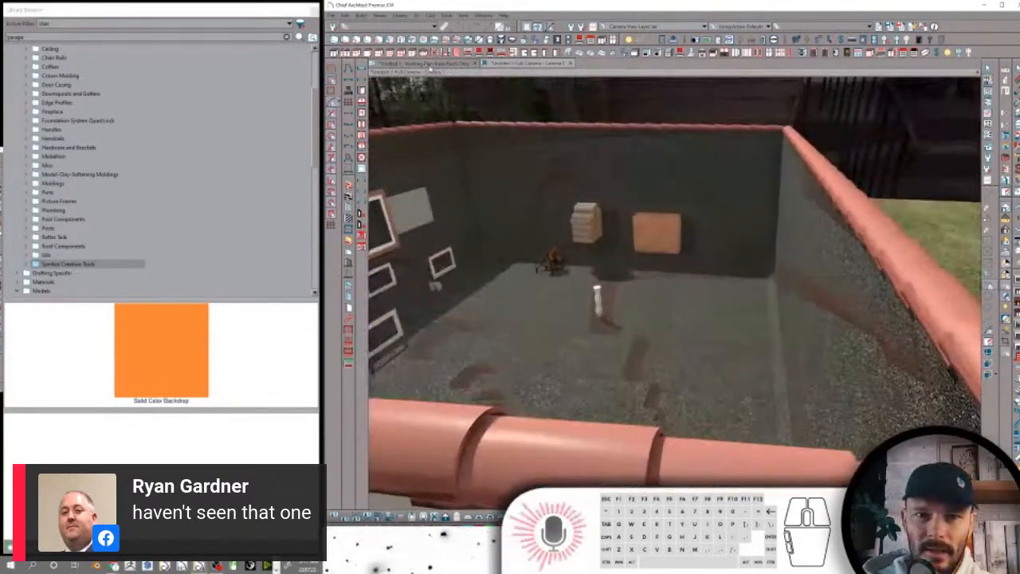
# Place a cross-section camera in the plan view, cutting horizontally across the parapet room
pyautogui.click(424, 63)
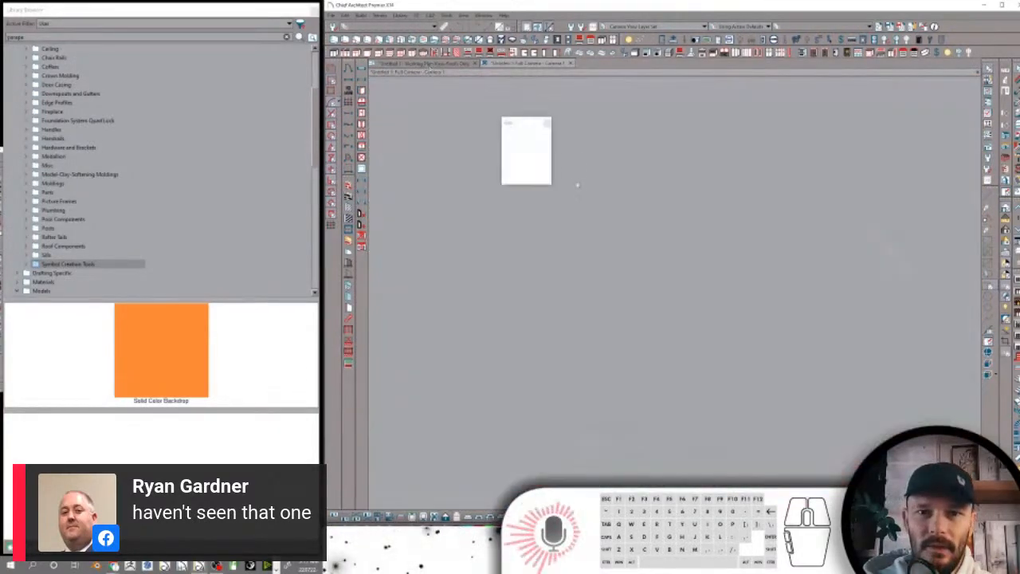
pyautogui.rightClick(866, 324)
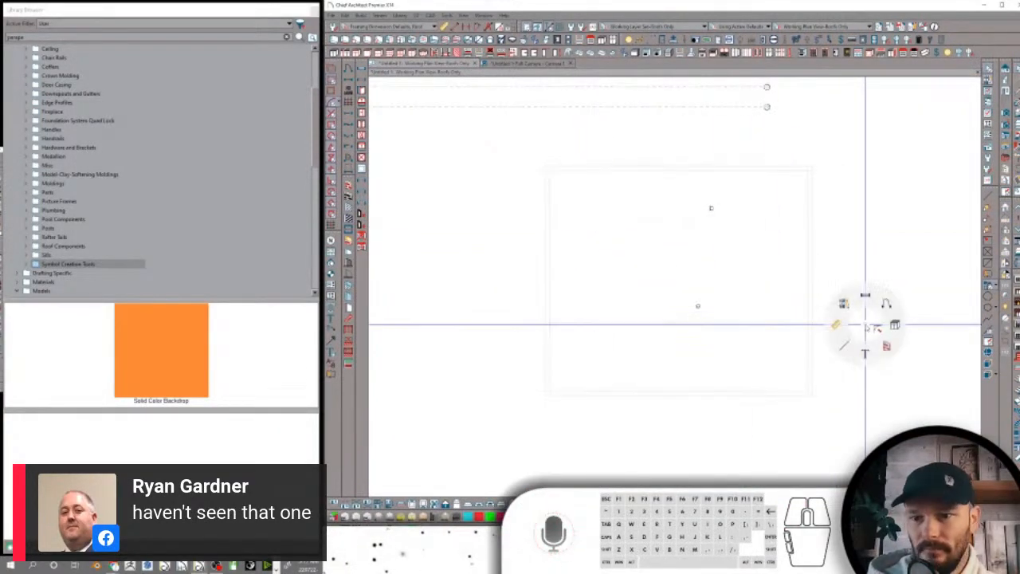
pyautogui.click(866, 295)
pyautogui.moveTo(867, 268); pyautogui.dragTo(867, 179)
pyautogui.click(711, 288)
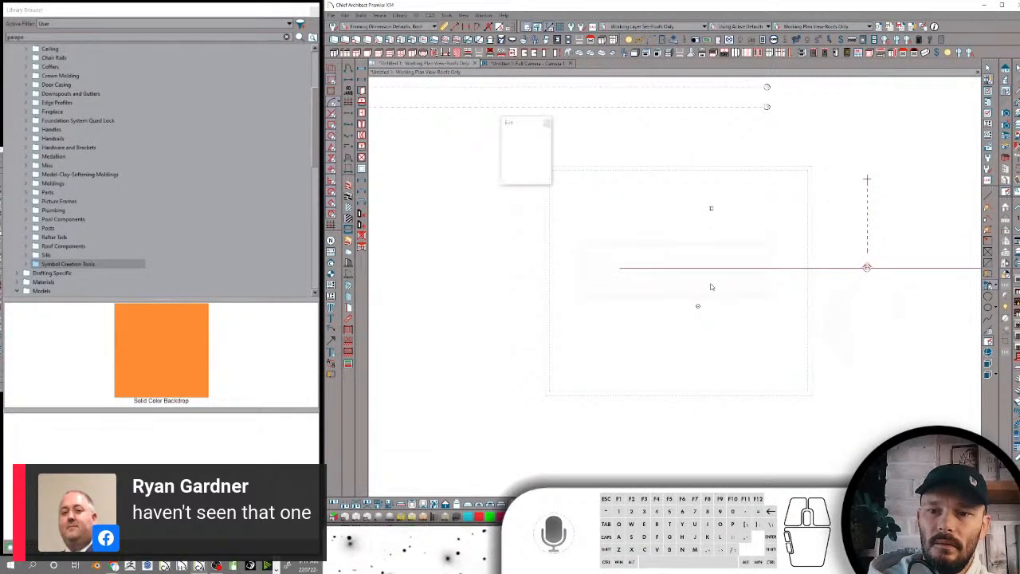
# Shorten the cross-section camera's back clip distance so the objects beyond the cut are left out of the section view
pyautogui.scroll(5, 689, 319)
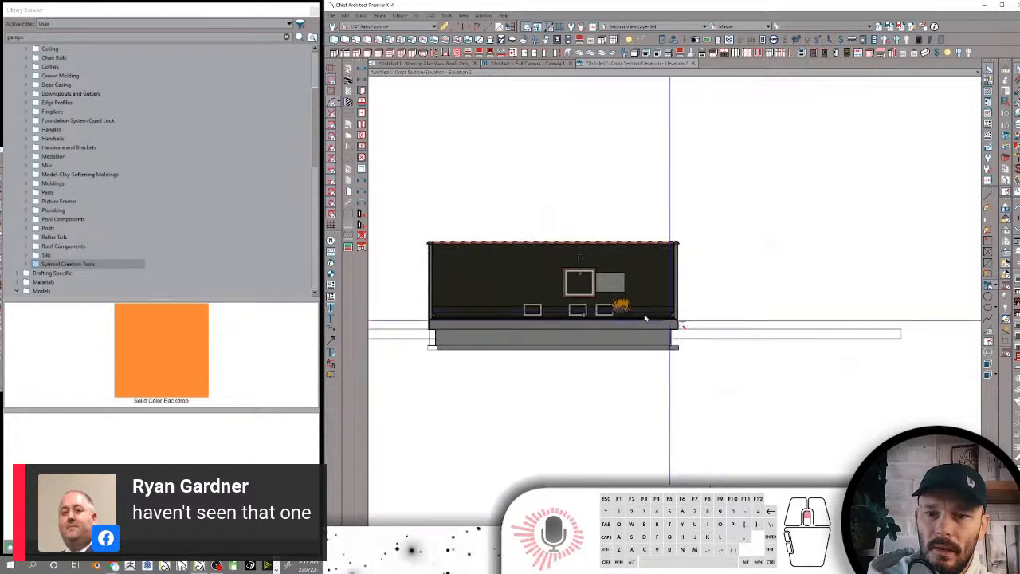
pyautogui.scroll(2, 683, 321)
pyautogui.scroll(-1, 683, 300)
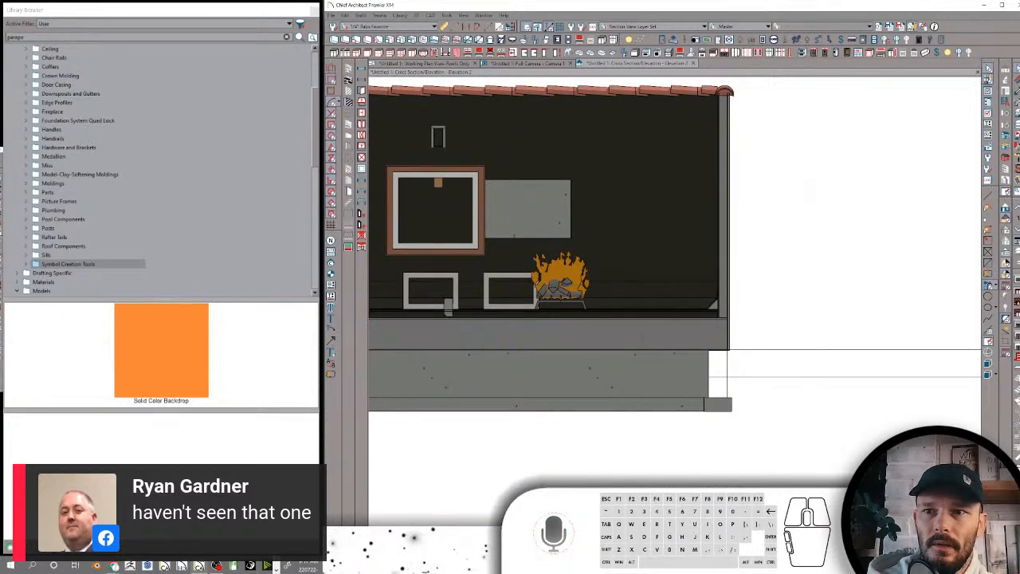
pyautogui.doubleClick(734, 146)
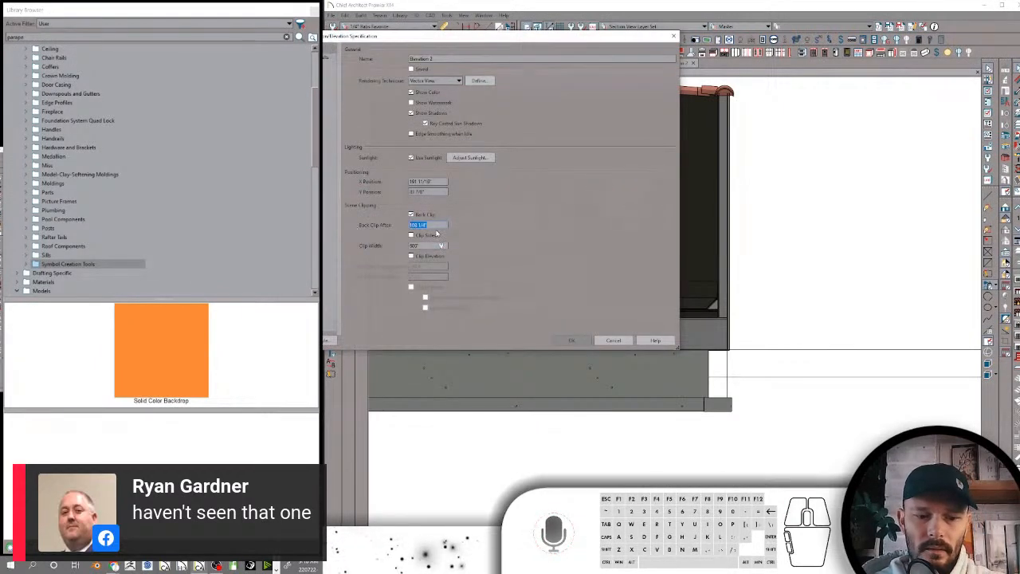
pyautogui.press('Return')
# Turn off the display of line weights in the section view and examine the cant and membrane layers where roof meets parapet wall
pyautogui.scroll(8, 811, 308)
pyautogui.scroll(1, 809, 340)
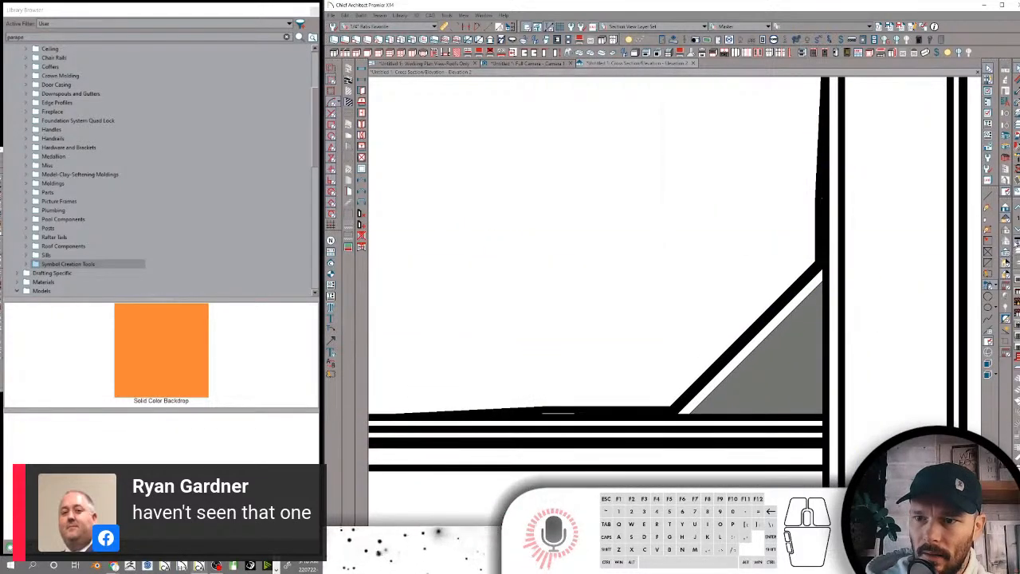
pyautogui.click(1006, 214)
pyautogui.scroll(4, 735, 368)
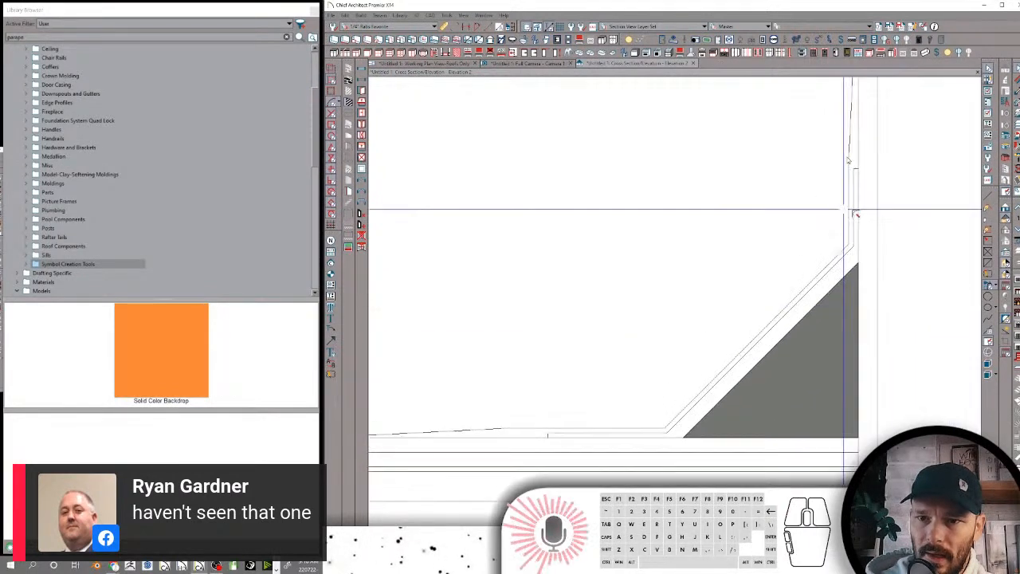
pyautogui.scroll(1, 735, 372)
pyautogui.moveTo(839, 205); pyautogui.dragTo(832, 195, button='middle')
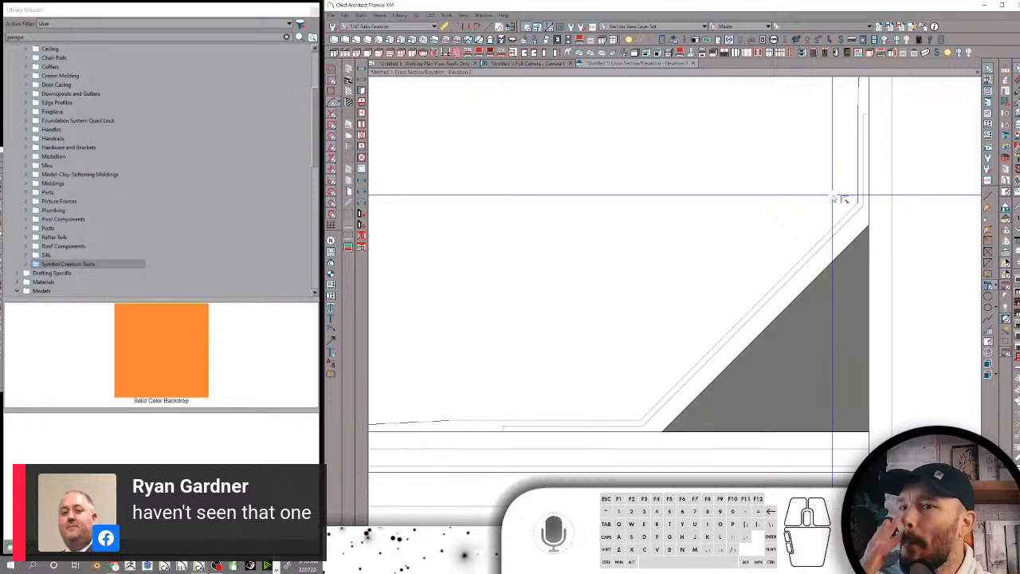
pyautogui.scroll(-4, 718, 237)
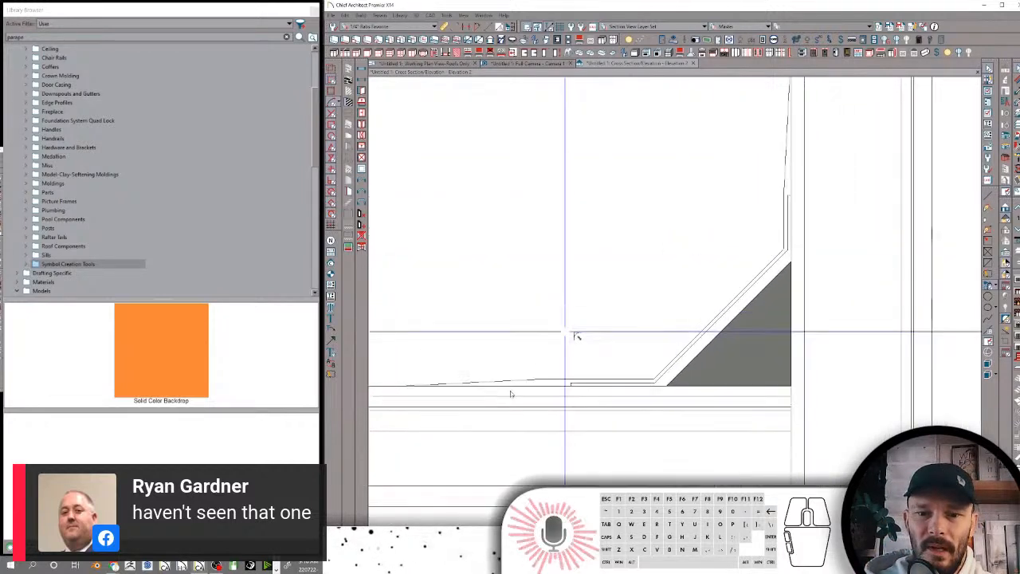
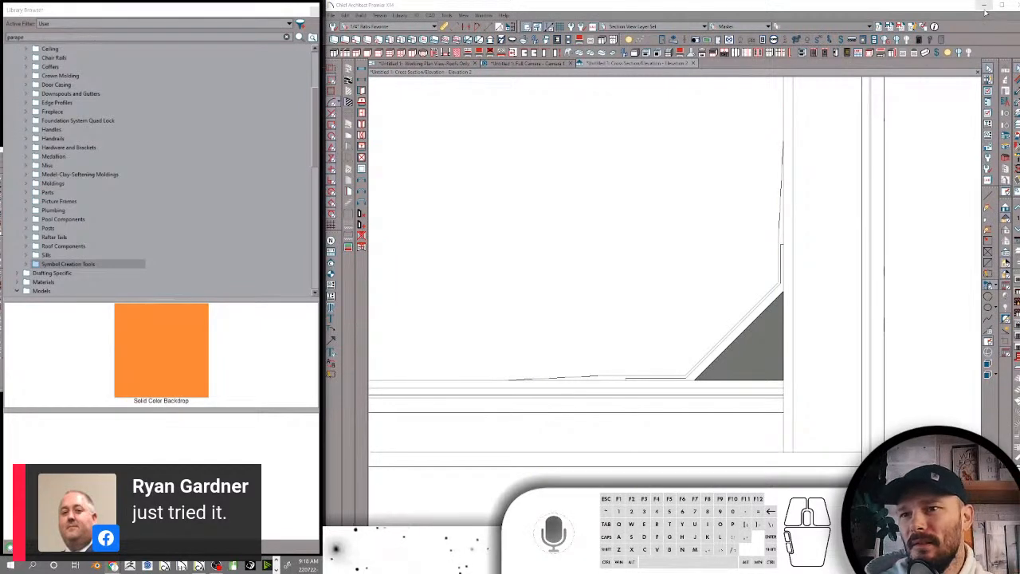
# Examine the Rafter Tails, Roof Components and Sills folders in the user library with the camera view open
pyautogui.click(492, 67)
pyautogui.moveTo(141, 258); pyautogui.dragTo(128, 119, button='middle')
pyautogui.scroll(1, 81, 132)
pyautogui.scroll(-1, 54, 254)
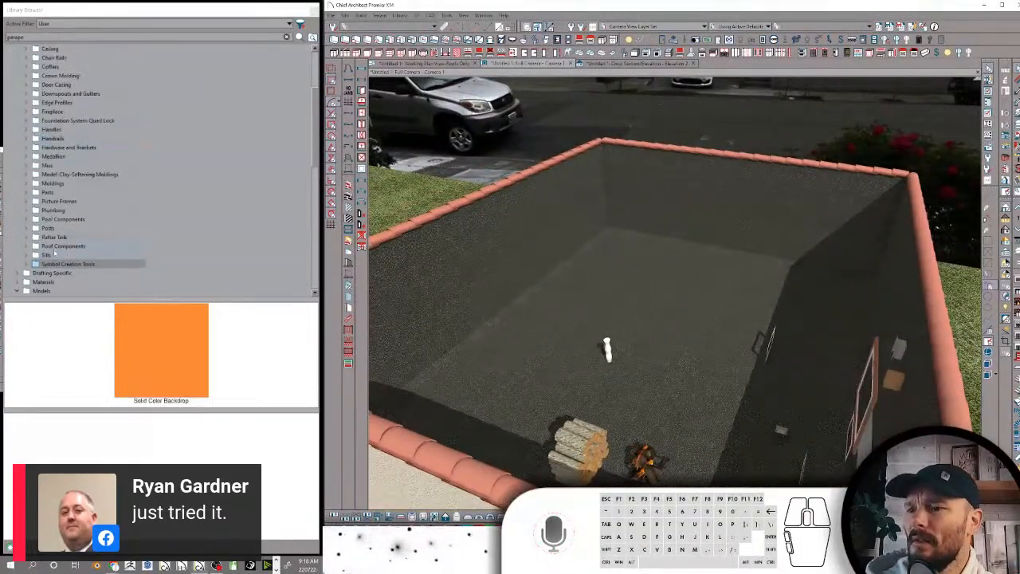
pyautogui.click(59, 256)
pyautogui.click(56, 237)
pyautogui.click(68, 245)
pyautogui.click(54, 255)
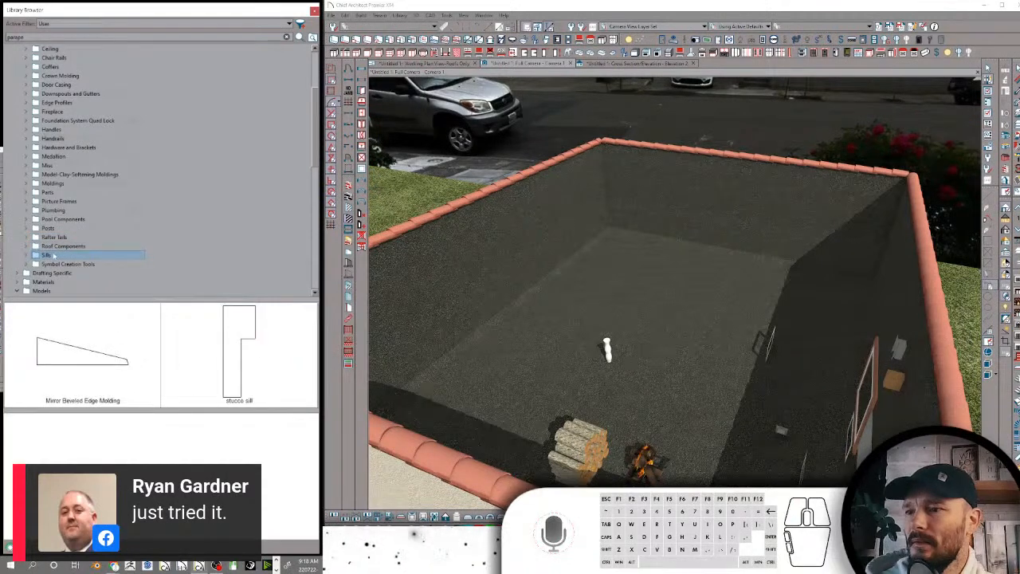
pyautogui.scroll(3, 50, 58)
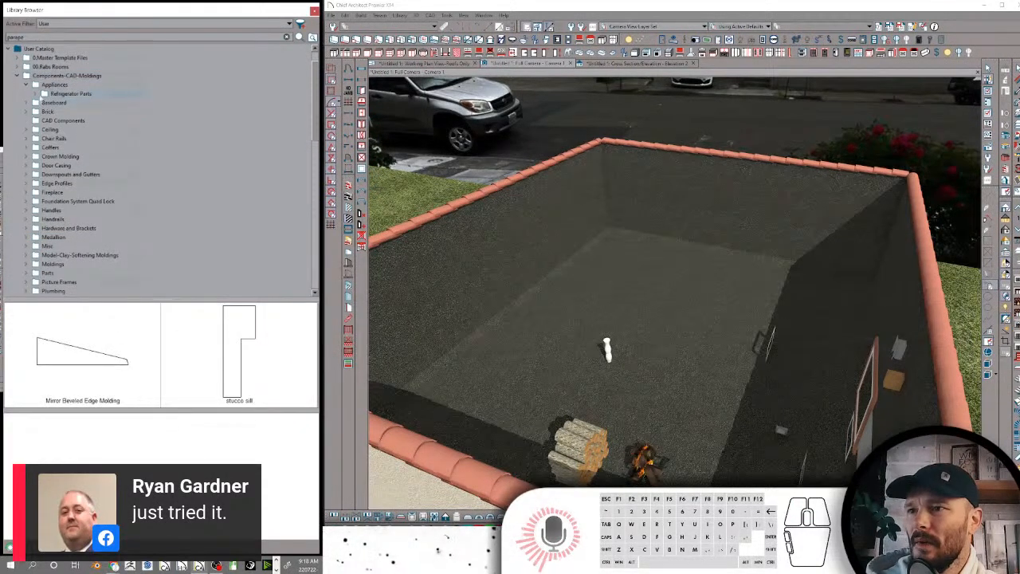
# Append -CAD to the names of the 90 Angled Baseboard and CA-30 upside down profiles in the Baseboard folder
pyautogui.click(37, 98)
pyautogui.click(42, 103)
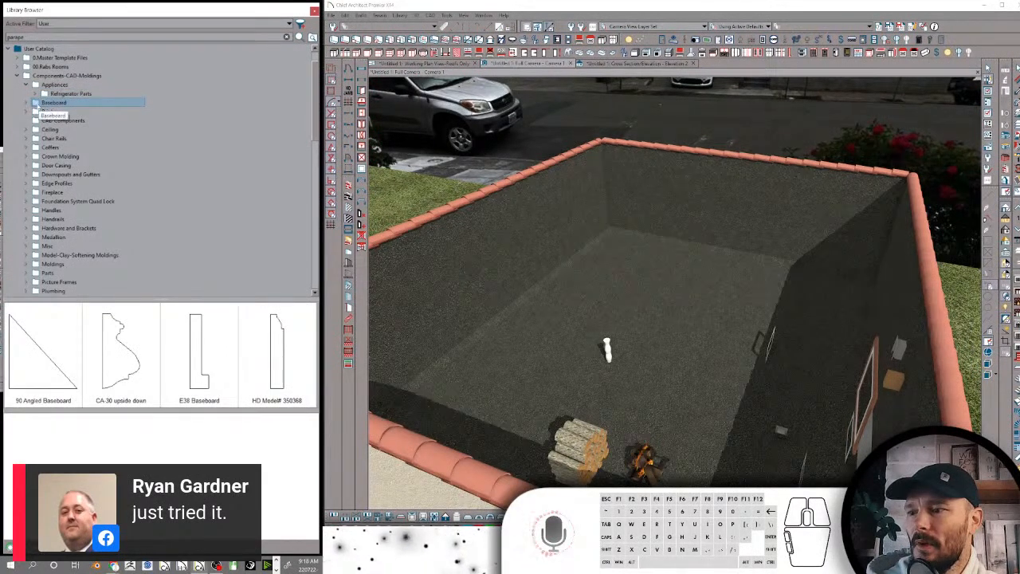
pyautogui.click(34, 103)
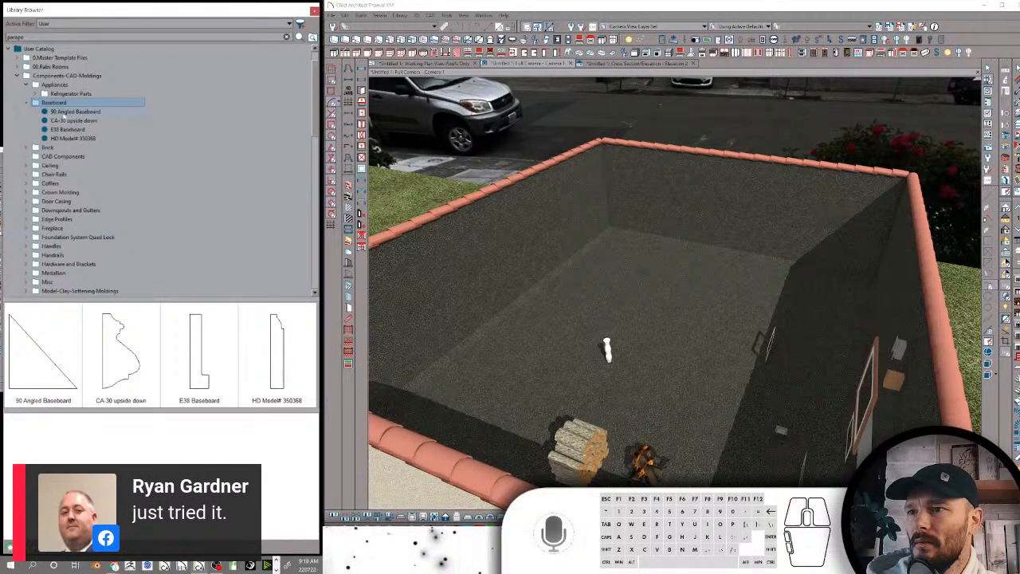
pyautogui.click(72, 112)
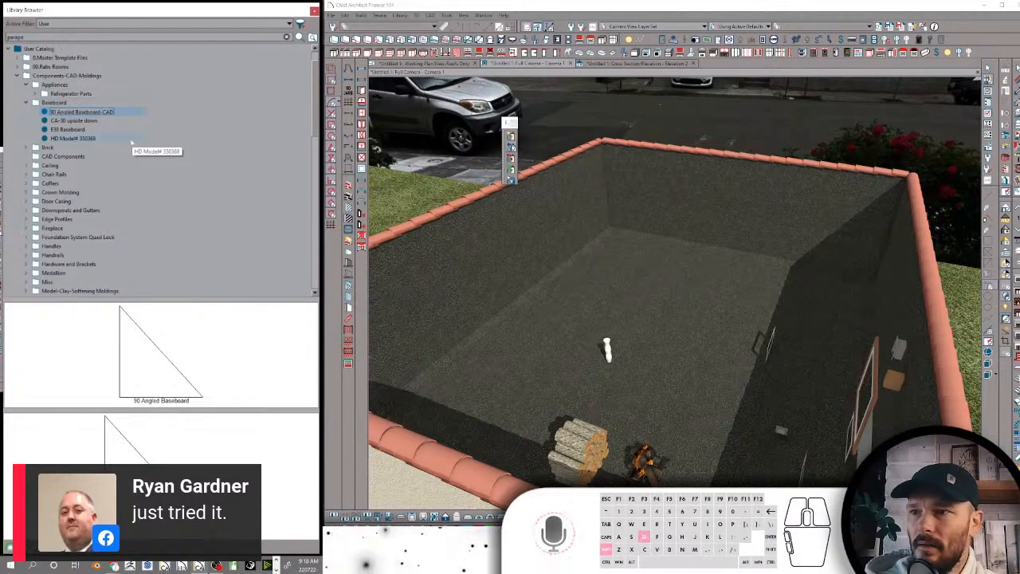
pyautogui.press('Return')
pyautogui.click(98, 121)
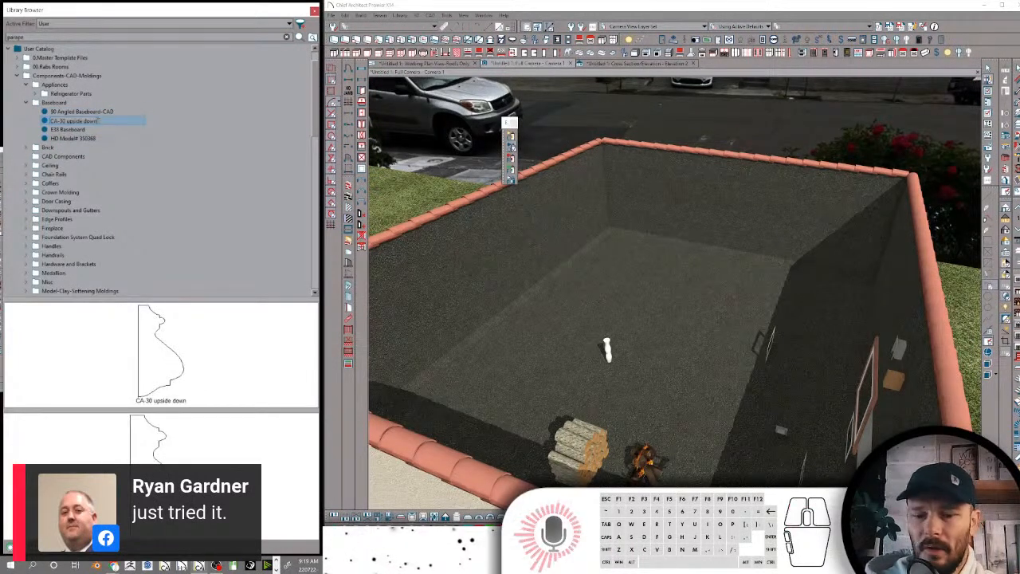
pyautogui.write('-CAD')
# Append -CAD to the names of the E38 Baseboard and HD Model# 350368 baseboard profiles
pyautogui.click(90, 129)
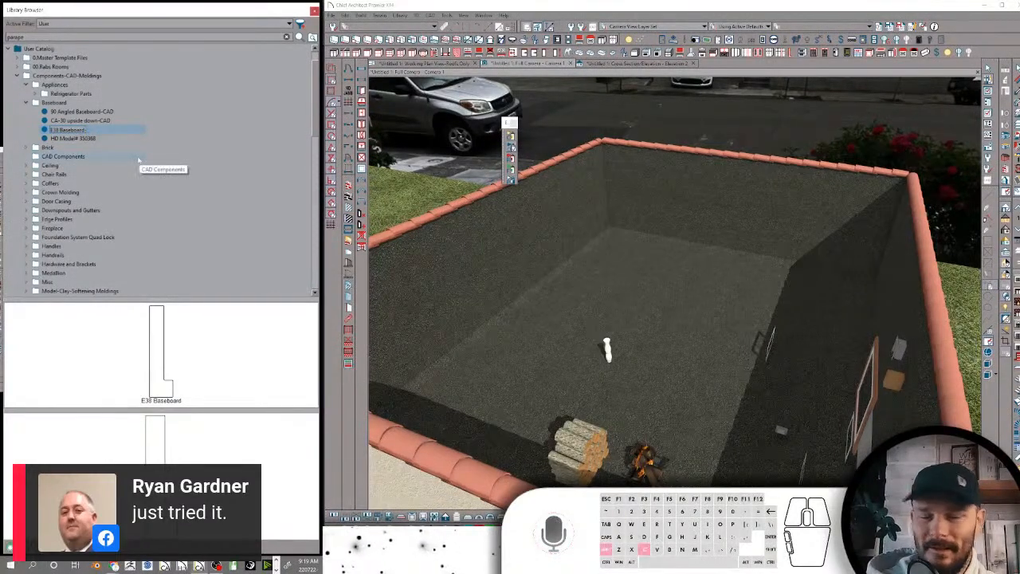
pyautogui.press('Return')
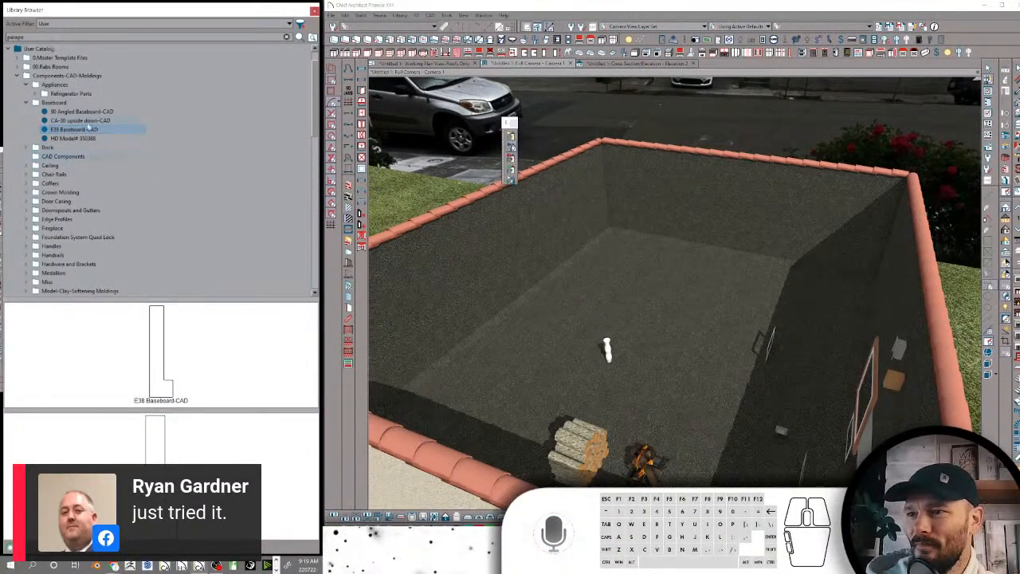
pyautogui.click(96, 140)
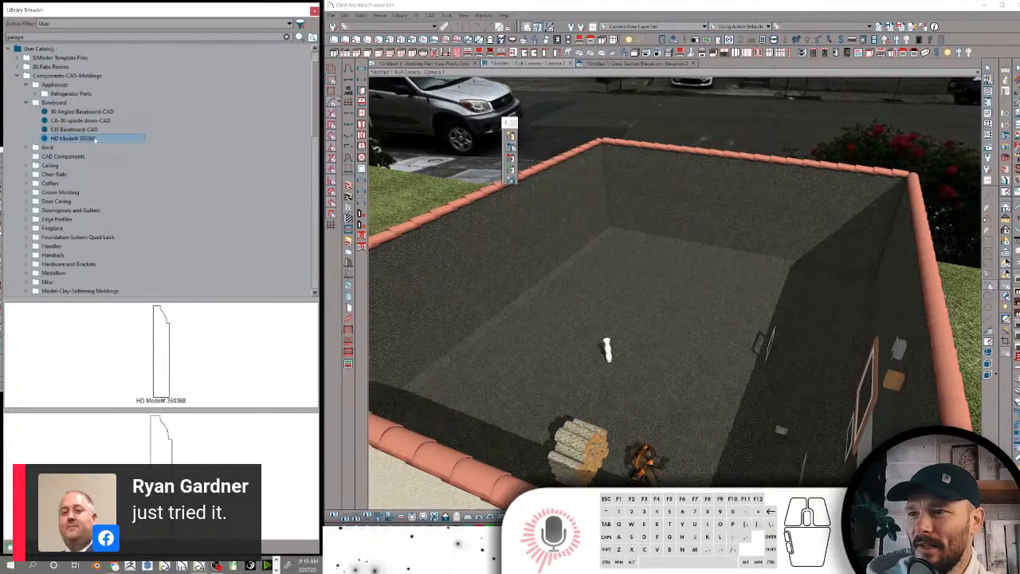
pyautogui.click(97, 139)
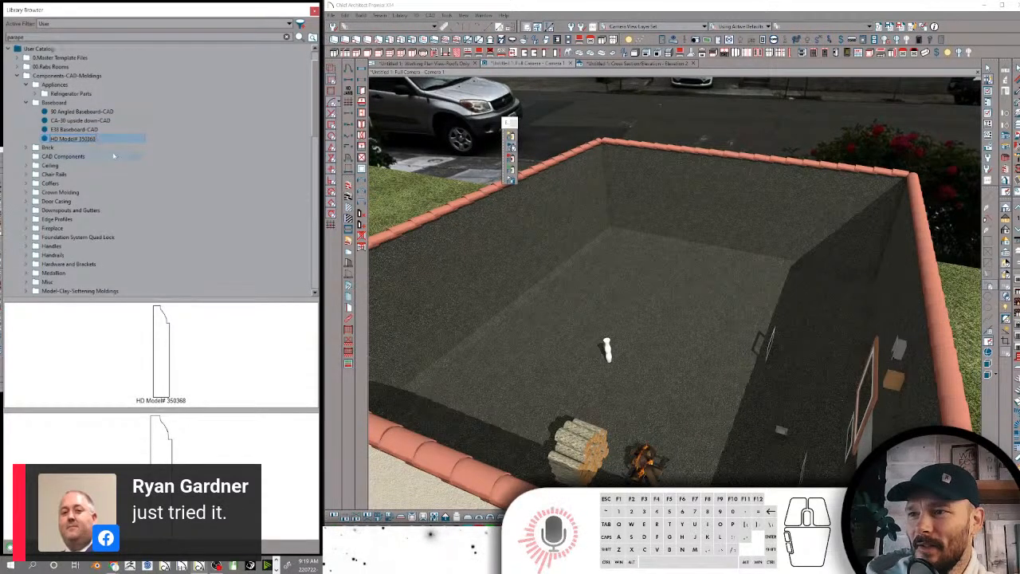
pyautogui.write('-CAD')
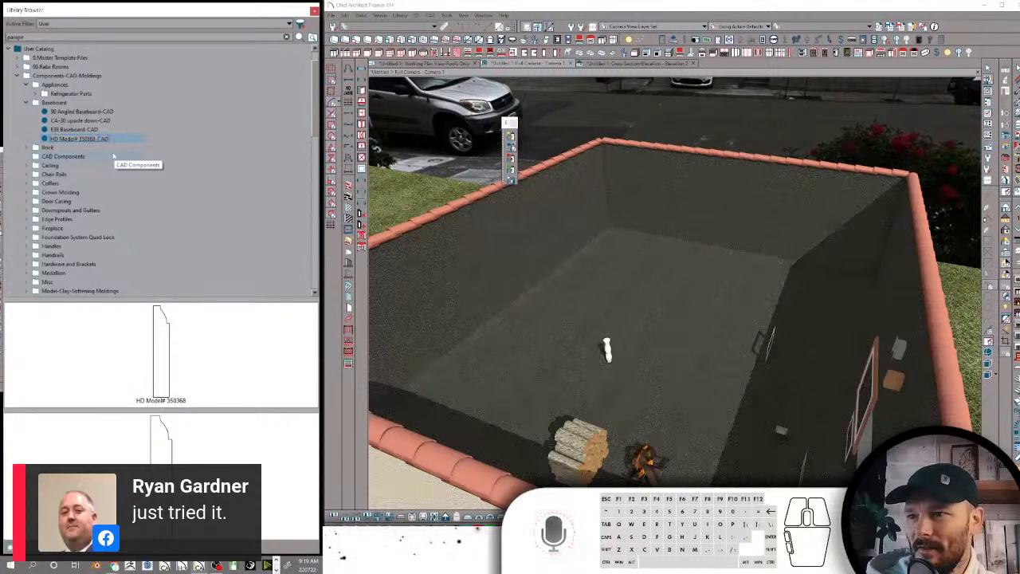
pyautogui.press('Return')
# Append -CAD to the names of Brick Cap Molding and Brick Ledge in the Brick folder
pyautogui.click(24, 149)
pyautogui.click(80, 158)
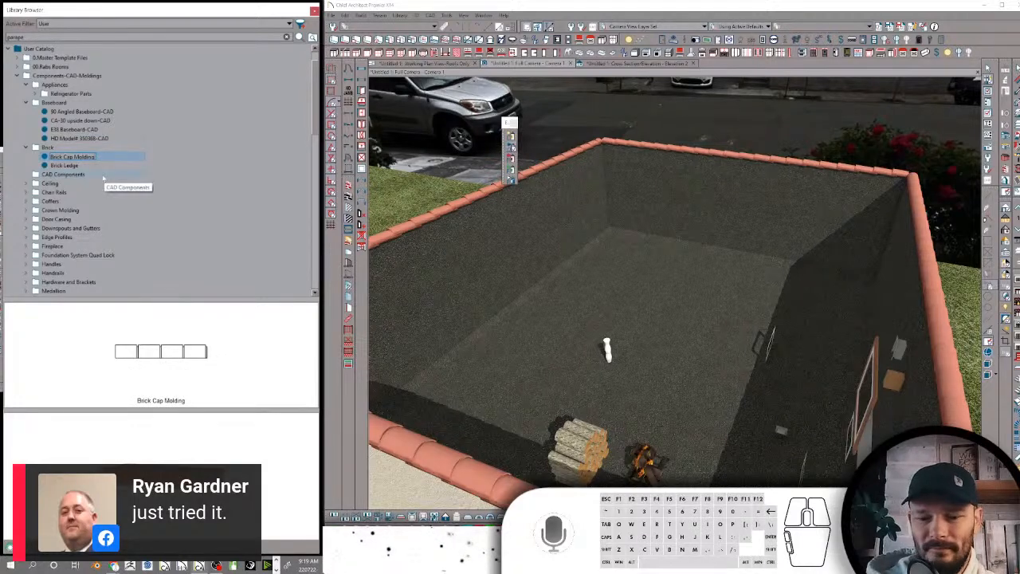
pyautogui.write('-CAD')
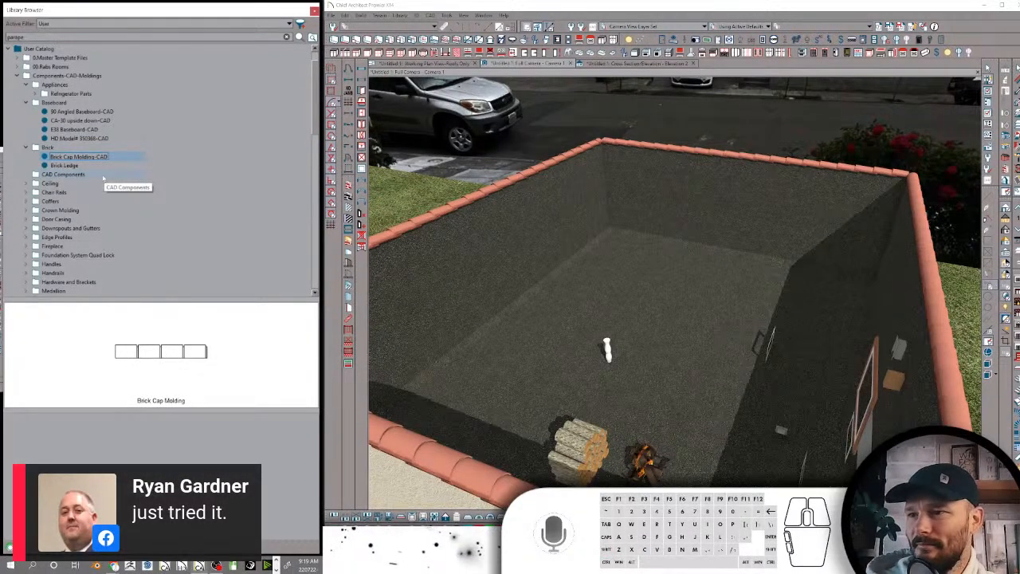
pyautogui.click(79, 165)
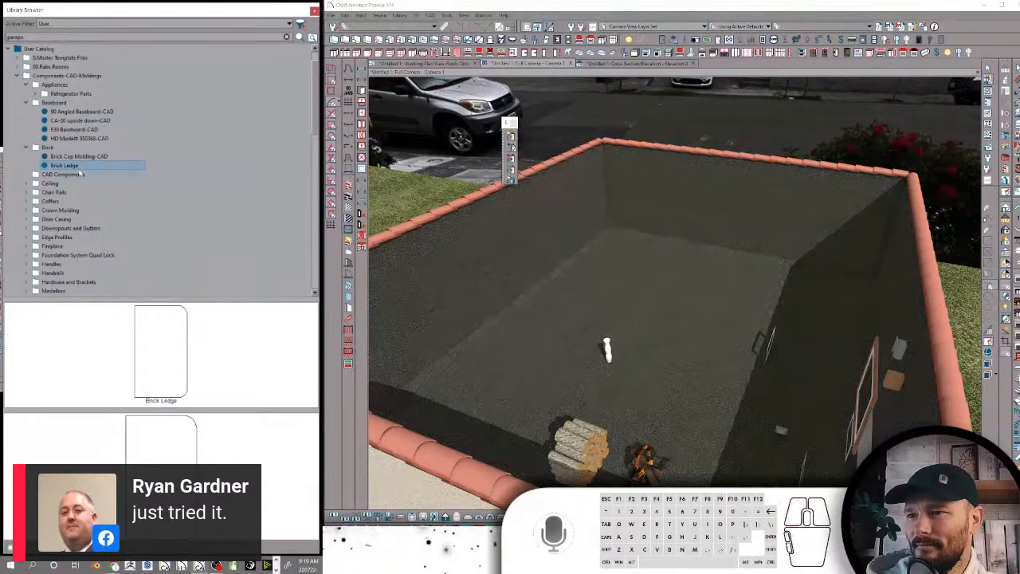
pyautogui.click(80, 167)
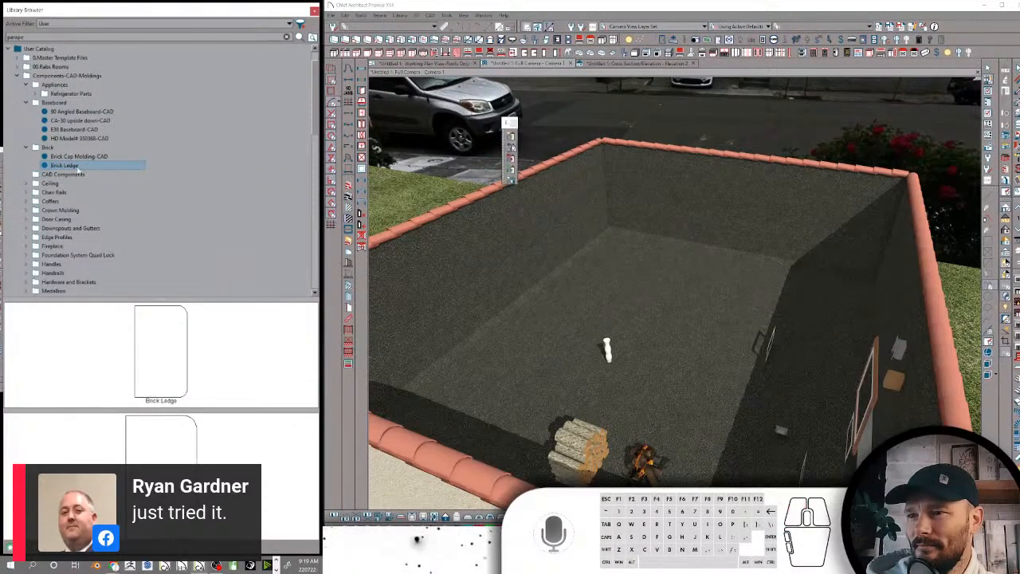
pyautogui.write('CAD')
pyautogui.press('Return')
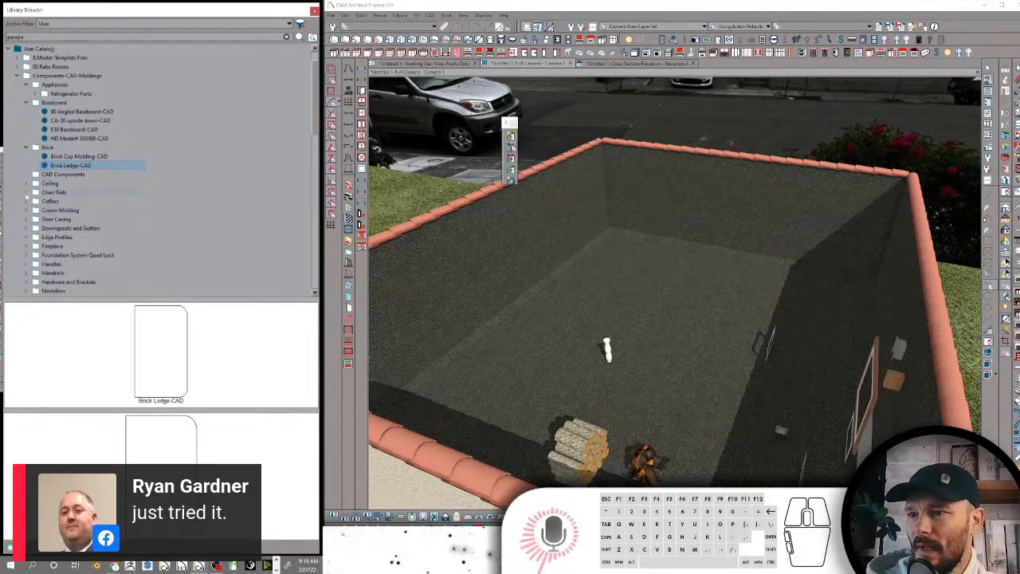
# Append -CAD to the names of Ca-05 Ceiling Molding and Ceiling Molding in the Ceiling folder
pyautogui.click(40, 175)
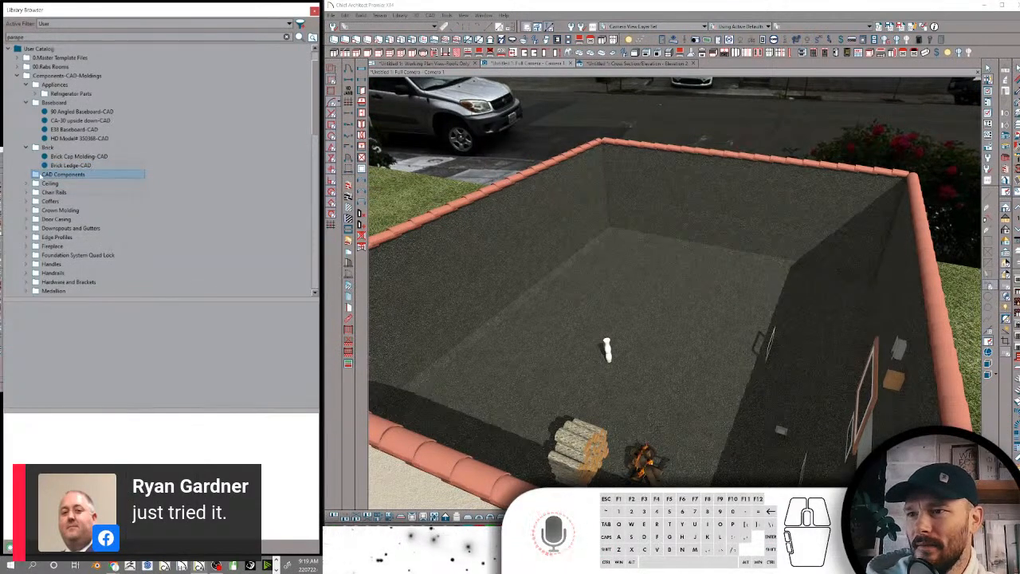
pyautogui.click(27, 183)
pyautogui.click(76, 193)
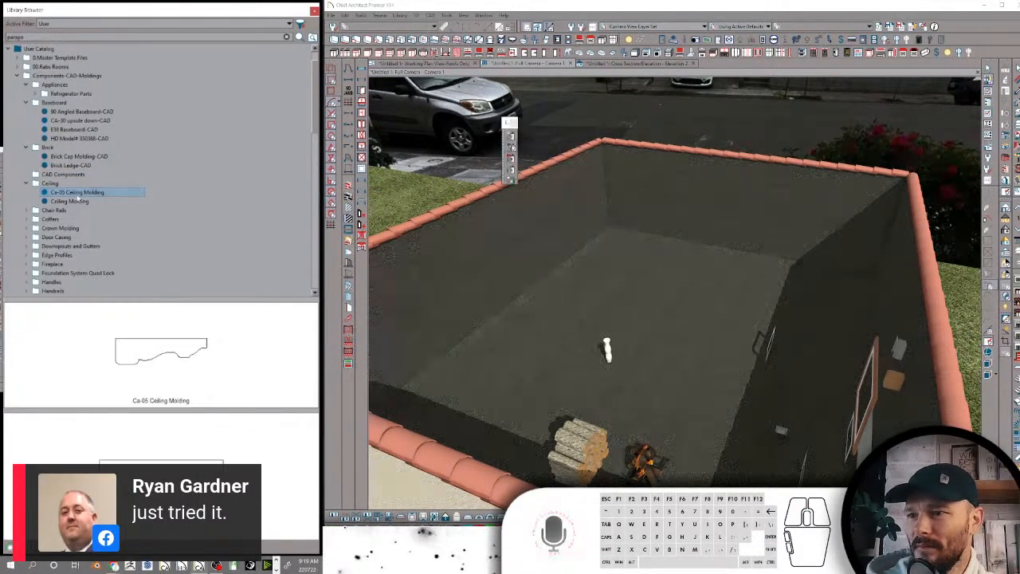
pyautogui.click(105, 196)
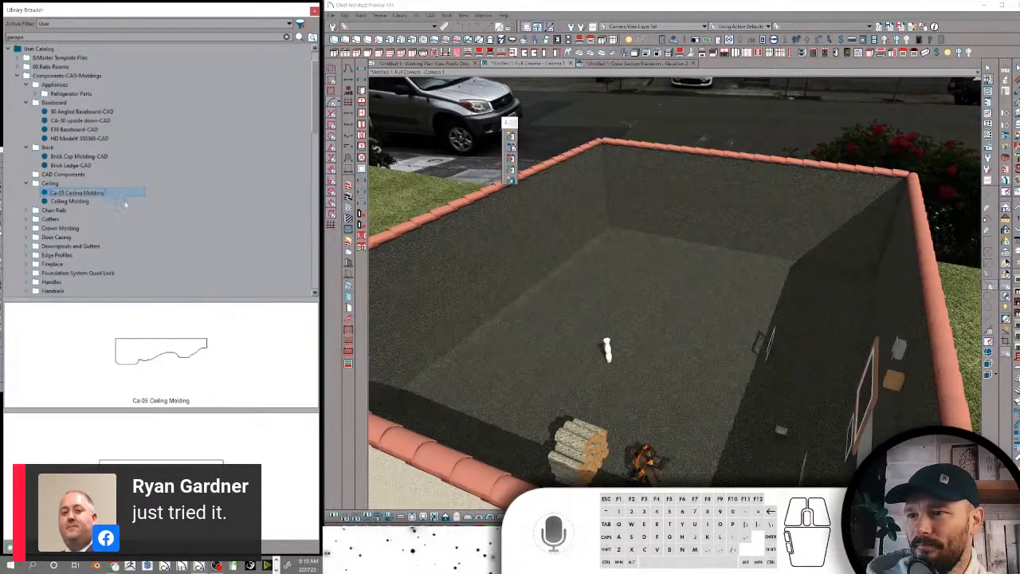
pyautogui.write('-CAD')
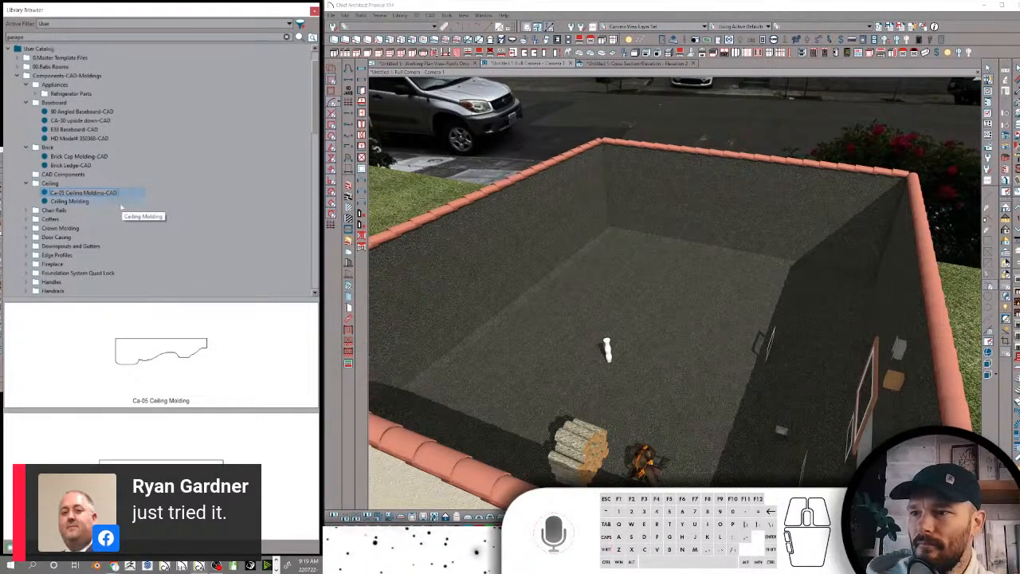
pyautogui.press('Return')
pyautogui.click(89, 202)
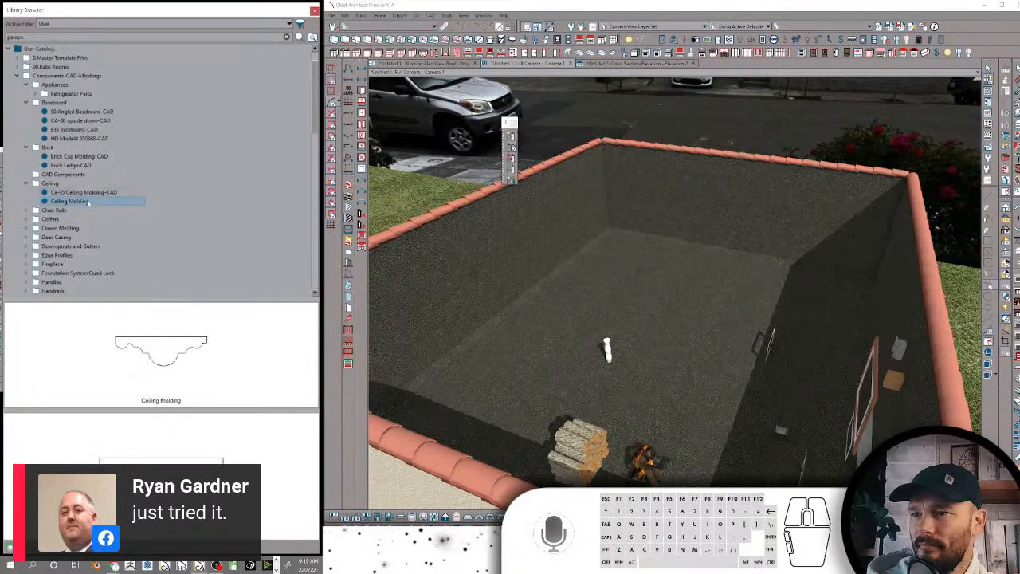
pyautogui.click(110, 202)
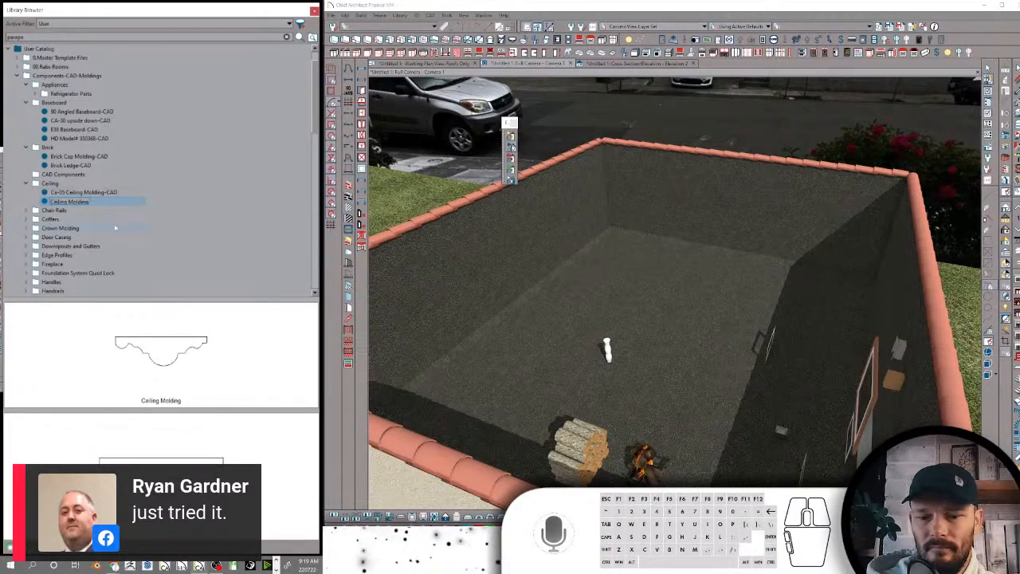
pyautogui.press('Return')
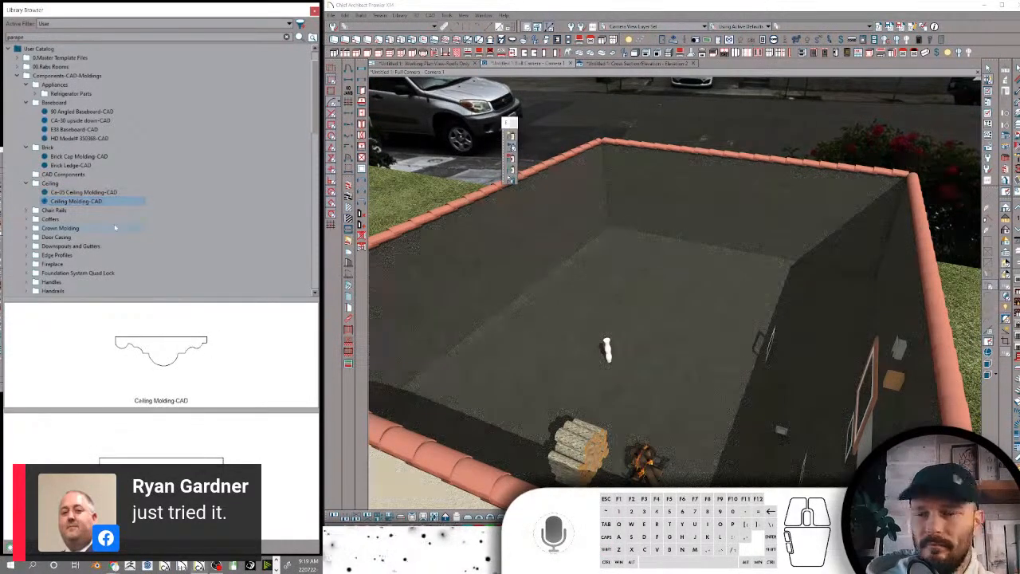
# Rename the profile in the Chair Rails folder as T Chair Rail-Wire Molding-CAD
pyautogui.click(33, 184)
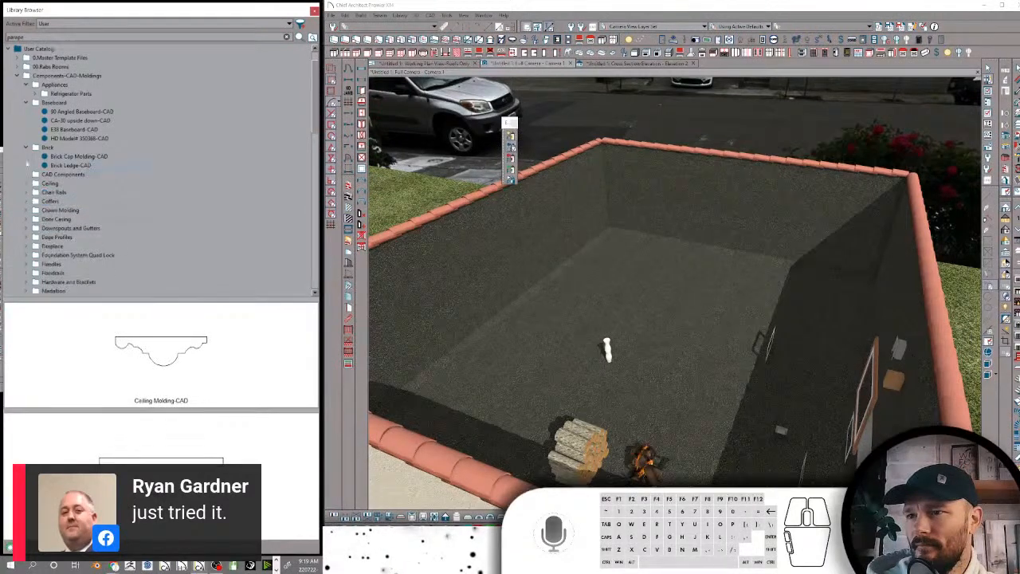
pyautogui.click(27, 185)
pyautogui.click(26, 210)
pyautogui.click(74, 221)
pyautogui.click(104, 221)
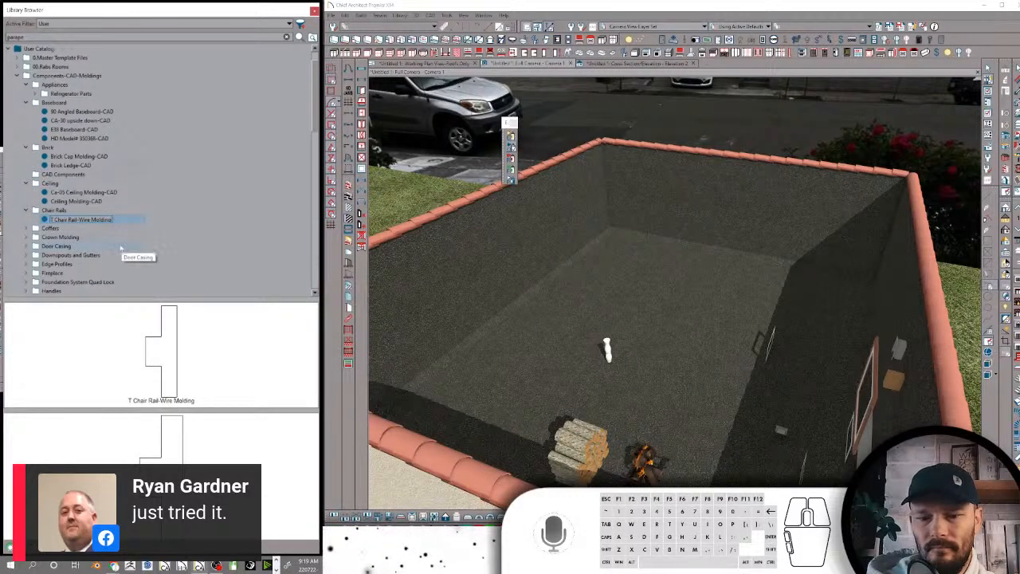
pyautogui.press('Return')
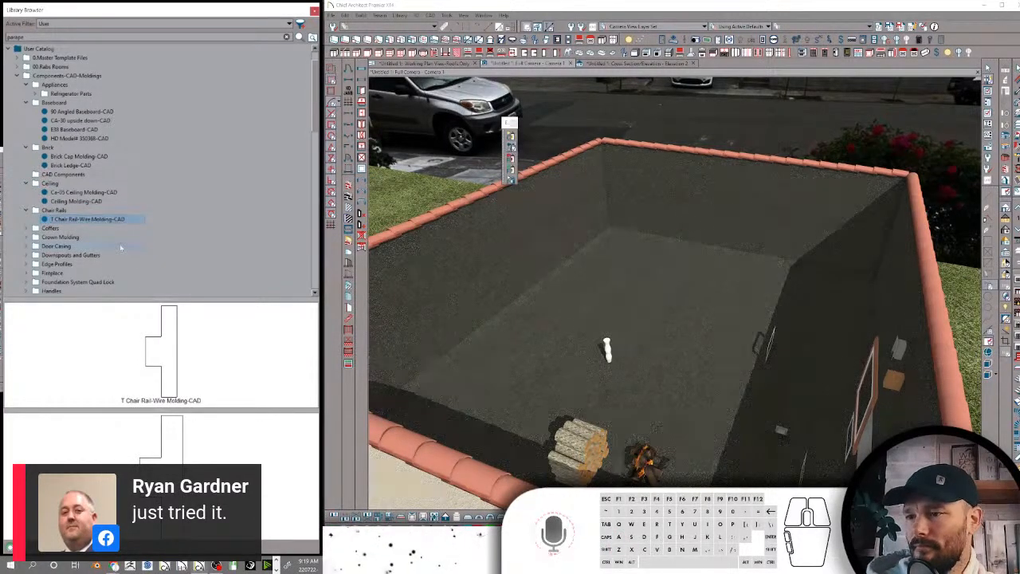
# Rename the two profiles in the Coffers folder as Coffer Ceiling-CAD and Coffer Upper-CAD
pyautogui.click(26, 228)
pyautogui.click(72, 238)
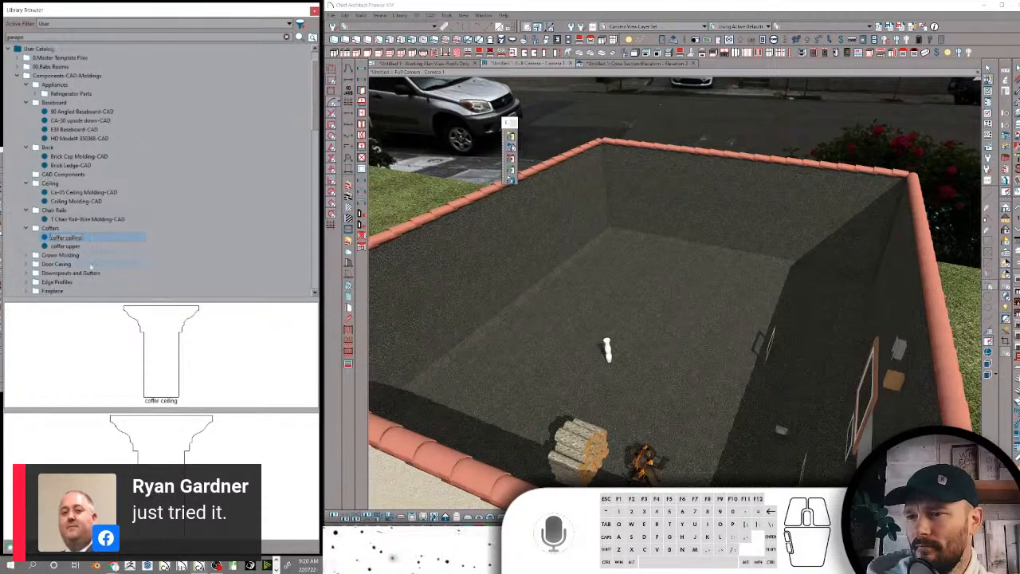
pyautogui.write('-CAD')
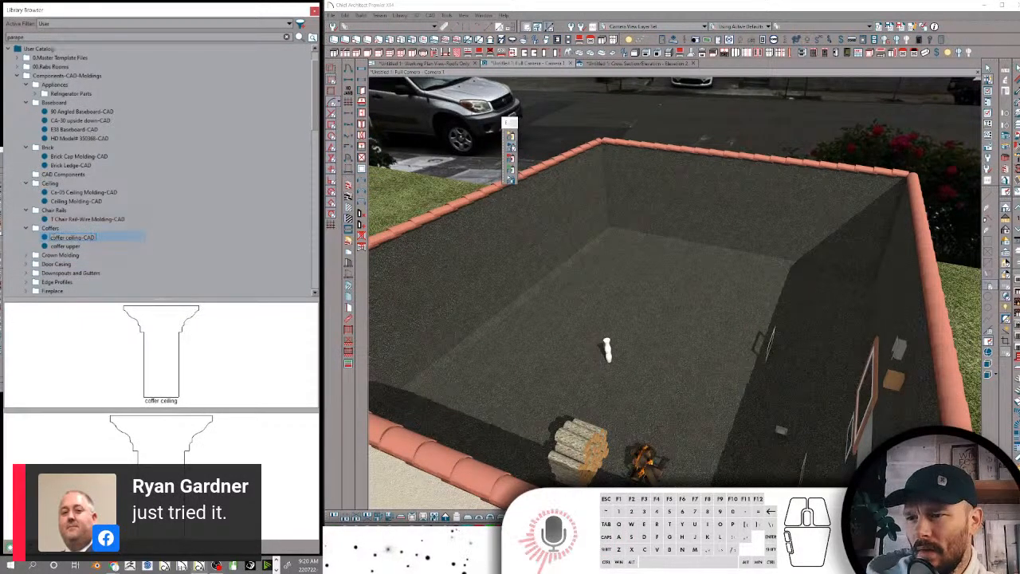
pyautogui.write('C')
pyautogui.click(69, 238)
pyautogui.click(70, 246)
pyautogui.click(54, 248)
pyautogui.click(53, 247)
pyautogui.click(69, 246)
pyautogui.write('U')
pyautogui.press('Return')
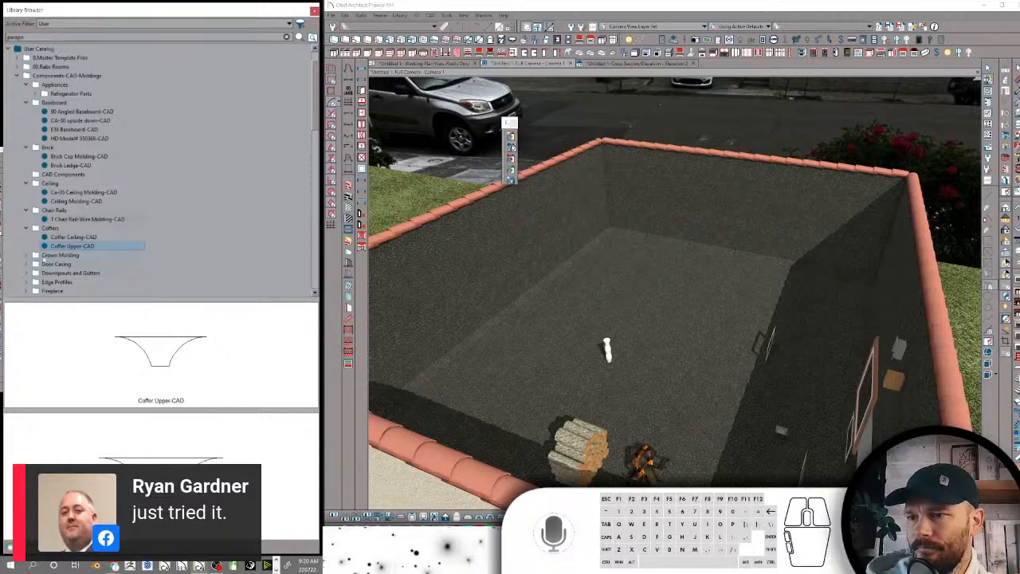
# Expand the Crown Molding and Door Casing folders and check their profile names for the -CAD suffix
pyautogui.click(31, 256)
pyautogui.click(32, 256)
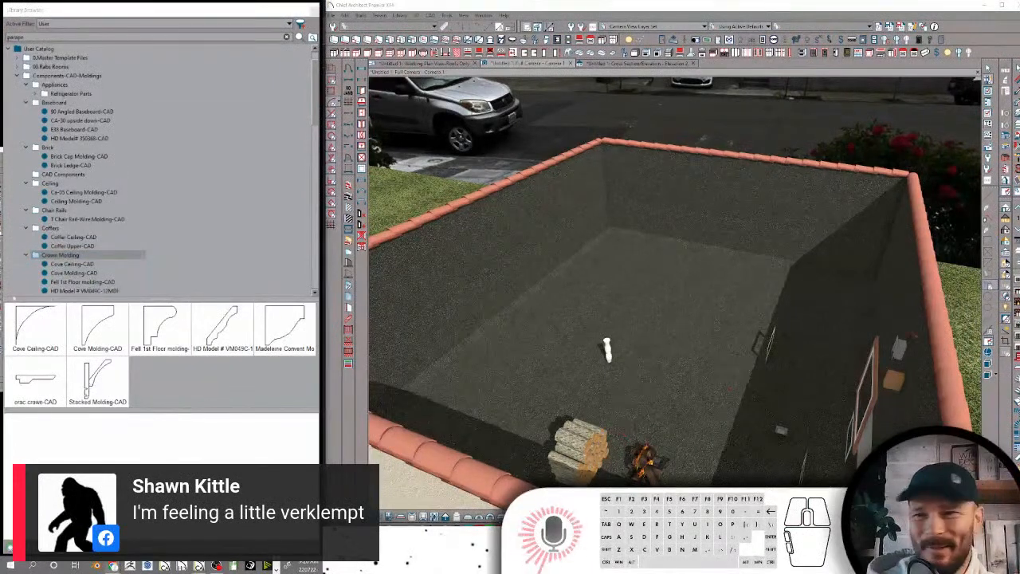
pyautogui.scroll(-3, 163, 219)
pyautogui.click(84, 210)
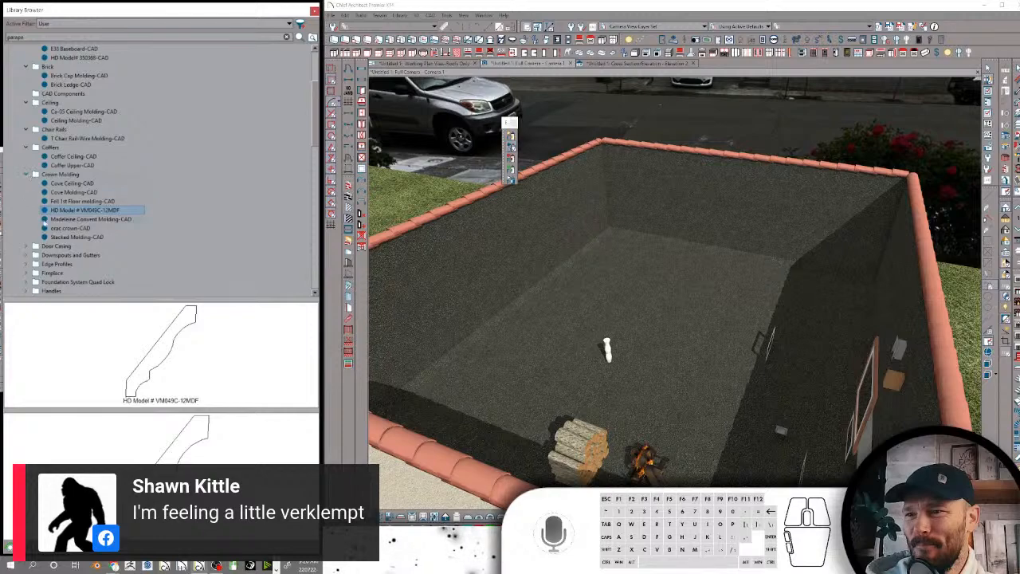
pyautogui.doubleClick(40, 248)
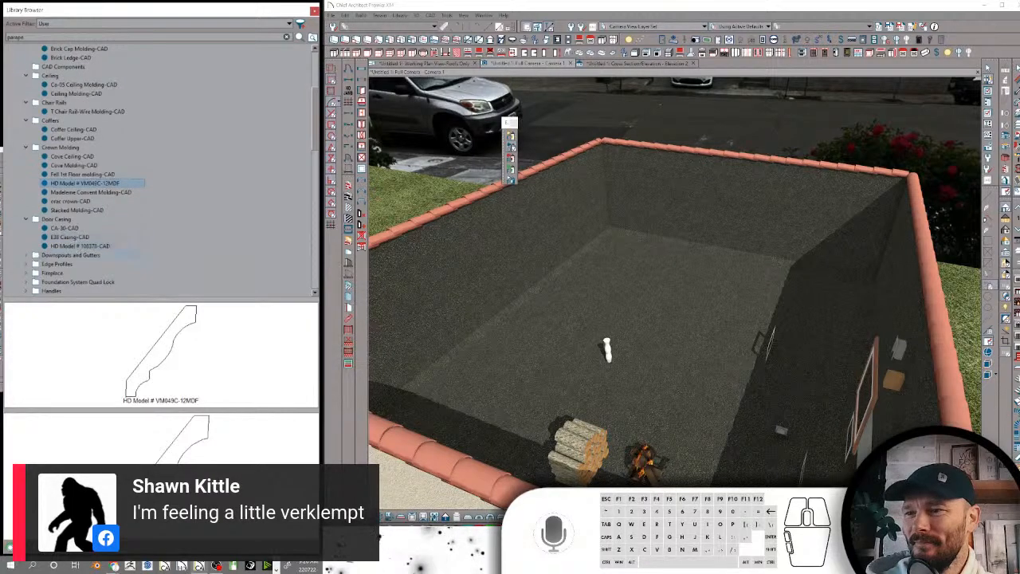
# Expand the Downspouts and Gutters folder and rename its first profile as Rabs 3d Gutter 2-Ogee-CAD
pyautogui.doubleClick(50, 255)
pyautogui.click(88, 209)
pyautogui.click(108, 213)
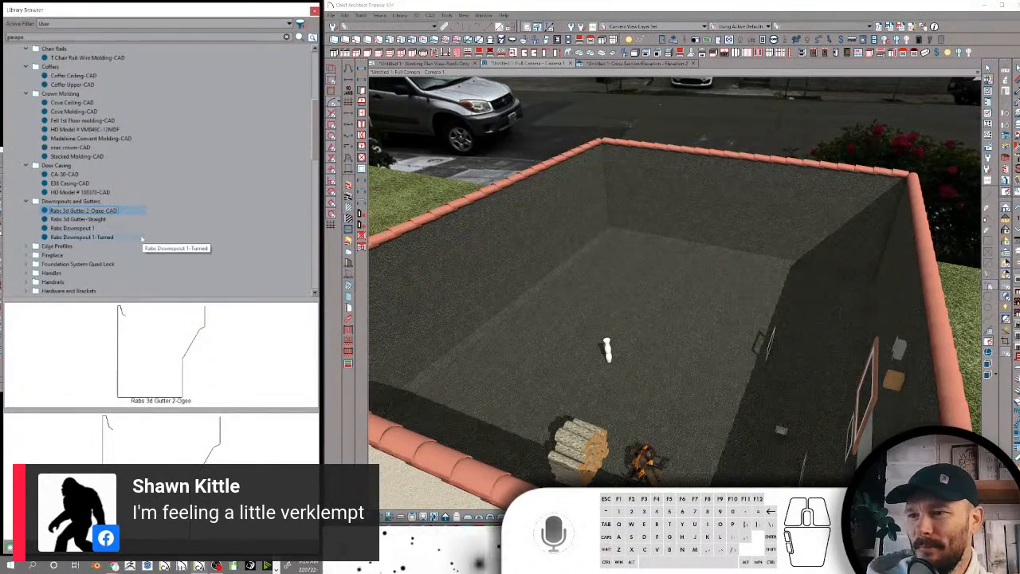
# Rename the straight gutter profile in the Downspouts and Gutters folder as Rabs 3d Gutter-Straight-CAD
pyautogui.click(104, 219)
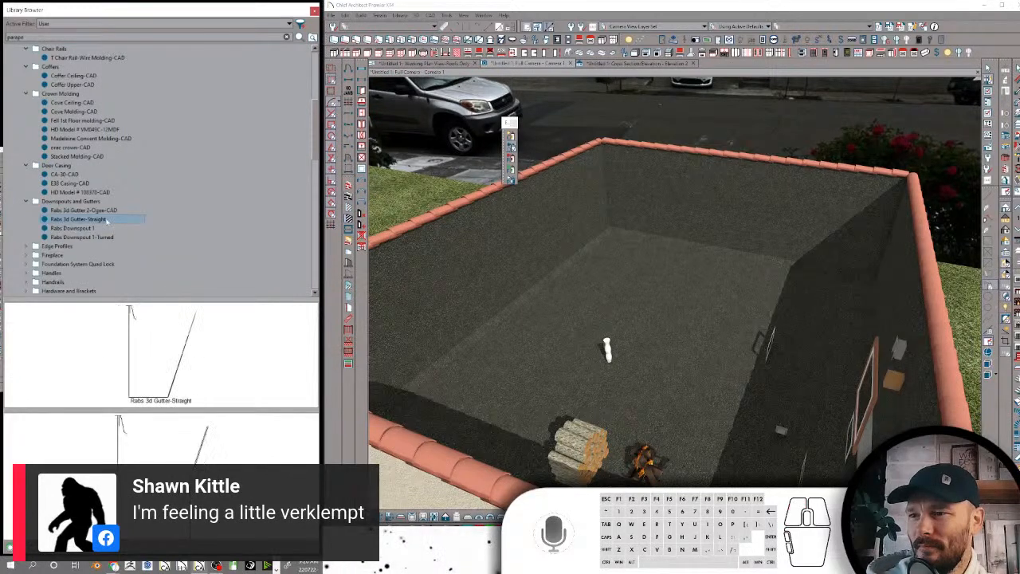
pyautogui.click(109, 219)
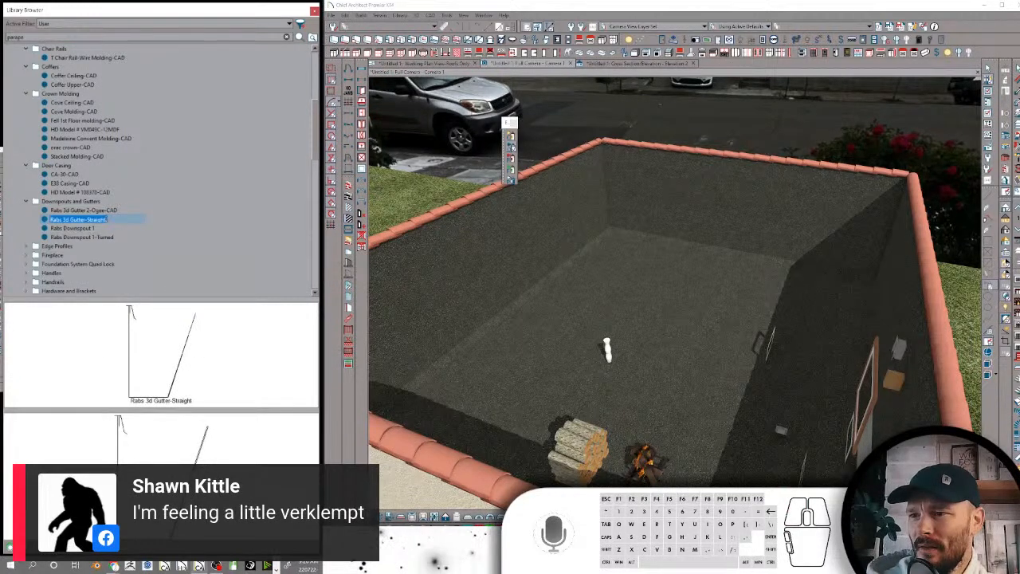
pyautogui.click(108, 220)
pyautogui.write('-CAD')
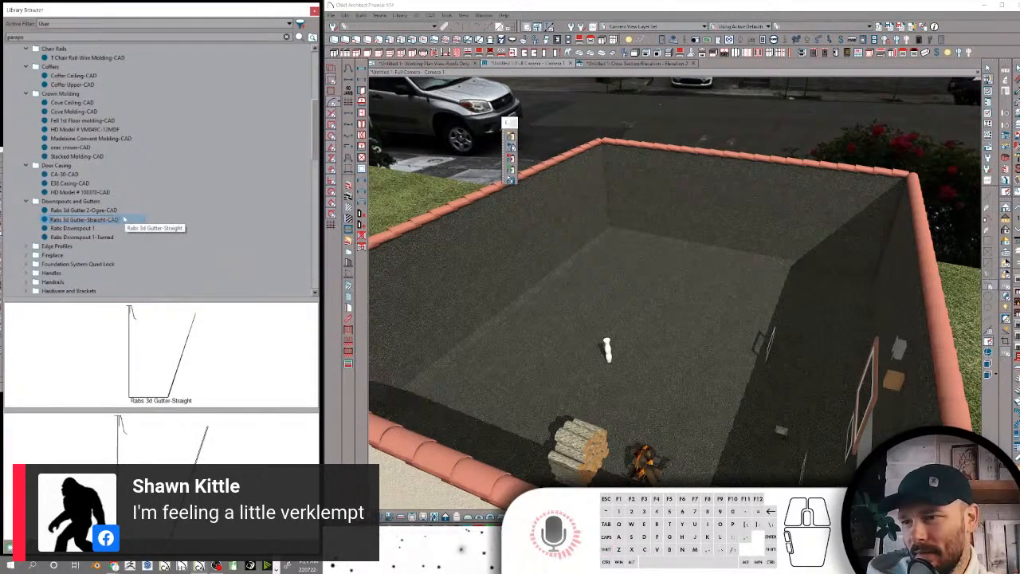
pyautogui.press('Return')
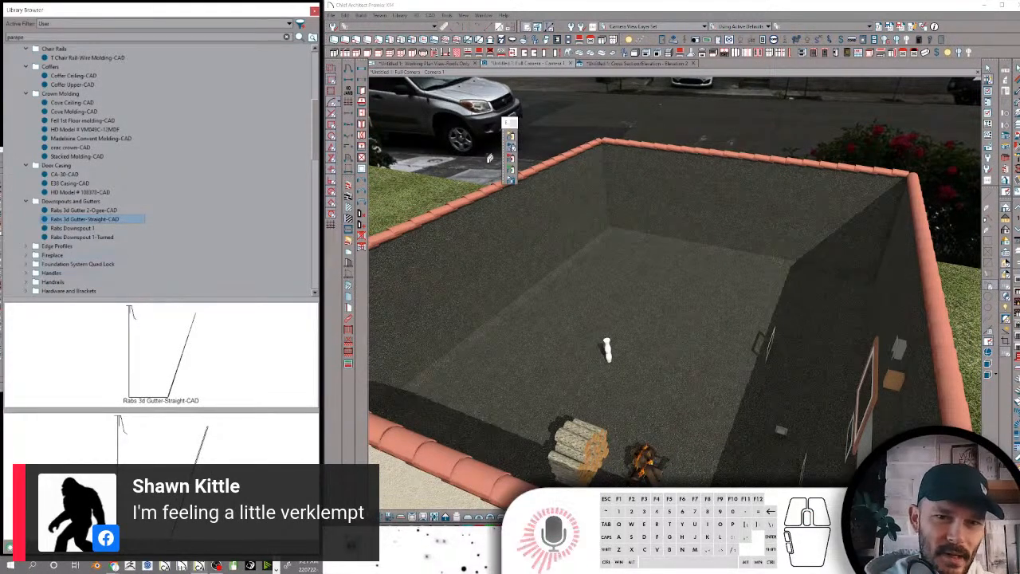
# Place the Rabs 3d Gutter-Straight-CAD profile in the working plan view
pyautogui.click(426, 64)
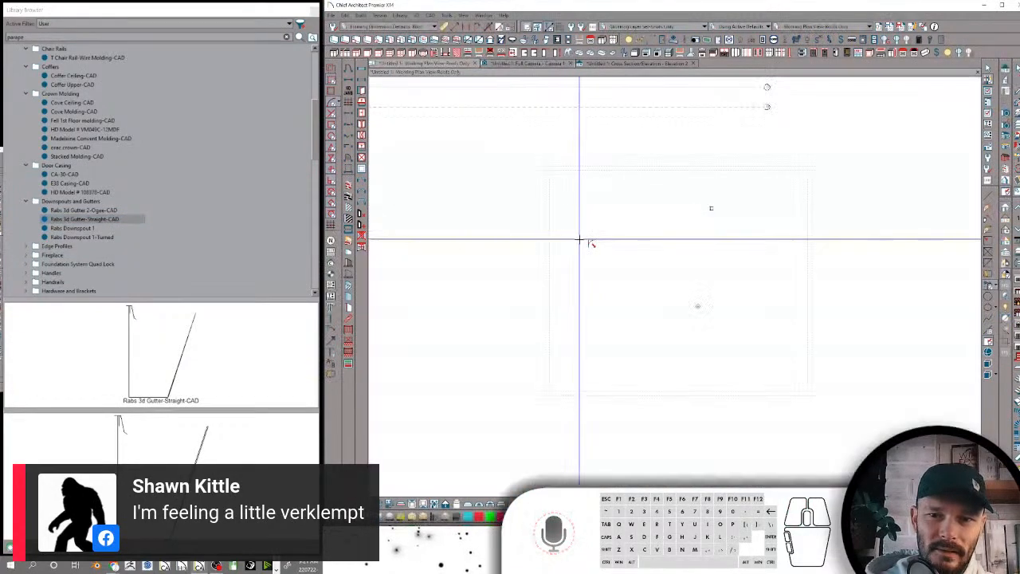
pyautogui.scroll(1, 619, 247)
pyautogui.click(98, 220)
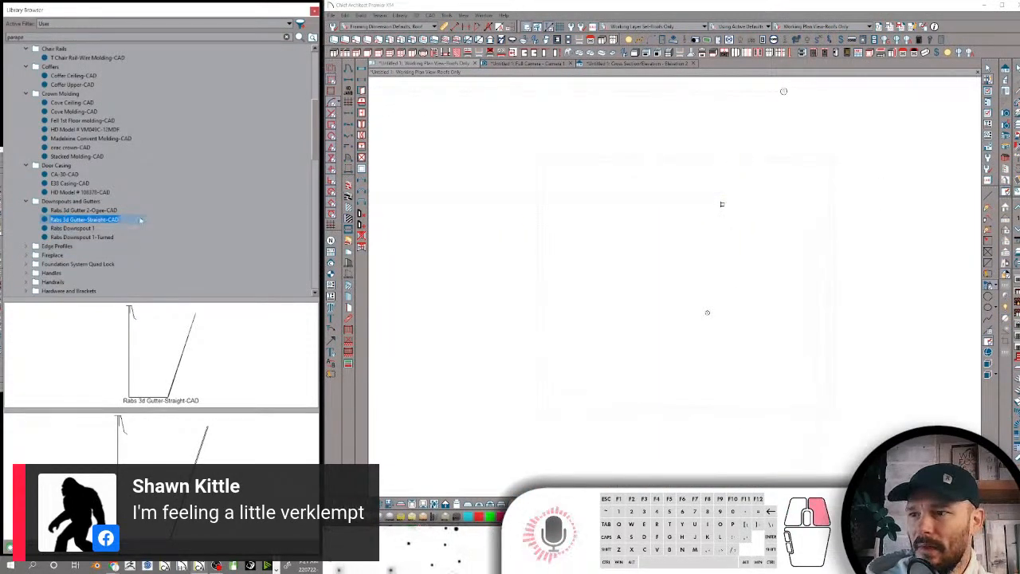
pyautogui.rightClick(139, 220)
pyautogui.click(197, 294)
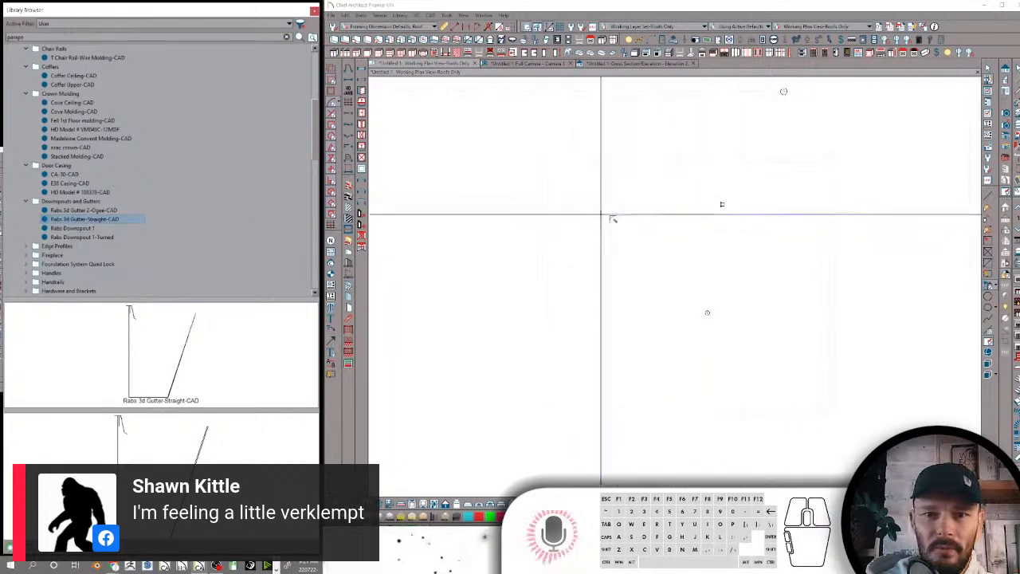
pyautogui.scroll(10, 600, 208)
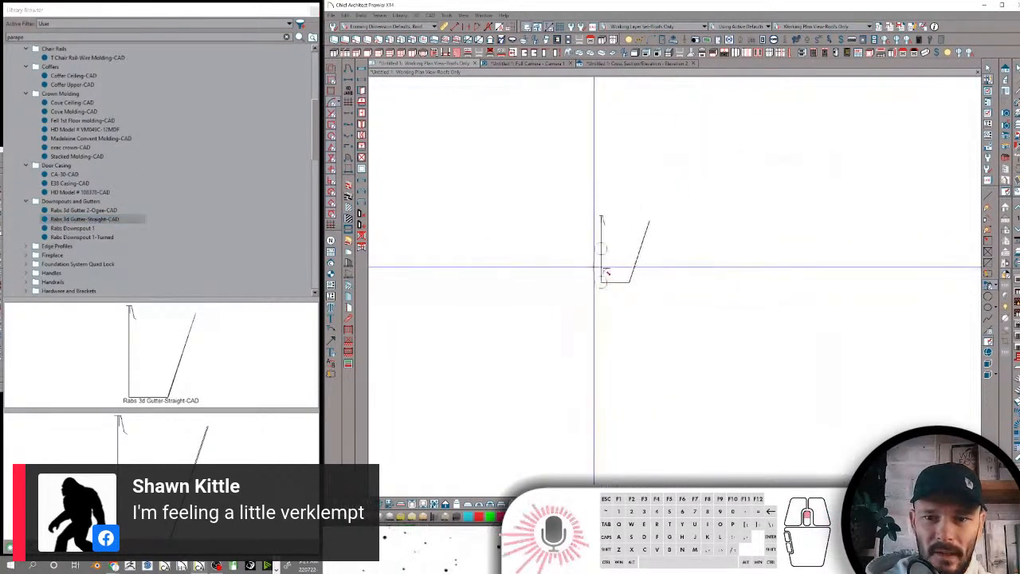
pyautogui.scroll(8, 698, 200)
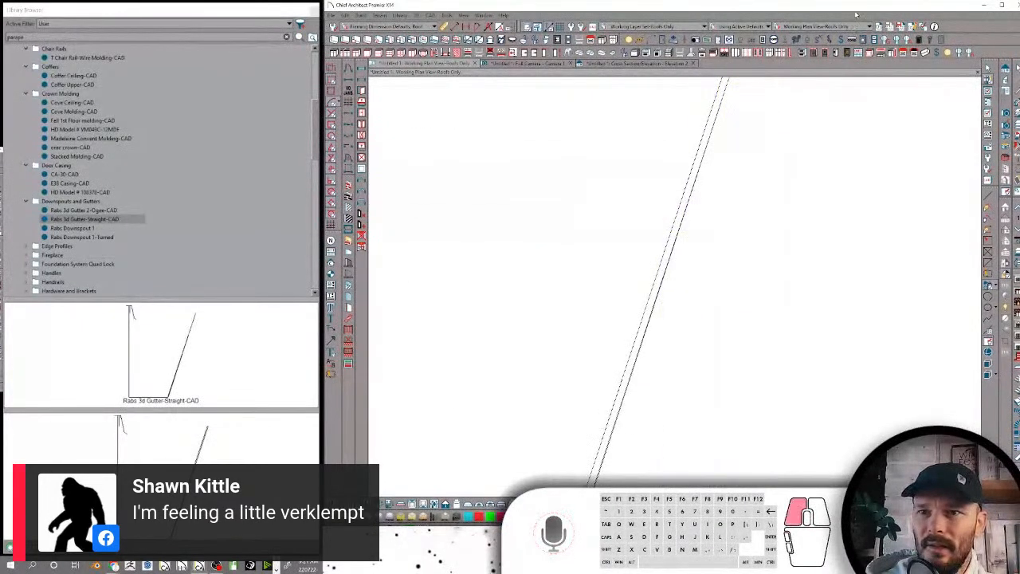
# Examine the placed gutter profile's wall thickness and edge distances using the Macro(Zoom) CAD Detail Dimensions defaults
pyautogui.click(691, 209)
pyautogui.scroll(-2, 769, 232)
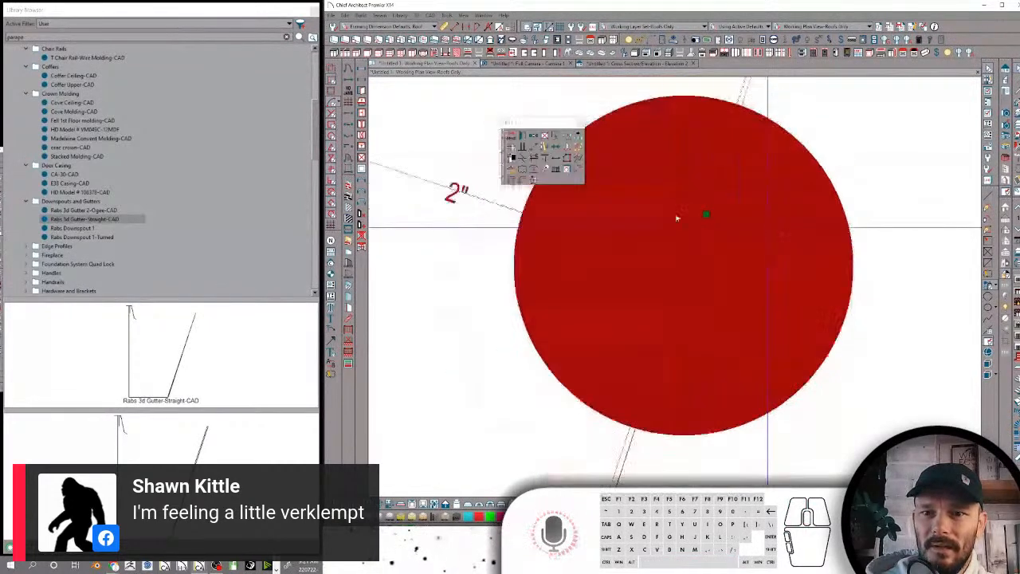
pyautogui.click(436, 26)
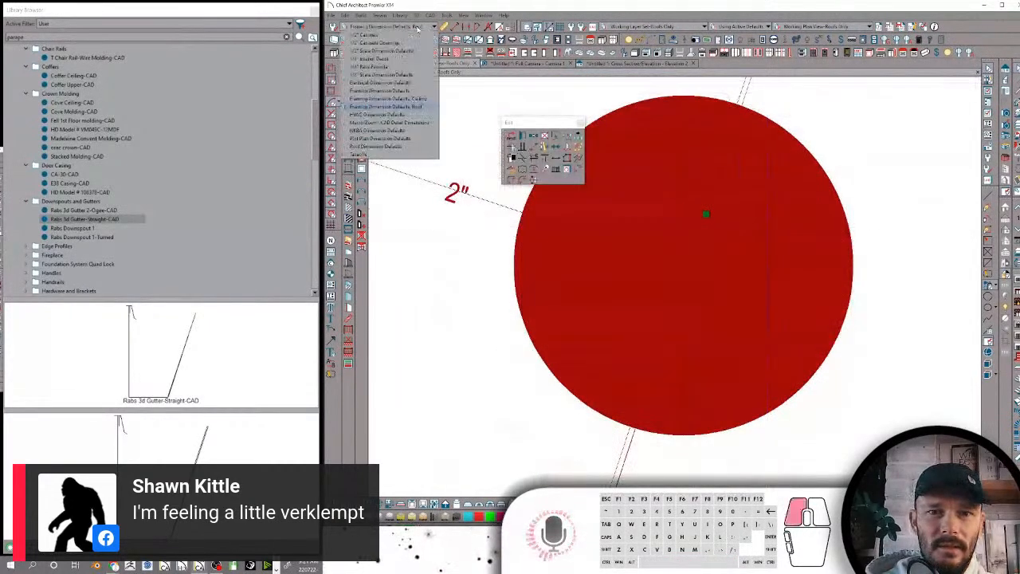
pyautogui.click(372, 123)
pyautogui.scroll(4, 712, 196)
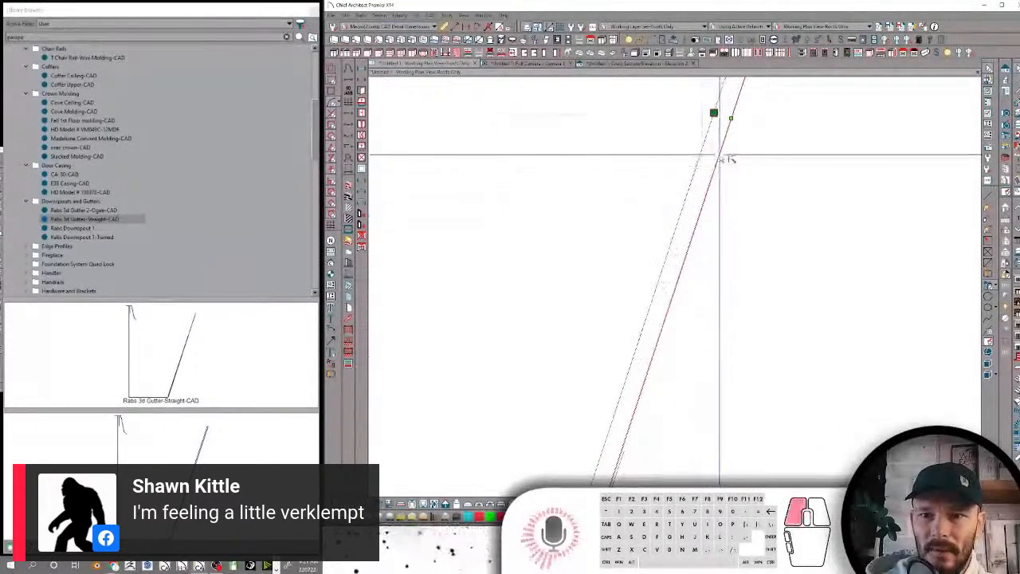
pyautogui.scroll(-4, 727, 159)
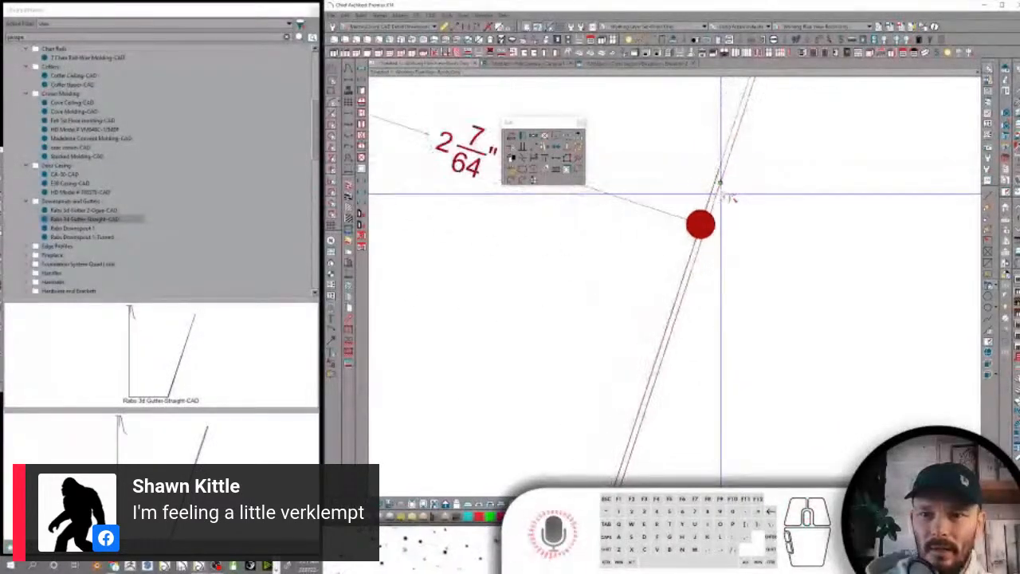
pyautogui.scroll(-4, 727, 198)
pyautogui.scroll(5, 628, 149)
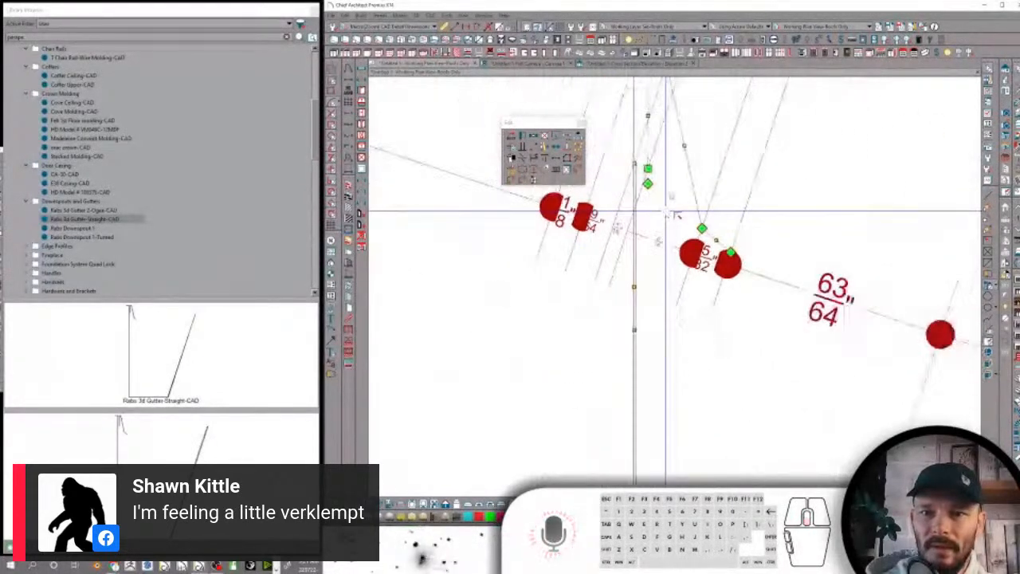
pyautogui.scroll(-3, 670, 213)
pyautogui.scroll(-1, 697, 151)
pyautogui.scroll(-4, 697, 151)
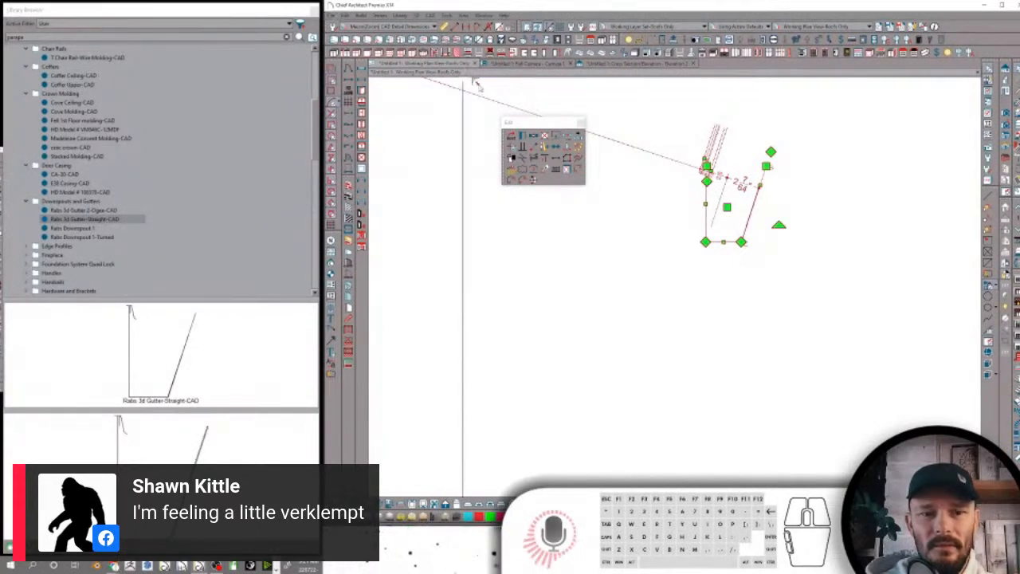
# Close the current untitled plan without saving it and start a new plan
pyautogui.hotkey('ctrl', 'w')
pyautogui.click(708, 288)
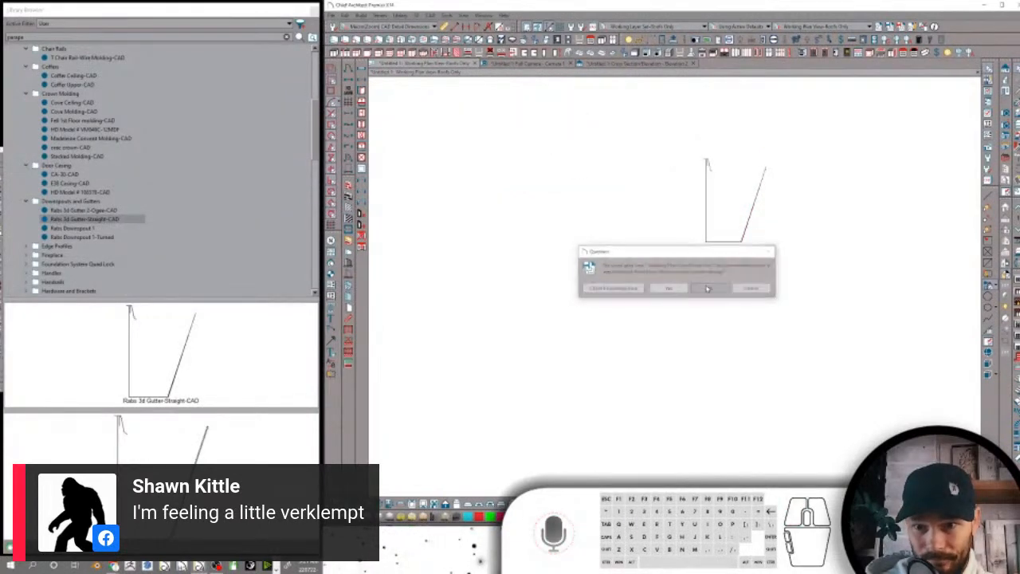
pyautogui.click(700, 288)
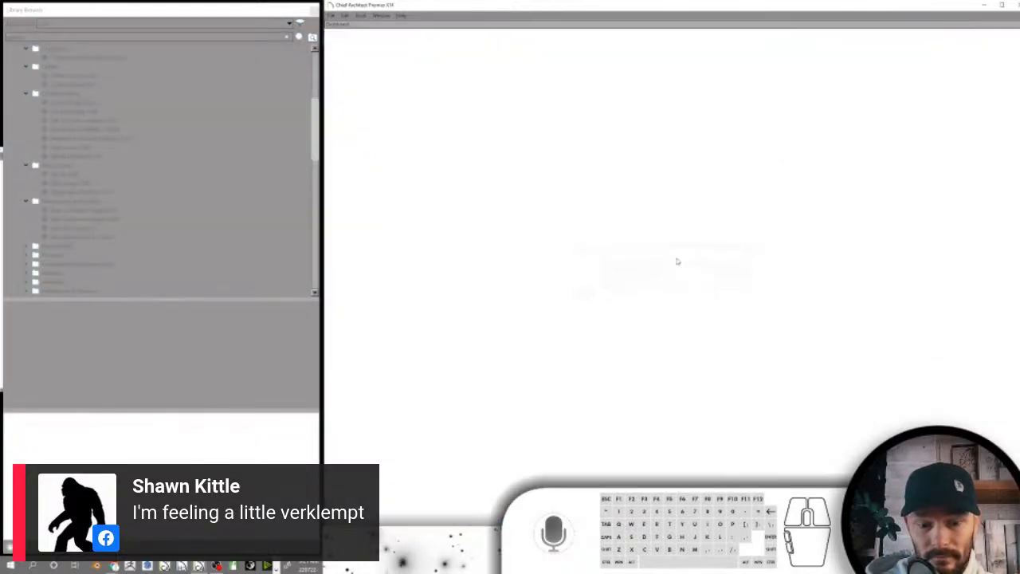
pyautogui.hotkey('ctrl', 'n')
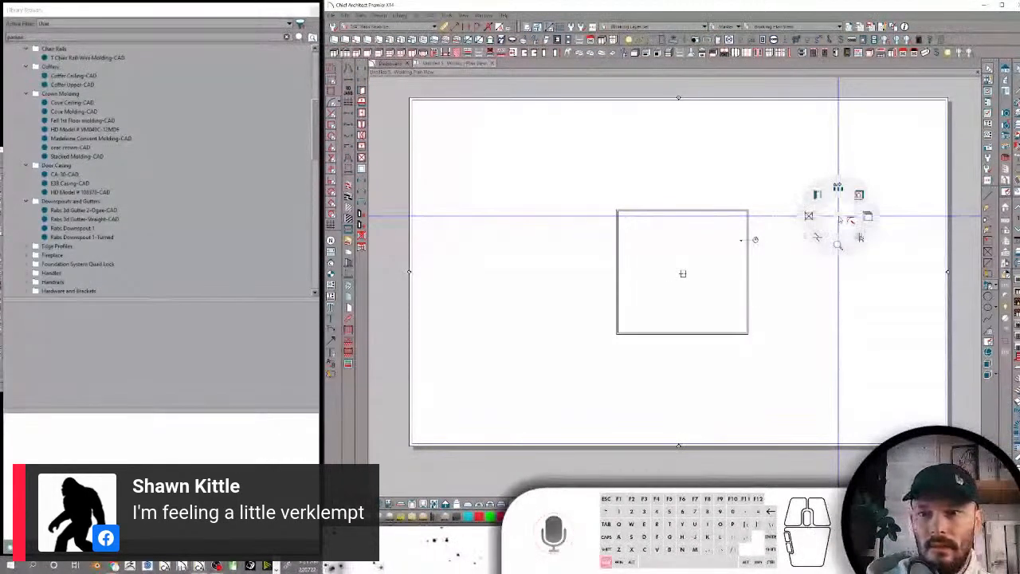
# Open a full camera view of the building and examine the gutter and fascia at the roof corner
pyautogui.hotkey('ctrl', 'l')
pyautogui.moveTo(887, 128); pyautogui.dragTo(795, 183)
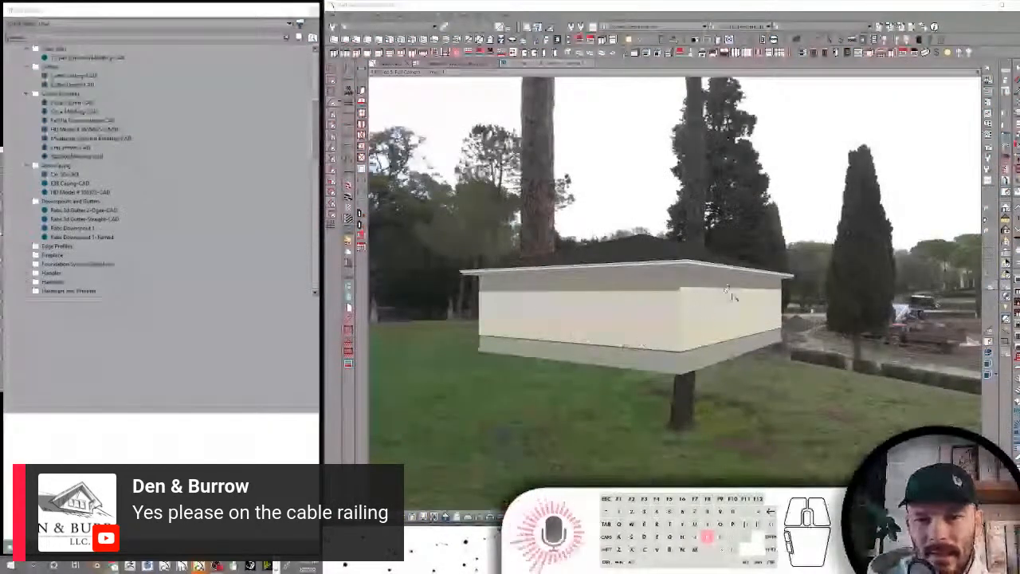
pyautogui.scroll(3, 741, 257)
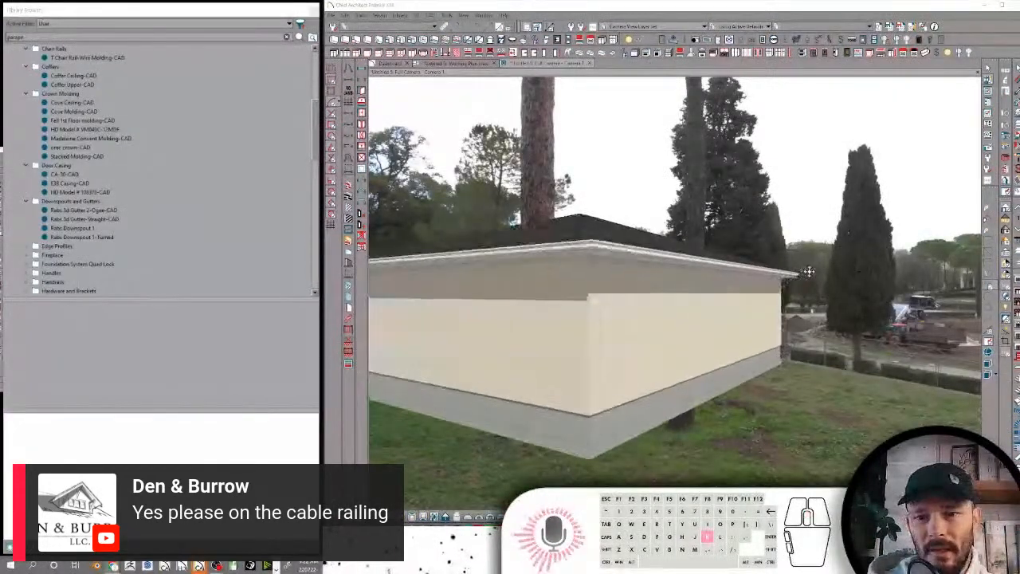
pyautogui.moveTo(825, 255); pyautogui.dragTo(816, 293)
pyautogui.press('k')
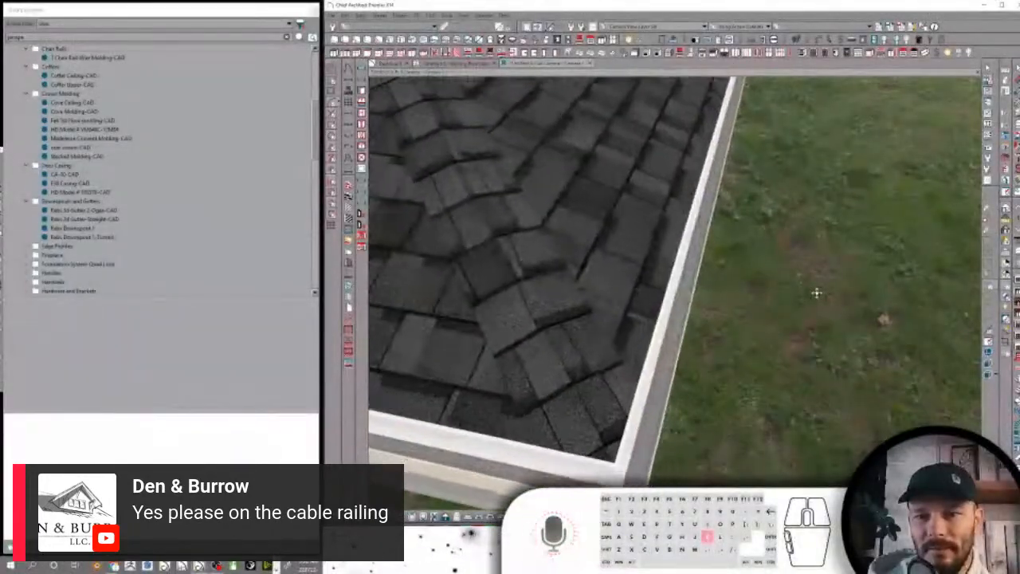
pyautogui.press('k')
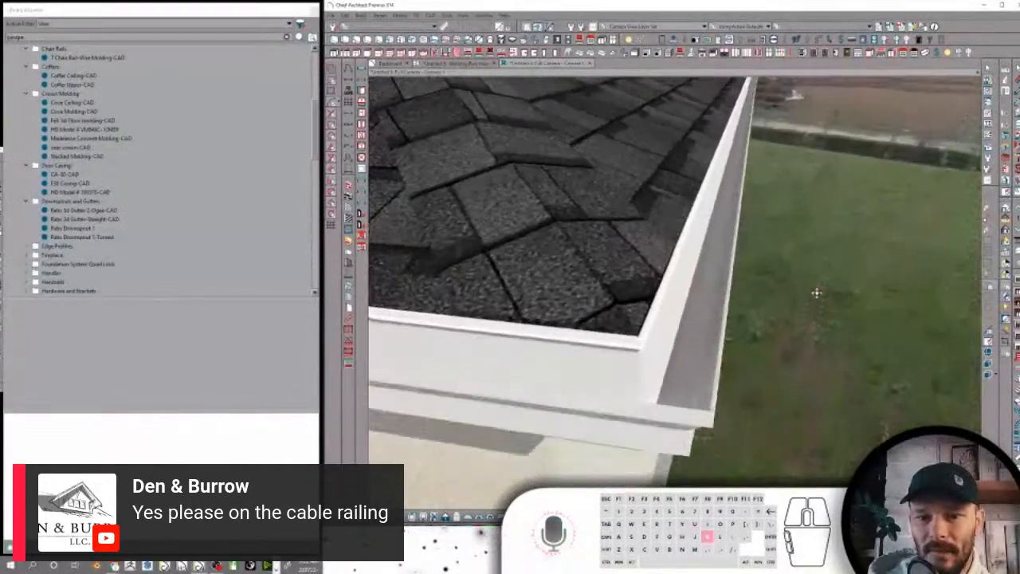
pyautogui.press('k')
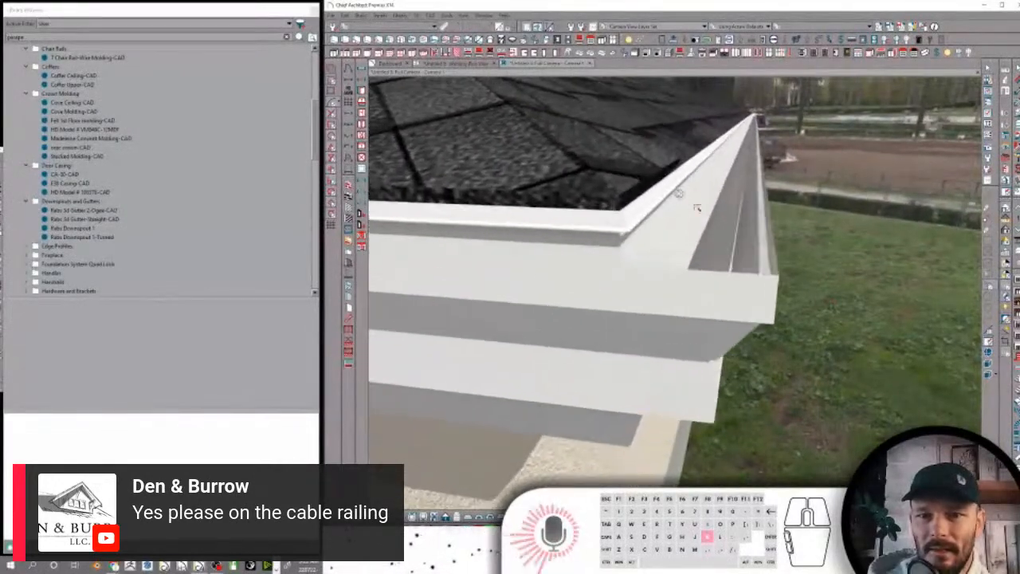
pyautogui.press('k')
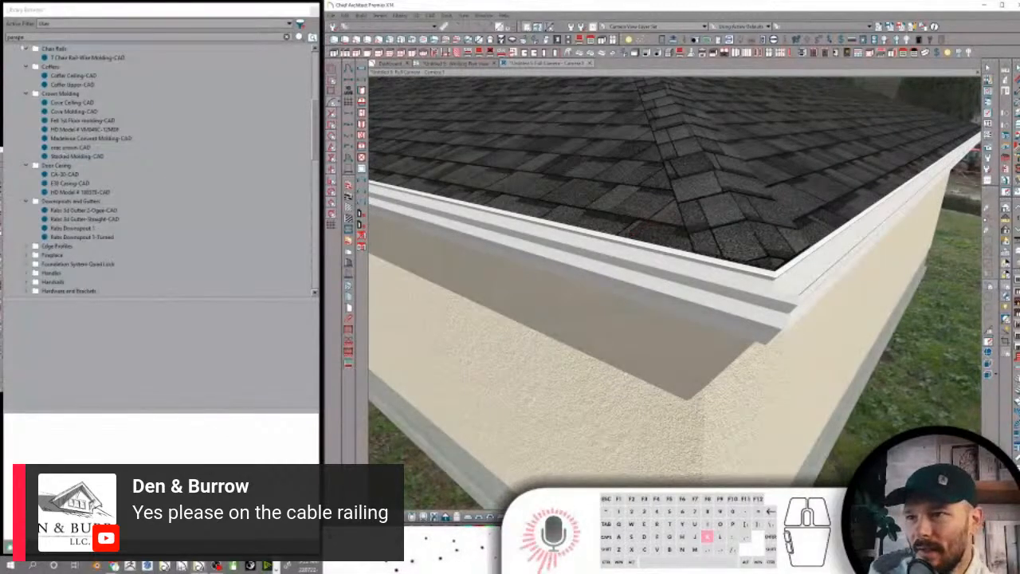
# Search the user library for drip and apply the Rabs Drip Edge profile to the roof edge in place of the gutter
pyautogui.doubleClick(16, 38)
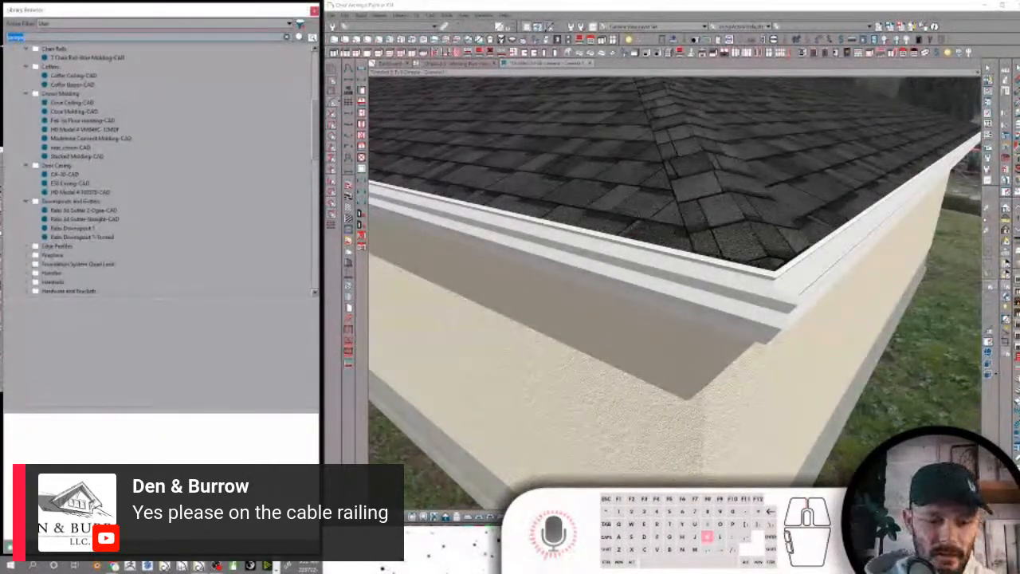
pyautogui.write('roof drip')
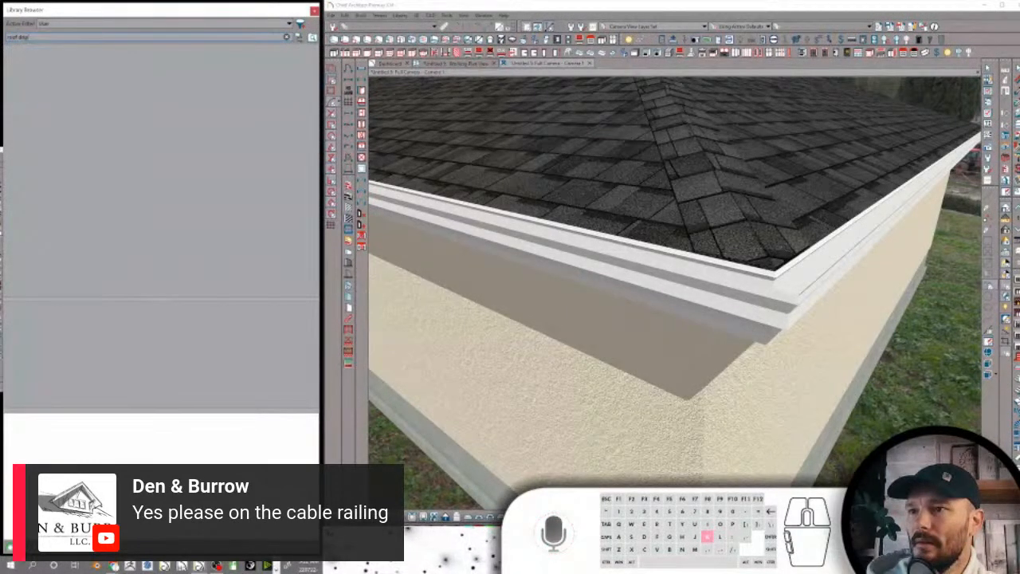
pyautogui.moveTo(36, 38); pyautogui.dragTo(3, 37)
pyautogui.write('drip')
pyautogui.click(45, 70)
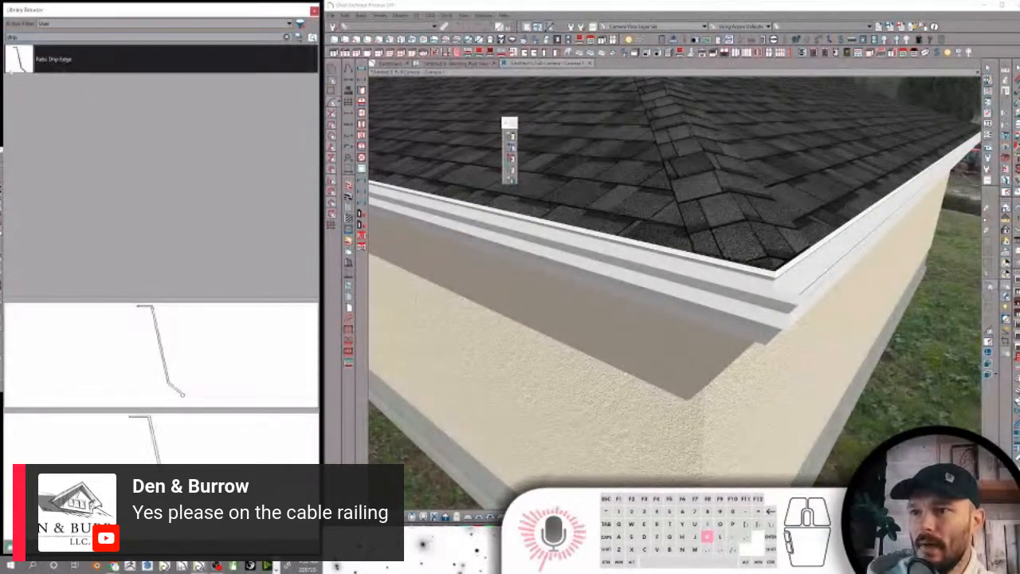
pyautogui.click(632, 265)
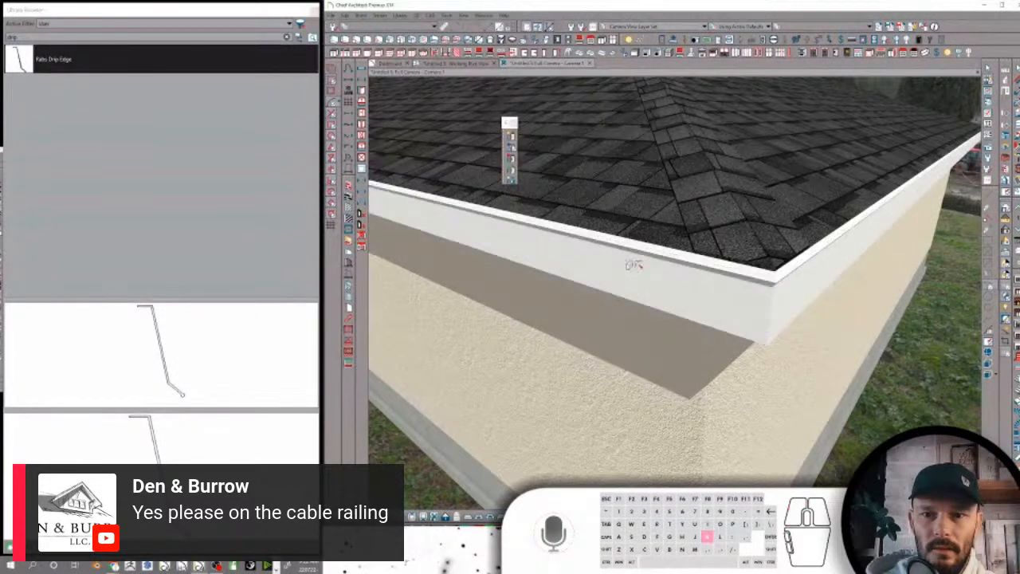
# Inspect the roof edge, then locate Rabs Drip Edge in the library folders under Roof Components
pyautogui.moveTo(868, 131)
pyautogui.mouseDown(button='middle')
pyautogui.moveTo(879, 134)
pyautogui.moveTo(867, 130)
pyautogui.mouseUp(button='middle')
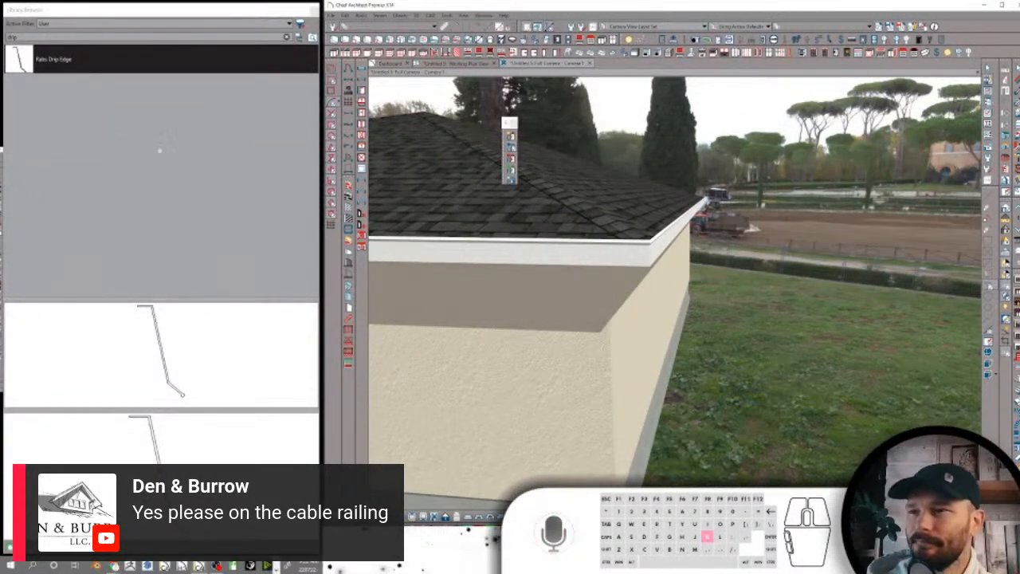
pyautogui.click(300, 37)
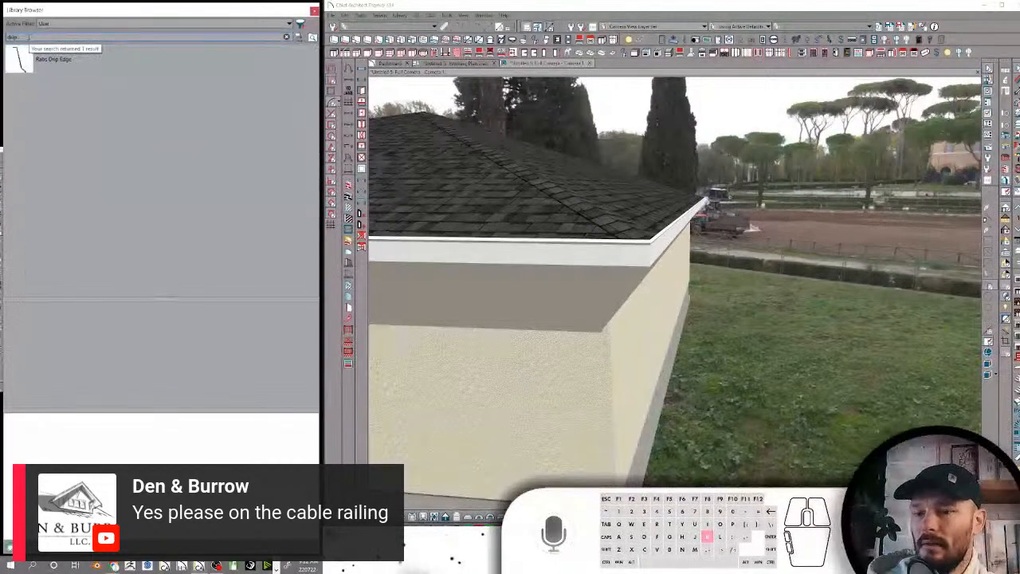
pyautogui.click(35, 57)
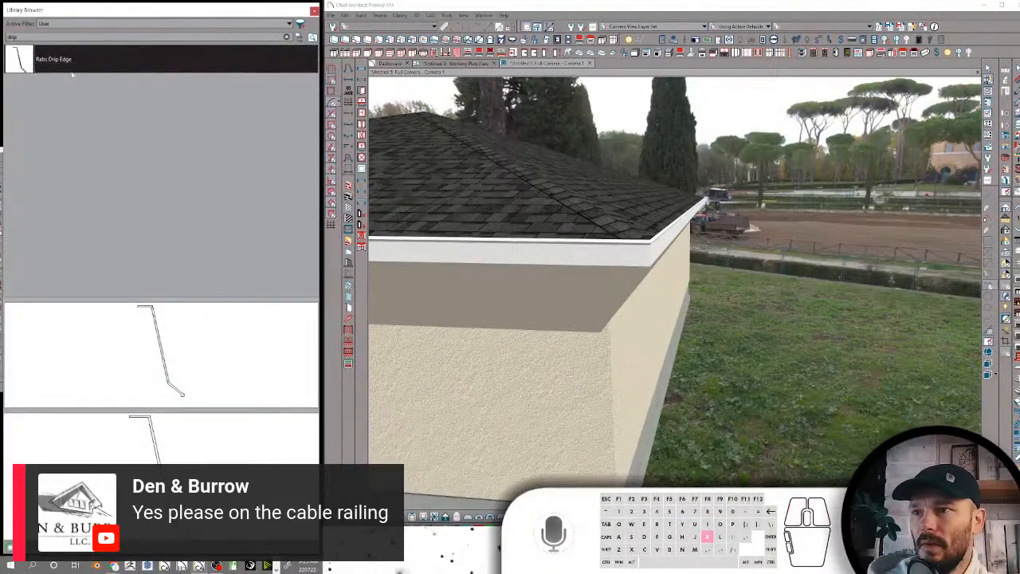
pyautogui.scroll(6, 65, 293)
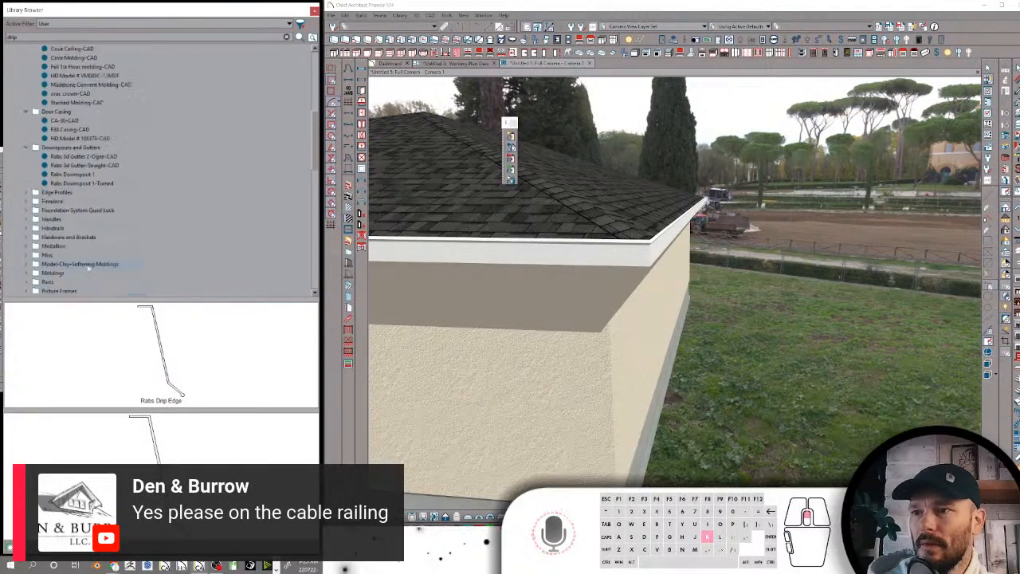
pyautogui.scroll(-1, 94, 260)
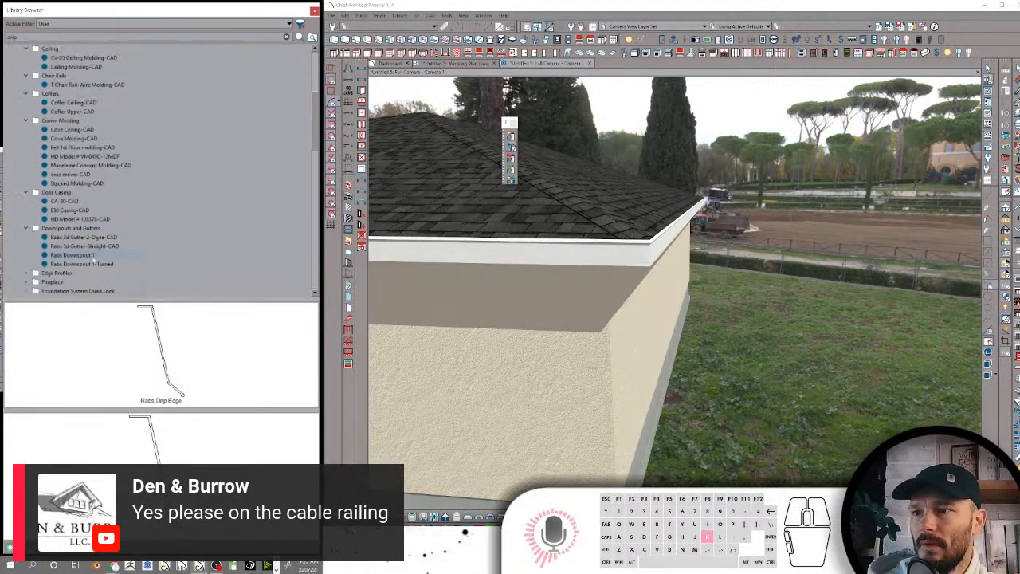
pyautogui.scroll(-5, 94, 258)
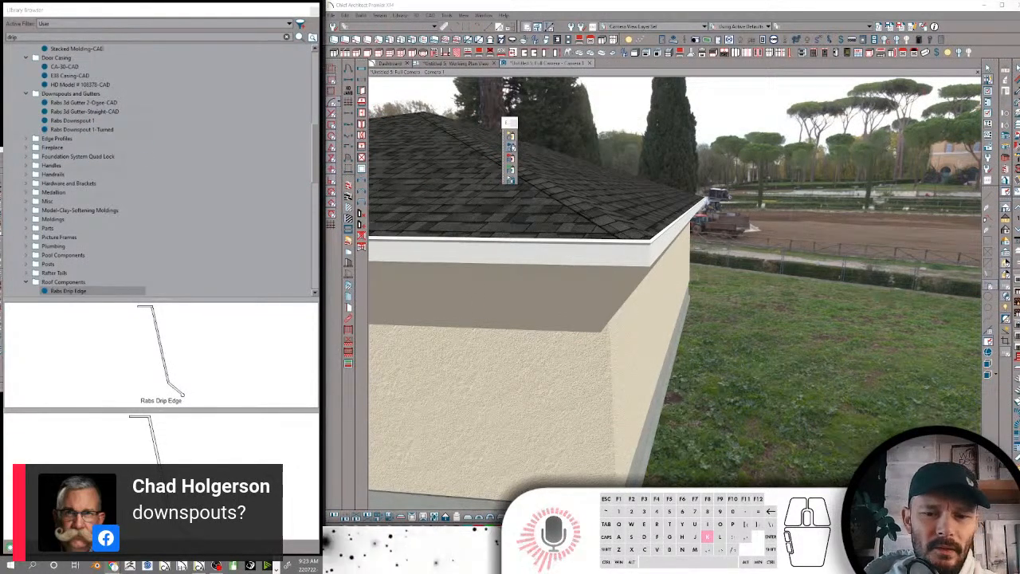
# Switch to the Chrome window, load youtube.com in a new tab and show the Rabbitt Design channel's playlists
pyautogui.click(441, 531)
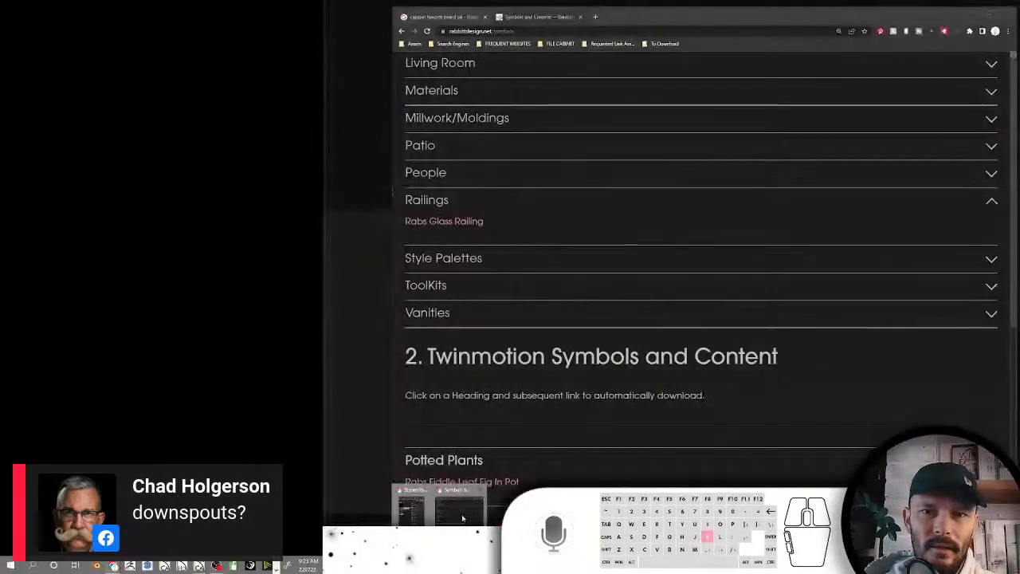
pyautogui.click(462, 519)
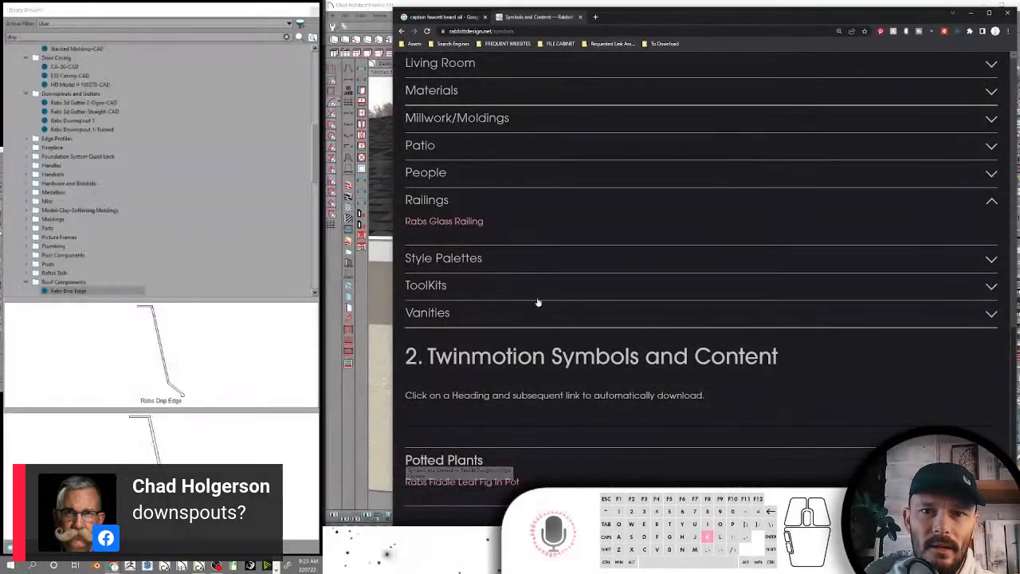
pyautogui.click(596, 18)
pyautogui.write('youtube.com')
pyautogui.press('Return')
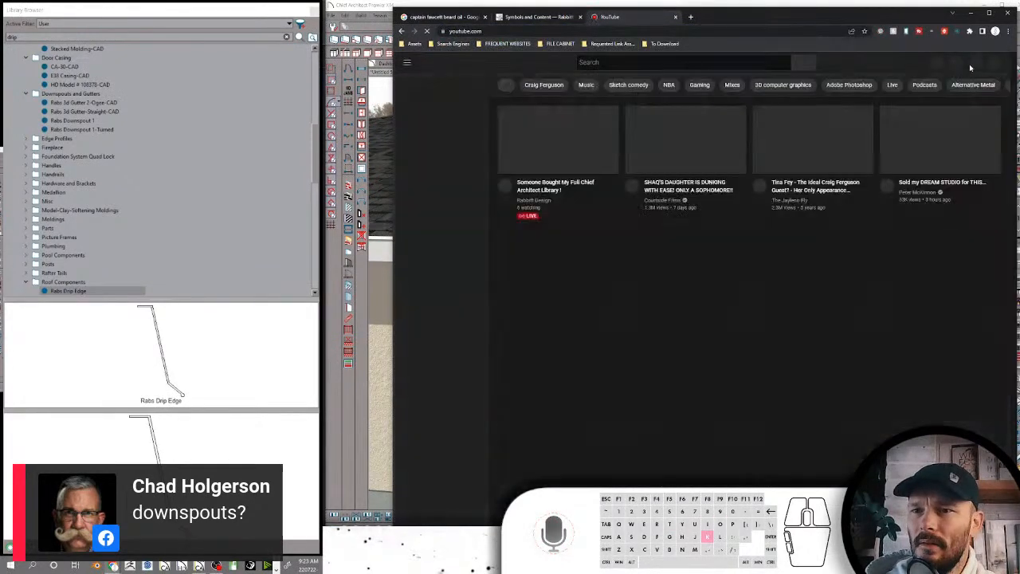
pyautogui.click(992, 63)
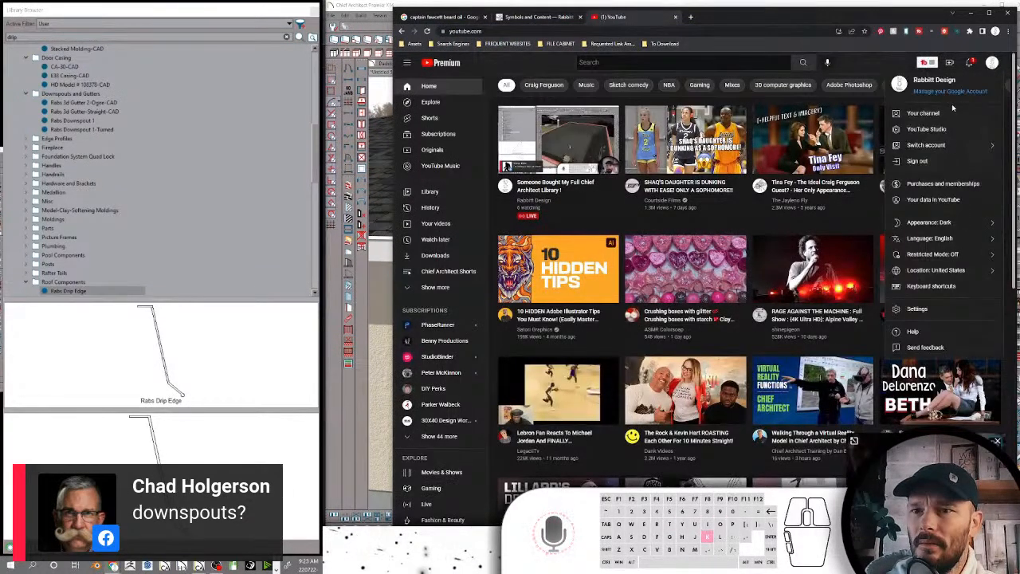
pyautogui.click(922, 112)
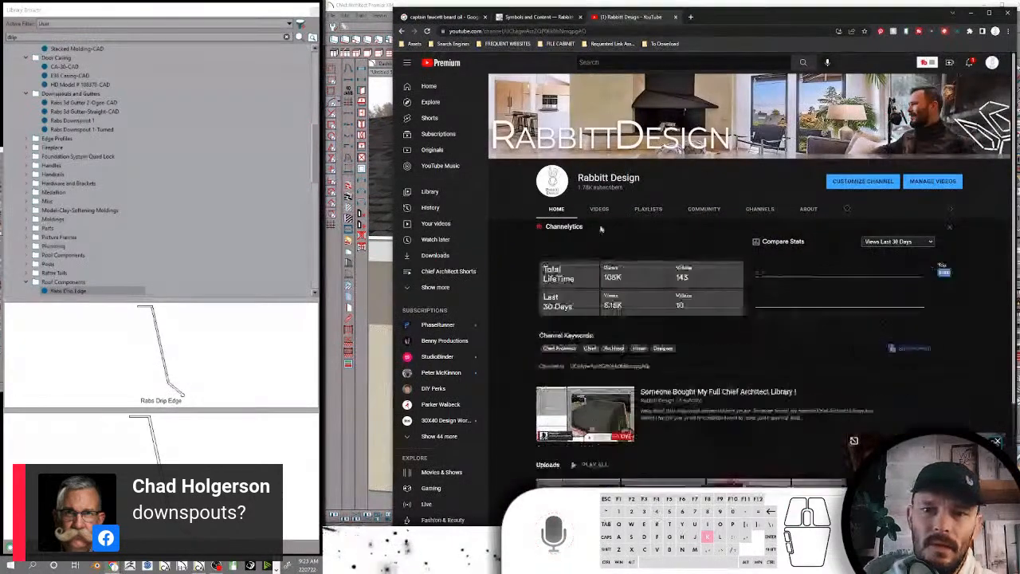
pyautogui.click(648, 209)
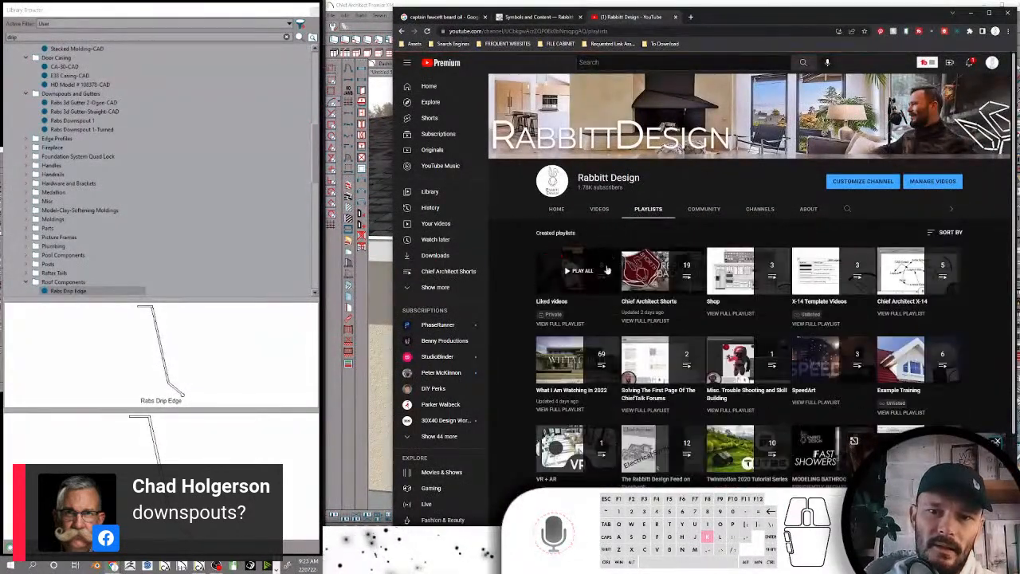
# Open the Chief Architect Shorts playlist, find the CA SHORTS - Drawing a Downspout video in it and pause its playback
pyautogui.click(661, 271)
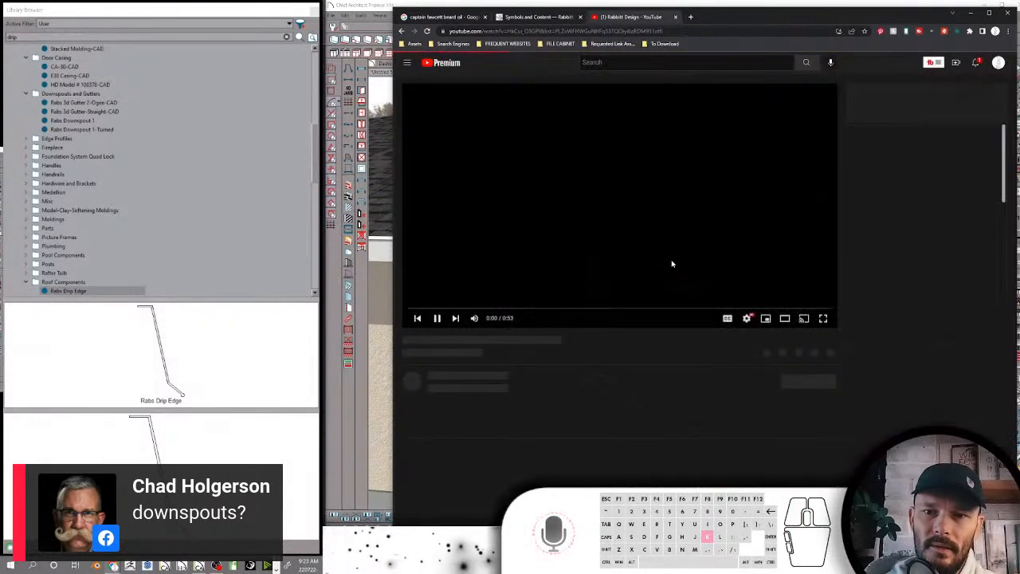
pyautogui.click(585, 211)
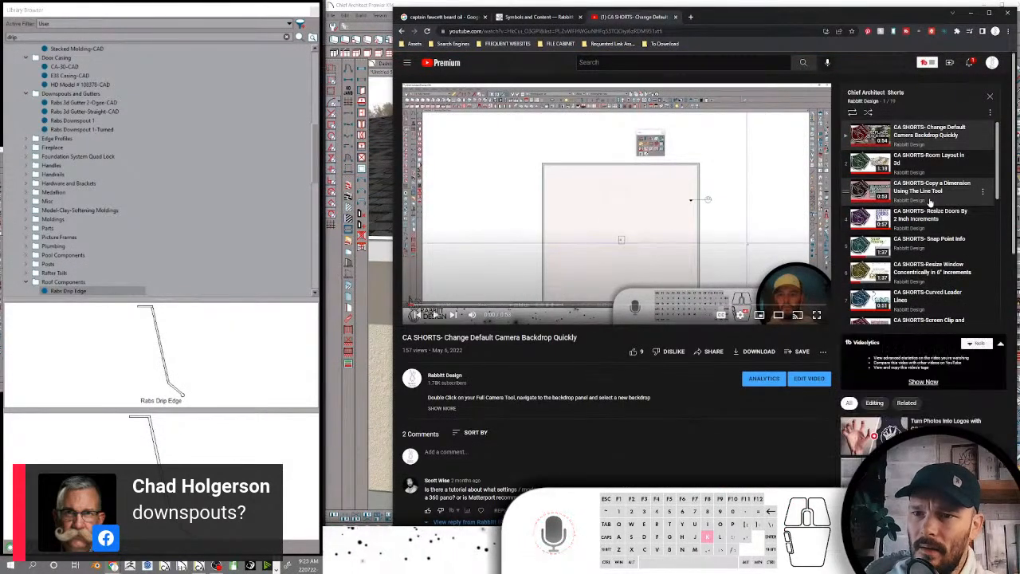
pyautogui.scroll(-2, 929, 199)
pyautogui.scroll(-3, 929, 203)
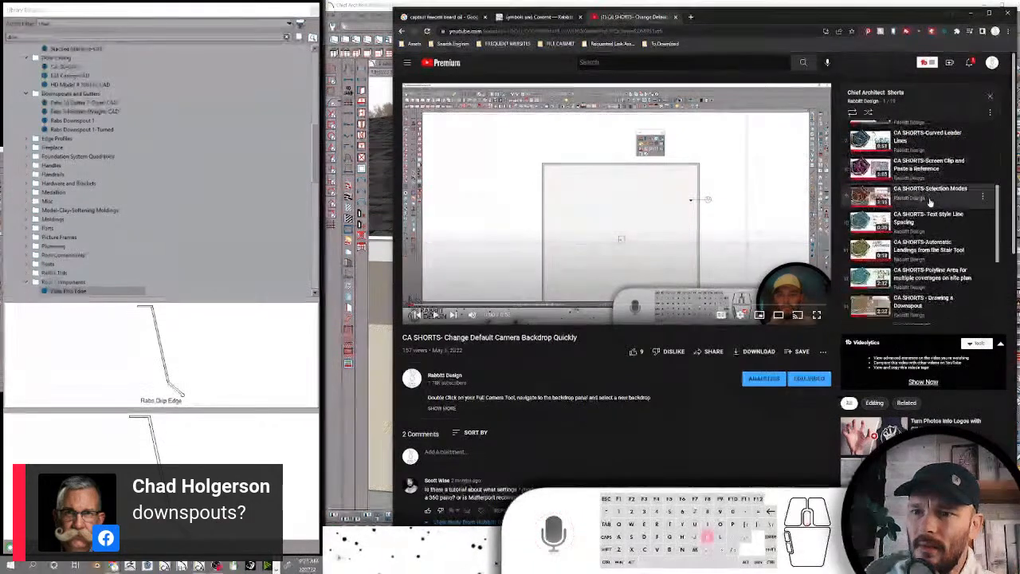
pyautogui.scroll(-1, 928, 203)
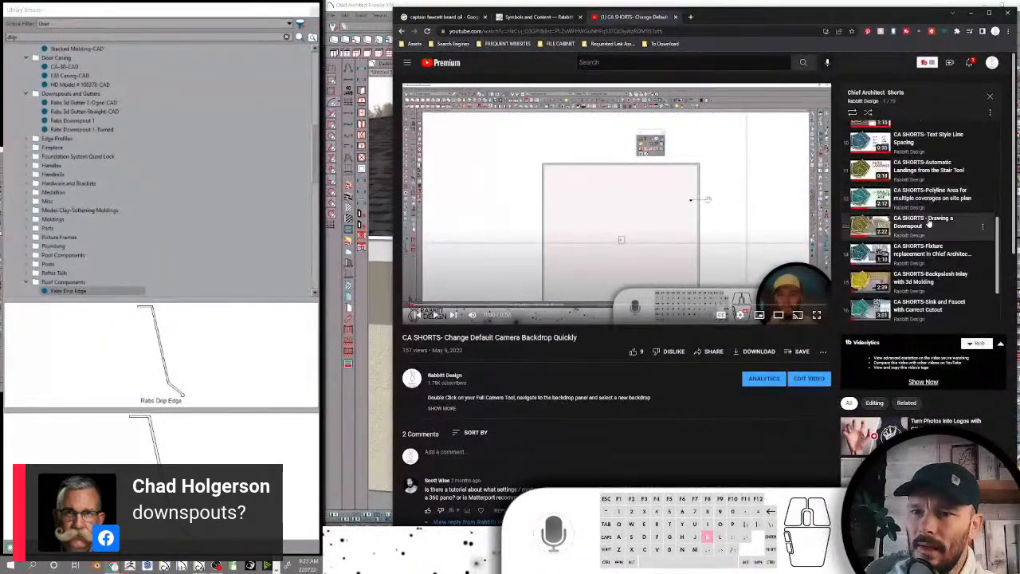
pyautogui.click(924, 224)
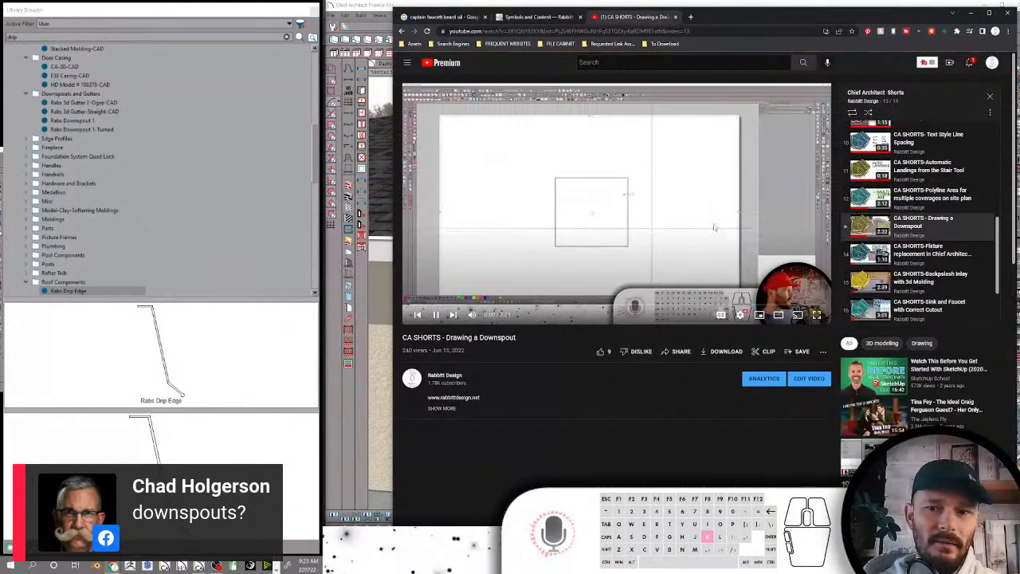
pyautogui.click(607, 226)
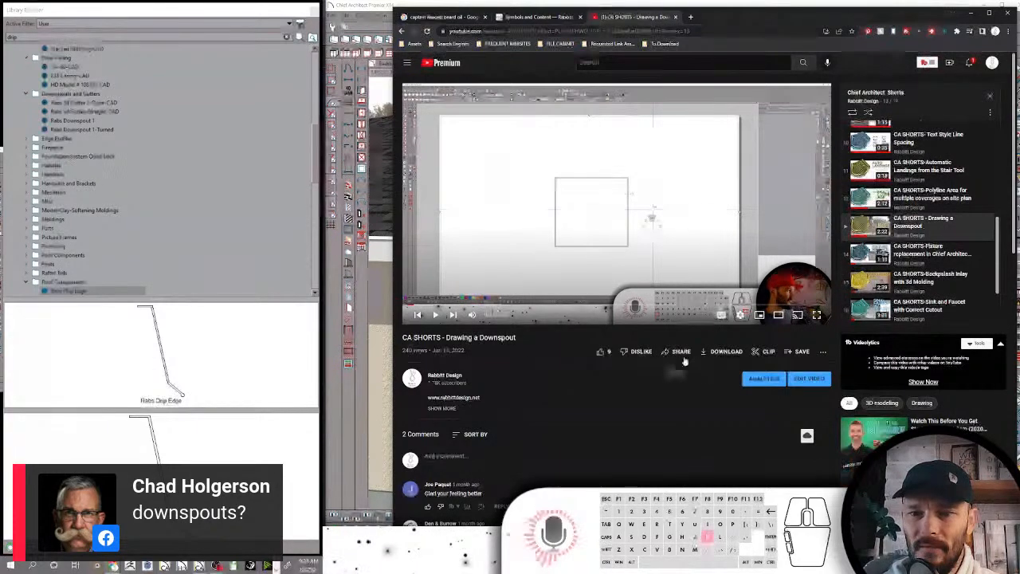
# Copy the share link of the Drawing a Downspout video and return to Chief Architect
pyautogui.click(684, 353)
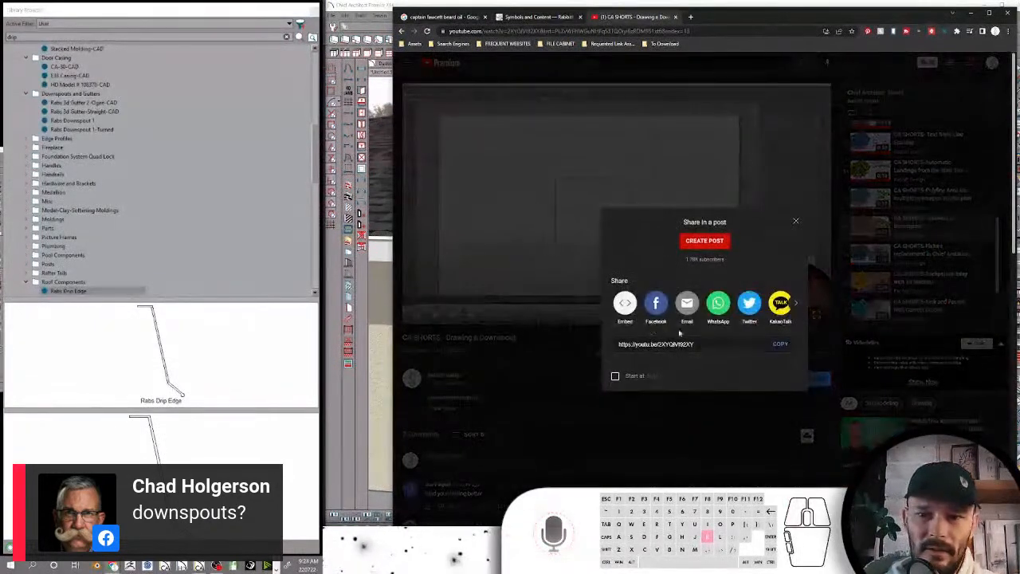
pyautogui.click(780, 343)
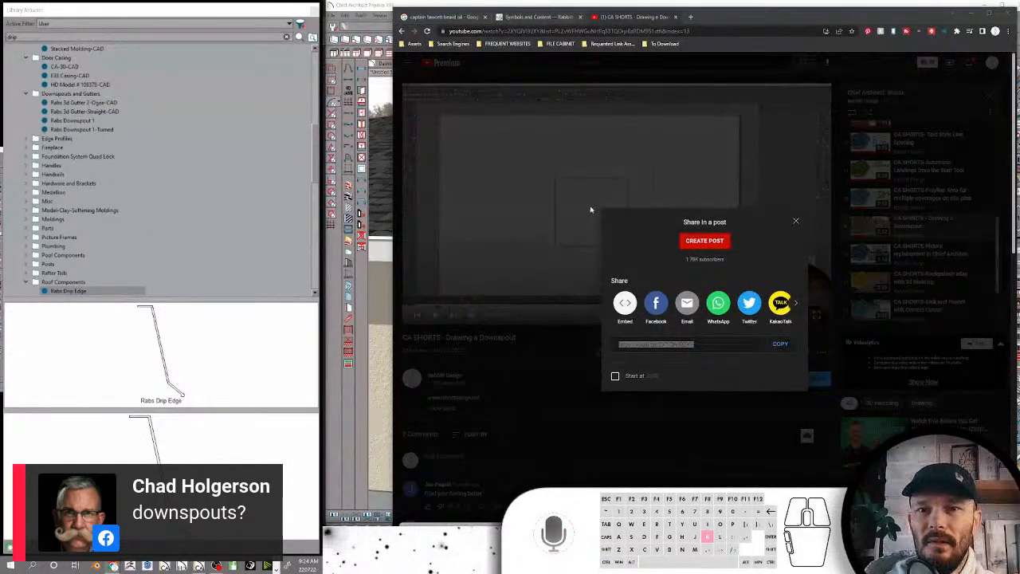
pyautogui.click(970, 13)
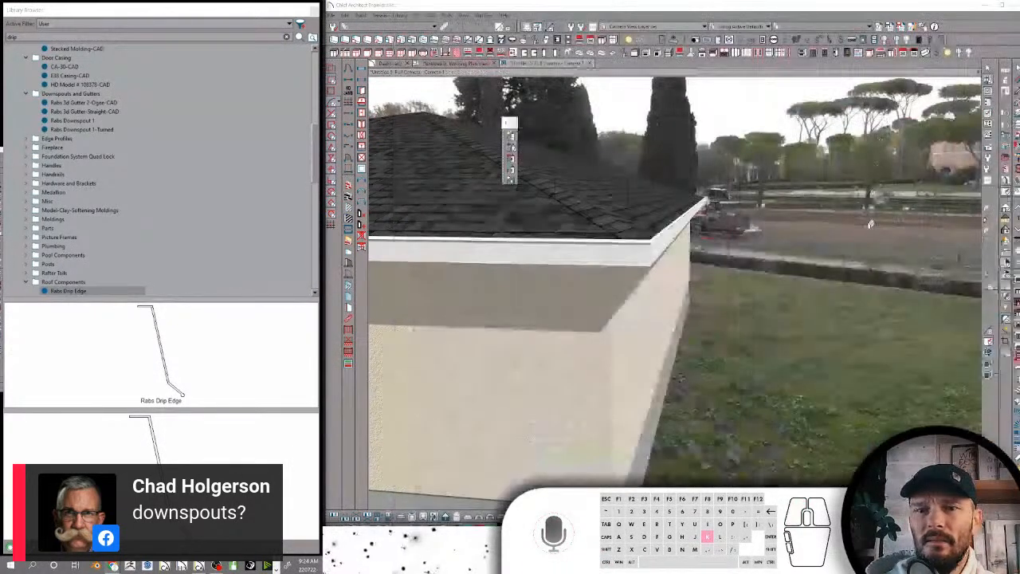
# Rename the Rabs Downspout 1 profile in the Downspouts and Gutters folder as Rabs Downspout 1-CAD
pyautogui.click(48, 140)
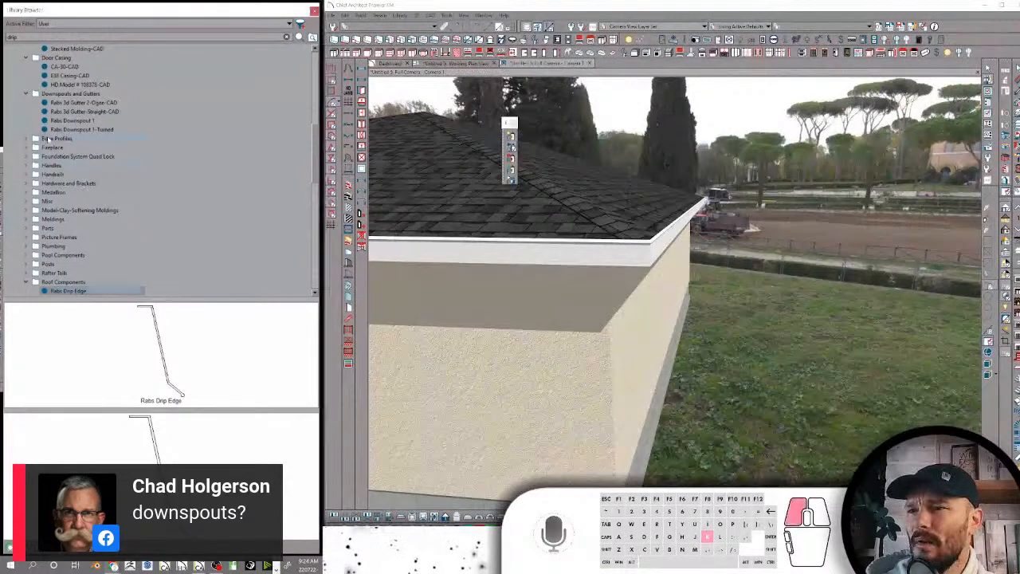
pyautogui.click(94, 120)
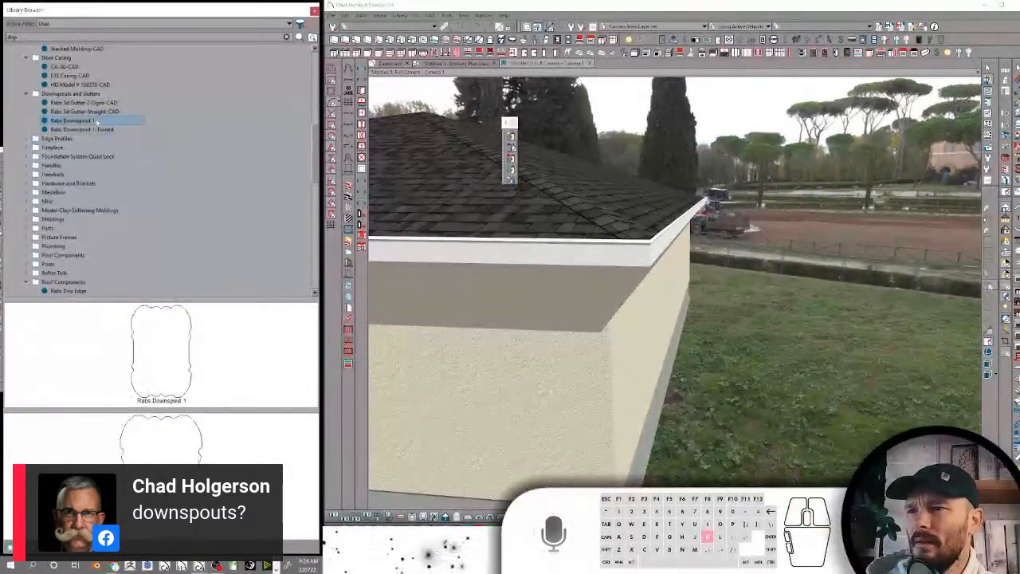
pyautogui.click(94, 121)
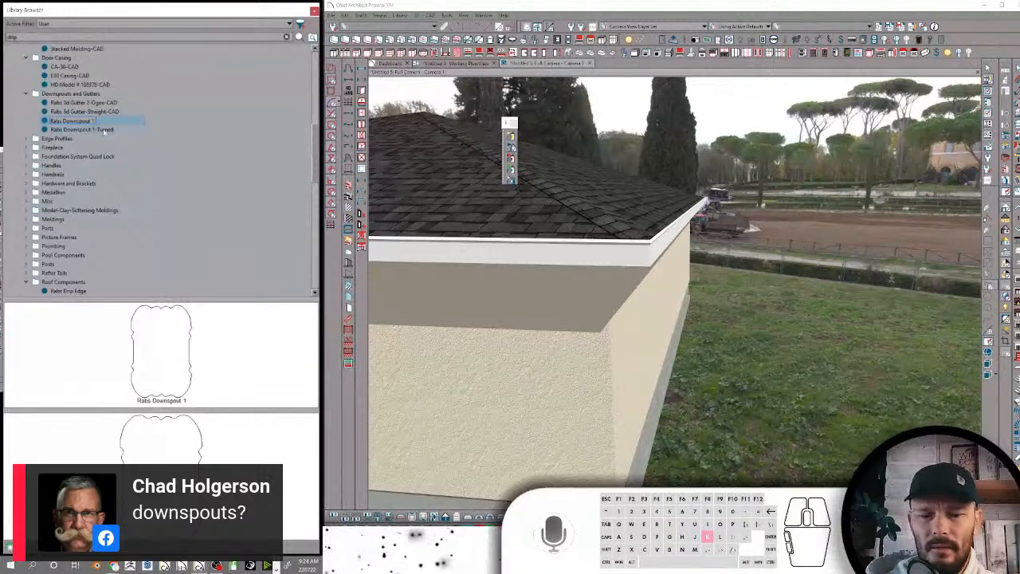
pyautogui.write('_CAD')
pyautogui.press('Return')
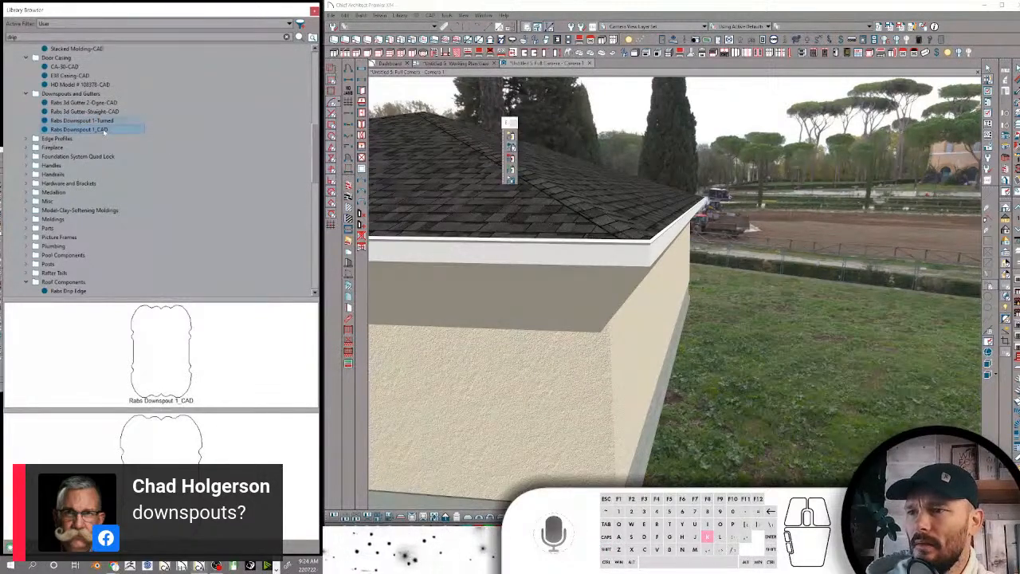
pyautogui.click(97, 130)
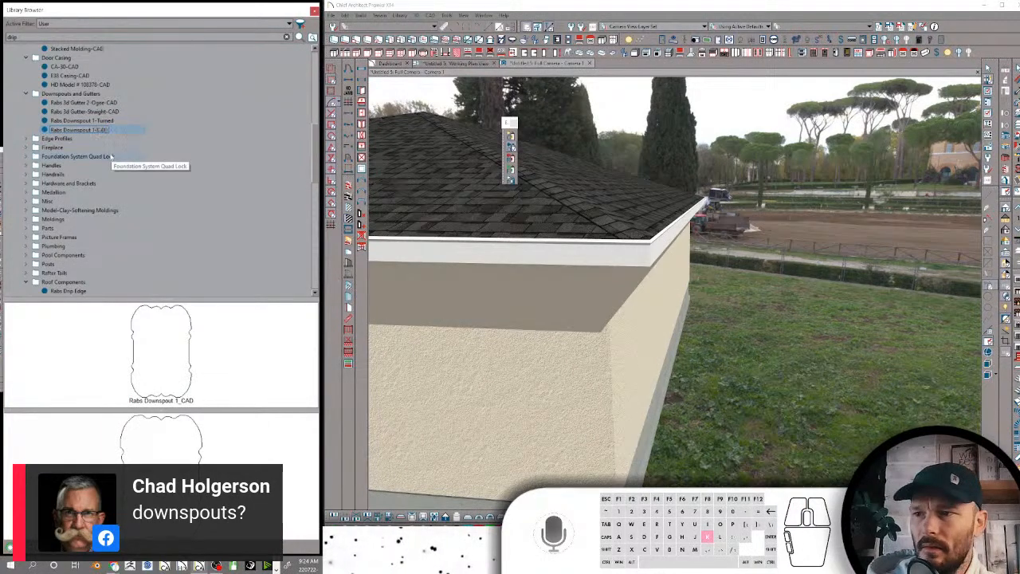
pyautogui.press('Return')
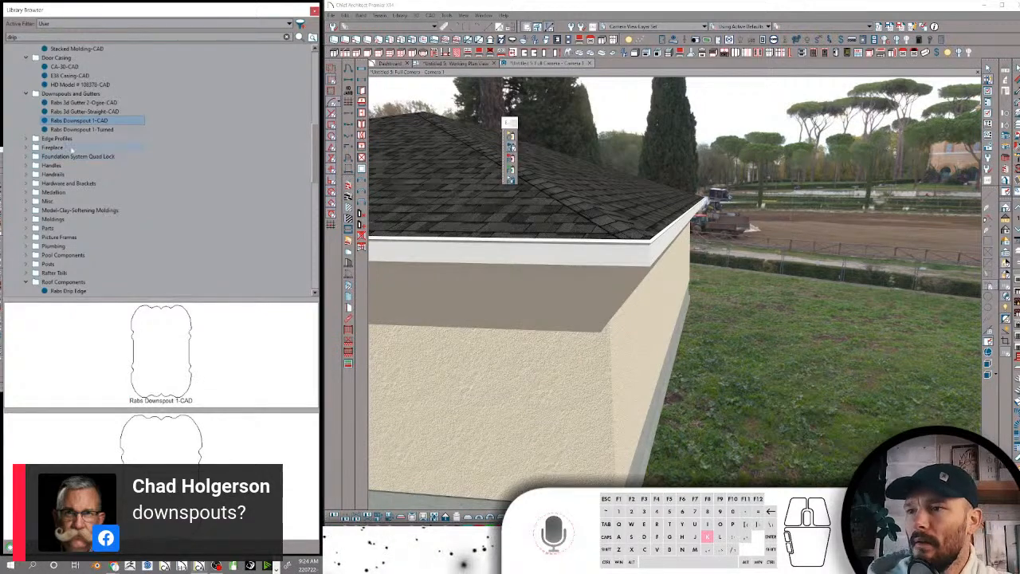
# Rename Rabs Downspout 1-Turned as Rabs Downspout 1-Turned-CAD and the Edge Profiles item Pyramid Molding as Pyramid Molding-CAD
pyautogui.click(106, 130)
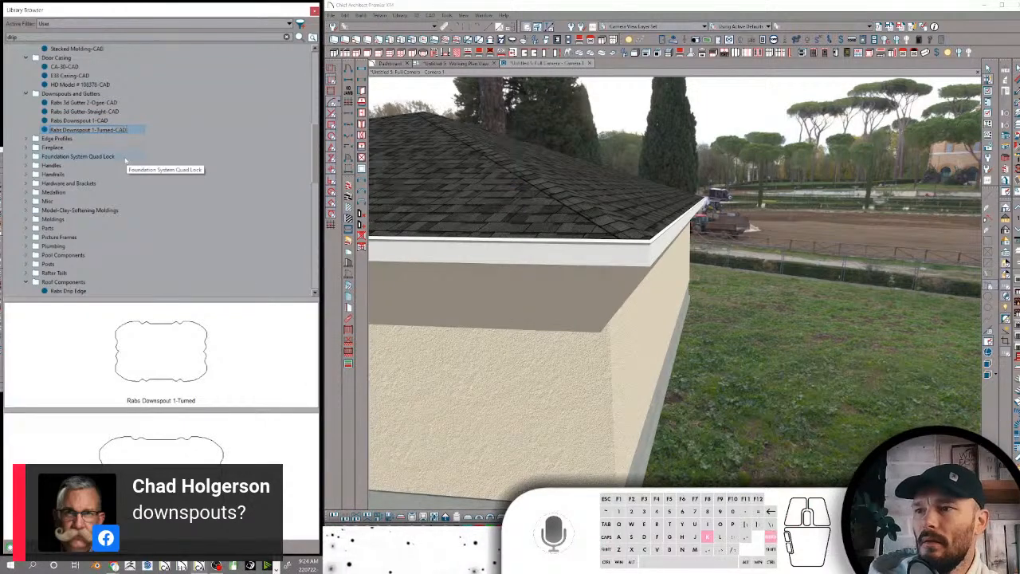
pyautogui.click(31, 139)
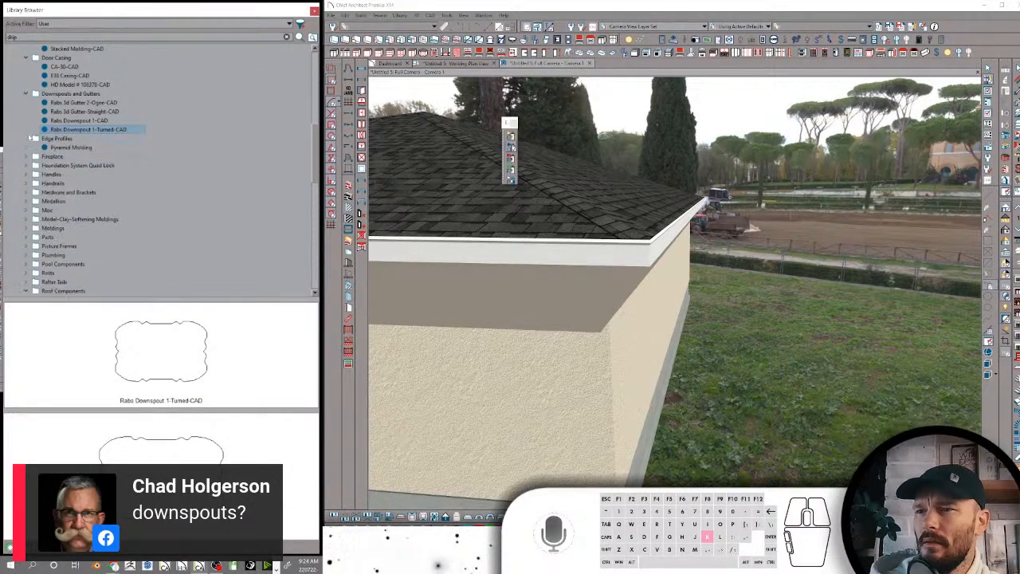
pyautogui.click(61, 148)
pyautogui.click(56, 148)
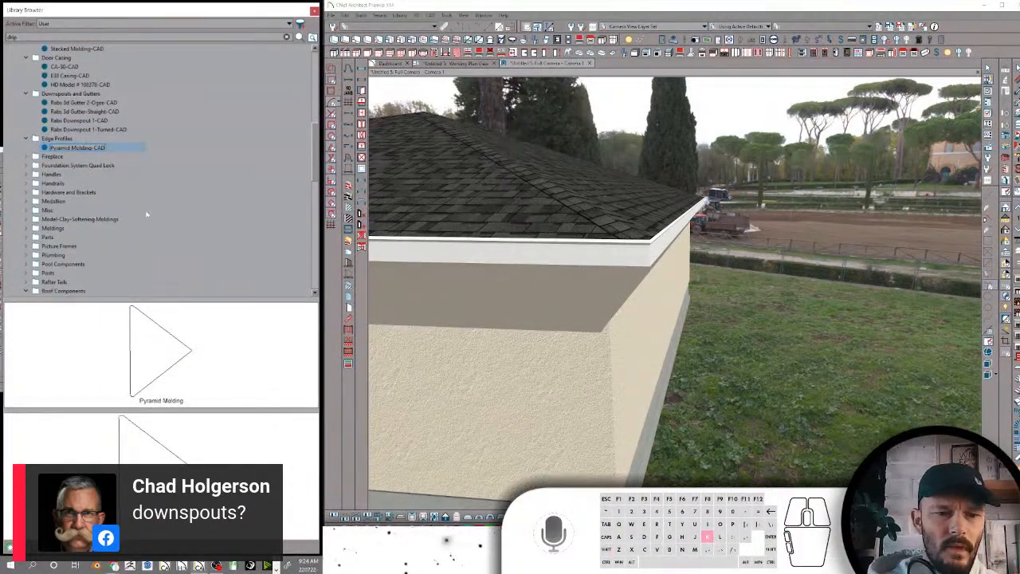
pyautogui.press('Return')
# Place the Rabs Modern Stepped Mantle from the Fireplace folder's archived legacy items on the building's exterior wall
pyautogui.doubleClick(42, 156)
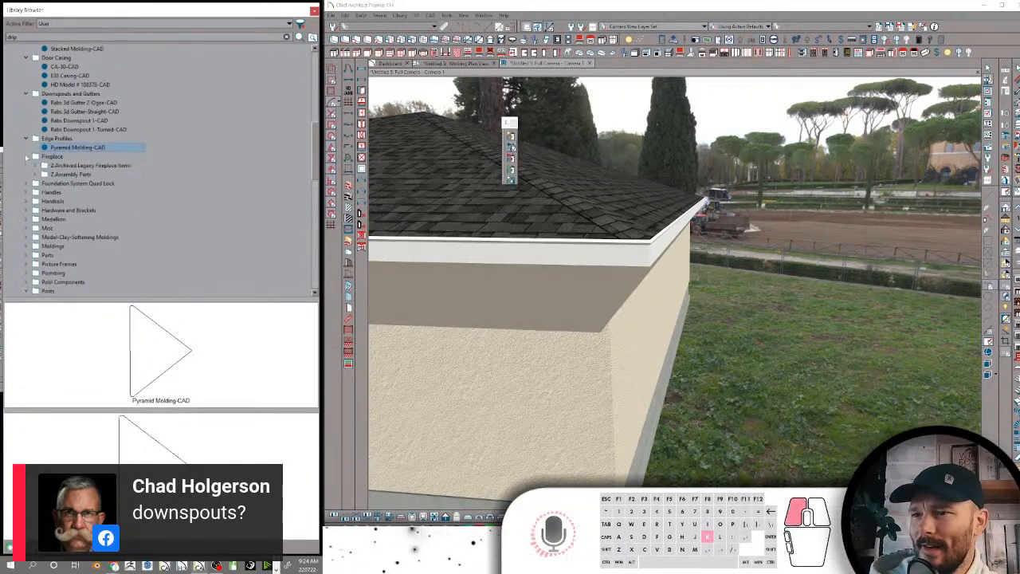
pyautogui.click(76, 165)
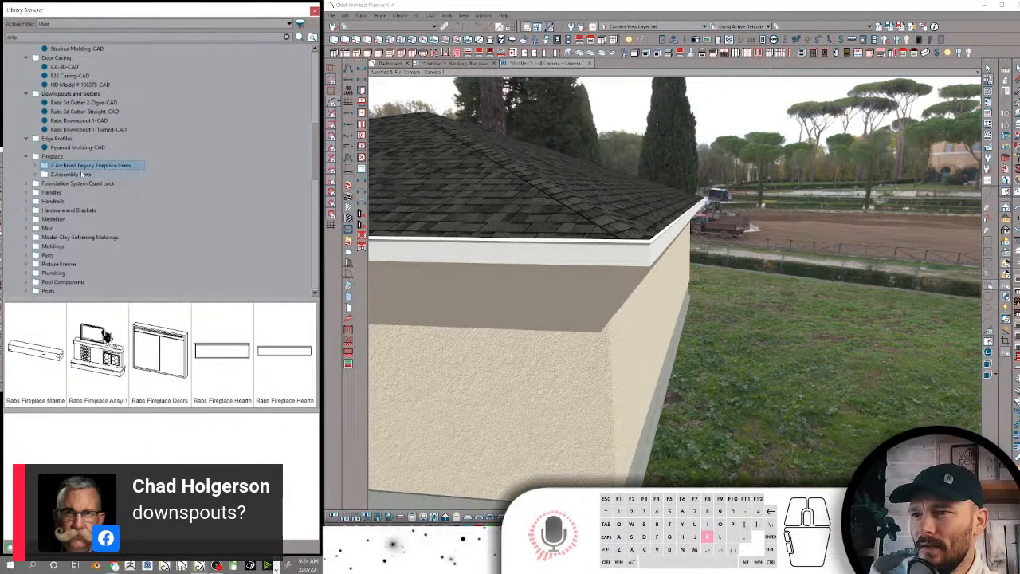
pyautogui.click(36, 165)
pyautogui.click(83, 175)
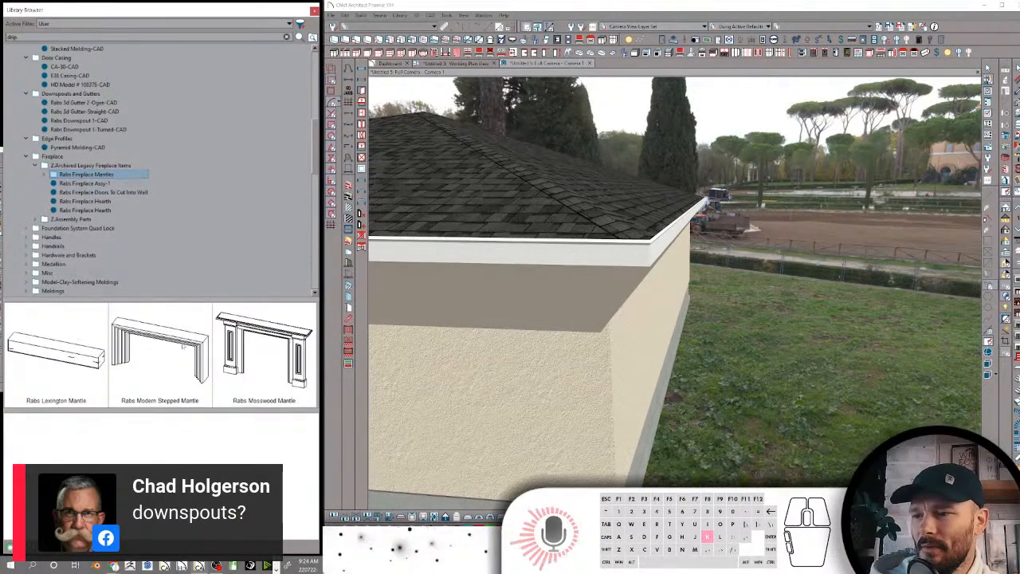
pyautogui.click(182, 348)
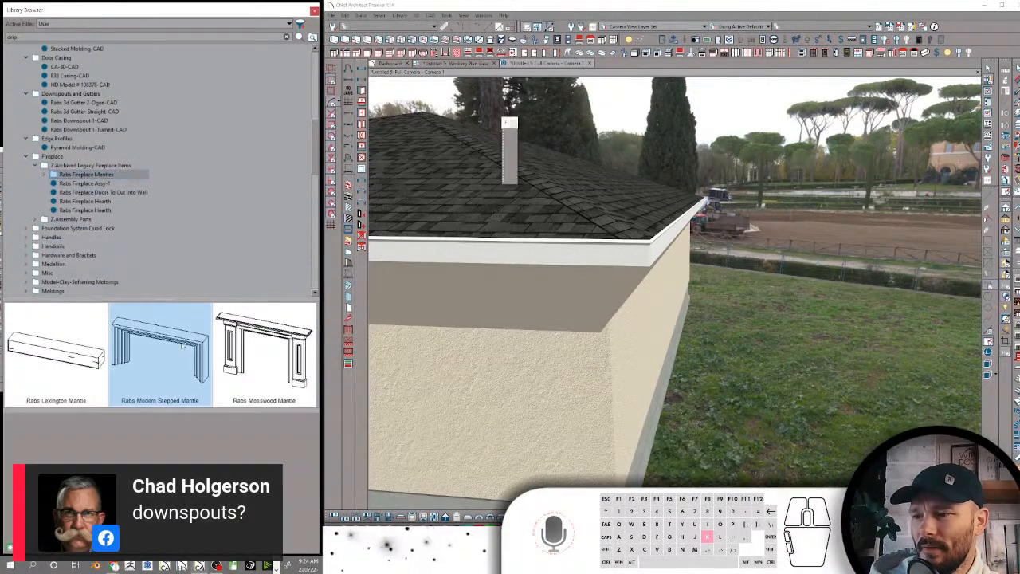
pyautogui.click(488, 375)
pyautogui.scroll(4, 530, 347)
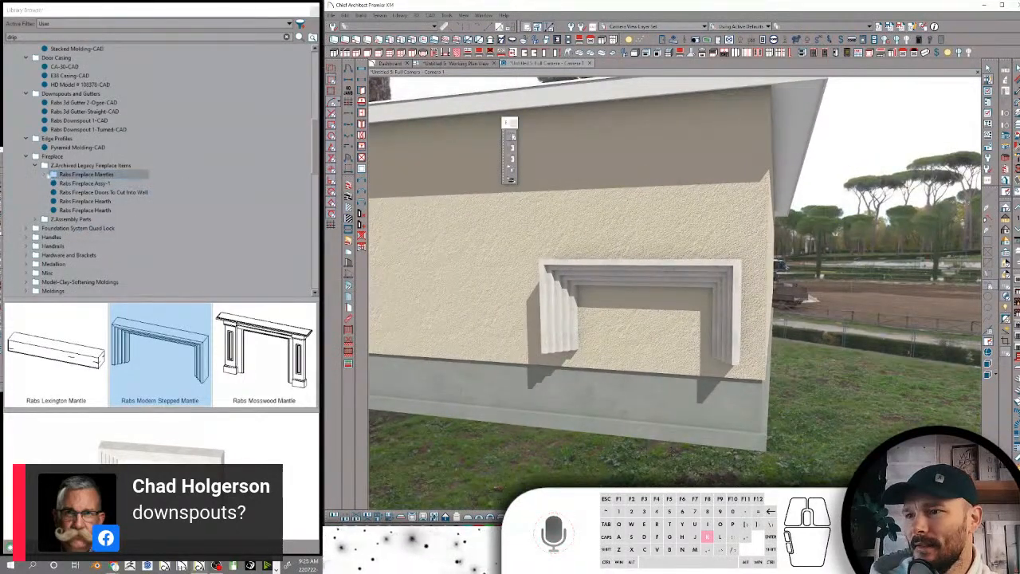
# Expand the Rabs Fireplace Mantles folder and place the Rabs Lexington Mantle on the wall beside the stepped mantle
pyautogui.click(45, 174)
pyautogui.click(76, 184)
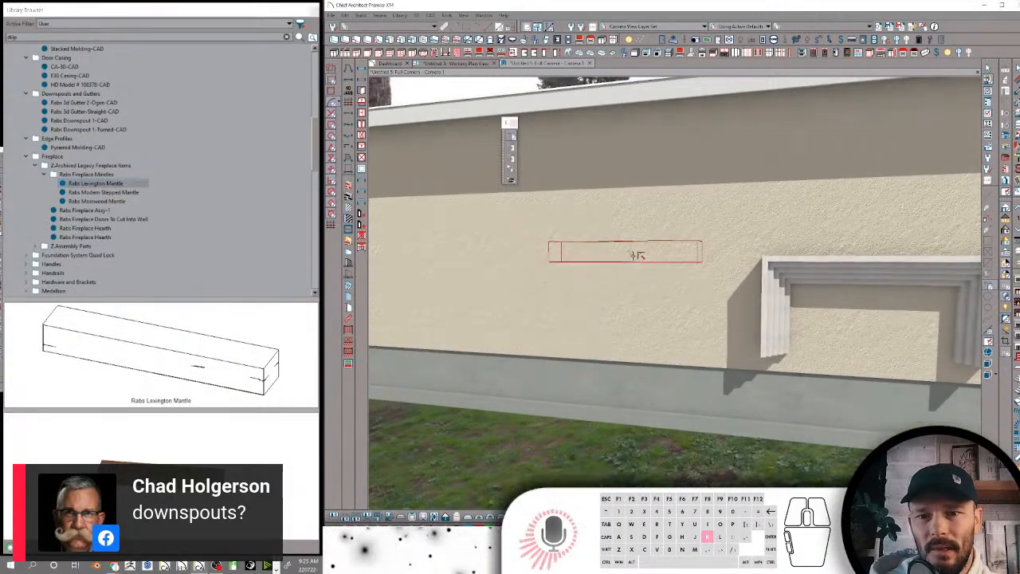
pyautogui.click(632, 255)
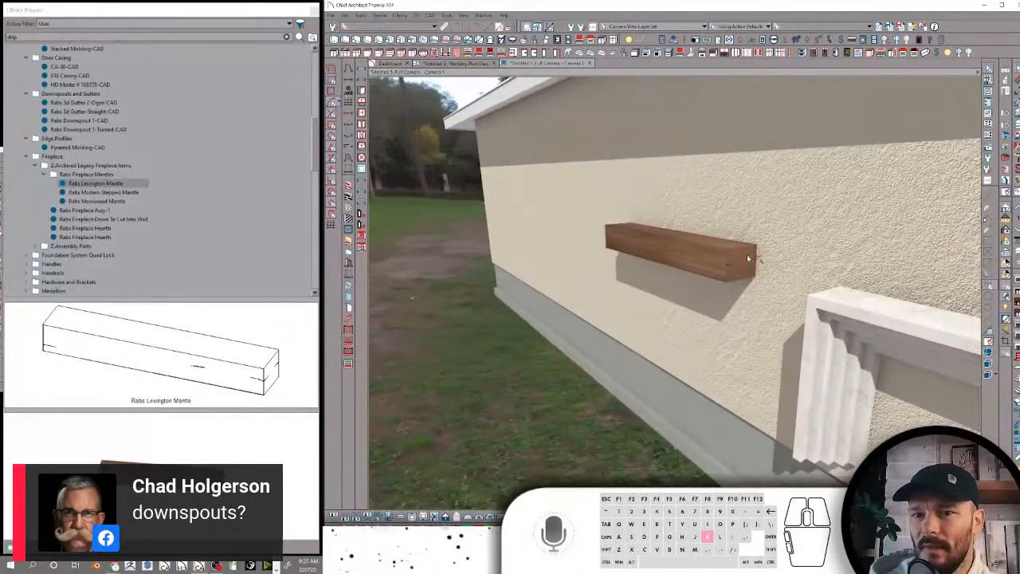
# Inspect the end of the placed Lexington mantle, then select Rabs Modern Stepped Mantle in the library
pyautogui.click(748, 258)
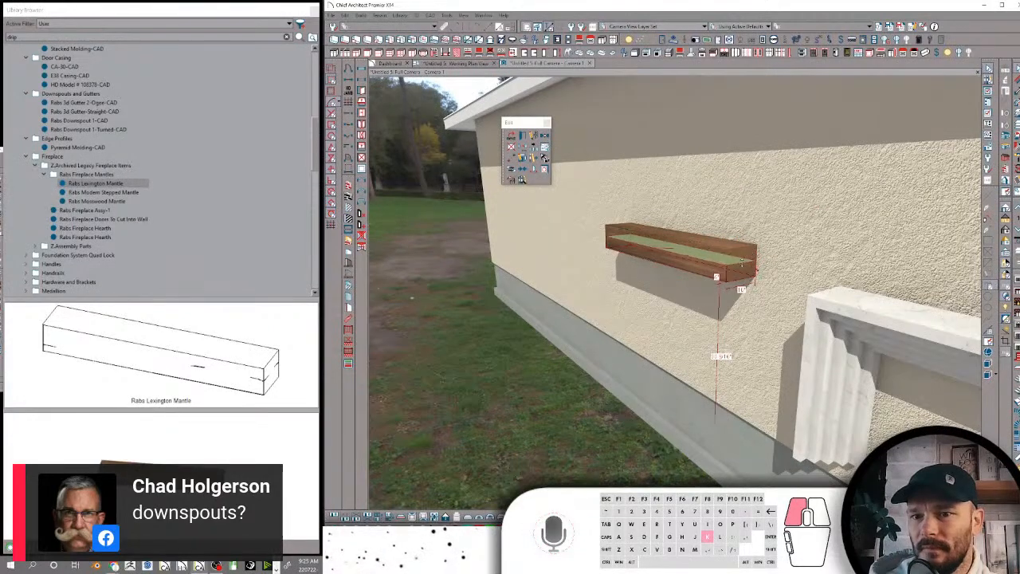
pyautogui.click(825, 195)
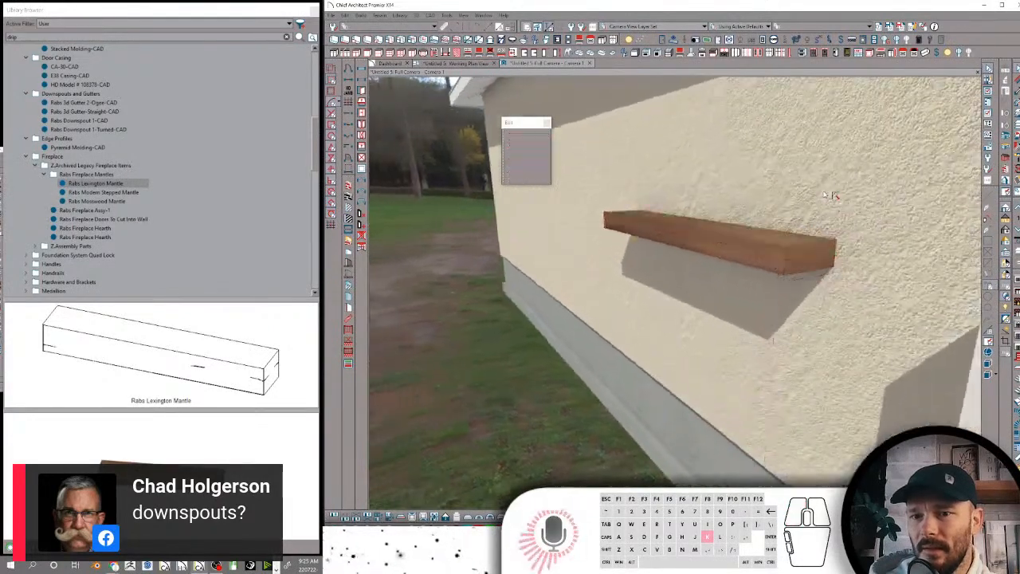
pyautogui.click(776, 257)
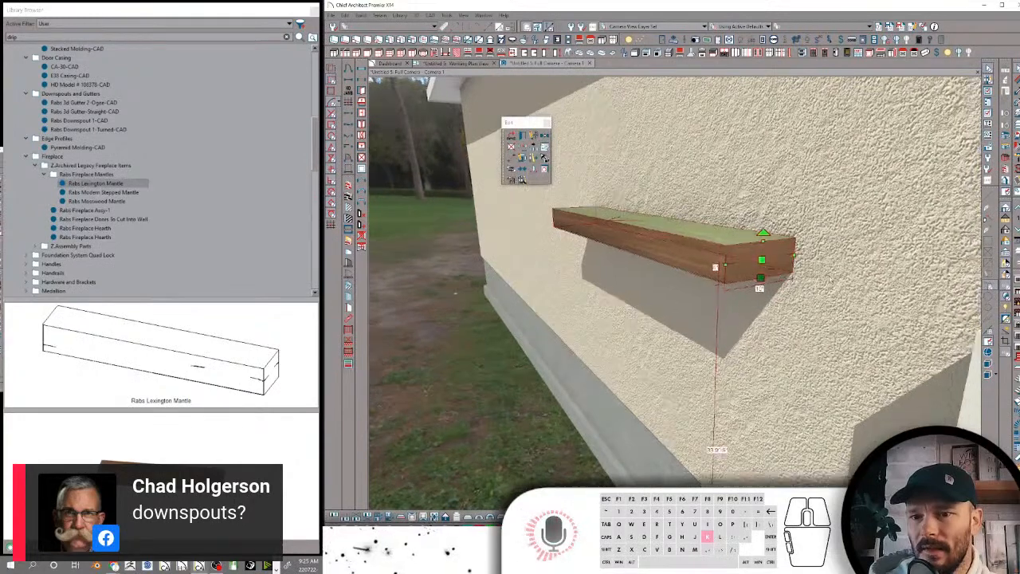
pyautogui.click(105, 194)
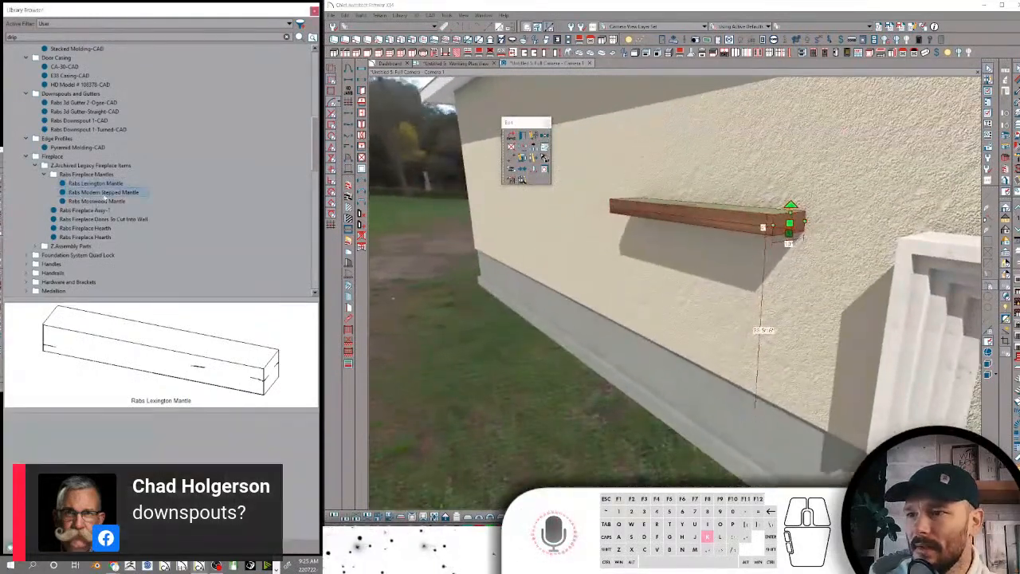
# Place the Rabs Mosswood Mantle, Rabs Fireplace Assy-1 and Rabs Fireplace Doors To Cut Into Wall on the building's exterior walls
pyautogui.click(104, 202)
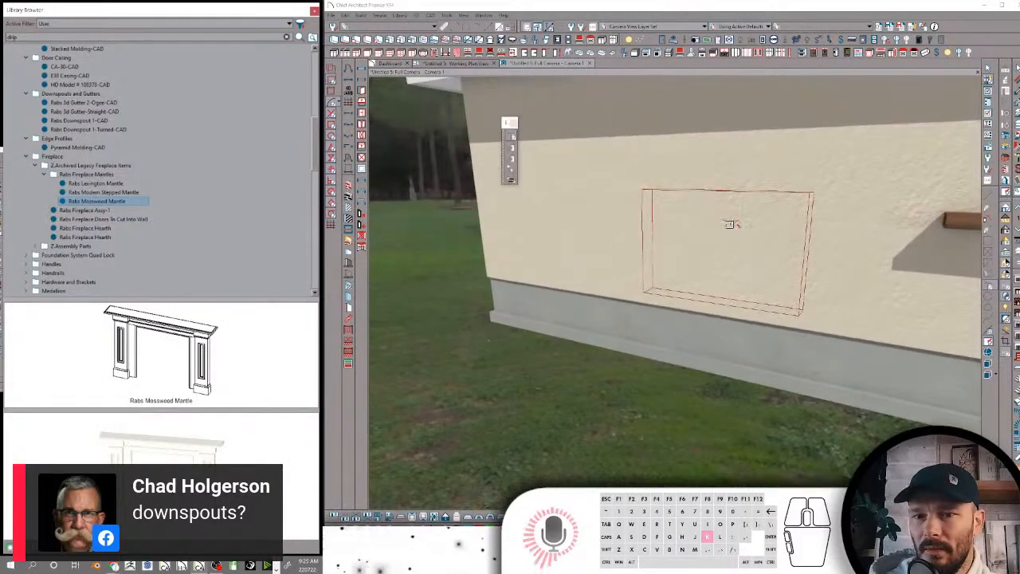
pyautogui.click(729, 224)
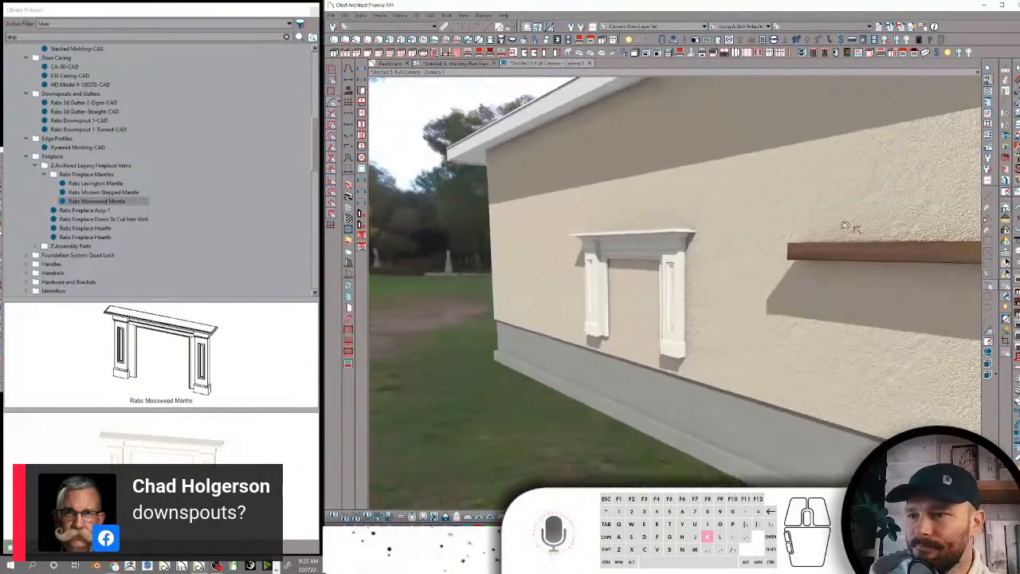
pyautogui.click(112, 211)
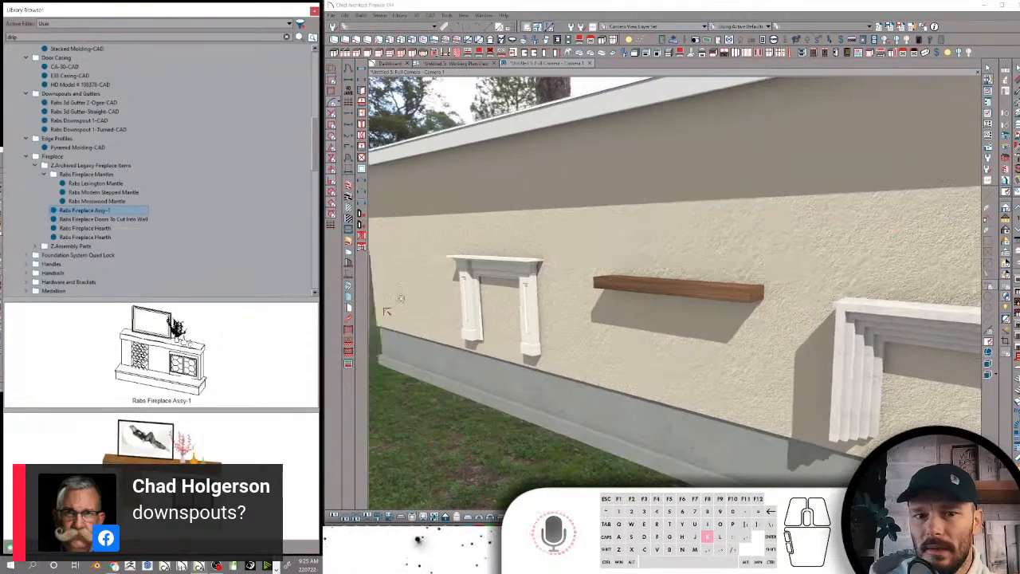
pyautogui.click(545, 355)
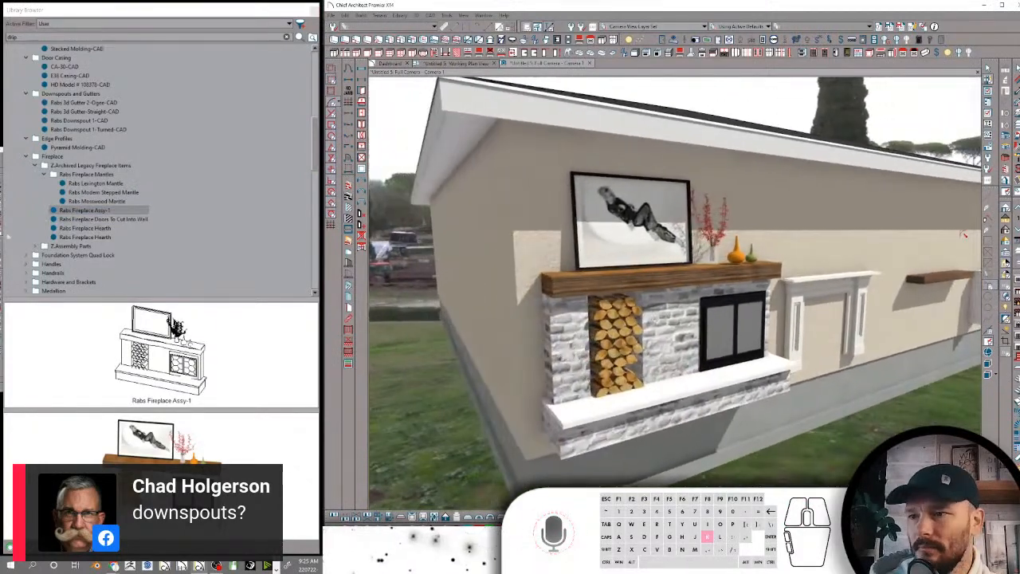
pyautogui.click(94, 219)
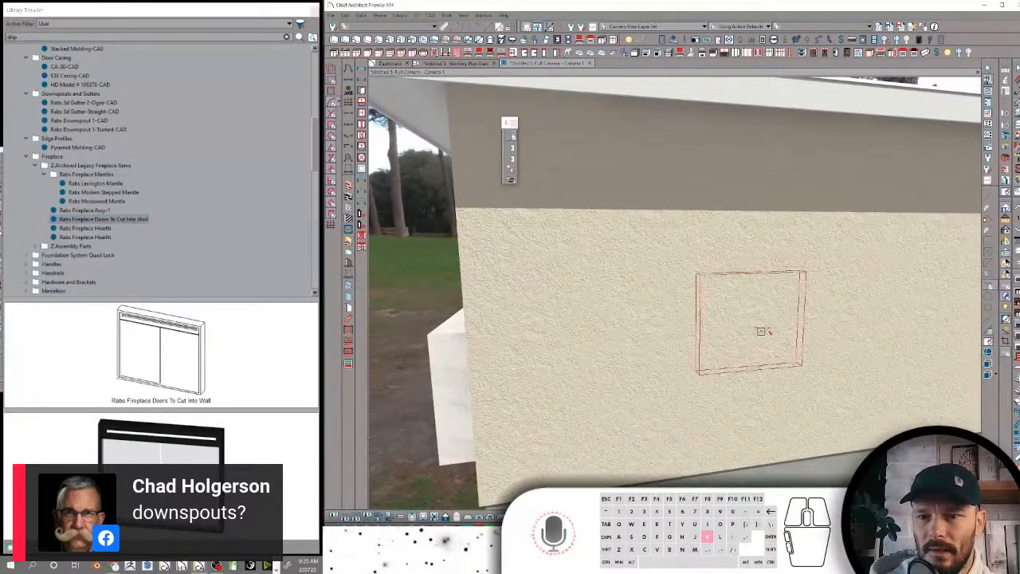
pyautogui.click(767, 332)
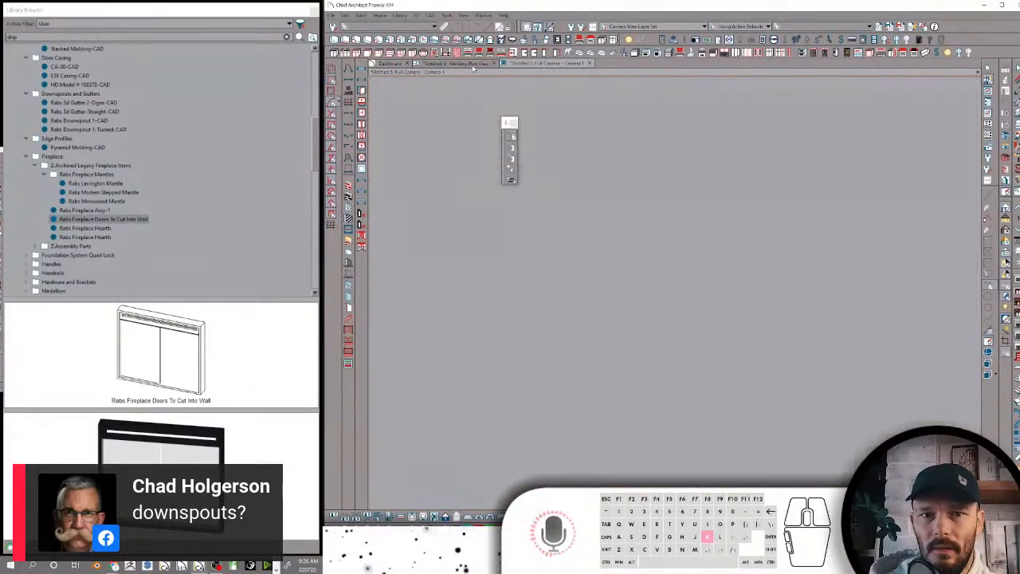
# In the working plan view, draw two interior walls that enclose a small room in the building's upper-left corner
pyautogui.click(473, 64)
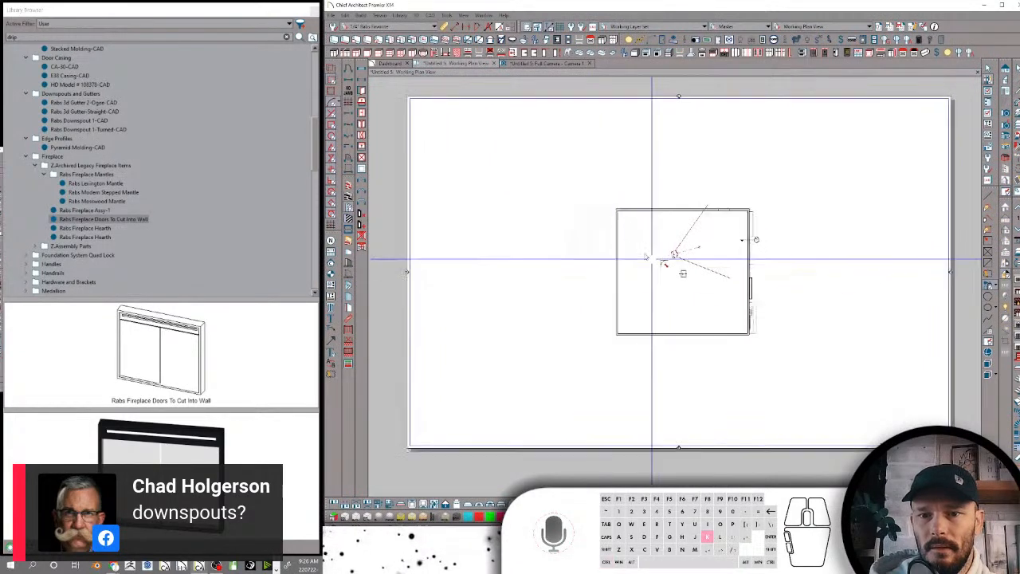
pyautogui.scroll(5, 645, 252)
pyautogui.moveTo(556, 209)
pyautogui.mouseDown()
pyautogui.moveTo(647, 210)
pyautogui.moveTo(638, 85)
pyautogui.mouseUp()
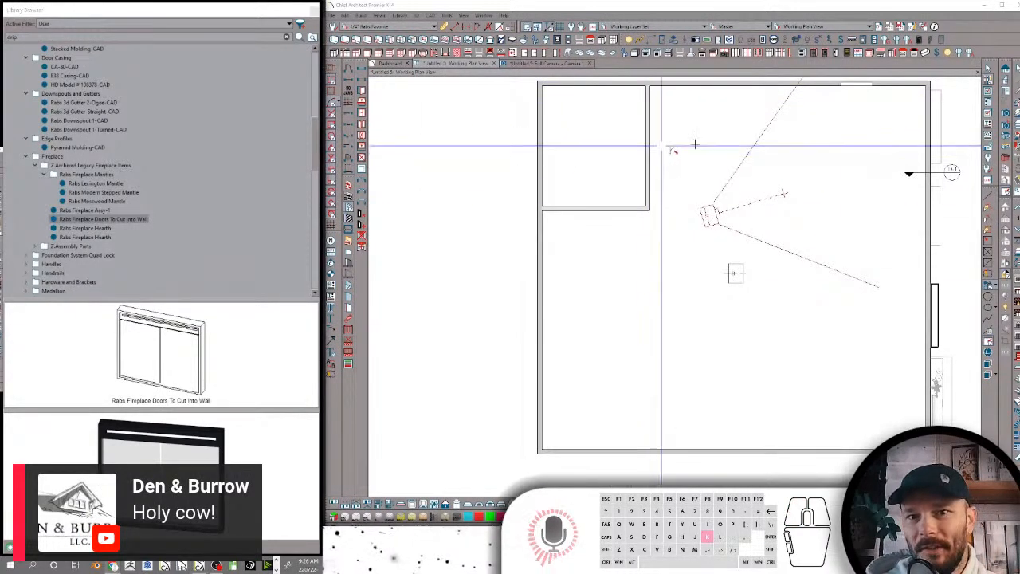
# In the full camera view, place Rabs Fireplace Doors To Cut Into Wall on the new interior wall
pyautogui.click(547, 63)
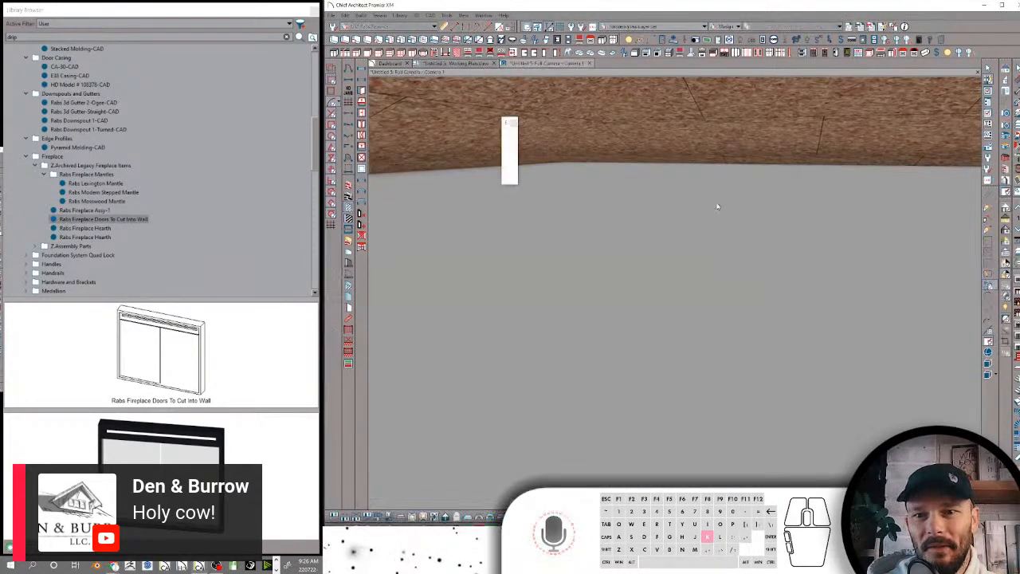
pyautogui.press('k')
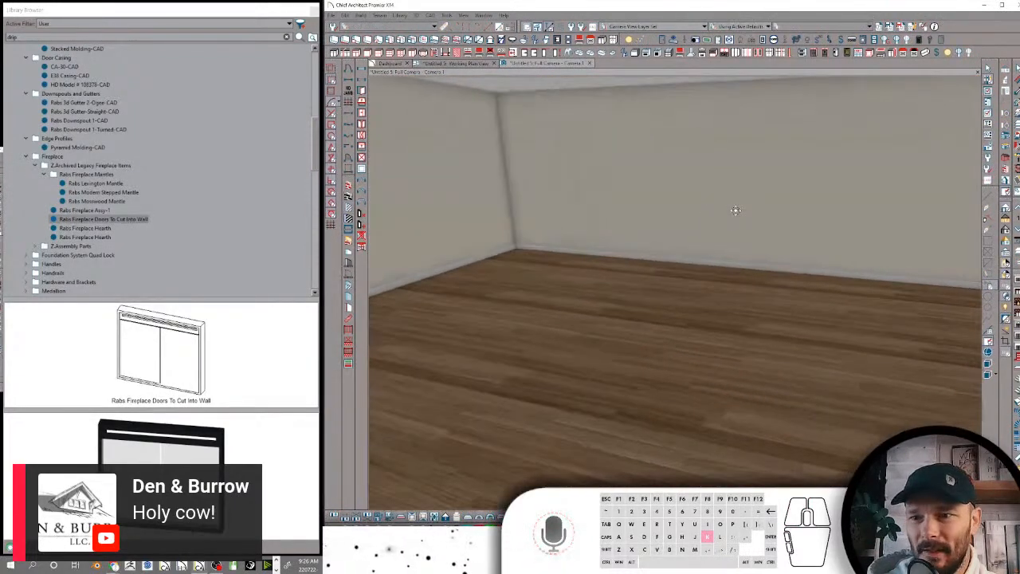
pyautogui.press('k')
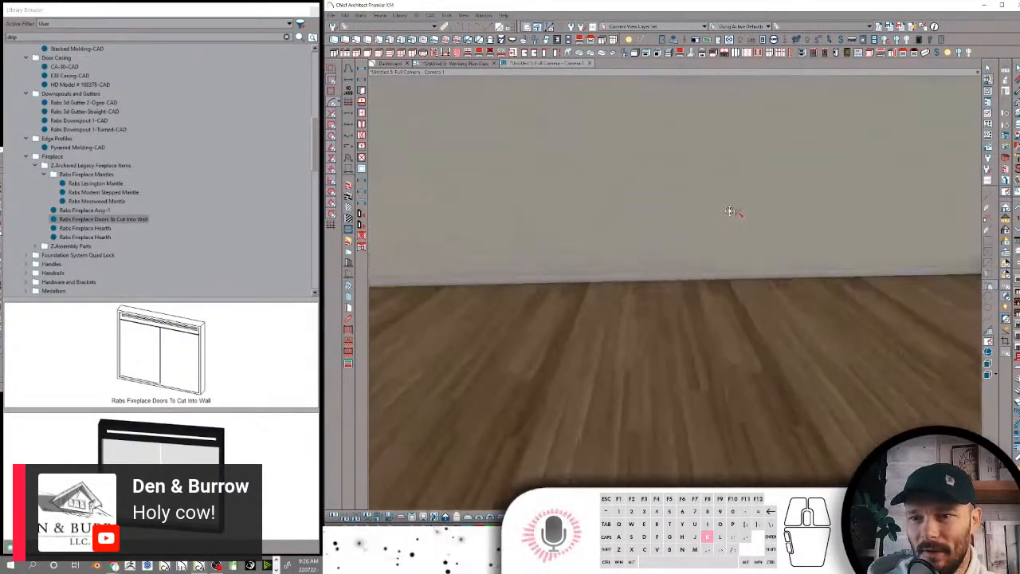
pyautogui.press('k')
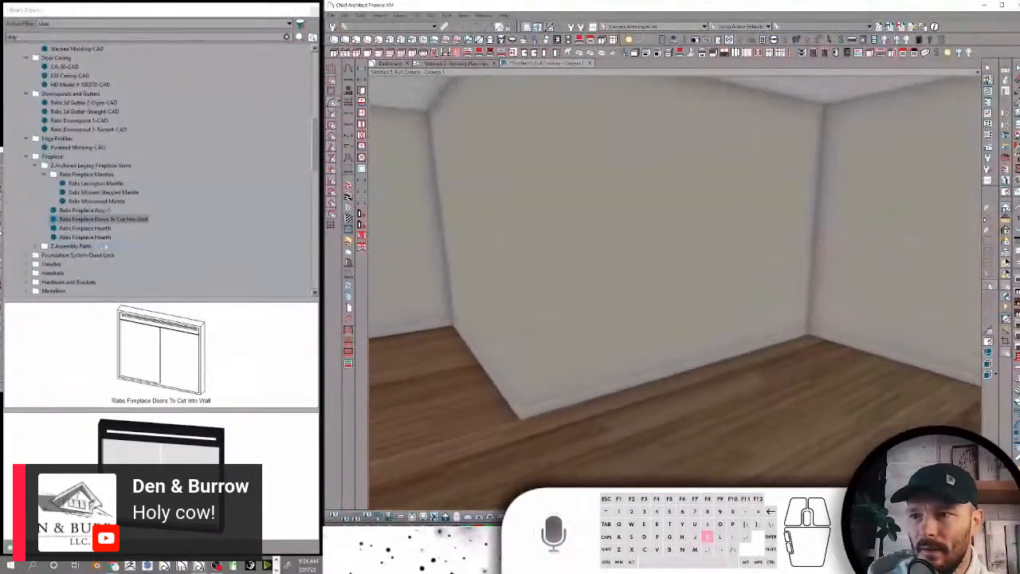
pyautogui.press('k')
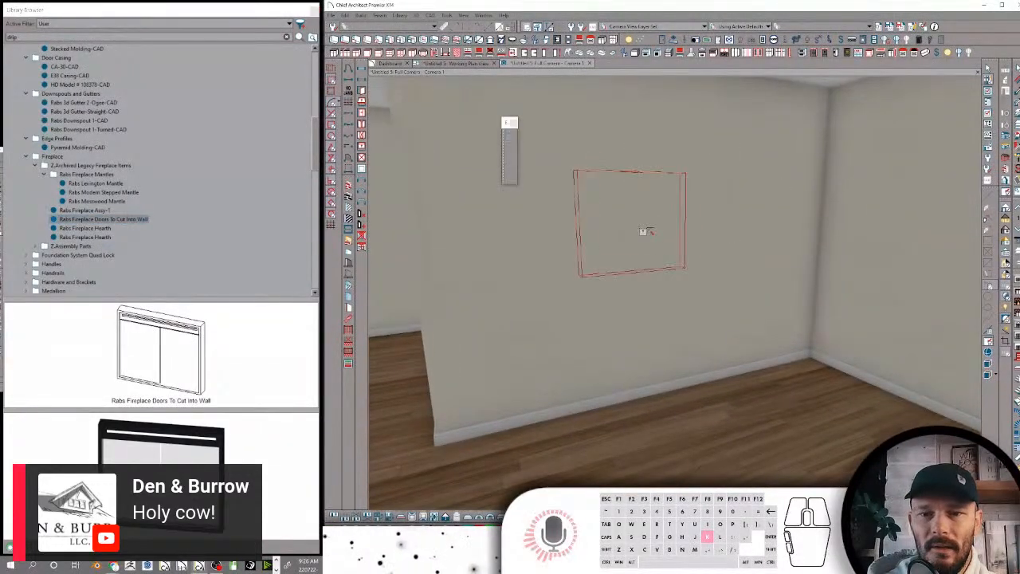
pyautogui.click(644, 231)
# Lower the fireplace doors on the interior wall so they sit a short distance above the baseboard
pyautogui.press('k')
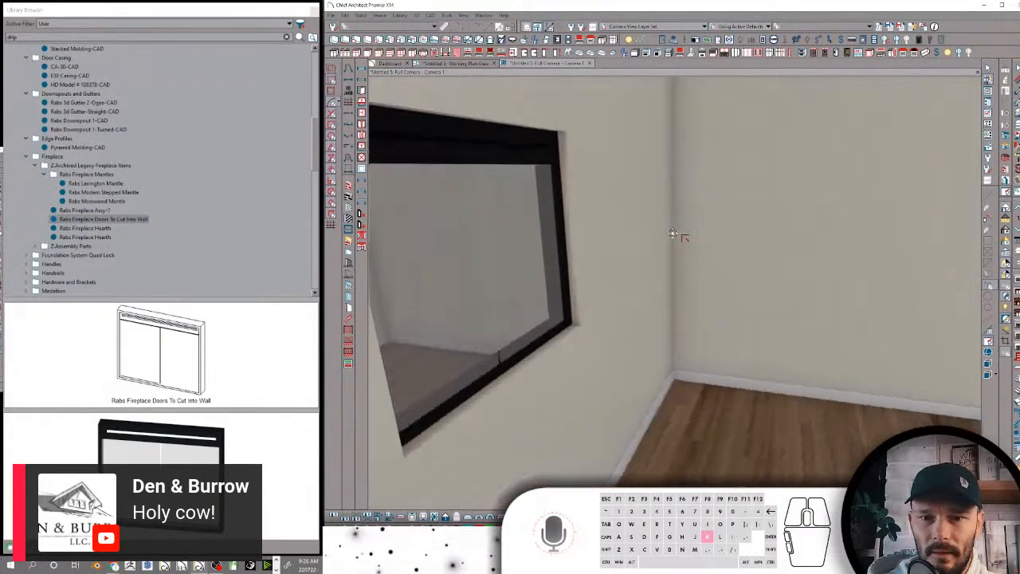
pyautogui.press('k')
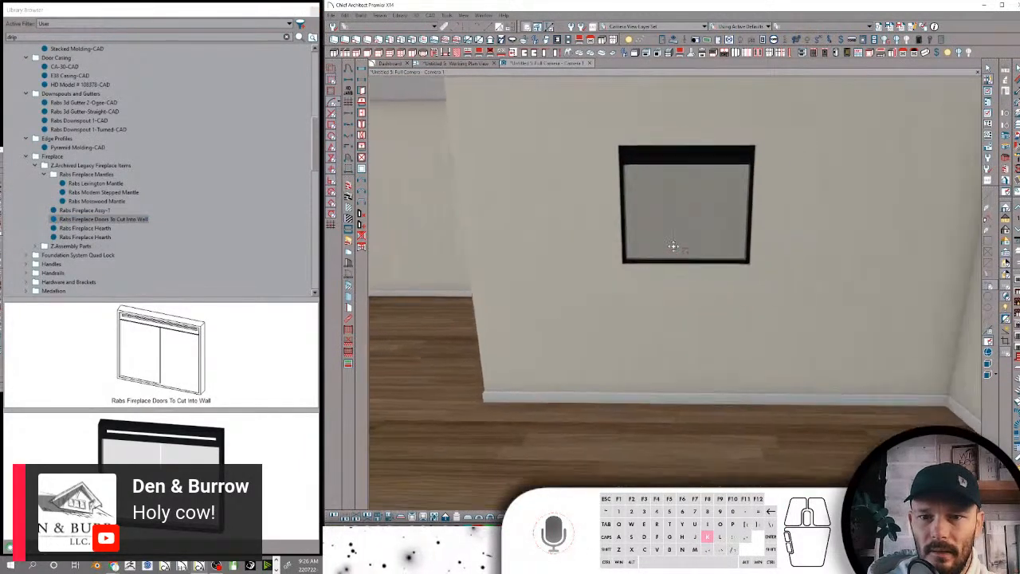
pyautogui.click(677, 223)
pyautogui.moveTo(678, 225); pyautogui.dragTo(681, 319)
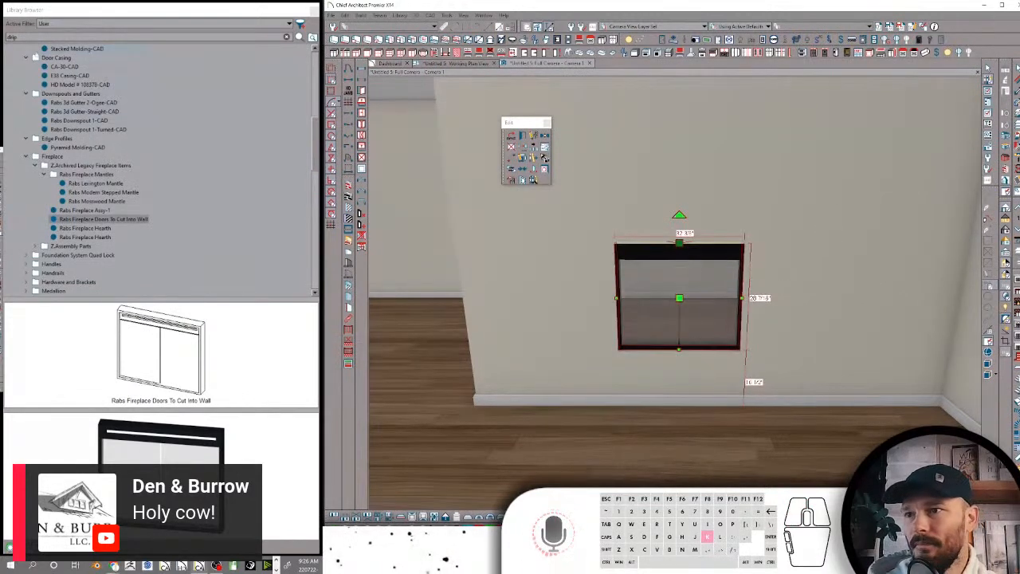
# Search the library for "chute" and place the CC-Fireplace Chute at the fireplace doors in the interior wall
pyautogui.click(19, 38)
pyautogui.write('fireplace chute')
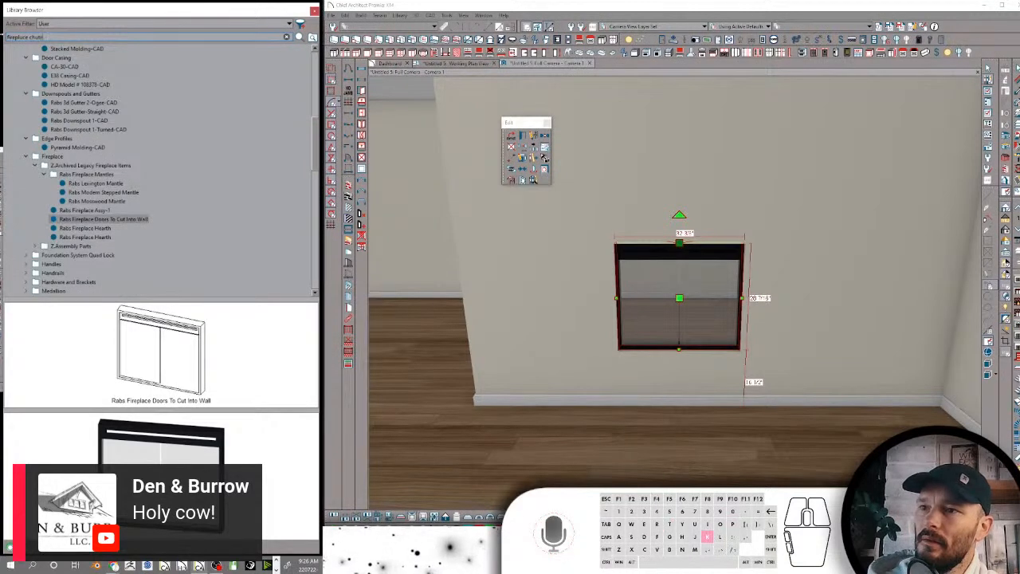
pyautogui.click(48, 39)
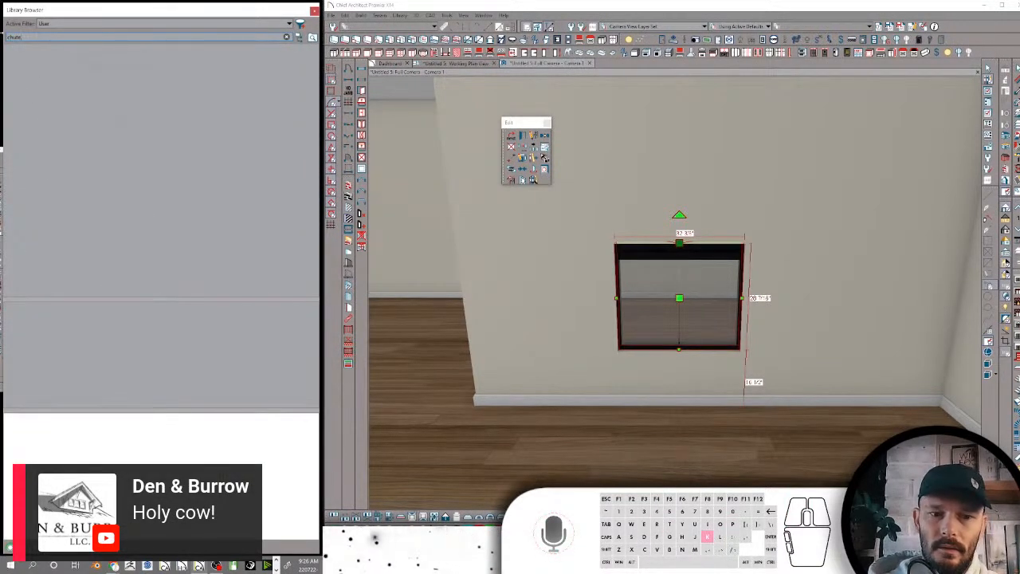
pyautogui.click(39, 63)
pyautogui.moveTo(858, 167); pyautogui.dragTo(808, 200, button='middle')
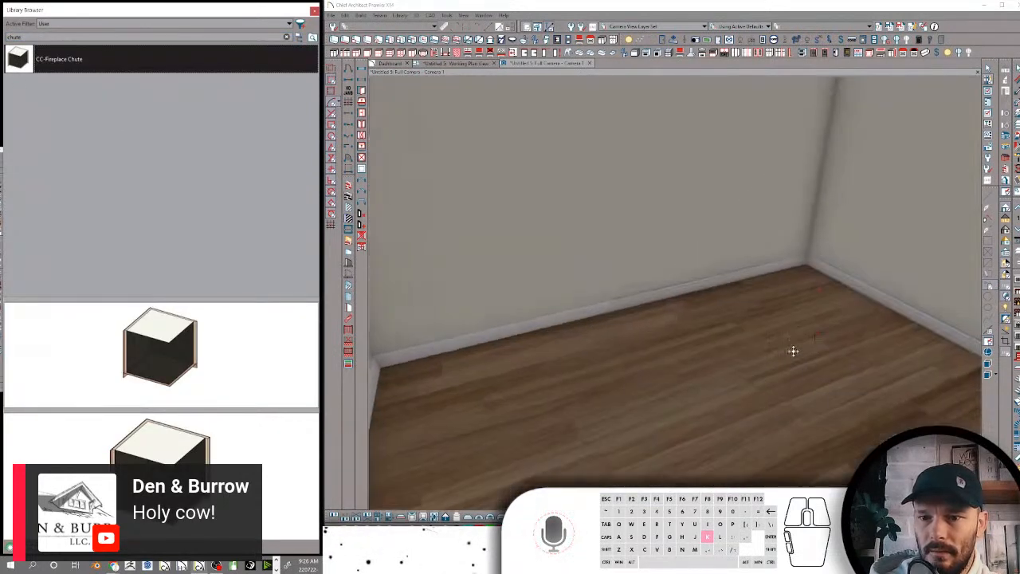
pyautogui.click(795, 358)
pyautogui.scroll(-10, 795, 358)
pyautogui.moveTo(807, 339); pyautogui.dragTo(786, 328, button='middle')
pyautogui.moveTo(870, 235); pyautogui.dragTo(915, 161, button='middle')
# Search the library for "rdstone" and apply the Rabs Rough Stone Wall material to the fireplace wall
pyautogui.doubleClick(15, 38)
pyautogui.write('rdstone')
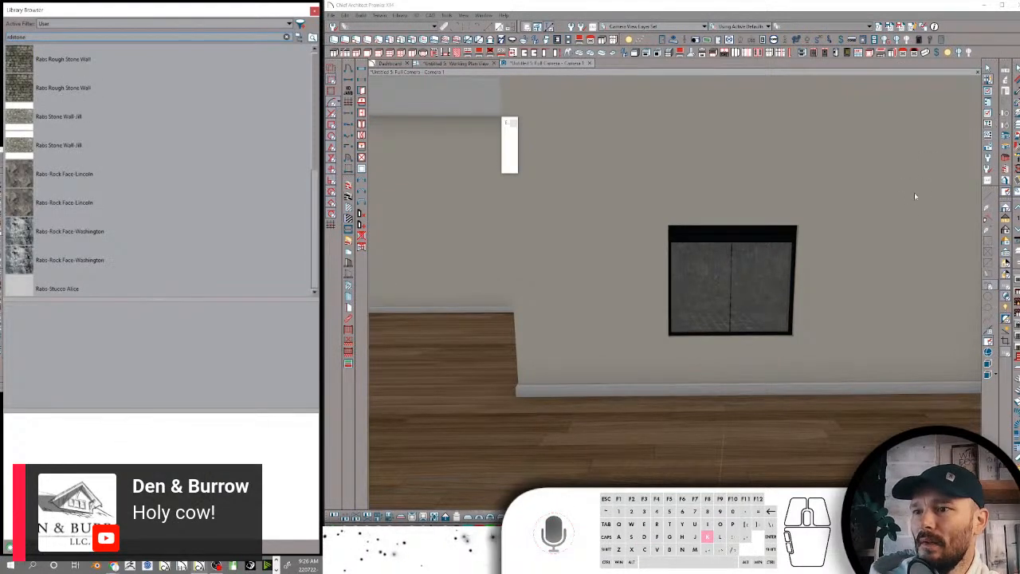
pyautogui.press('Down')
pyautogui.click(901, 248)
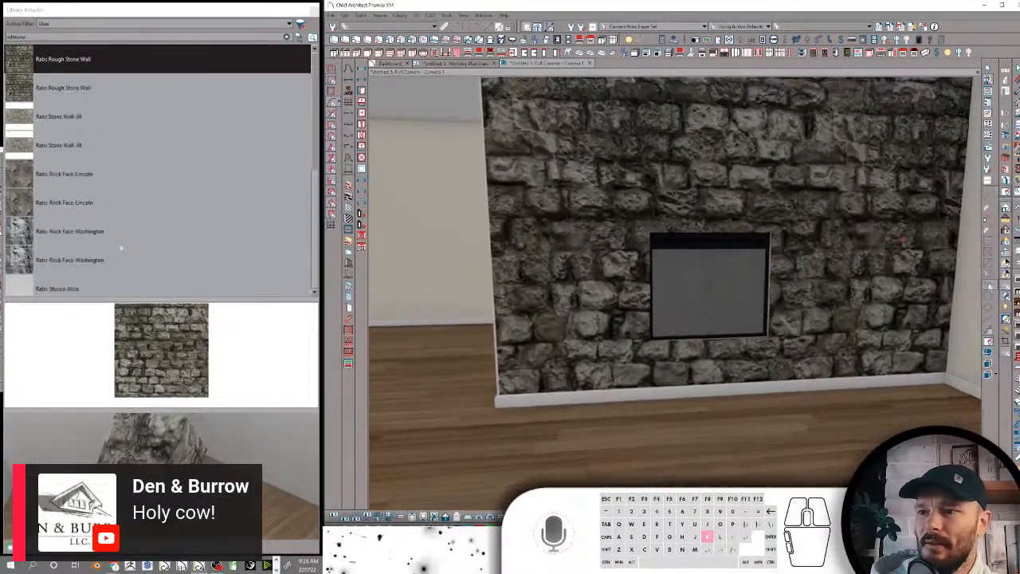
# Apply the Stone Wall-Robert material to the fireplace wall in place of the rough stone
pyautogui.scroll(-3, 159, 244)
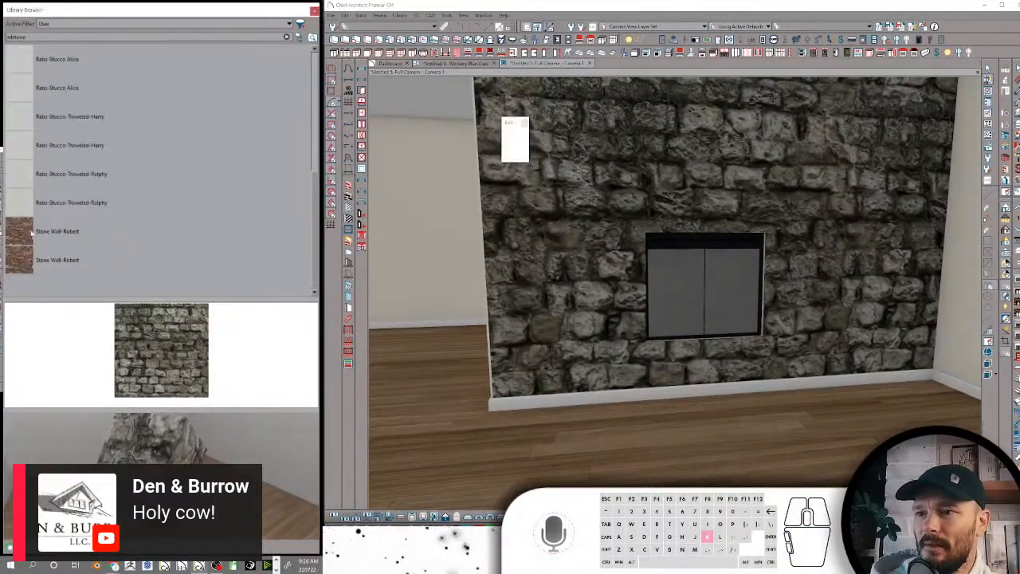
pyautogui.click(843, 250)
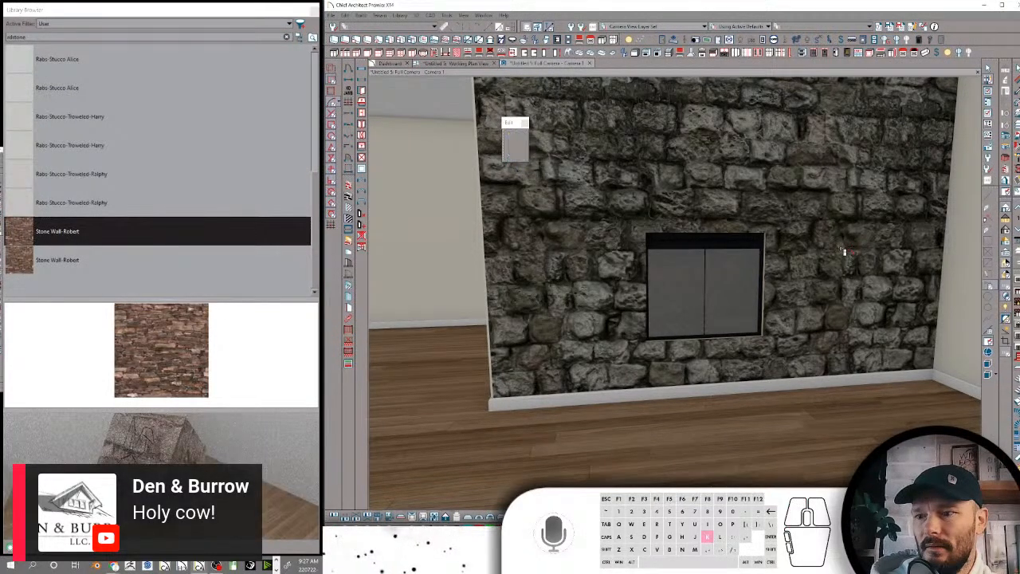
pyautogui.click(846, 247)
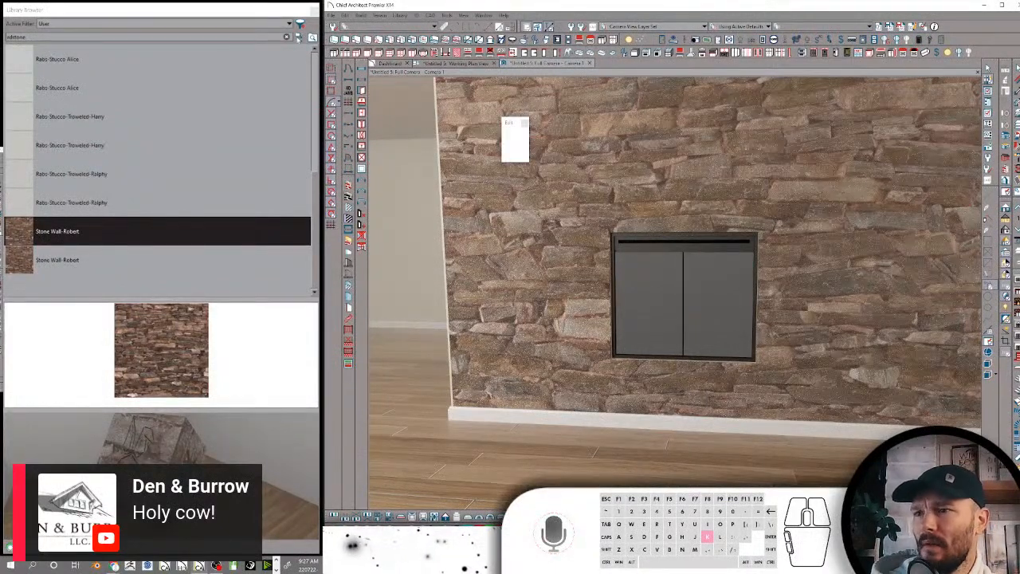
# Return to the library folders and place the second Rabs Fireplace Hearth on the floor below the fireplace doors
pyautogui.click(57, 231)
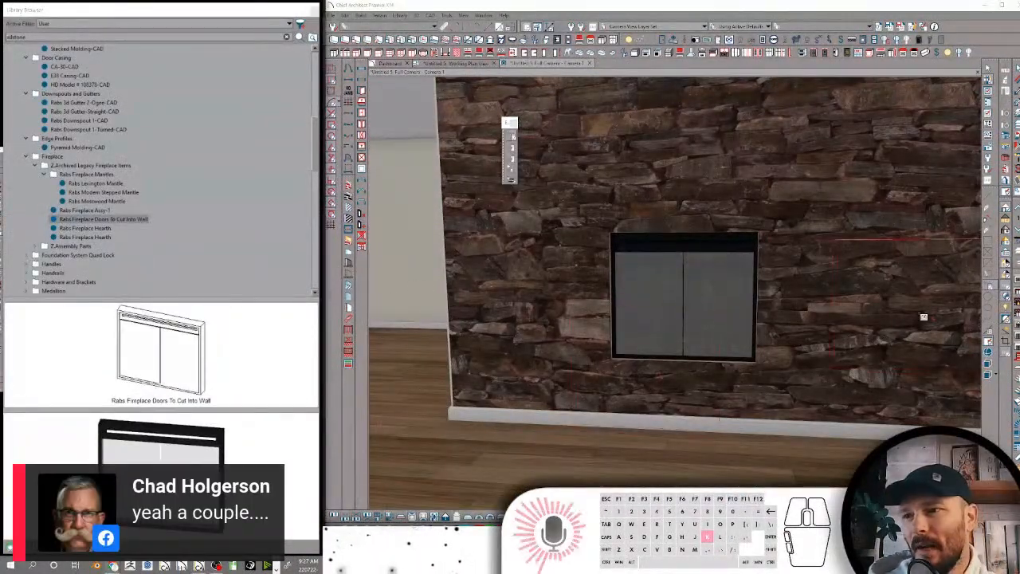
pyautogui.click(102, 229)
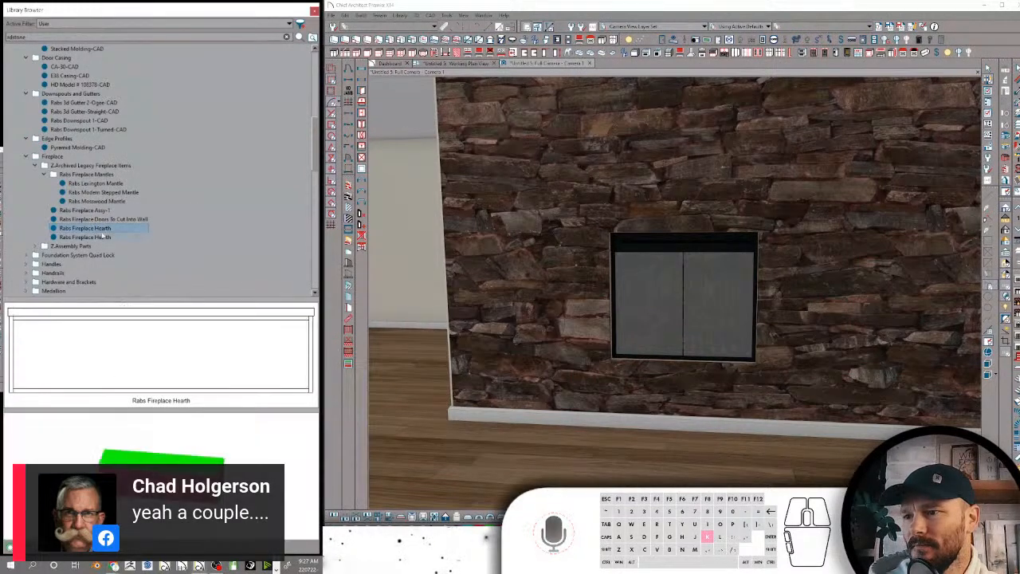
pyautogui.click(103, 237)
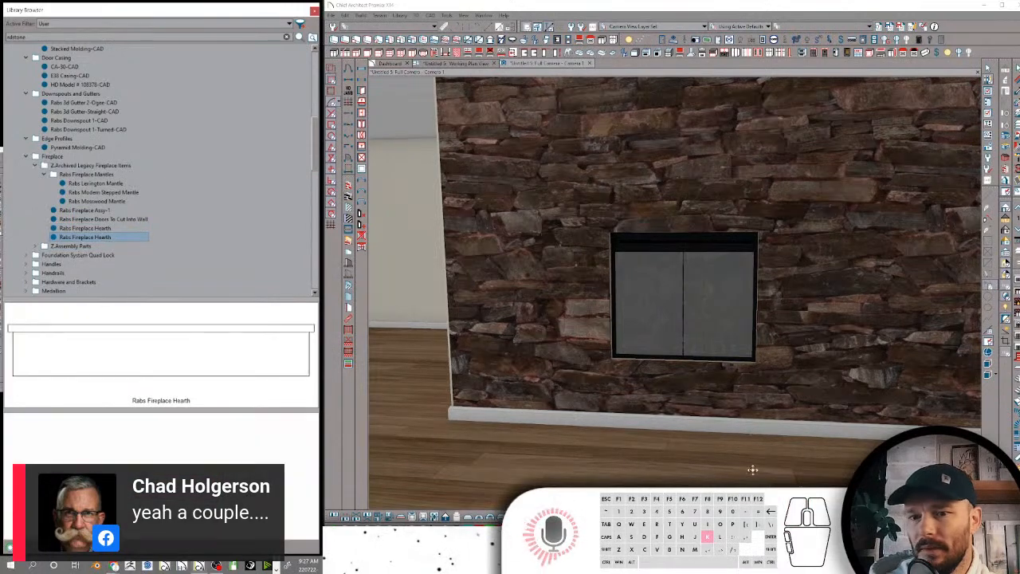
pyautogui.scroll(-3, 752, 471)
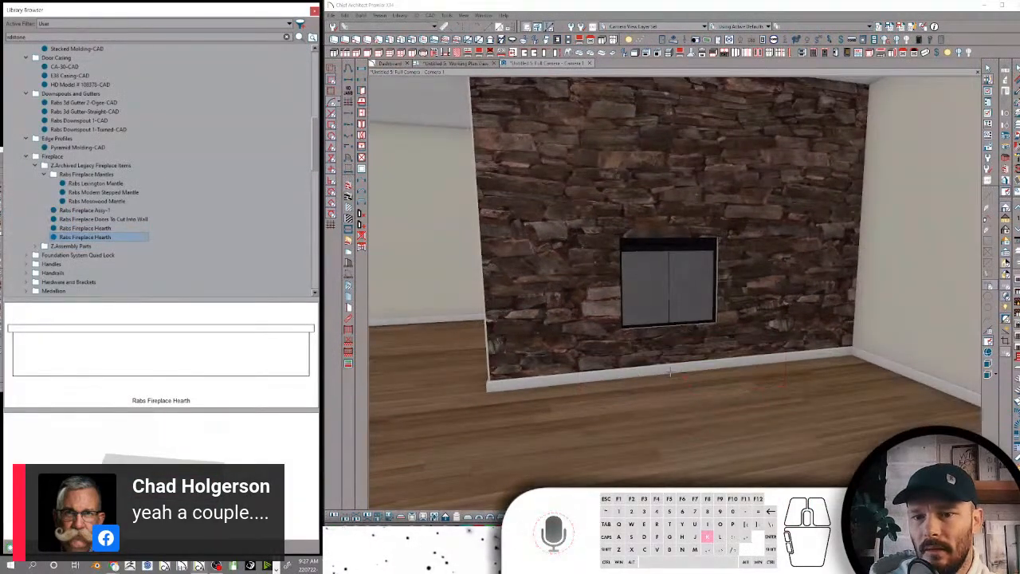
pyautogui.click(671, 376)
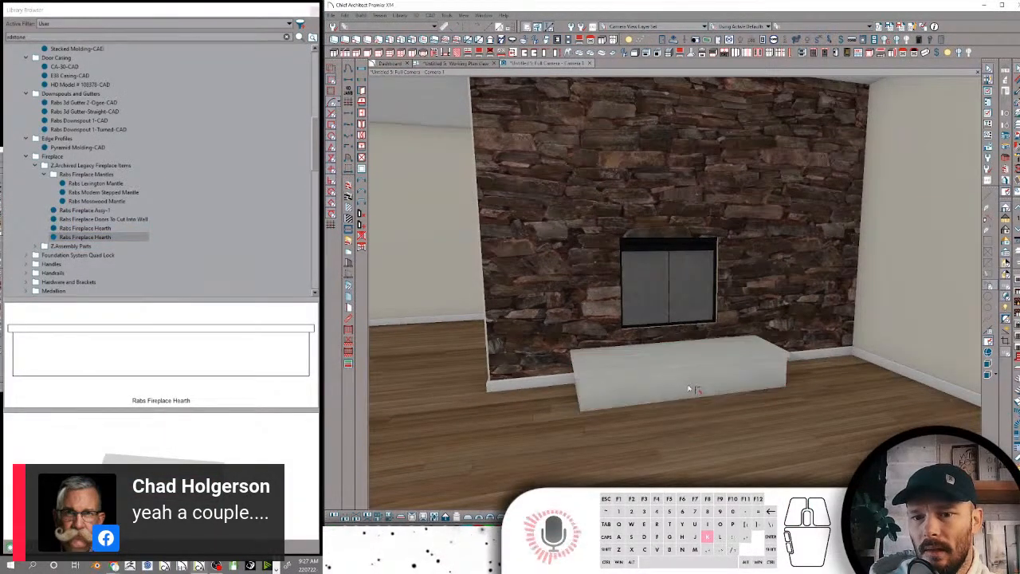
# Increase the hearth's height, and color its top surface magenta and its front face green
pyautogui.click(687, 389)
pyautogui.moveTo(689, 356); pyautogui.dragTo(688, 341)
pyautogui.press('k')
pyautogui.click(634, 353)
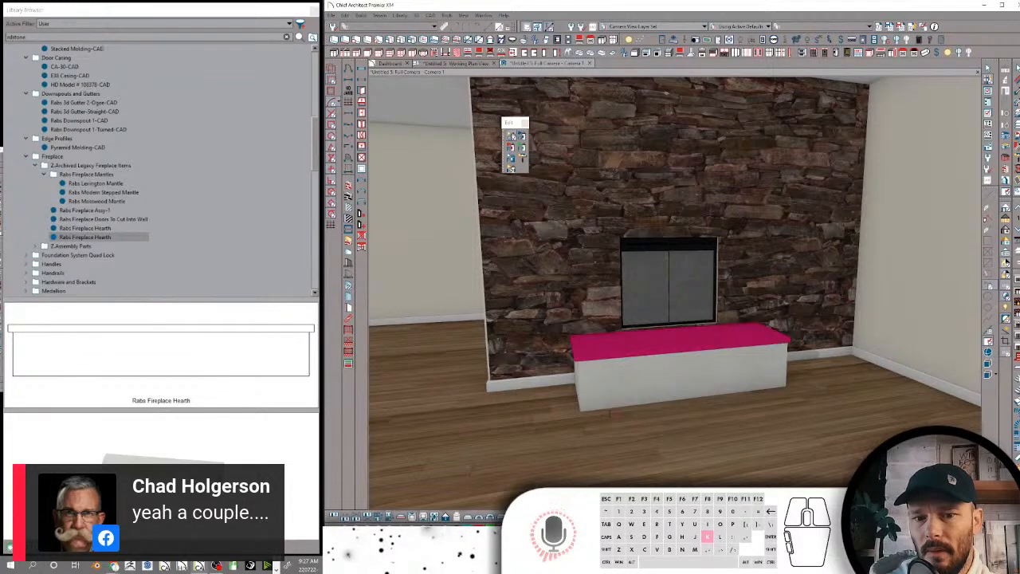
pyautogui.click(651, 384)
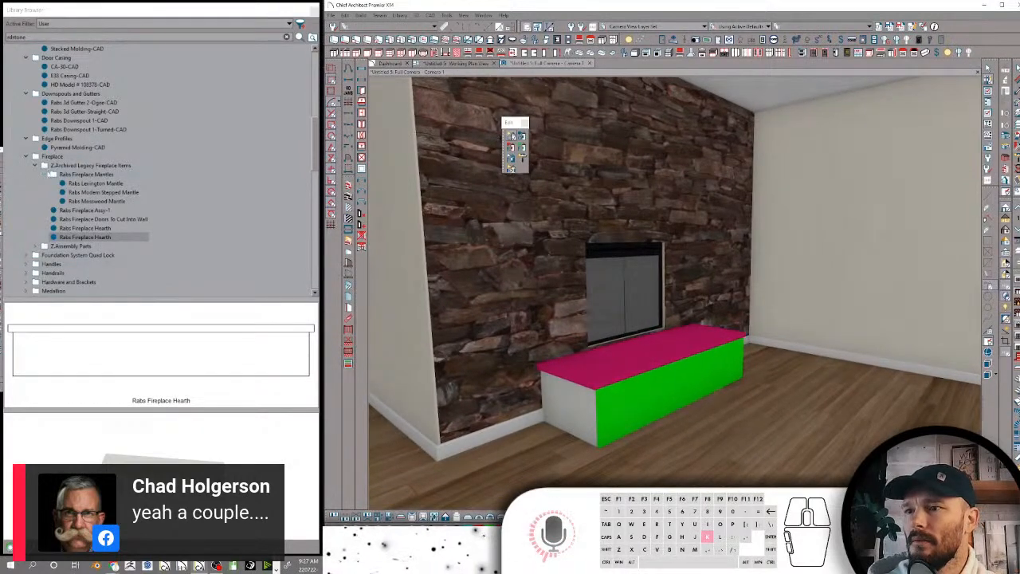
# Collapse the archived legacy items, open the Fire folder in Z.Assembly Parts and place 2-Rabs Fireplace Logs inside the firebox
pyautogui.click(45, 174)
pyautogui.click(35, 165)
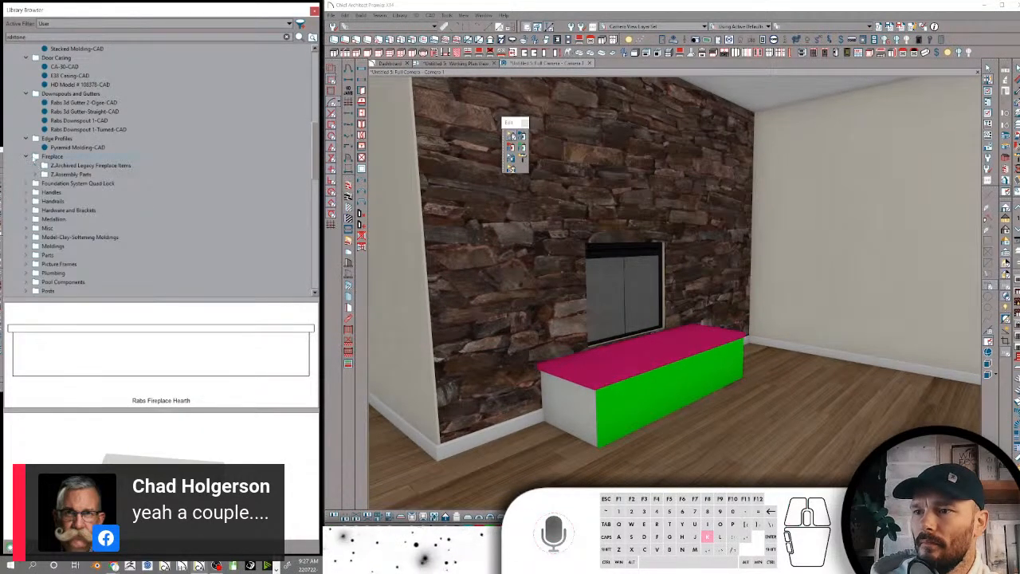
pyautogui.click(60, 176)
pyautogui.doubleClick(82, 351)
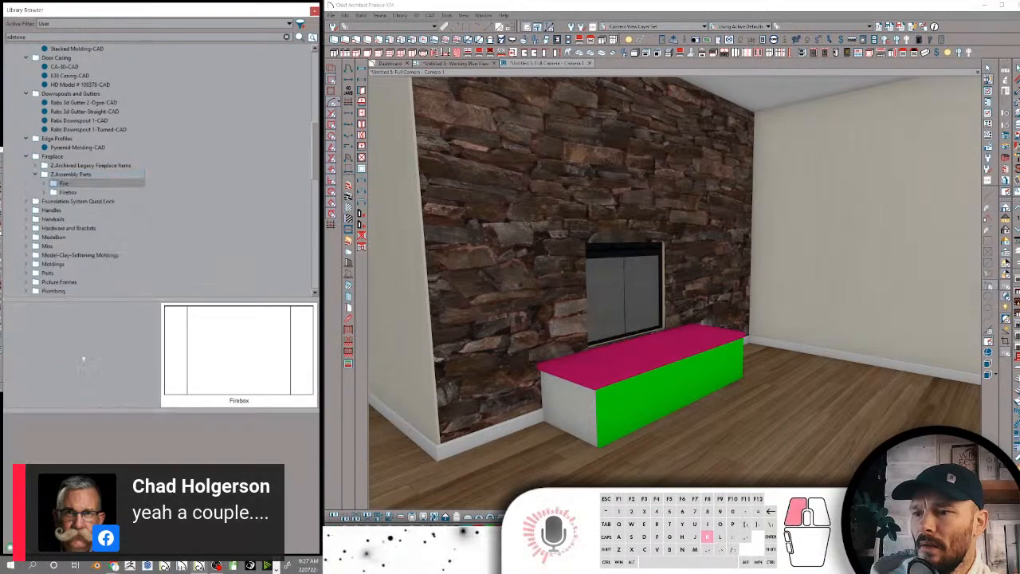
pyautogui.scroll(10, 491, 247)
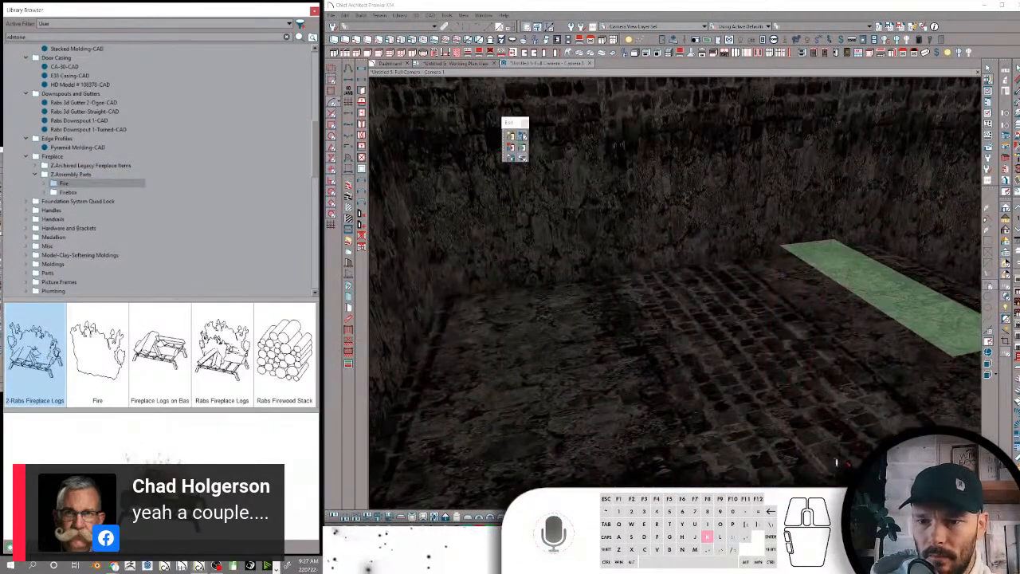
pyautogui.click(818, 418)
# Select the placed fireplace logs and move them farther back on the firebox floor
pyautogui.press('space')
pyautogui.click(807, 435)
pyautogui.moveTo(807, 435); pyautogui.dragTo(814, 321, button='middle')
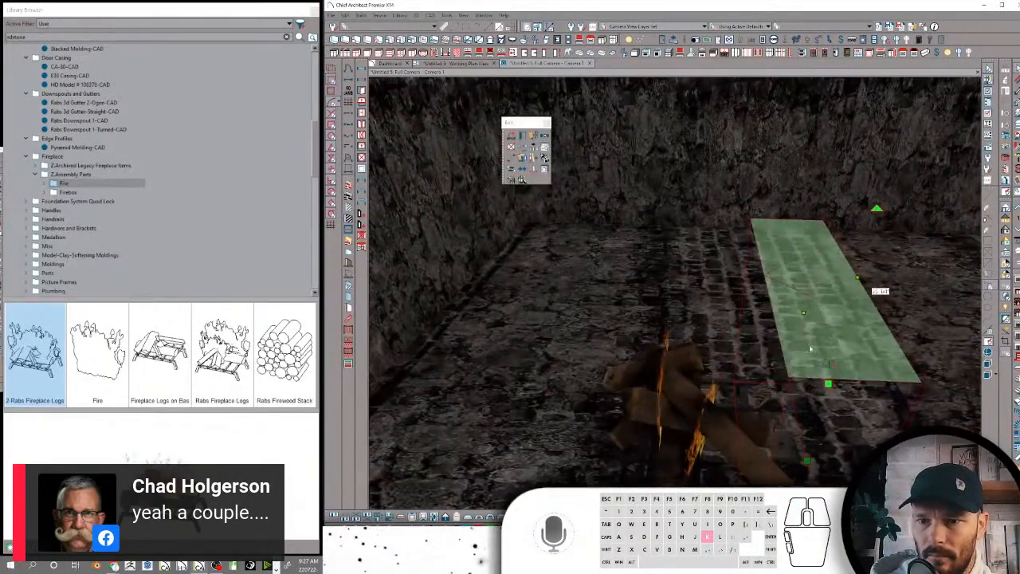
# Inspect the fireplace logs and their flames inside the firebox, and bring the hearth and stone wall back into view
pyautogui.click(704, 389)
pyautogui.moveTo(704, 389)
pyautogui.mouseDown(button='middle')
pyautogui.moveTo(956, 334)
pyautogui.moveTo(1001, 235)
pyautogui.mouseUp(button='middle')
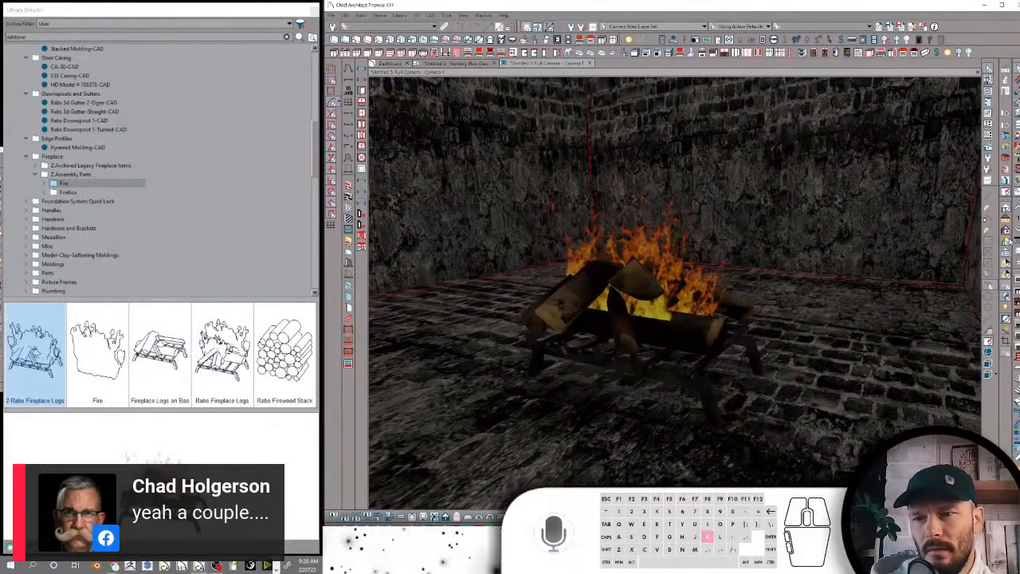
pyautogui.click(1005, 211)
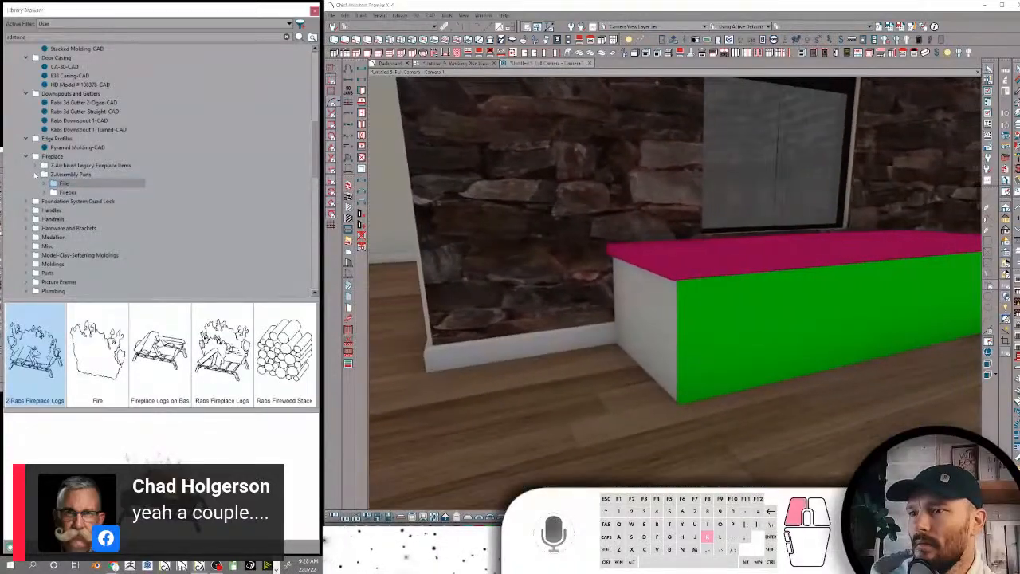
# Collapse the Z.Assembly Parts and Fireplace folders, check Foundation System Quad Lock, and expand the Handles folder
pyautogui.click(36, 173)
pyautogui.click(26, 156)
pyautogui.click(47, 165)
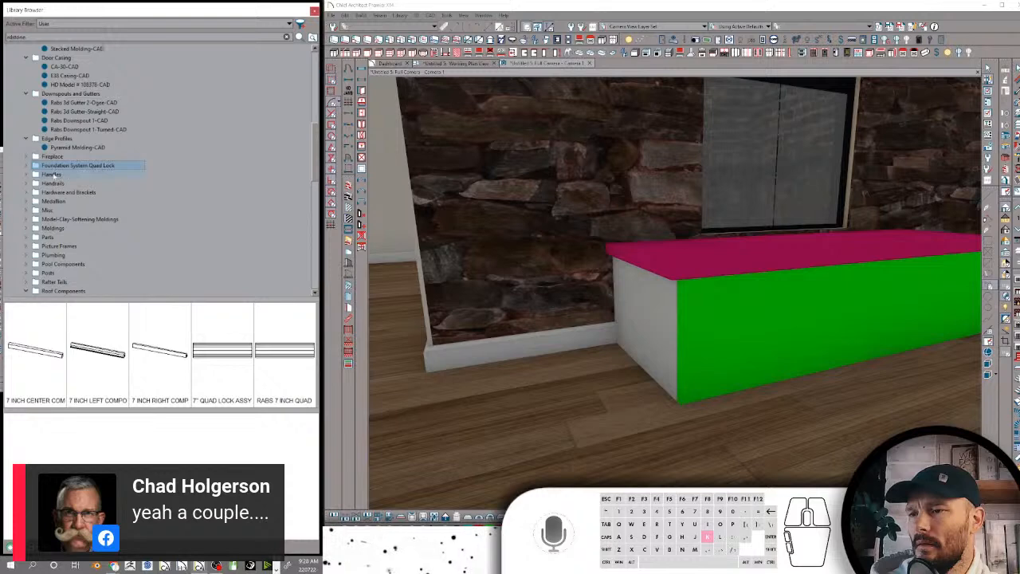
pyautogui.click(51, 174)
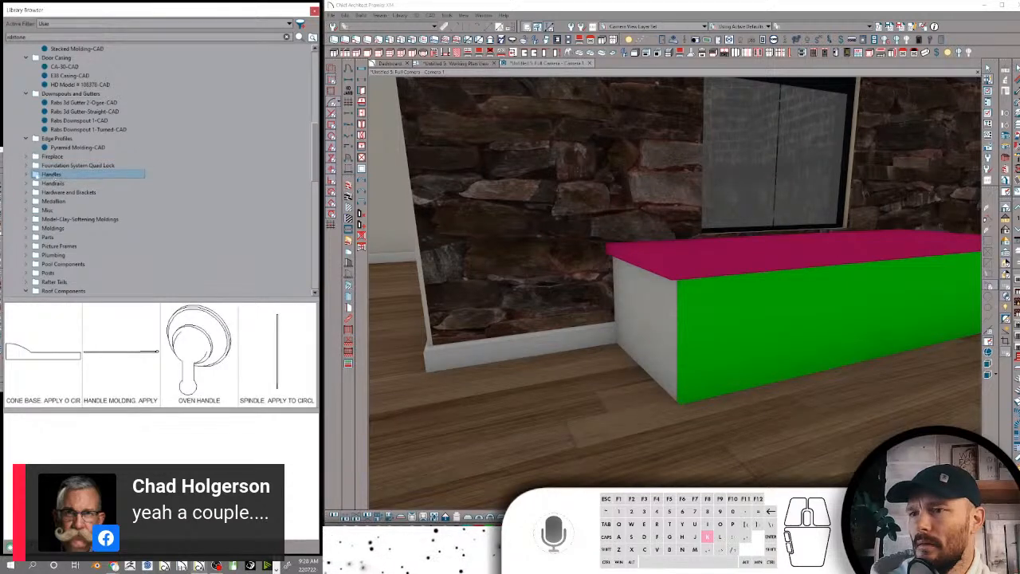
pyautogui.doubleClick(51, 175)
# Rename the cone base item in Handles as "Cone Base- Apply to round CAD as molding", copying its descriptive ending for reuse
pyautogui.click(86, 183)
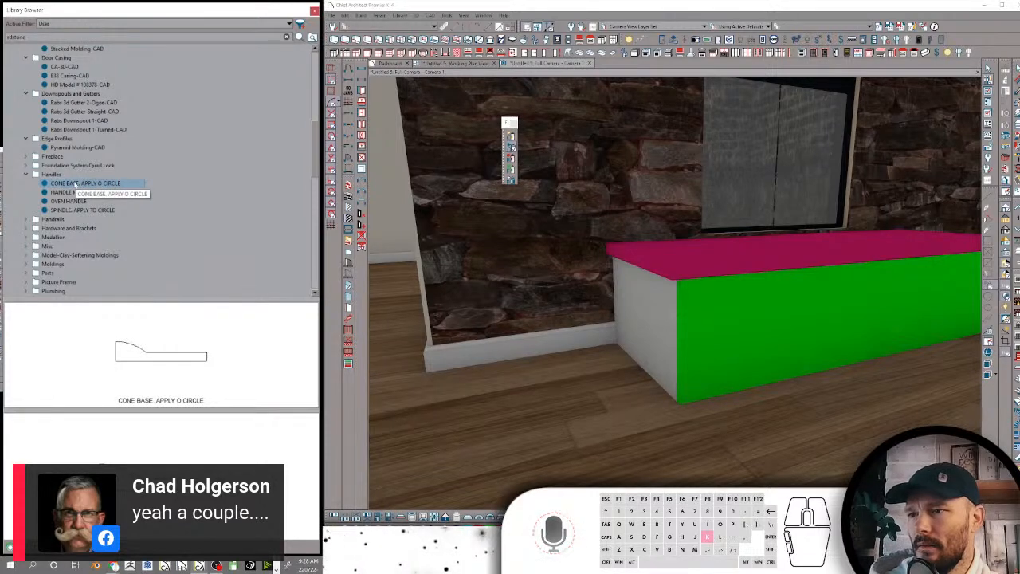
pyautogui.click(80, 184)
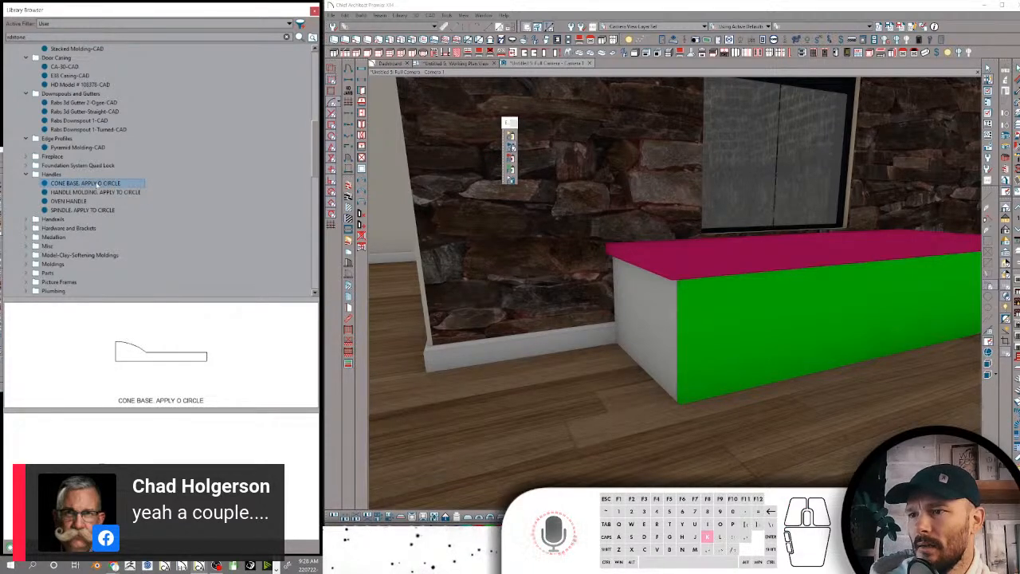
pyautogui.write('Cone')
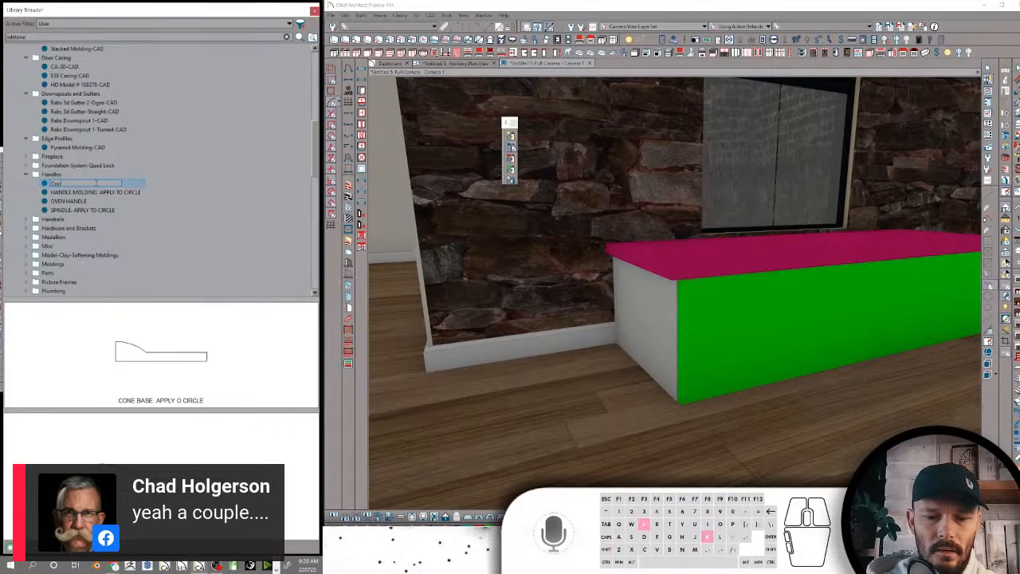
pyautogui.write(' Base')
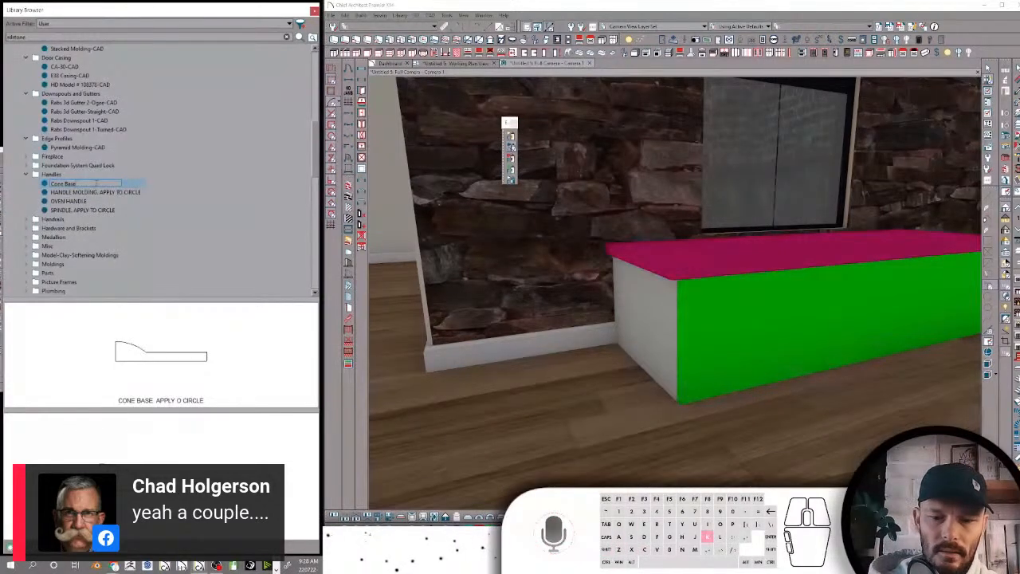
pyautogui.write('. Apply')
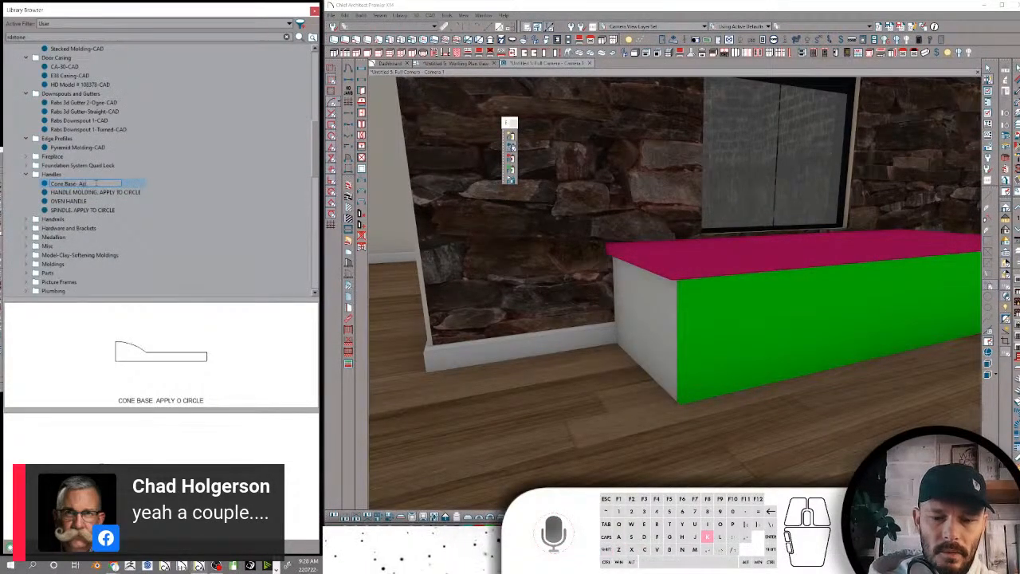
pyautogui.write(' to')
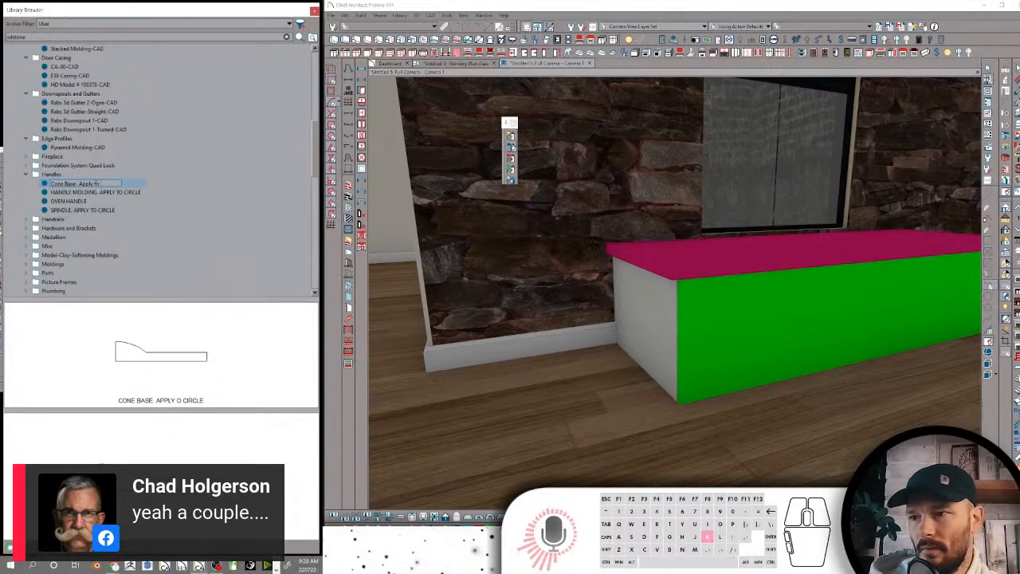
pyautogui.write(' round CAD')
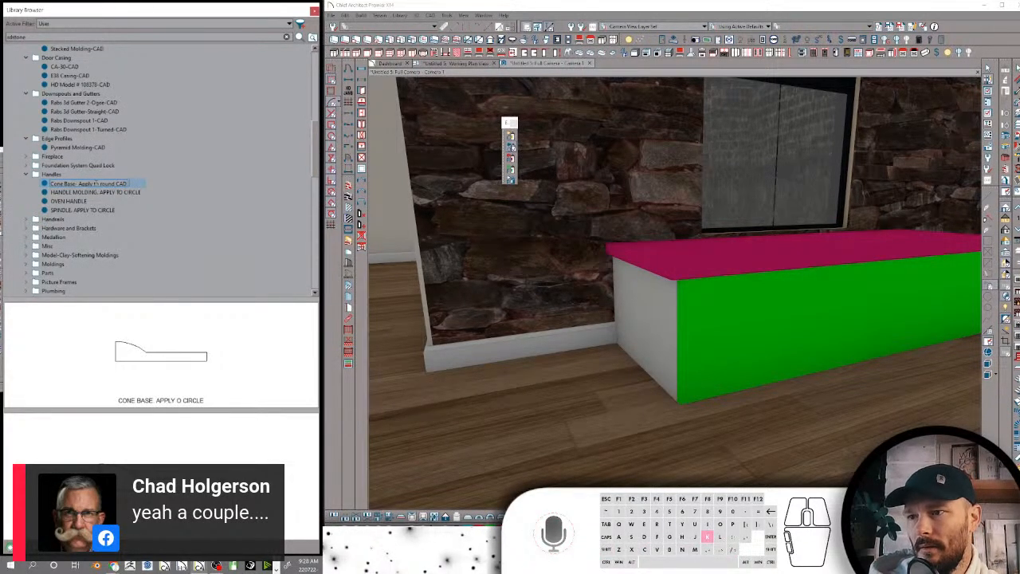
pyautogui.write(' as molding')
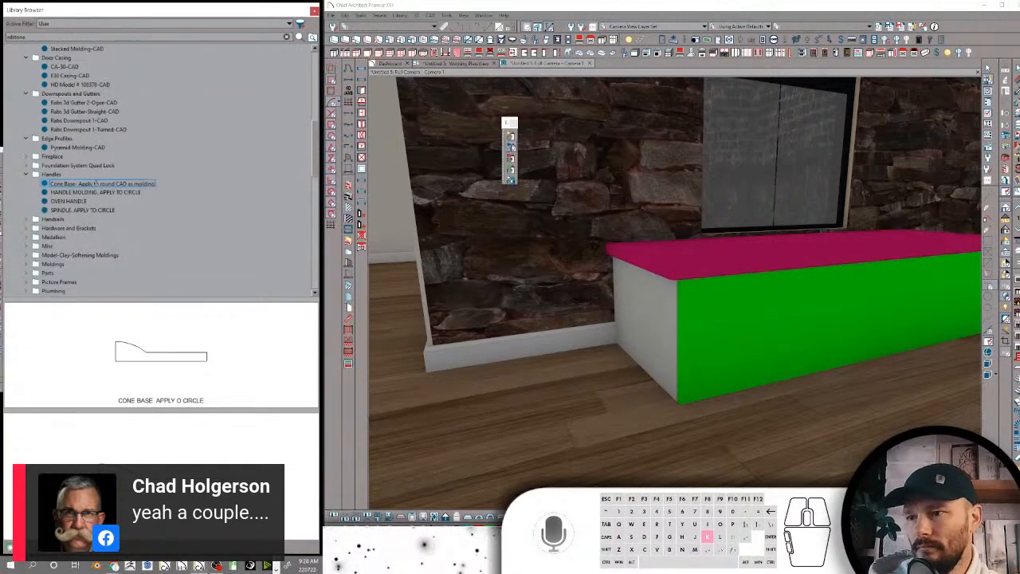
pyautogui.moveTo(78, 184); pyautogui.dragTo(197, 193)
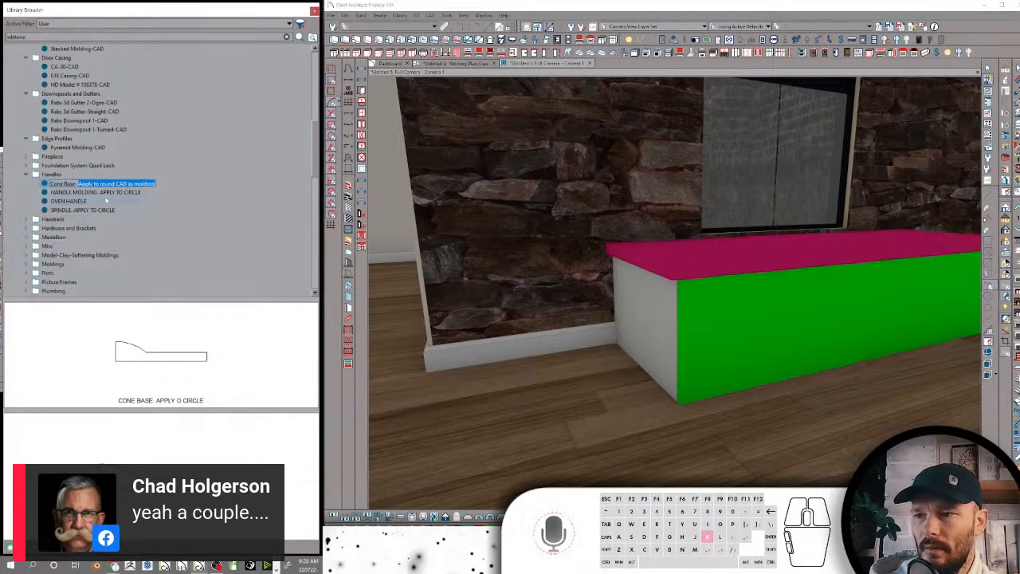
pyautogui.press('Return')
# Rename the handle molding item as "Handle Molding-Apply to round CAD as molding", reusing the copied ending
pyautogui.click(109, 193)
pyautogui.click(111, 194)
pyautogui.write('Handle Molding')
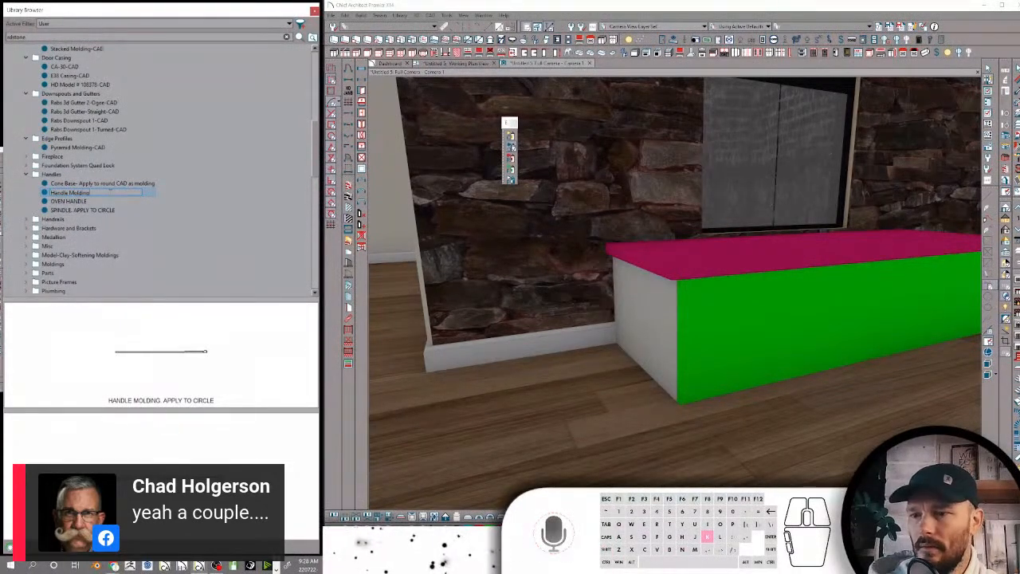
pyautogui.write('- Apply to round CAD as molding')
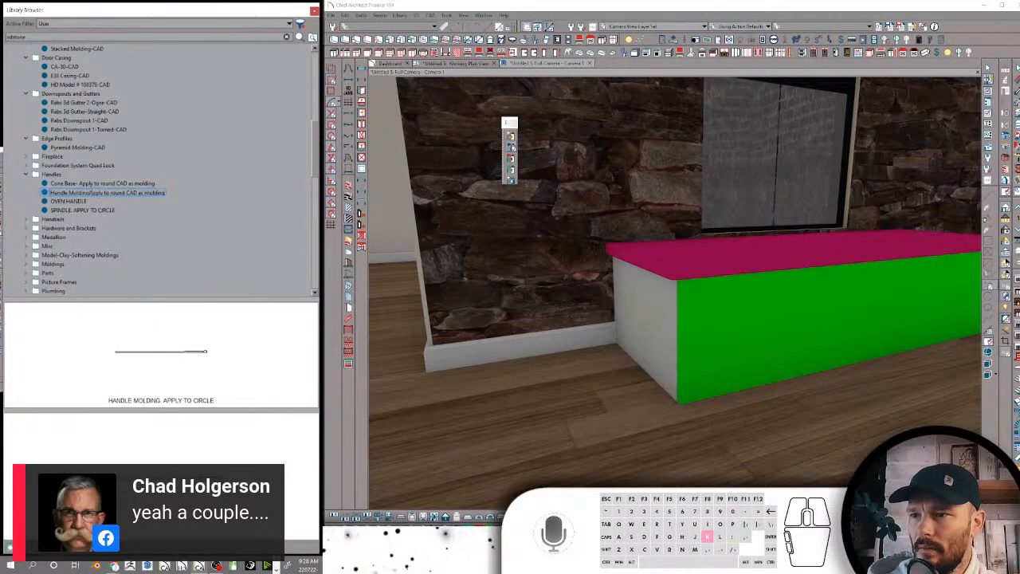
pyautogui.write('-')
pyautogui.press('Return')
# Rename the oven handle item as "Oven Handle" and the spindle item as "Spindle-Apply to round CAD as molding"
pyautogui.click(78, 201)
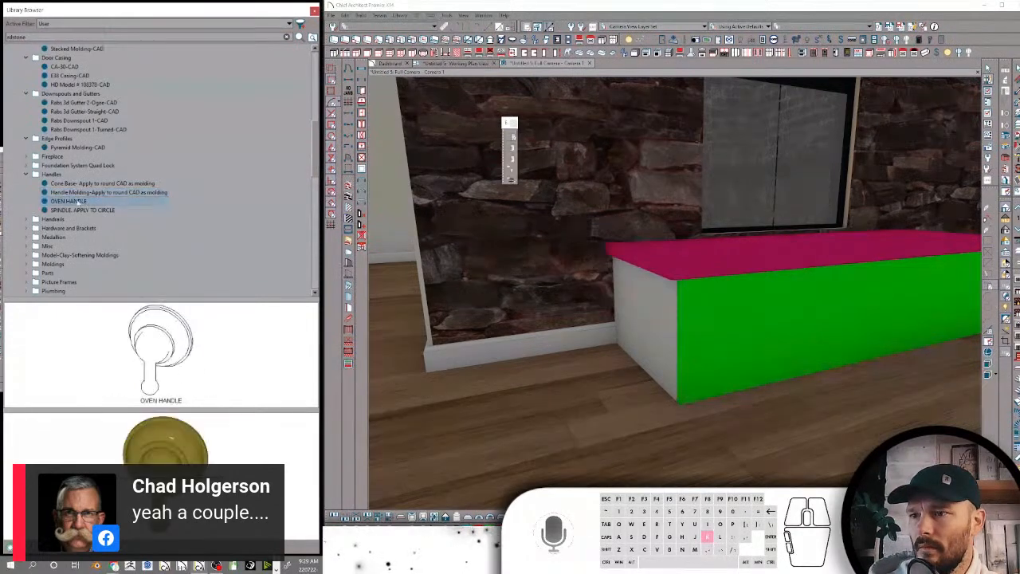
pyautogui.write('Oven Handle')
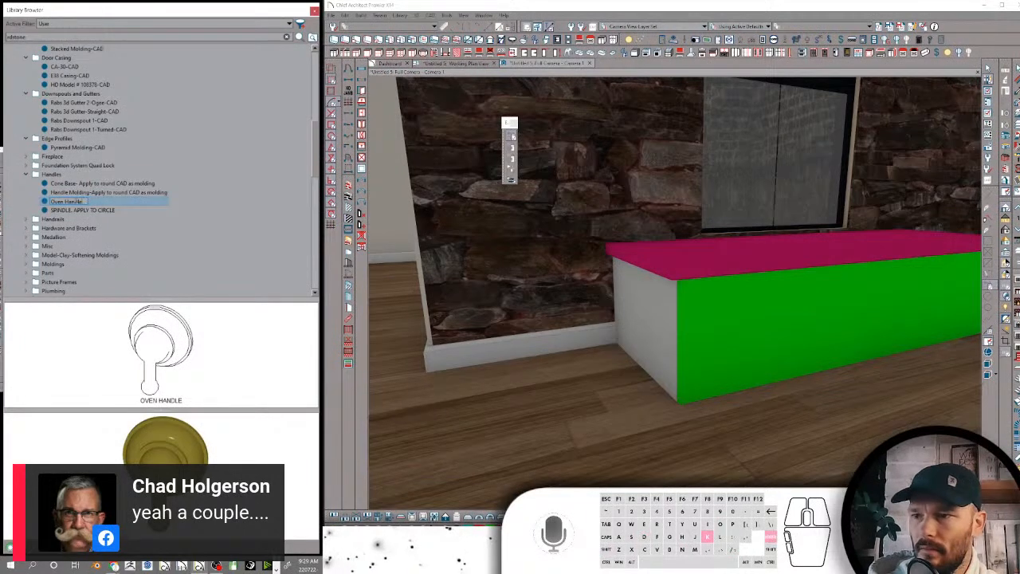
pyautogui.click(81, 210)
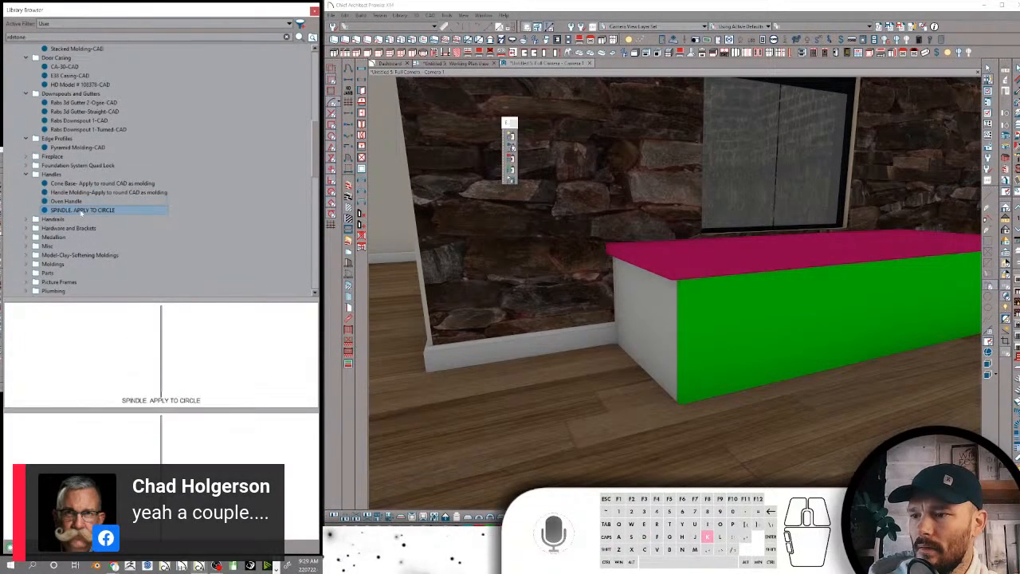
pyautogui.click(80, 210)
pyautogui.write('Spindle')
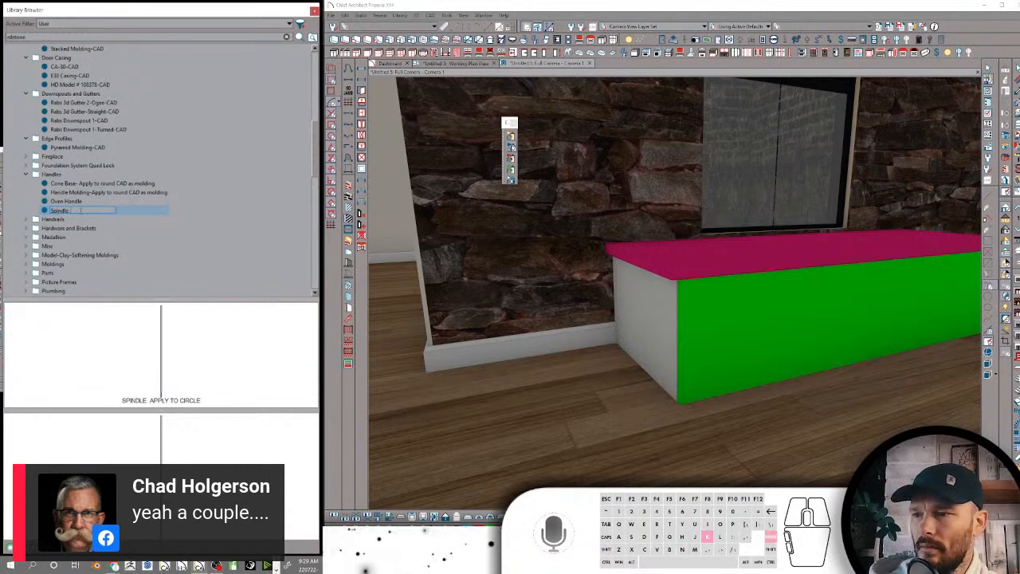
pyautogui.press('Return')
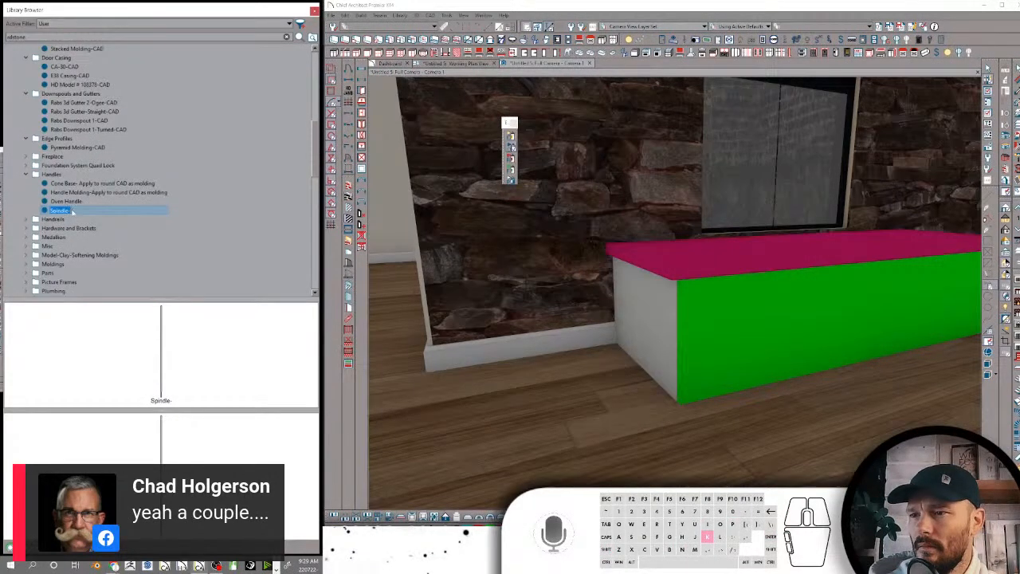
pyautogui.click(71, 210)
pyautogui.write('-Apply to round CAD as molding')
pyautogui.press('Return')
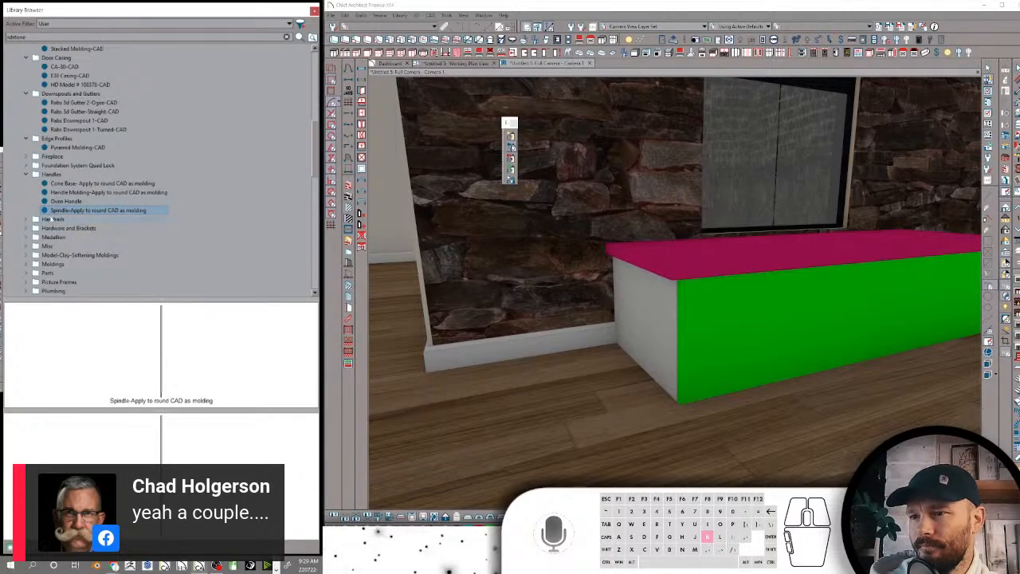
# Look through the items in the Handrails and the Hardware and Brackets folders, including the chain link, beam flange and Simpson brackets
pyautogui.click(54, 219)
pyautogui.click(57, 228)
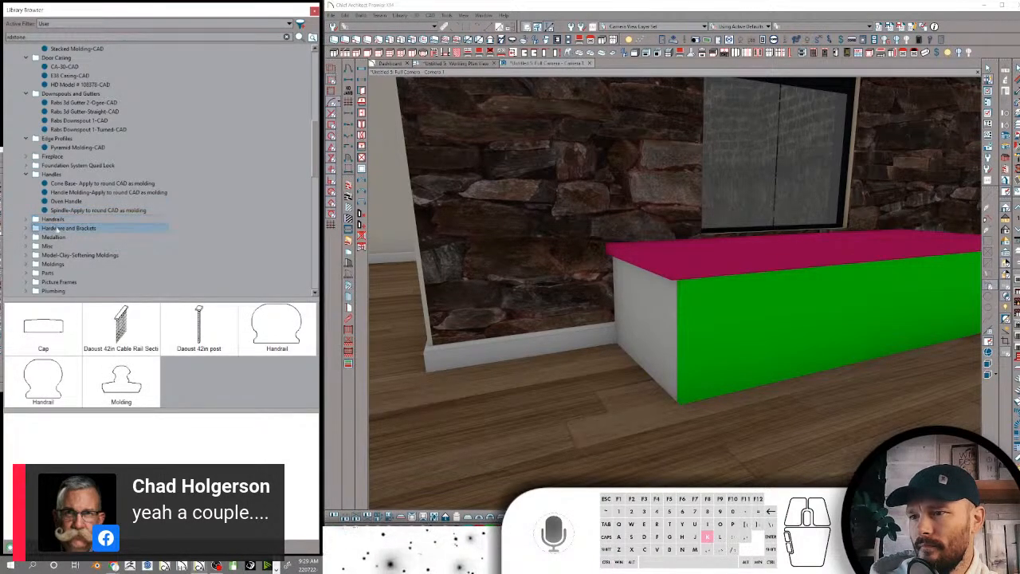
pyautogui.click(26, 228)
pyautogui.click(61, 238)
pyautogui.click(57, 248)
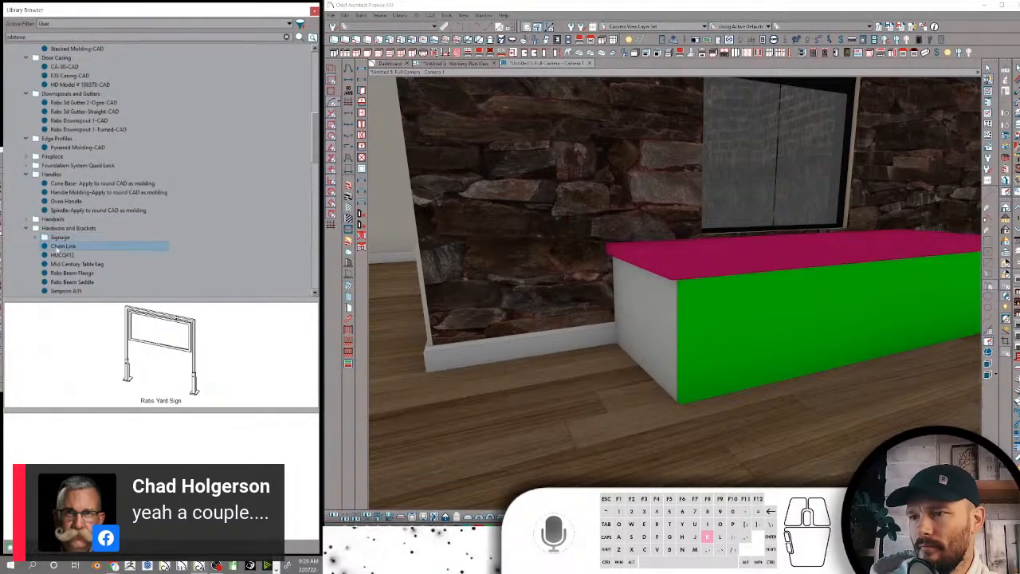
pyautogui.scroll(-2, 70, 228)
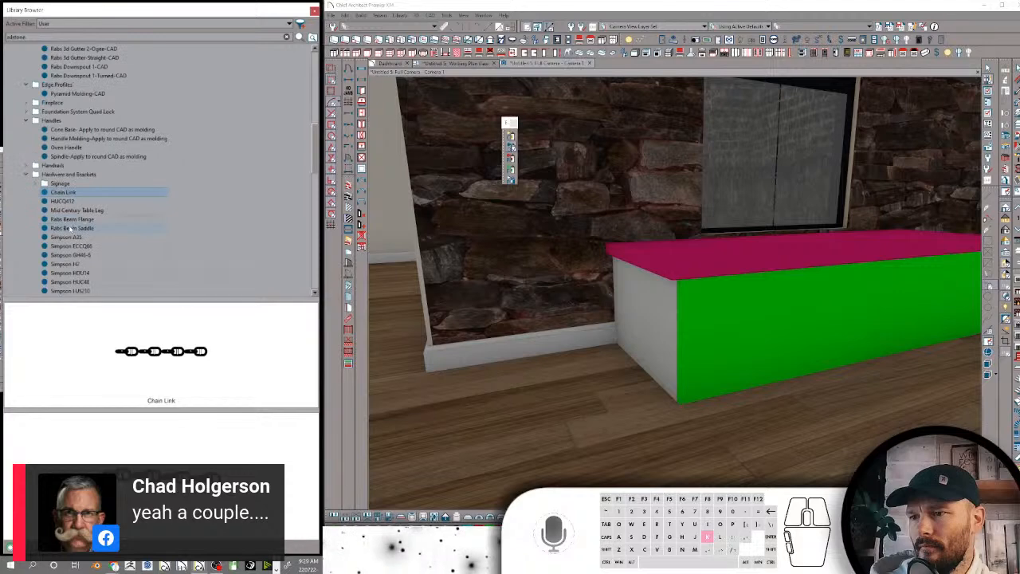
pyautogui.click(70, 219)
pyautogui.click(69, 255)
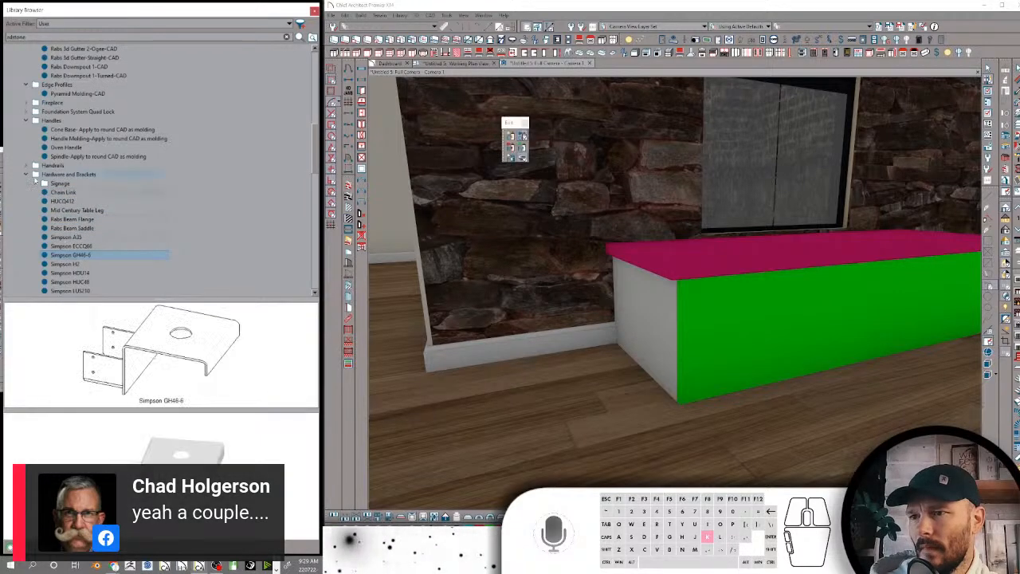
# Collapse the Hardware and Brackets and Components-CAD-Moldings folders, and expand the Drafting Specific folder
pyautogui.click(26, 174)
pyautogui.scroll(10, 28, 167)
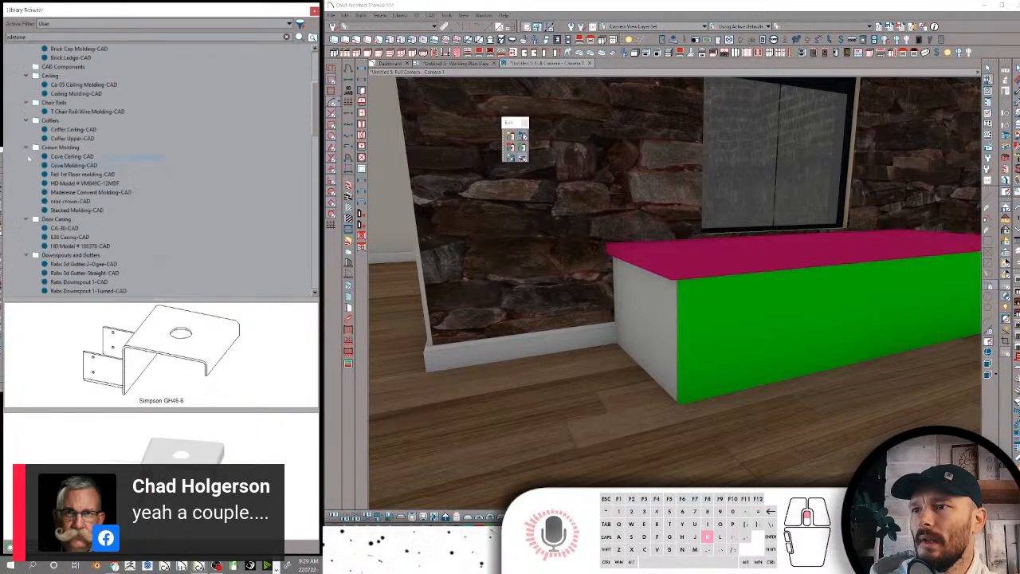
pyautogui.click(17, 104)
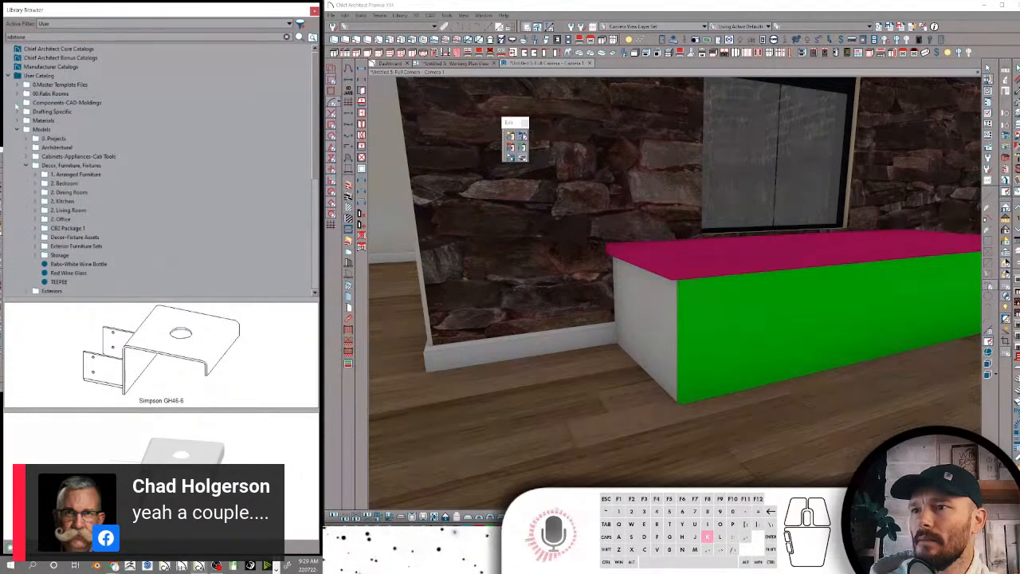
pyautogui.click(31, 114)
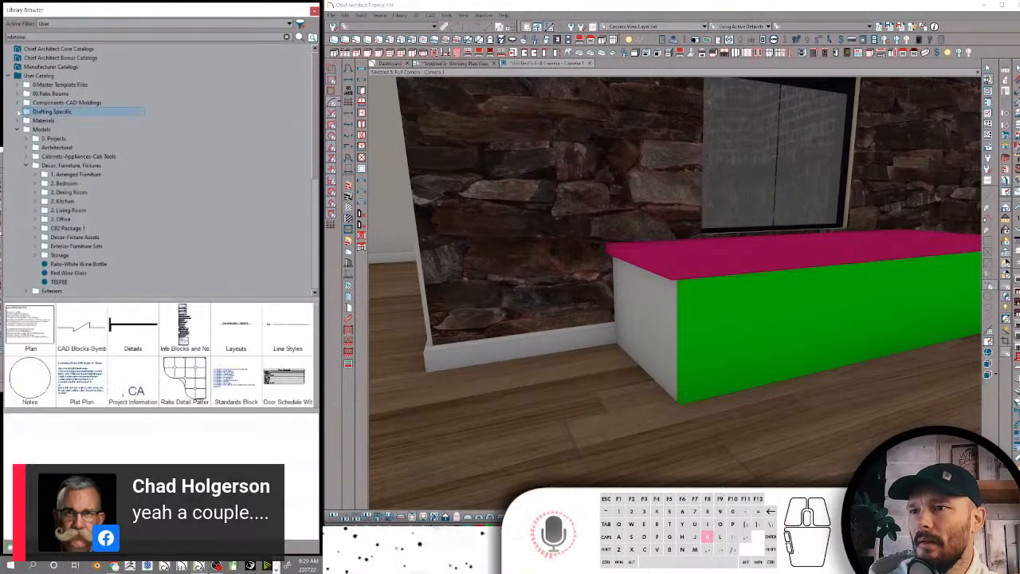
pyautogui.click(17, 111)
# Expand the Plan folder in Drafting Specific down through PLAN NOTES to SHEET NOTES
pyautogui.click(46, 122)
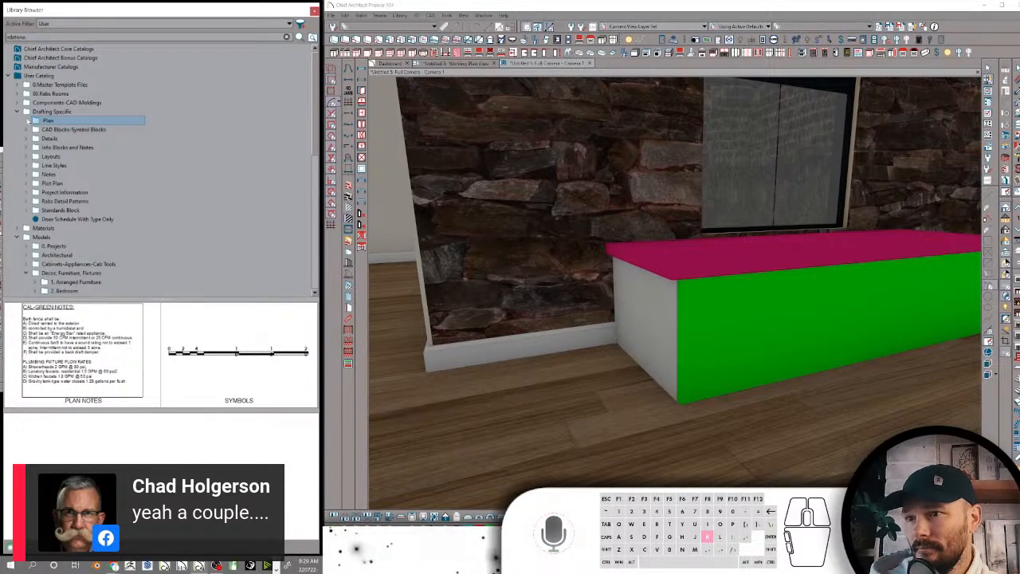
pyautogui.click(26, 120)
pyautogui.click(64, 129)
pyautogui.click(35, 129)
pyautogui.click(54, 138)
pyautogui.click(44, 138)
# Check the CAL-GREEN-PLAN and T-24 notes in the CAL GREEN AND T24 folder, and collapse the folder again
pyautogui.click(91, 147)
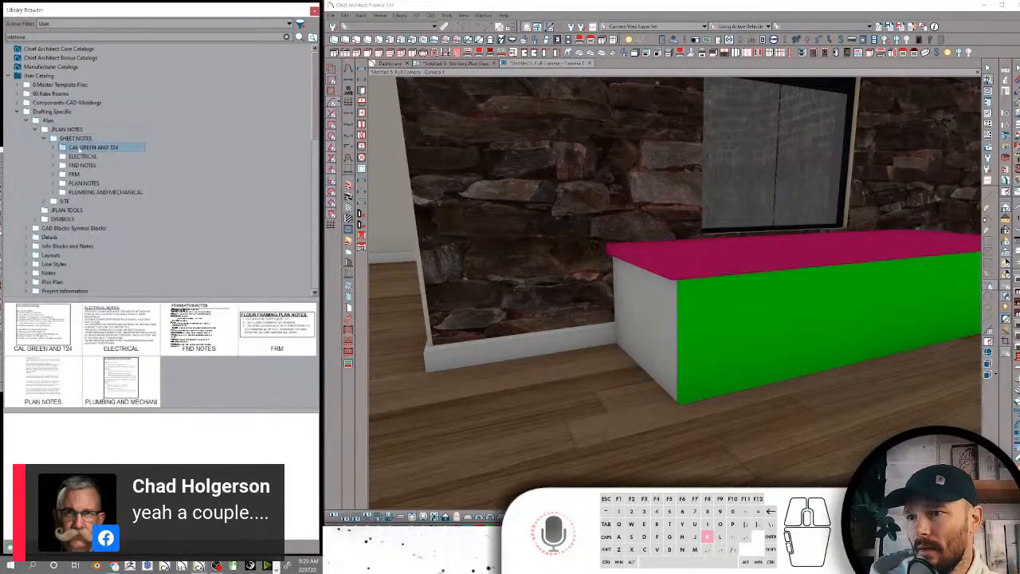
pyautogui.click(54, 148)
pyautogui.click(96, 157)
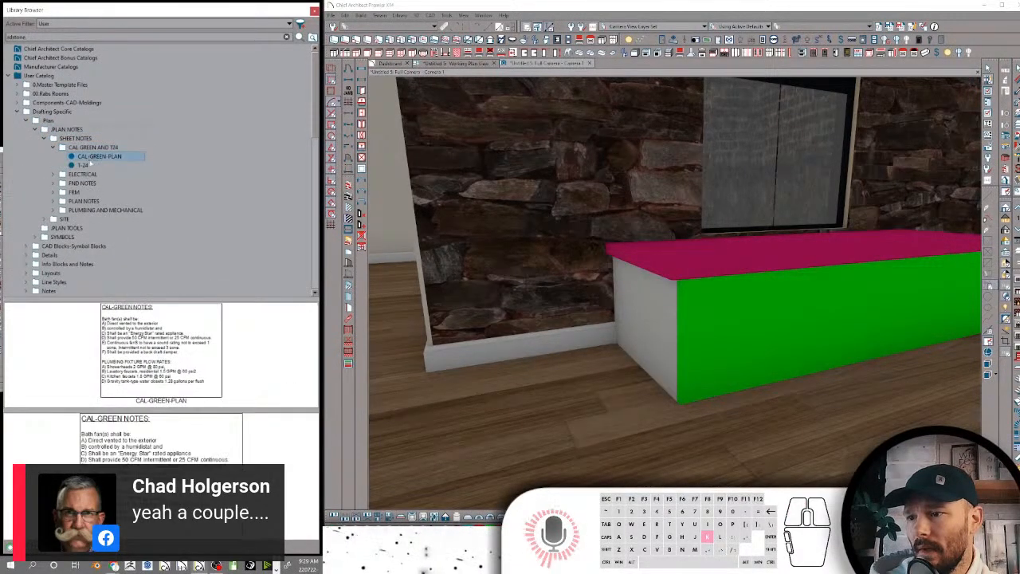
pyautogui.click(83, 165)
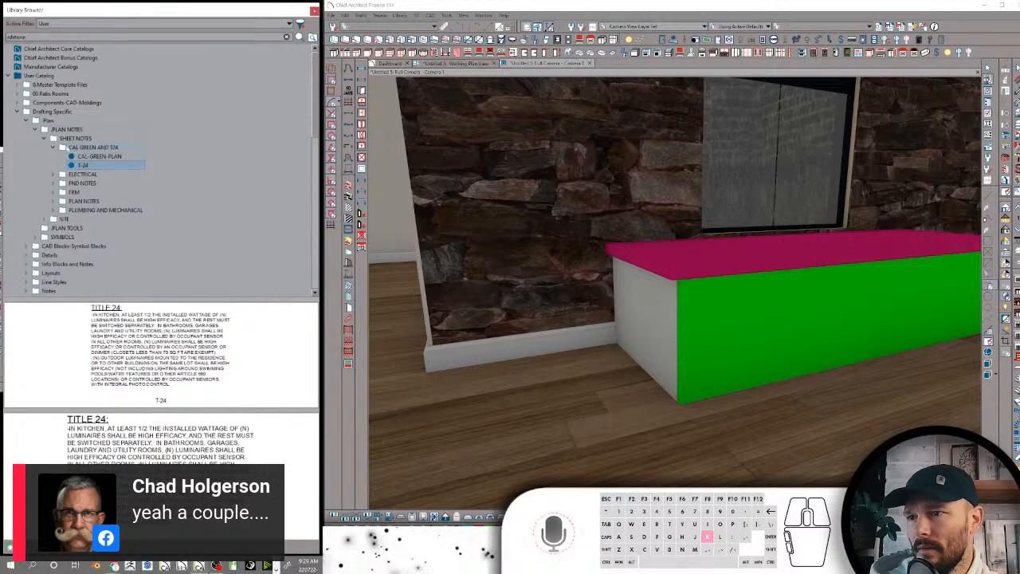
pyautogui.click(54, 147)
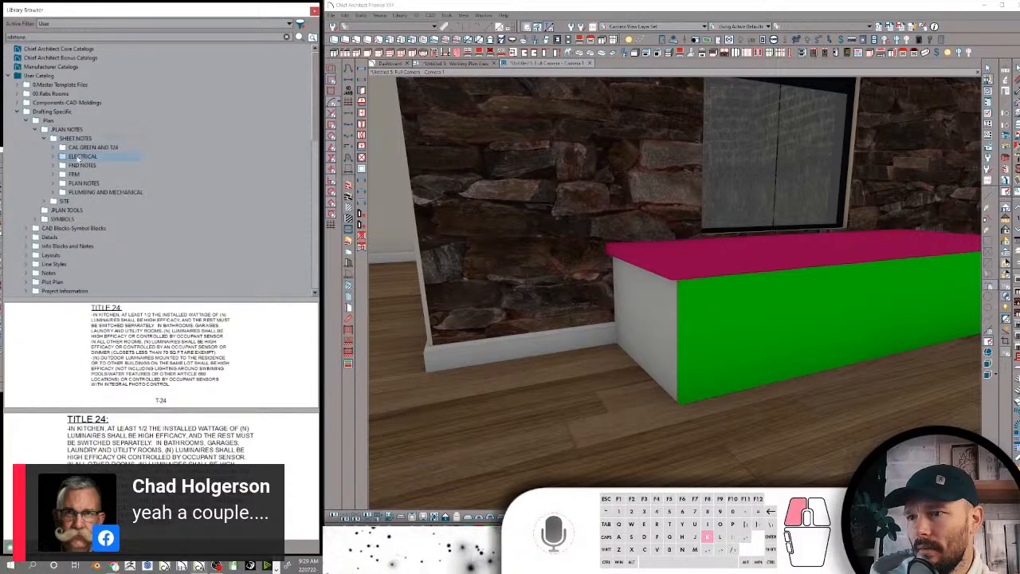
# Rename the ELECTRICAL folder in SHEET NOTES as "Electrical" and select its ELECT-NOTES-K item
pyautogui.click(80, 156)
pyautogui.click(79, 159)
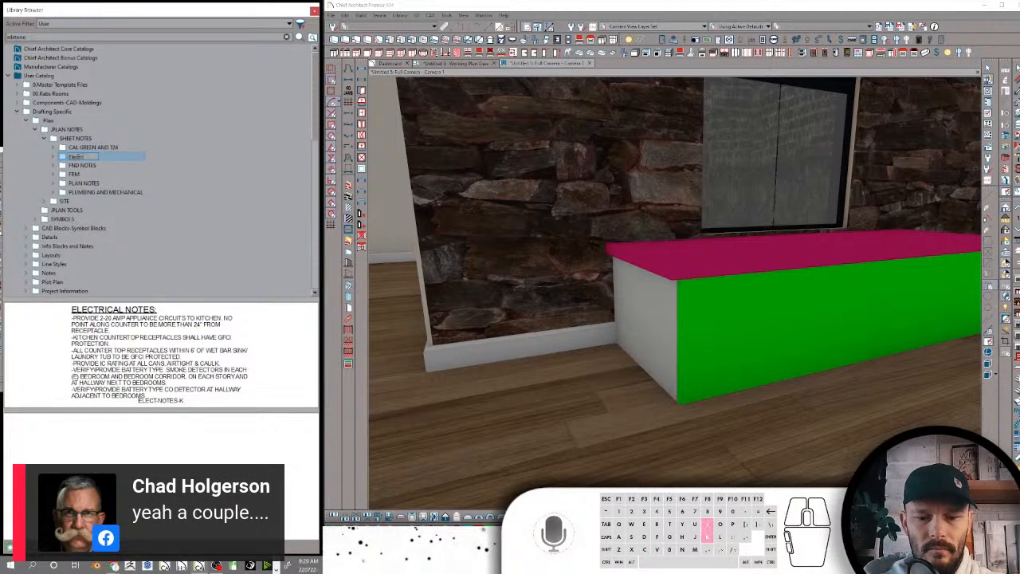
pyautogui.click(141, 357)
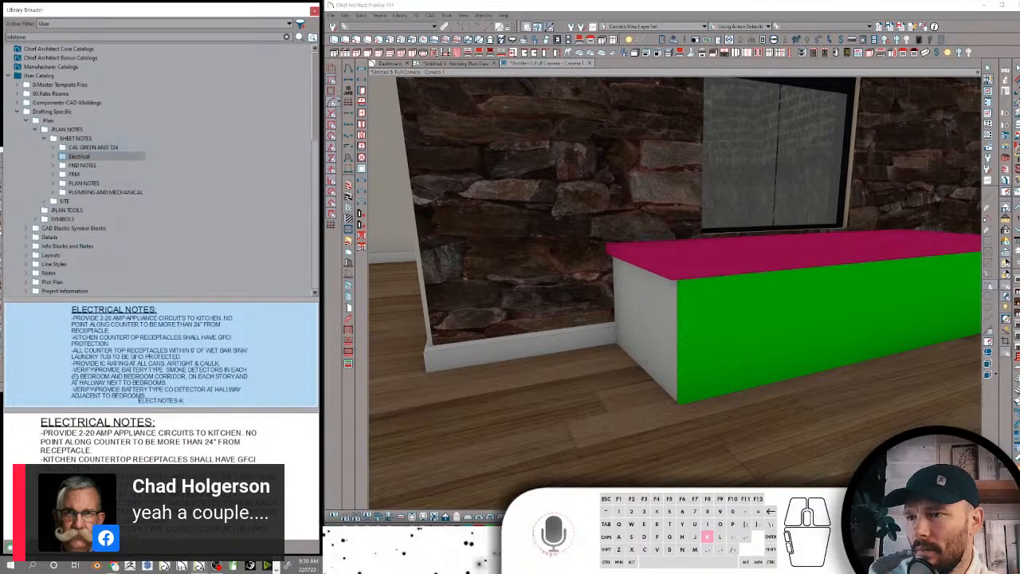
# Check the contents of the Electrical and CAL GREEN AND T24 folders in SHEET NOTES, and collapse both folders again
pyautogui.click(54, 157)
pyautogui.click(92, 165)
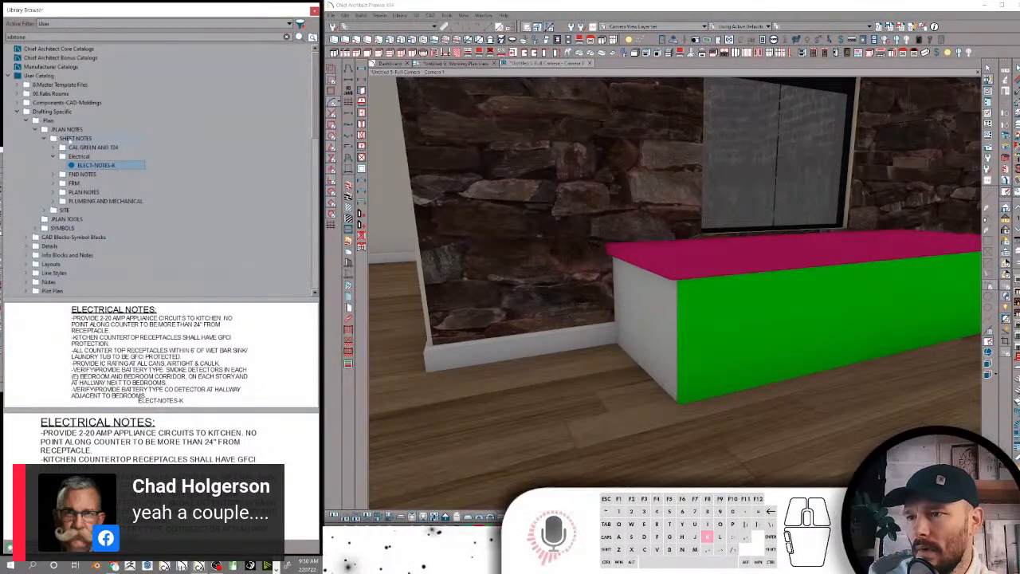
pyautogui.click(53, 157)
pyautogui.click(54, 147)
pyautogui.click(85, 165)
pyautogui.click(91, 157)
pyautogui.click(54, 148)
pyautogui.click(79, 157)
# Preview the notes in the FND NOTES, FRM, PLAN NOTES and PLUMBING AND MECHANICAL folders
pyautogui.click(81, 165)
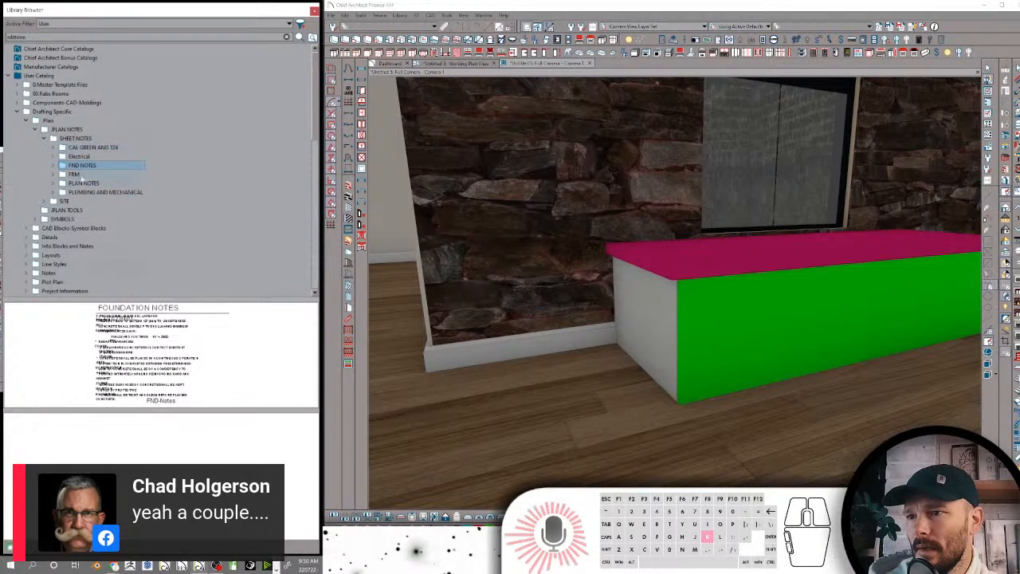
pyautogui.click(76, 175)
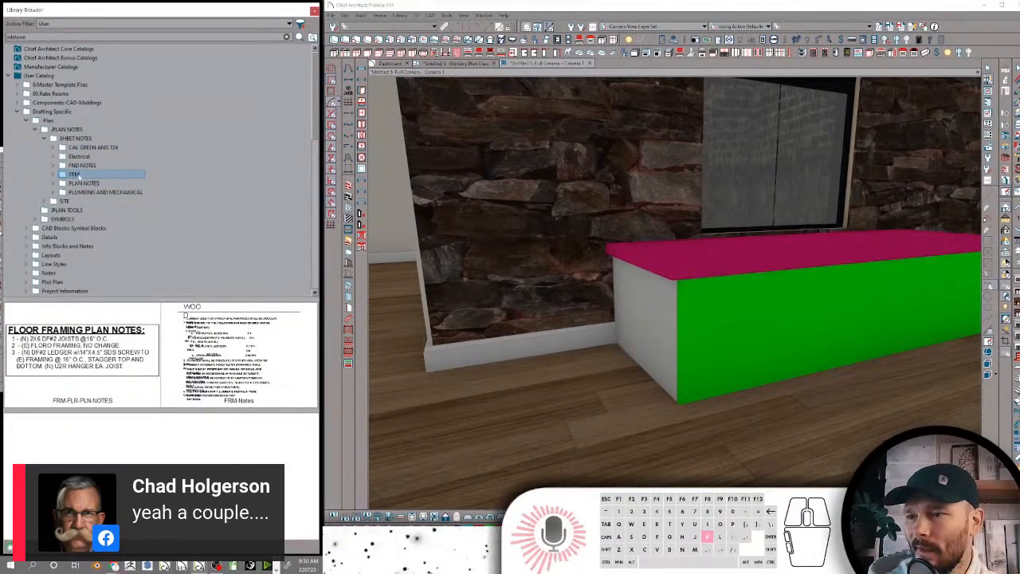
pyautogui.click(83, 184)
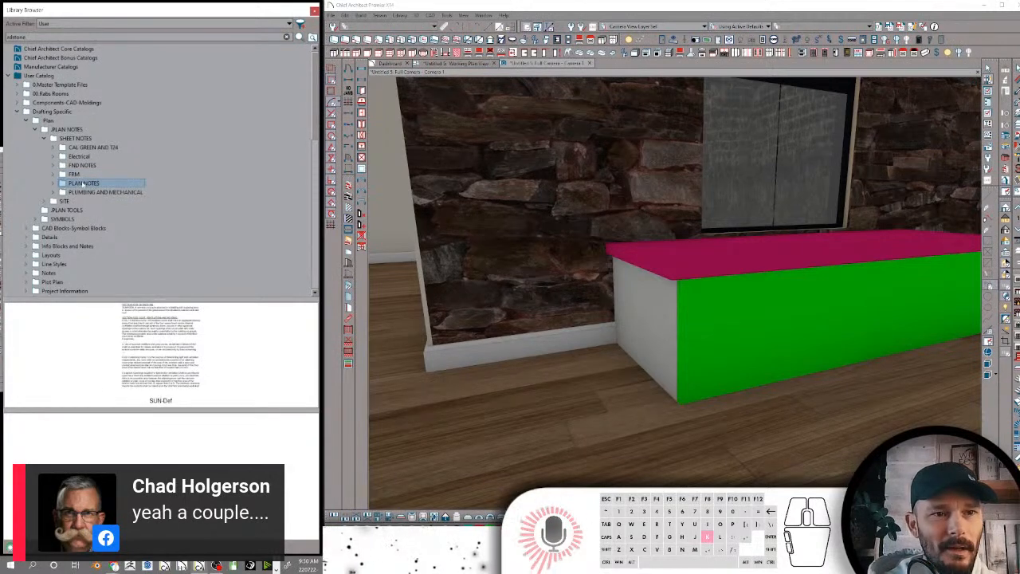
pyautogui.click(86, 192)
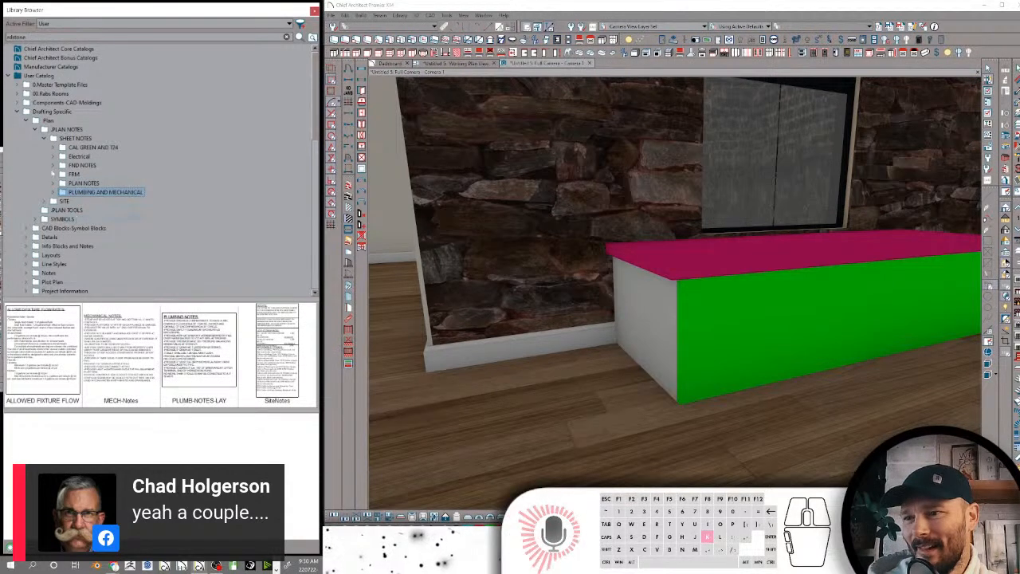
# Collapse SHEET NOTES, expand the SITE folder and preview its items from 1. SITE TOOLKIT through DRAIN SWALE
pyautogui.click(48, 140)
pyautogui.click(44, 148)
pyautogui.click(80, 156)
pyautogui.click(84, 165)
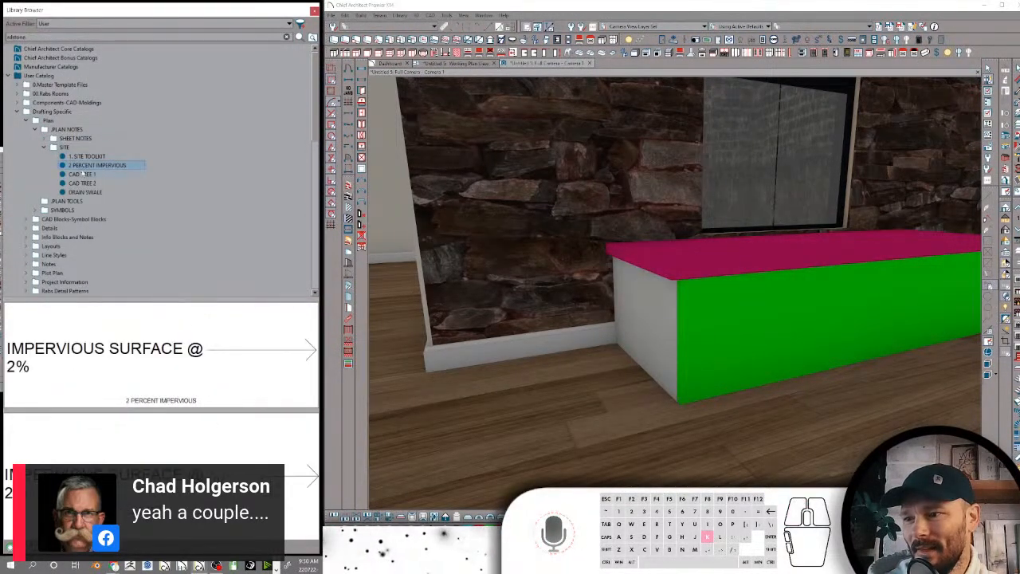
pyautogui.click(83, 175)
pyautogui.click(84, 183)
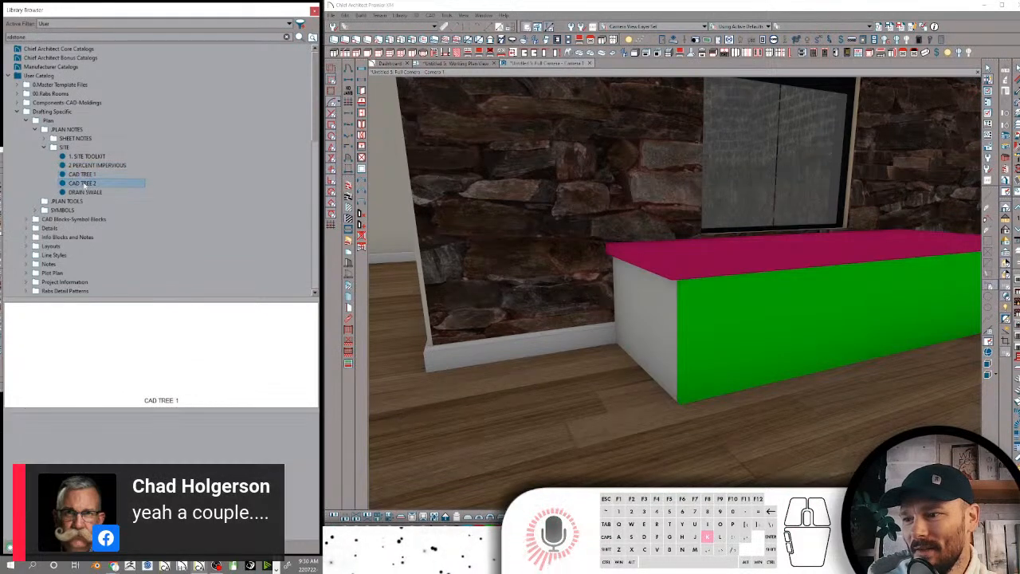
pyautogui.click(86, 192)
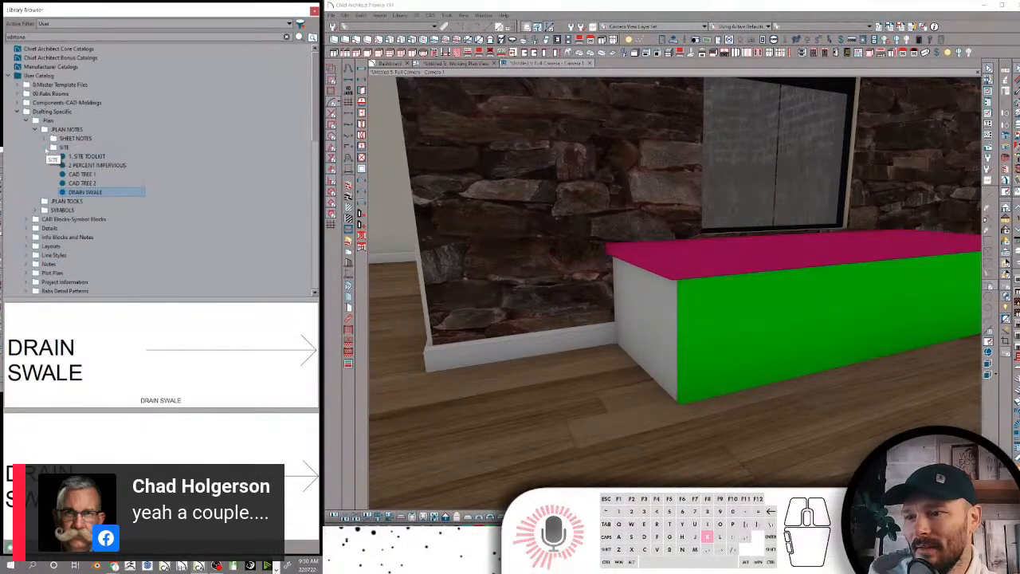
# Delete the CAD TREE 1 and CAD TREE 2 items from the SITE folder
pyautogui.click(82, 184)
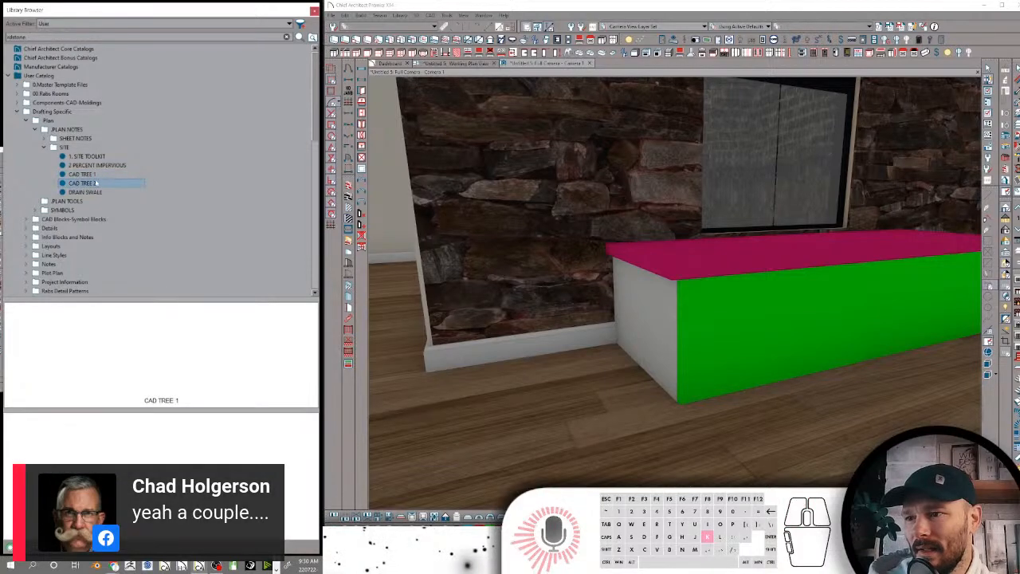
pyautogui.click(84, 175)
pyautogui.rightClick(85, 175)
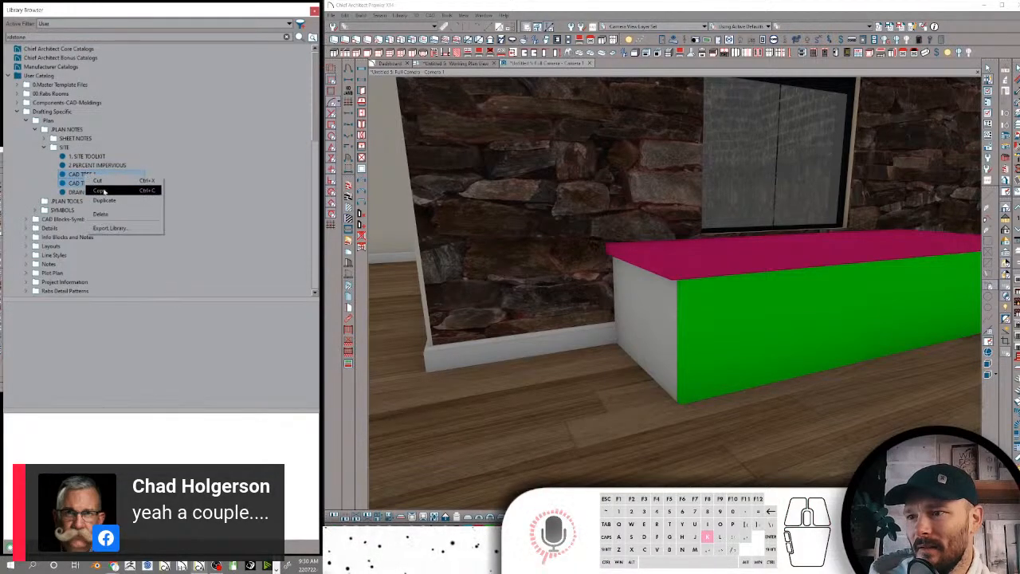
pyautogui.click(104, 215)
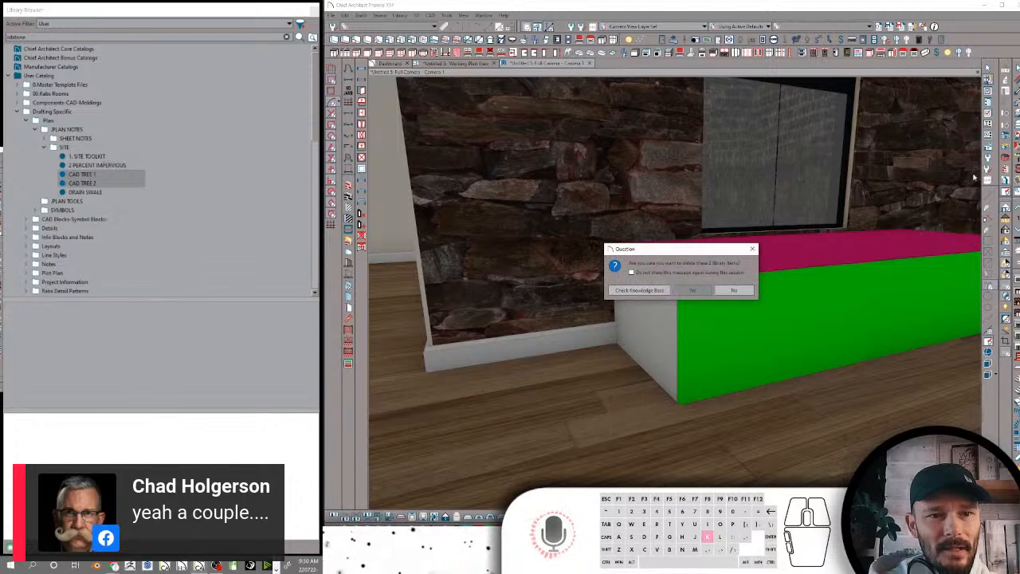
pyautogui.click(690, 290)
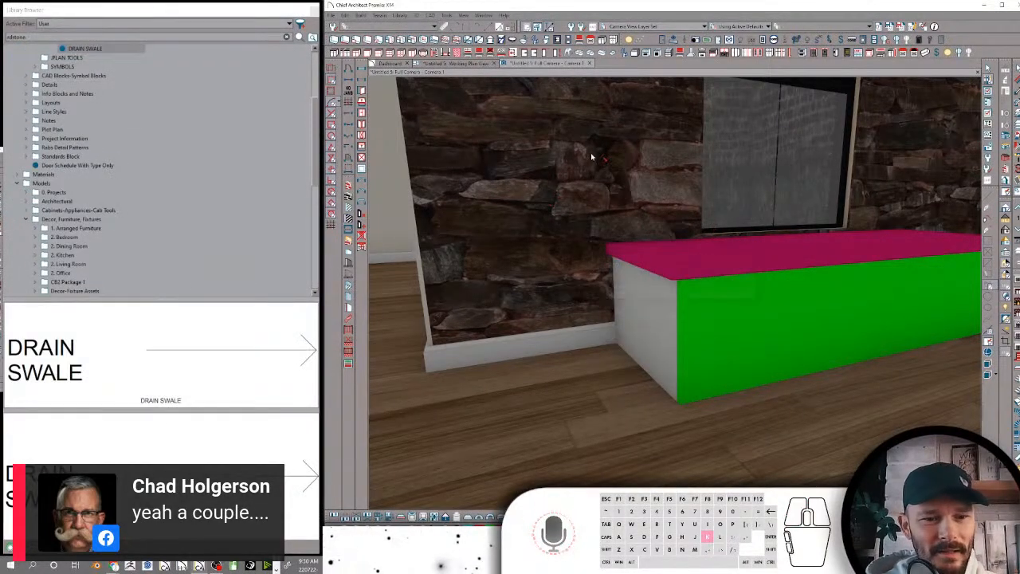
# Move the camera outside the house and create a terrain perimeter around the building
pyautogui.scroll(-2, 673, 153)
pyautogui.moveTo(671, 155); pyautogui.dragTo(736, 183)
pyautogui.scroll(-8, 736, 183)
pyautogui.scroll(-10, 736, 183)
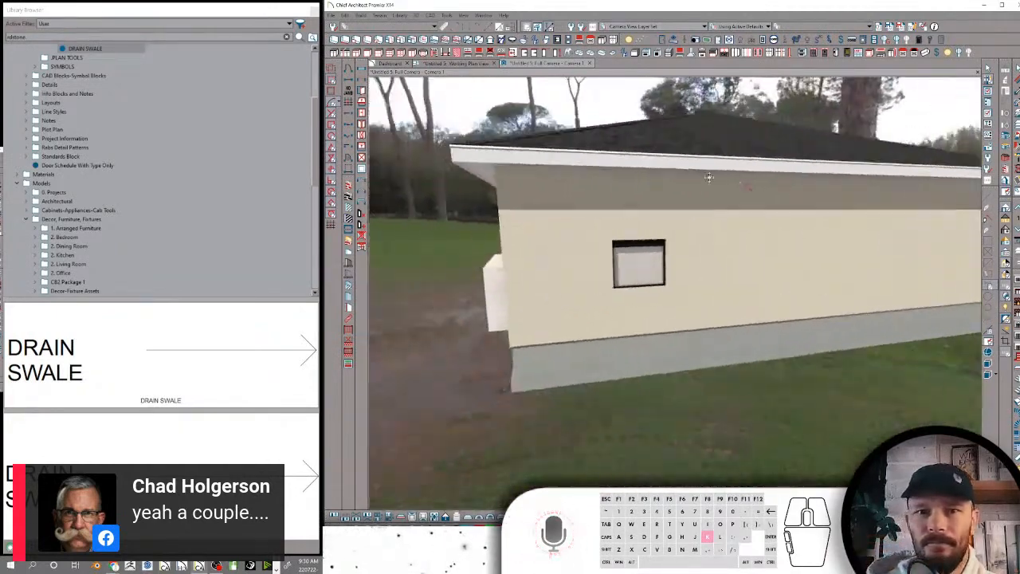
pyautogui.click(381, 16)
pyautogui.click(391, 24)
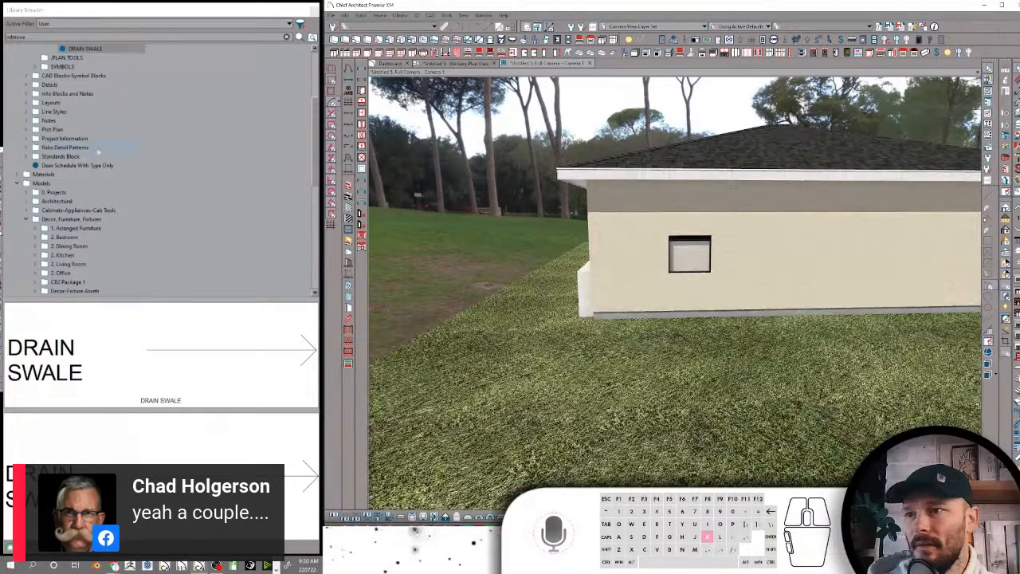
# Search the user library for "cad tree" and place the Rabs CAD Tree-Birch on the terrain beside the house
pyautogui.doubleClick(30, 36)
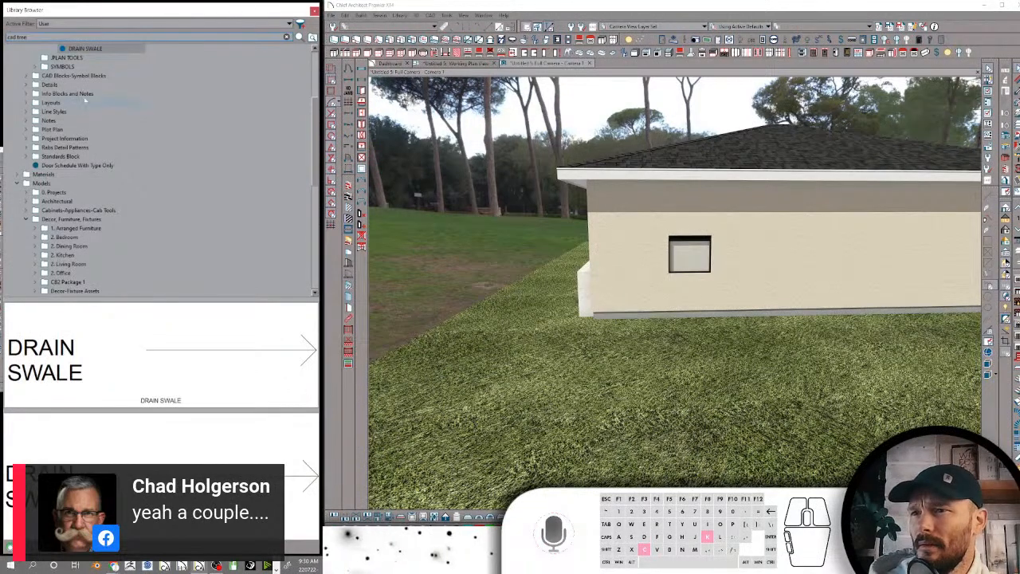
pyautogui.click(85, 96)
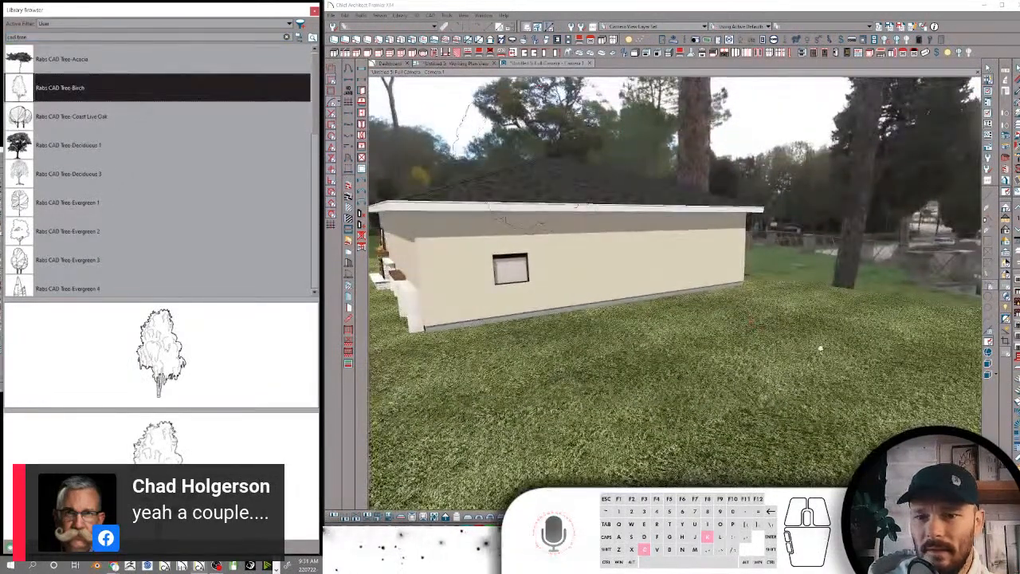
pyautogui.click(818, 351)
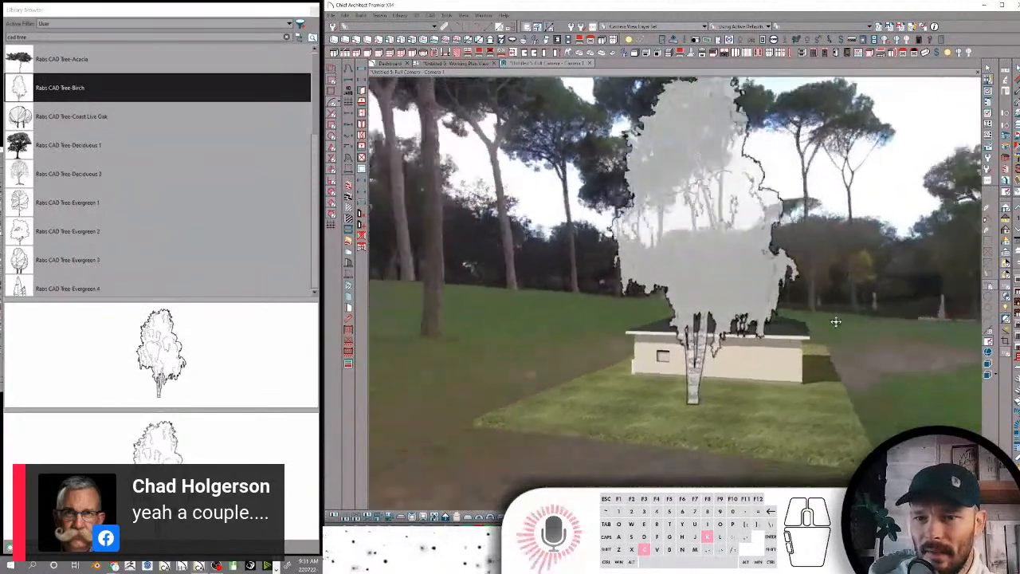
# Place the Rabs CAD Tree-Coast Live Oak and the Rabs CAD Tree-Deciduous 3 on the terrain on the opposite side of the house
pyautogui.click(53, 117)
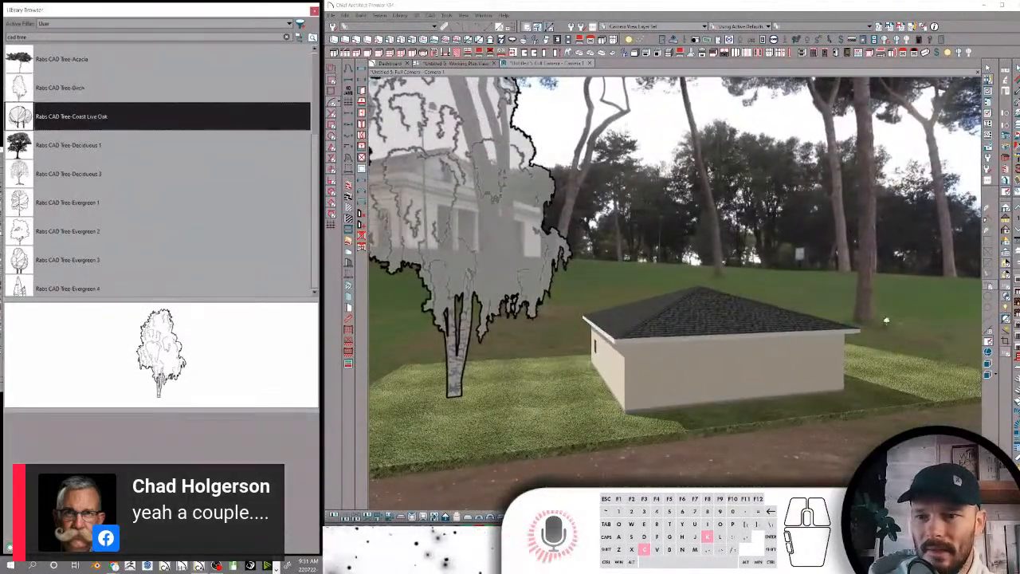
pyautogui.click(900, 383)
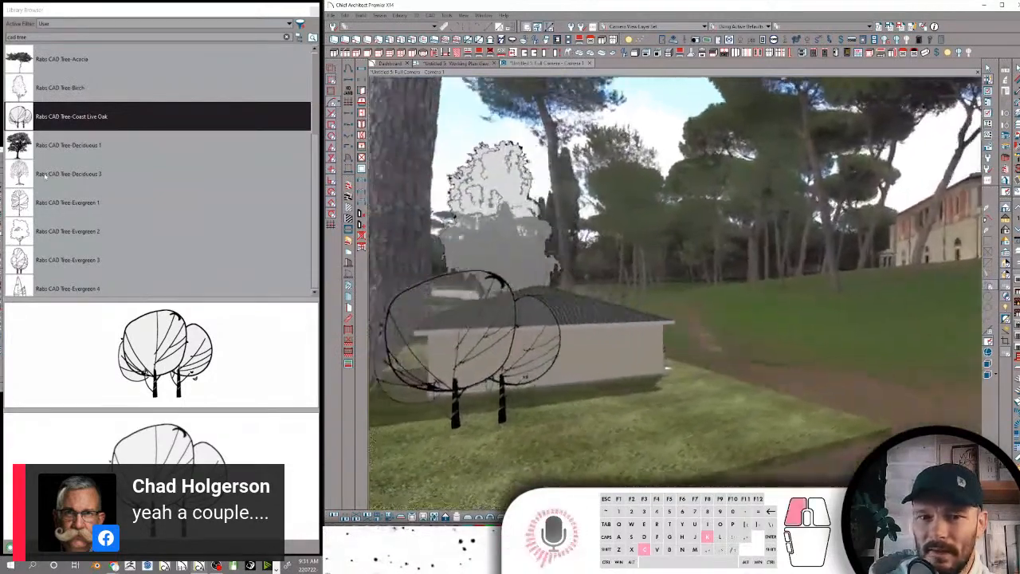
pyautogui.click(46, 177)
pyautogui.click(738, 437)
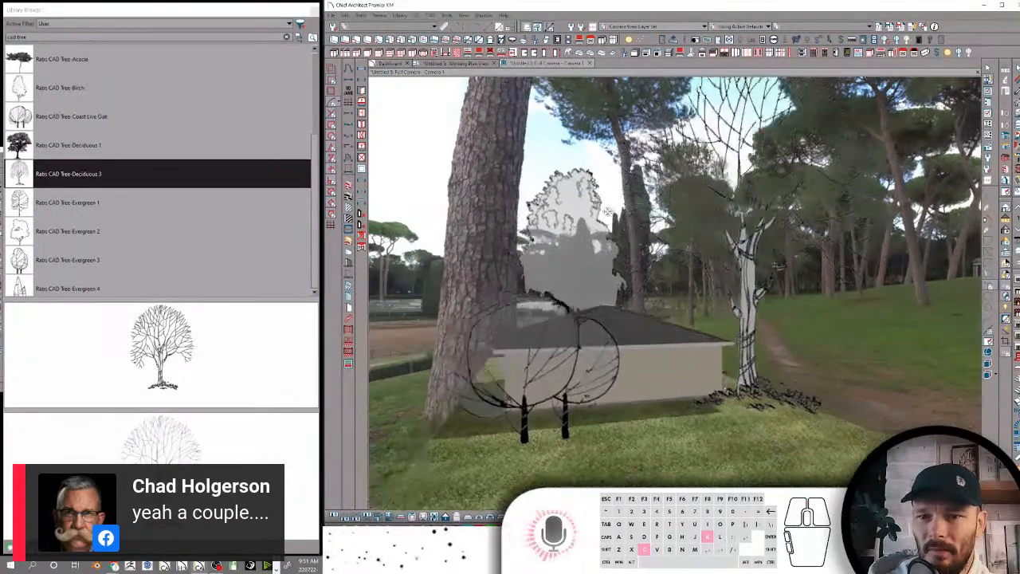
# In the working plan view, create a cross section/elevation looking horizontally at the house and trees, accepting a regular elevation
pyautogui.click(468, 64)
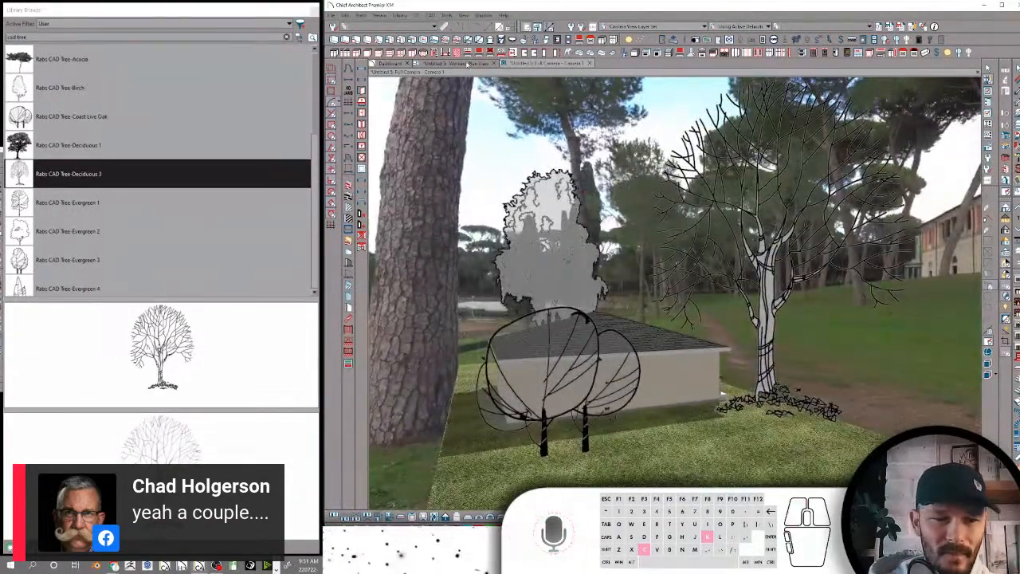
pyautogui.scroll(-6, 616, 127)
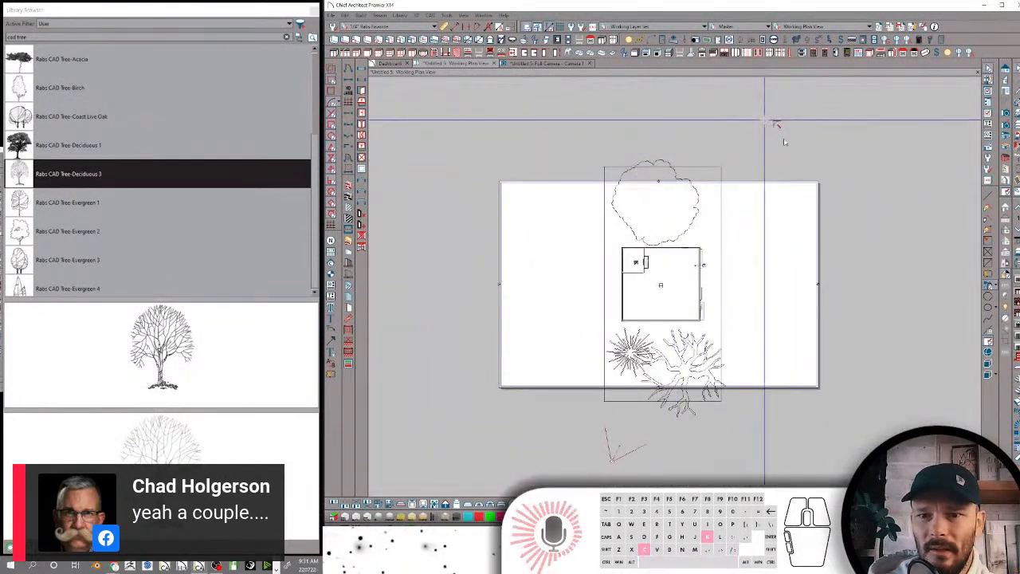
pyautogui.scroll(4, 795, 144)
pyautogui.scroll(-2, 795, 143)
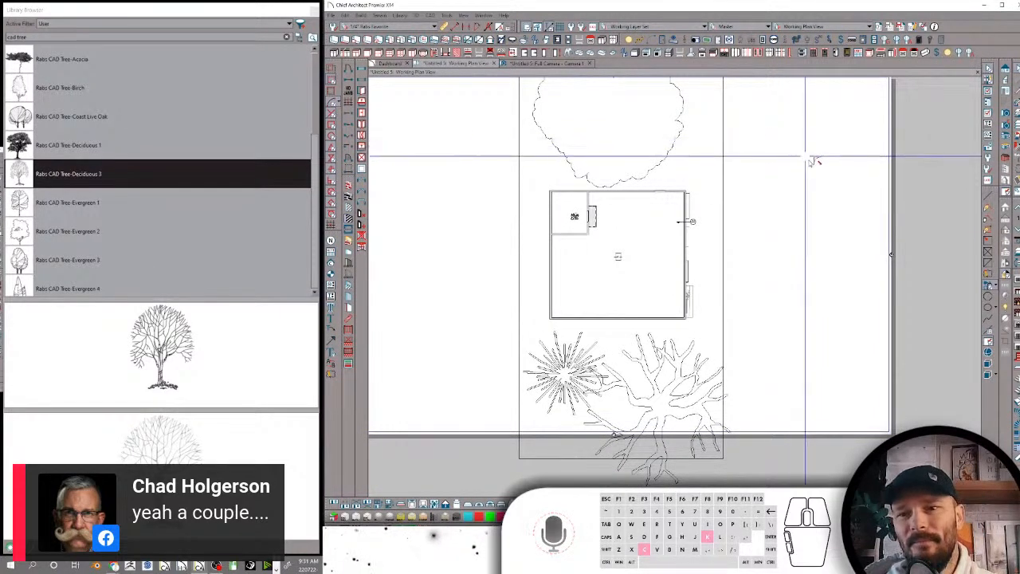
pyautogui.rightClick(845, 189)
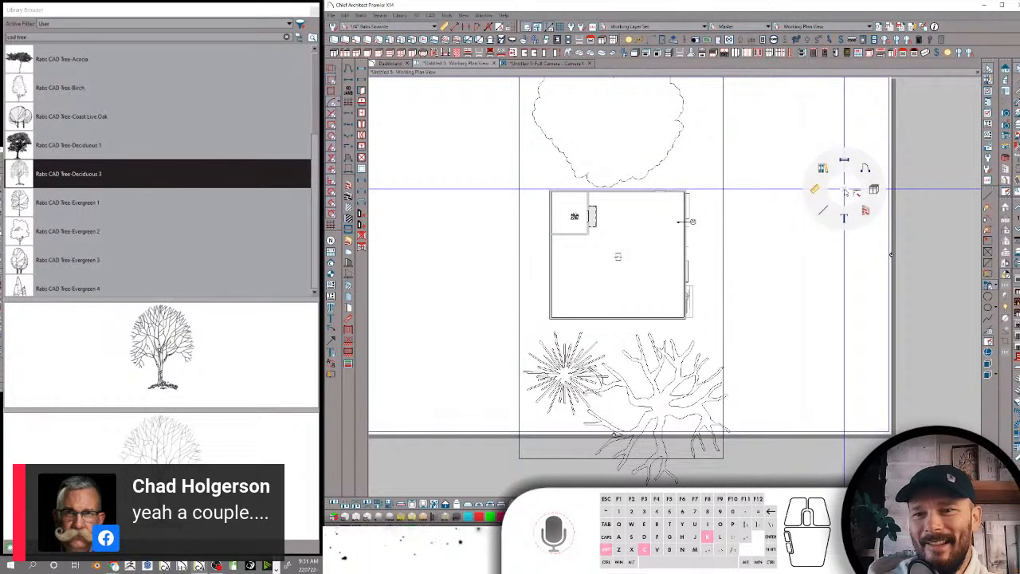
pyautogui.click(845, 159)
pyautogui.moveTo(859, 189); pyautogui.dragTo(718, 204)
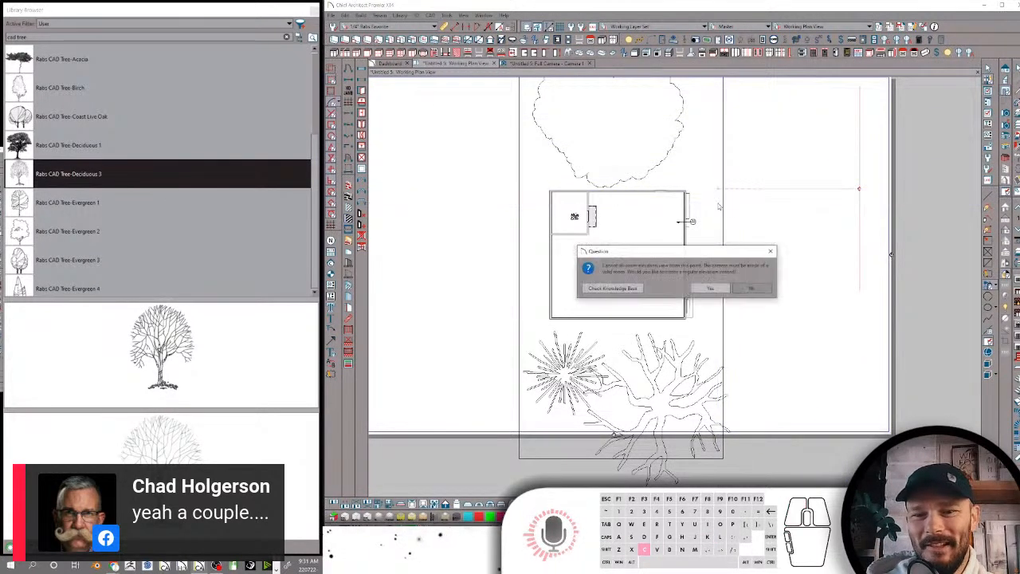
pyautogui.click(710, 288)
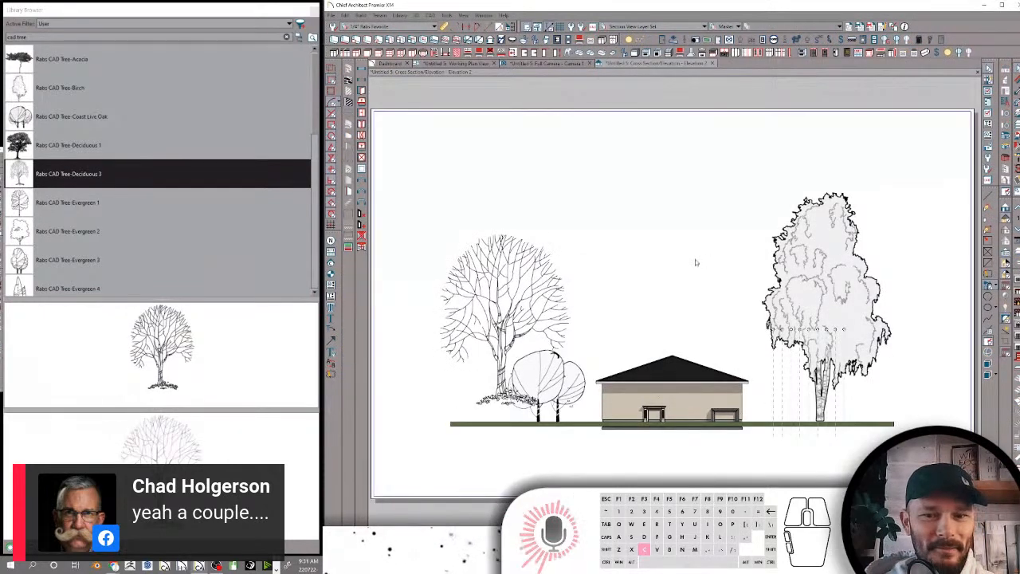
# Lower the bare deciduous tree in the elevation so its base sits on the terrain line
pyautogui.click(500, 329)
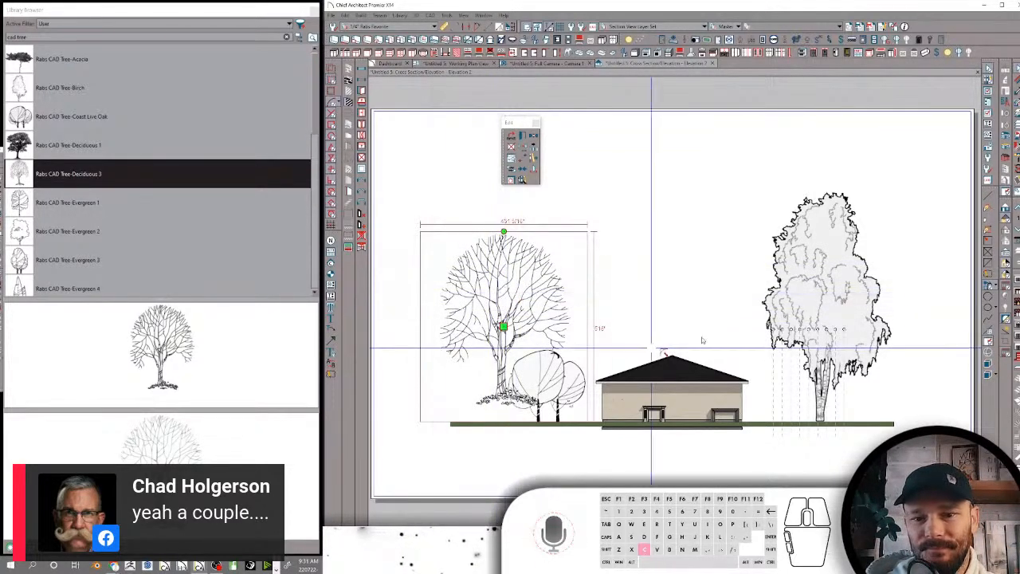
pyautogui.moveTo(504, 328); pyautogui.dragTo(503, 343)
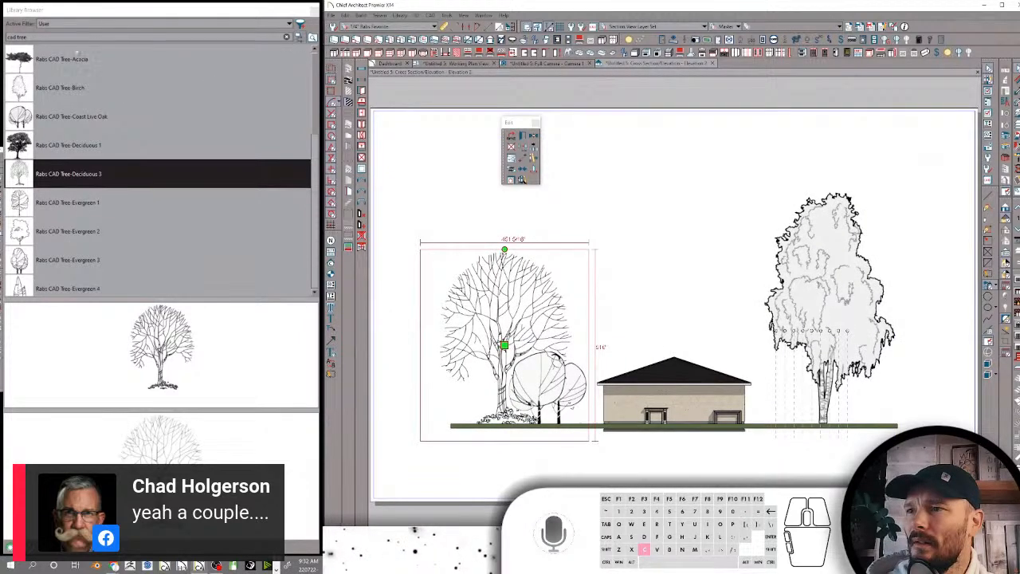
# Place the Rabs CAD Tree-Acacia in the working plan view and move it beyond the birch at the far end of the lot
pyautogui.click(18, 64)
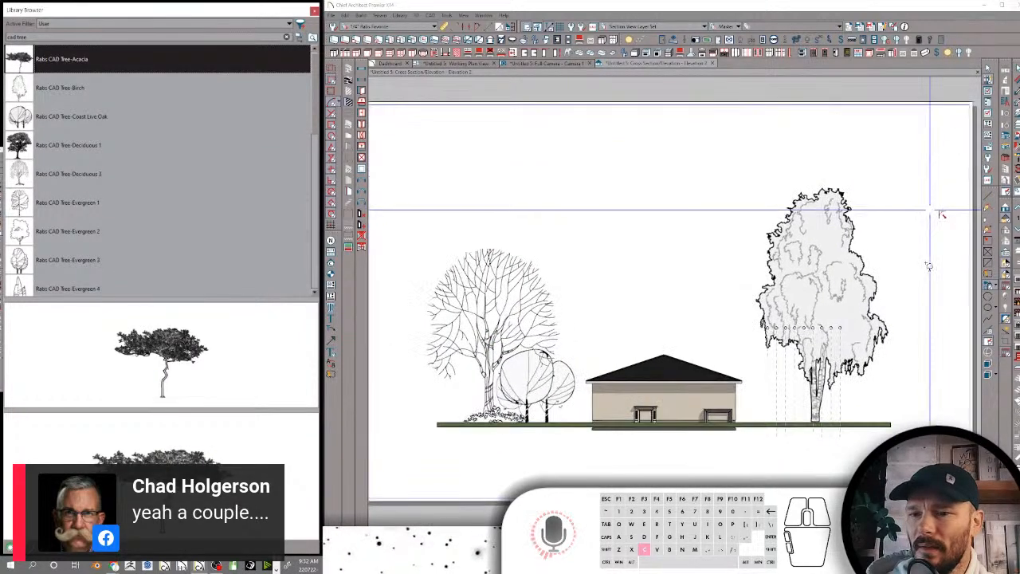
pyautogui.scroll(2, 916, 283)
pyautogui.scroll(-2, 900, 307)
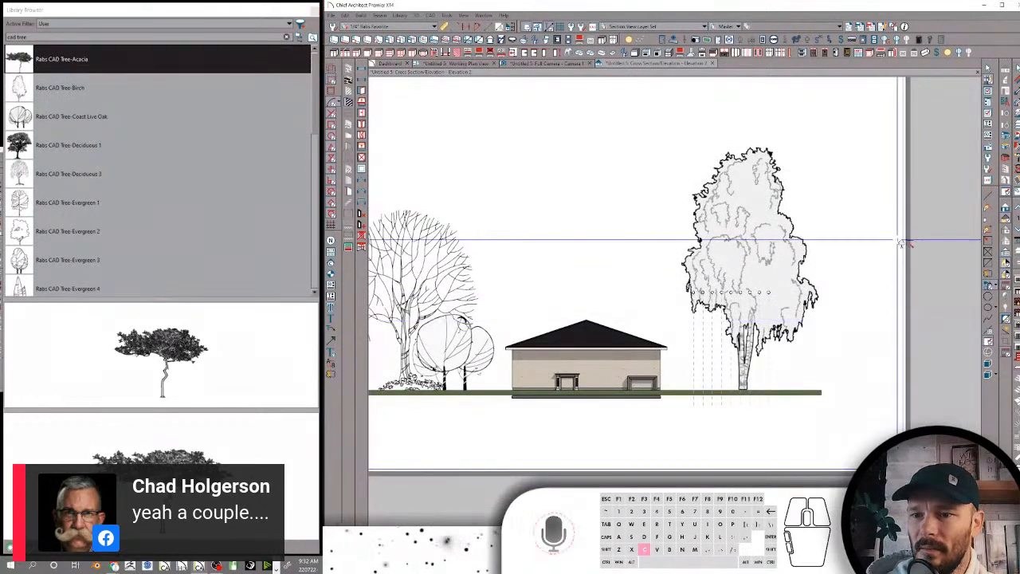
pyautogui.scroll(-3, 901, 242)
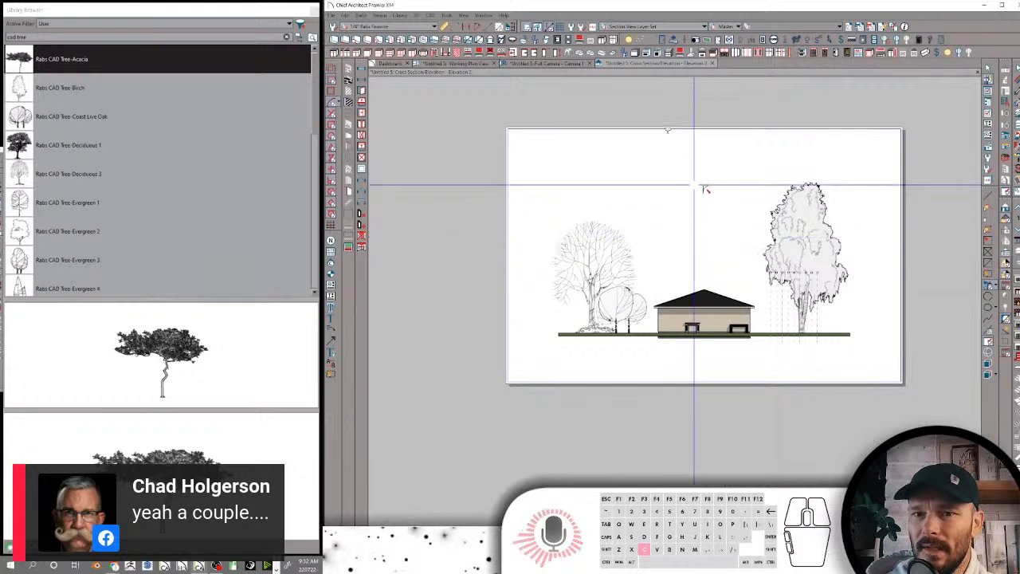
pyautogui.click(488, 64)
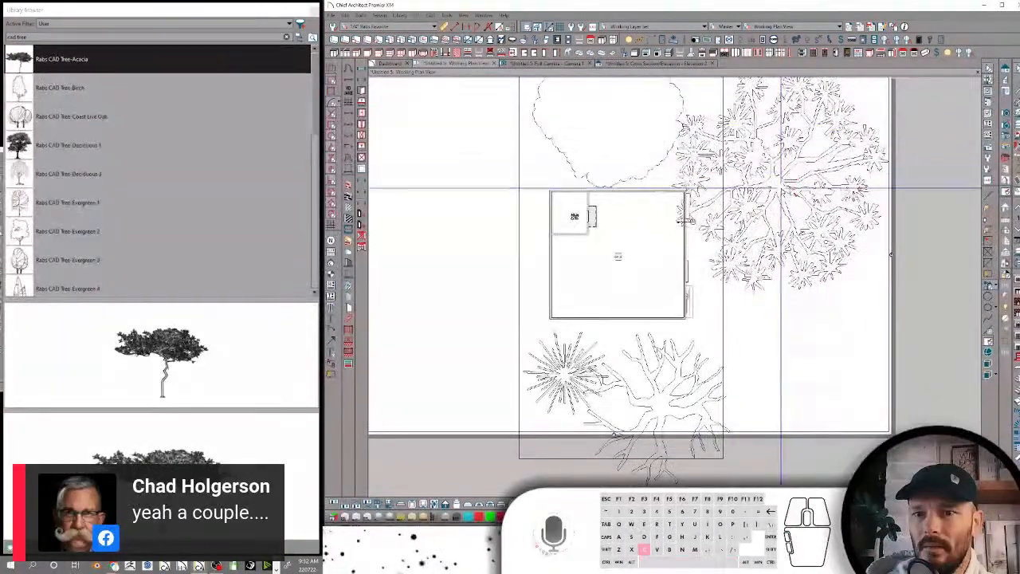
pyautogui.click(781, 178)
pyautogui.scroll(-3, 773, 223)
pyautogui.moveTo(730, 251); pyautogui.dragTo(609, 95)
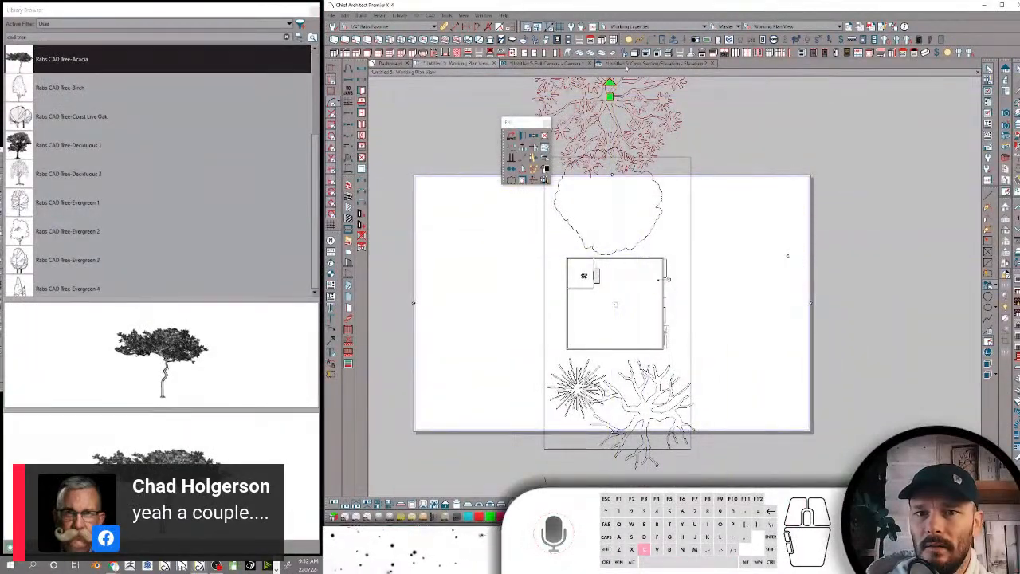
# Return to the cross section/elevation view and examine how the acacia appears beside the birch
pyautogui.click(638, 63)
pyautogui.scroll(5, 750, 175)
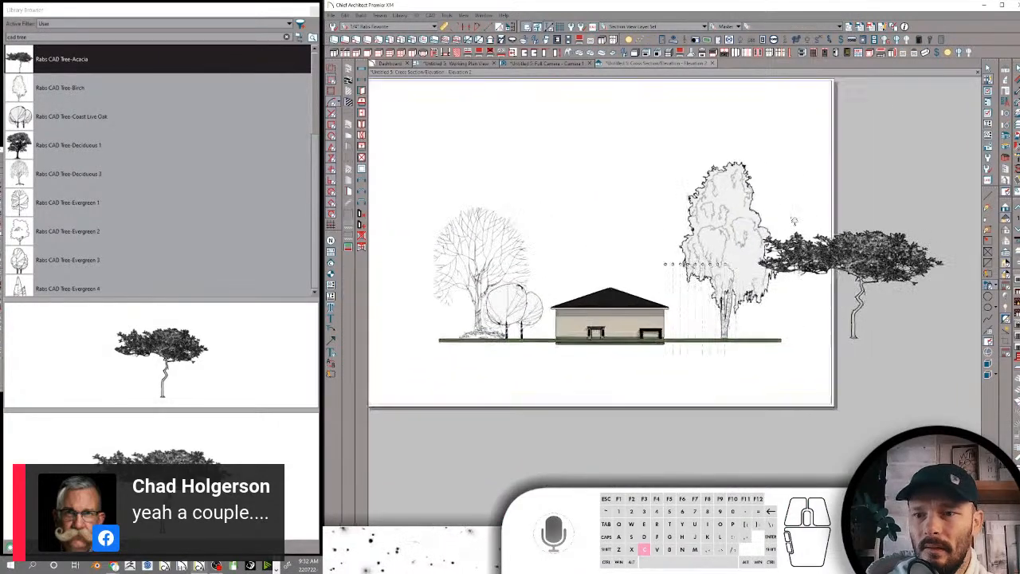
pyautogui.scroll(-5, 794, 220)
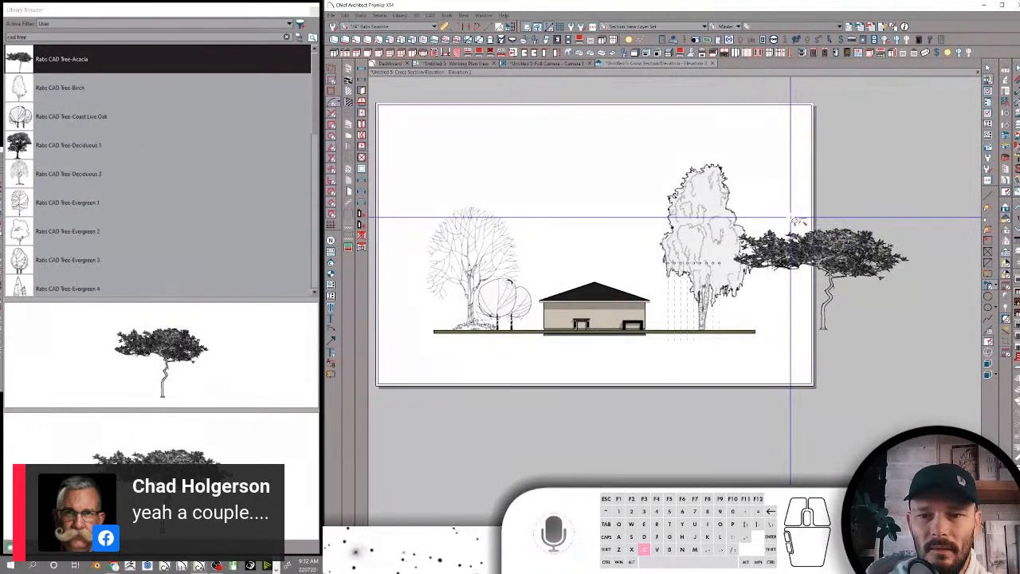
# Return to the working plan view and rename the DRAIN SWALE library item in the SITE folder as Drain Swale
pyautogui.scroll(2, 762, 183)
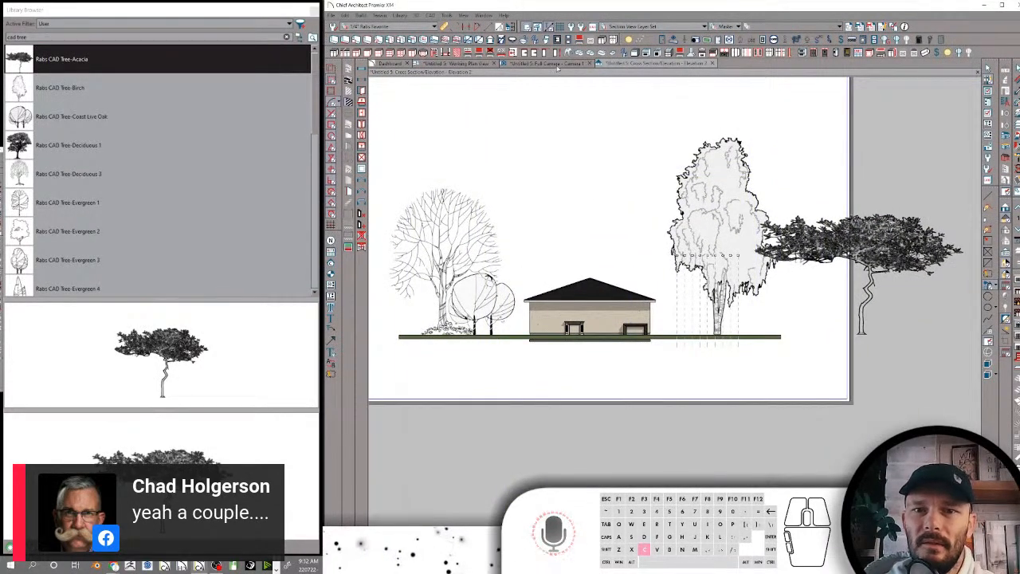
pyautogui.click(444, 64)
pyautogui.click(300, 37)
pyautogui.scroll(4, 84, 116)
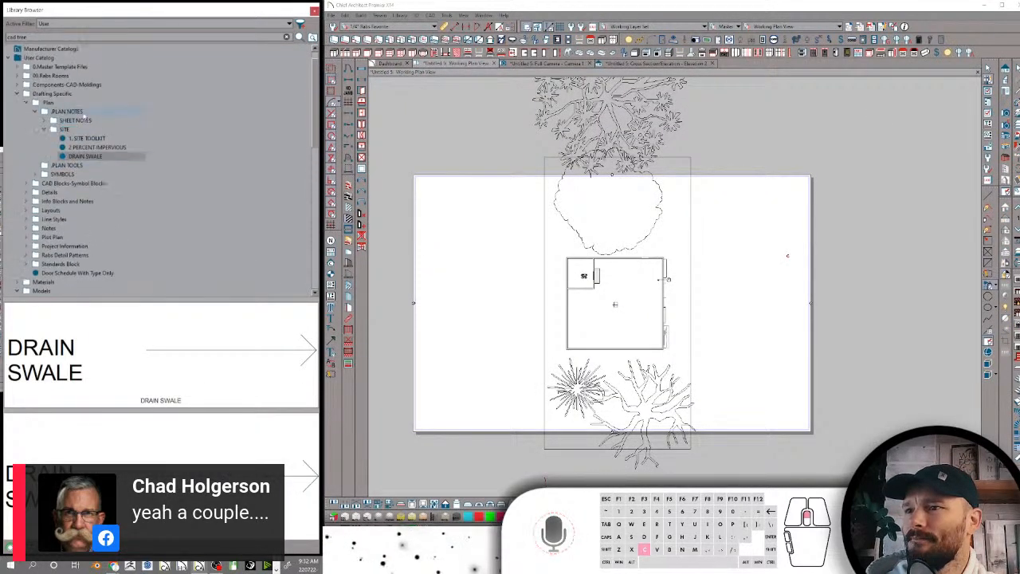
pyautogui.click(83, 157)
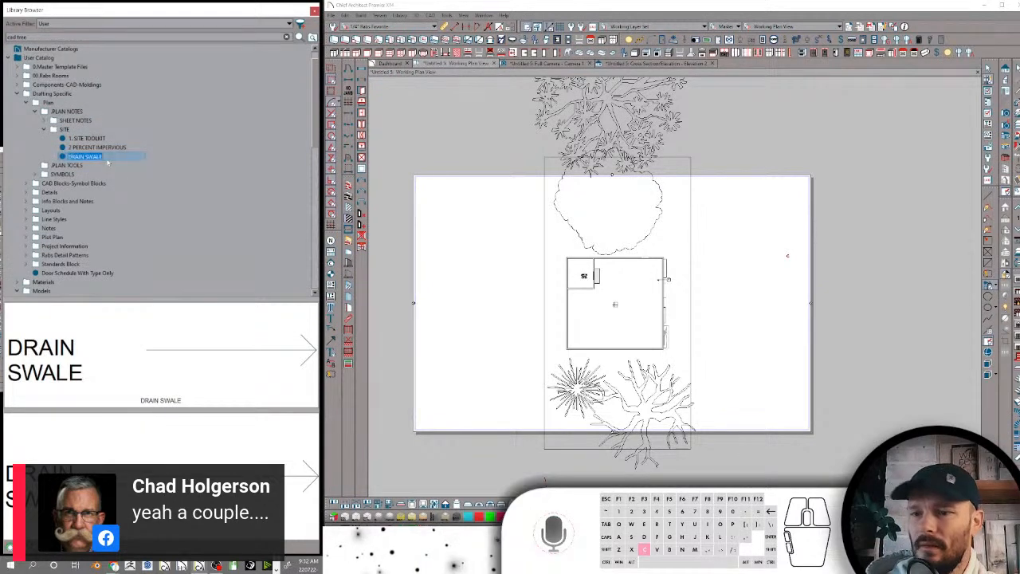
pyautogui.write('Drain Swale')
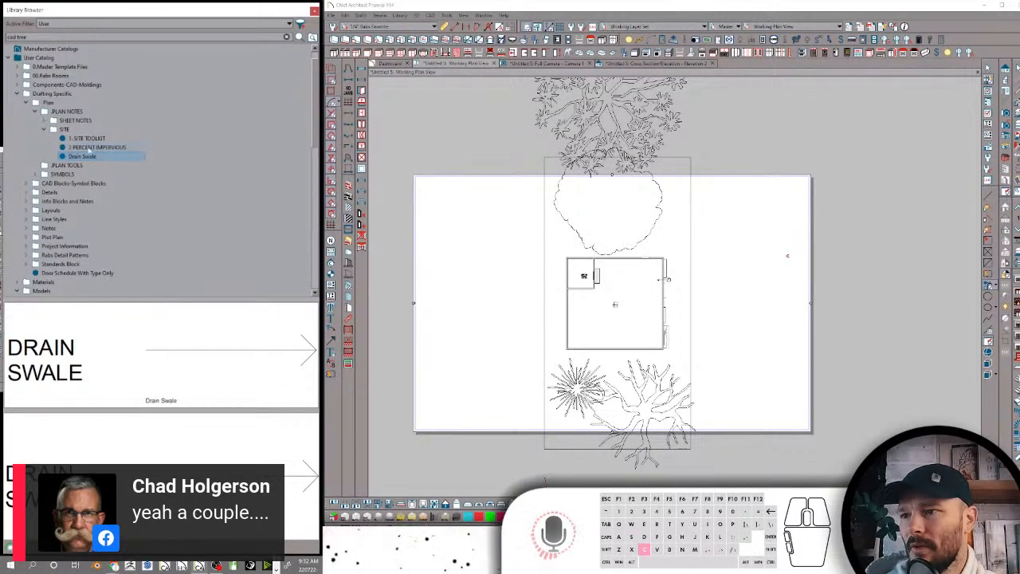
# Collapse the SITE folder and place the RABS SCALE symbol from the SYMBOLS folder in the empty area beside the house
pyautogui.click(89, 148)
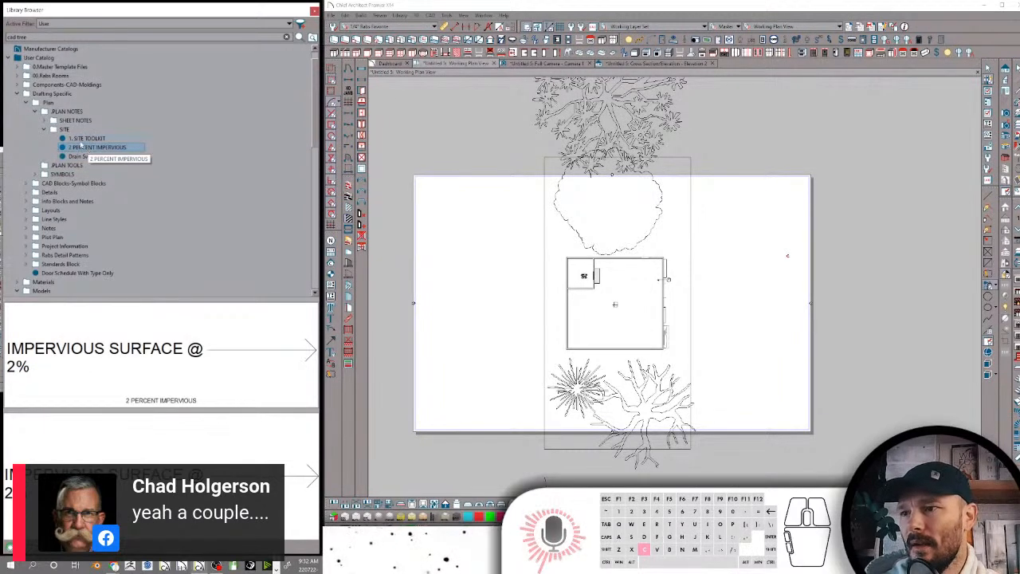
pyautogui.click(44, 130)
pyautogui.click(51, 140)
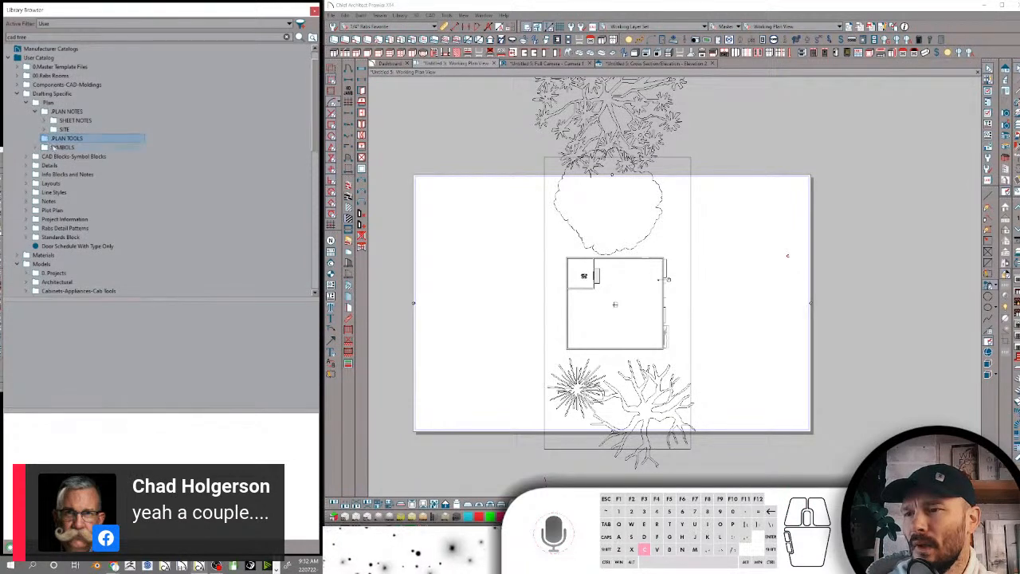
pyautogui.click(53, 148)
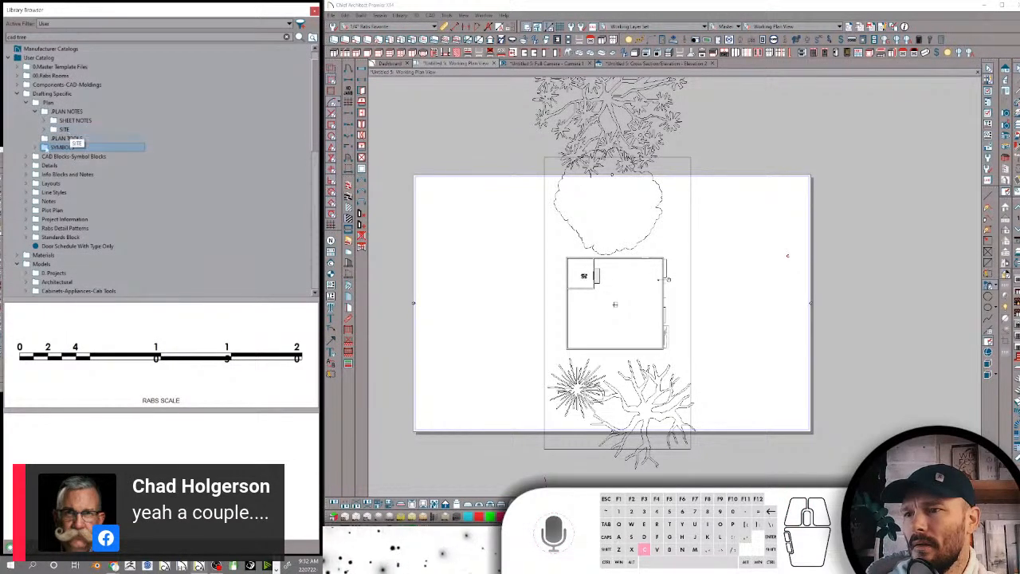
pyautogui.doubleClick(52, 148)
pyautogui.click(72, 157)
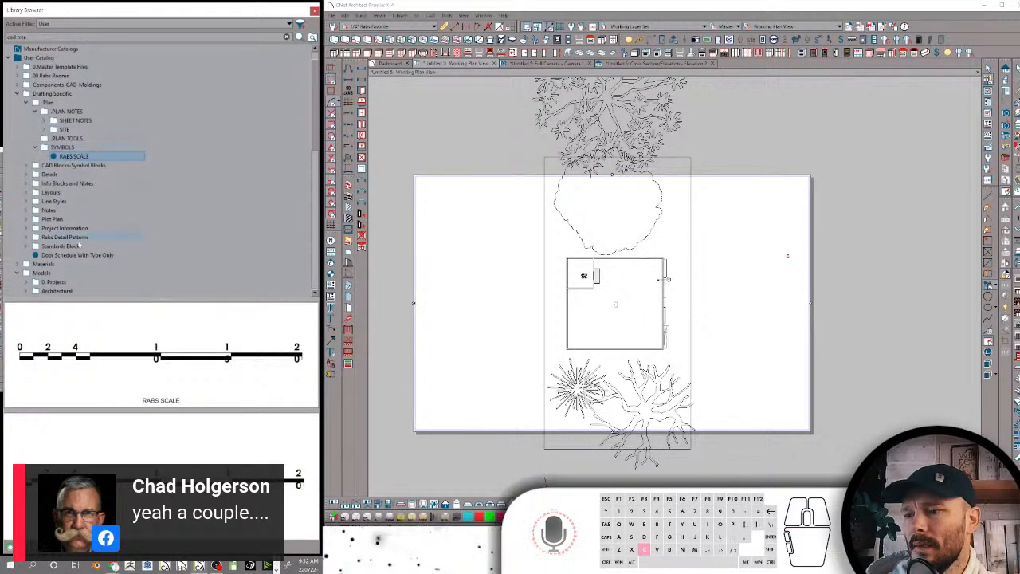
pyautogui.scroll(5, 756, 284)
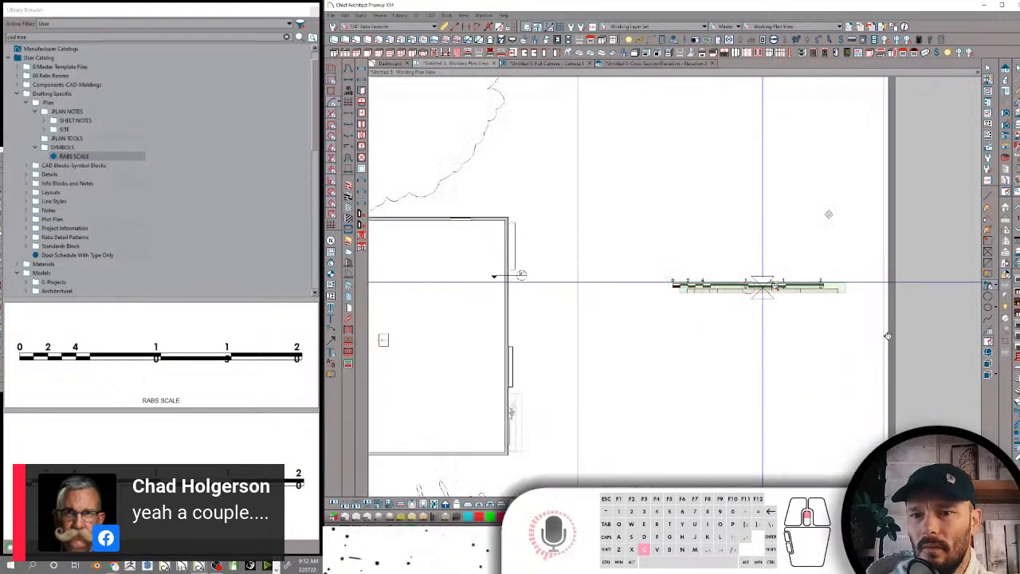
pyautogui.click(749, 283)
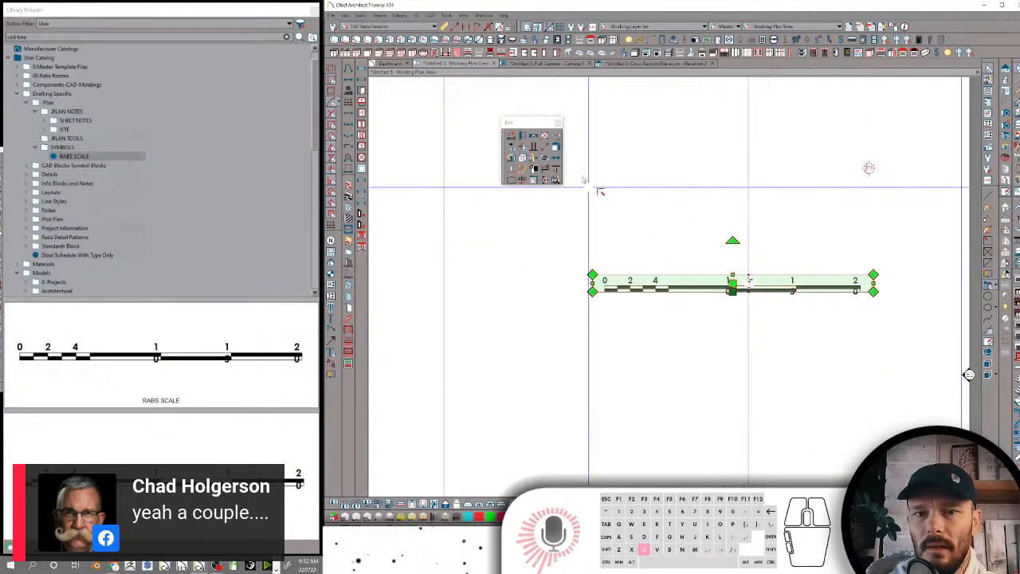
# Explode the placed scale block and regroup all its bars and numbers into one CAD block
pyautogui.click(533, 158)
pyautogui.click(794, 236)
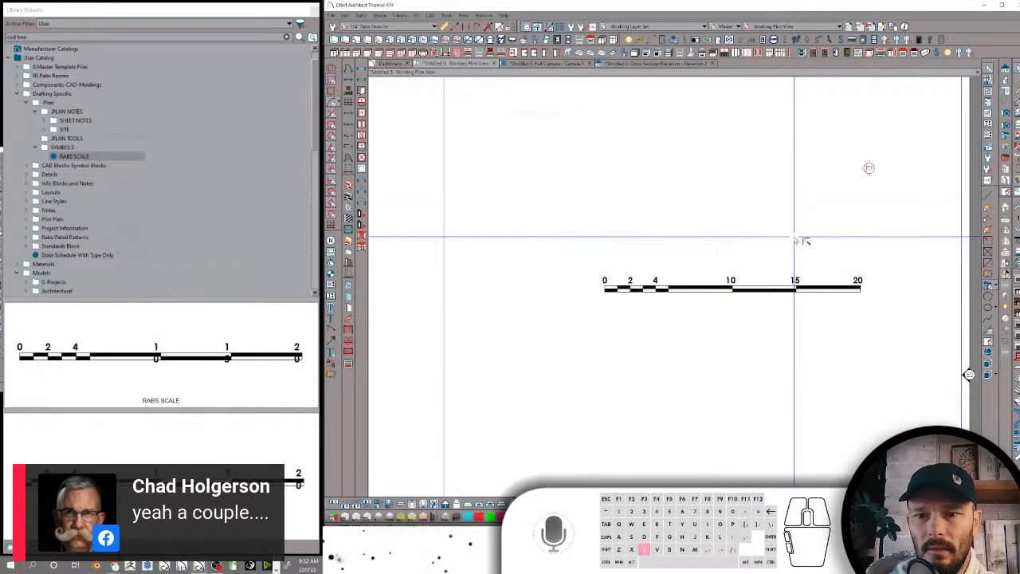
pyautogui.click(843, 279)
pyautogui.moveTo(899, 246); pyautogui.dragTo(564, 319)
pyautogui.click(534, 157)
pyautogui.click(753, 192)
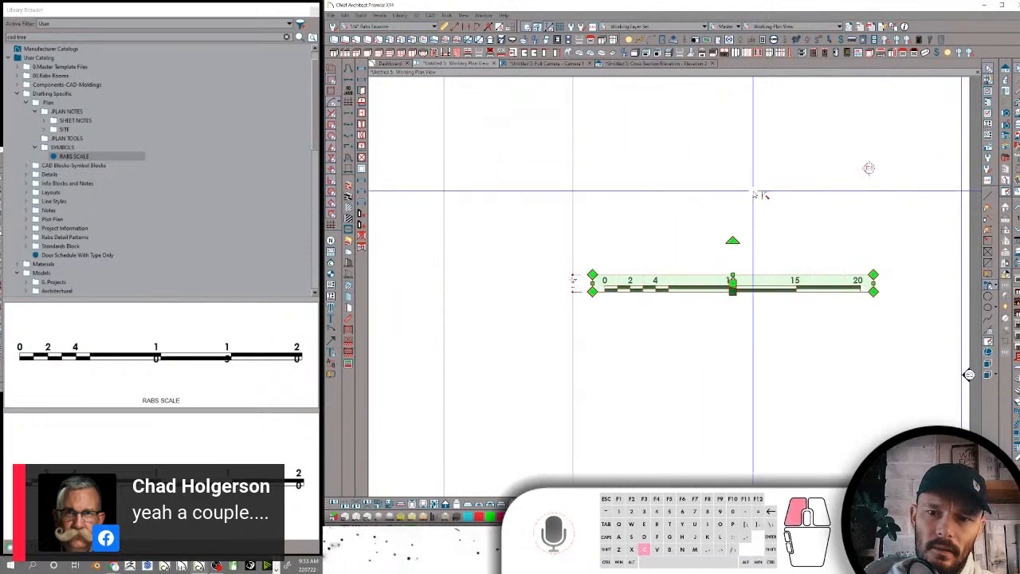
pyautogui.click(729, 279)
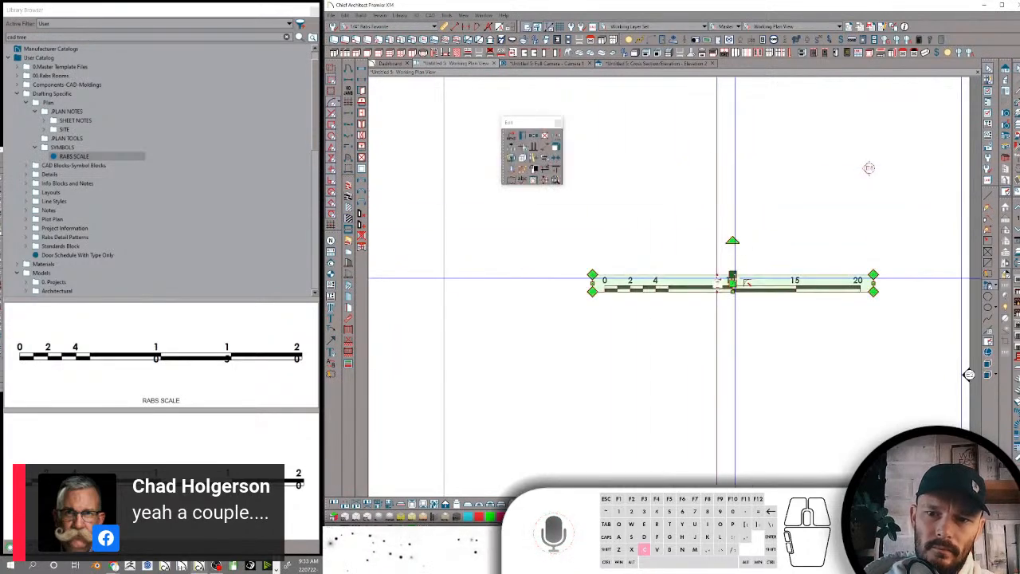
pyautogui.click(535, 159)
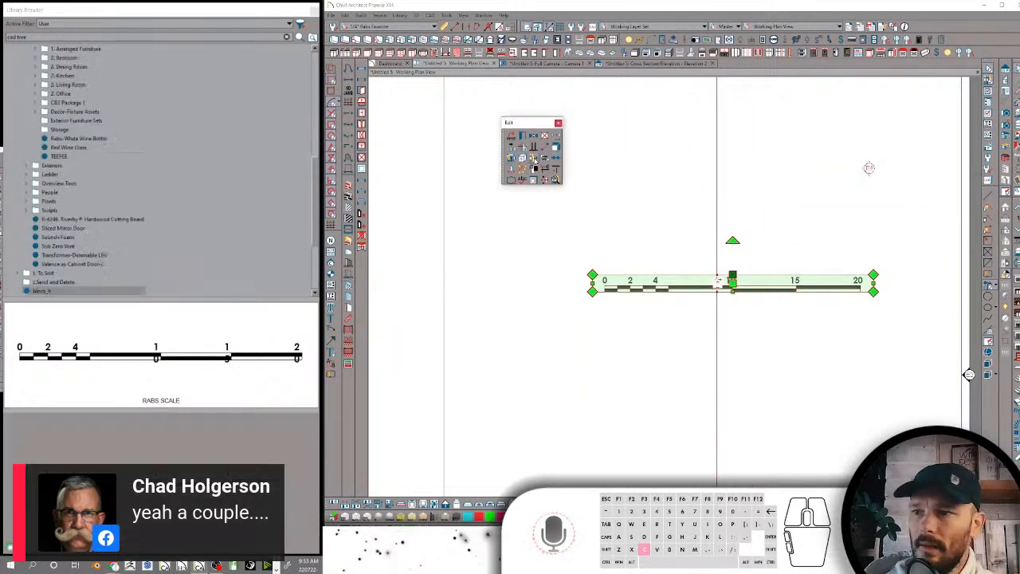
pyautogui.rightClick(52, 294)
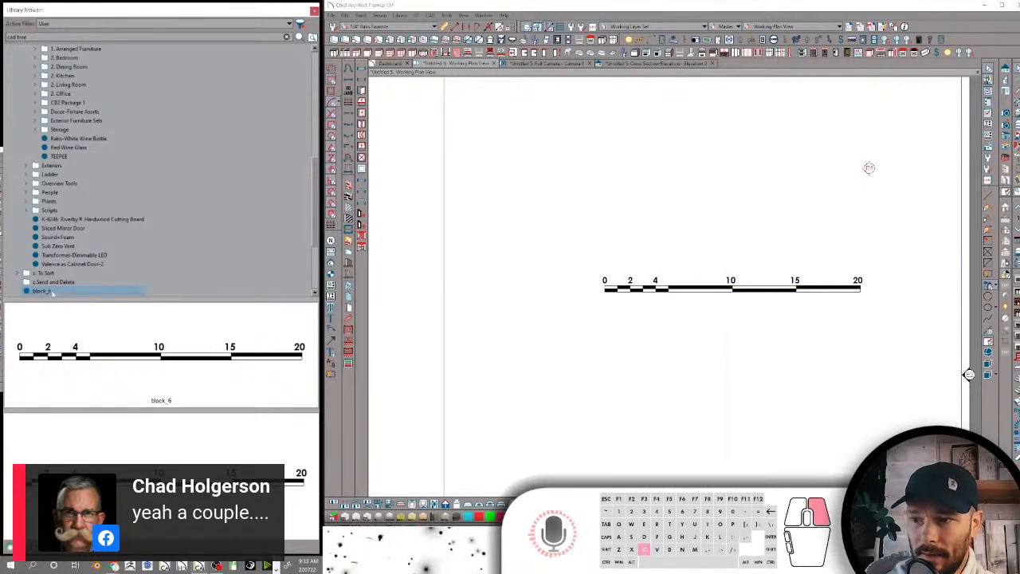
pyautogui.click(80, 331)
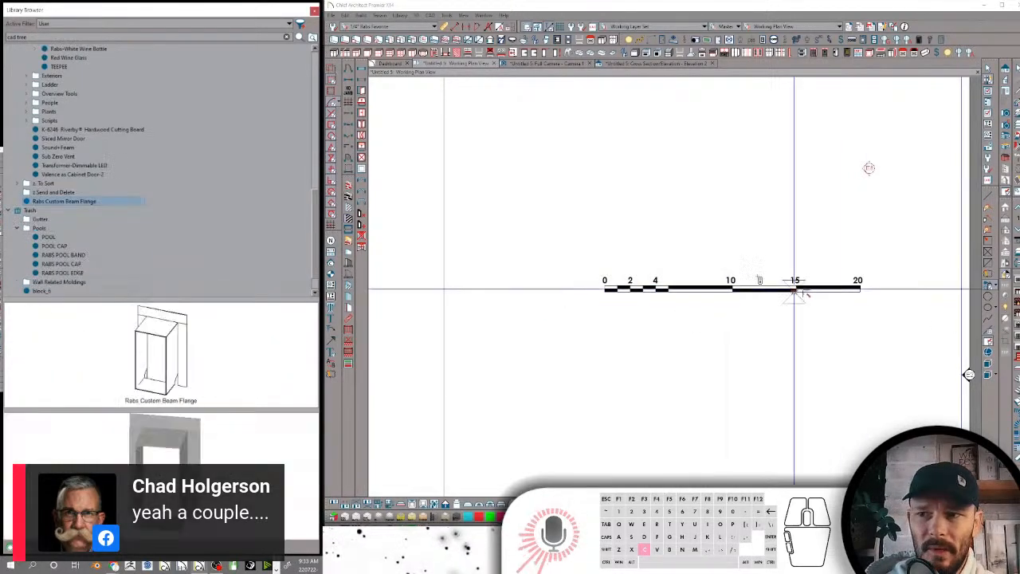
pyautogui.scroll(1, 724, 260)
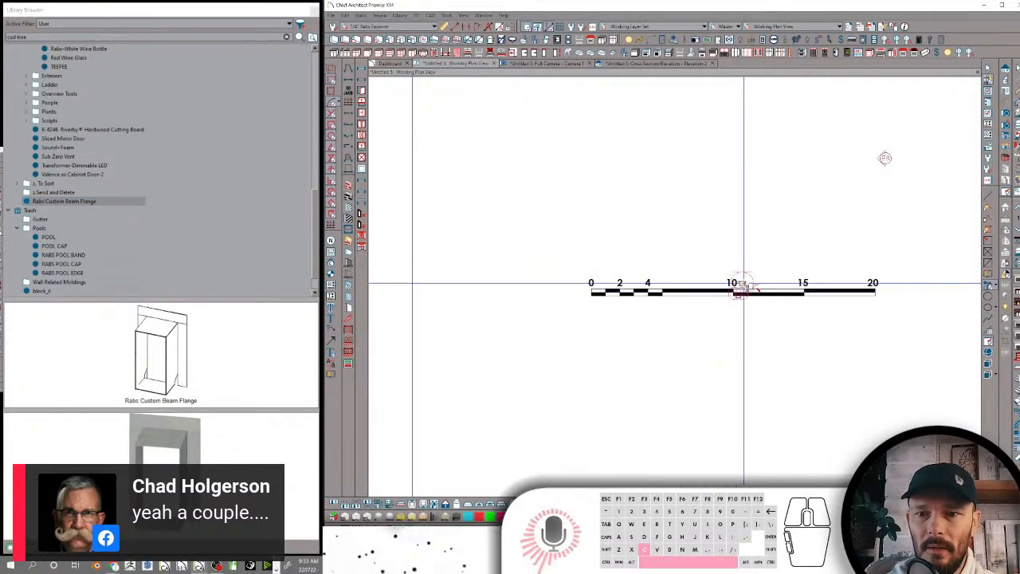
pyautogui.click(738, 295)
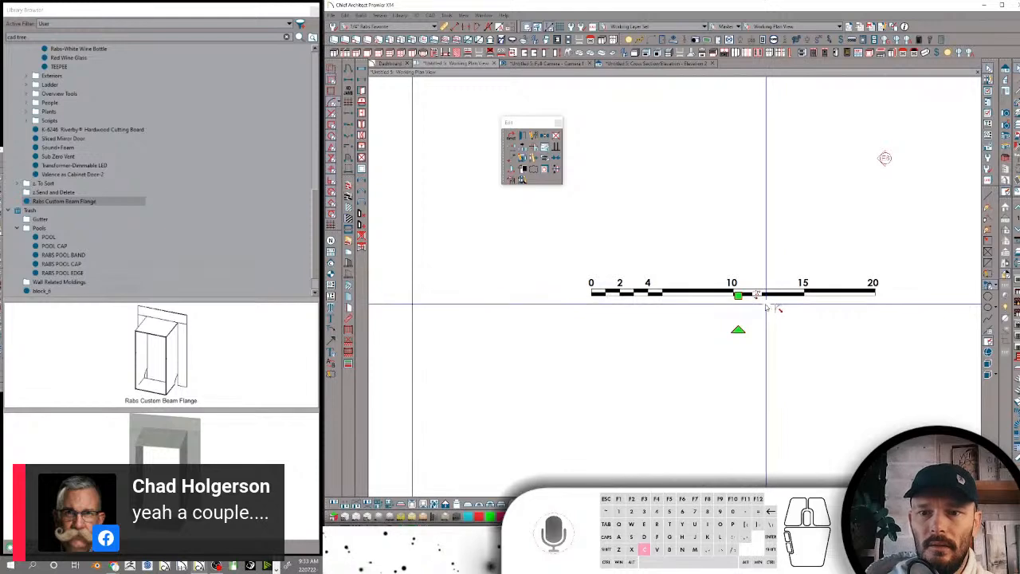
pyautogui.press('Delete')
# Name the corrected scale block Rabs Scale and add it to the user library
pyautogui.click(723, 287)
pyautogui.doubleClick(724, 287)
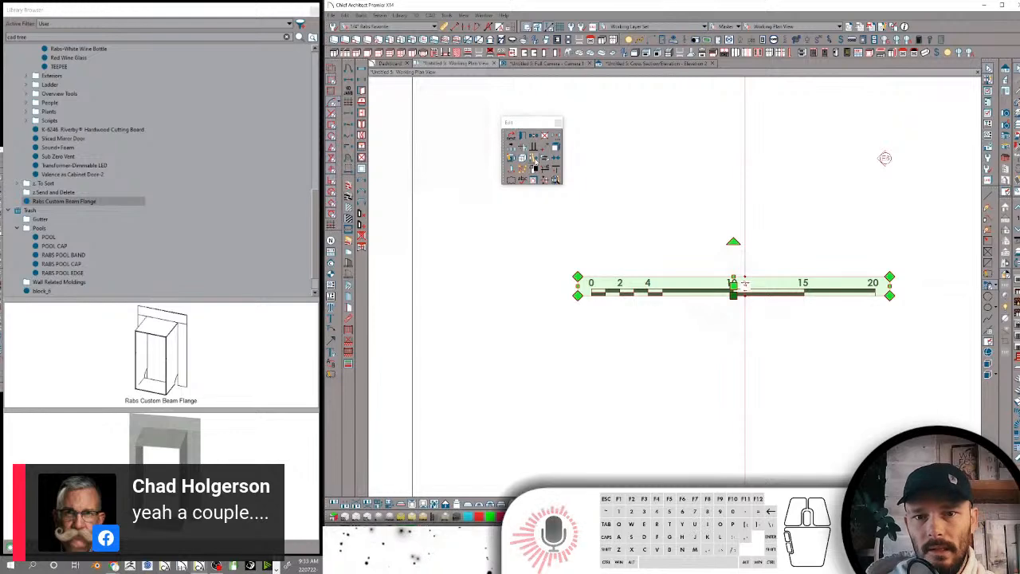
pyautogui.click(533, 158)
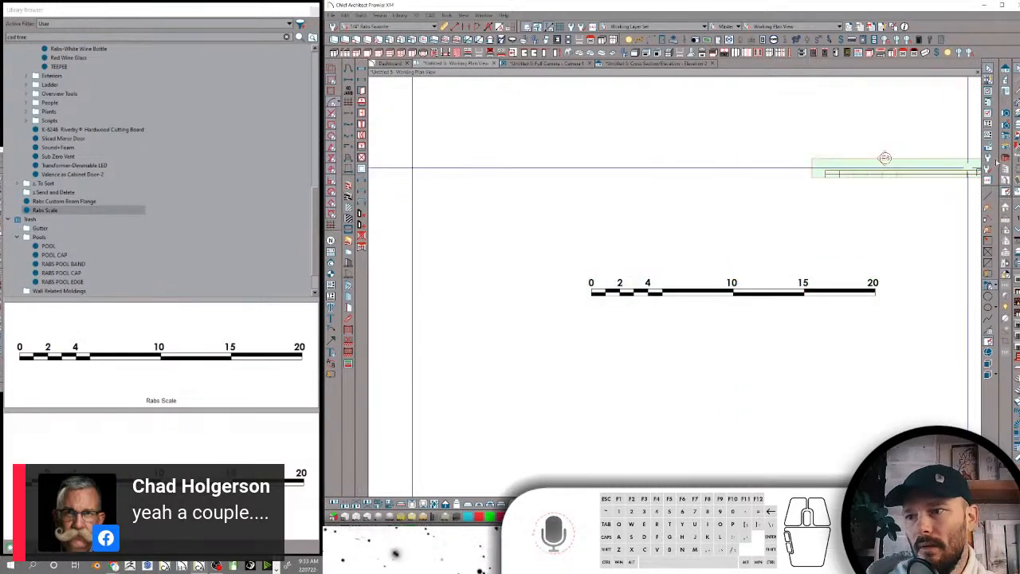
# Move Rabs Scale into the SYMBOLS folder under Plan and delete the old RABS SCALE item there
pyautogui.moveTo(80, 211); pyautogui.dragTo(82, 130)
pyautogui.rightClick(83, 129)
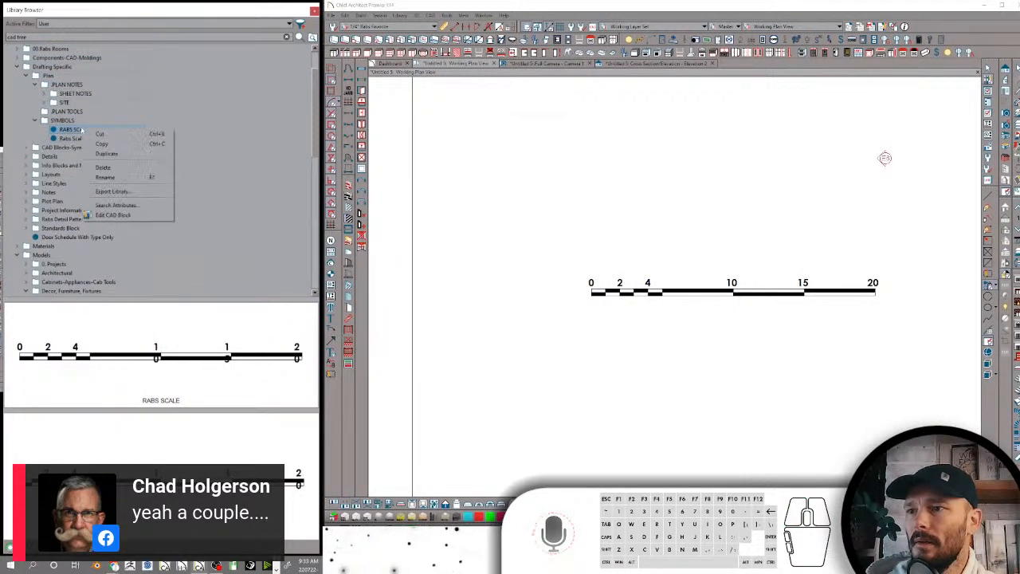
pyautogui.click(116, 168)
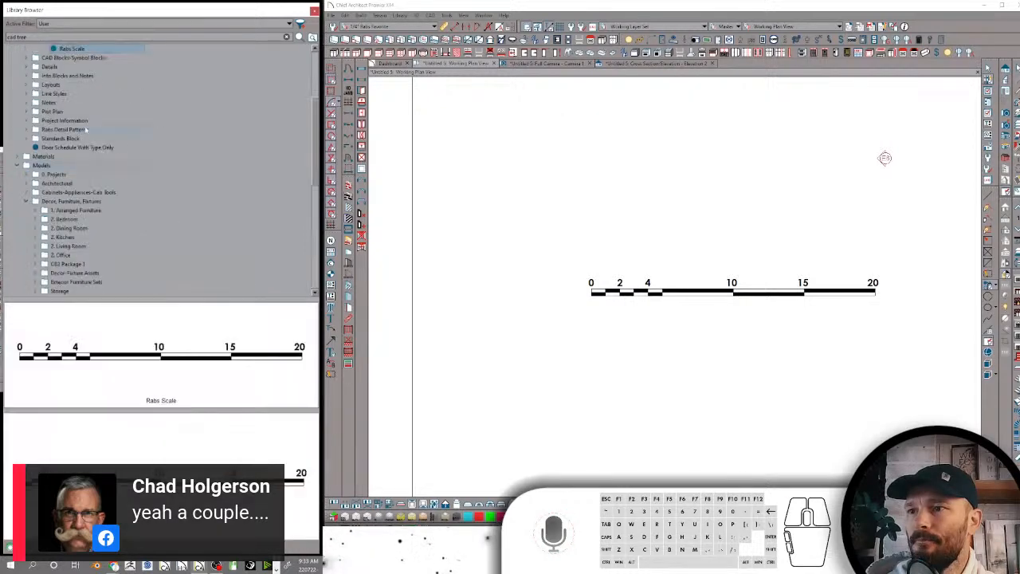
# Collapse the SYMBOLS folder and delete the empty PLAN TOOLS folder above it
pyautogui.scroll(4, 112, 140)
pyautogui.click(60, 157)
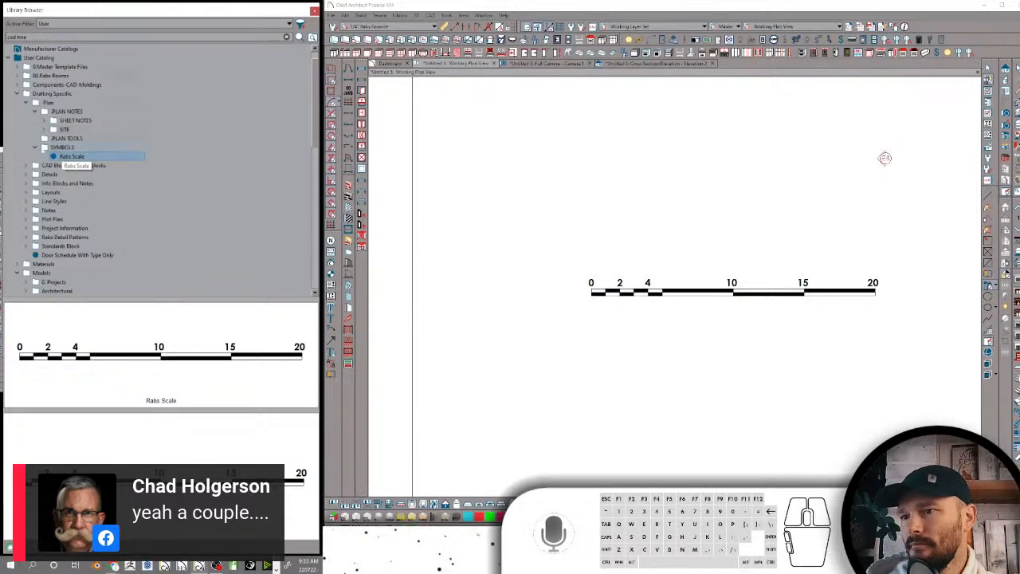
pyautogui.click(38, 148)
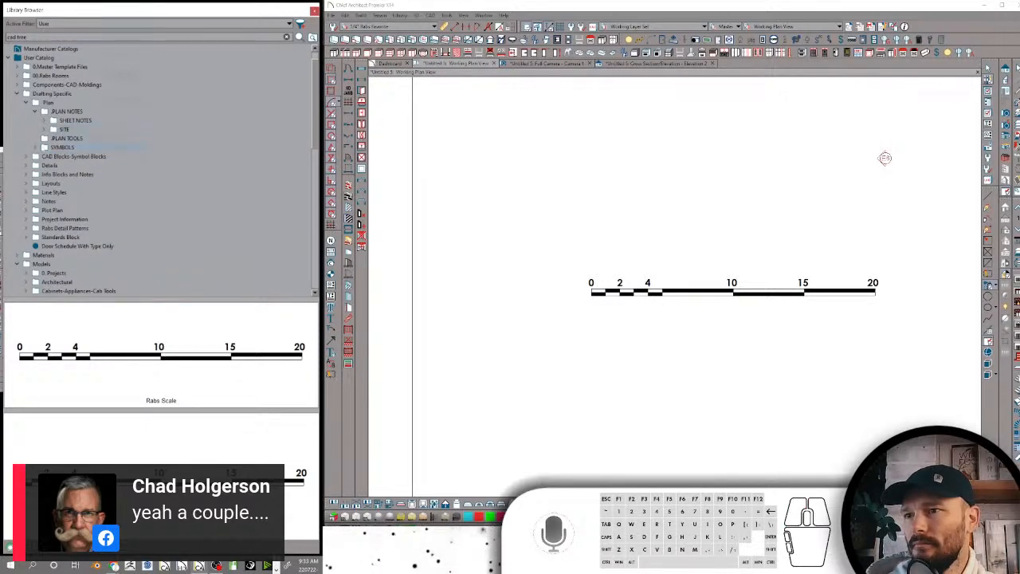
pyautogui.click(38, 149)
pyautogui.click(37, 148)
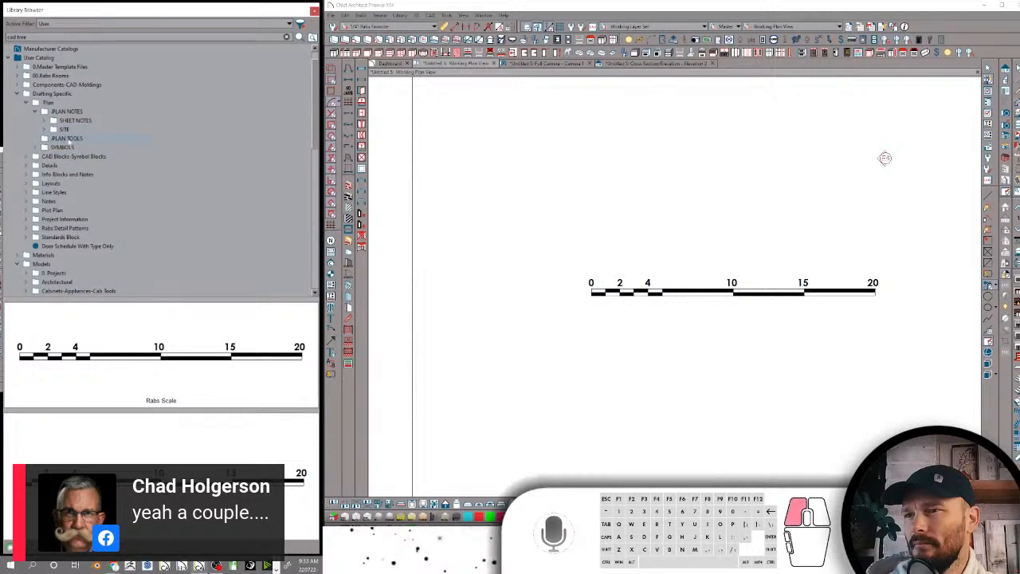
pyautogui.rightClick(69, 139)
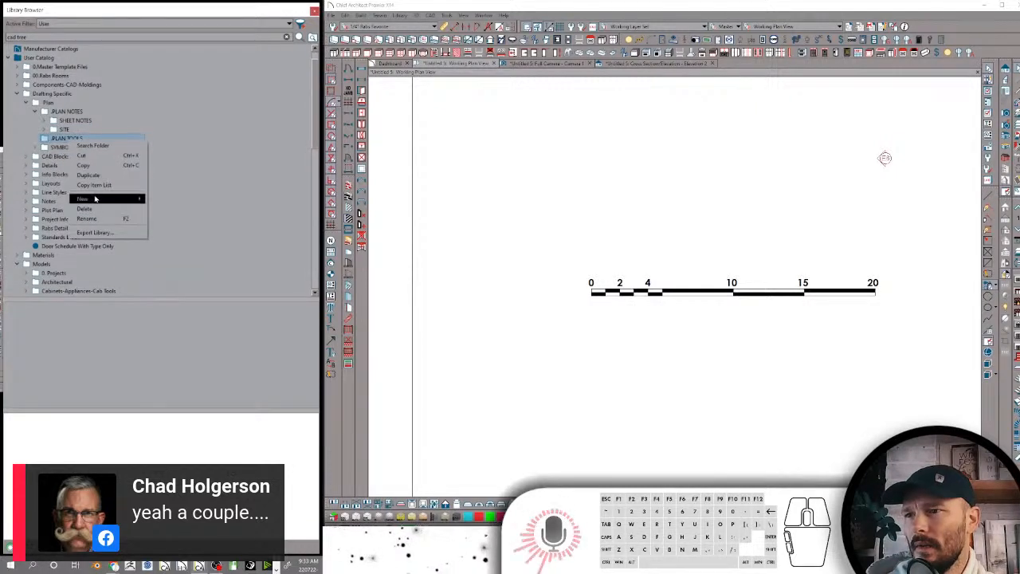
pyautogui.click(98, 208)
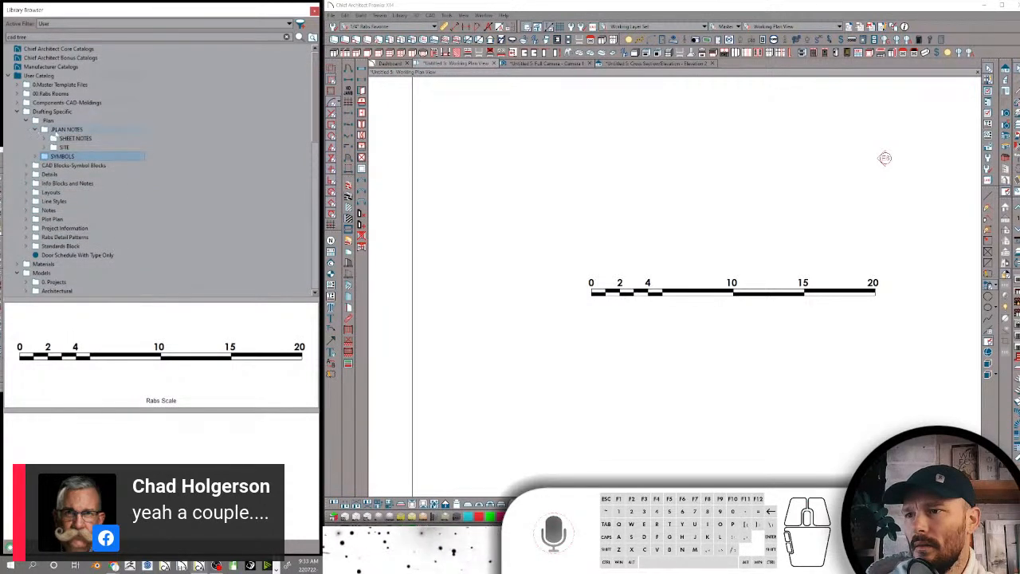
# Rename the PLAN NOTES folder in mixed case as Plan Notes
pyautogui.click(59, 130)
pyautogui.click(63, 130)
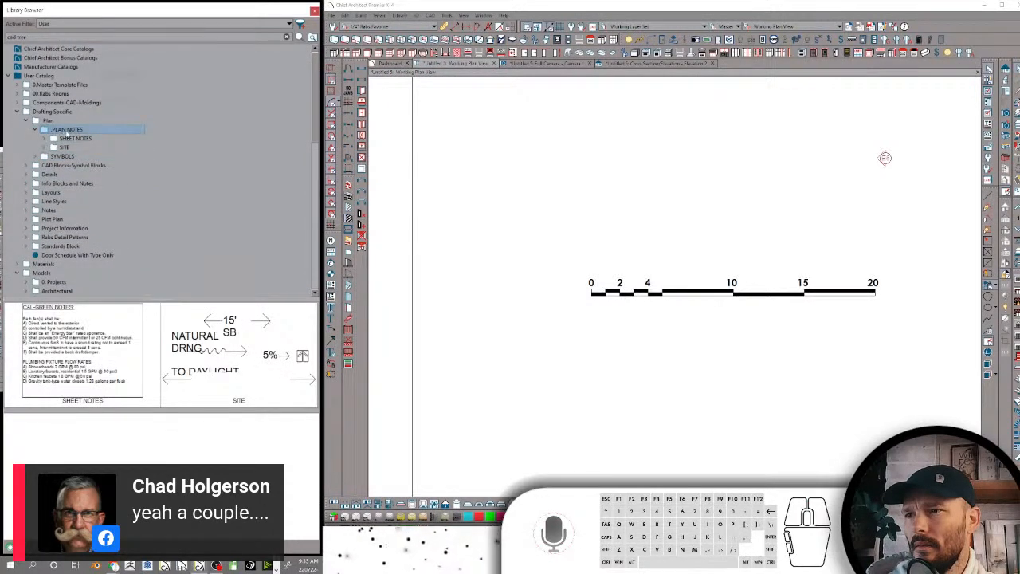
pyautogui.press('BackSpace')
pyautogui.write('Plan Notes')
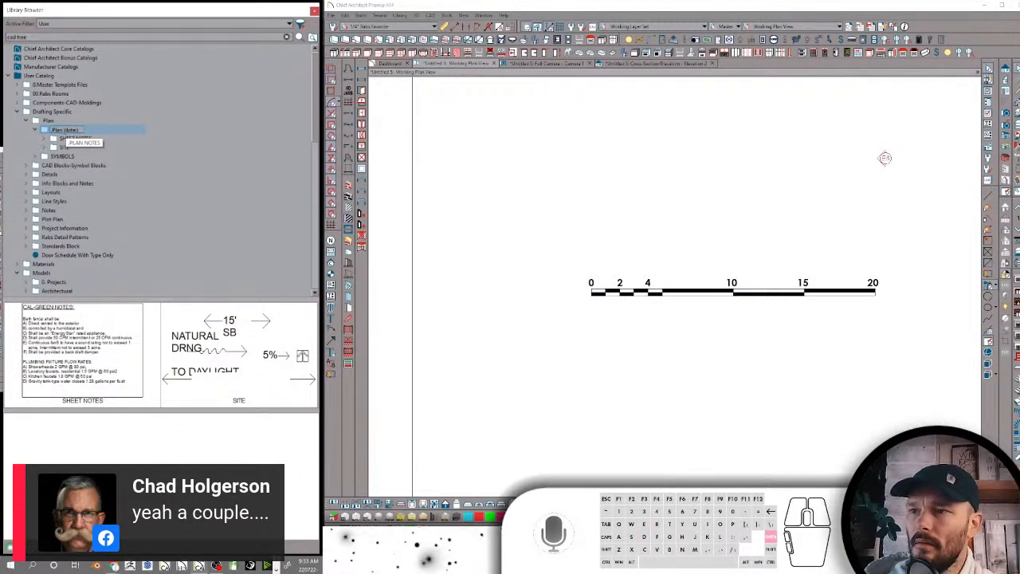
pyautogui.press('Return')
# Expand the SHEET NOTES folder and rename it as Sheet Notes
pyautogui.doubleClick(68, 139)
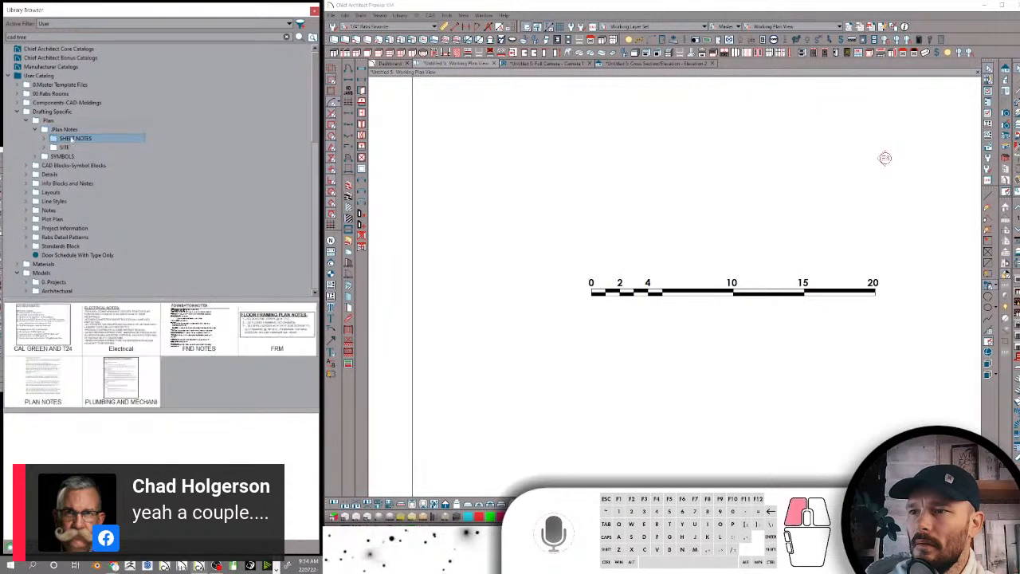
pyautogui.click(68, 138)
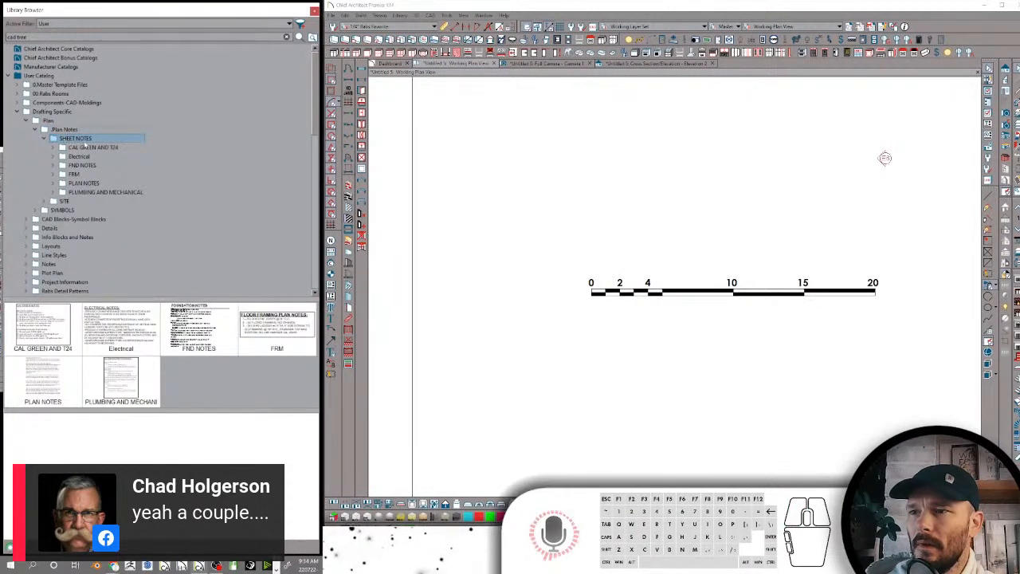
pyautogui.write('Sheet N')
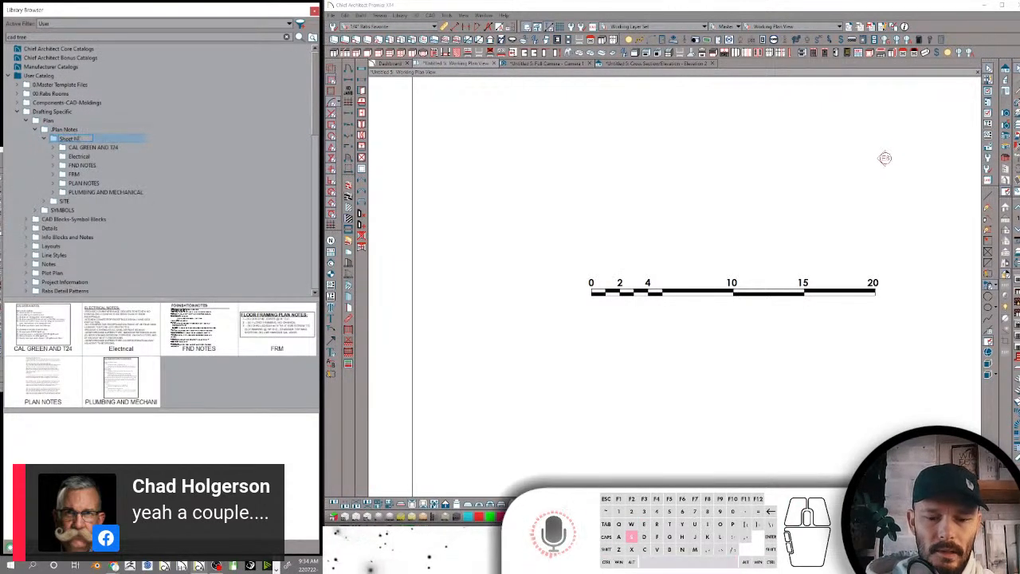
pyautogui.write('otes')
pyautogui.press('Return')
# Rename the CAL GREEN AND T24 folder under Sheet Notes as Cal Green and T24, and collapse it
pyautogui.doubleClick(91, 147)
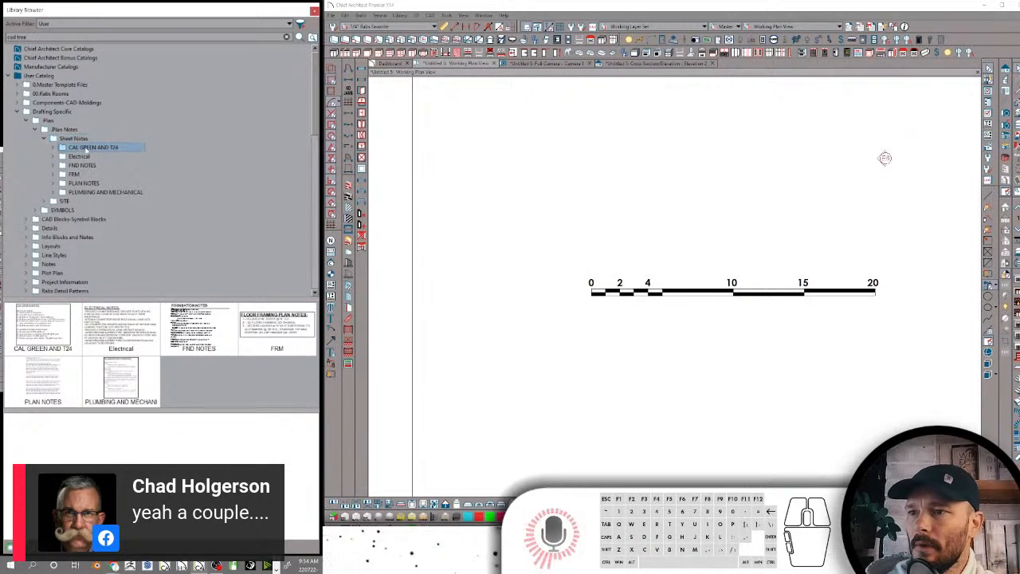
pyautogui.click(86, 150)
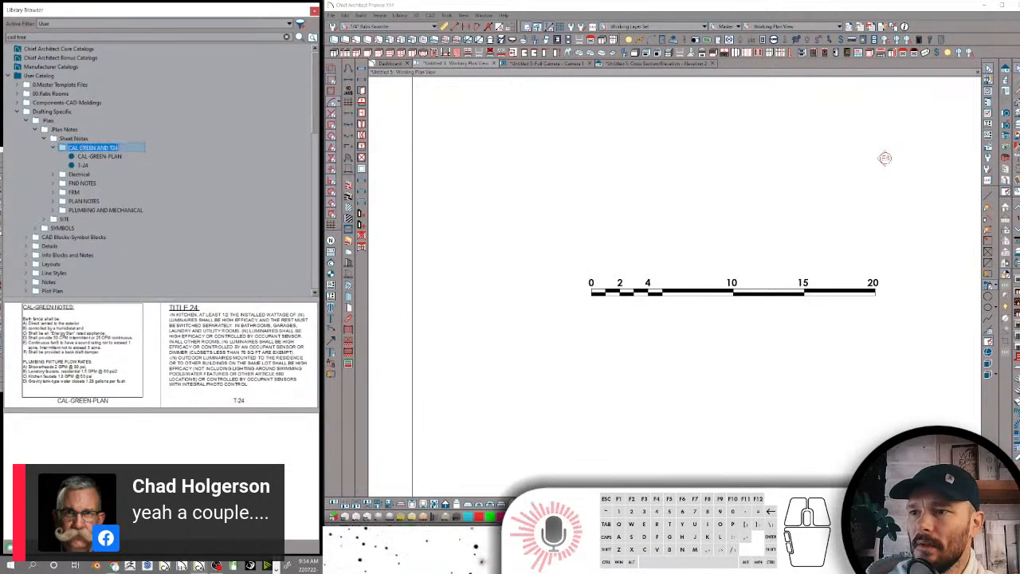
pyautogui.moveTo(79, 148); pyautogui.dragTo(175, 151)
pyautogui.write('Green')
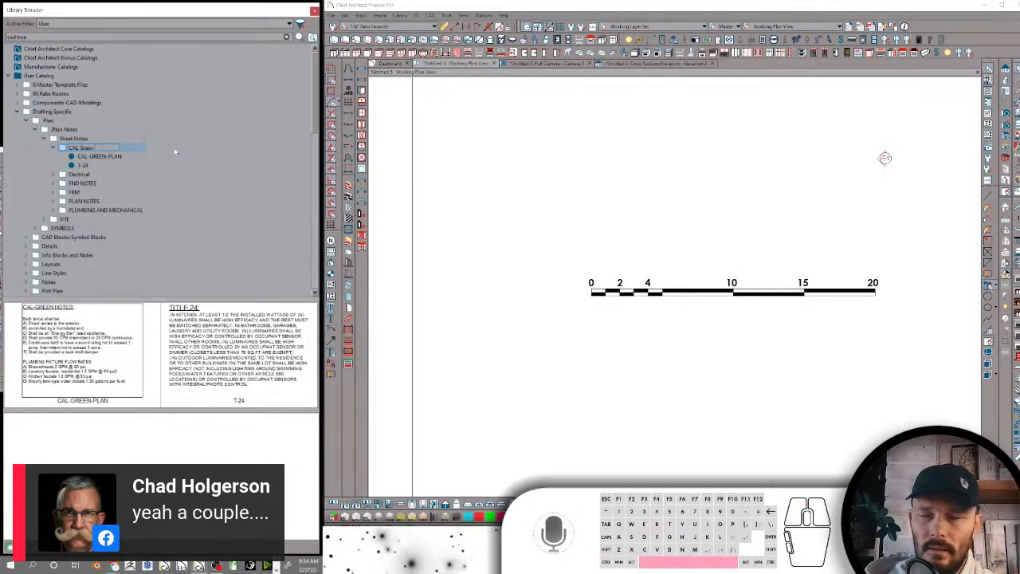
pyautogui.write(' and T24')
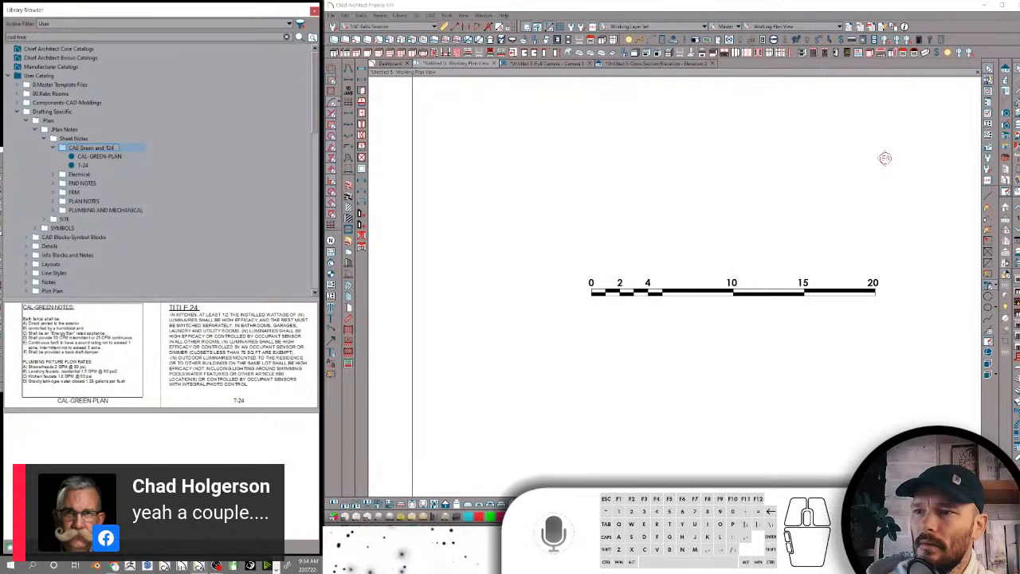
pyautogui.click(62, 141)
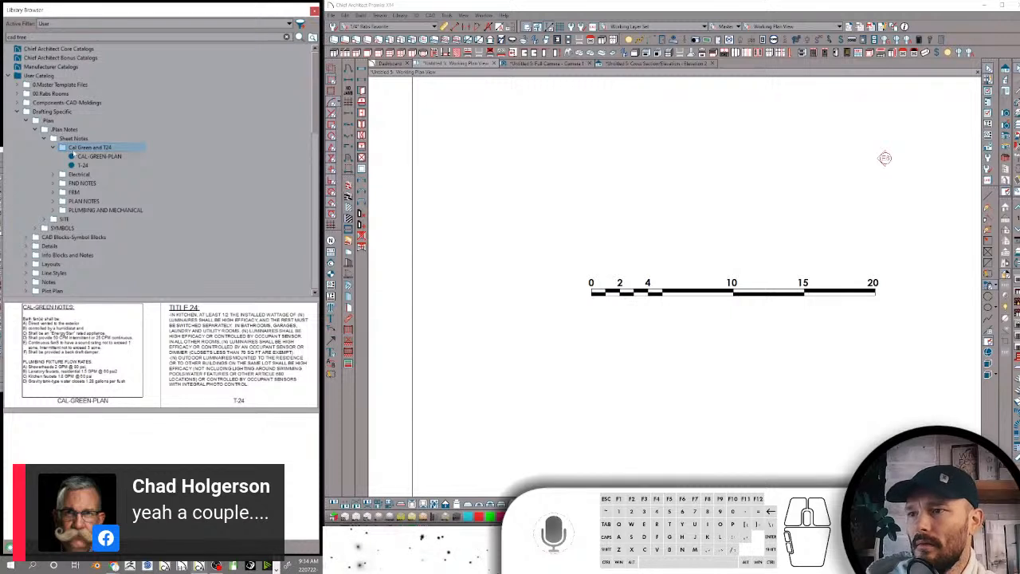
pyautogui.click(54, 149)
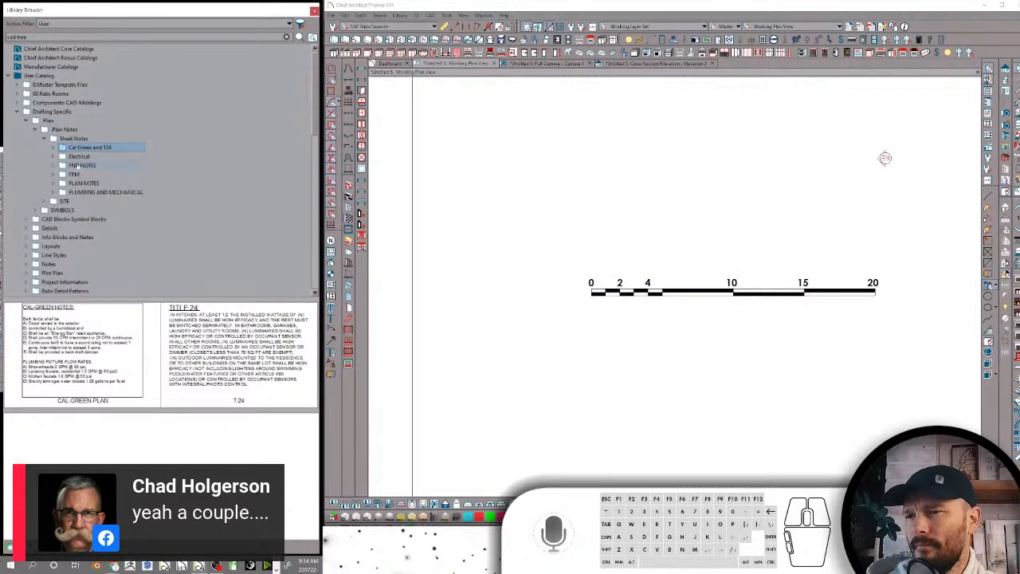
# Rename the FND NOTES folder under Sheet Notes in mixed case as FND Notes
pyautogui.click(80, 165)
pyautogui.write('FND Note')
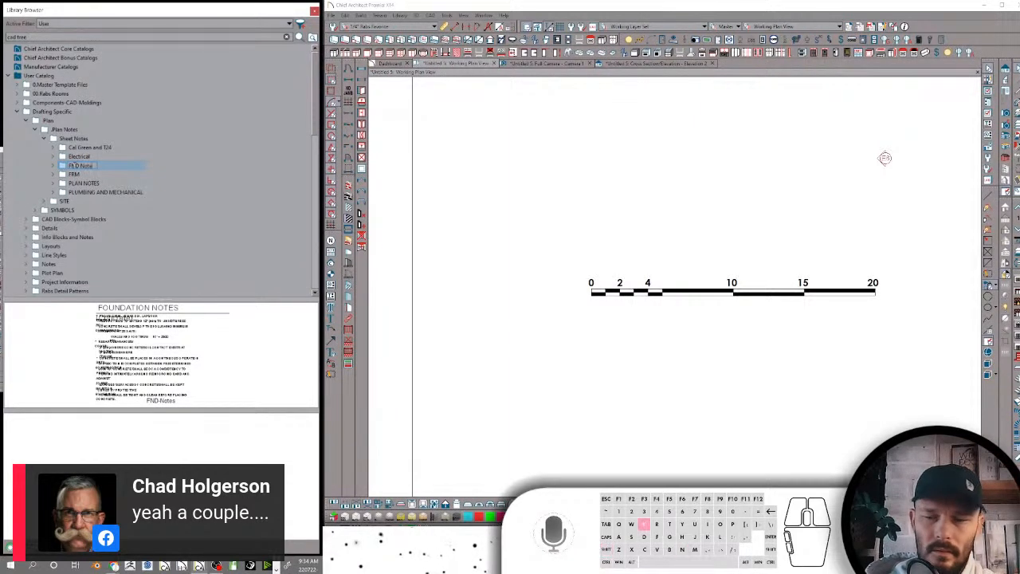
pyautogui.write('d')
pyautogui.press('BackSpace')
pyautogui.write('s')
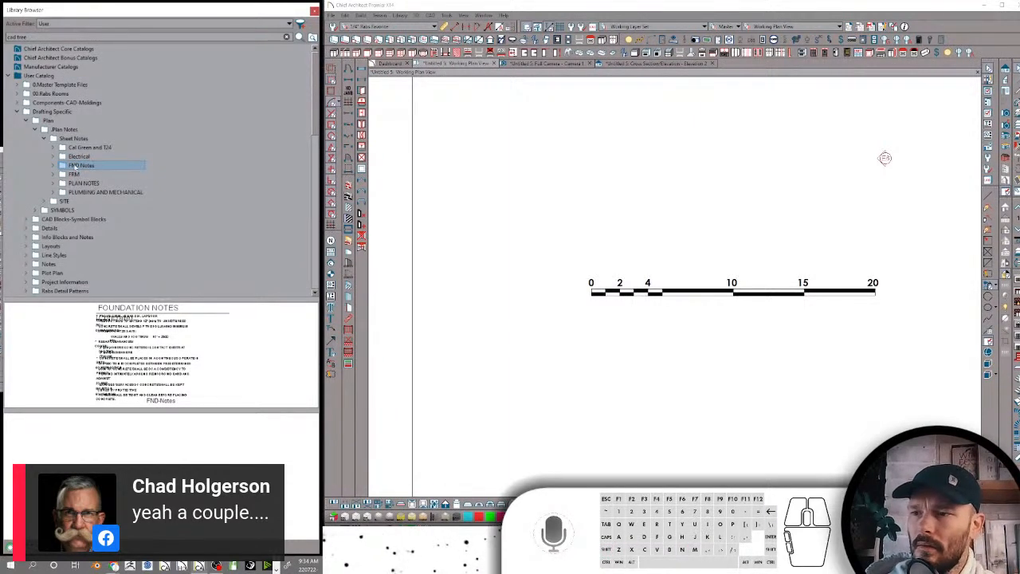
# Rename the PLAN NOTES subfolder under Sheet Notes in mixed case as Plan Notes
pyautogui.click(78, 183)
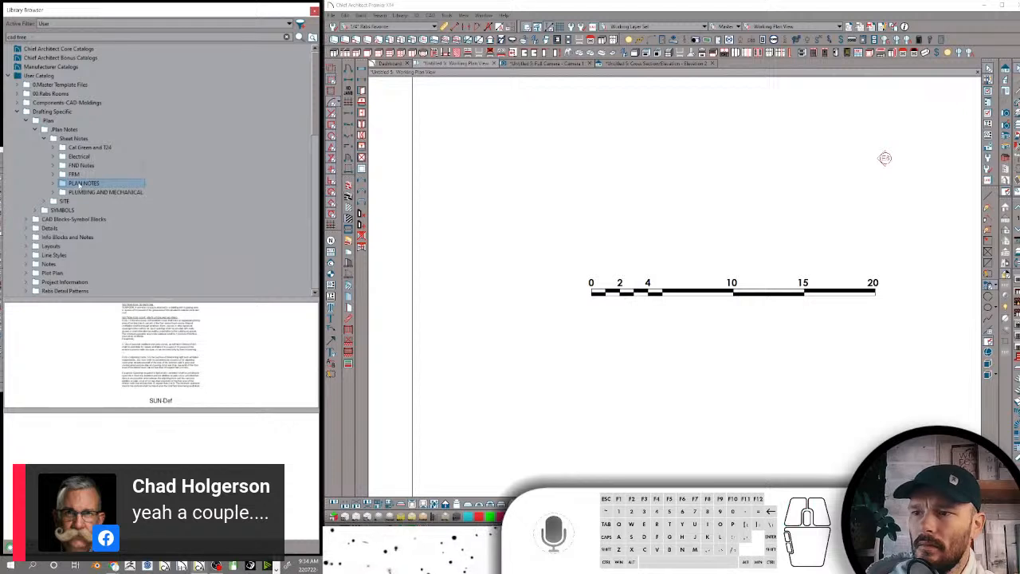
pyautogui.write('Plan No')
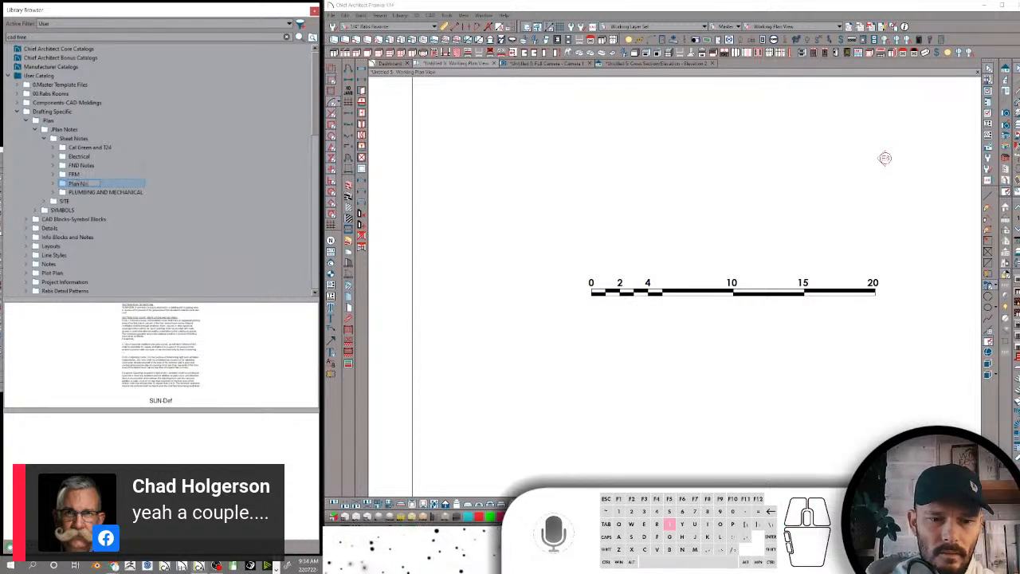
pyautogui.write('tes')
pyautogui.press('Return')
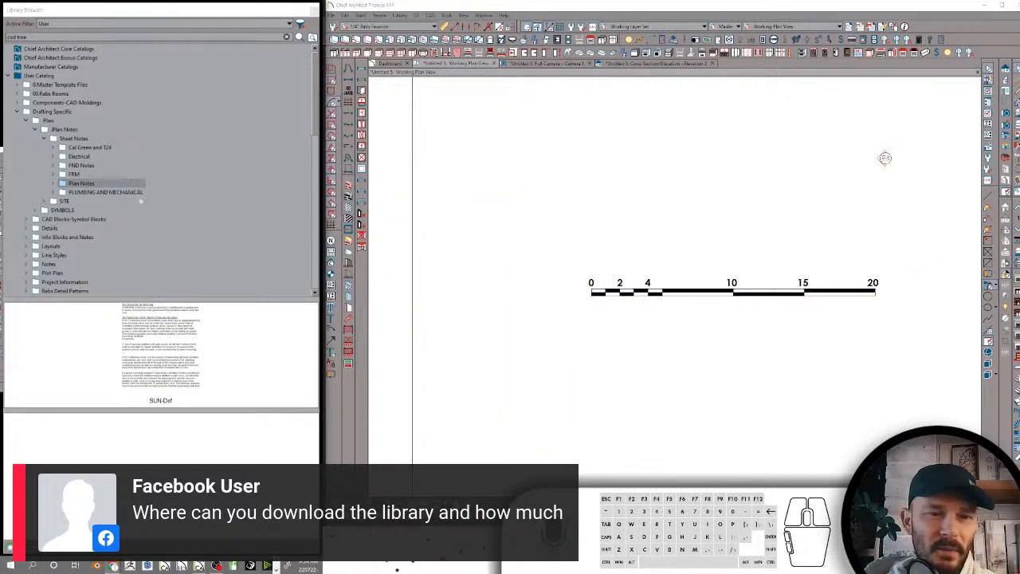
# Open the name of the PLUMBING AND MECHANICAL folder under Sheet Notes for editing
pyautogui.click(102, 193)
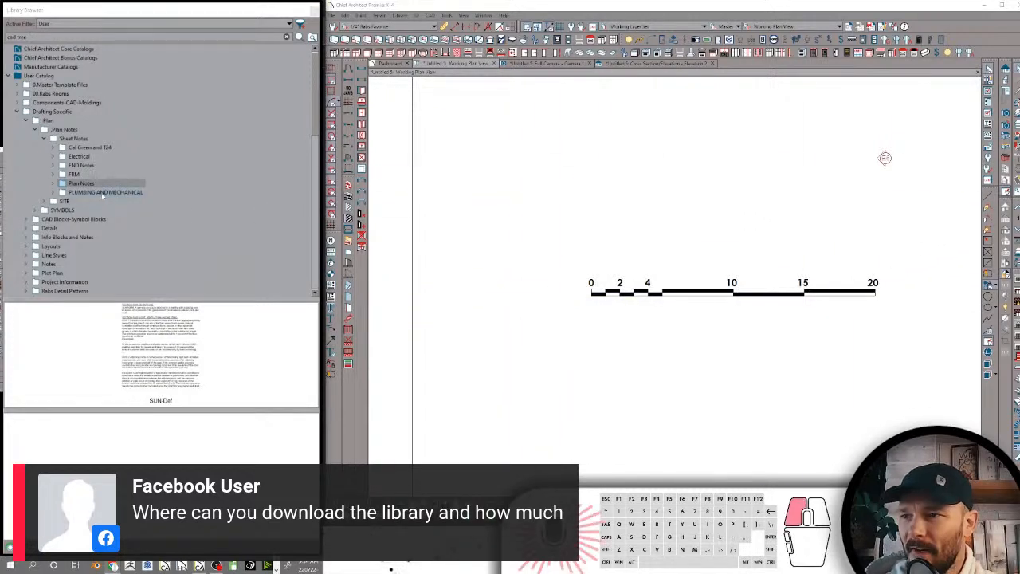
pyautogui.click(103, 194)
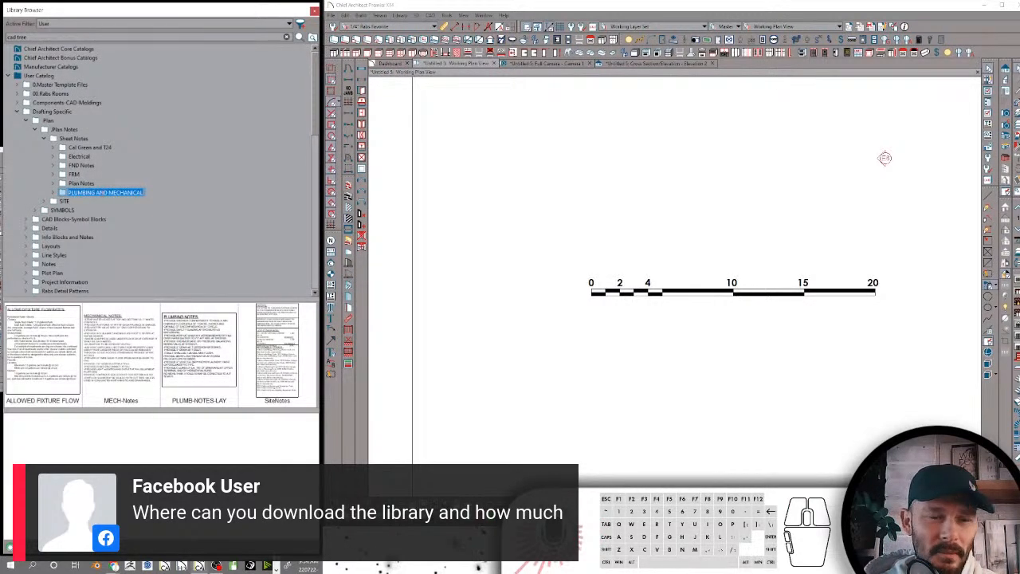
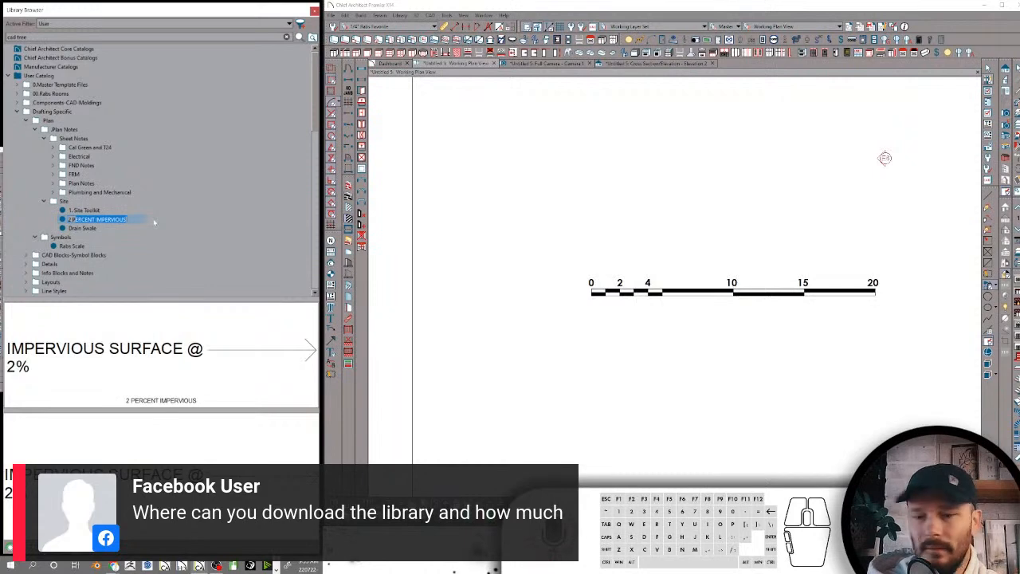
# Rename the 2 PERCENT IMPERVIOUS item under Site in mixed case as 2 Percet Impervious
pyautogui.write('2 Per')
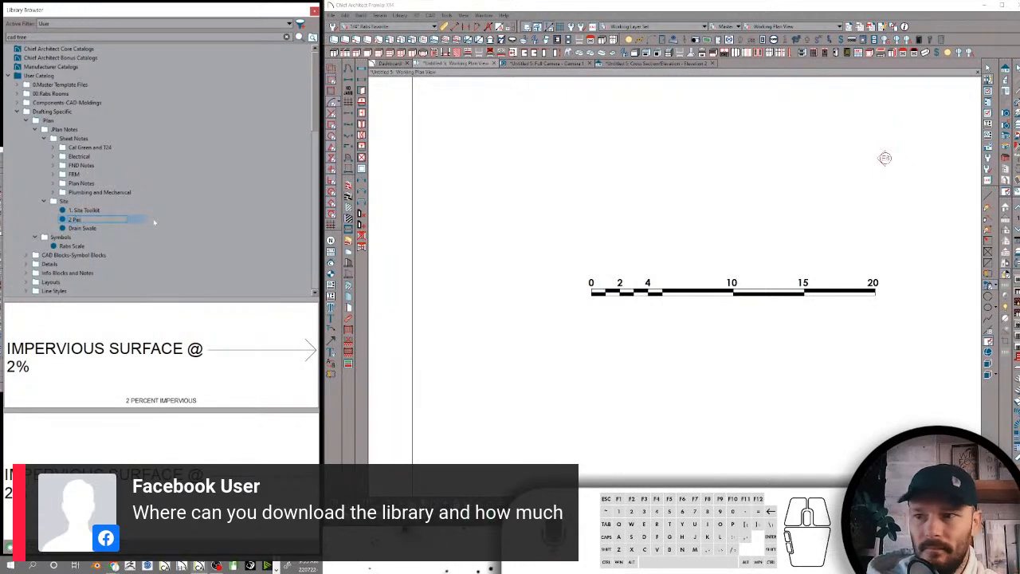
pyautogui.write('cent Imper')
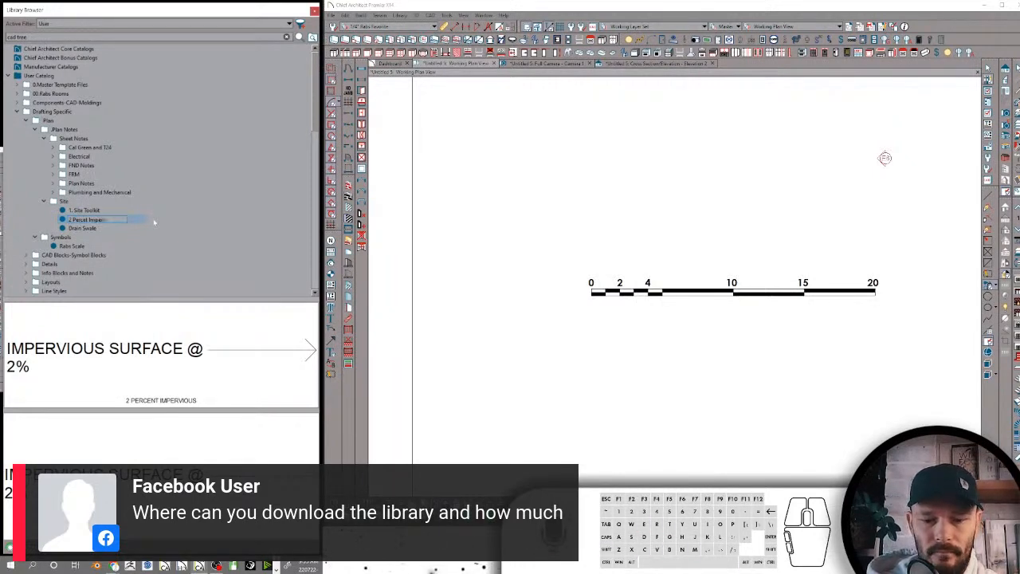
pyautogui.write('vious')
pyautogui.press('Return')
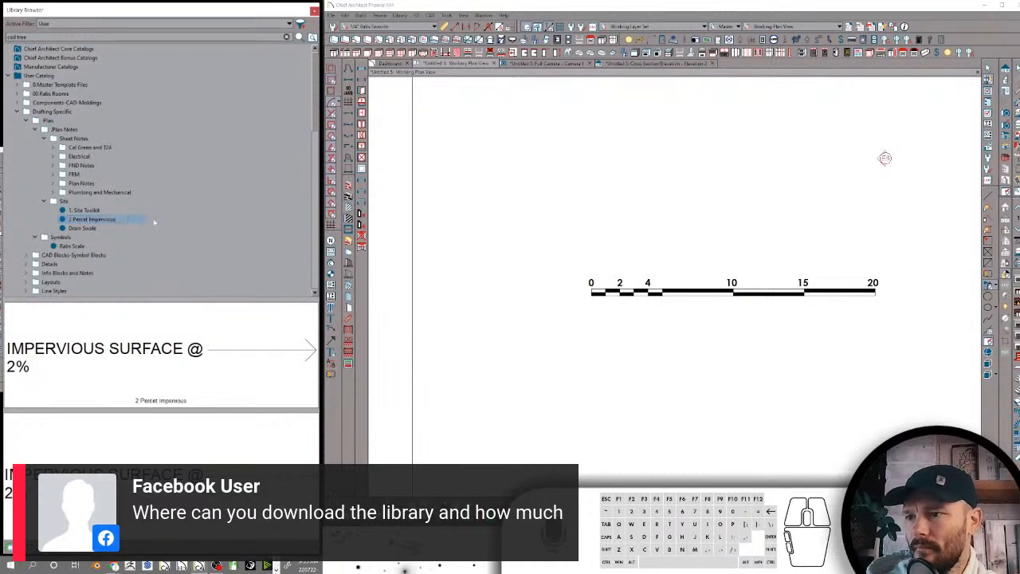
# Collapse the Site, Sheet Notes and Symbols folders under Plan
pyautogui.click(44, 201)
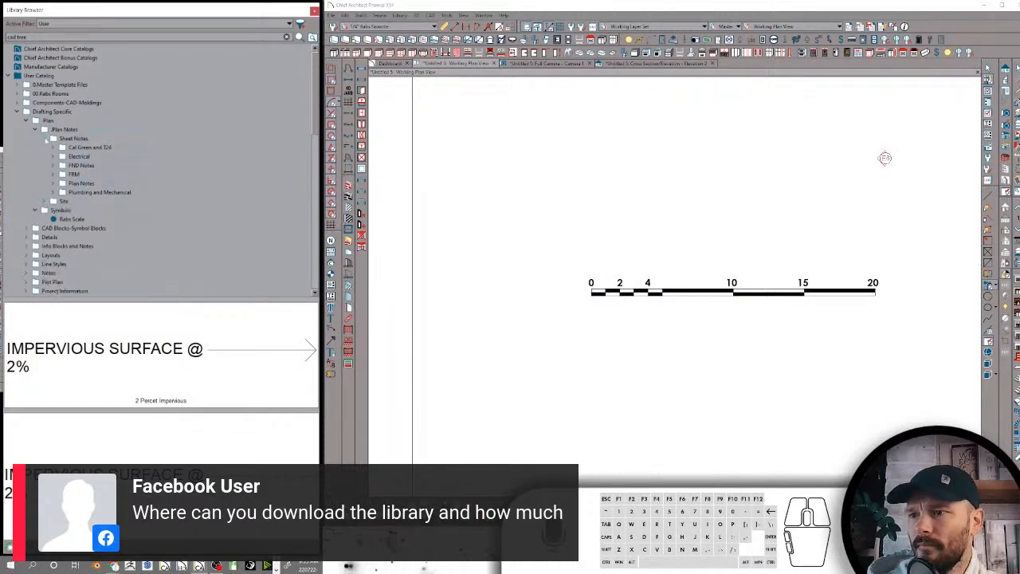
pyautogui.click(46, 138)
pyautogui.click(36, 157)
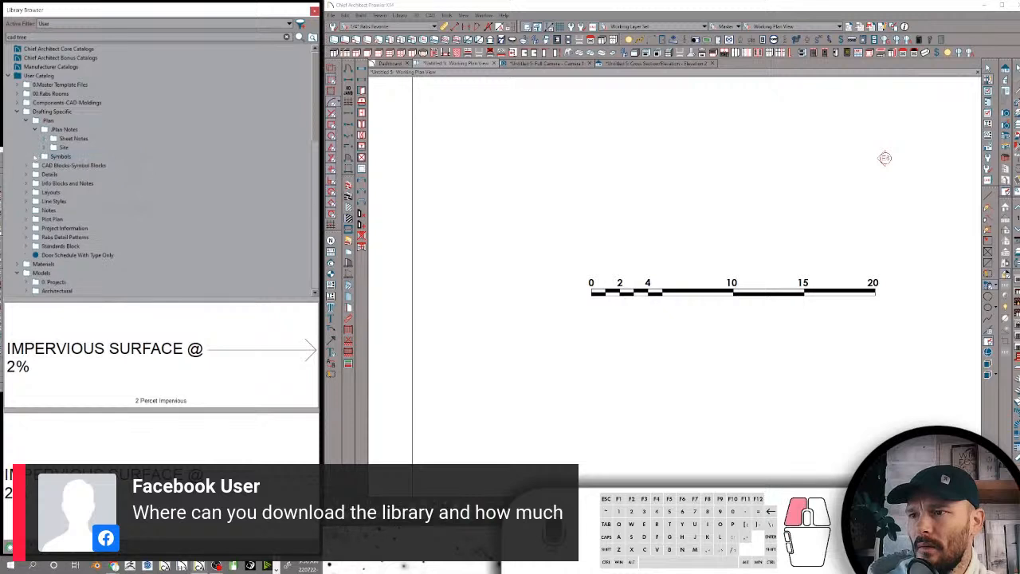
# Place the AIR HANDLER block from the SYMBOLS folder of CAD Blocks-Symbol Blocks in the plan above the scale bar
pyautogui.click(74, 165)
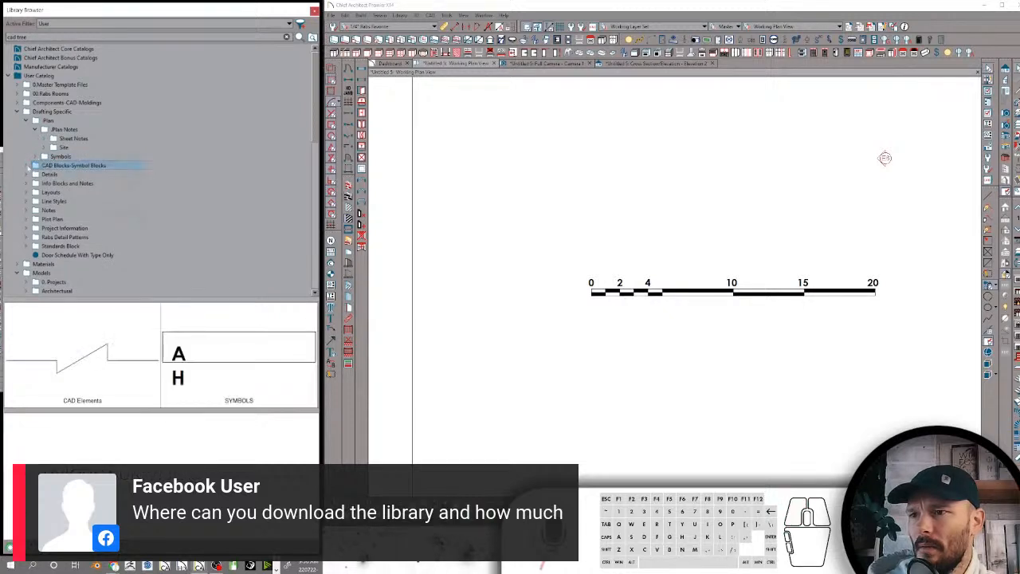
pyautogui.click(26, 164)
pyautogui.click(56, 175)
pyautogui.click(52, 184)
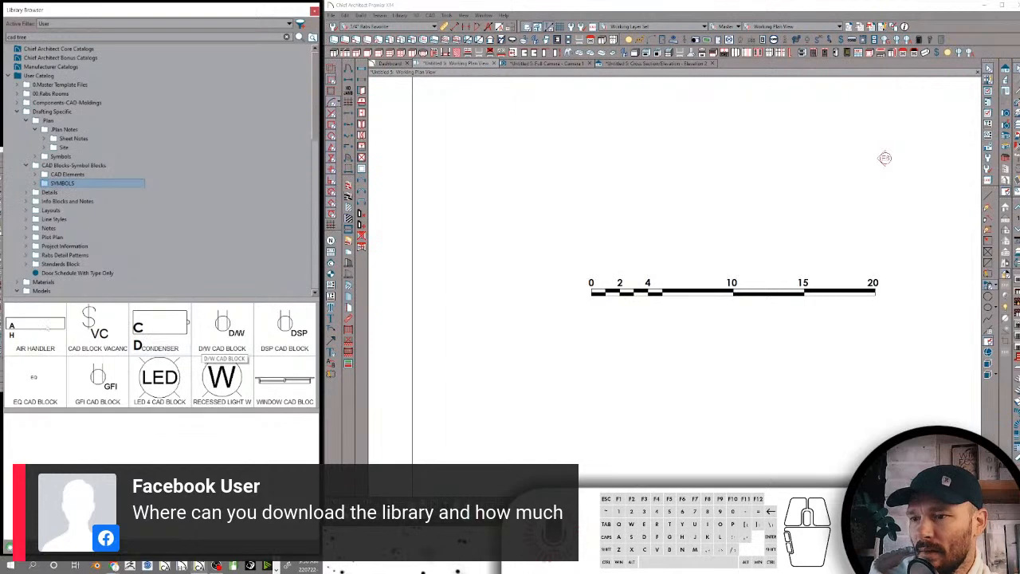
pyautogui.click(40, 327)
pyautogui.click(159, 351)
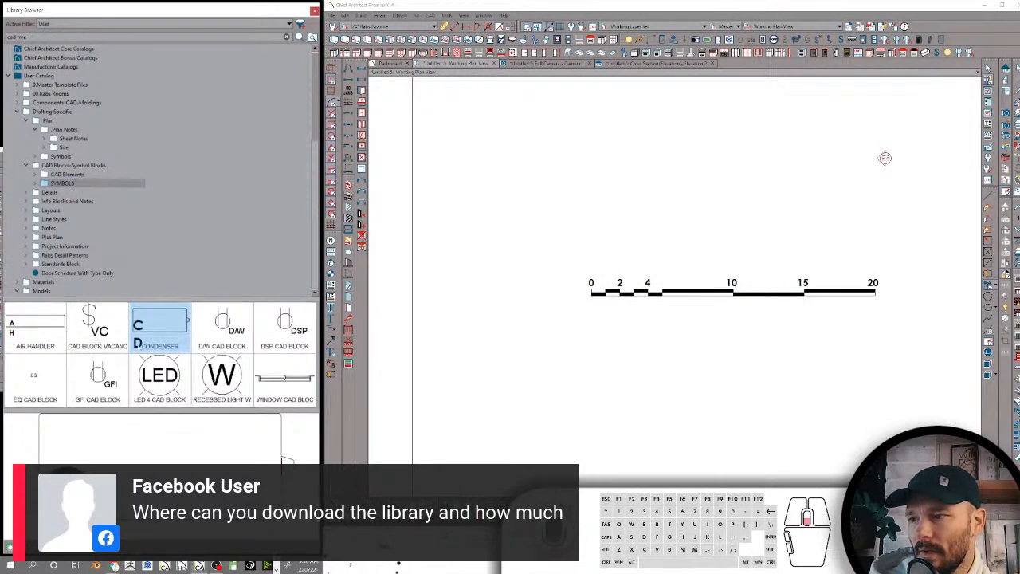
pyautogui.click(21, 321)
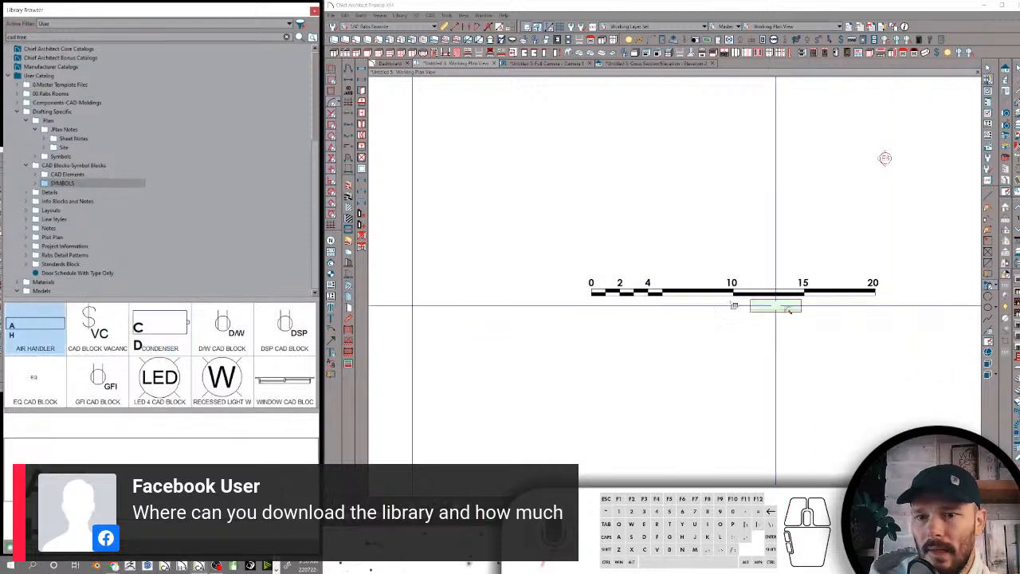
pyautogui.click(666, 231)
pyautogui.scroll(3, 679, 226)
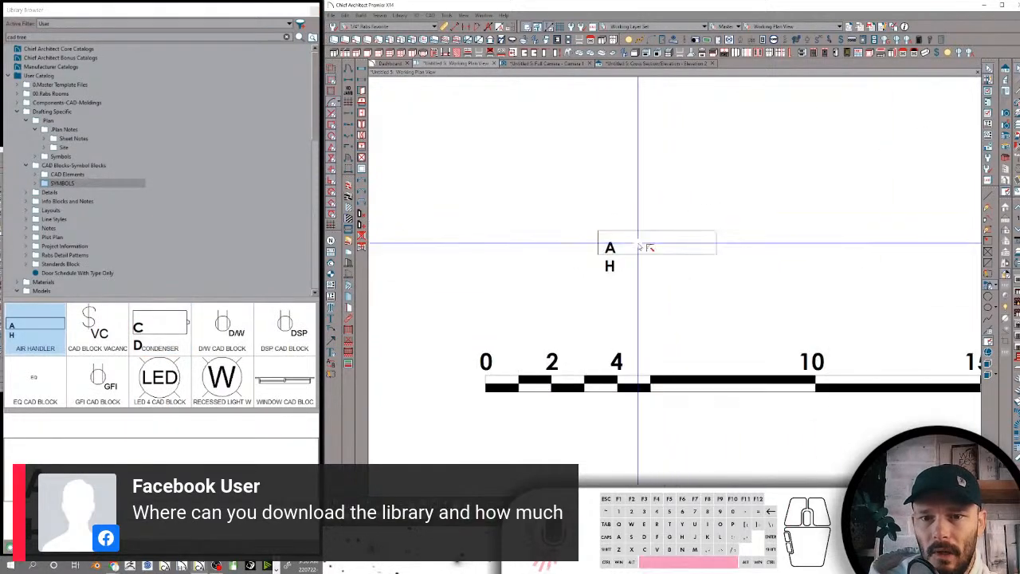
# Explode the placed air handler block and regroup its parts as a CAD block with the AH label on one line
pyautogui.click(653, 236)
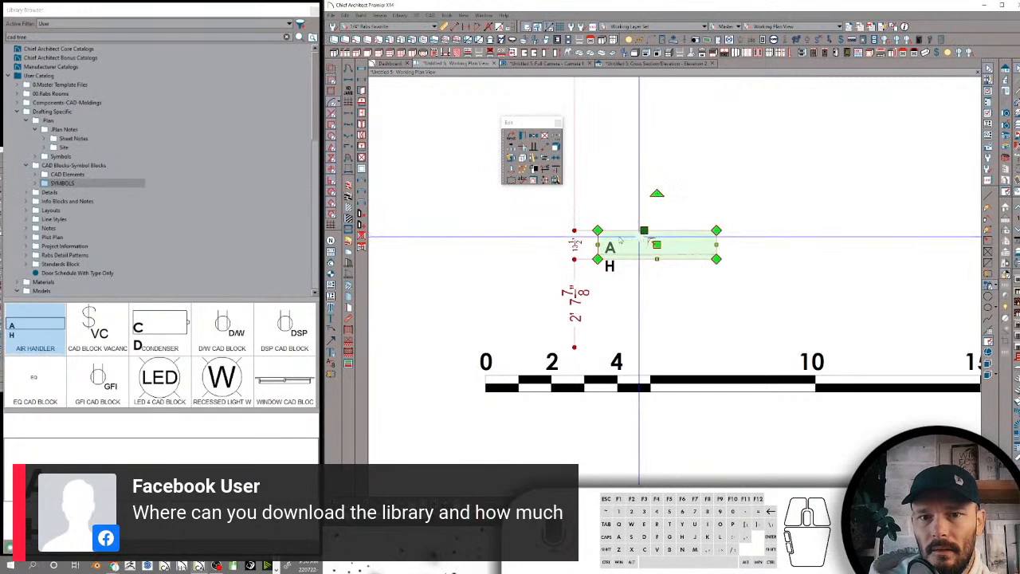
pyautogui.click(555, 149)
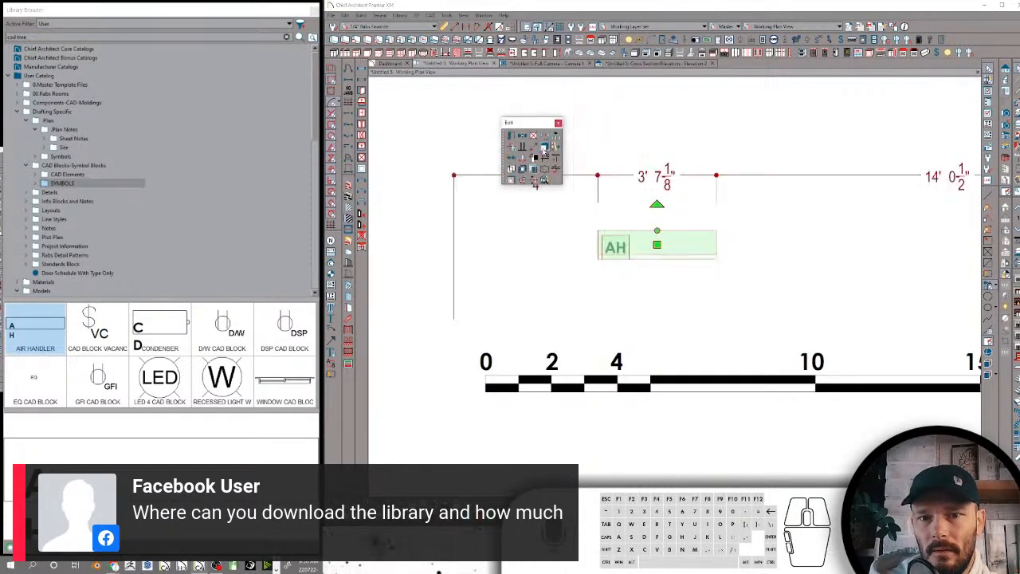
pyautogui.click(544, 148)
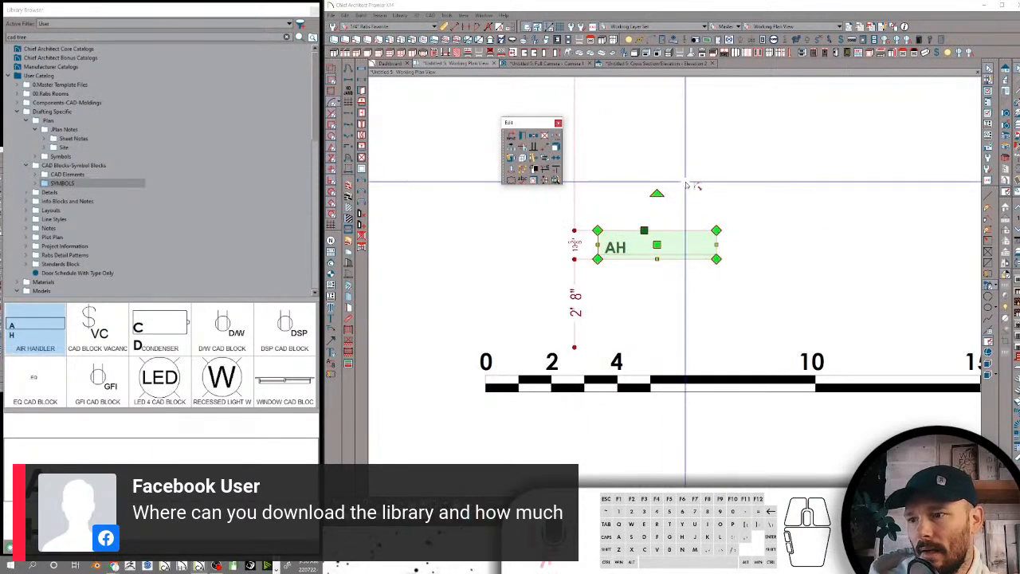
# Name the new block Air Handler CAD Block, add it to the library and move it into the SYMBOLS folder
pyautogui.click(523, 137)
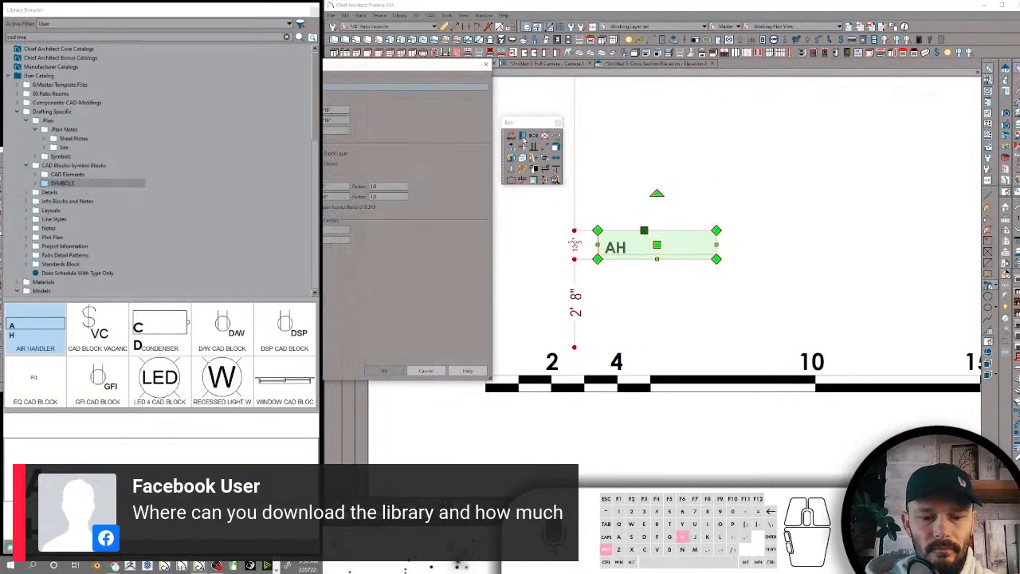
pyautogui.write('andler')
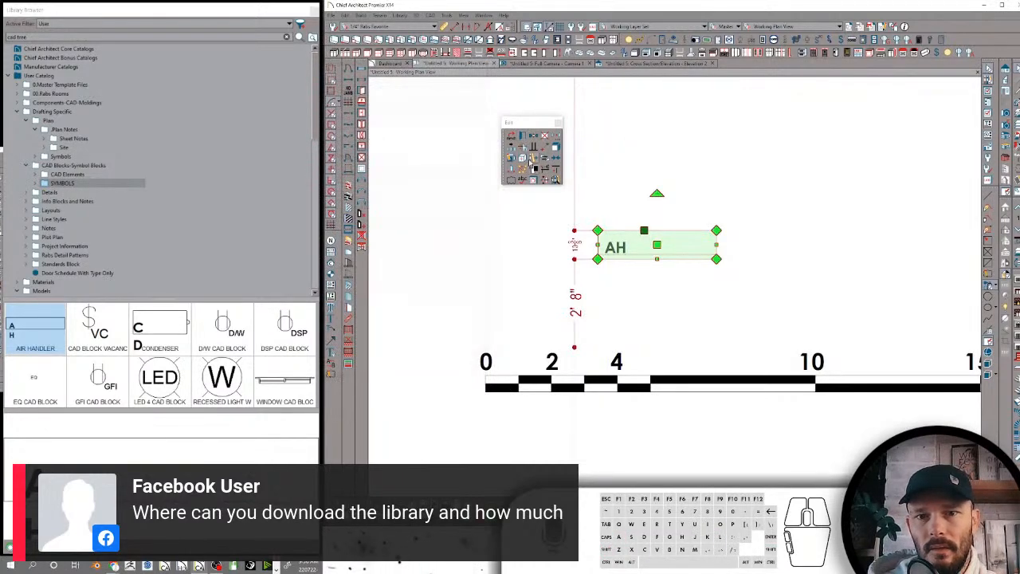
pyautogui.click(535, 161)
pyautogui.click(699, 164)
pyautogui.moveTo(93, 290); pyautogui.dragTo(115, 186)
# Delete the old AIR HANDLER item from the SYMBOLS folder
pyautogui.click(74, 193)
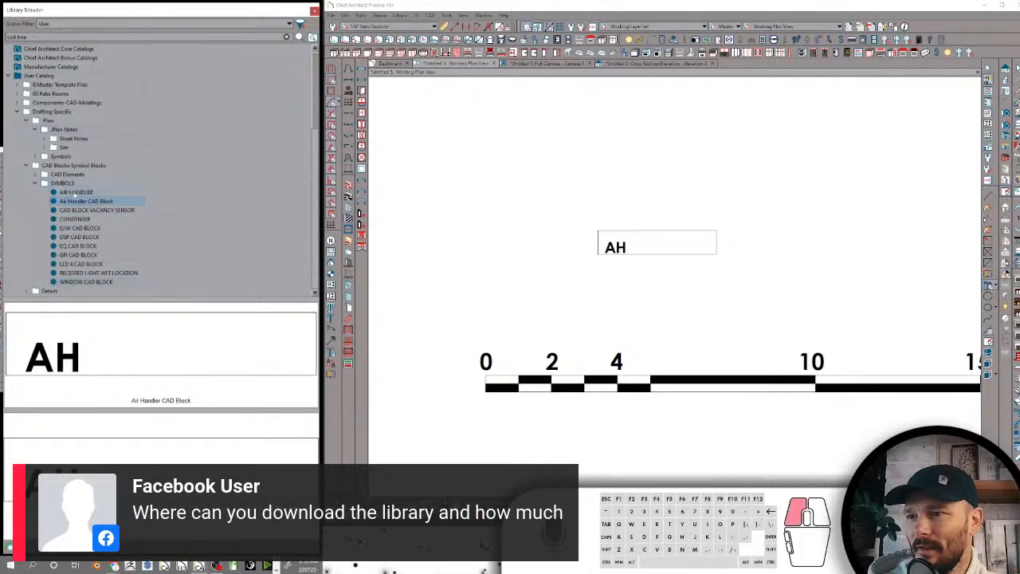
pyautogui.rightClick(74, 193)
pyautogui.click(108, 233)
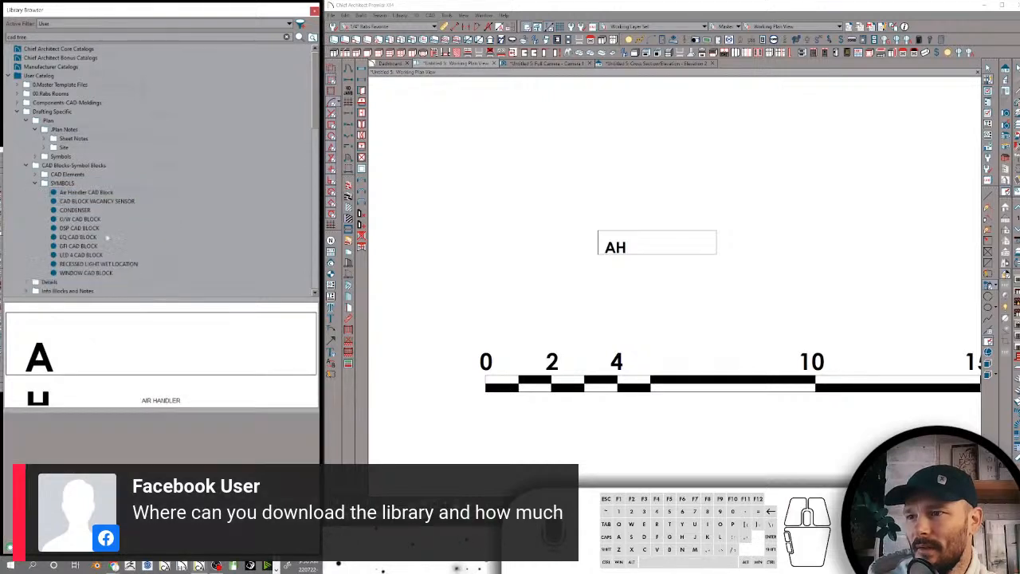
# Rename the CAD BLOCK VACANCY SENSOR item in the SYMBOLS folder as CAD Block Vacancy Sensor
pyautogui.scroll(-3, 98, 142)
pyautogui.click(92, 139)
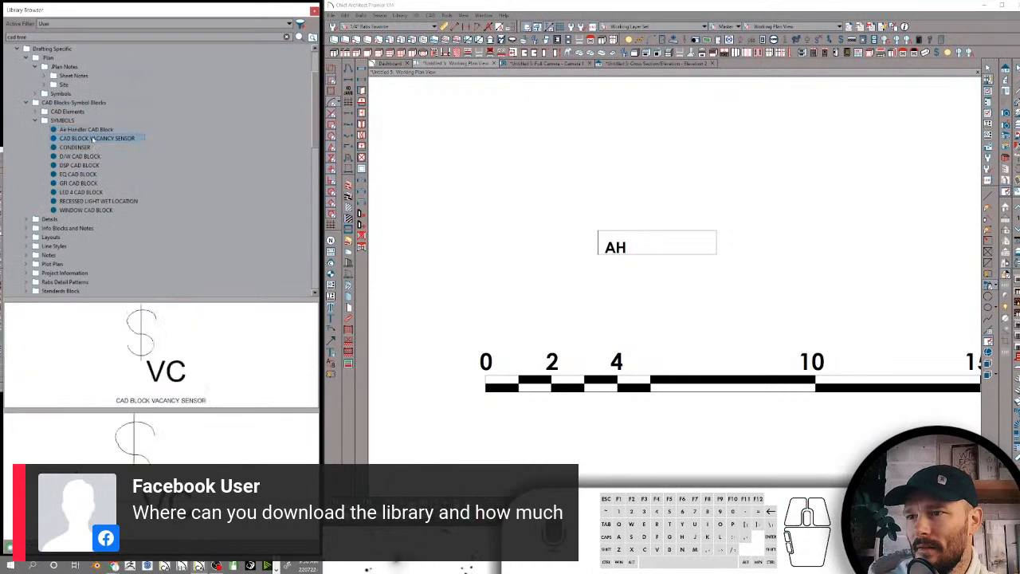
pyautogui.click(92, 139)
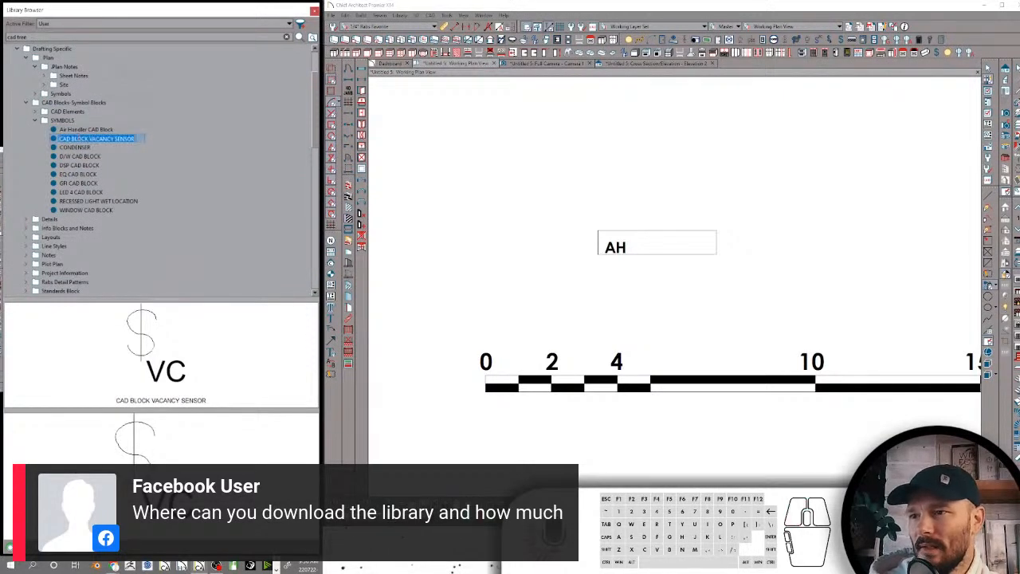
pyautogui.moveTo(73, 138); pyautogui.dragTo(169, 139)
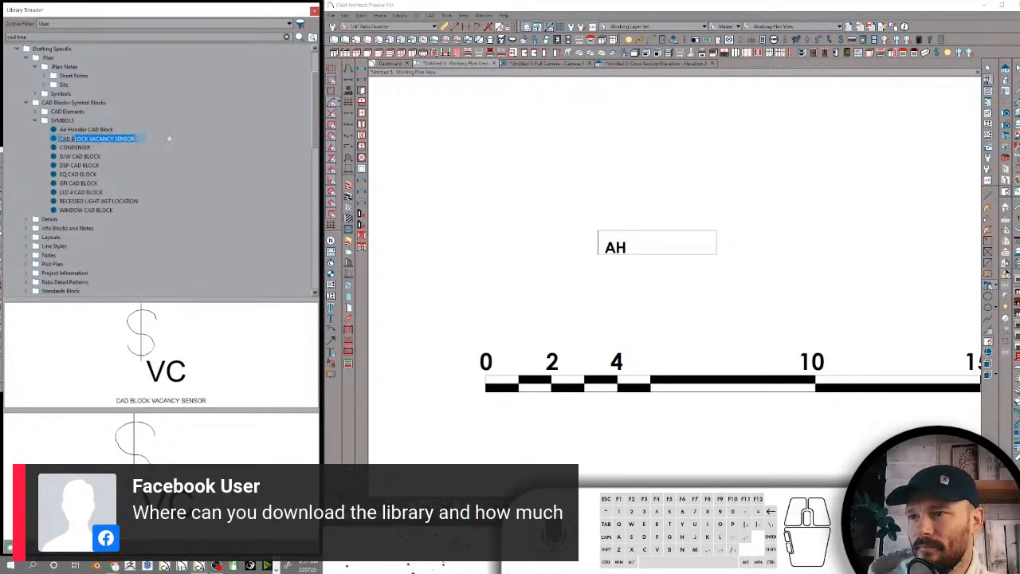
pyautogui.write('lock')
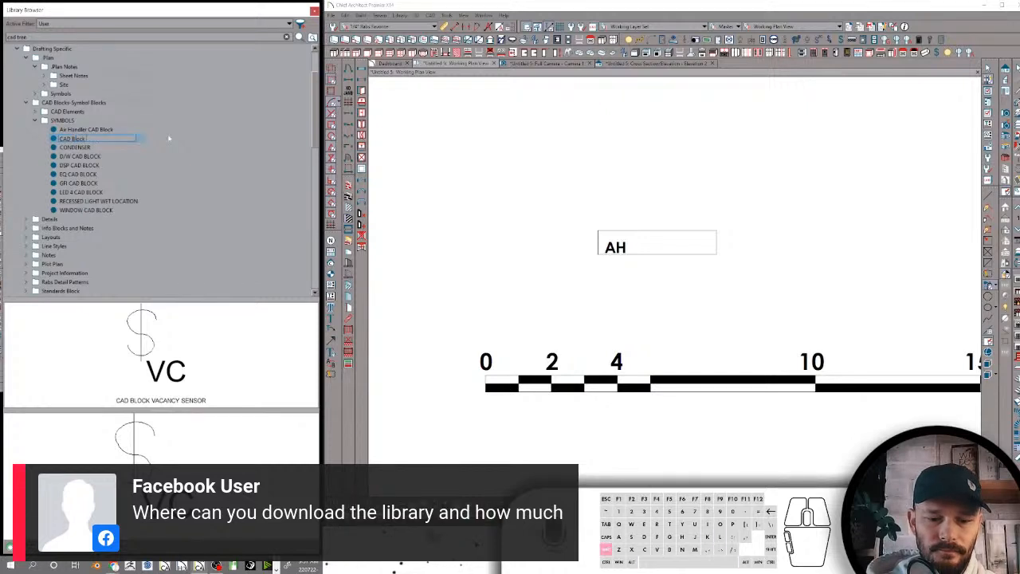
pyautogui.write(' Vacan')
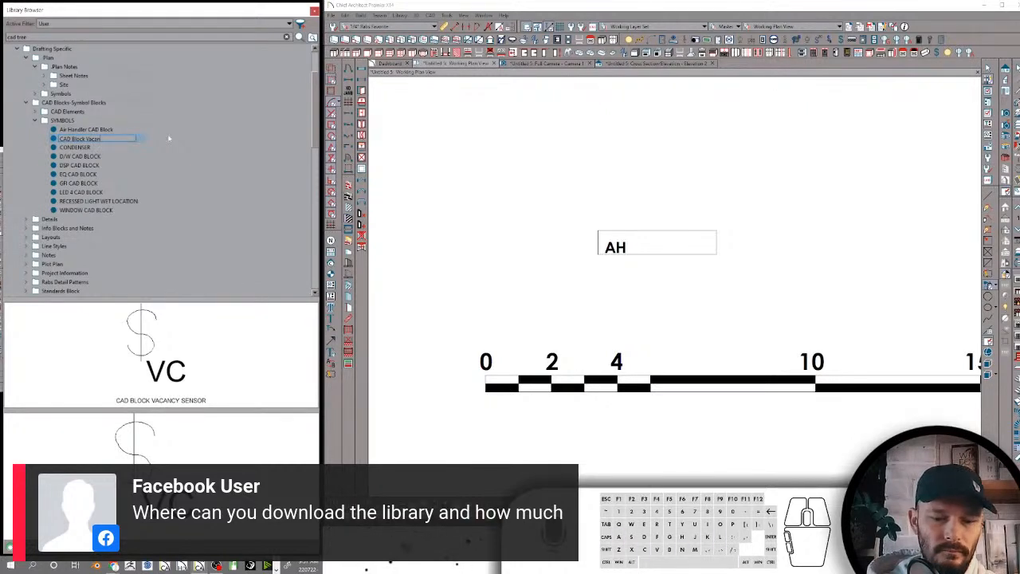
pyautogui.write('cy Sensor')
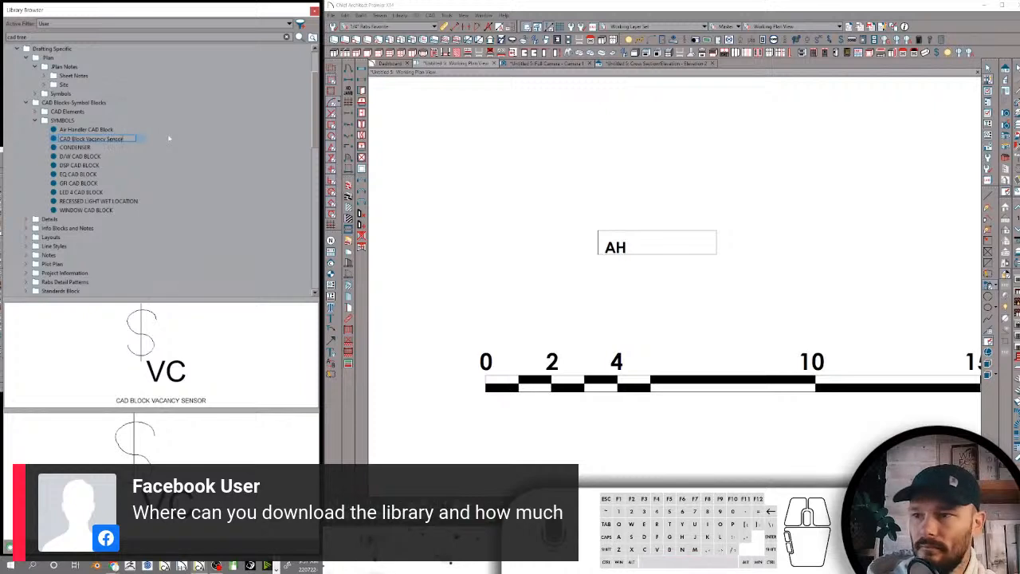
pyautogui.press('Return')
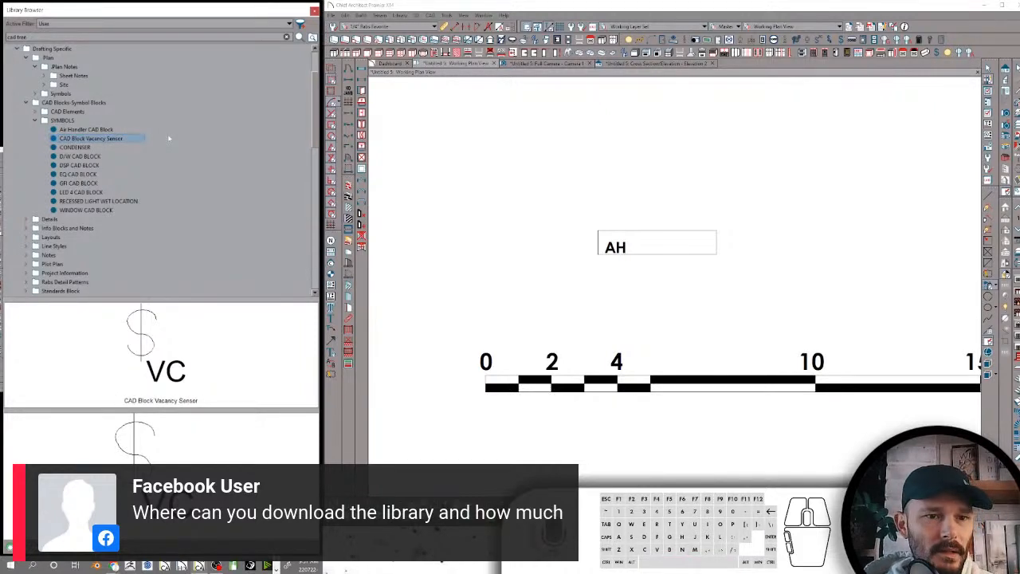
# Place the CONDENSER block above the air handler, then explode and regroup it with the CD label on one line
pyautogui.click(143, 351)
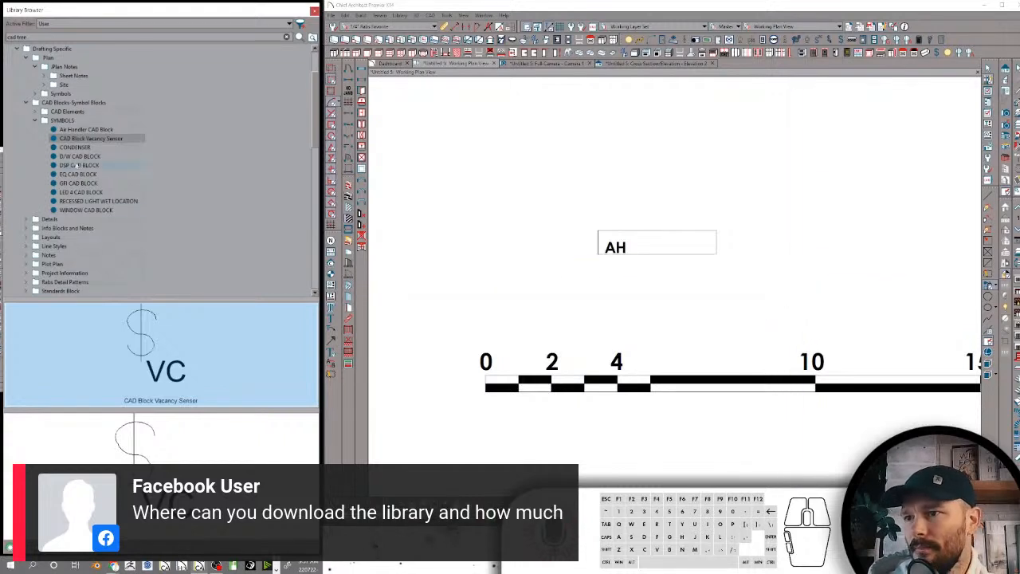
pyautogui.click(75, 148)
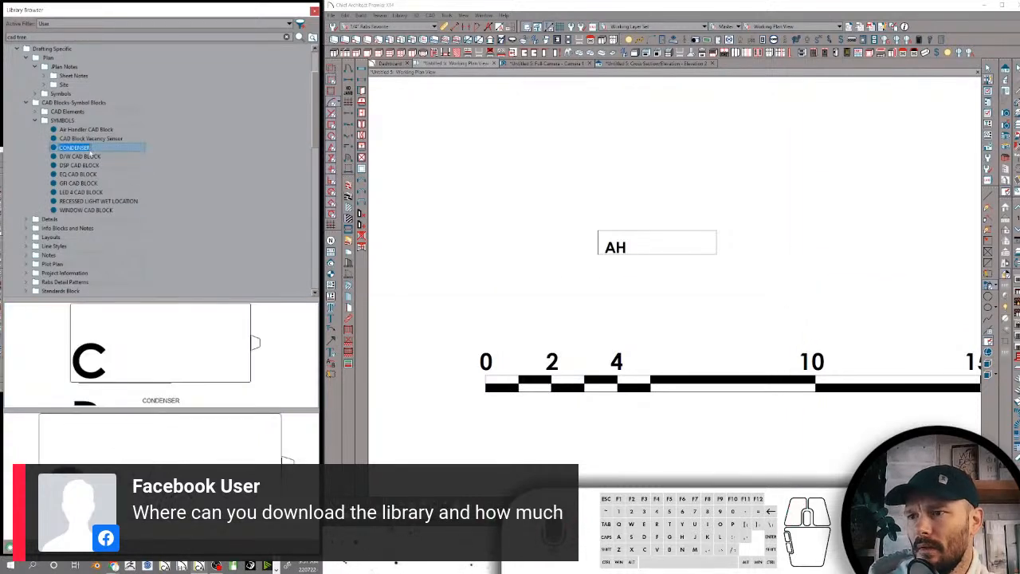
pyautogui.click(646, 153)
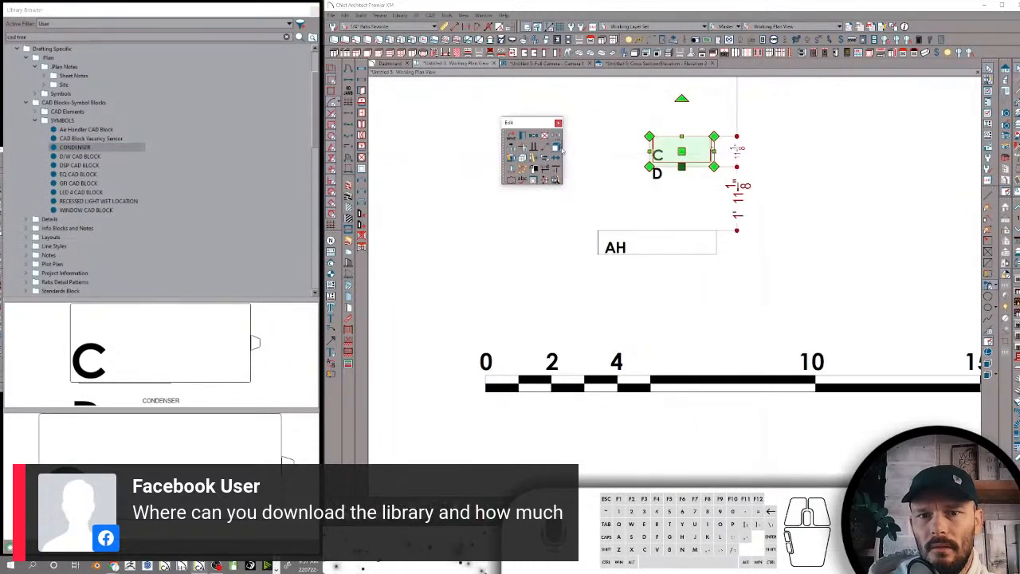
pyautogui.click(512, 160)
pyautogui.click(512, 159)
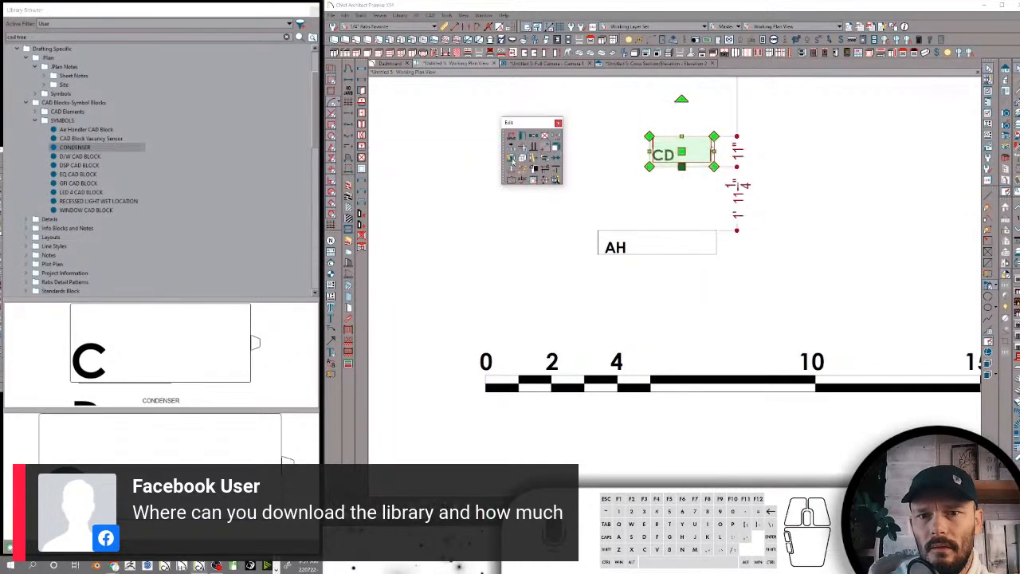
# Name the regrouped block Condenser CAD Block, add it to the library and move it into the SYMBOLS folder
pyautogui.click(522, 144)
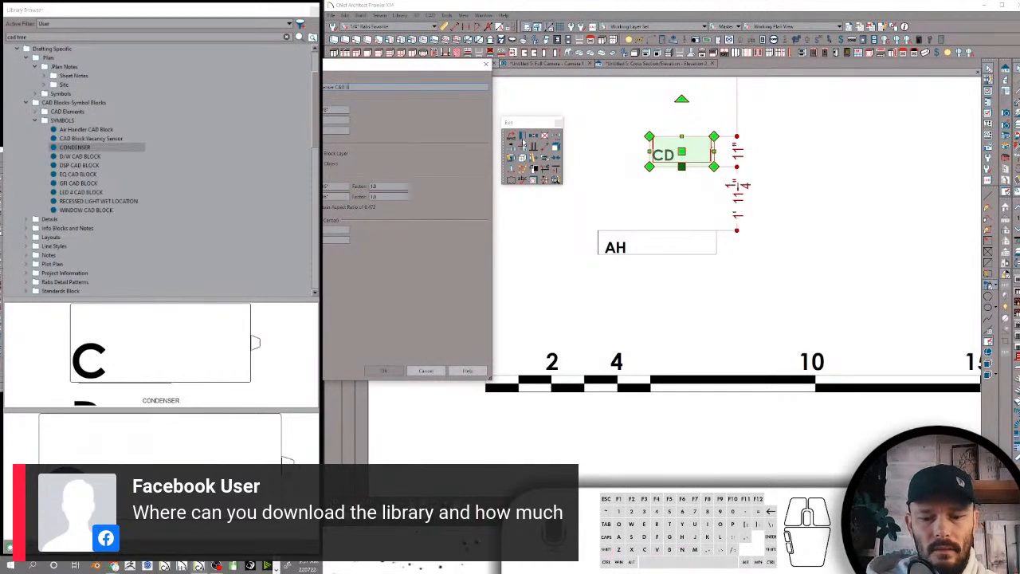
pyautogui.write('lock')
pyautogui.press('Return')
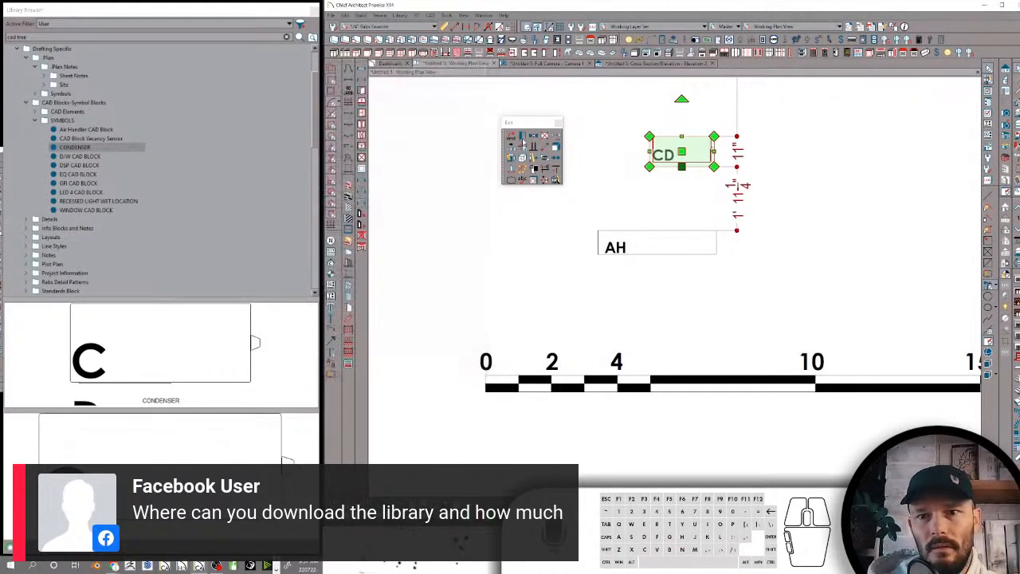
pyautogui.click(538, 158)
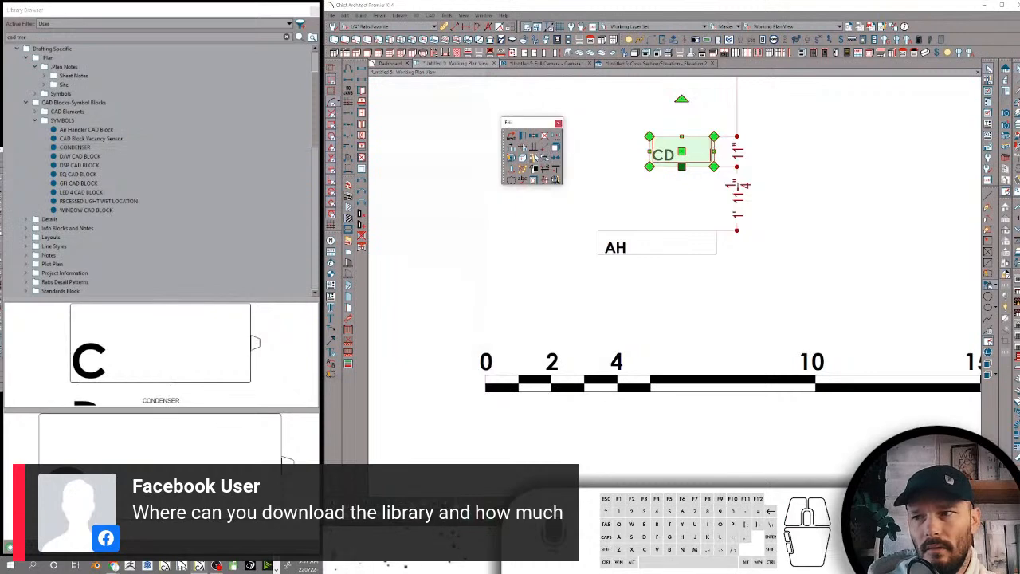
pyautogui.moveTo(72, 291); pyautogui.dragTo(102, 141)
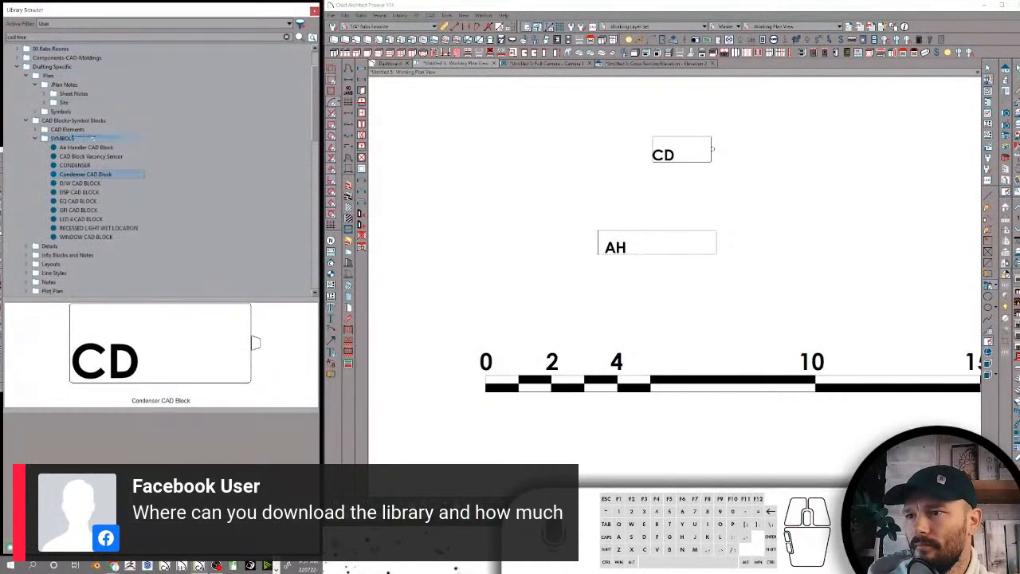
# Delete the old CONDENSER item from the SYMBOLS folder
pyautogui.rightClick(78, 173)
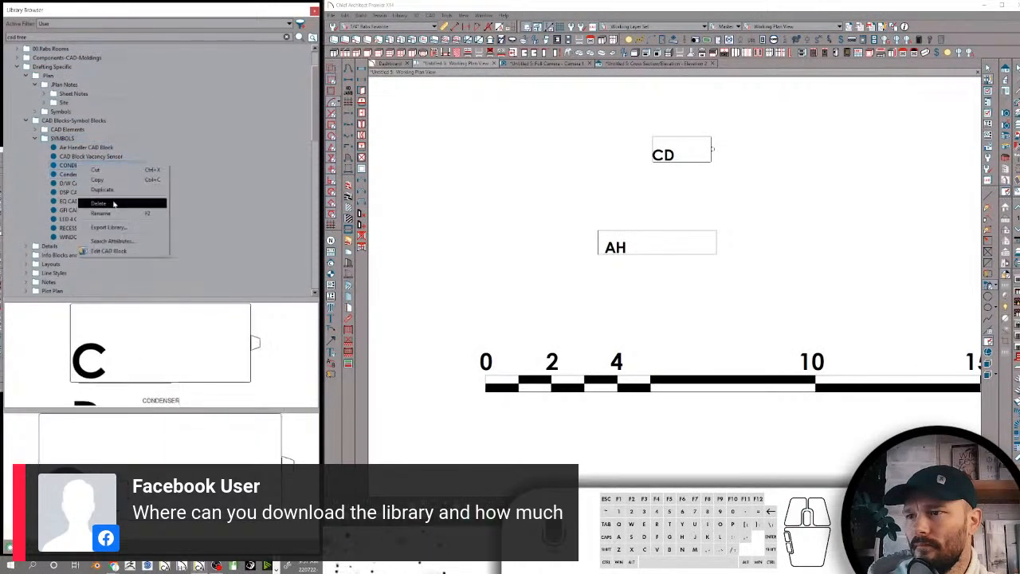
pyautogui.click(111, 201)
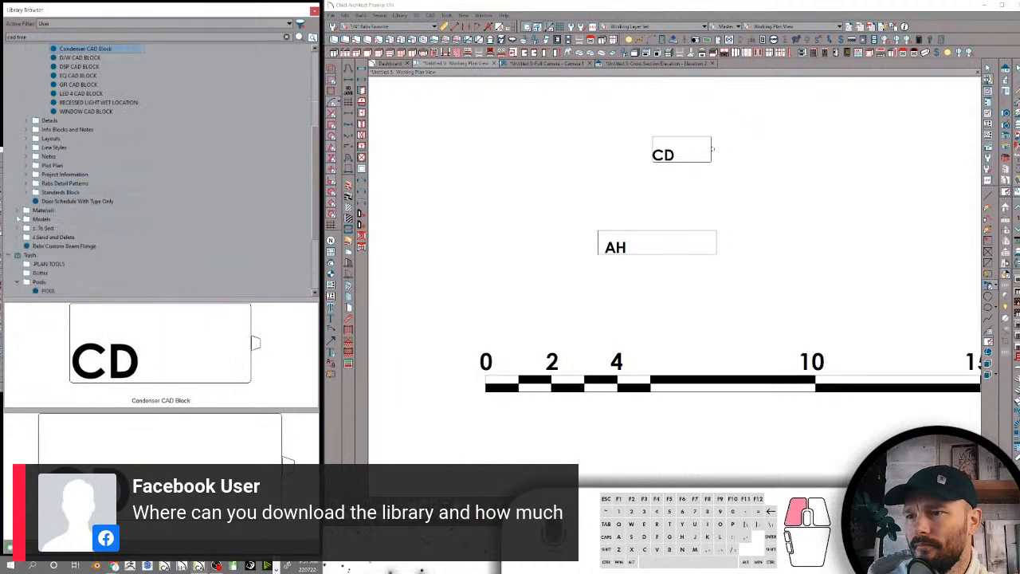
pyautogui.scroll(3, 72, 180)
pyautogui.scroll(3, 72, 181)
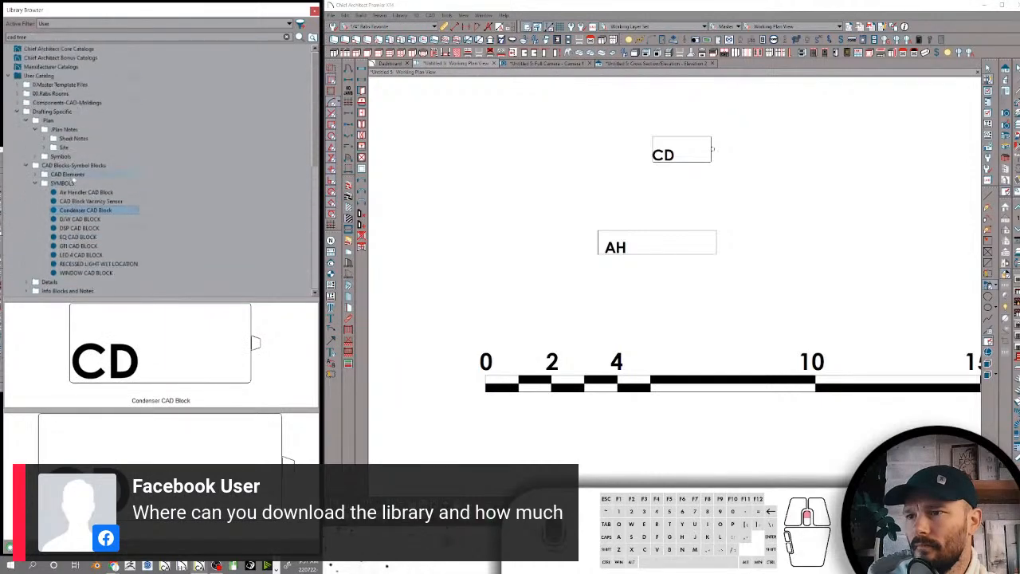
# Collapse the Drafting Specific folder and permanently delete all items in the library Trash
pyautogui.click(18, 113)
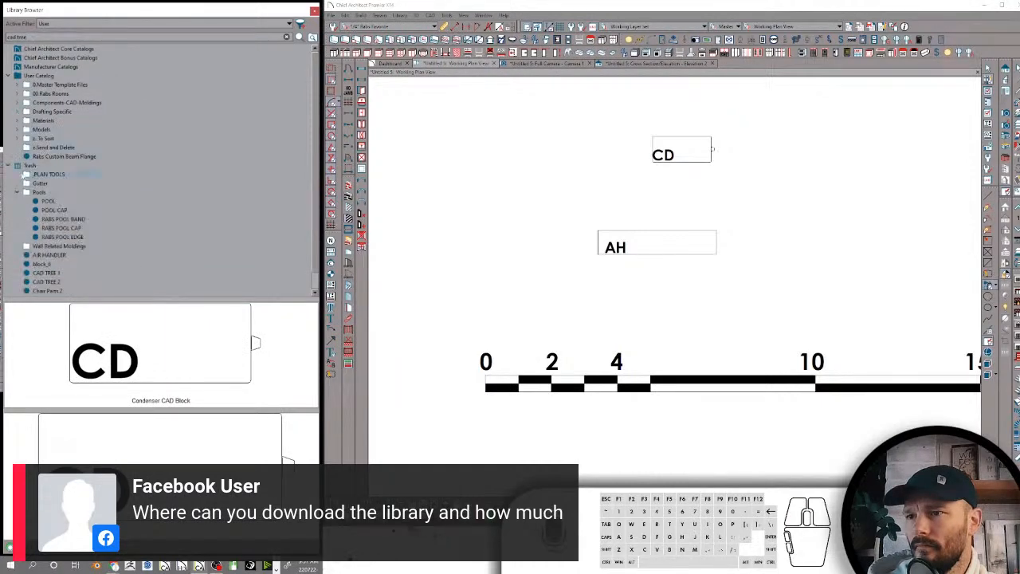
pyautogui.rightClick(29, 165)
pyautogui.click(51, 173)
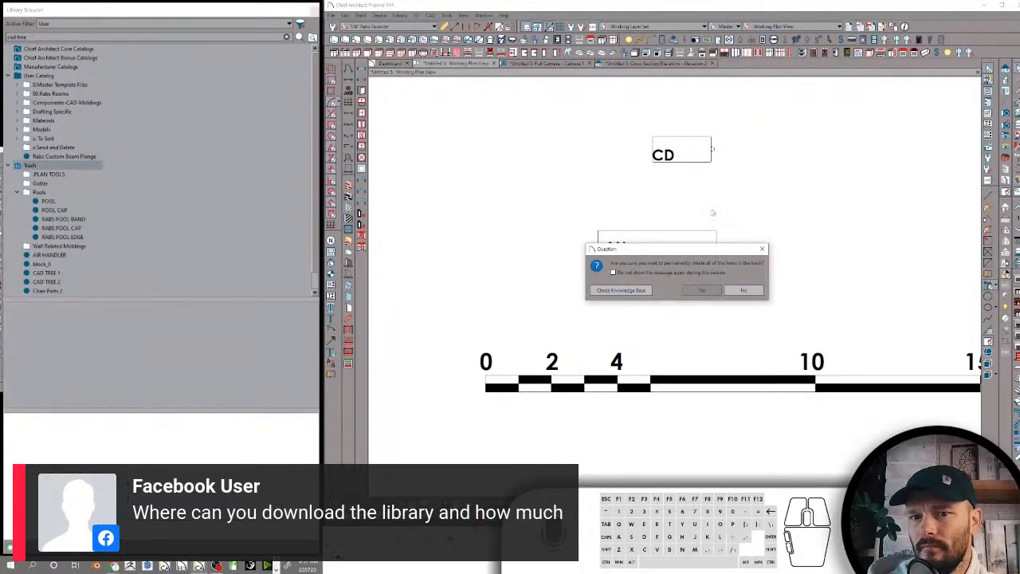
pyautogui.click(701, 290)
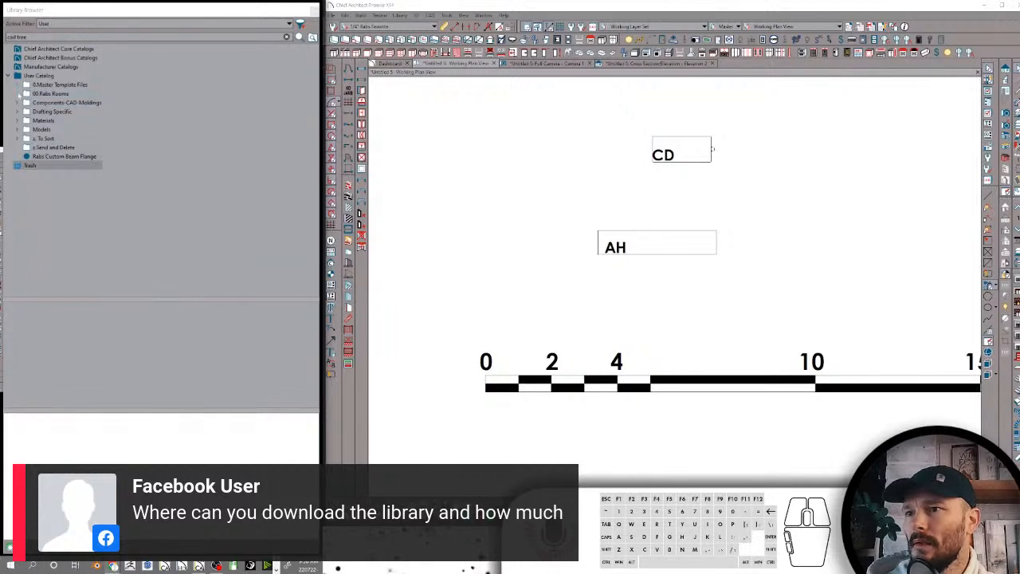
# Collapse all subfolders of the Components-CAD-Moldings folder
pyautogui.click(17, 102)
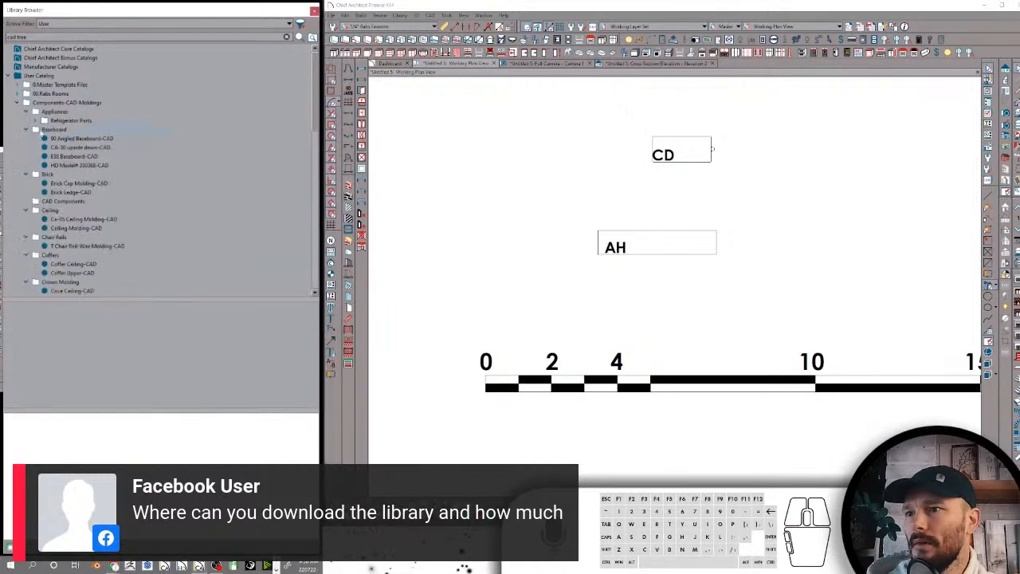
pyautogui.click(35, 103)
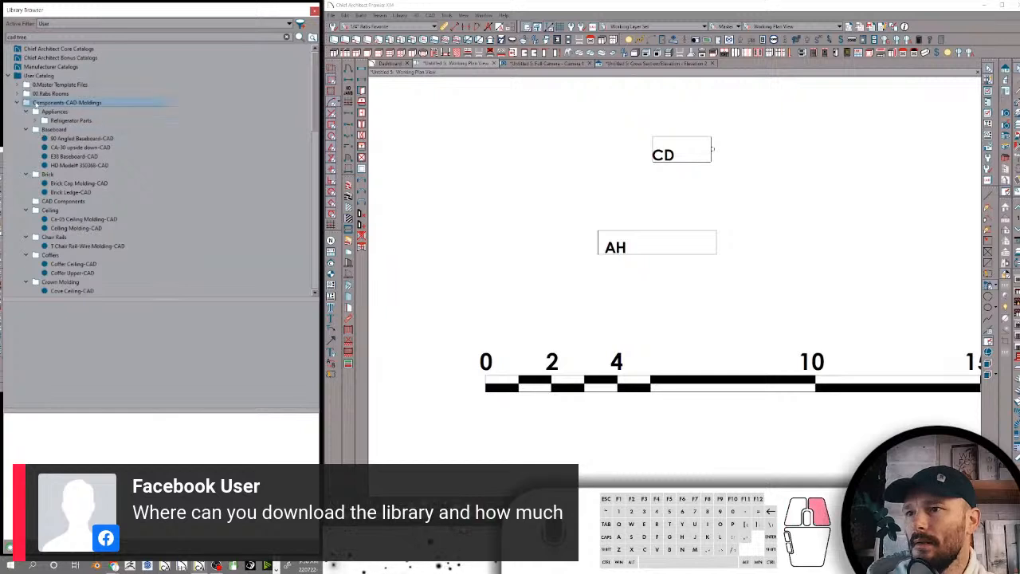
pyautogui.rightClick(35, 103)
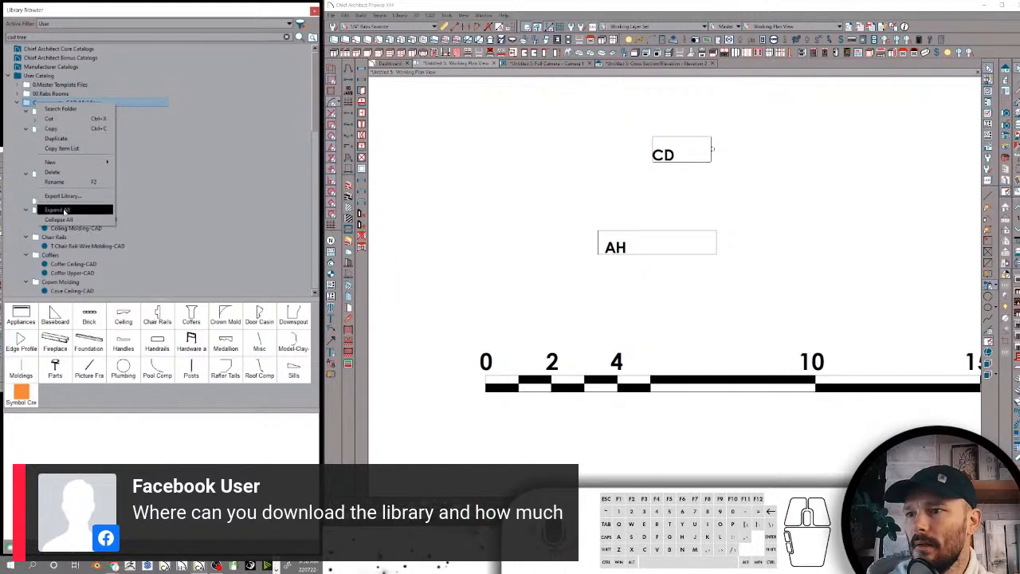
pyautogui.click(64, 219)
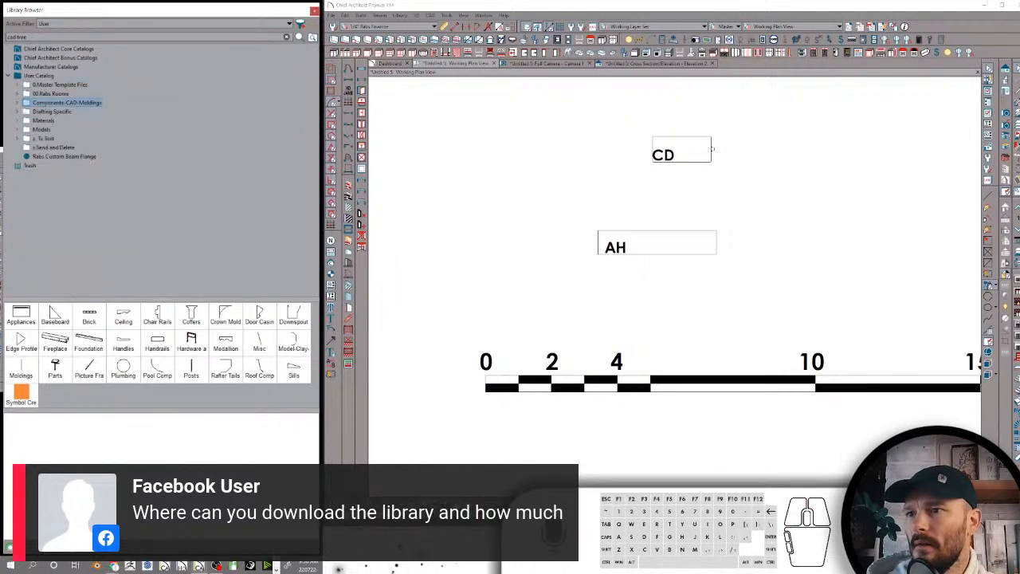
# Rename the SYMBOLS folder inside CAD Blocks-Symbol Blocks as Symbols
pyautogui.click(19, 116)
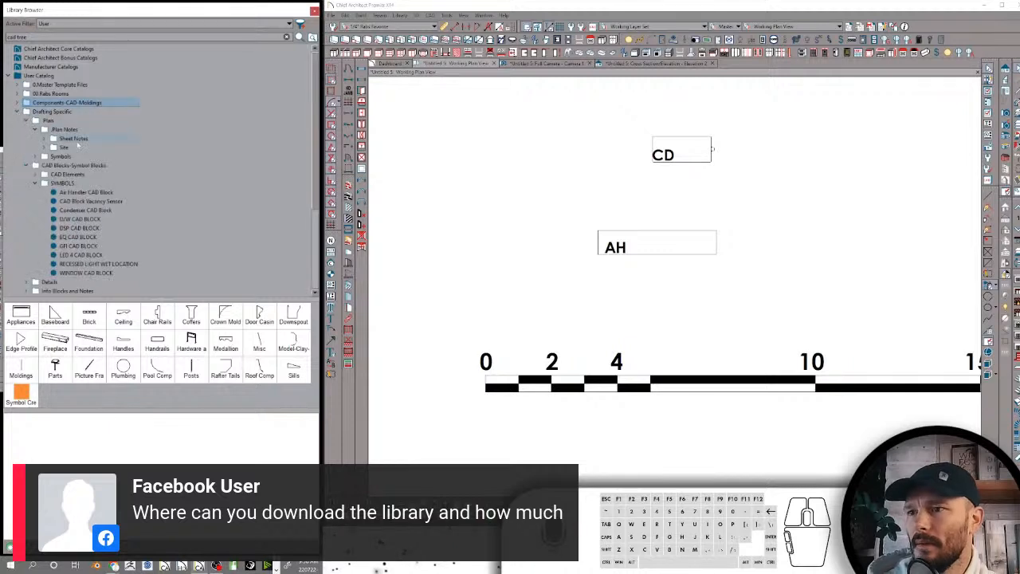
pyautogui.doubleClick(61, 184)
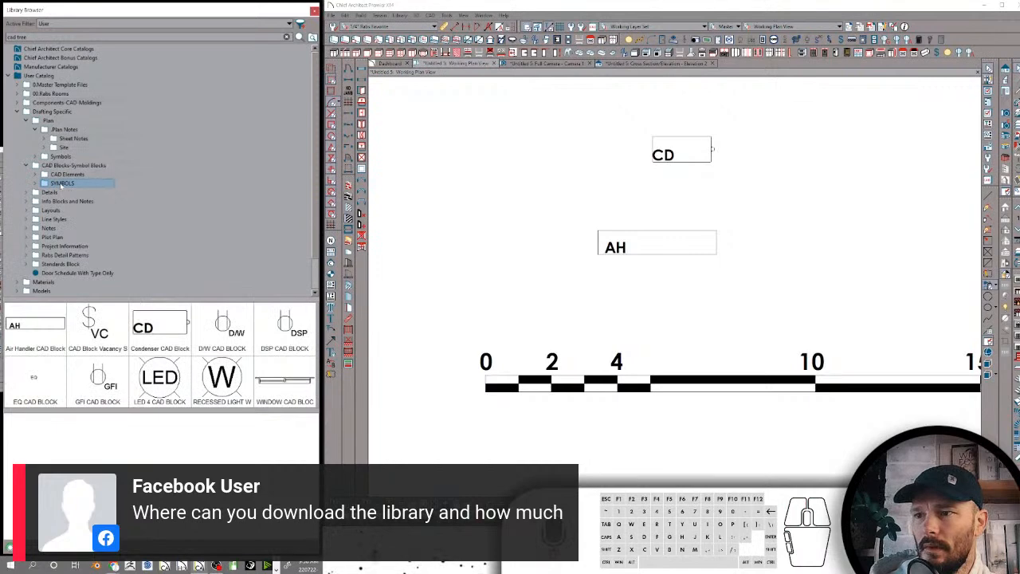
pyautogui.click(61, 184)
pyautogui.write('Symbols')
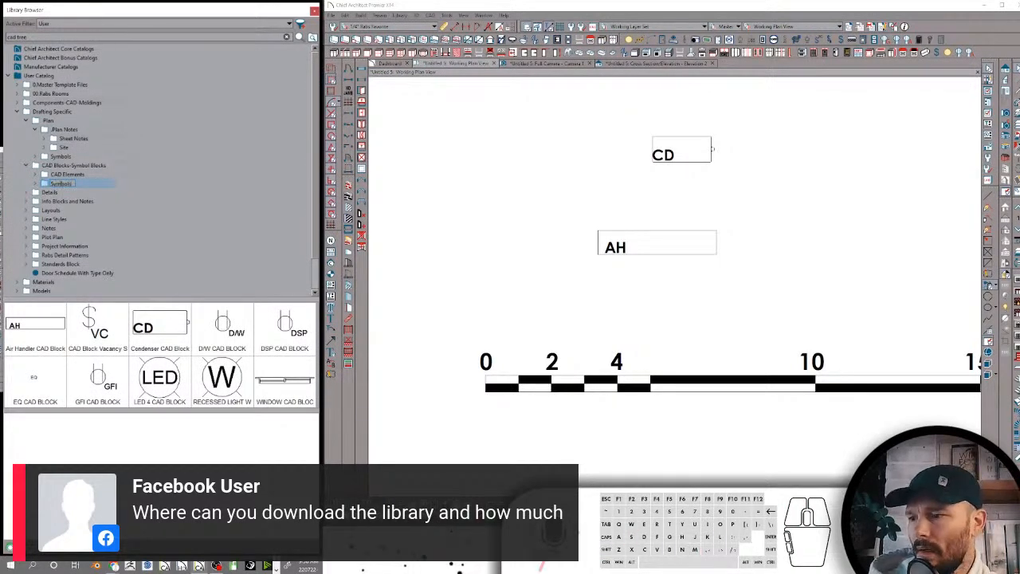
pyautogui.press('Return')
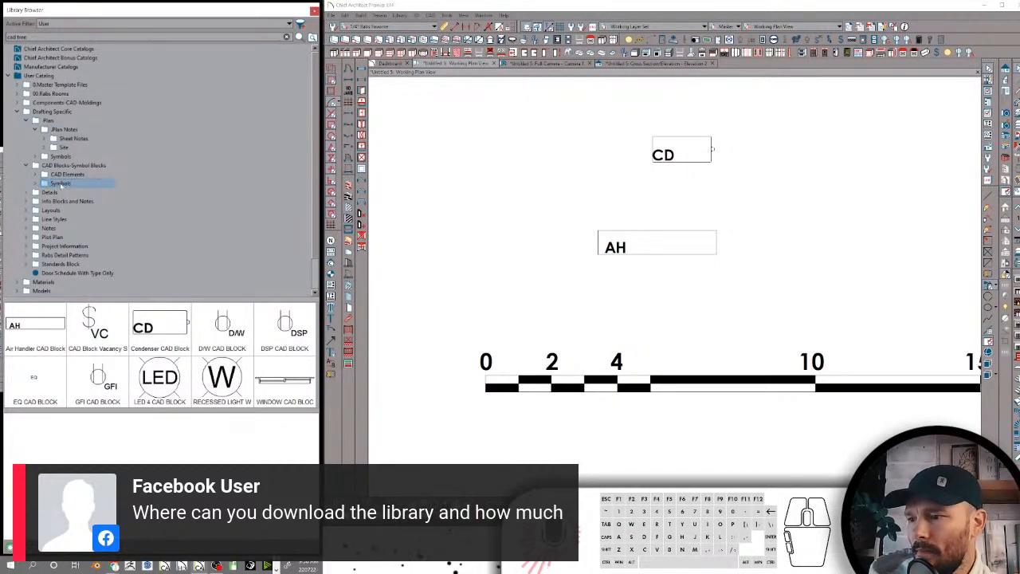
# Show the contents of the 2D CAD HARDWARE FILLED folder in Details and enlarge the library's thumbnail area
pyautogui.click(26, 165)
pyautogui.click(48, 174)
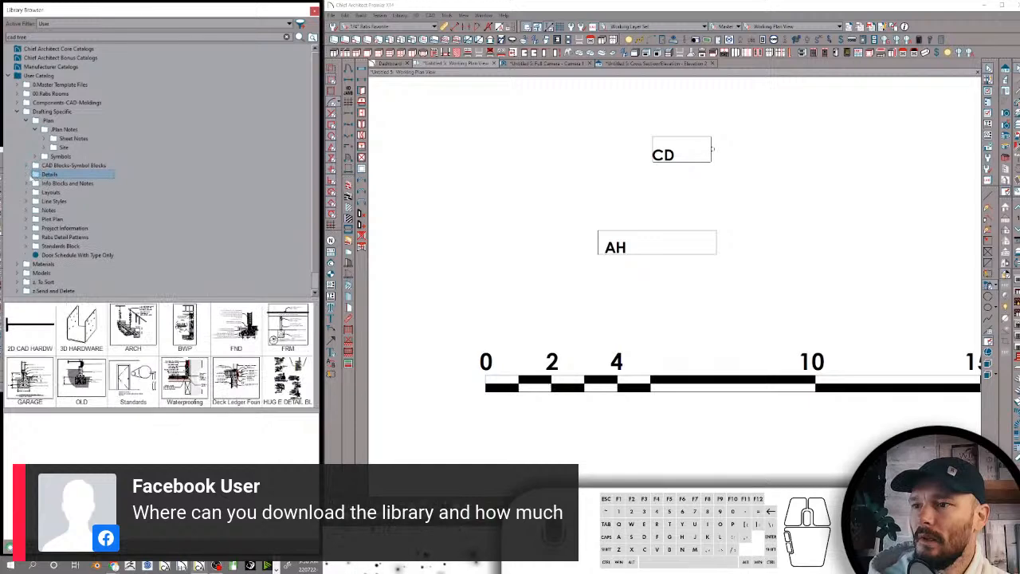
pyautogui.click(27, 174)
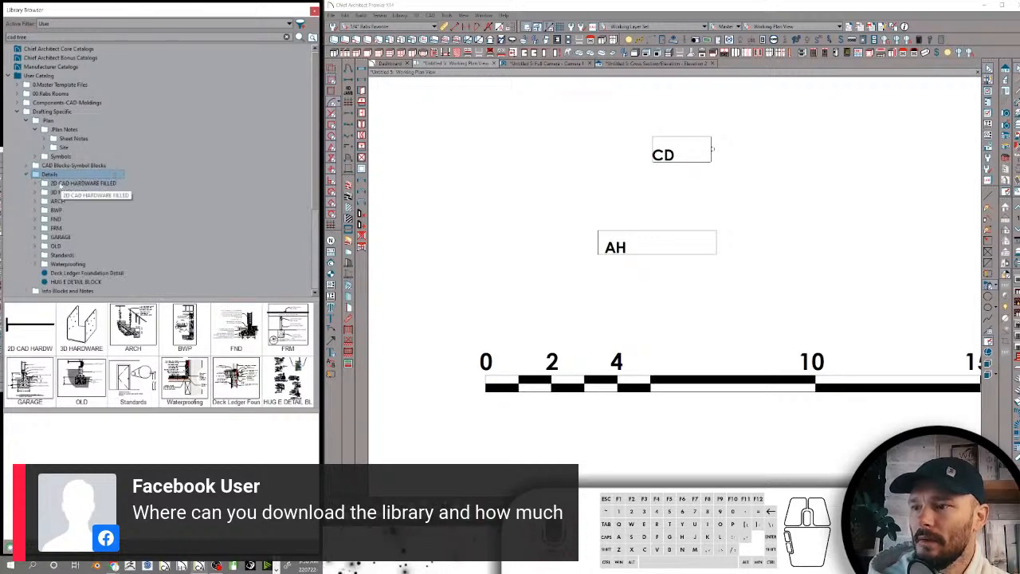
pyautogui.click(60, 183)
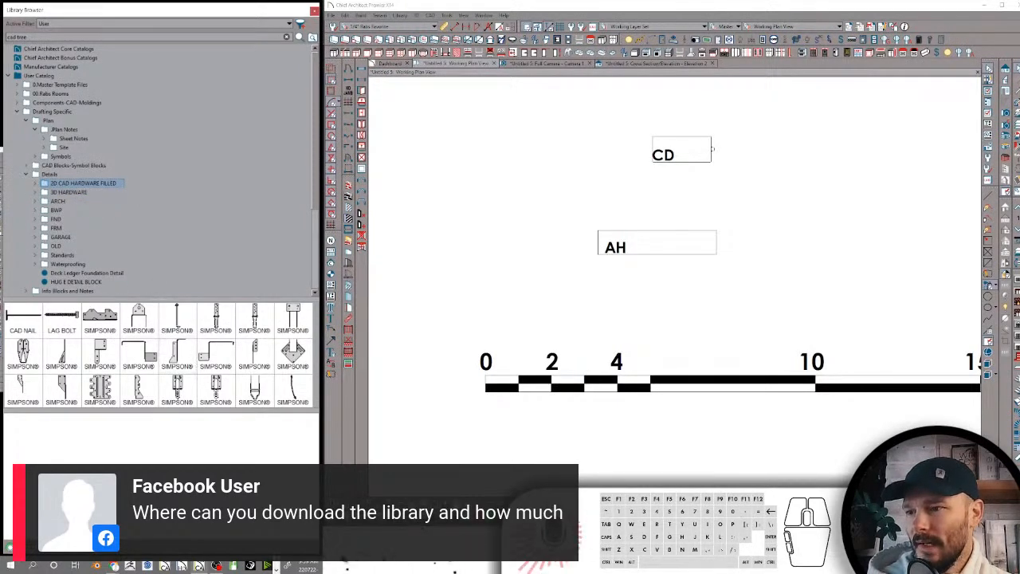
pyautogui.moveTo(163, 301); pyautogui.dragTo(163, 242)
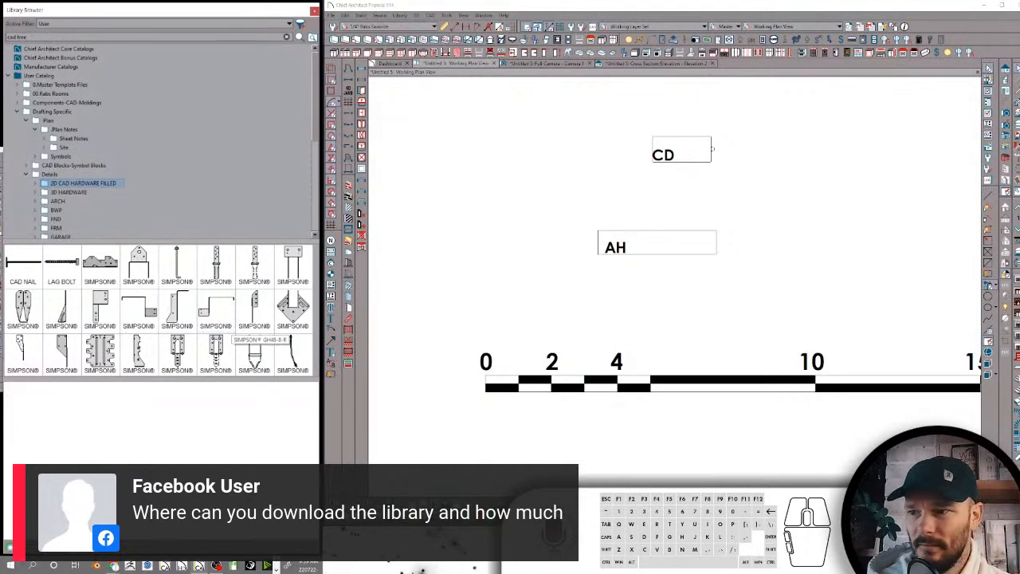
# Place two Simpson hardware blocks from the 2D CAD HARDWARE FILLED folder side by side, right of the AH block
pyautogui.click(139, 263)
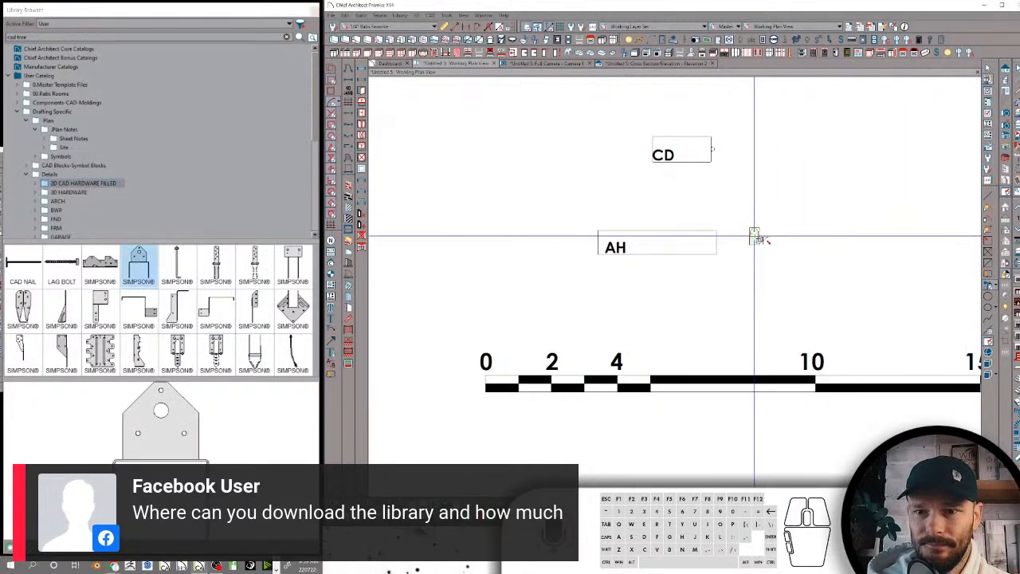
pyautogui.click(755, 237)
pyautogui.scroll(5, 757, 233)
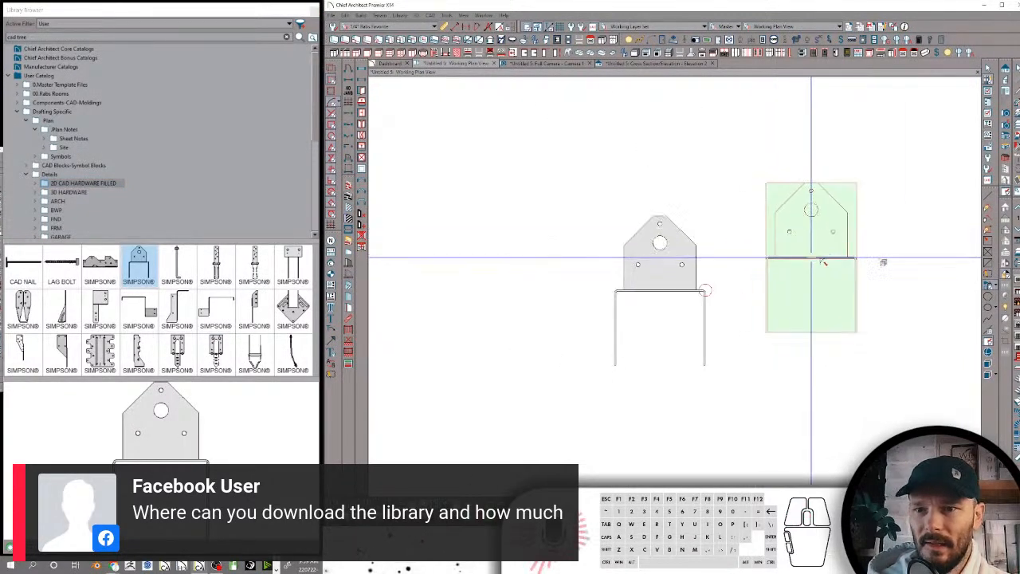
pyautogui.click(100, 307)
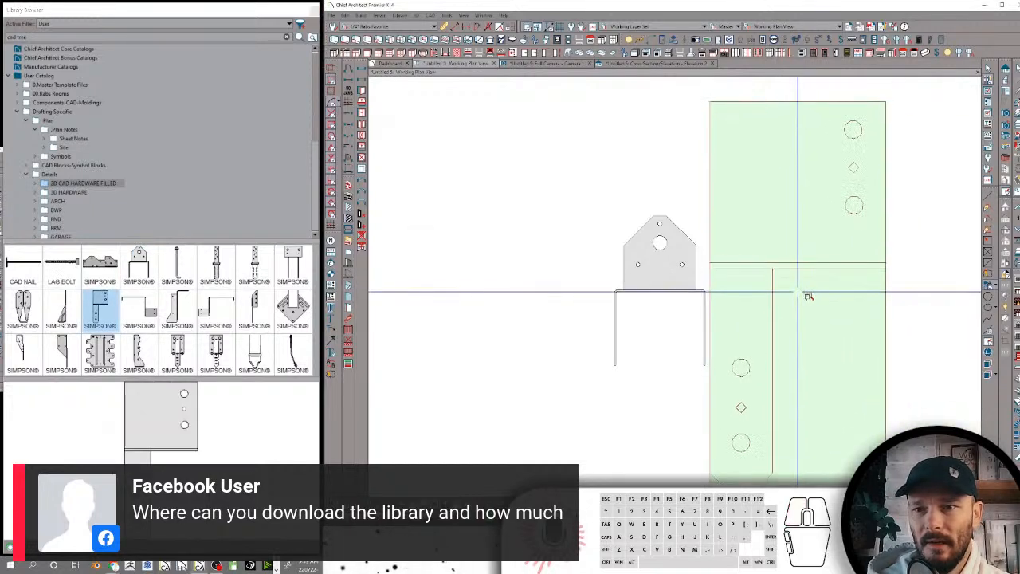
pyautogui.click(808, 296)
pyautogui.scroll(-2, 824, 284)
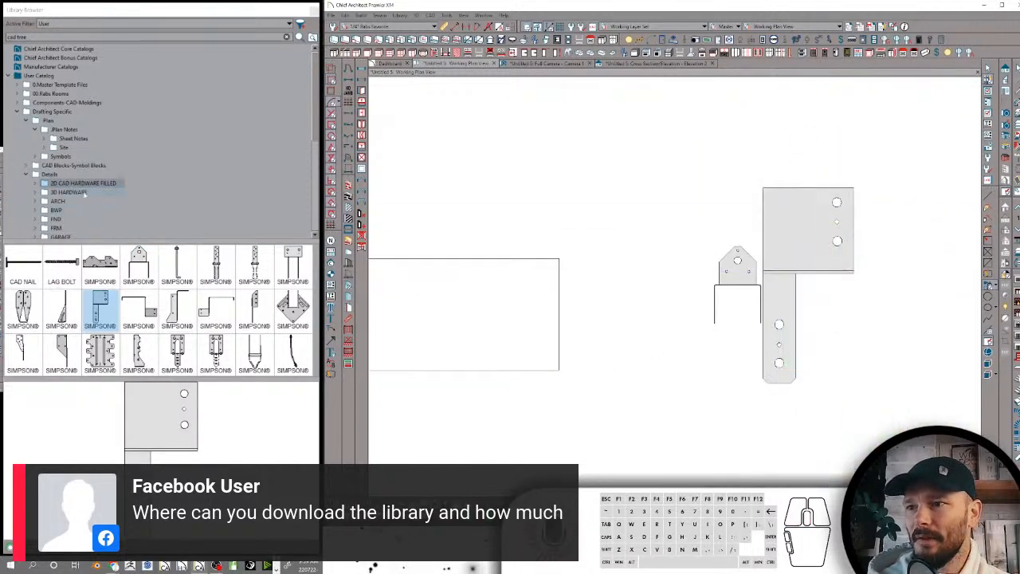
# Preview the ARCH folder's details and place the last window flashing detail in an empty area of the plan
pyautogui.click(72, 193)
pyautogui.click(58, 201)
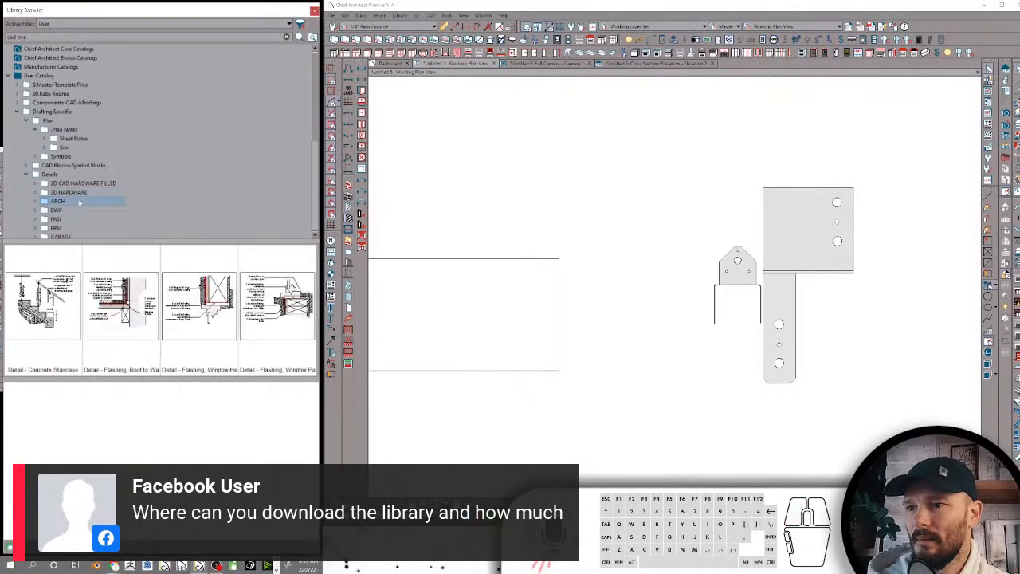
pyautogui.click(113, 313)
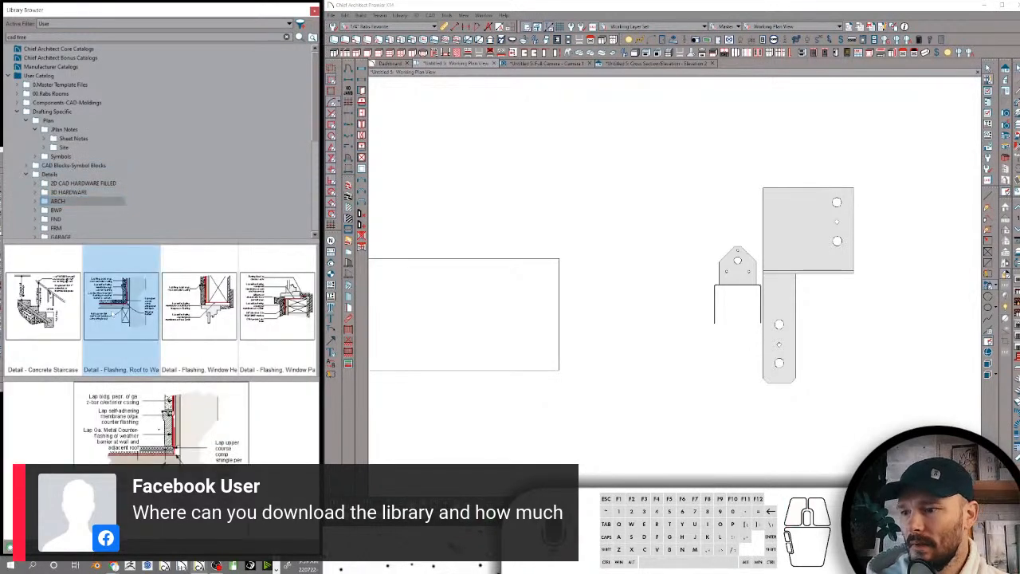
pyautogui.click(199, 300)
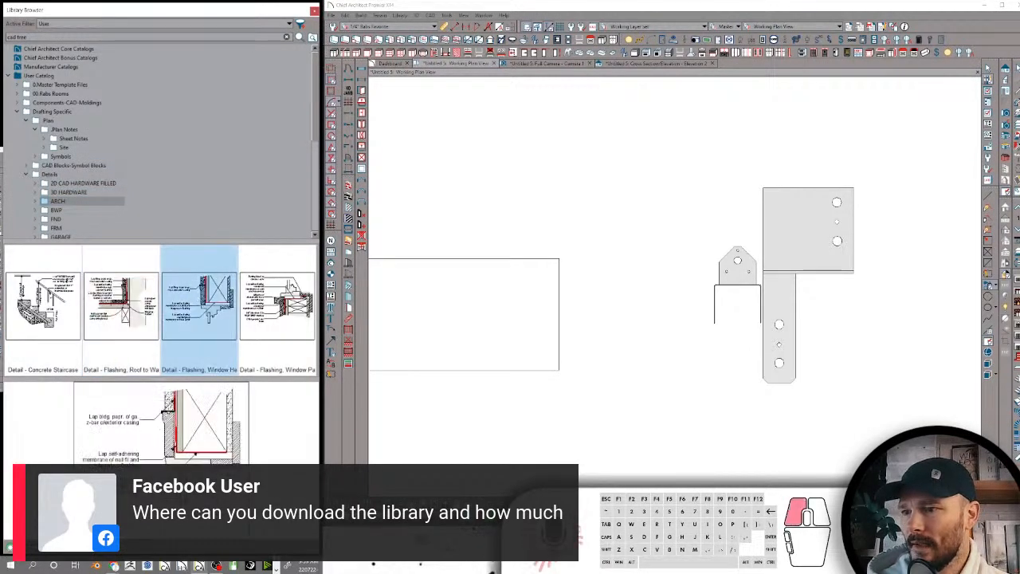
pyautogui.click(43, 300)
pyautogui.click(277, 299)
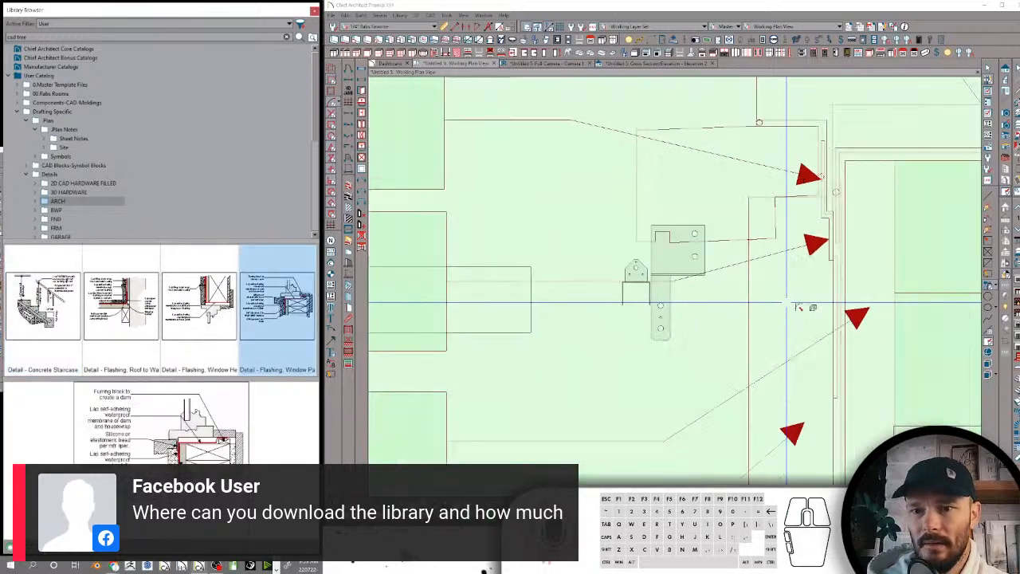
pyautogui.scroll(-5, 789, 305)
pyautogui.scroll(2, 677, 239)
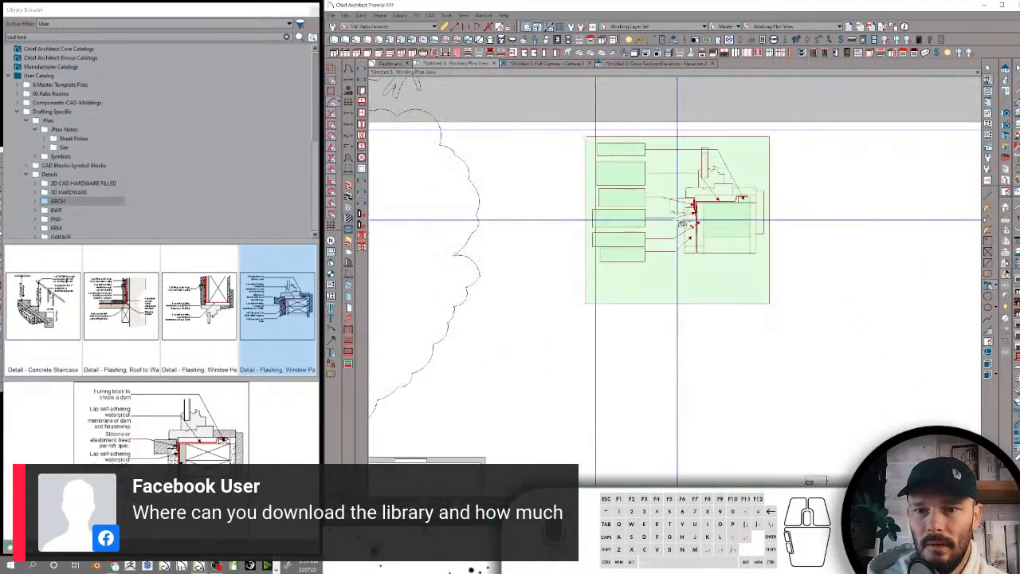
pyautogui.click(678, 220)
pyautogui.scroll(1, 883, 245)
pyautogui.moveTo(883, 244); pyautogui.dragTo(806, 335, button='middle')
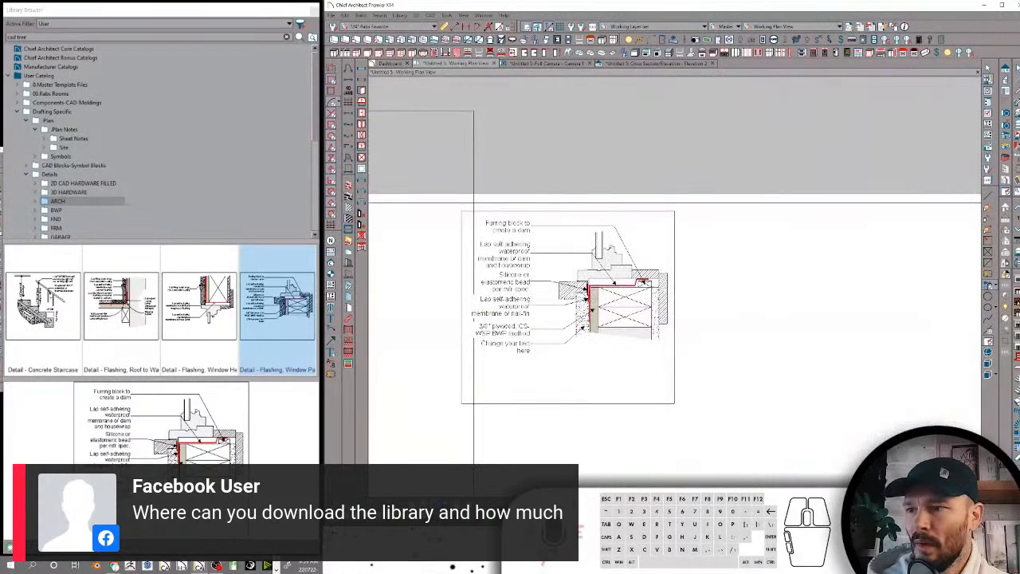
# Place the roof-to-wall flashing detail from the ARCH folder to the right of the window flashing detail
pyautogui.click(121, 300)
pyautogui.scroll(-1, 567, 285)
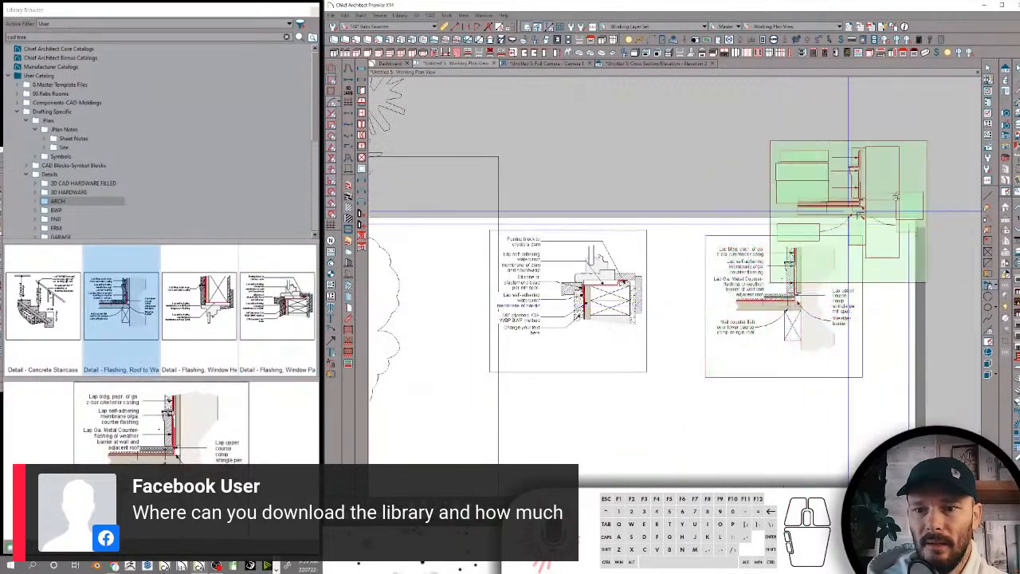
pyautogui.scroll(2, 896, 196)
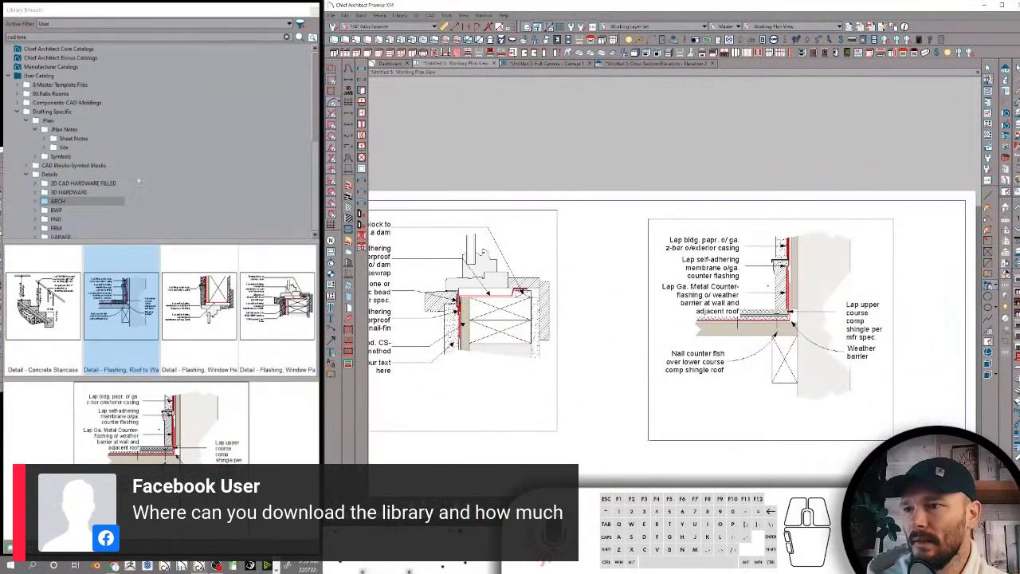
pyautogui.scroll(-1, 78, 182)
# Choose the WSW portal frame detail in the BWP folder for placement and hide the drawing sheet display
pyautogui.click(57, 183)
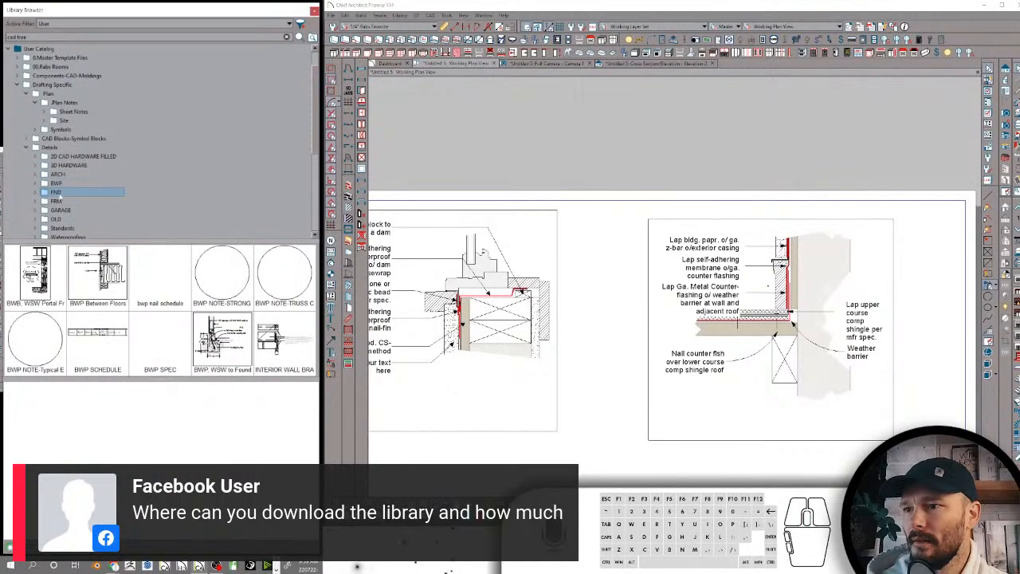
pyautogui.click(57, 184)
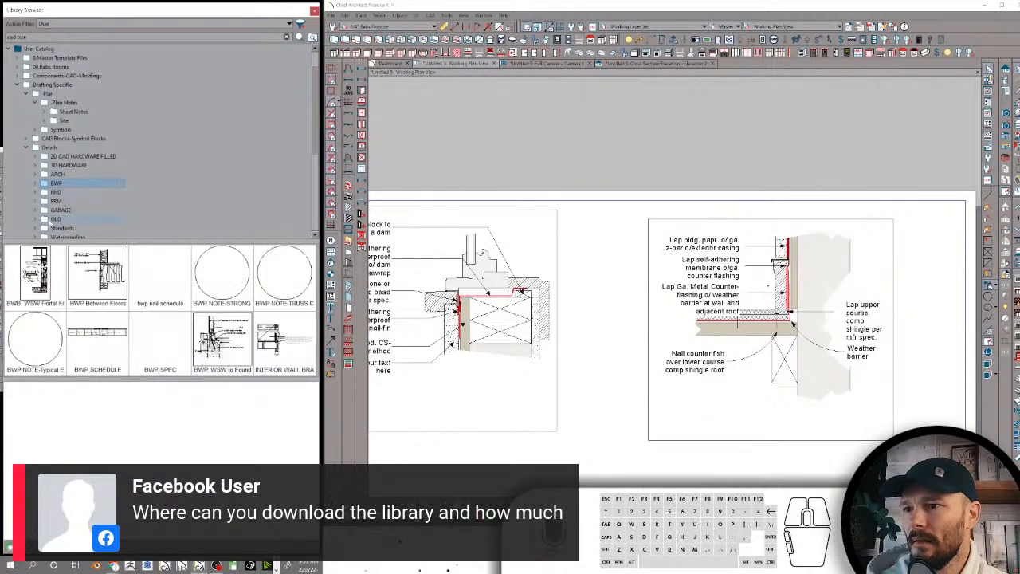
pyautogui.click(35, 273)
pyautogui.scroll(-4, 805, 271)
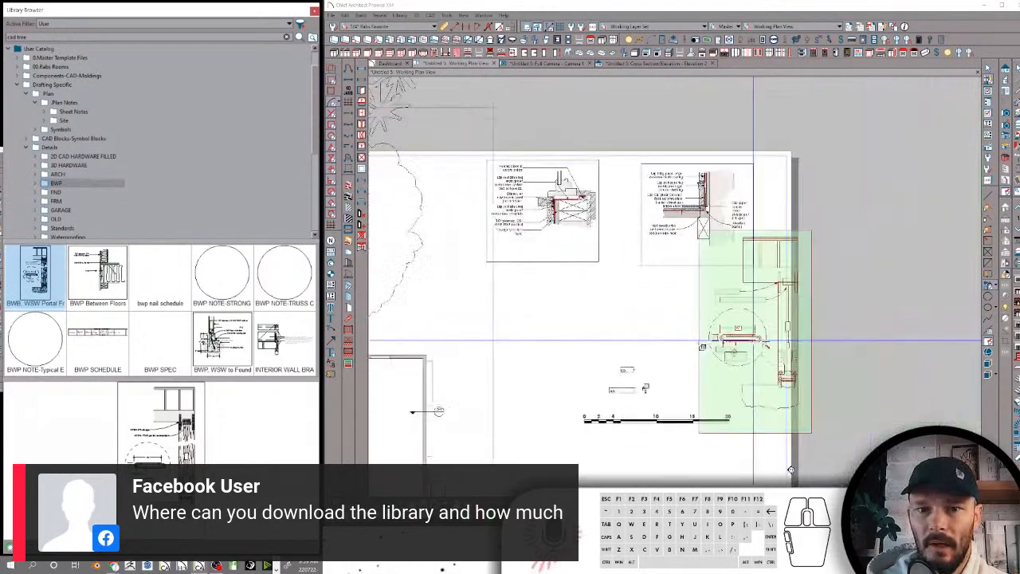
pyautogui.scroll(-1, 495, 163)
pyautogui.click(527, 28)
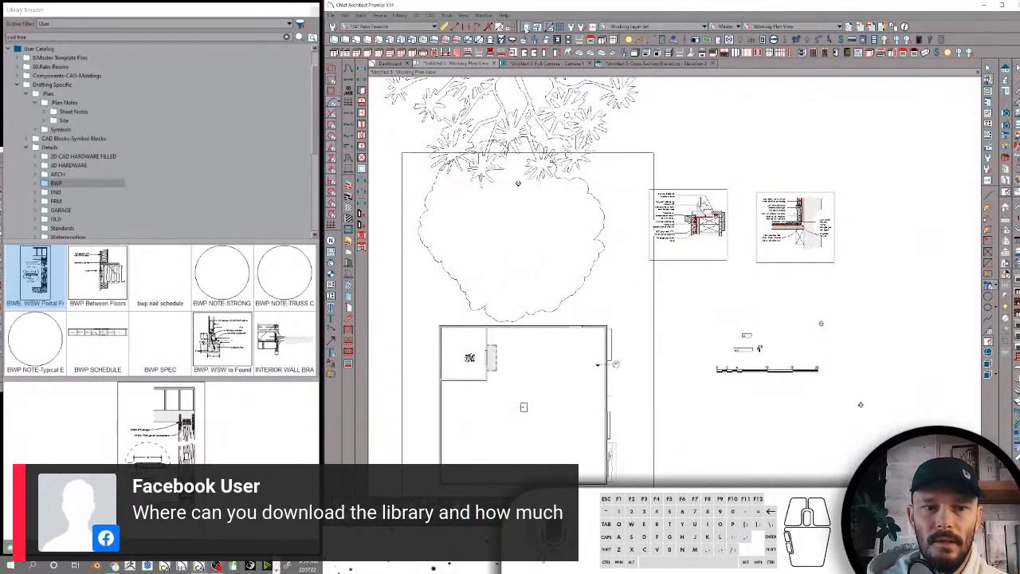
# Place the WSW portal frame detail right of the flashing details and examine its hairpin and anchor drawing up close
pyautogui.hscroll(5, 623, 183)
pyautogui.scroll(-1, 708, 244)
pyautogui.scroll(3, 705, 263)
pyautogui.scroll(6, 706, 264)
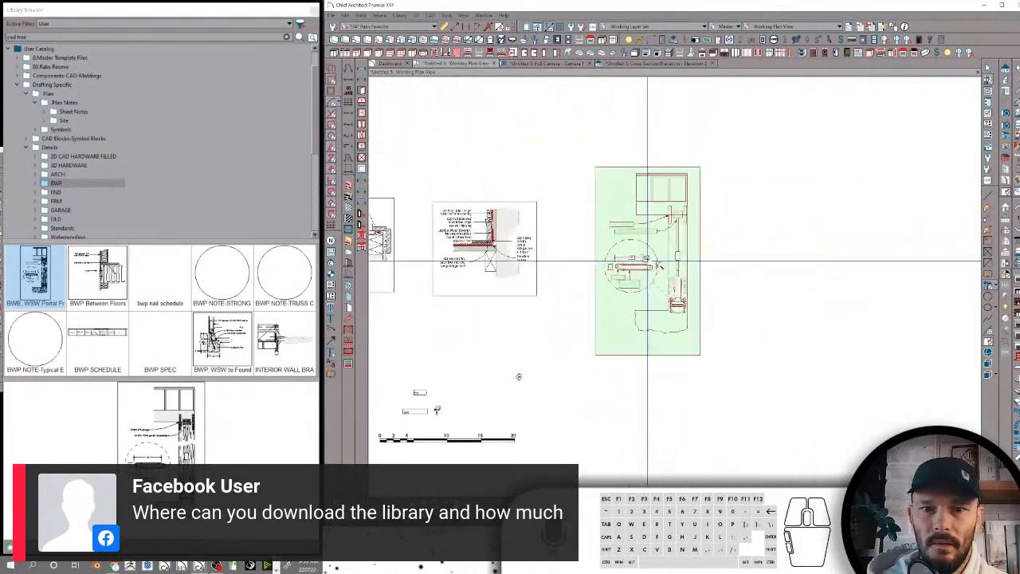
pyautogui.scroll(1, 821, 198)
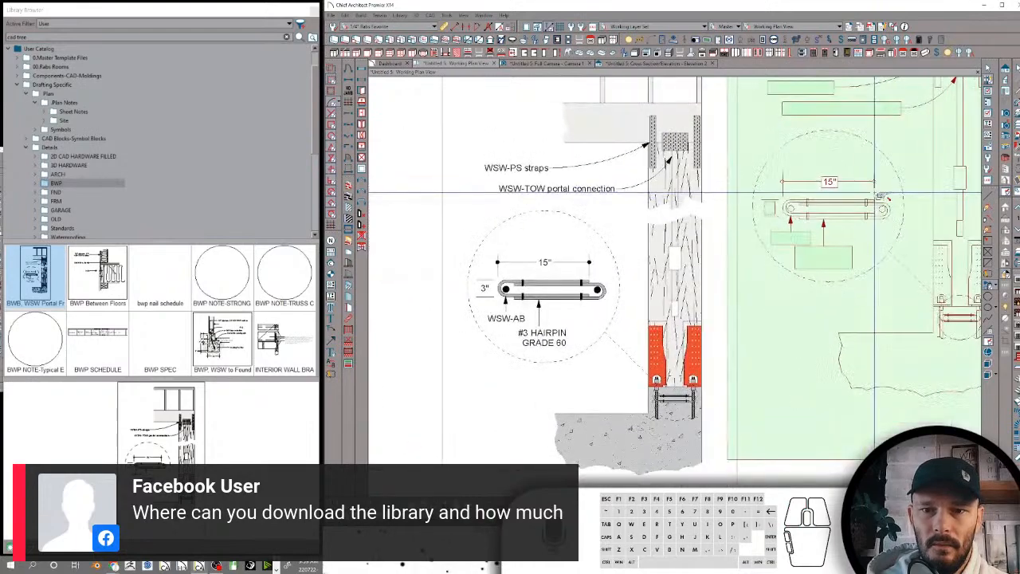
pyautogui.press('space')
pyautogui.scroll(5, 843, 241)
pyautogui.scroll(-2, 851, 246)
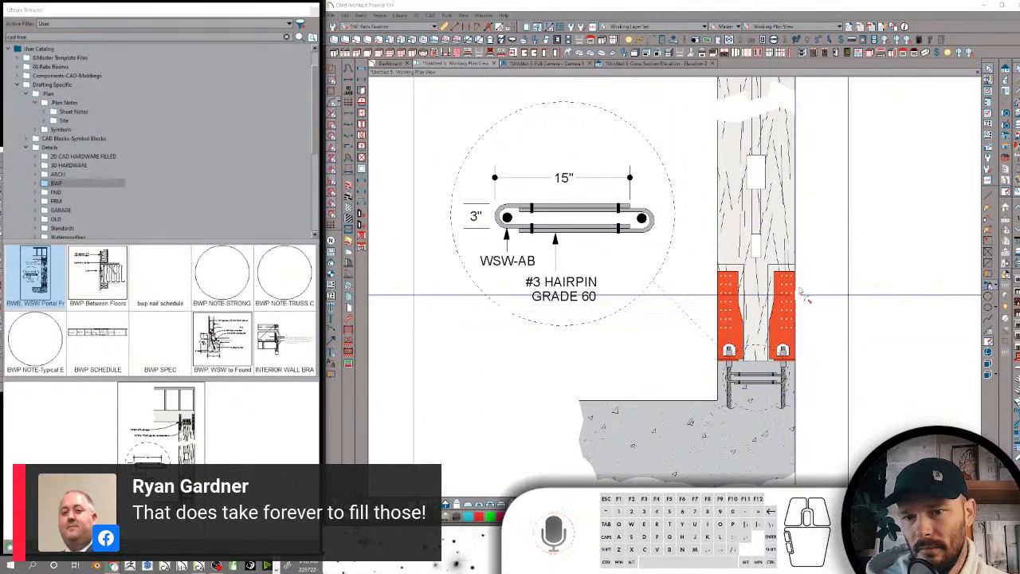
pyautogui.click(979, 20)
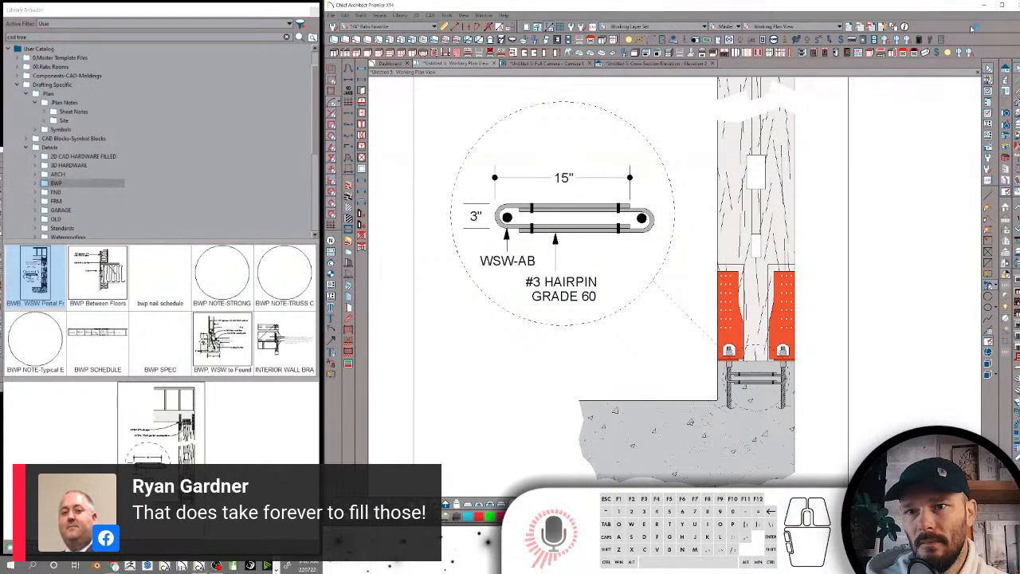
# Examine the portal frame detail from its strap and beam connections down to the concrete footing
pyautogui.scroll(-2, 829, 189)
pyautogui.scroll(3, 829, 189)
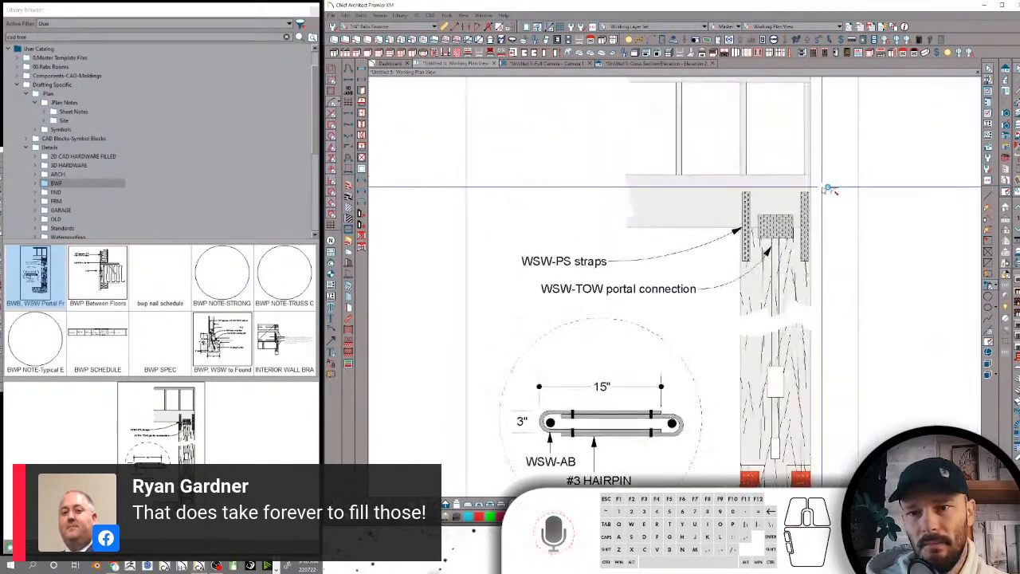
pyautogui.scroll(-10, 829, 188)
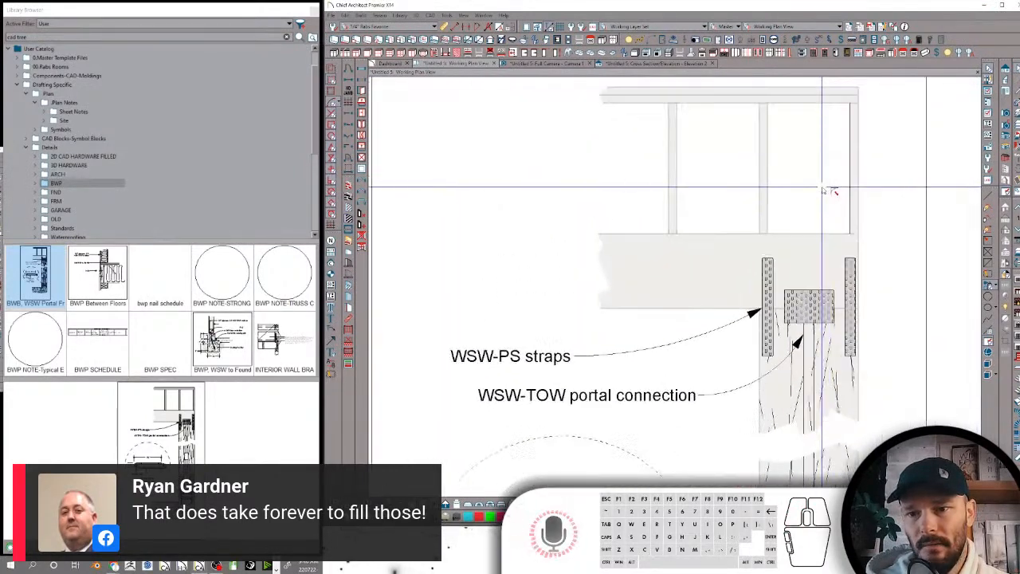
pyautogui.scroll(-3, 829, 192)
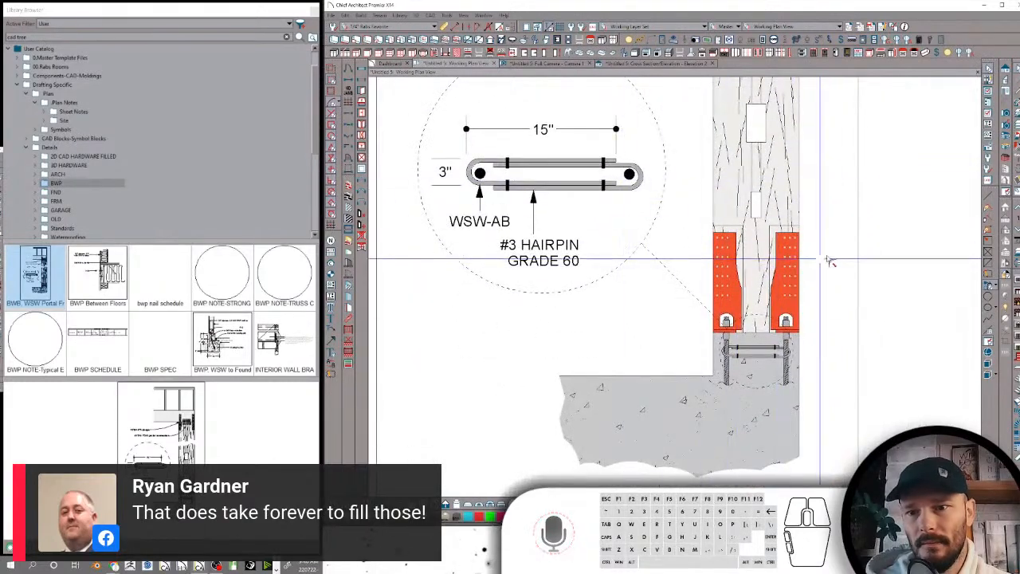
pyautogui.scroll(-5, 672, 217)
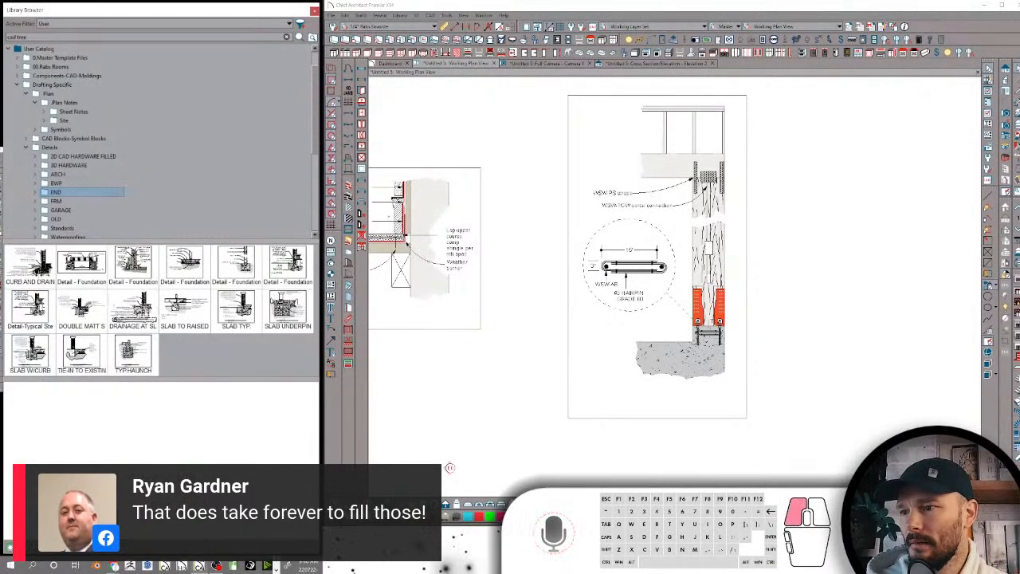
# Place the SLAB TYP detail from the FND folder to the right of the portal frame detail and examine its wall section
pyautogui.click(133, 307)
pyautogui.scroll(3, 774, 287)
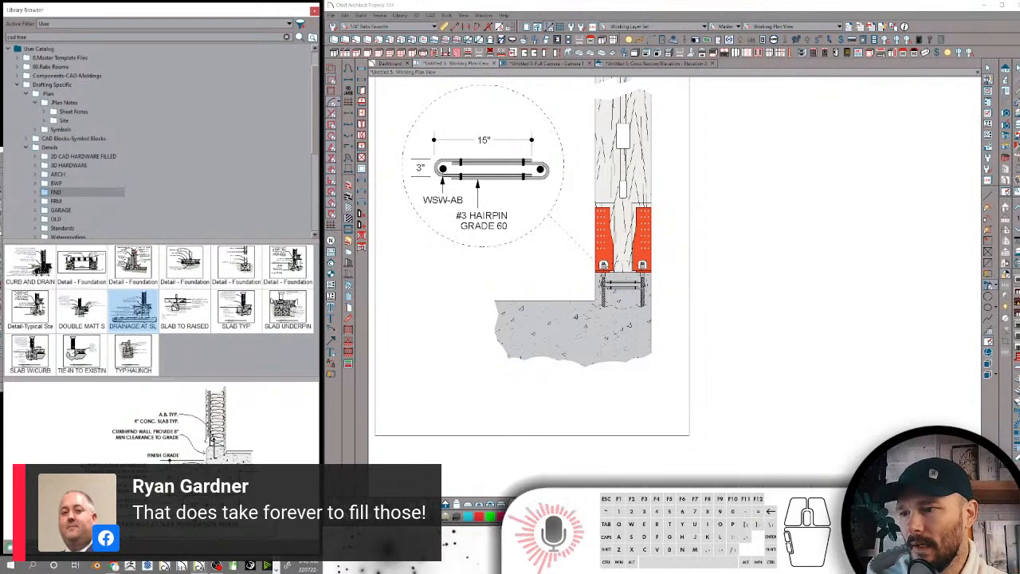
pyautogui.click(184, 307)
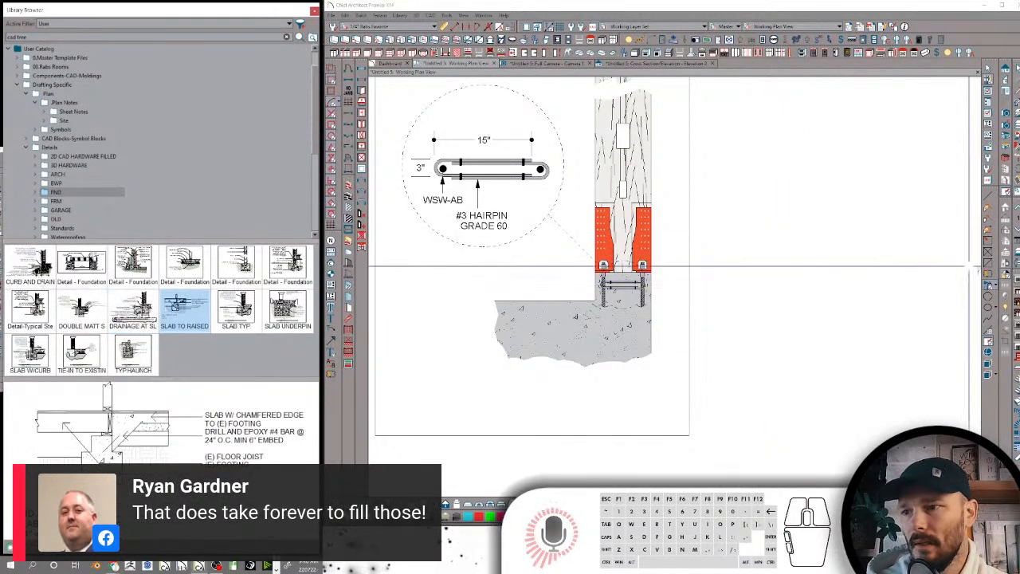
pyautogui.click(236, 307)
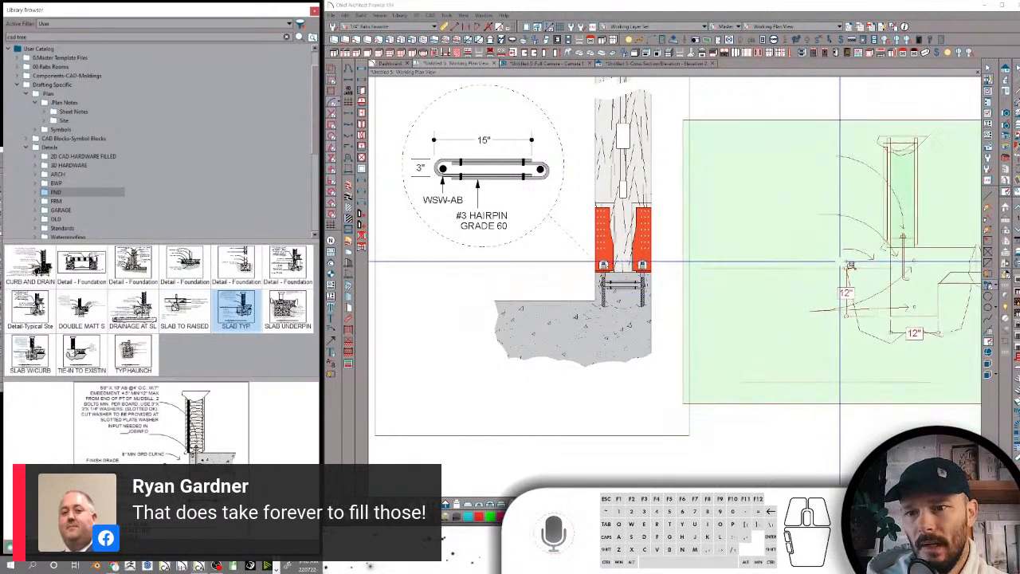
pyautogui.click(851, 263)
pyautogui.scroll(-2, 877, 232)
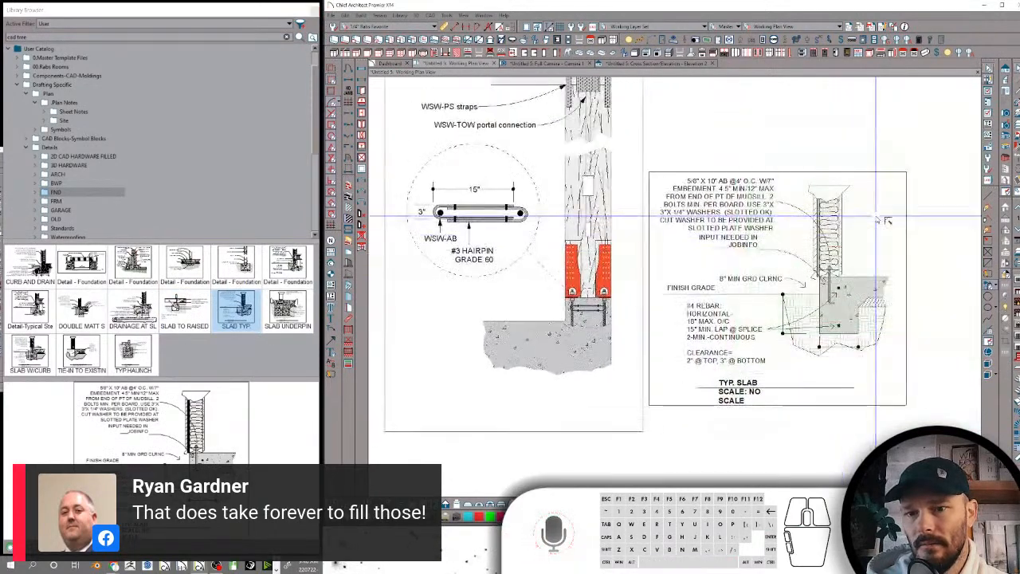
pyautogui.scroll(2, 887, 221)
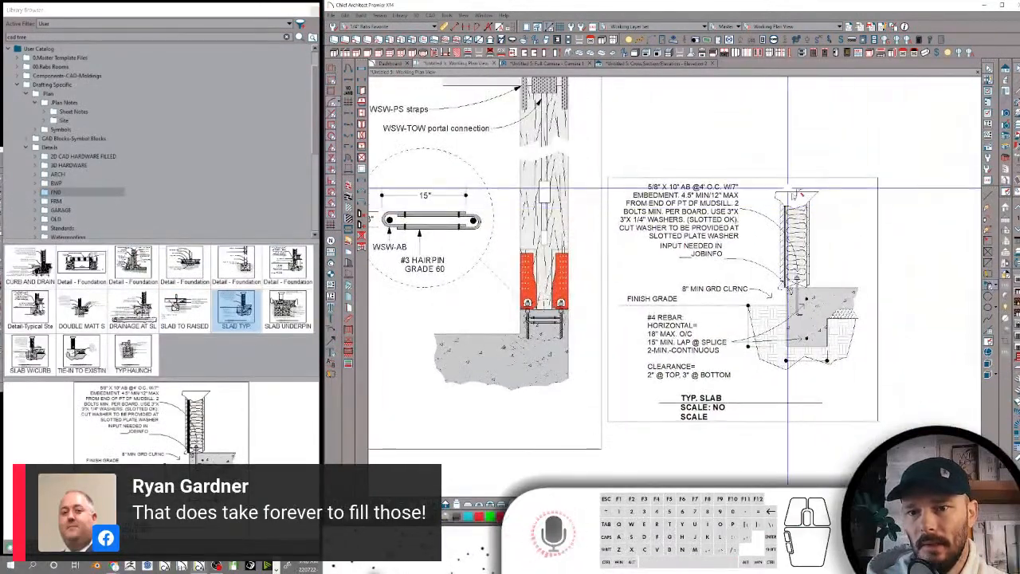
pyautogui.scroll(5, 797, 193)
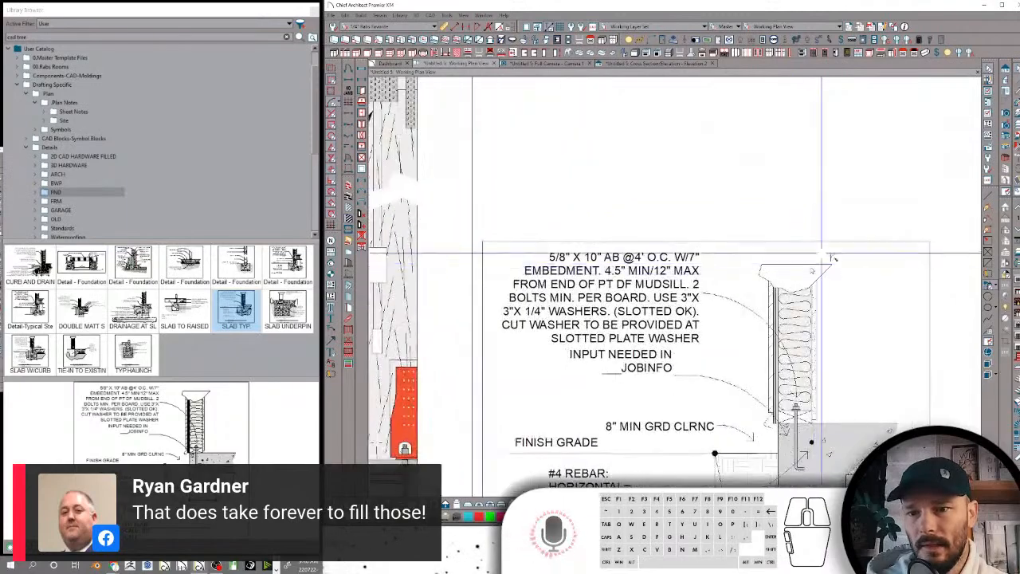
pyautogui.scroll(4, 832, 257)
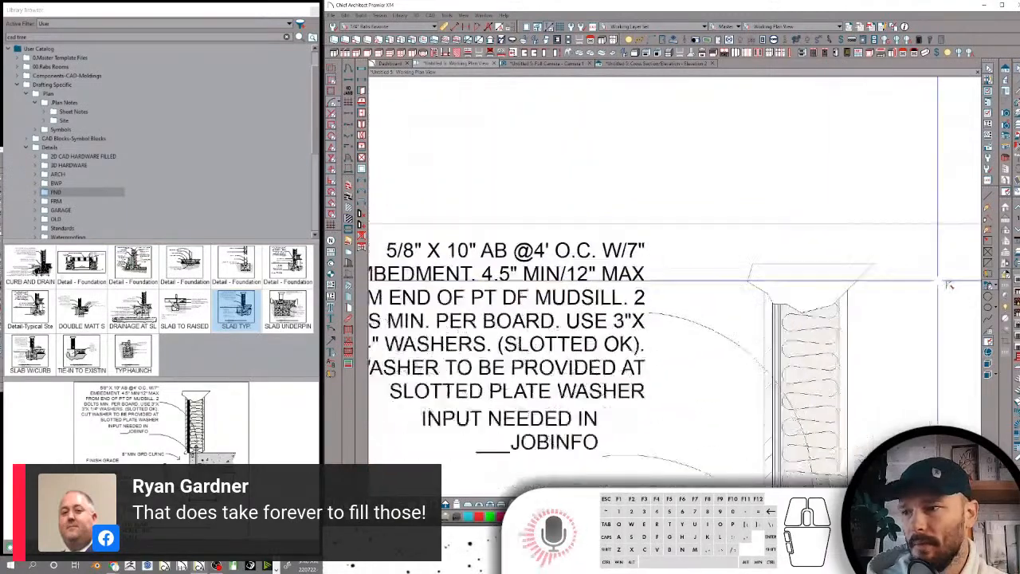
pyautogui.scroll(-5, 948, 284)
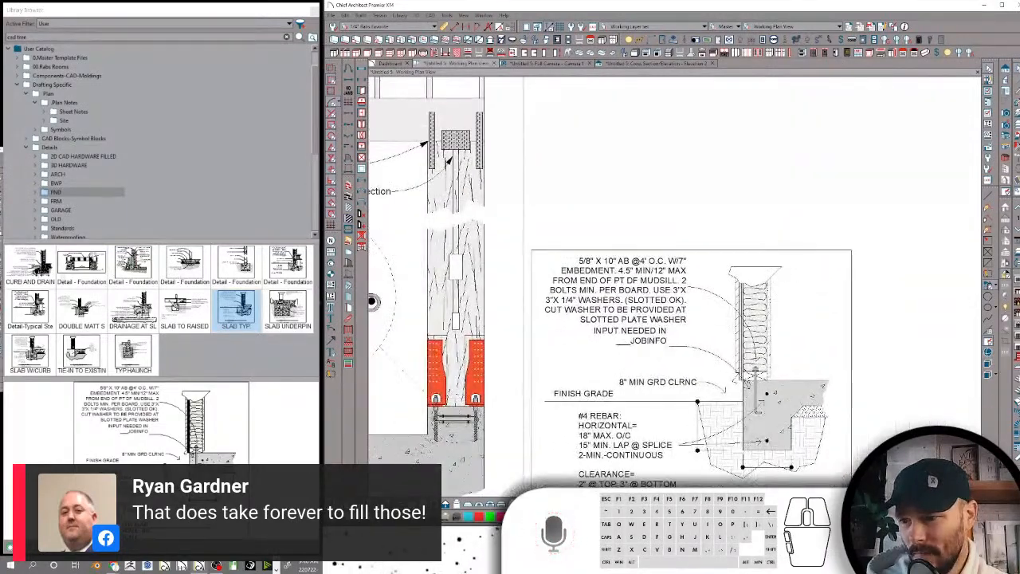
# Place the tie-in to existing slab detail from the FND folder above the typical slab detail
pyautogui.click(81, 351)
pyautogui.scroll(-3, 761, 252)
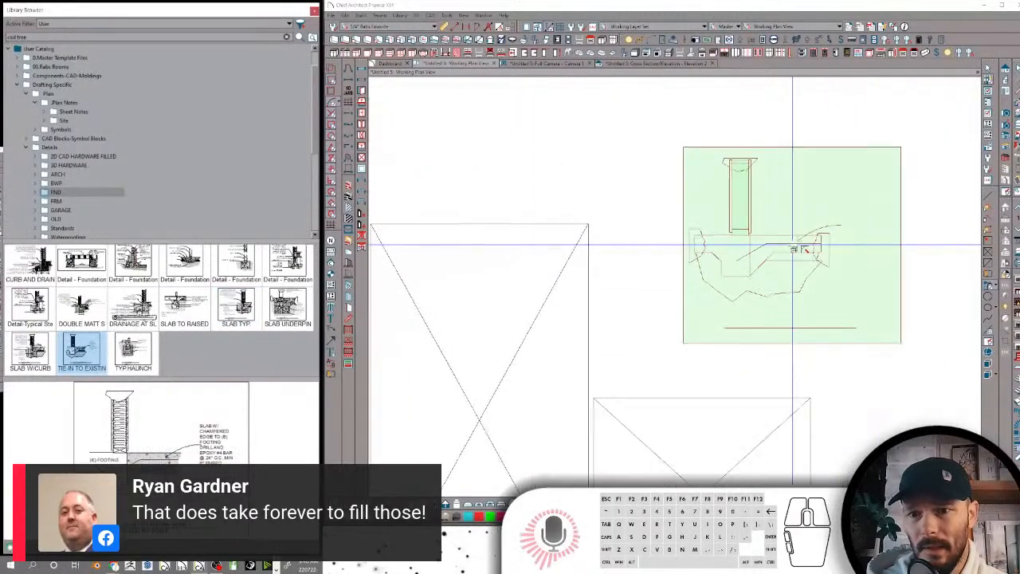
pyautogui.scroll(2, 816, 208)
pyautogui.click(851, 204)
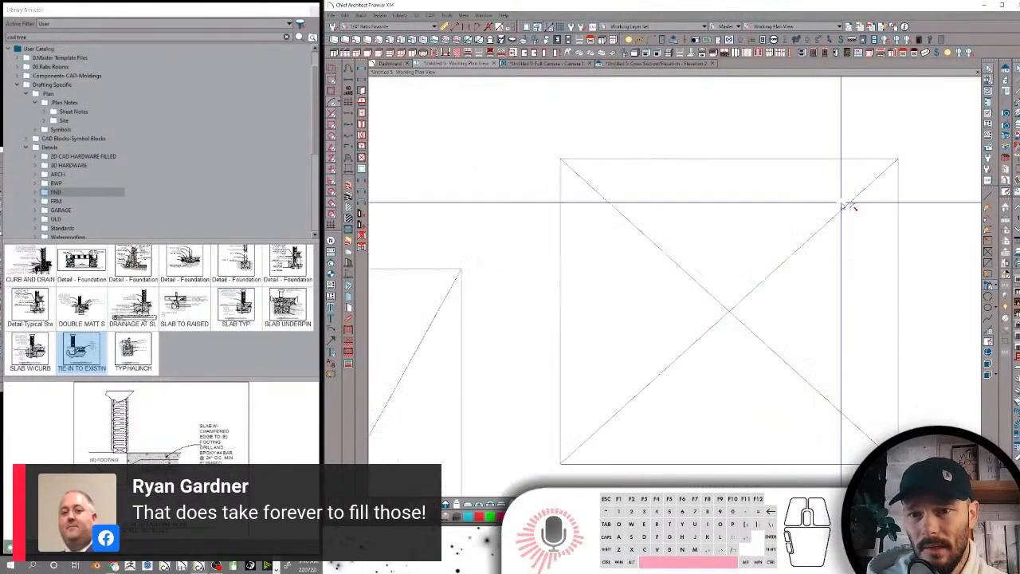
pyautogui.scroll(1, 706, 315)
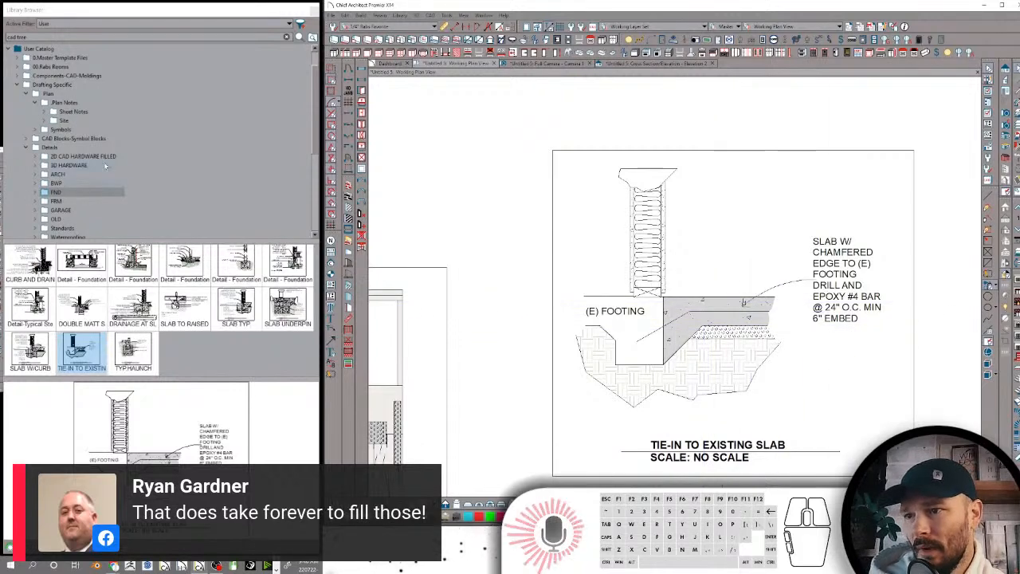
# Place the slab underpinning detail from the FND folder to the right of the typical slab detail
pyautogui.click(287, 306)
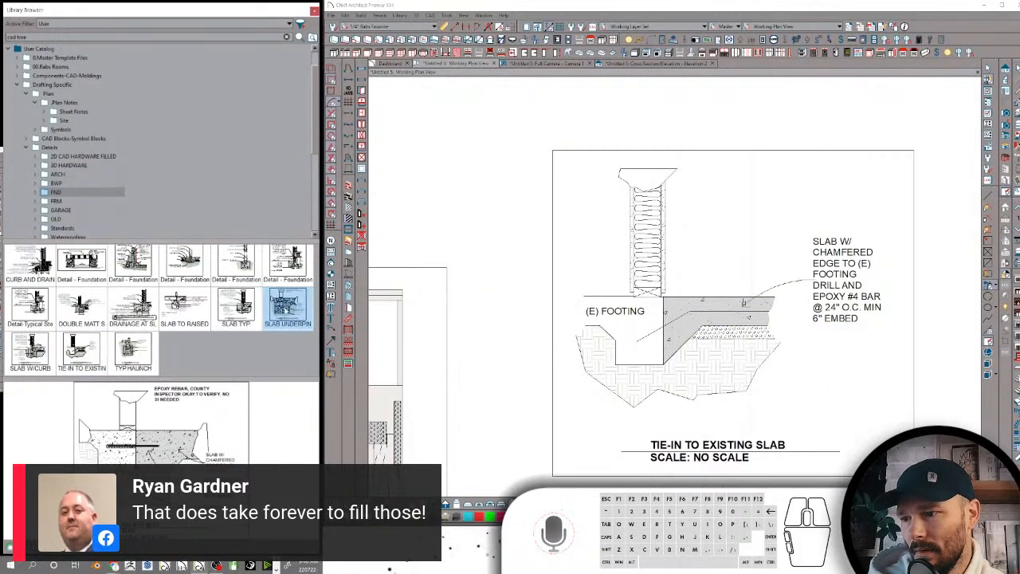
pyautogui.scroll(-2, 861, 323)
pyautogui.moveTo(875, 490); pyautogui.dragTo(806, 349, button='middle')
pyautogui.click(763, 325)
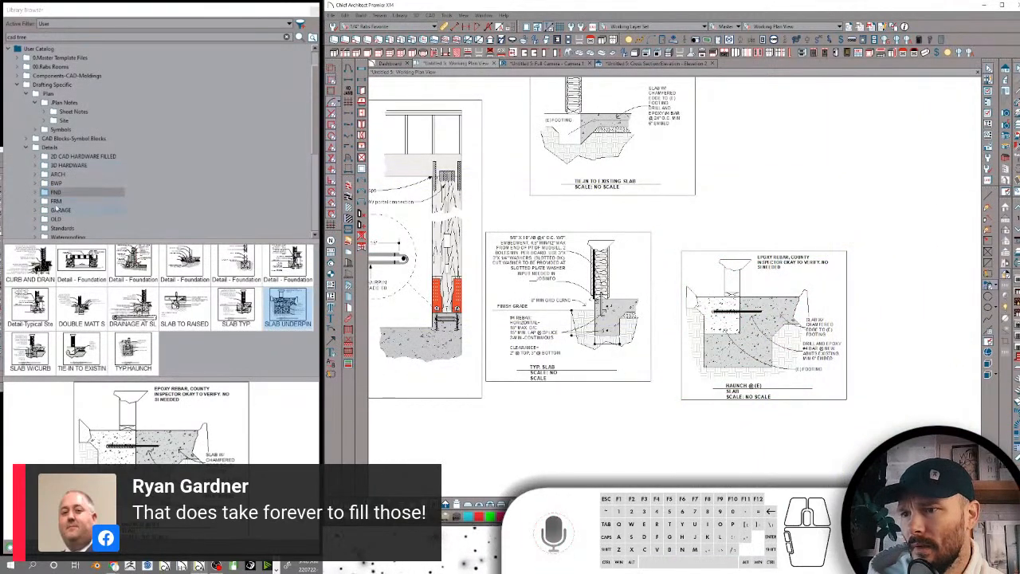
# Place the WSW FND detail from the GARAGE folder above the slab underpinning detail
pyautogui.click(59, 209)
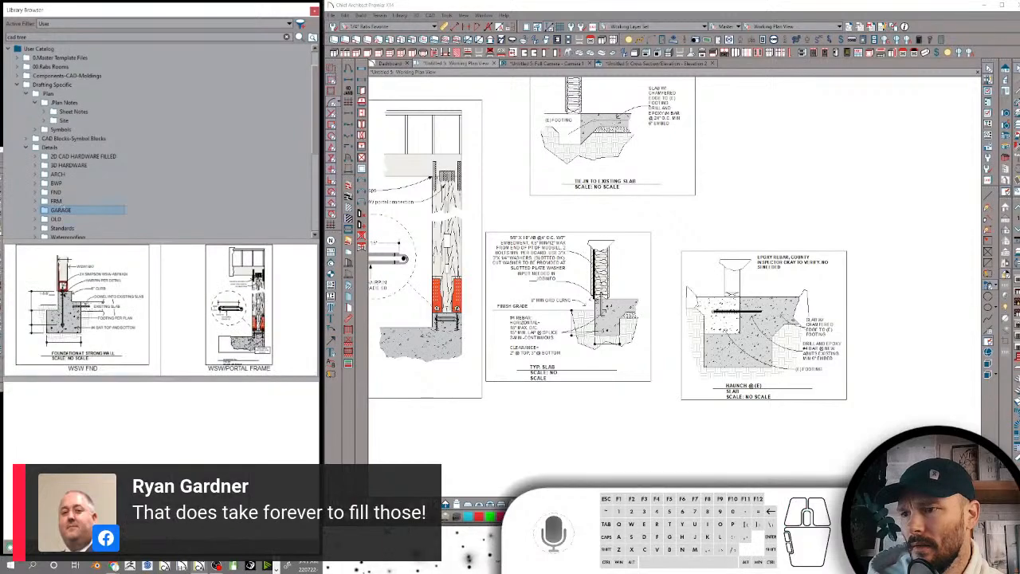
pyautogui.click(72, 303)
pyautogui.scroll(-2, 825, 303)
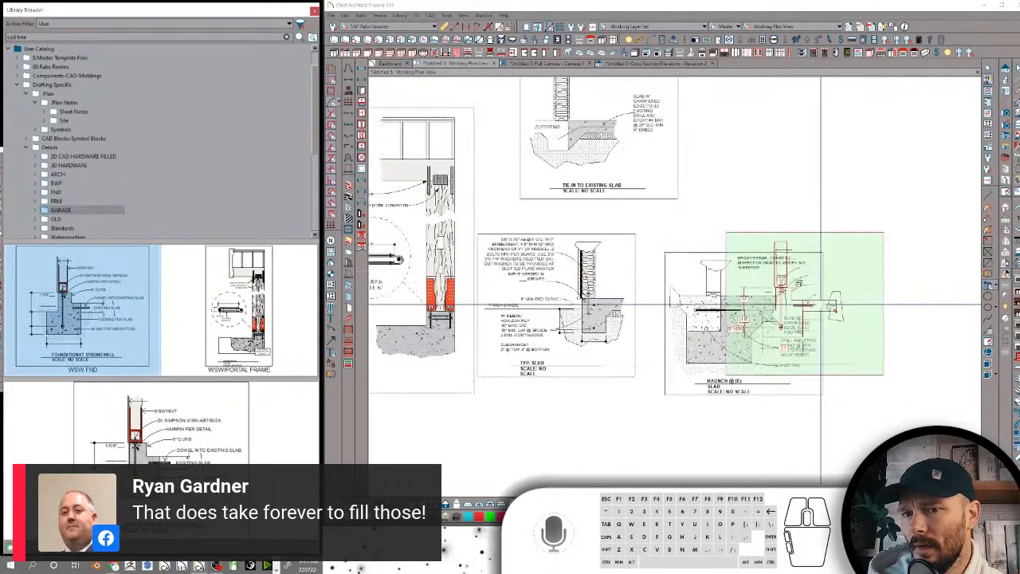
pyautogui.scroll(1, 774, 249)
pyautogui.click(779, 218)
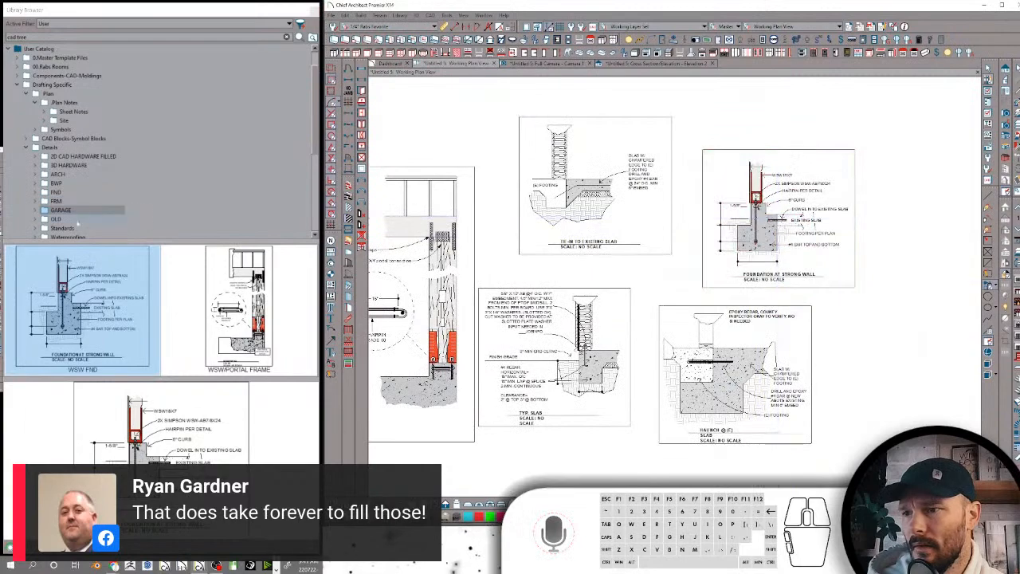
# Place the FND-IntPier detail from the OLD folder in the empty area below the other details
pyautogui.click(68, 224)
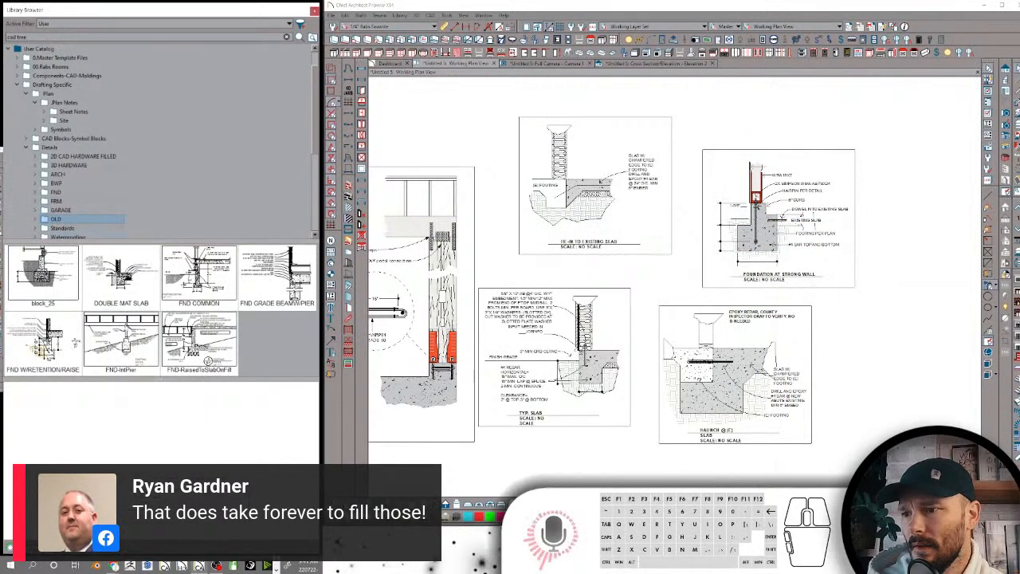
pyautogui.click(121, 341)
pyautogui.scroll(-2, 708, 313)
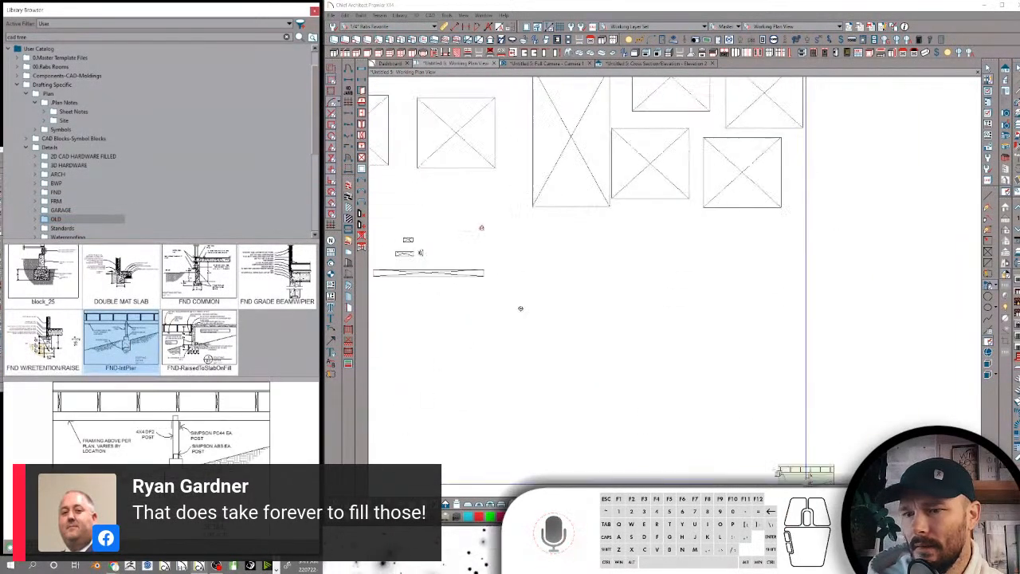
pyautogui.click(671, 258)
pyautogui.scroll(6, 732, 361)
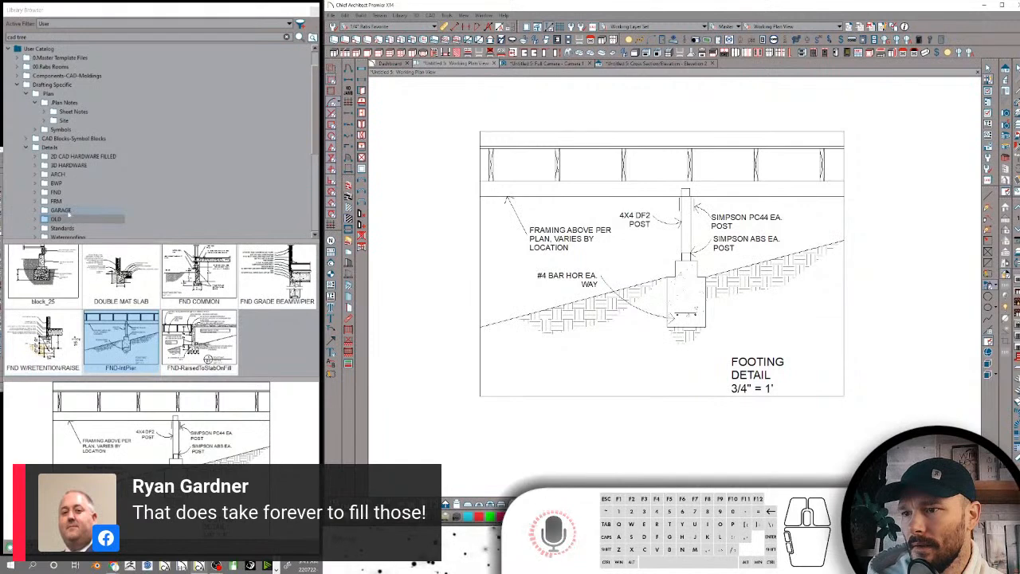
# Look through the GARAGE and FRM folders and preview the skylight layout detail near the footing detail
pyautogui.click(68, 210)
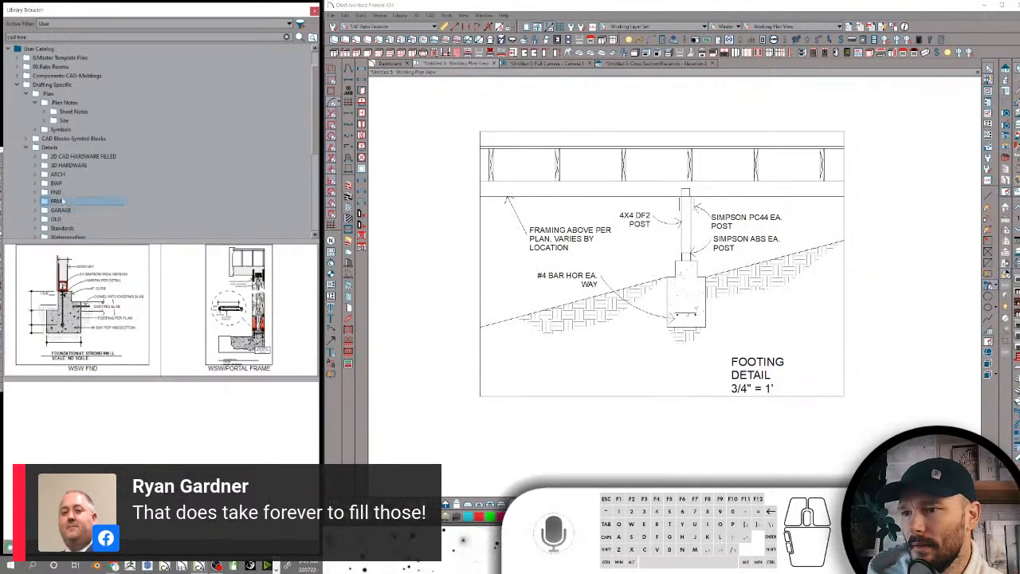
pyautogui.click(57, 200)
pyautogui.click(222, 341)
pyautogui.scroll(-5, 881, 379)
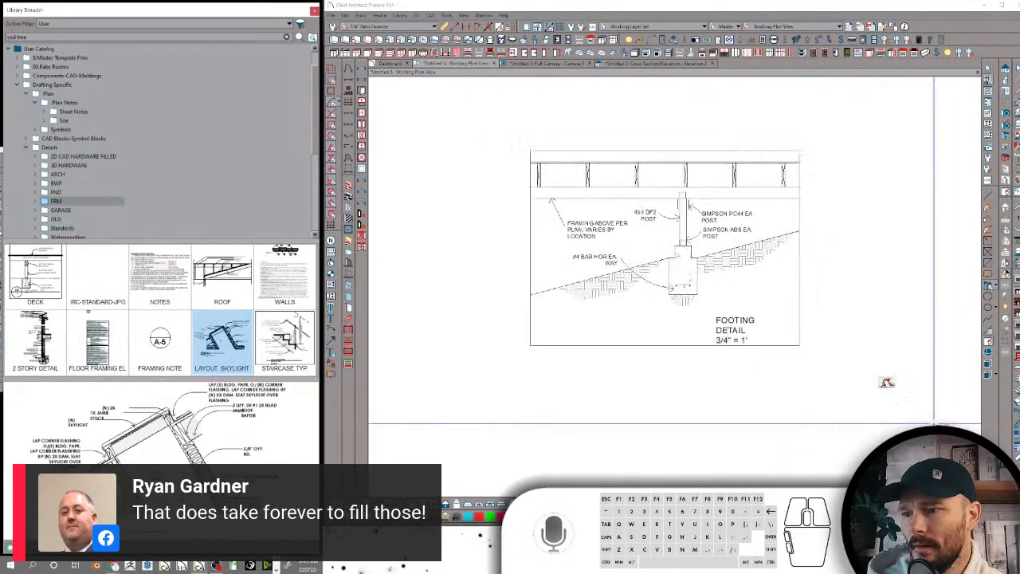
pyautogui.scroll(3, 672, 312)
pyautogui.scroll(-3, 672, 312)
pyautogui.scroll(3, 661, 282)
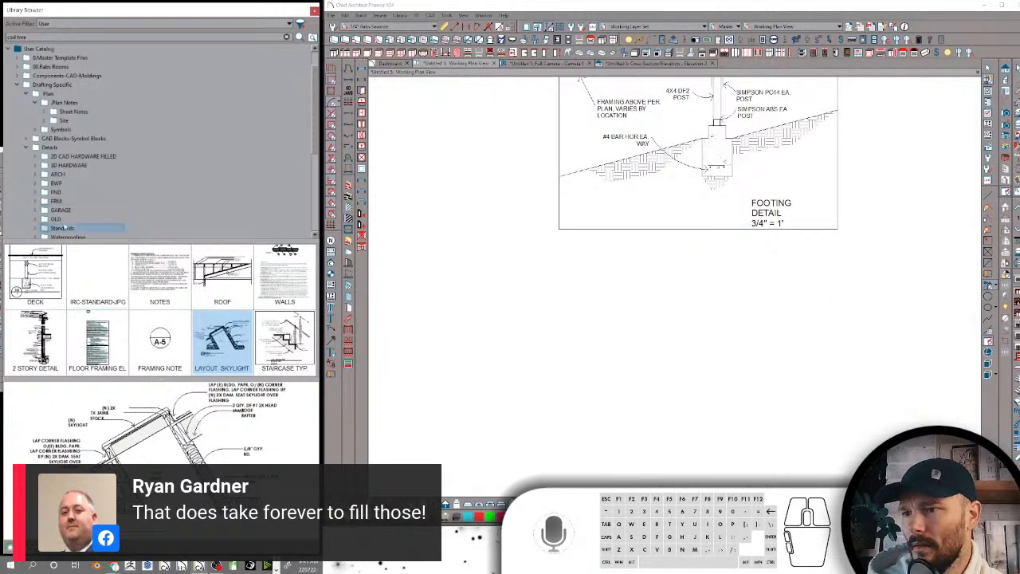
# Place the Bathtub Standards detail from the Standards folder to the left of the footing detail
pyautogui.click(63, 229)
pyautogui.click(43, 275)
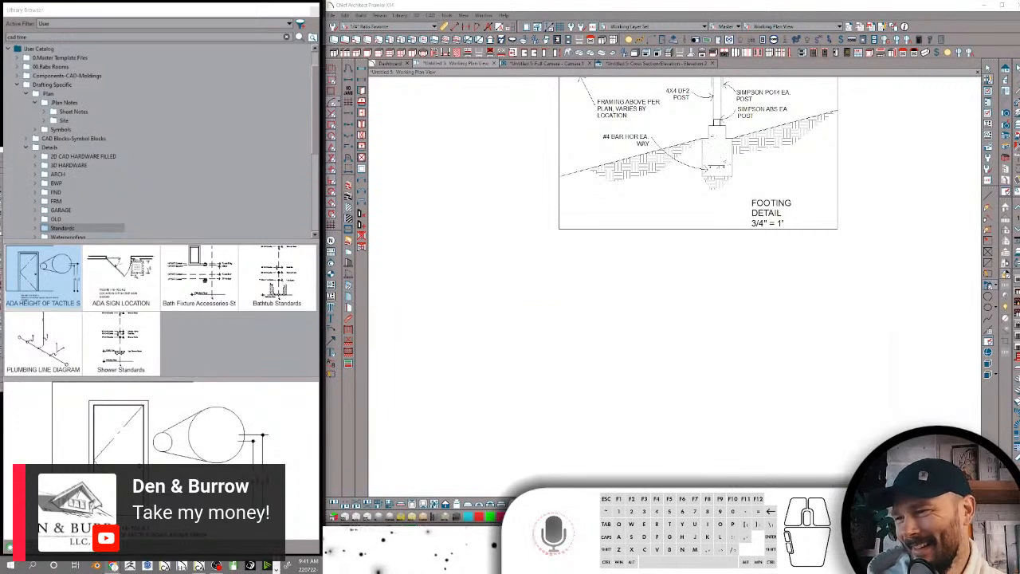
pyautogui.click(276, 274)
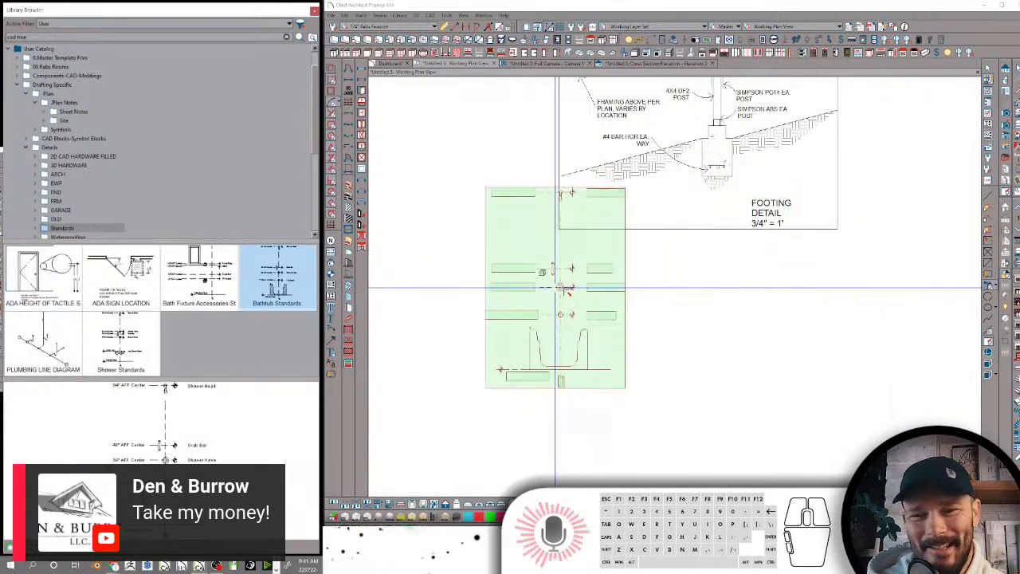
pyautogui.scroll(5, 456, 210)
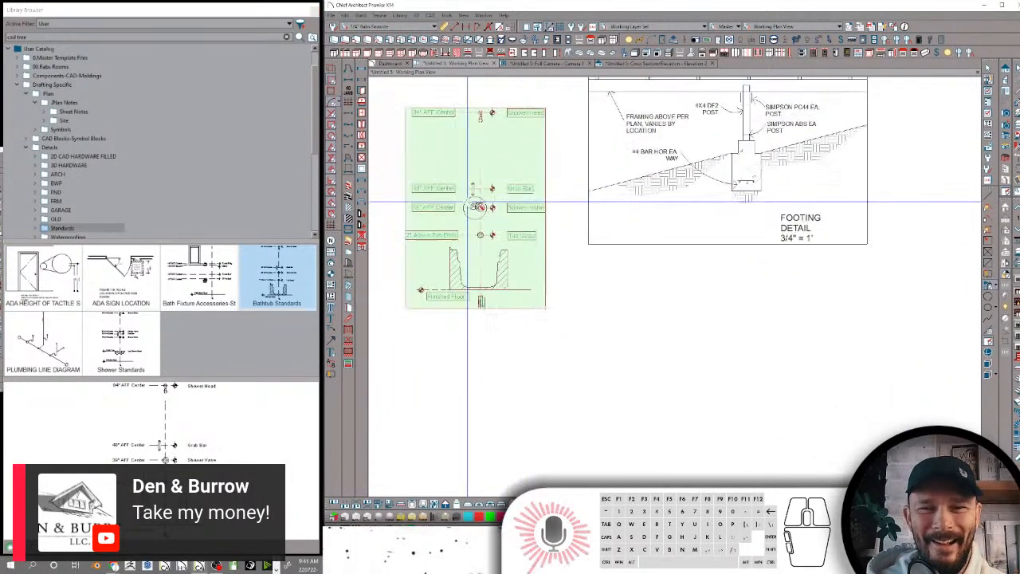
pyautogui.scroll(1, 470, 207)
pyautogui.press('space')
pyautogui.scroll(3, 507, 241)
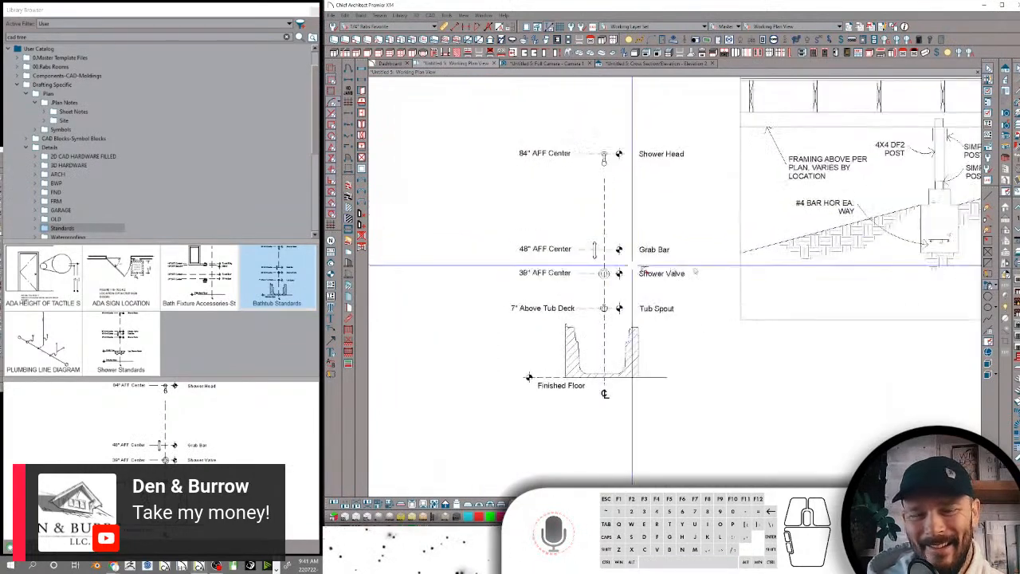
pyautogui.scroll(1, 759, 267)
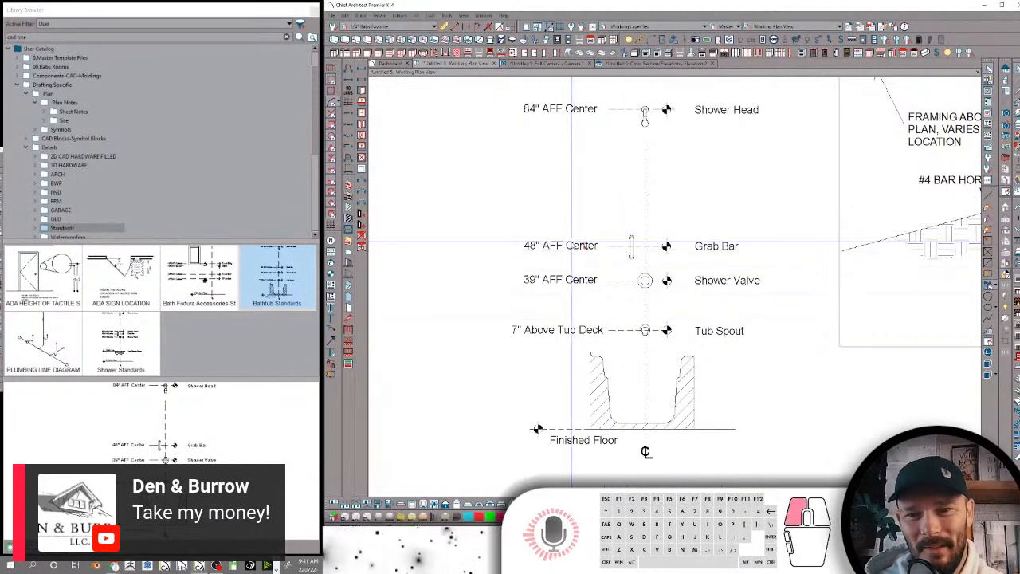
# Place the Shower Standards detail from the Standards folder to the left of the bathtub standards and compare the two
pyautogui.click(578, 252)
pyautogui.scroll(-1, 117, 200)
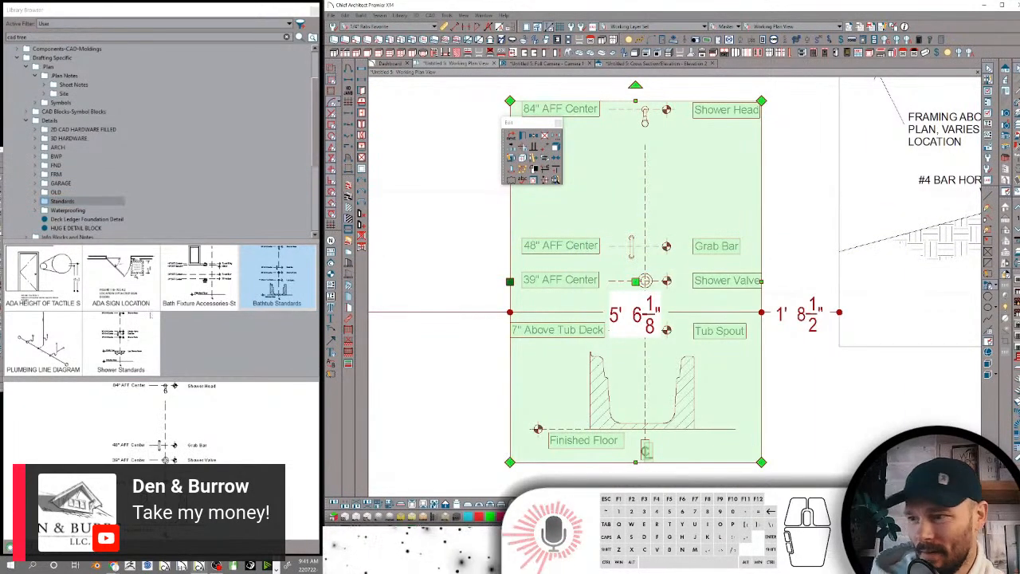
pyautogui.click(120, 341)
pyautogui.scroll(-3, 520, 272)
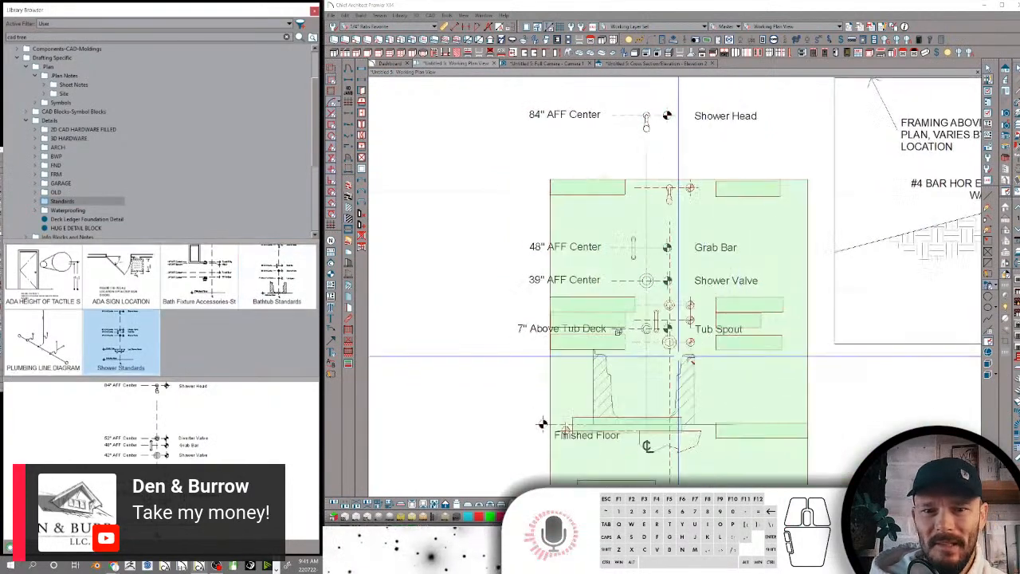
pyautogui.scroll(1, 522, 271)
pyautogui.click(540, 264)
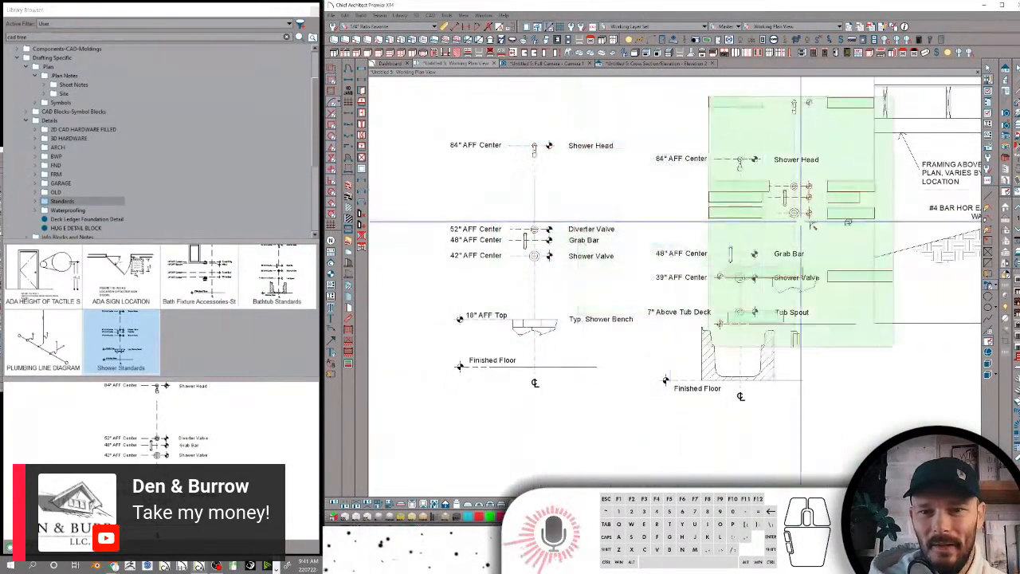
pyautogui.press('Escape')
pyautogui.scroll(2, 540, 243)
pyautogui.scroll(1, 448, 216)
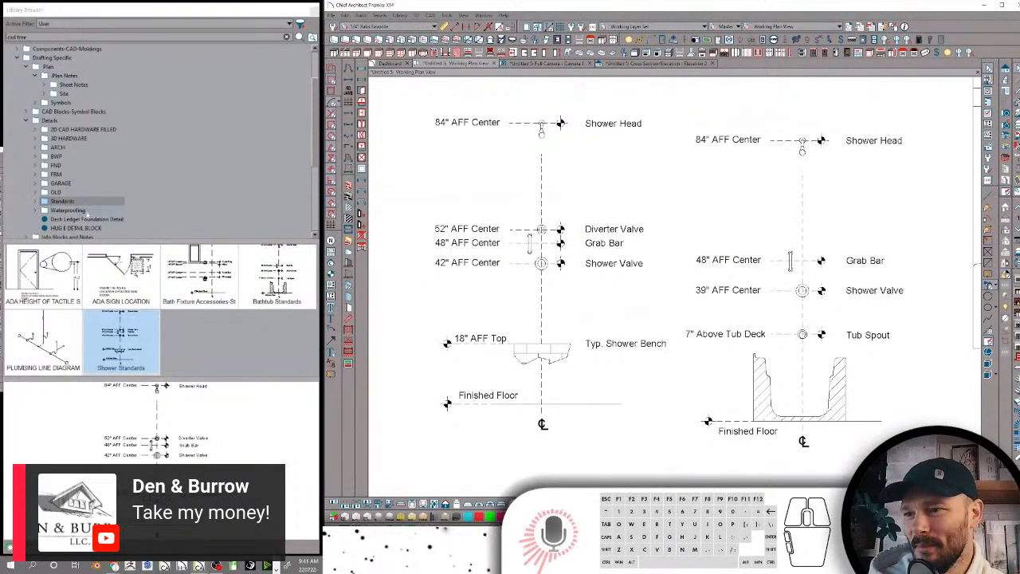
# Preview the Waterproofing folder, the HUG E DETAIL BLOCK and the Deck Ledger Foundation Detail, and collapse the Details folder
pyautogui.click(74, 210)
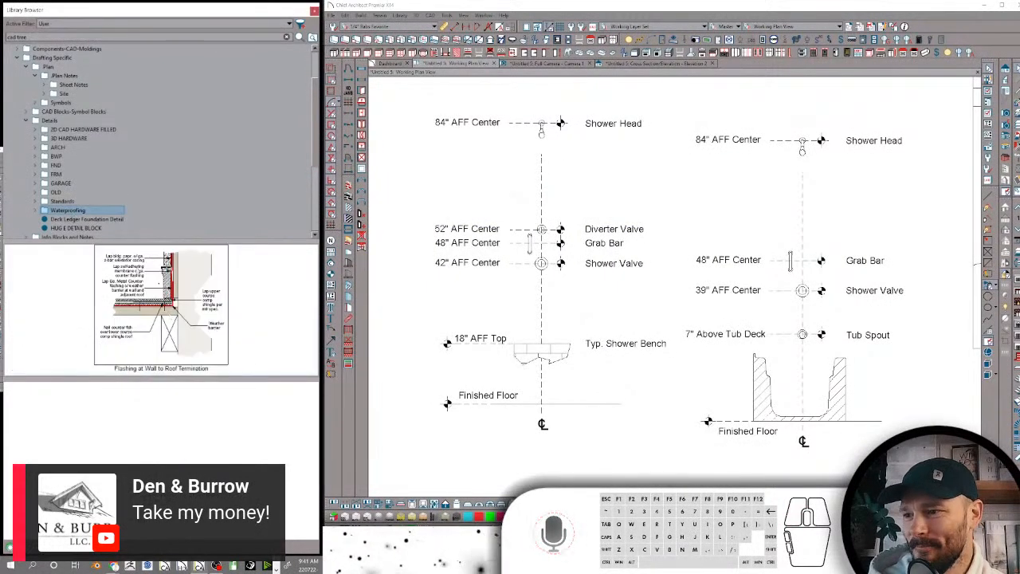
pyautogui.click(127, 229)
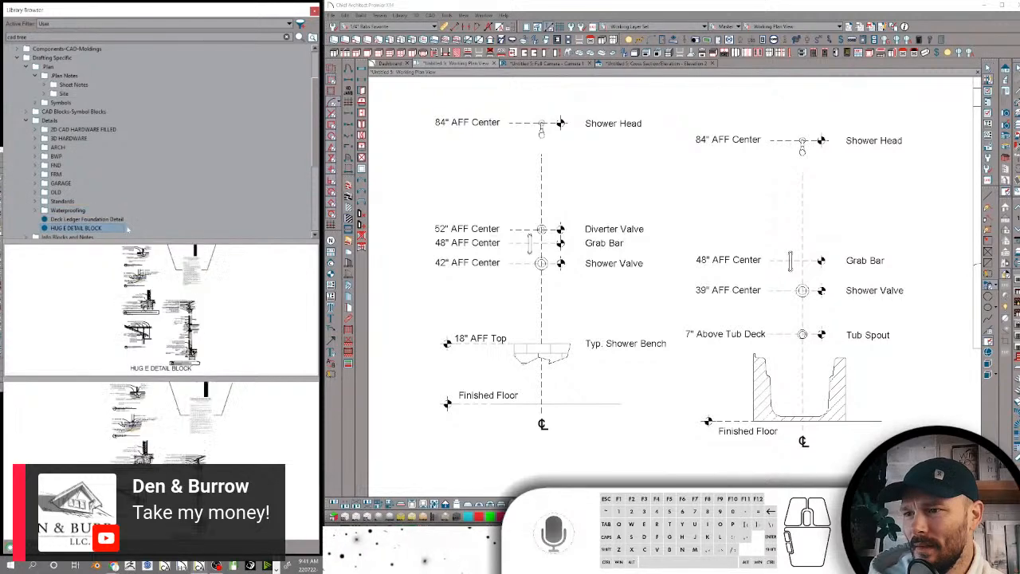
pyautogui.click(161, 311)
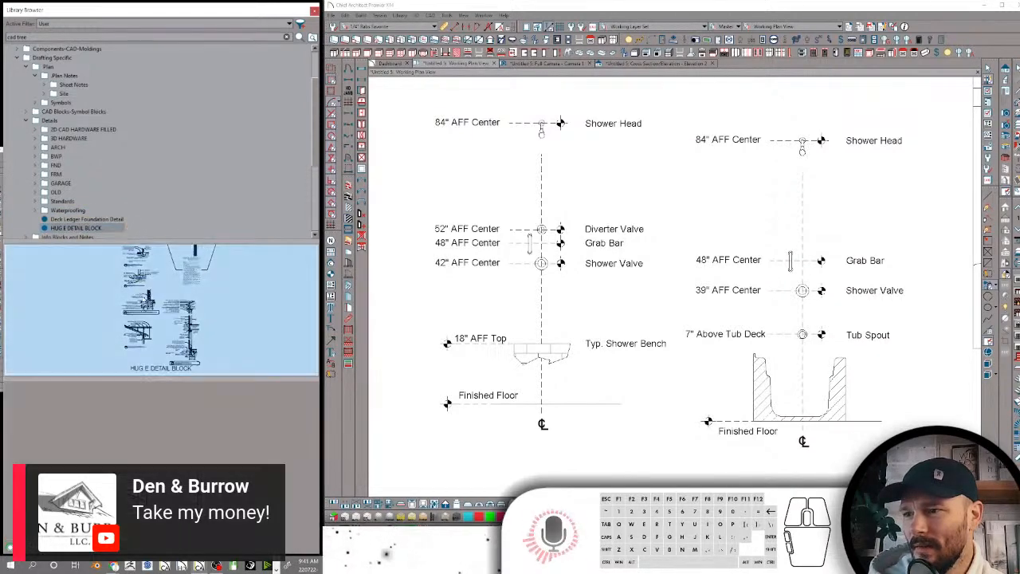
pyautogui.scroll(-2, 536, 287)
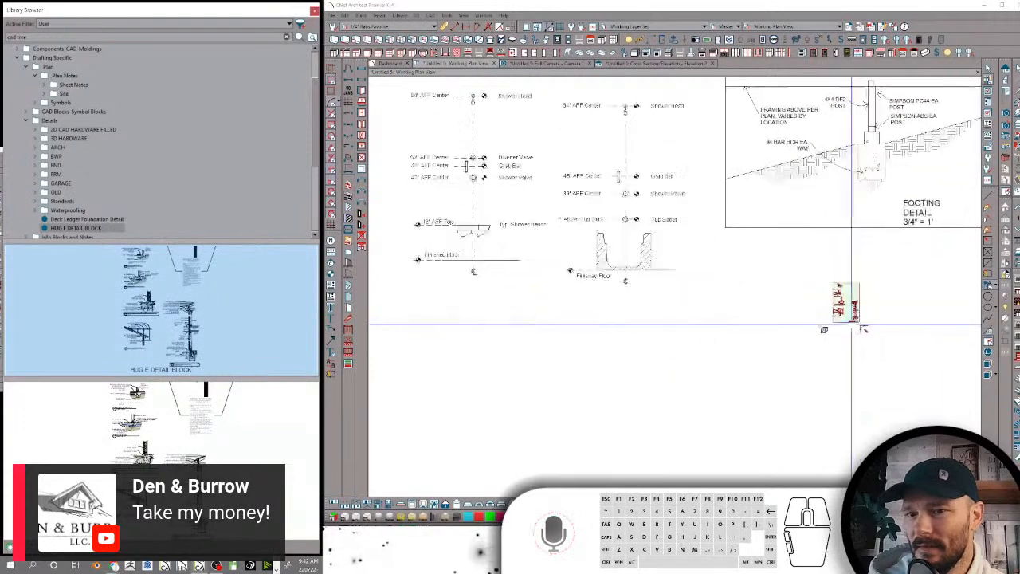
pyautogui.click(83, 220)
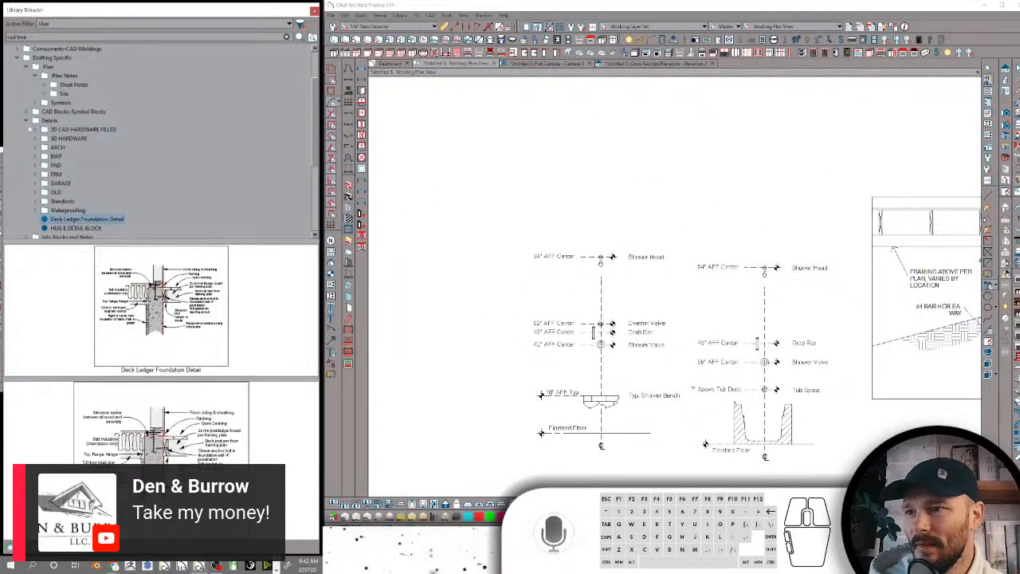
pyautogui.click(27, 120)
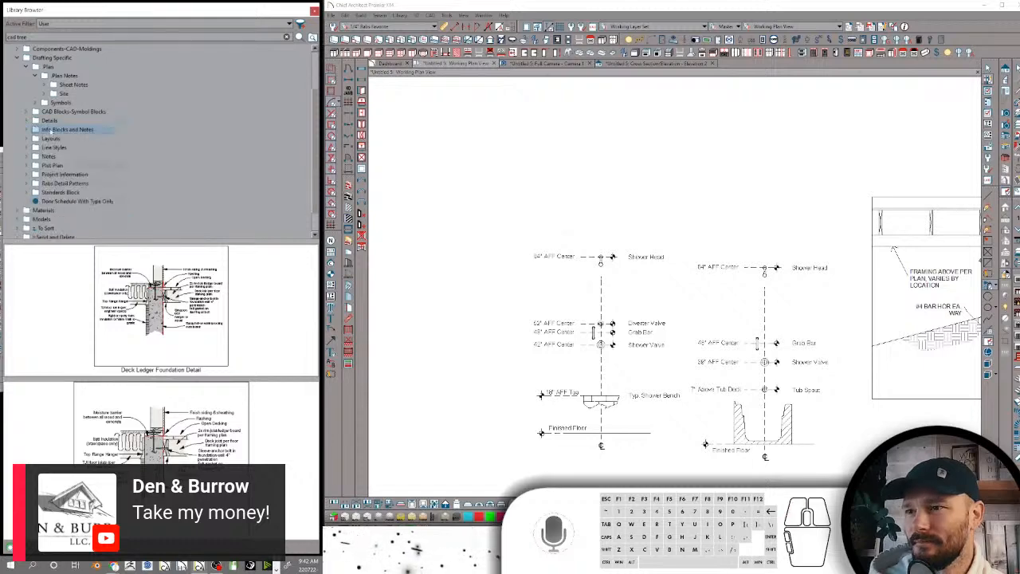
# Look through the Info Blocks and Notes folder and preview the label blocks in the Labels and Macros folder under Layouts
pyautogui.click(64, 129)
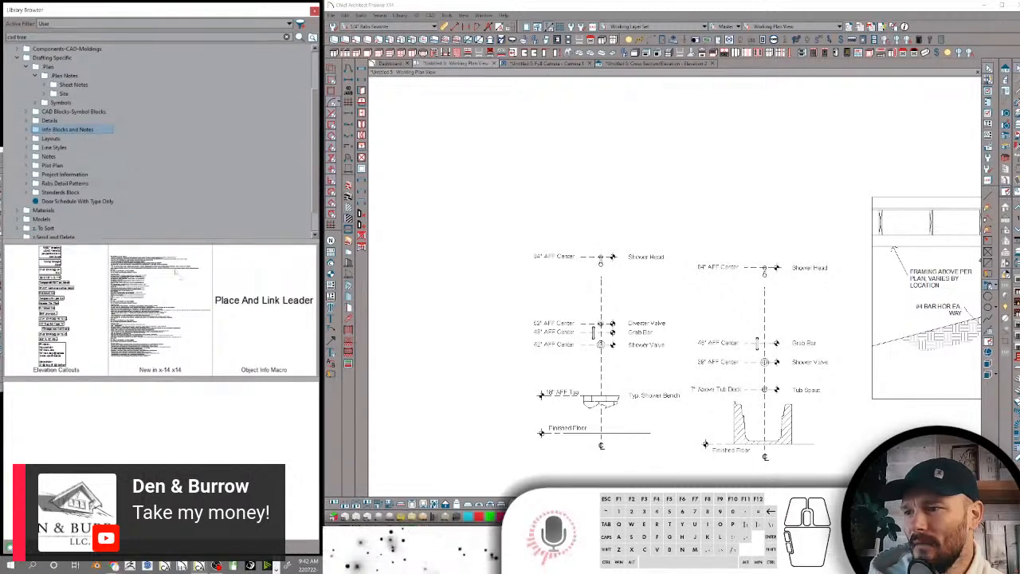
pyautogui.click(52, 139)
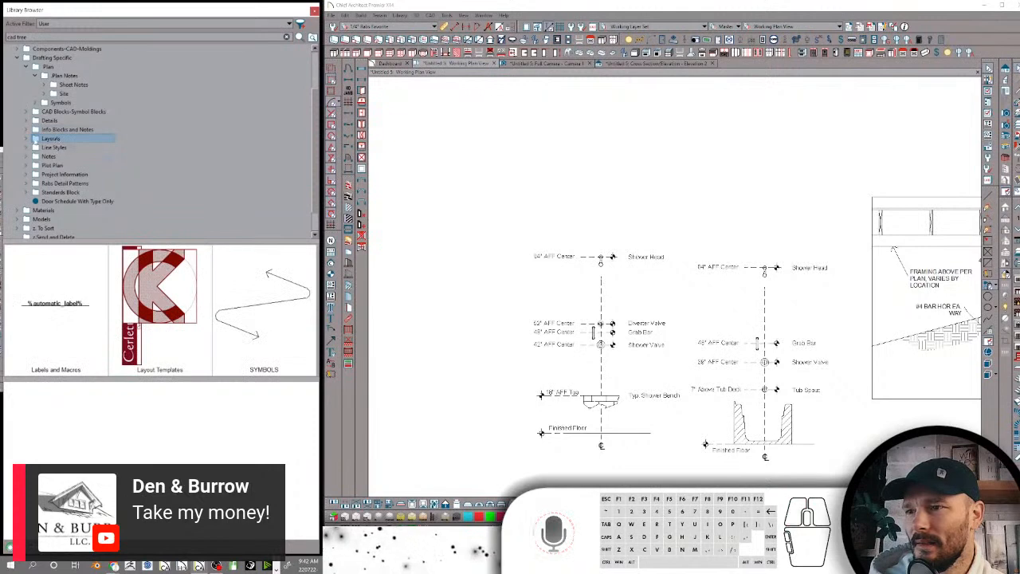
pyautogui.click(27, 139)
pyautogui.click(64, 148)
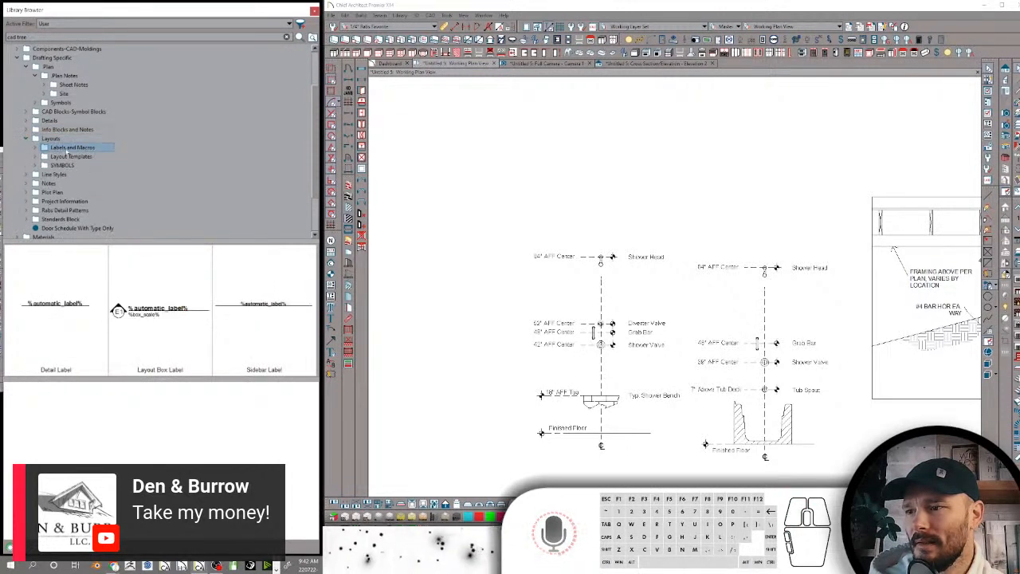
pyautogui.click(36, 147)
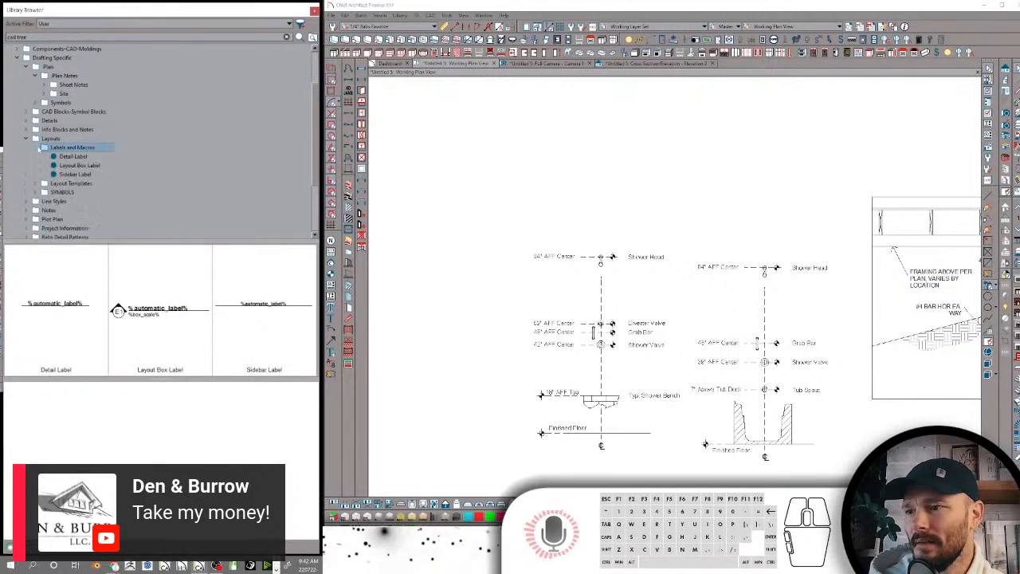
pyautogui.click(71, 157)
pyautogui.click(74, 165)
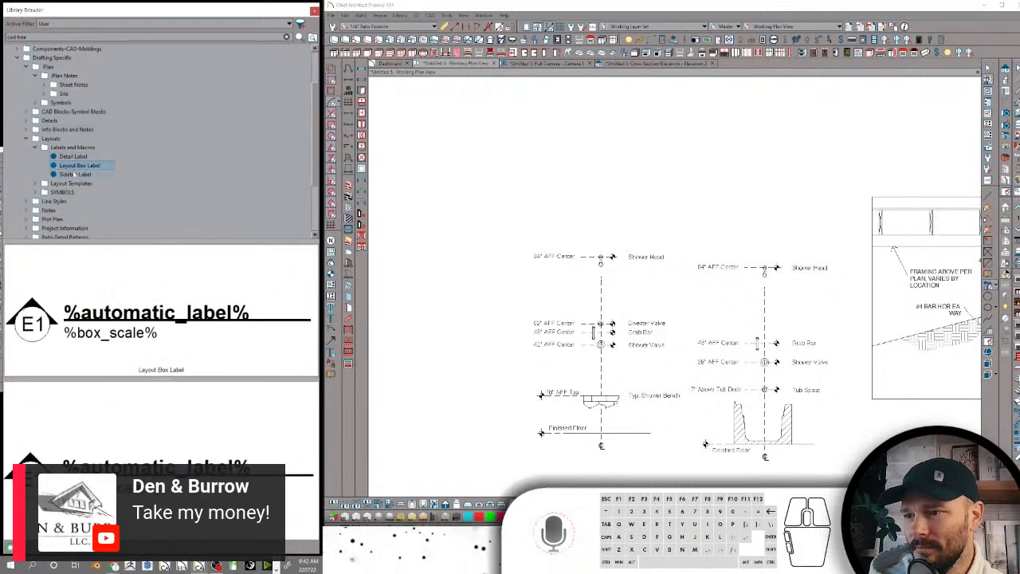
pyautogui.click(76, 174)
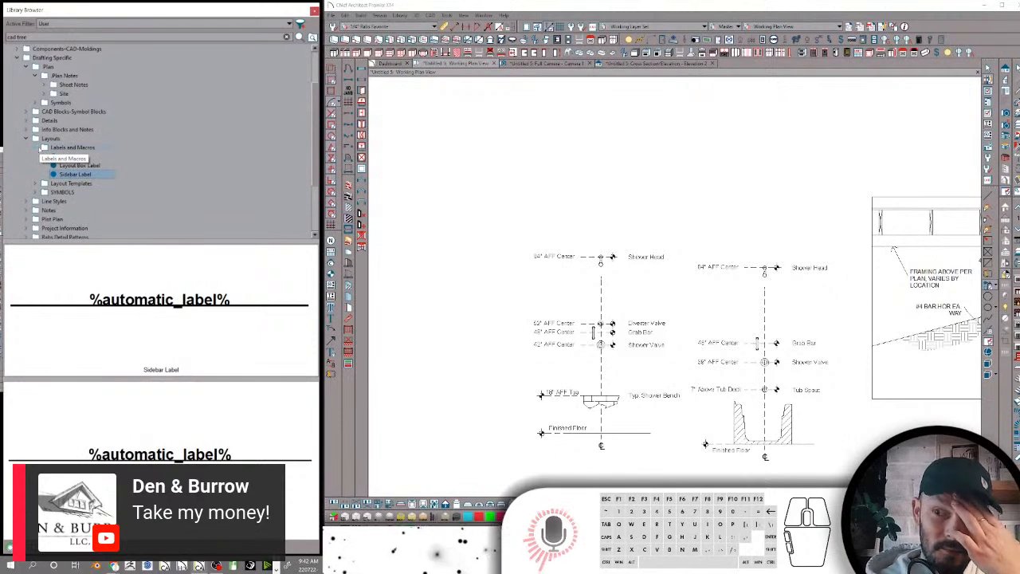
# Preview the Layout Box Label in the plan near the shower and bathtub standards to judge its size
pyautogui.click(36, 147)
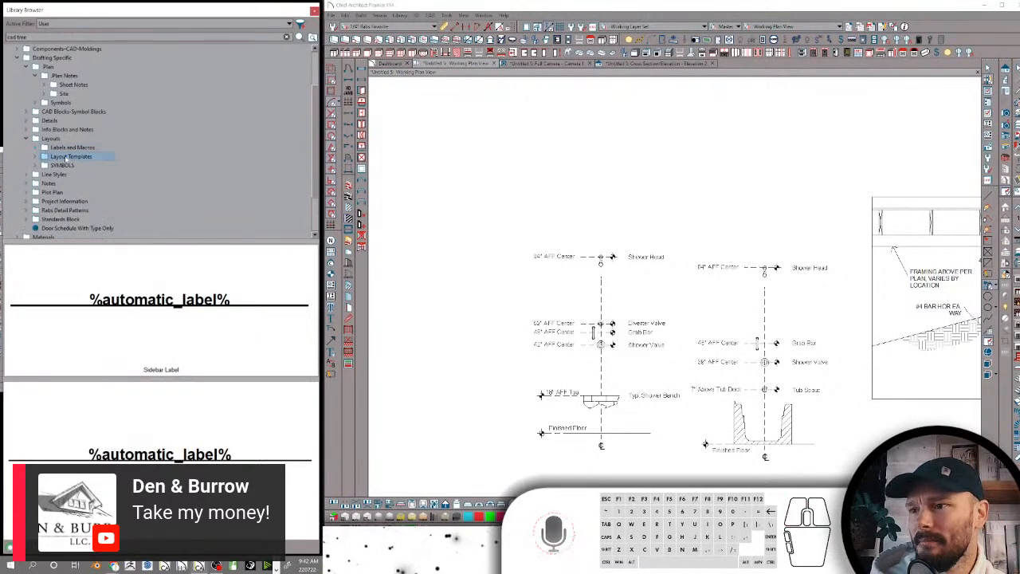
pyautogui.click(71, 156)
pyautogui.click(37, 147)
pyautogui.click(74, 165)
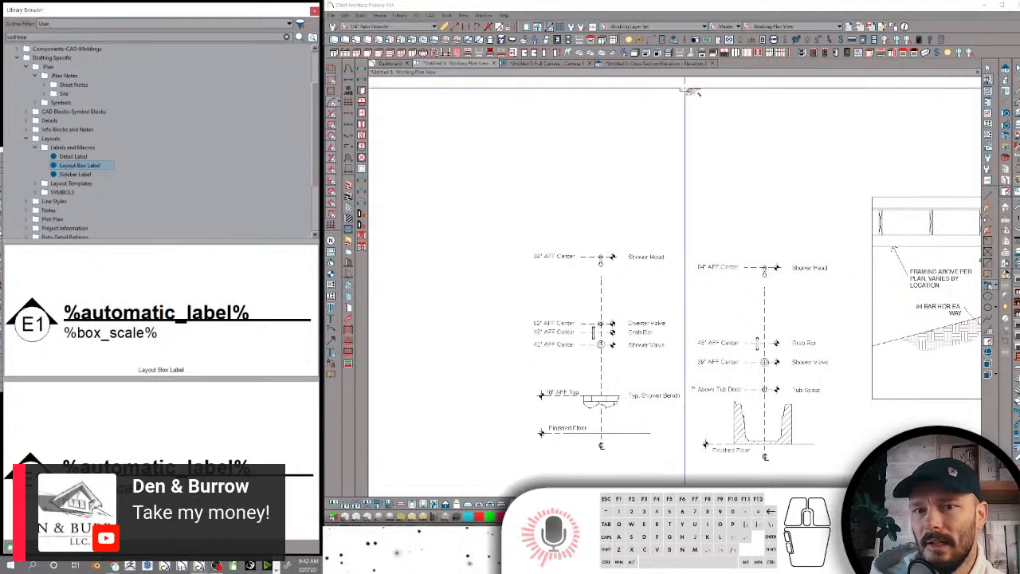
pyautogui.scroll(-3, 670, 125)
pyautogui.moveTo(667, 126); pyautogui.dragTo(720, 127, button='middle')
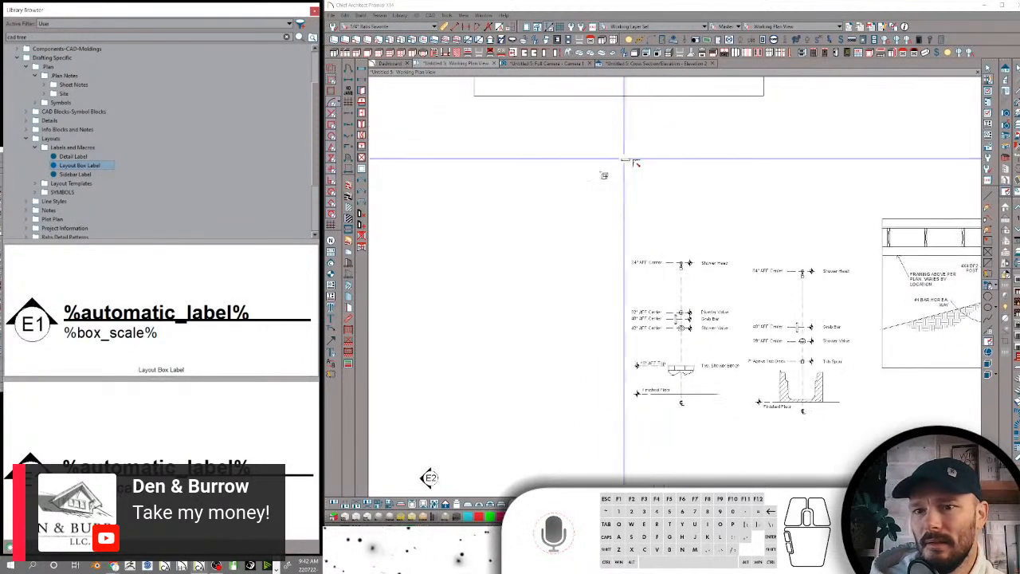
pyautogui.scroll(-4, 576, 194)
pyautogui.scroll(1, 573, 195)
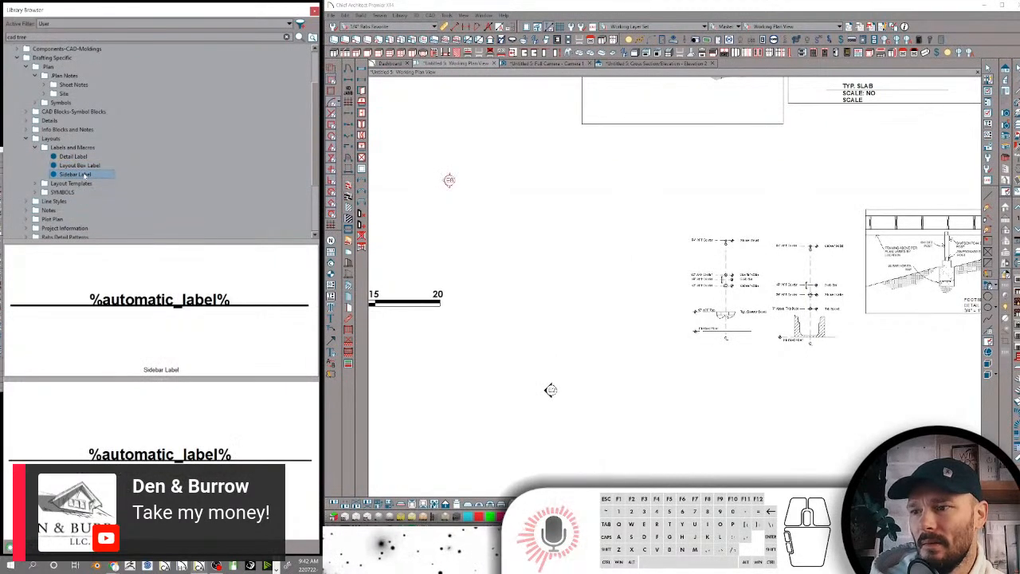
# Expand the Layout Templates folder and preview the ANSI BD C&K, ANSI-D LAYOUT 1, ANSId ELEVATION BLOCK and block_141 templates
pyautogui.click(35, 148)
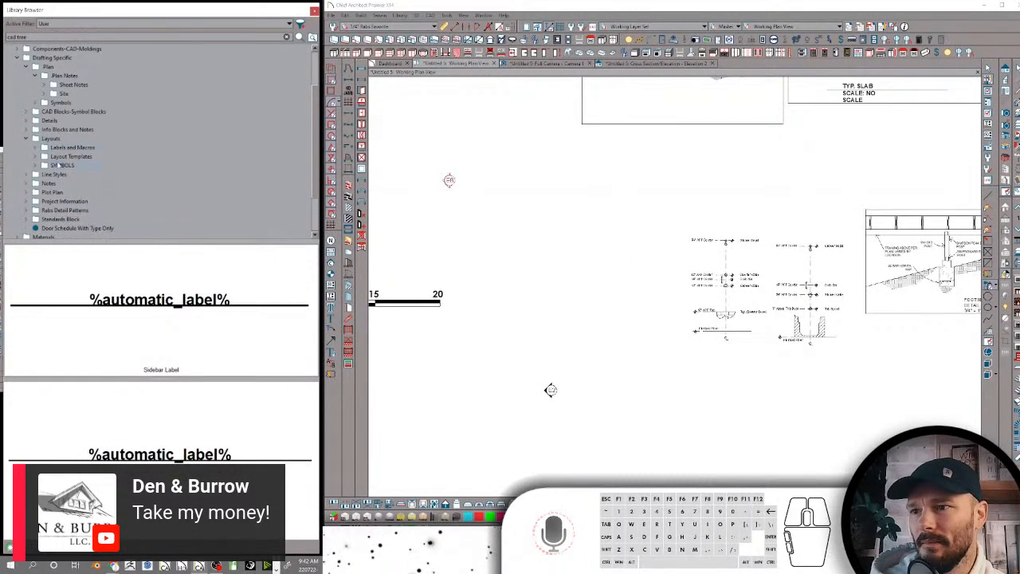
pyautogui.click(69, 157)
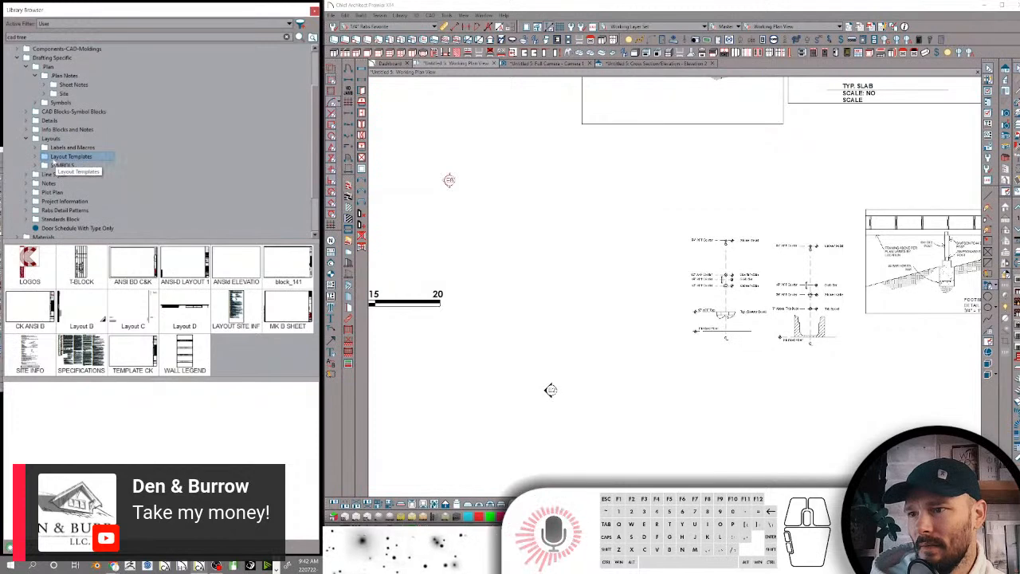
pyautogui.click(36, 157)
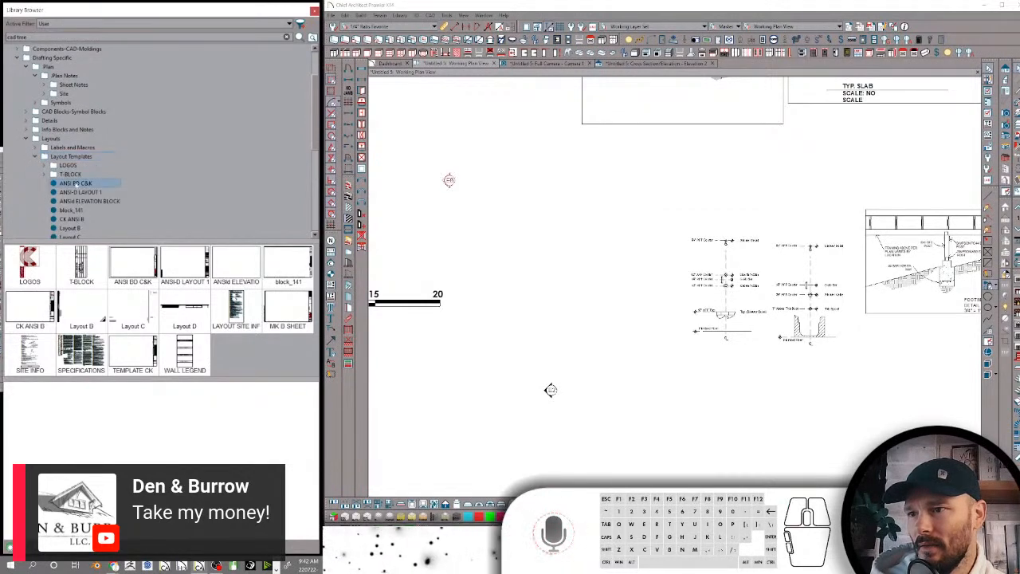
pyautogui.click(75, 182)
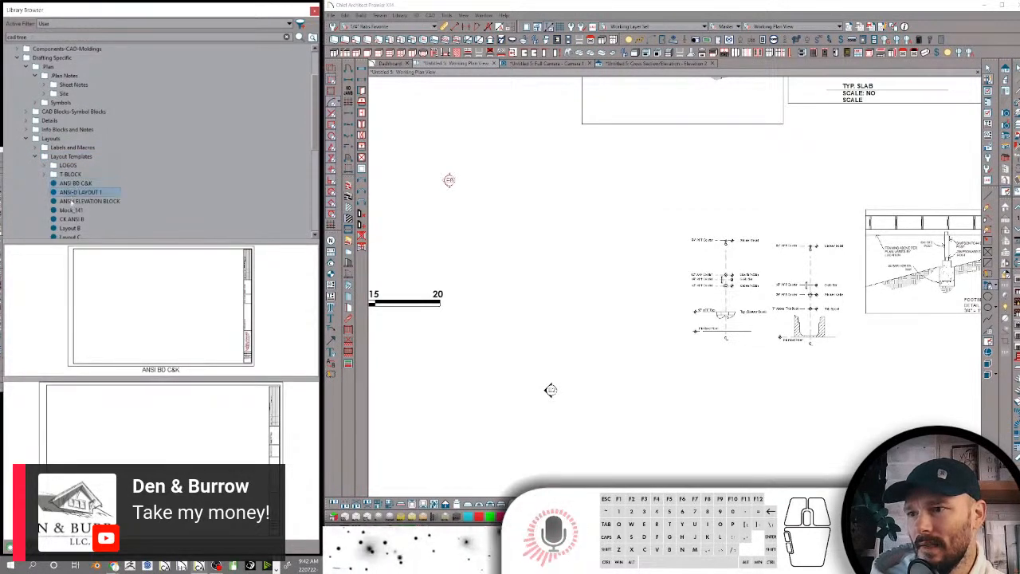
pyautogui.click(71, 201)
pyautogui.click(71, 210)
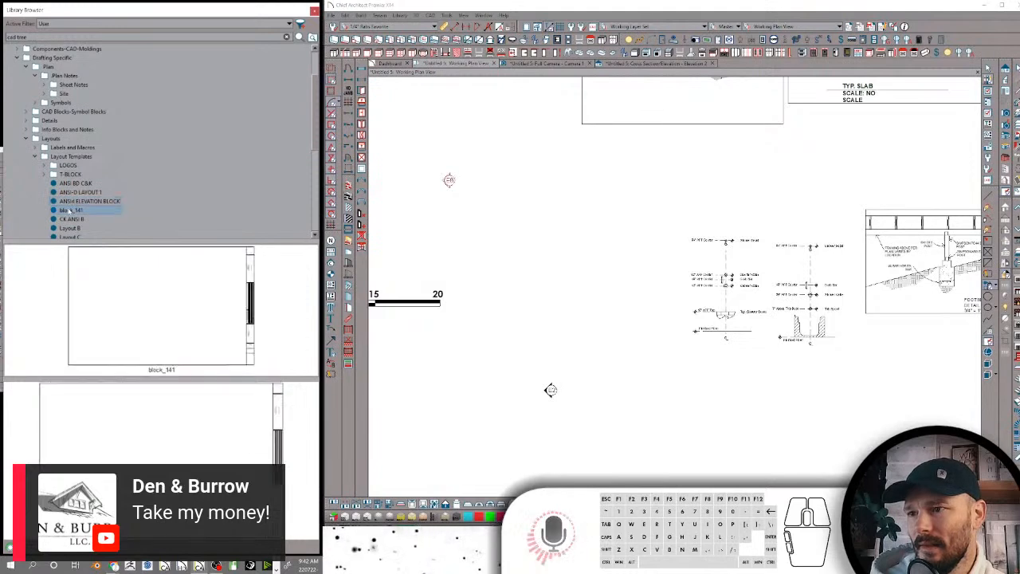
pyautogui.click(75, 204)
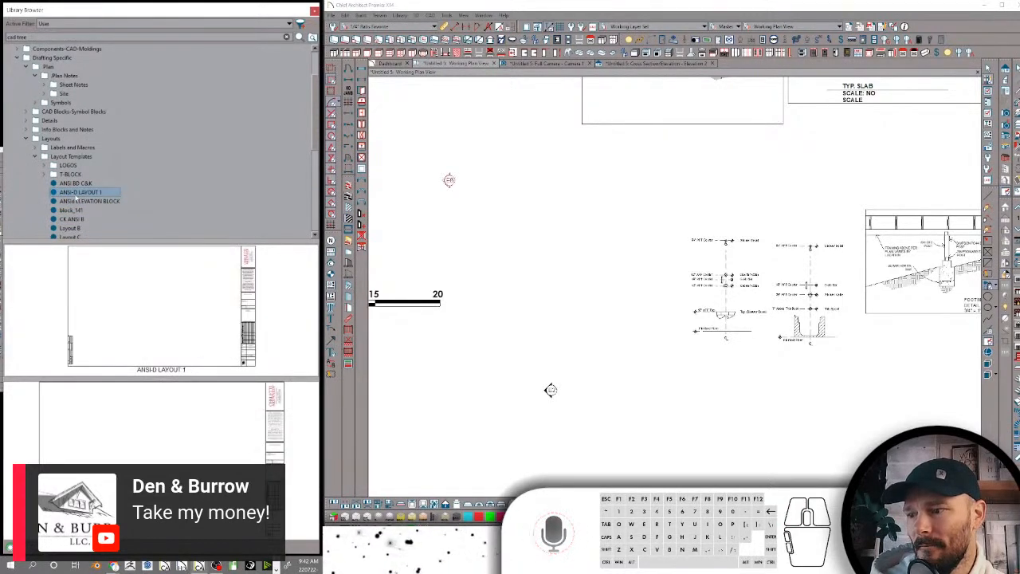
# Preview the Layout B, Layout C, Layout D, LAYOUT SITE INFO 1 and MK B SHEET templates
pyautogui.scroll(-1, 83, 200)
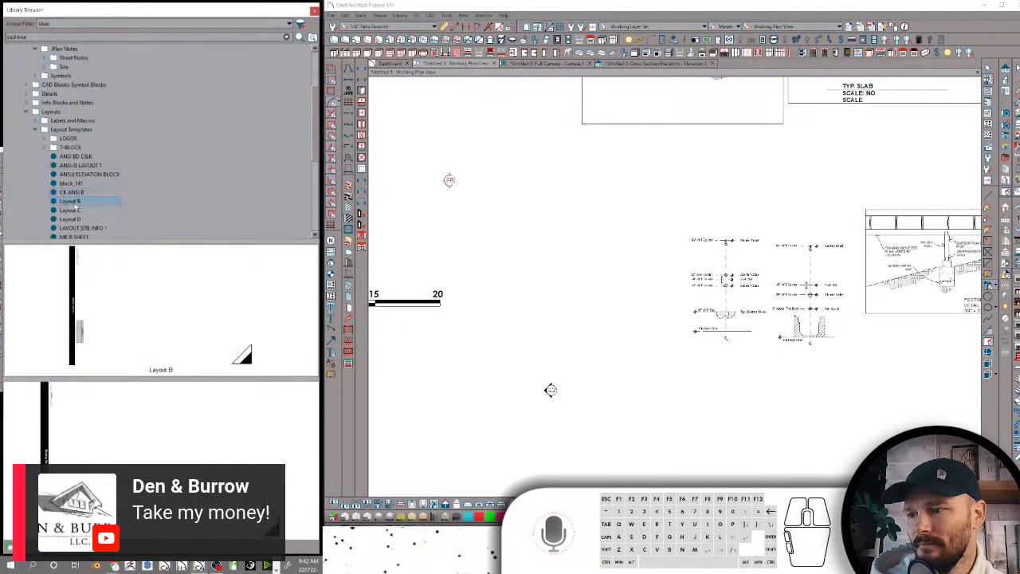
pyautogui.scroll(-1, 77, 206)
pyautogui.press('Down')
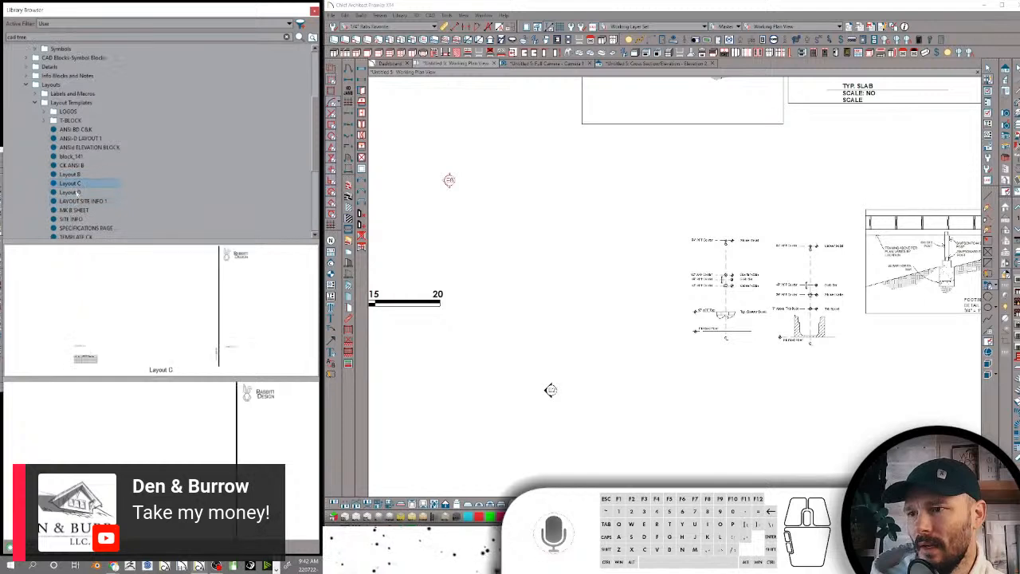
pyautogui.click(77, 192)
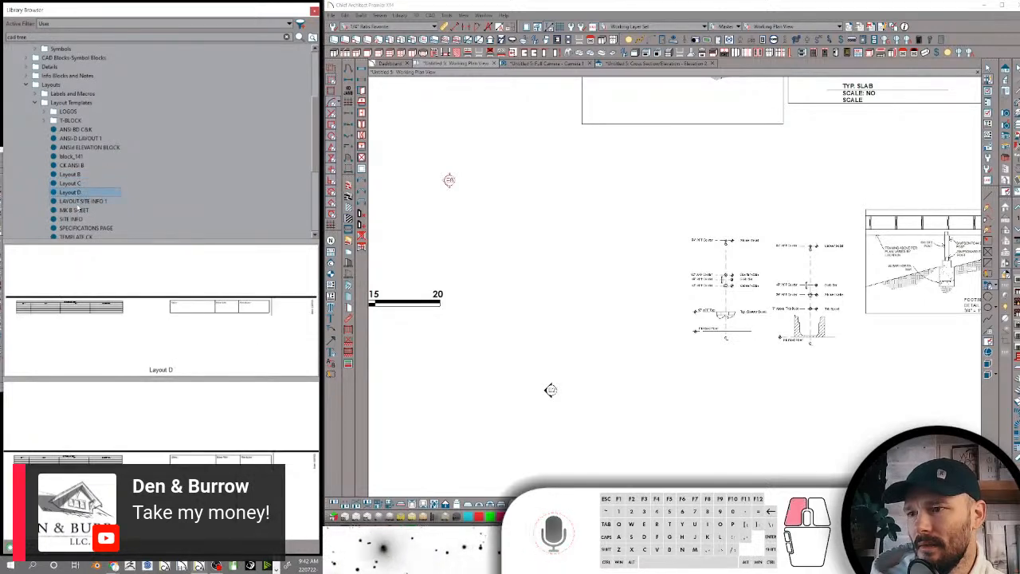
pyautogui.click(78, 203)
pyautogui.click(76, 211)
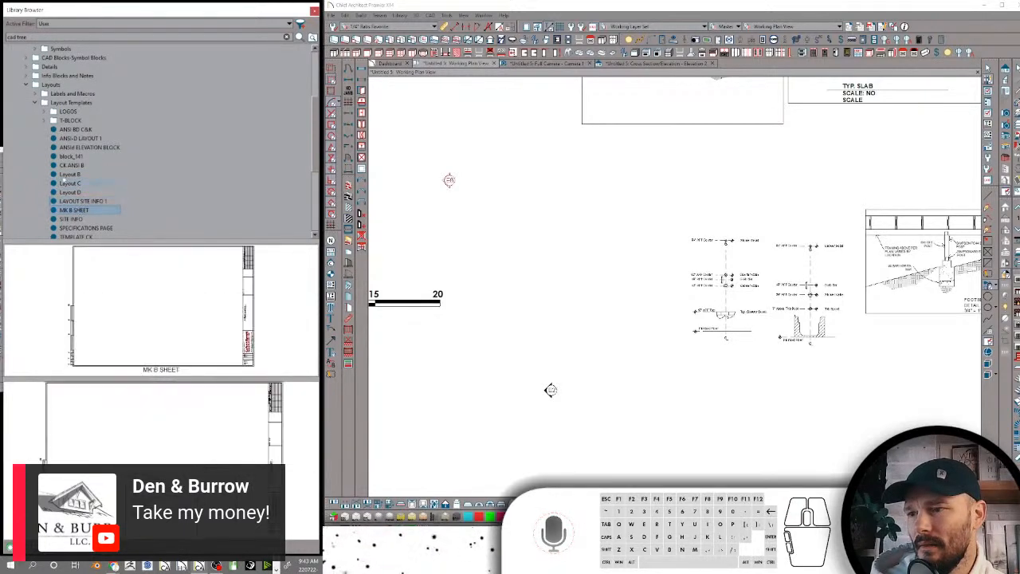
# Check the contents of the T-BLOCK folder and preview the TEMPLATE CK layout template
pyautogui.click(45, 122)
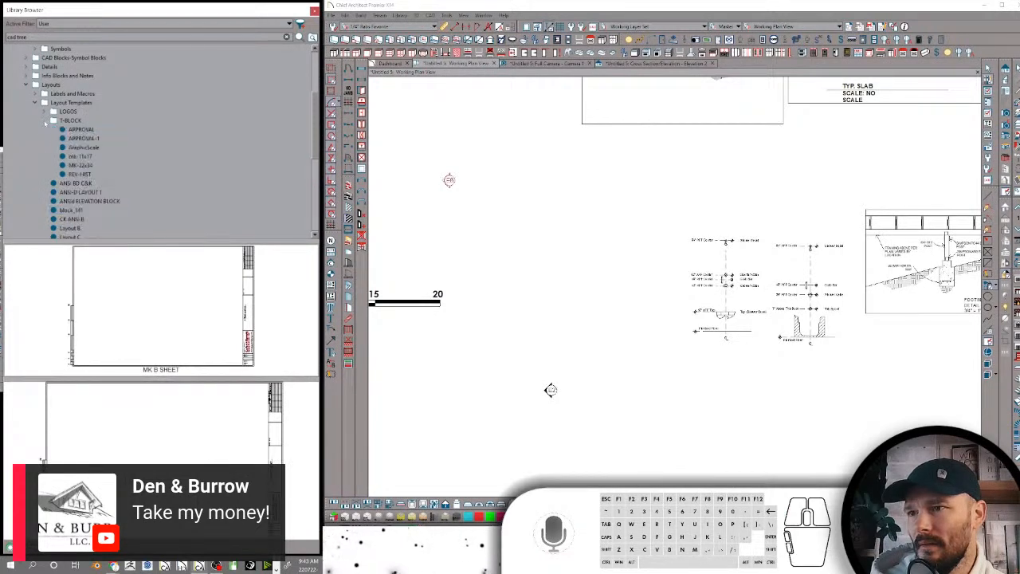
pyautogui.click(45, 122)
pyautogui.scroll(-2, 73, 167)
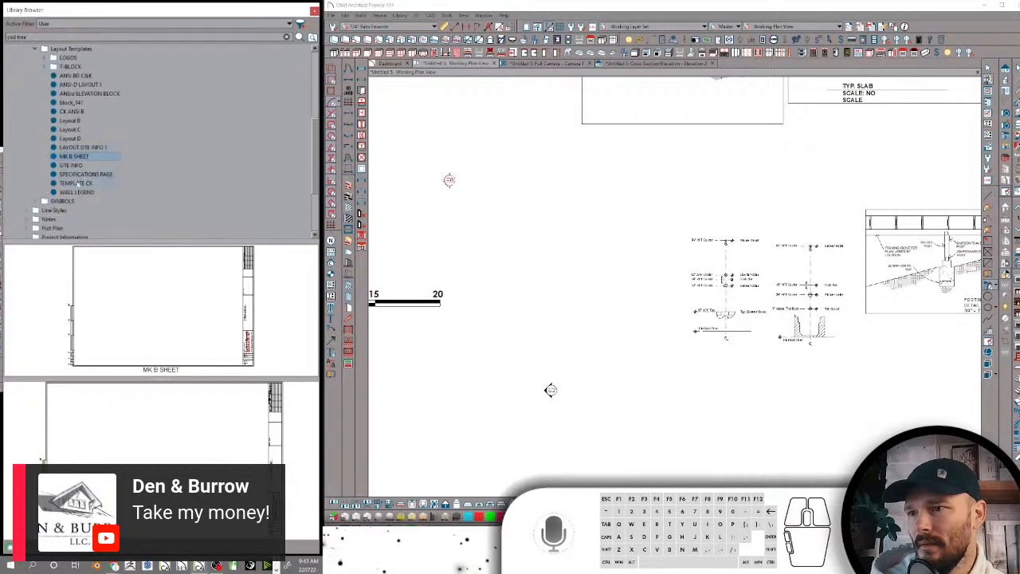
pyautogui.click(78, 184)
pyautogui.scroll(3, 70, 164)
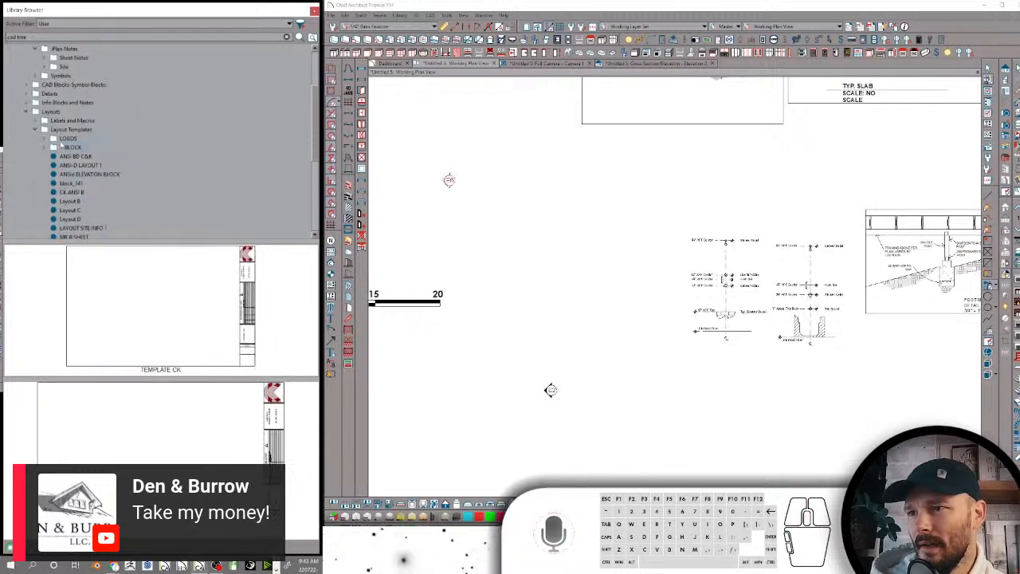
pyautogui.moveTo(64, 151); pyautogui.dragTo(660, 236)
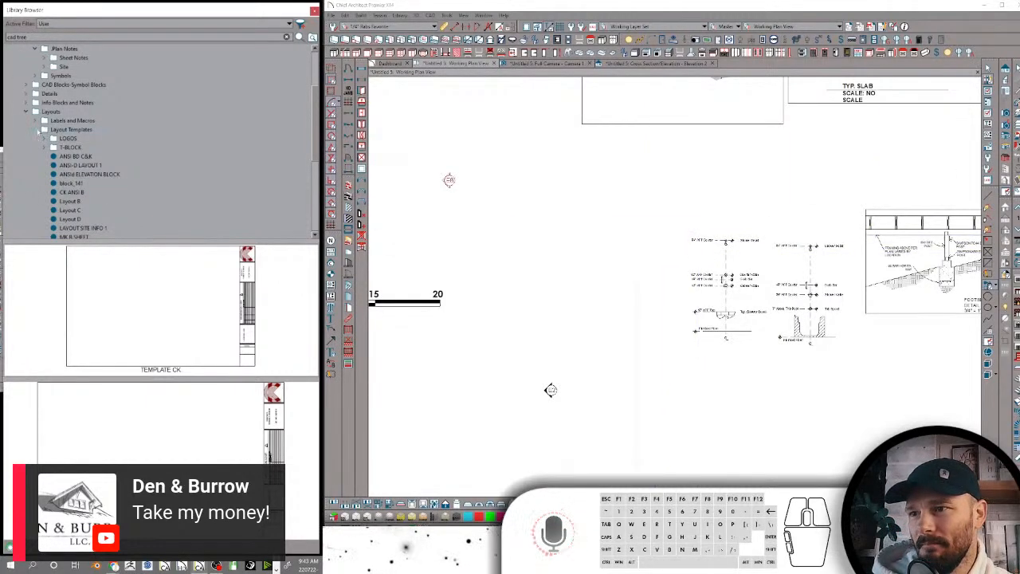
# Expand the SYMBOLS folder under Layouts and its ARROWS subfolder to check which arrow symbols they contain
pyautogui.scroll(-4, 74, 140)
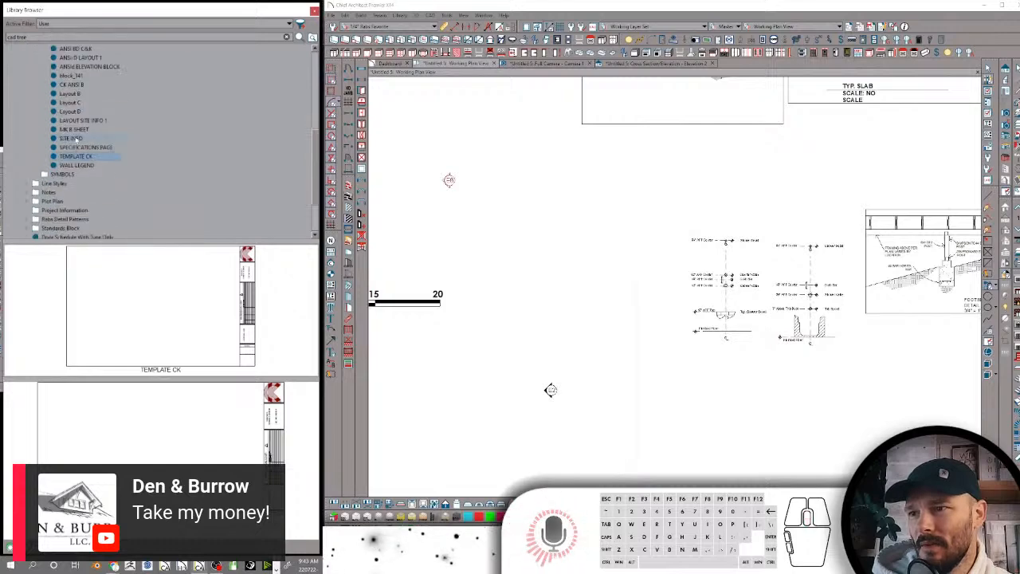
pyautogui.click(59, 173)
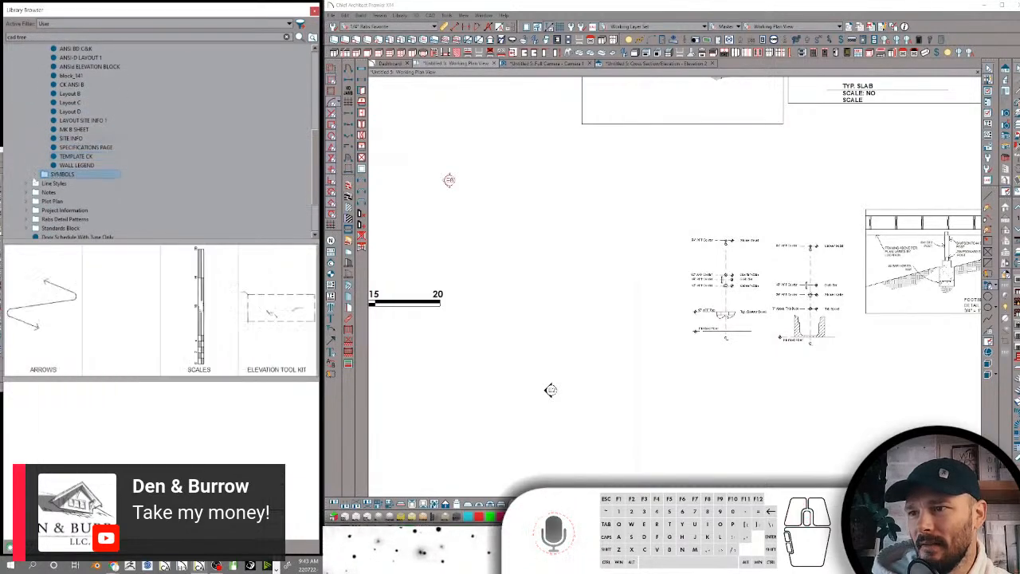
pyautogui.doubleClick(59, 174)
pyautogui.click(70, 183)
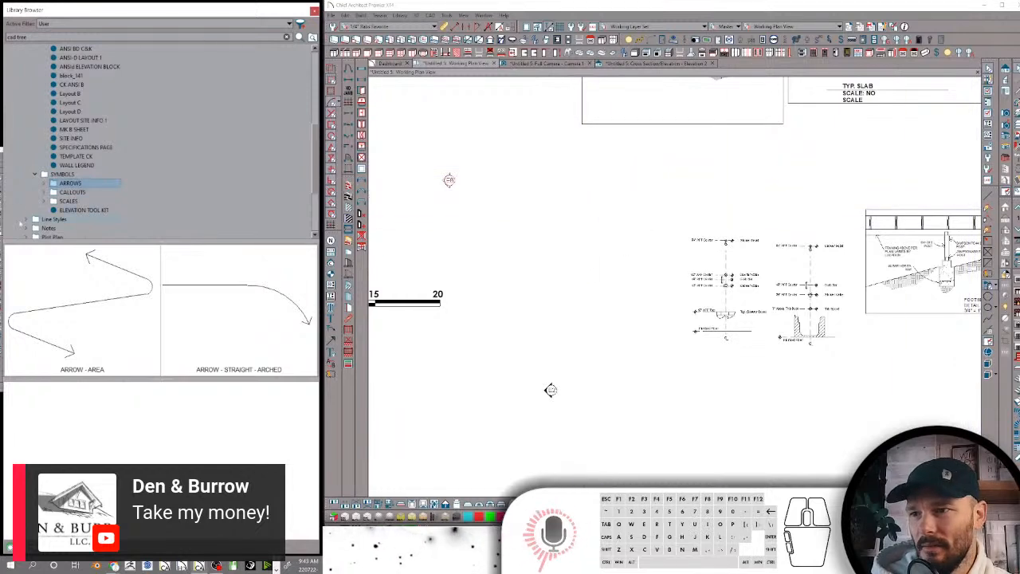
pyautogui.click(46, 183)
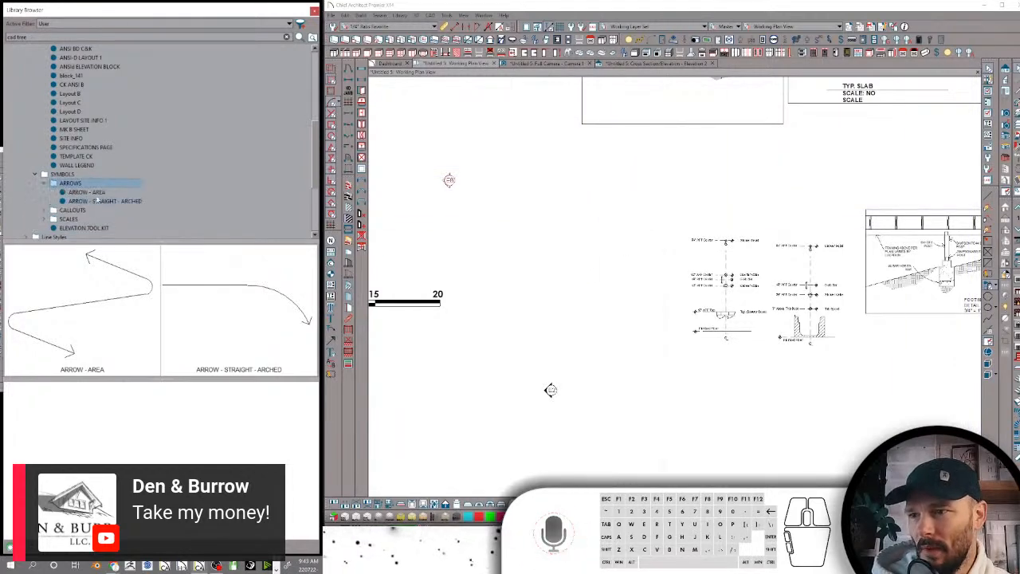
# Place the ARROW - AREA symbol in the plan inside the room with the shower and bathtub standards
pyautogui.click(89, 192)
pyautogui.scroll(-1, 717, 114)
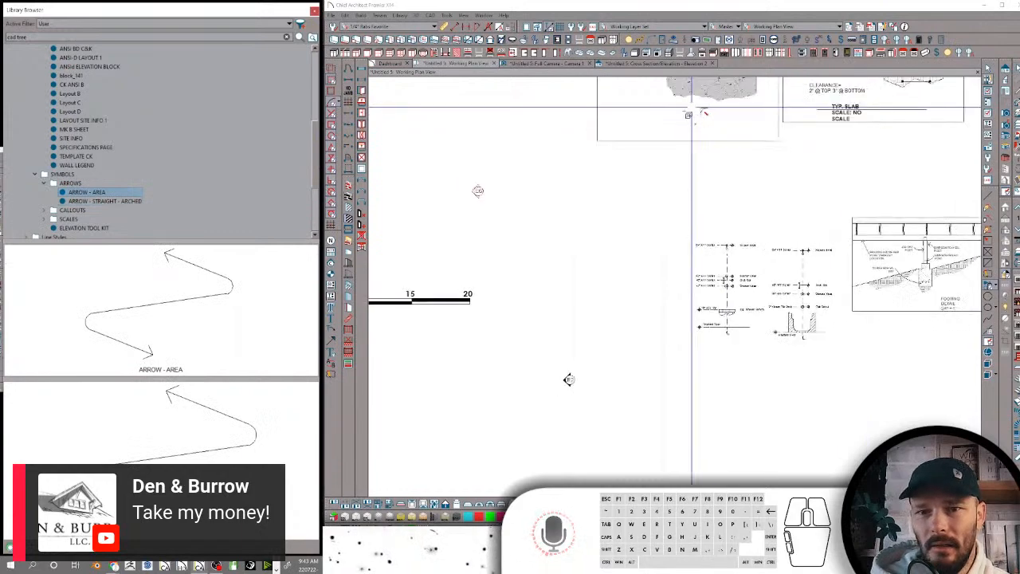
pyautogui.scroll(-6, 691, 111)
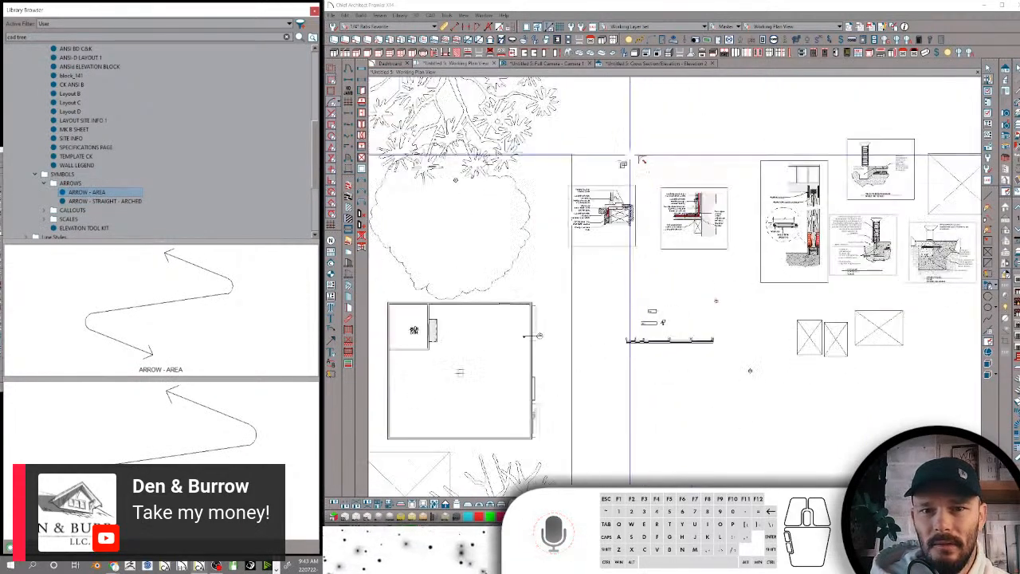
pyautogui.scroll(8, 630, 159)
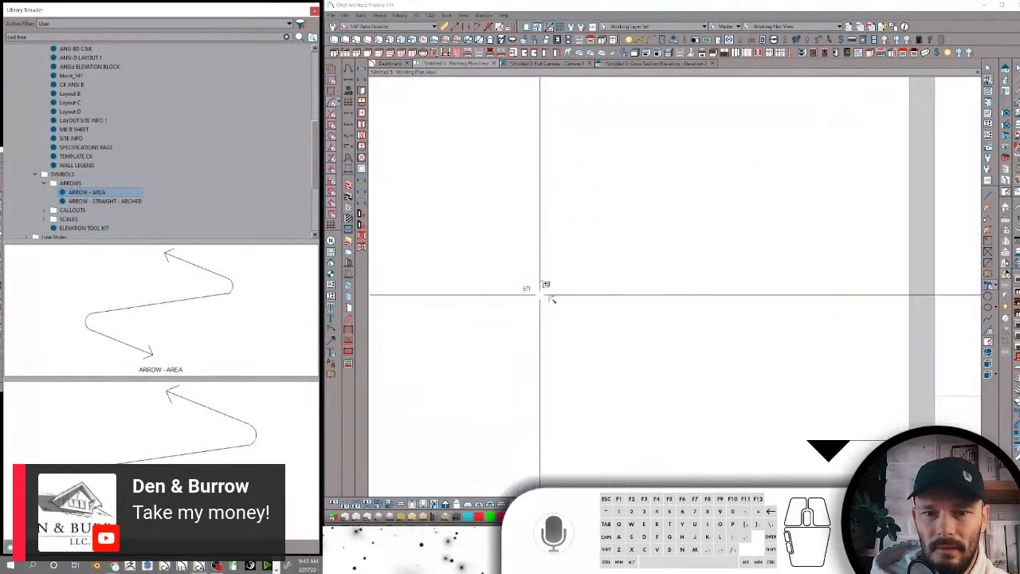
pyautogui.scroll(1, 539, 295)
pyautogui.click(566, 274)
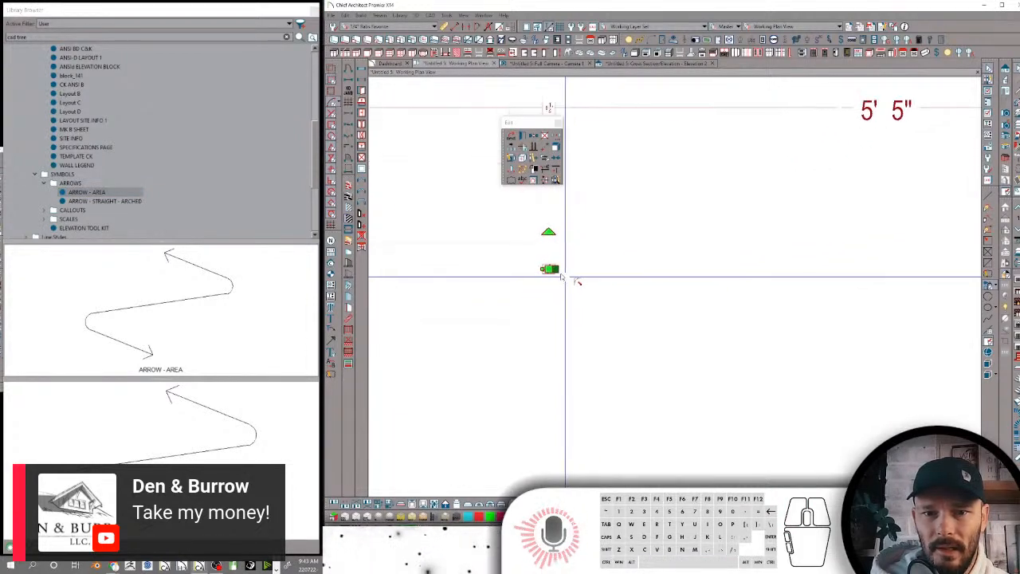
# Explode the placed area arrow block into an editable polyline
pyautogui.click(713, 129)
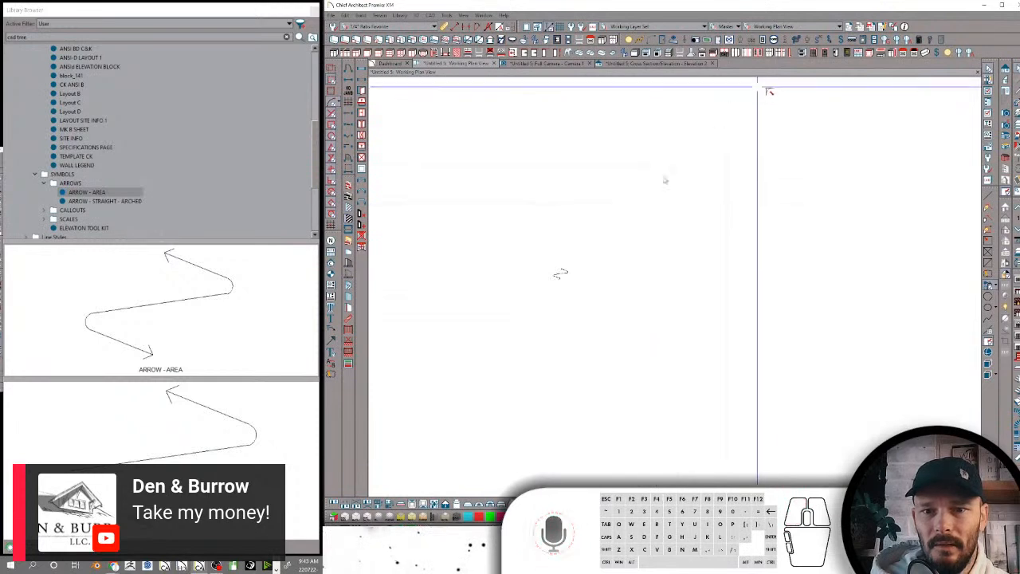
pyautogui.click(566, 273)
pyautogui.click(619, 209)
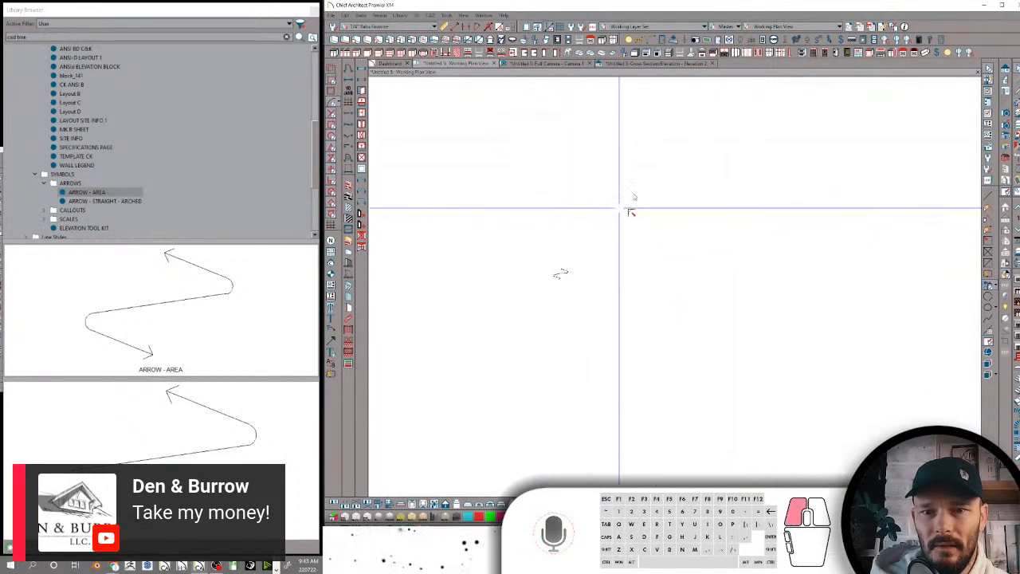
pyautogui.click(561, 276)
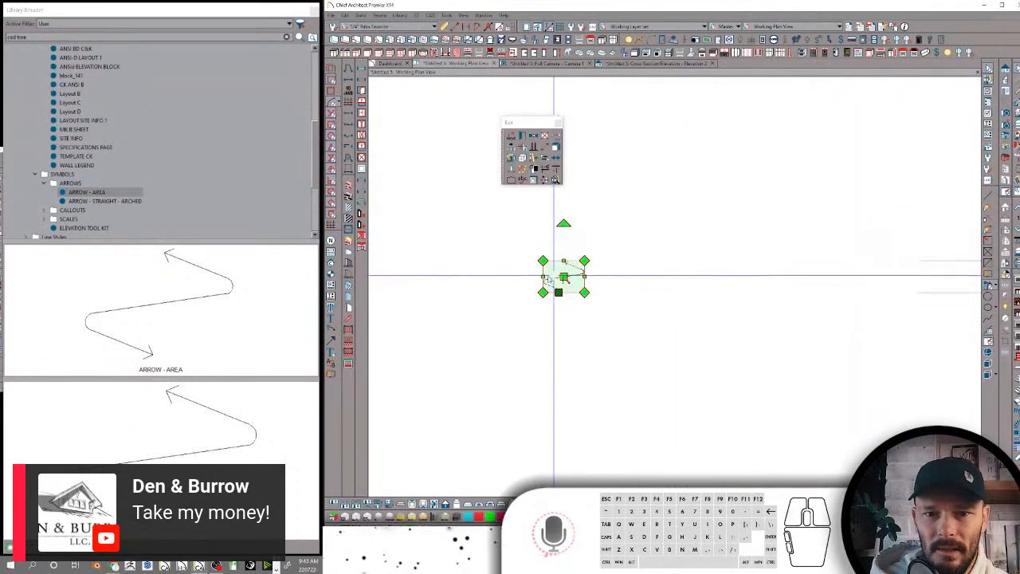
pyautogui.click(549, 273)
pyautogui.rightClick(467, 214)
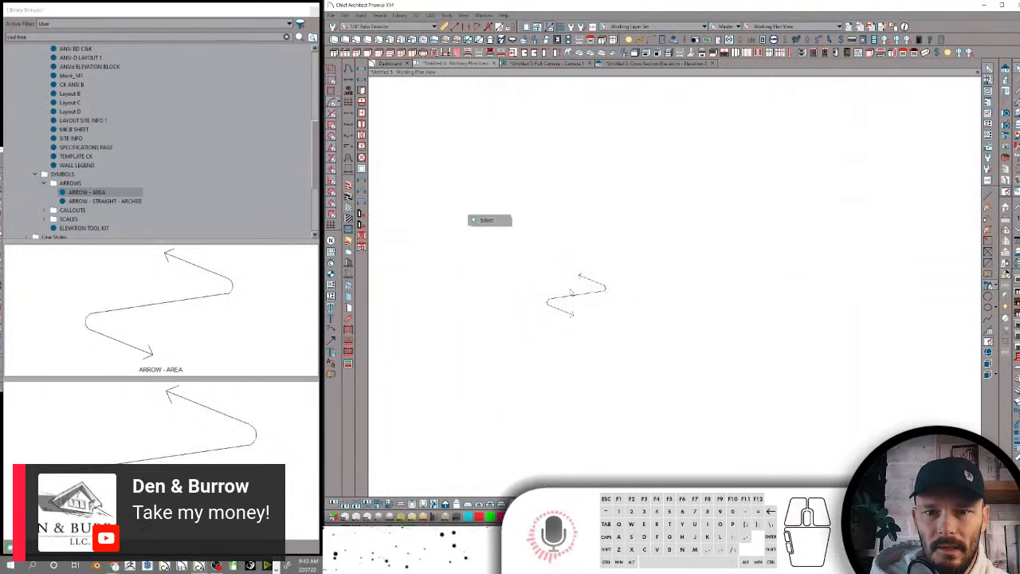
pyautogui.click(575, 293)
pyautogui.click(545, 158)
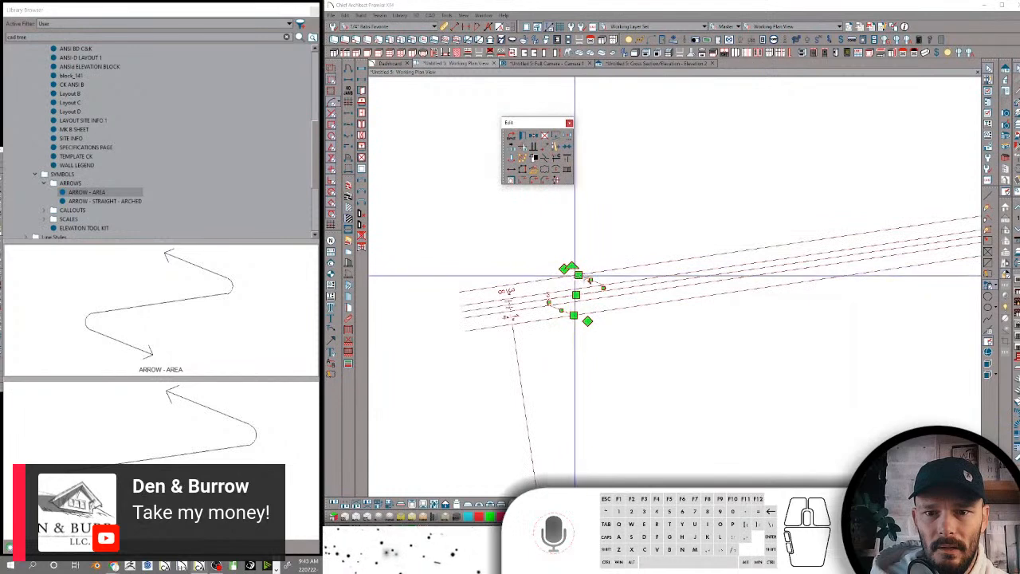
# Enlarge the whole exploded arrow polyline proportionally to room scale and move it inside the room's walls
pyautogui.keyDown('shift'); pyautogui.click(579, 275); pyautogui.keyUp('shift')
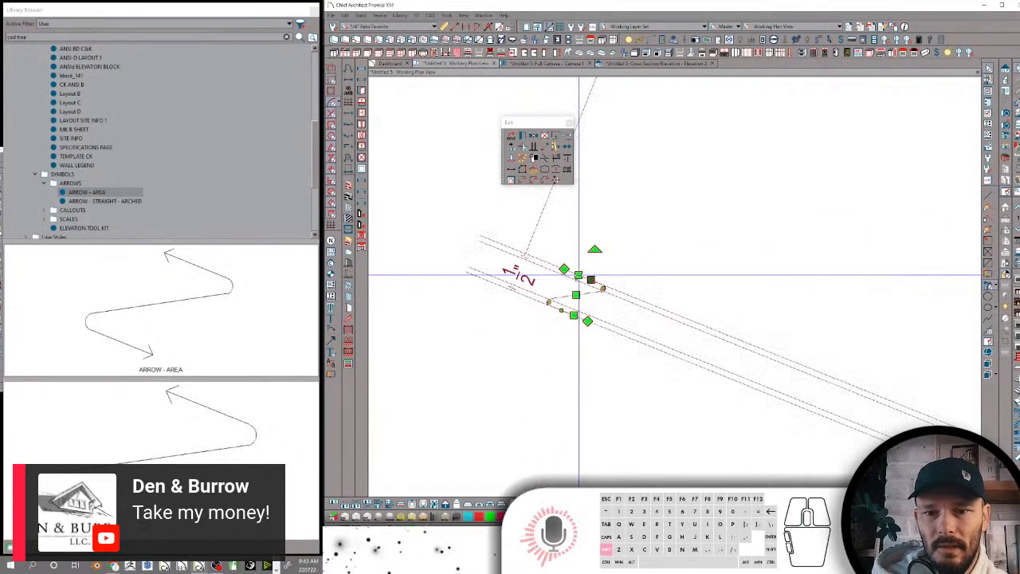
pyautogui.scroll(5, 602, 288)
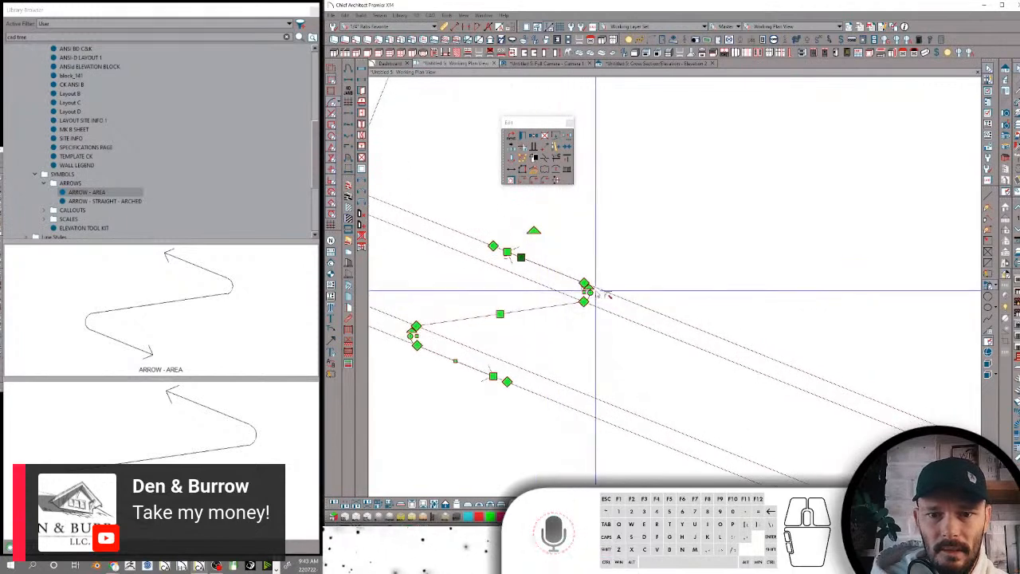
pyautogui.moveTo(591, 291)
pyautogui.mouseDown()
pyautogui.moveTo(698, 271)
pyautogui.moveTo(592, 291)
pyautogui.mouseUp()
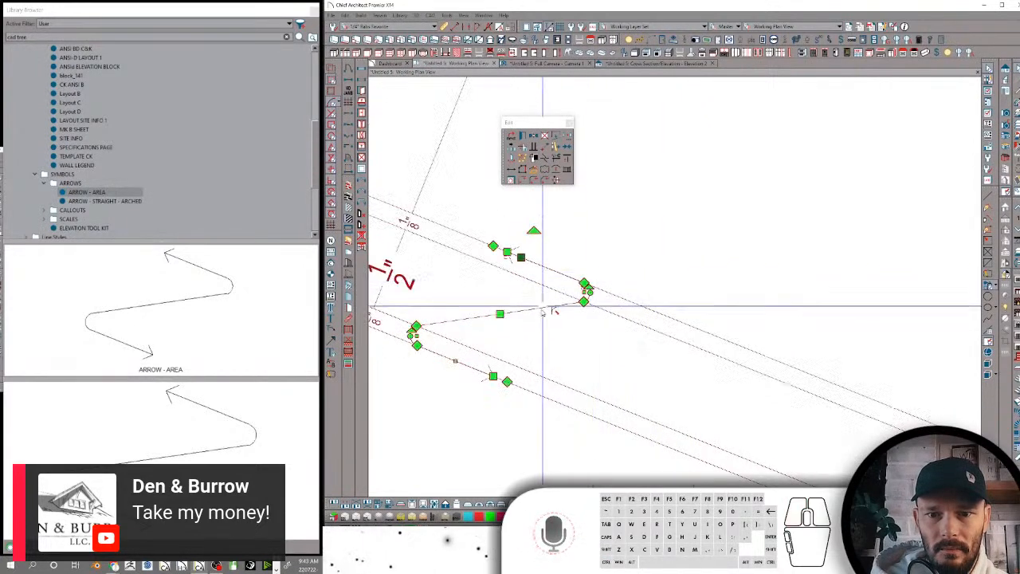
pyautogui.keyDown('shift'); pyautogui.click(532, 311); pyautogui.keyUp('shift')
pyautogui.click(531, 312)
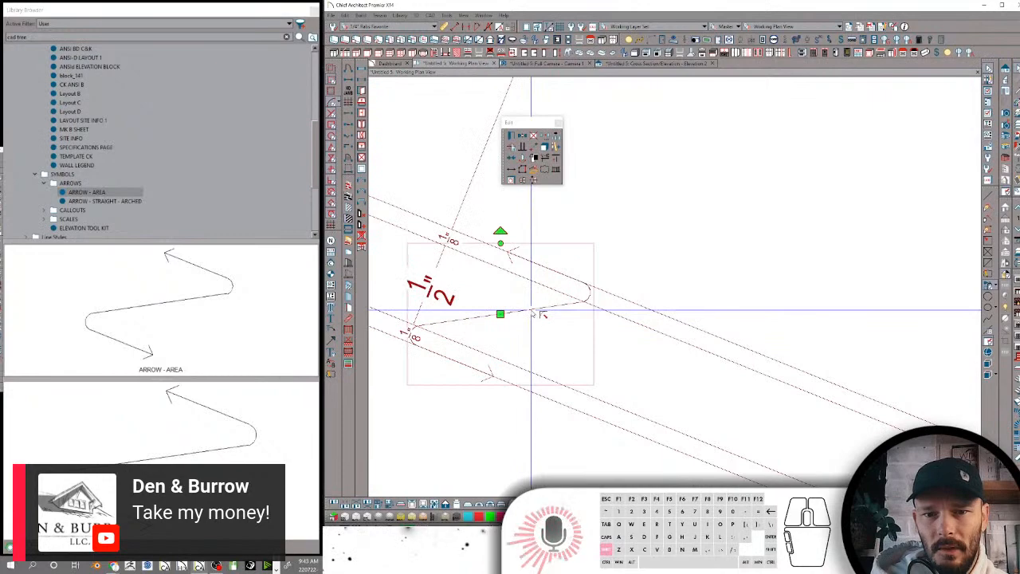
pyautogui.scroll(1, 501, 219)
pyautogui.scroll(-5, 500, 211)
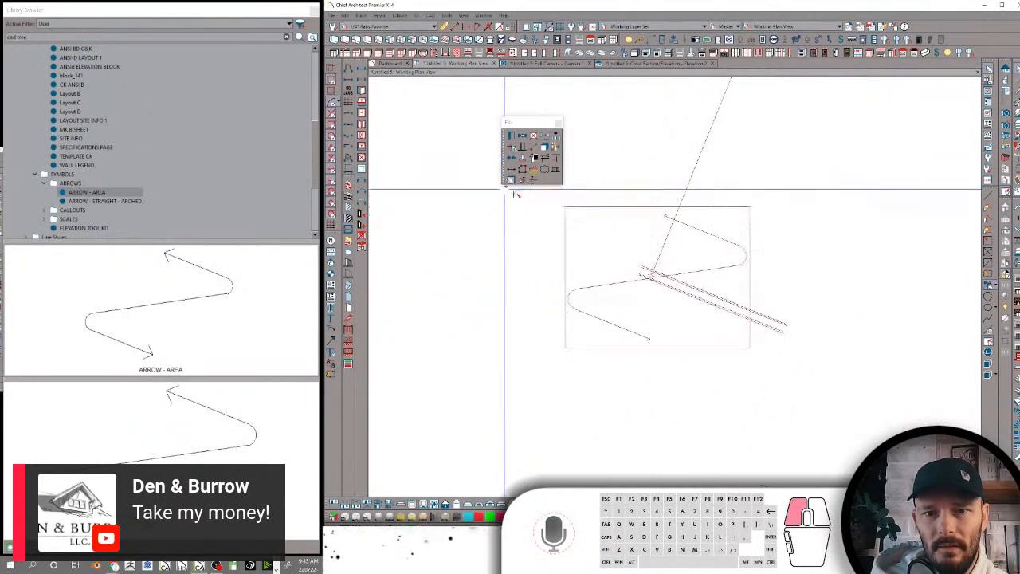
pyautogui.moveTo(532, 183); pyautogui.dragTo(519, 258)
pyautogui.scroll(2, 593, 284)
pyautogui.scroll(3, 604, 288)
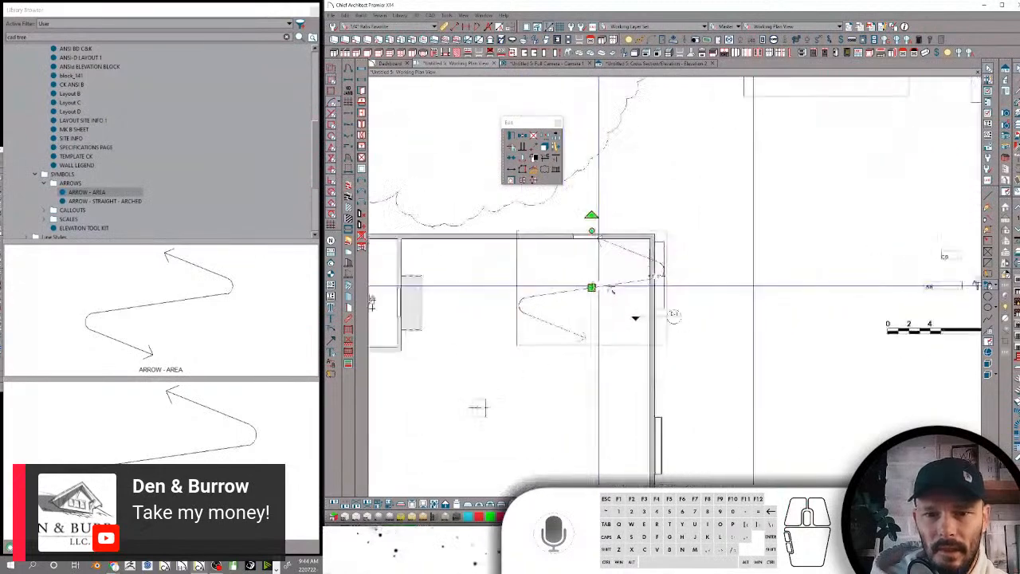
pyautogui.keyDown('ctrl'); pyautogui.moveTo(546, 319); pyautogui.dragTo(516, 333); pyautogui.keyUp('ctrl')
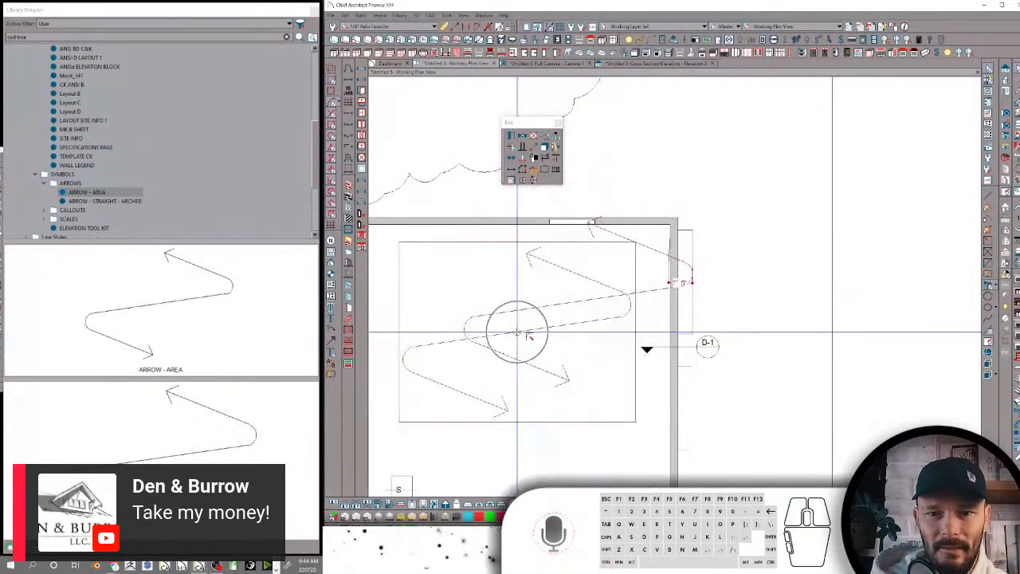
# Add the text "example" at the middle of the area arrow
pyautogui.scroll(1, 516, 328)
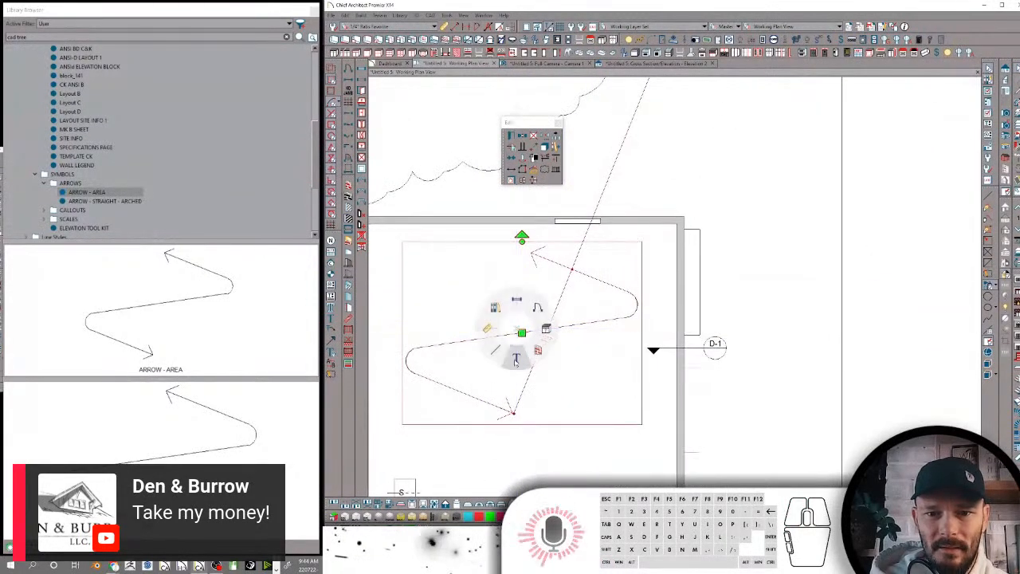
pyautogui.press('y')
pyautogui.click(522, 333)
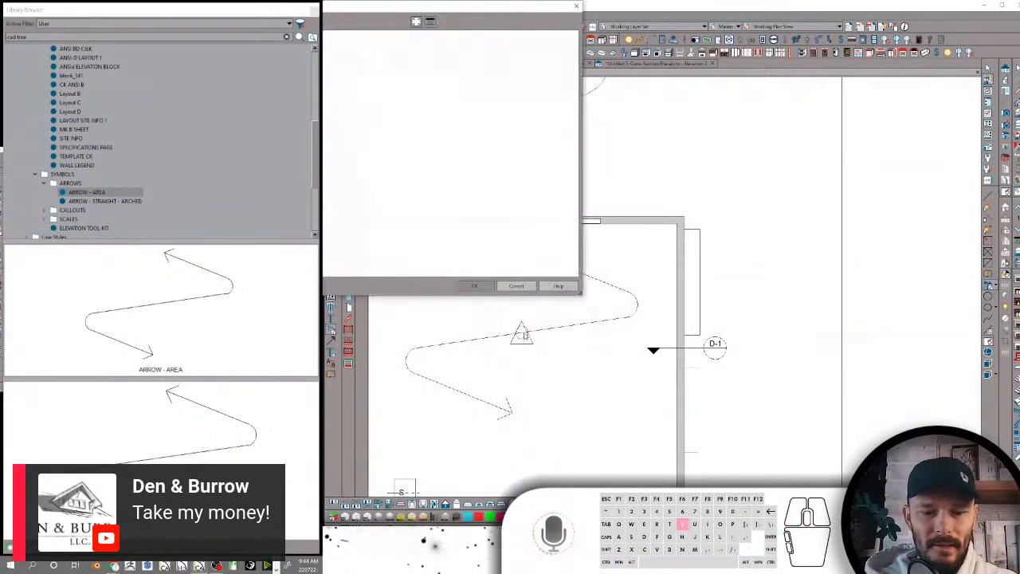
pyautogui.write('example')
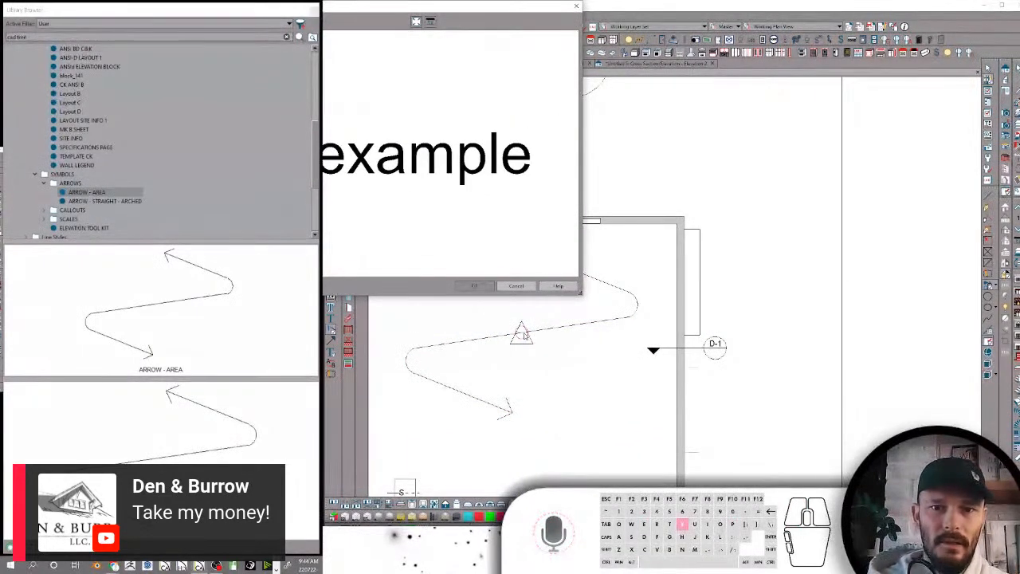
pyautogui.press('Return')
pyautogui.press('space')
# Shrink the area arrow polyline proportionally around the example text
pyautogui.click(537, 335)
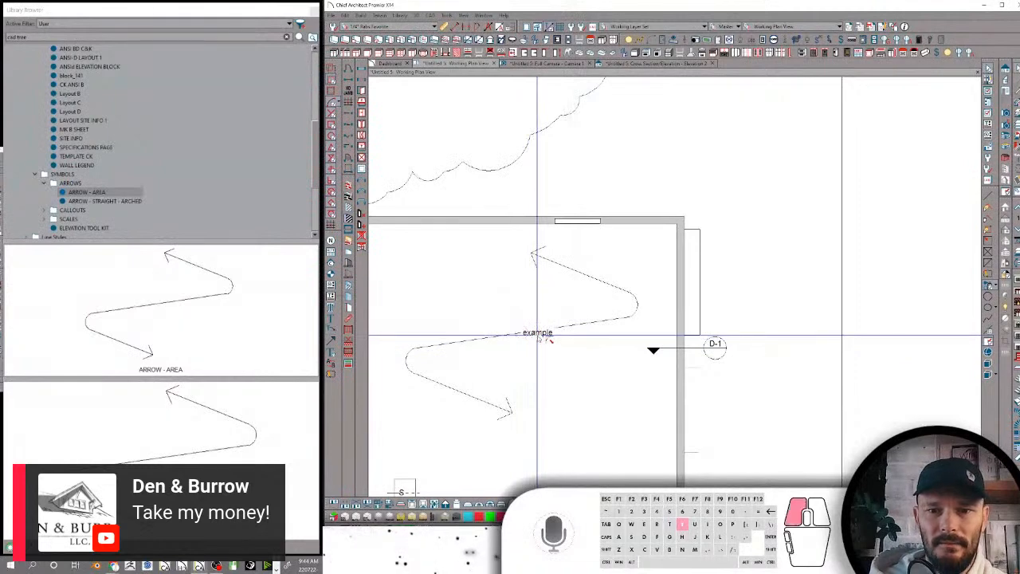
pyautogui.click(592, 321)
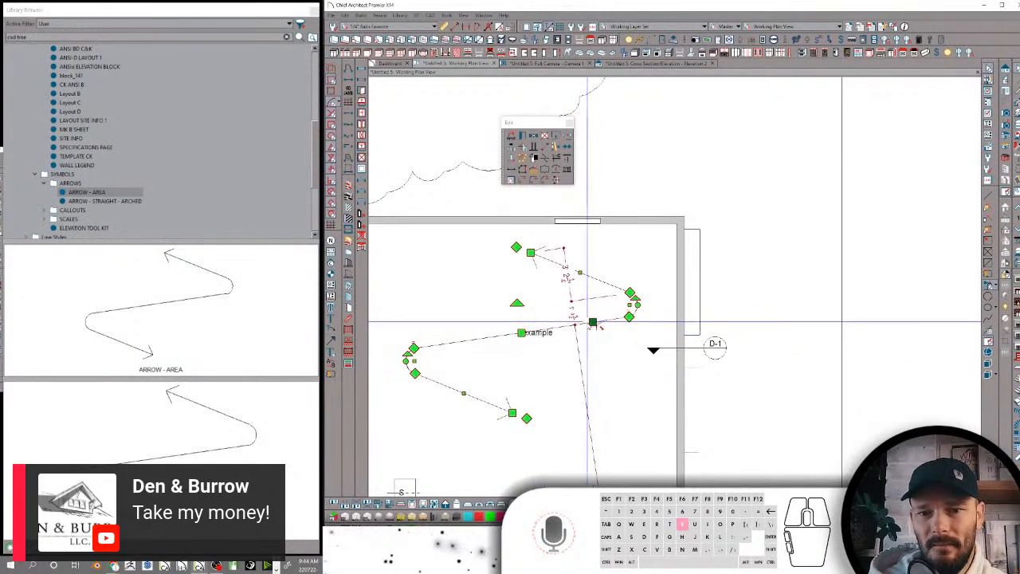
pyautogui.keyDown('shift'); pyautogui.click(587, 322); pyautogui.keyUp('shift')
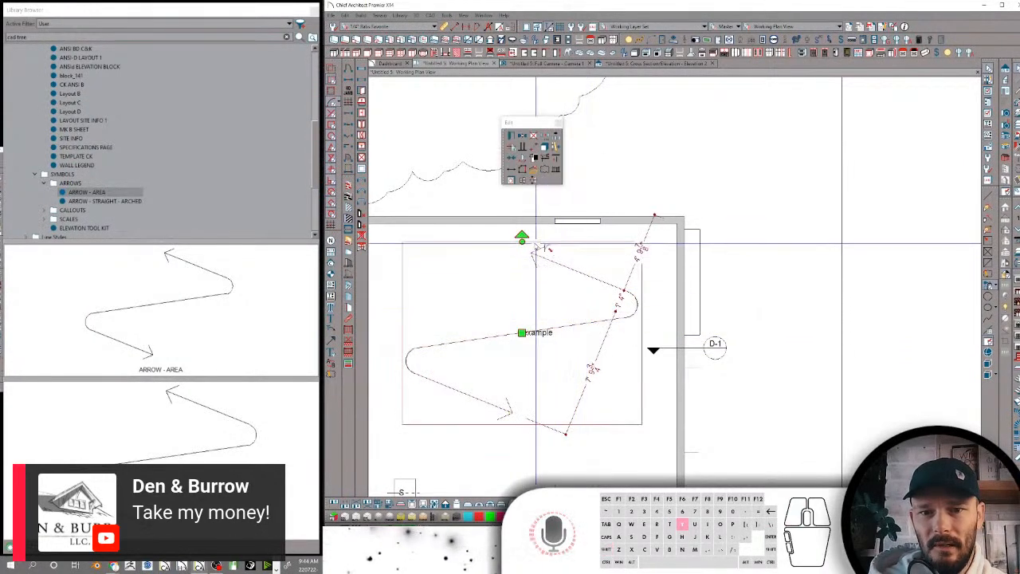
pyautogui.moveTo(523, 240); pyautogui.dragTo(534, 334)
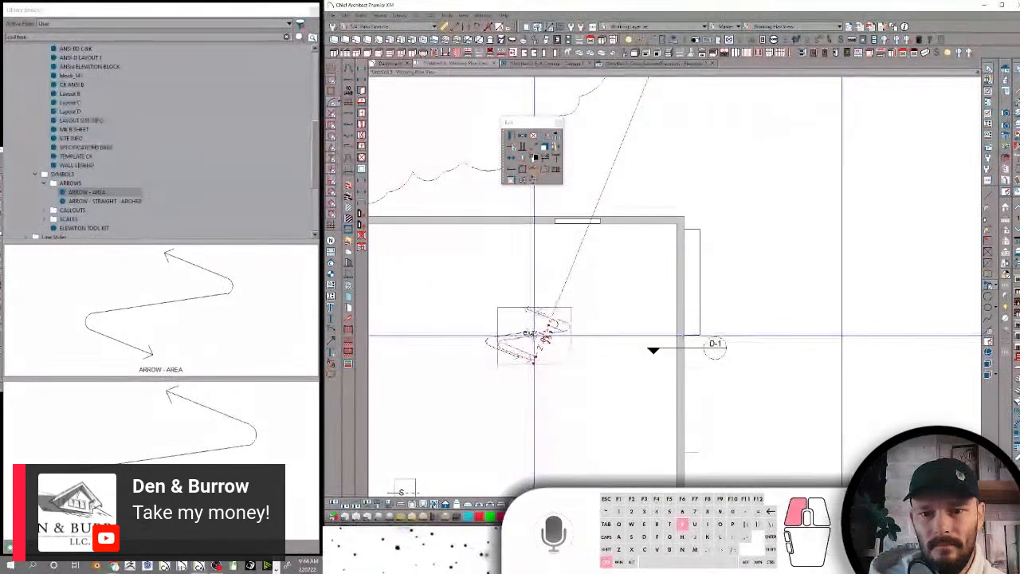
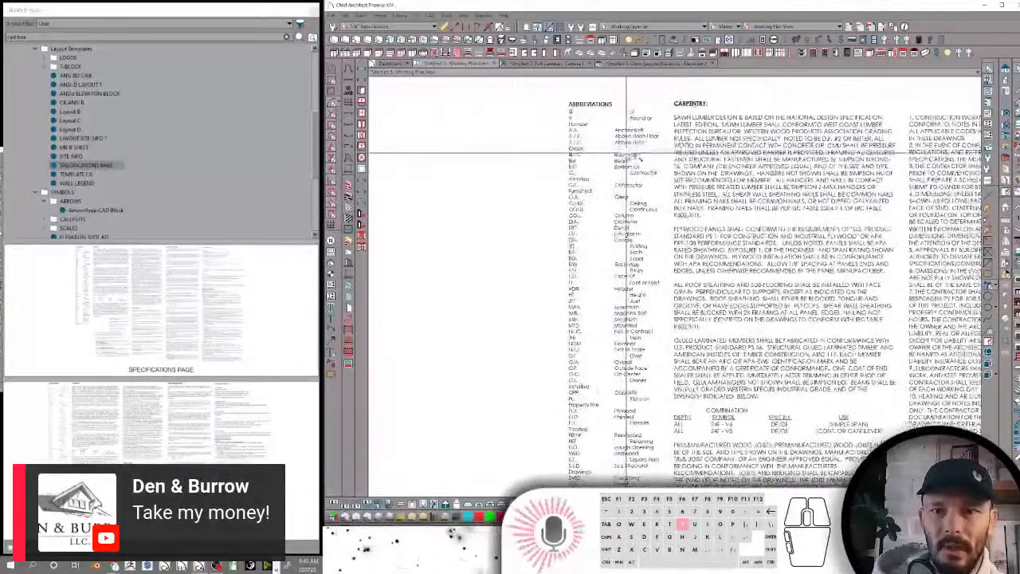
# Explode the placed specifications page block into its separate text objects
pyautogui.click(617, 174)
pyautogui.scroll(-4, 545, 288)
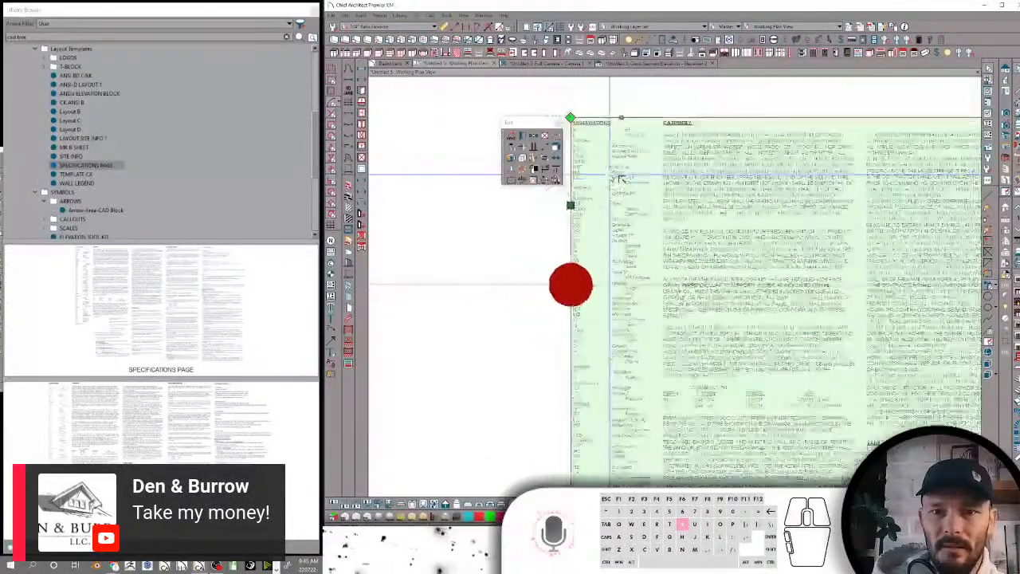
pyautogui.click(556, 180)
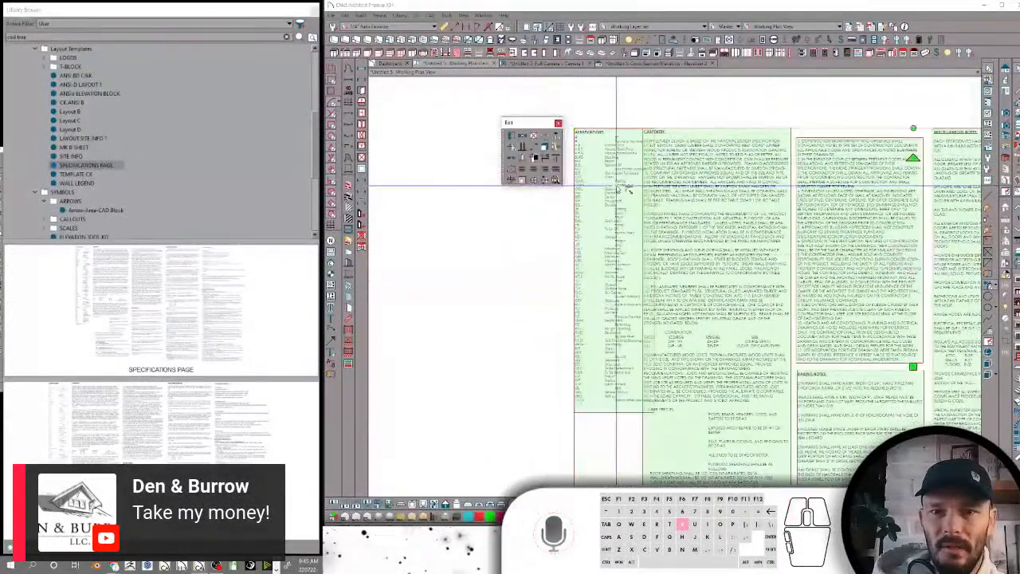
# Add the abbreviations rich text from the exploded specifications page to the user library
pyautogui.click(615, 185)
pyautogui.moveTo(590, 176); pyautogui.dragTo(586, 180, button='middle')
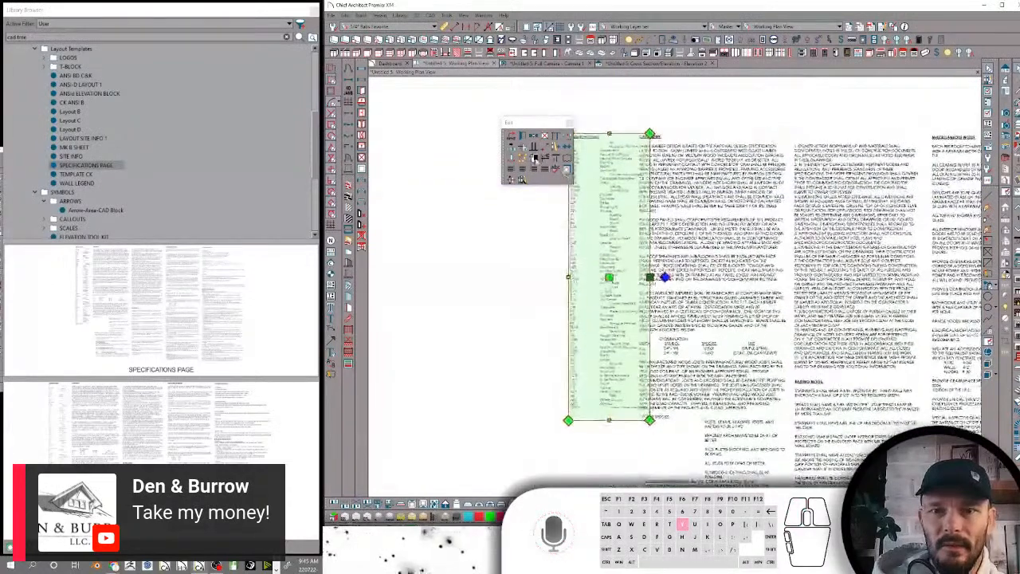
pyautogui.scroll(-5, 50, 200)
pyautogui.click(44, 228)
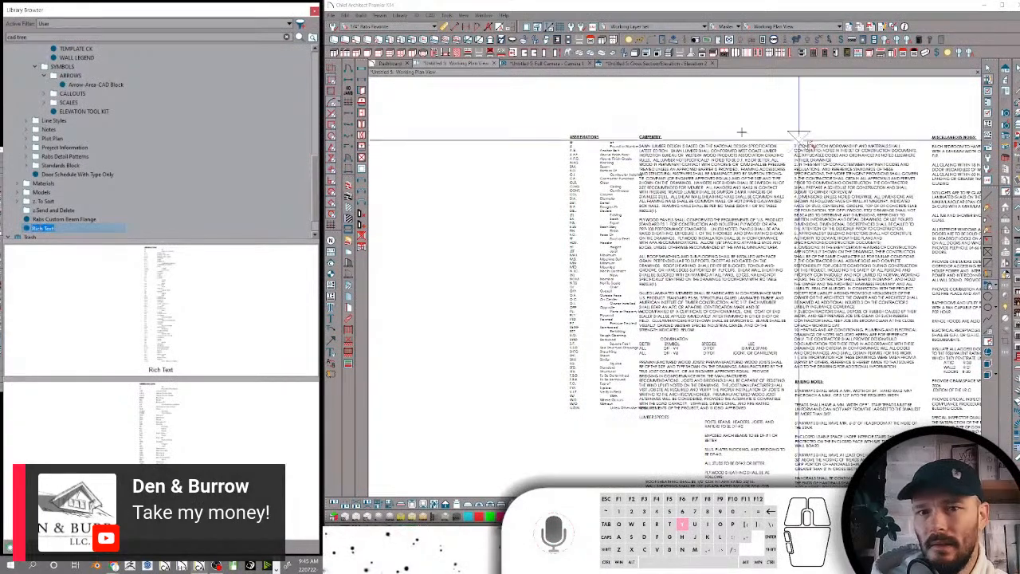
# Check the abbreviations rich text's appearance and options settings, and copy its entire text without changing the object
pyautogui.click(612, 166)
pyautogui.press('y')
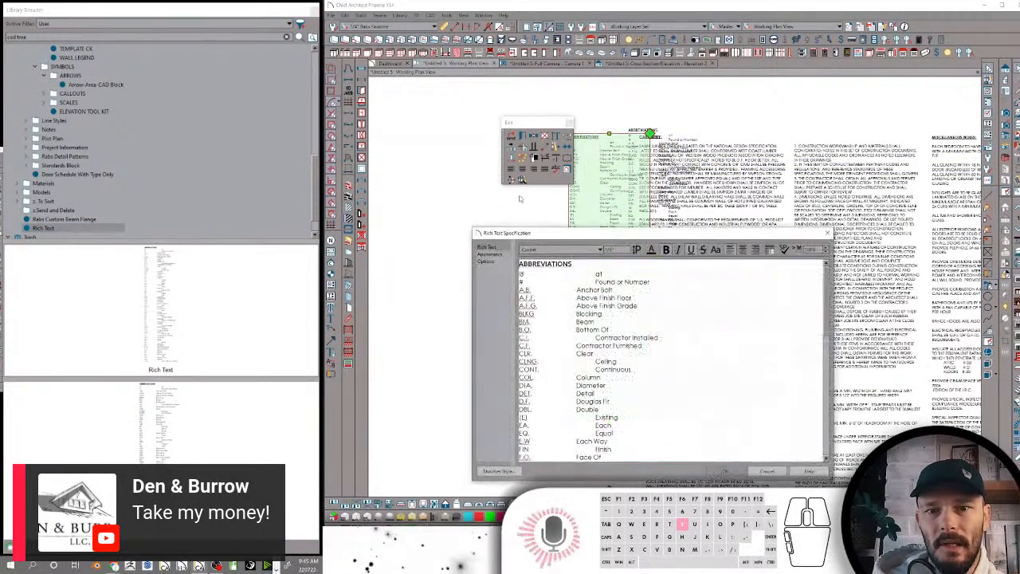
pyautogui.click(490, 253)
pyautogui.click(486, 261)
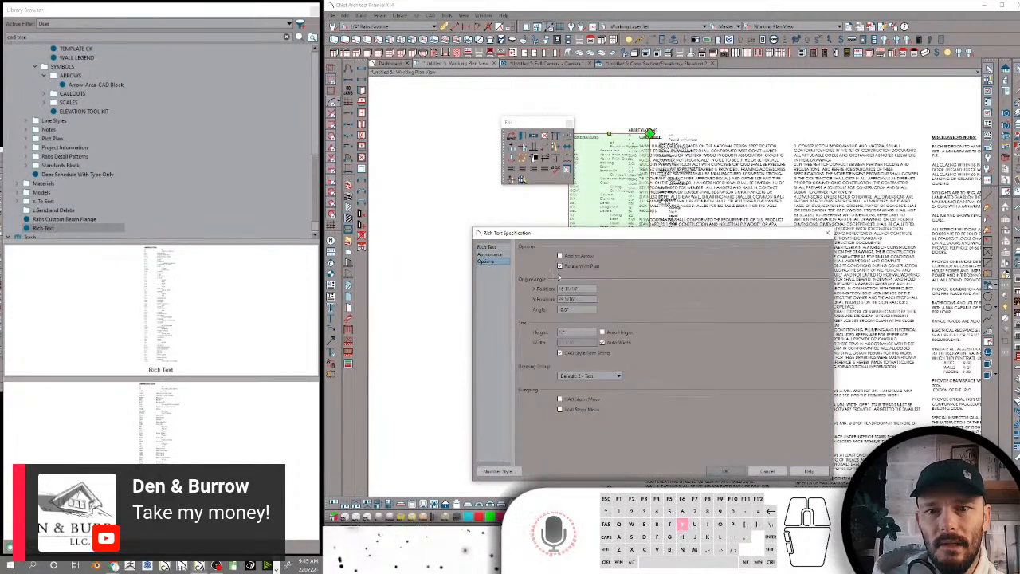
pyautogui.click(496, 247)
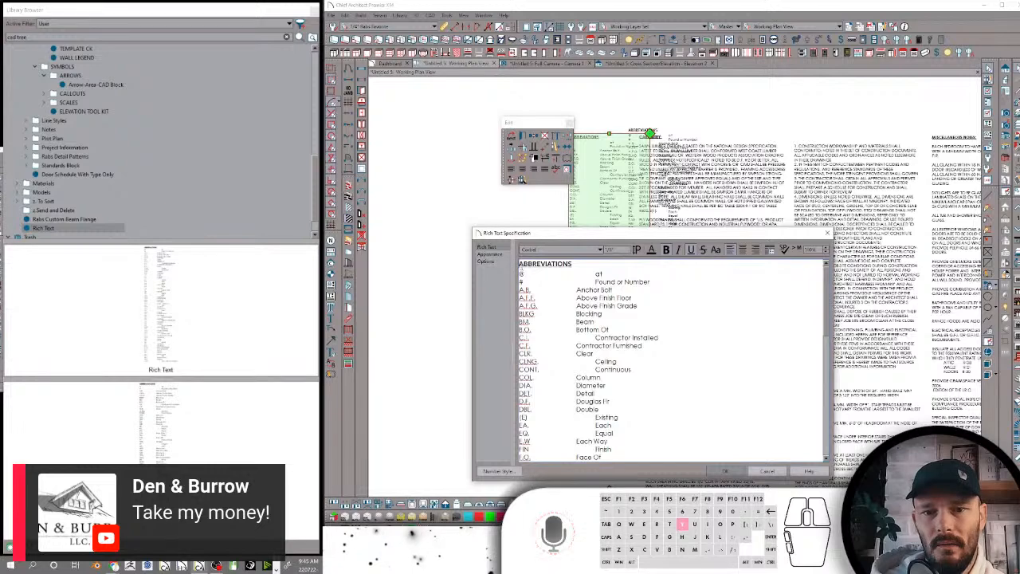
pyautogui.click(548, 279)
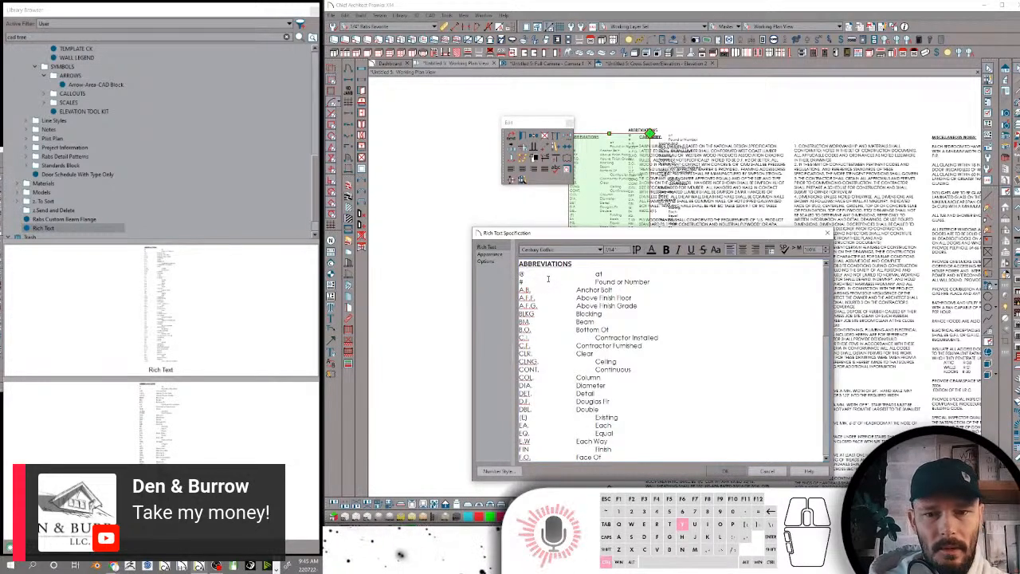
pyautogui.hotkey('ctrl', 'a')
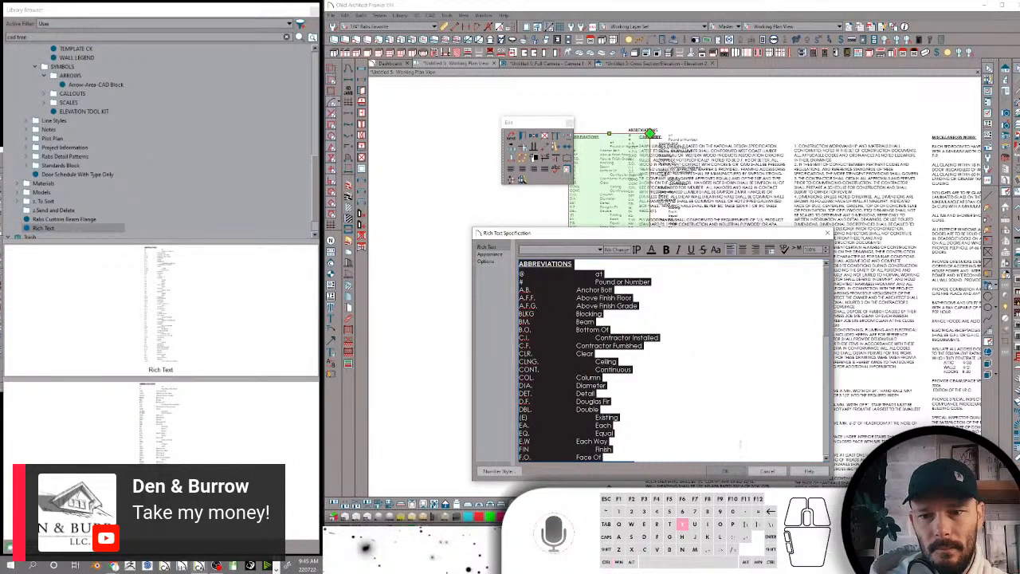
pyautogui.click(758, 473)
# Paste the copied abbreviations into the plan room as rich text and inspect its specification
pyautogui.scroll(-4, 574, 273)
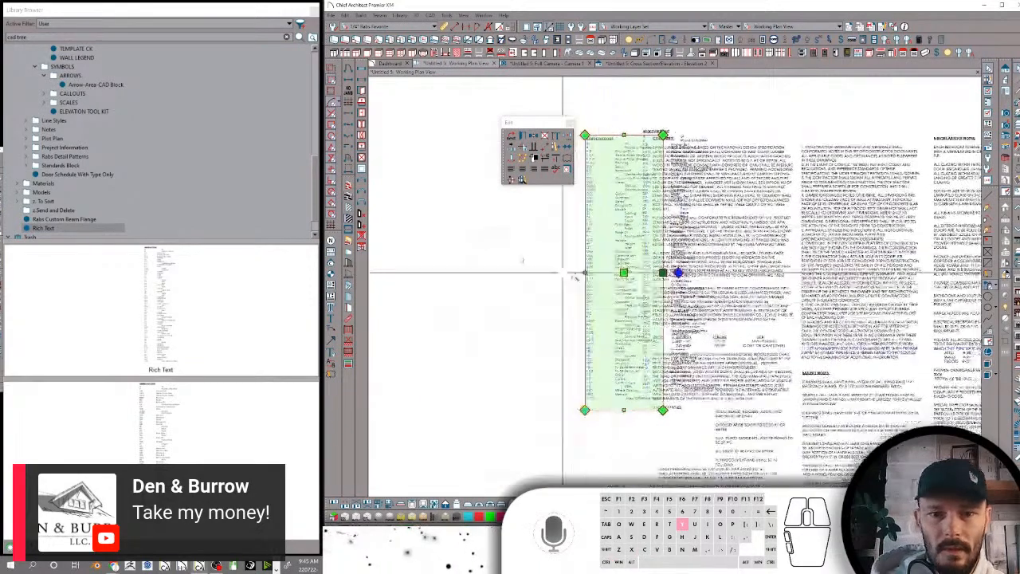
pyautogui.scroll(5, 549, 271)
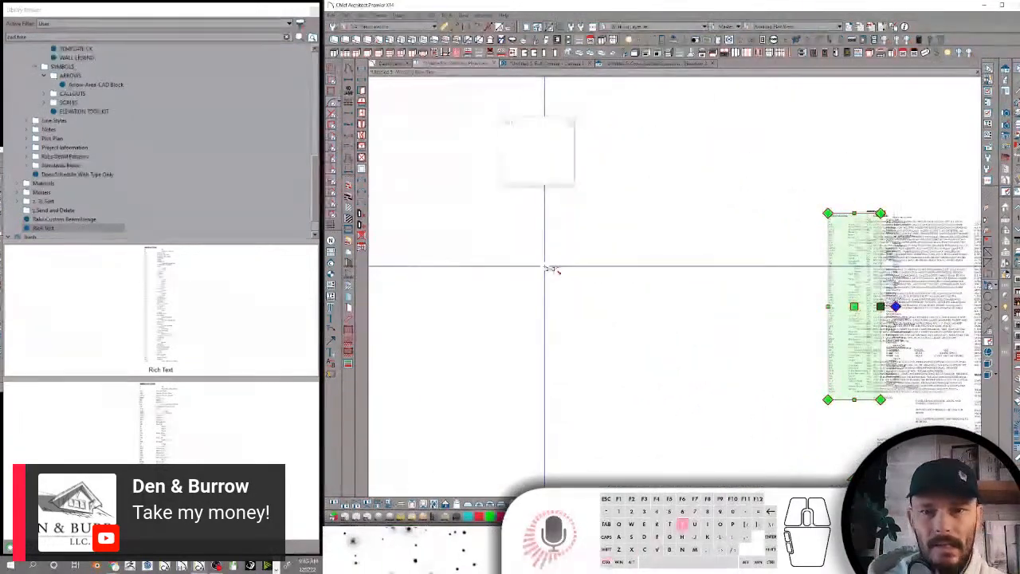
pyautogui.scroll(-4, 644, 273)
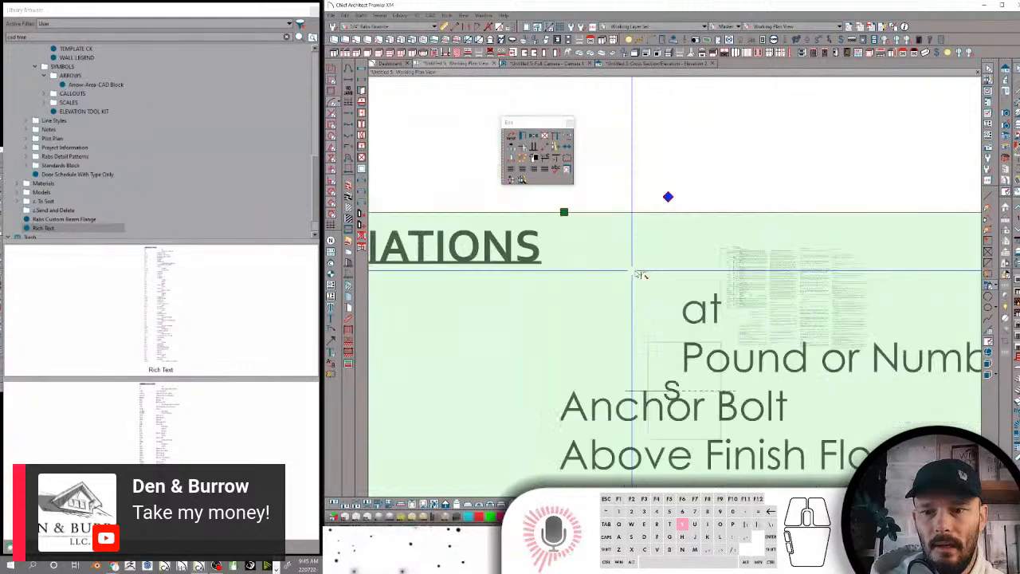
pyautogui.scroll(-5, 644, 274)
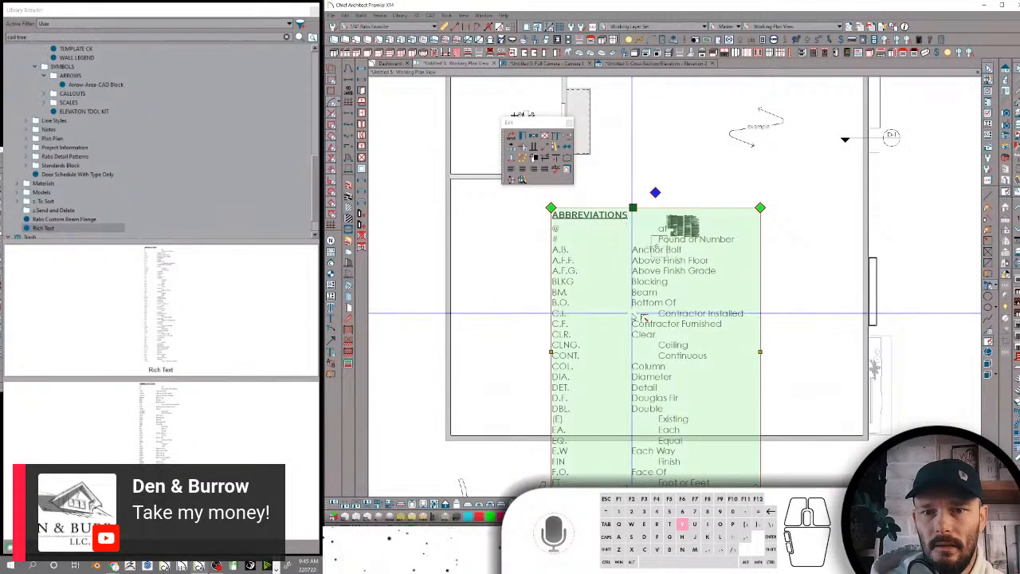
pyautogui.doubleClick(643, 318)
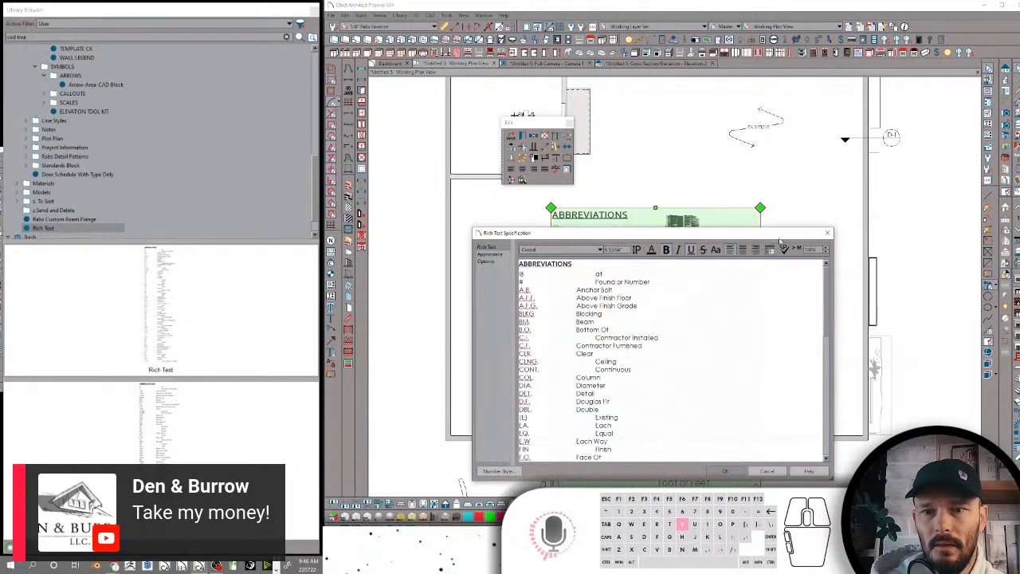
pyautogui.click(827, 234)
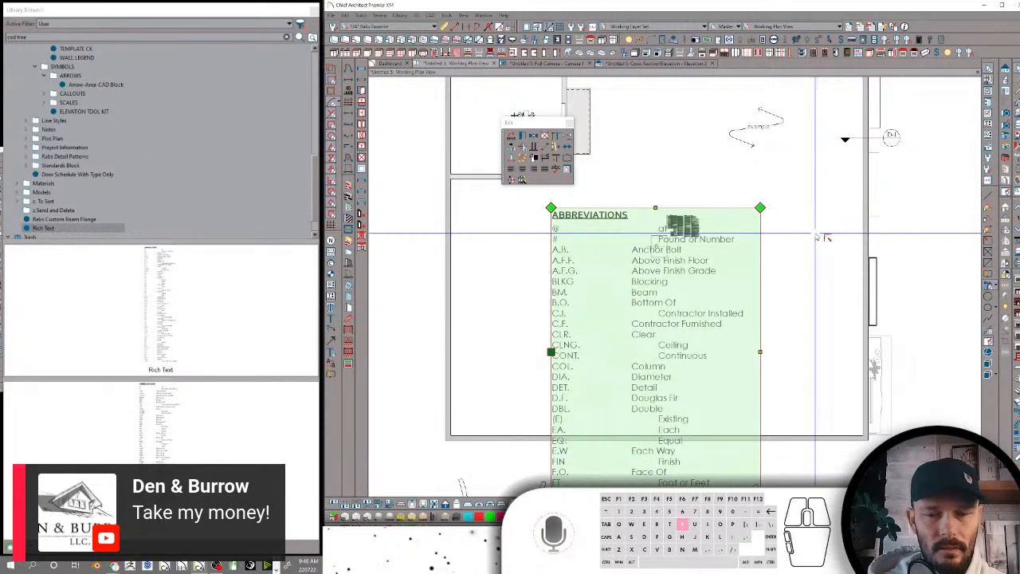
# Create a plain text object outside the building's wall containing the abbreviations list
pyautogui.press('y')
pyautogui.click(814, 263)
pyautogui.moveTo(892, 277); pyautogui.dragTo(749, 277, button='middle')
pyautogui.scroll(4, 806, 260)
pyautogui.click(805, 259)
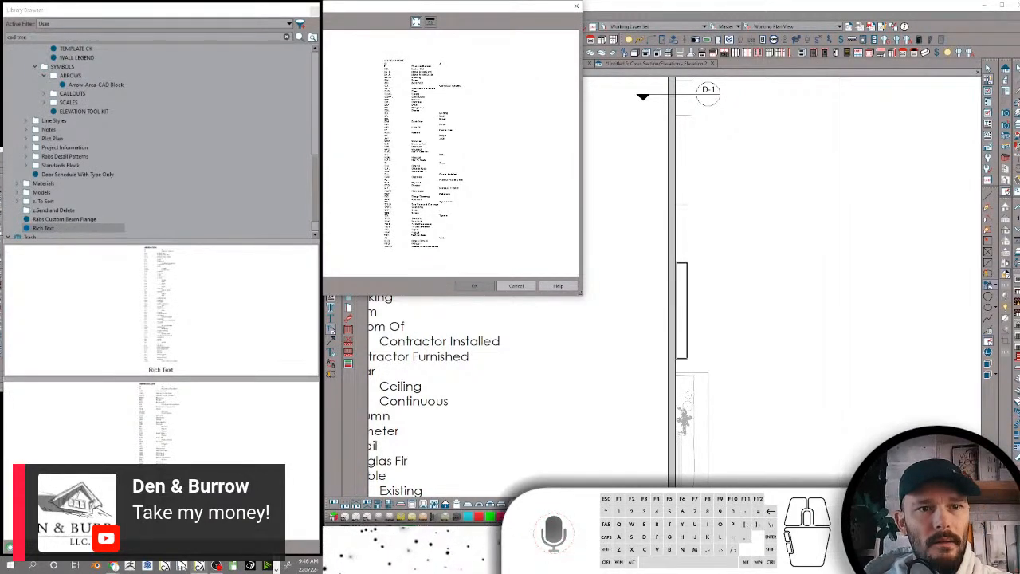
pyautogui.moveTo(175, 6); pyautogui.dragTo(527, 74)
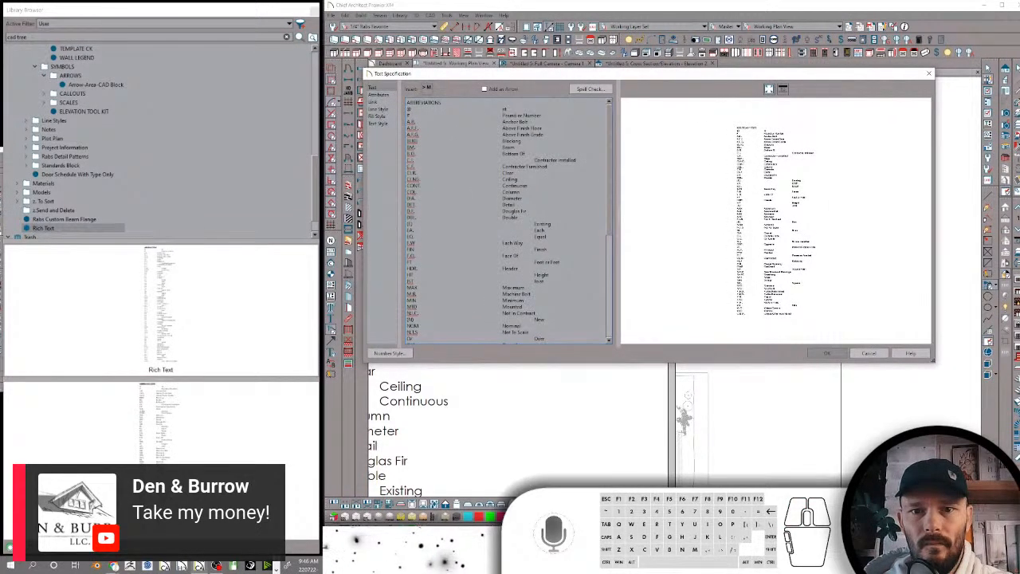
# Remove the extra tabs before the indented definitions from Contractor Installed through Joist so they line up in the second column
pyautogui.click(534, 160)
pyautogui.press('BackSpace')
pyautogui.click(534, 224)
pyautogui.press('BackSpace')
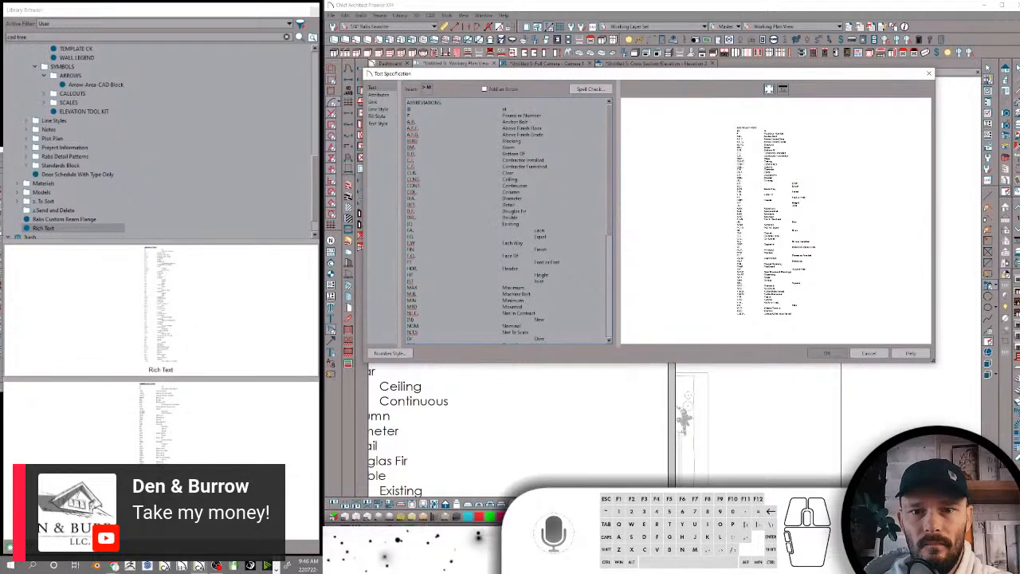
pyautogui.click(534, 231)
pyautogui.press('BackSpace')
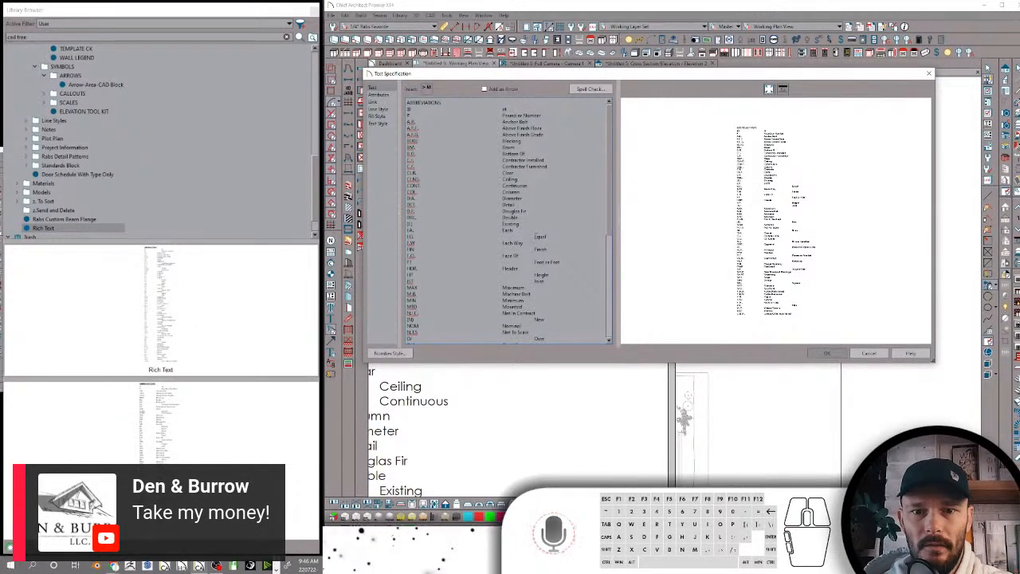
pyautogui.press('BackSpace')
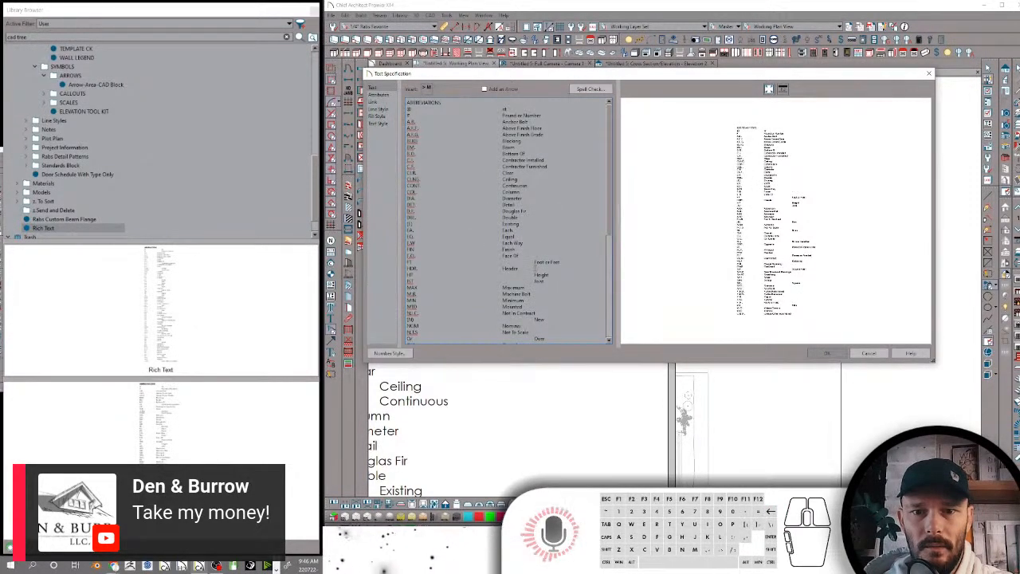
pyautogui.click(492, 275)
pyautogui.press('BackSpace')
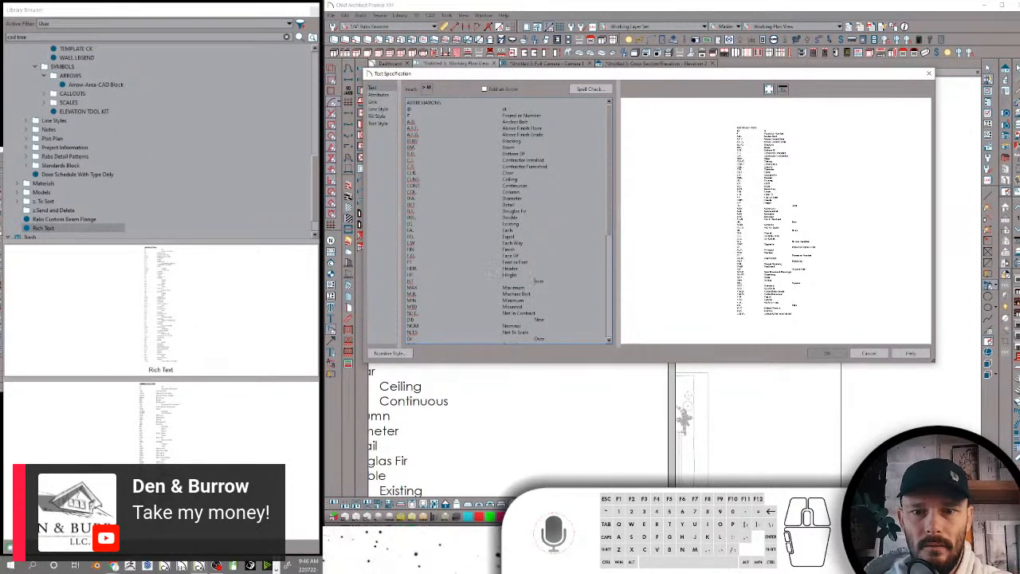
pyautogui.click(492, 282)
pyautogui.press('BackSpace')
# Remove the extra tabs before New, Over, Owner Installed, Plate or Property line and Pressure Treated to align them
pyautogui.scroll(-1, 493, 281)
pyautogui.scroll(-2, 506, 219)
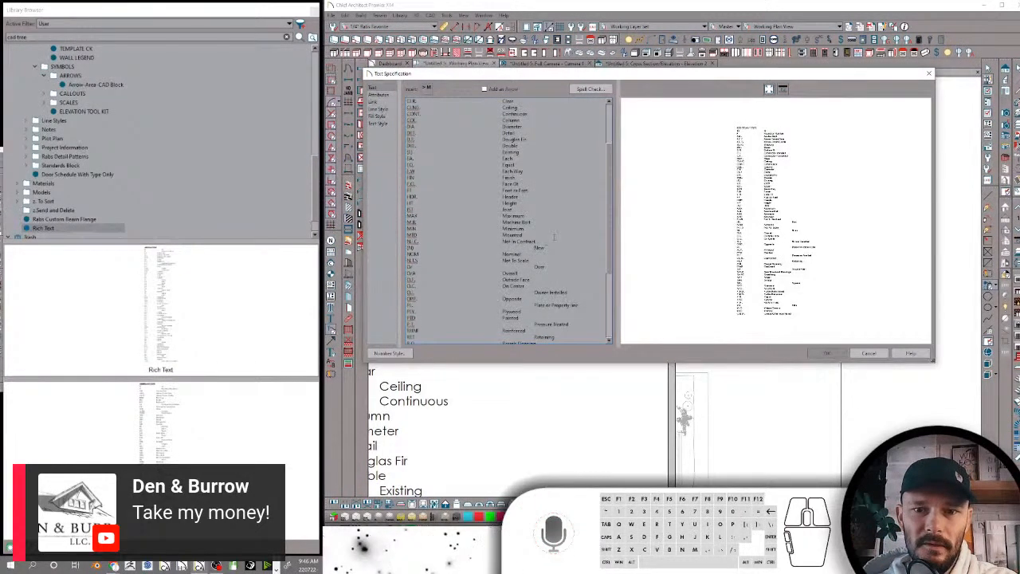
pyautogui.press('BackSpace')
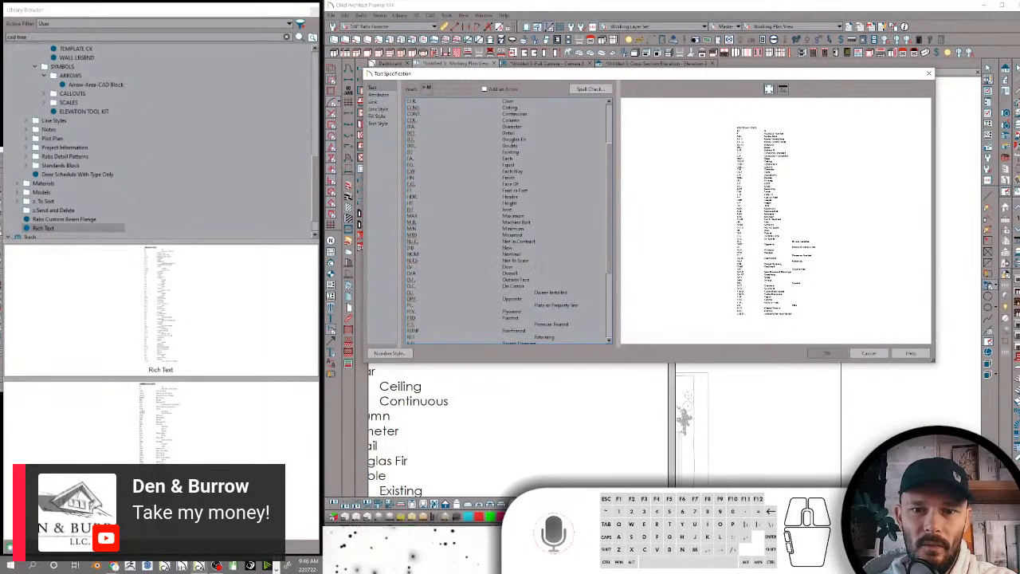
pyautogui.click(534, 292)
pyautogui.press('BackSpace')
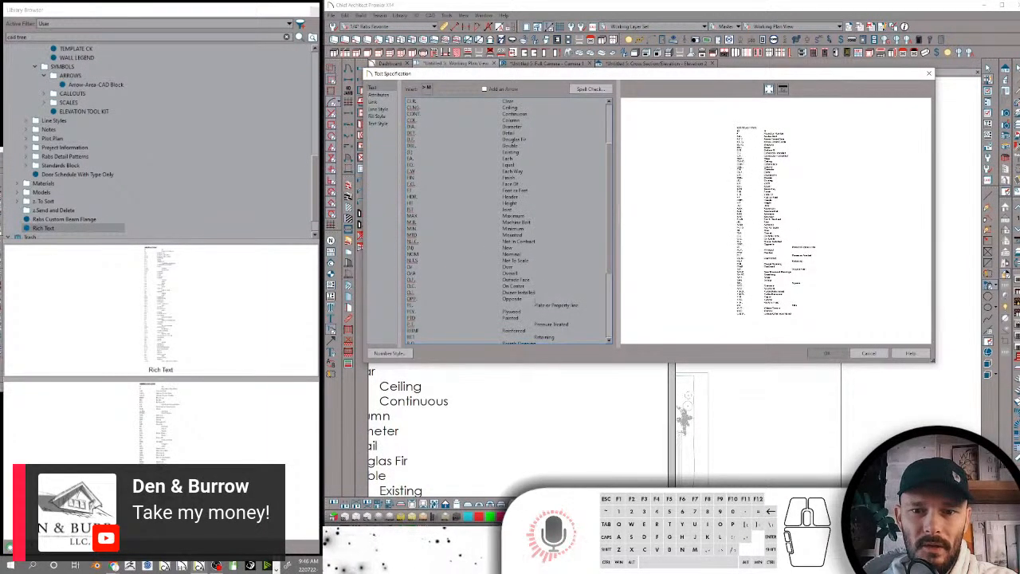
pyautogui.click(534, 305)
pyautogui.press('BackSpace')
pyautogui.click(534, 325)
pyautogui.press('BackSpace')
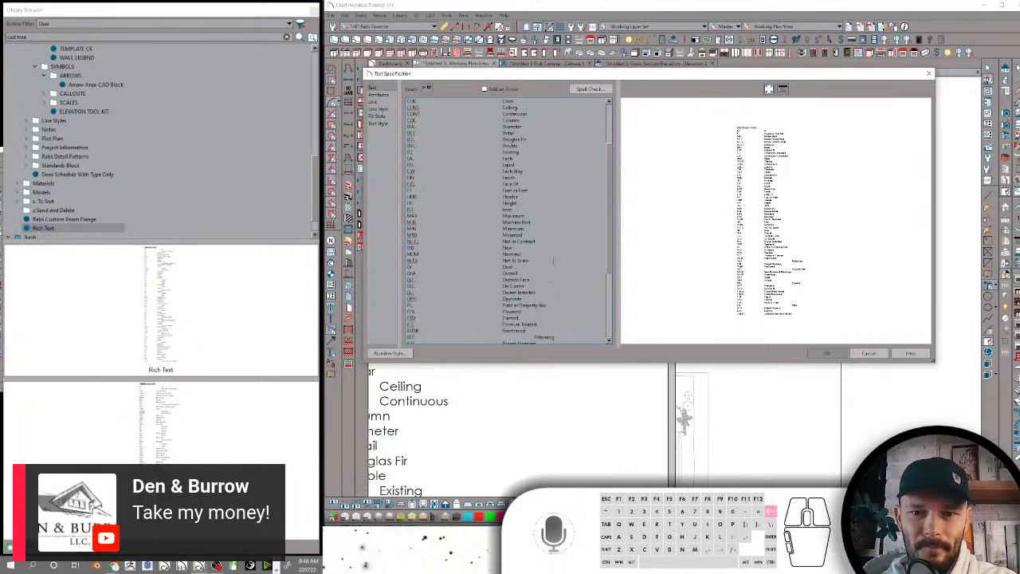
# Align Retaining, Square Feet, Square and With by removing their extra tabs, and accept the edited text
pyautogui.scroll(-4, 534, 324)
pyautogui.scroll(-3, 534, 319)
pyautogui.click(535, 219)
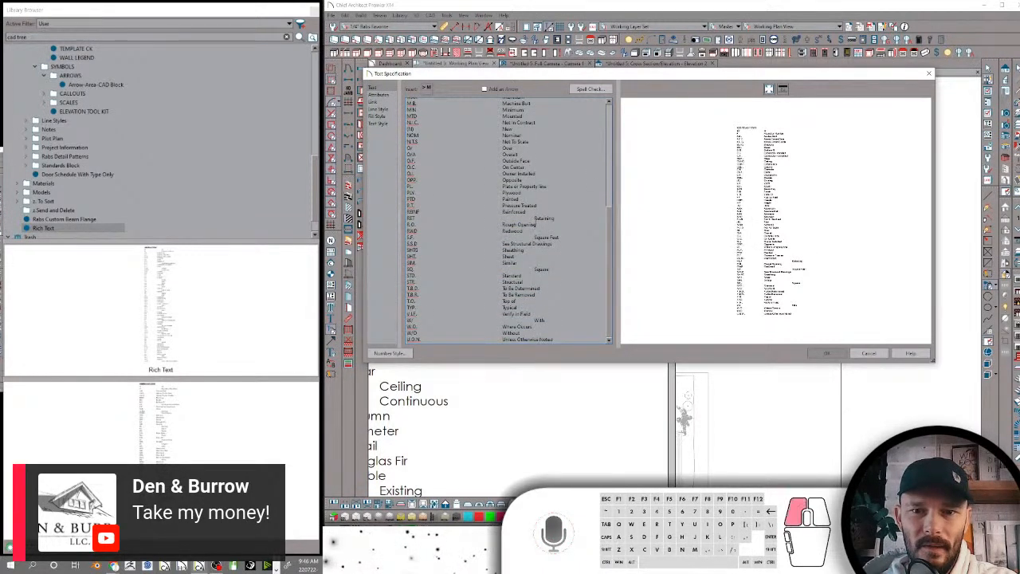
pyautogui.press('BackSpace')
pyautogui.click(534, 237)
pyautogui.press('BackSpace')
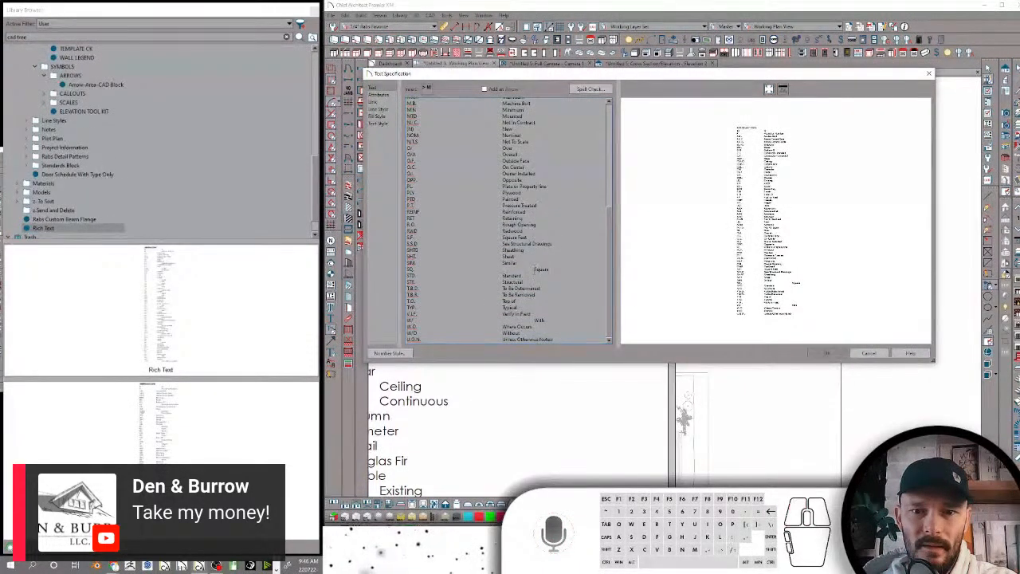
pyautogui.press('BackSpace')
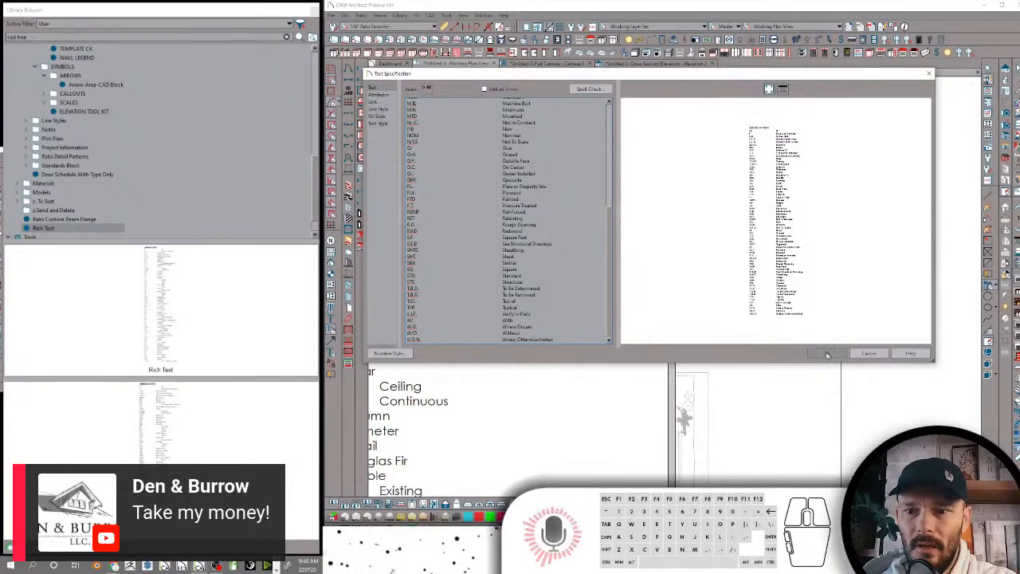
pyautogui.click(827, 353)
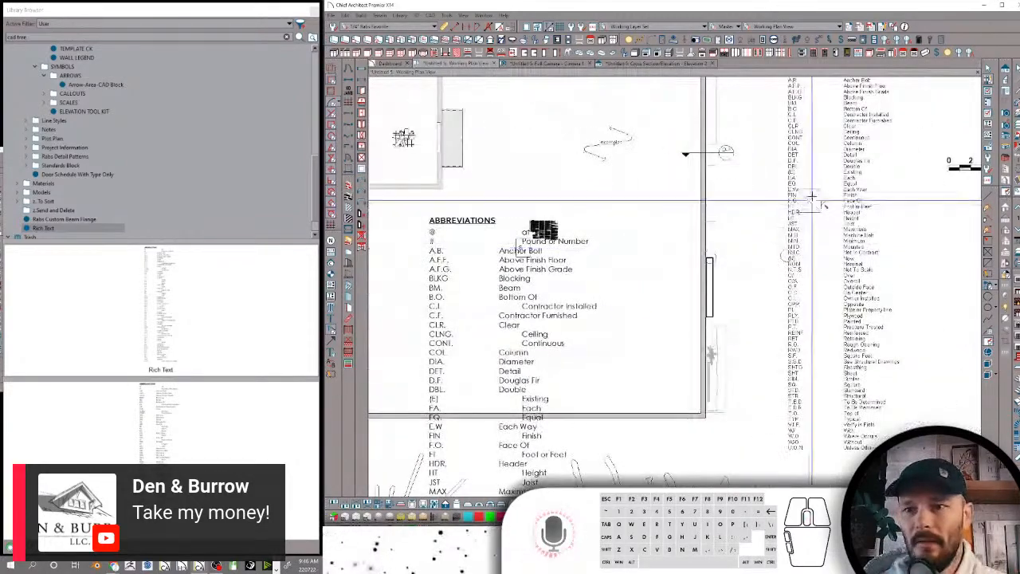
# Add the aligned plain-text abbreviations list outside the building to the user library
pyautogui.scroll(-2, 829, 199)
pyautogui.moveTo(840, 196); pyautogui.dragTo(754, 271, button='middle')
pyautogui.scroll(2, 754, 271)
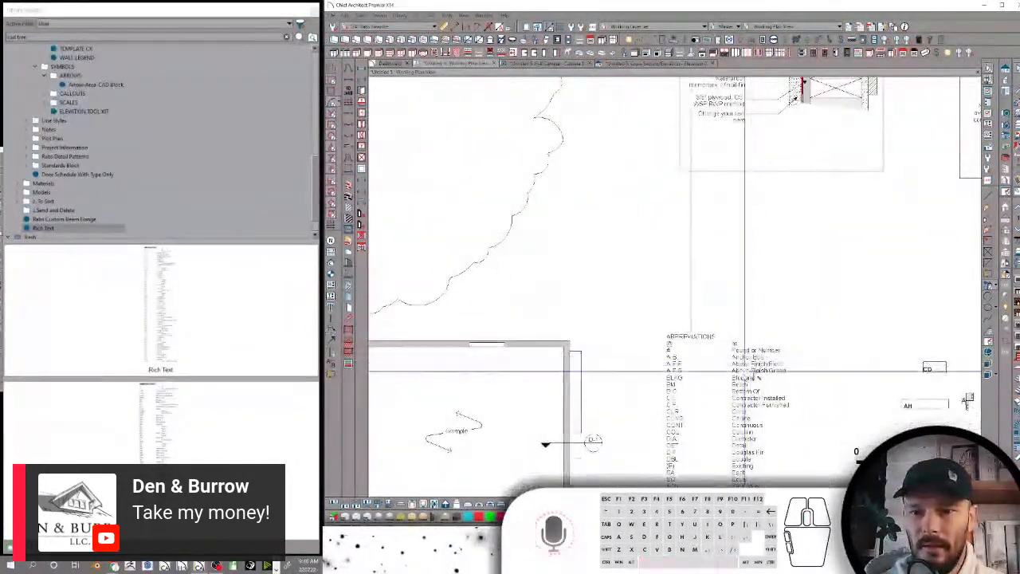
pyautogui.click(722, 336)
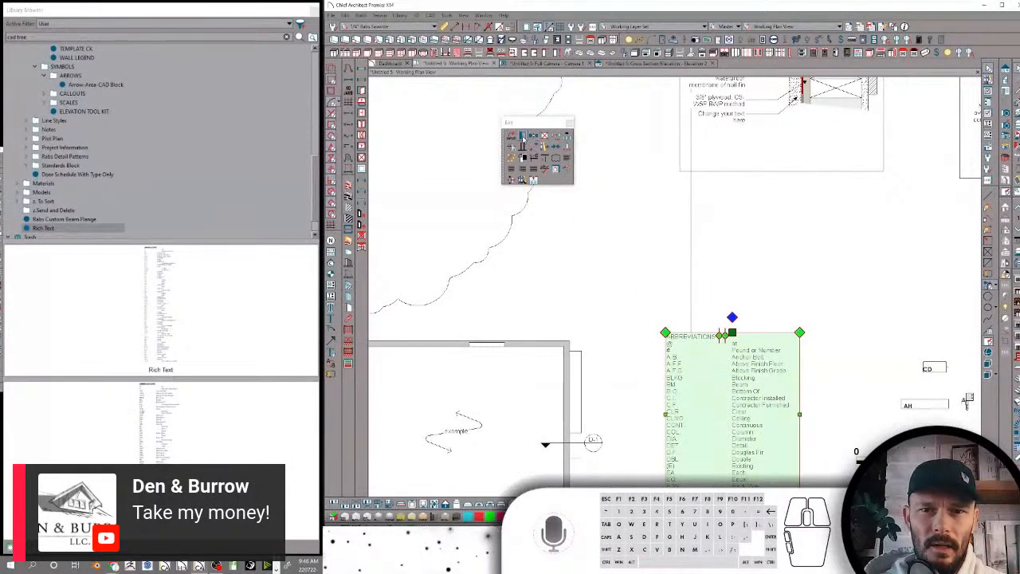
pyautogui.click(522, 137)
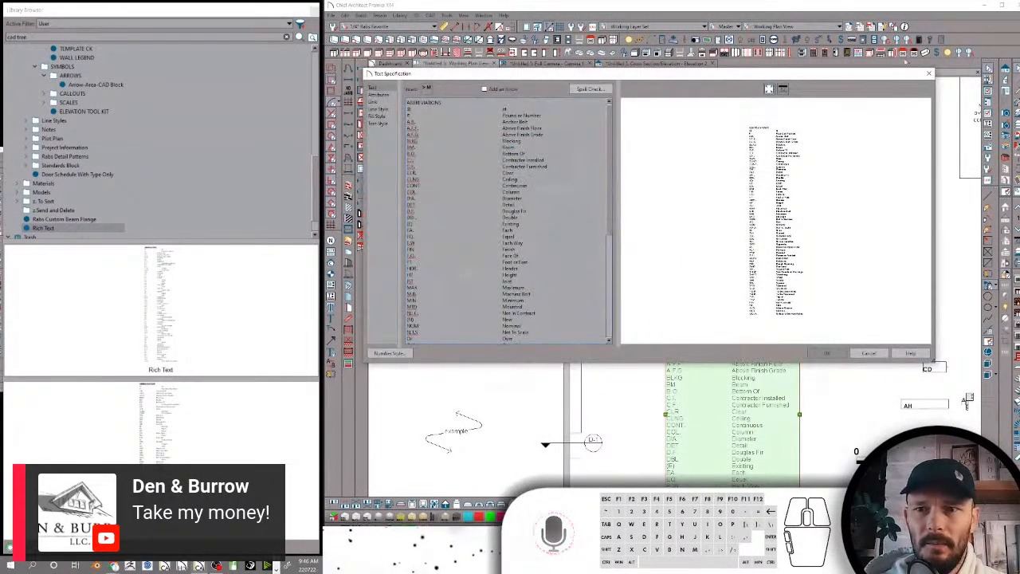
pyautogui.click(928, 73)
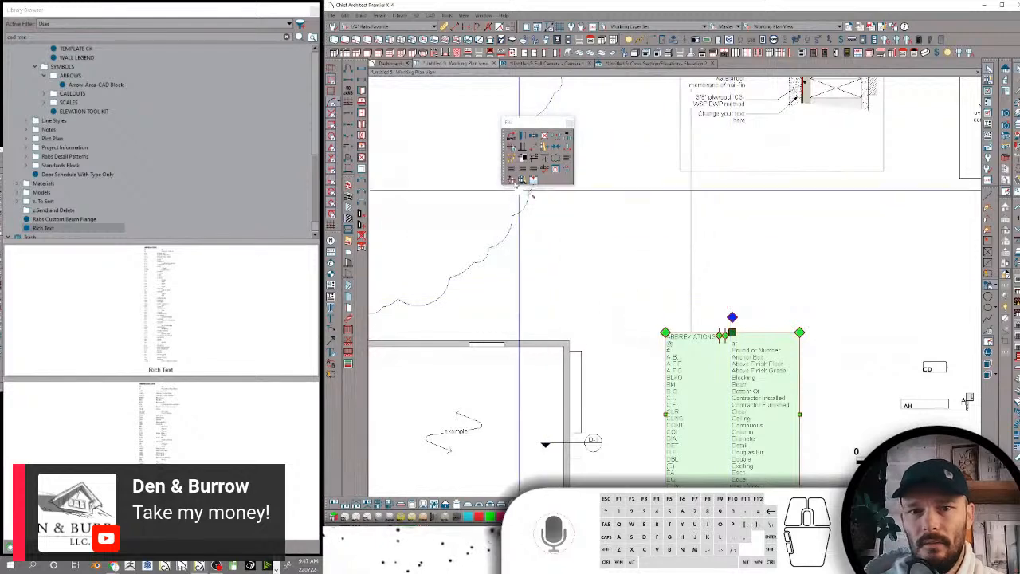
pyautogui.click(543, 148)
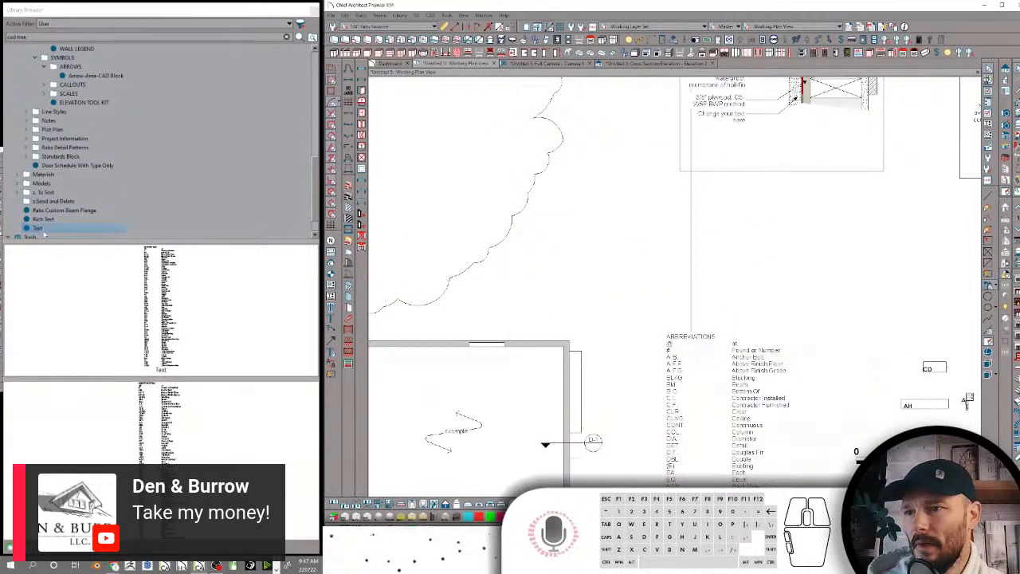
# Rename the newly added library text item as Abbreviations
pyautogui.click(41, 230)
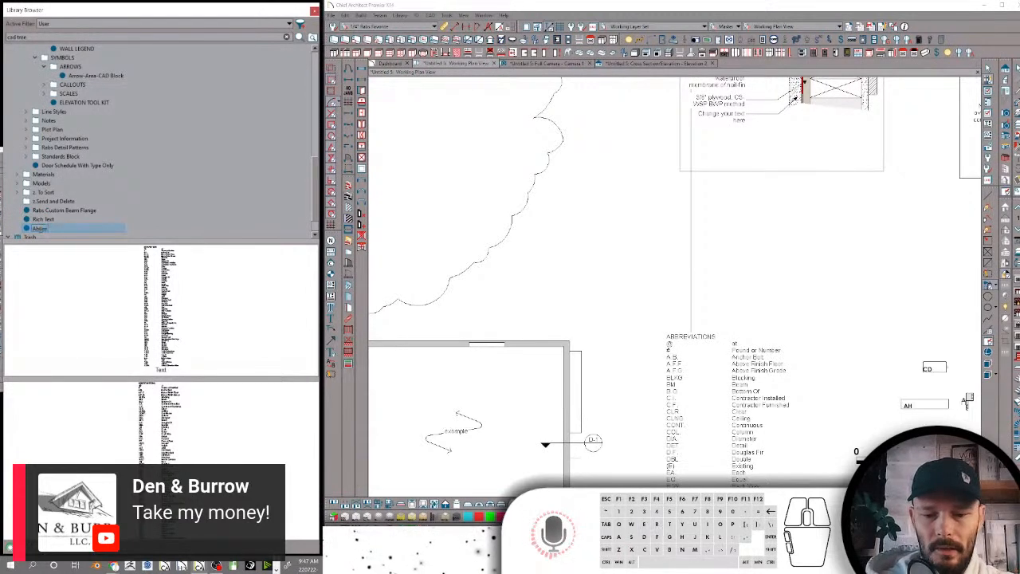
pyautogui.write('Abbreviation')
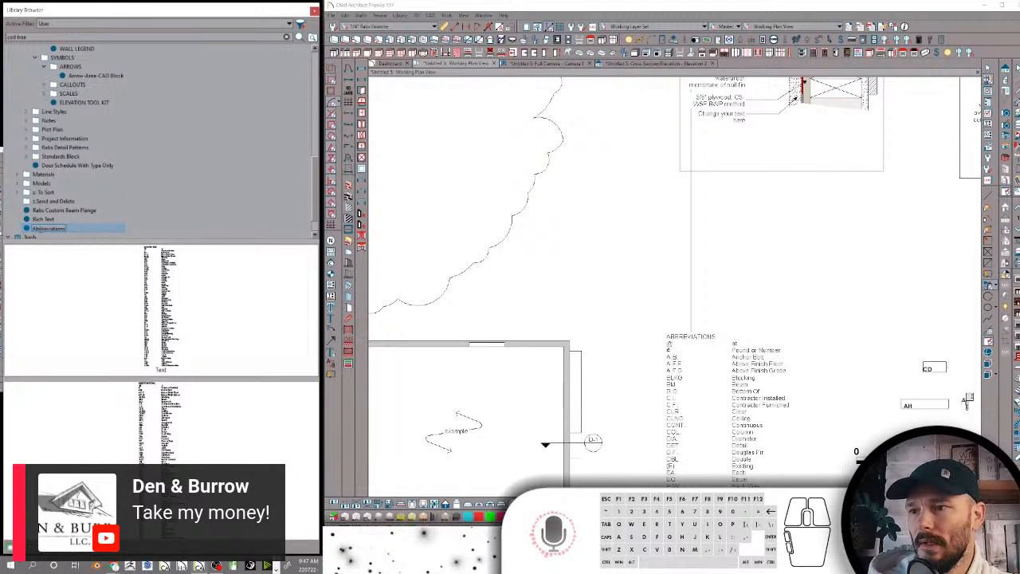
pyautogui.press('Return')
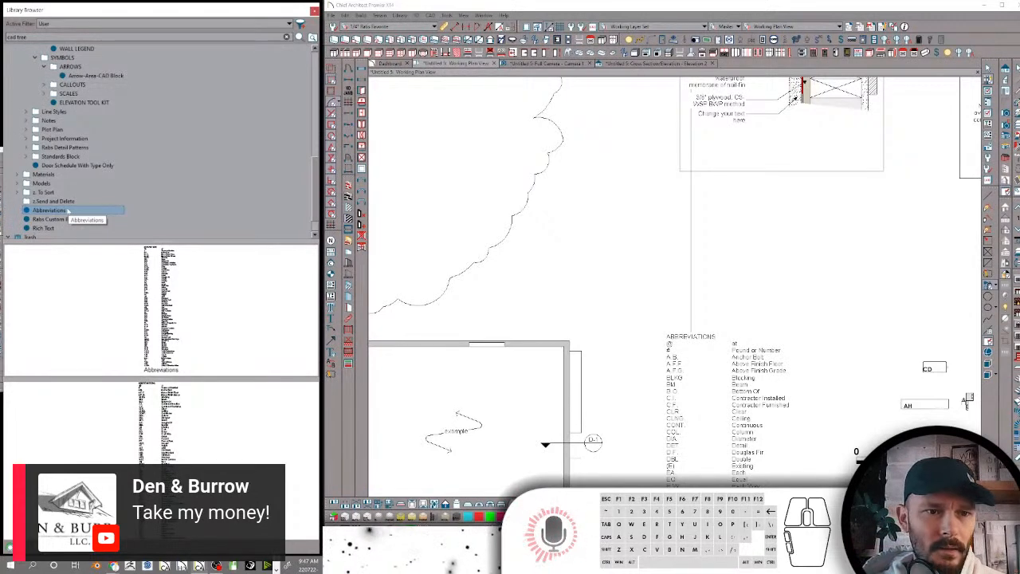
# Move the Abbreviations item into the Sheet Notes folder under Plan Notes and collapse the Plan Notes folder
pyautogui.moveTo(68, 212); pyautogui.dragTo(115, 171)
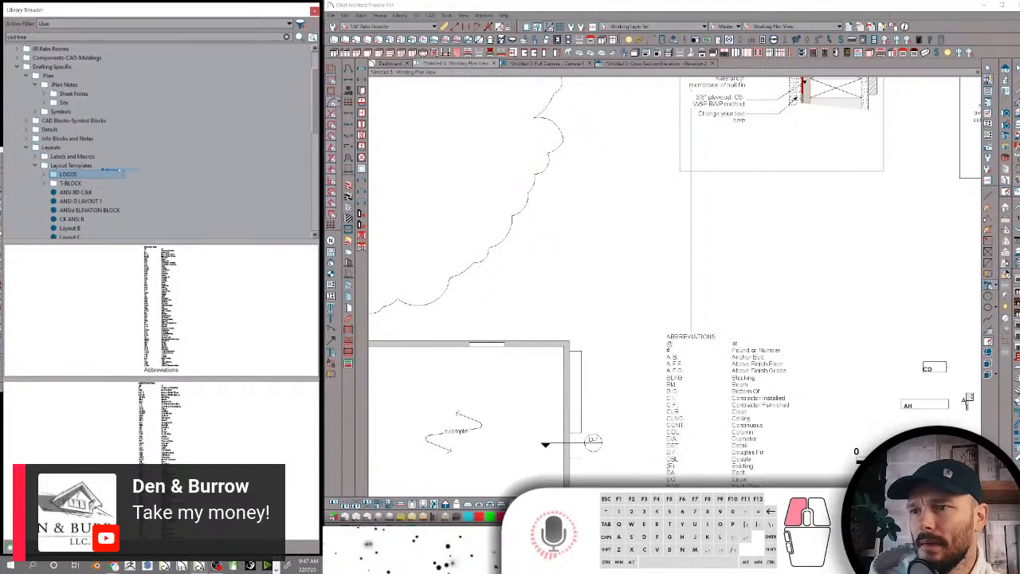
pyautogui.moveTo(116, 171); pyautogui.dragTo(95, 95)
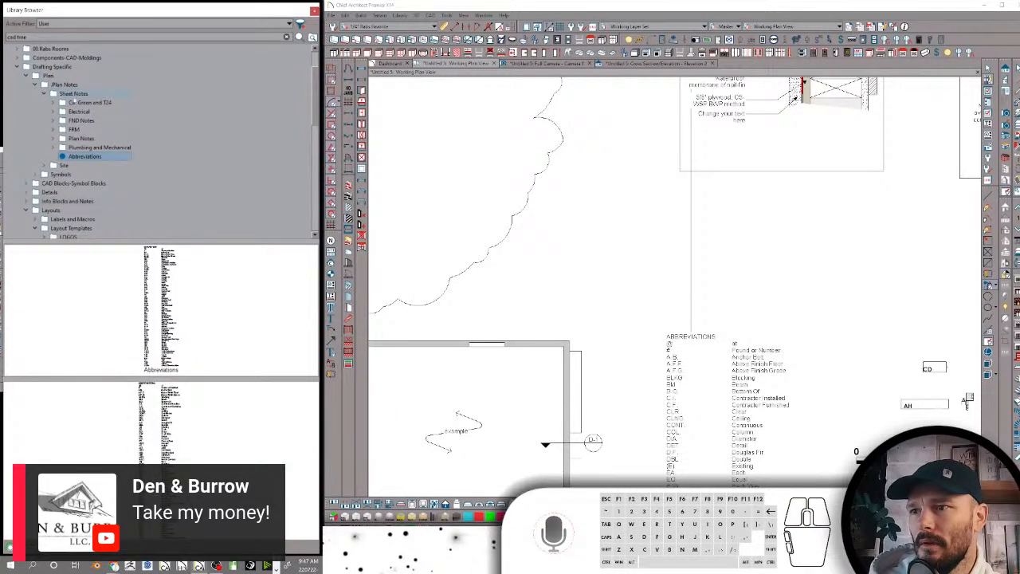
pyautogui.click(35, 85)
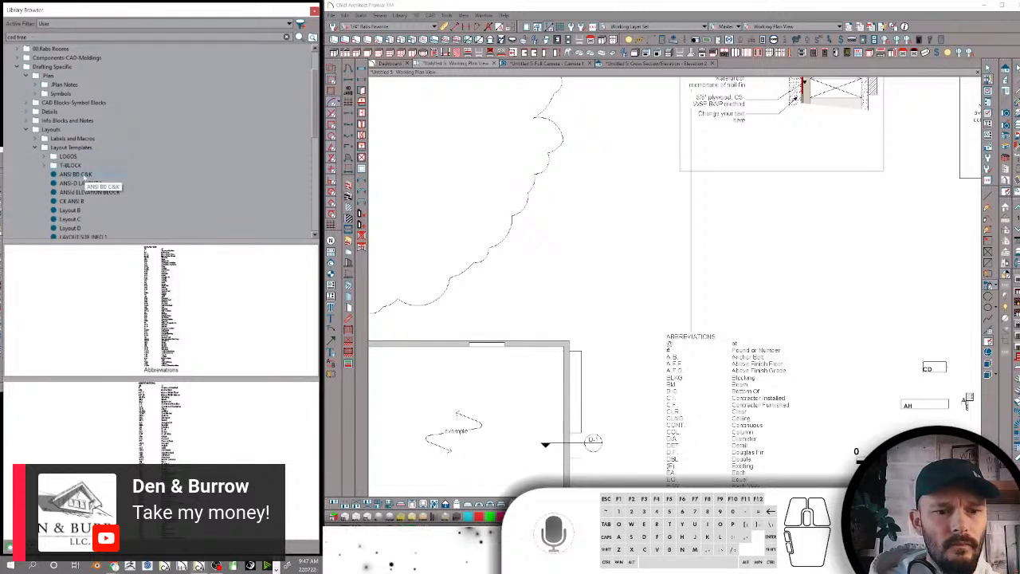
# Rename the LAYOUT SITE INFO 1 template in Layout Templates as Layout Site Info
pyautogui.click(80, 174)
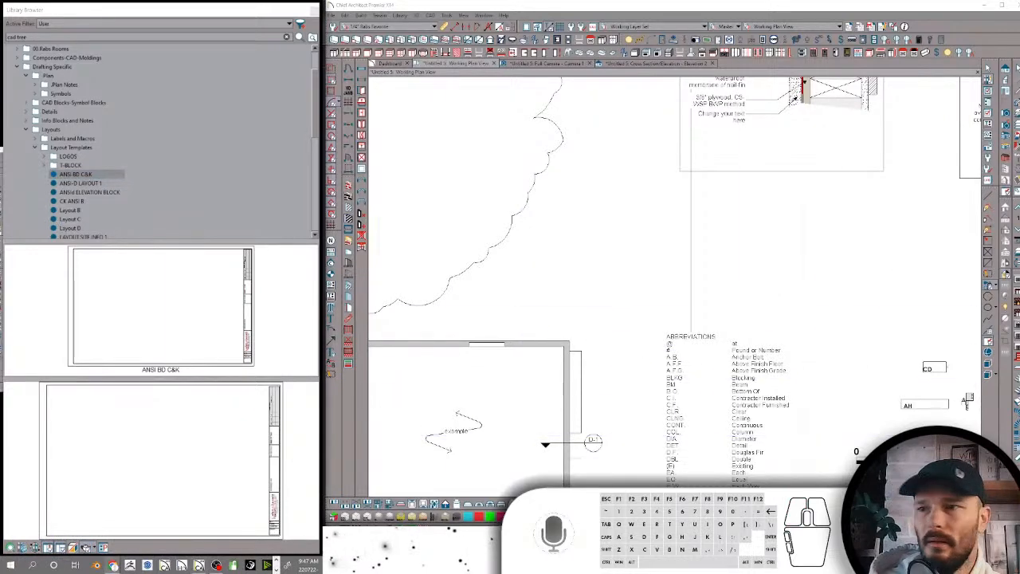
pyautogui.scroll(-3, 72, 172)
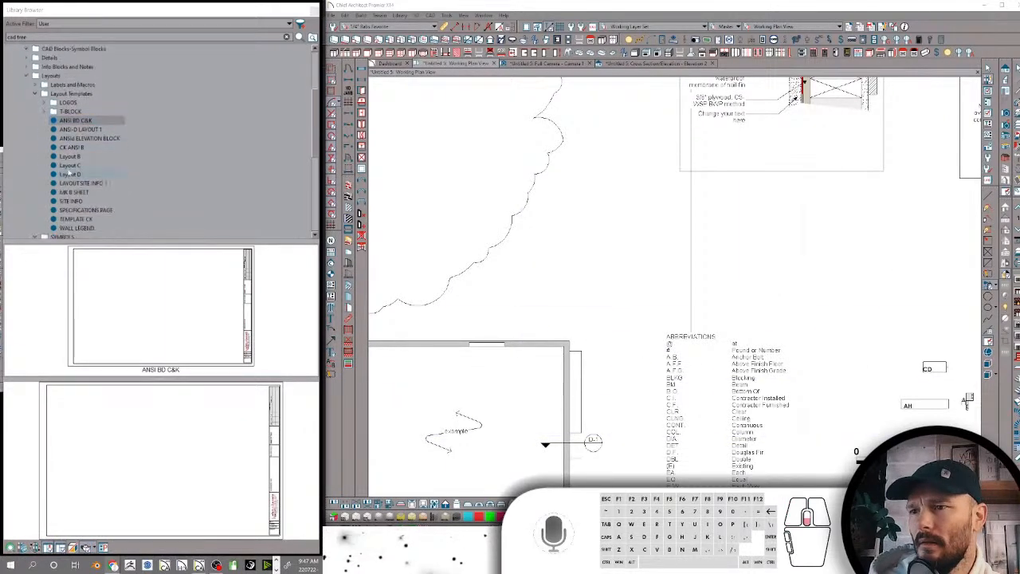
pyautogui.click(81, 157)
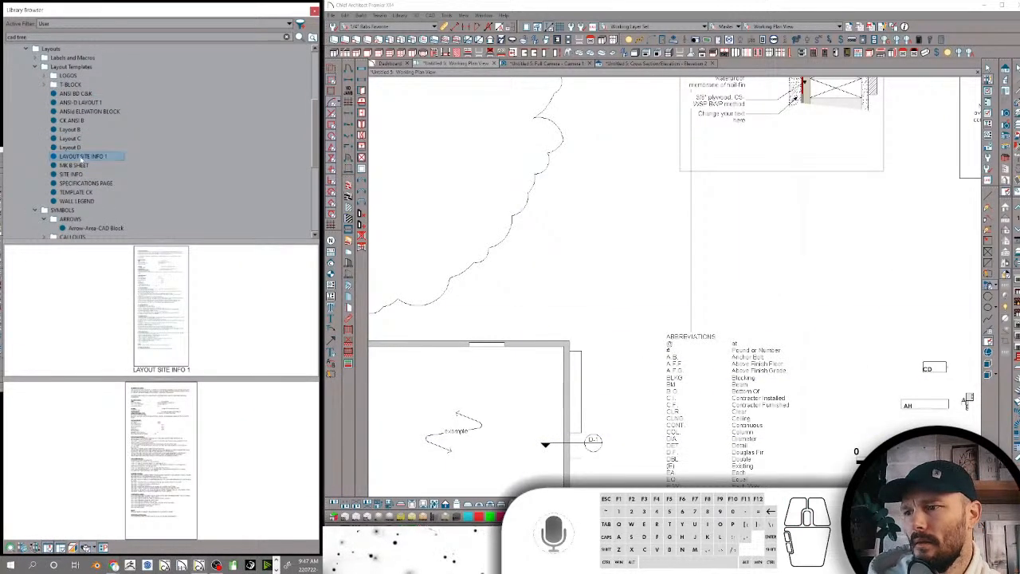
pyautogui.click(80, 157)
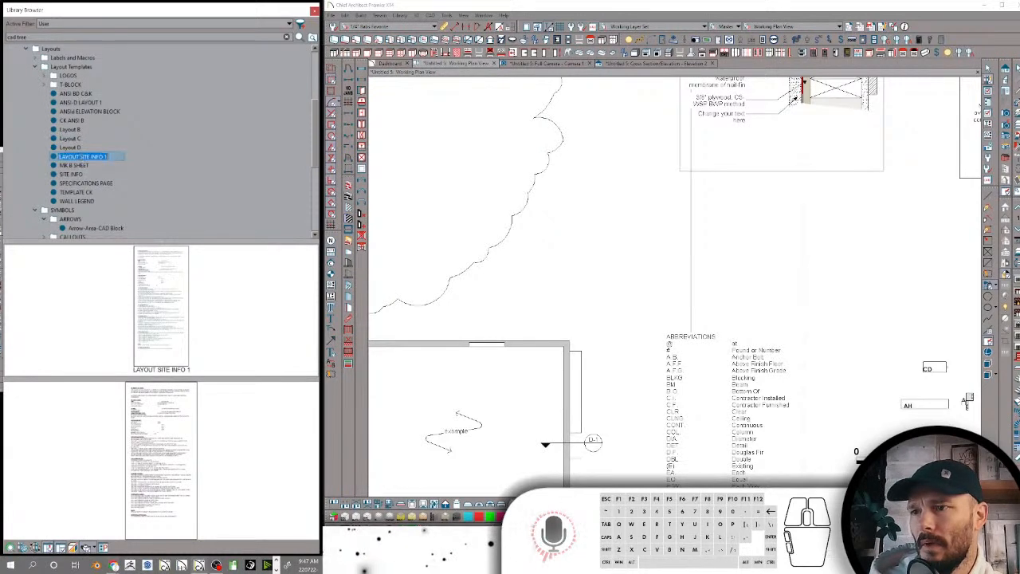
pyautogui.write('Layout')
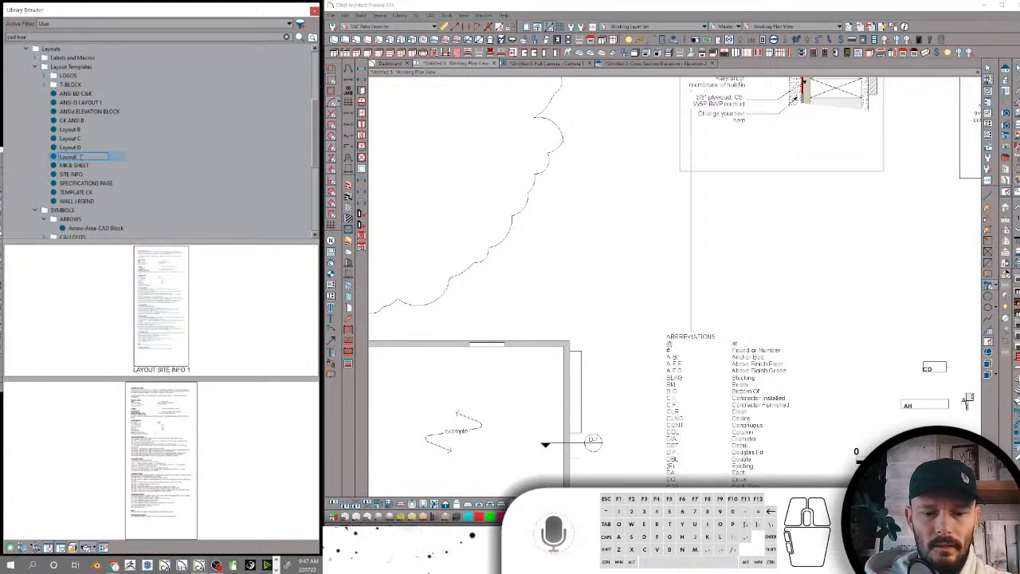
pyautogui.write(' Site Info')
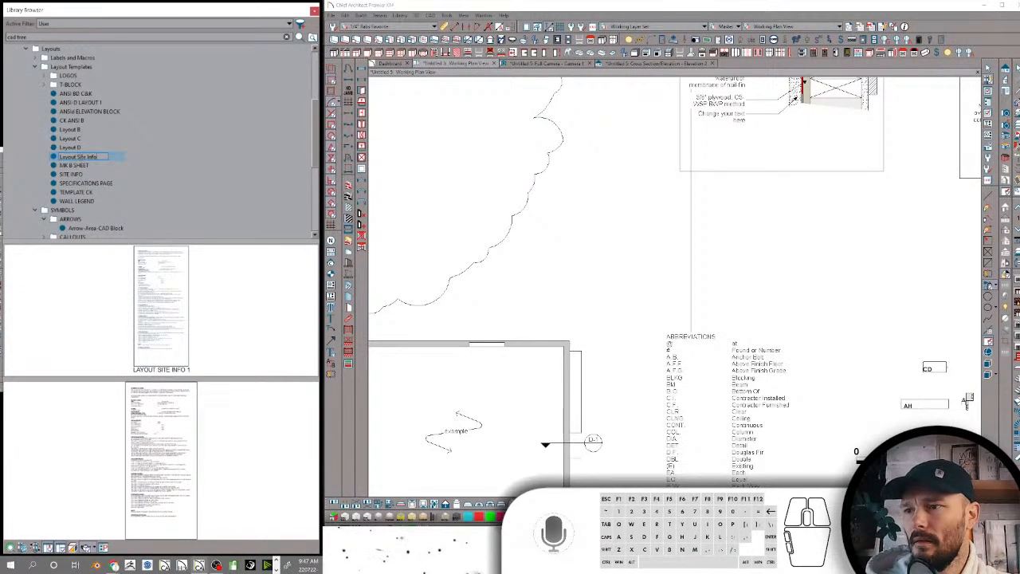
pyautogui.press('Return')
# Compare the previews of MK B SHEET and SITE INFO, and delete MK B SHEET from Layout Templates
pyautogui.click(83, 165)
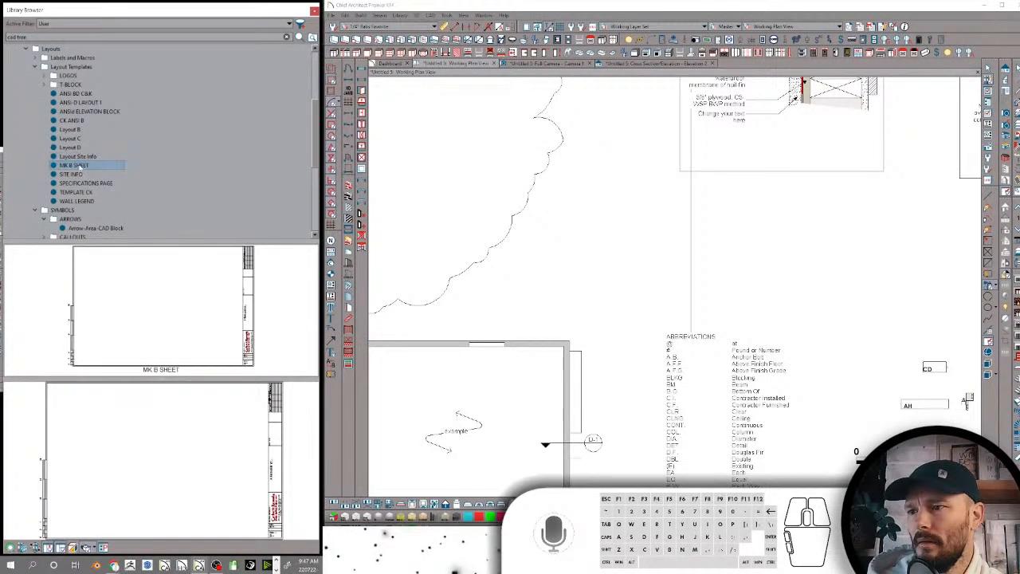
pyautogui.click(78, 175)
pyautogui.click(80, 165)
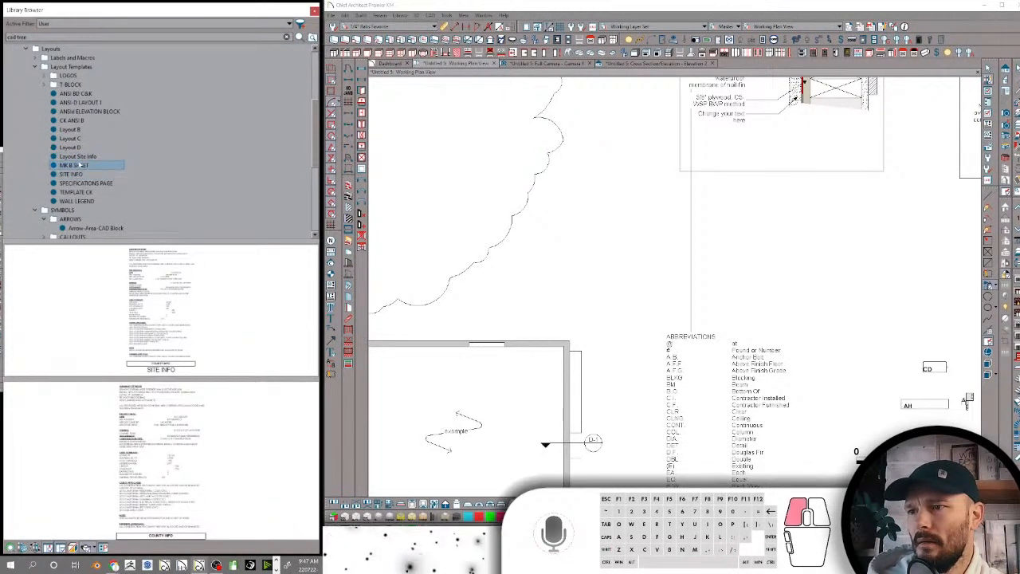
pyautogui.rightClick(80, 165)
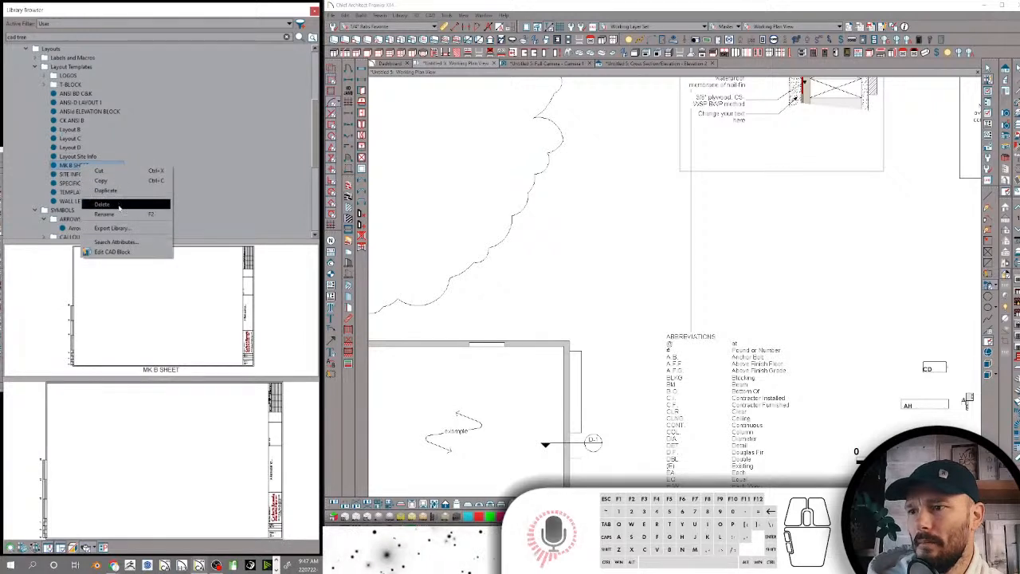
pyautogui.click(112, 203)
# Delete the SITE INFO block from Layout Templates
pyautogui.scroll(2, 90, 112)
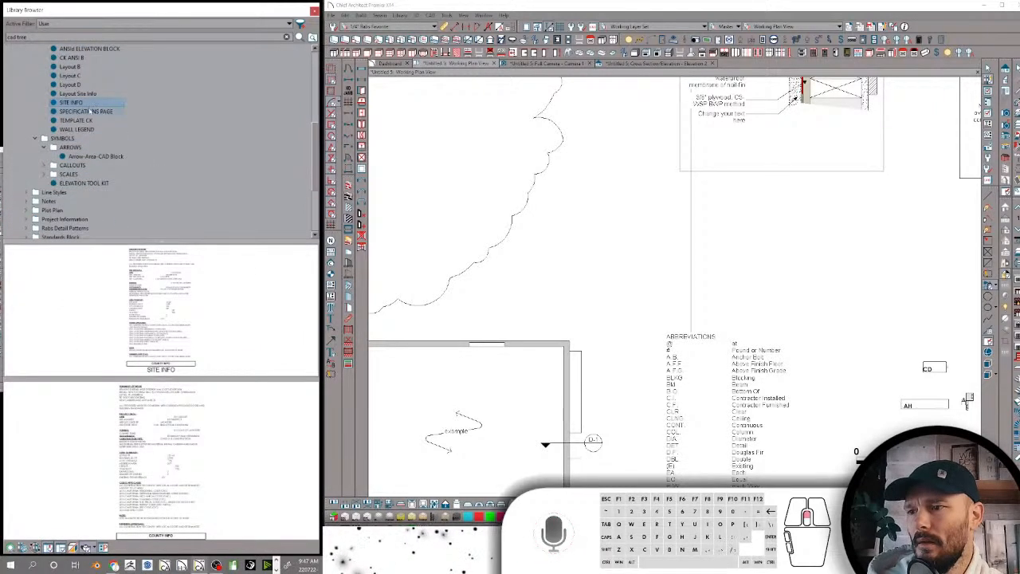
pyautogui.scroll(1, 91, 112)
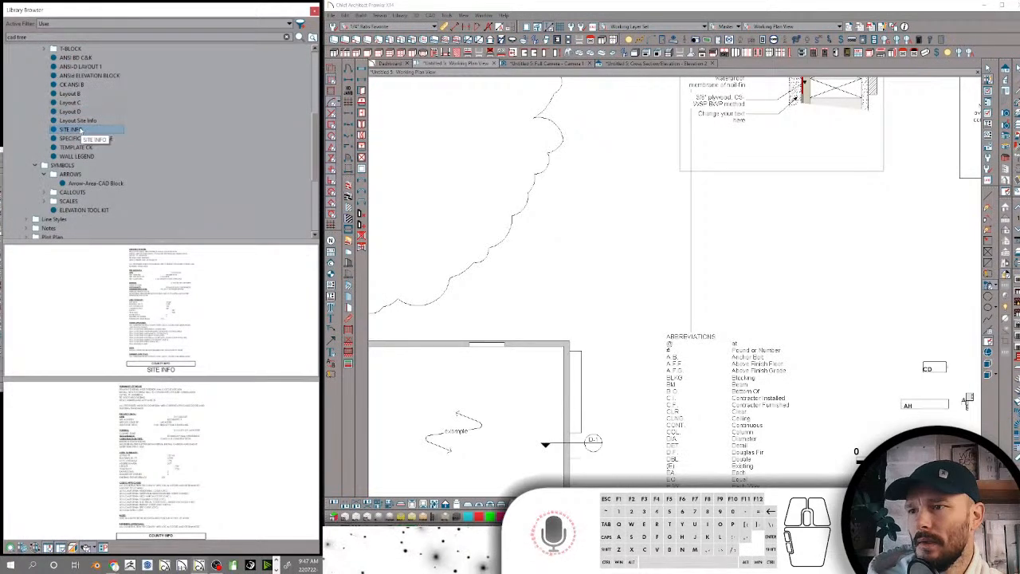
pyautogui.scroll(2, 80, 129)
pyautogui.scroll(-1, 81, 129)
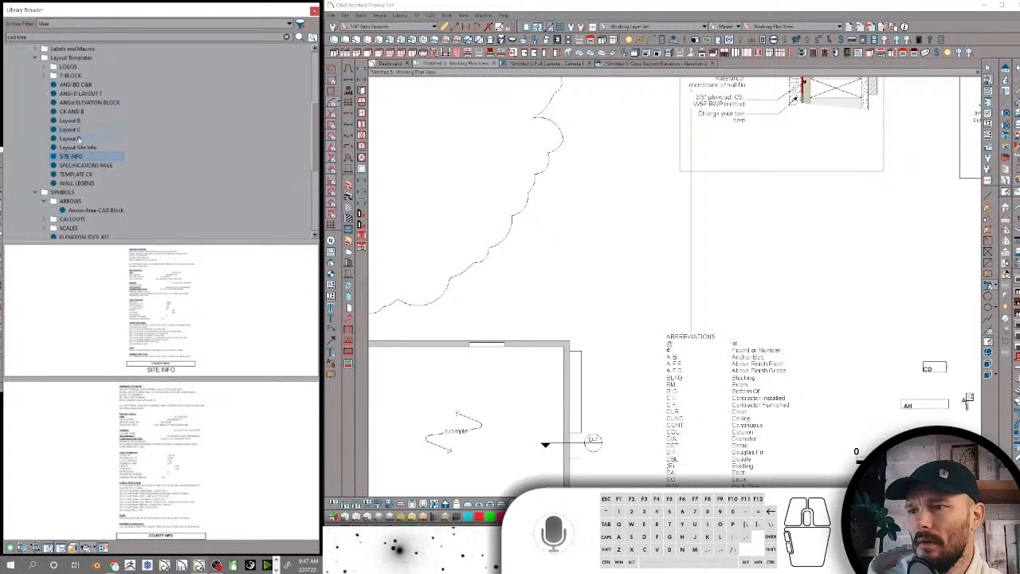
pyautogui.rightClick(95, 157)
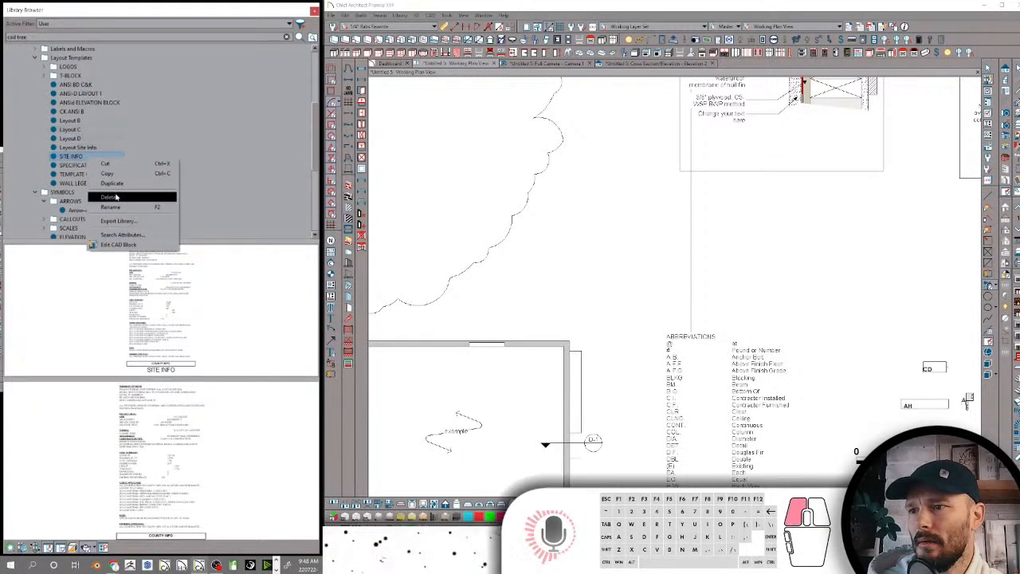
pyautogui.click(112, 197)
# Rename the SPECIFICATIONS PAGE template as Spec Page-Legacy
pyautogui.scroll(1, 97, 142)
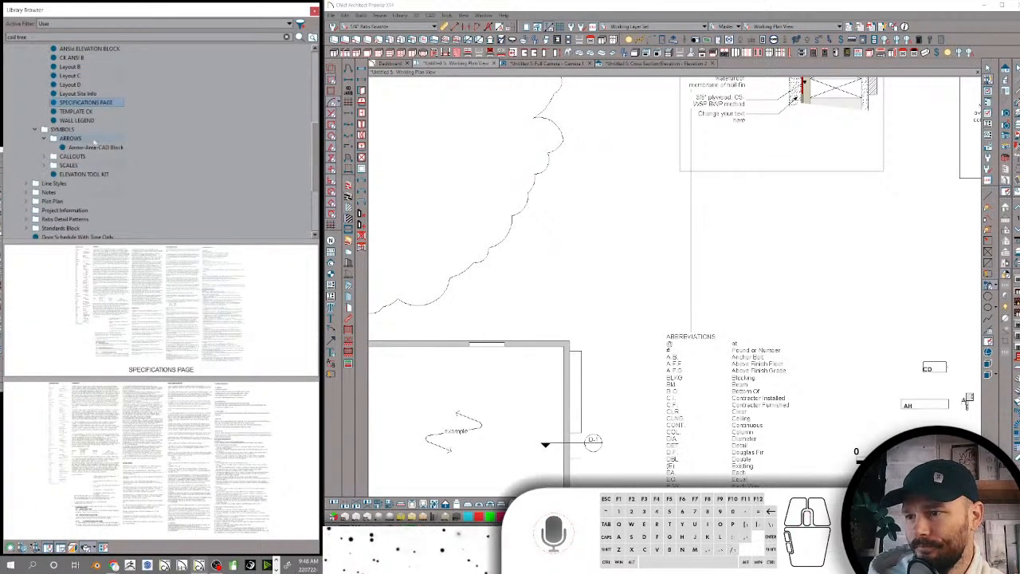
pyautogui.click(78, 103)
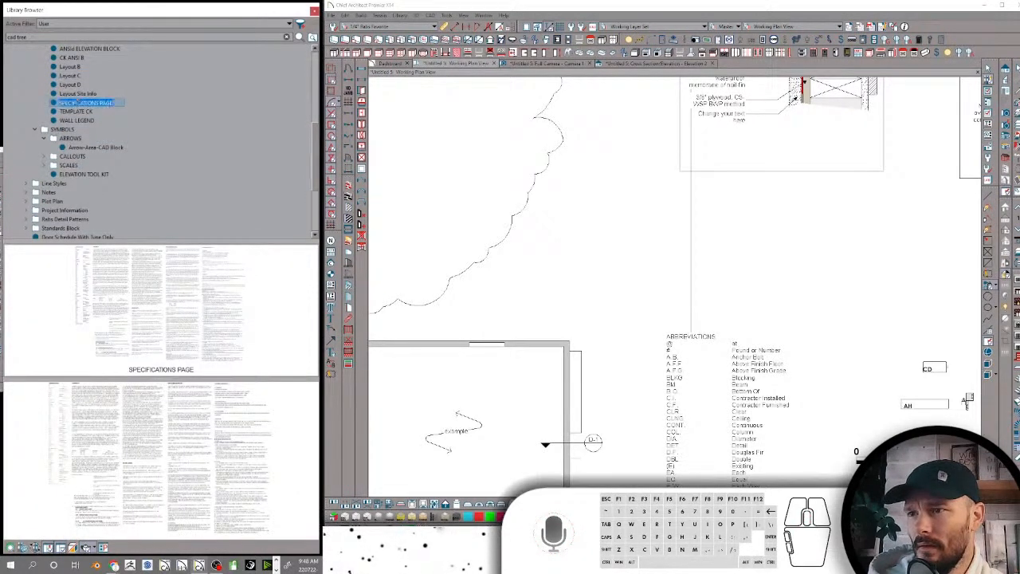
pyautogui.write('Spec Page')
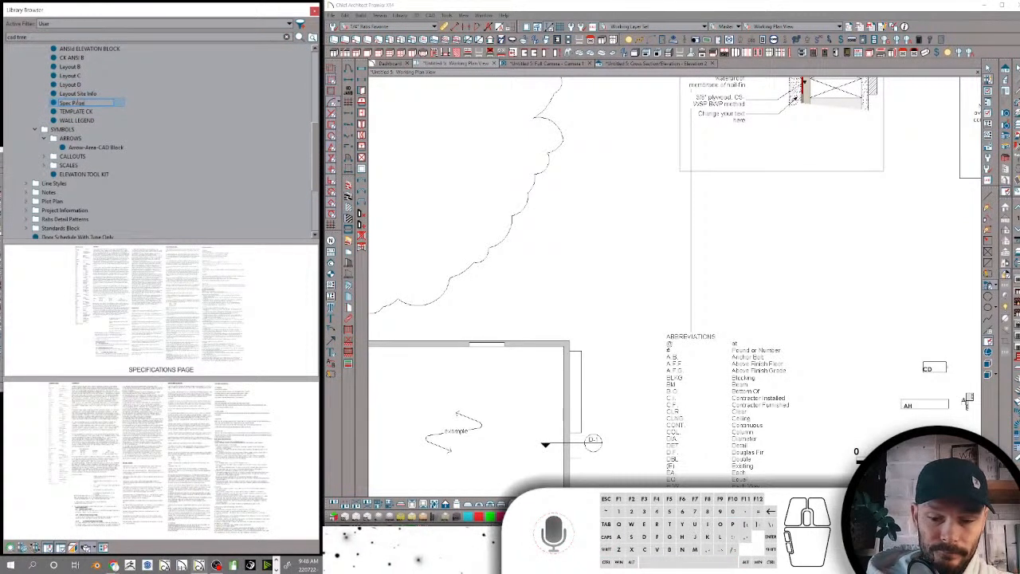
pyautogui.write('-Sepa')
pyautogui.write('cy')
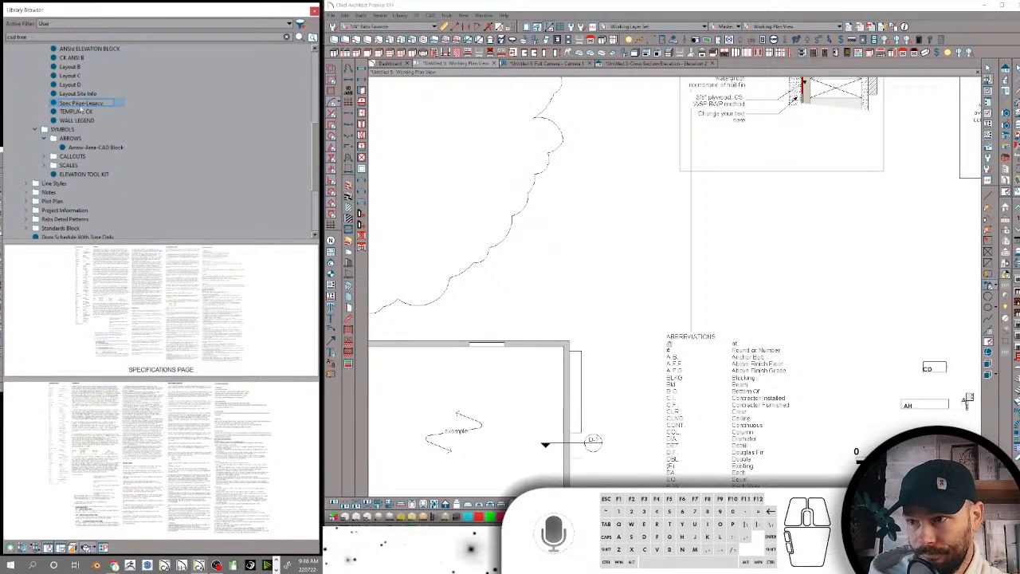
pyautogui.press('Return')
# Delete the TEMPLATE CK and WALL LEGEND blocks from Layout Templates
pyautogui.click(82, 112)
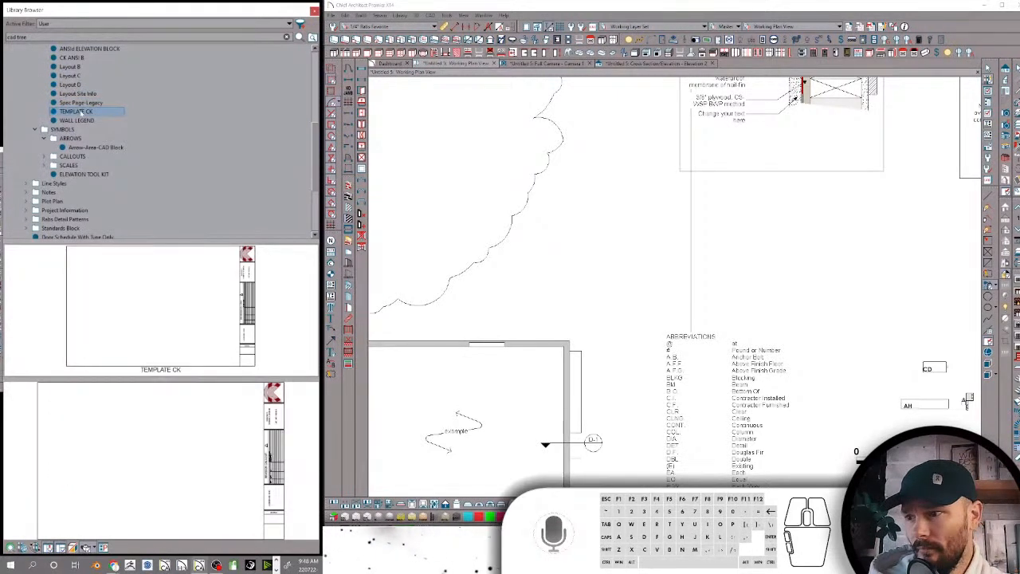
pyautogui.rightClick(82, 112)
pyautogui.click(120, 152)
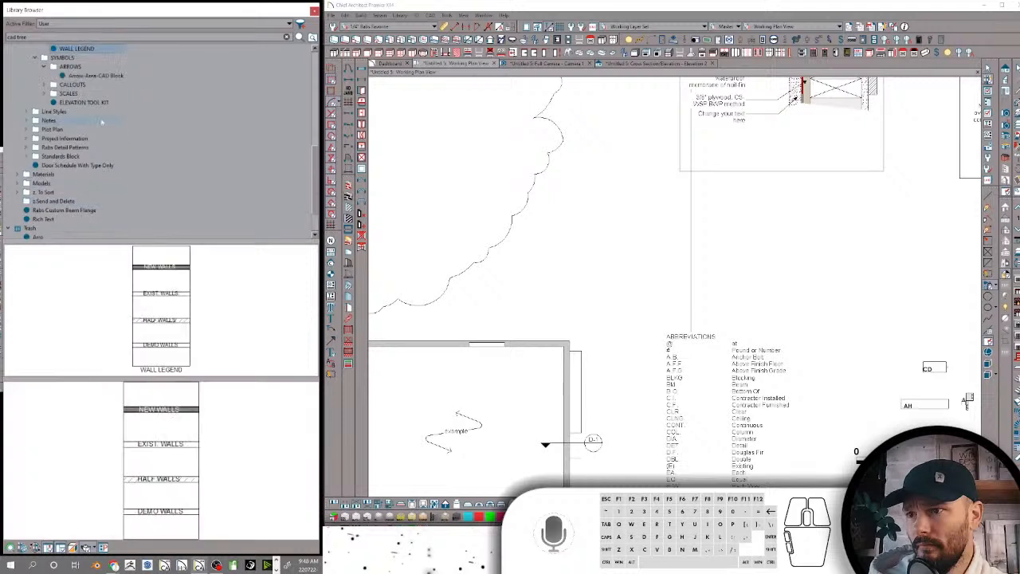
pyautogui.scroll(4, 100, 117)
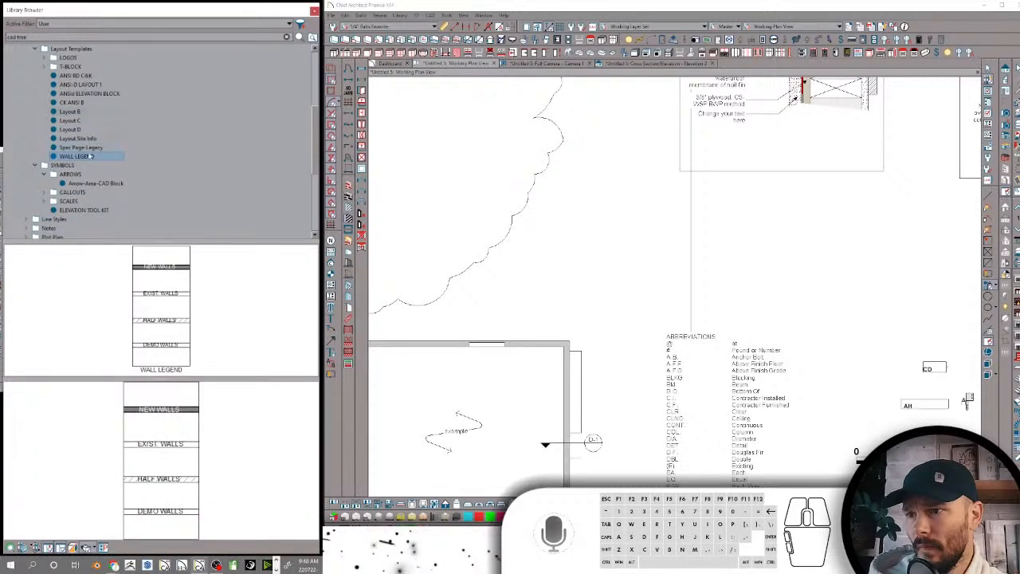
pyautogui.rightClick(91, 157)
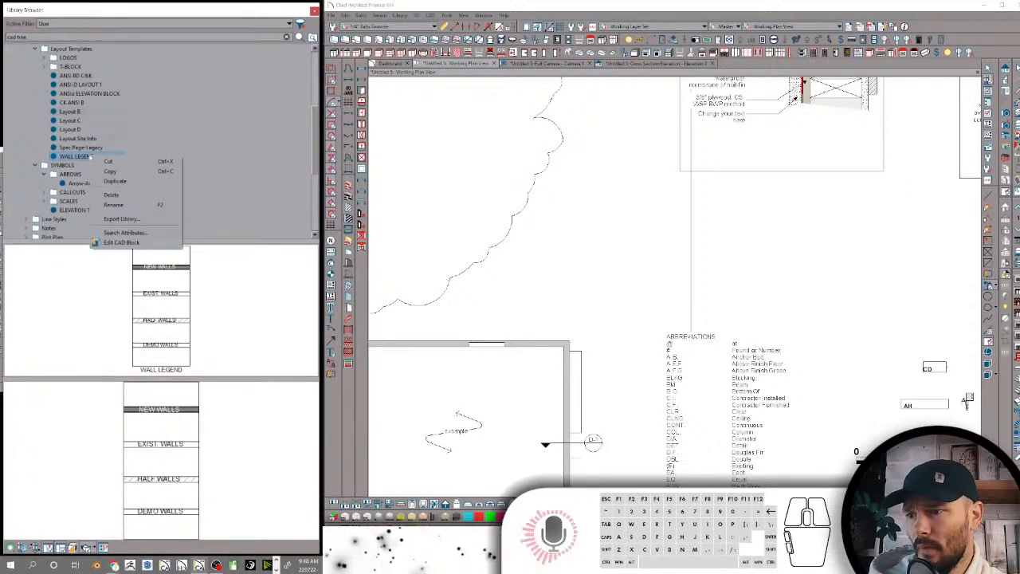
pyautogui.click(128, 196)
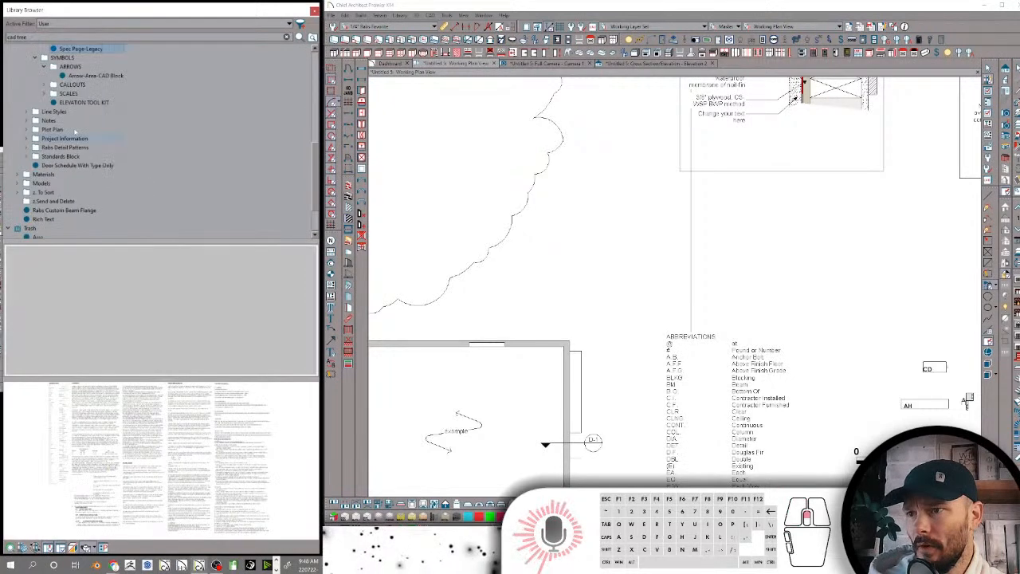
# Delete the ANSId ELEVATION BLOCK and CK ANSI B templates from Layout Templates
pyautogui.scroll(1, 82, 135)
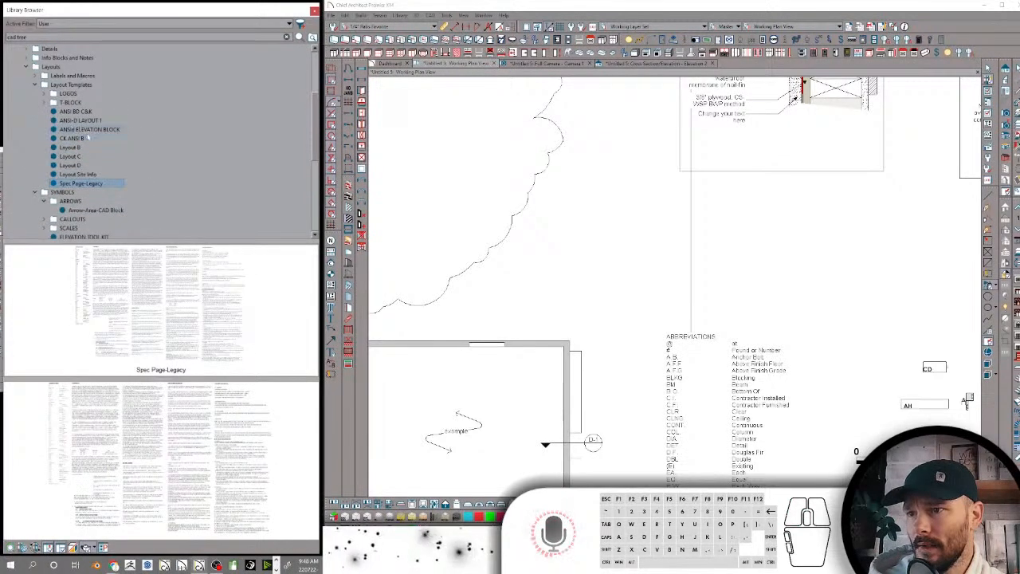
pyautogui.click(81, 131)
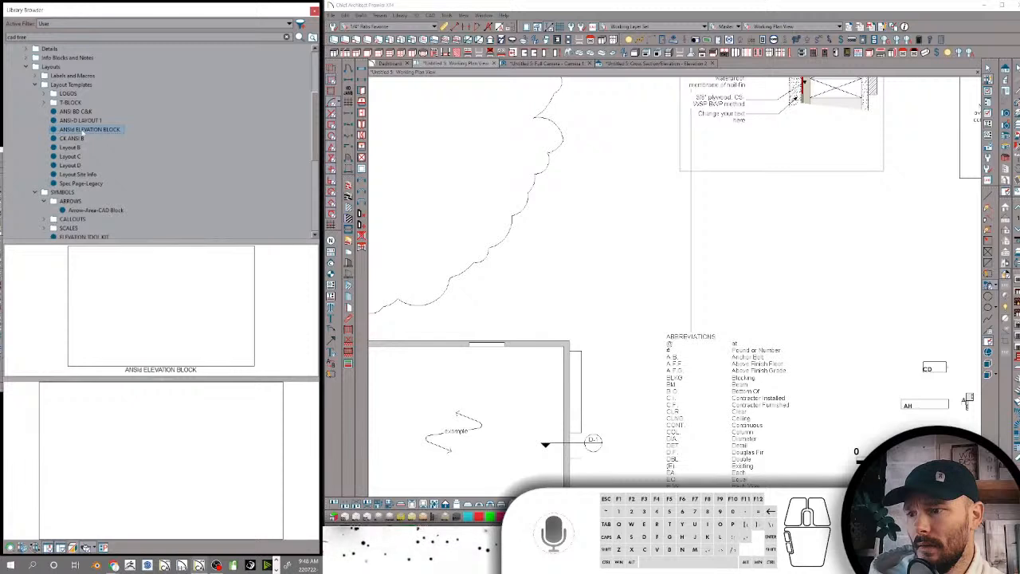
pyautogui.rightClick(82, 130)
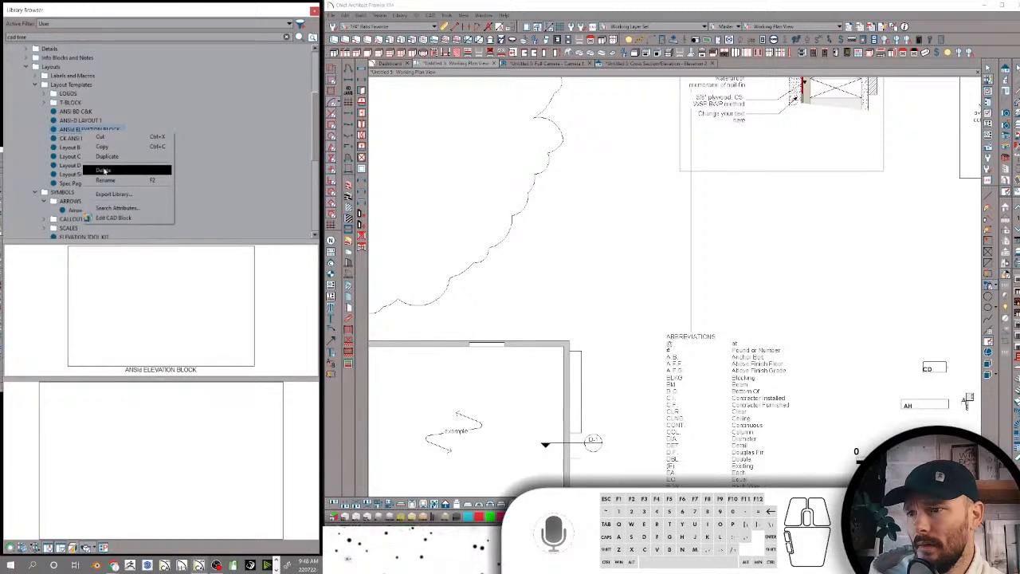
pyautogui.click(104, 170)
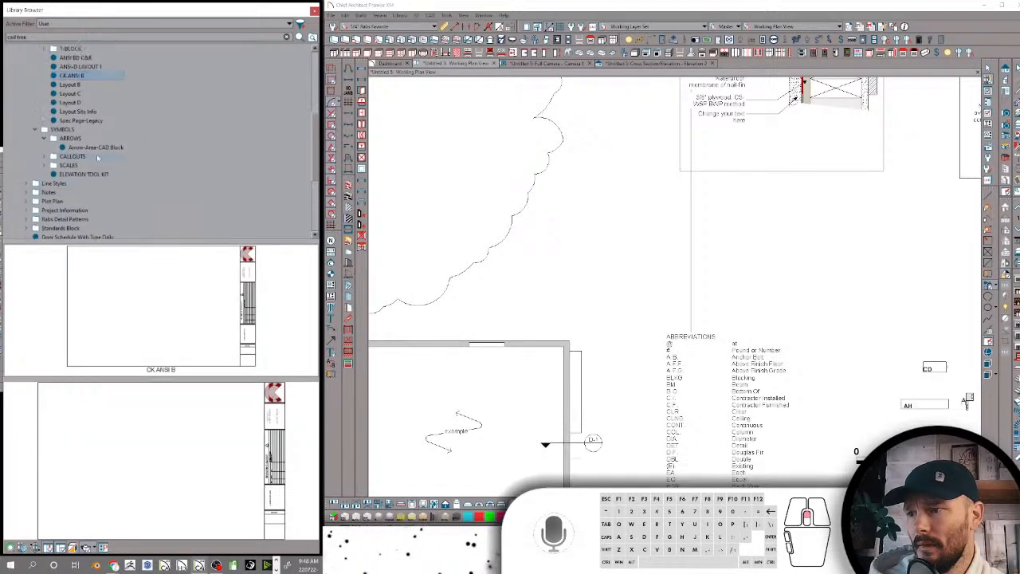
pyautogui.scroll(3, 94, 154)
pyautogui.rightClick(82, 157)
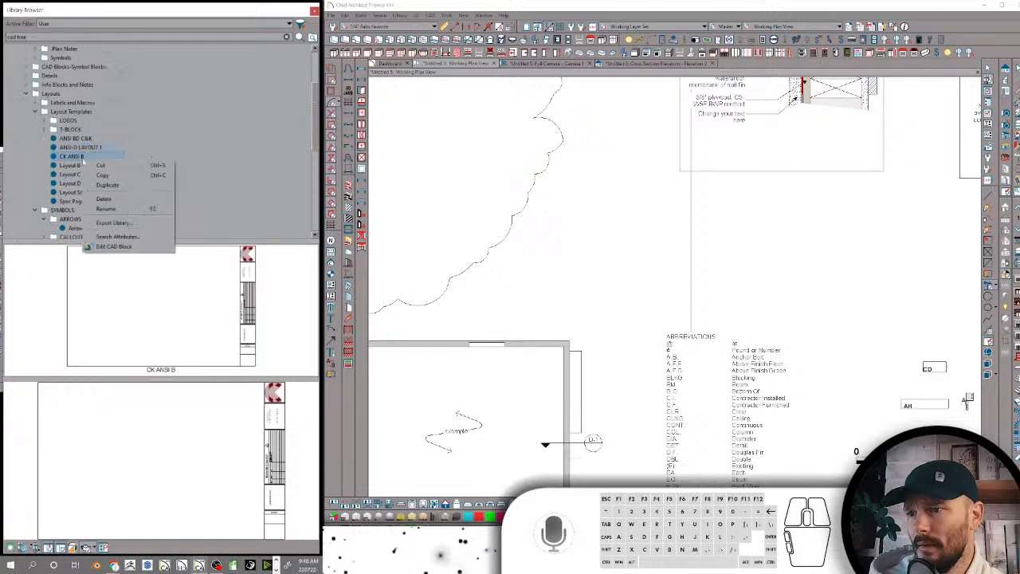
pyautogui.click(104, 198)
# Preview ANSI-D LAYOUT 1 and ANSI BD C&K, and delete ANSI BD C&K from Layout Templates
pyautogui.scroll(3, 102, 157)
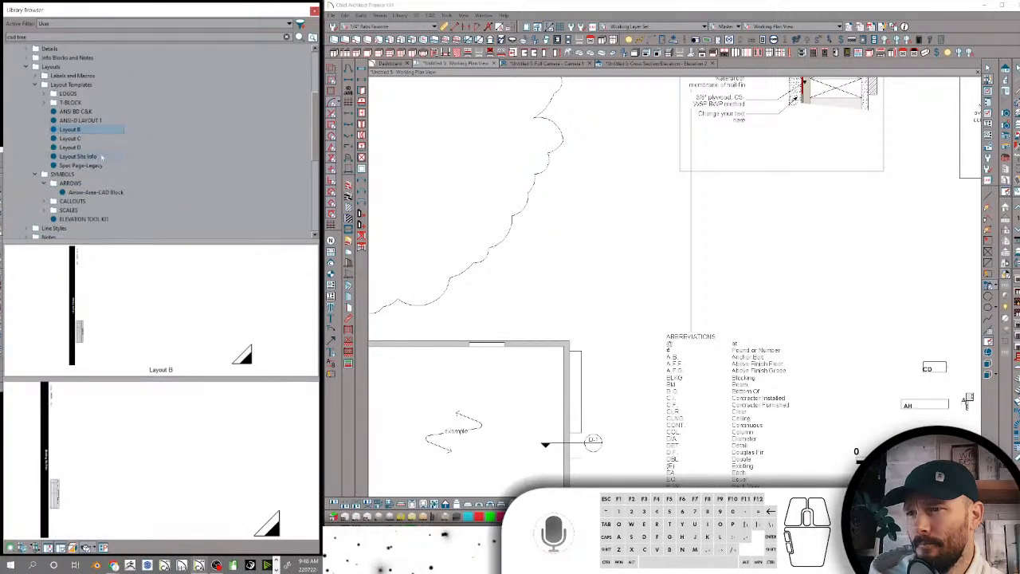
pyautogui.click(86, 124)
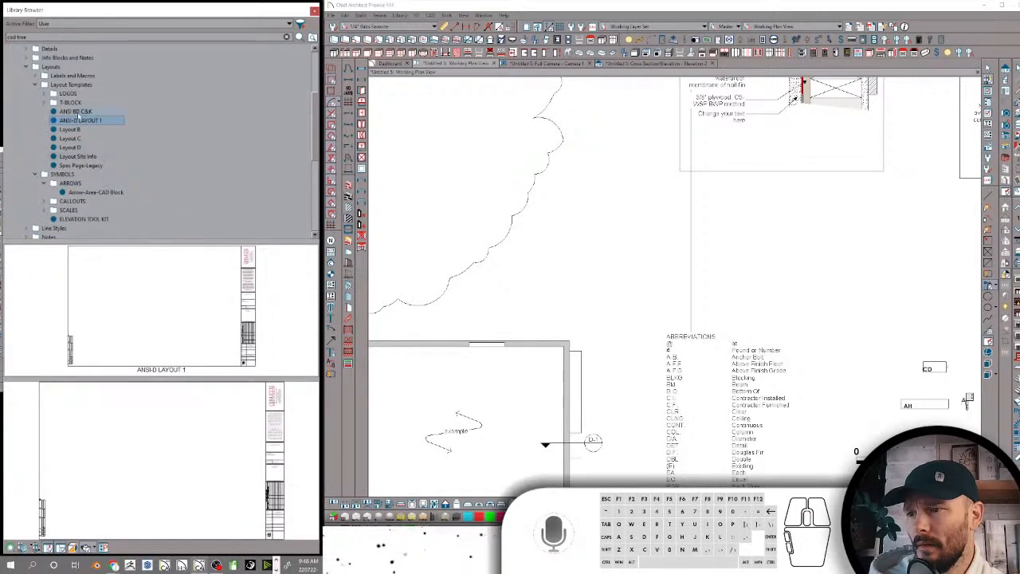
pyautogui.click(78, 114)
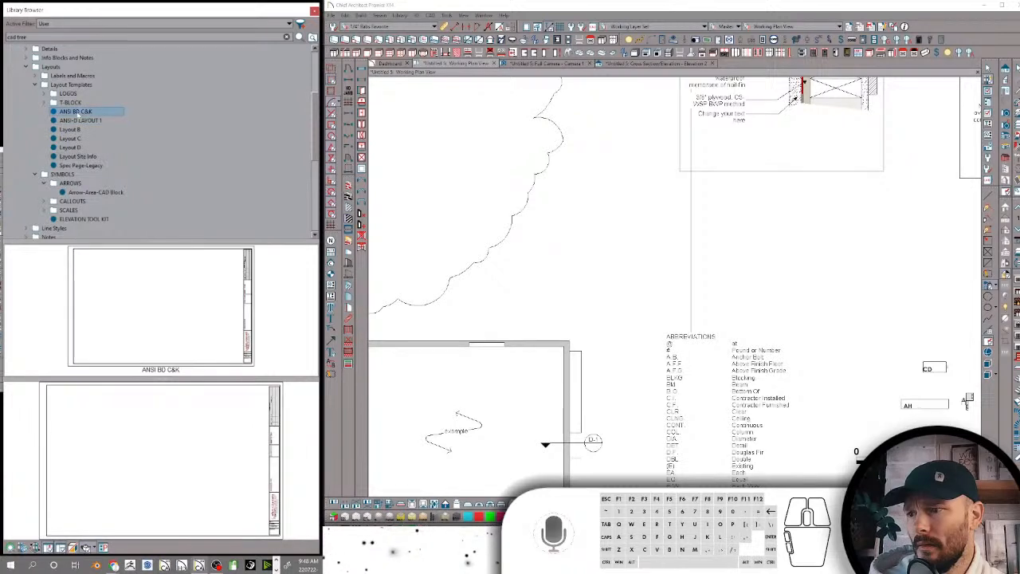
pyautogui.rightClick(78, 114)
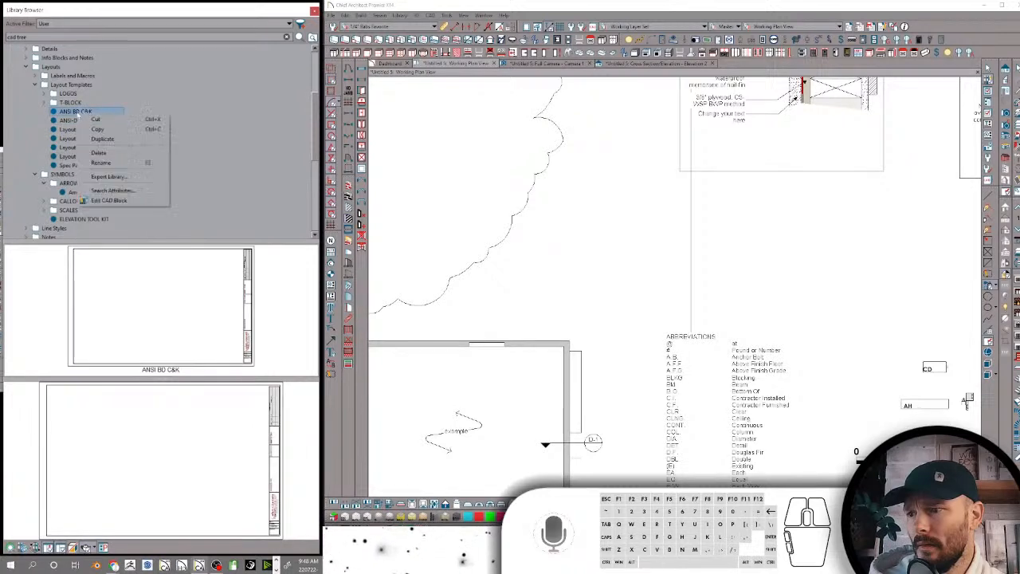
pyautogui.click(111, 153)
# Rename the T-BLOCK folder inside Layout Templates as T-Block
pyautogui.scroll(3, 104, 143)
pyautogui.click(74, 123)
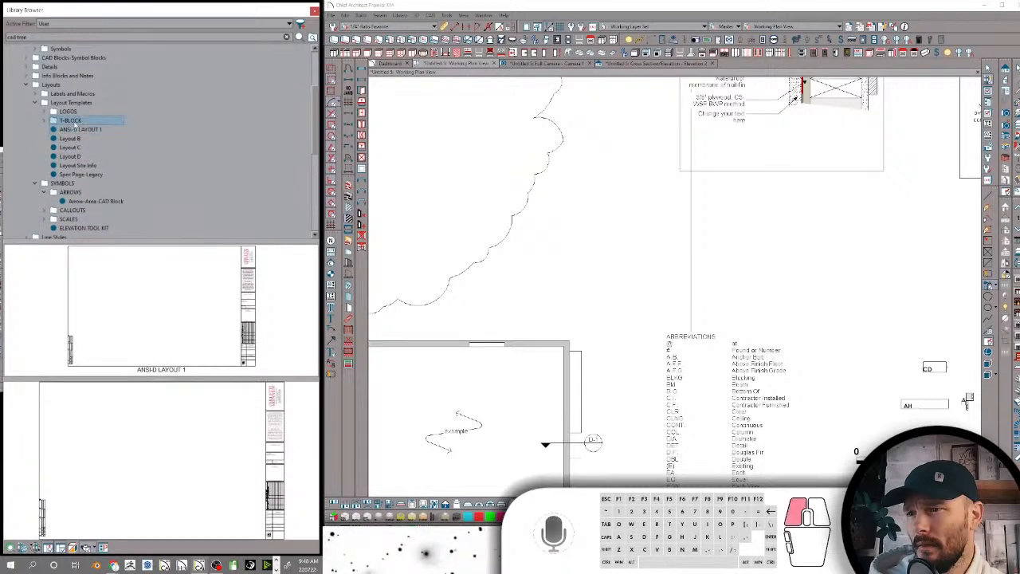
pyautogui.click(70, 123)
pyautogui.press('F2')
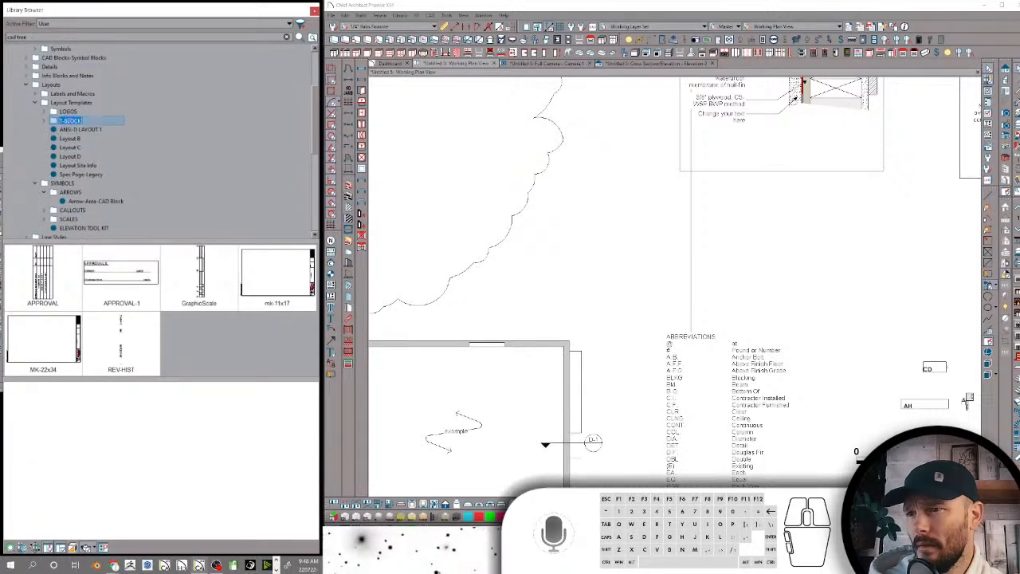
pyautogui.write('T-B')
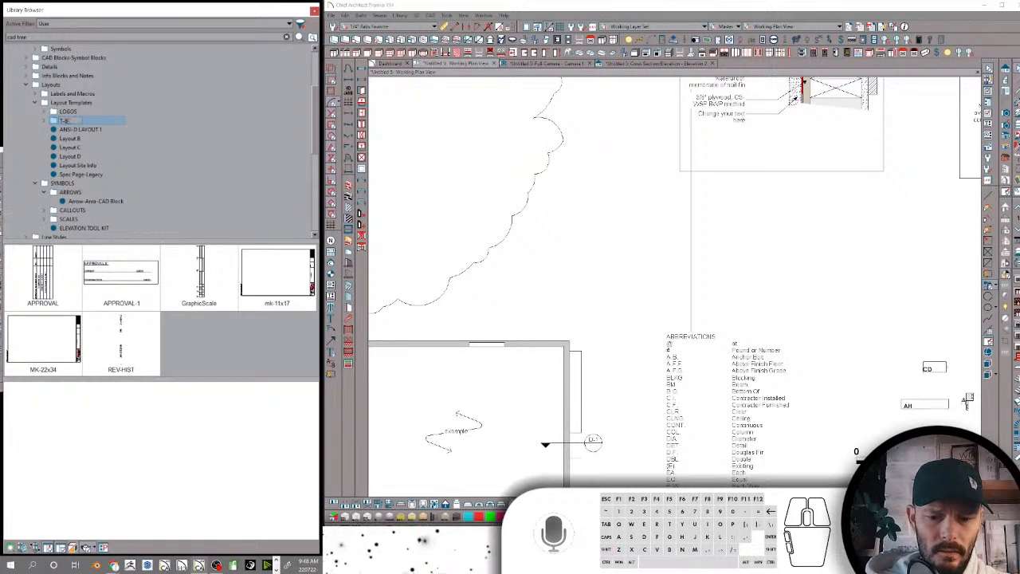
pyautogui.write('lock')
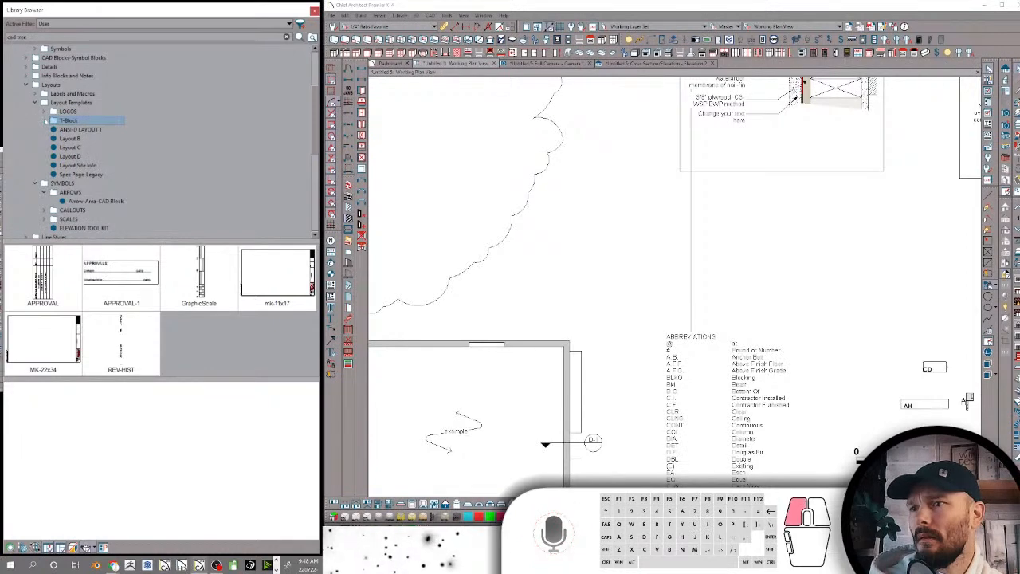
# Delete the mk-11x17, MK-22x34 and REV-HIST blocks together from the T-Block folder
pyautogui.click(45, 120)
pyautogui.click(91, 157)
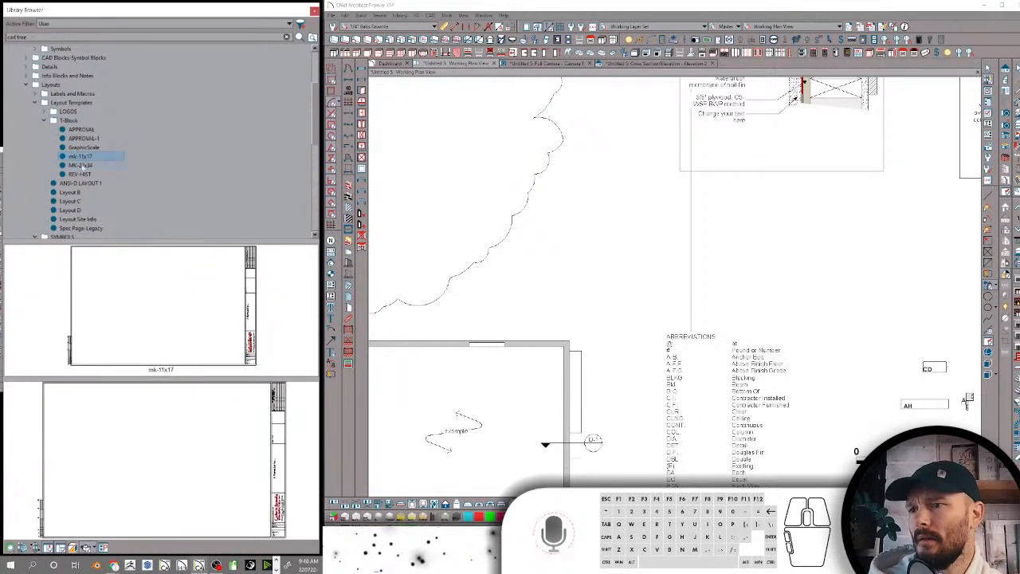
pyautogui.click(81, 164)
pyautogui.click(80, 174)
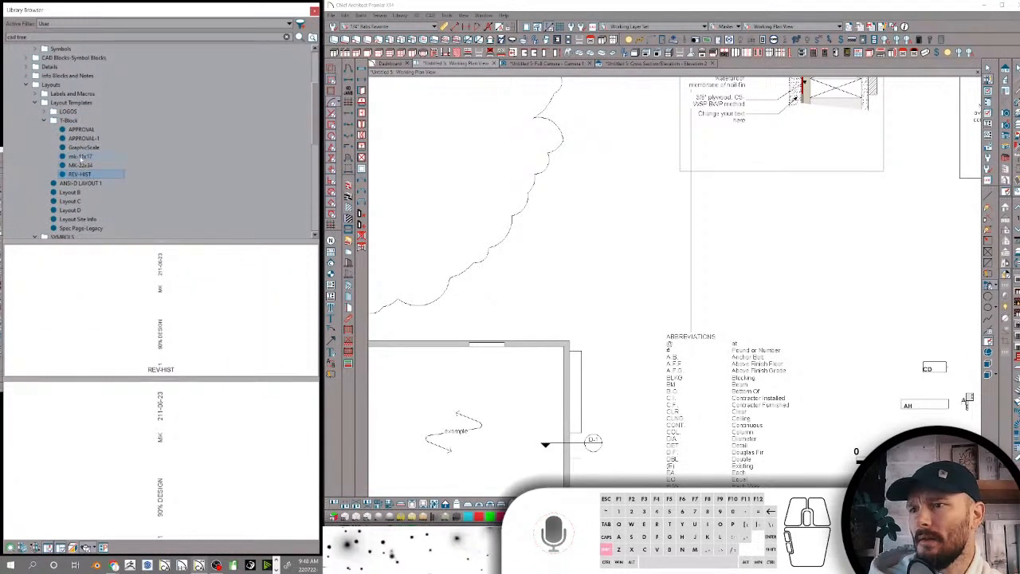
pyautogui.keyDown('shift'); pyautogui.click(81, 157); pyautogui.keyUp('shift')
pyautogui.rightClick(81, 157)
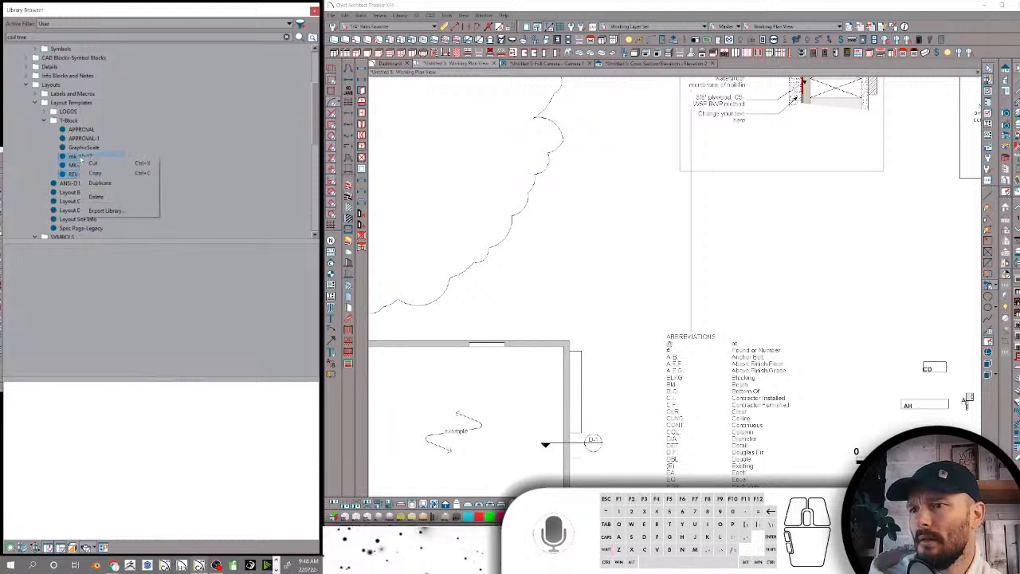
pyautogui.click(102, 197)
pyautogui.click(690, 290)
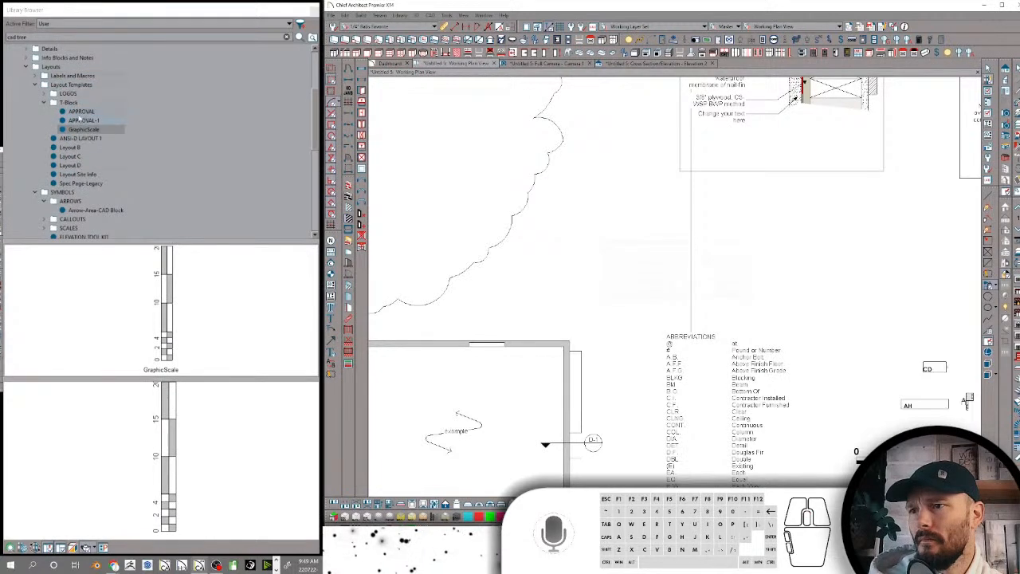
# Compare the previews of APPROVAL and APPROVAL-1, and delete APPROVAL from the T-Block folder
pyautogui.click(80, 111)
pyautogui.click(79, 112)
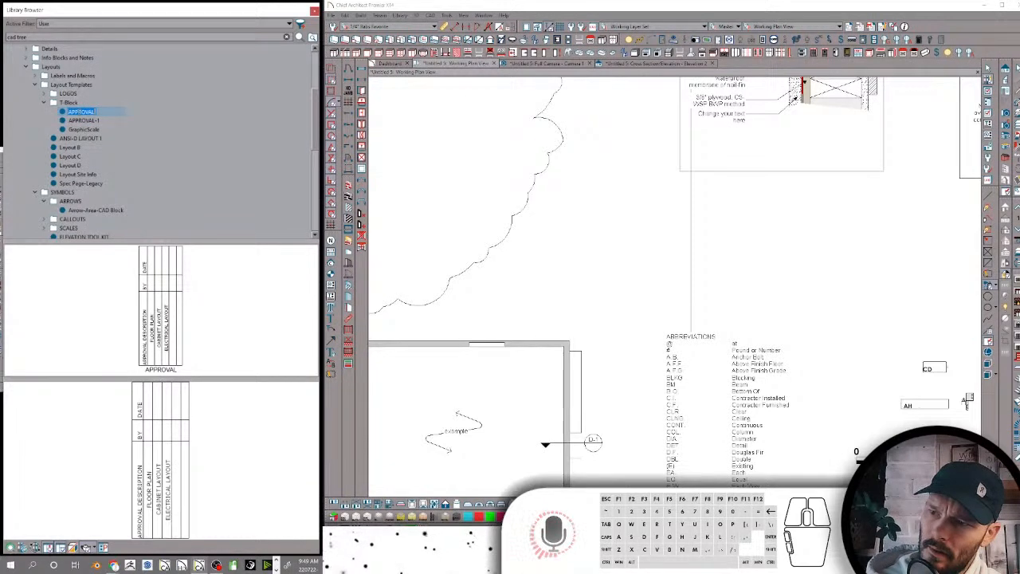
pyautogui.click(85, 120)
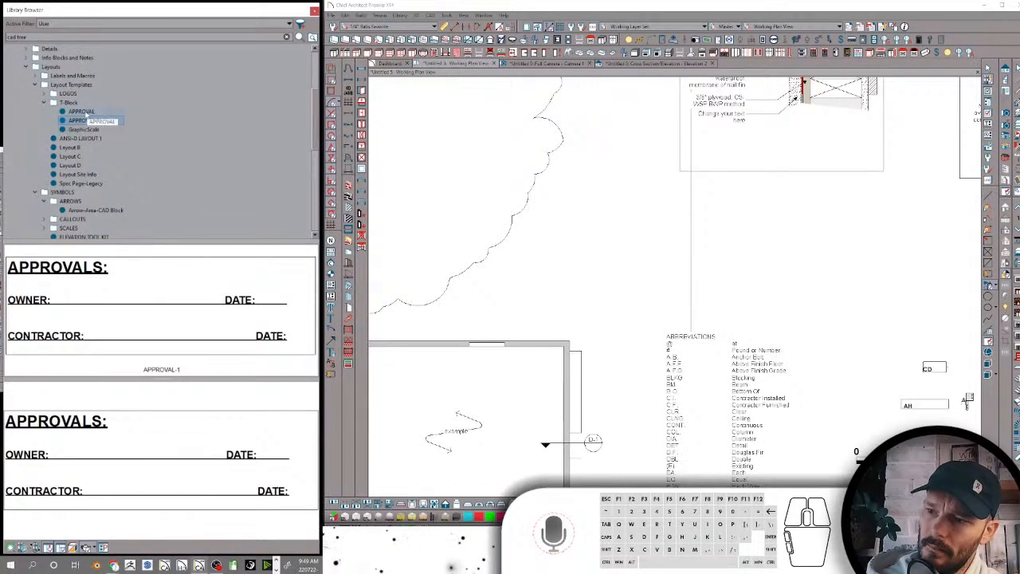
pyautogui.click(81, 112)
pyautogui.rightClick(86, 114)
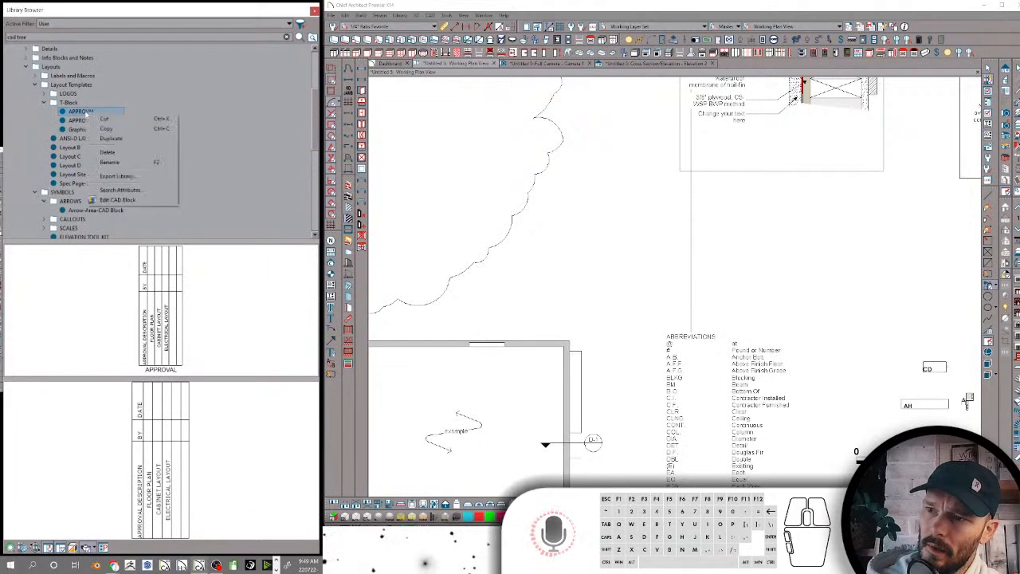
pyautogui.click(110, 153)
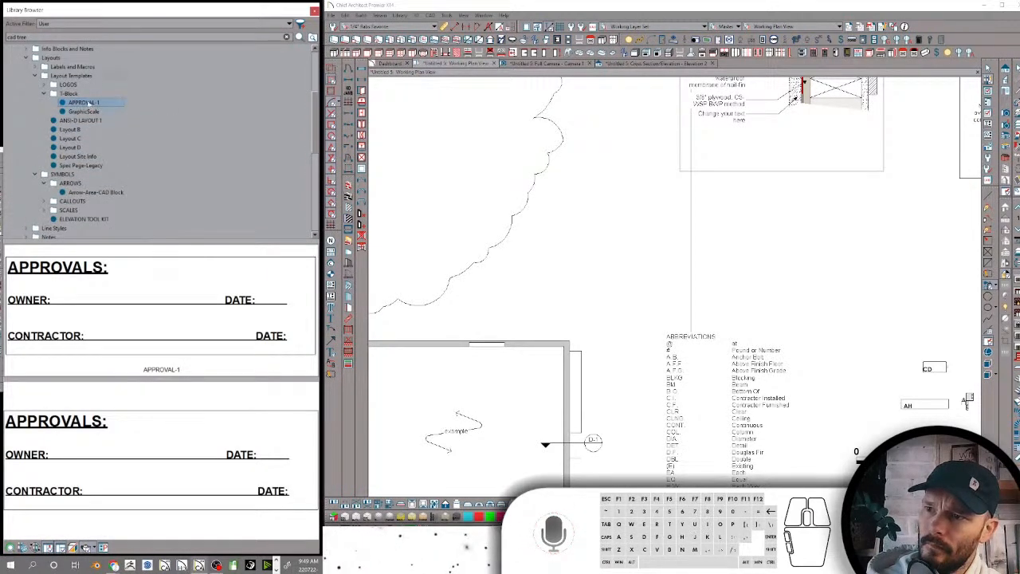
# Rename the APPROVAL-1 block as Approval-1 and collapse the T-Block folder
pyautogui.click(86, 104)
pyautogui.write('Ap')
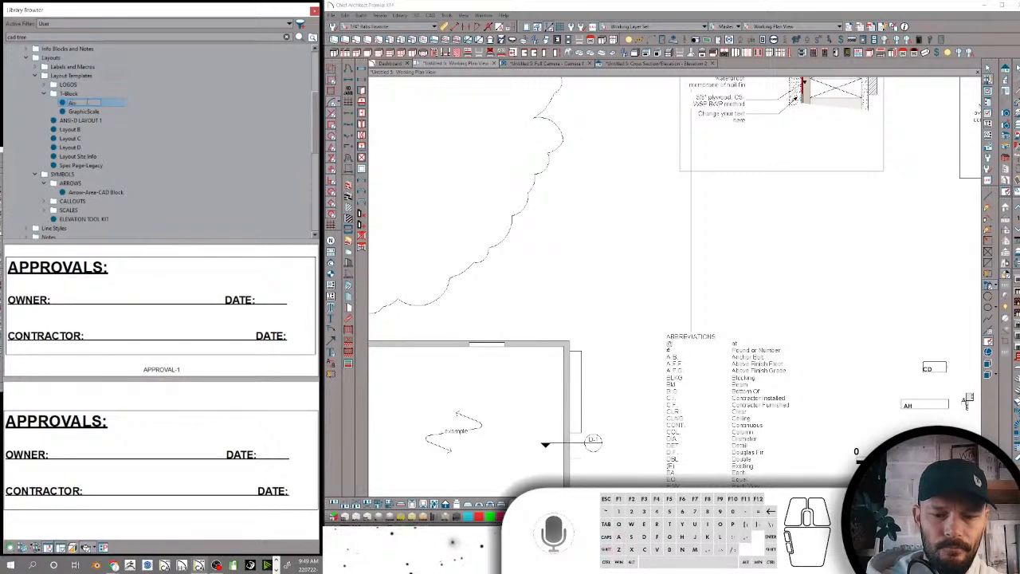
pyautogui.write('proval ')
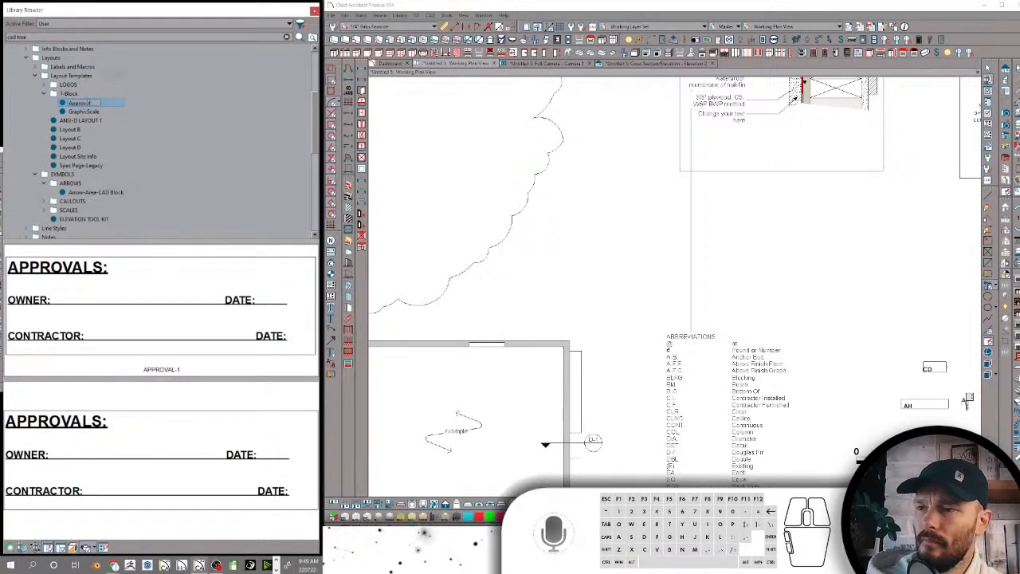
pyautogui.write('1')
pyautogui.press('Return')
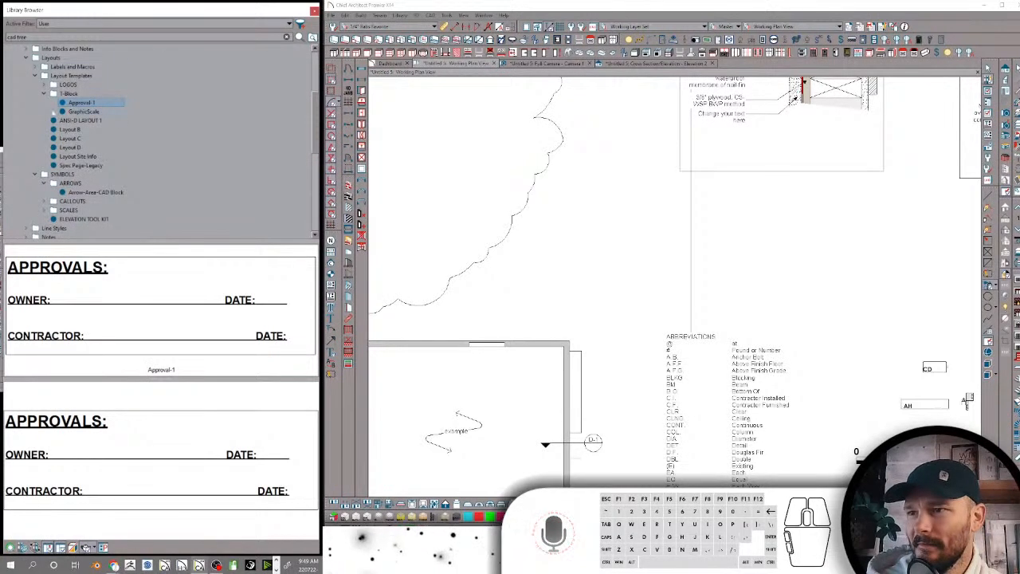
pyautogui.click(45, 93)
# Rename the ANSI-D LAYOUT 1 template as ANSI-D CK
pyautogui.click(67, 102)
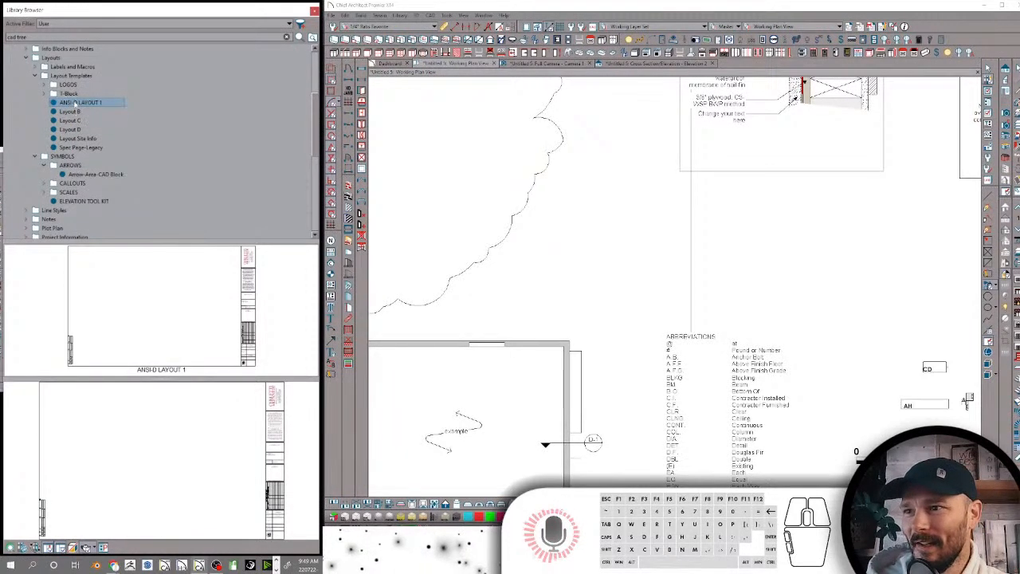
pyautogui.click(74, 103)
pyautogui.write('An')
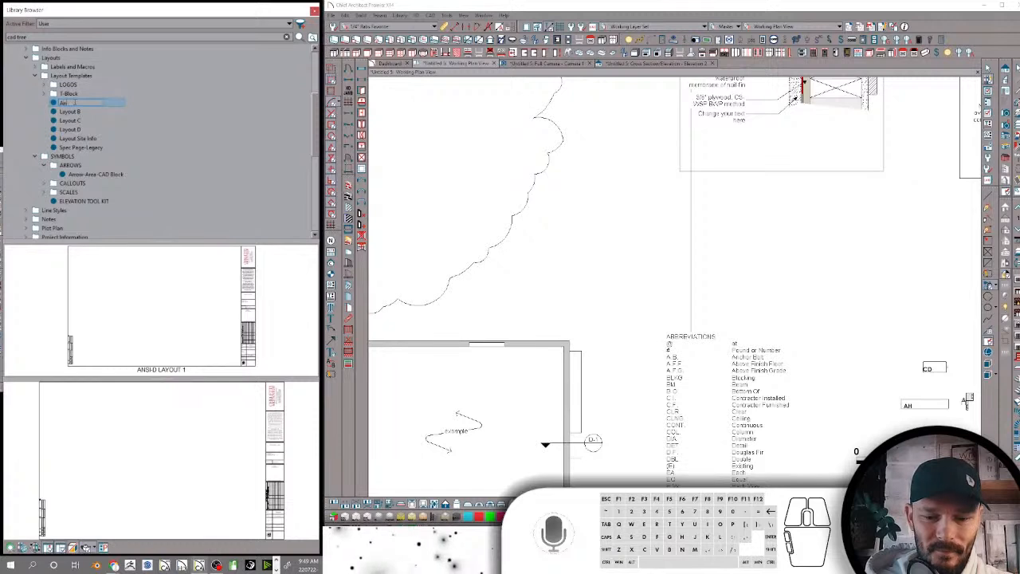
pyautogui.press('BackSpace')
pyautogui.write('NS')
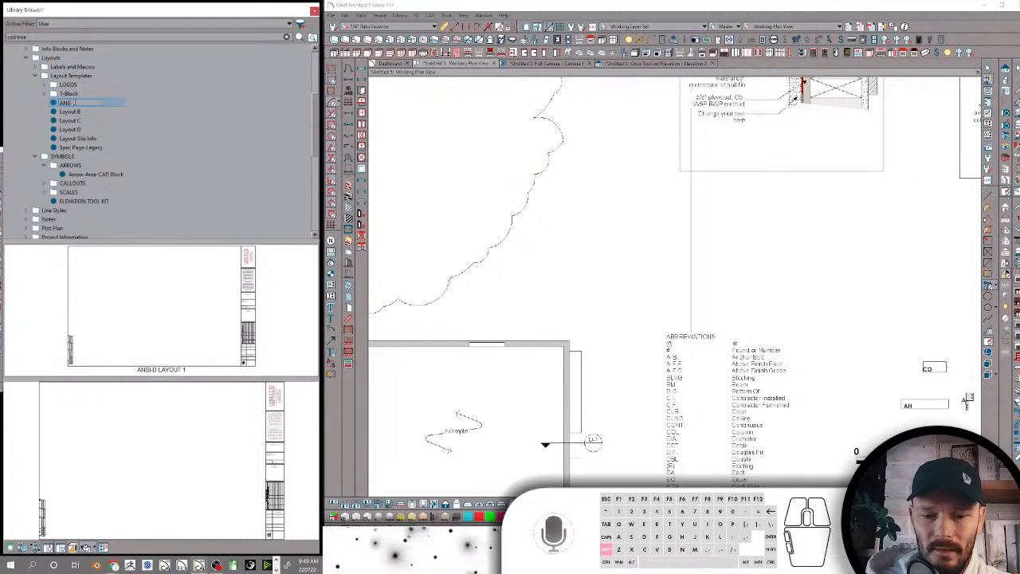
pyautogui.write('I-D')
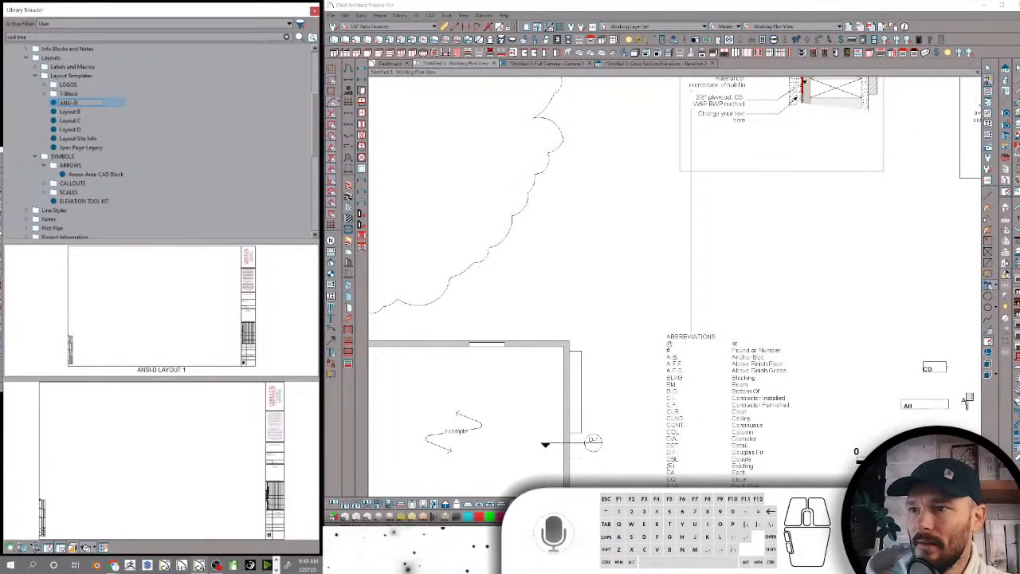
pyautogui.write(' CE')
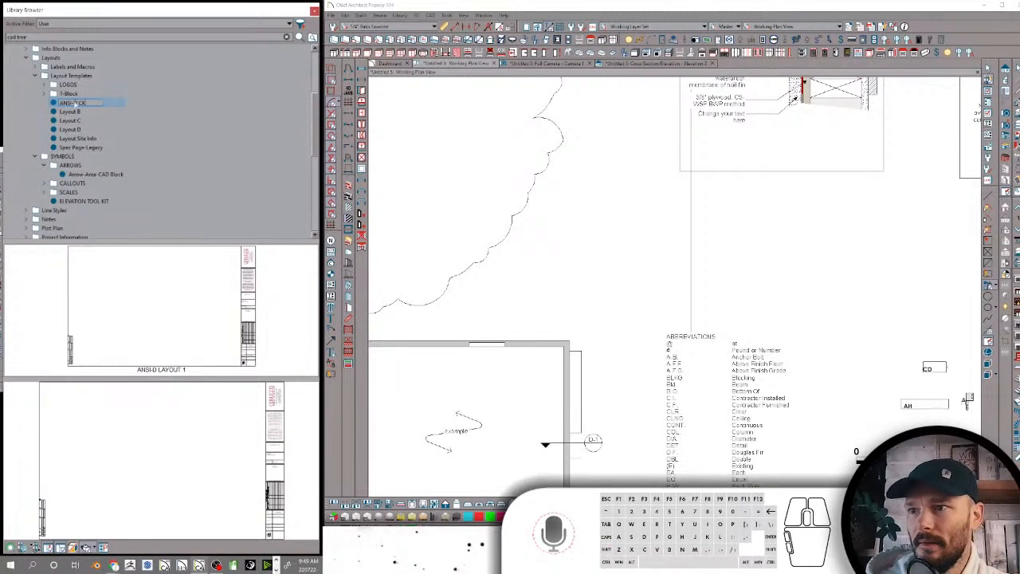
pyautogui.press('Return')
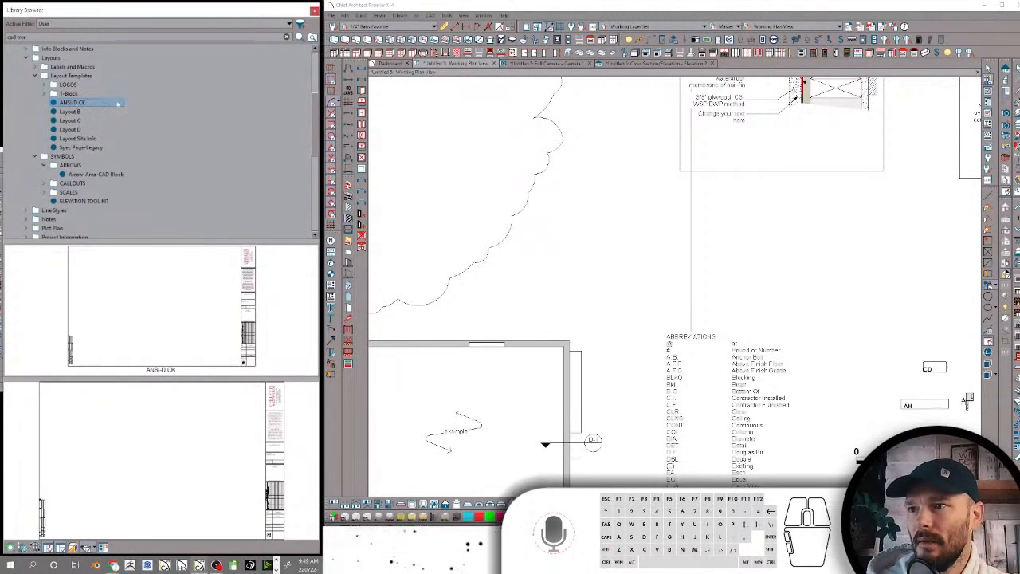
# Collapse the Layout Templates folder and rename the SYMBOLS folder under Layouts as Symbols
pyautogui.click(35, 76)
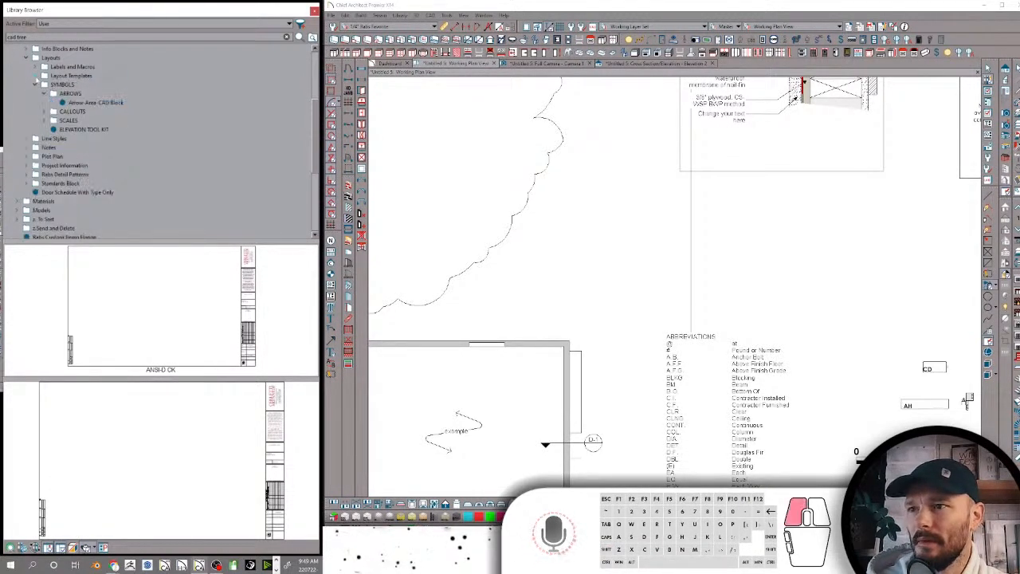
pyautogui.click(40, 85)
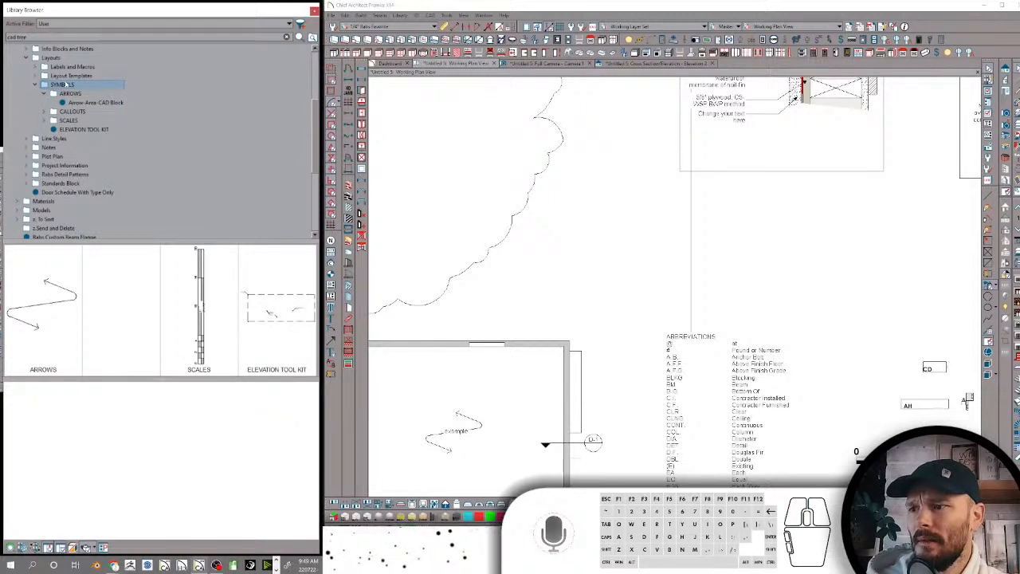
pyautogui.click(79, 84)
pyautogui.write('Symbols')
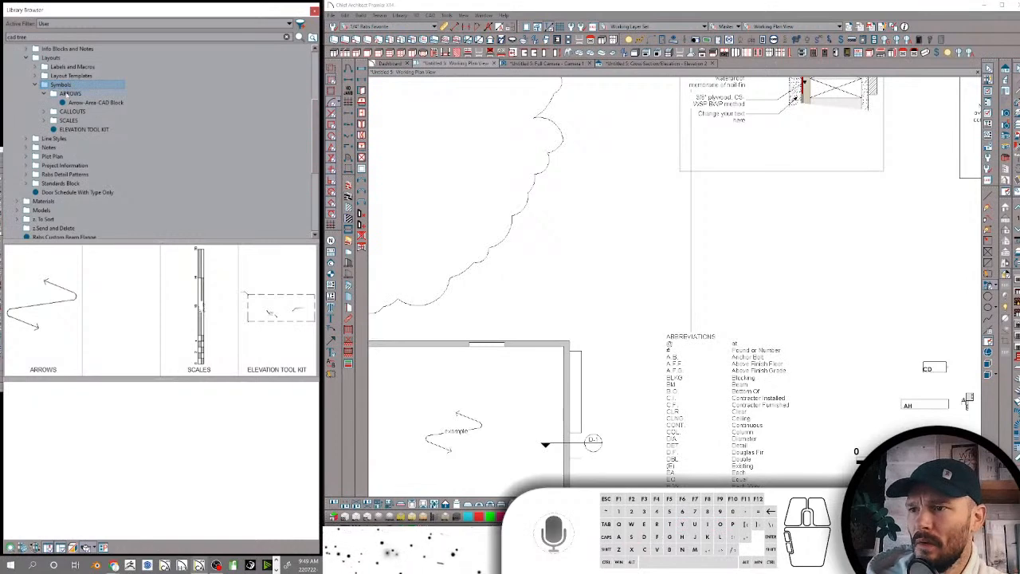
# Rename the ARROWS folder under Symbols as Arrows and the CALLOUTS folder as Callouts
pyautogui.doubleClick(69, 93)
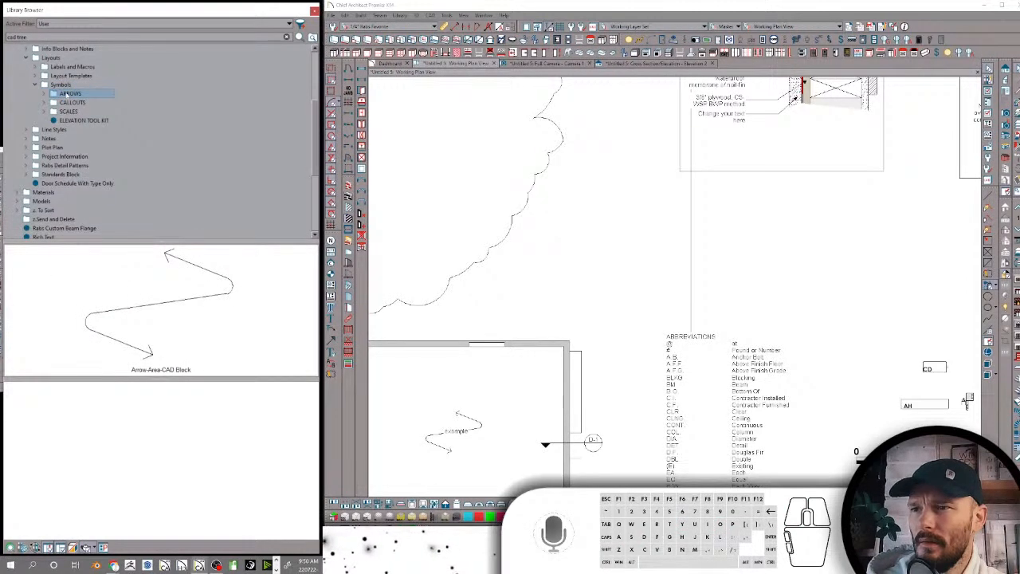
pyautogui.write('Arrow')
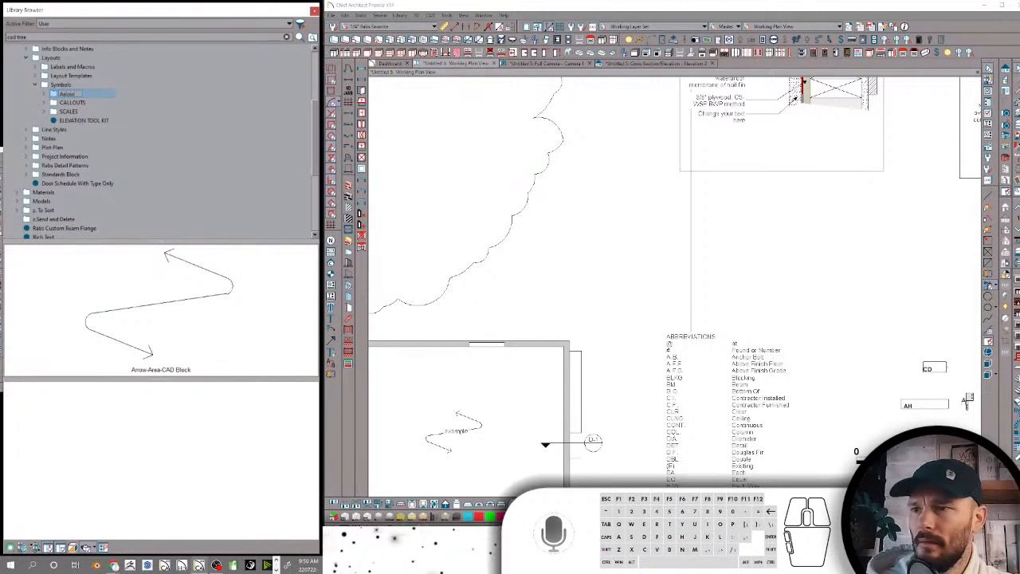
pyautogui.write('s')
pyautogui.click(78, 102)
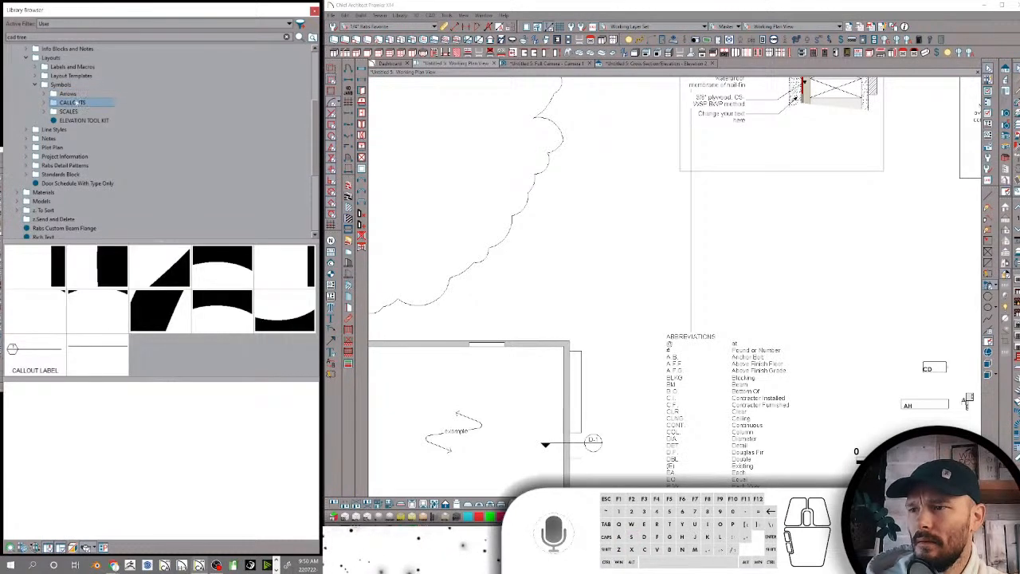
pyautogui.click(78, 102)
pyautogui.write('Callouts')
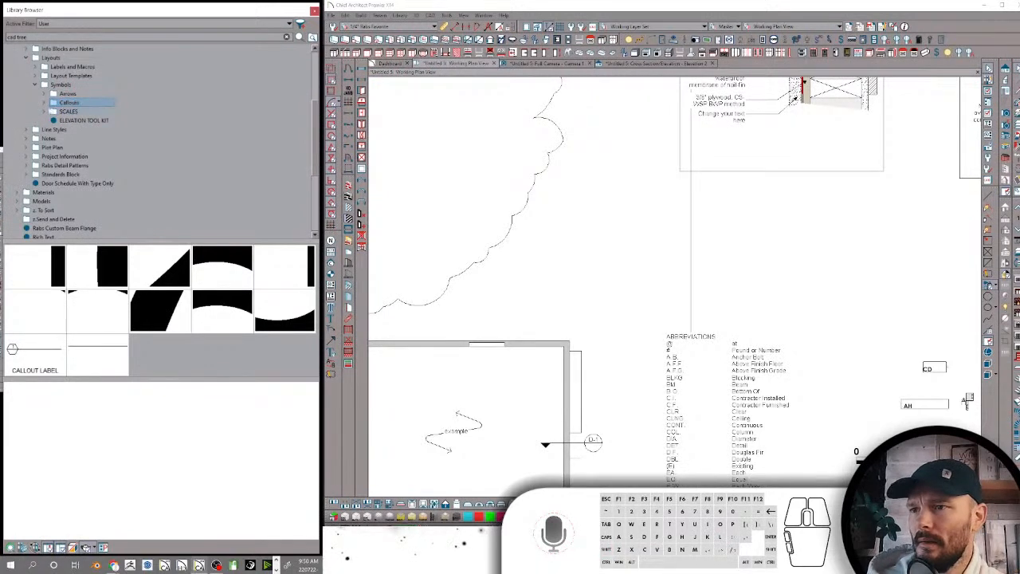
# Expand the Callouts folder and preview several of its numbered callout items
pyautogui.click(44, 103)
pyautogui.click(70, 113)
pyautogui.click(70, 139)
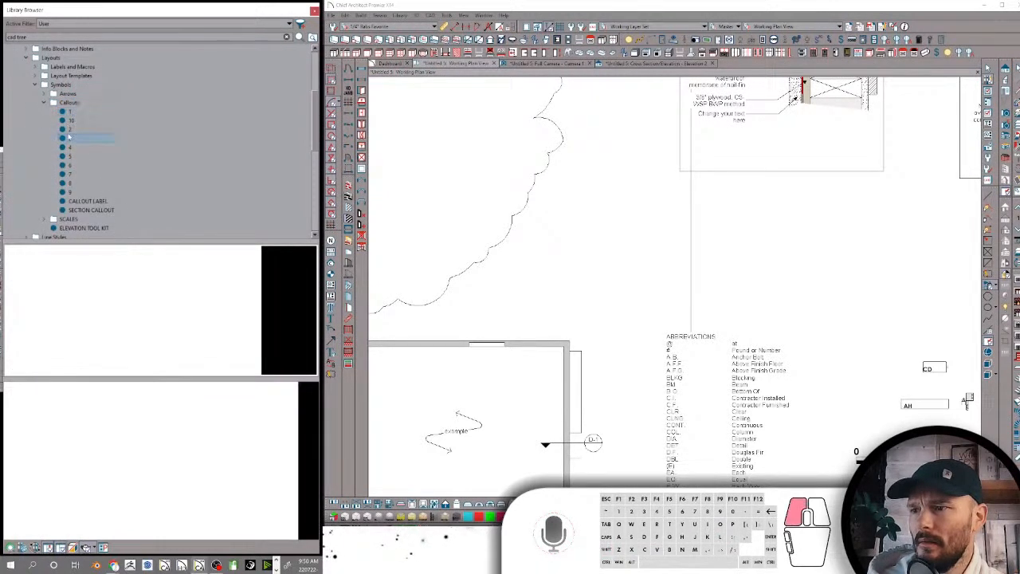
pyautogui.click(70, 165)
pyautogui.click(70, 147)
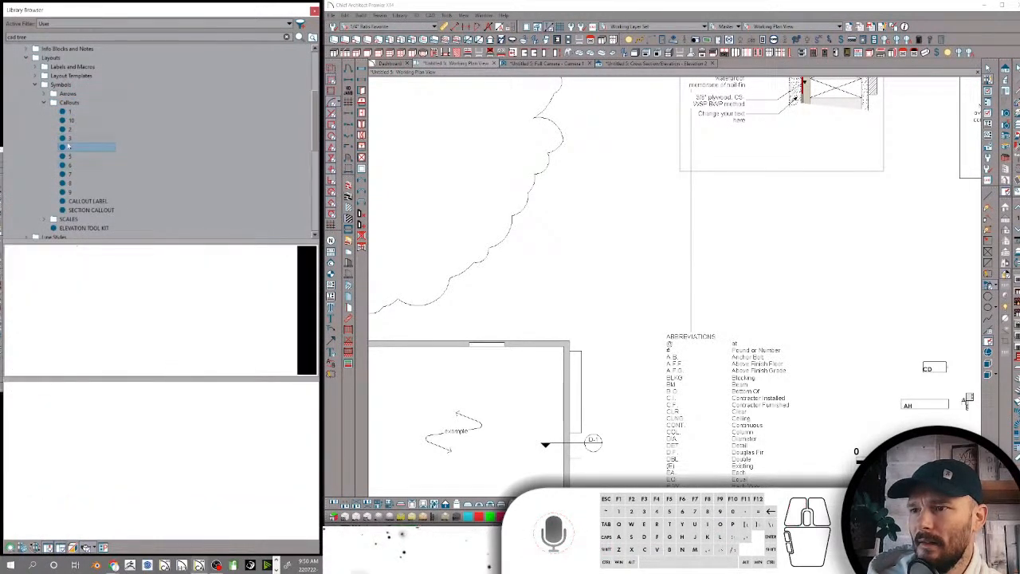
# Close the open working plan and create a new blank plan
pyautogui.scroll(-3, 717, 195)
pyautogui.scroll(-6, 712, 196)
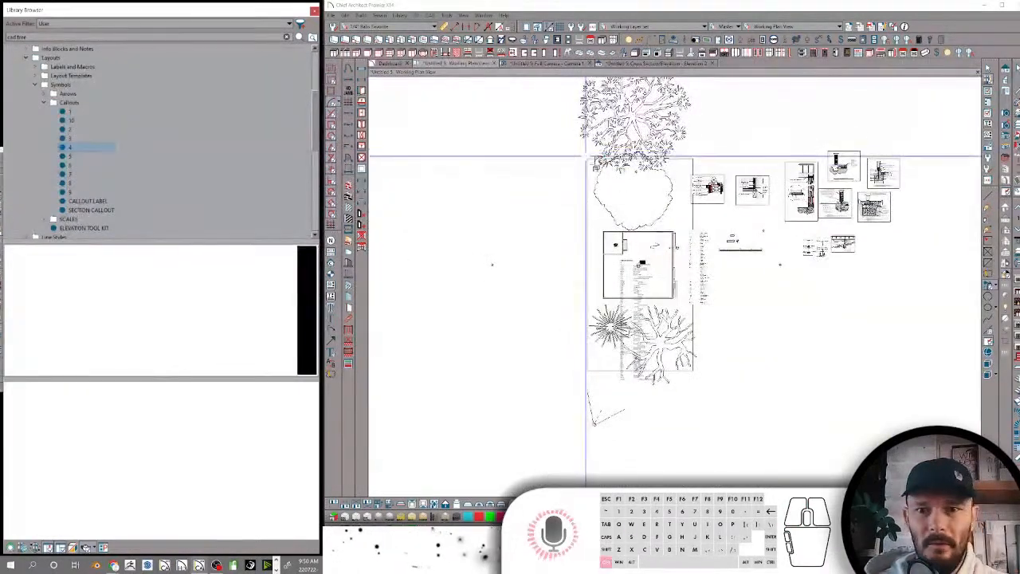
pyautogui.hotkey('ctrl', 'w')
pyautogui.click(688, 287)
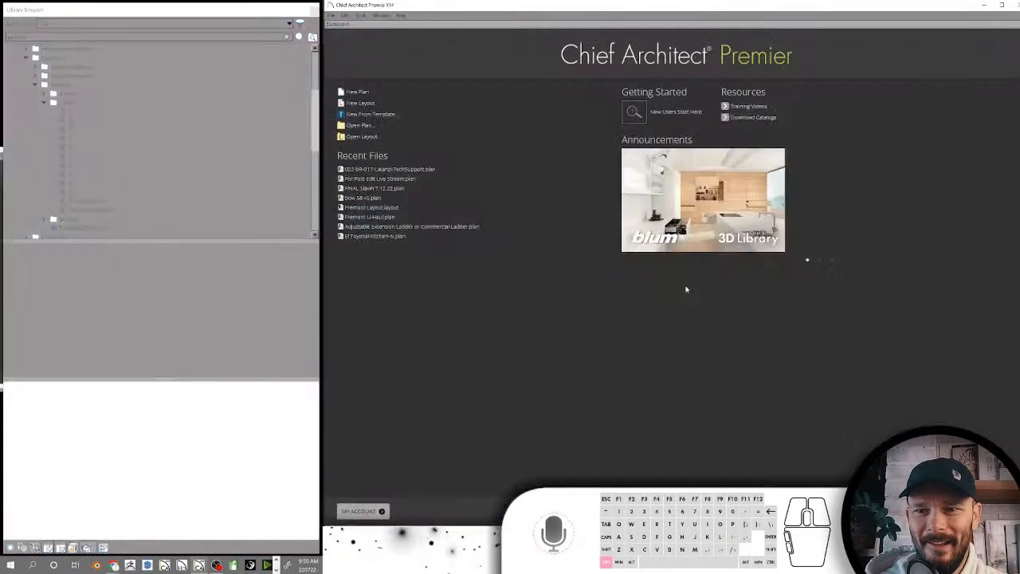
pyautogui.click(358, 94)
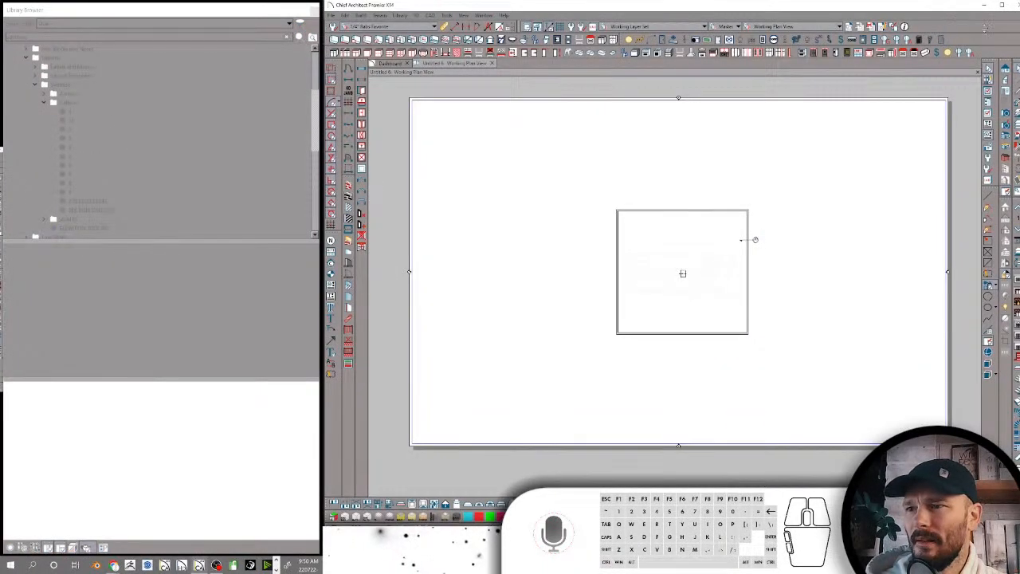
# Place library callouts 1 and 10 side by side in the empty area above the building outline
pyautogui.click(70, 111)
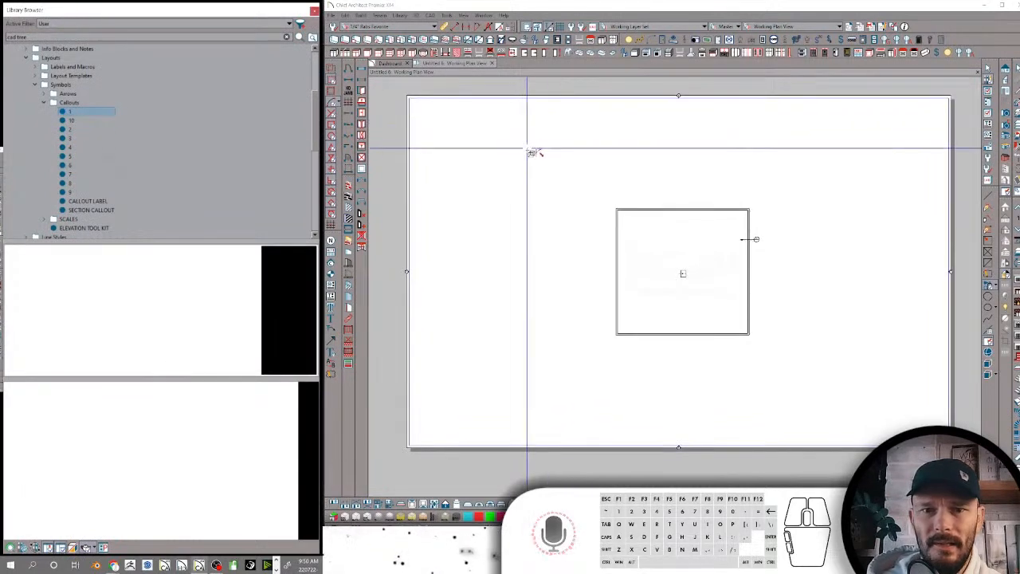
pyautogui.scroll(5, 533, 151)
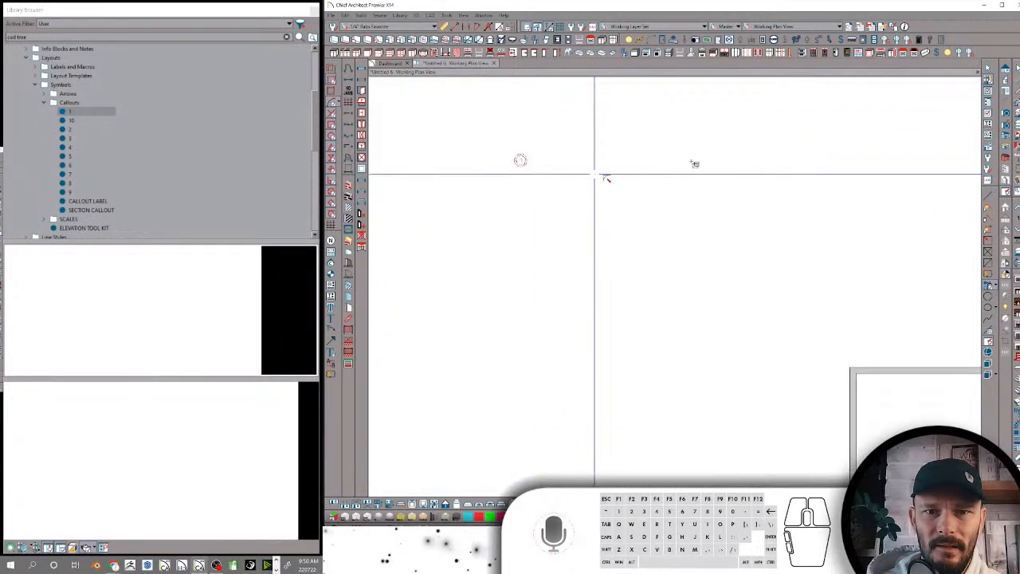
pyautogui.scroll(2, 520, 160)
pyautogui.click(71, 120)
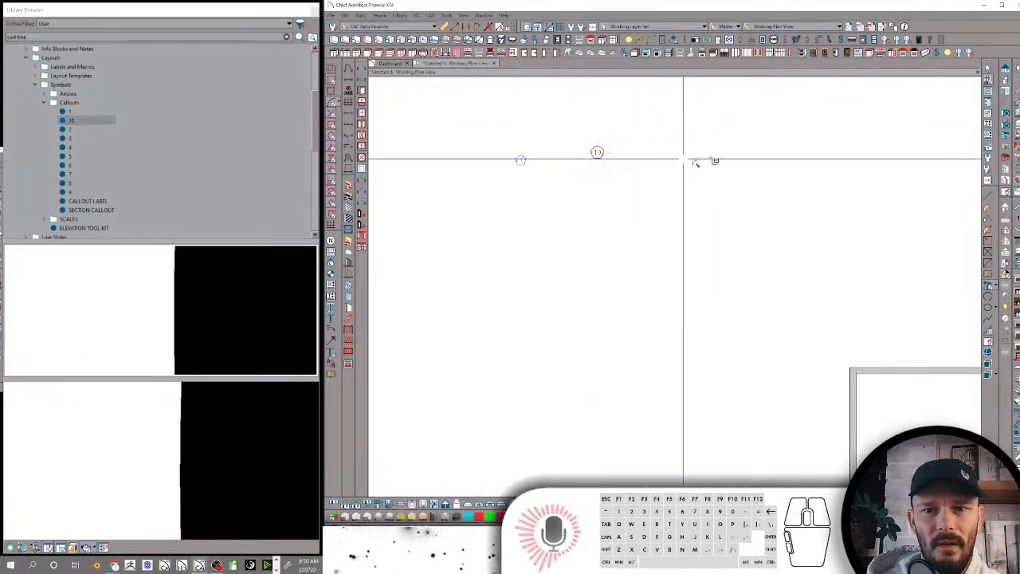
pyautogui.click(597, 154)
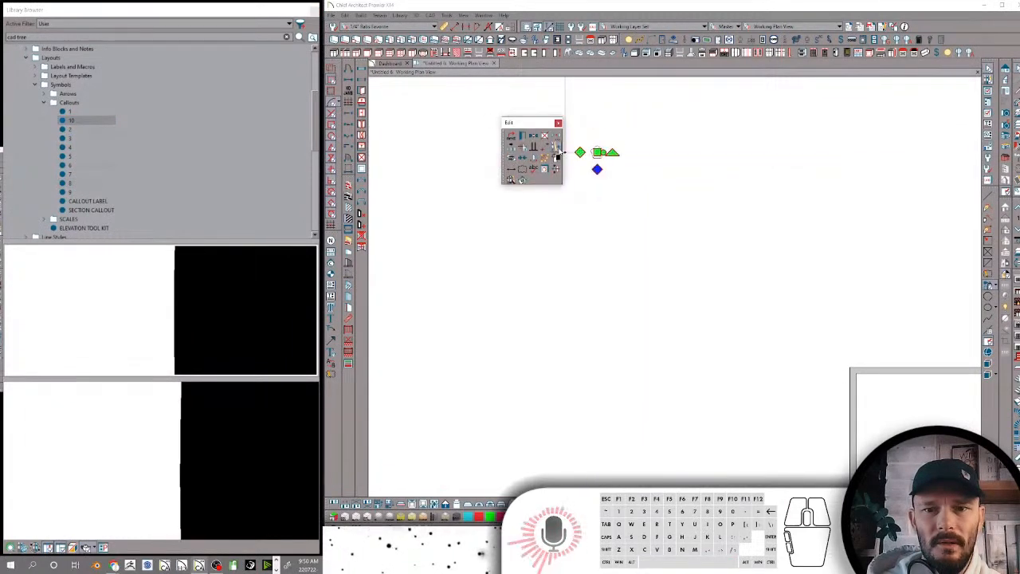
# Open the specification of callout 10, review its shape, line style and remaining settings, and close it without changes
pyautogui.click(528, 136)
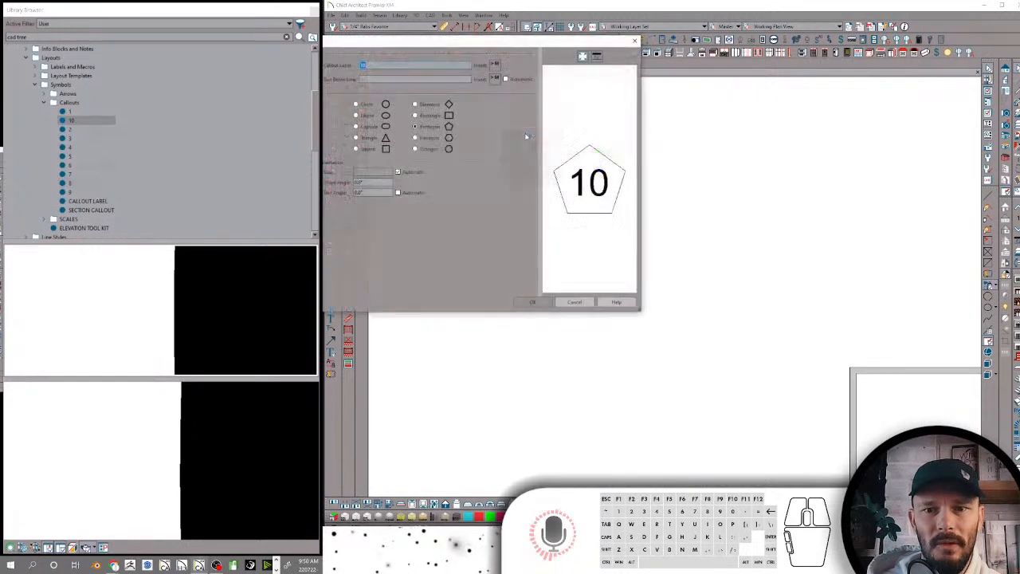
pyautogui.click(297, 65)
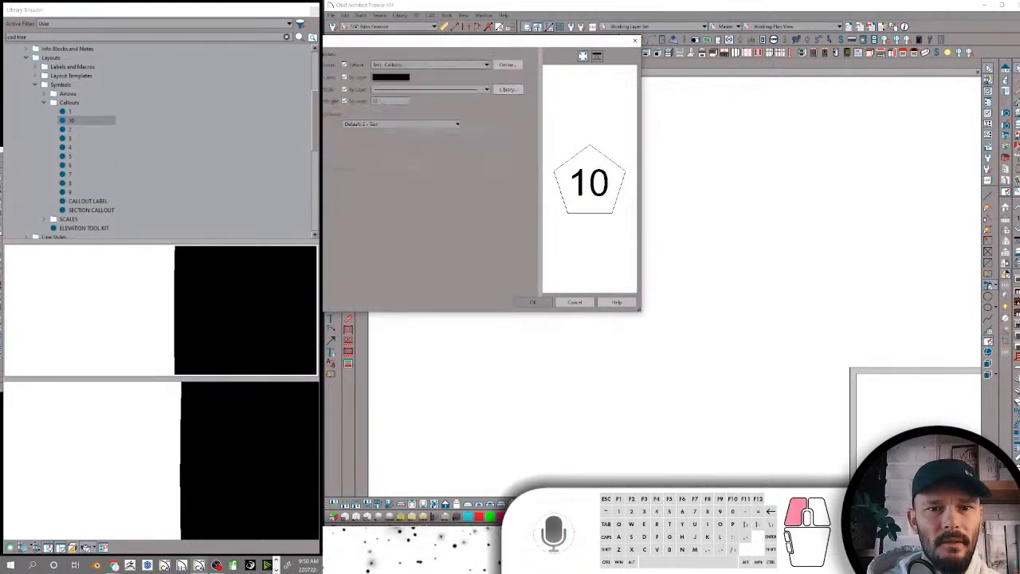
pyautogui.click(296, 74)
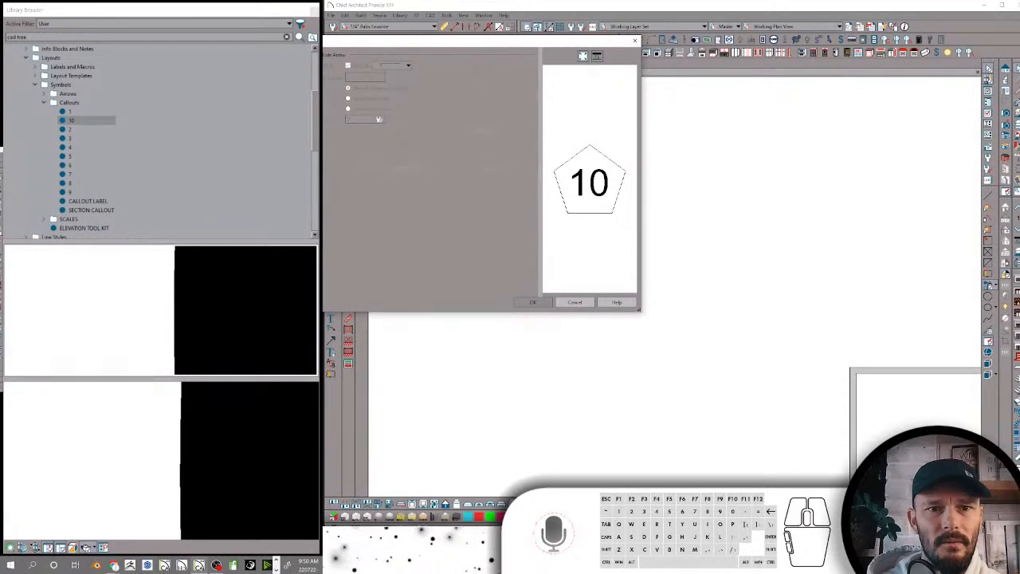
pyautogui.click(296, 84)
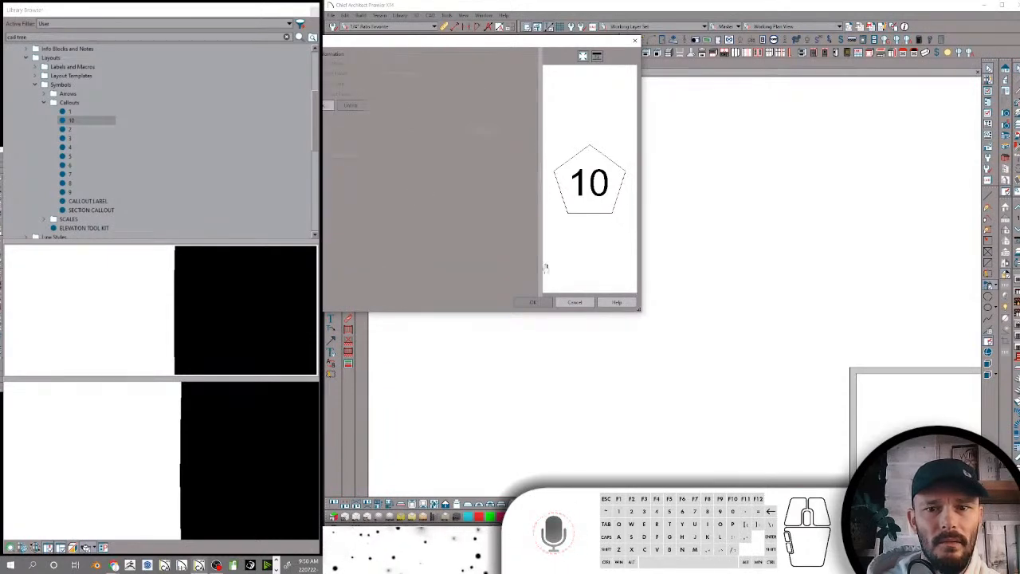
pyautogui.click(575, 302)
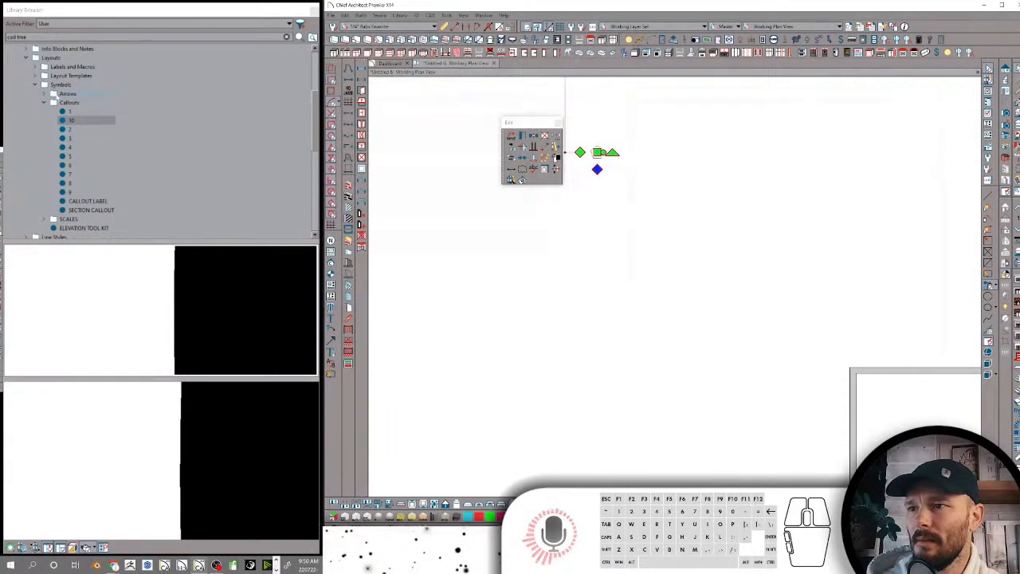
# Delete the Callouts and SCALES folders from the Symbols folder
pyautogui.rightClick(69, 103)
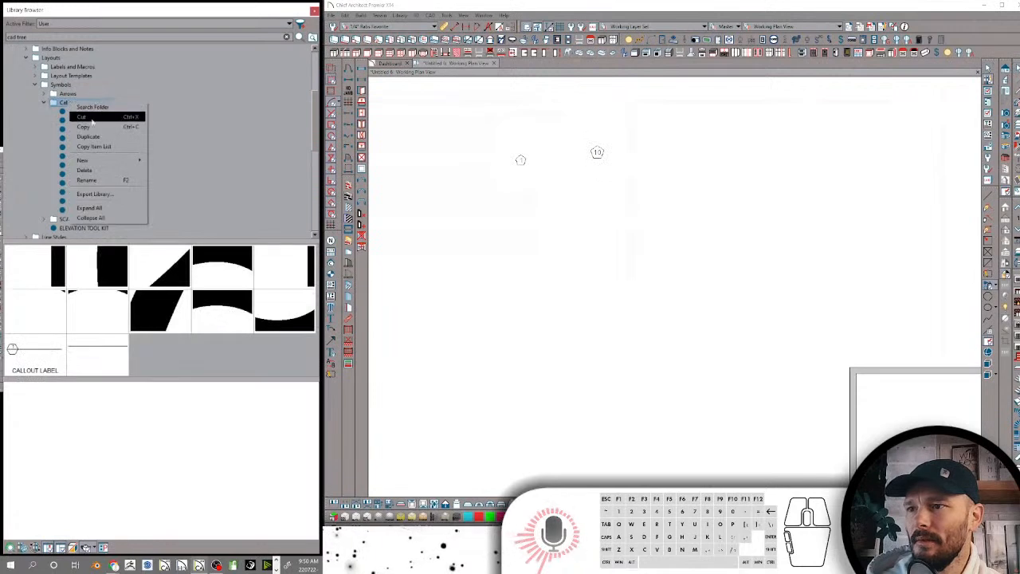
pyautogui.click(85, 170)
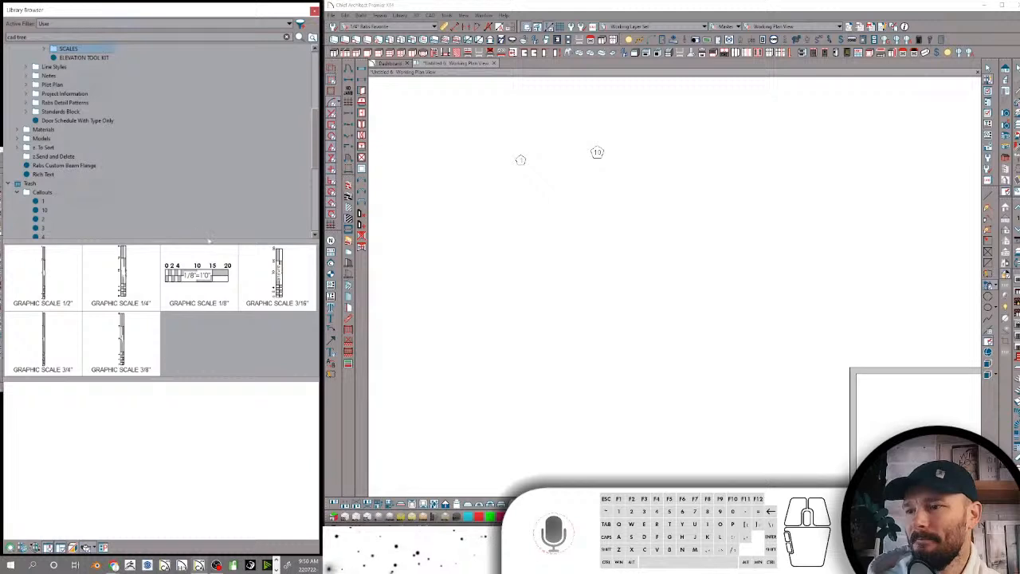
pyautogui.rightClick(79, 50)
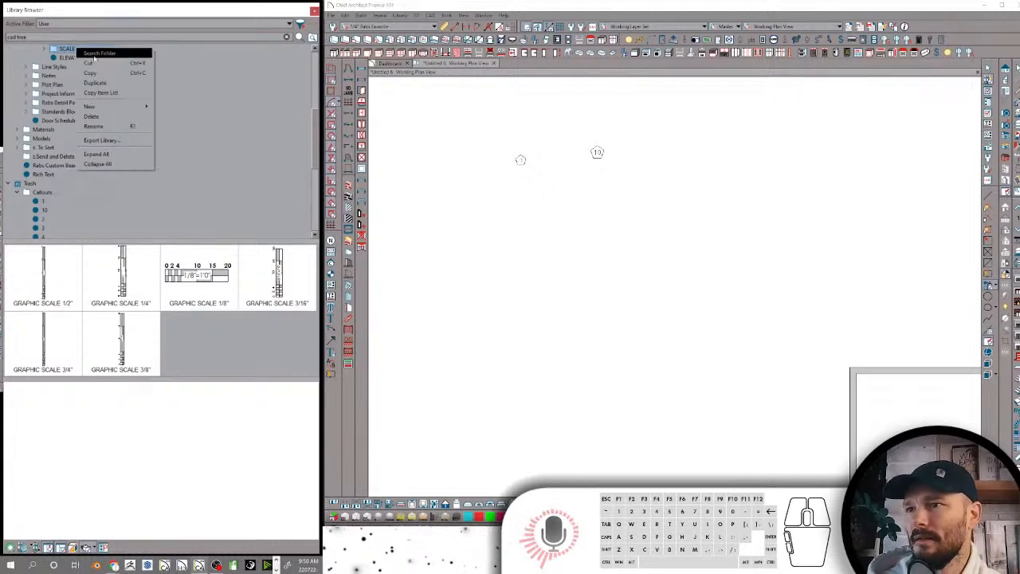
pyautogui.click(108, 117)
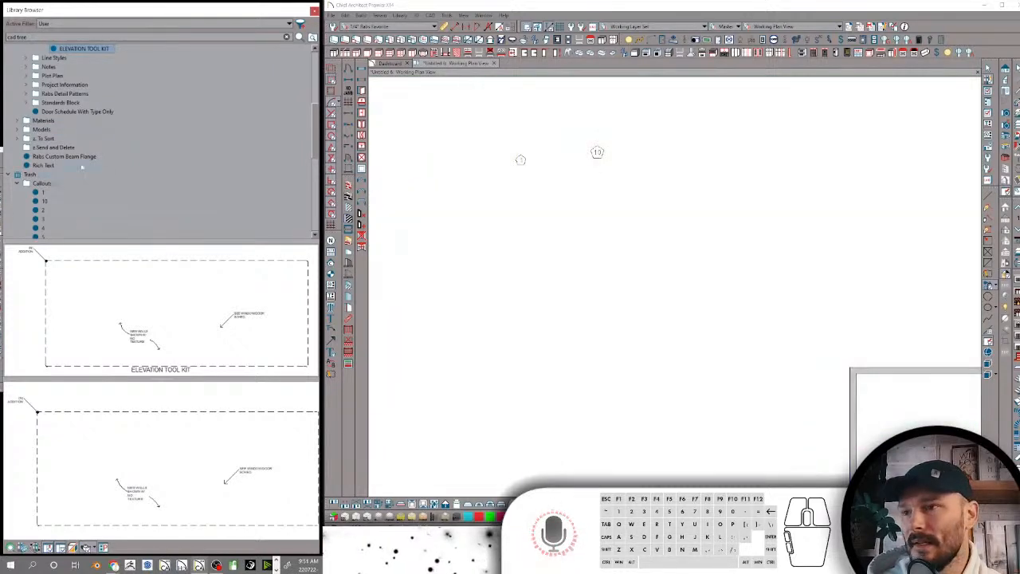
# Rename the ELEVATION TOOL KIT block as Elevation Toolkit, and collapse the Symbols and Layouts folders
pyautogui.scroll(2, 143, 121)
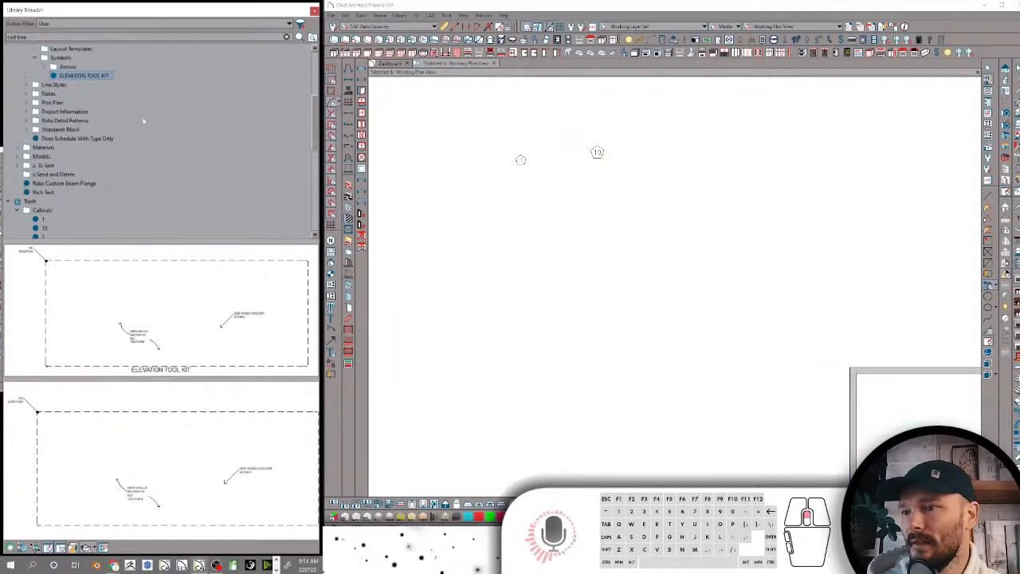
pyautogui.click(86, 103)
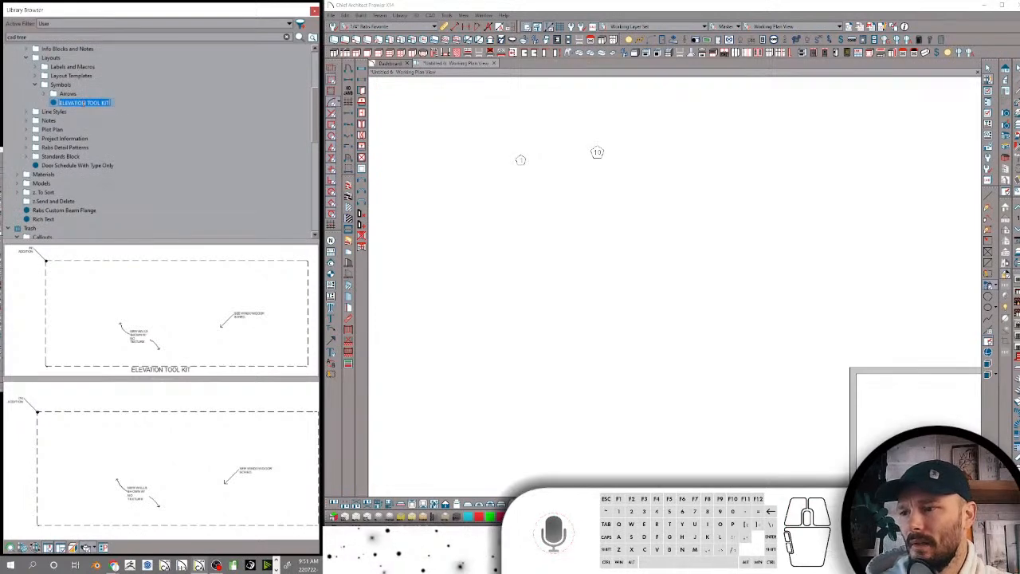
pyautogui.write('Ele')
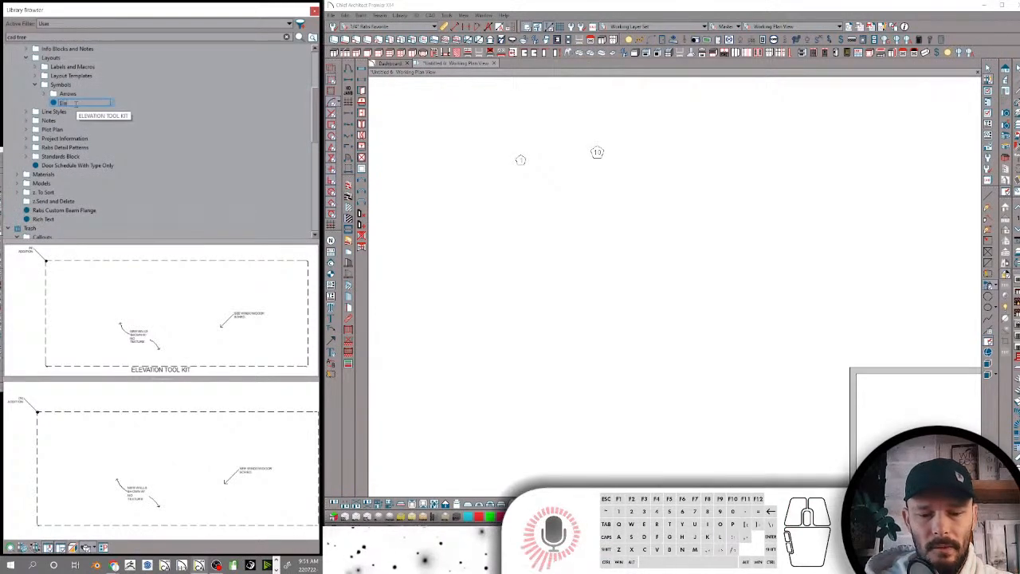
pyautogui.write('vation Tool')
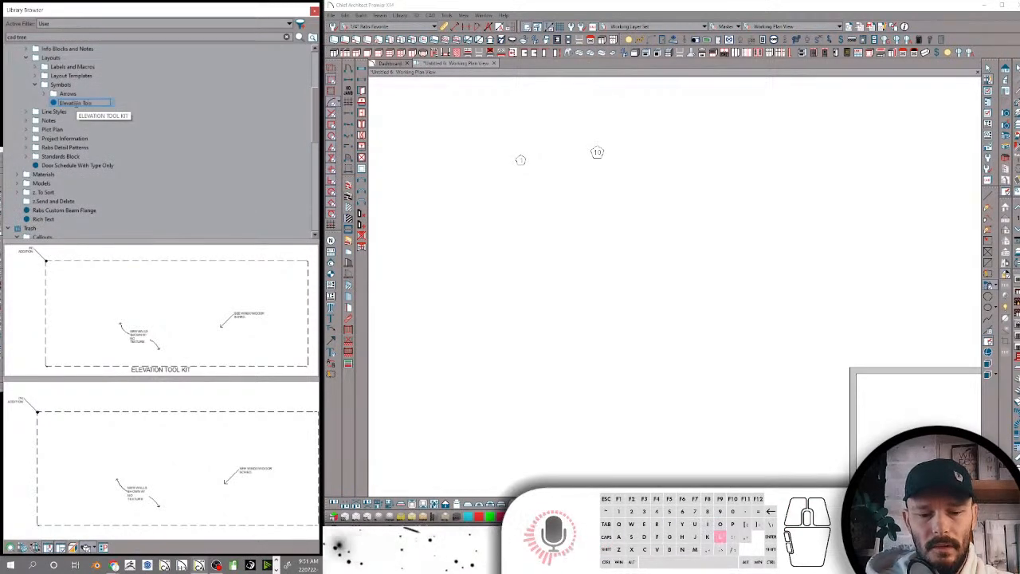
pyautogui.write('kit')
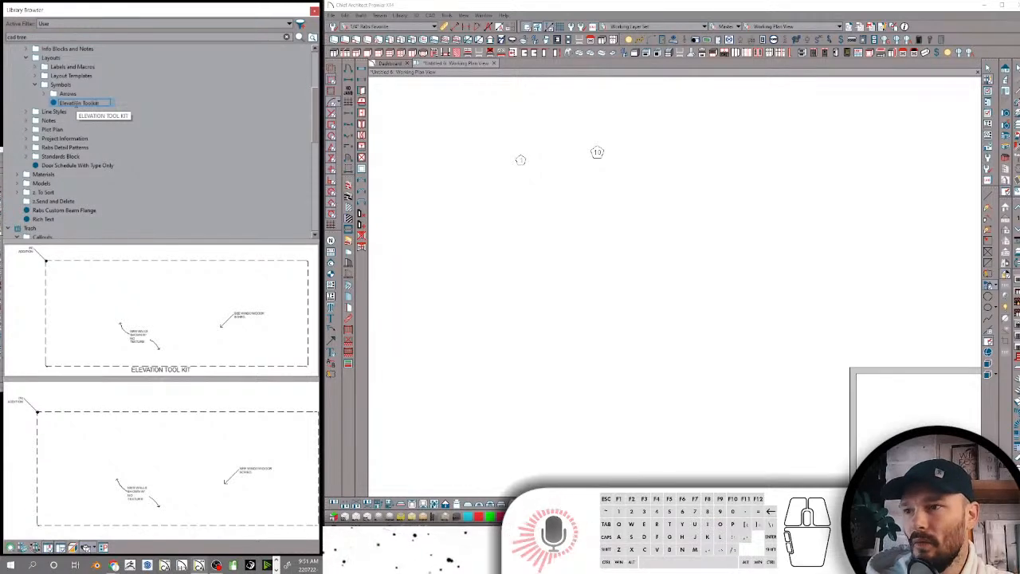
pyautogui.press('Return')
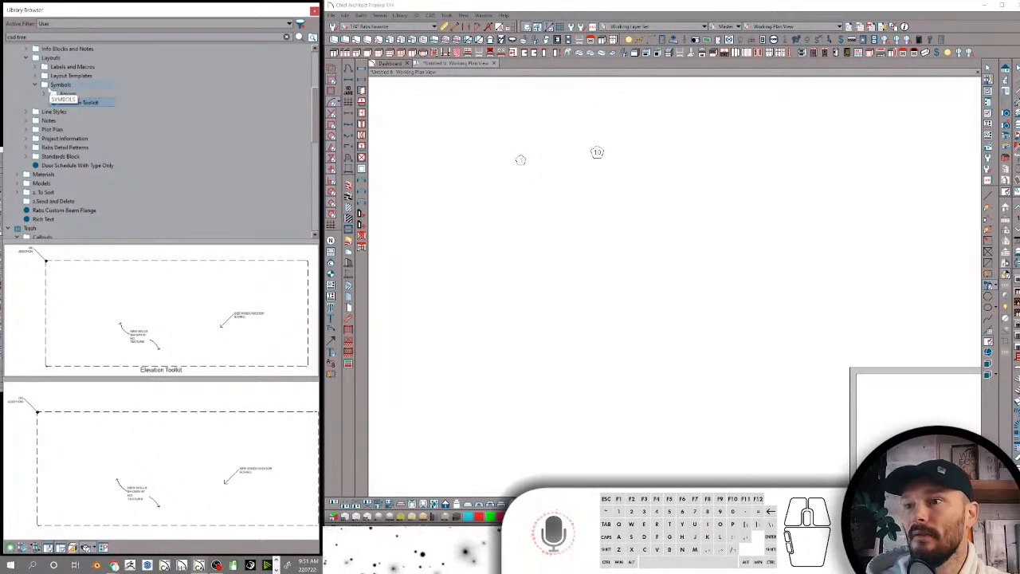
pyautogui.click(35, 85)
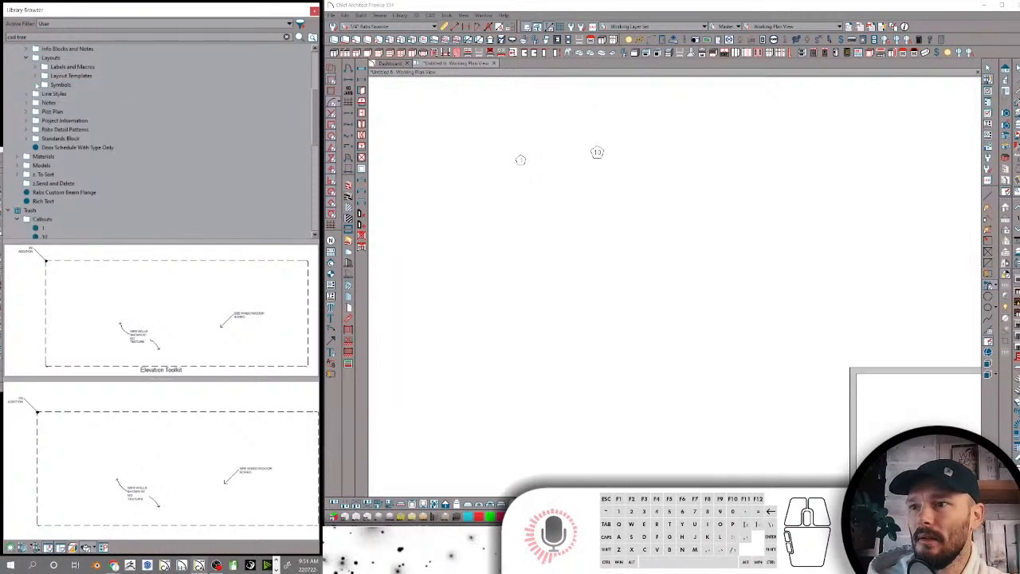
pyautogui.click(28, 58)
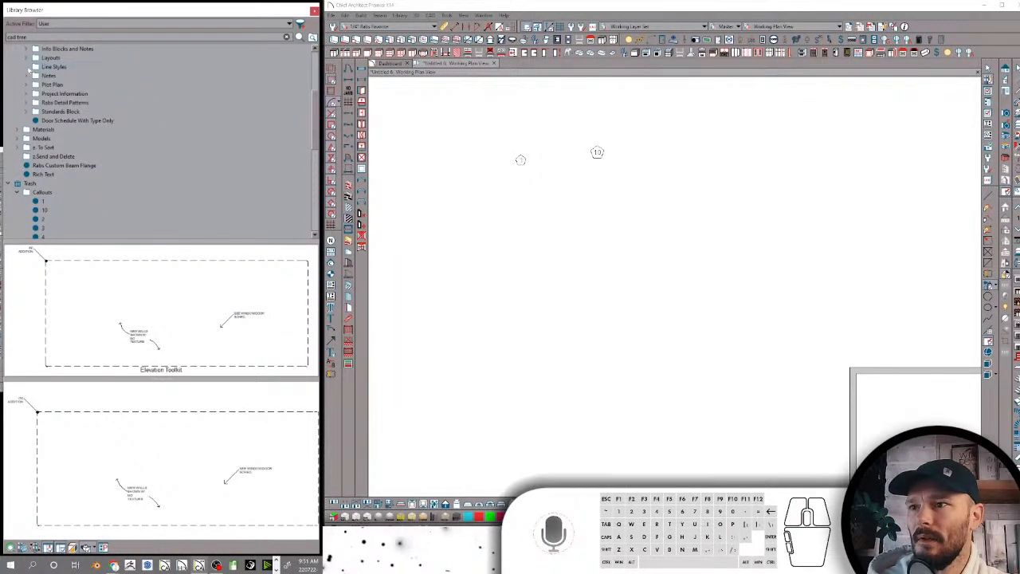
# Expand Line Styles and examine the scale folders, DISTRIBUTION BLOCKS, and the ABOVE AND BELOW LINE and BLANK LINE styles
pyautogui.click(28, 68)
pyautogui.click(56, 76)
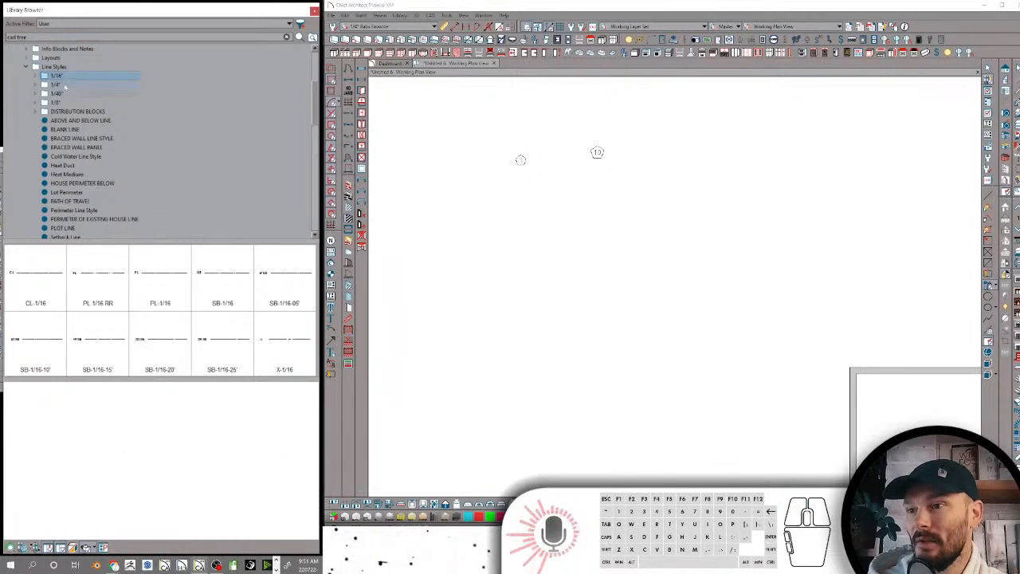
pyautogui.click(56, 84)
pyautogui.click(57, 93)
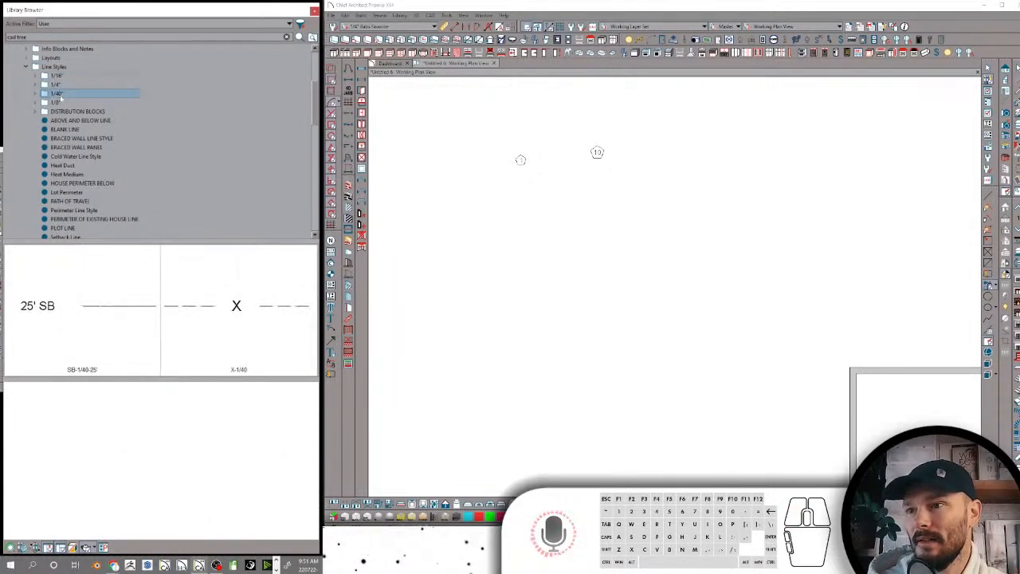
pyautogui.click(57, 102)
pyautogui.click(64, 111)
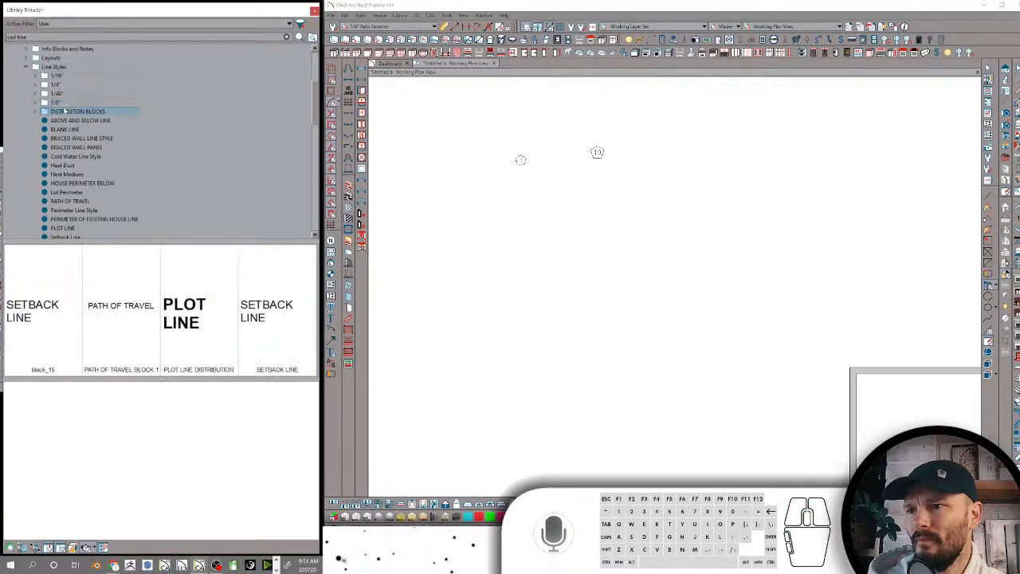
pyautogui.click(71, 120)
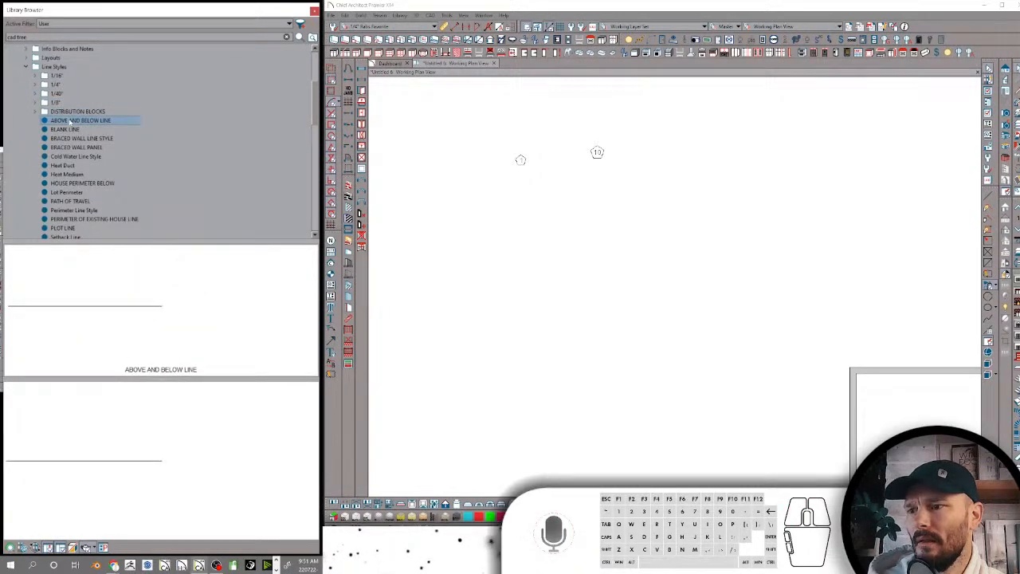
pyautogui.click(71, 129)
pyautogui.click(71, 121)
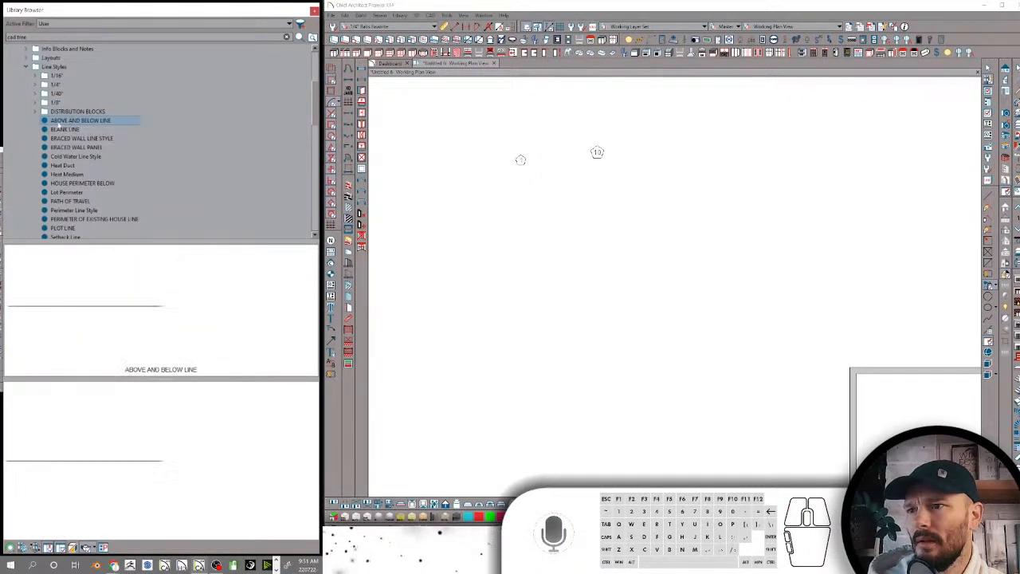
# Draw a horizontal sample line in the plan with the ABOVE AND BELOW LINE style and inspect it up close
pyautogui.moveTo(773, 279); pyautogui.dragTo(526, 297)
pyautogui.scroll(3, 671, 280)
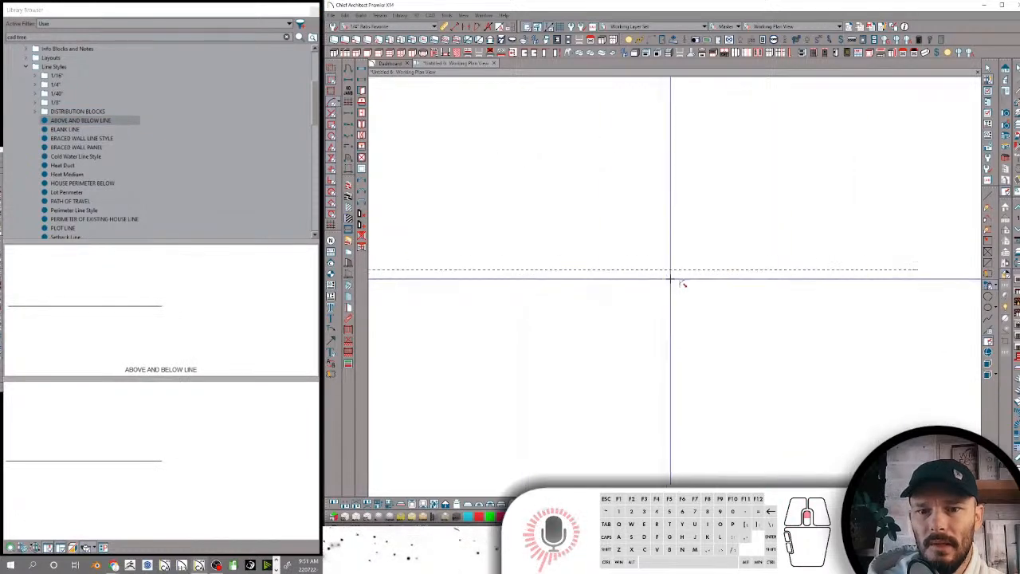
pyautogui.scroll(-1, 671, 279)
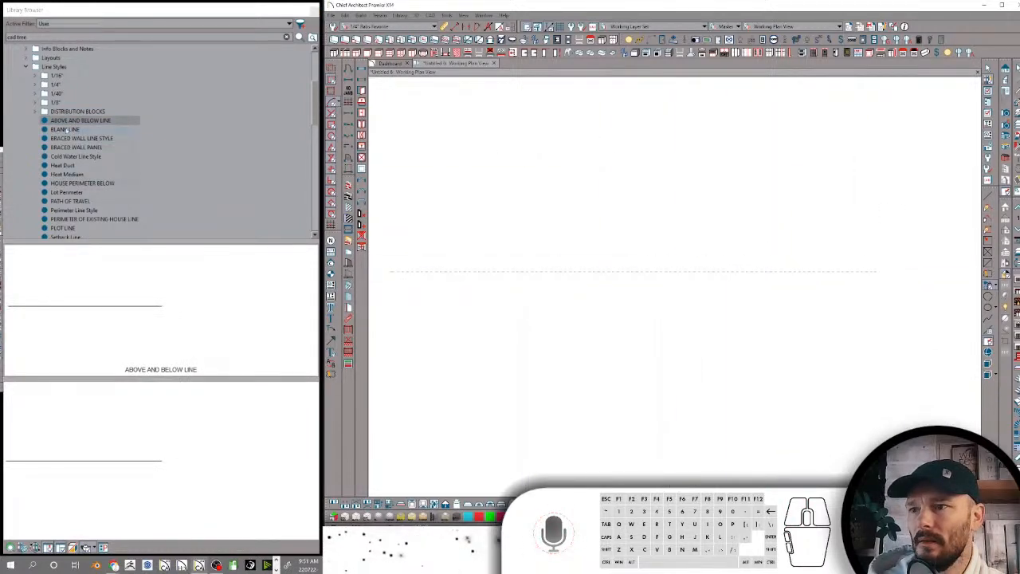
# Preview the BLANK LINE, BRACED WALL LINE STYLE, BRACED WALL PANEL, Cold Water Line Style, Heat Duct and Heat Medium line styles
pyautogui.click(65, 129)
pyautogui.click(72, 139)
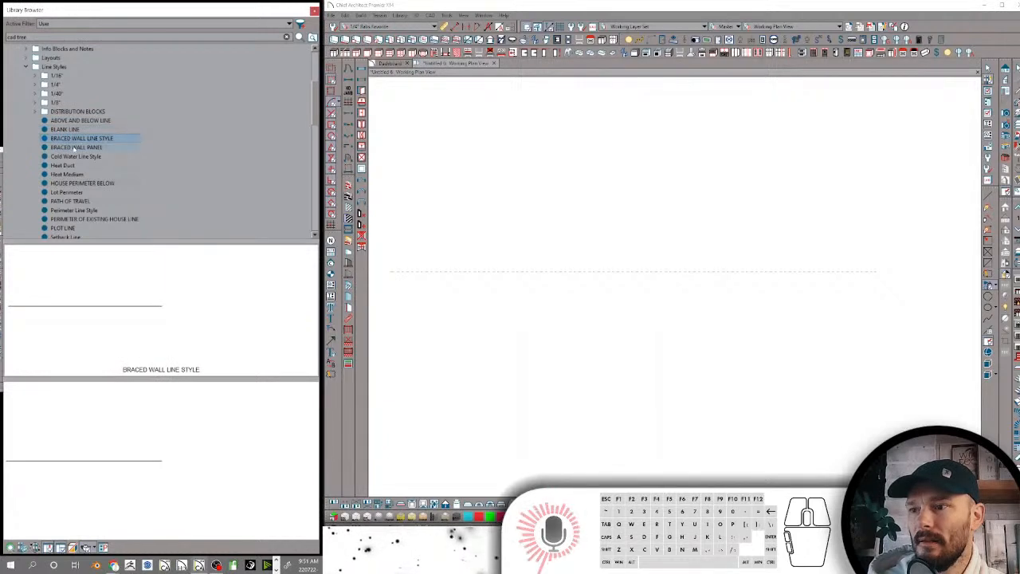
pyautogui.click(75, 148)
pyautogui.click(73, 156)
pyautogui.click(72, 165)
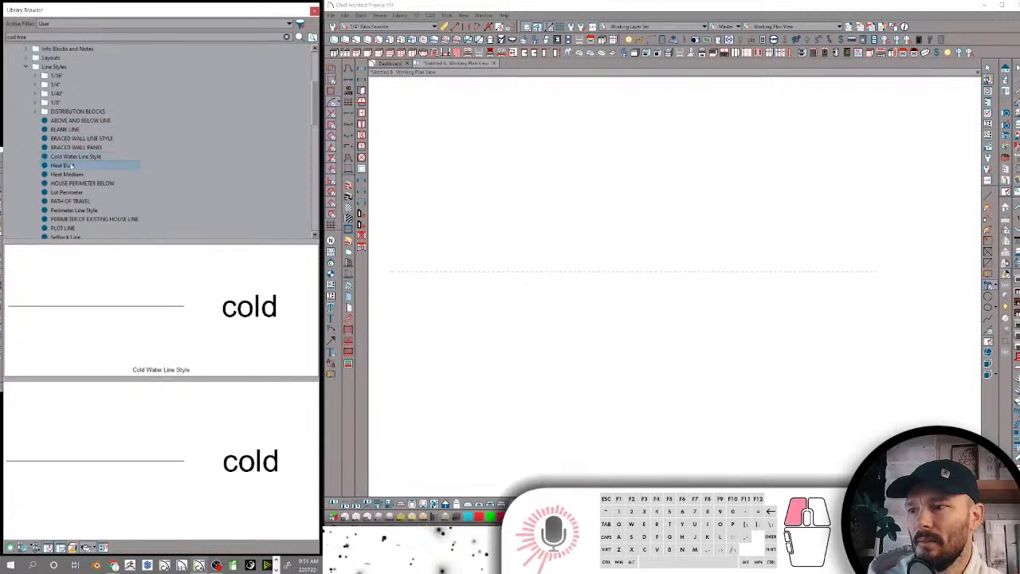
pyautogui.click(68, 174)
# Draw sample lines across the plan with the HOUSE PERIMETER BELOW and Lot Perimeter line styles
pyautogui.click(72, 183)
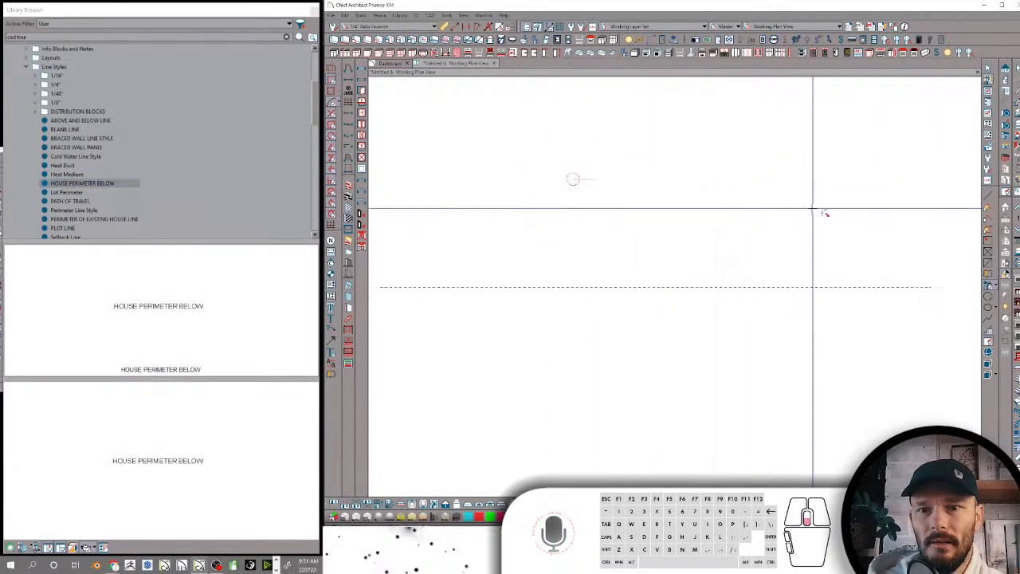
pyautogui.moveTo(842, 213); pyautogui.dragTo(423, 225)
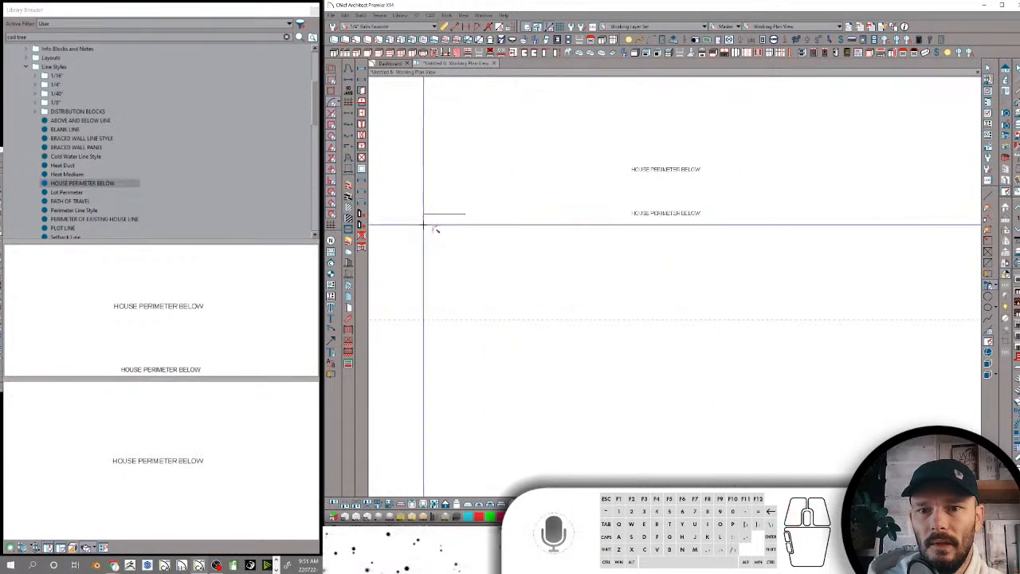
pyautogui.click(67, 192)
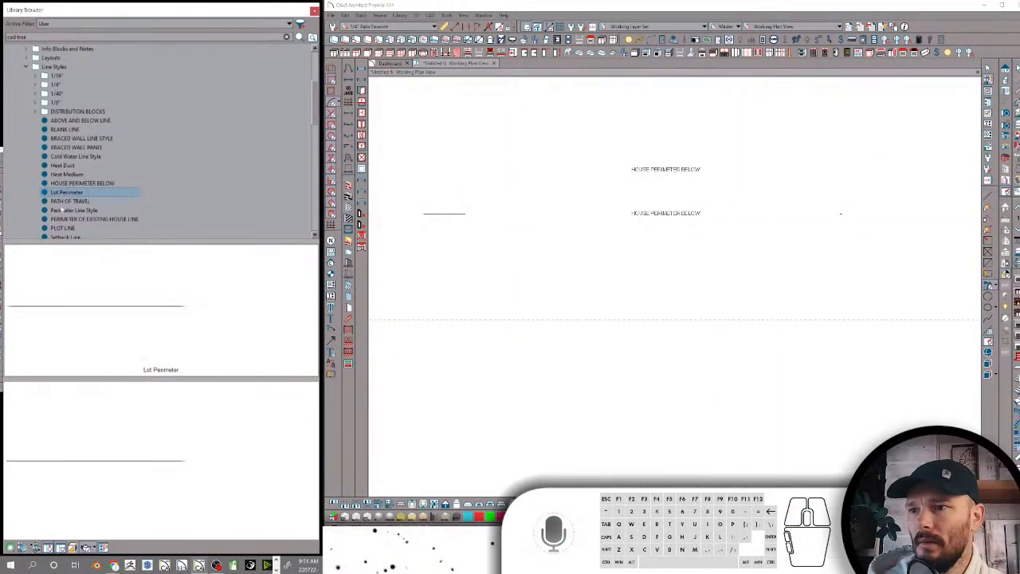
pyautogui.moveTo(736, 296); pyautogui.dragTo(450, 275)
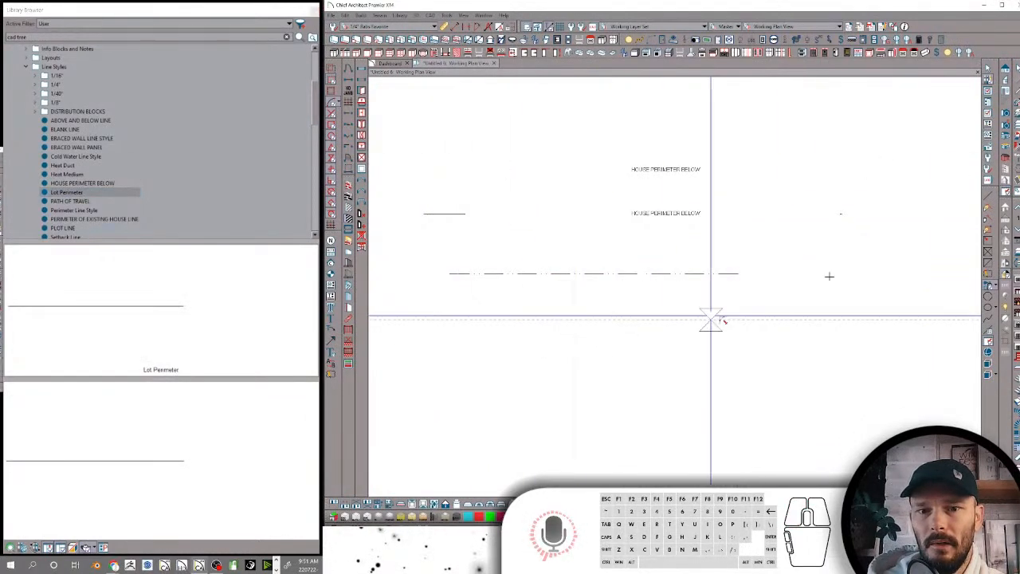
# Preview PATH OF TRAVEL, and draw a sample line above the Lot Perimeter line with the PERIMETER OF EXISTING HOUSE LINE style
pyautogui.click(79, 201)
pyautogui.click(80, 219)
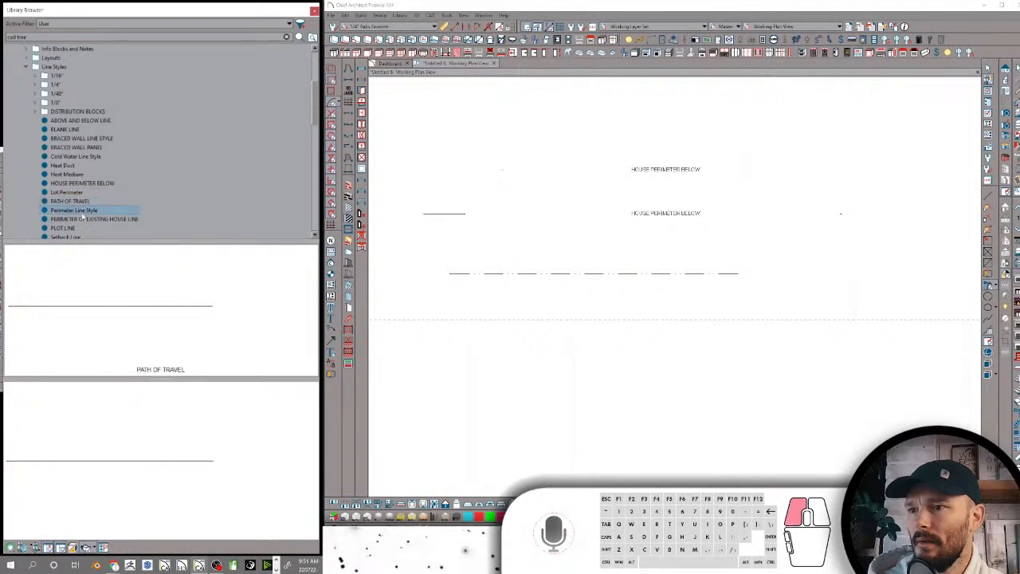
pyautogui.scroll(-1, 76, 201)
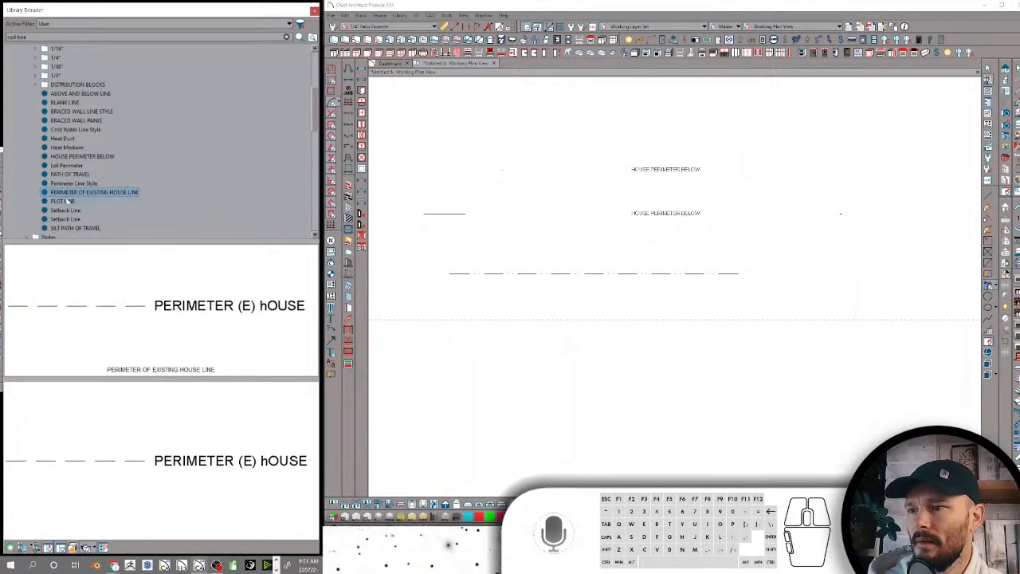
pyautogui.moveTo(753, 239); pyautogui.dragTo(476, 239)
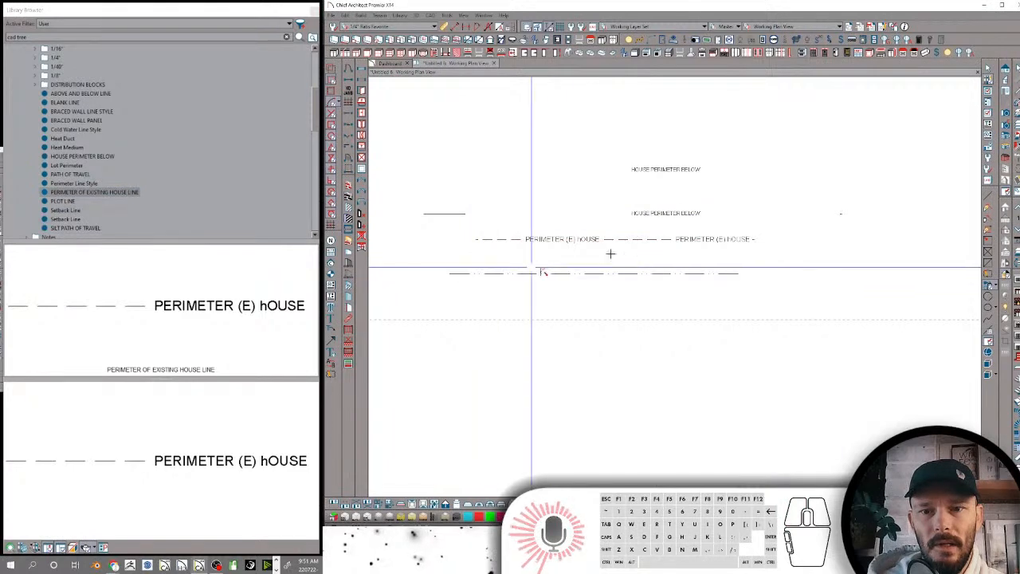
pyautogui.click(633, 239)
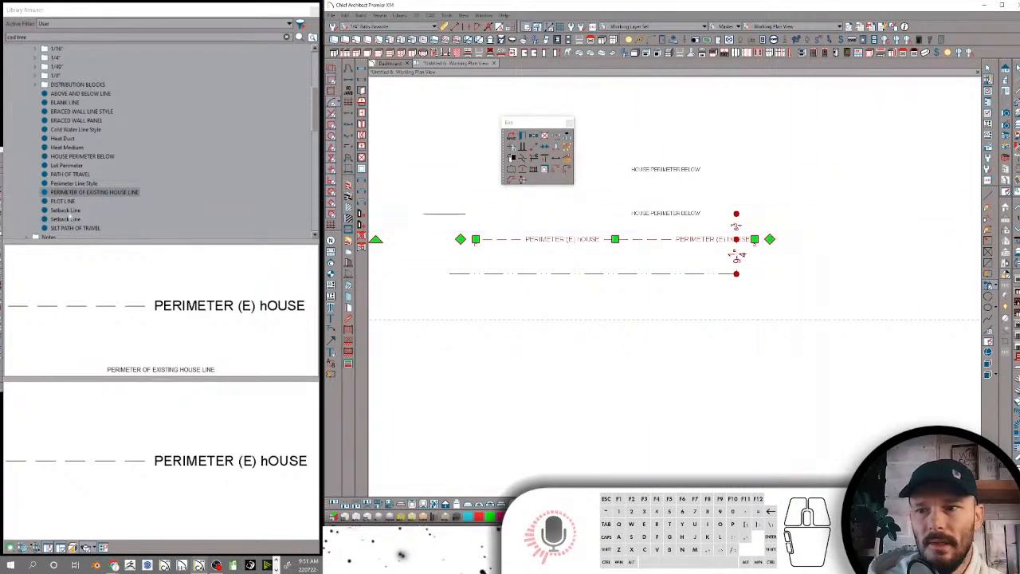
# Preview PLOT LINE, and draw sample lines with both Setback Line styles to compare their label sizes
pyautogui.click(63, 201)
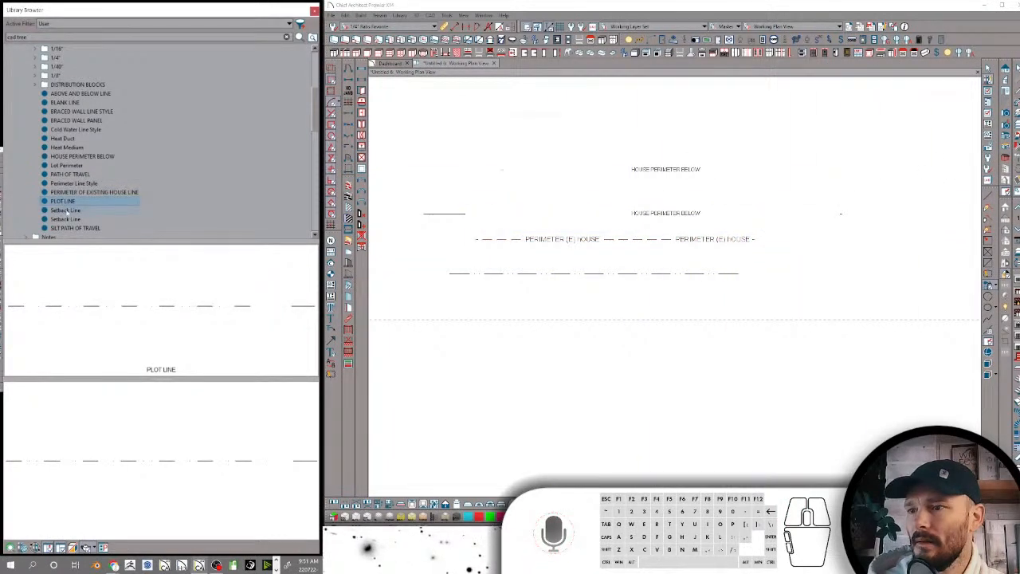
pyautogui.click(66, 209)
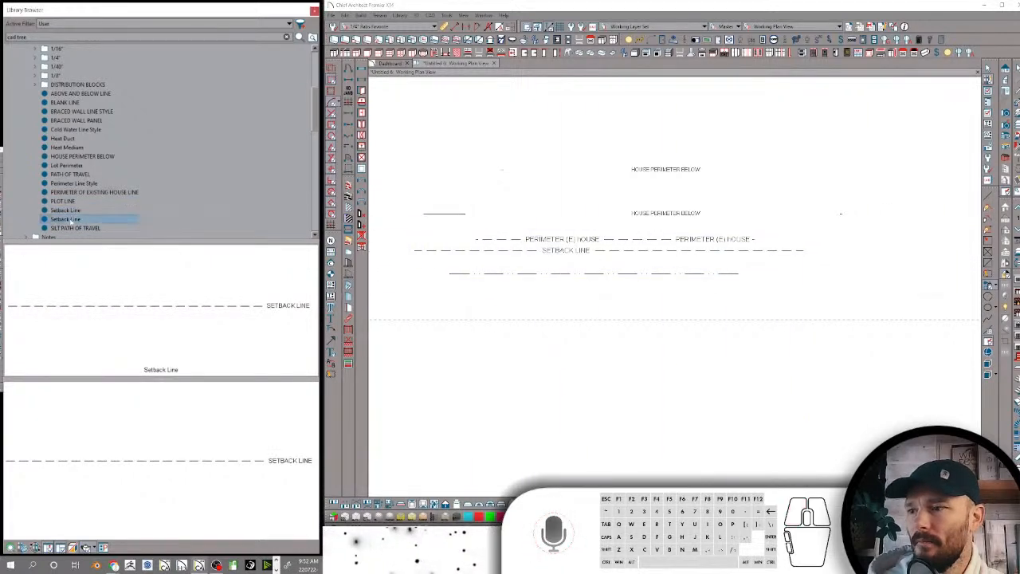
pyautogui.click(65, 219)
pyautogui.moveTo(813, 263); pyautogui.dragTo(414, 263)
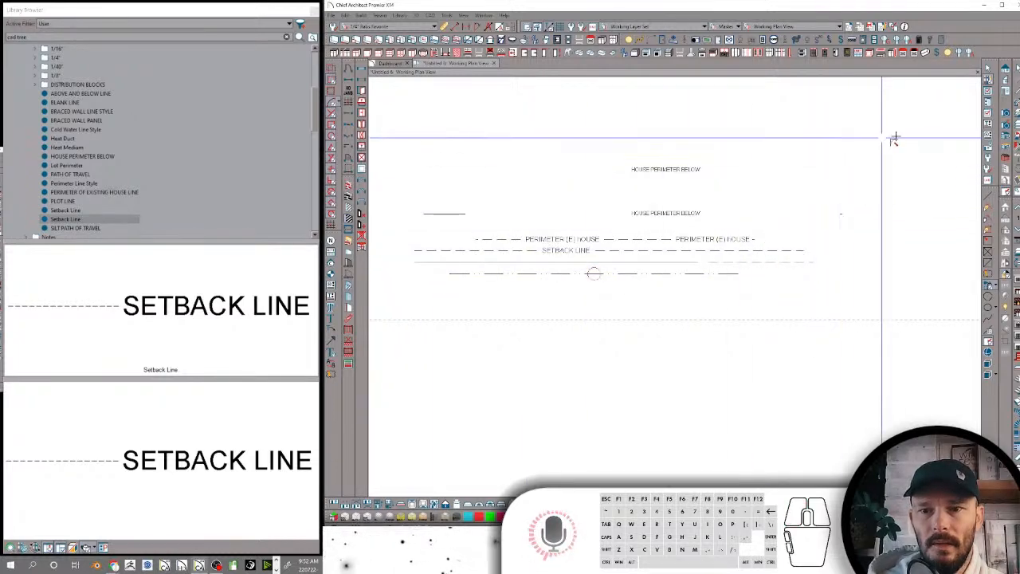
pyautogui.moveTo(895, 138); pyautogui.dragTo(393, 150)
pyautogui.scroll(-1, 576, 134)
pyautogui.scroll(3, 586, 137)
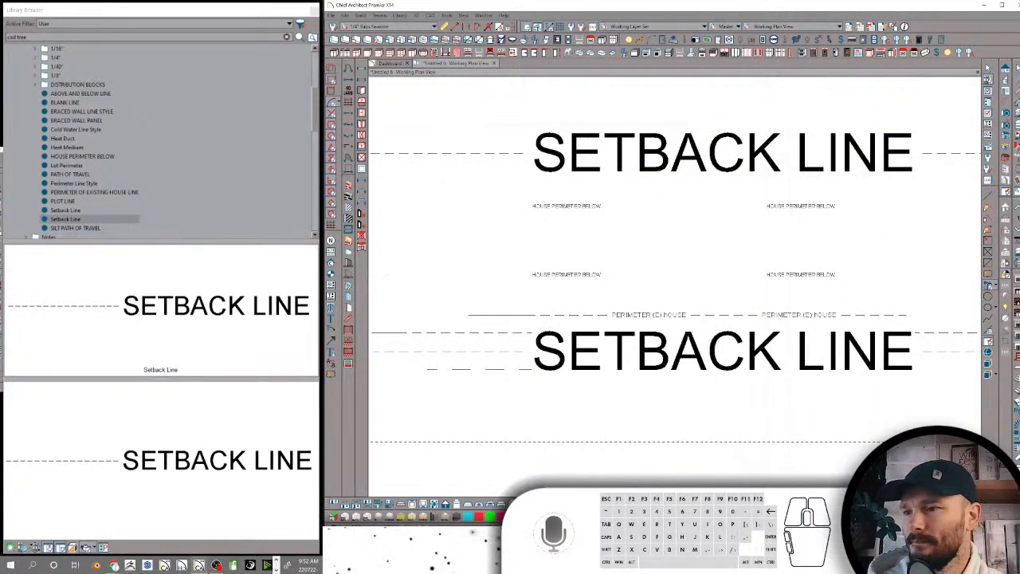
# Draw a sample line below the others with the SILT PATH OF TRAVEL style and inspect its text
pyautogui.click(75, 228)
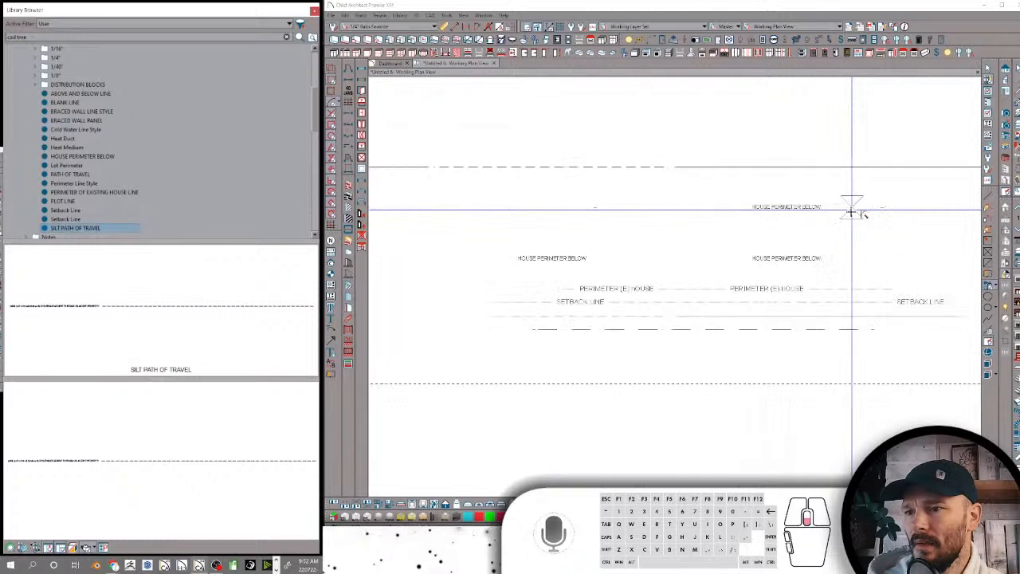
pyautogui.scroll(-1, 851, 212)
pyautogui.moveTo(910, 321); pyautogui.dragTo(498, 343)
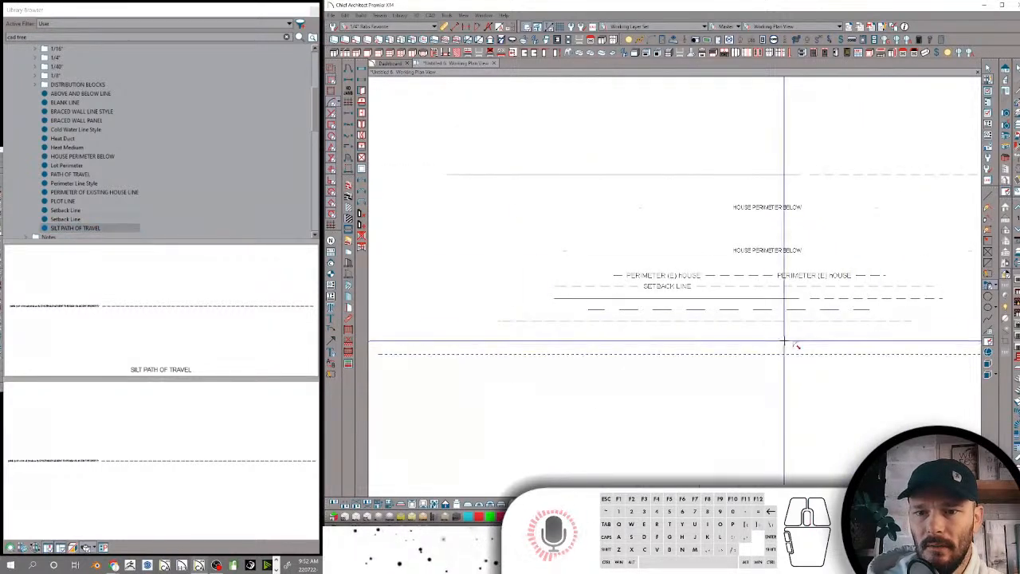
pyautogui.scroll(5, 784, 343)
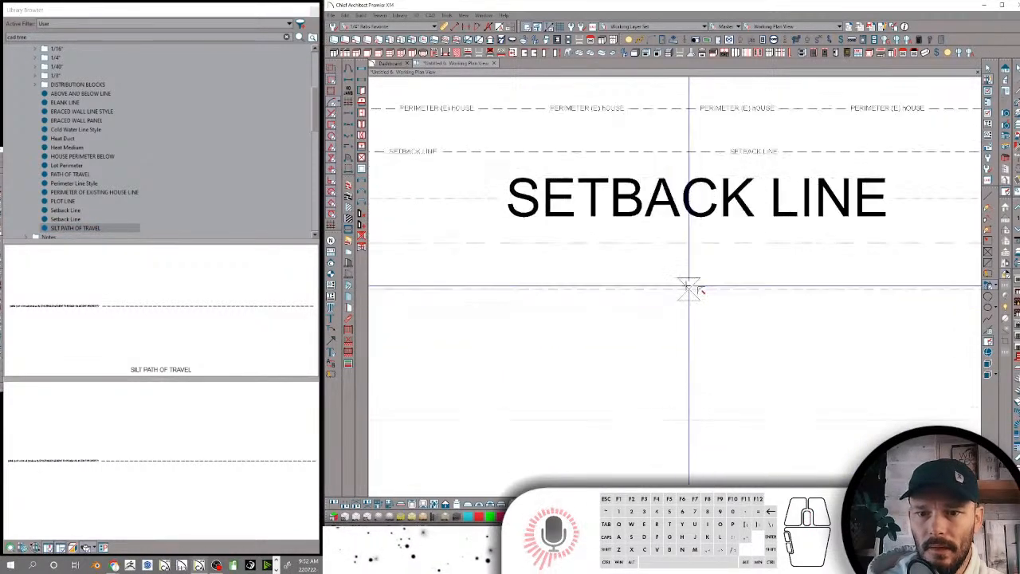
pyautogui.scroll(-4, 689, 287)
pyautogui.scroll(4, 684, 287)
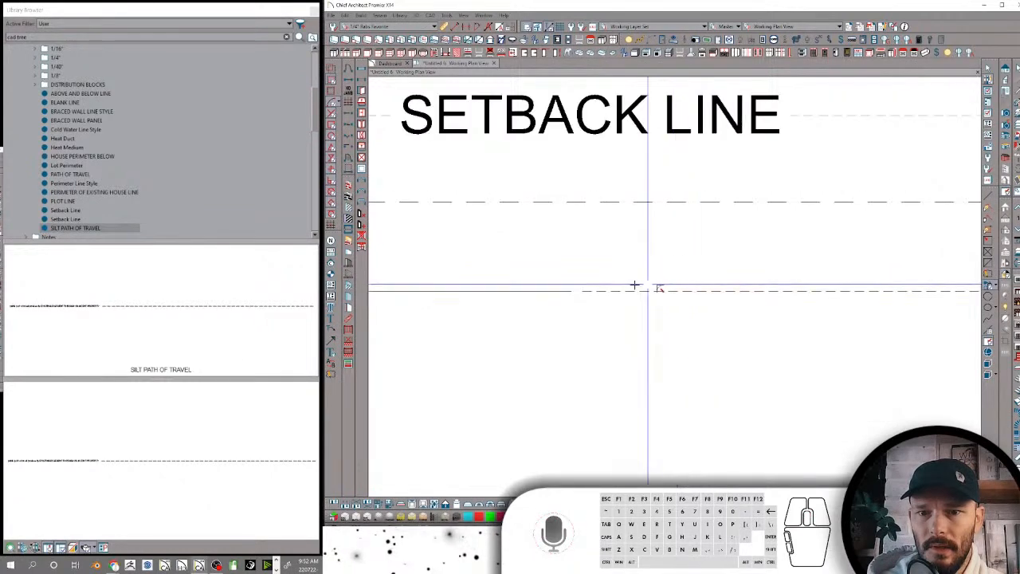
pyautogui.scroll(-2, 634, 284)
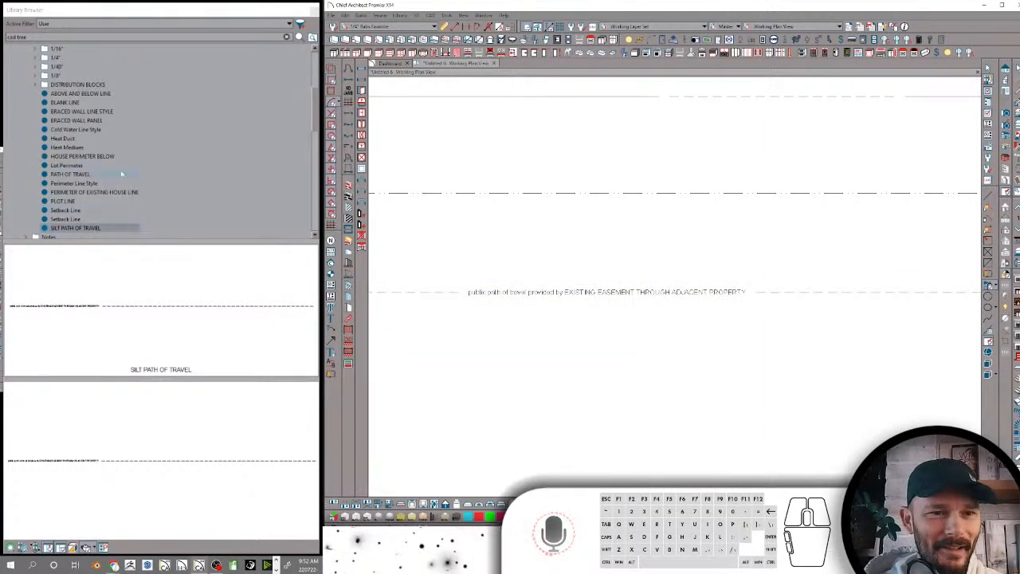
# Rename the SILT PATH OF TRAVEL line style as Path Of Travel
pyautogui.click(64, 229)
pyautogui.click(62, 229)
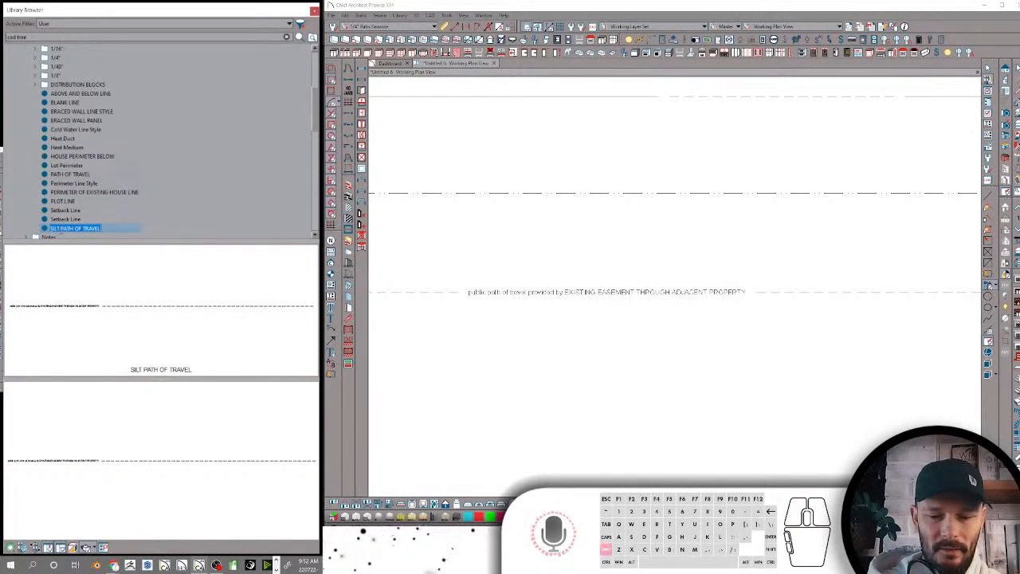
pyautogui.write('Path Of Travel')
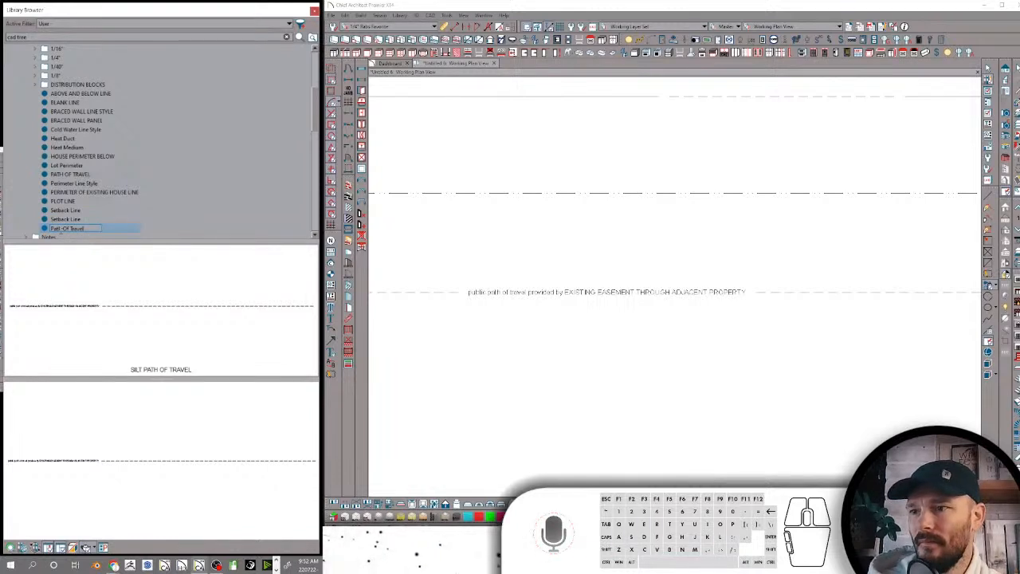
pyautogui.press('Return')
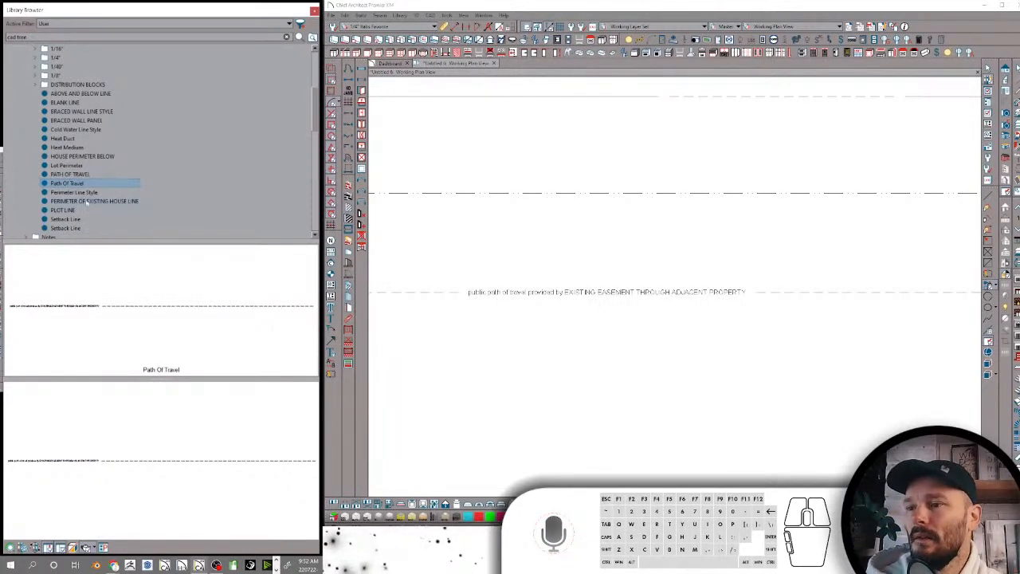
# Rename the PERIMETER OF EXISTING HOUSE LINE style as Perimeter of Existing House-Line Style
pyautogui.click(86, 202)
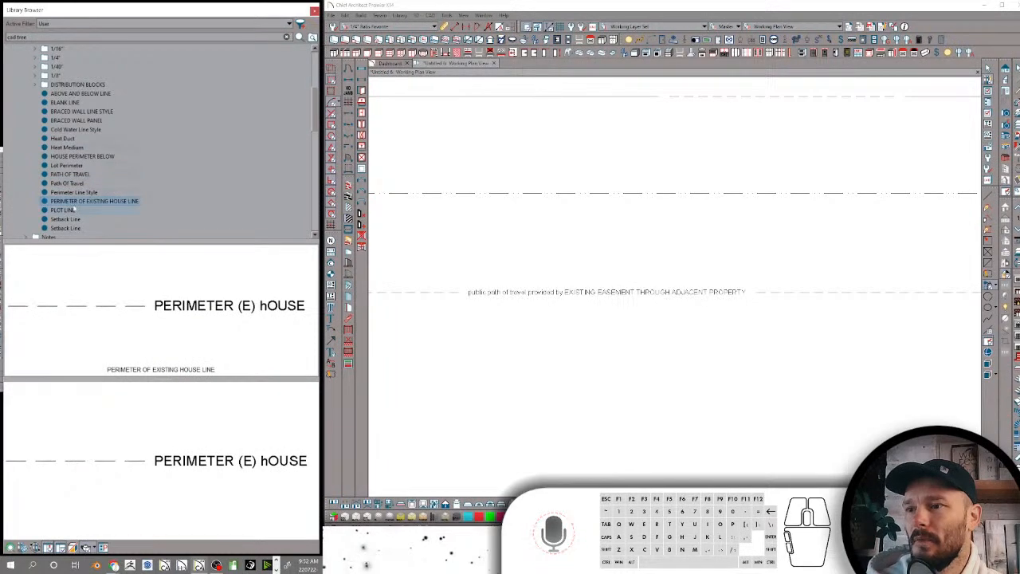
pyautogui.write('pri')
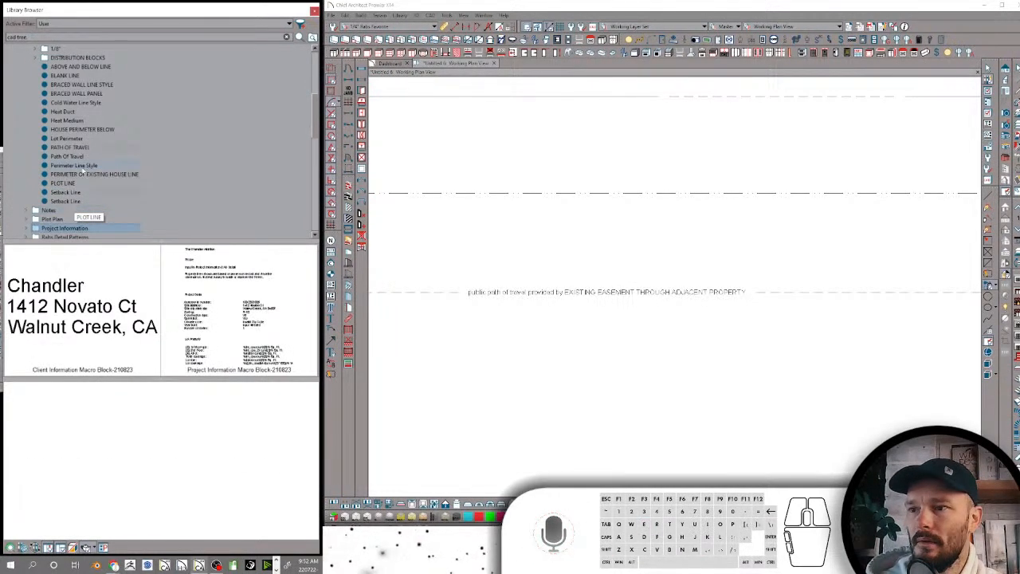
pyautogui.click(82, 173)
pyautogui.click(82, 173)
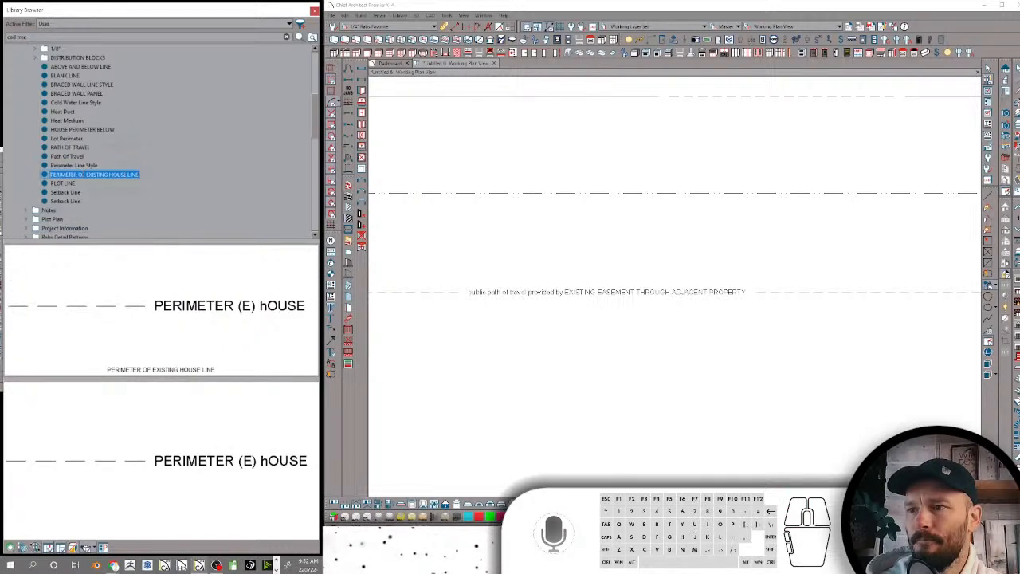
pyautogui.write('Perimeter ')
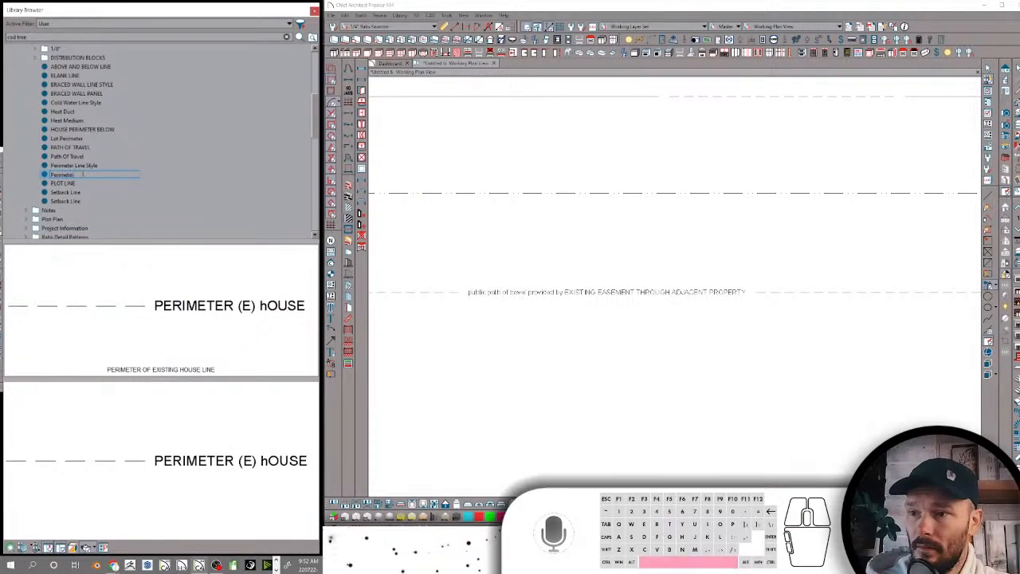
pyautogui.write('of Existing')
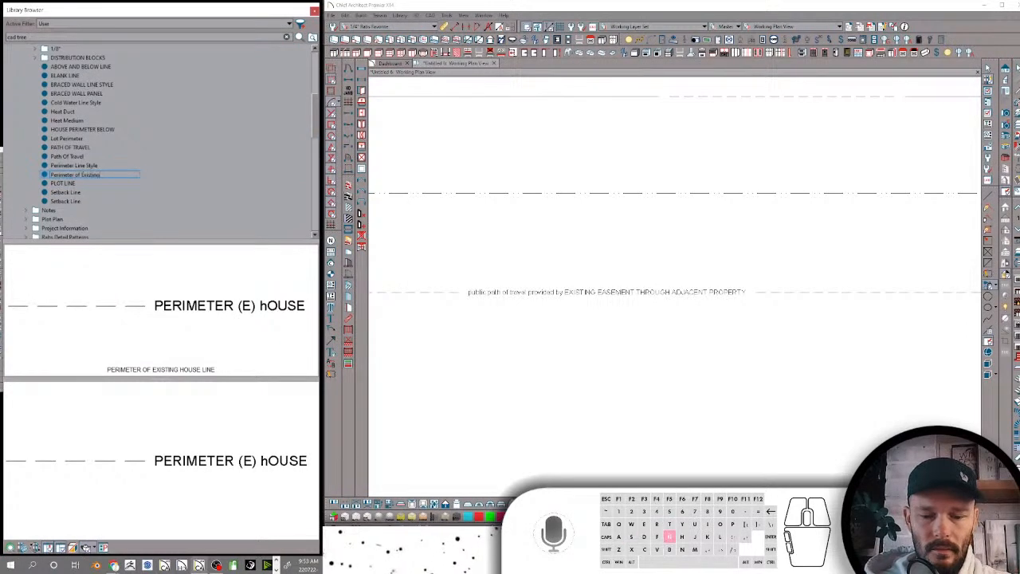
pyautogui.write(' House Lin')
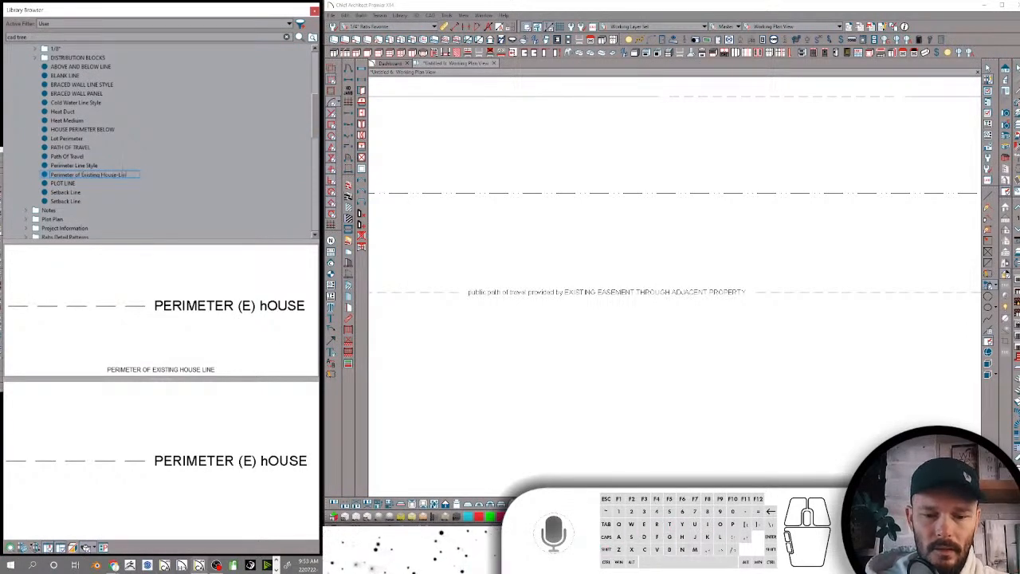
pyautogui.write('e Style')
pyautogui.press('Return')
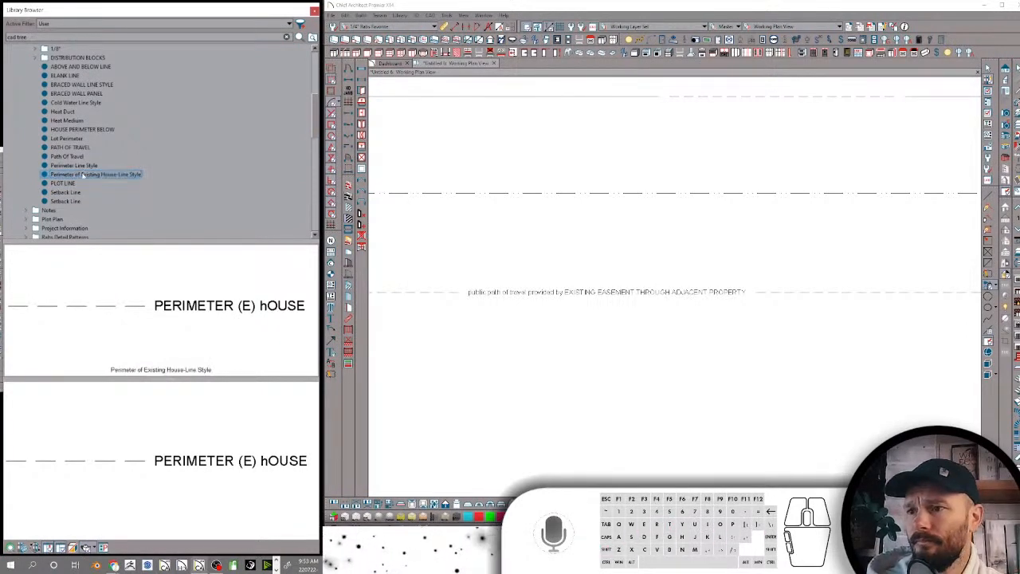
# Rename the PLOT LINE line style as Plot-Line Style
pyautogui.click(73, 183)
pyautogui.click(73, 183)
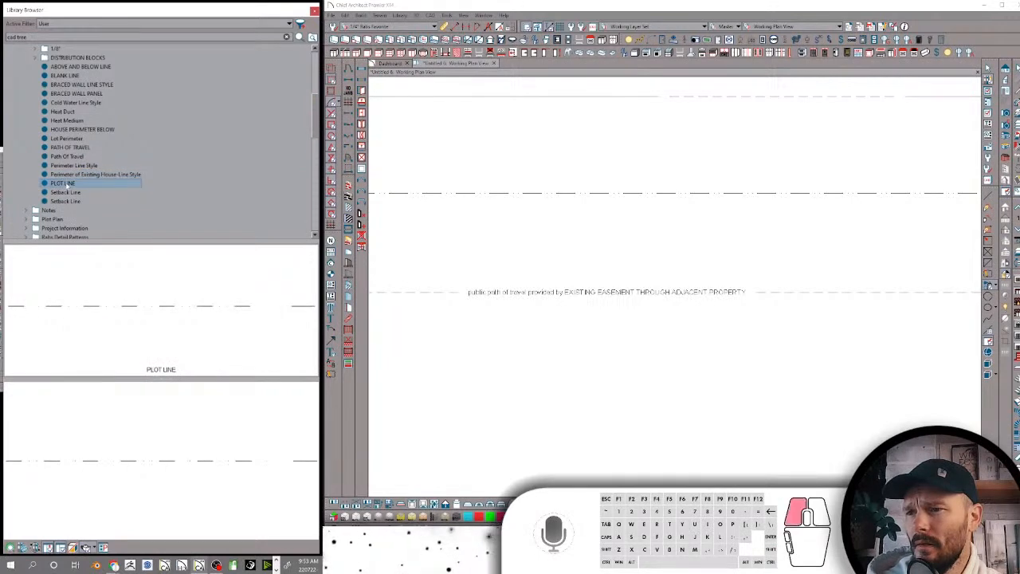
pyautogui.write('Plot')
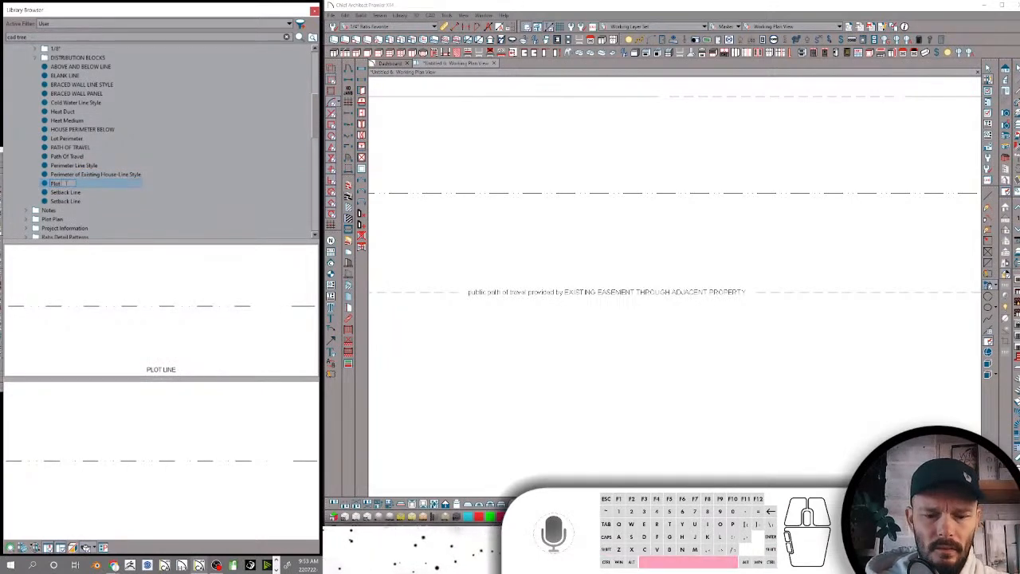
pyautogui.write(' Line')
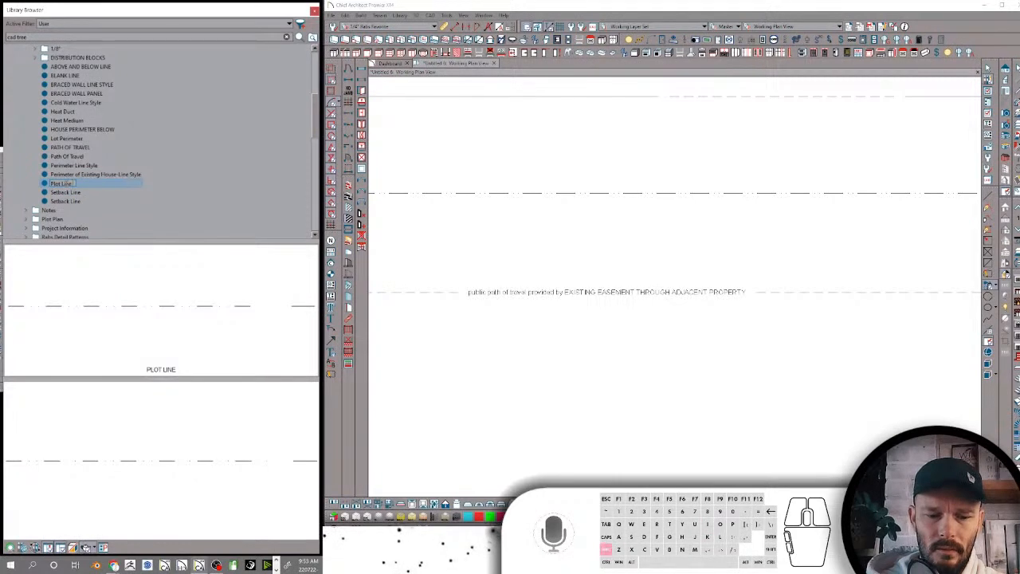
pyautogui.write(' Style')
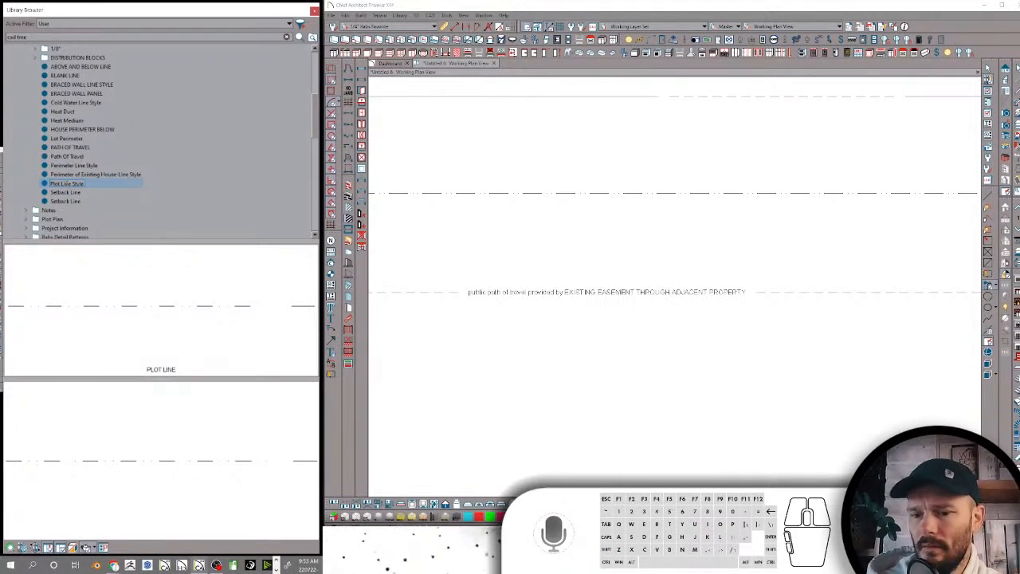
pyautogui.press('Return')
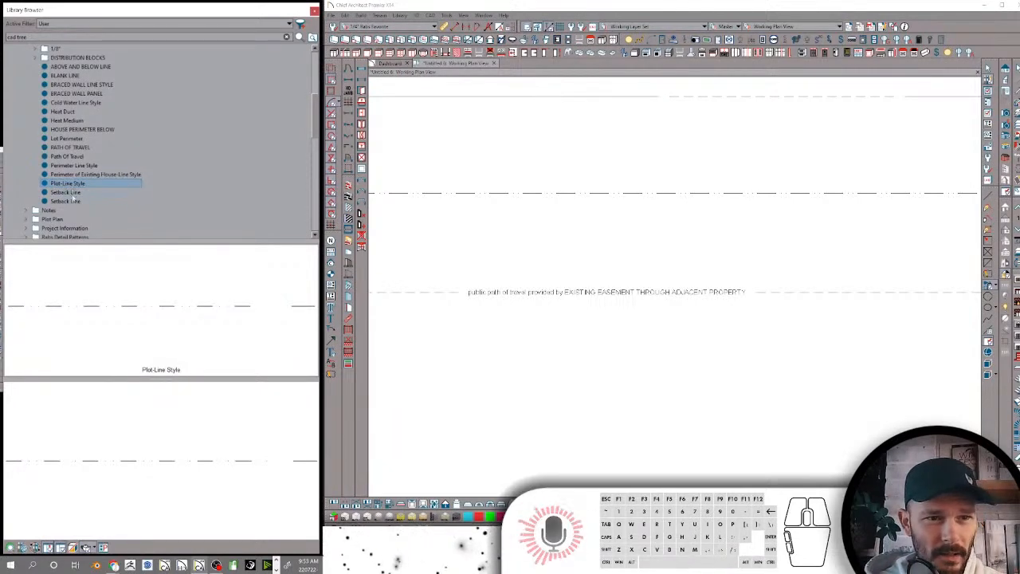
# Rename the all-caps PATH OF TRAVEL line style as Path of Travel-Line Style
pyautogui.click(68, 192)
pyautogui.click(67, 165)
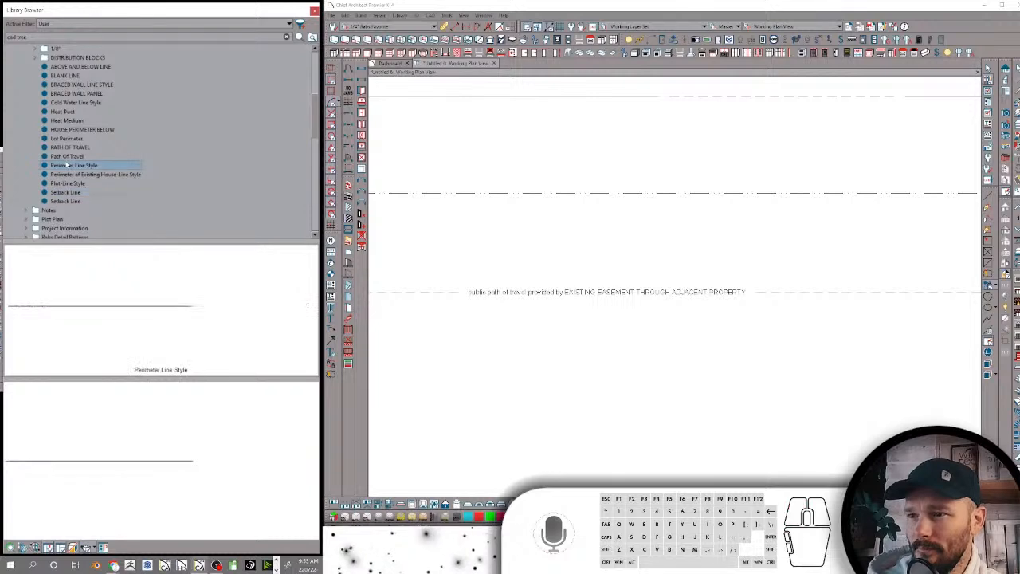
pyautogui.click(63, 148)
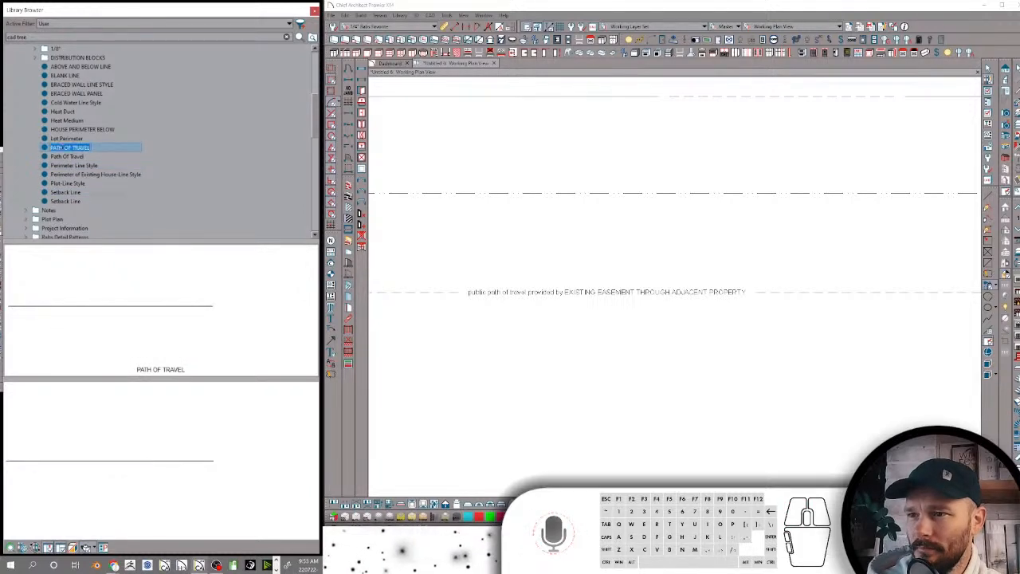
pyautogui.write('Path of')
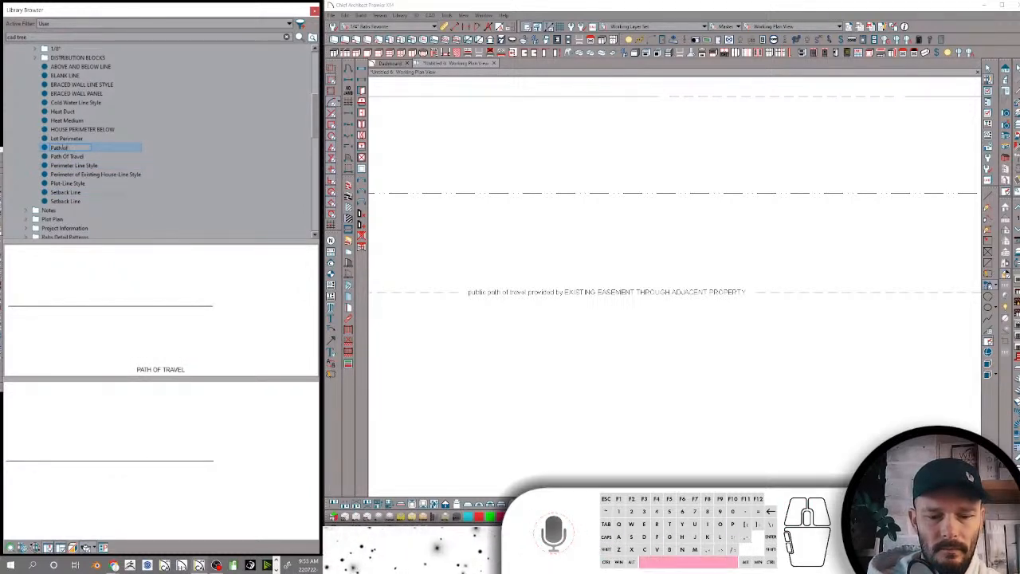
pyautogui.write(' Travel-L')
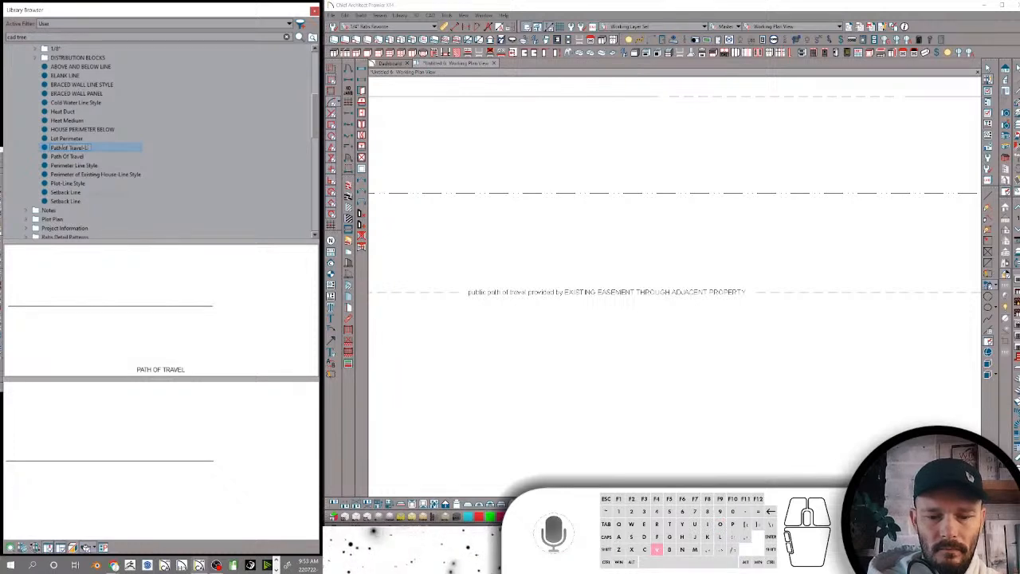
pyautogui.write('ine Style')
pyautogui.press('Return')
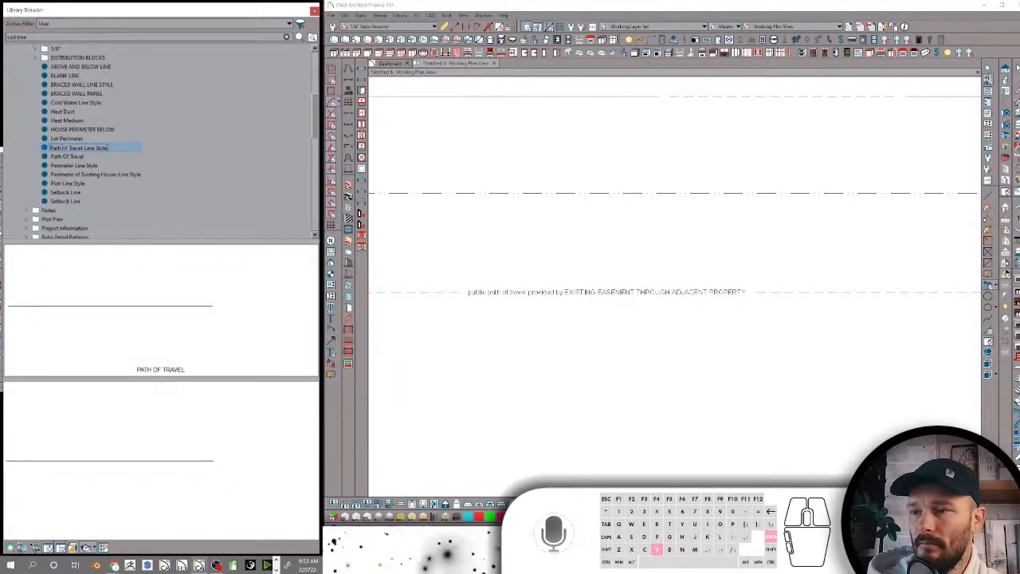
# Rename the HOUSE PERIMETER BELOW line style as House Perimeter-Line Style
pyautogui.click(73, 130)
pyautogui.click(73, 129)
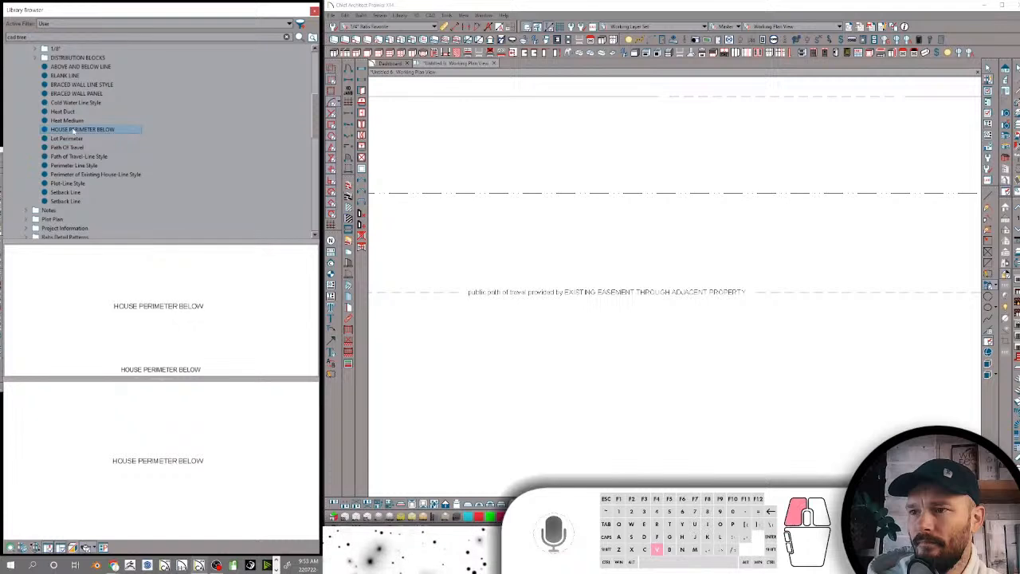
pyautogui.write('House P')
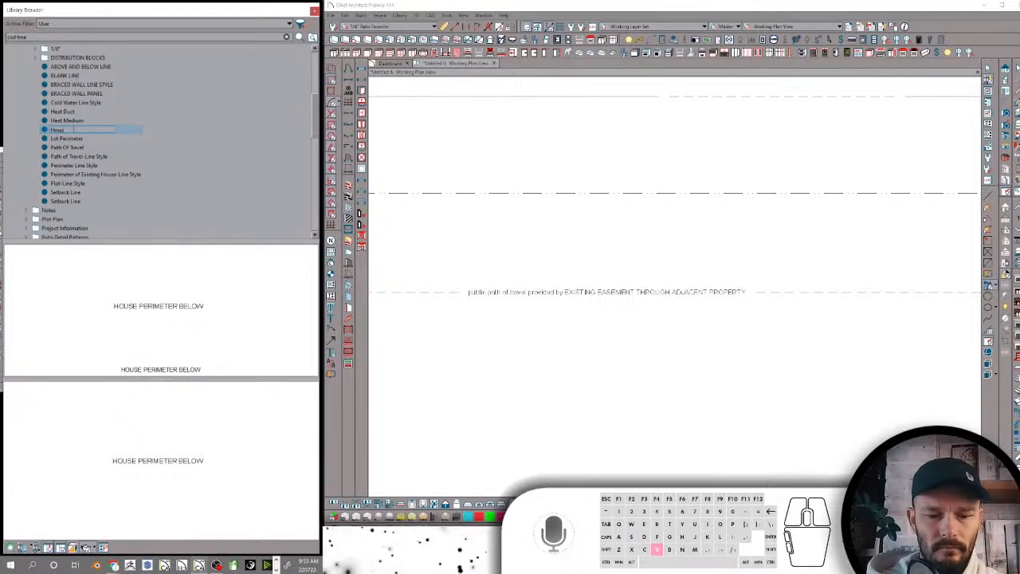
pyautogui.write('erimet')
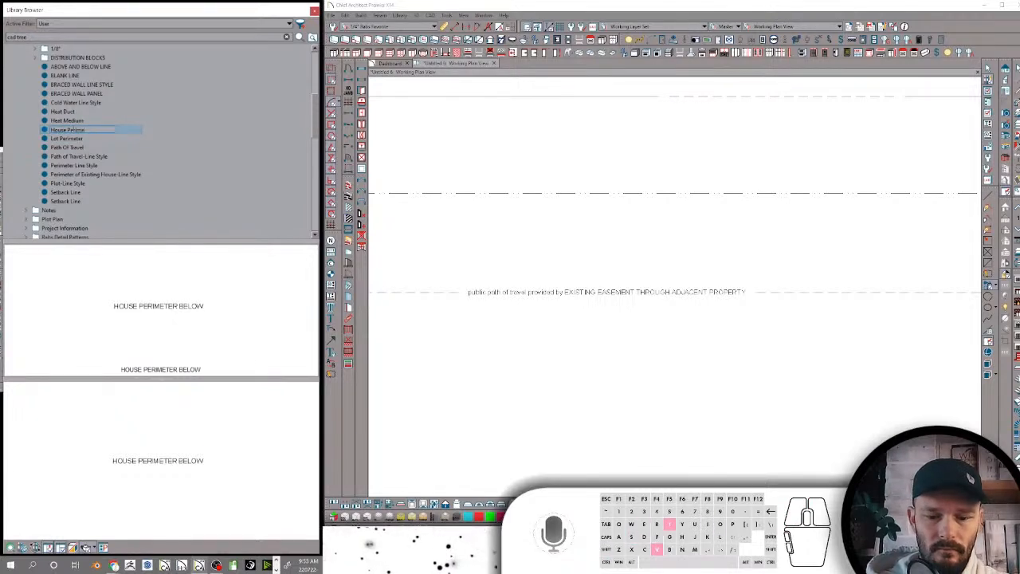
pyautogui.write('er-Line Style')
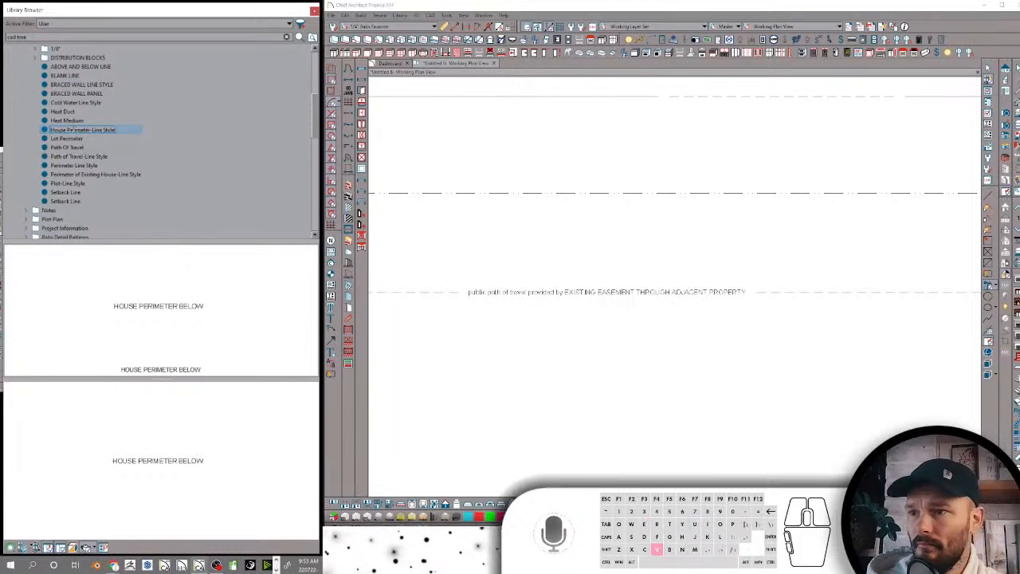
pyautogui.press('Return')
# Rename the Heat Medium line style as Heat Medium-Line Style
pyautogui.click(75, 122)
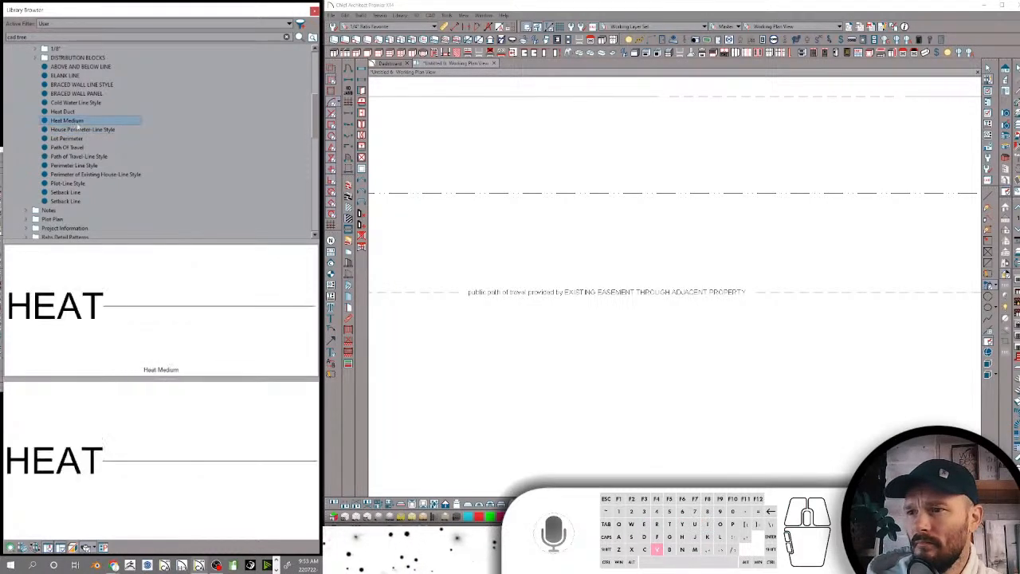
pyautogui.click(76, 121)
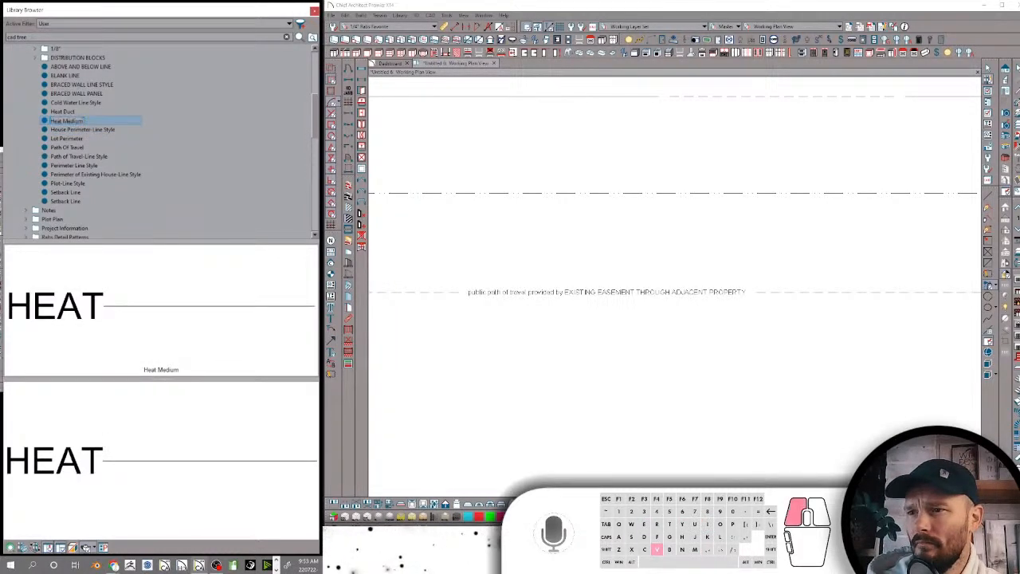
pyautogui.write('-Line Style')
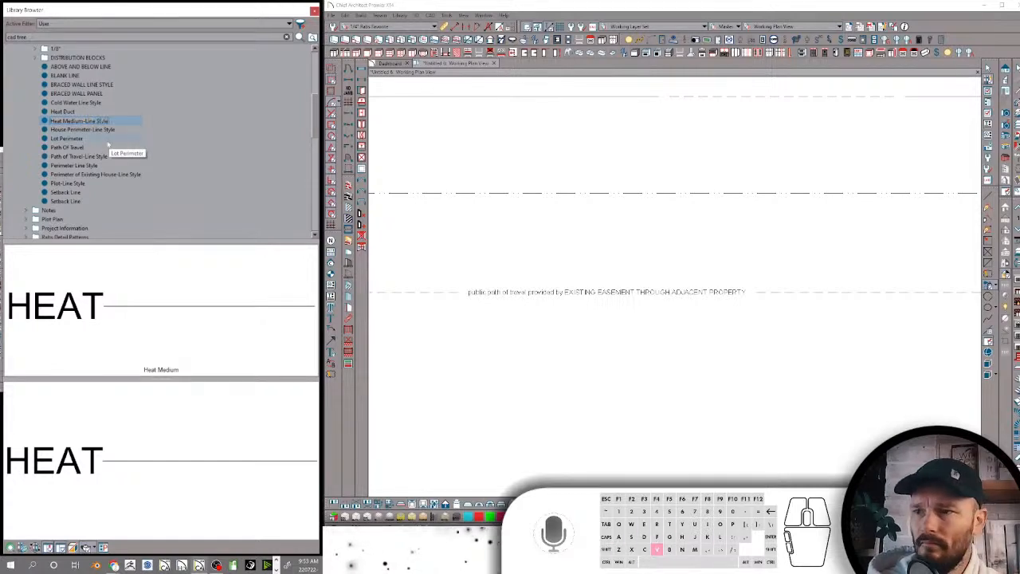
pyautogui.press('Return')
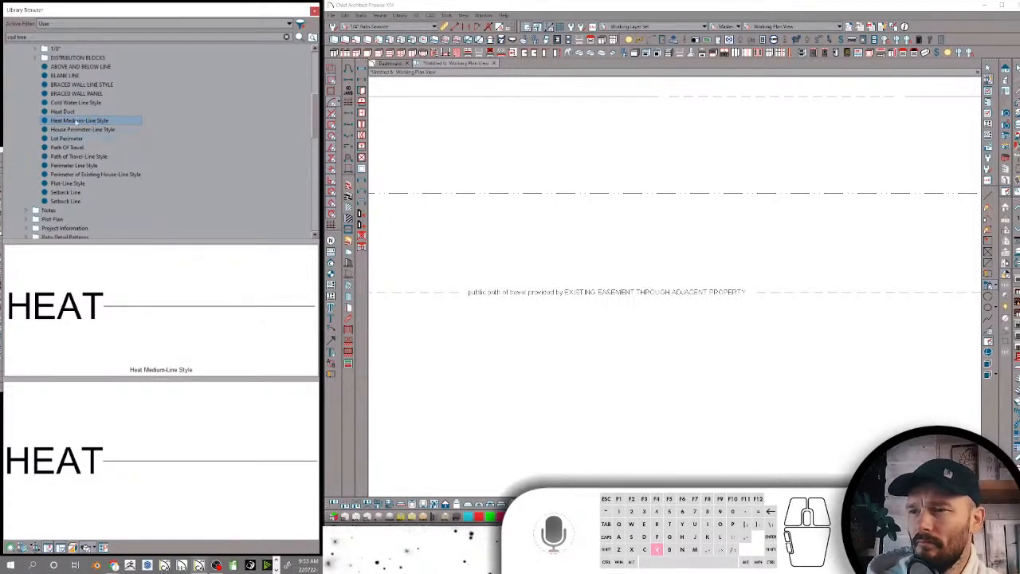
# Rename the Heat Duct line style as Heat Duct-Line Style
pyautogui.click(64, 112)
pyautogui.click(76, 112)
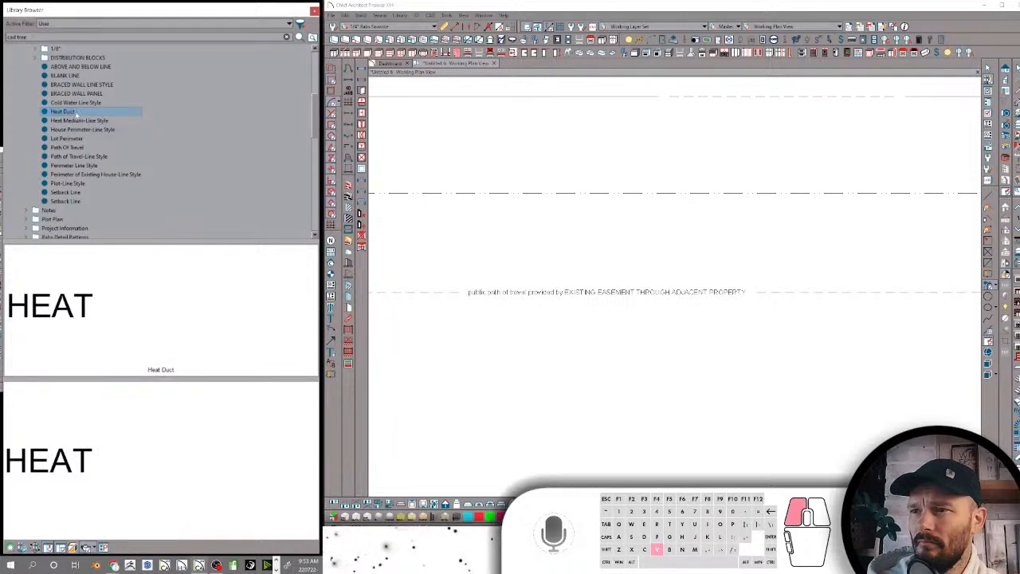
pyautogui.click(75, 114)
pyautogui.click(76, 114)
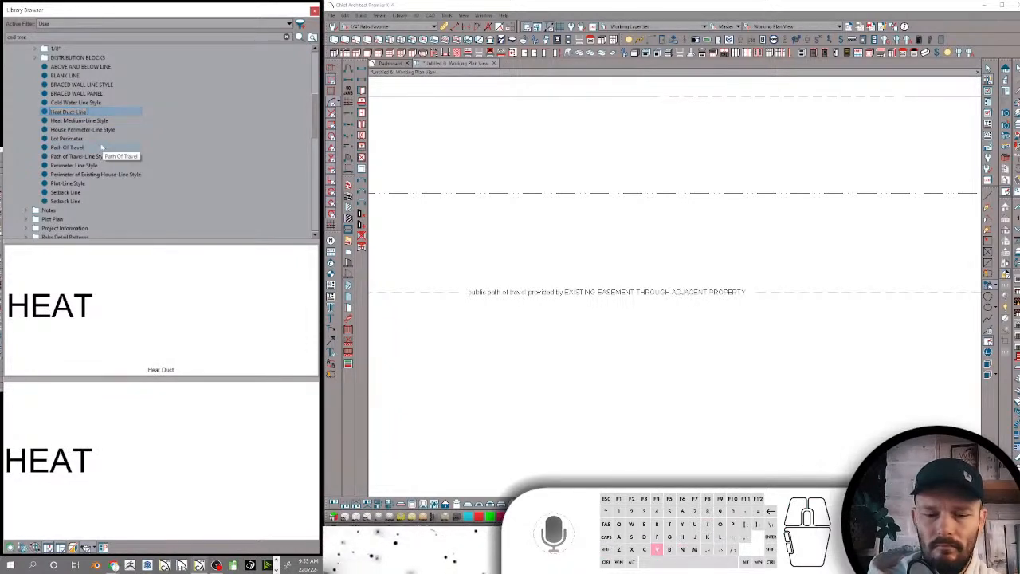
pyautogui.write('-Line Style')
pyautogui.press('Return')
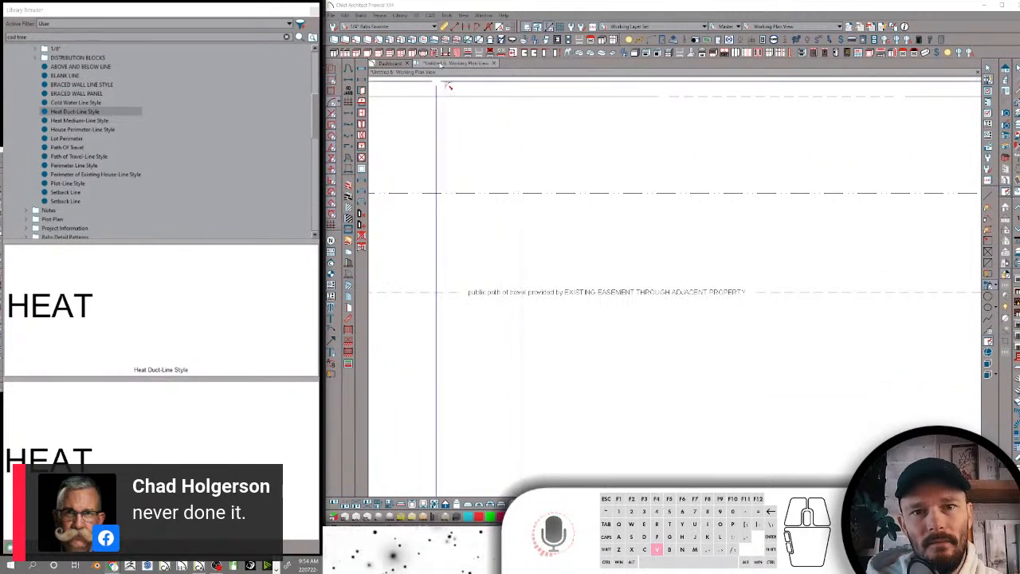
# Create a new line style named Perimeter in Line Style Management, with a dash segment followed by a dot segment
pyautogui.click(445, 16)
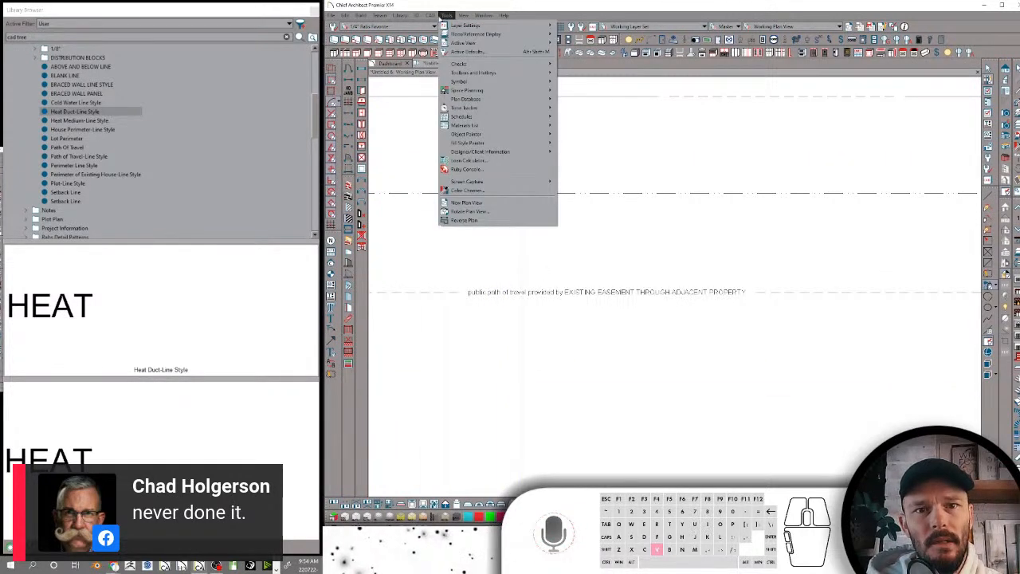
pyautogui.moveTo(433, 17)
pyautogui.moveTo(452, 46)
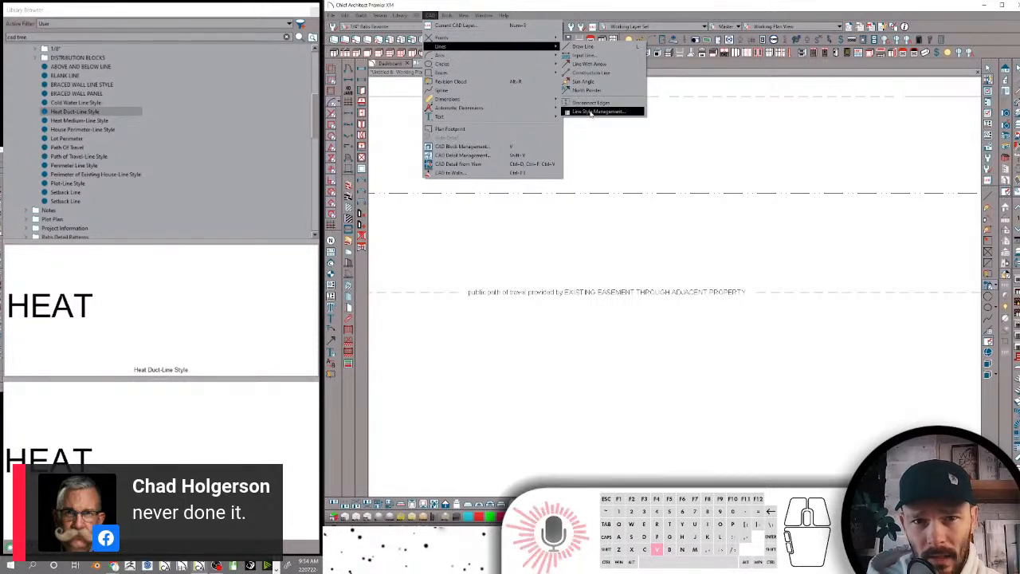
pyautogui.click(590, 110)
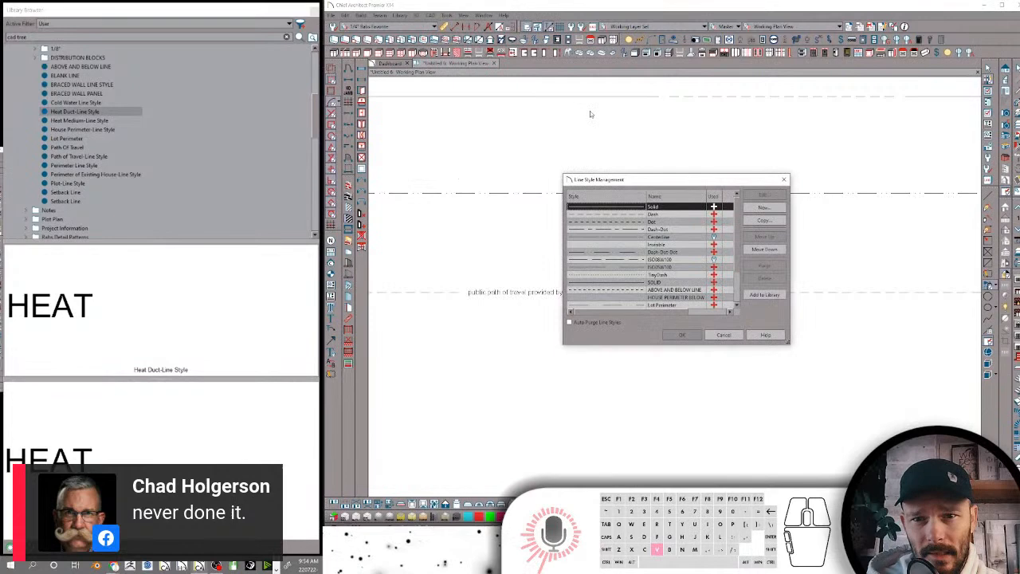
pyautogui.click(763, 207)
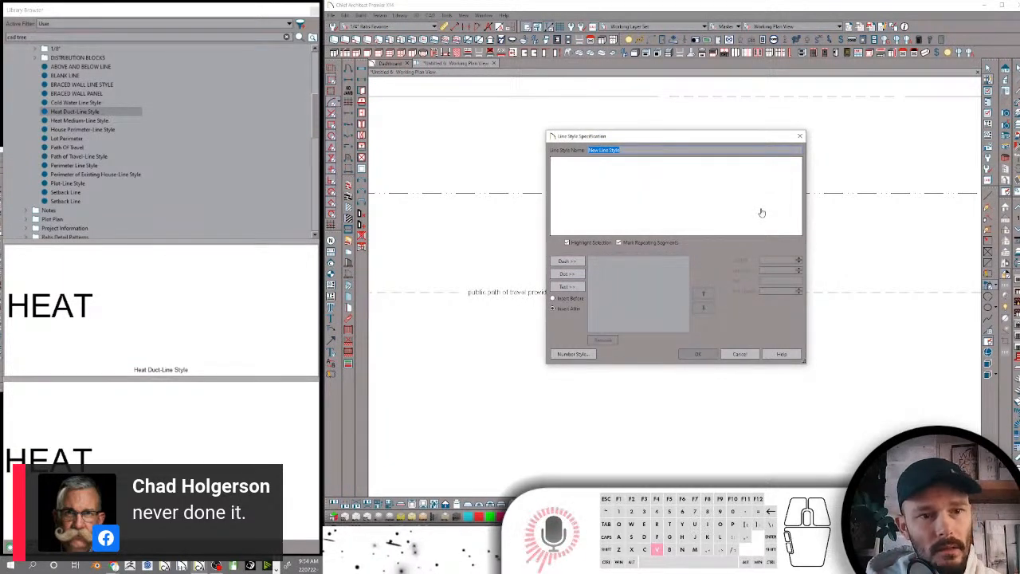
pyautogui.write('Perimeter')
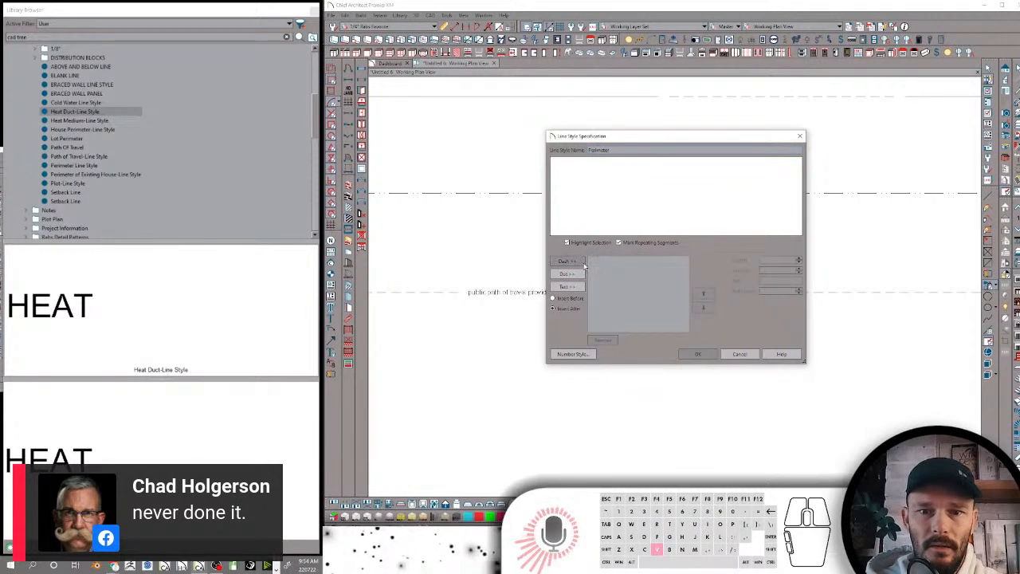
pyautogui.click(568, 262)
pyautogui.click(567, 273)
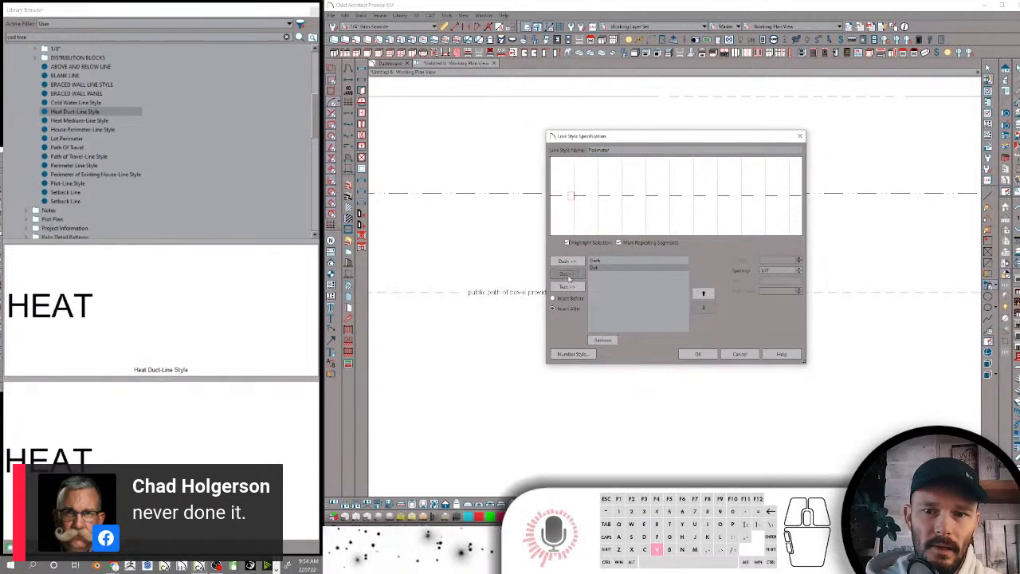
pyautogui.moveTo(772, 271); pyautogui.dragTo(701, 280)
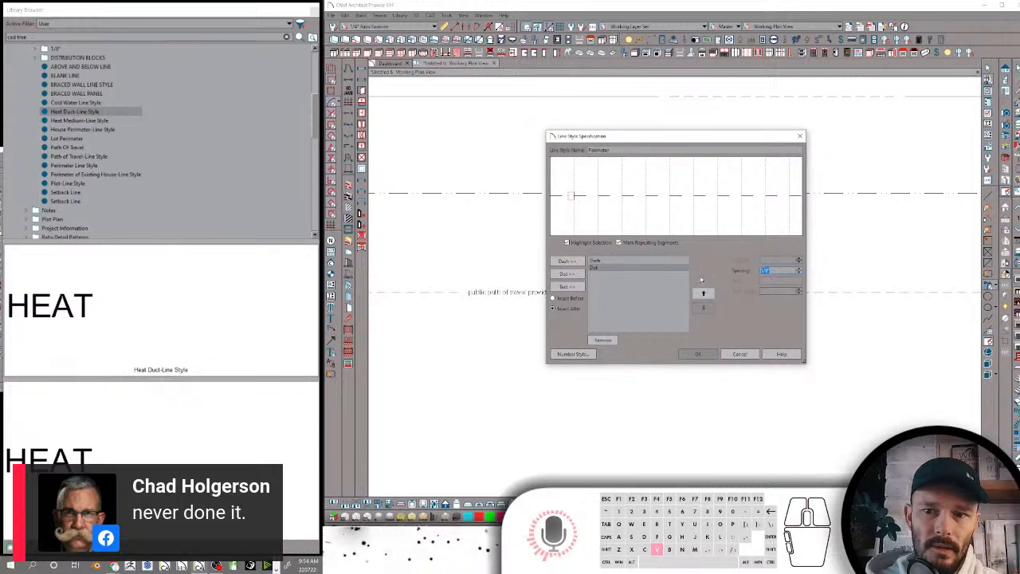
# Add a text segment reading Example Text to the Perimeter line style and save the style
pyautogui.click(566, 286)
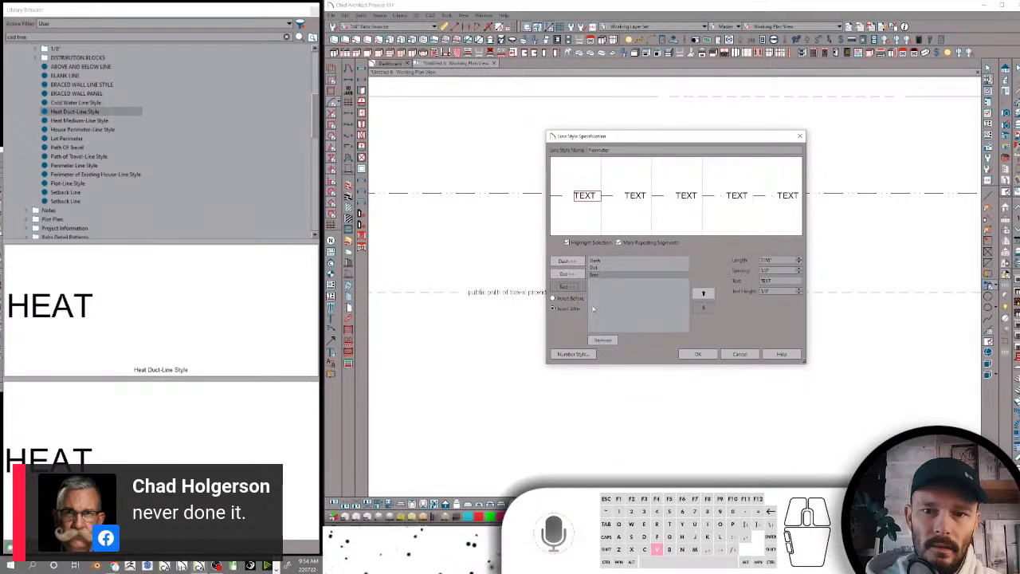
pyautogui.moveTo(777, 280); pyautogui.dragTo(740, 285)
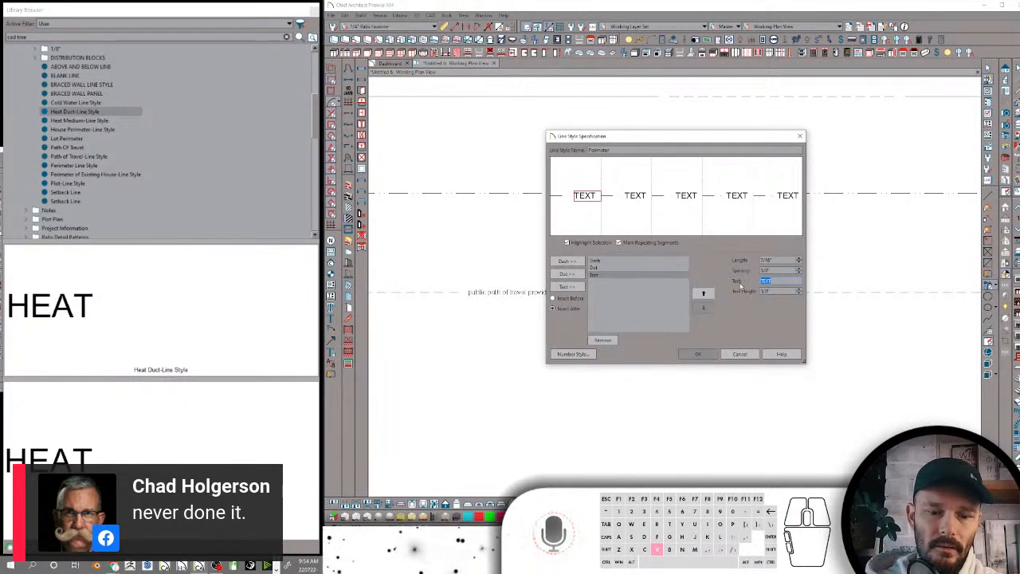
pyautogui.write('Example')
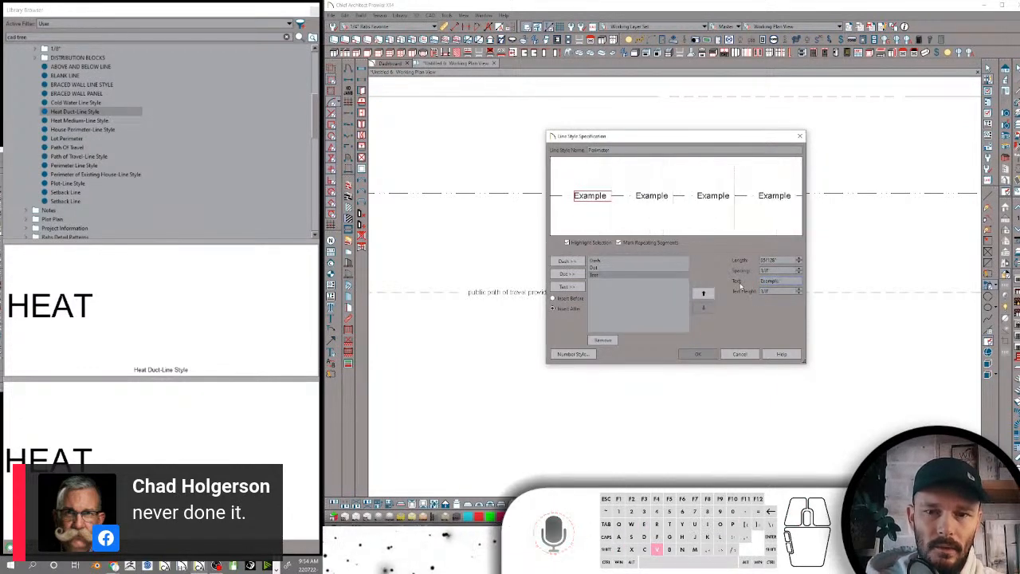
pyautogui.write(' Text')
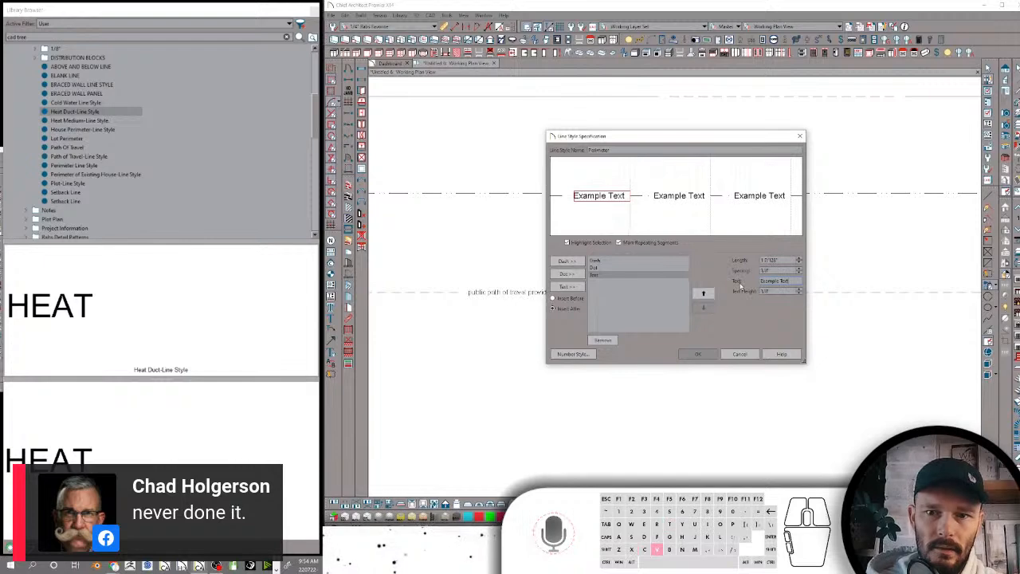
pyautogui.click(703, 354)
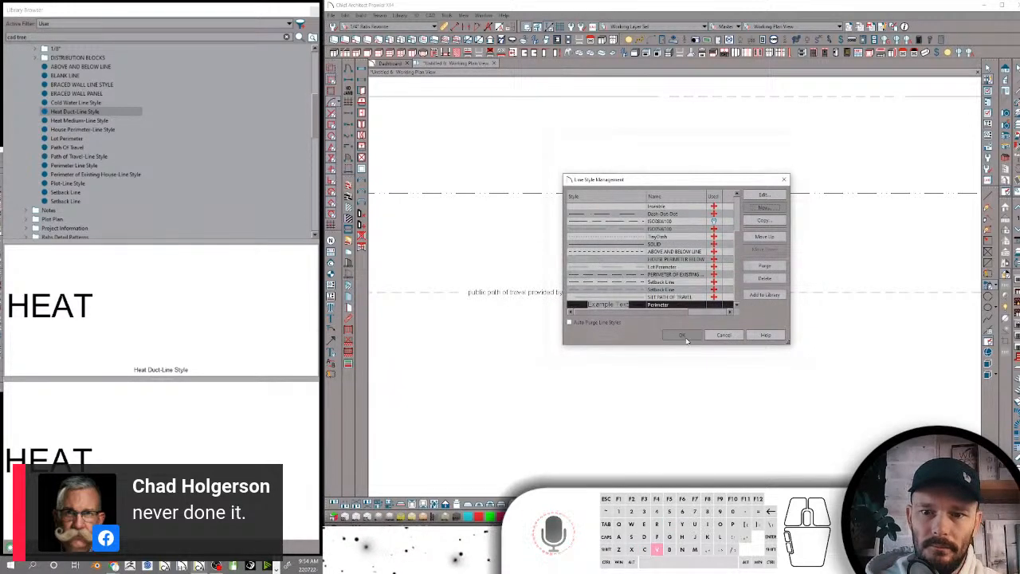
pyautogui.click(683, 336)
# Draw a HEAT line and a second horizontal line parallel beneath it, below the public path of travel line
pyautogui.moveTo(755, 327); pyautogui.dragTo(500, 328)
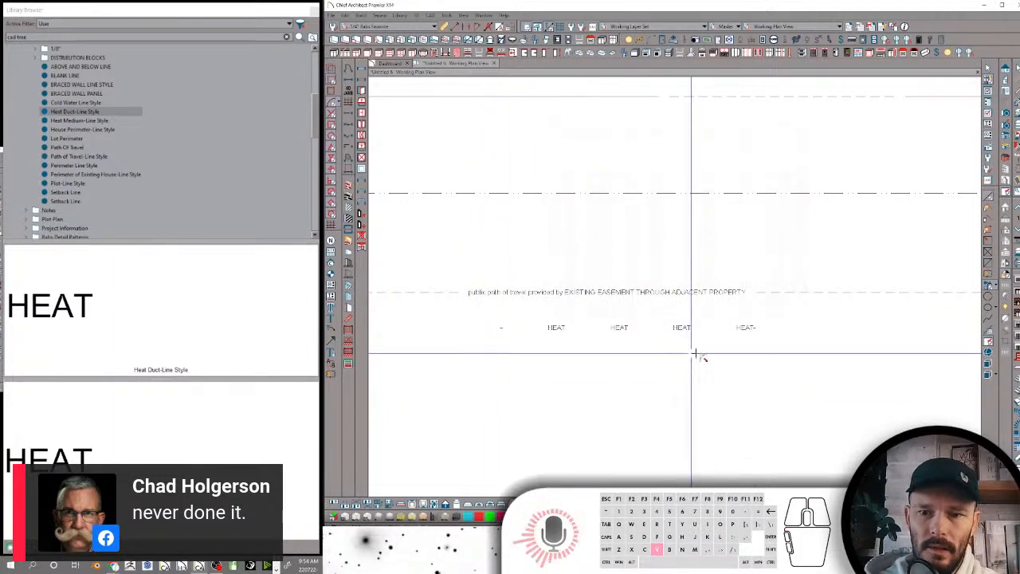
pyautogui.moveTo(746, 357); pyautogui.dragTo(475, 356)
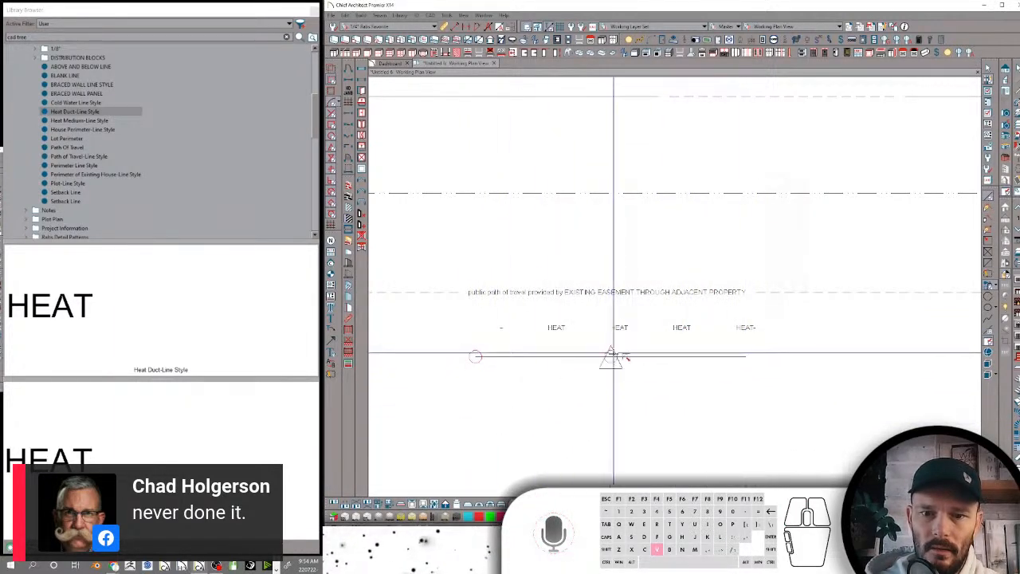
pyautogui.click(603, 354)
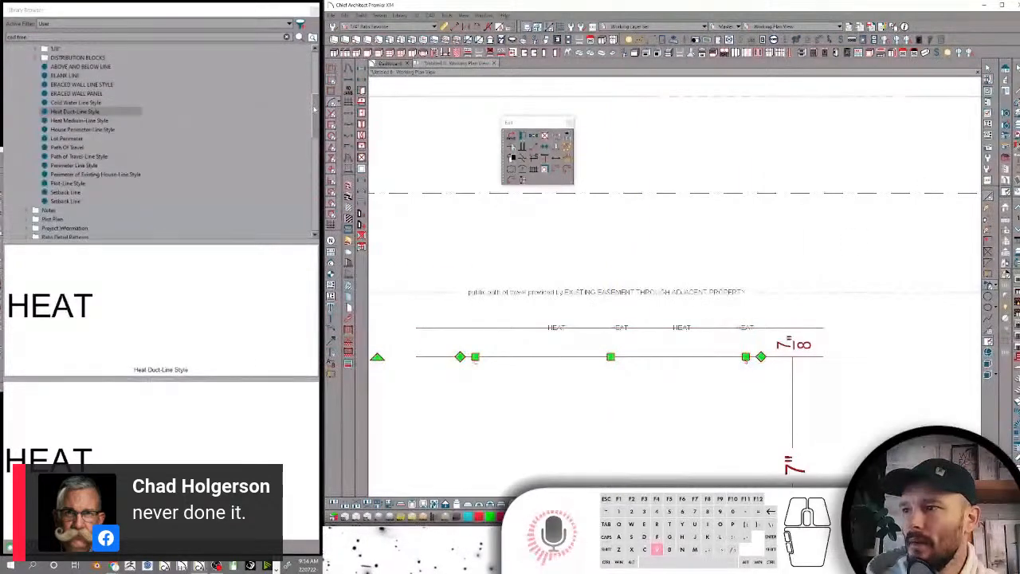
# Review the Perimeter line style's entry in Line Style Management
pyautogui.moveTo(315, 109); pyautogui.dragTo(319, 217)
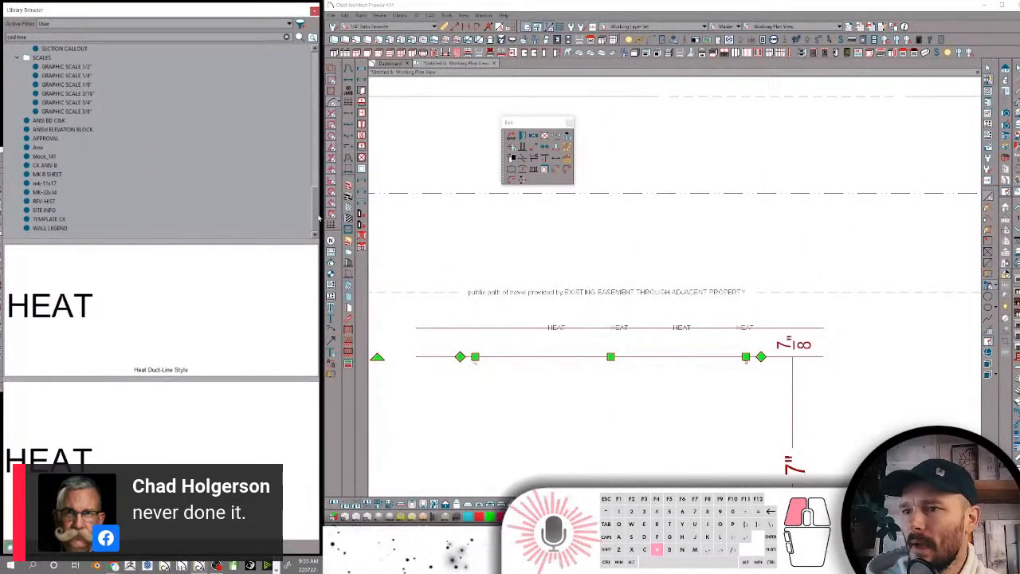
pyautogui.moveTo(319, 214)
pyautogui.mouseDown()
pyautogui.moveTo(322, 95)
pyautogui.moveTo(320, 218)
pyautogui.mouseUp()
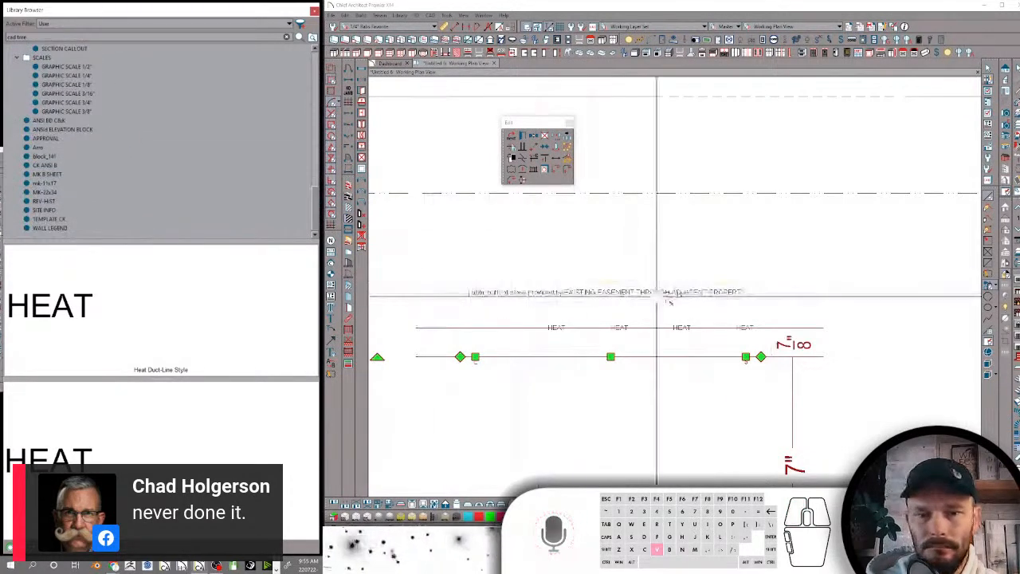
pyautogui.click(446, 15)
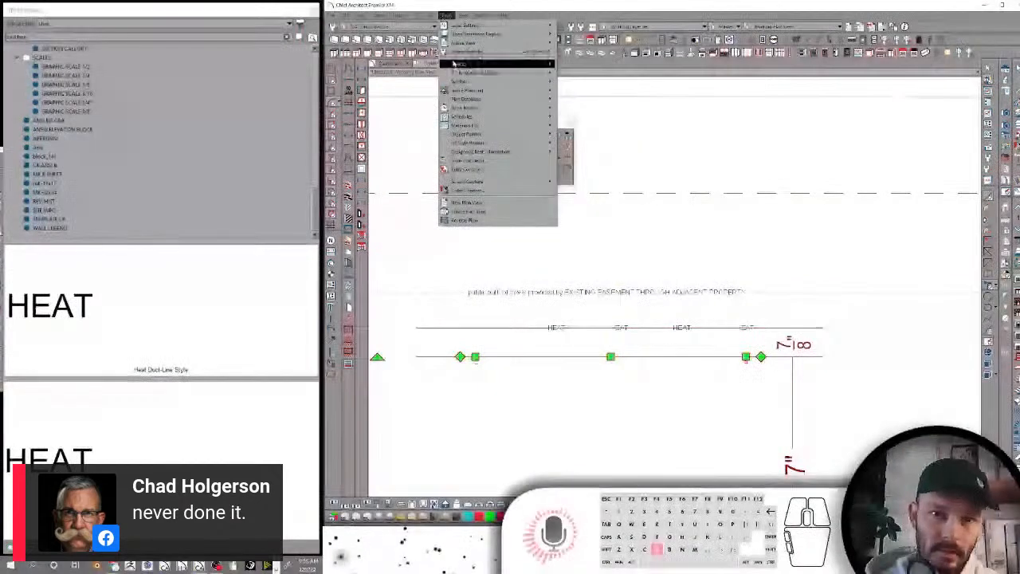
pyautogui.moveTo(430, 15)
pyautogui.moveTo(456, 50)
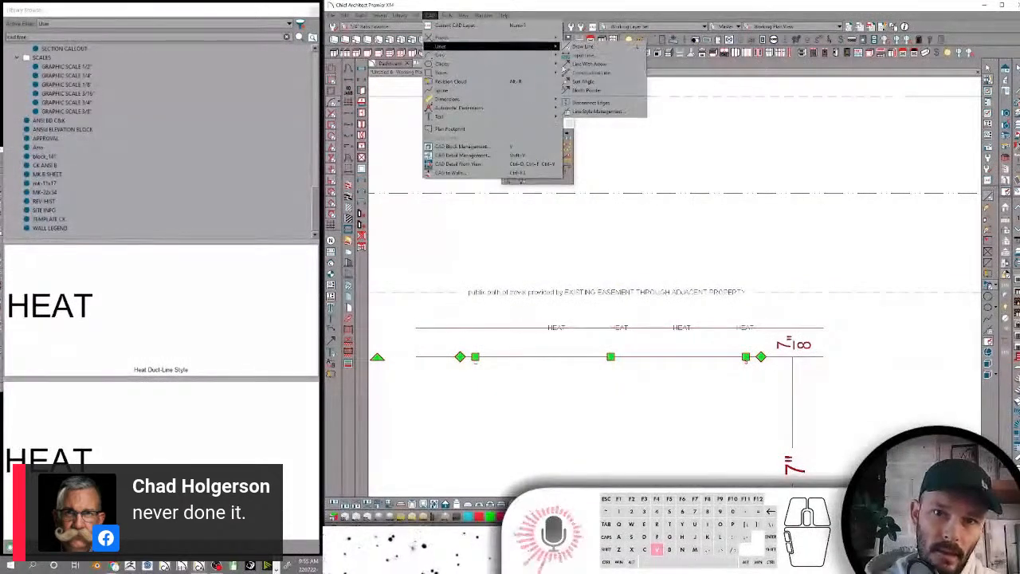
pyautogui.click(594, 109)
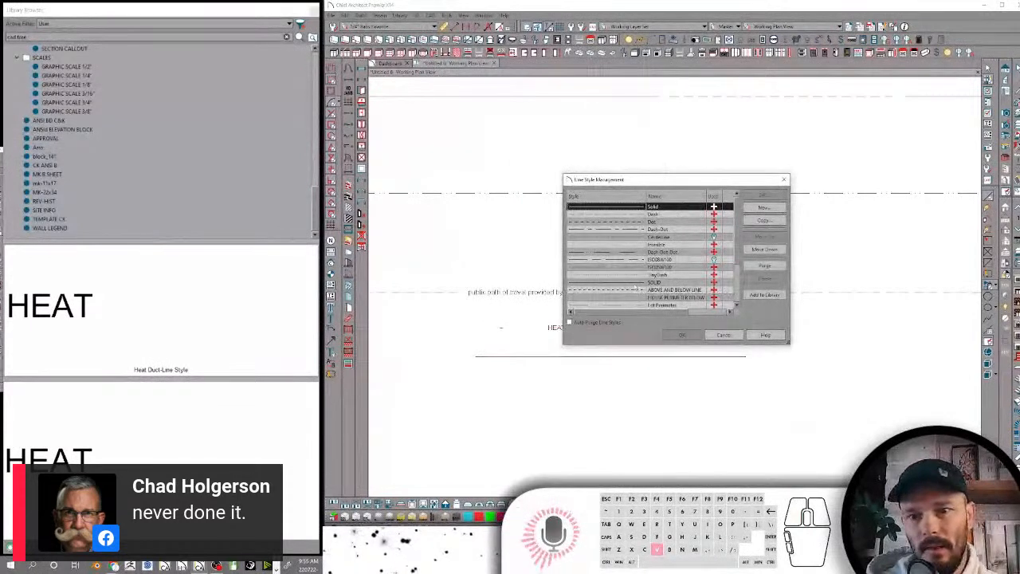
pyautogui.scroll(-2, 636, 289)
pyautogui.click(621, 297)
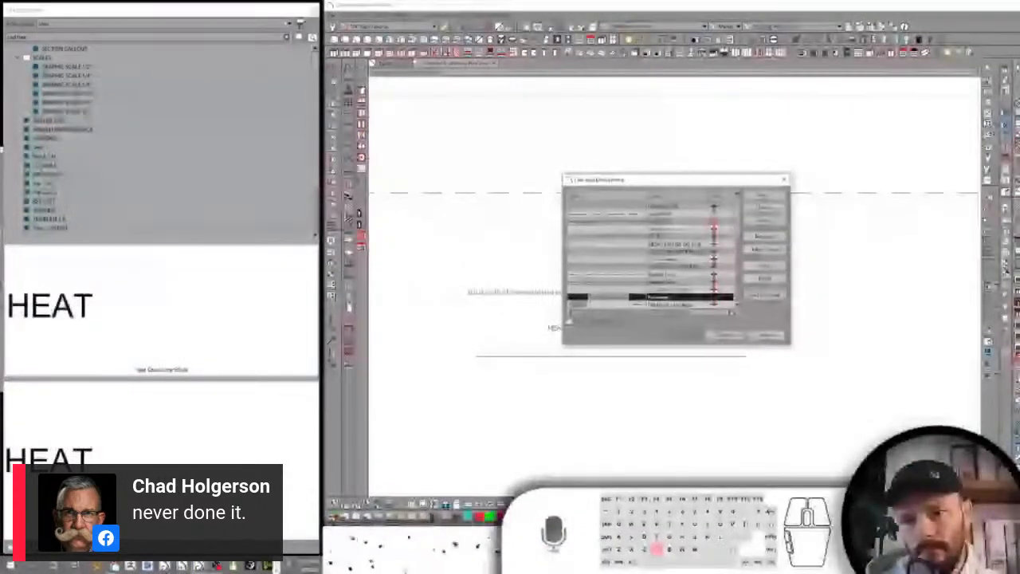
pyautogui.click(682, 335)
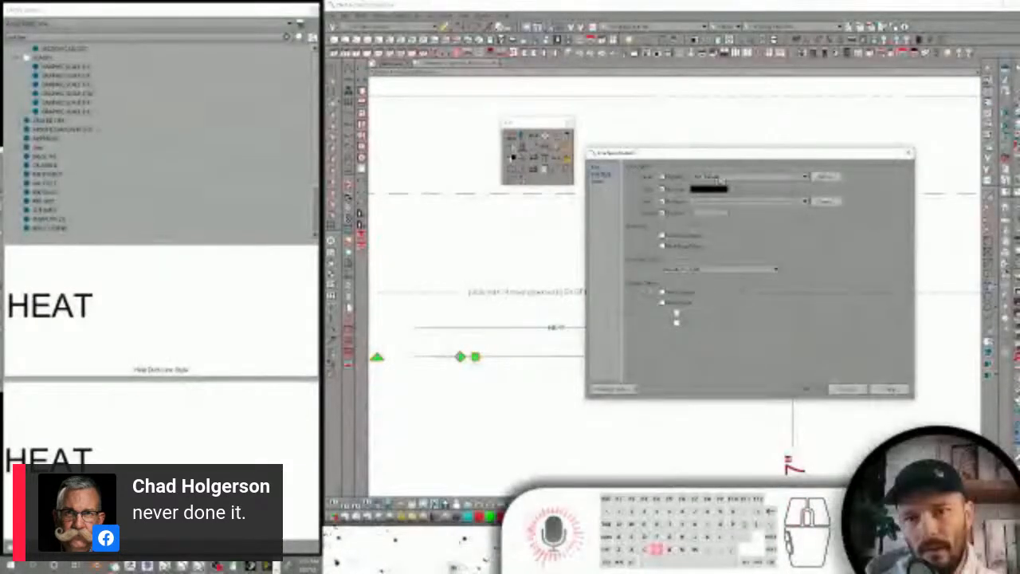
# Apply the Perimeter line style with Example Text to the selected horizontal line
pyautogui.click(733, 204)
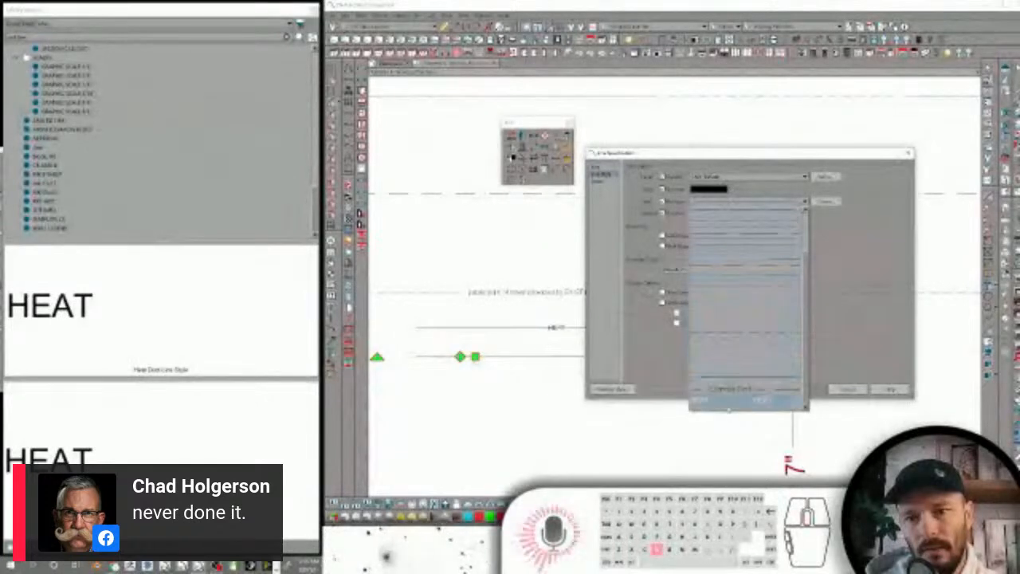
pyautogui.click(731, 393)
pyautogui.click(808, 389)
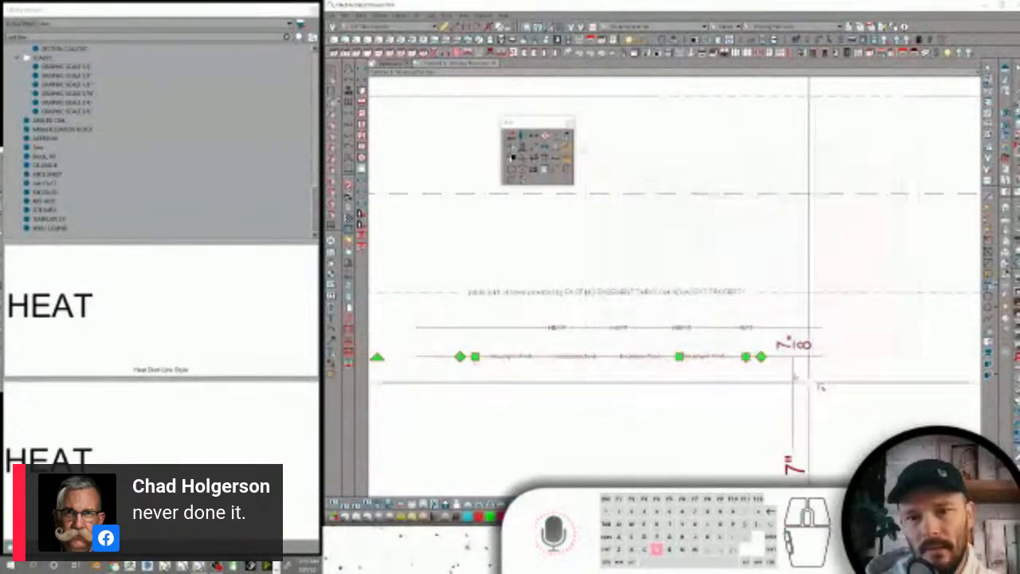
# Examine how the Example Text line displays at different zoom levels compared with the other sample line styles
pyautogui.scroll(4, 676, 337)
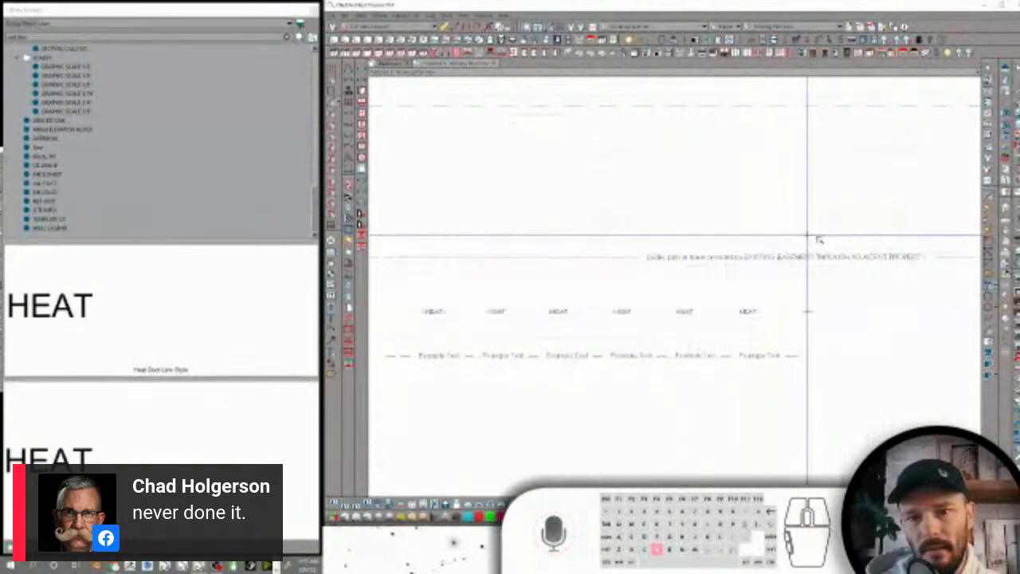
pyautogui.scroll(3, 745, 267)
pyautogui.scroll(-3, 603, 388)
pyautogui.scroll(-2, 601, 388)
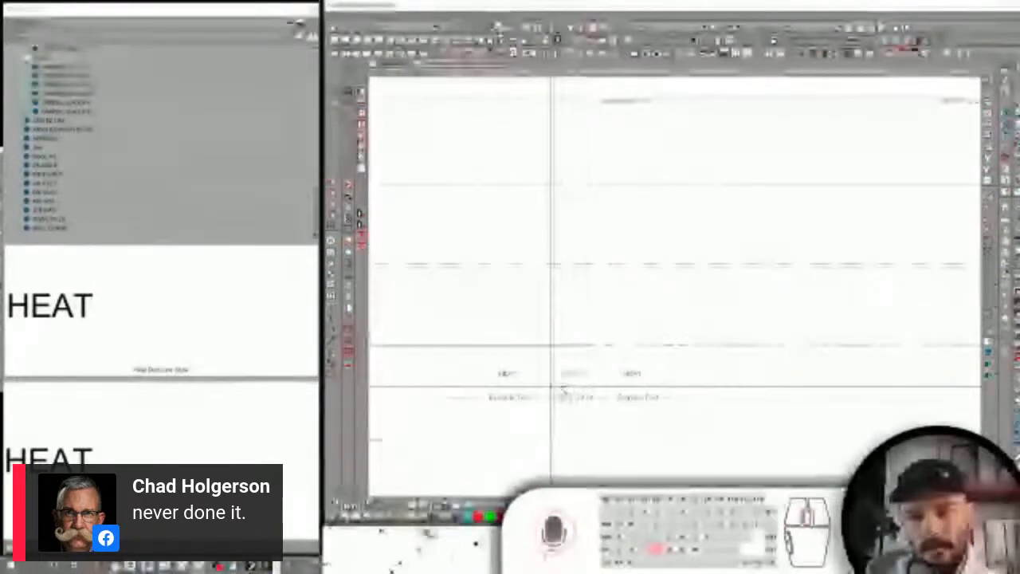
pyautogui.scroll(1, 549, 386)
pyautogui.scroll(-2, 607, 343)
pyautogui.scroll(-3, 604, 325)
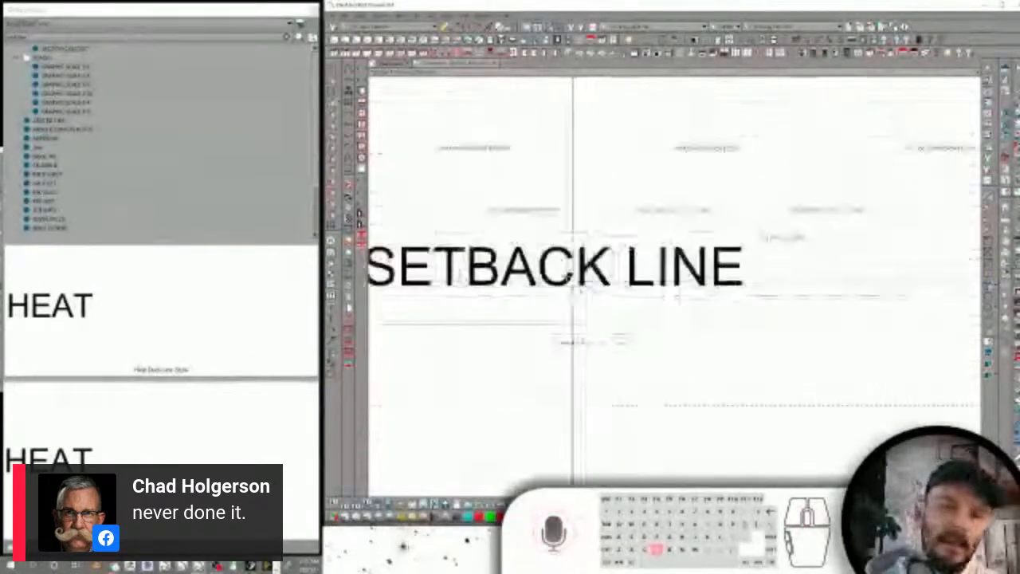
pyautogui.scroll(3, 564, 244)
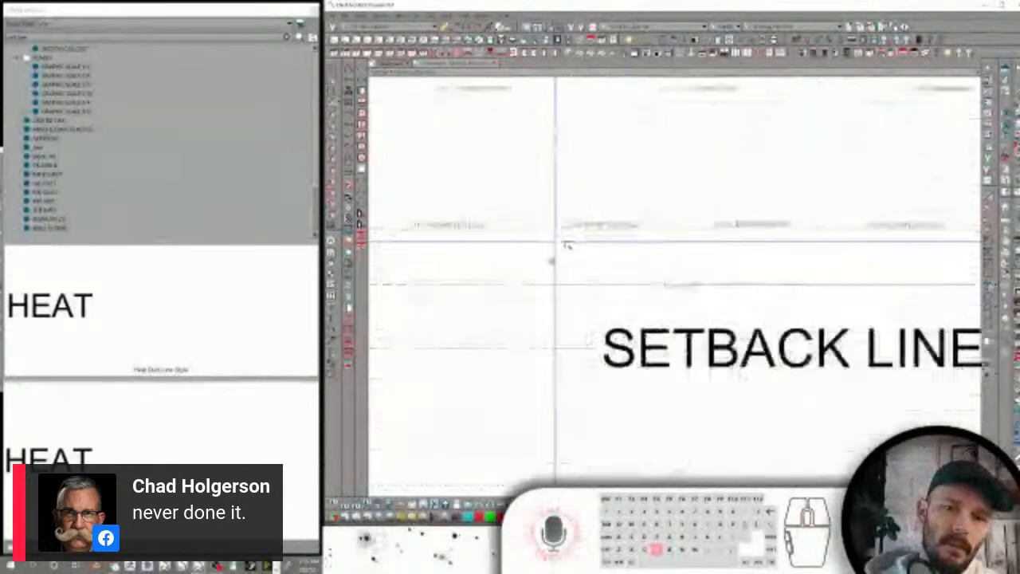
pyautogui.scroll(-3, 706, 257)
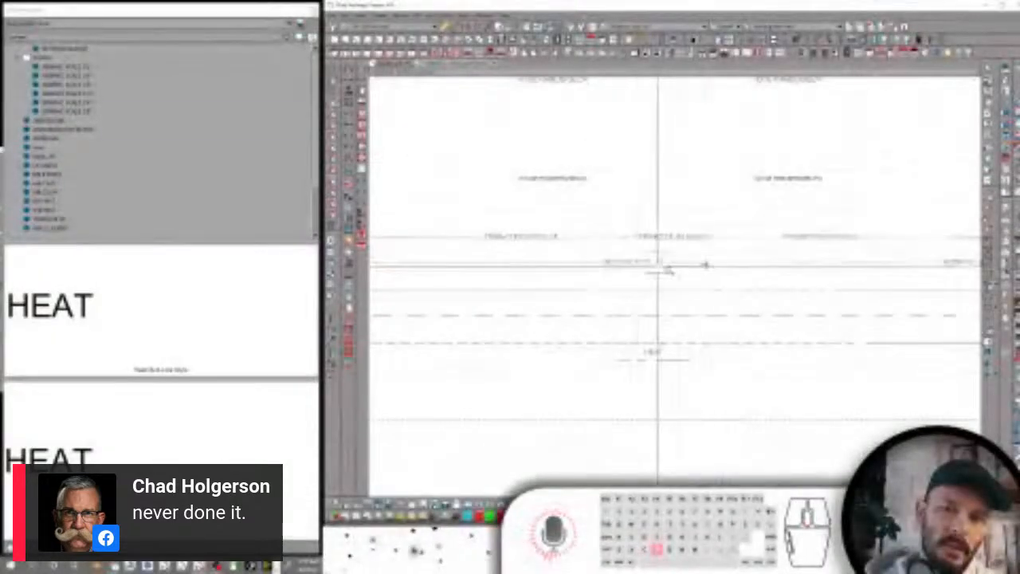
pyautogui.scroll(-3, 710, 267)
pyautogui.scroll(-2, 710, 267)
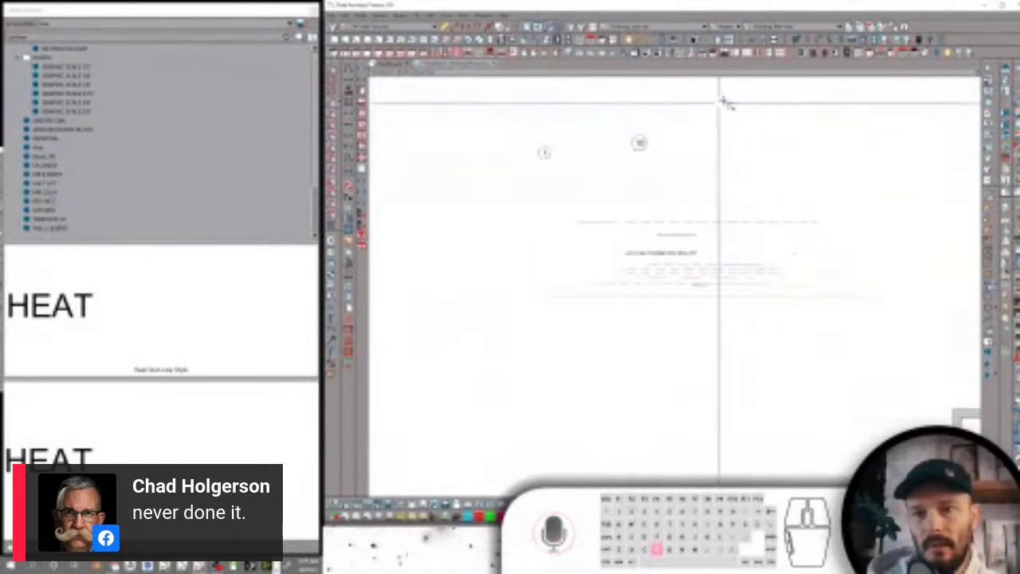
# Select all the sample lines and numbered callouts in the plan and delete them
pyautogui.moveTo(759, 106)
pyautogui.mouseDown()
pyautogui.moveTo(741, 105)
pyautogui.moveTo(496, 279)
pyautogui.mouseUp()
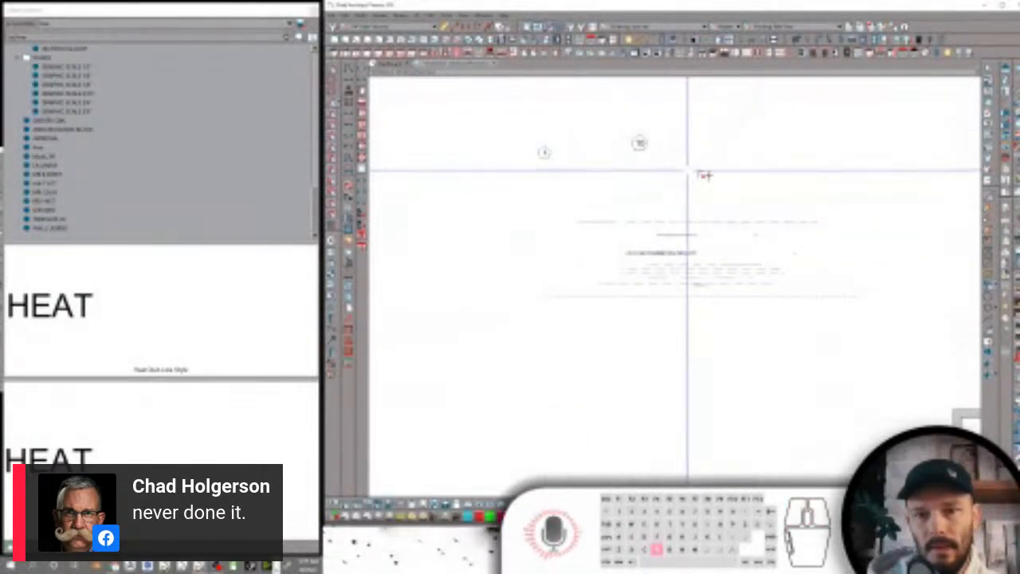
pyautogui.press('space')
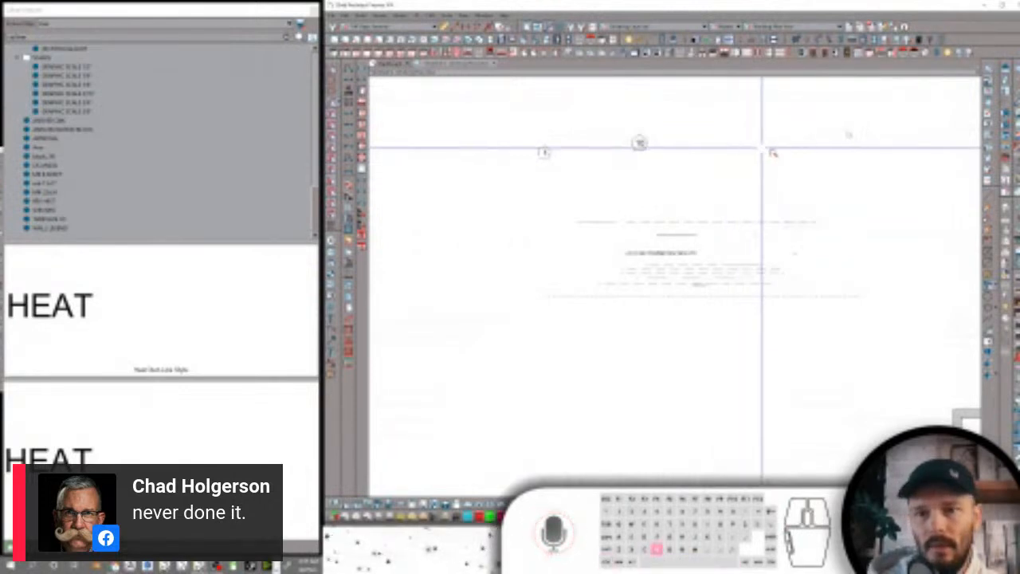
pyautogui.moveTo(868, 122)
pyautogui.mouseDown()
pyautogui.moveTo(761, 185)
pyautogui.moveTo(480, 411)
pyautogui.mouseUp()
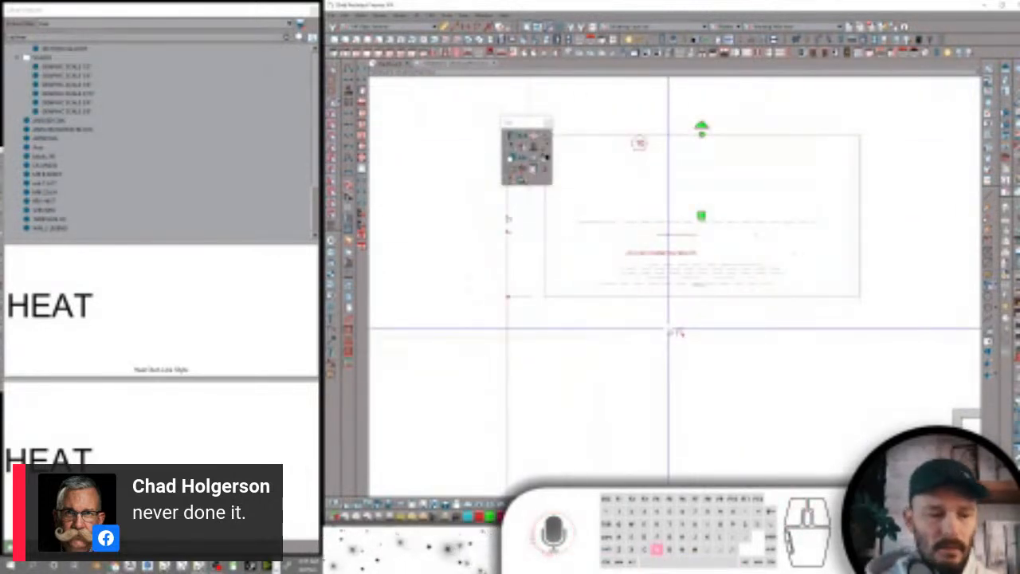
pyautogui.click(640, 328)
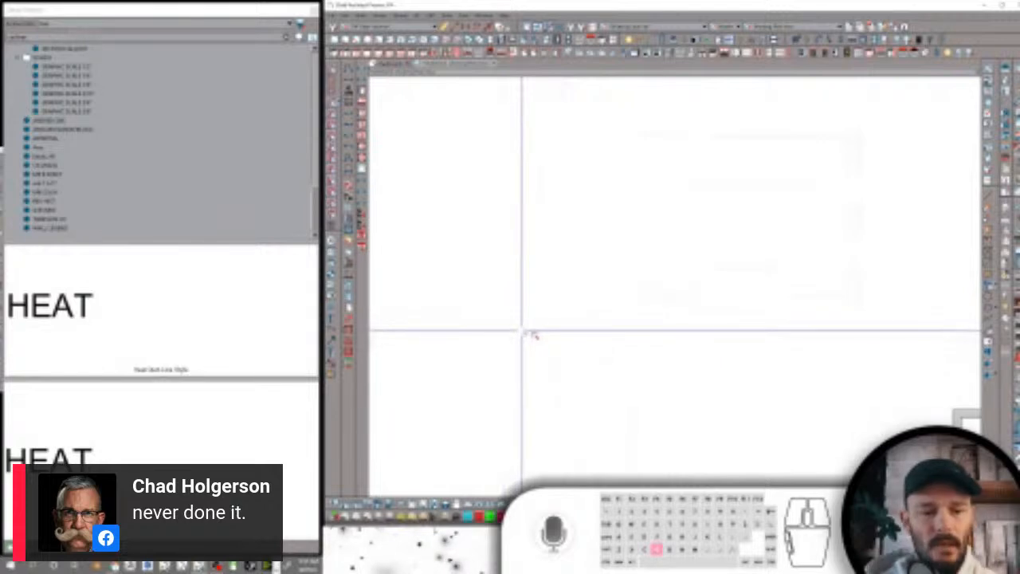
pyautogui.click(344, 15)
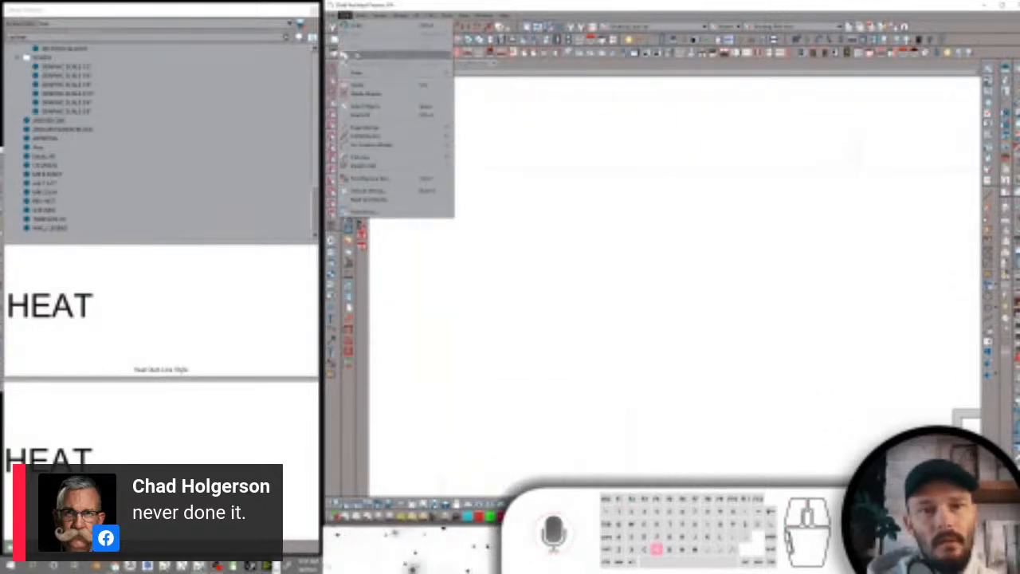
pyautogui.moveTo(374, 137)
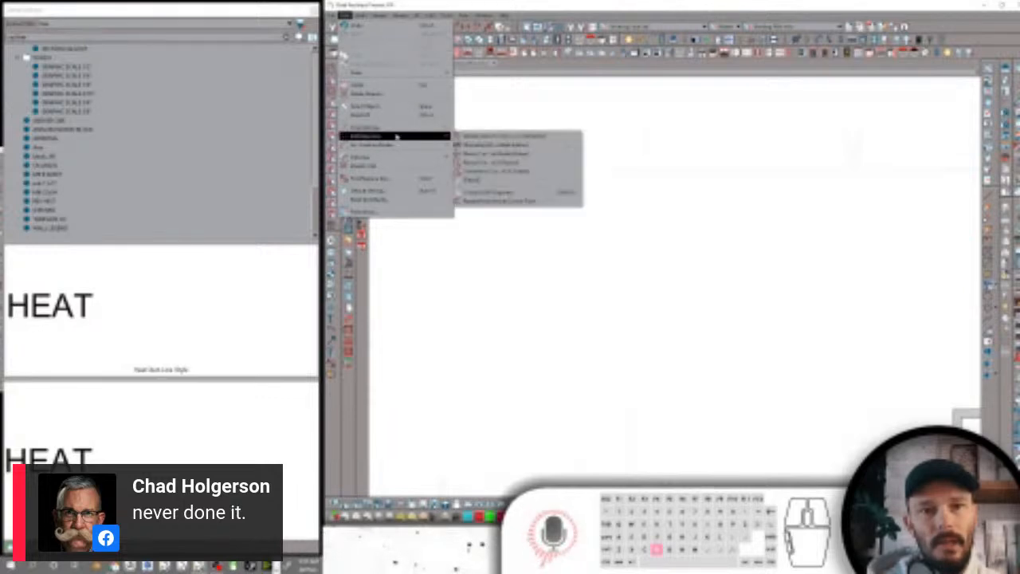
pyautogui.click(478, 144)
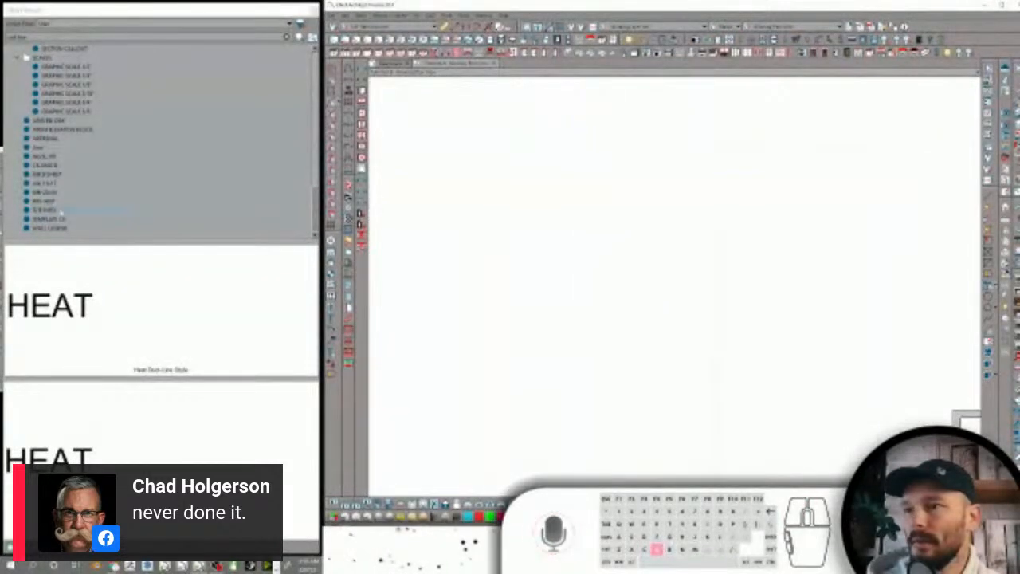
pyautogui.scroll(-7, 523, 182)
pyautogui.scroll(5, 732, 261)
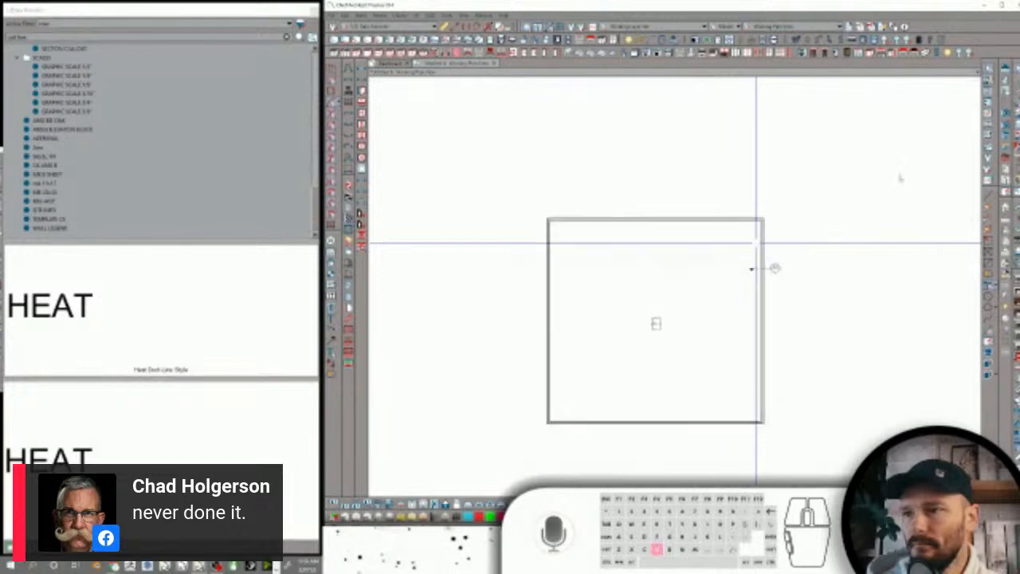
# Delete the SCALES folder from the library and empty the library trash
pyautogui.click(40, 58)
pyautogui.rightClick(56, 59)
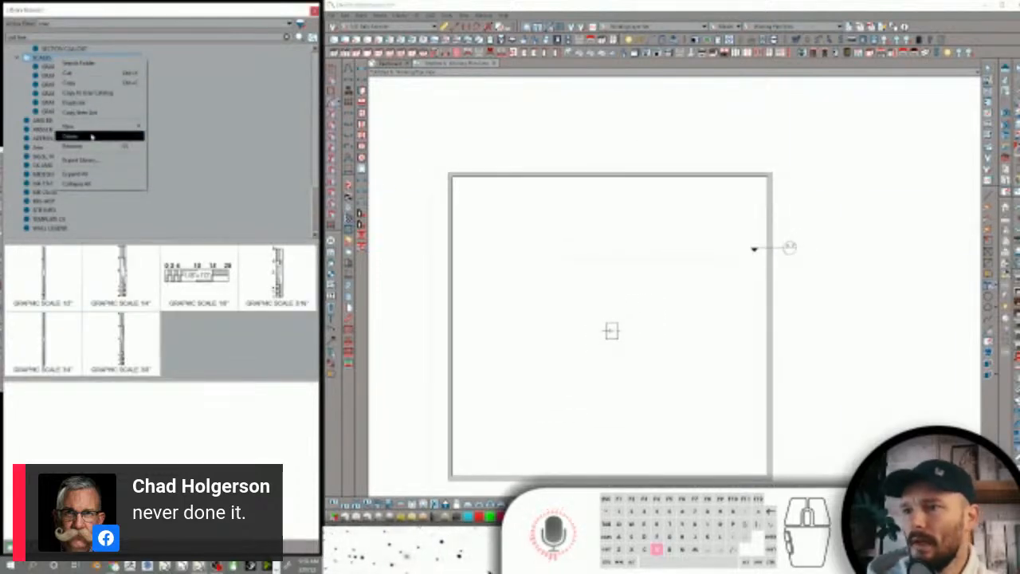
pyautogui.click(92, 137)
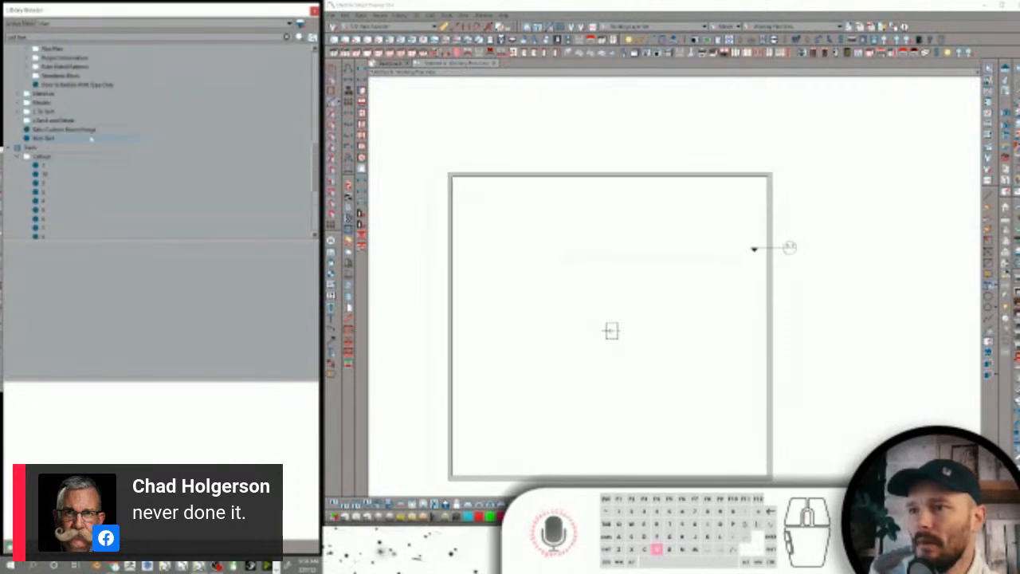
pyautogui.rightClick(31, 147)
pyautogui.click(72, 156)
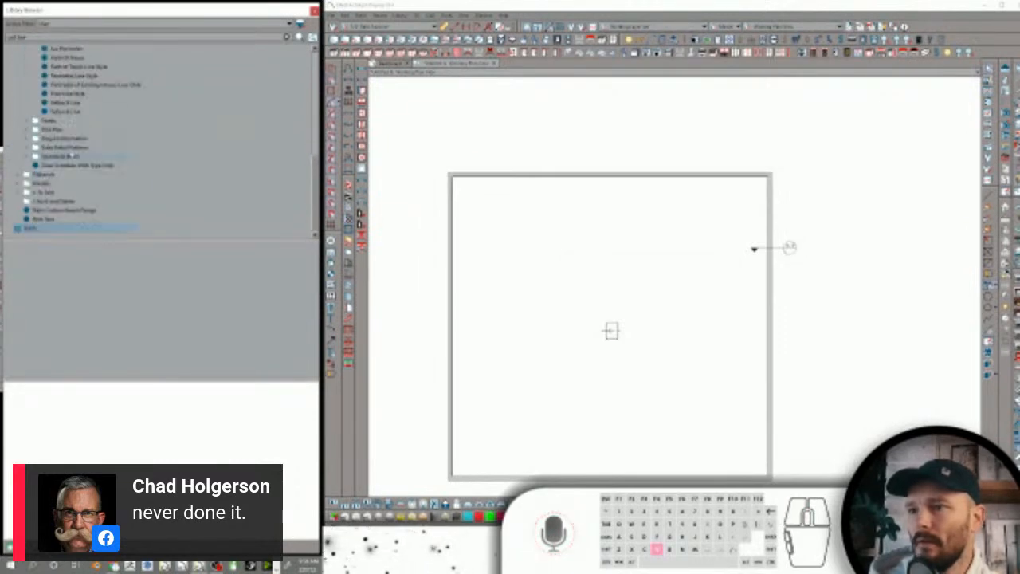
# Rename the ABOVE AND BELOW LINE line style as Above and Below-Line Style
pyautogui.scroll(7, 117, 157)
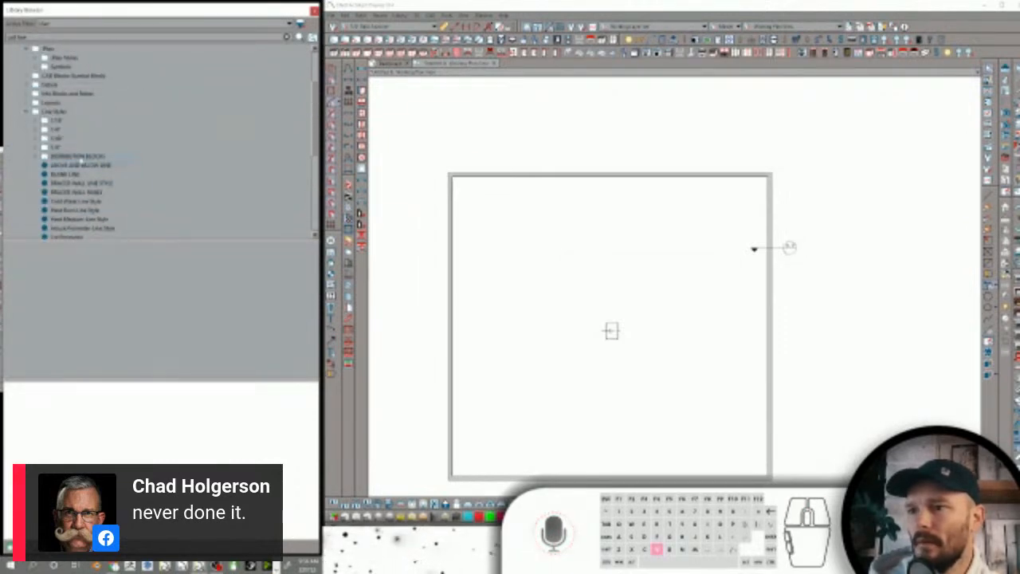
pyautogui.click(77, 165)
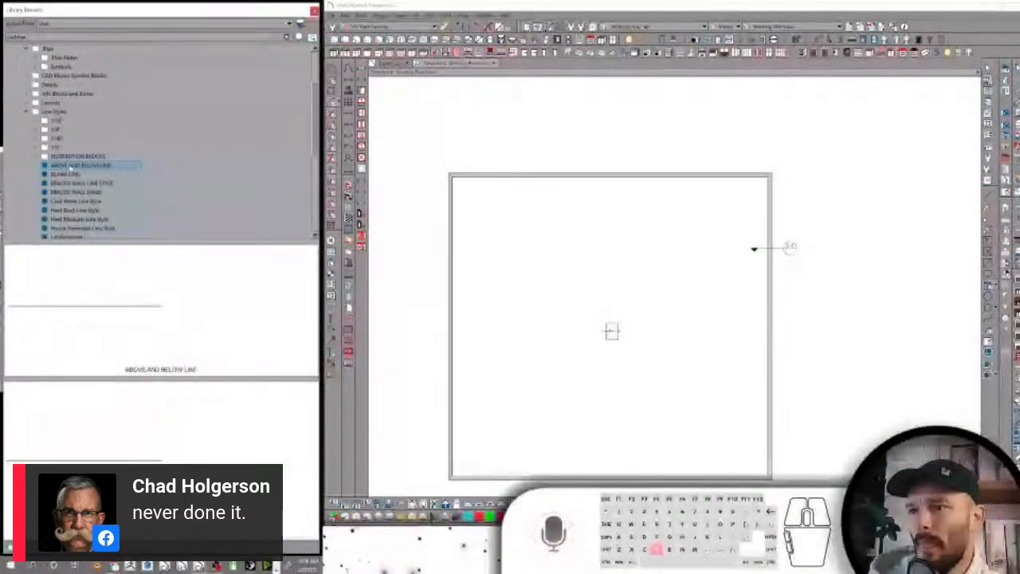
pyautogui.write('Above')
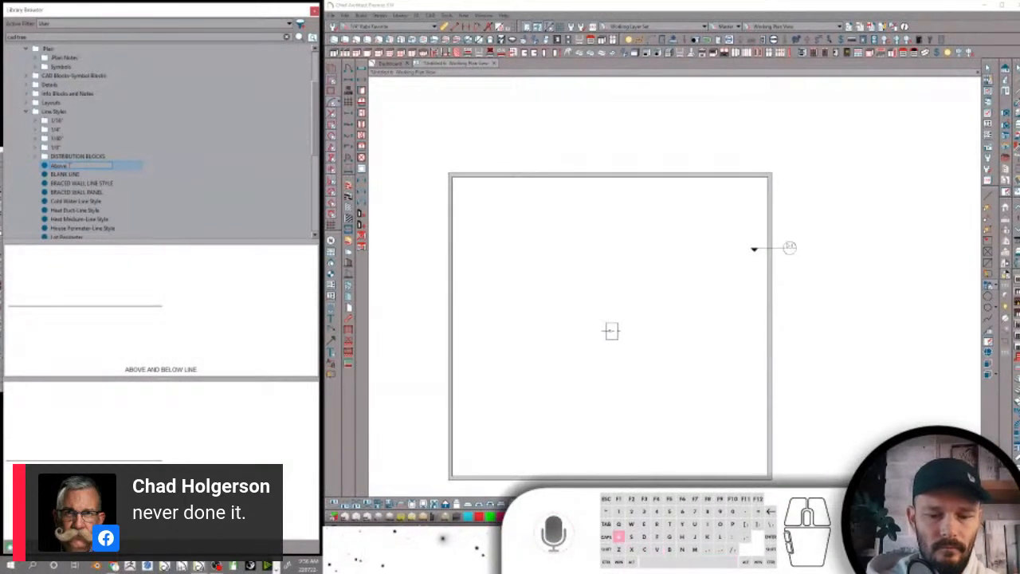
pyautogui.write(' and Below')
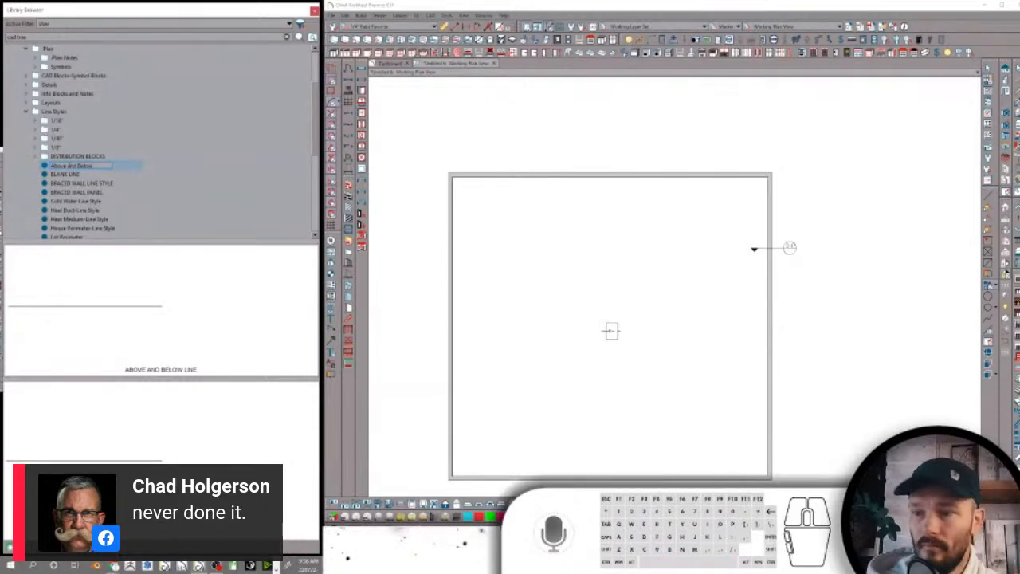
pyautogui.write('-Line St')
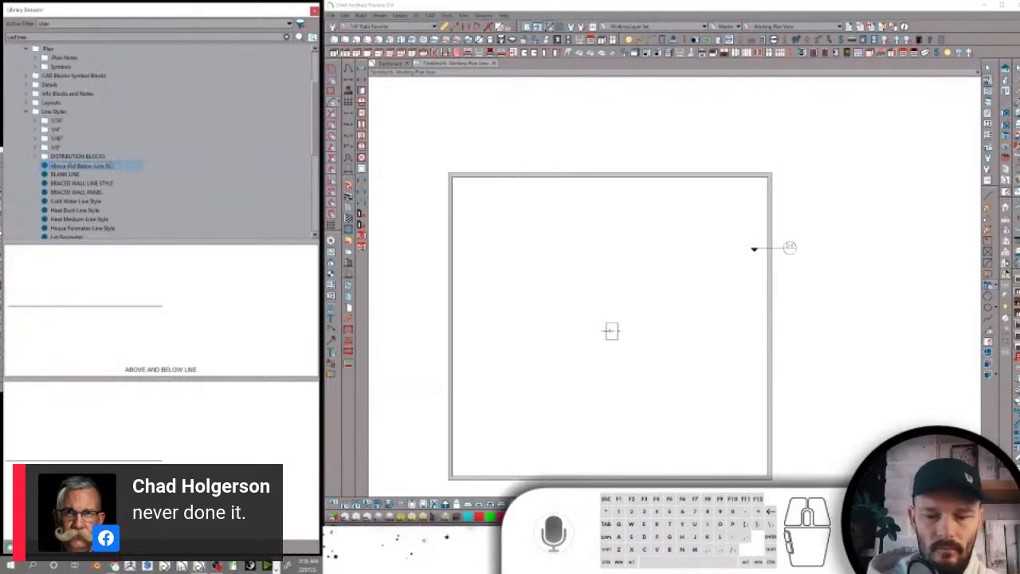
pyautogui.write('yle')
pyautogui.press('Return')
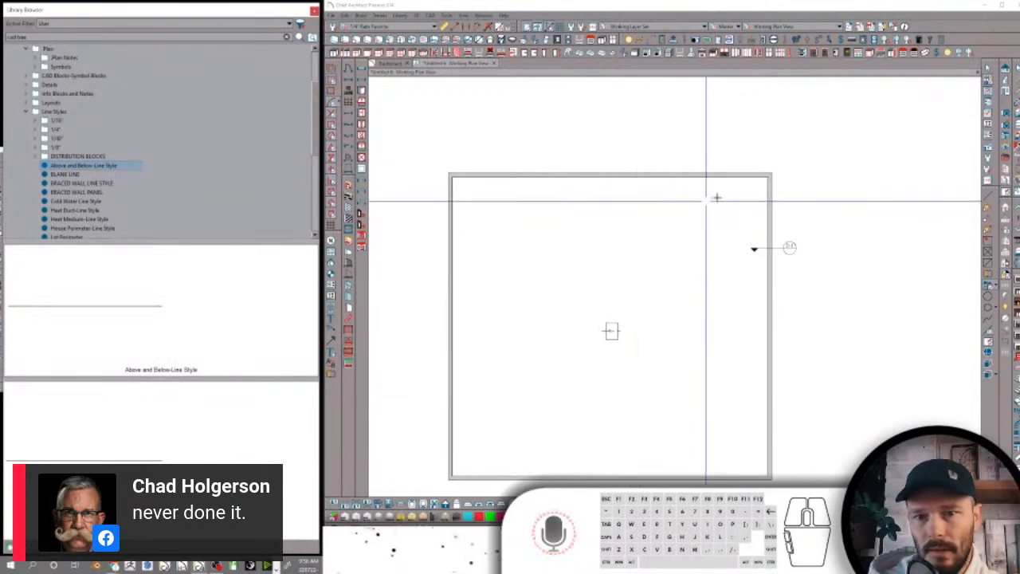
# Rename the BLANK LINE line style as Blank-Line Style
pyautogui.click(72, 175)
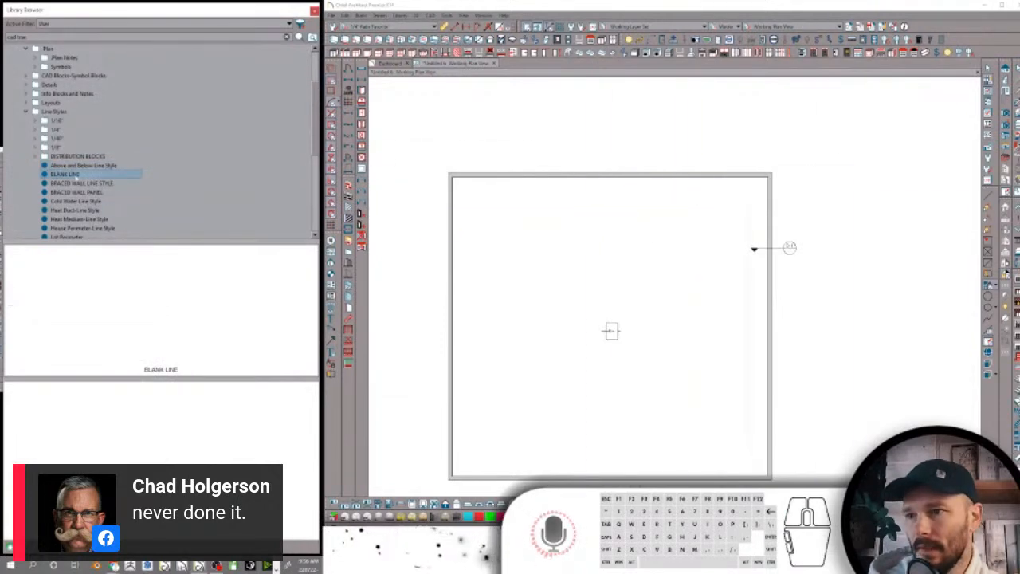
pyautogui.click(73, 175)
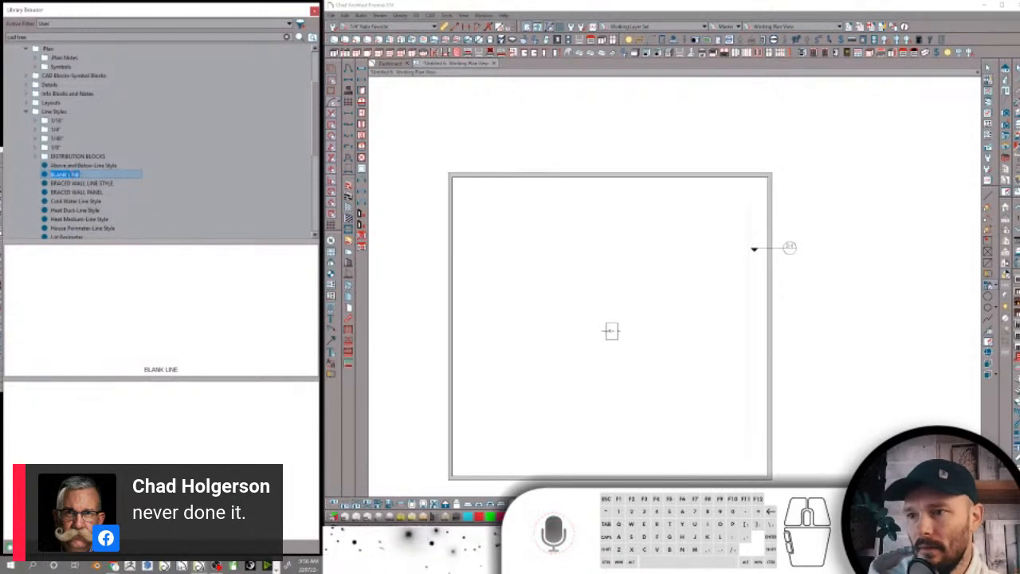
pyautogui.write('Blank-Line Sty')
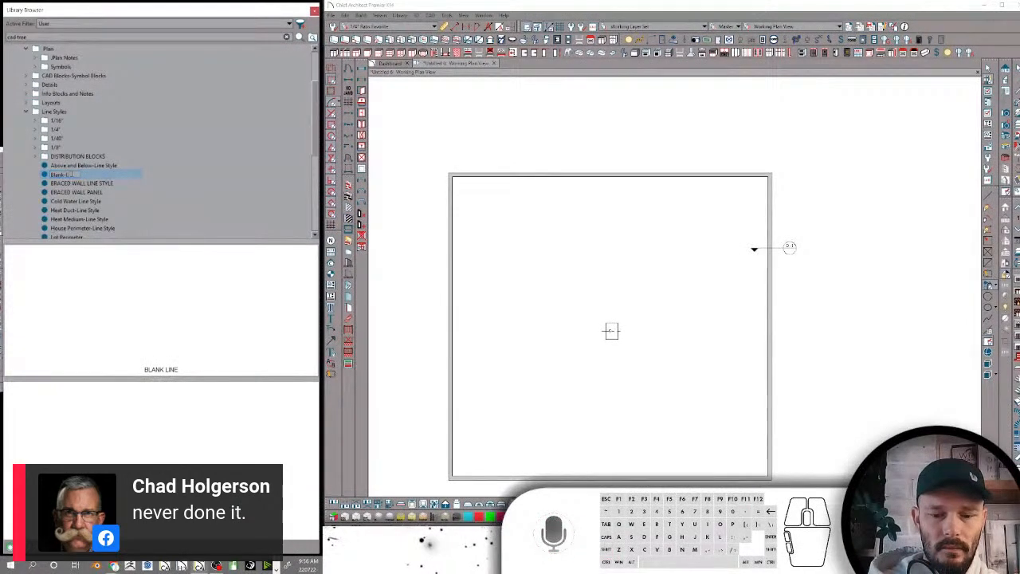
pyautogui.write('le')
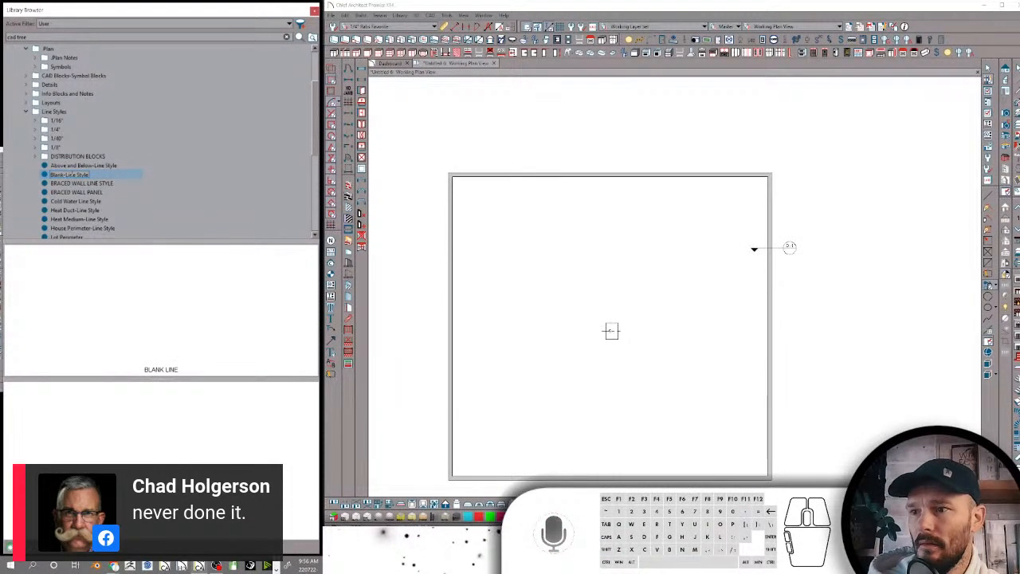
pyautogui.press('Return')
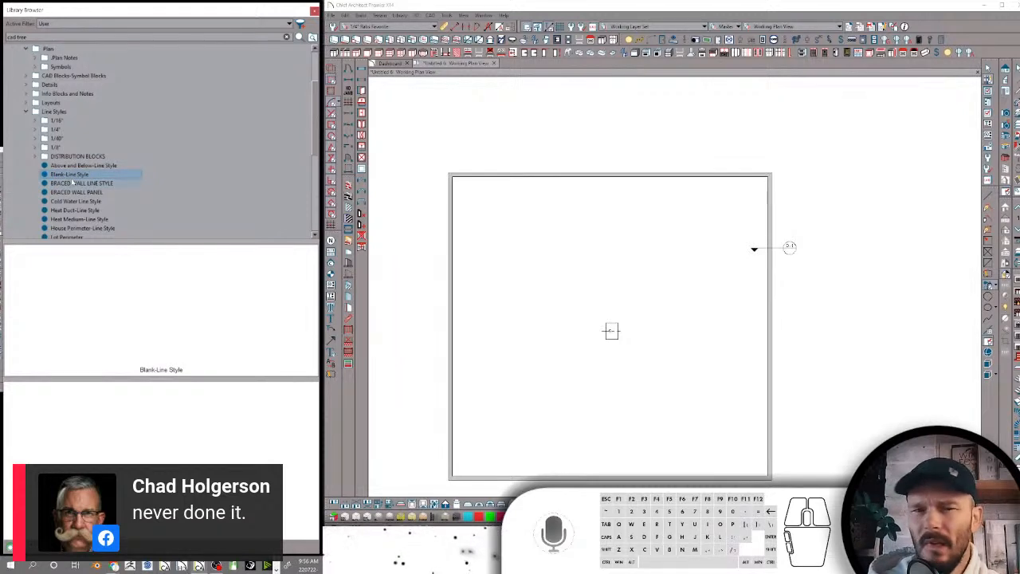
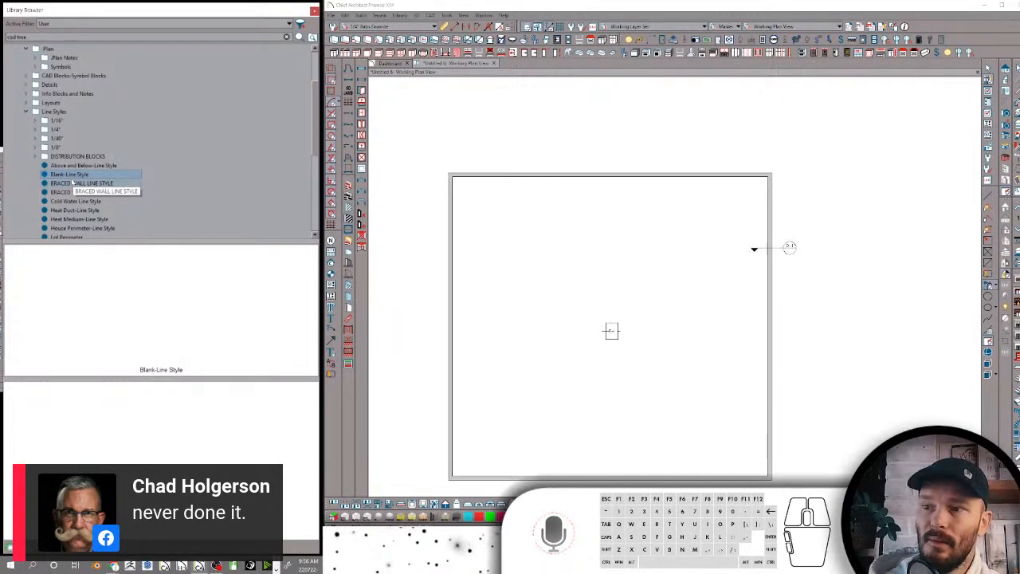
# Rename the BRACED WALL LINE STYLE line style as Braced Wall-Line Style
pyautogui.click(73, 183)
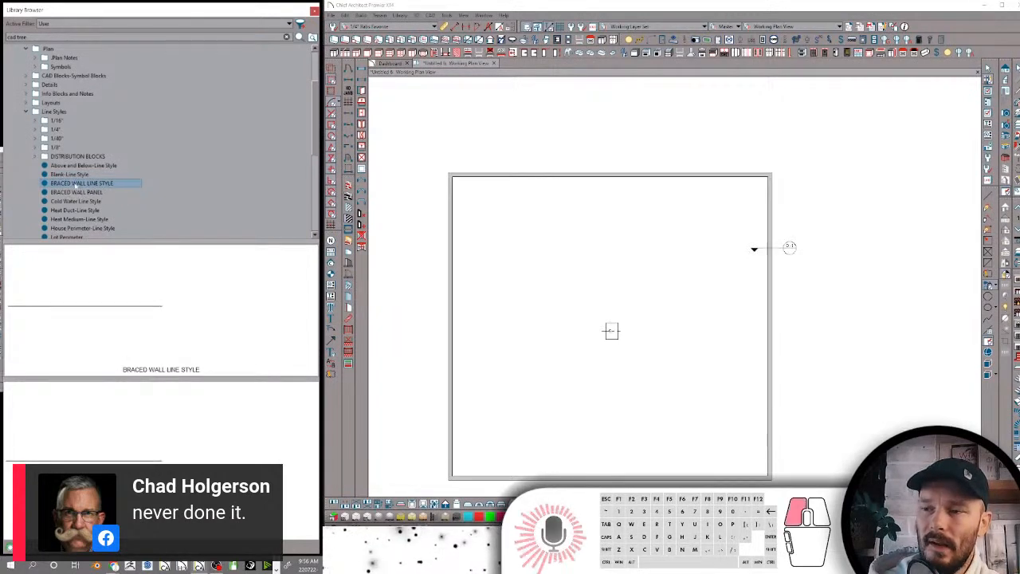
pyautogui.click(75, 184)
pyautogui.write('B')
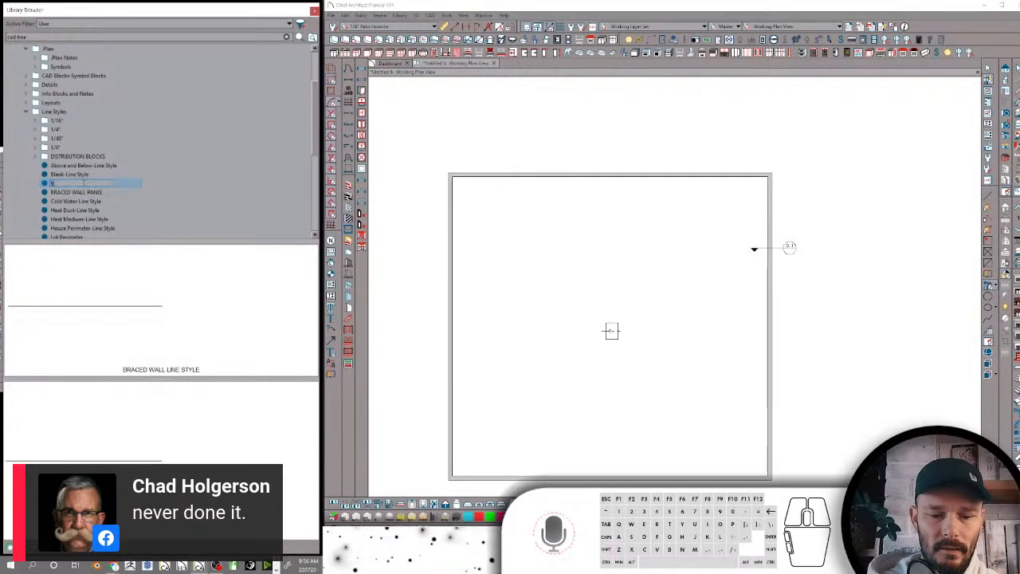
pyautogui.write('raced Wall')
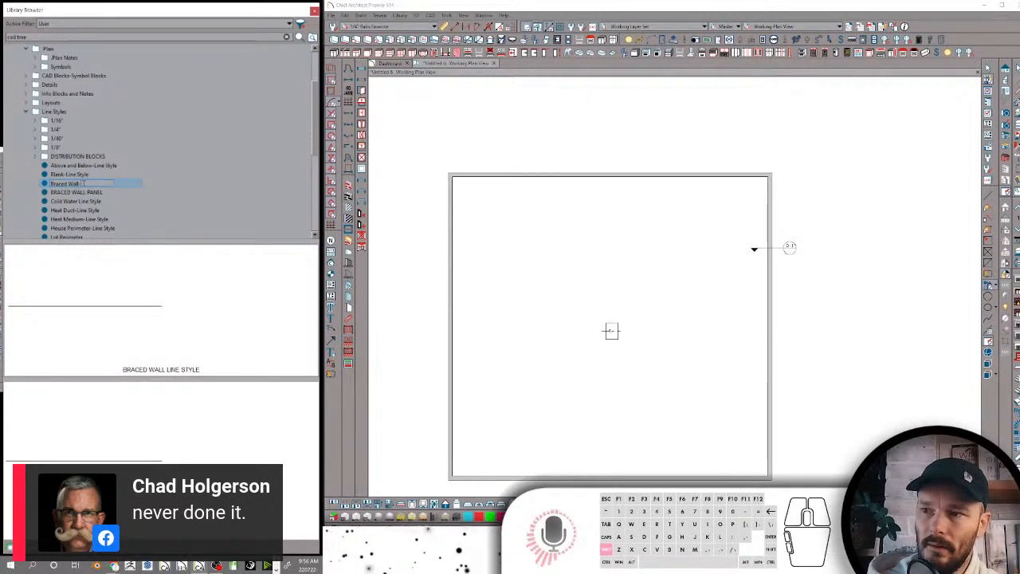
pyautogui.write('-Line Style')
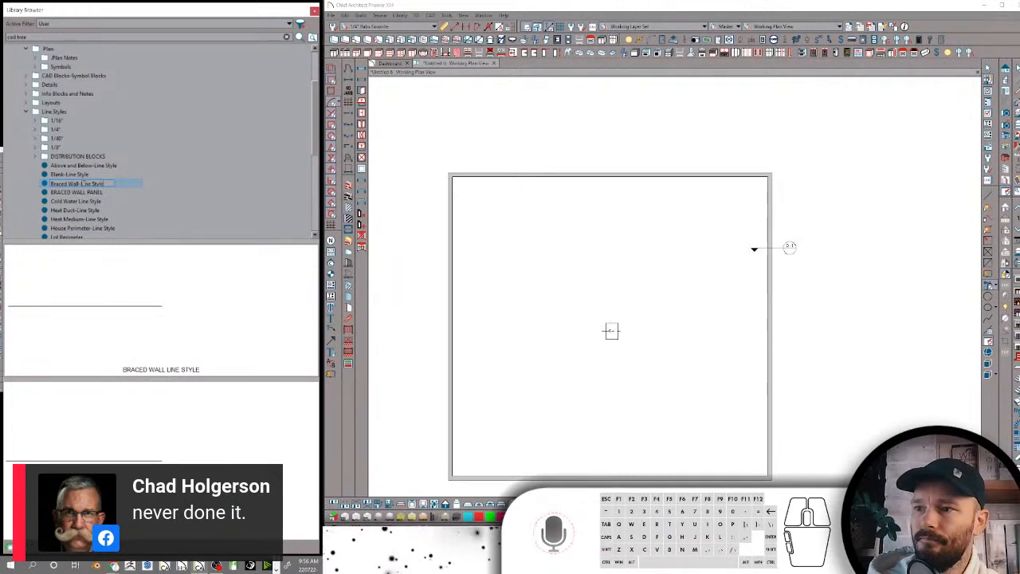
pyautogui.press('Return')
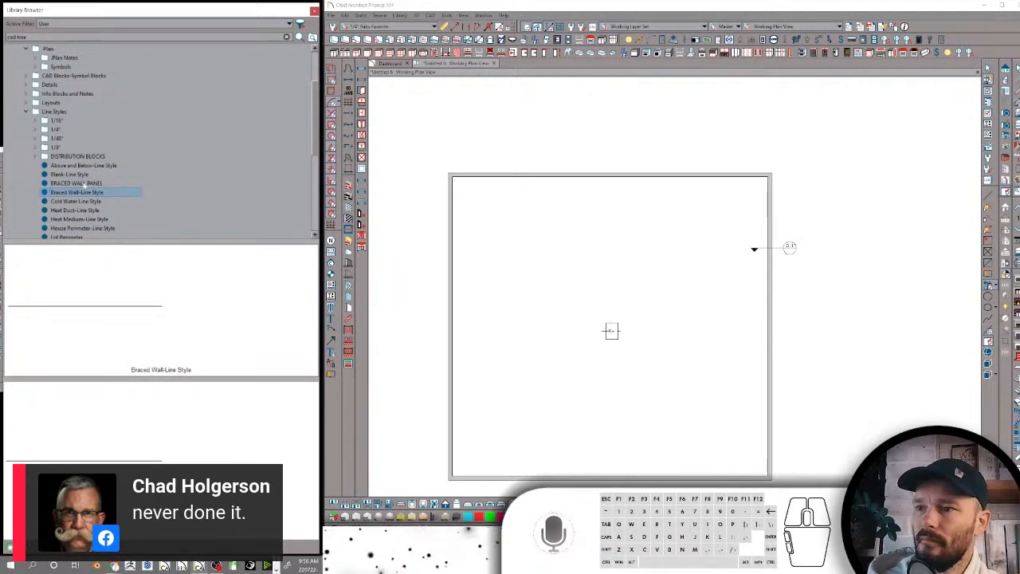
# Rename the BRACED WALL PANEL line style as BWP-Line Style
pyautogui.click(84, 183)
pyautogui.click(83, 183)
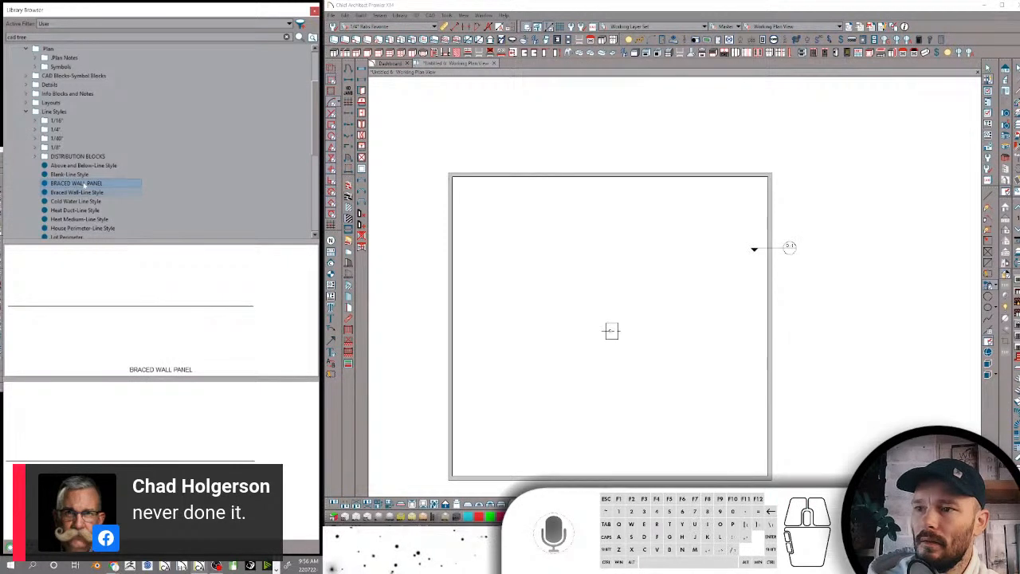
pyautogui.write('BWP-Line Styl')
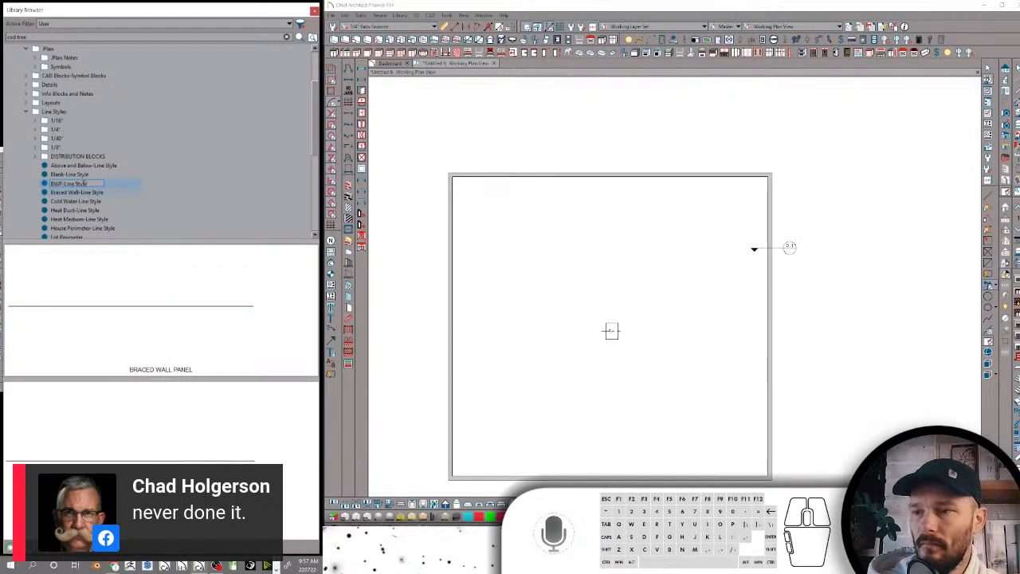
pyautogui.write('e')
pyautogui.press('Return')
# Hyphenate the Cold Water Line Style name so it reads Cold Water-Line Style
pyautogui.click(76, 201)
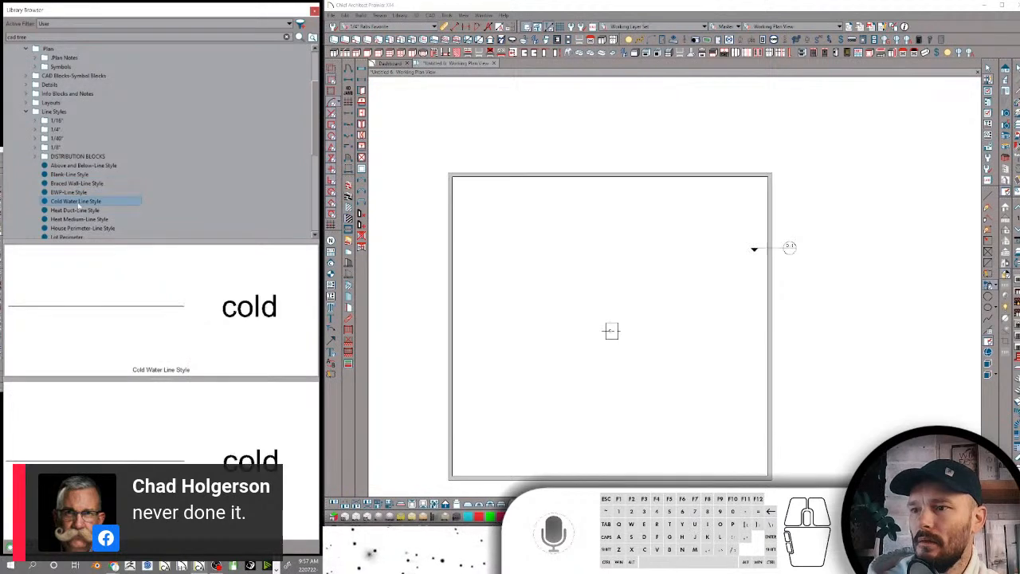
pyautogui.click(76, 200)
pyautogui.click(76, 200)
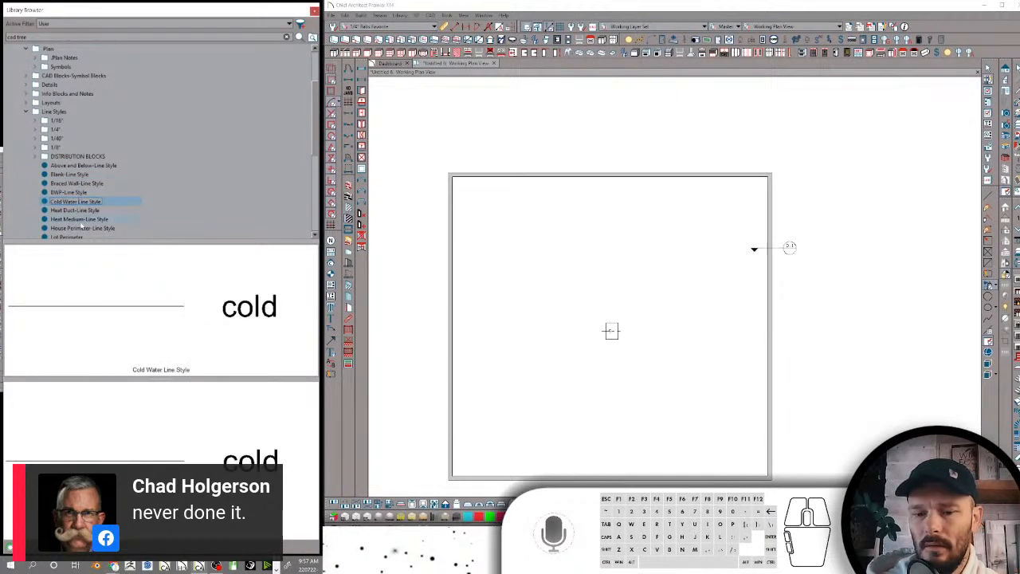
pyautogui.press('Return')
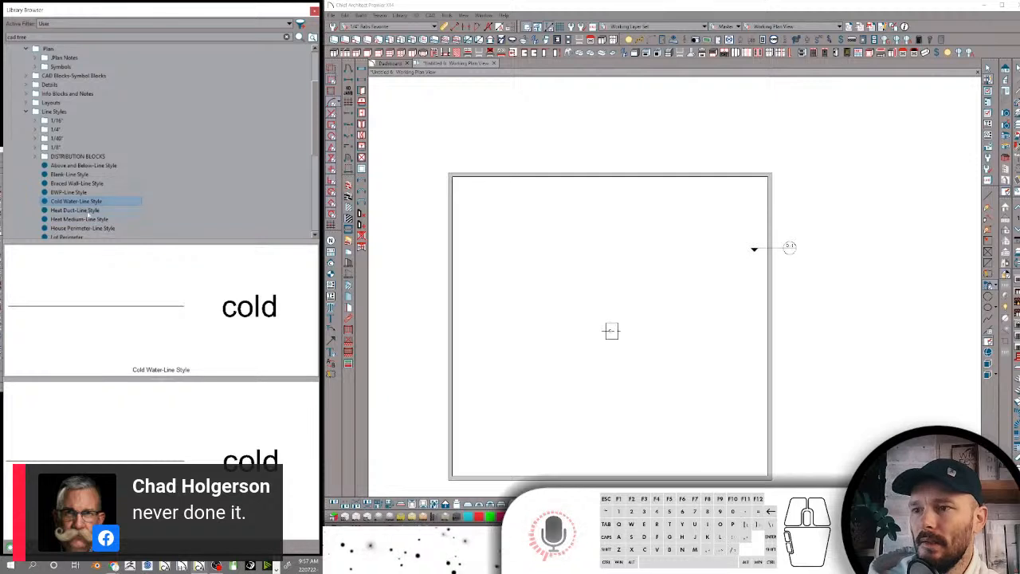
# Rename the Lot Perimeter line style as Lot Perimeter-Line Style
pyautogui.scroll(-2, 88, 191)
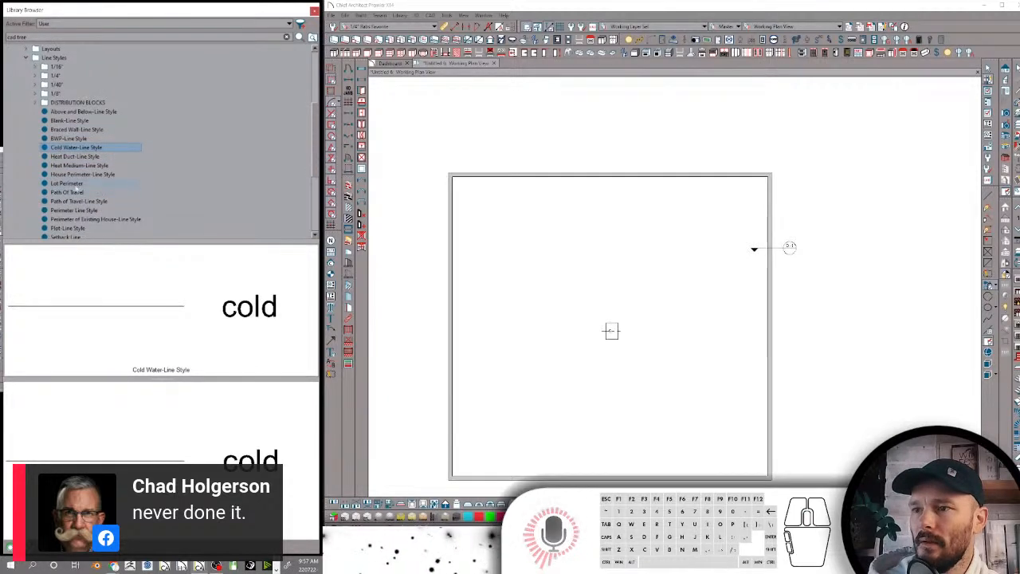
pyautogui.click(70, 183)
pyautogui.click(86, 187)
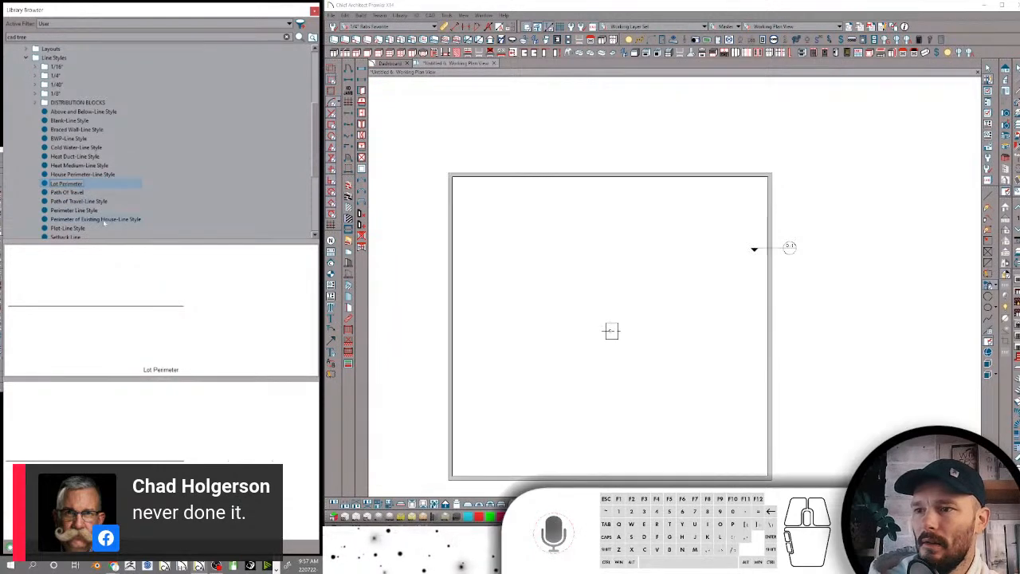
pyautogui.write('Perimeter-Line ')
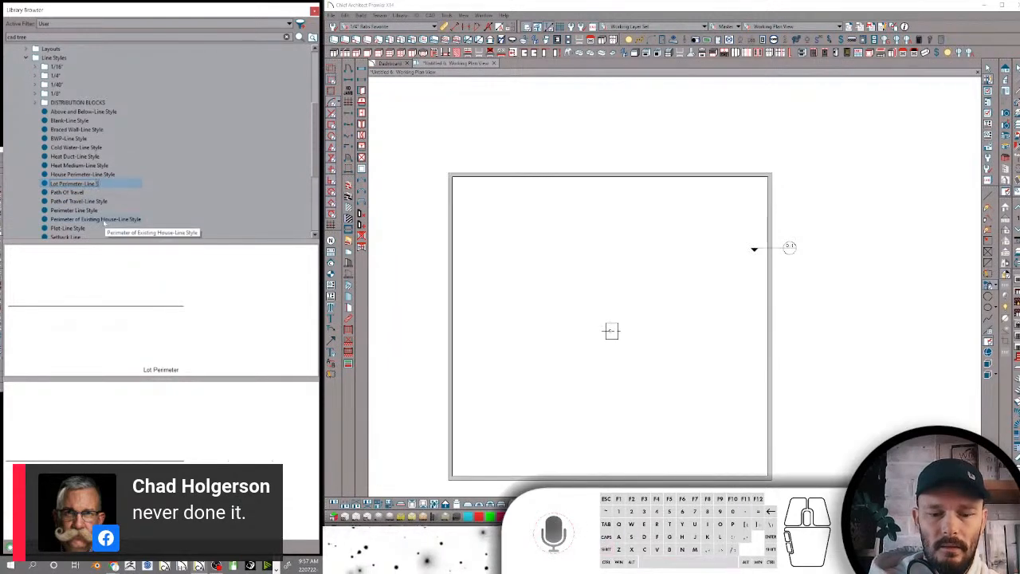
pyautogui.write('Style')
pyautogui.press('Return')
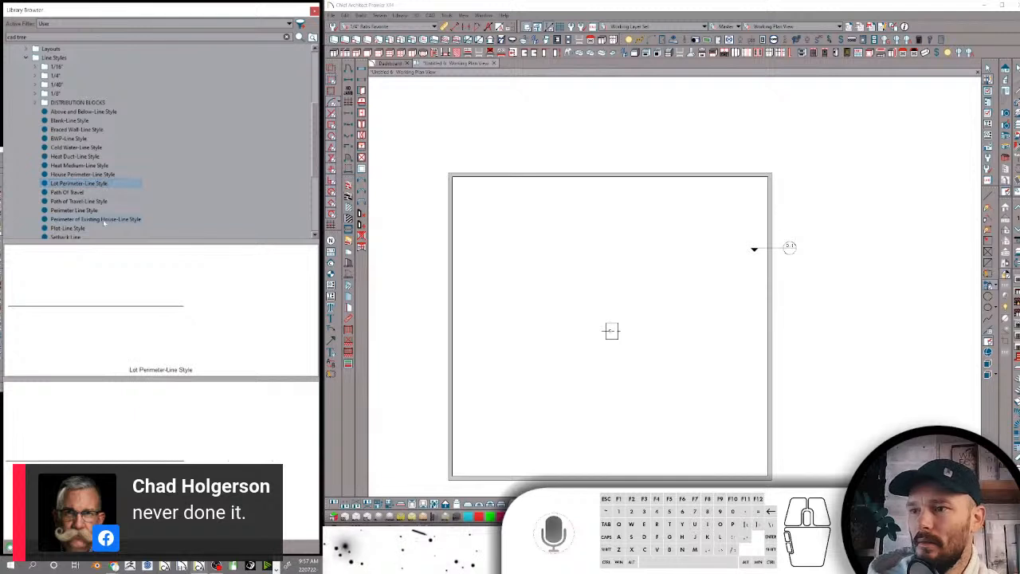
# Rename the Path Of Travel line style that lacks a suffix as Path Of Travel-Line Style
pyautogui.click(83, 192)
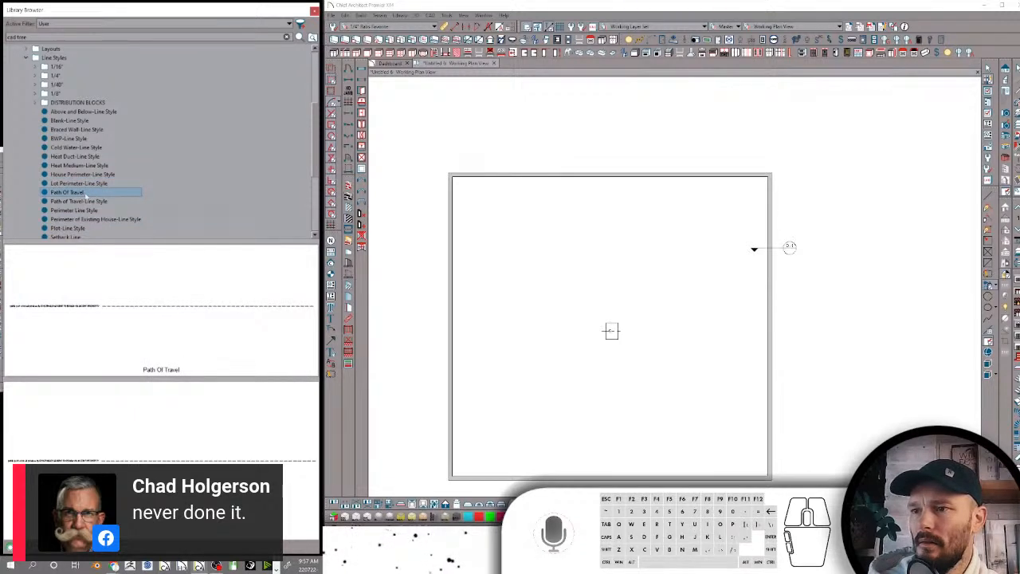
pyautogui.click(85, 194)
pyautogui.write('-')
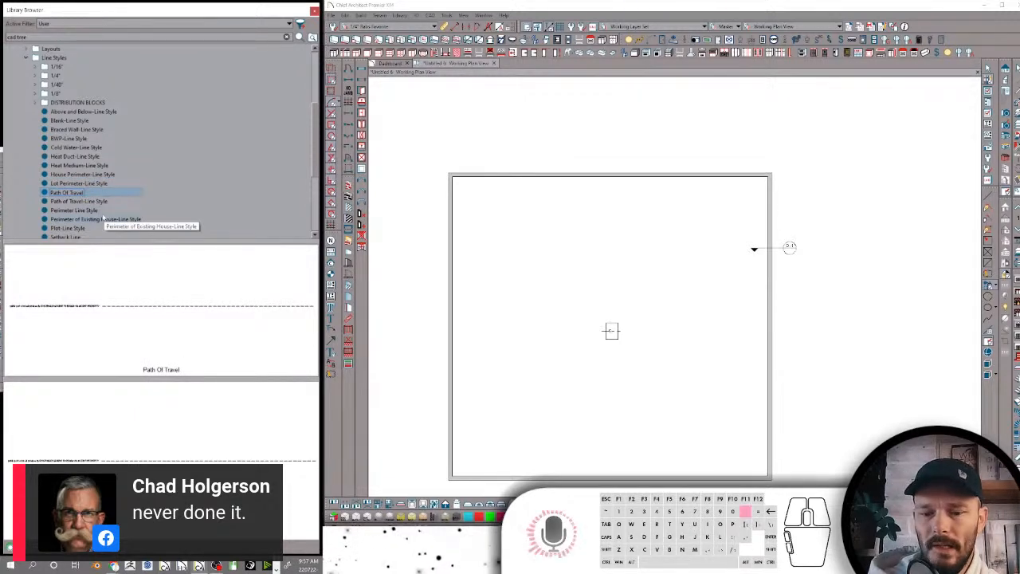
pyautogui.write('Line')
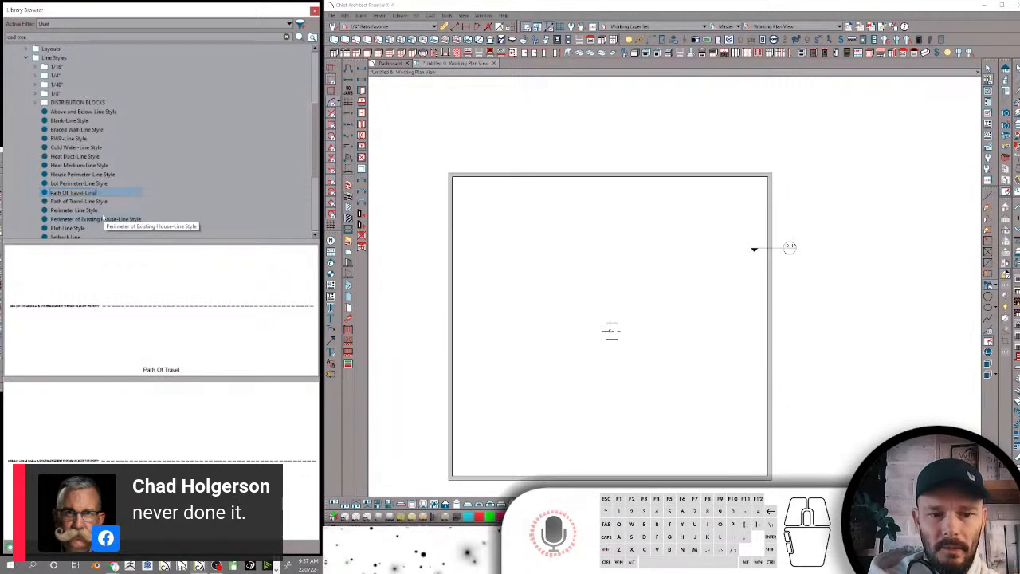
pyautogui.write(' Style')
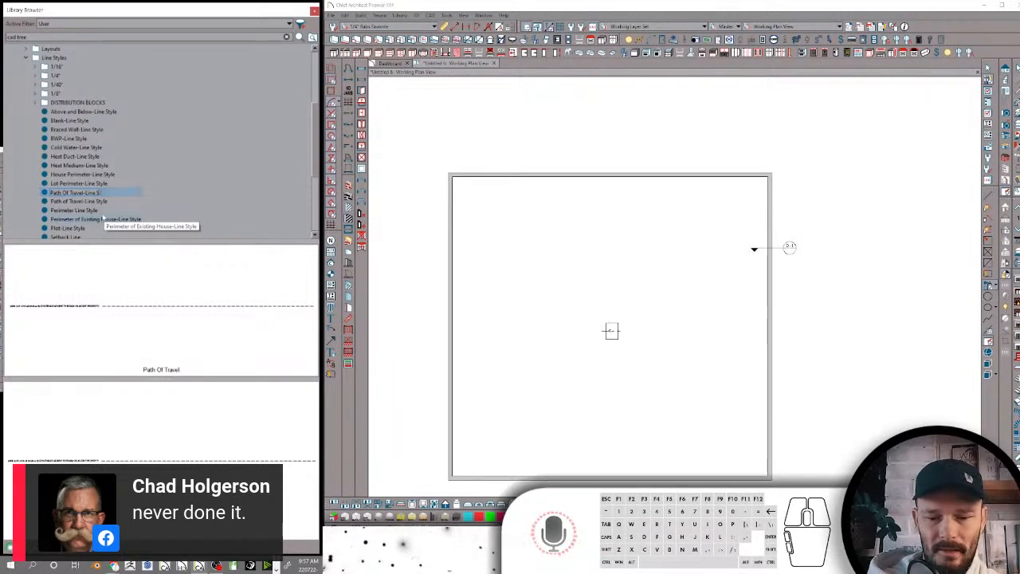
pyautogui.write('tyle')
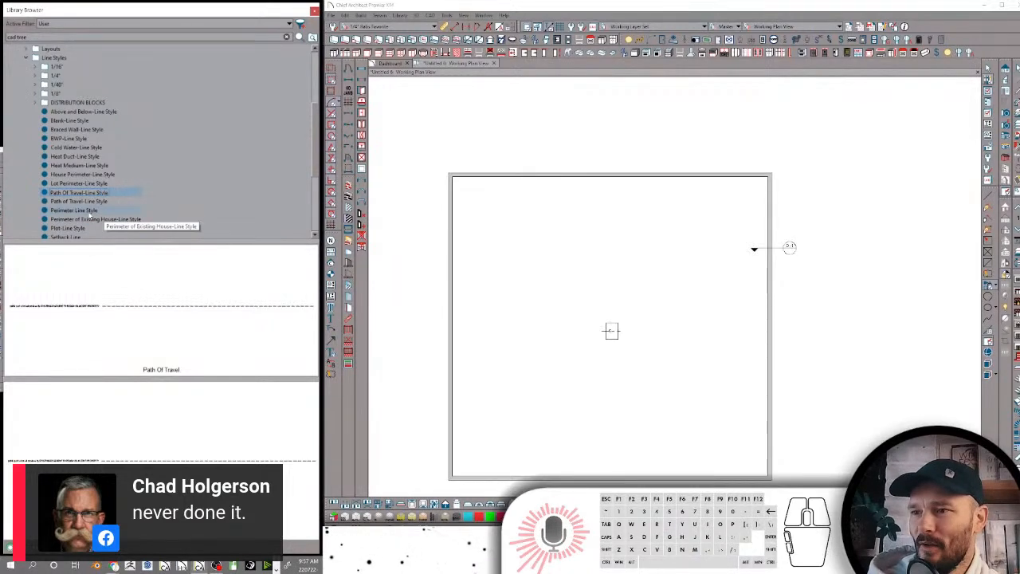
pyautogui.press('Return')
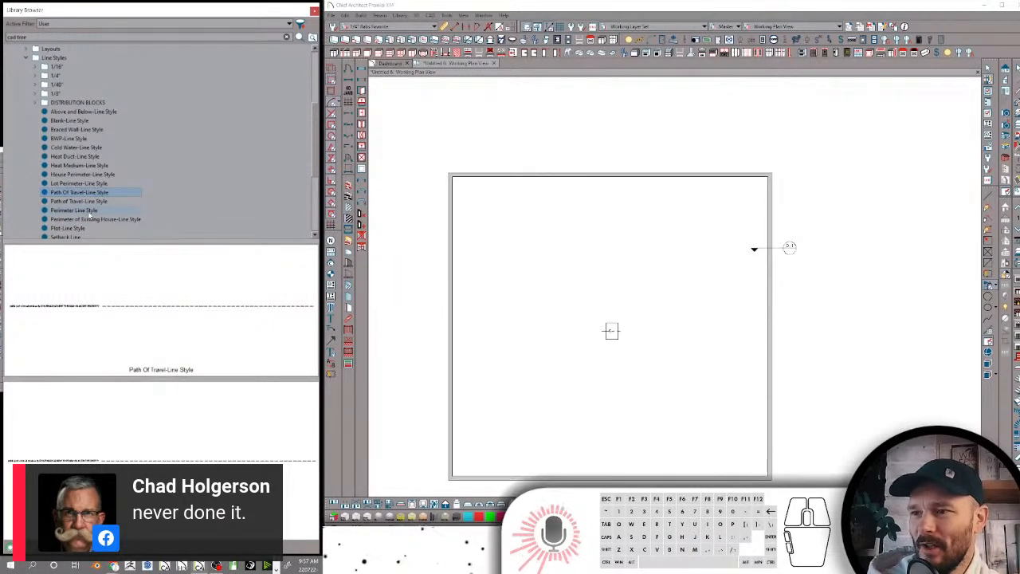
# Hyphenate the Perimeter Line Style name so it reads Perimeter-Line Style
pyautogui.click(76, 210)
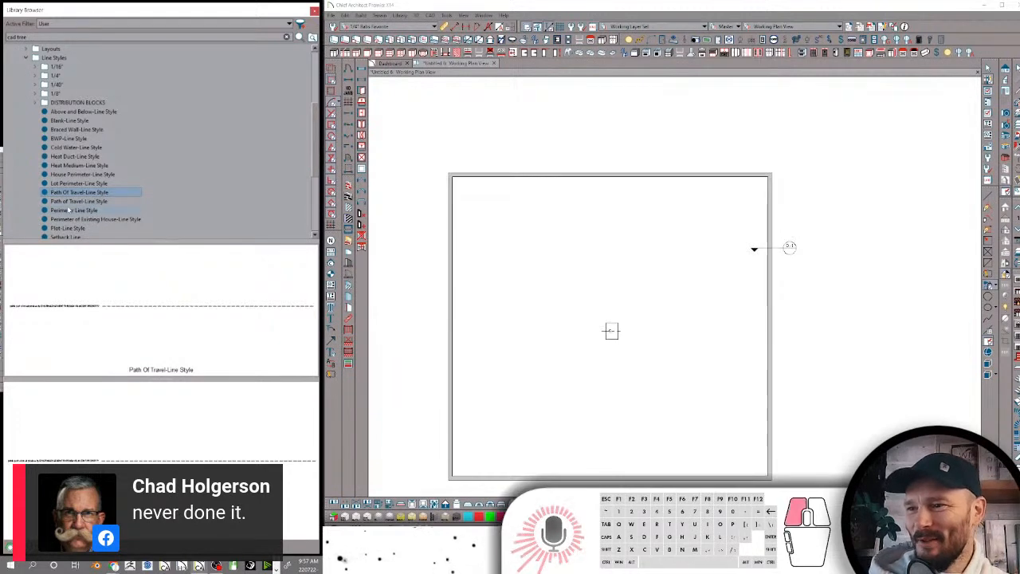
pyautogui.click(75, 212)
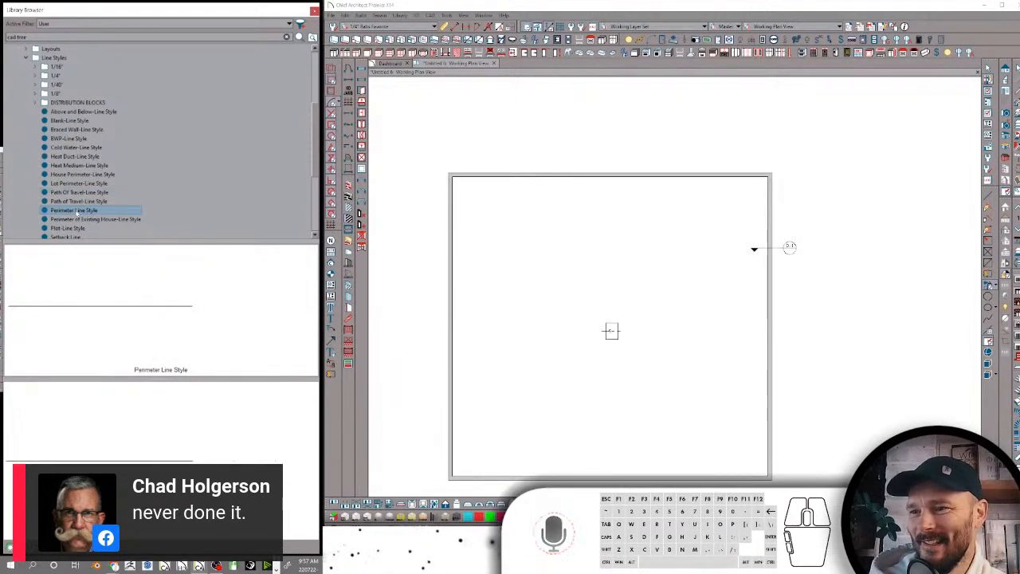
pyautogui.click(89, 211)
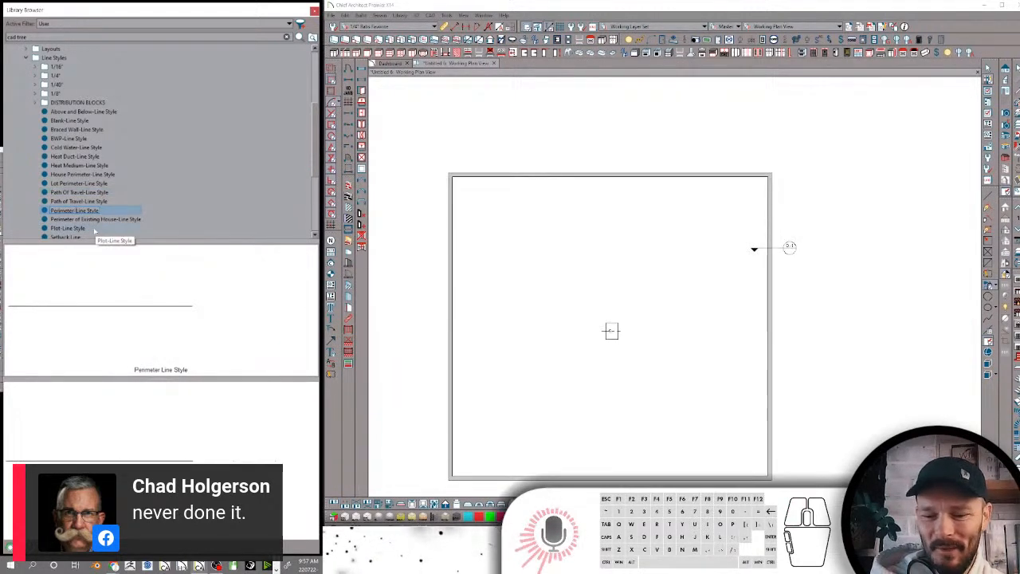
pyautogui.press('Return')
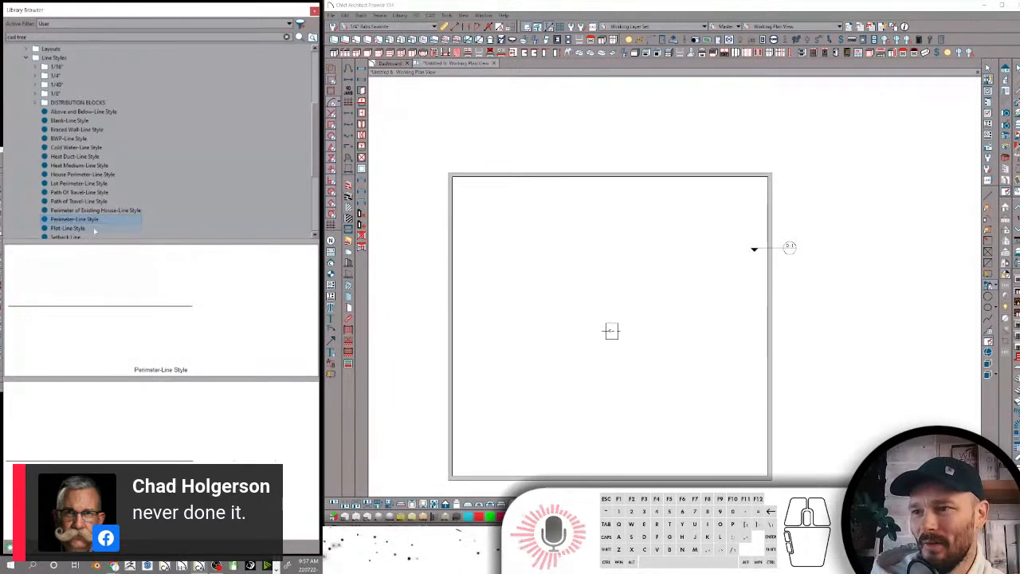
# Rename the first of the two Setback Line entries in the Line Styles folder as Setback-Line Style
pyautogui.scroll(-1, 84, 228)
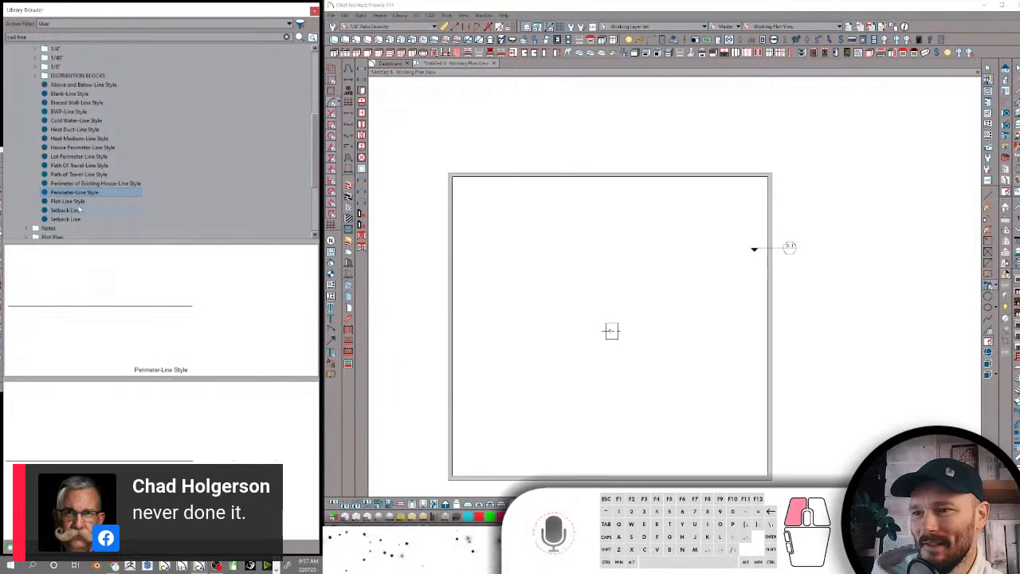
pyautogui.click(77, 210)
pyautogui.click(77, 210)
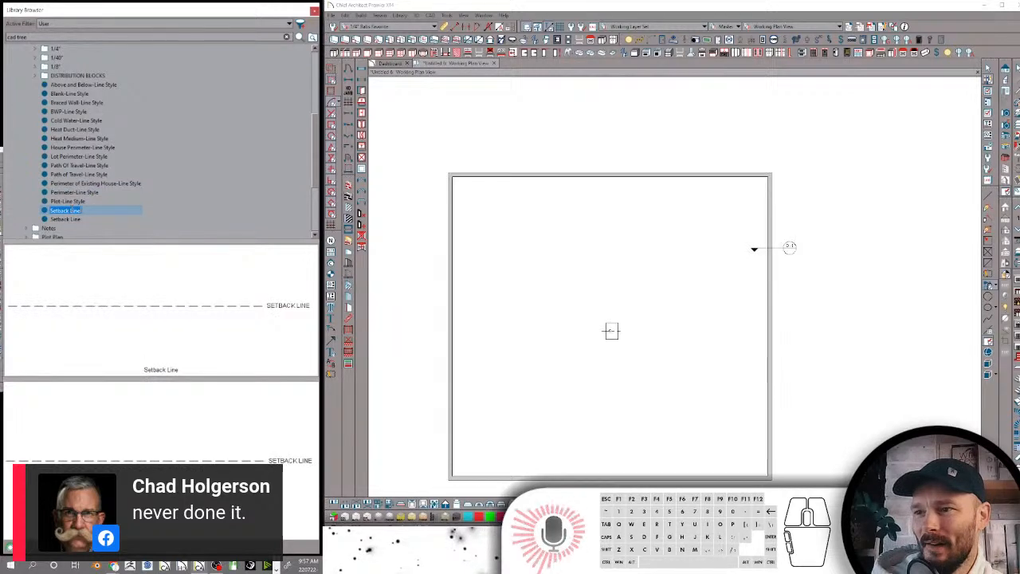
pyautogui.click(72, 210)
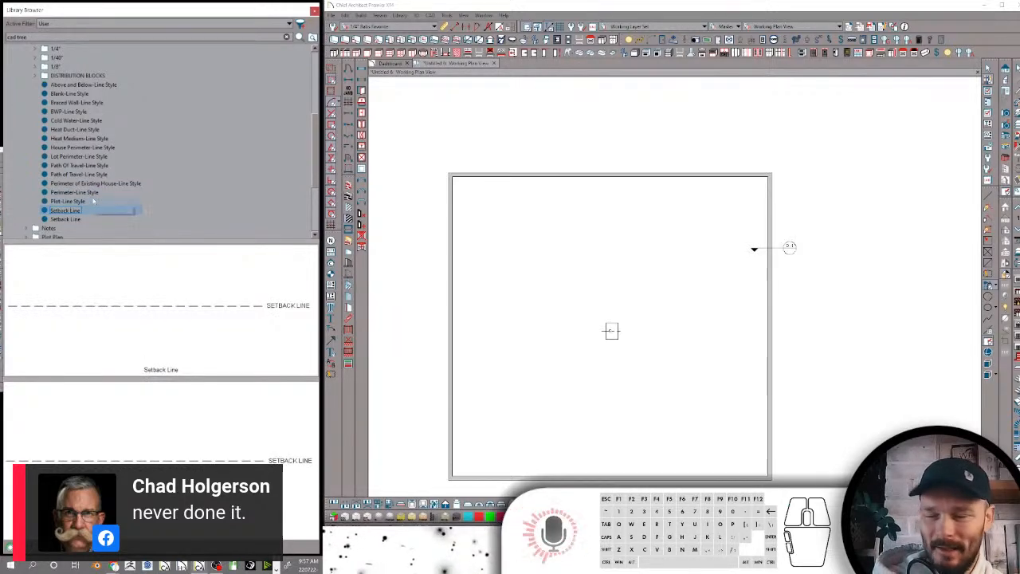
pyautogui.write('-Line')
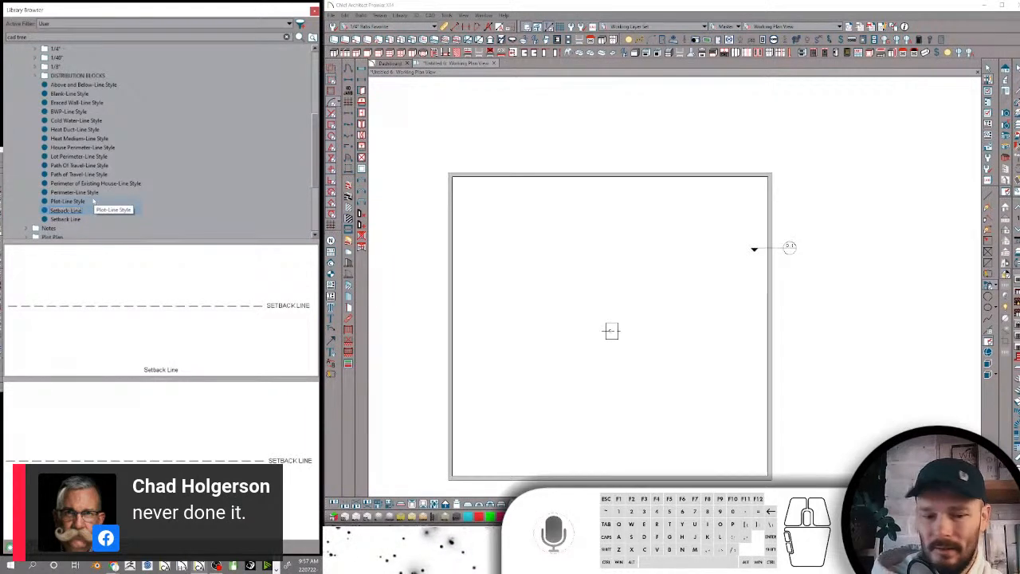
pyautogui.write(' Style')
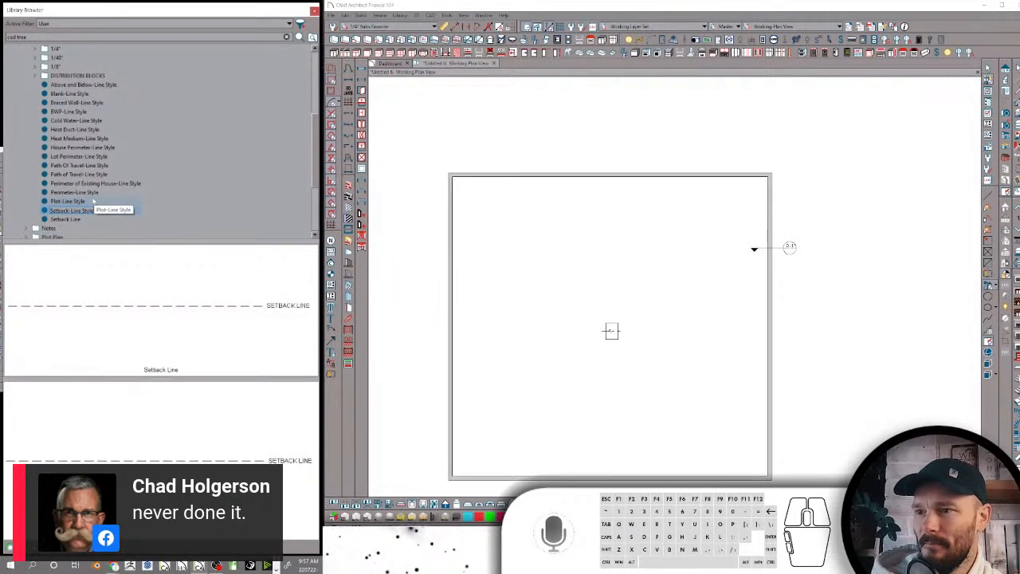
pyautogui.press('Return')
# Rename the remaining Setback Line entry, the one with the large text, as Setback-Line Style
pyautogui.click(72, 211)
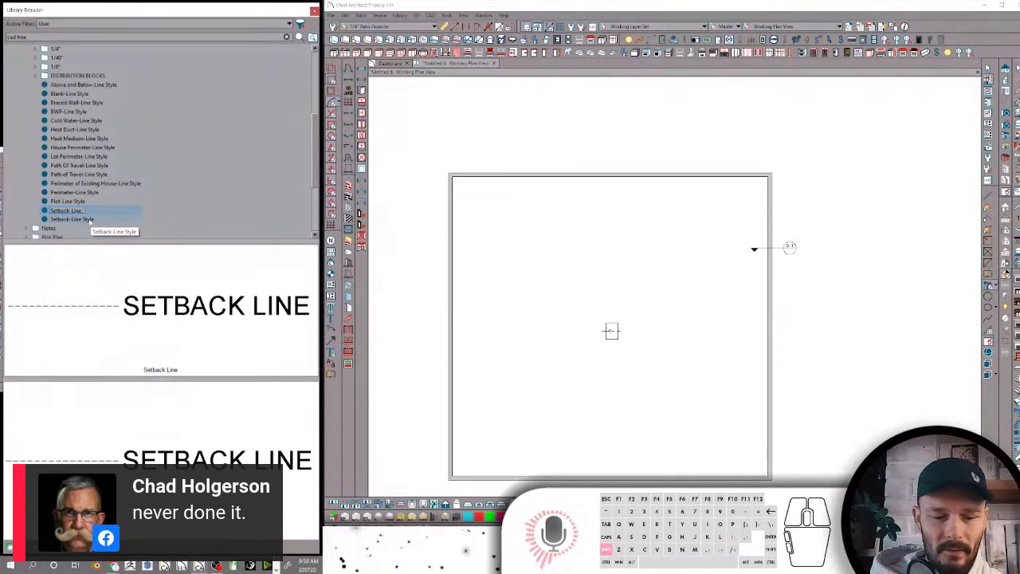
pyautogui.write('Style')
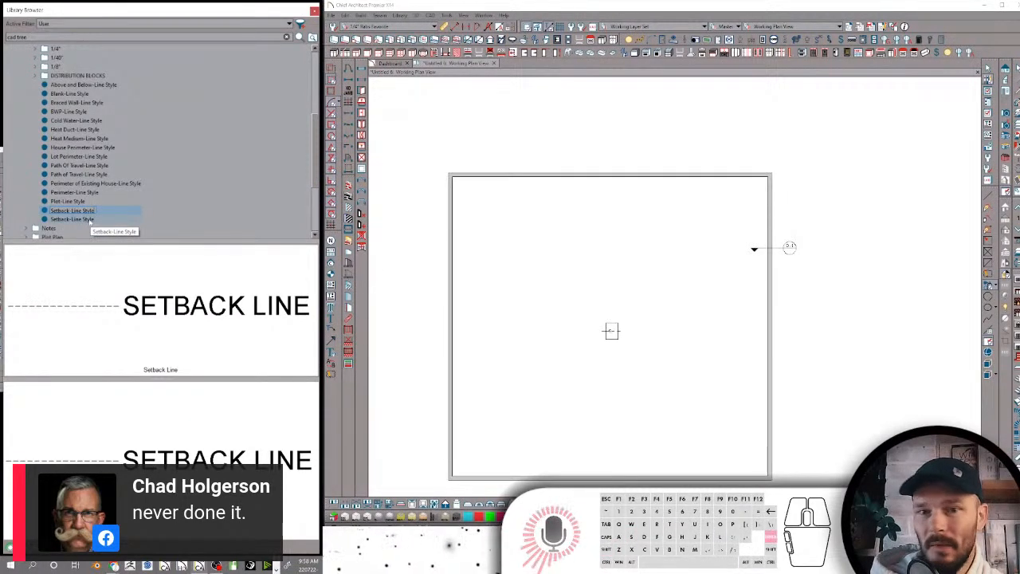
pyautogui.press('Return')
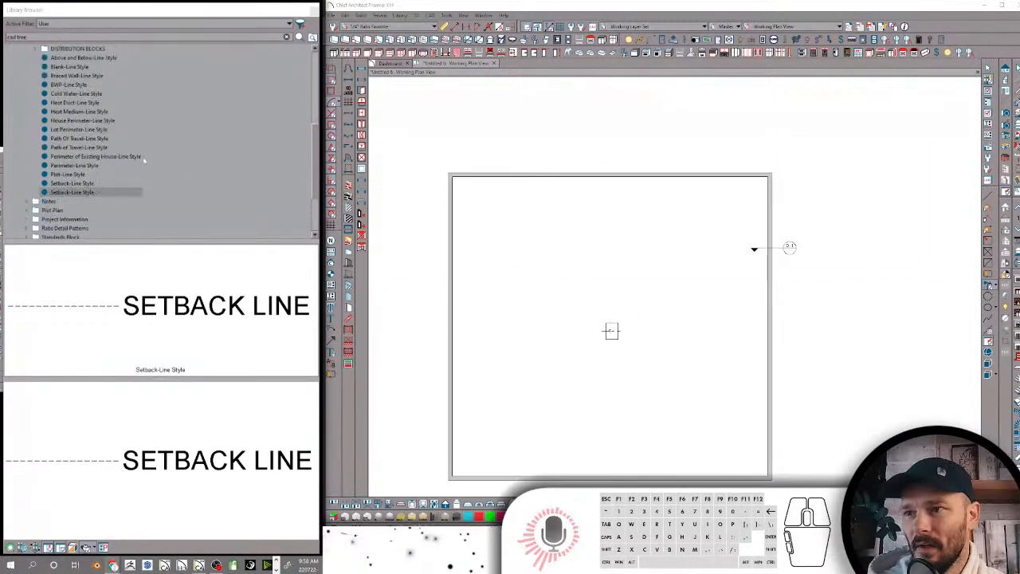
# Rename the DISTRIBUTION BLOCKS folder inside Line Styles in title case as Distribution Blocks
pyautogui.scroll(2, 132, 157)
pyautogui.click(79, 129)
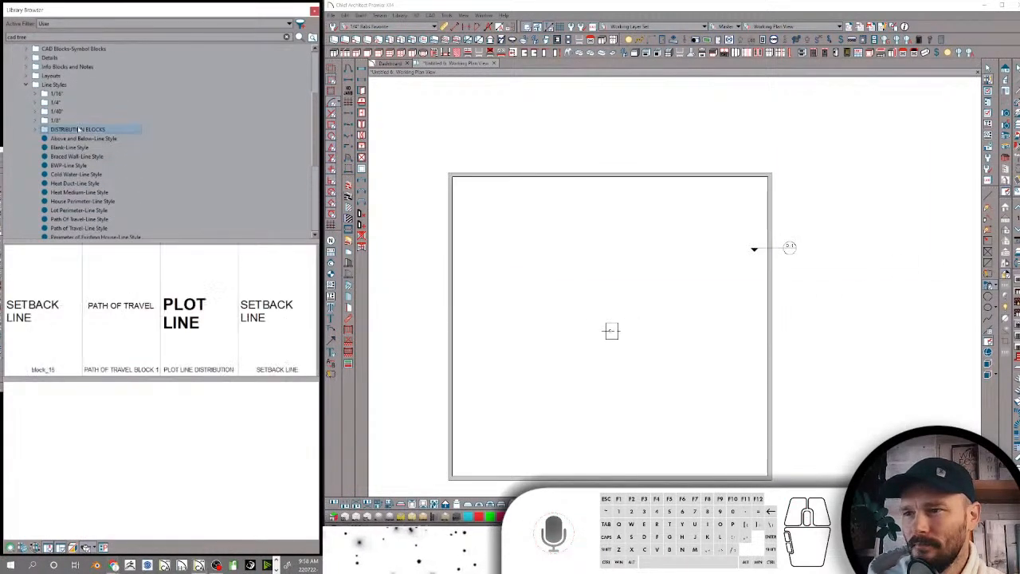
pyautogui.write('Distribu')
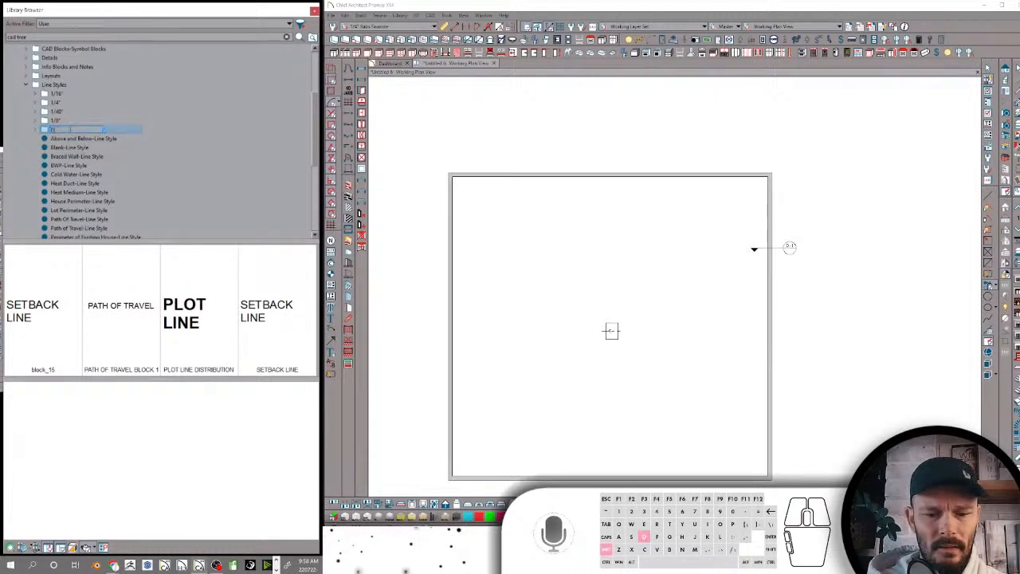
pyautogui.write('tion')
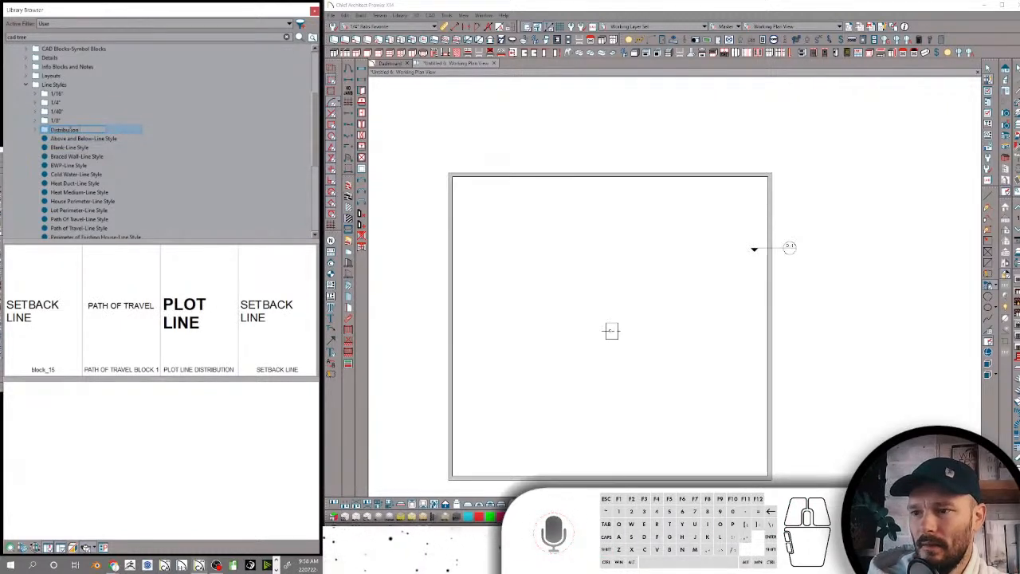
pyautogui.press('Escape')
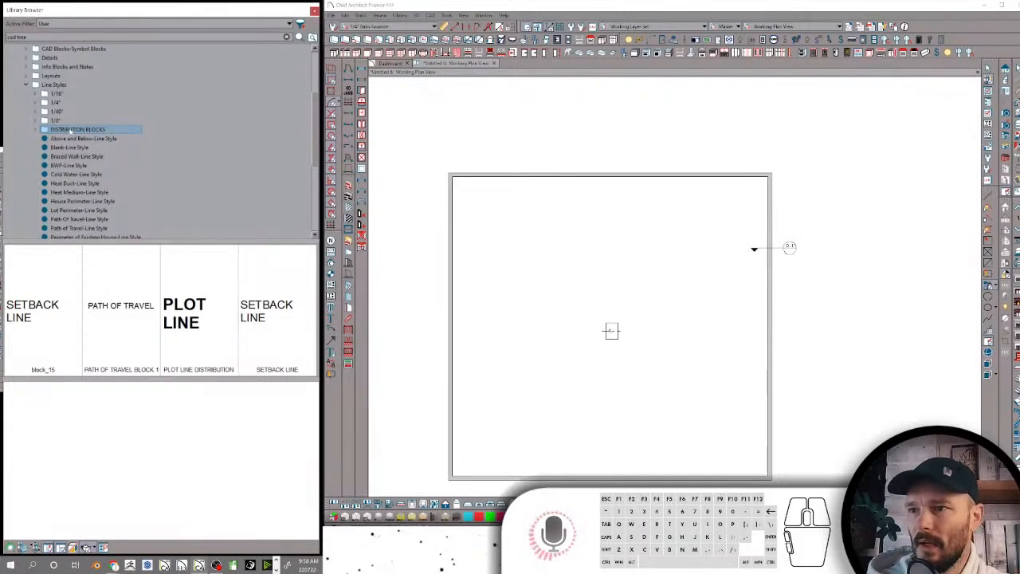
pyautogui.press('F2')
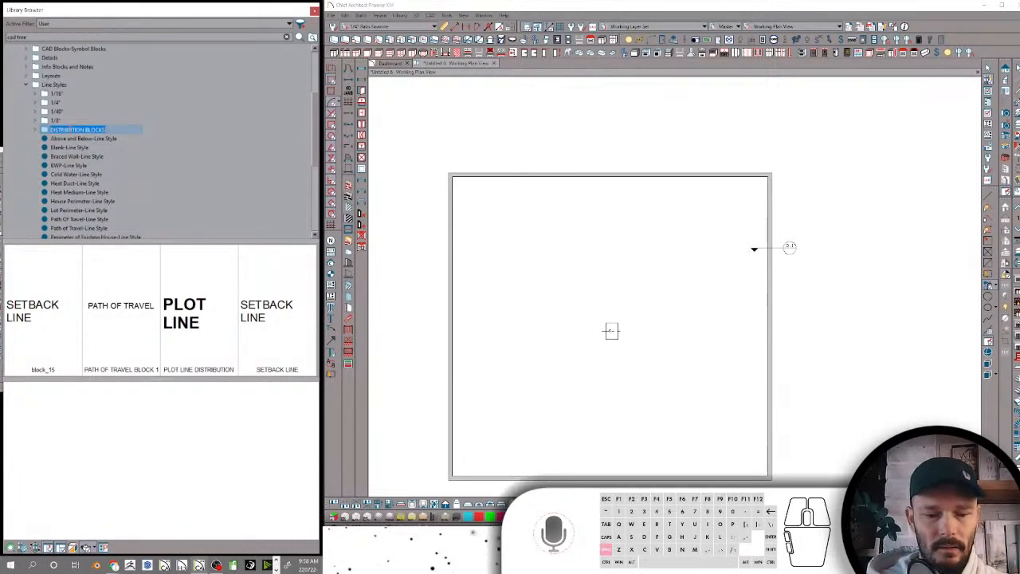
pyautogui.write('Distribution')
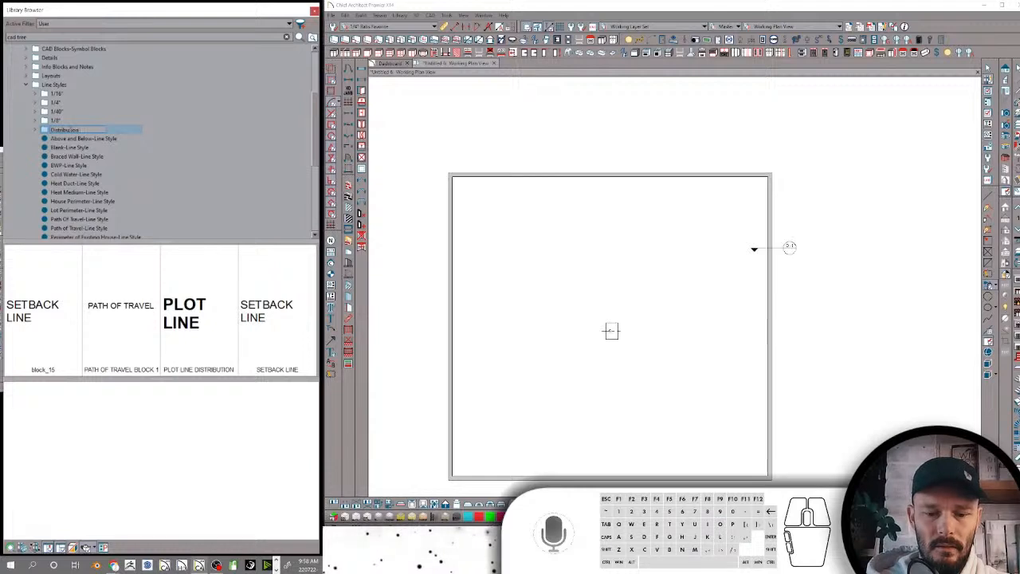
pyautogui.write(' Blocks')
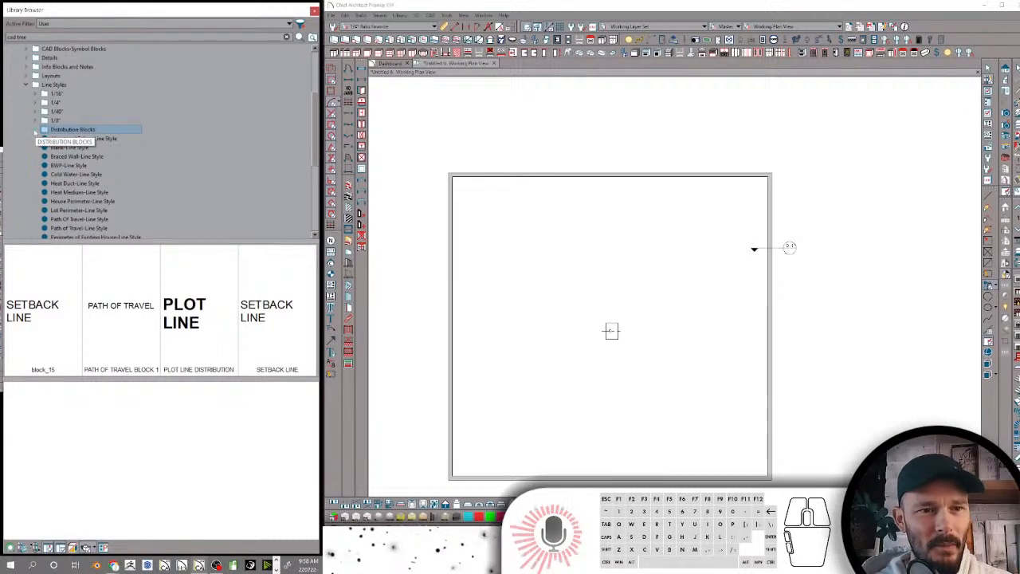
# Preview the blocks inside the Distribution Blocks folder and delete that folder from Line Styles
pyautogui.click(35, 133)
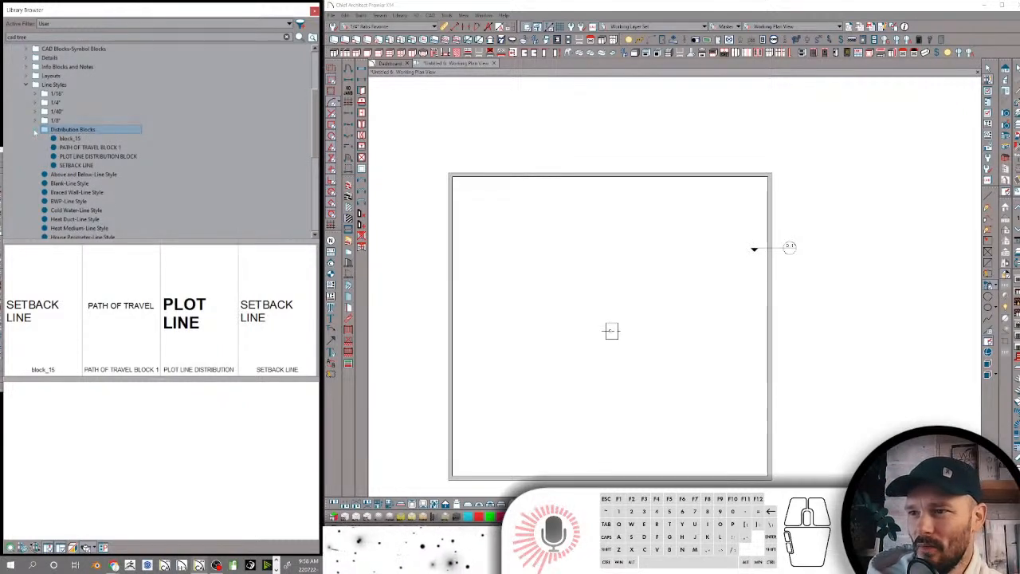
pyautogui.click(78, 139)
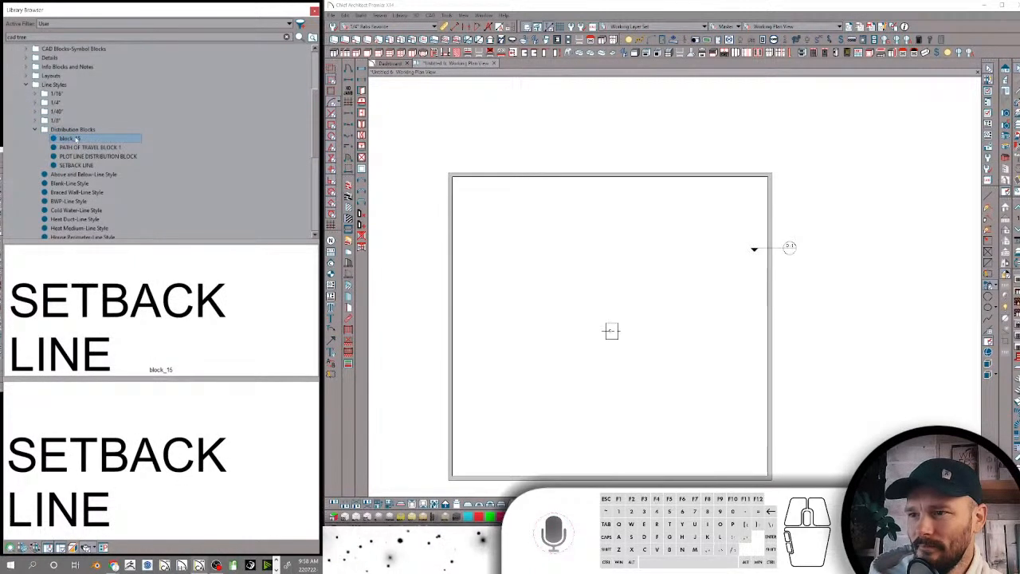
pyautogui.click(81, 147)
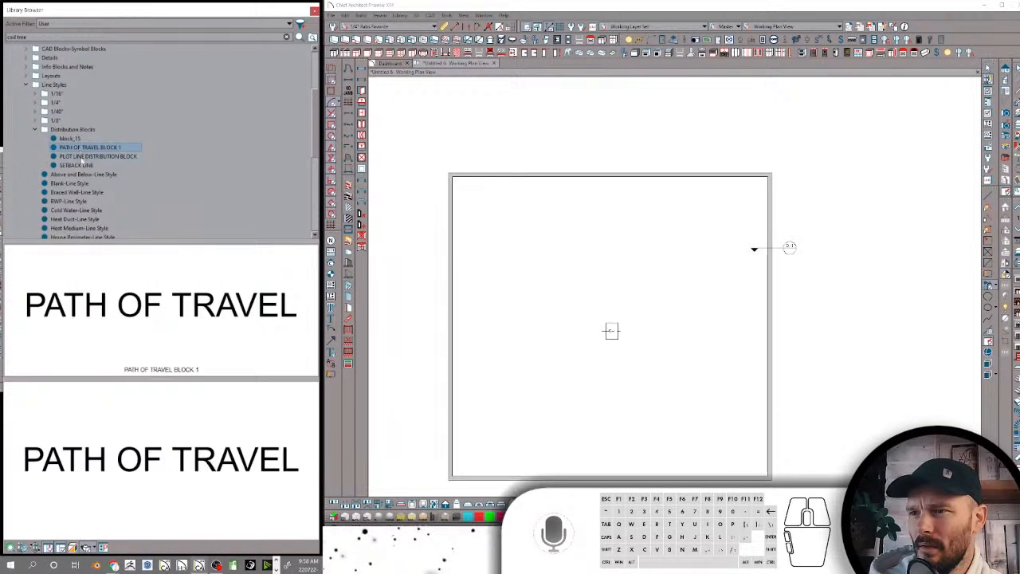
pyautogui.click(81, 156)
pyautogui.click(72, 129)
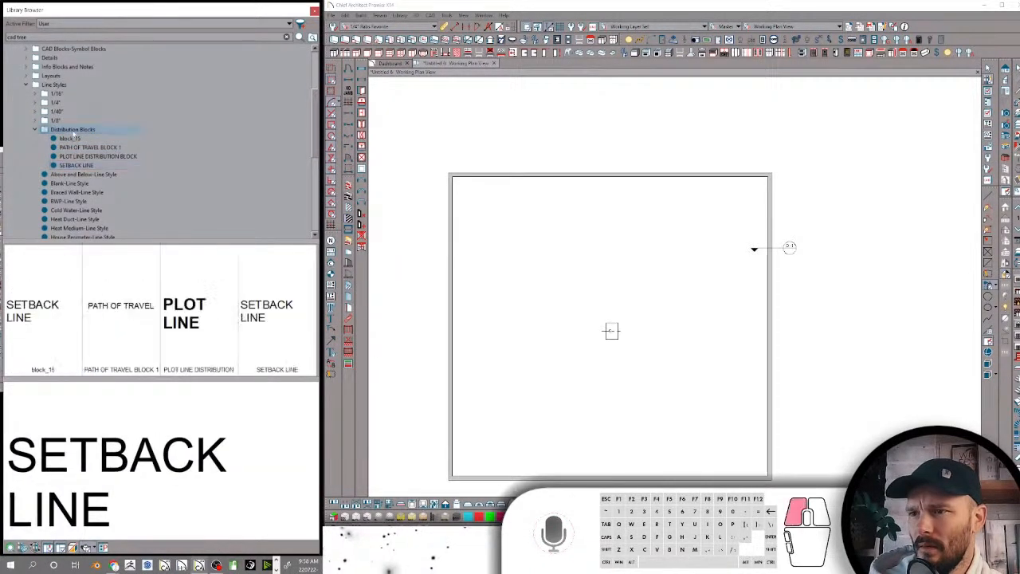
pyautogui.rightClick(74, 130)
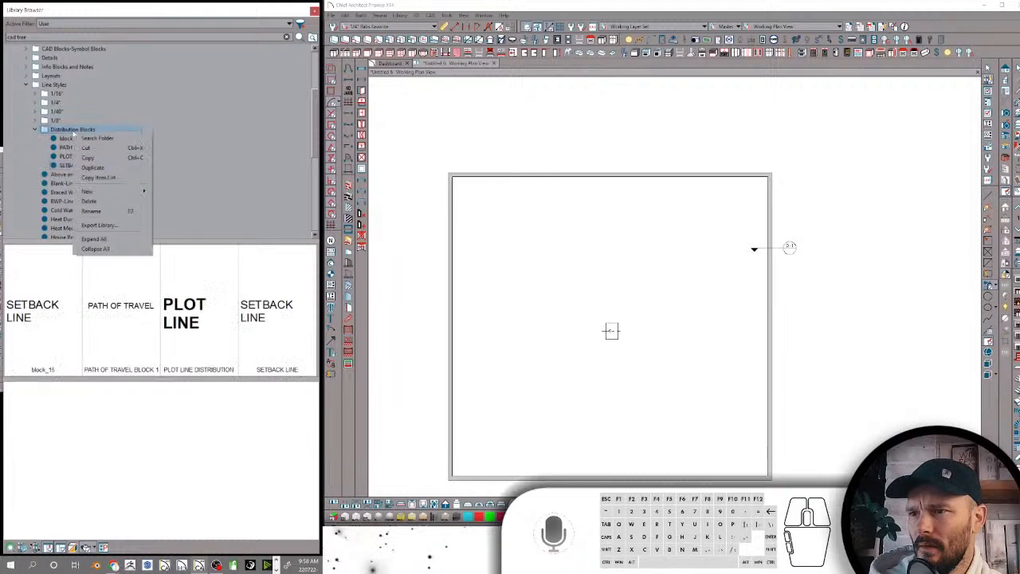
pyautogui.click(89, 201)
# Collapse the Line Styles folder and look through the contents of the Plot Plan folder
pyautogui.scroll(1, 56, 130)
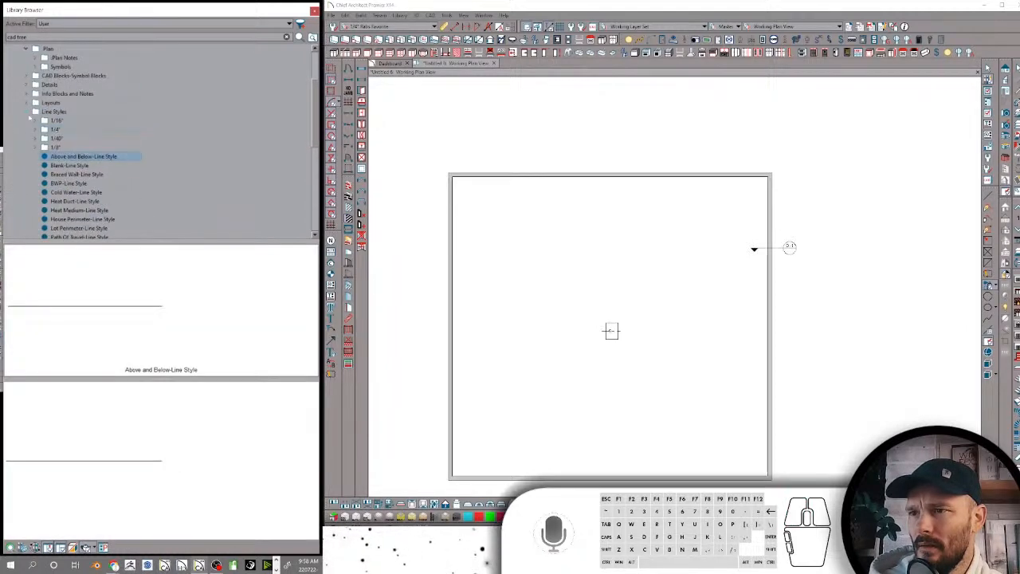
pyautogui.click(27, 112)
pyautogui.click(46, 122)
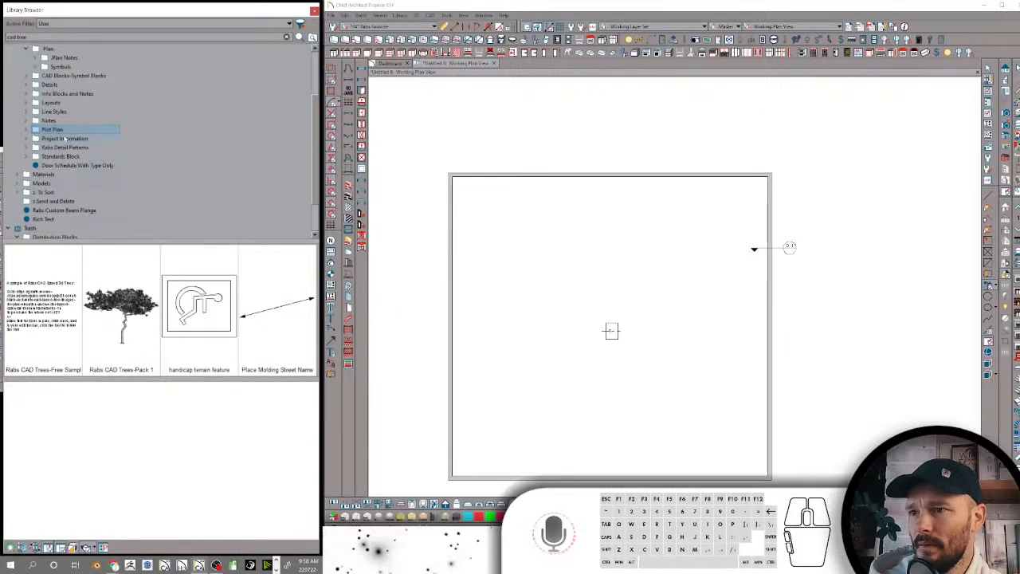
pyautogui.click(28, 129)
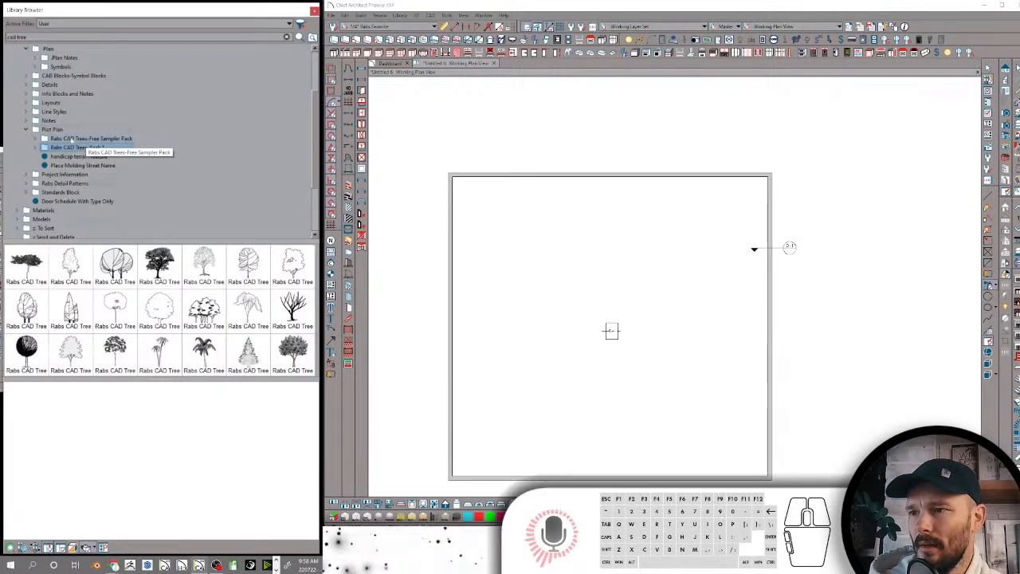
pyautogui.click(70, 139)
# Place the handicap terrain feature from the Plot Plan folder in the plan, on the open terrain above the building
pyautogui.click(76, 158)
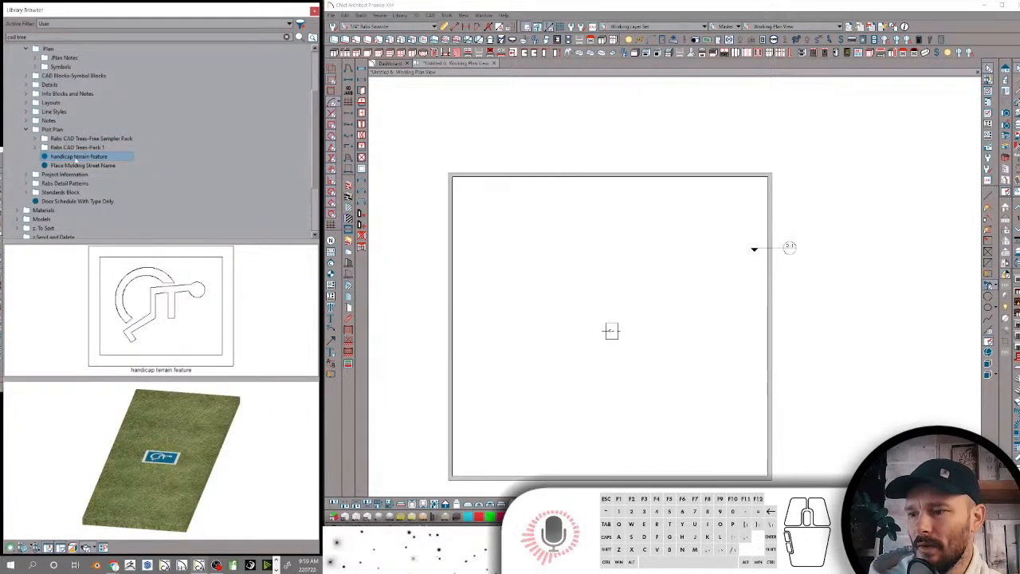
pyautogui.scroll(-4, 629, 115)
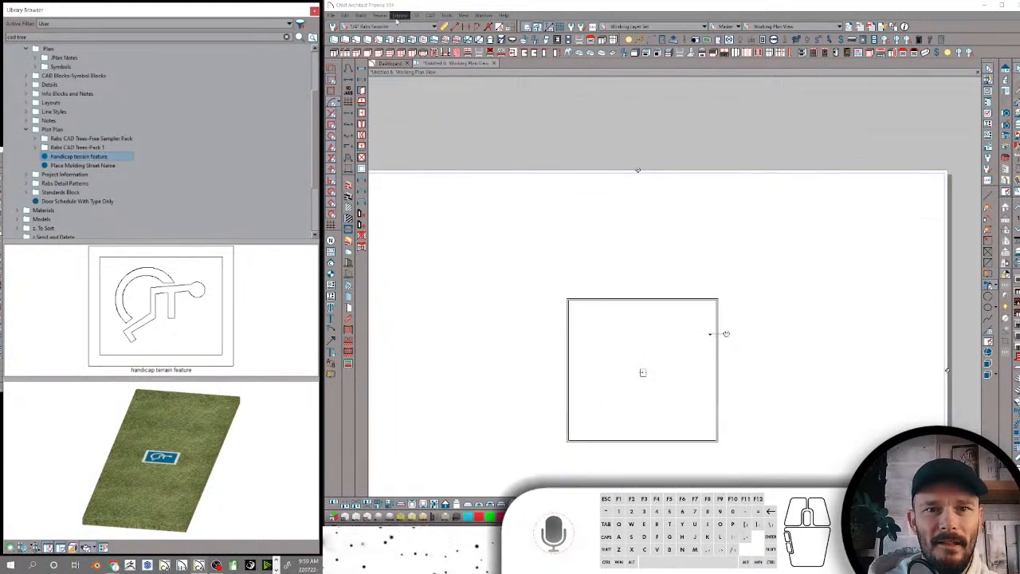
pyautogui.click(381, 16)
pyautogui.click(399, 25)
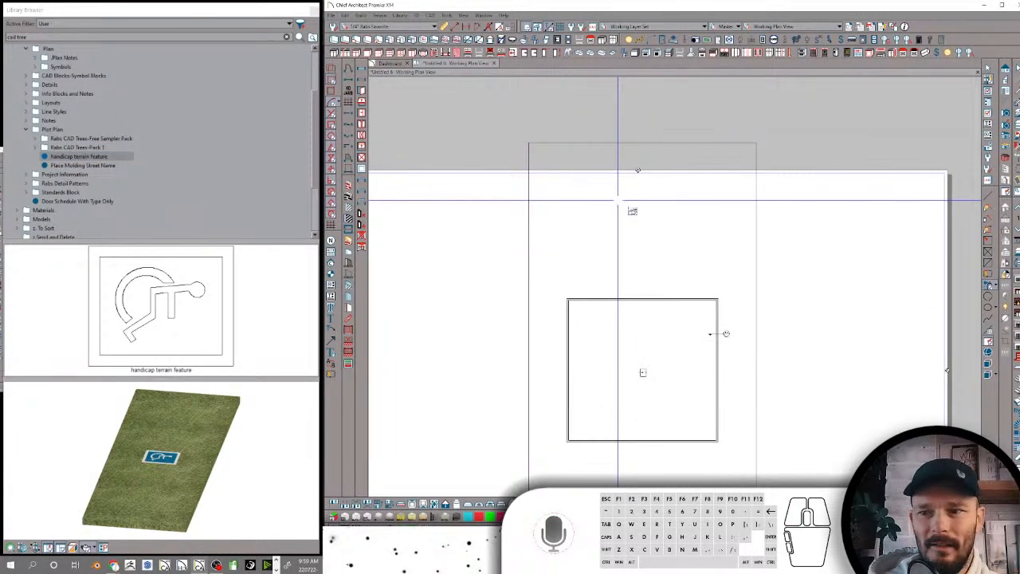
pyautogui.scroll(4, 640, 226)
pyautogui.click(643, 253)
pyautogui.press('space')
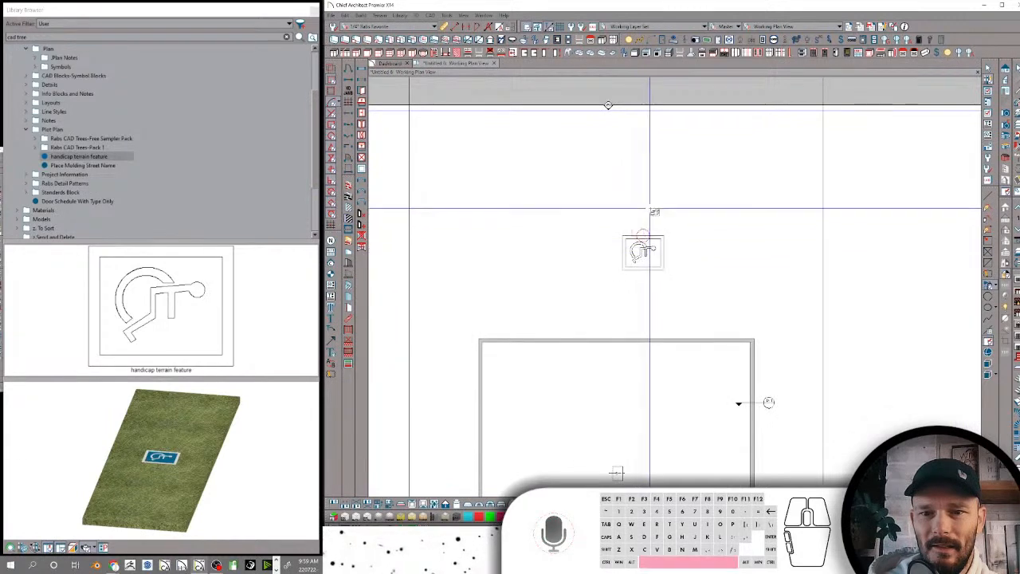
pyautogui.scroll(5, 650, 211)
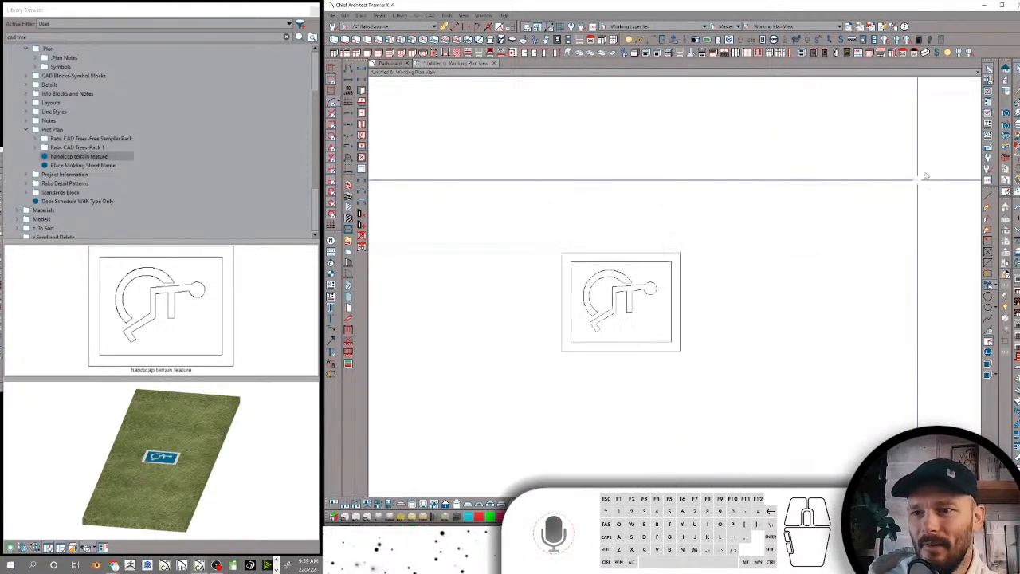
pyautogui.scroll(-10, 793, 128)
pyautogui.scroll(1, 802, 257)
# Create a full camera view from beside the building, aimed toward the placed handicap terrain feature
pyautogui.rightClick(802, 261)
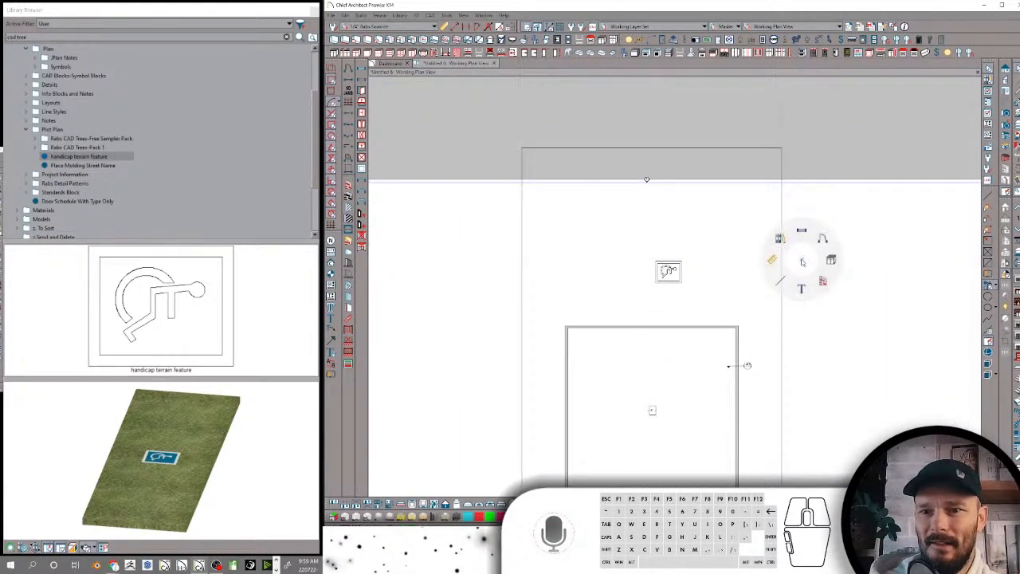
pyautogui.click(800, 230)
pyautogui.moveTo(771, 194); pyautogui.dragTo(691, 282)
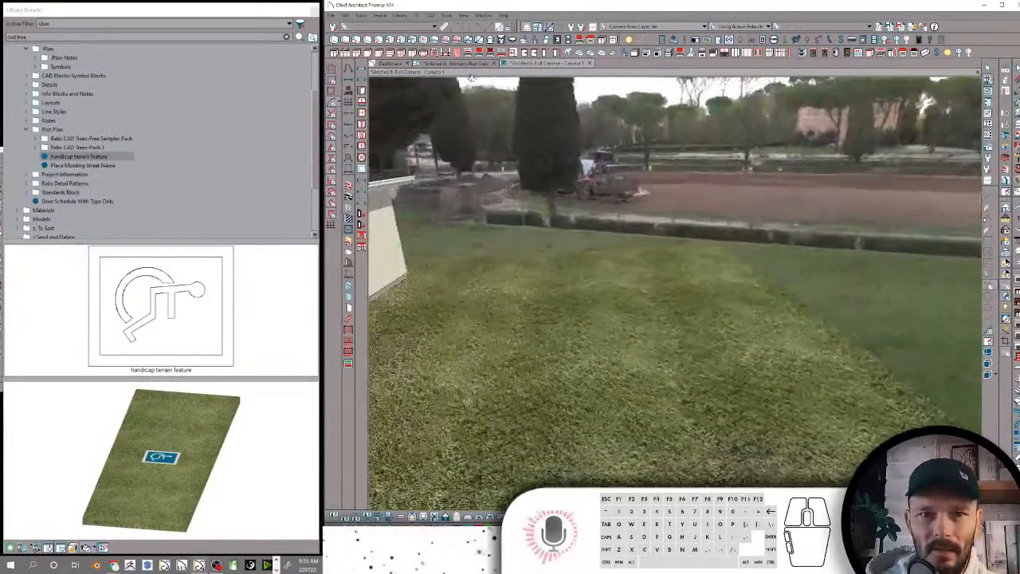
# Check the handicap feature's position in the plan and orbit the camera view to look for it on the terrain
pyautogui.click(456, 63)
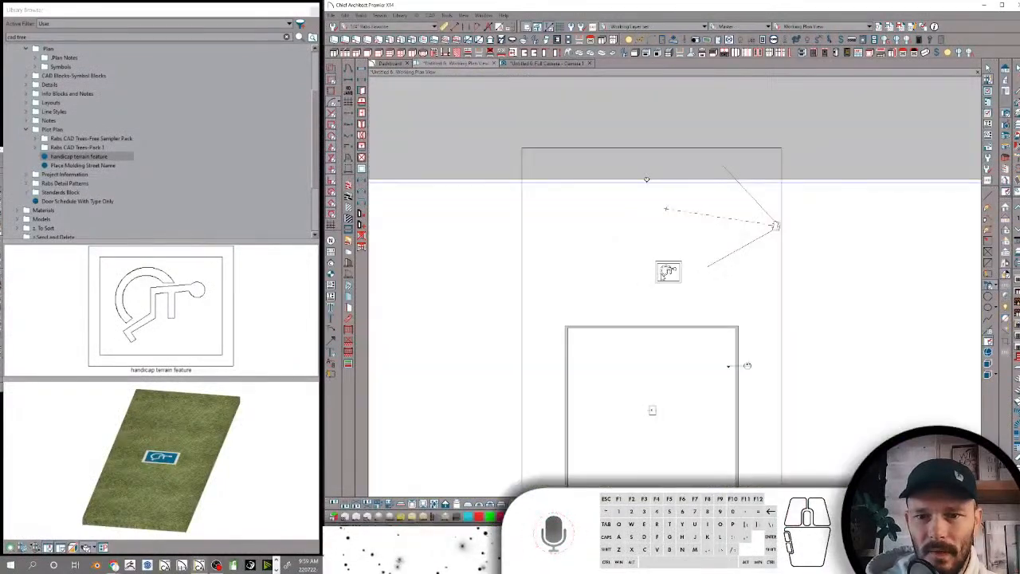
pyautogui.click(668, 273)
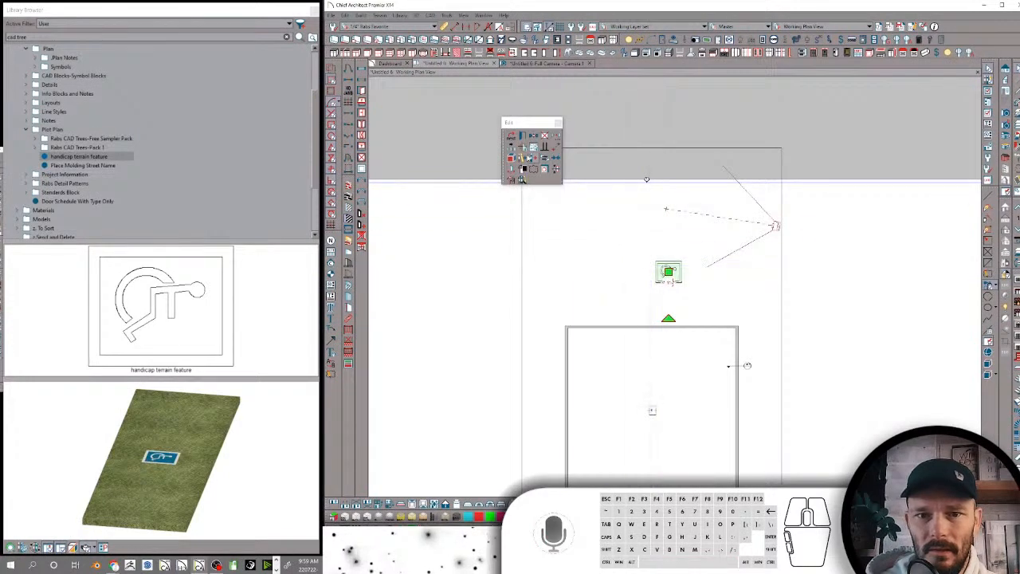
pyautogui.click(541, 64)
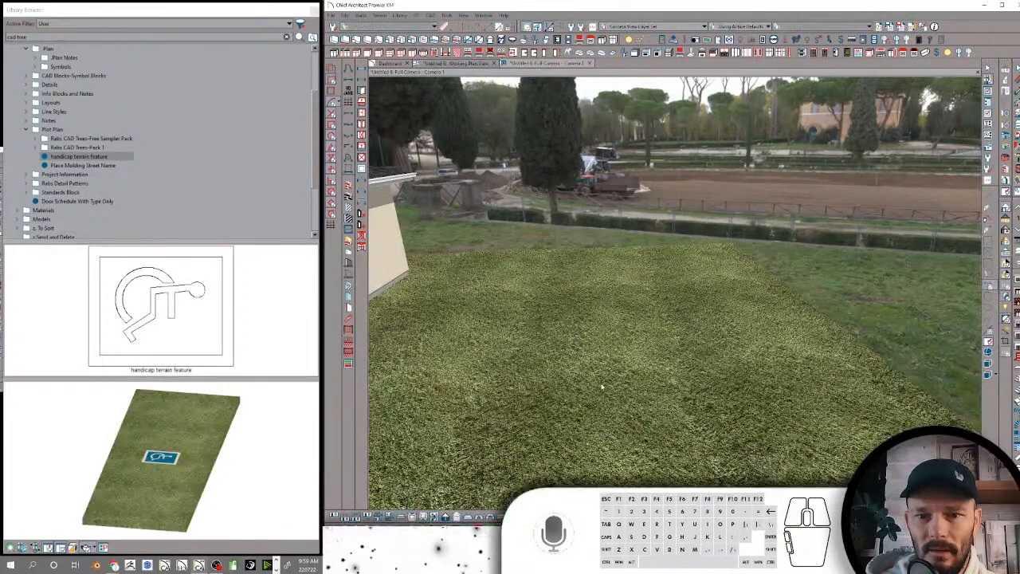
pyautogui.moveTo(602, 387); pyautogui.dragTo(598, 379, button='middle')
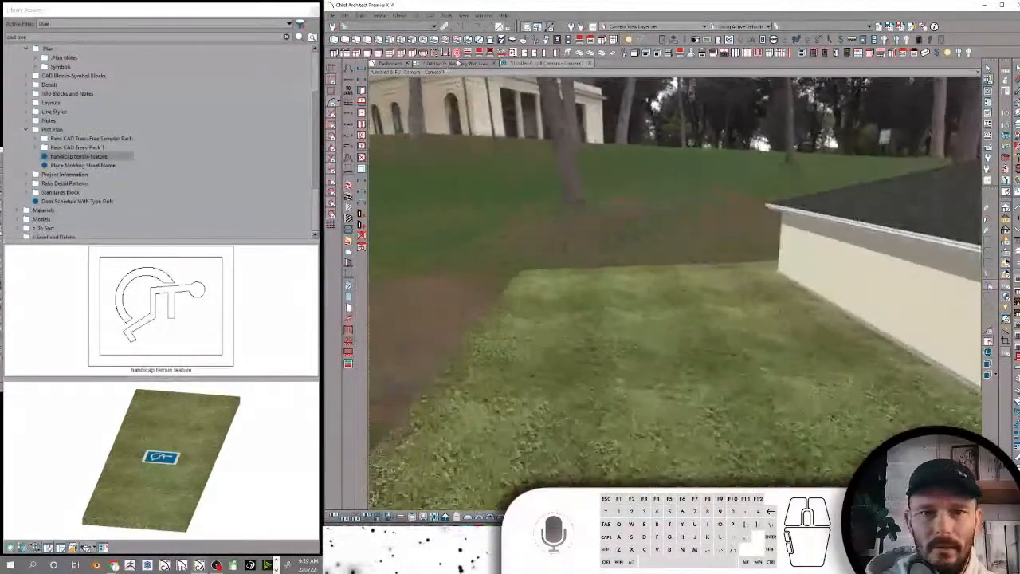
# Return to the plan and inspect the specification of the handicap sign's inner rectangle
pyautogui.click(550, 320)
pyautogui.click(670, 272)
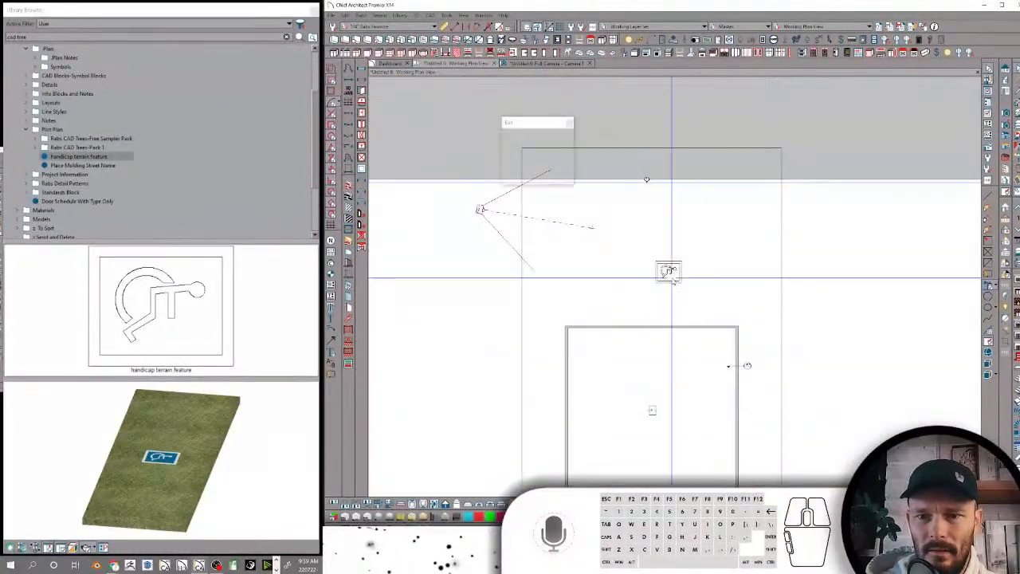
pyautogui.scroll(8, 687, 276)
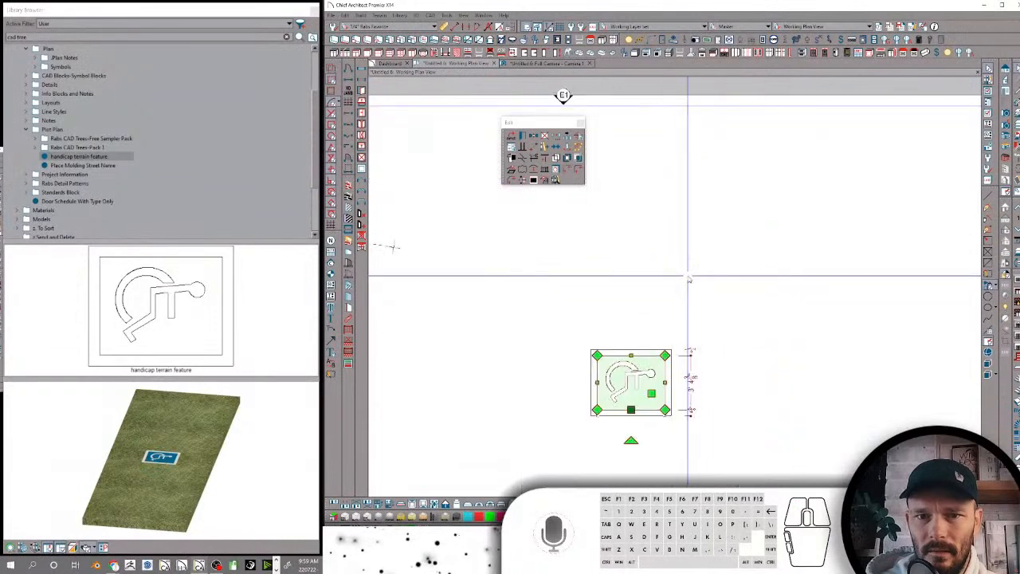
pyautogui.scroll(1, 647, 356)
pyautogui.click(646, 353)
pyautogui.click(649, 362)
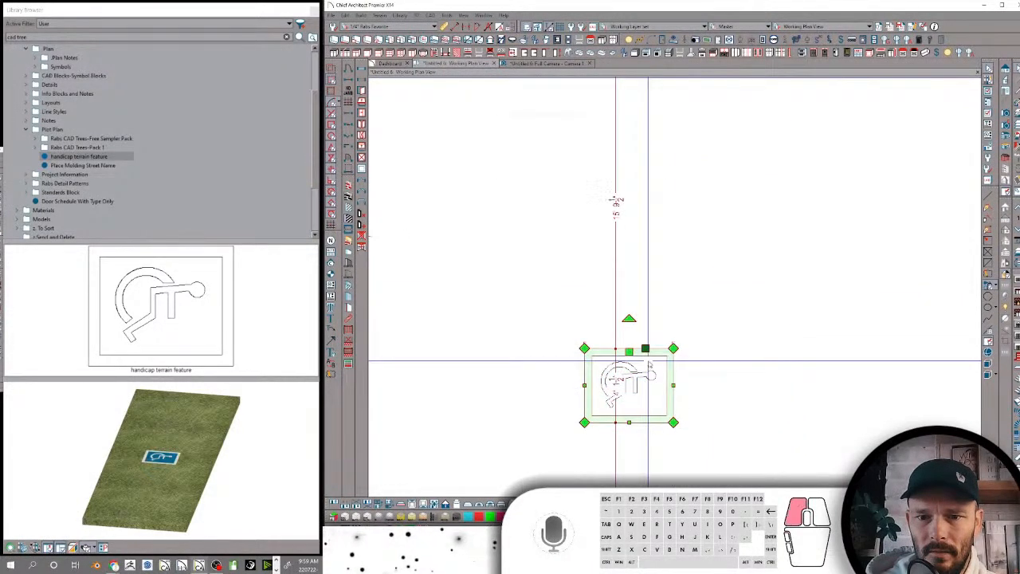
pyautogui.doubleClick(650, 365)
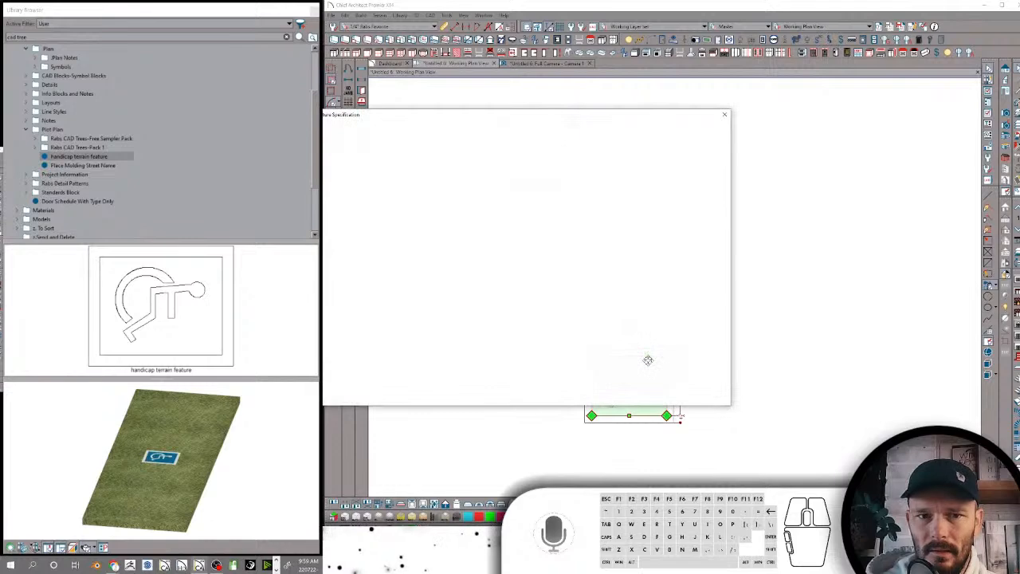
pyautogui.moveTo(678, 251); pyautogui.dragTo(693, 306)
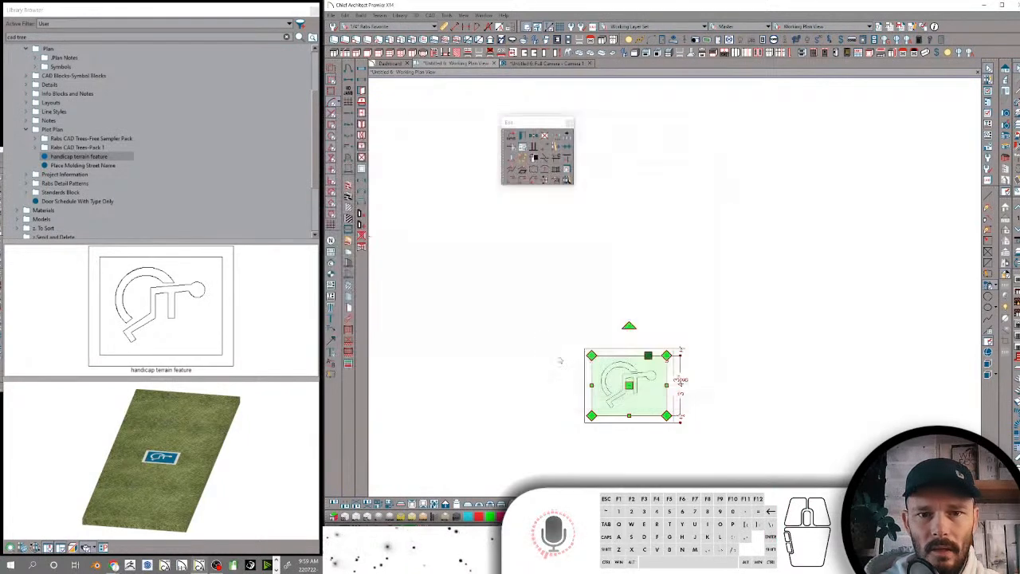
# Select the handicap sign's symbol pieces and border together and review the height and thickness settings in their shared specification
pyautogui.click(635, 391)
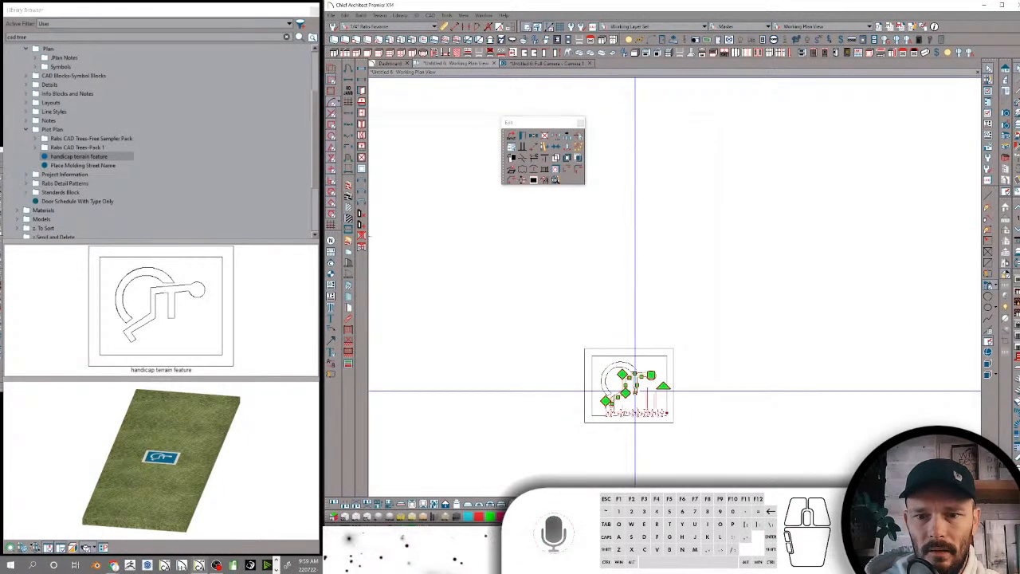
pyautogui.click(630, 365)
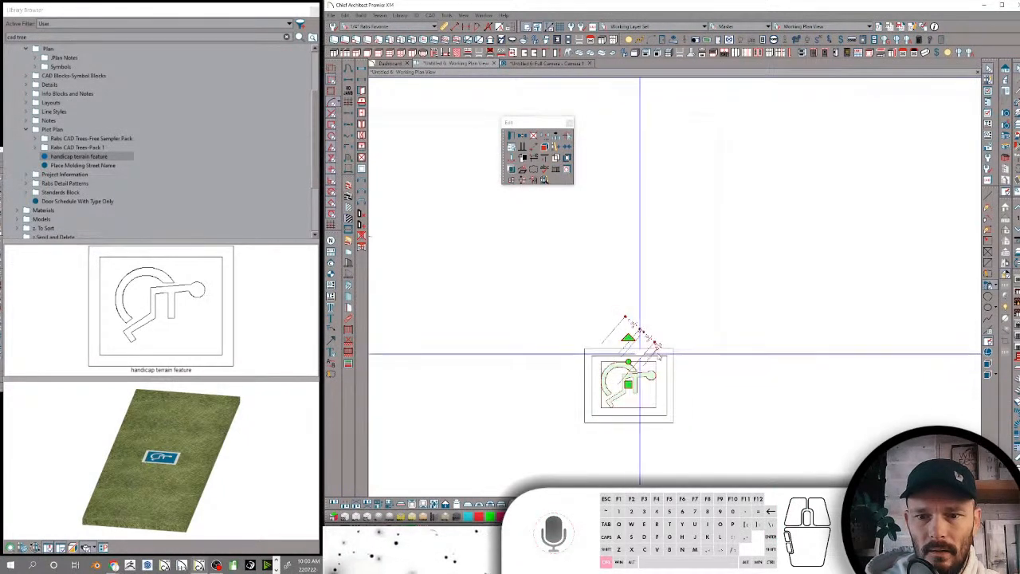
pyautogui.keyDown('ctrl'); pyautogui.click(661, 356); pyautogui.keyUp('ctrl')
pyautogui.keyDown('ctrl'); pyautogui.click(662, 351); pyautogui.keyUp('ctrl')
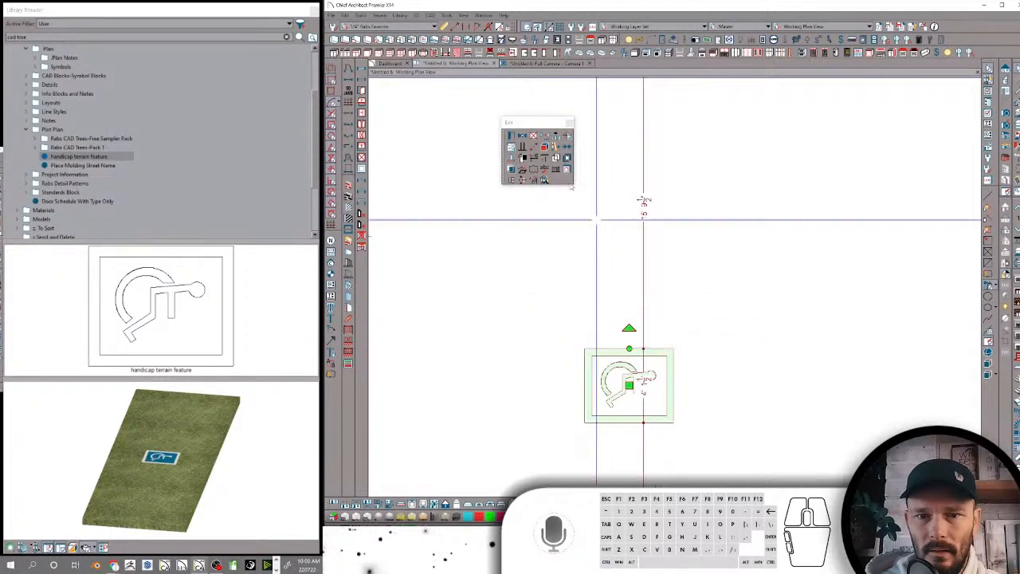
pyautogui.click(511, 137)
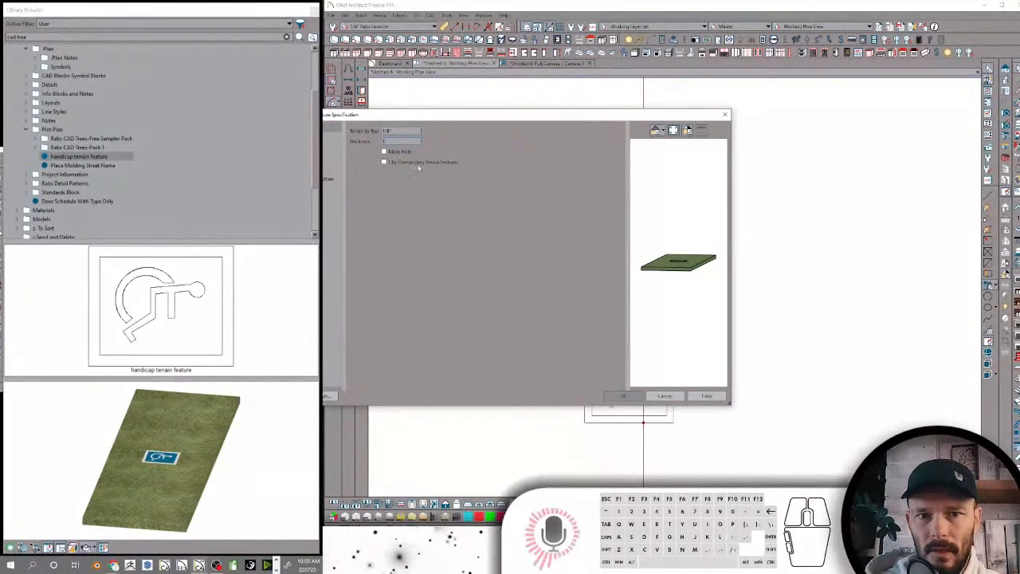
pyautogui.click(616, 396)
# Check the full camera view for the handicap sign, selecting the terrain surface beside the building
pyautogui.click(553, 63)
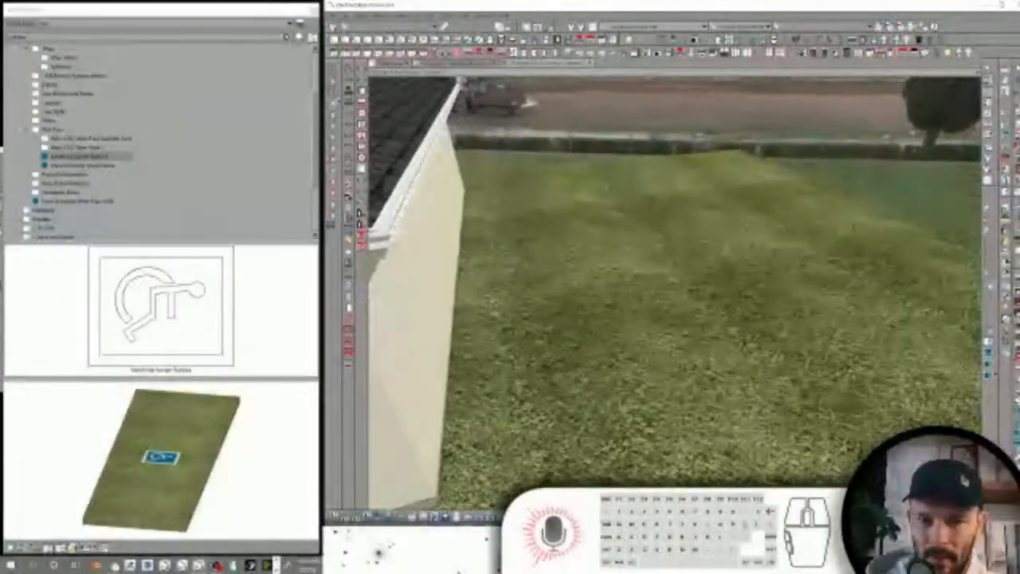
pyautogui.click(533, 448)
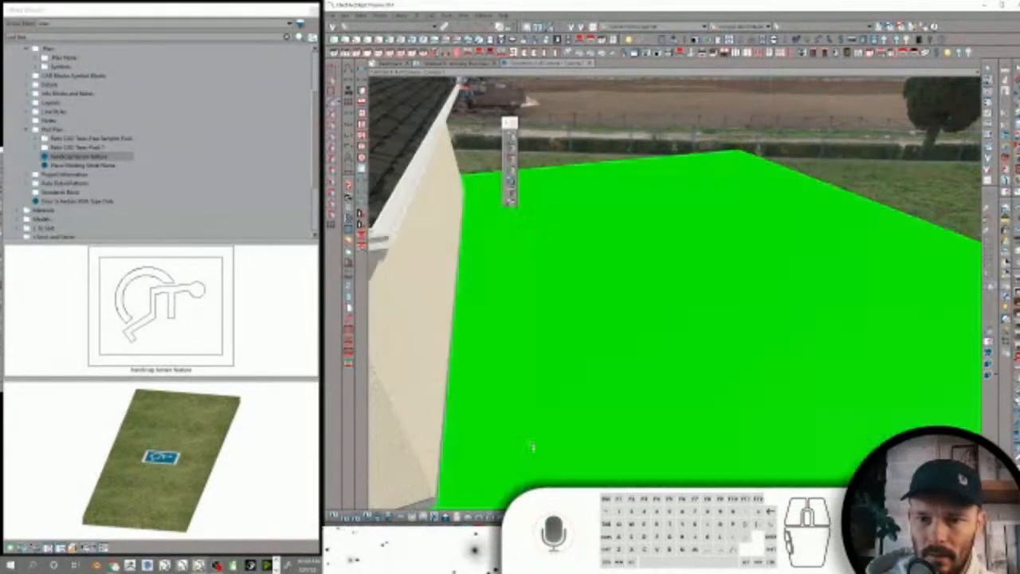
pyautogui.click(446, 65)
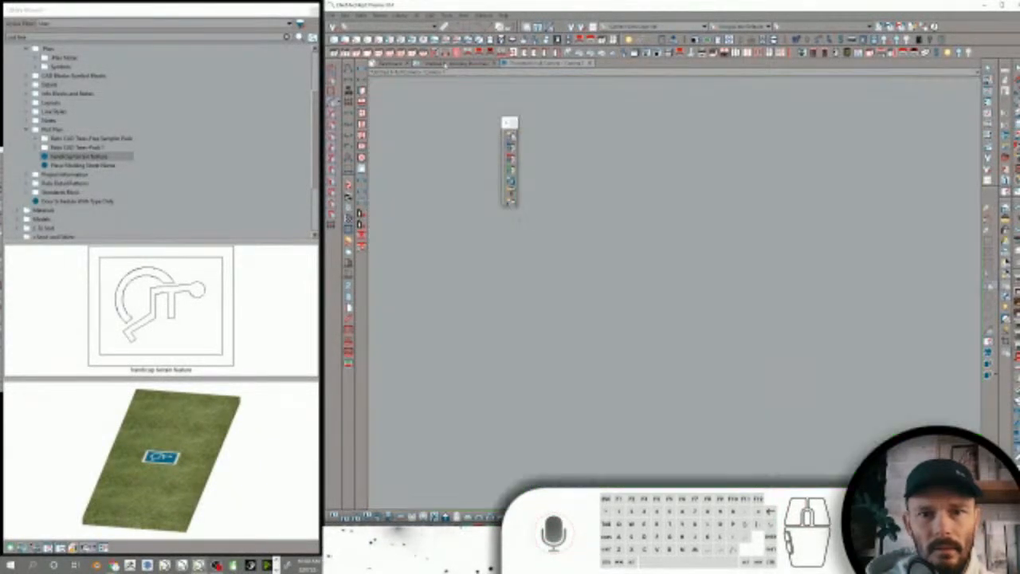
# Inspect the sign pieces' specification again, rotate its 3D preview to see the feature from above, and close it without changes
pyautogui.click(656, 349)
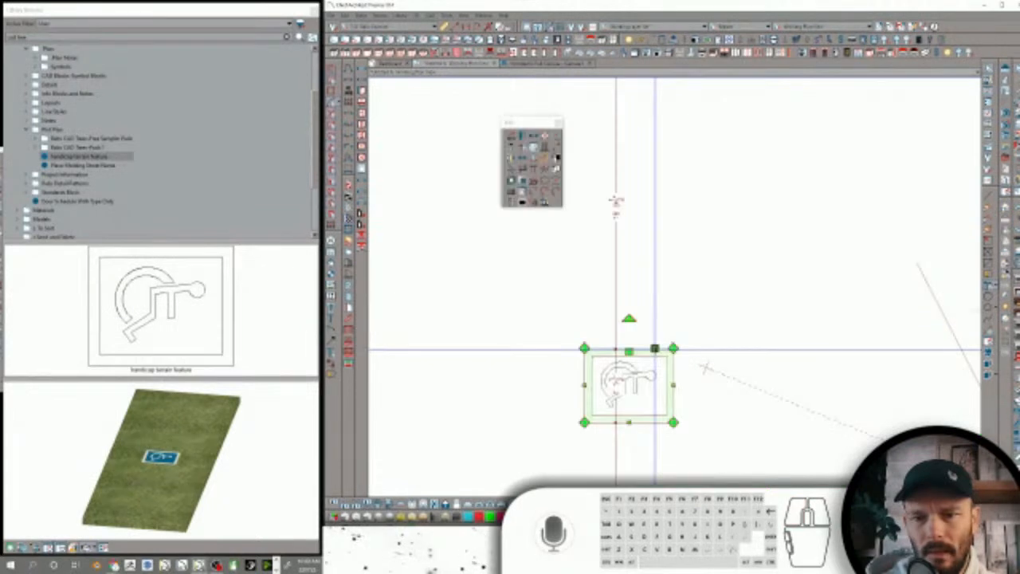
pyautogui.click(659, 351)
pyautogui.click(660, 351)
pyautogui.doubleClick(659, 351)
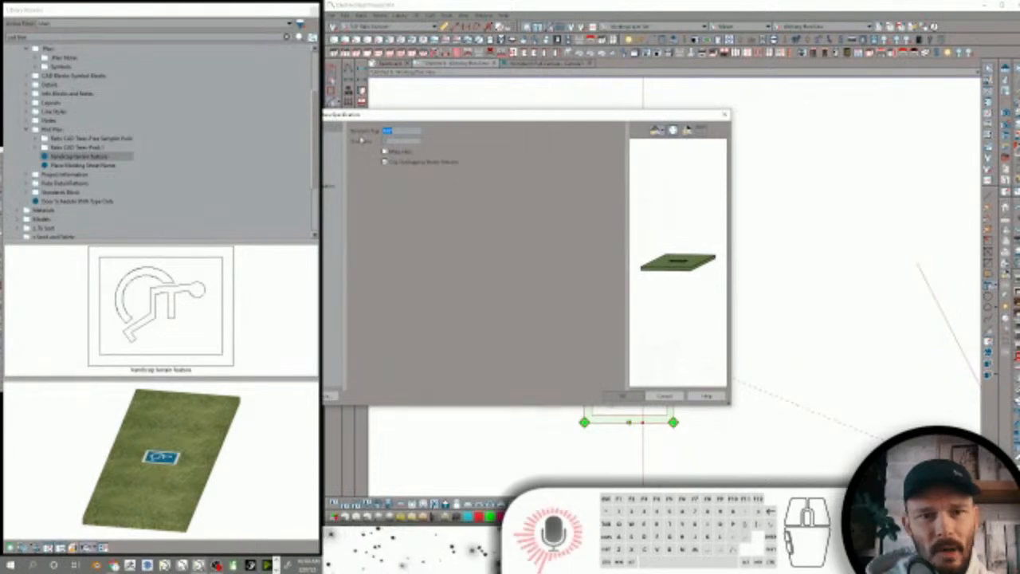
pyautogui.moveTo(645, 249); pyautogui.dragTo(700, 352)
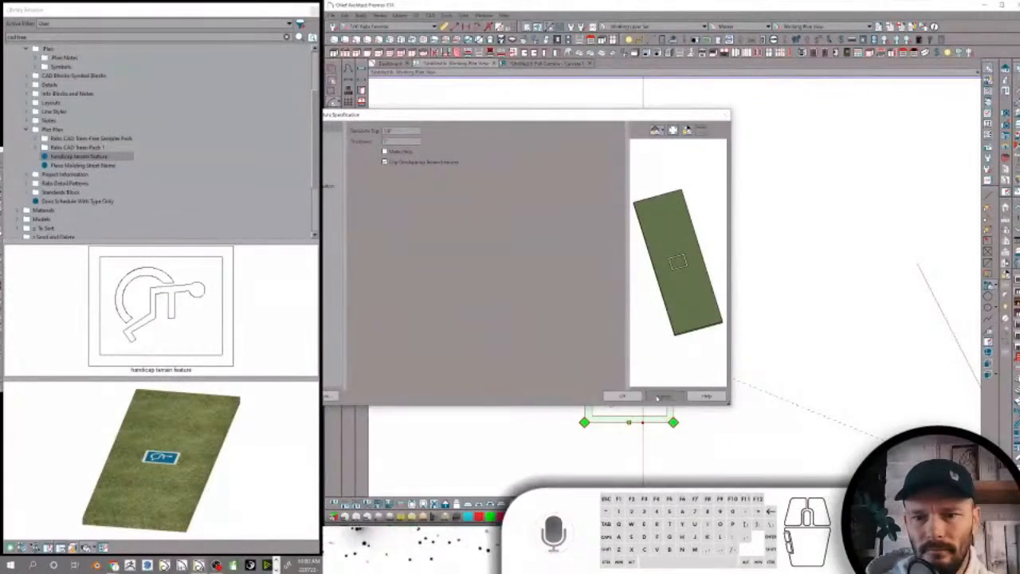
pyautogui.click(658, 396)
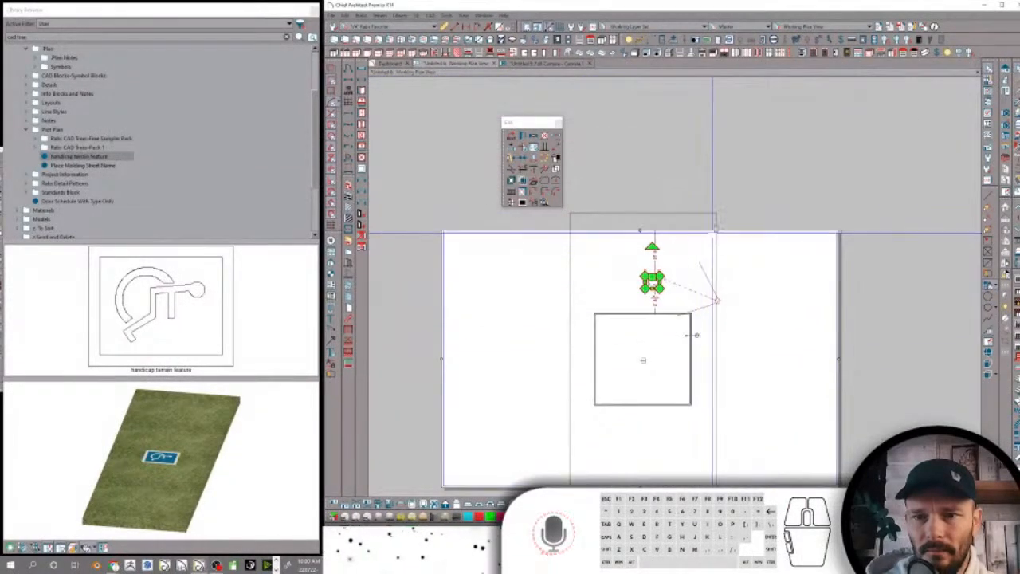
# Replace the placed handicap sign with a fresh copy of the handicap terrain feature above the building
pyautogui.click(715, 228)
pyautogui.press('Delete')
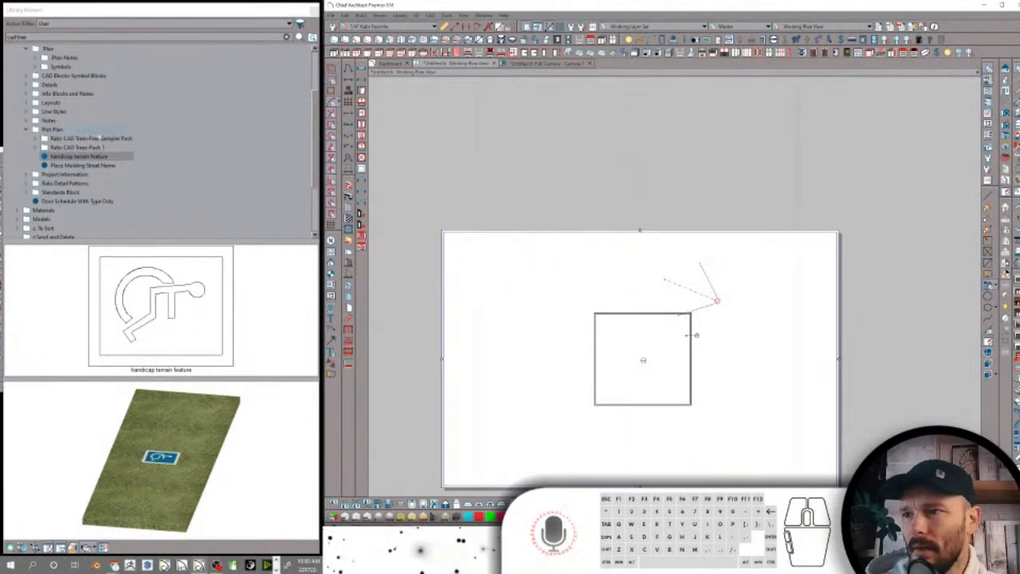
pyautogui.scroll(3, 635, 278)
pyautogui.click(636, 278)
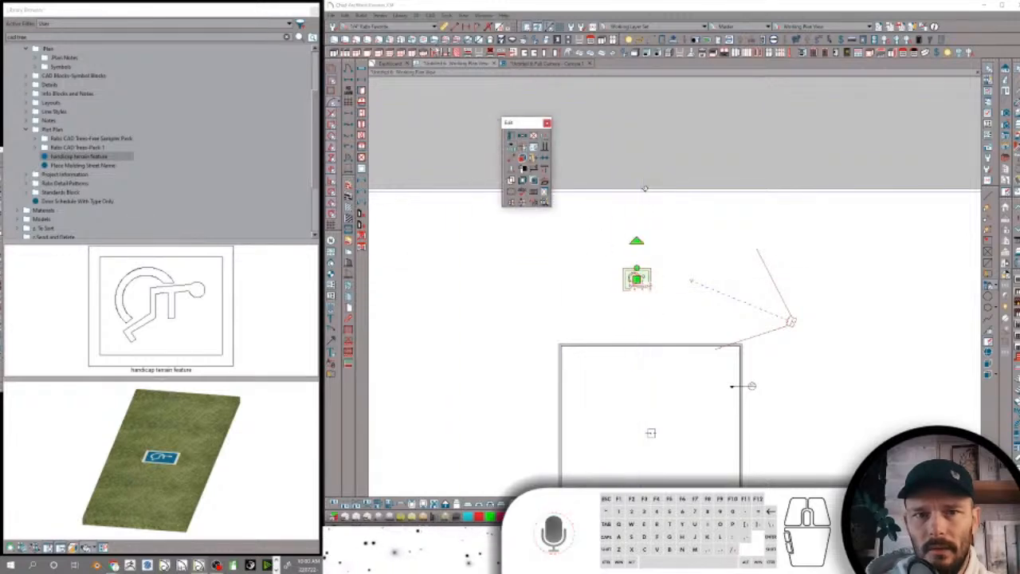
# Rebuild the terrain and orbit the camera view around the building to look for the newly placed handicap sign
pyautogui.click(379, 16)
pyautogui.click(399, 26)
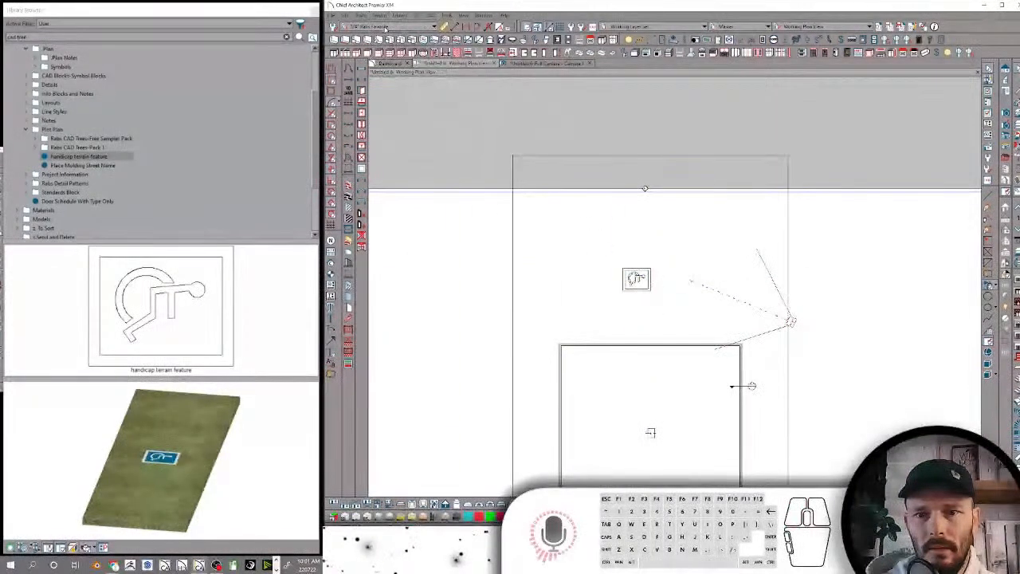
pyautogui.click(553, 64)
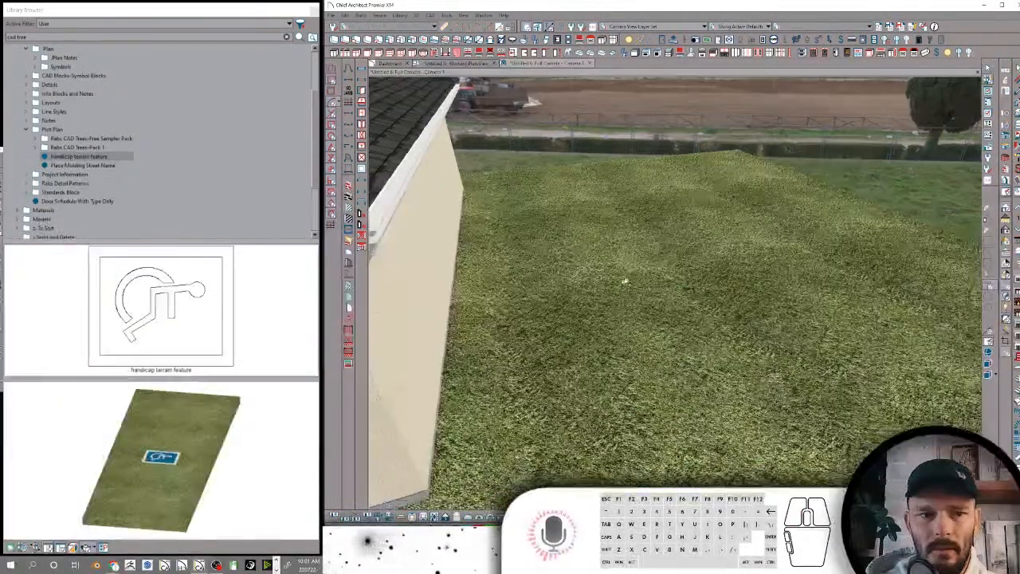
pyautogui.moveTo(440, 414); pyautogui.dragTo(470, 392, button='middle')
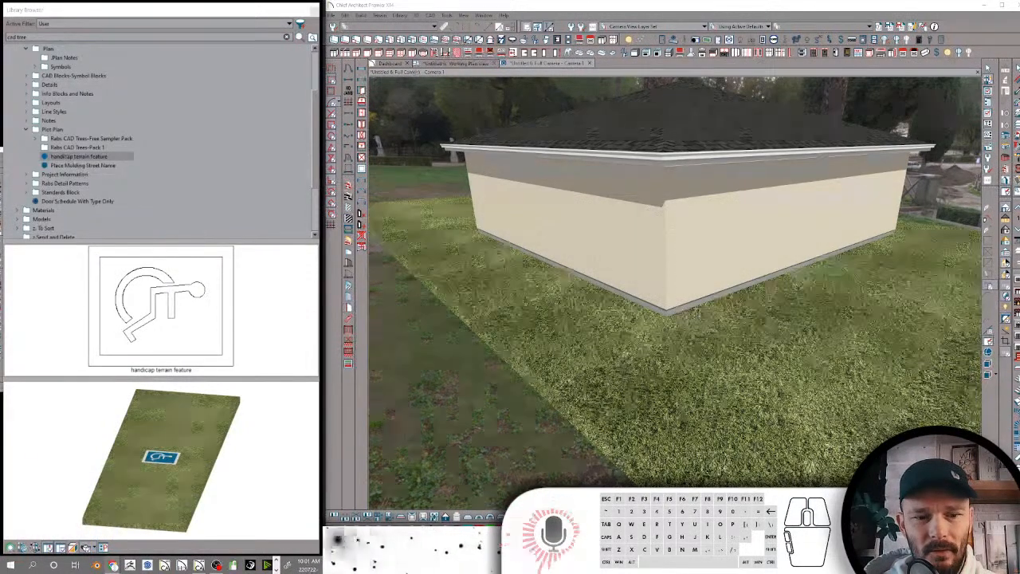
# Examine the sign's border, wheel and figure pieces one by one in the plan, and look for them in the camera view
pyautogui.click(452, 64)
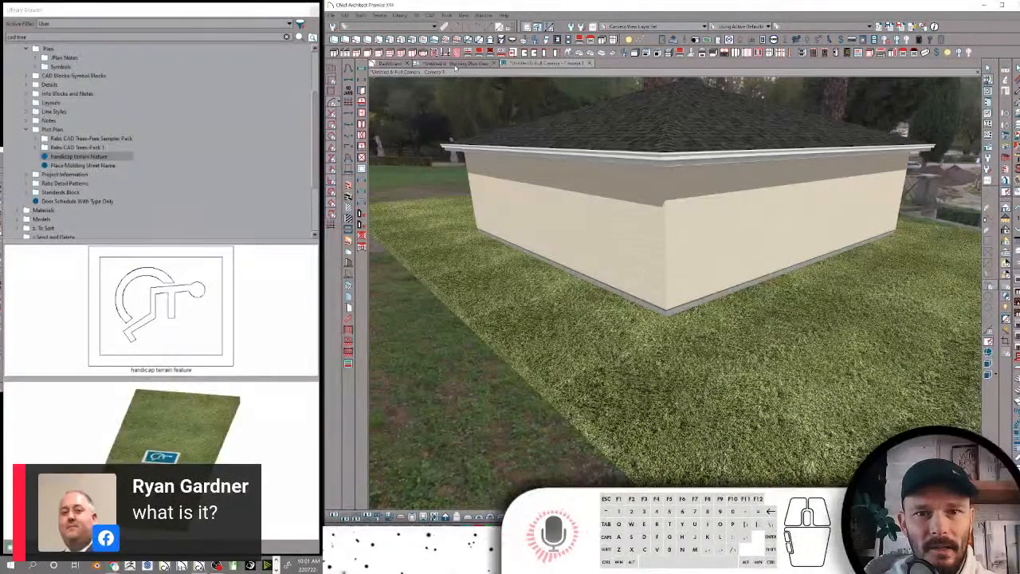
pyautogui.scroll(5, 661, 295)
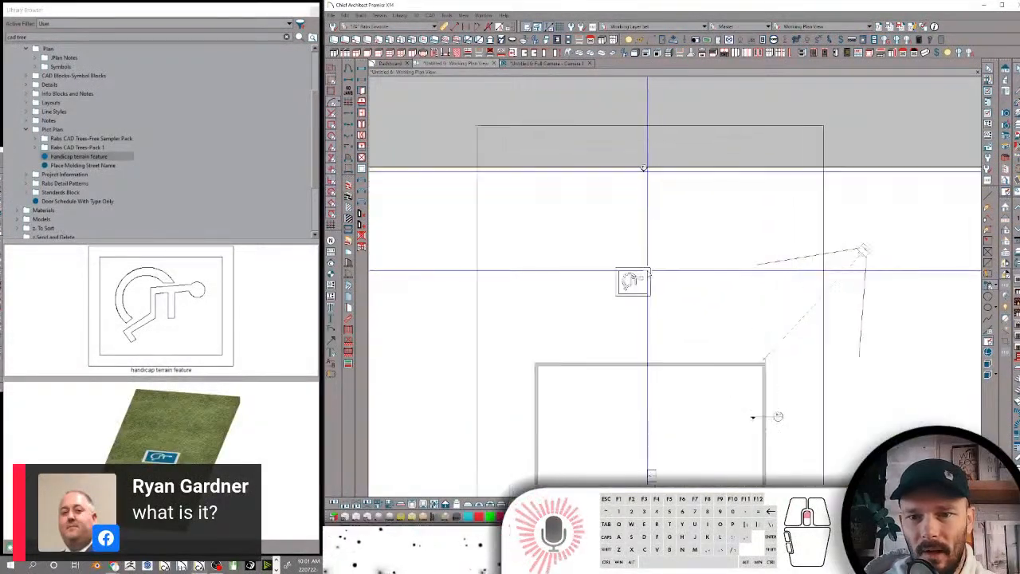
pyautogui.click(663, 268)
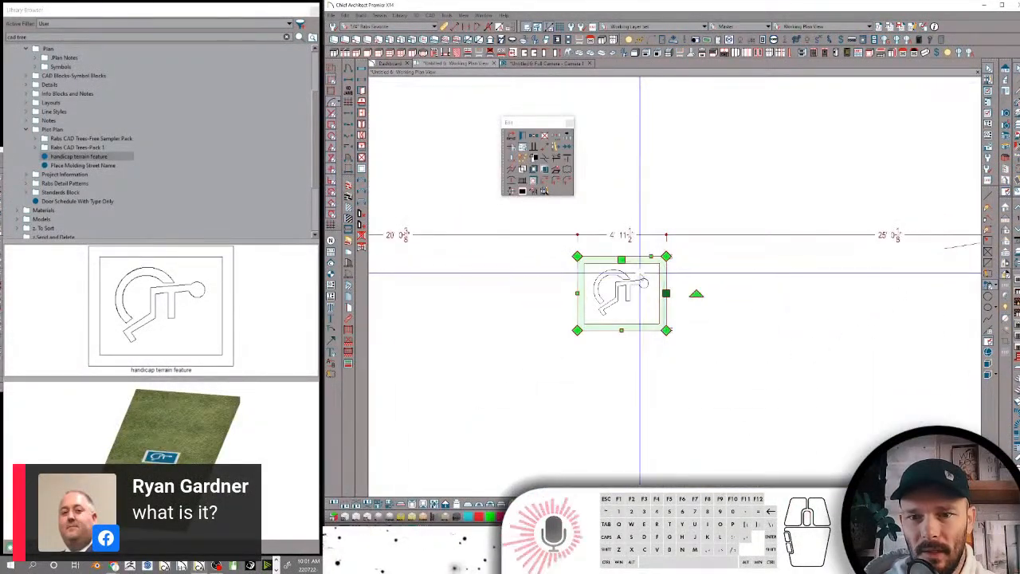
pyautogui.click(633, 281)
pyautogui.click(619, 272)
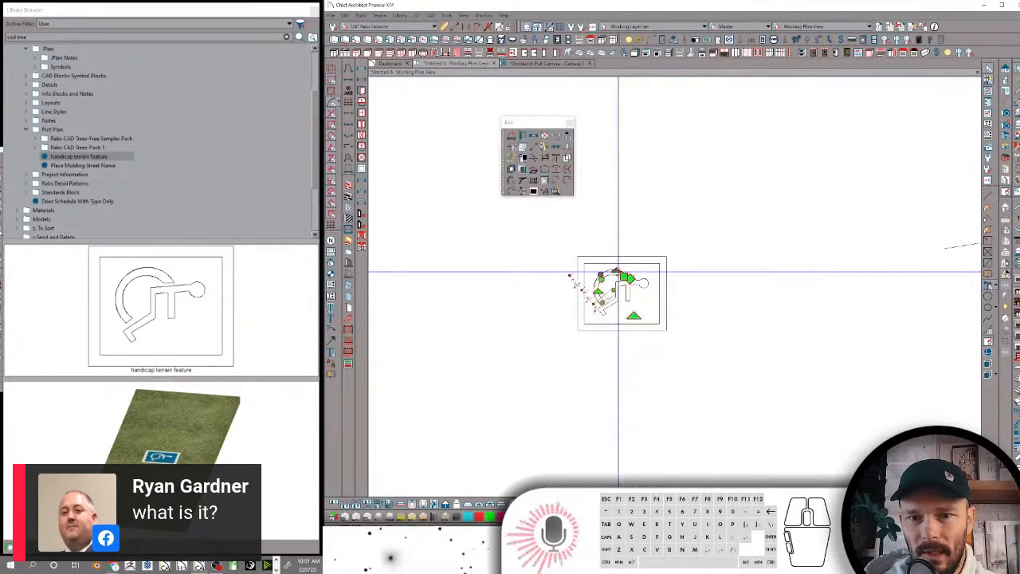
pyautogui.scroll(2, 618, 280)
pyautogui.click(625, 289)
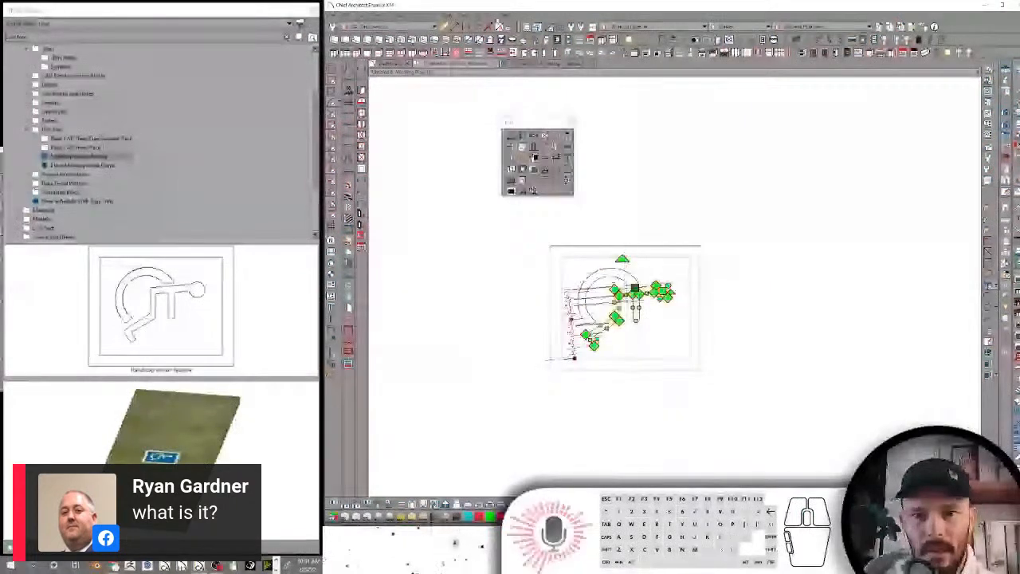
pyautogui.click(543, 65)
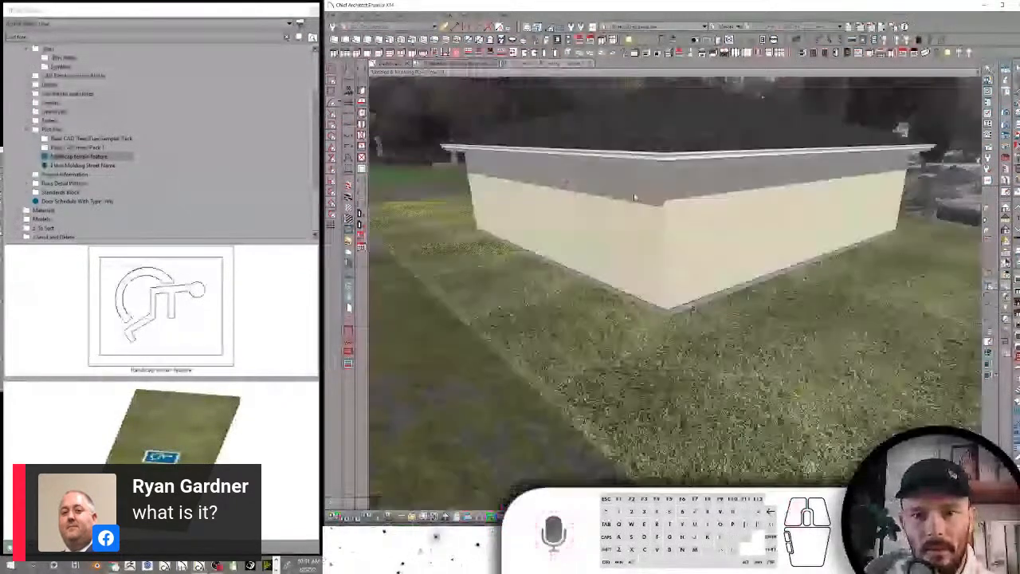
pyautogui.moveTo(720, 309); pyautogui.dragTo(719, 309, button='middle')
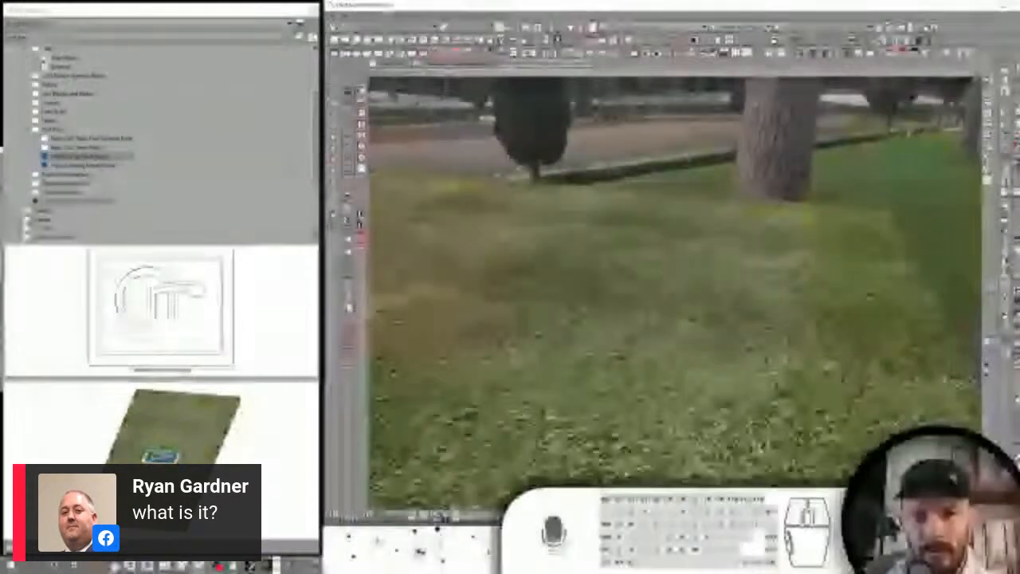
# Select the wheelchair symbol's pieces together in the plan and search the terrain for them in the camera view
pyautogui.click(458, 63)
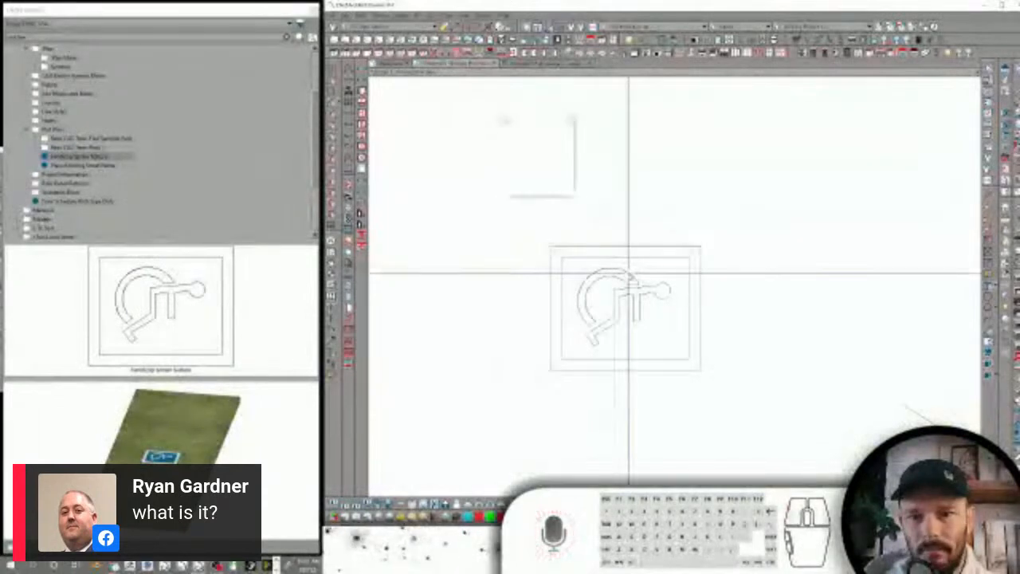
pyautogui.click(642, 284)
pyautogui.keyDown('ctrl'); pyautogui.click(657, 284); pyautogui.keyUp('ctrl')
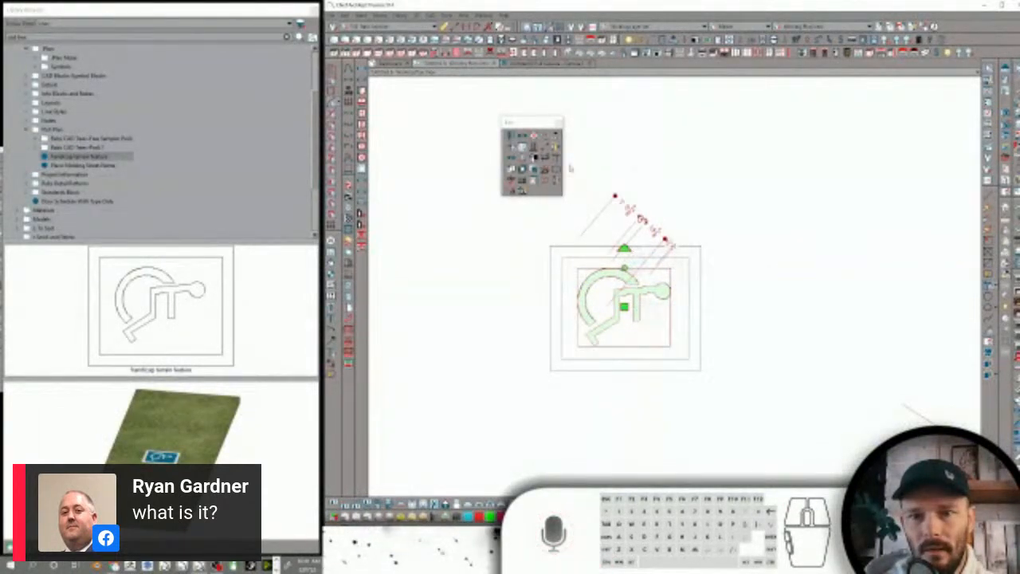
pyautogui.click(537, 152)
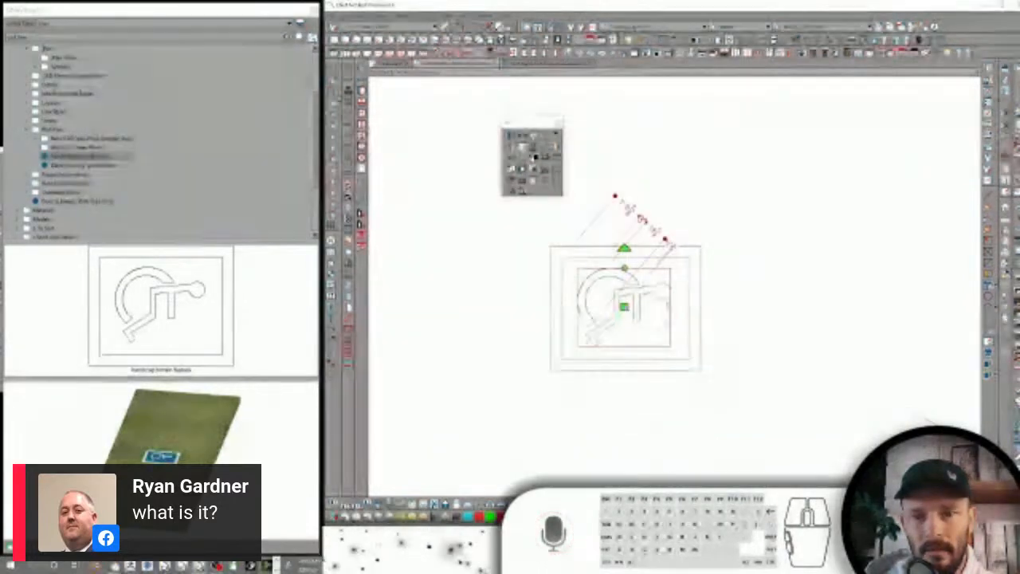
pyautogui.hotkey('ctrl', 'Tab')
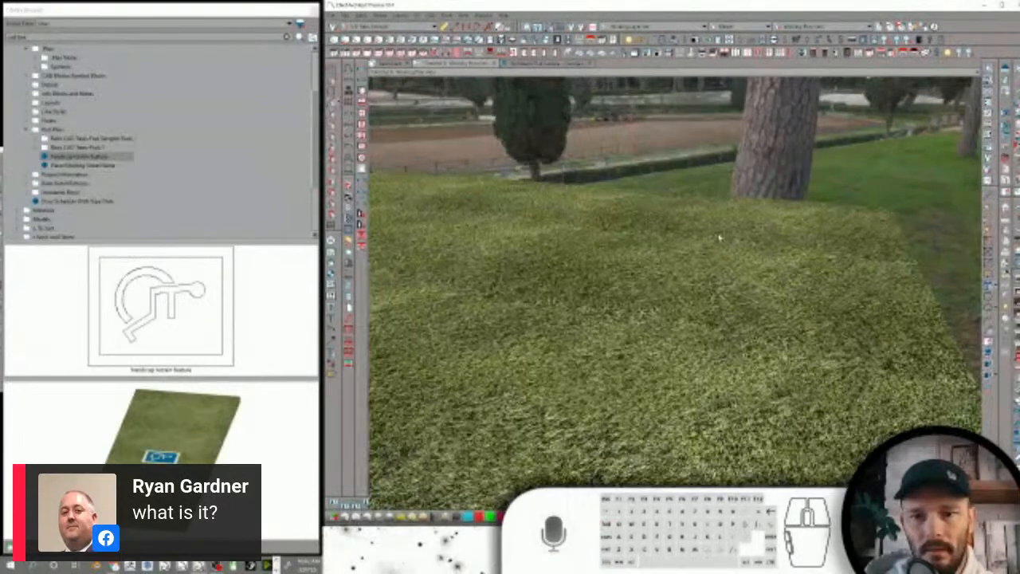
pyautogui.moveTo(720, 233); pyautogui.dragTo(719, 235, button='middle')
pyautogui.moveTo(718, 234); pyautogui.dragTo(709, 231, button='middle')
# Select the whole handicap sign in the plan and review the layer and line style settings in its specification
pyautogui.click(467, 64)
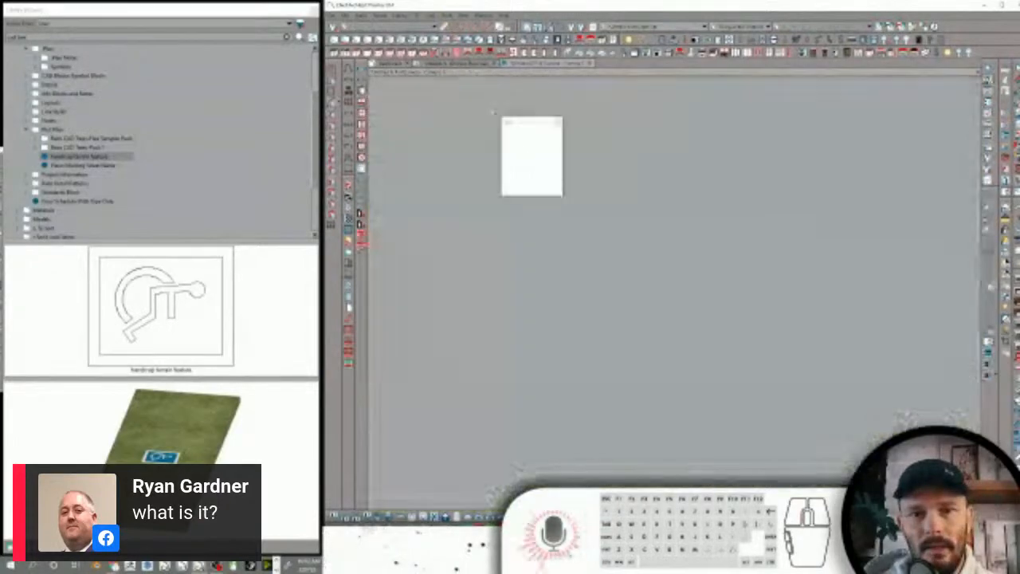
pyautogui.moveTo(711, 214); pyautogui.dragTo(507, 414)
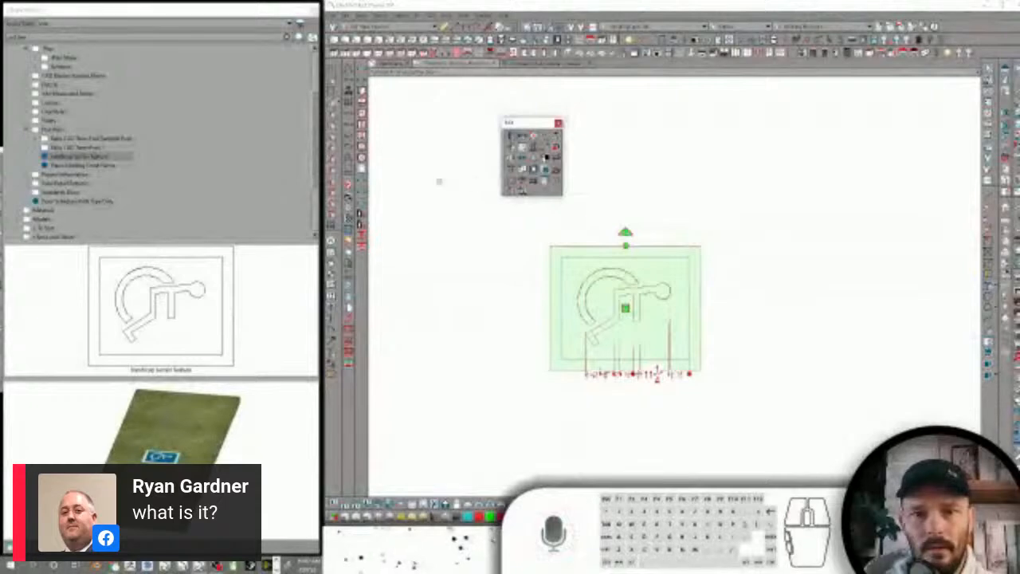
pyautogui.hotkey('ctrl', 'e')
pyautogui.click(327, 146)
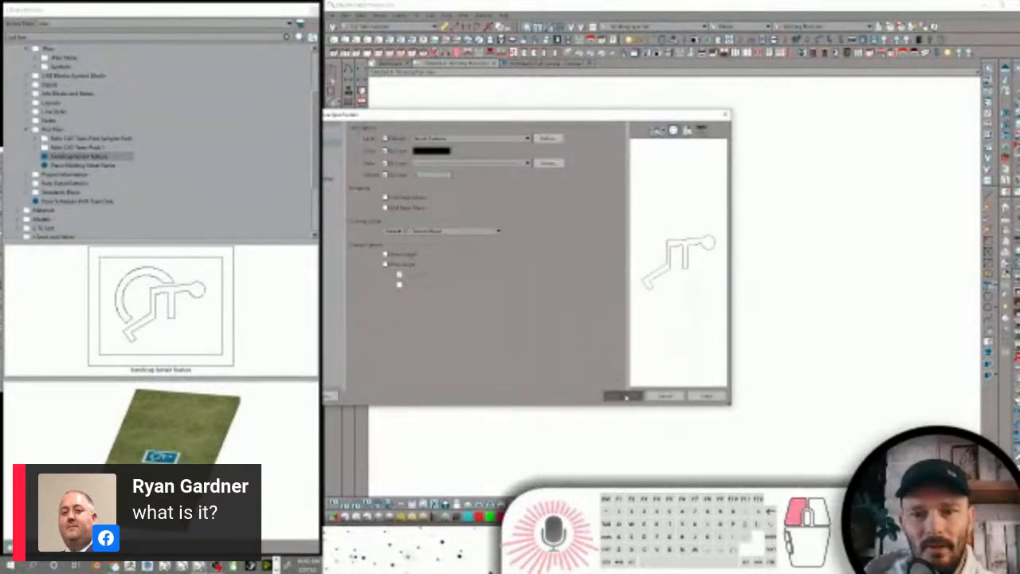
pyautogui.click(624, 396)
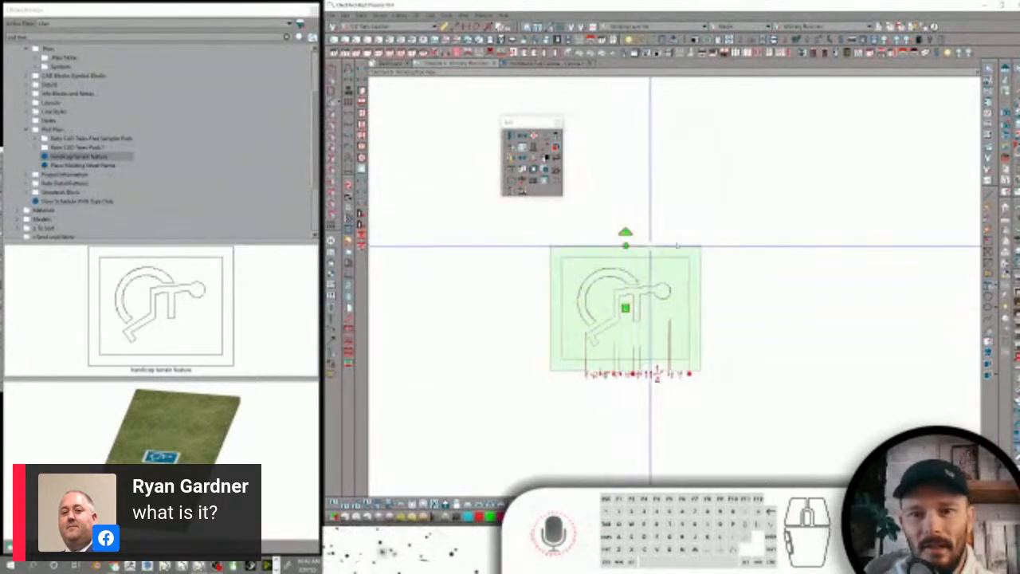
# Replace the handicap sign with a new copy of the handicap terrain feature and explode it into separate pieces
pyautogui.press('Delete')
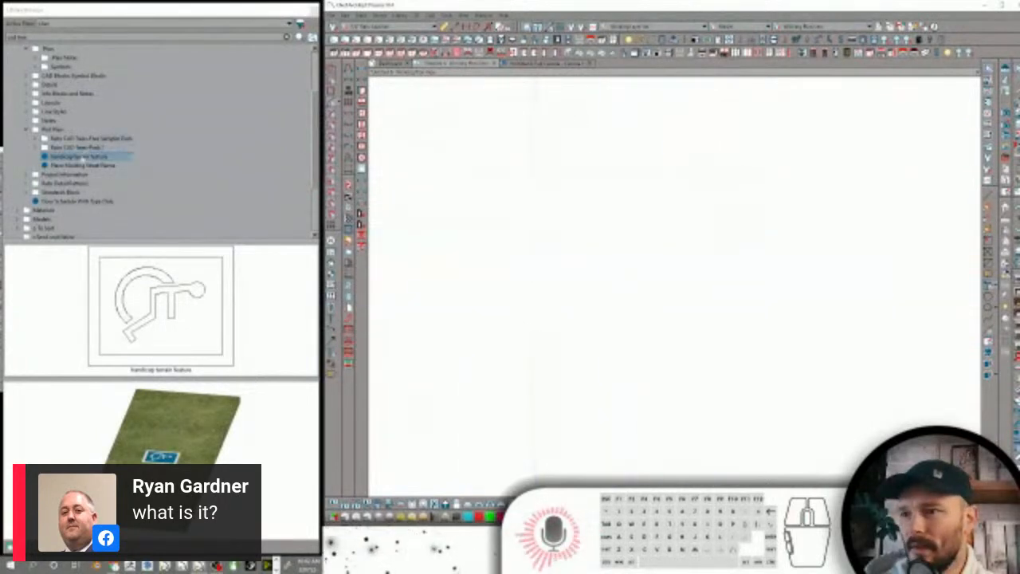
pyautogui.click(630, 253)
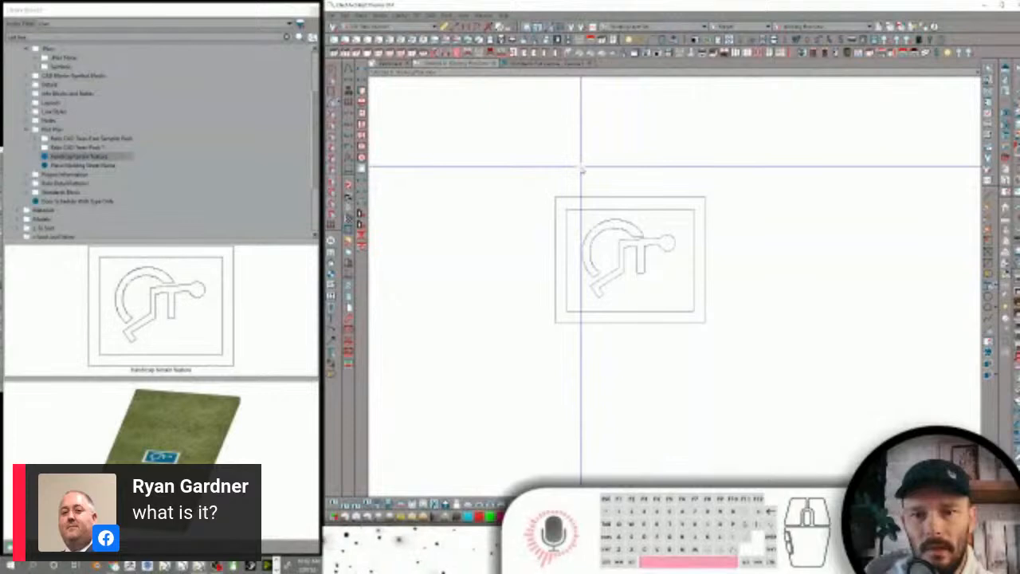
pyautogui.moveTo(739, 174); pyautogui.dragTo(522, 365)
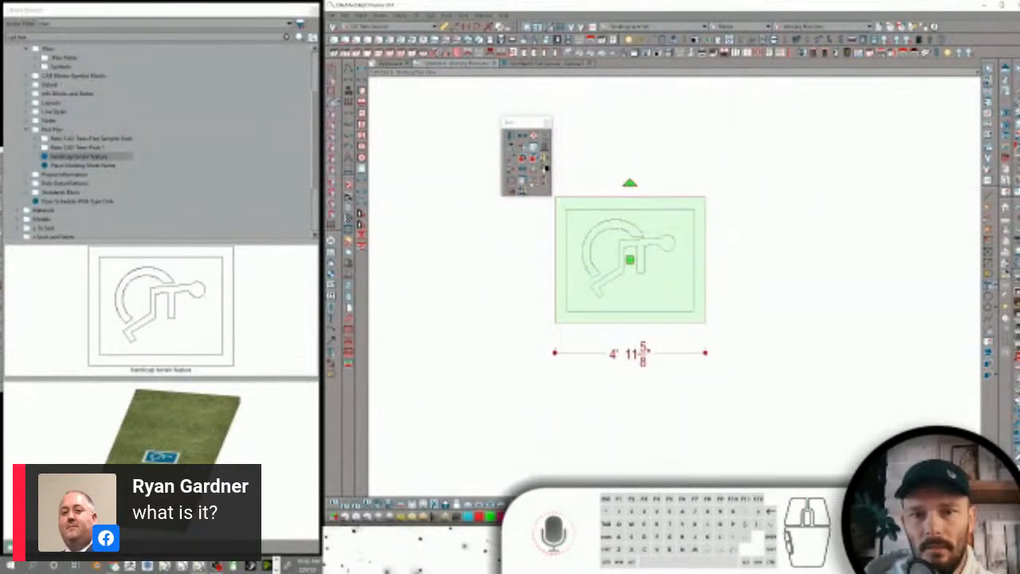
pyautogui.click(534, 159)
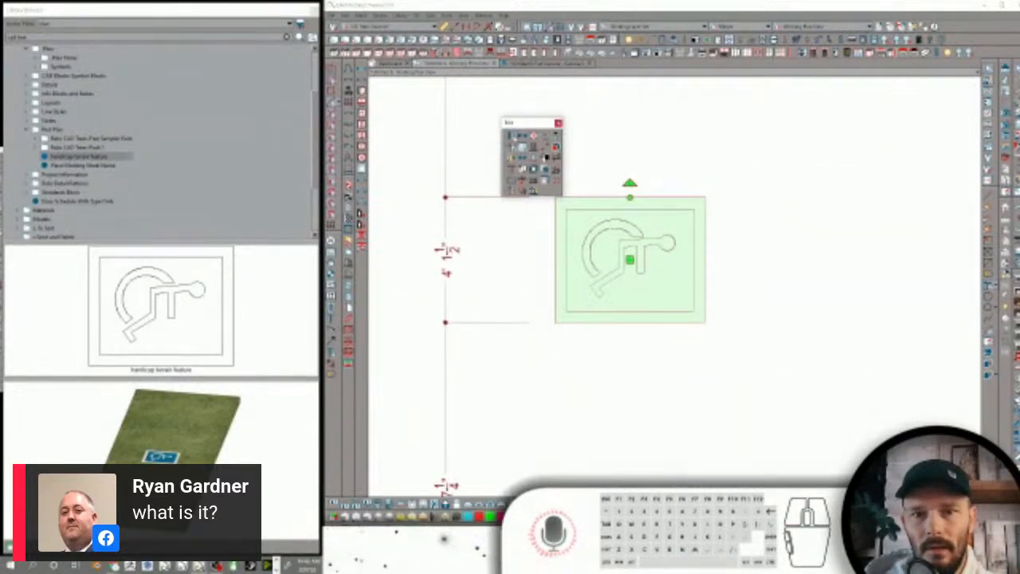
# Check the wheelchair figure piece's specification without changing it, and look closely at the handicap sign in the camera view
pyautogui.click(512, 136)
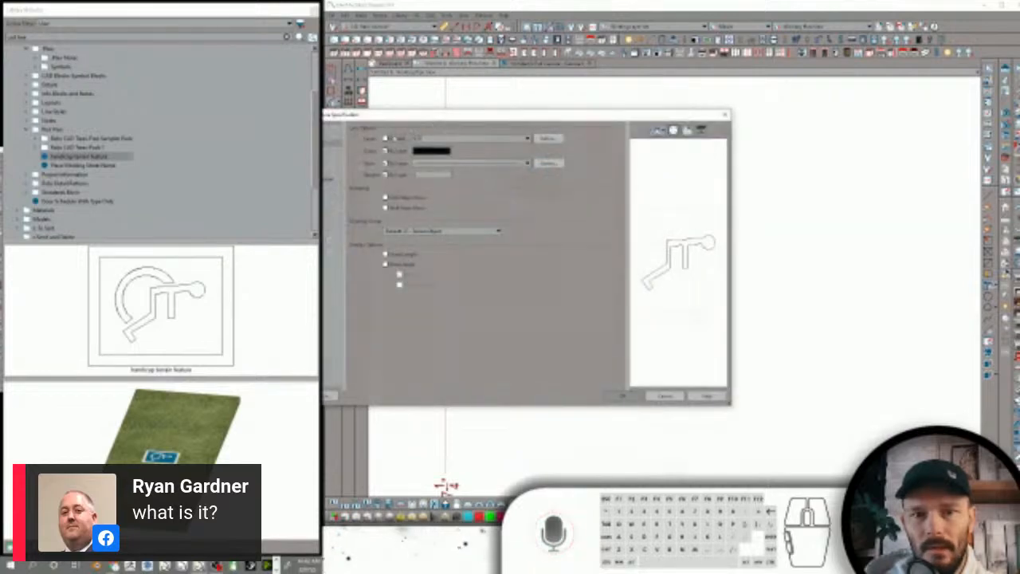
pyautogui.press('Escape')
pyautogui.click(529, 227)
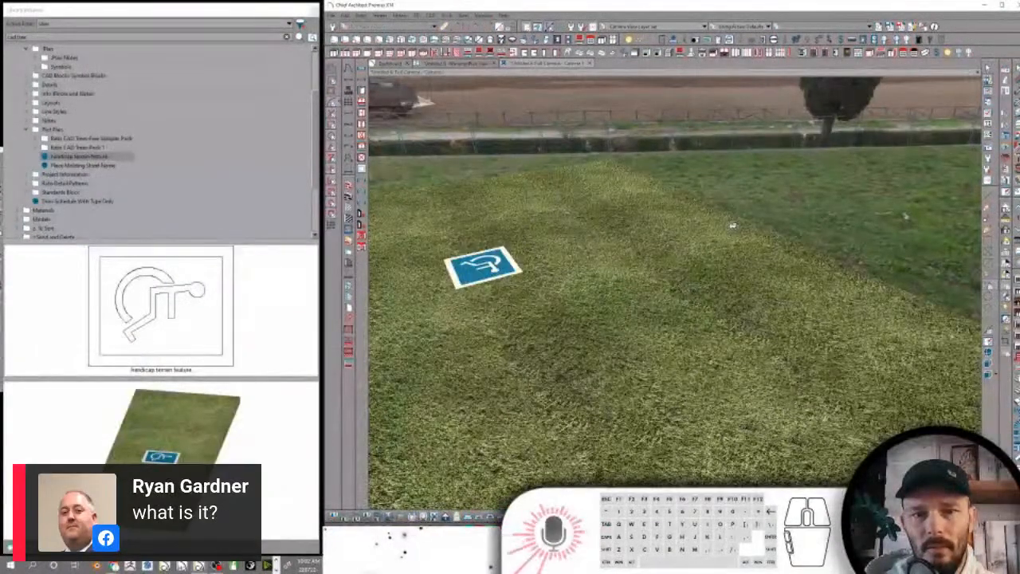
pyautogui.scroll(4, 570, 251)
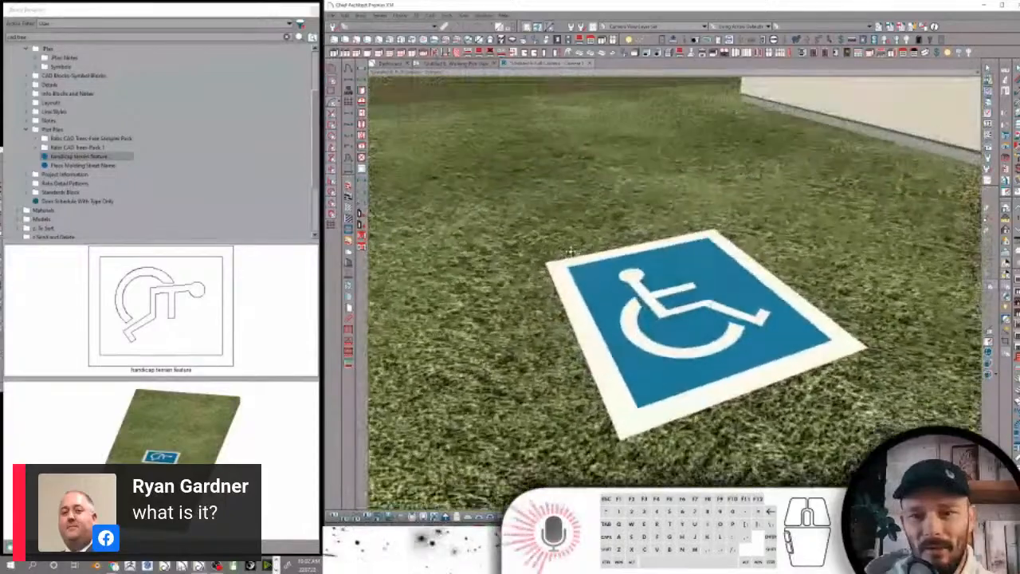
# Rotate all pieces of the handicap sign a quarter turn so the figure sits upright in the plan, and combine them into one block
pyautogui.click(462, 64)
pyautogui.moveTo(753, 180); pyautogui.dragTo(513, 357)
pyautogui.moveTo(628, 185); pyautogui.dragTo(513, 260)
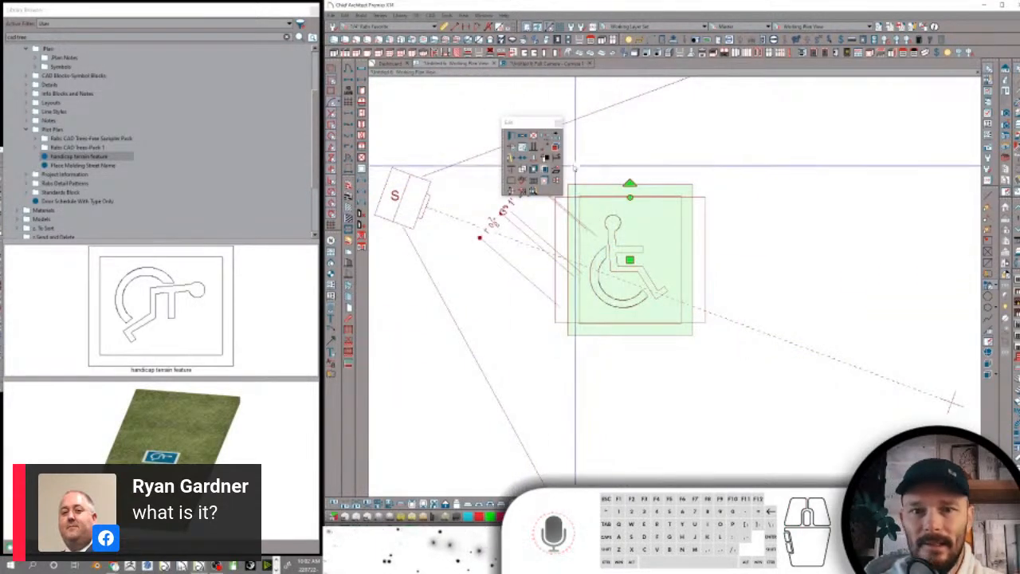
pyautogui.click(742, 190)
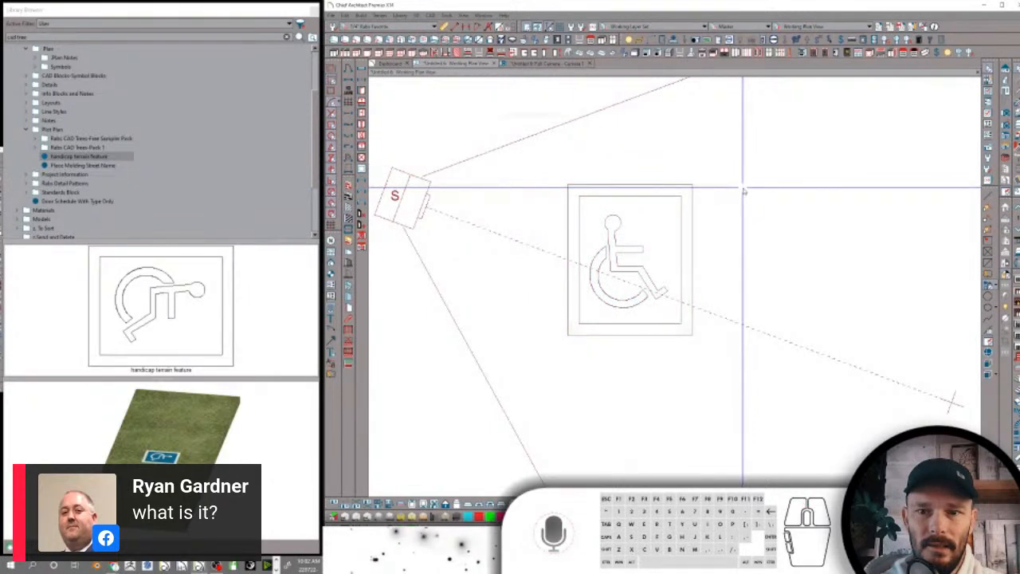
# Review the display, label and remaining settings of the handicap sign's block specification
pyautogui.click(682, 198)
pyautogui.click(522, 137)
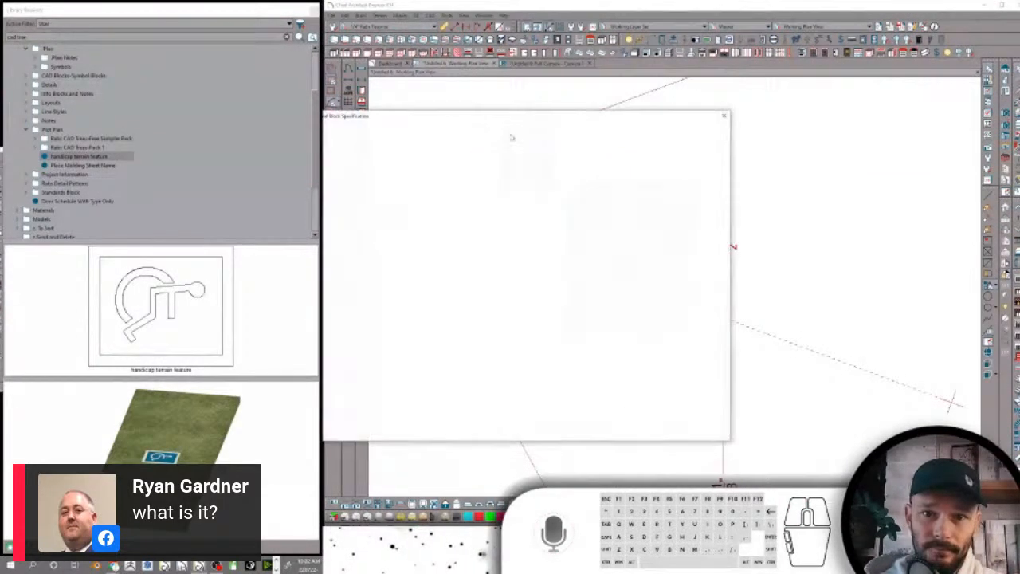
pyautogui.click(329, 132)
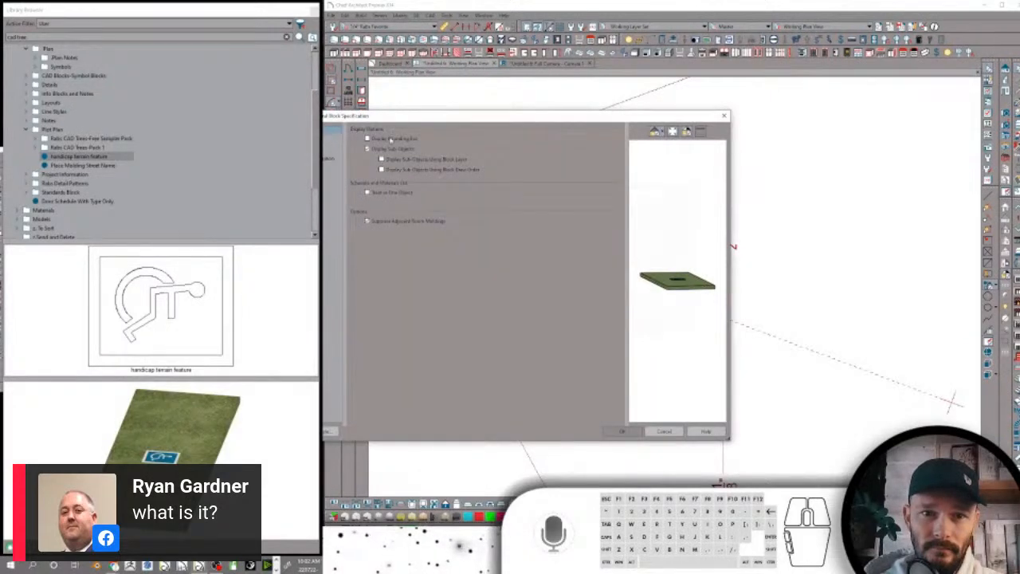
pyautogui.click(326, 139)
pyautogui.click(328, 144)
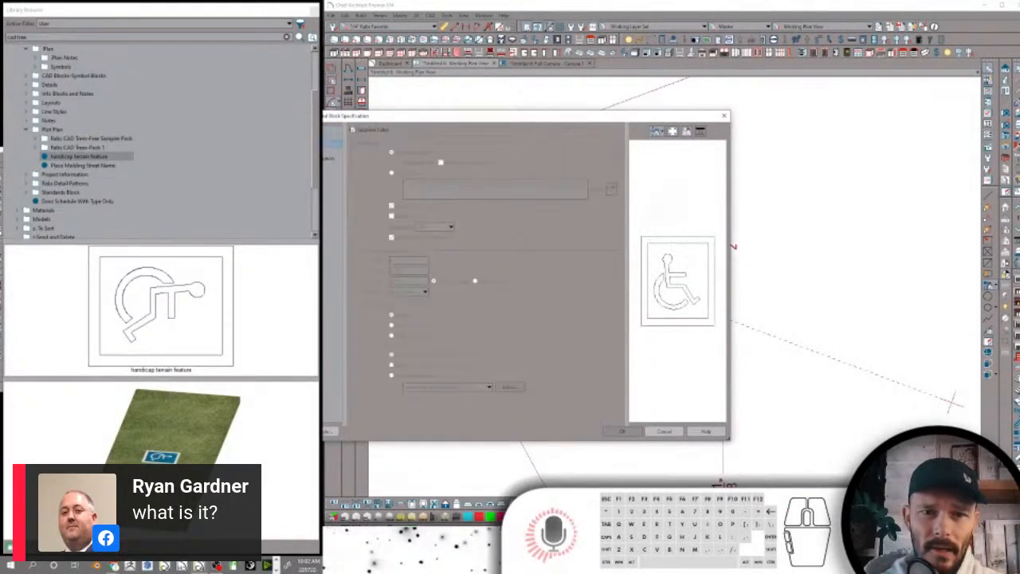
pyautogui.click(328, 152)
pyautogui.click(328, 158)
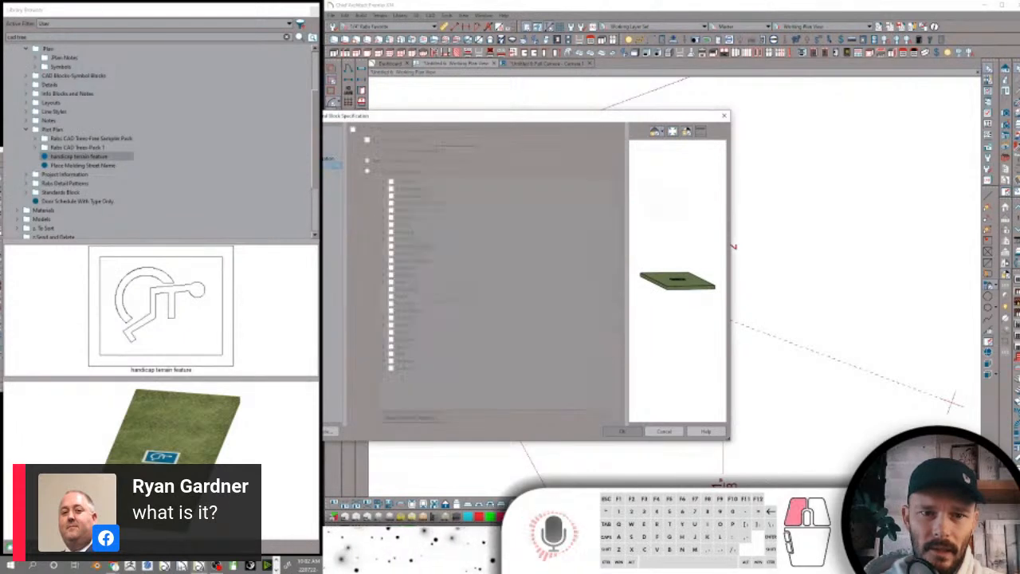
pyautogui.click(622, 431)
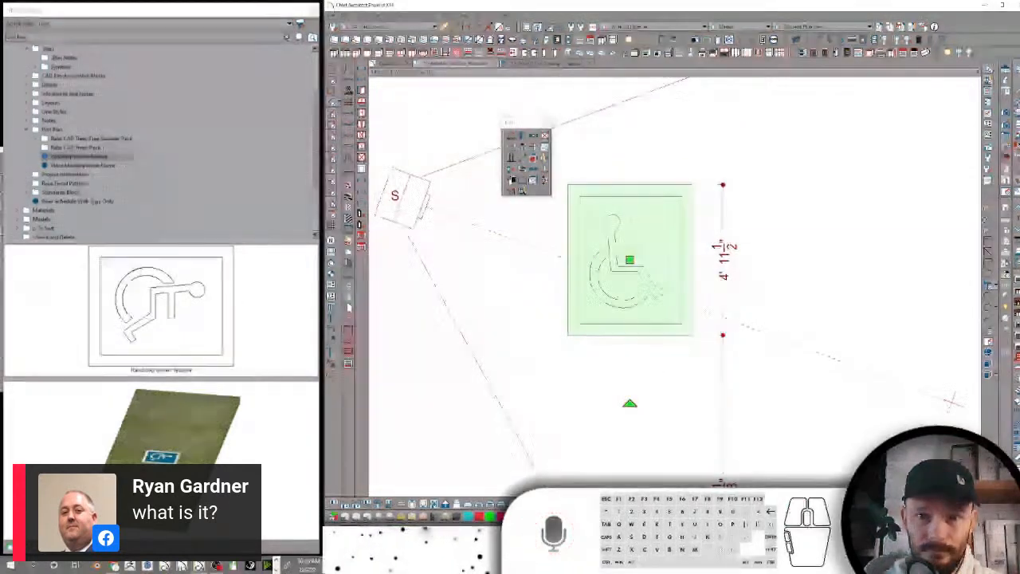
# Add the upright handicap sign block to the user library and name it Handicap Road Marking-Terrain Feature
pyautogui.click(534, 160)
pyautogui.click(966, 189)
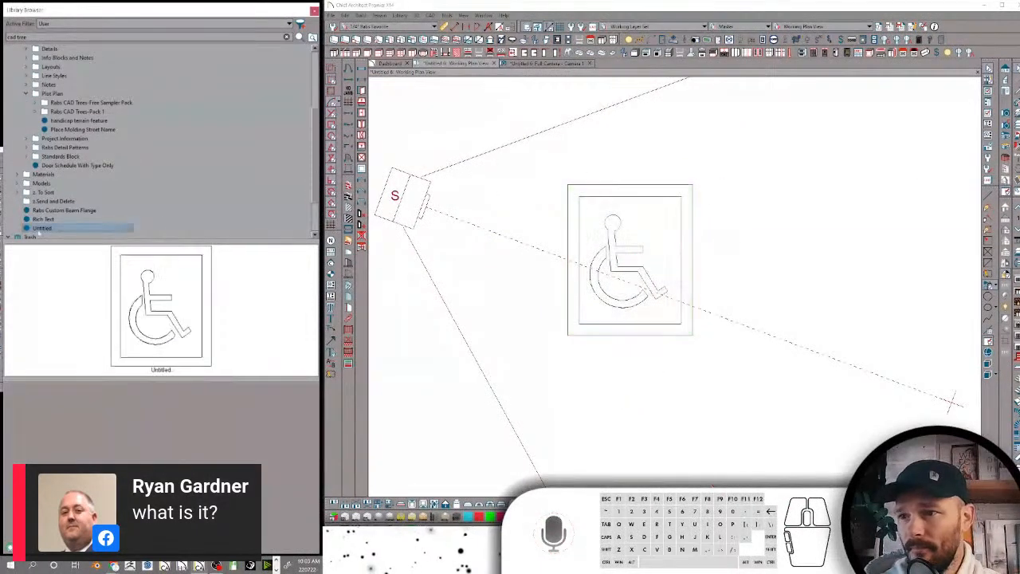
pyautogui.click(79, 229)
pyautogui.click(42, 229)
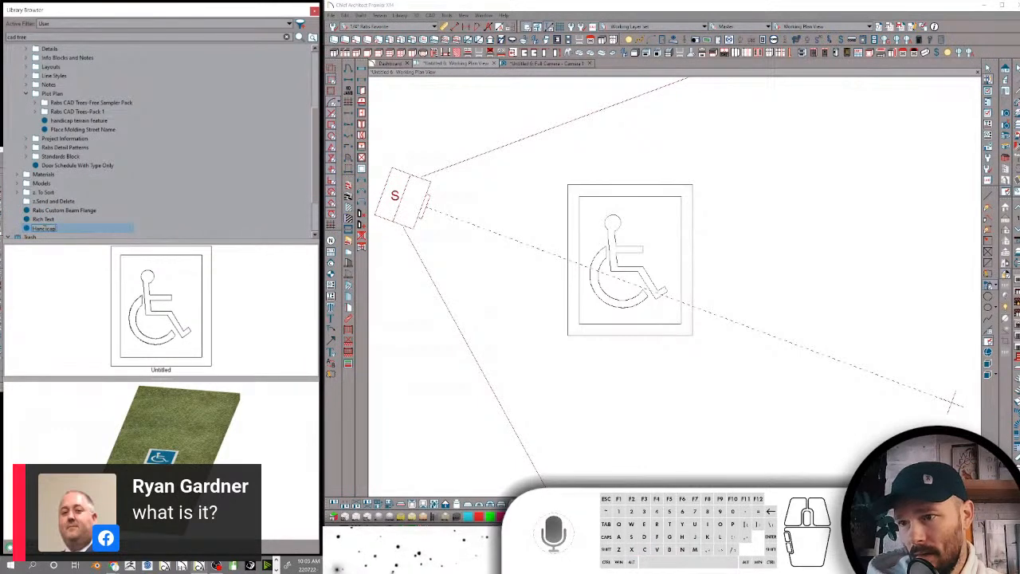
pyautogui.write('Handicap Road Marking Terrain Feature')
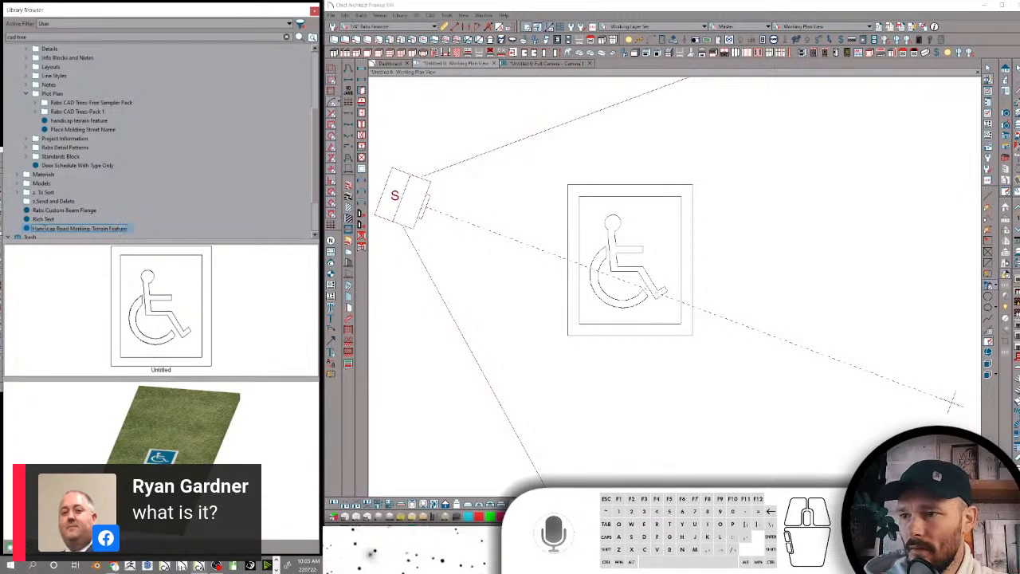
pyautogui.press('Return')
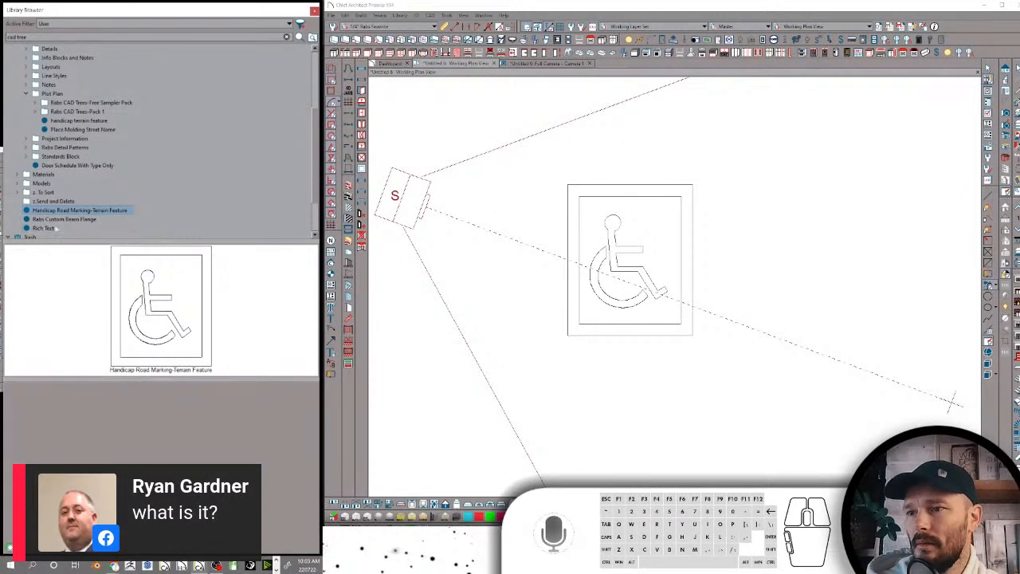
# Move Handicap Road Marking-Terrain Feature into the Plot Plan folder and delete the old handicap terrain feature from the library
pyautogui.moveTo(51, 211); pyautogui.dragTo(76, 202)
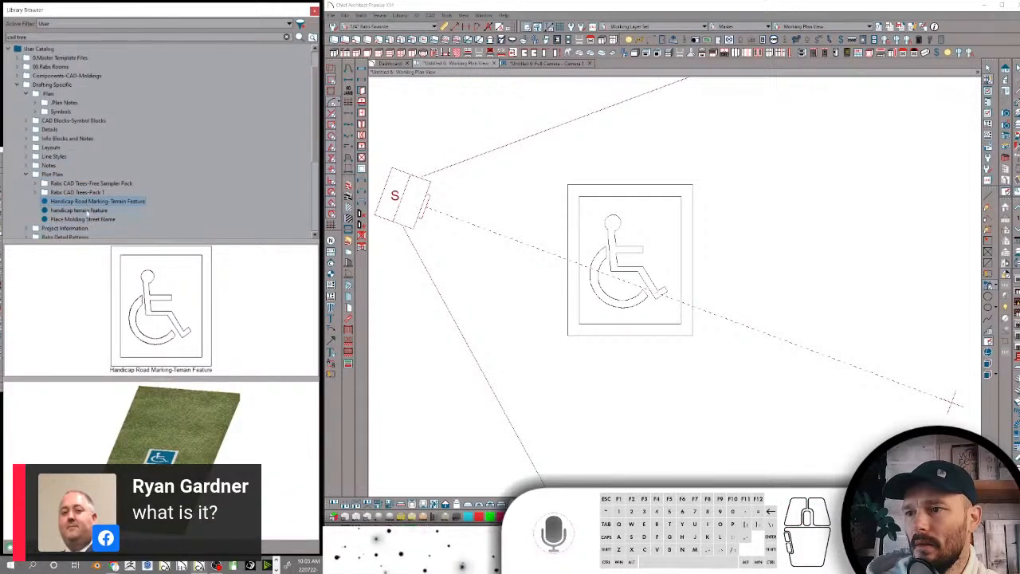
pyautogui.rightClick(86, 209)
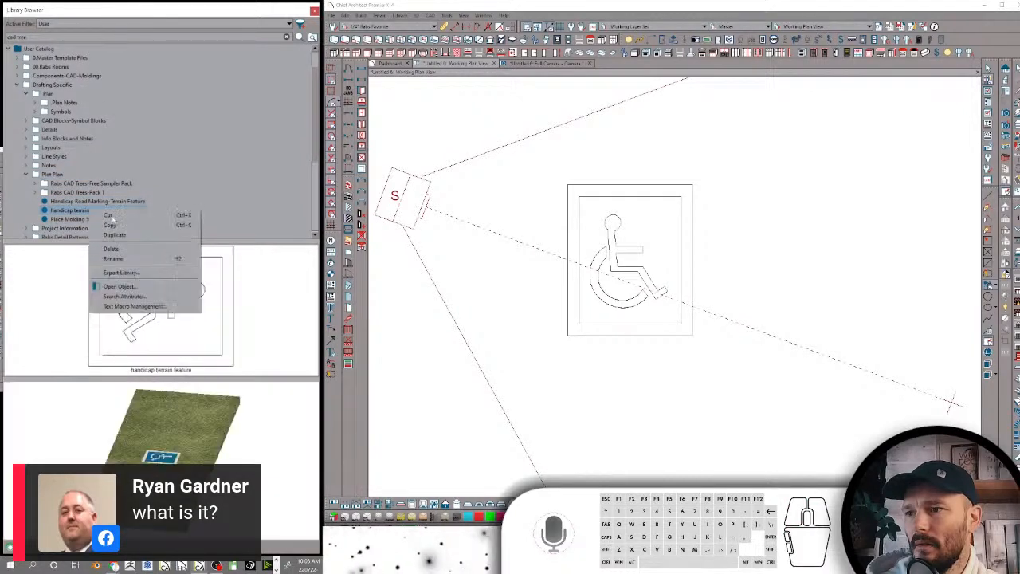
pyautogui.click(119, 248)
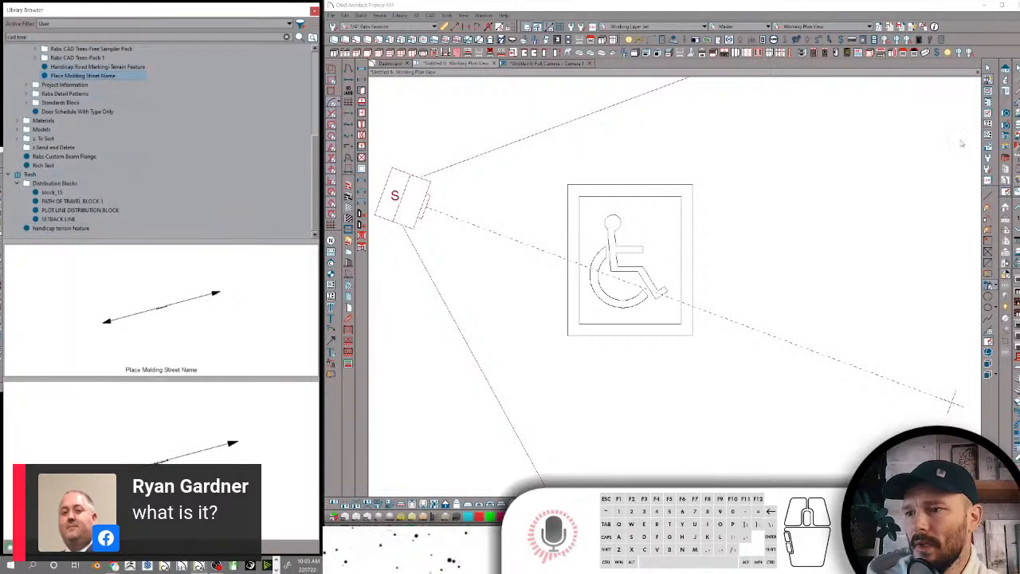
# Examine the client and project information macro blocks in the Project Information folder of the user library
pyautogui.scroll(-2, 715, 263)
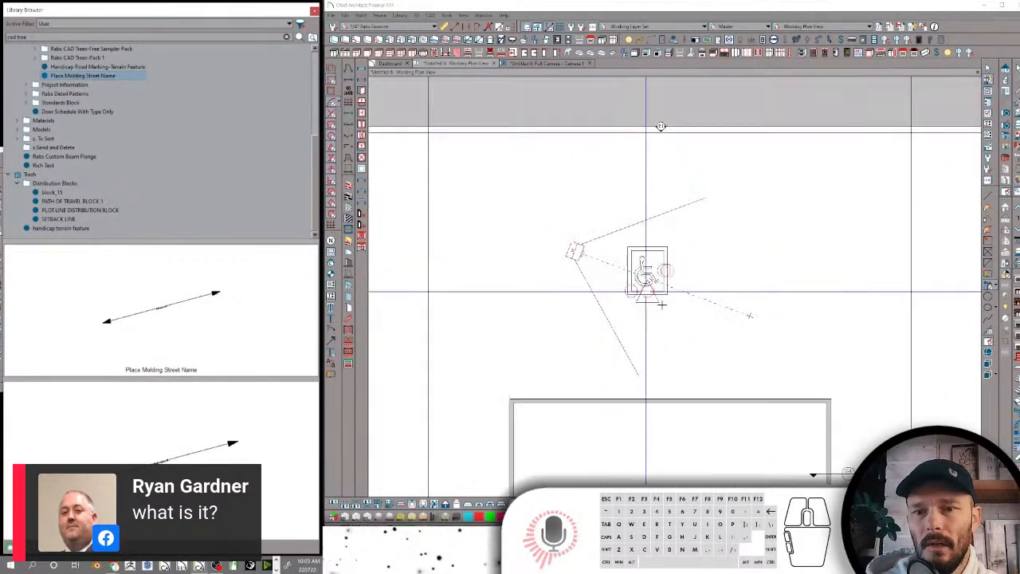
pyautogui.scroll(4, 82, 64)
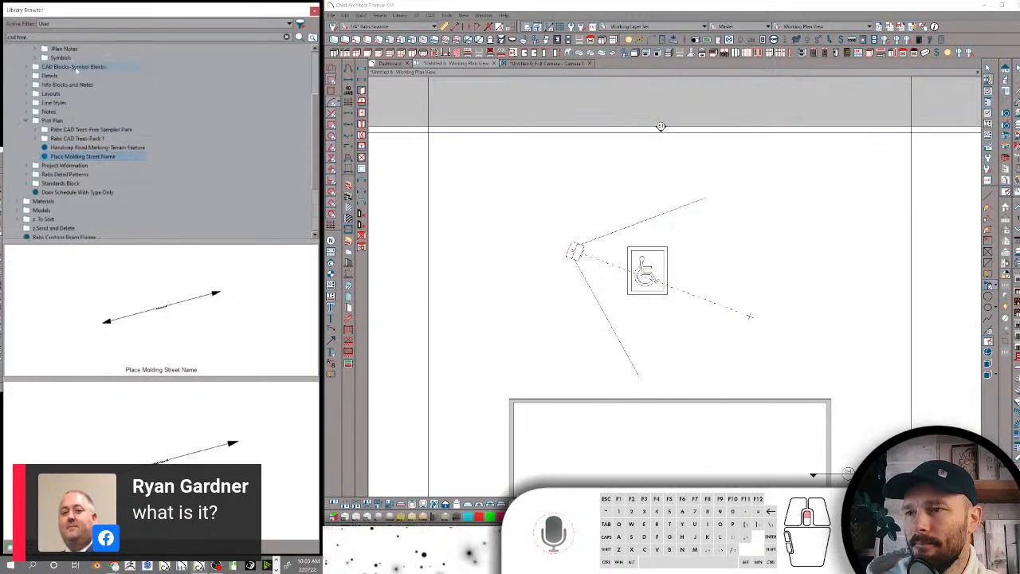
pyautogui.click(35, 148)
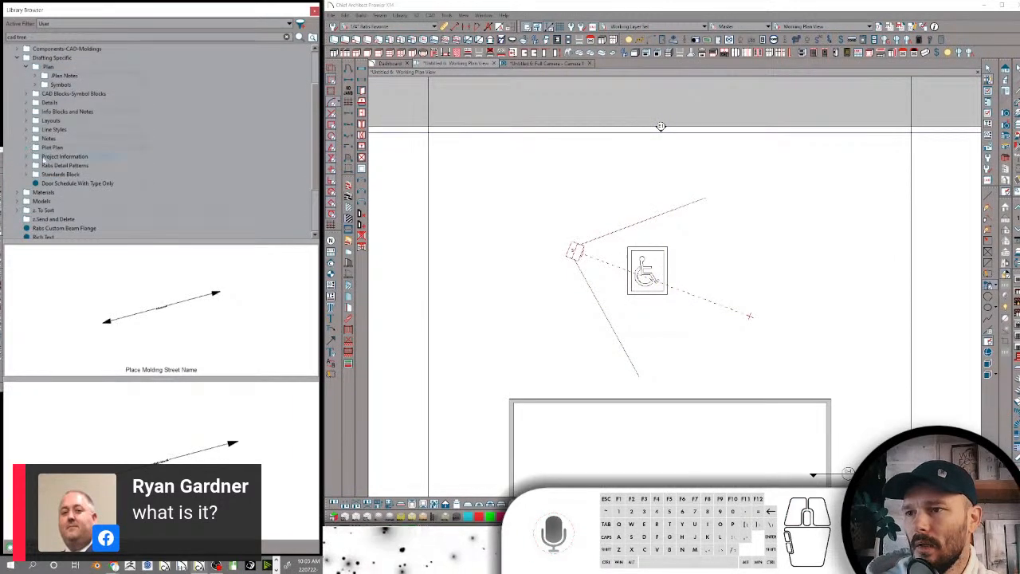
pyautogui.click(49, 157)
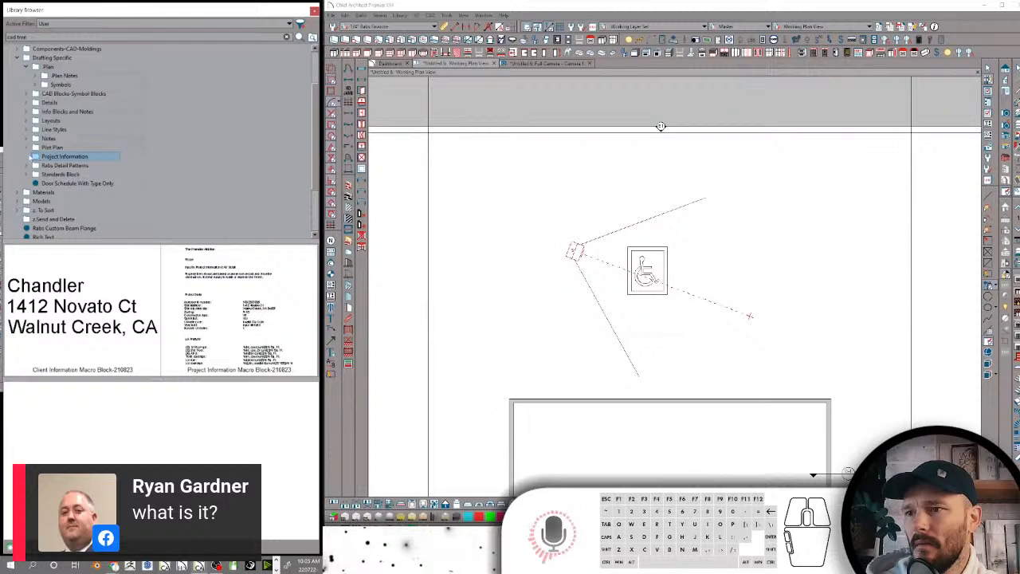
pyautogui.click(29, 157)
pyautogui.click(70, 165)
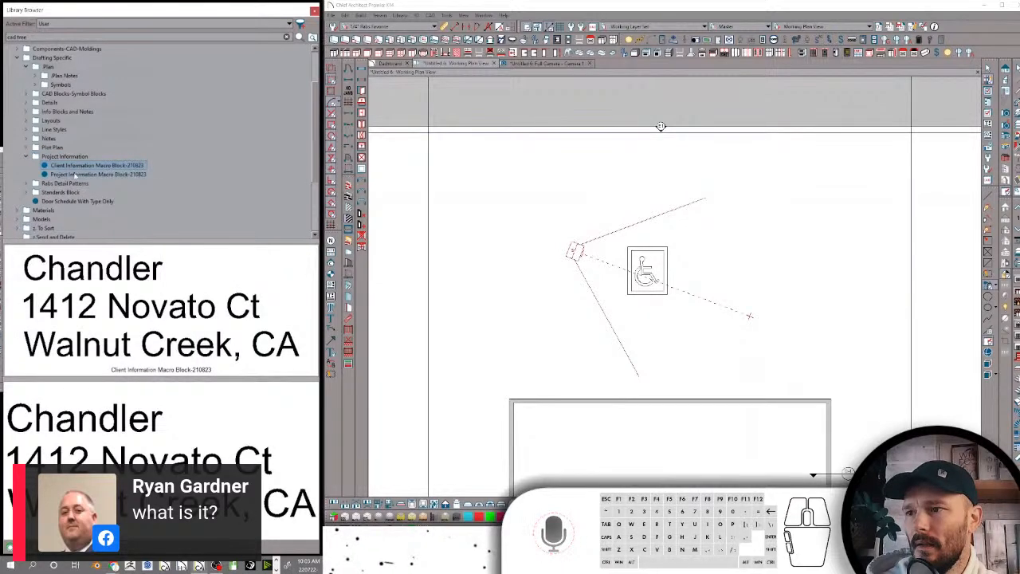
pyautogui.click(74, 174)
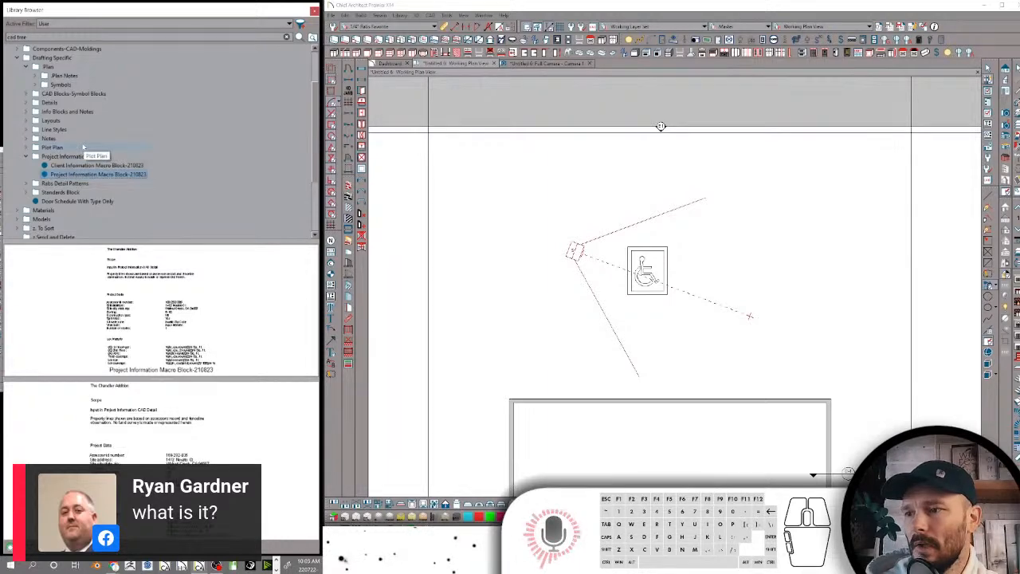
pyautogui.click(26, 156)
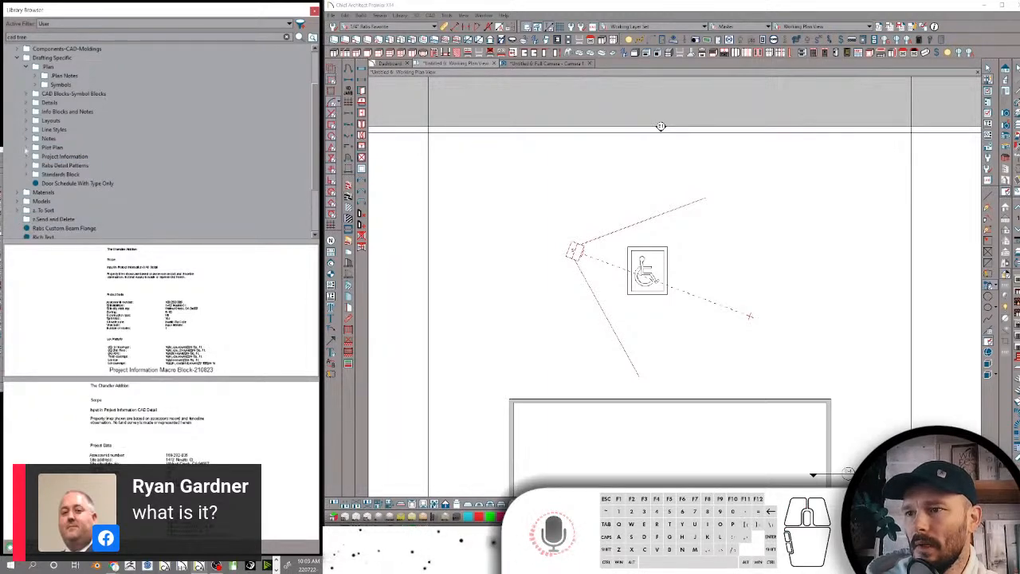
# Check the Rabs Detail Patterns and Standards Block folders and the Door Schedule With Type Only item, and collapse the Drafting Specific folder
pyautogui.click(72, 165)
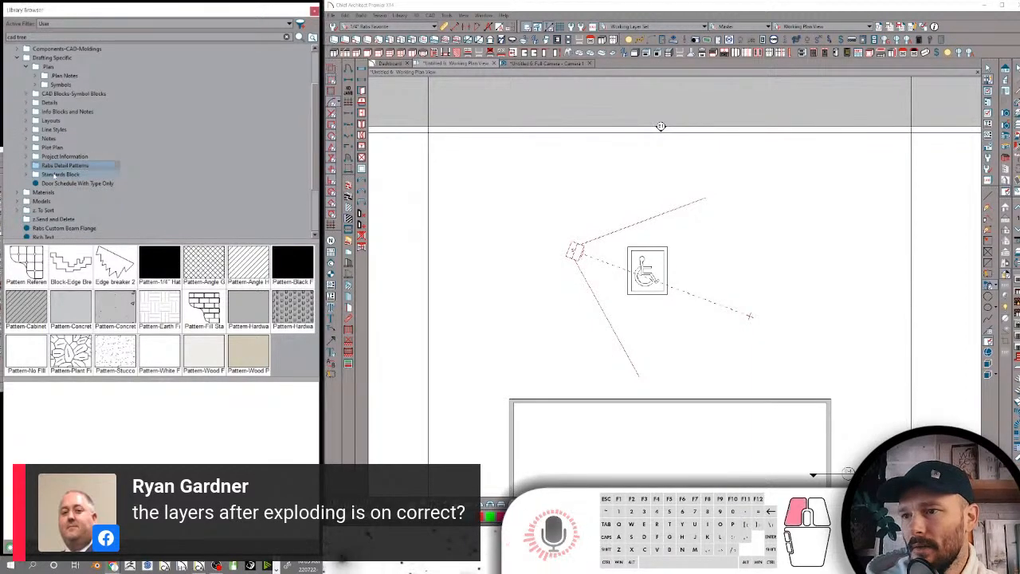
pyautogui.click(54, 174)
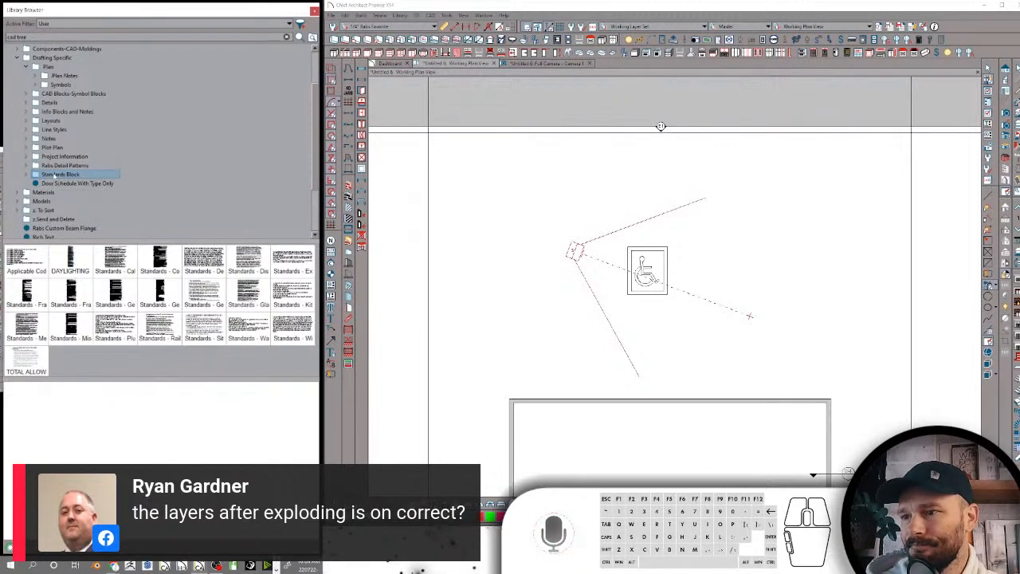
pyautogui.click(56, 183)
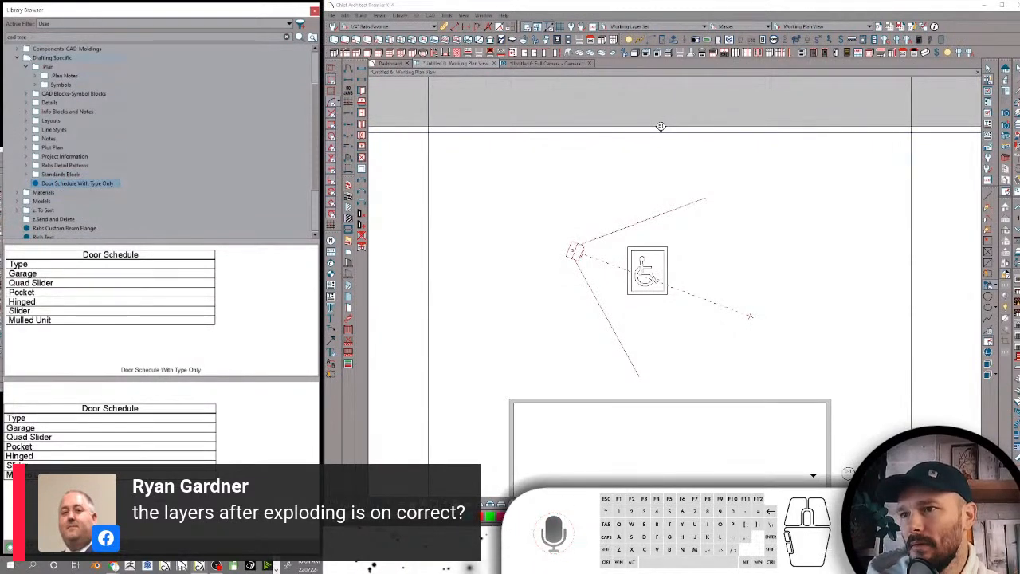
pyautogui.click(27, 67)
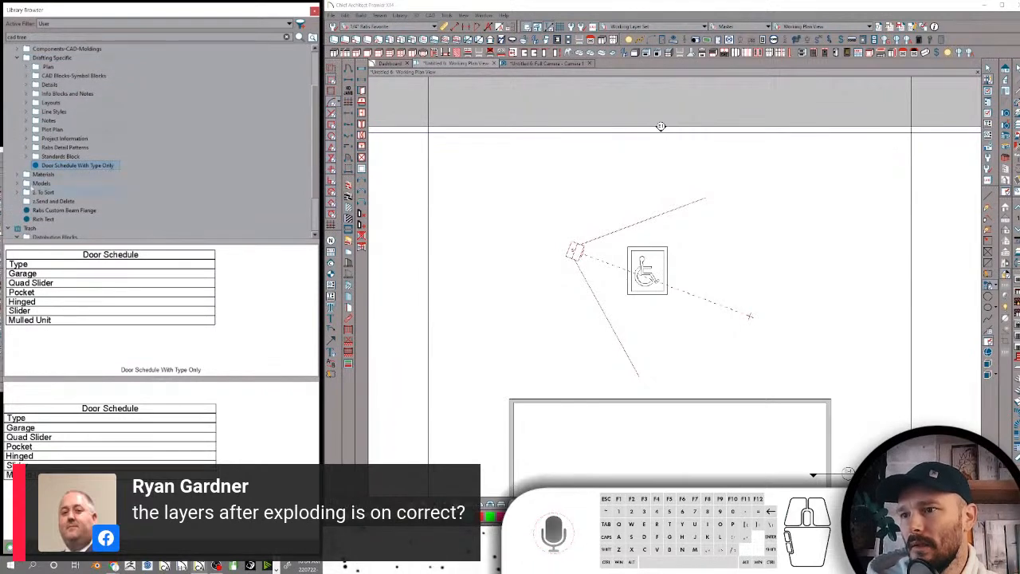
pyautogui.click(19, 57)
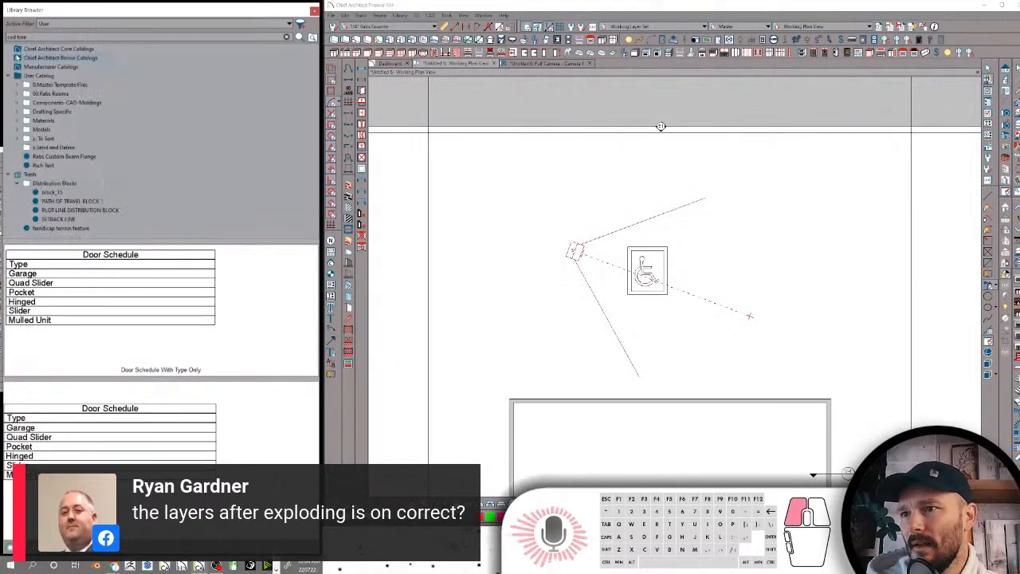
# Examine the Materials folder of the user library, checking its subfolders from AO Maps through Exterior Surfacing and Glass and Lights
pyautogui.click(17, 120)
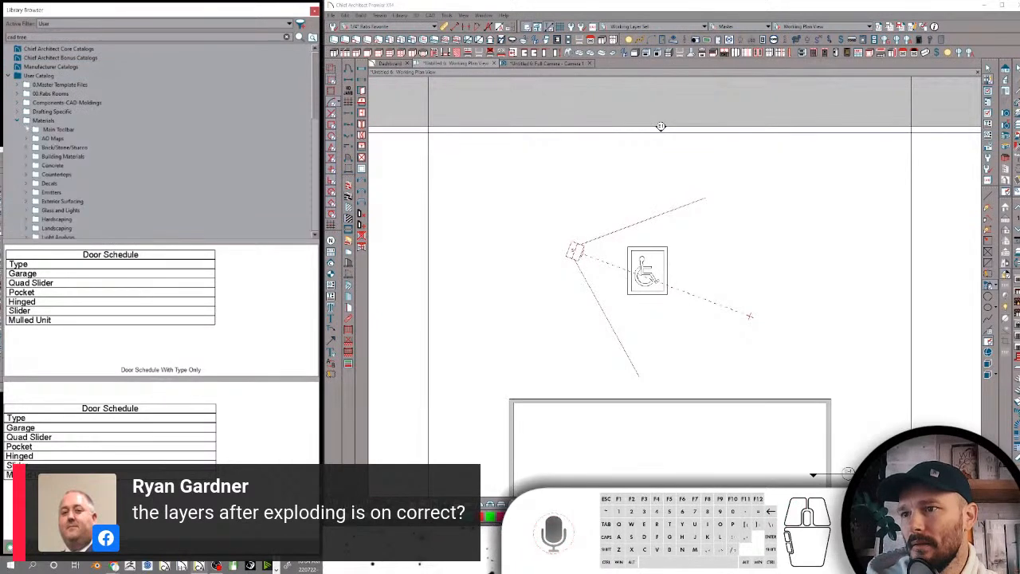
pyautogui.click(53, 138)
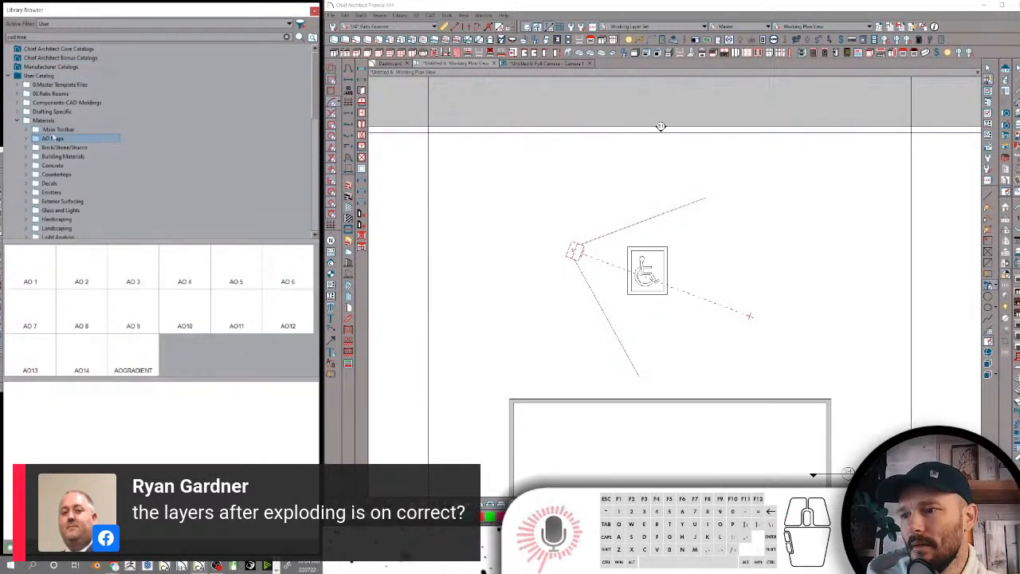
pyautogui.click(57, 148)
pyautogui.click(56, 157)
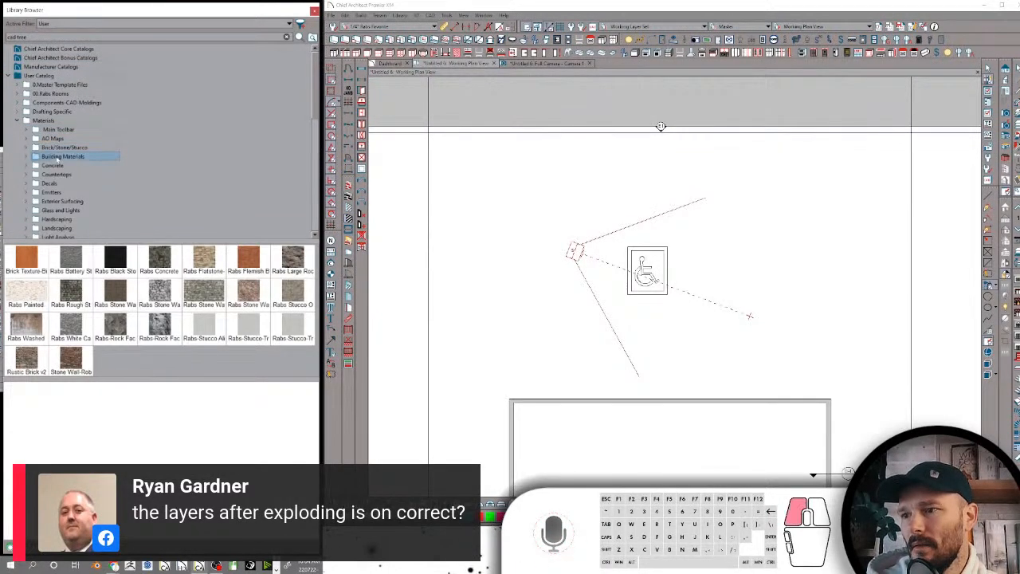
pyautogui.click(52, 166)
pyautogui.click(55, 174)
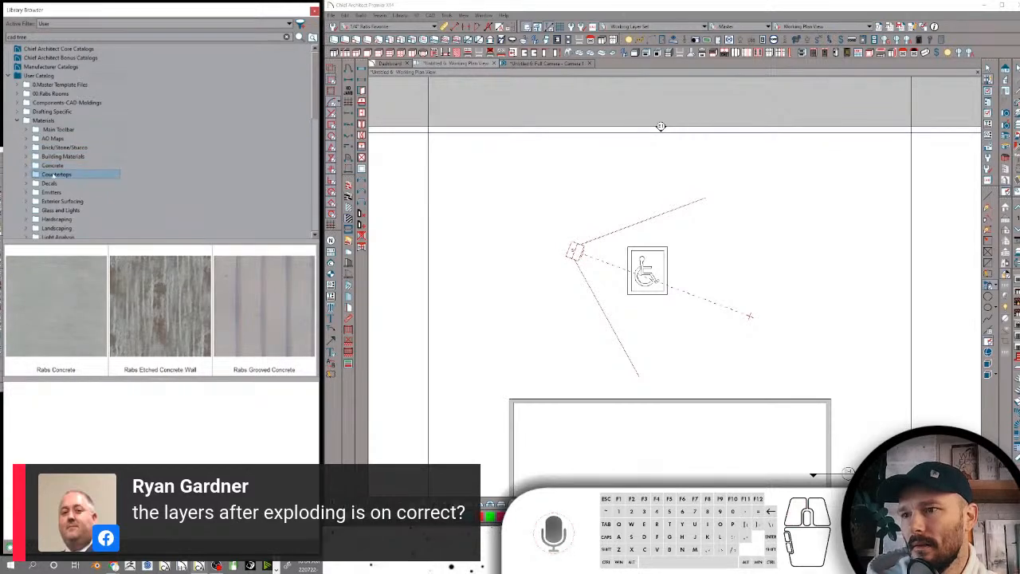
pyautogui.click(51, 183)
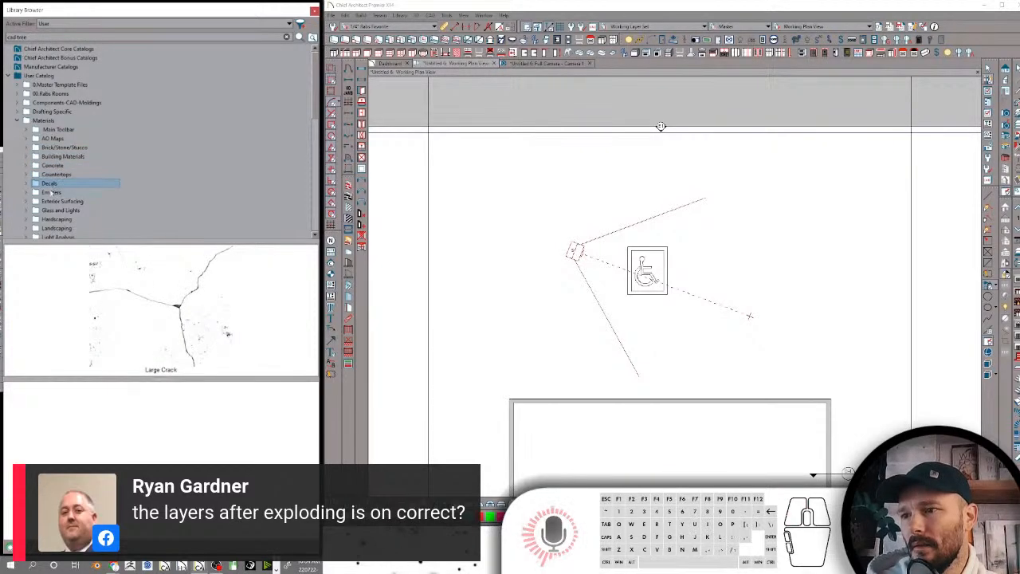
pyautogui.click(51, 192)
pyautogui.click(52, 202)
pyautogui.scroll(-1, 58, 183)
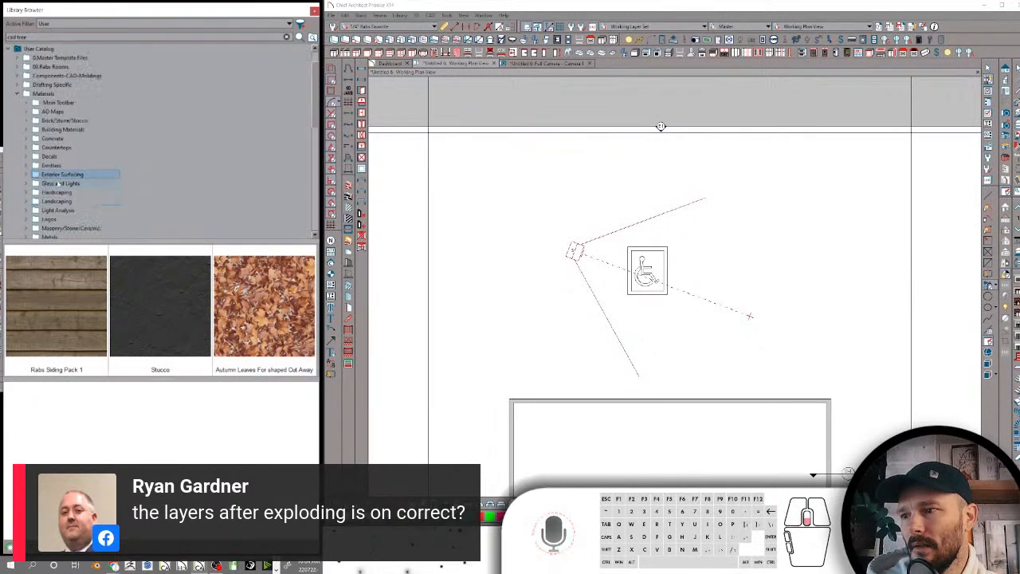
pyautogui.click(57, 184)
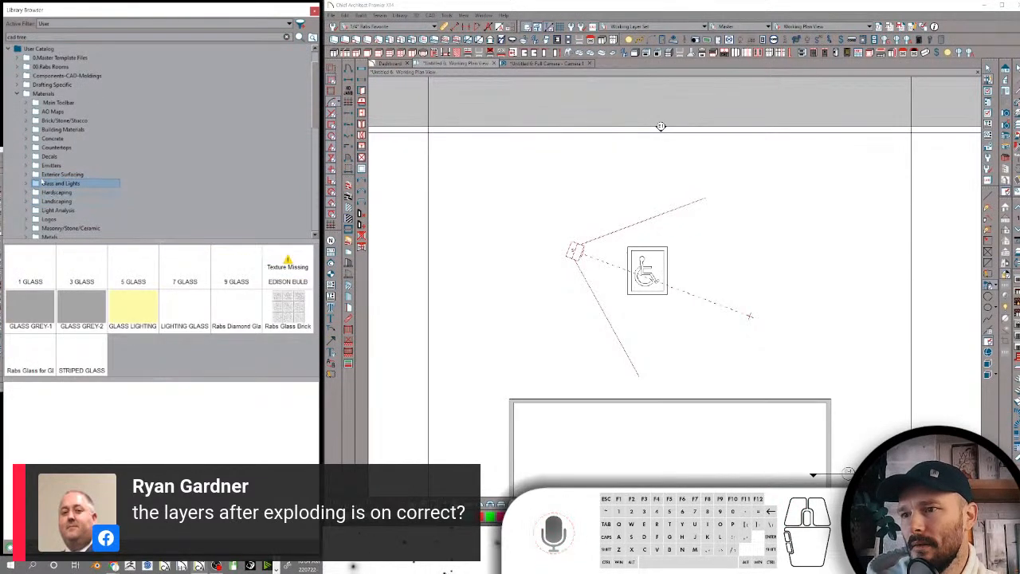
# Expand the Exterior Surfacing folder and check the materials in its Rabs Siding Pack 1 and Stucco subfolders
pyautogui.click(41, 175)
pyautogui.click(27, 175)
pyautogui.click(51, 185)
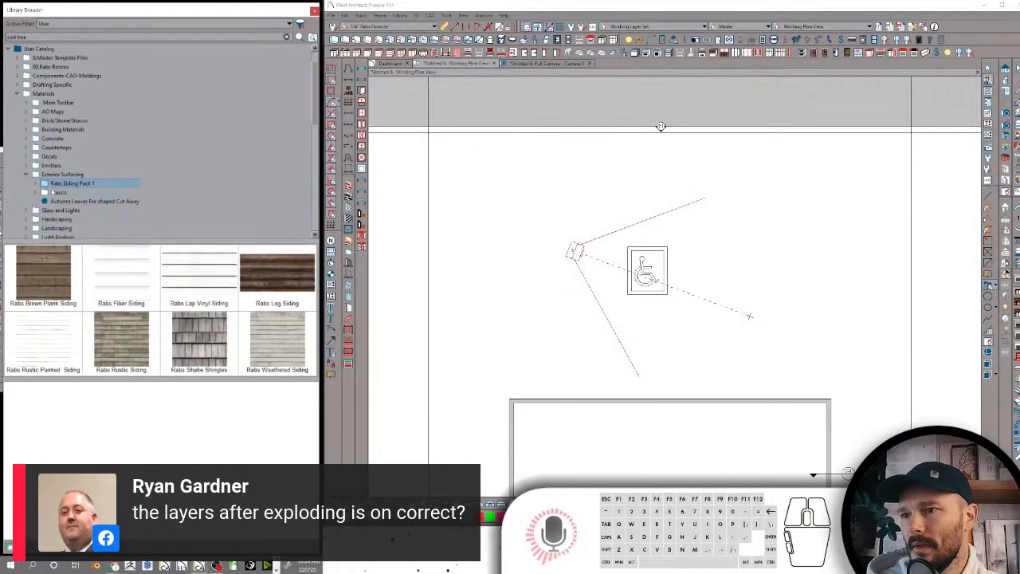
pyautogui.click(52, 193)
pyautogui.scroll(-1, 53, 188)
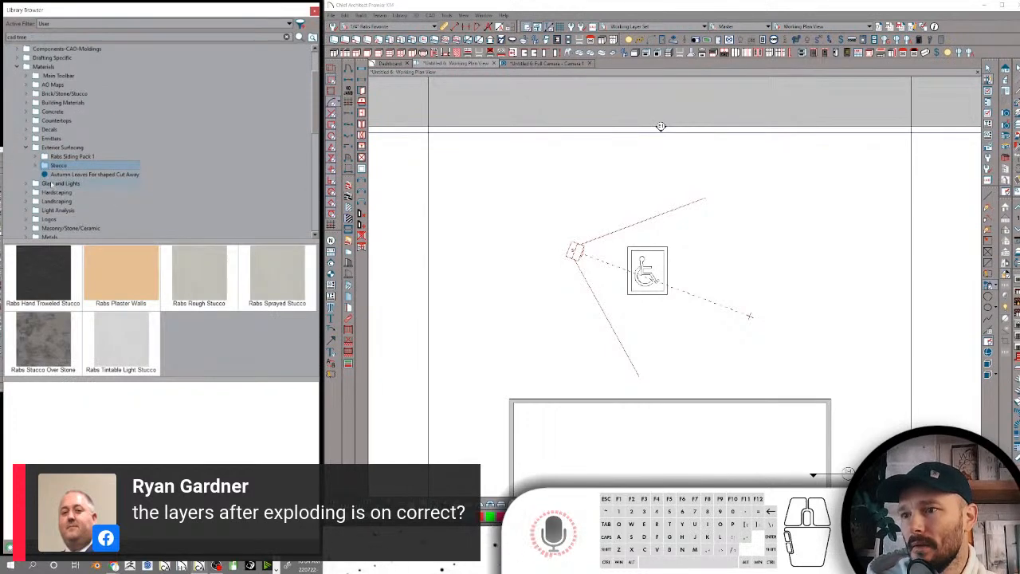
# Examine the material subfolders from Glass and Lights and Hardscaping through Logos, Masonry/Stone/Ceramic and Metals
pyautogui.click(53, 184)
pyautogui.click(54, 193)
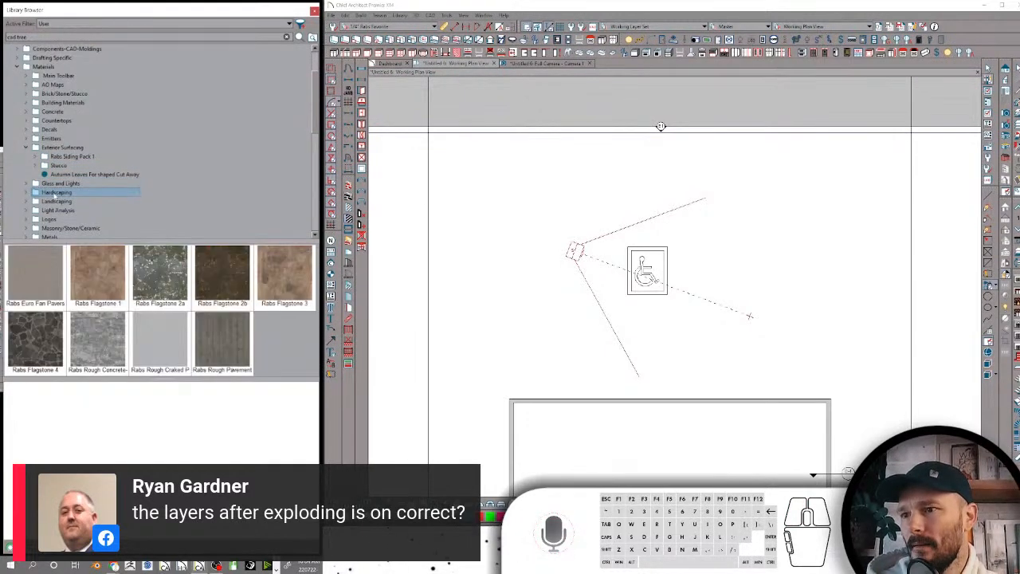
pyautogui.click(51, 202)
pyautogui.scroll(-1, 51, 204)
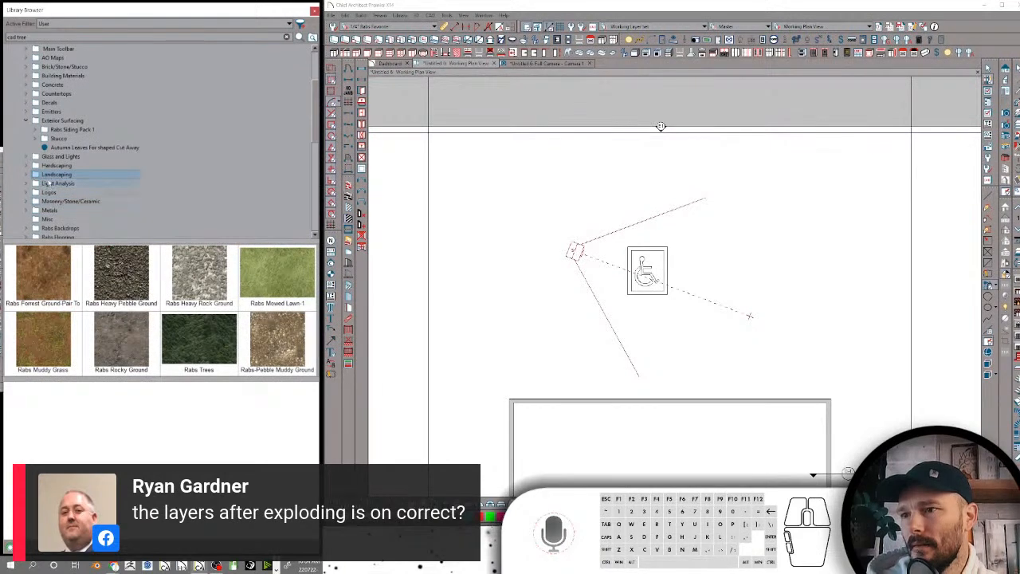
pyautogui.click(50, 183)
pyautogui.click(50, 192)
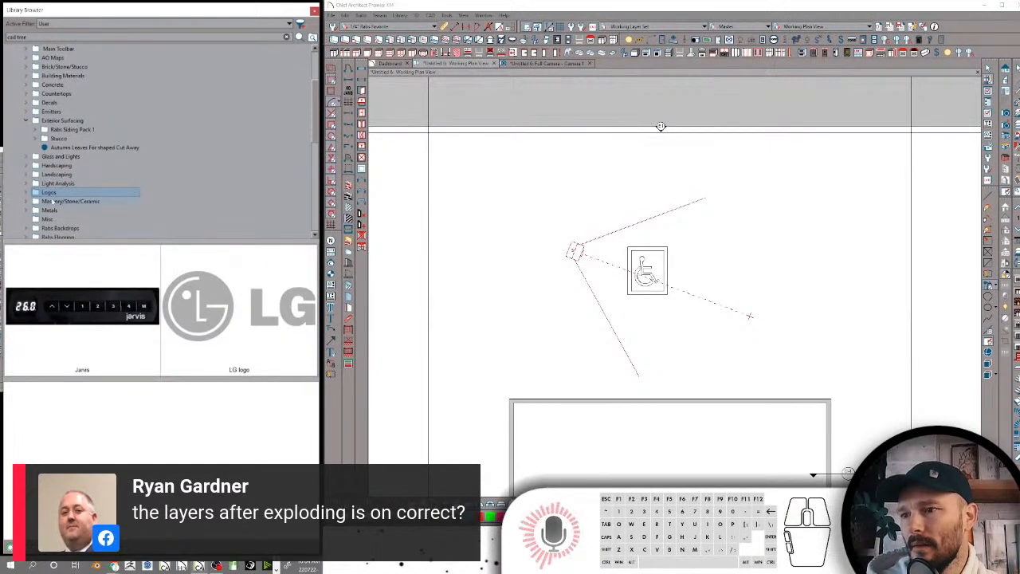
pyautogui.click(52, 201)
pyautogui.scroll(-1, 63, 194)
pyautogui.click(54, 184)
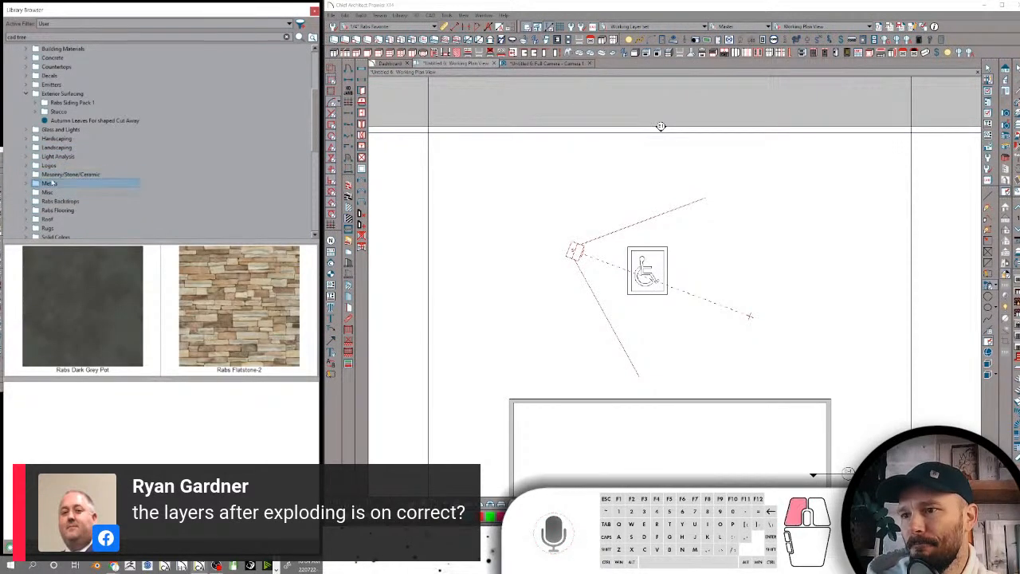
# Examine the material subfolders from Misc, Rabs Backdrops and Rabs Flooring through Solid Colors, Special and Starter Kitchen Material Package
pyautogui.scroll(-2, 52, 139)
pyautogui.click(53, 139)
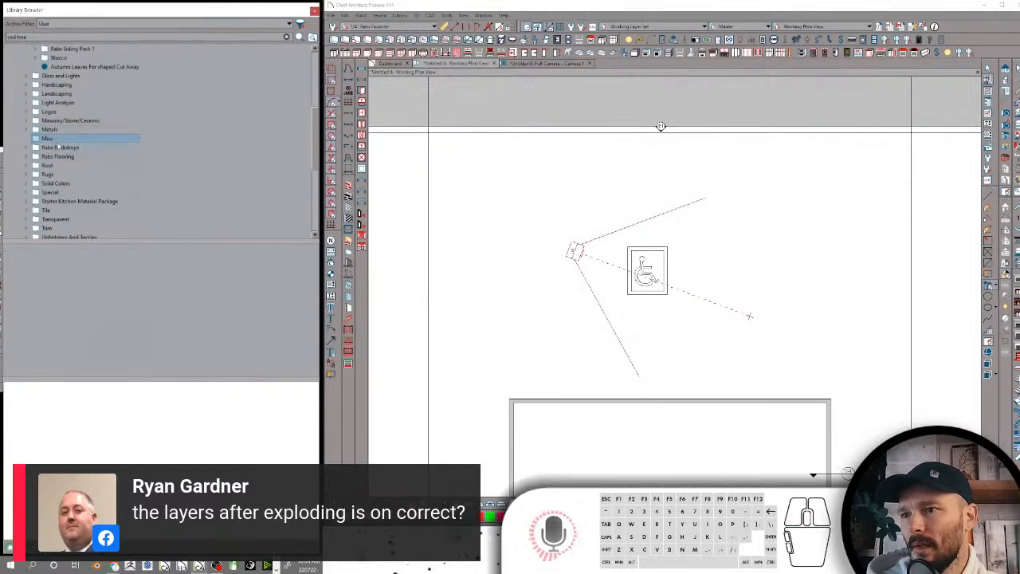
pyautogui.click(60, 148)
pyautogui.click(60, 157)
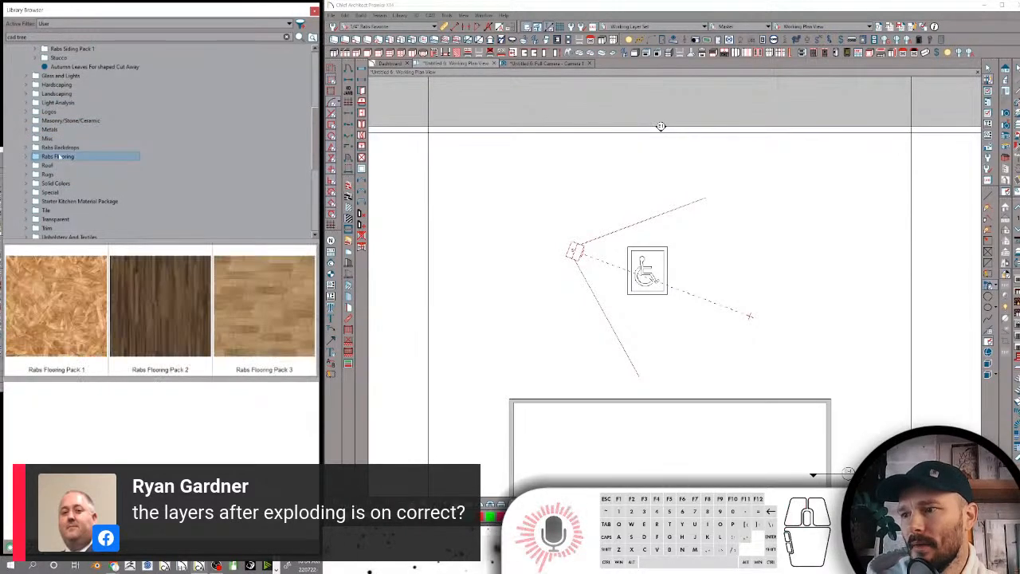
pyautogui.scroll(-1, 64, 147)
pyautogui.click(50, 139)
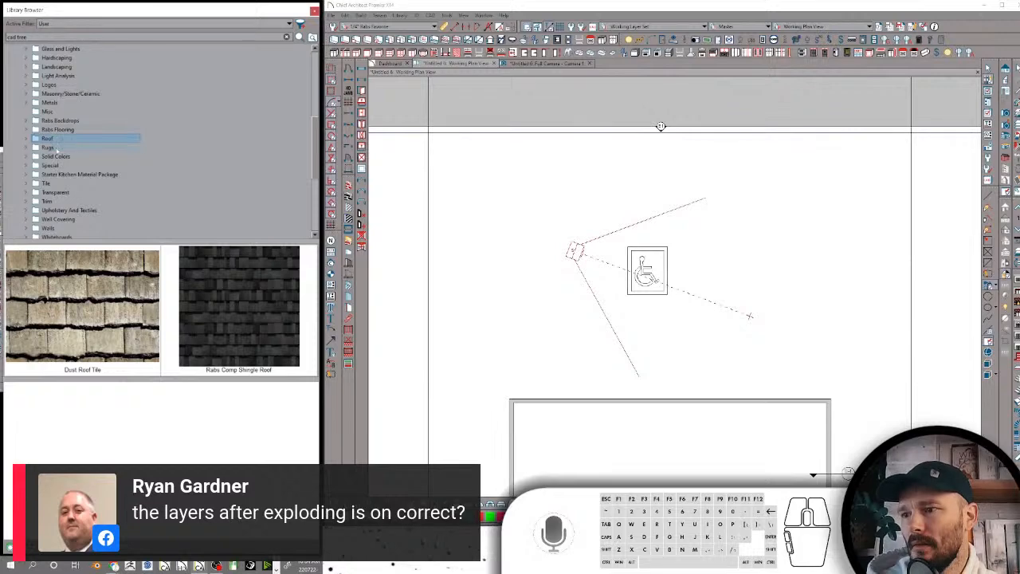
pyautogui.click(49, 148)
pyautogui.click(55, 156)
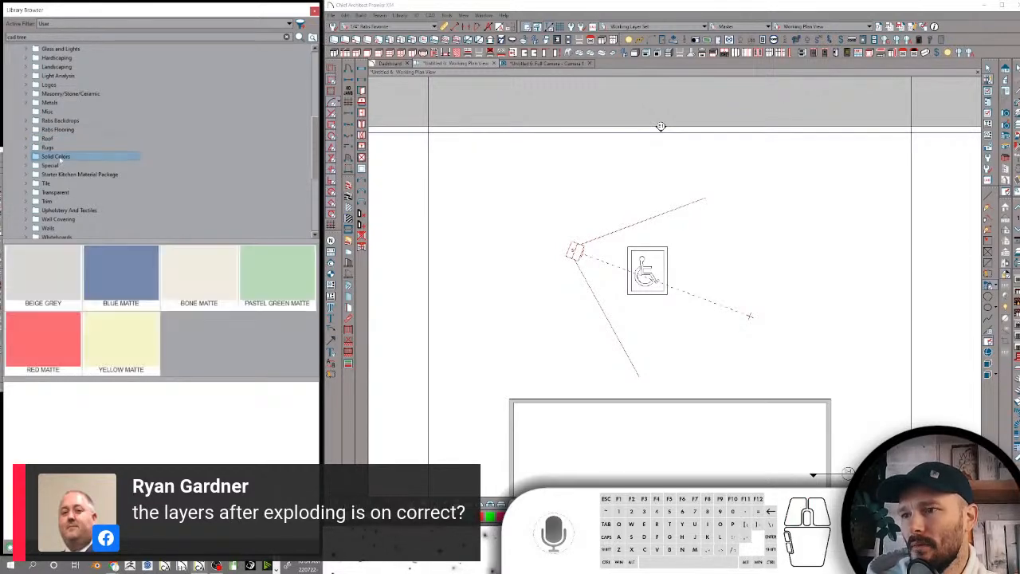
pyautogui.click(59, 165)
pyautogui.click(60, 174)
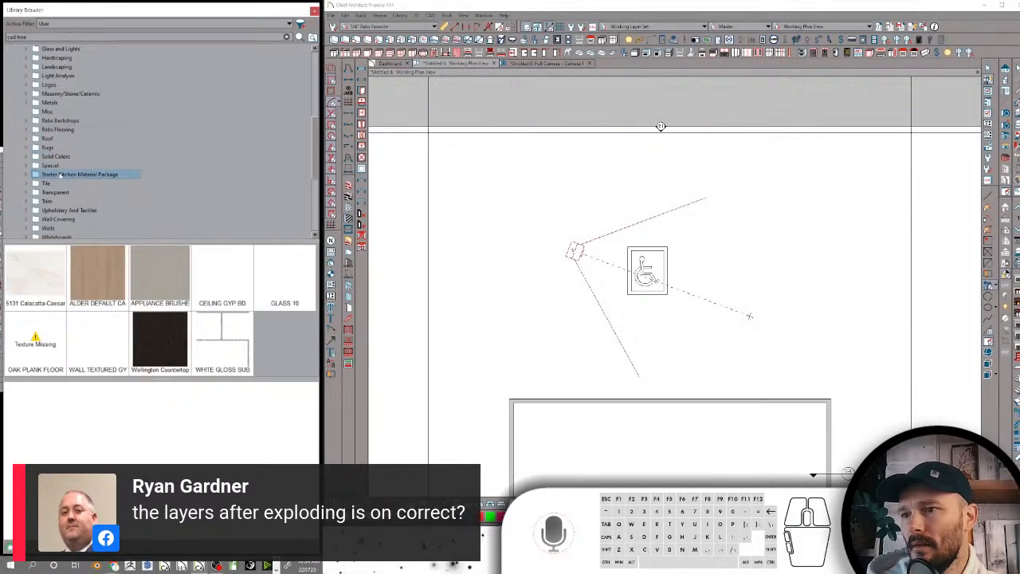
# Apply the GRAFFITTI WALL material from the Special folder to the building's long exterior wall in the full camera view
pyautogui.click(54, 166)
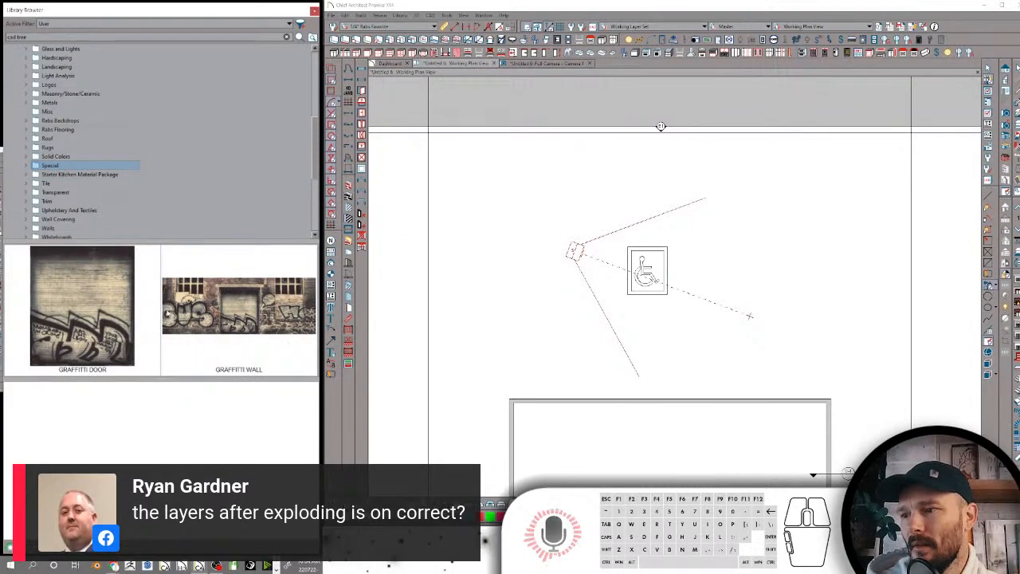
pyautogui.click(528, 64)
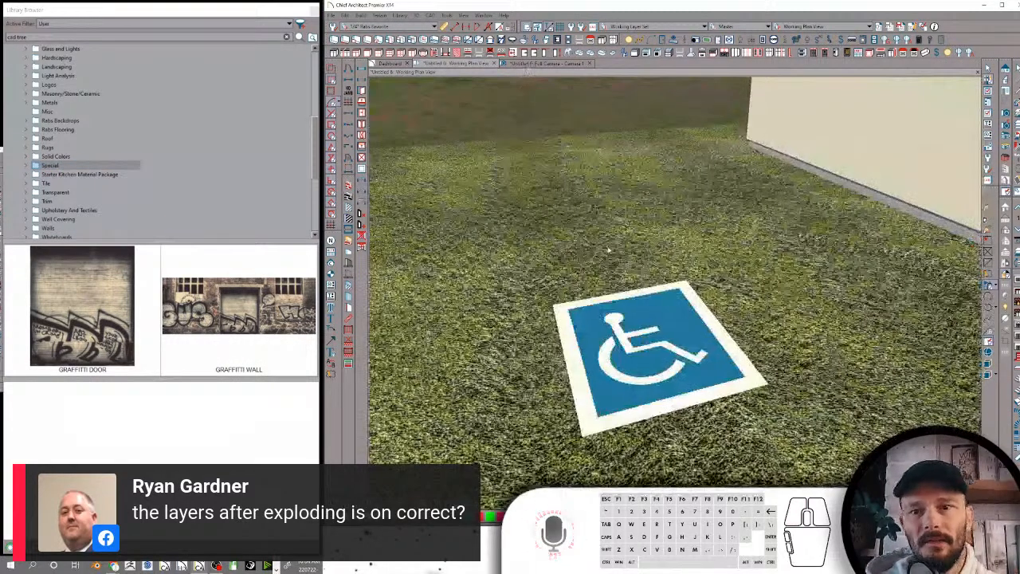
pyautogui.moveTo(615, 414); pyautogui.dragTo(666, 419)
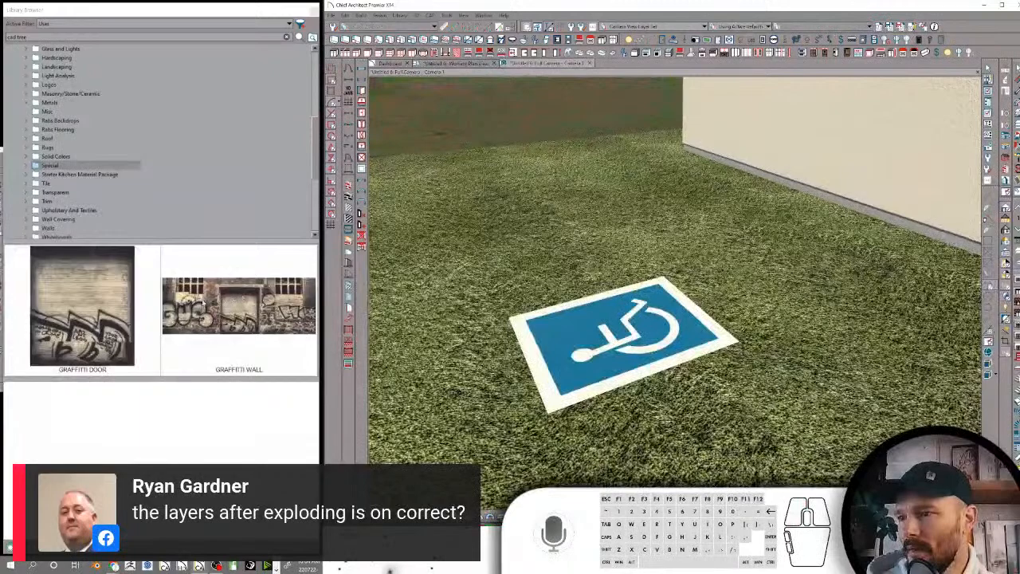
pyautogui.click(223, 303)
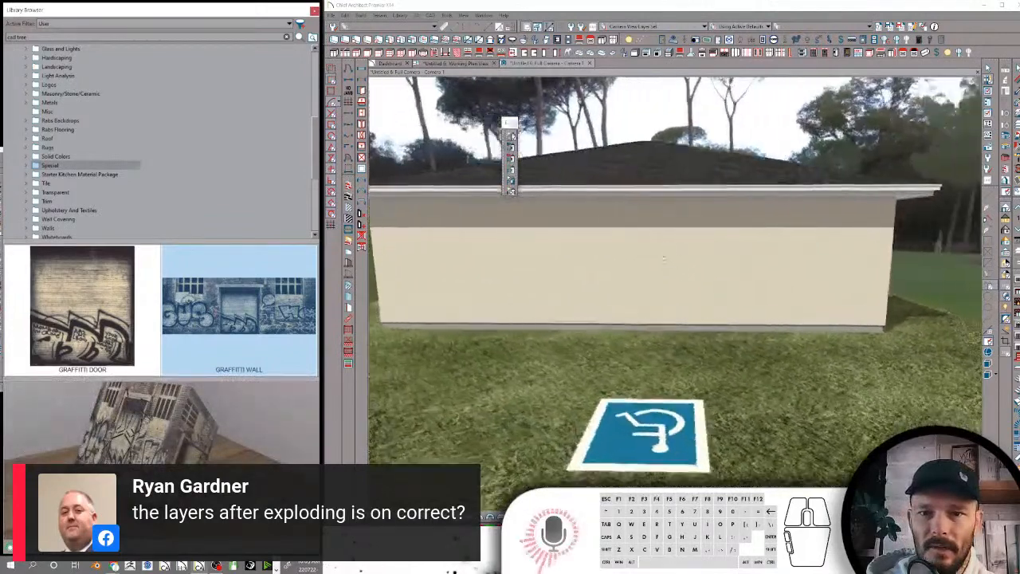
pyautogui.click(664, 257)
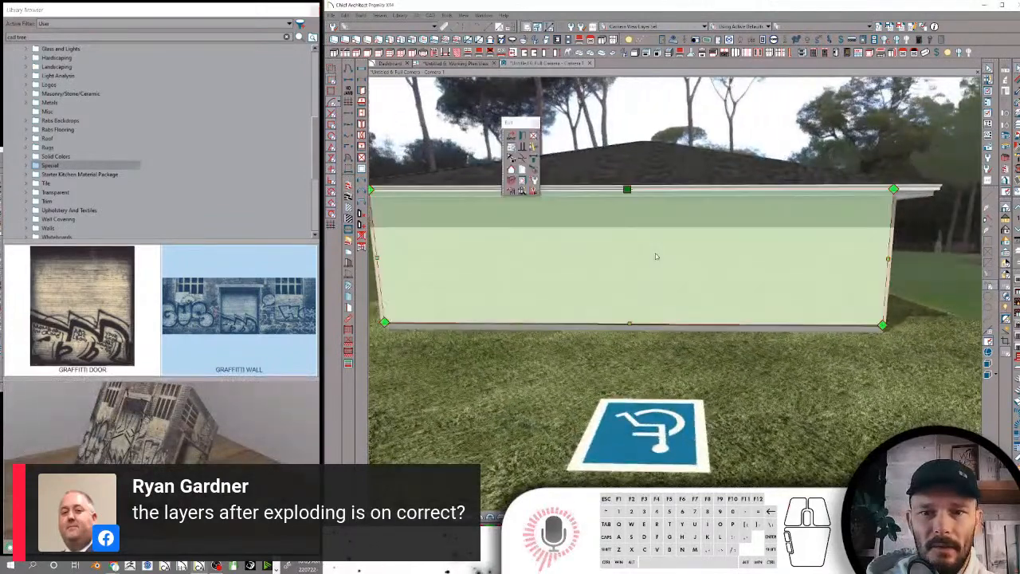
pyautogui.click(218, 305)
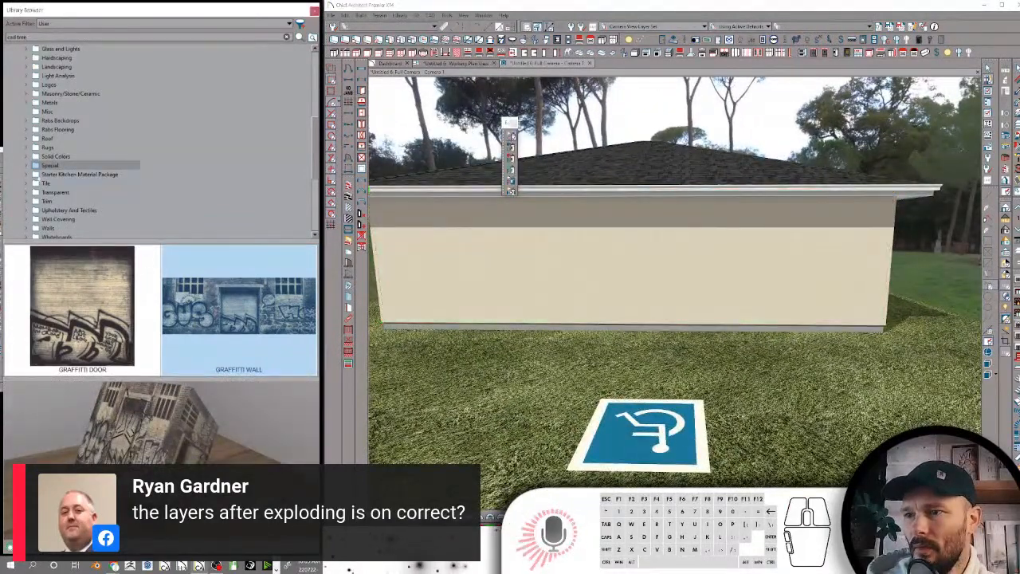
pyautogui.click(616, 225)
# Place a garage door in the graffiti wall, directly over the door pictured in the wall's texture
pyautogui.moveTo(610, 220); pyautogui.dragTo(763, 267, button='middle')
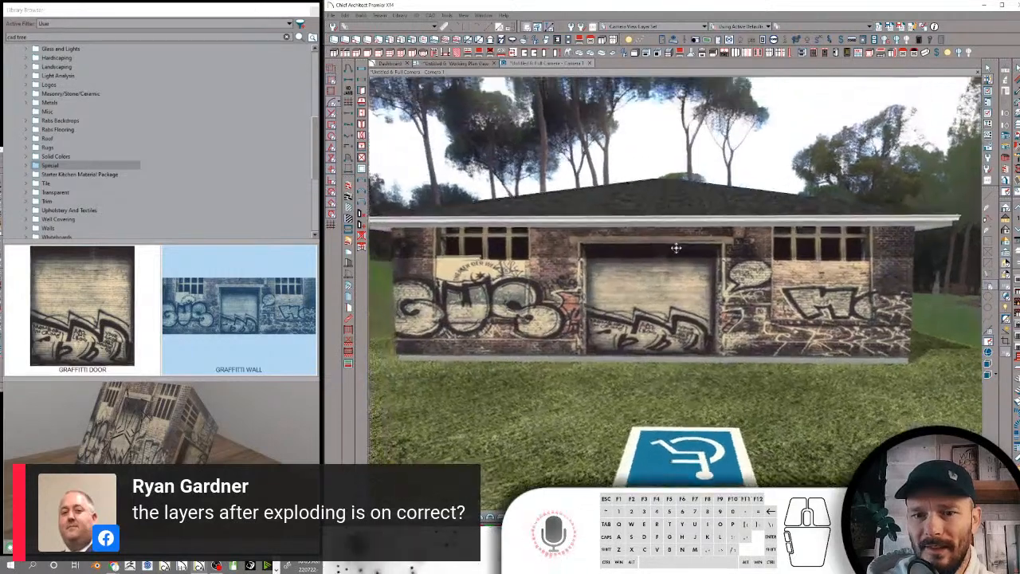
pyautogui.scroll(3, 724, 263)
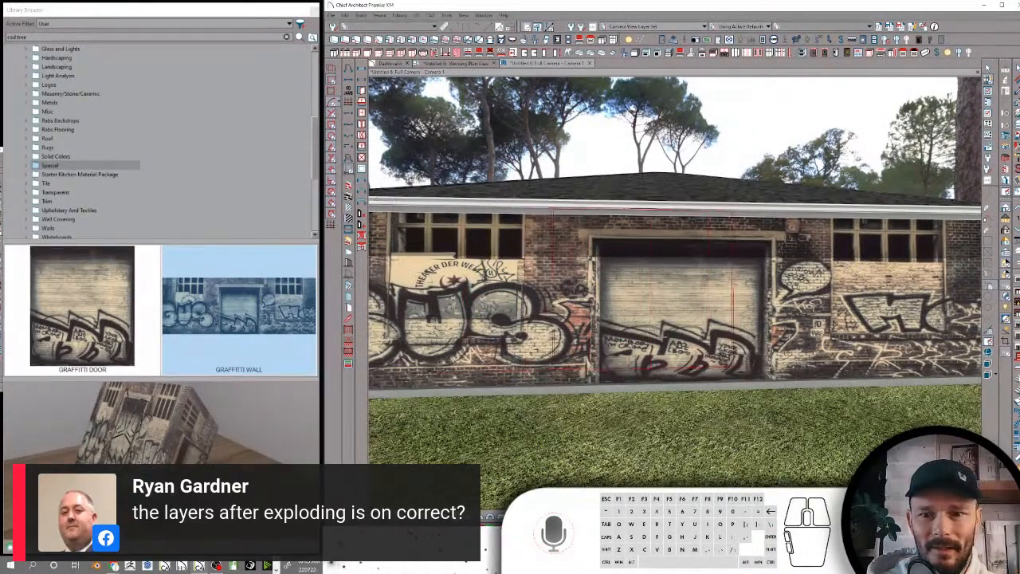
pyautogui.click(678, 341)
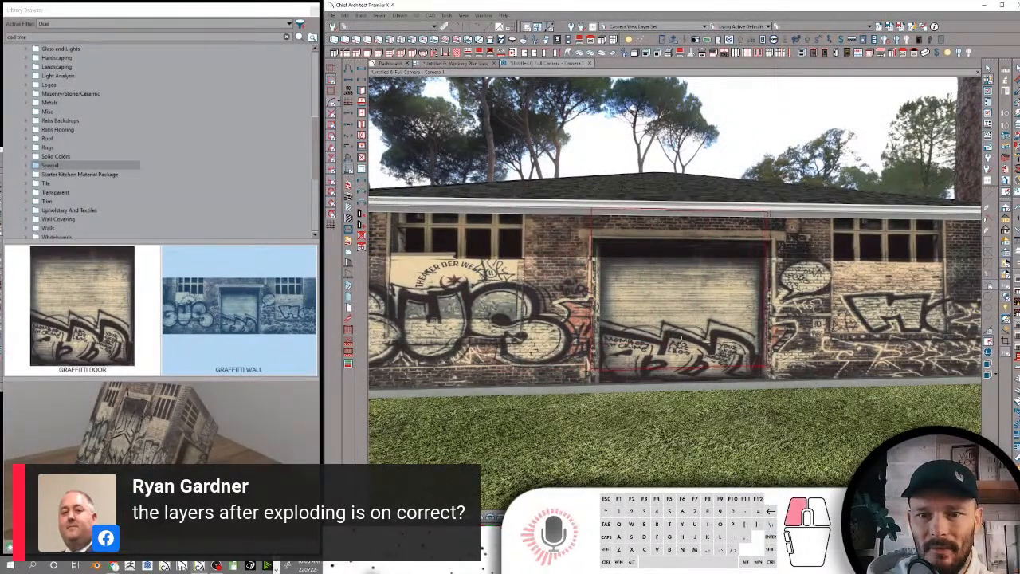
pyautogui.click(692, 294)
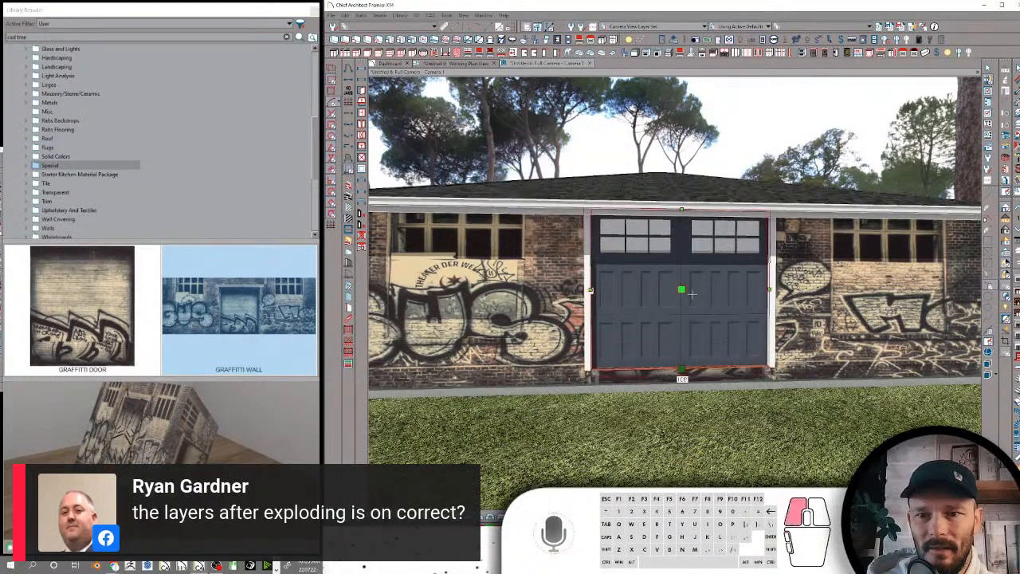
# Set the garage door's style to Slab and apply the GRAFFITTI DOOR material to the door
pyautogui.doubleClick(691, 295)
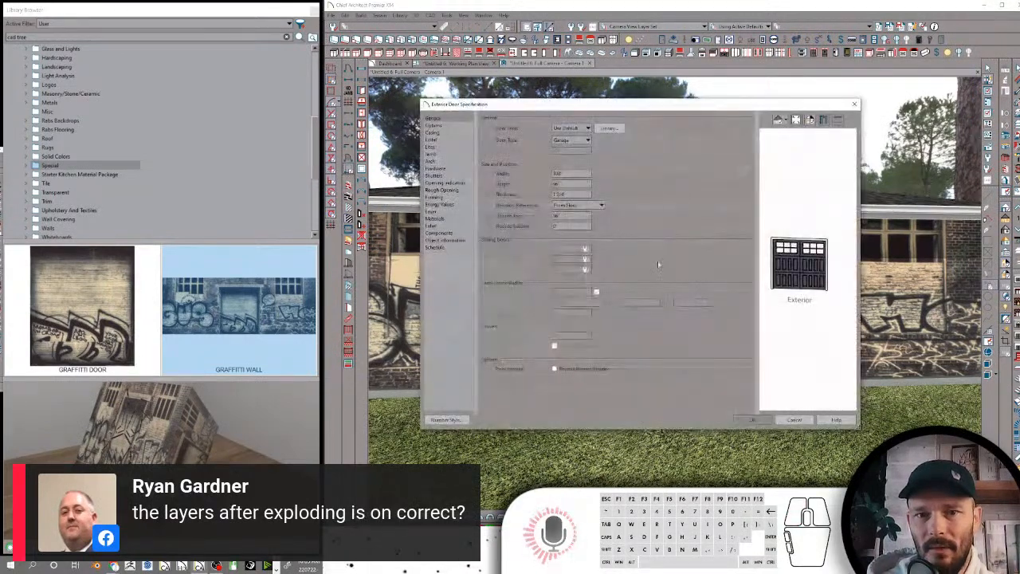
pyautogui.click(570, 128)
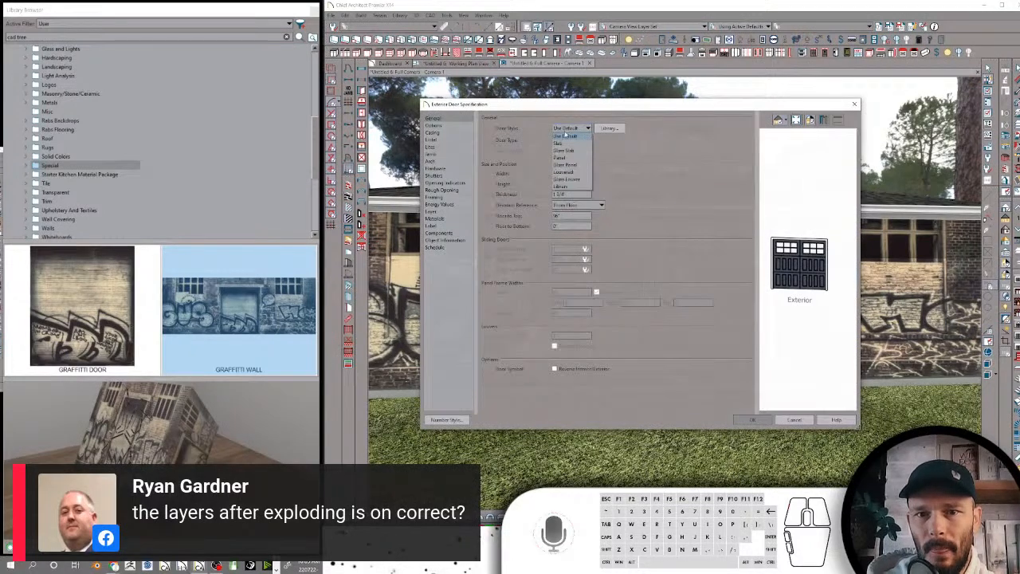
pyautogui.click(562, 143)
pyautogui.click(752, 419)
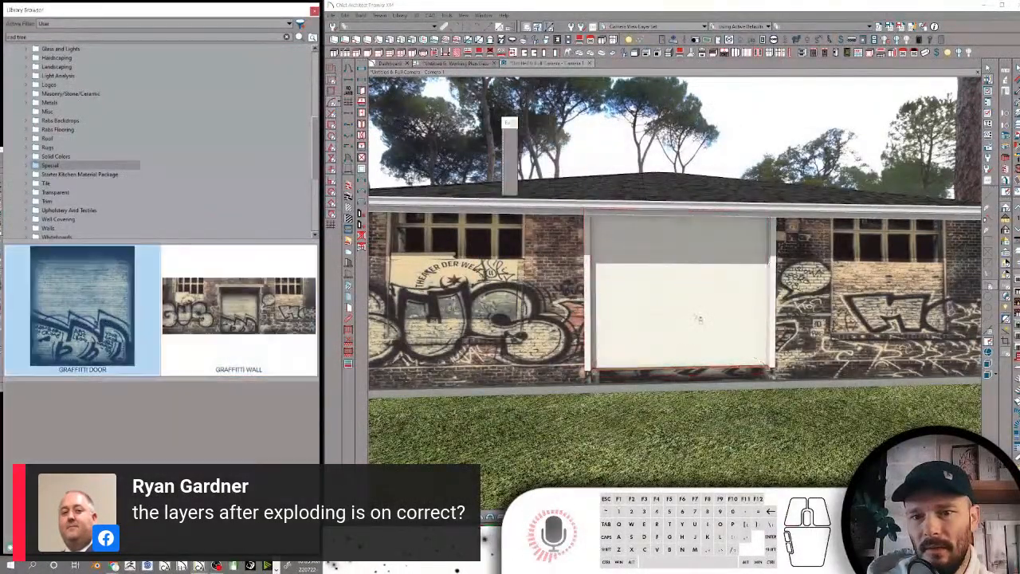
pyautogui.click(701, 318)
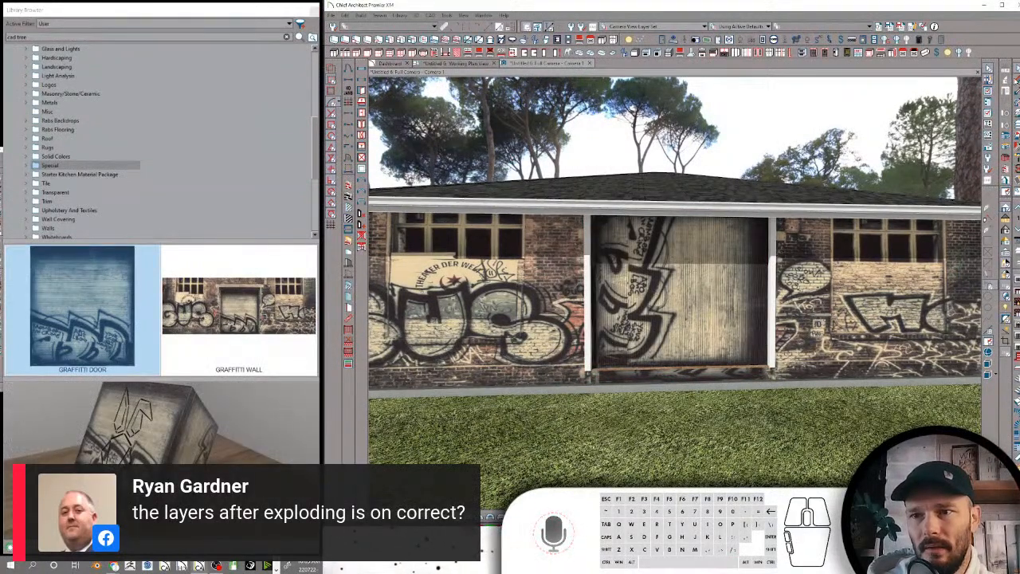
# Set the texture angle of the garage door's GRAFFITTI DOOR material to 90°
pyautogui.click(1017, 82)
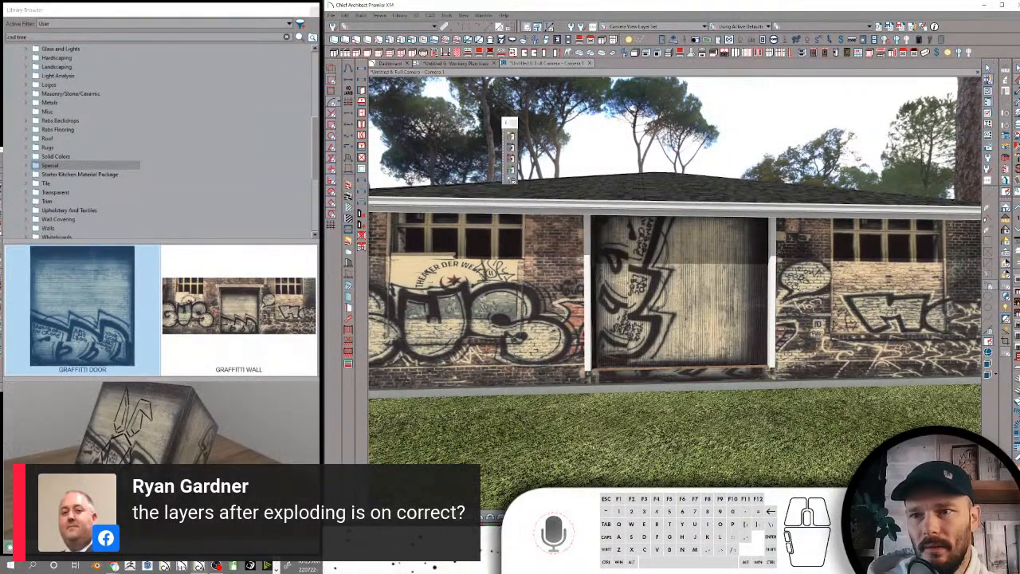
pyautogui.click(714, 291)
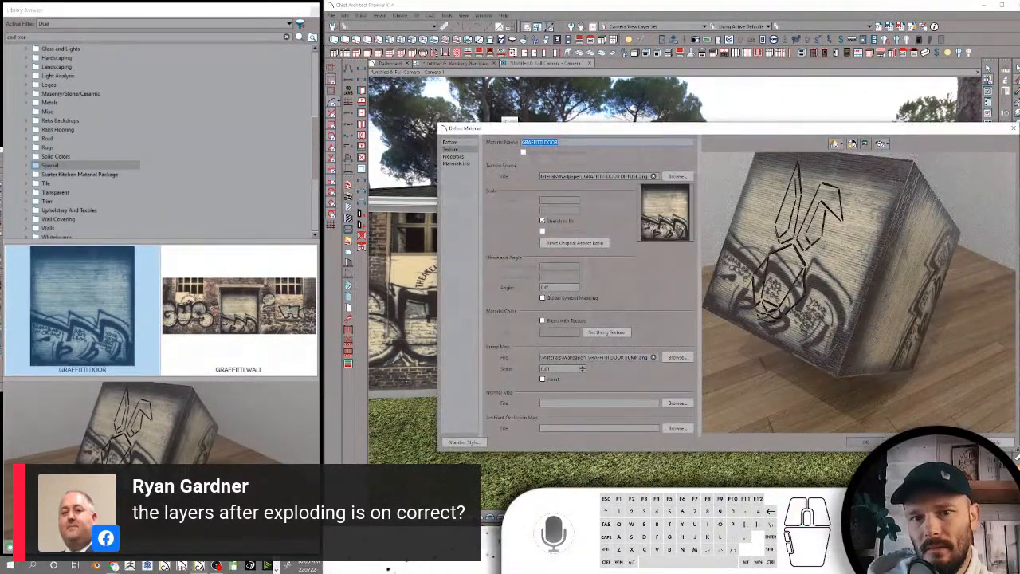
pyautogui.moveTo(552, 289); pyautogui.dragTo(523, 271)
pyautogui.write('90')
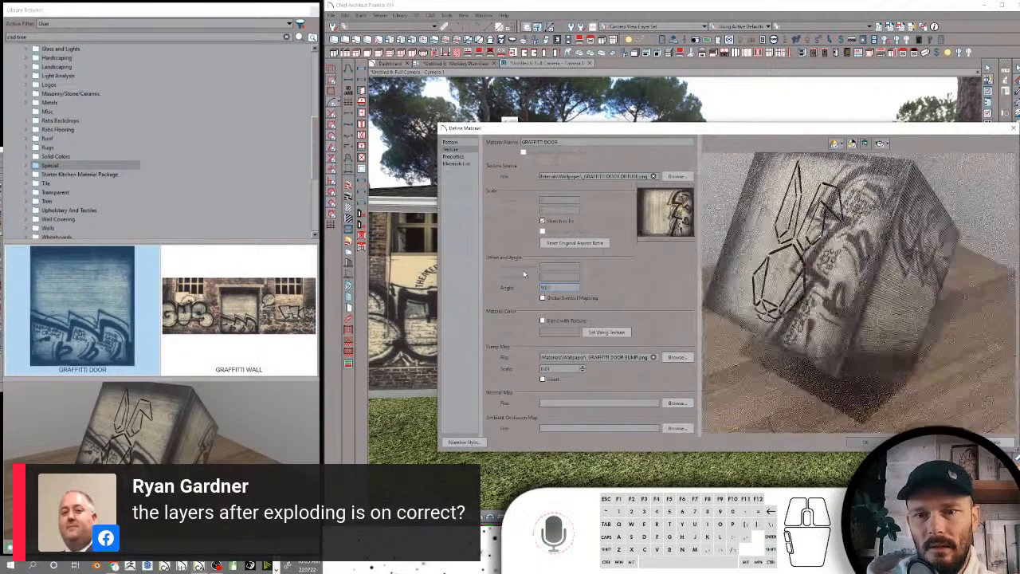
pyautogui.click(859, 444)
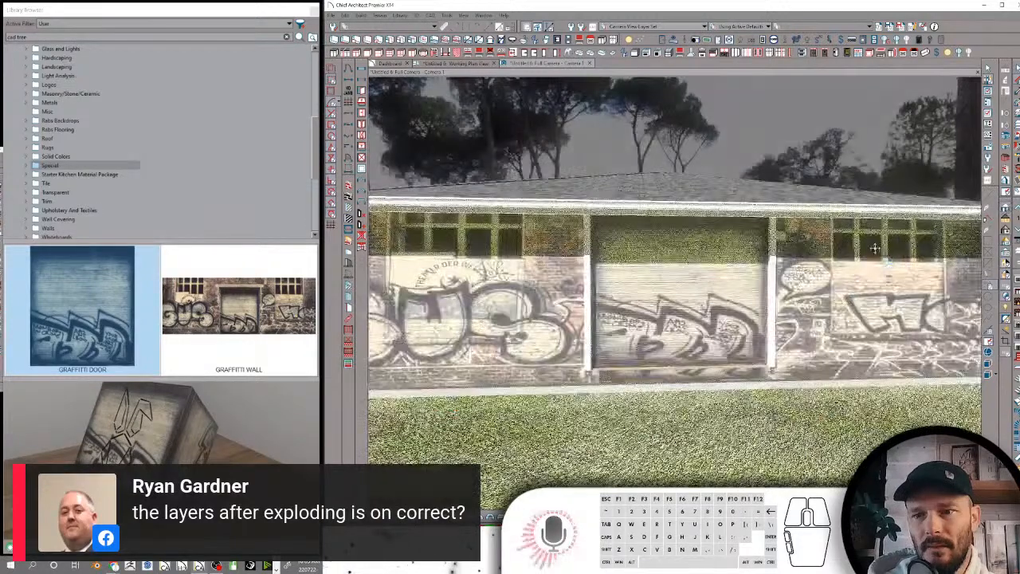
pyautogui.moveTo(765, 355); pyautogui.dragTo(912, 371)
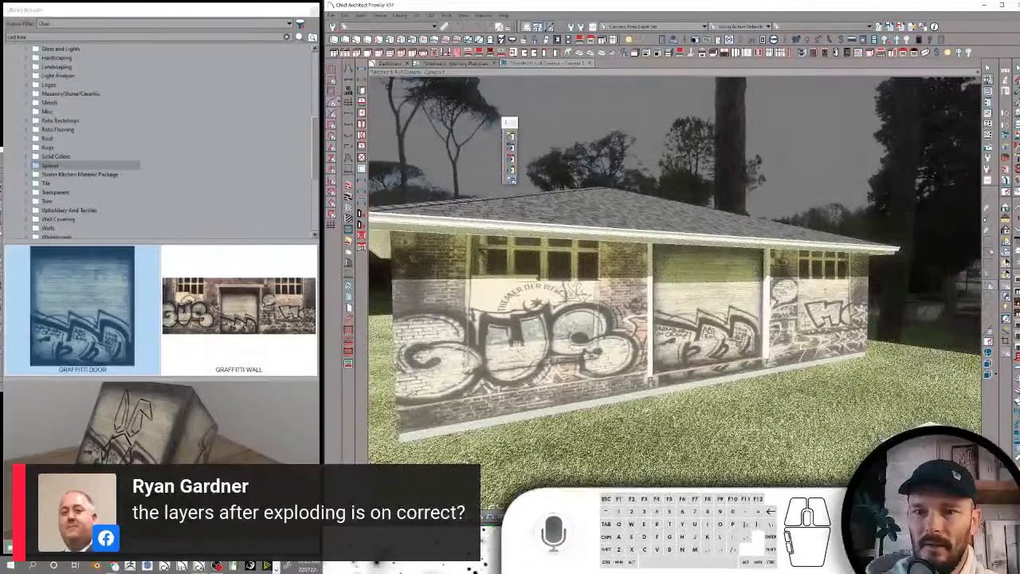
pyautogui.click(512, 180)
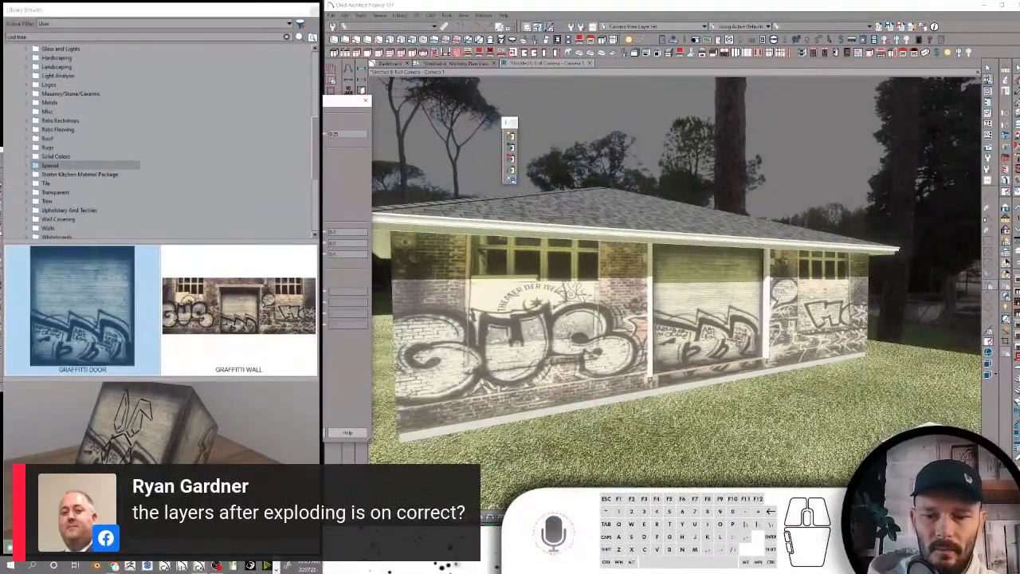
pyautogui.press('Return')
pyautogui.moveTo(589, 131)
pyautogui.mouseDown()
pyautogui.moveTo(543, 131)
pyautogui.moveTo(601, 132)
pyautogui.mouseUp()
# Search the library for "exterior light" and place a Rabs Exterior Flood on the graffiti wall between the windows and the garage door
pyautogui.moveTo(36, 37); pyautogui.dragTo(5, 37)
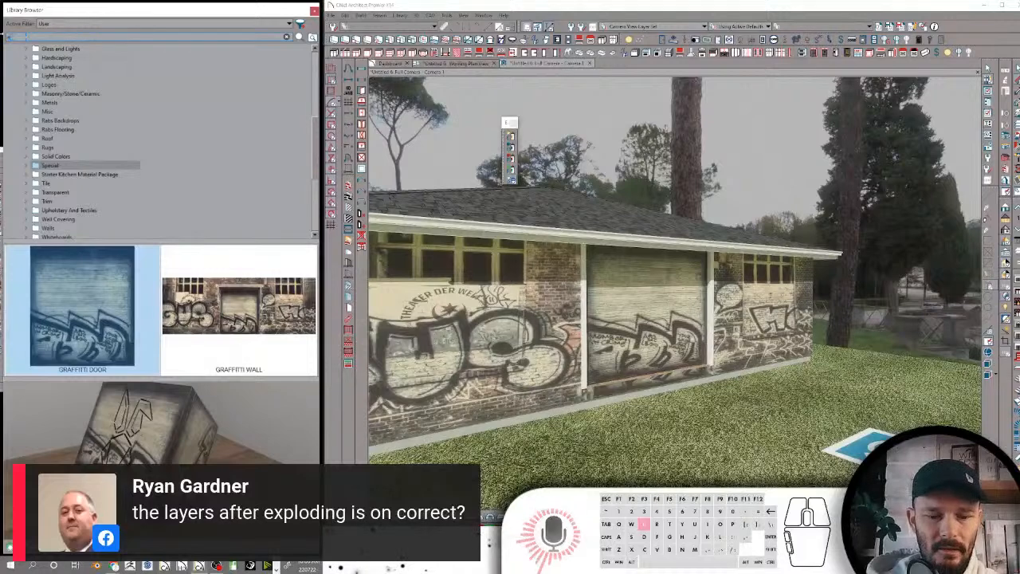
pyautogui.write('exterior light')
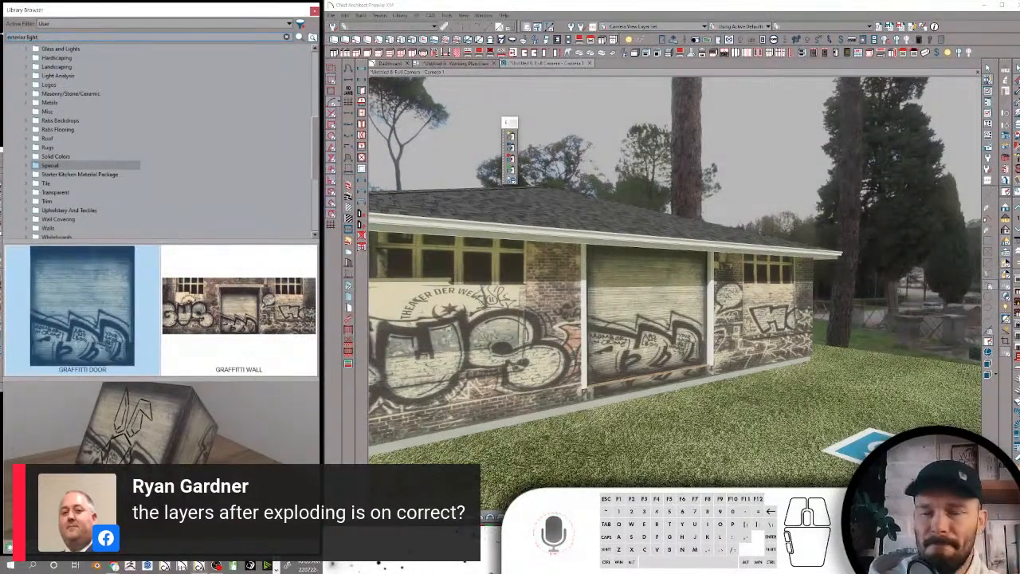
pyautogui.press('Return')
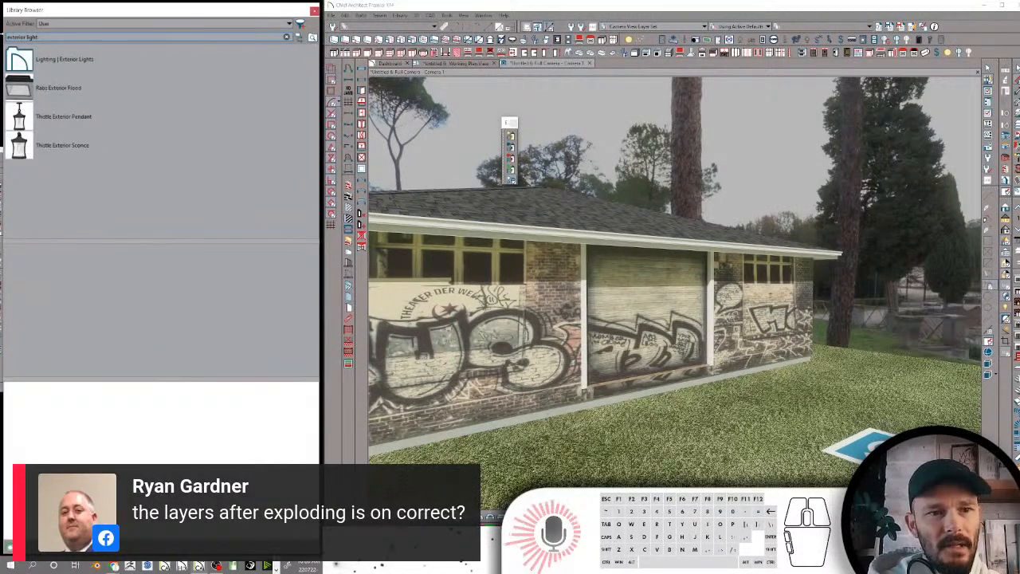
pyautogui.click(25, 96)
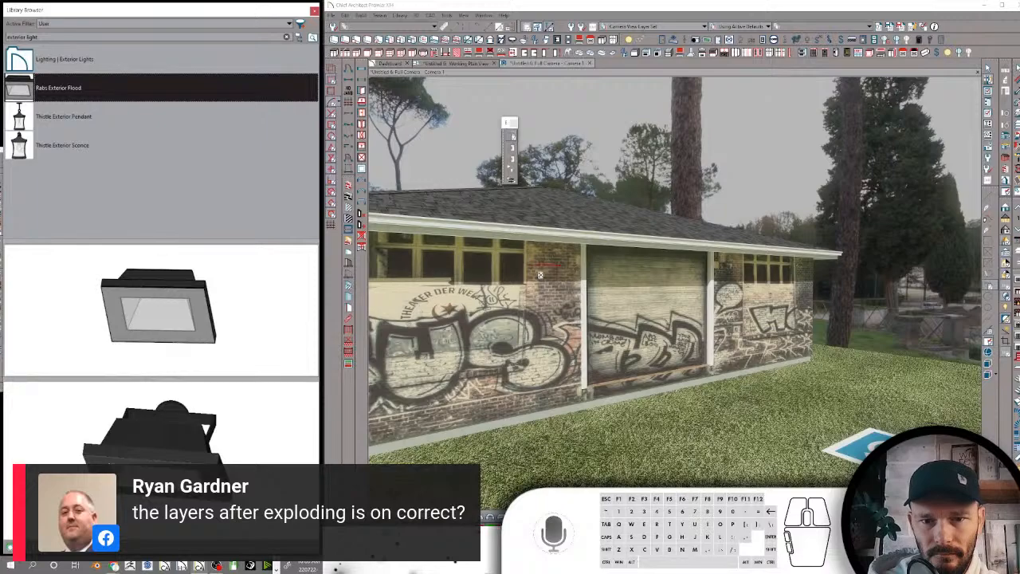
pyautogui.click(532, 271)
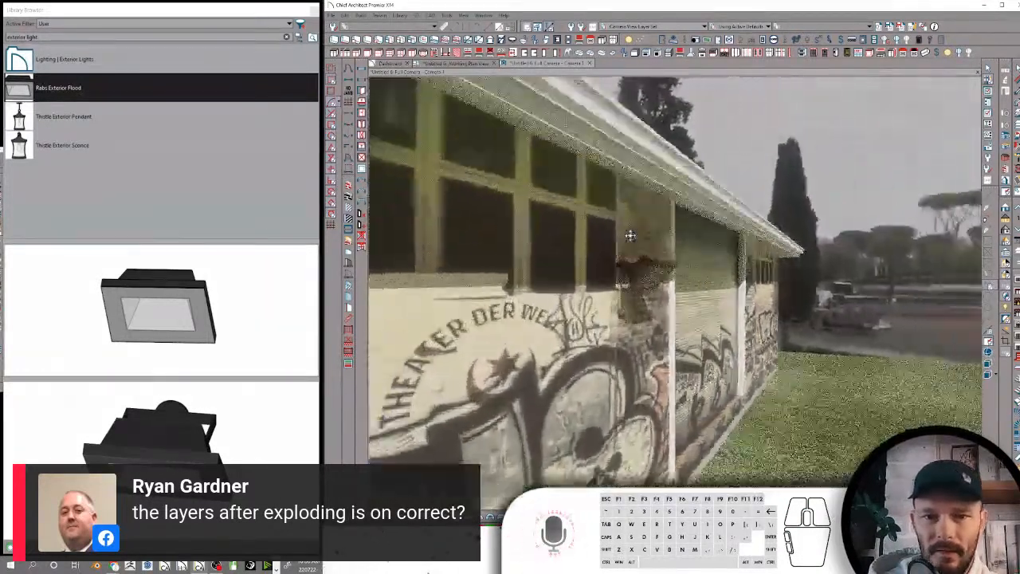
# Switch off the sunlight and place a second Rabs Exterior Flood below the windows on the other side of the garage door
pyautogui.click(633, 241)
pyautogui.moveTo(634, 242); pyautogui.dragTo(975, 293, button='middle')
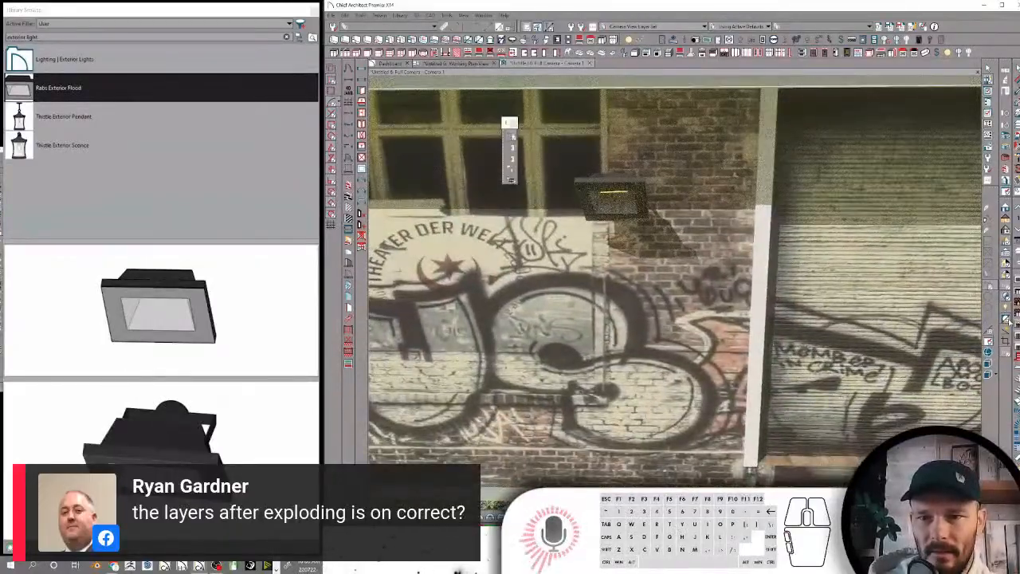
pyautogui.scroll(-3, 994, 313)
pyautogui.scroll(-5, 936, 294)
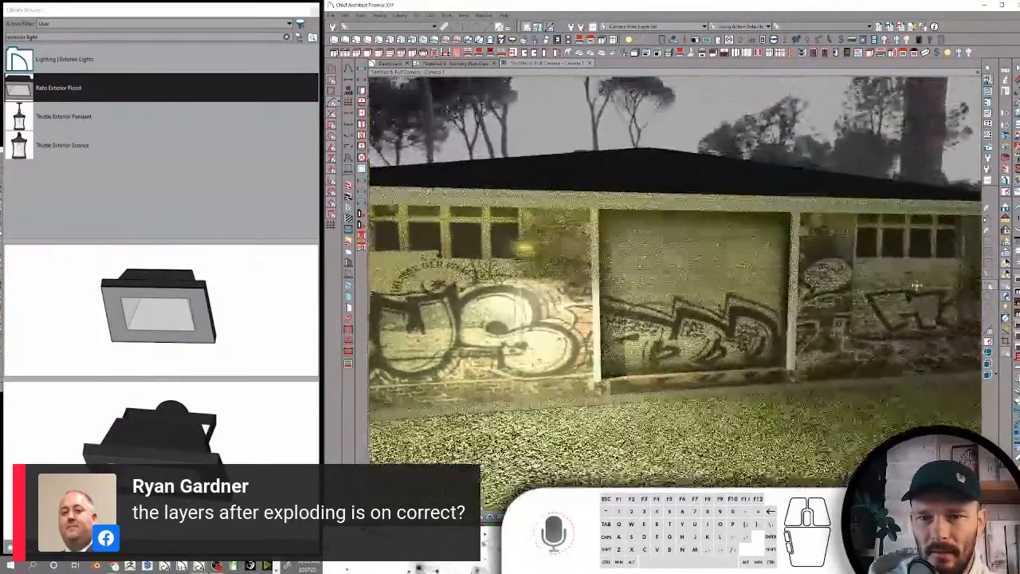
pyautogui.click(854, 276)
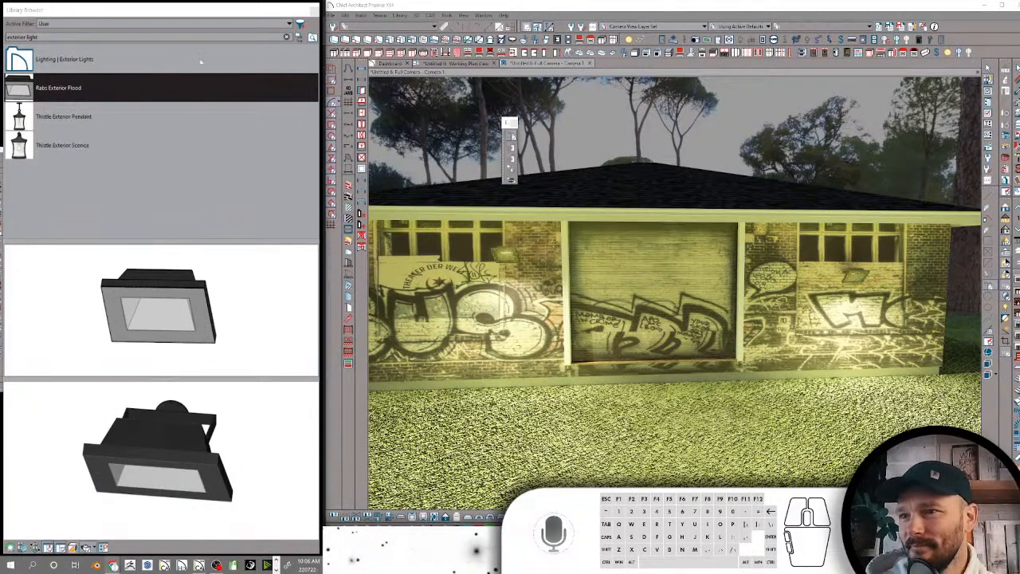
# Turn off the floodlighting in the camera view and expand the Starter Kitchen Material Package folder in the library's folder tree
pyautogui.click(301, 36)
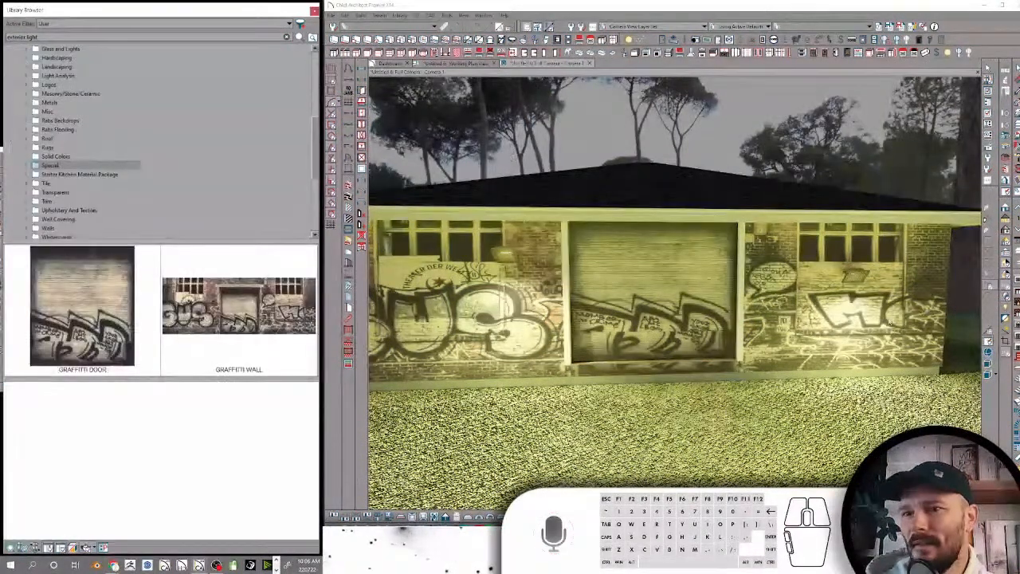
pyautogui.click(998, 212)
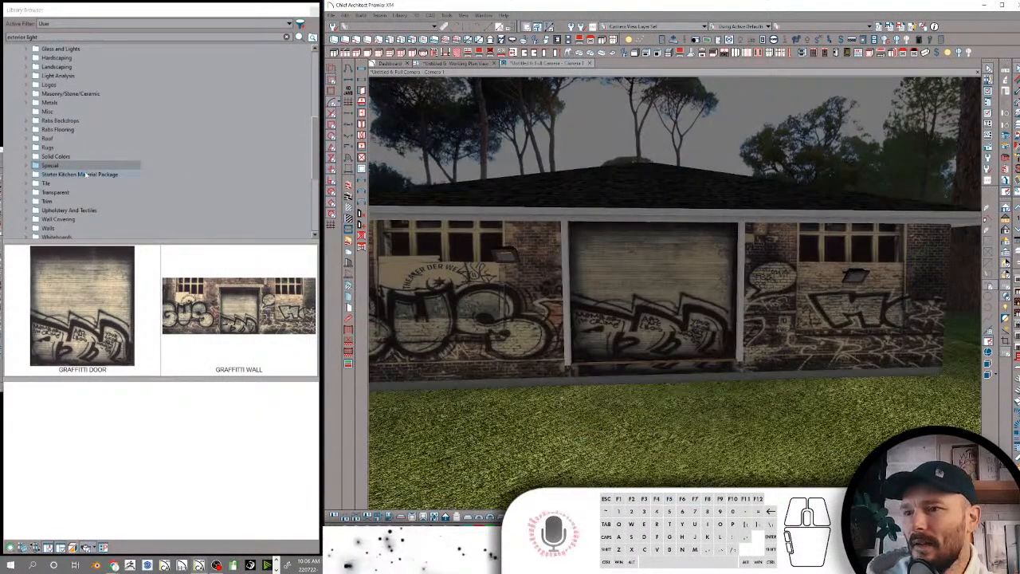
pyautogui.click(87, 173)
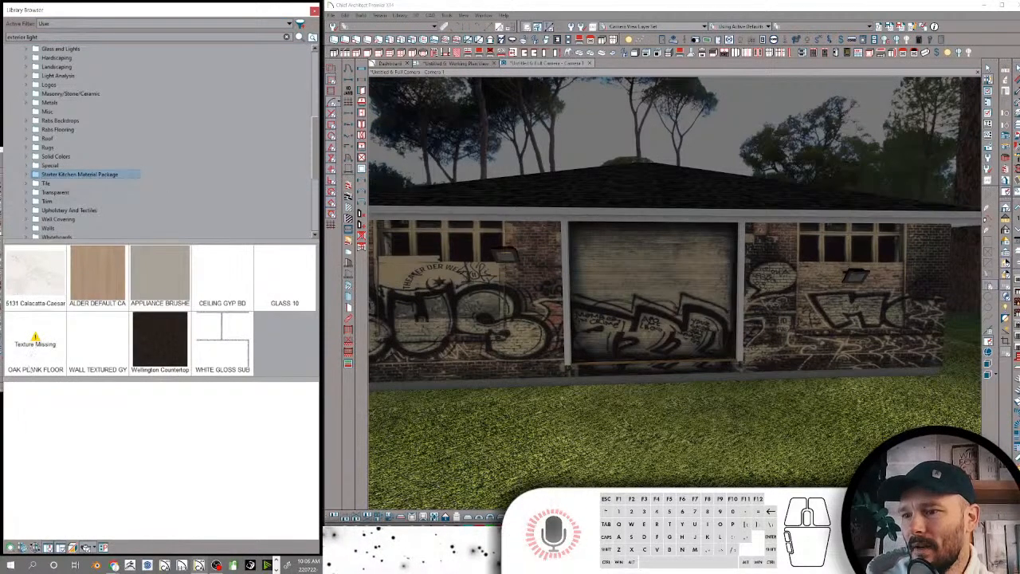
pyautogui.click(32, 364)
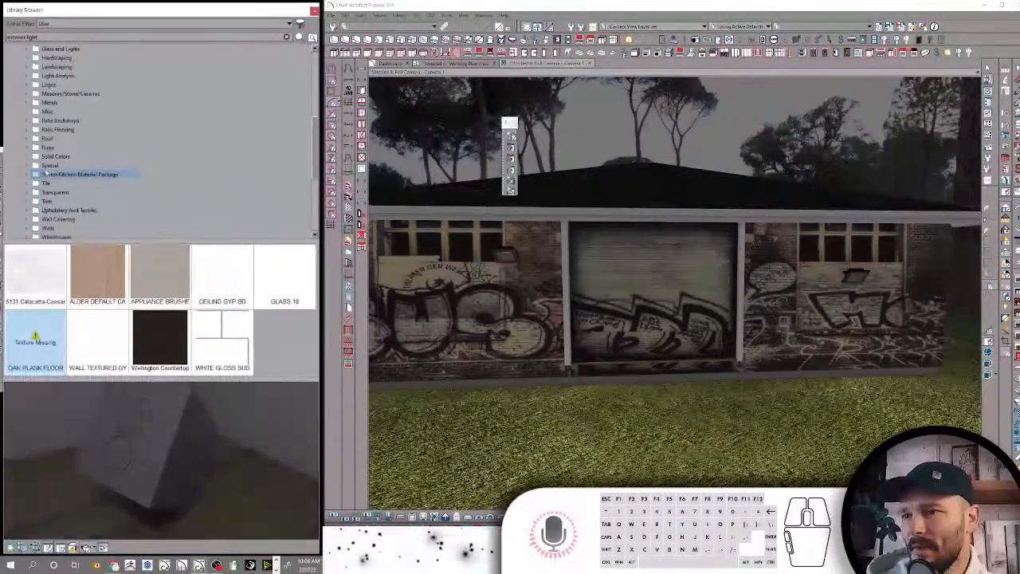
pyautogui.click(29, 174)
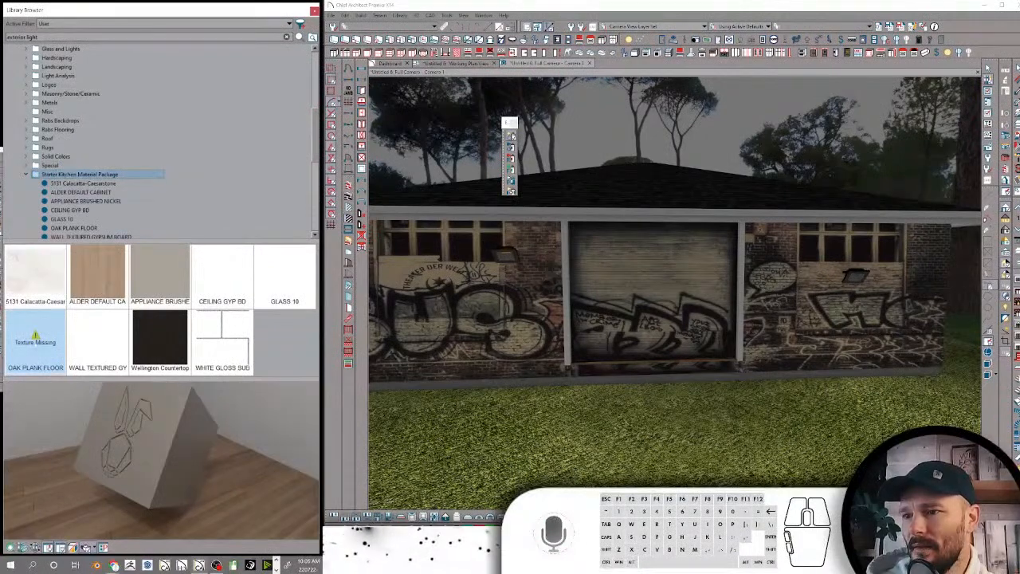
# Open the OAK PLANK FLOOR material from the Starter Kitchen Material Package folder for editing
pyautogui.click(35, 339)
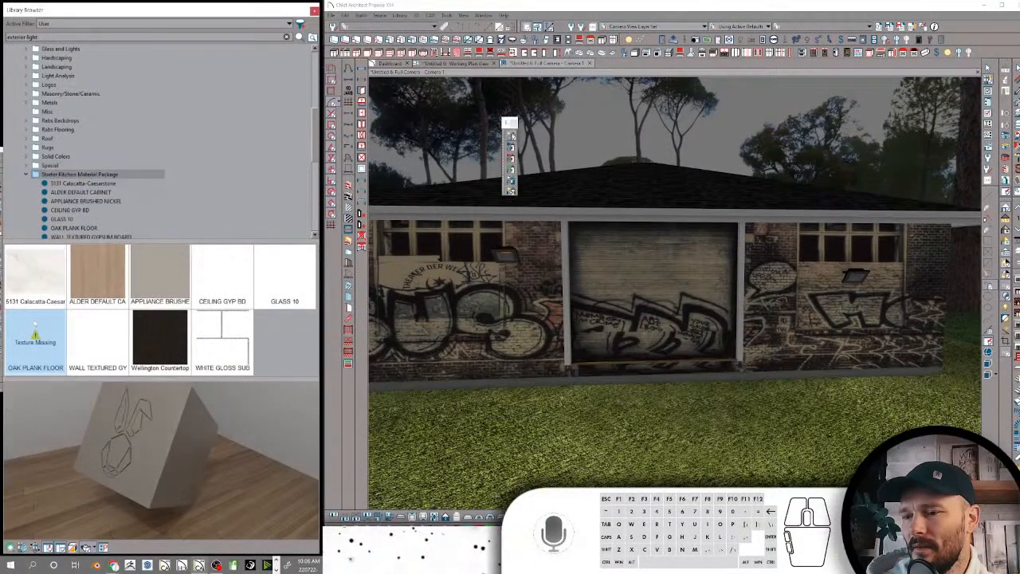
pyautogui.rightClick(36, 328)
pyautogui.click(99, 192)
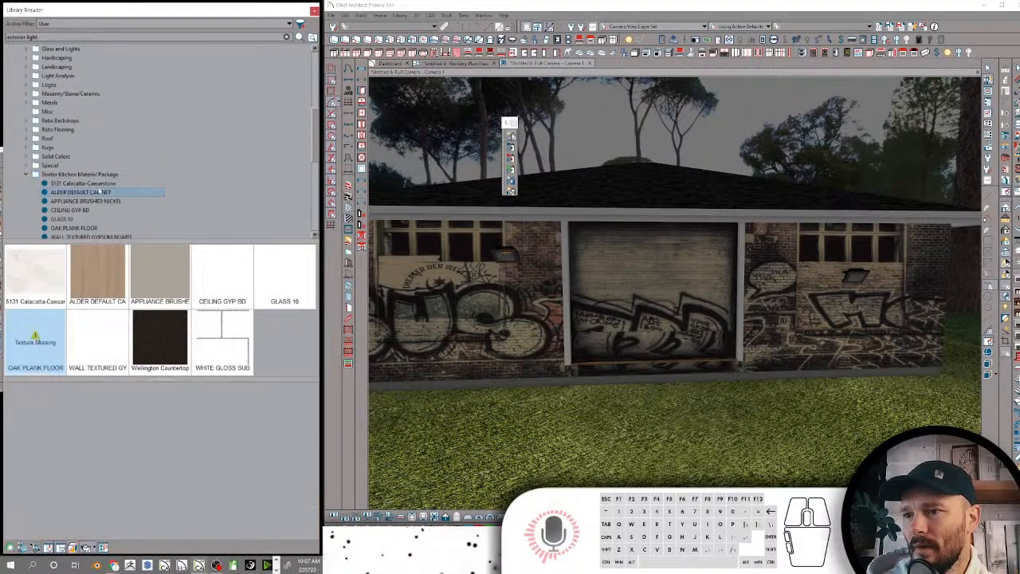
pyautogui.scroll(-2, 84, 213)
pyautogui.click(84, 227)
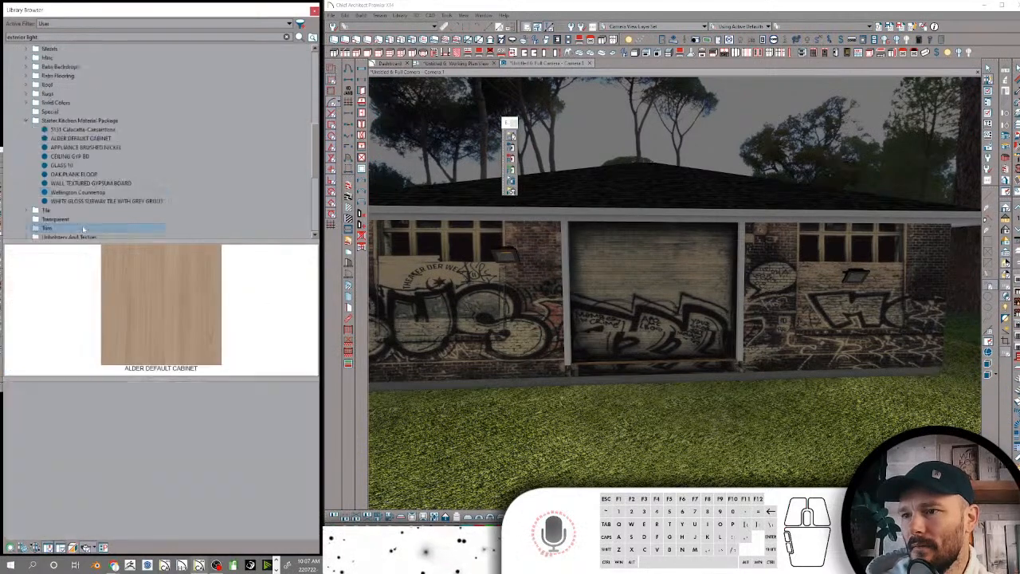
pyautogui.click(81, 175)
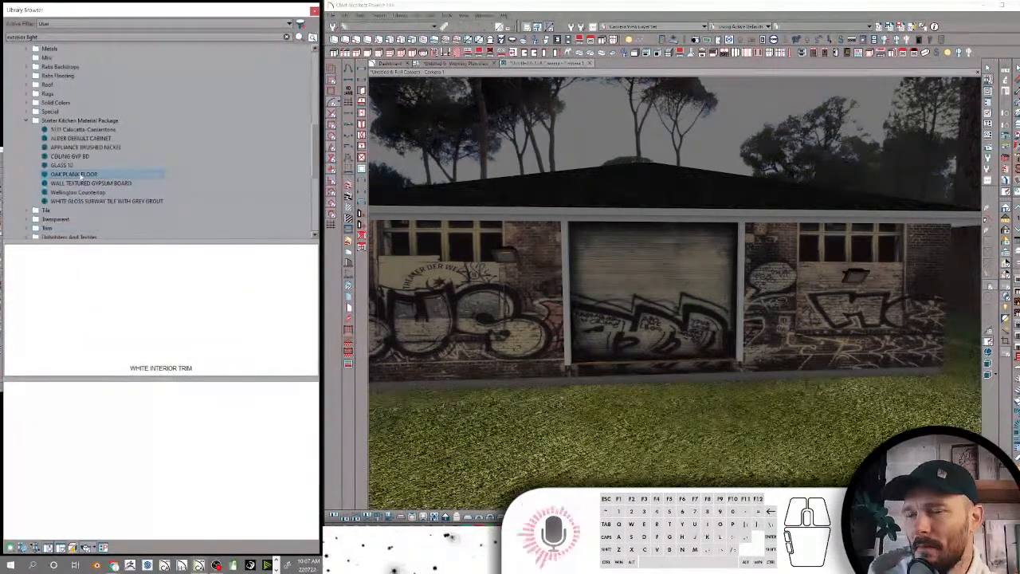
pyautogui.rightClick(80, 174)
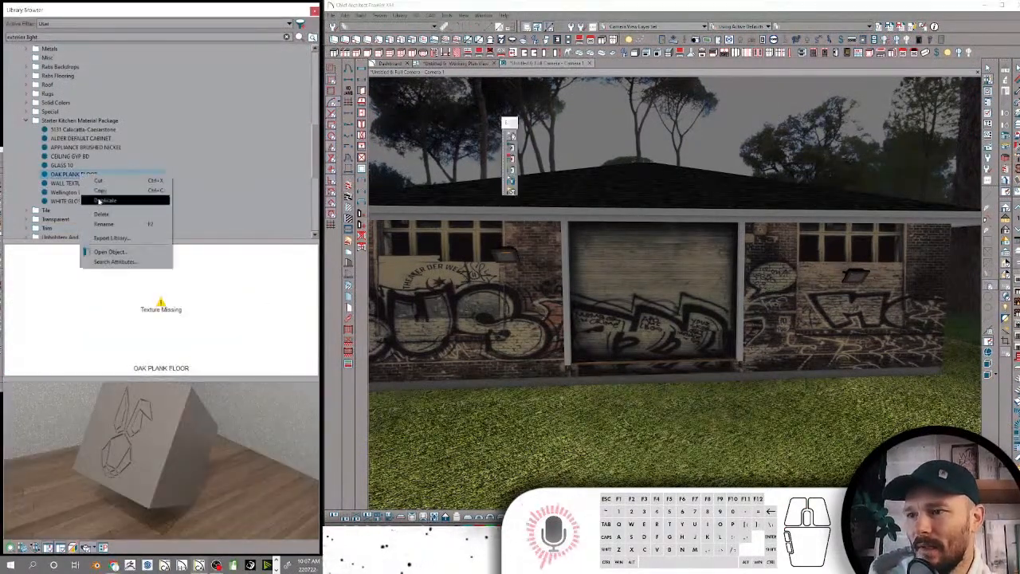
pyautogui.click(121, 254)
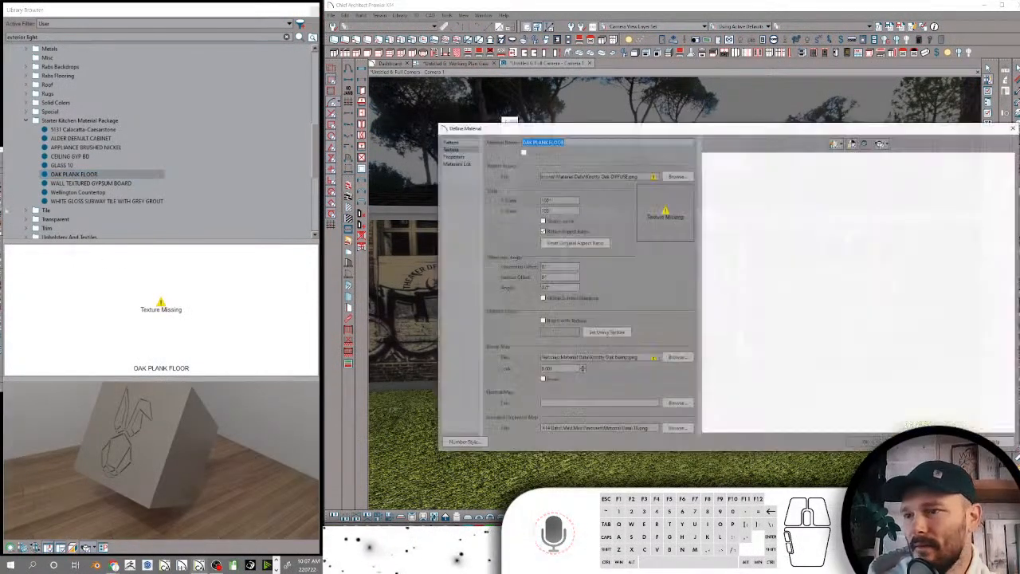
# Replace the material's missing texture source with the WF-Oak-1-Diffuse-1 image from the Materials folder's Flooring-Wood > WF-Oak-1 subfolder
pyautogui.click(673, 177)
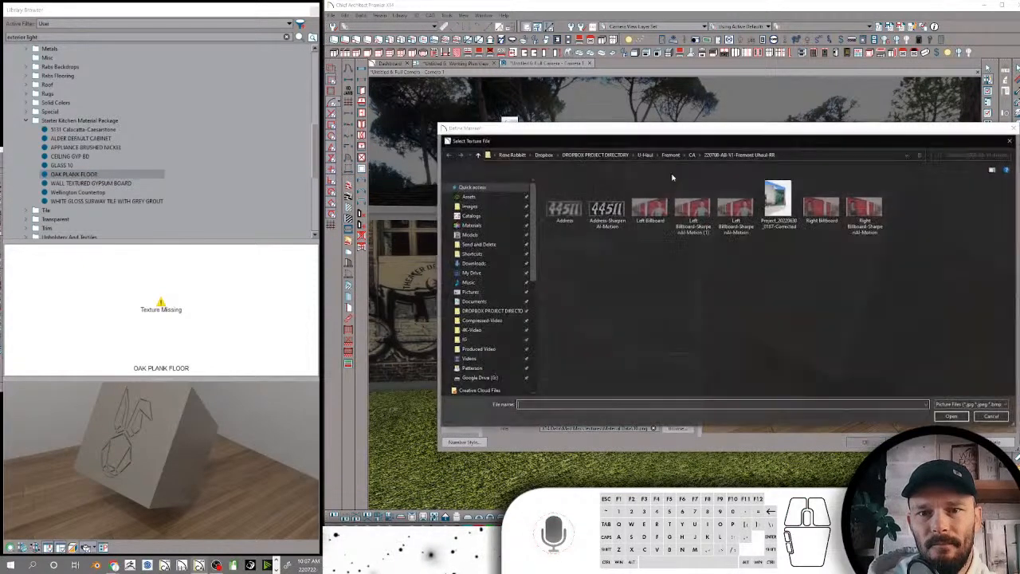
pyautogui.click(476, 225)
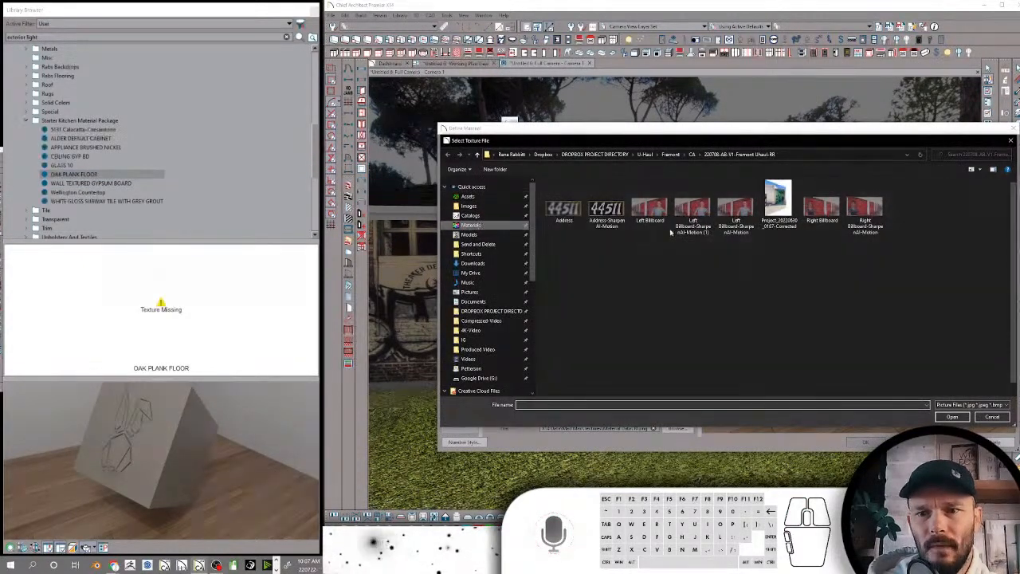
pyautogui.scroll(-1, 582, 272)
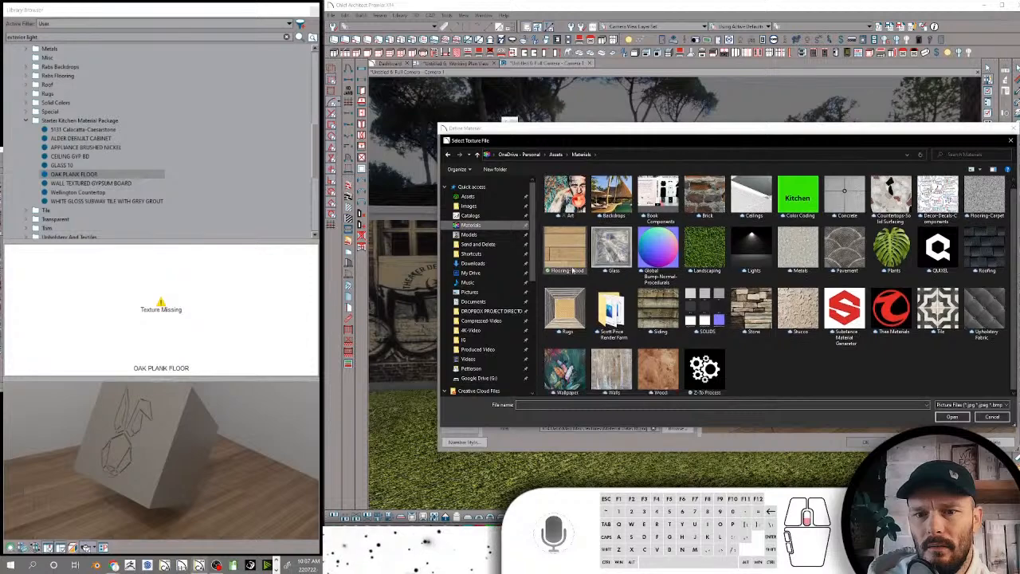
pyautogui.doubleClick(572, 269)
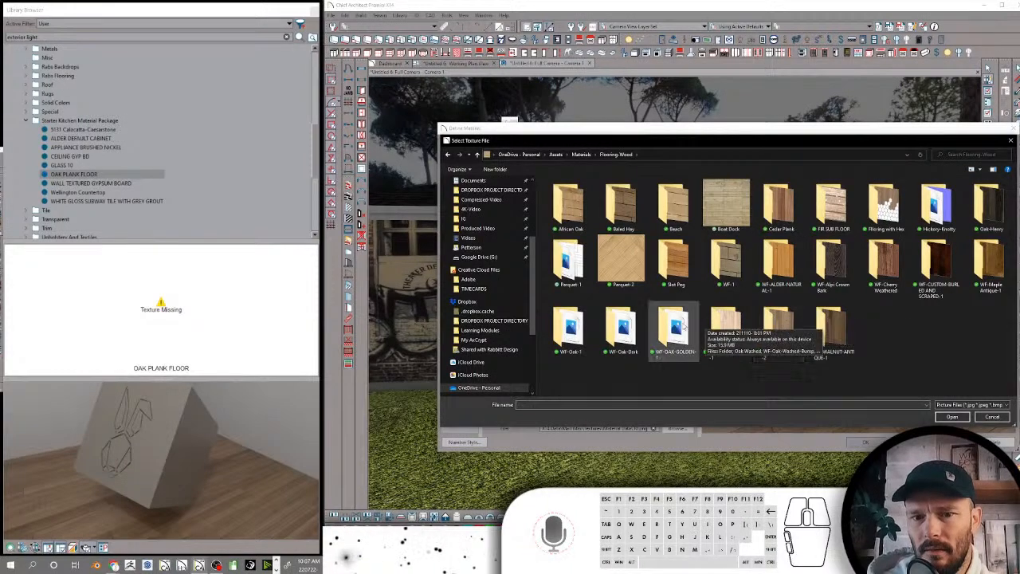
pyautogui.doubleClick(577, 323)
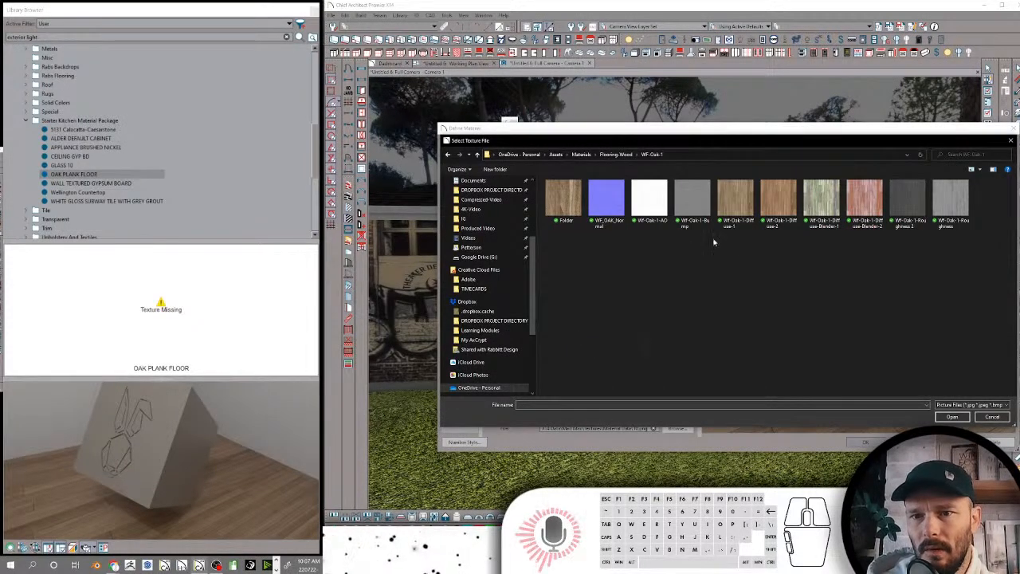
pyautogui.doubleClick(735, 201)
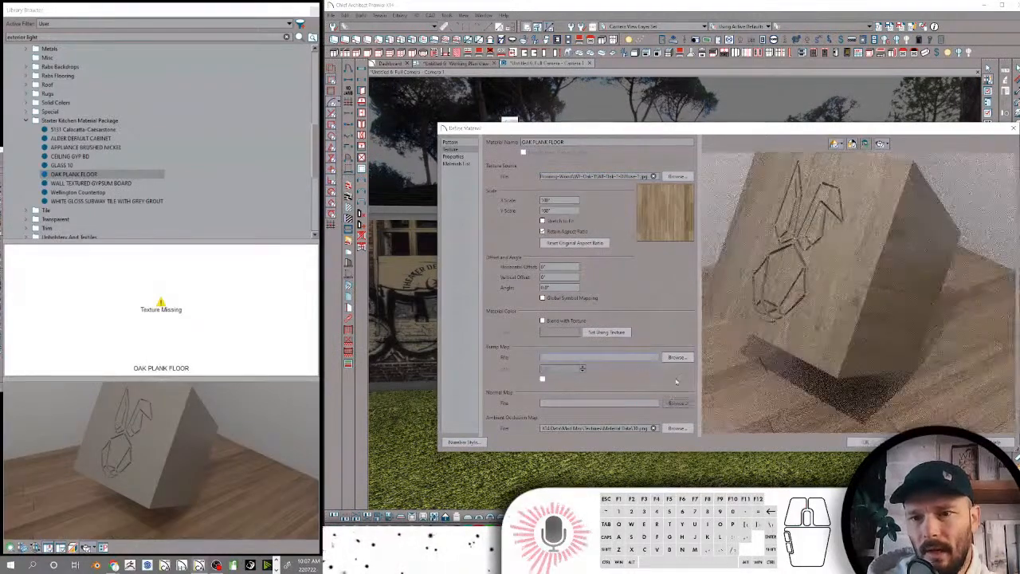
# Assign WF_OAK_Normal as the oak material's normal map and pick WF-Oak-1-AO for its ambient occlusion map
pyautogui.click(677, 357)
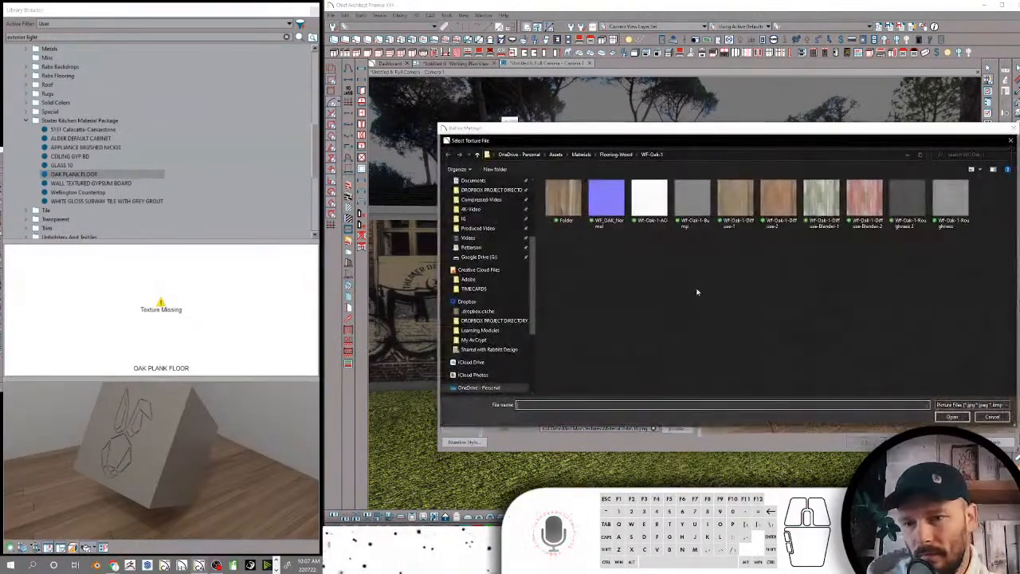
pyautogui.doubleClick(617, 204)
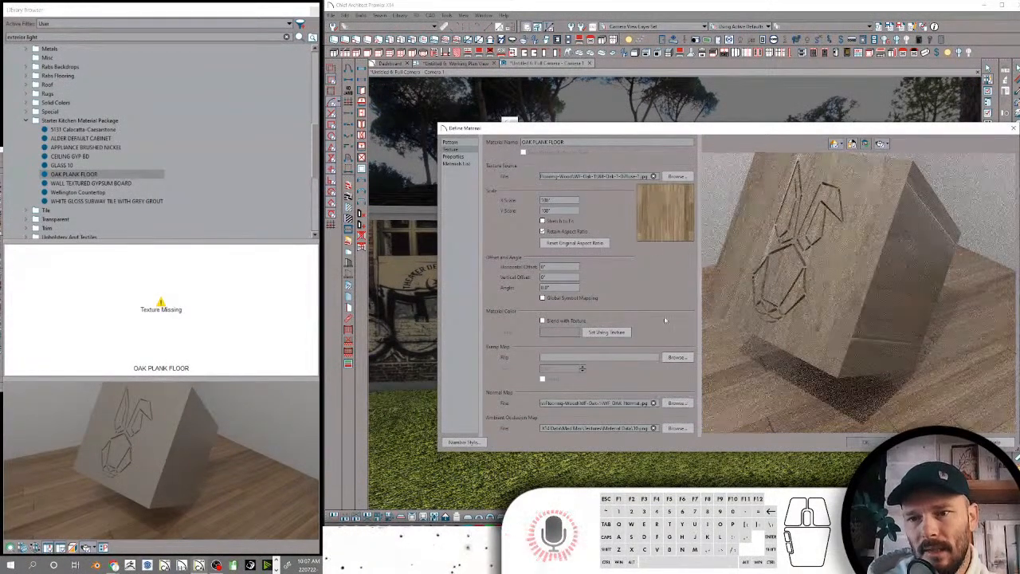
pyautogui.click(675, 429)
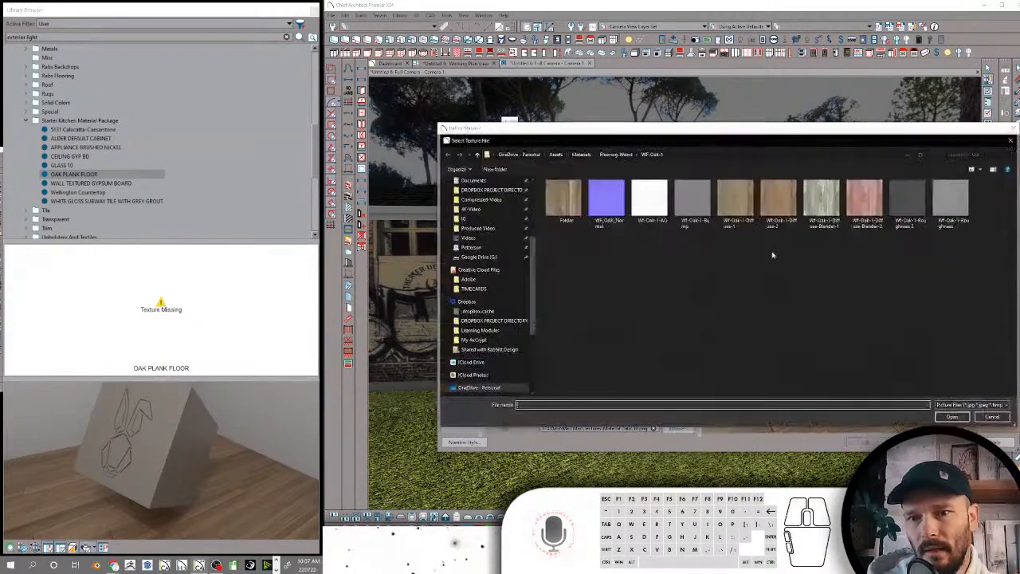
pyautogui.click(654, 202)
pyautogui.doubleClick(653, 201)
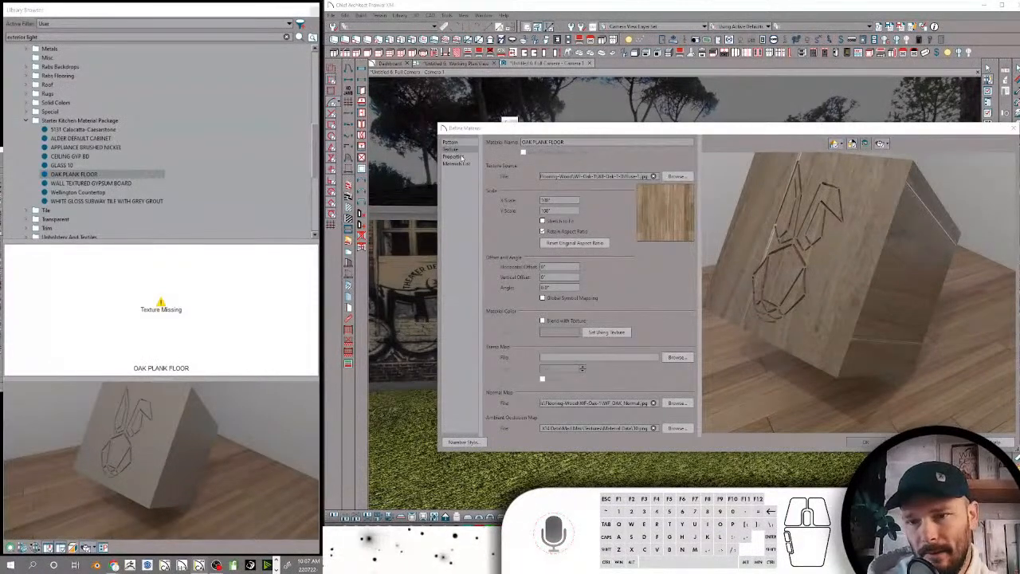
# Set the oak material's roughness map to WF-Oak-1-Roughness 2 and save the material definition
pyautogui.click(455, 156)
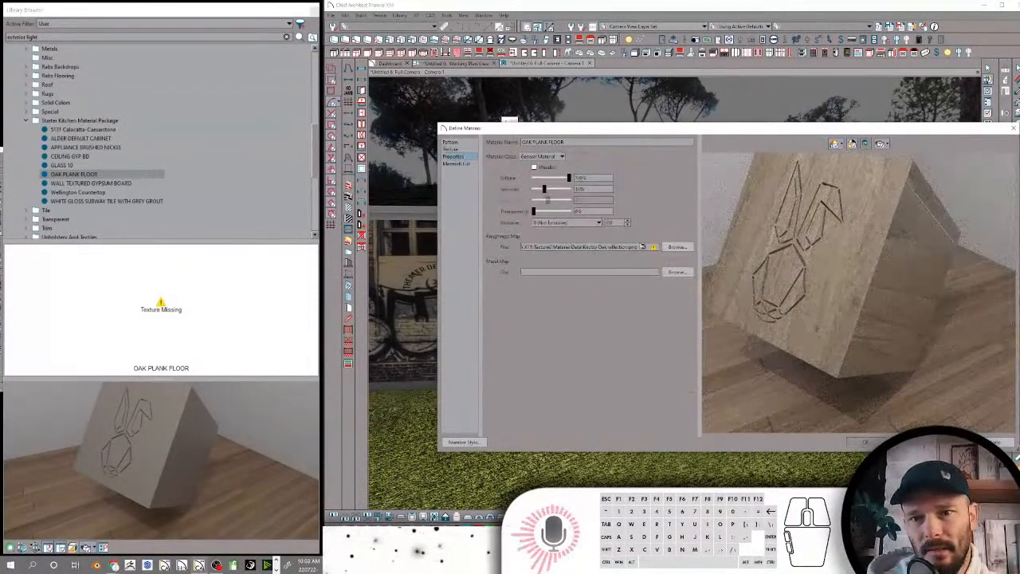
pyautogui.click(672, 247)
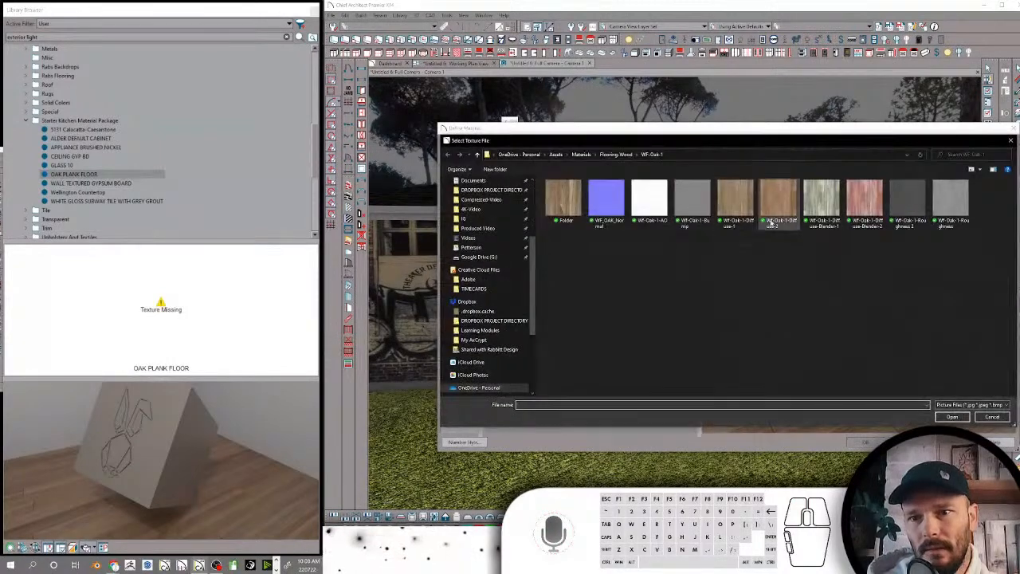
pyautogui.doubleClick(891, 200)
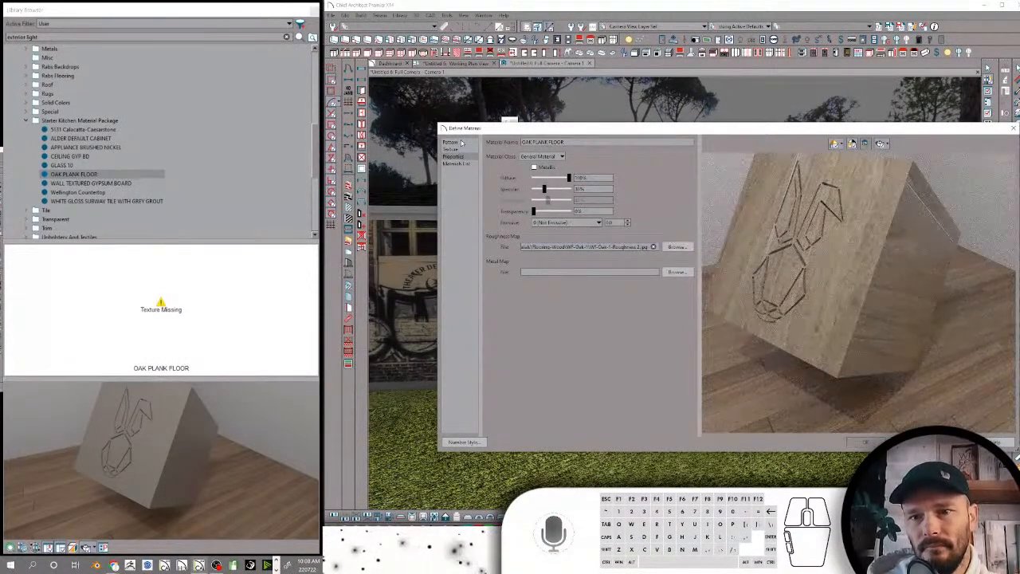
pyautogui.click(871, 443)
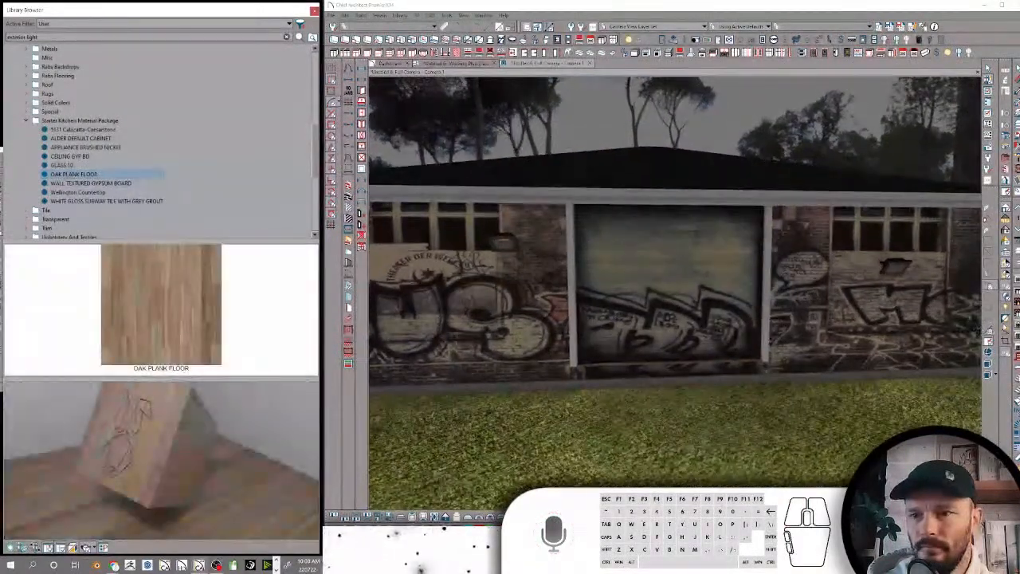
# Bring the camera inside the building and apply the OAK PLANK FLOOR material to the room's floor
pyautogui.moveTo(821, 325); pyautogui.dragTo(881, 329)
pyautogui.scroll(7, 881, 328)
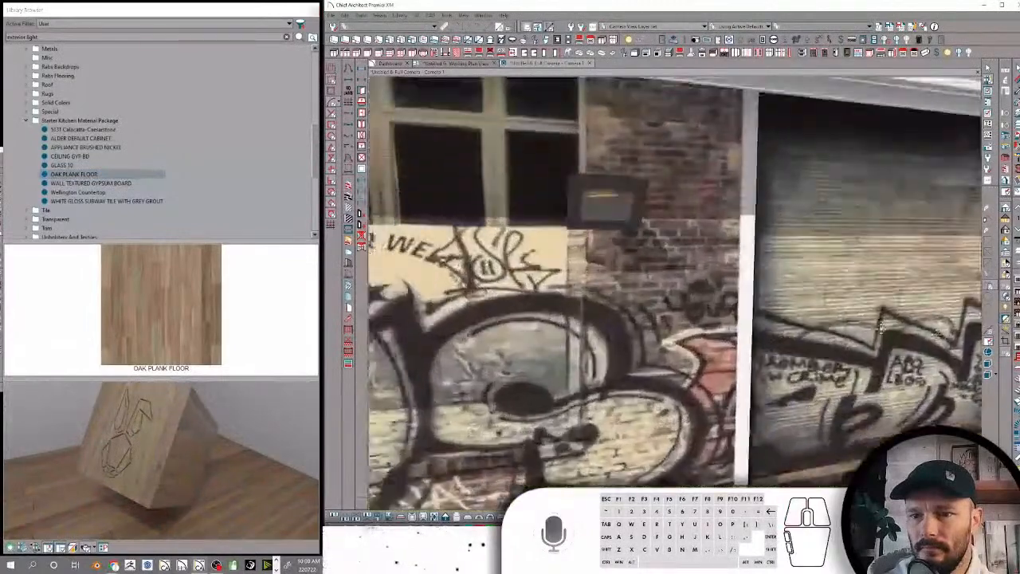
pyautogui.scroll(6, 881, 328)
pyautogui.click(763, 371)
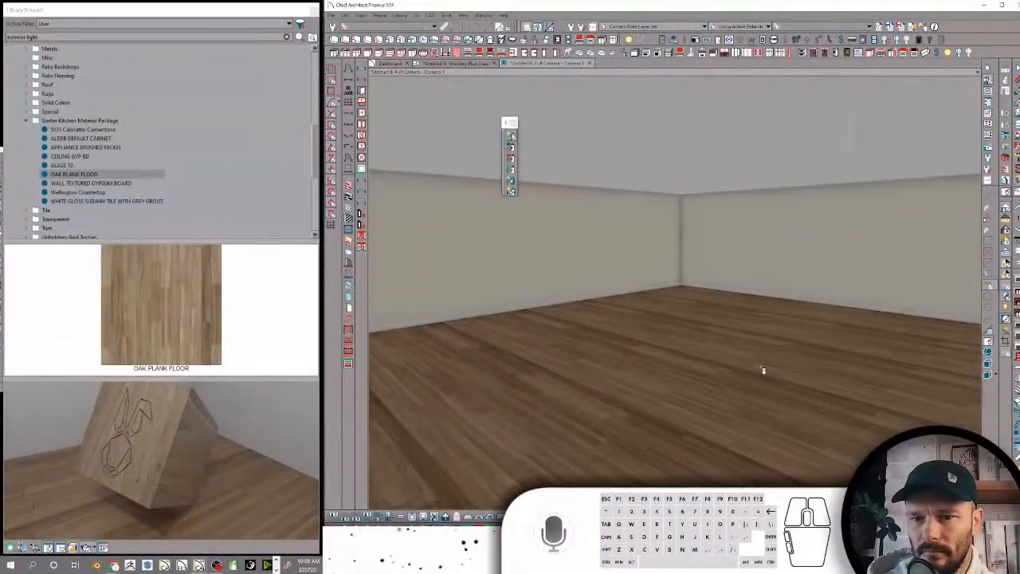
pyautogui.press('Escape')
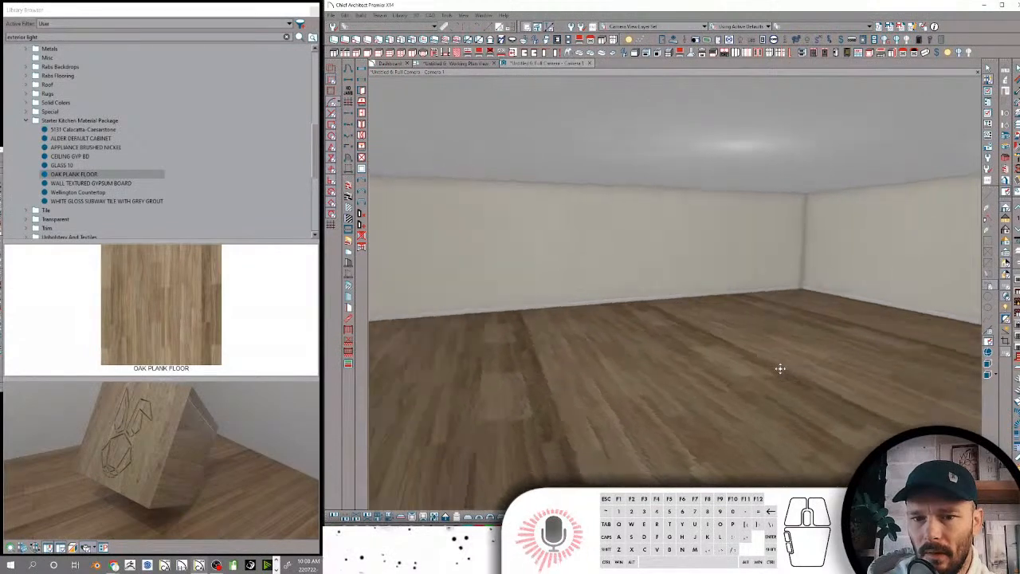
pyautogui.press('Left')
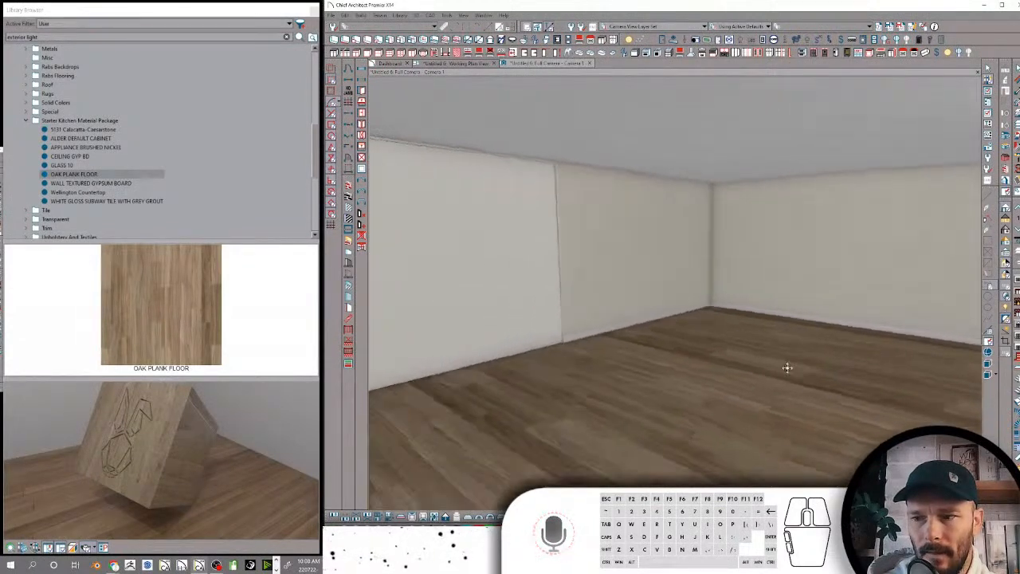
pyautogui.press('Left')
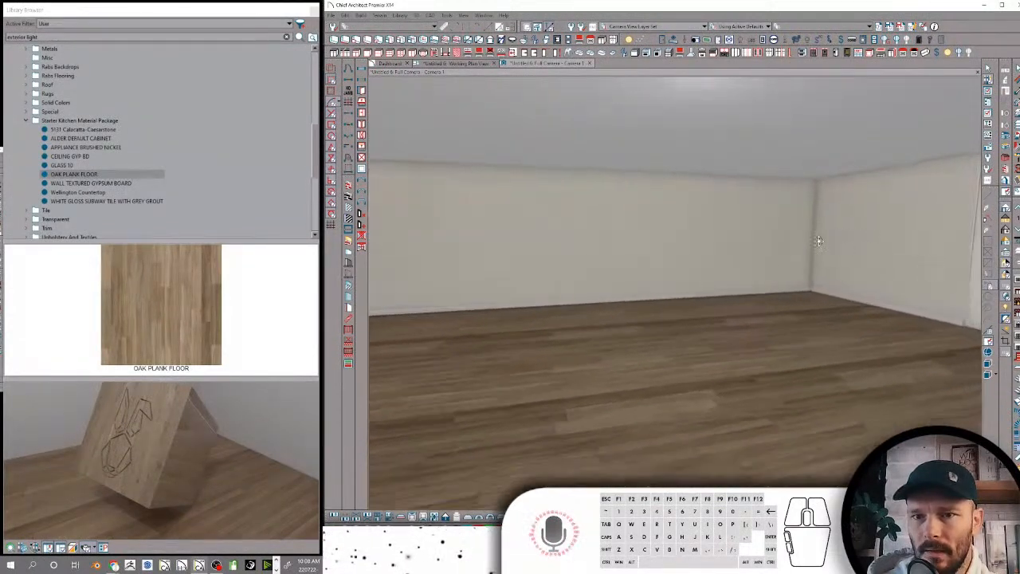
# Place three lights across the room's ceiling
pyautogui.hotkey('ctrl', 'shift')
pyautogui.click(785, 253)
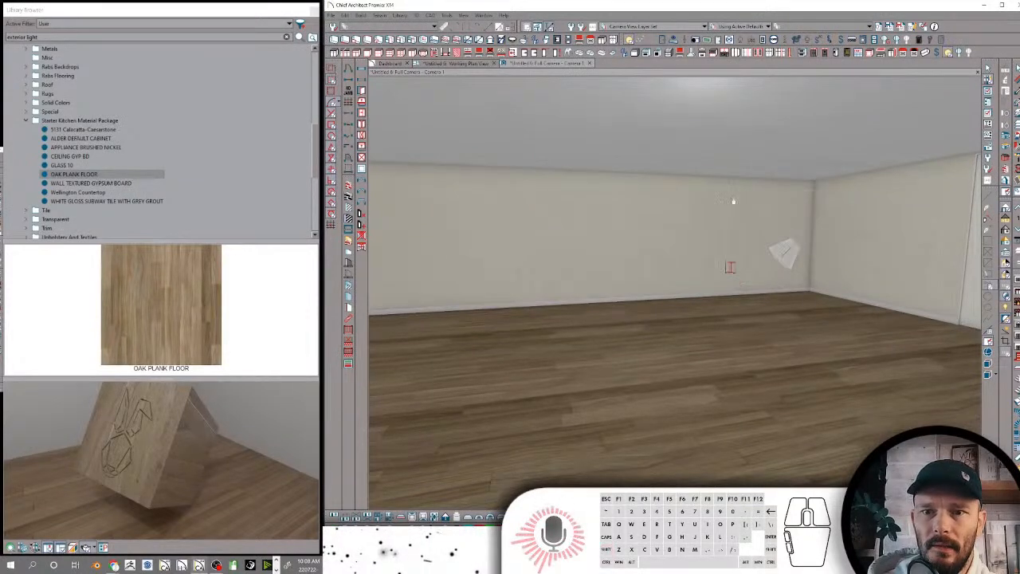
pyautogui.click(772, 125)
pyautogui.click(468, 109)
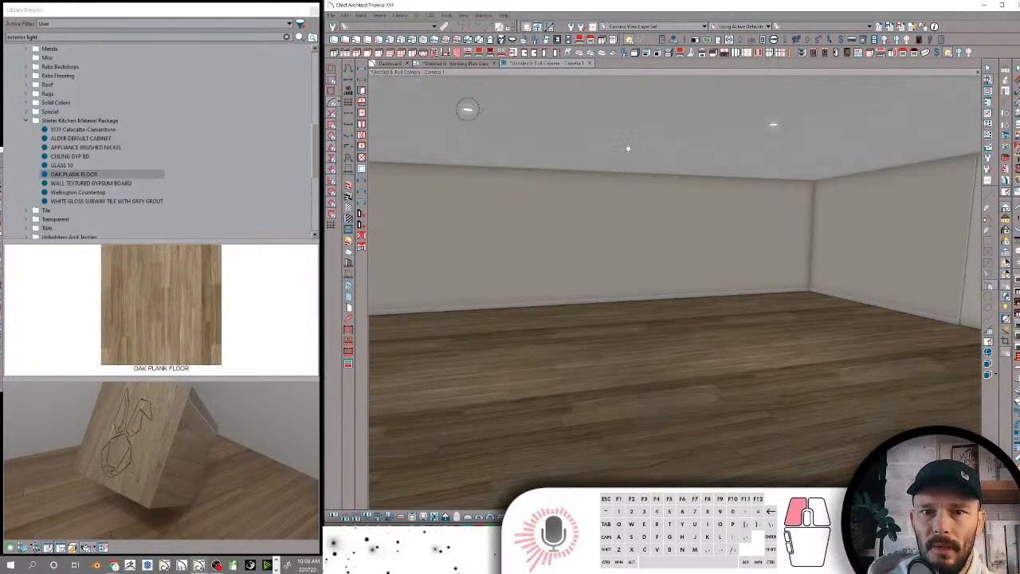
pyautogui.click(626, 148)
pyautogui.click(625, 117)
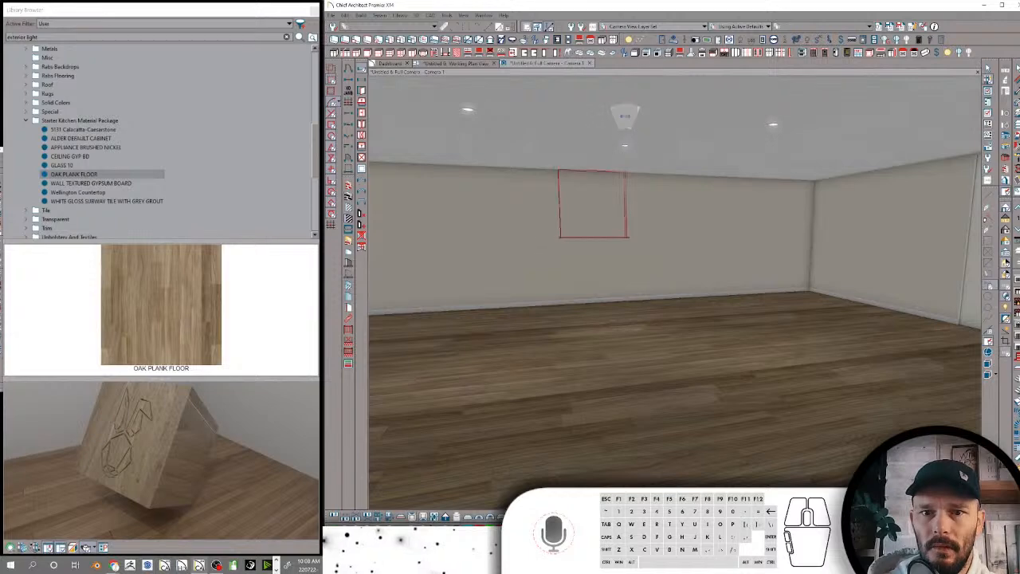
# Add two windows to the back wall and one to the adjoining side wall, and view the room ray traced
pyautogui.click(583, 227)
pyautogui.click(723, 228)
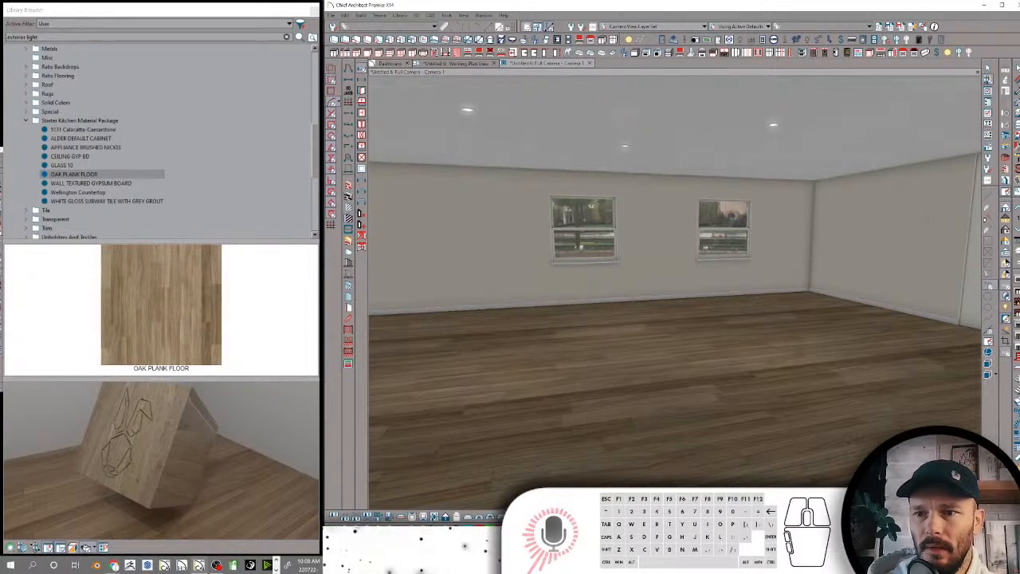
pyautogui.click(934, 229)
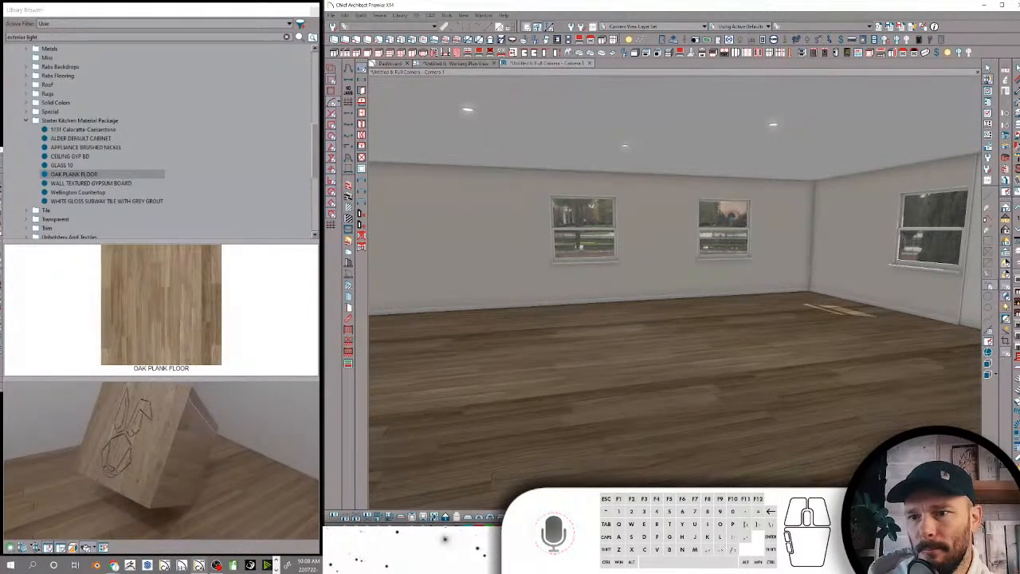
pyautogui.click(1006, 259)
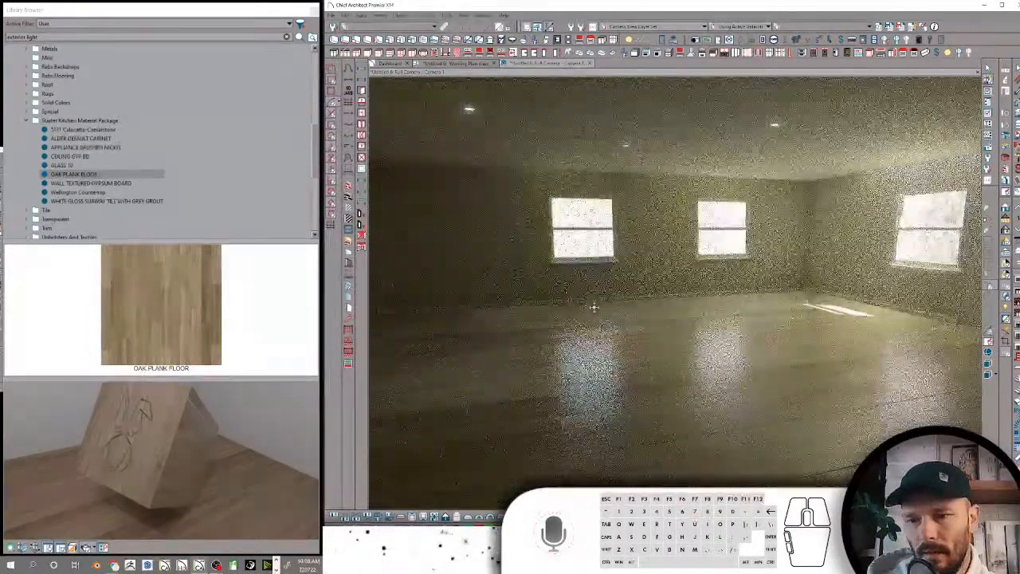
pyautogui.moveTo(594, 307); pyautogui.dragTo(642, 315, button='middle')
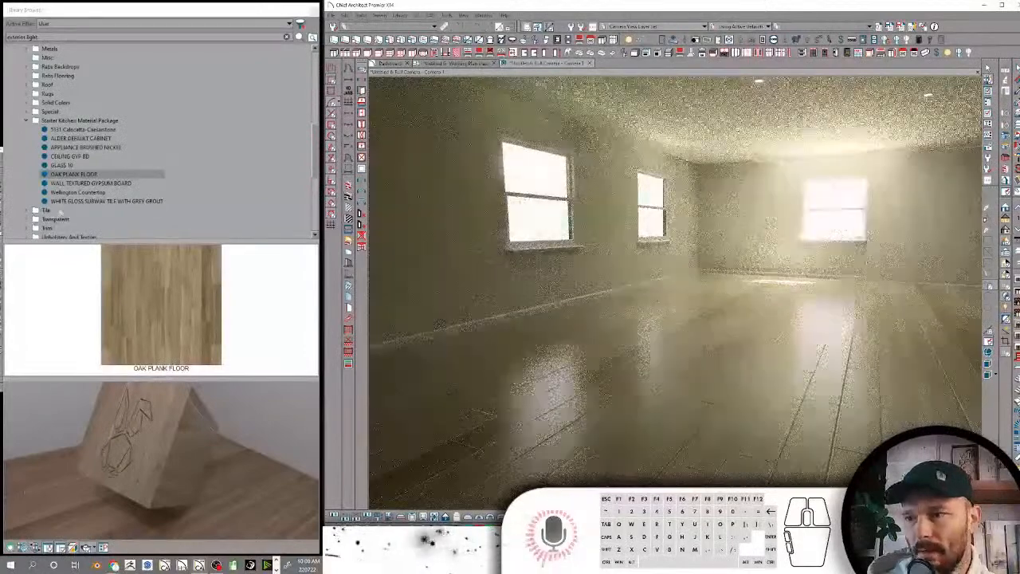
# Change the X and Y texture scale of the OAK PLANK FLOOR material and reapply it to the room's floor
pyautogui.click(74, 174)
pyautogui.rightClick(130, 176)
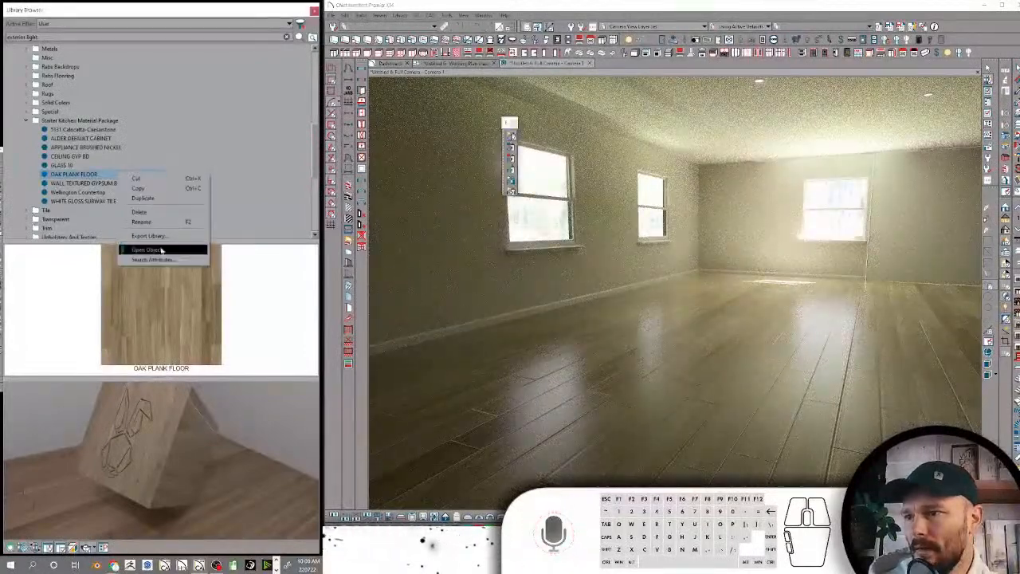
pyautogui.click(154, 250)
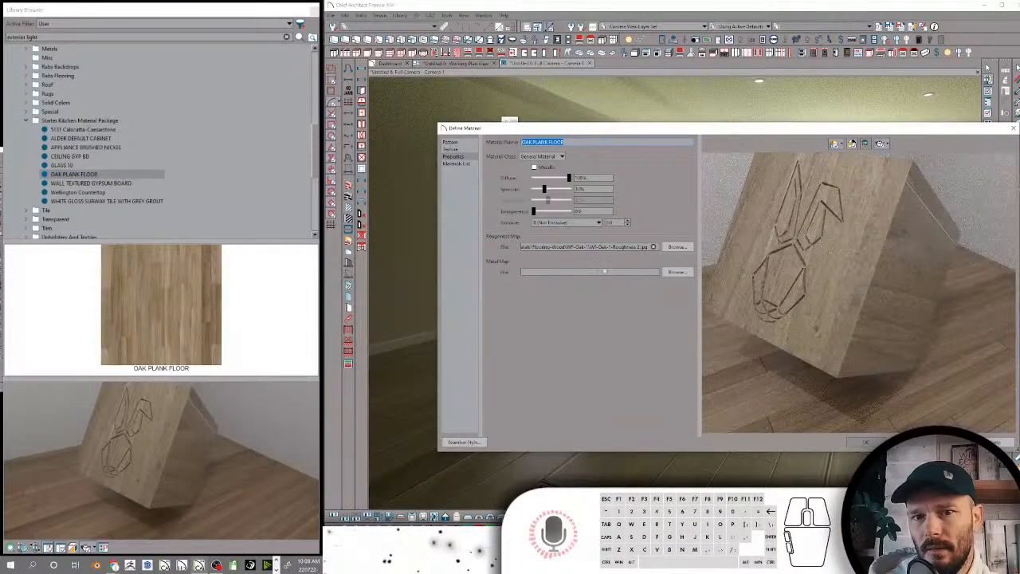
pyautogui.click(456, 148)
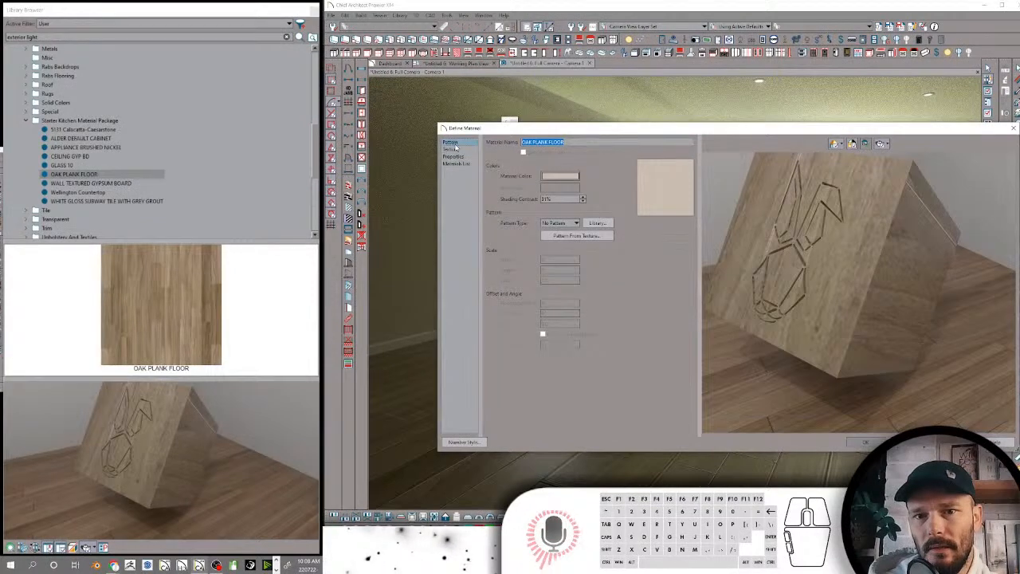
pyautogui.click(458, 149)
pyautogui.moveTo(555, 200); pyautogui.dragTo(510, 201)
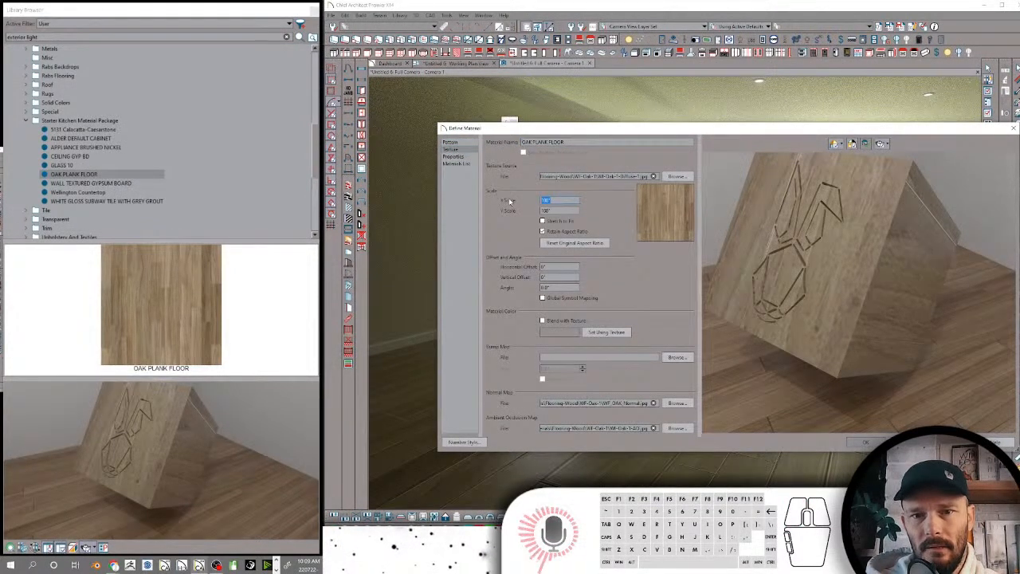
pyautogui.press('Tab')
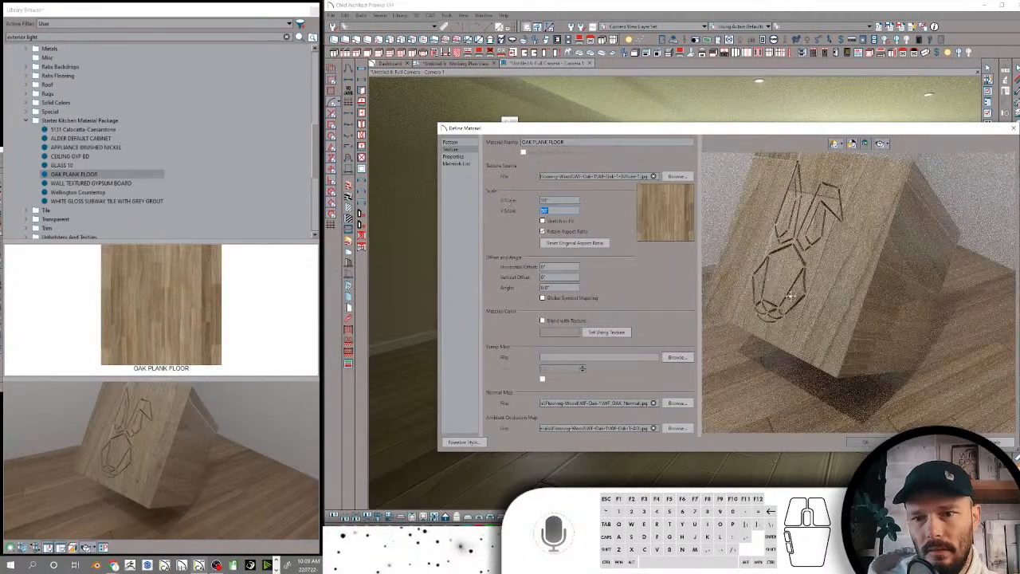
pyautogui.click(860, 443)
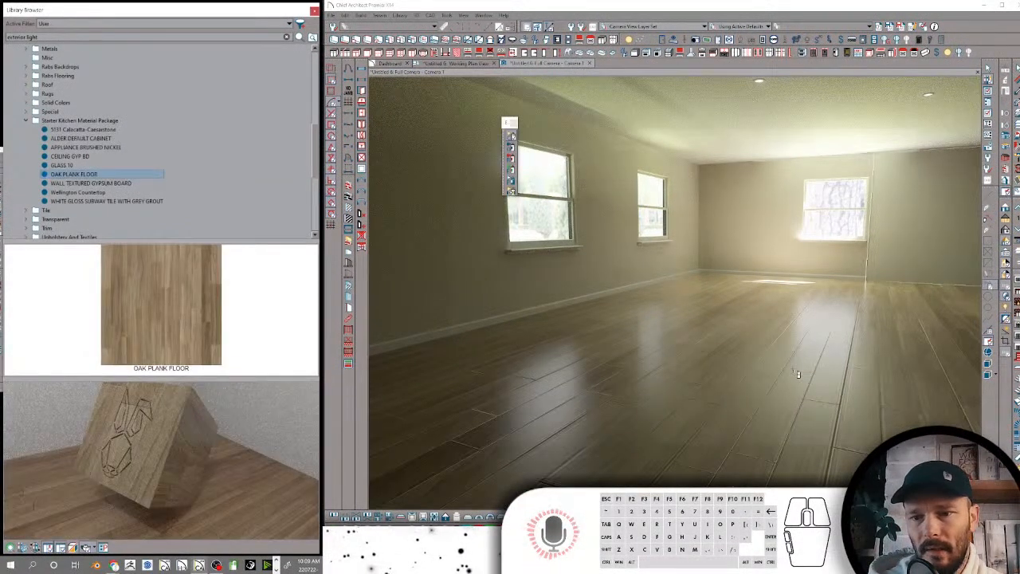
pyautogui.click(798, 374)
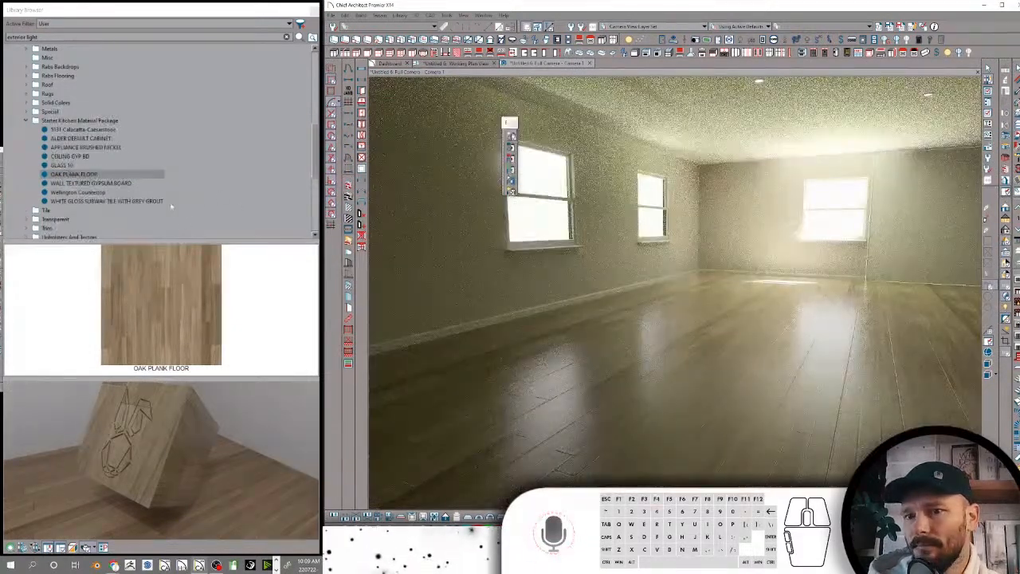
pyautogui.moveTo(730, 290); pyautogui.dragTo(731, 289, button='middle')
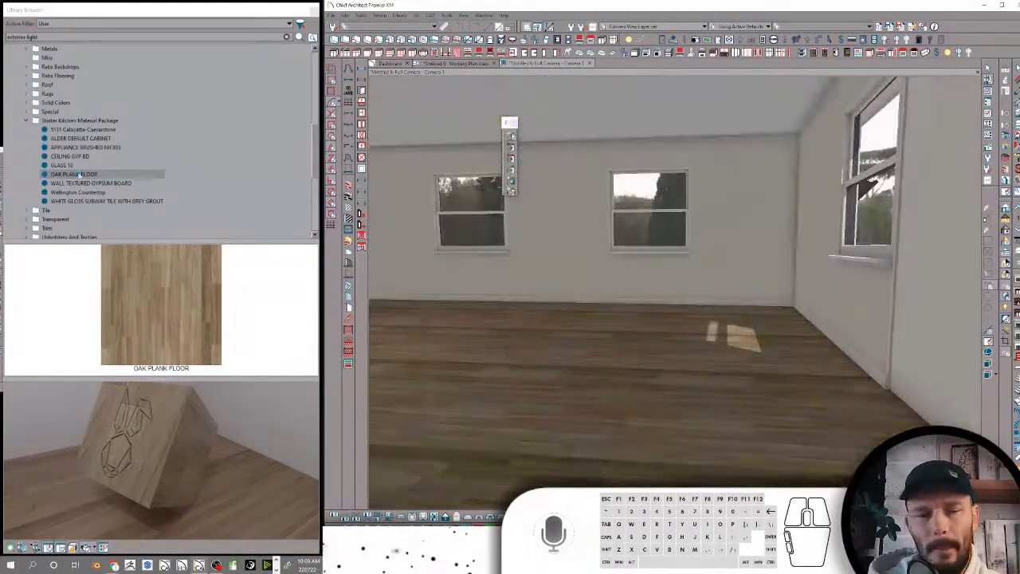
# Rename the OAK PLANK FLOOR material in the Starter Kitchen Material Package folder as Oak Plank Floor
pyautogui.click(78, 173)
pyautogui.click(79, 175)
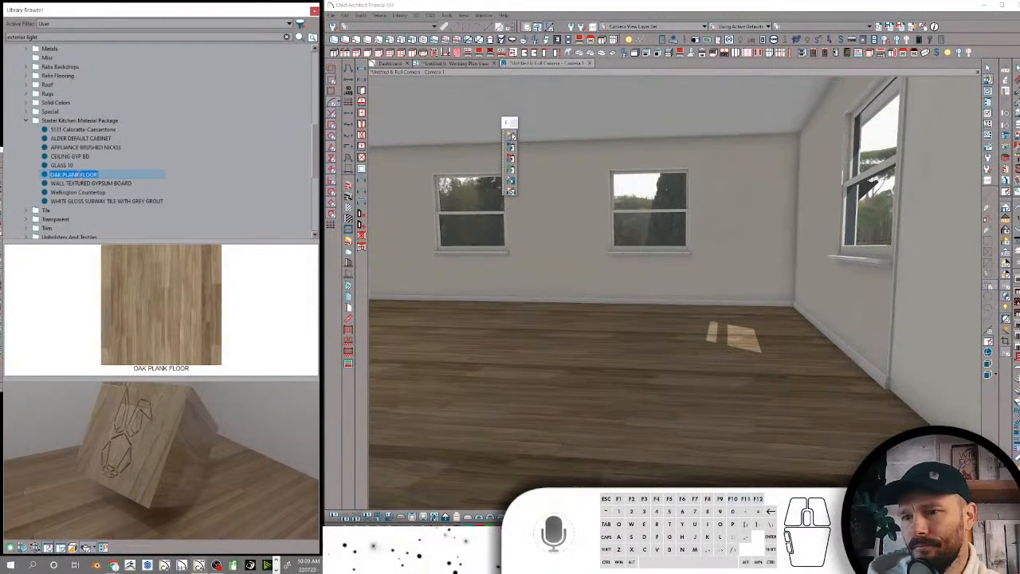
pyautogui.write('Oak Pl')
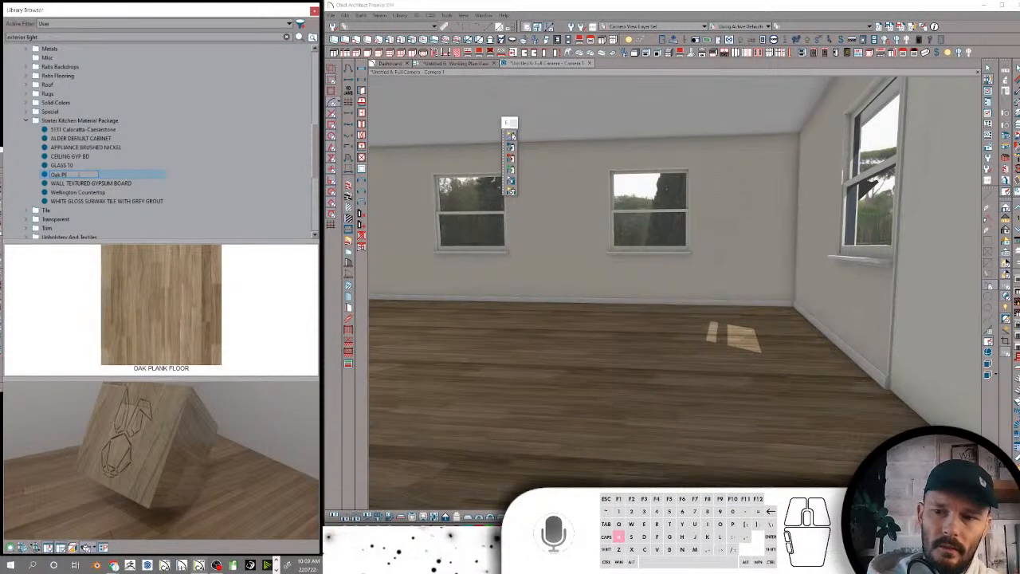
pyautogui.write('ank Floor')
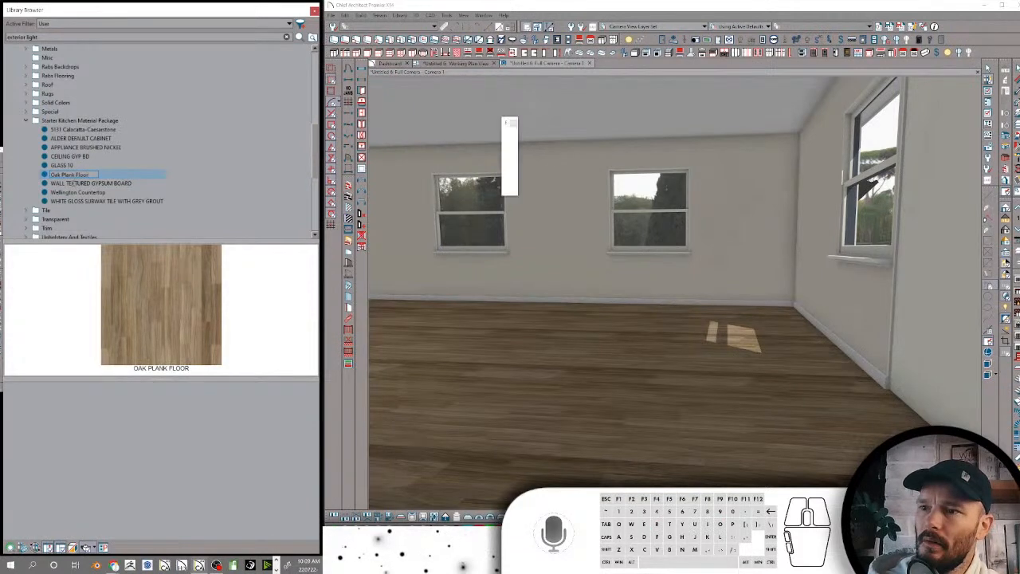
# Rename the WALL TEXTURED GYPSUM BOARD material as Wall Texture Gyp Bd
pyautogui.click(68, 183)
pyautogui.click(69, 183)
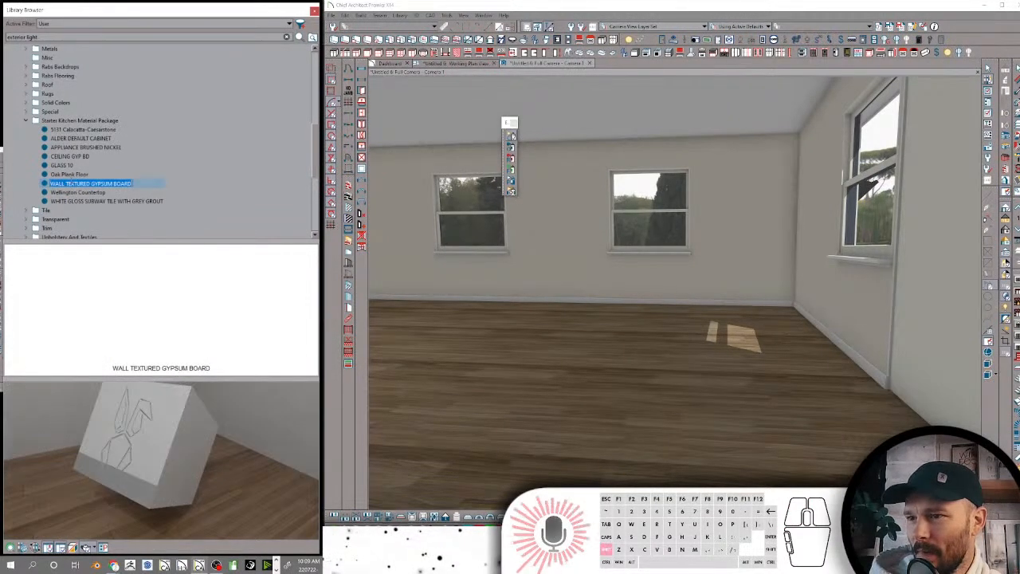
pyautogui.write('Wall T')
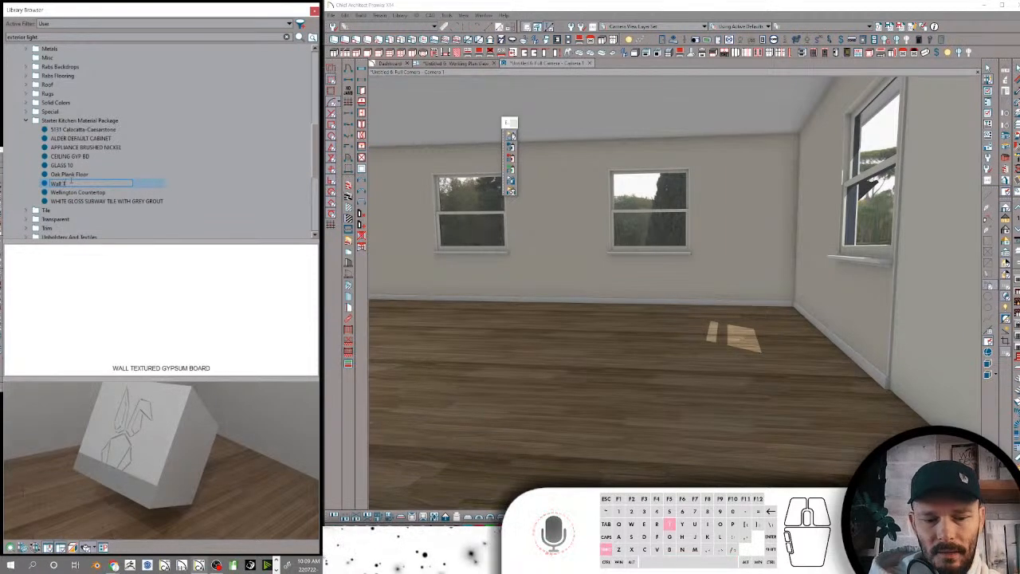
pyautogui.write('exture')
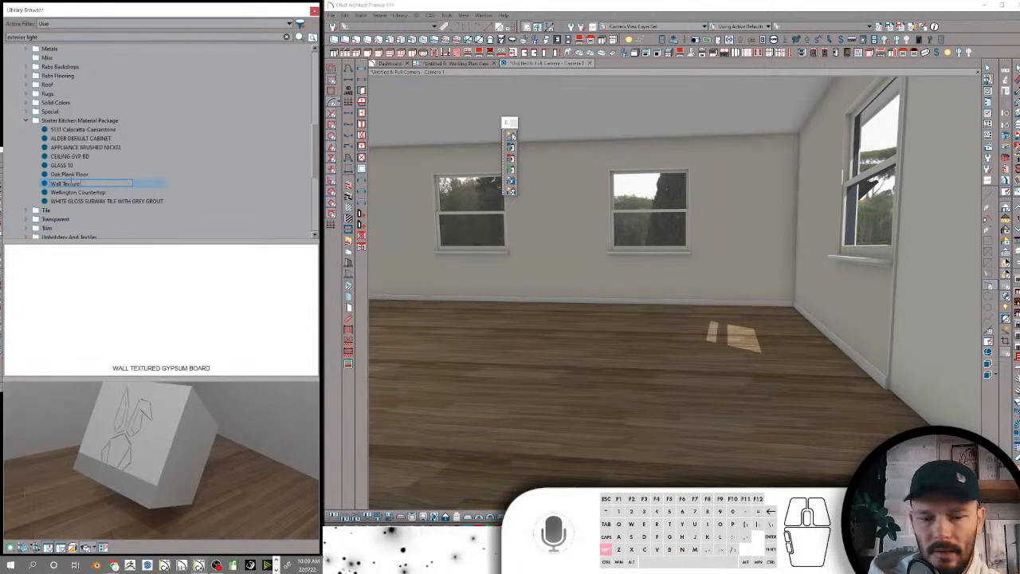
pyautogui.write(' Gyp Bd')
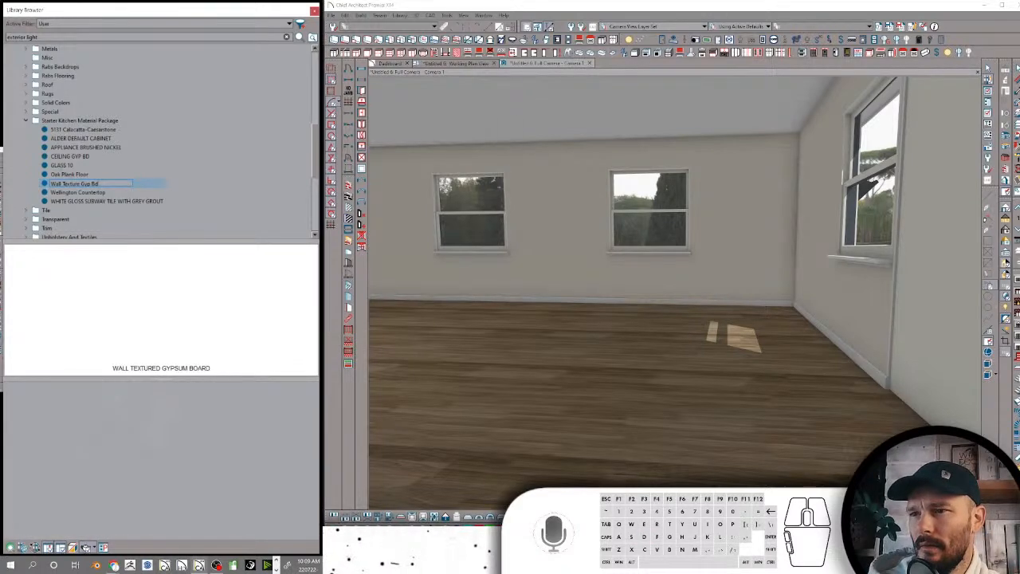
pyautogui.press('Return')
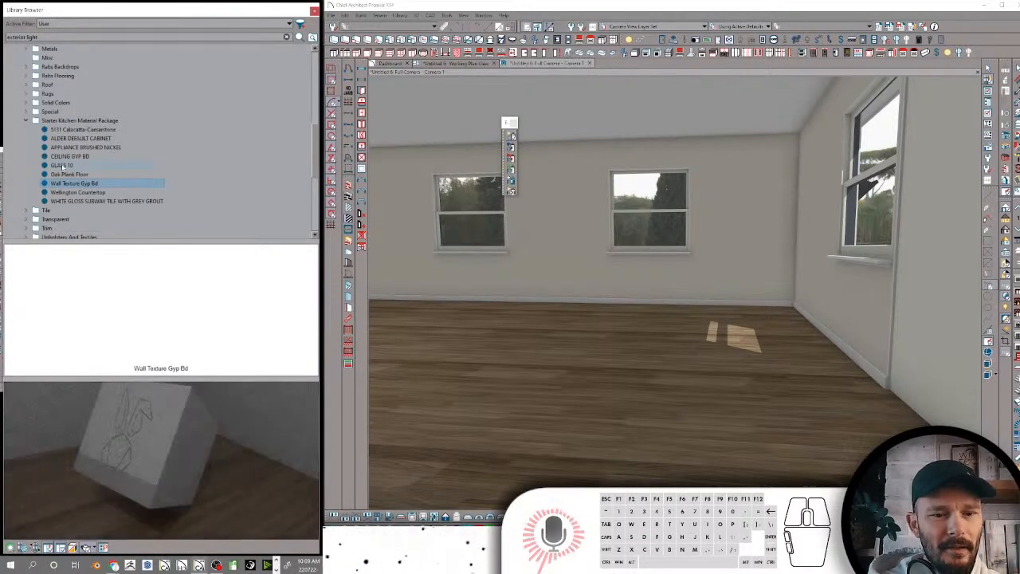
# Rename the GLASS 10 material as Glass-AO 10
pyautogui.click(62, 165)
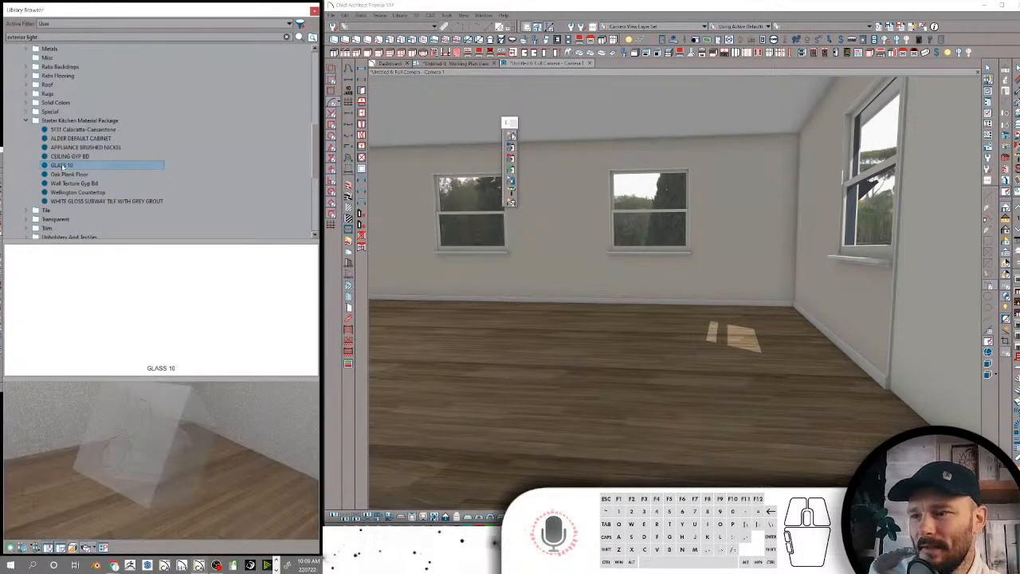
pyautogui.click(62, 165)
pyautogui.write('G')
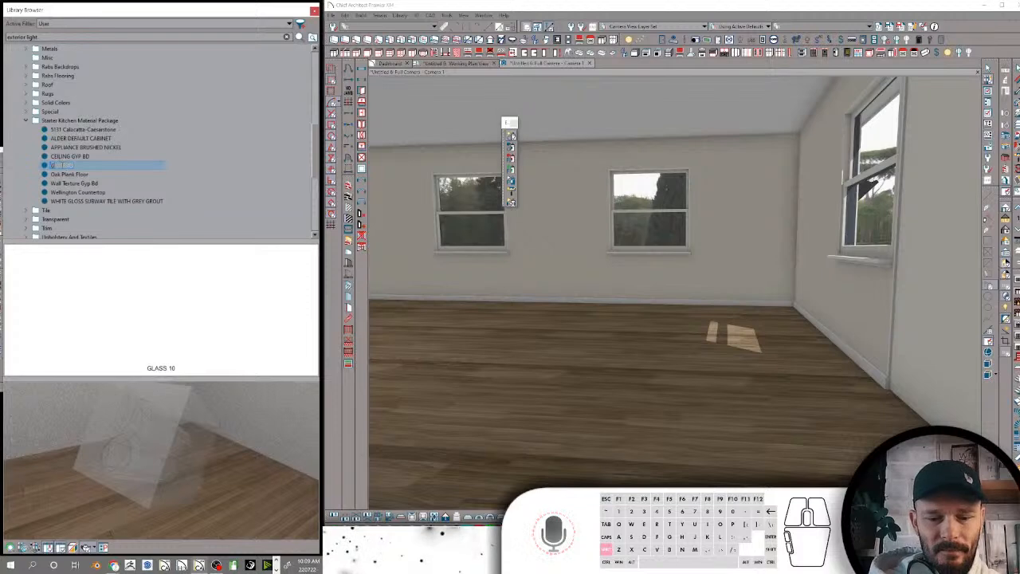
pyautogui.write('lass AO 10')
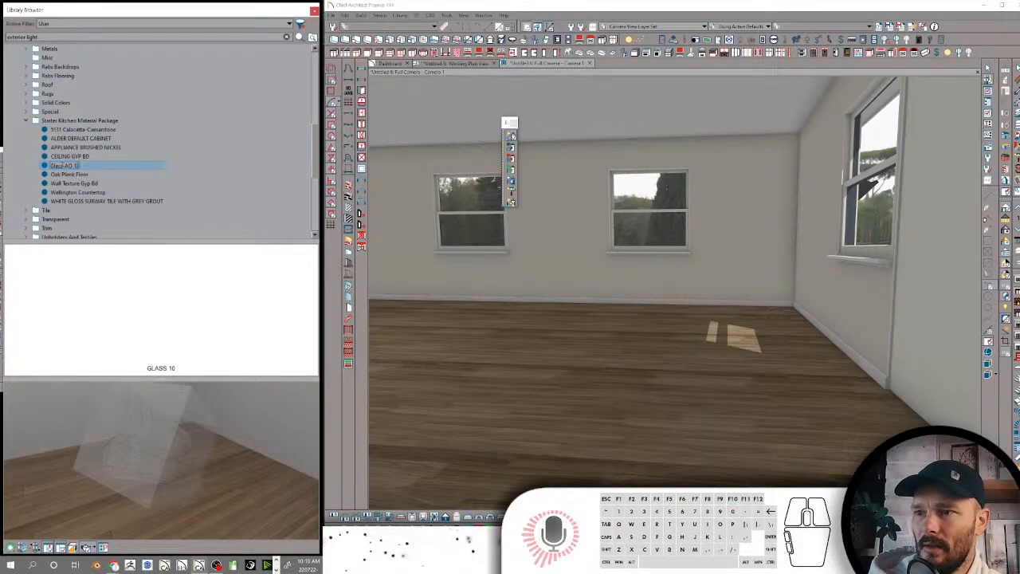
pyautogui.press('Return')
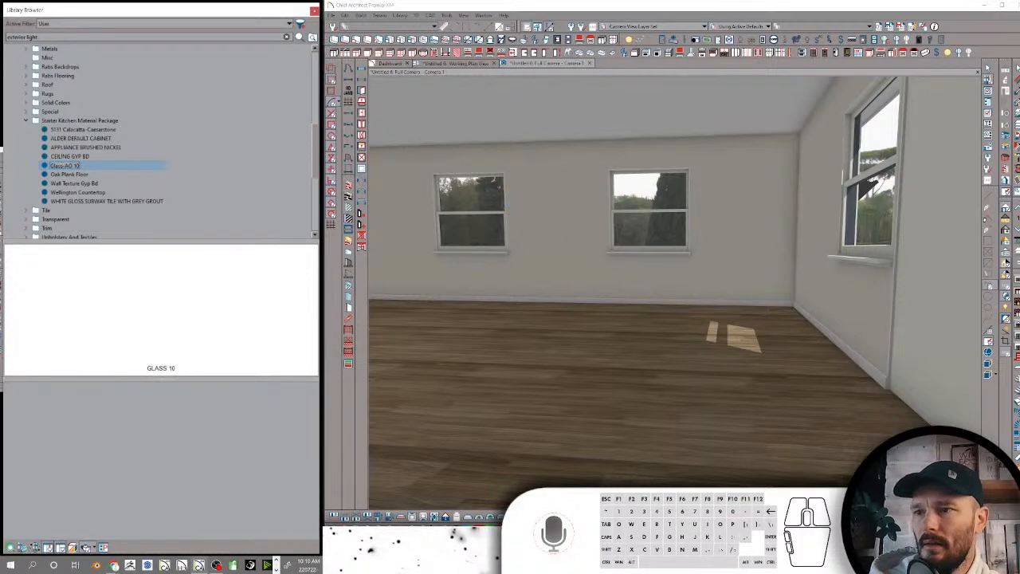
# Rename the CEILING GYP BD material as Ceiling Gyp
pyautogui.click(75, 156)
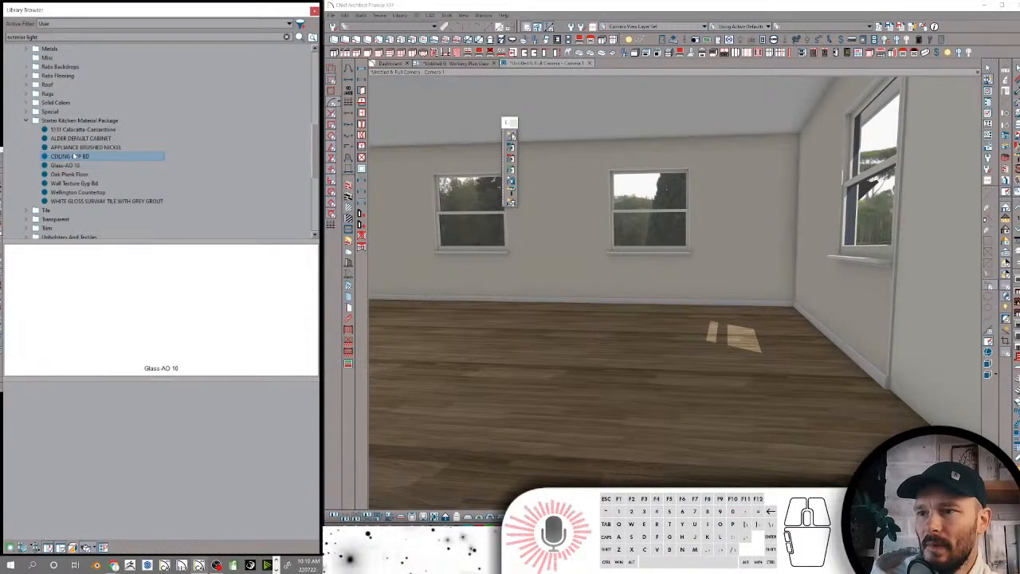
pyautogui.click(75, 156)
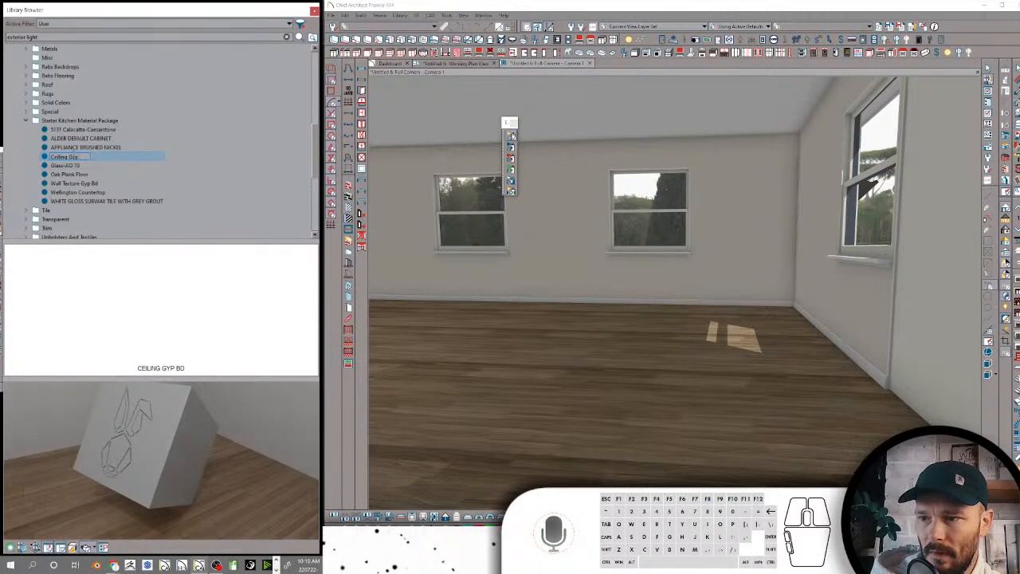
pyautogui.press('Return')
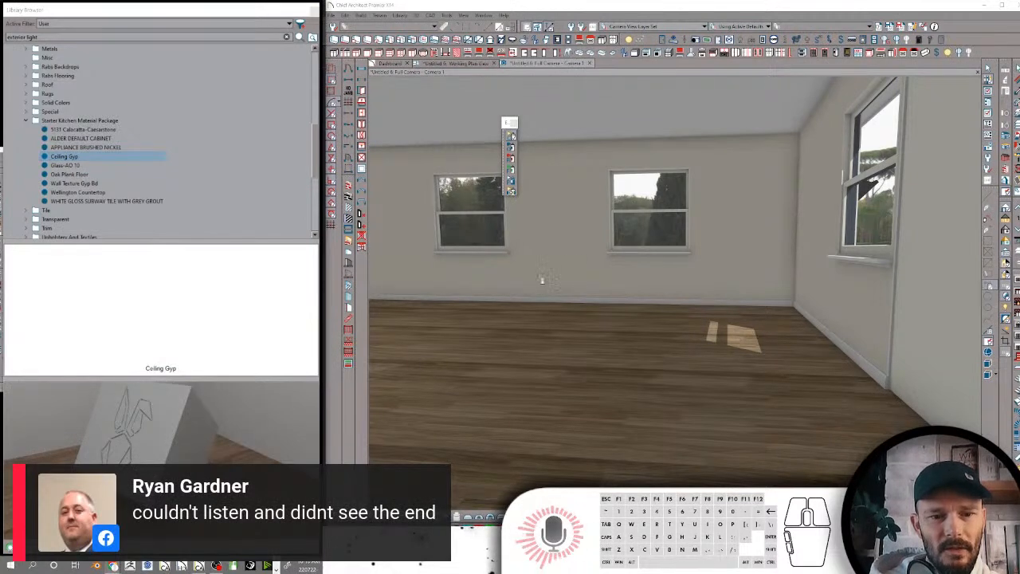
# Search the library for "ladder" and place the Ladder With Cage against the graffiti exterior wall, beside the window
pyautogui.click(48, 37)
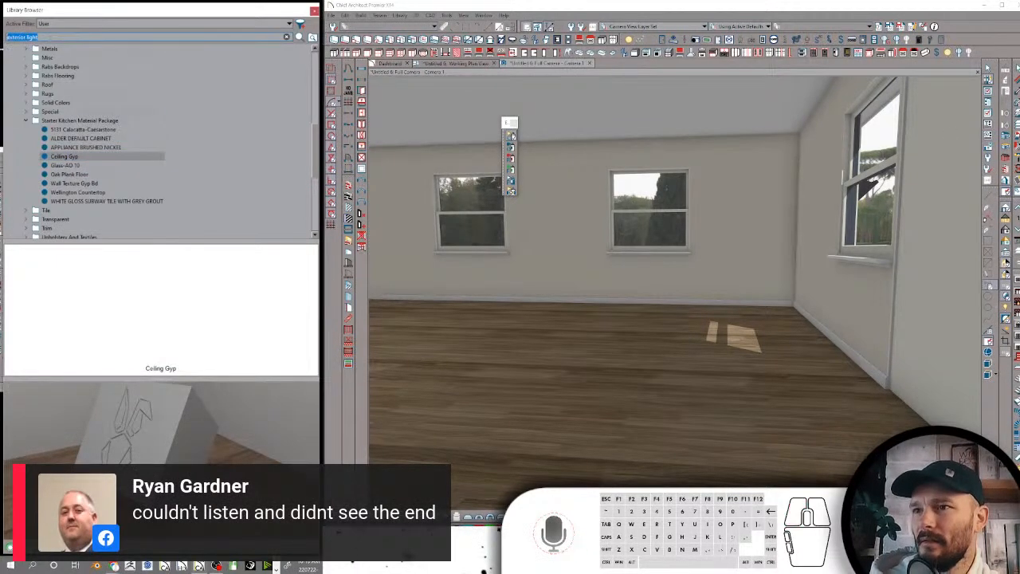
pyautogui.write('ladder')
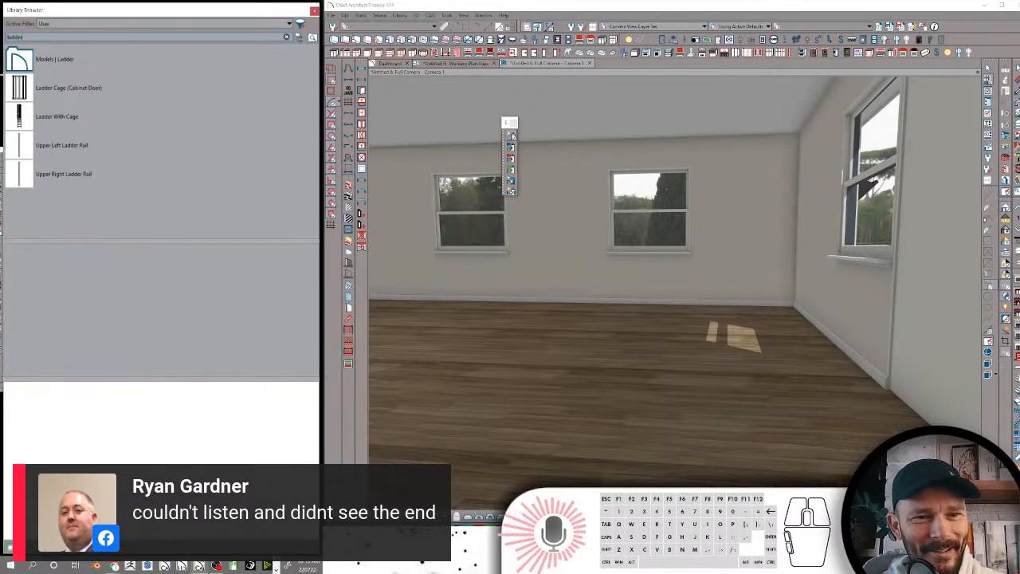
pyautogui.click(36, 116)
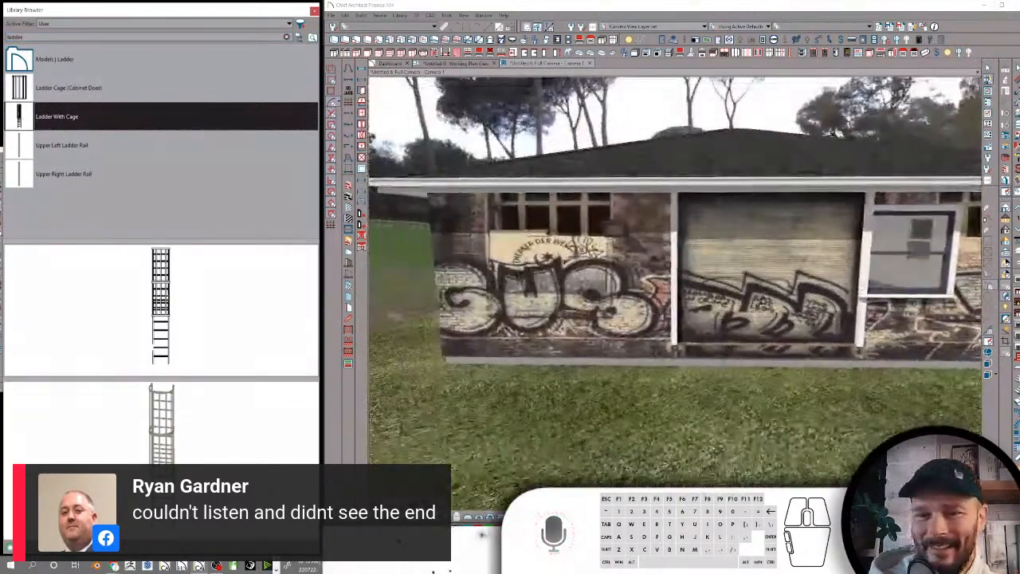
pyautogui.click(730, 336)
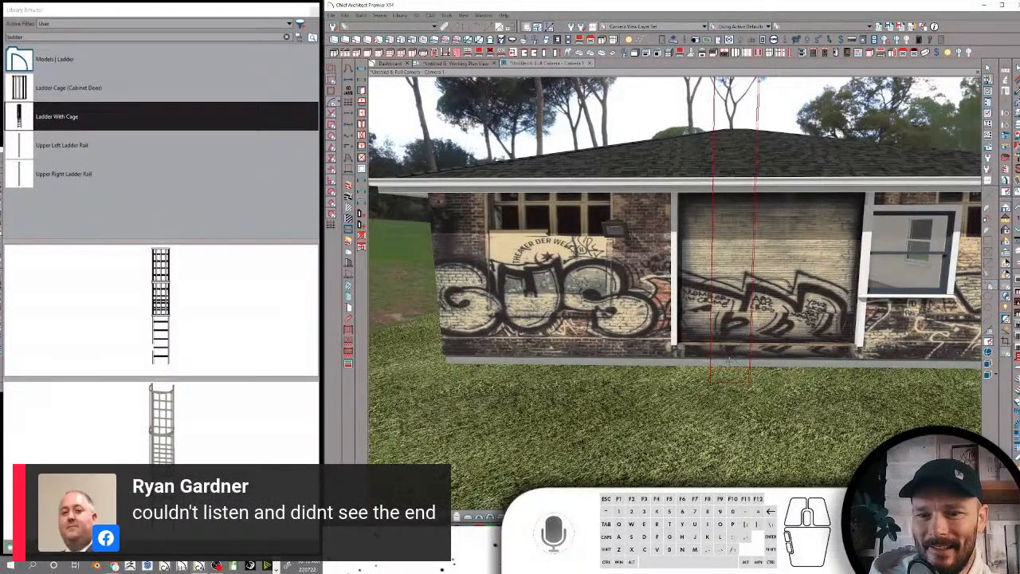
pyautogui.click(730, 363)
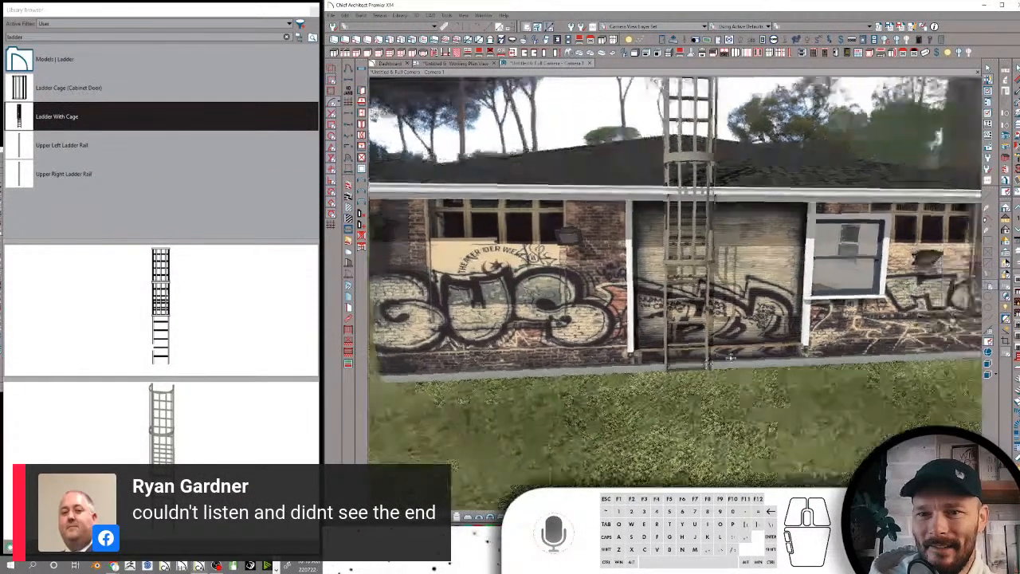
pyautogui.press('space')
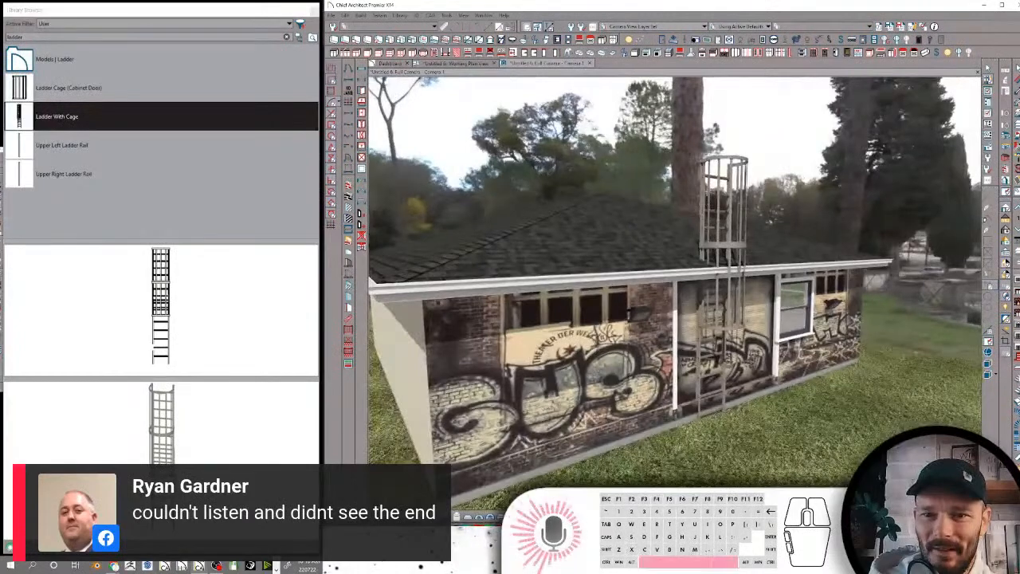
# Resize the placed caged ladder on the exterior wall, stretching its height upward so the cage starts above the roof eave
pyautogui.click(706, 191)
pyautogui.moveTo(704, 161); pyautogui.dragTo(702, 197)
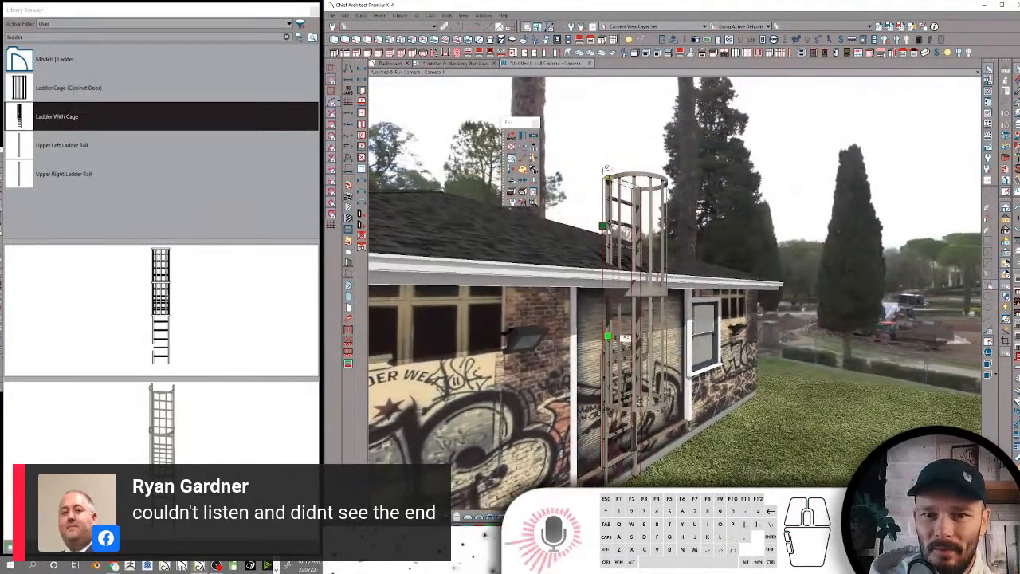
pyautogui.moveTo(614, 335); pyautogui.dragTo(638, 339)
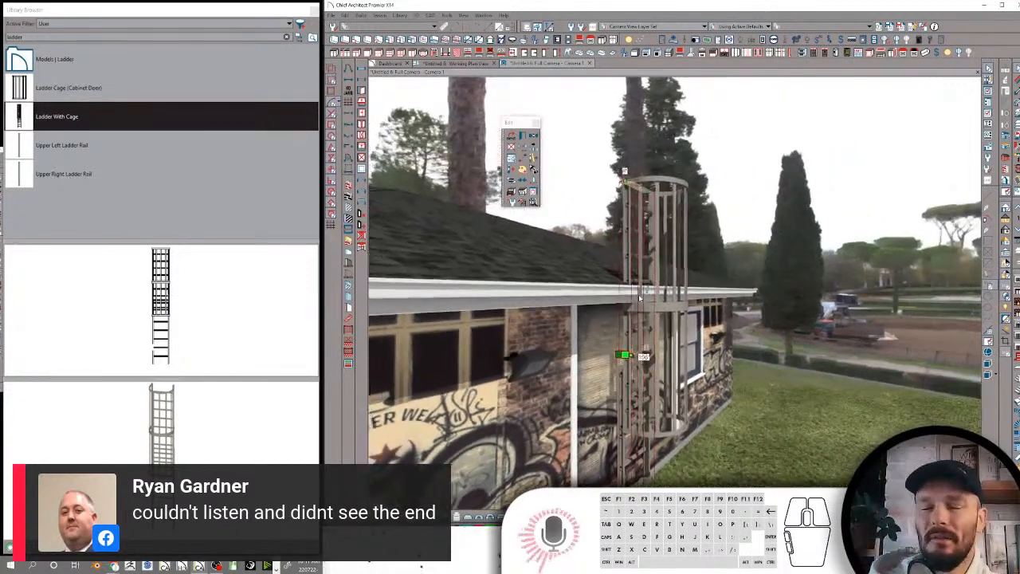
pyautogui.moveTo(638, 210); pyautogui.dragTo(639, 248)
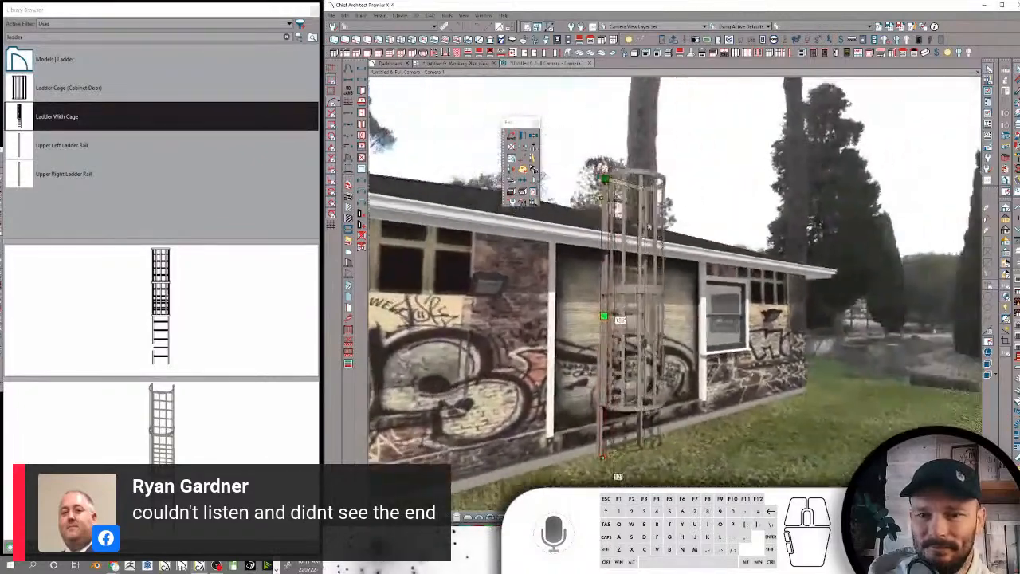
pyautogui.moveTo(630, 257); pyautogui.dragTo(621, 89)
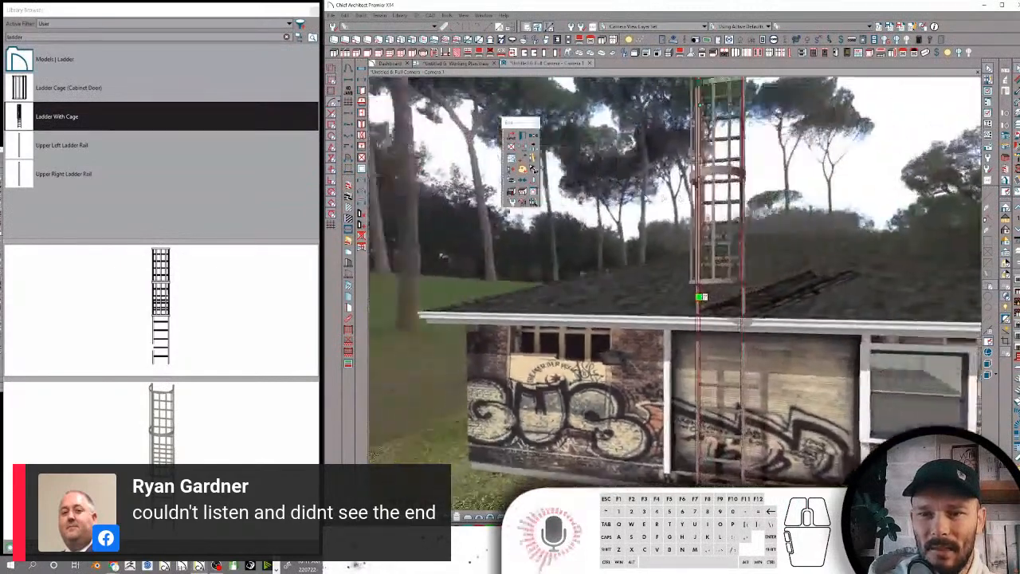
pyautogui.moveTo(442, 257); pyautogui.dragTo(685, 256, button='middle')
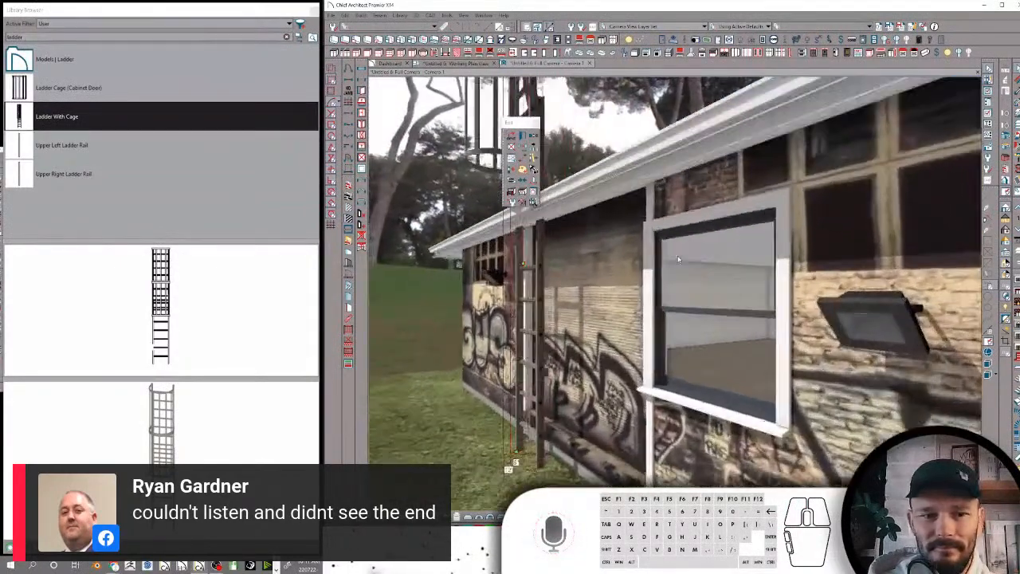
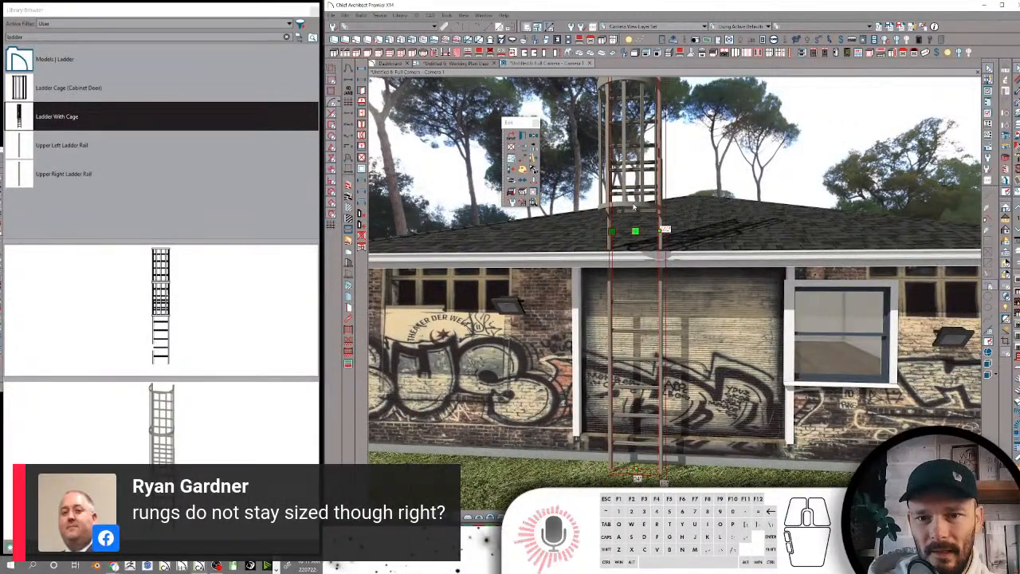
# Open the caged ladder's specification and examine its cage section and lower rung section
pyautogui.doubleClick(634, 207)
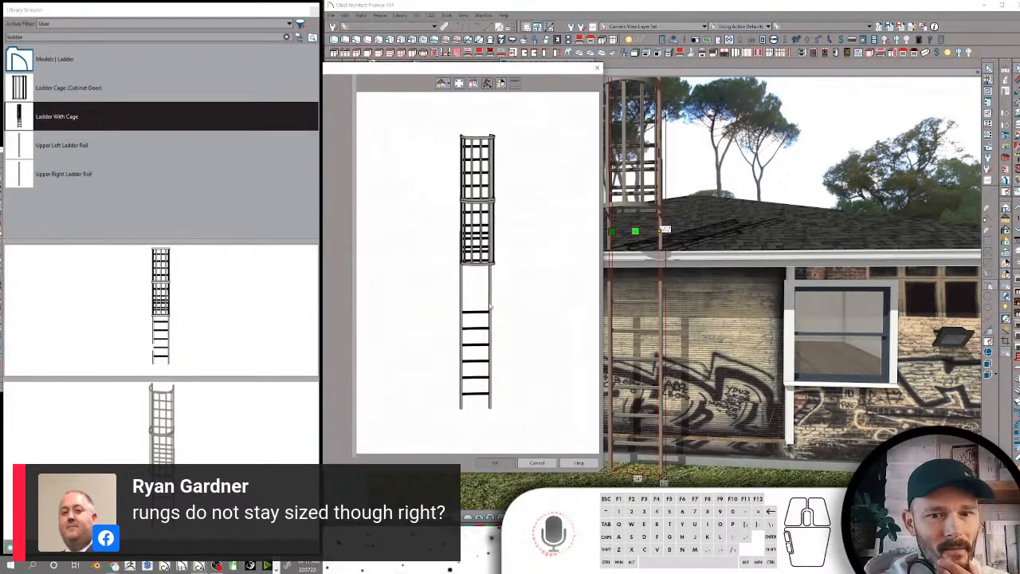
pyautogui.click(486, 327)
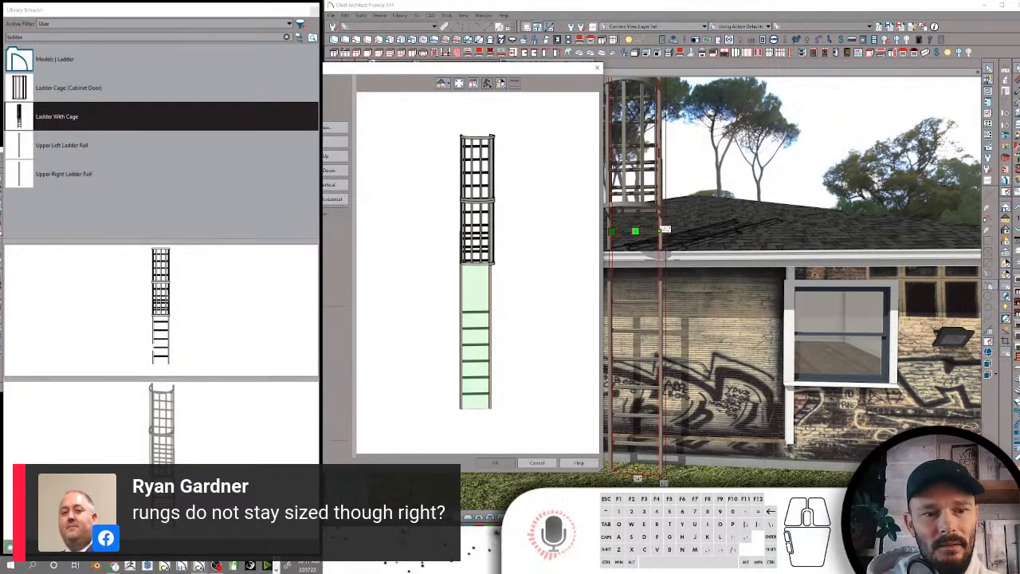
pyautogui.click(335, 127)
pyautogui.click(793, 19)
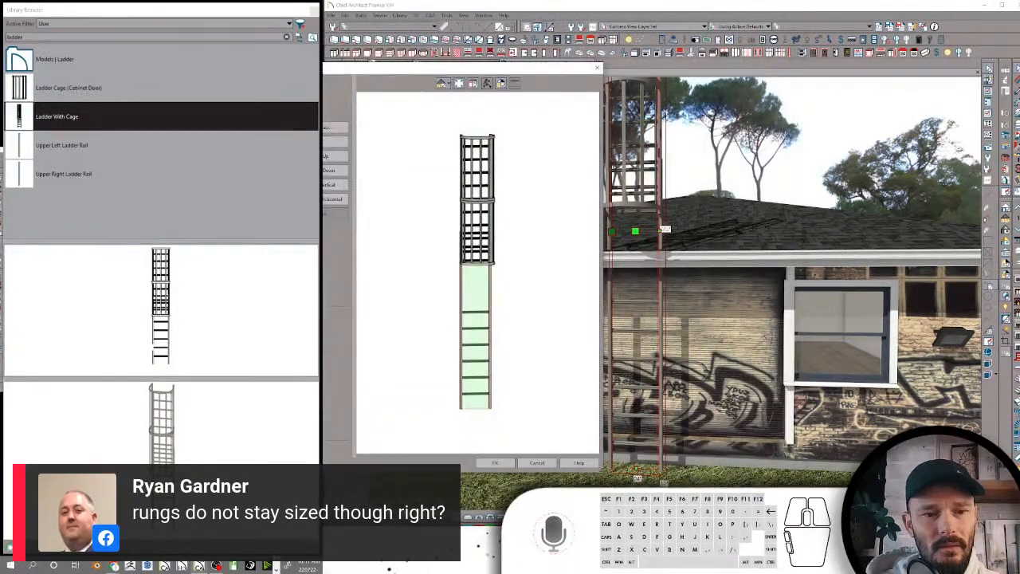
pyautogui.click(478, 233)
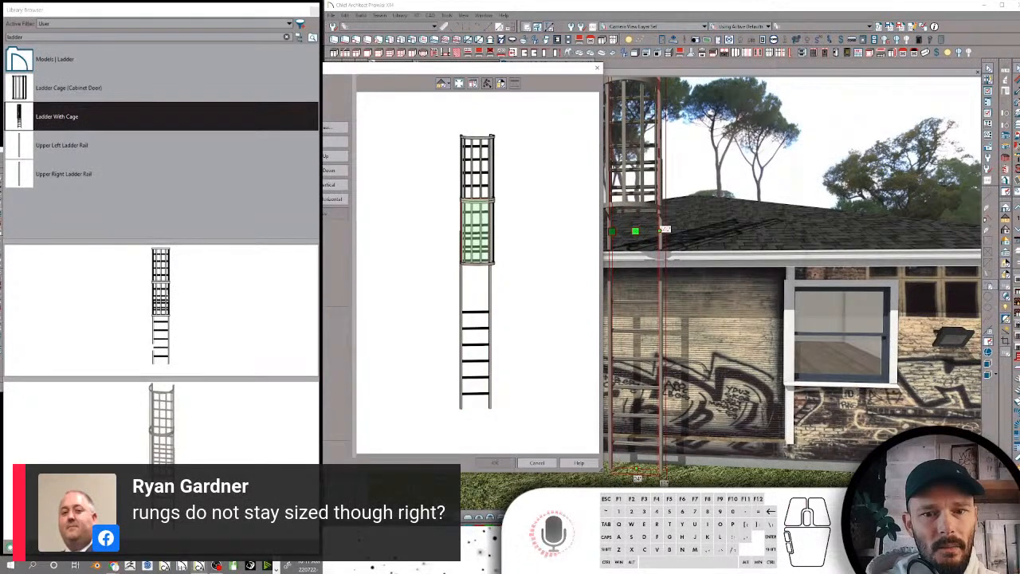
pyautogui.click(495, 462)
pyautogui.click(475, 336)
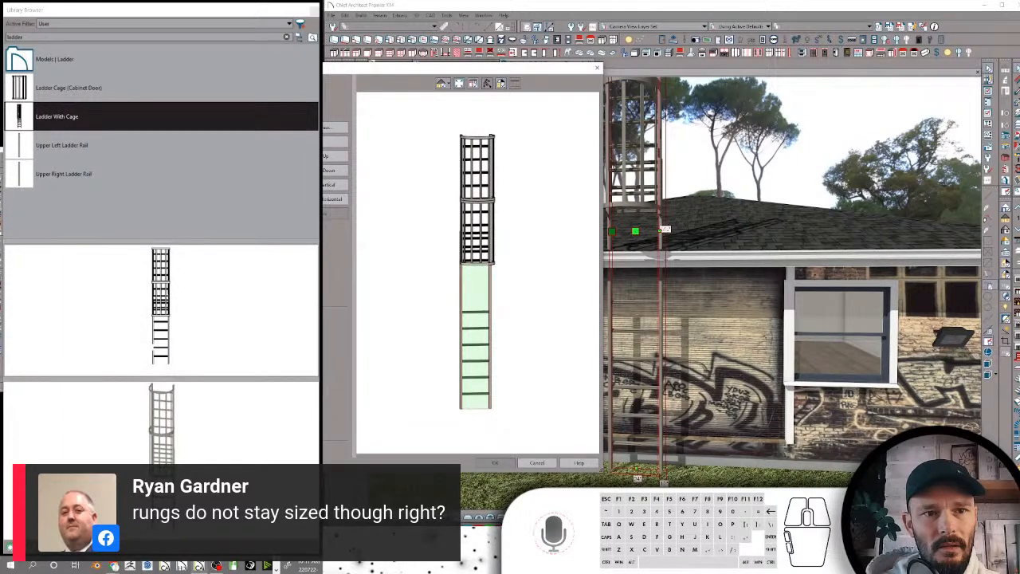
pyautogui.click(476, 336)
pyautogui.click(476, 336)
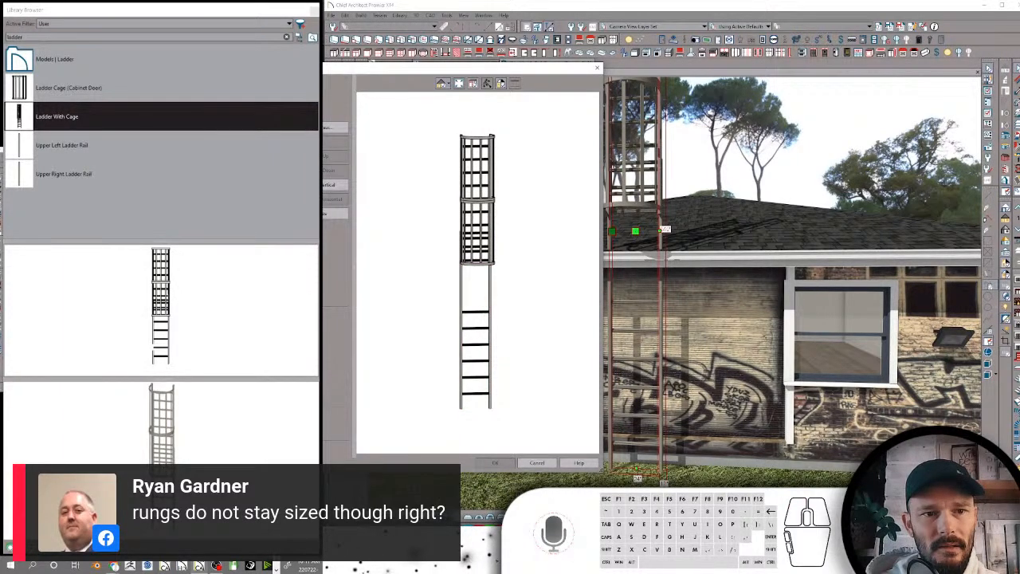
pyautogui.click(477, 332)
pyautogui.click(275, 111)
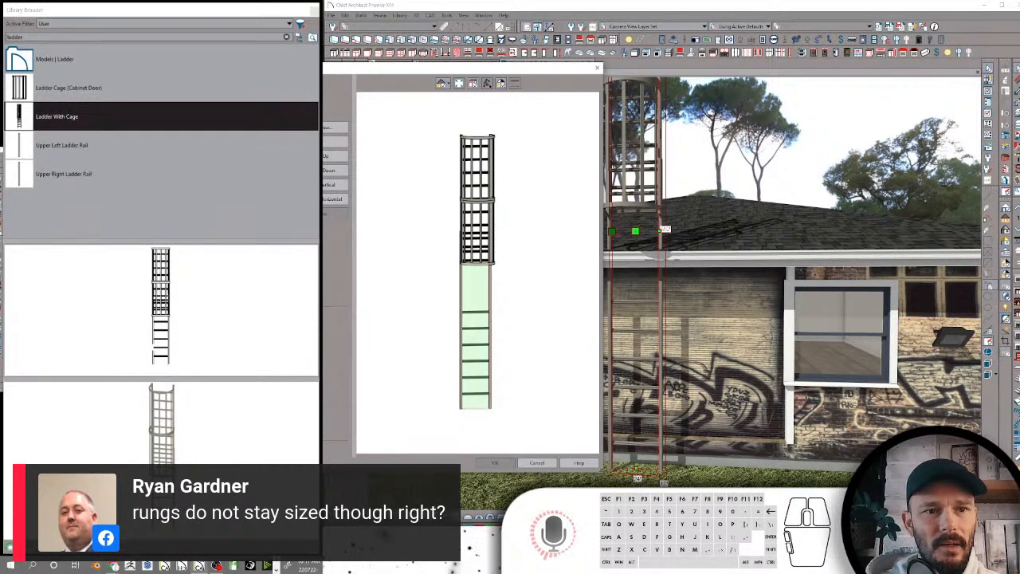
pyautogui.click(275, 132)
pyautogui.click(476, 335)
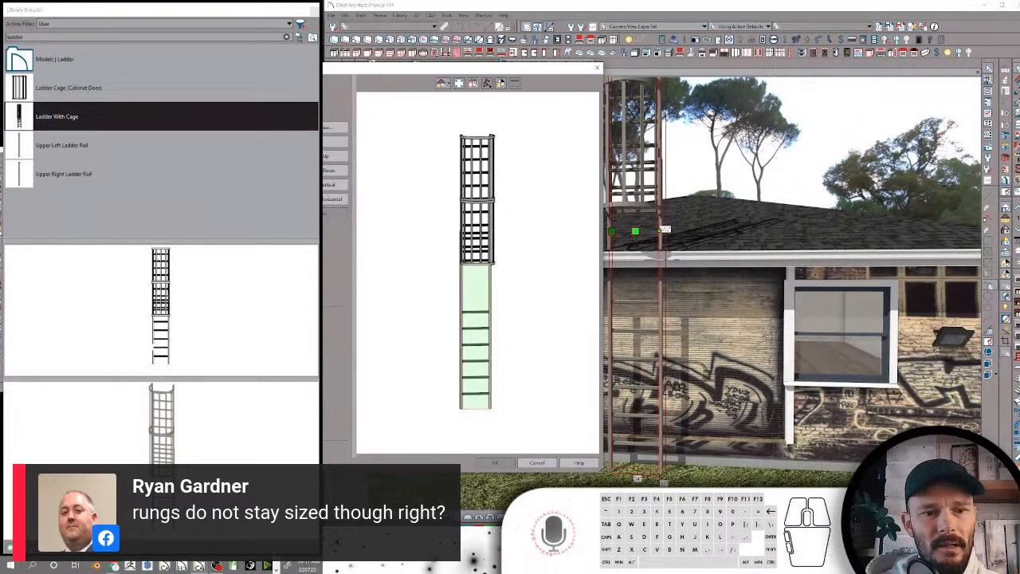
# Try setting the number of shelves in the ladder's lower rung section to 8, discarding the changes
pyautogui.click(307, 262)
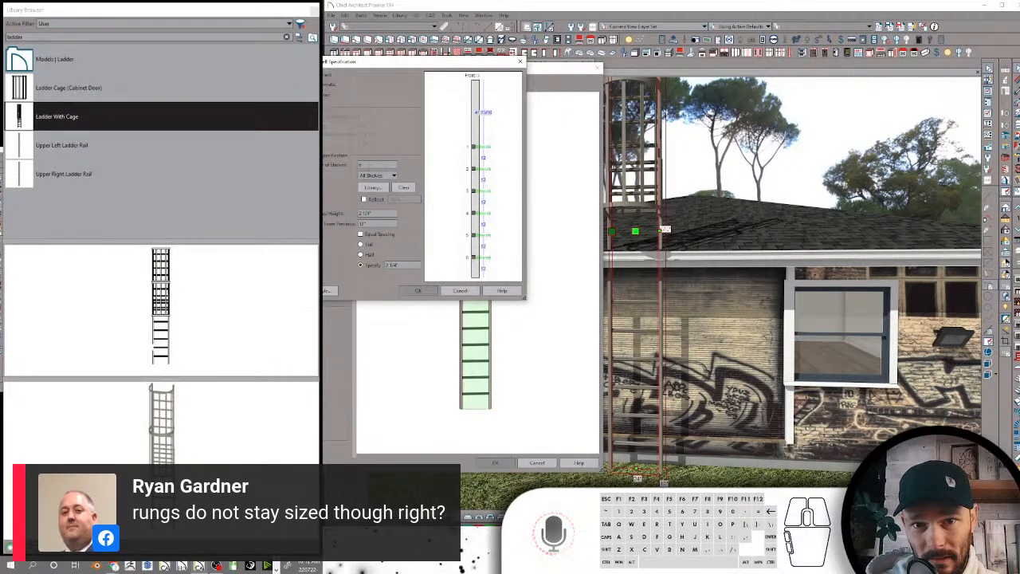
pyautogui.click(378, 164)
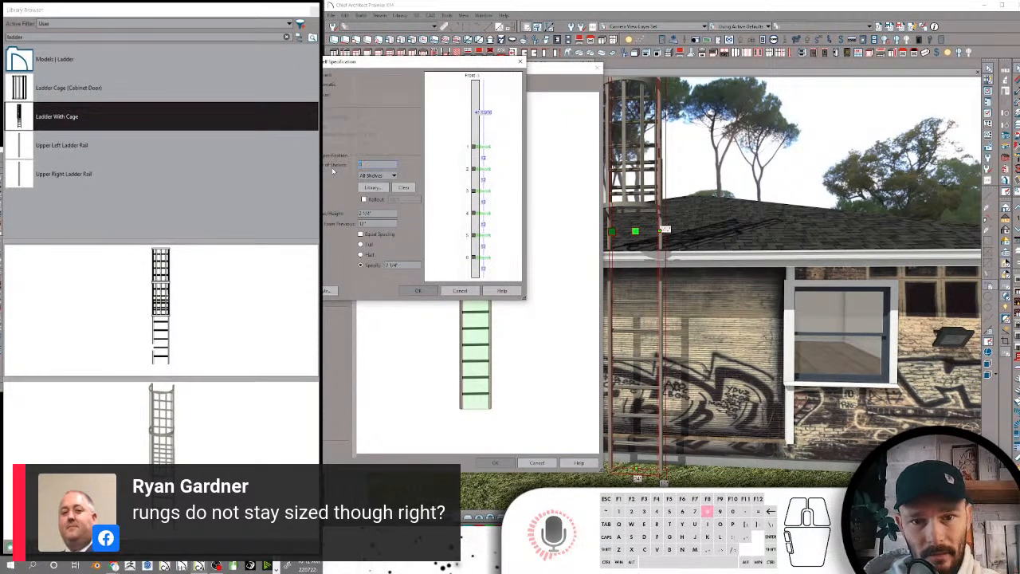
pyautogui.write('8')
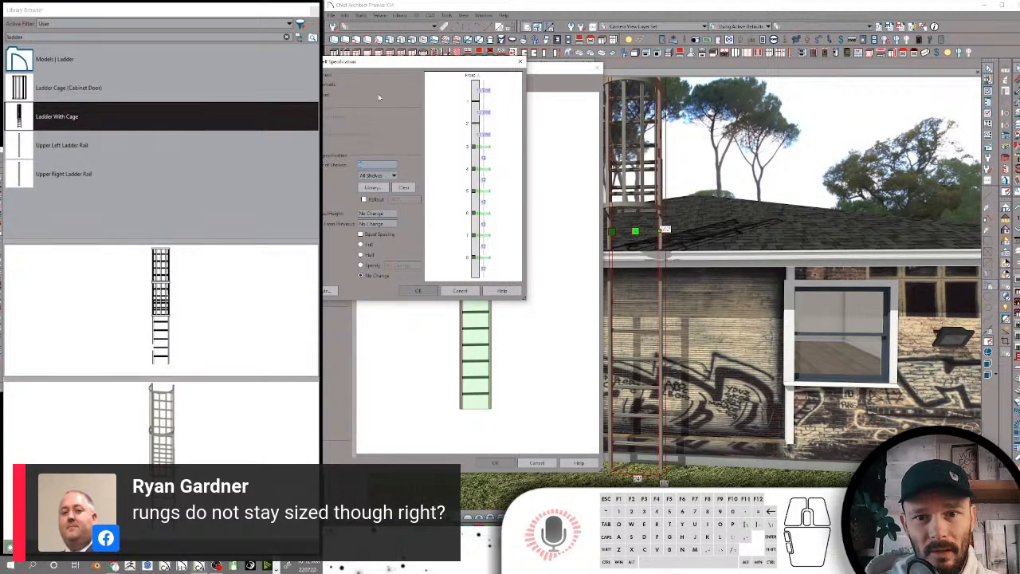
pyautogui.click(467, 291)
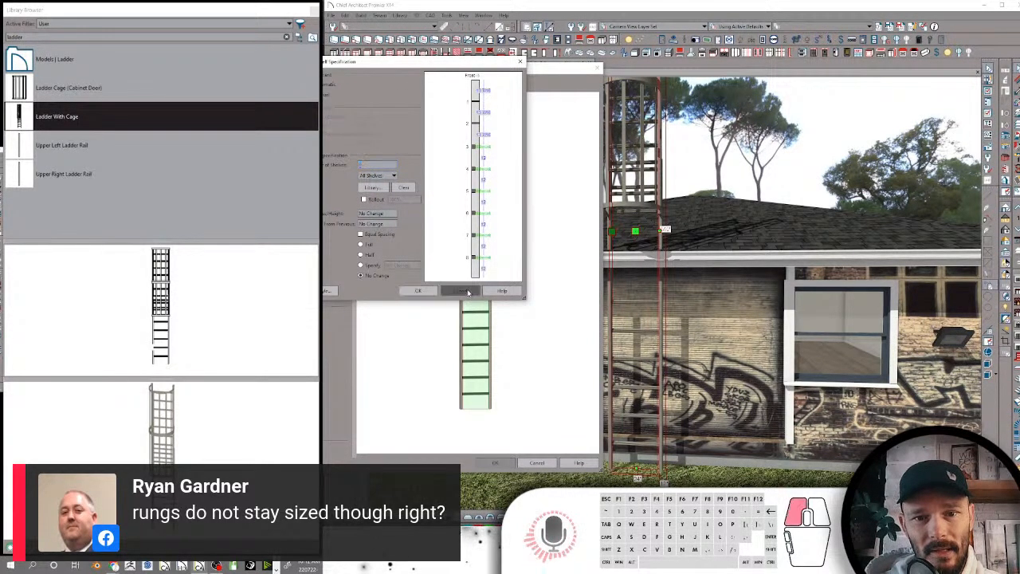
pyautogui.click(540, 463)
pyautogui.moveTo(626, 213); pyautogui.dragTo(656, 248, button='middle')
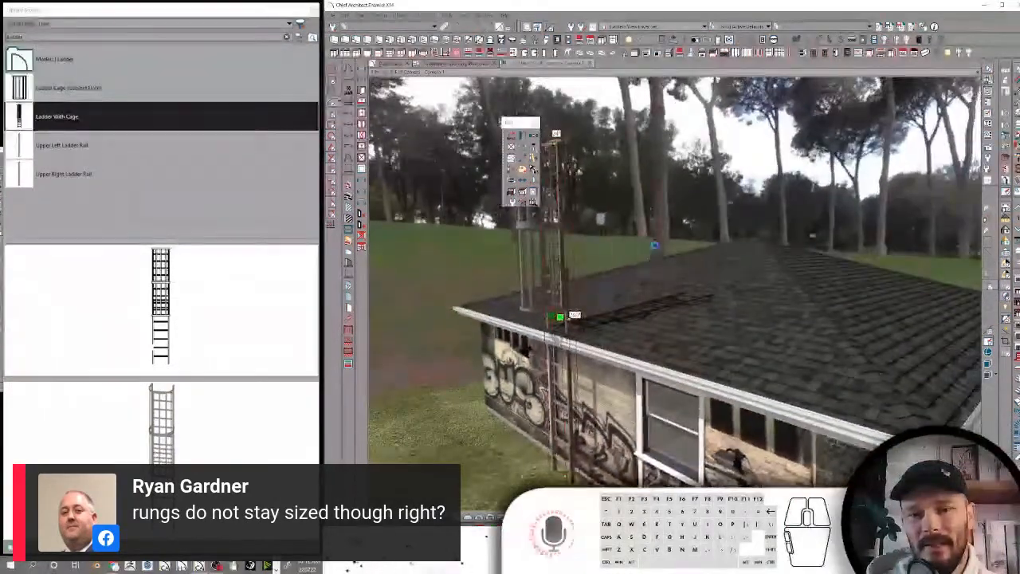
pyautogui.rightClick(655, 248)
pyautogui.click(627, 246)
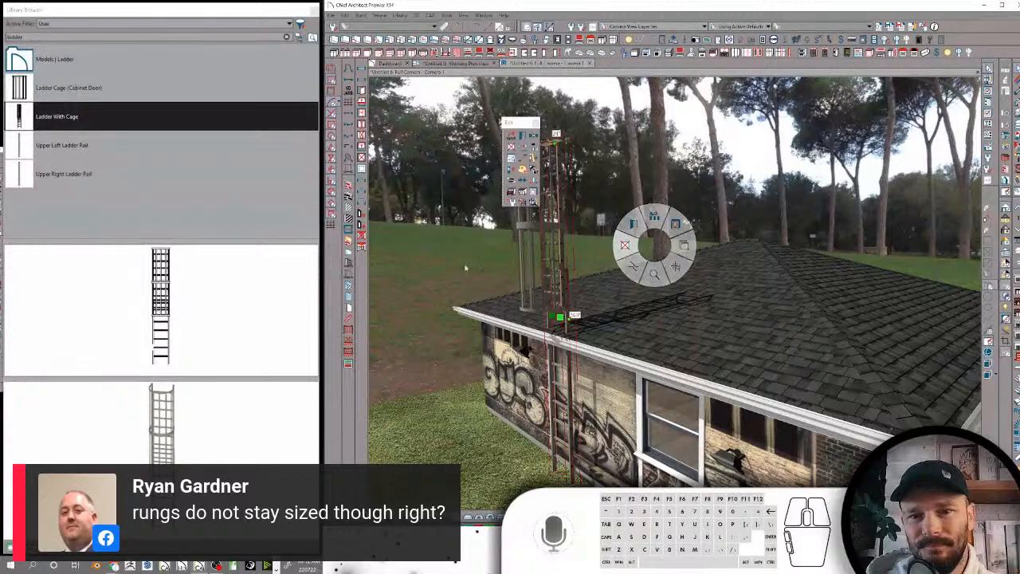
pyautogui.moveTo(675, 438); pyautogui.dragTo(657, 407, button='middle')
pyautogui.scroll(8, 657, 406)
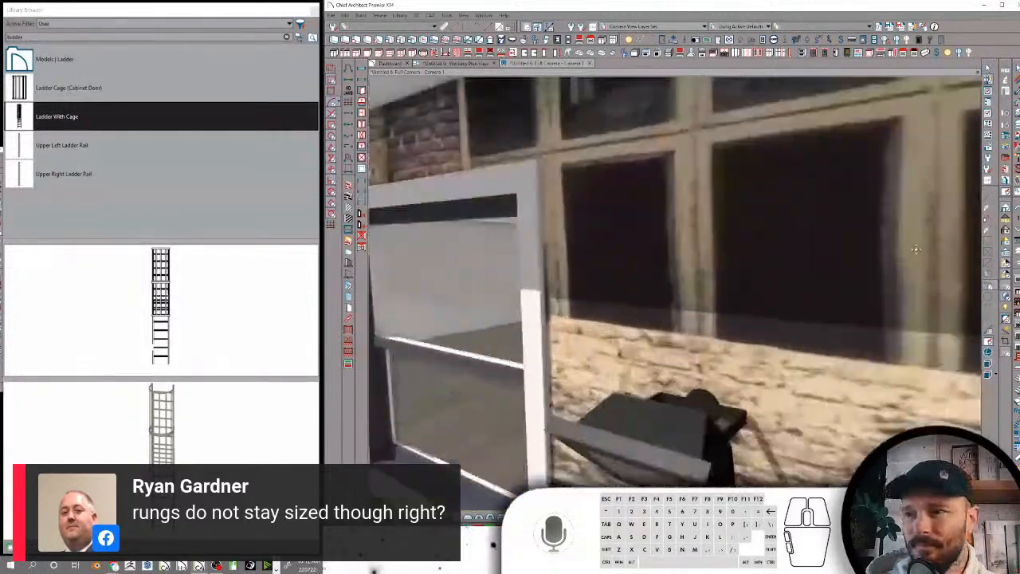
# Rename the all-caps brushed nickel material in the Starter Kitchen Material Package as Appliance Brushed Nickel
pyautogui.click(298, 39)
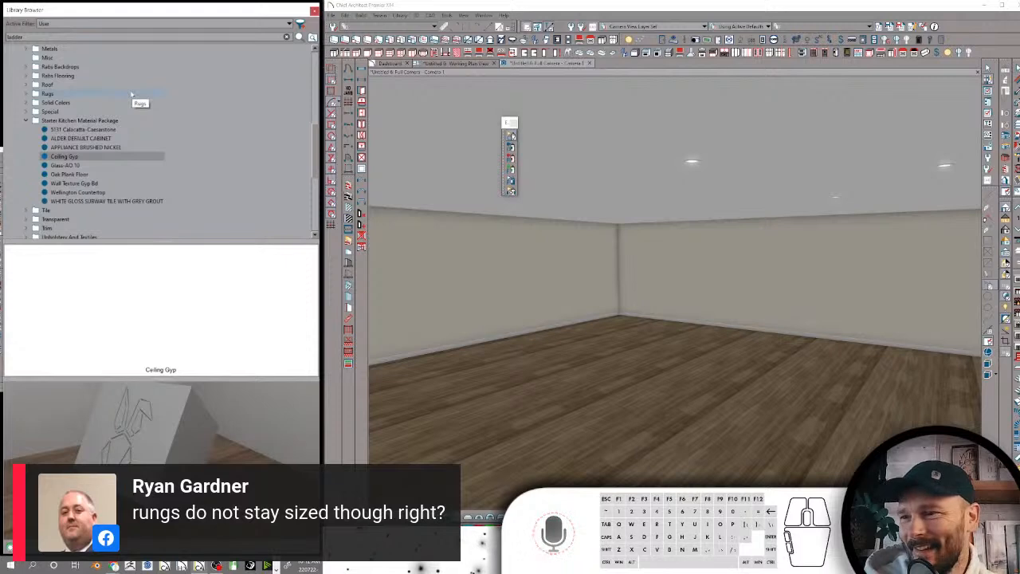
pyautogui.click(88, 148)
pyautogui.click(87, 150)
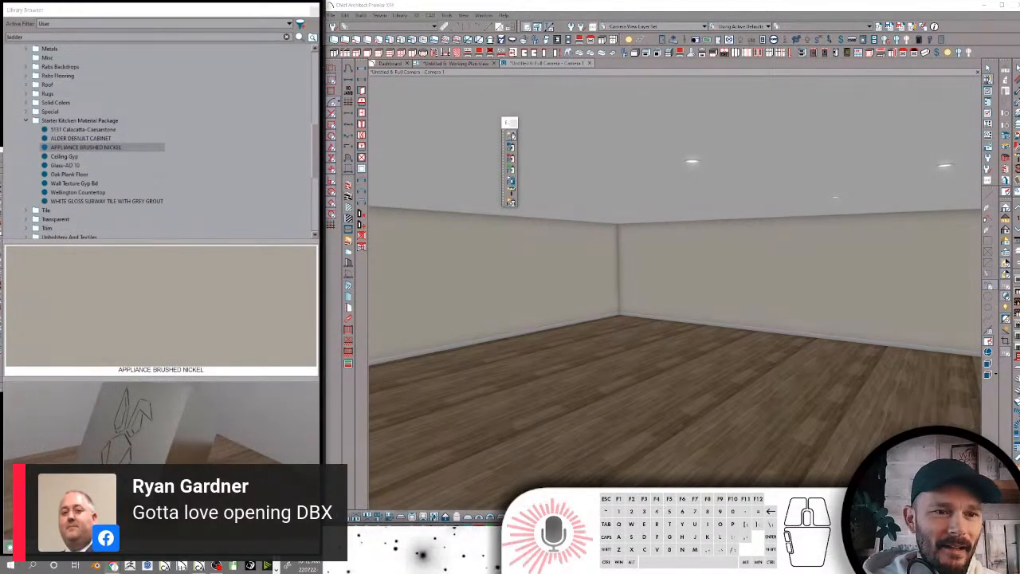
pyautogui.click(95, 148)
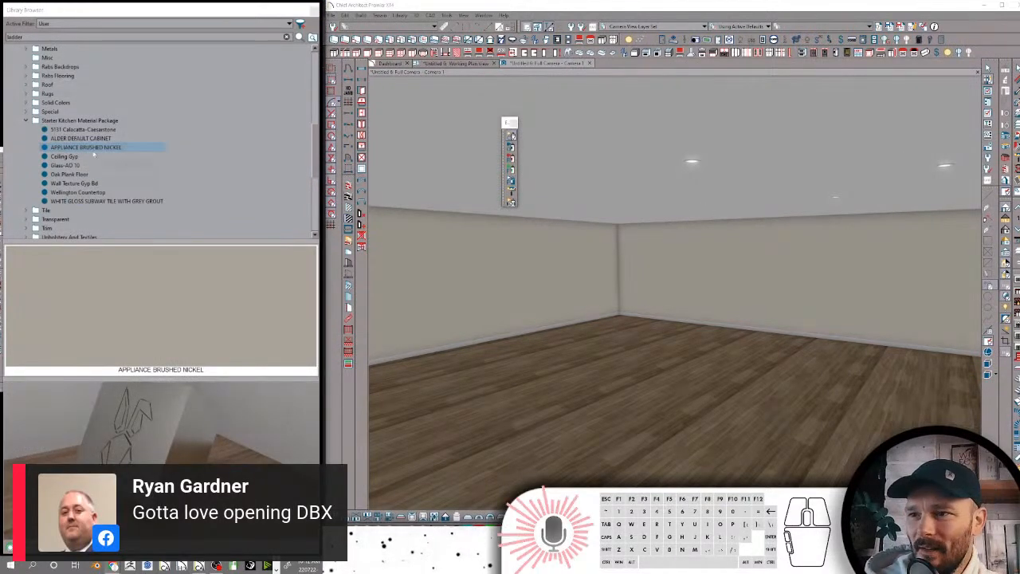
pyautogui.click(95, 148)
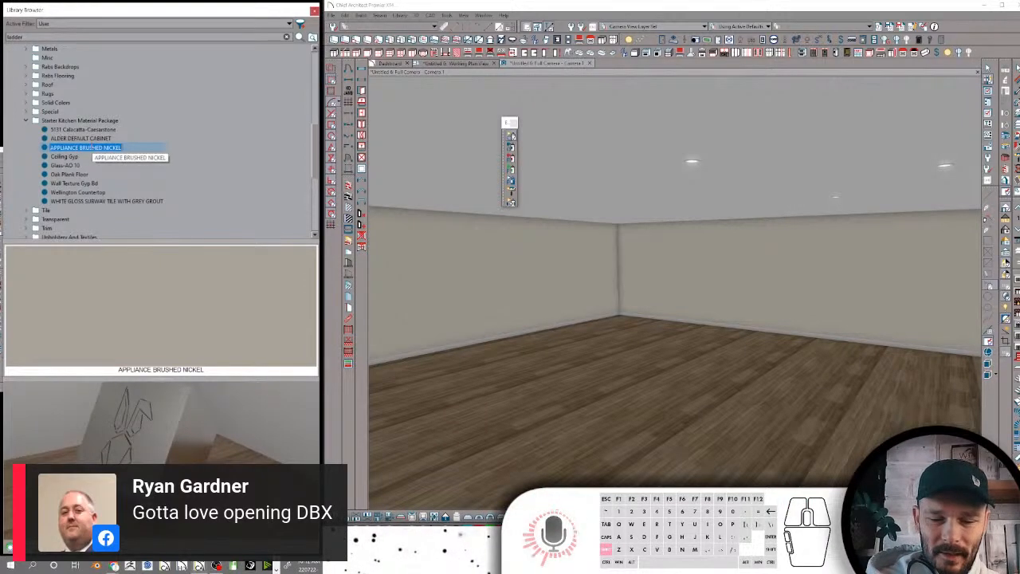
pyautogui.write('Appliance B')
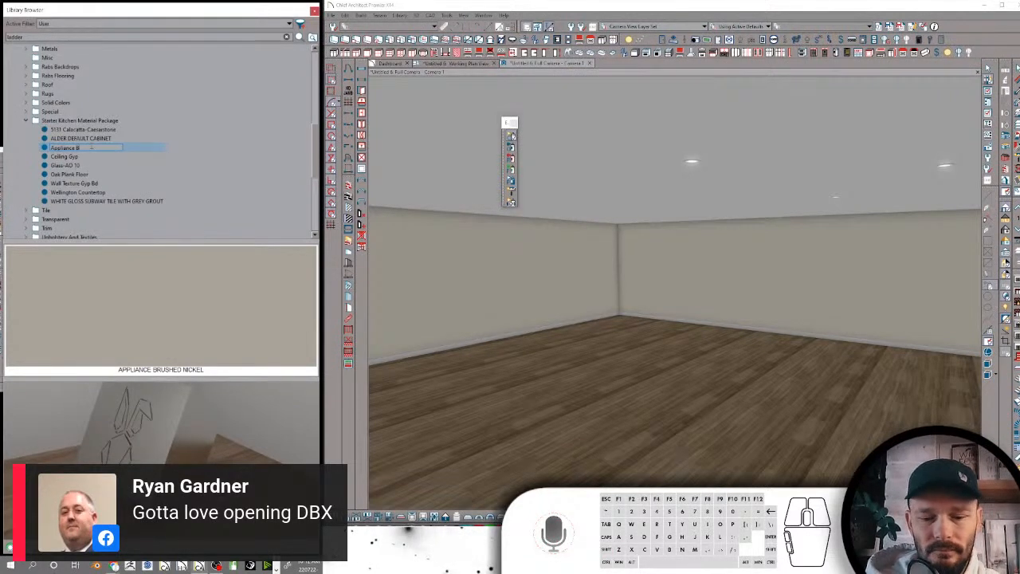
pyautogui.write('hed Nickel')
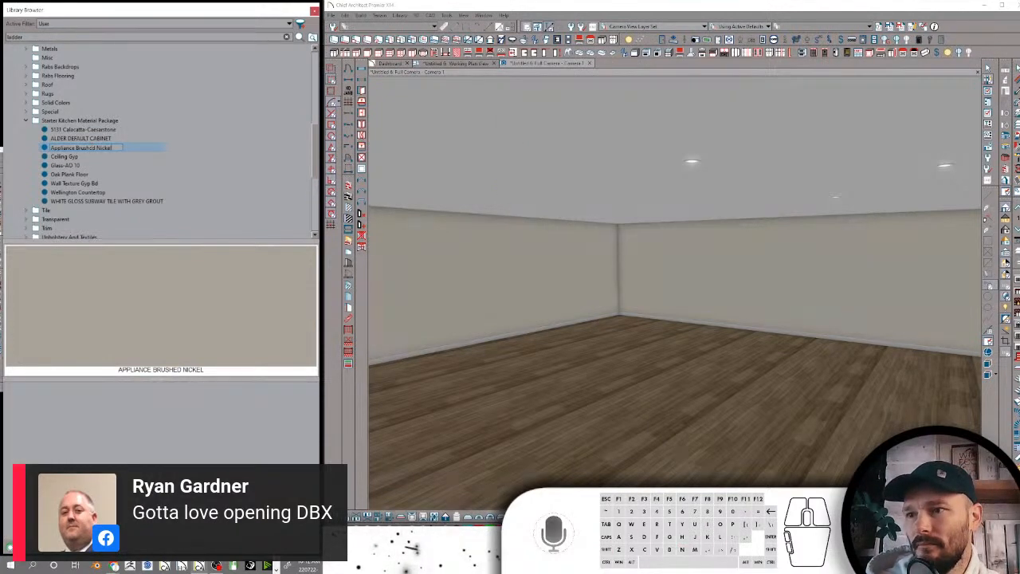
pyautogui.press('Return')
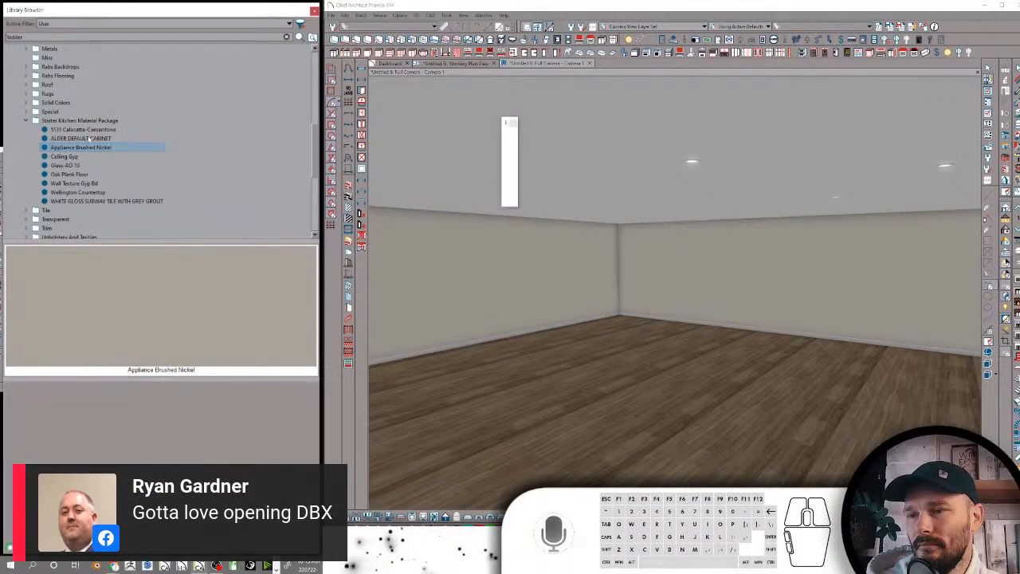
# Rename the all-caps alder cabinet material in the Starter Kitchen Material Package as Alder Default Cabinet
pyautogui.click(90, 138)
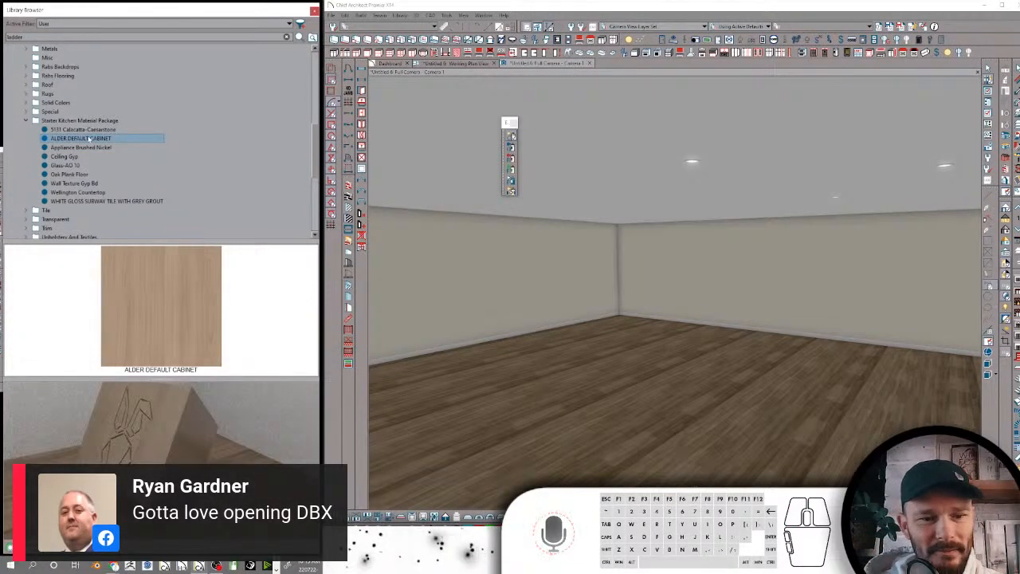
pyautogui.click(89, 138)
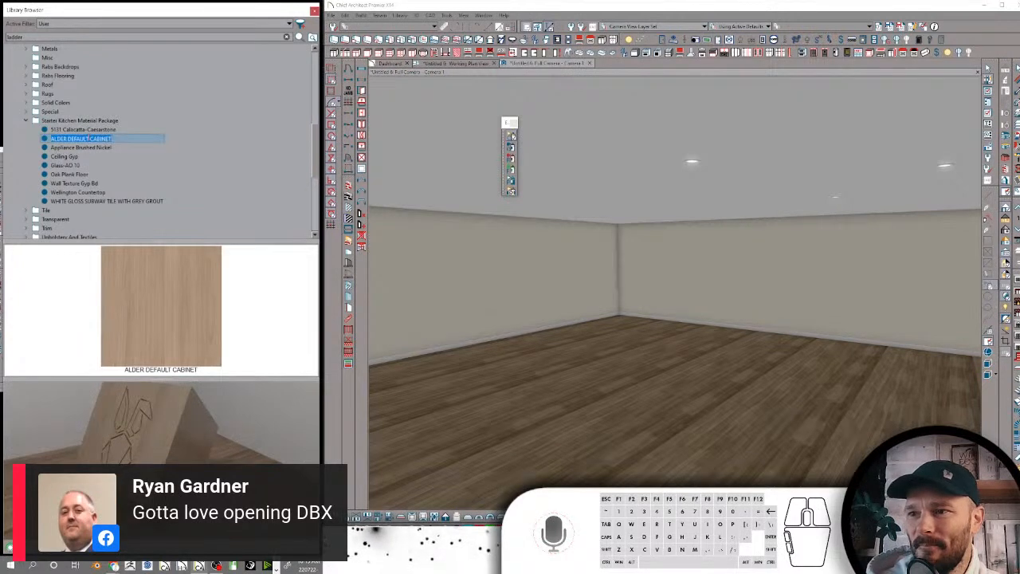
pyautogui.write('Alder D')
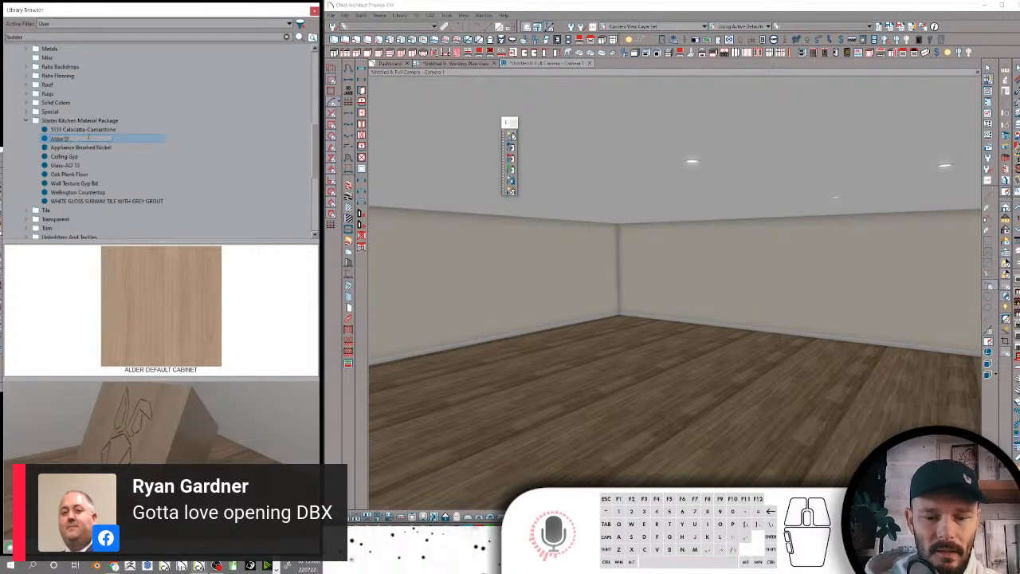
pyautogui.write('efault Cabinet')
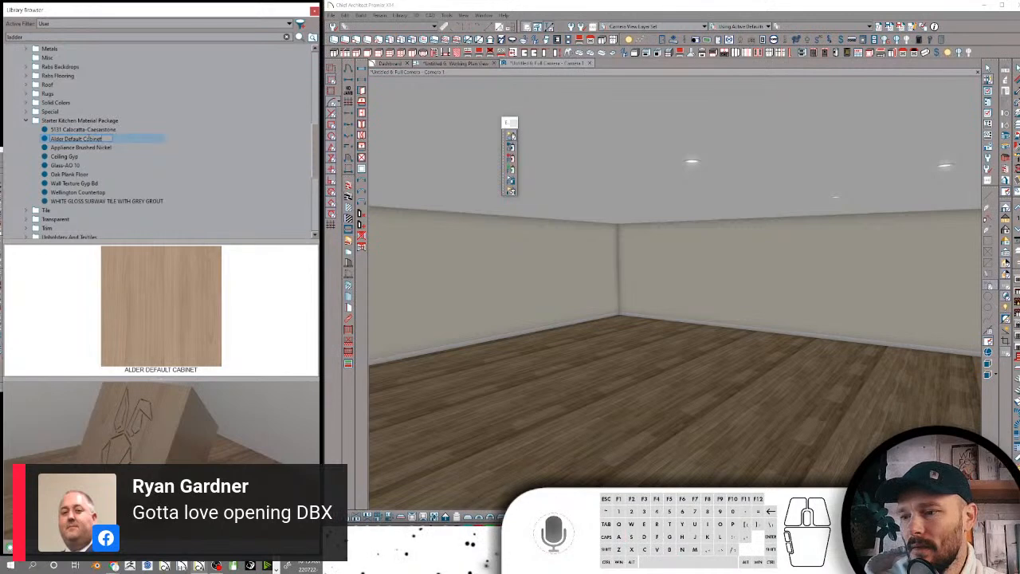
pyautogui.press('Return')
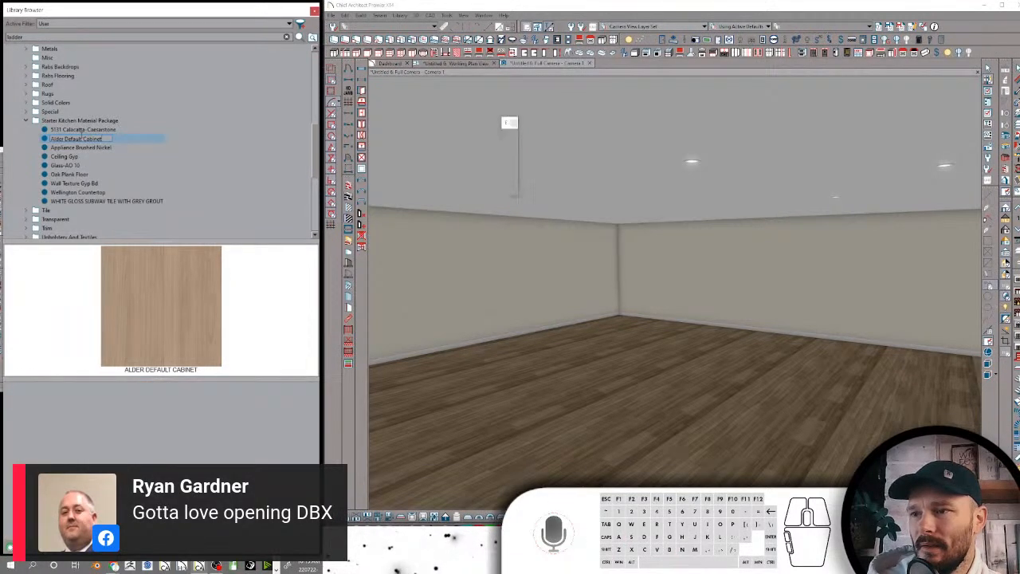
pyautogui.click(82, 130)
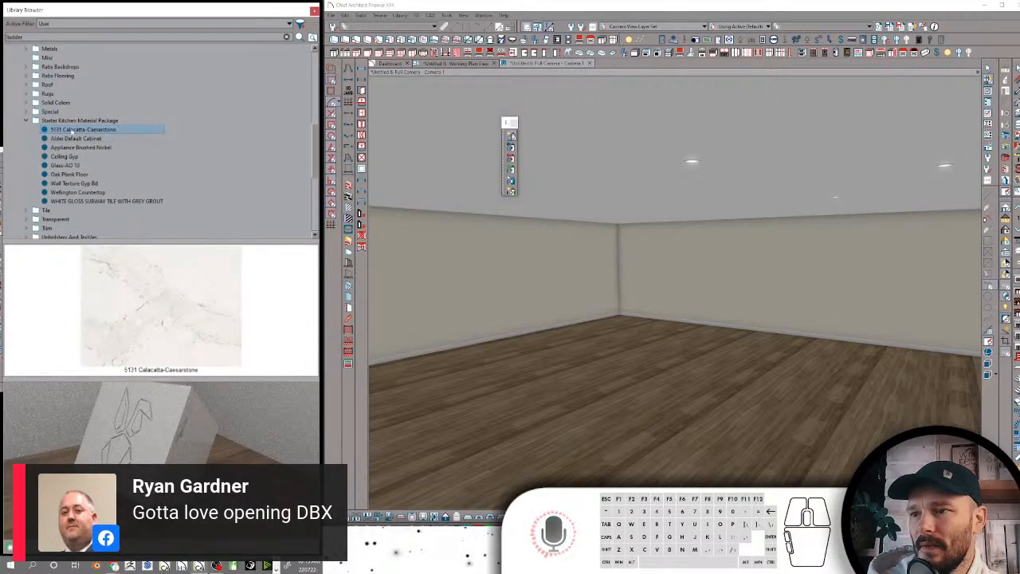
# Check the search attributes of the BEIGE ROUGH STONE TILE material in the Tile folder and close them unchanged
pyautogui.click(28, 120)
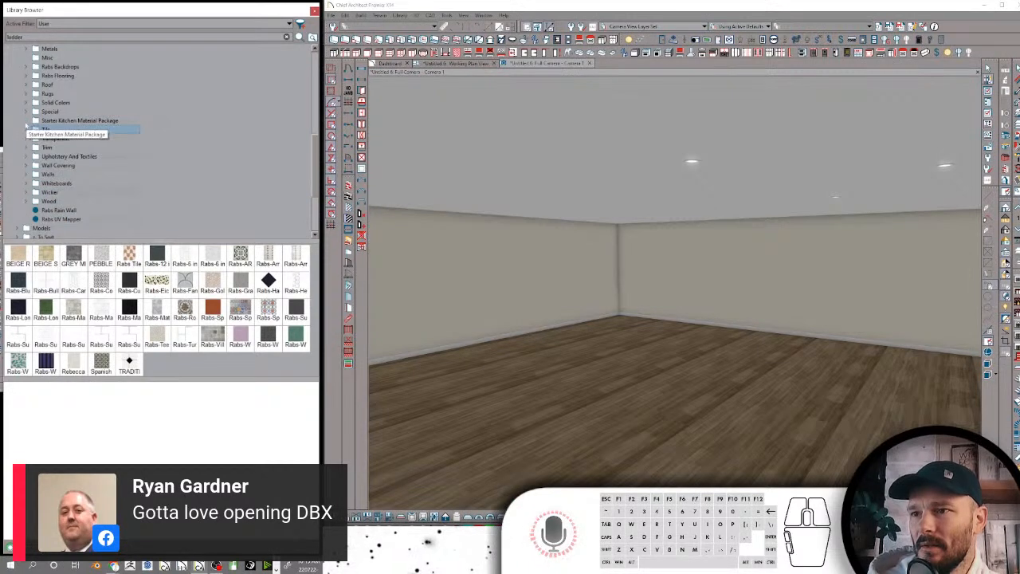
pyautogui.click(25, 129)
pyautogui.click(60, 139)
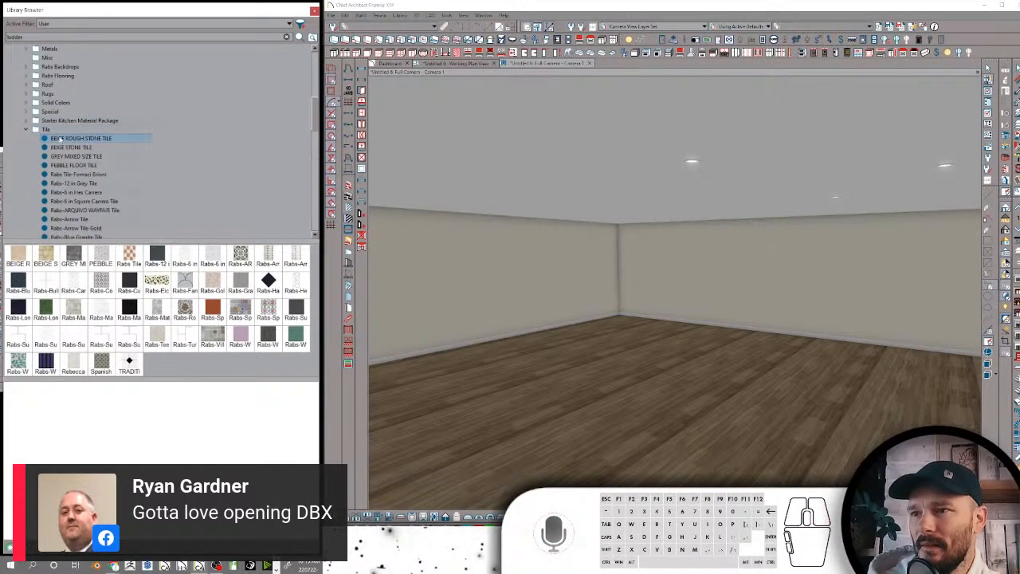
pyautogui.rightClick(48, 138)
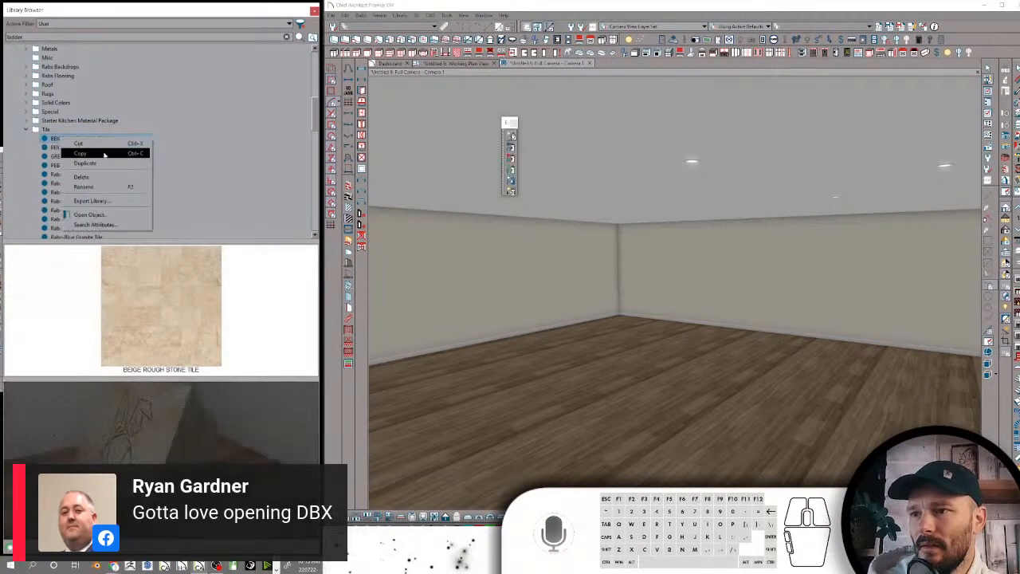
pyautogui.click(95, 223)
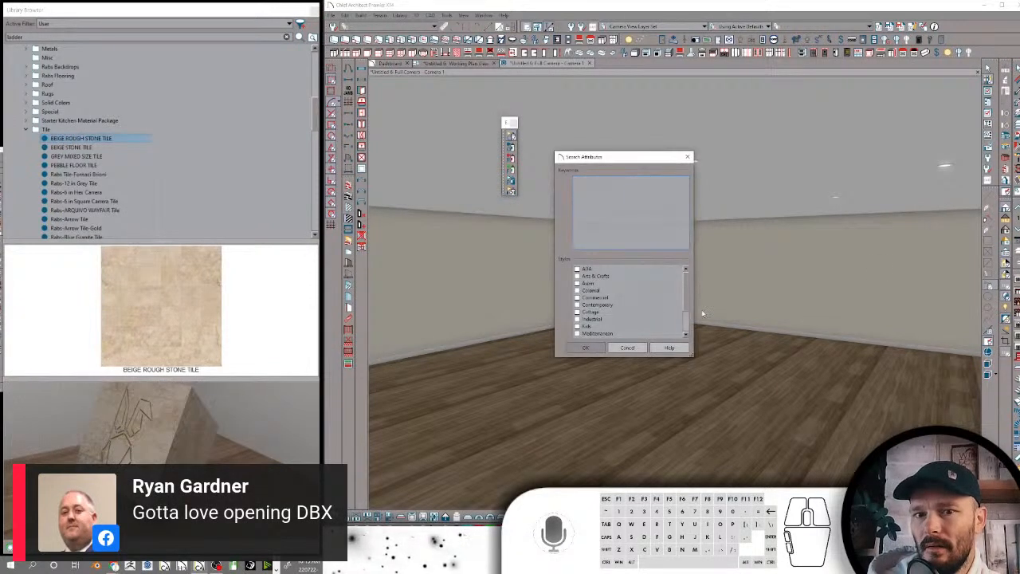
pyautogui.click(627, 348)
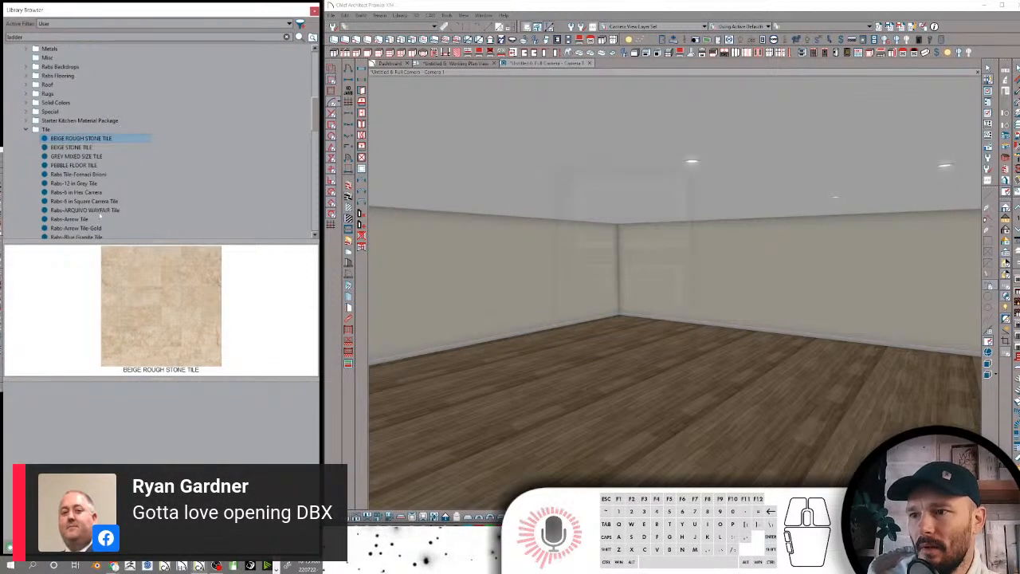
# Copy the full keyword list from the search attributes of Rabs-Arrow Tile in the Tile folder
pyautogui.click(93, 219)
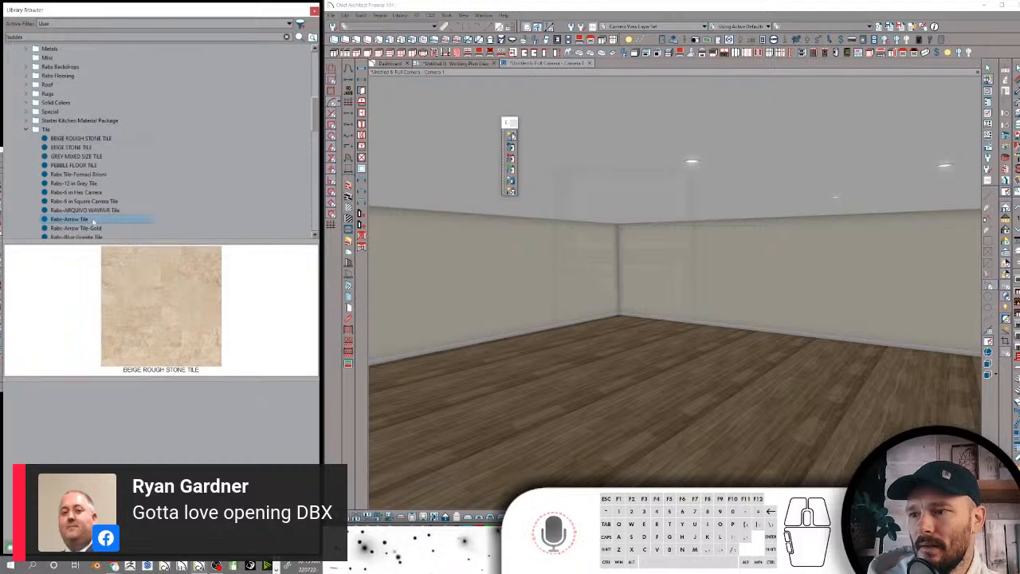
pyautogui.rightClick(93, 221)
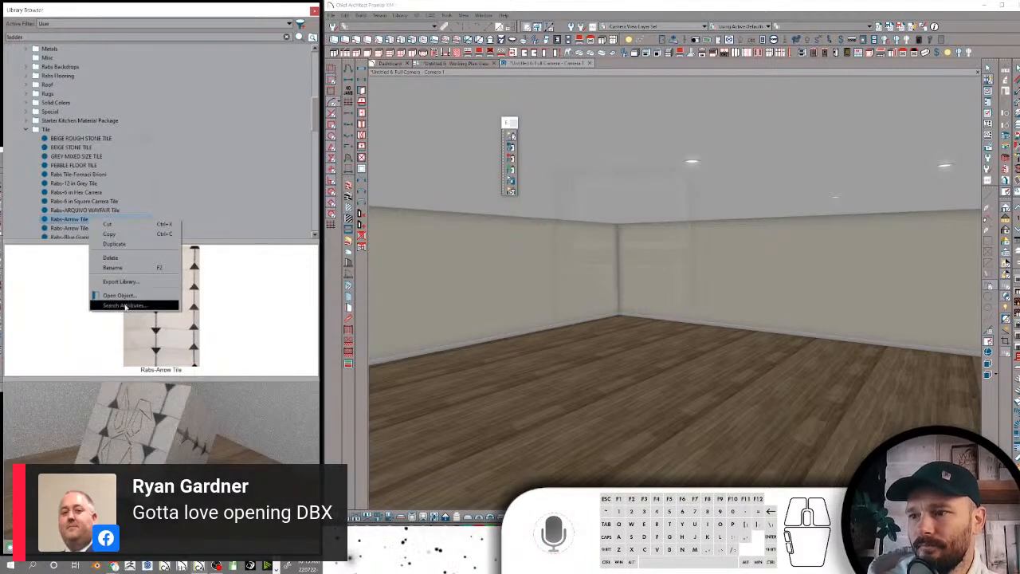
pyautogui.click(125, 305)
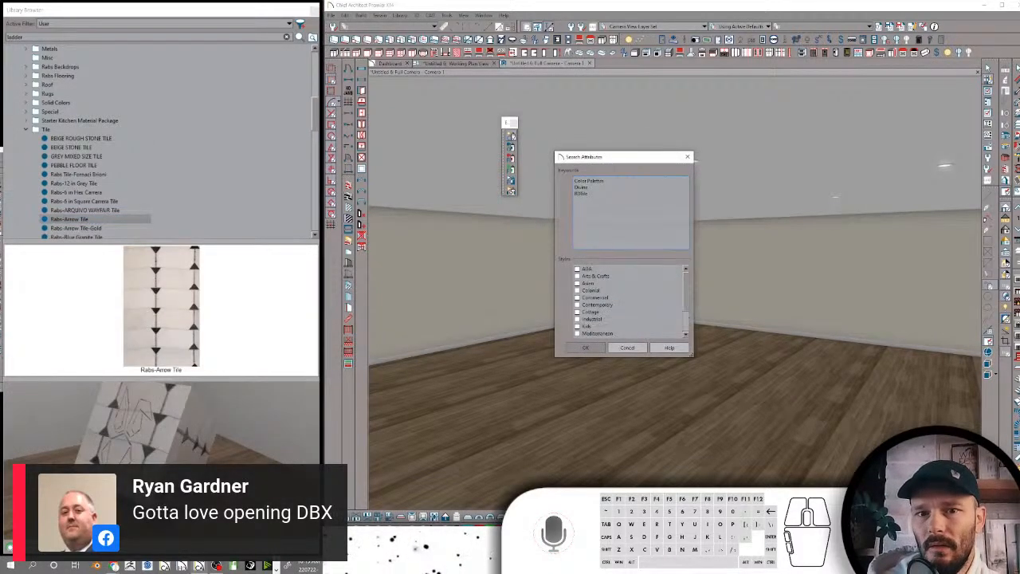
pyautogui.moveTo(600, 204); pyautogui.dragTo(551, 161)
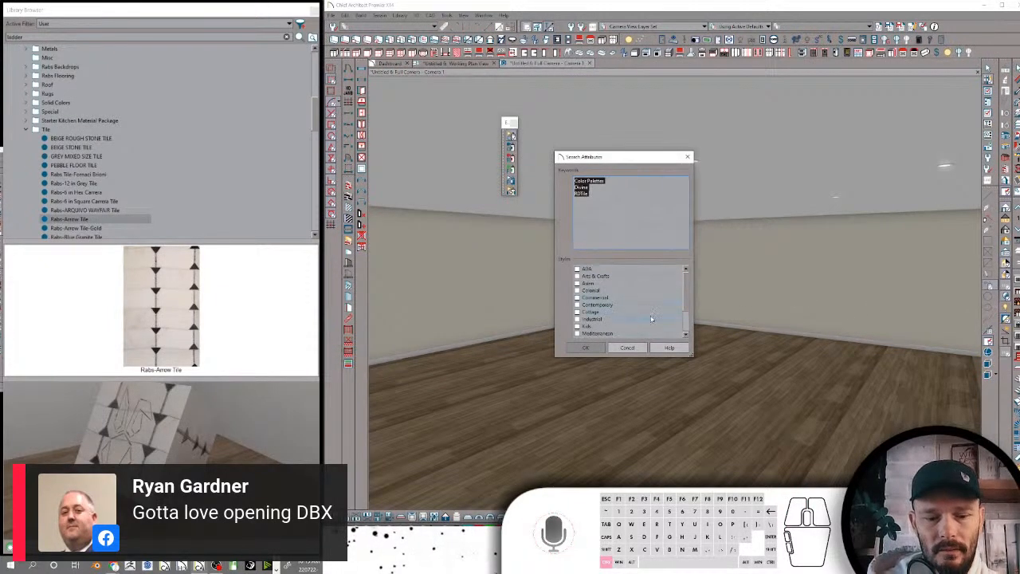
pyautogui.click(594, 350)
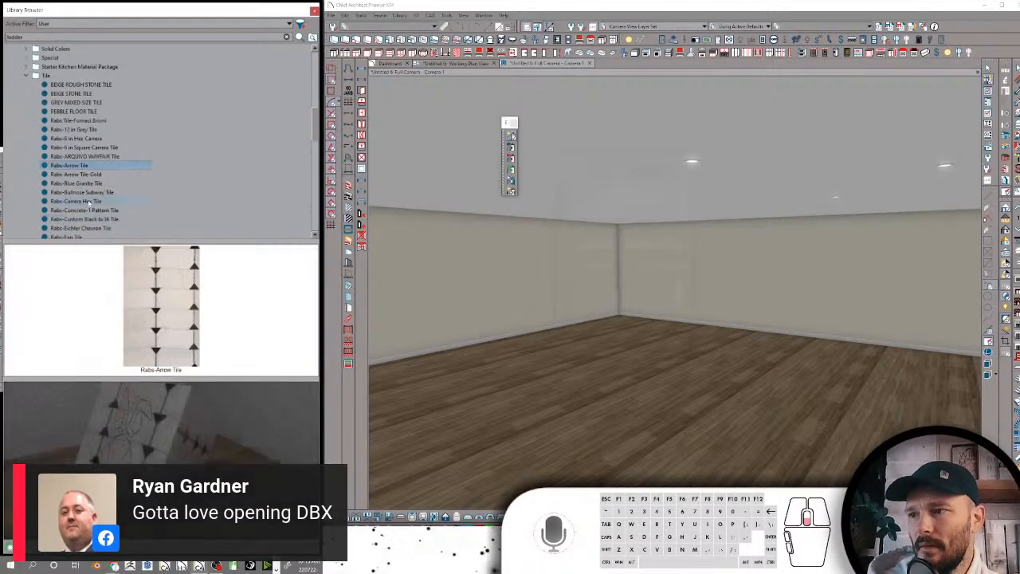
# Copy the full keyword list, including RDTile, Rabs and Tile, from the search attributes of the selected green Rabs-WOW Tile Neo Stardust
pyautogui.scroll(-10, 90, 201)
pyautogui.scroll(-4, 90, 201)
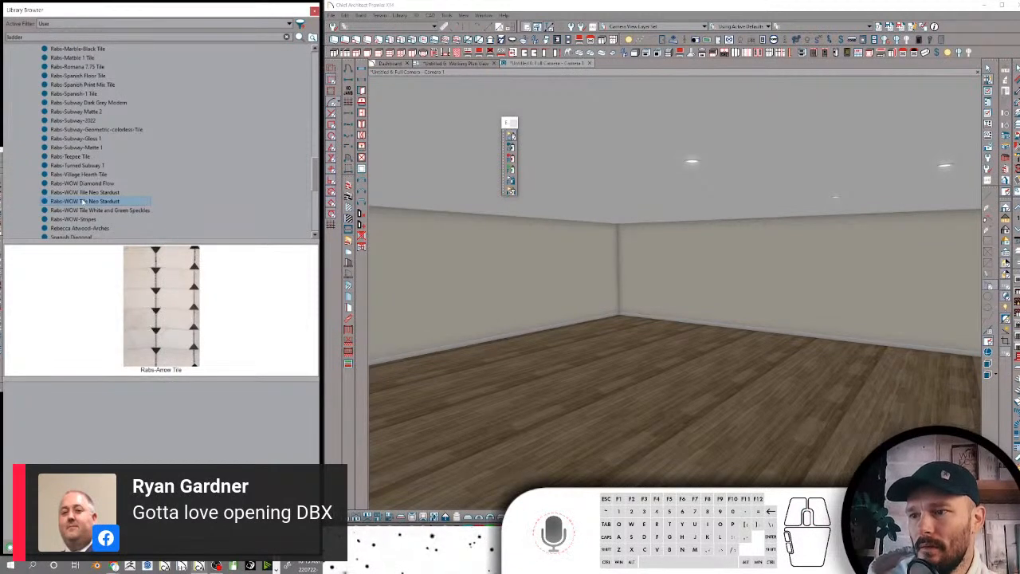
pyautogui.click(82, 201)
pyautogui.rightClick(82, 202)
pyautogui.click(118, 286)
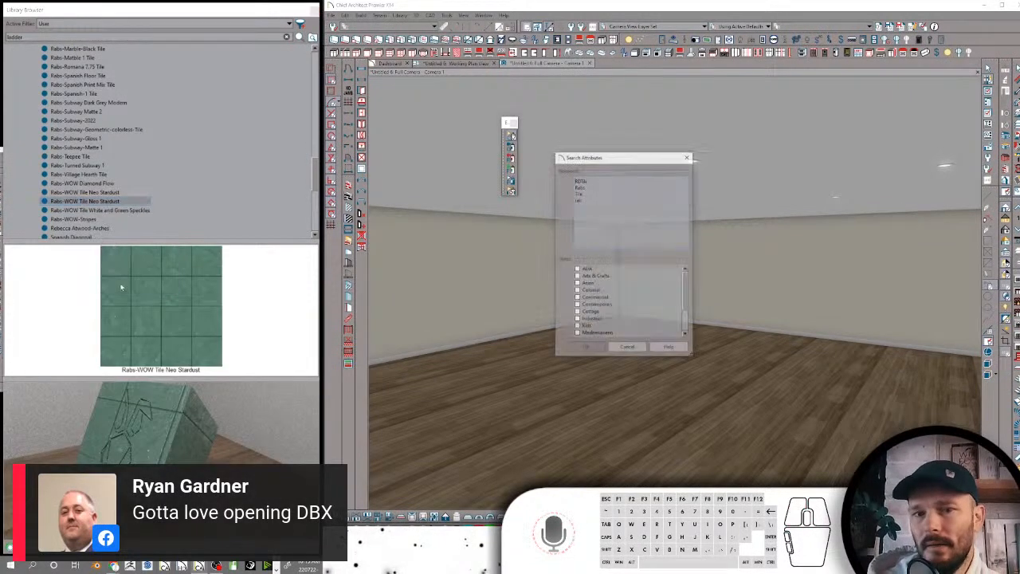
pyautogui.moveTo(583, 200); pyautogui.dragTo(573, 180)
pyautogui.hotkey('ctrl', 'c')
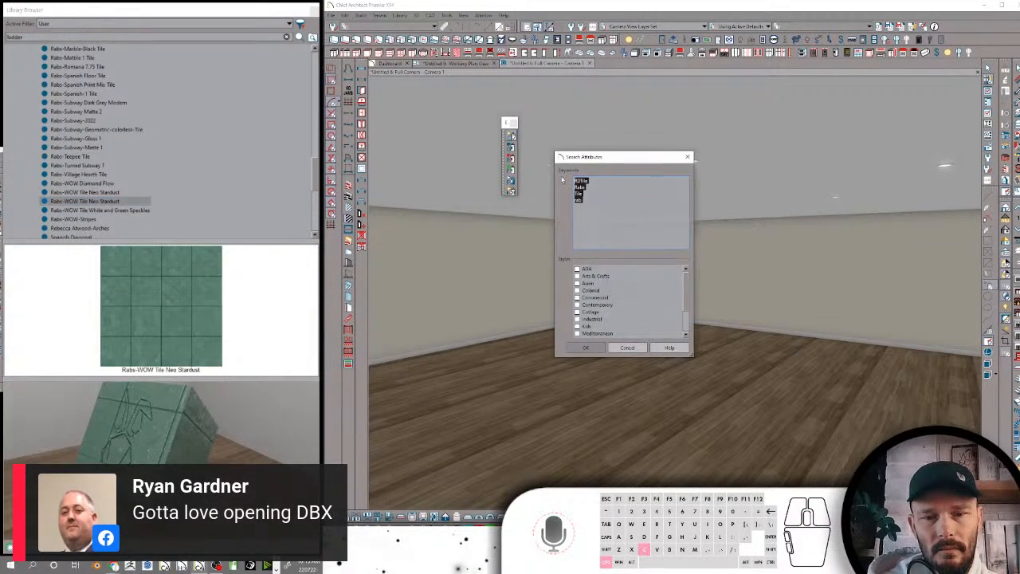
pyautogui.click(587, 347)
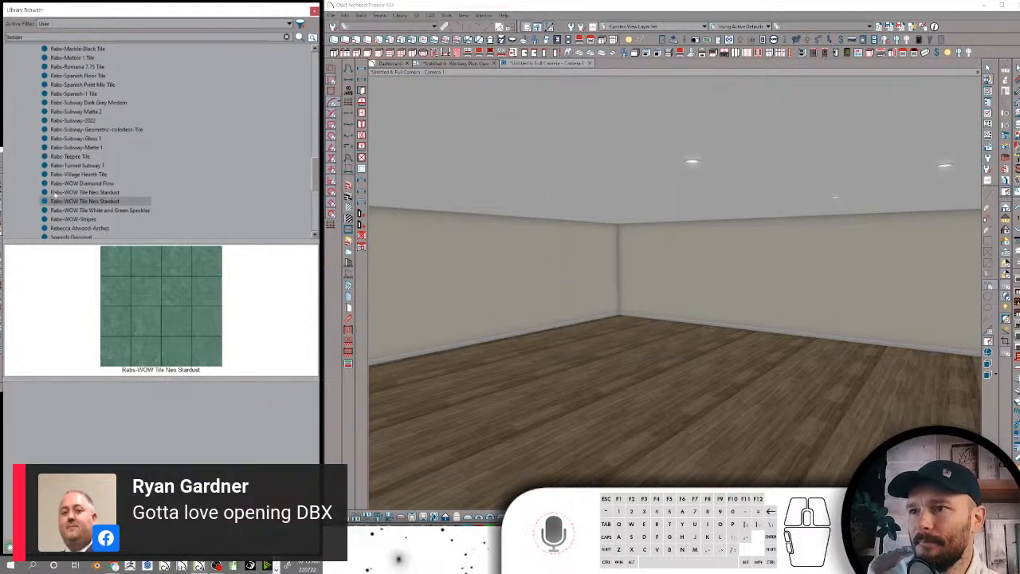
# Open the search attributes of BEIGE ROUGH STONE TILE and accept them
pyautogui.scroll(10, 168, 155)
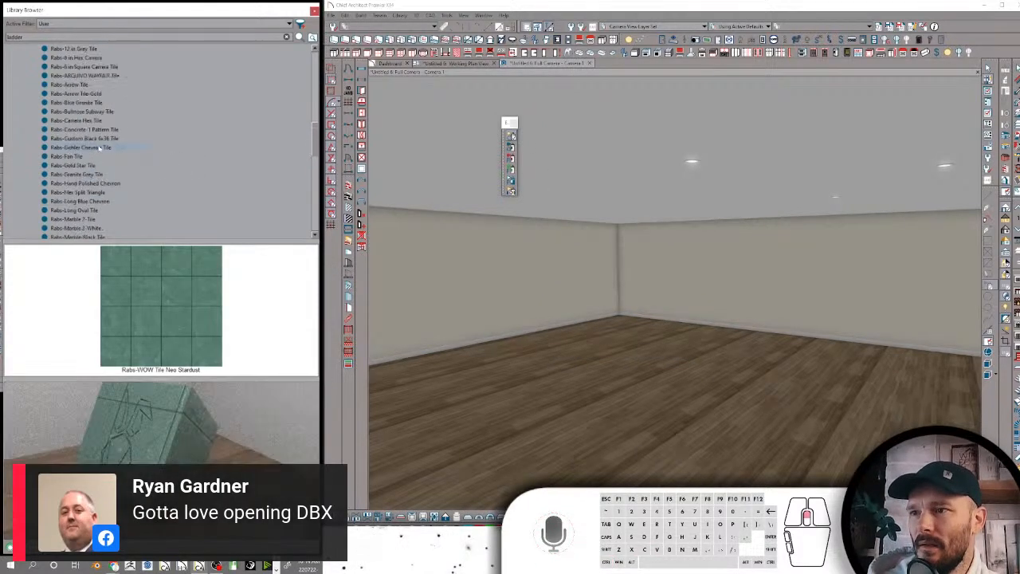
pyautogui.click(92, 85)
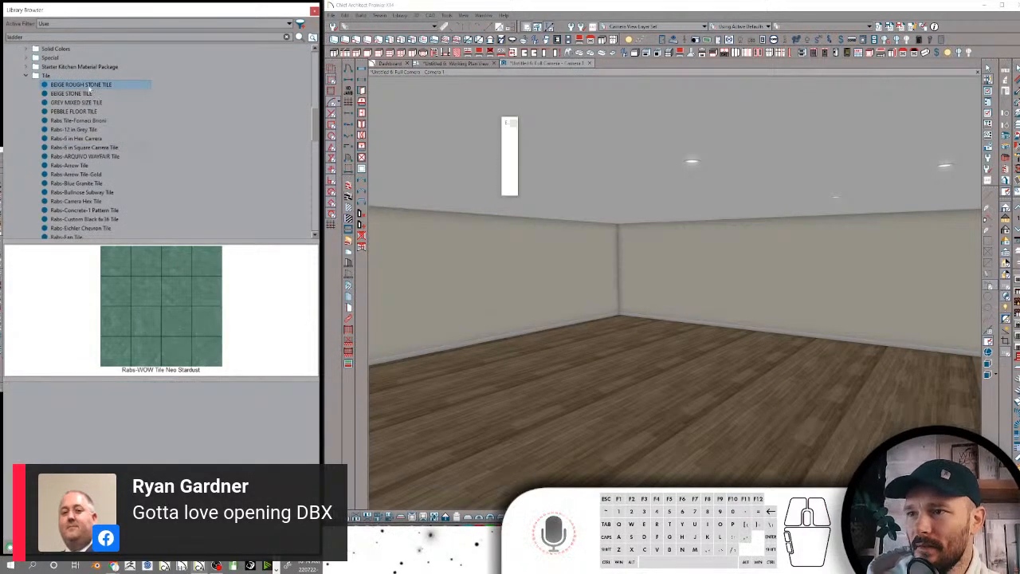
pyautogui.rightClick(93, 85)
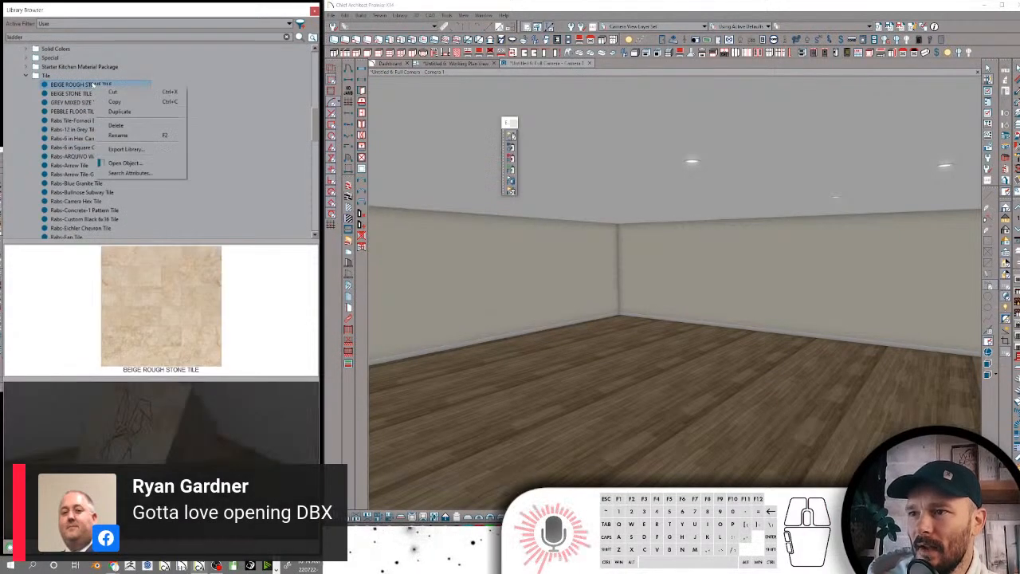
pyautogui.click(129, 173)
pyautogui.press('Return')
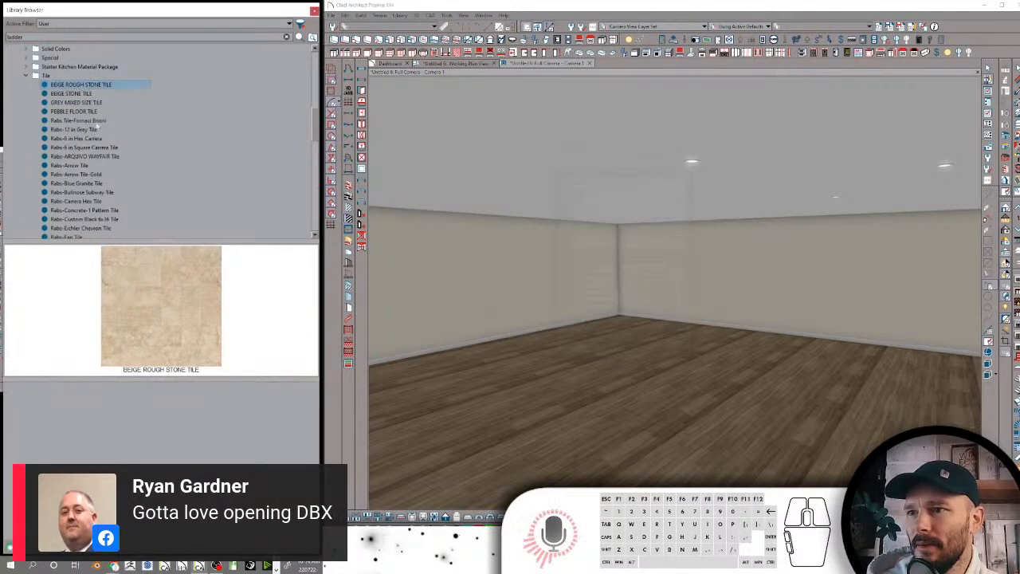
# Check the search attribute keywords of BEIGE STONE TILE and GREY MIXED SIZE TILE, closing each without further edits
pyautogui.click(86, 94)
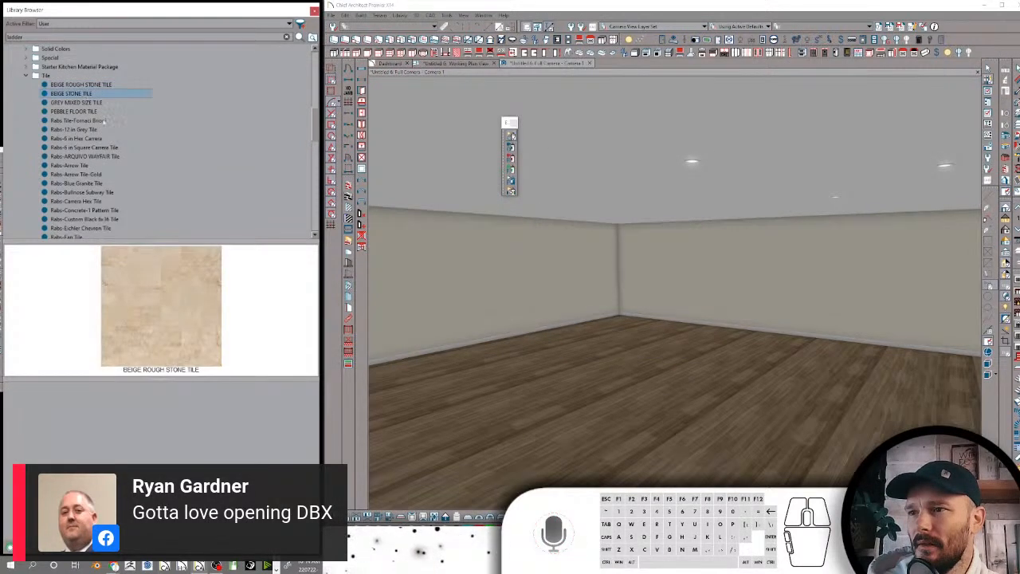
pyautogui.rightClick(91, 93)
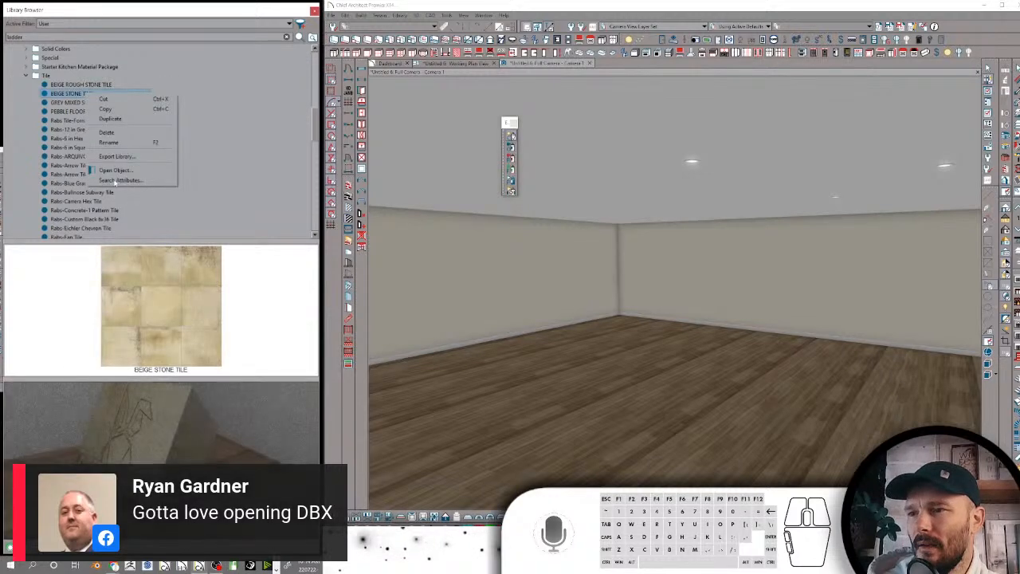
pyautogui.click(123, 181)
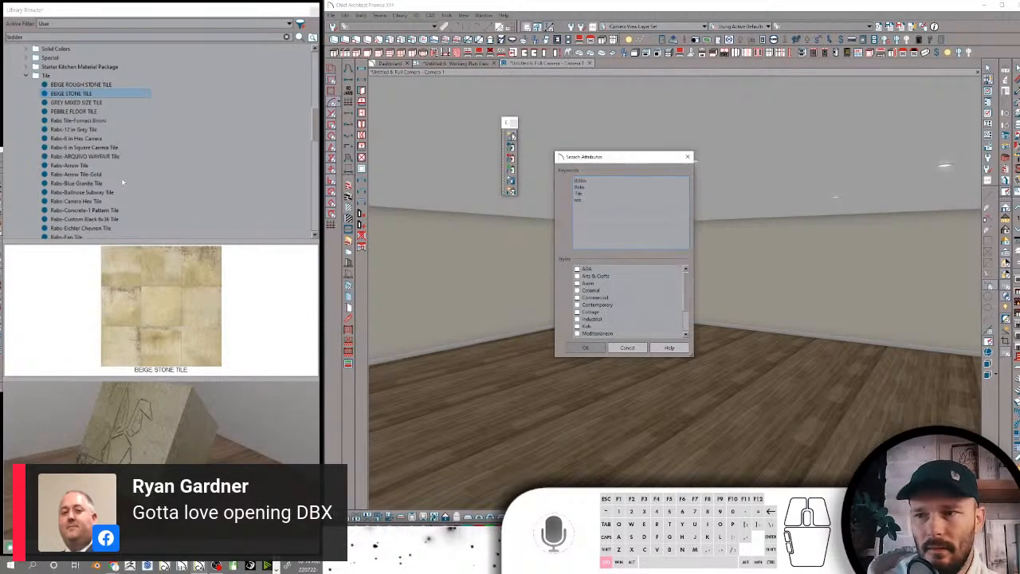
pyautogui.press('Escape')
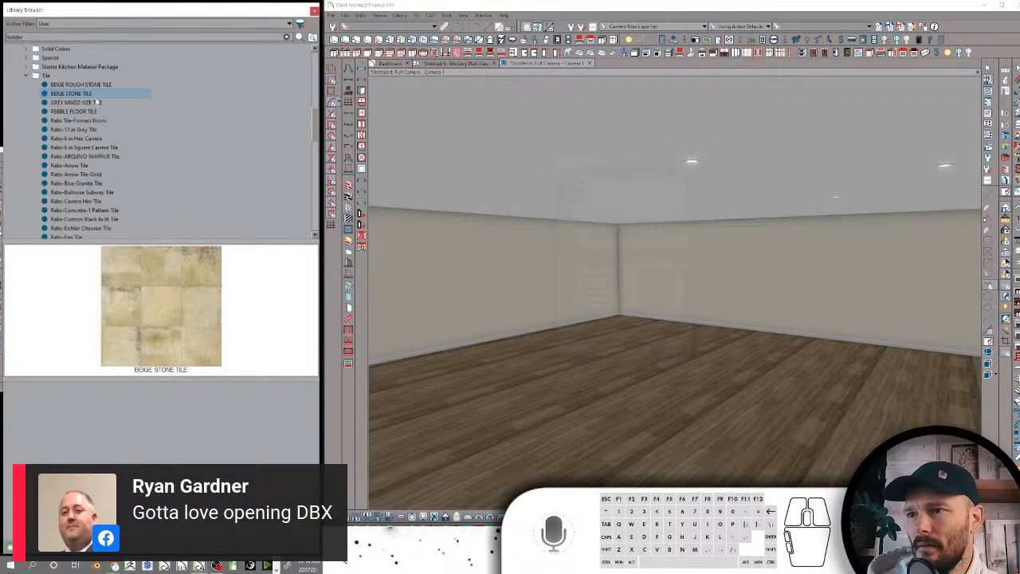
pyautogui.click(97, 102)
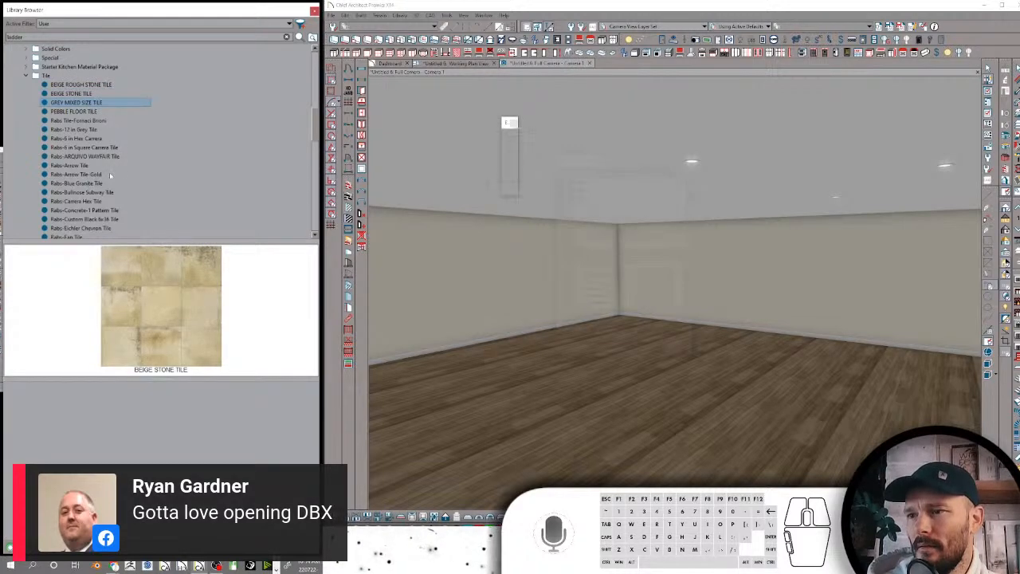
pyautogui.rightClick(95, 104)
pyautogui.click(128, 190)
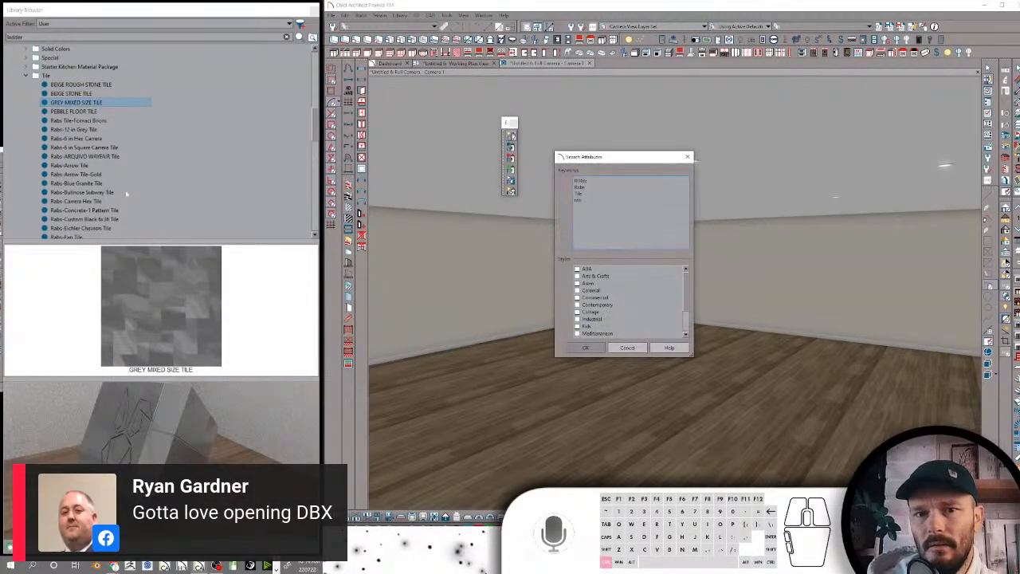
pyautogui.press('Escape')
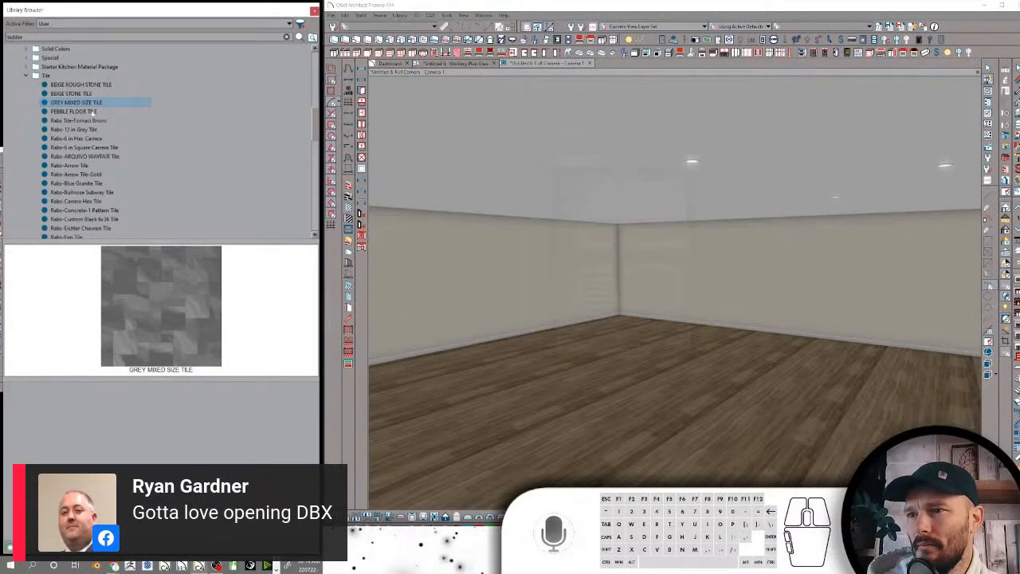
# Check the search attributes of PEBBLE FLOOR TILE and start opening those of Rabs Tile-Fornaci Brioni
pyautogui.click(92, 111)
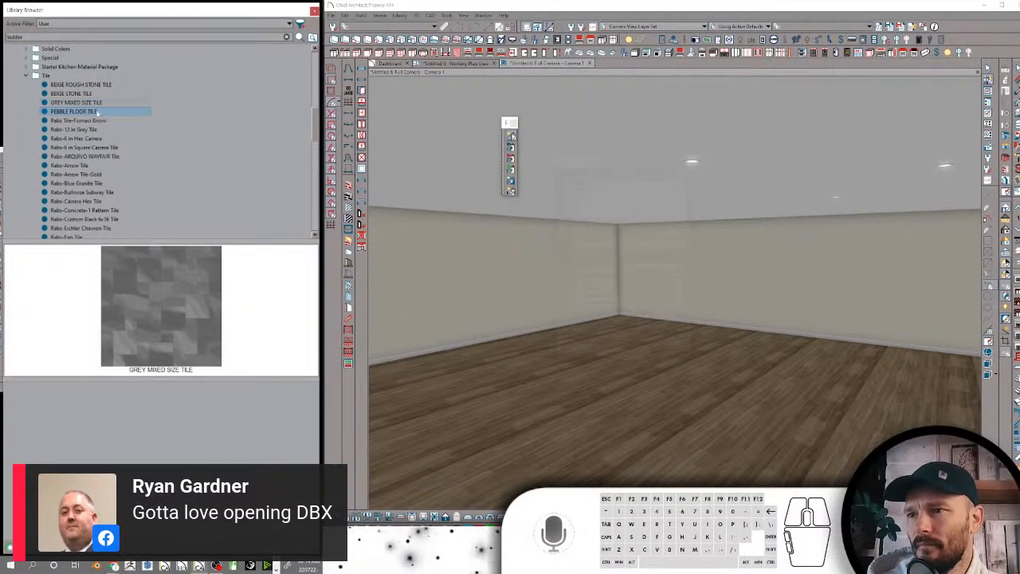
pyautogui.rightClick(96, 112)
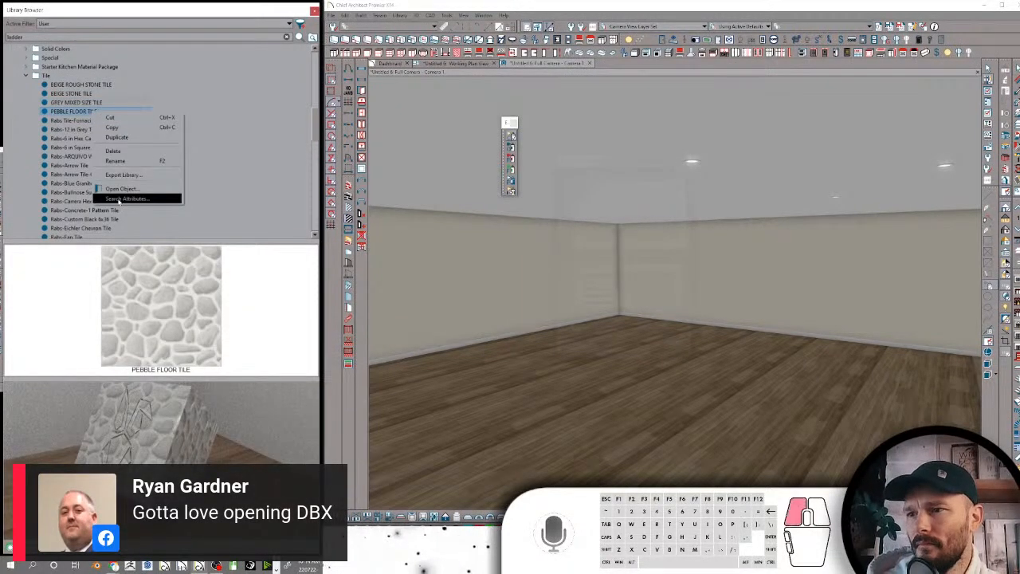
pyautogui.click(123, 198)
pyautogui.press('Escape')
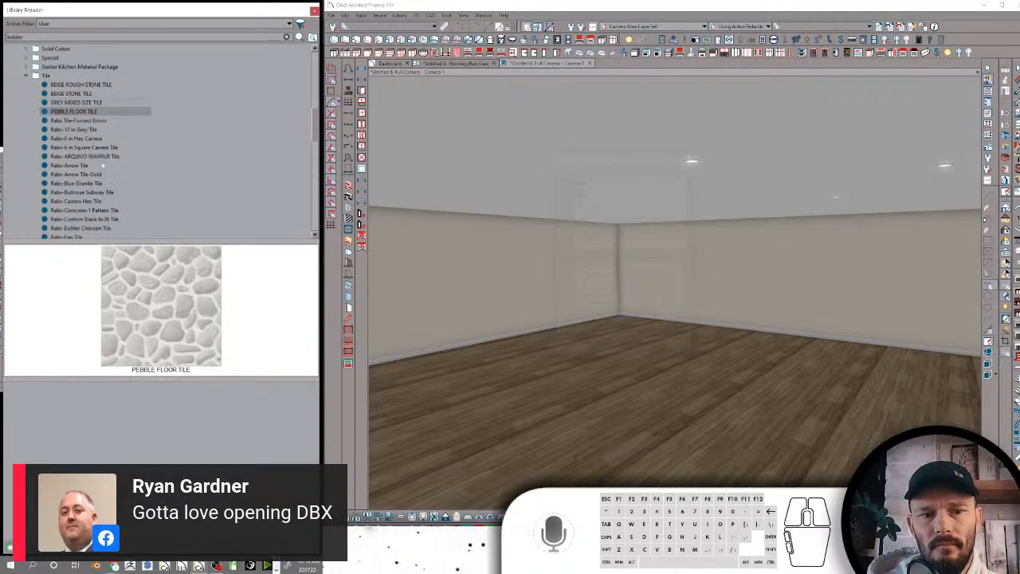
pyautogui.click(85, 121)
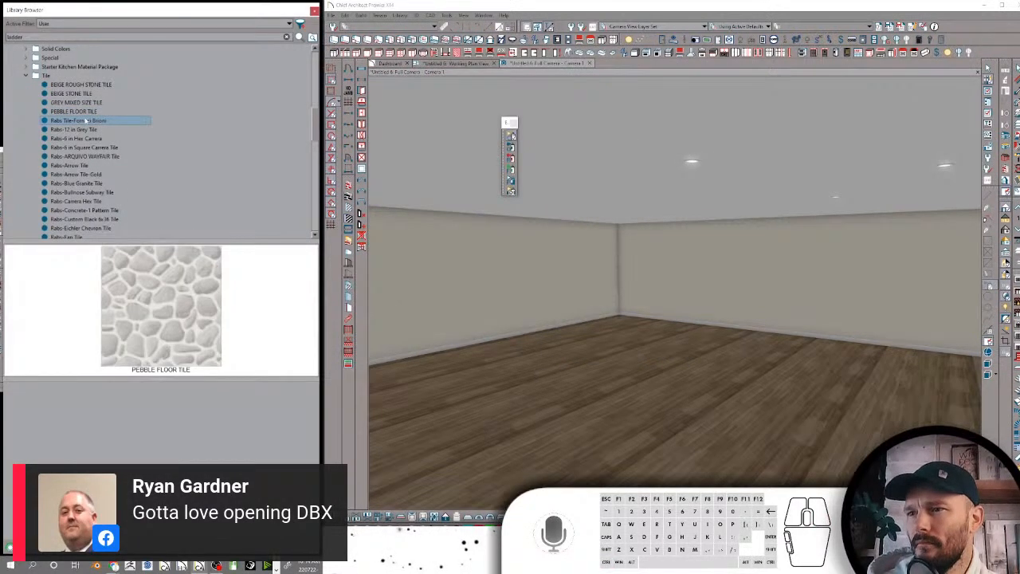
pyautogui.rightClick(89, 120)
pyautogui.click(120, 201)
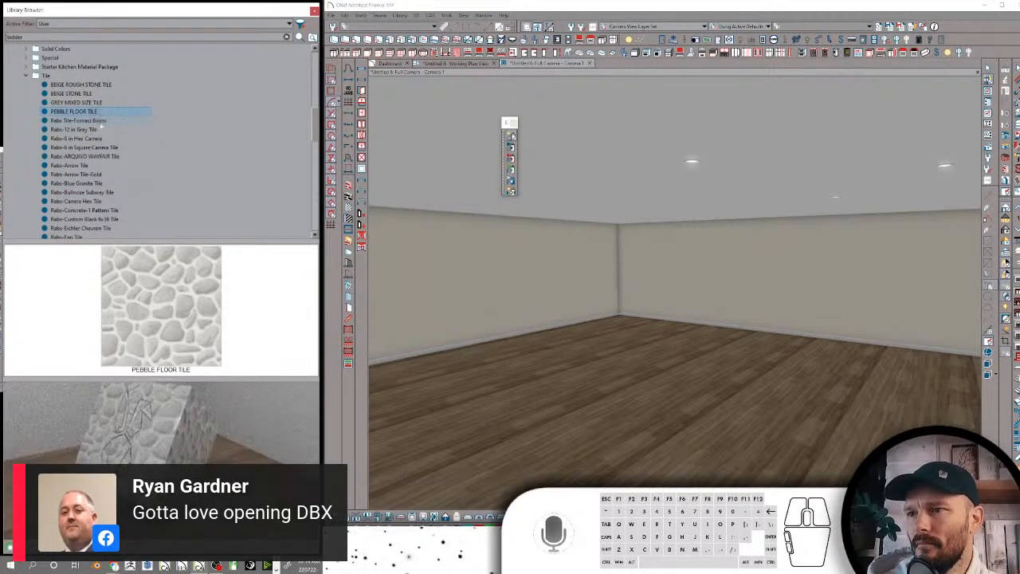
# Reopen the search attributes of PEBBLE FLOOR TILE, select its whole keyword list and accept the attributes
pyautogui.rightClick(91, 110)
pyautogui.click(121, 193)
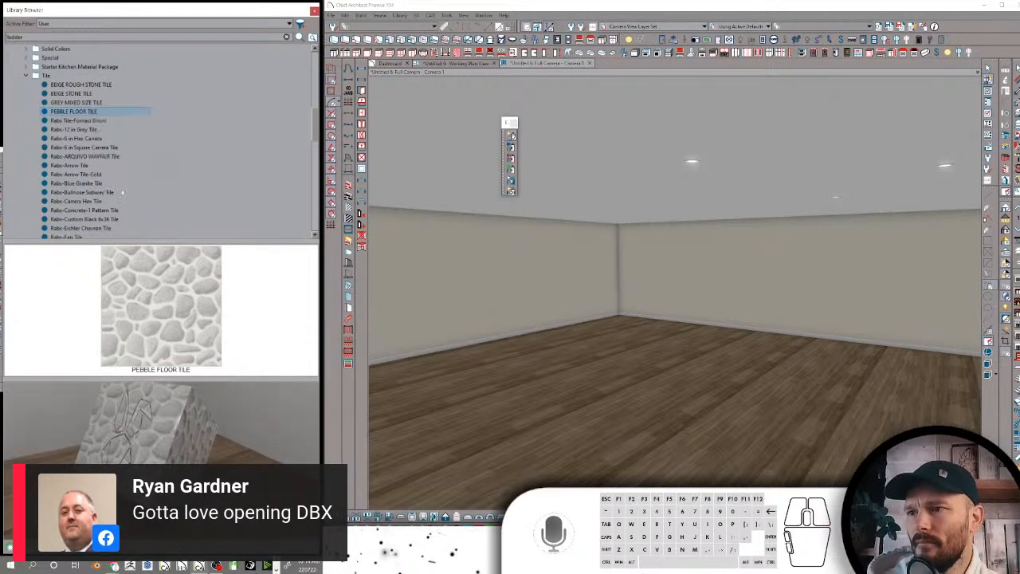
pyautogui.hotkey('ctrl', 'a')
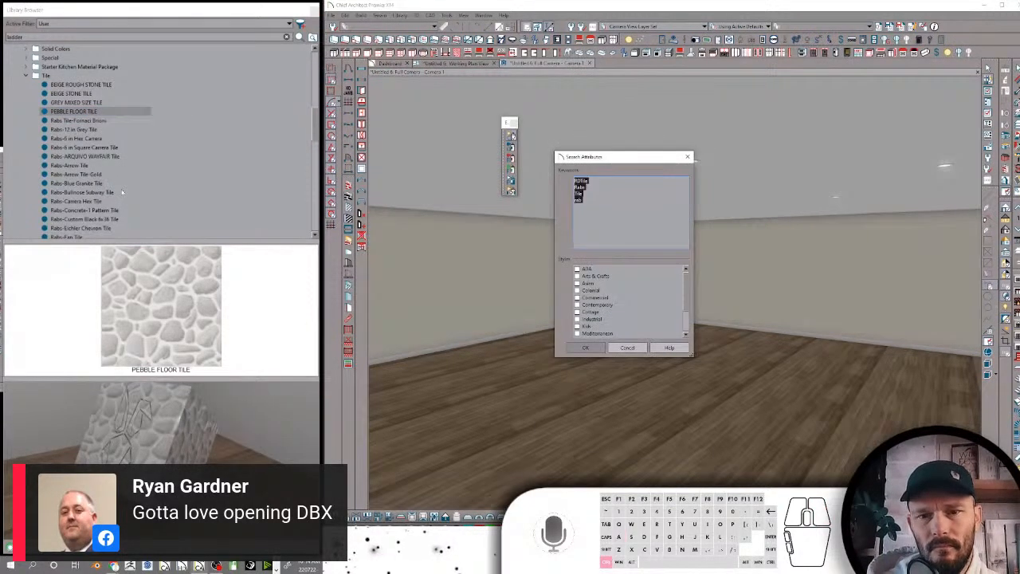
pyautogui.press('Return')
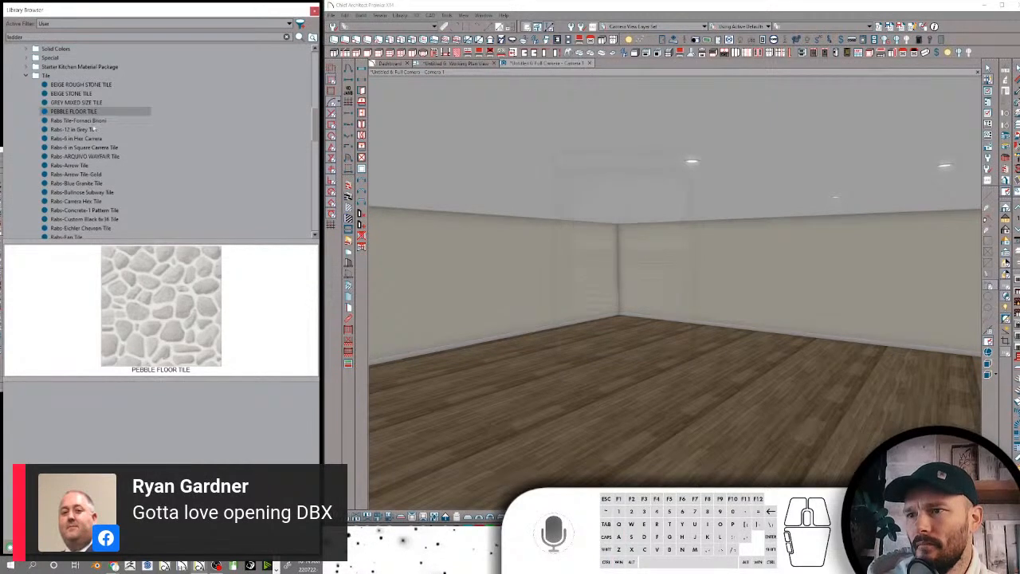
# Open the search attributes of Rabs Tile-Fornaci Brioni and accept its keyword list
pyautogui.click(93, 121)
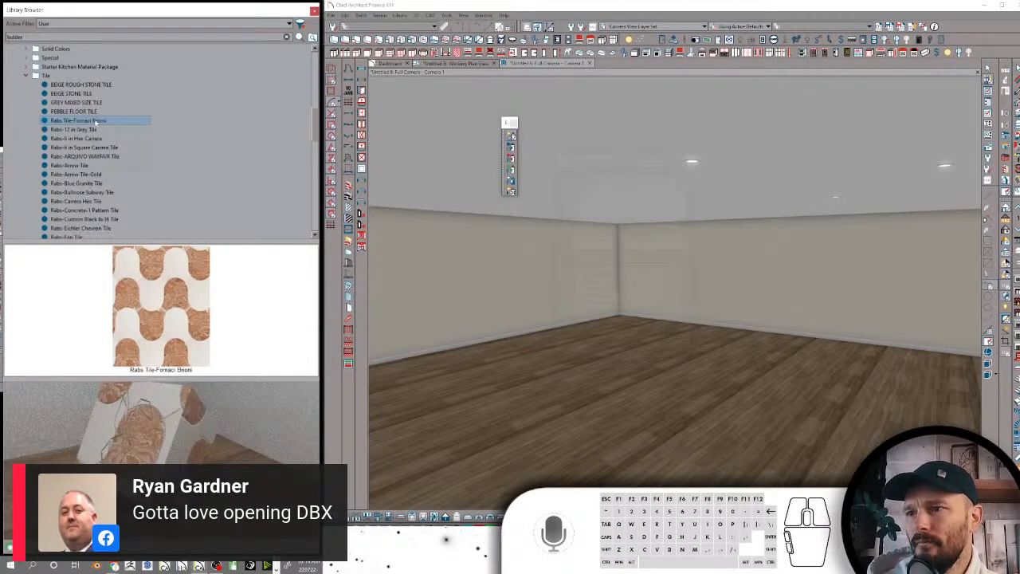
pyautogui.rightClick(95, 122)
pyautogui.click(130, 207)
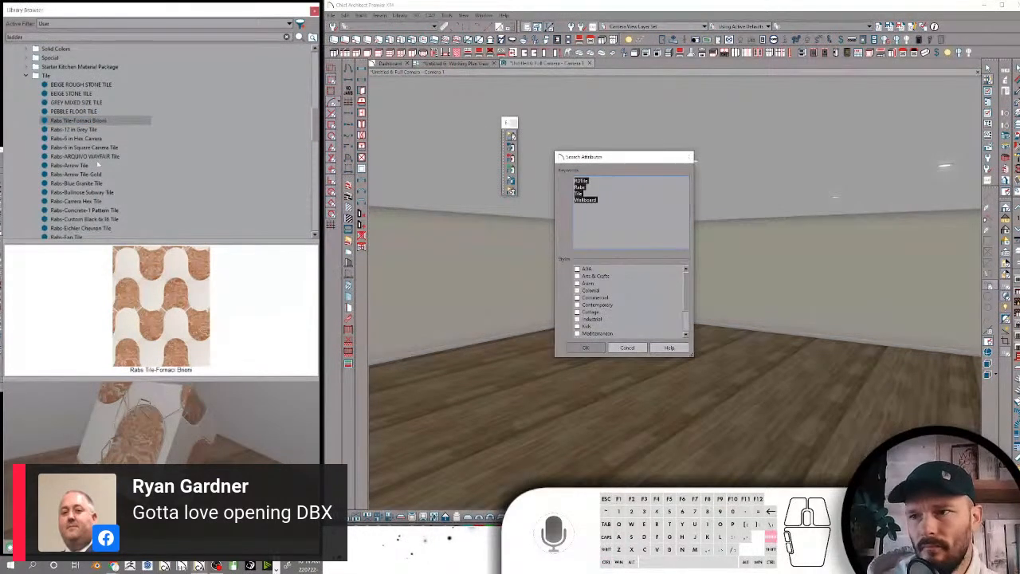
pyautogui.press('Return')
# Paste the RDTile, Rabs, Tile keyword list from clipboard history into the search attributes of Rabs-12 in Grey Tile and copy the whole list
pyautogui.click(88, 130)
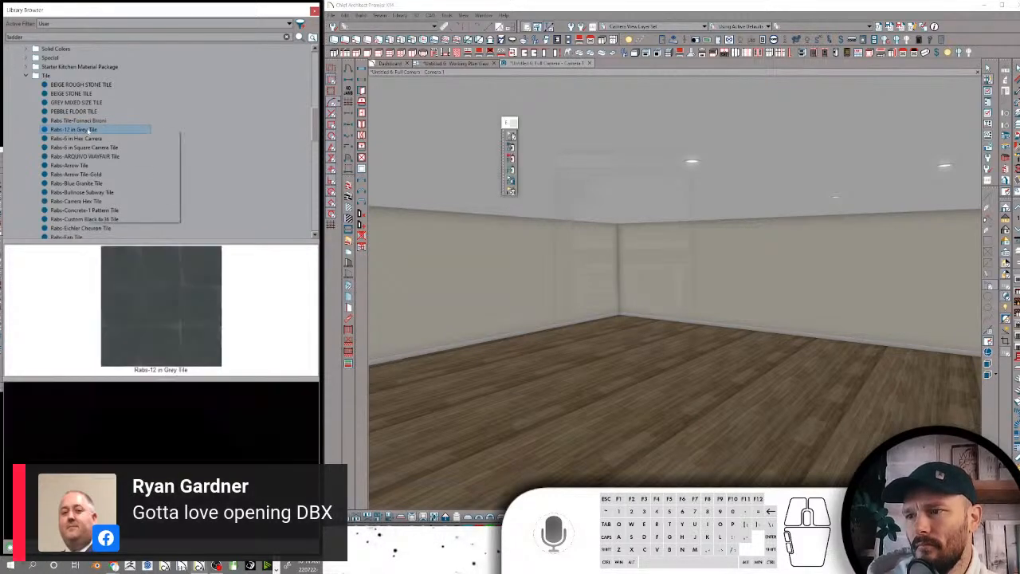
pyautogui.rightClick(87, 130)
pyautogui.click(124, 216)
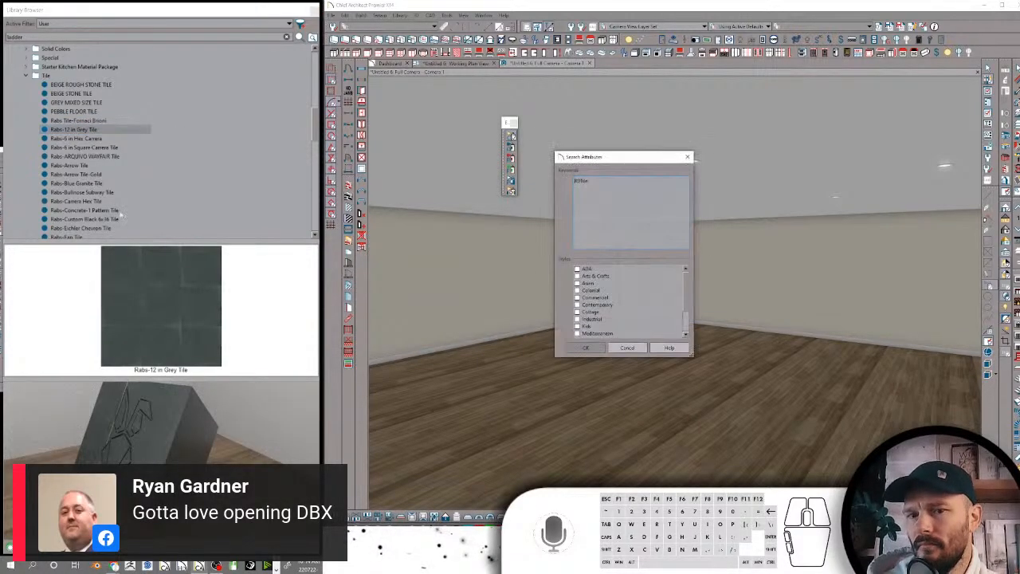
pyautogui.hotkey('ctrl', 'v')
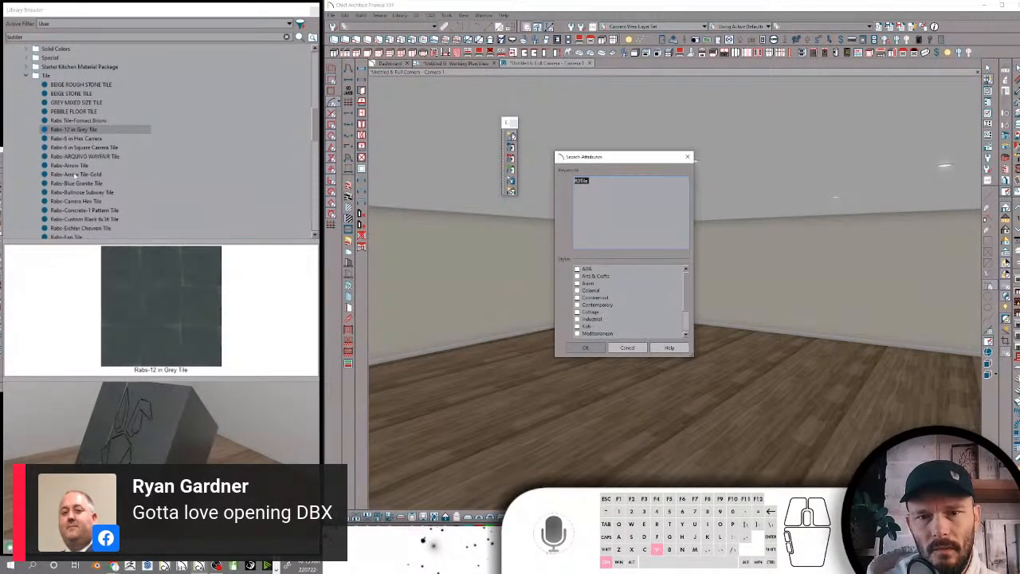
pyautogui.write('RDTile Rabs Tile mtr')
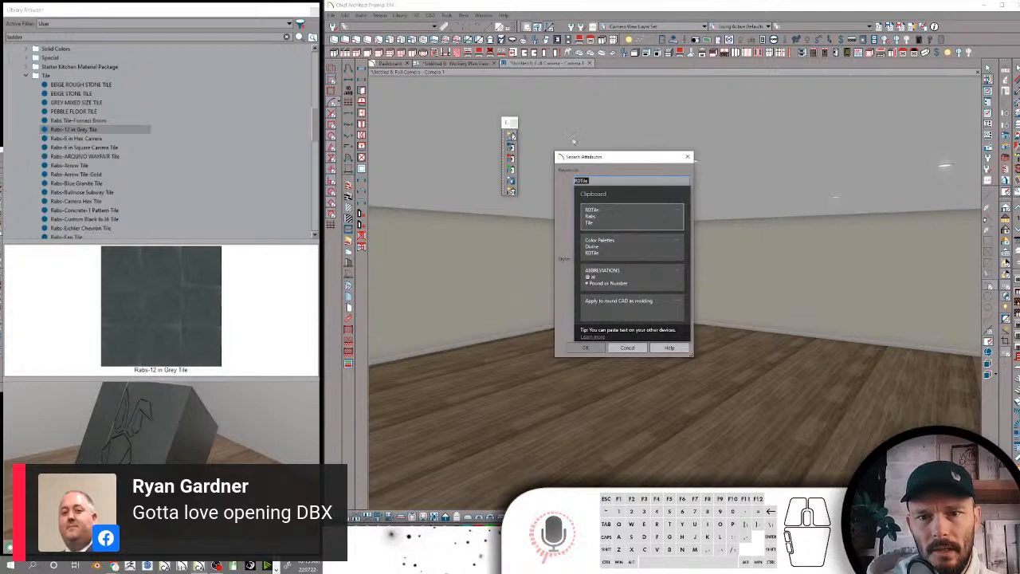
pyautogui.click(630, 216)
pyautogui.moveTo(631, 214); pyautogui.dragTo(576, 180)
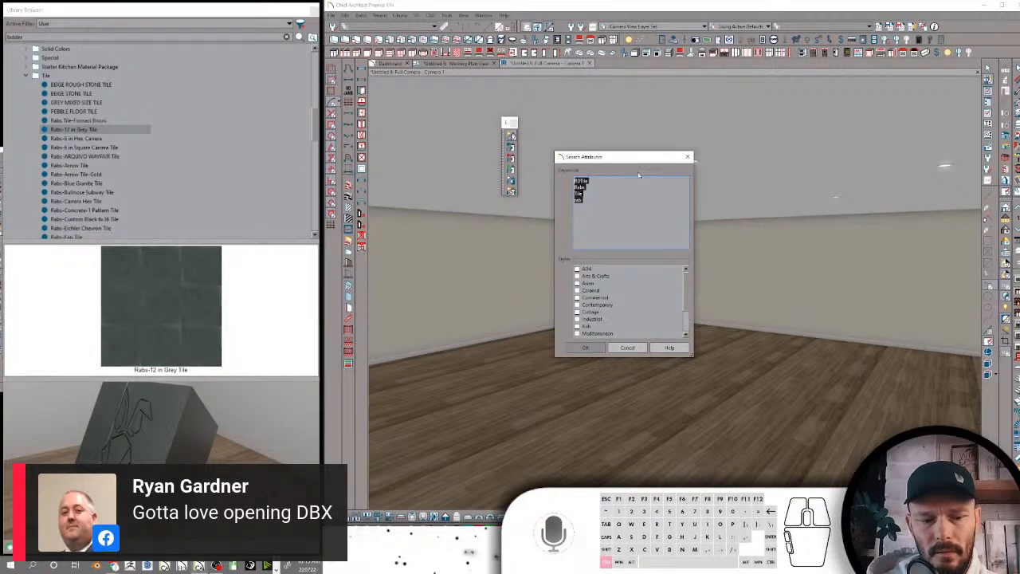
pyautogui.hotkey('ctrl', 'c')
pyautogui.click(627, 348)
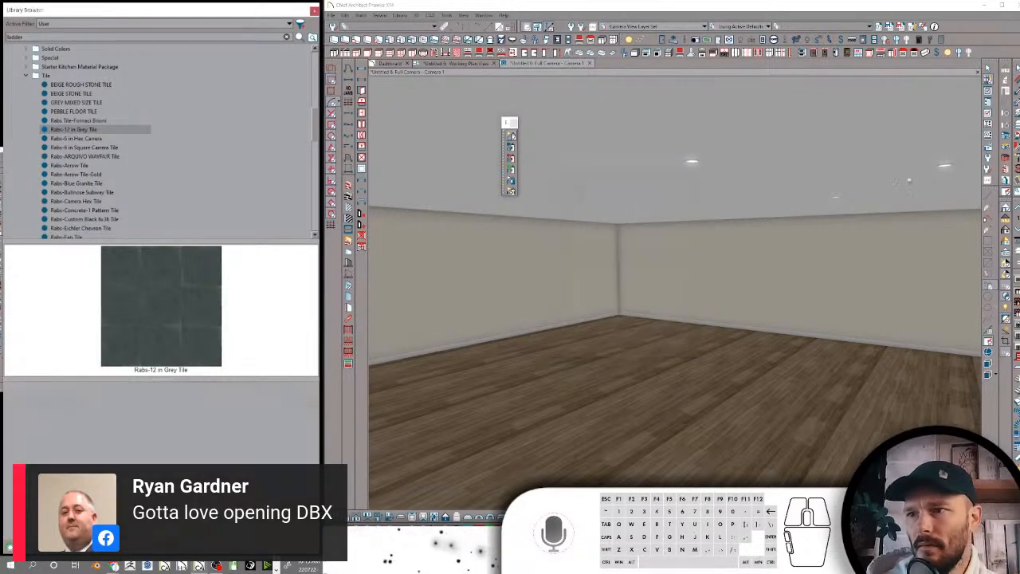
# Replace the search attribute keywords of Rabs-6 in Hex Carrera with the copied RDTile, Rabs, Tile list
pyautogui.click(80, 139)
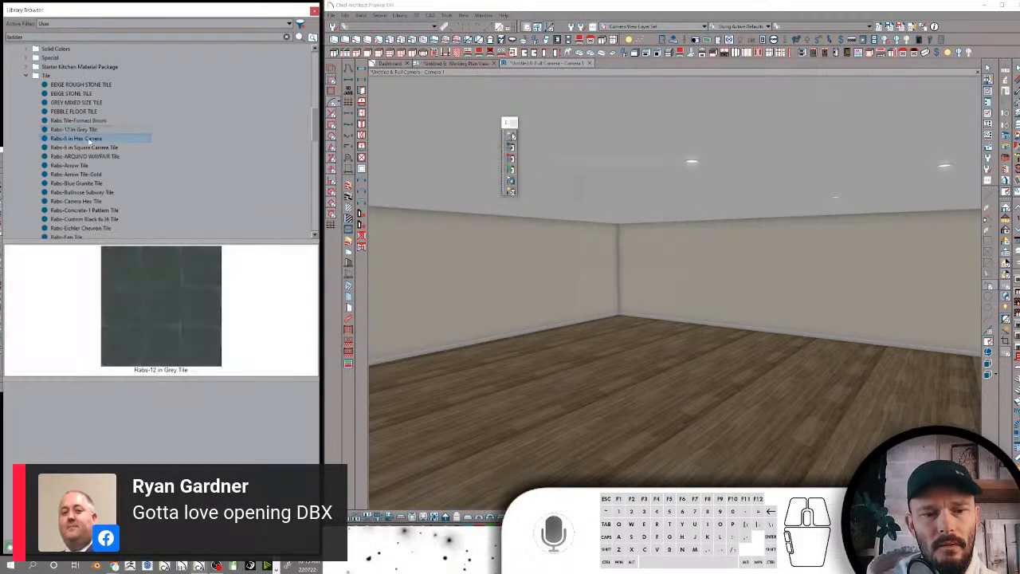
pyautogui.rightClick(90, 140)
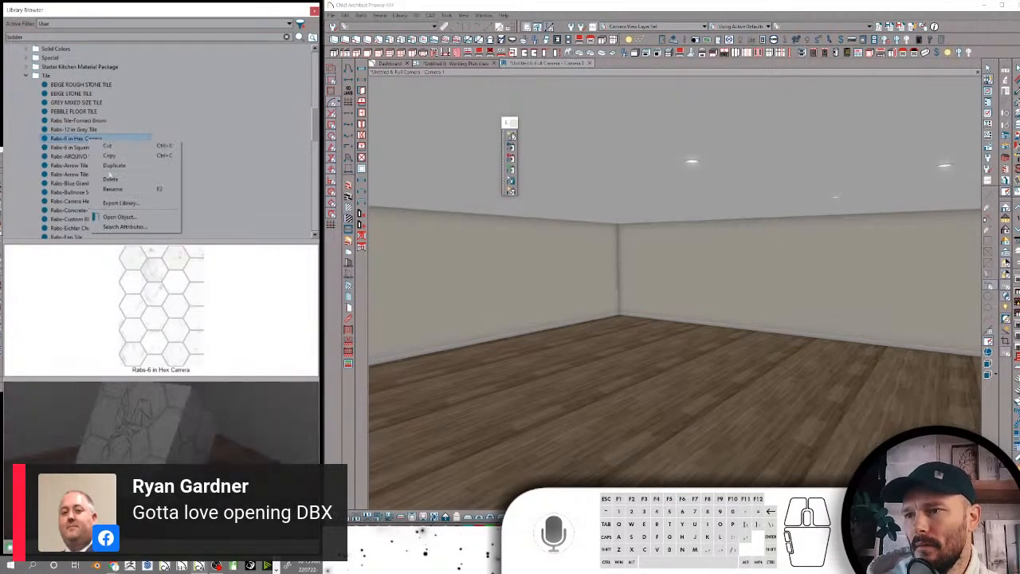
pyautogui.click(116, 231)
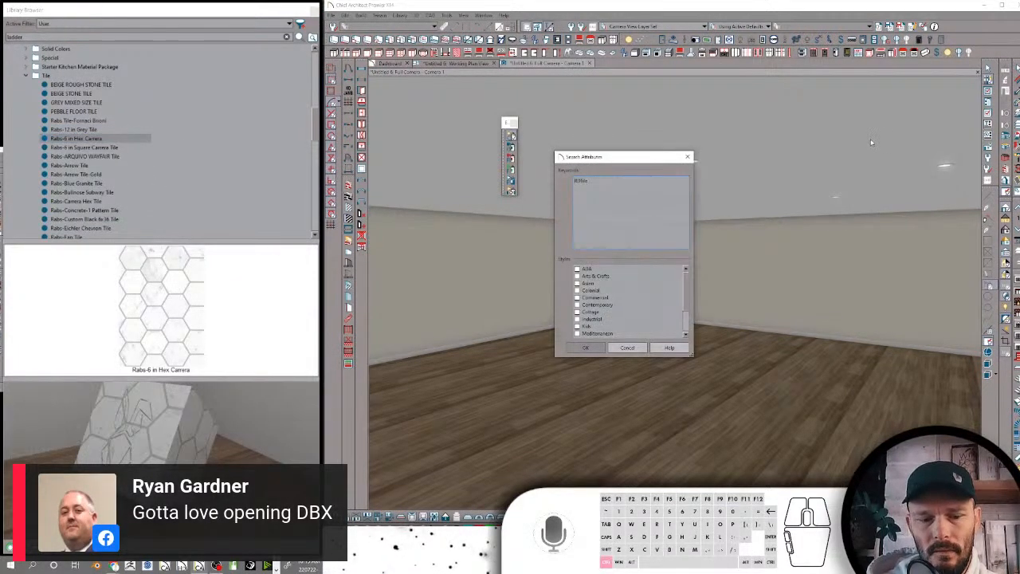
pyautogui.hotkey('ctrl', 'a')
pyautogui.hotkey('ctrl', 'v')
pyautogui.press('Return')
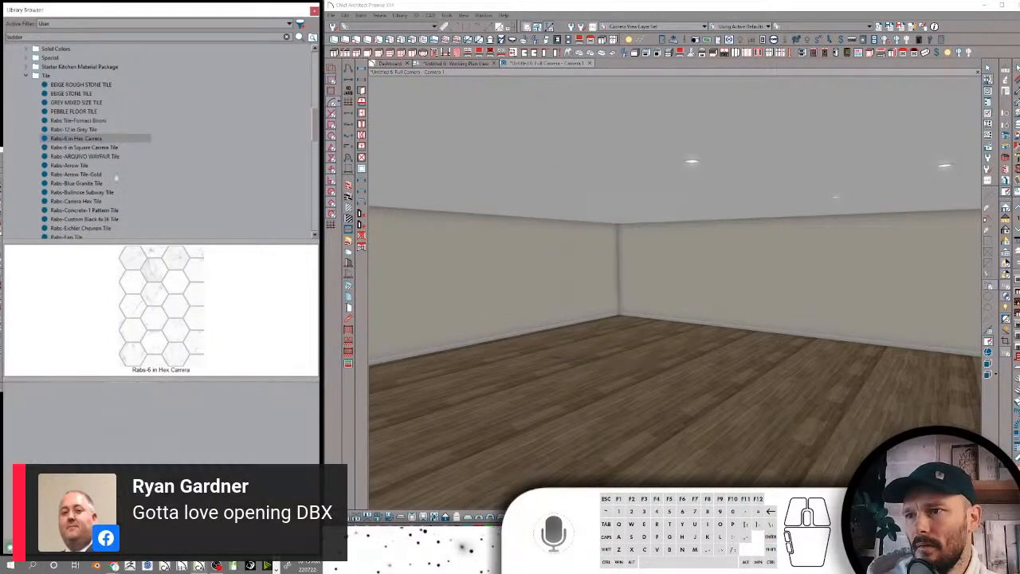
# Paste the copied RDTile, Rabs, Tile keyword list into the search attributes of Rabs-6 in Square Carrera Tile and accept it
pyautogui.click(111, 148)
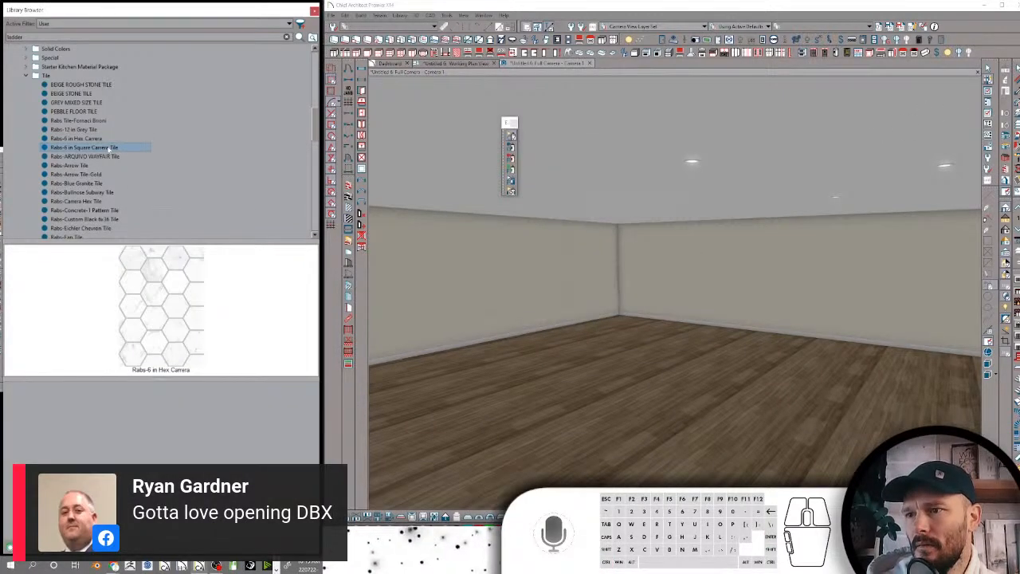
pyautogui.rightClick(110, 149)
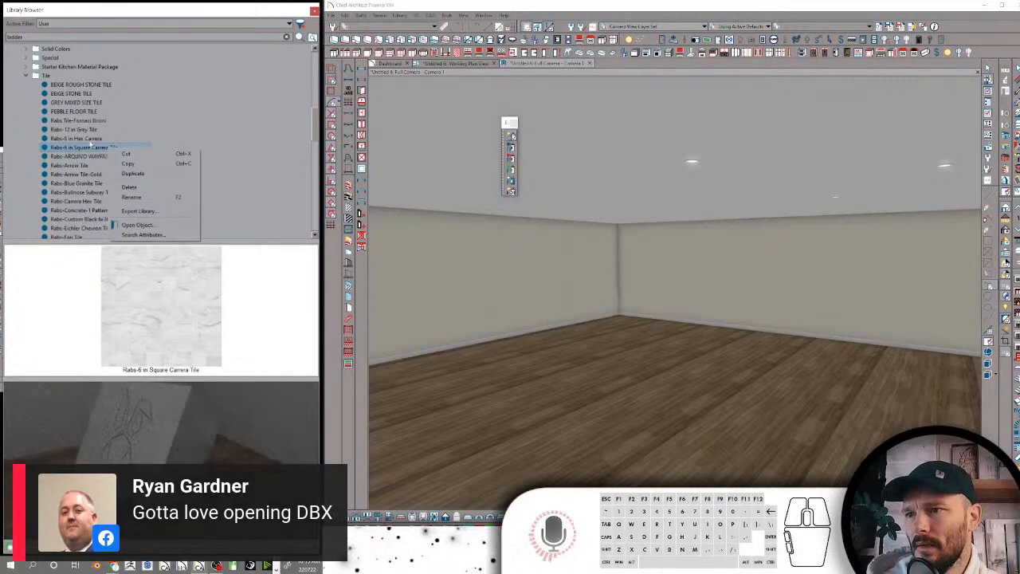
pyautogui.click(142, 235)
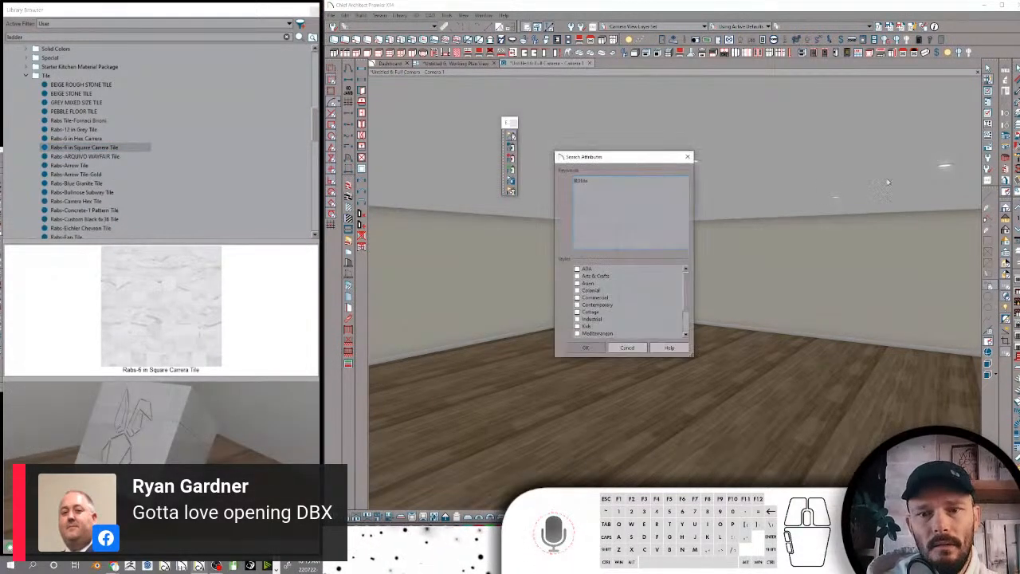
pyautogui.hotkey('ctrl', 'v')
pyautogui.press('Return')
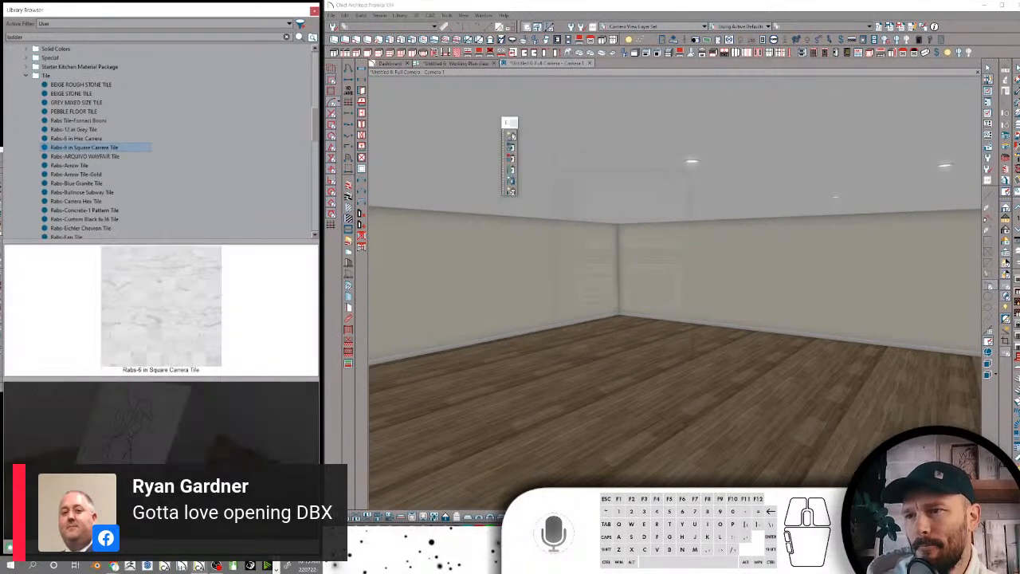
# Check the search attribute keywords of Rabs-ARQUIVO WAYFAIR Tile and close the attributes
pyautogui.click(114, 157)
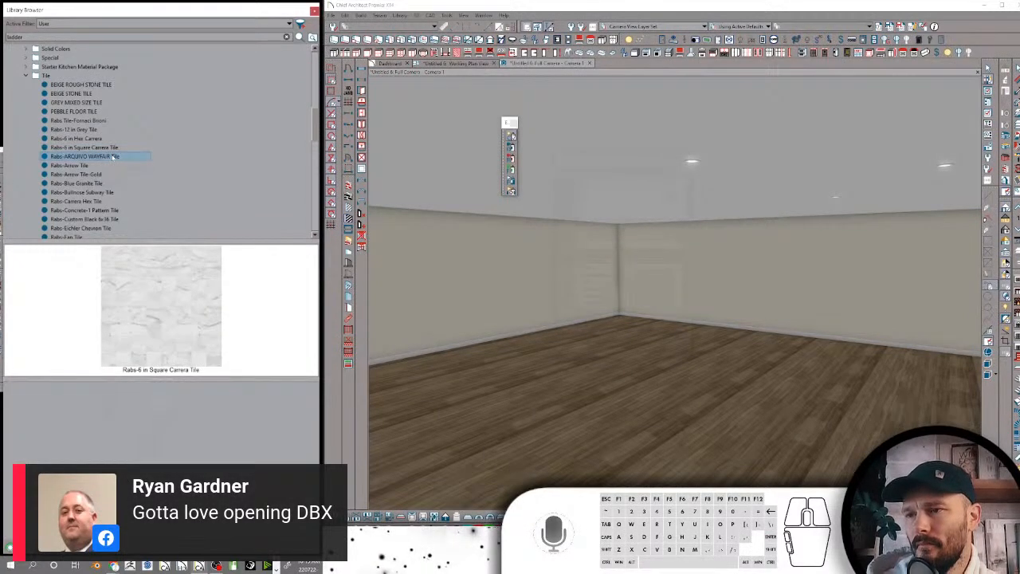
pyautogui.rightClick(114, 157)
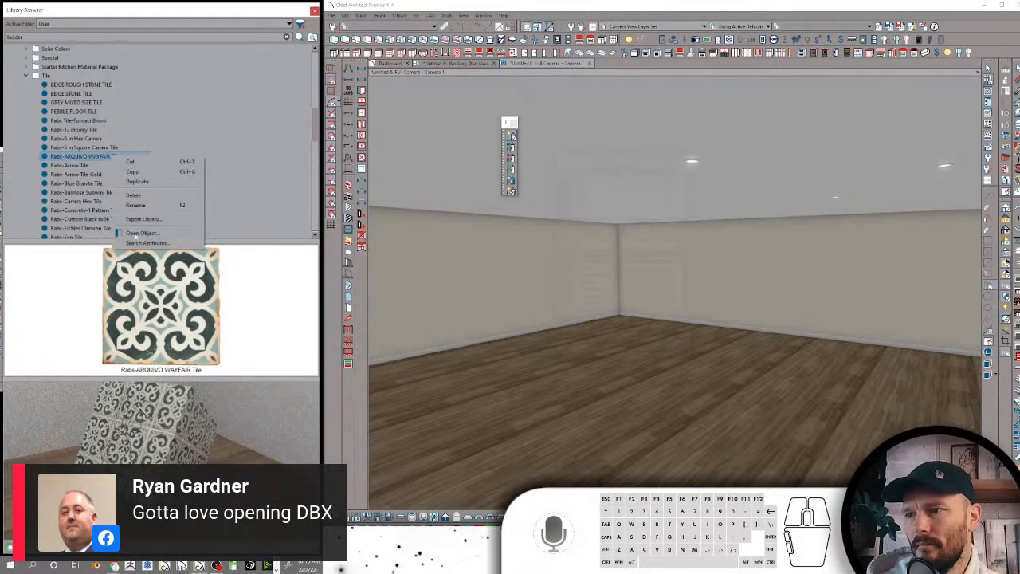
pyautogui.click(141, 242)
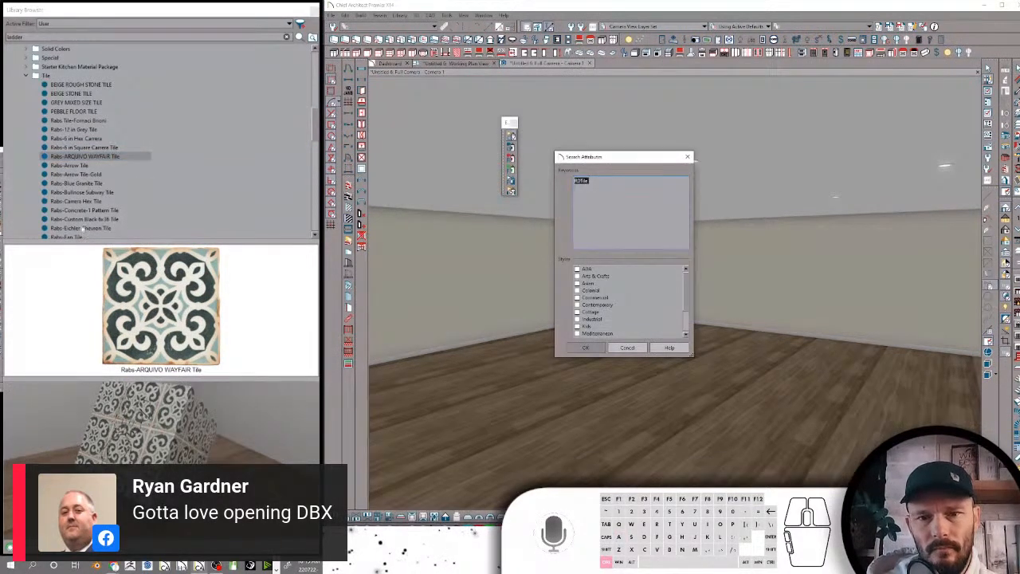
pyautogui.press('Escape')
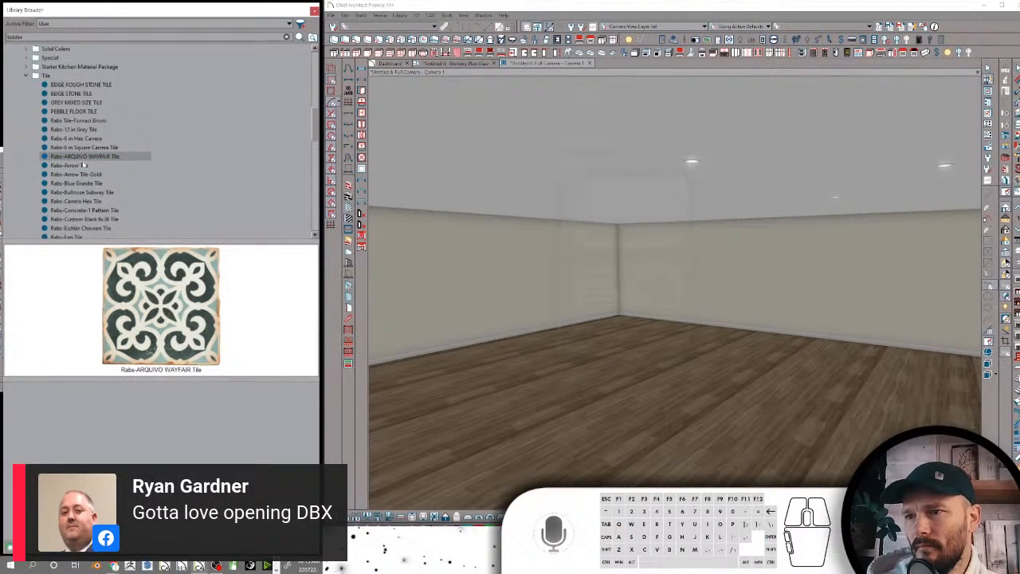
# Open the search attributes of Rabs-Arrow Tile, select its whole keyword list and accept the attributes
pyautogui.click(86, 165)
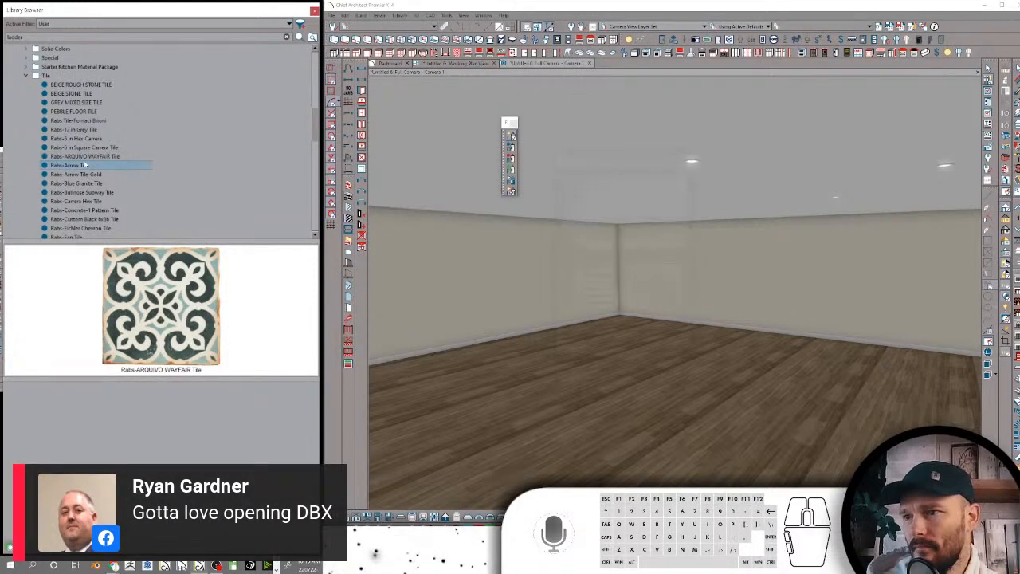
pyautogui.rightClick(86, 165)
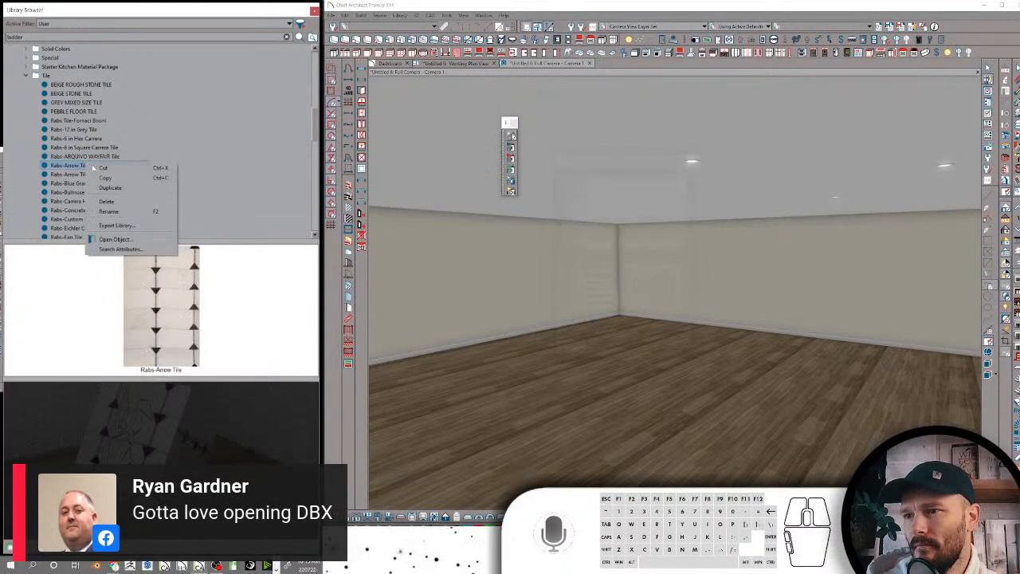
pyautogui.click(119, 249)
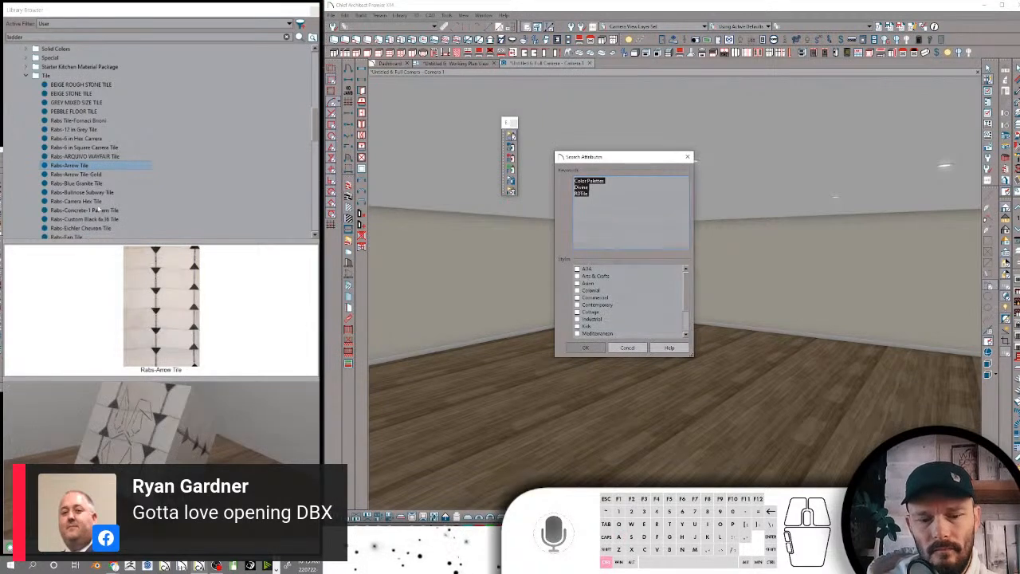
pyautogui.press('Return')
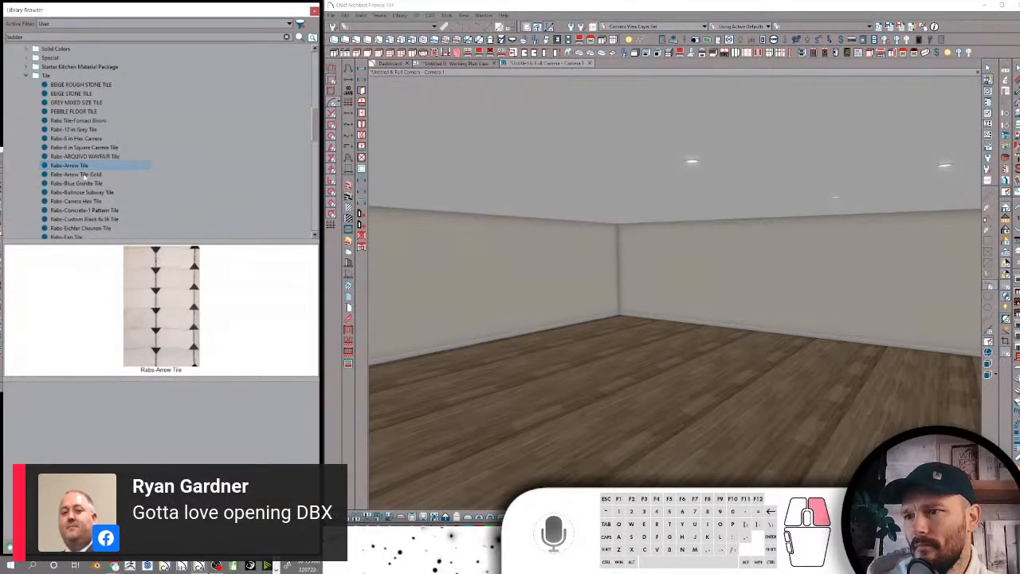
# Replace the search attribute keywords of Rabs-Arrow Tile-Gold with the copied RDTile, Rabs, Tile list
pyautogui.click(86, 175)
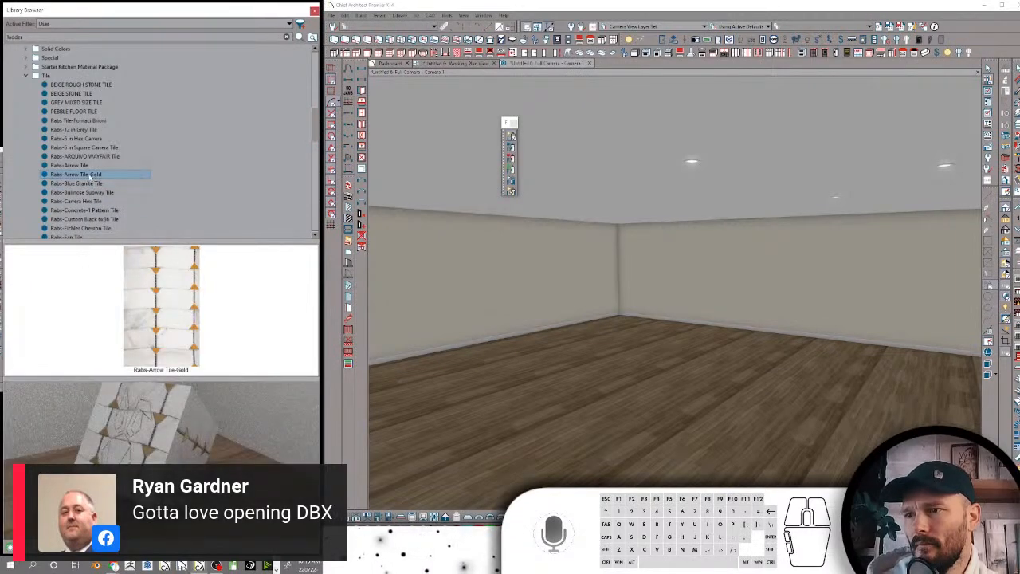
pyautogui.rightClick(90, 178)
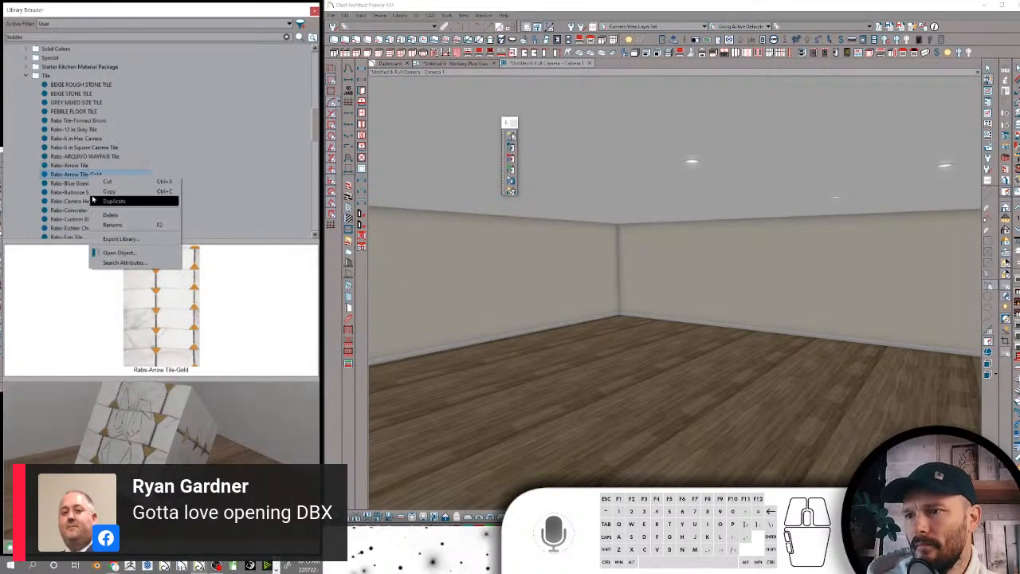
pyautogui.click(123, 262)
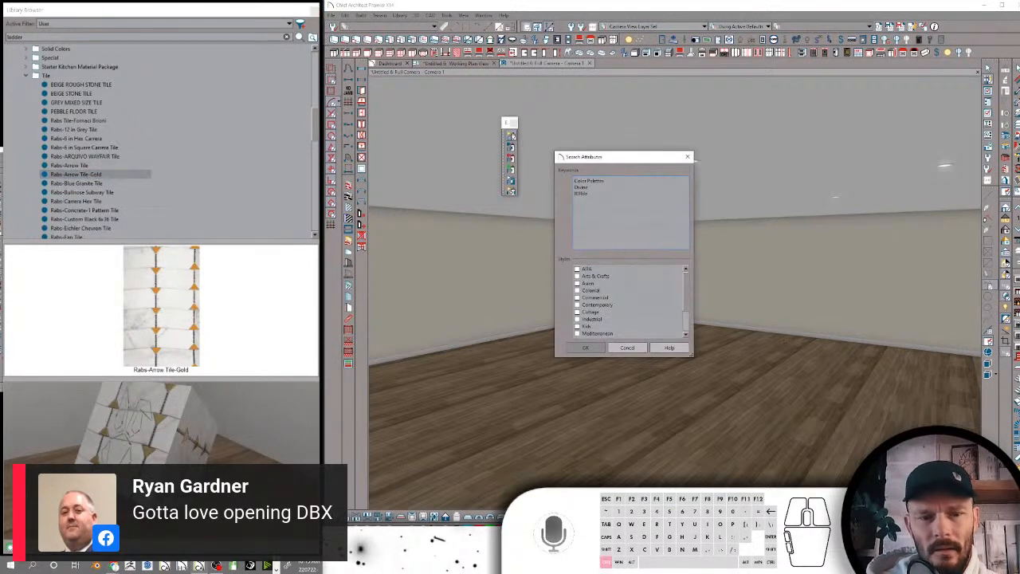
pyautogui.hotkey('ctrl', 'a')
pyautogui.write('RDTile Rabs Tile rab')
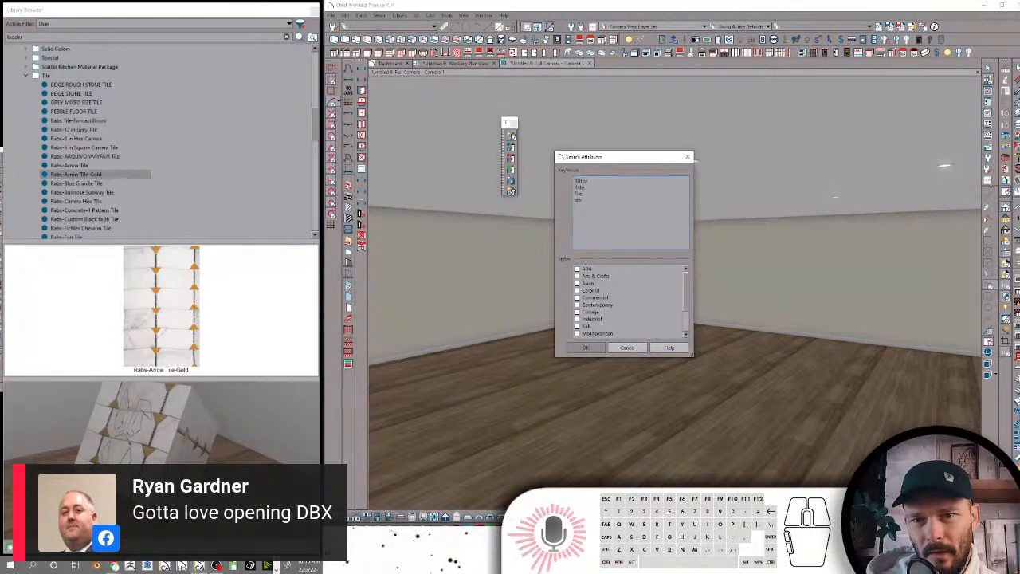
pyautogui.click(589, 348)
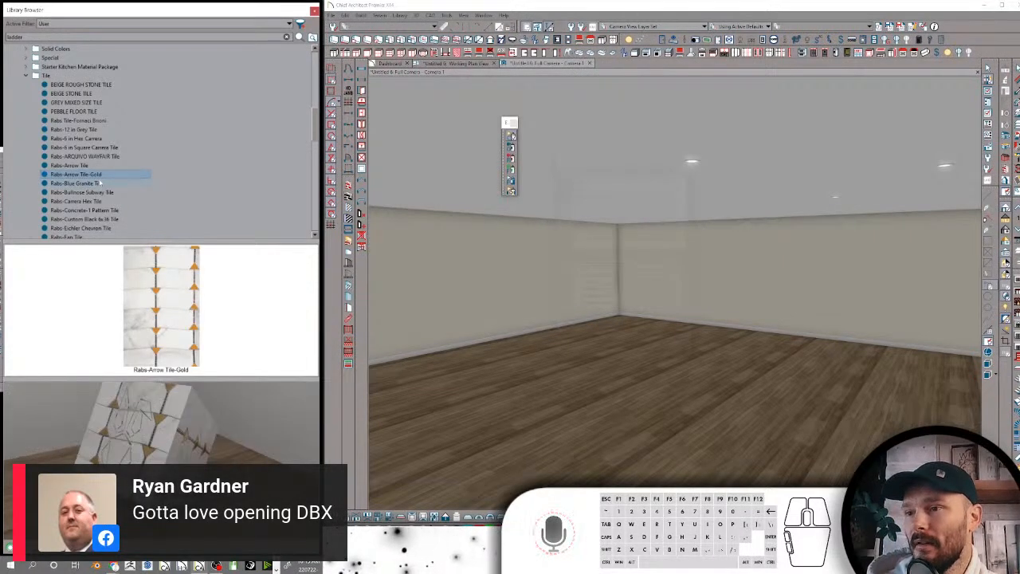
# Open the search attributes of Rabs-Blue Granite Tile and accept its keyword list
pyautogui.click(99, 183)
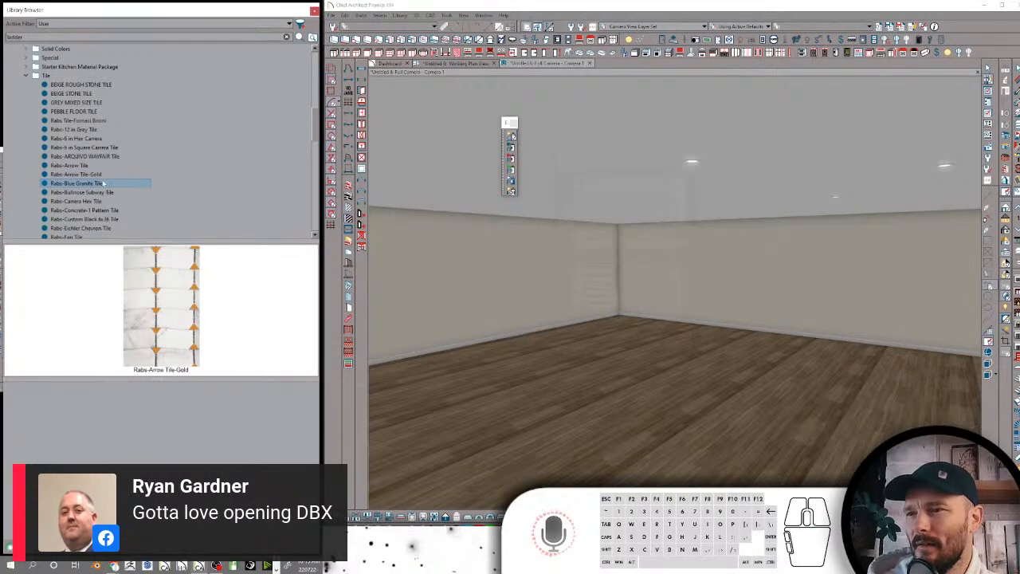
pyautogui.rightClick(103, 184)
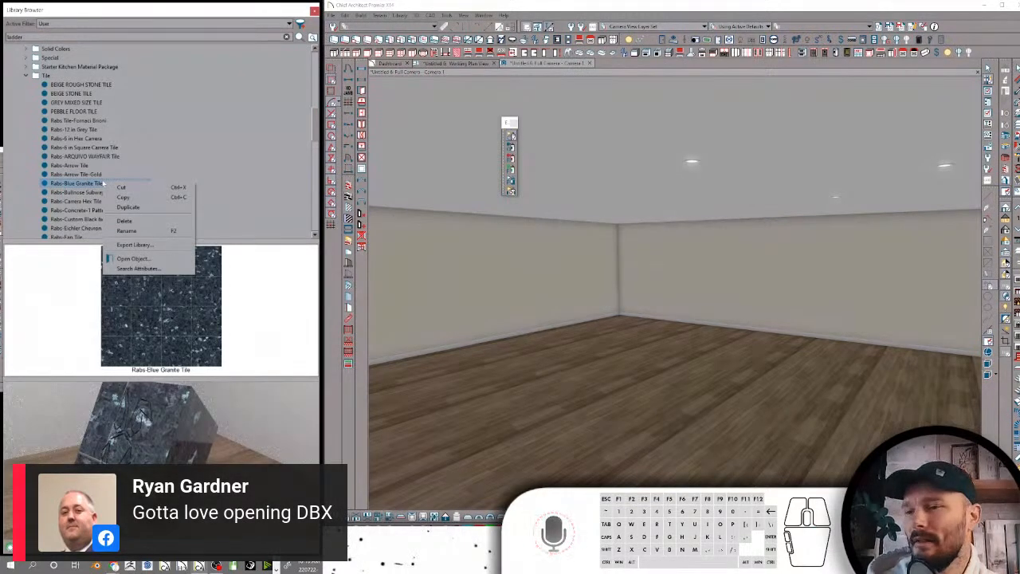
pyautogui.click(127, 268)
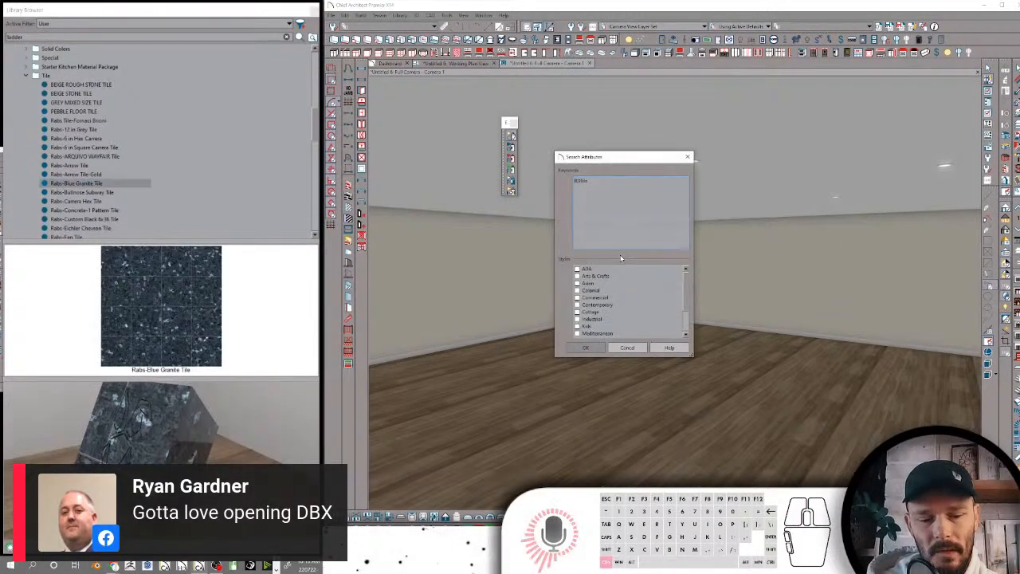
pyautogui.click(588, 348)
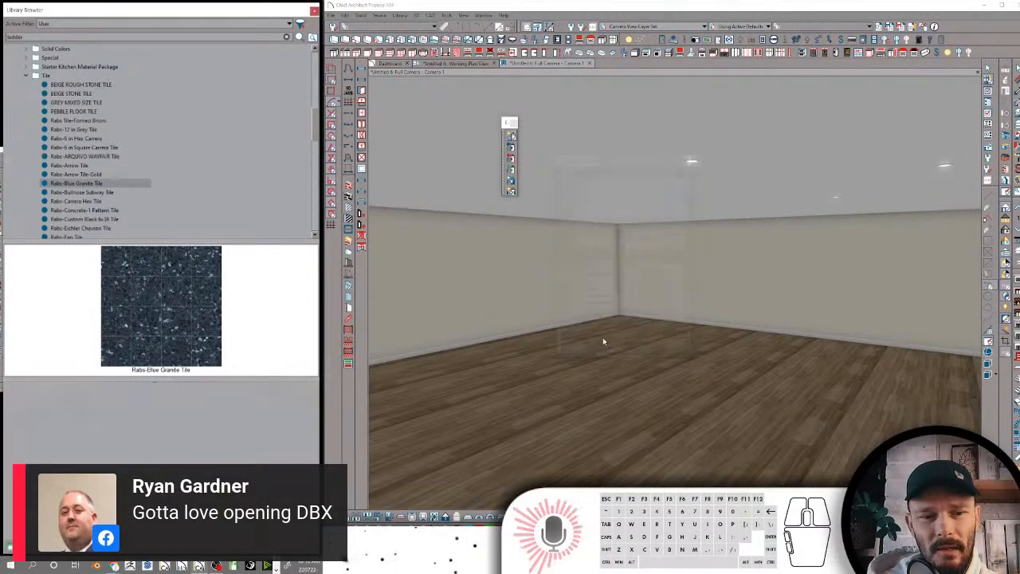
# Paste the copied RDTile, Rabs, Tile keyword list into the search attributes of Rabs-Bullnose Subway Tile and accept it
pyautogui.click(94, 193)
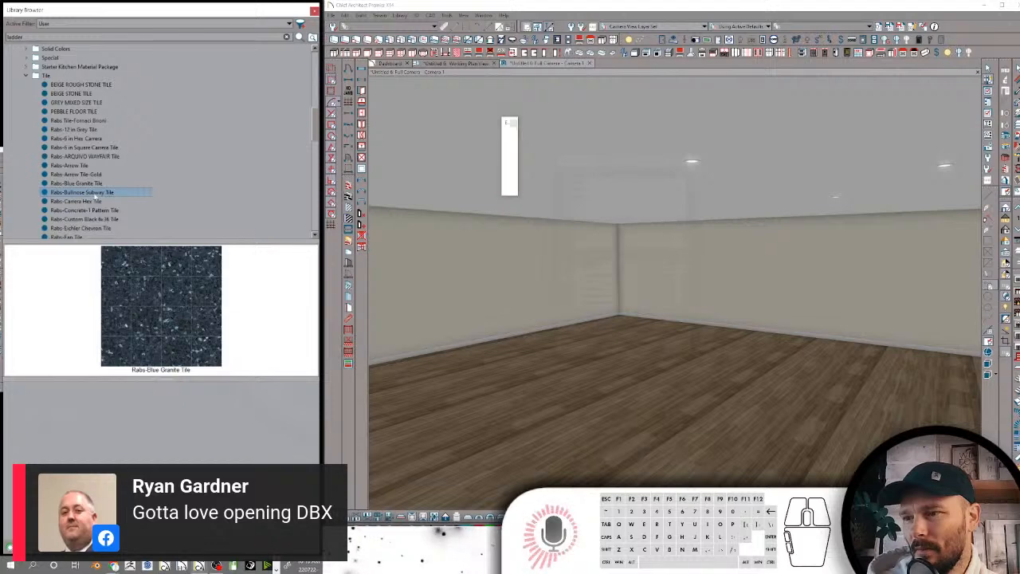
pyautogui.rightClick(94, 194)
pyautogui.click(128, 281)
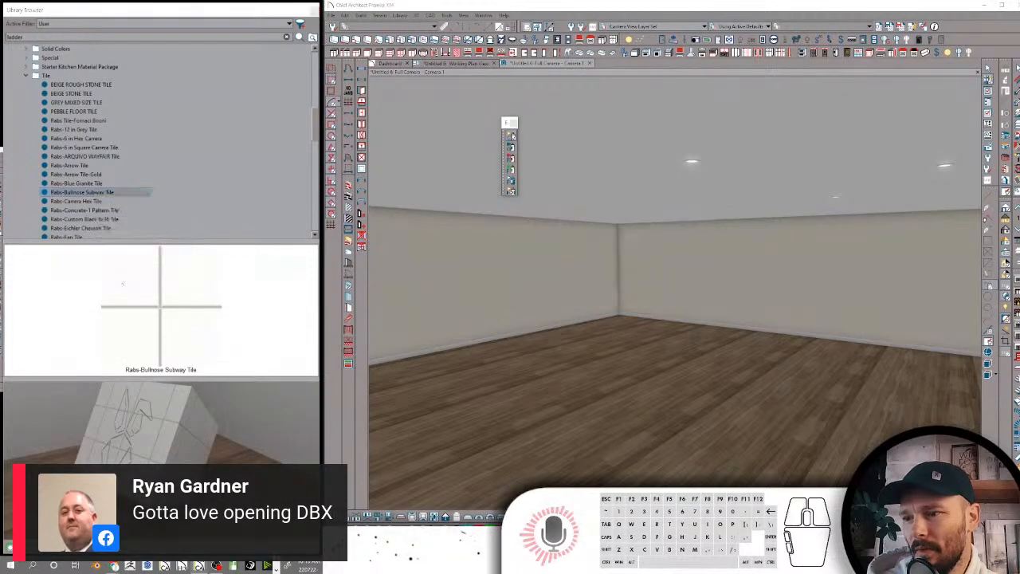
pyautogui.hotkey('ctrl', 'v')
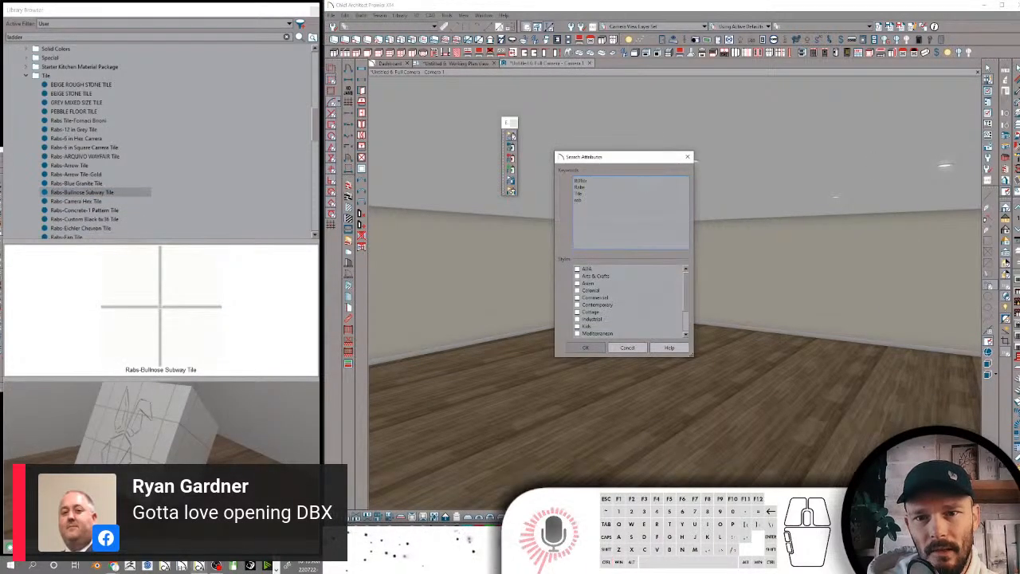
pyautogui.click(588, 347)
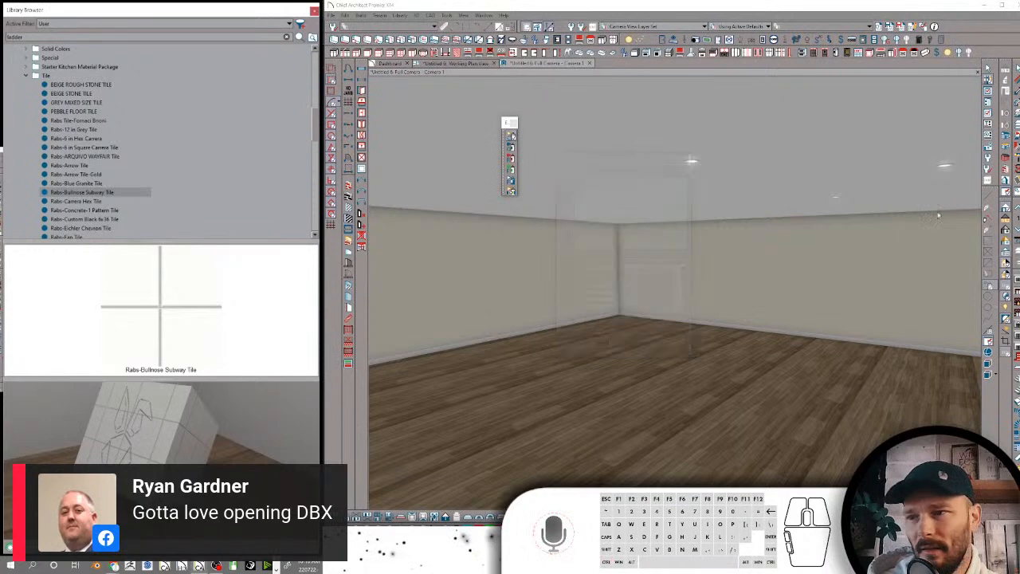
# Open the definition of the Rabs-Carrera Hex Tile material, set its pattern type to No Pattern and accept it
pyautogui.click(95, 202)
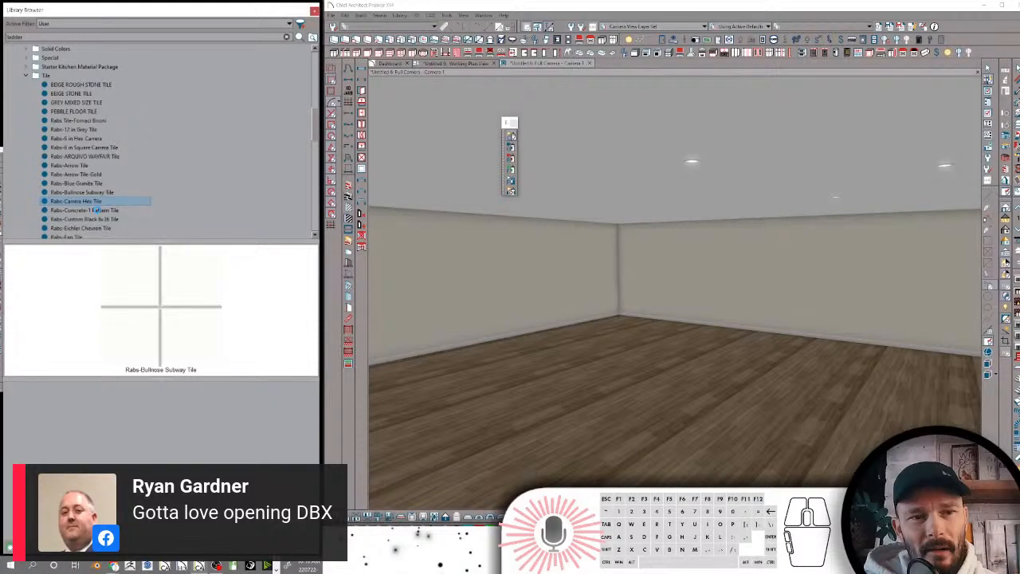
pyautogui.rightClick(97, 206)
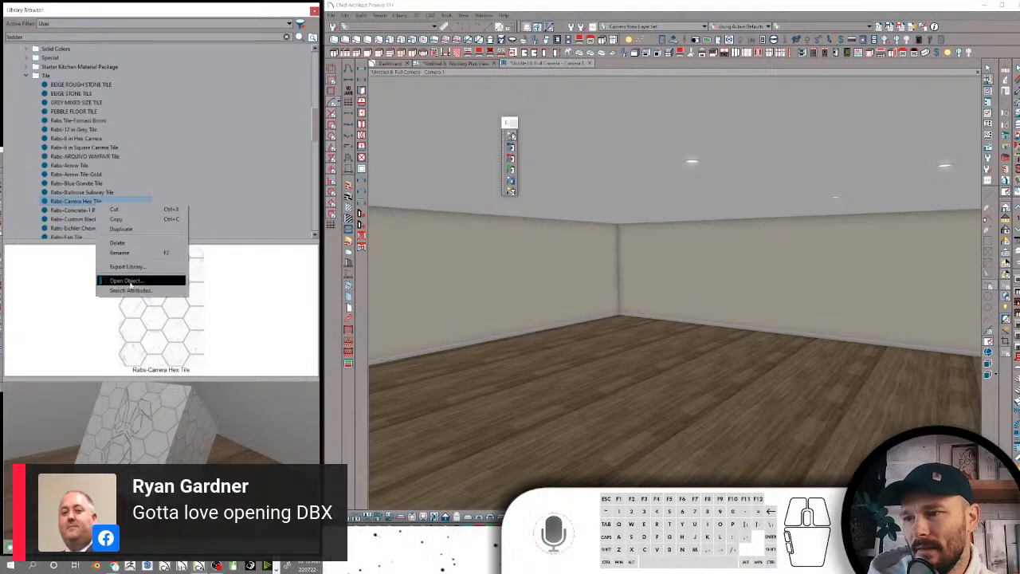
pyautogui.click(132, 282)
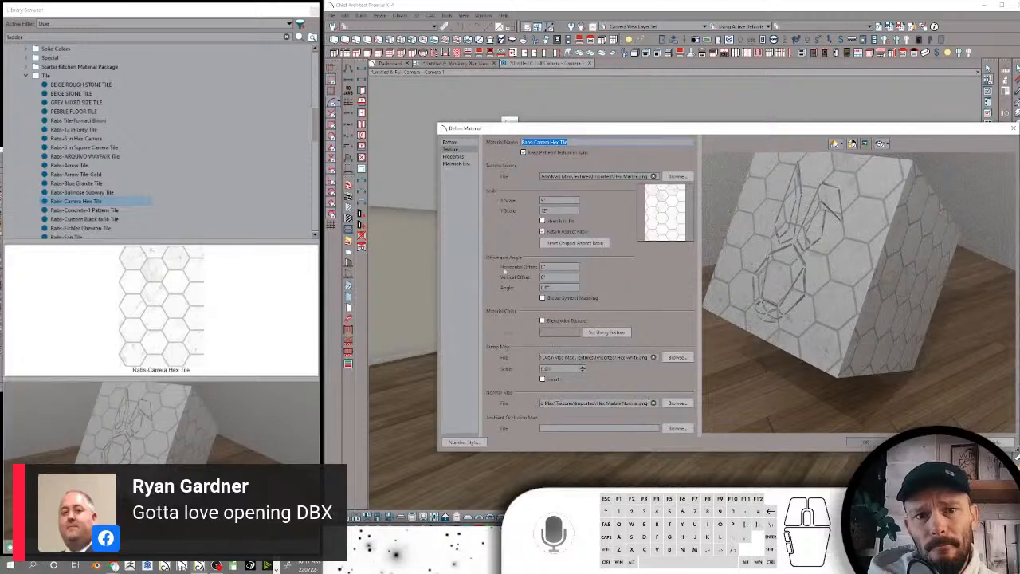
pyautogui.click(453, 142)
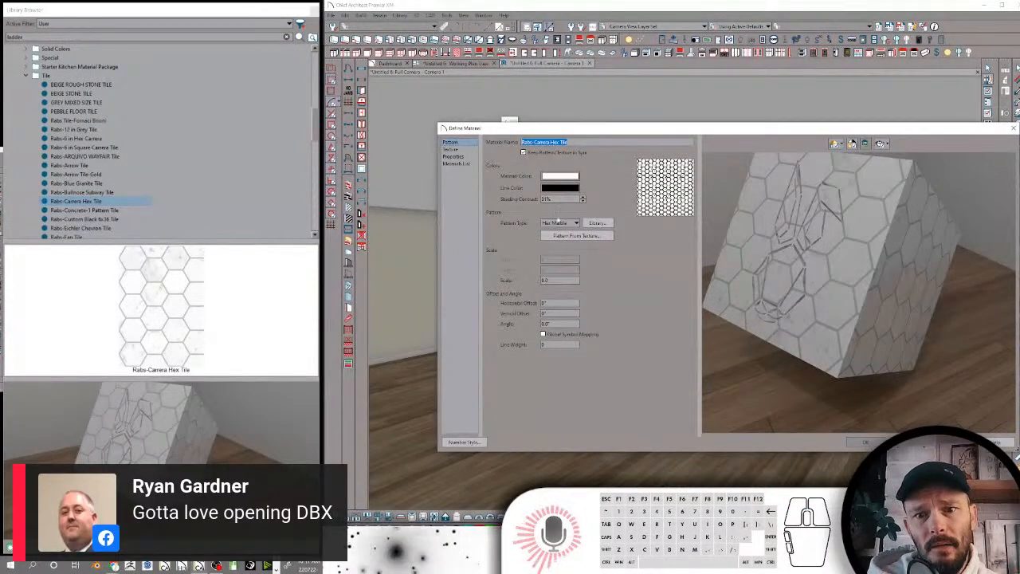
pyautogui.click(560, 223)
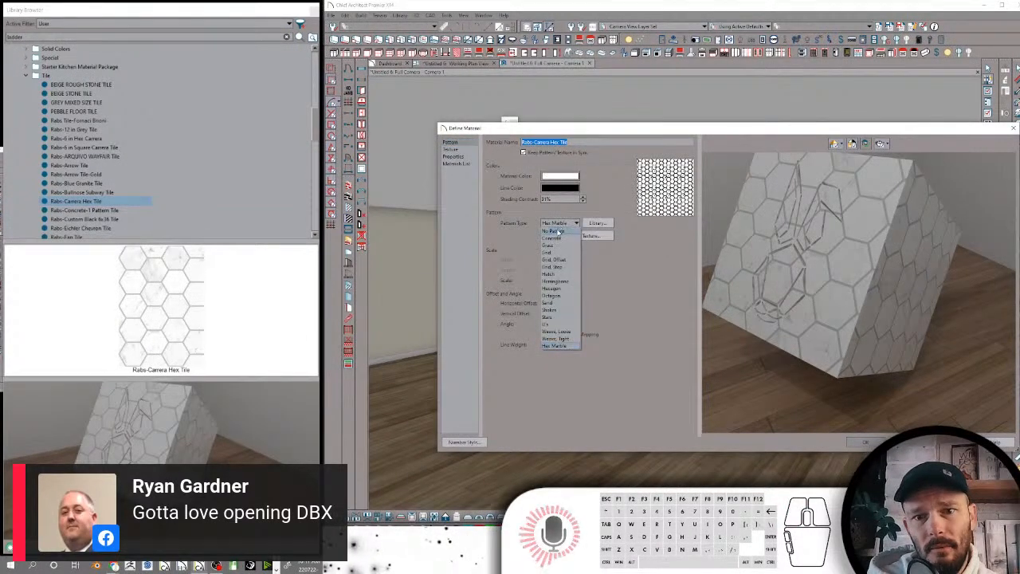
pyautogui.click(552, 231)
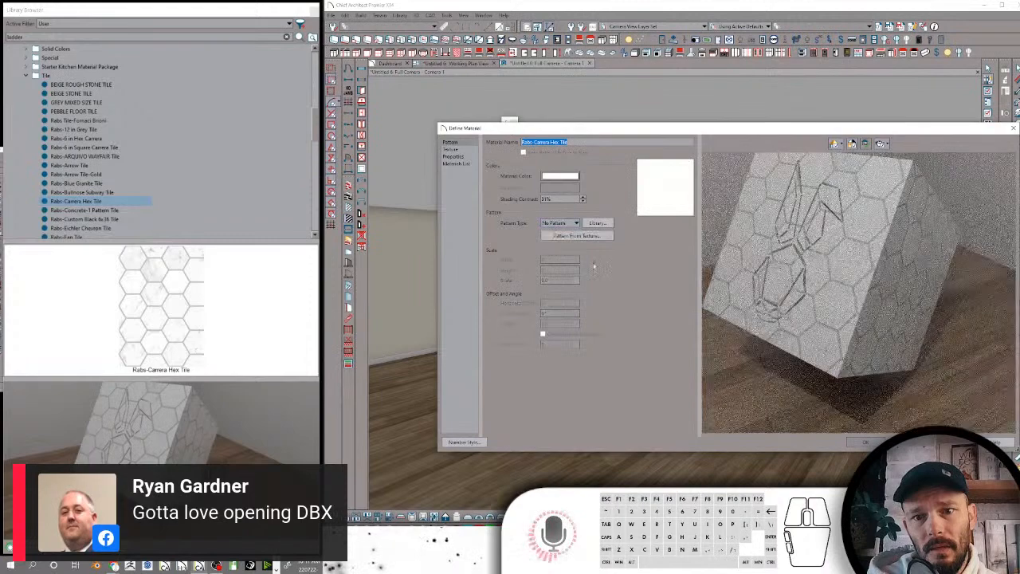
pyautogui.click(862, 444)
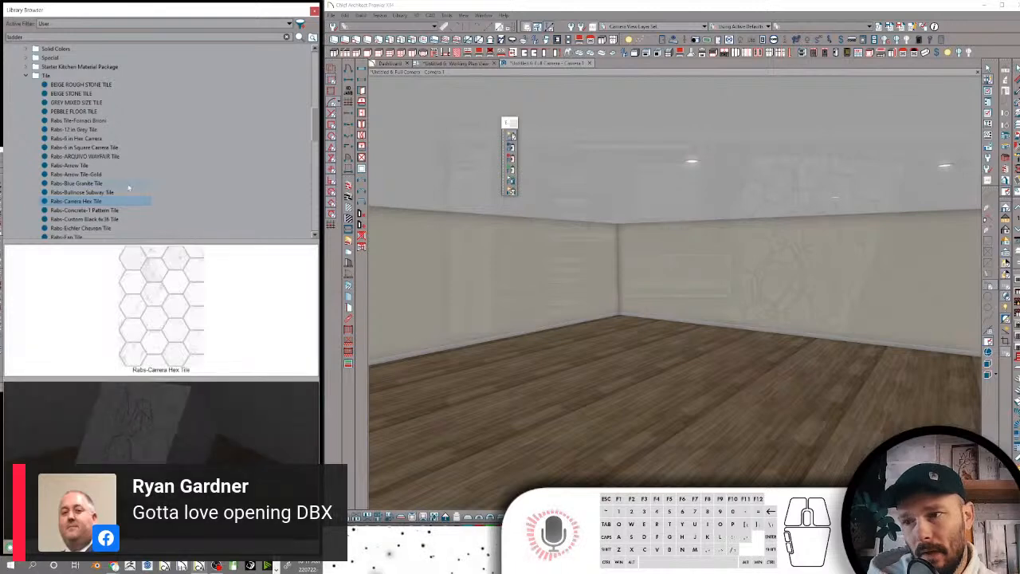
# Open the search attributes of Rabs-Carrera Hex Tile, select its whole keyword list and close the attributes
pyautogui.click(86, 192)
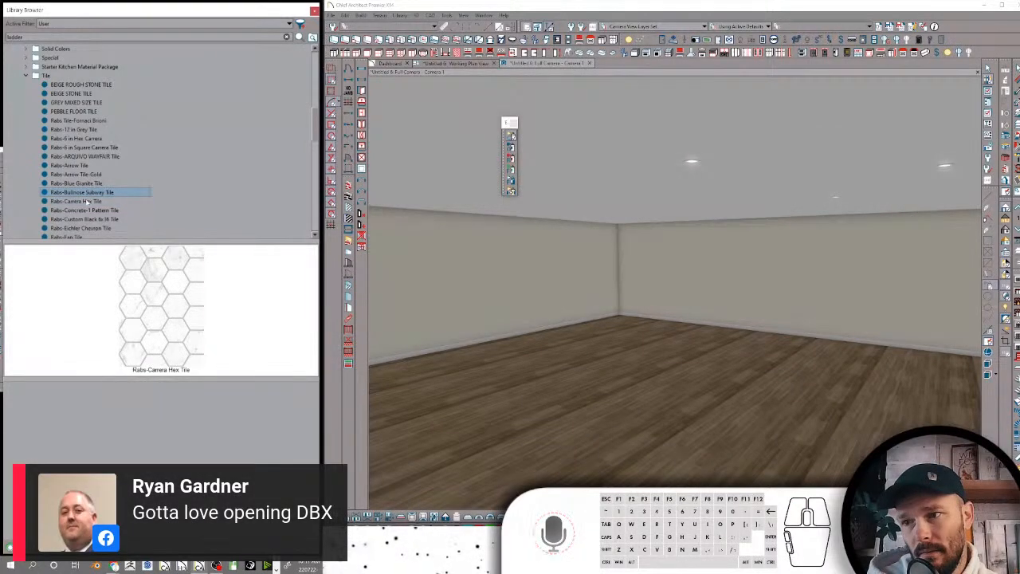
pyautogui.click(87, 201)
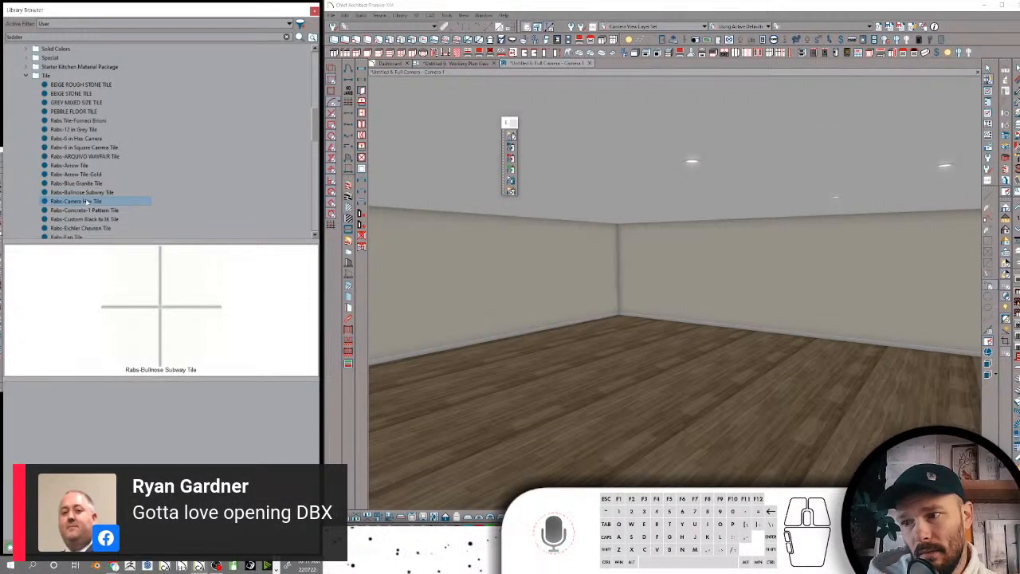
pyautogui.rightClick(87, 202)
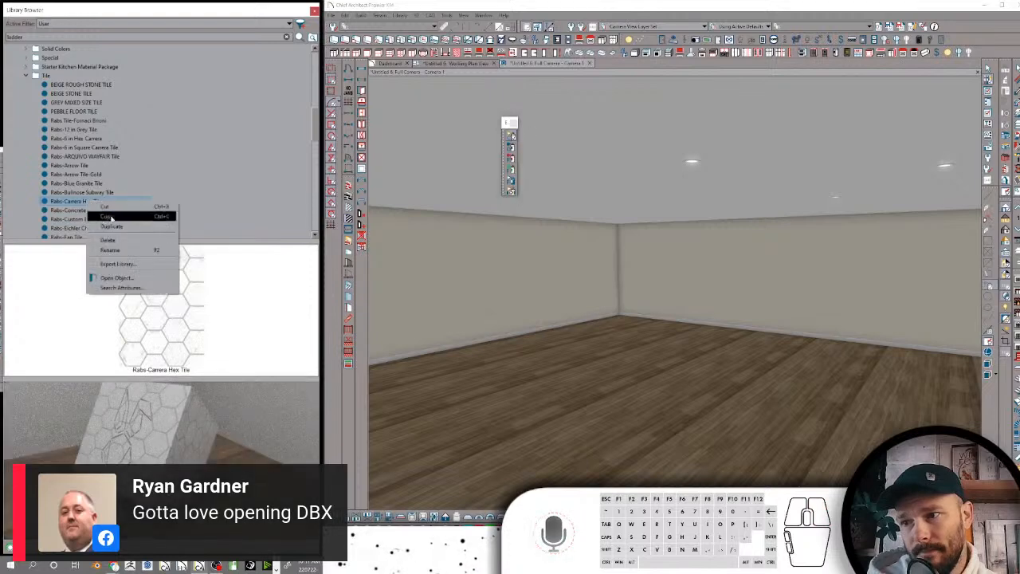
pyautogui.click(130, 285)
pyautogui.hotkey('ctrl', 'a')
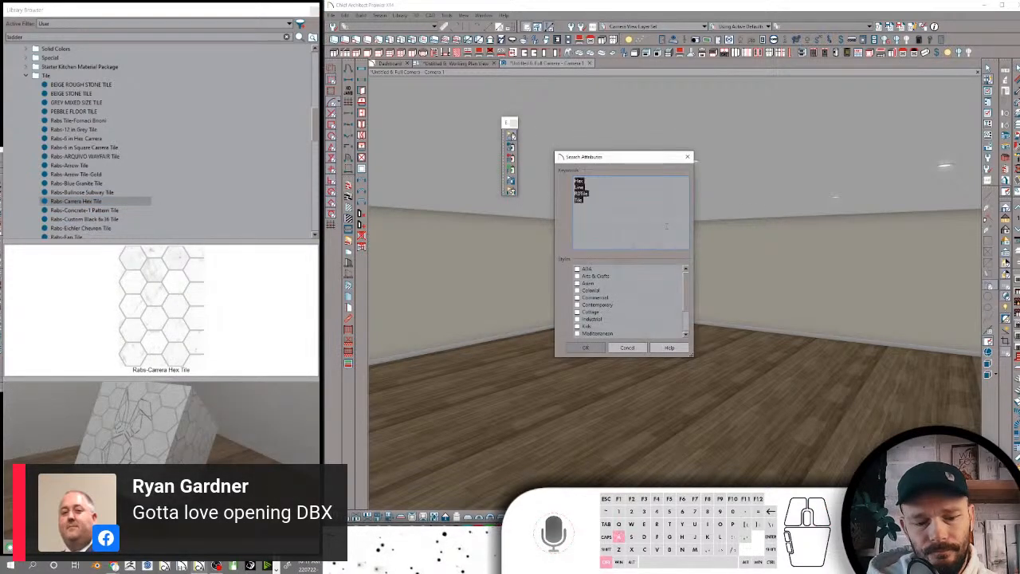
pyautogui.press('Escape')
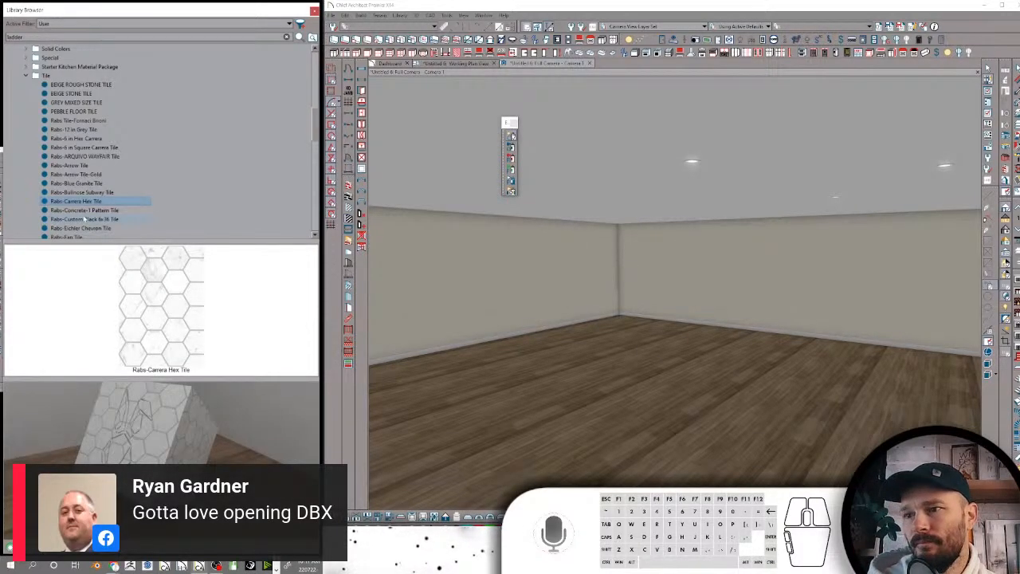
# Replace the search attribute keywords of Rabs-Concrete-1 Pattern Tile with the copied RDTile, Rabs, Tile list
pyautogui.click(81, 210)
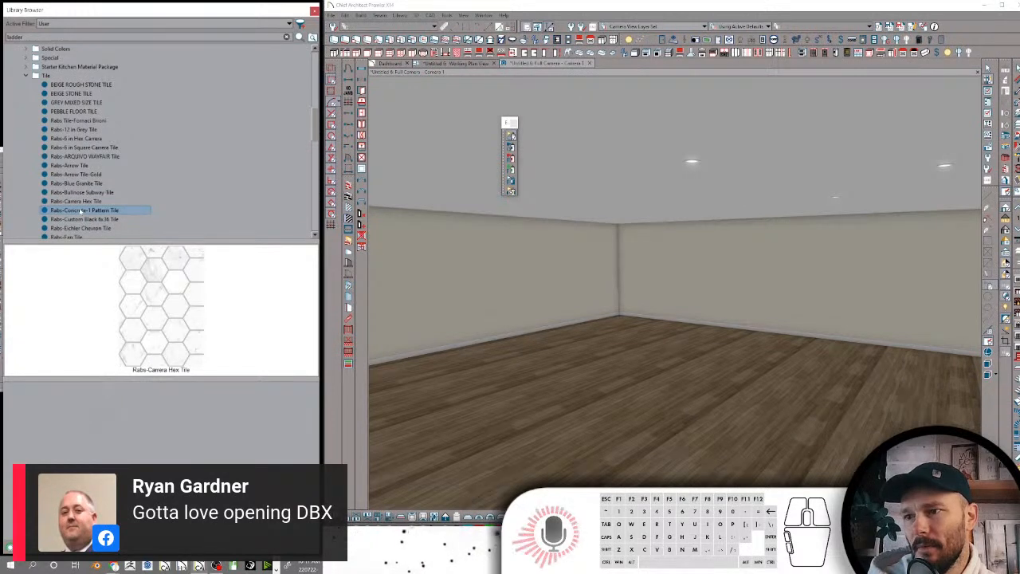
pyautogui.rightClick(80, 210)
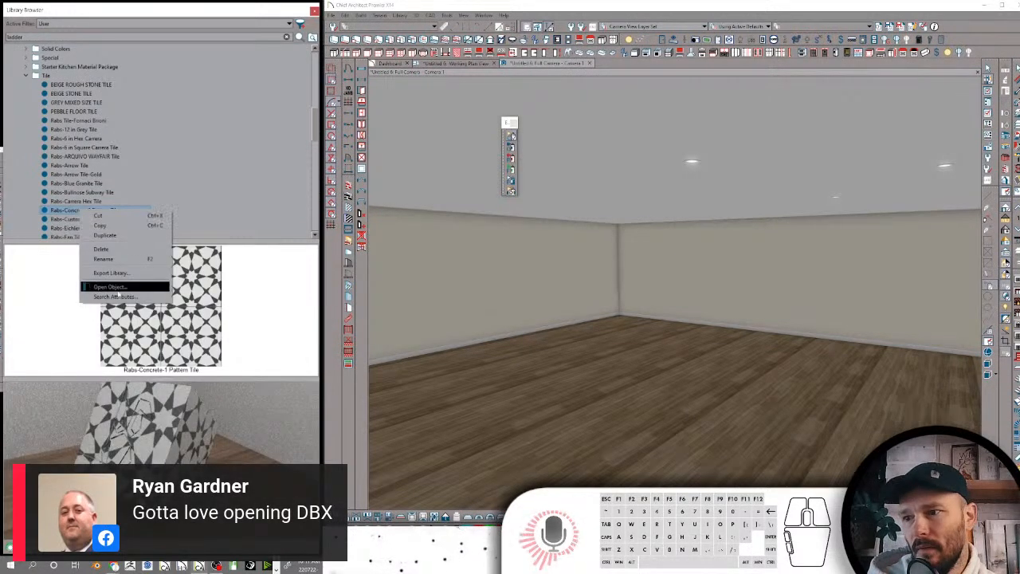
pyautogui.click(114, 296)
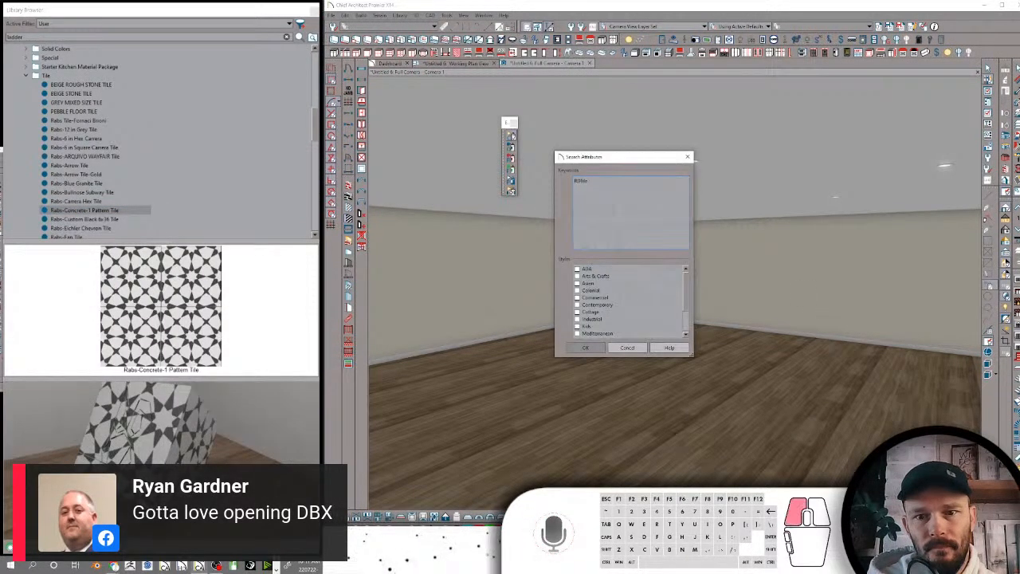
pyautogui.moveTo(614, 211); pyautogui.dragTo(542, 154)
pyautogui.write('RDTile Rabs Tile rab')
pyautogui.click(596, 347)
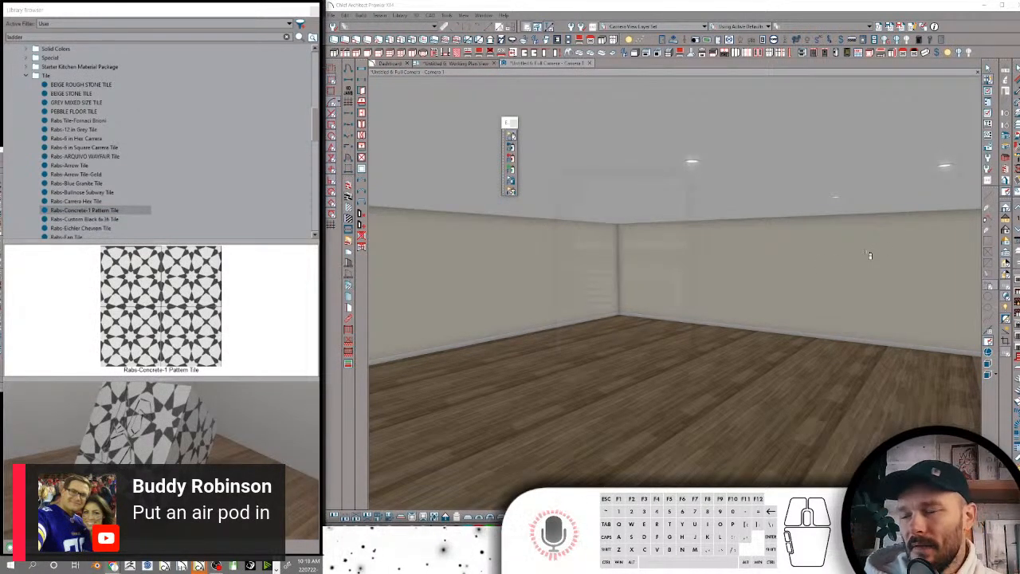
# Paste the copied RDTile, Rabs, Tile keyword list into the search attributes of Rabs-Custom Black 6x36 Tile and accept it
pyautogui.click(115, 218)
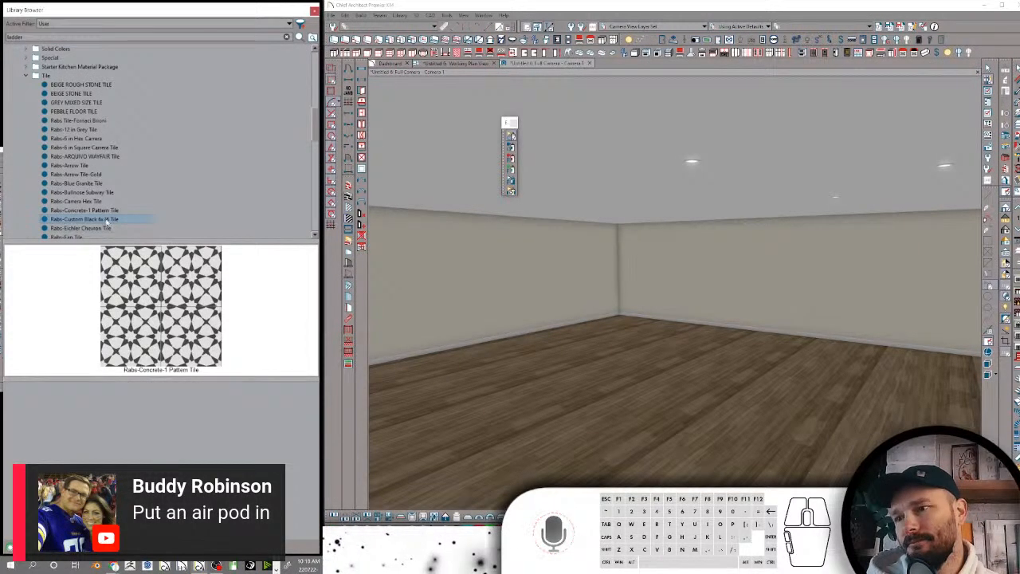
pyautogui.rightClick(117, 223)
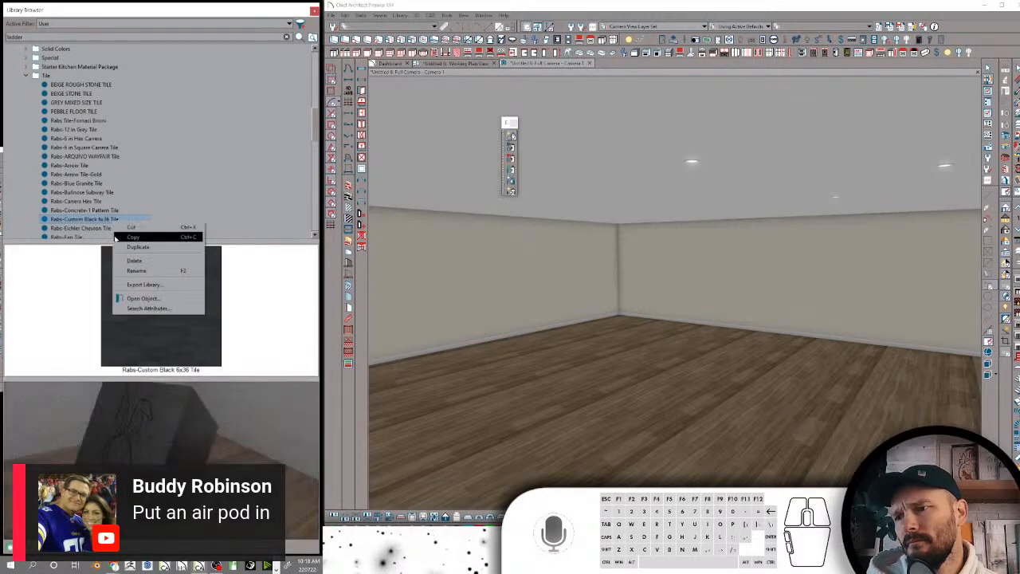
pyautogui.click(137, 309)
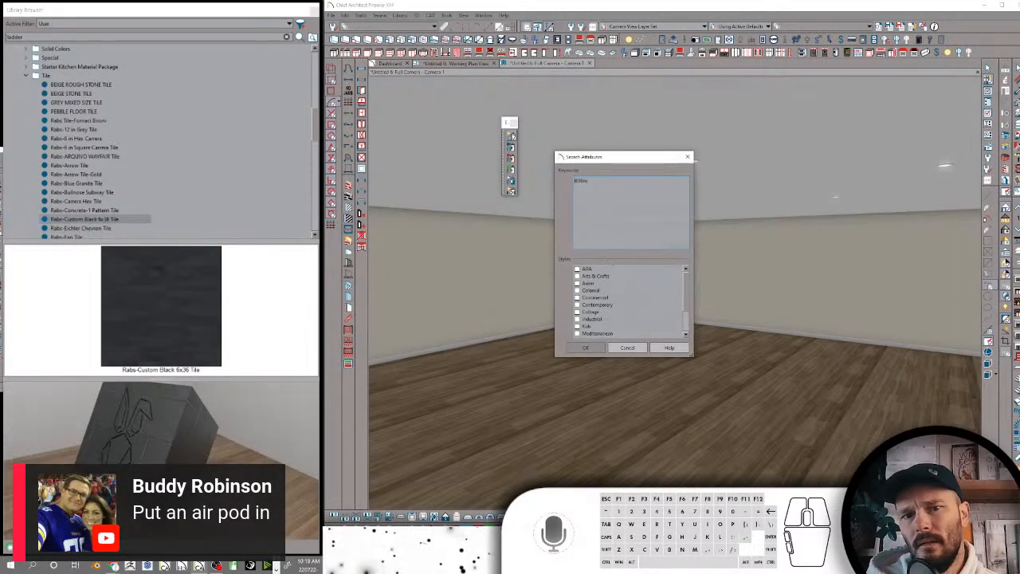
pyautogui.write('RDTile Rabs Tile rab')
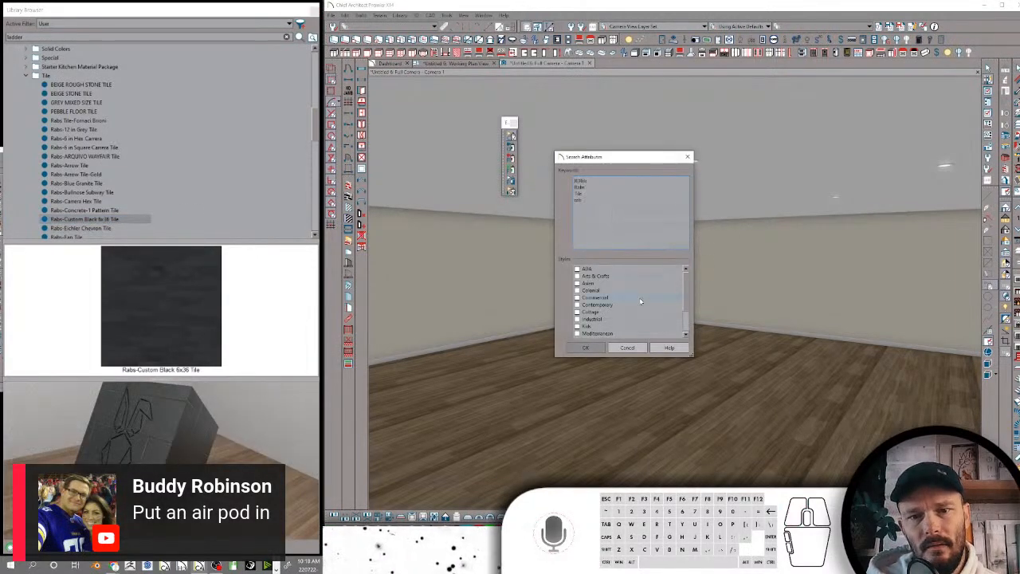
pyautogui.click(582, 351)
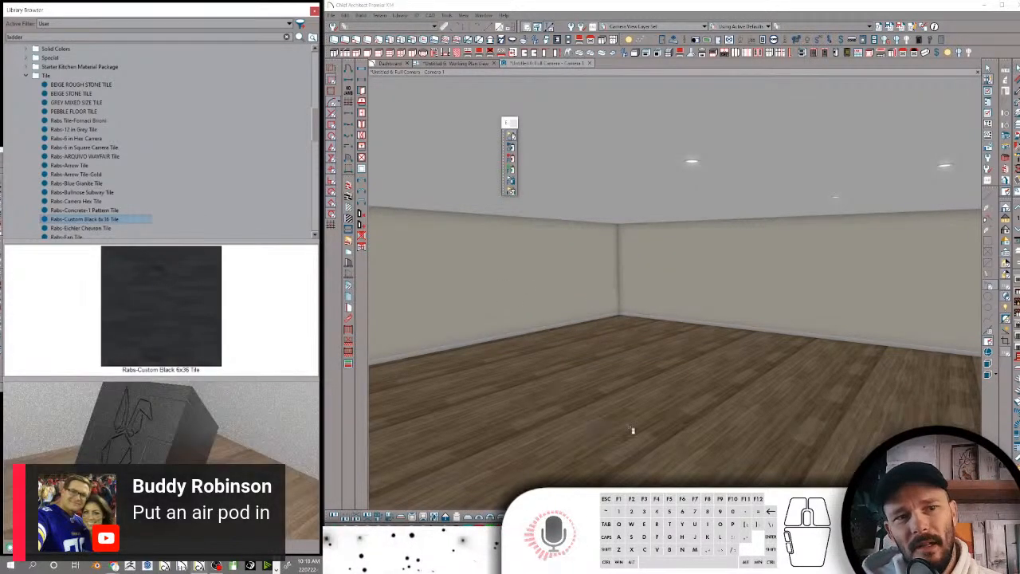
# Open the definition of the Rabs-Eichler Chevron Tile material, set its pattern type to No Pattern and accept it
pyautogui.scroll(-1, 160, 211)
pyautogui.click(88, 202)
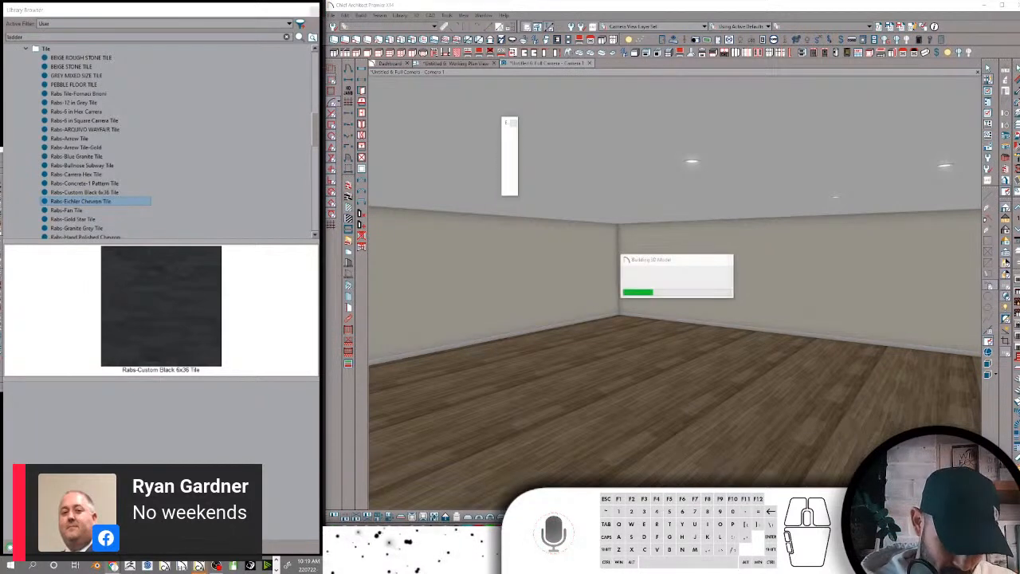
pyautogui.rightClick(83, 201)
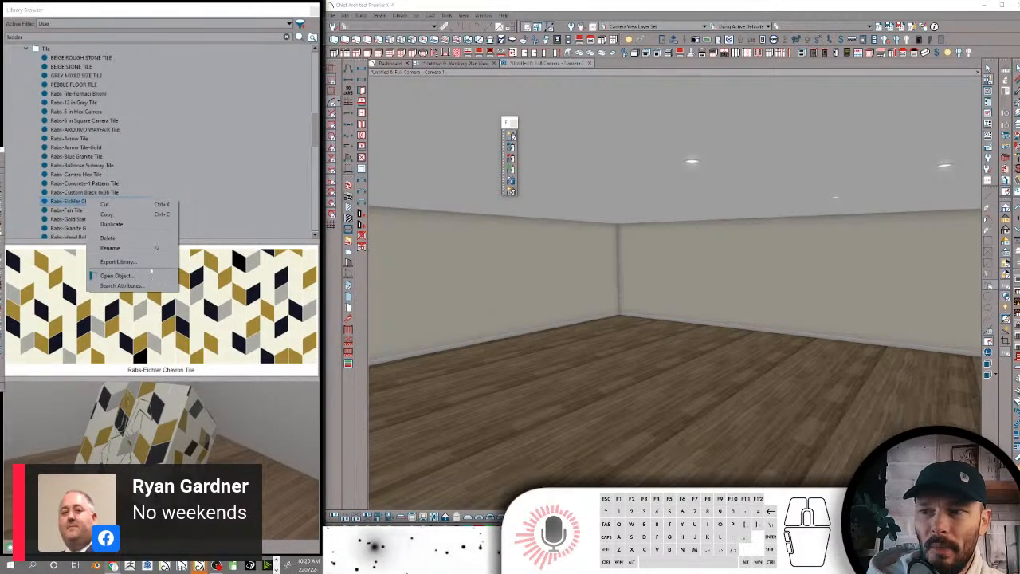
pyautogui.click(118, 276)
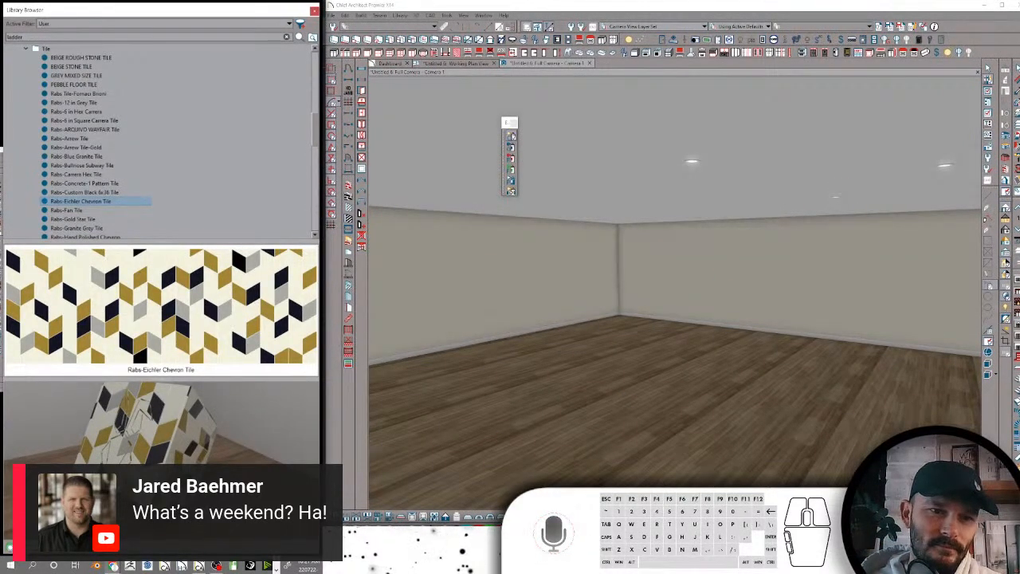
pyautogui.doubleClick(80, 201)
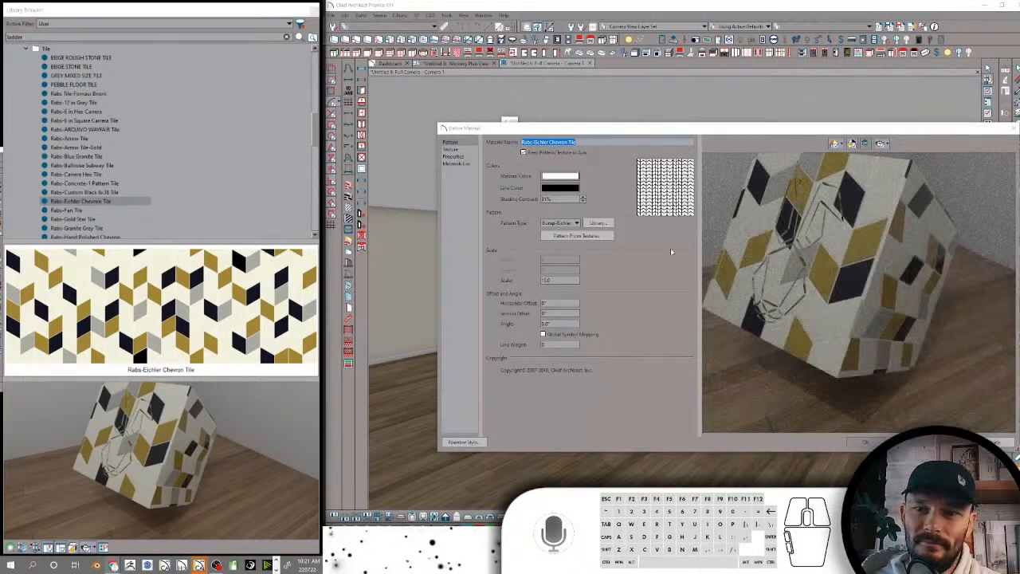
pyautogui.click(566, 223)
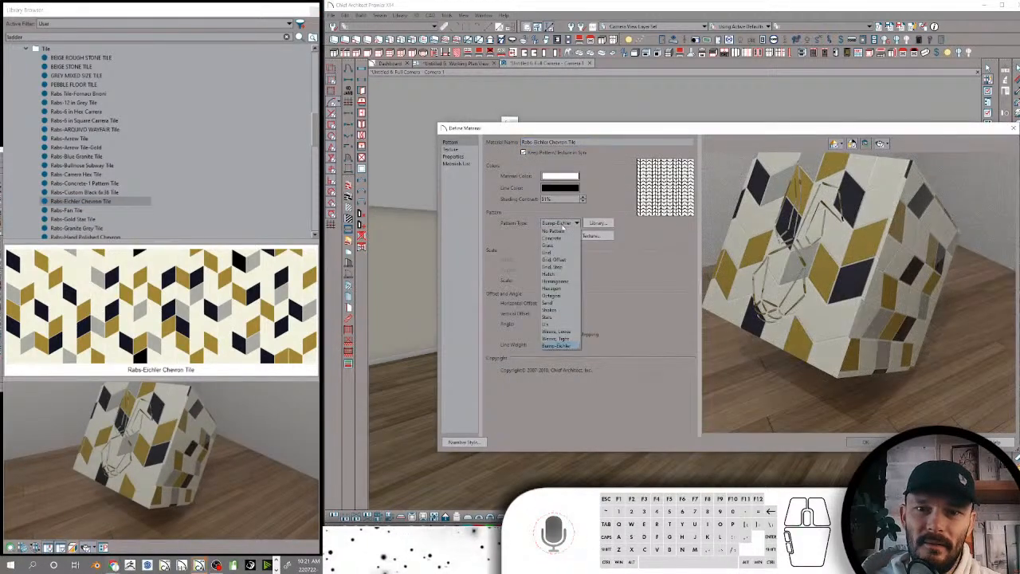
pyautogui.click(558, 232)
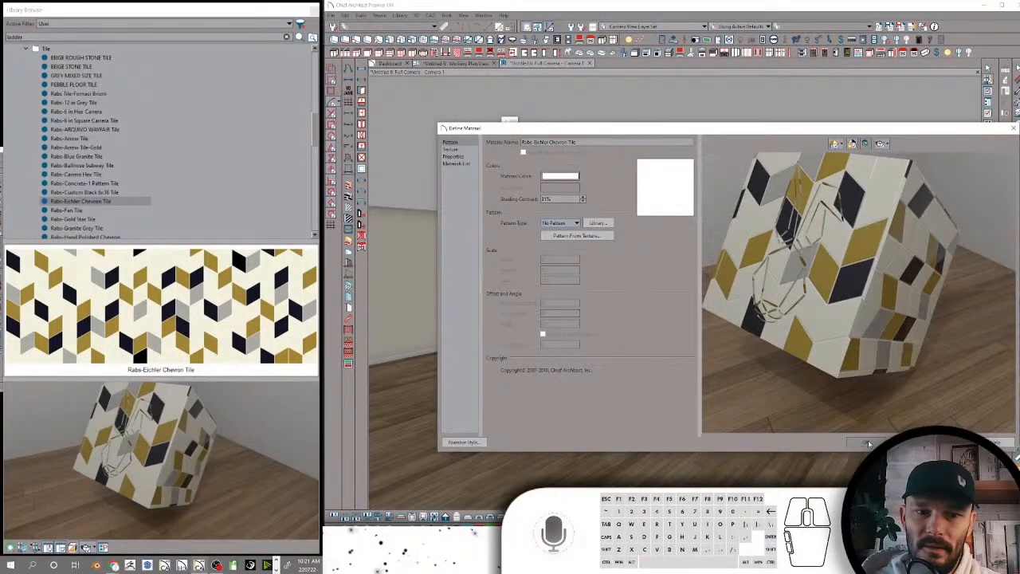
pyautogui.click(867, 443)
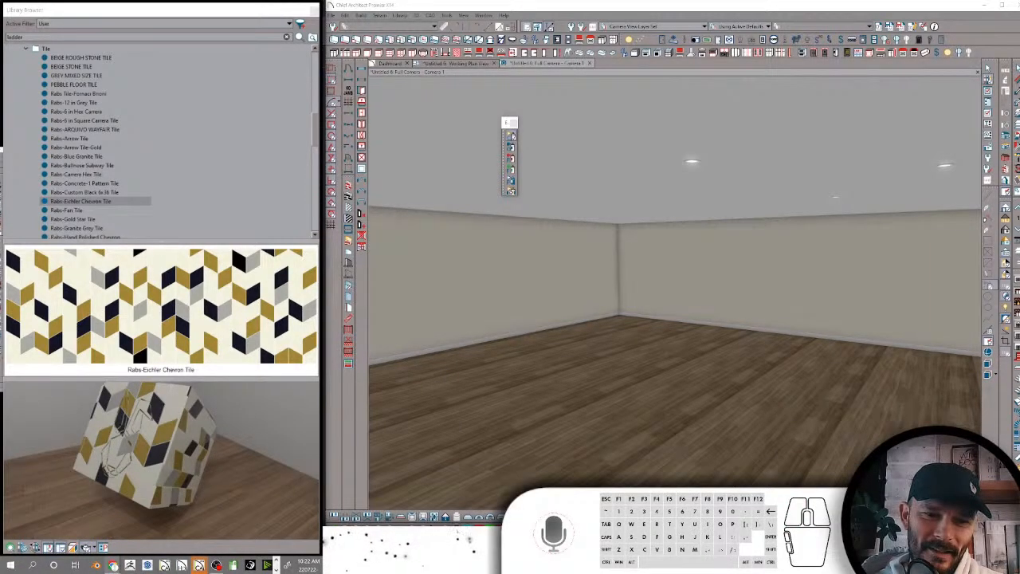
# Replace the search attribute keywords of Rabs-Eichler Chevron Tile with the copied RDTile, Rabs, Tile list
pyautogui.click(79, 210)
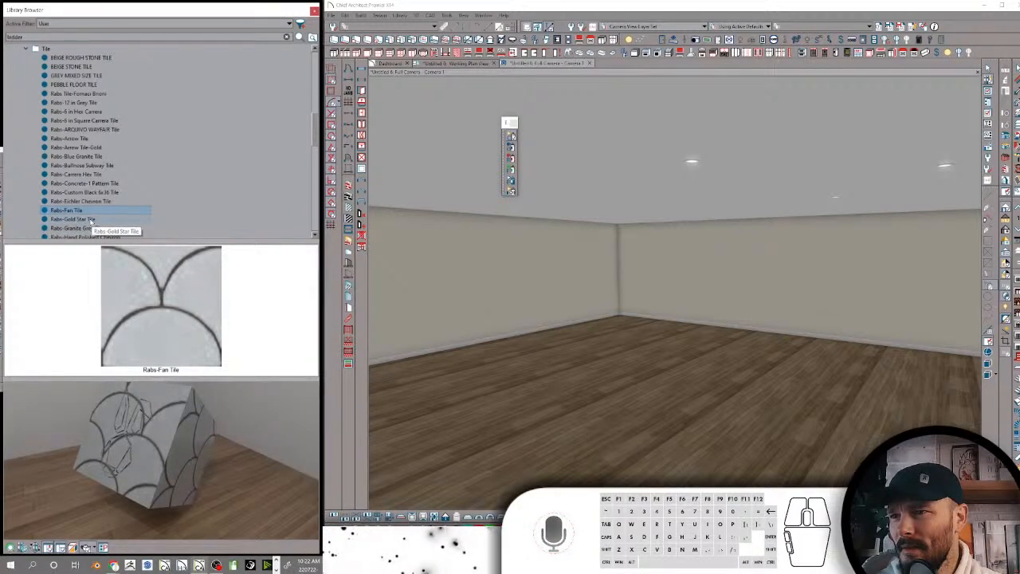
pyautogui.click(95, 194)
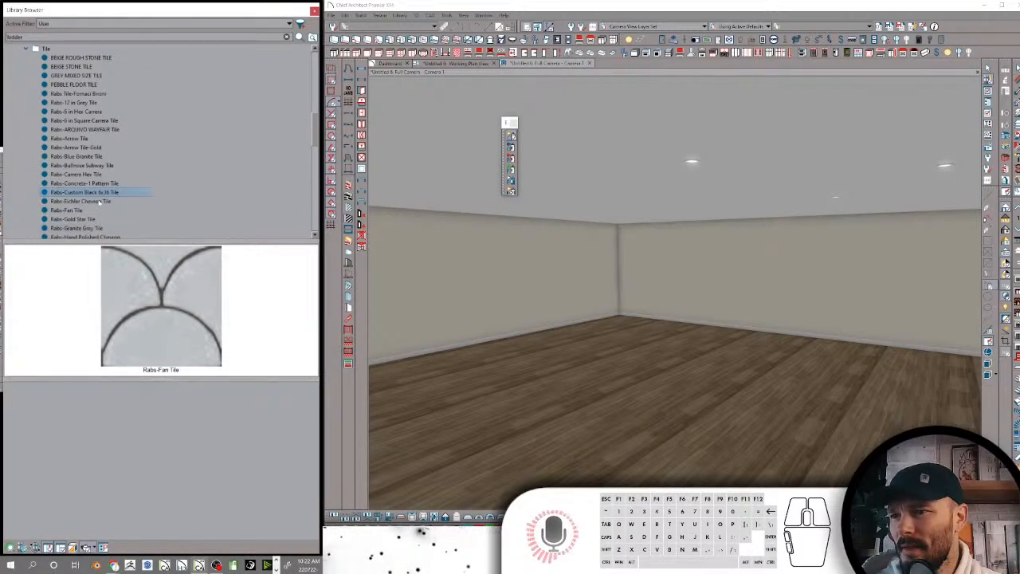
pyautogui.click(100, 201)
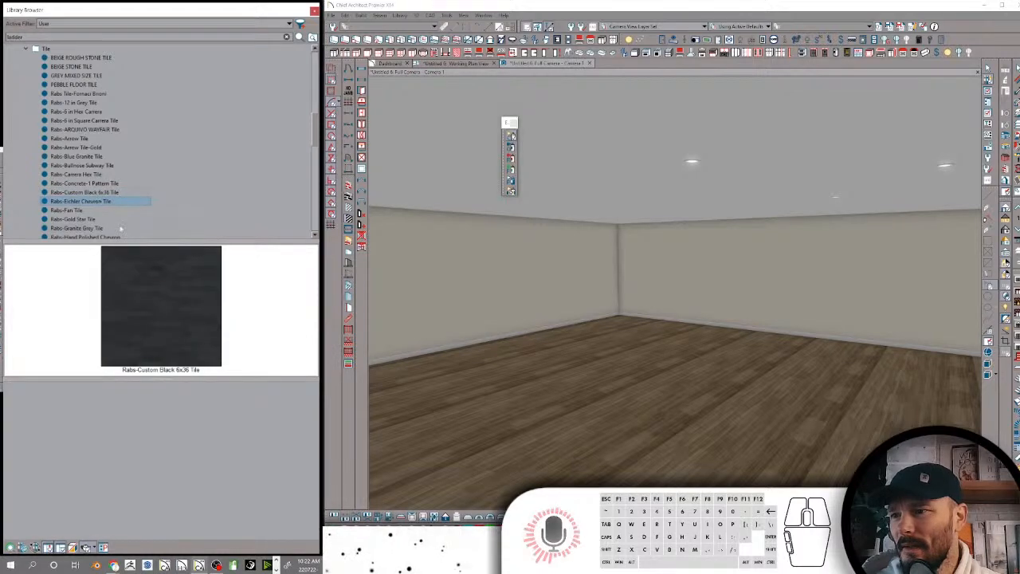
pyautogui.rightClick(100, 202)
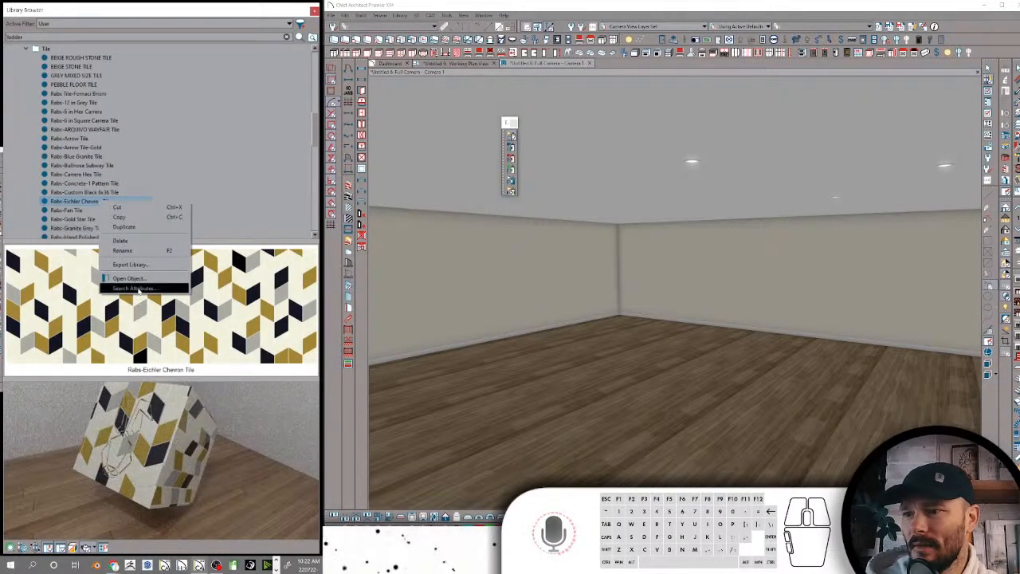
pyautogui.click(139, 289)
pyautogui.moveTo(591, 196); pyautogui.dragTo(560, 164)
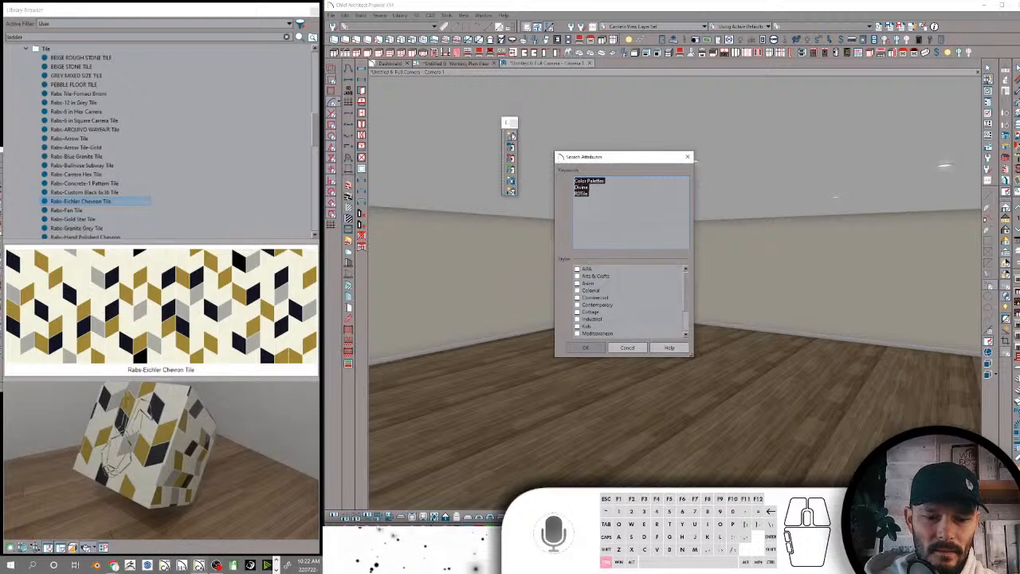
pyautogui.write('RDTile Rabs Tile rdtr')
pyautogui.click(589, 350)
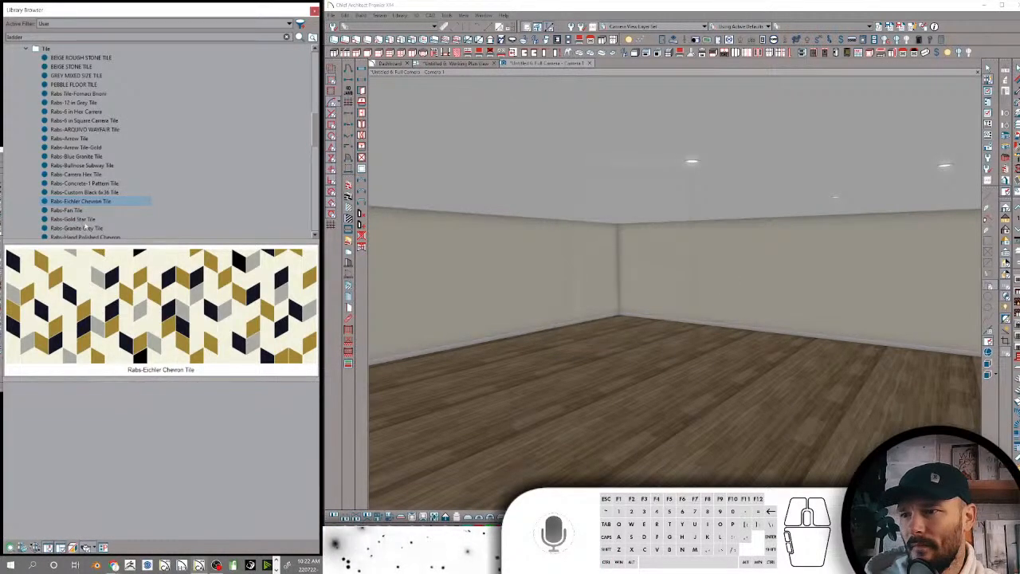
# Check the search attribute keywords of Rabs-Custom Black 6x36 Tile and accept the dialog
pyautogui.click(85, 192)
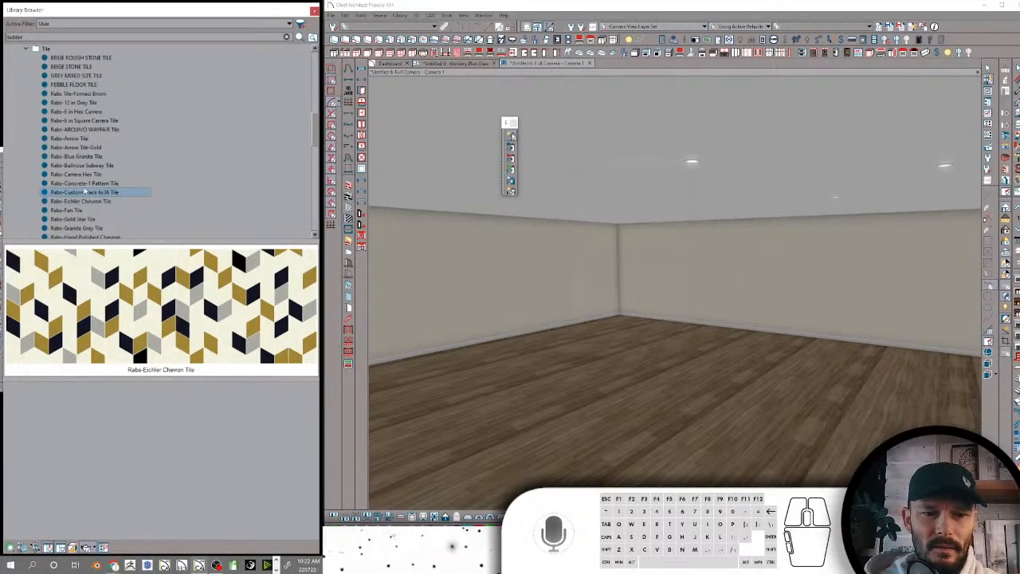
pyautogui.rightClick(84, 192)
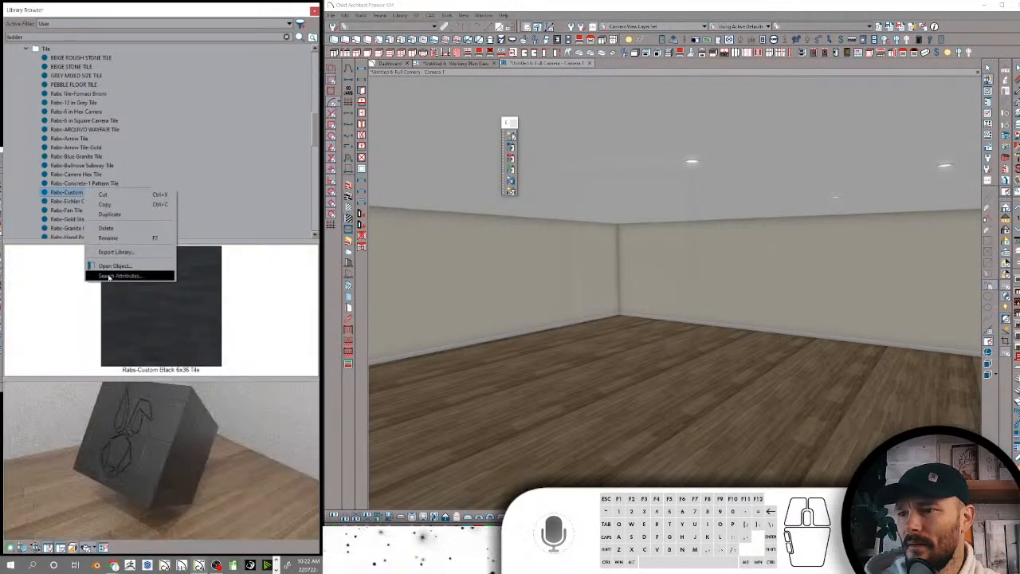
pyautogui.click(109, 277)
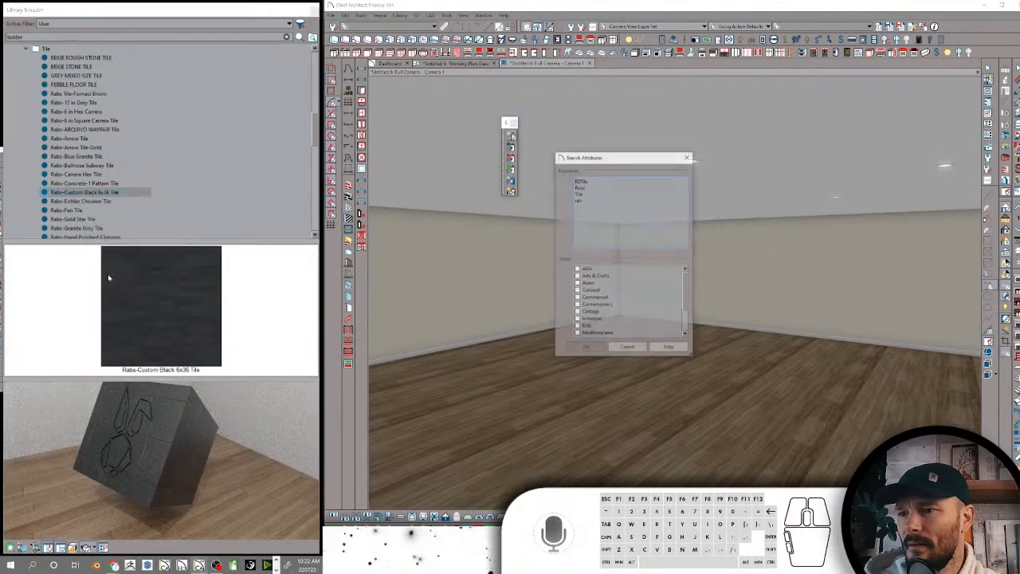
pyautogui.click(585, 348)
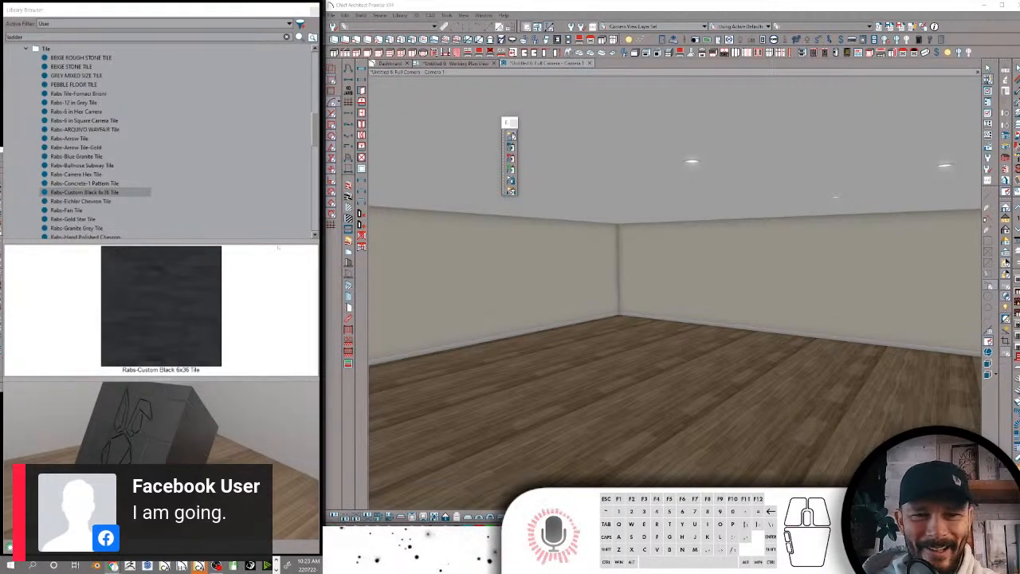
# Check the search attribute keywords of Rabs-Fan Tile and accept the dialog
pyautogui.click(80, 201)
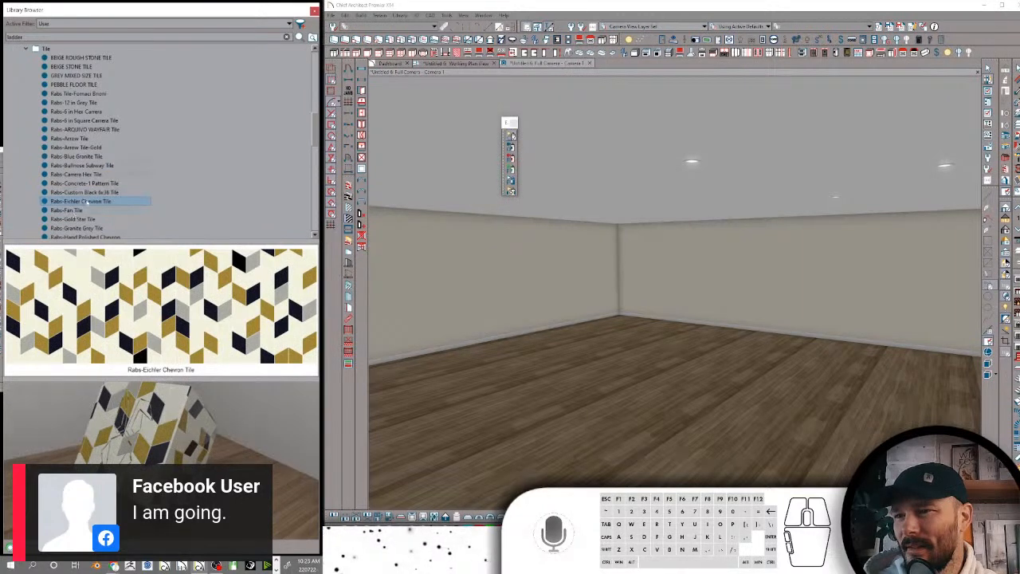
pyautogui.click(80, 211)
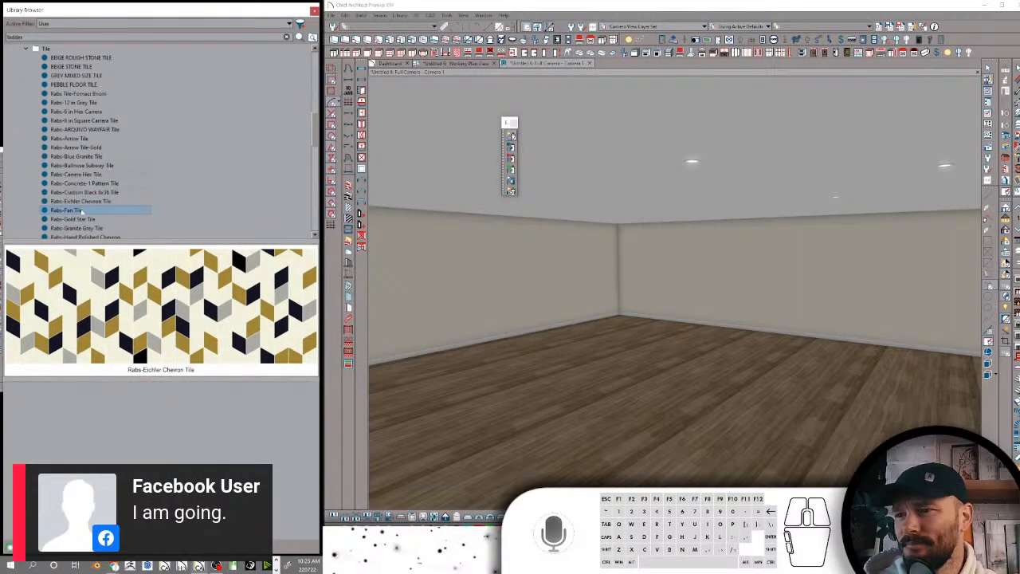
pyautogui.rightClick(80, 211)
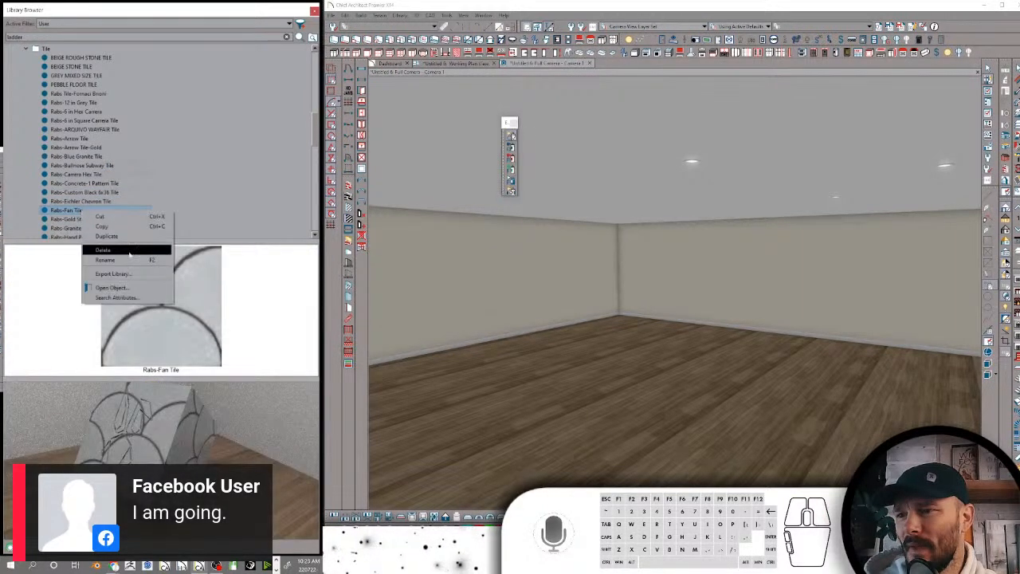
pyautogui.click(127, 298)
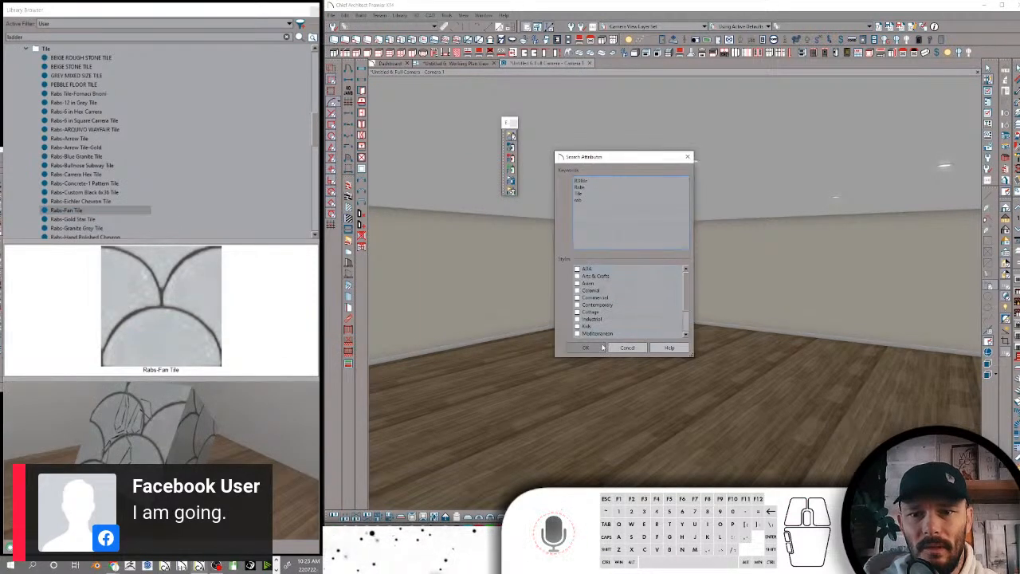
pyautogui.click(594, 346)
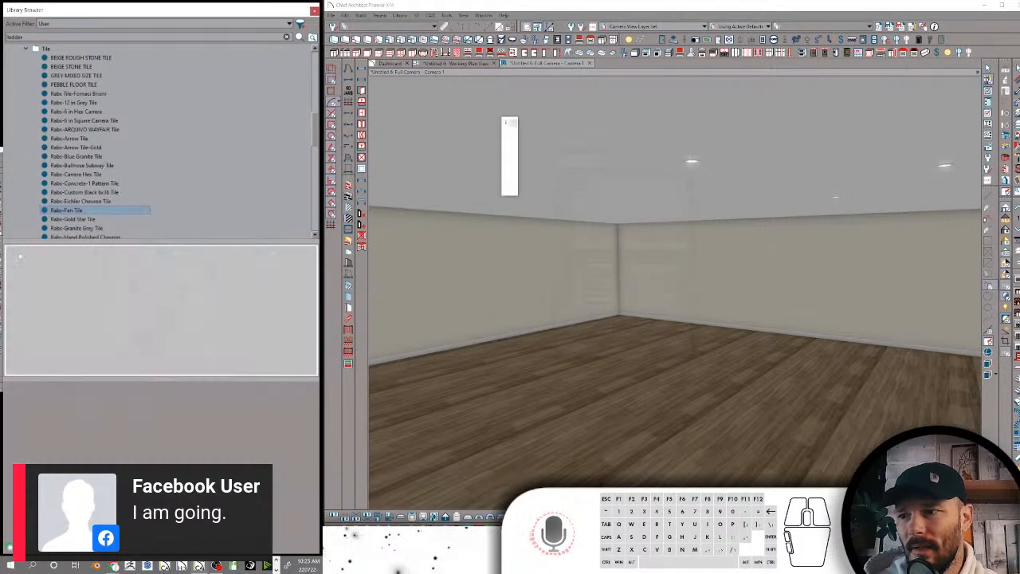
# Apply the Rabs-Fan Tile material to the two adjoining room walls in the camera view
pyautogui.click(853, 292)
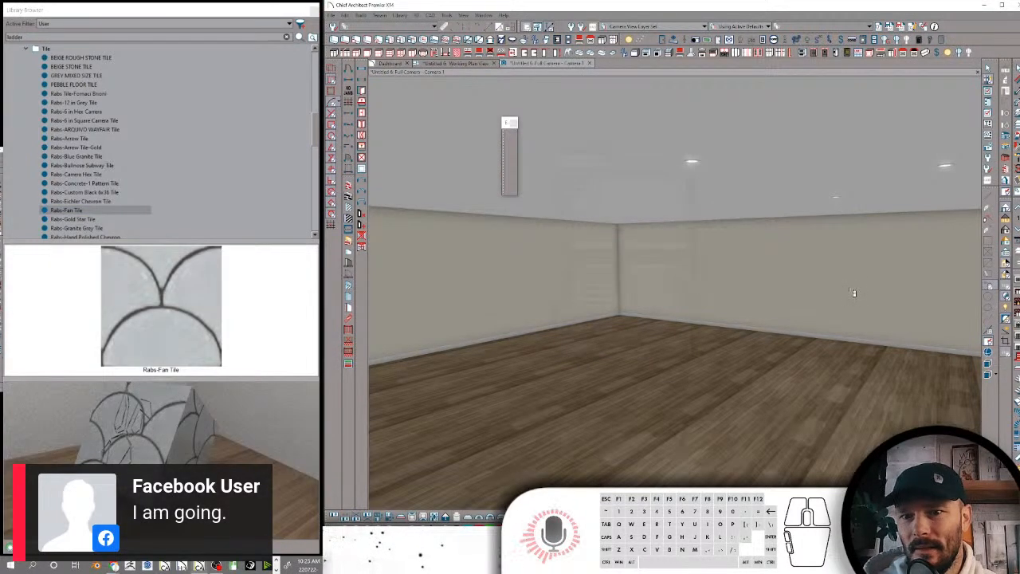
pyautogui.moveTo(853, 293); pyautogui.dragTo(795, 262, button='middle')
pyautogui.rightClick(755, 269)
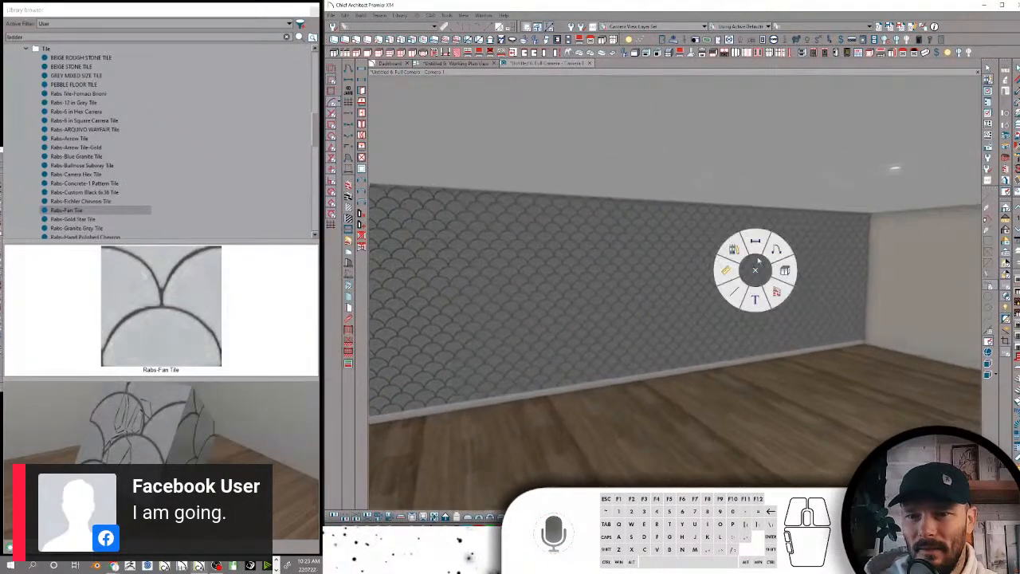
pyautogui.click(755, 241)
pyautogui.click(731, 263)
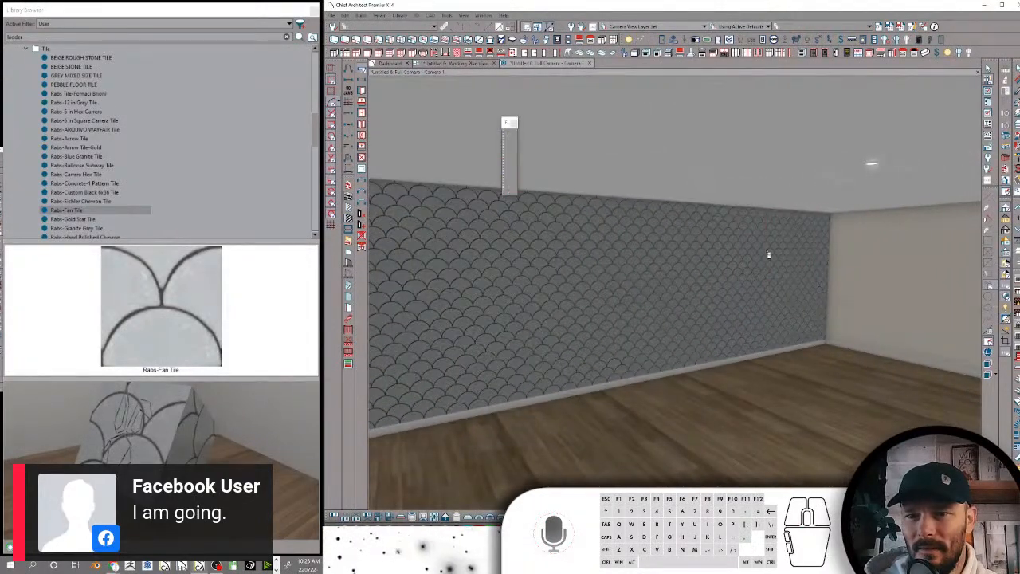
pyautogui.click(821, 256)
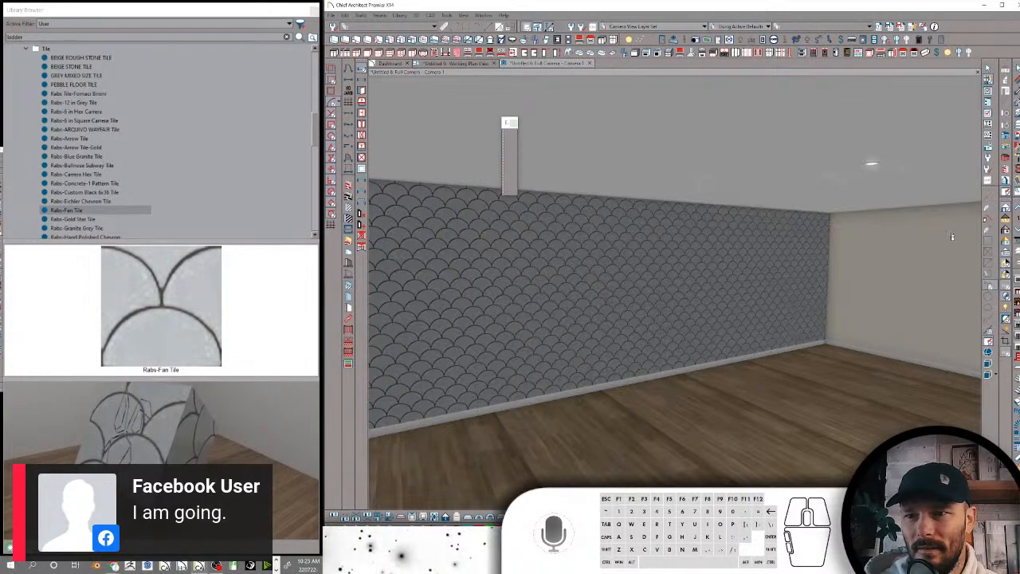
# Ray trace the camera view and turn the camera around the room to examine the fan tile walls
pyautogui.click(1001, 242)
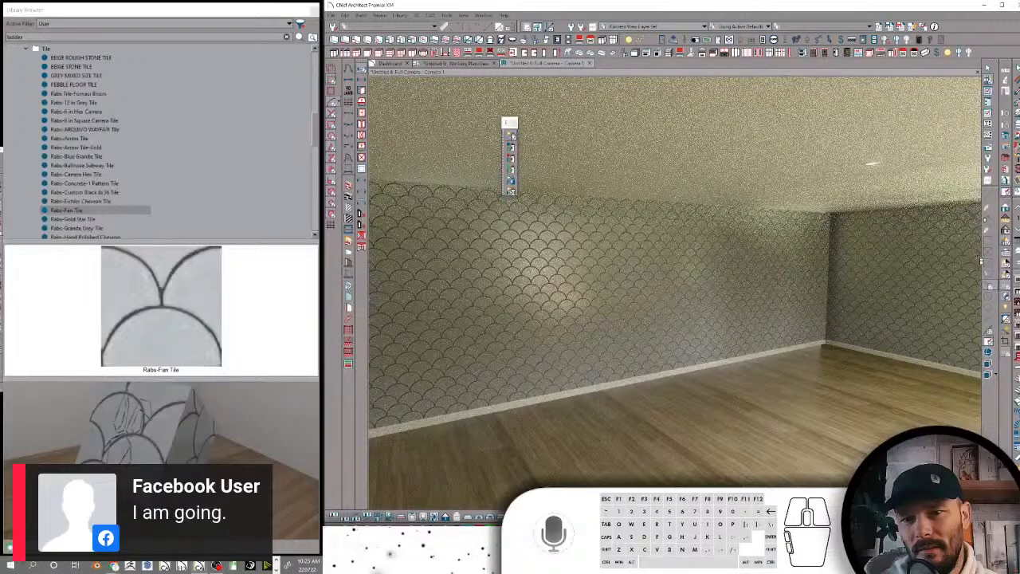
pyautogui.press('Right')
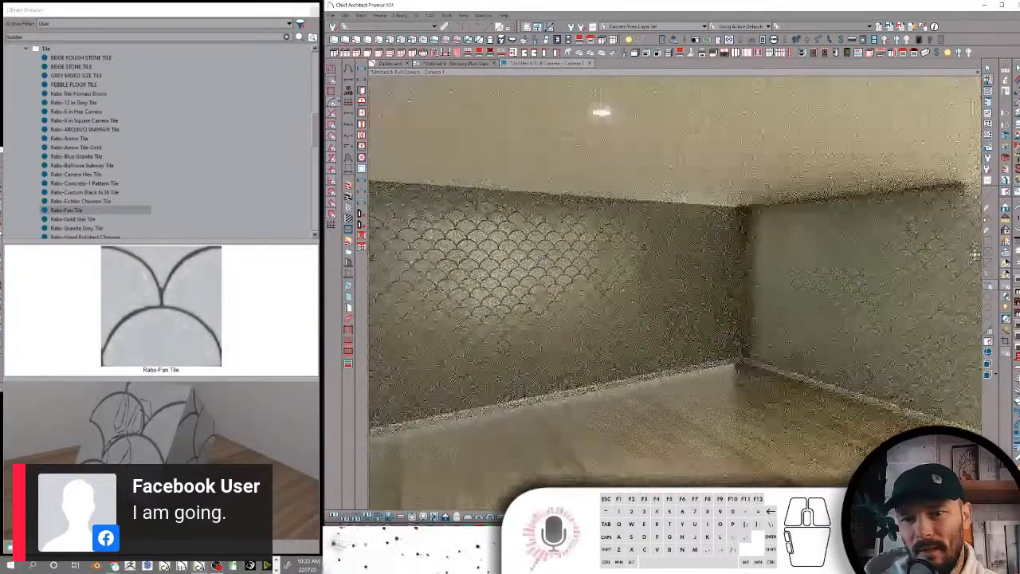
pyautogui.press('Right')
pyautogui.press('Right')
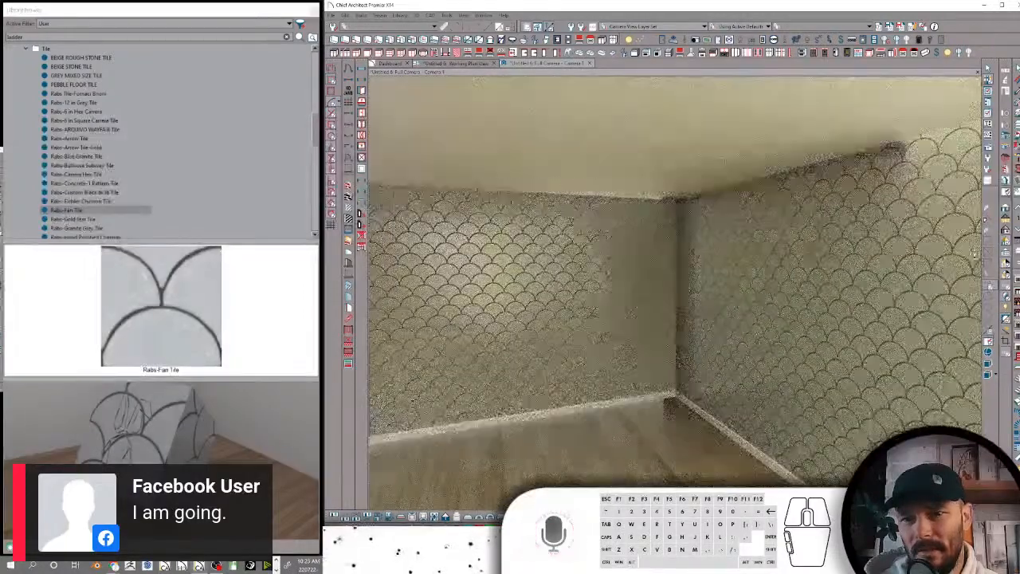
pyautogui.press('Right')
pyautogui.press('Right')
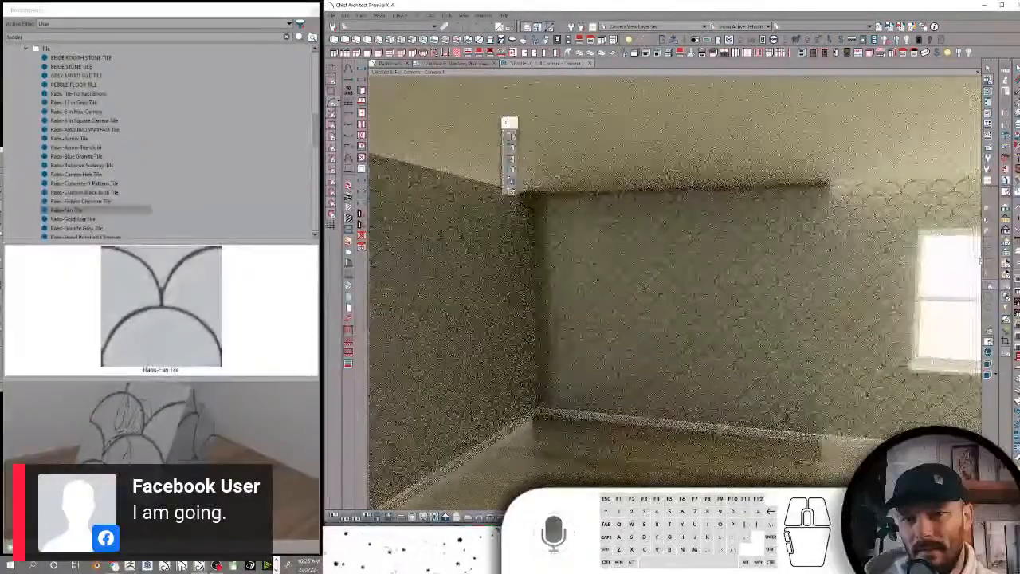
pyautogui.press('Left')
pyautogui.press('Left')
pyautogui.press('Left')
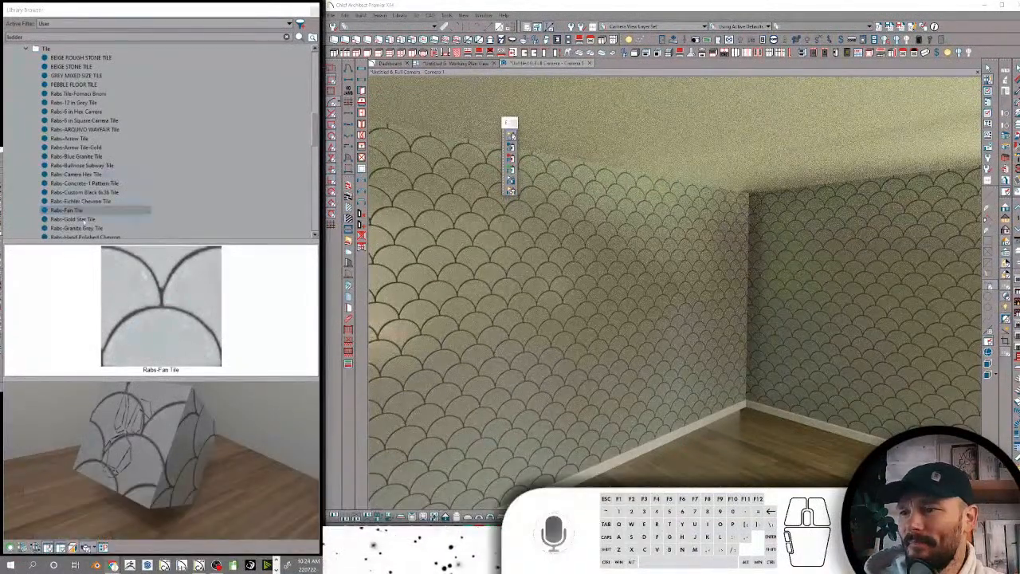
# Review the Rabs-Fan Tile search attributes again and cancel out of them
pyautogui.rightClick(83, 210)
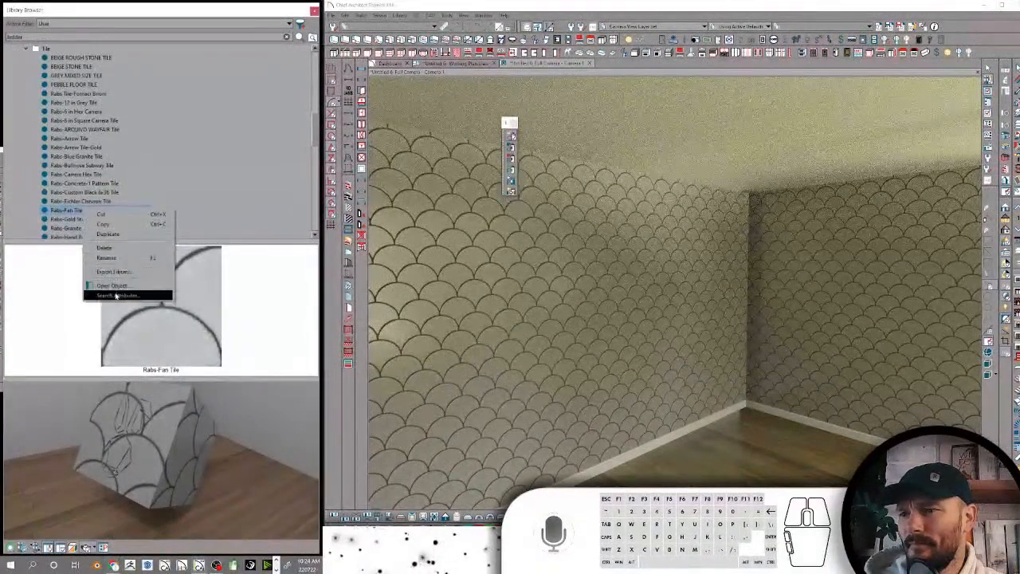
pyautogui.click(116, 296)
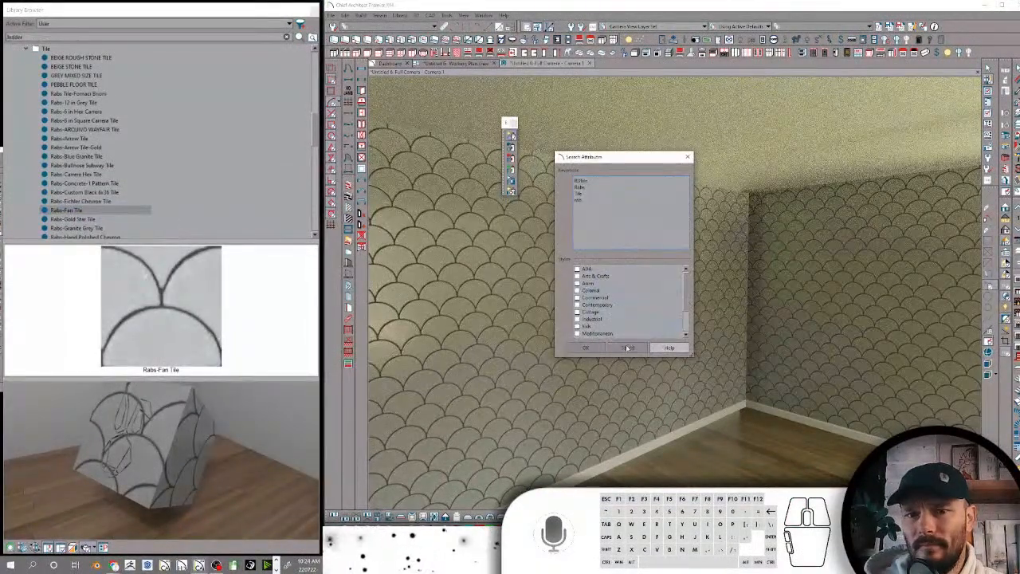
pyautogui.click(627, 348)
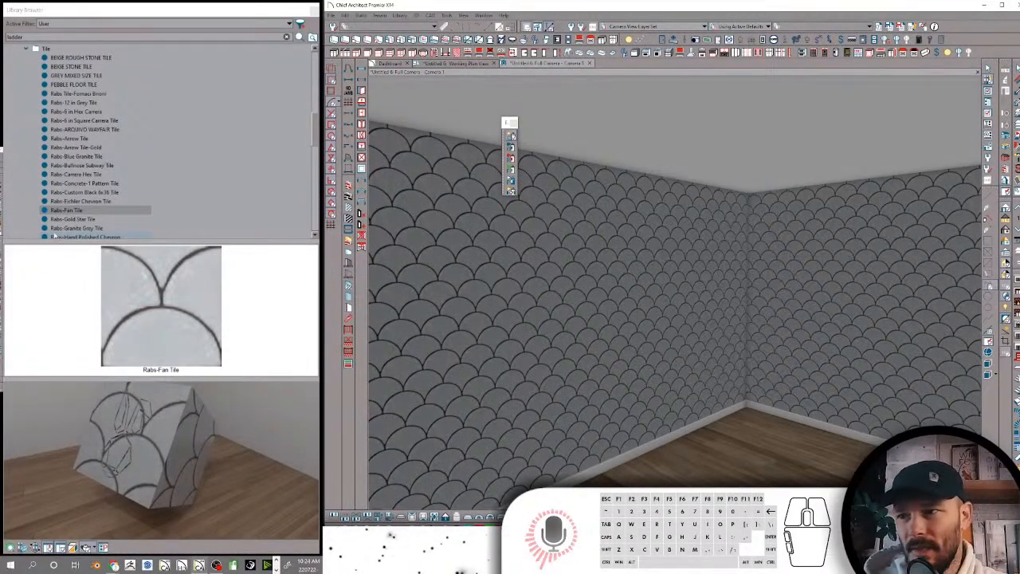
# Review the search attribute keywords of Rabs-Gold Star Tile and cancel out of them
pyautogui.click(107, 220)
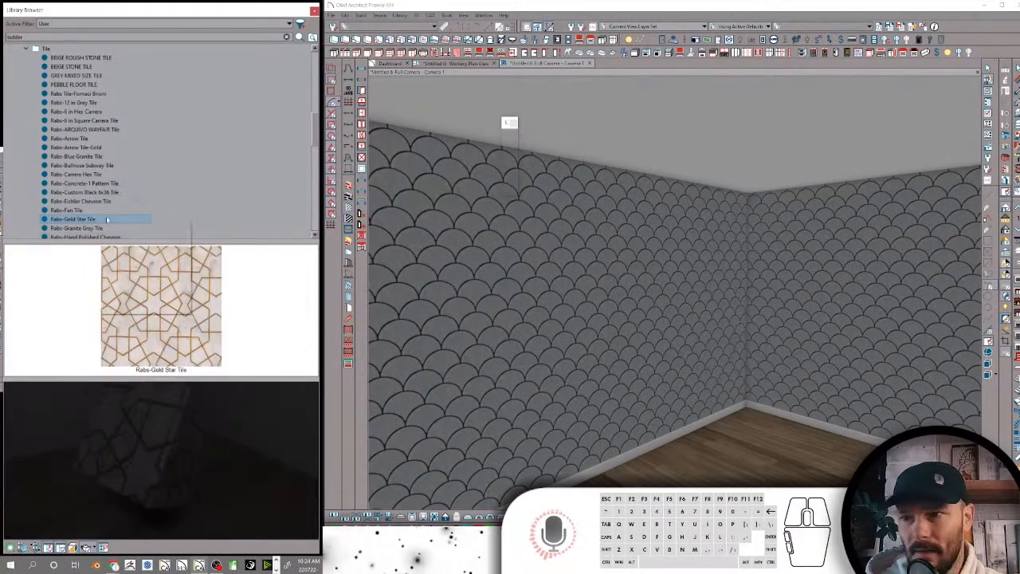
pyautogui.rightClick(102, 219)
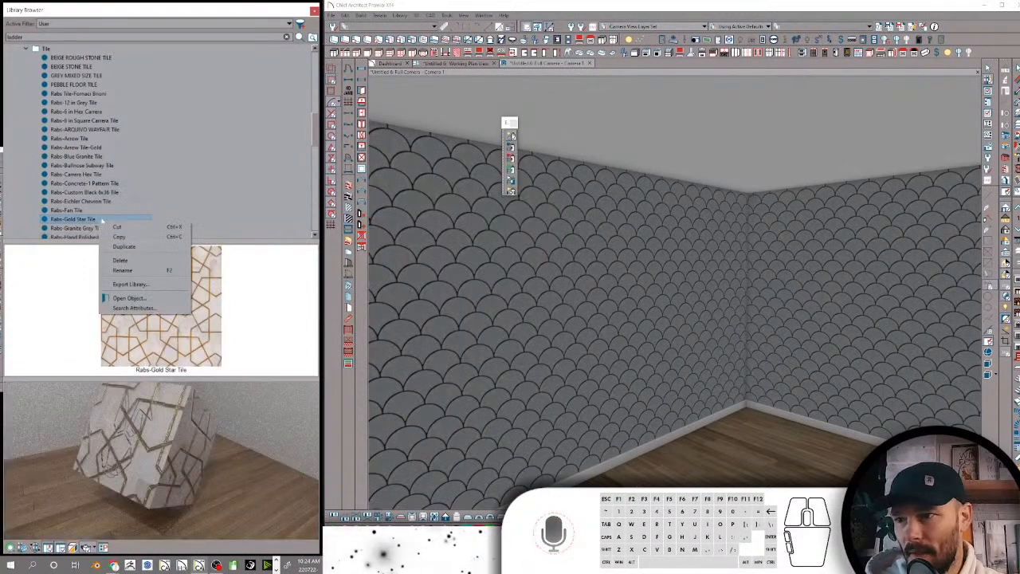
pyautogui.click(133, 309)
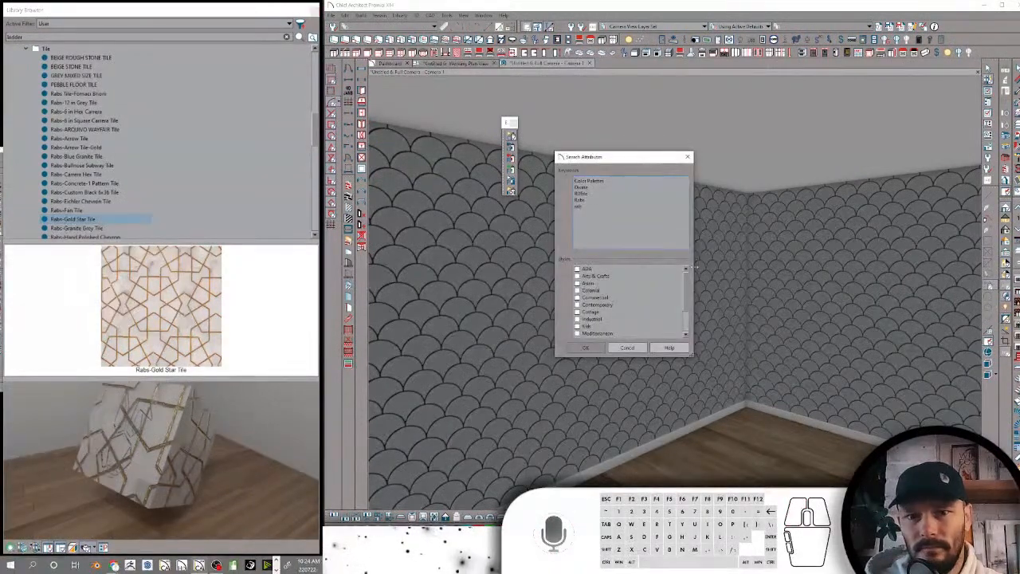
pyautogui.click(625, 348)
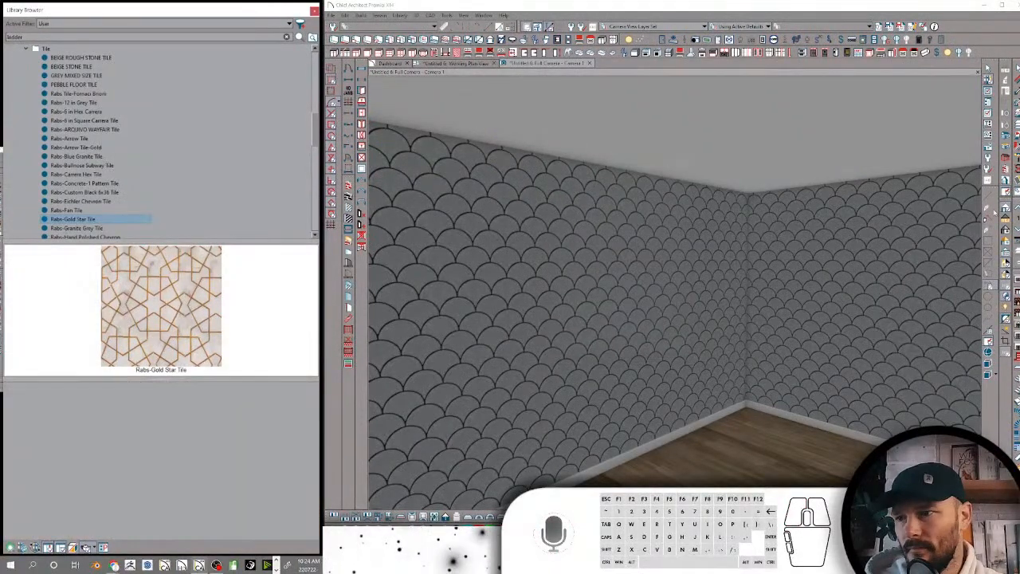
# Replace the search attribute keywords of Rabs-Granite Grey Tile with the copied RDTile, Rabs, Tile list and accept it
pyautogui.click(93, 228)
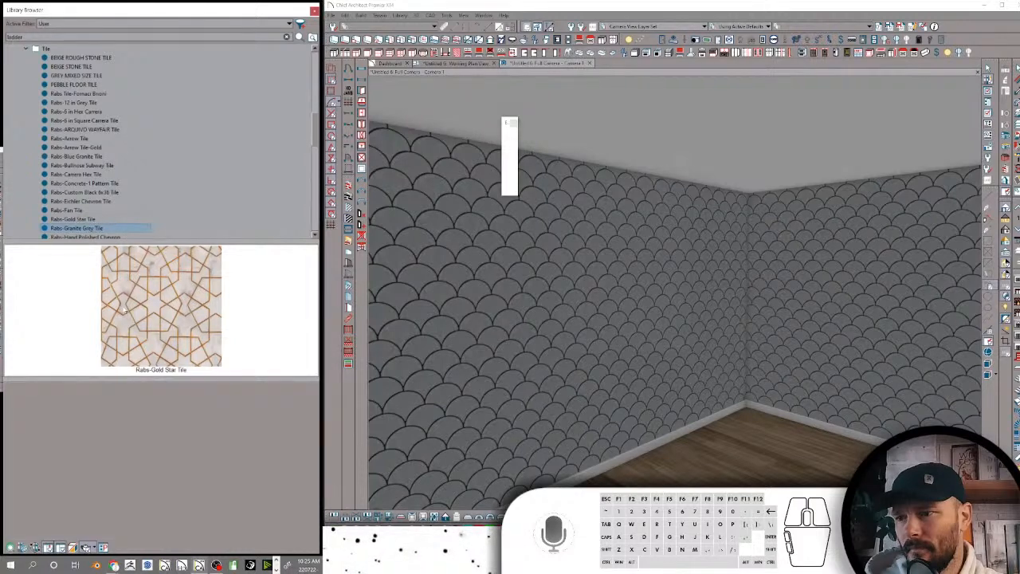
pyautogui.rightClick(94, 228)
pyautogui.click(128, 316)
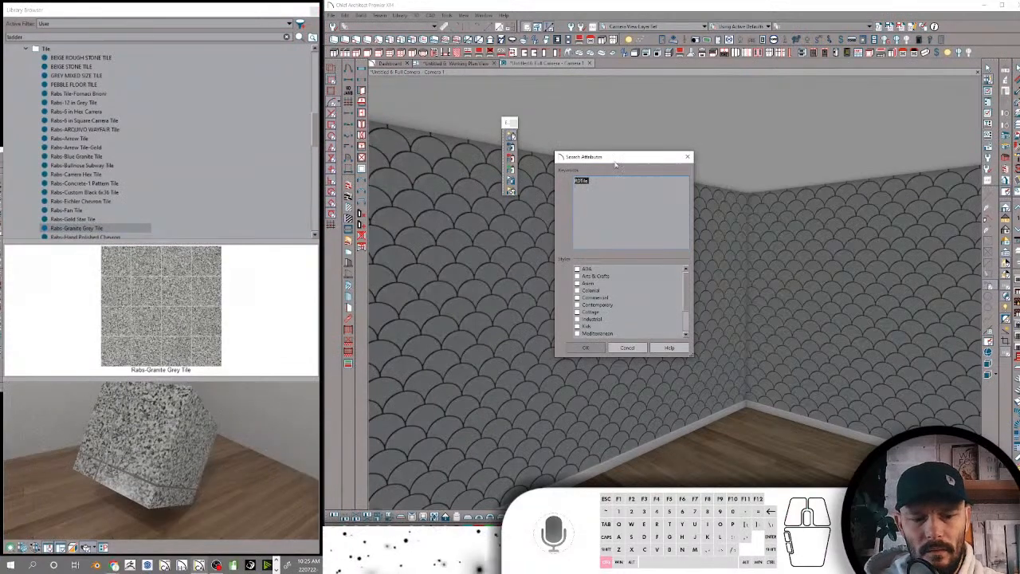
pyautogui.hotkey('ctrl', 'v')
pyautogui.click(589, 347)
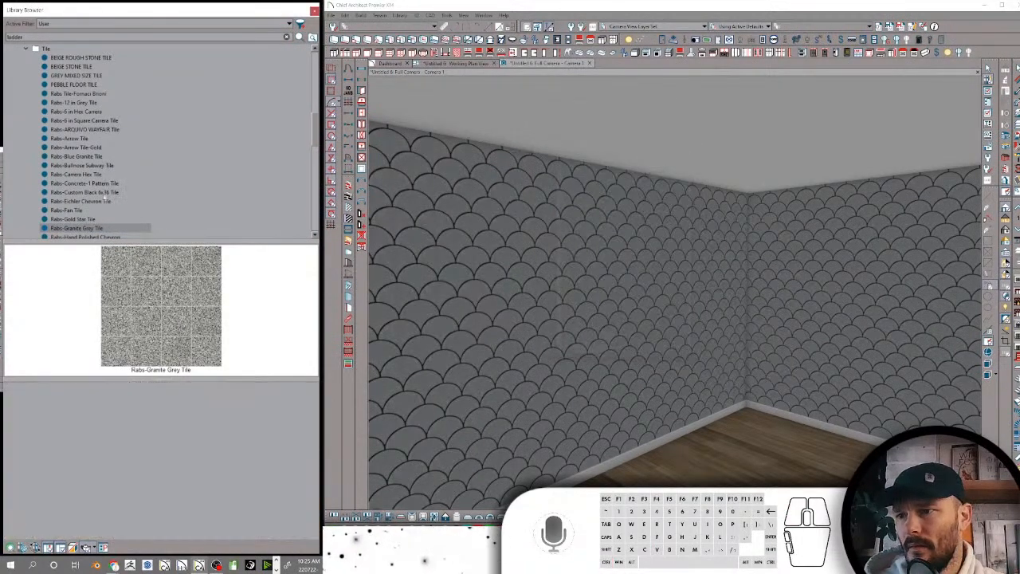
# Check the search attribute keywords of Rabs-Hand Polished Chevron and accept the dialog
pyautogui.scroll(-3, 109, 195)
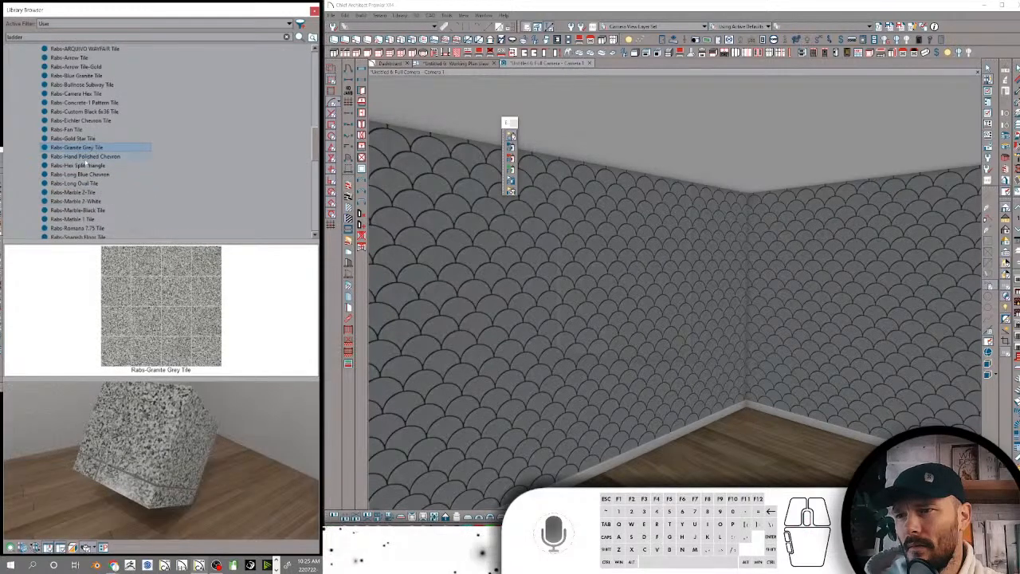
pyautogui.click(83, 157)
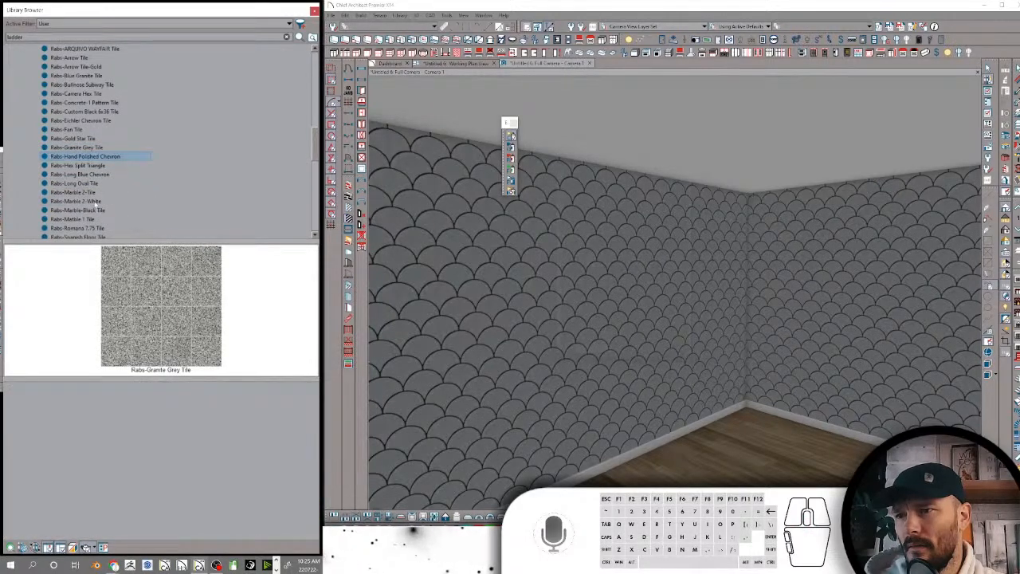
pyautogui.rightClick(85, 157)
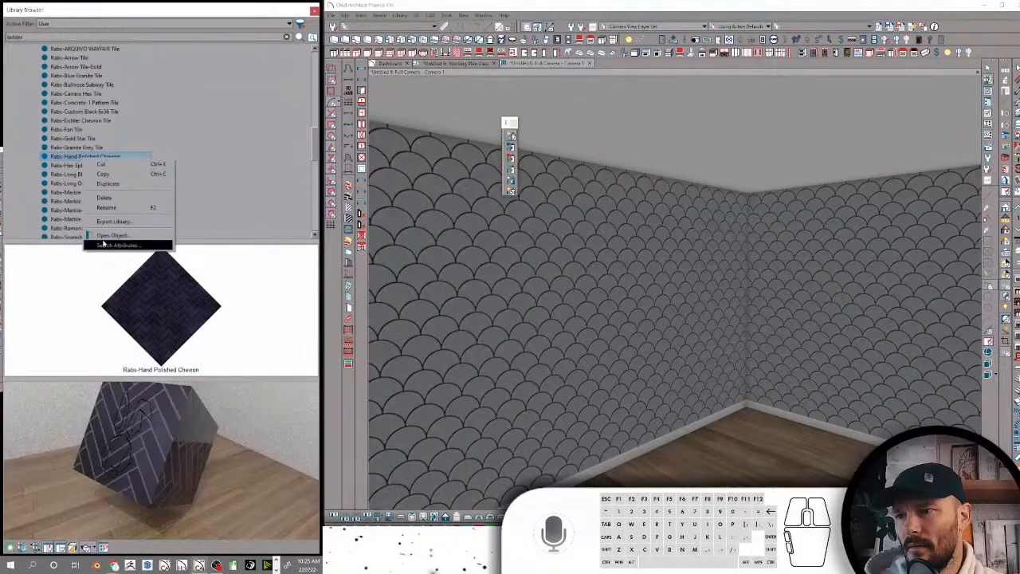
pyautogui.click(112, 245)
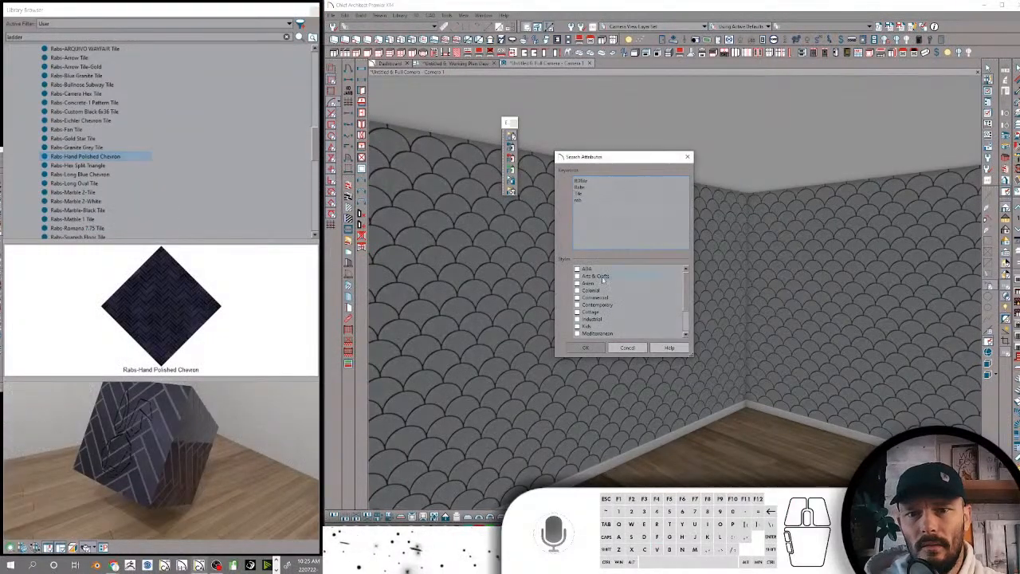
pyautogui.click(587, 347)
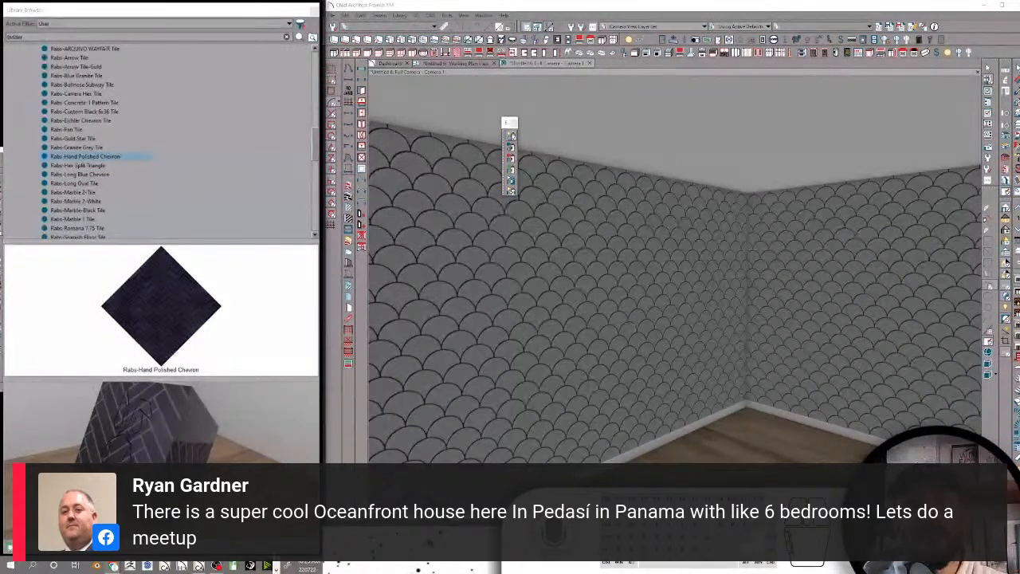
# Set the pattern type of the Rabs-Hex Split Triangle material to No Pattern and accept the material definition
pyautogui.click(765, 288)
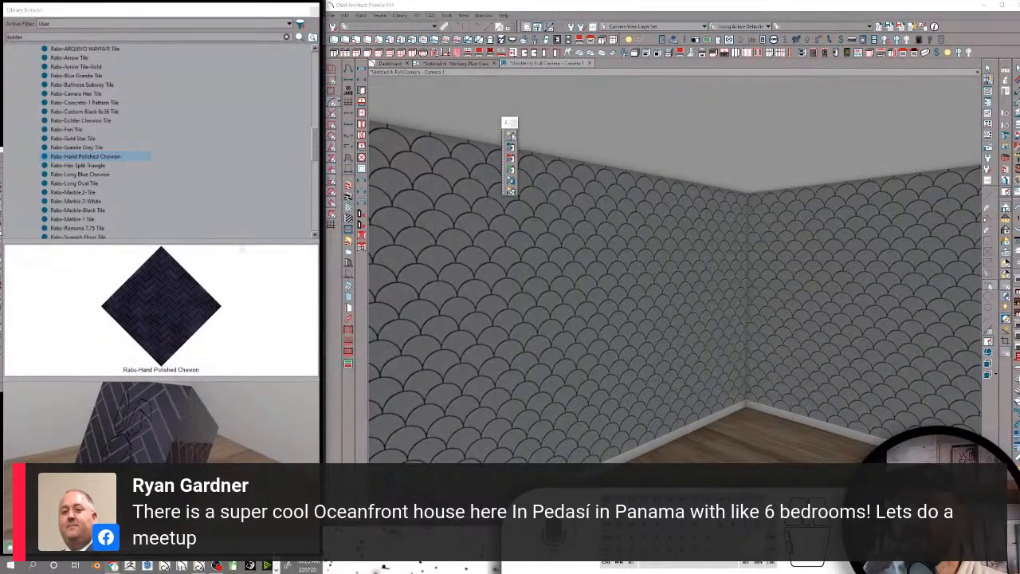
pyautogui.click(75, 165)
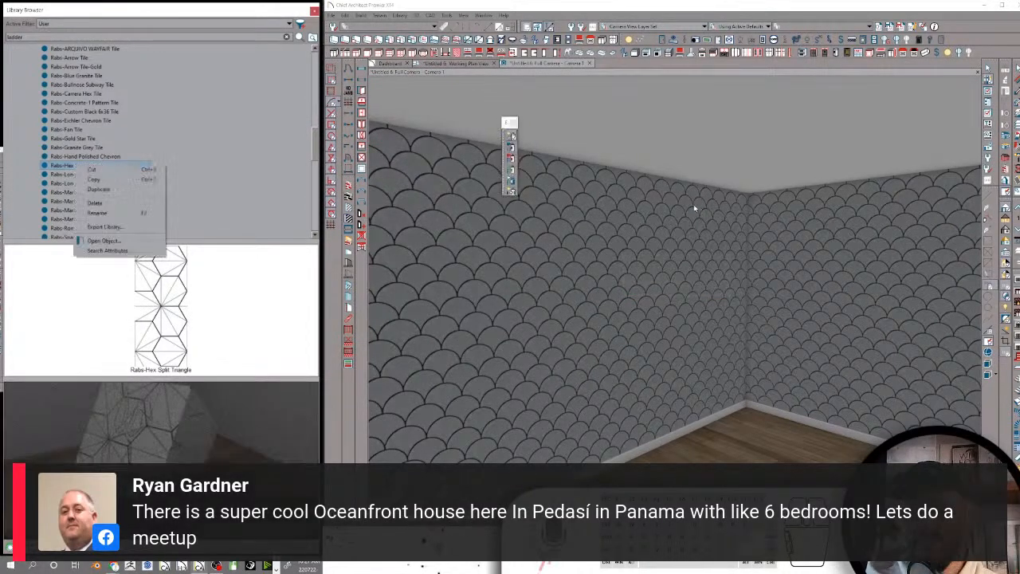
pyautogui.click(122, 241)
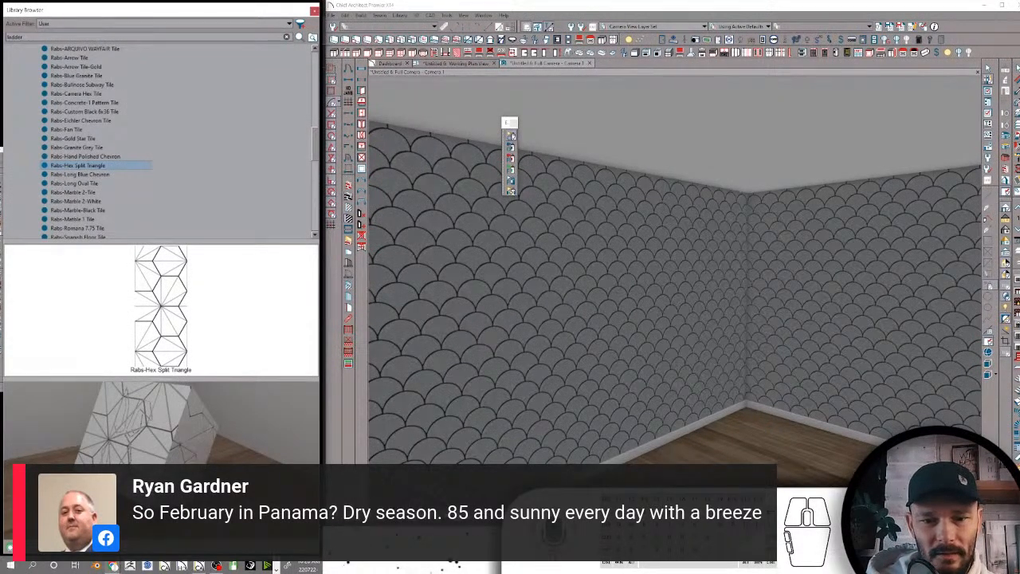
pyautogui.click(231, 565)
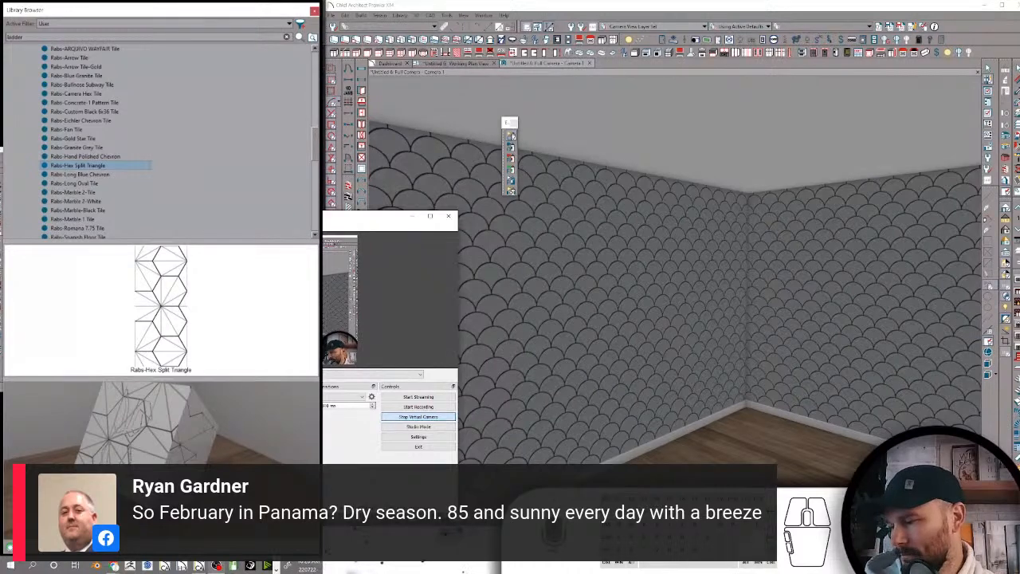
pyautogui.click(412, 221)
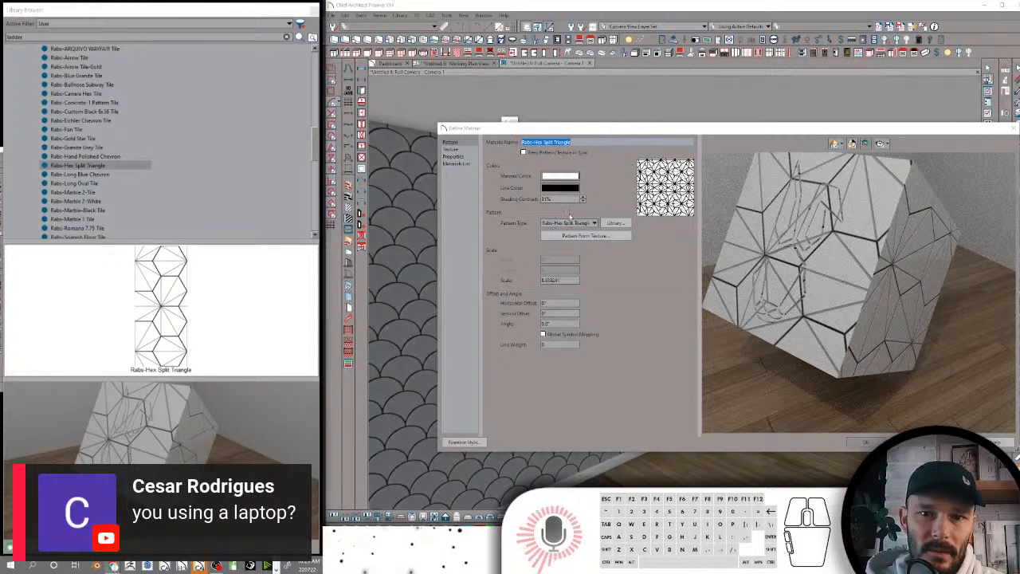
pyautogui.click(569, 224)
pyautogui.click(567, 231)
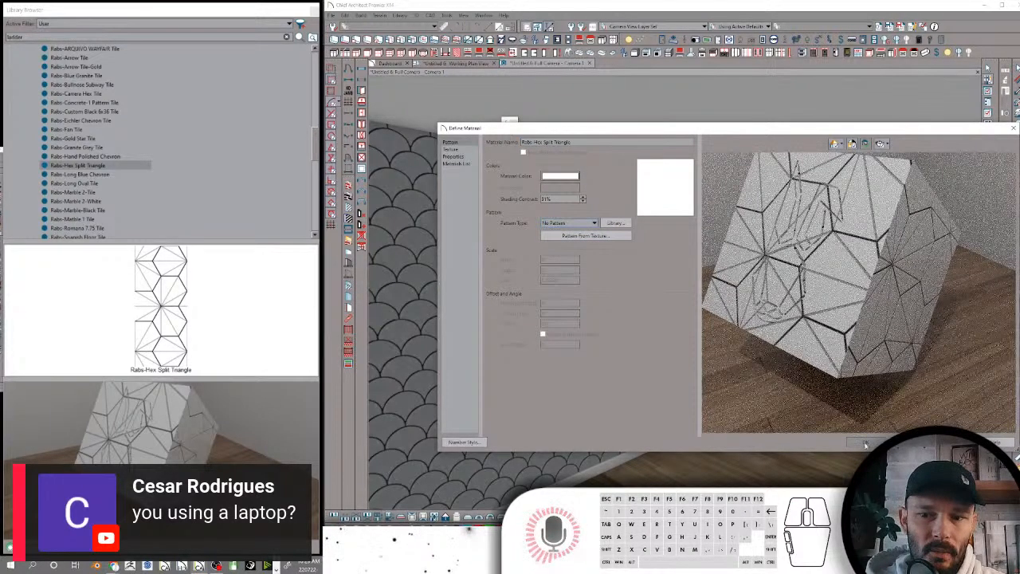
pyautogui.click(866, 444)
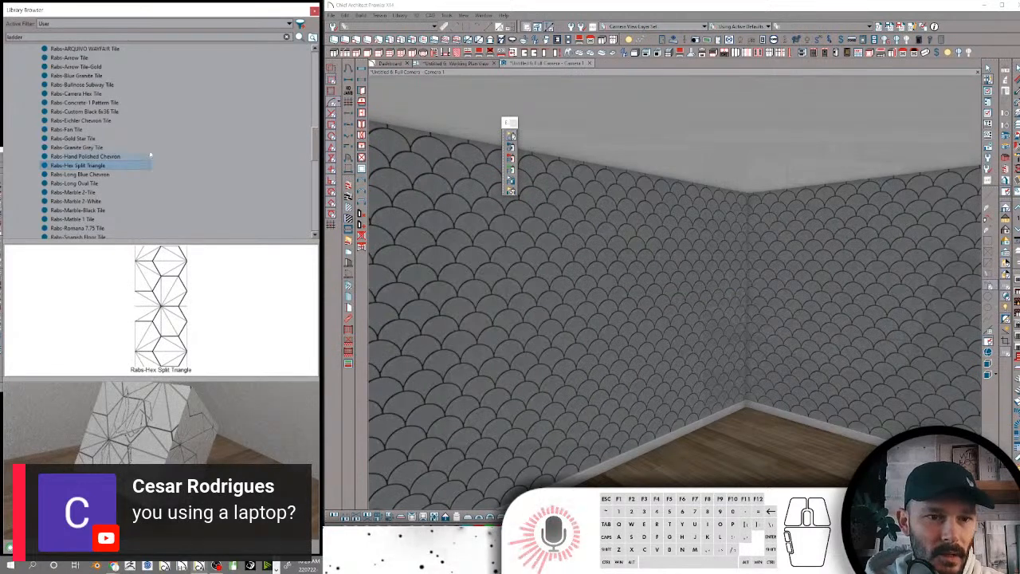
# Check the search attribute keywords of Rabs-Hex Split Triangle and close the dialog
pyautogui.click(80, 157)
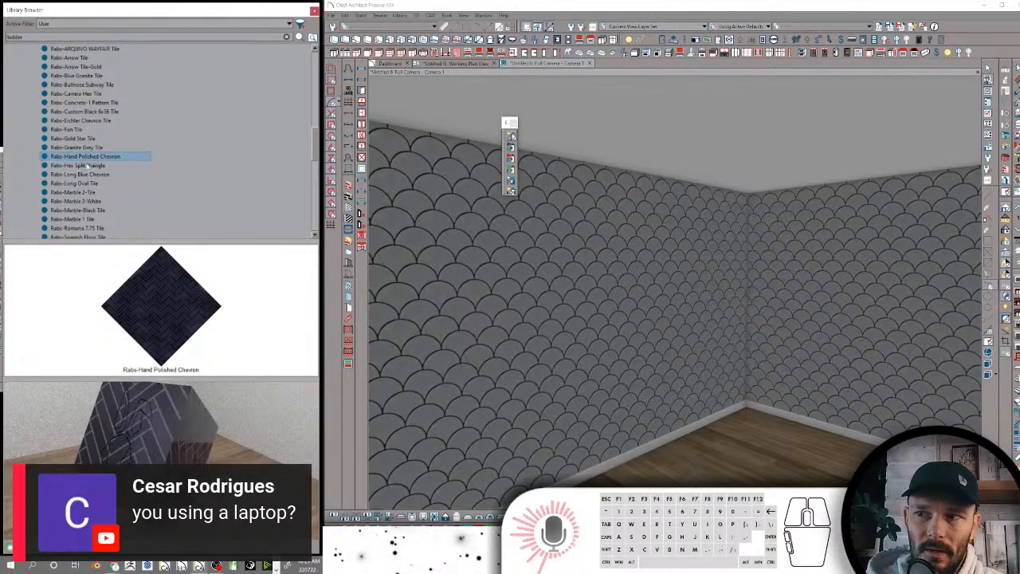
pyautogui.click(86, 165)
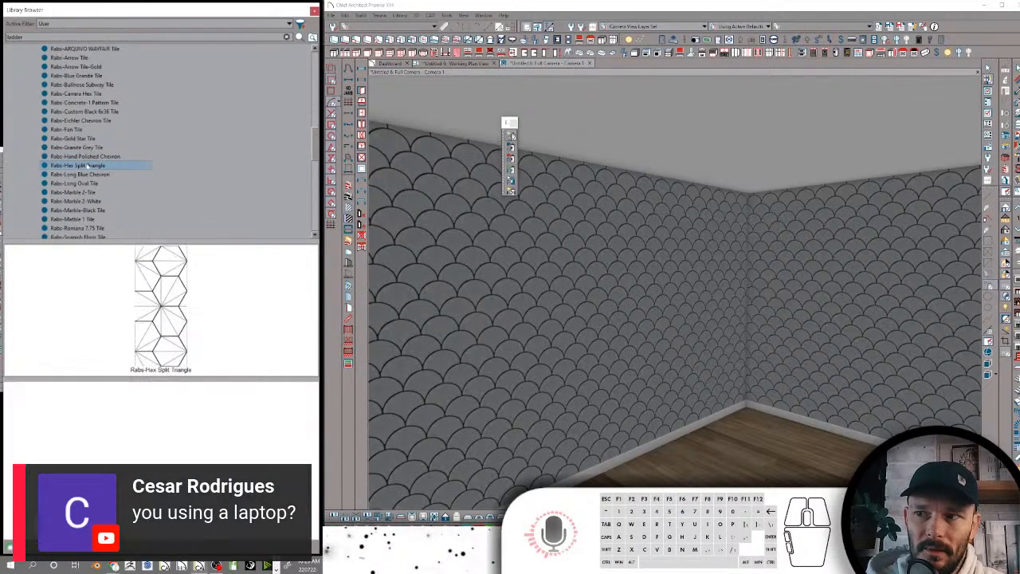
pyautogui.rightClick(87, 165)
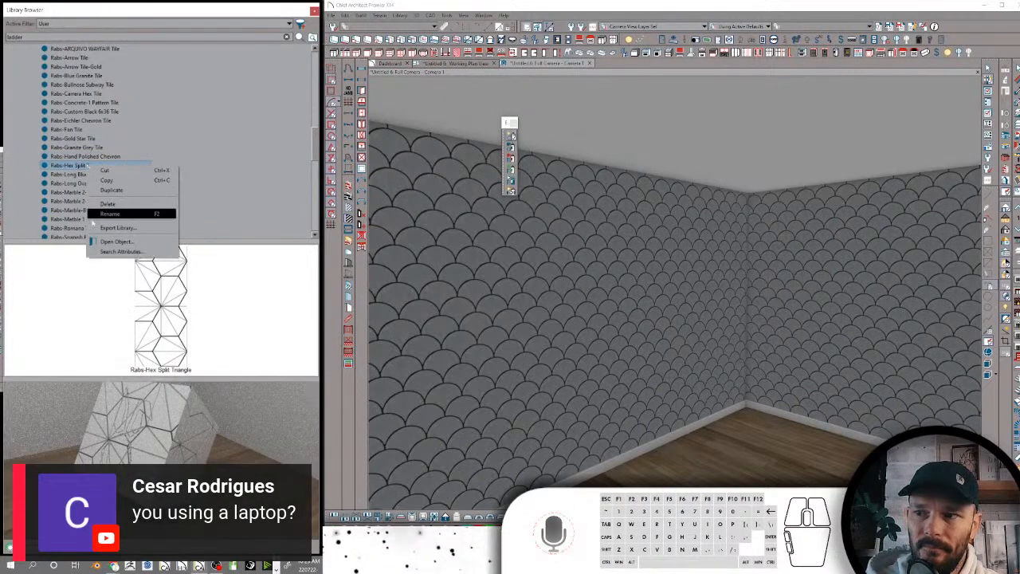
pyautogui.click(119, 251)
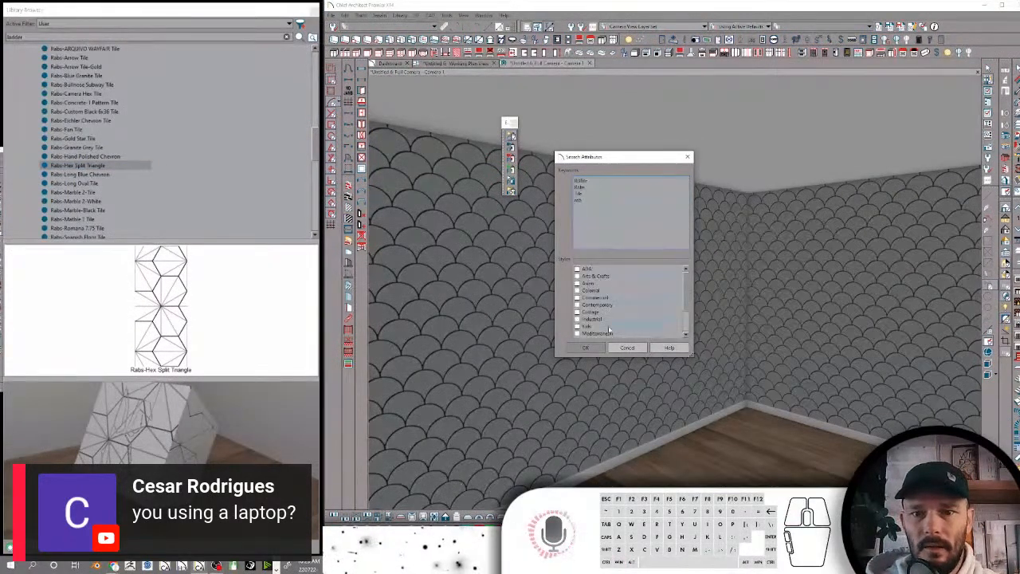
pyautogui.click(585, 348)
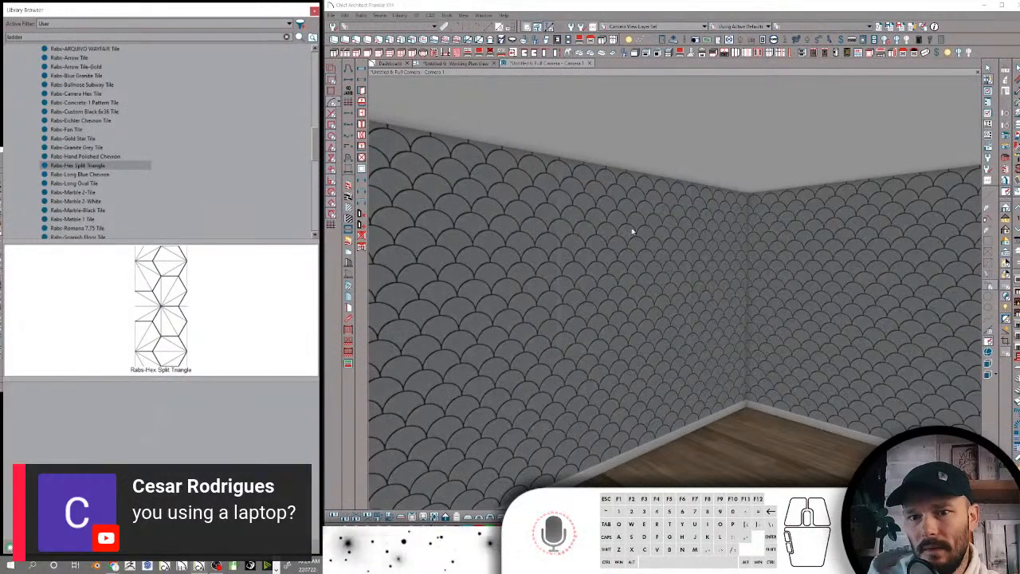
# Apply the Rabs-Hex Split Triangle material to both visible room walls to preview it
pyautogui.click(96, 167)
pyautogui.click(97, 166)
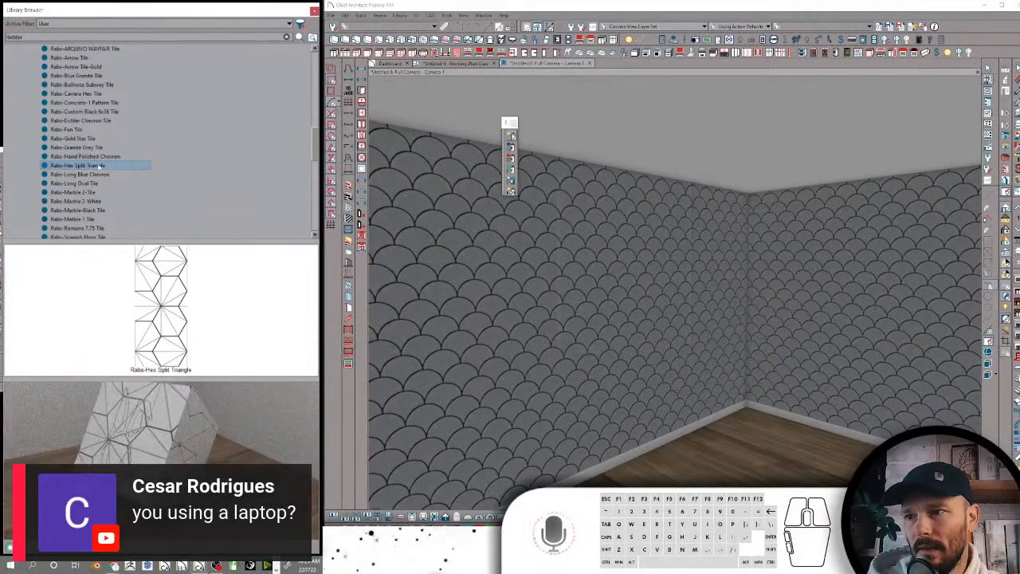
pyautogui.click(554, 248)
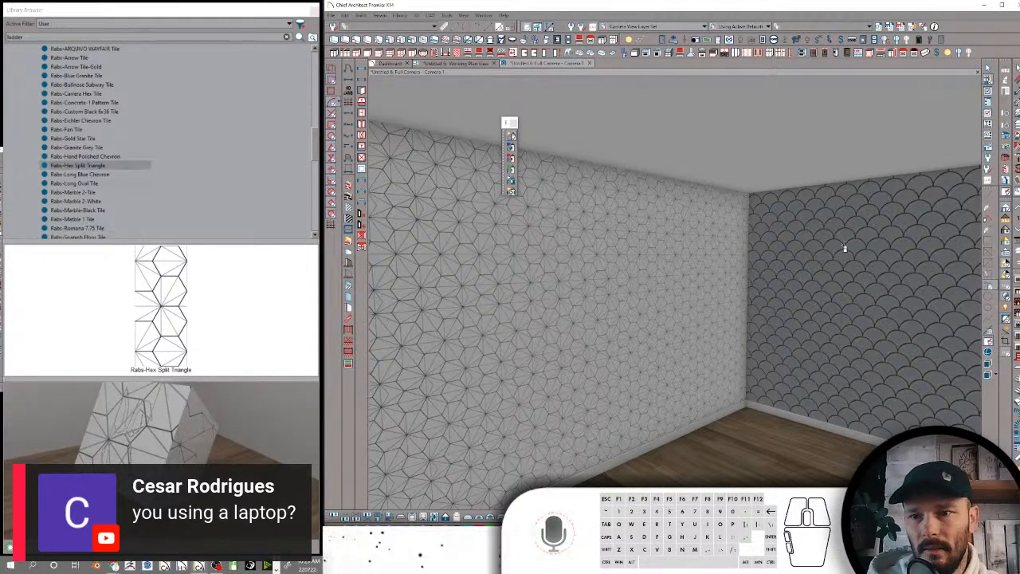
pyautogui.click(908, 303)
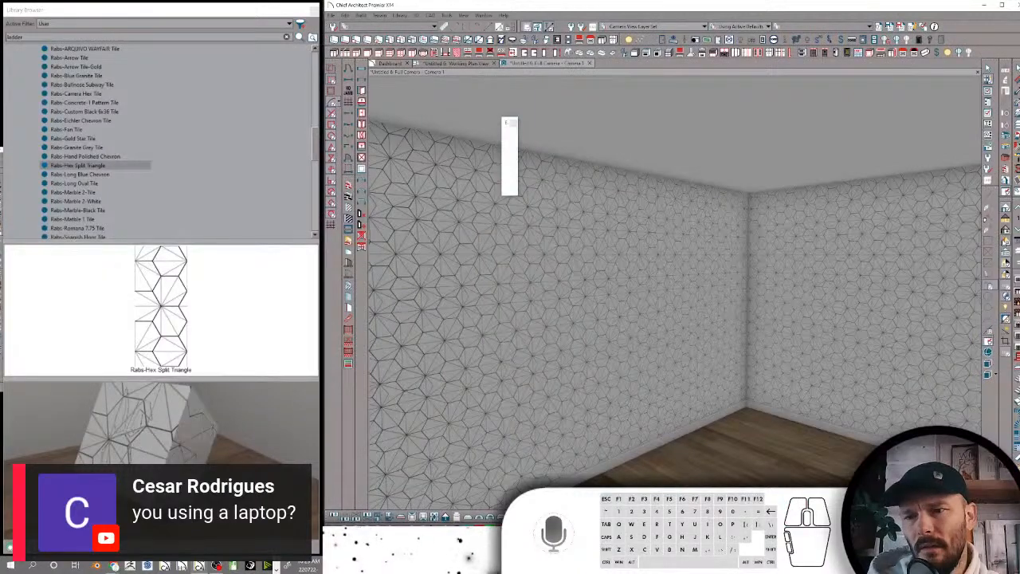
pyautogui.click(1005, 241)
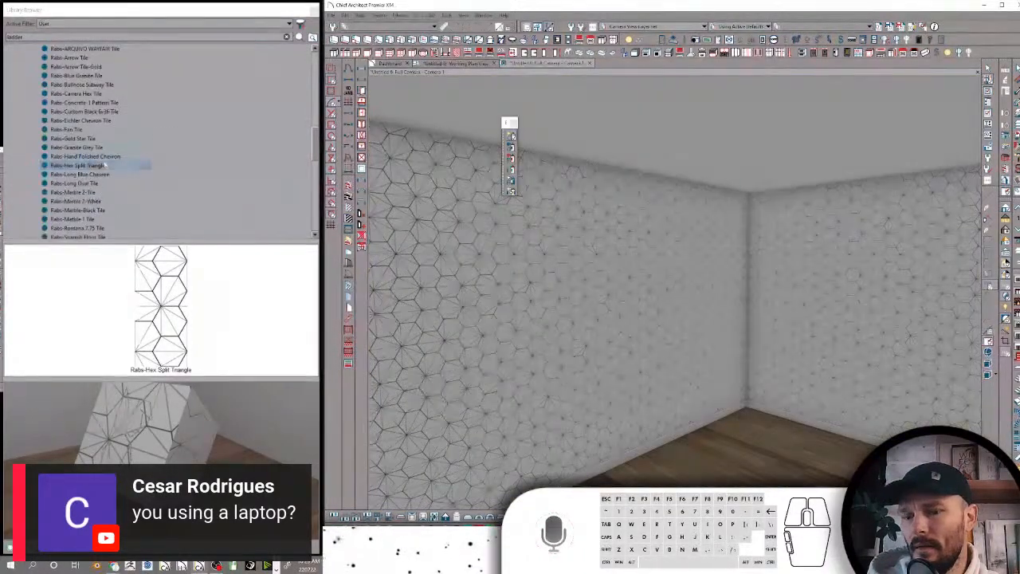
# Apply Rabs-Long Blue Chevron to the longer wall and place a light on the ceiling near it
pyautogui.click(75, 173)
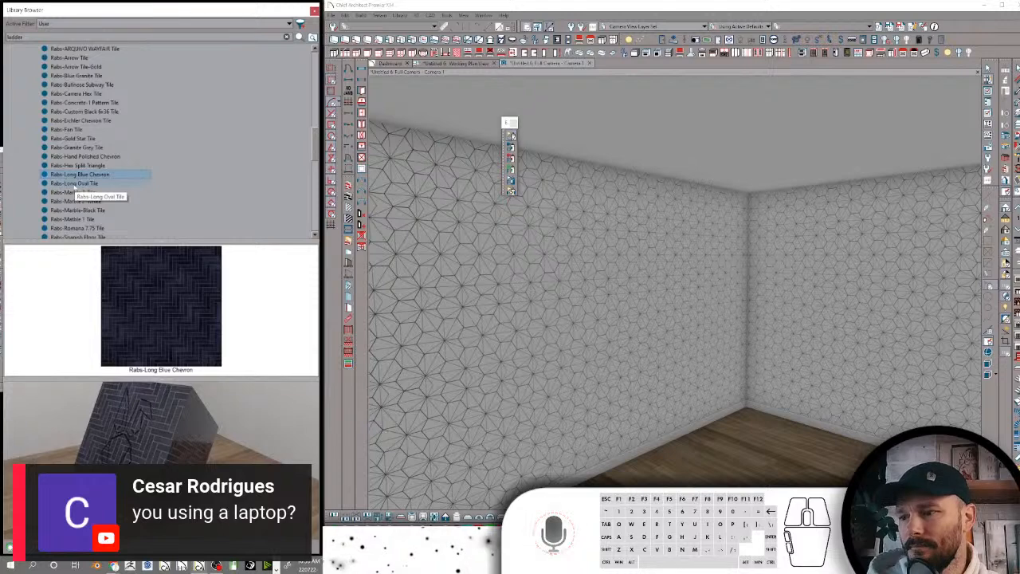
pyautogui.click(604, 274)
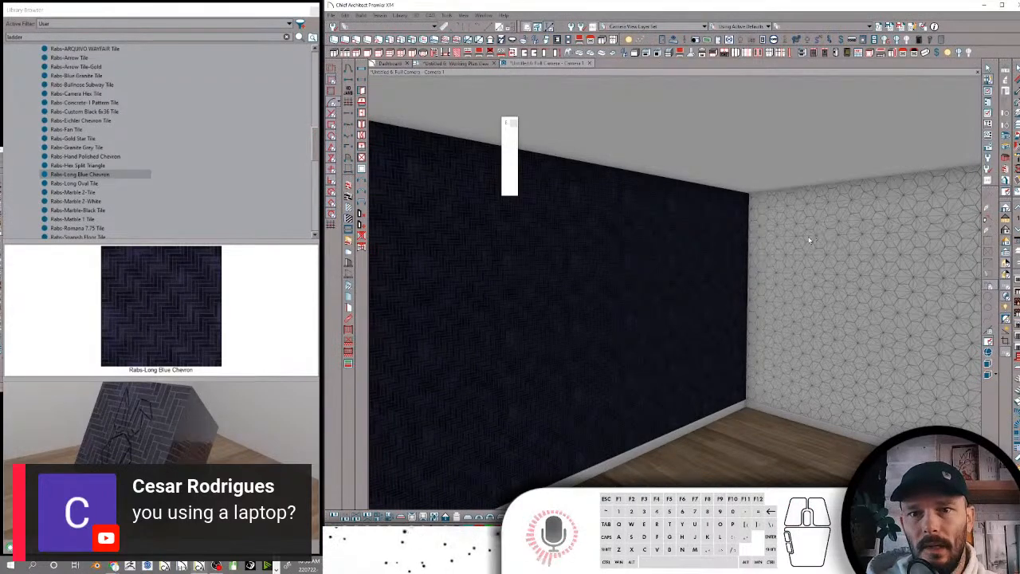
pyautogui.click(634, 51)
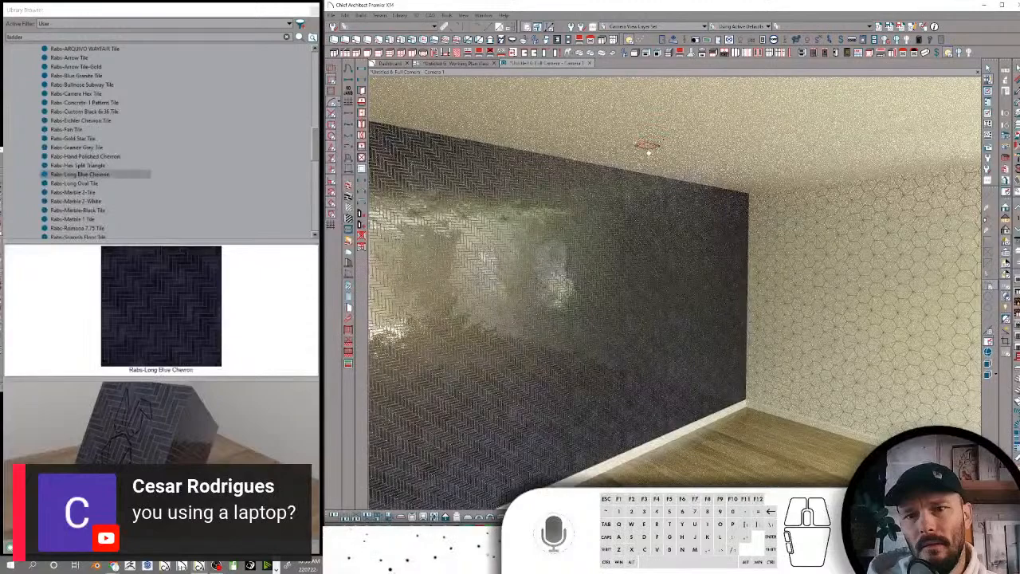
pyautogui.click(648, 152)
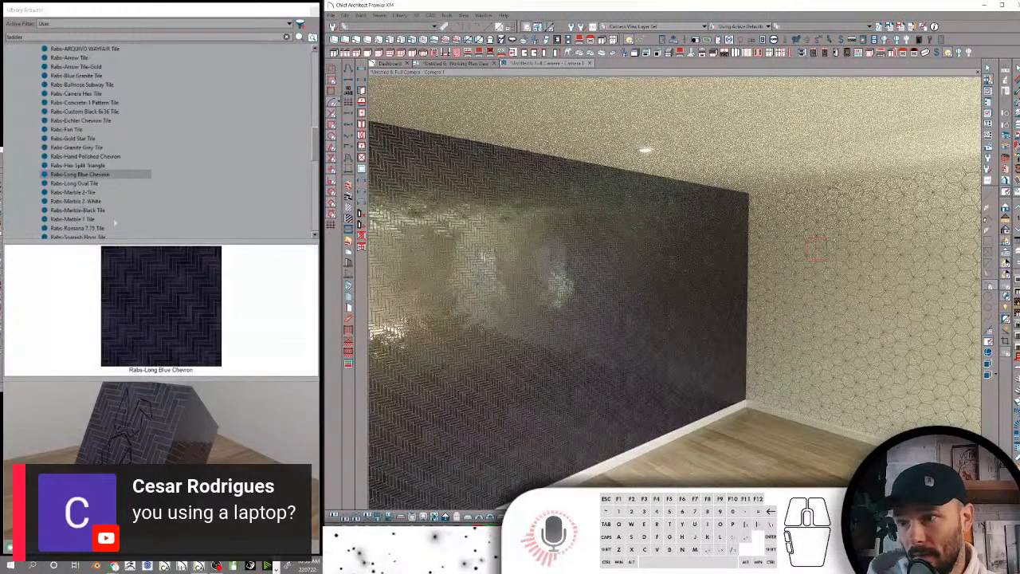
# Set the texture X scale of Rabs-Long Blue Chevron to 40 inches with the aspect ratio retained and accept it
pyautogui.click(117, 174)
pyautogui.rightClick(117, 174)
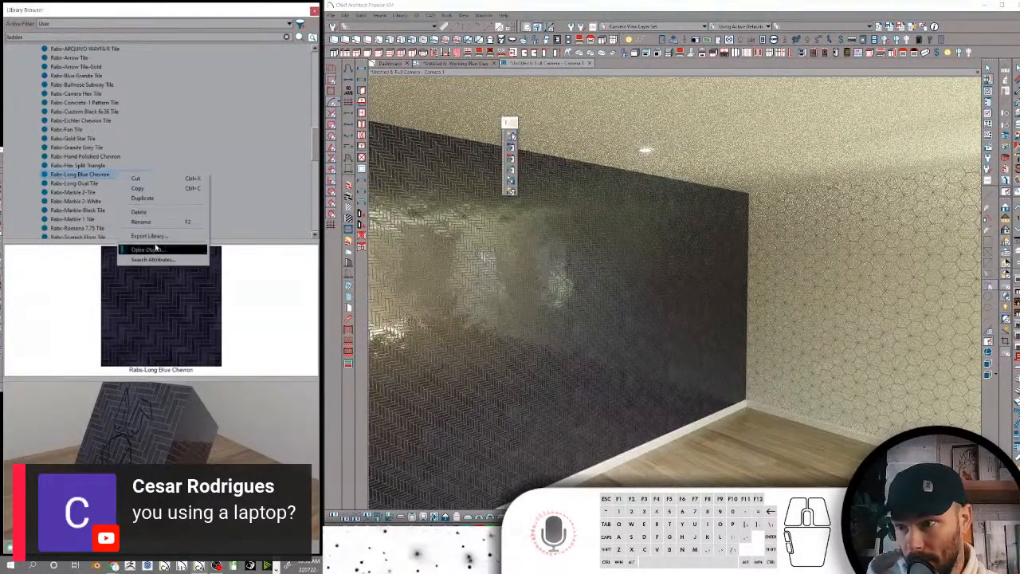
pyautogui.click(155, 249)
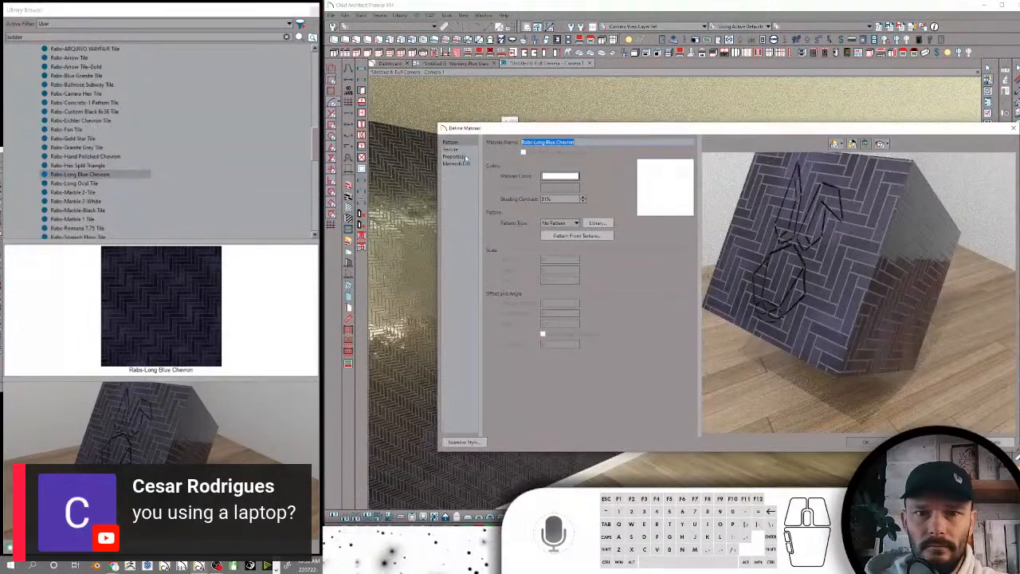
pyautogui.click(461, 151)
pyautogui.moveTo(555, 200); pyautogui.dragTo(508, 204)
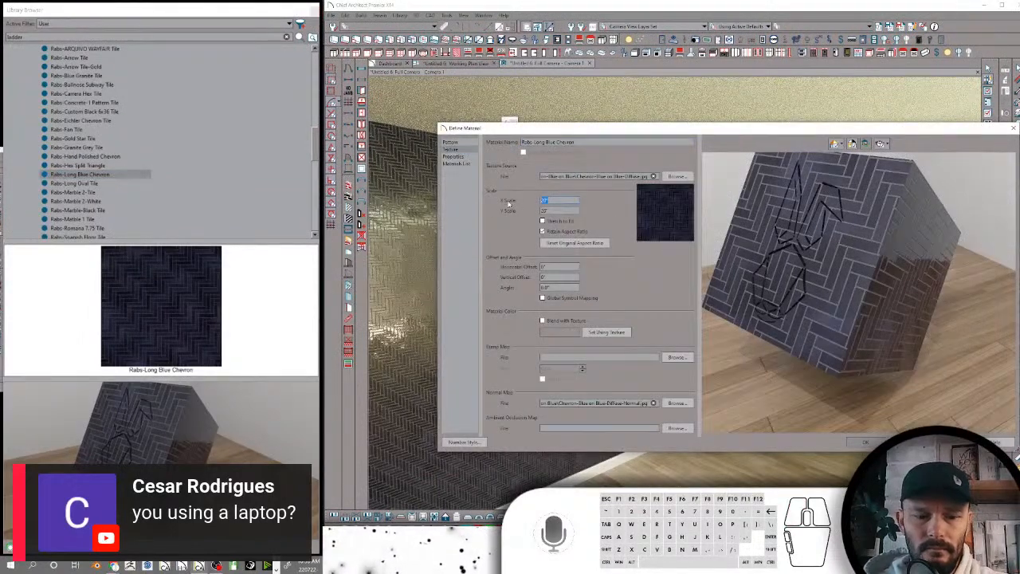
pyautogui.write('40')
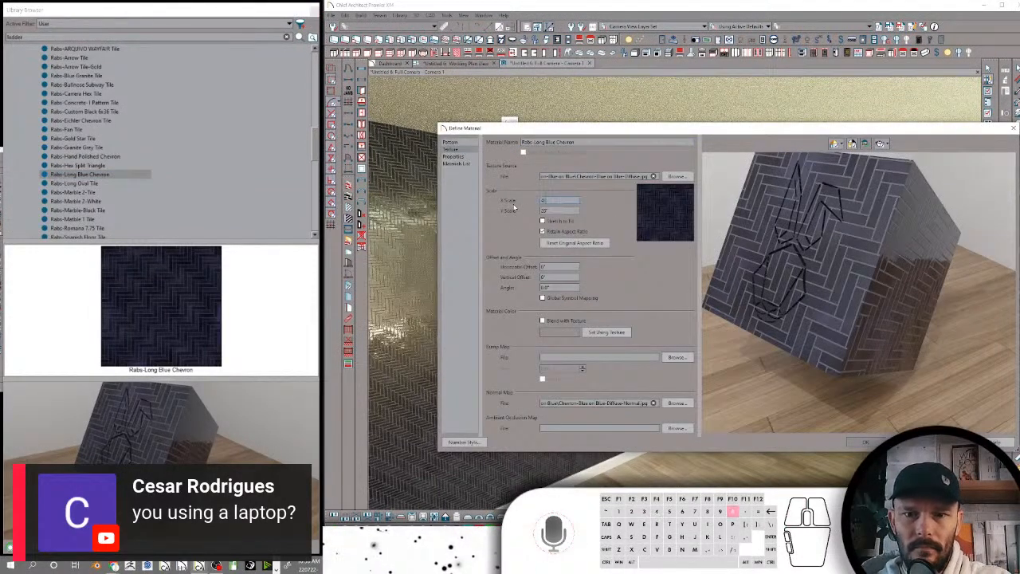
pyautogui.click(857, 443)
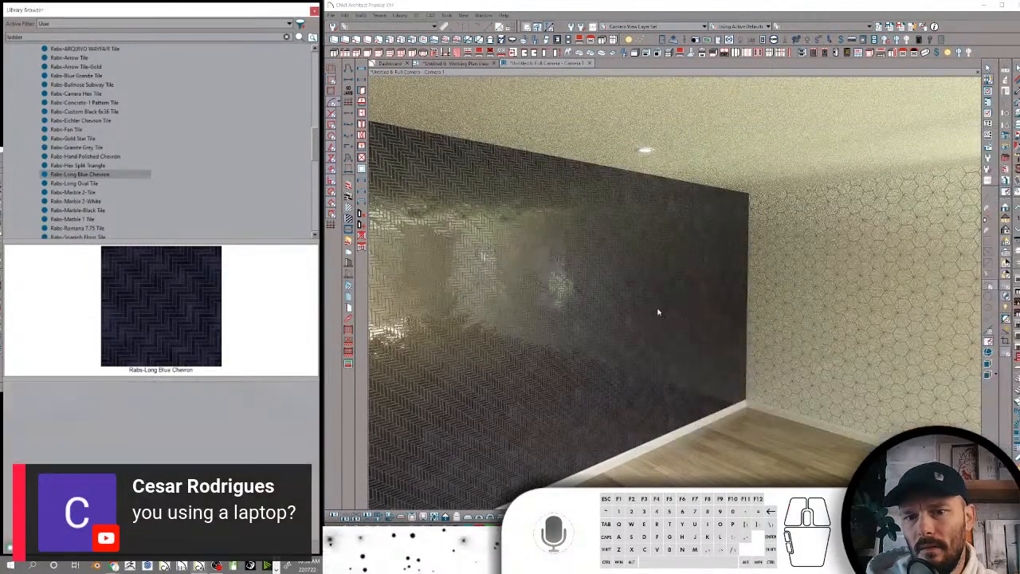
# Reapply the resized Rabs-Long Blue Chevron to the longer wall and turn off the warm lighting in the camera view
pyautogui.click(648, 293)
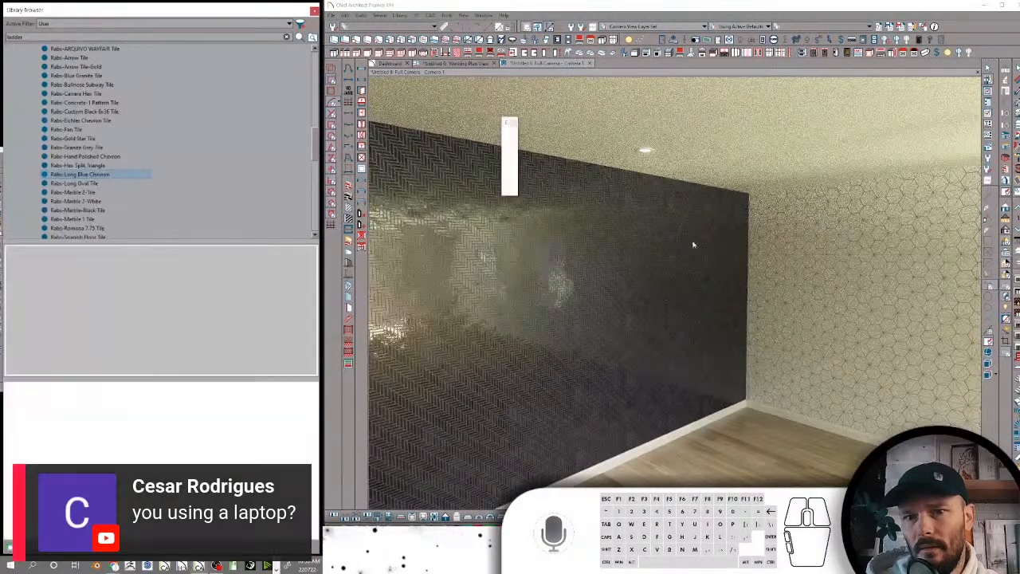
pyautogui.click(647, 319)
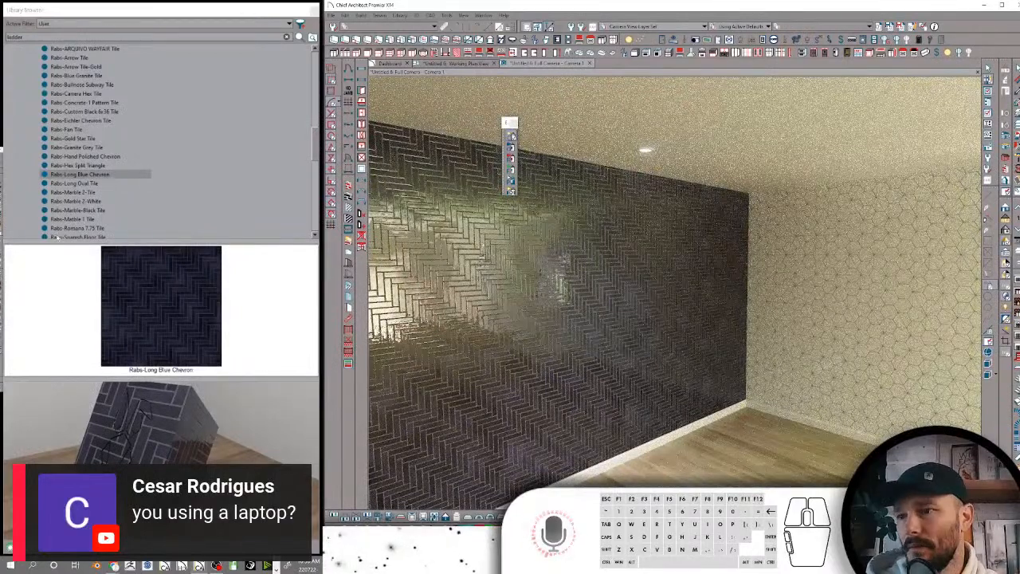
pyautogui.click(114, 174)
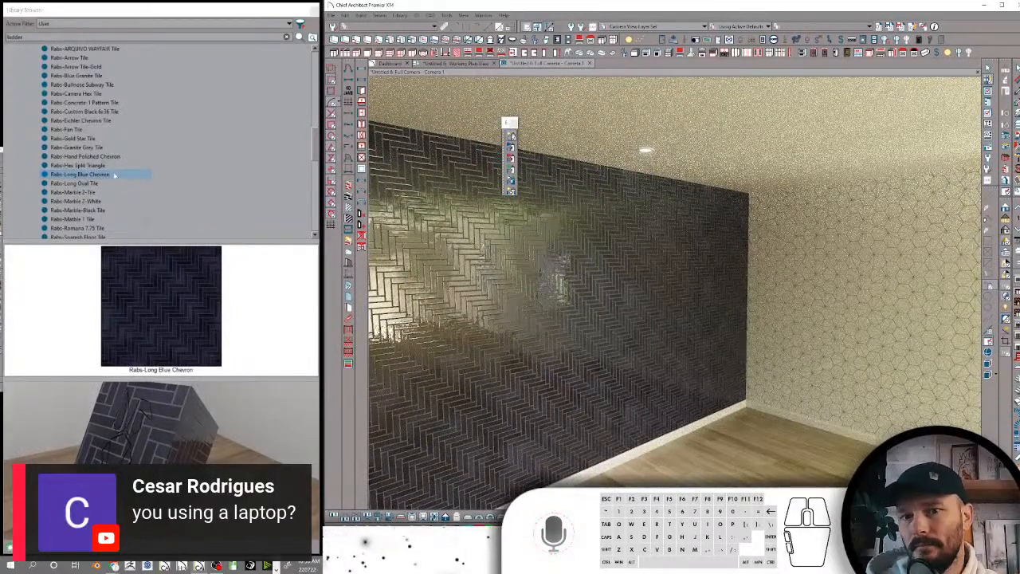
pyautogui.click(1004, 211)
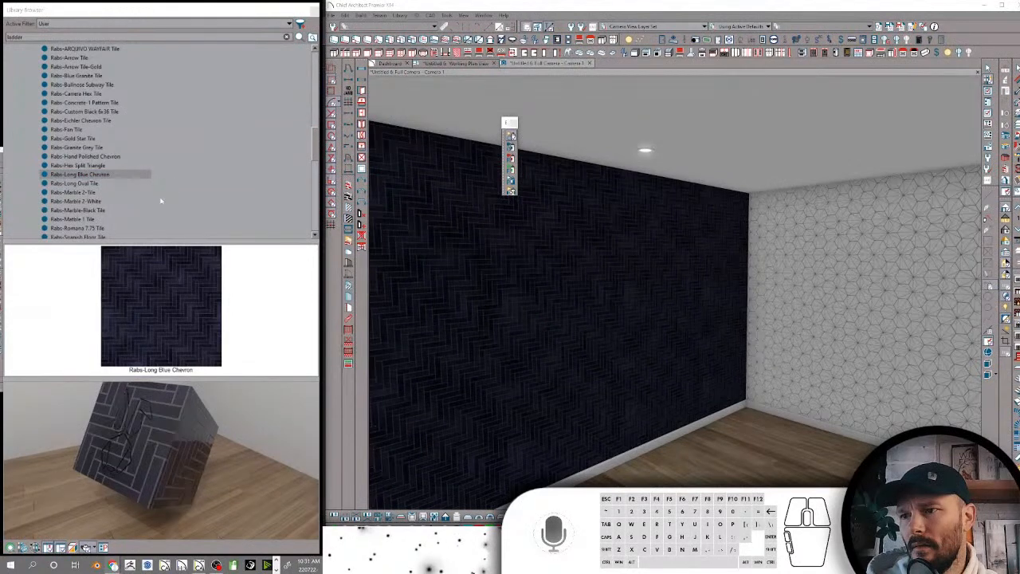
# Review the search attribute keywords of Rabs-Long Blue Chevron and cancel out of them
pyautogui.click(113, 177)
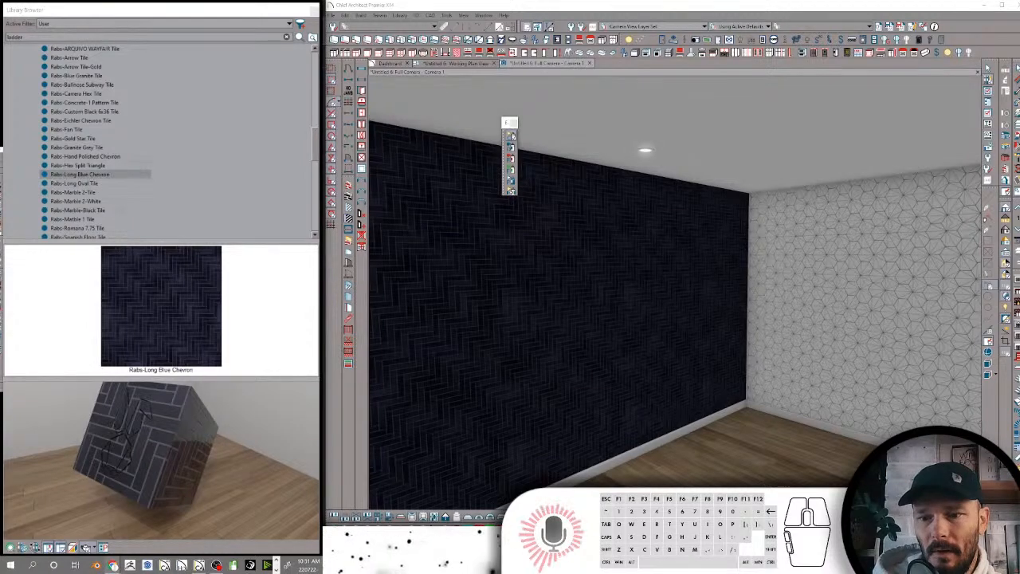
pyautogui.rightClick(97, 176)
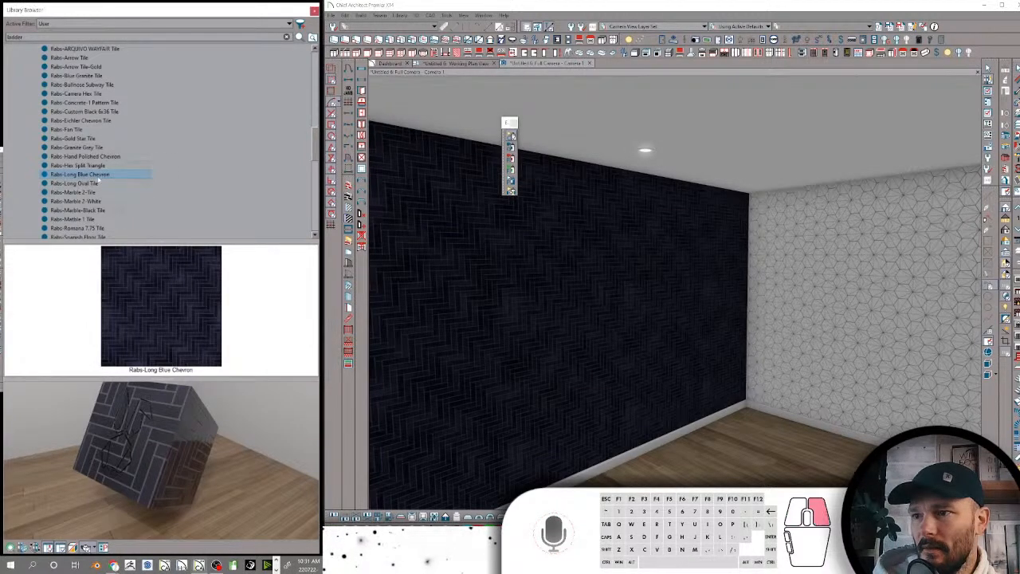
pyautogui.click(124, 265)
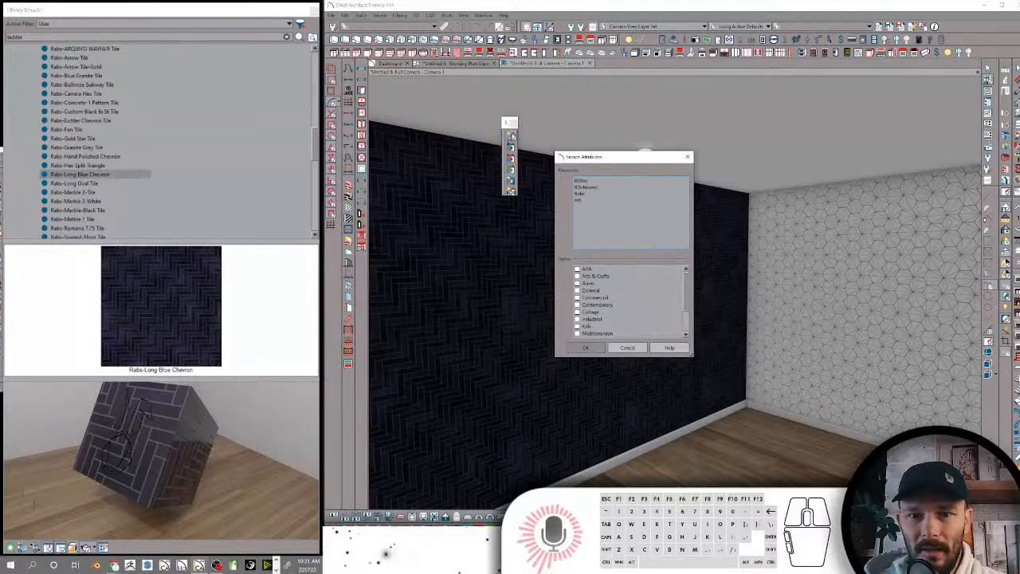
pyautogui.click(628, 347)
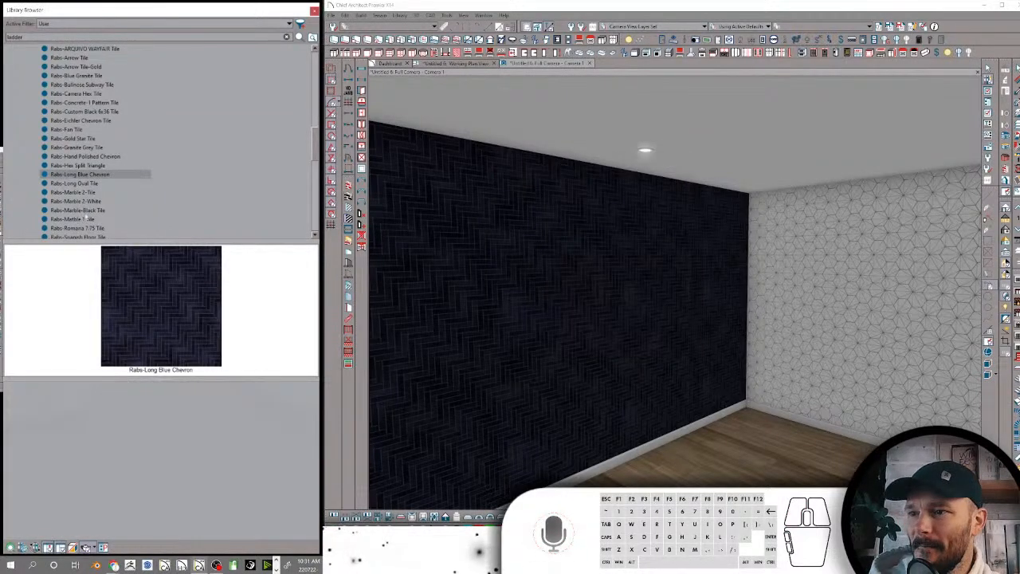
# Paste the shared search keywords, including RDTile, Rabs and Tile, into Rabs-Long Oval Tile and accept them
pyautogui.click(92, 176)
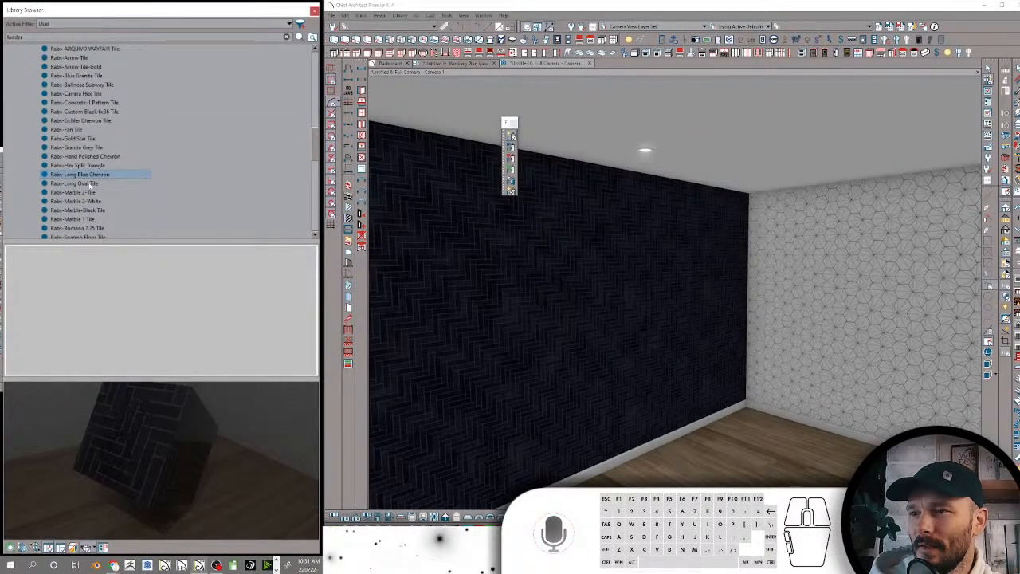
pyautogui.rightClick(91, 184)
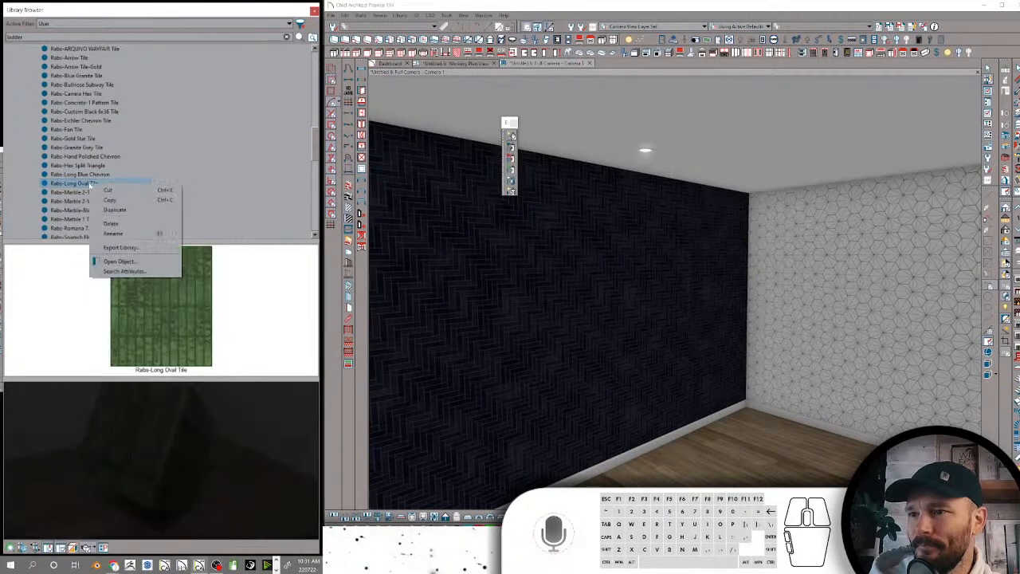
pyautogui.click(122, 271)
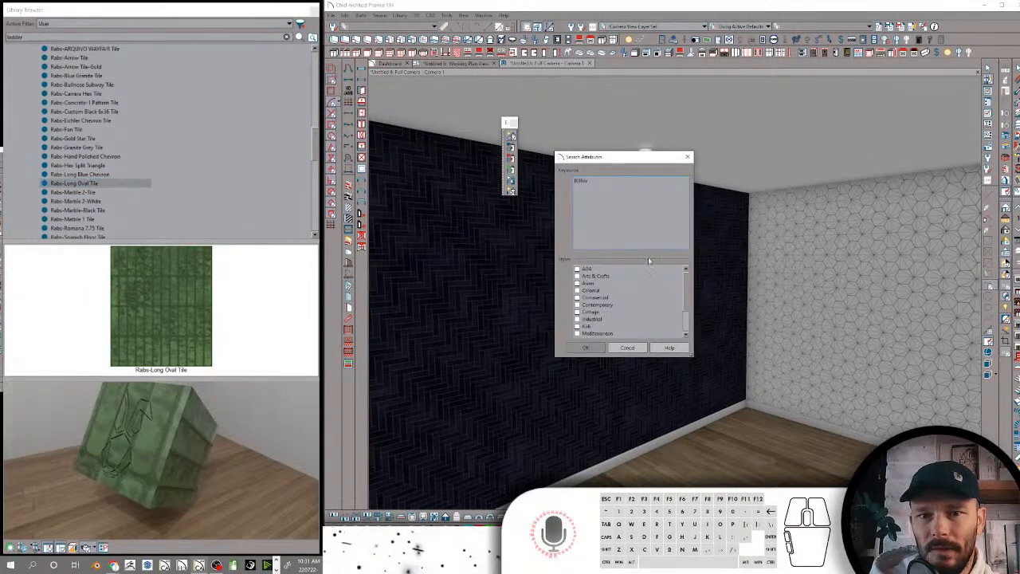
pyautogui.doubleClick(588, 181)
pyautogui.write('RDTile Rabs Tile rab')
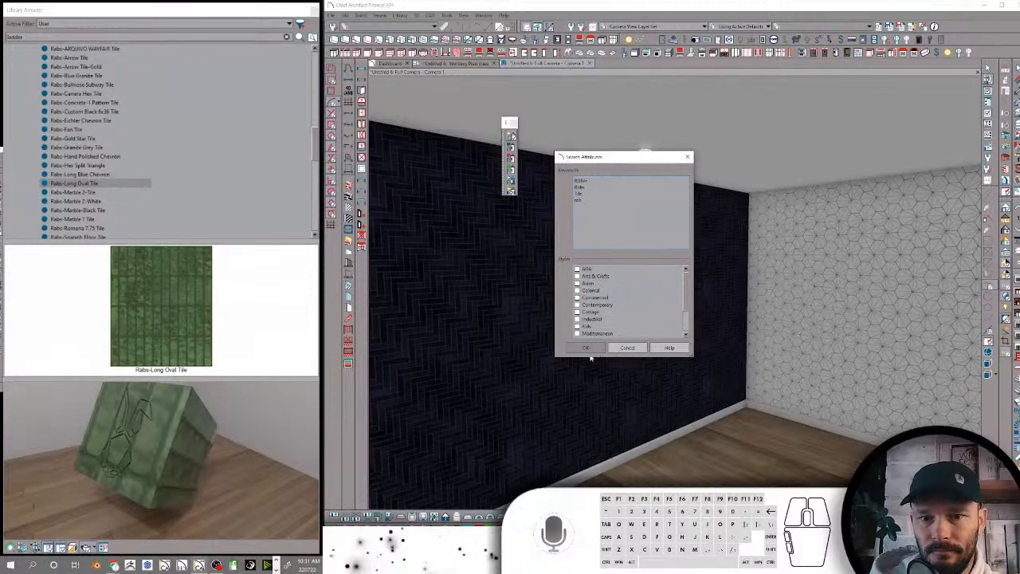
pyautogui.click(586, 348)
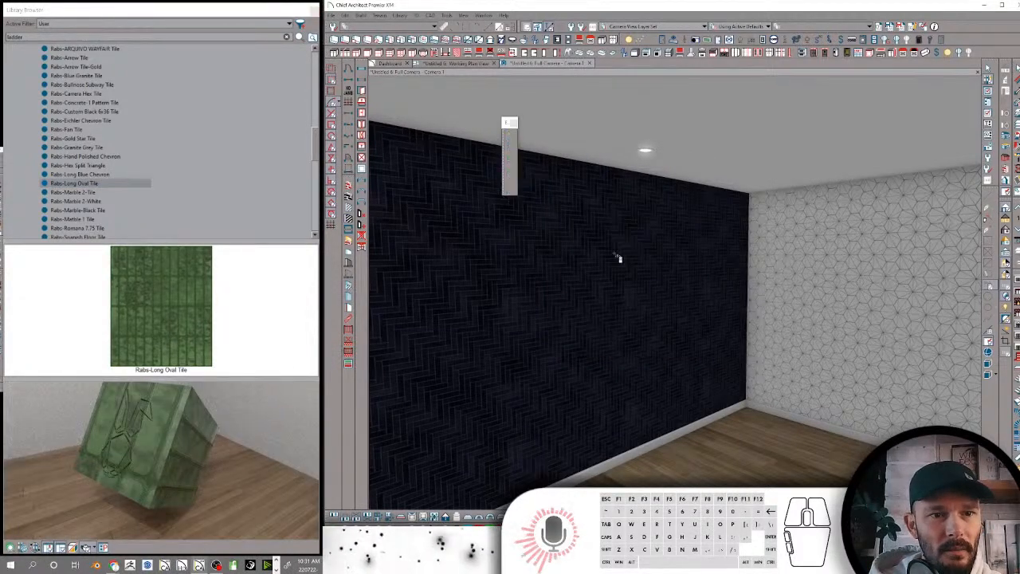
# Apply Rabs-Long Oval Tile to the longer wall and preview it under the warm lighting
pyautogui.click(618, 257)
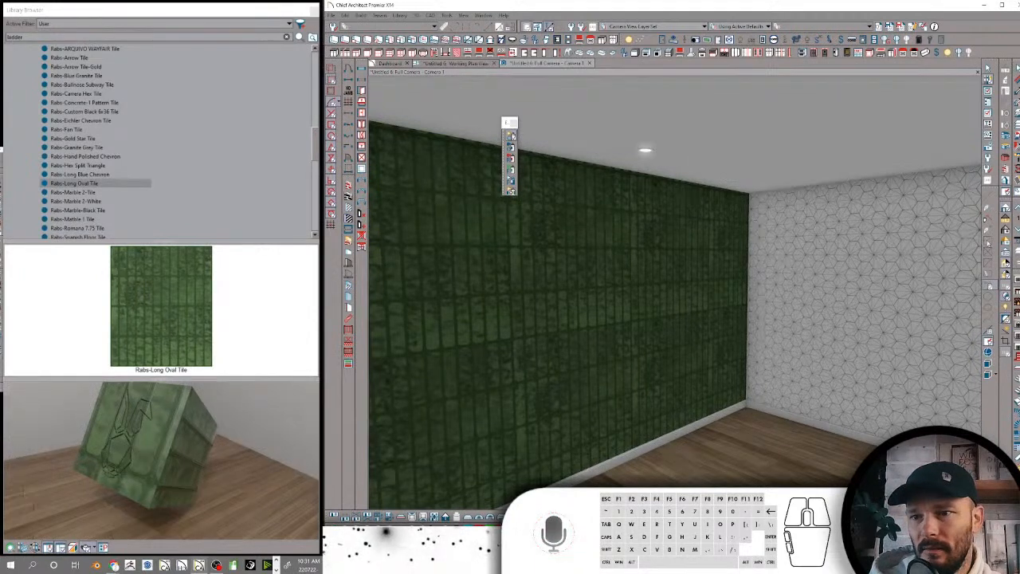
pyautogui.click(1005, 240)
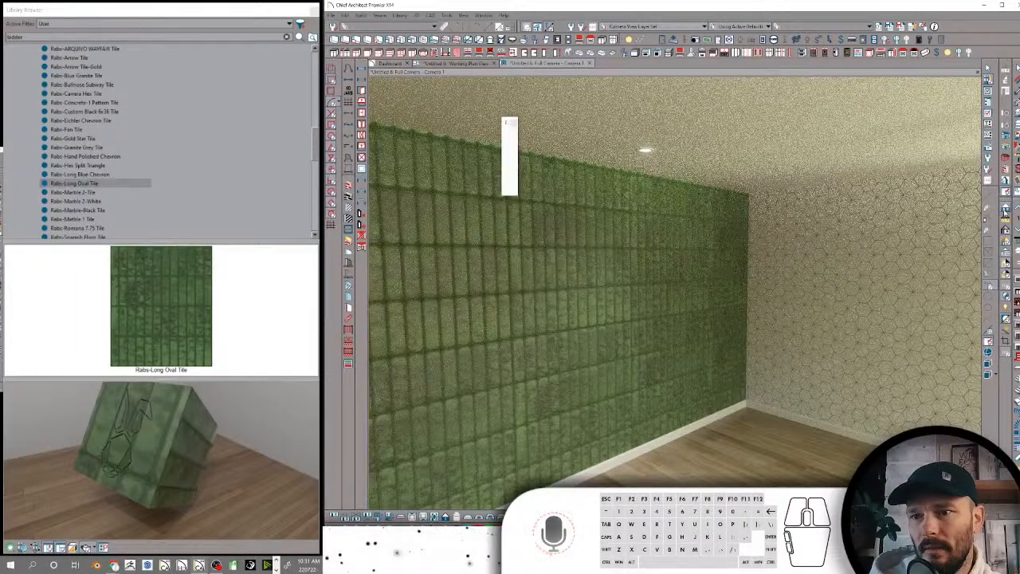
# Rename Rabs-Long Oval Tile in the library to Rabs-WOW Long Oval Tile
pyautogui.click(82, 184)
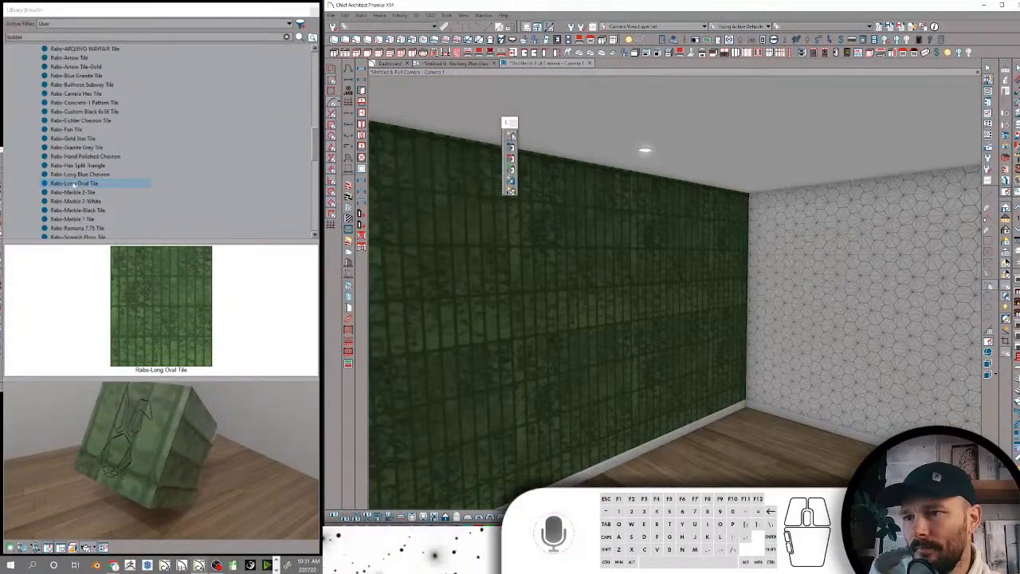
pyautogui.click(69, 185)
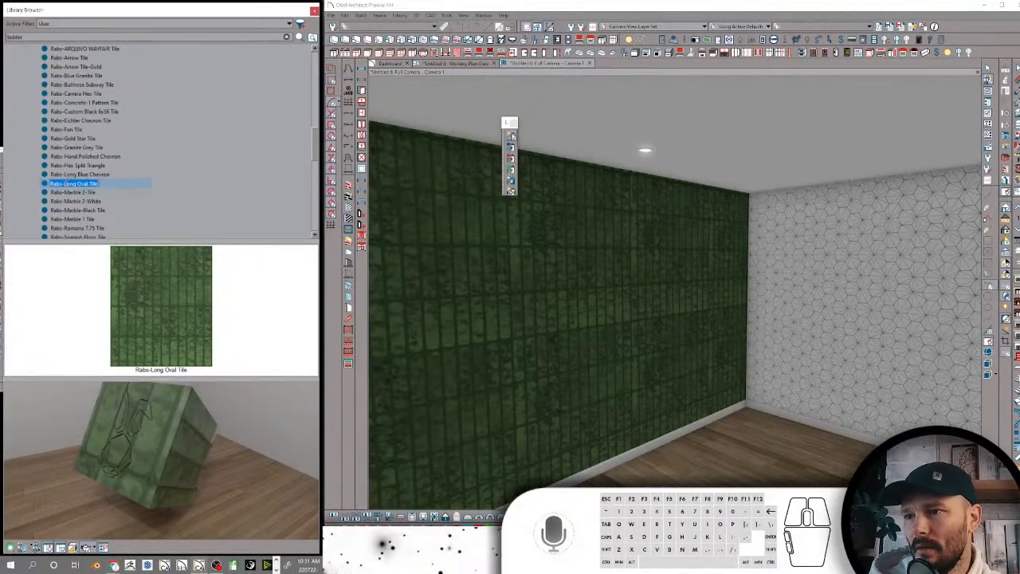
pyautogui.click(84, 188)
pyautogui.write('WOW')
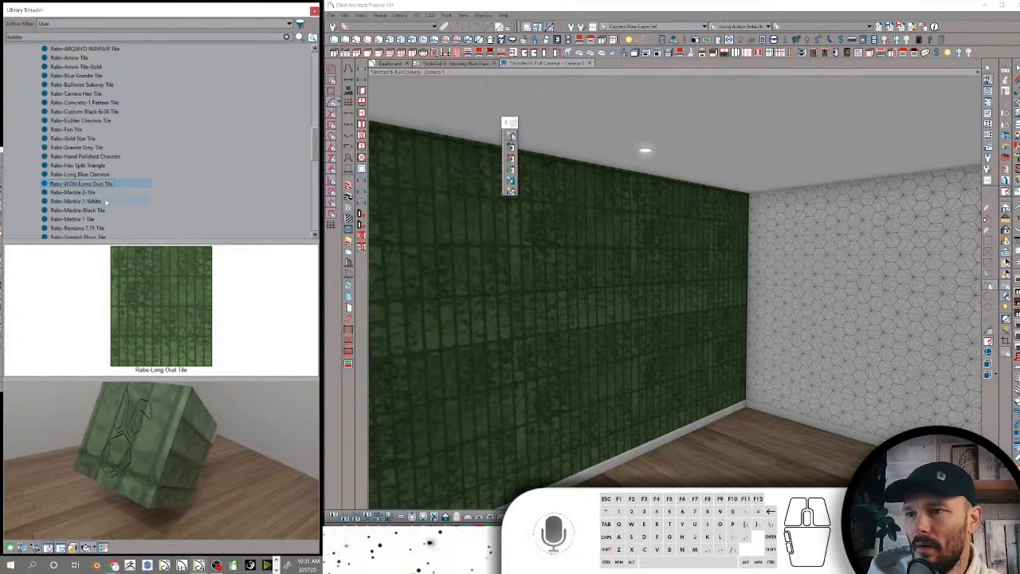
pyautogui.press('Return')
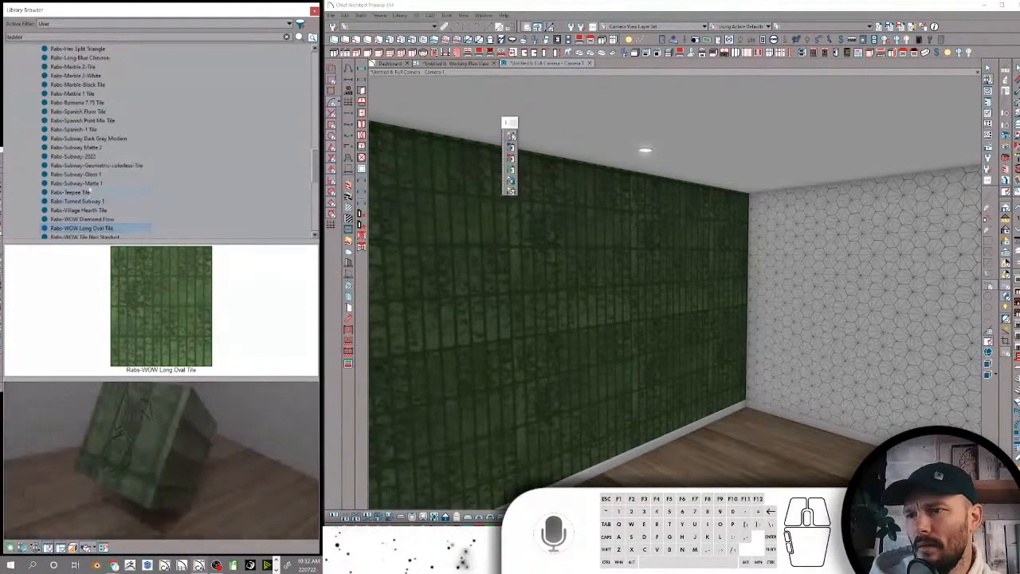
# Replace the search keywords of Rabs-Marble 2-Tile with the shared set, including RDTile, Rabs and Tile
pyautogui.click(77, 94)
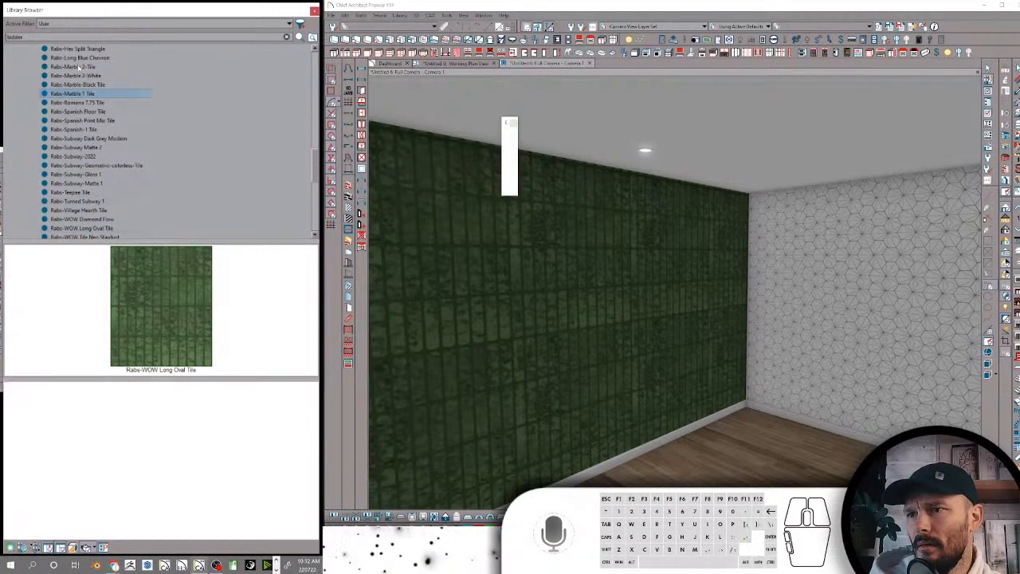
pyautogui.click(77, 67)
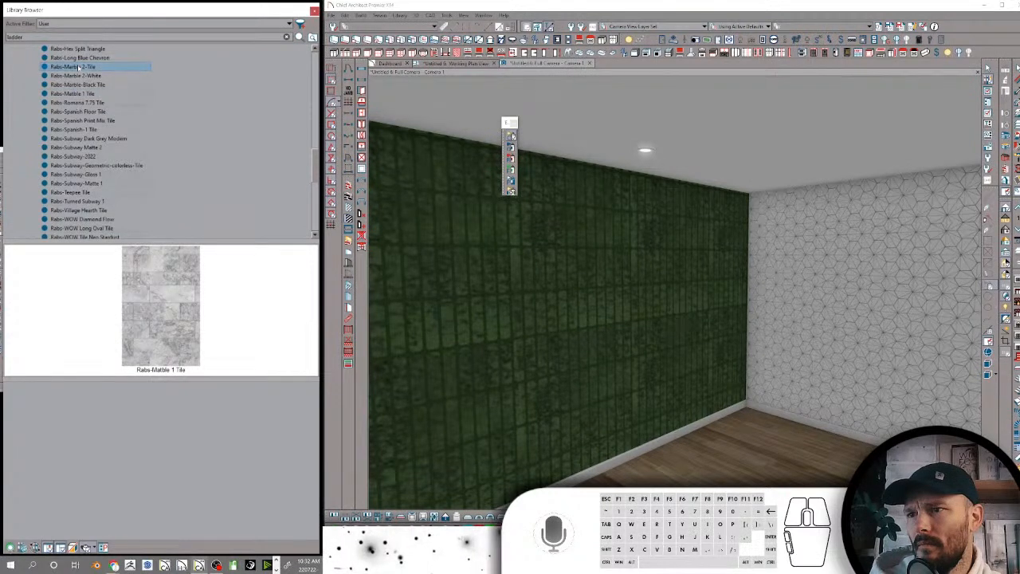
pyautogui.rightClick(79, 67)
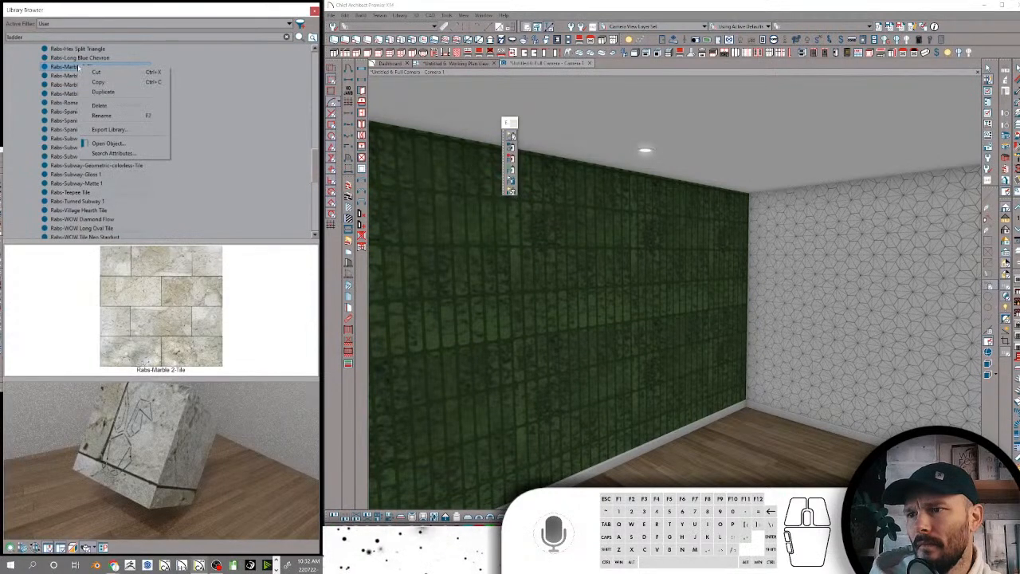
pyautogui.click(112, 152)
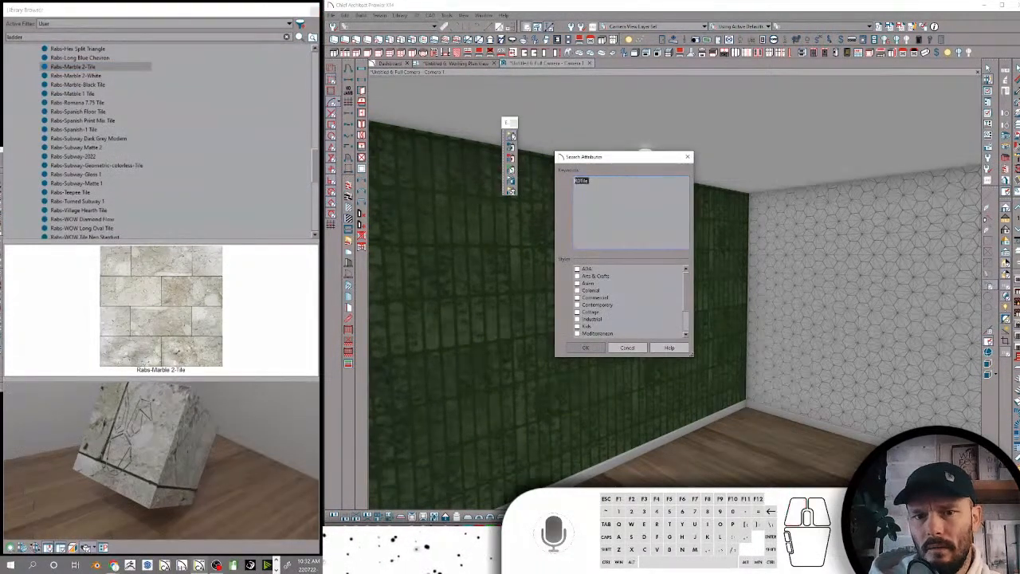
pyautogui.write('Rabs Rabs Tile mix')
pyautogui.click(587, 348)
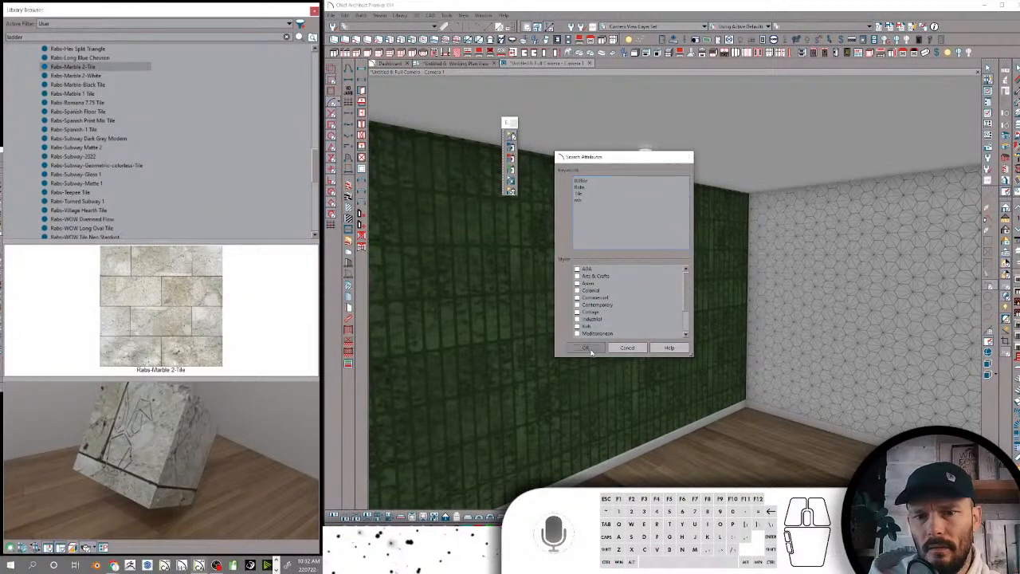
# Paste the shared search keywords, including RDTile, Rabs and Tile, into Rabs-Marble 2-White and accept them
pyautogui.click(92, 75)
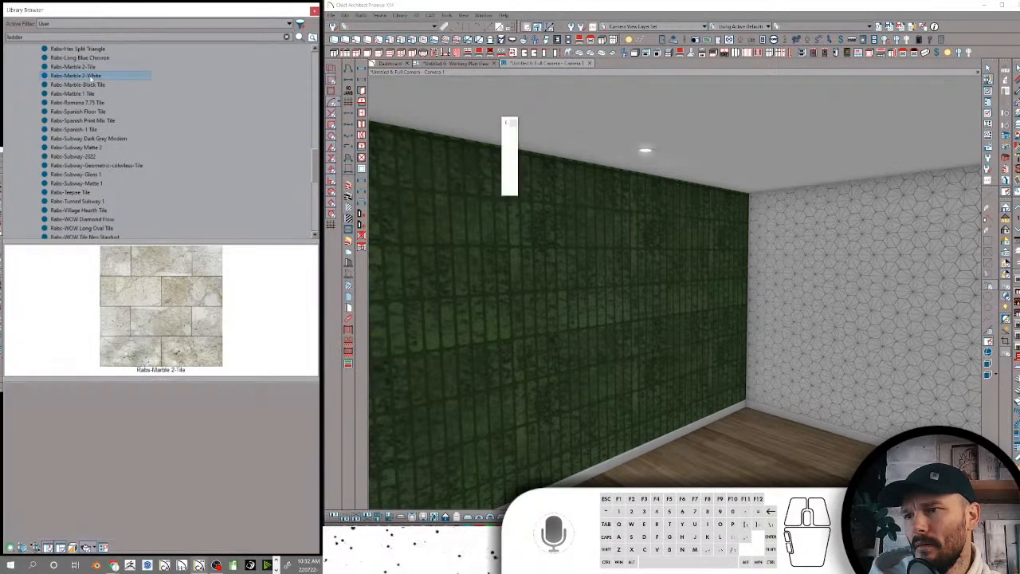
pyautogui.rightClick(93, 78)
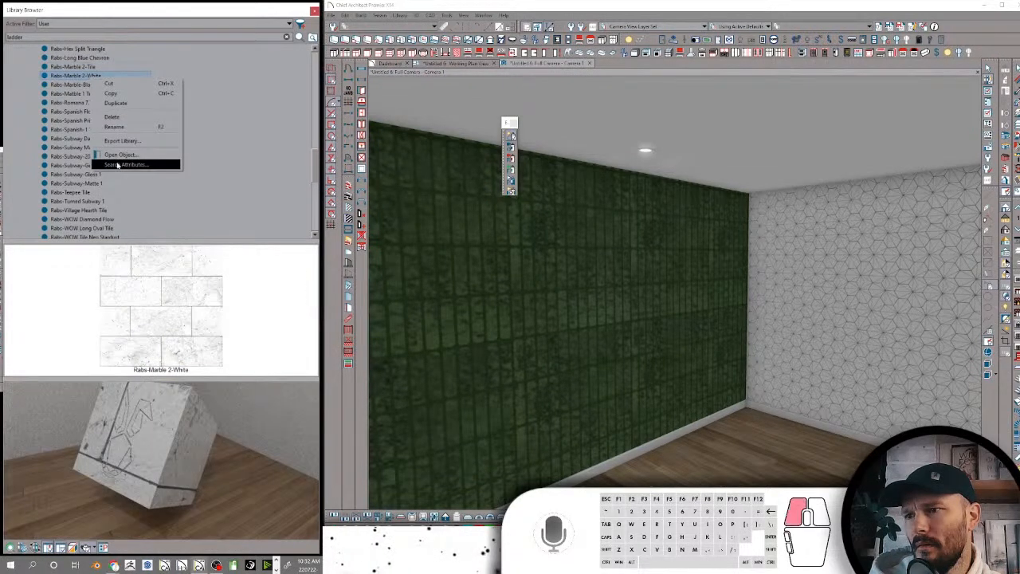
pyautogui.click(121, 164)
pyautogui.hotkey('ctrl', 'v')
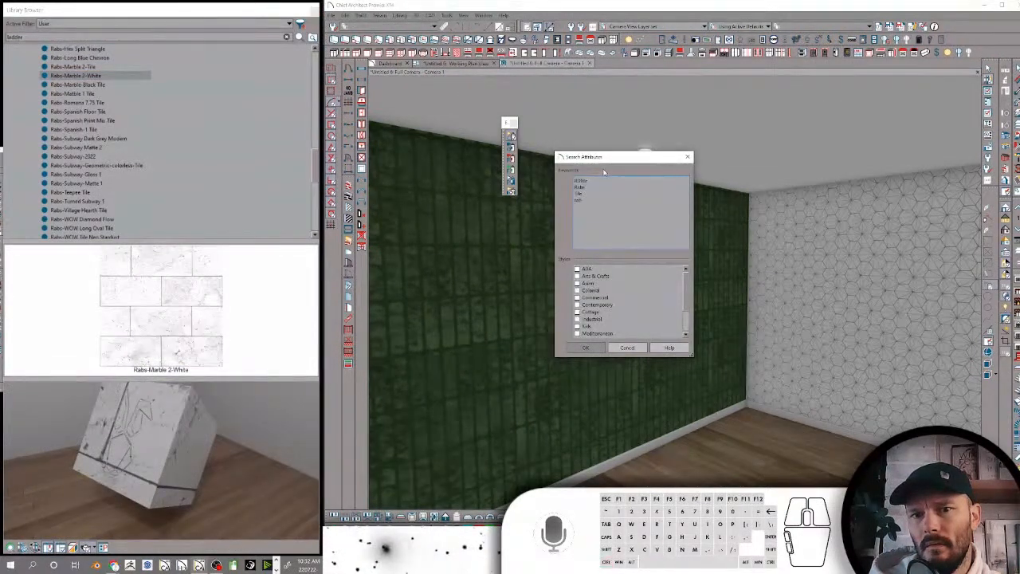
pyautogui.click(585, 348)
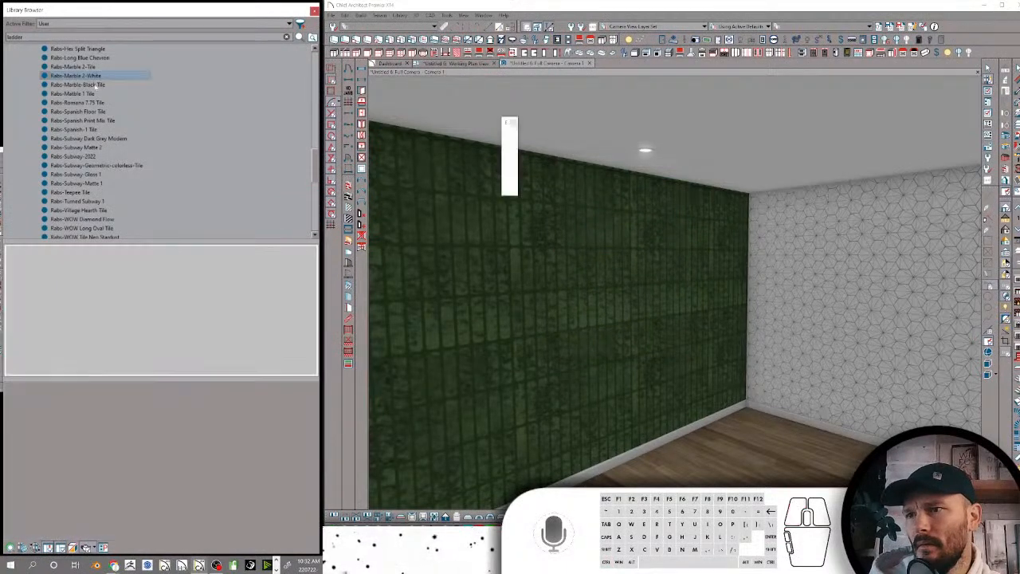
# Paste the shared tile search keywords into the search attributes of Rabs-Marble-Black Tile and accept them
pyautogui.click(94, 85)
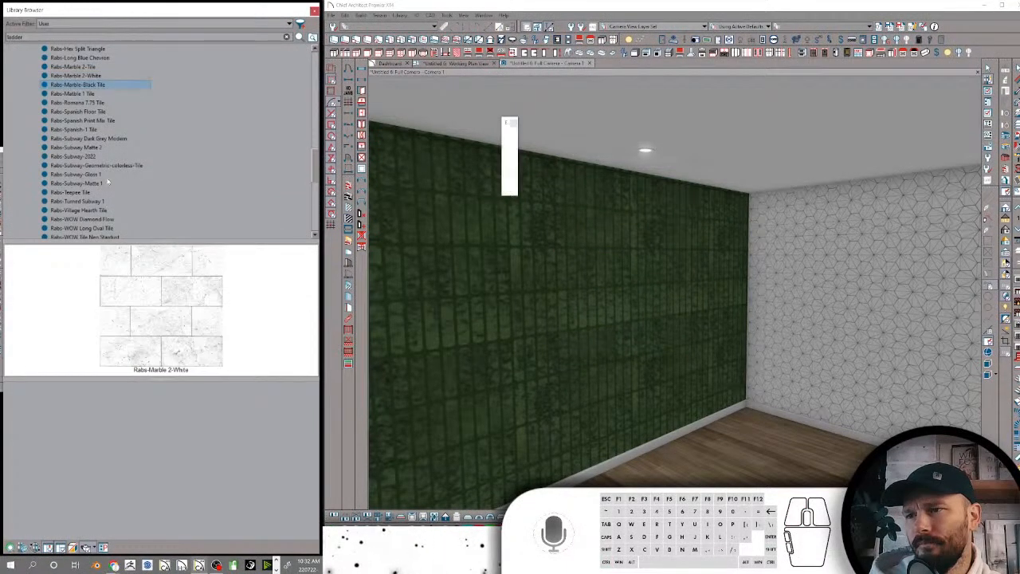
pyautogui.rightClick(95, 85)
pyautogui.click(135, 173)
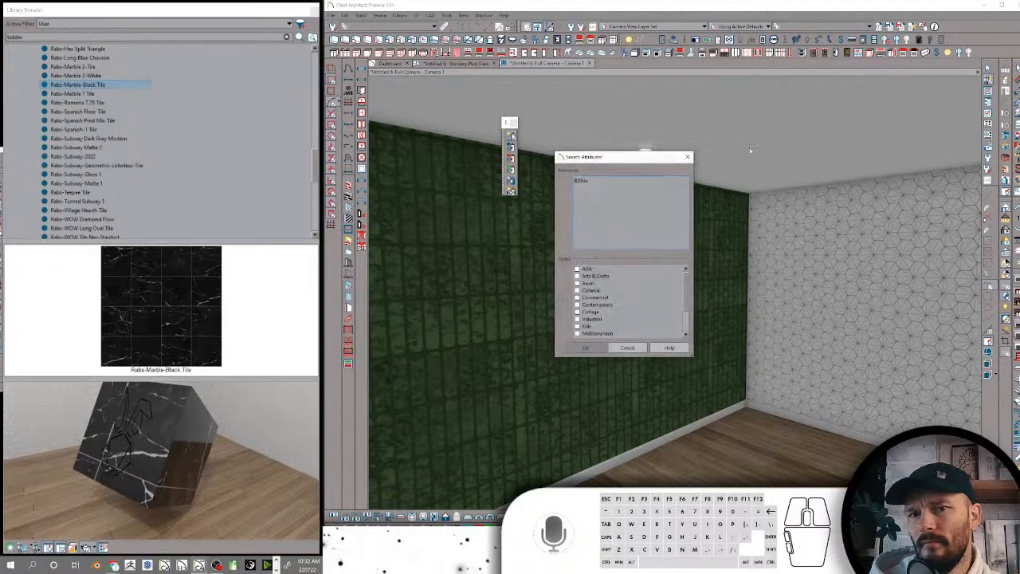
pyautogui.hotkey('ctrl', 'v')
pyautogui.press('Return')
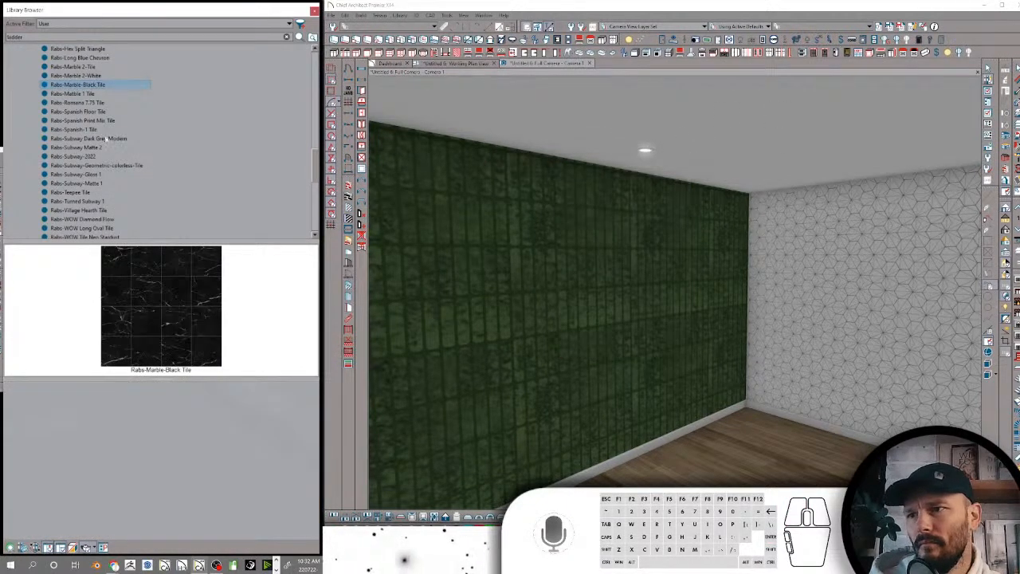
# Correct the misspelled library name Rabs-Matble 1 Tile to Rabs-Marble 1 Tile
pyautogui.click(81, 93)
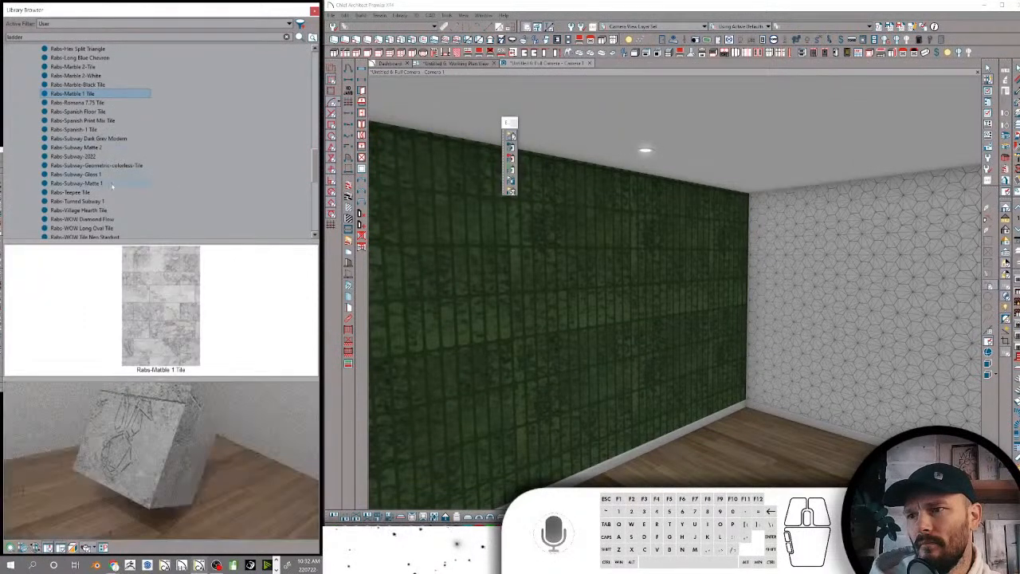
pyautogui.click(73, 96)
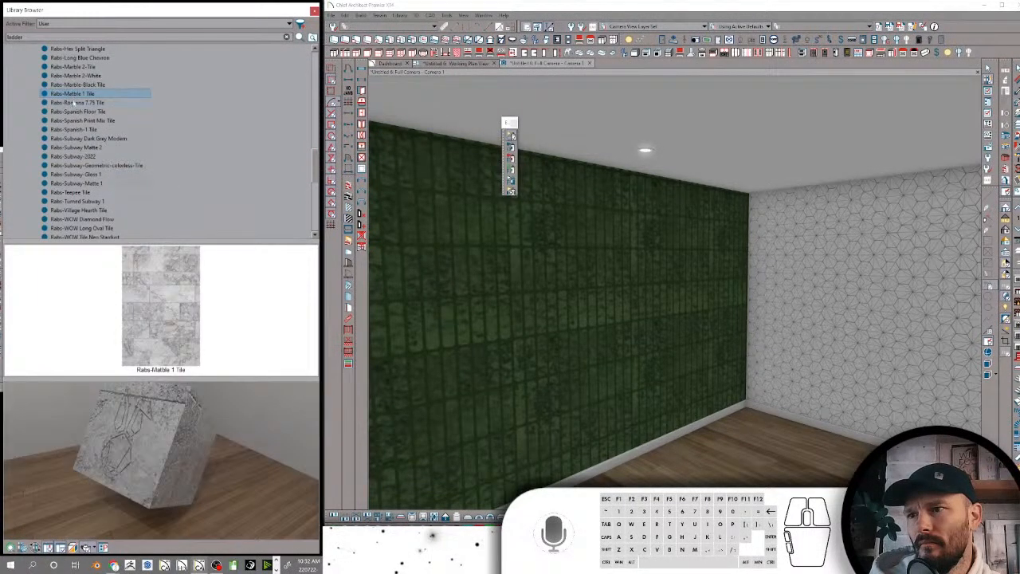
pyautogui.click(73, 94)
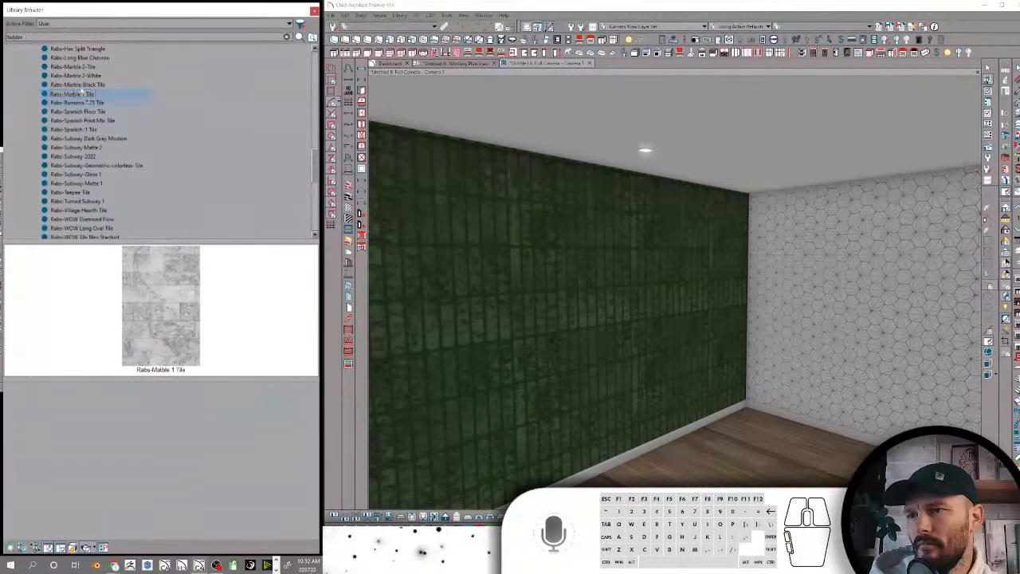
pyautogui.press('Return')
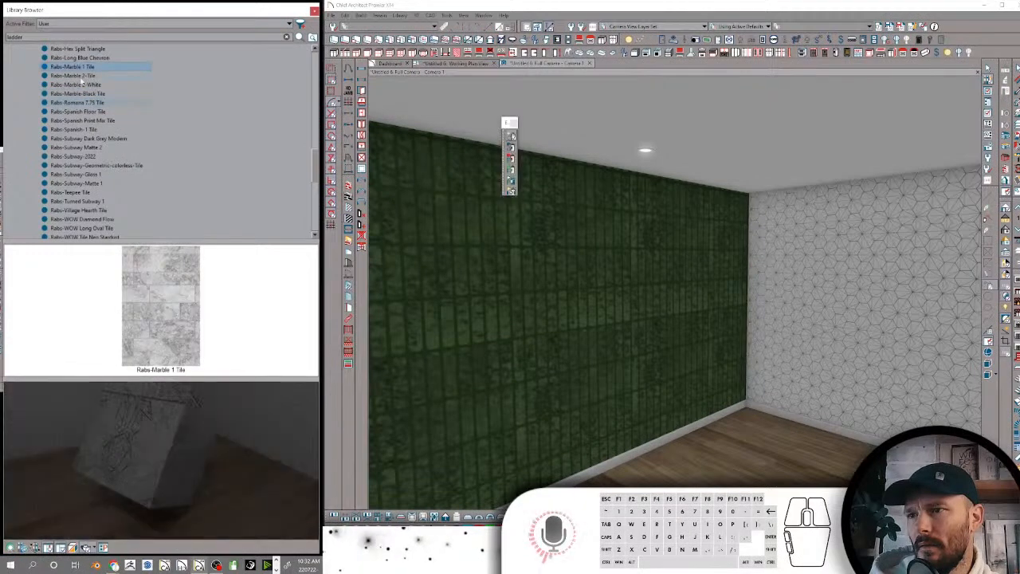
# Review the search attributes of Rabs-Marble 1 Tile, select all its keywords and close the attributes
pyautogui.rightClick(80, 69)
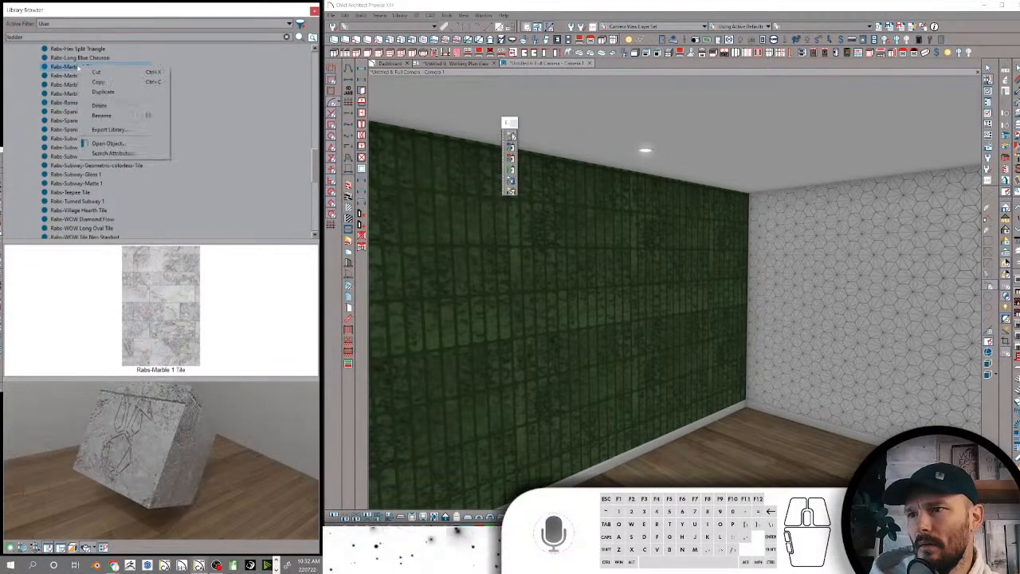
pyautogui.click(112, 153)
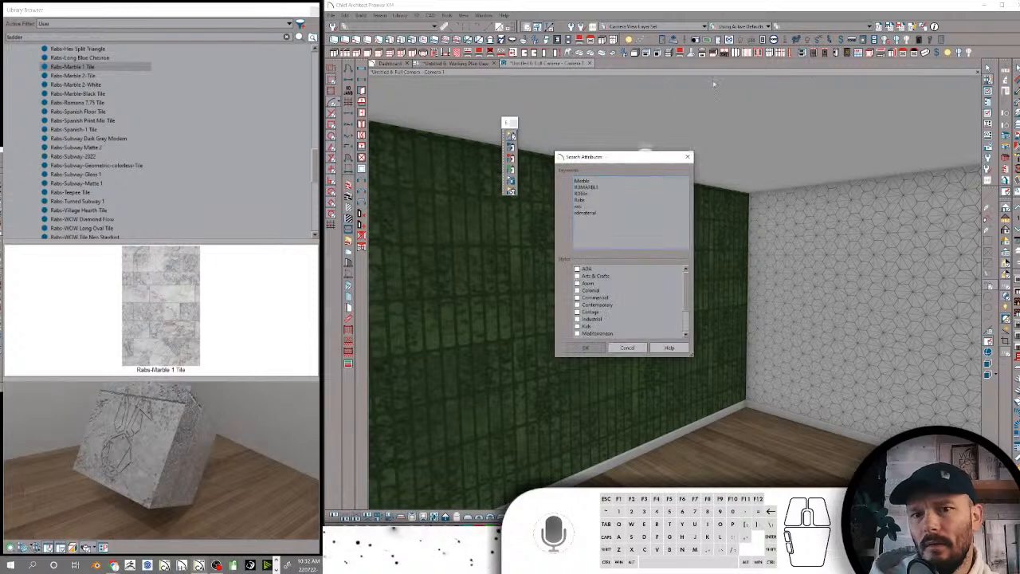
pyautogui.click(639, 199)
pyautogui.hotkey('ctrl', 'a')
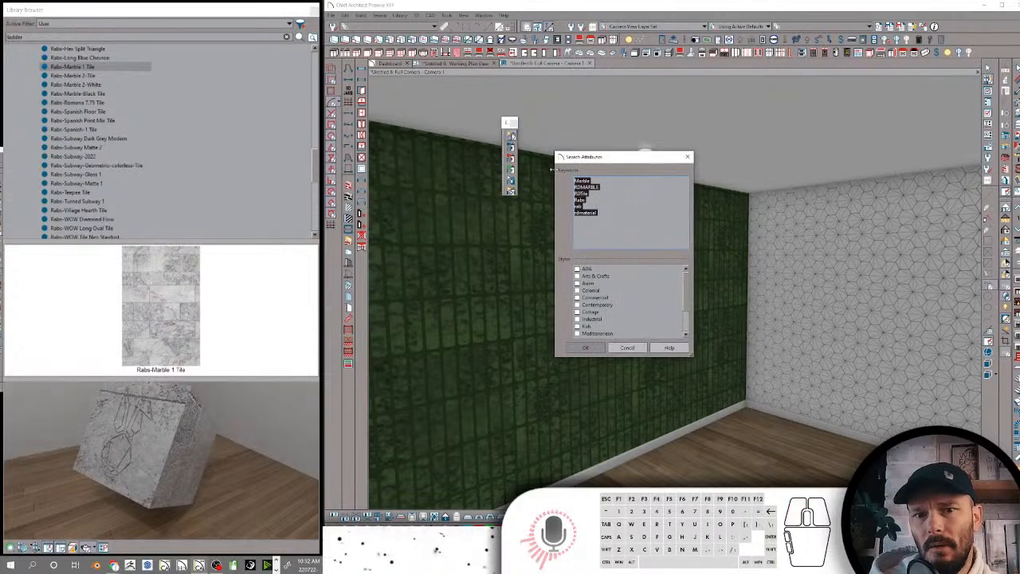
pyautogui.click(688, 157)
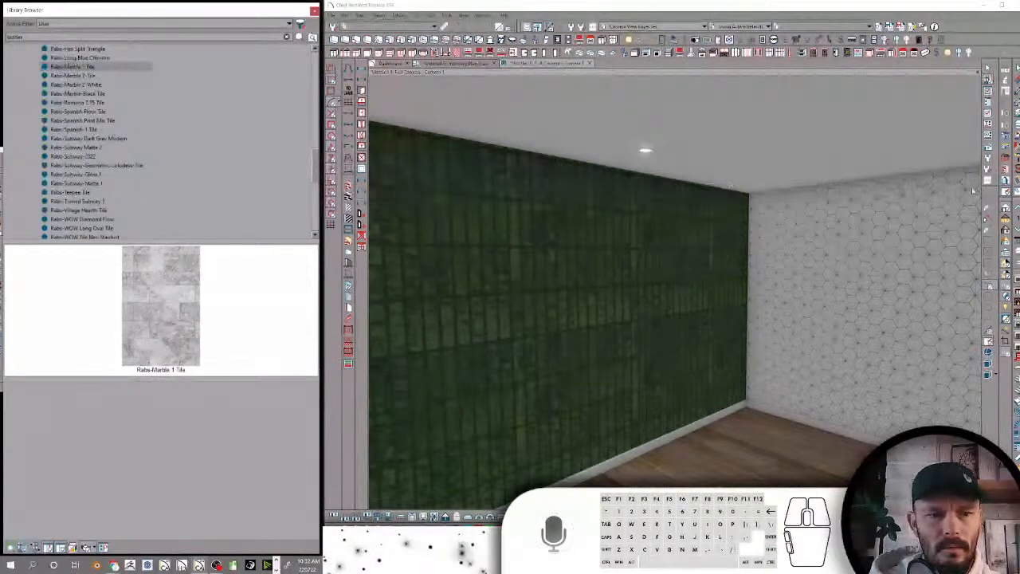
pyautogui.click(595, 417)
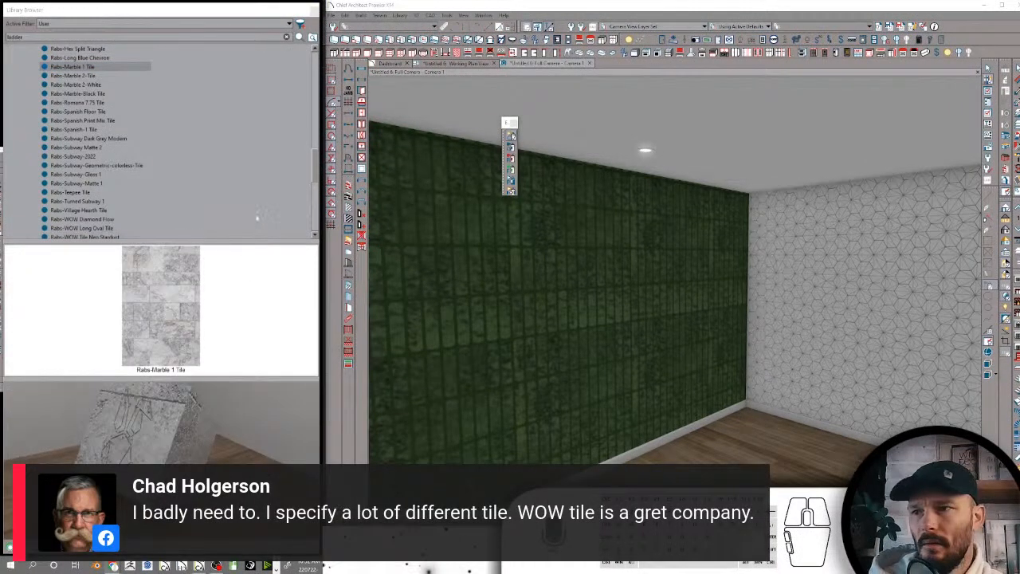
# Accept the search attribute keywords of Rabs-Romana 7.75 Tile and apply the tile to the longer wall
pyautogui.click(50, 67)
pyautogui.click(64, 75)
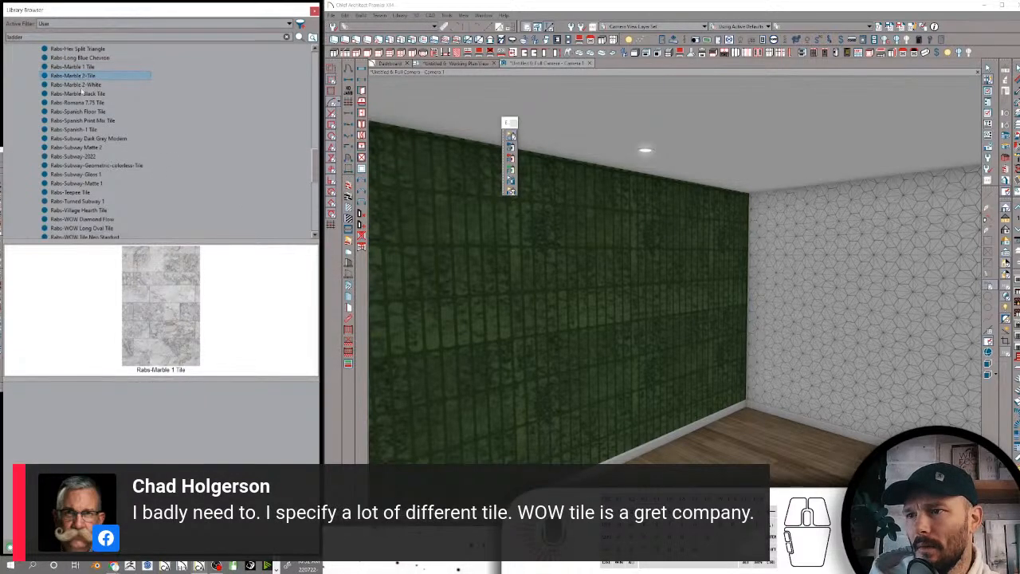
pyautogui.click(80, 103)
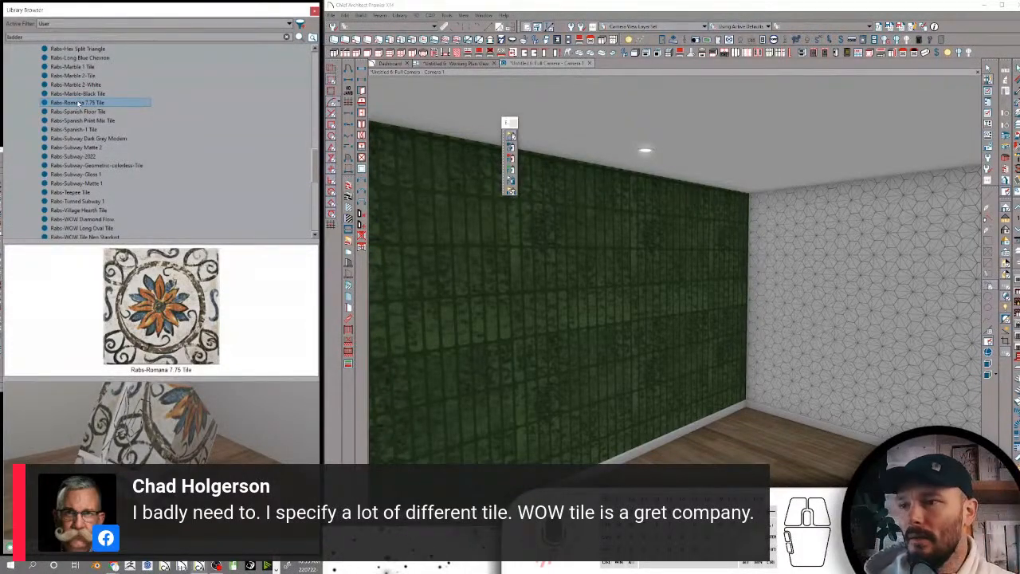
pyautogui.rightClick(79, 103)
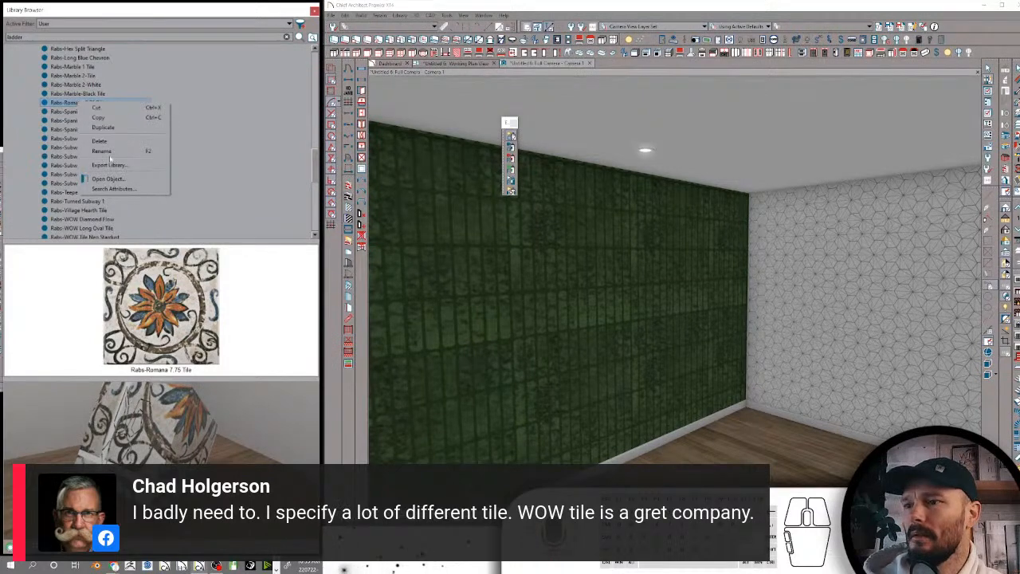
pyautogui.click(113, 188)
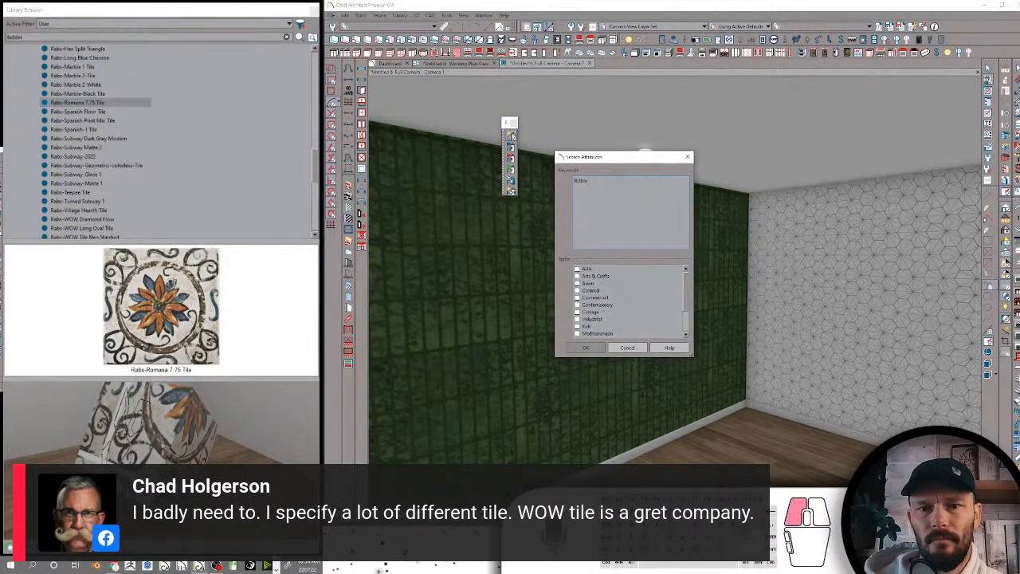
pyautogui.click(586, 347)
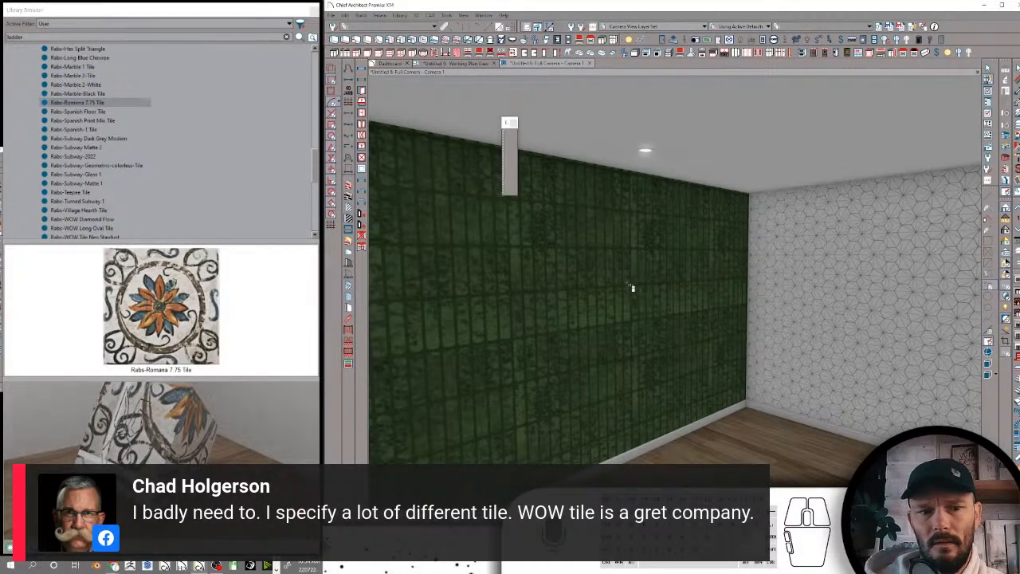
pyautogui.click(570, 364)
# Open Rabs-Spanish Floor Tile from the user library for editing
pyautogui.click(87, 112)
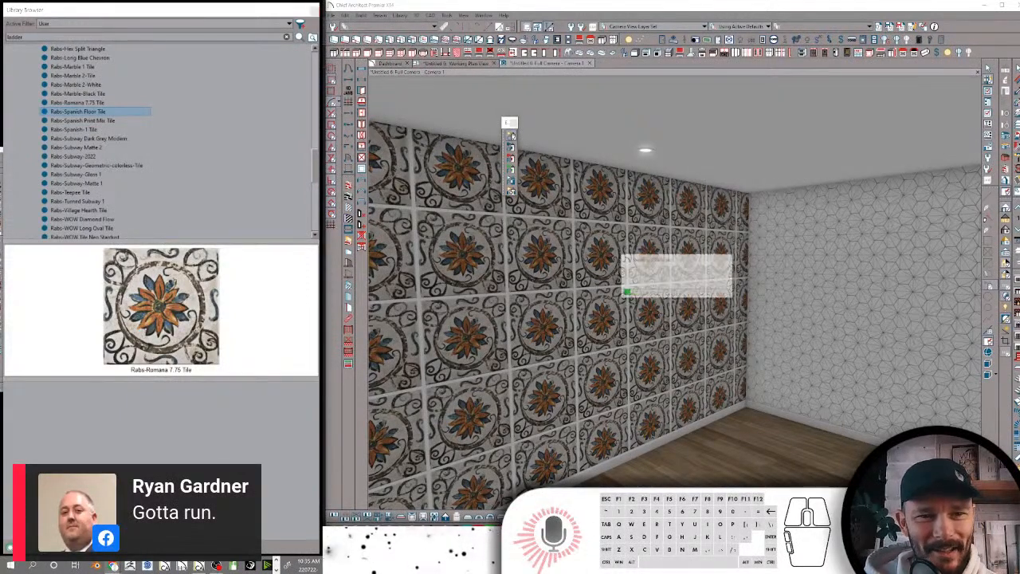
pyautogui.rightClick(88, 111)
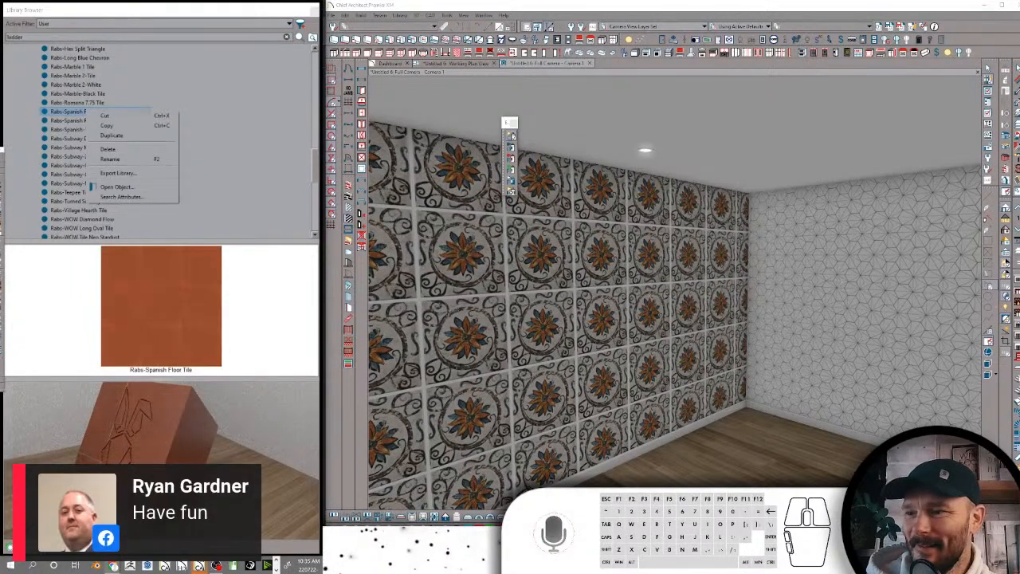
pyautogui.click(118, 187)
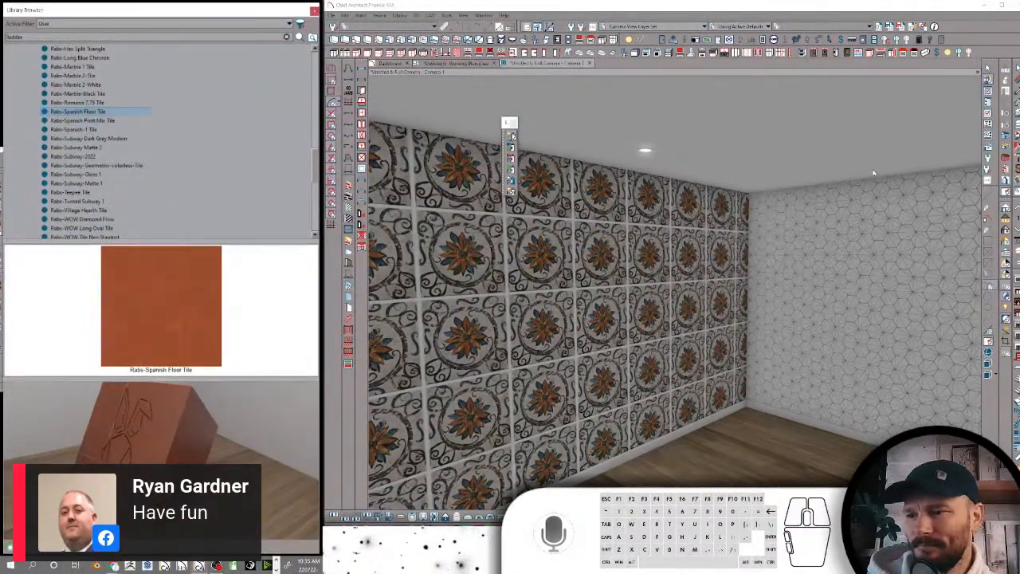
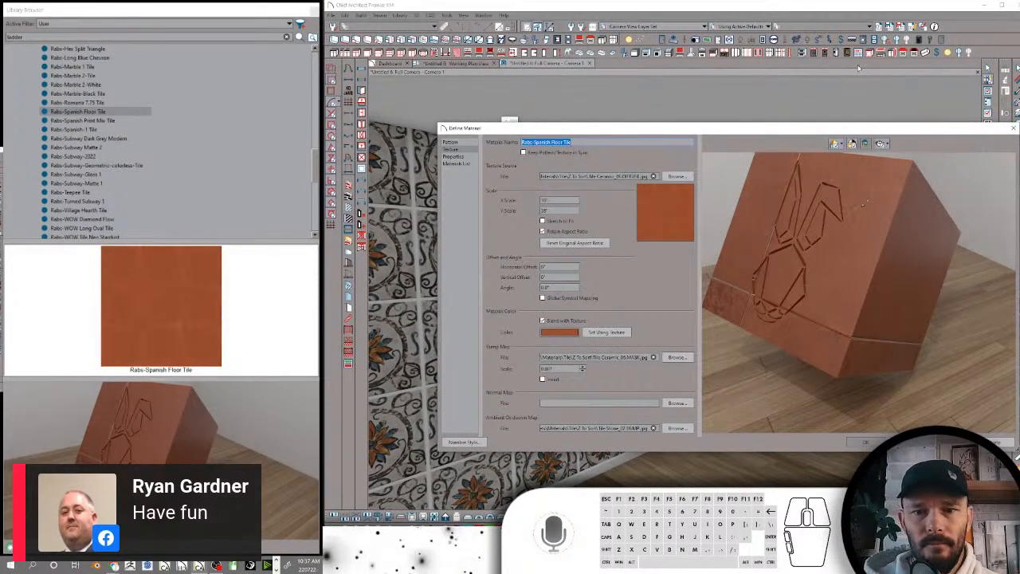
# Set the pattern type of Rabs-Spanish Floor Tile to No Pattern and accept the material definition
pyautogui.click(450, 142)
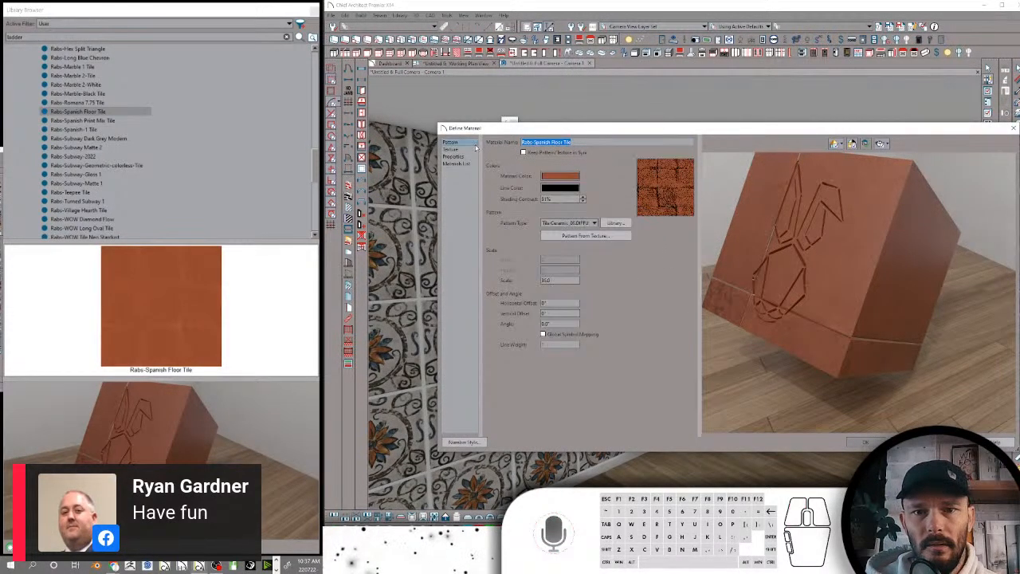
pyautogui.click(568, 223)
pyautogui.click(556, 230)
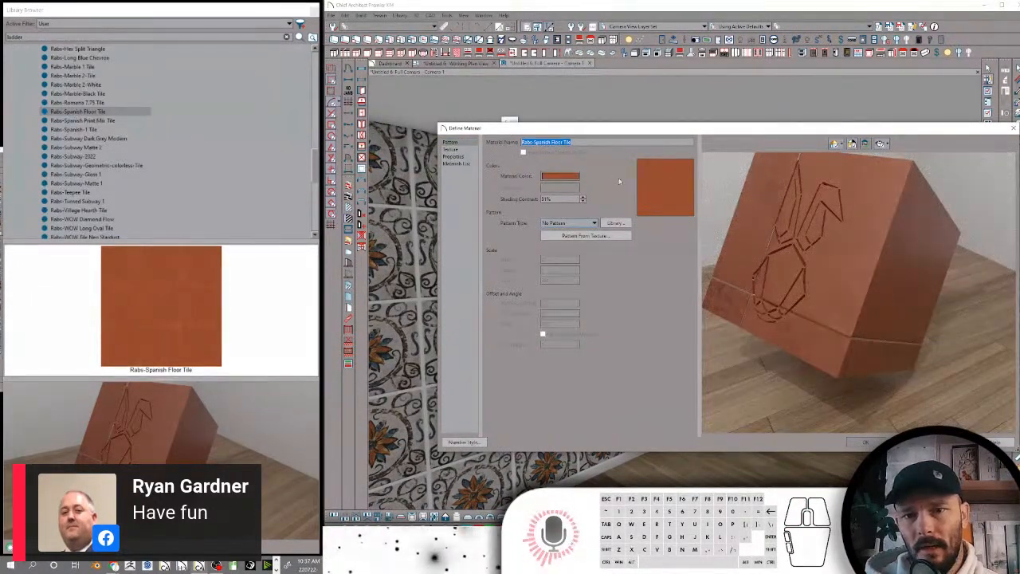
pyautogui.click(868, 443)
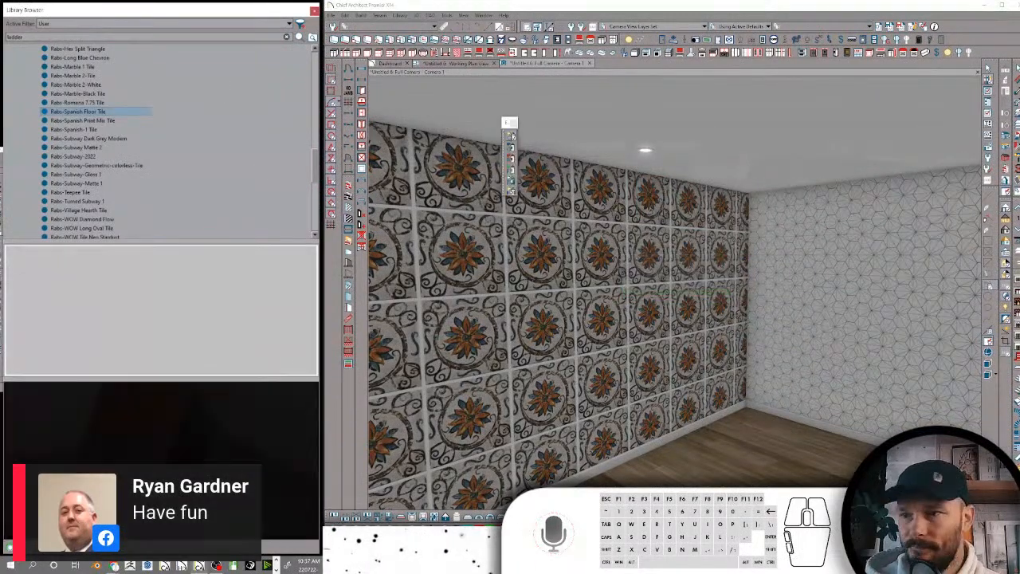
# Apply Rabs-Spanish Print Mix Tile to the longer wall and Rabs-Spanish Floor Tile to the room's floor
pyautogui.click(80, 121)
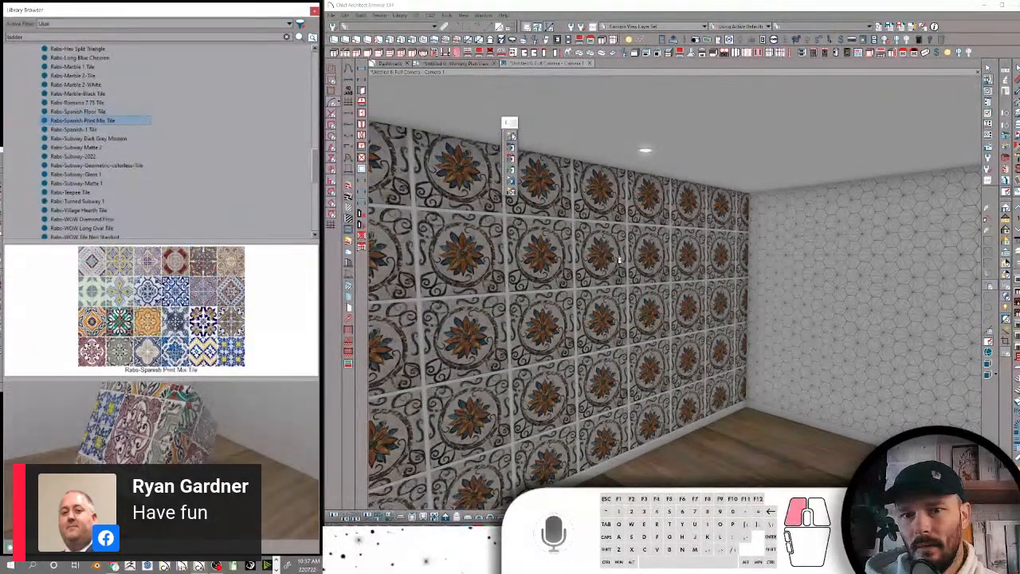
pyautogui.click(671, 259)
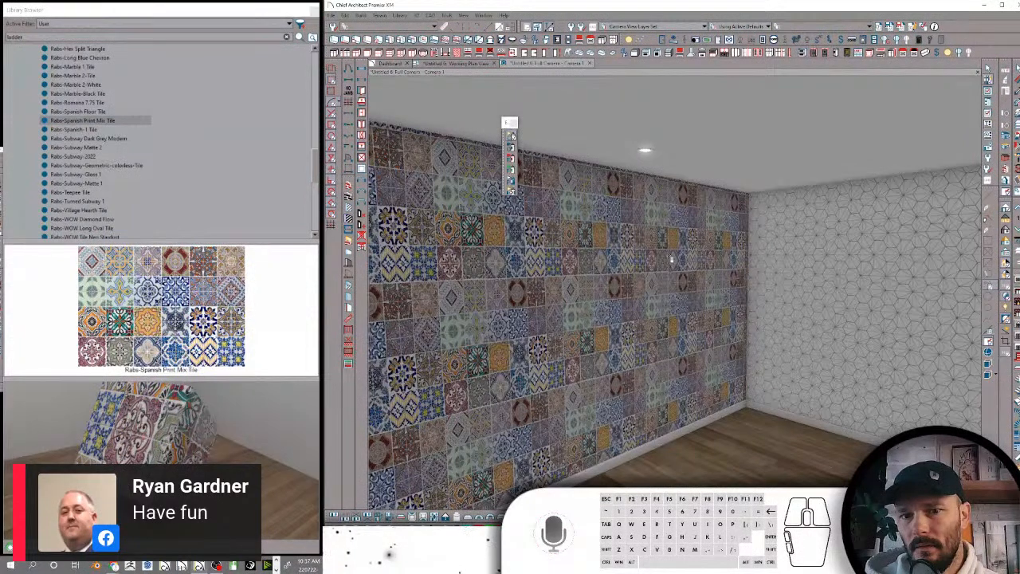
pyautogui.click(214, 171)
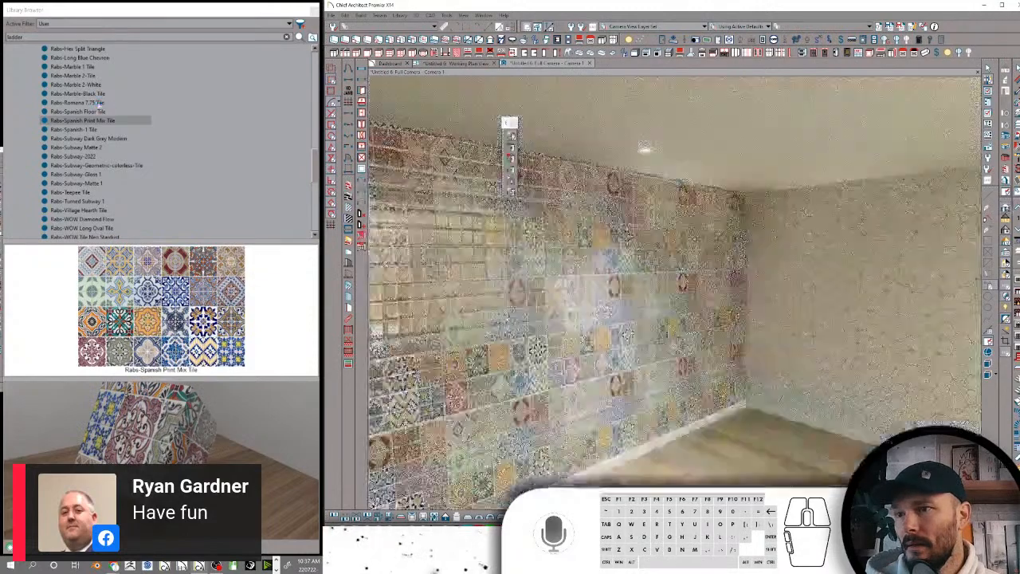
pyautogui.click(100, 112)
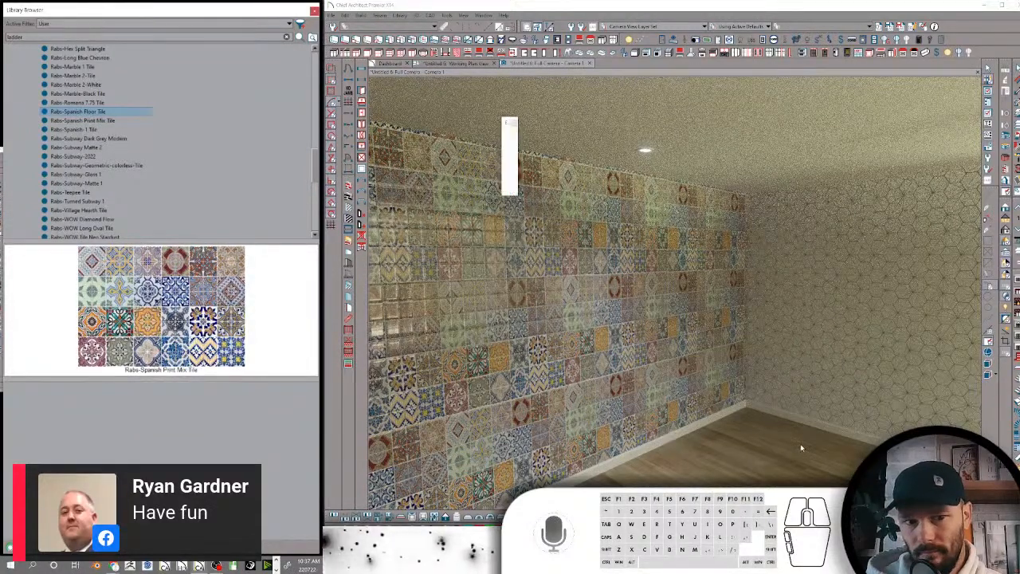
pyautogui.click(780, 451)
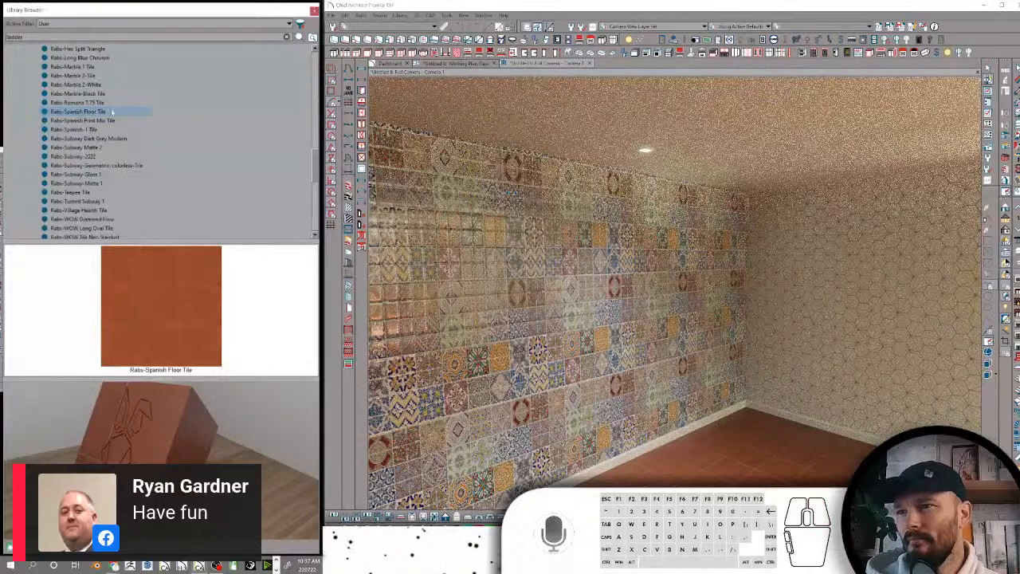
# Give Rabs-Spanish Floor Tile the shared set of tile keywords in its search attributes and accept them
pyautogui.rightClick(120, 112)
pyautogui.click(146, 198)
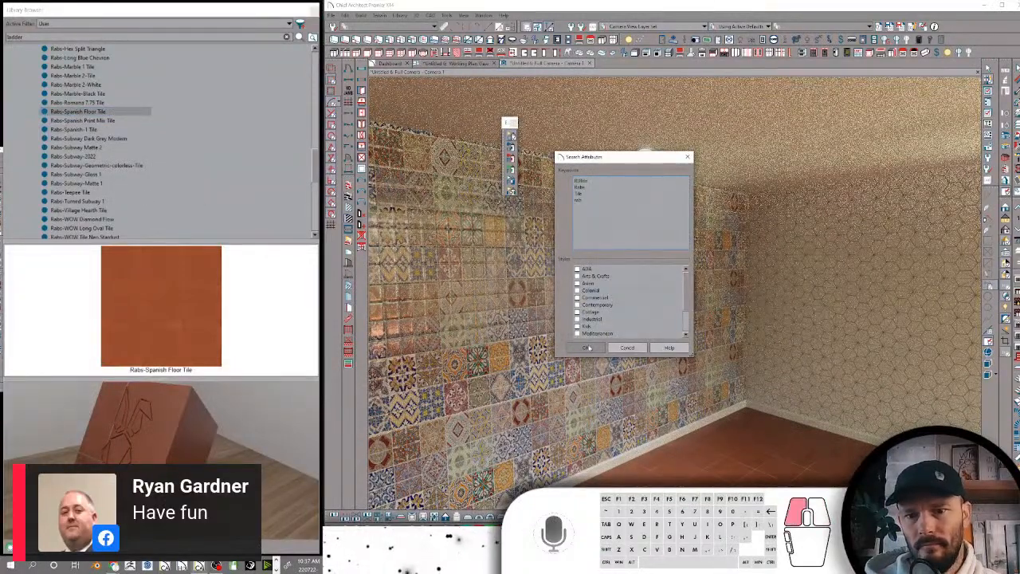
pyautogui.click(590, 346)
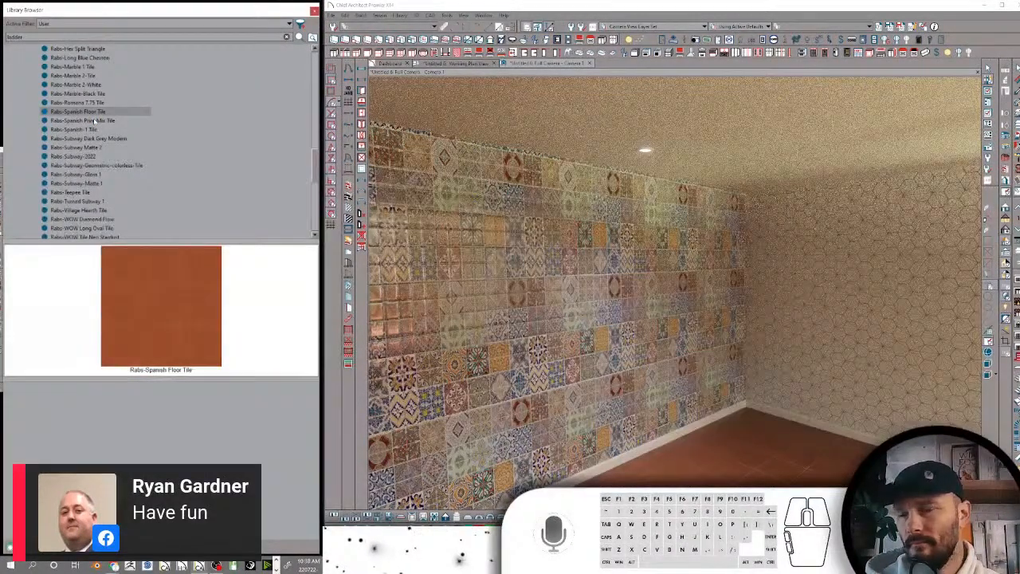
# Give Rabs-Spanish Print Mix Tile the shared set of tile keywords in its search attributes and accept them
pyautogui.click(95, 121)
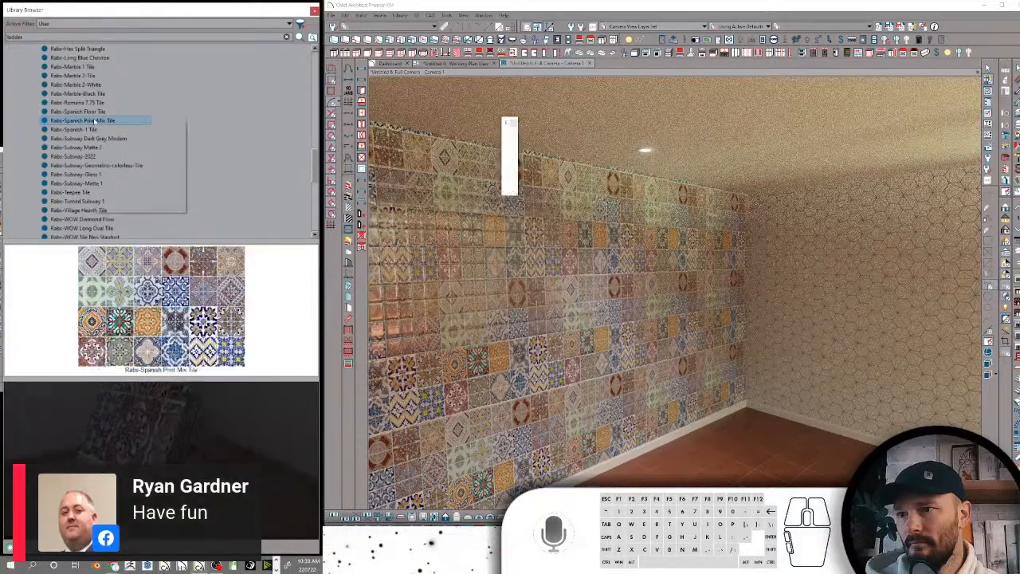
pyautogui.rightClick(98, 121)
pyautogui.click(126, 207)
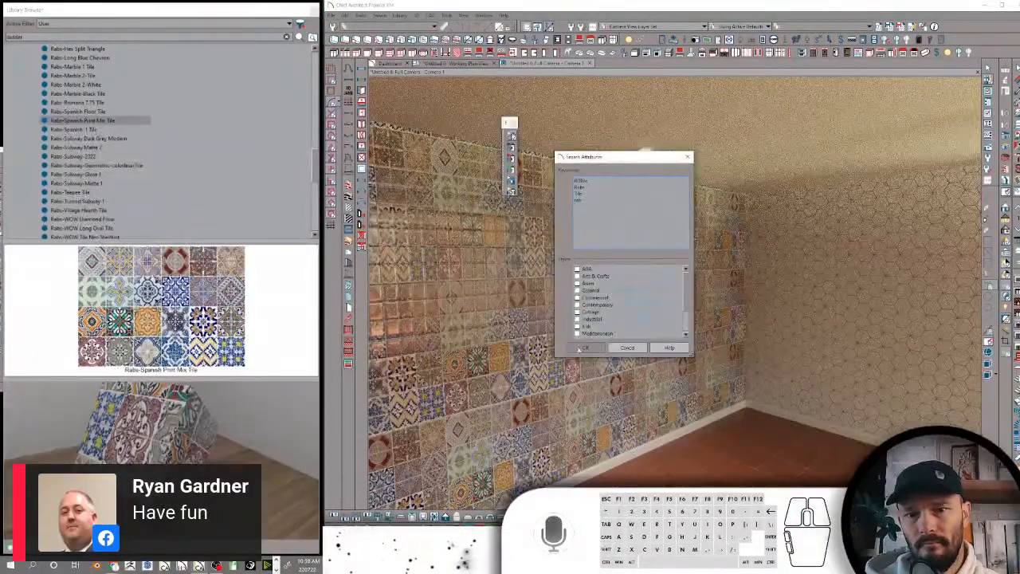
pyautogui.click(583, 349)
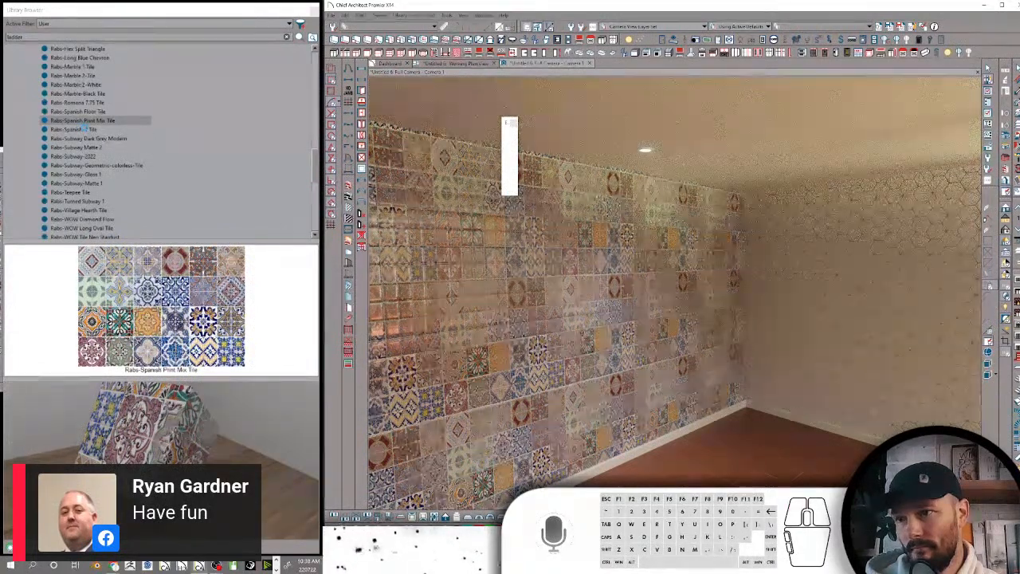
# Replace the search keywords of Rabs-Spanish-1 Tile with the copied set of tile keywords
pyautogui.click(84, 130)
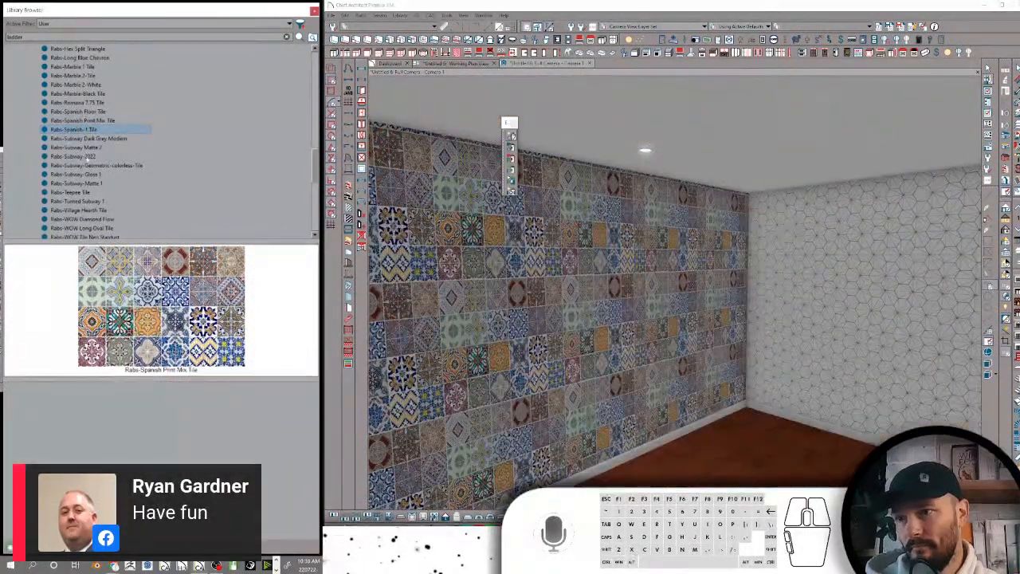
pyautogui.rightClick(86, 135)
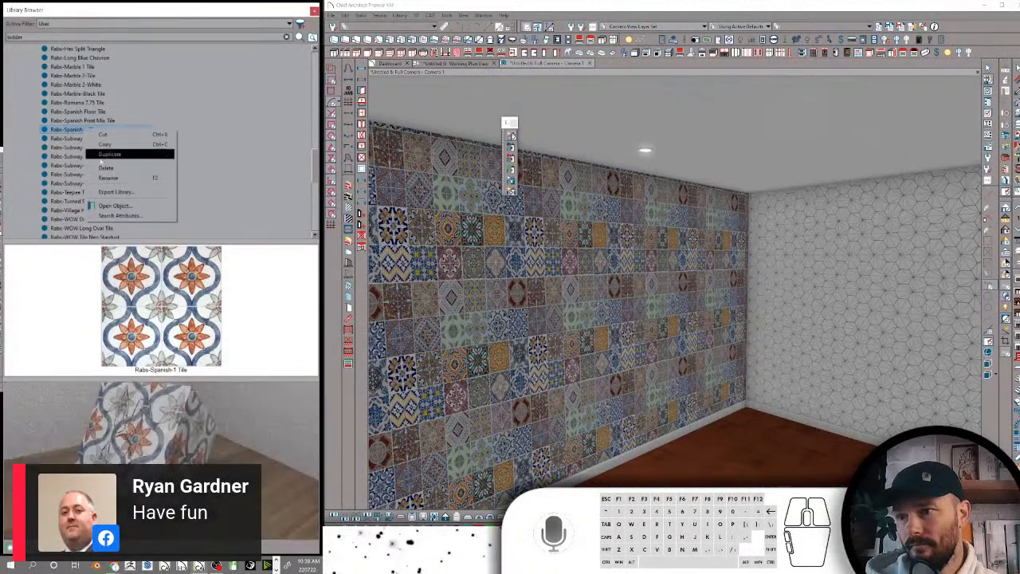
pyautogui.click(117, 216)
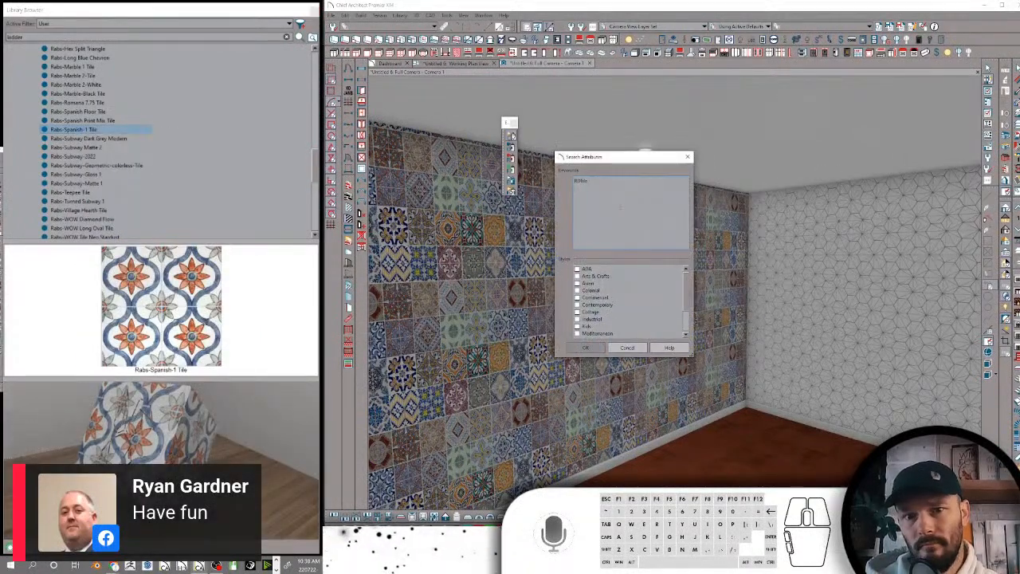
pyautogui.hotkey('ctrl', 'v')
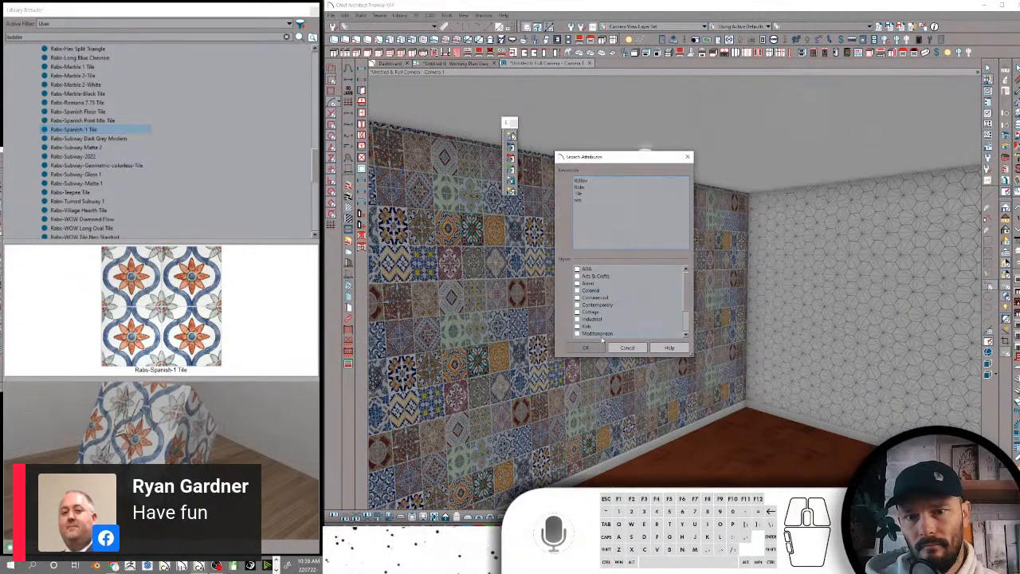
pyautogui.click(588, 348)
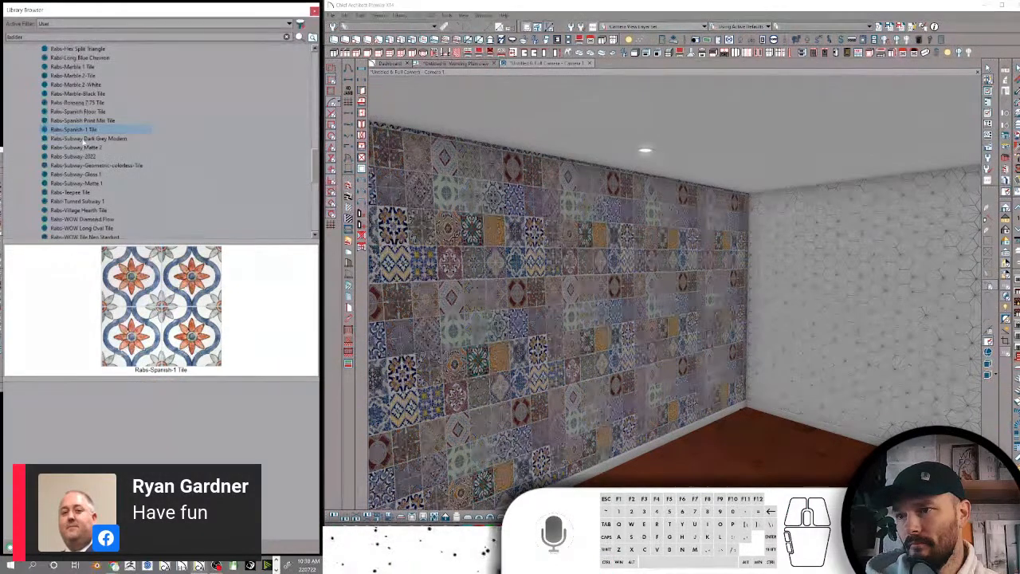
# Replace the search keywords of Rabs-Subway Dark Grey Modern with the copied set of tile keywords
pyautogui.click(84, 138)
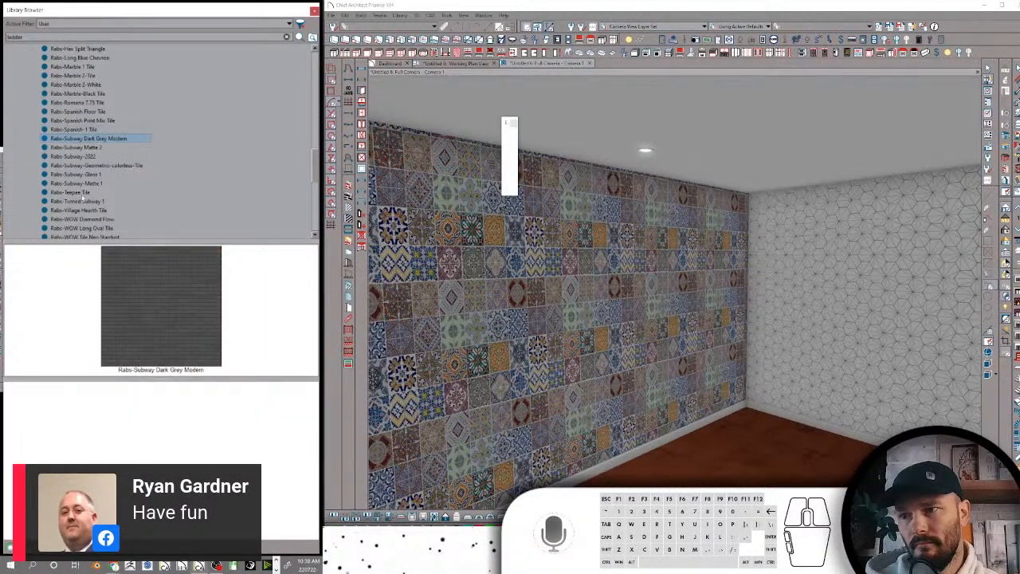
pyautogui.rightClick(87, 139)
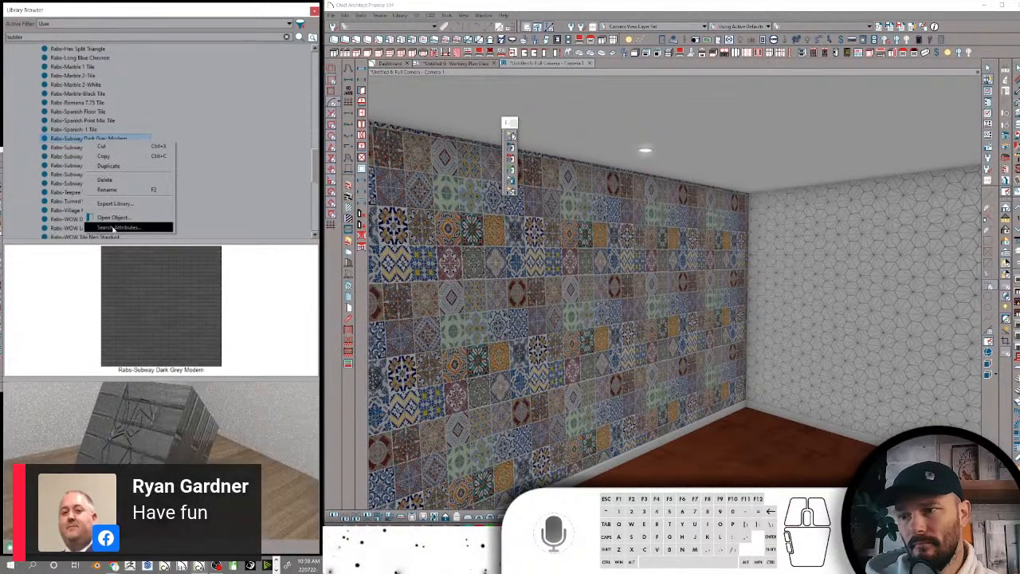
pyautogui.click(117, 227)
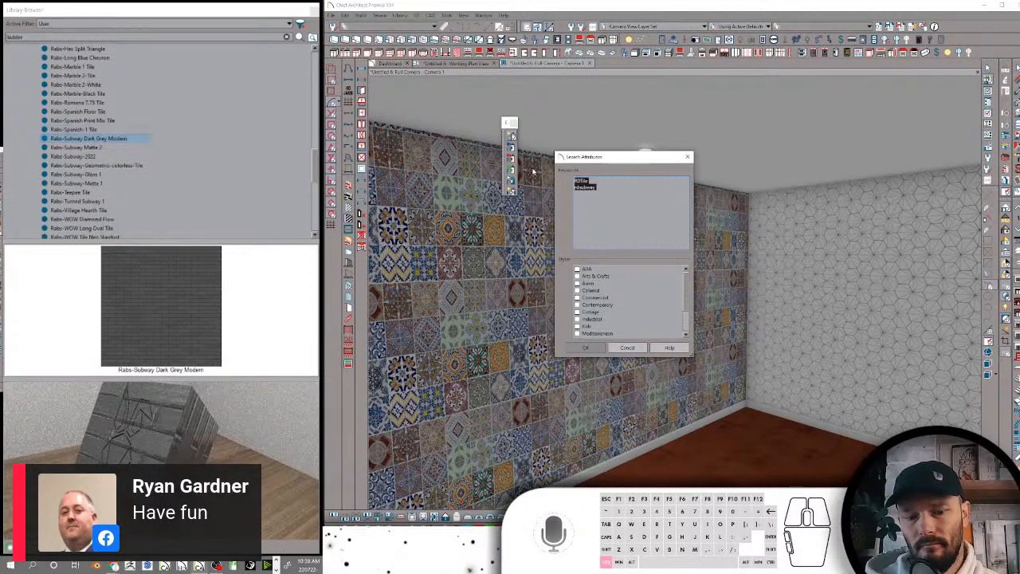
pyautogui.click(601, 346)
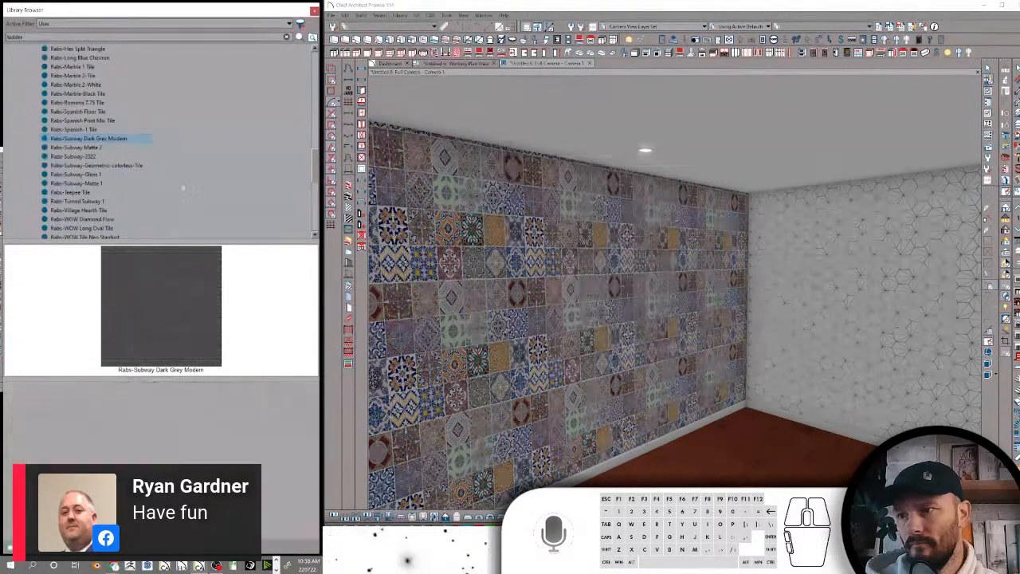
# Replace the search keywords of Rabs-Subway Matte 2 with the copied set of tile keywords
pyautogui.click(88, 148)
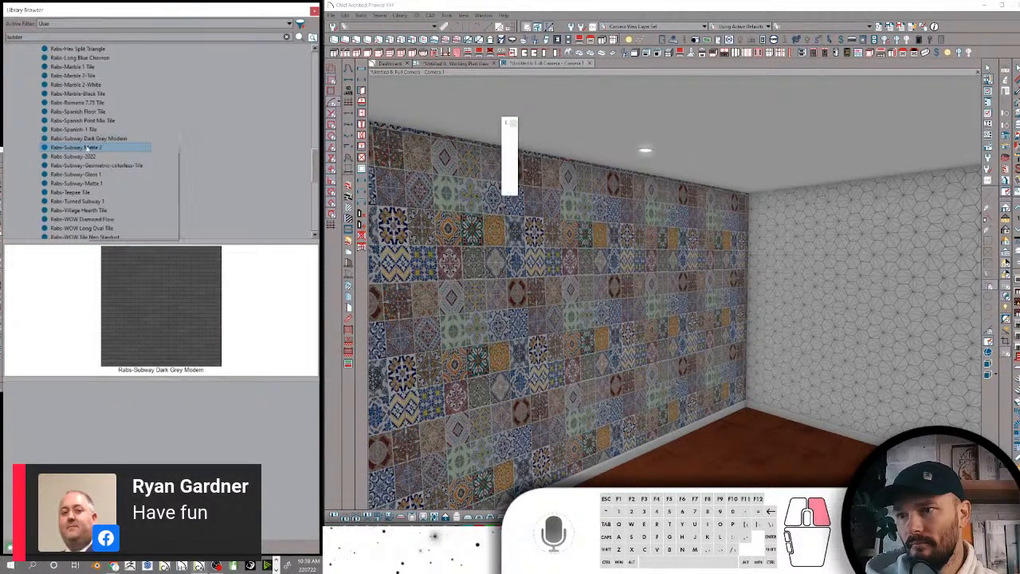
pyautogui.rightClick(87, 148)
pyautogui.click(115, 231)
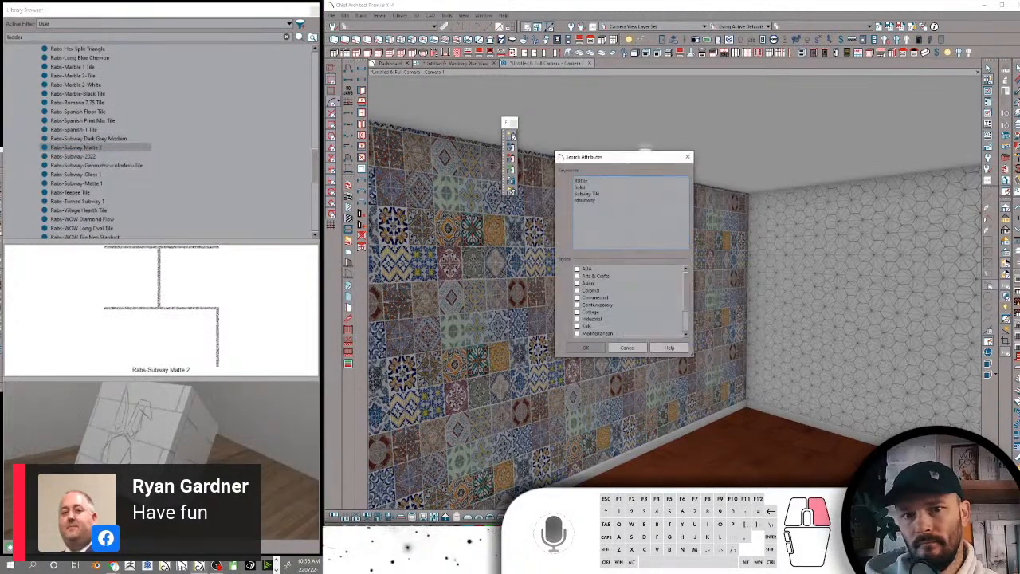
pyautogui.moveTo(640, 223); pyautogui.dragTo(573, 179)
pyautogui.write('RURo Ratty Tile rab')
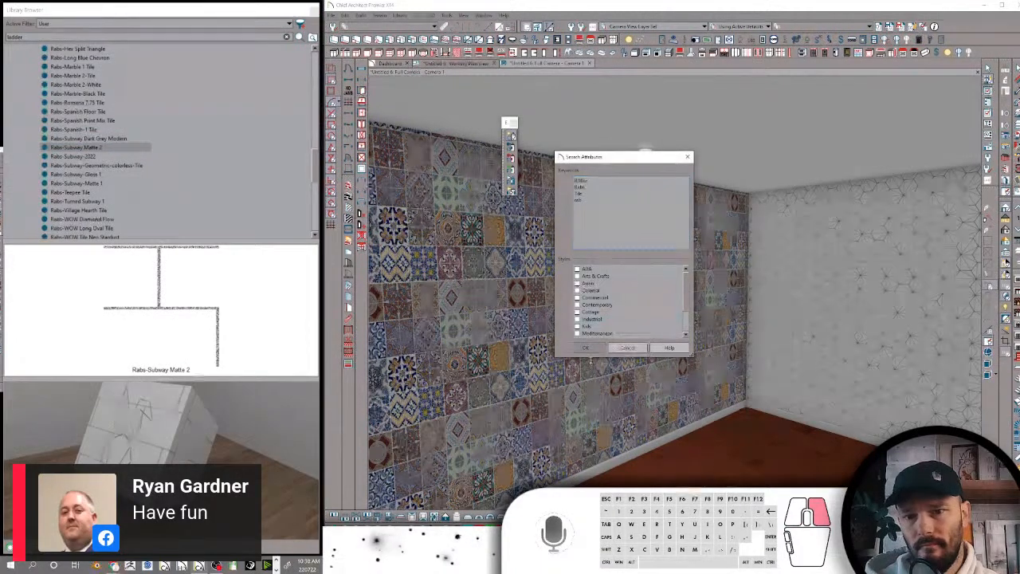
pyautogui.click(585, 347)
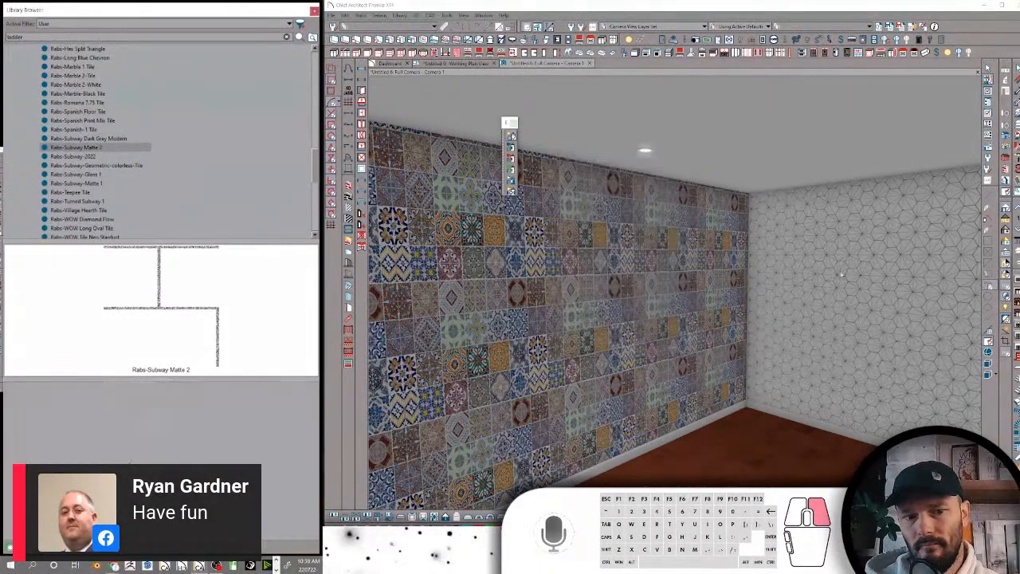
# Replace the search keywords of Rabs-Subway-2022 with the copied set of tile keywords
pyautogui.click(80, 156)
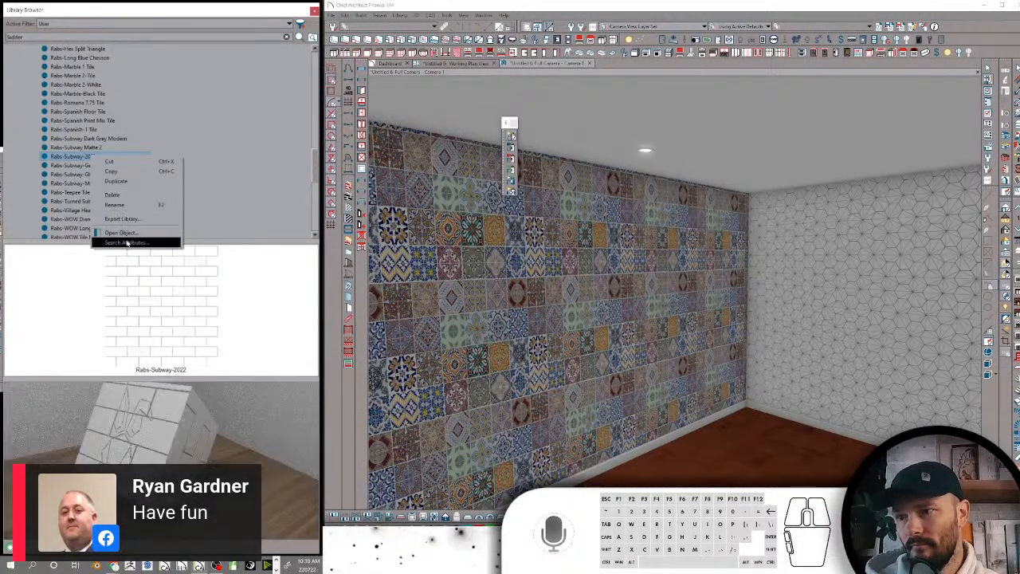
pyautogui.click(127, 243)
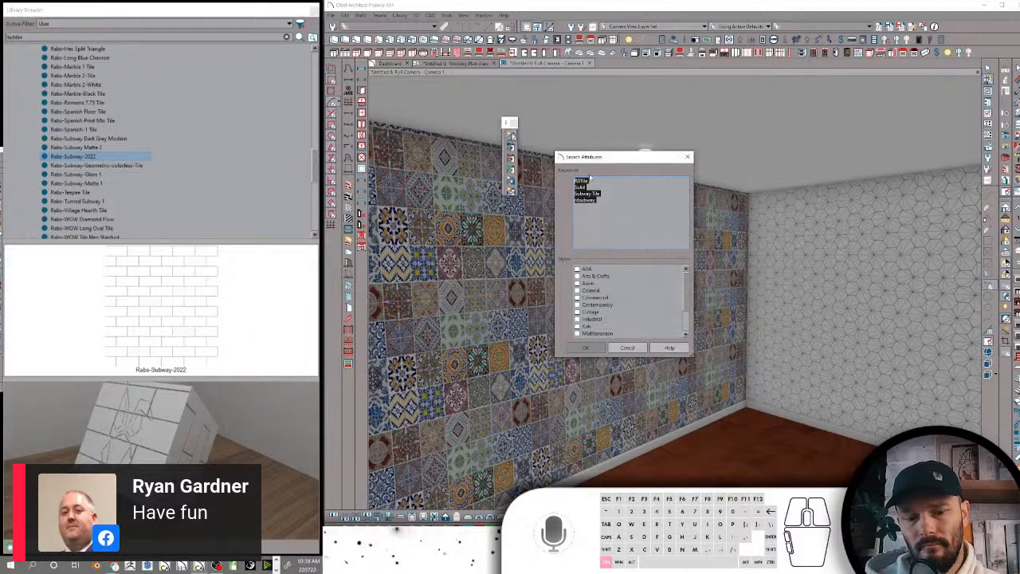
pyautogui.click(585, 348)
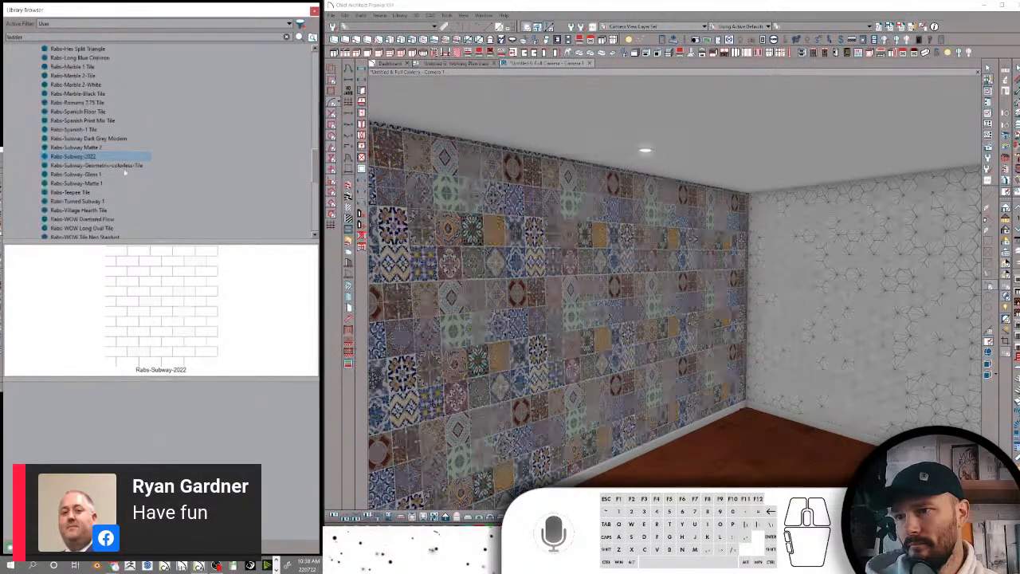
# Replace the search keywords of Rabs-Subway-Geometric-colorless-Tile with the copied set of tile keywords
pyautogui.click(117, 166)
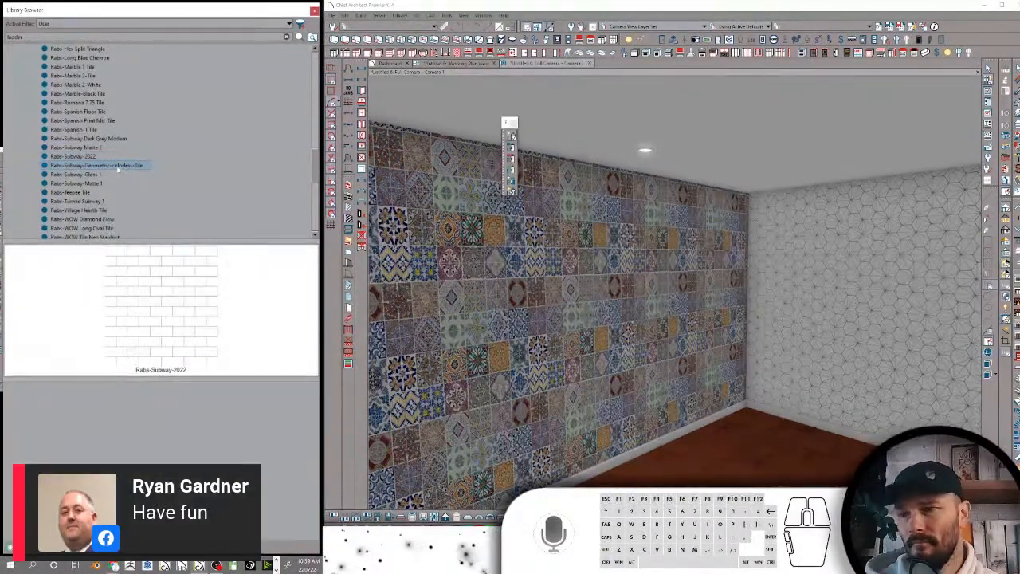
pyautogui.rightClick(117, 165)
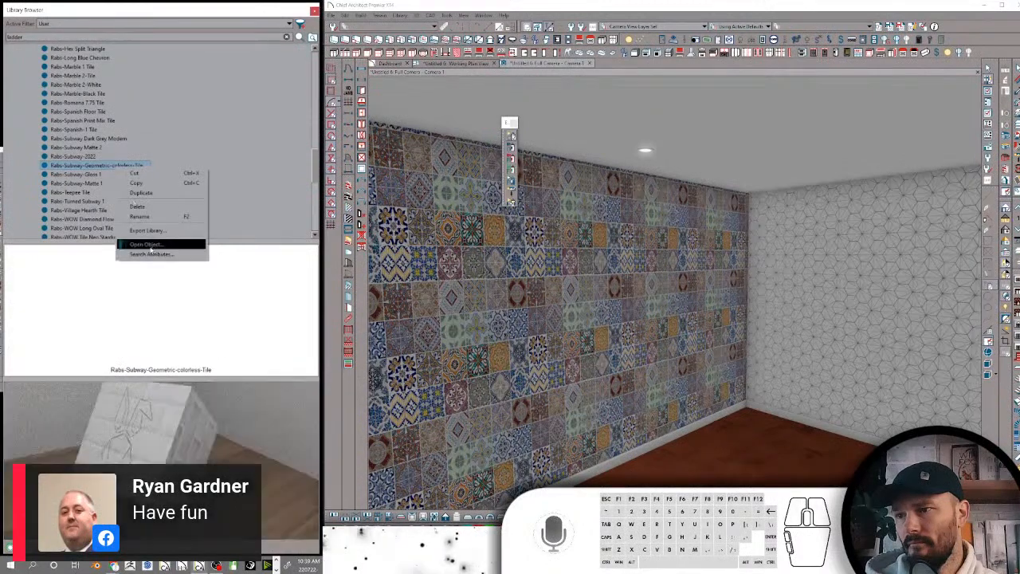
pyautogui.click(135, 253)
pyautogui.moveTo(610, 191); pyautogui.dragTo(564, 179)
pyautogui.hotkey('ctrl', 'v')
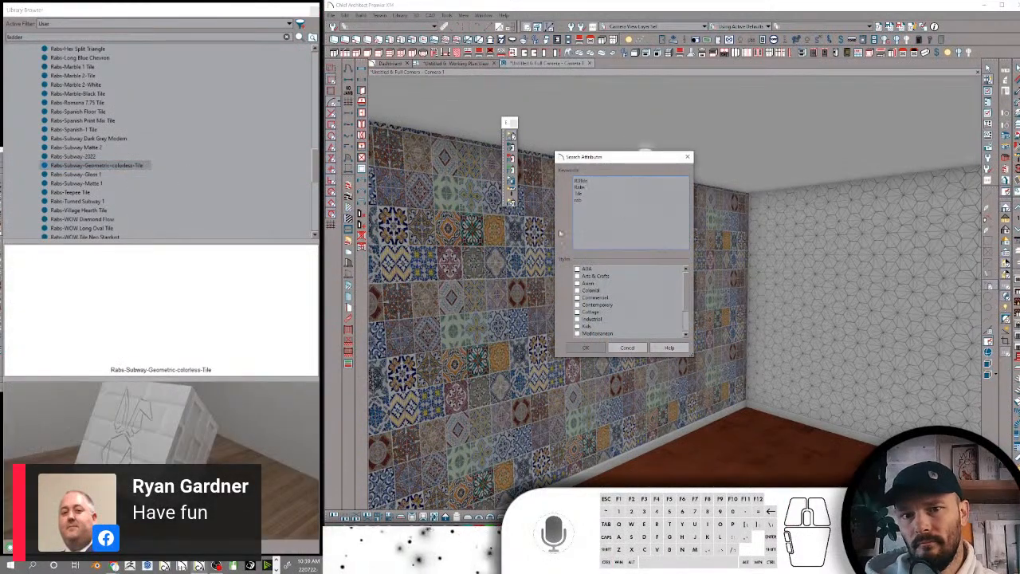
pyautogui.click(585, 348)
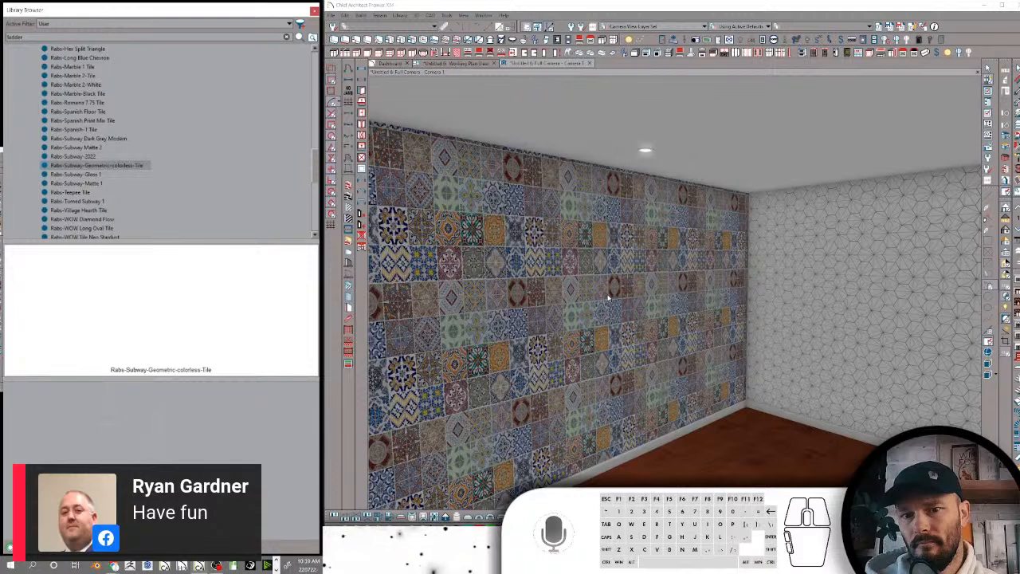
# Replace the search keywords of Rabs-Subway-Gloss 1 with the copied set of tile keywords
pyautogui.rightClick(96, 174)
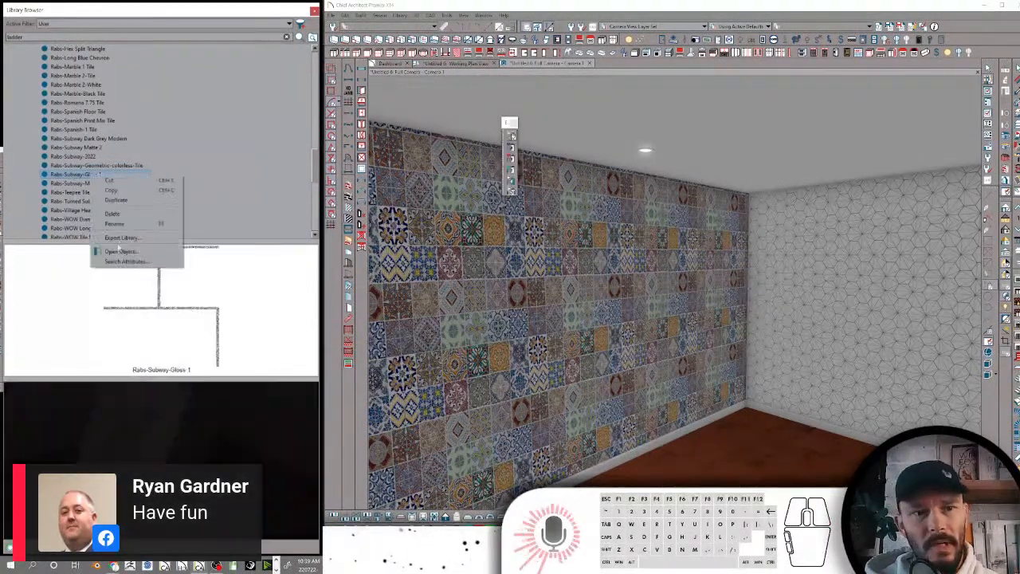
pyautogui.click(126, 261)
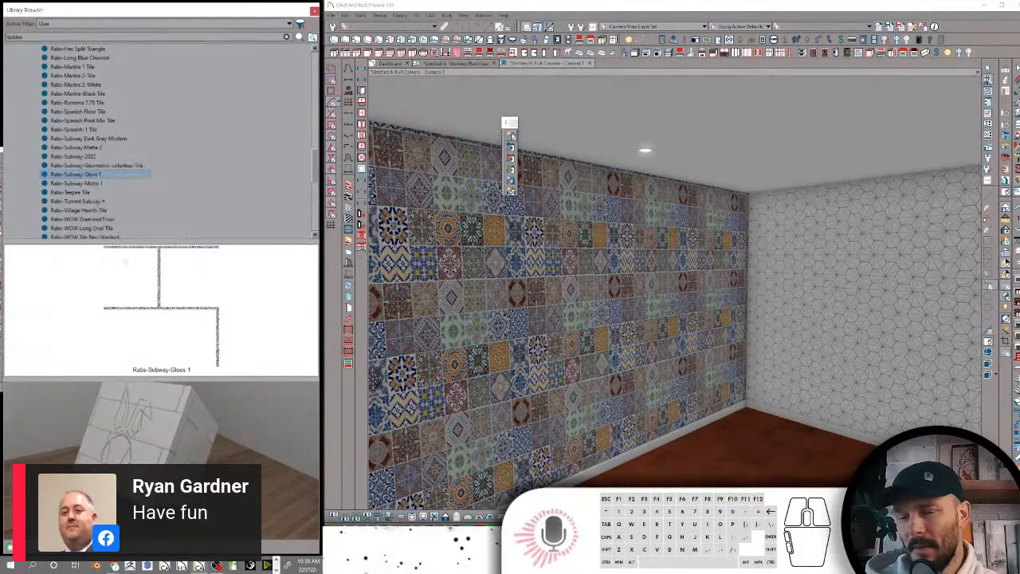
pyautogui.moveTo(601, 202); pyautogui.dragTo(553, 180)
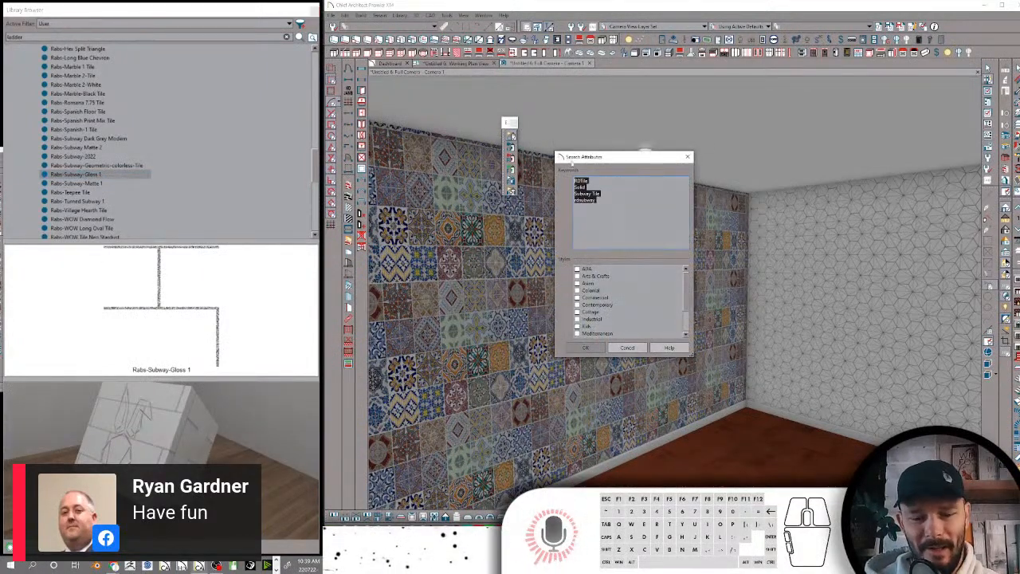
pyautogui.write('RDTile Rabs Tile rab')
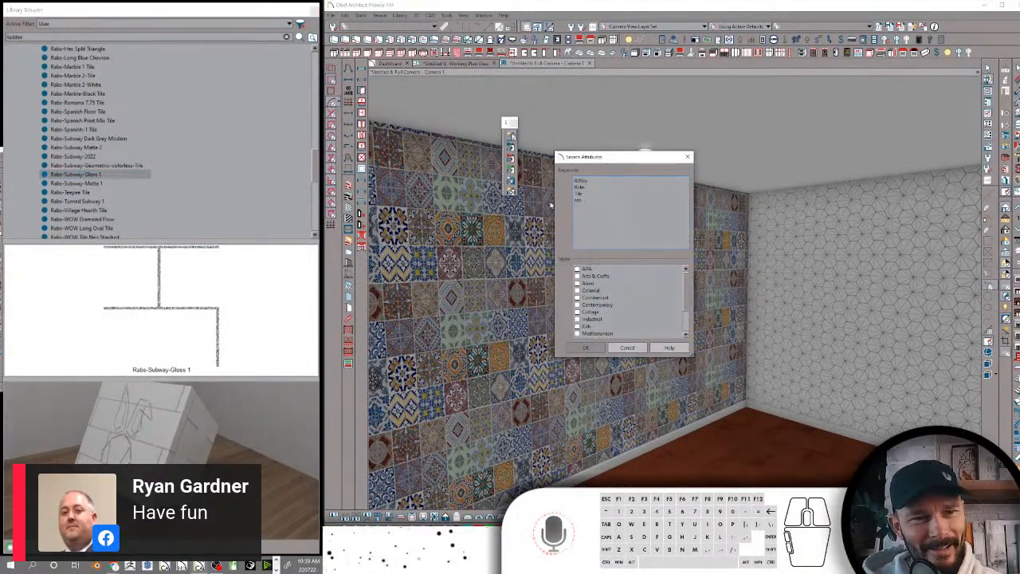
pyautogui.click(585, 348)
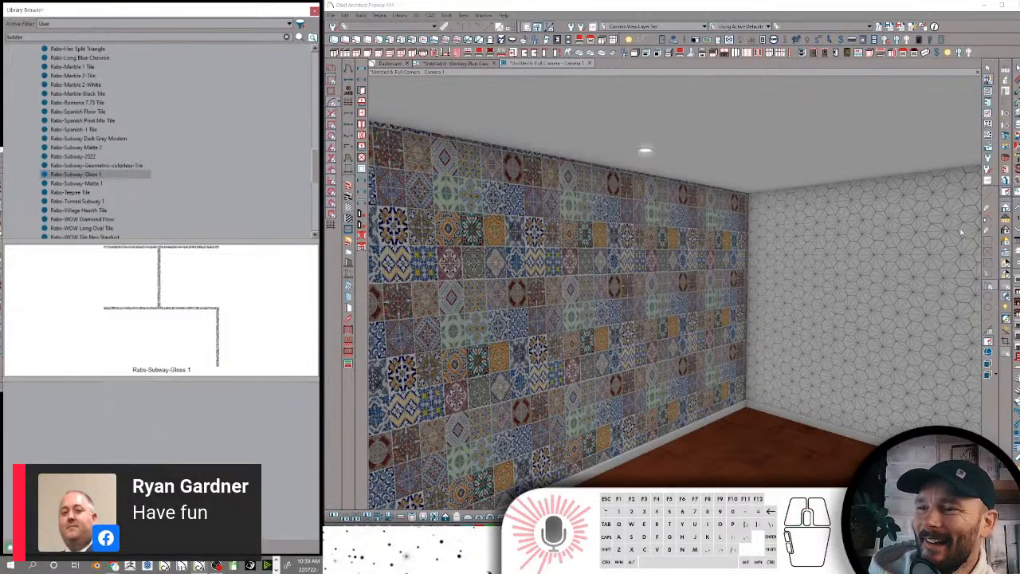
# Replace the search keywords of Rabs-Subway-Matte 1 with the copied set of tile keywords
pyautogui.click(77, 183)
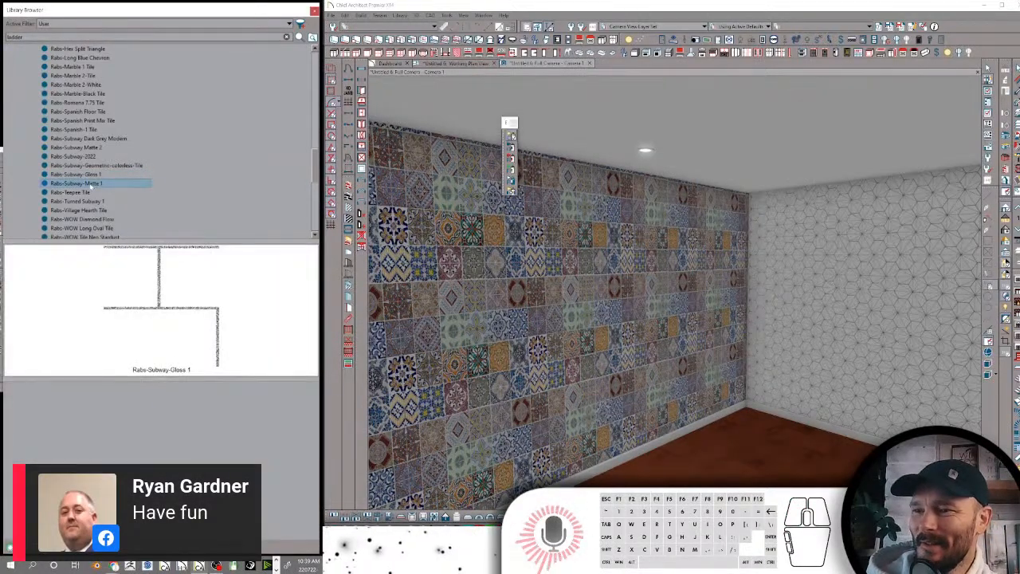
pyautogui.rightClick(101, 182)
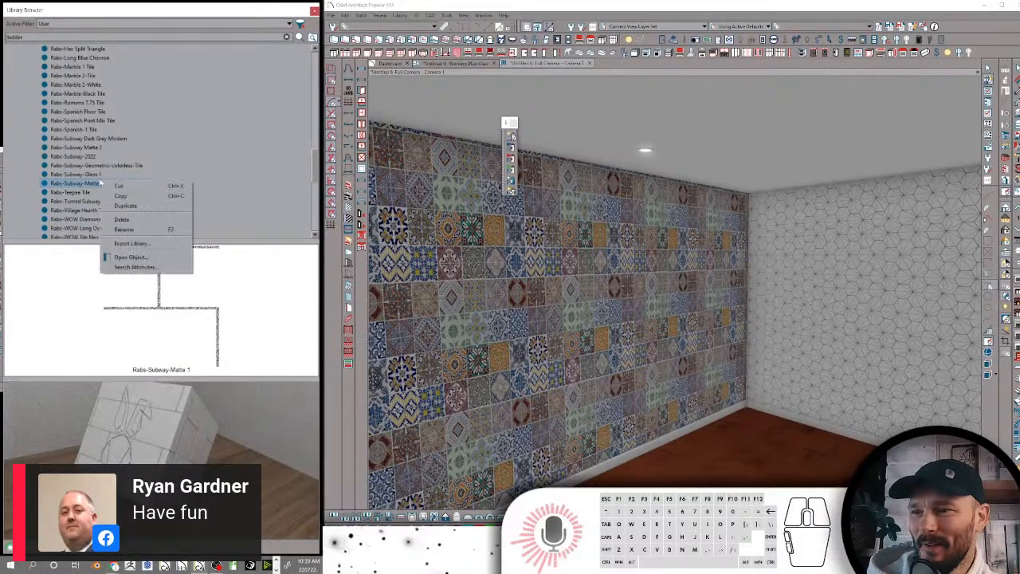
pyautogui.click(131, 266)
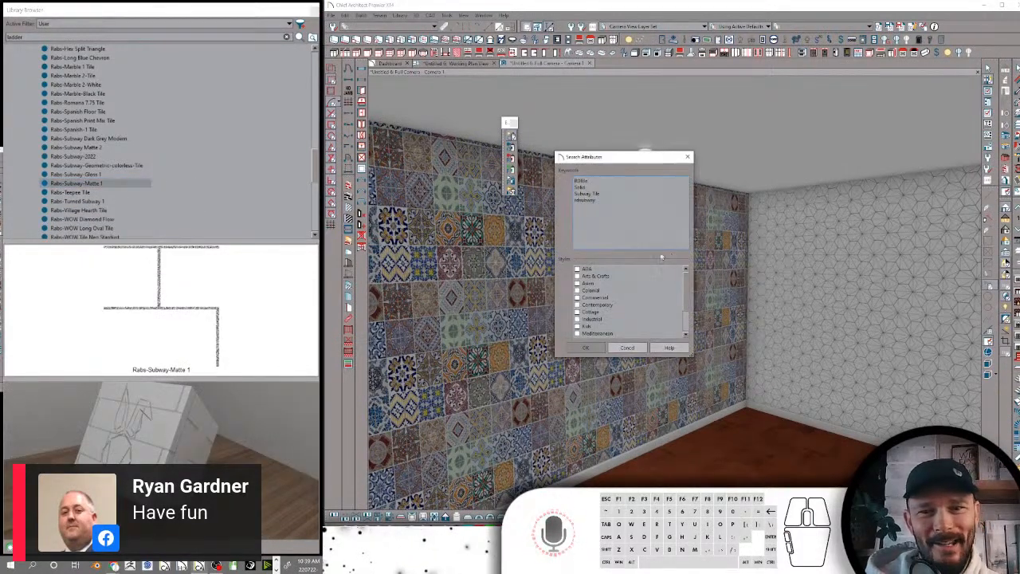
pyautogui.moveTo(637, 227); pyautogui.dragTo(571, 177)
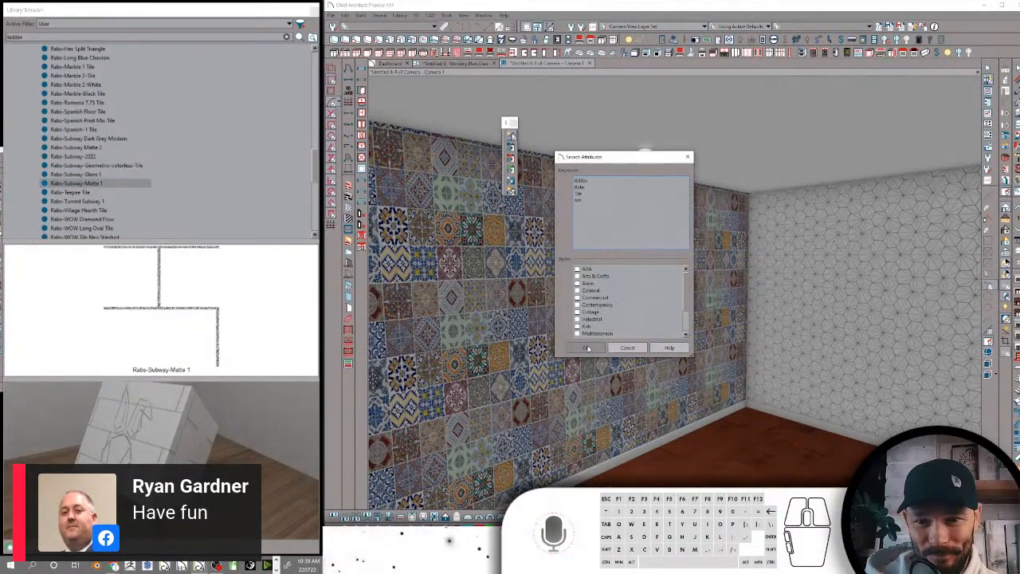
pyautogui.press('Escape')
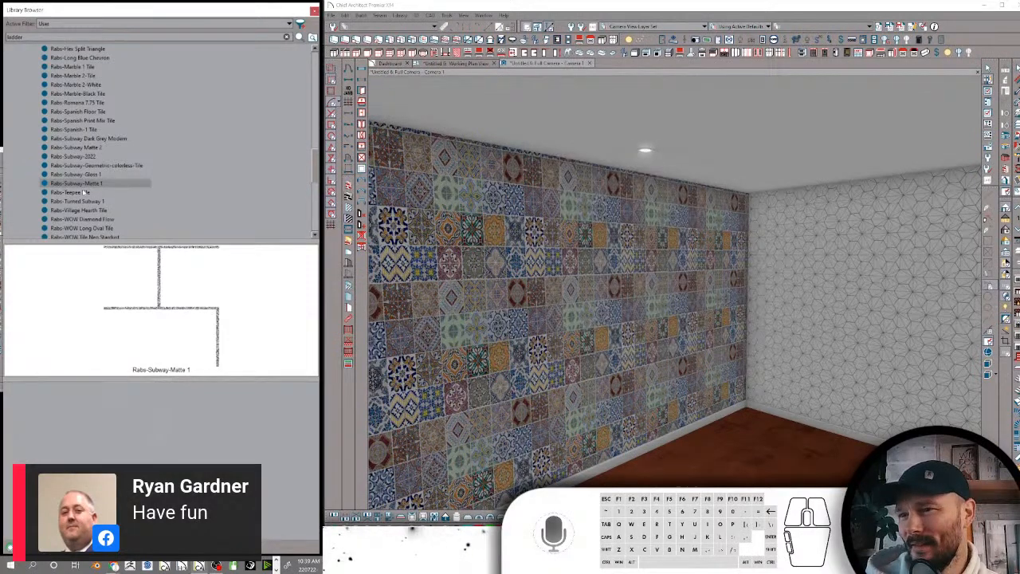
# Replace the search keywords of Rabs-Teepee Tile with the copied set of tile keywords
pyautogui.click(84, 192)
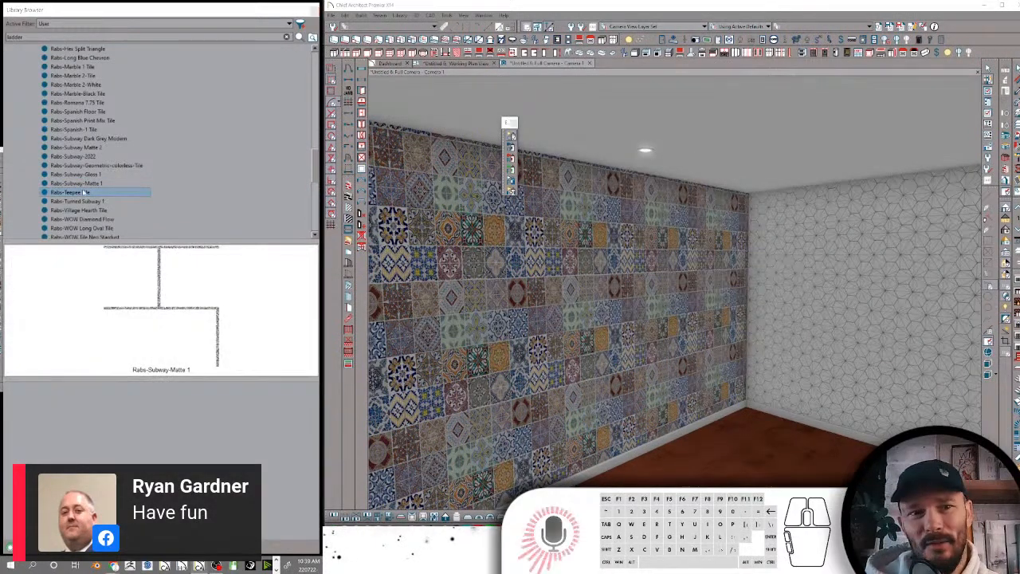
pyautogui.rightClick(84, 192)
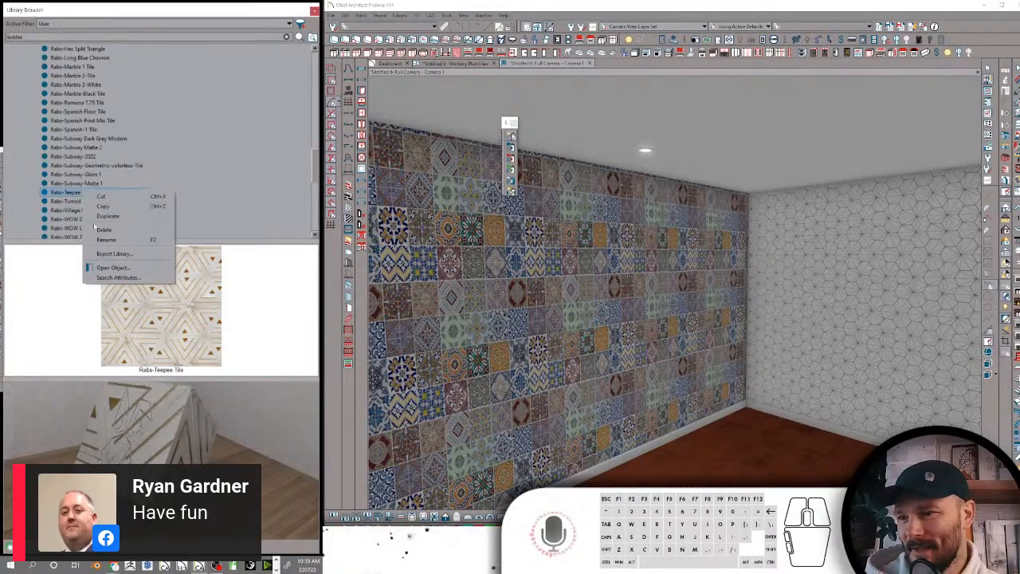
pyautogui.click(116, 277)
pyautogui.moveTo(610, 207); pyautogui.dragTo(533, 166)
pyautogui.write('RDTile Rider Tile rab')
pyautogui.click(594, 347)
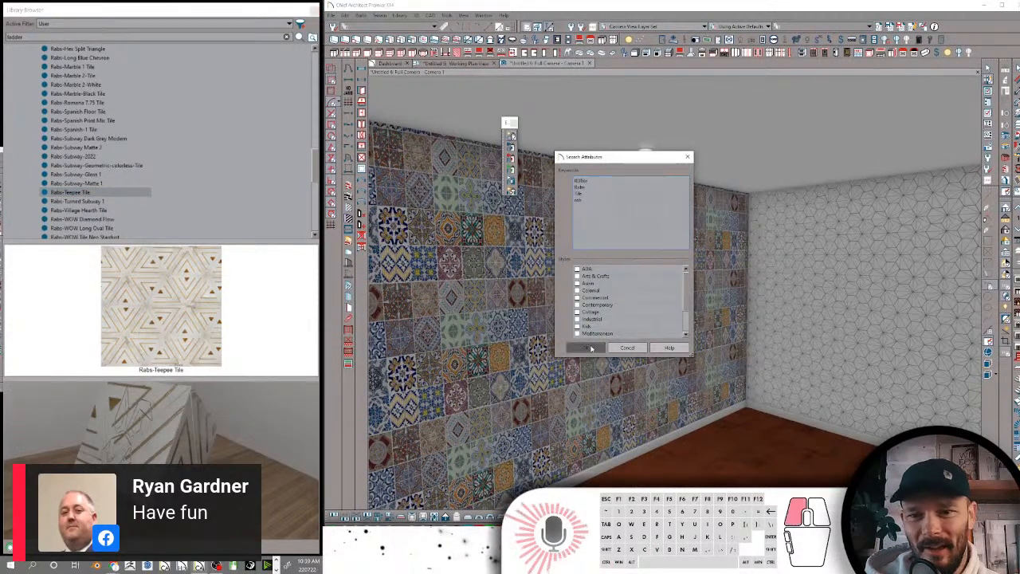
# Replace the search keywords of Rabs-Turned Subway 1 with the copied set of tile keywords
pyautogui.click(100, 201)
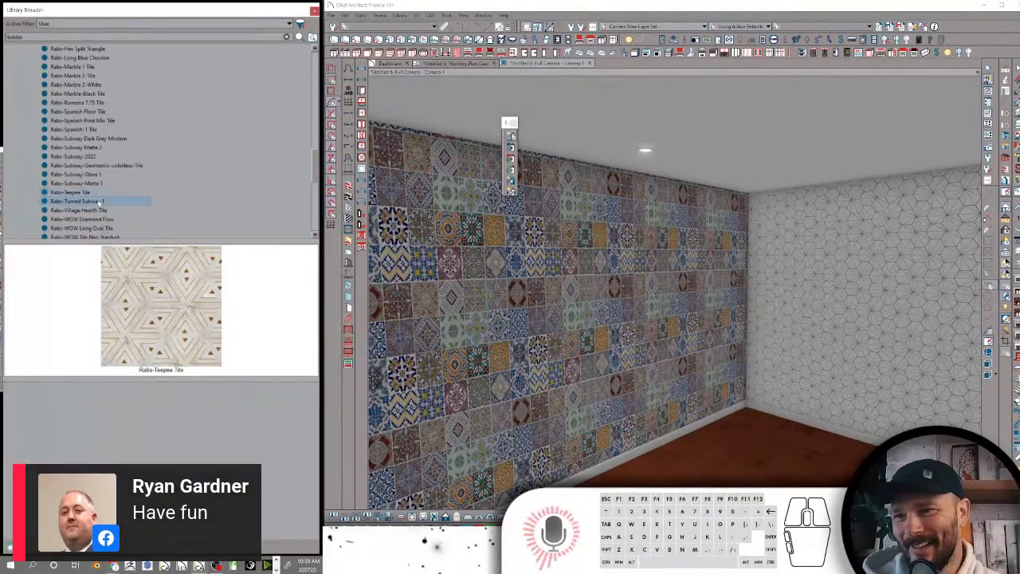
pyautogui.rightClick(100, 202)
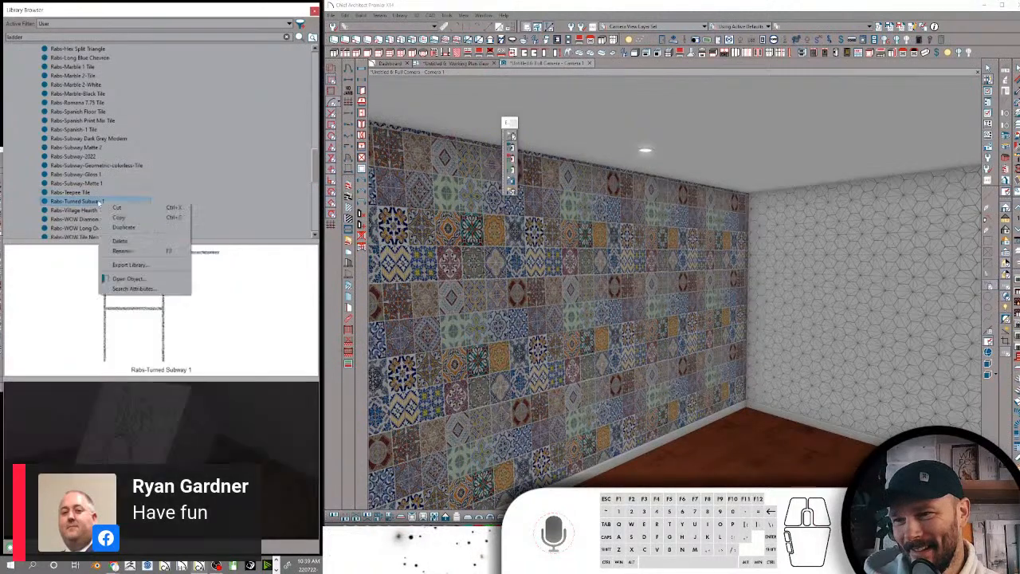
pyautogui.click(127, 289)
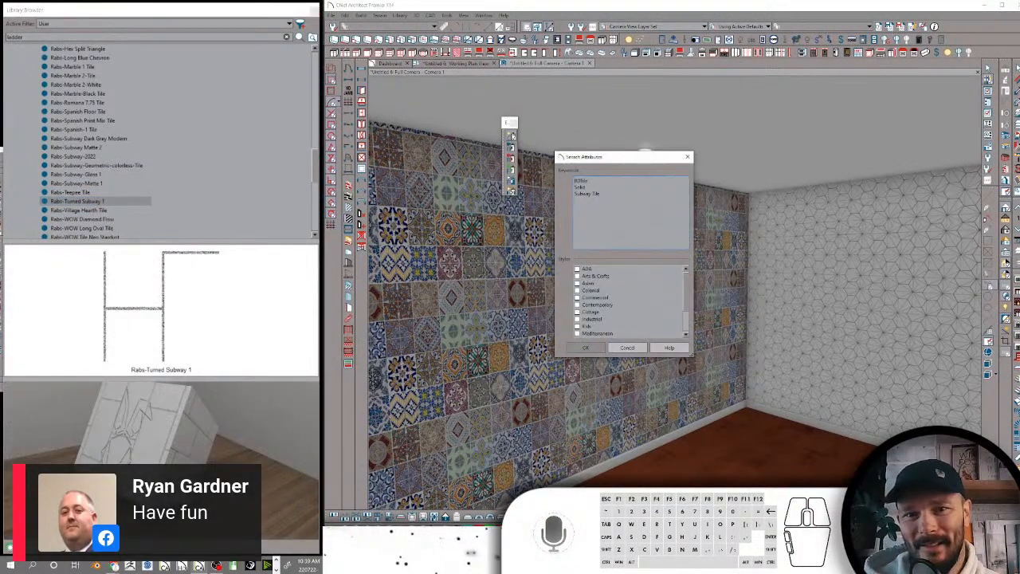
pyautogui.click(536, 158)
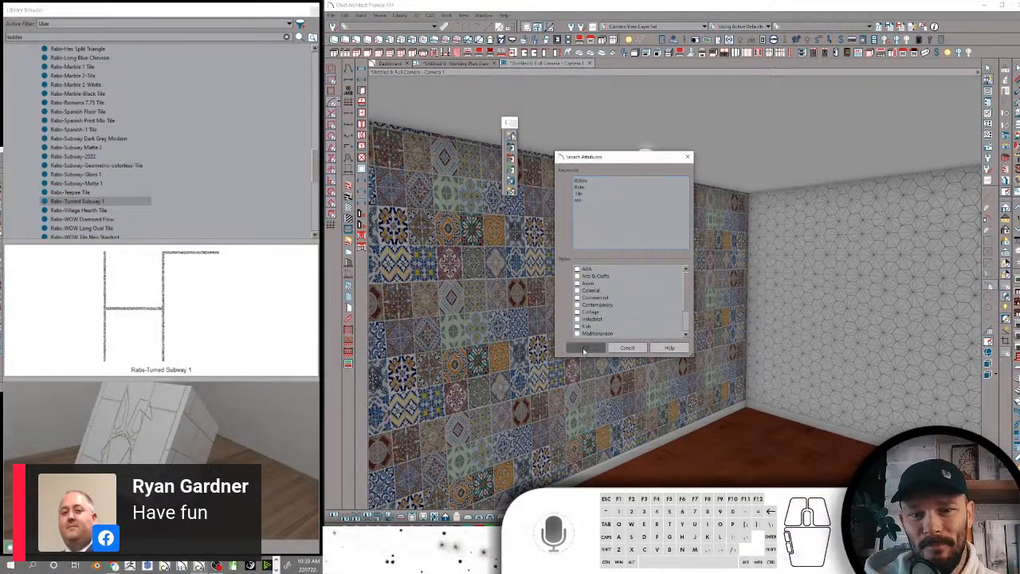
pyautogui.click(585, 348)
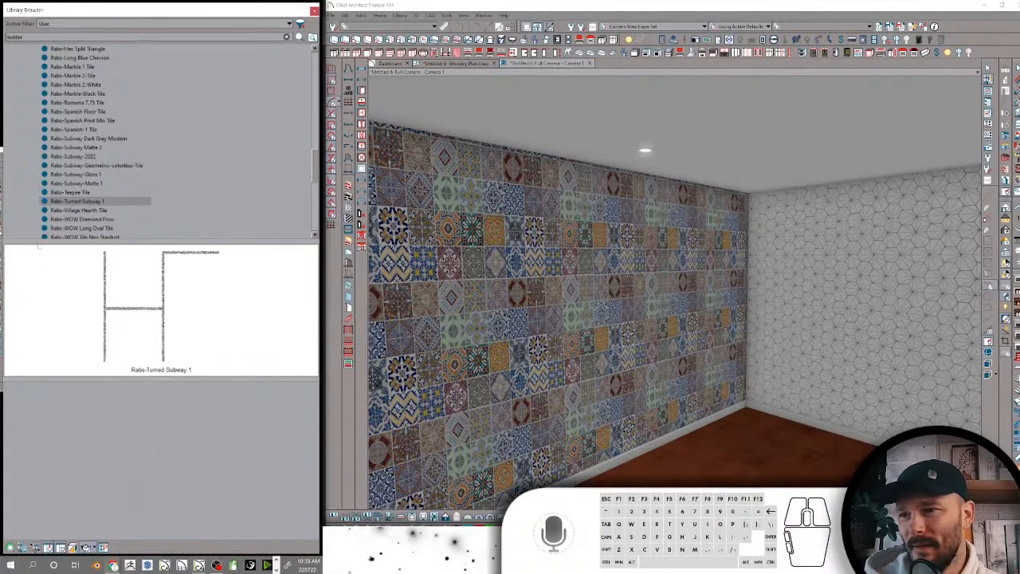
pyautogui.rightClick(97, 212)
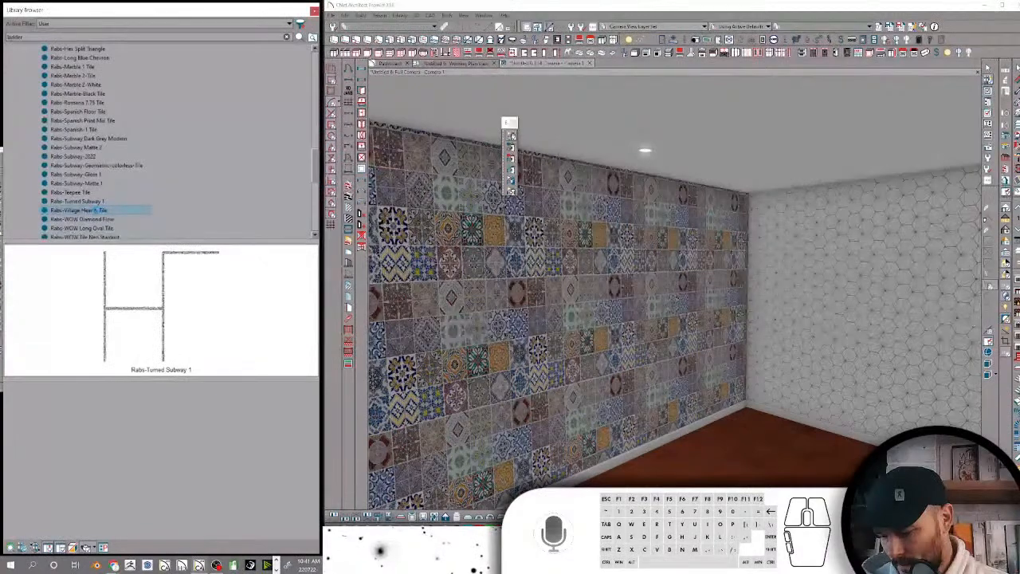
pyautogui.rightClick(97, 210)
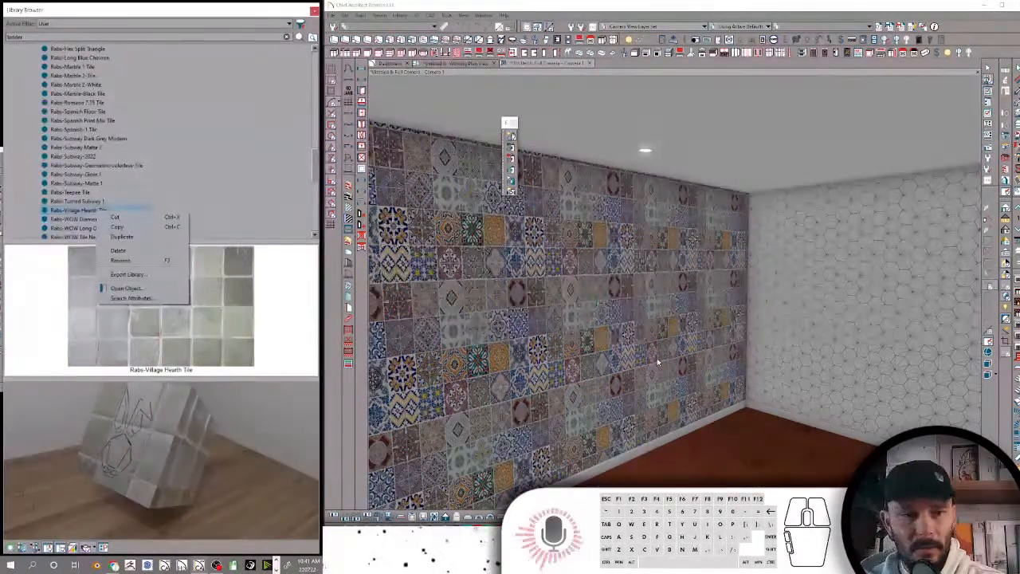
pyautogui.click(127, 288)
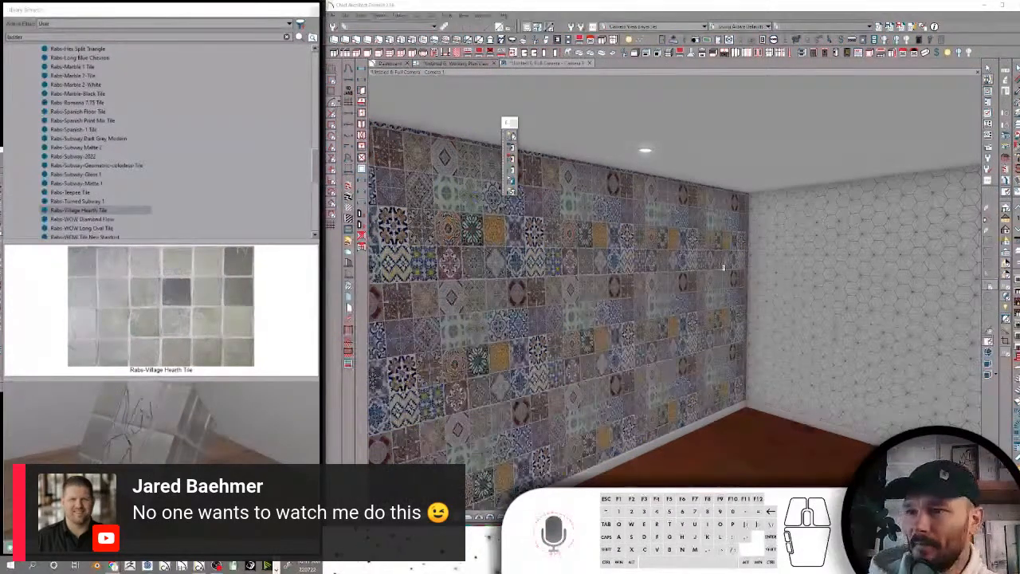
pyautogui.rightClick(112, 211)
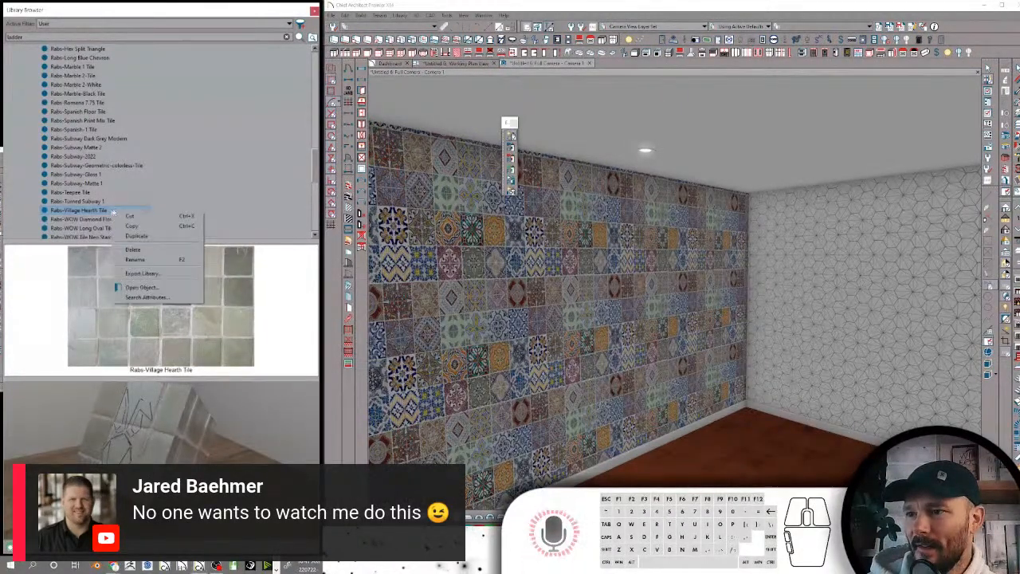
pyautogui.click(143, 296)
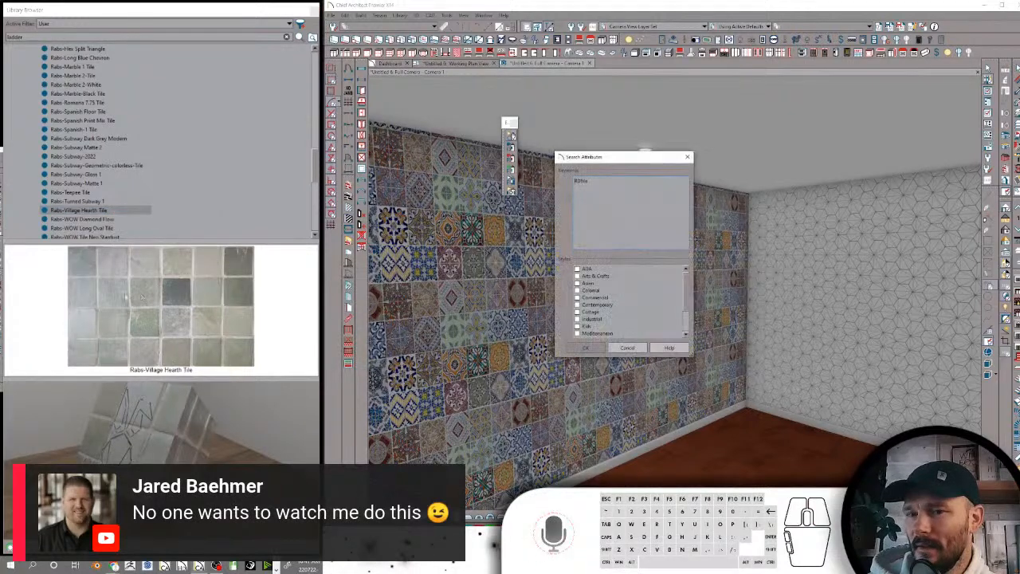
pyautogui.click(627, 347)
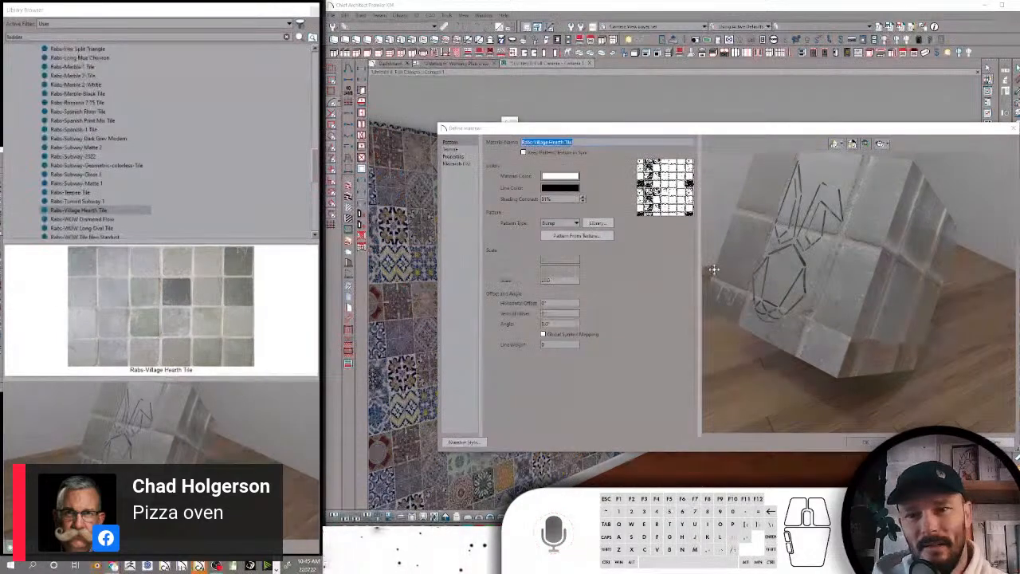
# Remove the pattern from the Rabs-Village Hearth Tile material definition
pyautogui.click(560, 222)
pyautogui.click(558, 231)
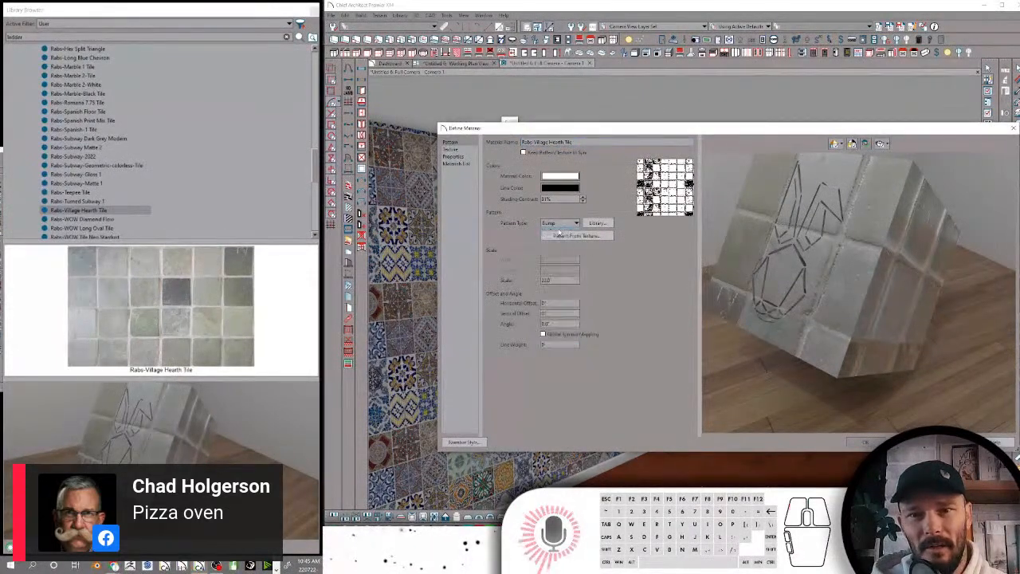
pyautogui.click(875, 442)
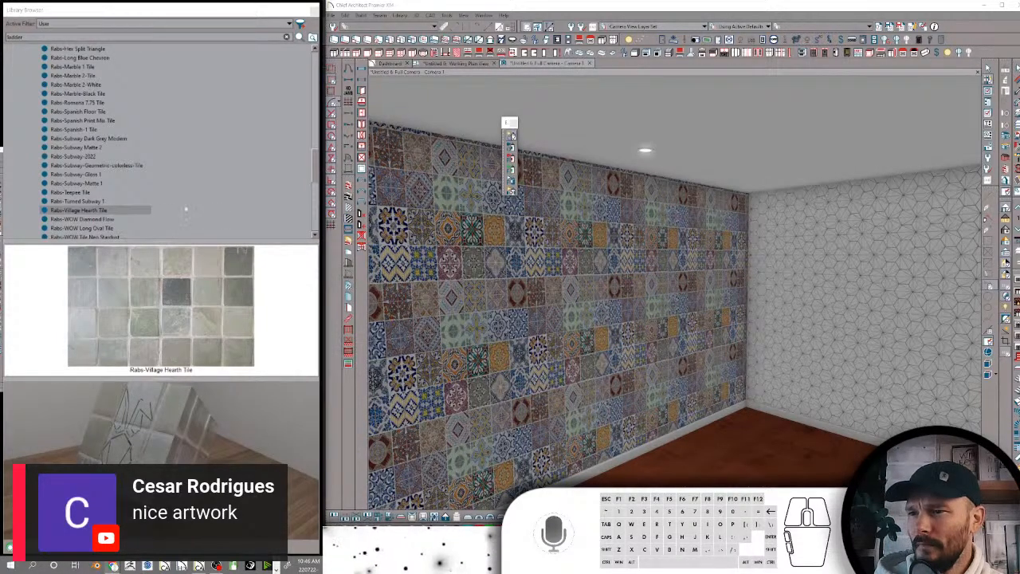
# Replace the search keywords of Rabs-Village Hearth Tile with the copied set of tile keywords
pyautogui.click(103, 219)
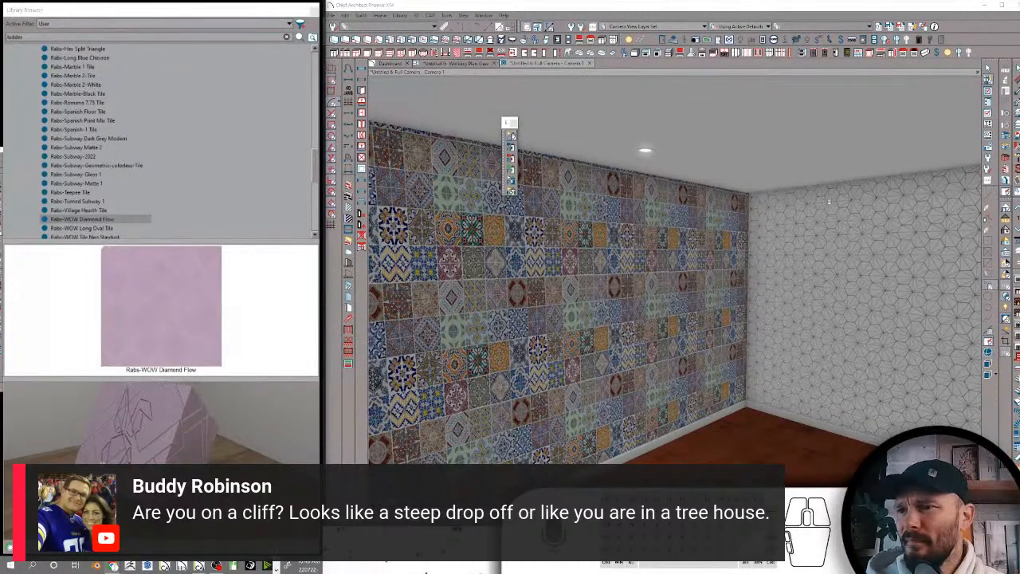
pyautogui.click(111, 224)
pyautogui.click(101, 228)
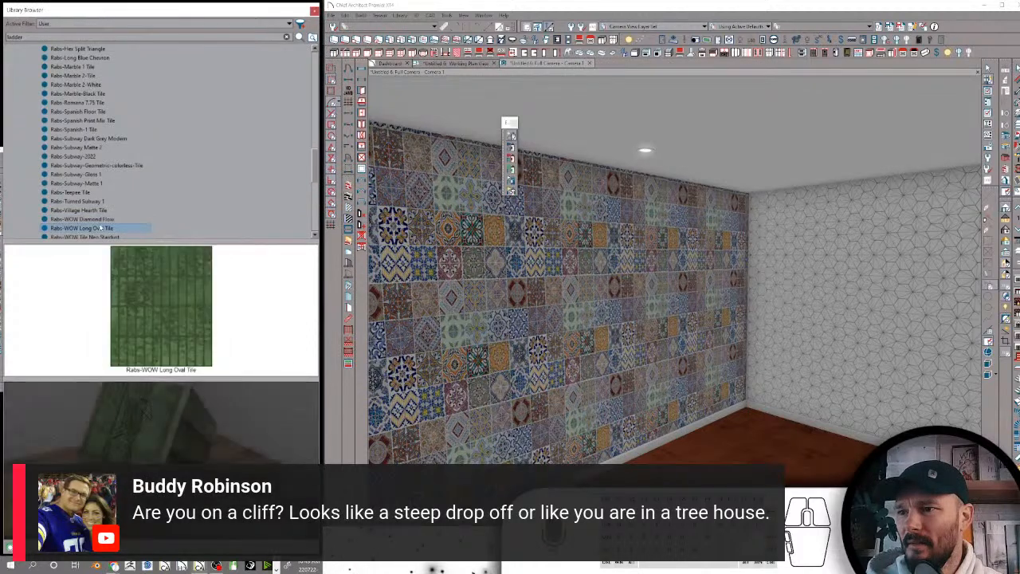
pyautogui.click(102, 222)
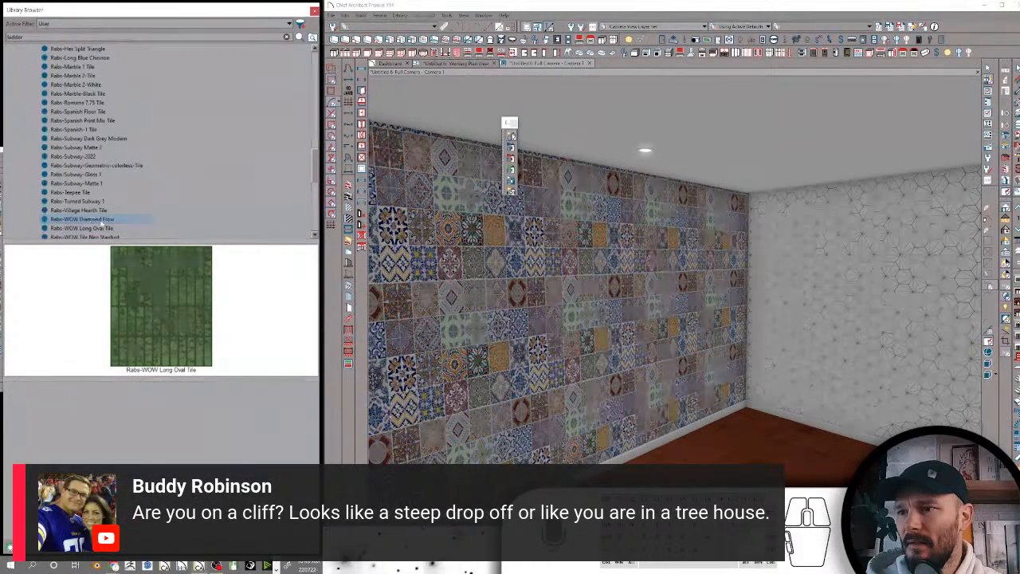
pyautogui.click(95, 210)
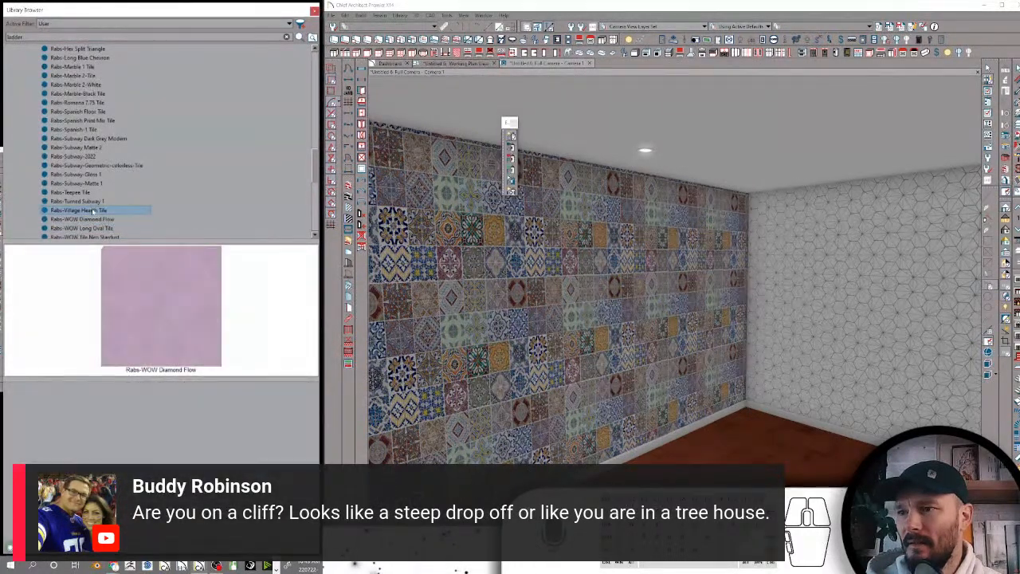
pyautogui.rightClick(94, 211)
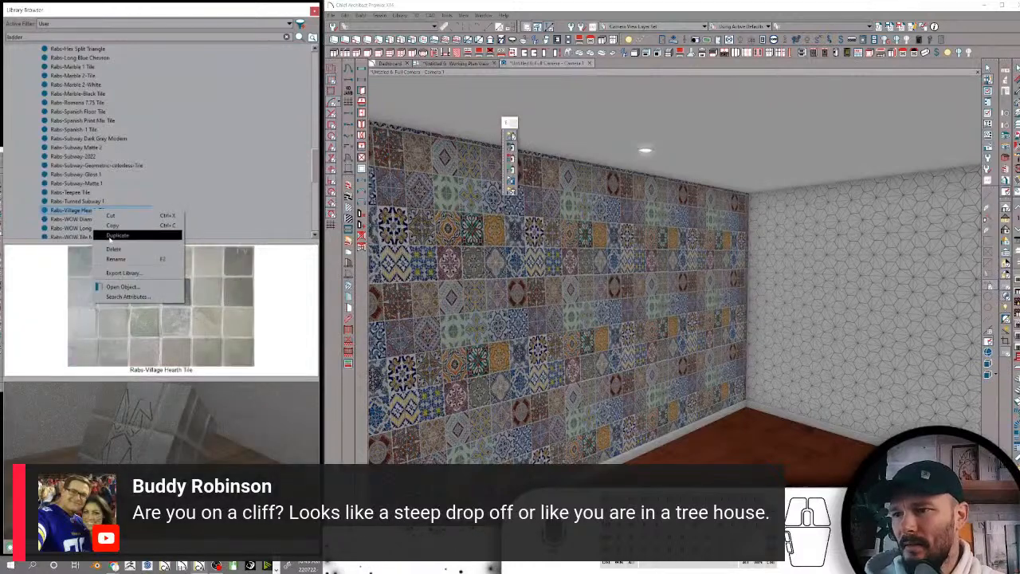
pyautogui.click(119, 293)
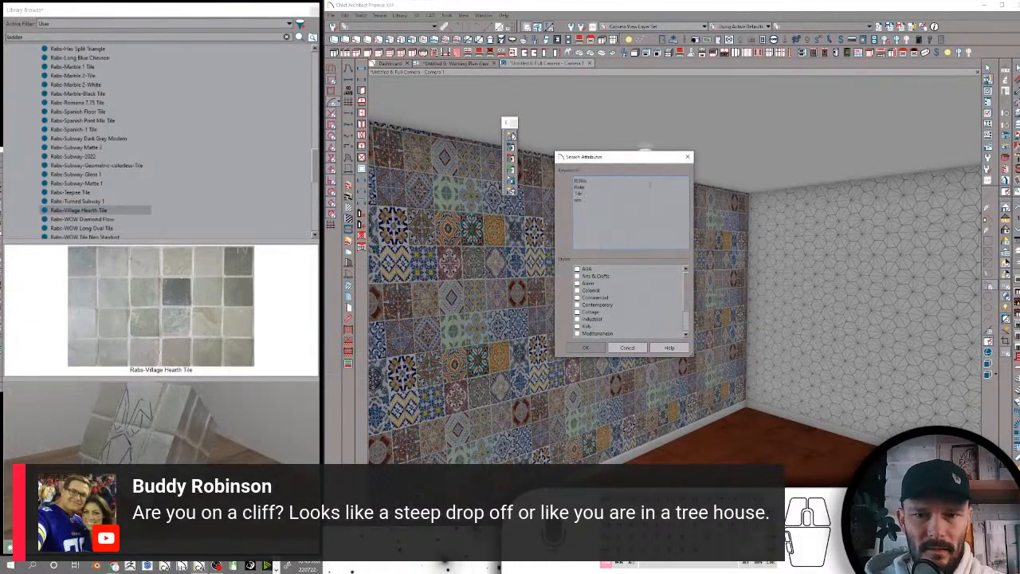
pyautogui.click(585, 347)
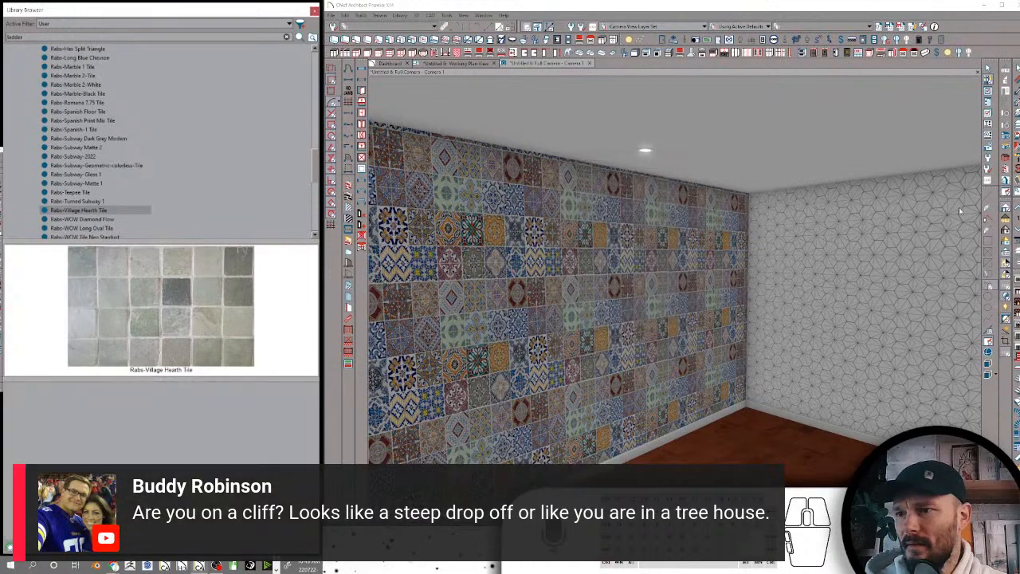
# Apply the copied set of tile search keywords to Rabs-WOW Diamond Flow
pyautogui.click(111, 220)
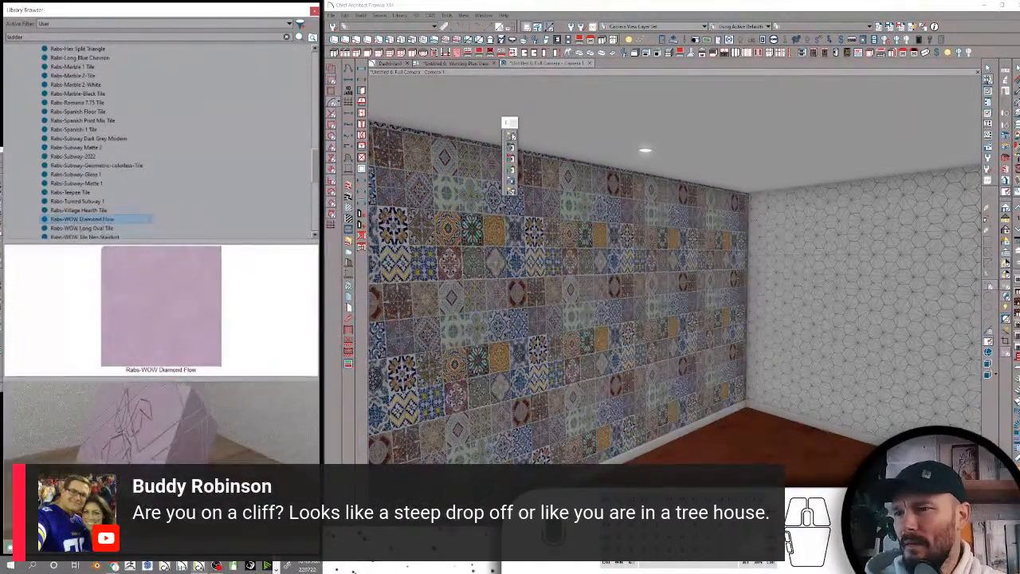
pyautogui.rightClick(98, 222)
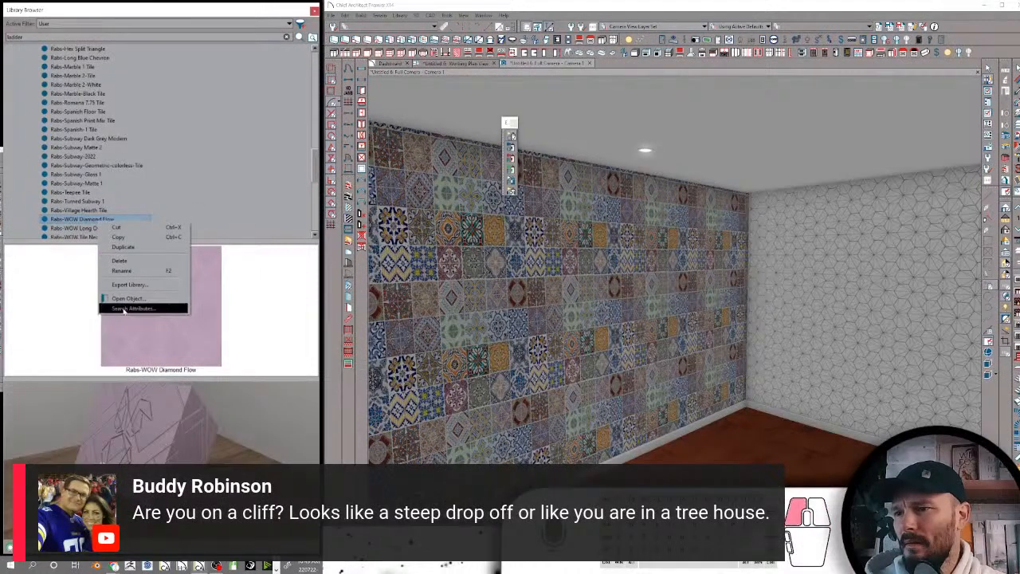
pyautogui.click(120, 309)
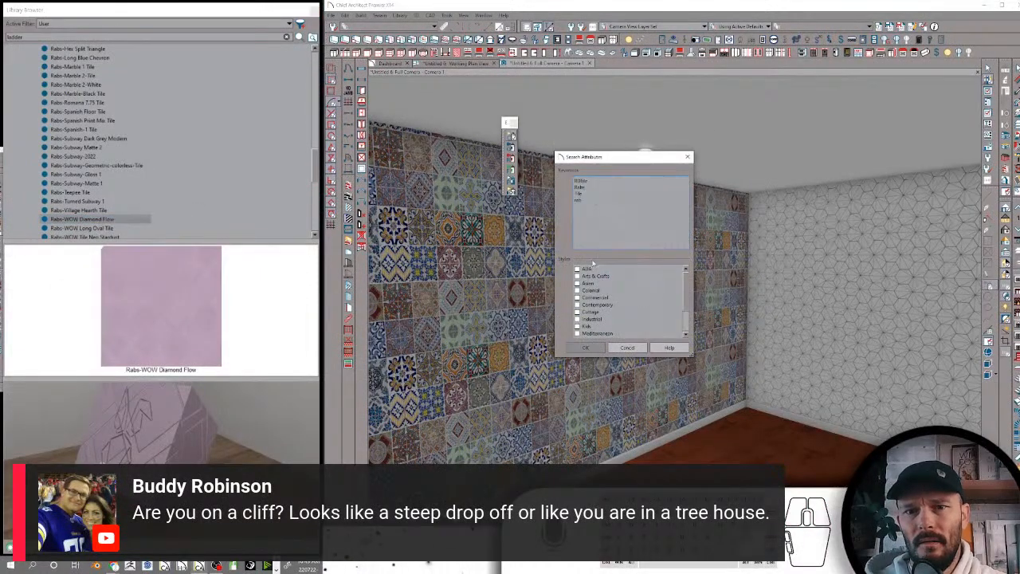
pyautogui.click(587, 348)
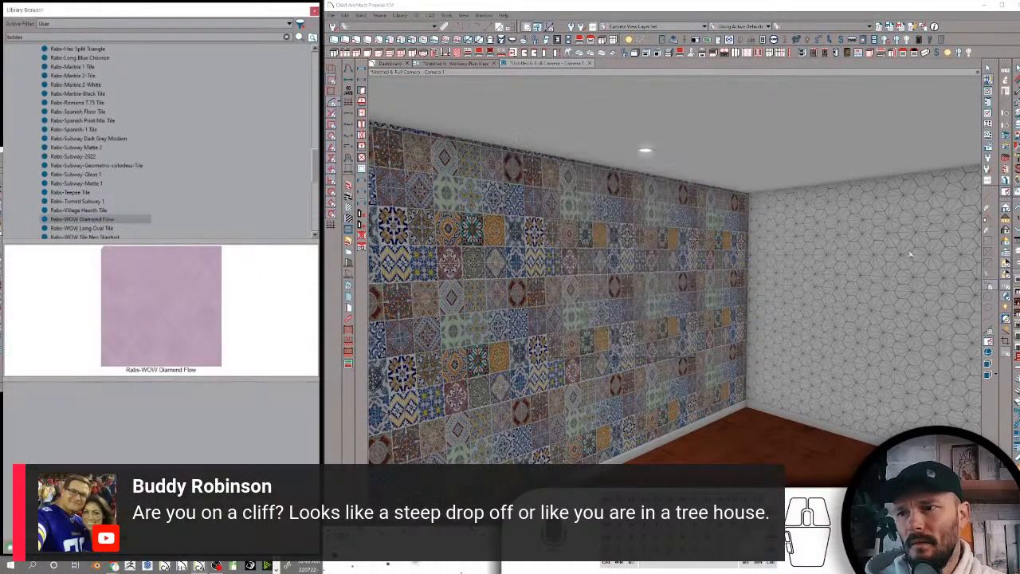
pyautogui.click(81, 228)
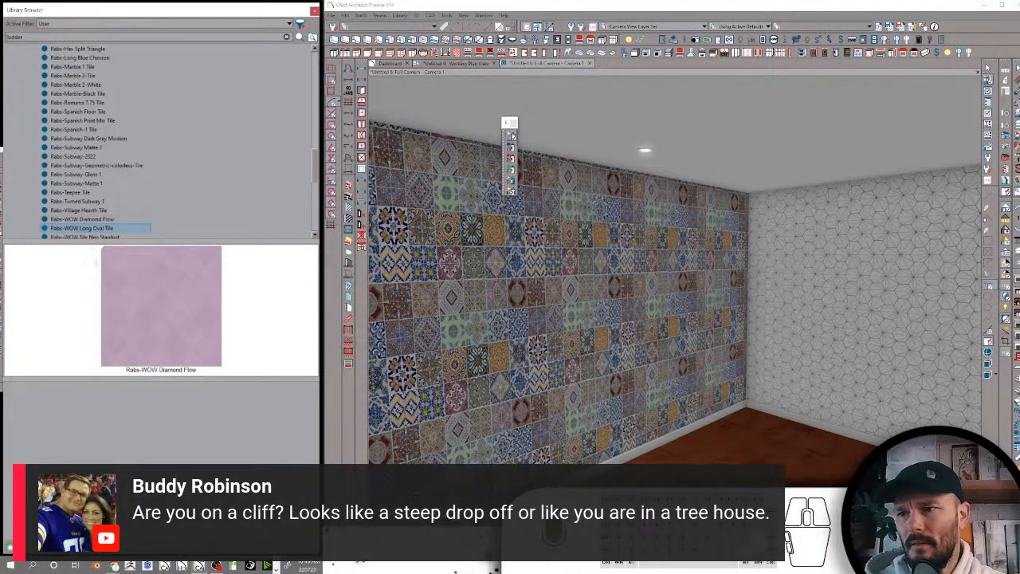
pyautogui.rightClick(82, 228)
pyautogui.click(208, 192)
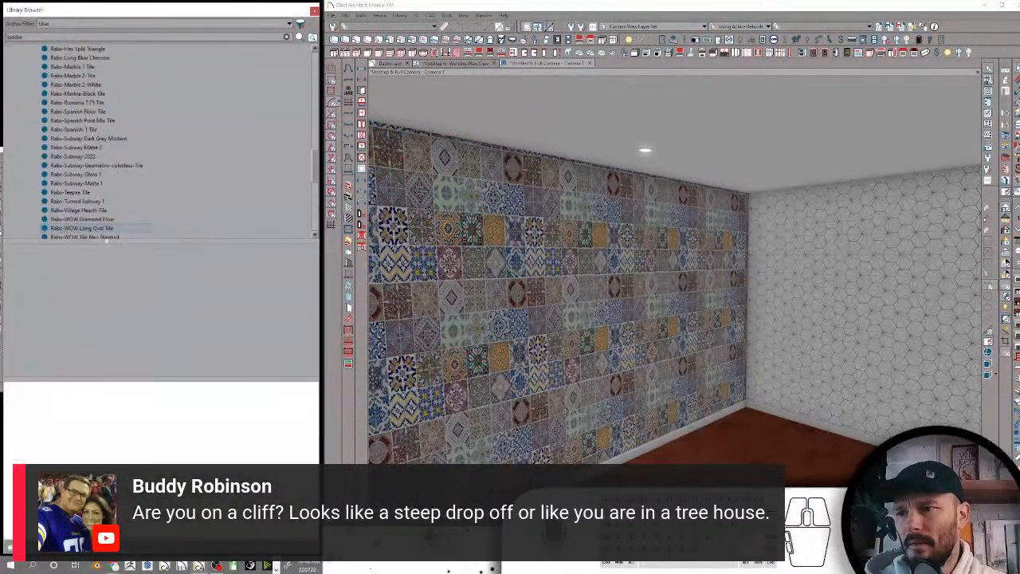
# Check the search keywords of the dark Rabs-WOW Tile Neo Stardust without changing them
pyautogui.scroll(-2, 117, 219)
pyautogui.click(94, 185)
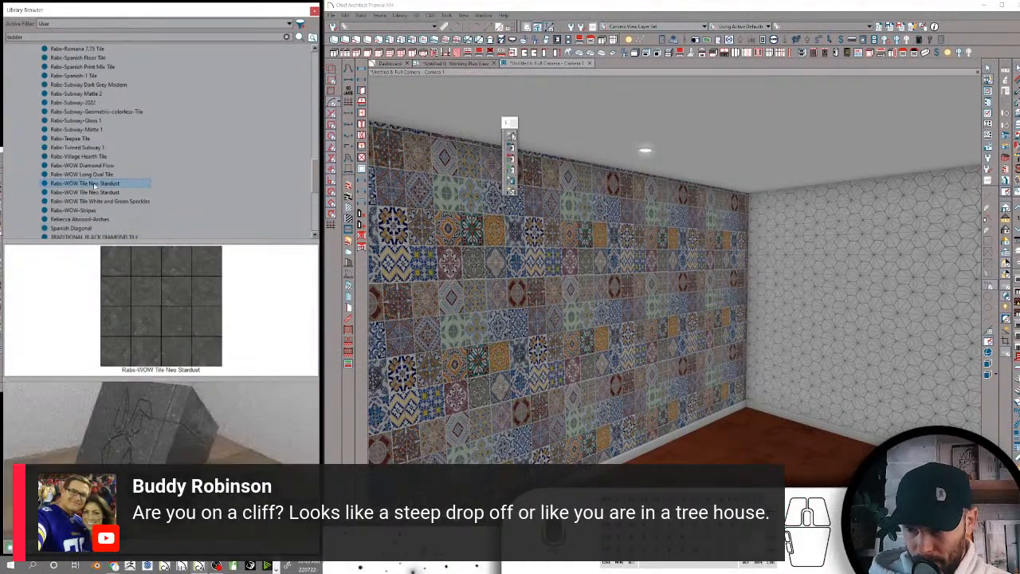
pyautogui.rightClick(104, 185)
pyautogui.click(128, 272)
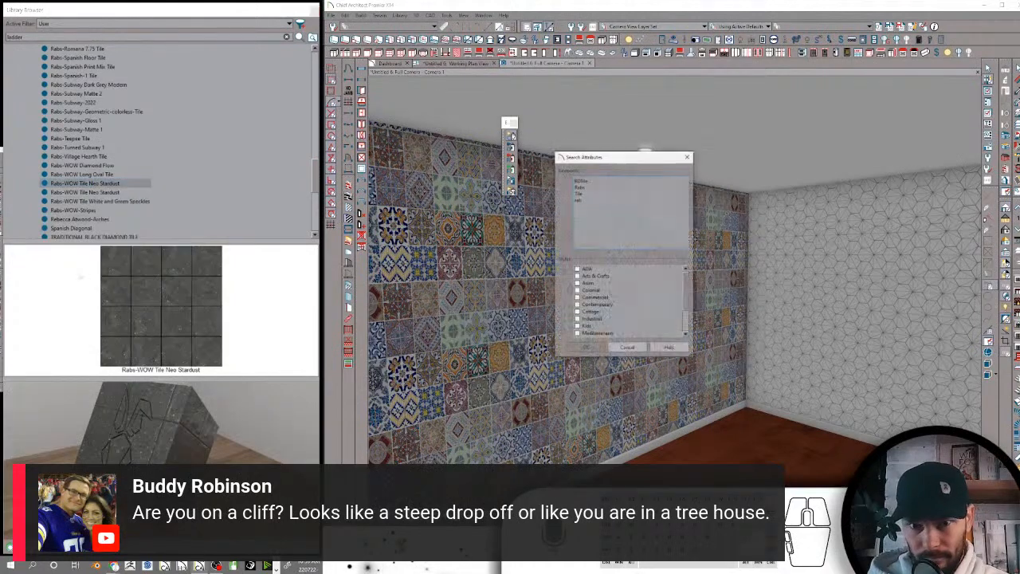
pyautogui.click(627, 348)
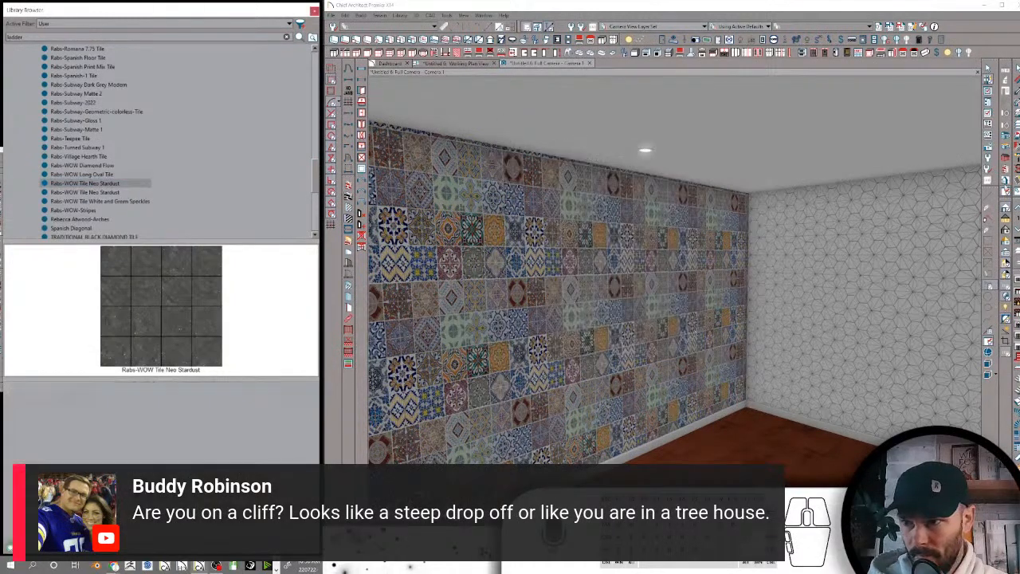
# Apply Rabs-WOW Tile White and Green Speckles to the multicolored patchwork wall and the dark Rabs-WOW Tile Neo Stardust to the hexagon-tiled wall
pyautogui.click(123, 201)
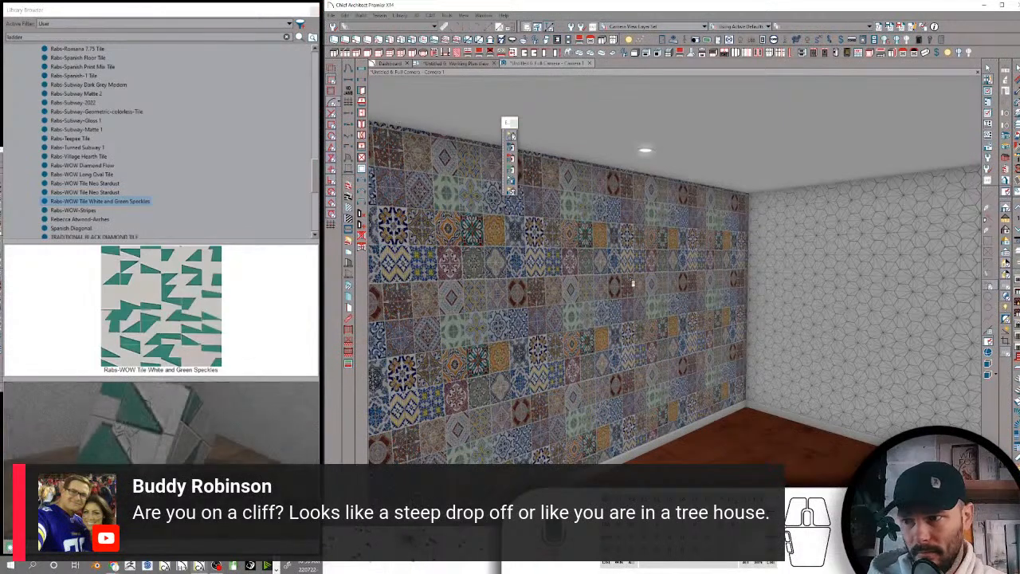
pyautogui.click(631, 281)
pyautogui.click(78, 185)
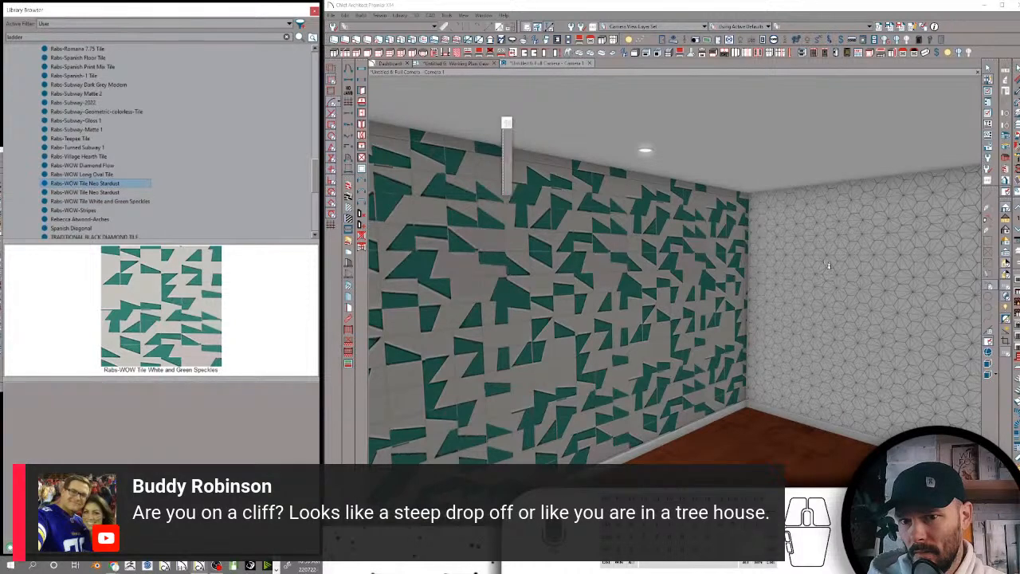
pyautogui.click(935, 261)
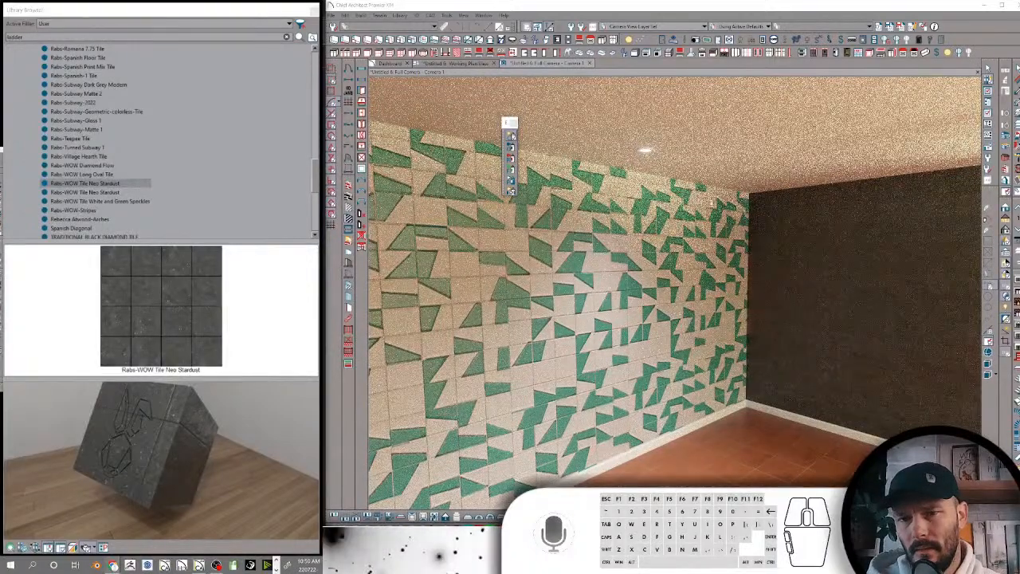
# Inspect the dark tiled wall in the camera view and apply the green Rabs-WOW Tile Neo Stardust to the floor
pyautogui.click(709, 177)
pyautogui.moveTo(774, 205); pyautogui.dragTo(774, 226, button='middle')
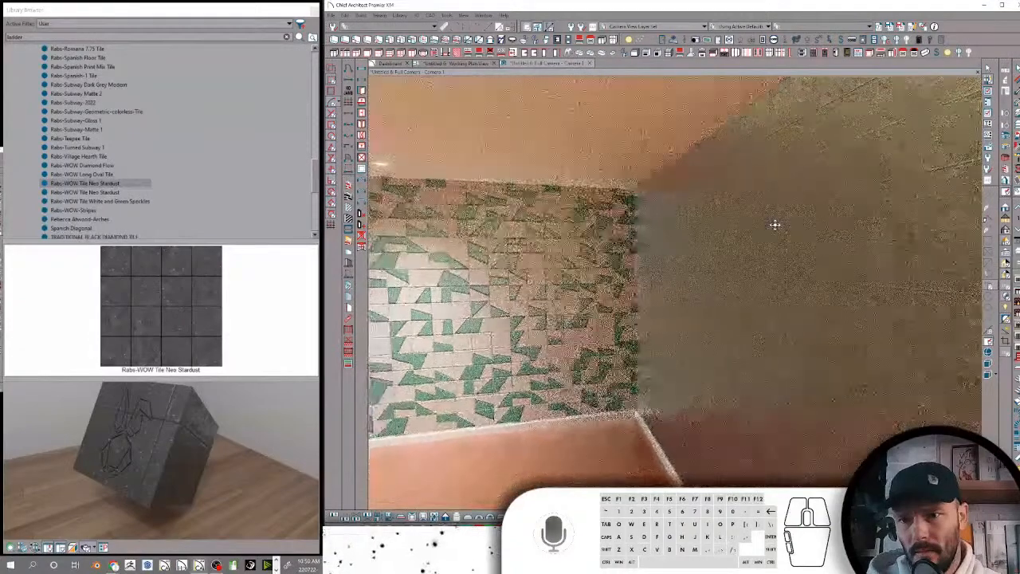
pyautogui.click(777, 228)
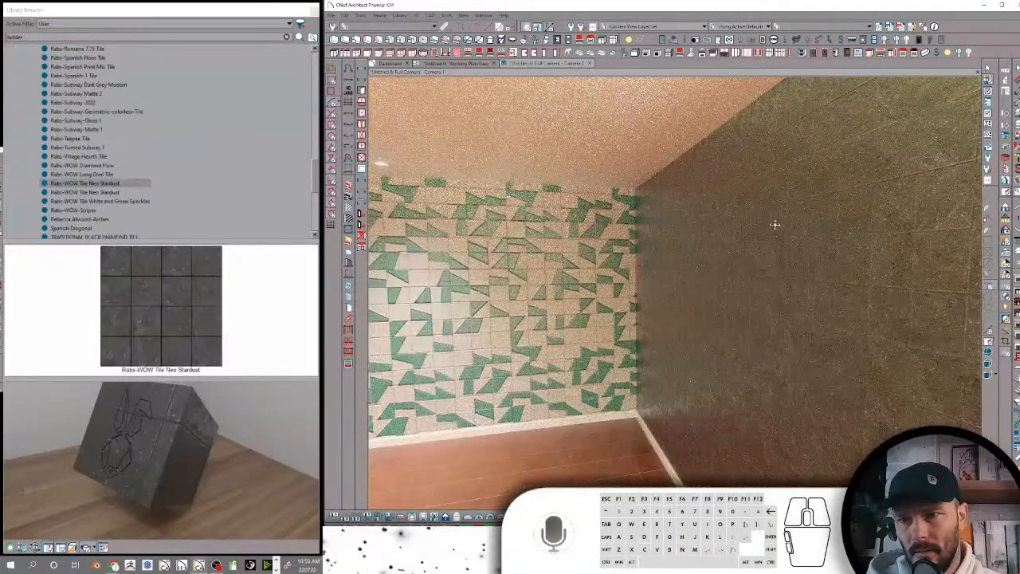
pyautogui.moveTo(776, 225); pyautogui.dragTo(783, 226, button='middle')
pyautogui.click(85, 192)
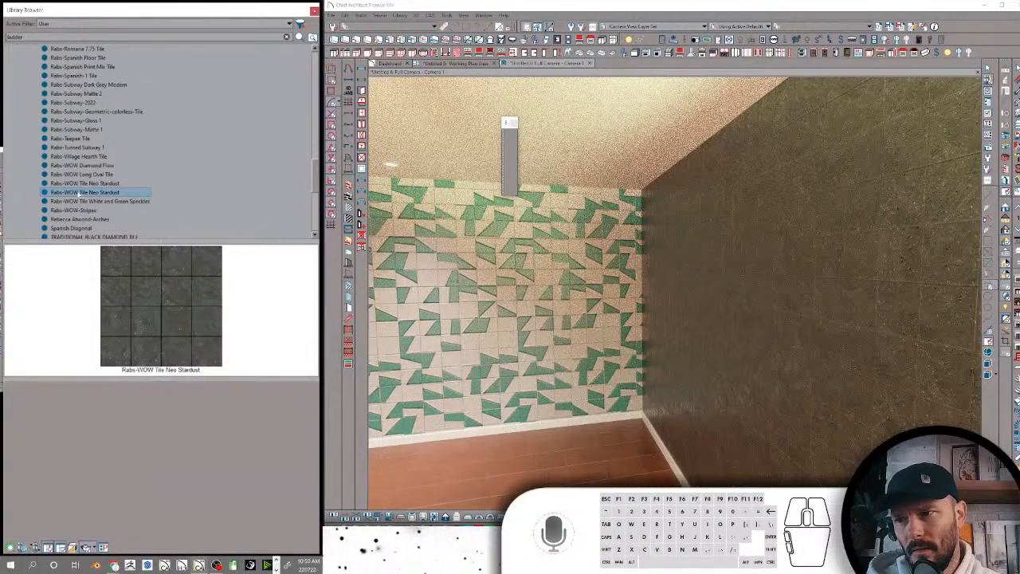
pyautogui.click(550, 471)
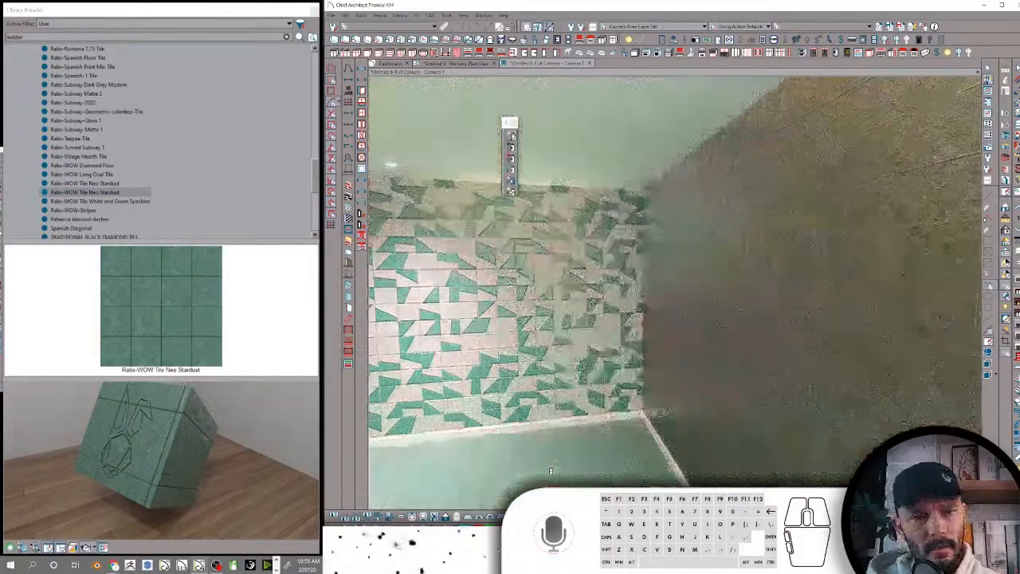
pyautogui.moveTo(645, 369); pyautogui.dragTo(644, 369, button='middle')
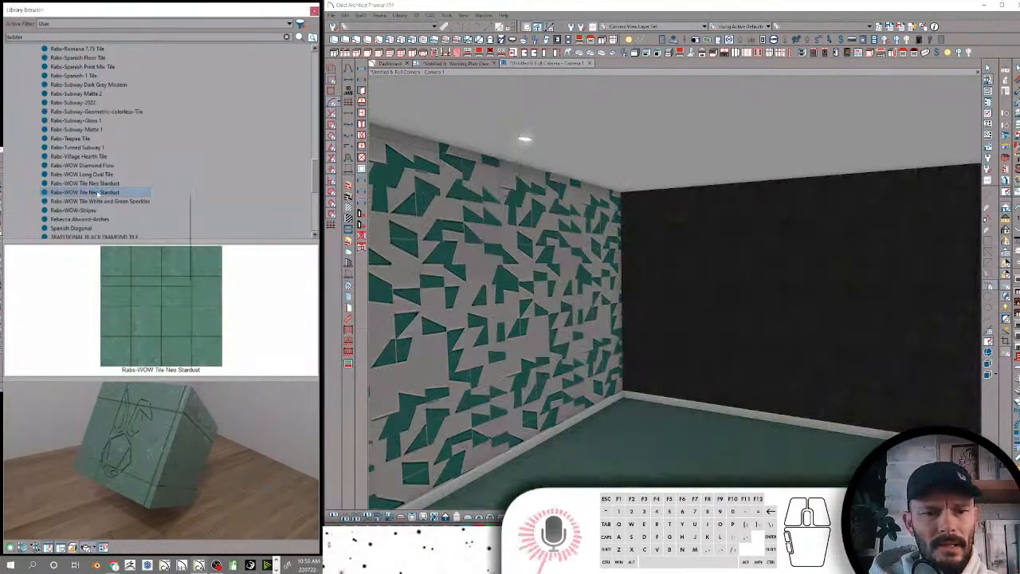
# Check the search keywords of the green Rabs-WOW Tile Neo Stardust without changing them
pyautogui.rightClick(98, 193)
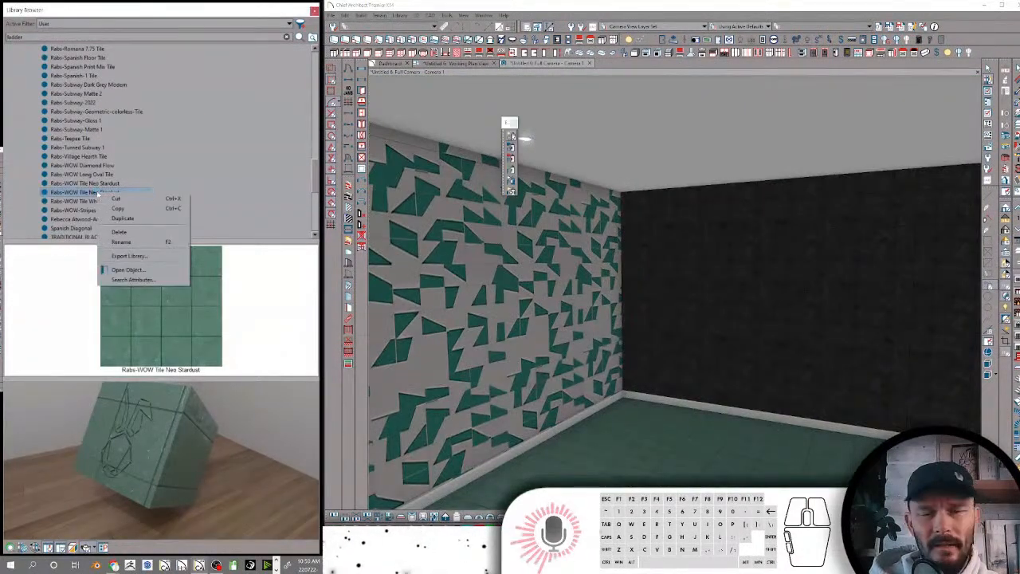
pyautogui.click(131, 280)
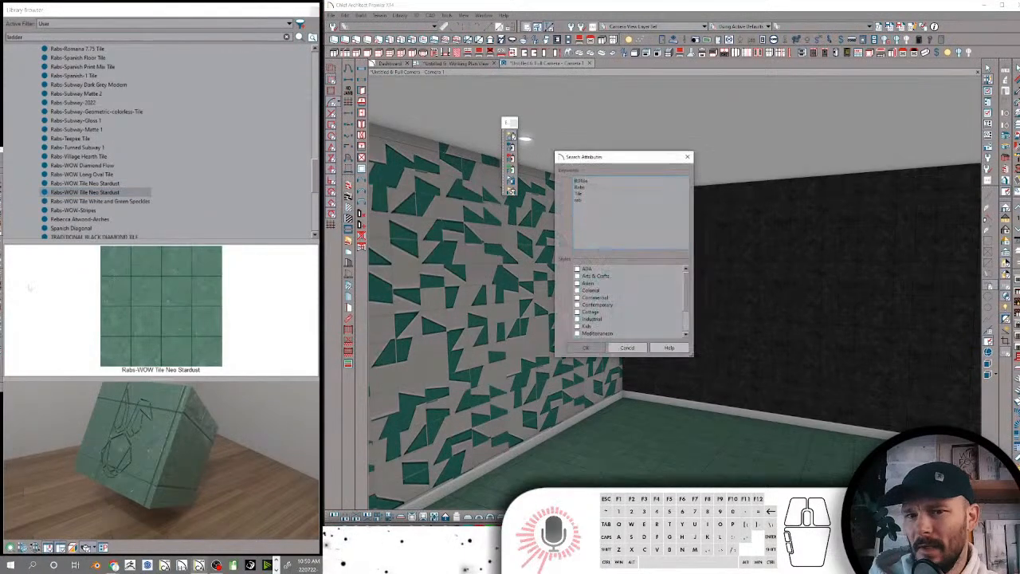
pyautogui.click(627, 348)
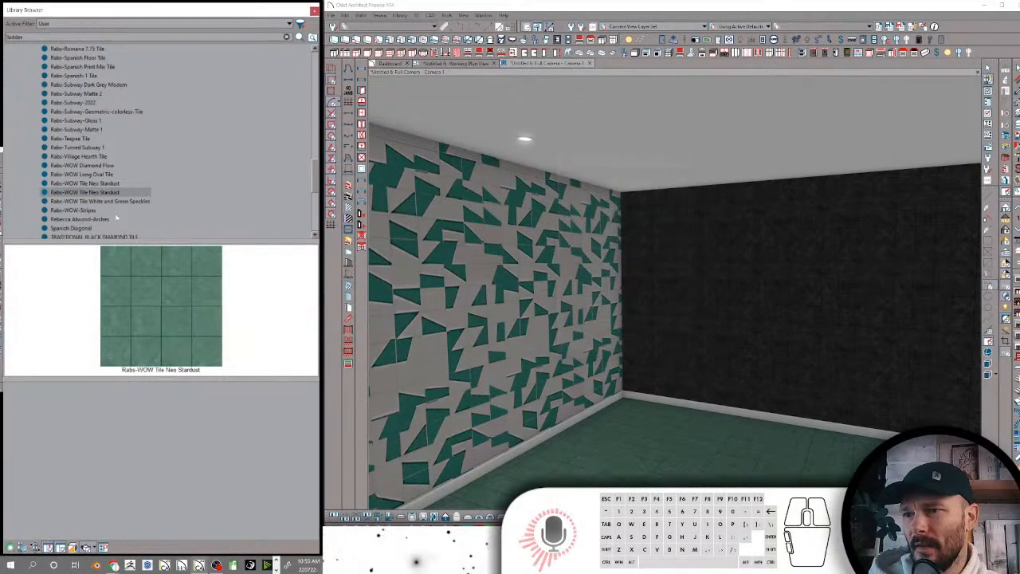
# Preview Rabs-WOW-Stripes on the wall covered with white and green speckled tile
pyautogui.click(85, 203)
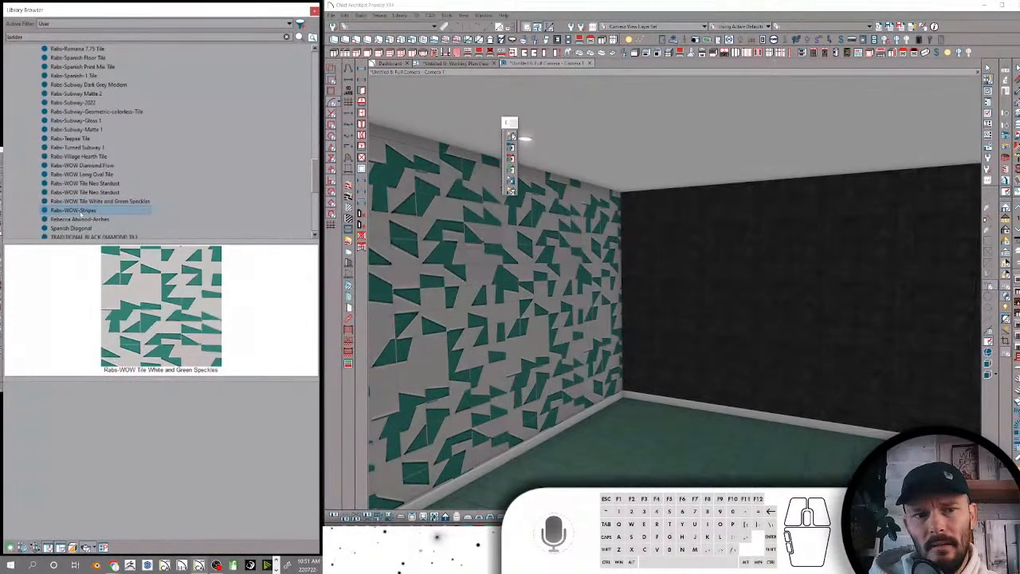
pyautogui.click(80, 211)
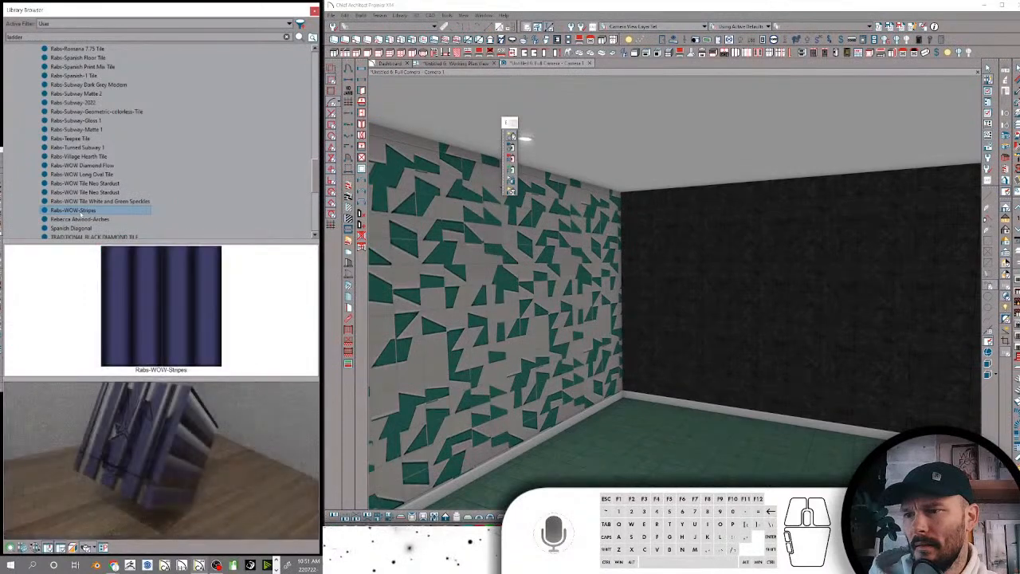
pyautogui.click(563, 318)
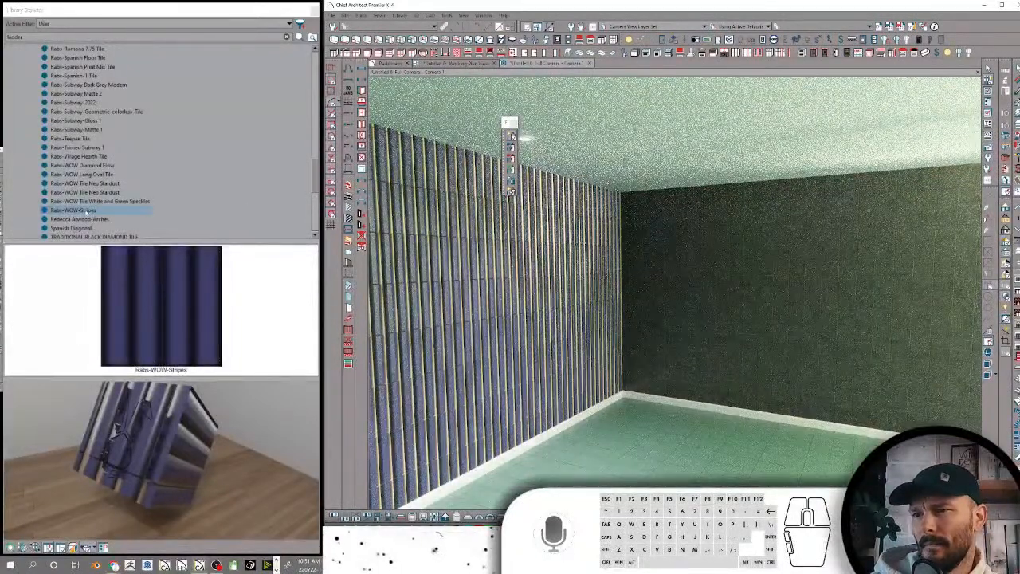
pyautogui.click(1005, 209)
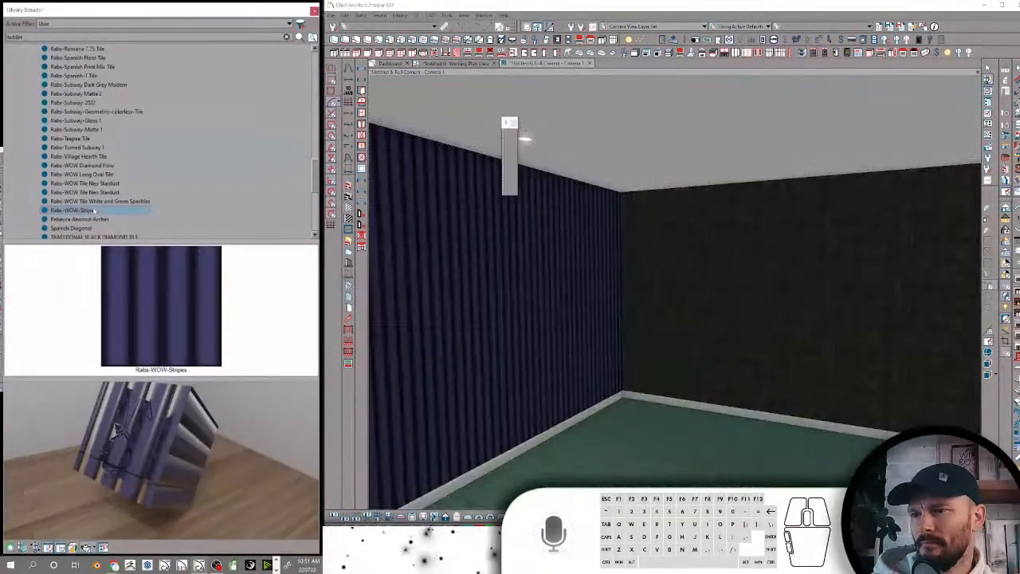
# Replace the search keywords of Rabs-WOW-Stripes with the copied set of tile keywords
pyautogui.rightClick(117, 212)
pyautogui.click(140, 299)
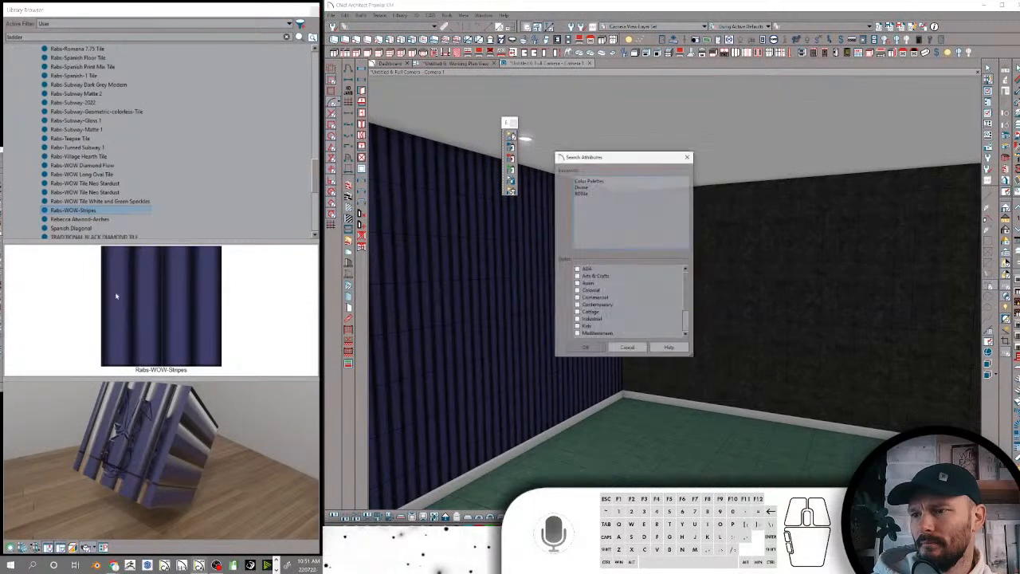
pyautogui.hotkey('ctrl', 'v')
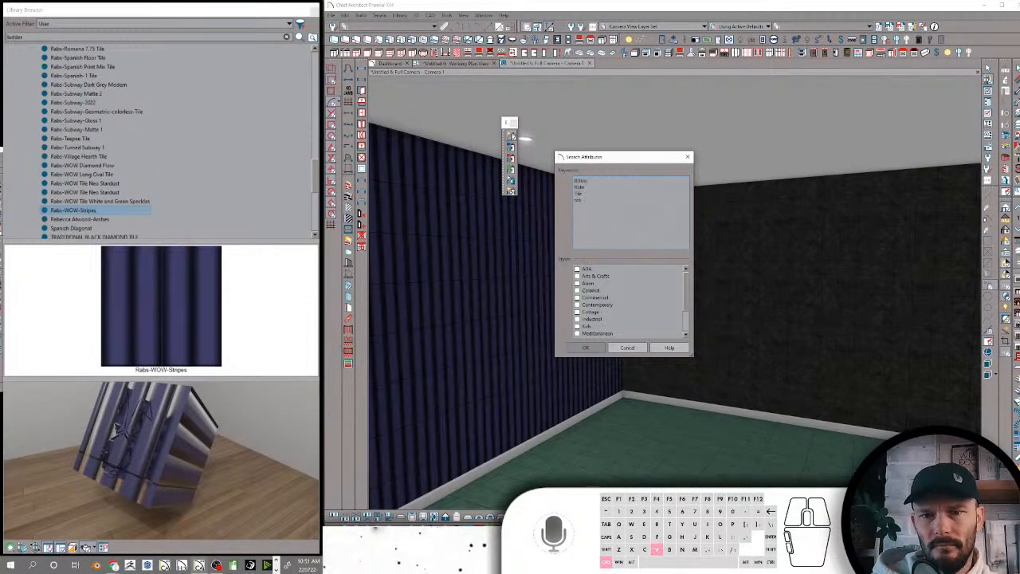
pyautogui.click(586, 347)
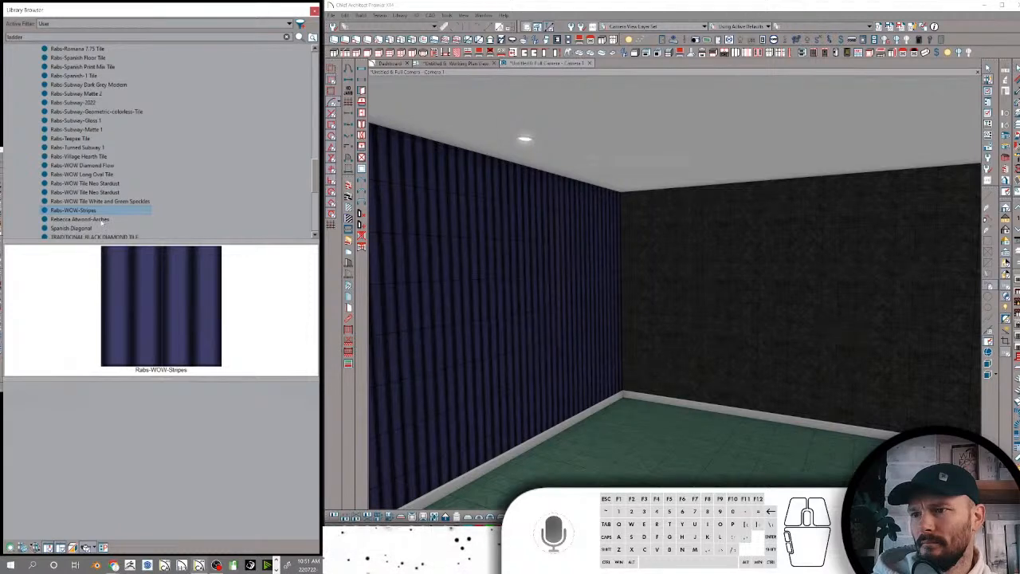
# Check the search keywords of the Arches wallpaper material listed below Rabs-WOW-Stripes without changing them
pyautogui.click(101, 223)
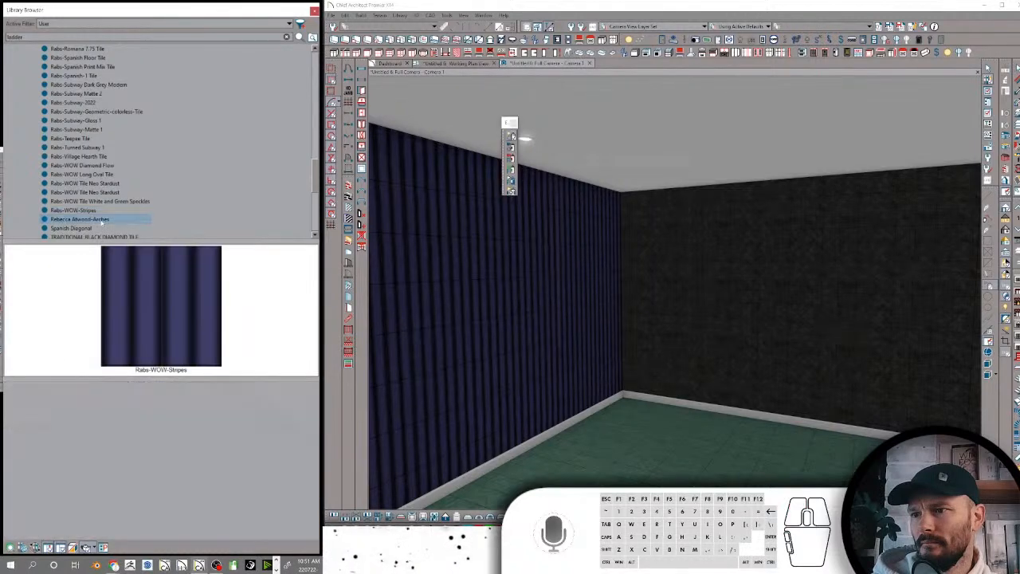
pyautogui.rightClick(101, 223)
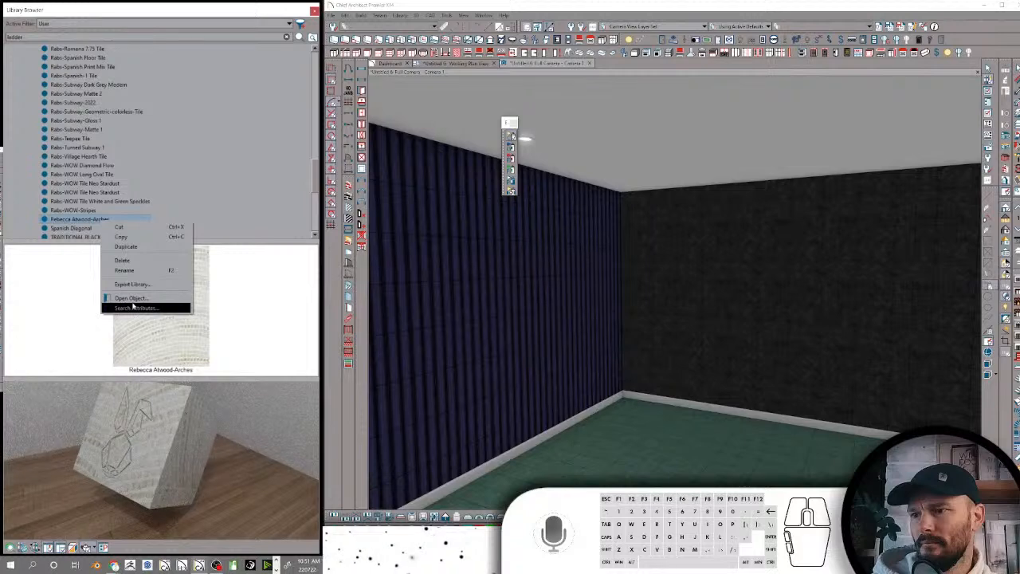
pyautogui.click(134, 306)
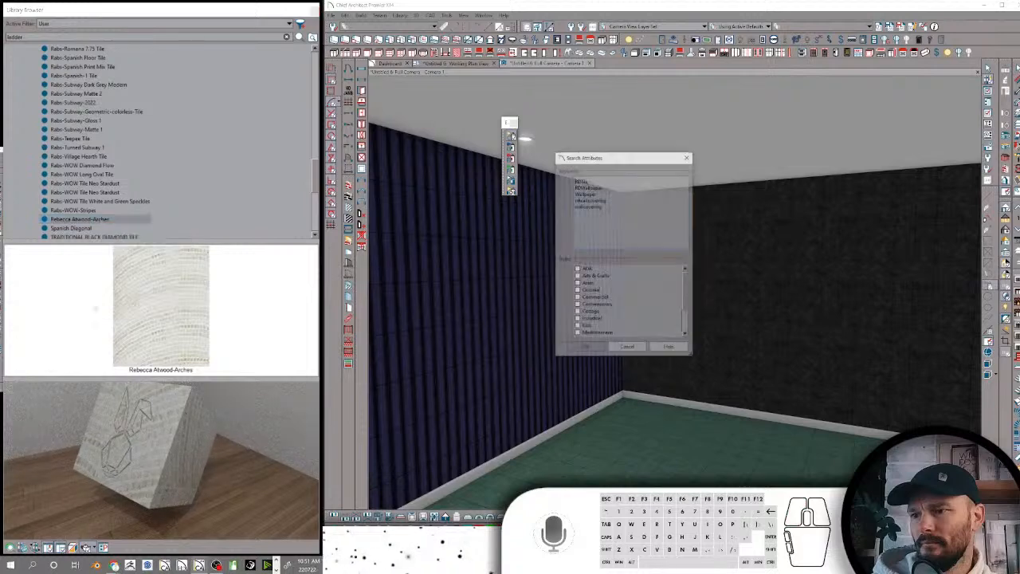
pyautogui.click(627, 347)
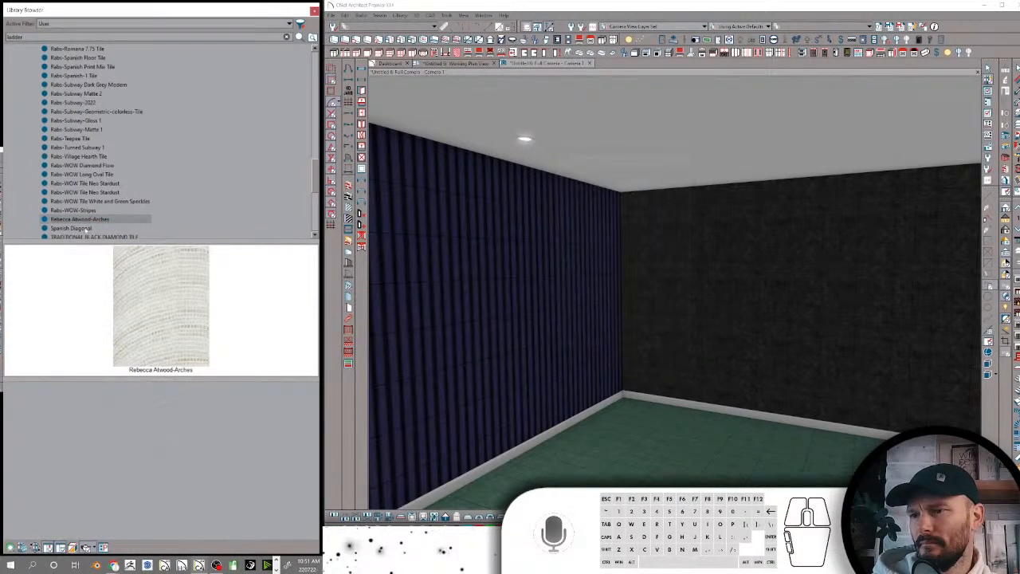
# Apply Spanish Diagonal to the striped wall and check the material's search keywords
pyautogui.click(72, 228)
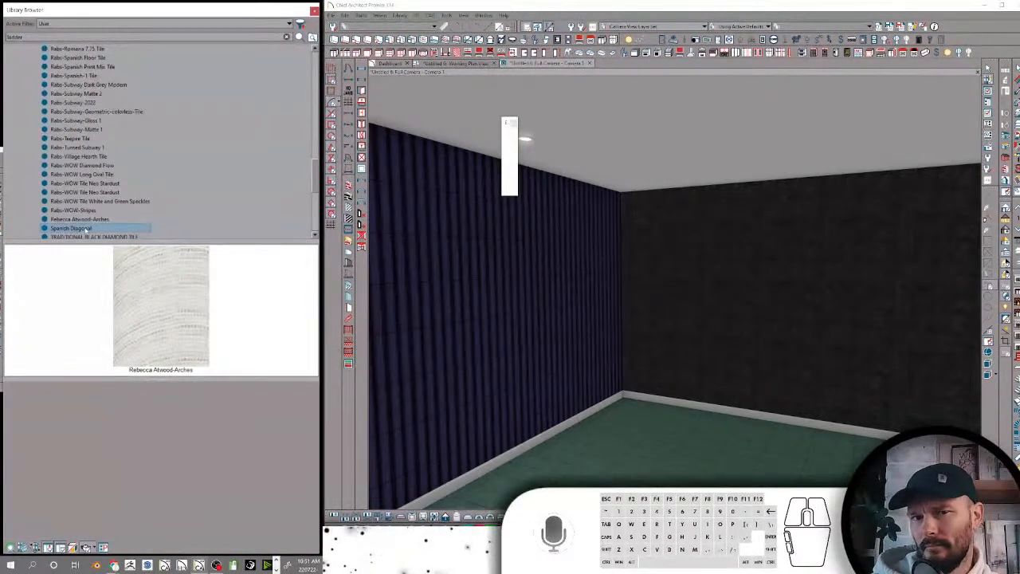
pyautogui.click(534, 300)
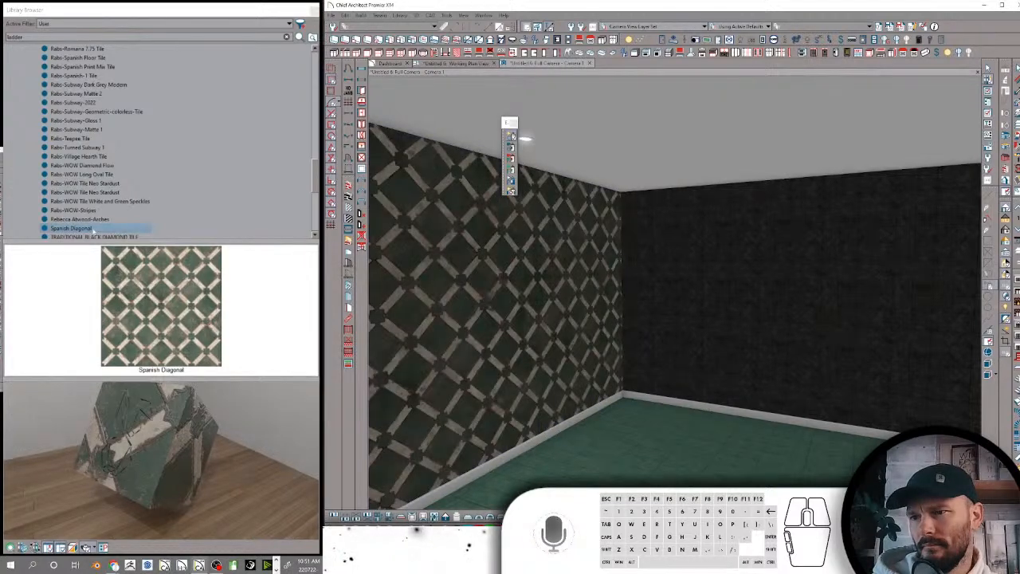
pyautogui.rightClick(94, 230)
pyautogui.click(127, 318)
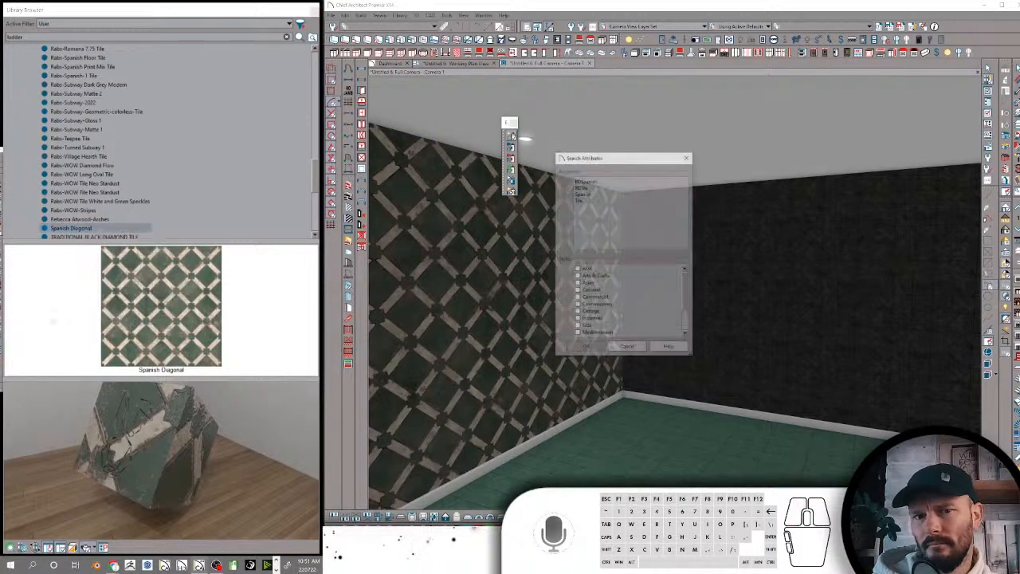
pyautogui.click(627, 347)
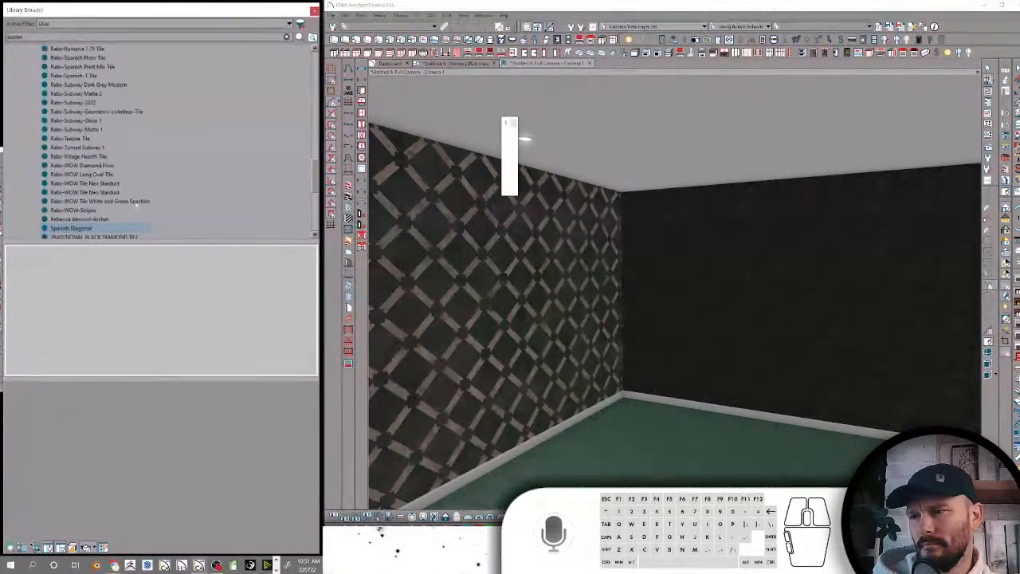
# Replace the search keywords of TRADITIONAL BLACK DIAMOND TILE with the copied set of tile keywords
pyautogui.scroll(-2, 127, 204)
pyautogui.click(101, 183)
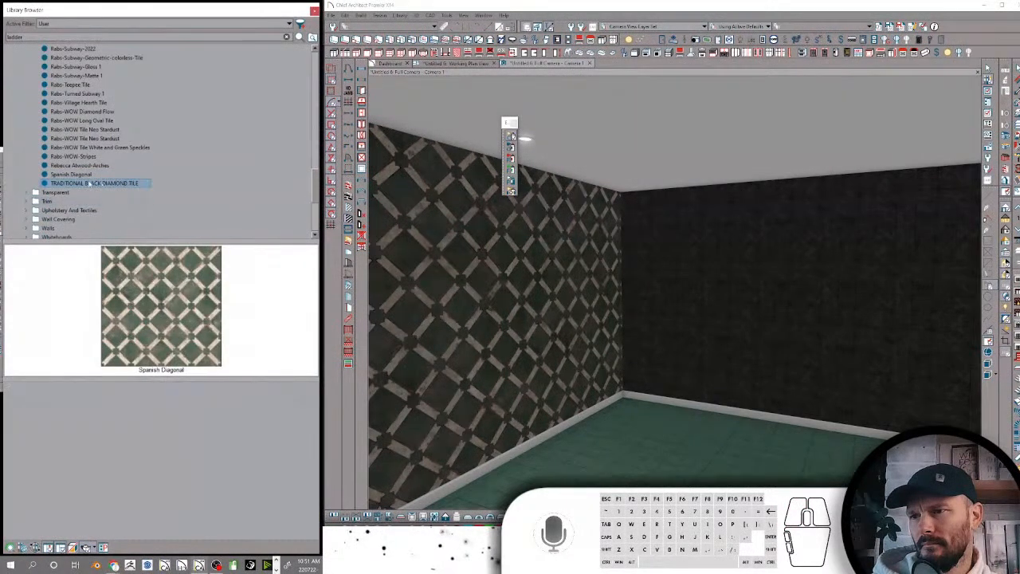
pyautogui.rightClick(84, 184)
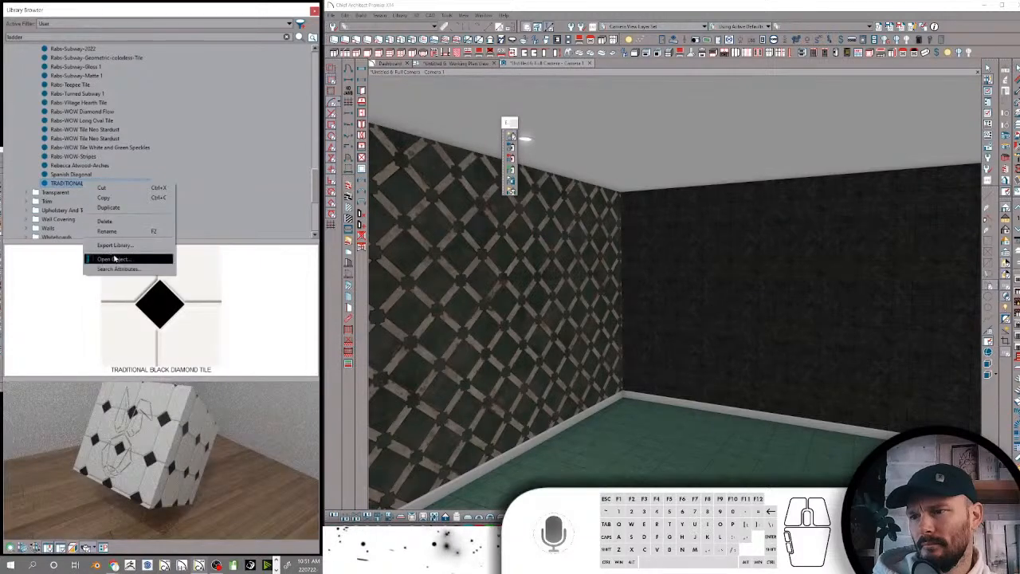
pyautogui.click(116, 268)
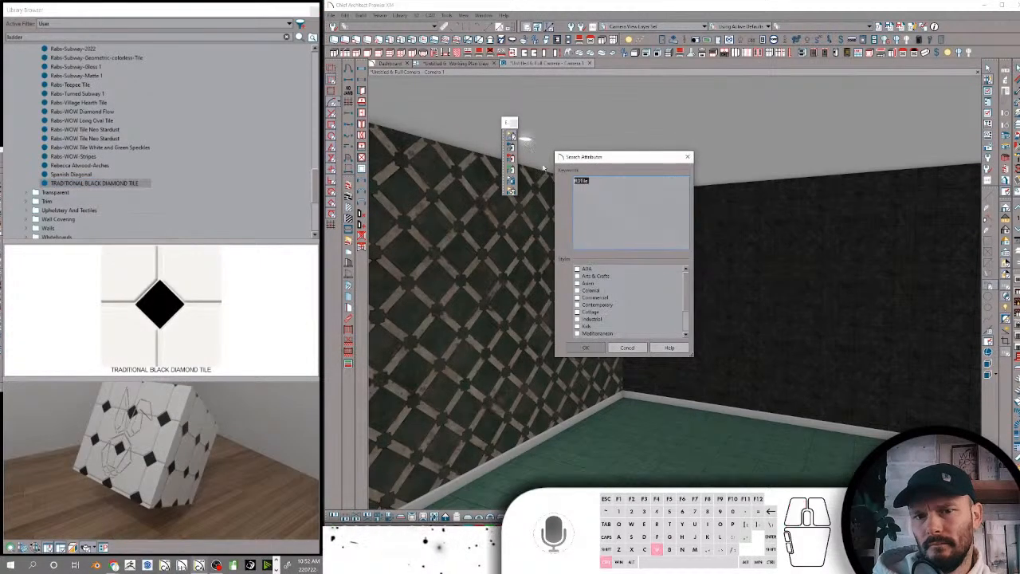
pyautogui.click(586, 348)
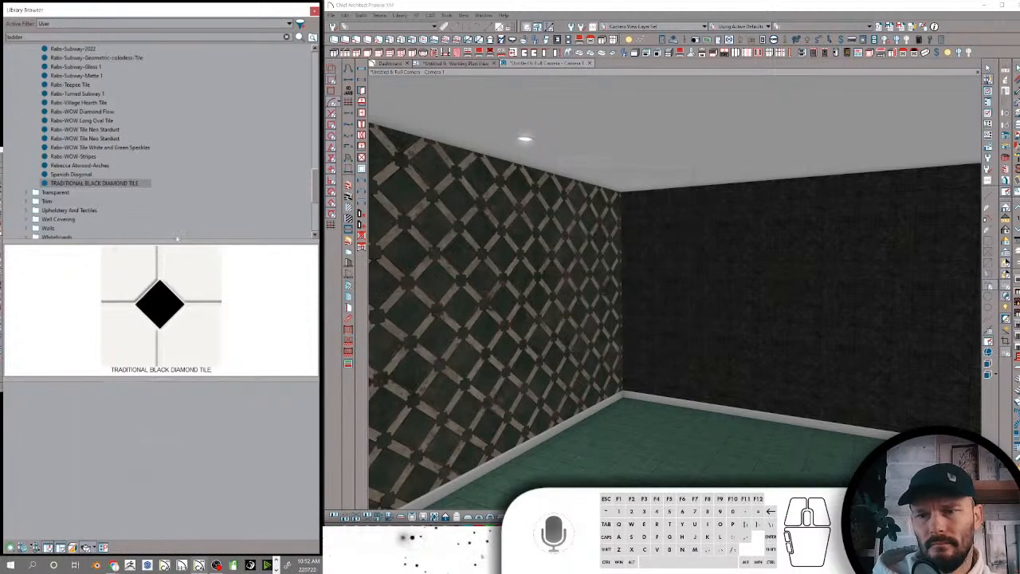
# Rename the BEIGE ROUGH STONE TILE material at the start of the Tile folder as Beige Rough-Tile
pyautogui.scroll(10, 117, 173)
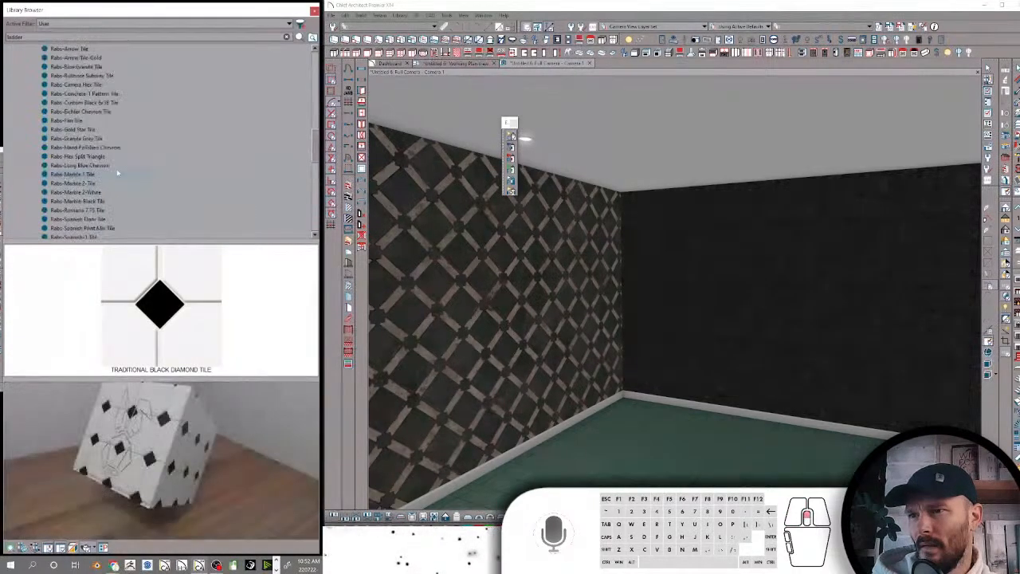
pyautogui.click(75, 131)
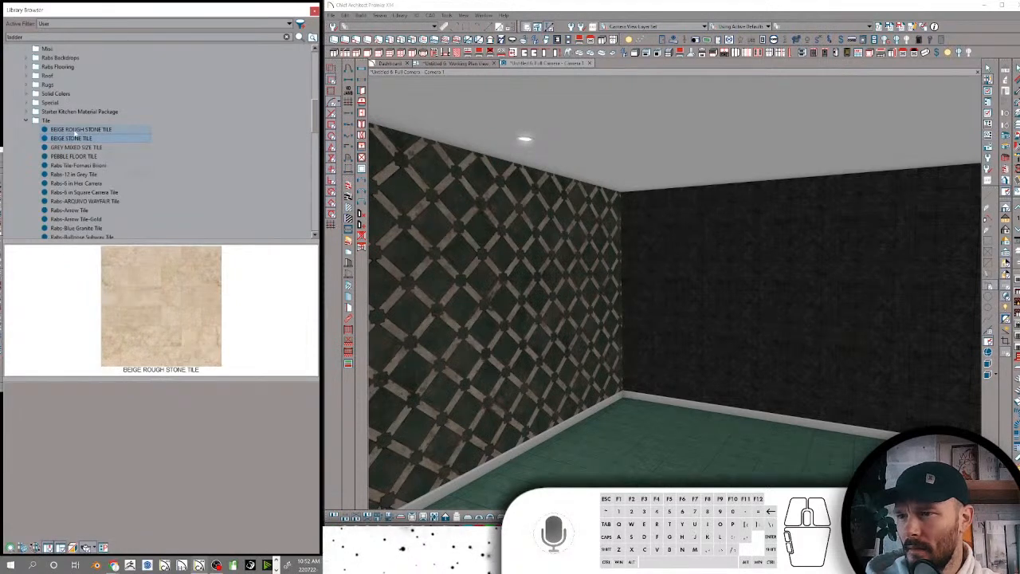
pyautogui.scroll(4, 75, 132)
pyautogui.click(75, 131)
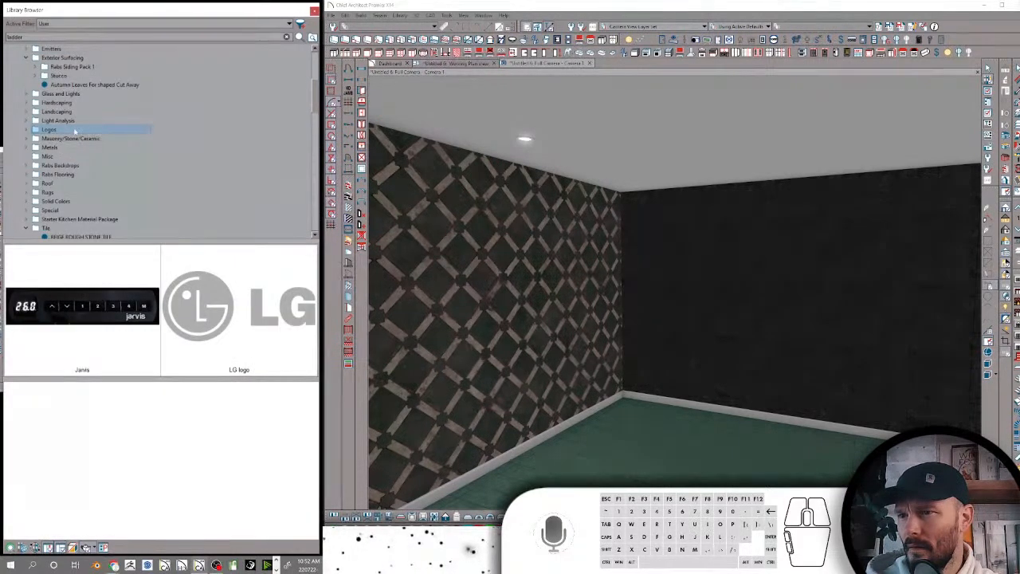
pyautogui.scroll(2, 76, 132)
pyautogui.scroll(-6, 76, 132)
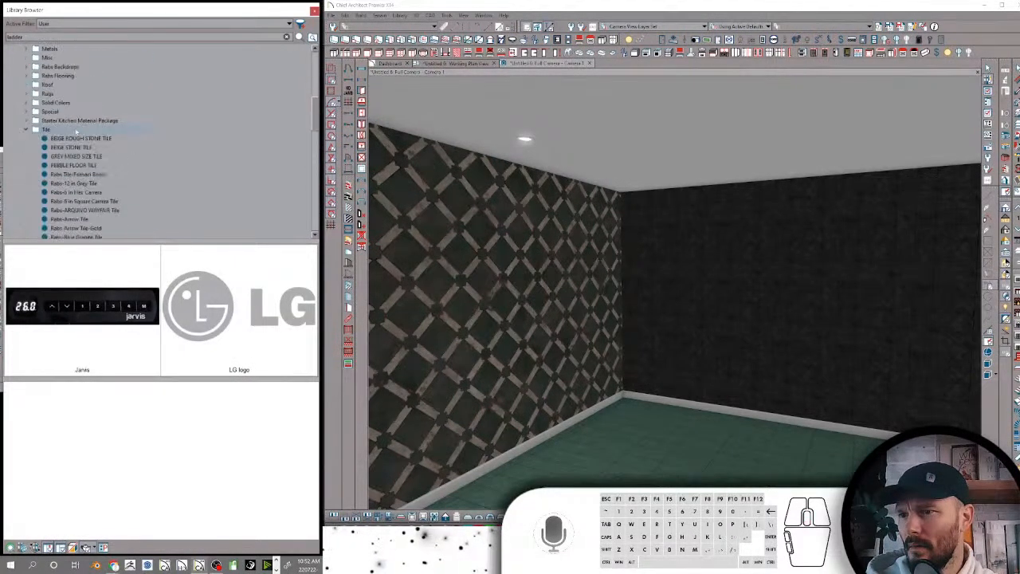
pyautogui.click(75, 139)
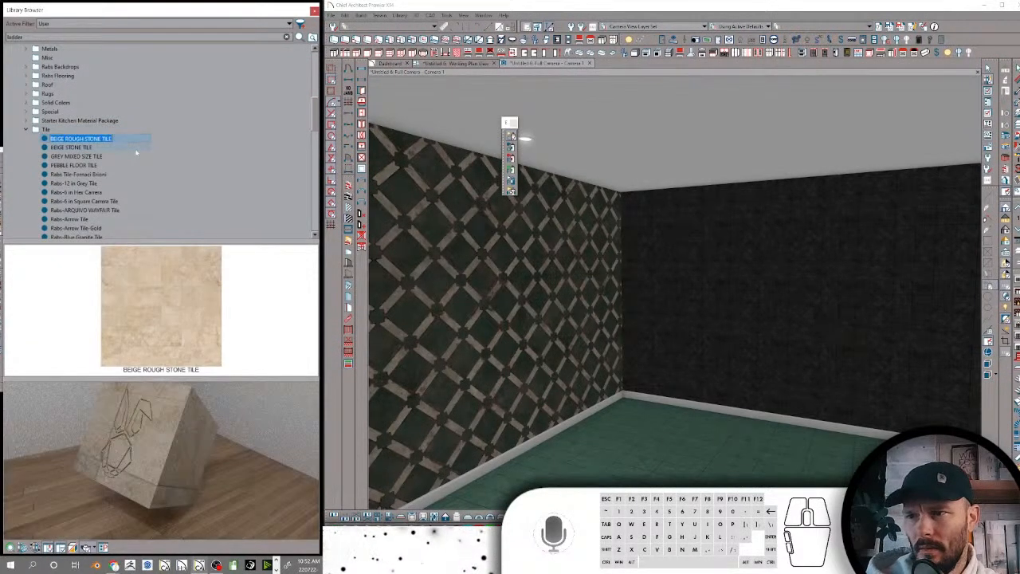
pyautogui.write('Beig')
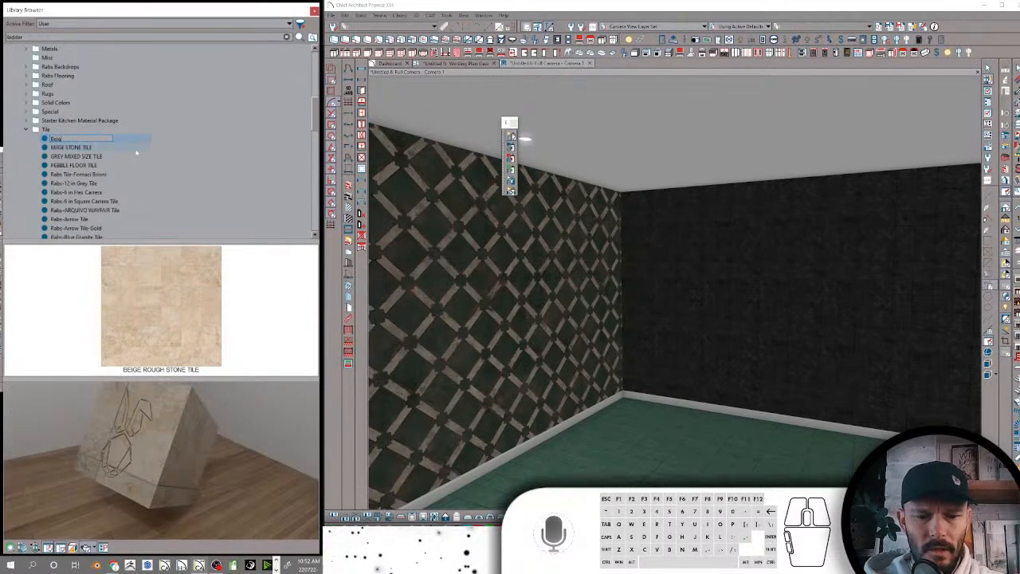
pyautogui.write('e Rough')
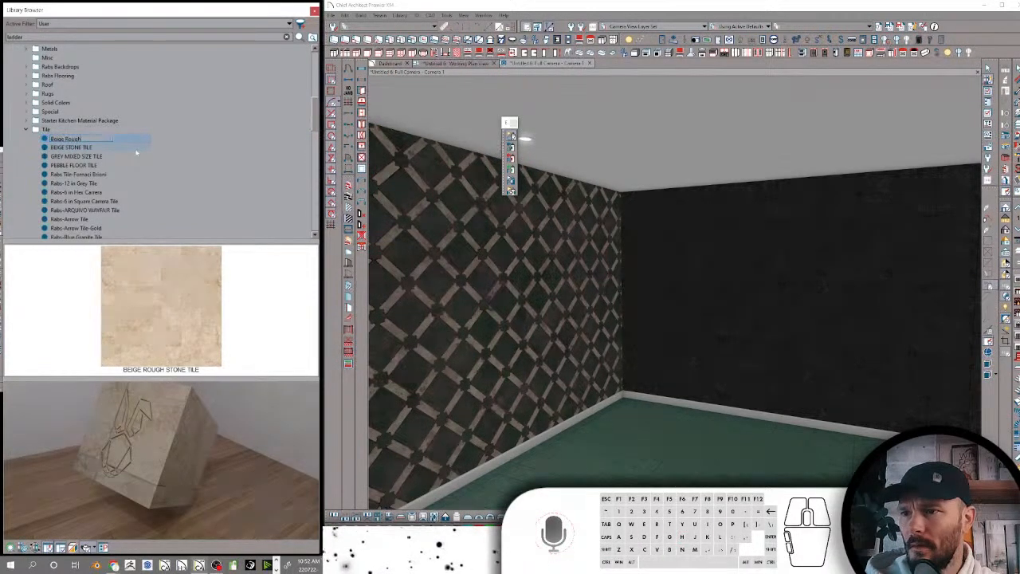
pyautogui.write(' Tile')
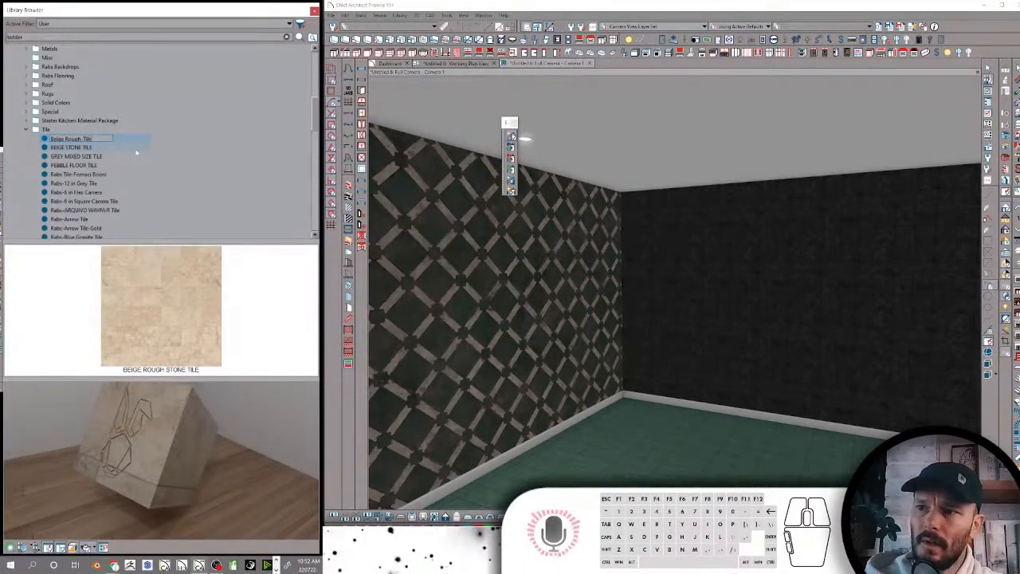
pyautogui.press('Return')
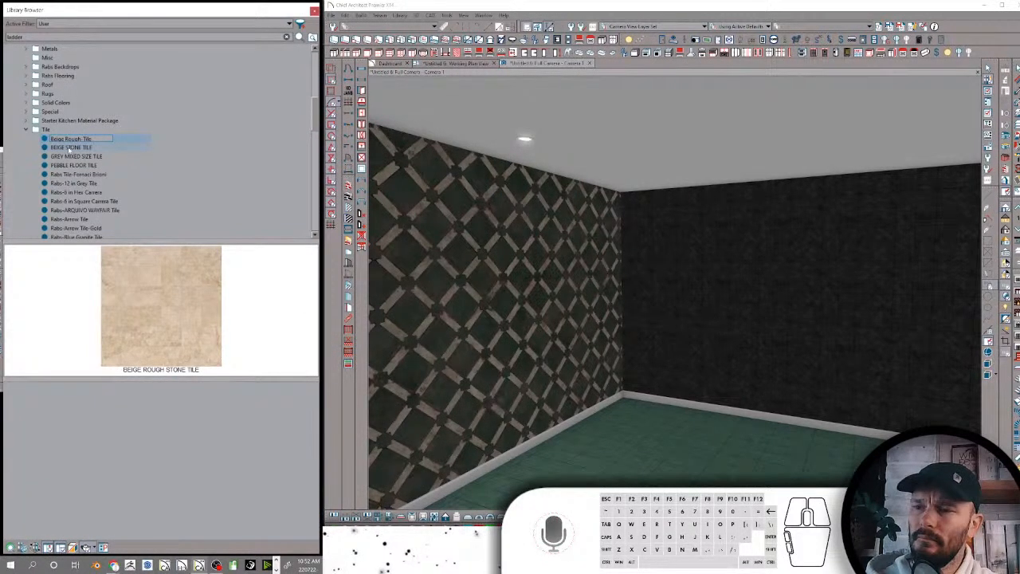
# Rename the BEIGE STONE TILE material as Beige Stone-Tile
pyautogui.click(69, 149)
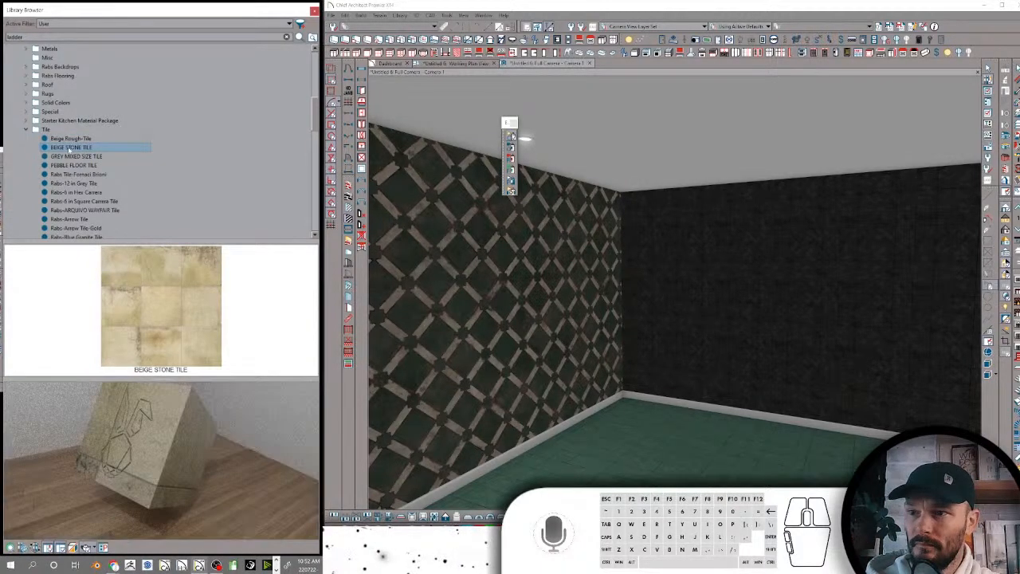
pyautogui.click(76, 150)
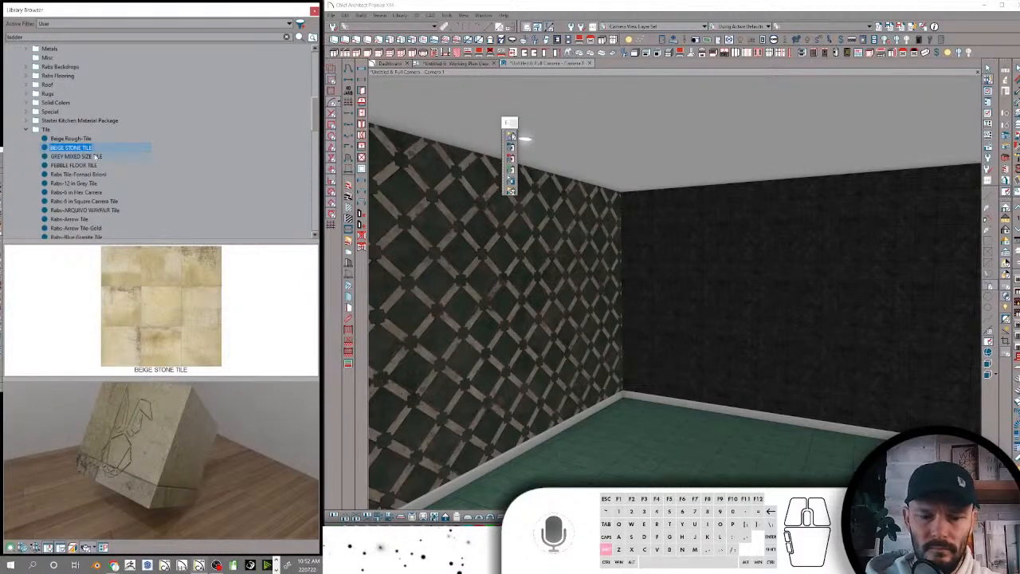
pyautogui.write('Beige Stone Tile')
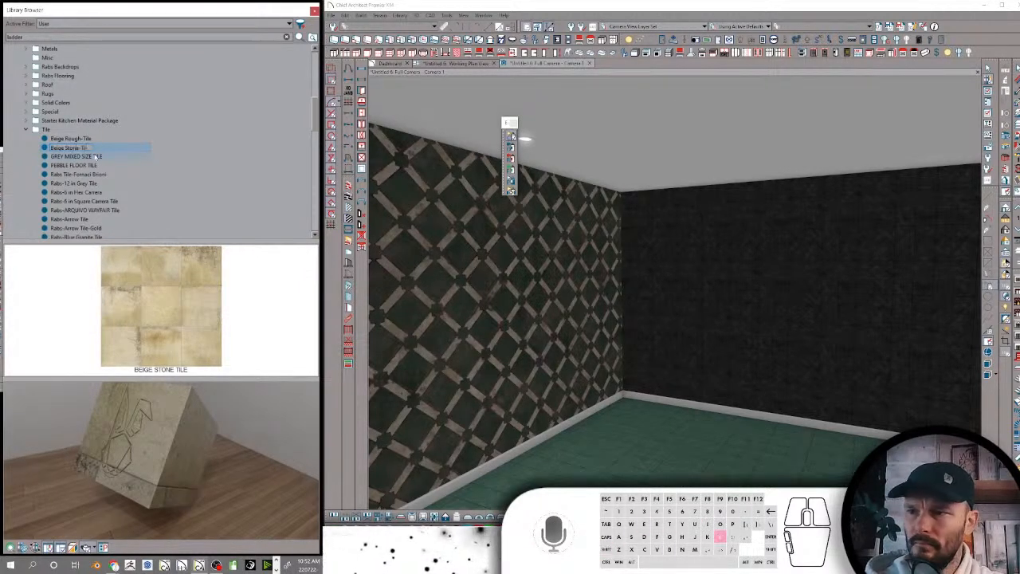
pyautogui.press('Return')
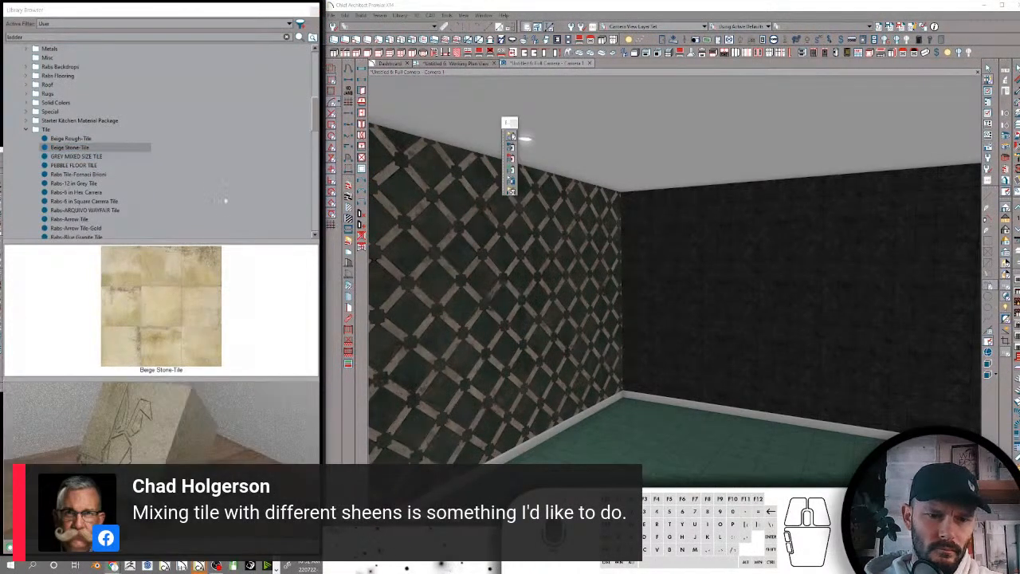
# Rename the GREY MIXED SIZE TILE material as Grey Mixed Size-Tile
pyautogui.click(78, 156)
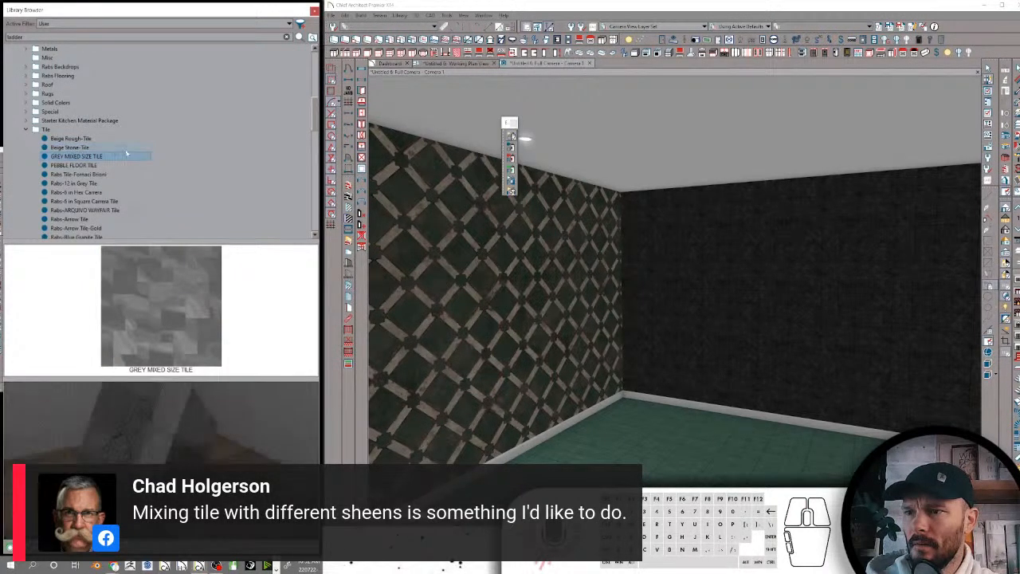
pyautogui.click(78, 157)
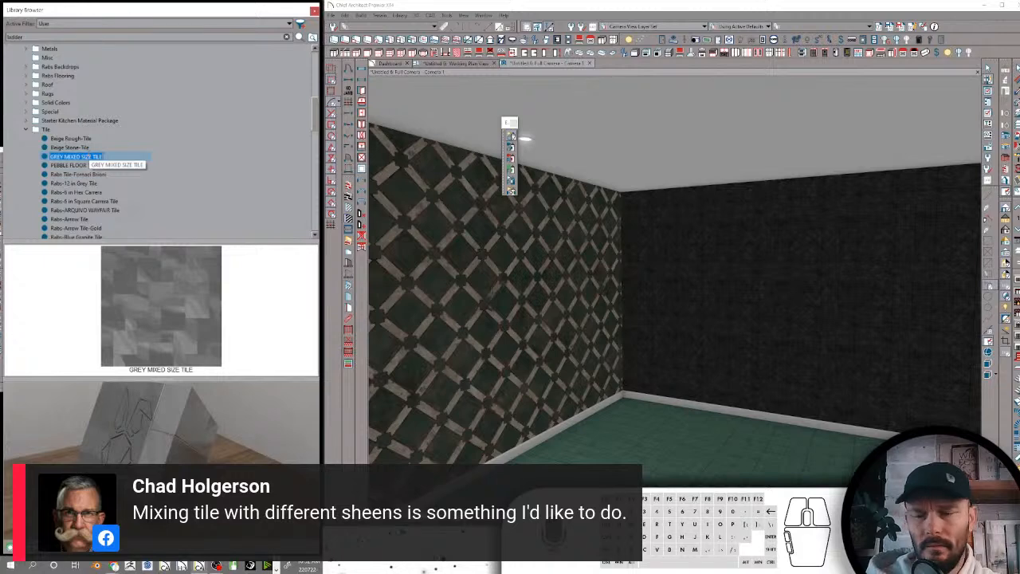
pyautogui.write('Gre')
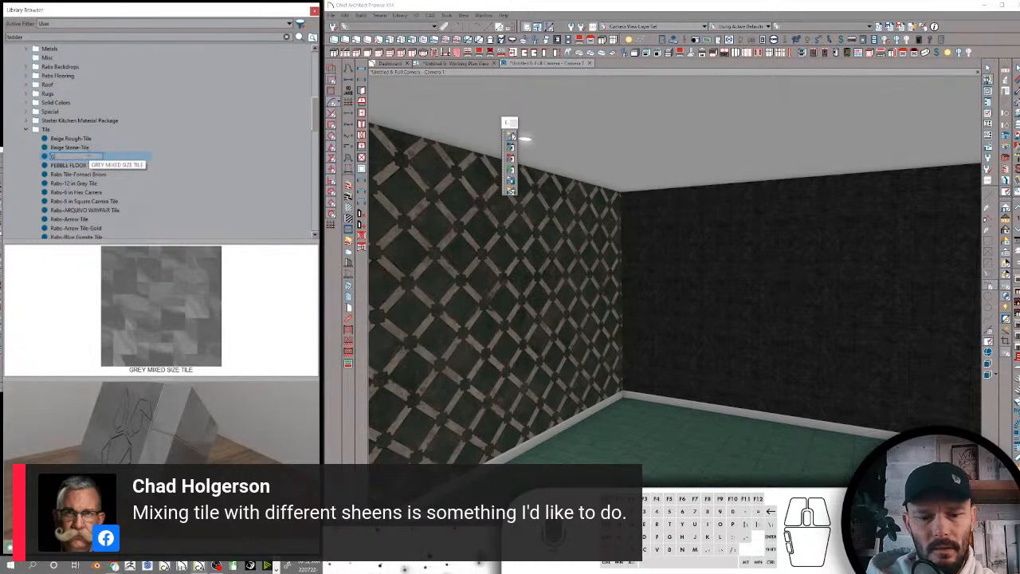
pyautogui.write('y tilxed Size')
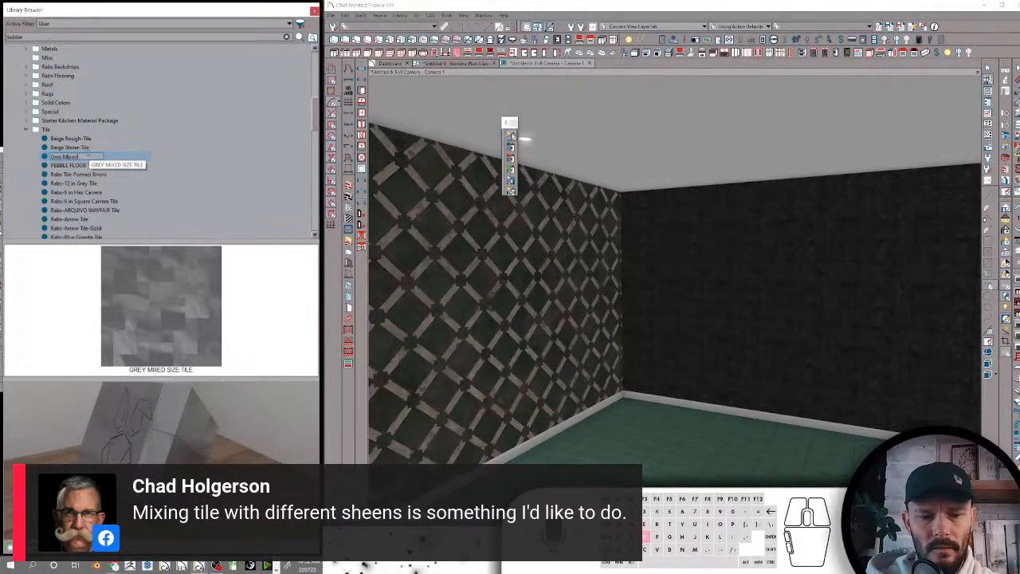
pyautogui.write(' Tile')
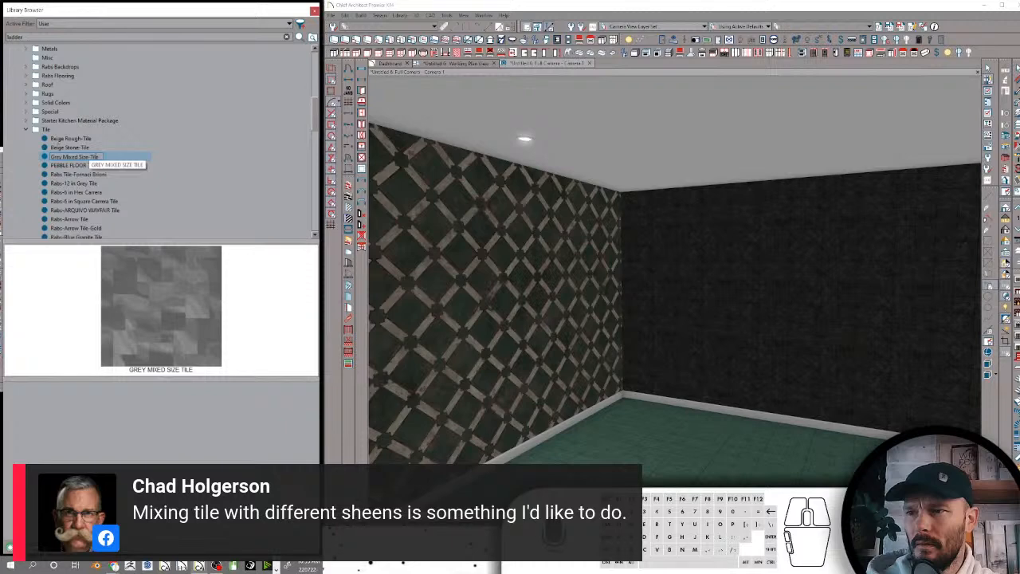
# Rename the PEBBLE FLOOR TILE material as Pebble-Tile
pyautogui.click(70, 166)
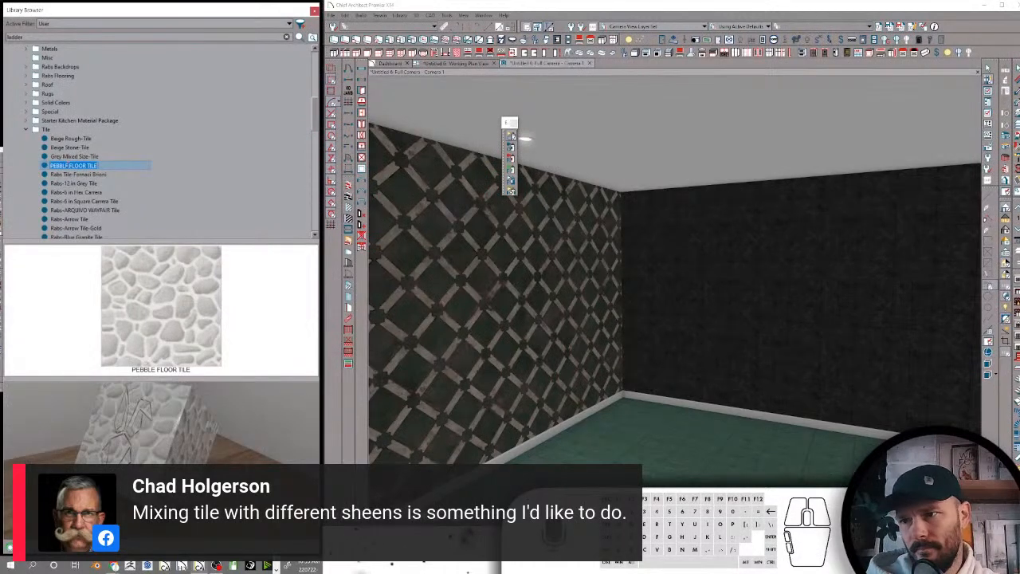
pyautogui.write('Pebble Tile')
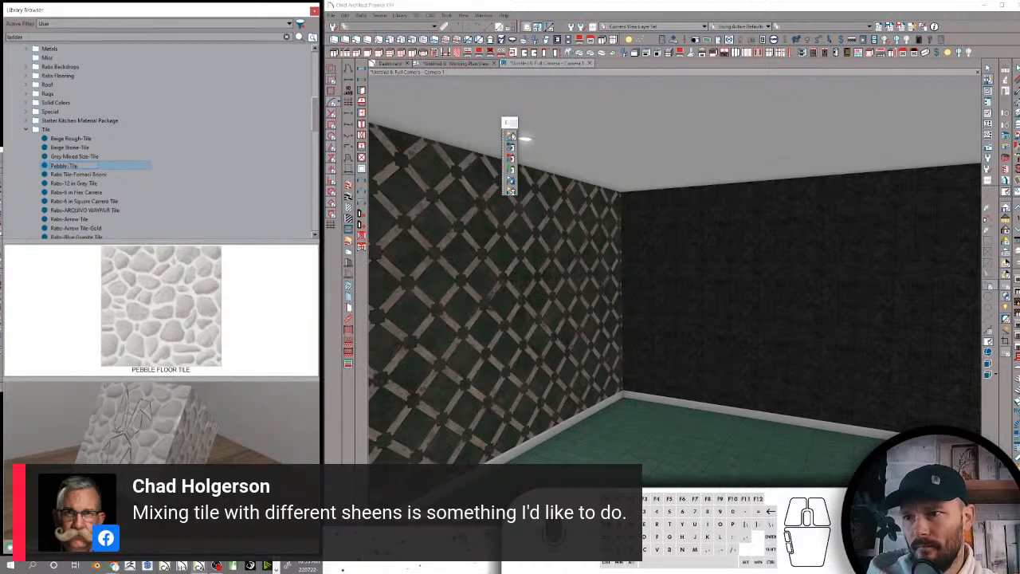
pyautogui.press('Return')
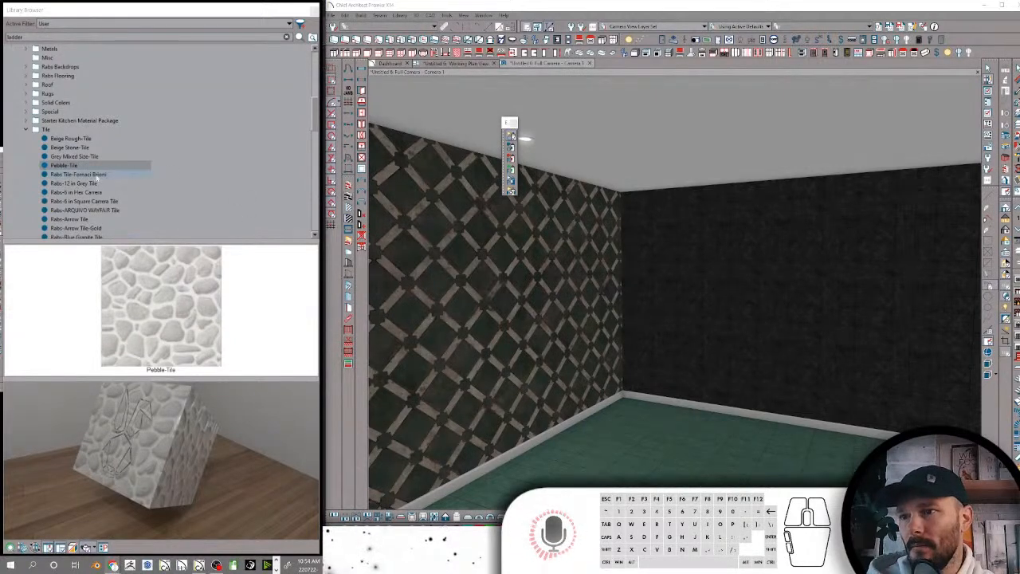
# Rename Rabs Tile-Fornaci Brioni as Rabs Fornaci Brioni-Tile, moving the word Tile to the end after a hyphen
pyautogui.click(87, 173)
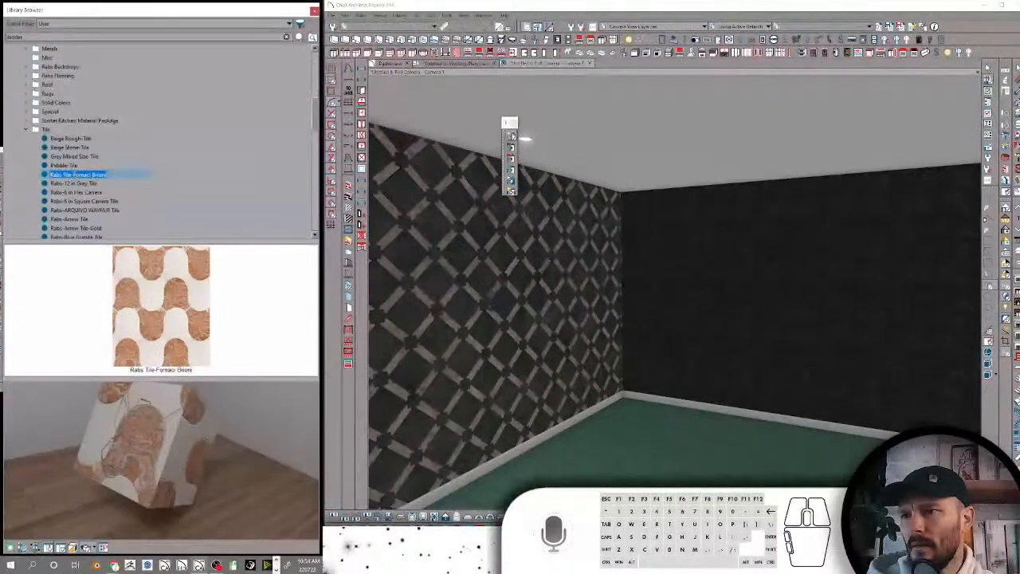
pyautogui.moveTo(73, 175); pyautogui.dragTo(62, 175)
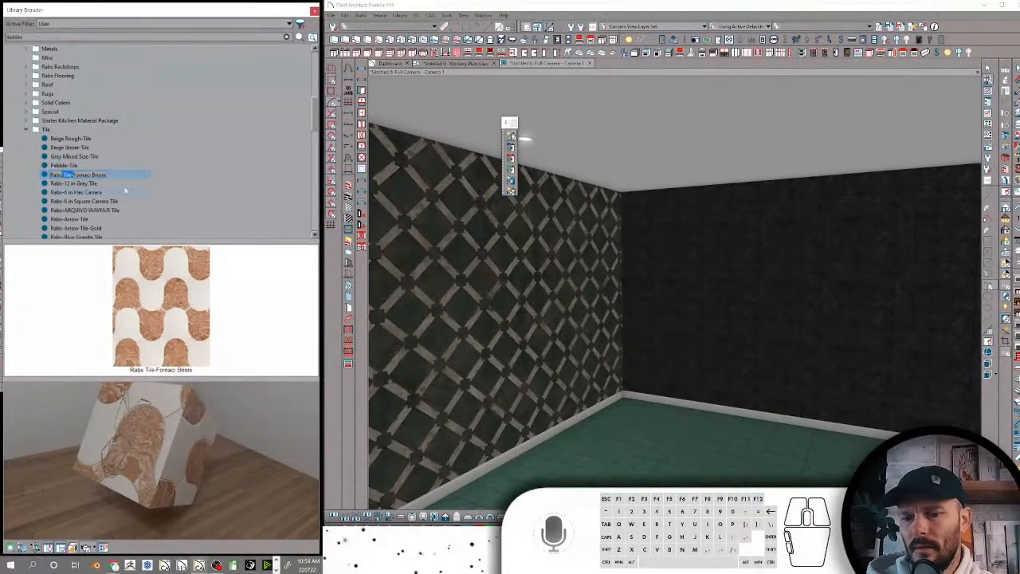
pyautogui.press('BackSpace')
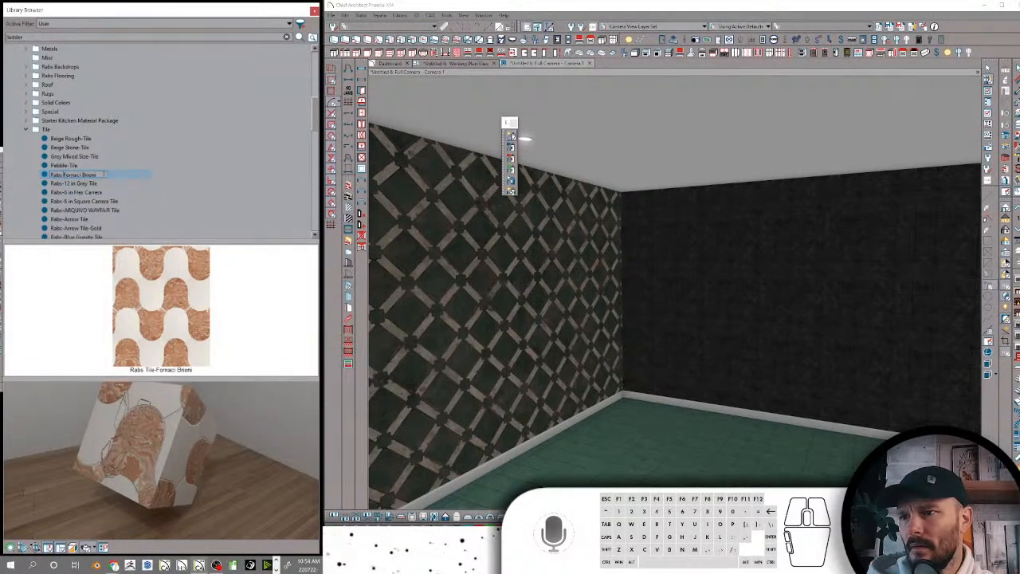
pyautogui.write('-Tile')
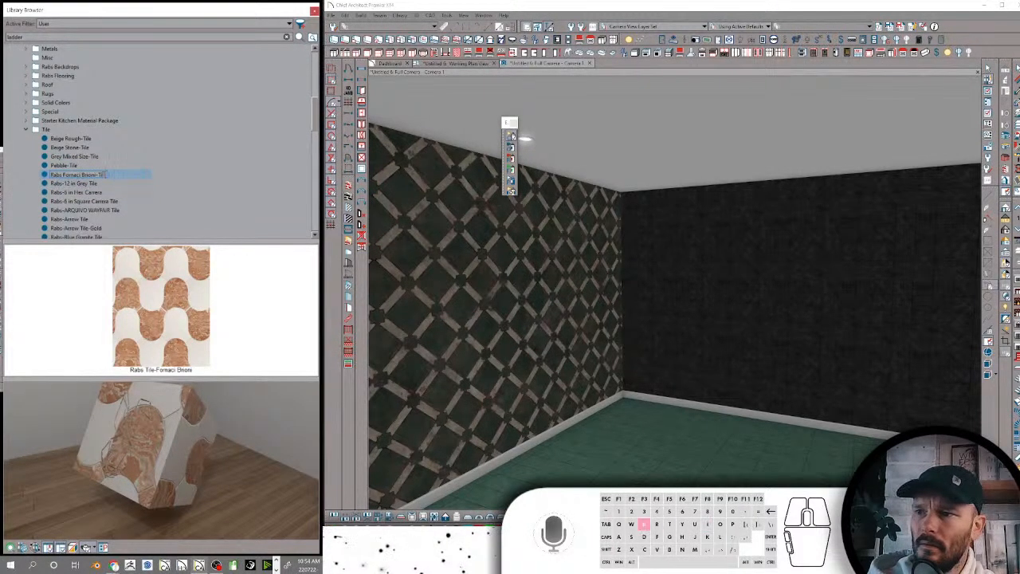
pyautogui.press('Return')
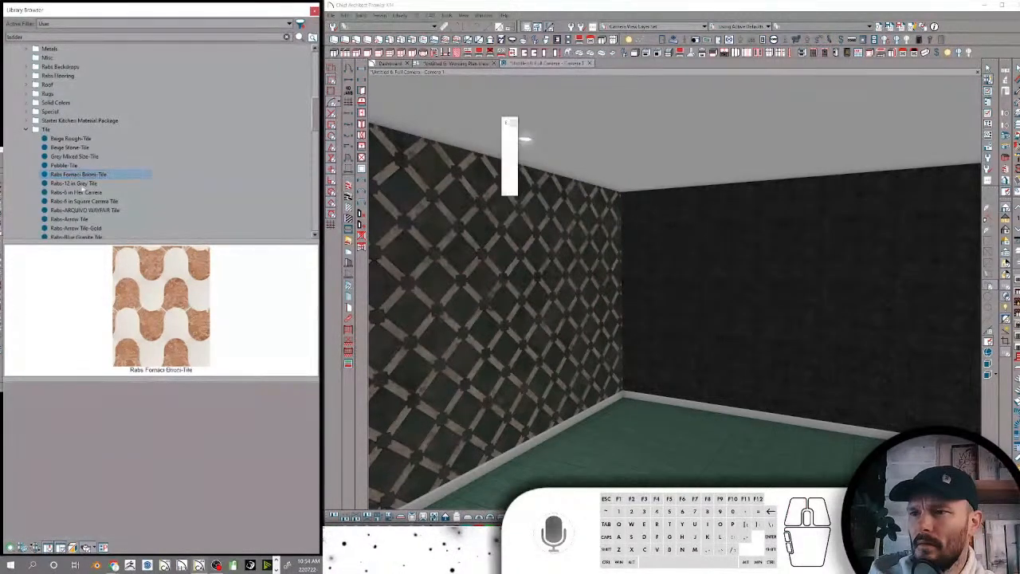
# Rename Rabs-12 in Grey Tile as Rabs 12 in Grey-Tile
pyautogui.click(68, 184)
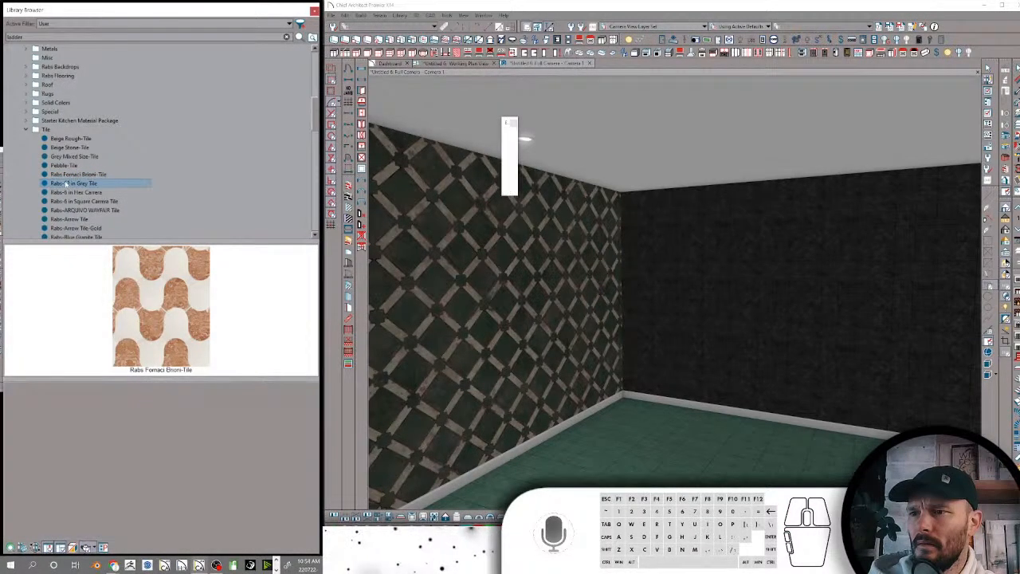
pyautogui.click(65, 184)
pyautogui.click(66, 184)
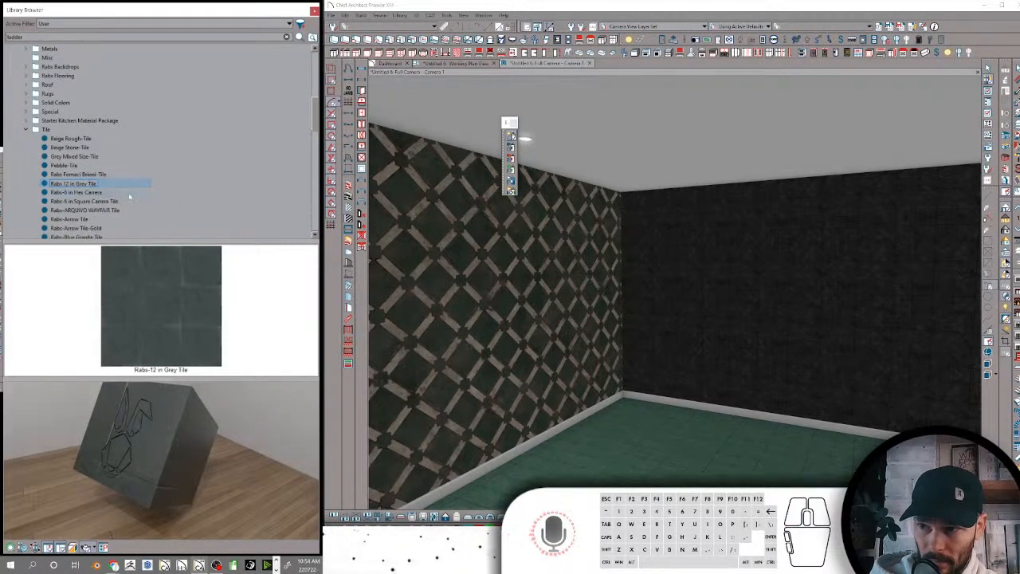
pyautogui.write('-')
pyautogui.press('Return')
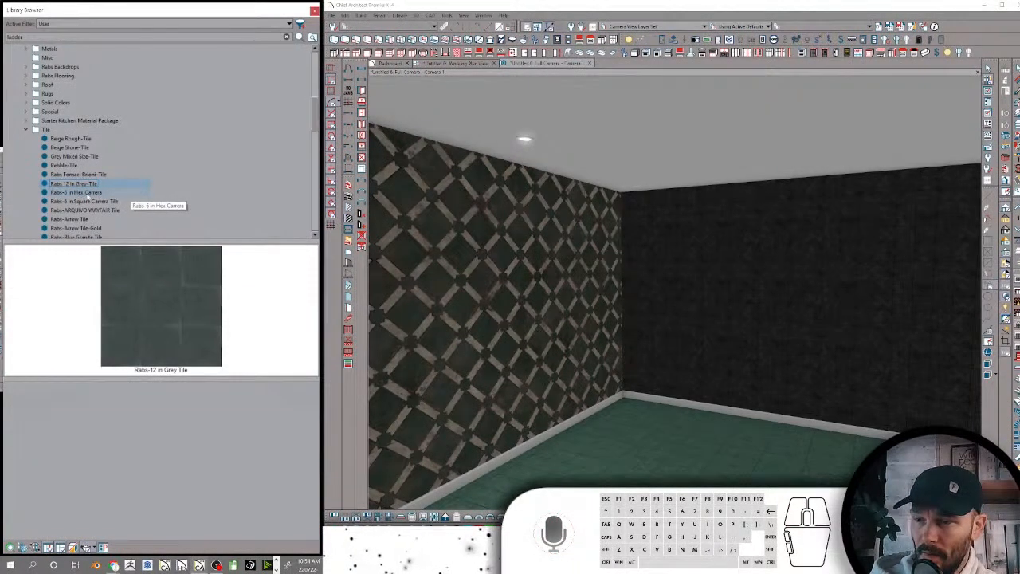
# Select the Rabs-6 in Hex Carrera material and hide both library preview panes to give the list full height
pyautogui.click(71, 193)
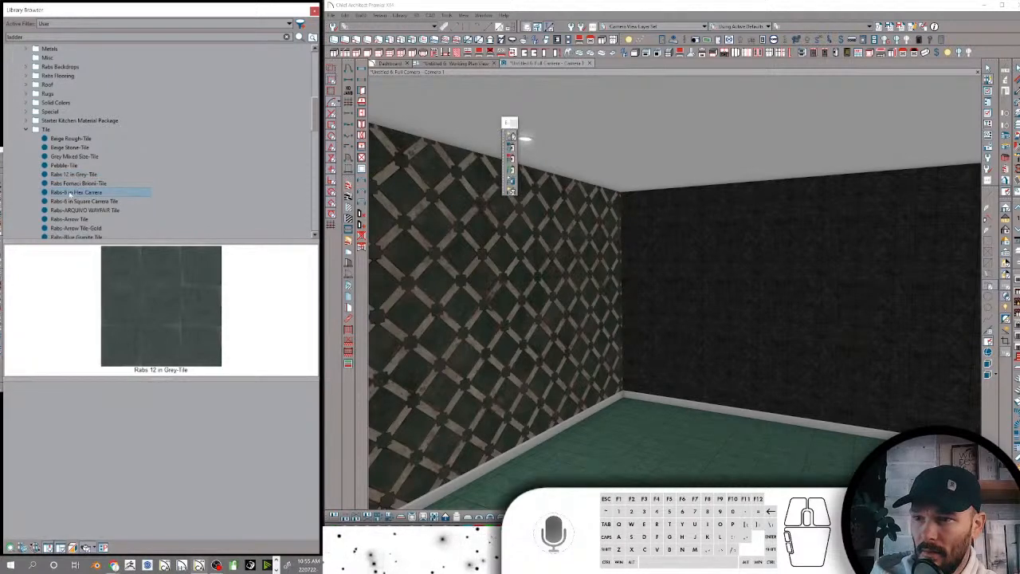
pyautogui.click(70, 193)
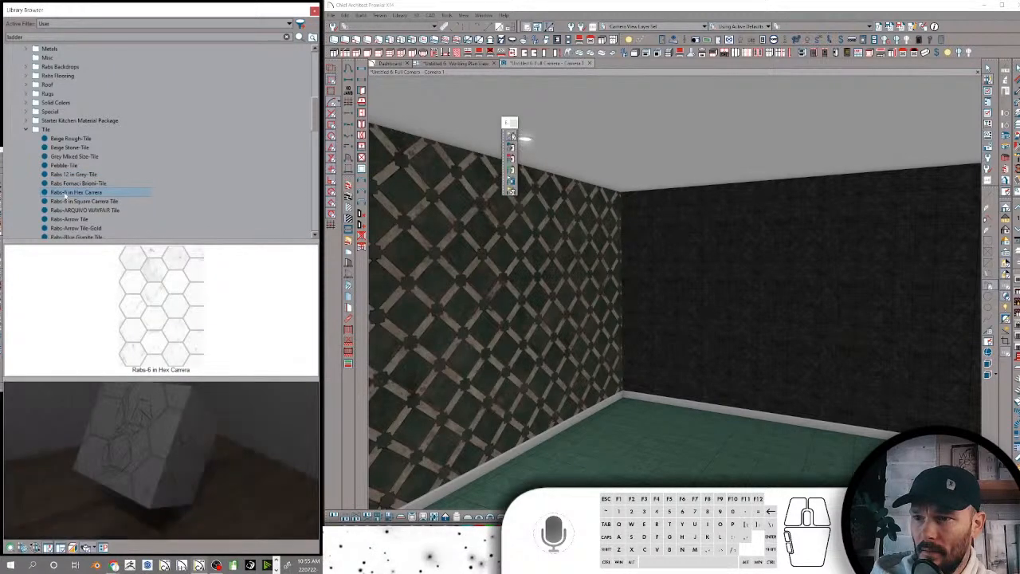
pyautogui.click(101, 193)
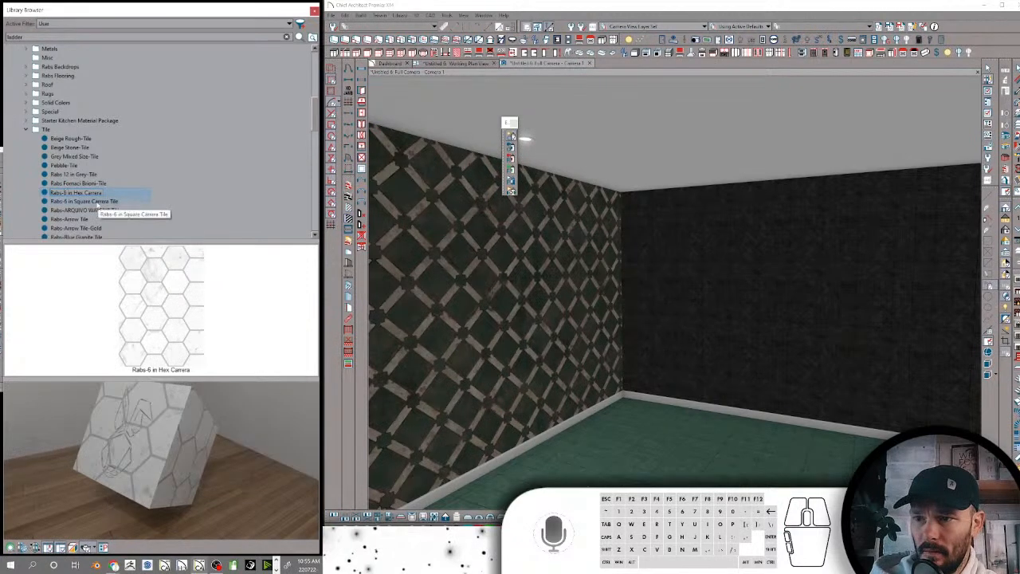
pyautogui.click(60, 548)
pyautogui.click(48, 548)
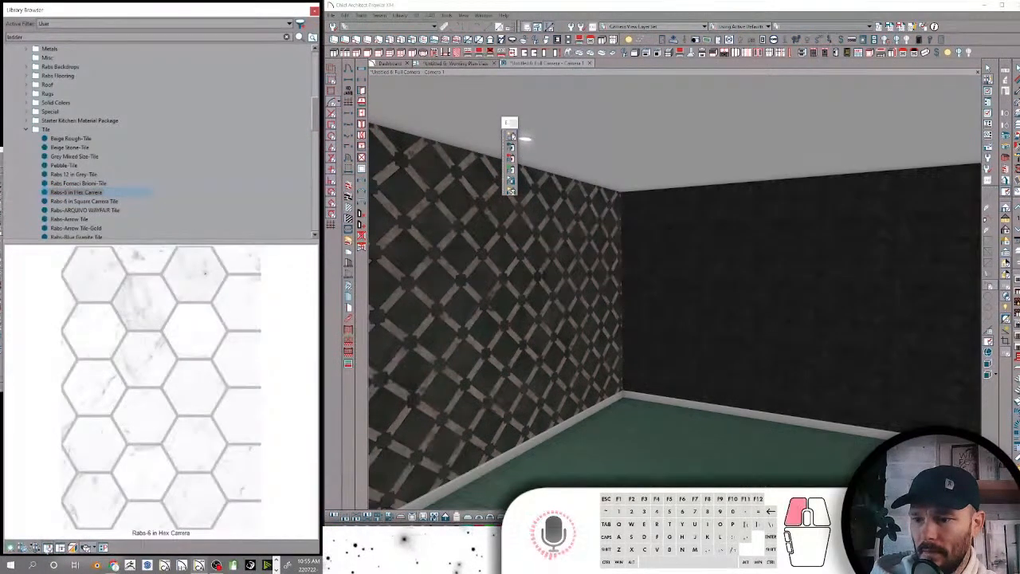
# Rename Rabs-6 in Hex Carrera as Rabs 6 in Hex Carrera-Tile
pyautogui.click(60, 193)
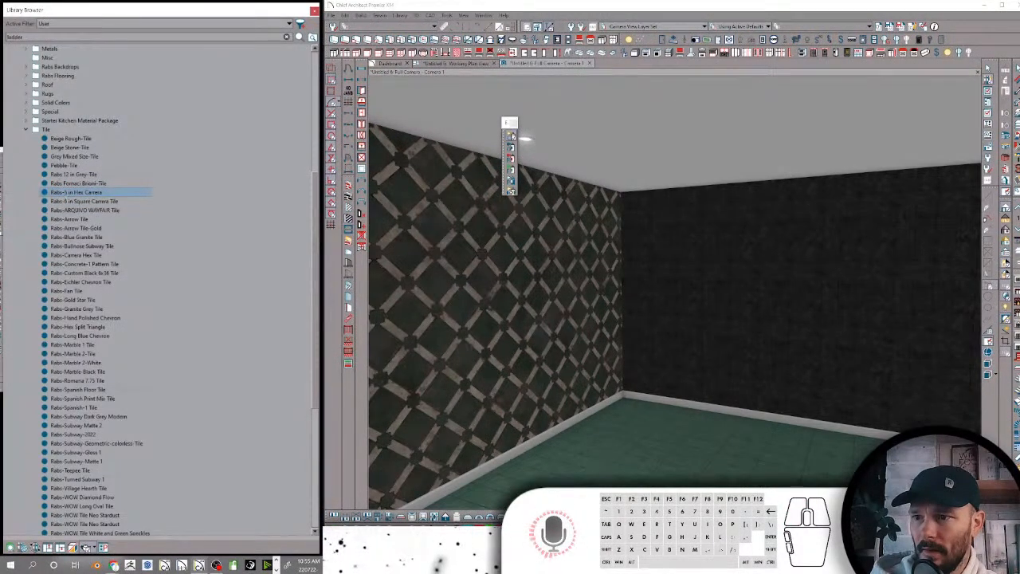
pyautogui.click(66, 193)
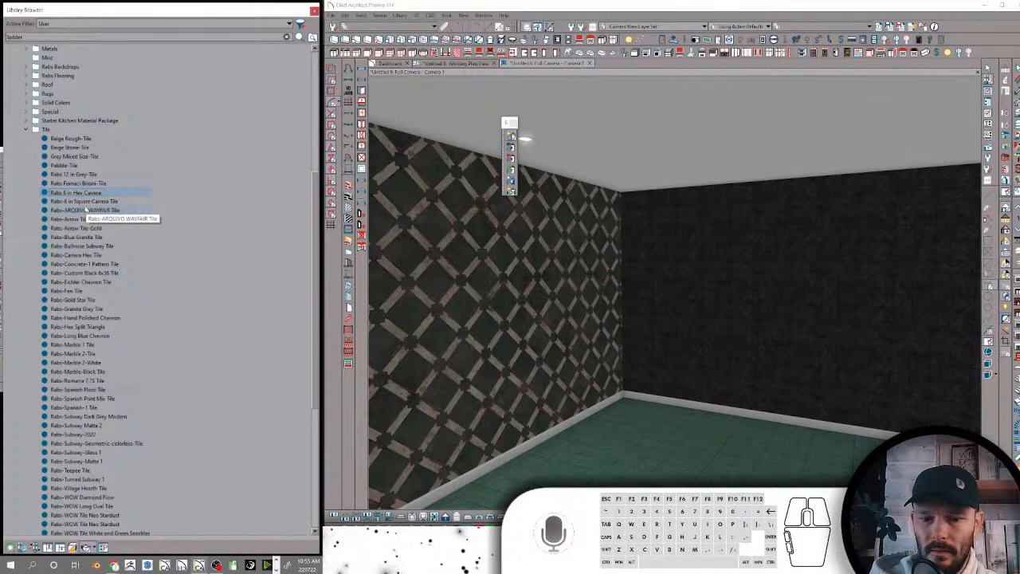
pyautogui.write('-Tile')
pyautogui.press('Return')
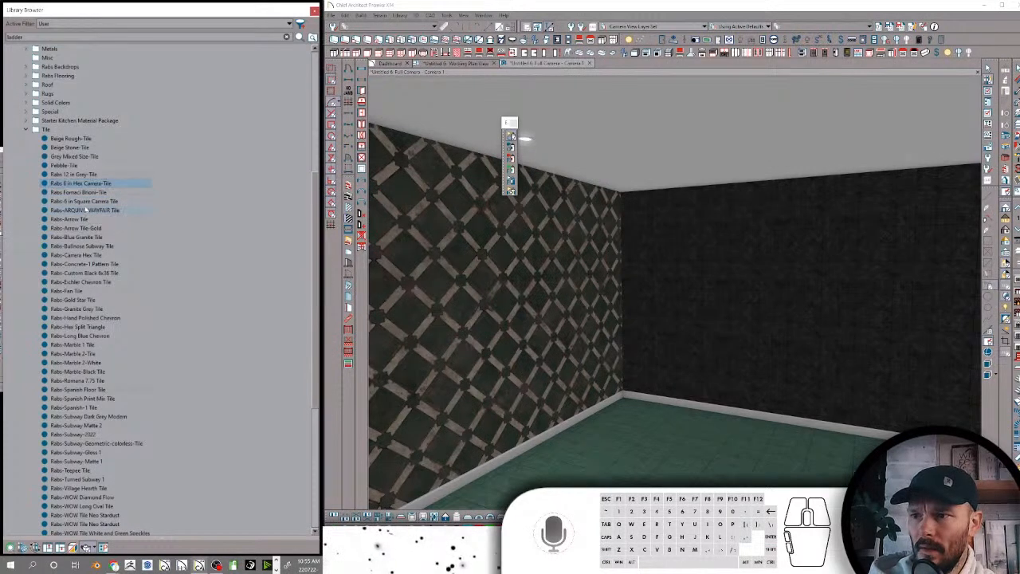
# Rename Rabs-6 in Square Carrera Tile as Rabs 6 in Square Carrera-Tile
pyautogui.click(74, 193)
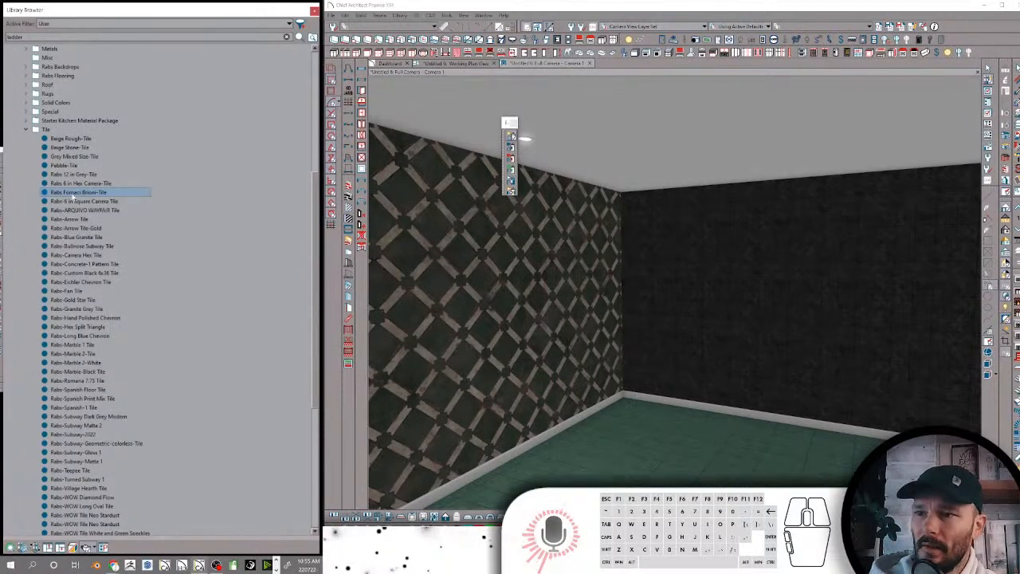
pyautogui.click(73, 193)
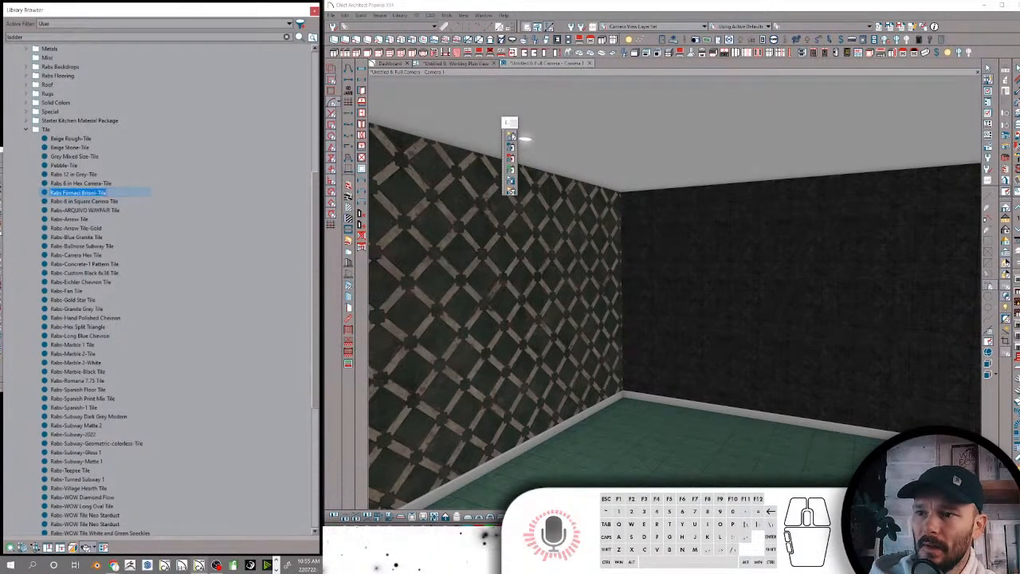
pyautogui.click(67, 202)
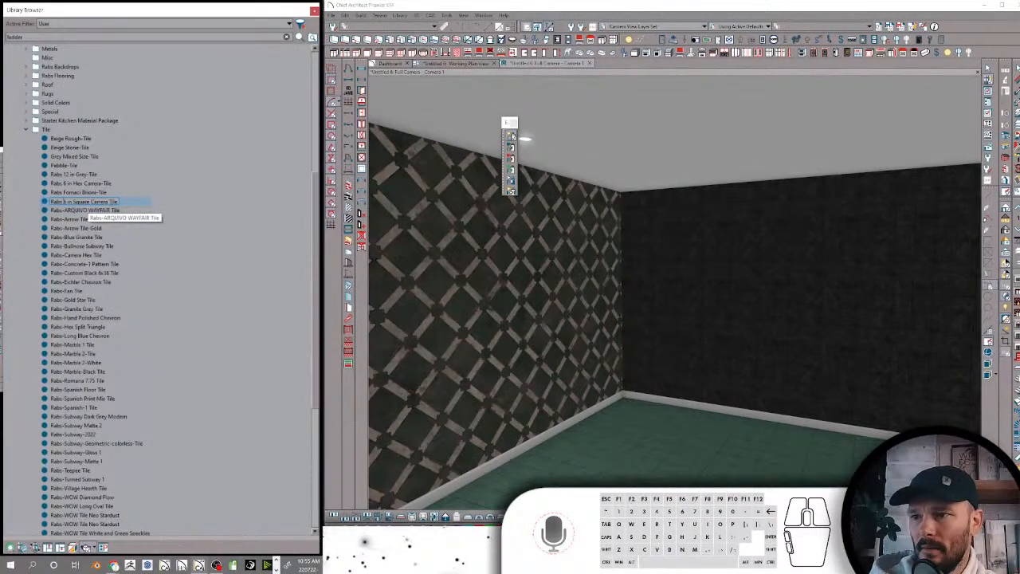
pyautogui.write('-')
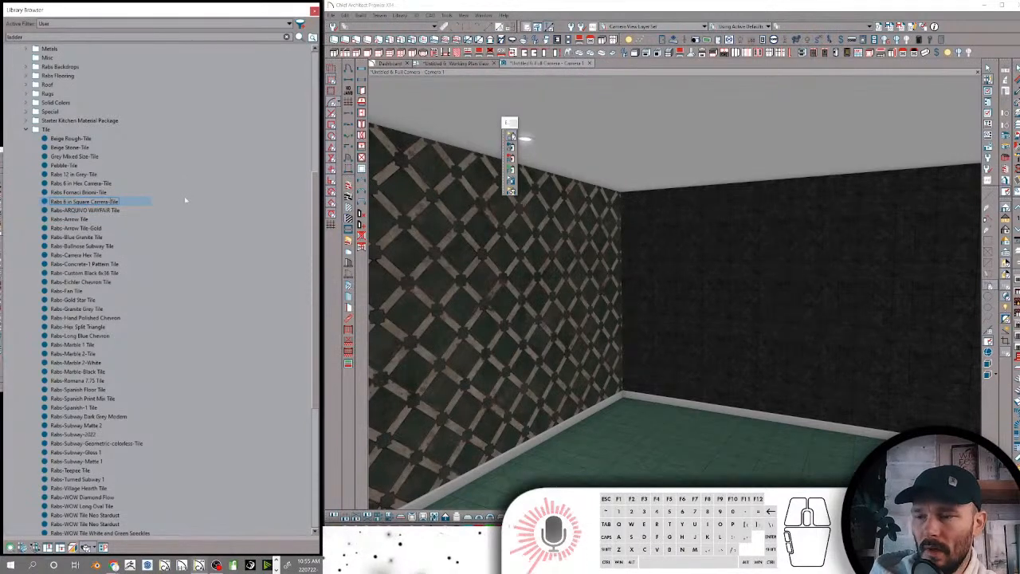
pyautogui.press('Return')
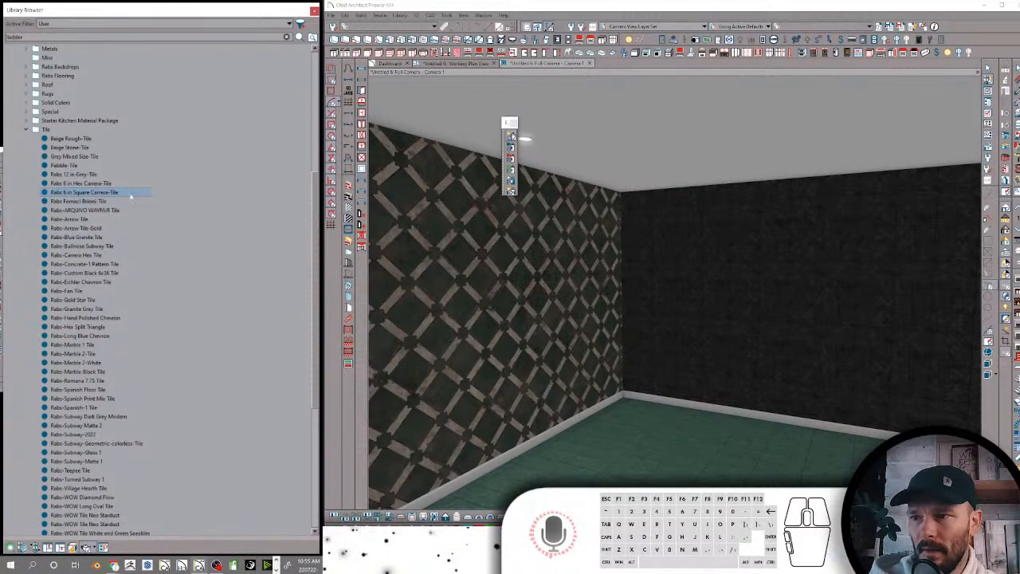
# Rename Rabs-ARQUIVO WAYFAIR Tile as Rabs ARQUIVO WAYFAIR-Tile, with the hyphen placed before the word Tile
pyautogui.click(99, 211)
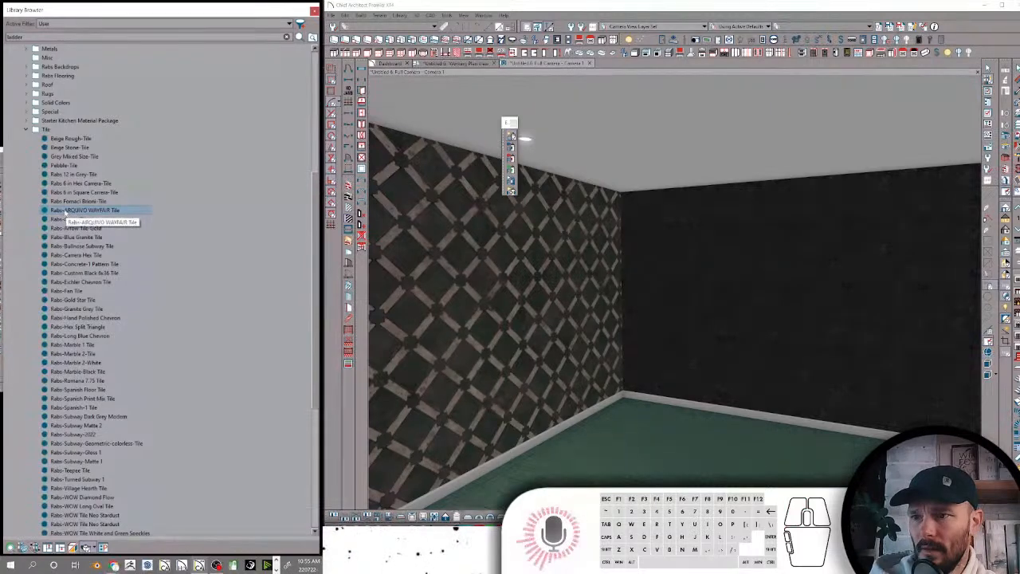
pyautogui.click(70, 212)
pyautogui.click(64, 211)
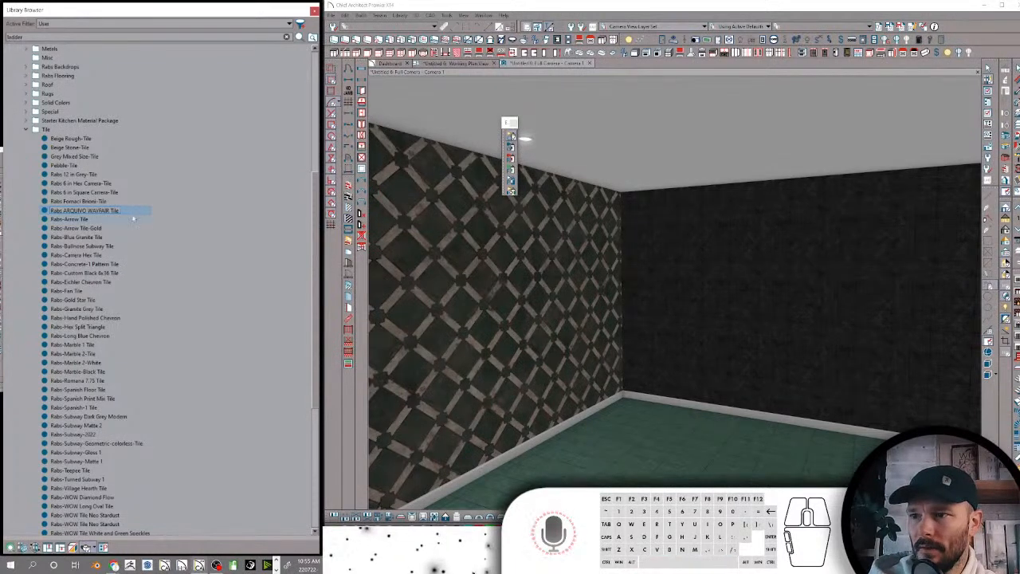
pyautogui.press('BackSpace')
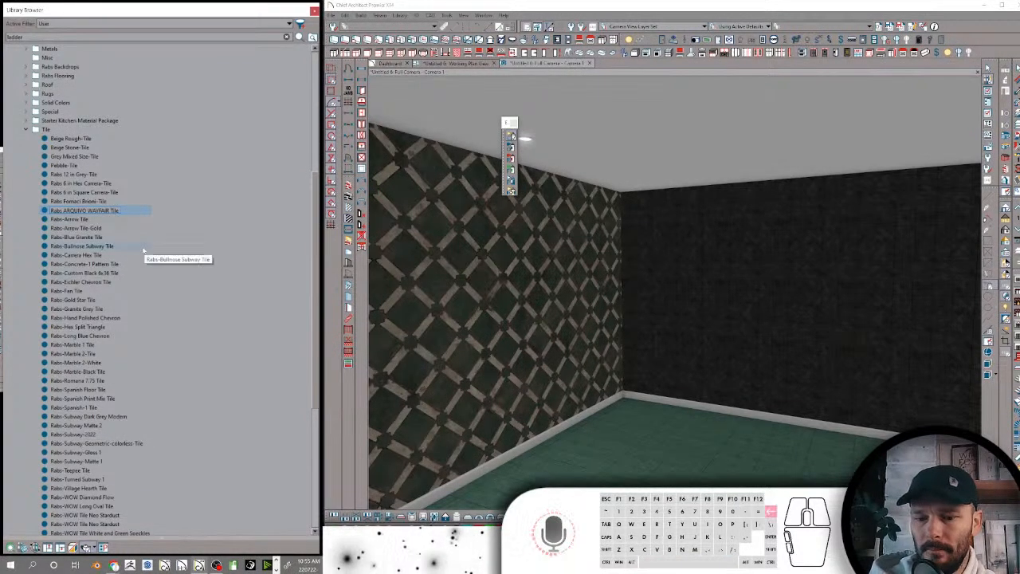
pyautogui.write('-')
pyautogui.press('Return')
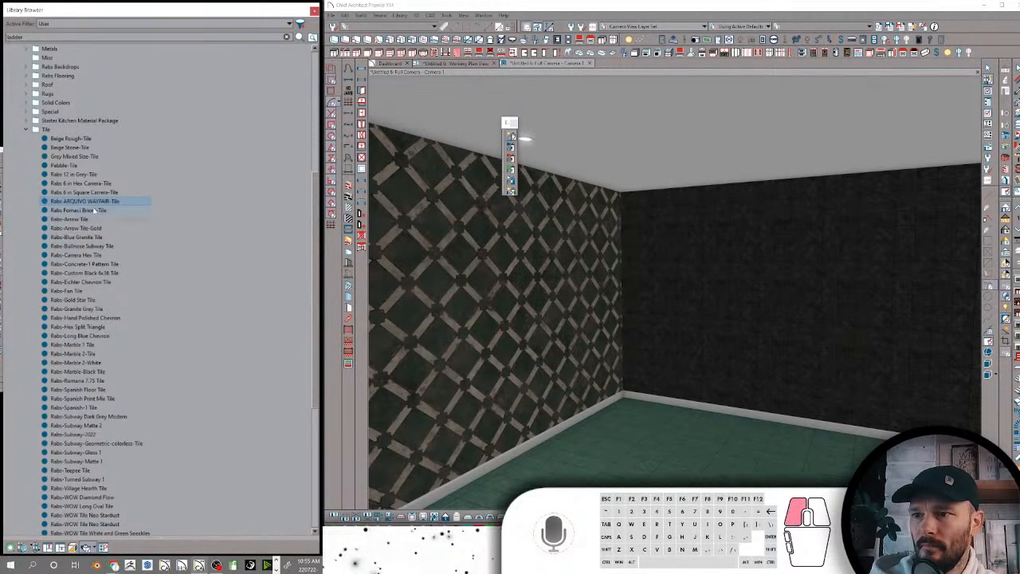
# Rename Rabs-Arrow Tile as Rabs Arrow-Tile
pyautogui.click(94, 210)
pyautogui.click(78, 220)
pyautogui.click(79, 220)
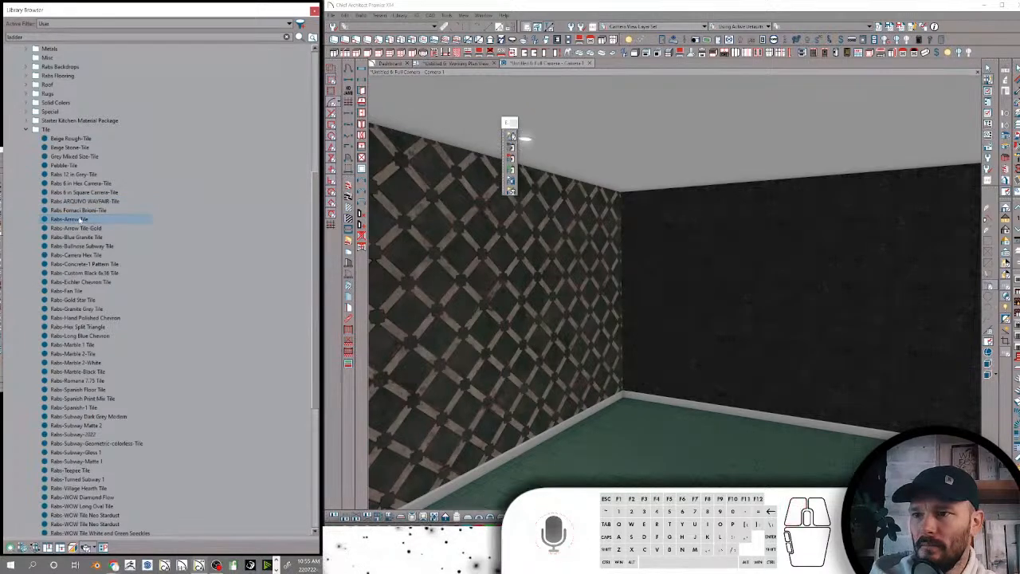
pyautogui.click(78, 219)
pyautogui.press('BackSpace')
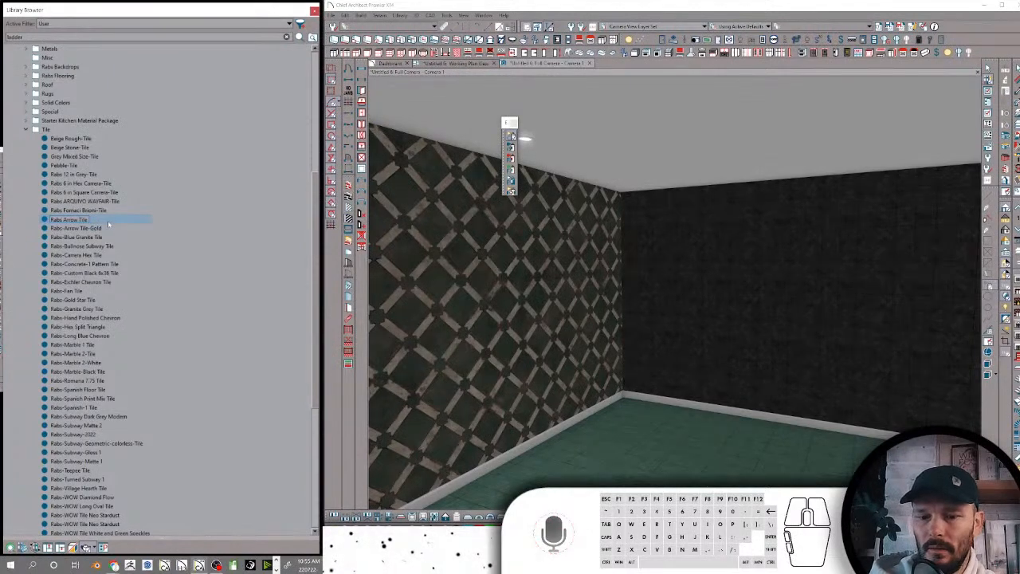
pyautogui.write('-')
pyautogui.press('Return')
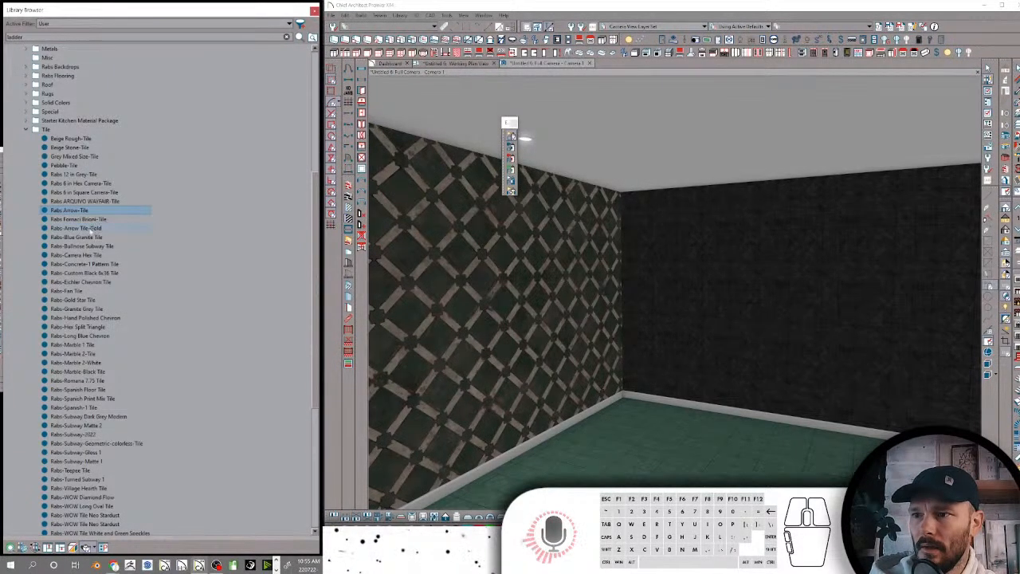
# Rename Rabs-Arrow Tile-Gold as Rabs Arrow Tile Gold-1
pyautogui.click(95, 236)
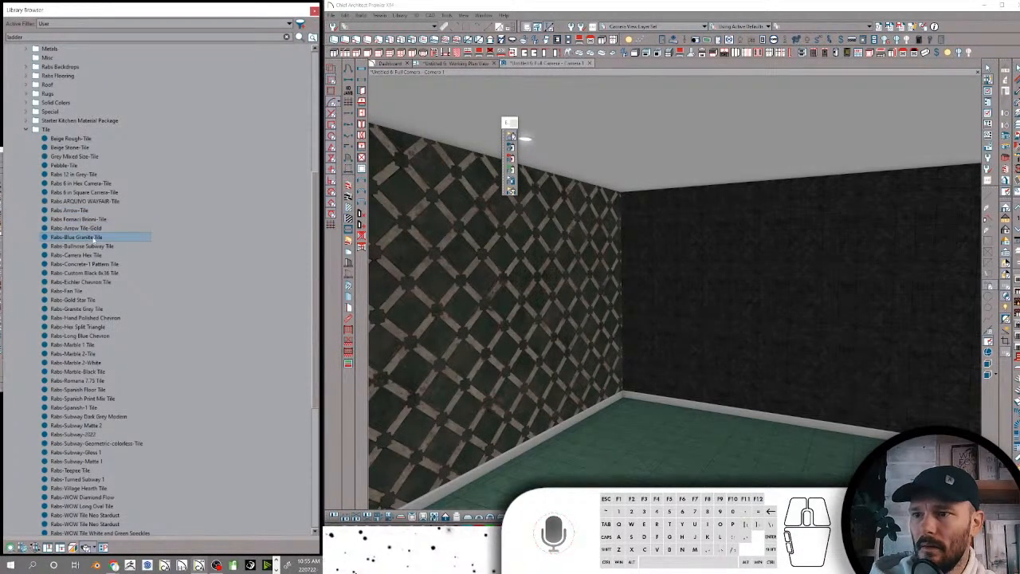
pyautogui.click(68, 228)
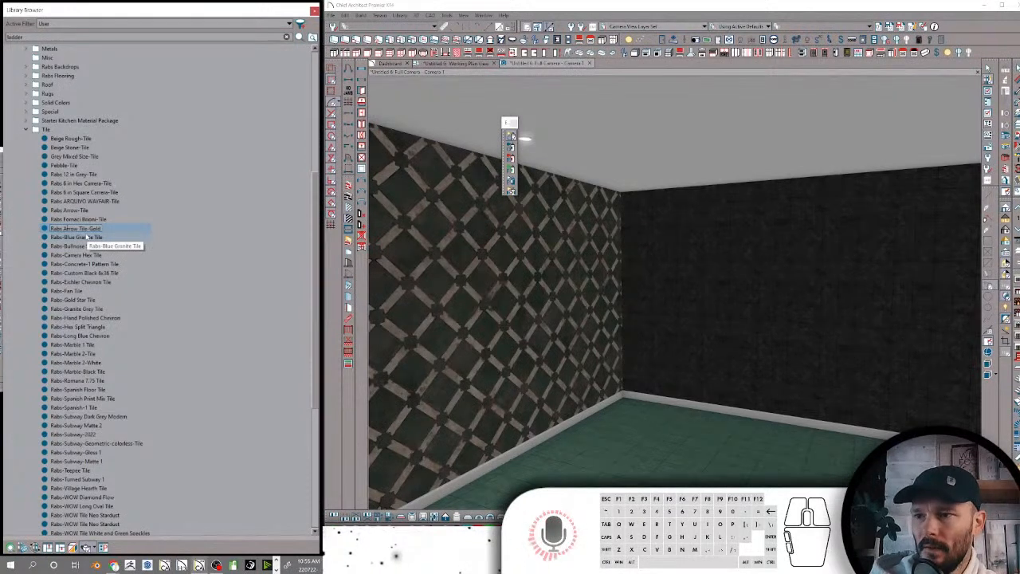
pyautogui.press('BackSpace')
pyautogui.press('space')
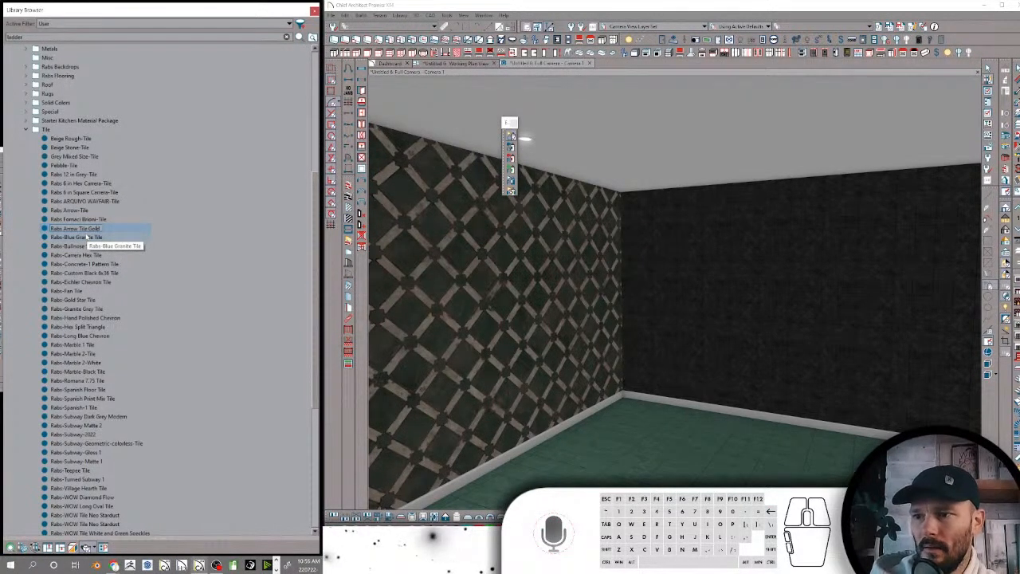
pyautogui.write('1')
pyautogui.press('Return')
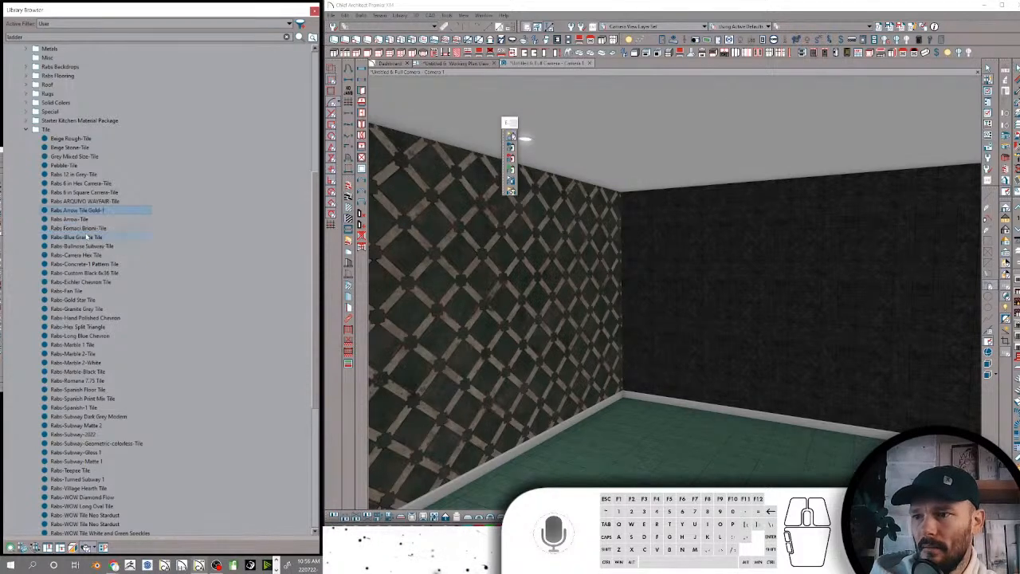
# Re-enter the hyphen before the word Tile in the Rabs Arrow-Tile material name
pyautogui.click(76, 220)
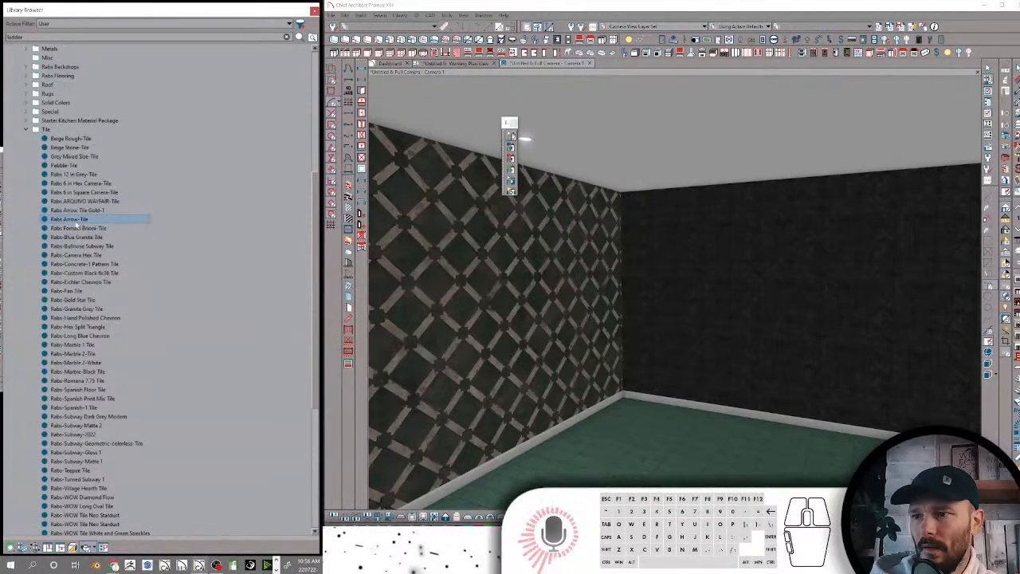
pyautogui.click(87, 220)
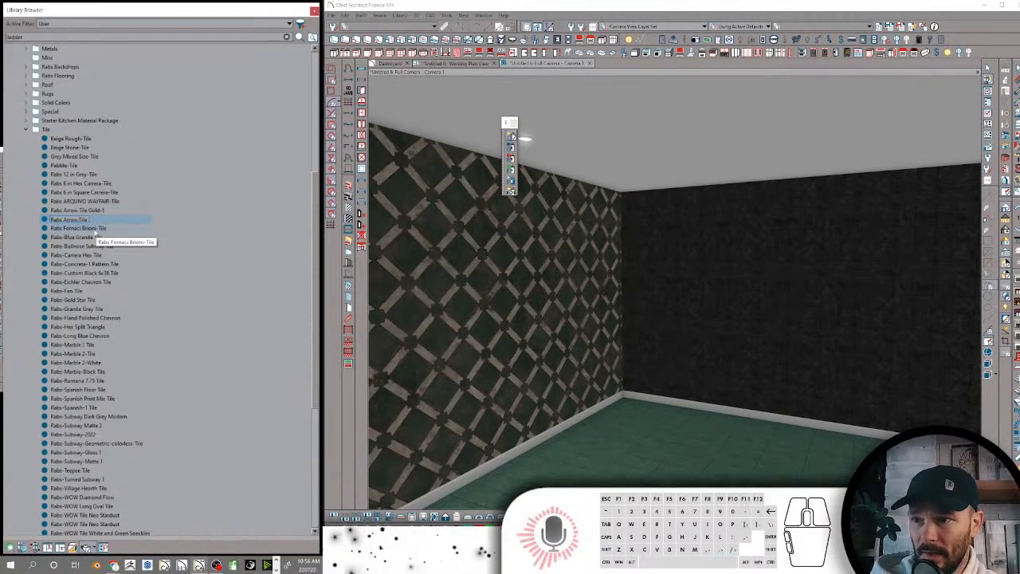
pyautogui.write('-ti')
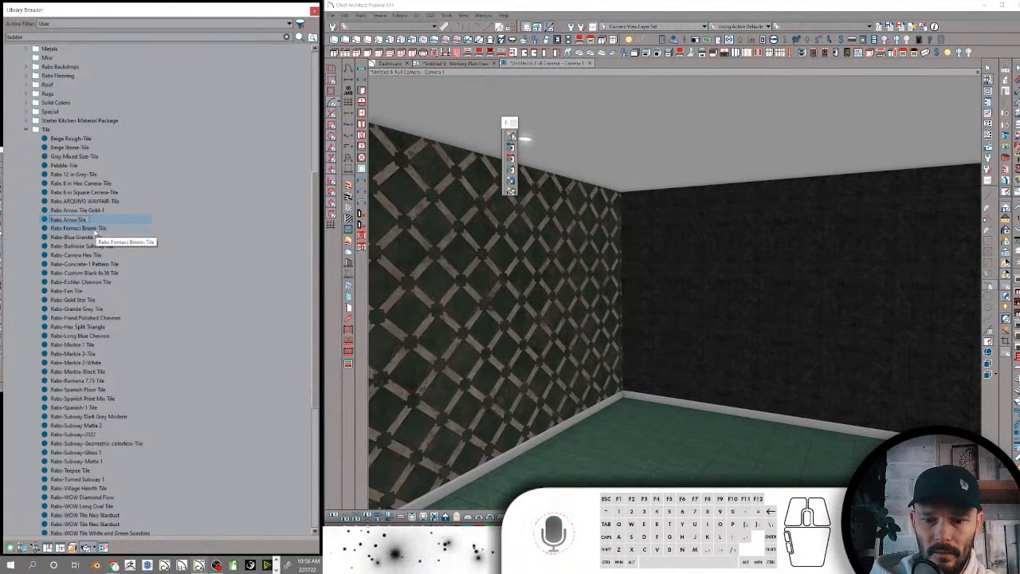
pyautogui.press('BackSpace')
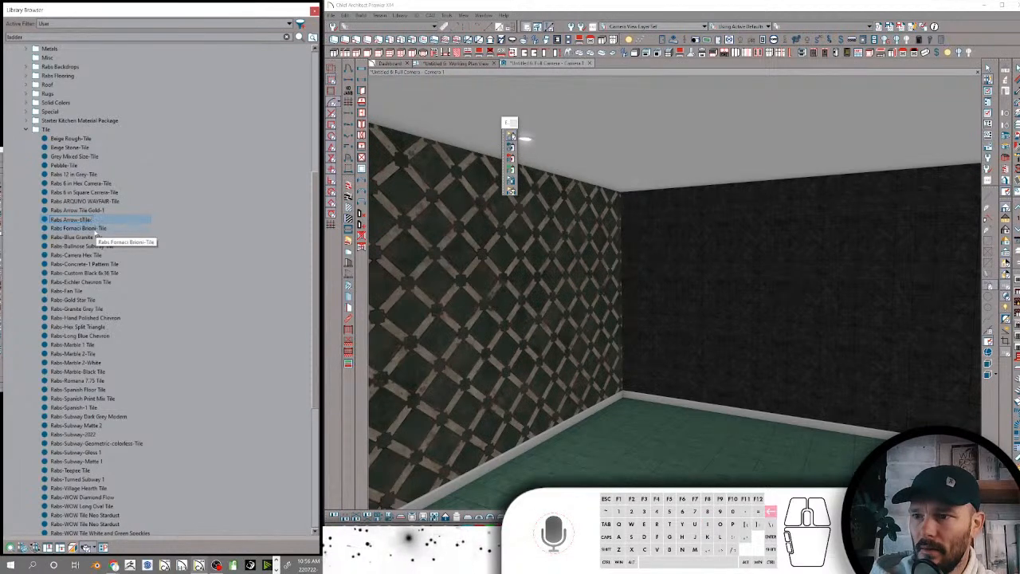
pyautogui.press('BackSpace')
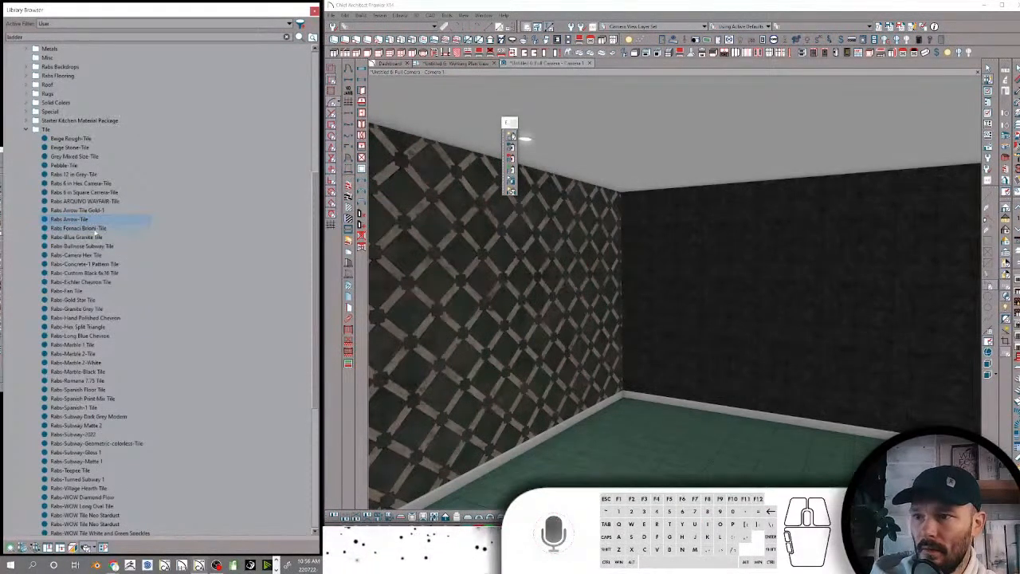
# Rename Rabs Arrow Tile Gold-1 as Rabs Arrow Gold 1-Tile, moving the word Tile to the end after a hyphen
pyautogui.click(89, 211)
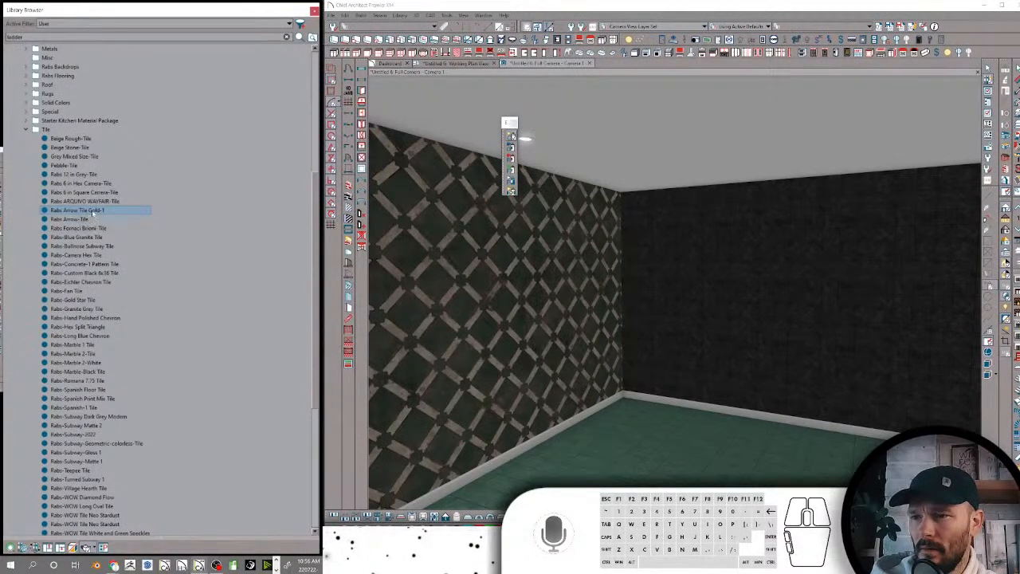
pyautogui.click(83, 211)
pyautogui.moveTo(78, 211); pyautogui.dragTo(116, 212)
pyautogui.write('Gold 1')
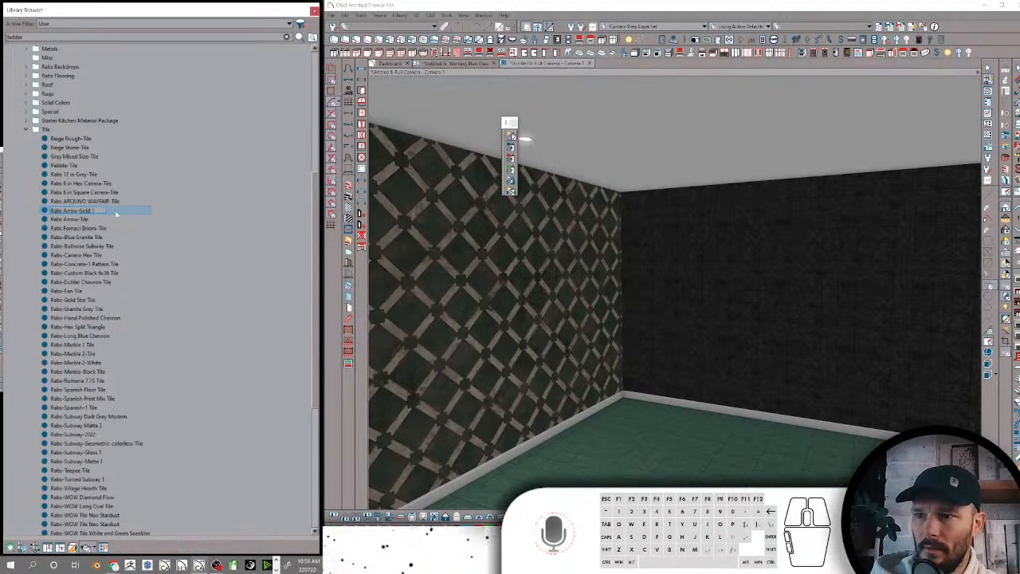
pyautogui.write('-Tile')
pyautogui.press('Return')
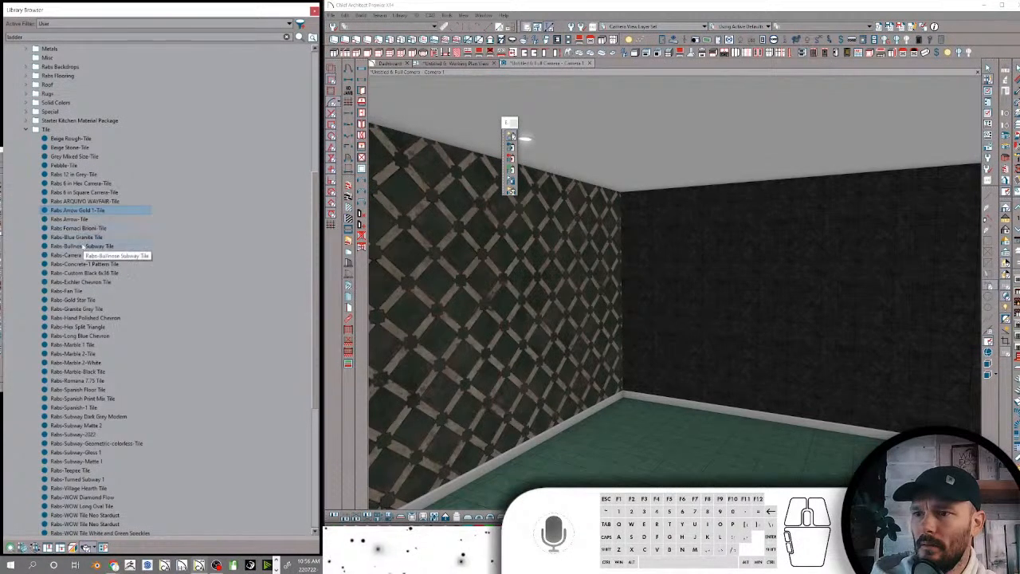
# Rename Rabs-Blue Granite Tile as Rabs Blue Granite-Tile
pyautogui.click(71, 236)
pyautogui.click(71, 236)
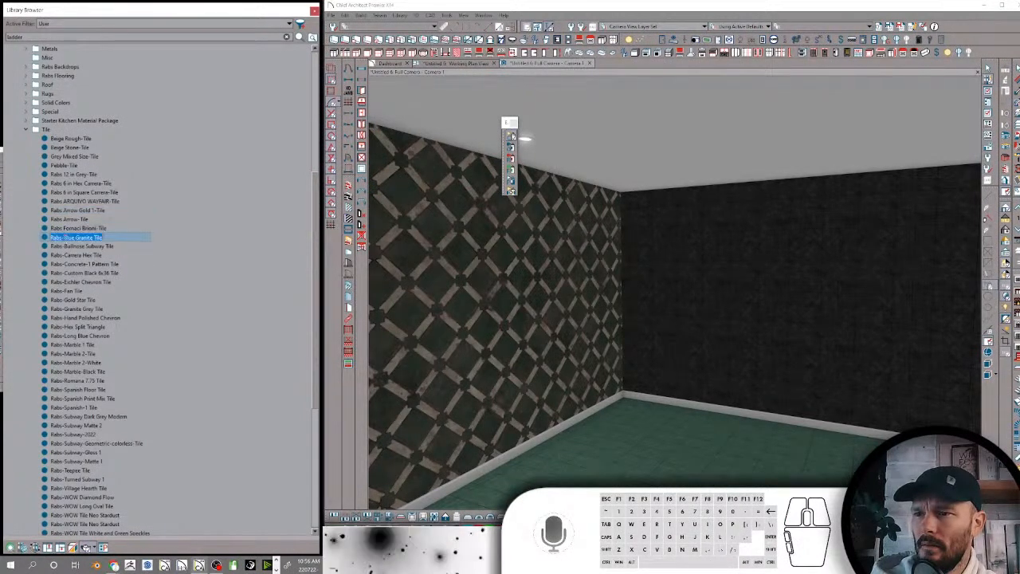
pyautogui.press('BackSpace')
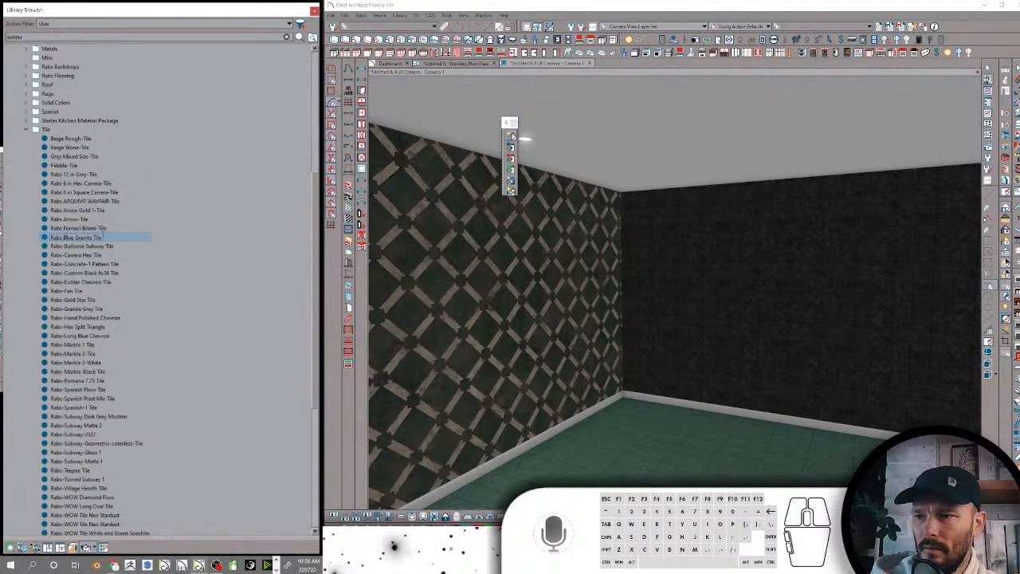
pyautogui.press('BackSpace')
pyautogui.write('-')
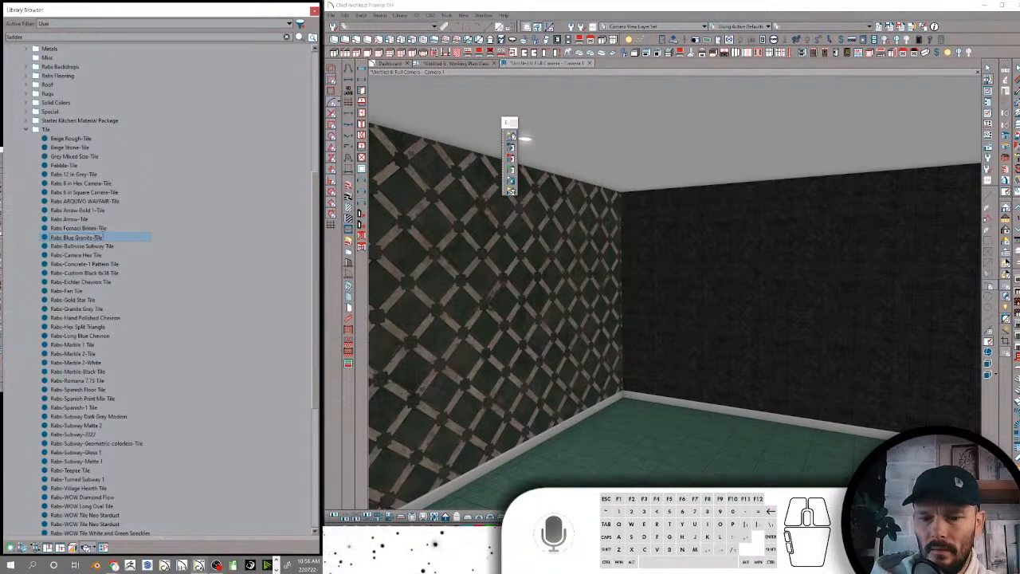
pyautogui.press('Return')
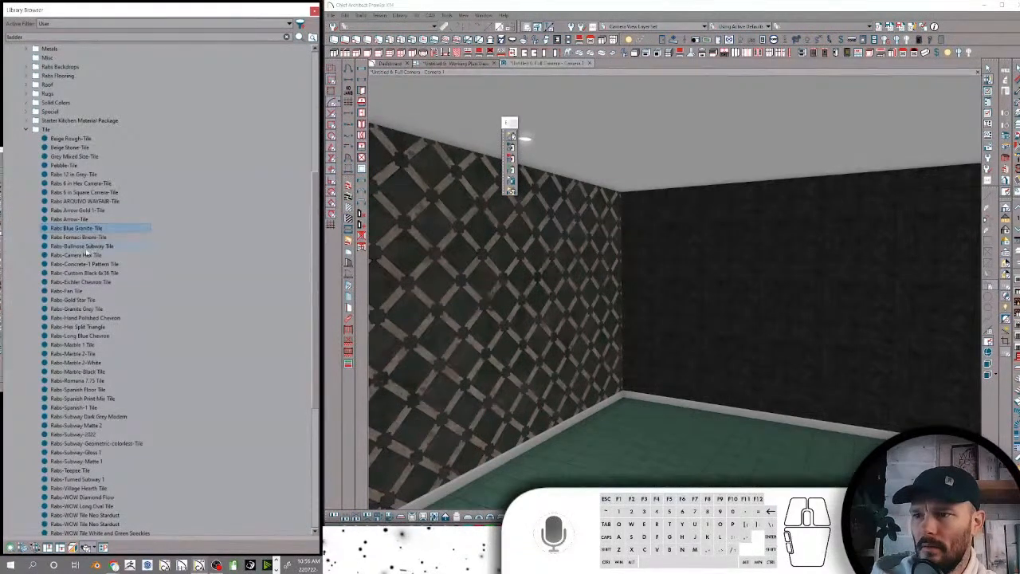
# Rename Rabs-Bullnose Subway Tile as Rabs Bullnose Subway-Tile
pyautogui.click(81, 246)
pyautogui.click(67, 248)
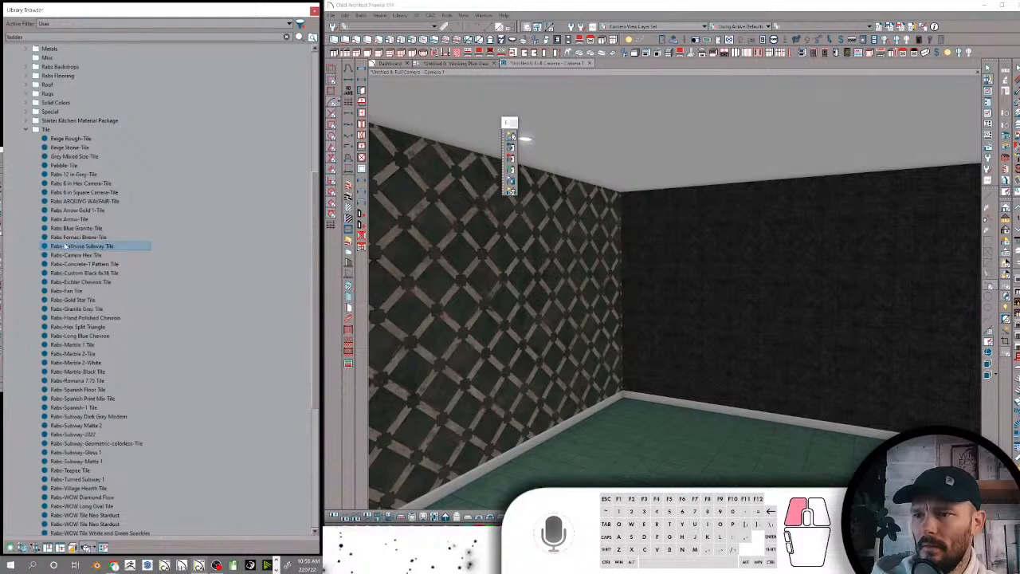
pyautogui.press('BackSpace')
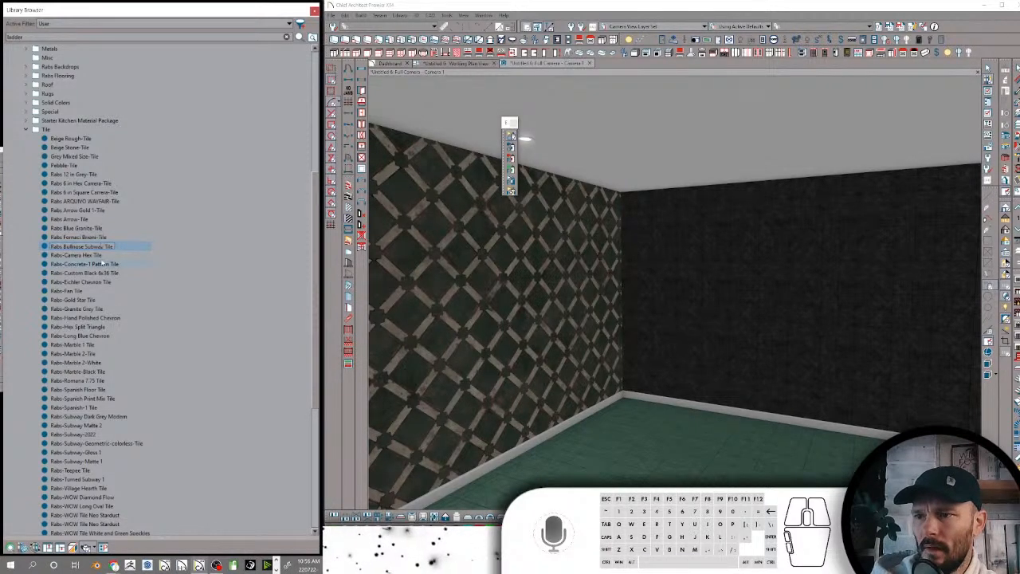
pyautogui.write('-')
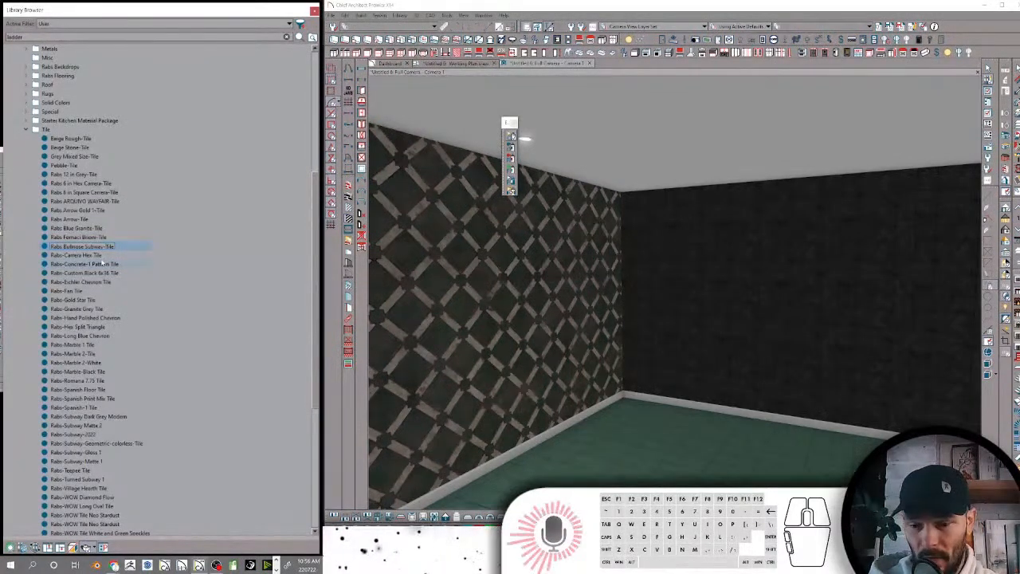
pyautogui.press('Return')
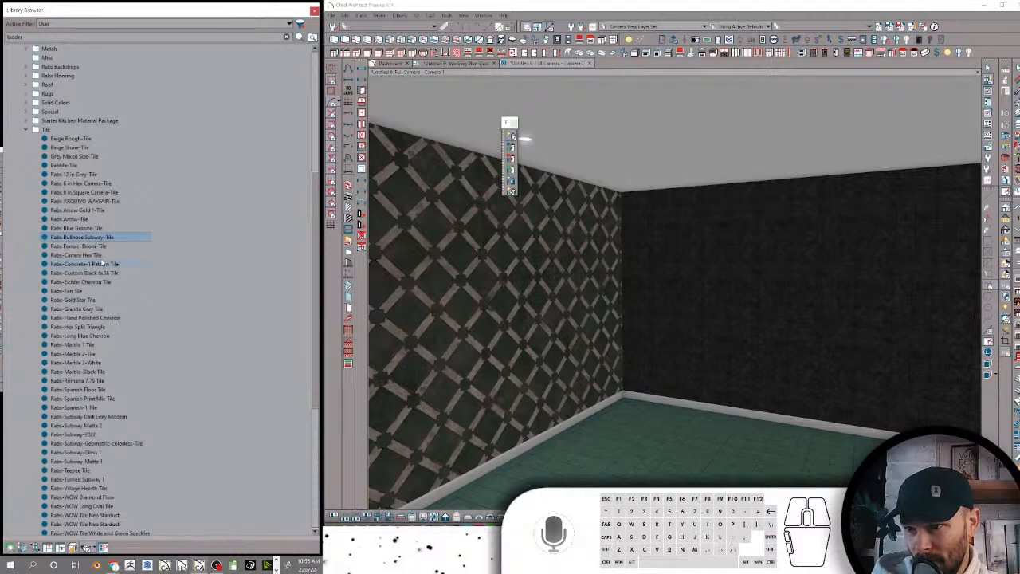
# Rename Rabs-Carrera Hex Tile as Rabs Carrera Hex-Tile and Rabs-Concrete-1 Pattern Tile as Rabs Concrete 1 Pattern-Tile
pyautogui.click(95, 255)
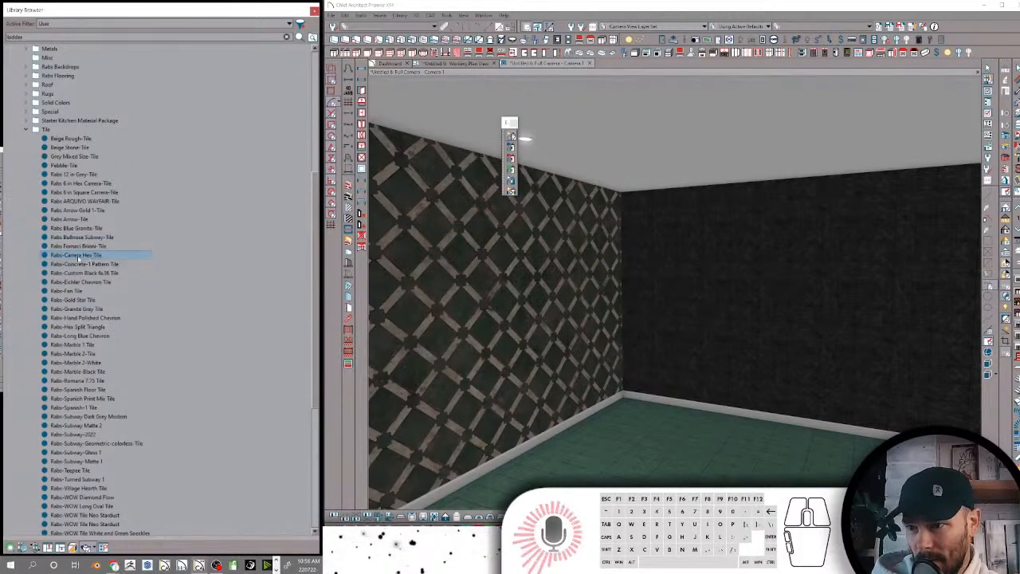
pyautogui.click(69, 256)
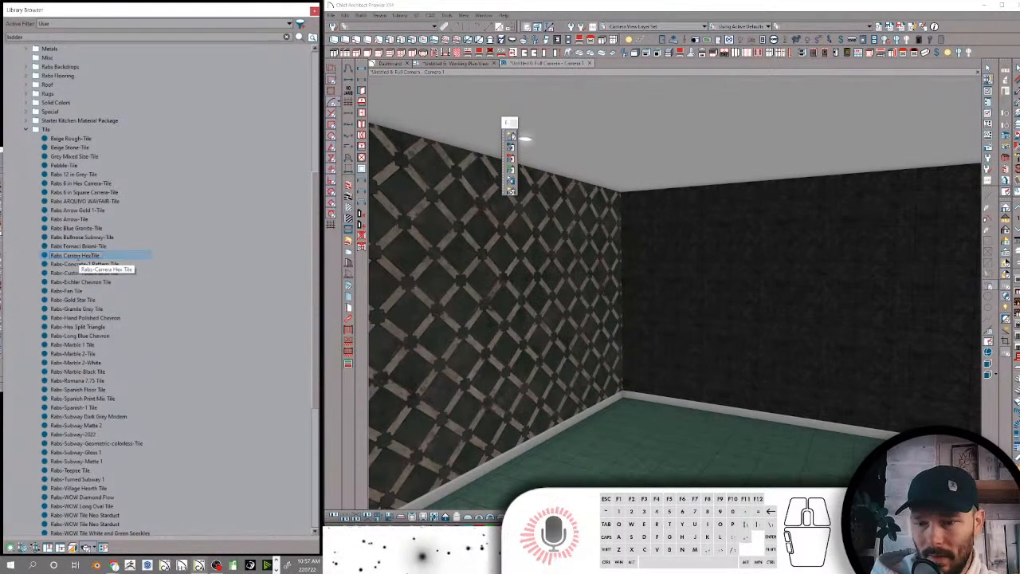
pyautogui.press('Return')
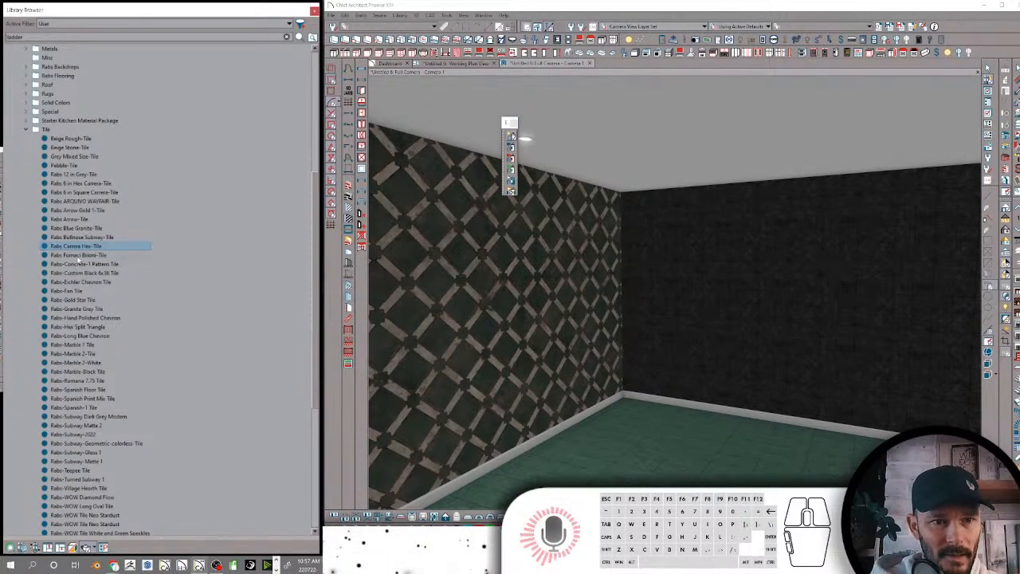
pyautogui.click(106, 264)
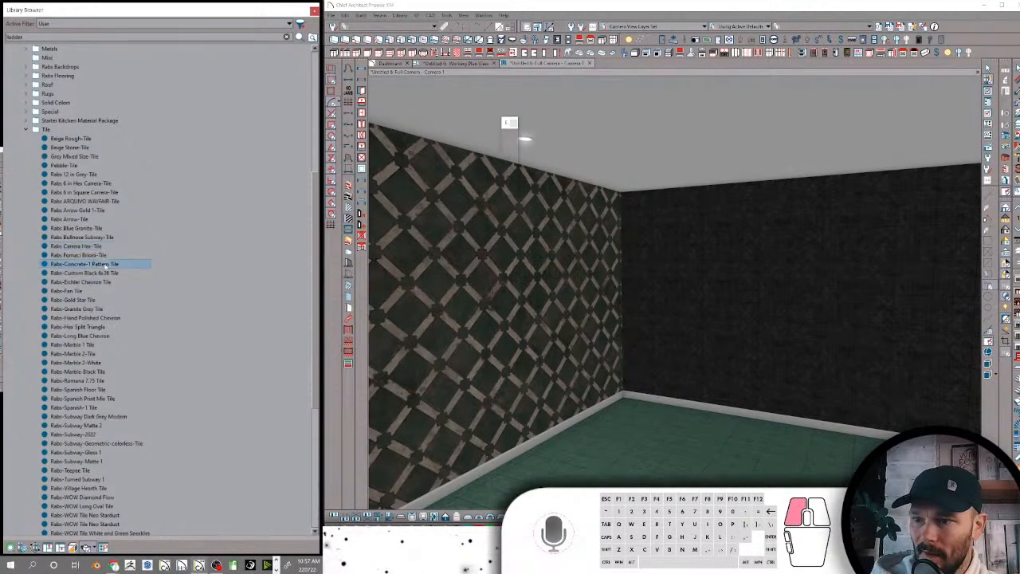
pyautogui.click(112, 264)
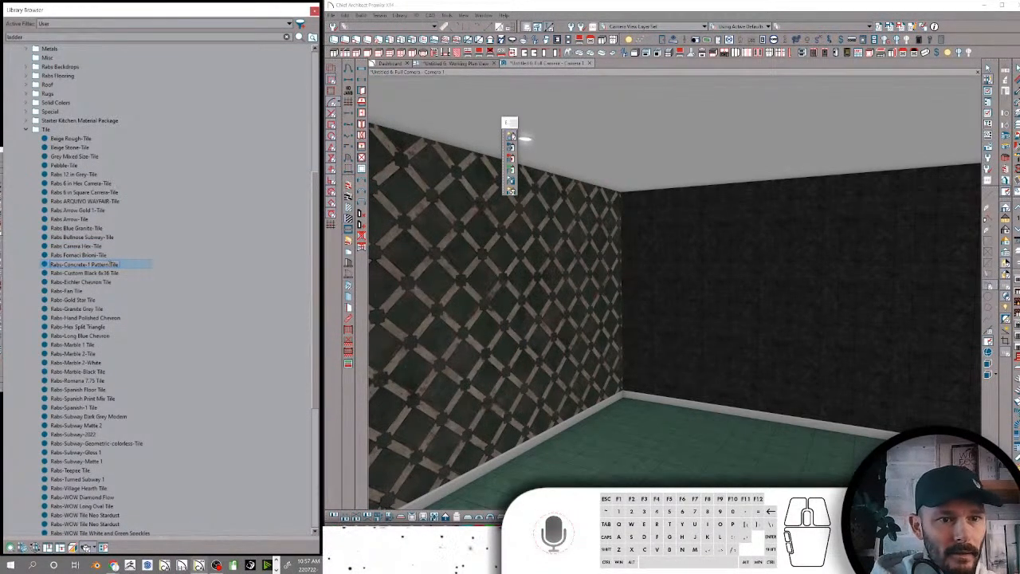
# Rename Rabs-Custom Black 6x36 Tile as Rabs Custom Black 6x36-Tile
pyautogui.click(115, 273)
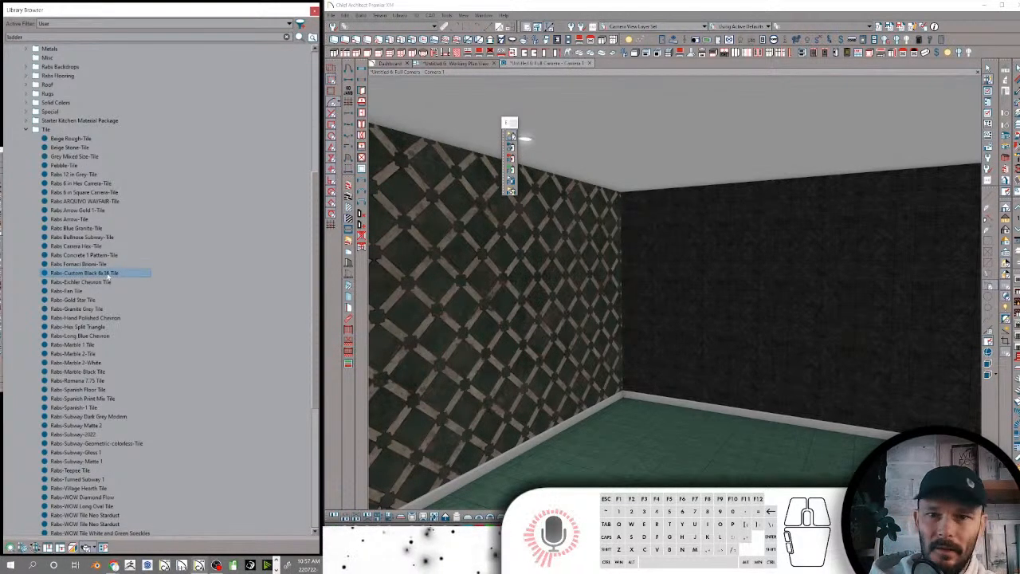
pyautogui.click(106, 274)
pyautogui.click(69, 276)
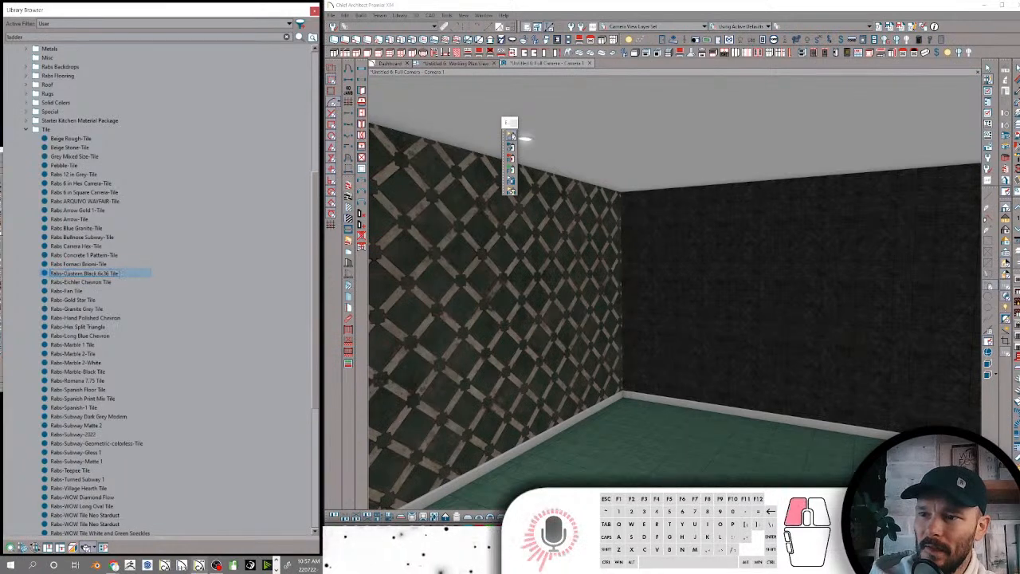
pyautogui.click(72, 276)
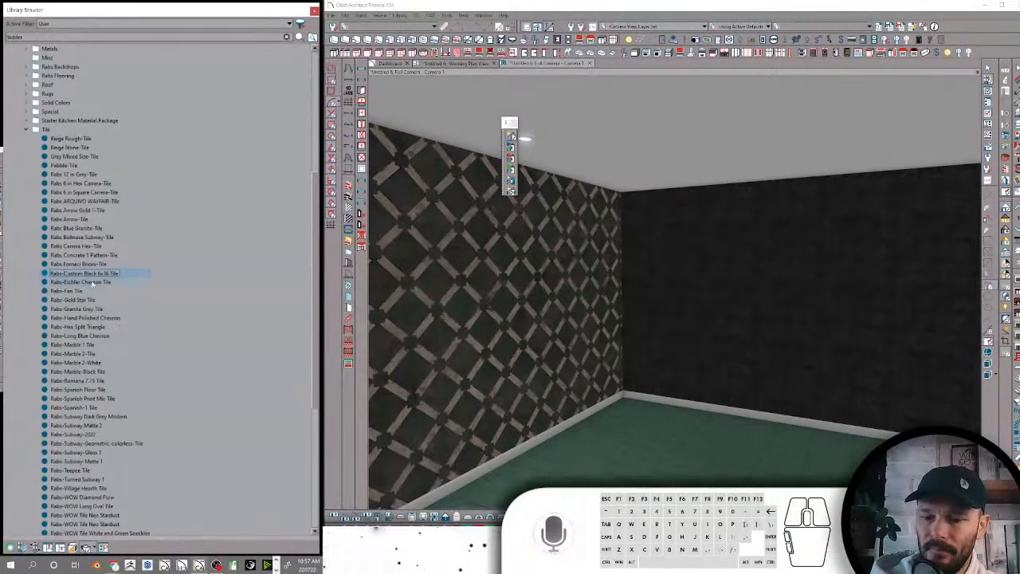
pyautogui.press('BackSpace')
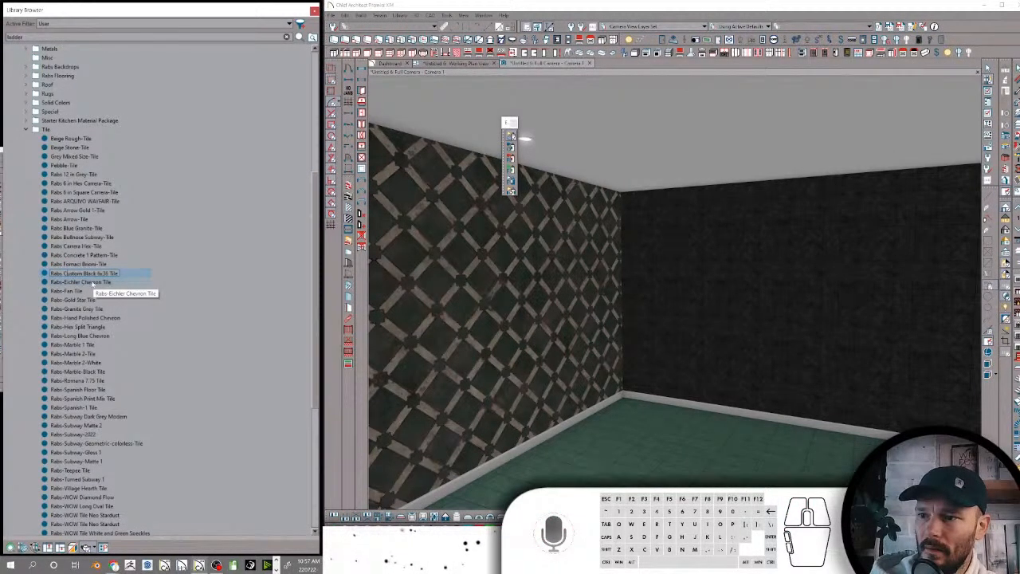
pyautogui.press('BackSpace')
pyautogui.write('-')
# Rename Rabs-Eichler Chevron Tile as Rabs Eichler Chevron-Tile
pyautogui.click(94, 283)
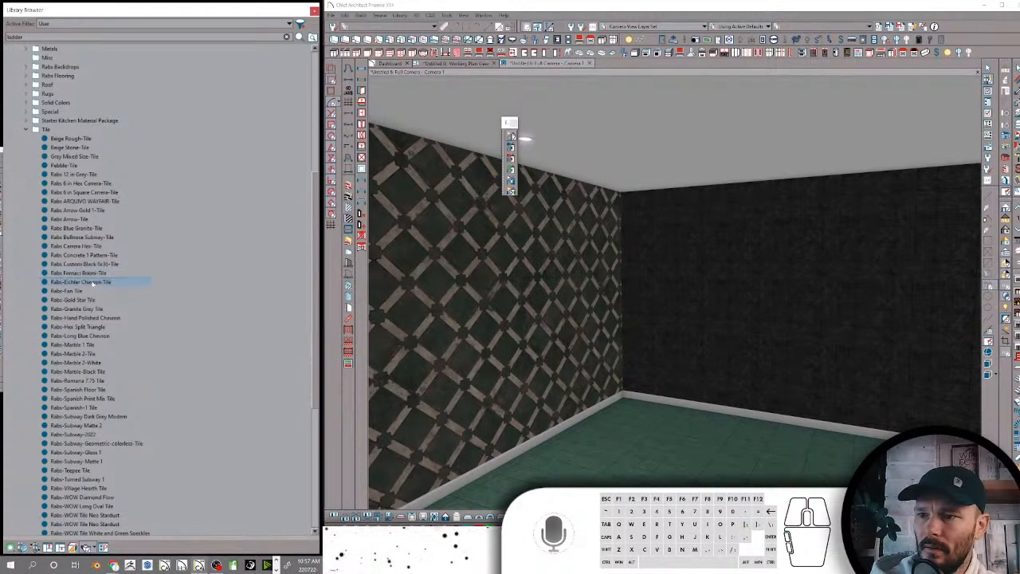
pyautogui.click(70, 284)
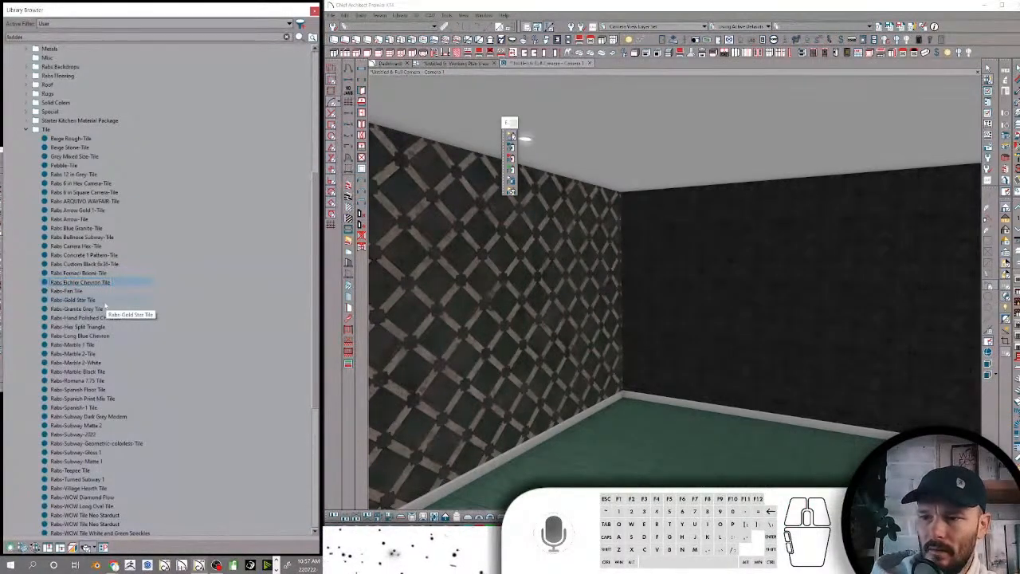
pyautogui.press('BackSpace')
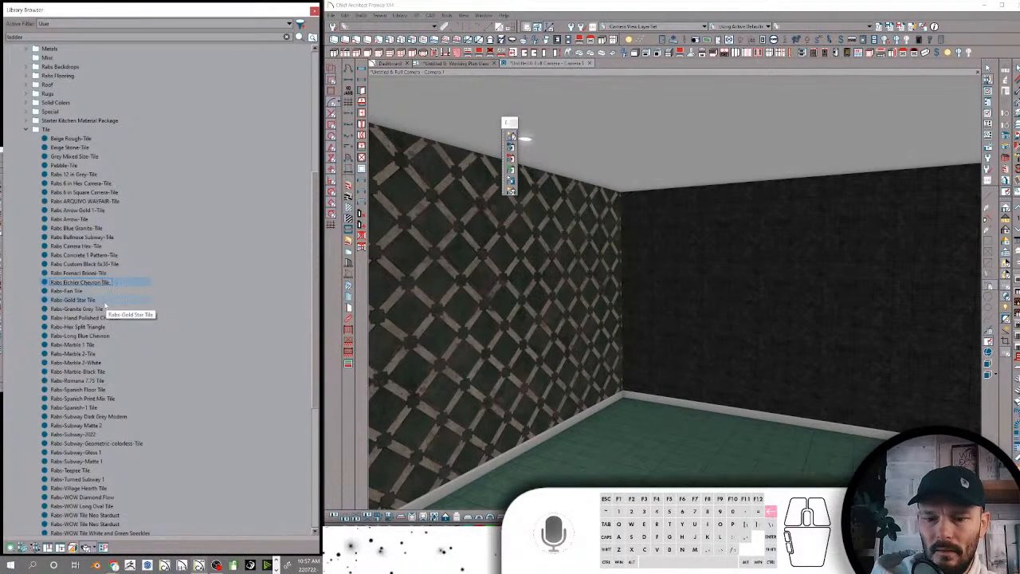
pyautogui.write('-')
# Rename Rabs-Fan Tile as Rabs Fan-Tile
pyautogui.click(67, 292)
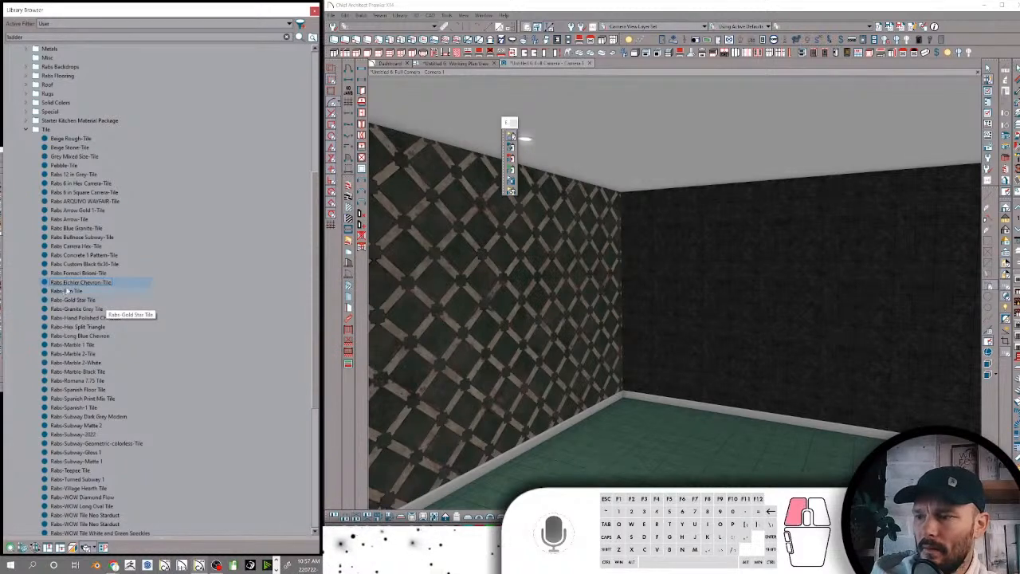
pyautogui.click(67, 291)
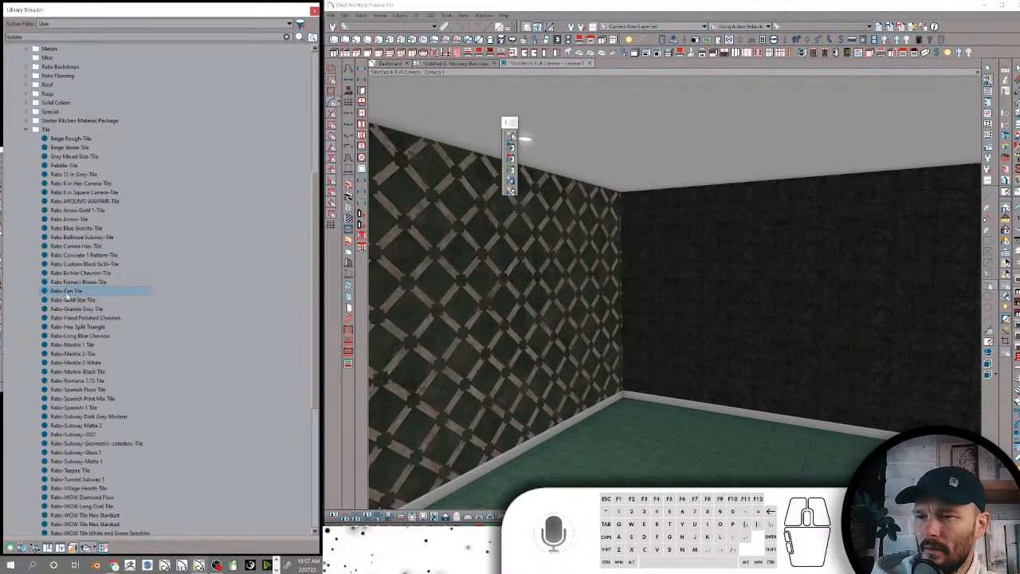
pyautogui.press('BackSpace')
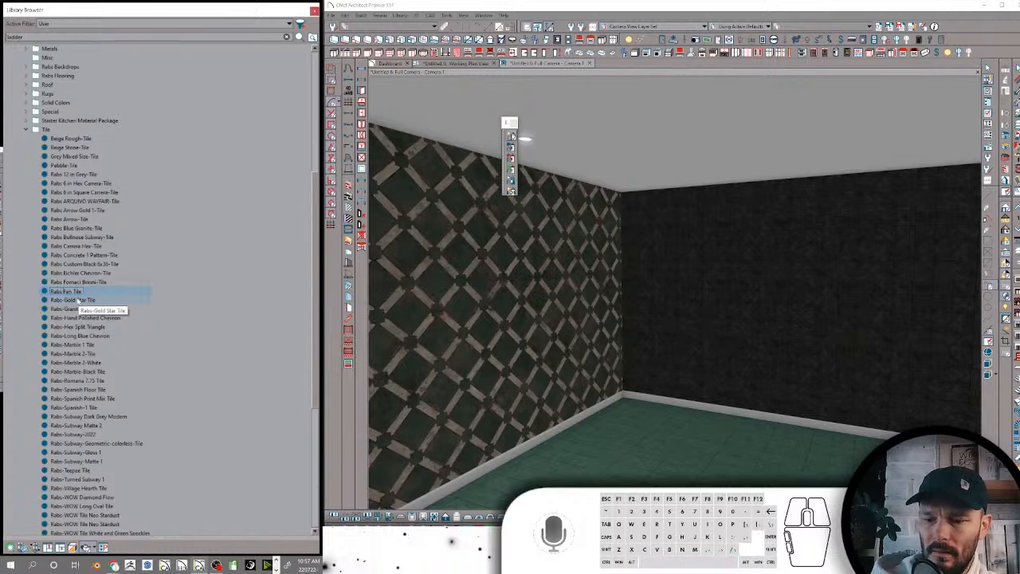
pyautogui.press('BackSpace')
pyautogui.write('-')
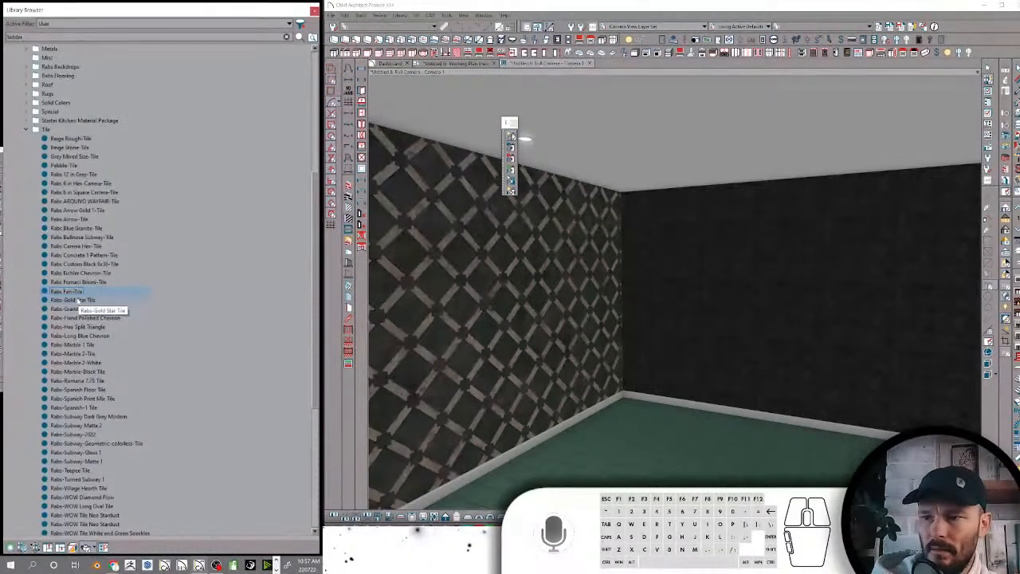
pyautogui.press('Return')
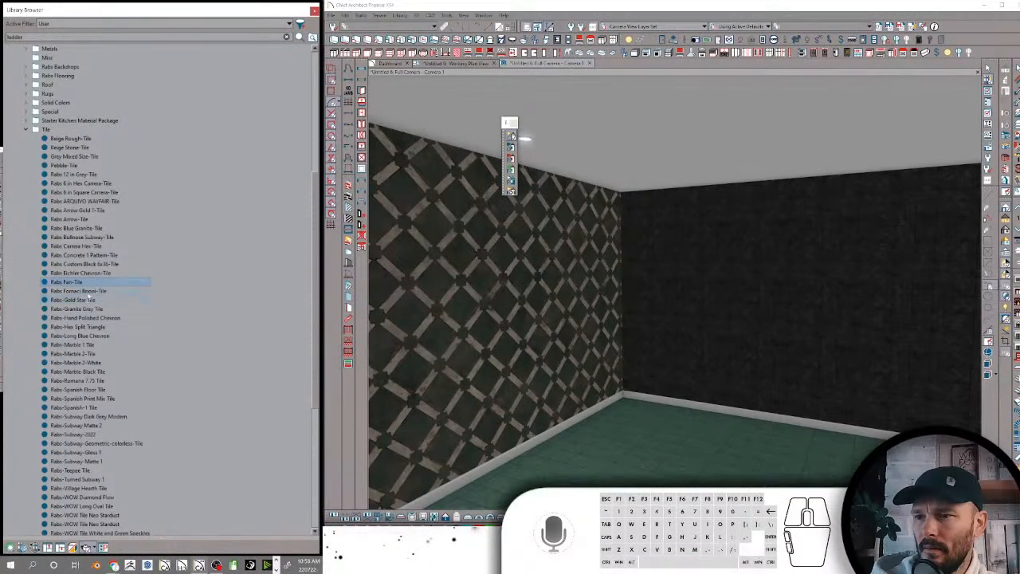
# Rename Rabs-Gold Star Tile as Rabs Gold Star-Tile and Rabs-Granite Grey Tile as Rabs Granite Grey-Tile
pyautogui.click(66, 301)
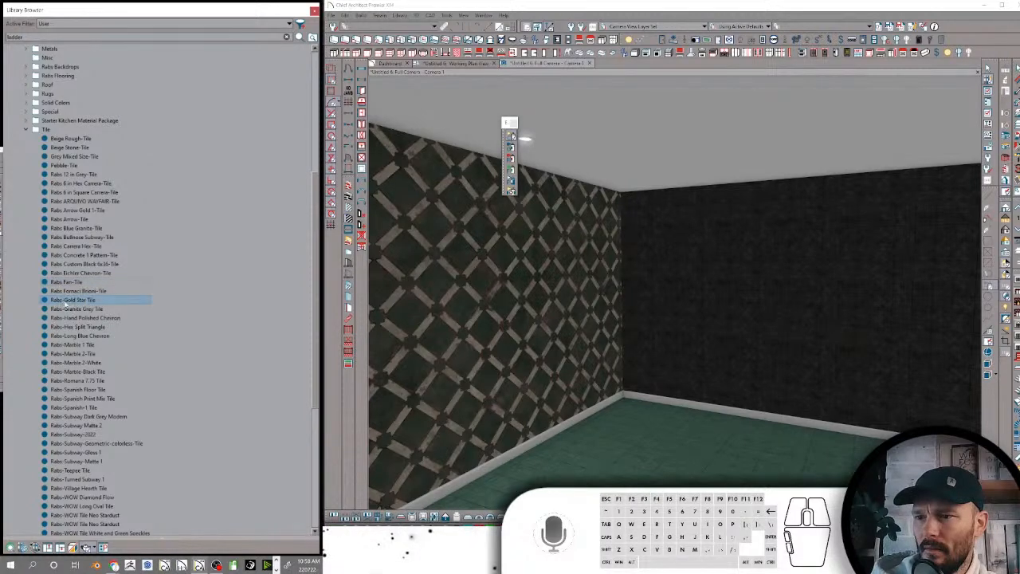
pyautogui.click(64, 302)
pyautogui.click(82, 300)
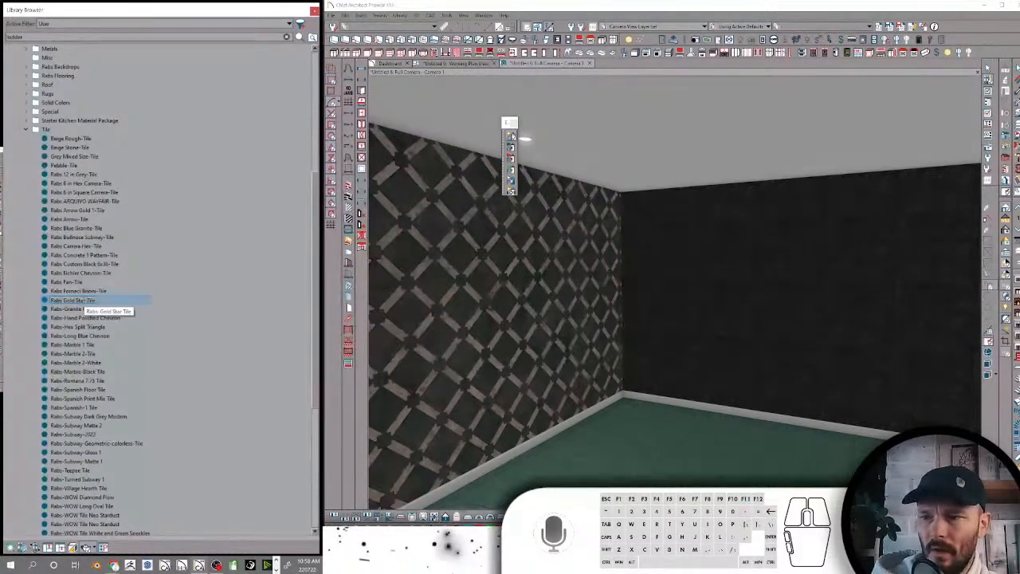
pyautogui.click(64, 309)
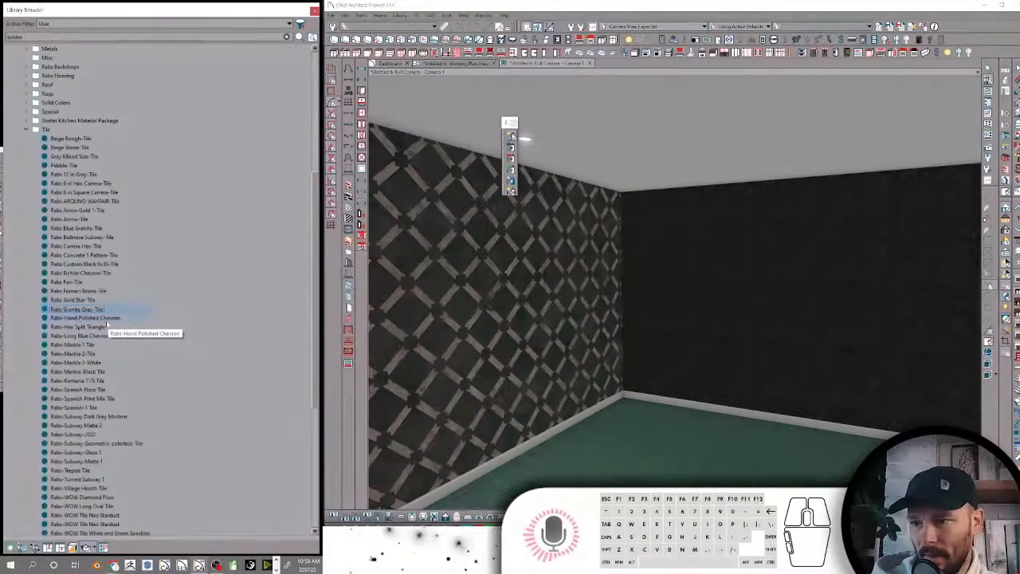
# Rename Rabs-Hand Polished Chevron as Rabs Hand Polished Chevron-Tile, adding the missing word Tile after a hyphen
pyautogui.click(102, 320)
pyautogui.press('F2')
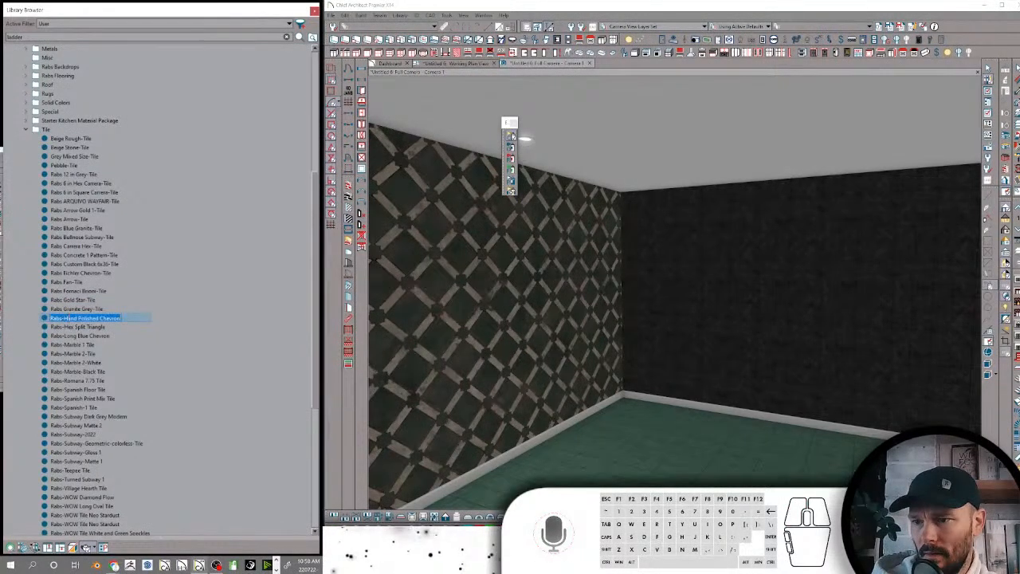
pyautogui.click(63, 319)
pyautogui.press('BackSpace')
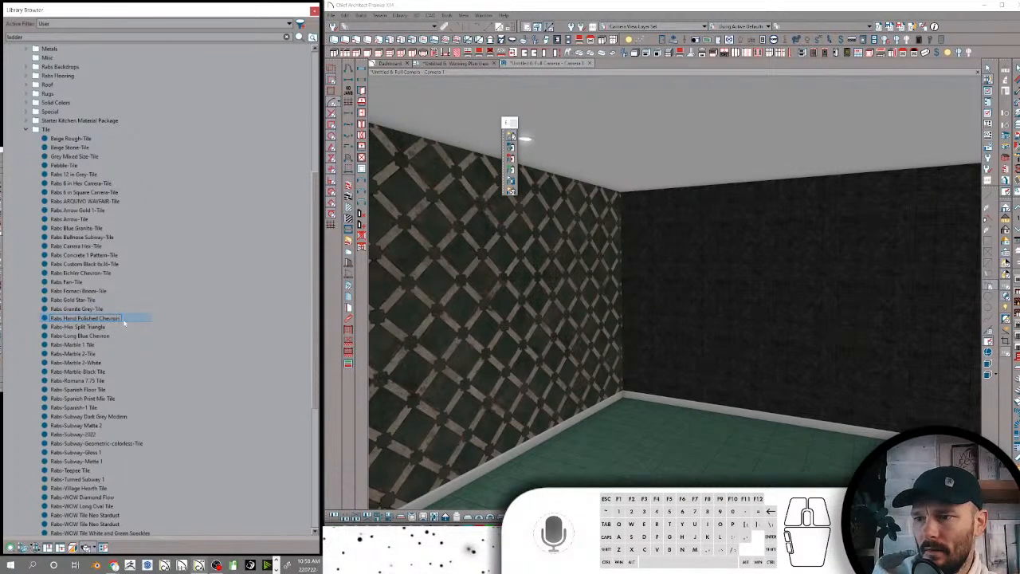
pyautogui.write('-tile')
pyautogui.press('BackSpace')
pyautogui.press('BackSpace')
pyautogui.press('BackSpace')
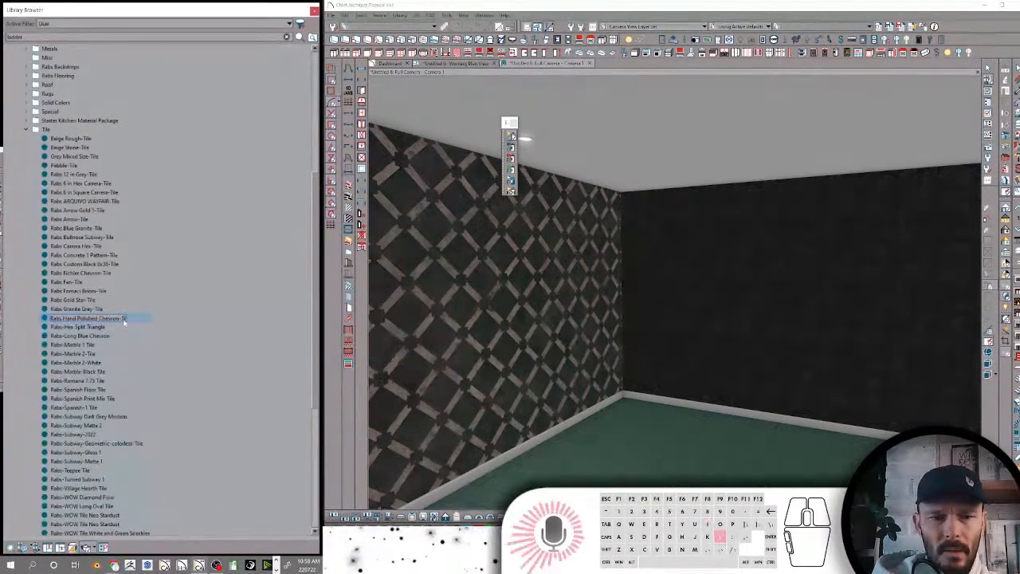
pyautogui.write('ile')
pyautogui.press('Return')
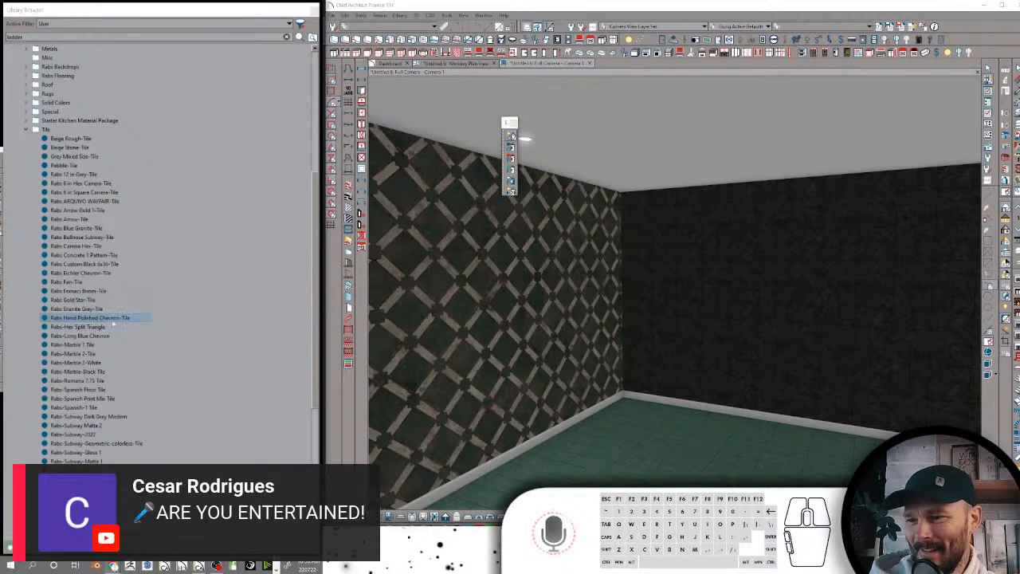
# Rename Rabs-Hex Split Triangle as Rabs Hex Split Triangle-Tile
pyautogui.click(93, 327)
pyautogui.click(70, 327)
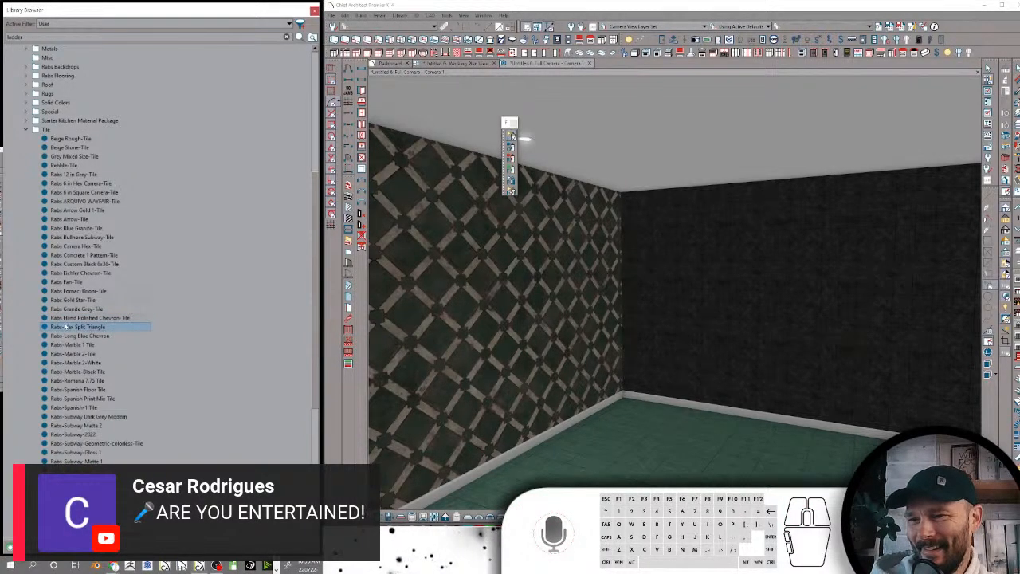
pyautogui.click(107, 328)
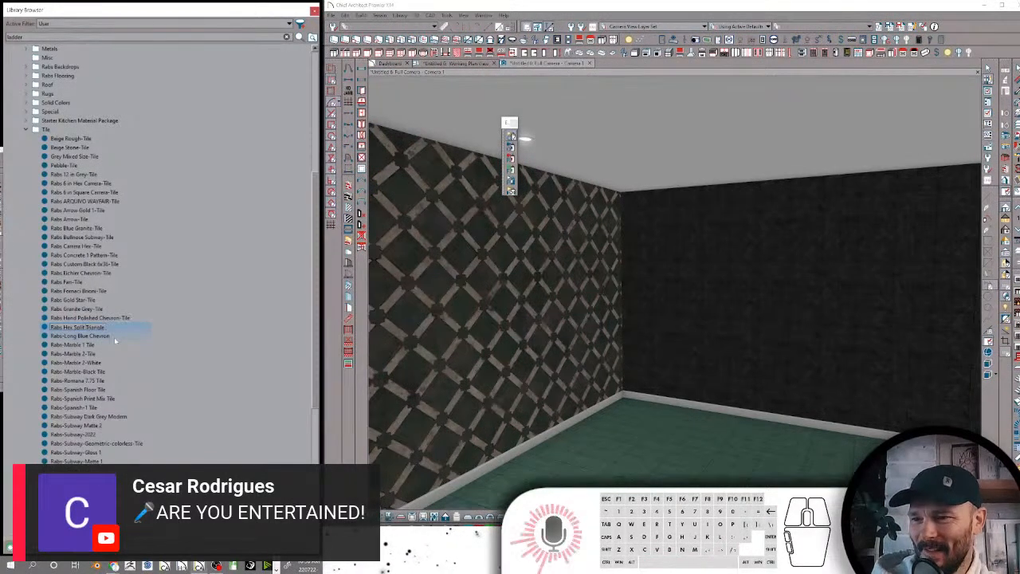
pyautogui.write('-T')
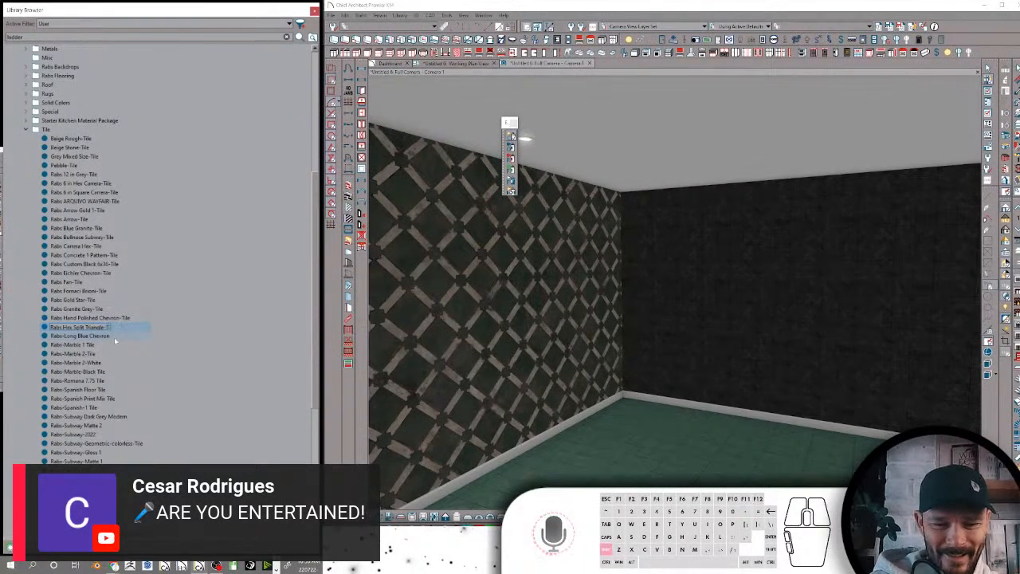
pyautogui.write('ile')
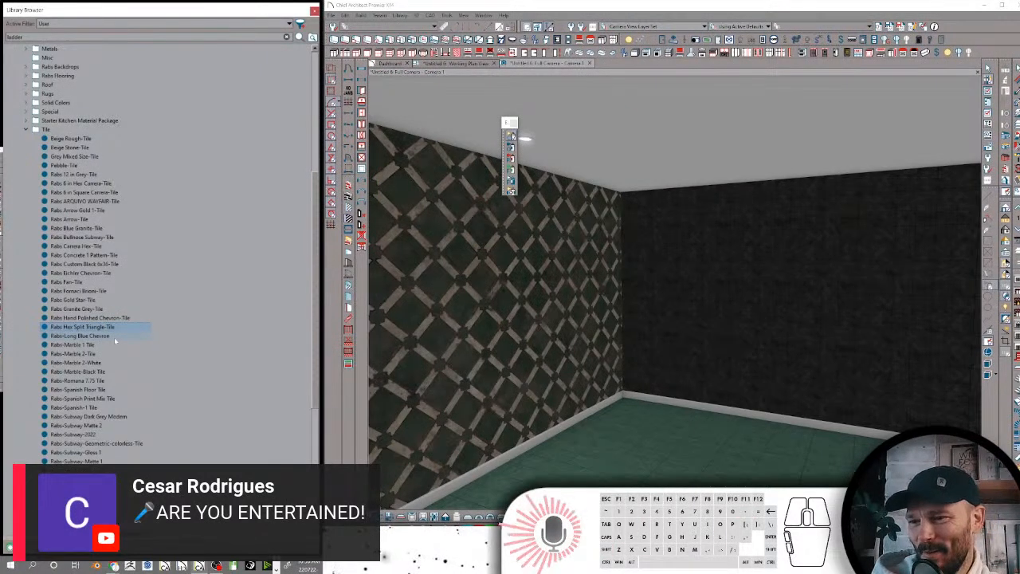
# Rename Rabs-Long Blue Chevron as Rabs Long Blue Chevron-Tile
pyautogui.click(114, 337)
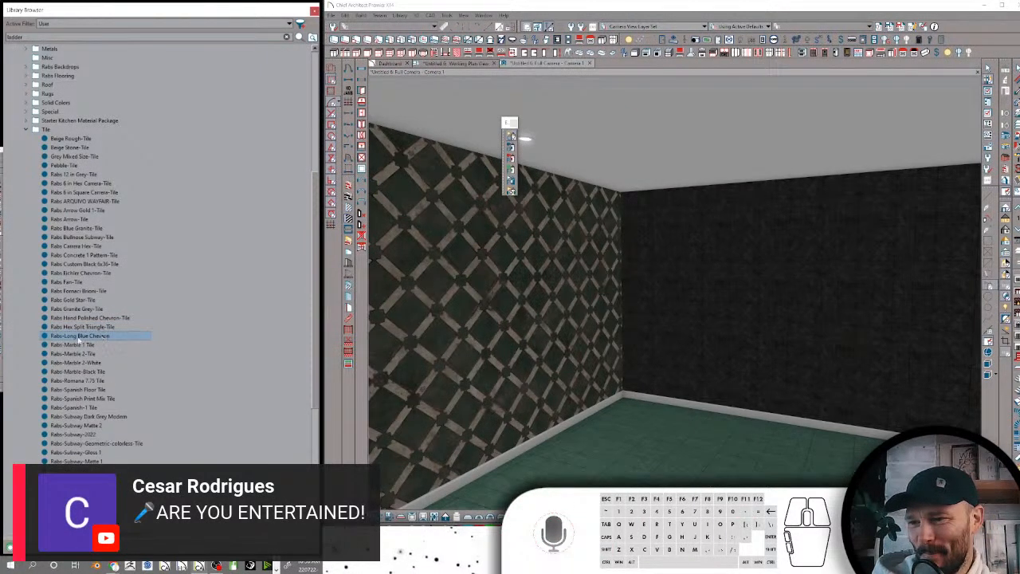
pyautogui.click(79, 338)
pyautogui.click(66, 336)
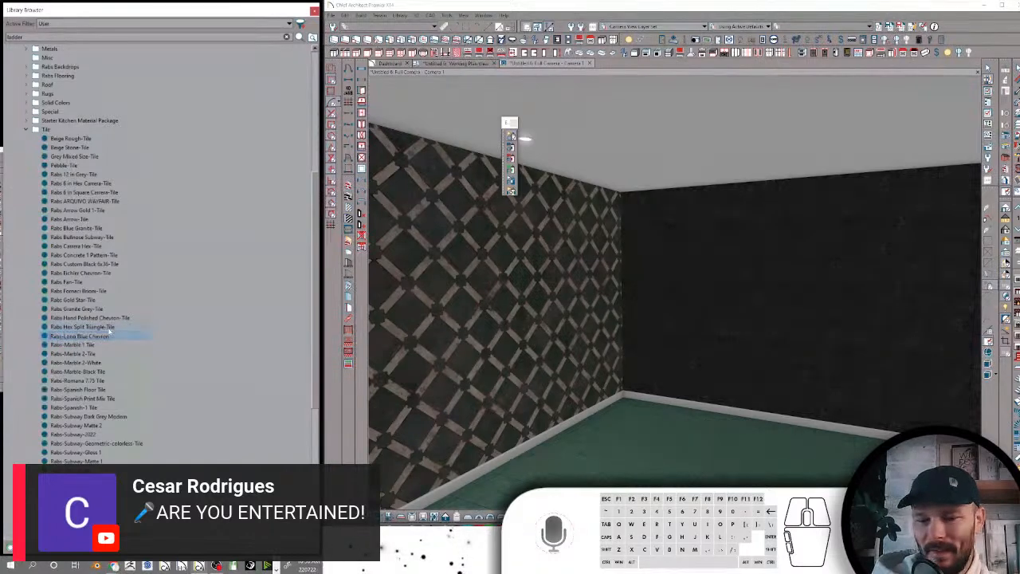
pyautogui.press('BackSpace')
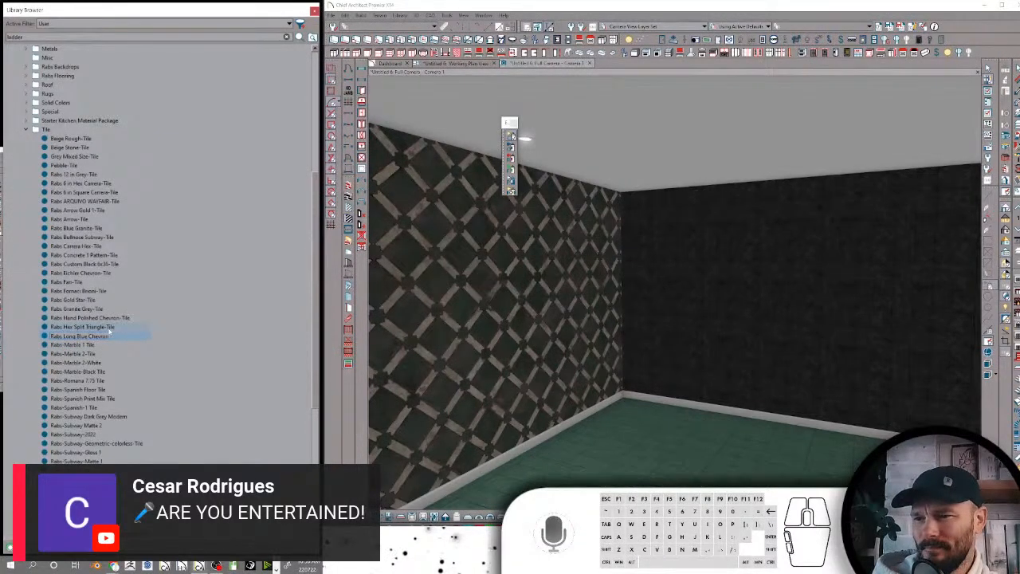
pyautogui.write('-')
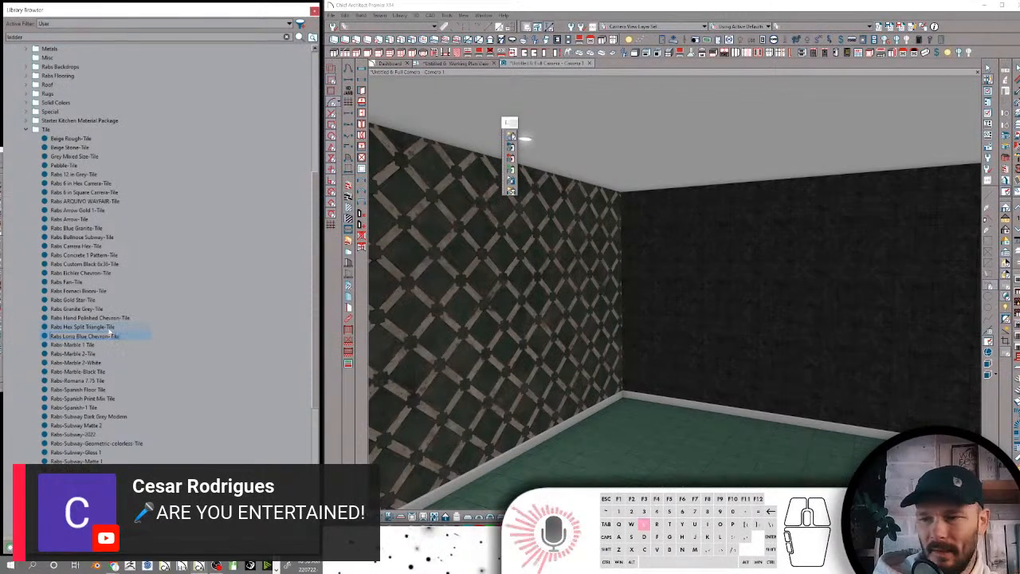
pyautogui.write('Tile')
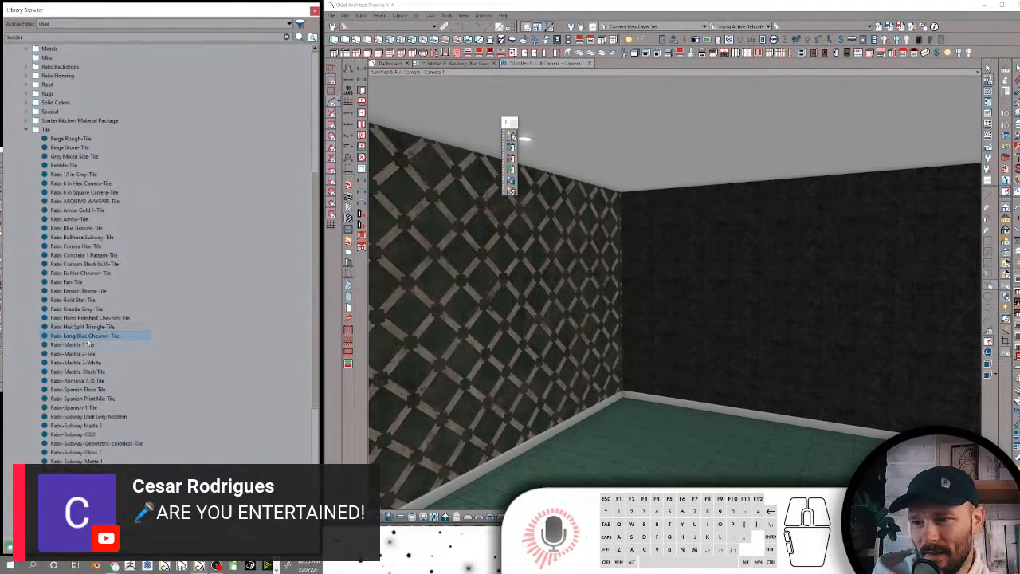
# Rename Rabs-Marble 1 Tile as Rabs Marble 1-Tile and Rabs-Marble 2-Tile as Rabs Marble 2-Tile
pyautogui.click(90, 345)
pyautogui.click(91, 344)
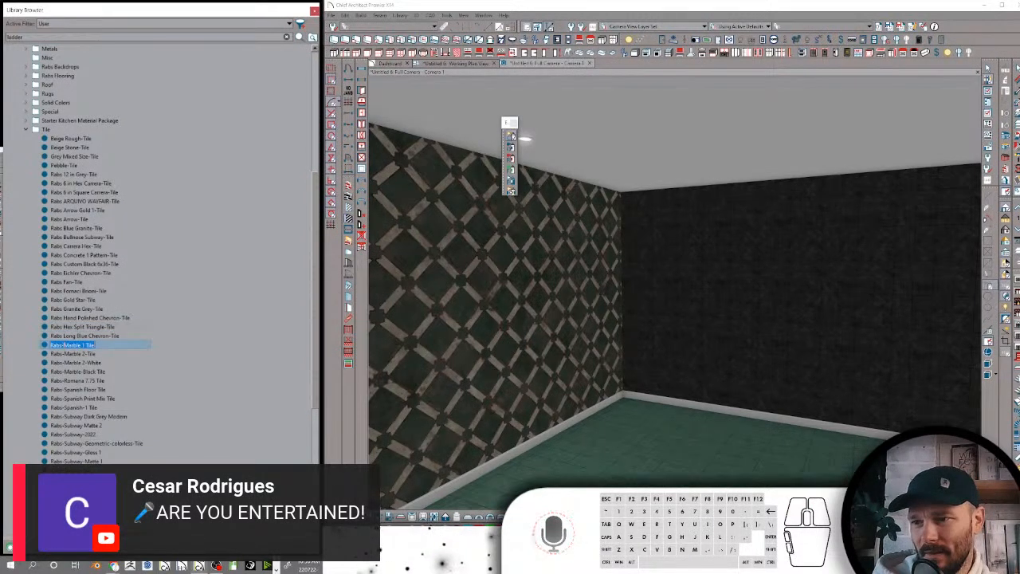
pyautogui.click(64, 344)
pyautogui.press('BackSpace')
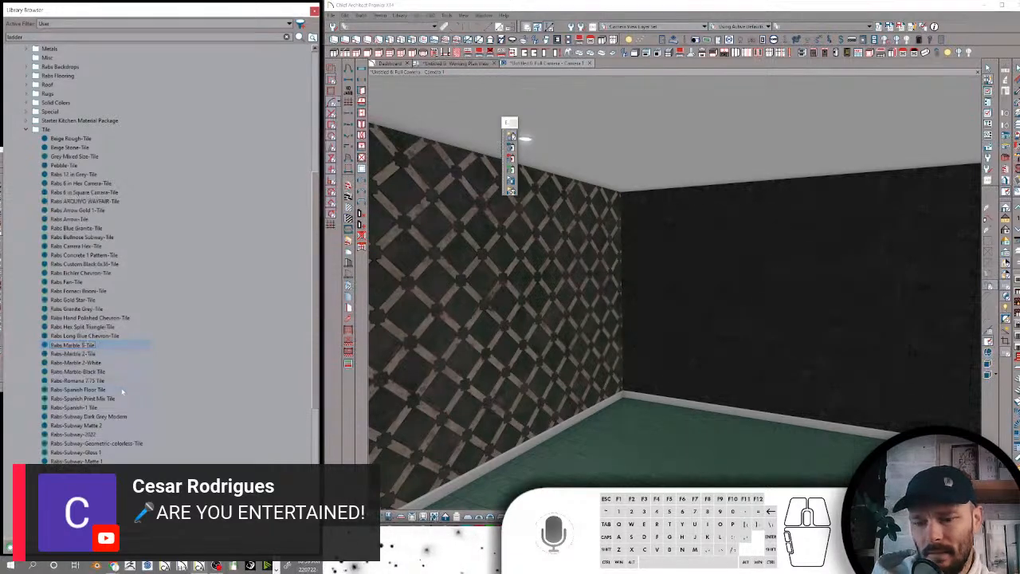
pyautogui.click(72, 353)
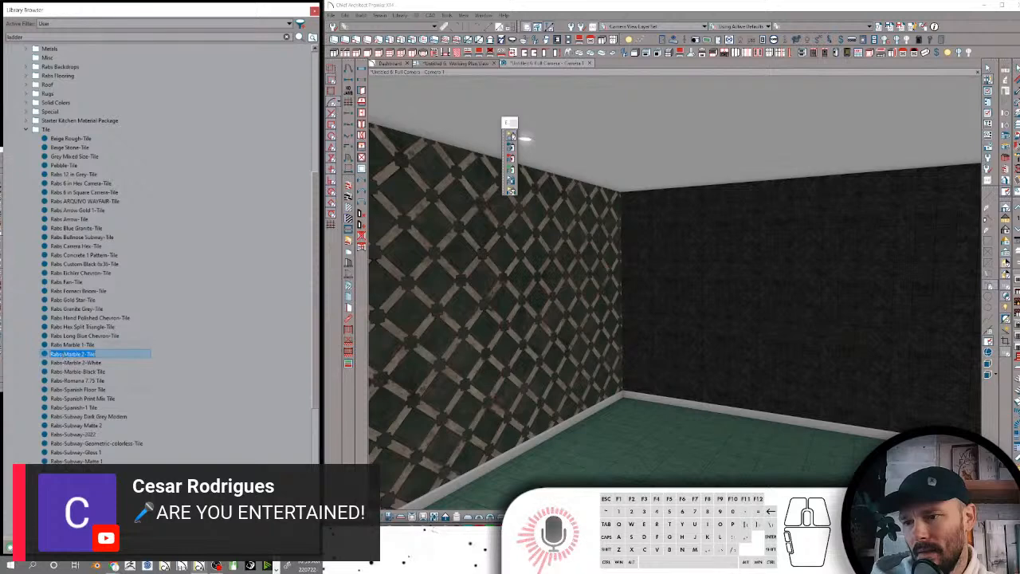
pyautogui.click(70, 355)
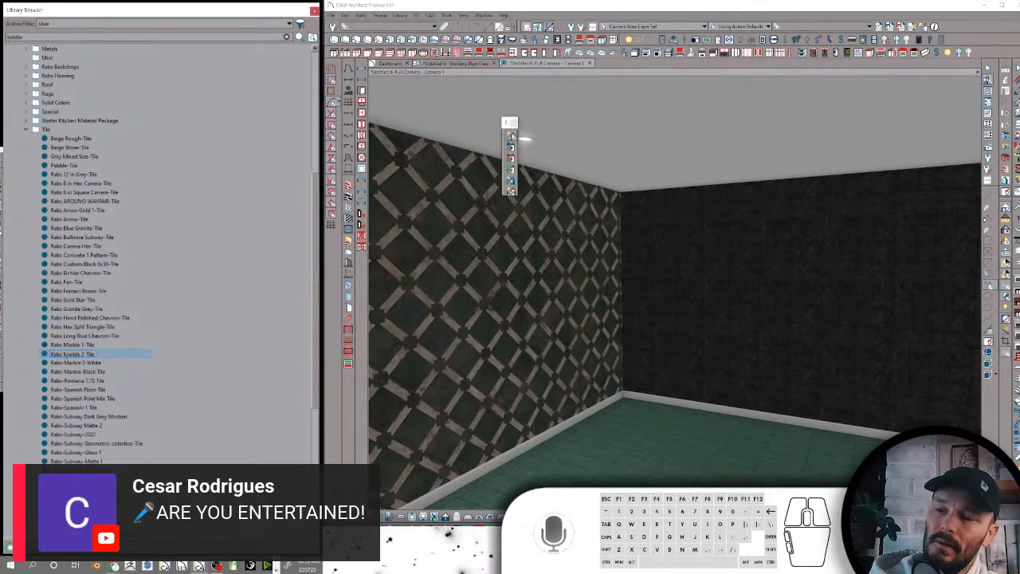
# Rename Rabs-Marble 2-White as Rabs Marble 2 White-Tile, replacing its hyphens with spaces and adding the Tile ending
pyautogui.click(85, 363)
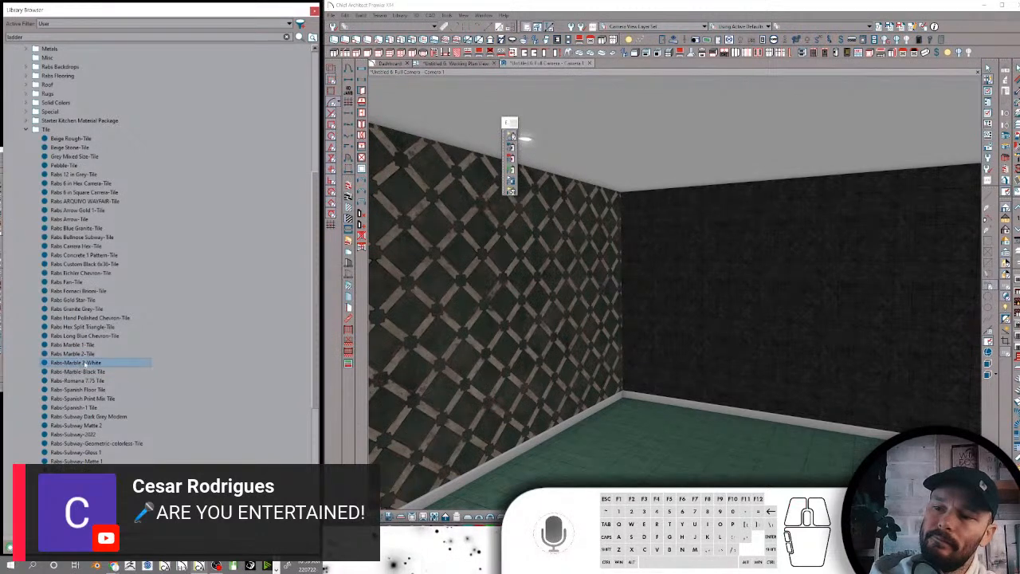
pyautogui.click(65, 364)
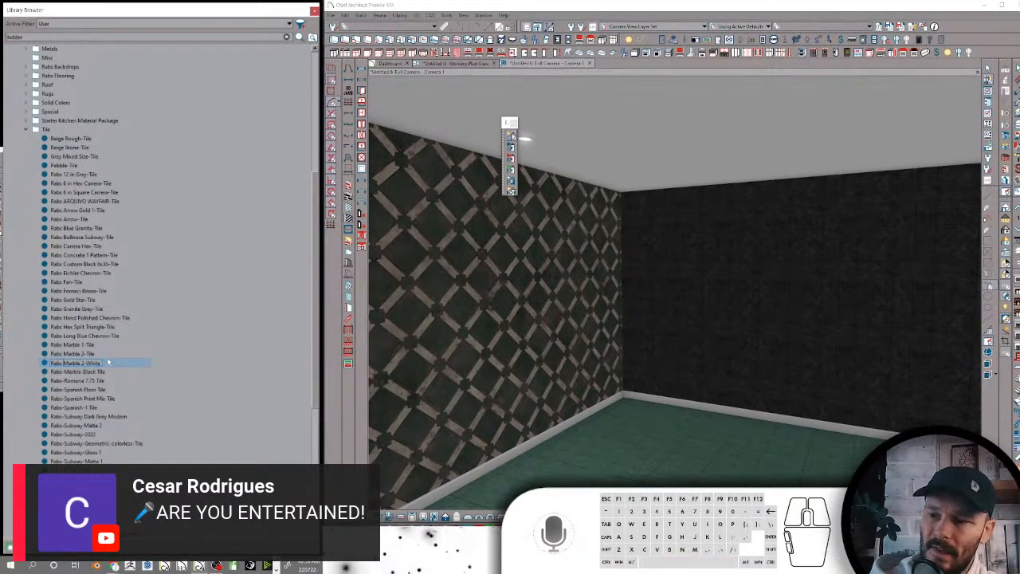
pyautogui.press('BackSpace')
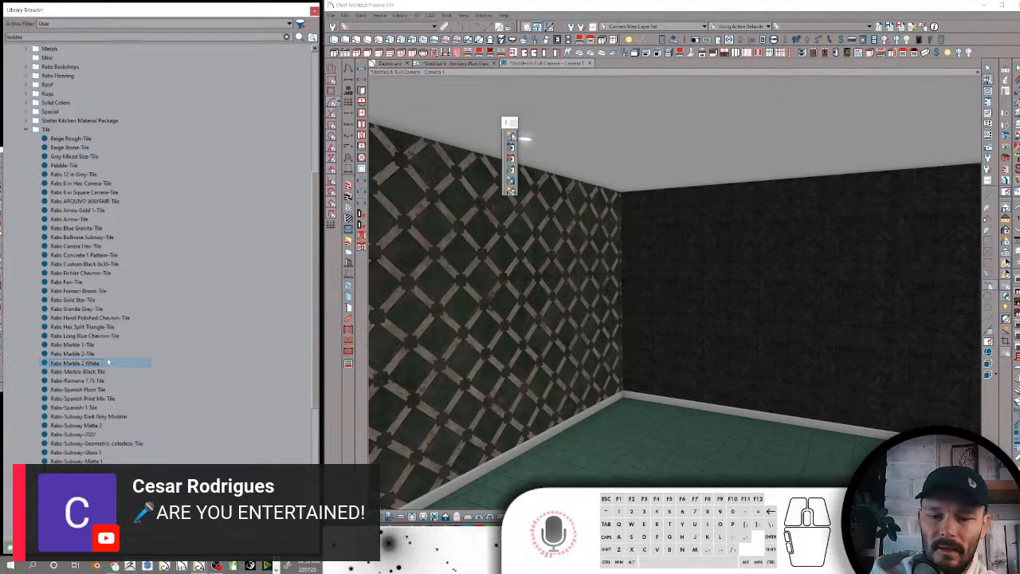
pyautogui.write('Tile')
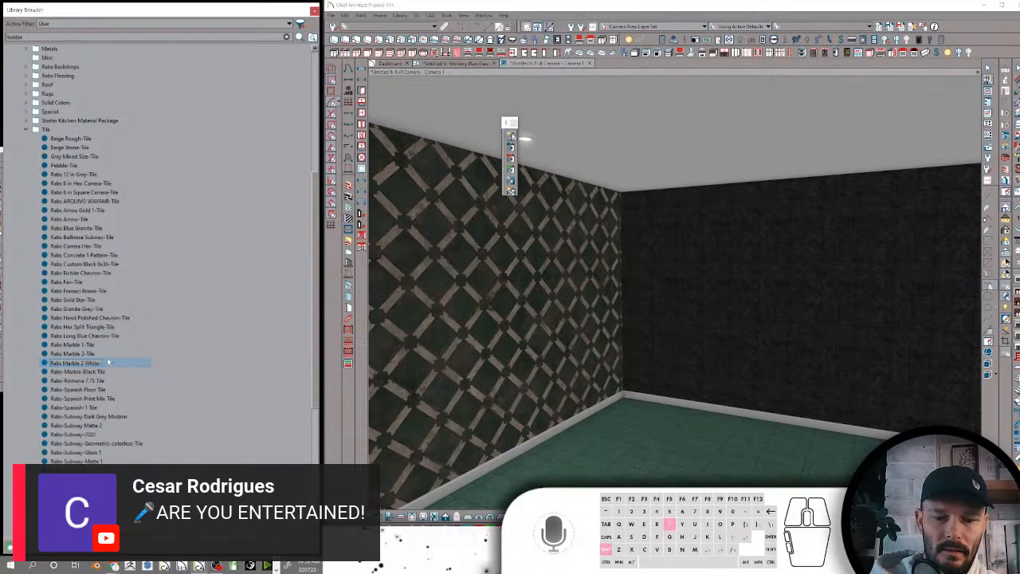
pyautogui.press('Return')
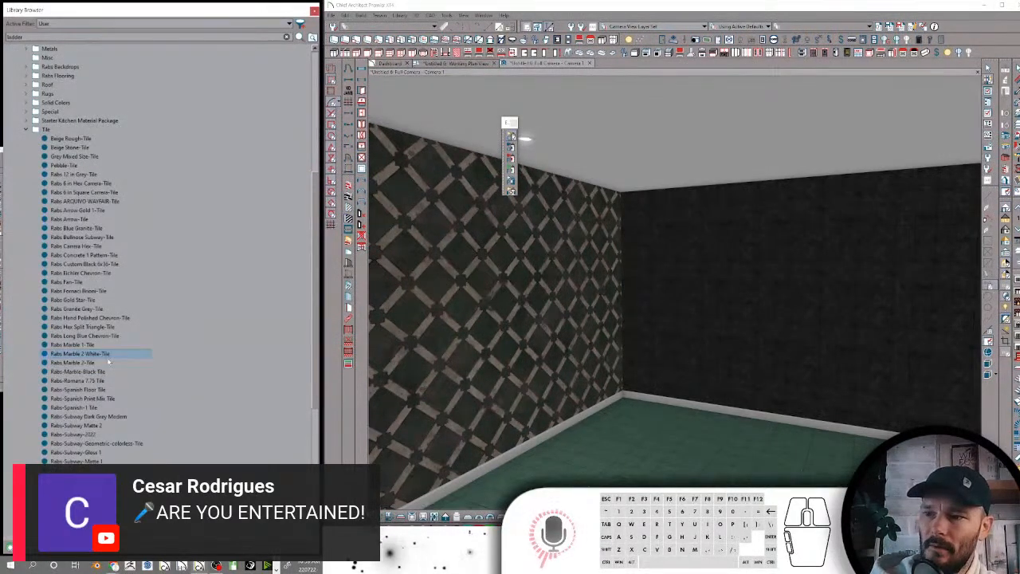
# Rename Rabs-Marble-Black Tile as Rabs Marble Black-Tile
pyautogui.click(82, 372)
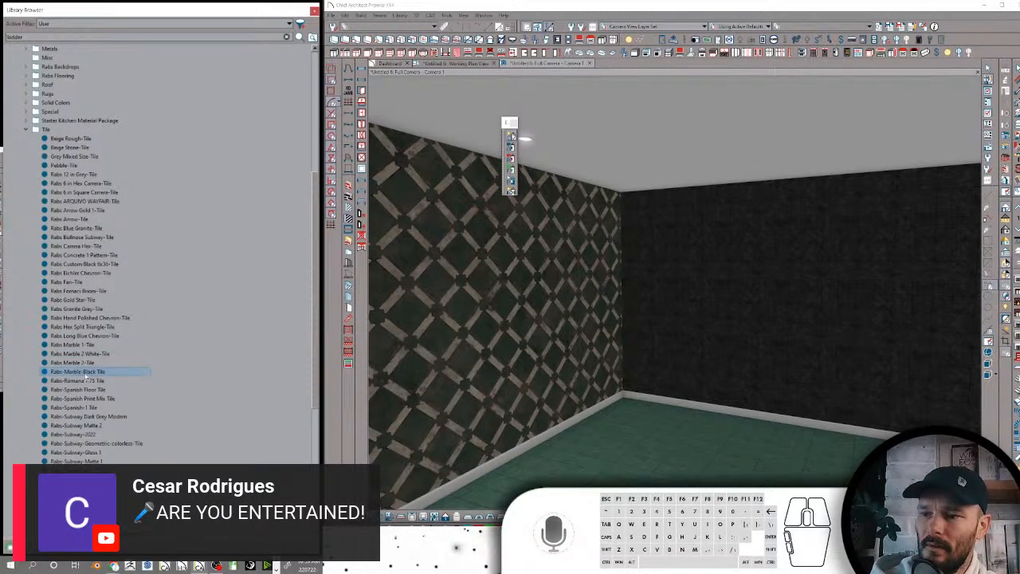
pyautogui.click(85, 375)
pyautogui.click(87, 373)
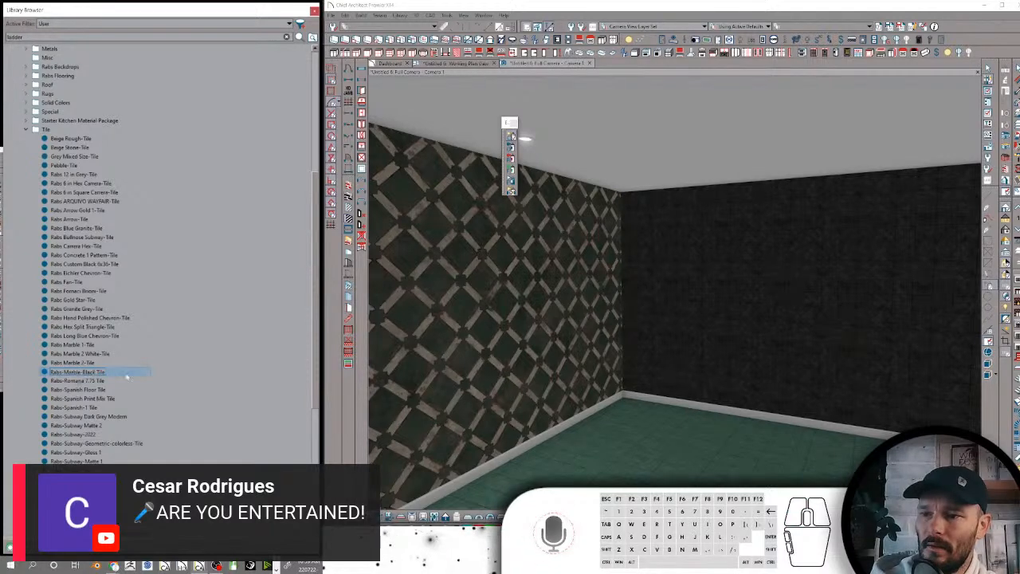
pyautogui.press('BackSpace')
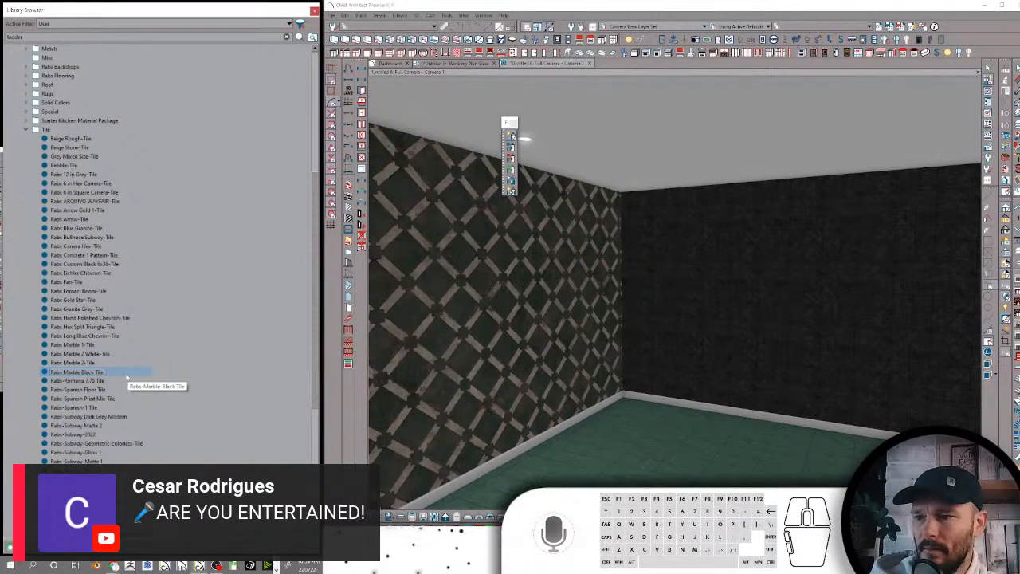
pyautogui.press('BackSpace')
pyautogui.write('-')
pyautogui.press('Return')
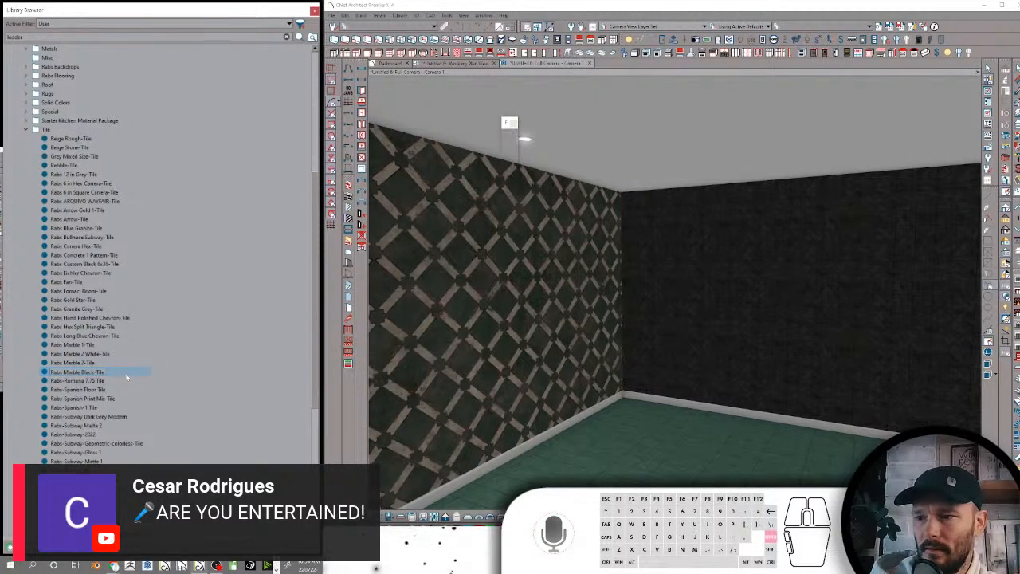
# Rename Rabs-Romana 7.75 Tile as Rabs Romana 7.75-Tile
pyautogui.click(102, 381)
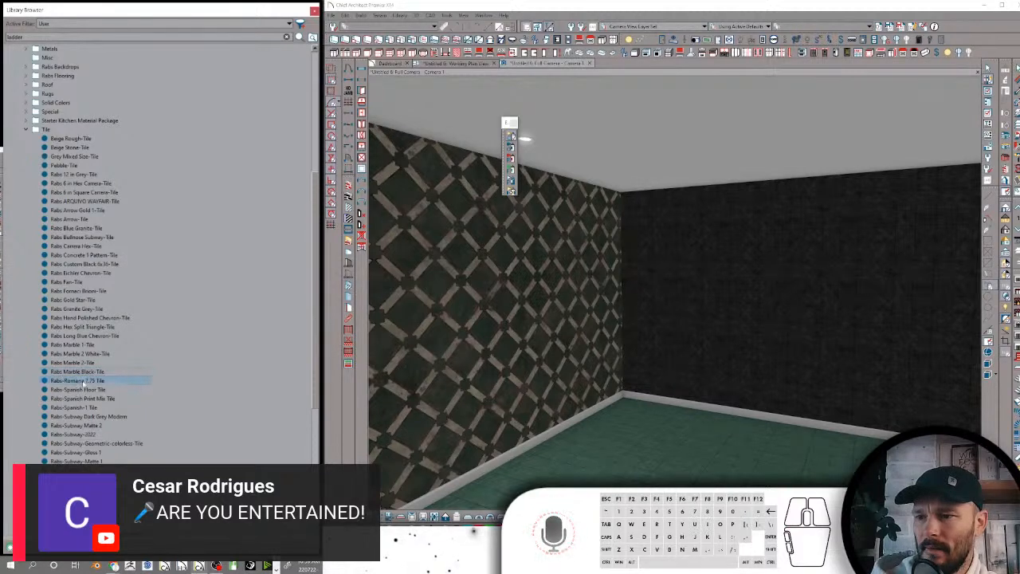
pyautogui.click(66, 381)
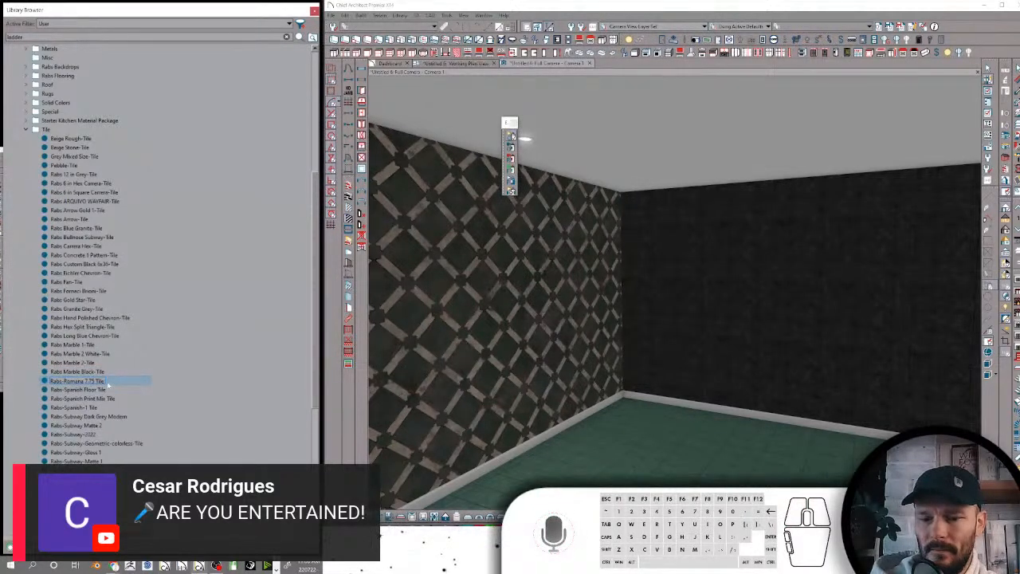
pyautogui.press('BackSpace')
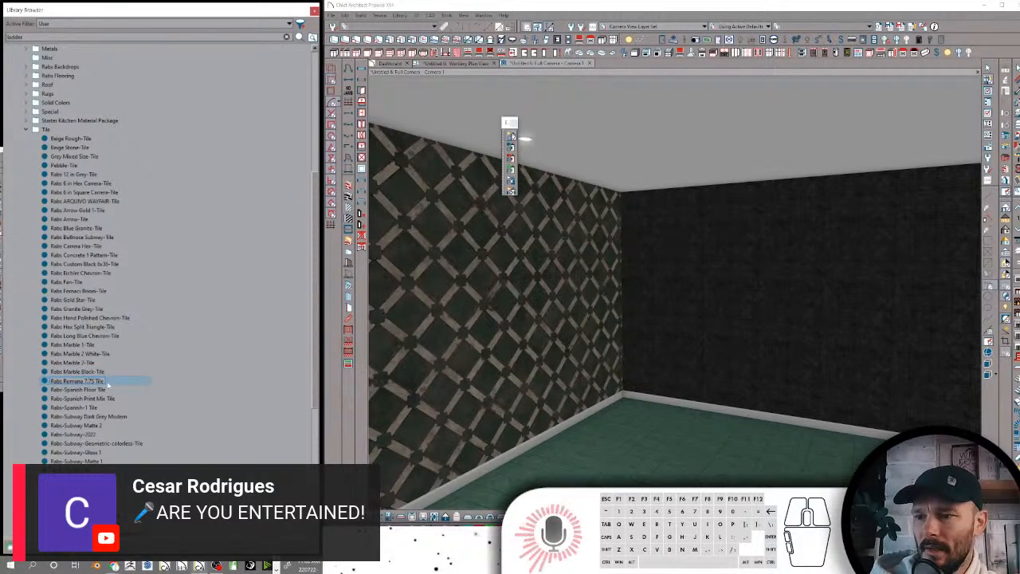
pyautogui.press('BackSpace')
pyautogui.write('-')
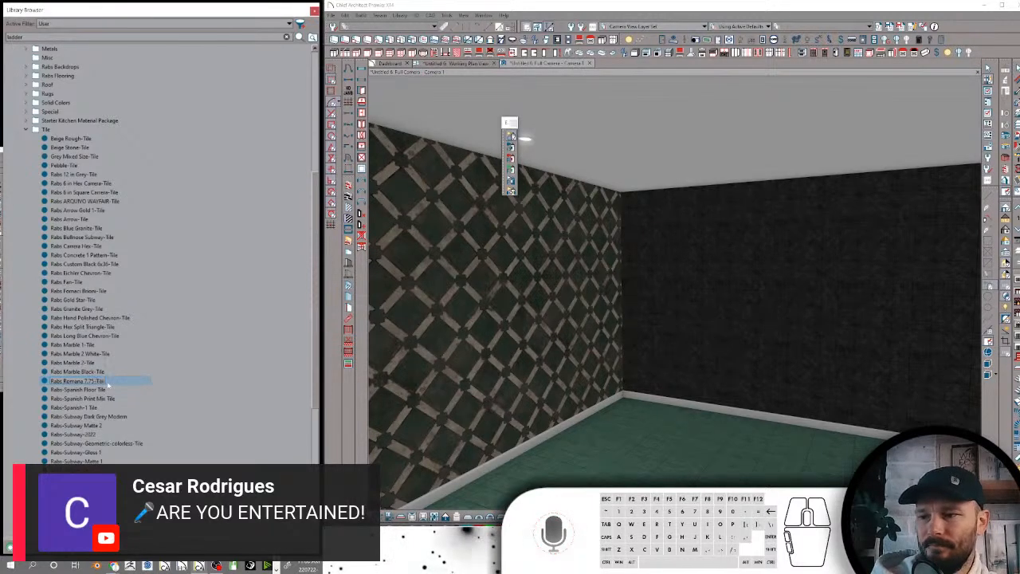
# Rename Rabs-Spanish Floor Tile as Rabs Spanish Floor-Tile
pyautogui.click(102, 390)
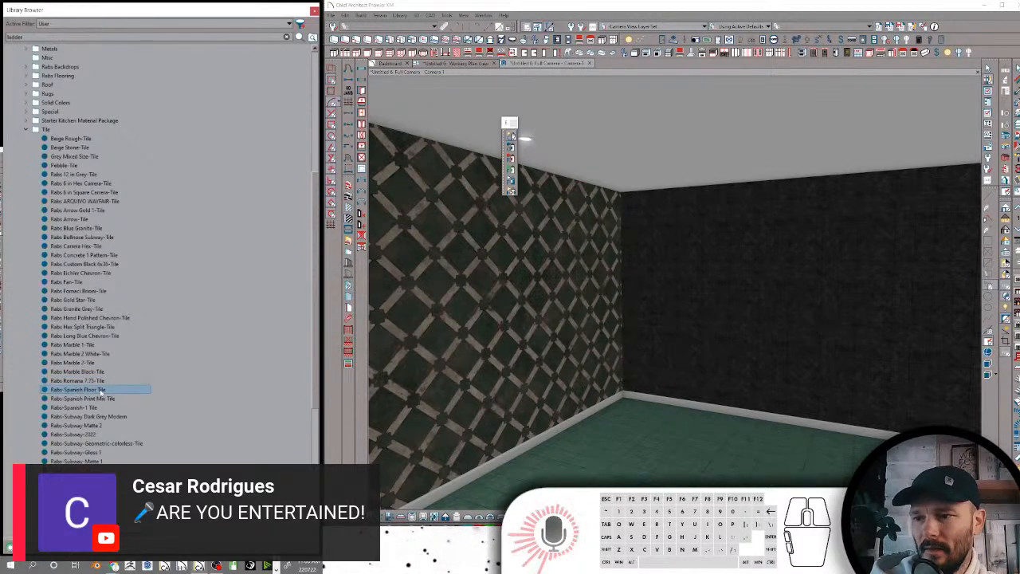
pyautogui.click(102, 390)
pyautogui.click(97, 390)
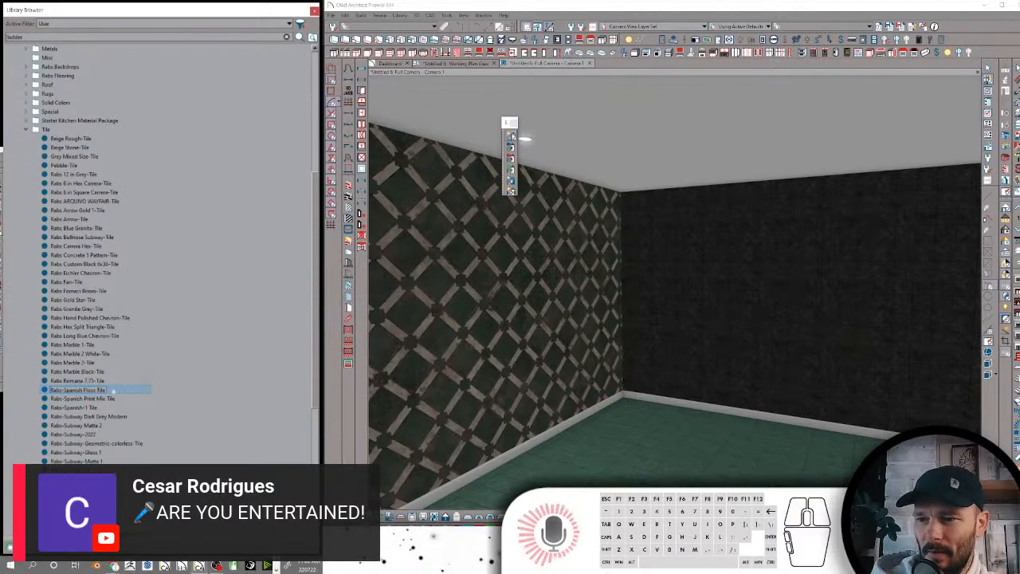
pyautogui.press('BackSpace')
pyautogui.write('-')
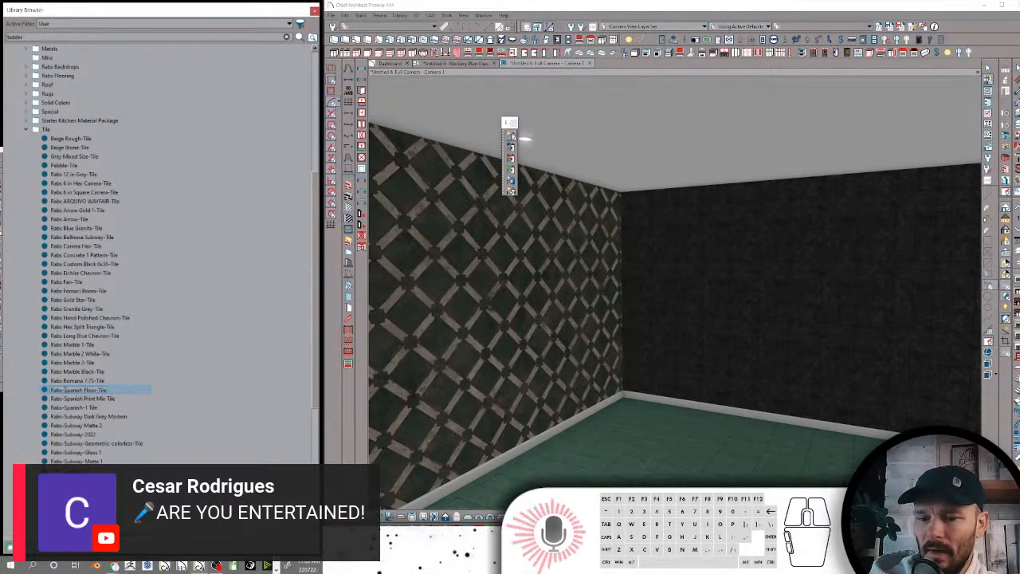
pyautogui.press('BackSpace')
# Rename Rabs-Spanish Print Mix Tile as Rabs Spanish Print Mix-Tile
pyautogui.click(88, 402)
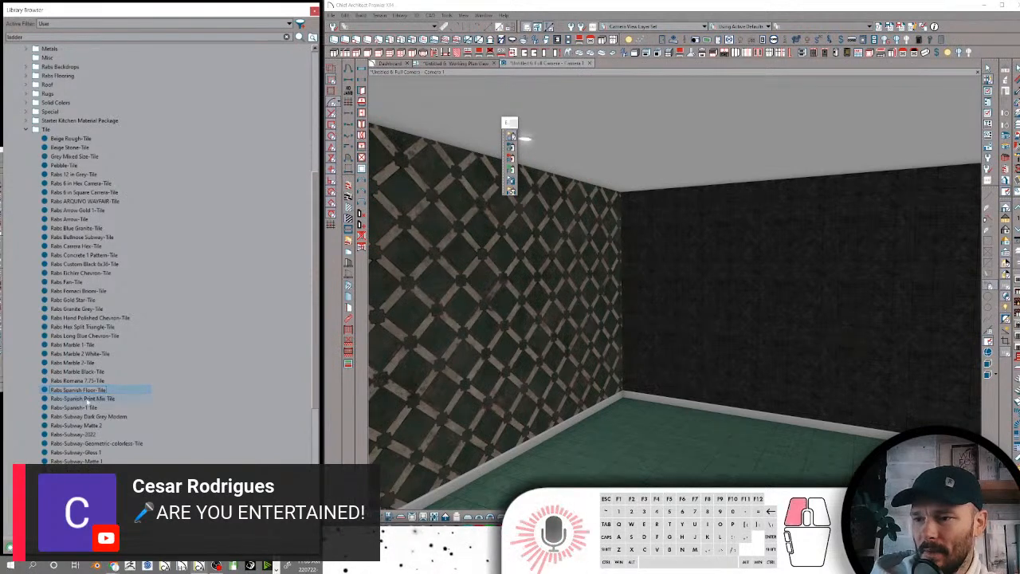
pyautogui.click(64, 405)
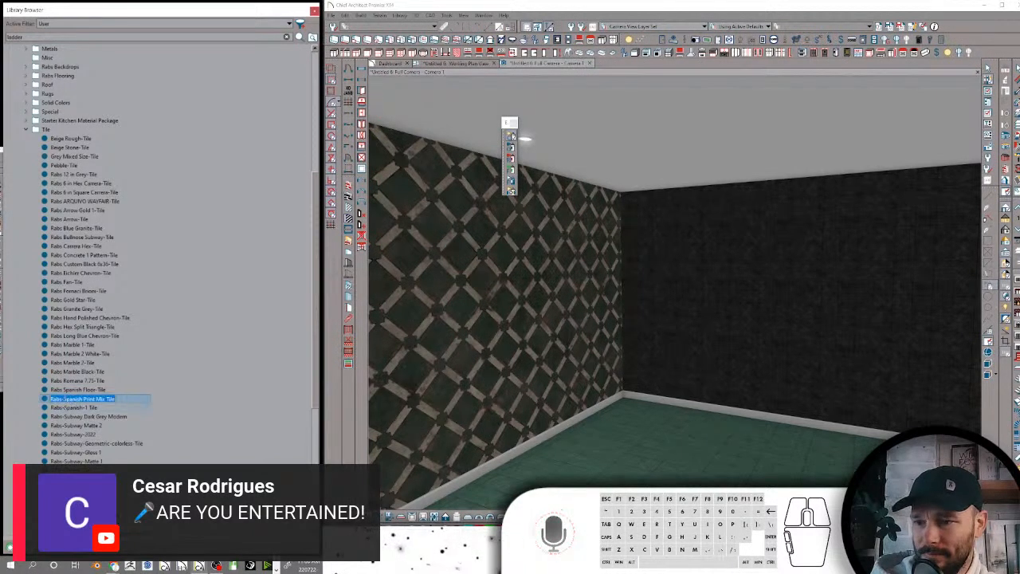
pyautogui.click(81, 402)
pyautogui.press('BackSpace')
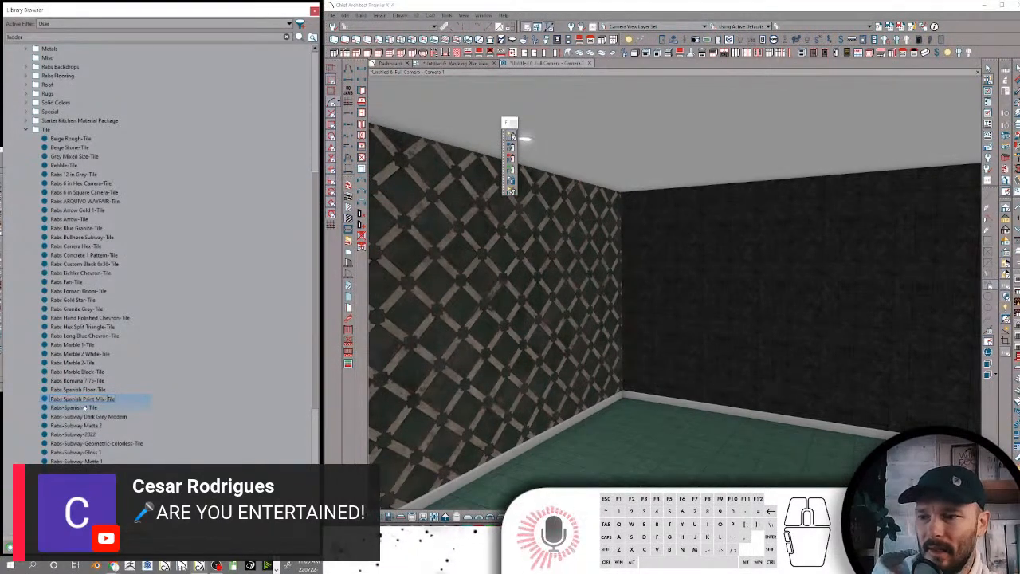
# Rename Rabs-Spanish-1 Tile as Rabs Spanish 1-Tile
pyautogui.click(84, 407)
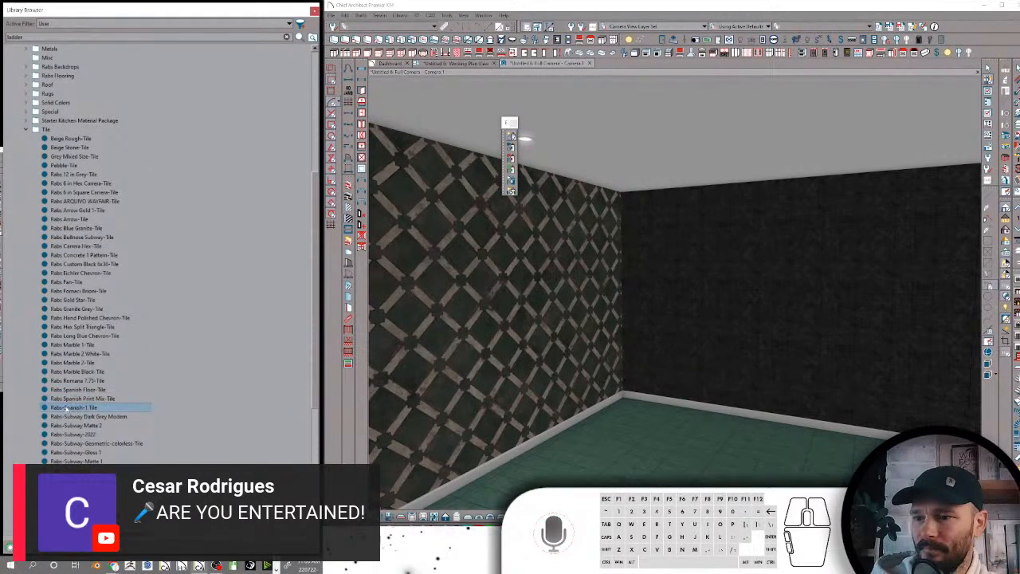
pyautogui.click(67, 408)
pyautogui.click(66, 407)
pyautogui.press('BackSpace')
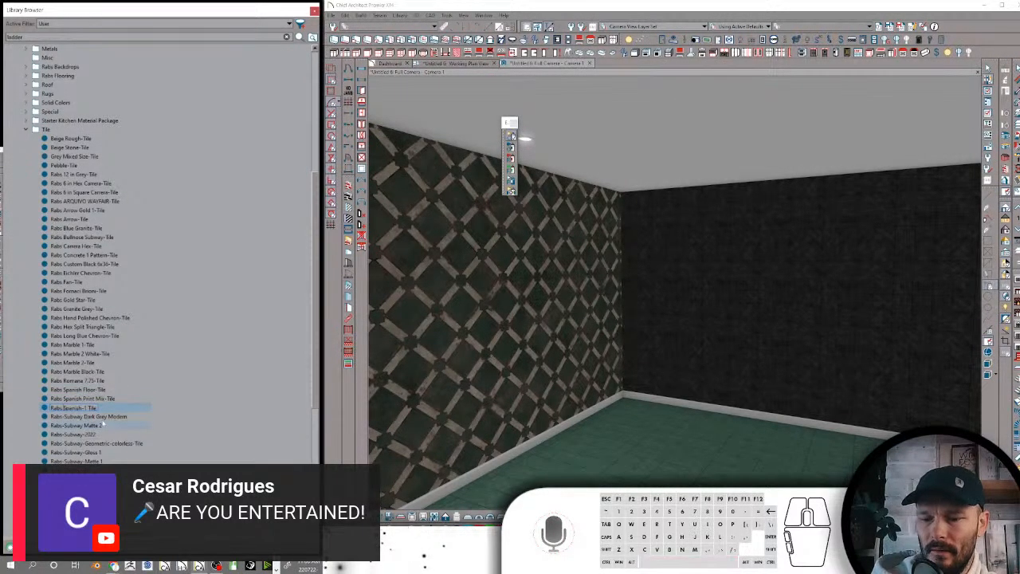
pyautogui.press('BackSpace')
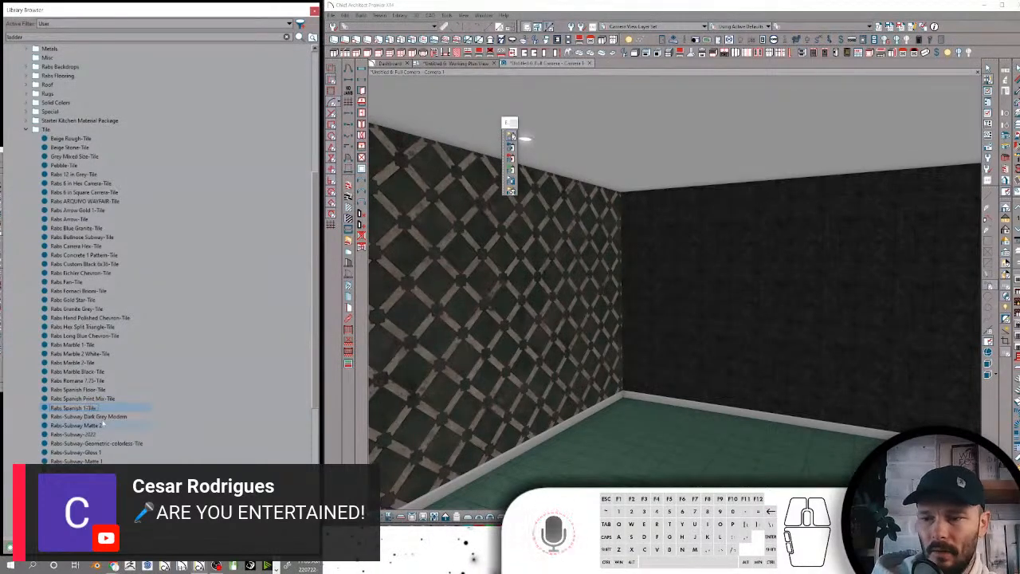
# Rename Rabs-Subway Dark Grey Modern as Rabs Subway Dark Grey Modern-Tile
pyautogui.click(92, 417)
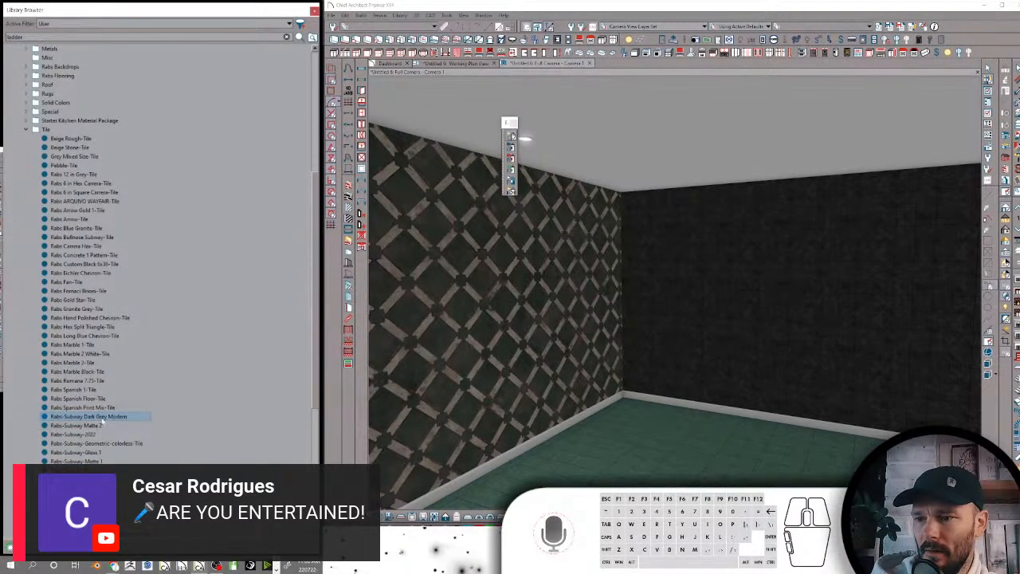
pyautogui.click(93, 417)
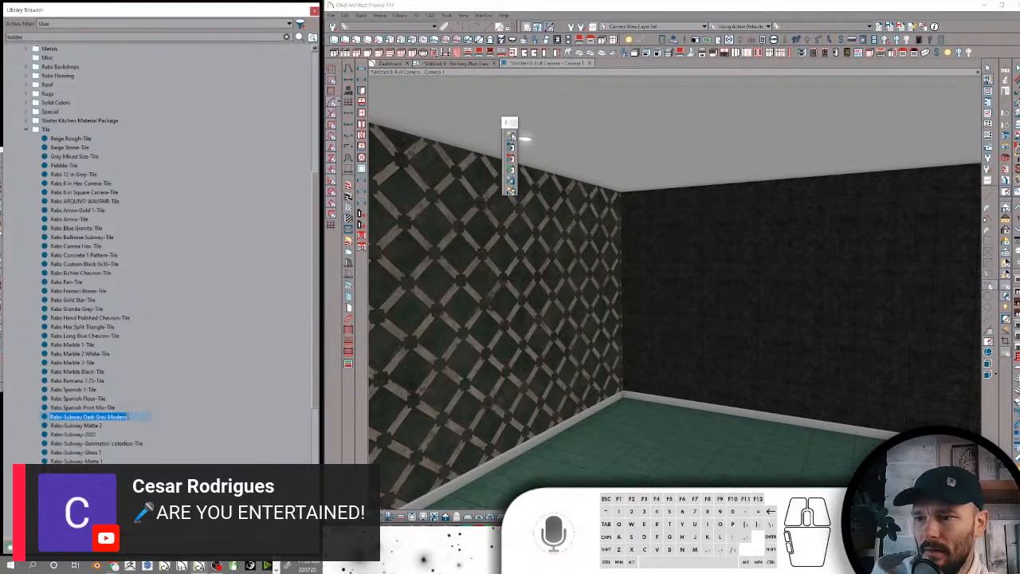
pyautogui.click(130, 418)
pyautogui.write('-')
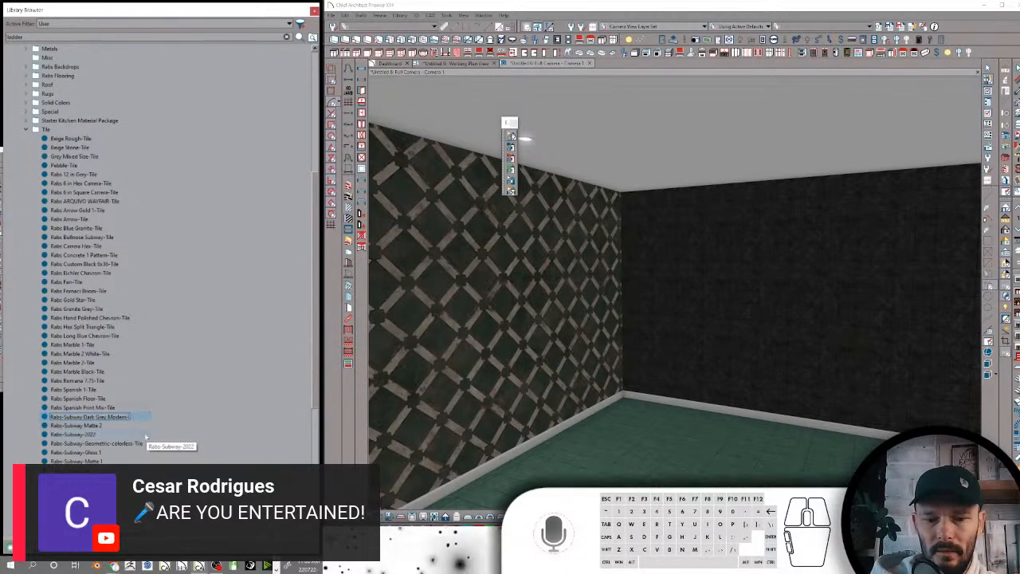
pyautogui.write('1e')
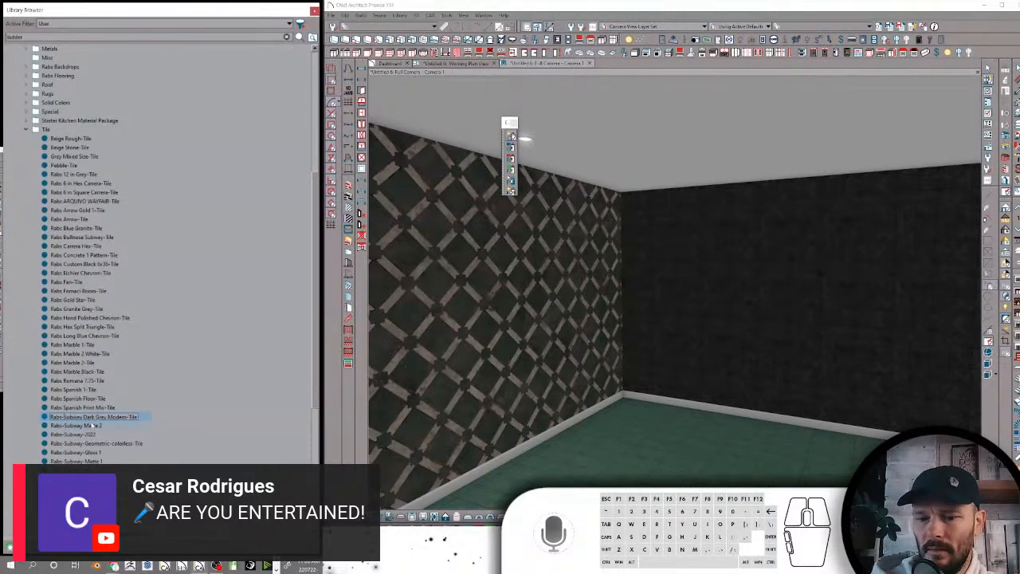
# Rename Rabs-Subway Matte 2 as Rabs Subway Matte 2-Tile
pyautogui.click(93, 426)
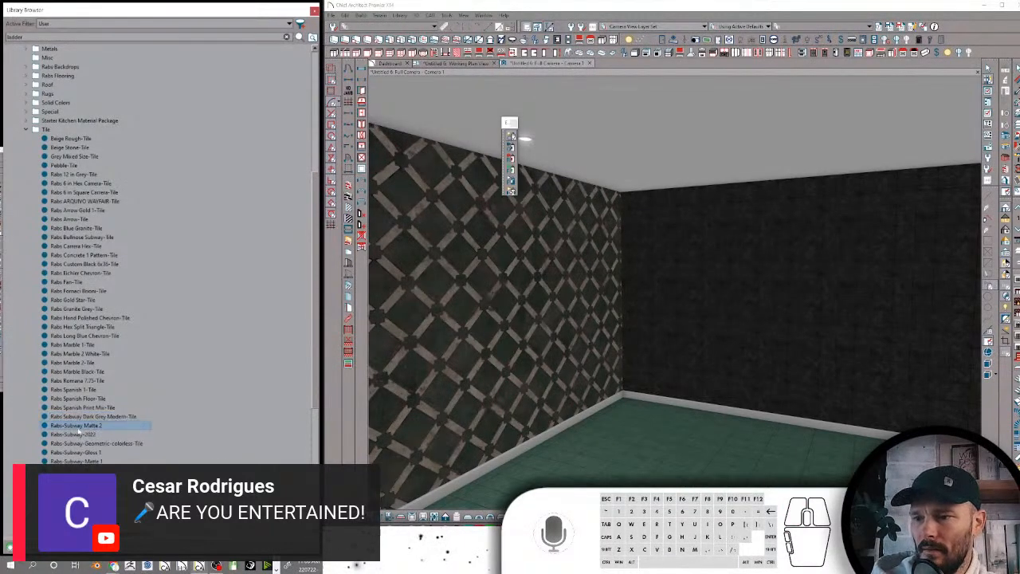
pyautogui.click(70, 427)
pyautogui.press('BackSpace')
pyautogui.write('2')
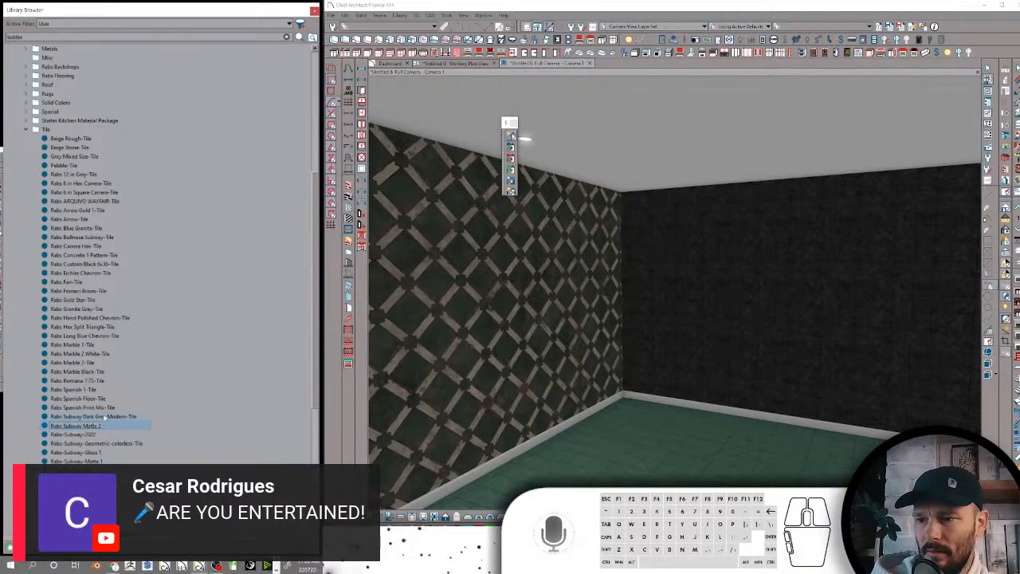
pyautogui.write('-Tile')
pyautogui.press('Return')
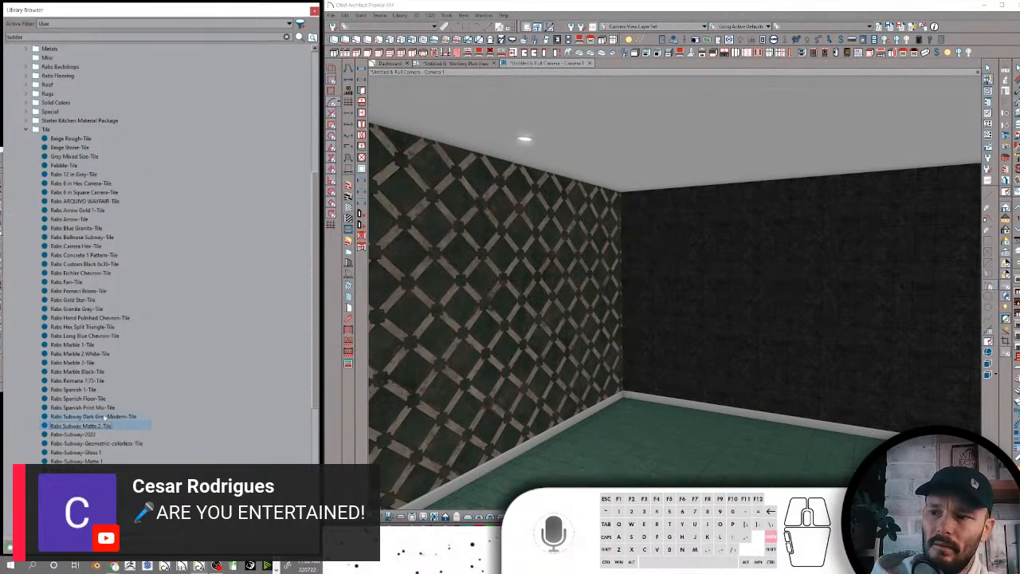
# Rename Rabs-Subway-2022 as Rabs Subway 2022-Tile
pyautogui.click(91, 436)
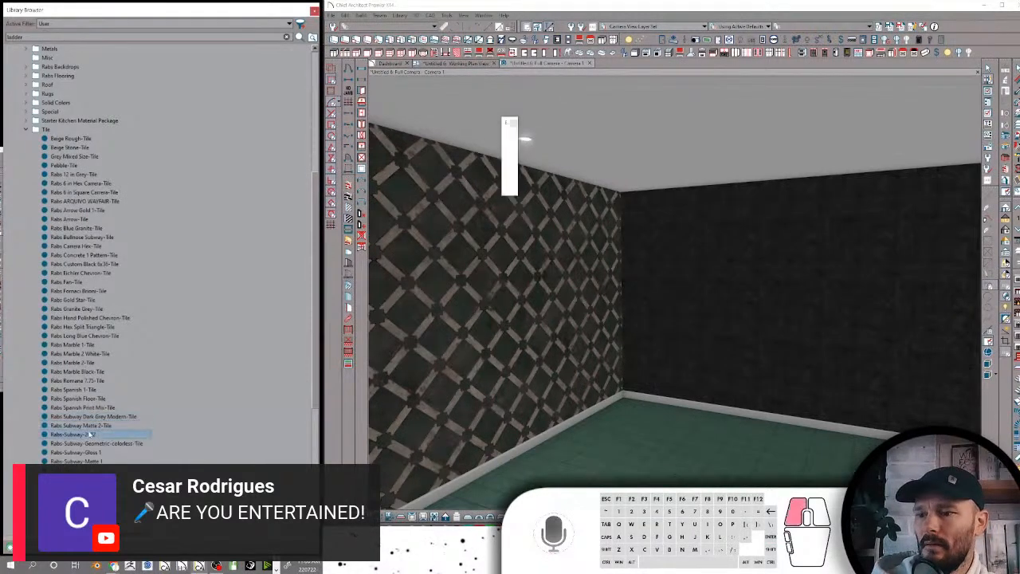
pyautogui.scroll(-4, 118, 401)
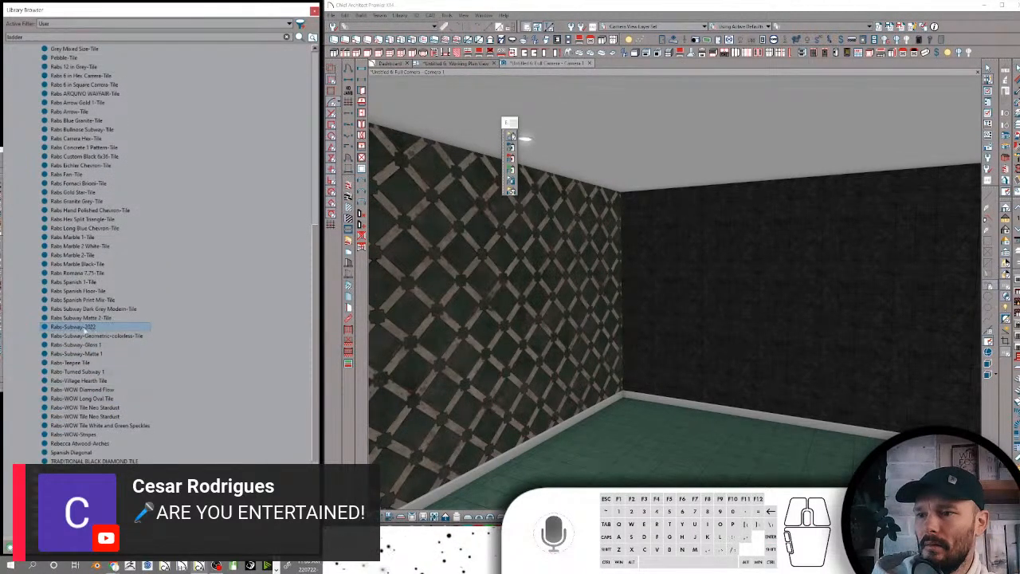
pyautogui.click(84, 329)
pyautogui.click(97, 327)
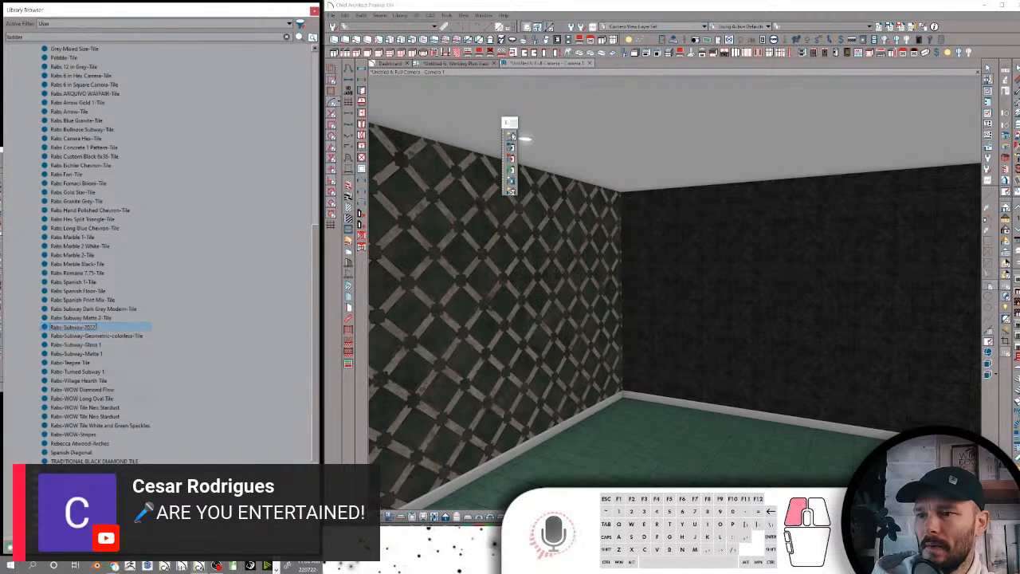
pyautogui.write('Tile')
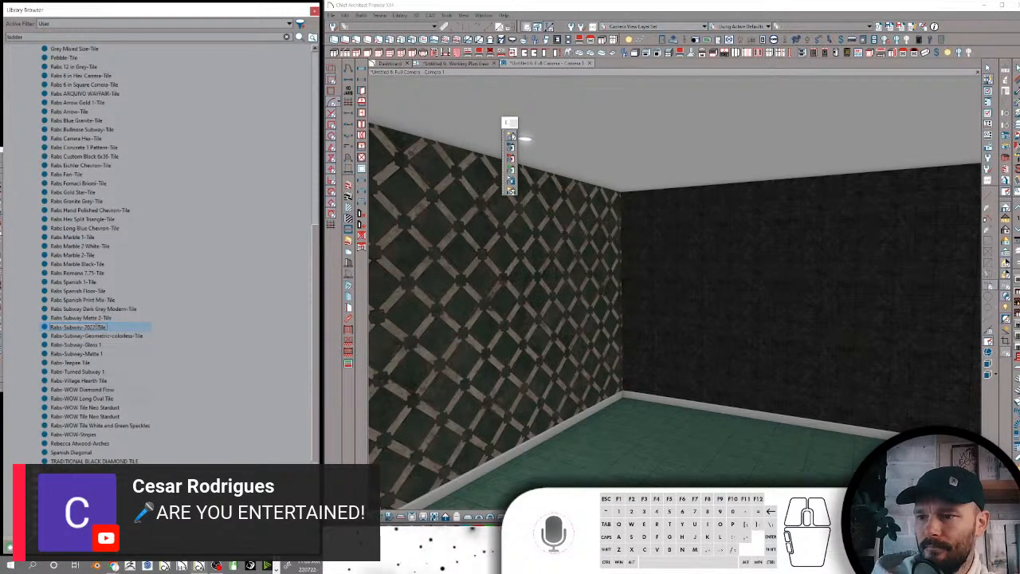
pyautogui.press('BackSpace')
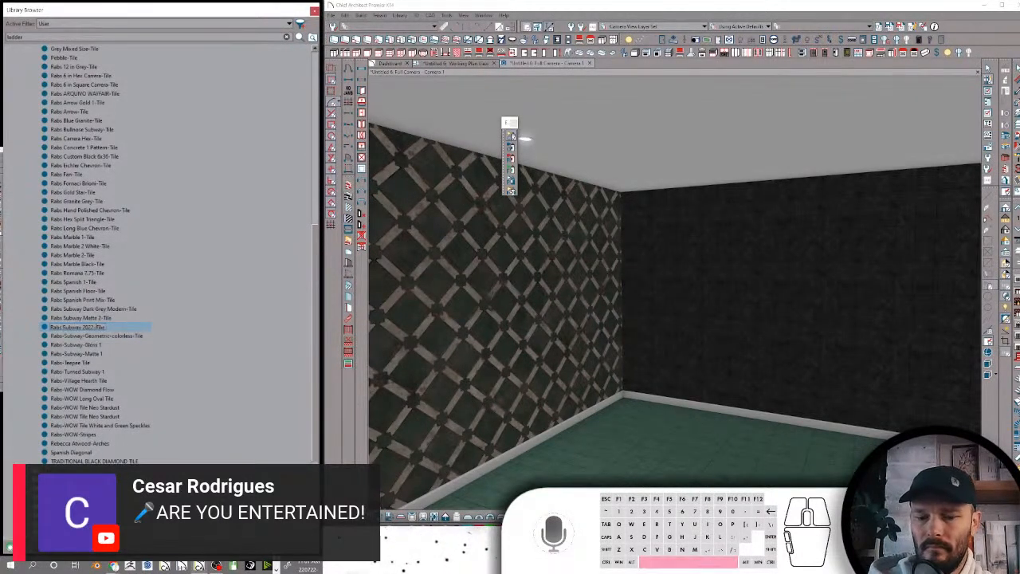
# Rename Rabs-Subway-Geometric-colorless-Tile as Rabs Subway Geometric colorless-Tile, replacing the extra hyphens with spaces
pyautogui.click(92, 335)
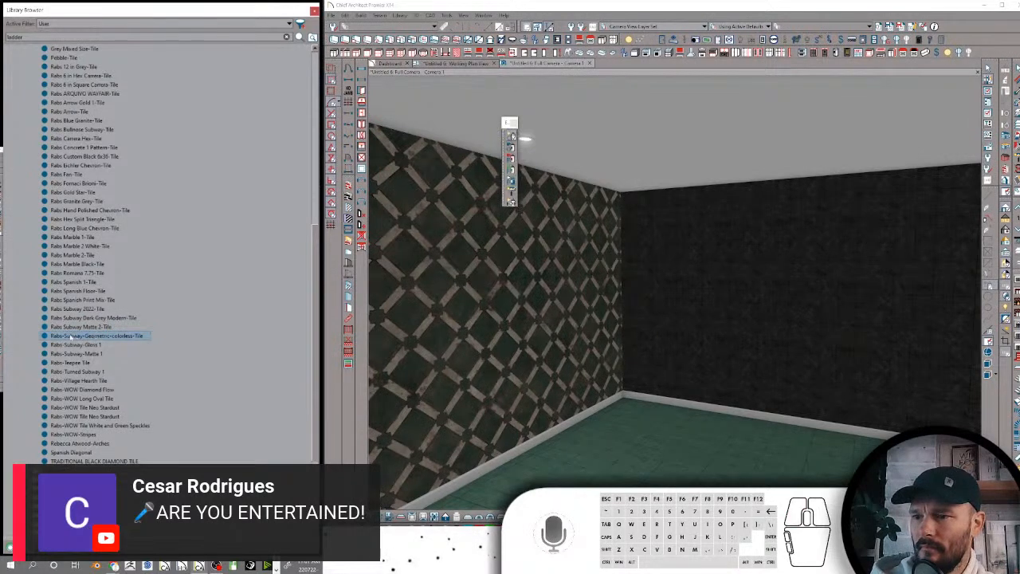
pyautogui.click(64, 336)
pyautogui.click(97, 337)
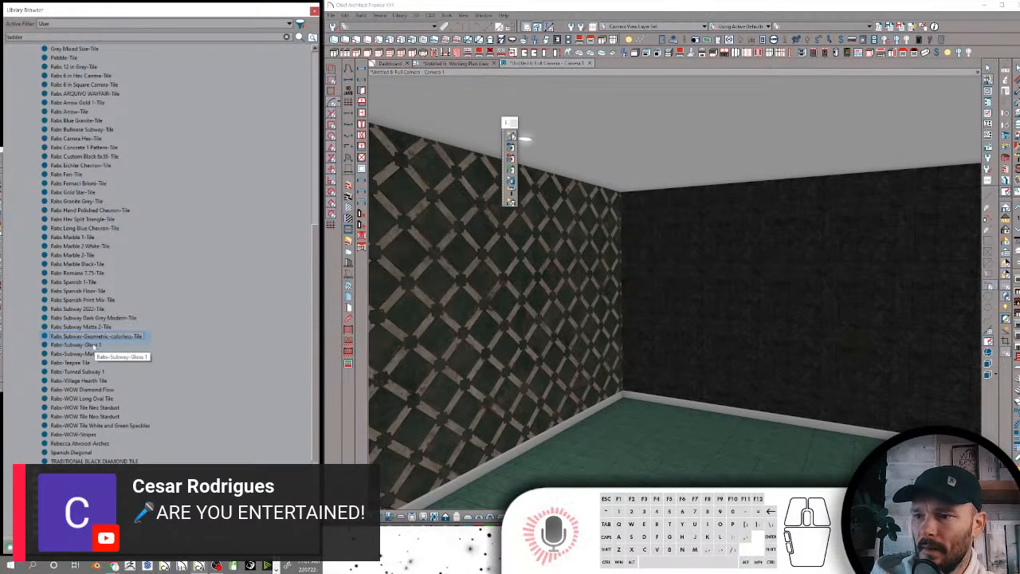
pyautogui.press('BackSpace')
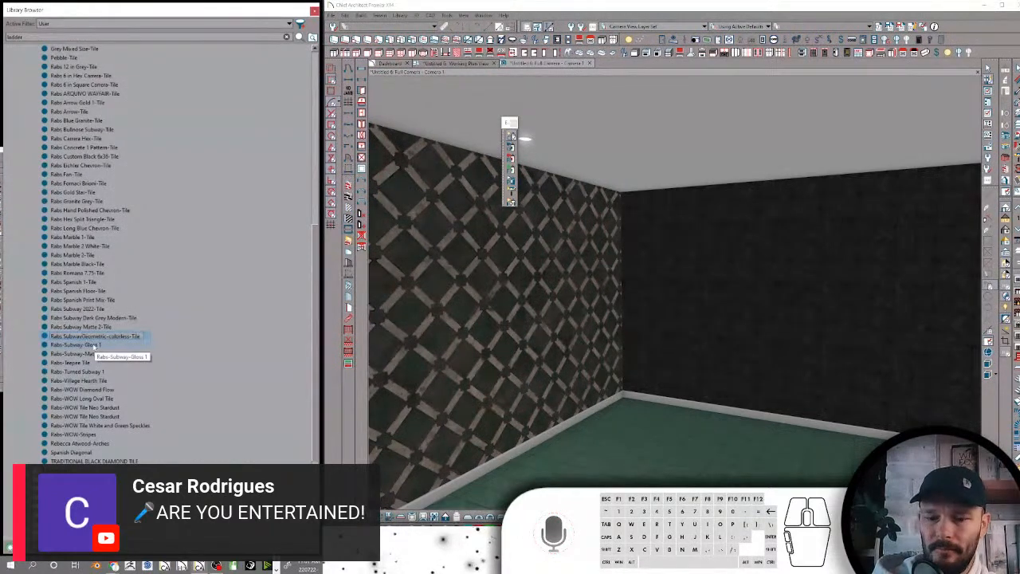
pyautogui.click(94, 347)
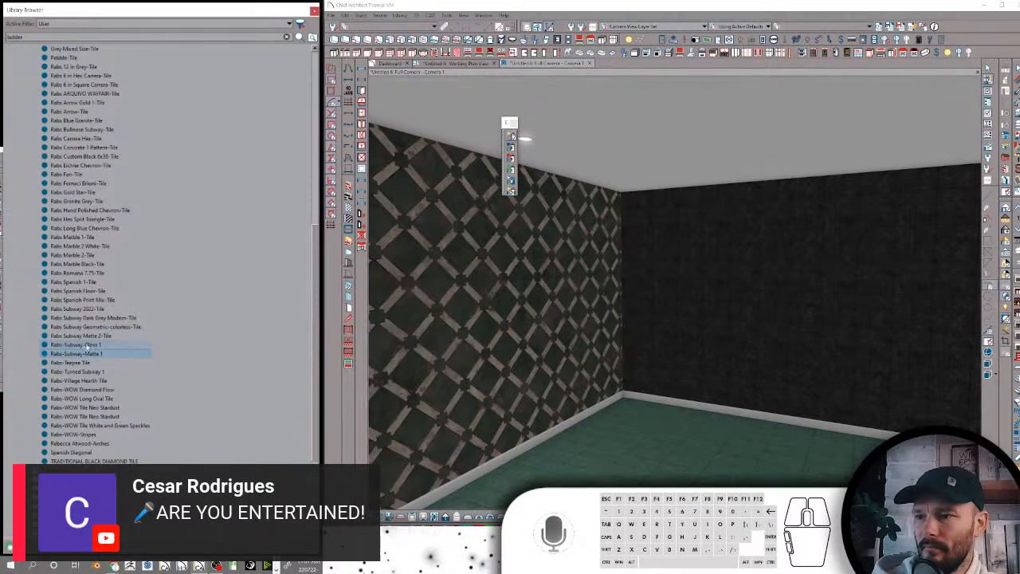
pyautogui.click(112, 327)
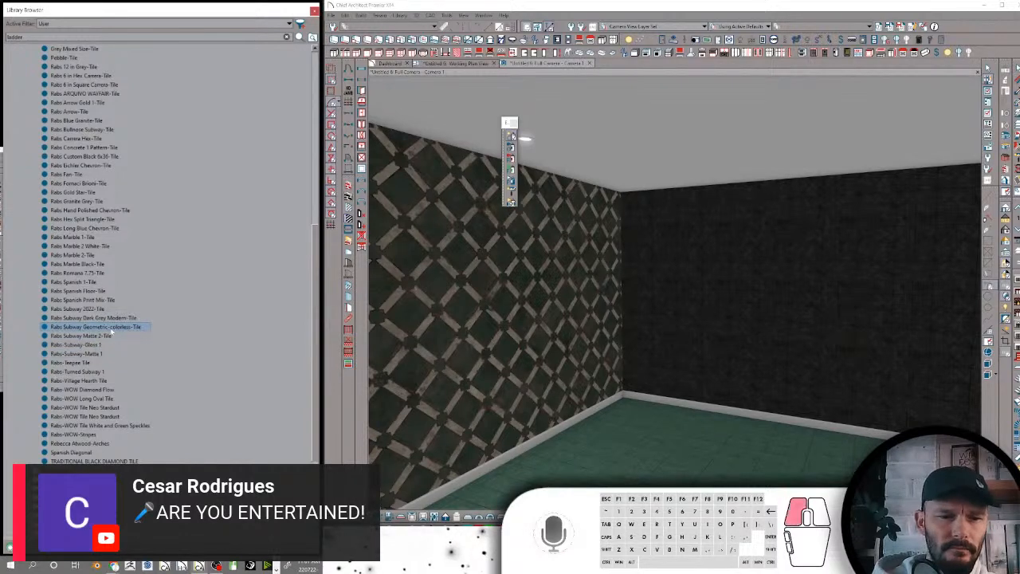
pyautogui.click(140, 326)
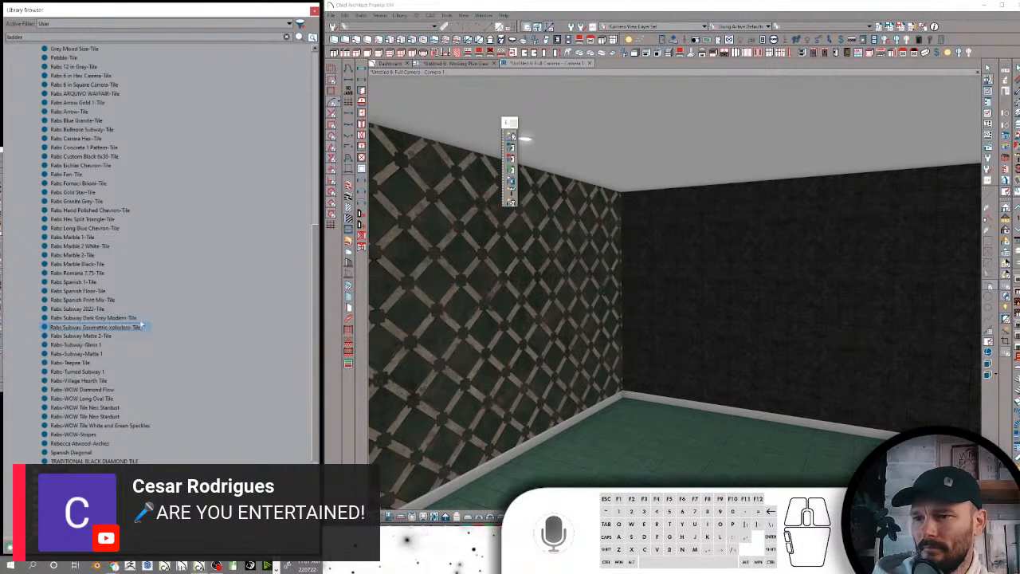
# Rename Rabs-Subway-Gloss 1 as Rabs Subway Gloss 1, replacing the hyphens with spaces
pyautogui.click(79, 336)
pyautogui.click(72, 346)
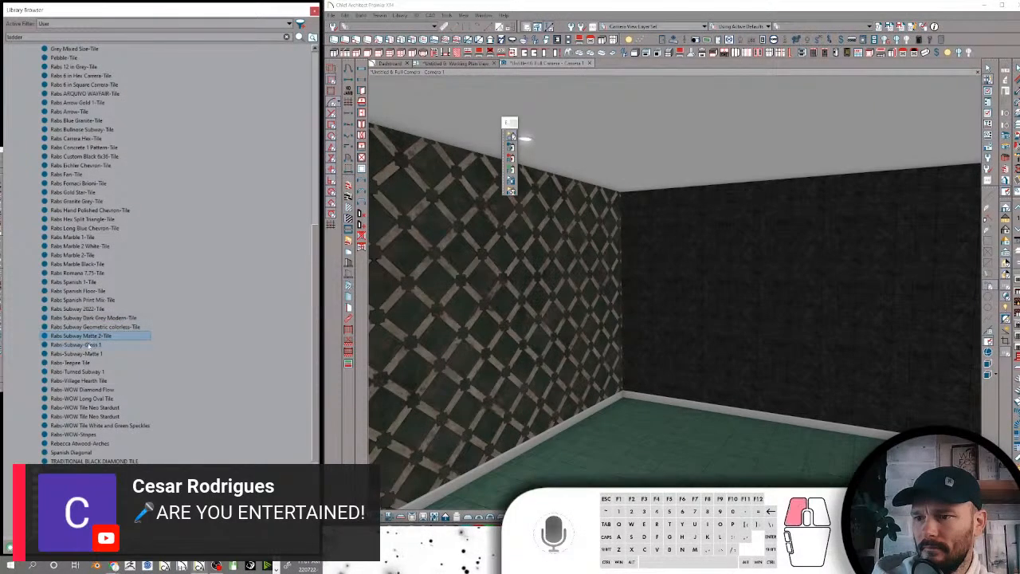
pyautogui.click(78, 349)
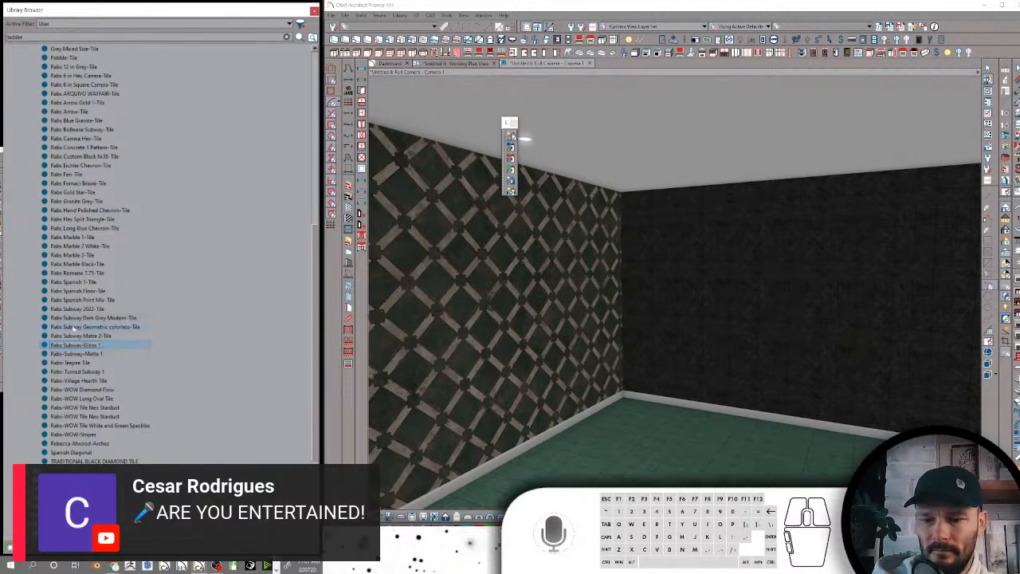
pyautogui.press('BackSpace')
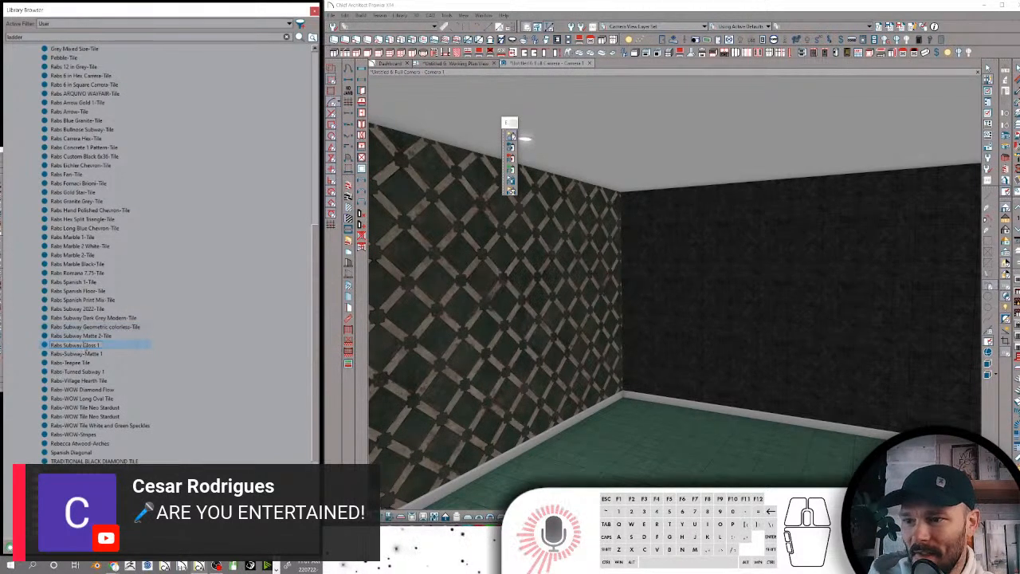
# Rename Rabs-Subway-Matte 1 as Rabs Subway Matte 1-Tile
pyautogui.click(77, 353)
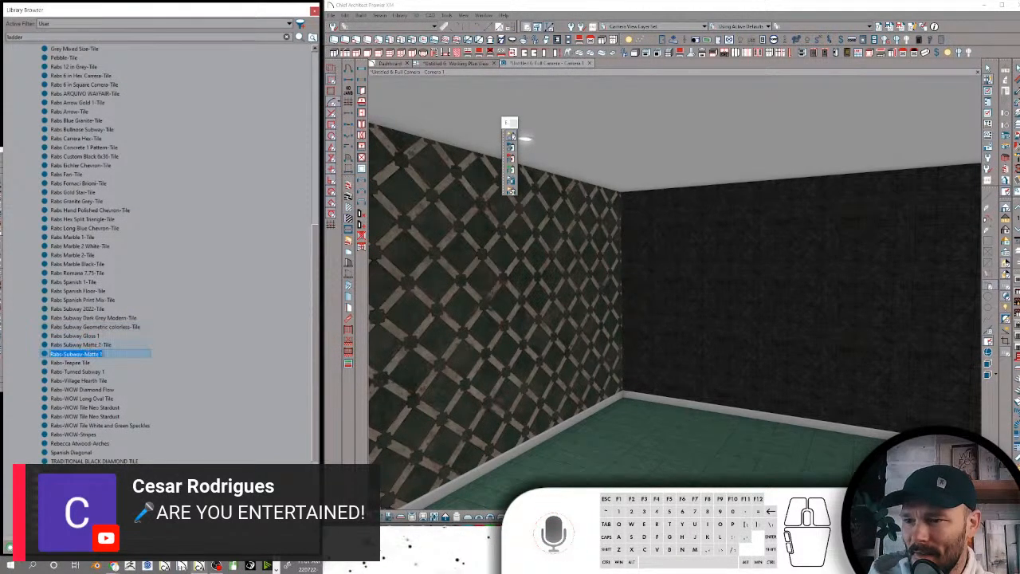
pyautogui.click(99, 353)
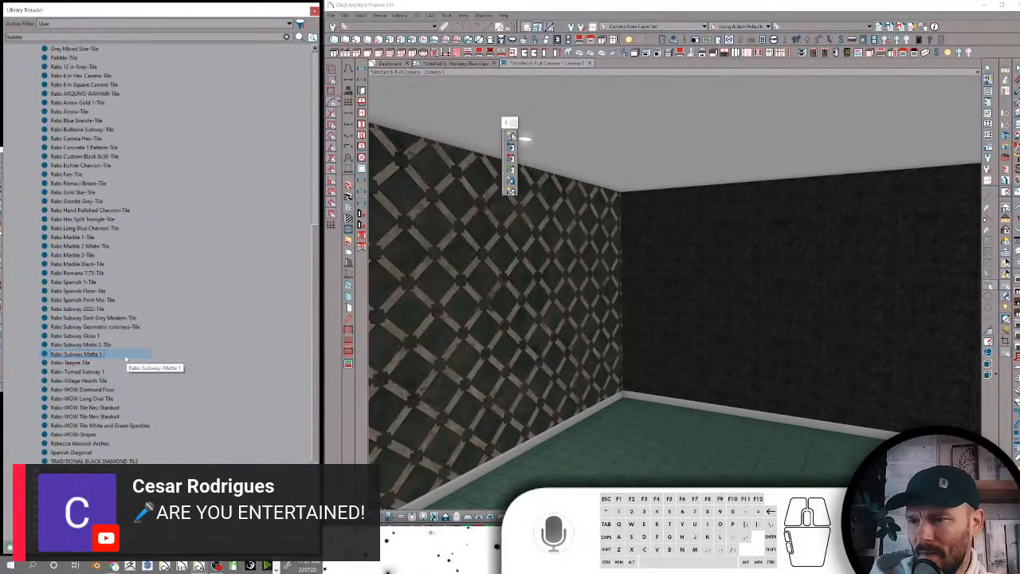
pyautogui.write('-Tile')
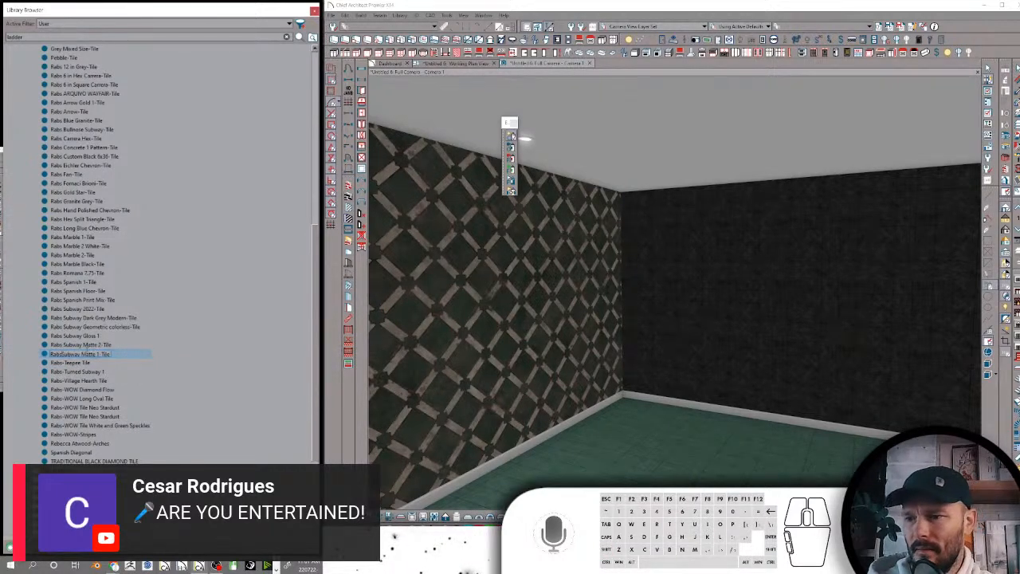
# Rename Rabs-Teepee Tile as Rabs Teepee-Tile
pyautogui.click(66, 364)
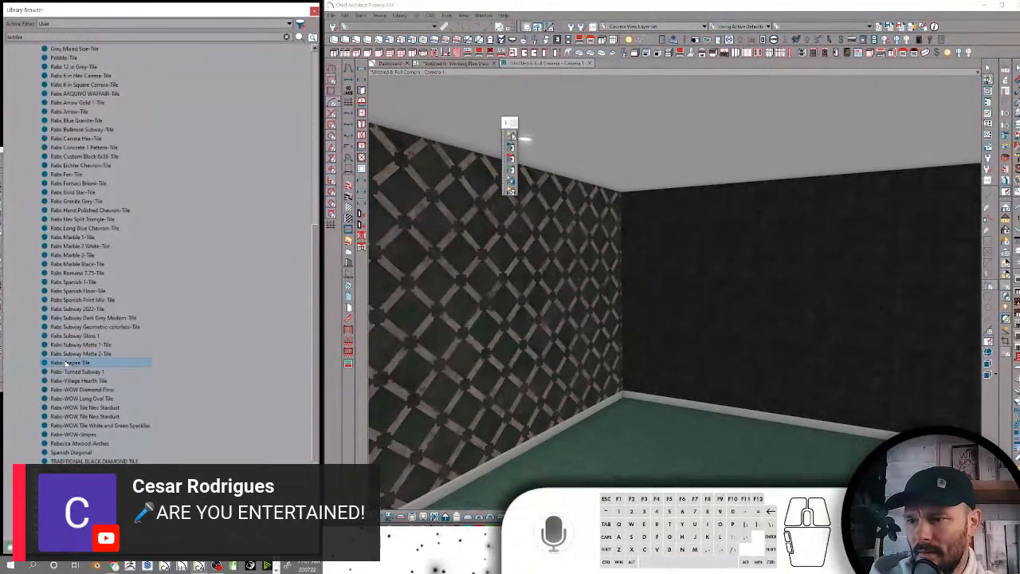
pyautogui.click(66, 364)
pyautogui.press('BackSpace')
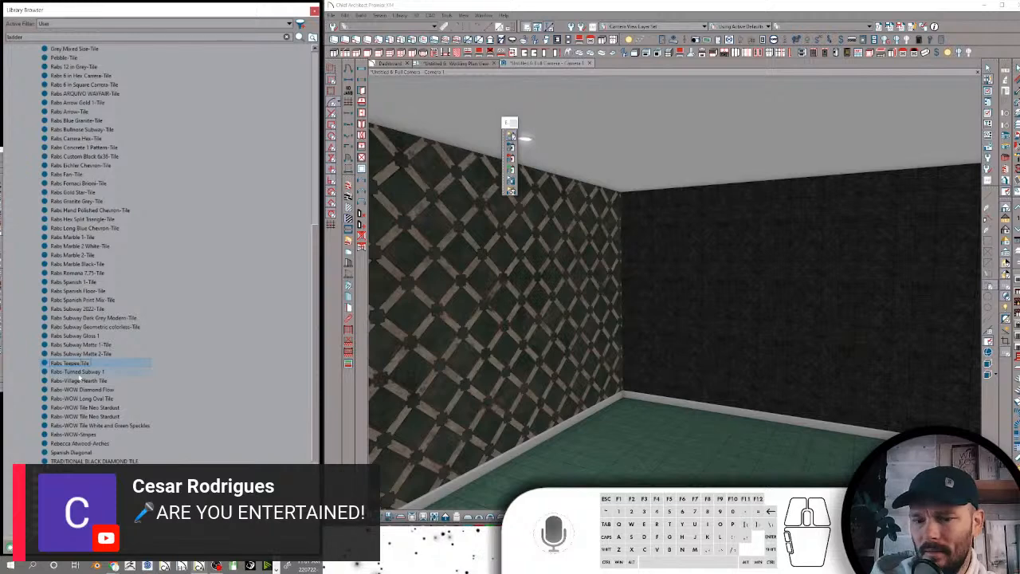
pyautogui.write('-')
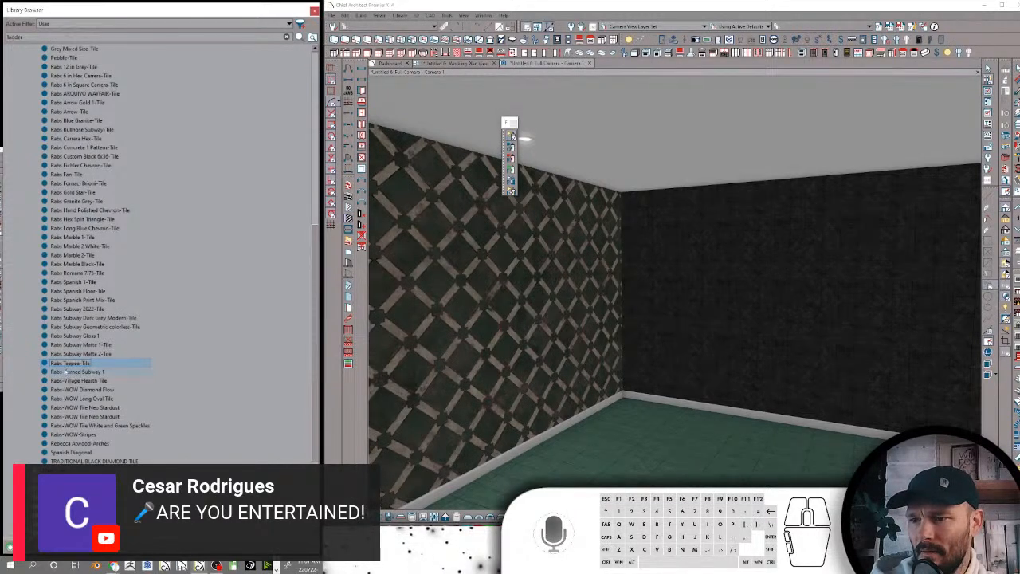
# Rename Rabs-Turned Subway 1 as Rabs Turned Subway 1-Tile
pyautogui.click(64, 372)
pyautogui.click(64, 372)
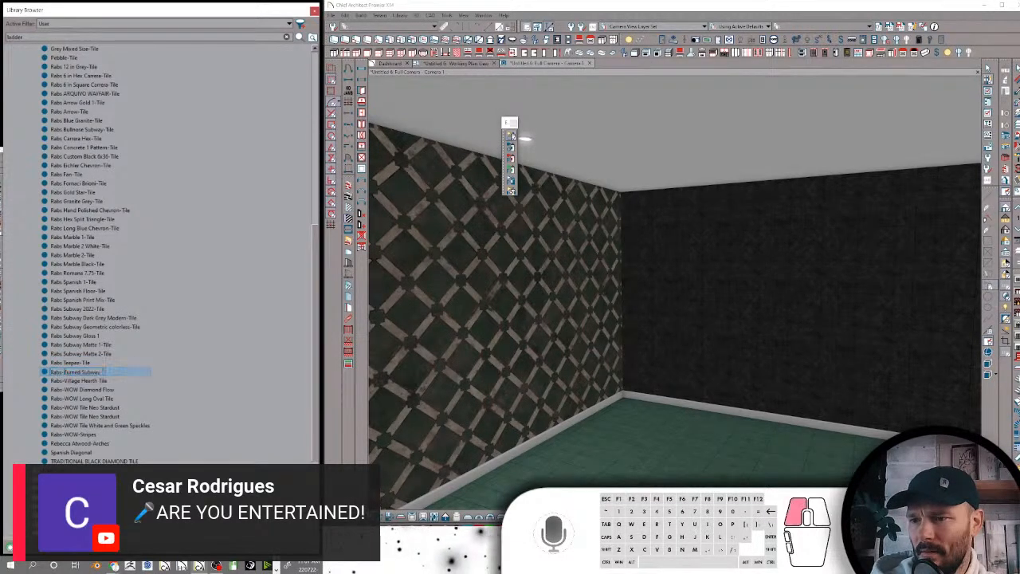
pyautogui.press('BackSpace')
pyautogui.write('1')
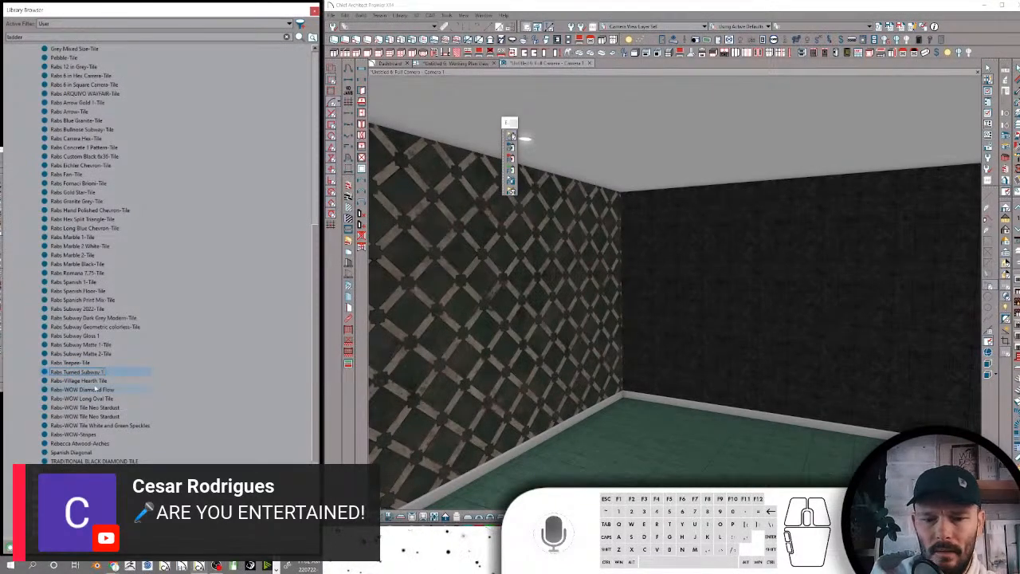
pyautogui.write('-Tile')
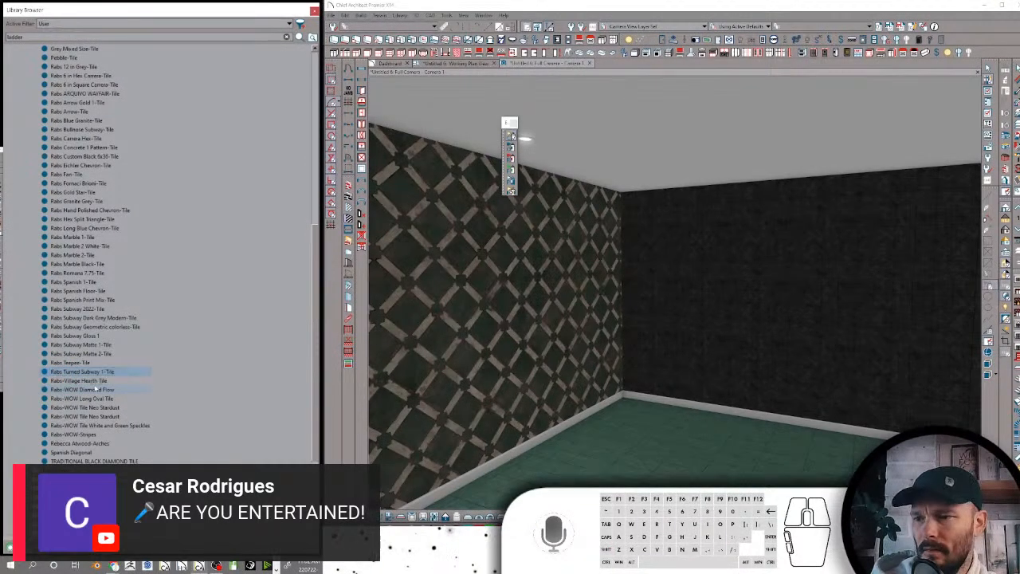
# Rename Rabs-Village Hearth Tile as Rabs Village Hearth-Tile and Rabs-WOW Diamond Flow as Rabs WOW Diamond Flow-Tile
pyautogui.click(64, 381)
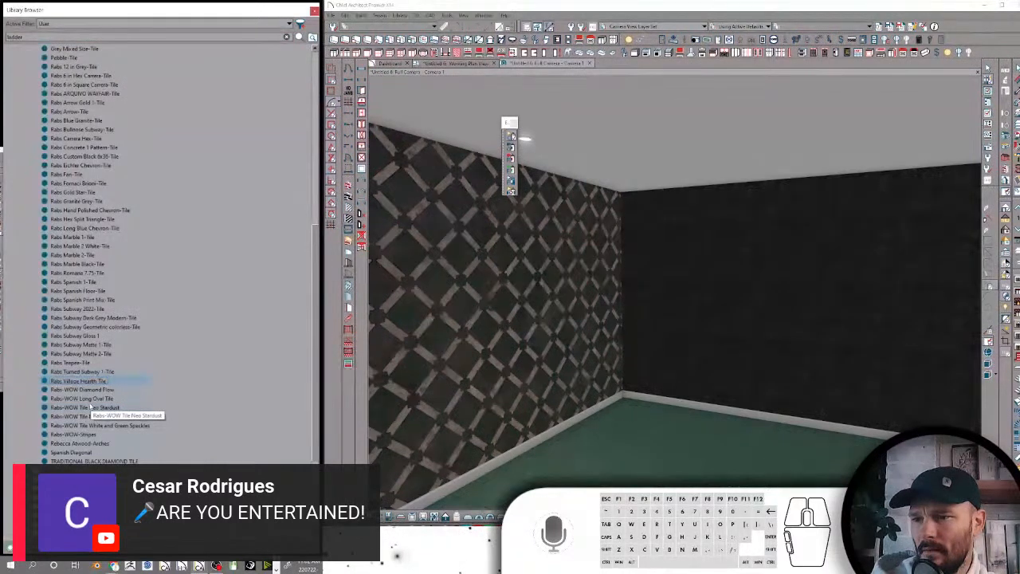
pyautogui.click(83, 389)
pyautogui.click(83, 390)
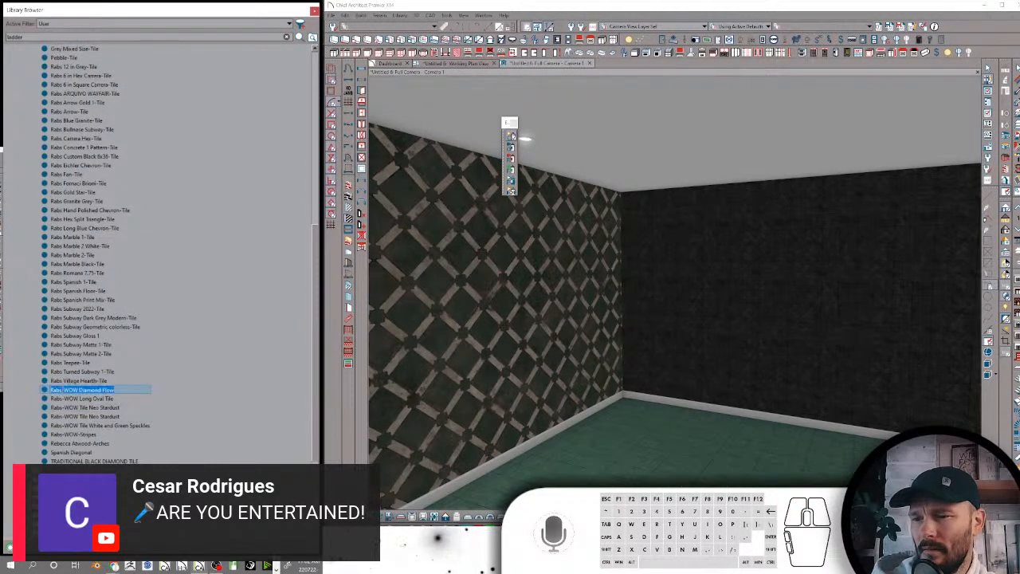
pyautogui.click(75, 392)
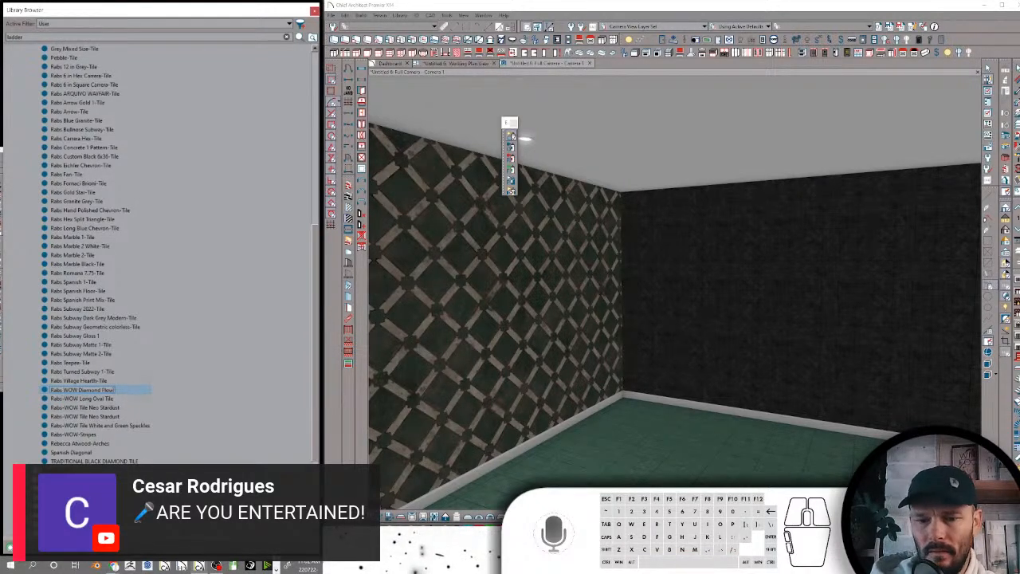
pyautogui.write('-Tile')
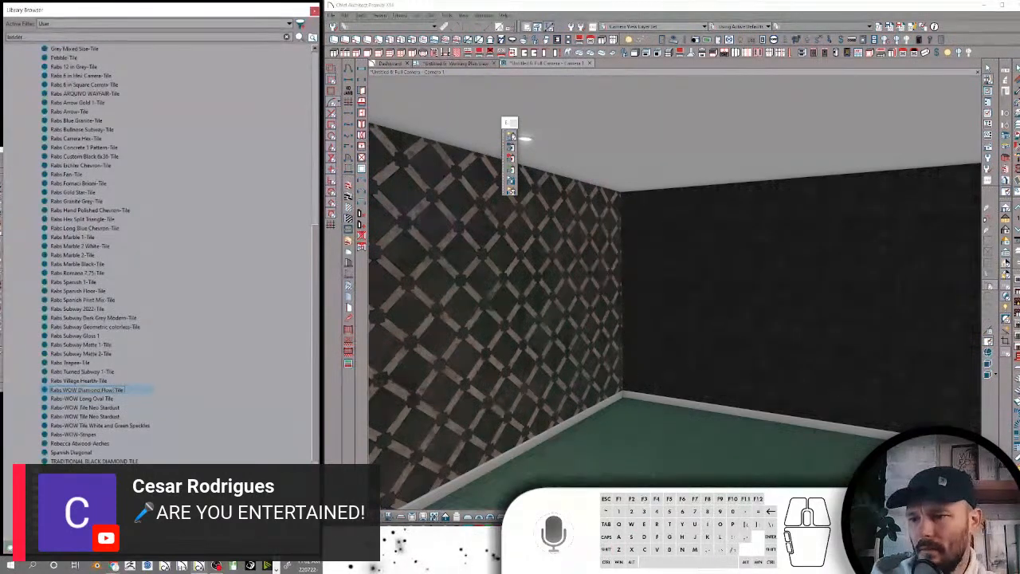
# Rename Rabs-WOW Long Oval Tile as Rabs WOW Long Oval-Tile
pyautogui.click(89, 400)
pyautogui.click(88, 398)
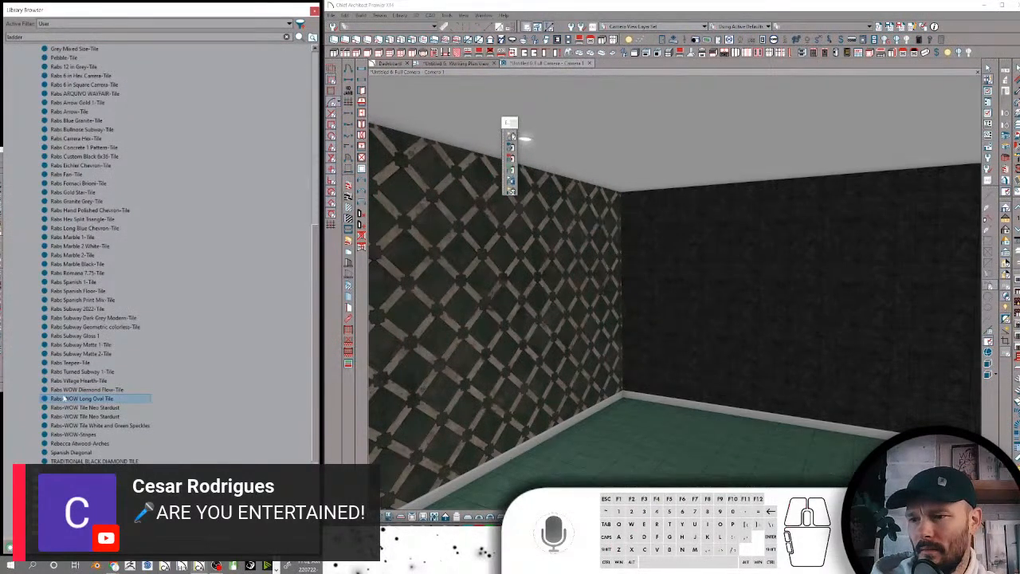
pyautogui.click(102, 399)
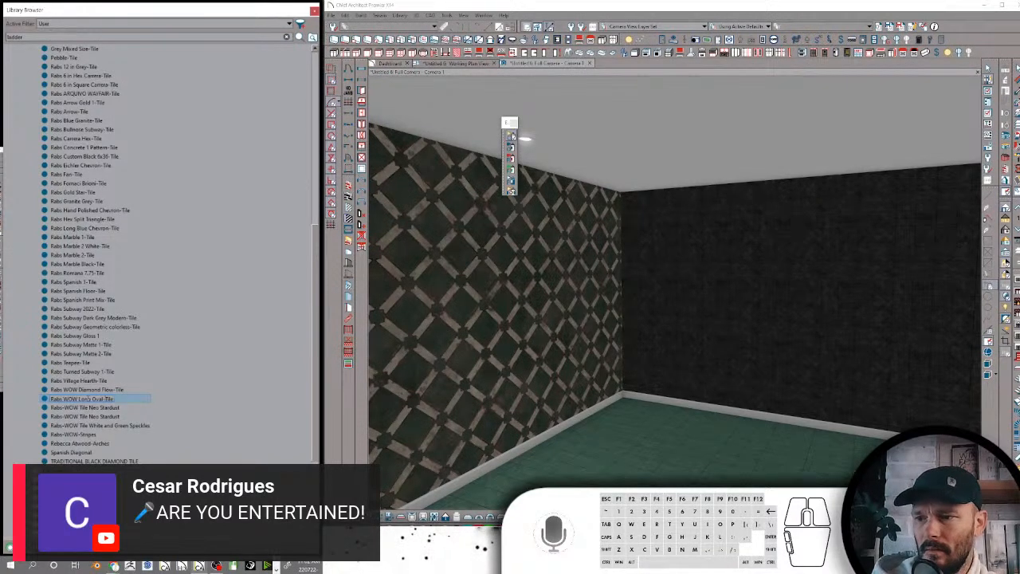
# Rename the first Rabs-WOW Tile Neo Stardust material as Rabs WOW Tile Neo Stardust-Tile
pyautogui.click(86, 410)
pyautogui.click(84, 409)
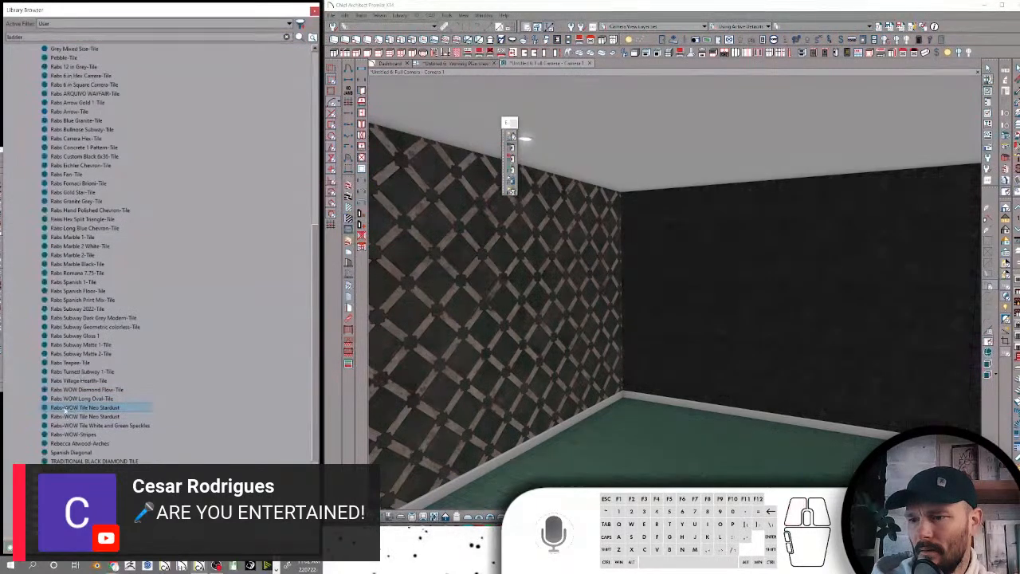
pyautogui.click(66, 408)
pyautogui.press('BackSpace')
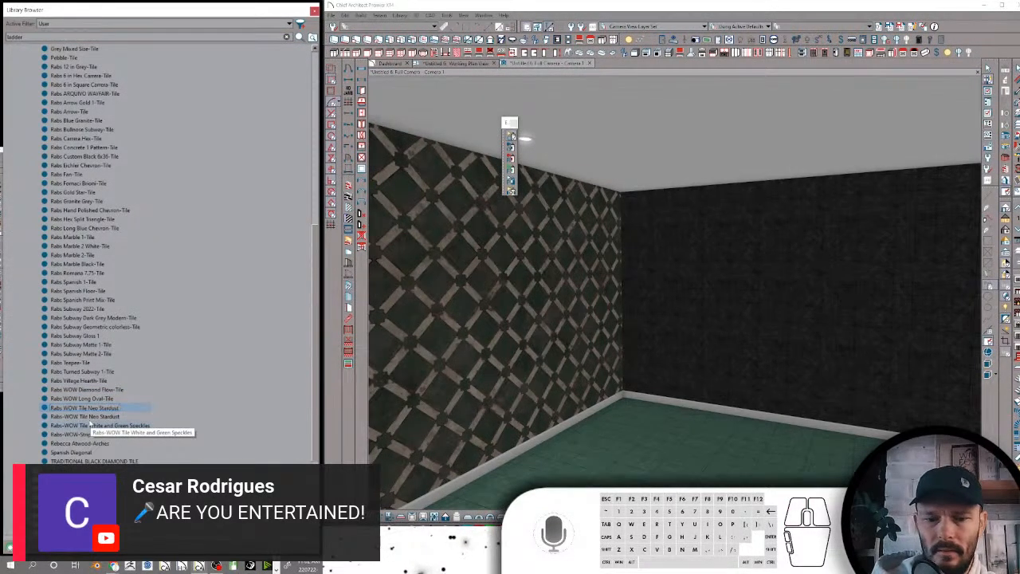
pyautogui.write('-Tile')
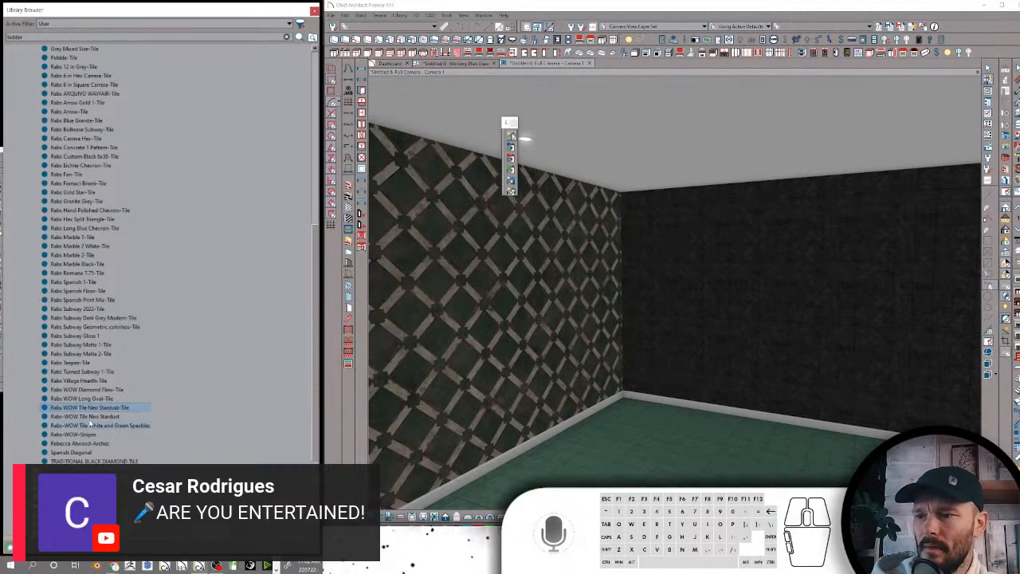
# Rename the second Rabs-WOW Tile Neo Stardust material as Rabs WOW Tile Neo Stardust-Tile too
pyautogui.click(88, 416)
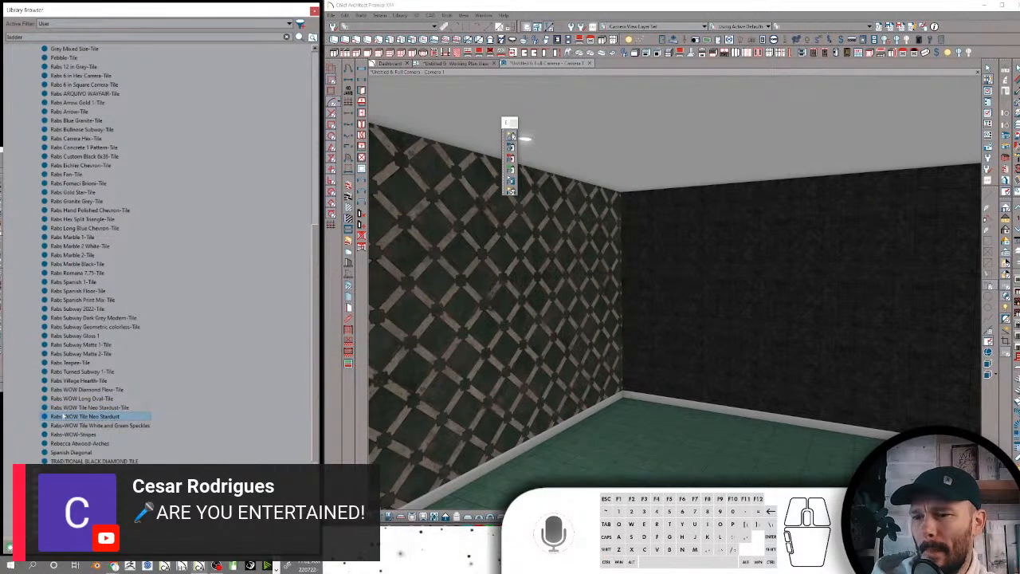
pyautogui.click(88, 416)
pyautogui.click(64, 416)
pyautogui.press('BackSpace')
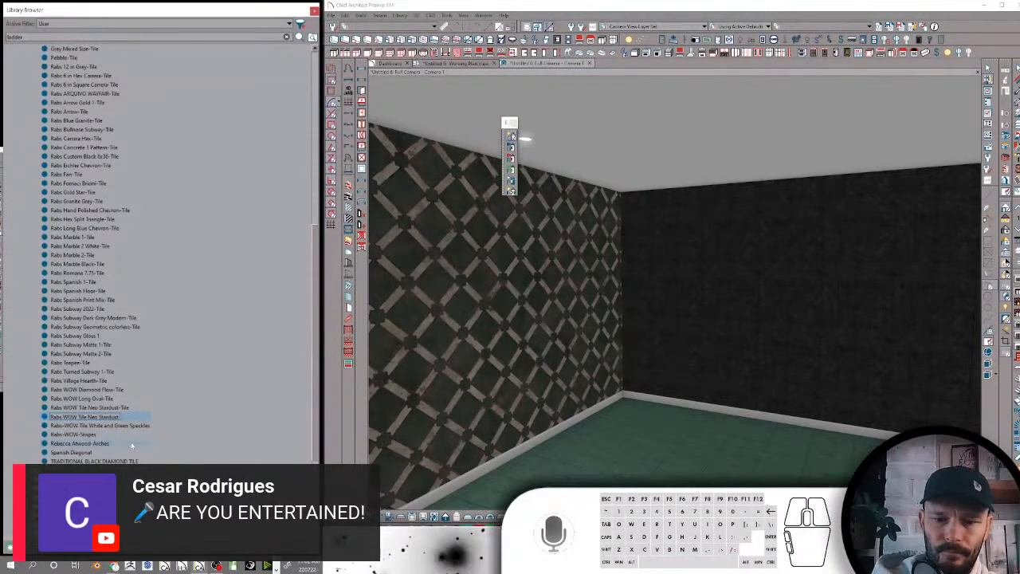
pyautogui.write('-Tile')
pyautogui.press('Return')
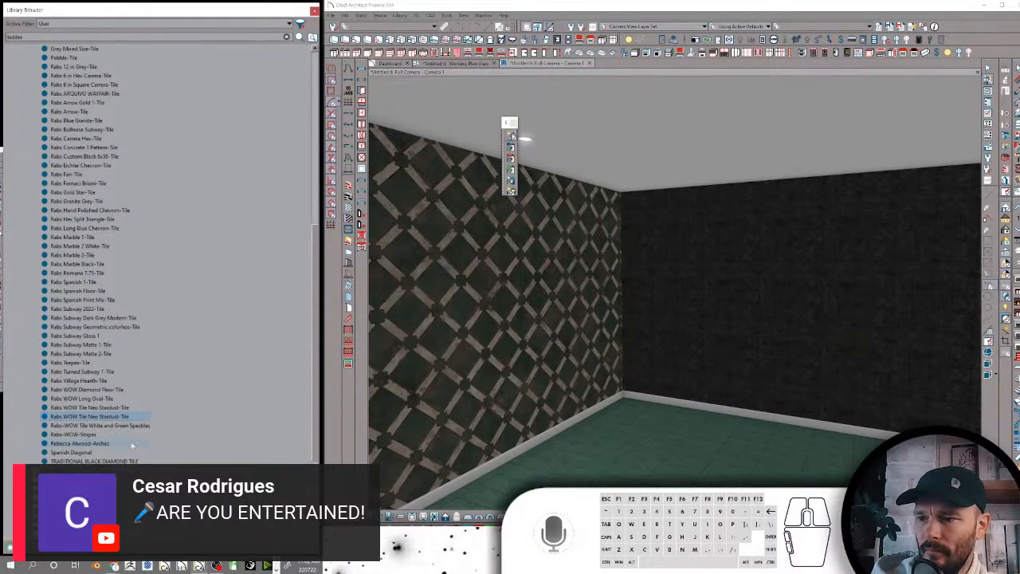
# Rename Rabs-WOW Tile White and Green Speckles as Rabs WOW Tile White and Green Speckles-Tile
pyautogui.click(85, 426)
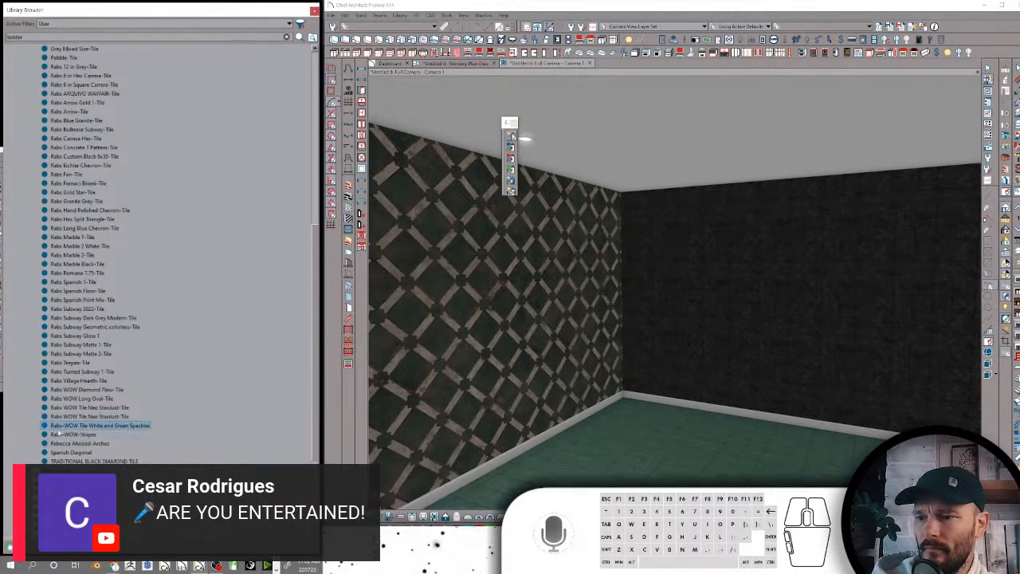
pyautogui.press('F2')
pyautogui.click(63, 426)
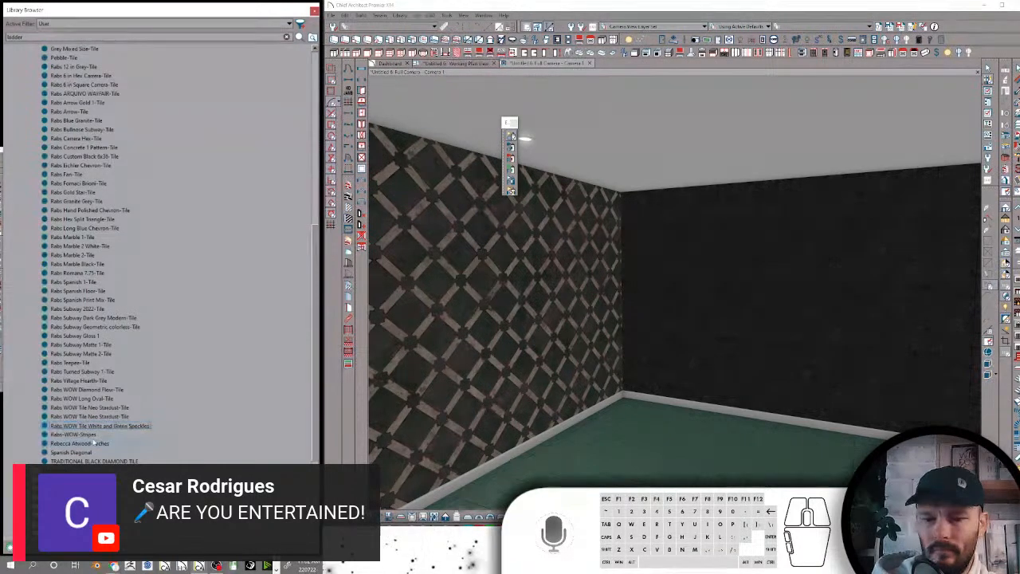
pyautogui.write('-Tile')
pyautogui.press('Return')
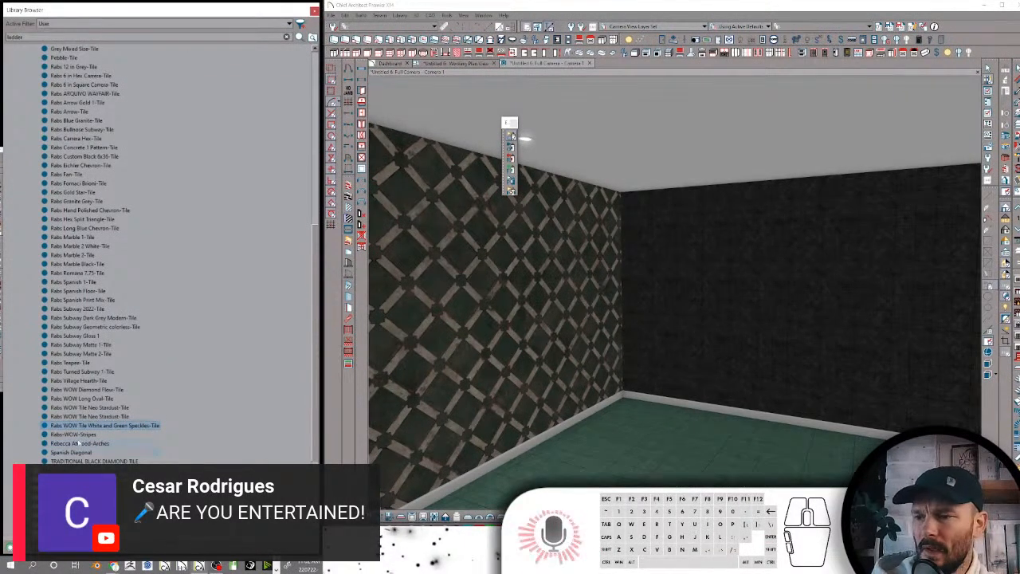
# Rename Rabs-WOW-Stripes as Rabs WOW-Stripes-Tile and select the Rebecca Atwood-Arches material
pyautogui.click(68, 434)
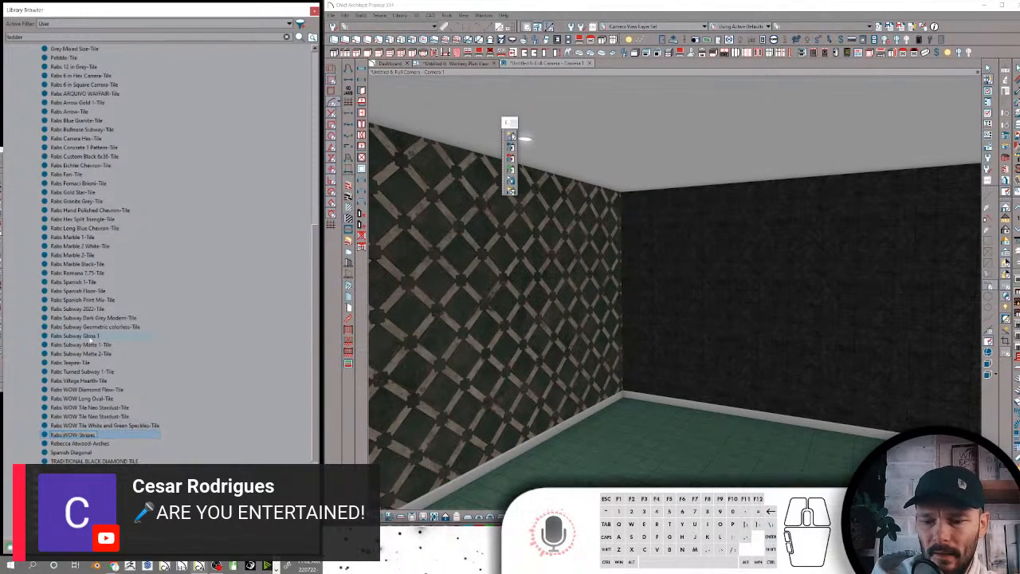
pyautogui.write('-Til')
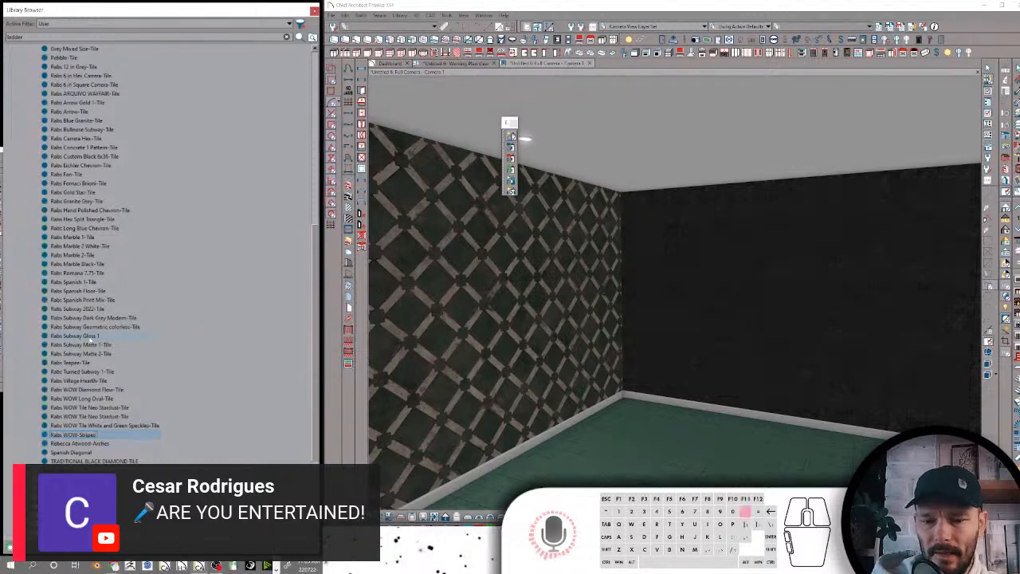
pyautogui.write('e')
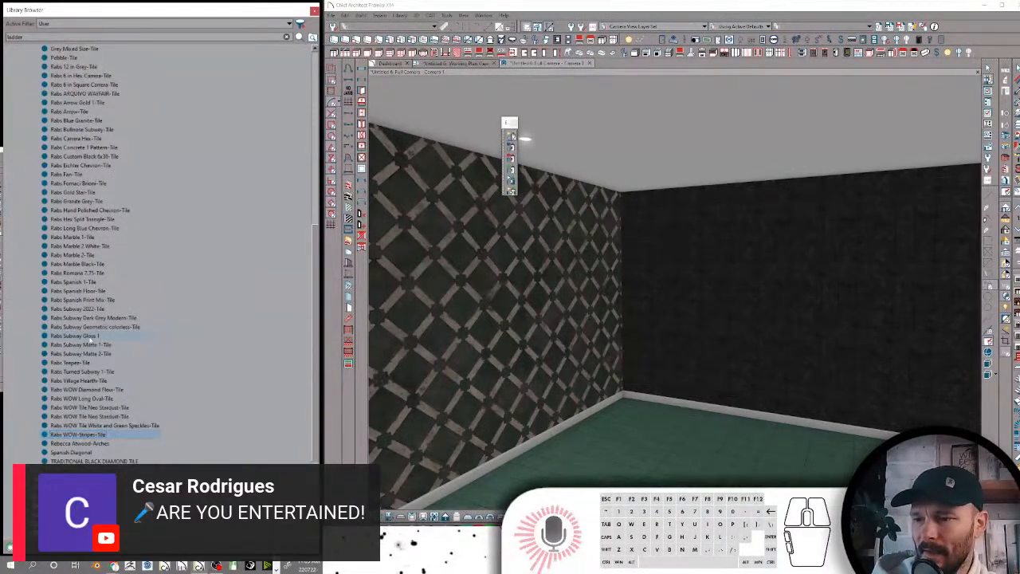
pyautogui.click(94, 443)
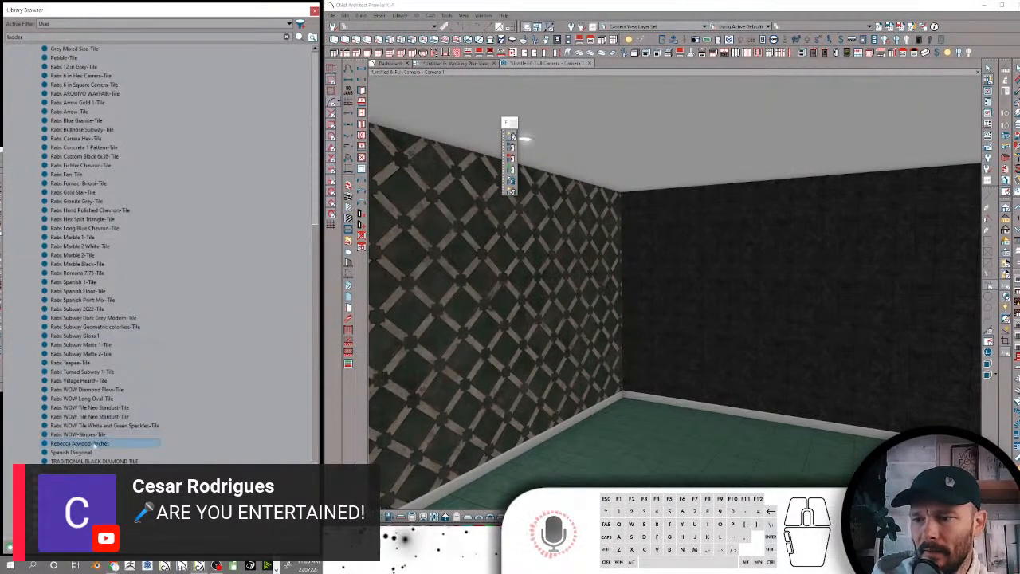
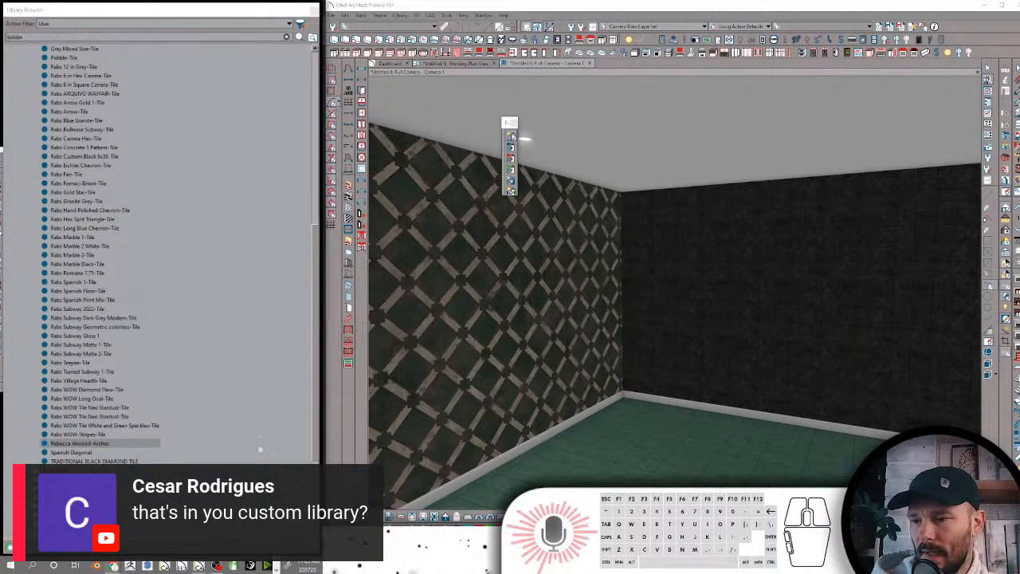
# Rename Rebecca Atwood-Arches as Rebecca Atwood Arches-Tile and Spanish Diagonal as Spanish Diagonal-Tile
pyautogui.click(94, 444)
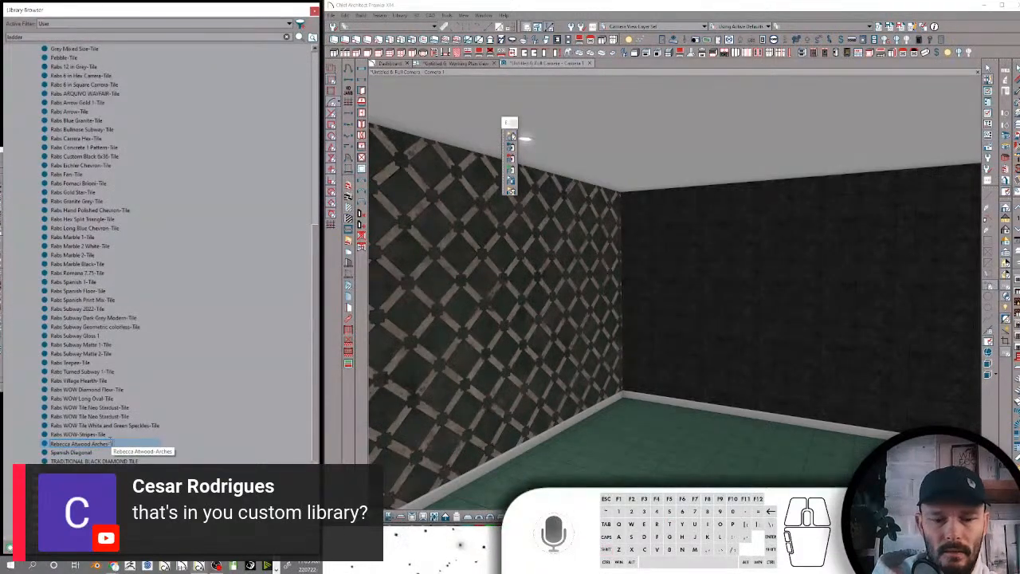
pyautogui.press('Return')
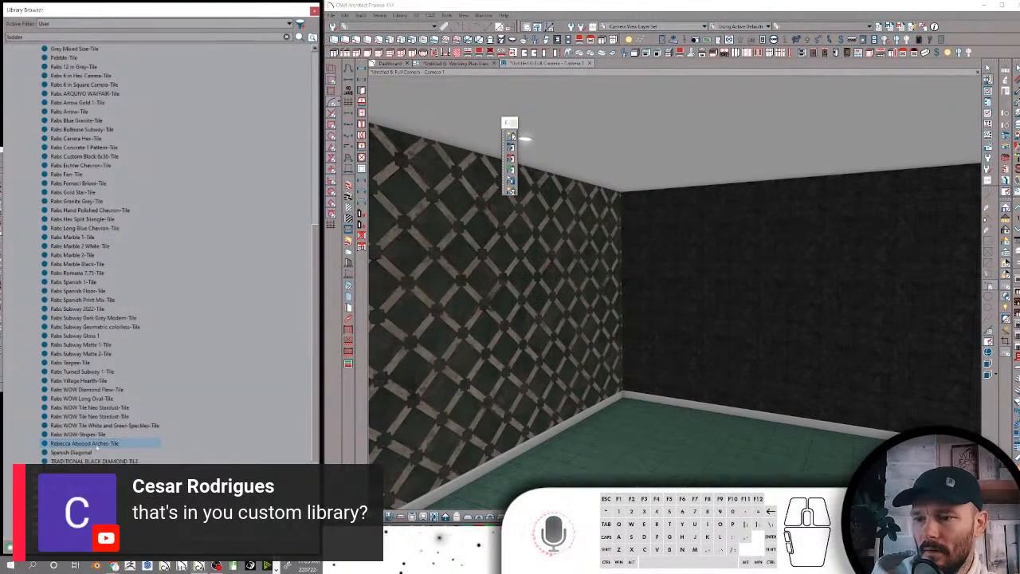
pyautogui.click(70, 452)
pyautogui.click(72, 453)
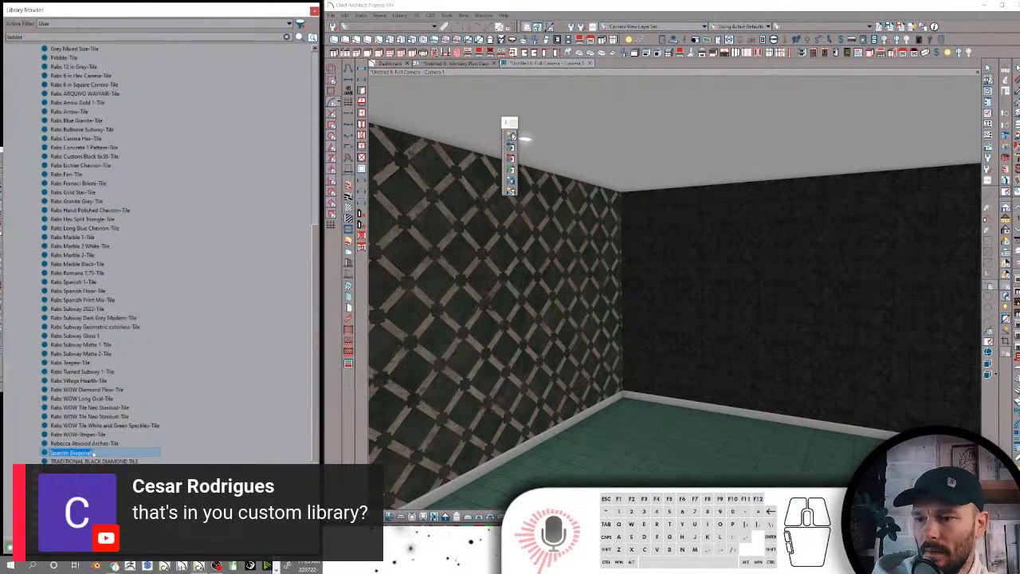
pyautogui.click(92, 453)
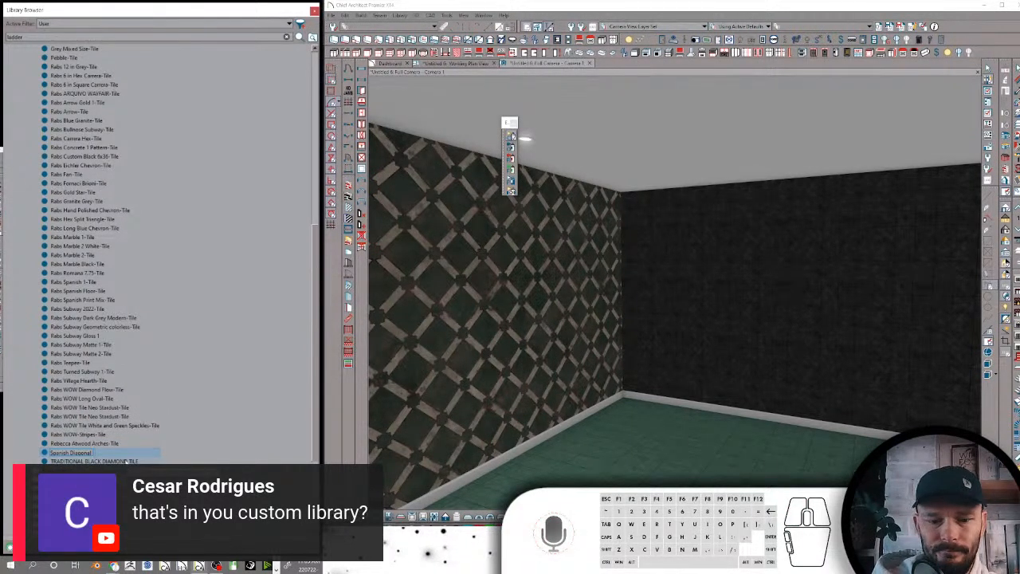
pyautogui.write('-Tile')
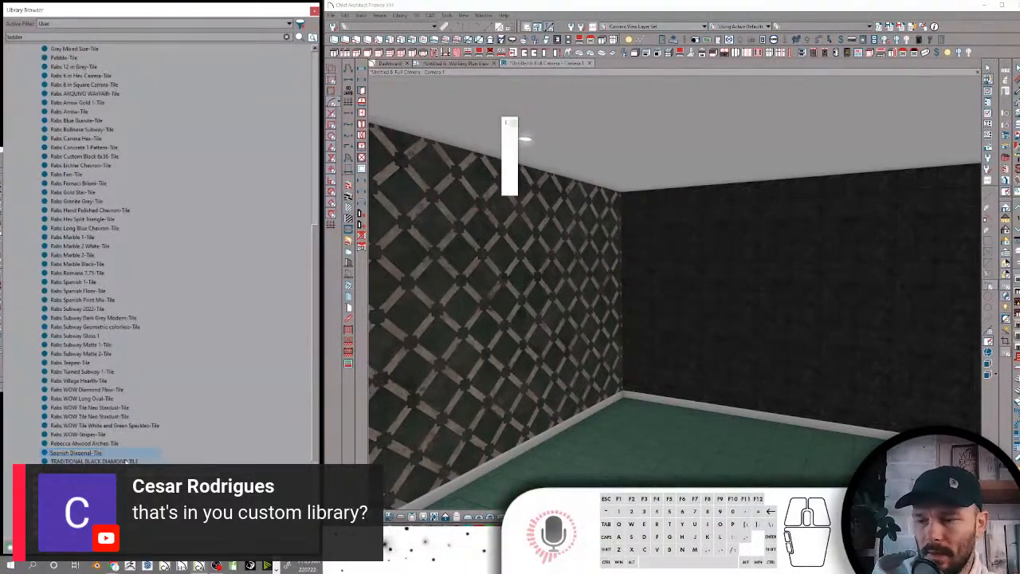
pyautogui.press('Return')
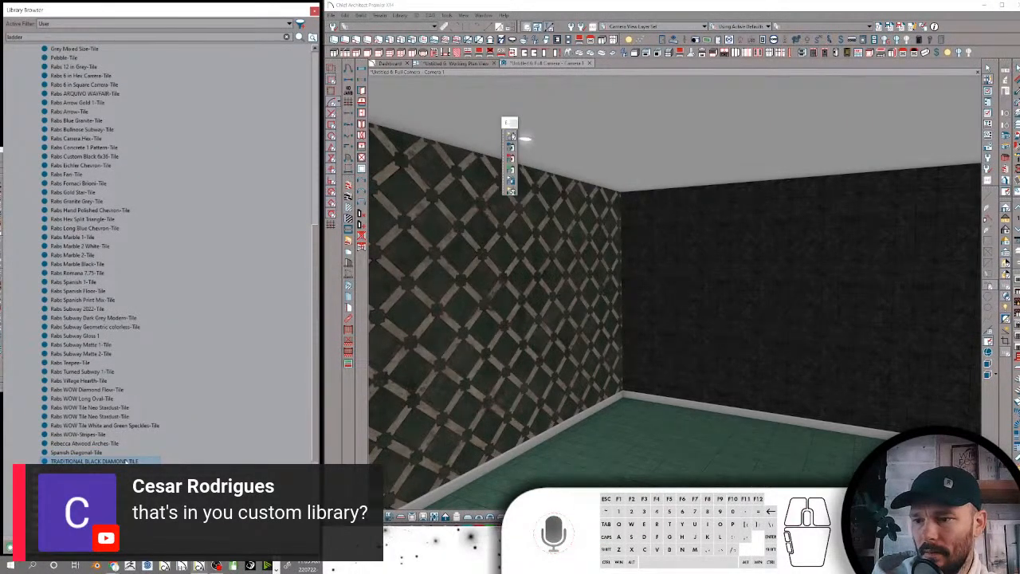
# Rename the TRADITIONAL BLACK DIAMOND TILE material as Traditional Black Diamond Inlay-Tile
pyautogui.write('Tradi')
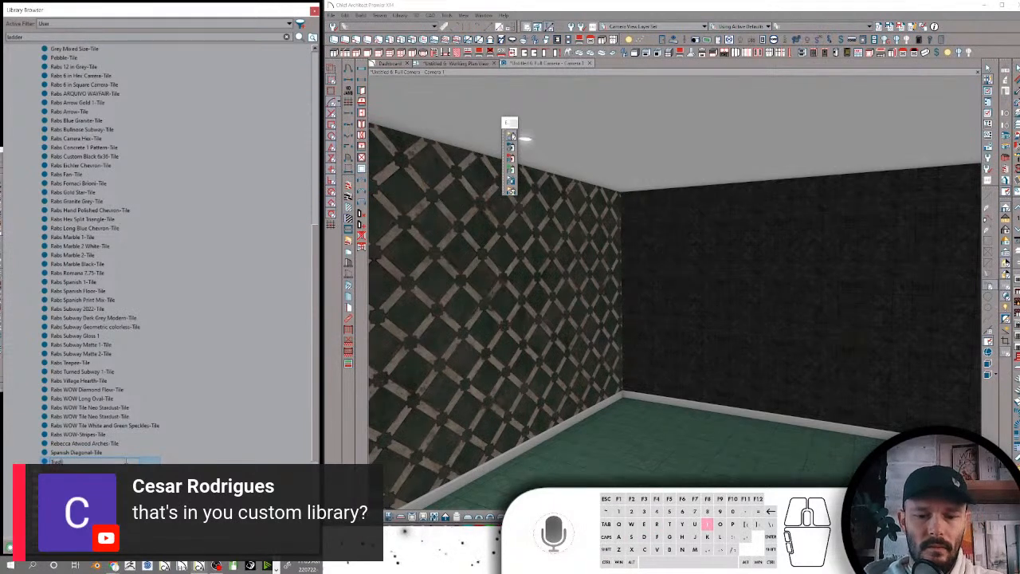
pyautogui.write('tional Black ')
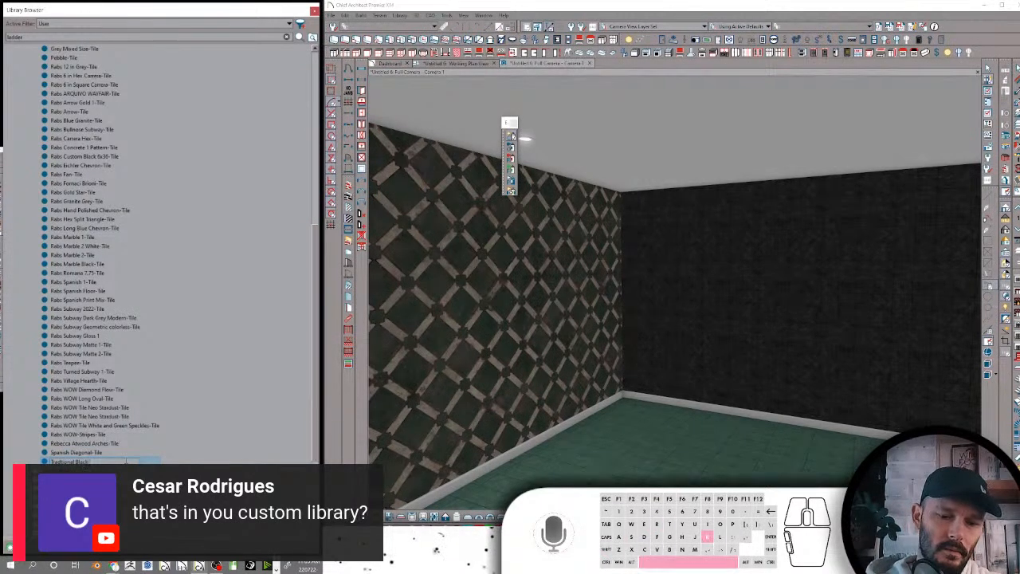
pyautogui.write('Diamond Inlay')
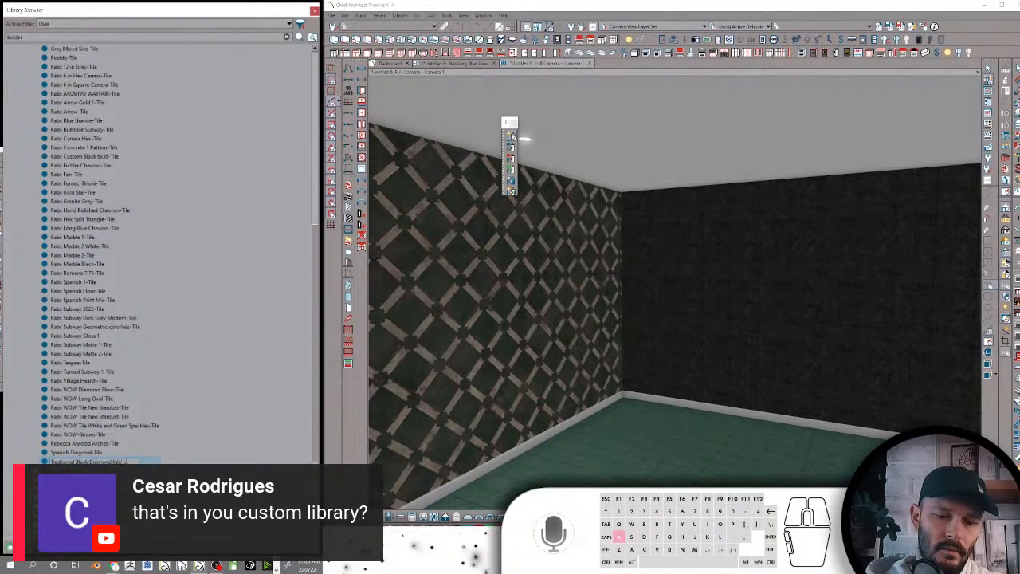
pyautogui.write('-Tile')
pyautogui.press('Return')
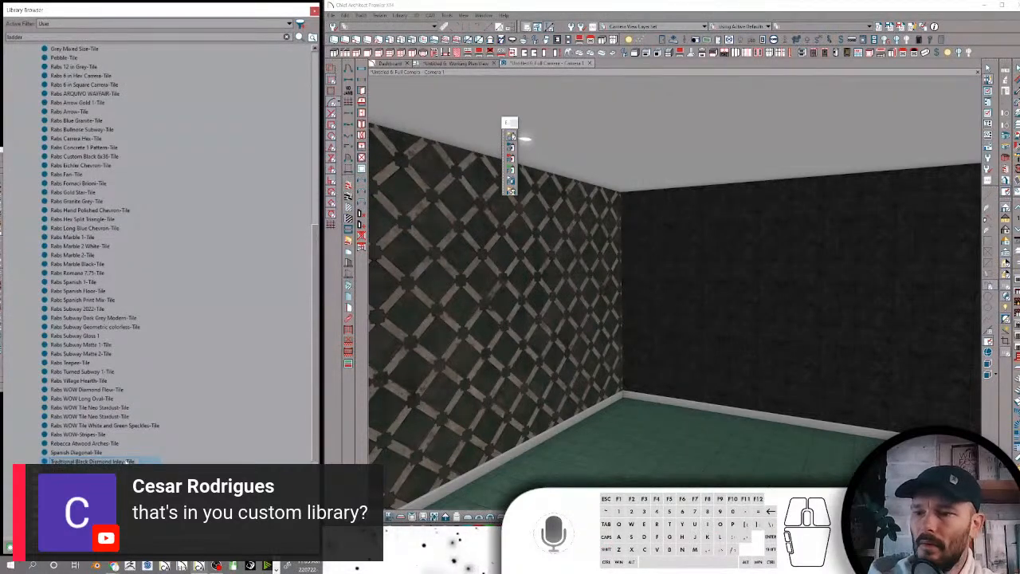
# Collapse the Tile folder and examine the materials inside the Transparent and Trim folders
pyautogui.scroll(6, 159, 239)
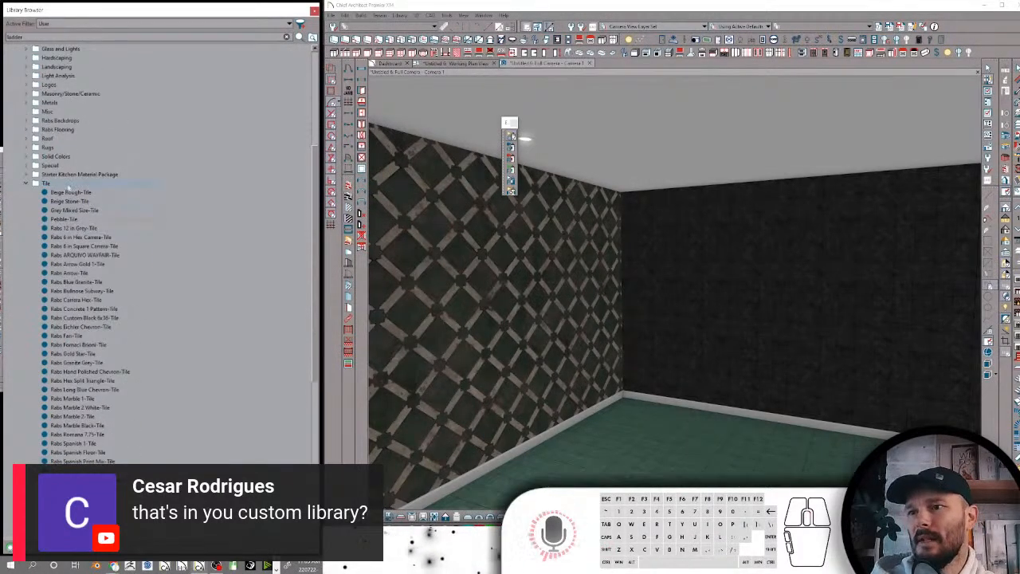
pyautogui.click(25, 184)
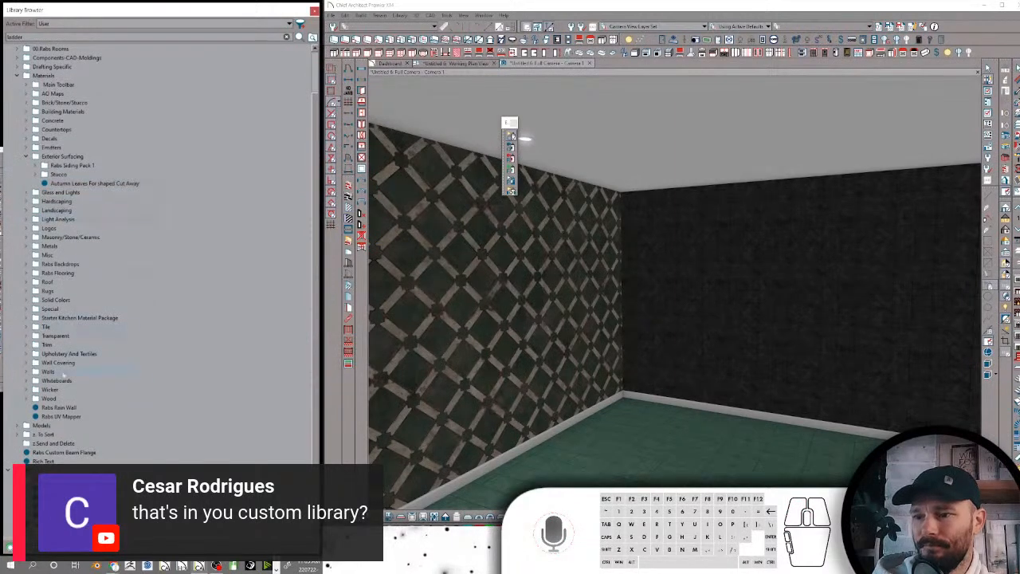
pyautogui.click(56, 337)
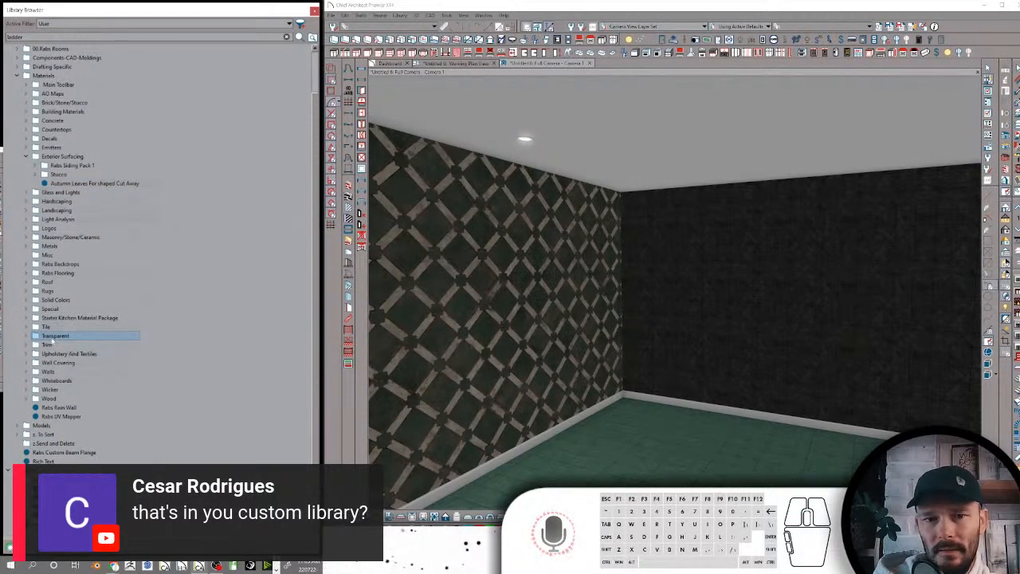
pyautogui.click(26, 337)
pyautogui.click(59, 345)
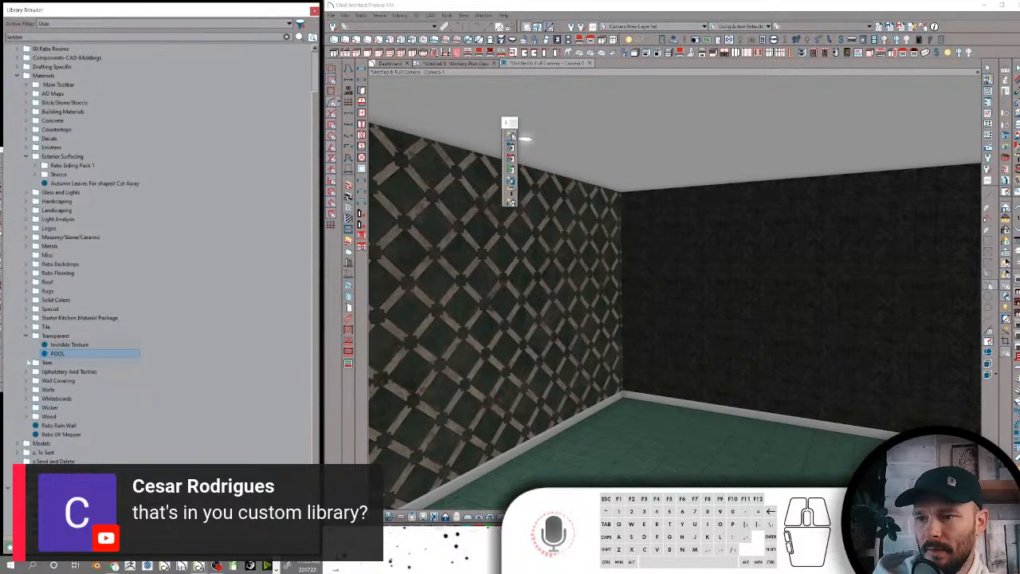
pyautogui.click(27, 363)
pyautogui.click(64, 372)
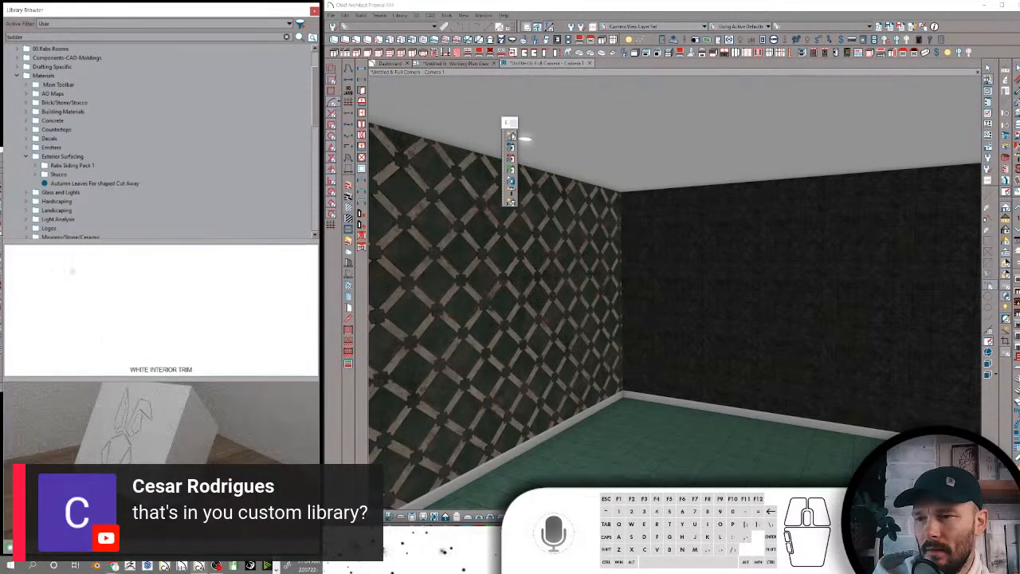
# Examine the contents of the Upholstery And Textiles, Wall Covering, Walls, Whiteboards and Wicker folders
pyautogui.scroll(-8, 75, 192)
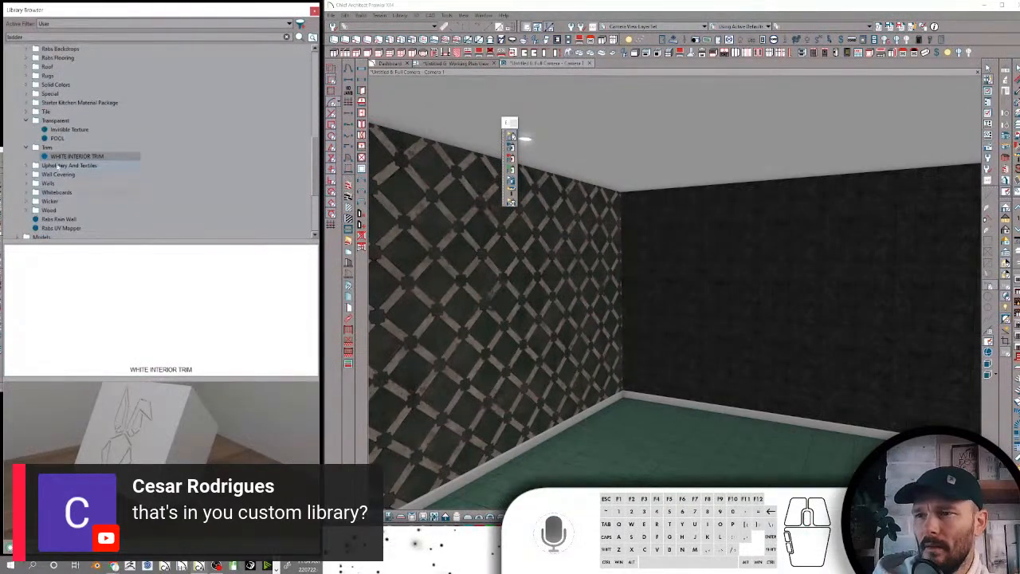
pyautogui.click(57, 165)
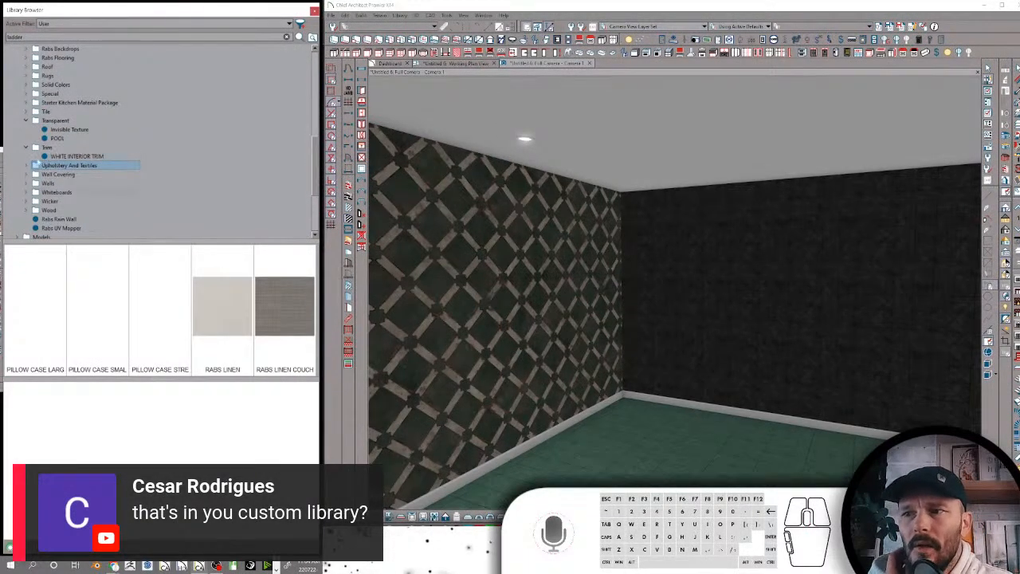
pyautogui.click(36, 174)
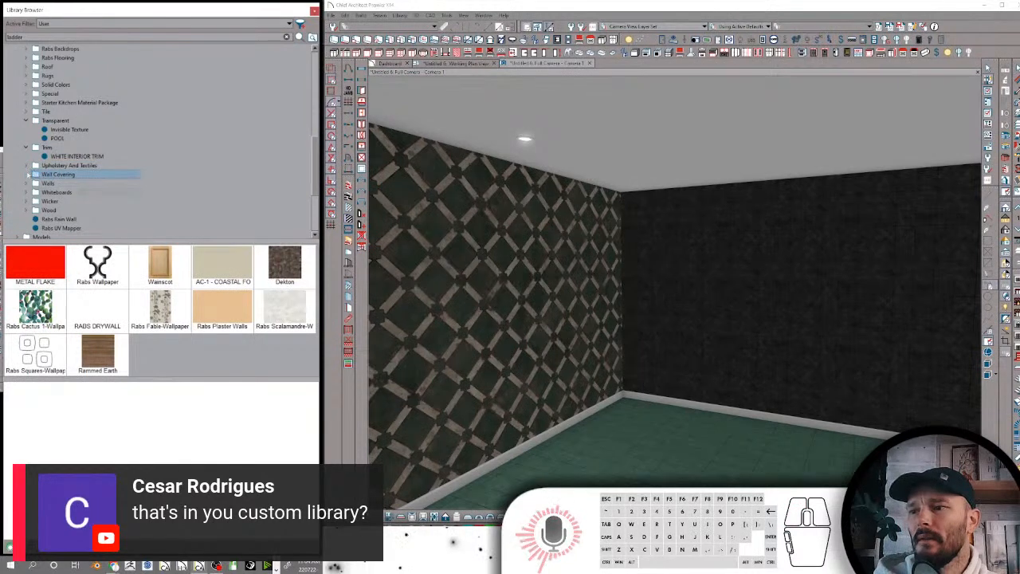
pyautogui.click(49, 183)
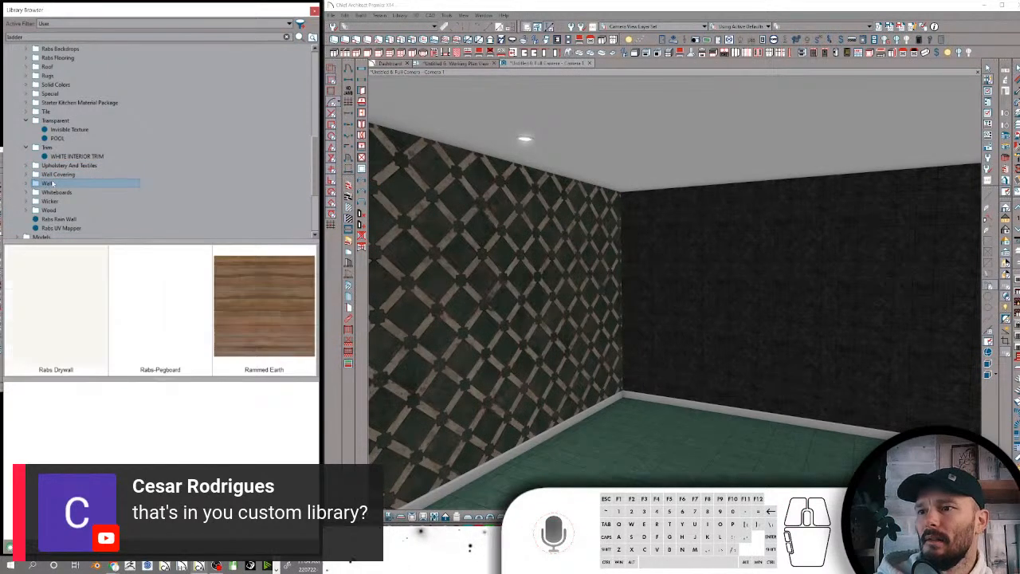
pyautogui.click(55, 193)
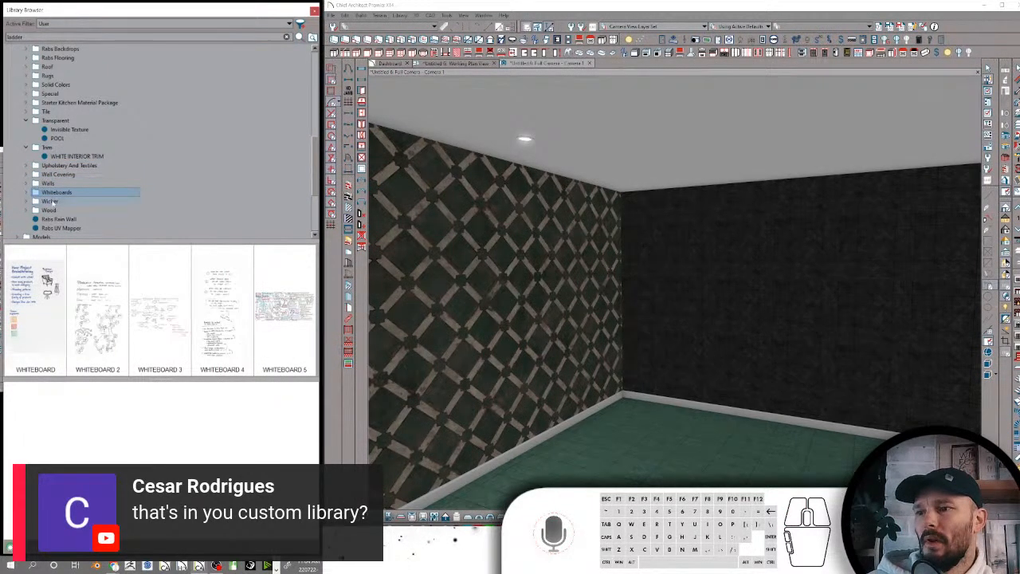
pyautogui.click(51, 203)
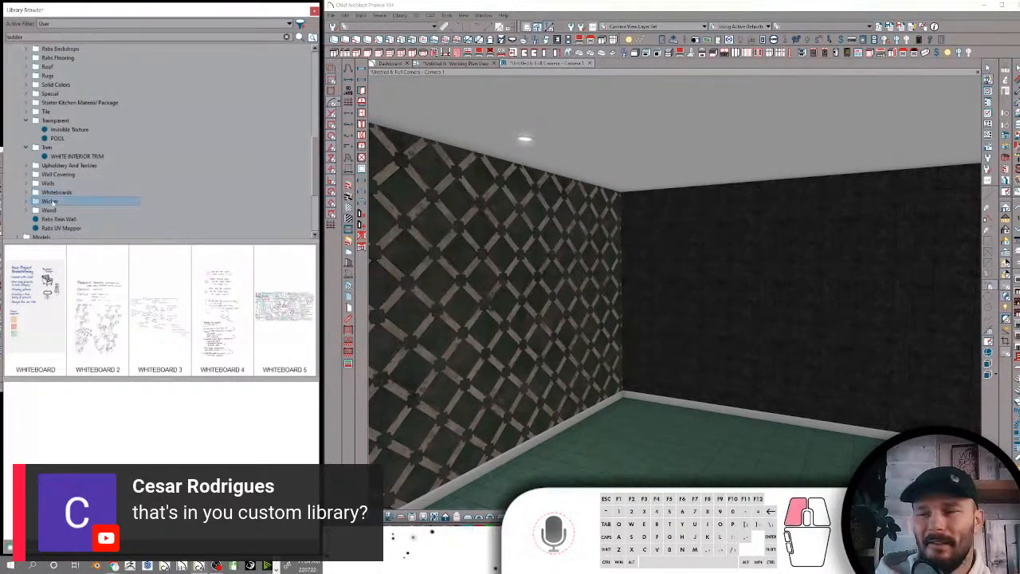
# Examine the Wood folder's subfolders from Alder to Teak and its loose Rabs Wood Texture and Rabs-Red Oak - Honey materials
pyautogui.click(49, 210)
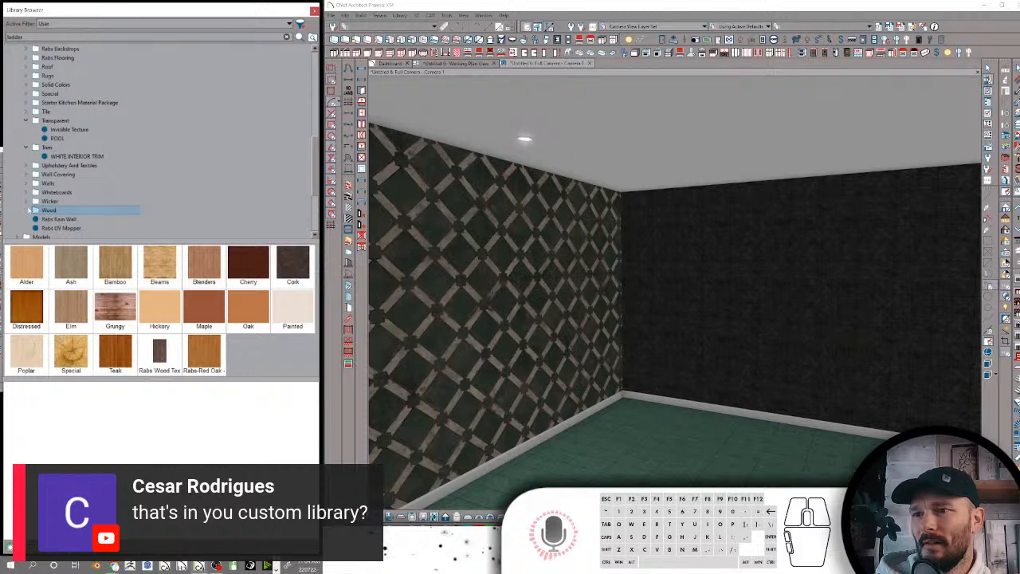
pyautogui.doubleClick(44, 210)
pyautogui.click(58, 84)
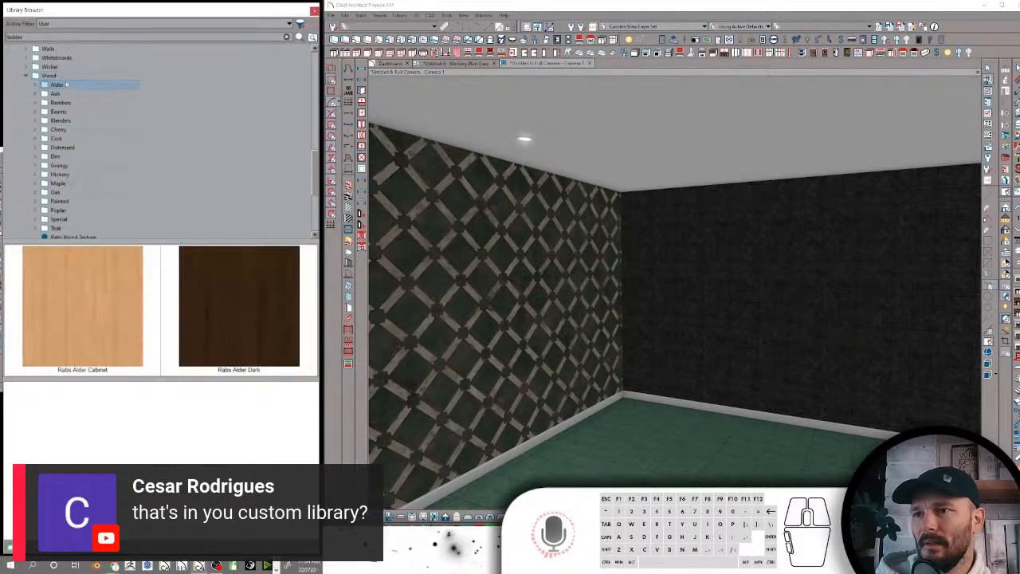
pyautogui.click(56, 94)
pyautogui.click(59, 102)
pyautogui.click(59, 112)
pyautogui.click(59, 121)
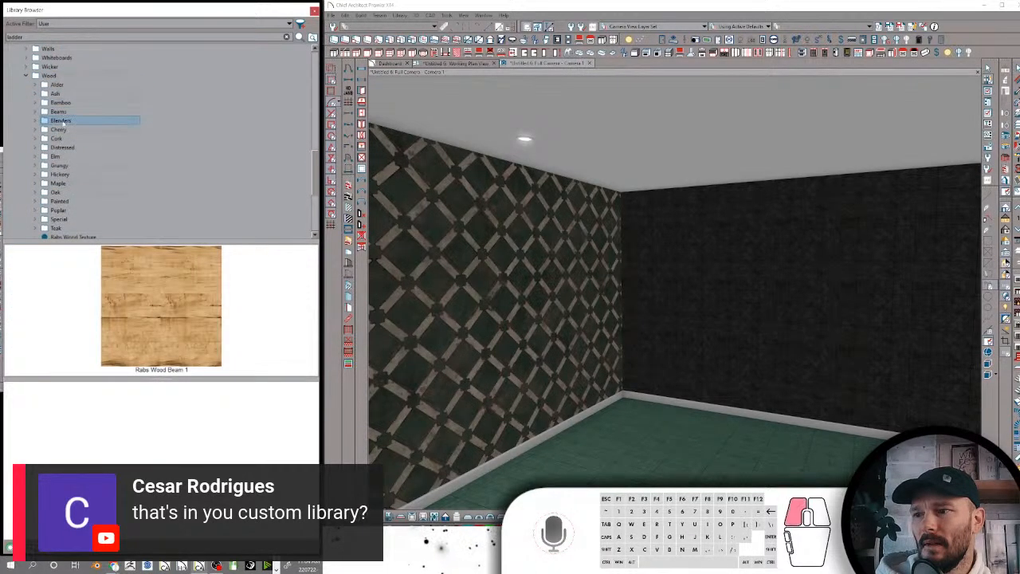
pyautogui.click(59, 130)
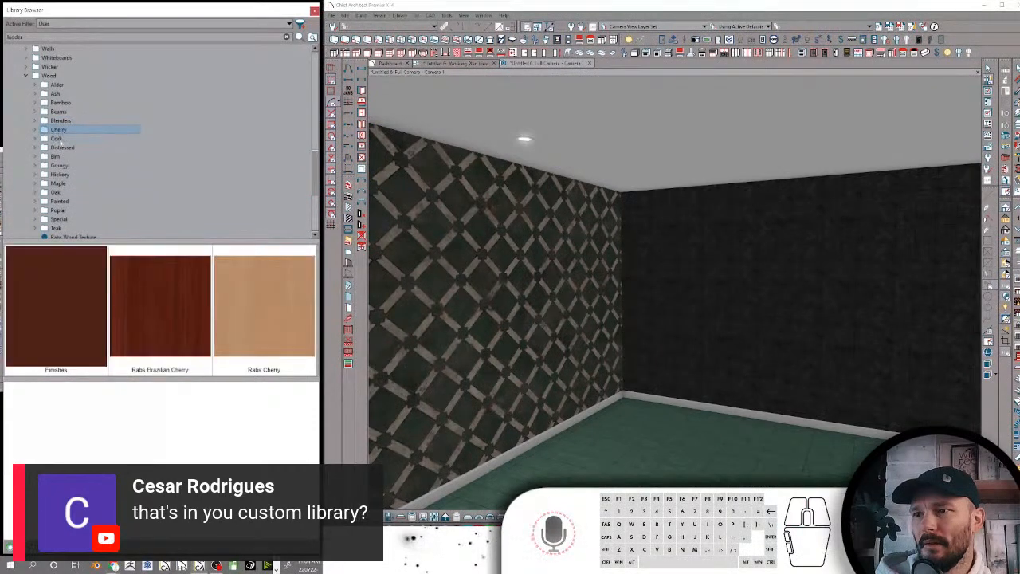
pyautogui.click(57, 138)
pyautogui.click(61, 147)
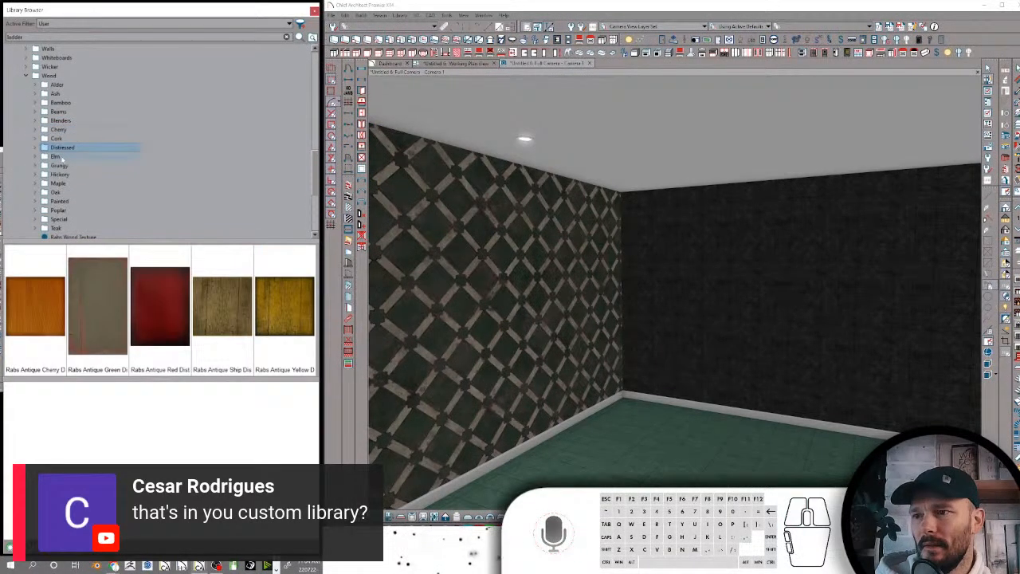
pyautogui.click(57, 156)
pyautogui.click(62, 165)
pyautogui.click(63, 174)
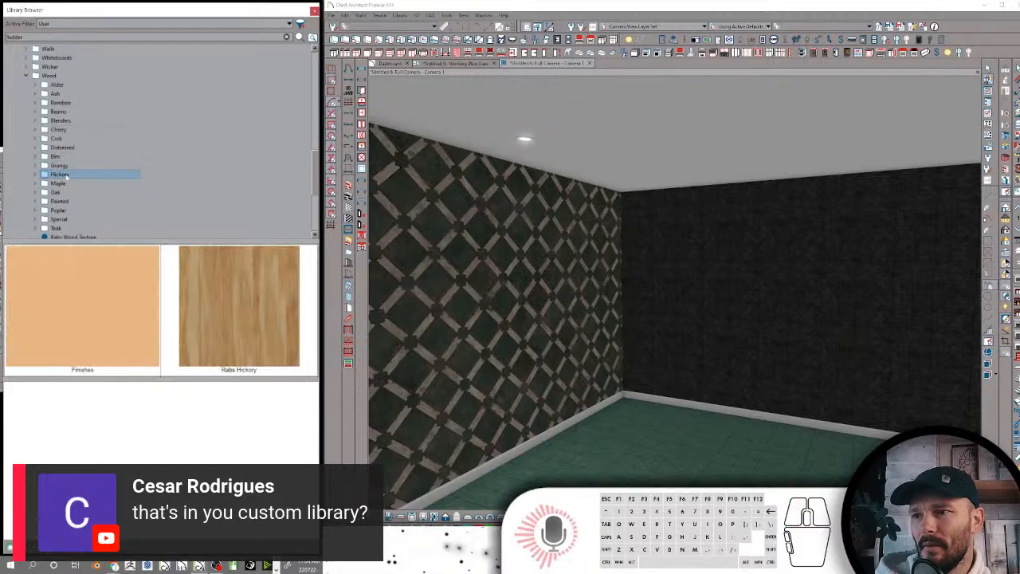
pyautogui.click(60, 183)
pyautogui.click(58, 192)
pyautogui.click(62, 202)
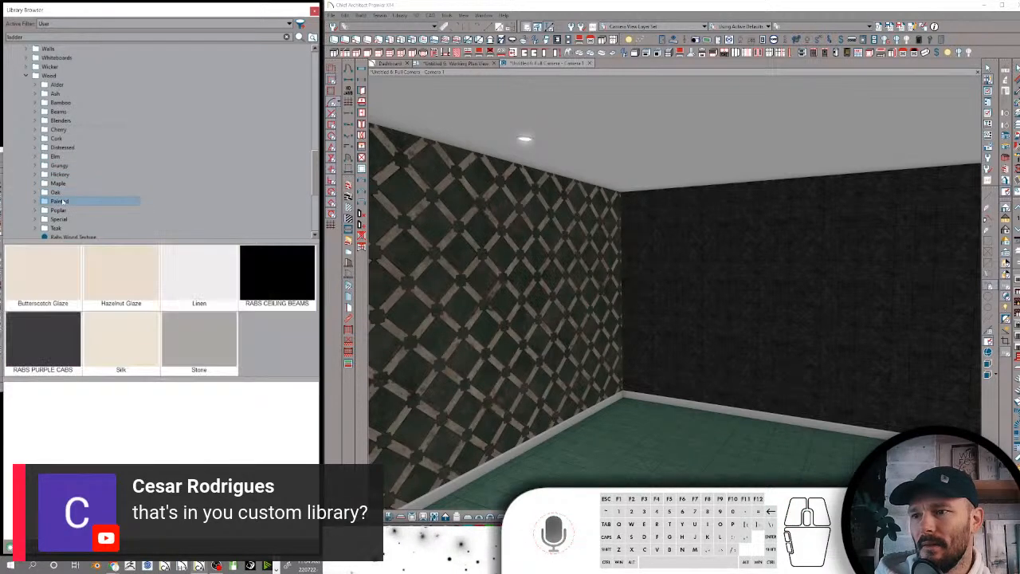
pyautogui.click(63, 209)
pyautogui.click(63, 219)
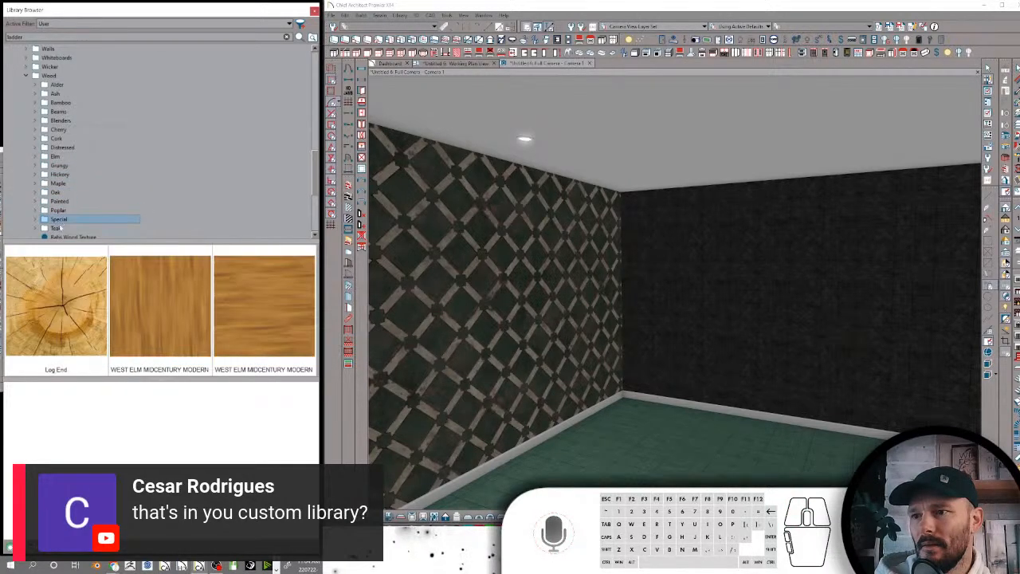
pyautogui.click(61, 228)
pyautogui.scroll(-2, 64, 225)
pyautogui.click(62, 184)
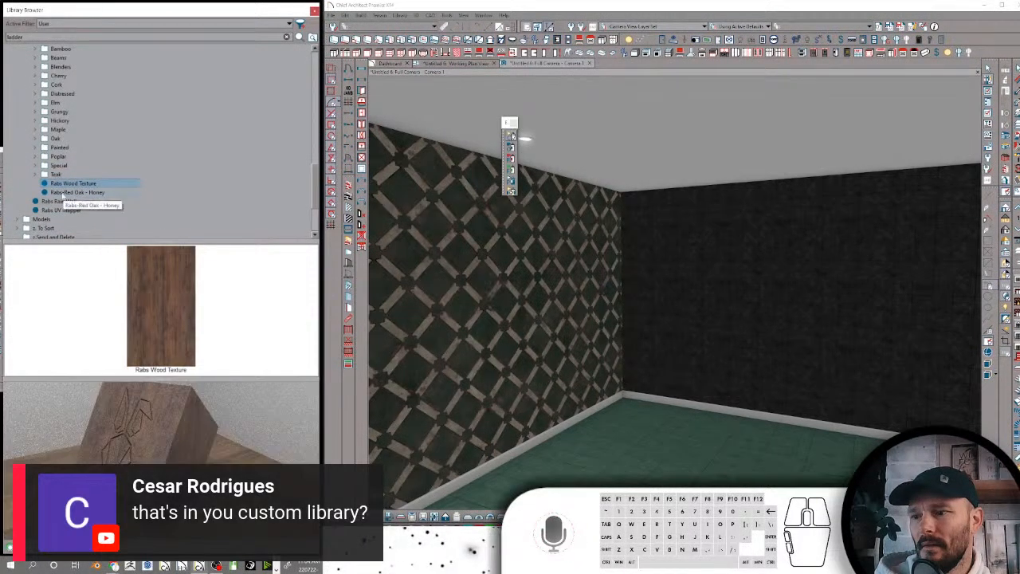
pyautogui.click(63, 193)
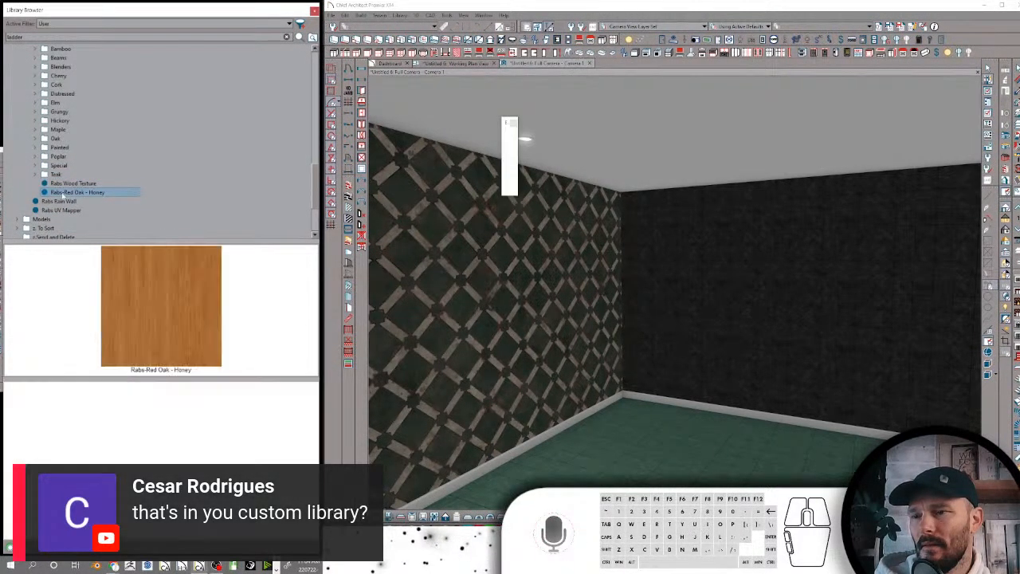
# Collapse the Materials folder of the user catalog together with all its subfolders
pyautogui.scroll(-2, 63, 193)
pyautogui.click(37, 166)
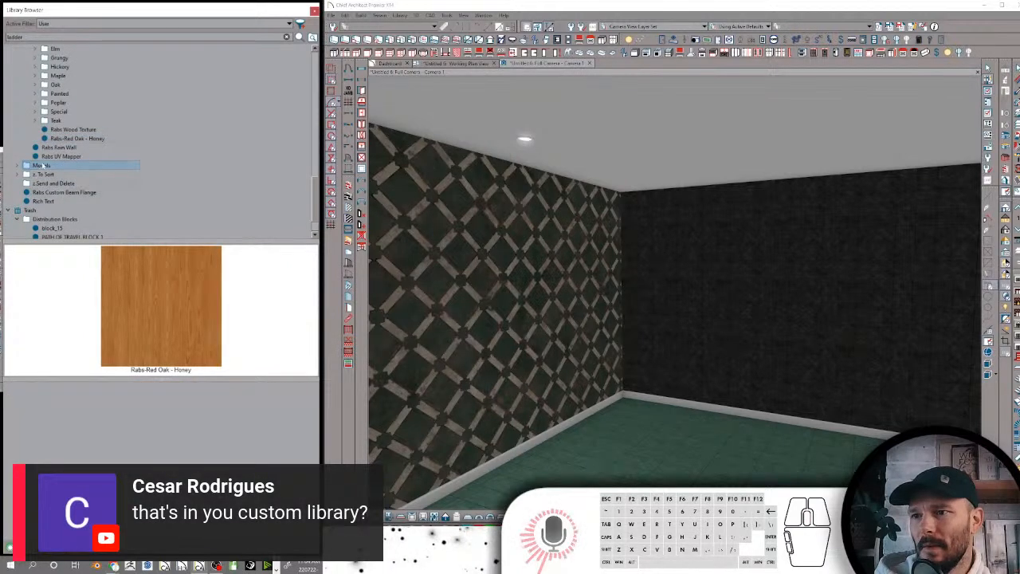
pyautogui.scroll(7, 43, 165)
pyautogui.scroll(10, 57, 112)
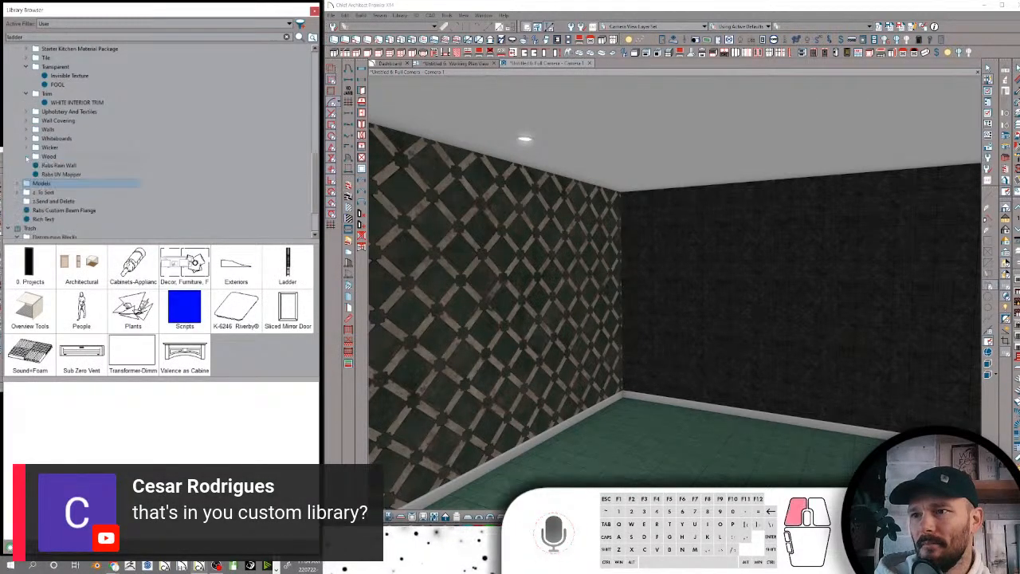
pyautogui.click(53, 103)
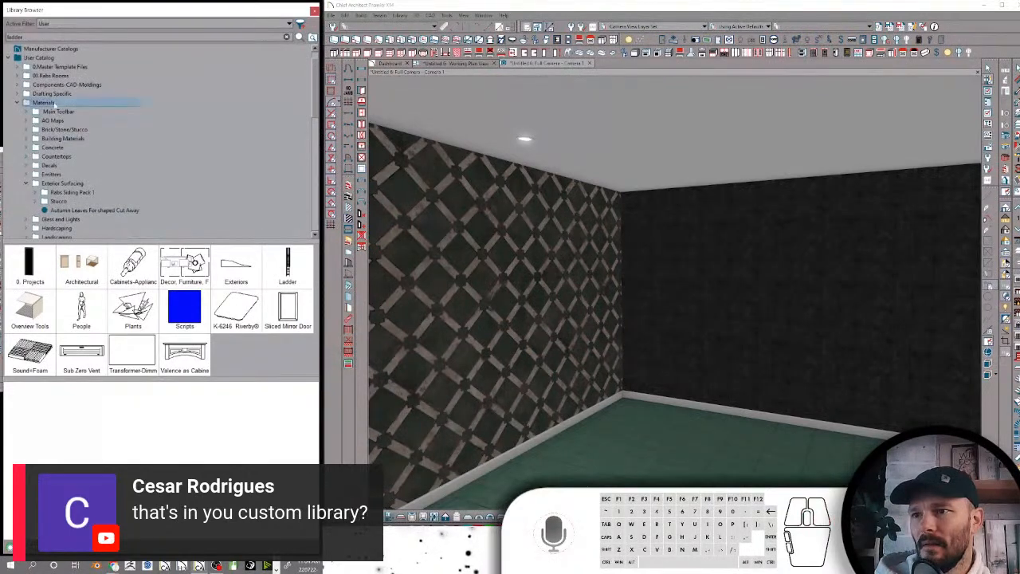
pyautogui.rightClick(55, 103)
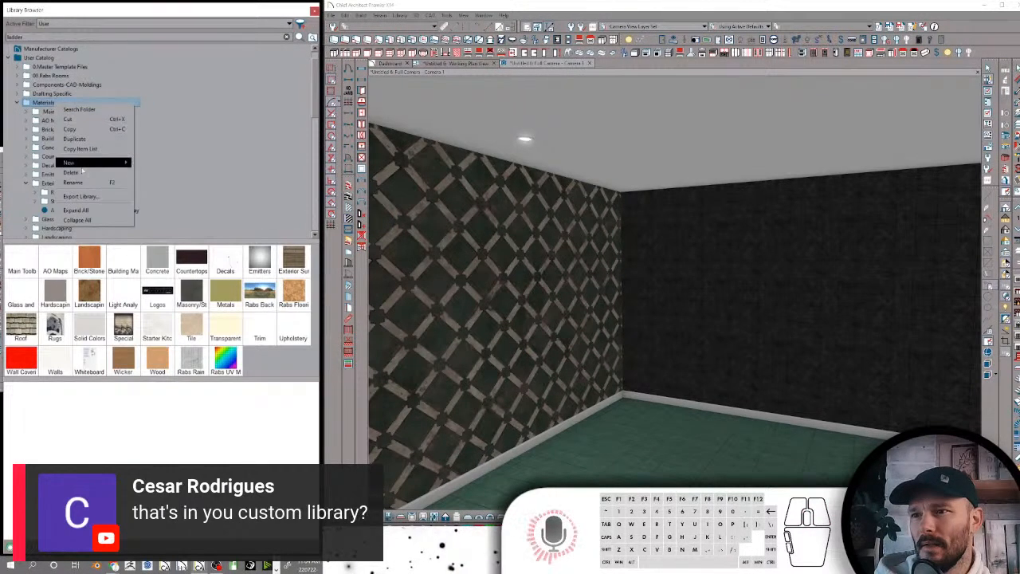
pyautogui.click(77, 220)
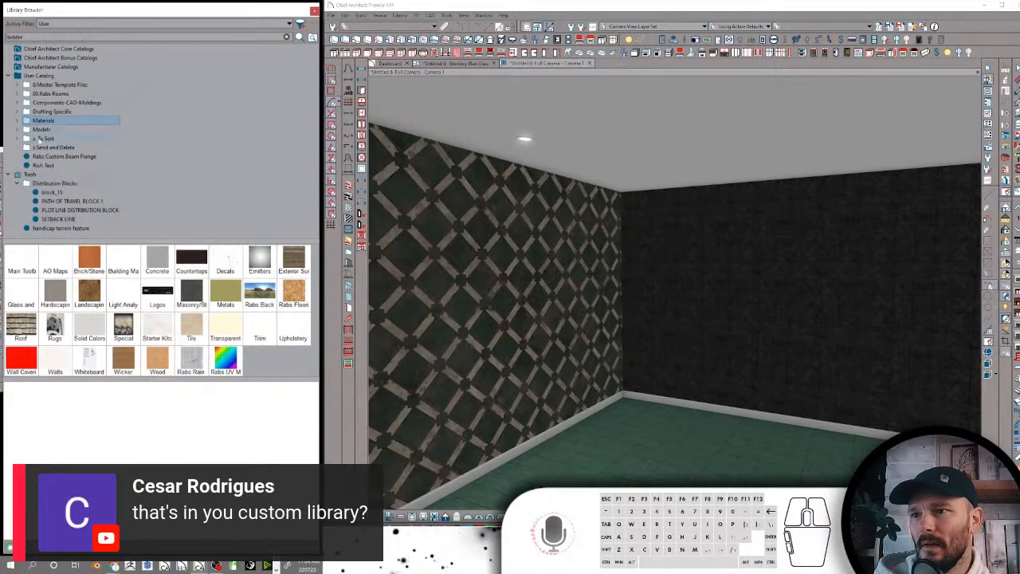
# Expand the Models folder and examine its 0. Projects and Architectural folders, including the items in Architectural Quick Tools
pyautogui.click(40, 129)
pyautogui.doubleClick(40, 129)
pyautogui.click(51, 139)
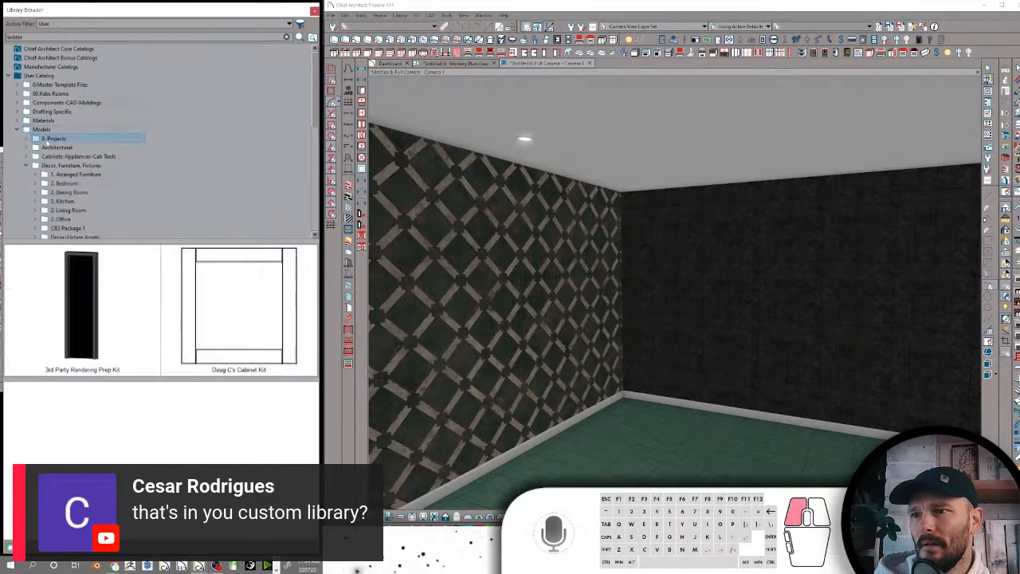
pyautogui.click(50, 147)
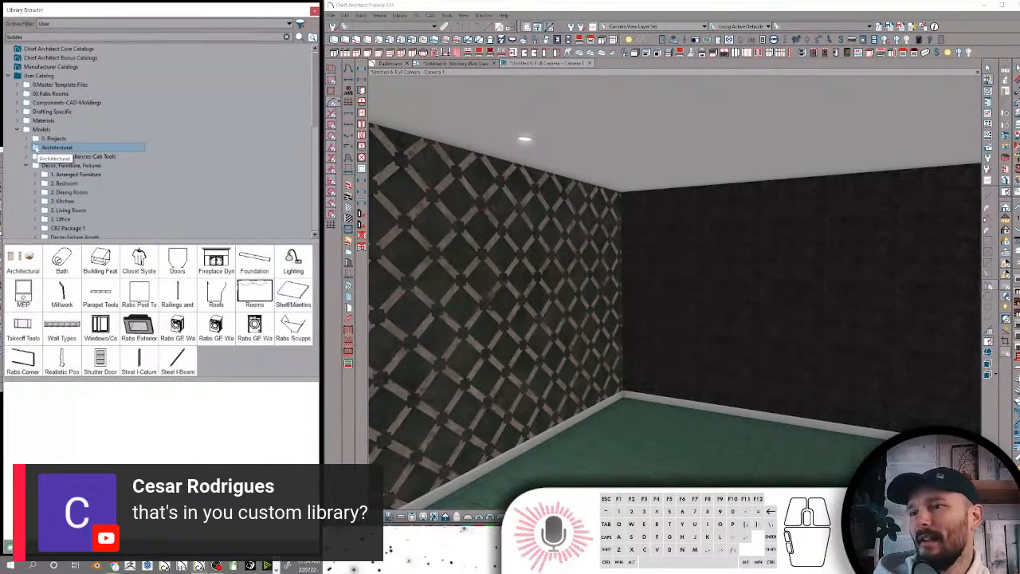
pyautogui.click(35, 149)
pyautogui.click(74, 157)
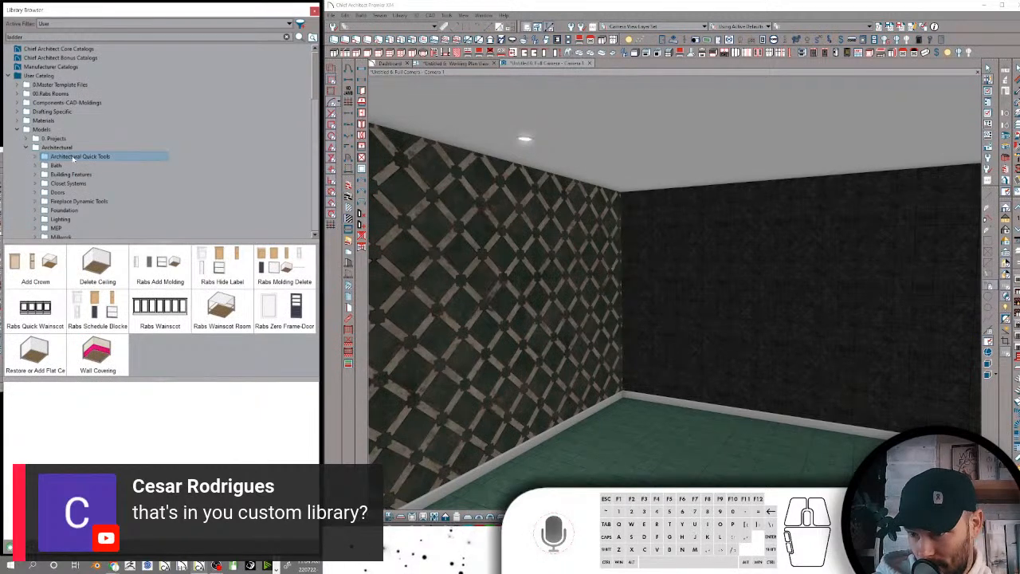
pyautogui.click(35, 157)
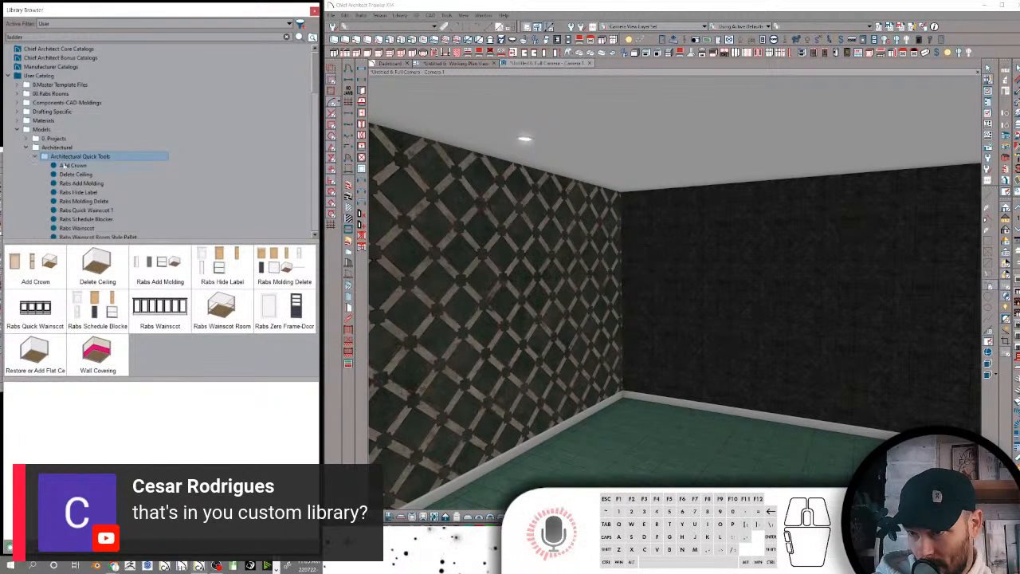
pyautogui.scroll(-1, 63, 164)
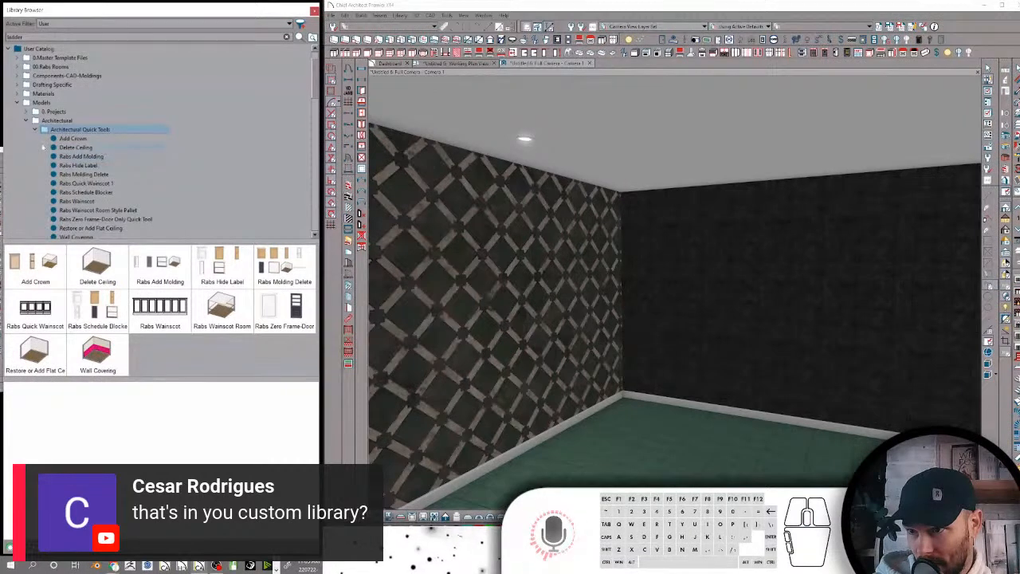
pyautogui.click(35, 129)
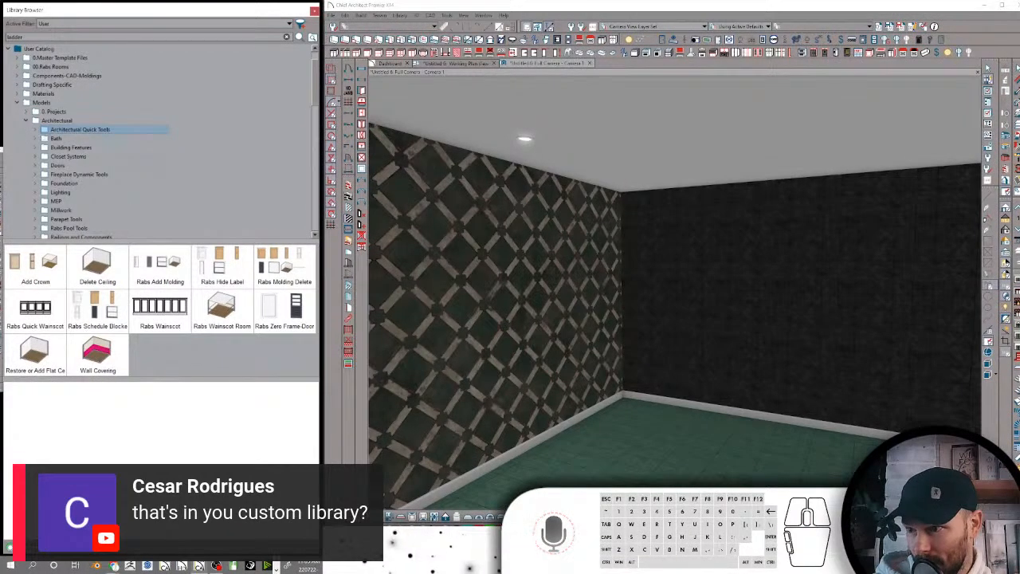
# Expand the Bath folder and examine its subfolders from Decor and Mirrors to Tub and Vanity Lights
pyautogui.click(59, 139)
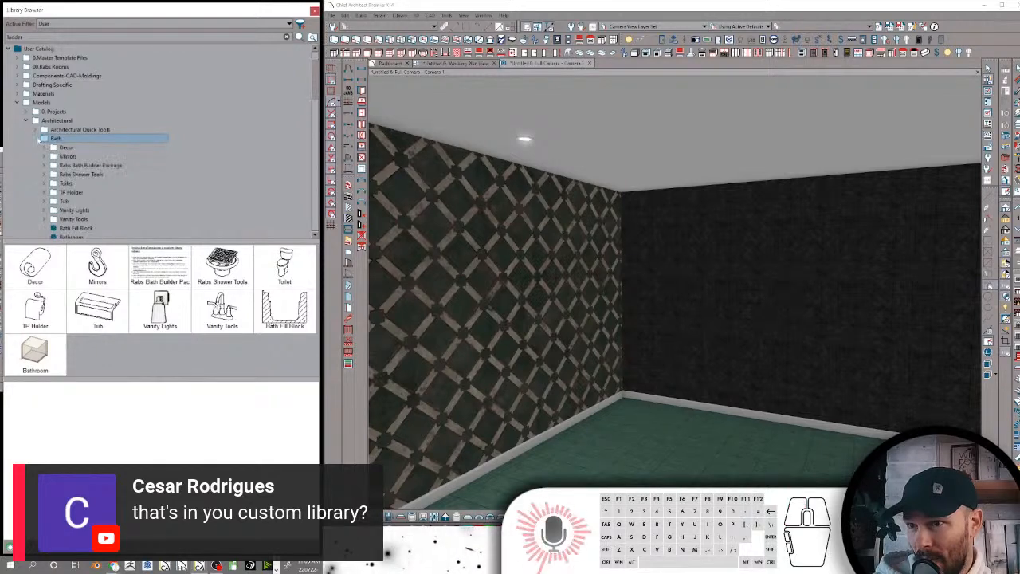
pyautogui.click(36, 139)
pyautogui.scroll(-2, 57, 134)
pyautogui.click(67, 94)
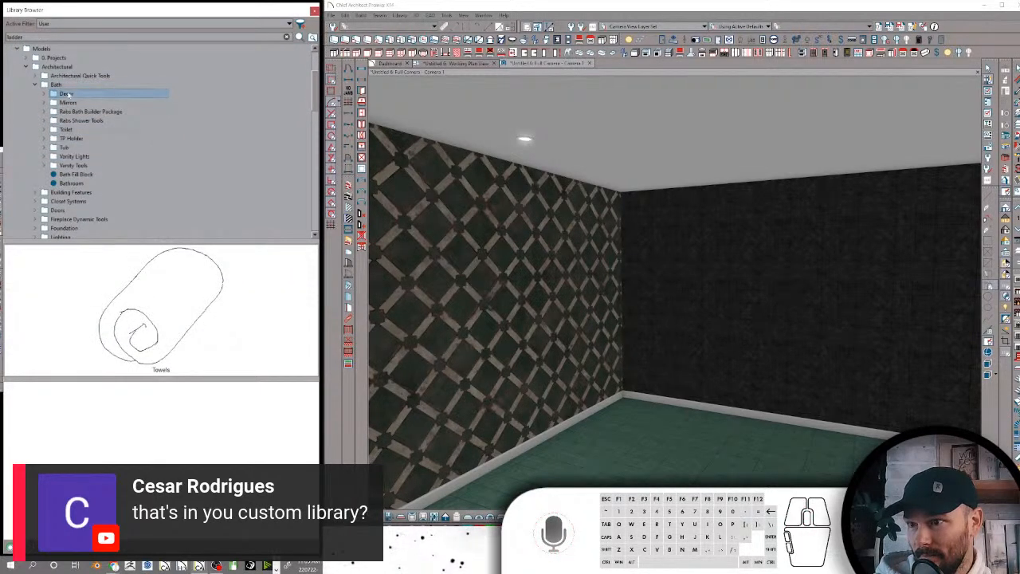
pyautogui.click(69, 111)
pyautogui.click(67, 103)
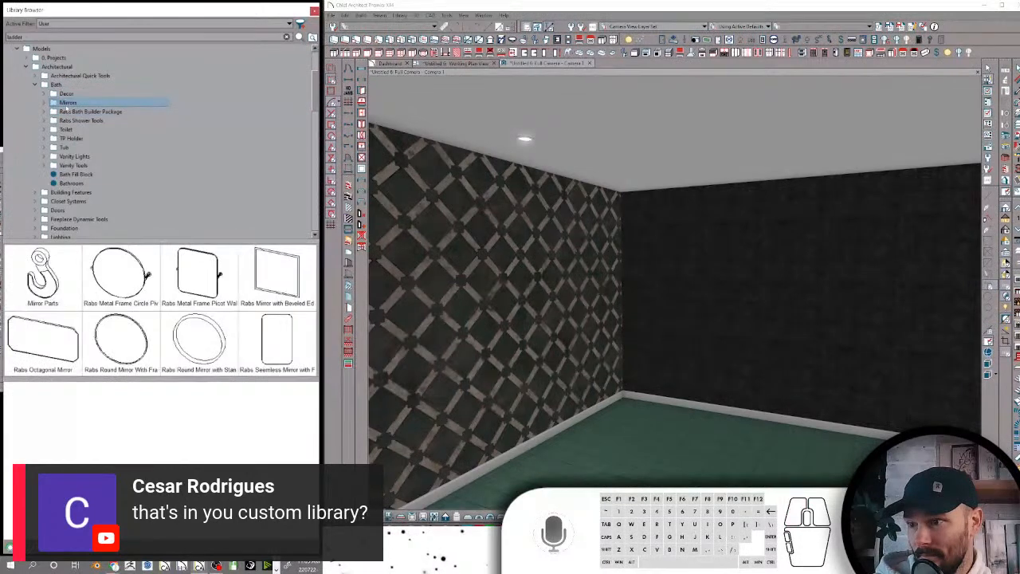
pyautogui.click(70, 121)
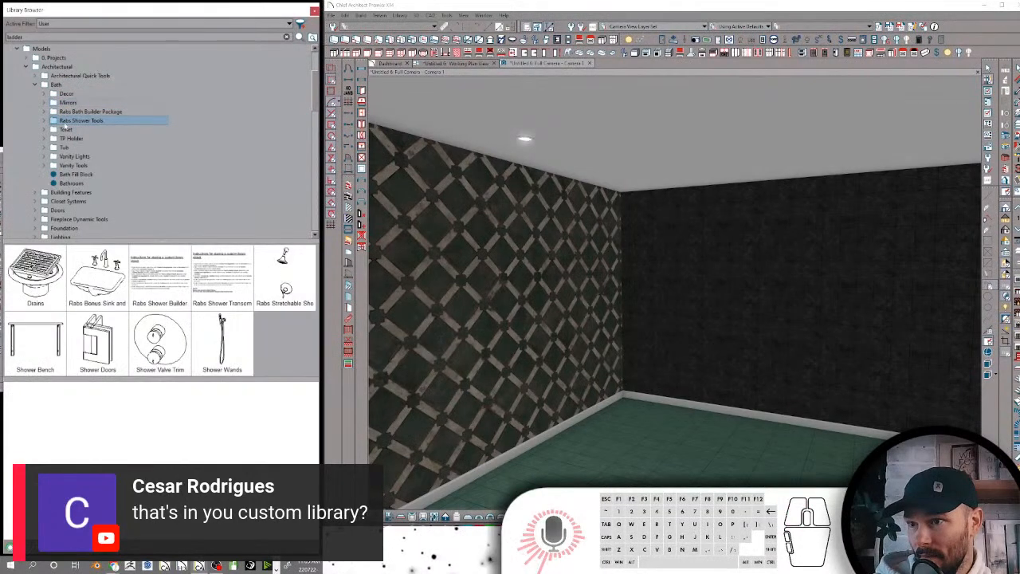
pyautogui.click(64, 129)
pyautogui.click(68, 139)
pyautogui.click(65, 148)
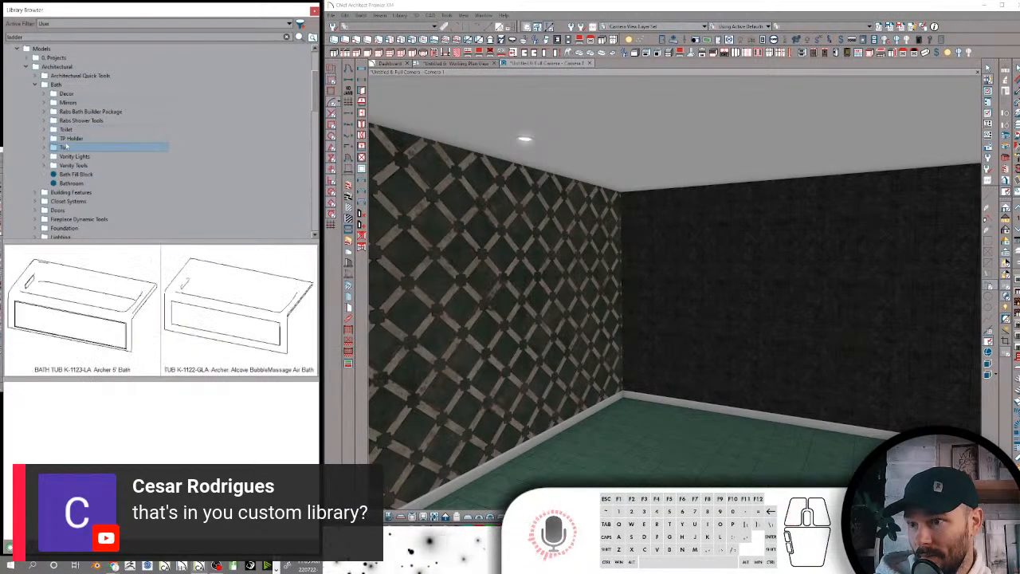
pyautogui.click(63, 156)
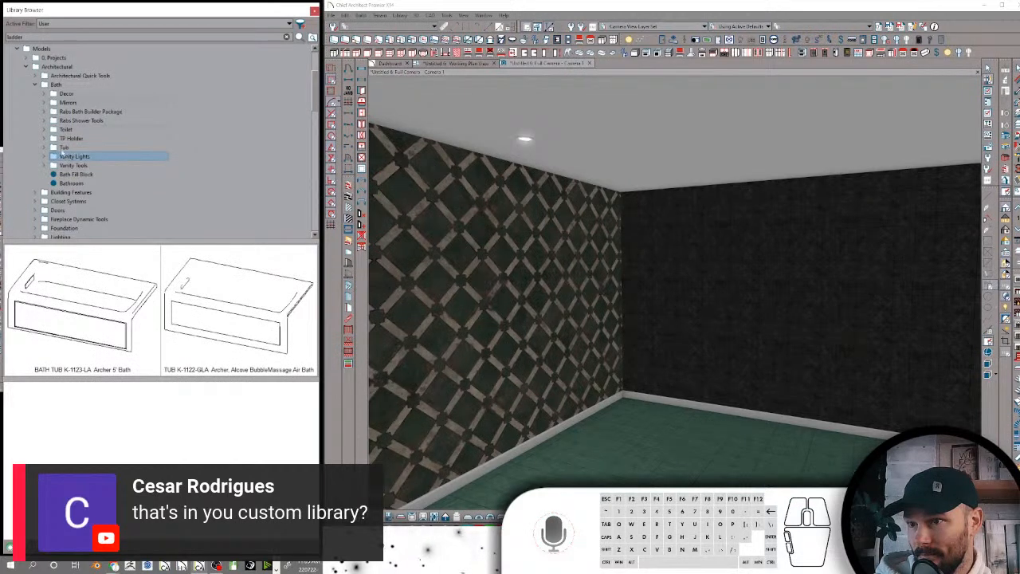
pyautogui.scroll(-1, 80, 140)
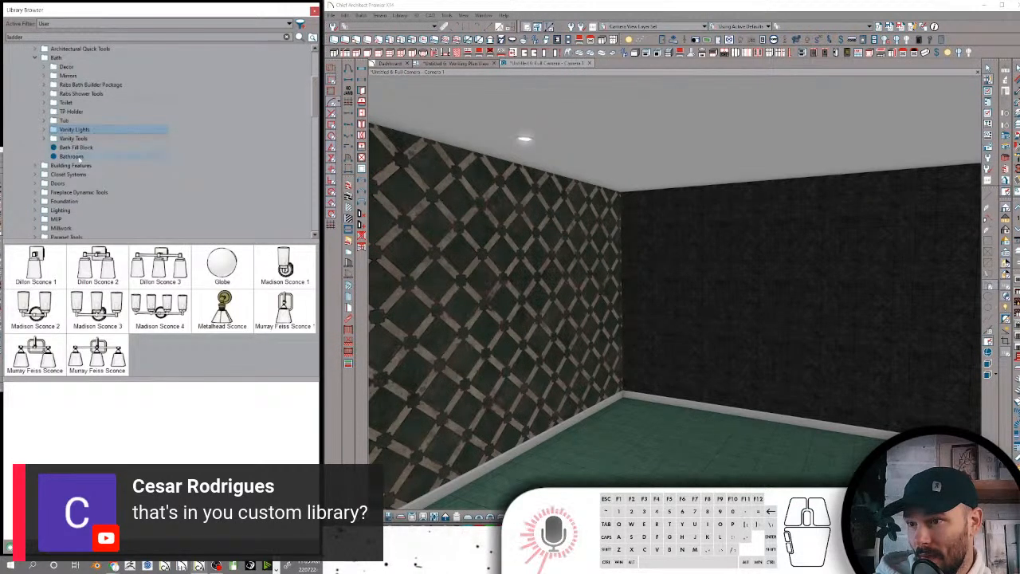
# Examine the Vanity Tools folder with its Faucets, Parts and Sink subfolders, and collapse it
pyautogui.click(73, 138)
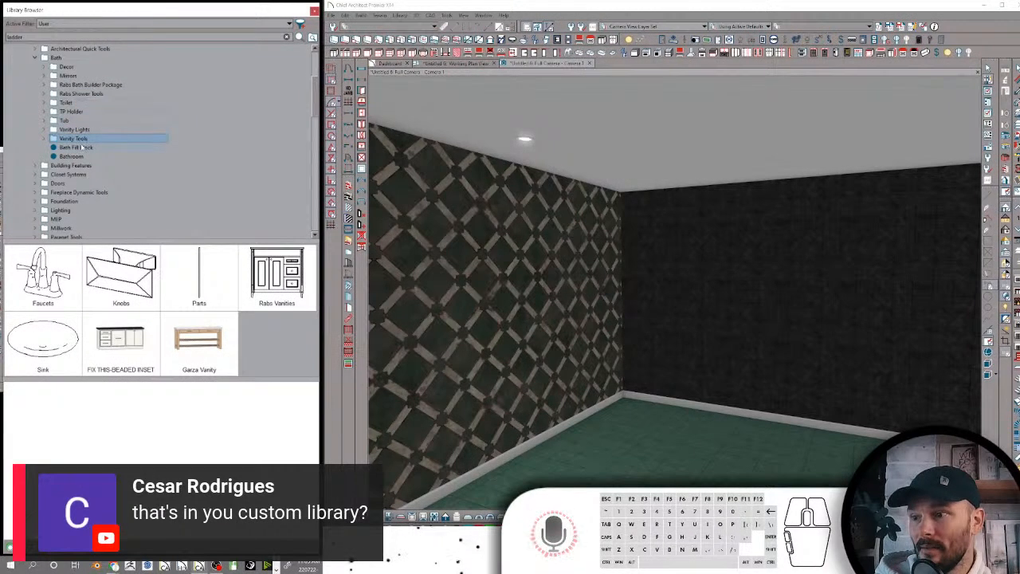
pyautogui.click(45, 138)
pyautogui.click(67, 147)
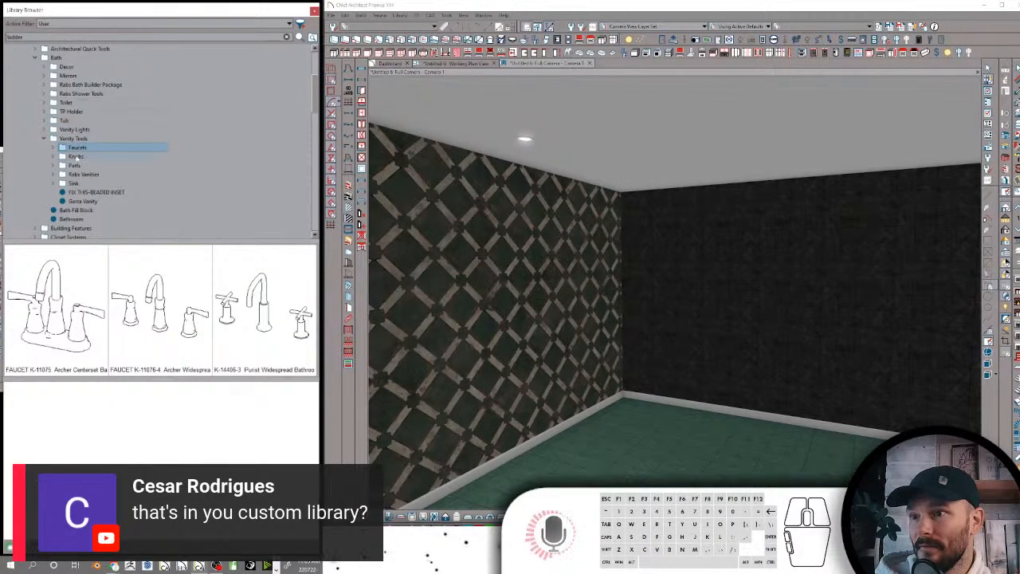
pyautogui.click(73, 165)
pyautogui.click(74, 184)
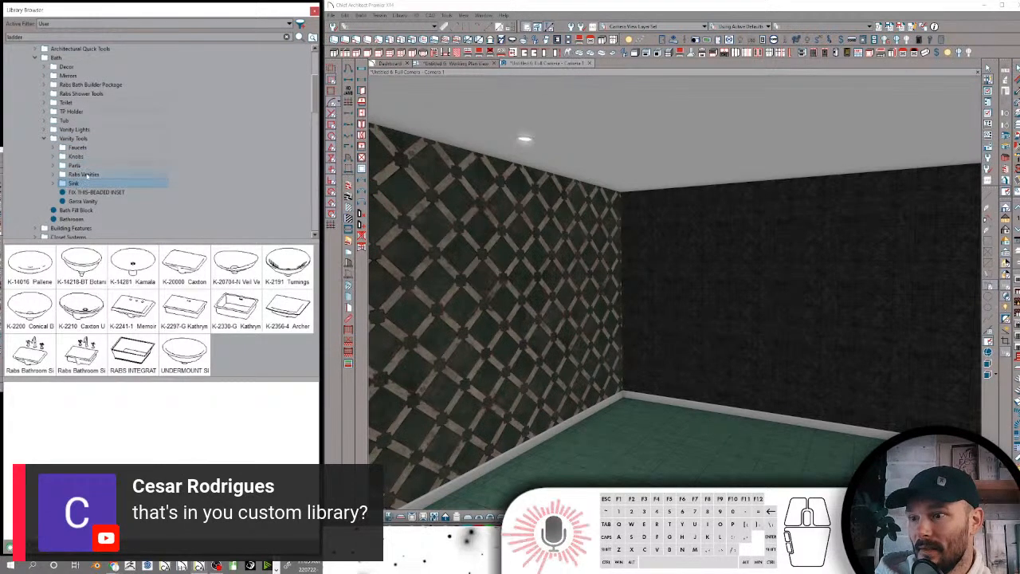
pyautogui.scroll(-1, 86, 176)
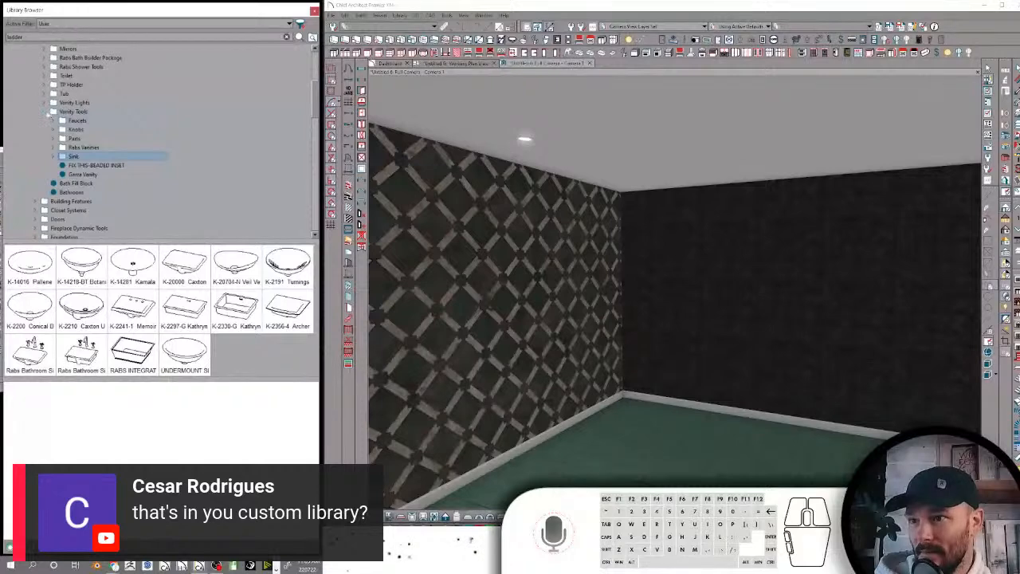
pyautogui.click(45, 111)
# Examine the Building Features and Closet Systems folders and the Doors subfolders from Components to Specialty
pyautogui.click(71, 138)
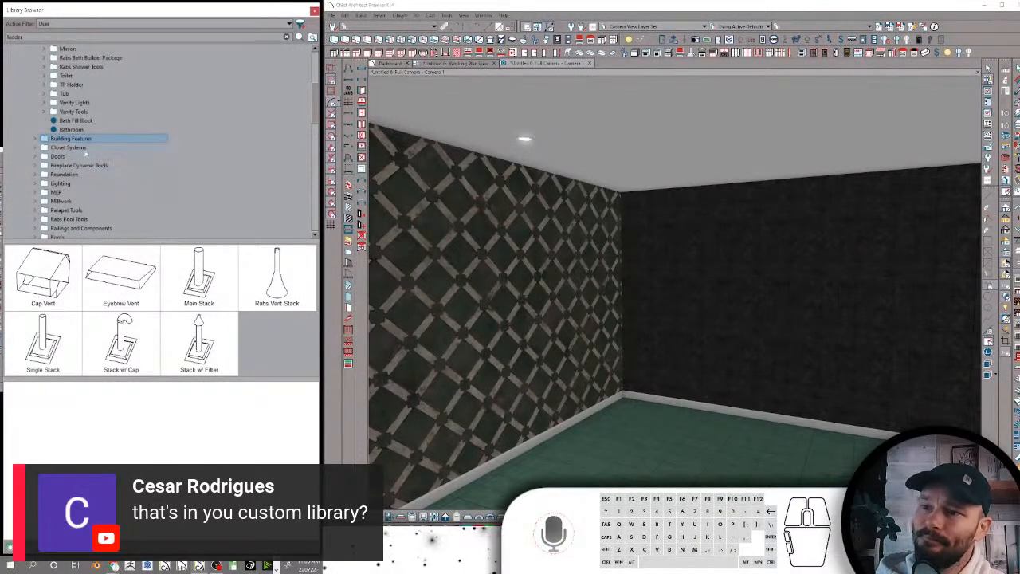
pyautogui.click(77, 148)
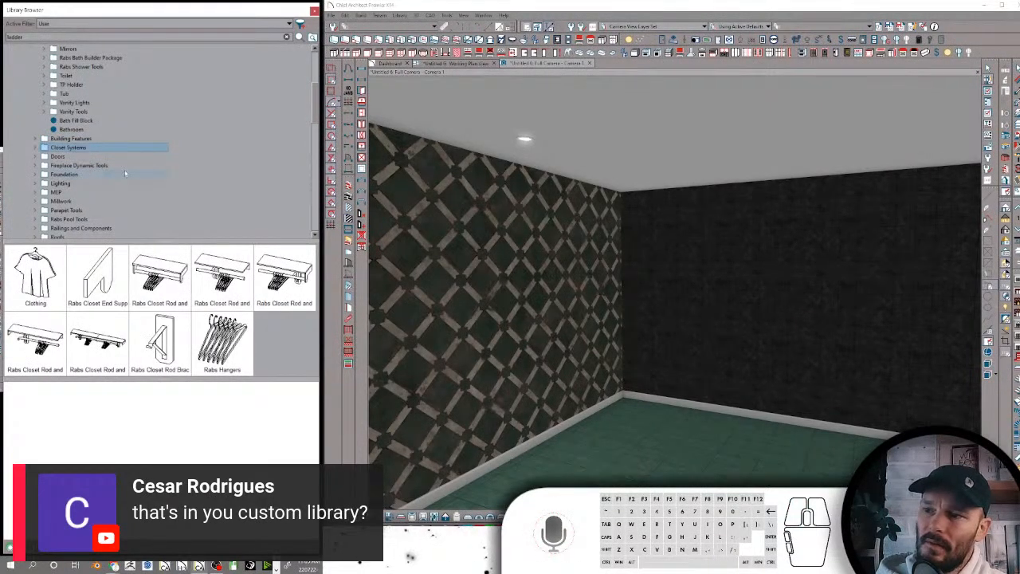
pyautogui.click(68, 158)
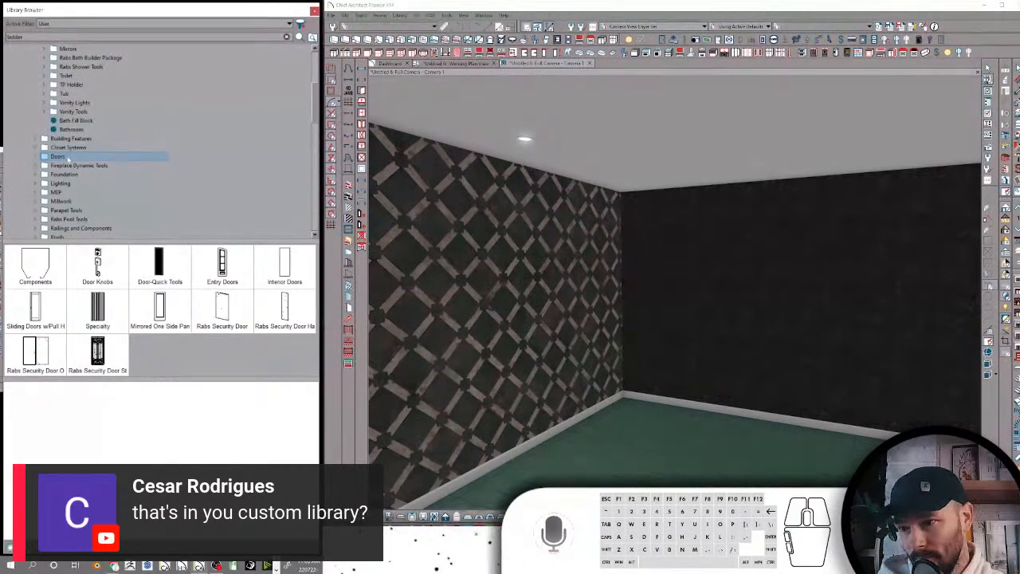
pyautogui.doubleClick(59, 157)
pyautogui.click(71, 166)
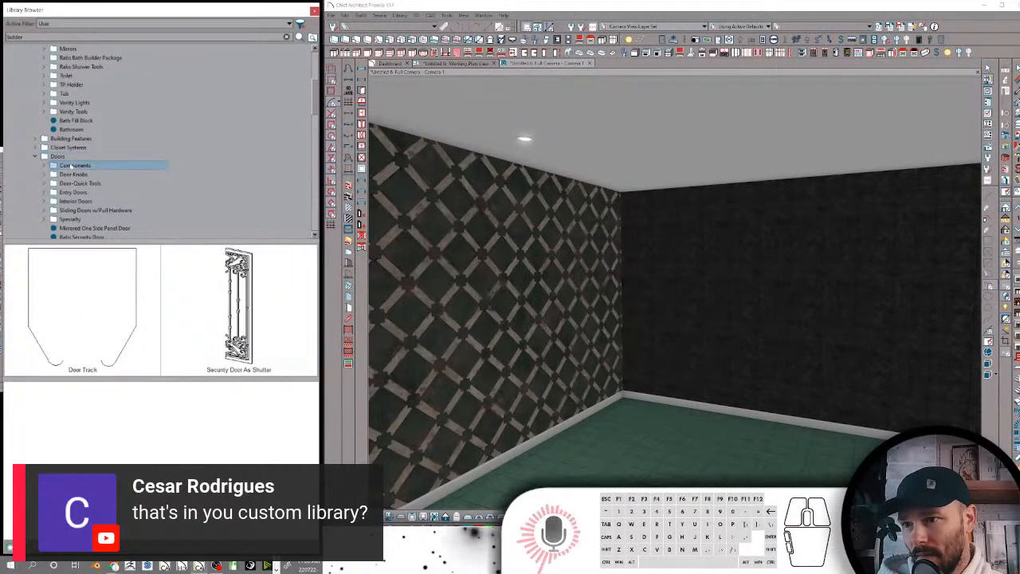
pyautogui.click(74, 174)
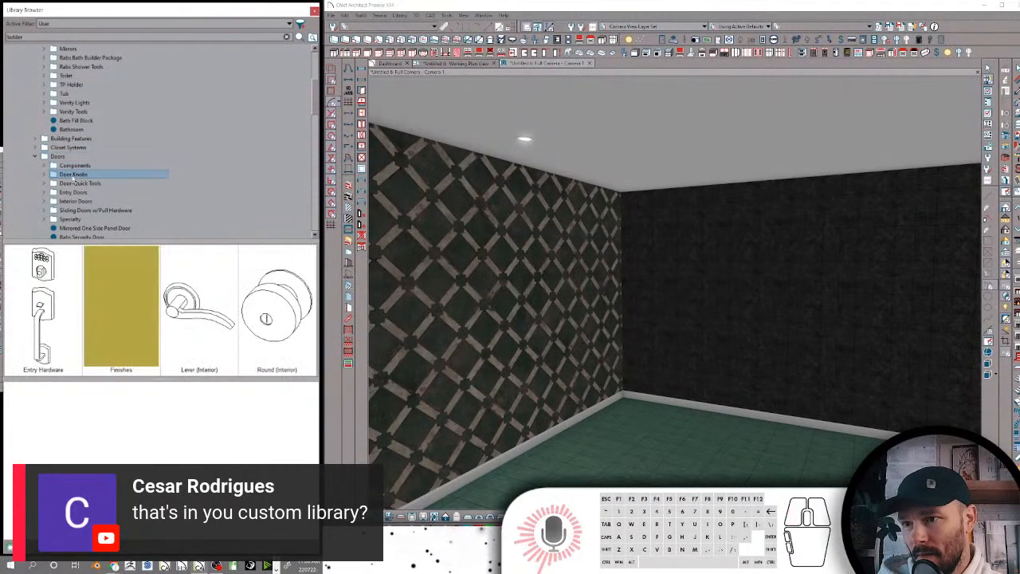
pyautogui.click(72, 183)
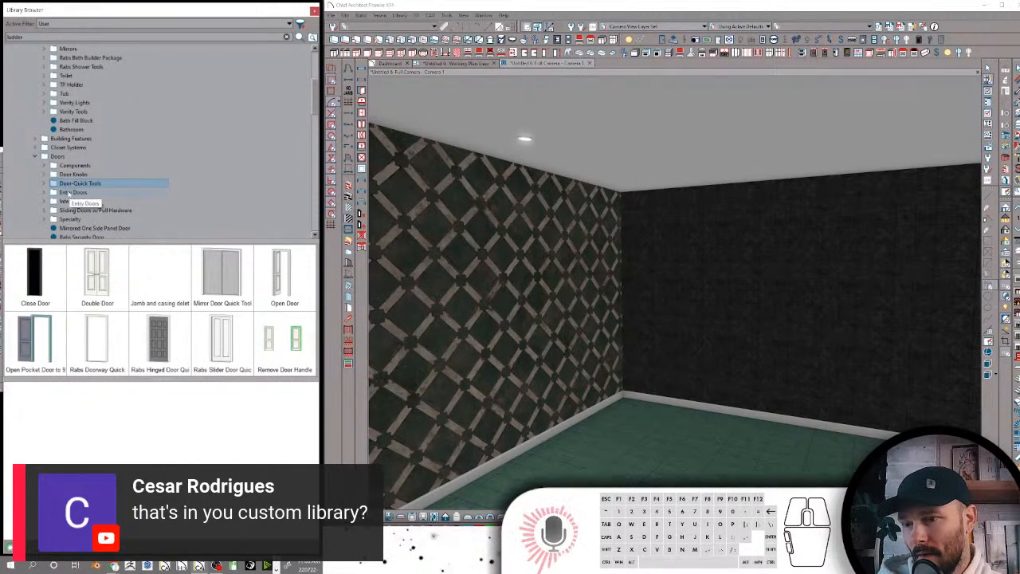
pyautogui.click(70, 193)
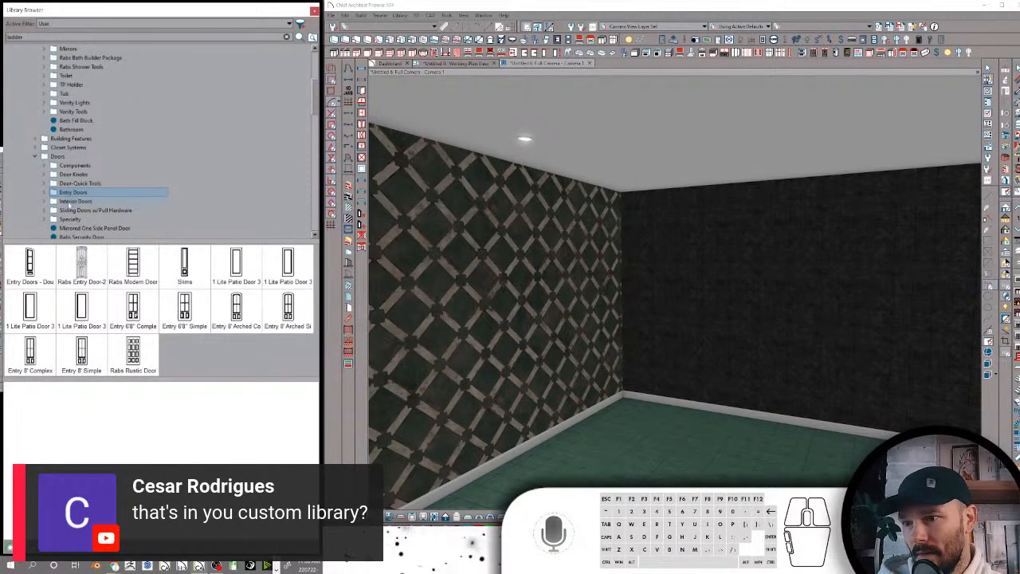
pyautogui.click(70, 203)
pyautogui.click(71, 210)
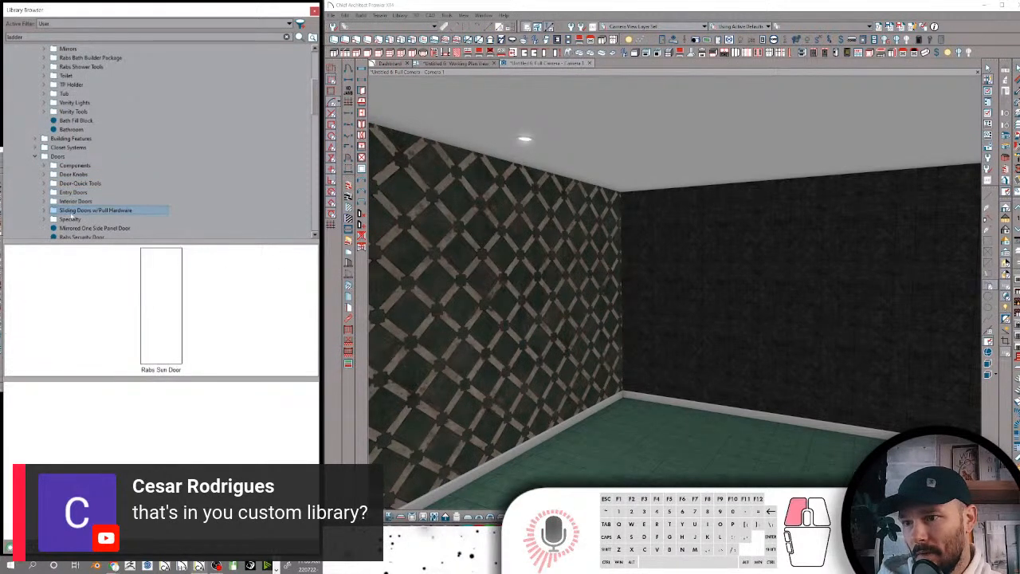
pyautogui.scroll(-1, 87, 200)
pyautogui.click(75, 192)
pyautogui.scroll(-1, 79, 191)
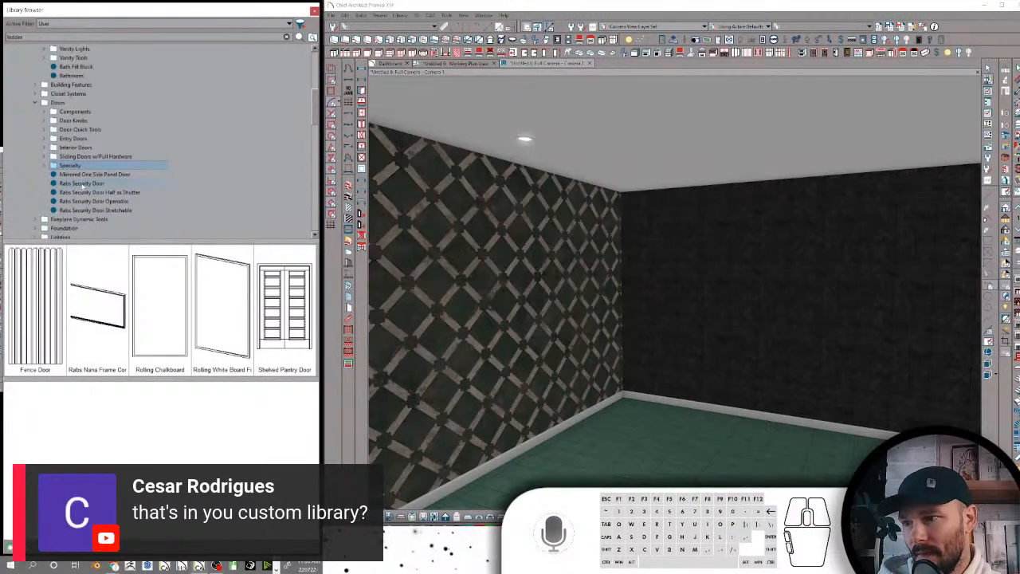
# Pick the Shelved Pantry Door from the Specialty folder and draw a horizontal wall across the room in the working plan view
pyautogui.click(283, 307)
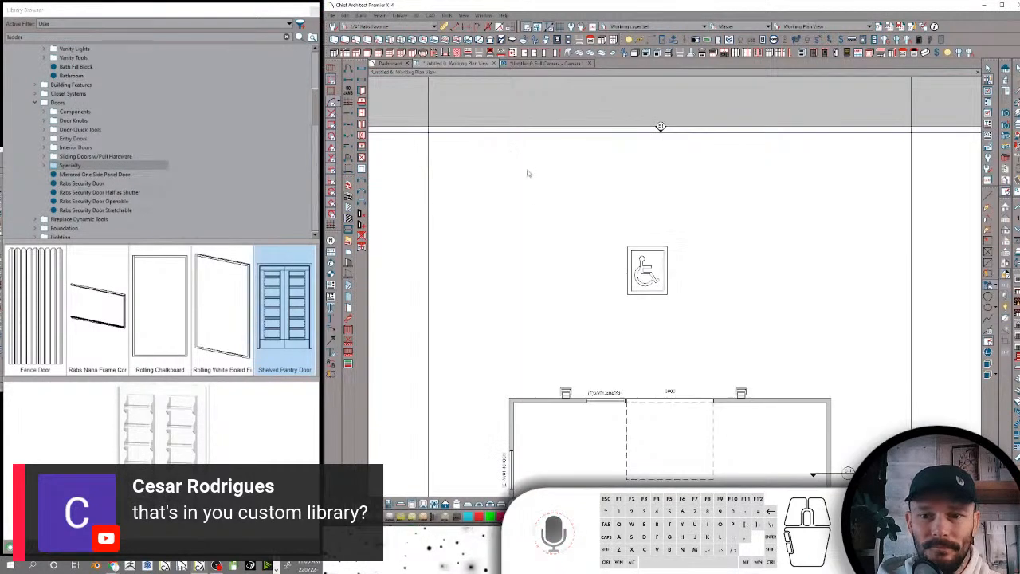
pyautogui.scroll(-2, 603, 249)
pyautogui.scroll(3, 659, 395)
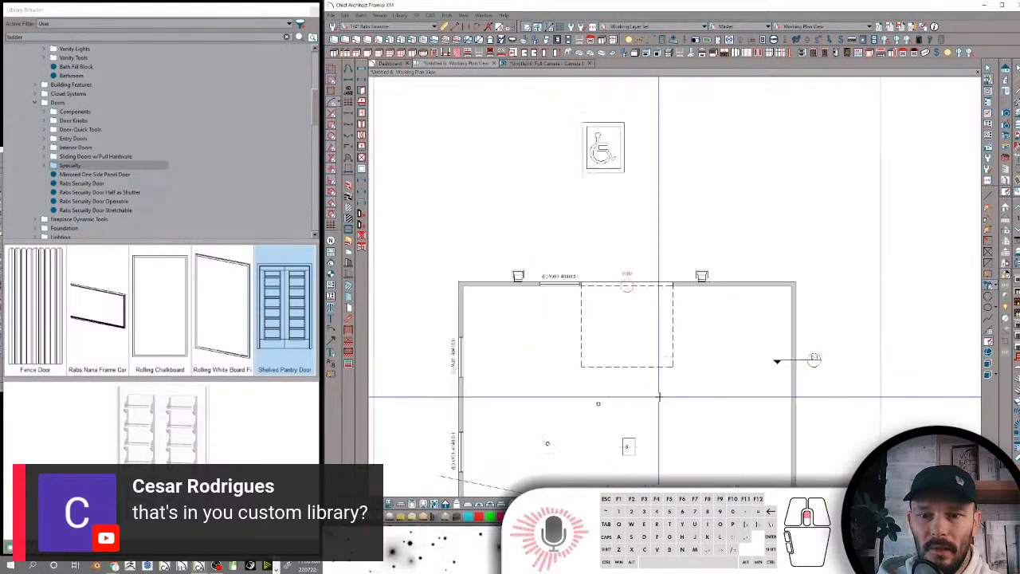
pyautogui.scroll(-2, 633, 395)
pyautogui.scroll(-1, 634, 395)
pyautogui.click(656, 391)
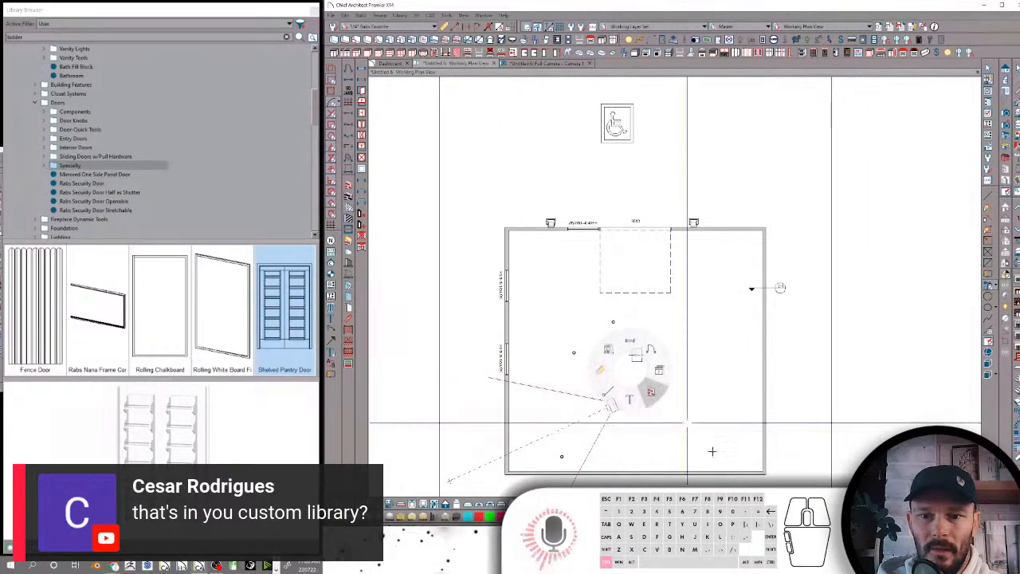
pyautogui.moveTo(514, 319); pyautogui.dragTo(764, 318)
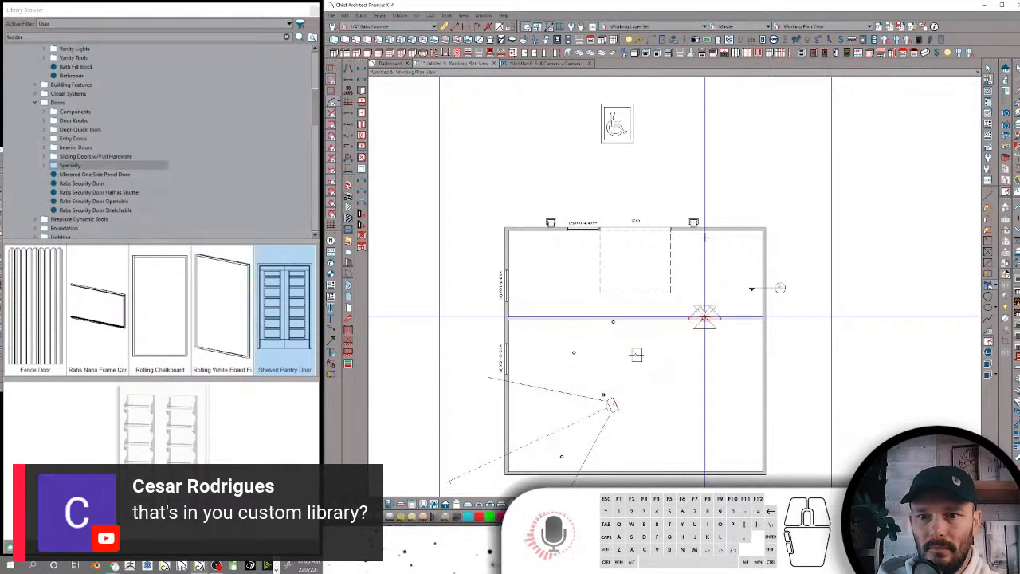
# Place the Shelved Pantry Door in the new interior wall and open a full camera view facing it
pyautogui.click(705, 316)
pyautogui.rightClick(716, 255)
pyautogui.press('k')
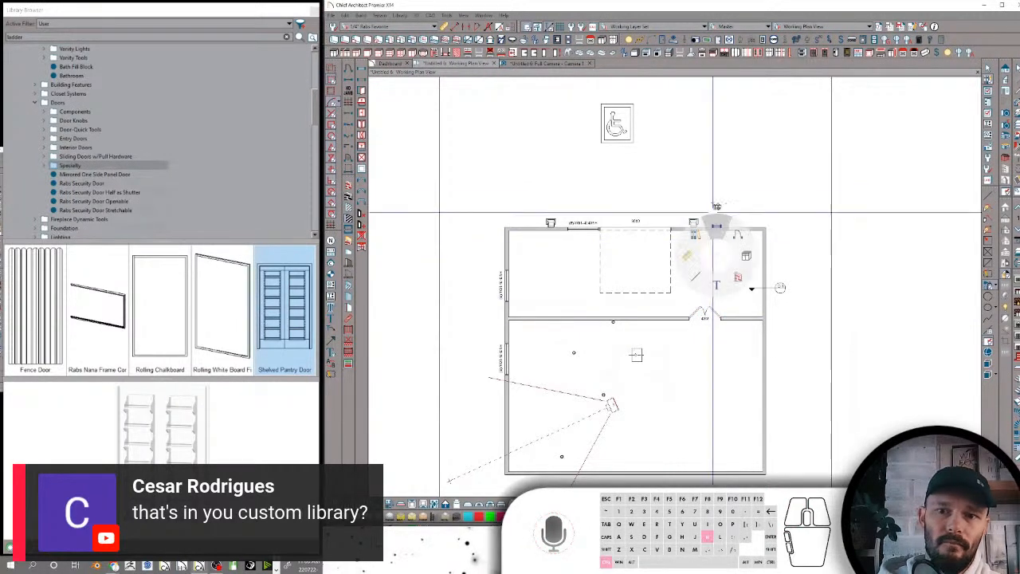
pyautogui.moveTo(740, 236); pyautogui.dragTo(729, 265)
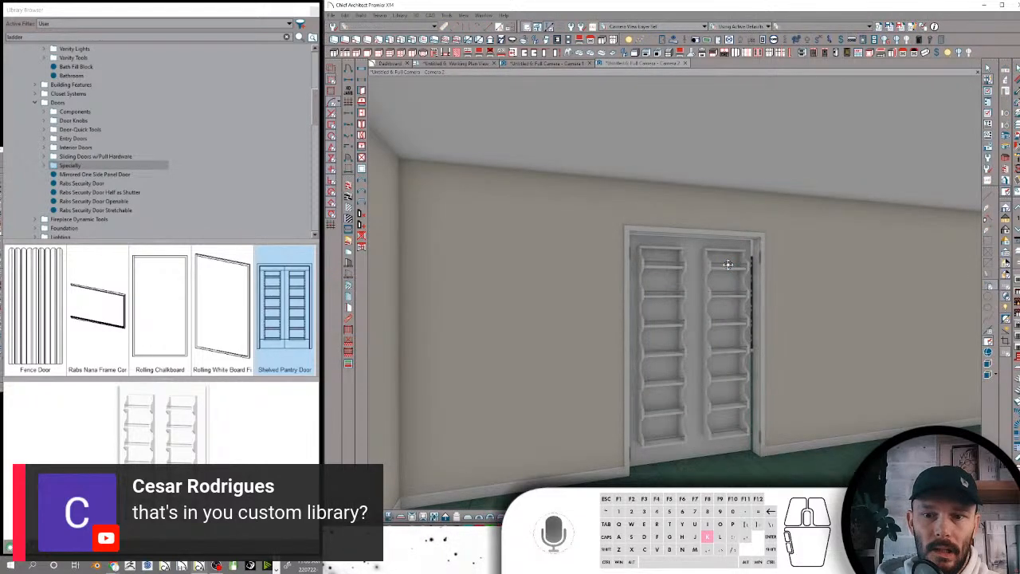
# View the pantry door from its panelled side and toggle it open and closed in 3D
pyautogui.moveTo(728, 264); pyautogui.dragTo(749, 278)
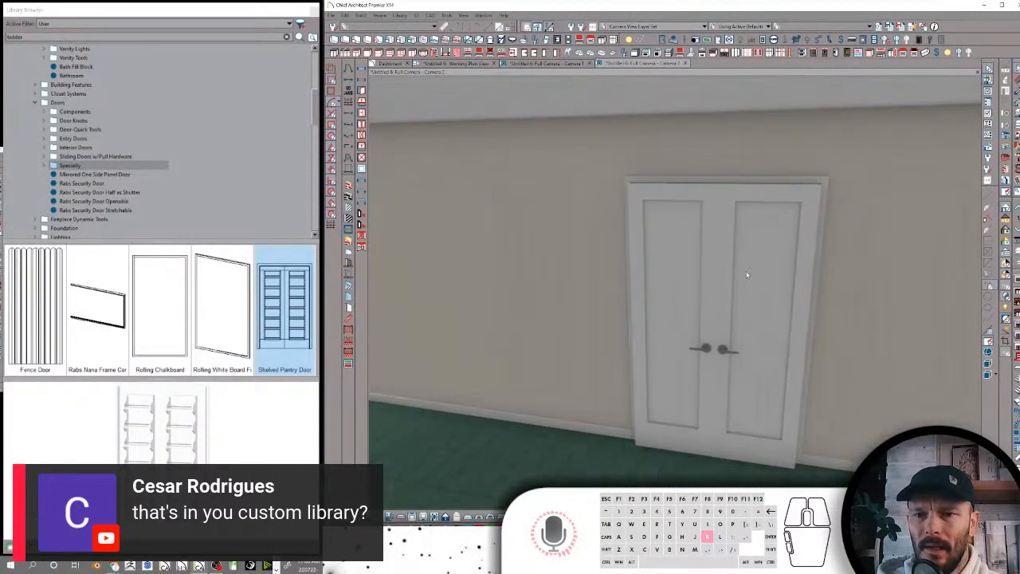
pyautogui.click(747, 275)
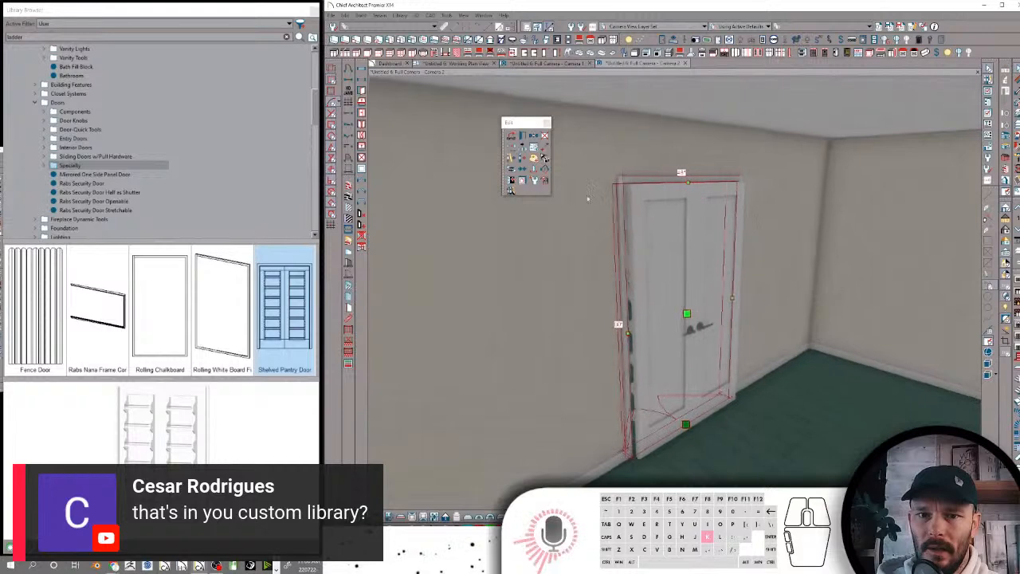
pyautogui.click(512, 181)
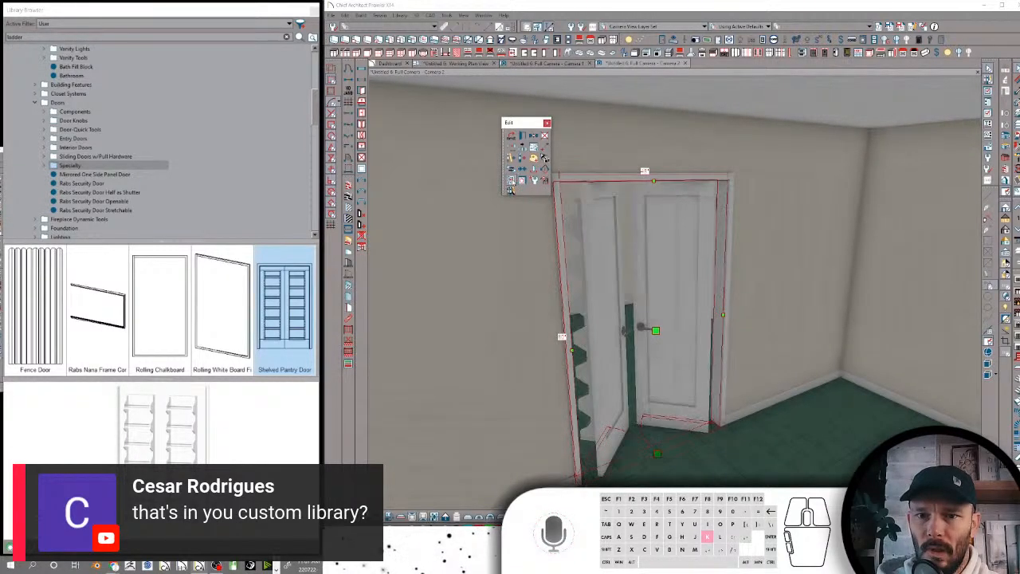
pyautogui.click(513, 183)
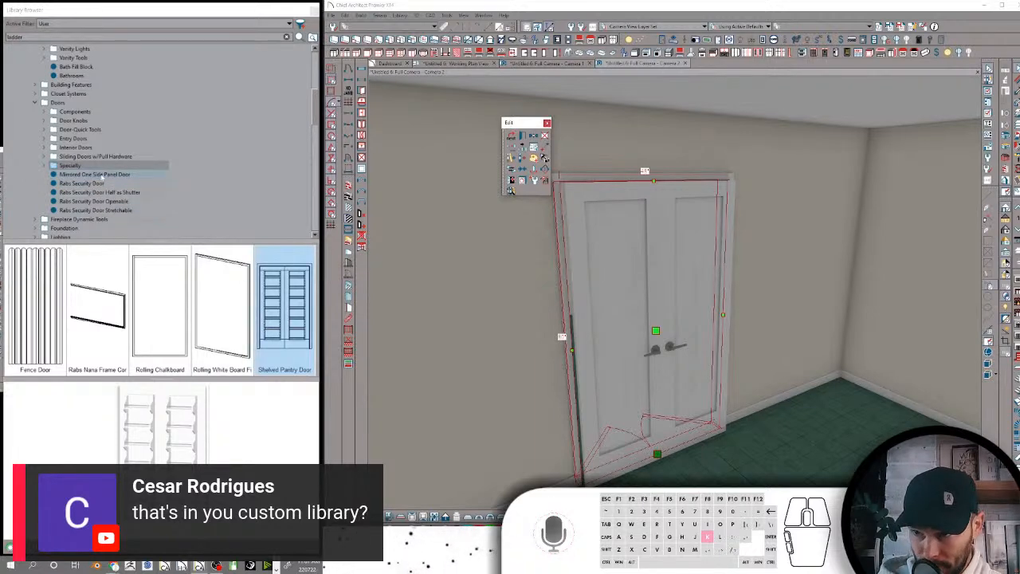
# Expand the Specialty folder and examine the Shelved Pantry Door, the Mirrored One Side Panel Door and the loose Rabs Security Door items
pyautogui.click(48, 165)
pyautogui.click(106, 210)
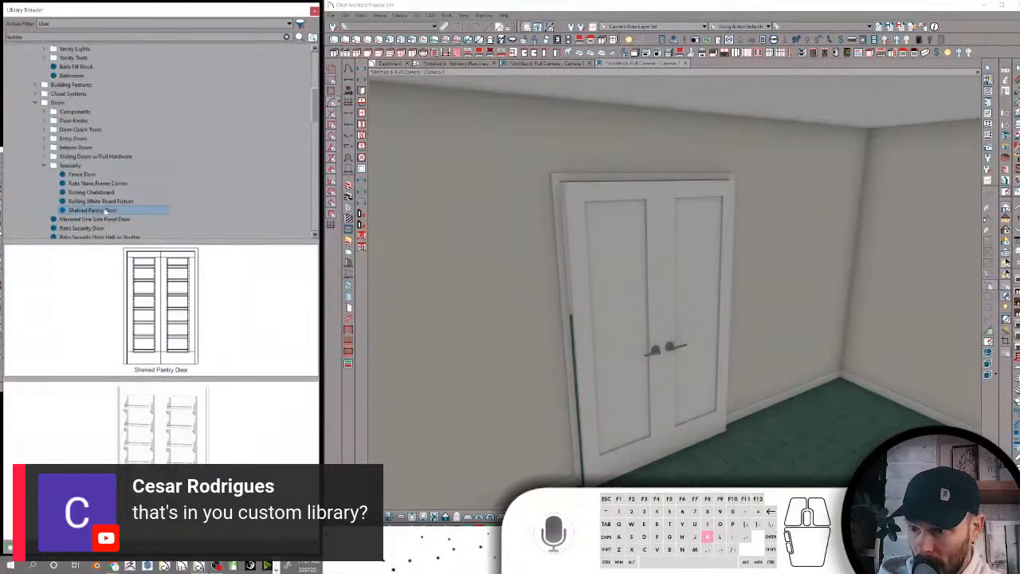
pyautogui.rightClick(106, 210)
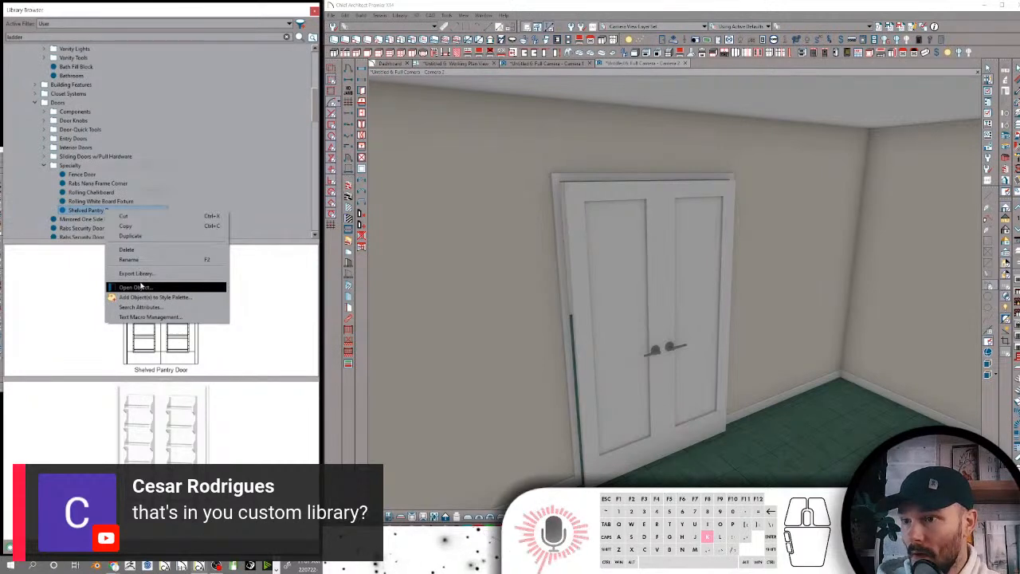
pyautogui.click(81, 291)
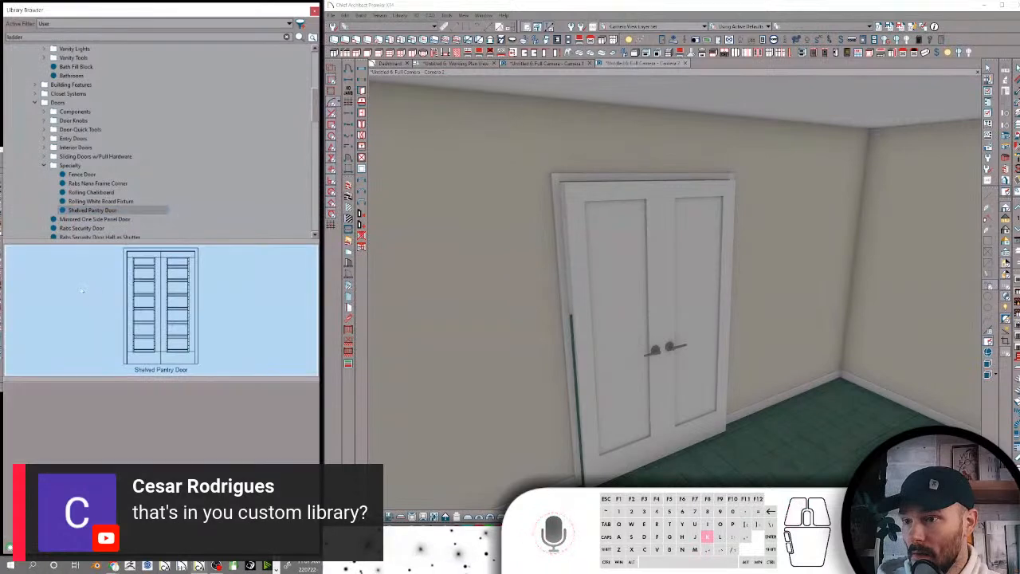
pyautogui.click(88, 219)
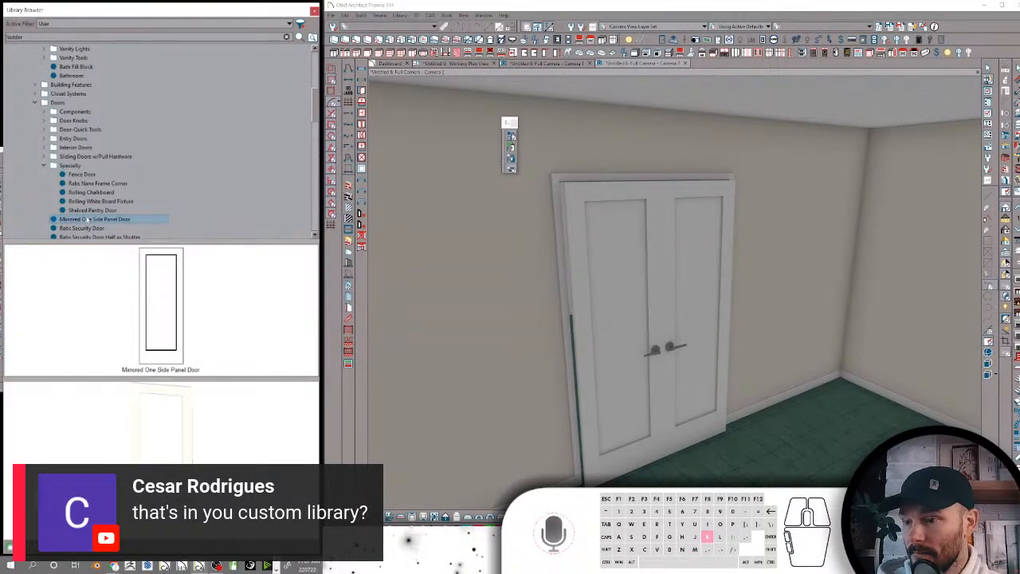
pyautogui.click(87, 229)
pyautogui.scroll(-1, 88, 229)
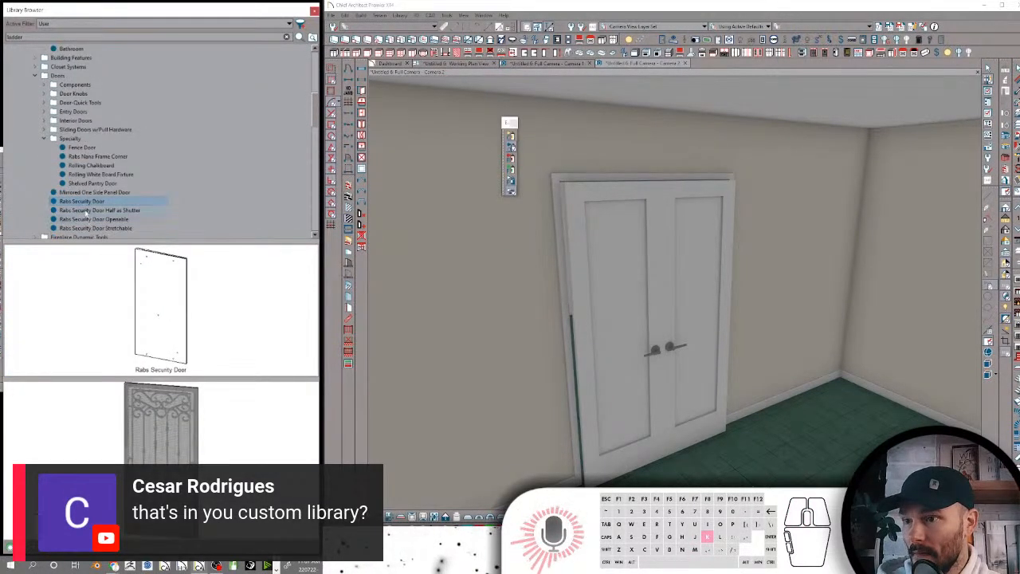
pyautogui.click(86, 210)
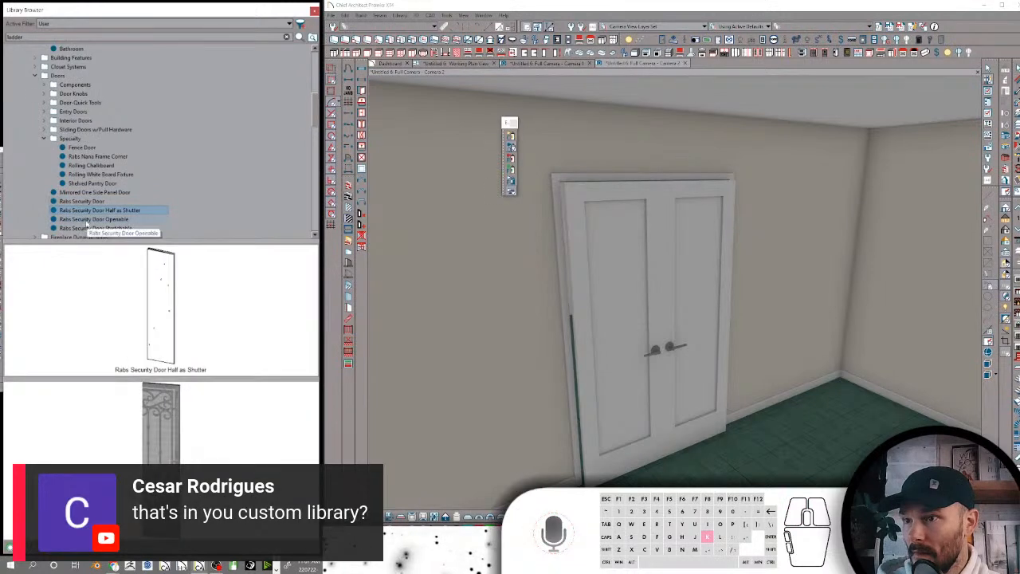
pyautogui.click(82, 201)
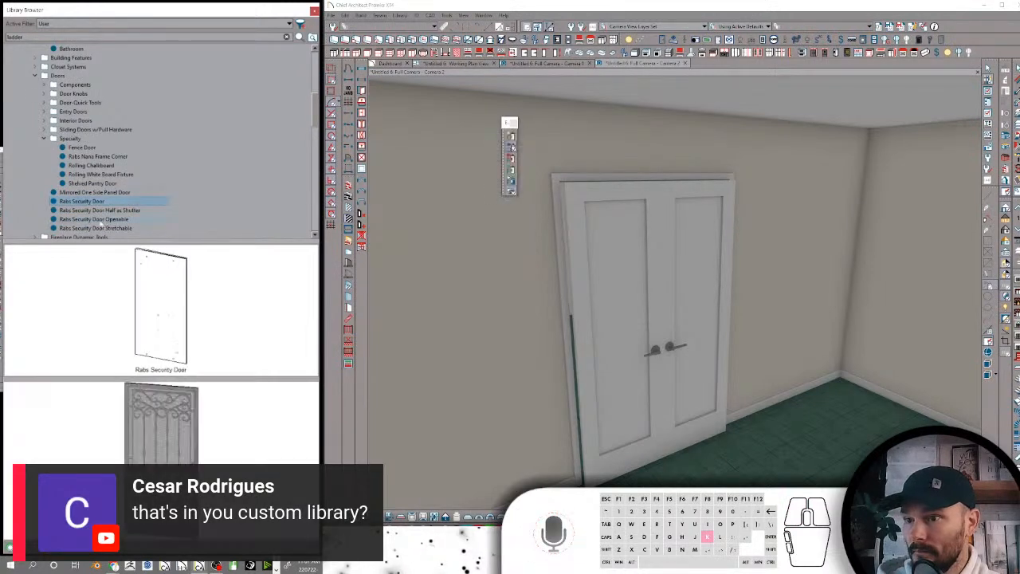
# Create a new subfolder named Security inside the Doors folder
pyautogui.click(62, 75)
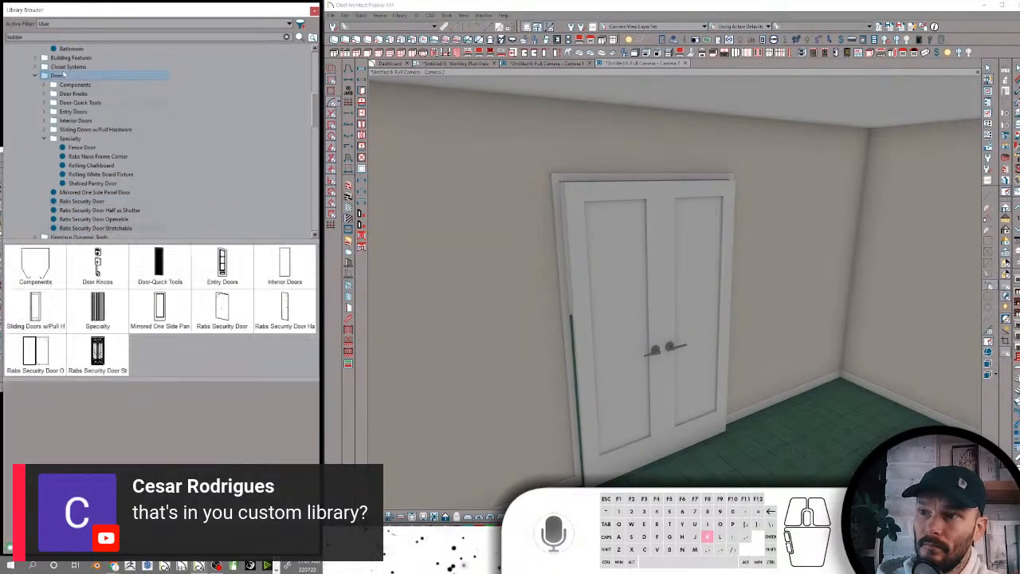
pyautogui.rightClick(62, 75)
pyautogui.moveTo(114, 133)
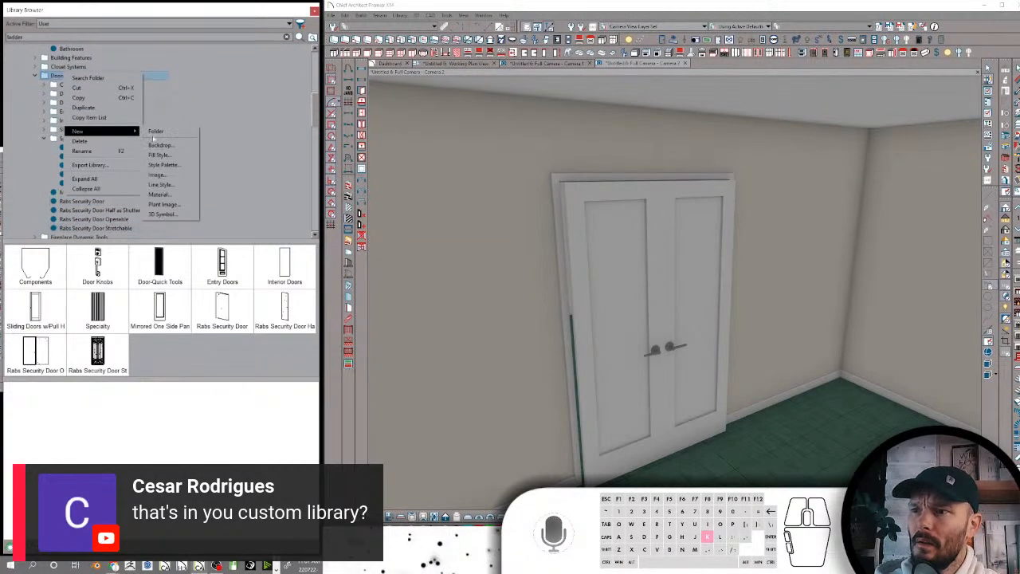
pyautogui.click(156, 130)
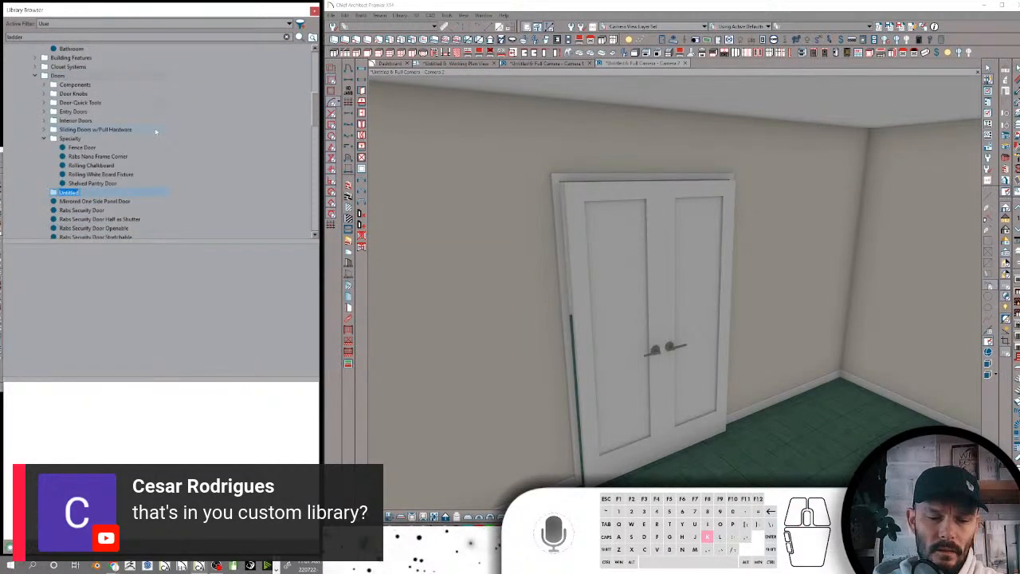
pyautogui.write('Security')
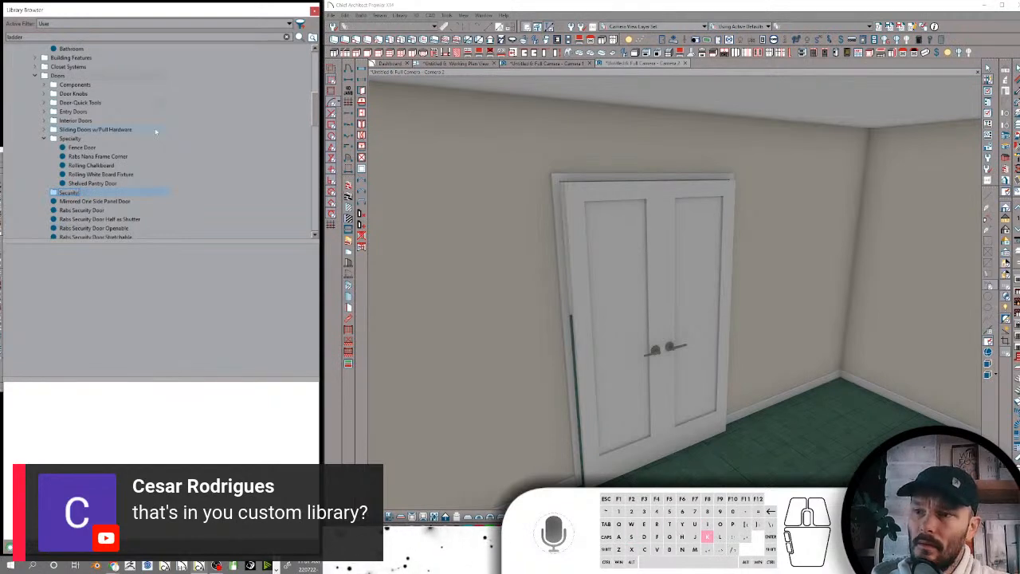
pyautogui.press('Return')
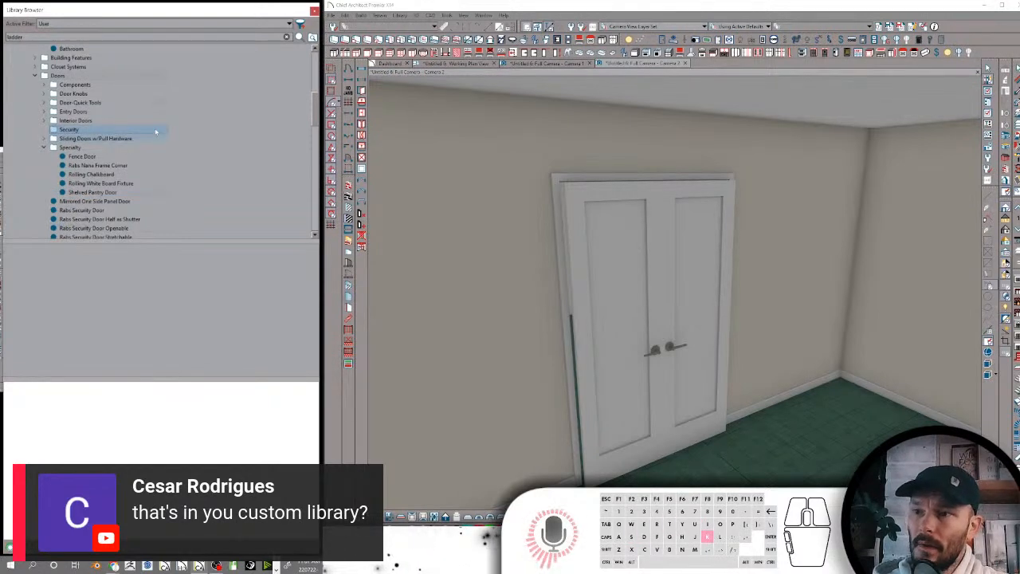
# Move all four Rabs Security Door items from the Doors folder into the Security subfolder
pyautogui.click(80, 157)
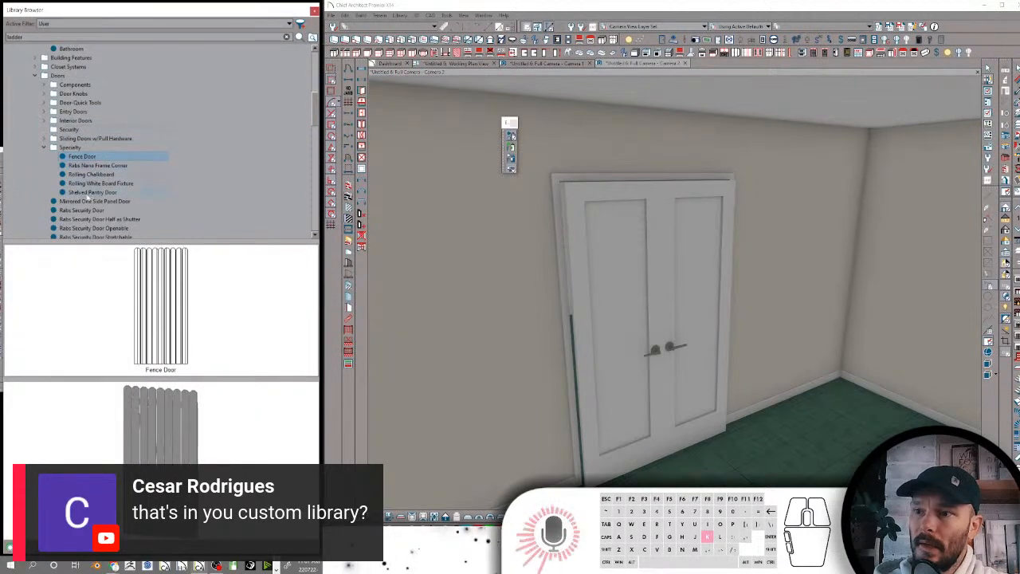
pyautogui.click(84, 202)
pyautogui.scroll(-1, 85, 201)
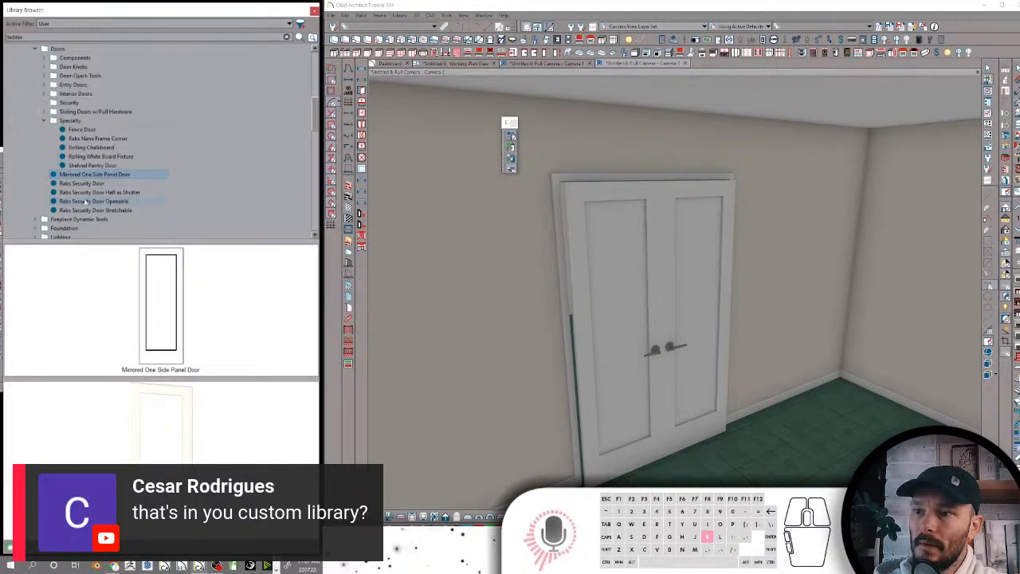
pyautogui.keyDown('shift'); pyautogui.click(86, 210); pyautogui.keyUp('shift')
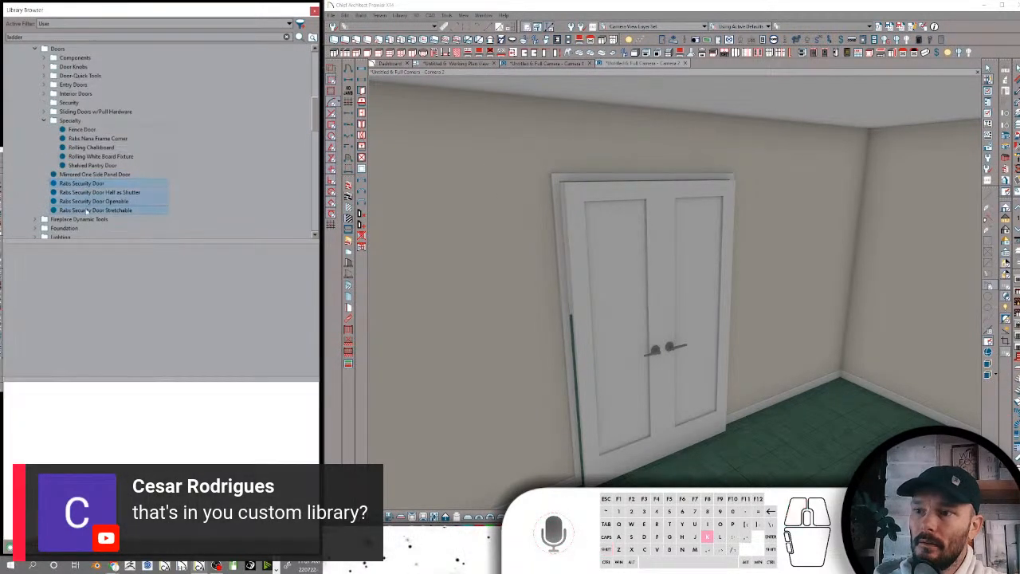
pyautogui.moveTo(68, 196); pyautogui.dragTo(81, 104)
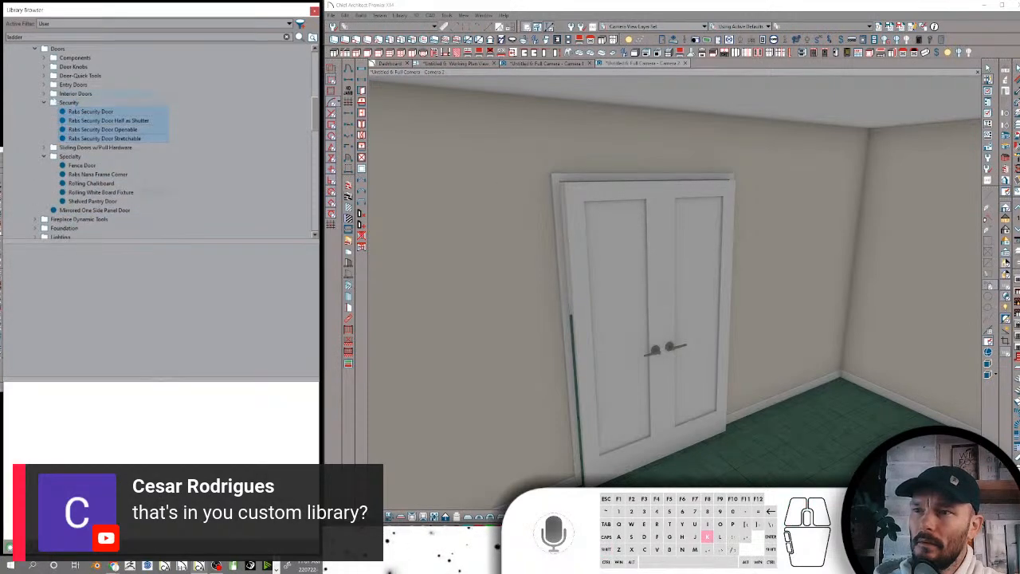
# Pick the Rabs Sun Door from the Interior Doors folder and apply it to the double door in the camera view
pyautogui.click(45, 93)
pyautogui.click(78, 103)
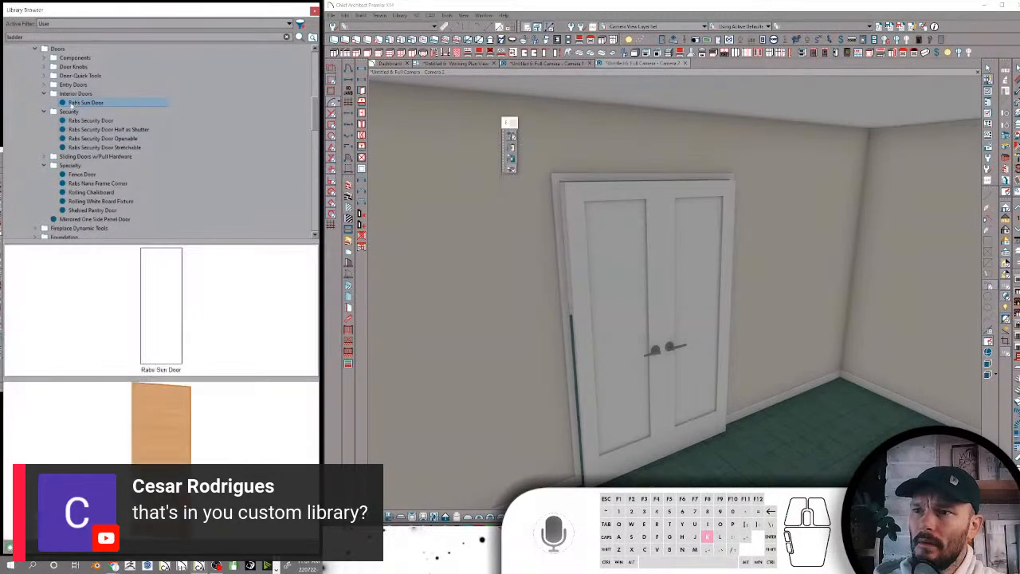
pyautogui.scroll(-5, 510, 323)
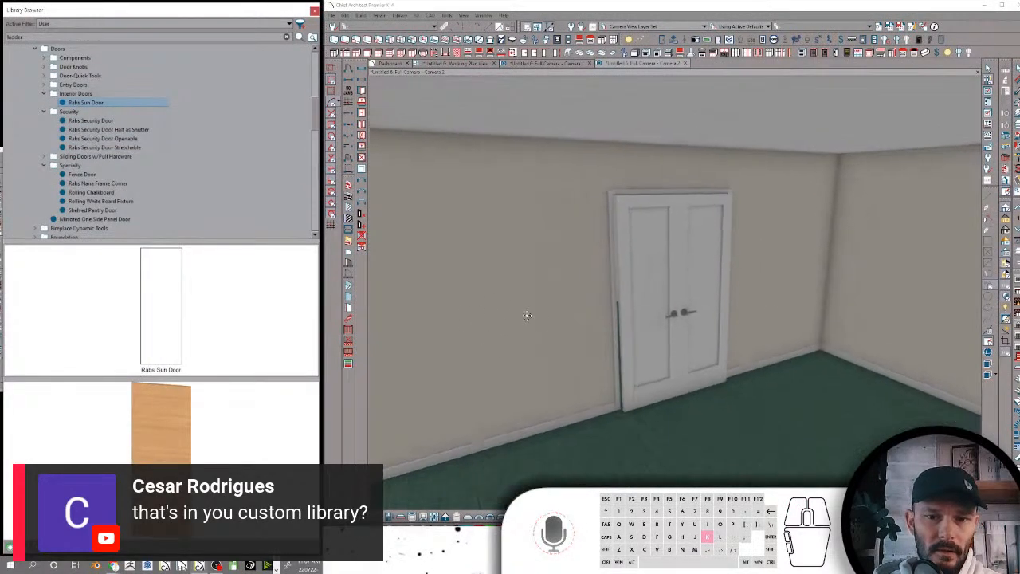
pyautogui.moveTo(527, 315); pyautogui.dragTo(530, 310, button='middle')
pyautogui.click(643, 287)
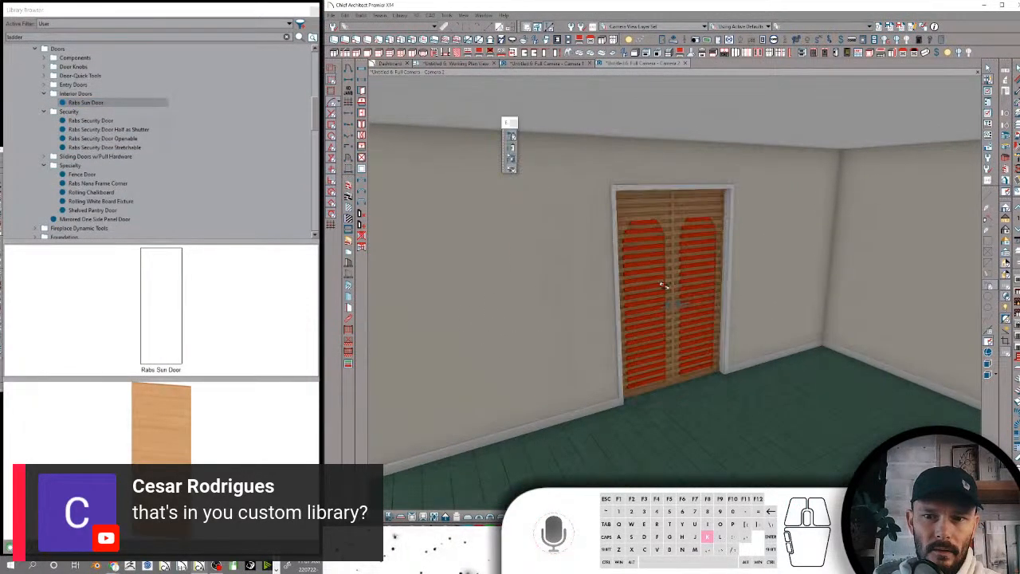
pyautogui.press('space')
# Add a ceiling light in front of the louvered double door and show the camera view with realistic lighting
pyautogui.click(706, 271)
pyautogui.scroll(5, 695, 266)
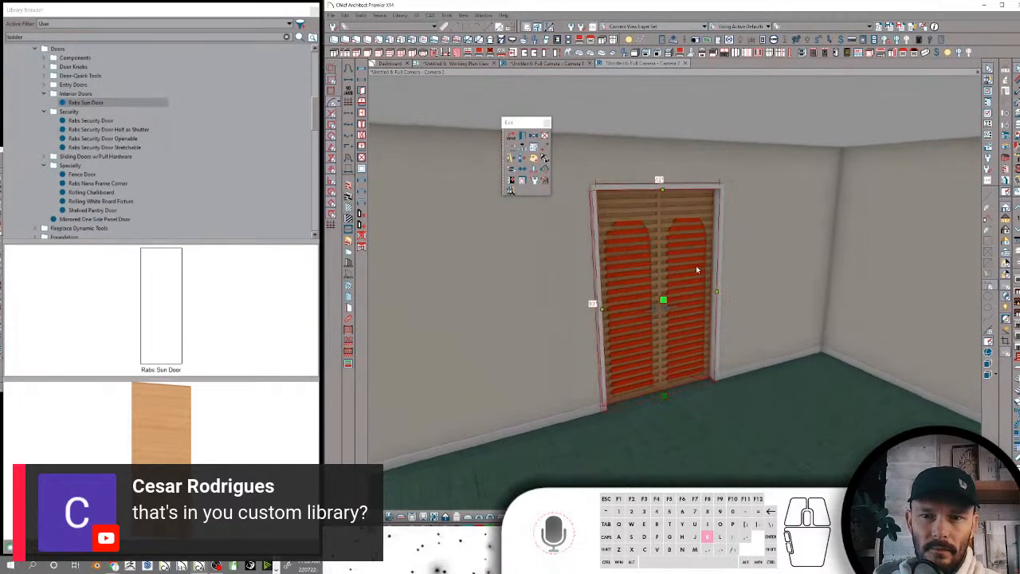
pyautogui.moveTo(694, 270); pyautogui.dragTo(703, 267, button='middle')
pyautogui.rightClick(703, 267)
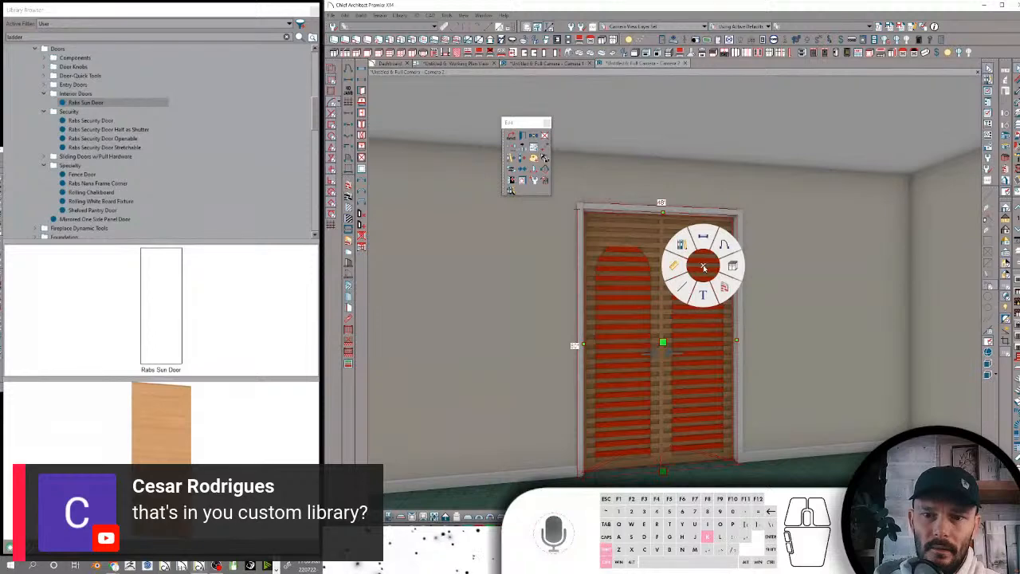
pyautogui.click(681, 288)
pyautogui.click(674, 134)
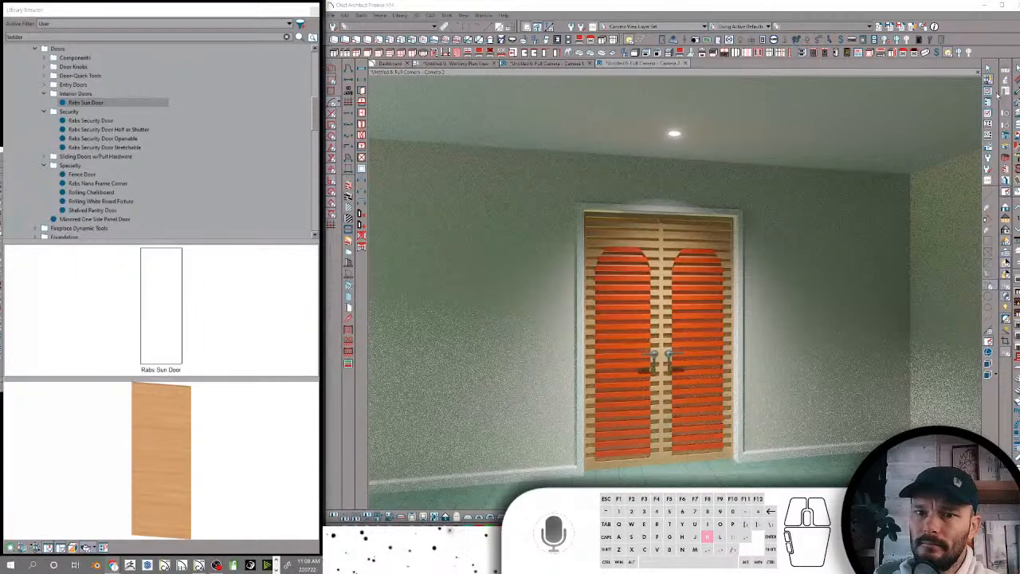
# Copy the white baseboard's material onto the red arched panels of the louvered doors
pyautogui.click(777, 424)
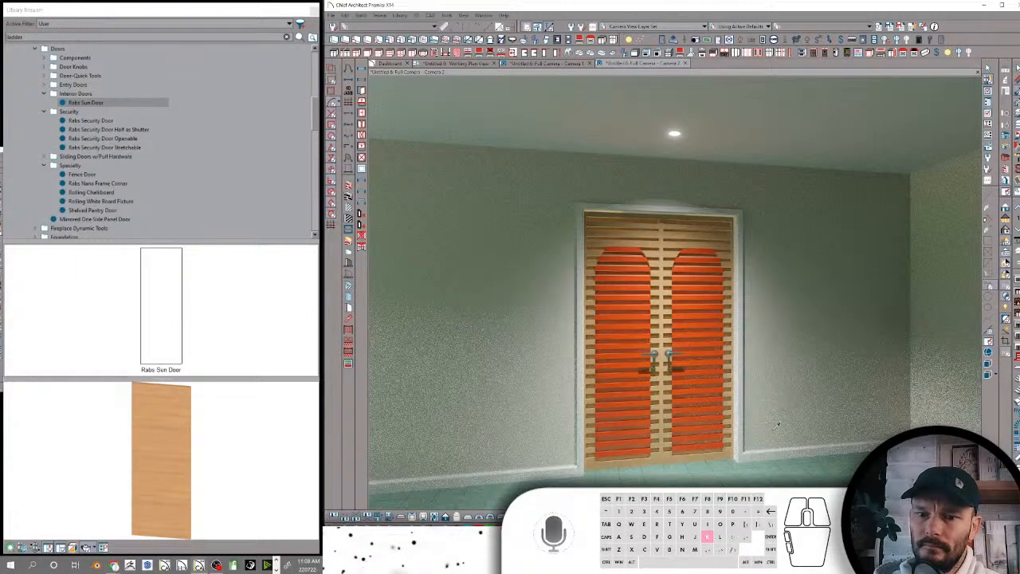
pyautogui.click(758, 454)
pyautogui.click(715, 454)
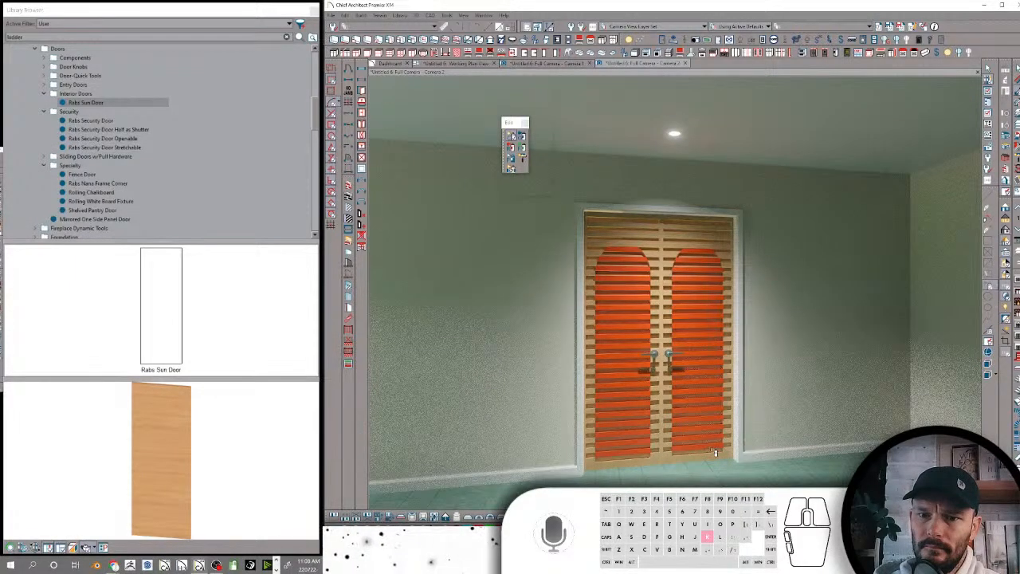
pyautogui.press('space')
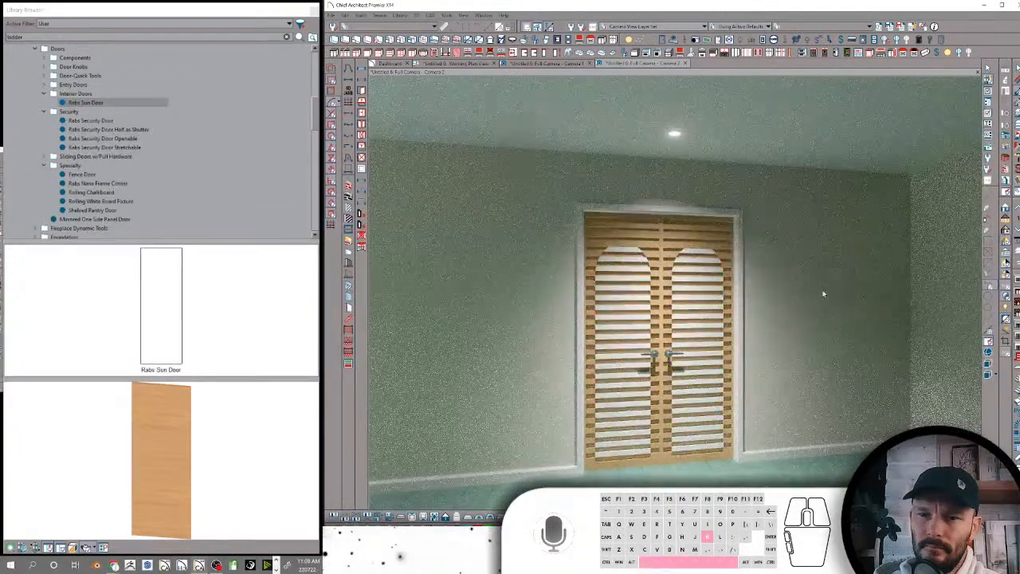
pyautogui.moveTo(965, 263); pyautogui.dragTo(819, 265, button='middle')
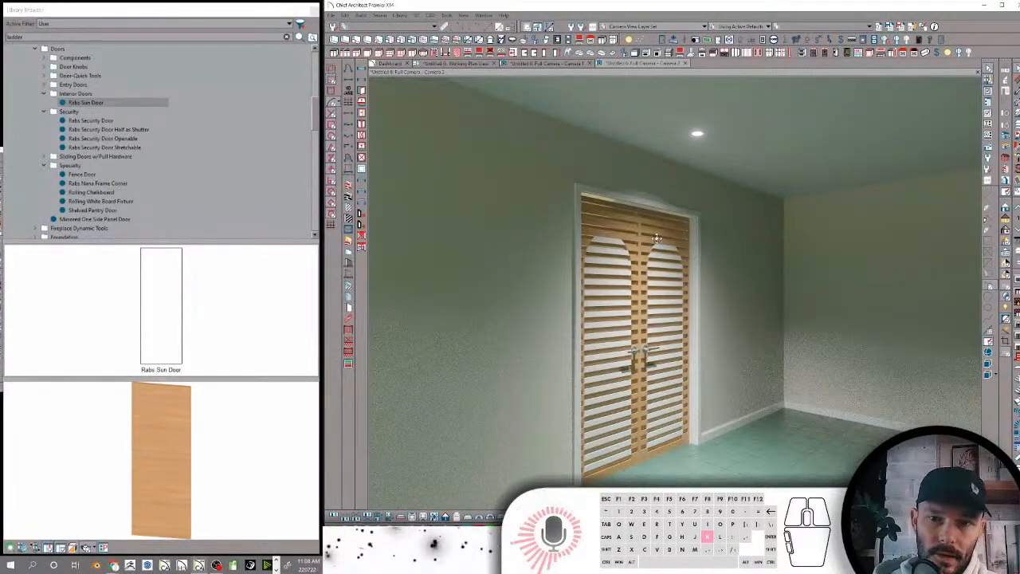
pyautogui.moveTo(656, 238); pyautogui.dragTo(540, 243)
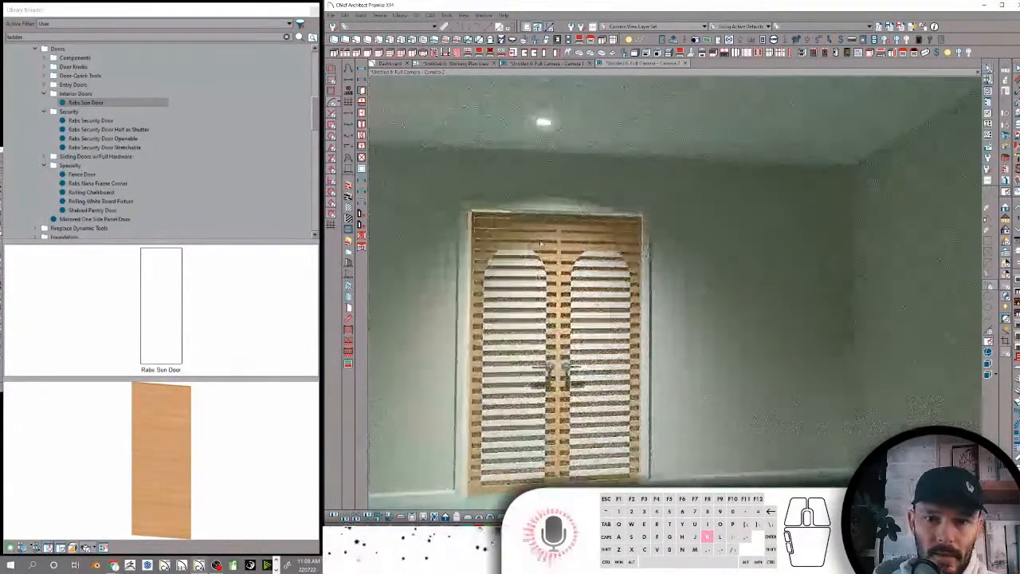
pyautogui.scroll(2, 479, 224)
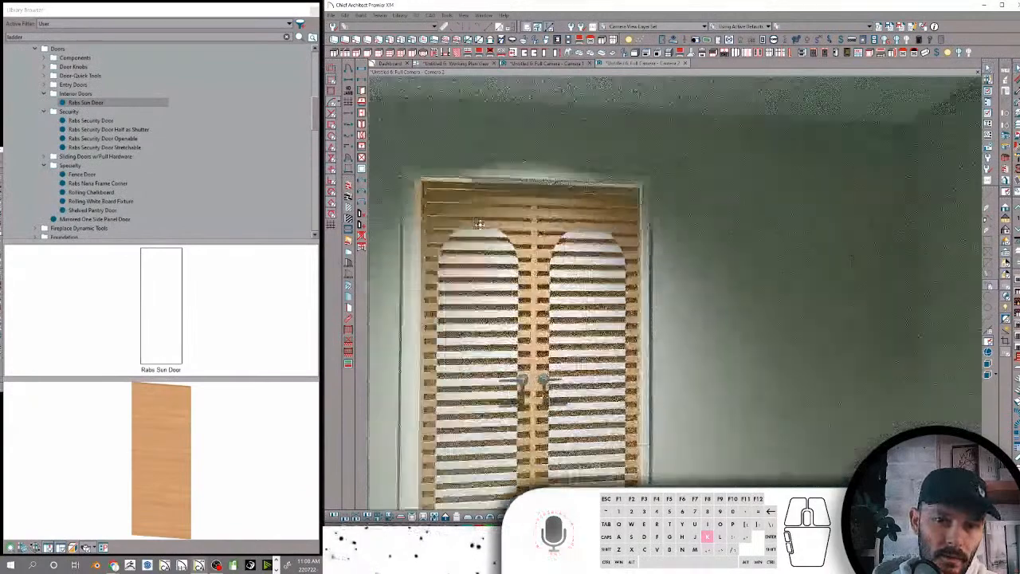
pyautogui.scroll(1, 479, 224)
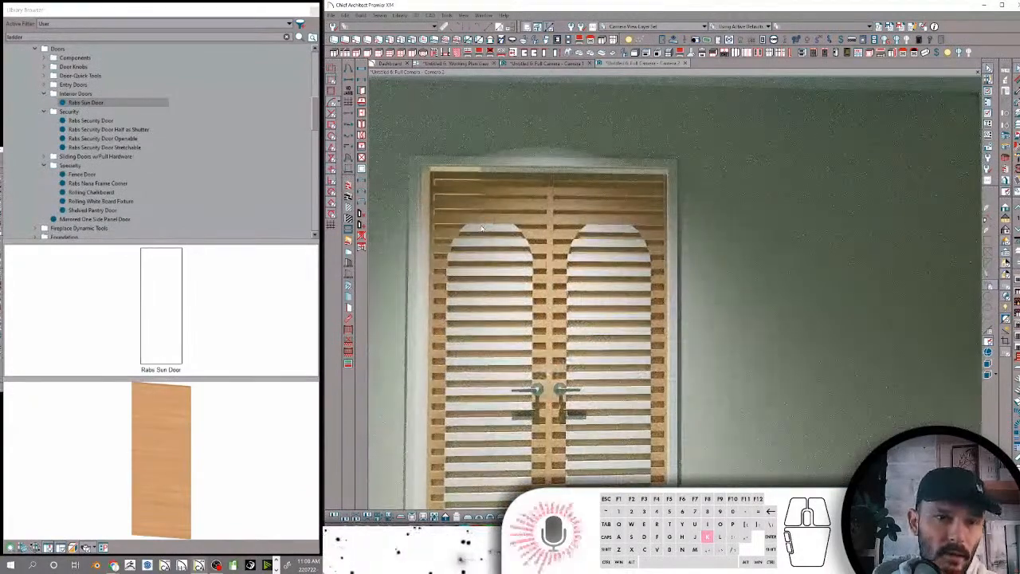
# Inspect the recoloured louvered double doors from several angles and switch the camera view back to standard rendering
pyautogui.moveTo(499, 204); pyautogui.dragTo(593, 187)
pyautogui.moveTo(618, 188); pyautogui.dragTo(625, 174, button='middle')
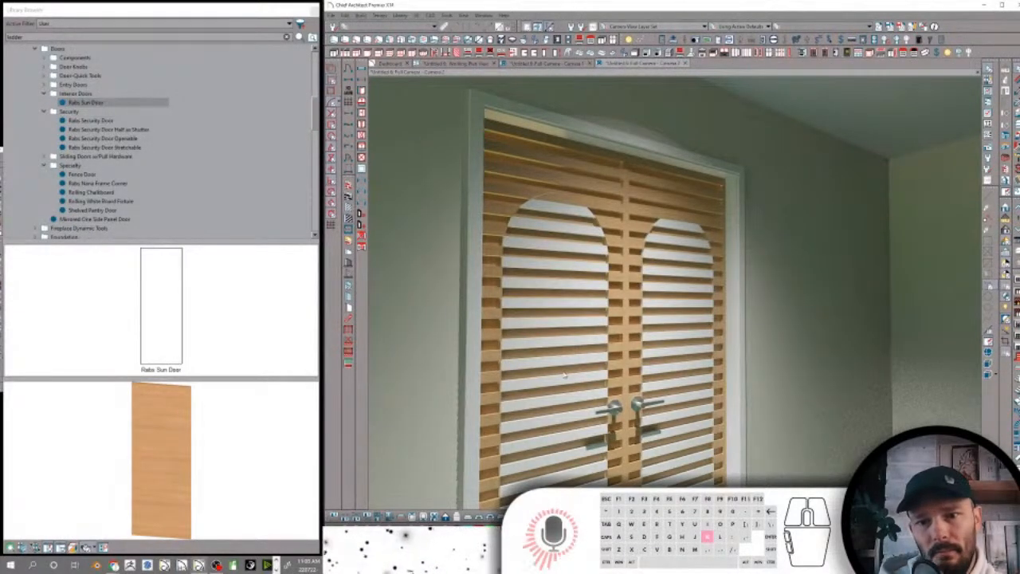
pyautogui.moveTo(586, 253); pyautogui.dragTo(576, 278)
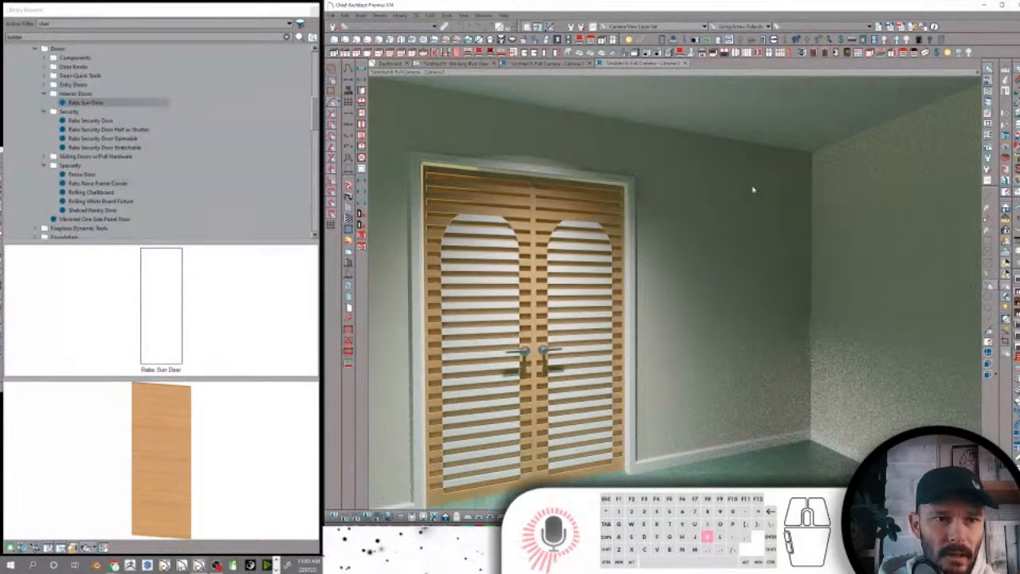
pyautogui.press('k')
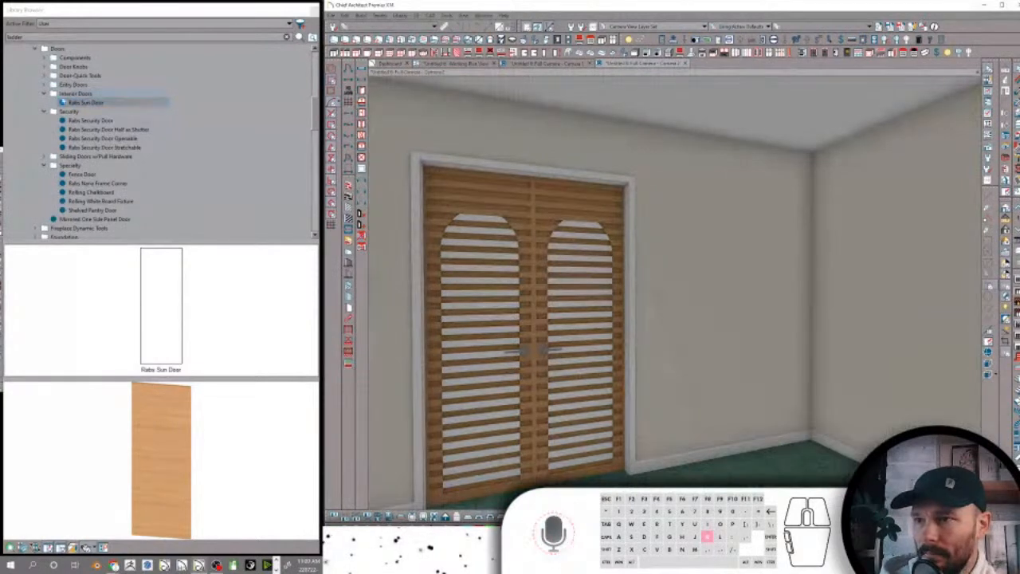
# Look through the Entry Doors subfolders and place Rabs Front Door-2 on the empty wall adjoining the louvered doors' wall
pyautogui.click(48, 85)
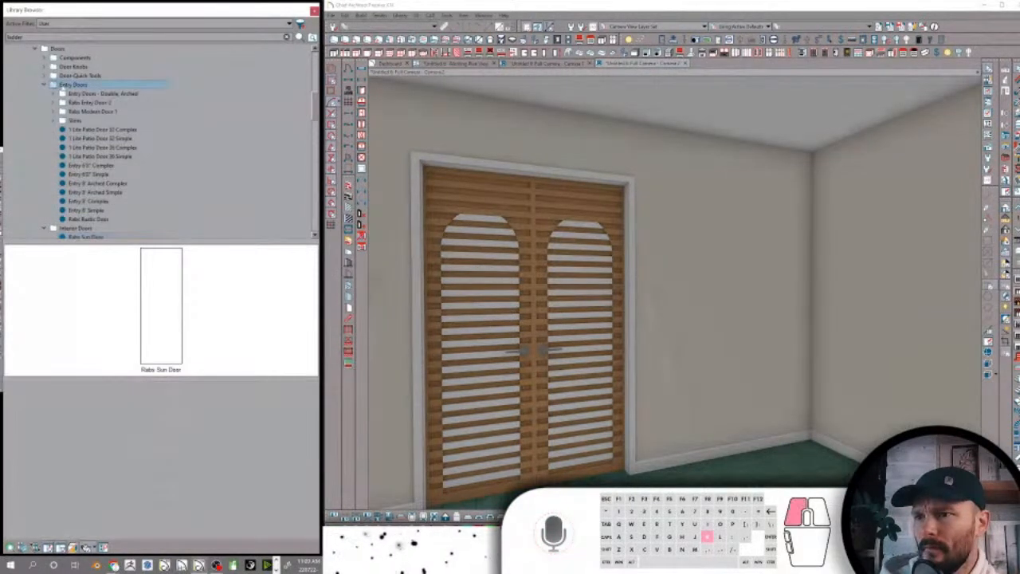
pyautogui.click(80, 94)
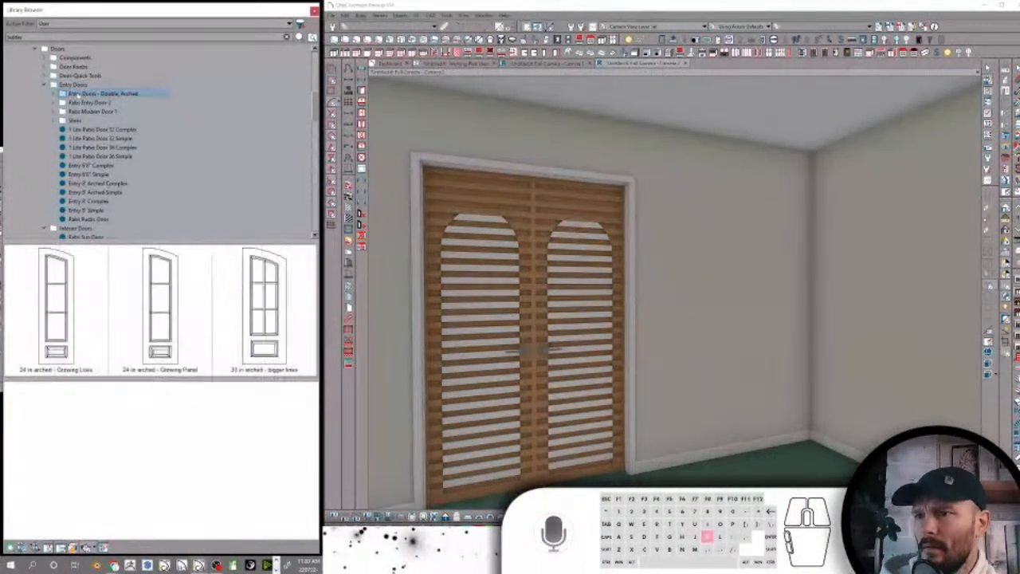
pyautogui.click(81, 102)
pyautogui.click(81, 112)
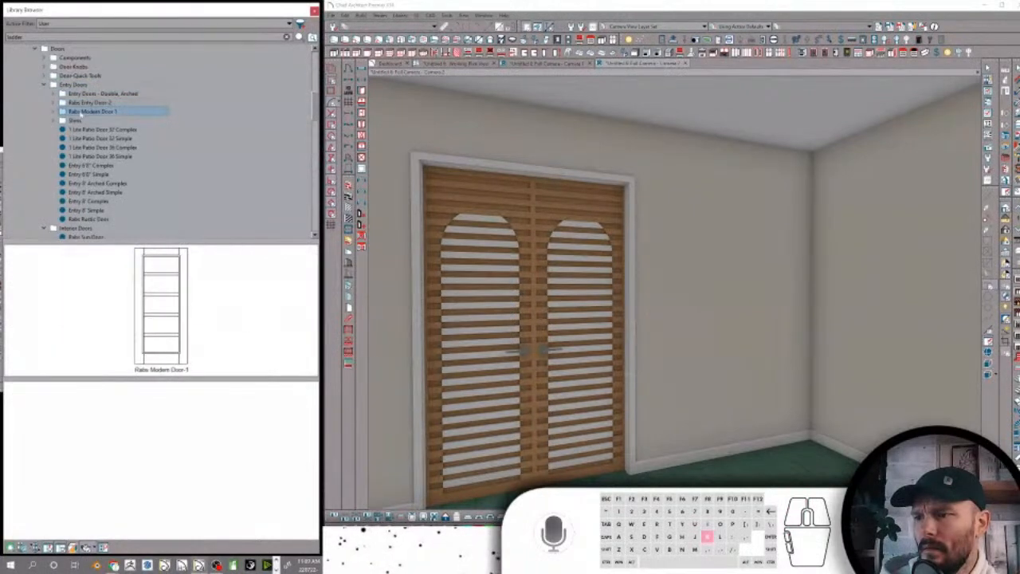
pyautogui.click(79, 103)
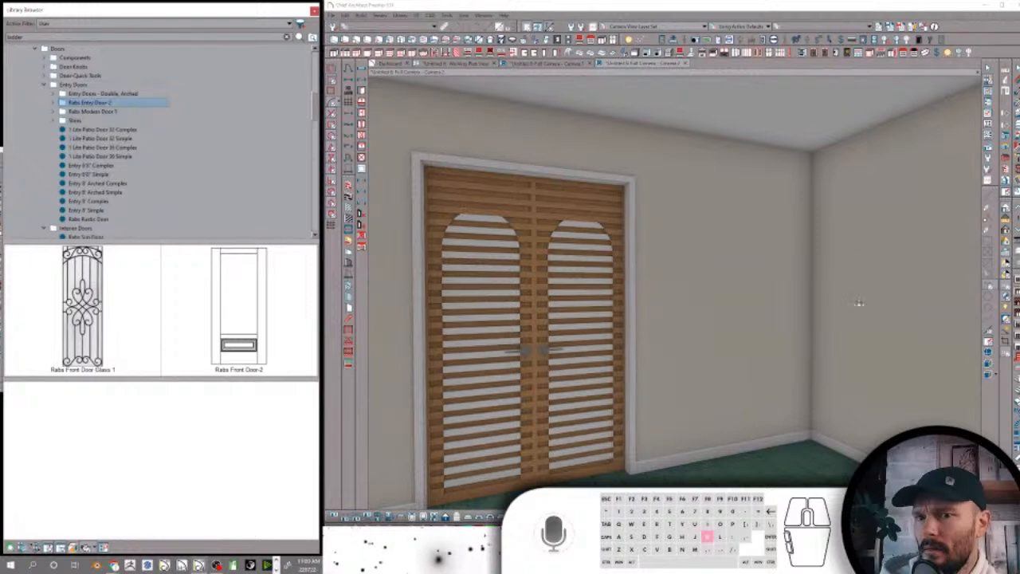
pyautogui.moveTo(858, 305); pyautogui.dragTo(859, 325, button='middle')
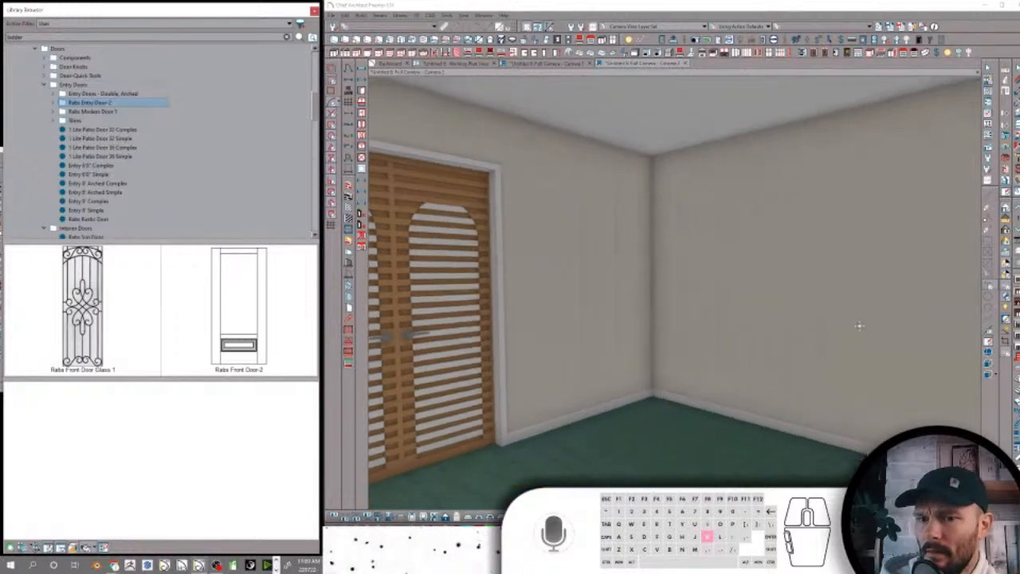
pyautogui.click(97, 318)
pyautogui.click(240, 311)
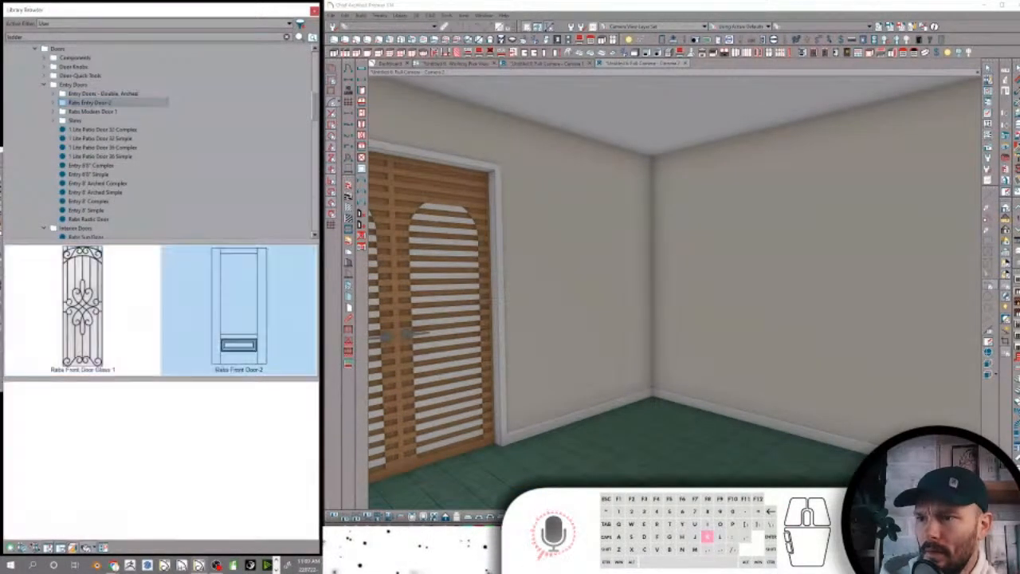
pyautogui.click(802, 365)
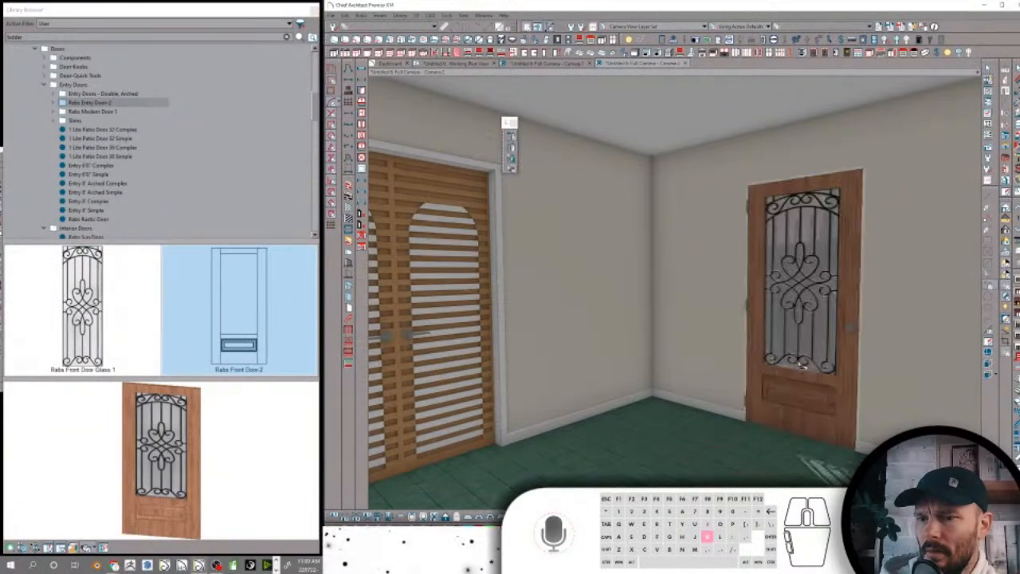
pyautogui.moveTo(799, 362); pyautogui.dragTo(776, 337, button='middle')
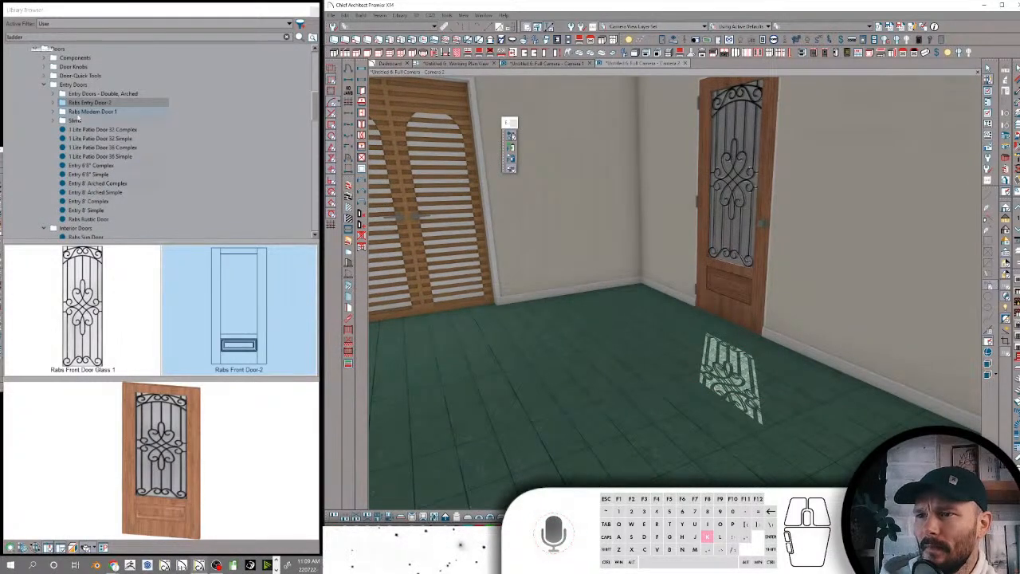
# Place Rabs Modern Door-1 on the same wall beside the wrought-iron front door and view both doors from outside
pyautogui.click(84, 112)
pyautogui.moveTo(836, 162); pyautogui.dragTo(837, 262, button='middle')
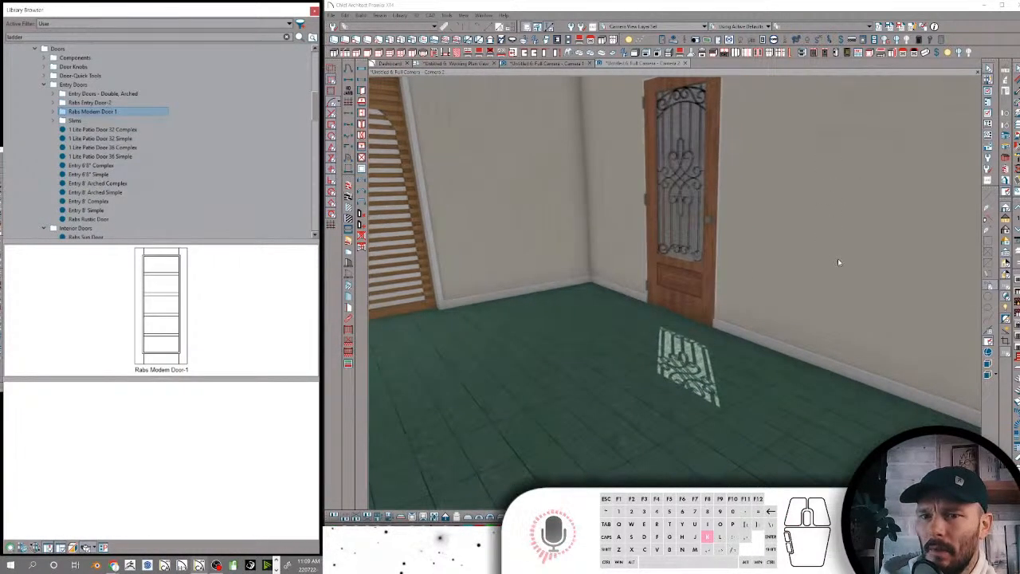
pyautogui.click(160, 315)
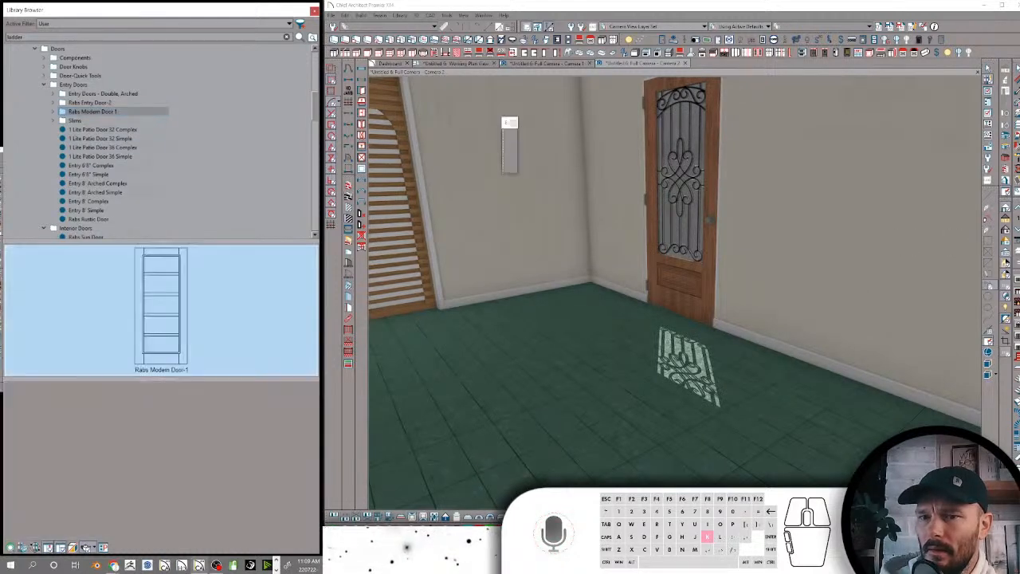
pyautogui.click(849, 228)
pyautogui.scroll(-5, 849, 226)
pyautogui.scroll(8, 849, 227)
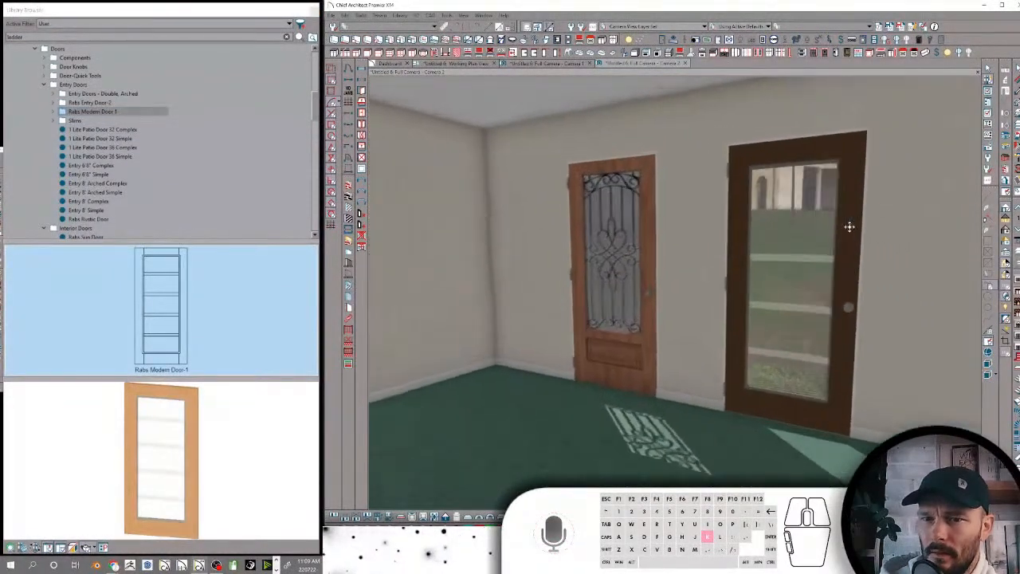
pyautogui.press('k')
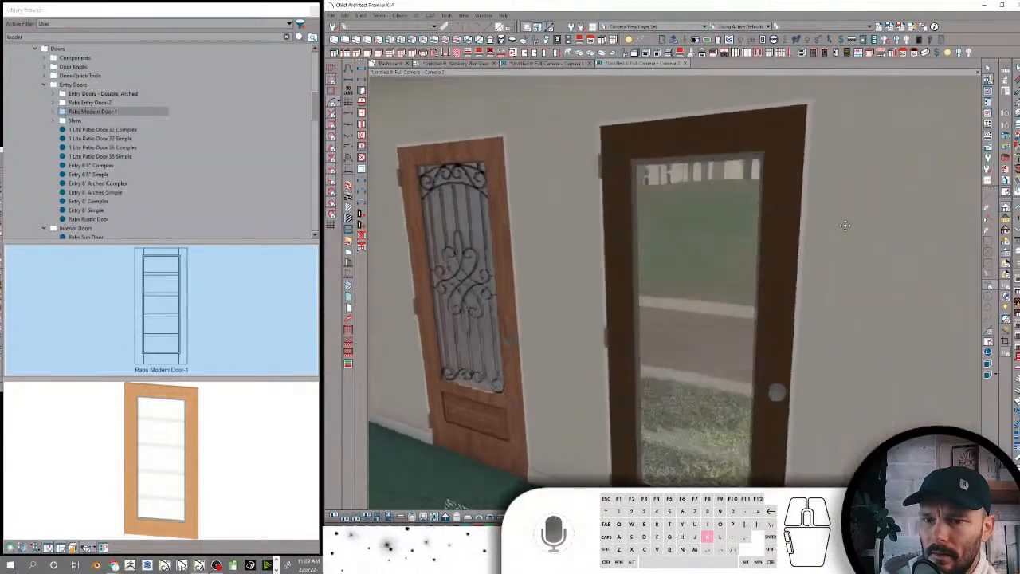
pyautogui.press('k')
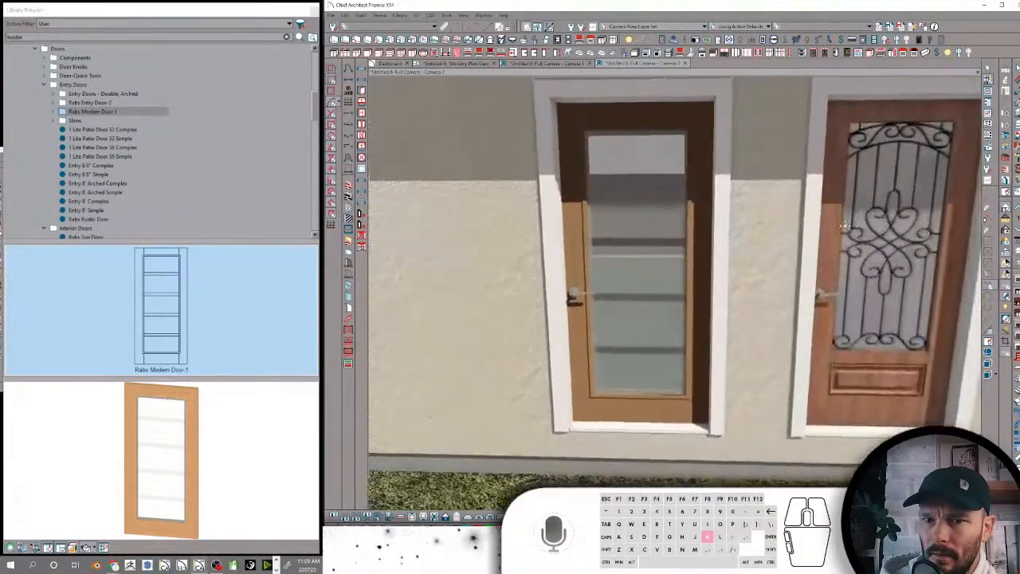
pyautogui.press('k')
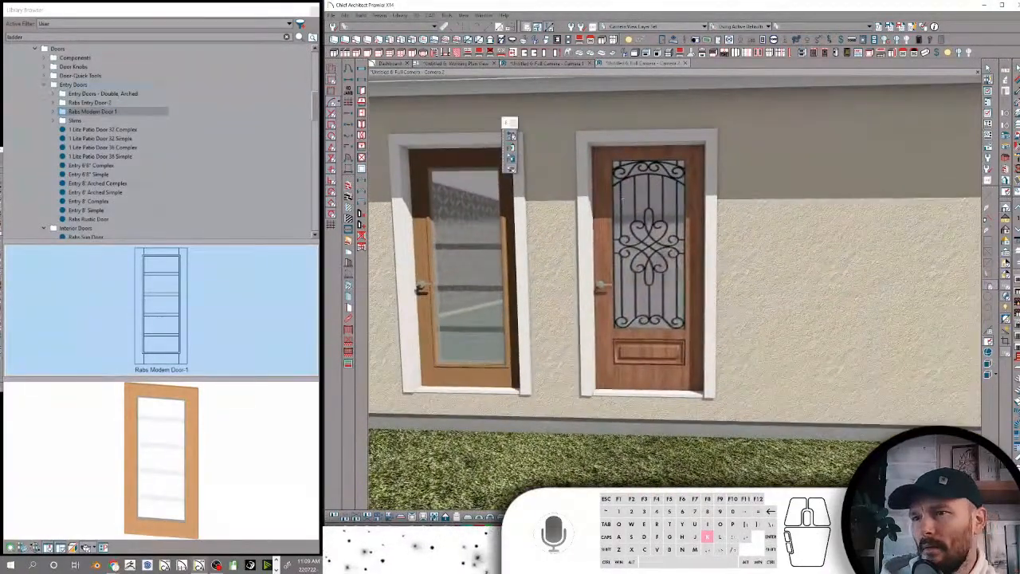
# Collapse the Entry Doors, Interior Doors and Security folders and expand the Door-Quick Tools folder in the library
pyautogui.click(44, 84)
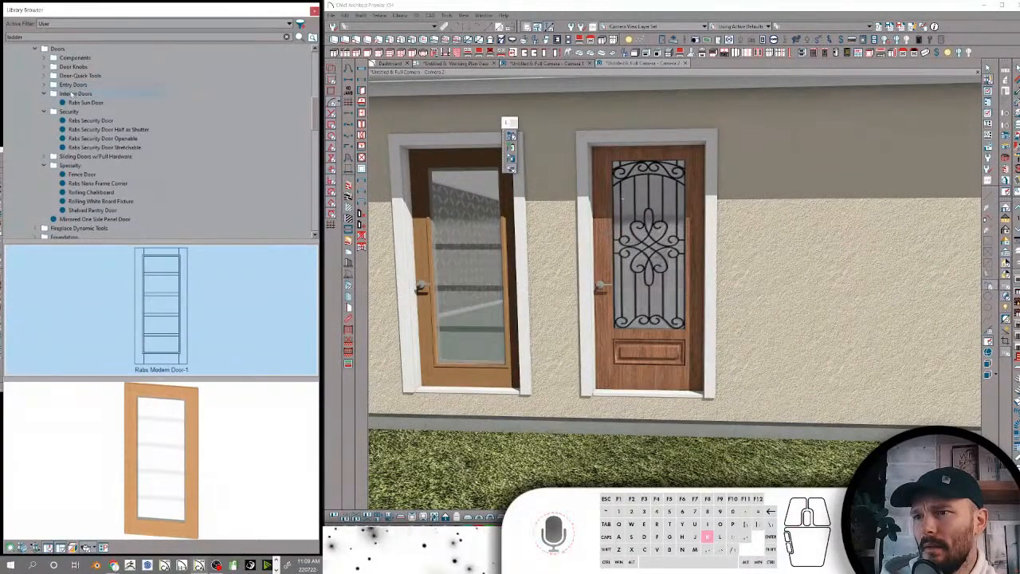
pyautogui.click(44, 94)
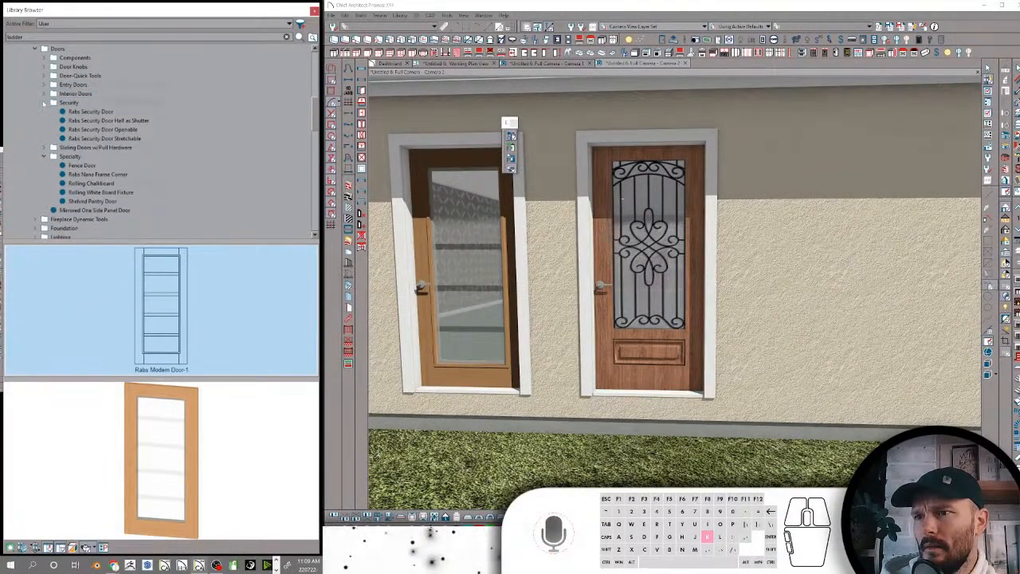
pyautogui.click(44, 102)
pyautogui.click(44, 76)
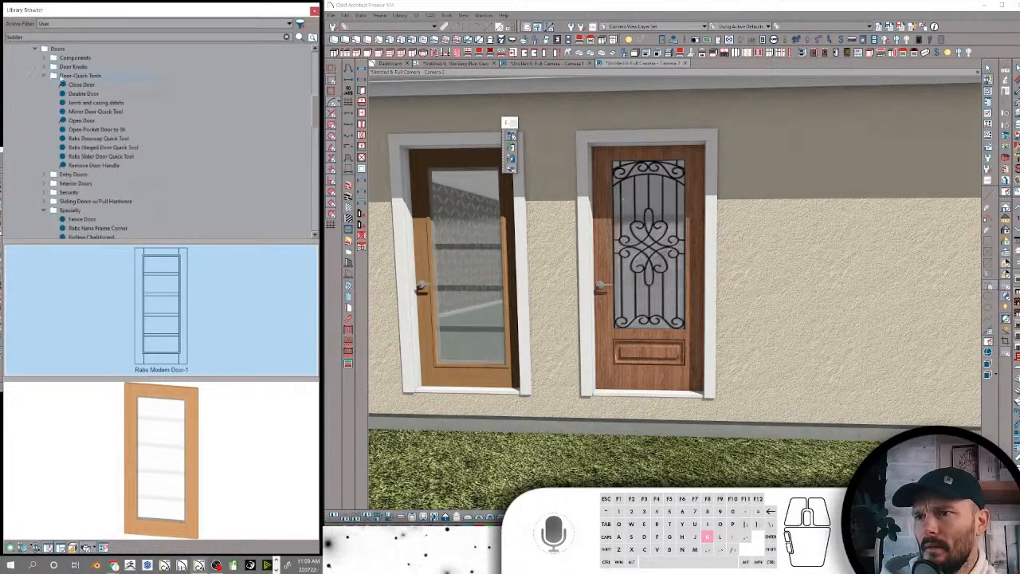
# Try the Close Door quick tool on the louvered double doors and swing them open with the Open Door quick tool
pyautogui.click(65, 77)
pyautogui.click(75, 85)
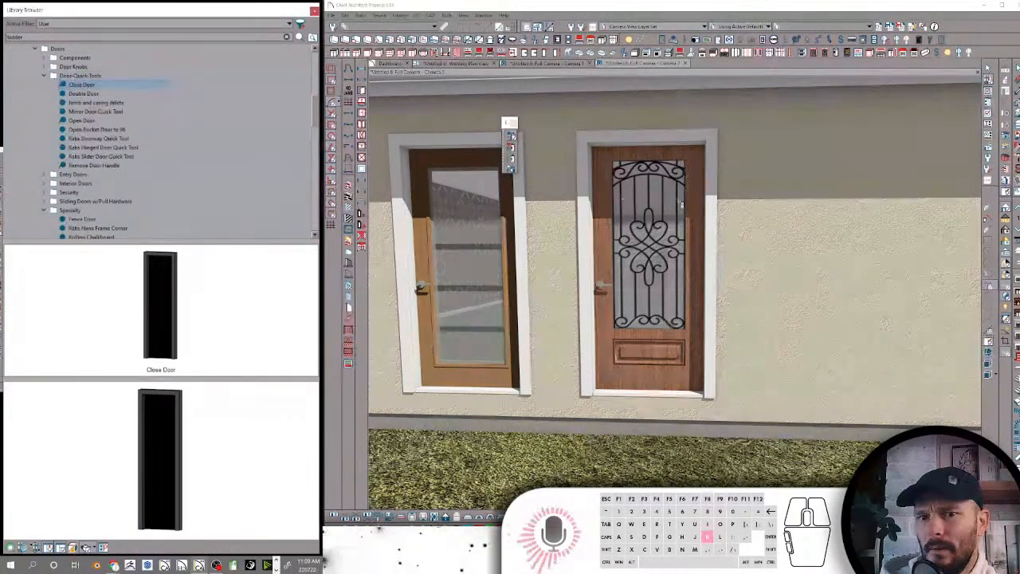
pyautogui.moveTo(680, 202); pyautogui.dragTo(670, 213, button='middle')
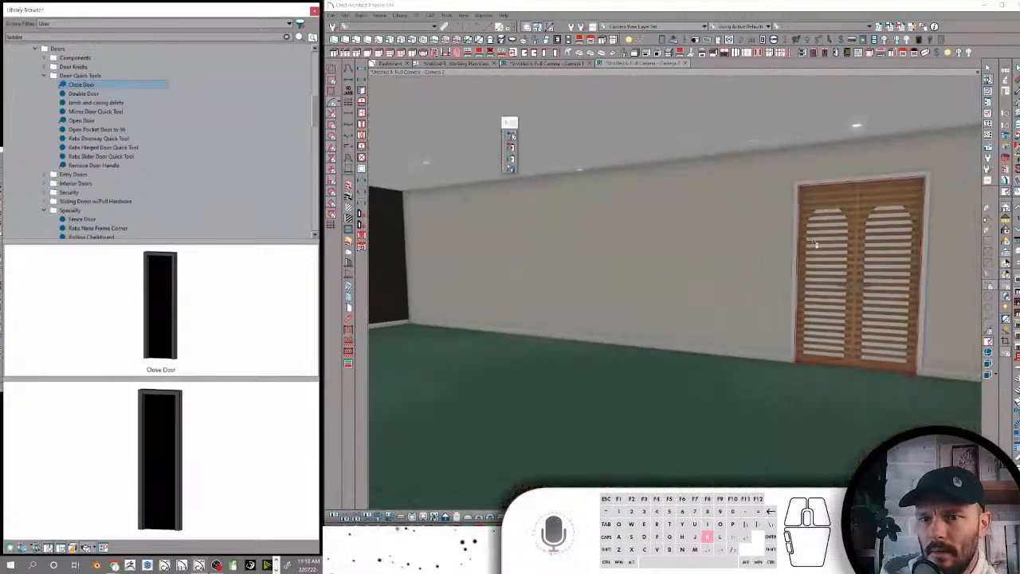
pyautogui.click(823, 246)
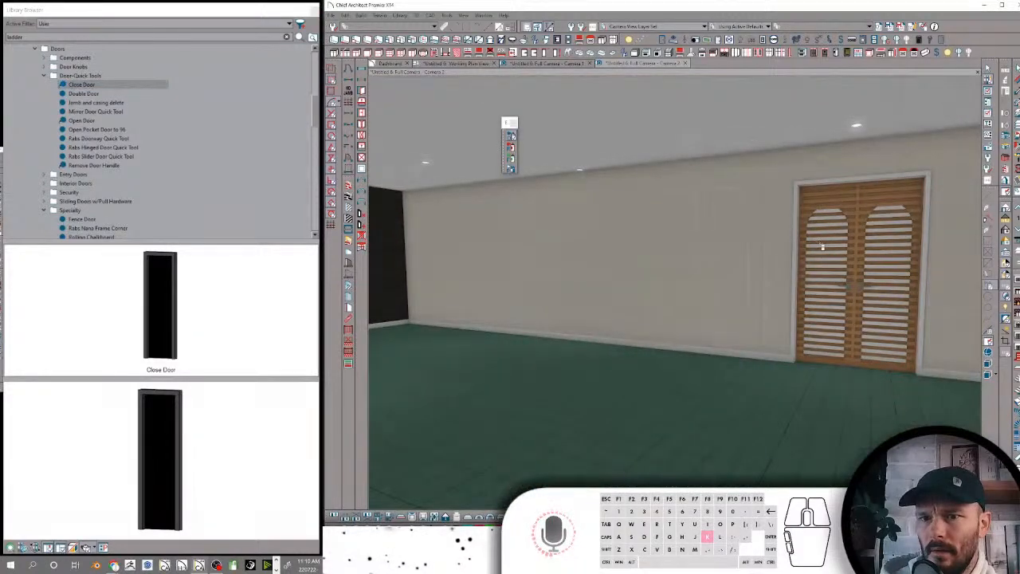
pyautogui.click(82, 121)
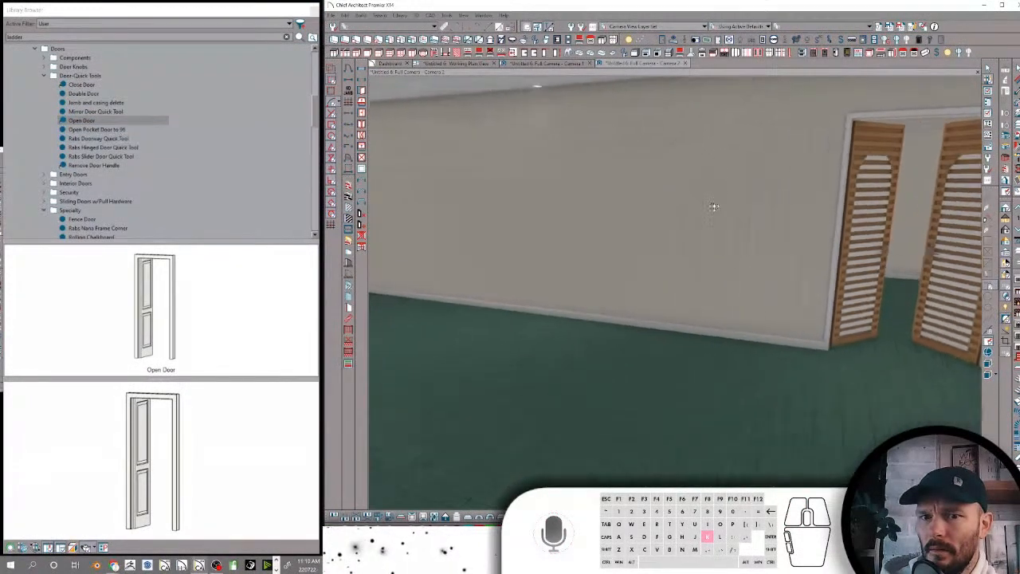
# Place a single pocket door and a wider two-panel door along the wall beside the louvered doors
pyautogui.rightClick(710, 220)
pyautogui.click(748, 188)
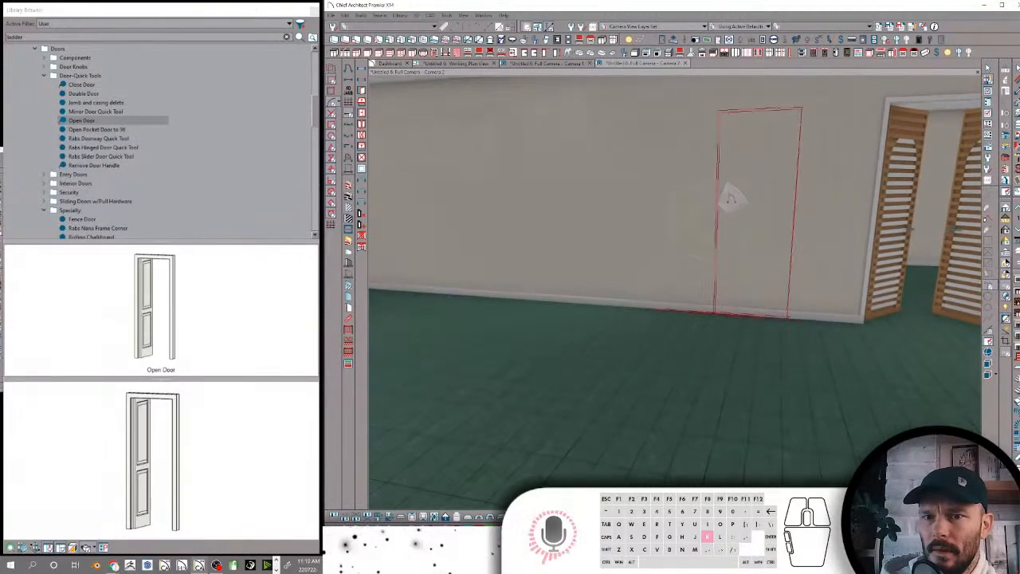
pyautogui.click(737, 224)
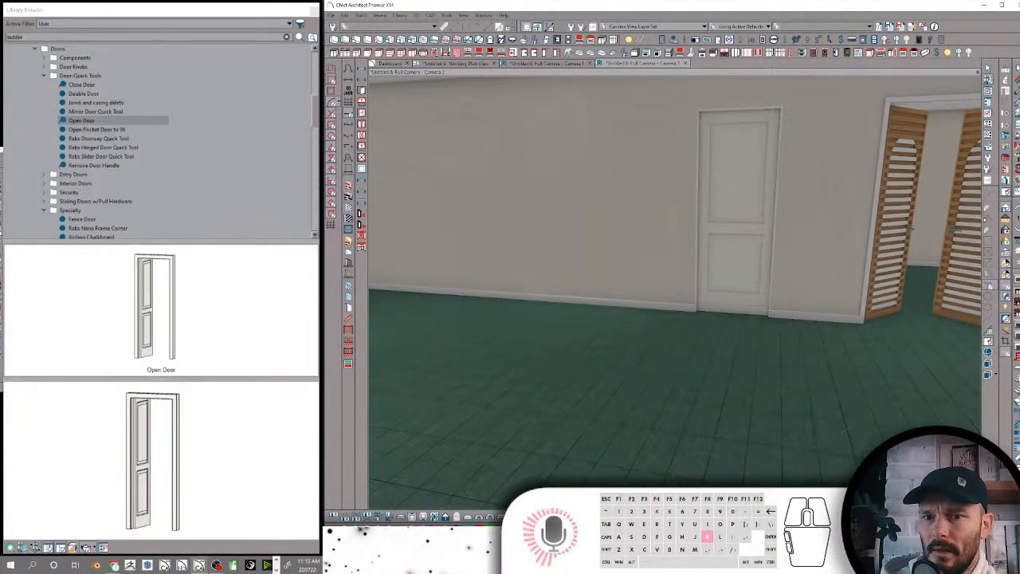
pyautogui.rightClick(647, 215)
pyautogui.click(668, 194)
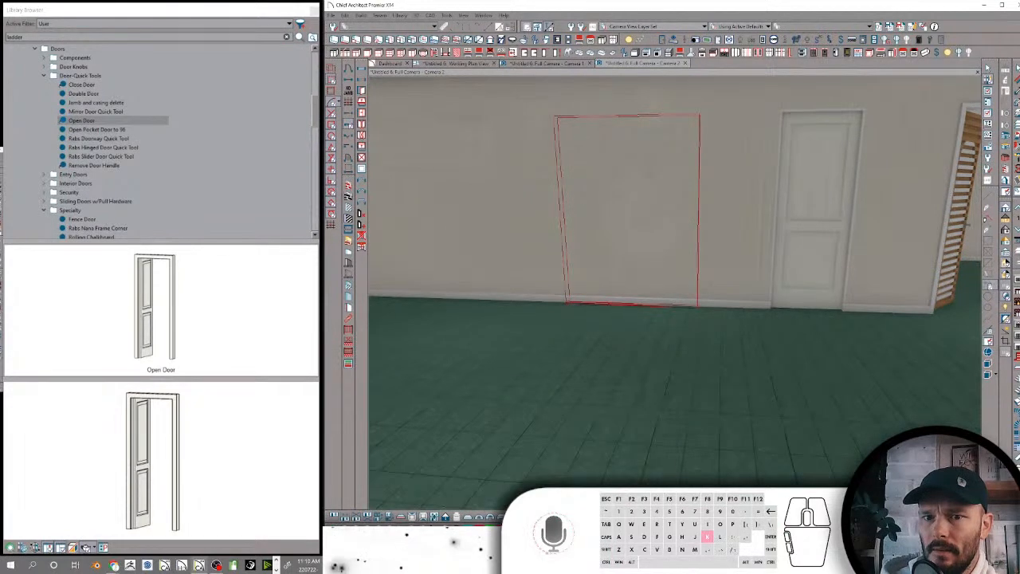
pyautogui.click(649, 175)
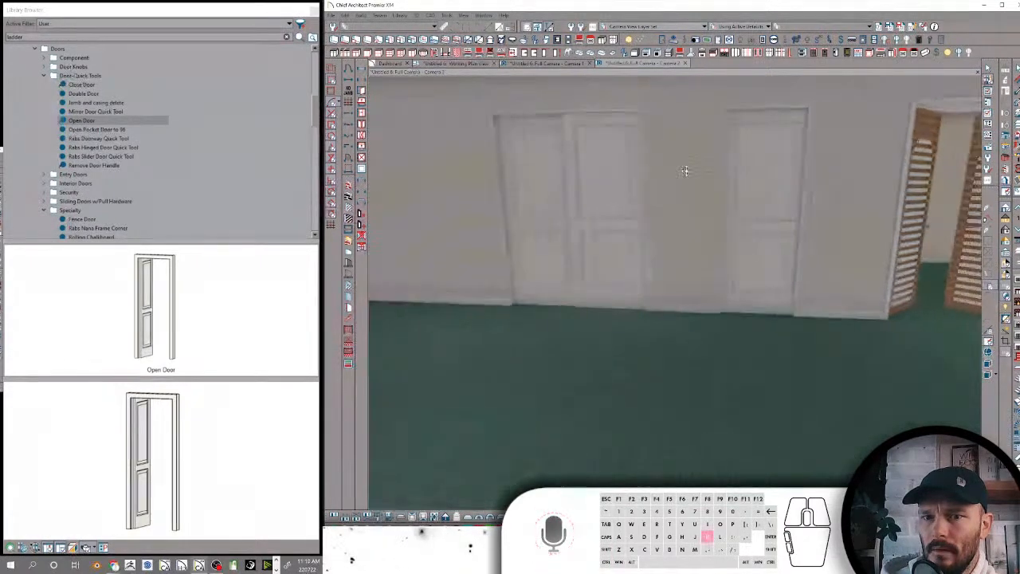
# Apply the Open Pocket Door to 96 quick tool to the single pocket door
pyautogui.click(699, 169)
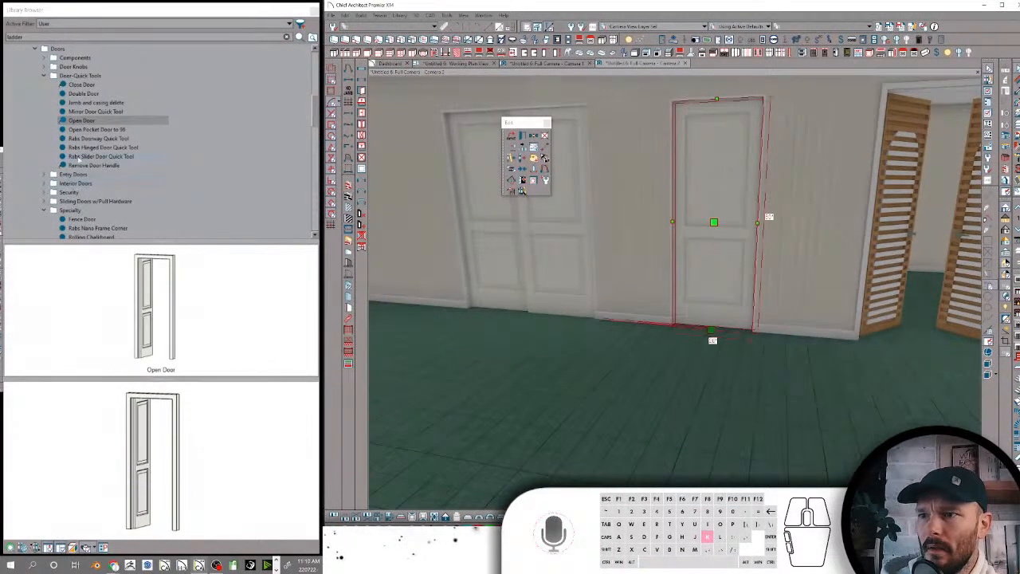
pyautogui.click(84, 121)
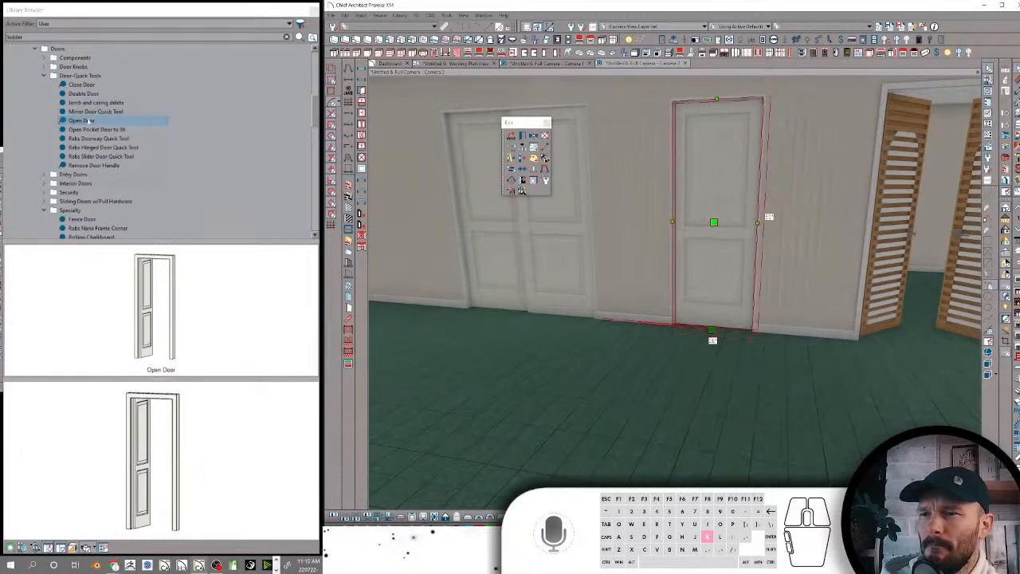
pyautogui.click(88, 129)
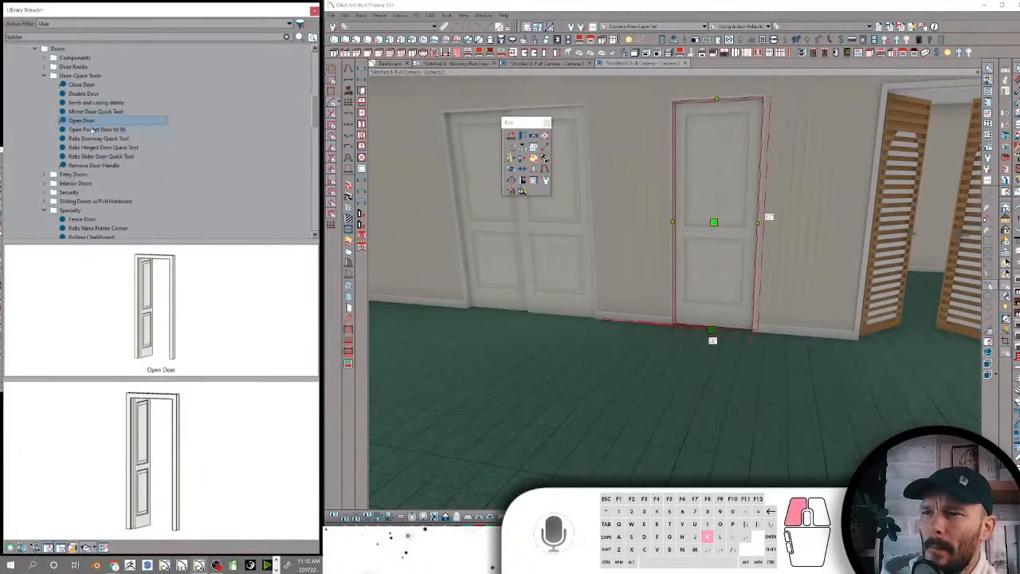
pyautogui.click(704, 170)
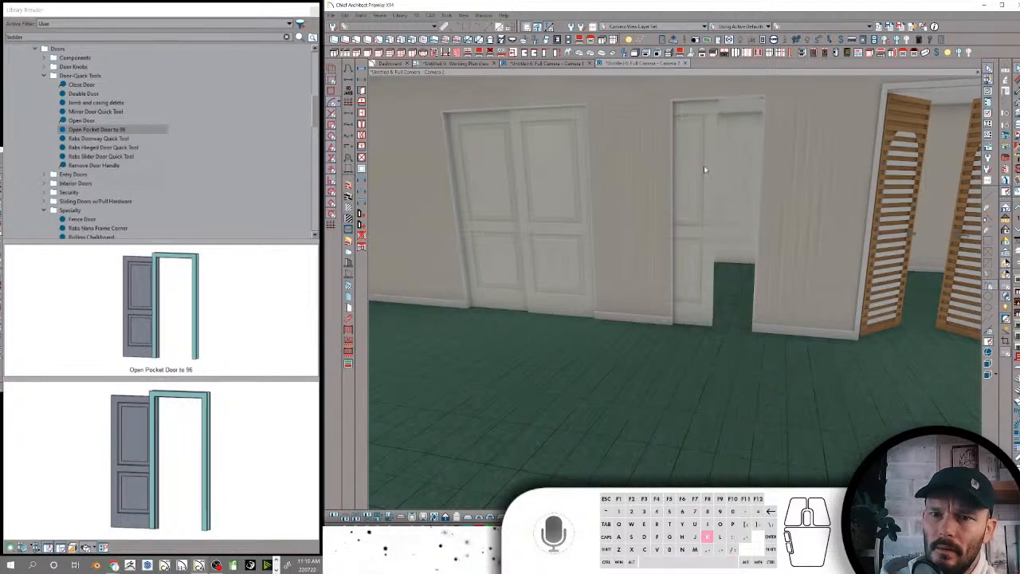
pyautogui.moveTo(784, 169); pyautogui.dragTo(762, 171, button='middle')
# Collapse the Door-Quick Tools and Specialty folders in the library
pyautogui.click(116, 129)
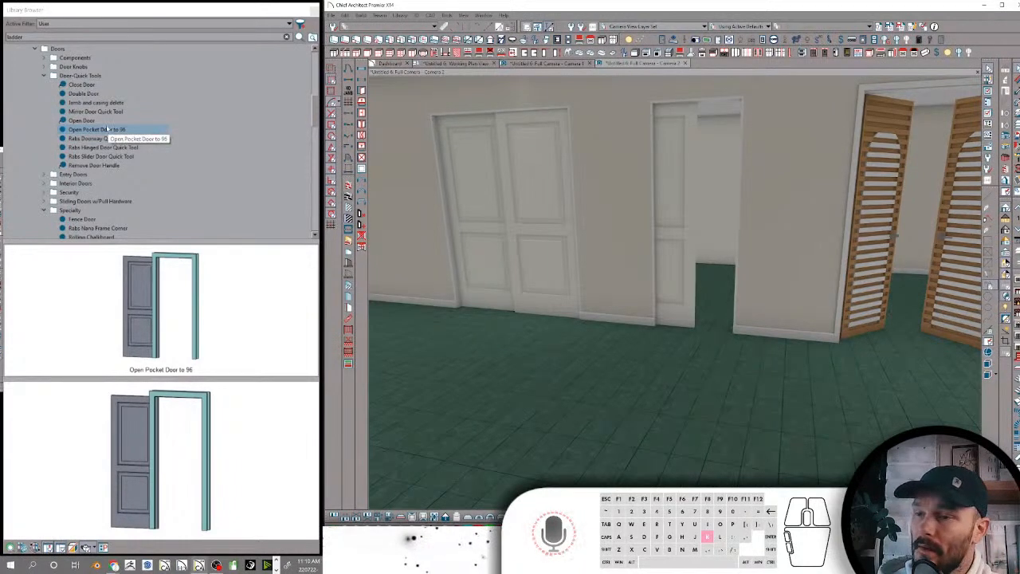
pyautogui.click(43, 76)
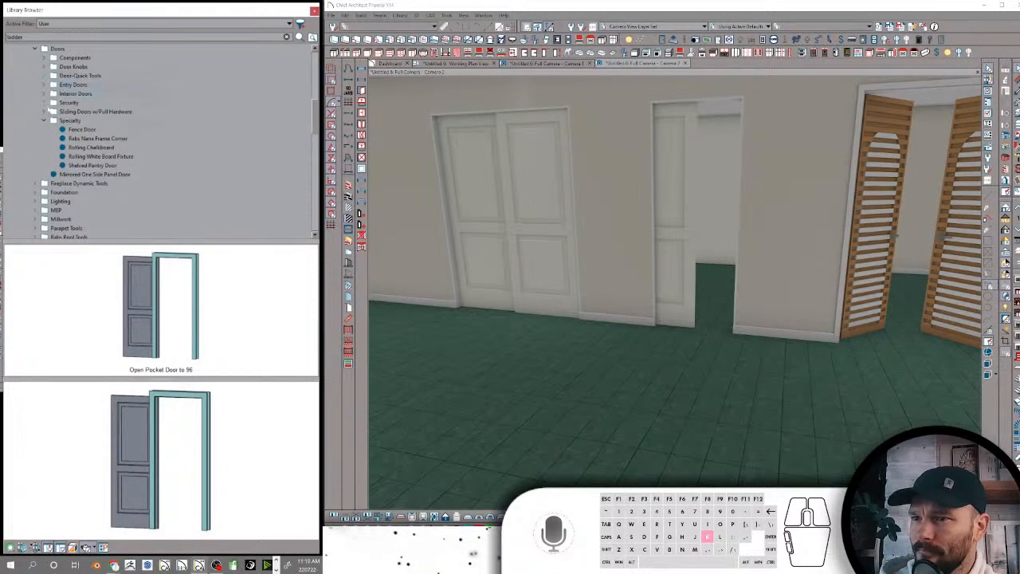
pyautogui.click(44, 121)
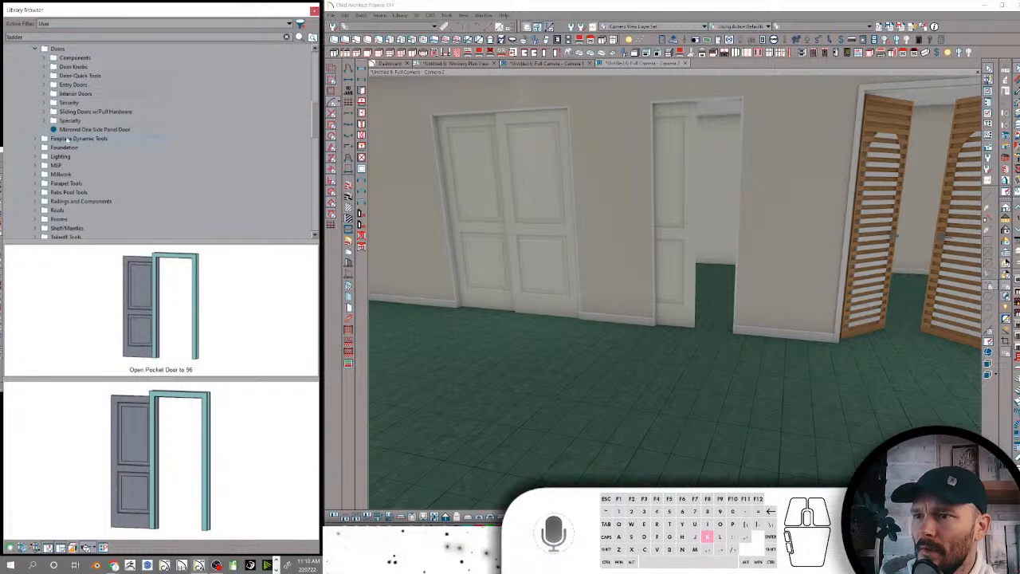
# Place the Rabs-Pharaoh Fireplace from the Example Fireplaces folder of Fireplace Dynamic Tools against the patterned wall
pyautogui.click(69, 138)
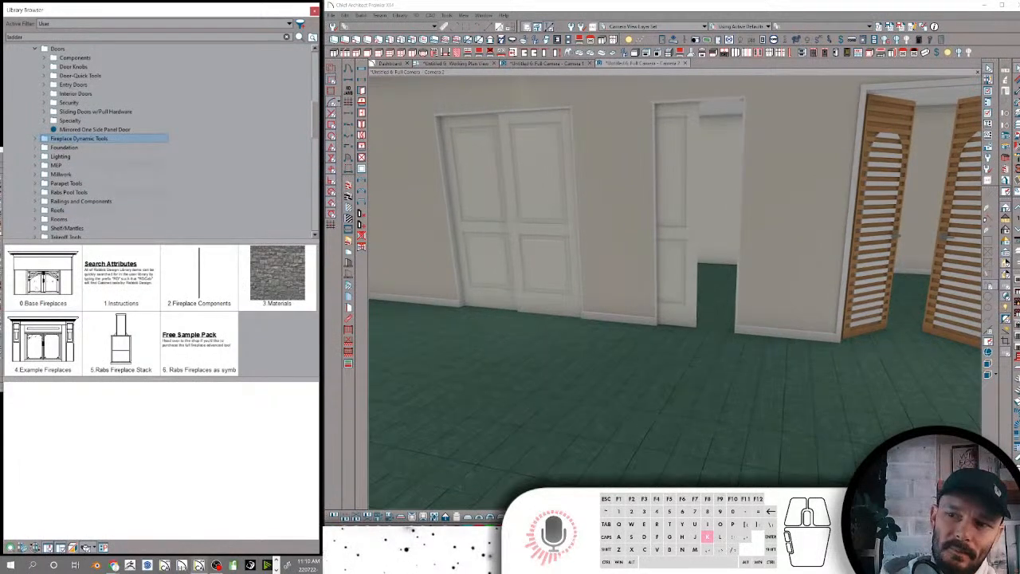
pyautogui.doubleClick(43, 343)
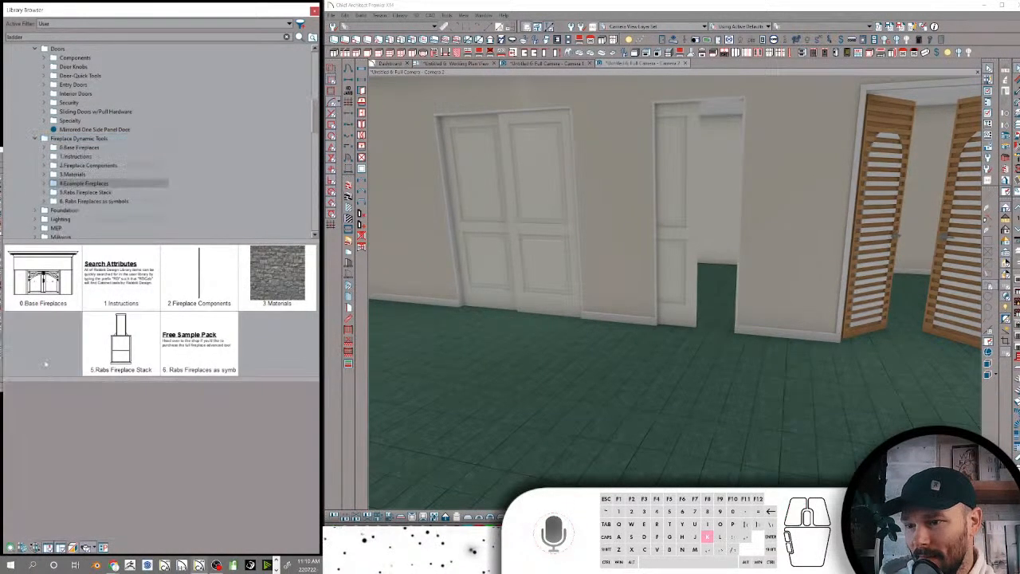
pyautogui.click(160, 309)
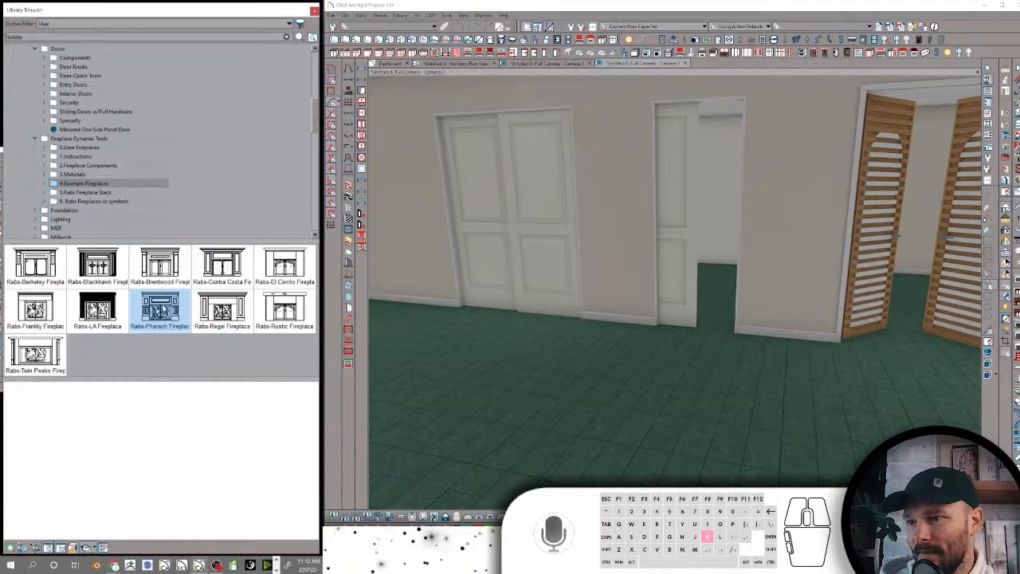
pyautogui.moveTo(746, 327); pyautogui.dragTo(738, 327, button='middle')
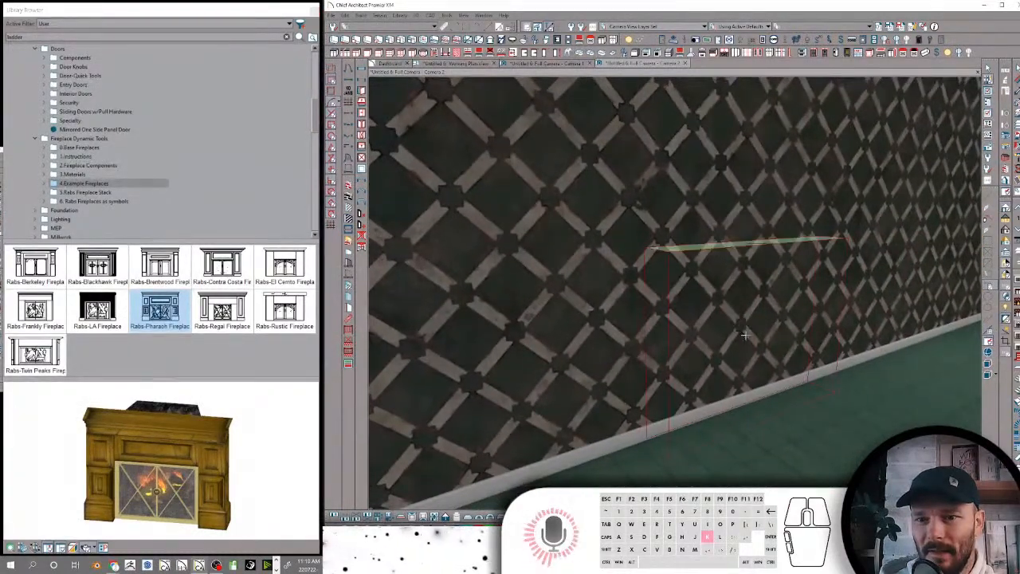
pyautogui.click(796, 385)
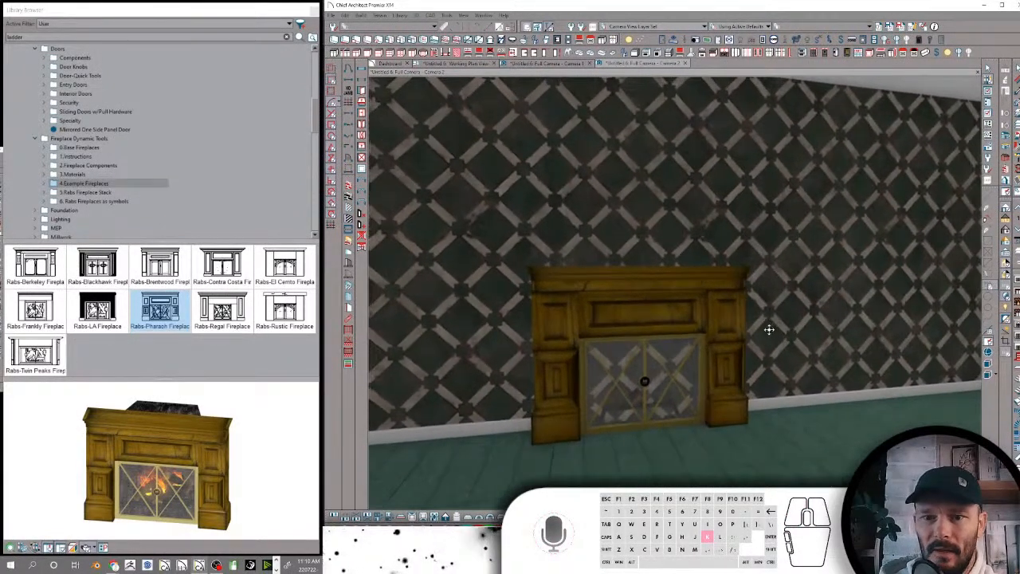
# Add a doorway opening in the patterned wall beside the fireplace and move it directly behind the fireplace
pyautogui.rightClick(769, 329)
pyautogui.click(789, 310)
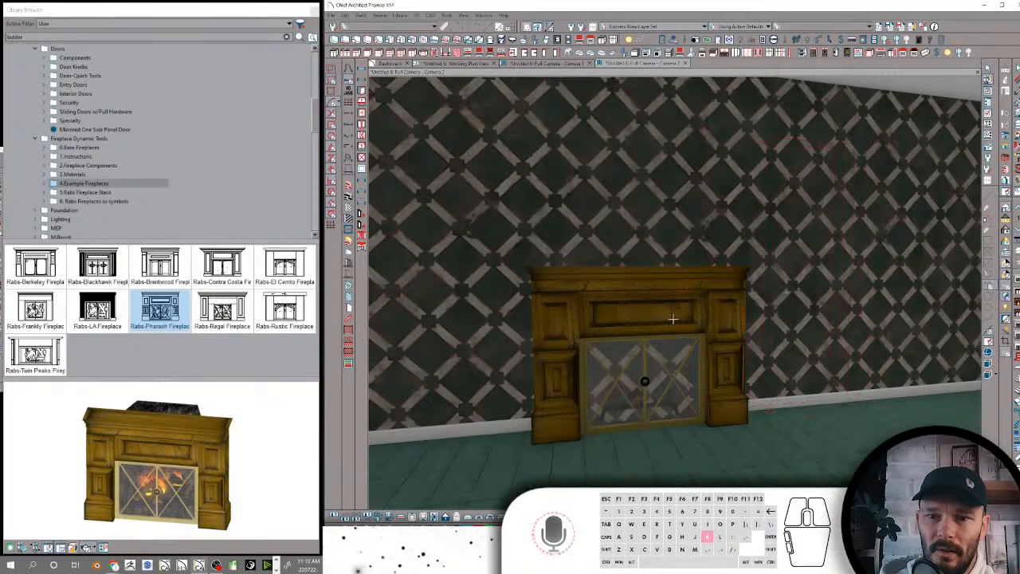
pyautogui.click(803, 254)
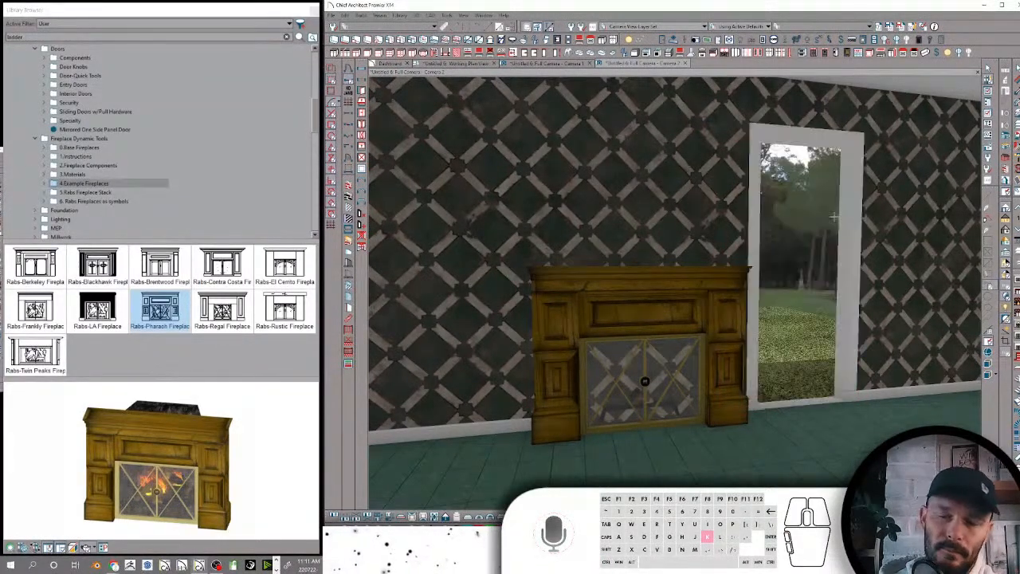
pyautogui.click(668, 284)
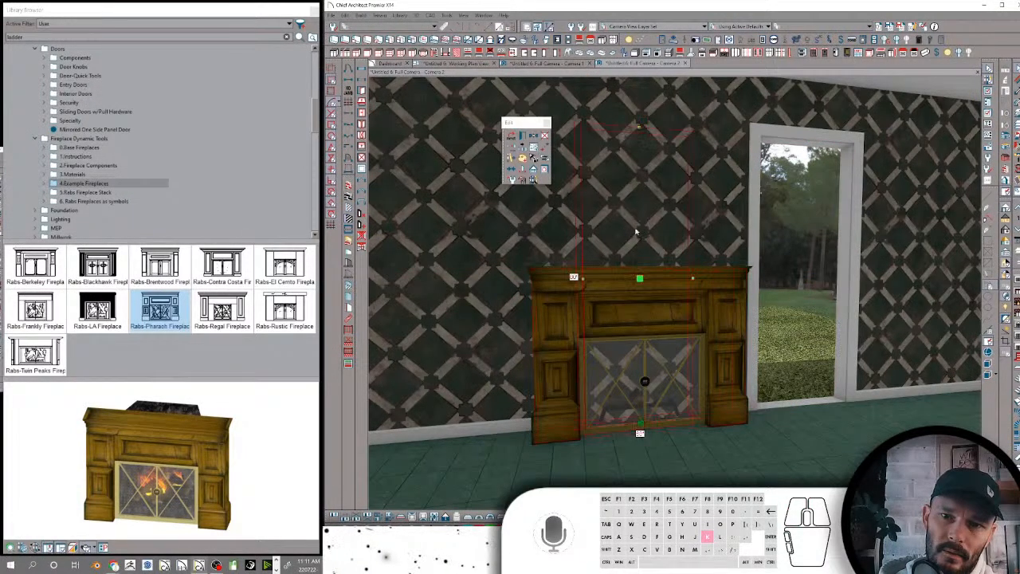
# Remove the casing from the doorway opening behind the fireplace
pyautogui.click(349, 92)
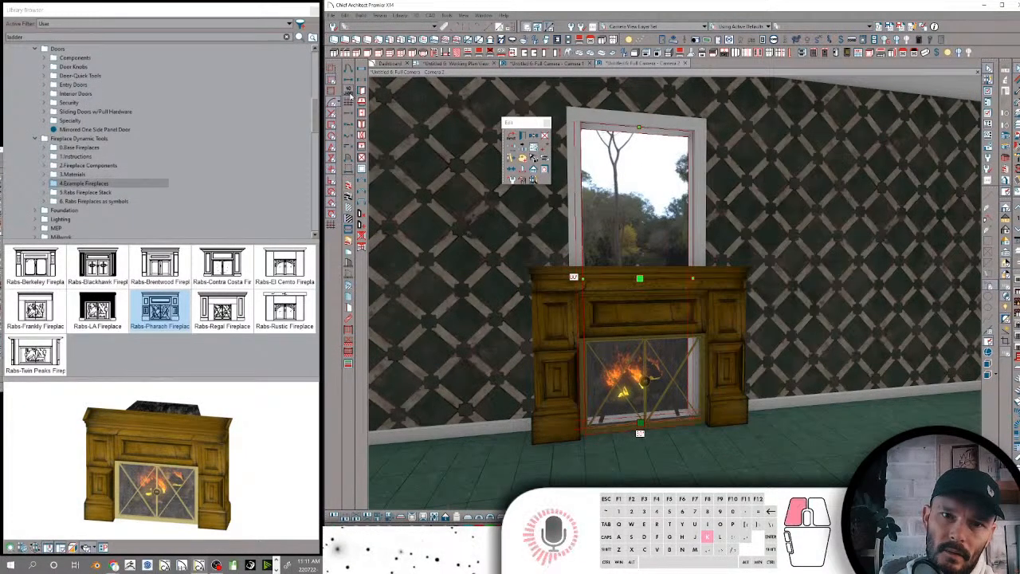
pyautogui.click(596, 118)
pyautogui.click(632, 122)
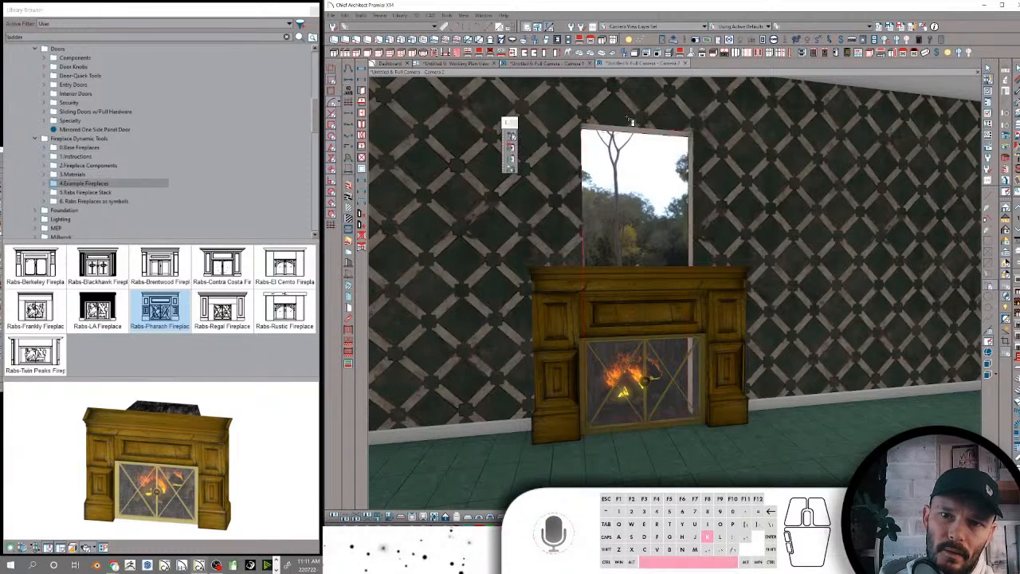
# Lower the opening's head below the mantel and widen the opening to clear the whole firebox
pyautogui.click(628, 340)
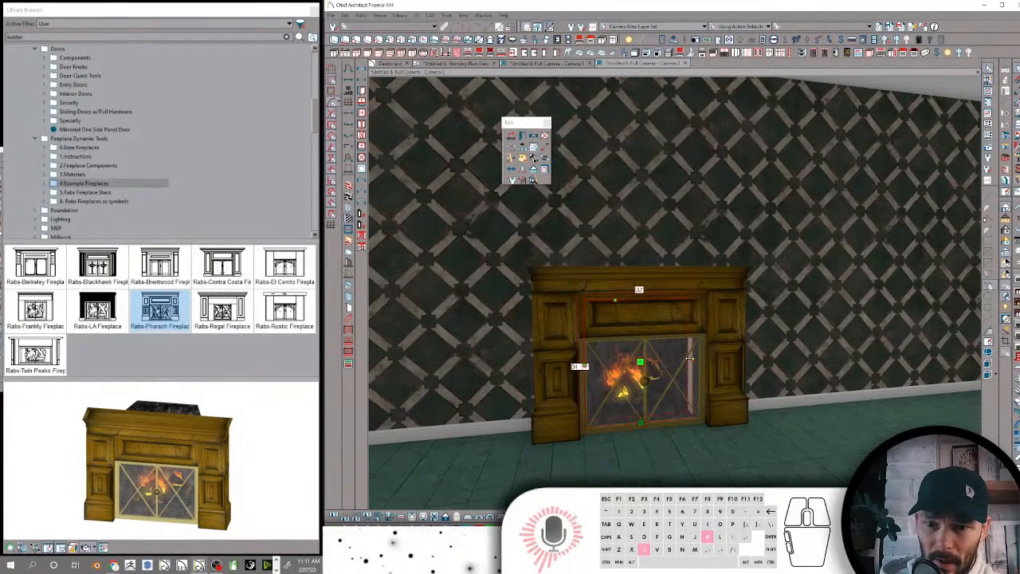
pyautogui.moveTo(690, 360); pyautogui.dragTo(706, 361)
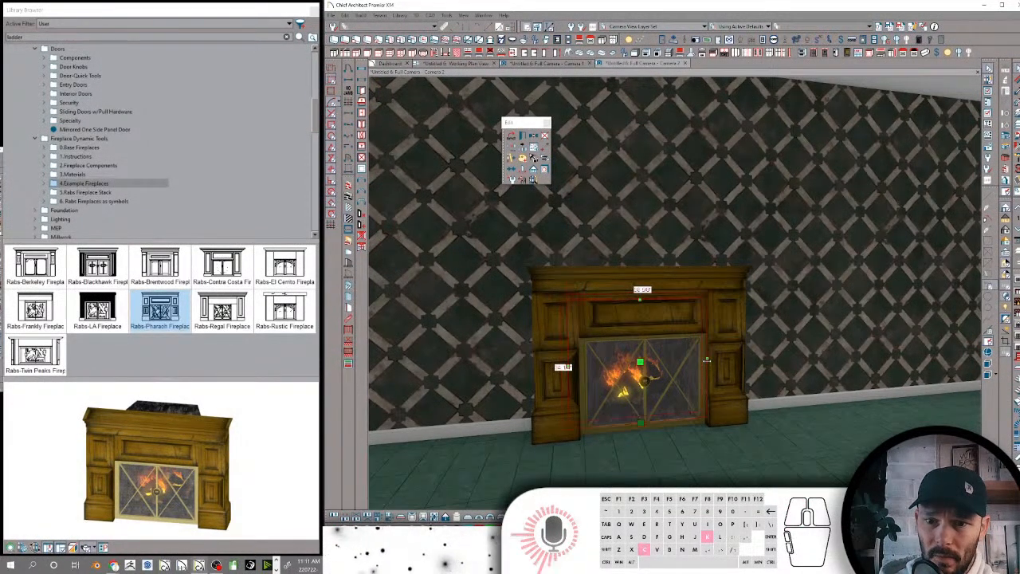
pyautogui.press('space')
# Place a light fixture on the patterned wall centred above the fireplace
pyautogui.moveTo(804, 249); pyautogui.dragTo(711, 297, button='middle')
pyautogui.moveTo(948, 255); pyautogui.dragTo(753, 215, button='middle')
pyautogui.rightClick(753, 214)
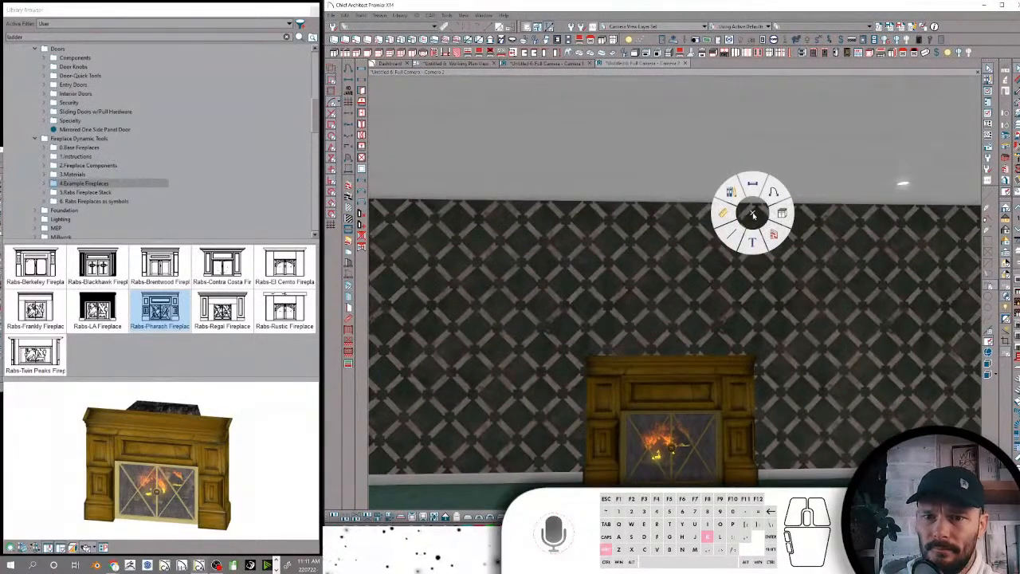
pyautogui.click(732, 234)
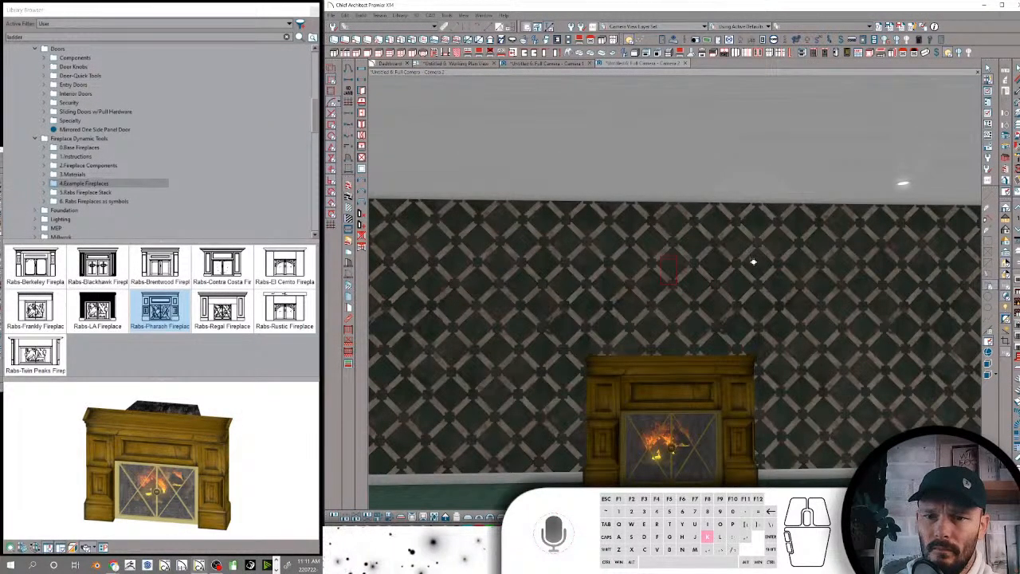
pyautogui.click(670, 271)
pyautogui.moveTo(753, 262); pyautogui.dragTo(880, 264, button='middle')
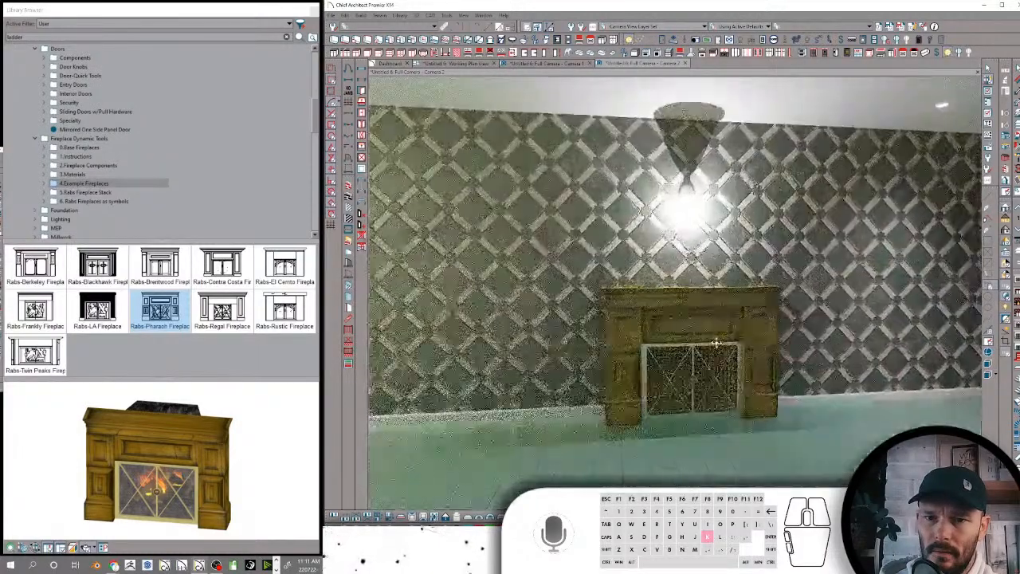
# Switch the camera to ray-traced rendering and open the fireplace's screen doors
pyautogui.moveTo(718, 343); pyautogui.dragTo(713, 347, button='middle')
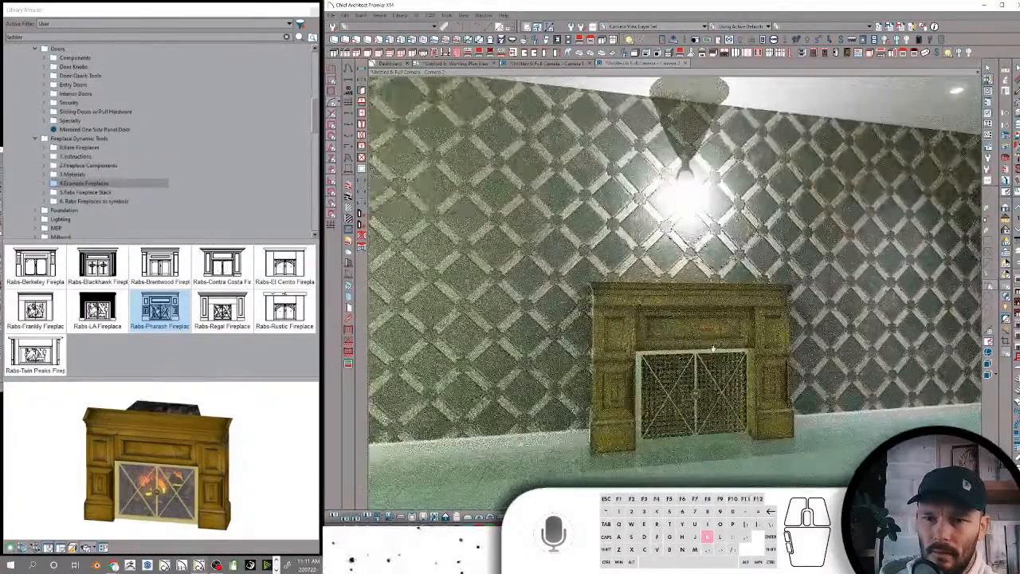
pyautogui.press('space')
pyautogui.click(712, 351)
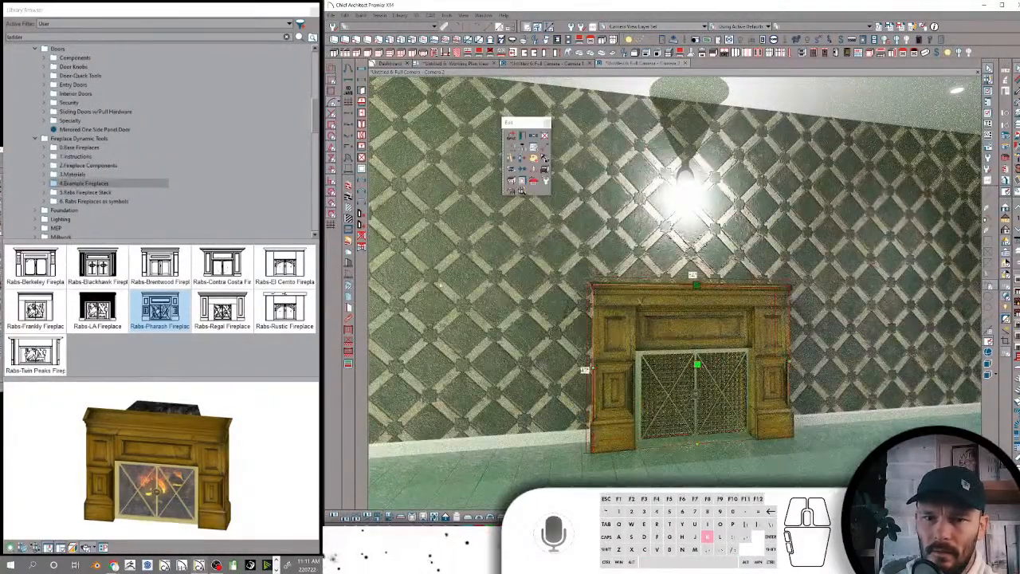
pyautogui.click(544, 170)
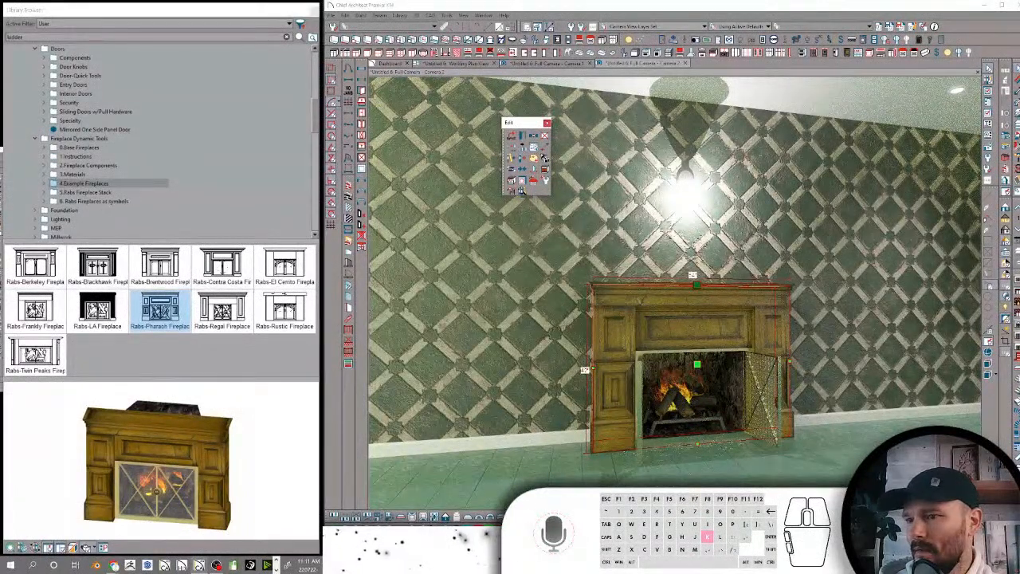
# Delete the Pharaoh fireplace and place the Rabs-Twin Peaks Fireplace over the same wall opening
pyautogui.click(105, 302)
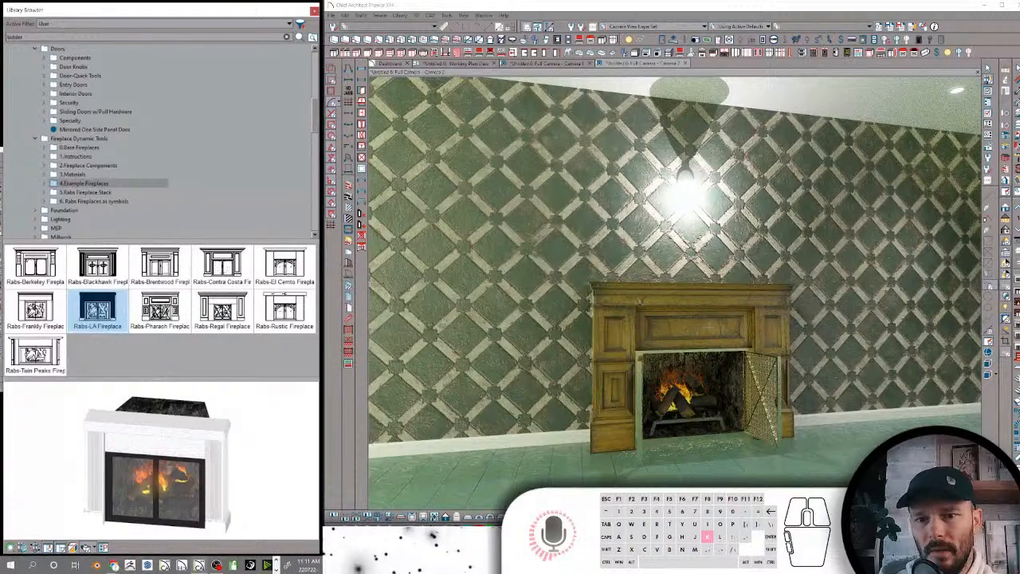
pyautogui.click(709, 325)
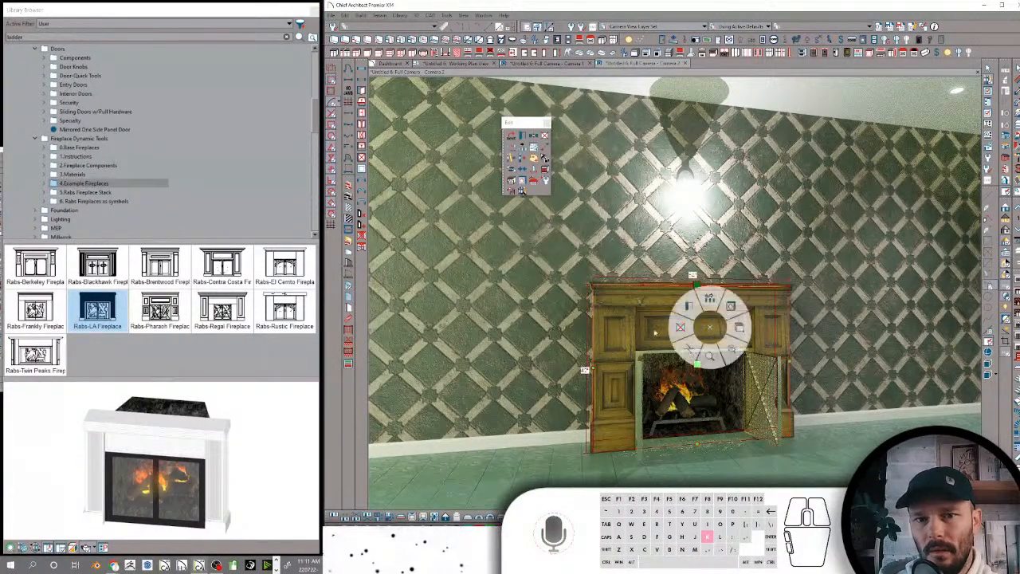
pyautogui.press('Delete')
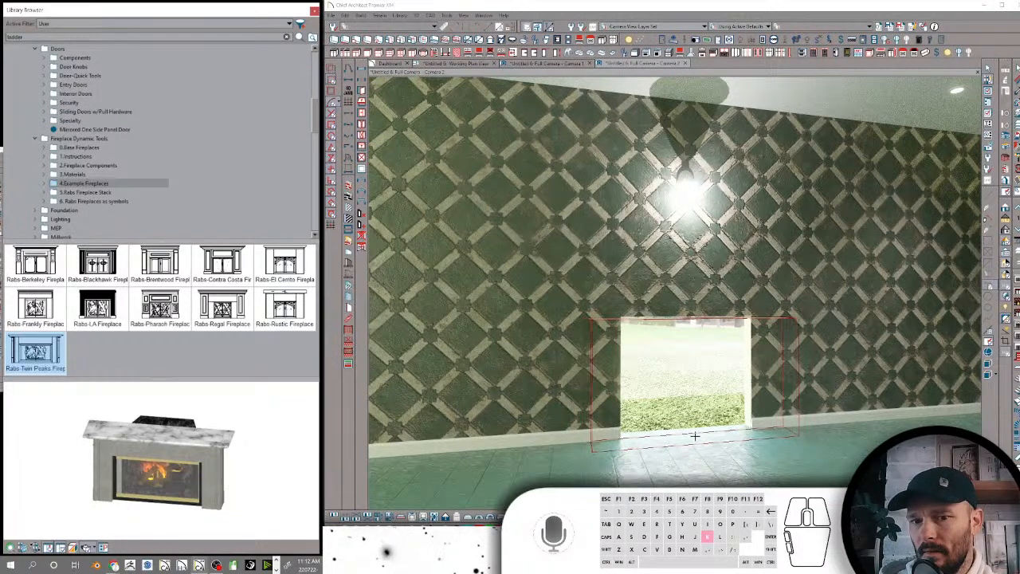
pyautogui.click(692, 435)
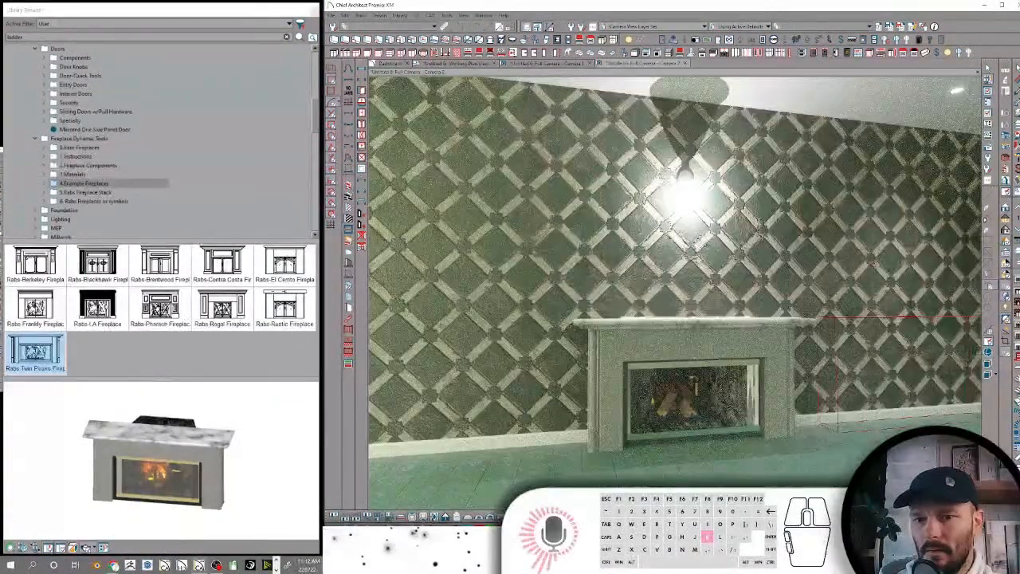
# Preview the Rabs-Rustic Fireplace in the library and raise the top of the placed Twin Peaks fireplace
pyautogui.click(315, 118)
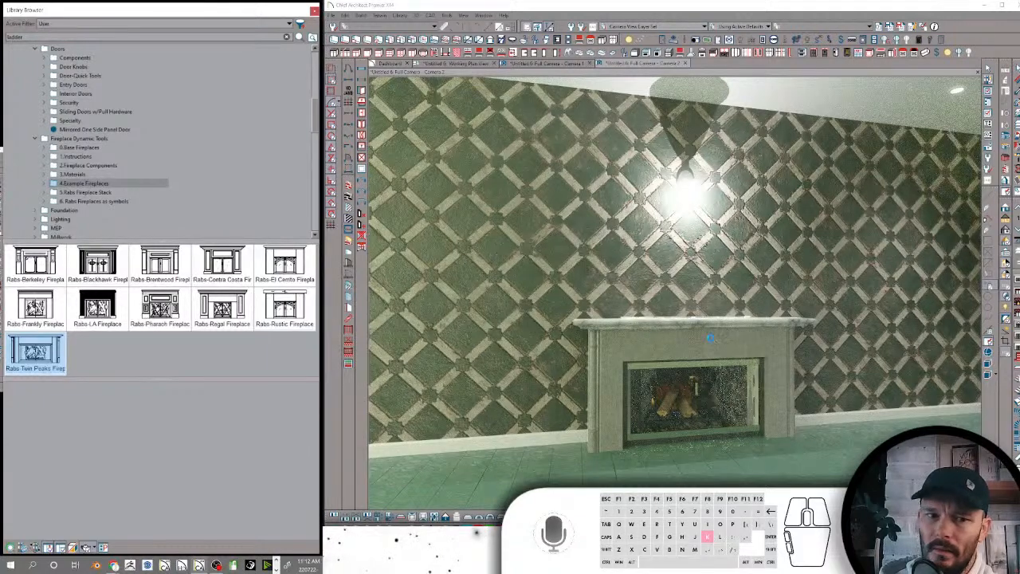
pyautogui.press('Left')
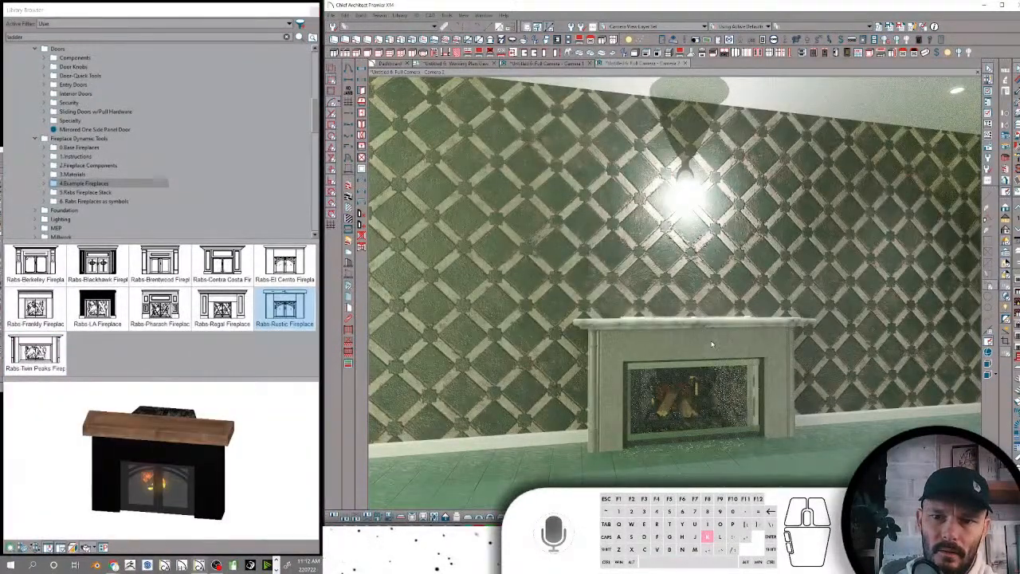
pyautogui.click(709, 337)
pyautogui.moveTo(697, 319); pyautogui.dragTo(700, 283)
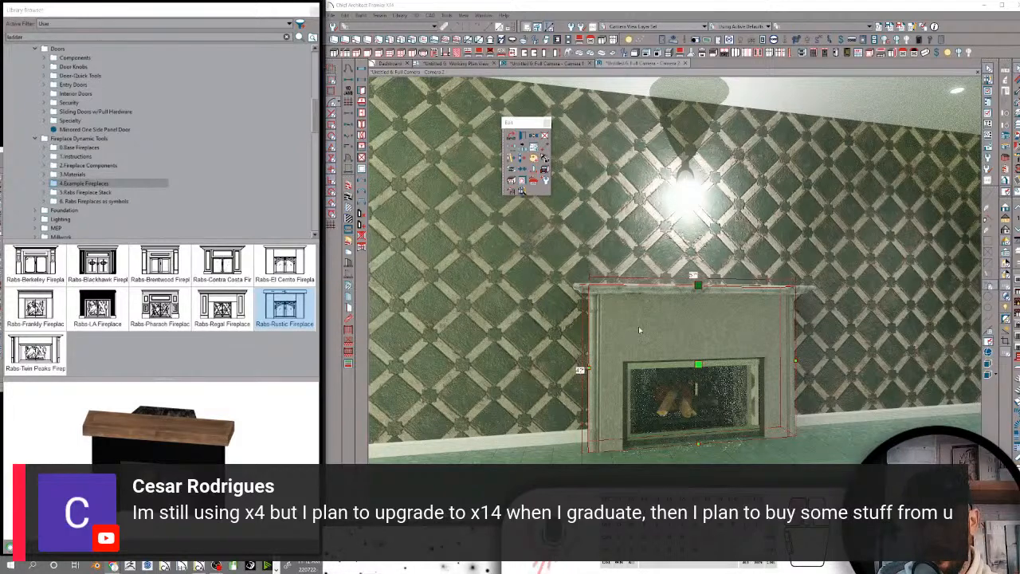
# Deselect the fireplace and return the camera view to standard rendering
pyautogui.rightClick(686, 330)
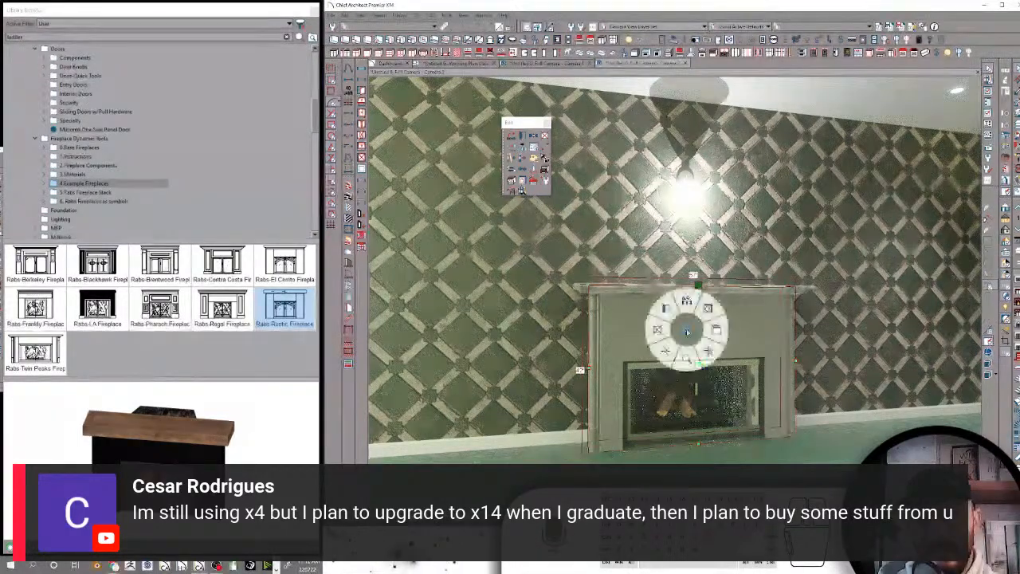
pyautogui.click(687, 331)
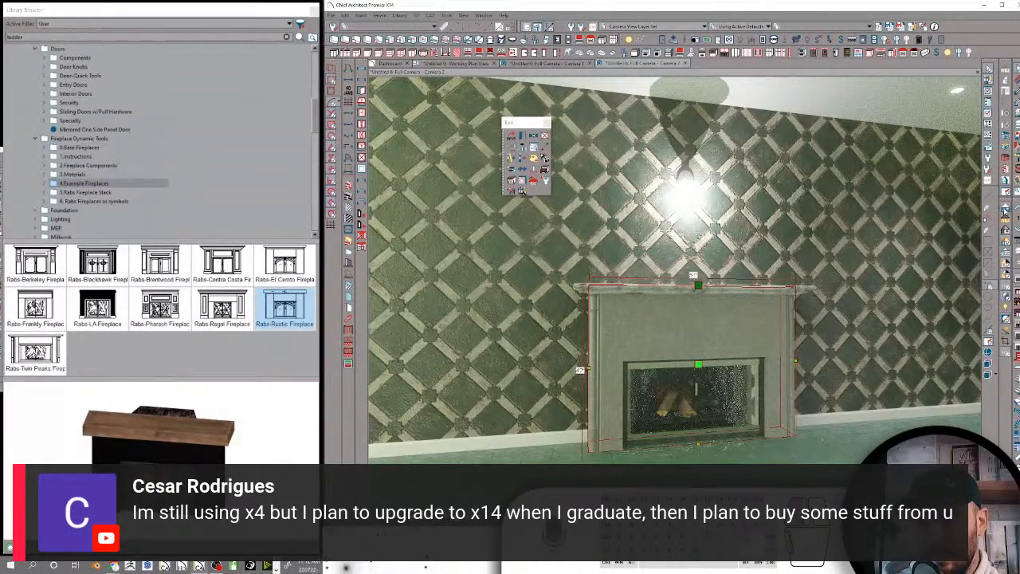
pyautogui.click(522, 192)
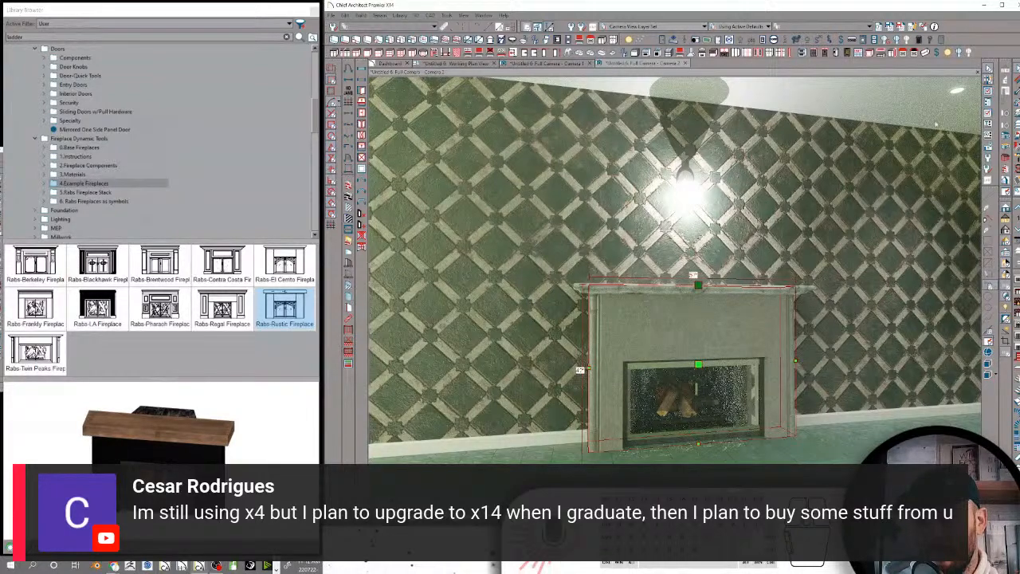
pyautogui.click(936, 111)
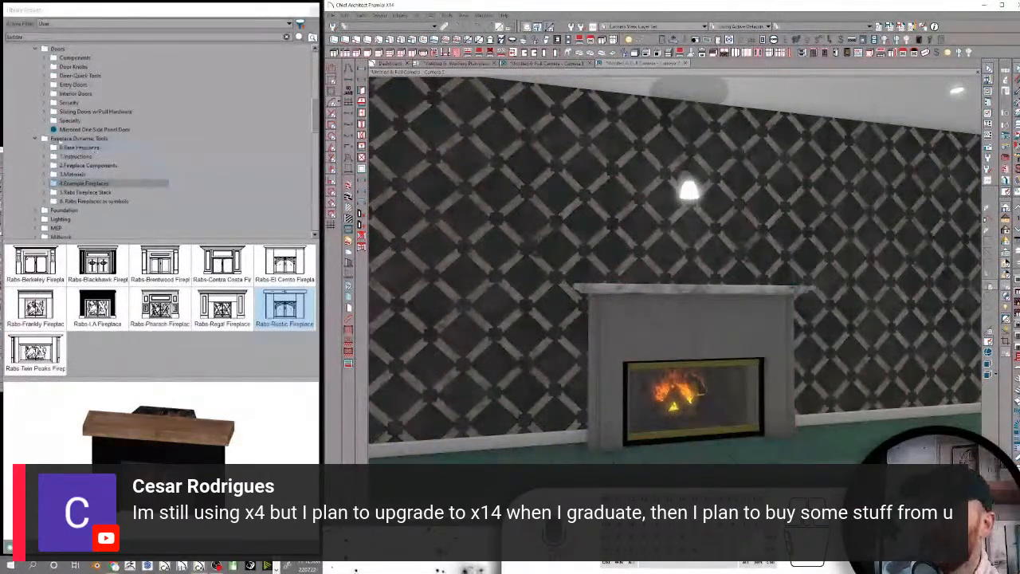
# Collapse the Fireplace Dynamic Tools folder and review the contents of the Foundation, Lighting and MEP folders
pyautogui.click(52, 140)
pyautogui.click(36, 139)
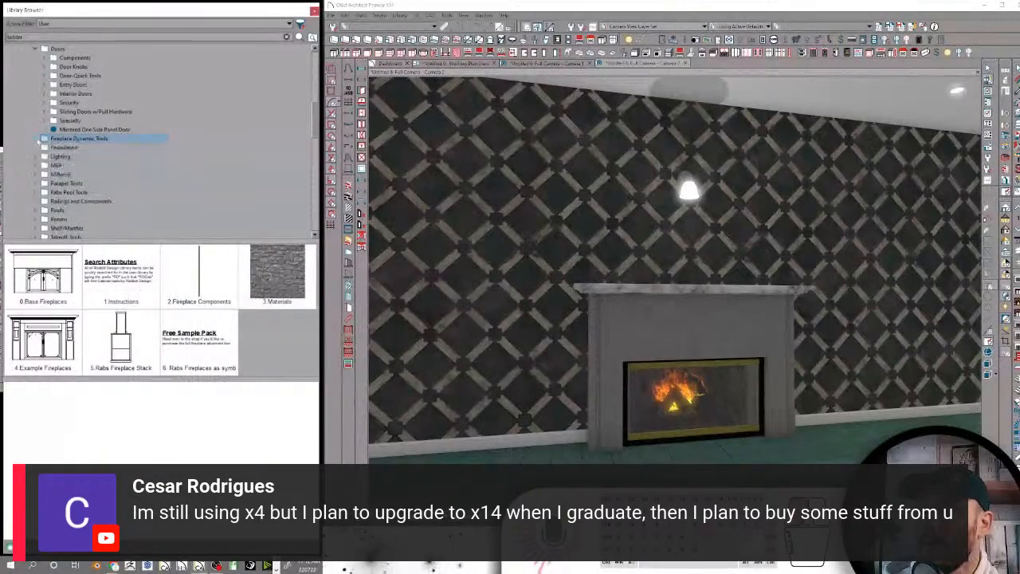
pyautogui.click(63, 148)
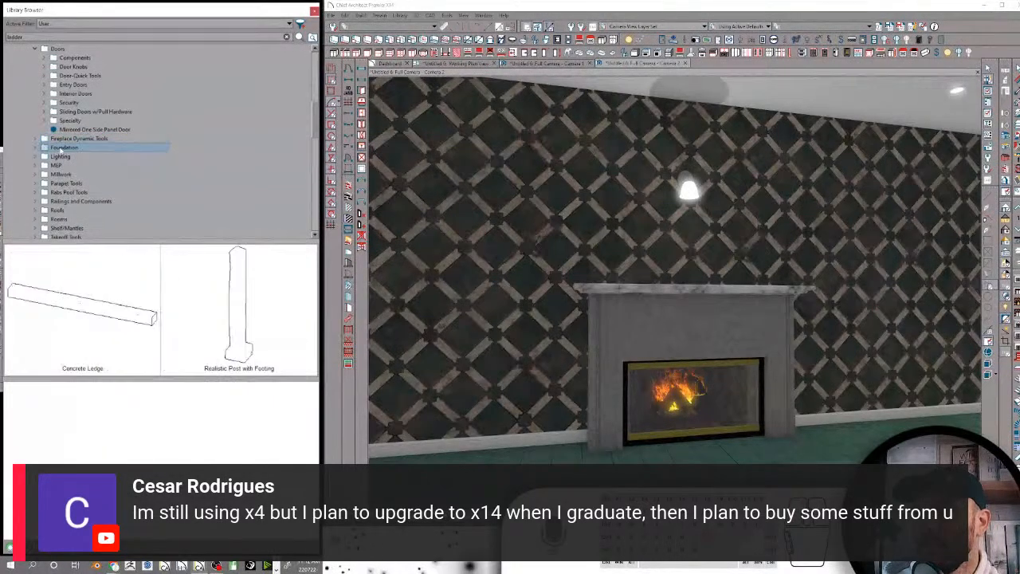
pyautogui.click(55, 156)
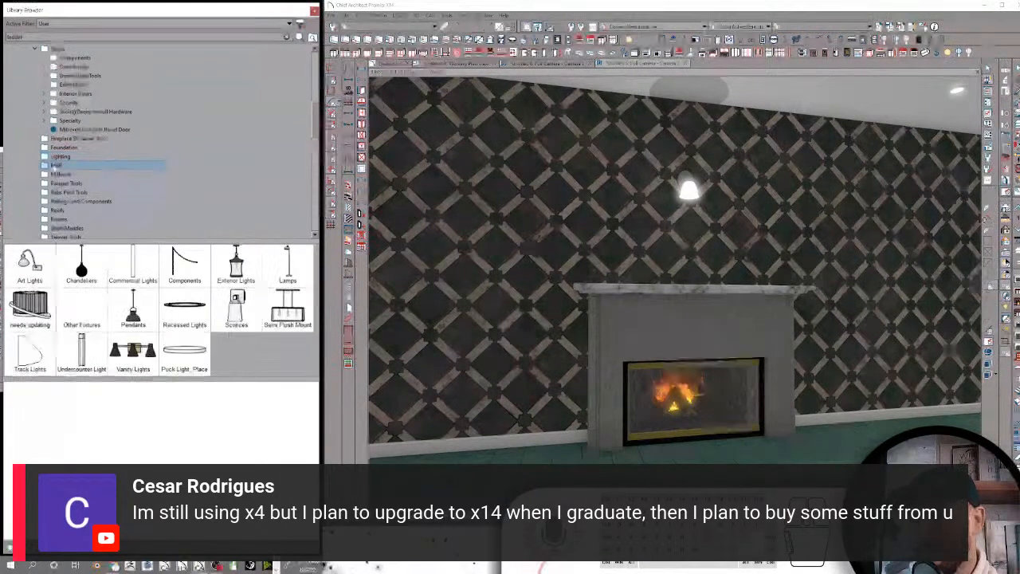
pyautogui.click(55, 165)
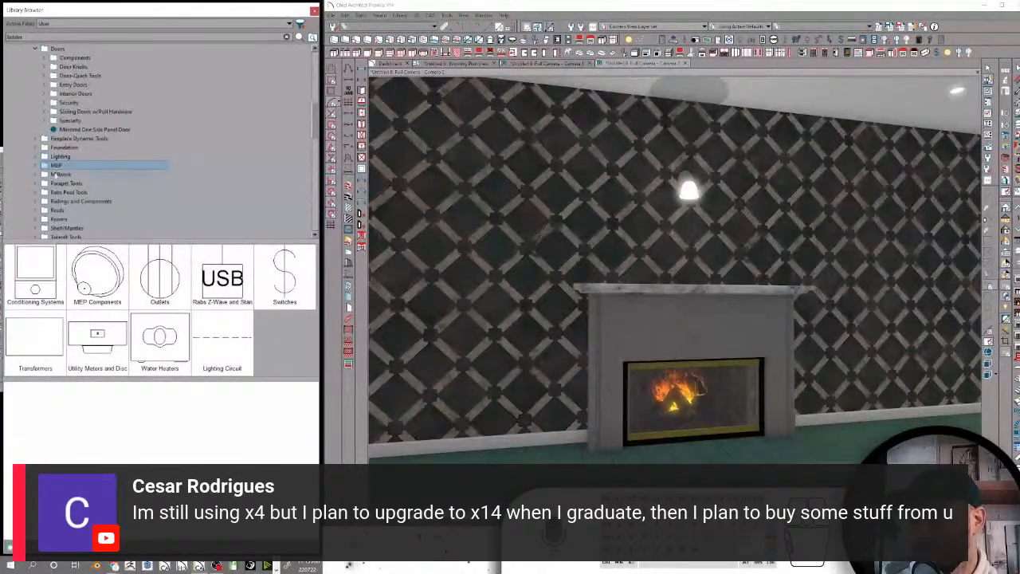
# Browse the Conditioning Systems folder and place the Mini-Split Air Handler high on the wall beside the fireplace
pyautogui.doubleClick(43, 287)
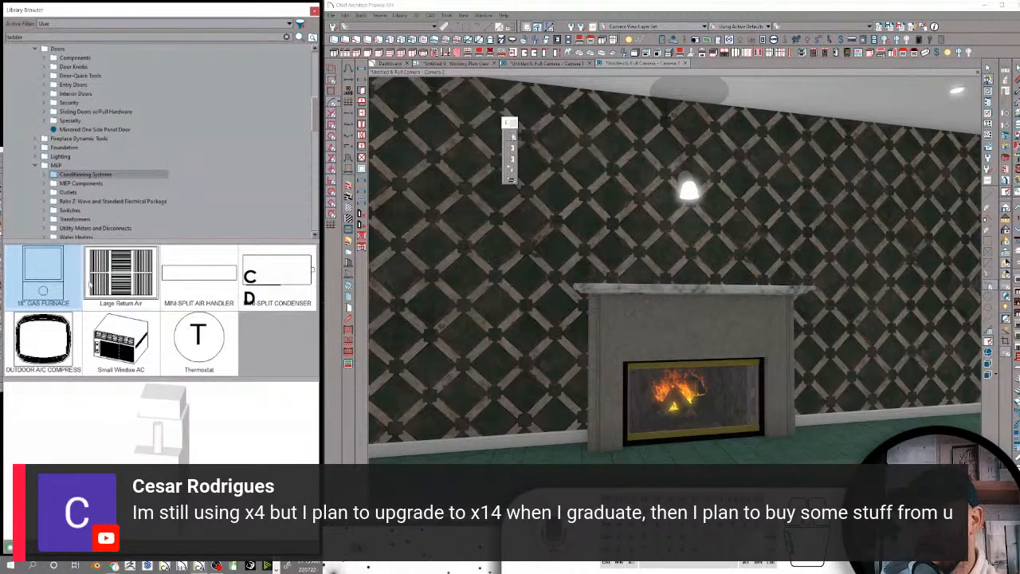
pyautogui.click(119, 275)
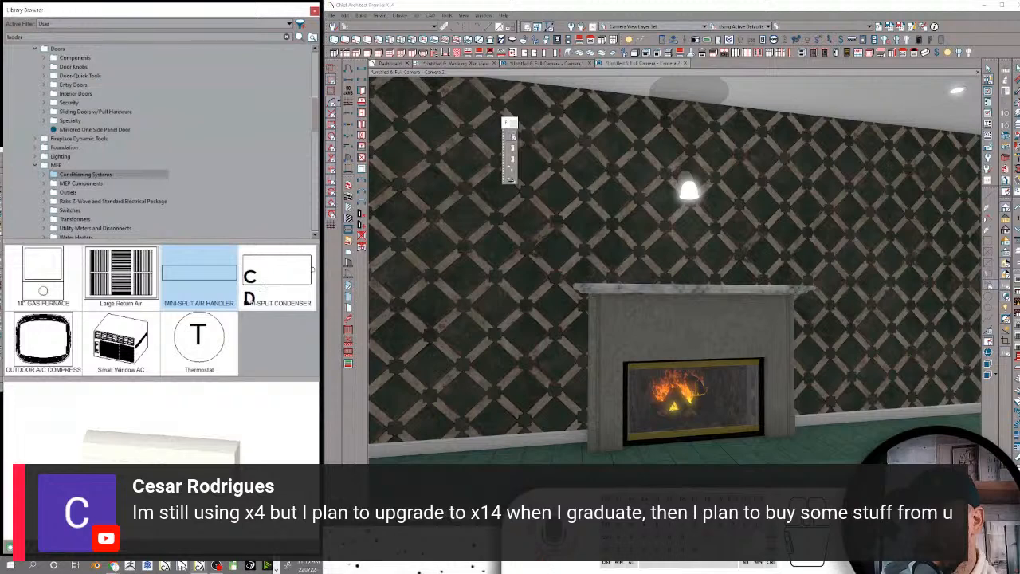
pyautogui.click(177, 344)
pyautogui.click(198, 274)
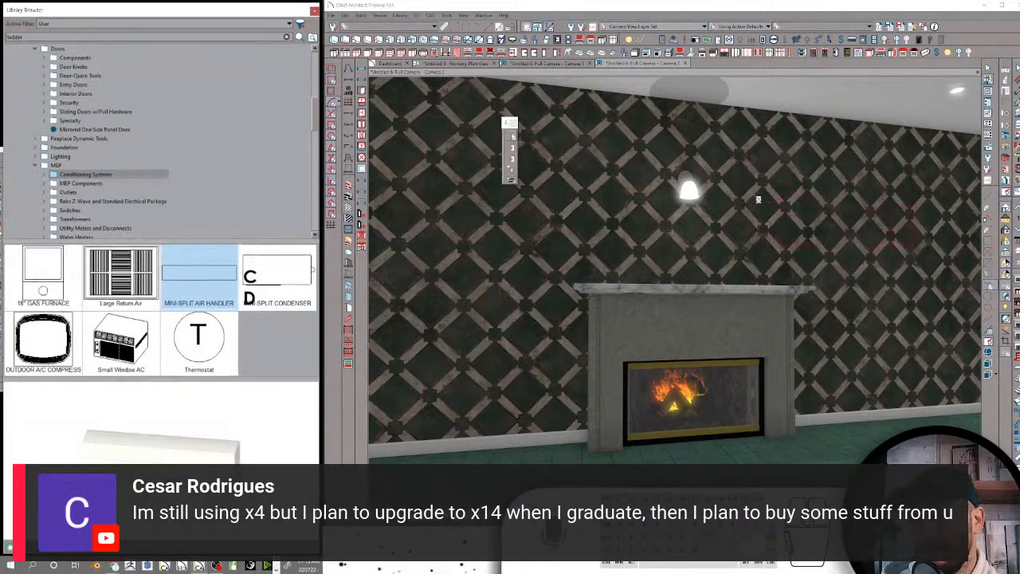
pyautogui.click(814, 189)
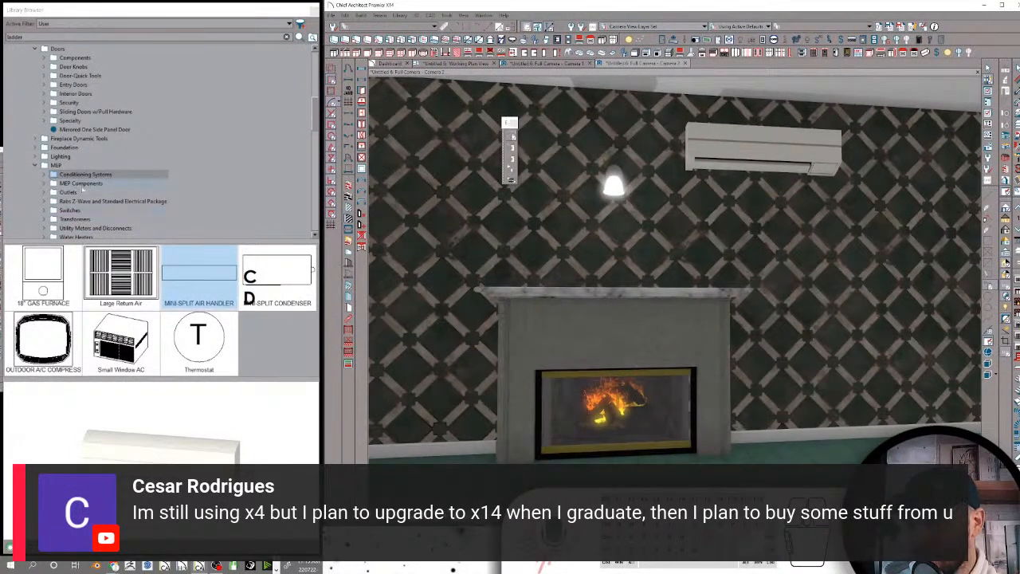
# Try to place the Large Return Air from the MEP Components folder on the ceiling near the air handler
pyautogui.click(76, 183)
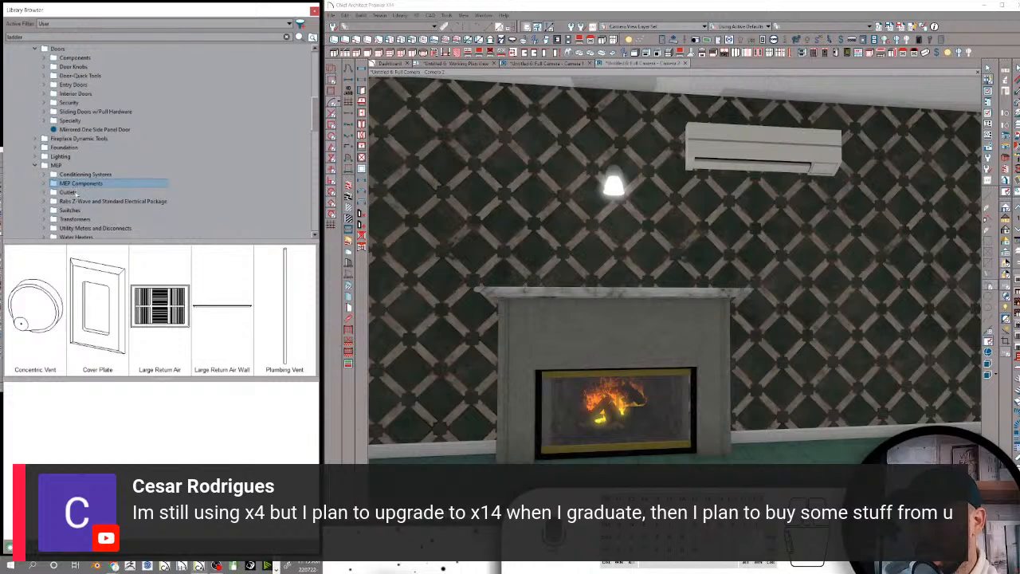
pyautogui.click(159, 307)
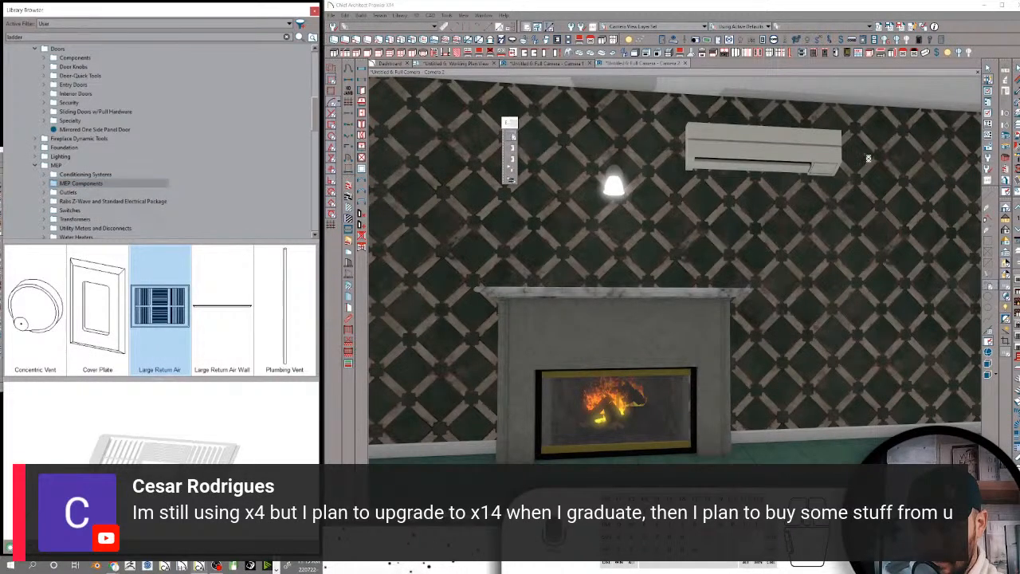
pyautogui.moveTo(859, 100); pyautogui.dragTo(842, 166, button='middle')
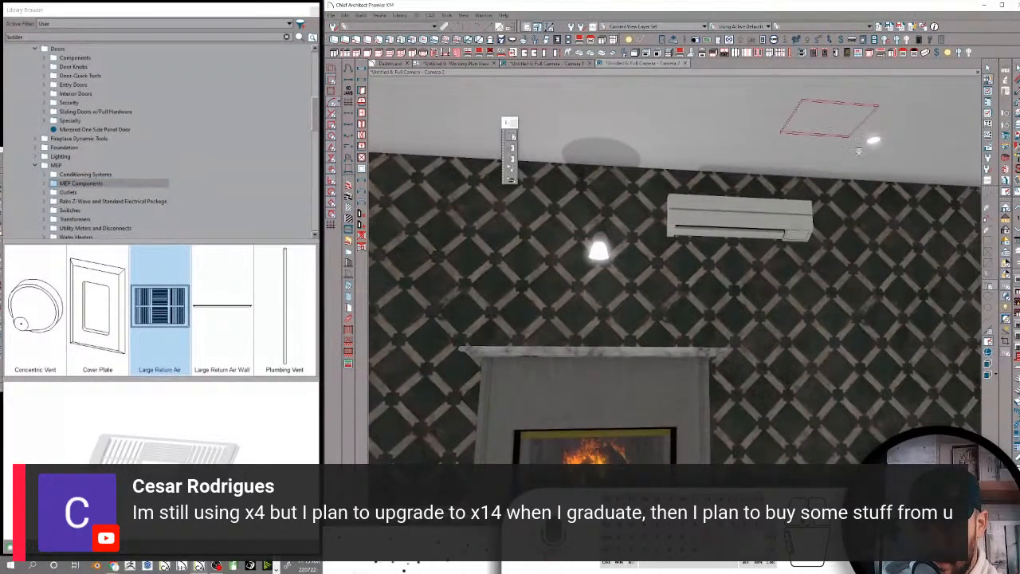
pyautogui.moveTo(928, 170); pyautogui.dragTo(797, 167, button='middle')
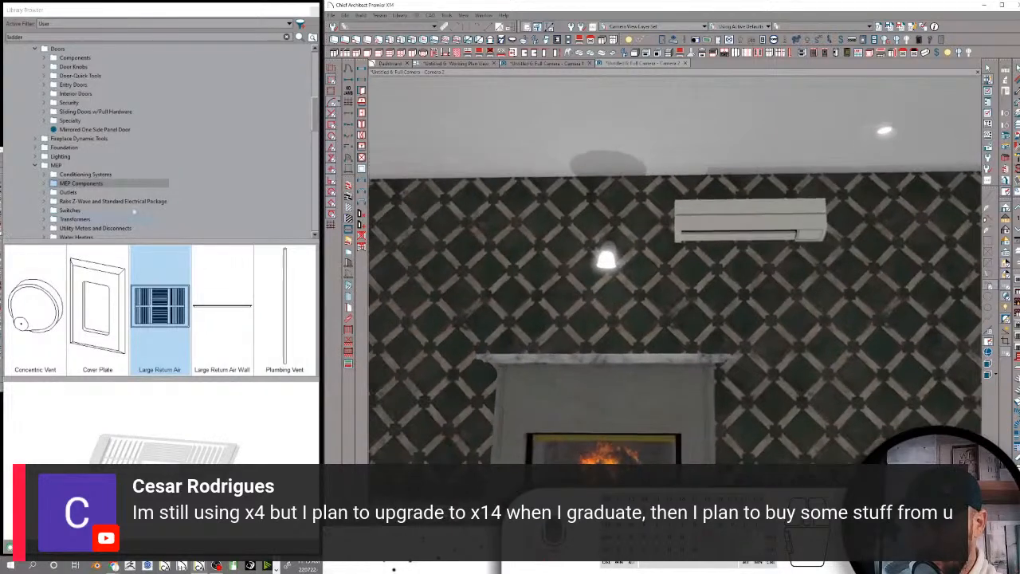
# Review the Outlets, Rabs Z-Wave and Standard Electrical Package, and Switches folders
pyautogui.click(70, 195)
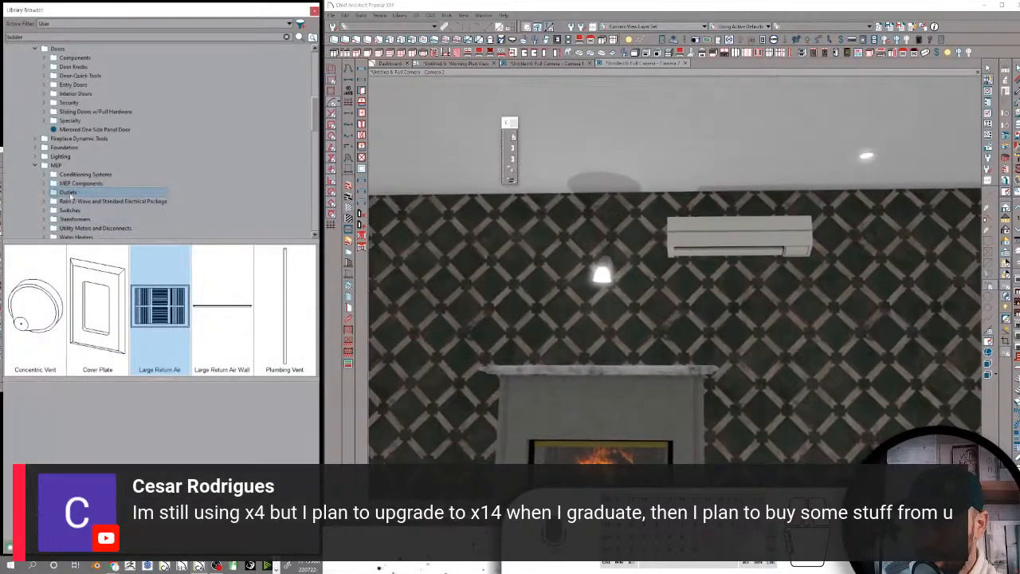
pyautogui.click(77, 202)
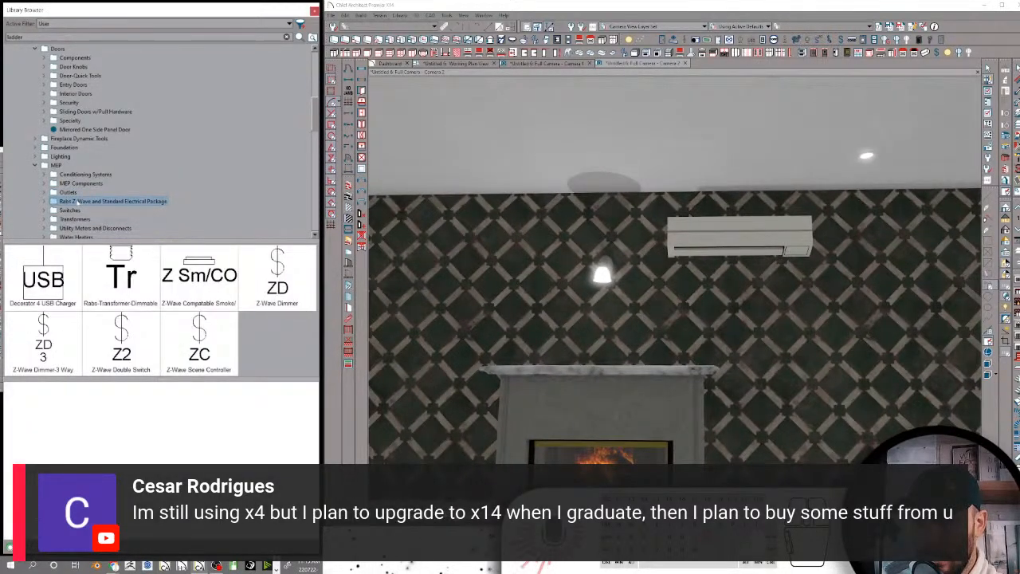
pyautogui.click(75, 211)
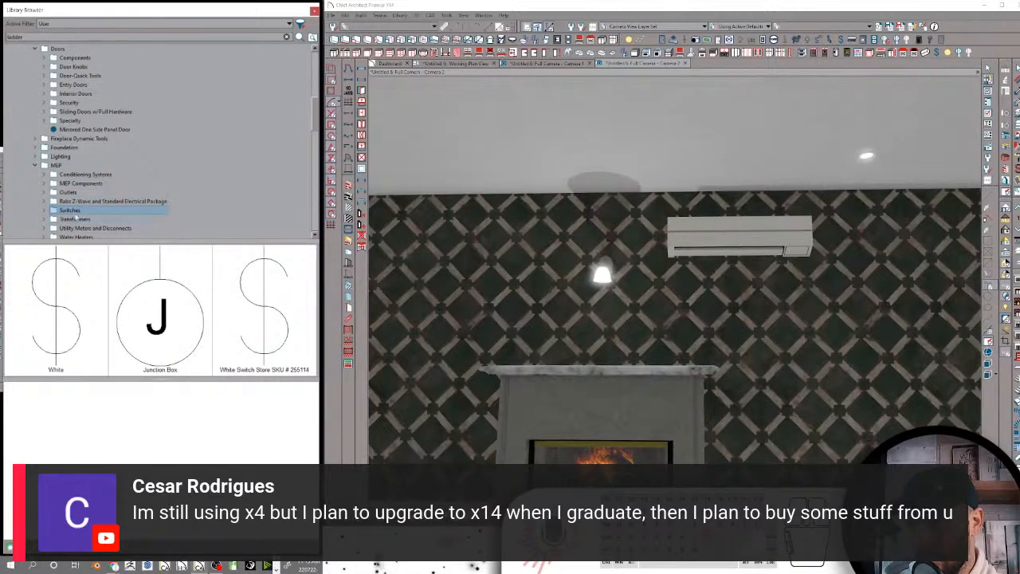
# Place the Transformer-Dimmable LED from the Transformers folder on the patterned wall beside the fireplace
pyautogui.click(76, 219)
pyautogui.scroll(-1, 94, 203)
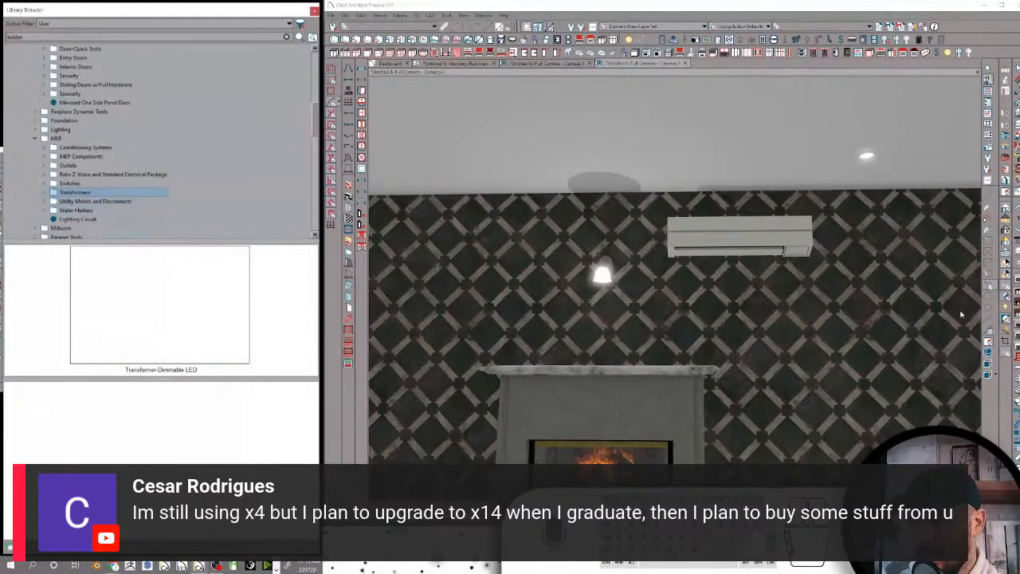
pyautogui.click(159, 303)
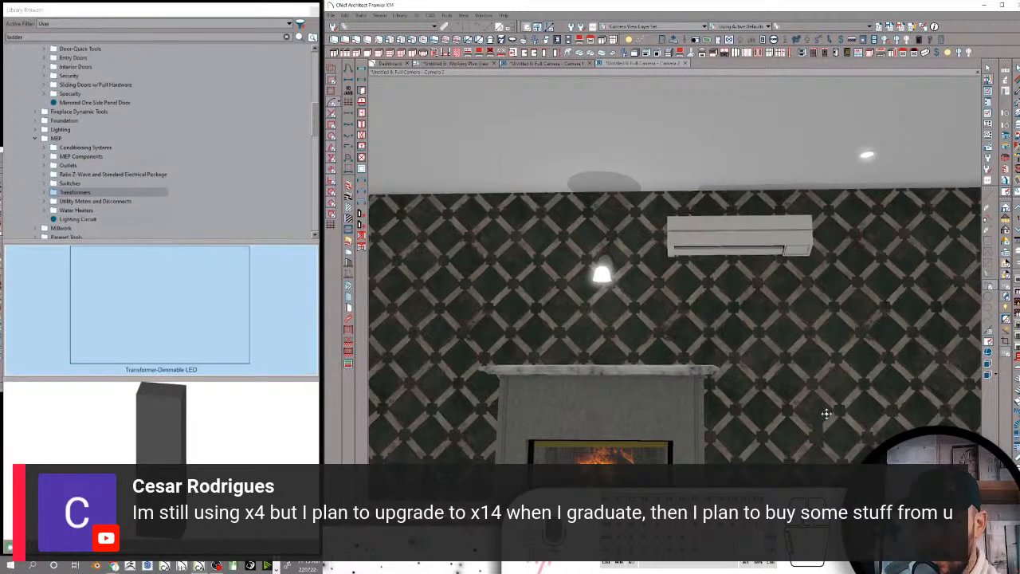
pyautogui.scroll(6, 821, 453)
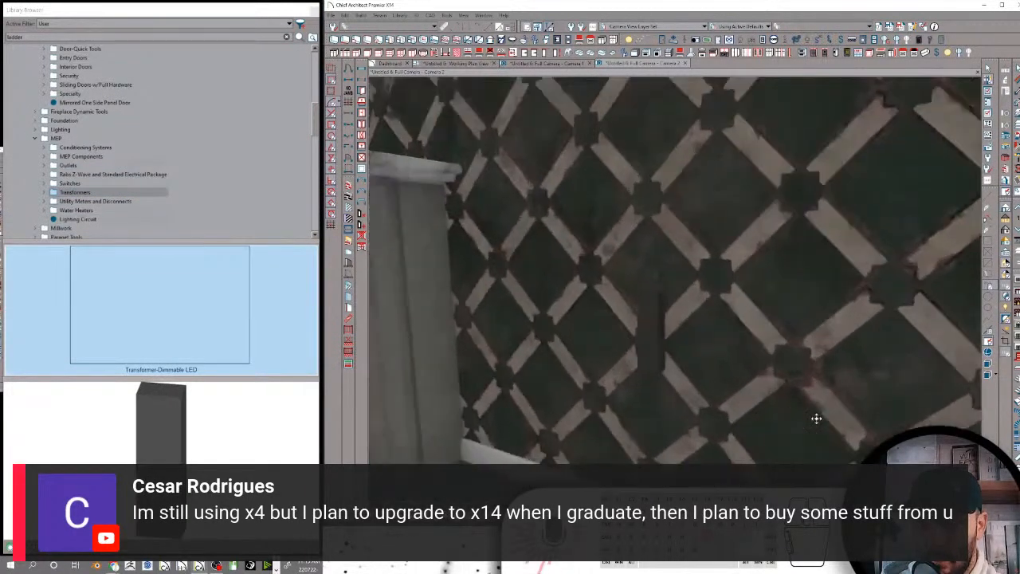
pyautogui.scroll(-6, 797, 398)
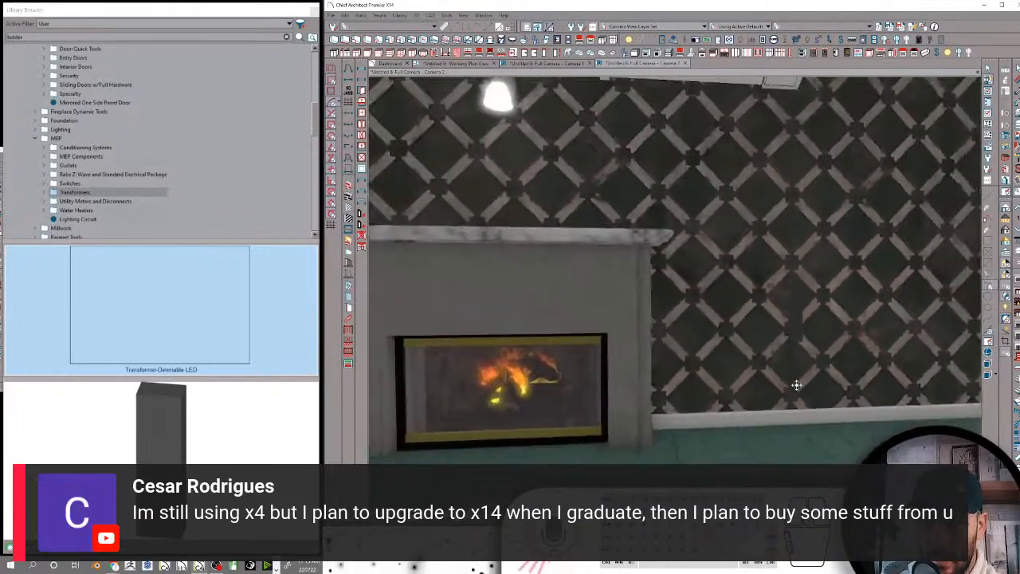
pyautogui.scroll(-5, 797, 384)
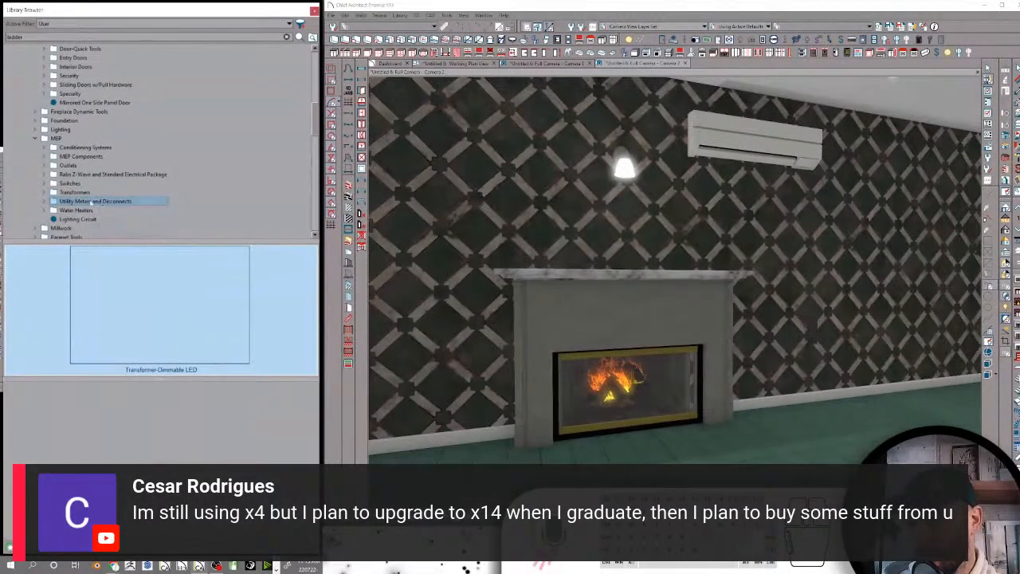
# Browse the Utility Meters and Disconnects folder and place the Main Panel and Meter on the exterior wall
pyautogui.click(92, 202)
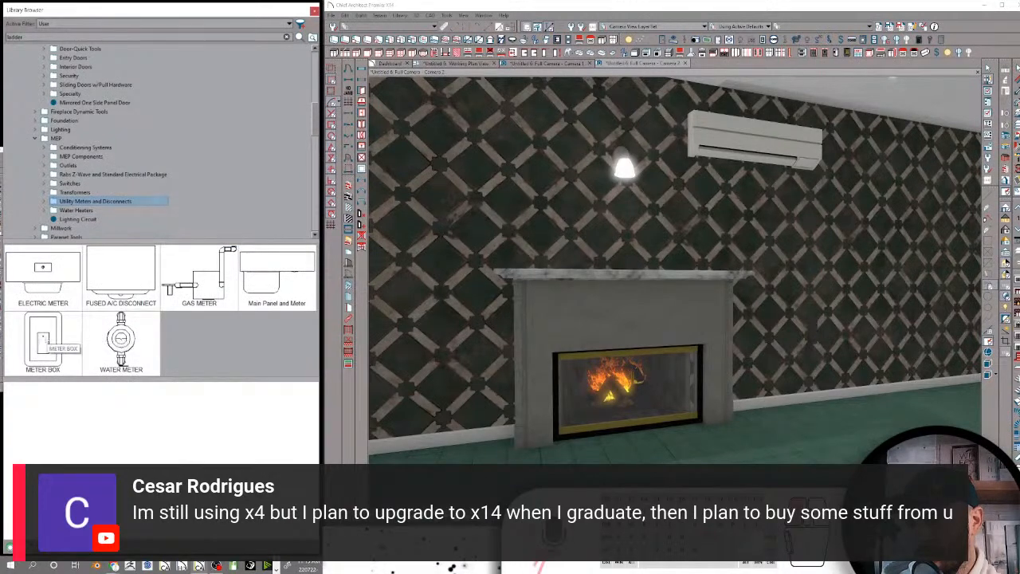
pyautogui.click(44, 341)
pyautogui.click(64, 269)
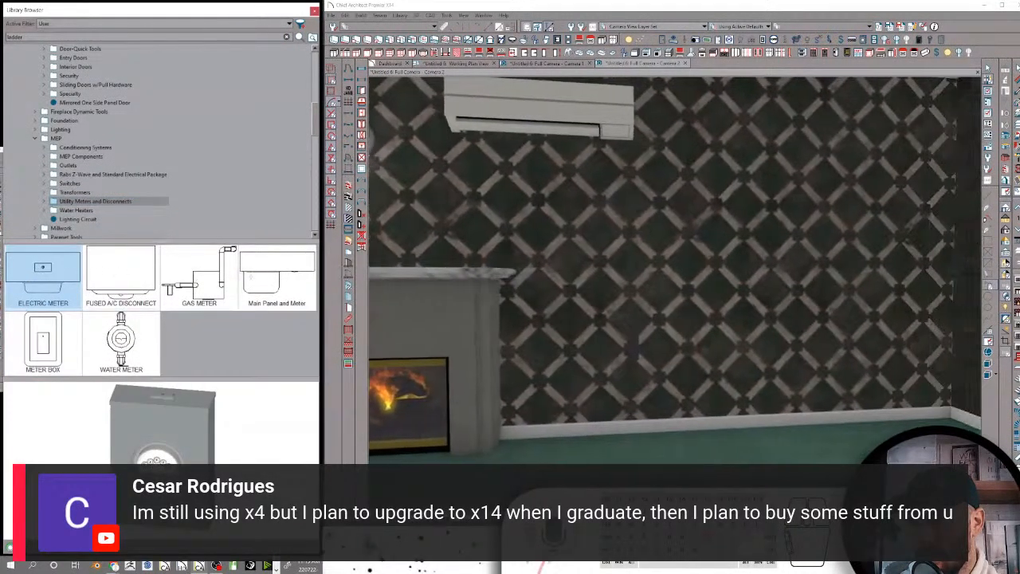
pyautogui.click(722, 277)
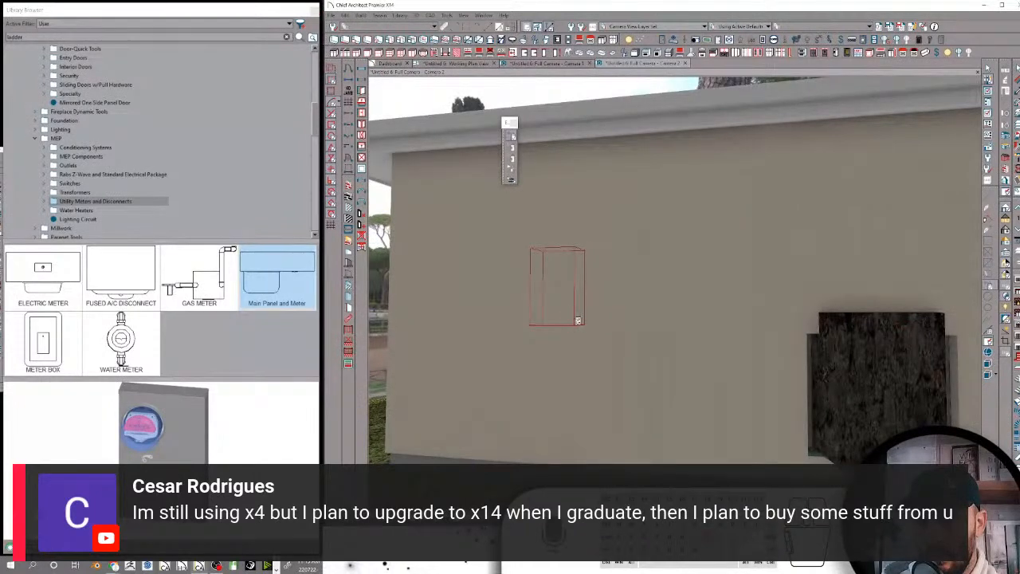
pyautogui.click(578, 320)
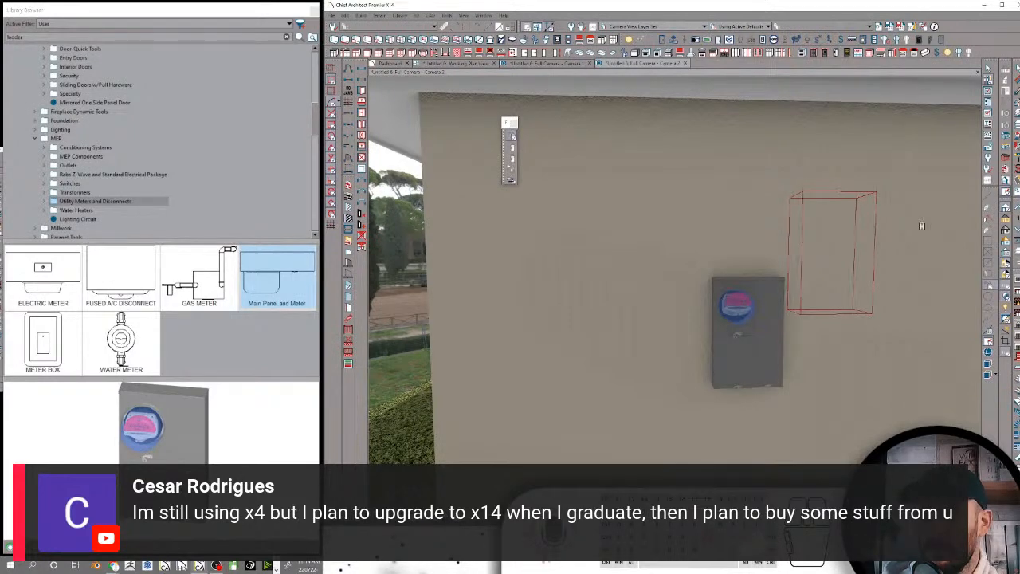
# Place the Tankless Water Heater and the Bosch ES8 point-of-use water heater on either side of the exterior meter panel
pyautogui.click(78, 209)
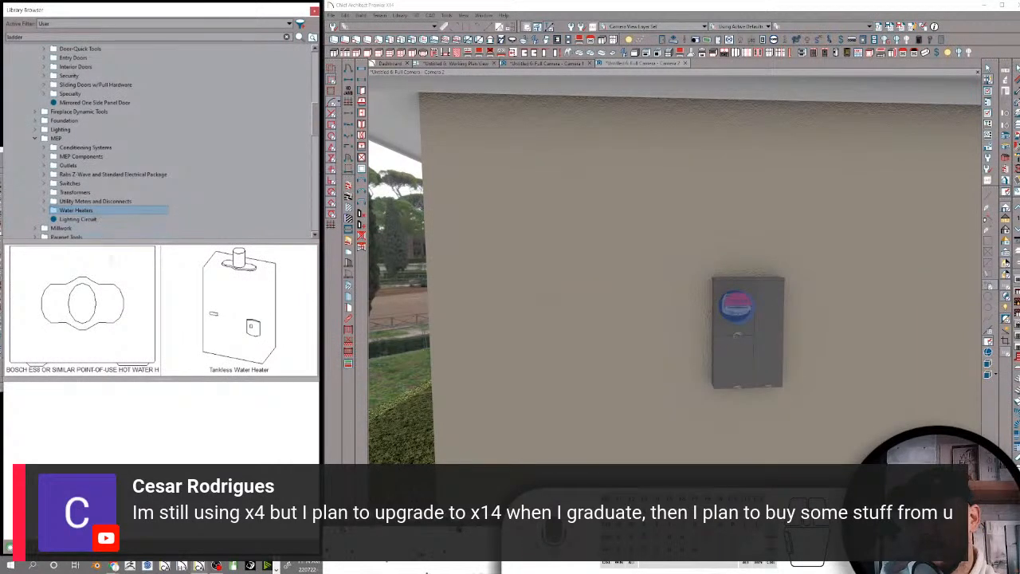
pyautogui.click(239, 311)
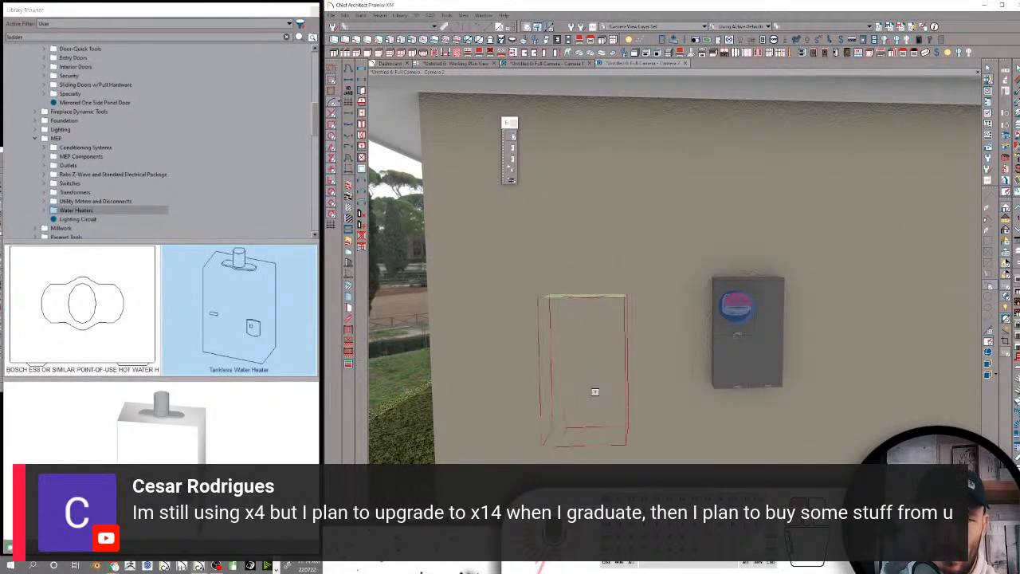
pyautogui.click(584, 368)
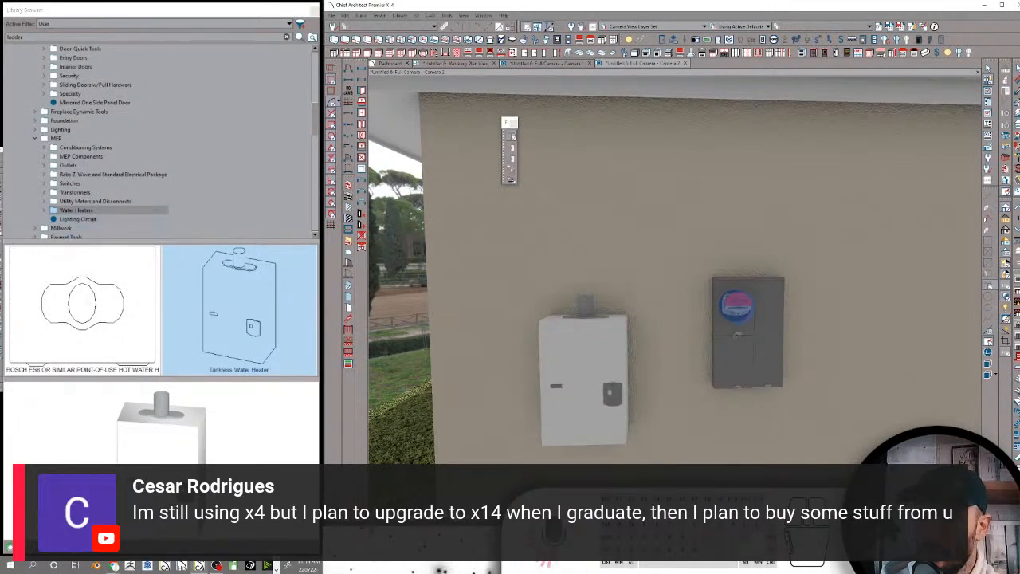
pyautogui.click(82, 306)
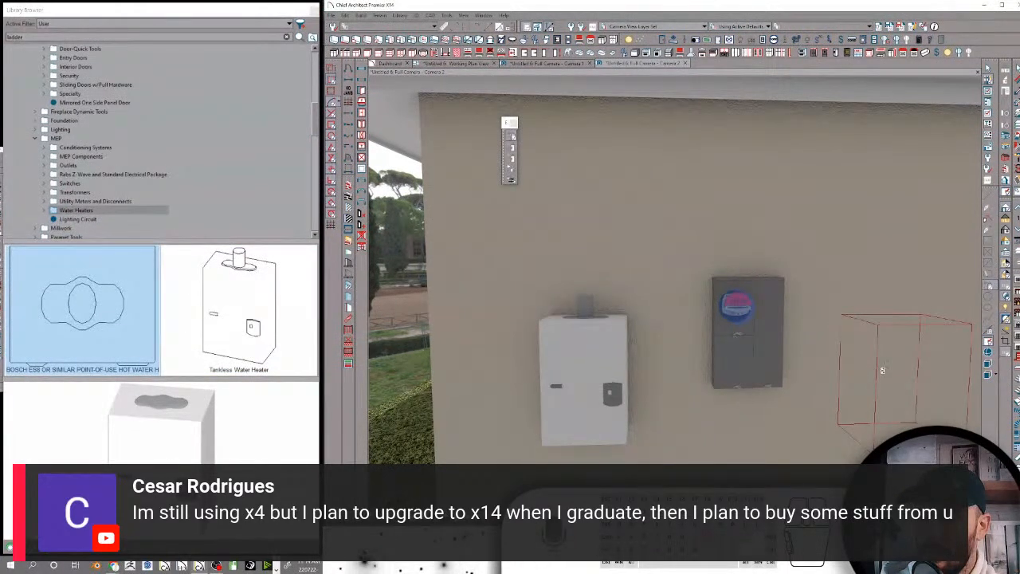
pyautogui.click(885, 319)
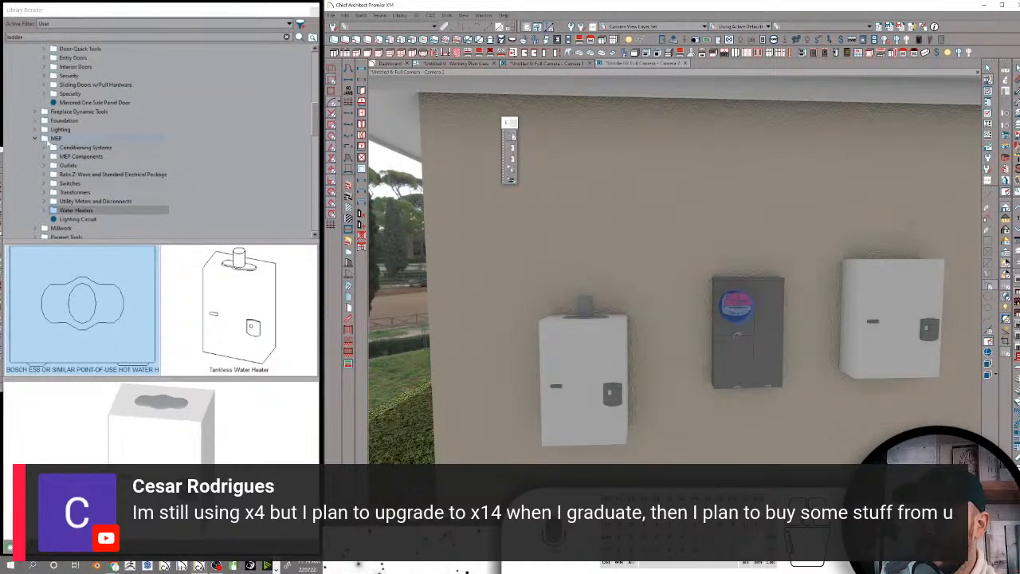
# Collapse the MEP folder and review the Millwork, Parapet Tools, Rabs Pool Tools, Railings and Components, Roofs and Rooms folders
pyautogui.click(52, 141)
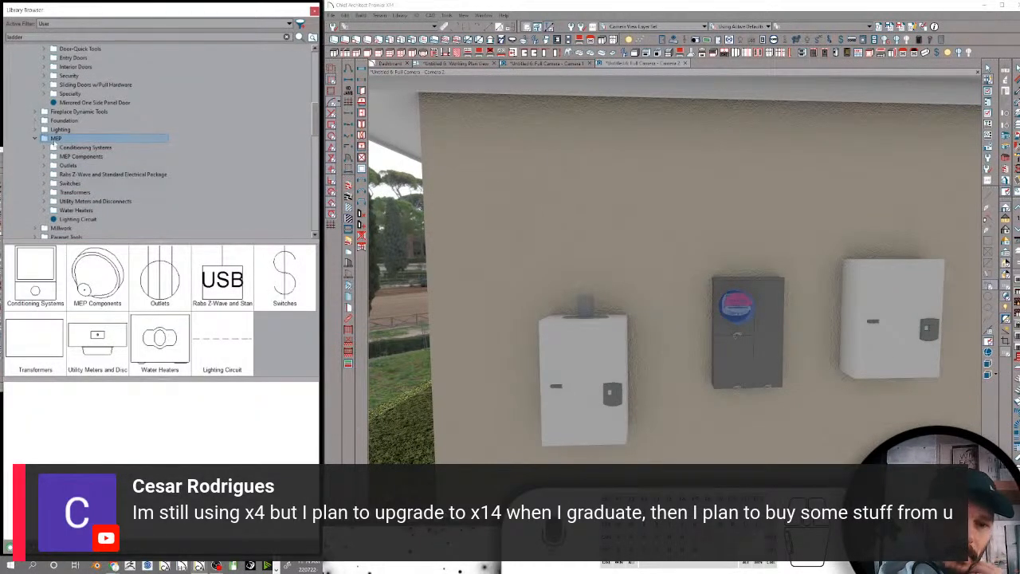
pyautogui.click(36, 139)
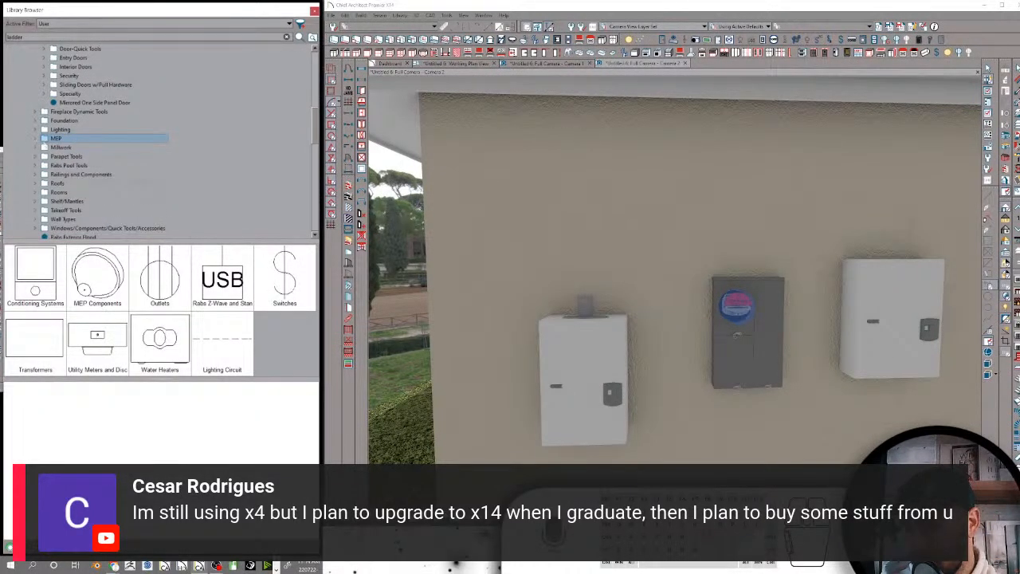
pyautogui.click(53, 148)
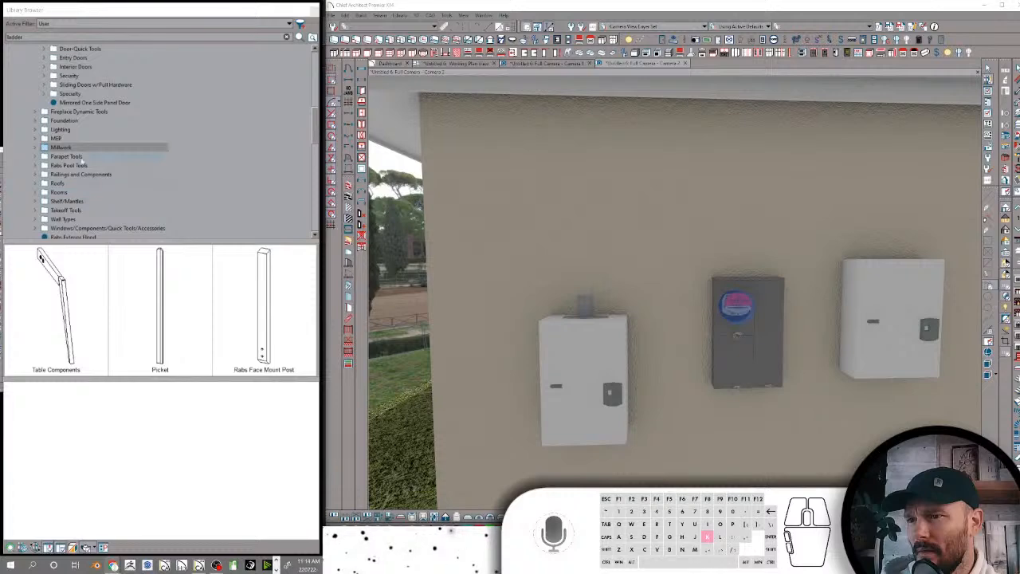
pyautogui.click(72, 157)
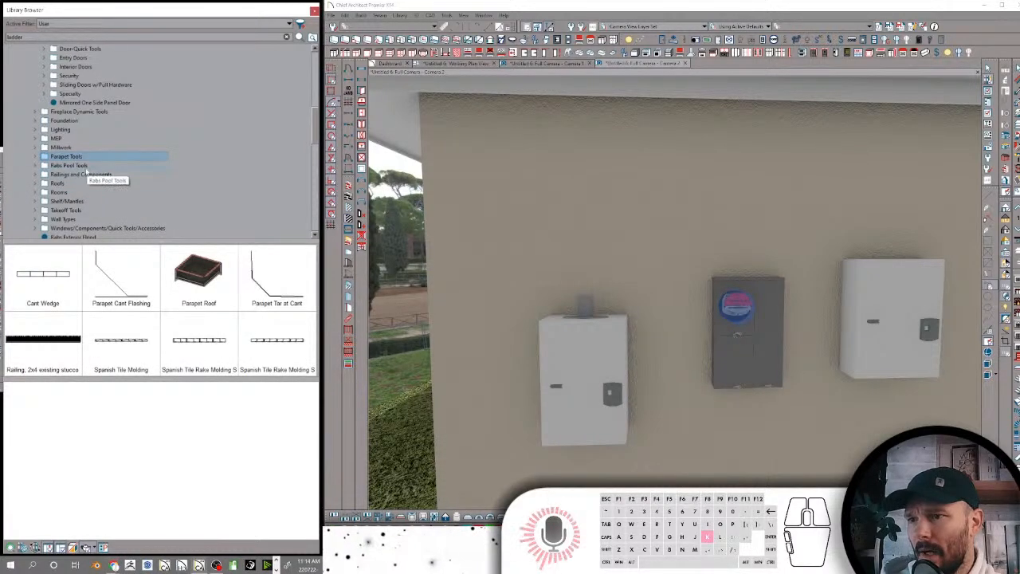
pyautogui.click(85, 166)
pyautogui.click(90, 174)
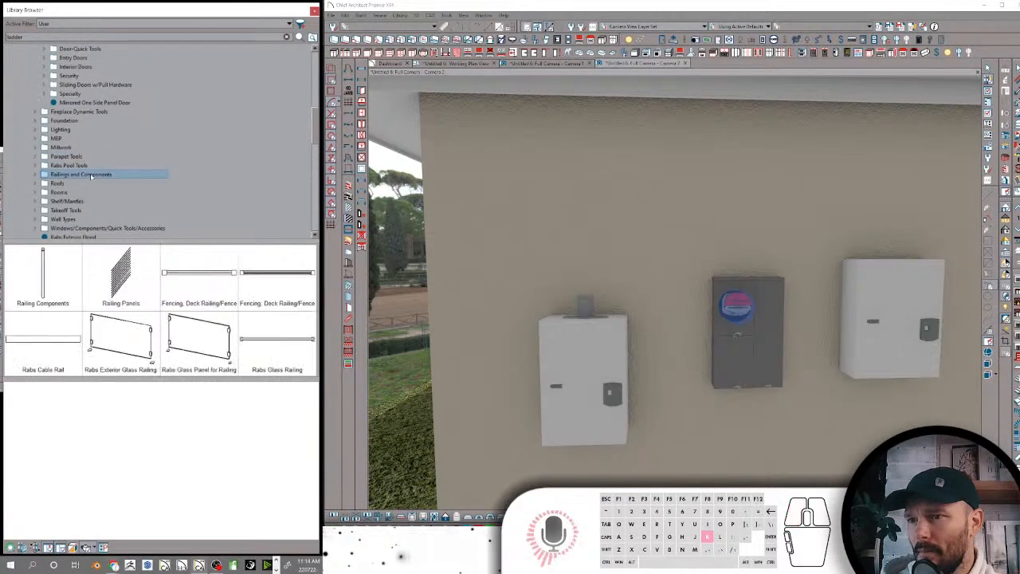
pyautogui.click(60, 184)
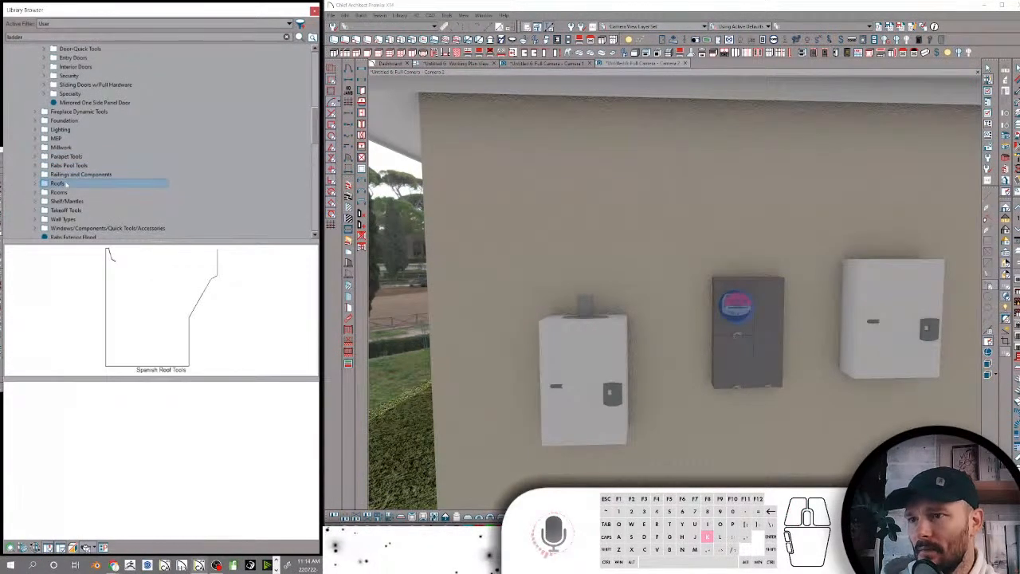
pyautogui.click(60, 192)
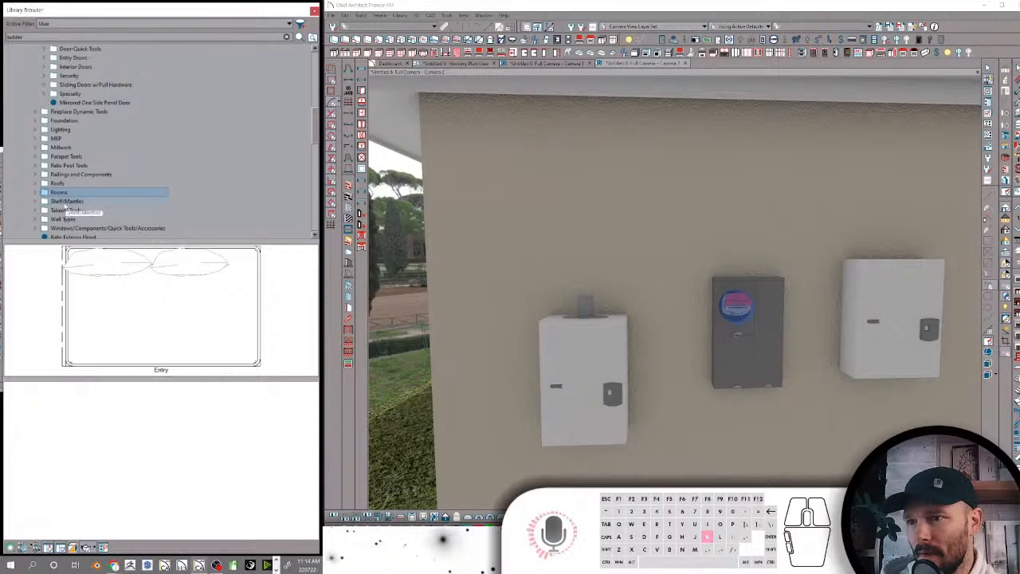
# Expand the Rooms folder and select the Rabs Brick Course from the Shelf/Mantles folder
pyautogui.click(36, 192)
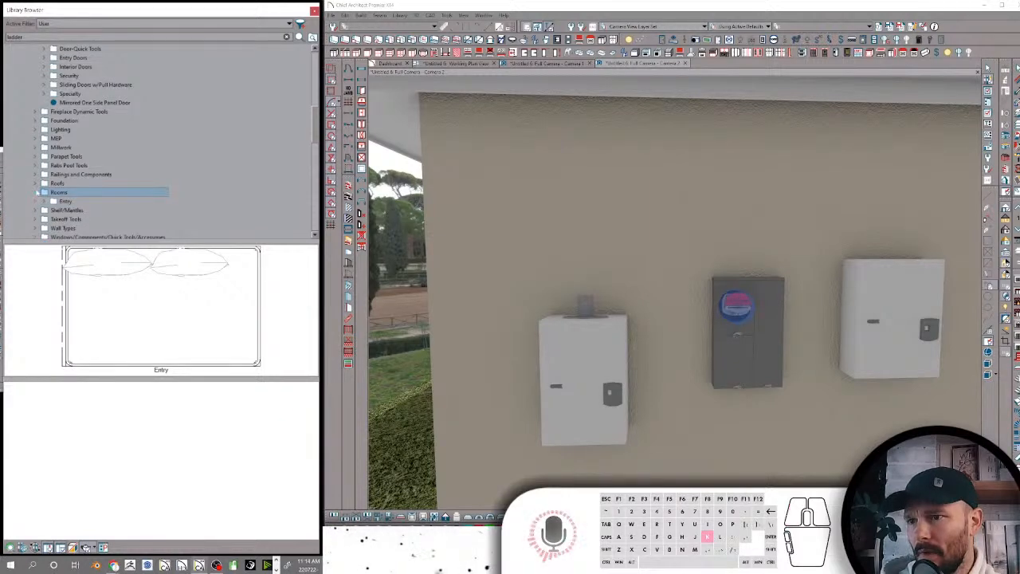
pyautogui.click(66, 210)
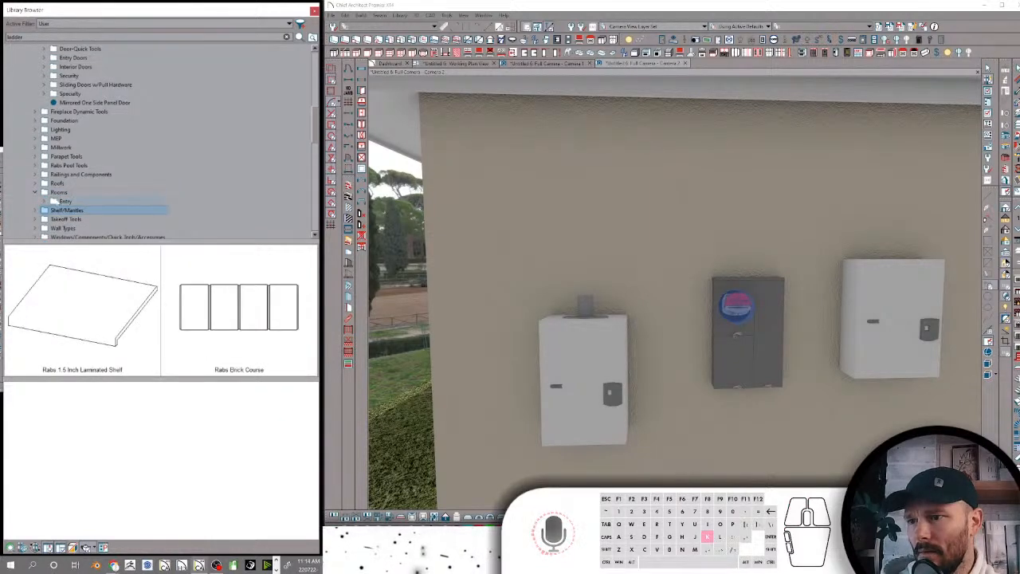
pyautogui.click(223, 334)
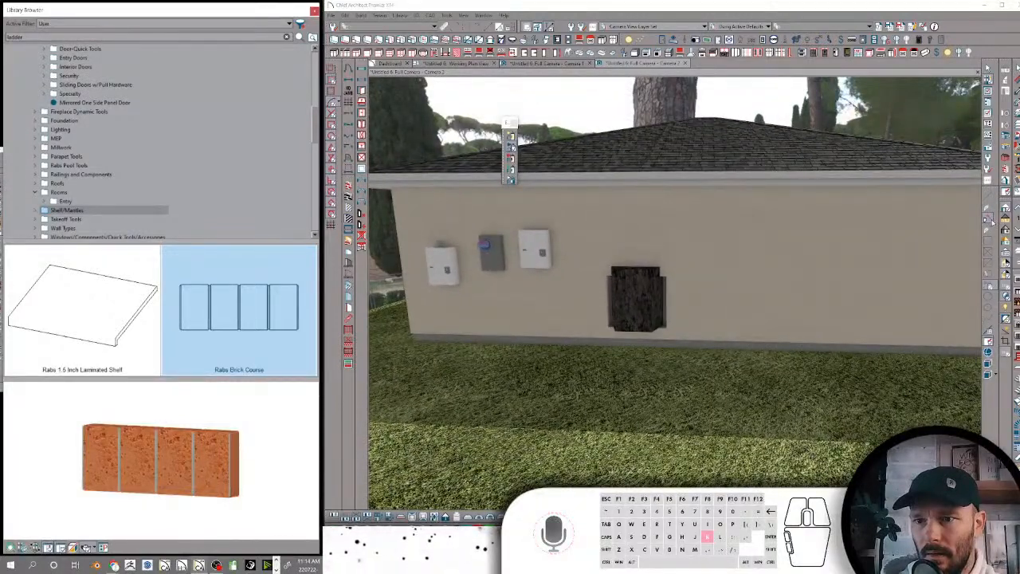
# Try to draw a run of the Rabs Brick Course on the exterior wall beside the fireplace chase in the camera view
pyautogui.click(991, 219)
pyautogui.click(816, 288)
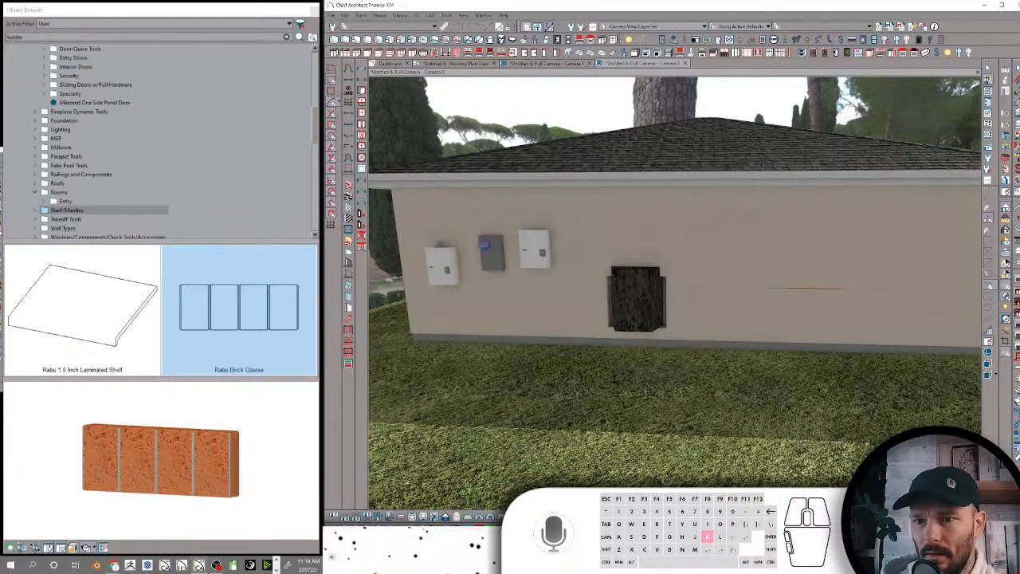
pyautogui.click(833, 290)
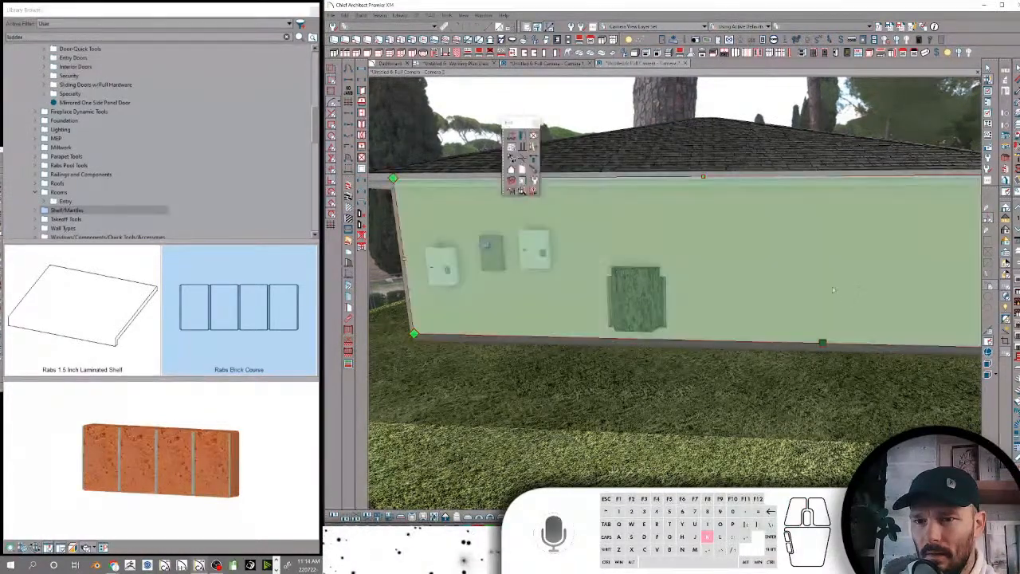
pyautogui.moveTo(863, 246); pyautogui.dragTo(913, 303, button='middle')
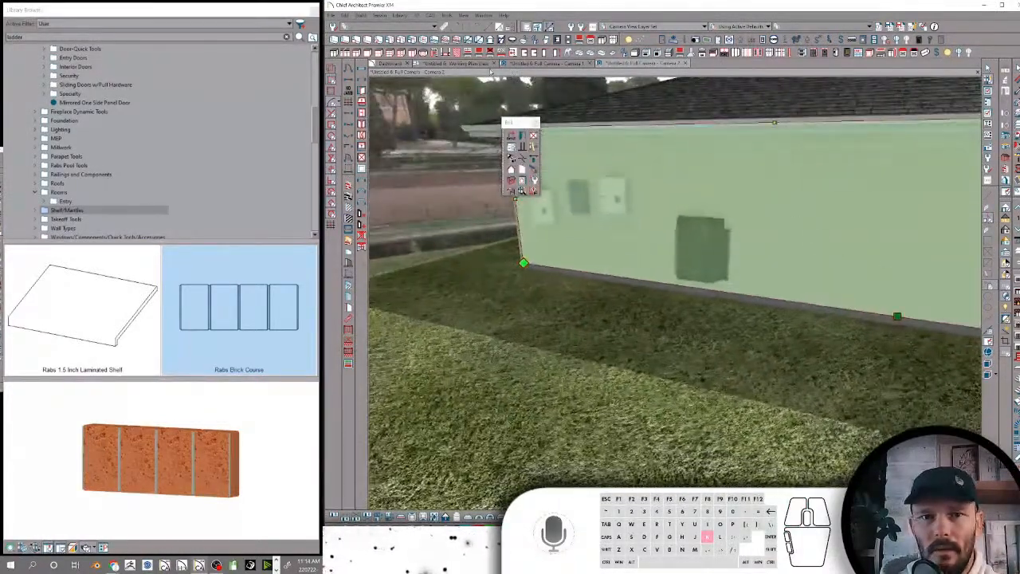
# Draw two straight runs of the Rabs Brick Course in the plan between the accessible parking symbol and the building, and inspect them in Camera 1
pyautogui.click(474, 65)
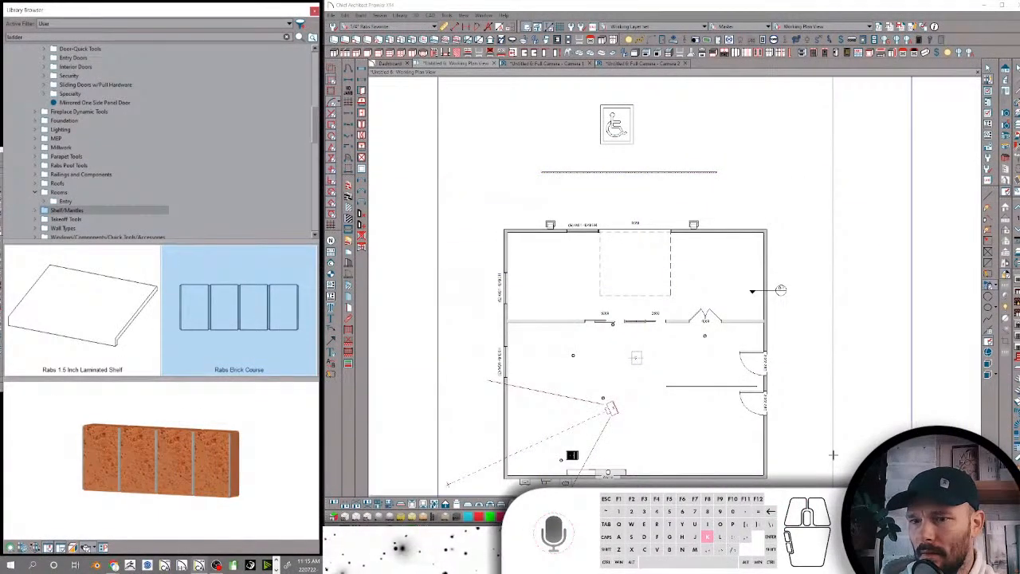
pyautogui.scroll(2, 668, 215)
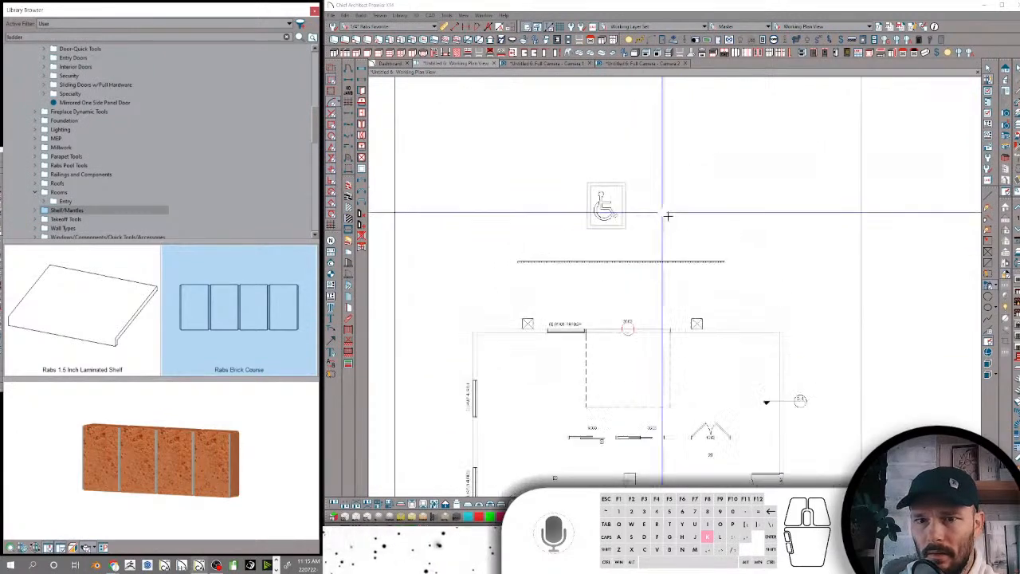
pyautogui.scroll(1, 668, 215)
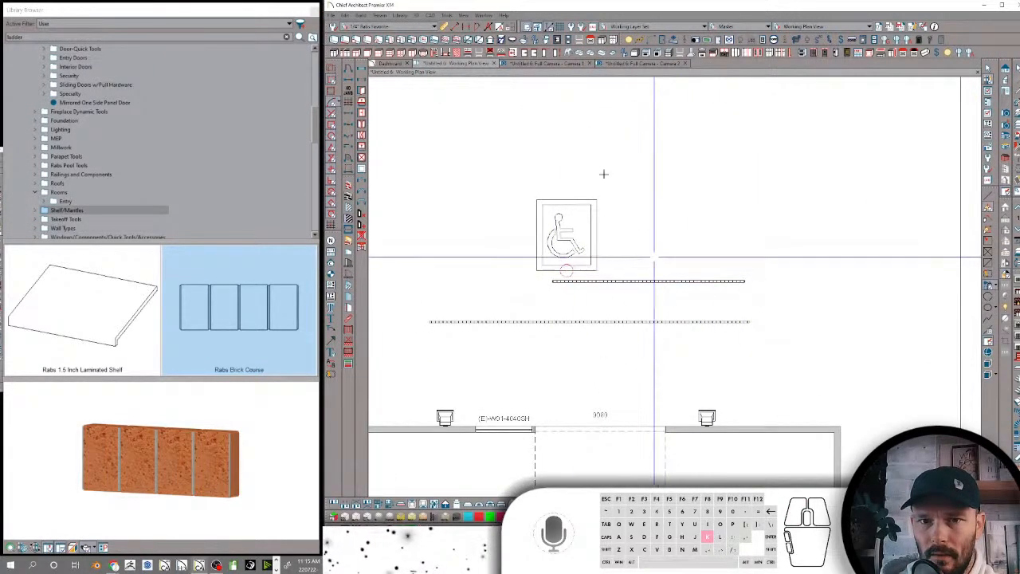
pyautogui.click(556, 63)
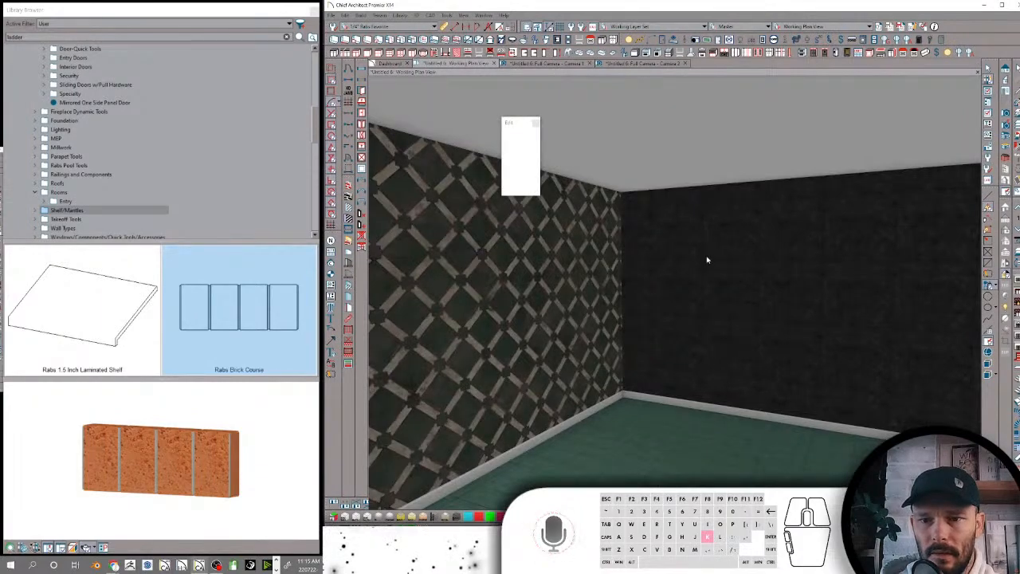
pyautogui.moveTo(707, 269); pyautogui.dragTo(709, 286, button='middle')
pyautogui.scroll(-3, 706, 270)
pyautogui.scroll(-3, 706, 269)
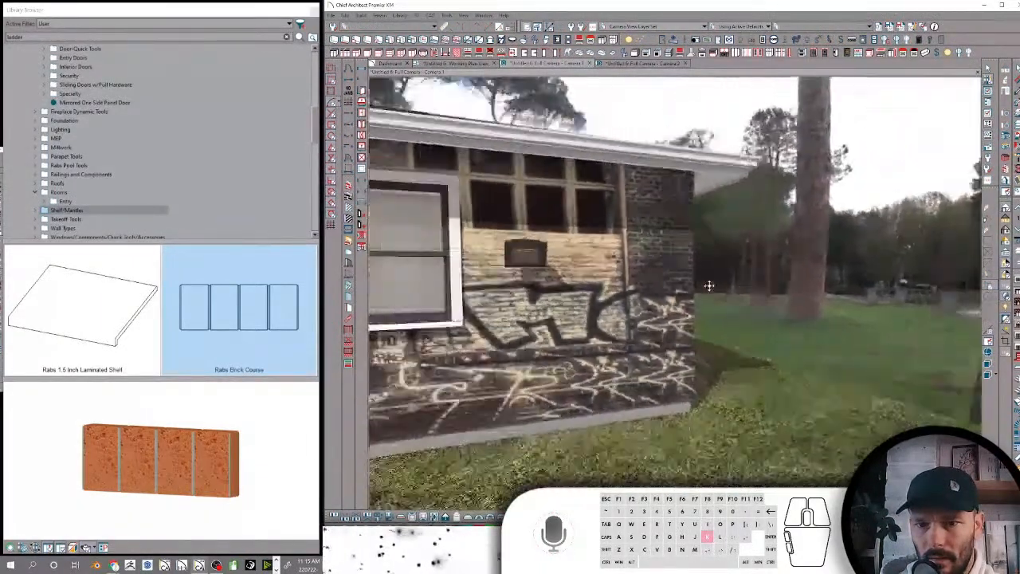
pyautogui.press('k')
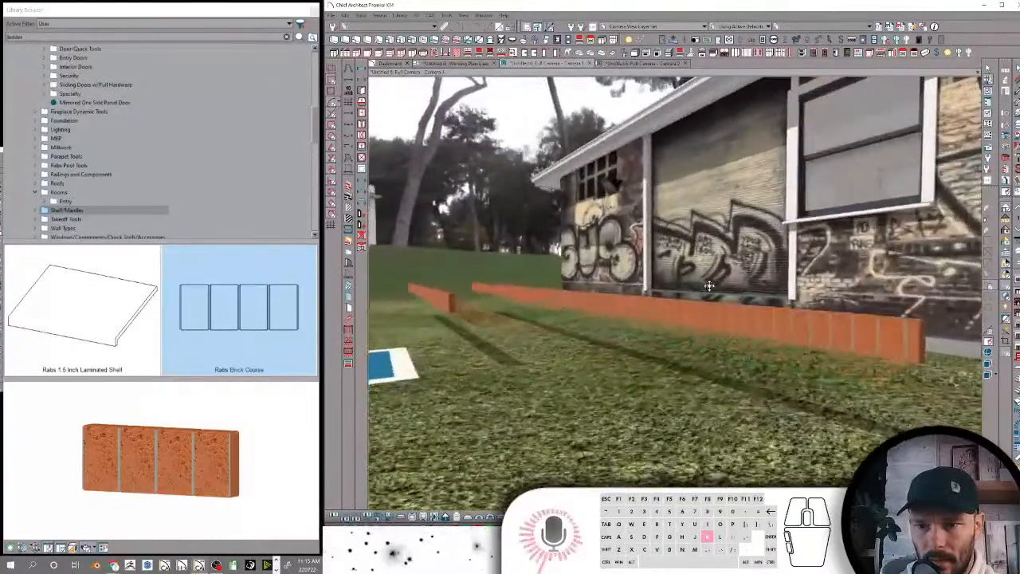
pyautogui.moveTo(710, 286); pyautogui.dragTo(692, 292, button='middle')
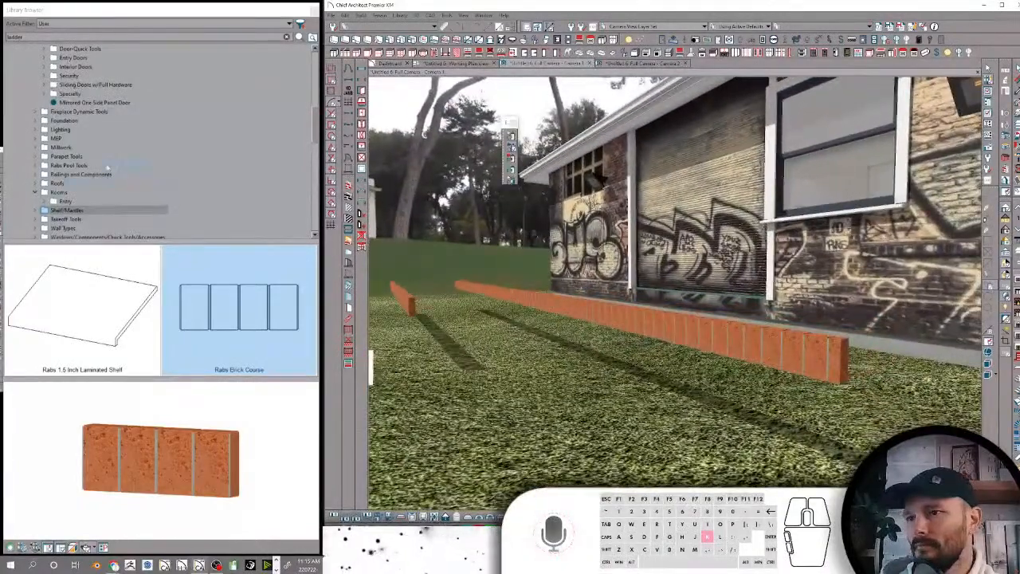
# Move the Rabs Brick Course from the Shelf/Mantles folder into the Brick folder under Components-CAD-Moldings
pyautogui.scroll(-3, 108, 168)
pyautogui.scroll(1, 106, 167)
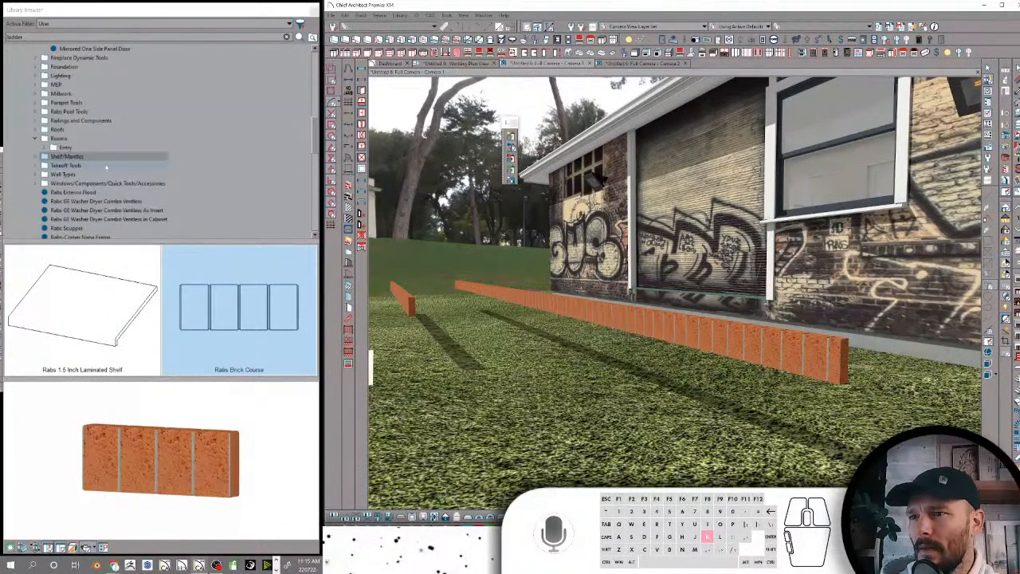
pyautogui.rightClick(243, 331)
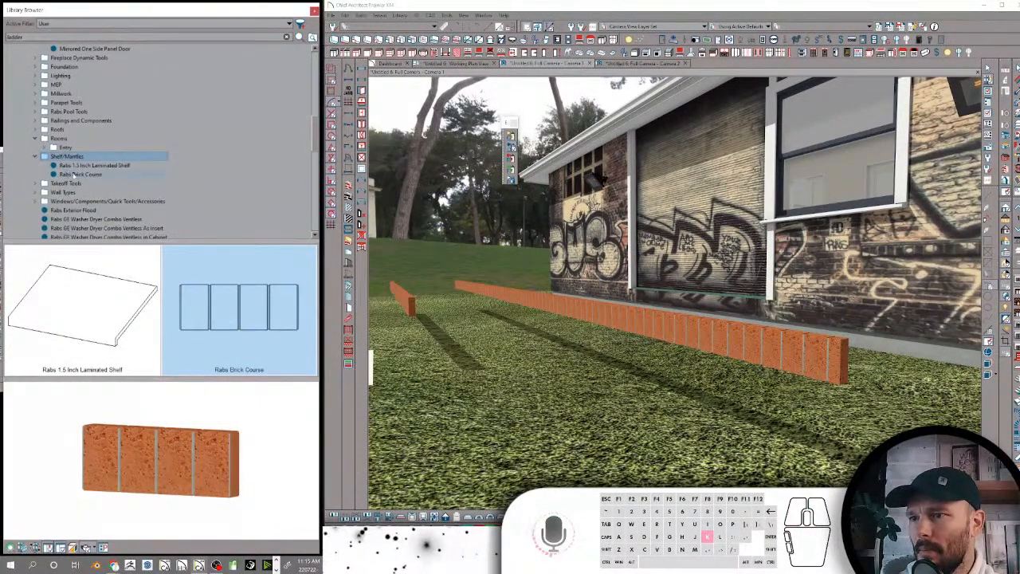
pyautogui.click(74, 173)
pyautogui.rightClick(74, 174)
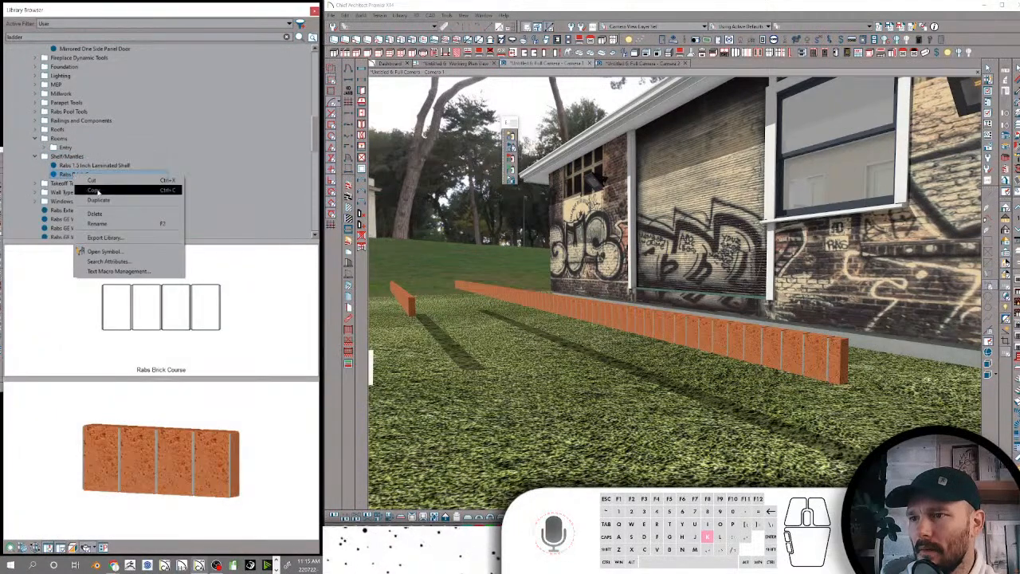
pyautogui.click(95, 191)
pyautogui.scroll(-6, 100, 138)
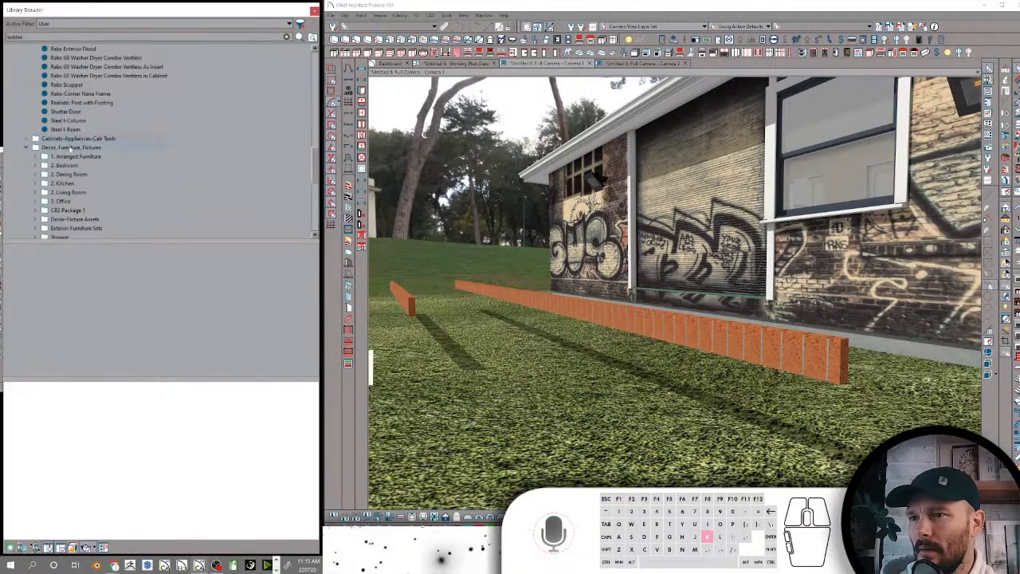
pyautogui.scroll(7, 70, 149)
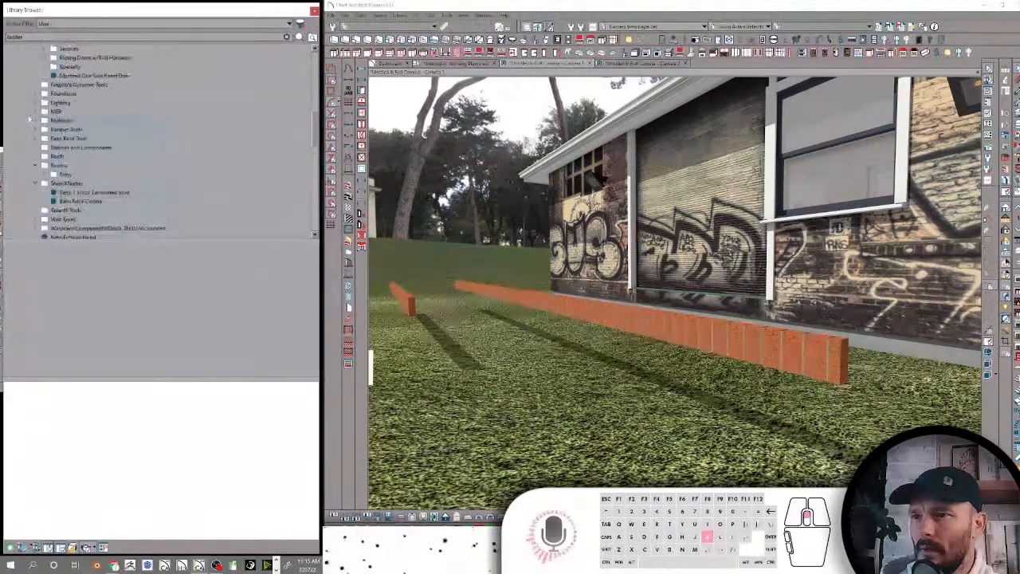
pyautogui.scroll(5, 29, 119)
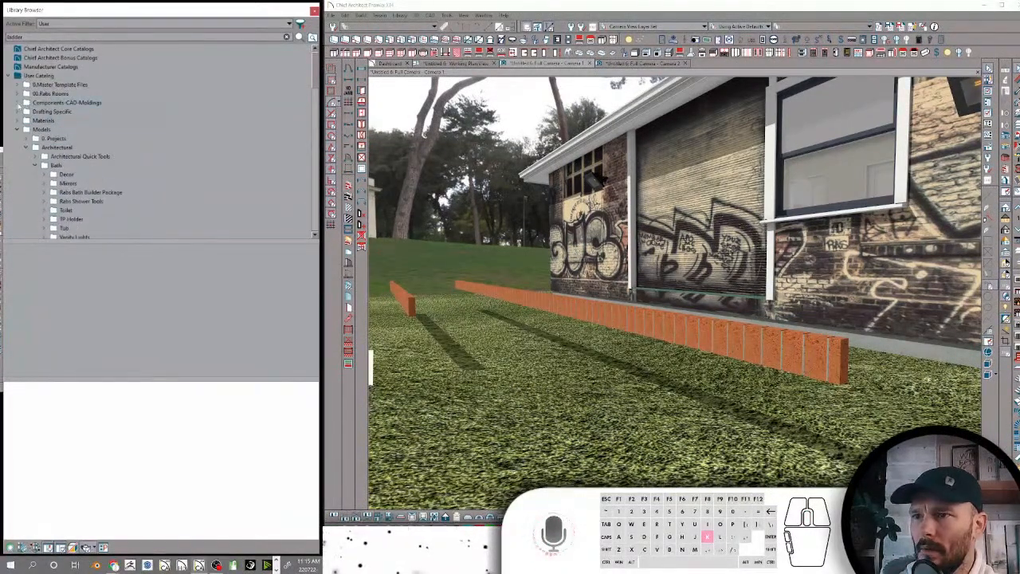
pyautogui.click(17, 103)
pyautogui.scroll(-1, 66, 165)
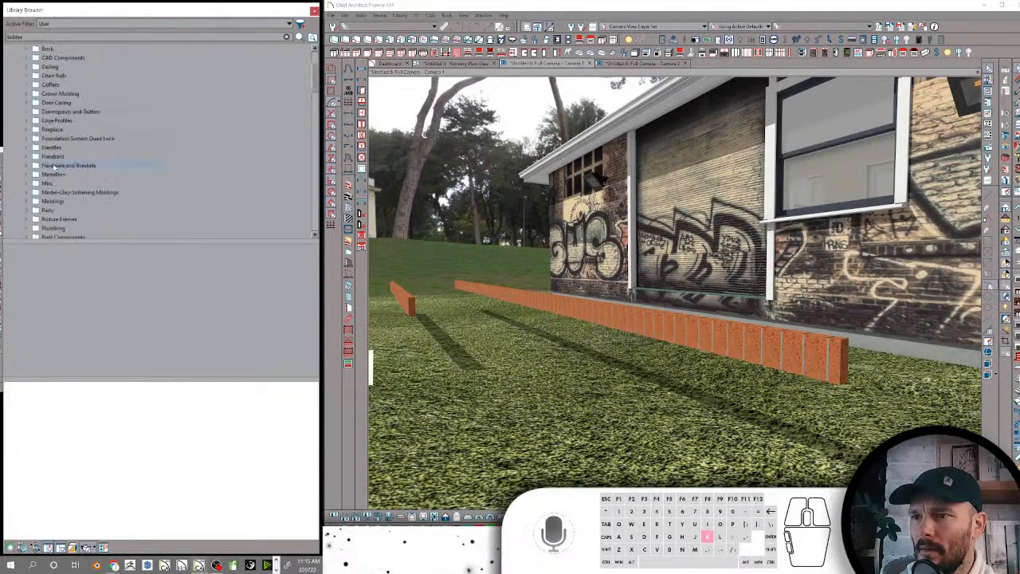
pyautogui.scroll(1, 50, 103)
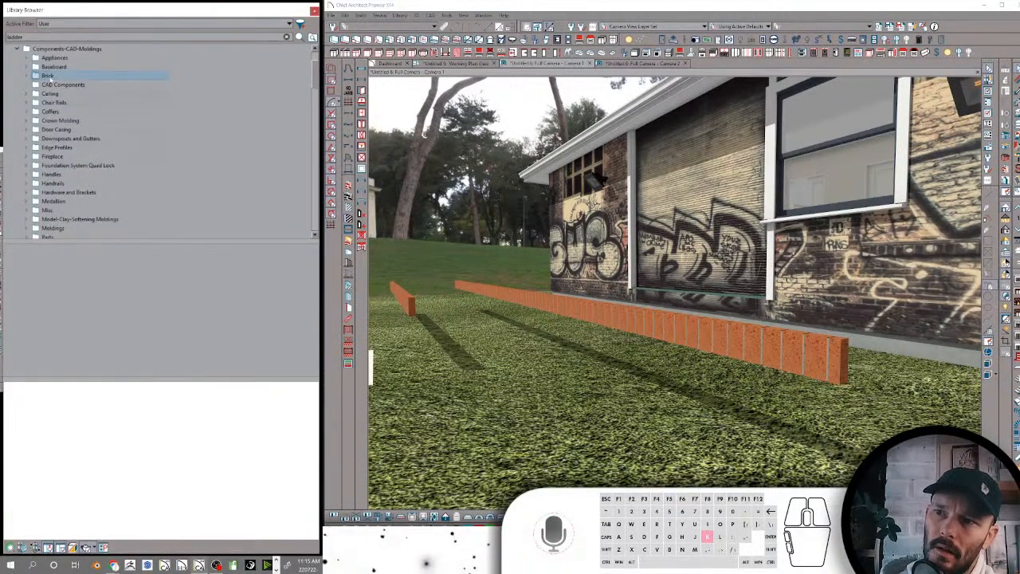
pyautogui.click(48, 74)
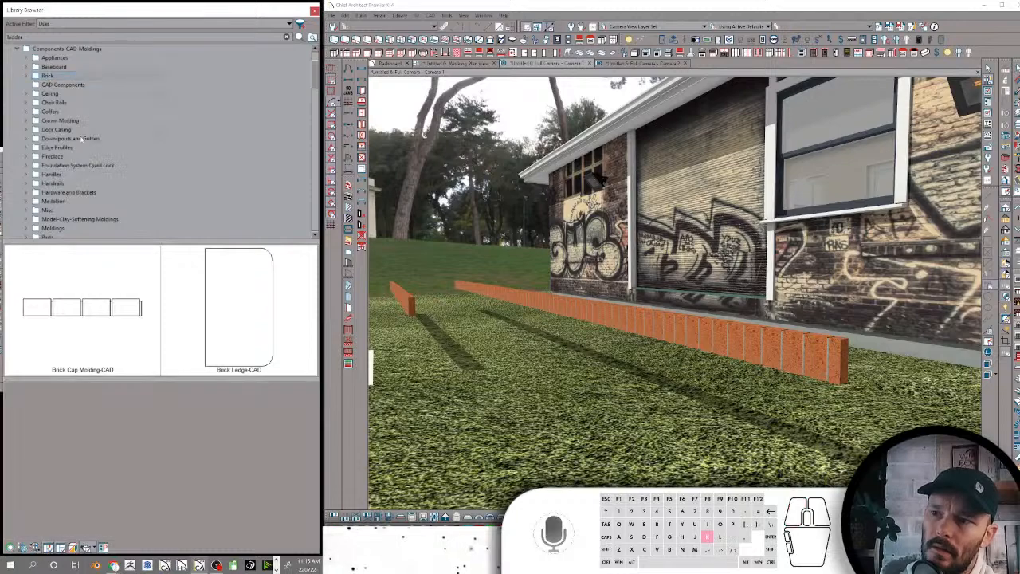
pyautogui.scroll(2, 92, 143)
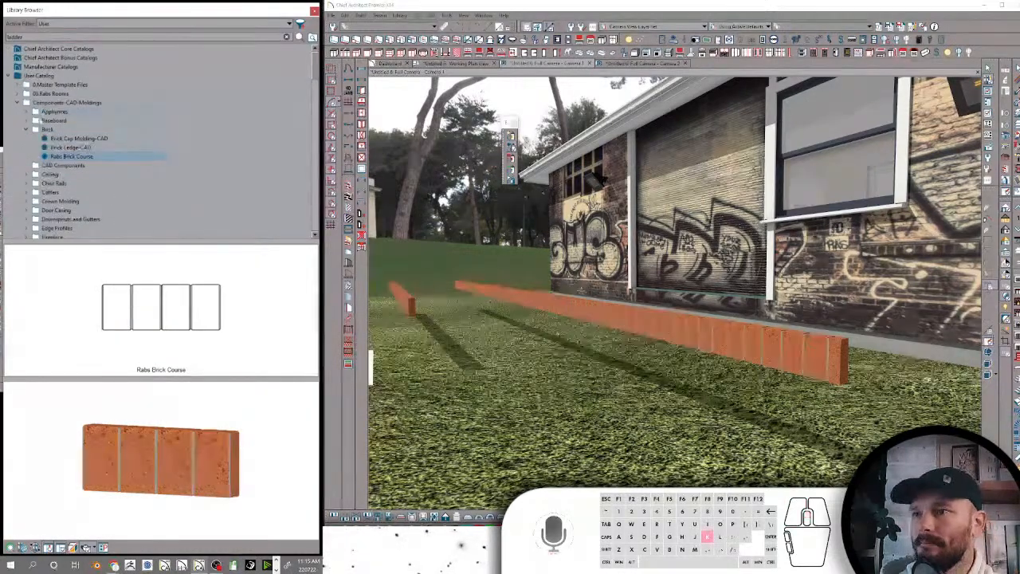
# Collapse the Components-CAD-Moldings, Bath, Doors, Rooms and Shelf/Mantles folders in the library tree
pyautogui.click(18, 102)
pyautogui.scroll(-3, 48, 148)
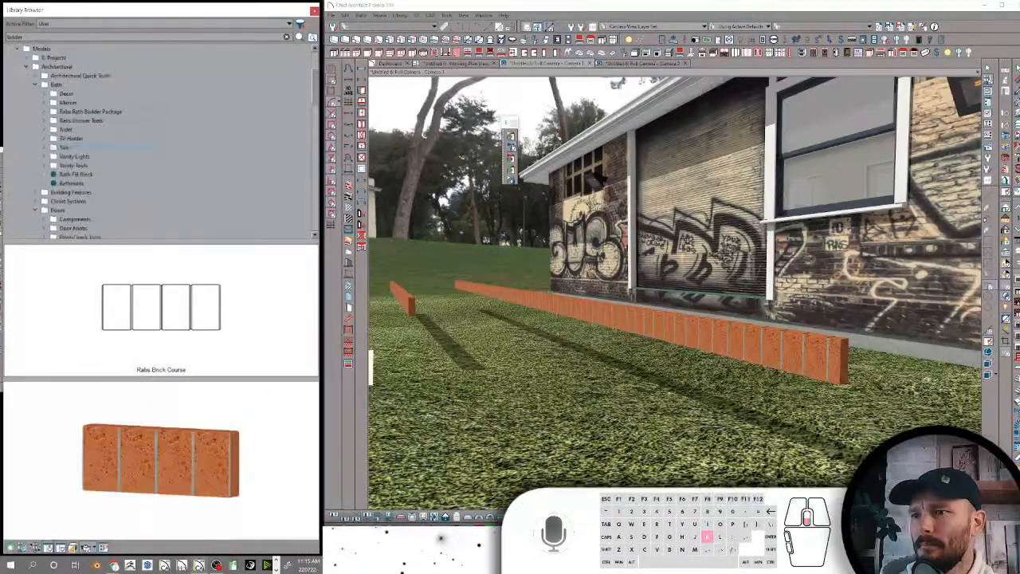
pyautogui.click(35, 85)
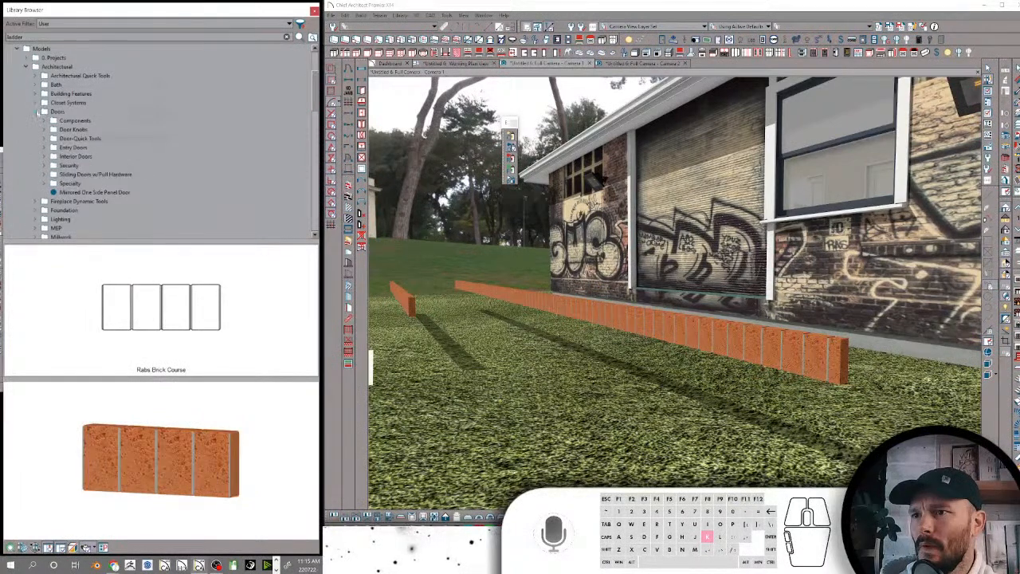
pyautogui.click(38, 112)
pyautogui.scroll(-2, 37, 118)
pyautogui.click(35, 148)
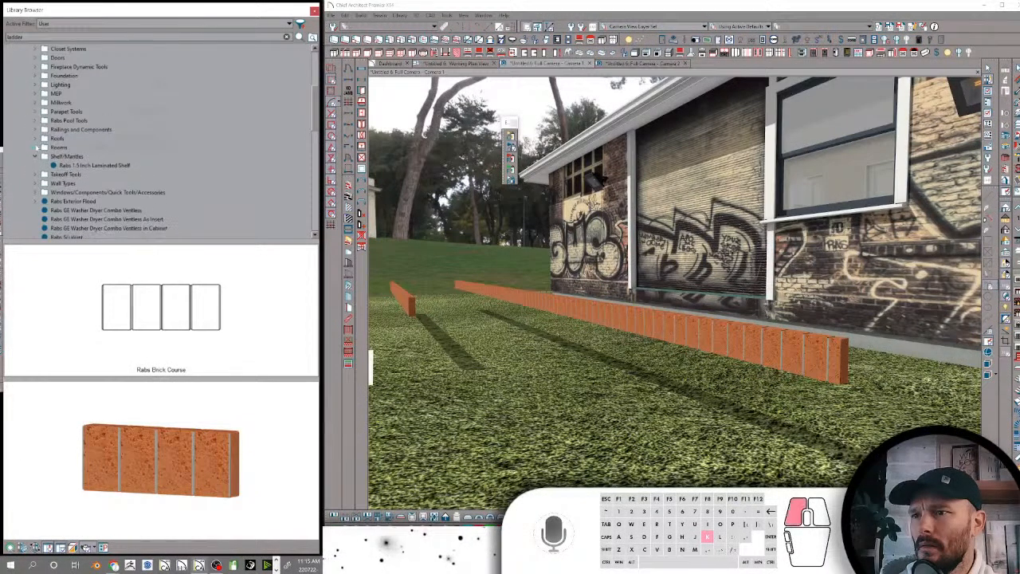
pyautogui.click(37, 156)
# Apply the 3050 tool from the Takeoff Tools' Window Size Tools folder to the right-hand window on the plain exterior wall
pyautogui.click(35, 165)
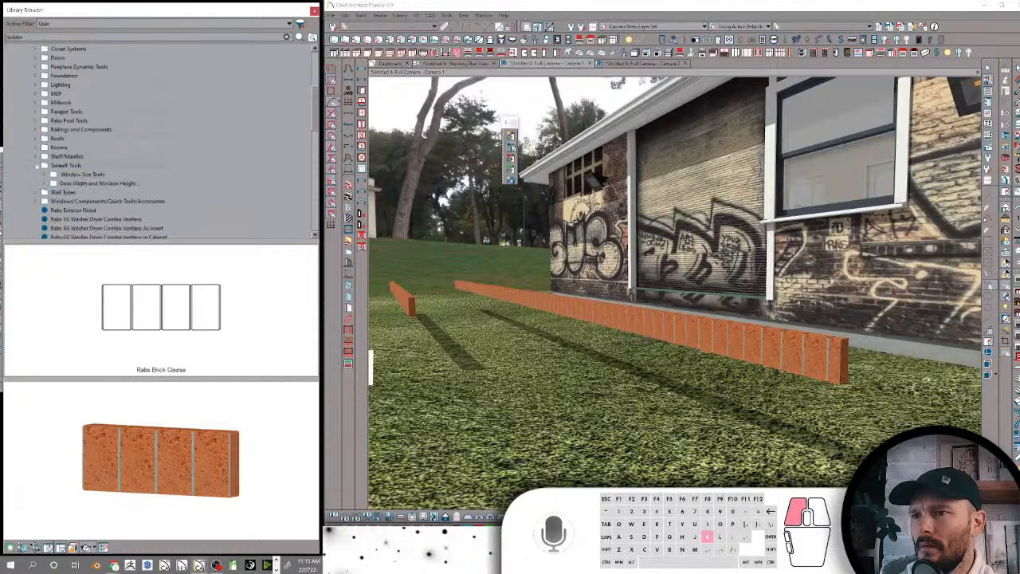
pyautogui.click(66, 165)
pyautogui.click(82, 173)
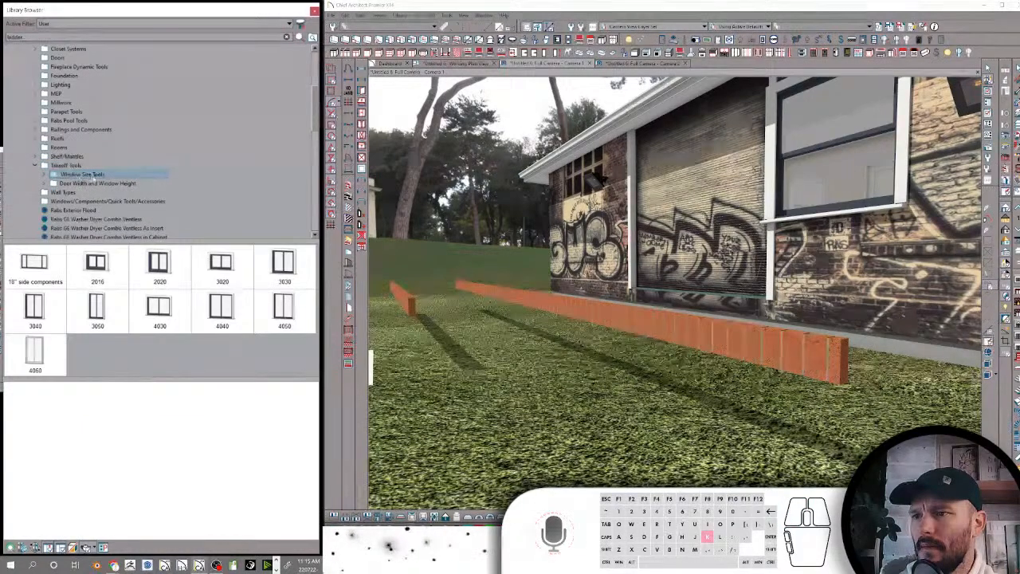
pyautogui.click(98, 308)
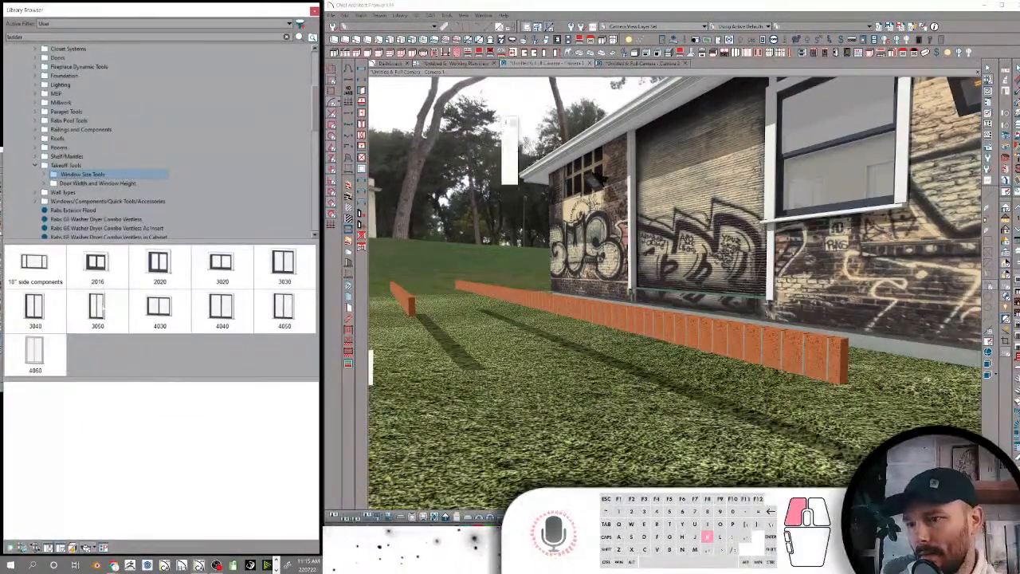
pyautogui.moveTo(903, 238); pyautogui.dragTo(720, 271, button='middle')
pyautogui.click(625, 239)
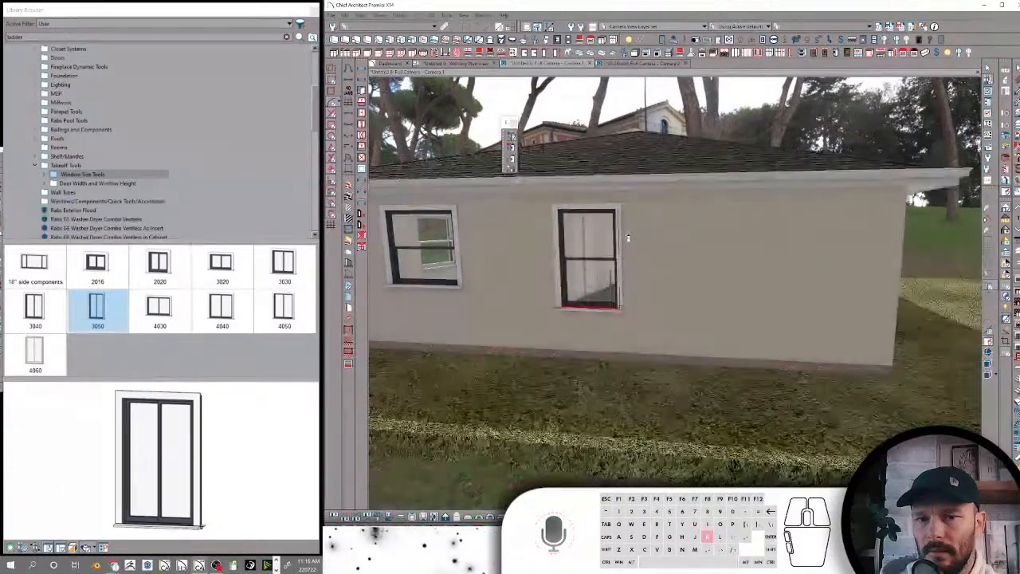
# Apply the 4030 window size tool to the left-hand window on the same exterior wall
pyautogui.click(160, 308)
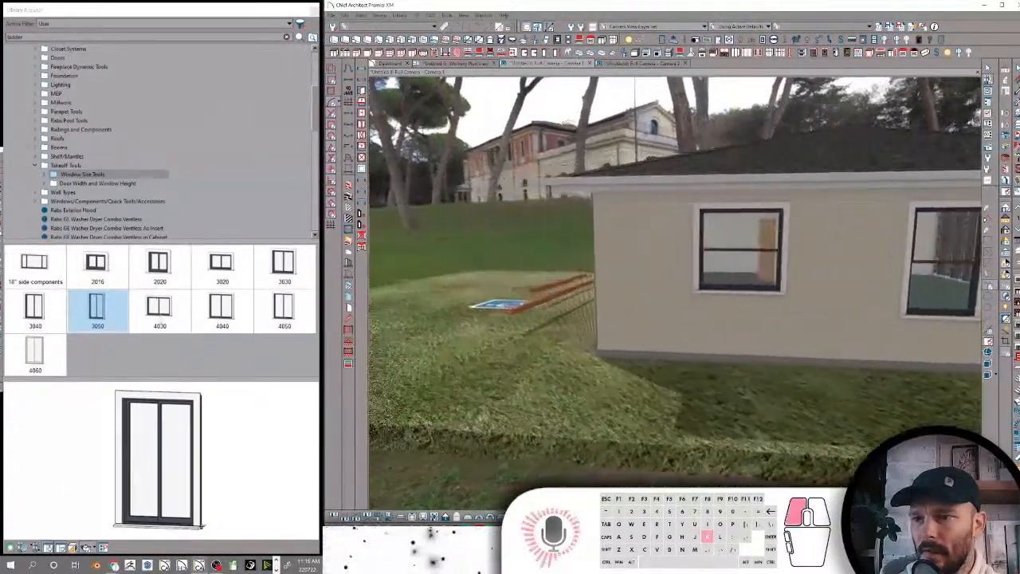
pyautogui.click(759, 260)
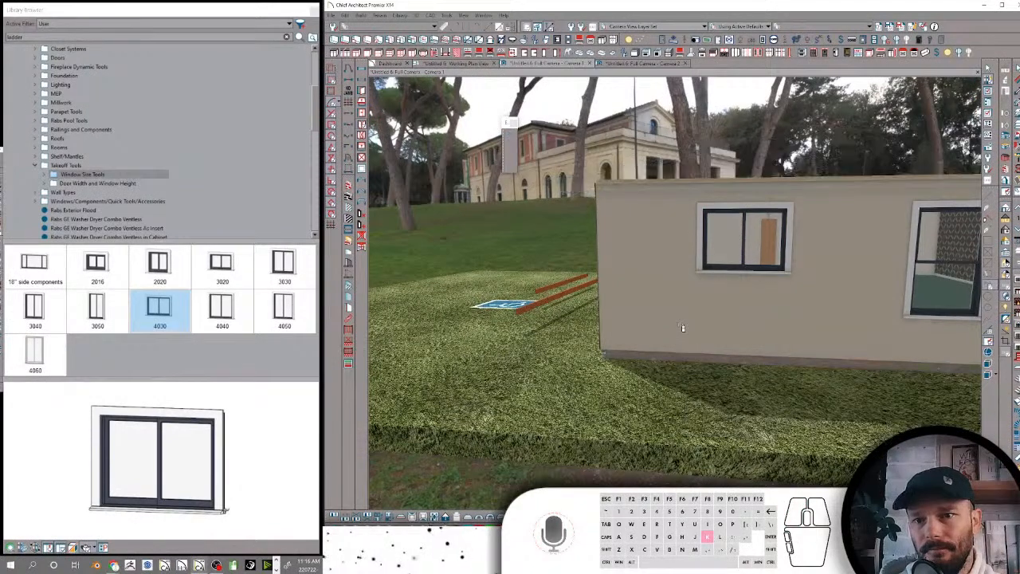
pyautogui.moveTo(682, 326); pyautogui.dragTo(623, 321, button='middle')
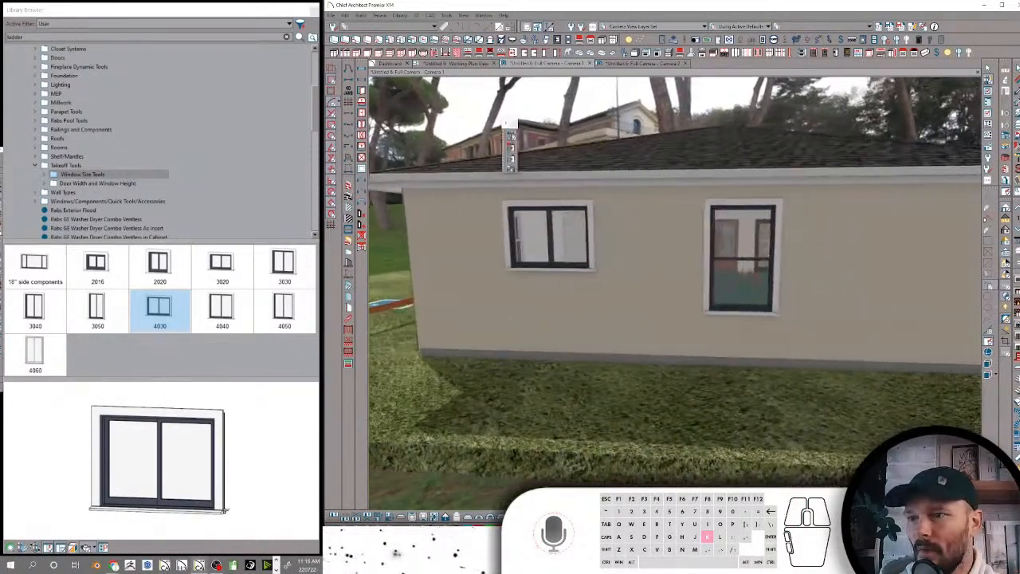
# Apply the 2-8 or 32" tool from the Door Width and Window Height folder to the left-hand window on the plain exterior wall
pyautogui.click(115, 184)
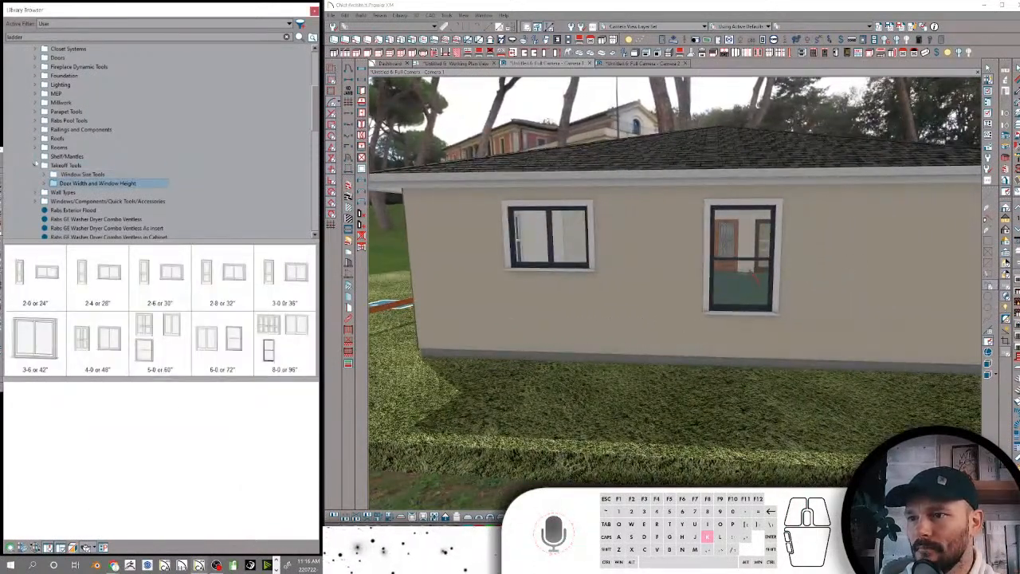
pyautogui.click(230, 280)
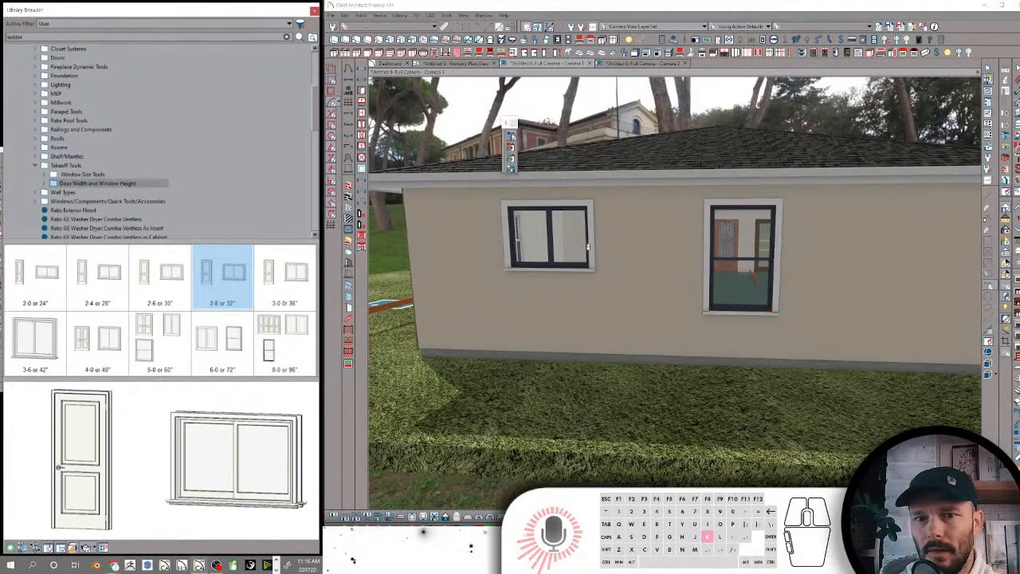
pyautogui.click(568, 244)
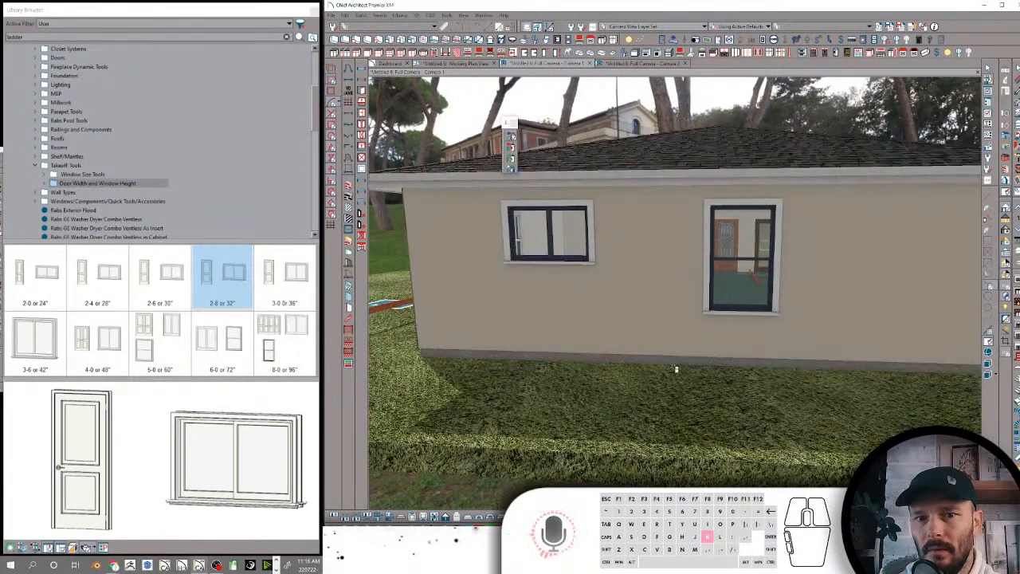
# Apply the same 2-8 or 32" tool to the wooden louvered double door on the interior wall
pyautogui.moveTo(675, 369); pyautogui.dragTo(681, 262, button='middle')
pyautogui.scroll(10, 667, 334)
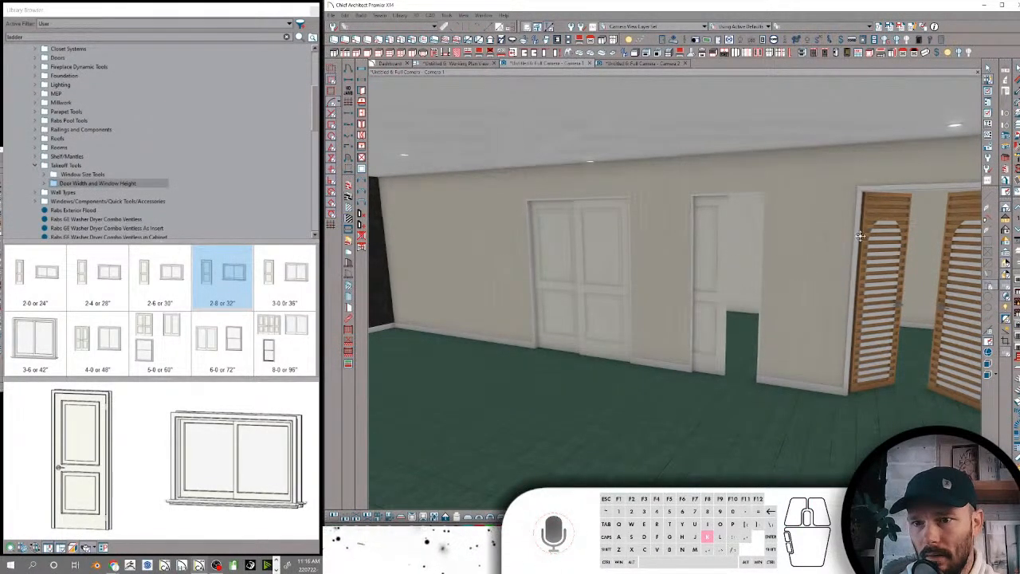
pyautogui.moveTo(803, 312); pyautogui.dragTo(782, 227, button='middle')
pyautogui.click(696, 215)
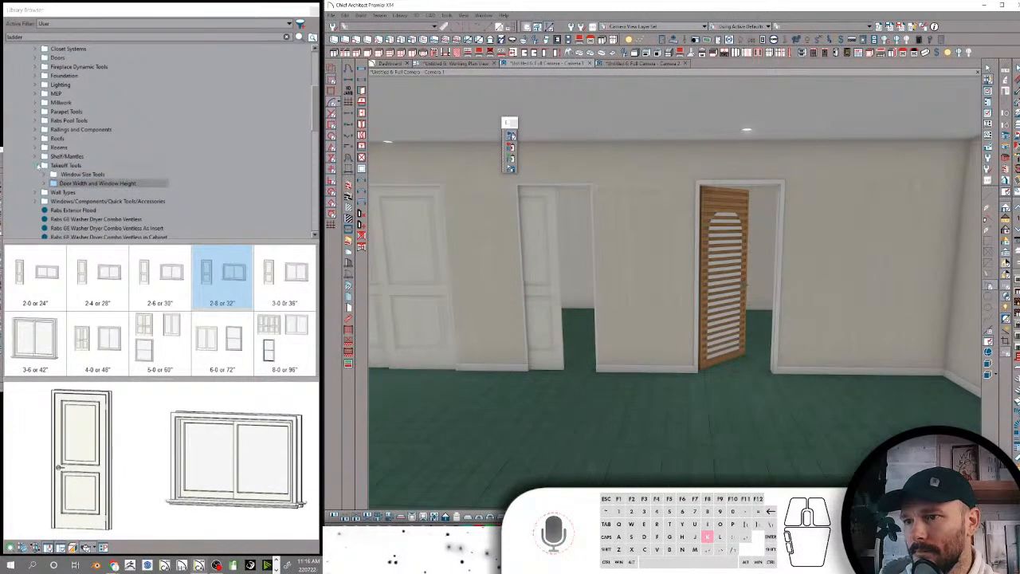
# Collapse the Takeoff Tools folder and open Rabs Operable Windows under Windows/Components/Quick Tools/Accessories
pyautogui.click(39, 166)
pyautogui.click(52, 174)
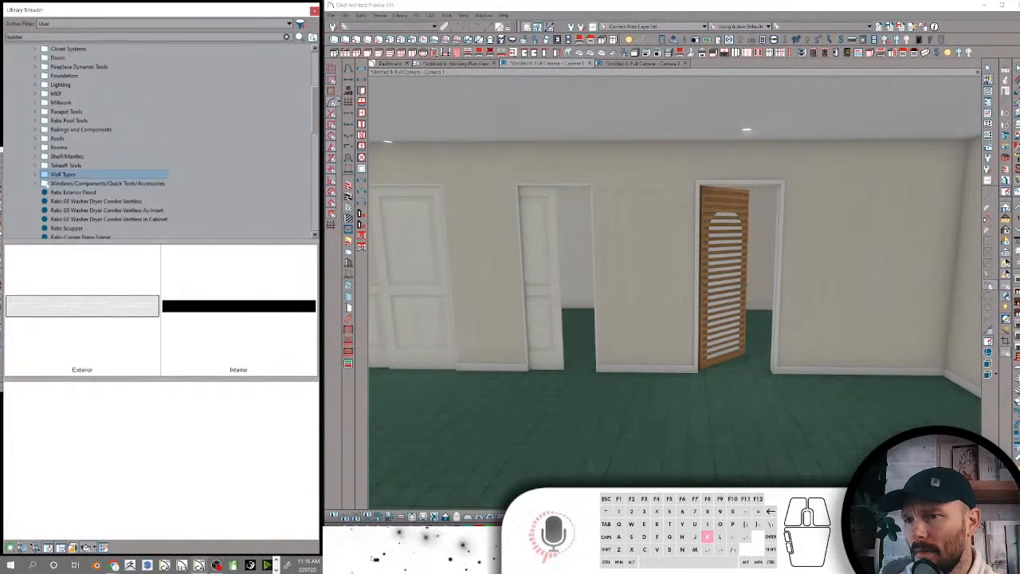
pyautogui.click(46, 184)
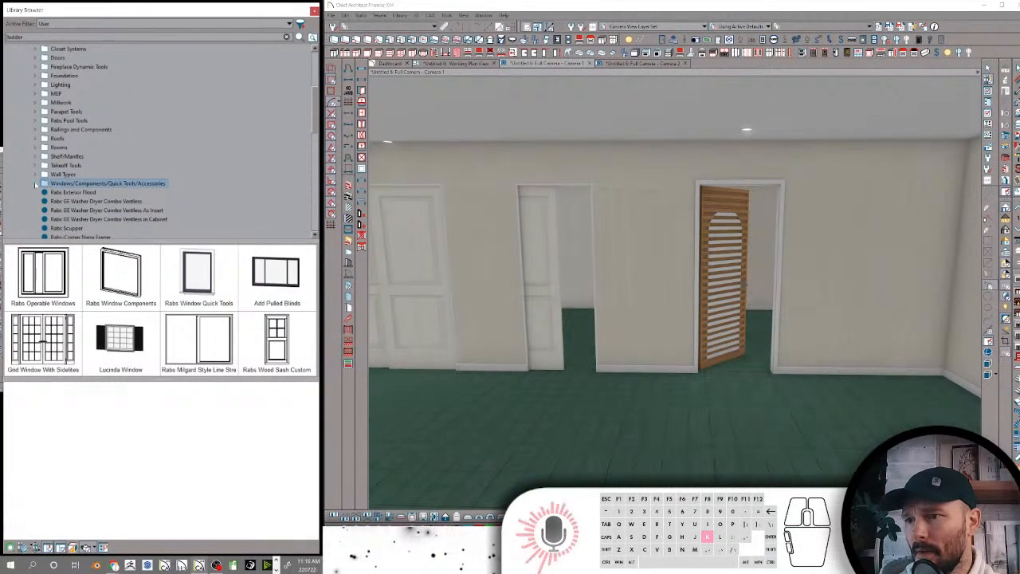
pyautogui.click(36, 184)
pyautogui.click(75, 192)
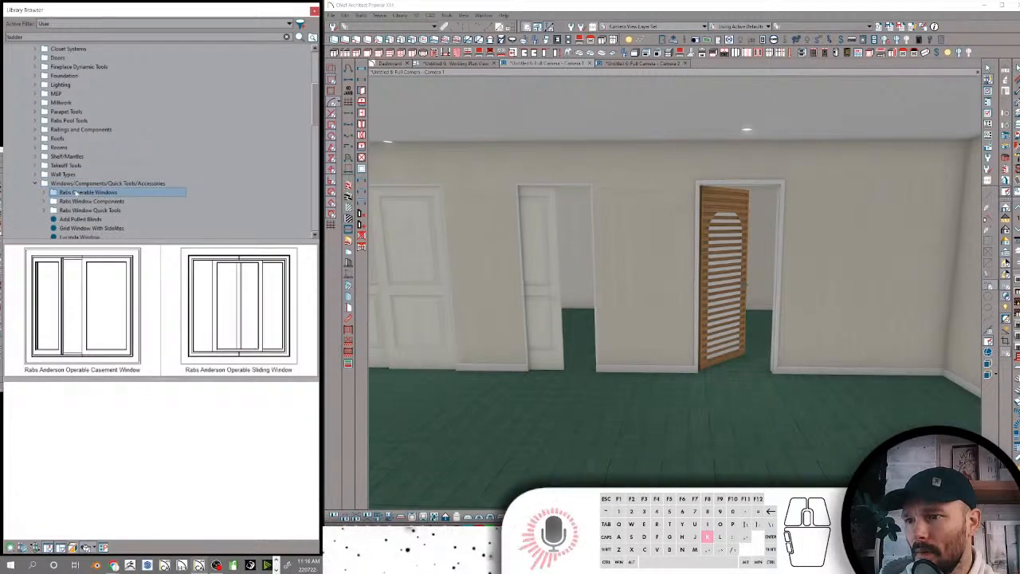
# Place the Rabs Anderson Operable Casement Window on the exterior wall beside the two entry doors
pyautogui.scroll(-8, 860, 182)
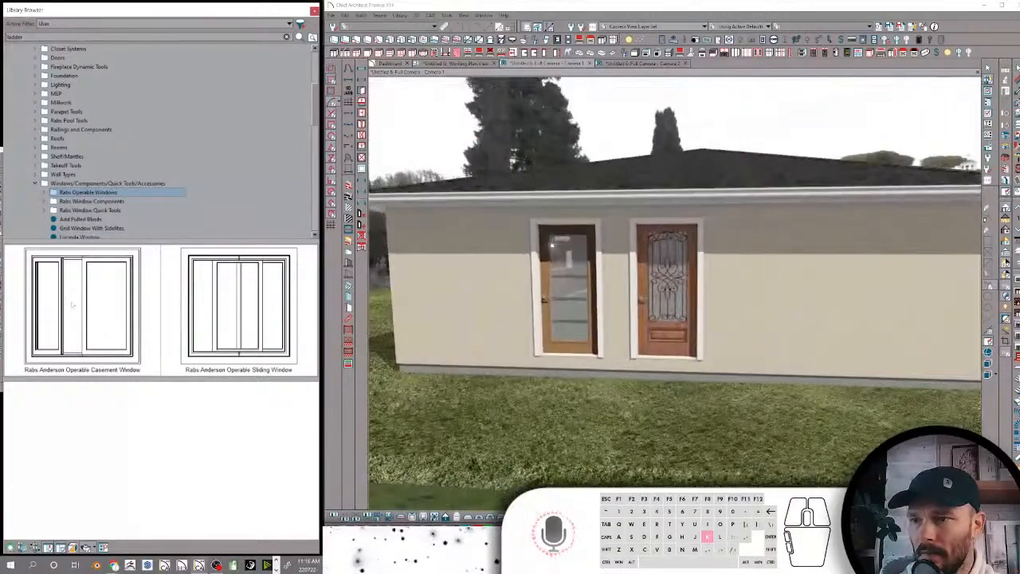
pyautogui.click(86, 307)
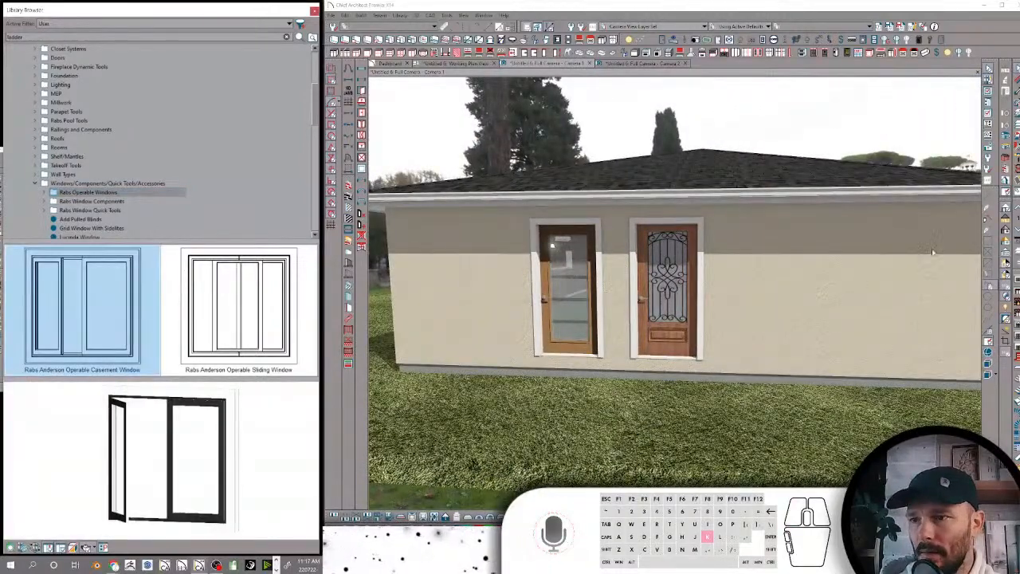
pyautogui.click(795, 350)
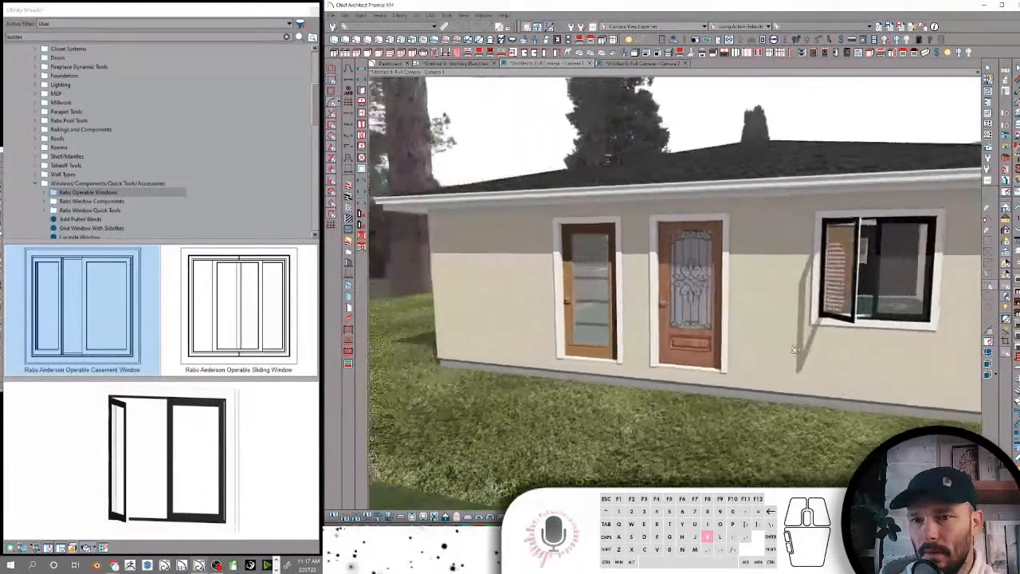
# Inspect the open casement window from outside and inside, and move it along the wall away from the interior corner
pyautogui.press('k')
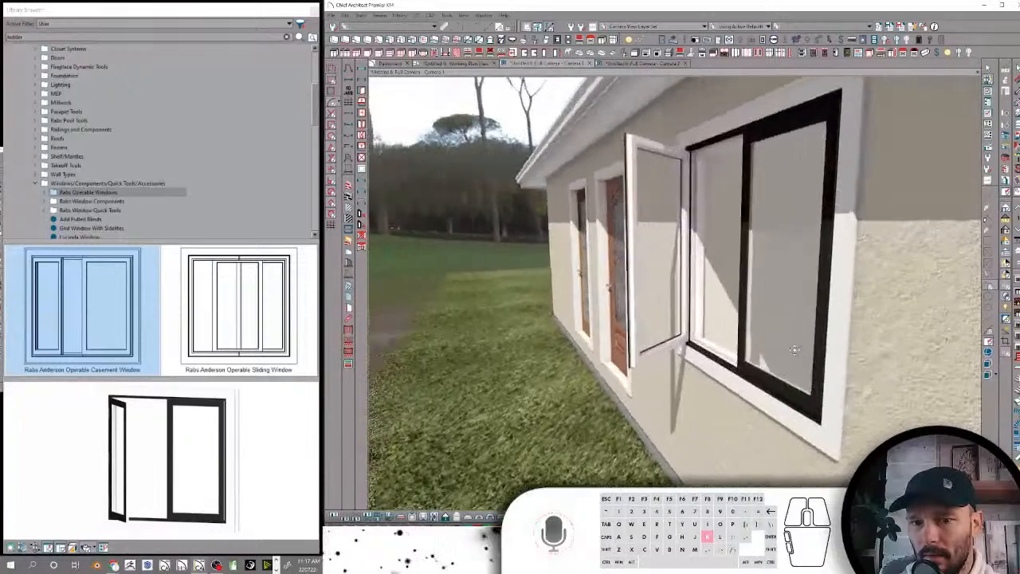
pyautogui.press('k')
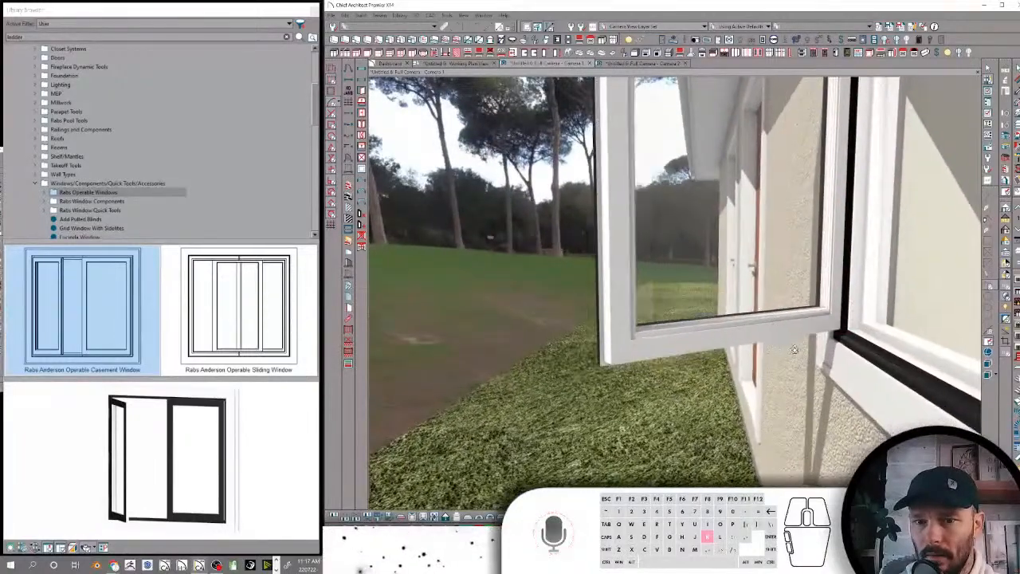
pyautogui.press('k')
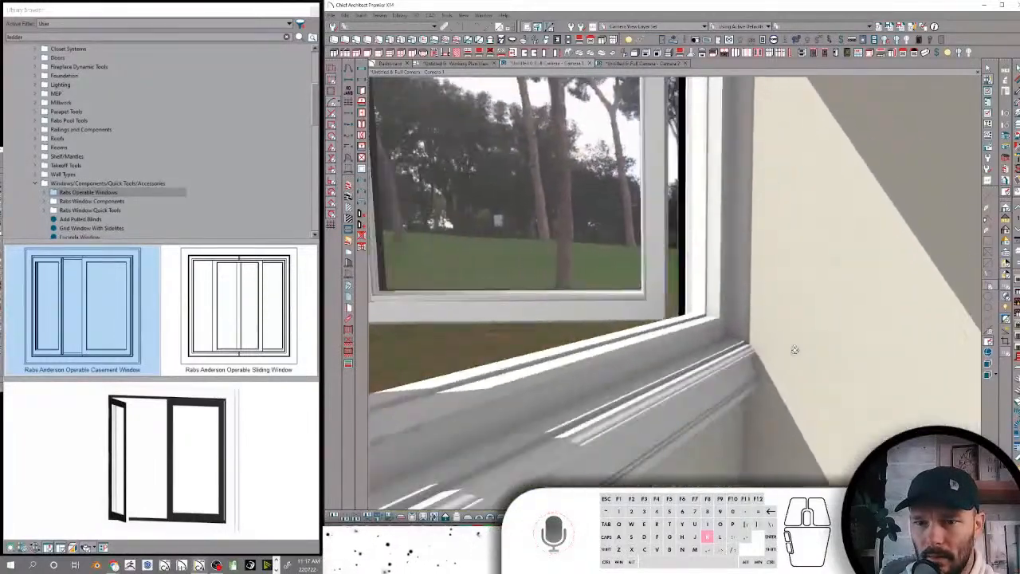
pyautogui.press('k')
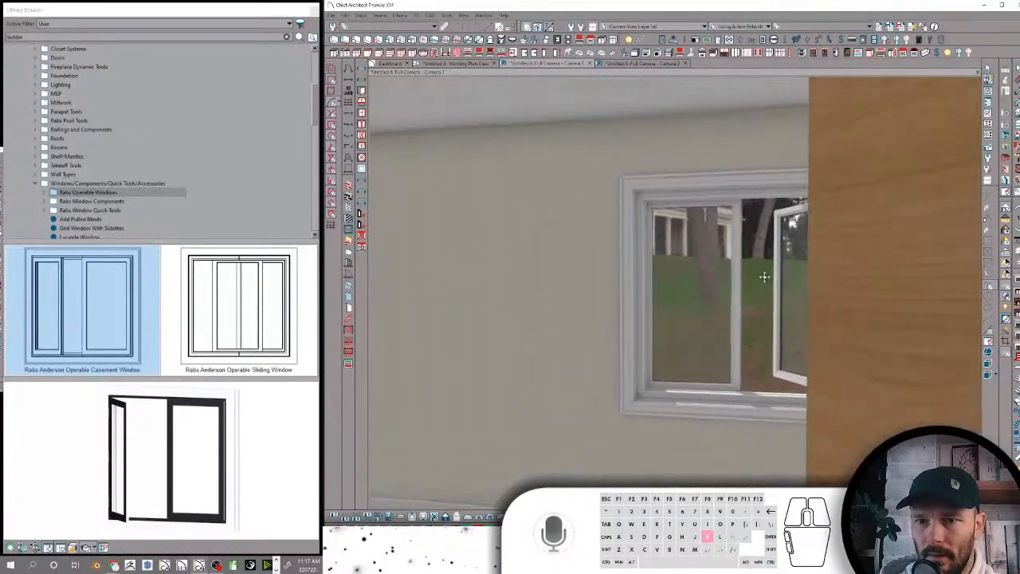
pyautogui.click(743, 222)
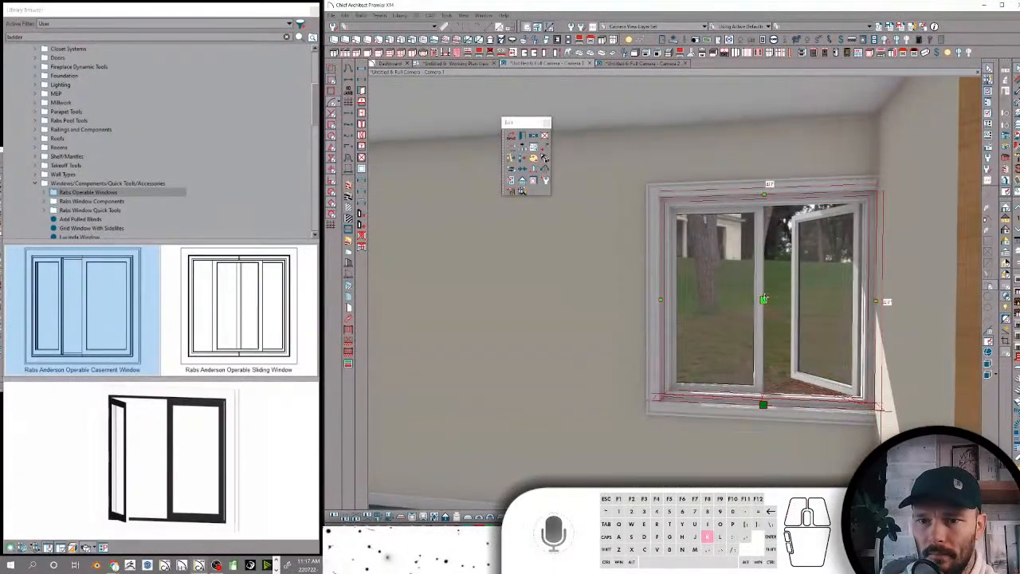
pyautogui.moveTo(763, 298); pyautogui.dragTo(611, 292)
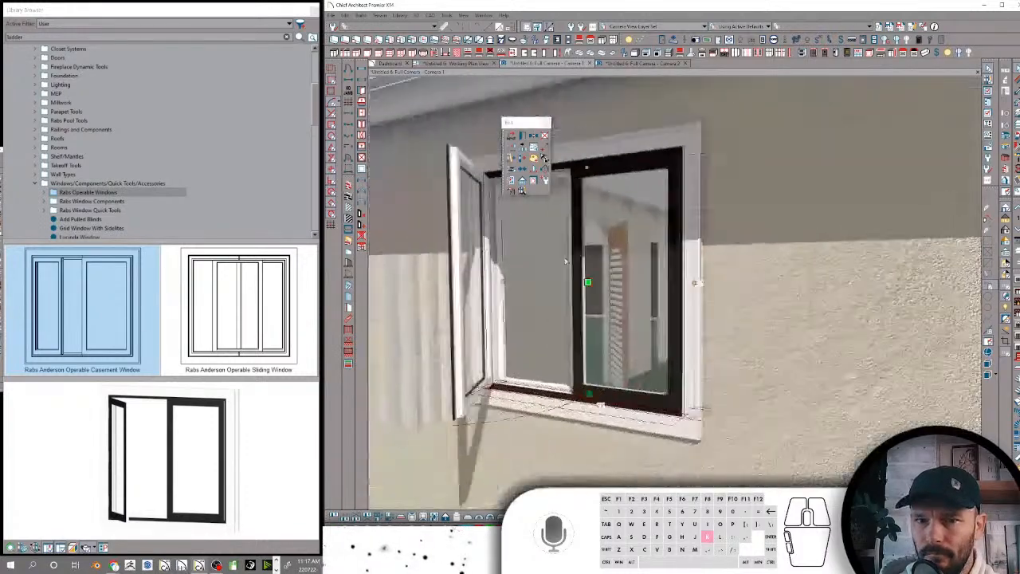
pyautogui.click(512, 183)
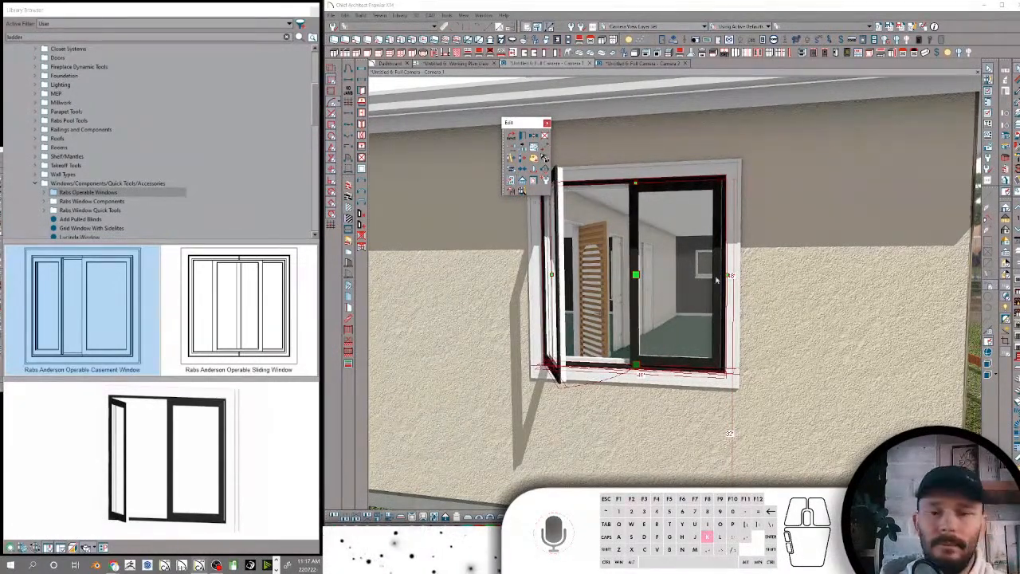
# Place the Rabs Anderson Operable Sliding Window on the plain exterior wall near the house corner
pyautogui.click(240, 311)
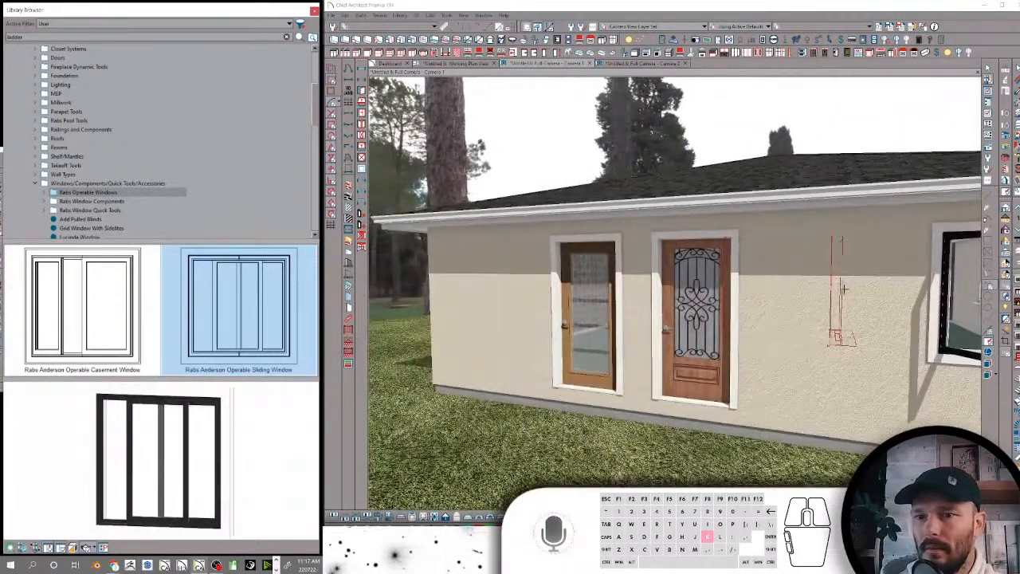
pyautogui.moveTo(850, 293); pyautogui.dragTo(785, 234, button='middle')
pyautogui.click(785, 234)
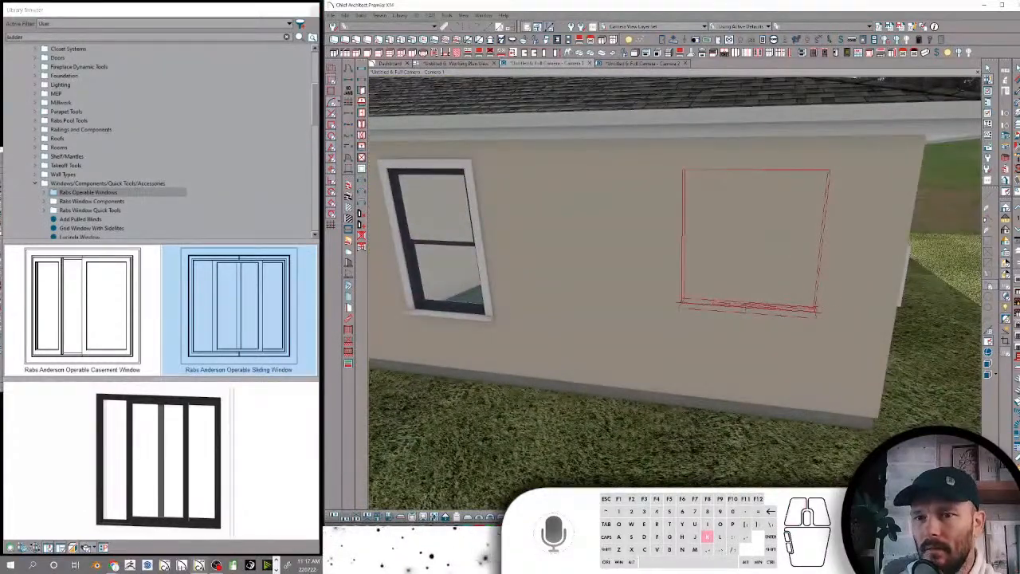
pyautogui.moveTo(758, 248); pyautogui.dragTo(773, 248, button='middle')
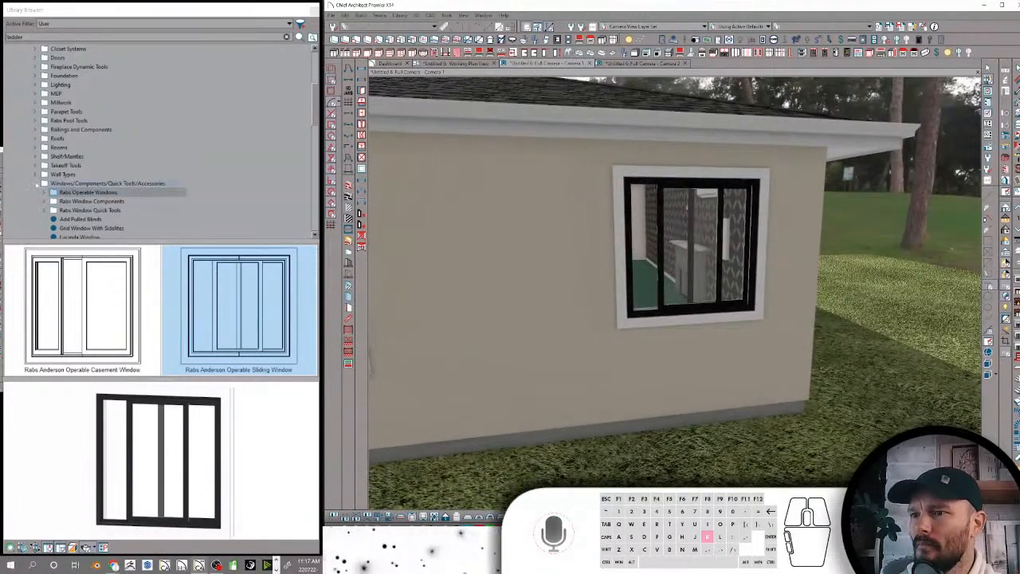
# Move the Rabs Exterior Flood into the Exterior Lights folder under Lighting, and collapse the expanded library folders
pyautogui.click(35, 183)
pyautogui.scroll(-1, 70, 174)
pyautogui.click(72, 165)
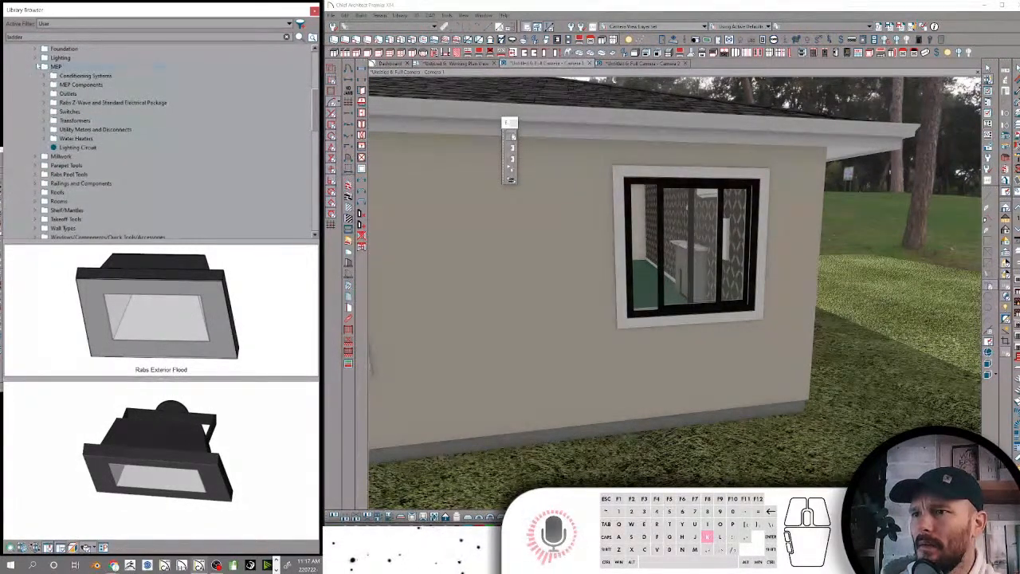
pyautogui.click(36, 58)
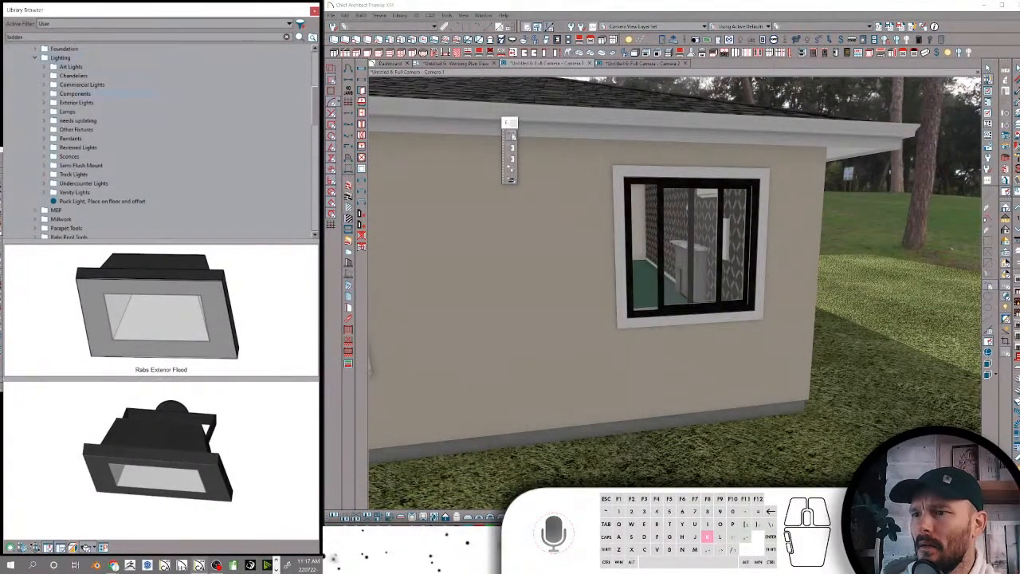
pyautogui.scroll(-4, 76, 156)
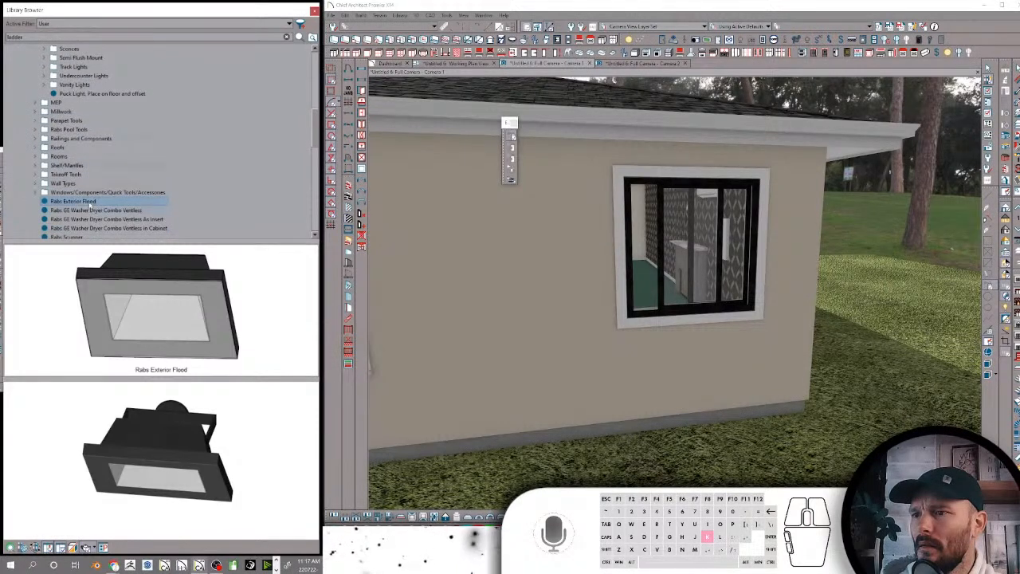
pyautogui.moveTo(90, 206); pyautogui.dragTo(91, 130)
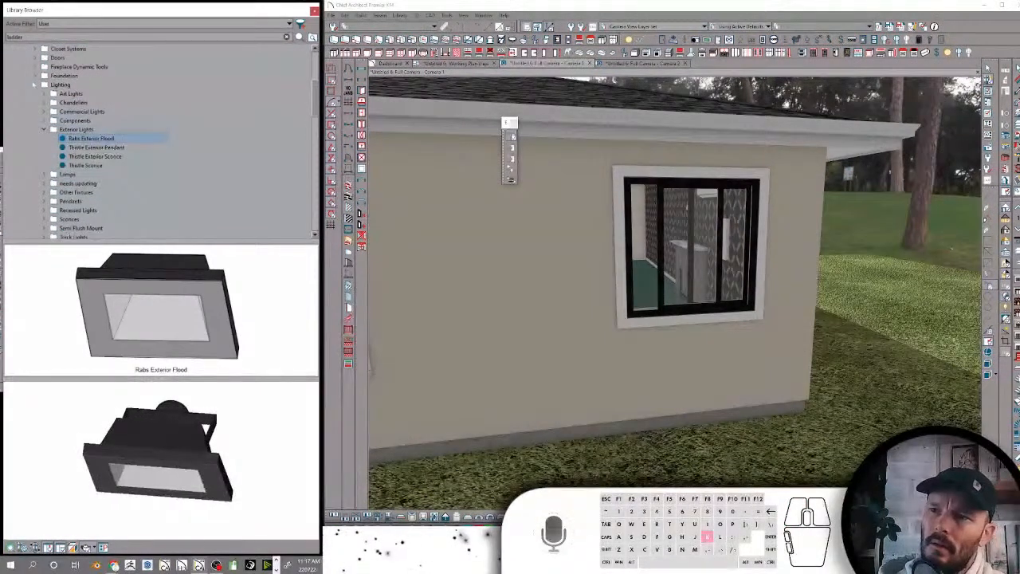
pyautogui.click(46, 86)
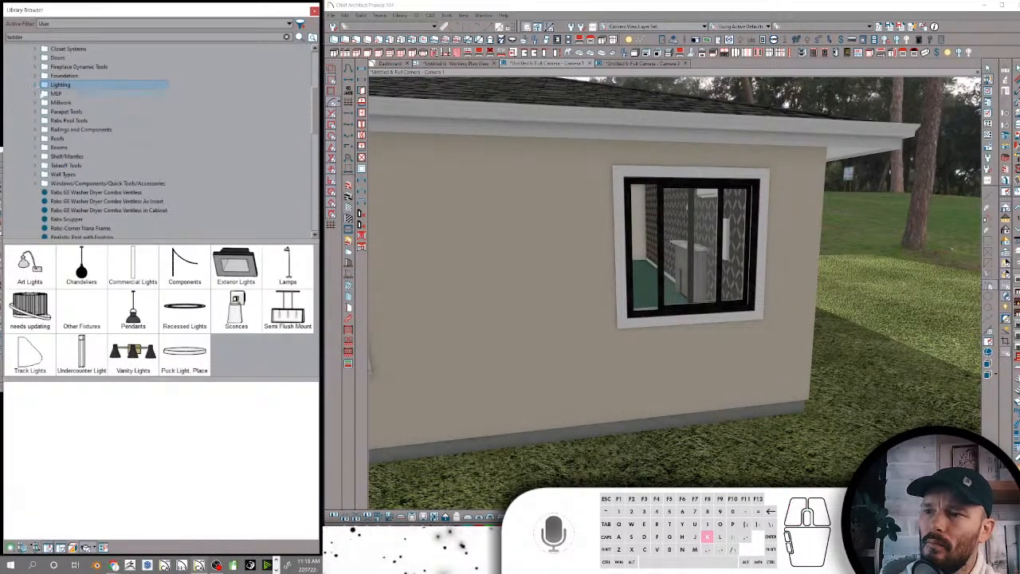
# Place the Rabs GE Washer Dryer Combo Ventless in Cabinet against the beige interior wall near the dark accent wall
pyautogui.scroll(-8, 85, 156)
pyautogui.click(82, 139)
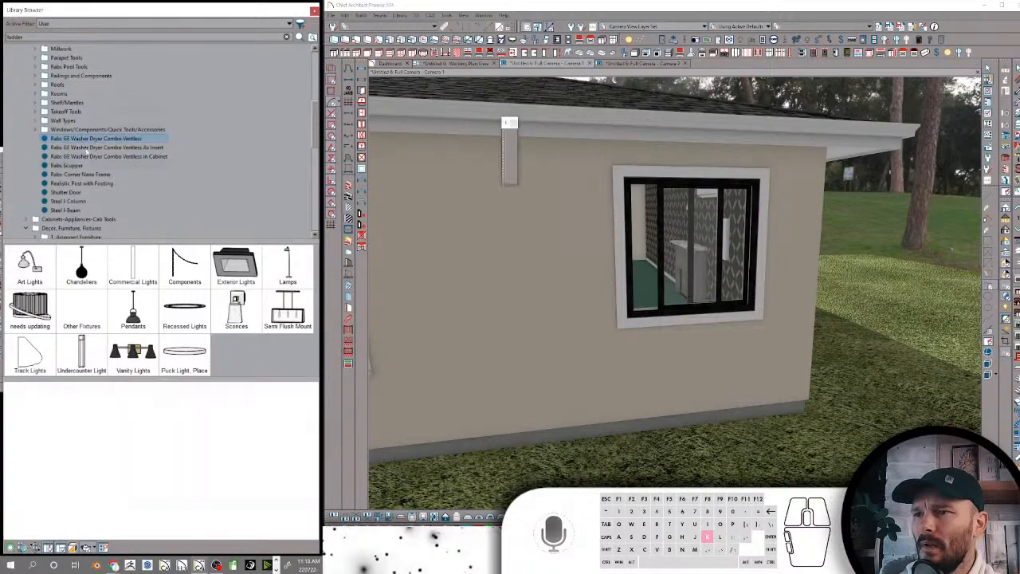
pyautogui.click(91, 164)
pyautogui.click(91, 157)
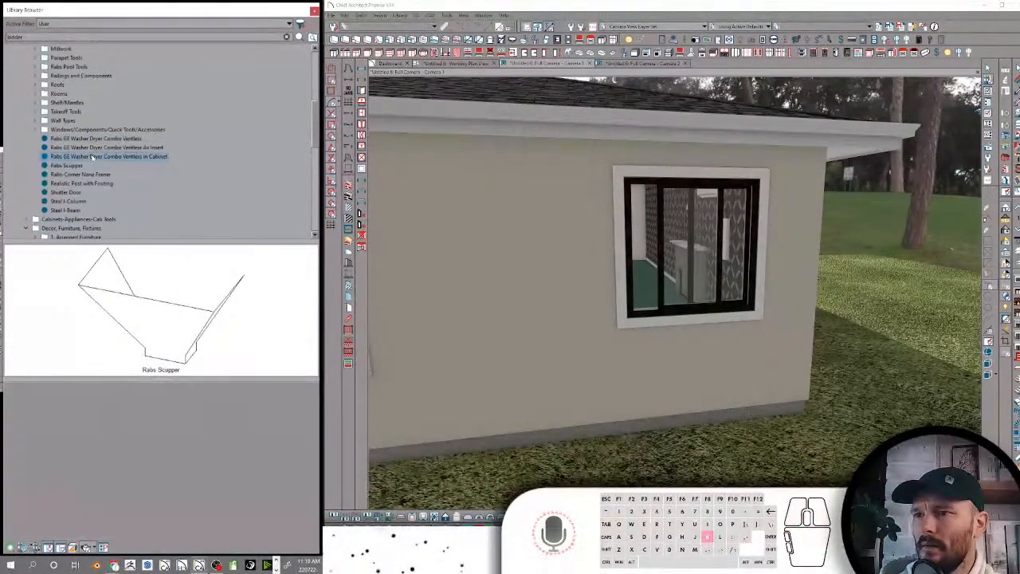
pyautogui.scroll(5, 890, 157)
pyautogui.scroll(5, 881, 176)
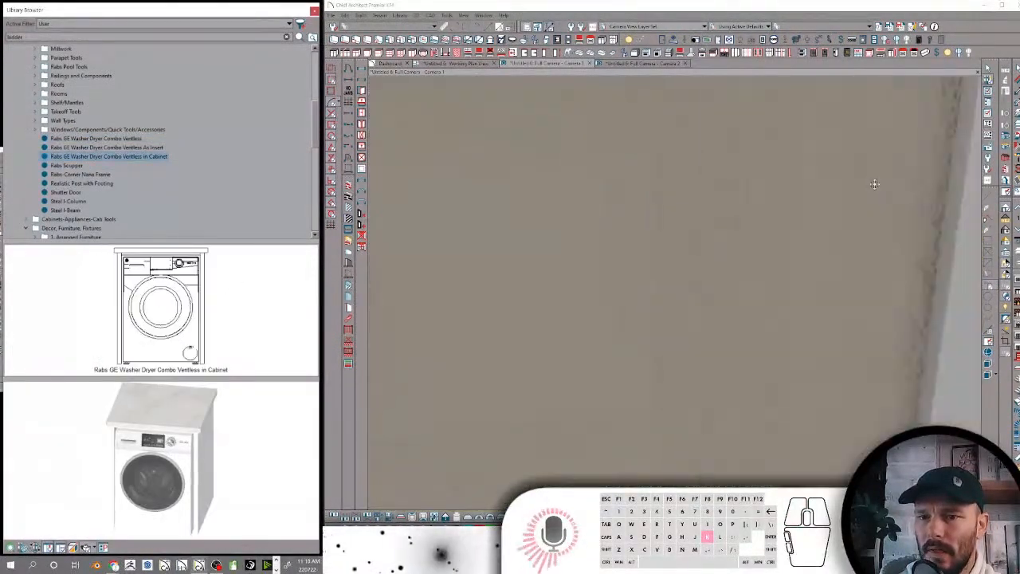
pyautogui.moveTo(813, 193); pyautogui.dragTo(692, 259, button='middle')
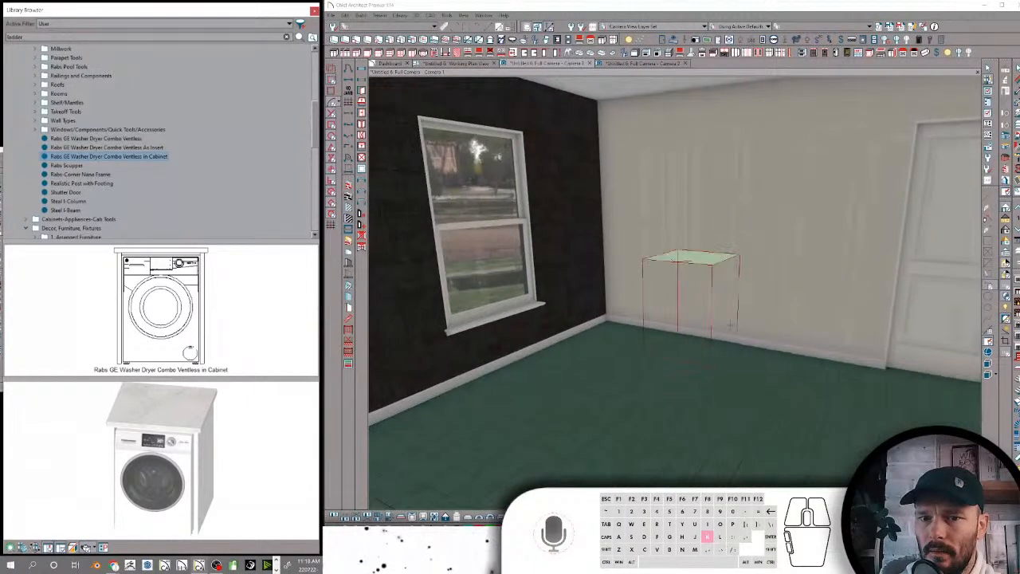
pyautogui.click(743, 312)
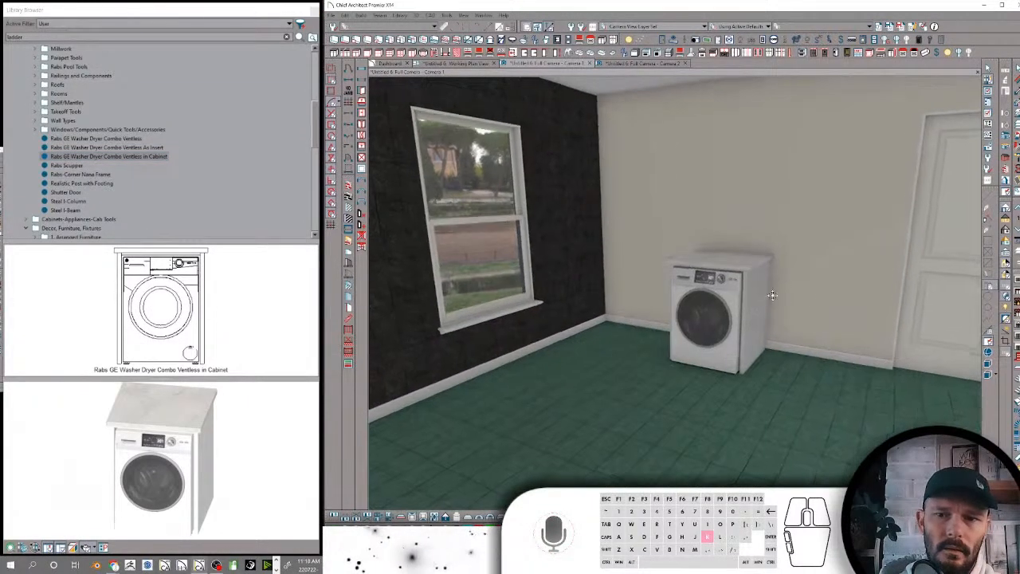
pyautogui.scroll(3, 916, 235)
pyautogui.scroll(3, 971, 224)
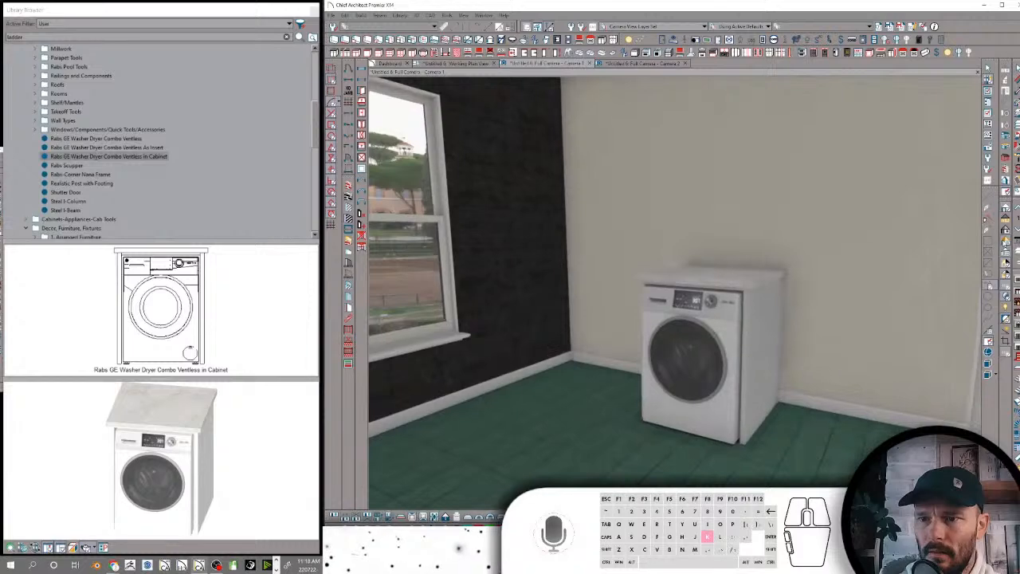
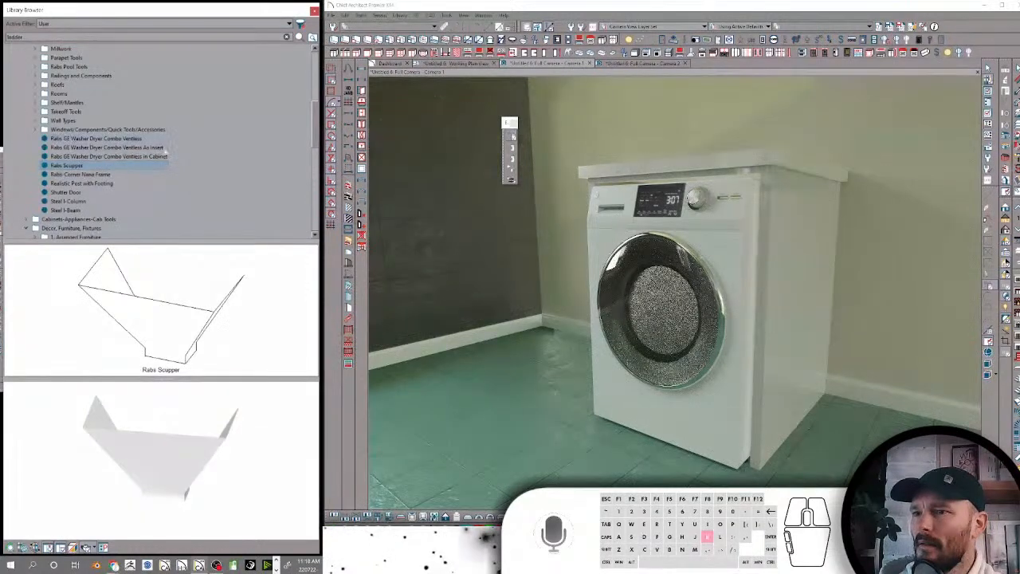
# Move the Rabs Scupper from the Architectural folder into the Downspouts and Gutters folder under Components-CAD-Moldings
pyautogui.scroll(6, 167, 150)
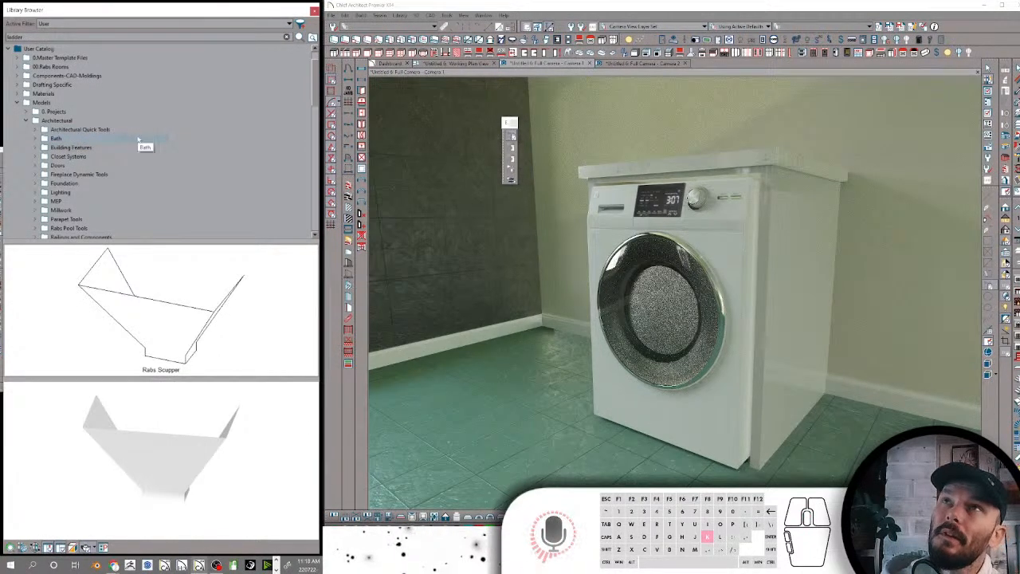
pyautogui.scroll(-5, 135, 143)
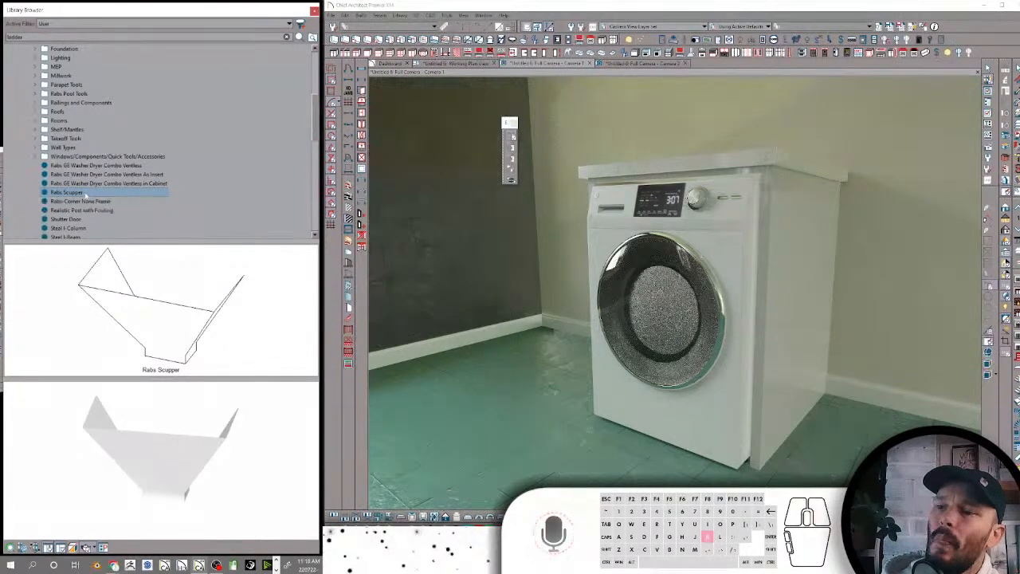
pyautogui.rightClick(88, 197)
pyautogui.click(116, 204)
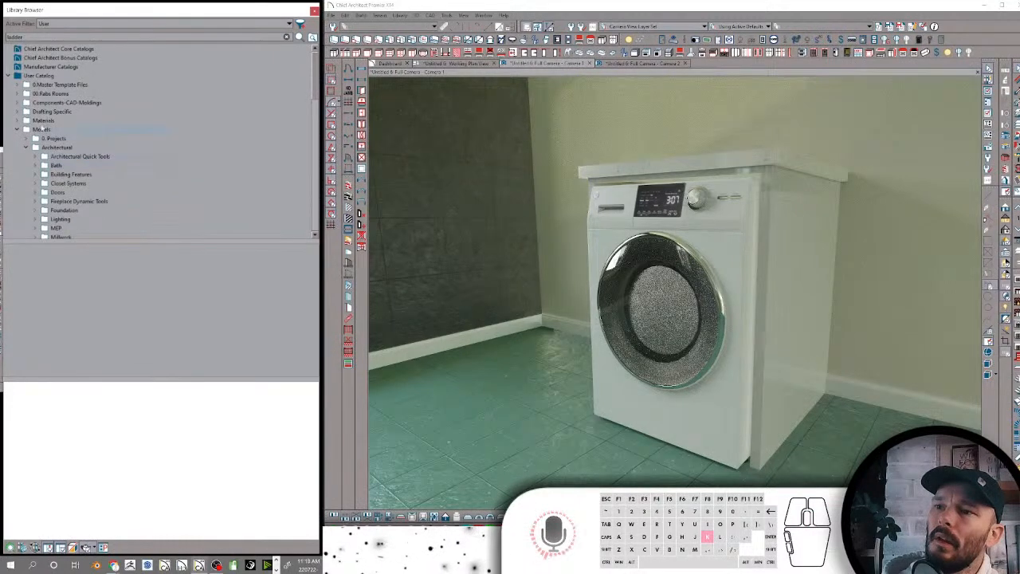
pyautogui.click(19, 103)
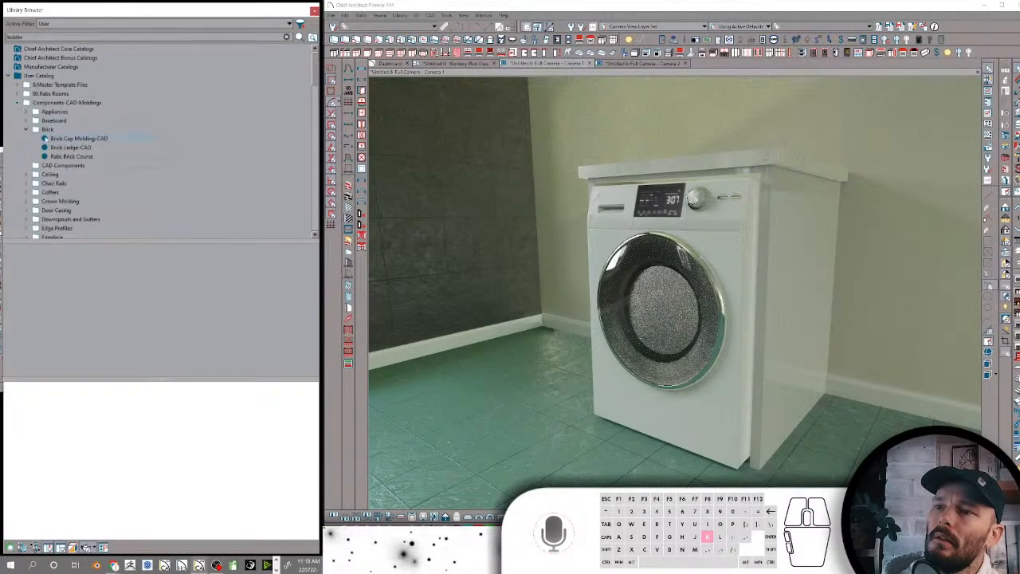
pyautogui.click(33, 129)
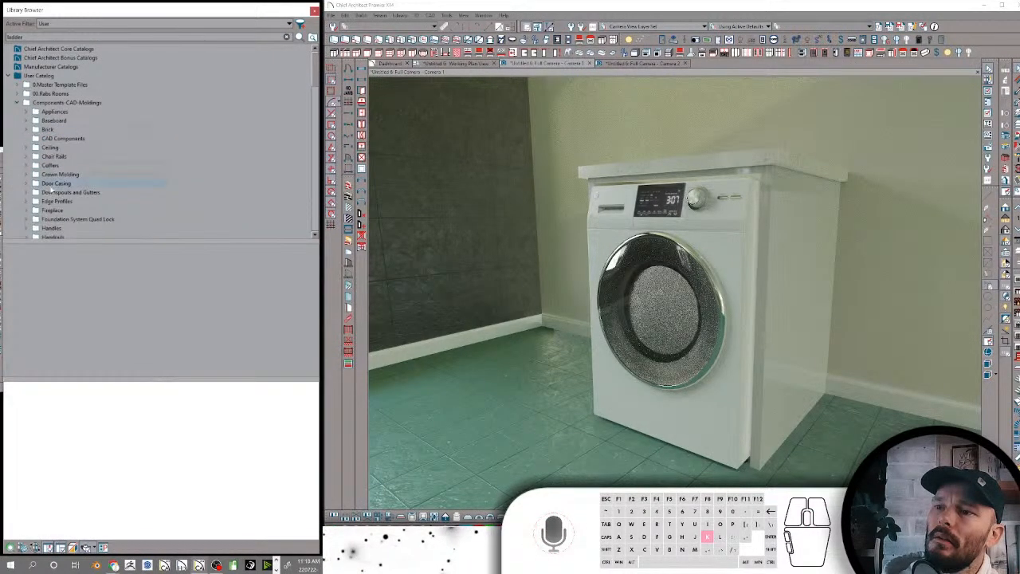
pyautogui.click(53, 192)
pyautogui.rightClick(54, 193)
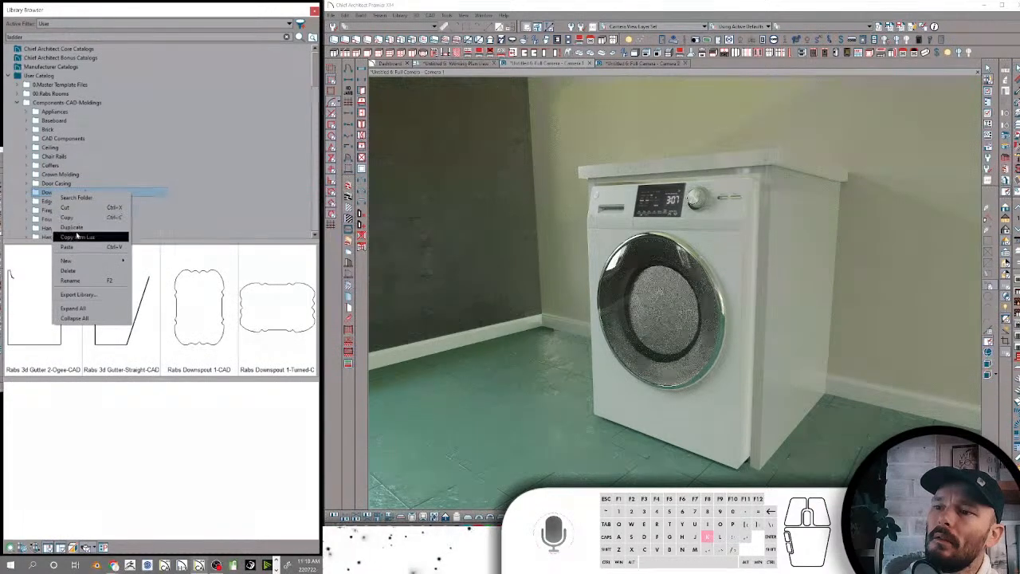
pyautogui.click(76, 246)
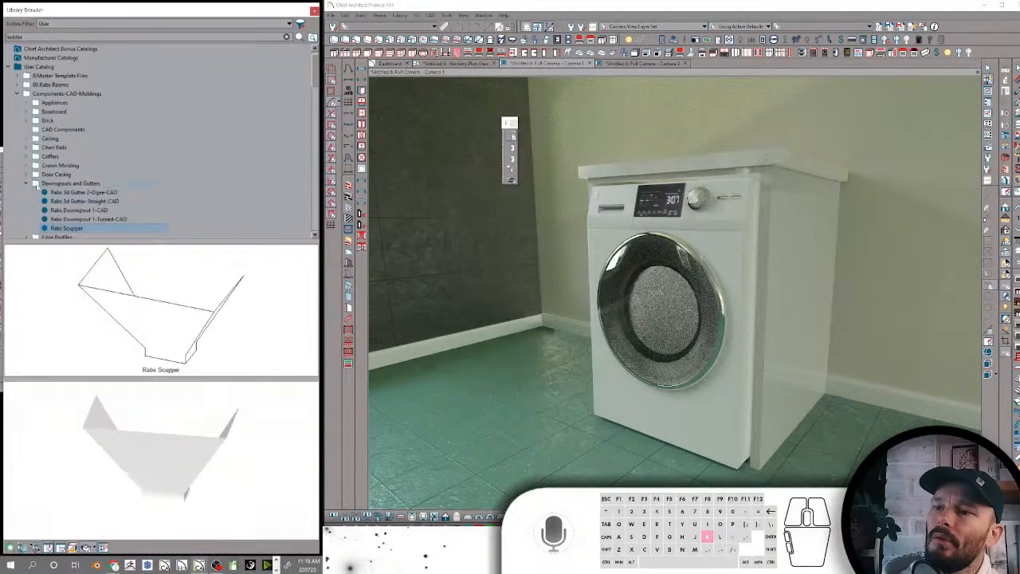
# Close the washer-dryer test plan and its camera views without saving, and start a new plan from the template
pyautogui.moveTo(586, 161); pyautogui.dragTo(530, 89, button='middle')
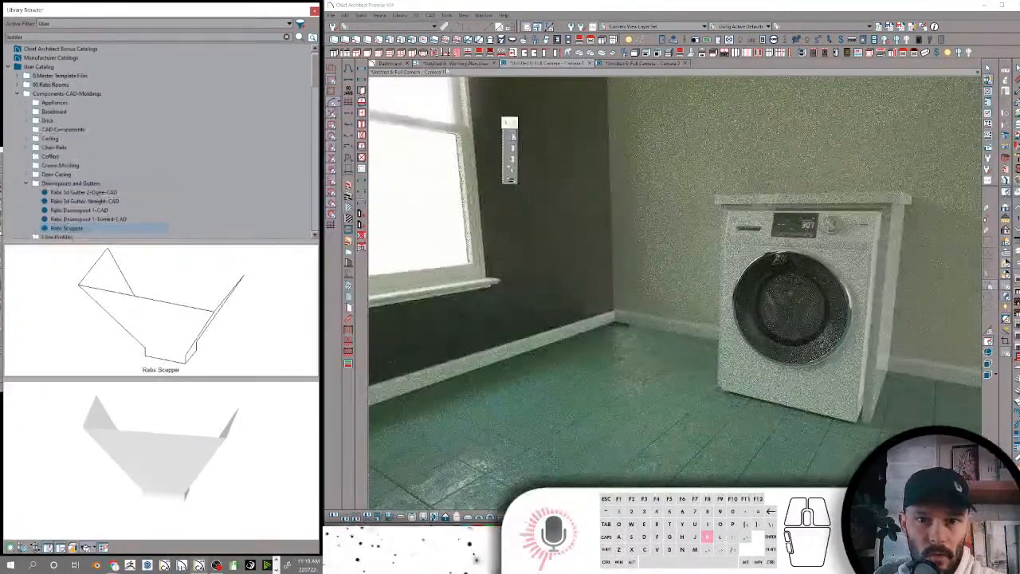
pyautogui.click(494, 63)
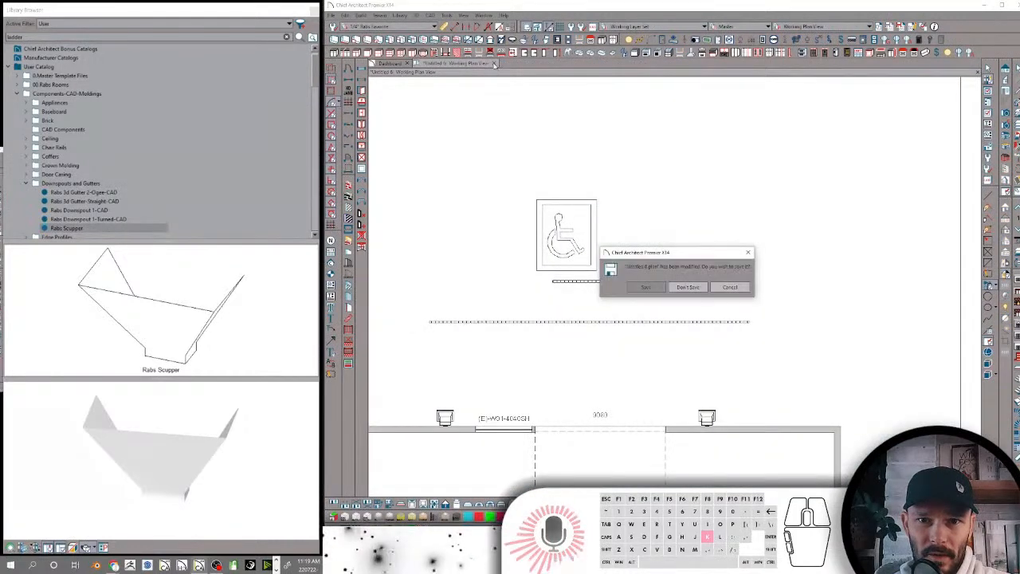
pyautogui.click(688, 288)
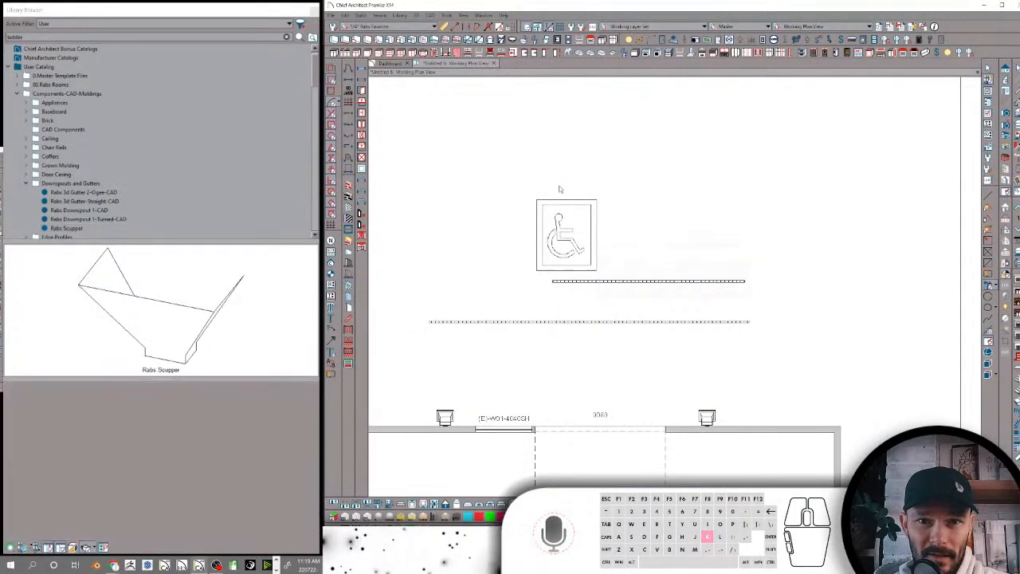
pyautogui.click(493, 64)
pyautogui.click(357, 92)
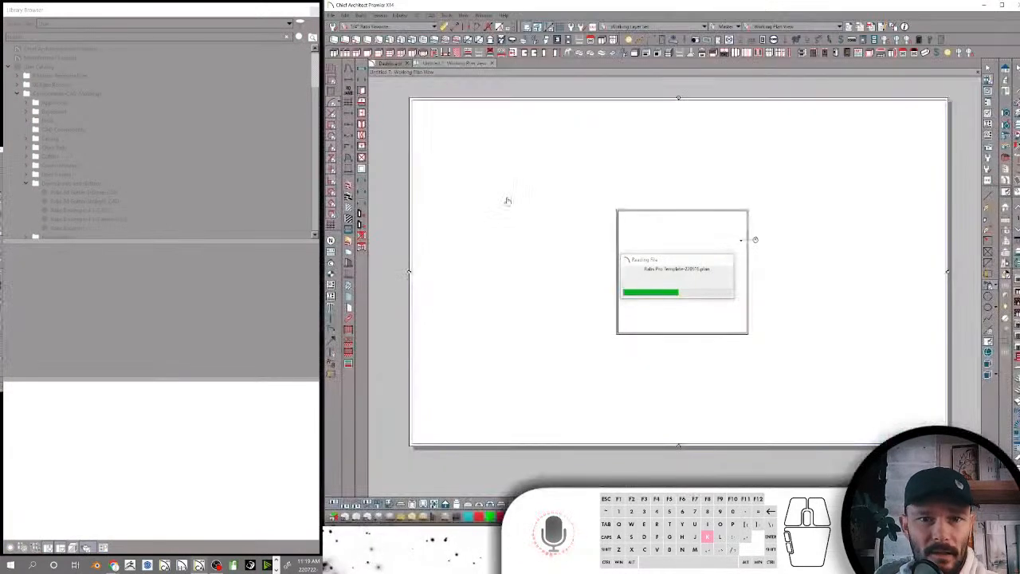
# Search the user library for "parapet", choose the Parapet Roof for the new plan, and view the model in a perspective full overview
pyautogui.scroll(2, 742, 210)
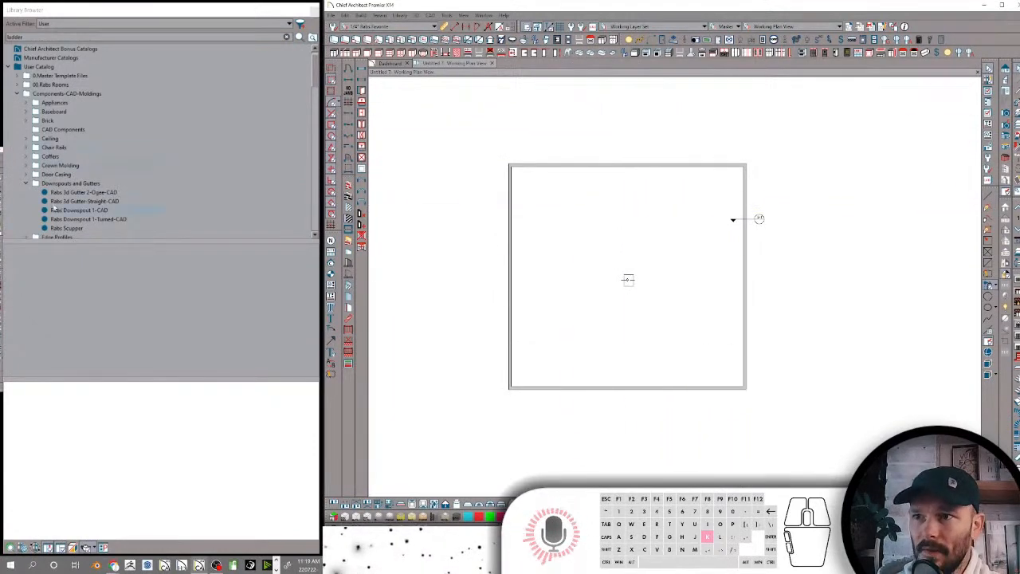
pyautogui.doubleClick(41, 36)
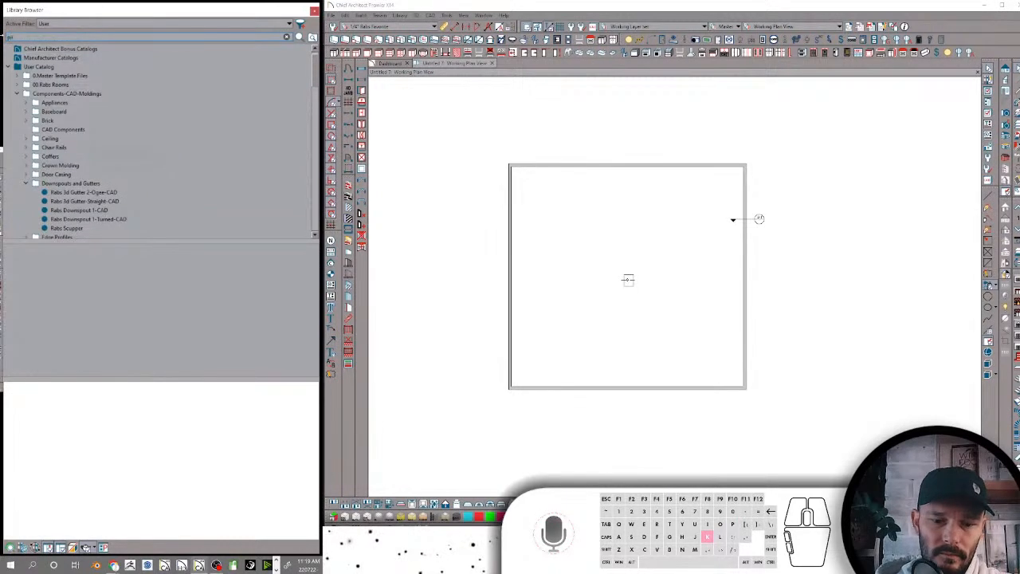
pyautogui.write('parapet')
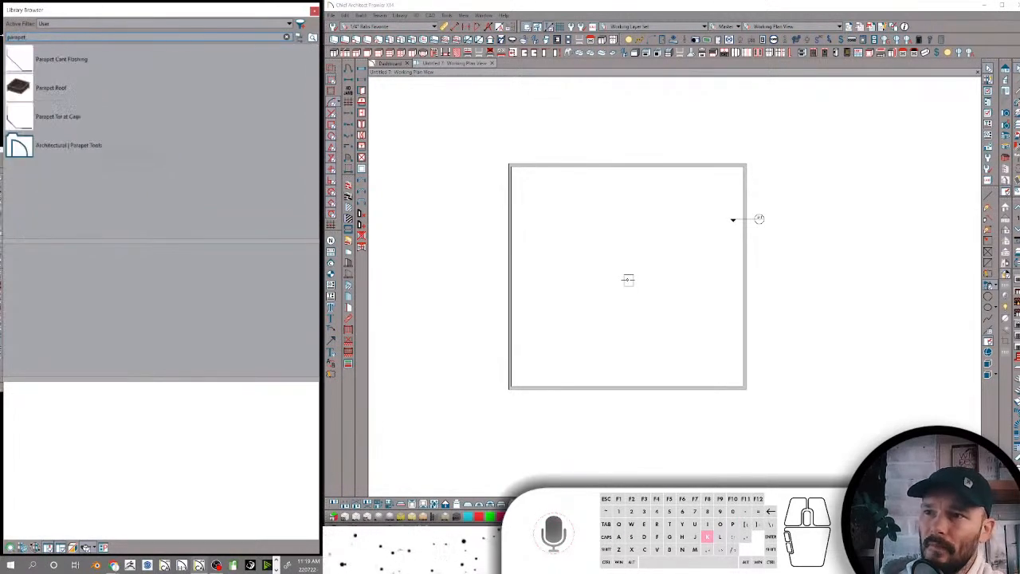
pyautogui.click(24, 86)
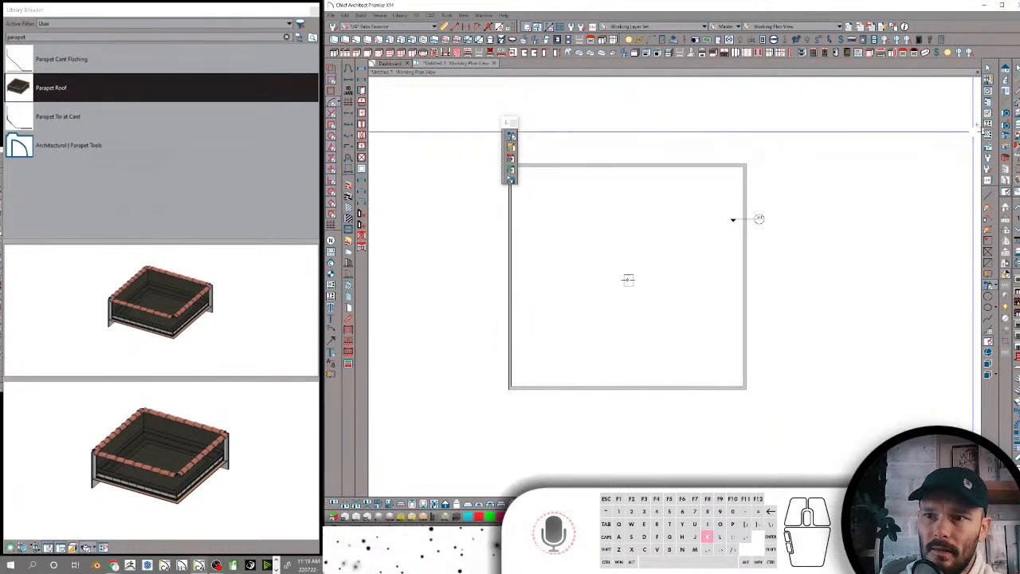
pyautogui.click(1006, 135)
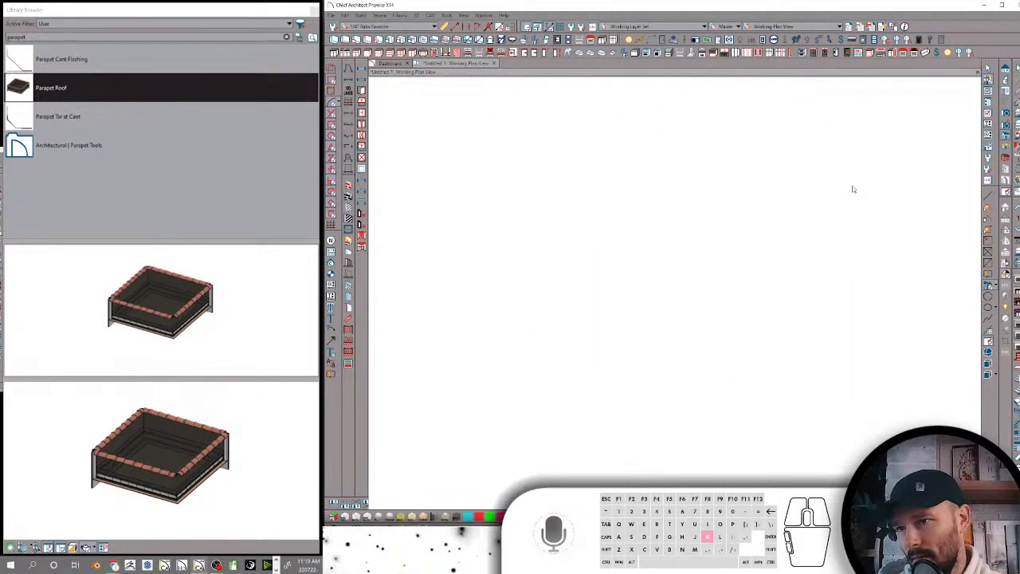
pyautogui.moveTo(759, 217); pyautogui.dragTo(794, 191)
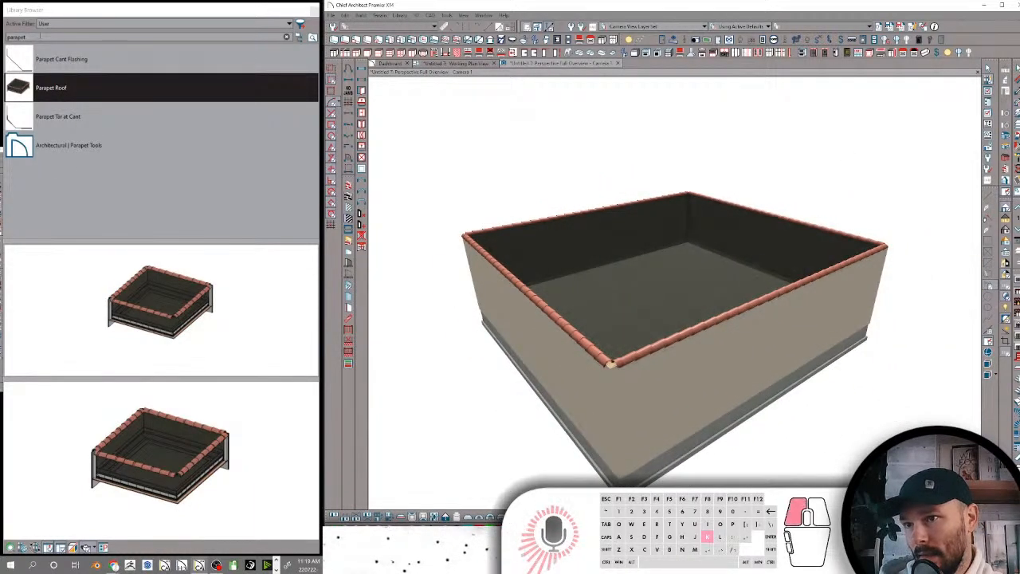
# Find the Rabs Scupper in the library, place it on the outer parapet wall near the corner, and lower it below the coping
pyautogui.moveTo(40, 36); pyautogui.dragTo(2, 32)
pyautogui.write('scup')
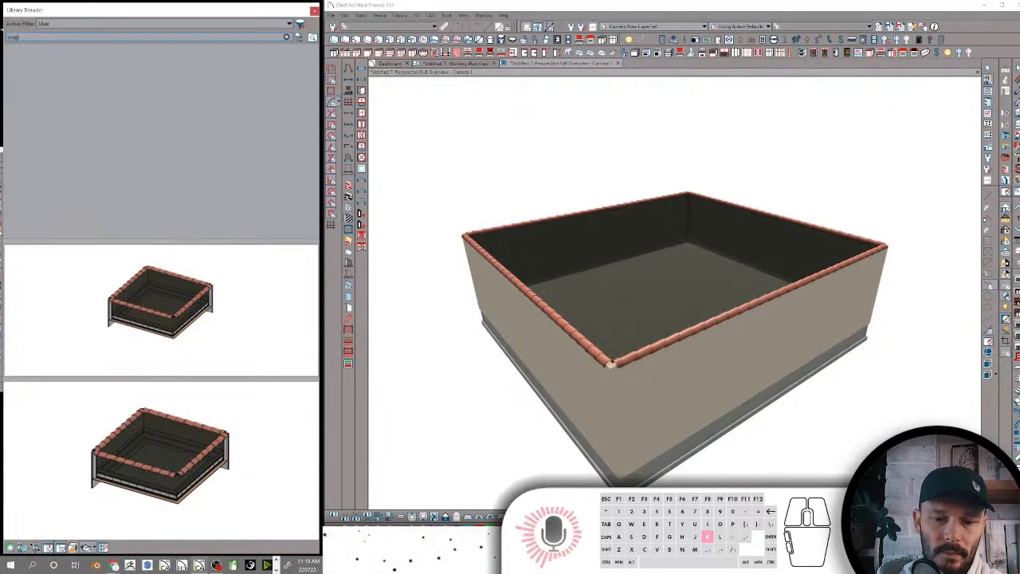
pyautogui.write('per')
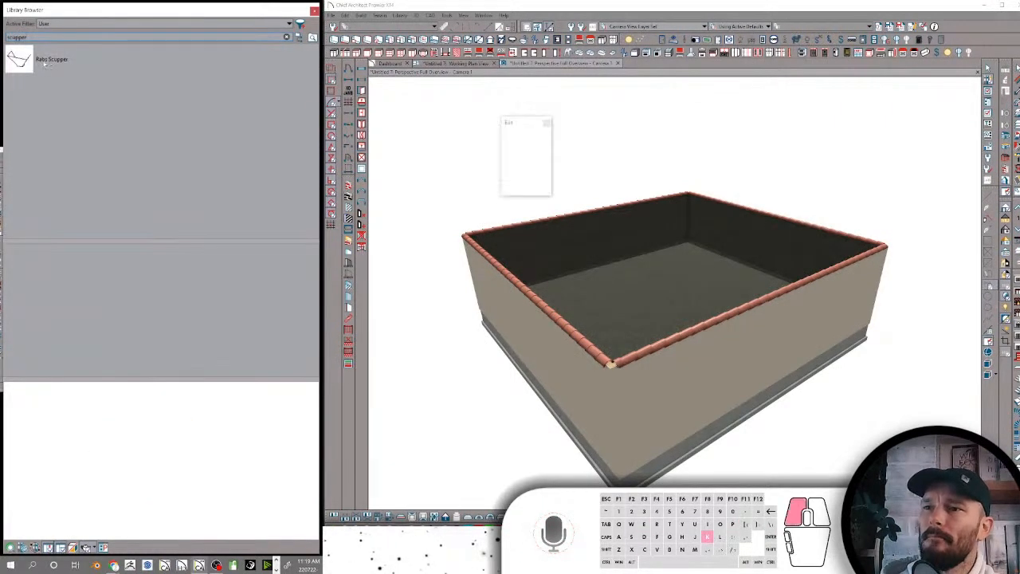
pyautogui.click(45, 63)
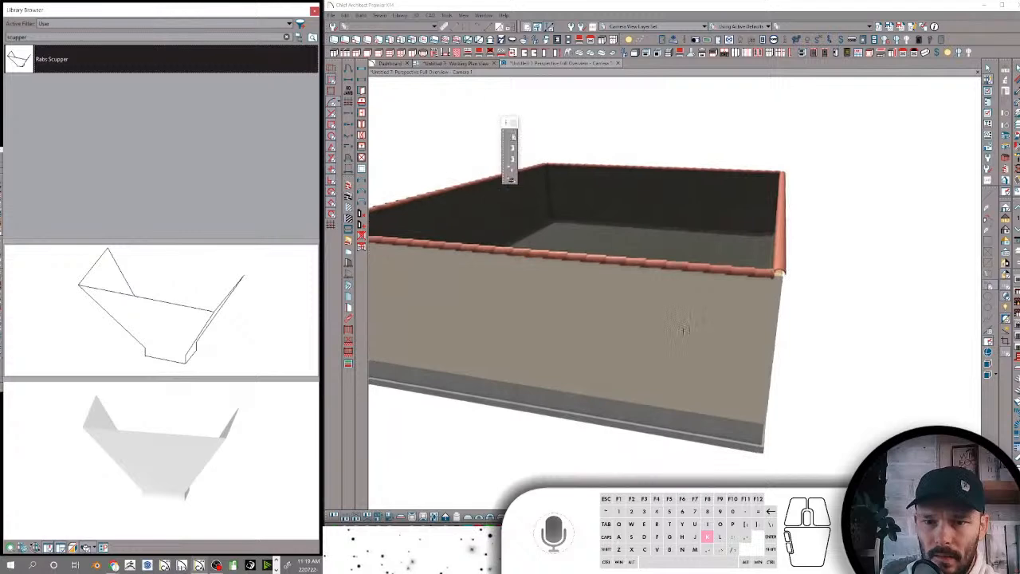
pyautogui.click(684, 277)
pyautogui.press('space')
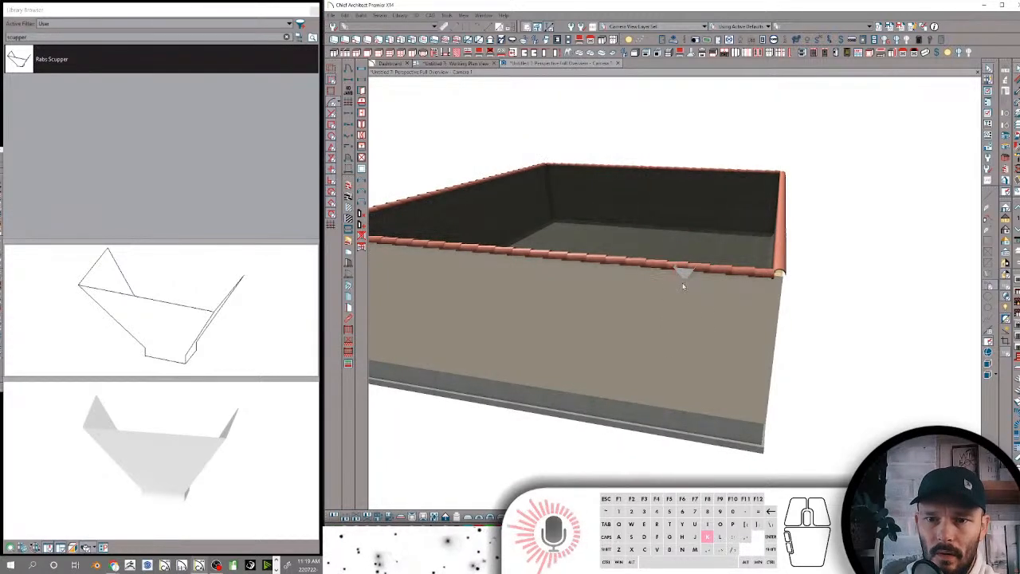
pyautogui.click(684, 275)
pyautogui.moveTo(686, 273); pyautogui.dragTo(686, 311)
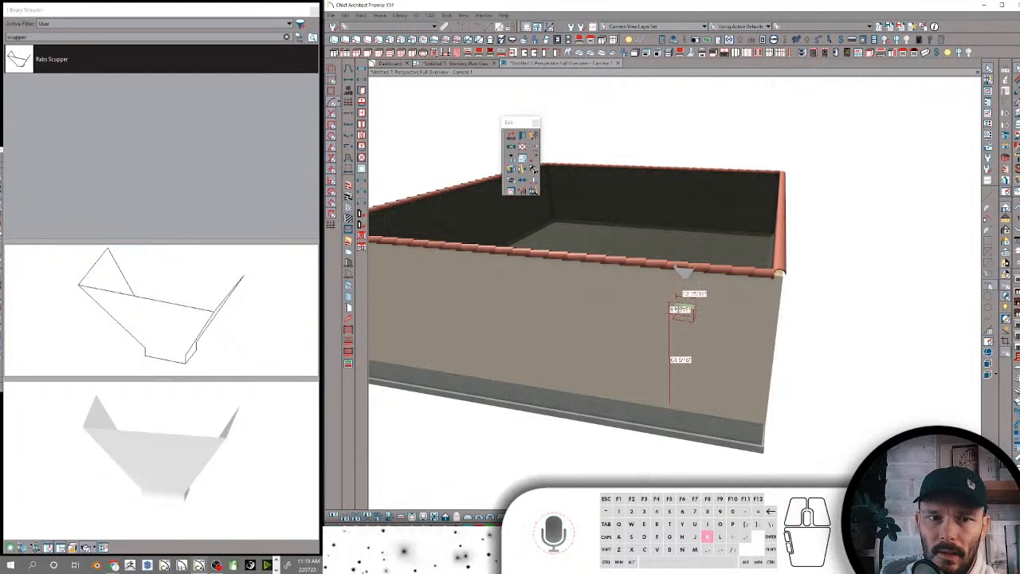
# Insert a window opening in the parapet wall around the scupper
pyautogui.click(361, 80)
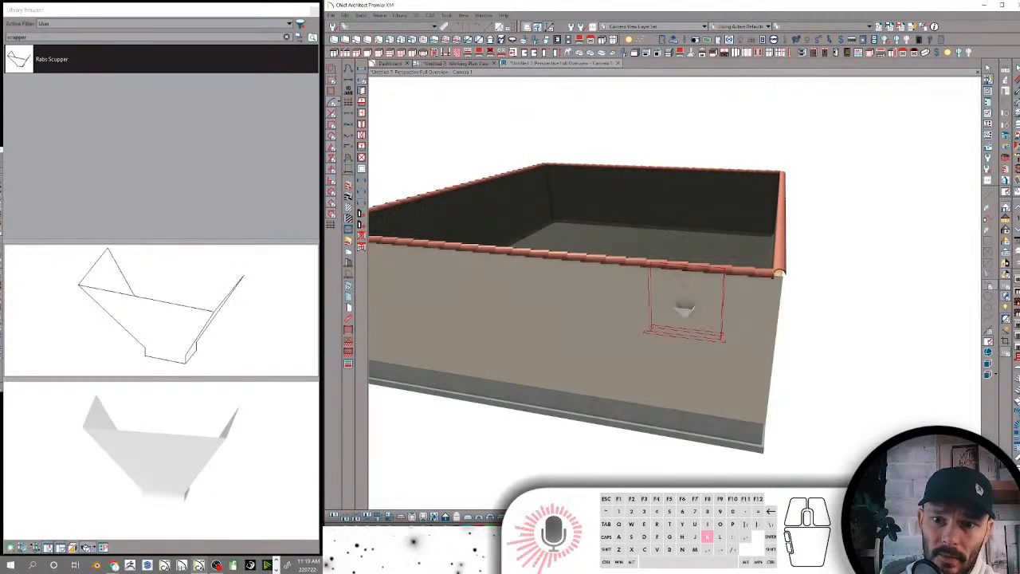
pyautogui.click(686, 303)
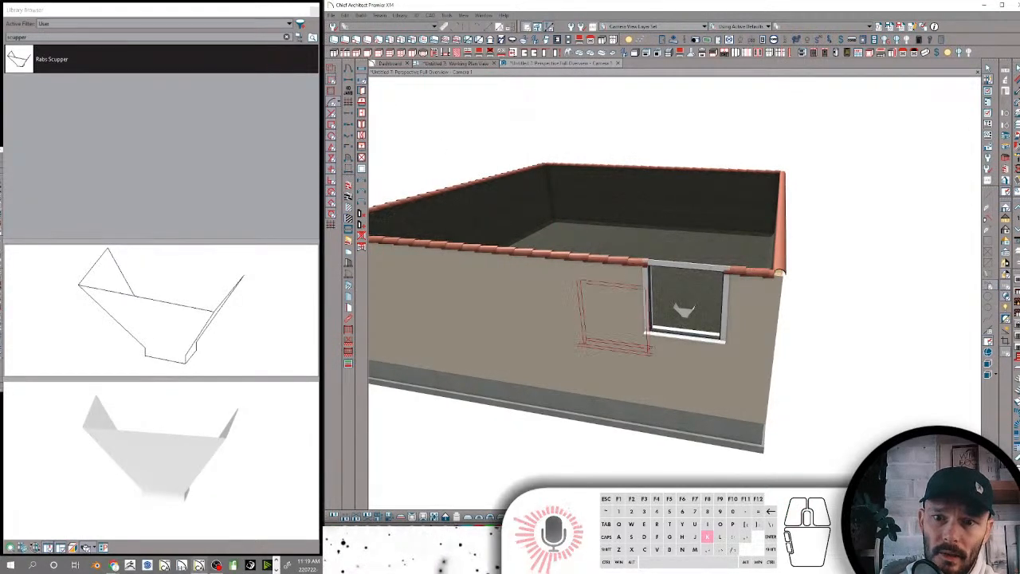
pyautogui.click(684, 307)
pyautogui.click(350, 92)
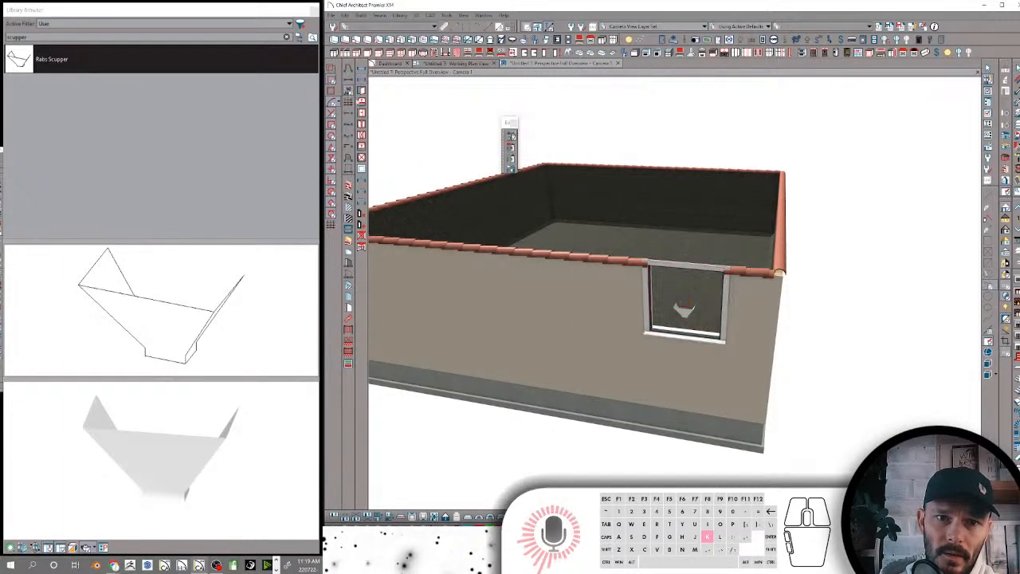
# Remove the casing and sill trim from the window around the scupper
pyautogui.click(648, 283)
pyautogui.press('k')
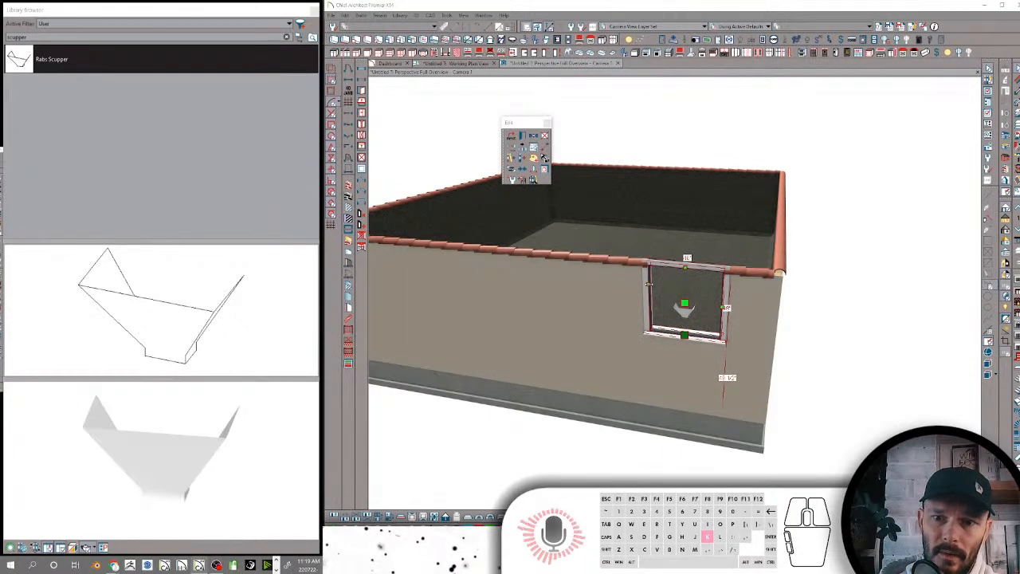
pyautogui.click(239, 119)
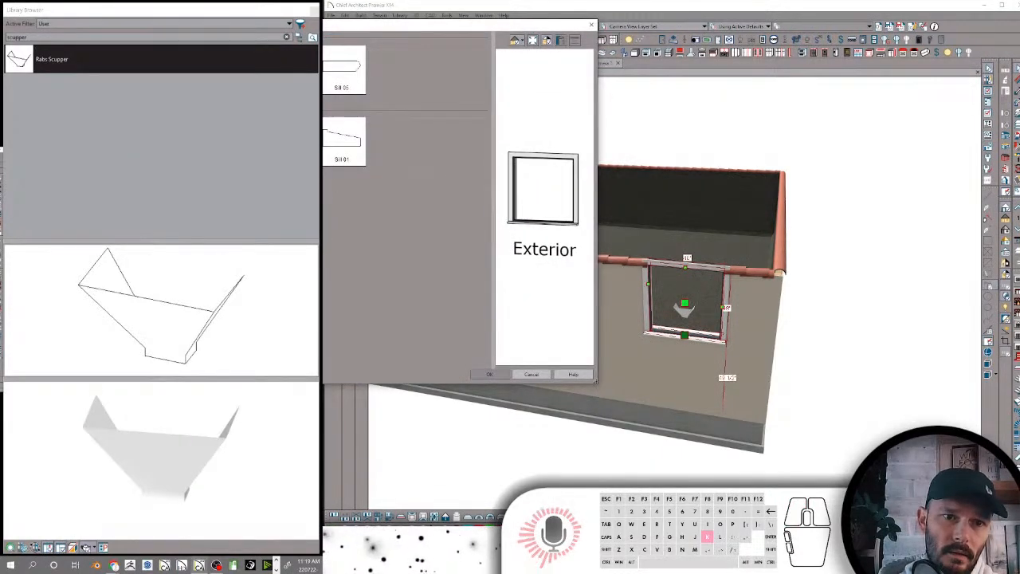
pyautogui.click(184, 96)
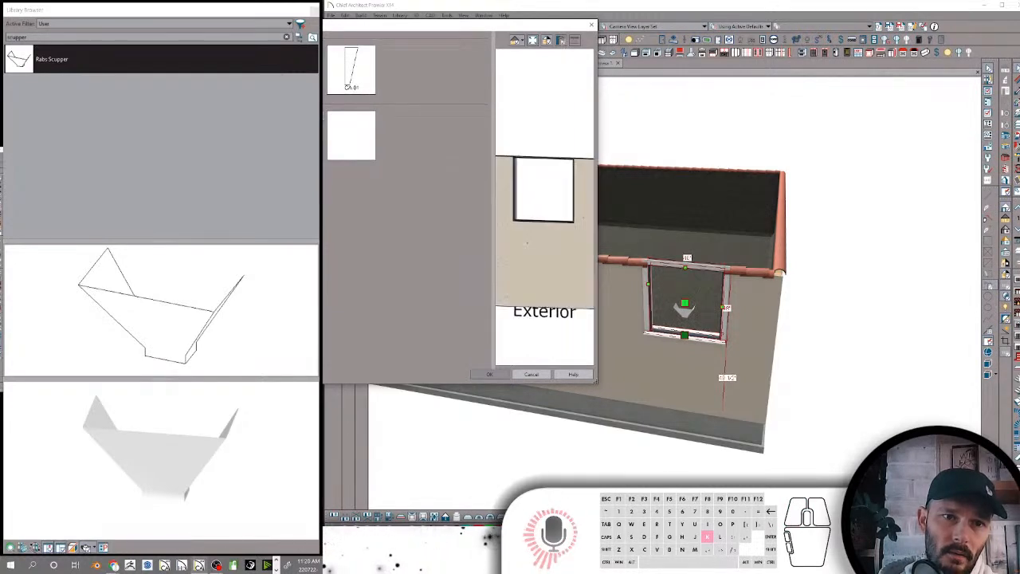
pyautogui.click(183, 105)
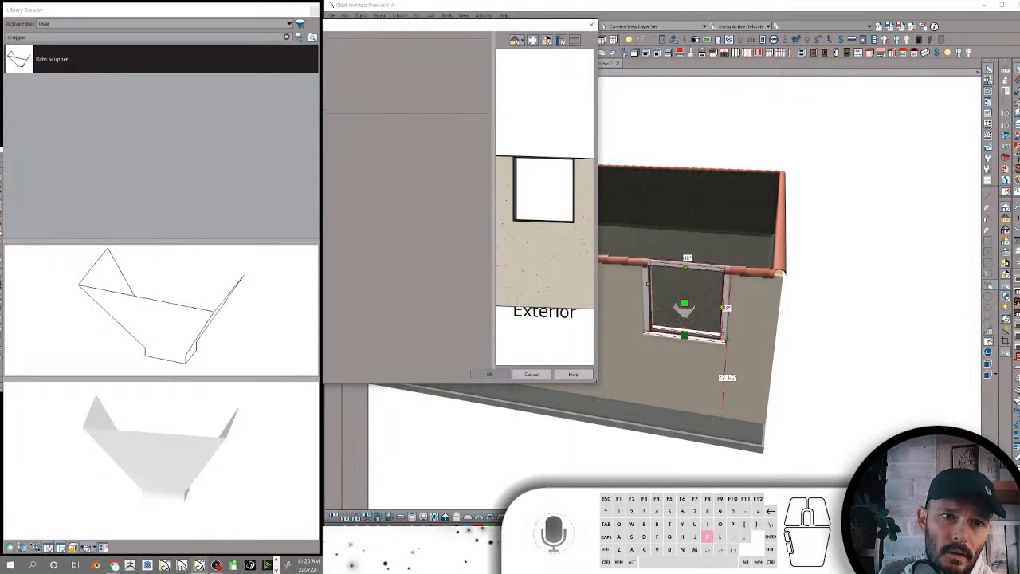
pyautogui.click(490, 374)
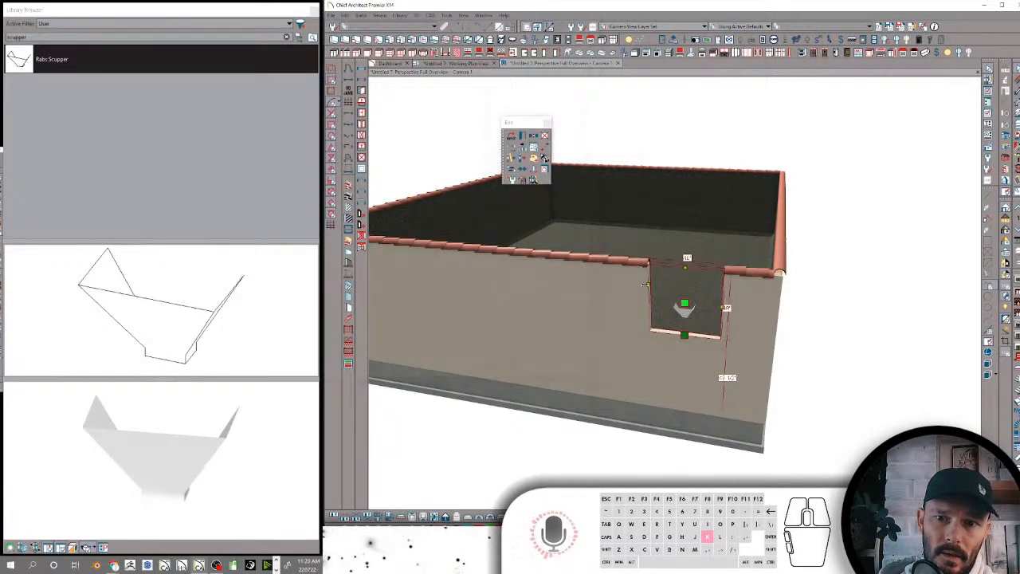
# Add the window around the scupper to the existing Jamb and casing delete style palette
pyautogui.click(670, 286)
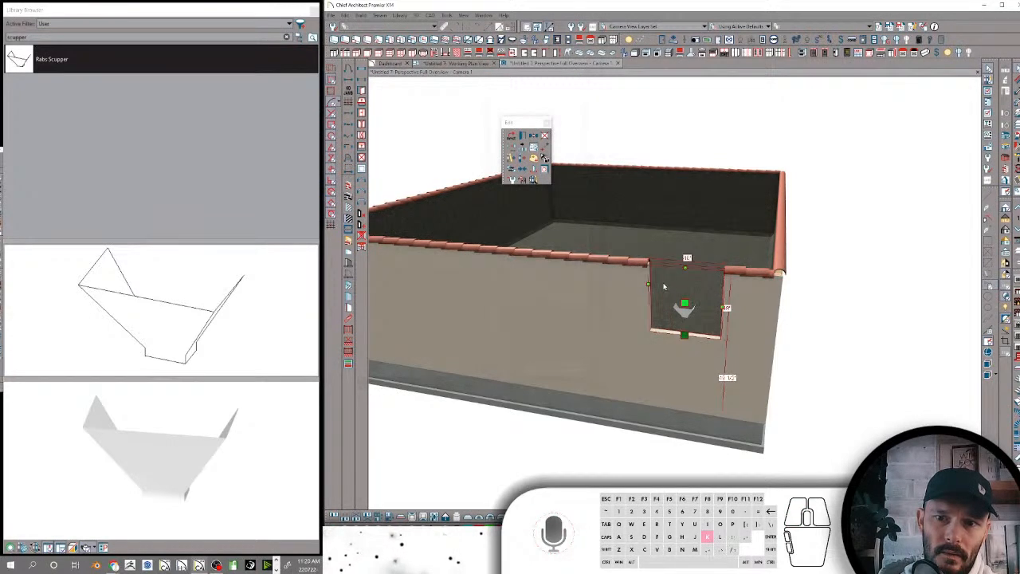
pyautogui.click(544, 157)
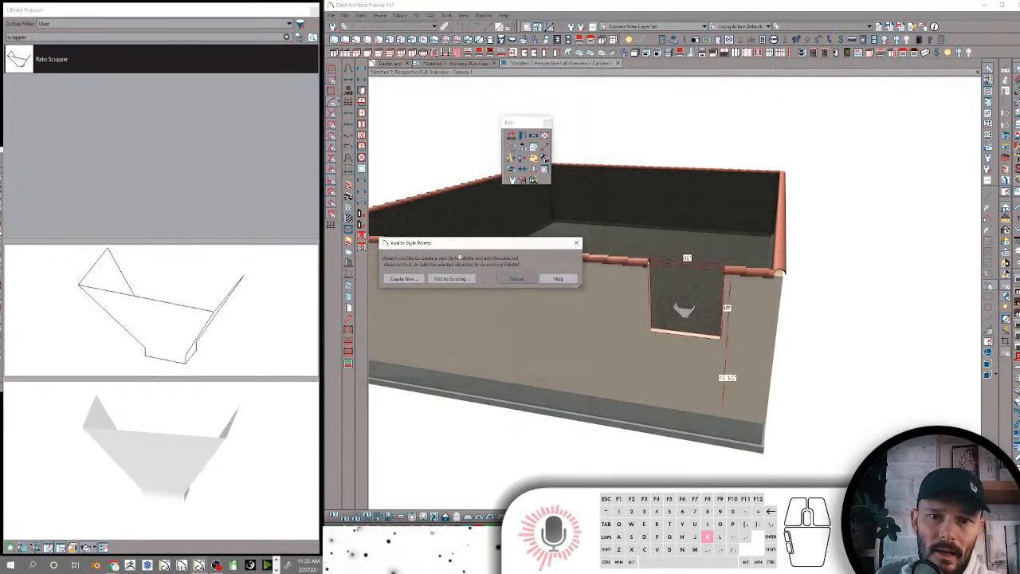
pyautogui.click(455, 279)
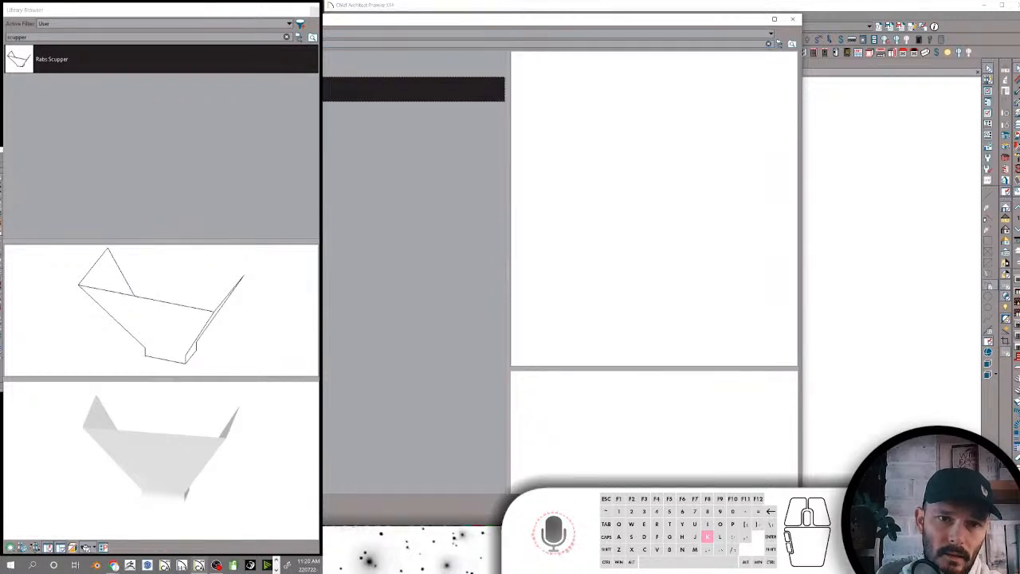
pyautogui.click(413, 64)
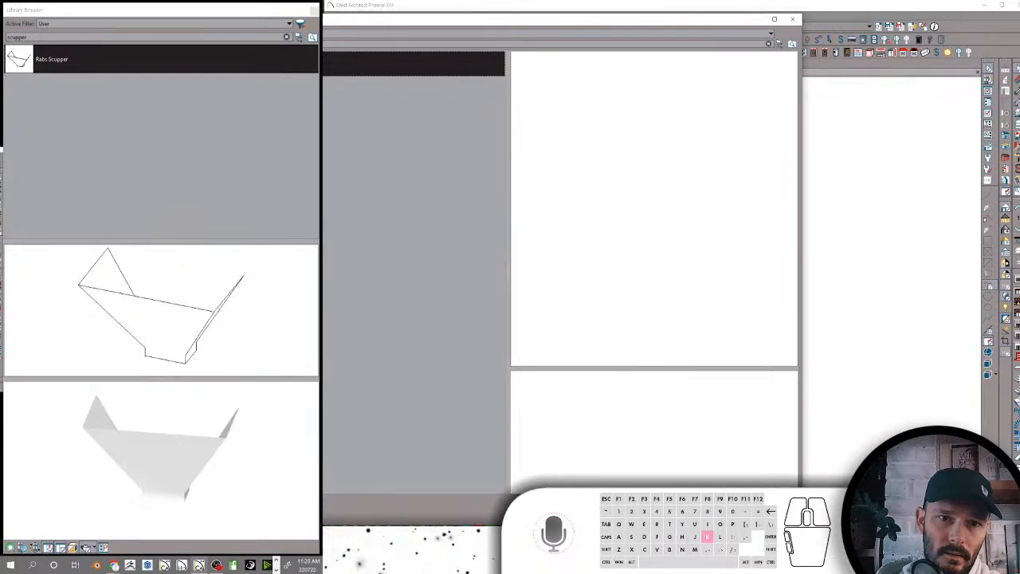
pyautogui.click(693, 511)
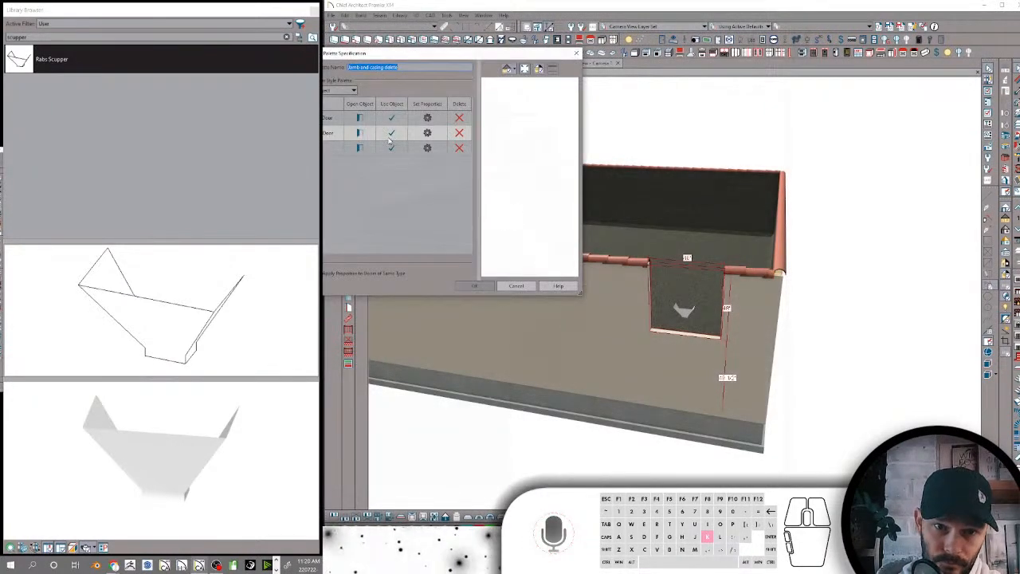
pyautogui.click(335, 149)
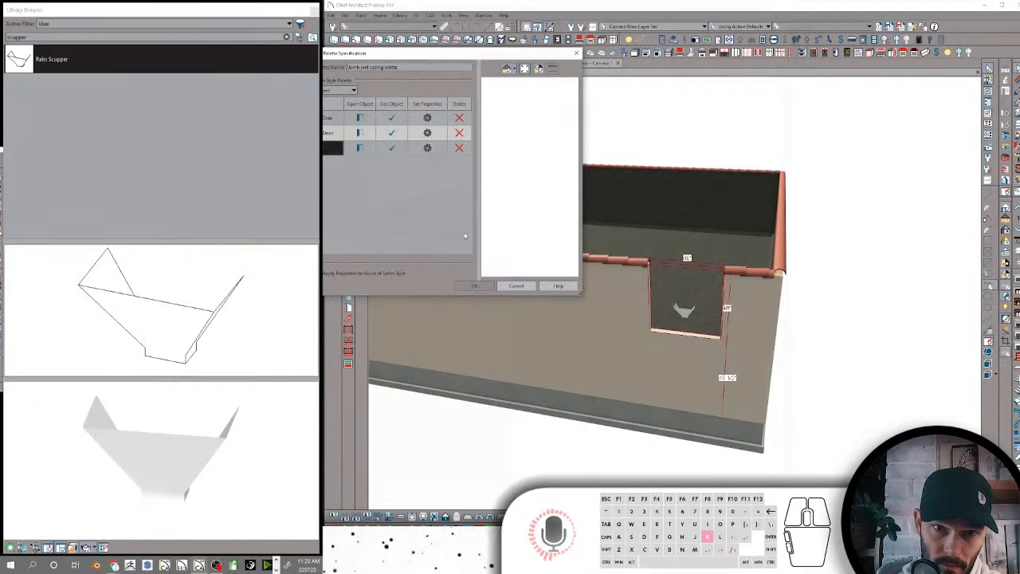
pyautogui.click(481, 287)
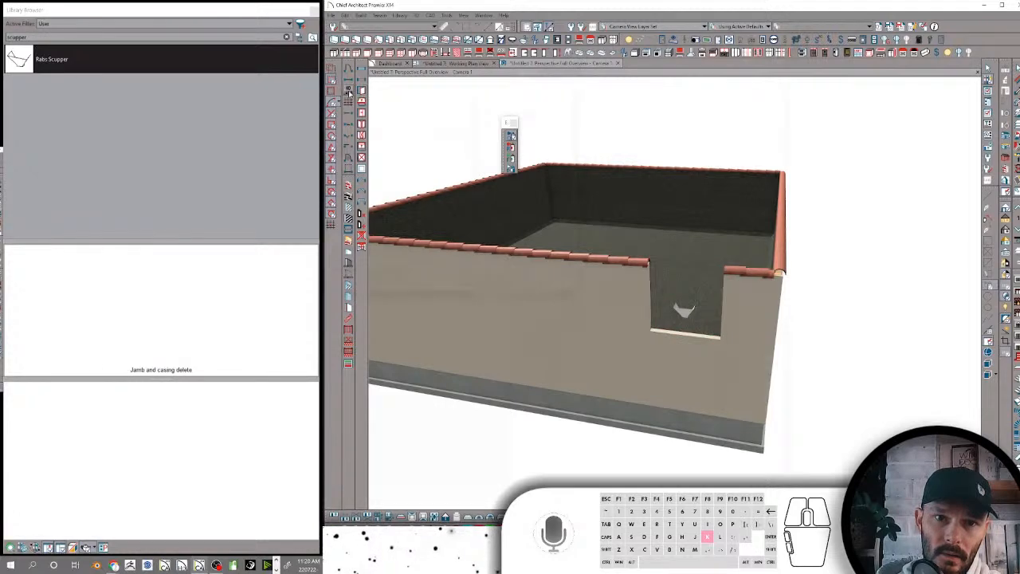
# Place a second window beside the scupper opening in the same wall and apply the Jamb and casing delete style palette to it
pyautogui.press('`')
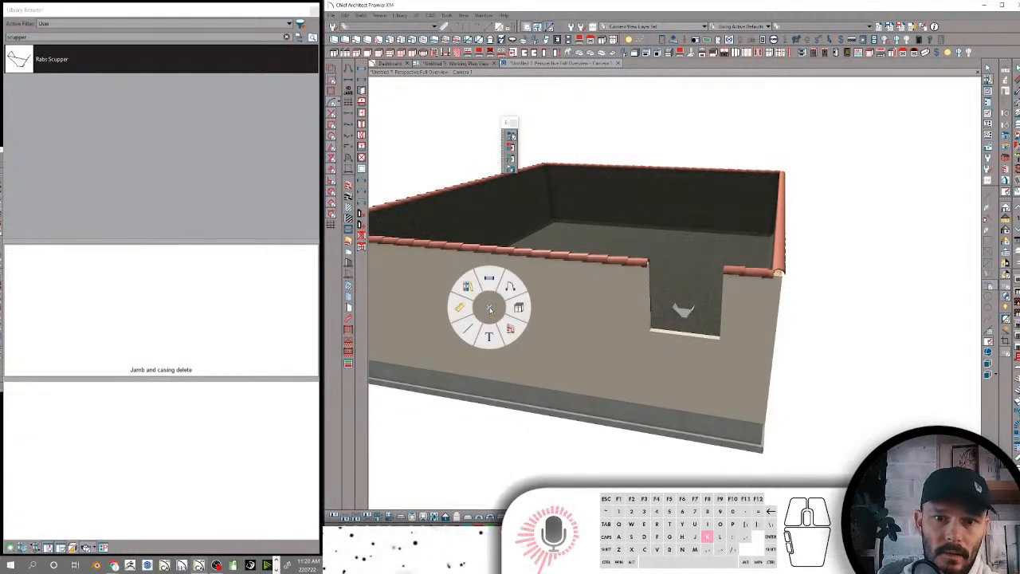
pyautogui.click(491, 278)
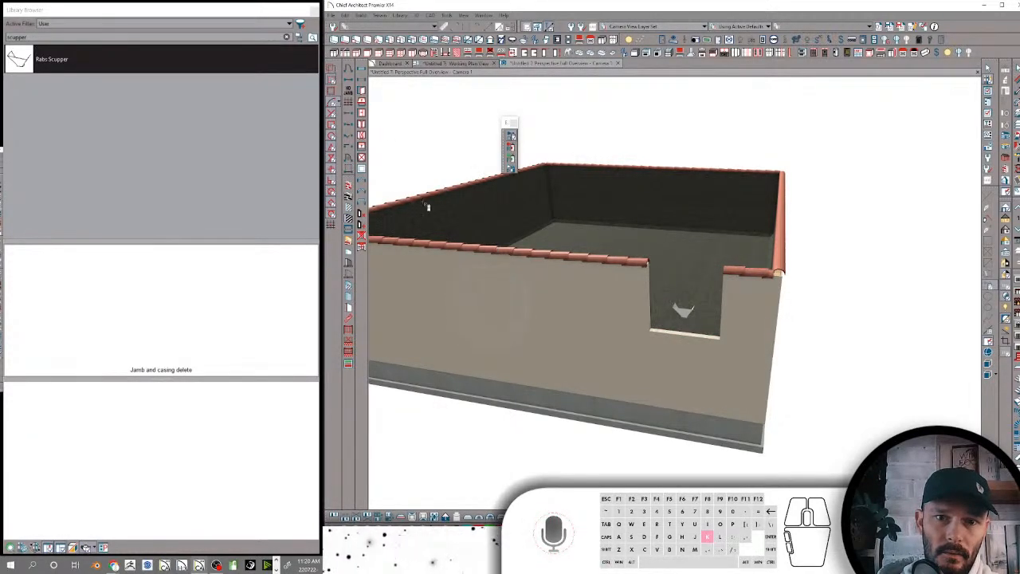
pyautogui.click(362, 69)
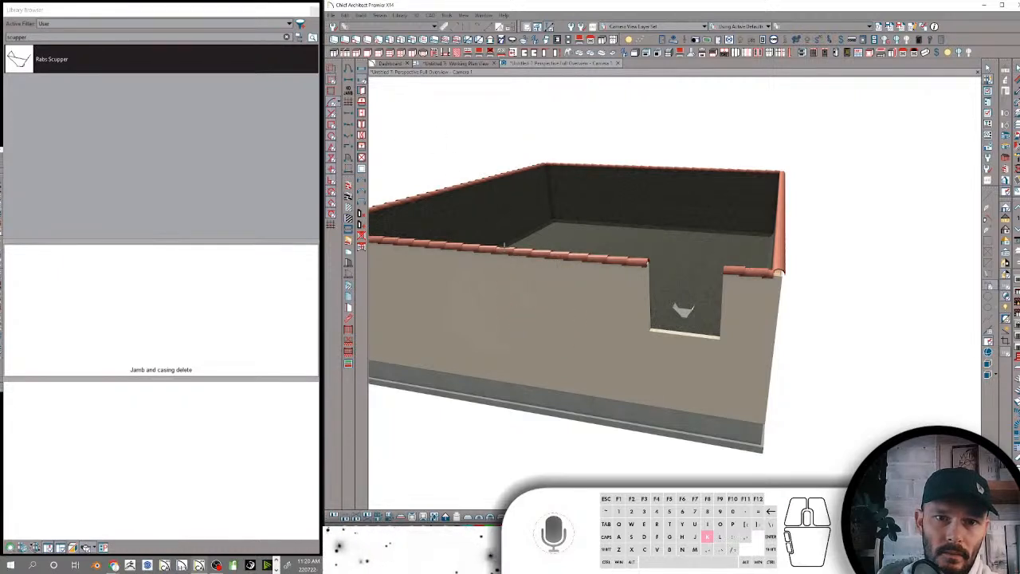
pyautogui.click(550, 307)
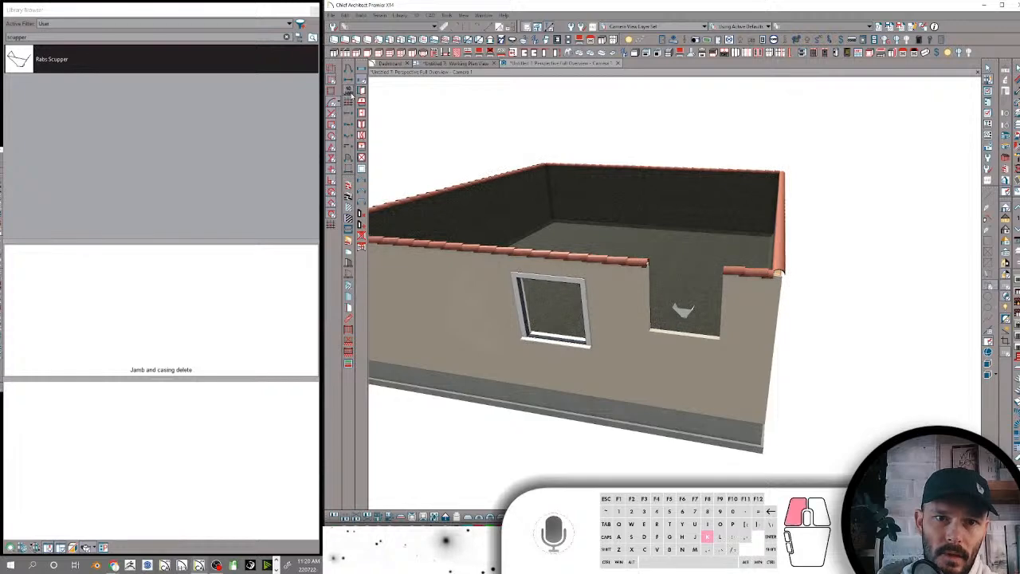
pyautogui.click(350, 93)
pyautogui.click(521, 288)
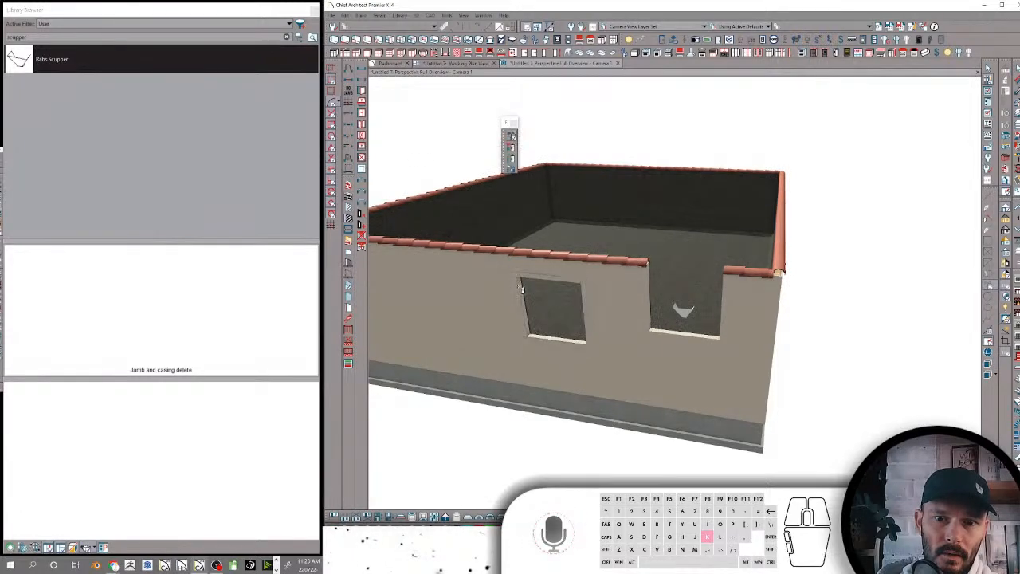
pyautogui.press('space')
# Shrink the opening around the scupper to a small cutout below the parapet coping and above the scupper
pyautogui.click(650, 282)
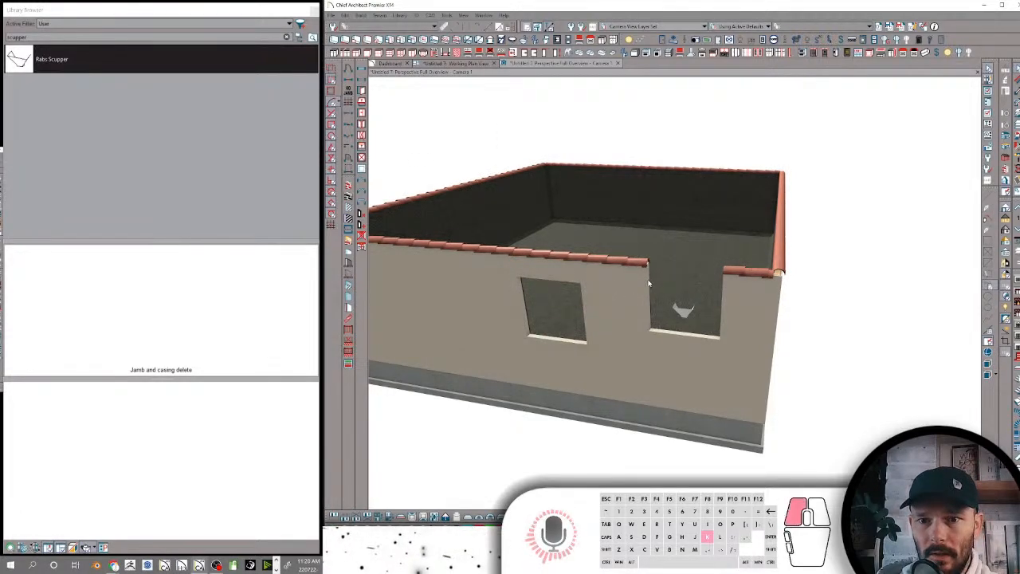
pyautogui.moveTo(685, 272); pyautogui.dragTo(685, 289)
pyautogui.moveTo(683, 334); pyautogui.dragTo(692, 300)
pyautogui.press('c')
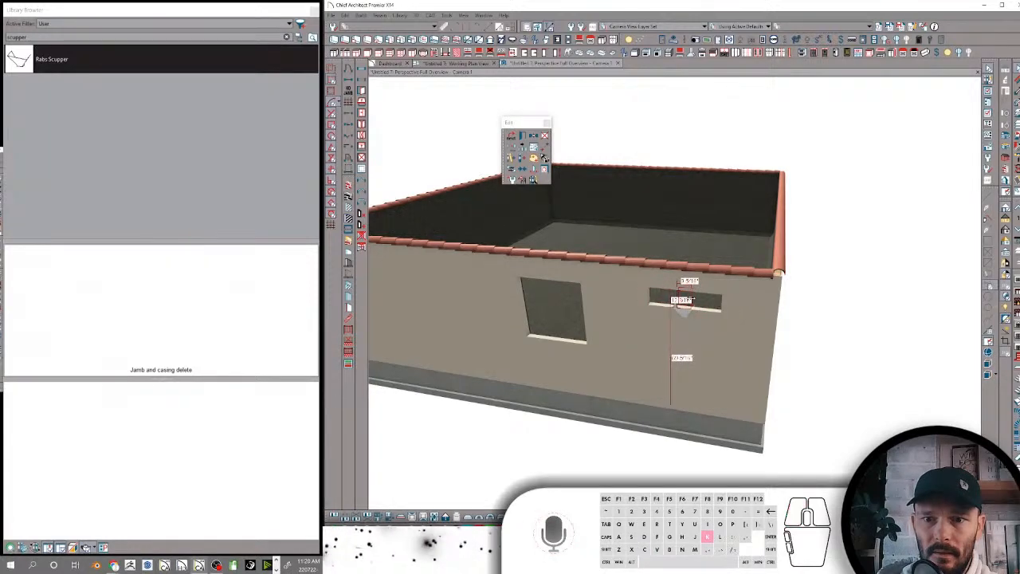
# Cut a cross section from the plan through the wall with the scupper and examine the parapet wall up close
pyautogui.click(465, 63)
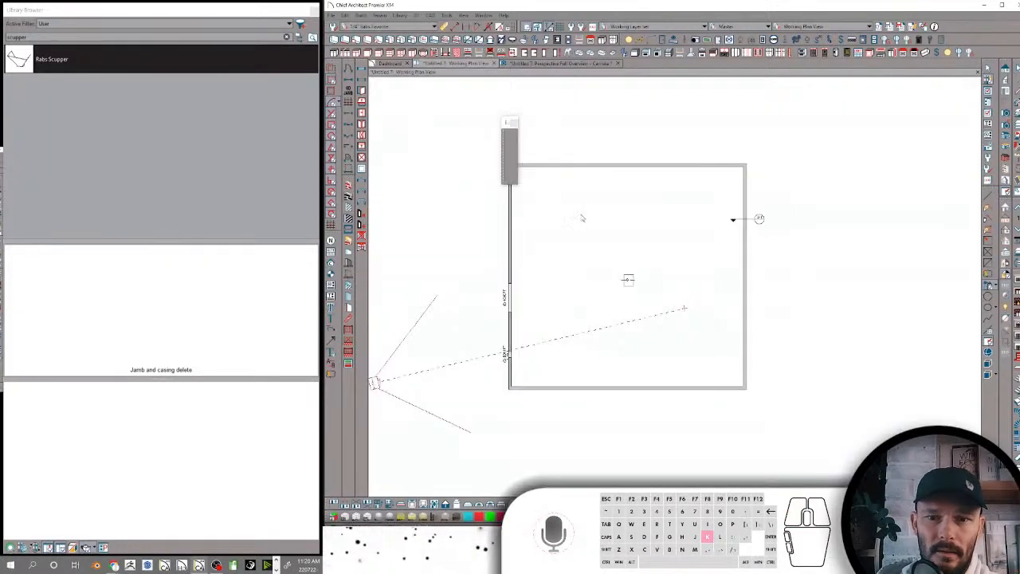
pyautogui.scroll(1, 518, 364)
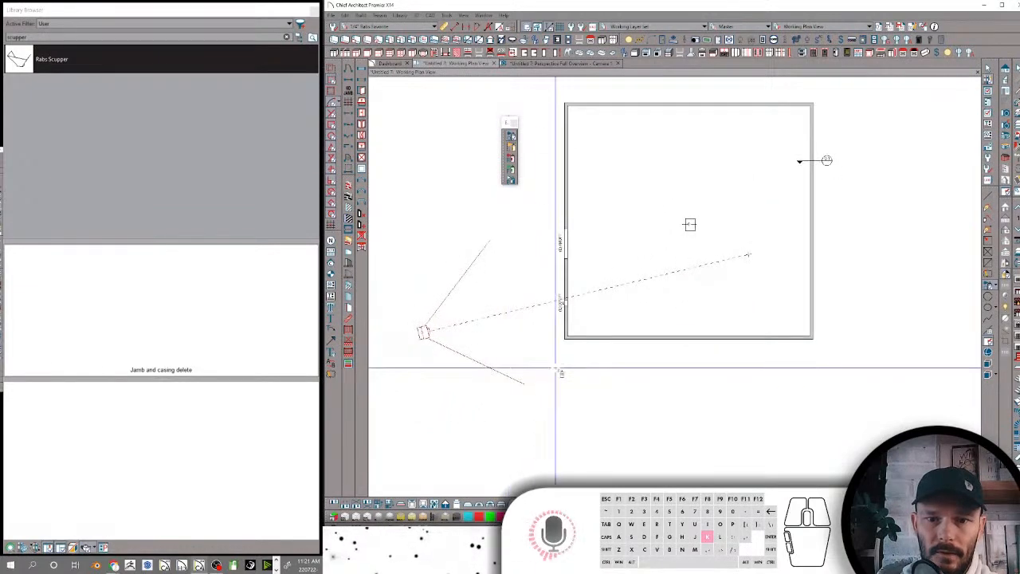
pyautogui.hotkey('shift', 'k')
pyautogui.click(555, 339)
pyautogui.moveTo(550, 323); pyautogui.dragTo(551, 262)
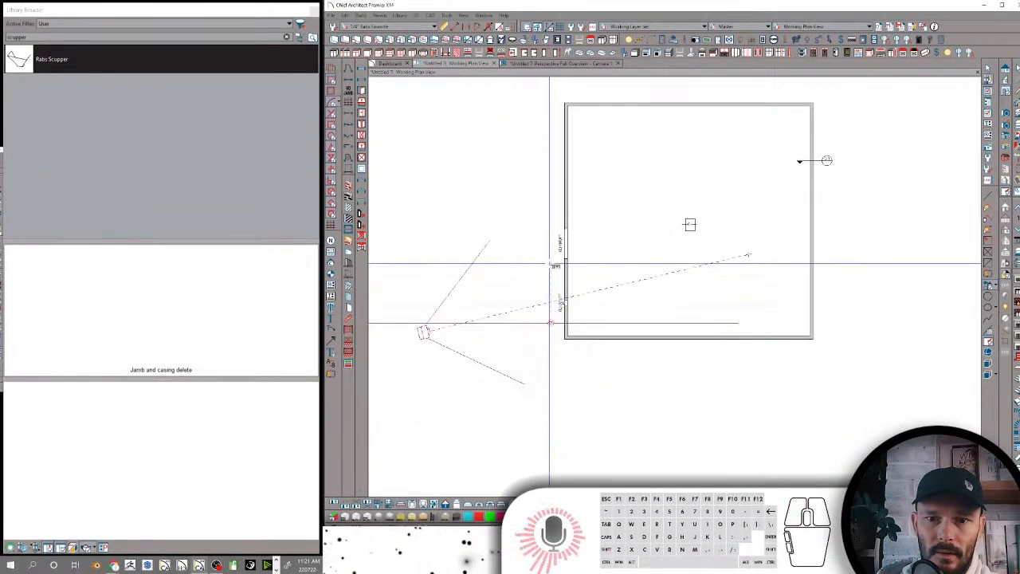
pyautogui.click(710, 288)
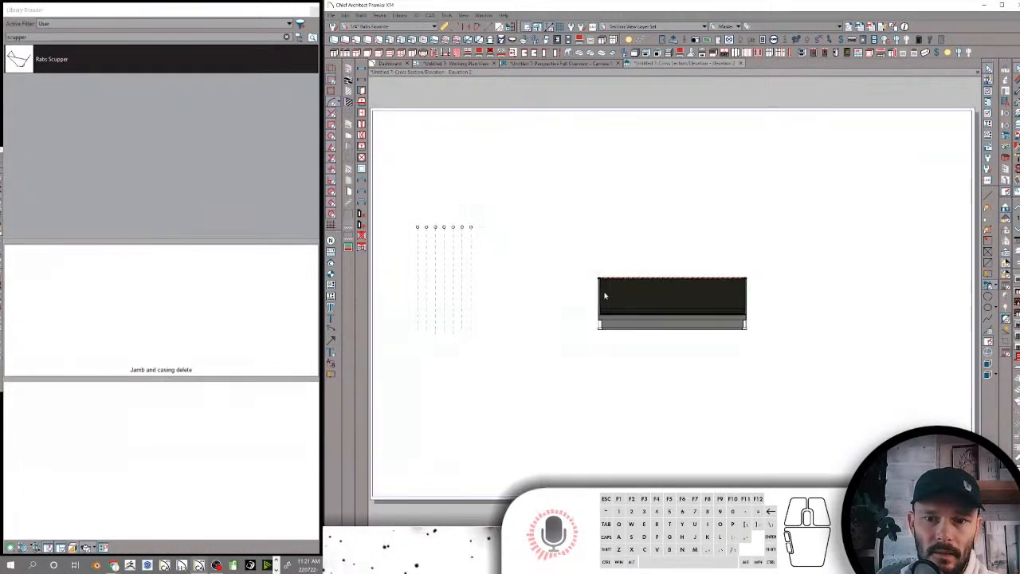
pyautogui.scroll(2, 590, 301)
pyautogui.scroll(3, 601, 300)
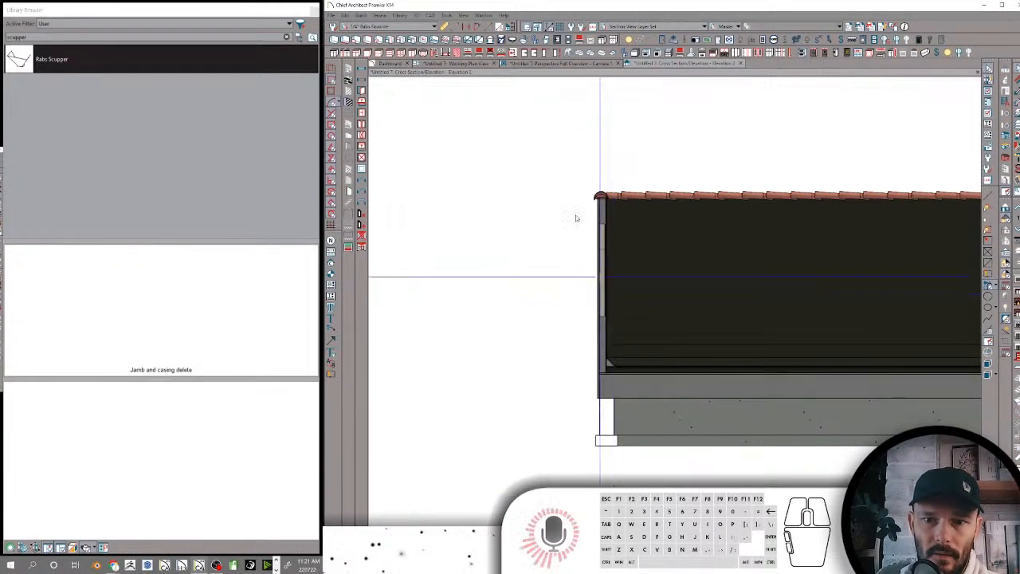
pyautogui.scroll(1, 590, 223)
pyautogui.scroll(1, 590, 223)
pyautogui.scroll(-3, 588, 226)
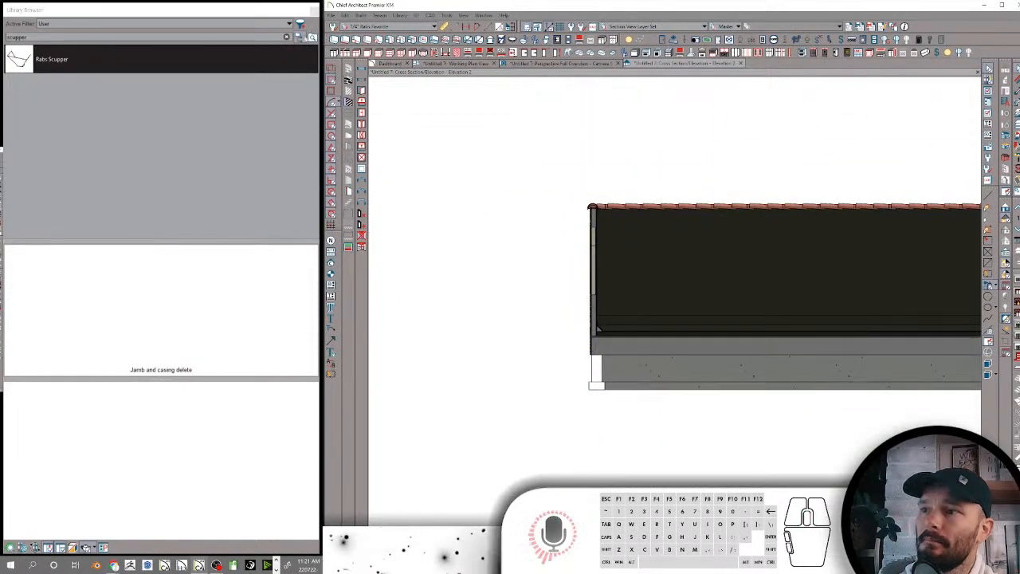
# Reveal the Jamb and casing delete palette in the library tree and close the perspective and cross-section views
pyautogui.click(300, 37)
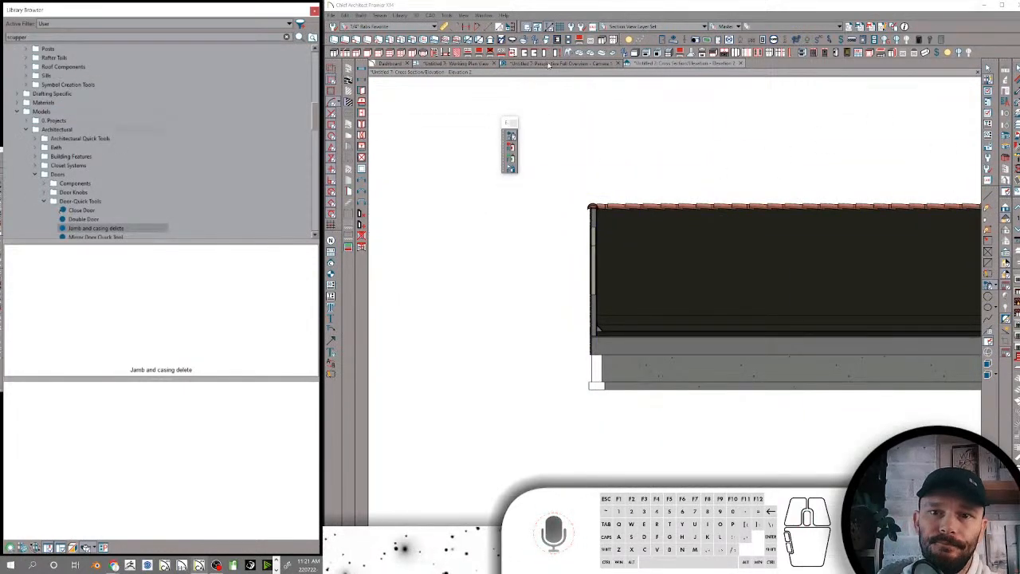
pyautogui.click(548, 64)
pyautogui.moveTo(571, 206); pyautogui.dragTo(640, 207)
pyautogui.click(646, 52)
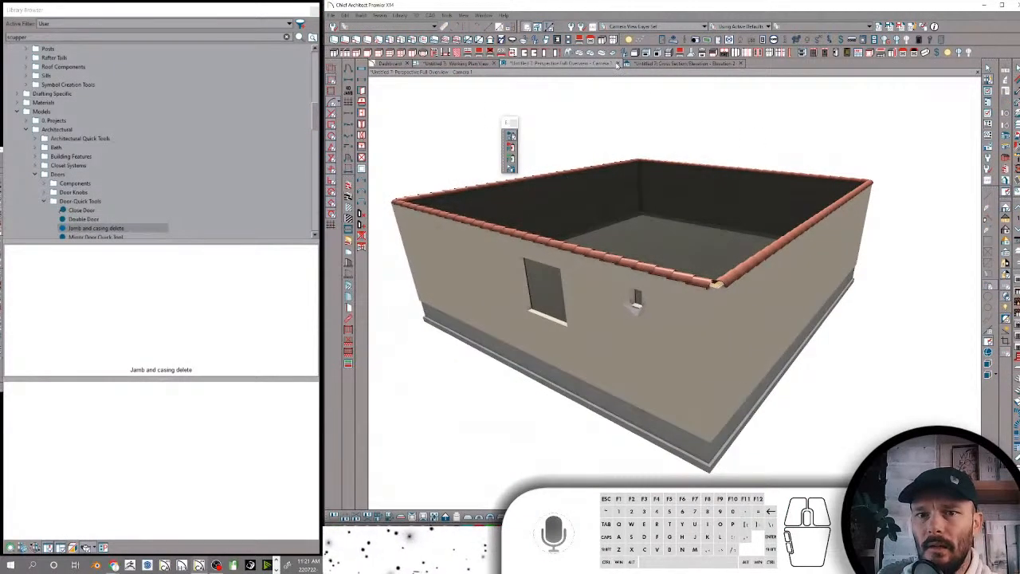
pyautogui.click(616, 64)
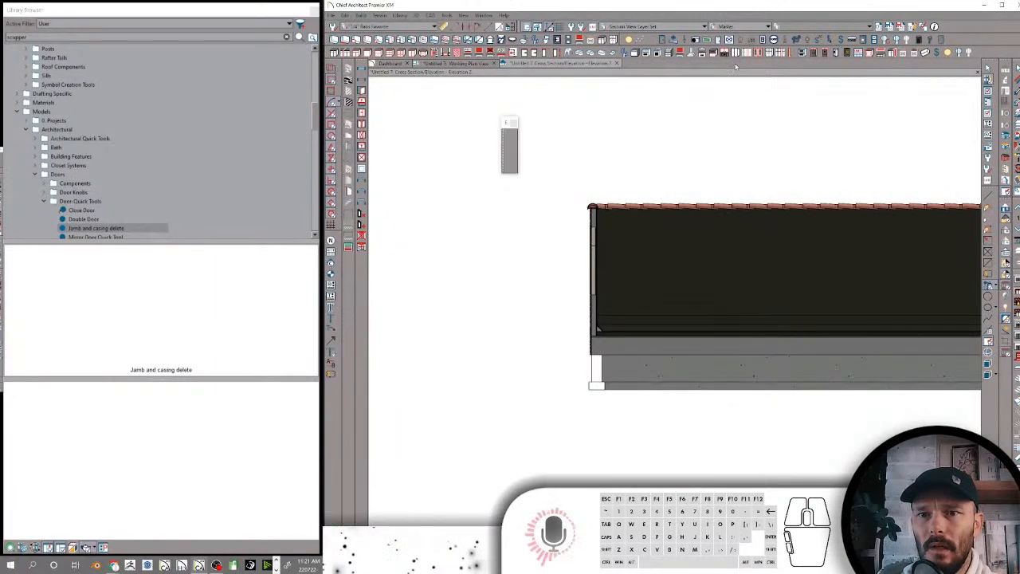
pyautogui.click(618, 63)
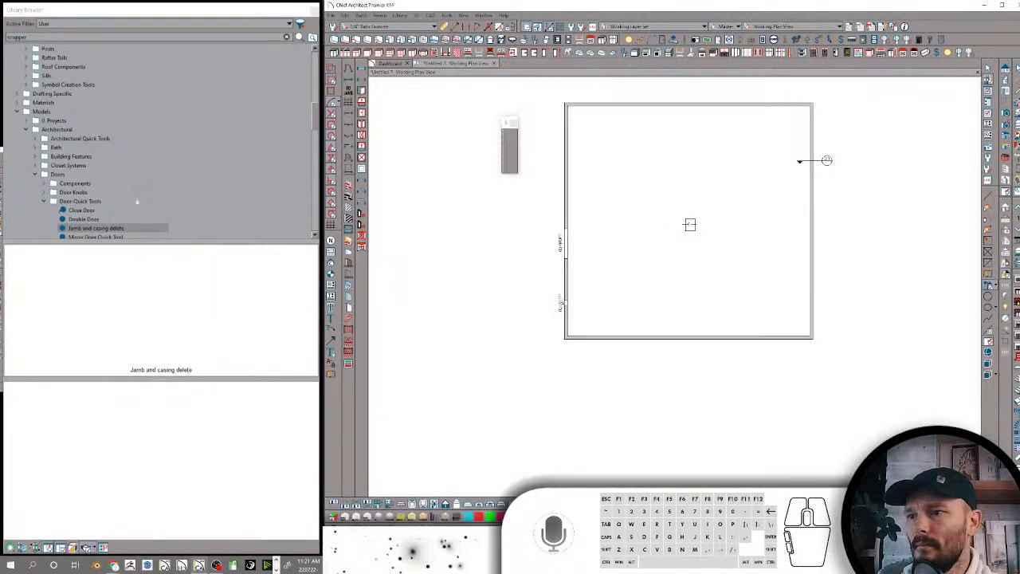
# Collapse the Door Quick Tools, Doors and Architectural folders in the library tree
pyautogui.scroll(-1, 116, 189)
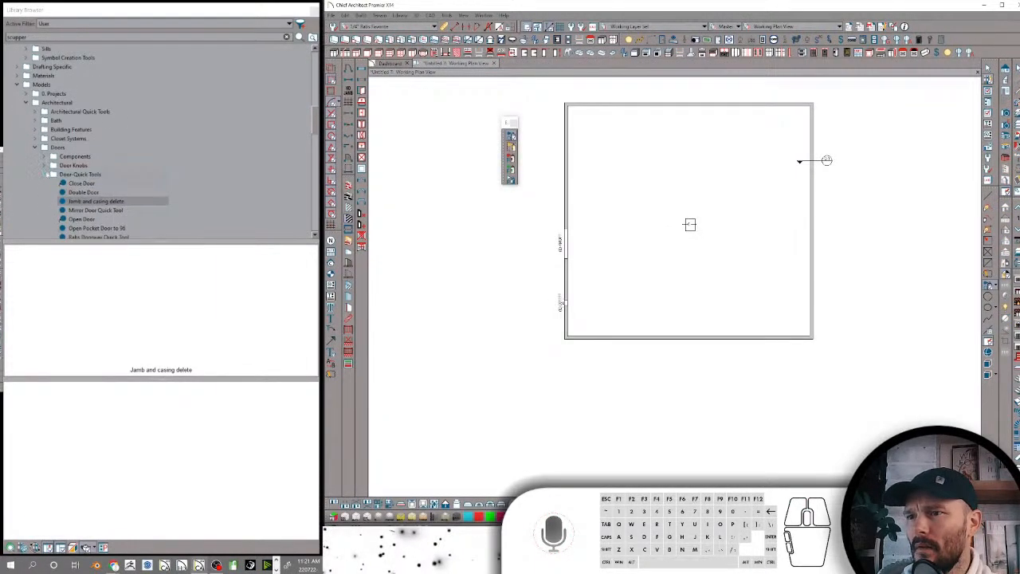
pyautogui.click(45, 174)
pyautogui.click(36, 147)
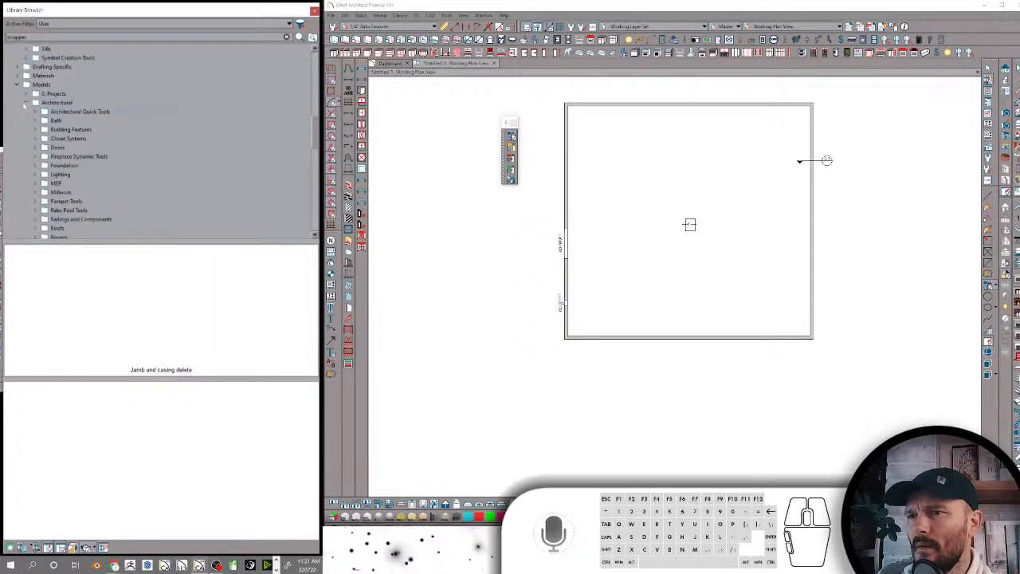
pyautogui.click(26, 102)
pyautogui.scroll(-2, 27, 119)
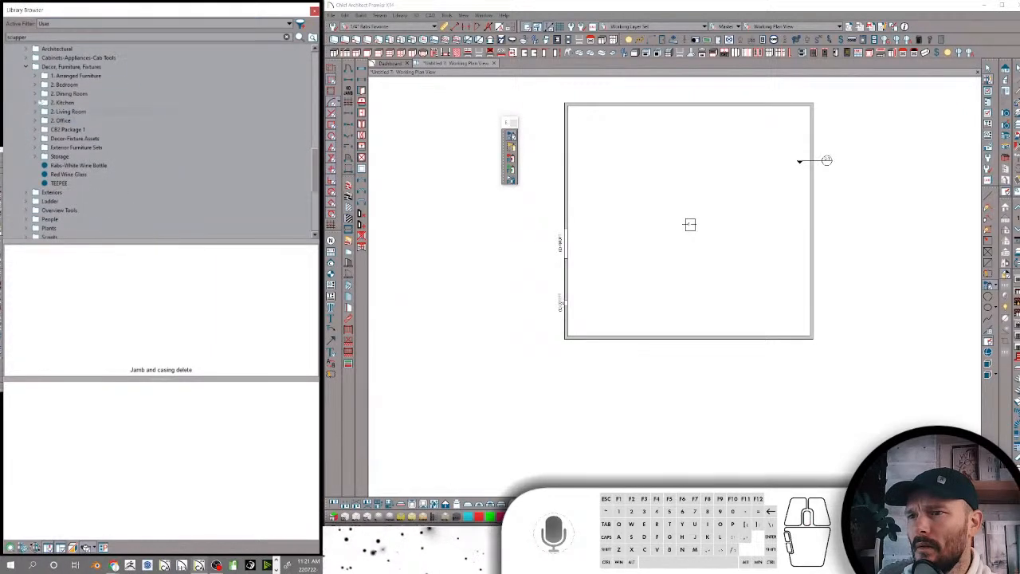
# Look through the Arranged Furniture, Bedroom, CB2 Package 1 and Decor-Fixture Assets folders and preview the loose wine and teepee items
pyautogui.click(76, 76)
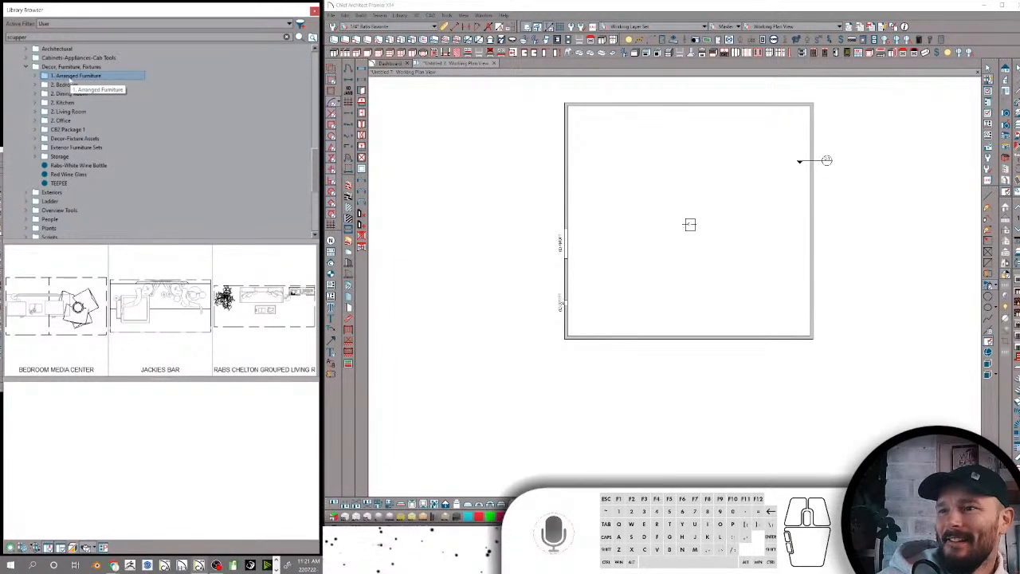
pyautogui.click(63, 85)
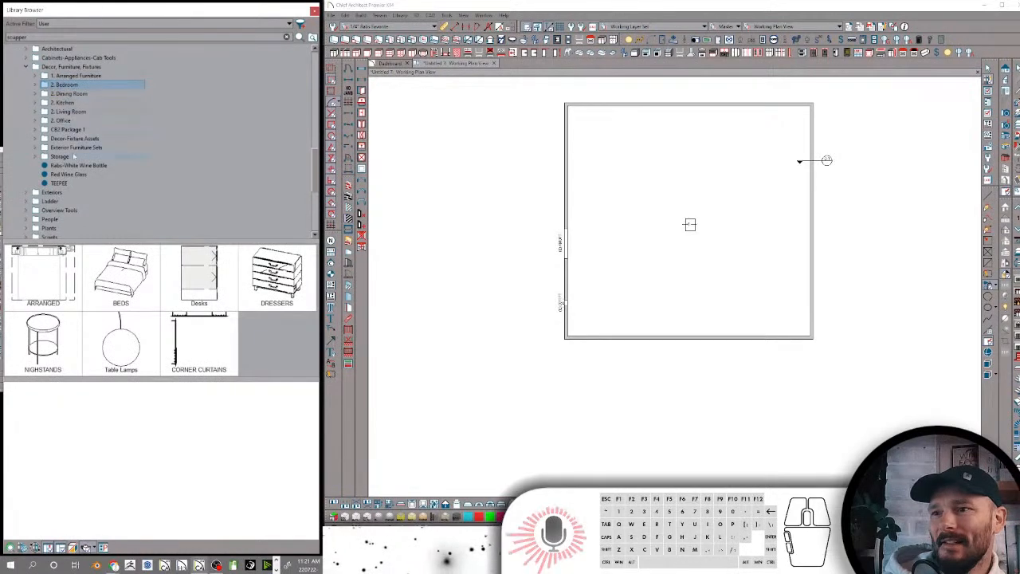
pyautogui.click(68, 173)
pyautogui.click(64, 183)
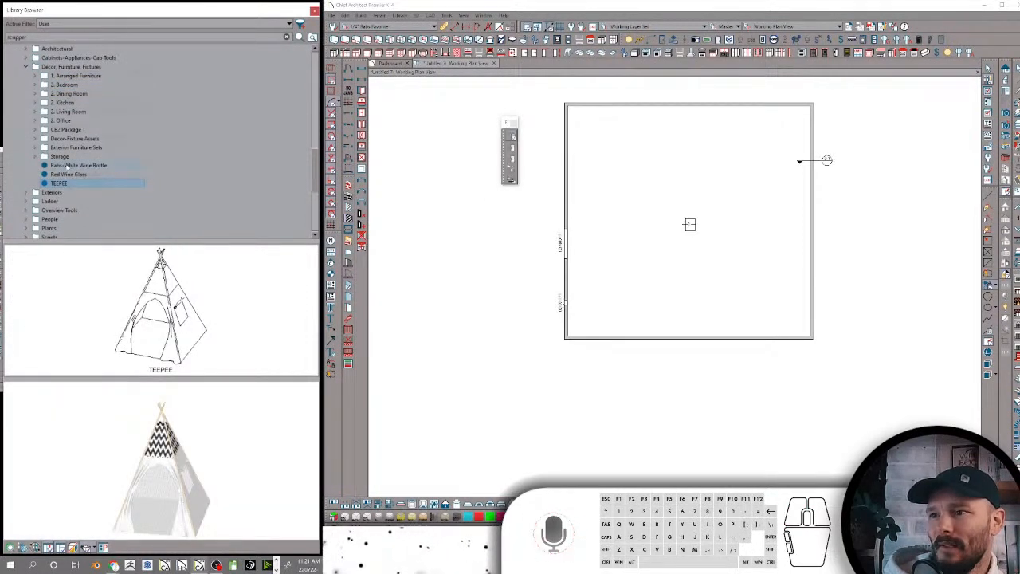
pyautogui.click(62, 165)
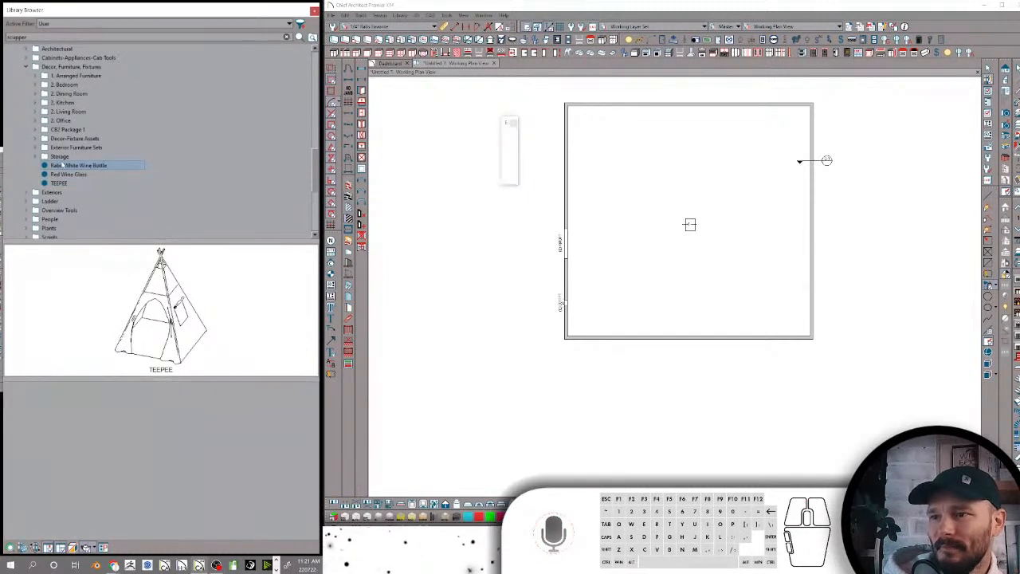
pyautogui.click(70, 130)
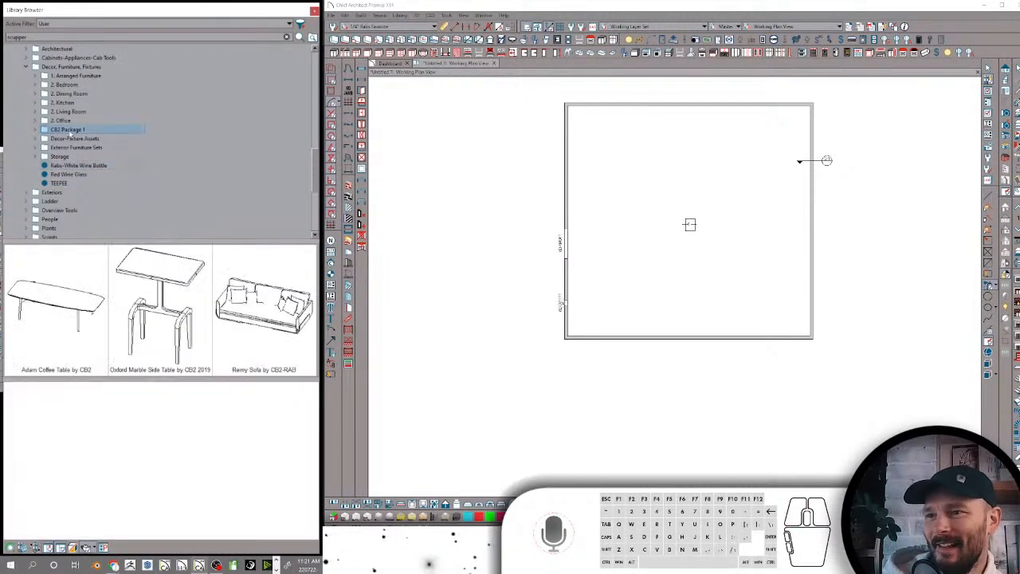
pyautogui.click(70, 139)
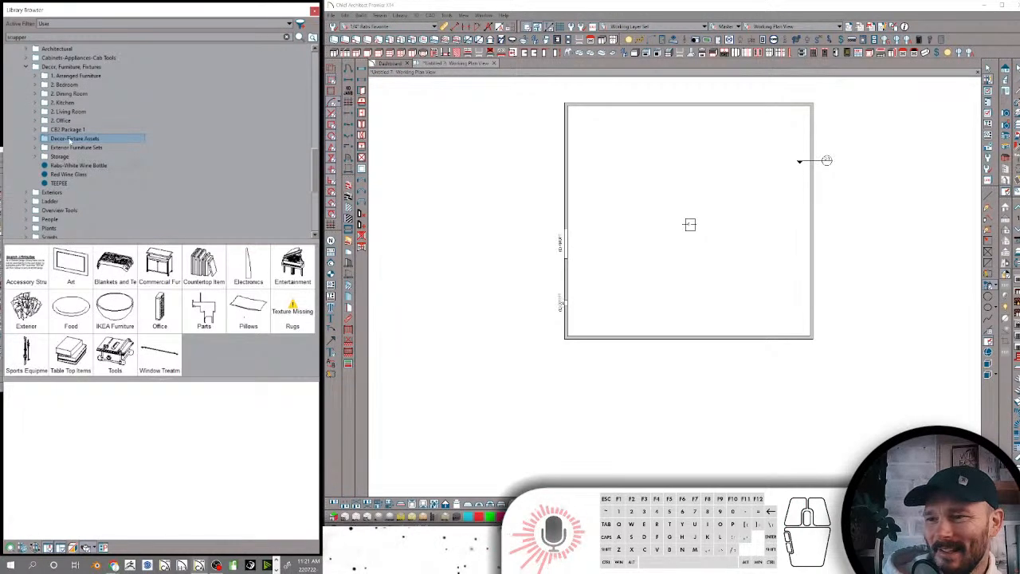
# Expand Decor-Fixture Assets and look through its Accessory Structures, Blankets and Textiles, Electronics, Entertainment and Exterior folders
pyautogui.click(35, 139)
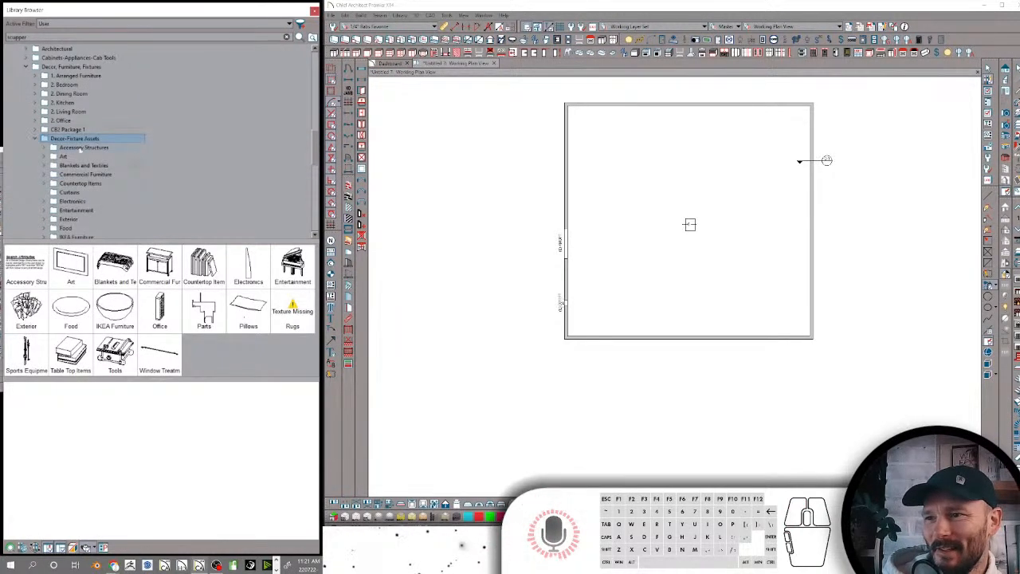
pyautogui.click(84, 148)
pyautogui.click(78, 165)
pyautogui.scroll(-2, 78, 156)
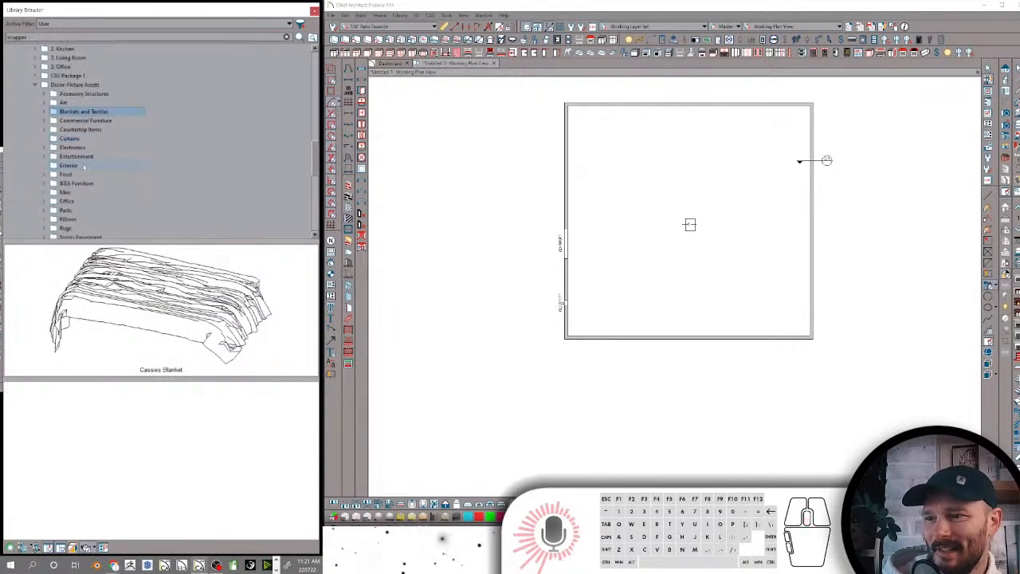
pyautogui.click(77, 147)
pyautogui.click(80, 156)
pyautogui.click(74, 166)
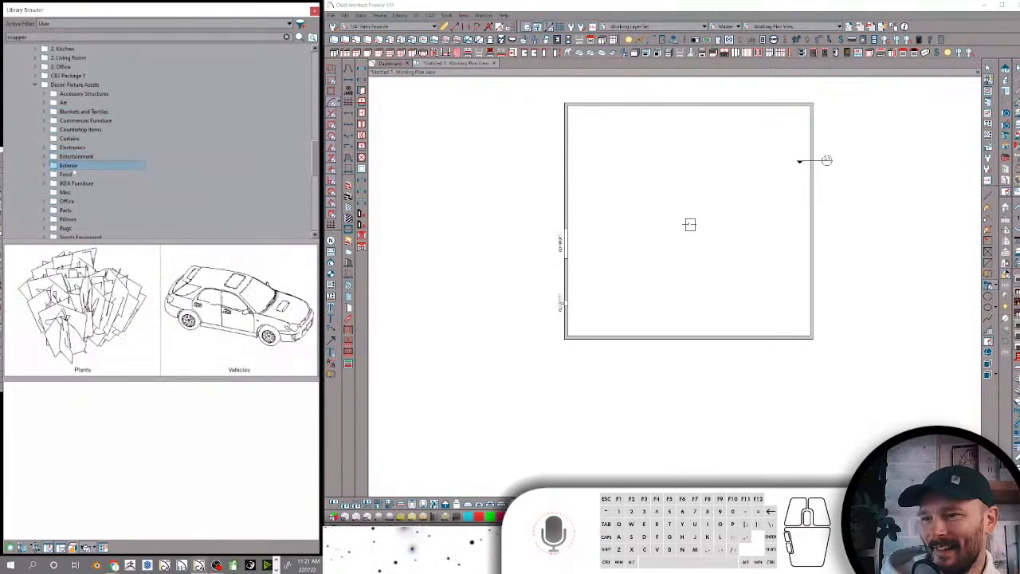
# Review the contents of the IKEA Furniture, Pillows, Parts, Rugs, Table Top Items and Tools folders
pyautogui.click(79, 183)
pyautogui.scroll(-2, 77, 160)
pyautogui.click(75, 165)
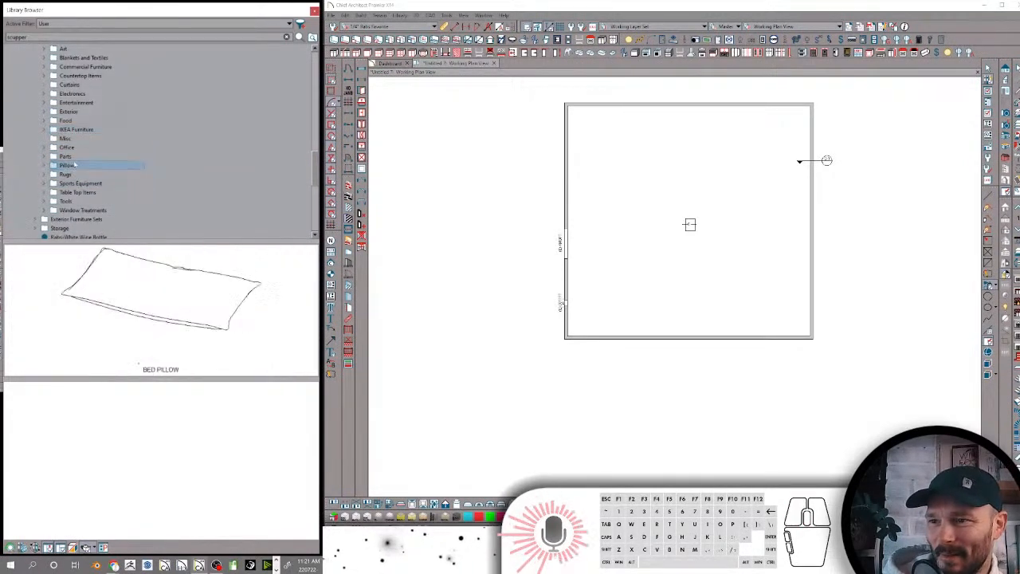
pyautogui.click(69, 156)
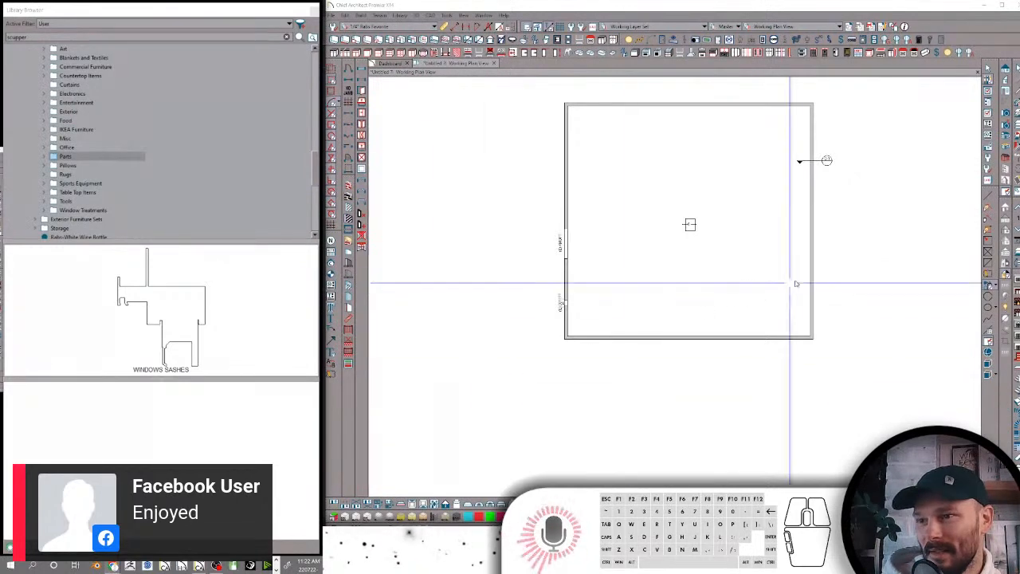
pyautogui.click(71, 174)
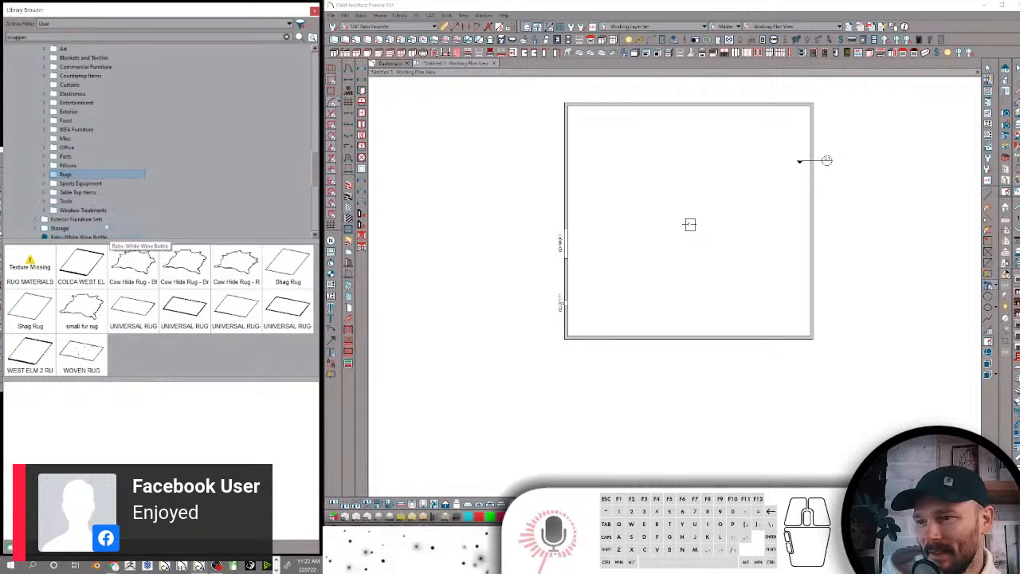
pyautogui.click(76, 192)
pyautogui.click(77, 201)
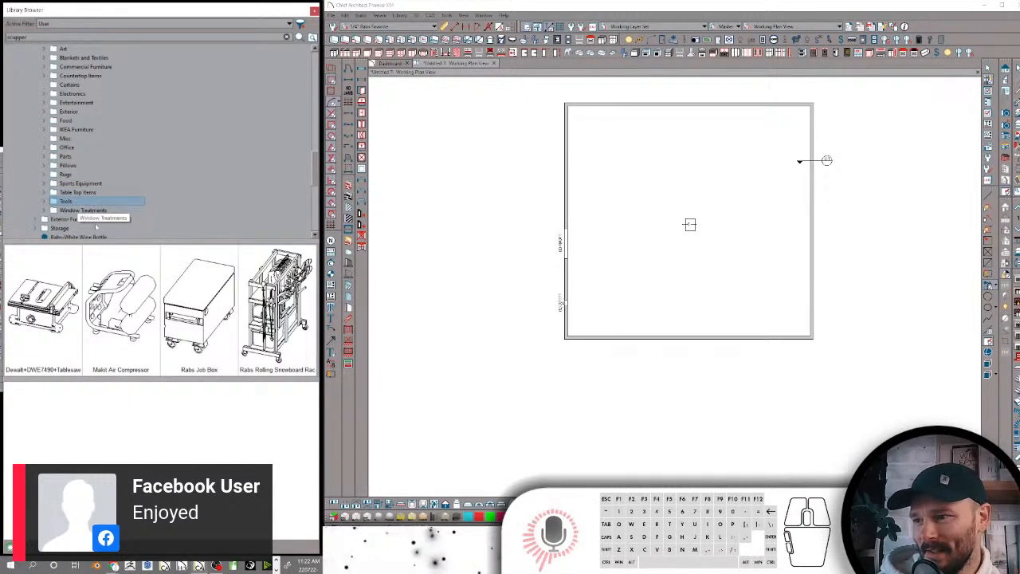
# Preview the rolling snowboard rack from the Tools folder and inspect its 3D model from several angles
pyautogui.click(212, 309)
pyautogui.click(277, 307)
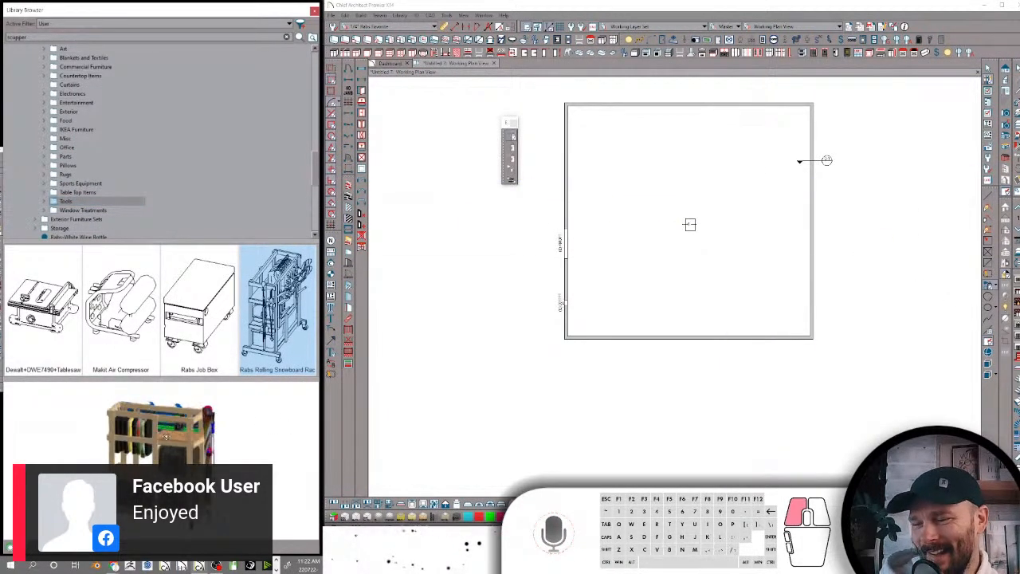
pyautogui.moveTo(204, 438); pyautogui.dragTo(108, 432)
pyautogui.scroll(4, 165, 445)
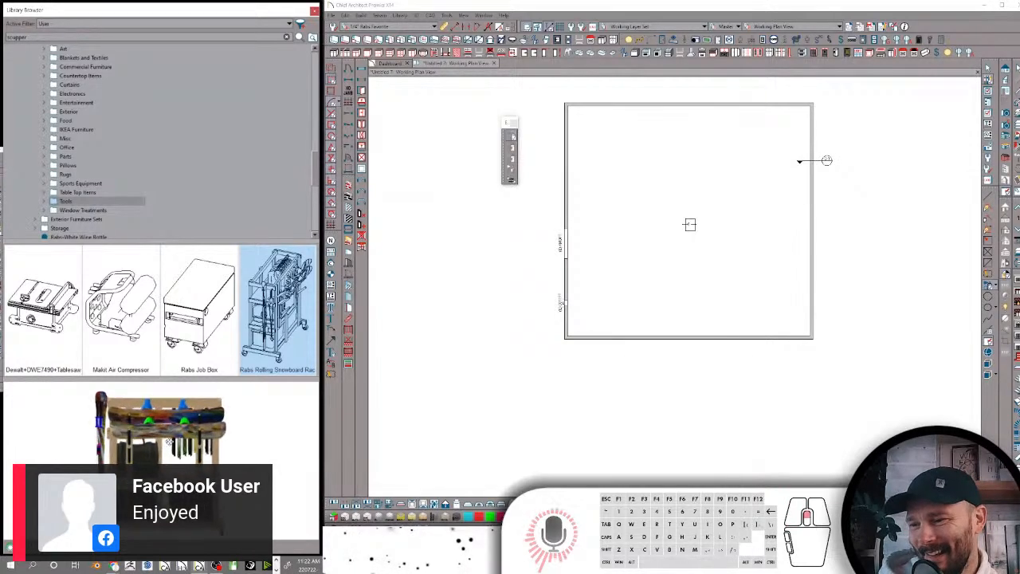
pyautogui.moveTo(166, 444); pyautogui.dragTo(191, 510)
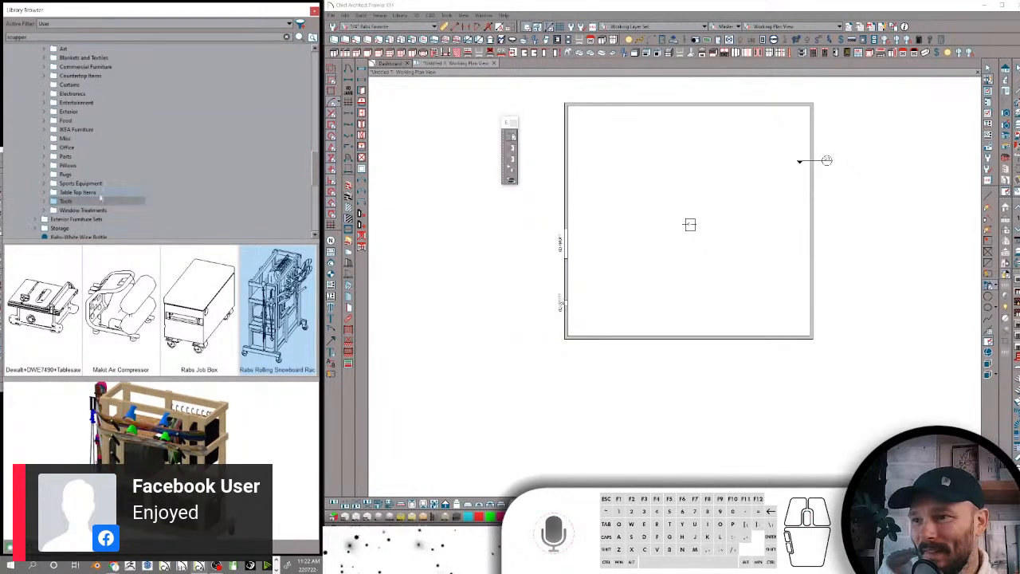
# Review the Table Top Items, Sports Equipment, Rugs, Pillows and Office folders and preview the keller_sample_cab1 cabinet
pyautogui.click(84, 192)
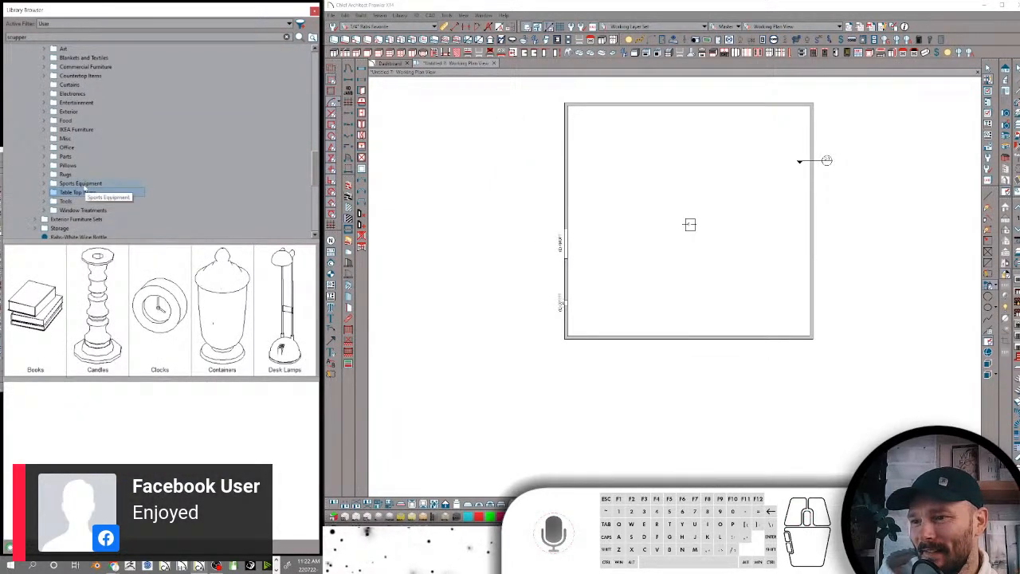
pyautogui.click(80, 184)
pyautogui.click(65, 175)
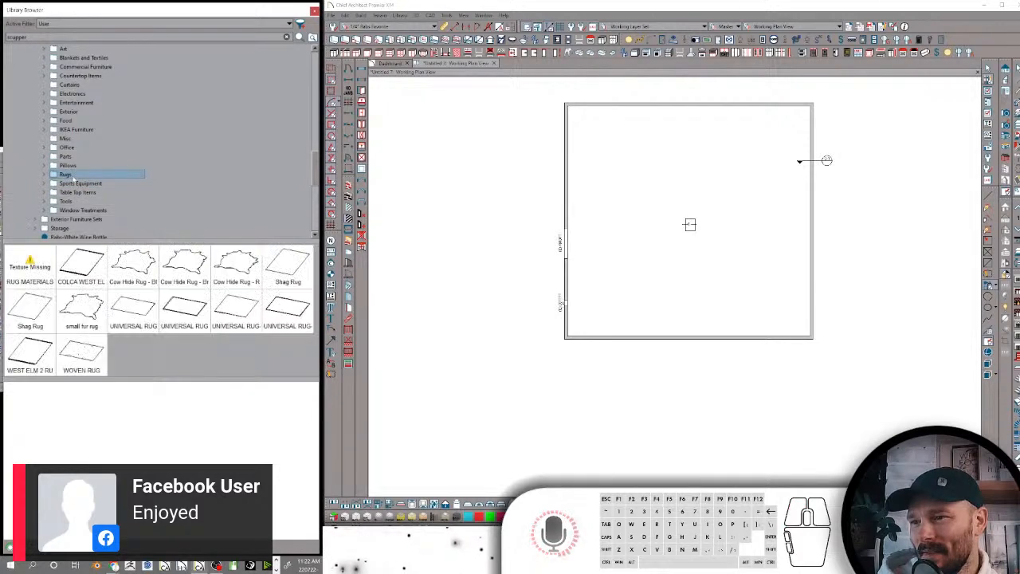
pyautogui.click(66, 166)
pyautogui.click(66, 149)
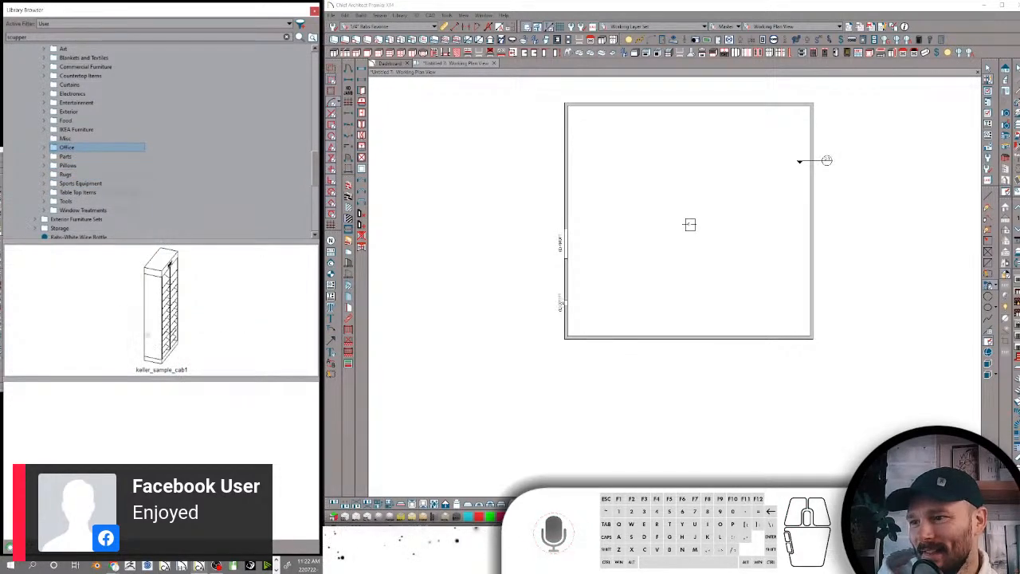
pyautogui.click(147, 336)
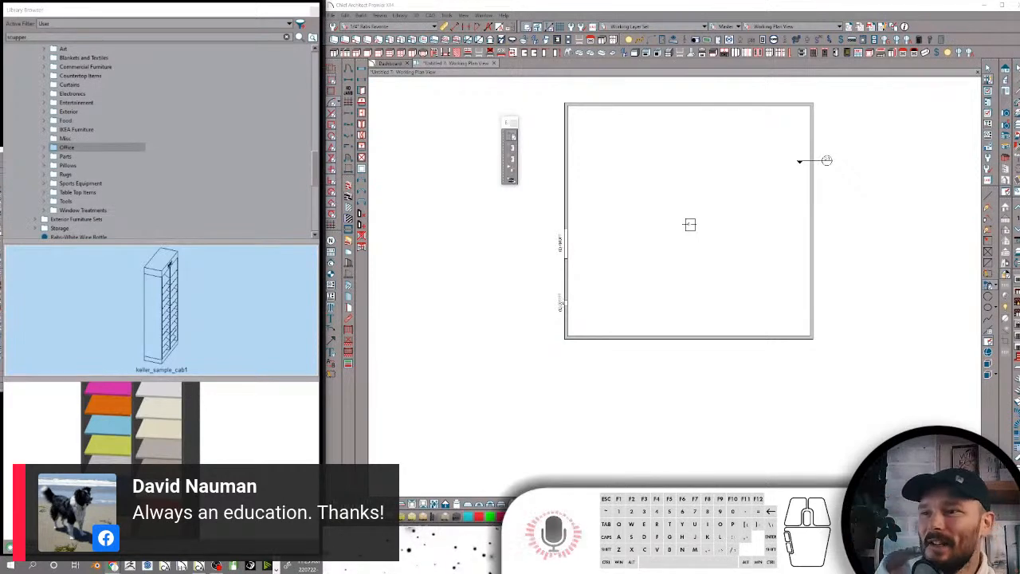
# Open the Entertainment folder and preview the Rabs Desktop Speaker and the Record Player
pyautogui.click(72, 111)
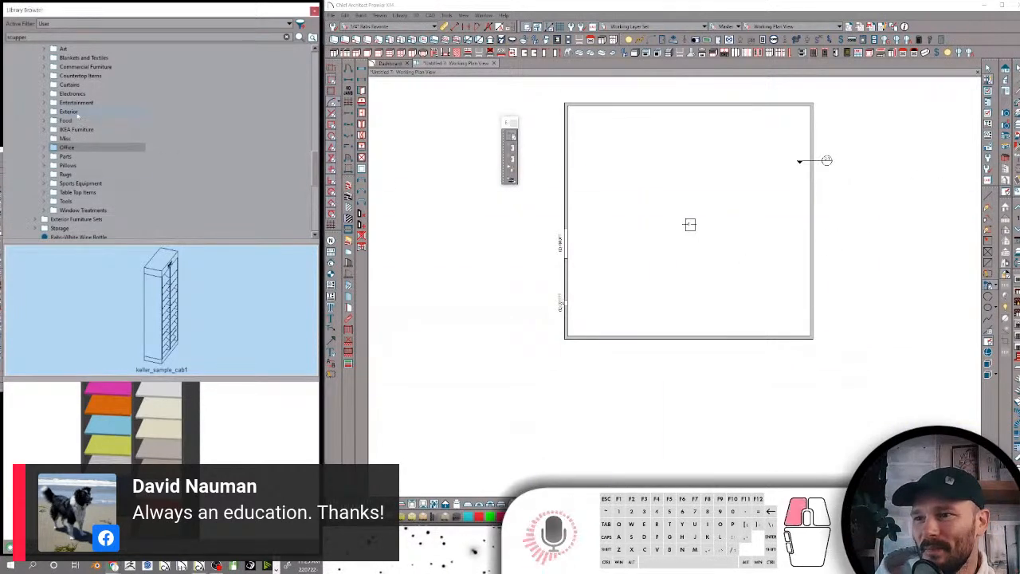
pyautogui.click(56, 103)
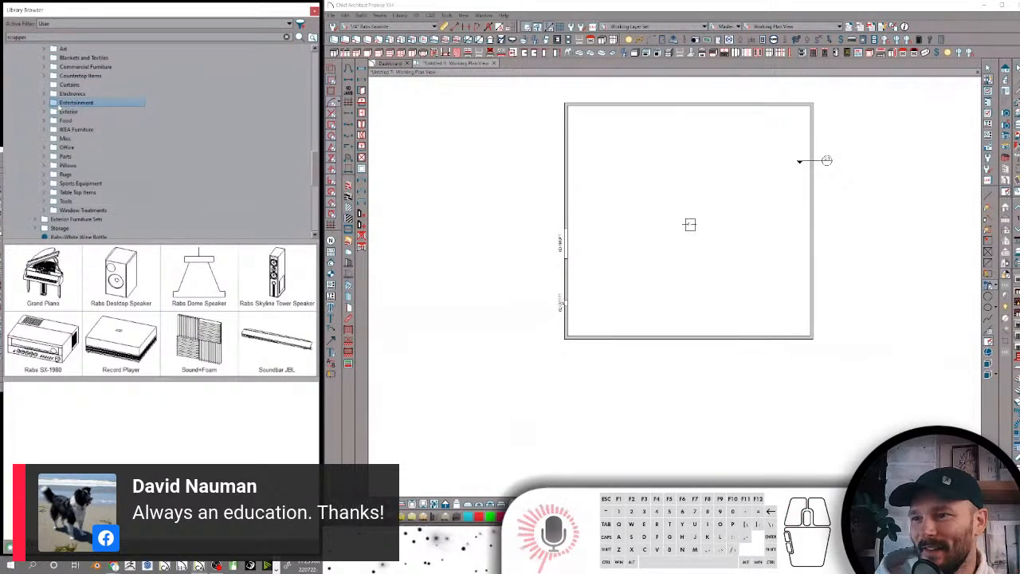
pyautogui.click(120, 275)
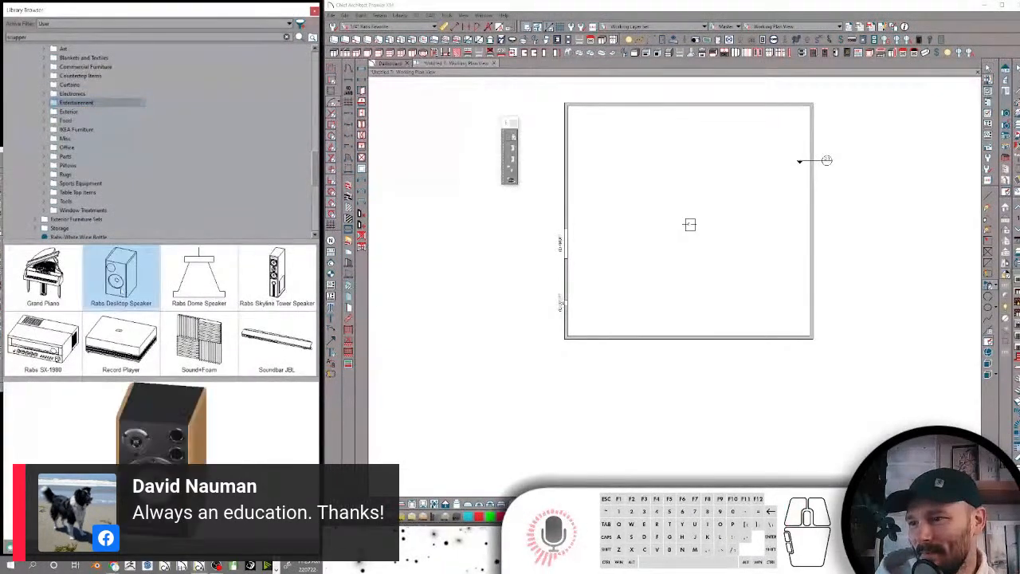
pyautogui.click(120, 341)
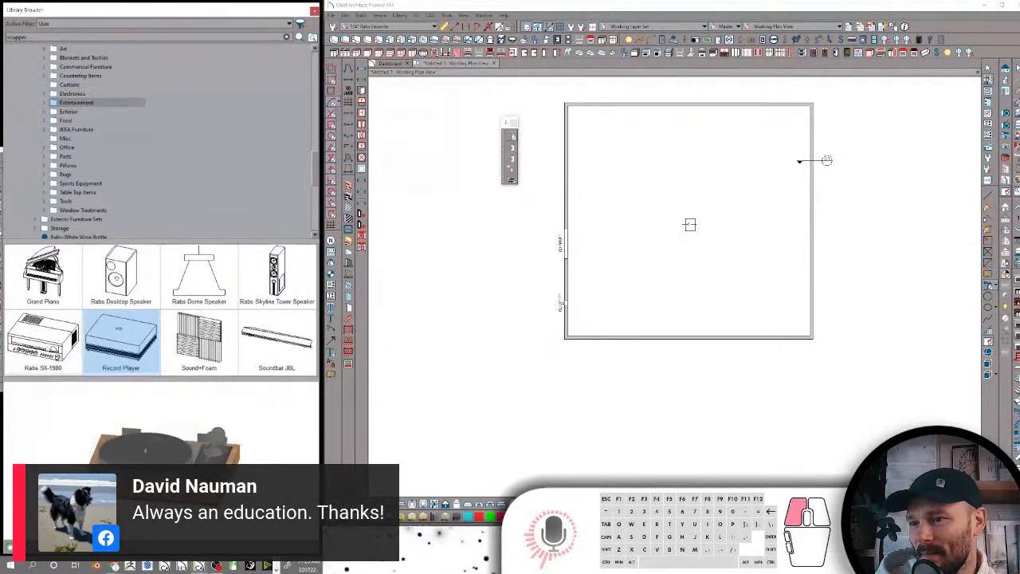
# Inspect the Rabs SX-1980 model in 3D and place it inside the room in the plan, toward the upper-left corner
pyautogui.click(44, 342)
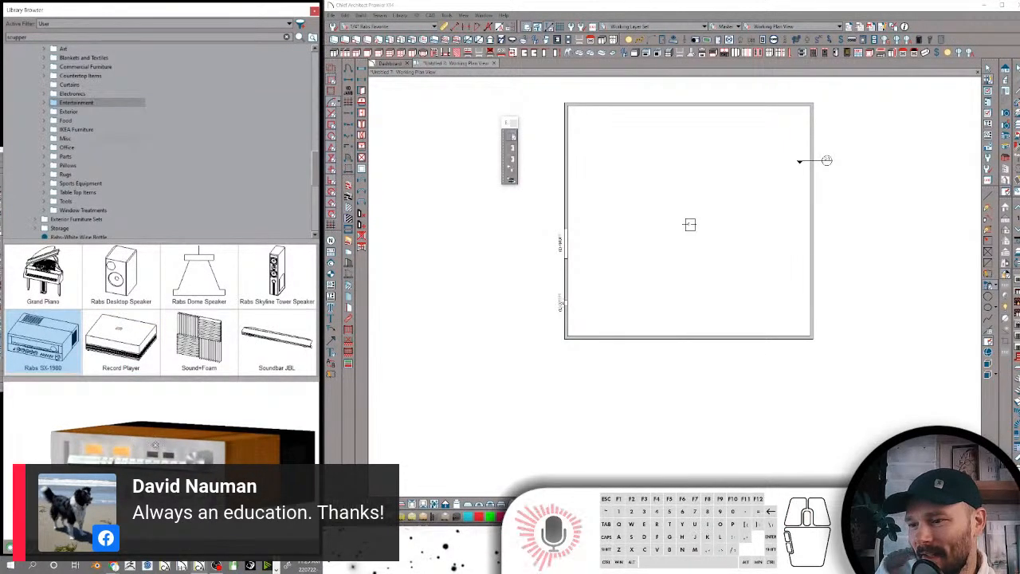
pyautogui.moveTo(155, 445); pyautogui.dragTo(137, 487)
pyautogui.scroll(-3, 142, 483)
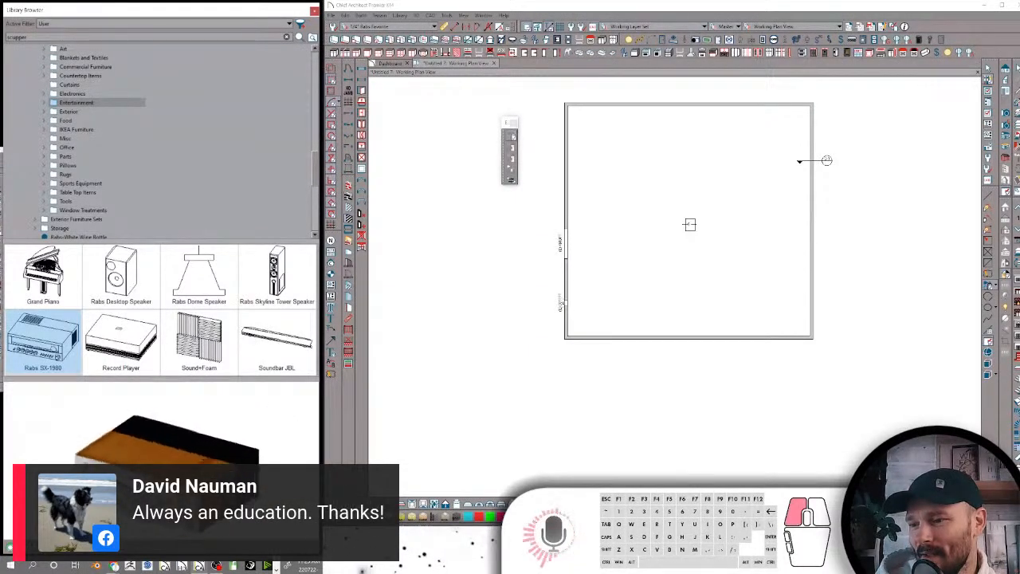
pyautogui.click(629, 182)
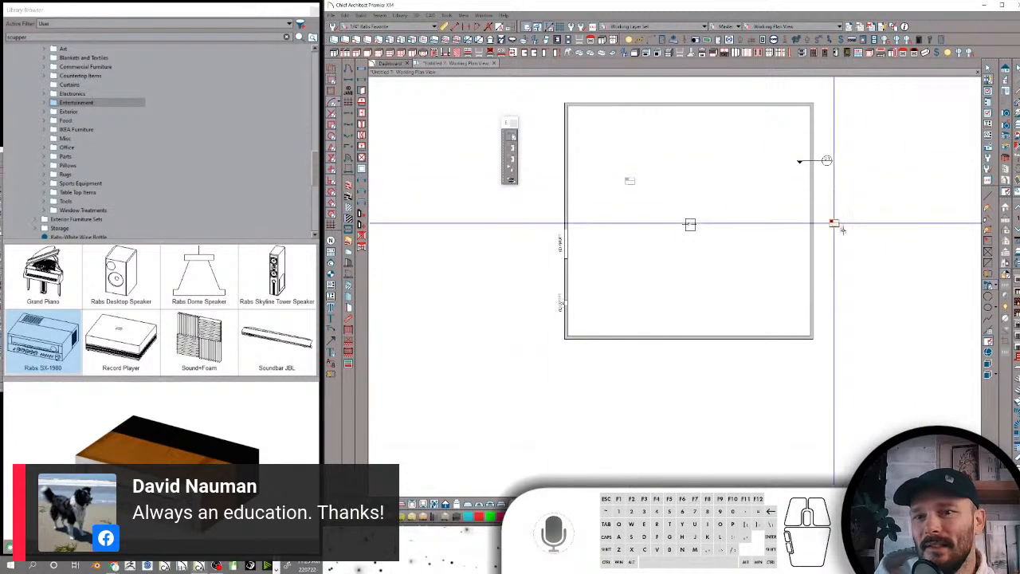
# Review the Electronics, Curtains, Countertop Items and Commercial Furniture folders, and collapse Decor-Fixture Assets
pyautogui.click(87, 94)
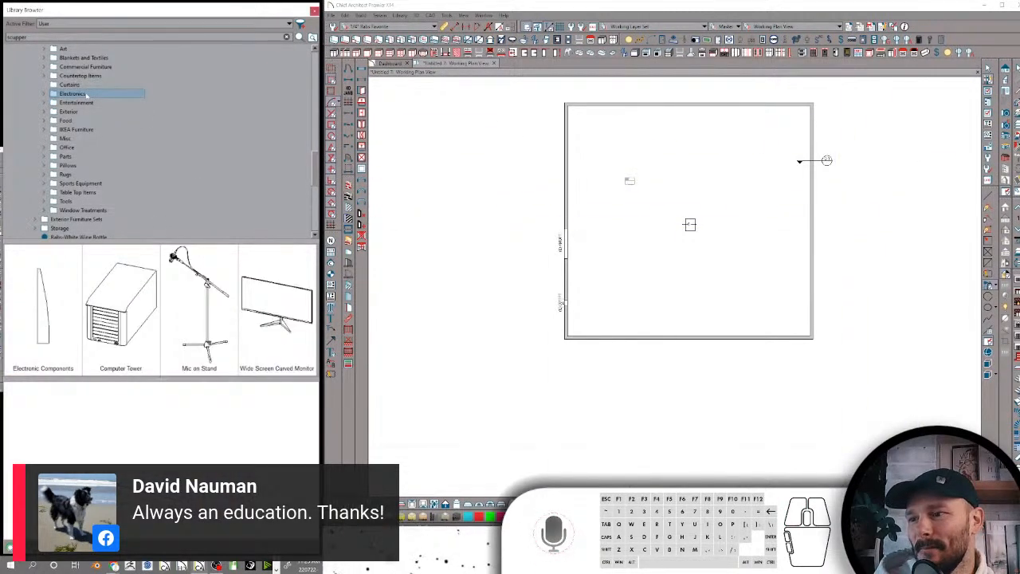
pyautogui.scroll(1, 82, 94)
pyautogui.click(74, 113)
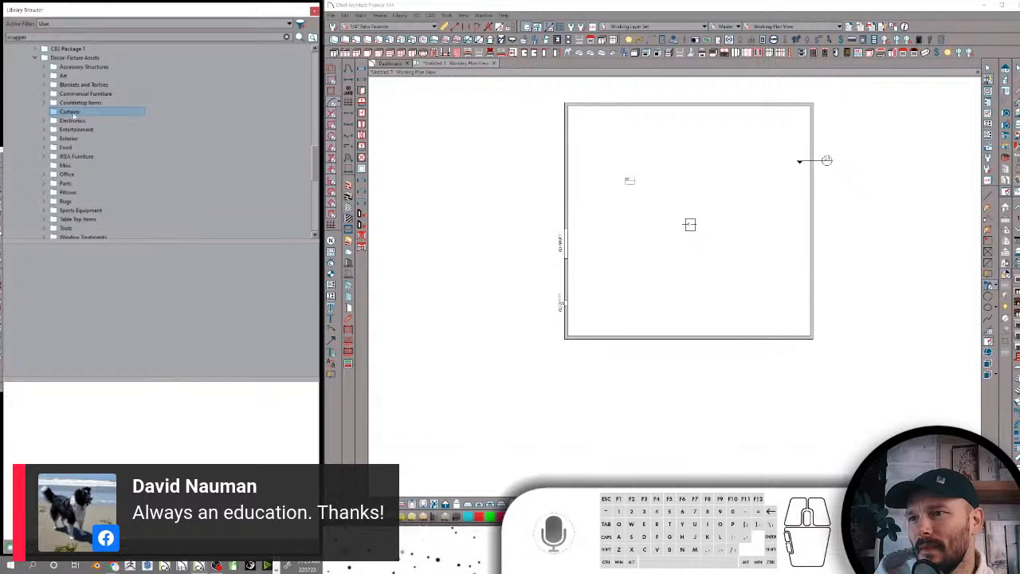
pyautogui.click(77, 105)
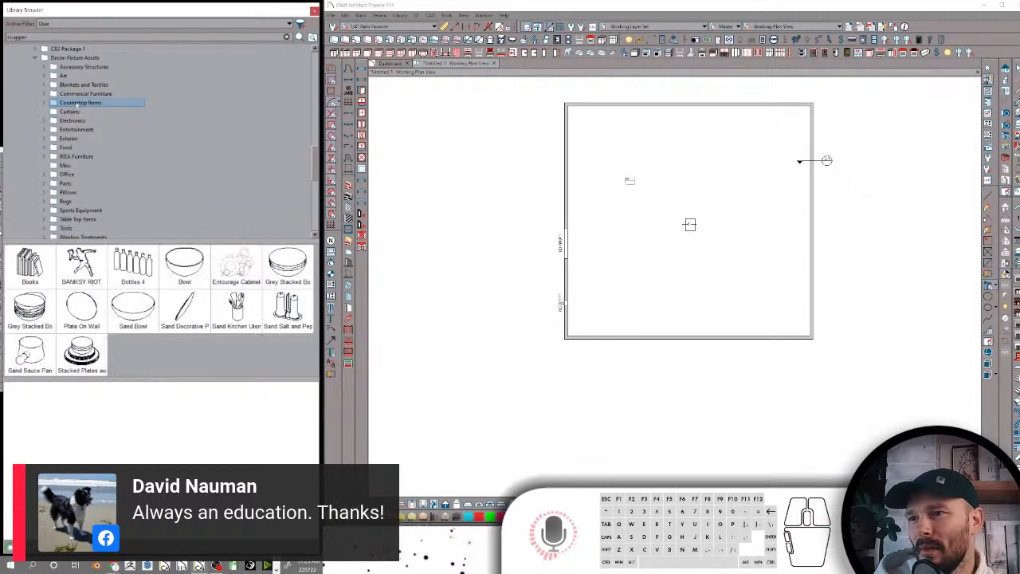
pyautogui.click(76, 96)
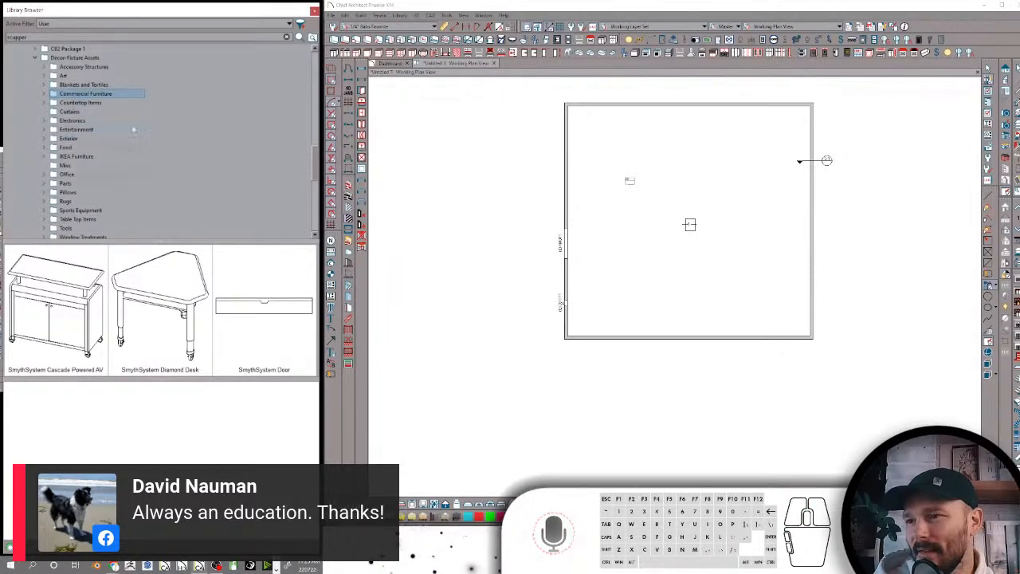
pyautogui.click(36, 58)
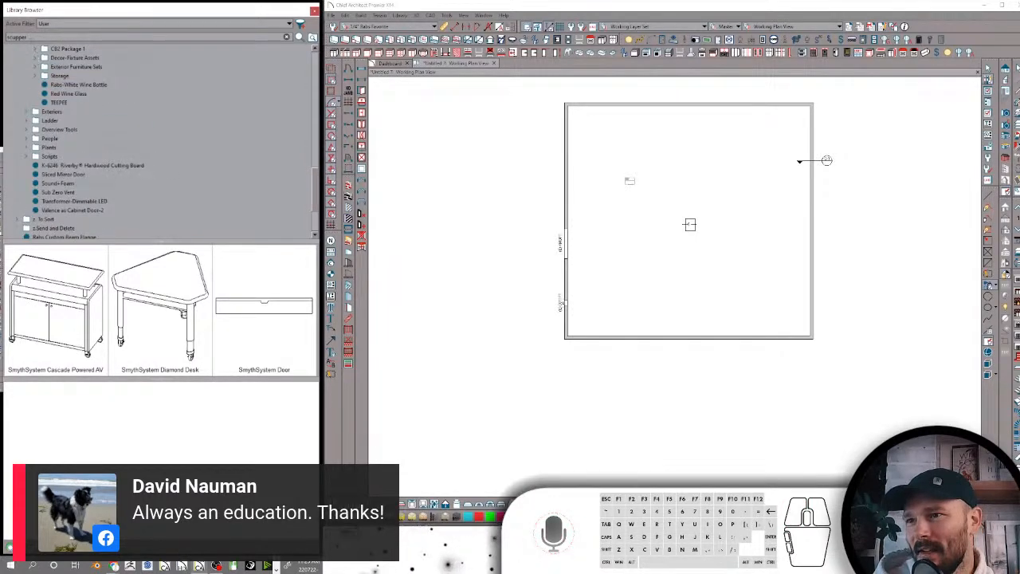
# Search the user library by keyword, shorten the search term to widen the results, and return to the folder tree
pyautogui.doubleClick(12, 37)
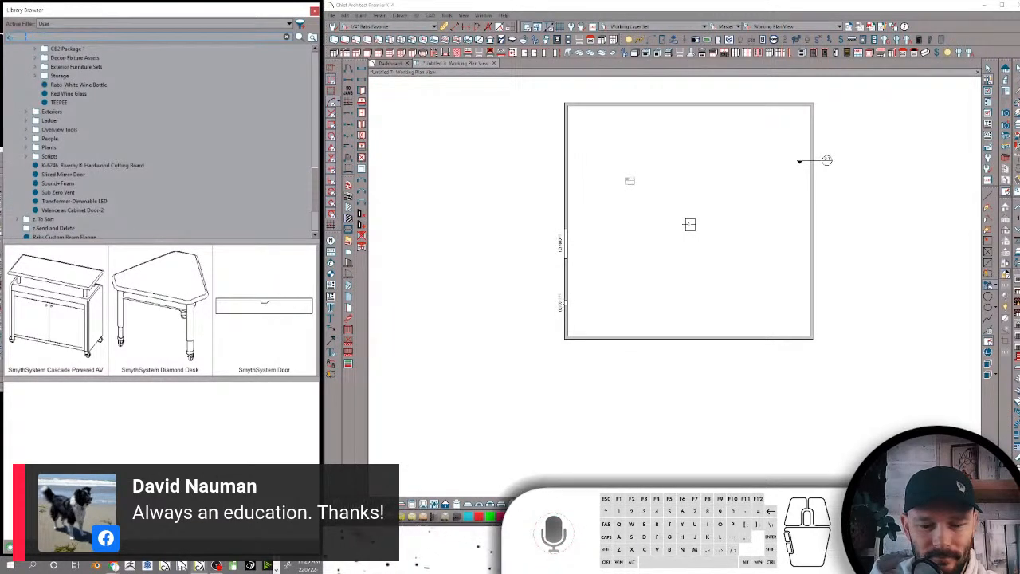
pyautogui.write('allen')
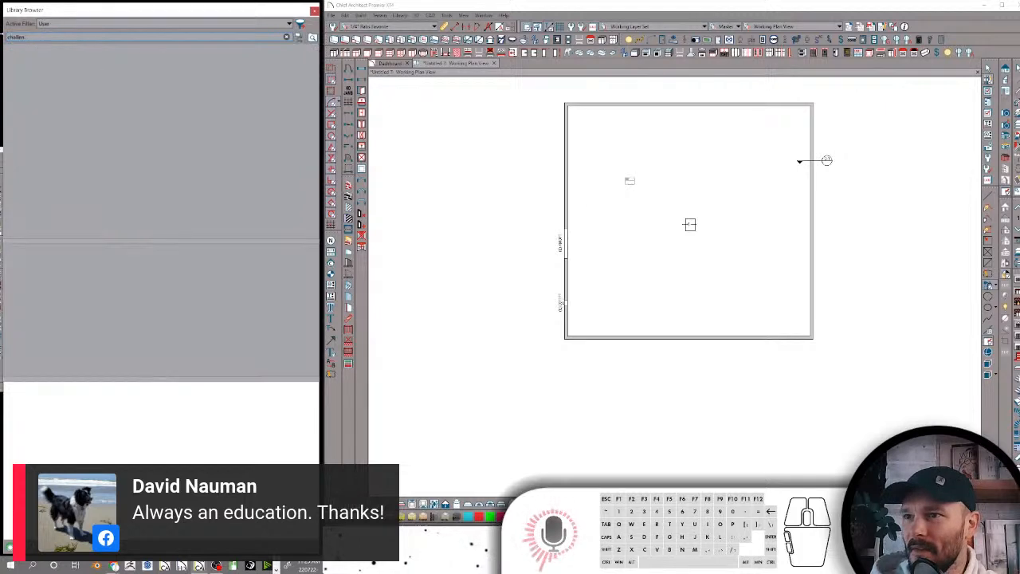
pyautogui.press('BackSpace')
pyautogui.press('BackSpace')
pyautogui.press('BackSpace')
pyautogui.press('BackSpace')
pyautogui.write('li')
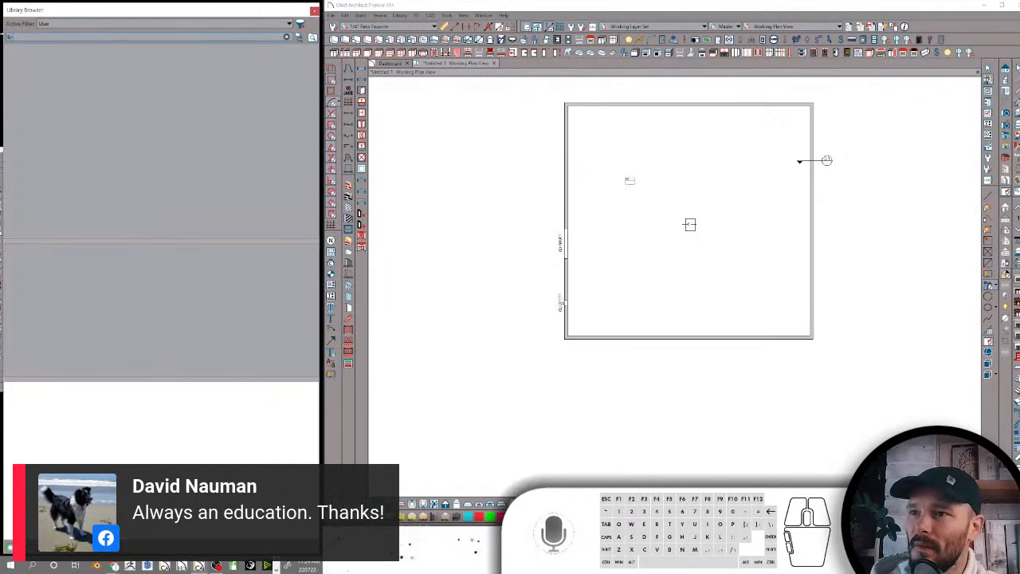
pyautogui.write('o')
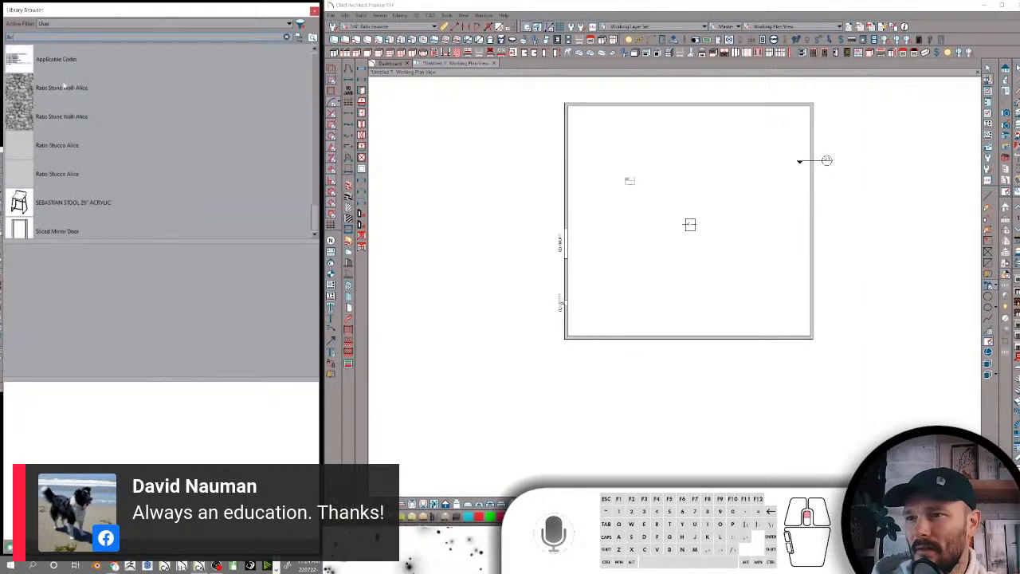
pyautogui.click(300, 38)
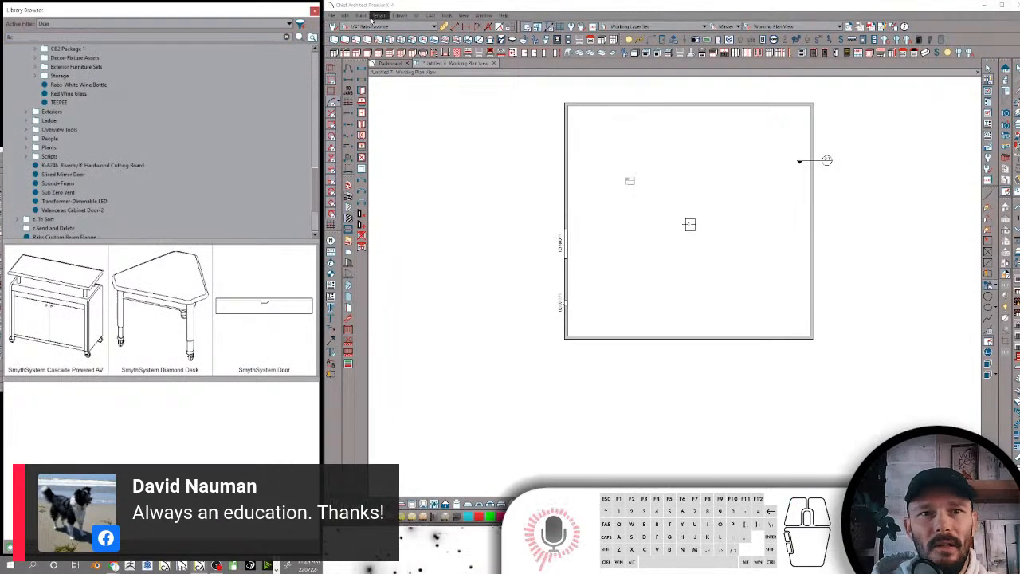
# Open the Gaming Room plan from the Rabbitt Design project folder, keeping No Change for the missing font
pyautogui.click(330, 15)
pyautogui.click(346, 43)
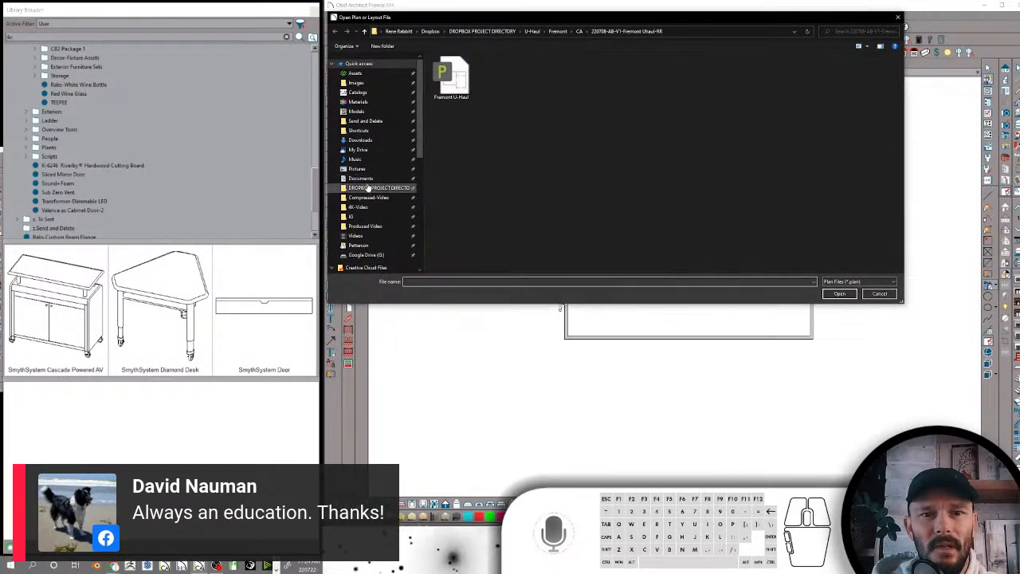
pyautogui.click(378, 187)
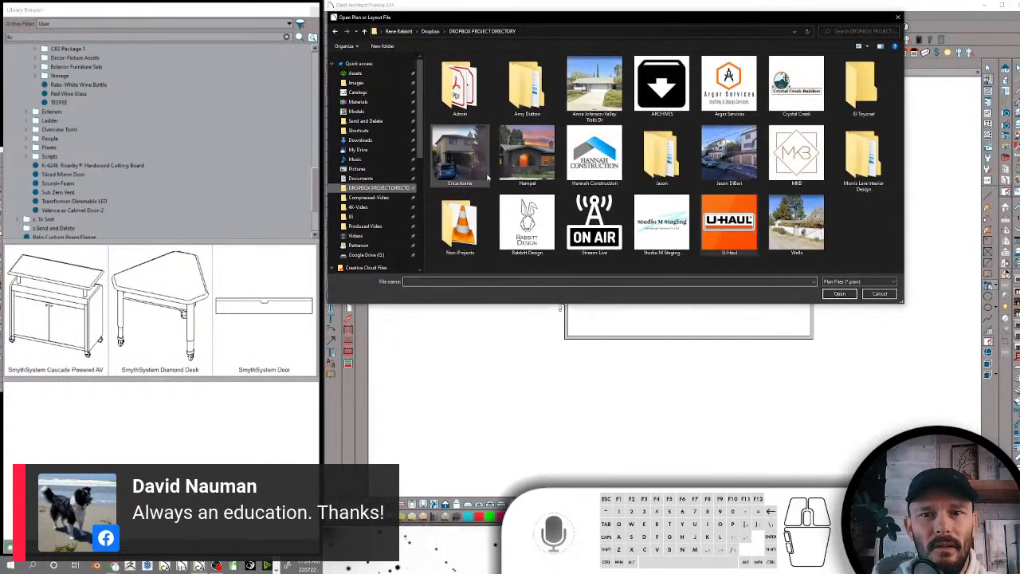
pyautogui.doubleClick(527, 226)
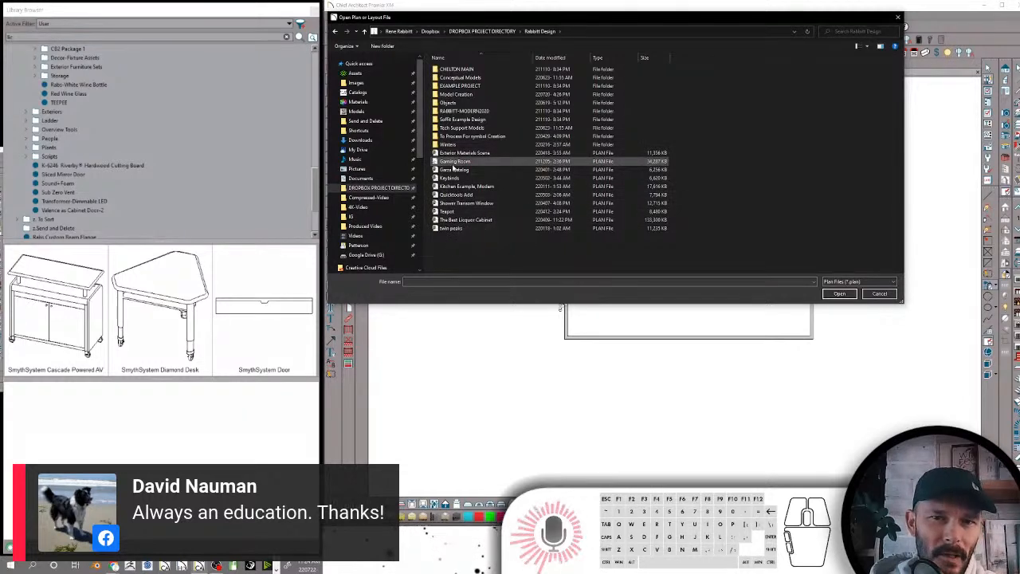
pyautogui.click(454, 162)
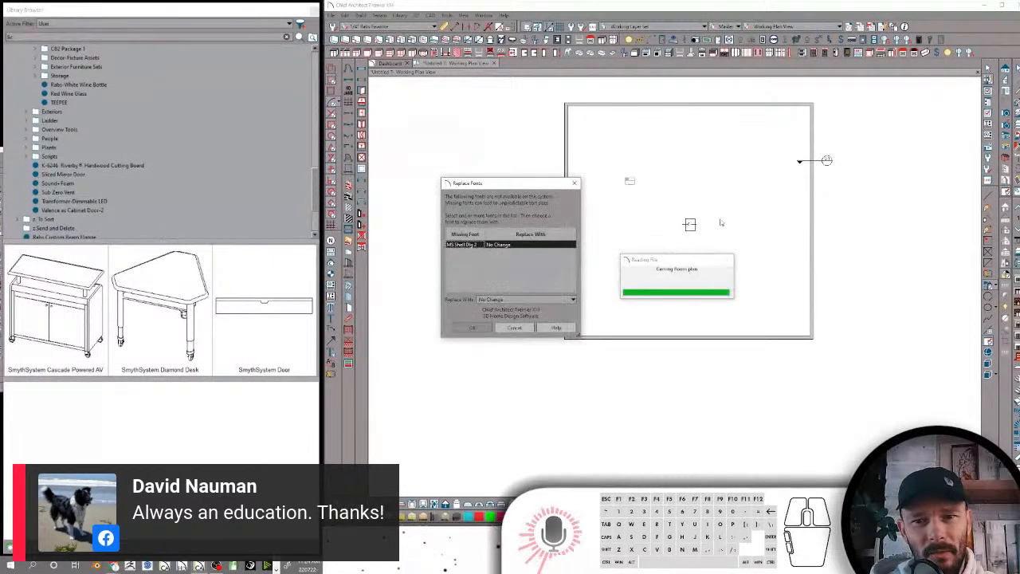
pyautogui.click(475, 328)
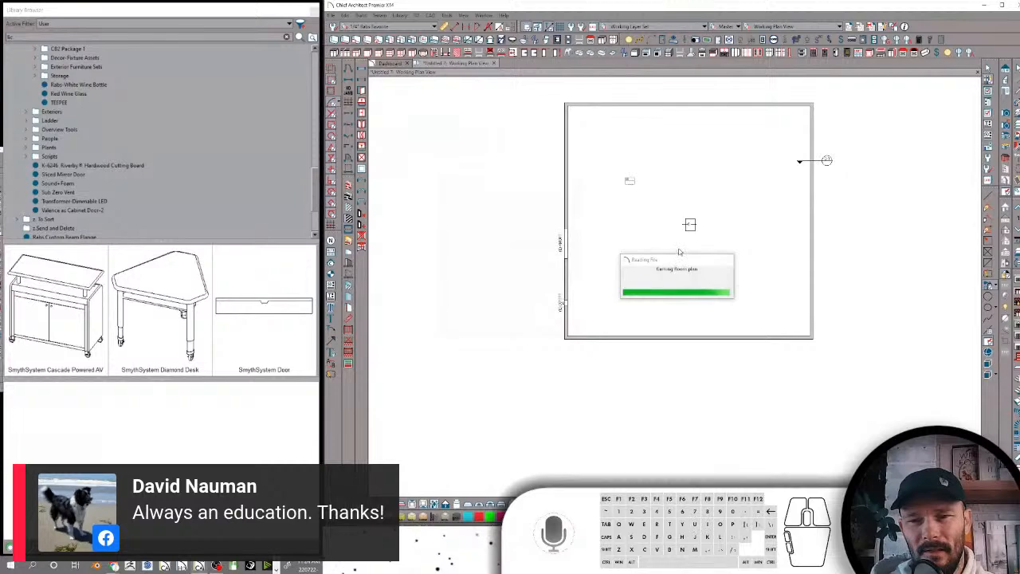
# Create a full camera view inside the bedroom, looking from near the entry door toward the gaming desk corner
pyautogui.scroll(-5, 699, 288)
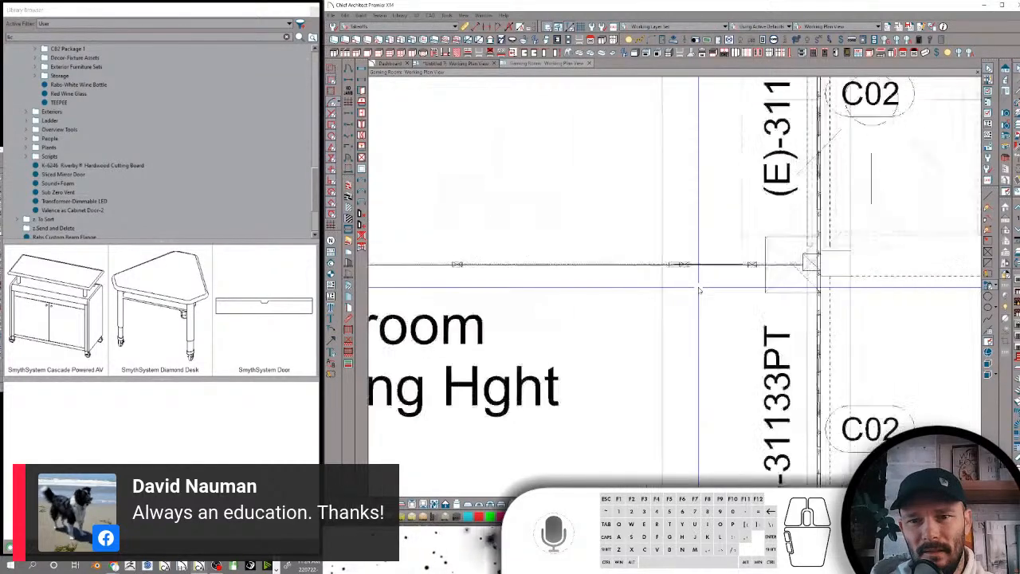
pyautogui.scroll(-6, 699, 290)
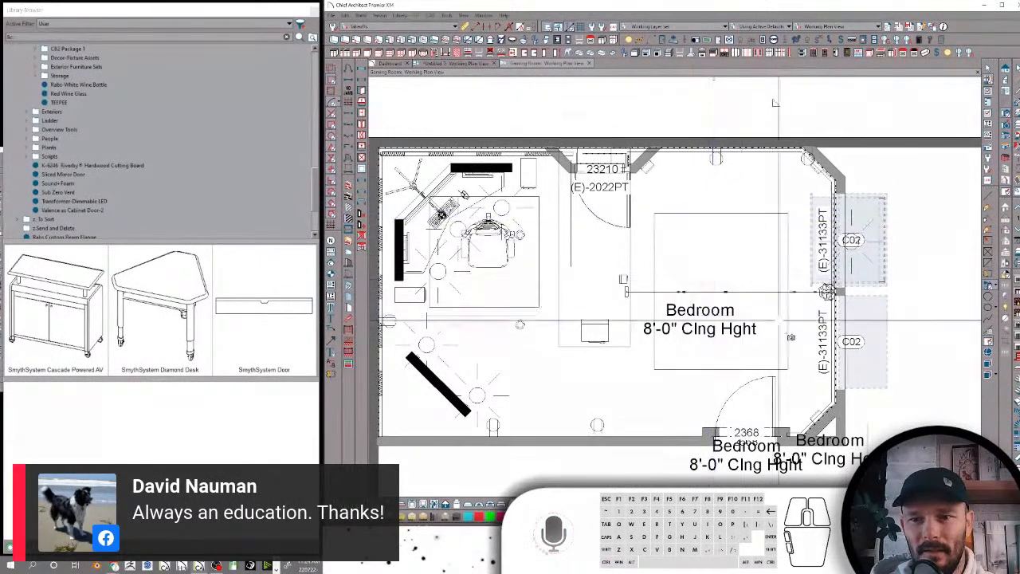
pyautogui.moveTo(800, 388); pyautogui.dragTo(695, 355)
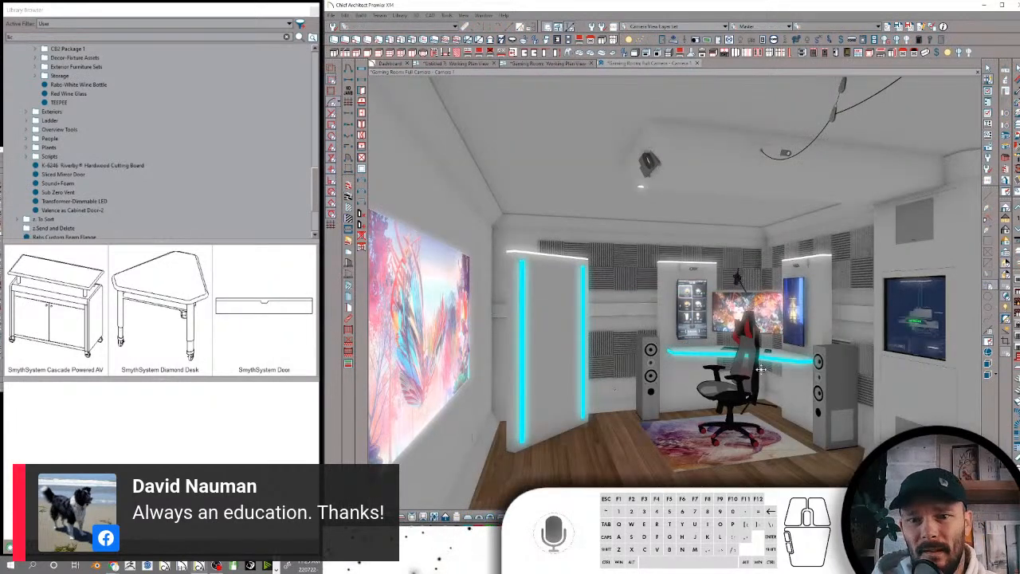
# Examine the gaming desk, chair, speakers, acoustic foam and wall screens in the 3D camera view
pyautogui.scroll(-8, 761, 369)
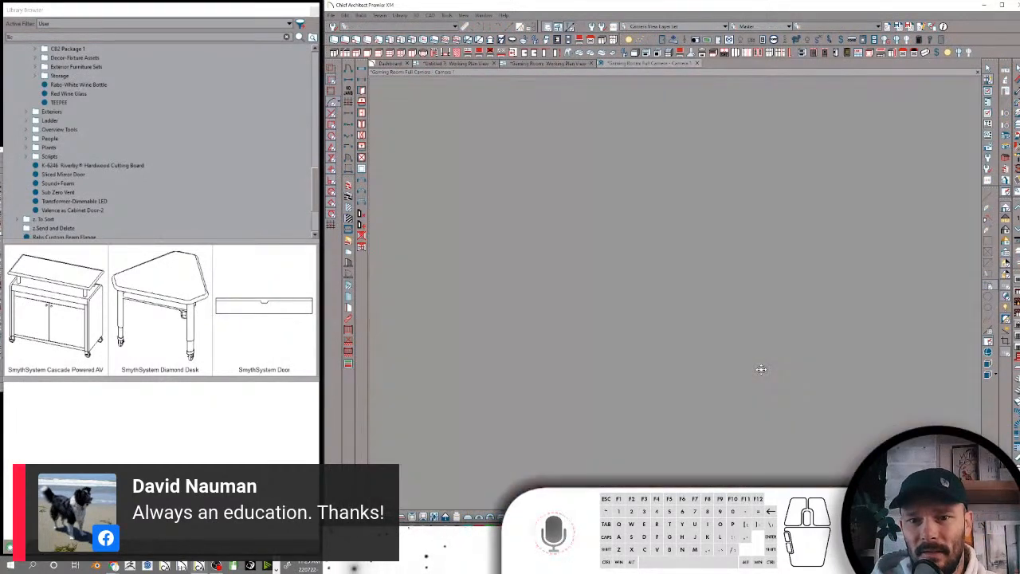
pyautogui.scroll(5, 761, 369)
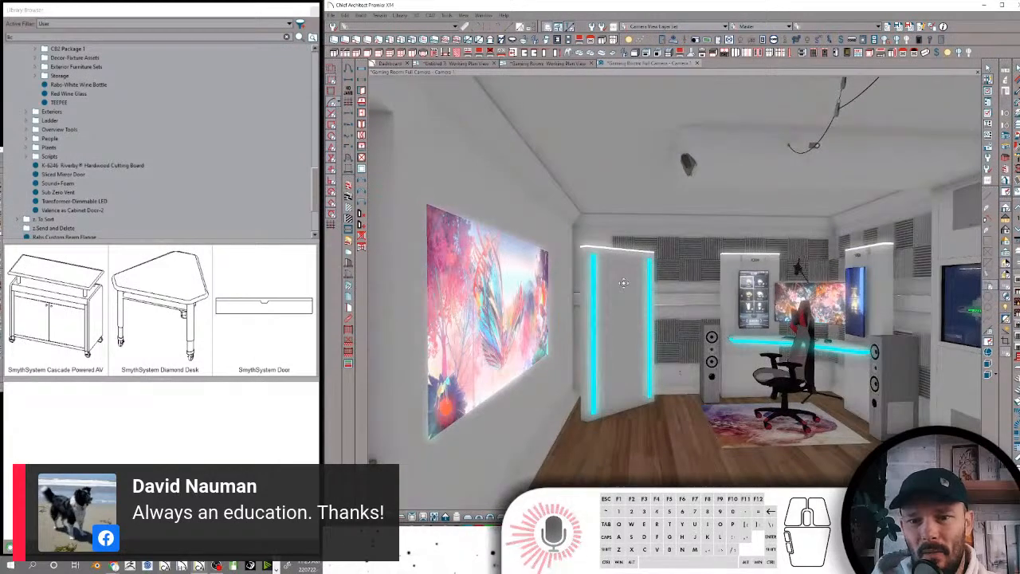
pyautogui.moveTo(624, 283); pyautogui.dragTo(680, 283, button='middle')
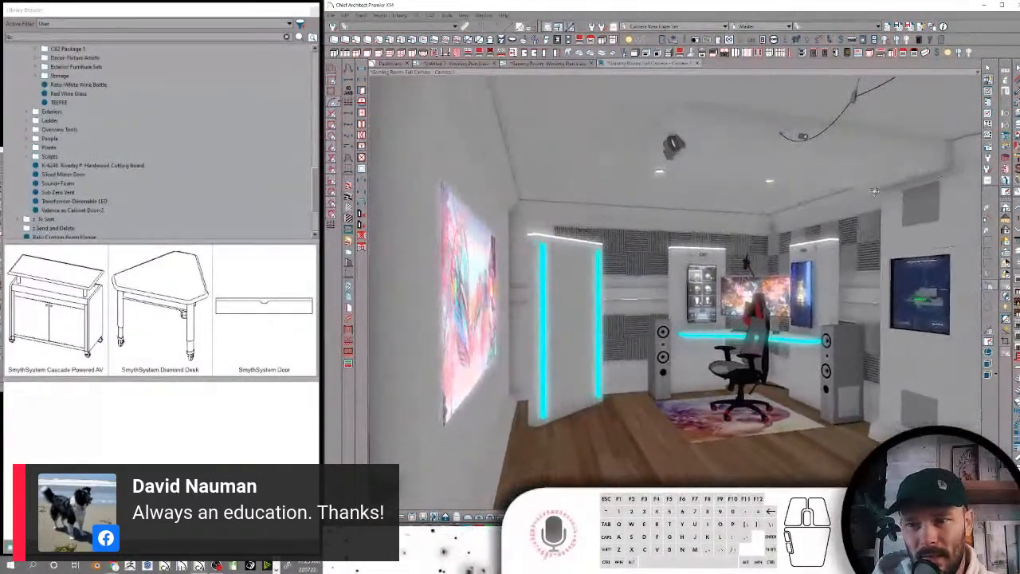
pyautogui.scroll(5, 886, 338)
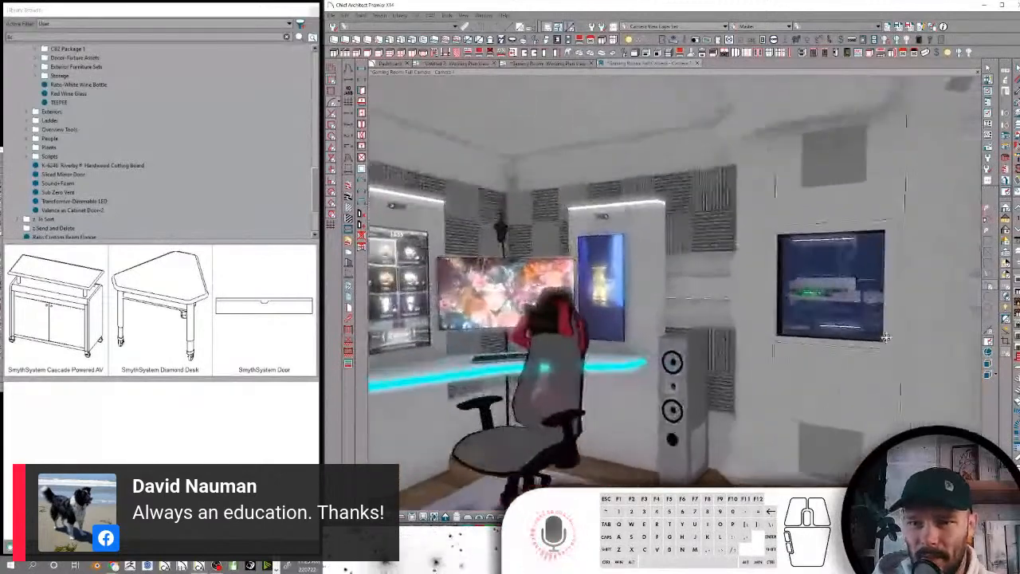
pyautogui.scroll(2, 886, 338)
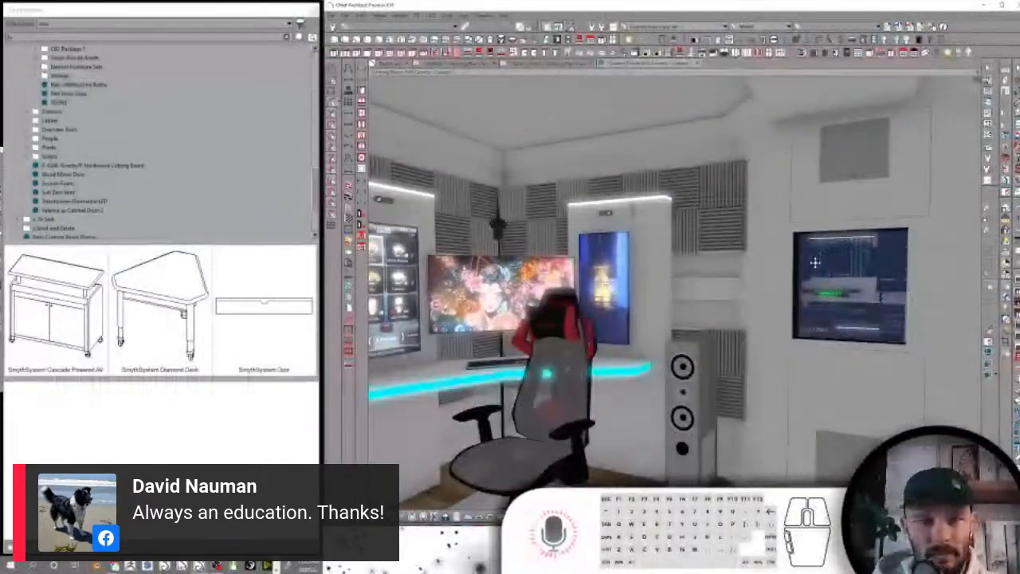
pyautogui.scroll(-5, 815, 263)
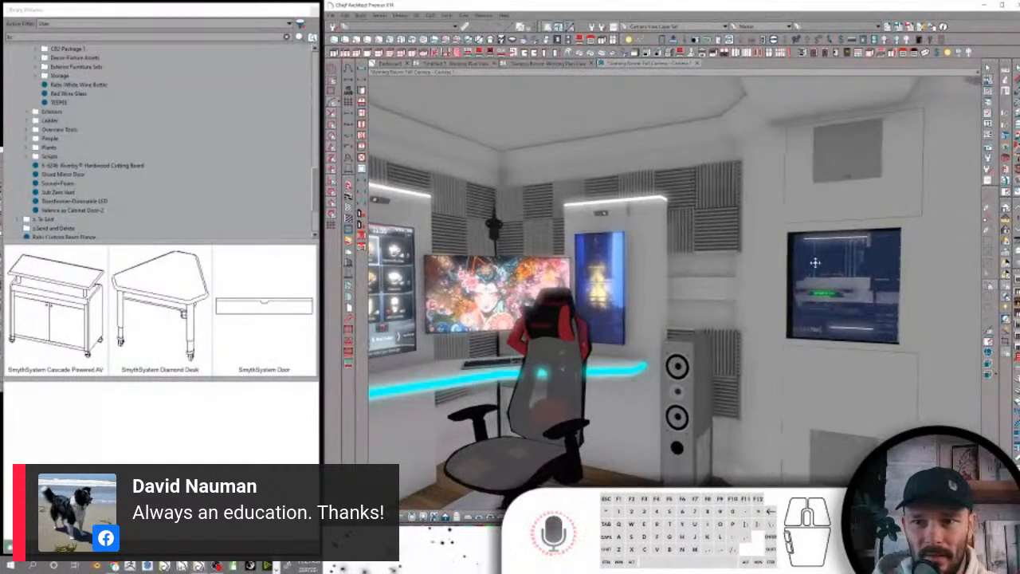
pyautogui.scroll(-4, 765, 243)
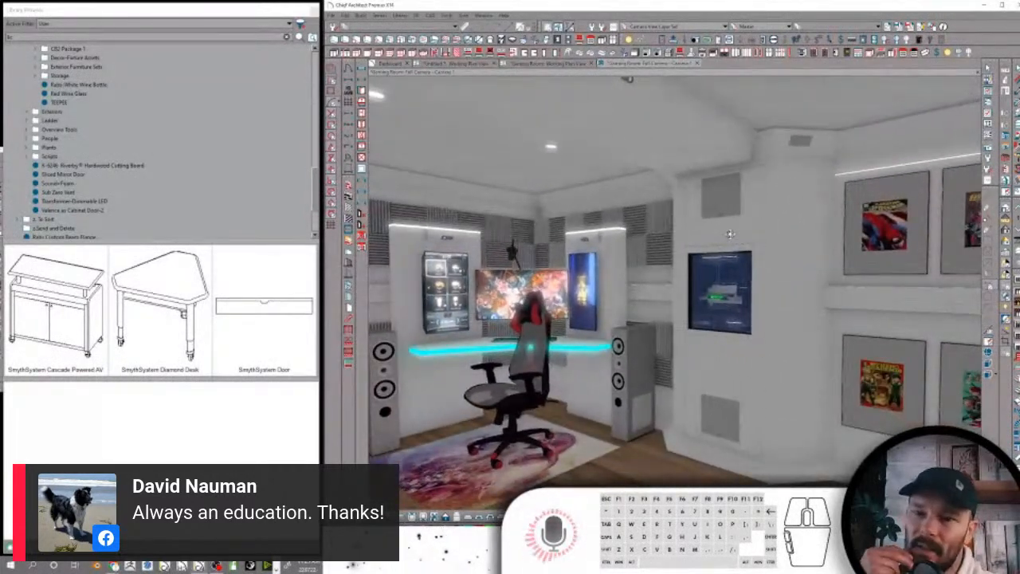
# Turn the camera past the wall display to inspect the framed comic covers, and bring it back to the desk area
pyautogui.press('Right')
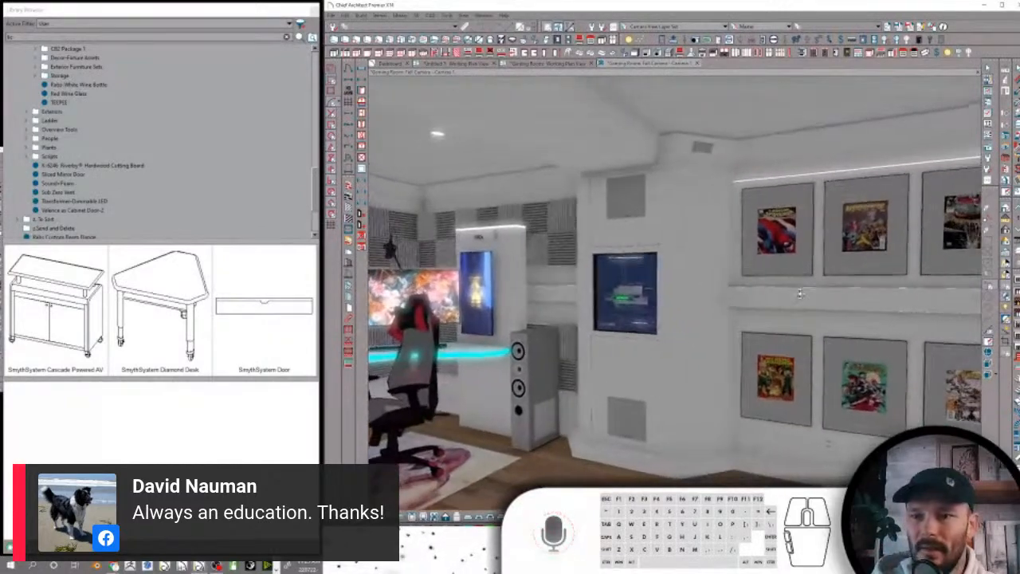
pyautogui.moveTo(800, 294); pyautogui.dragTo(781, 305)
pyautogui.moveTo(896, 302); pyautogui.dragTo(839, 259)
pyautogui.moveTo(859, 298); pyautogui.dragTo(689, 406)
pyautogui.moveTo(750, 434); pyautogui.dragTo(887, 390)
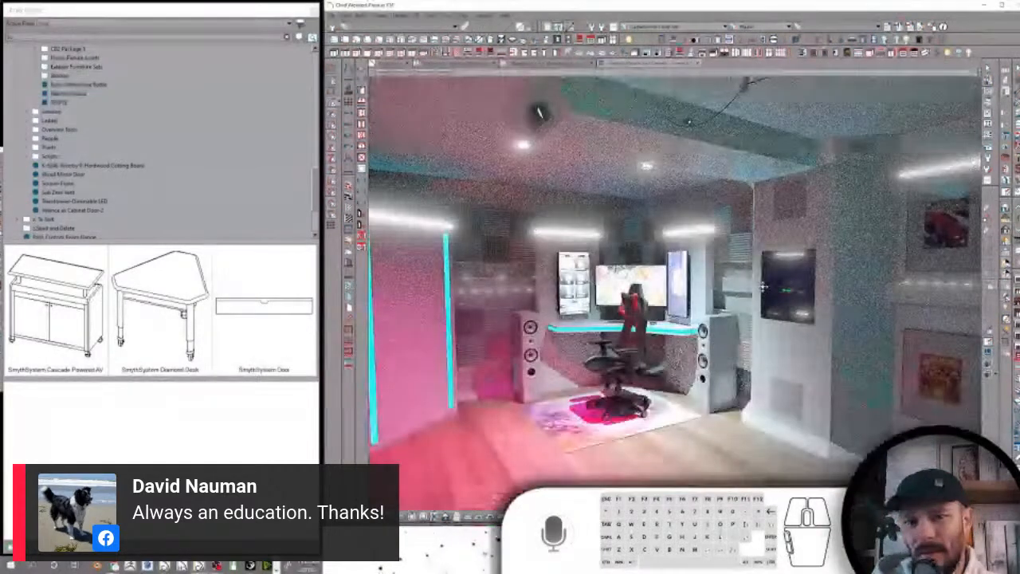
# Inspect the room's realistic lighting from the desk area across to the comic covers and the drawer cabinets
pyautogui.press('Down')
pyautogui.press('Left')
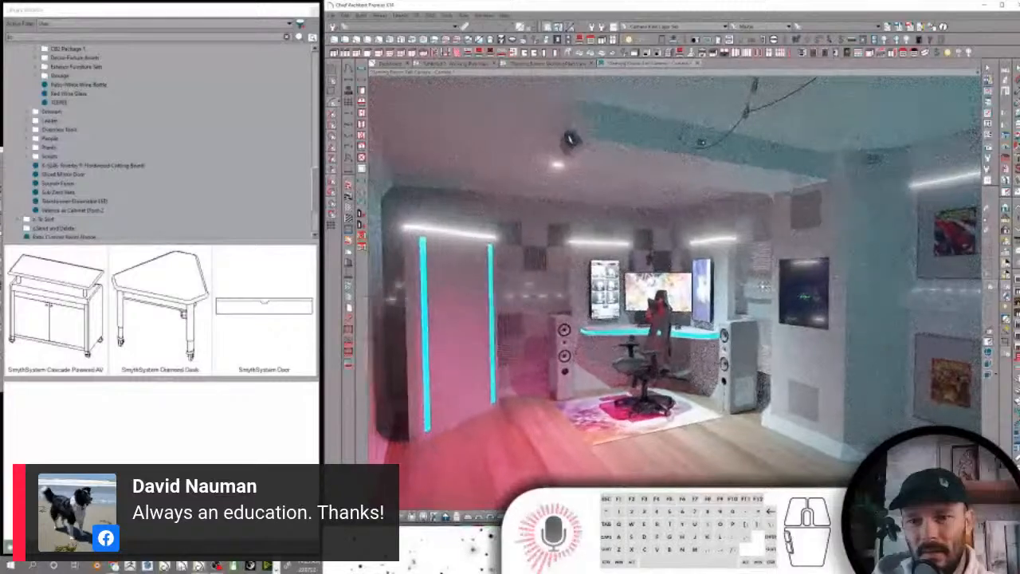
pyautogui.press('Down')
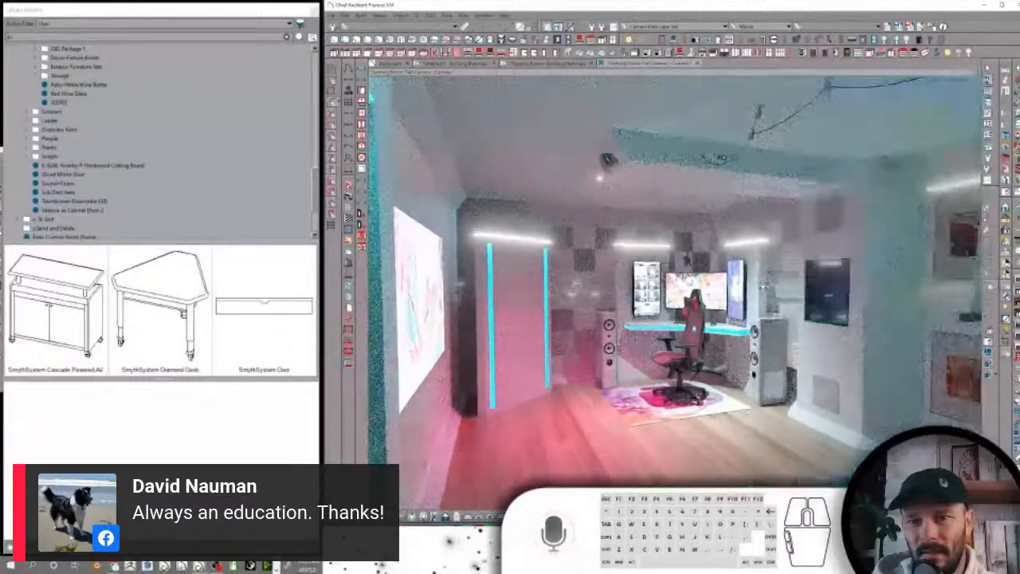
pyautogui.press('Up')
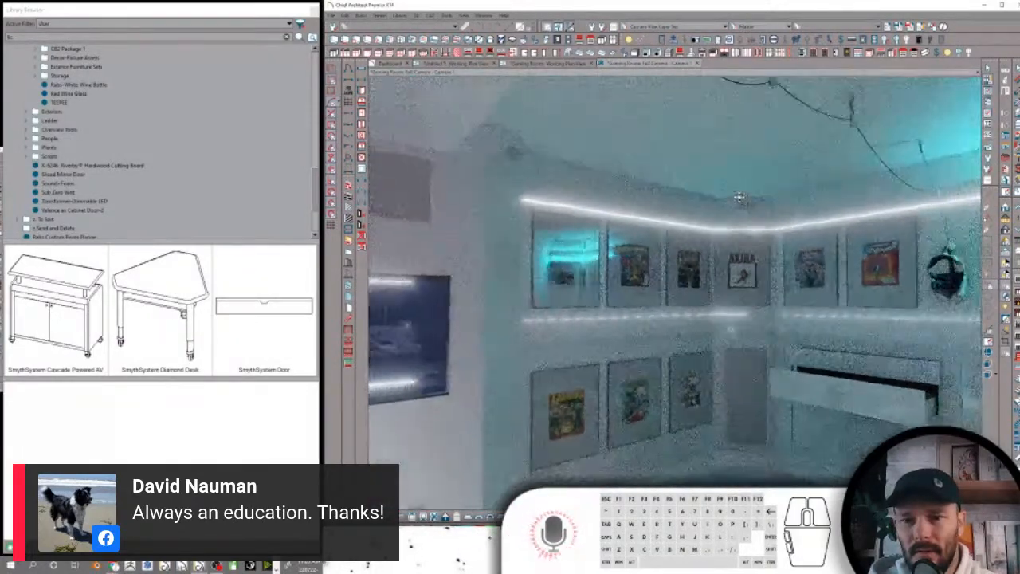
pyautogui.moveTo(739, 259); pyautogui.dragTo(840, 216)
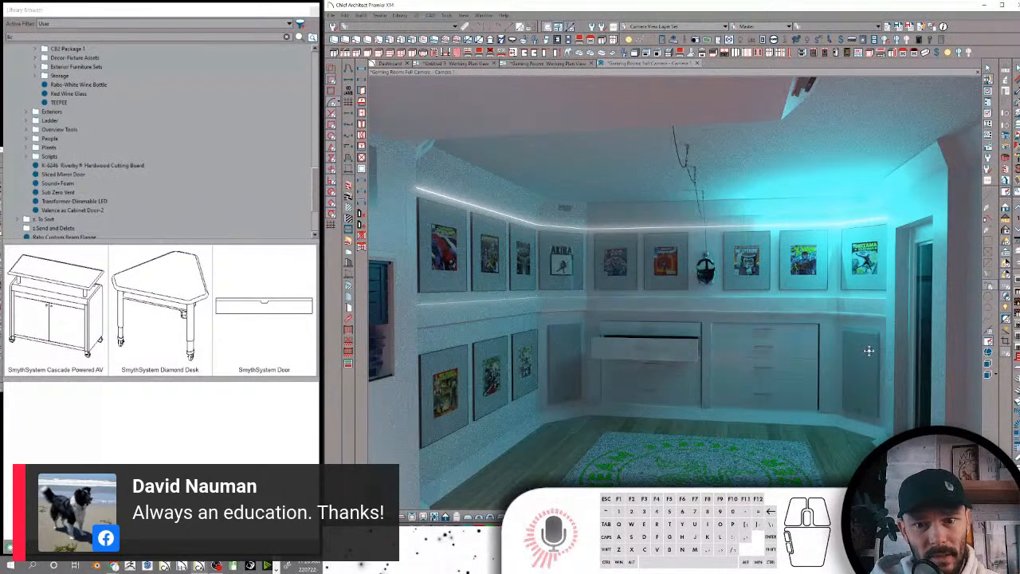
# Turn the camera from the drawer wall back to the gaming desk and illuminated wall panel to review the rendered lighting
pyautogui.moveTo(868, 351); pyautogui.dragTo(717, 371)
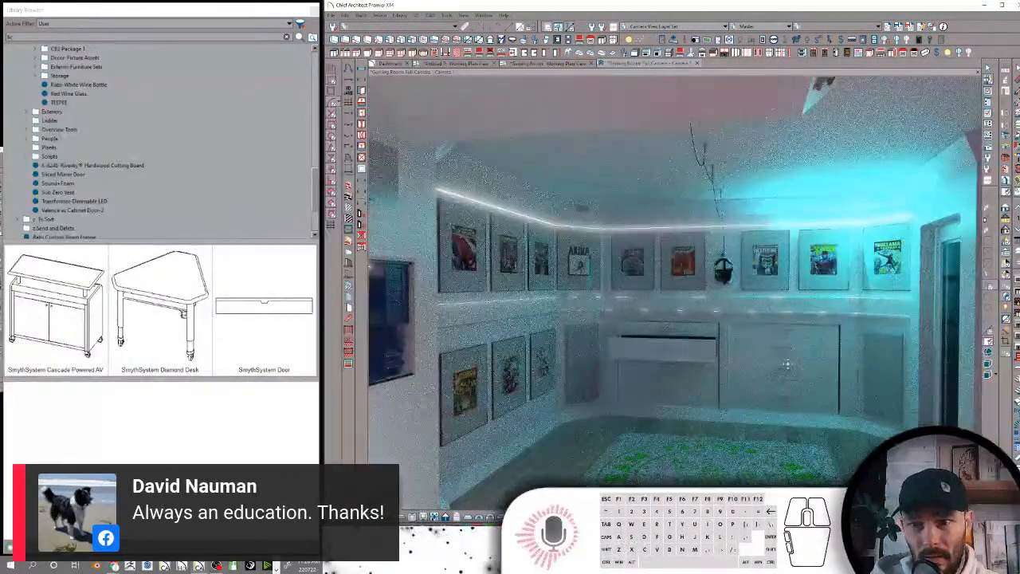
pyautogui.press('Left')
pyautogui.press('Left')
pyautogui.press('Left')
pyautogui.press('Left')
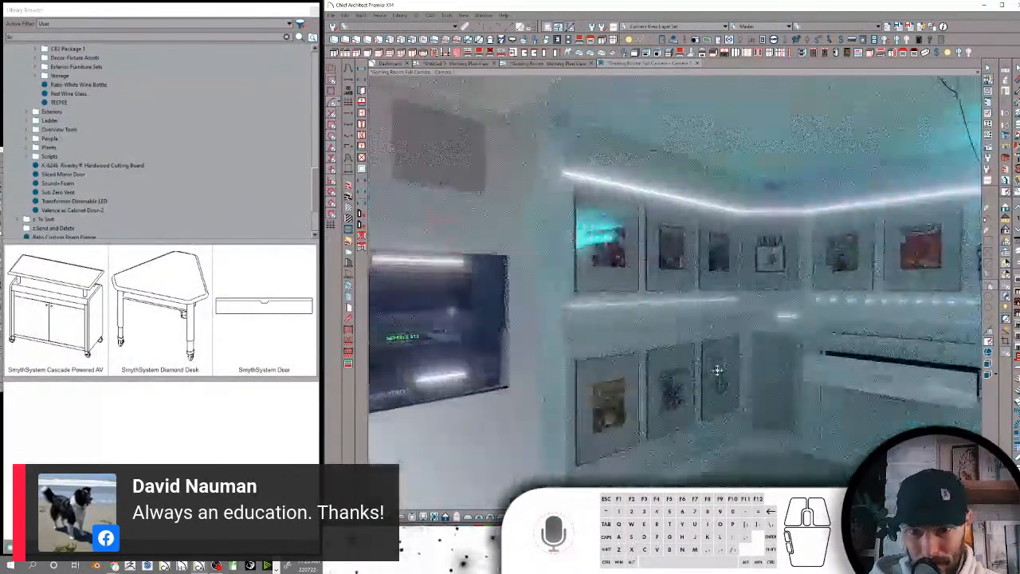
pyautogui.press('Left')
pyautogui.press('Left')
pyautogui.press('Left')
pyautogui.press('Left')
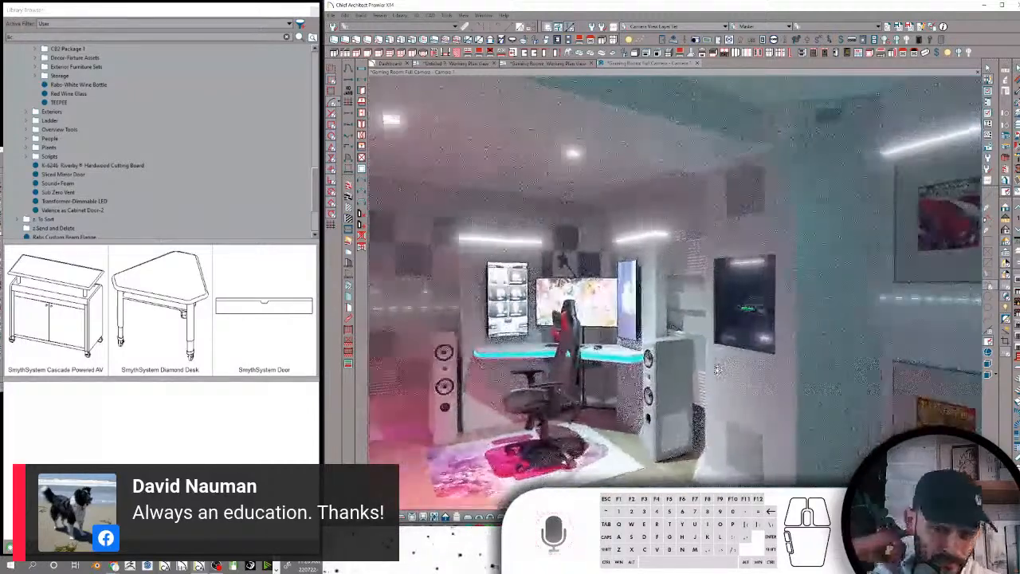
pyautogui.press('Left')
pyautogui.press('Left')
pyautogui.press('Left')
pyautogui.press('Left')
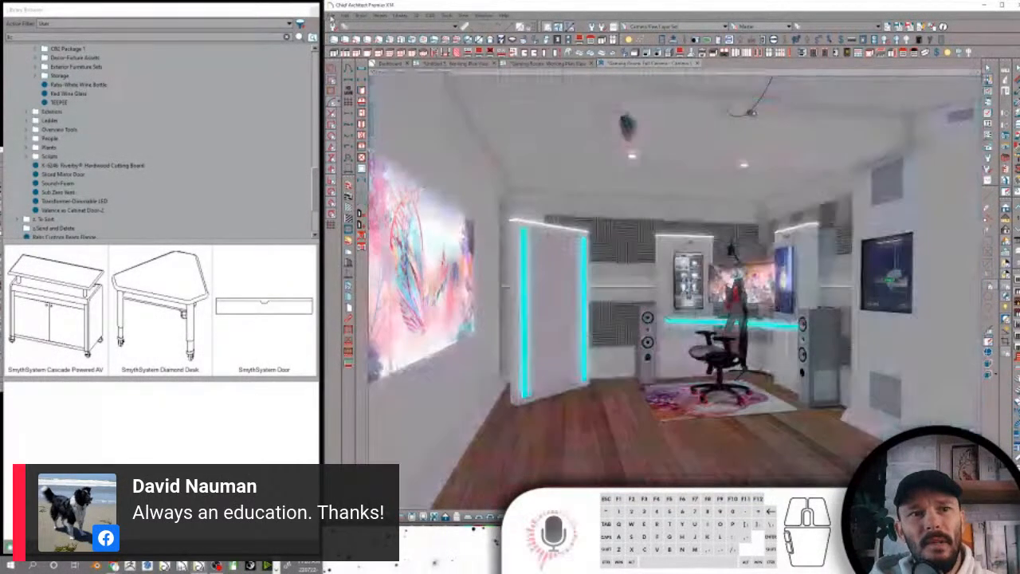
# Open The Best Liquor Cabinet plan from the Rabbitt Design folder, keeping No Change for the missing font
pyautogui.click(332, 16)
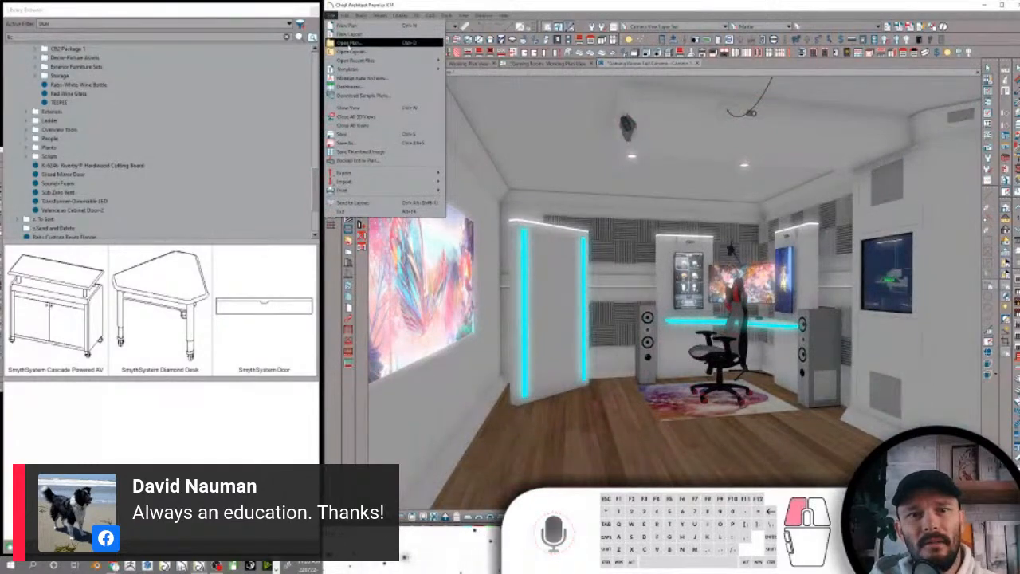
pyautogui.click(349, 50)
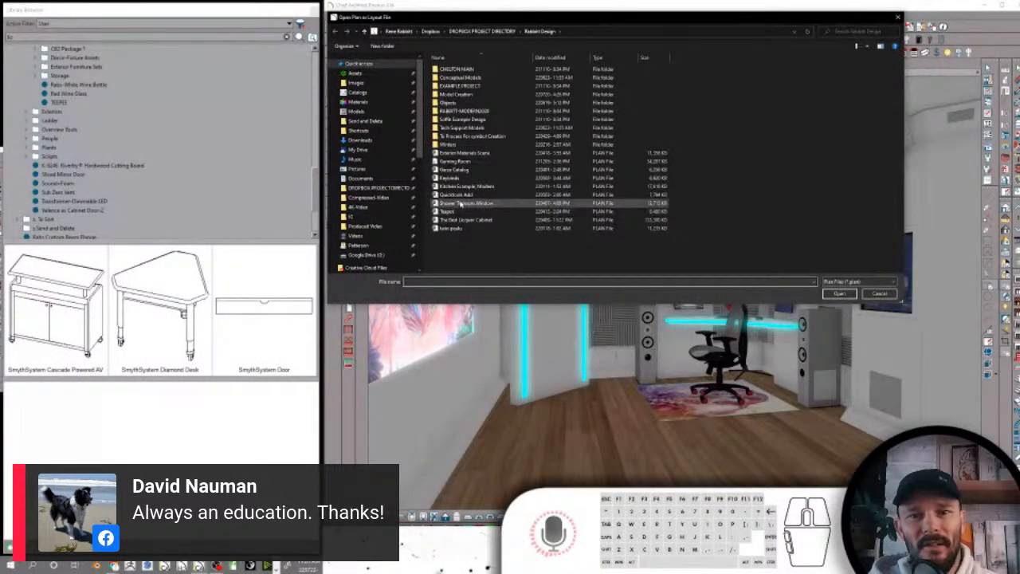
pyautogui.click(457, 205)
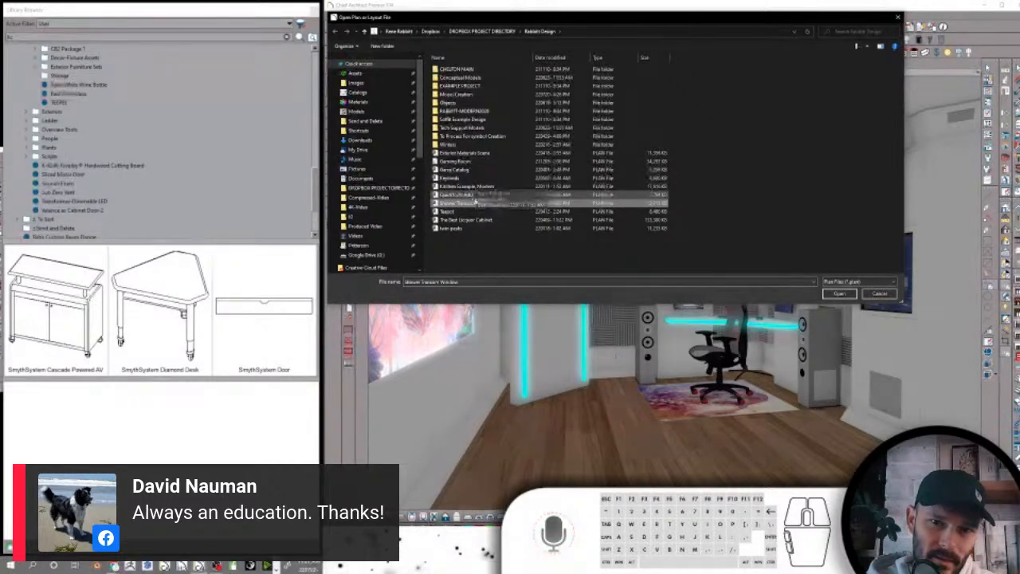
pyautogui.click(839, 293)
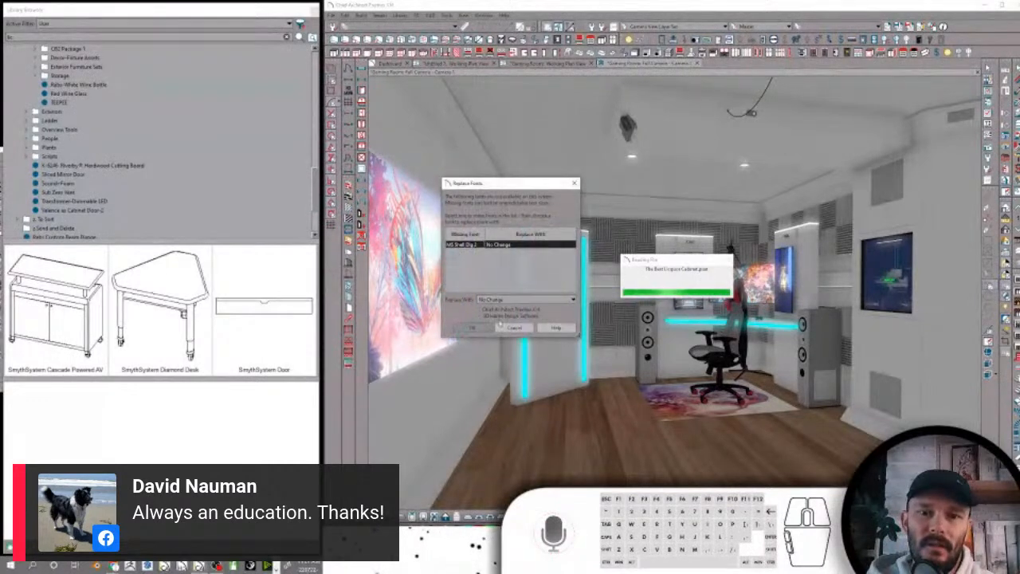
pyautogui.click(472, 327)
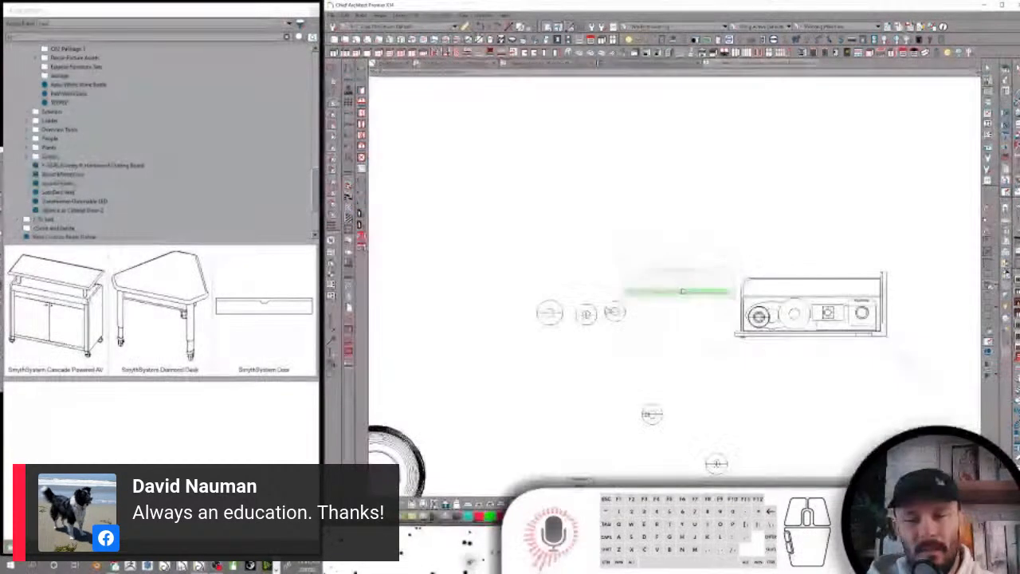
# Open the full camera view of the liquor cabinet from the camera placed in the floor plan
pyautogui.scroll(-3, 683, 292)
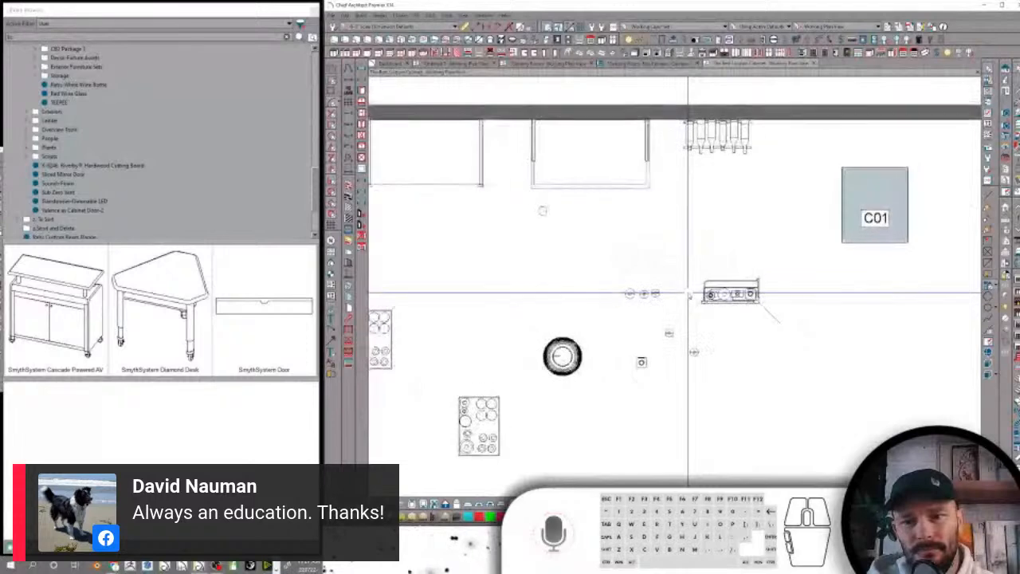
pyautogui.scroll(-5, 687, 293)
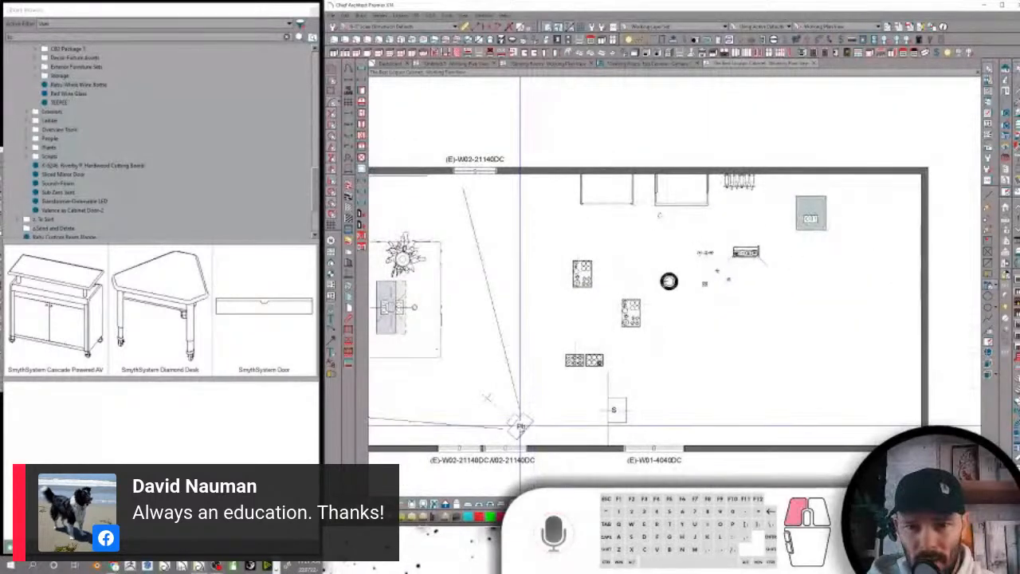
pyautogui.click(519, 426)
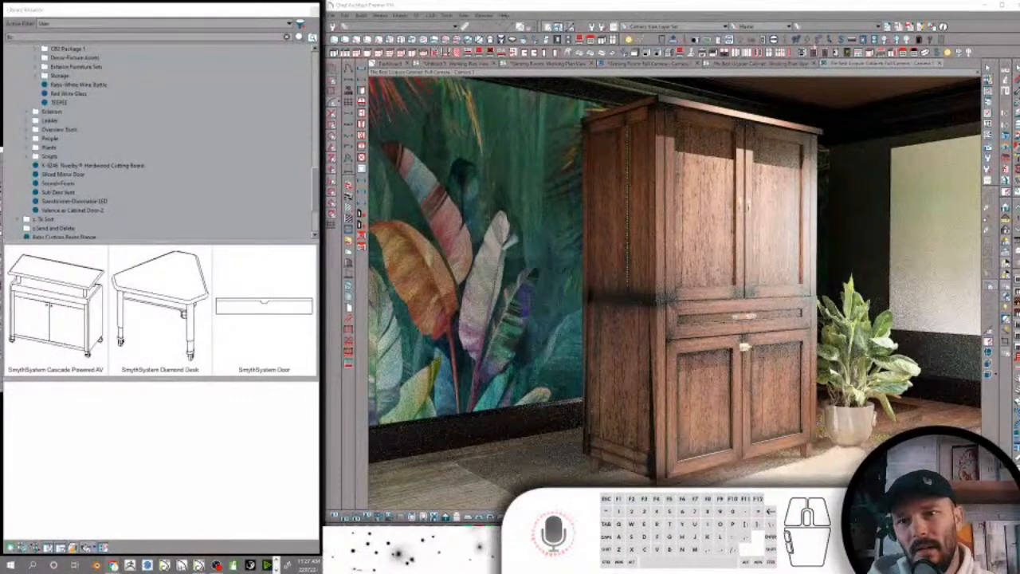
# Open the doors of the liquor cabinet's upper section to expose the bottle shelves inside
pyautogui.click(827, 16)
pyautogui.click(752, 213)
pyautogui.press('space')
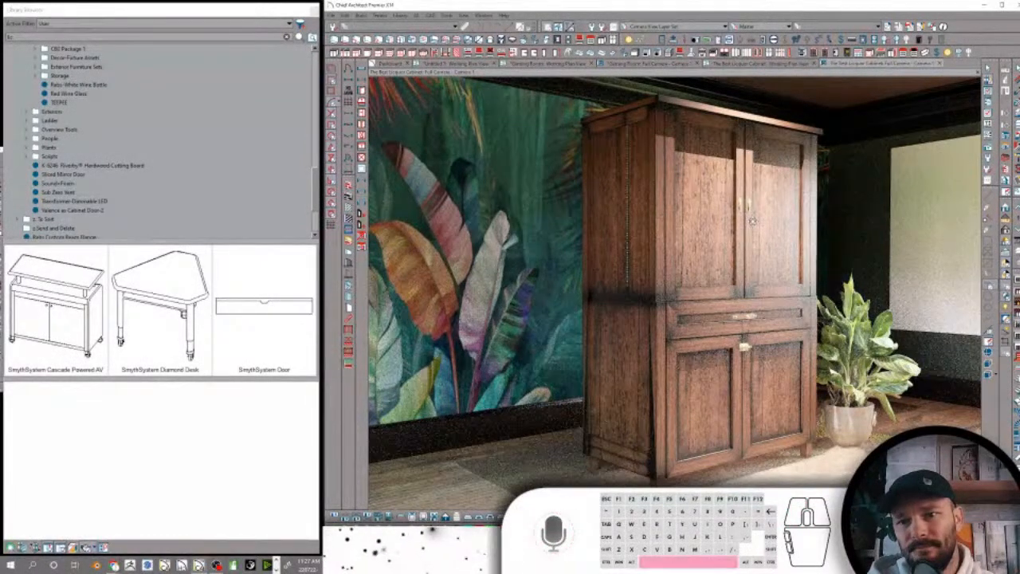
pyautogui.click(765, 231)
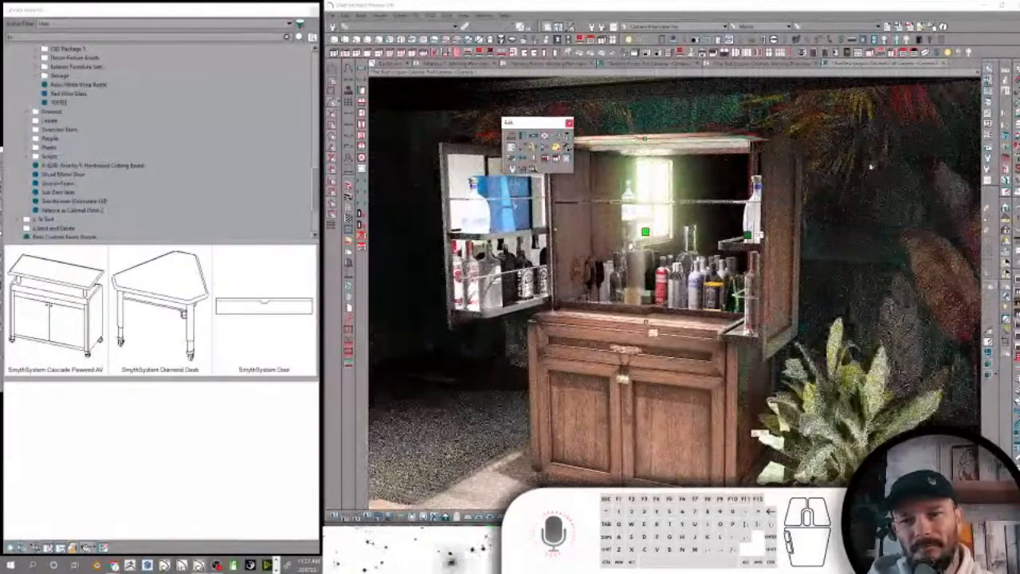
pyautogui.click(845, 174)
pyautogui.press('space')
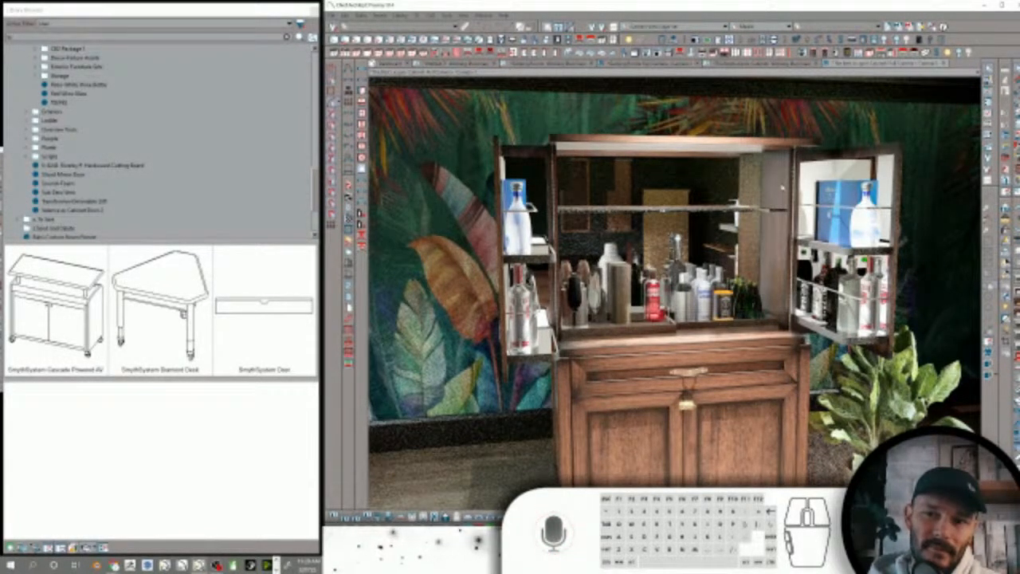
# Open the drawer and doors of the liquor cabinet's base section and view them at an angle
pyautogui.click(715, 402)
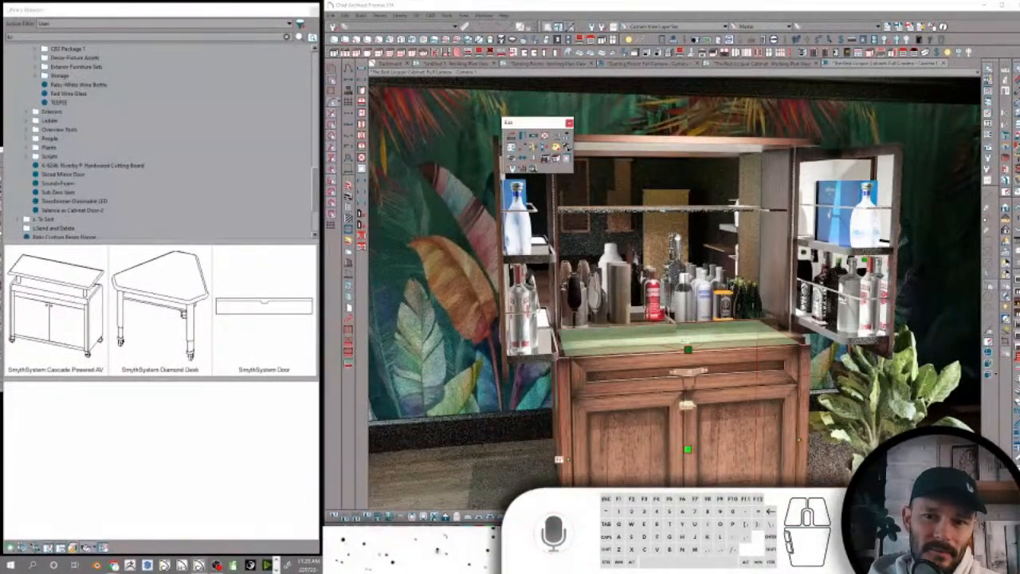
pyautogui.click(555, 159)
pyautogui.click(556, 159)
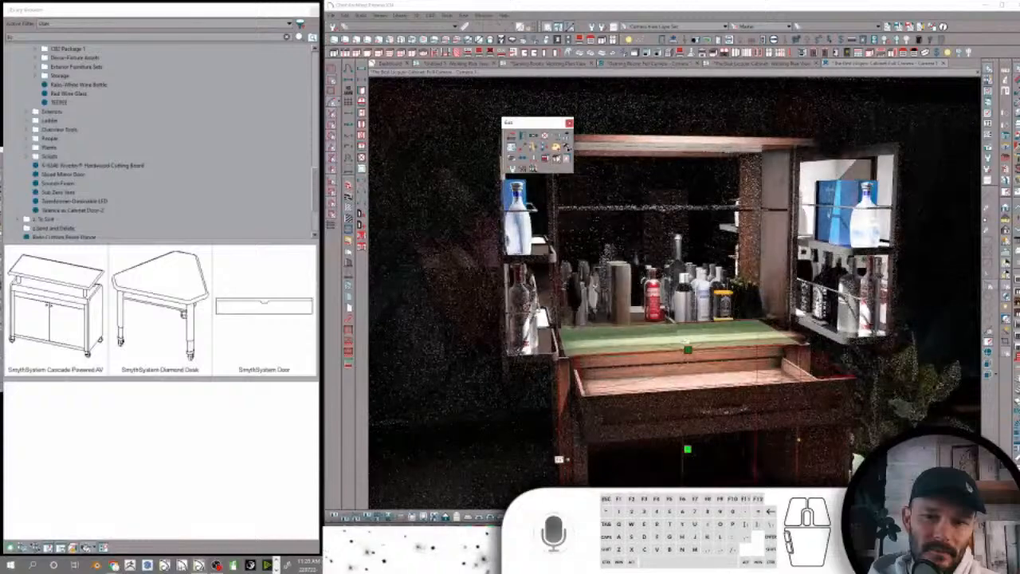
pyautogui.press('space')
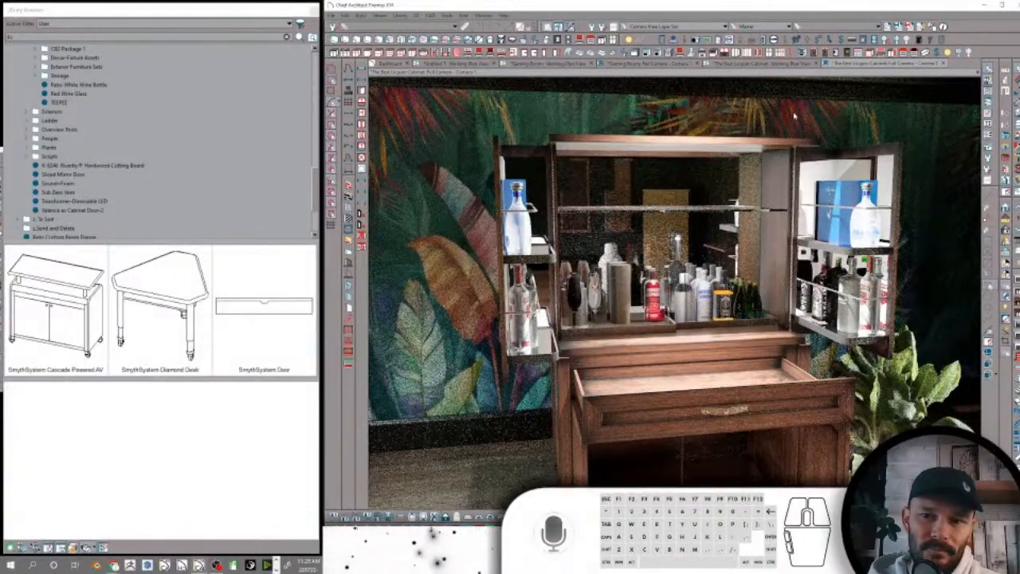
pyautogui.moveTo(793, 112); pyautogui.dragTo(793, 117, button='middle')
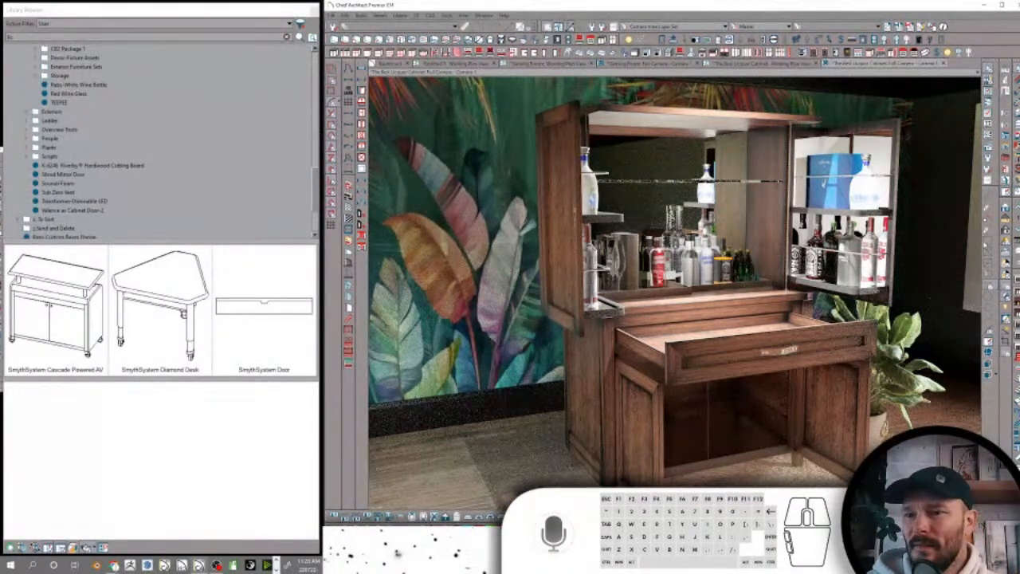
# Close the upper cabinet doors as well as the base cabinet's drawer and doors
pyautogui.click(561, 184)
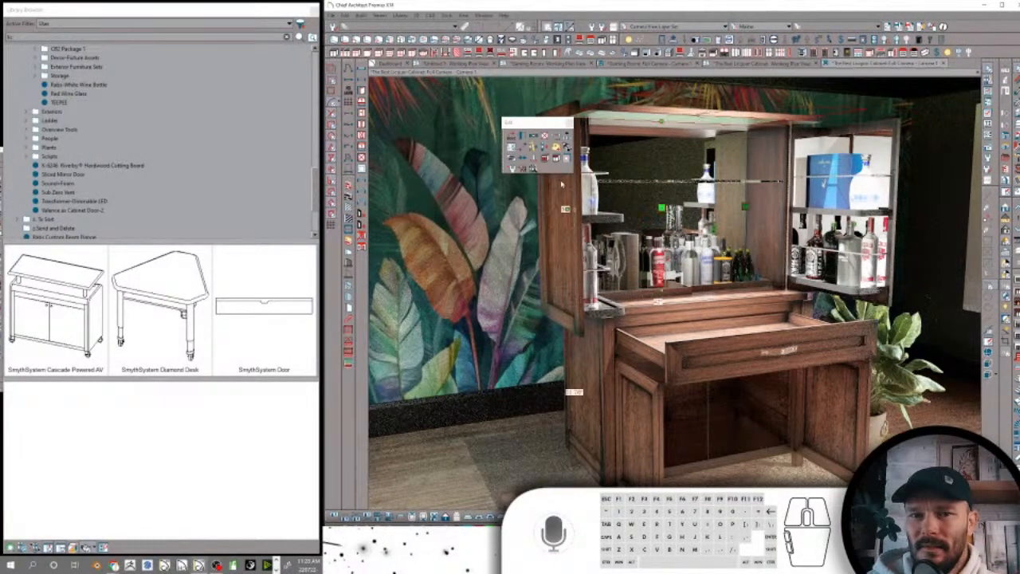
pyautogui.click(549, 163)
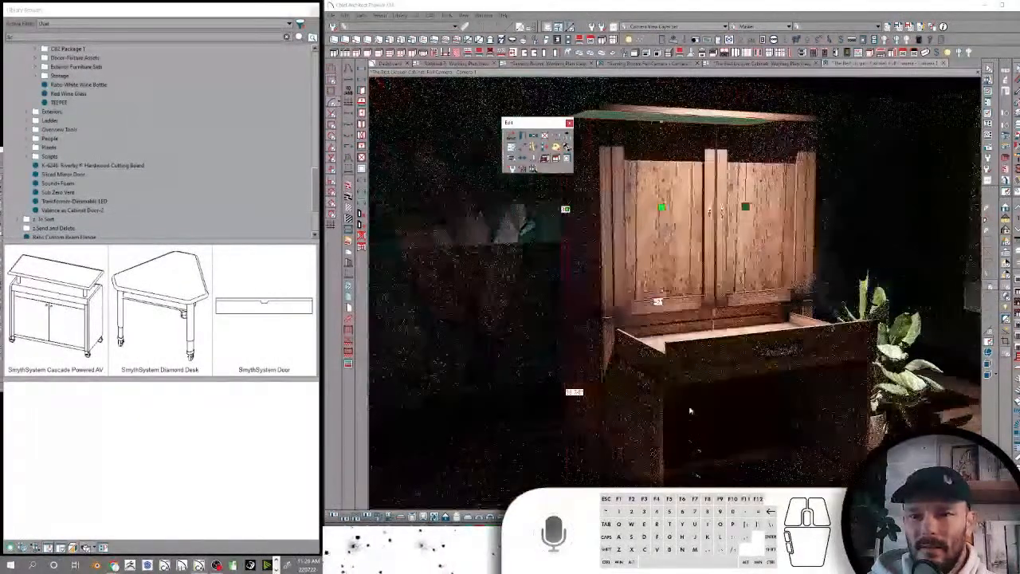
pyautogui.click(691, 410)
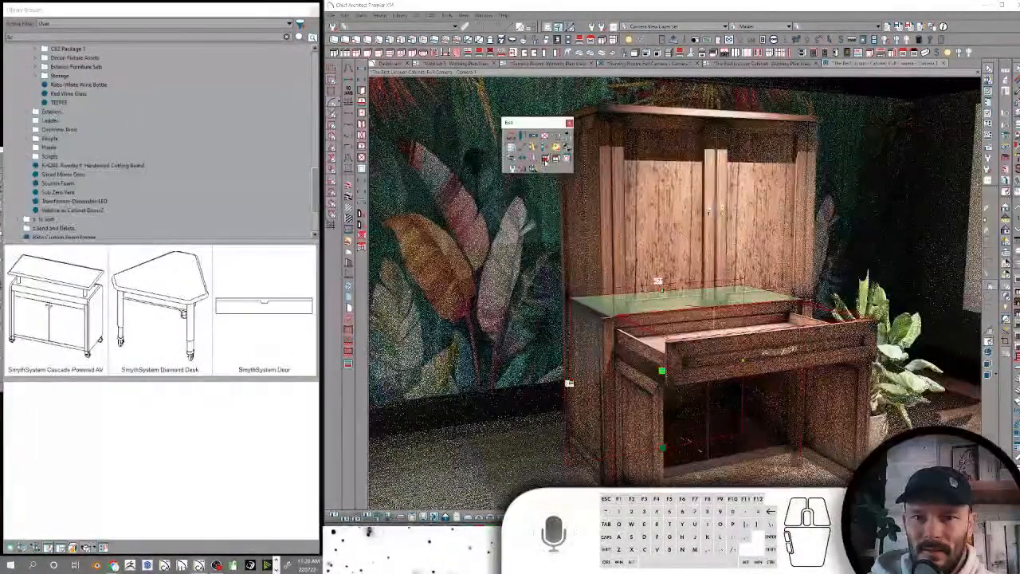
pyautogui.click(546, 159)
pyautogui.click(557, 160)
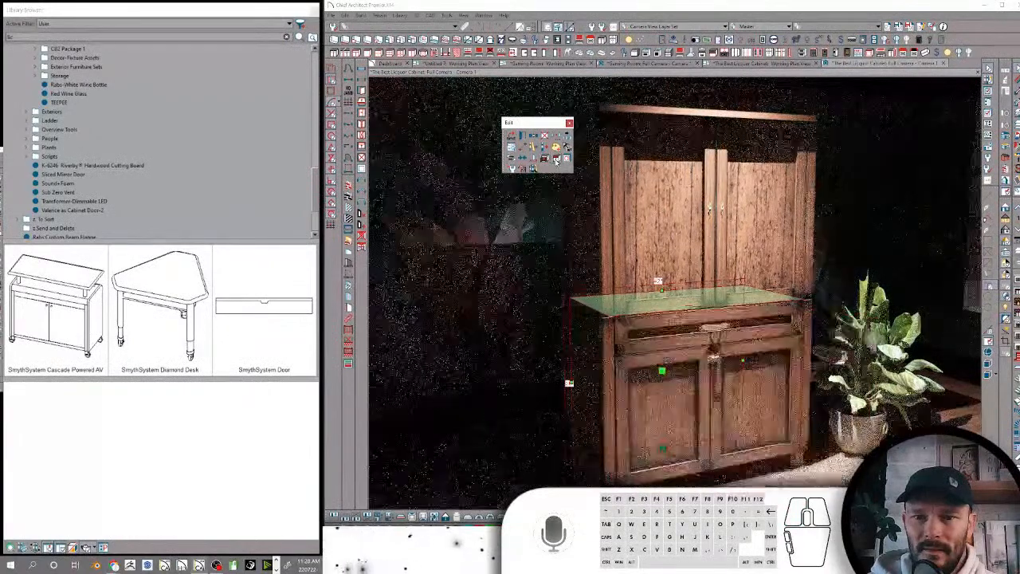
pyautogui.press('space')
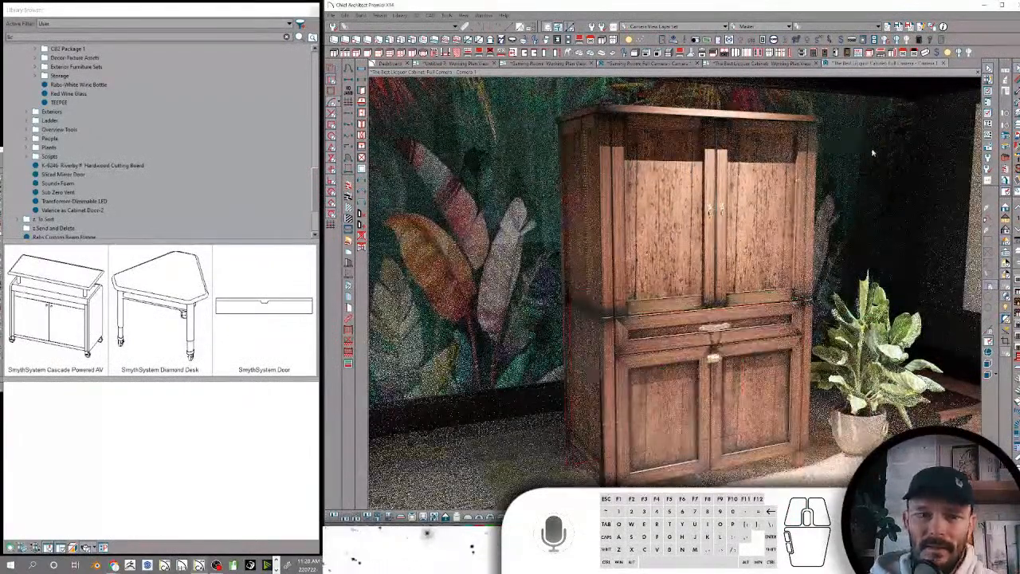
# Orbit around the closed liquor cabinet to inspect its side panel and the mural wall behind it
pyautogui.moveTo(872, 153); pyautogui.dragTo(872, 151, button='middle')
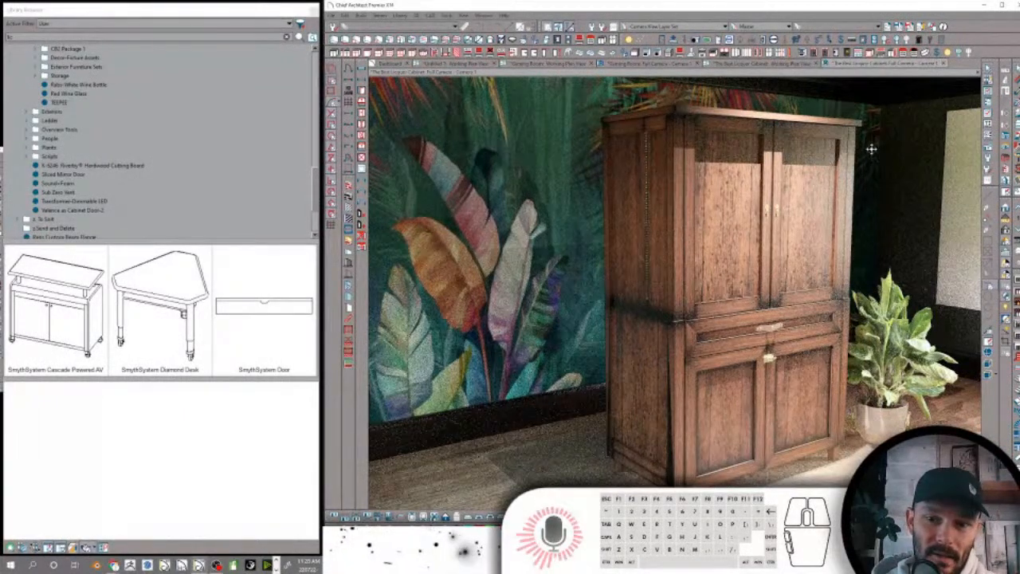
pyautogui.moveTo(873, 153); pyautogui.dragTo(872, 149, button='middle')
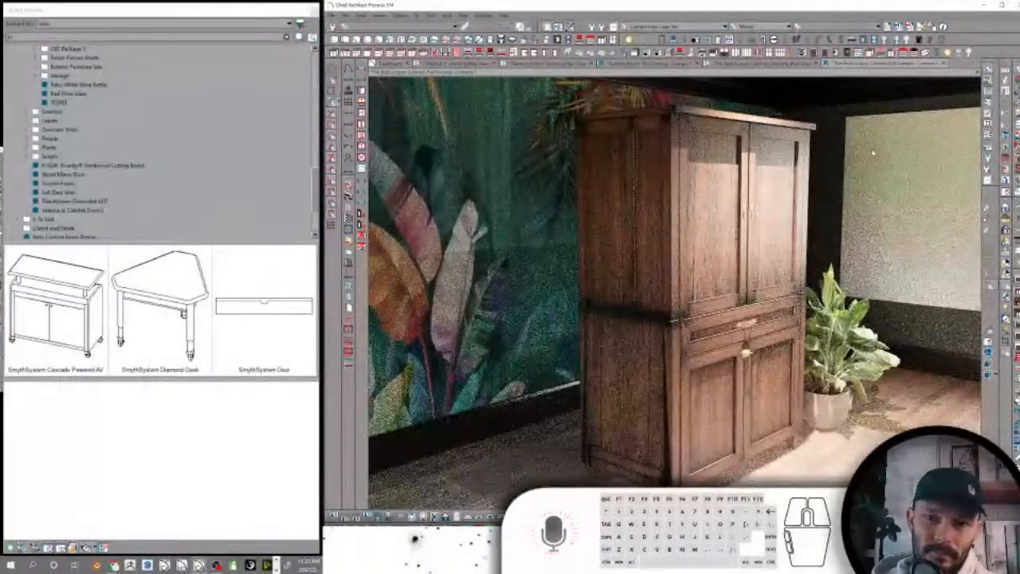
pyautogui.moveTo(872, 152); pyautogui.dragTo(699, 337, button='middle')
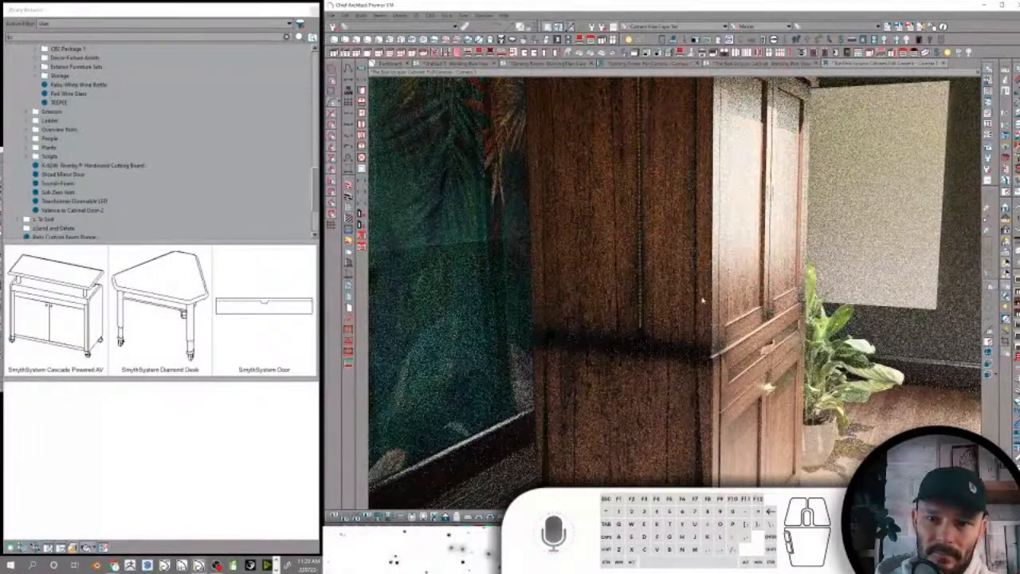
pyautogui.moveTo(667, 469); pyautogui.dragTo(667, 457, button='middle')
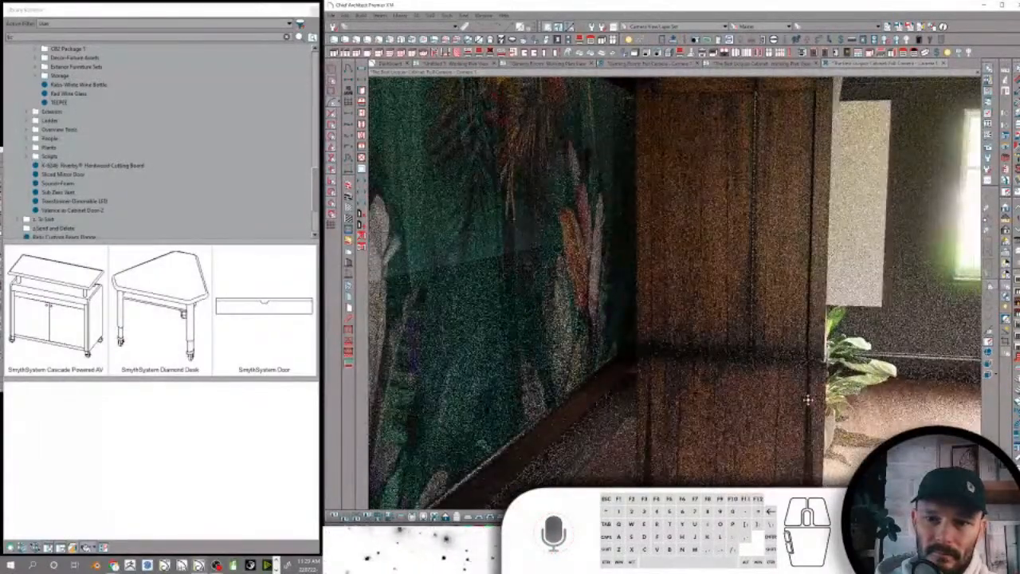
pyautogui.moveTo(808, 400)
pyautogui.mouseDown(button='middle')
pyautogui.moveTo(774, 362)
pyautogui.moveTo(755, 363)
pyautogui.mouseUp(button='middle')
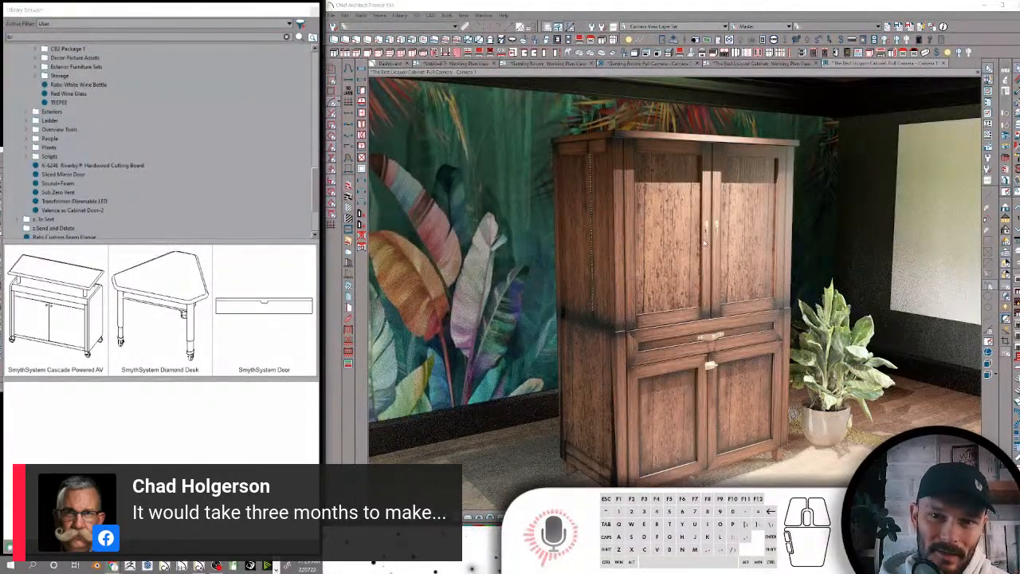
# Reopen the upper section's doors and move in closer on the bottles and glass shelves
pyautogui.click(704, 243)
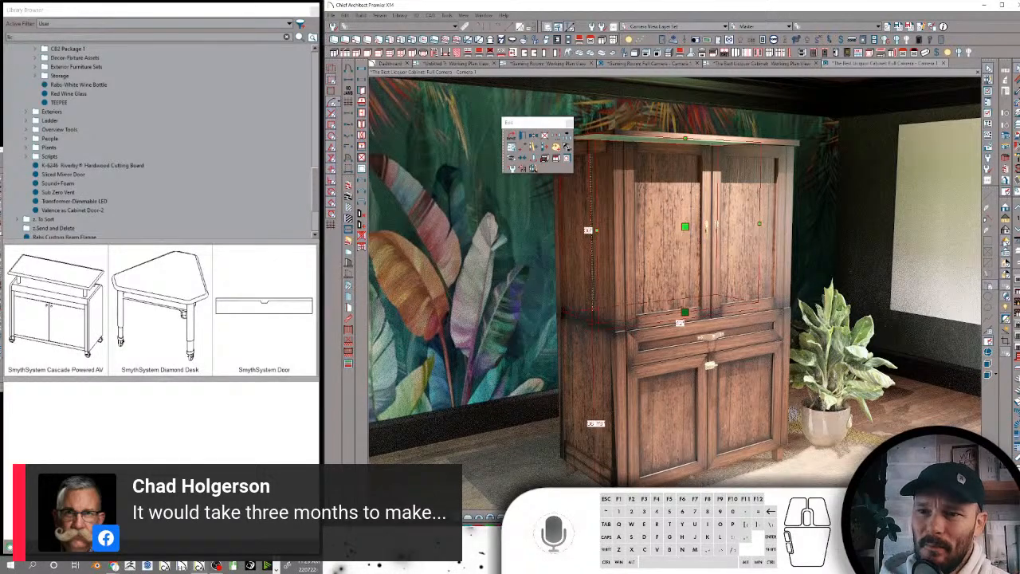
pyautogui.click(544, 158)
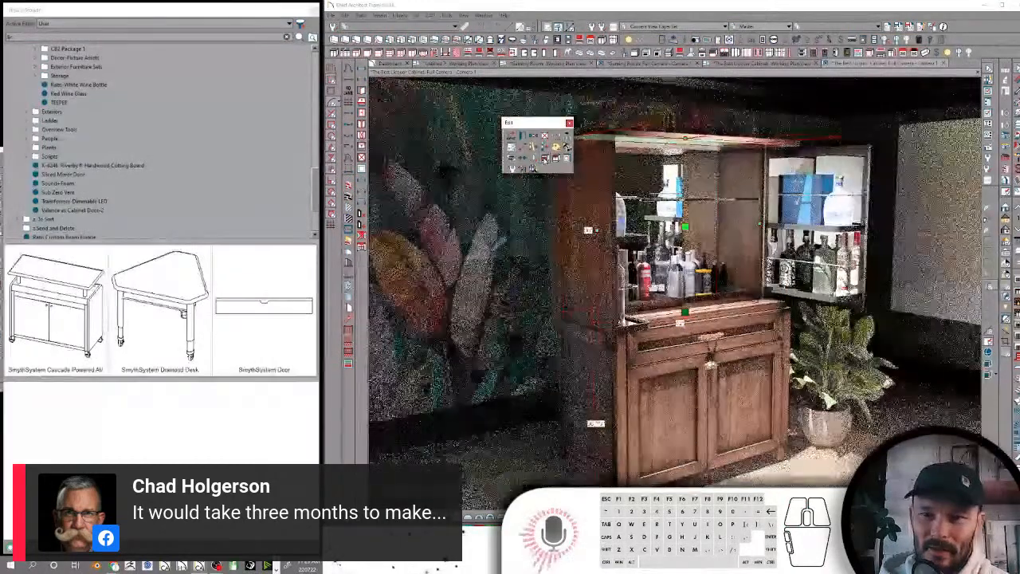
pyautogui.press('space')
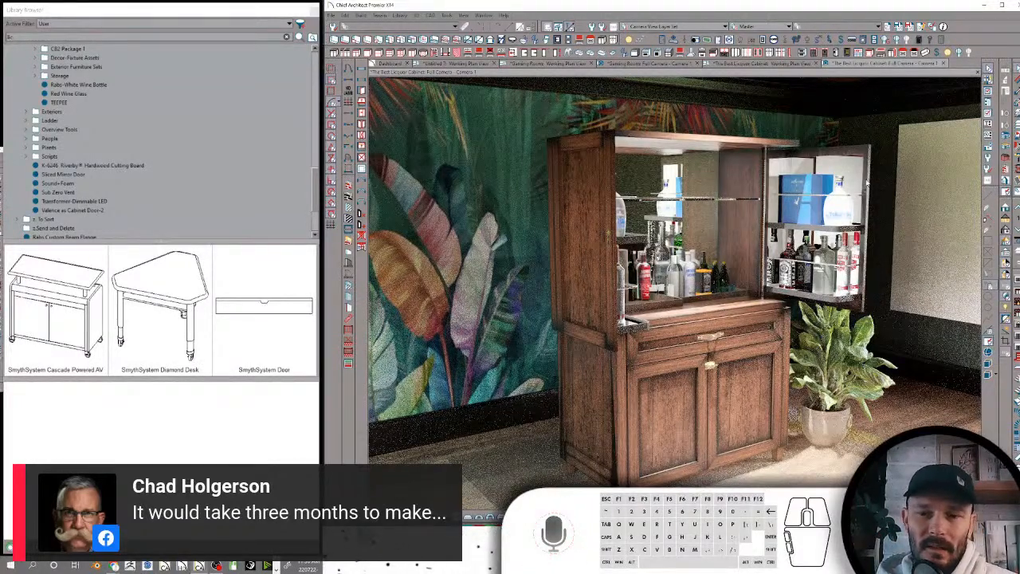
pyautogui.scroll(3, 866, 181)
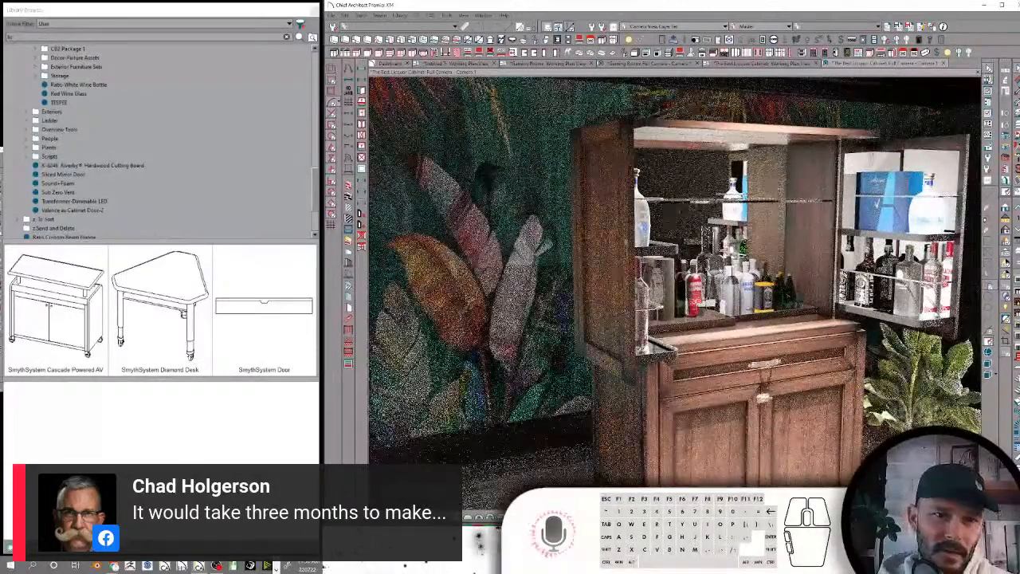
# Close the upper section's doors again and turn the camera around the closed cabinet
pyautogui.click(818, 267)
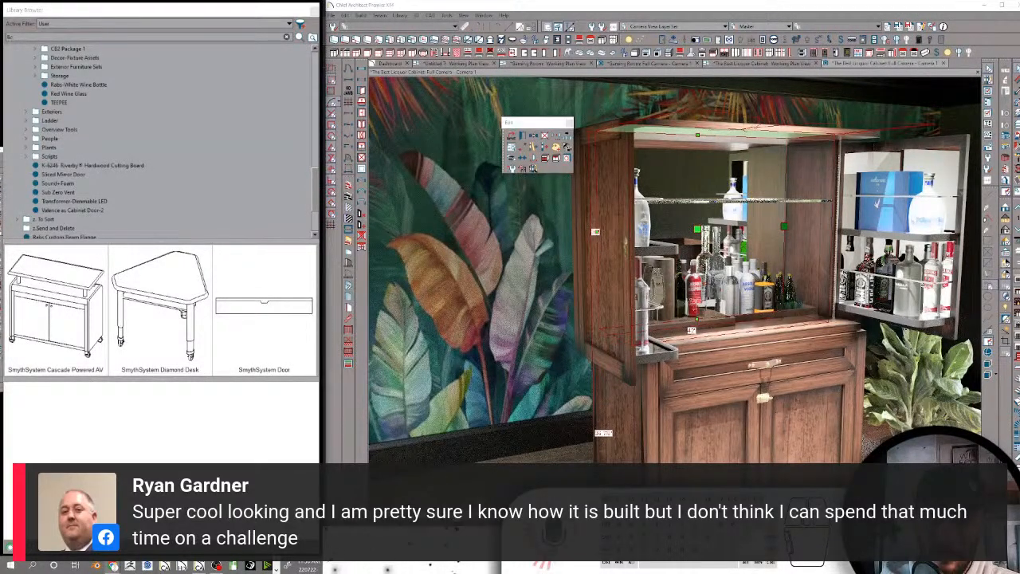
pyautogui.click(546, 161)
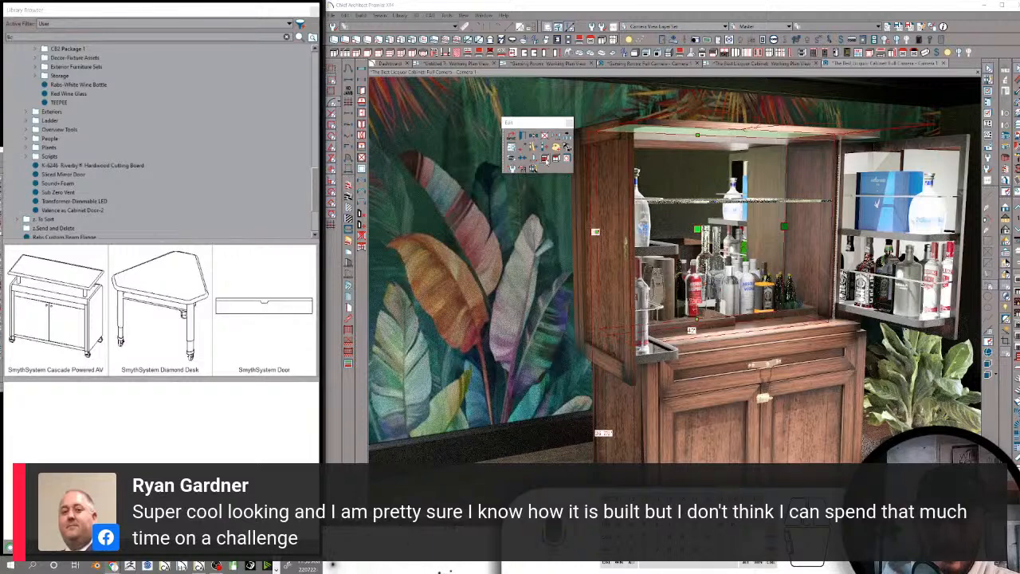
pyautogui.click(546, 160)
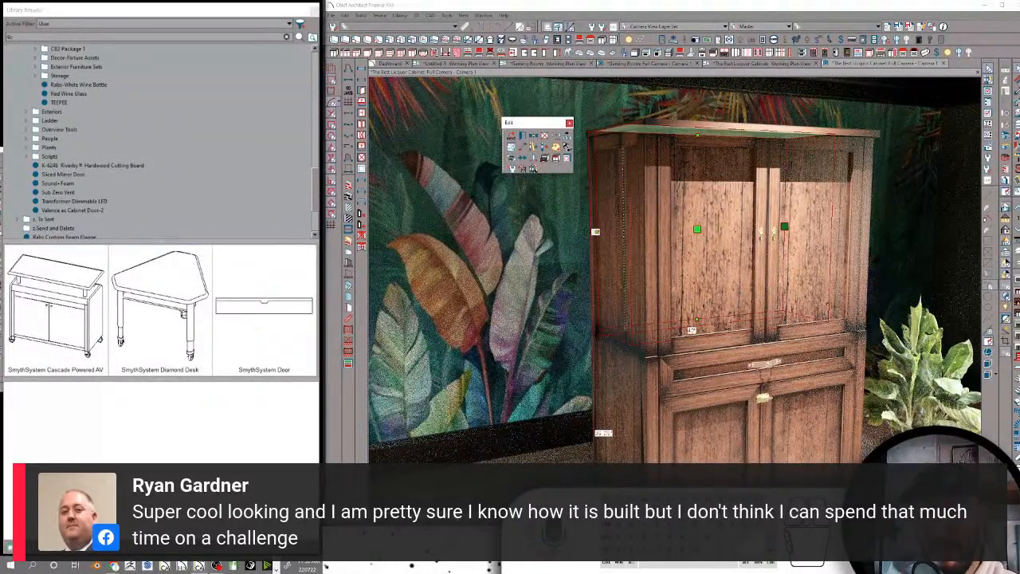
pyautogui.click(747, 231)
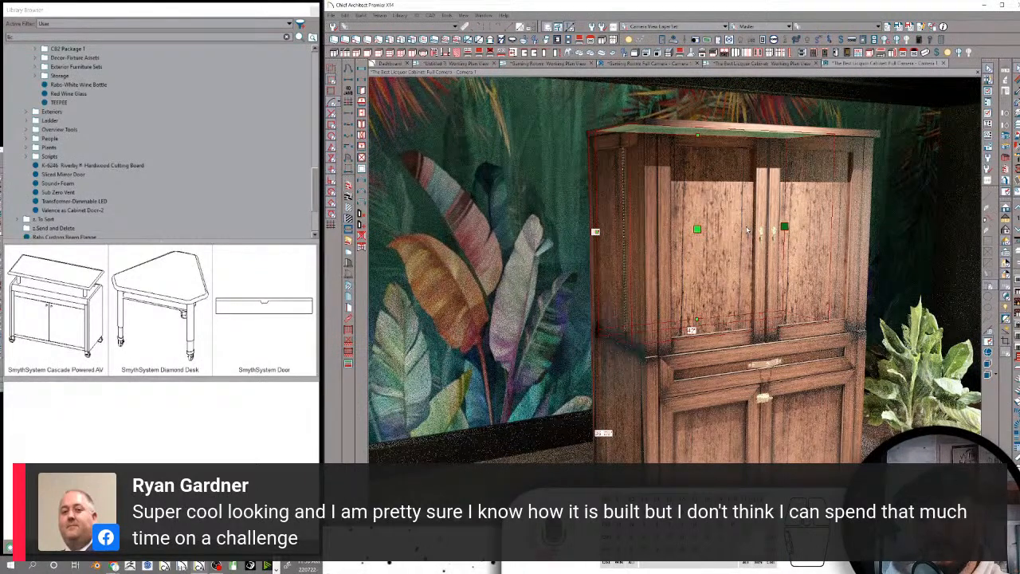
pyautogui.moveTo(756, 255)
pyautogui.mouseDown(button='middle')
pyautogui.moveTo(656, 143)
pyautogui.moveTo(765, 85)
pyautogui.moveTo(759, 99)
pyautogui.mouseUp(button='middle')
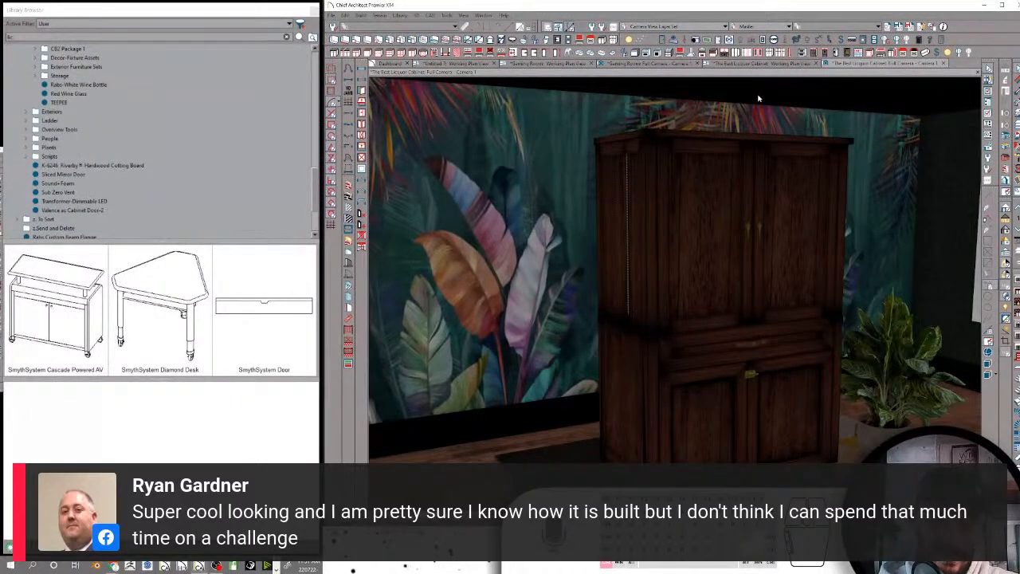
# Close the liquor cabinet's camera view and The Best Liquor Cabinet plan without saving either
pyautogui.hotkey('ctrl', 'w')
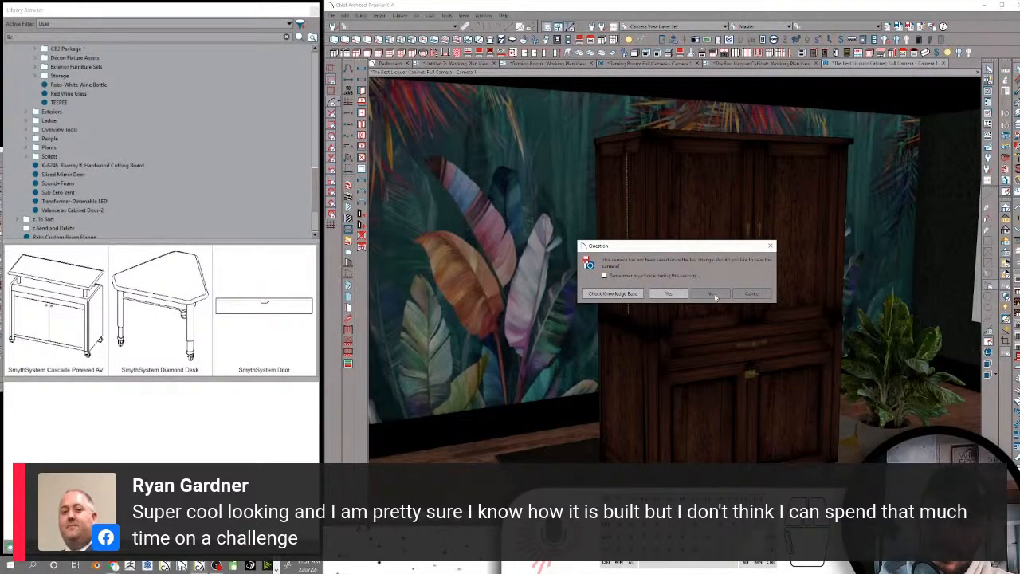
pyautogui.click(712, 294)
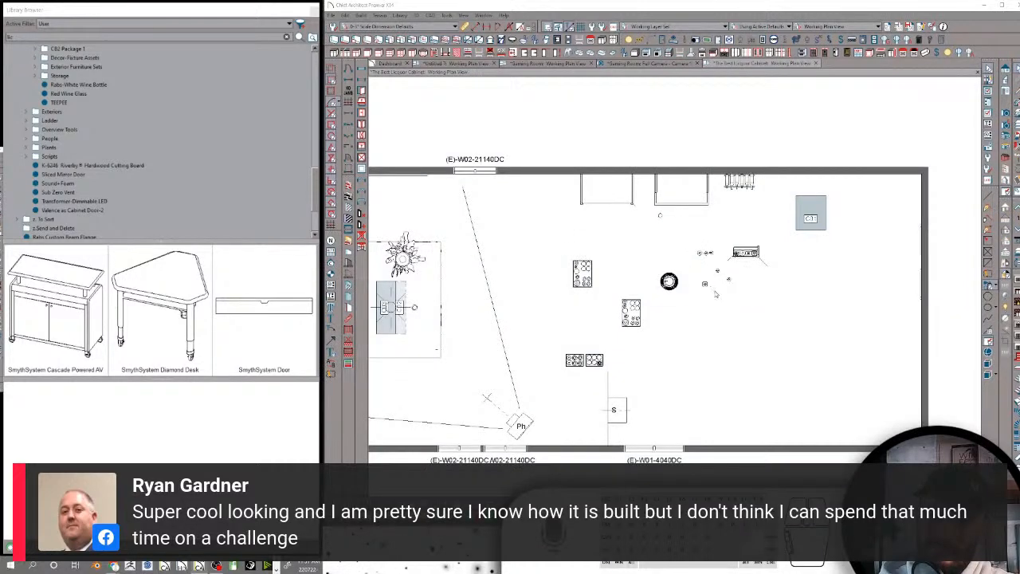
pyautogui.hotkey('ctrl', 'w')
pyautogui.click(710, 289)
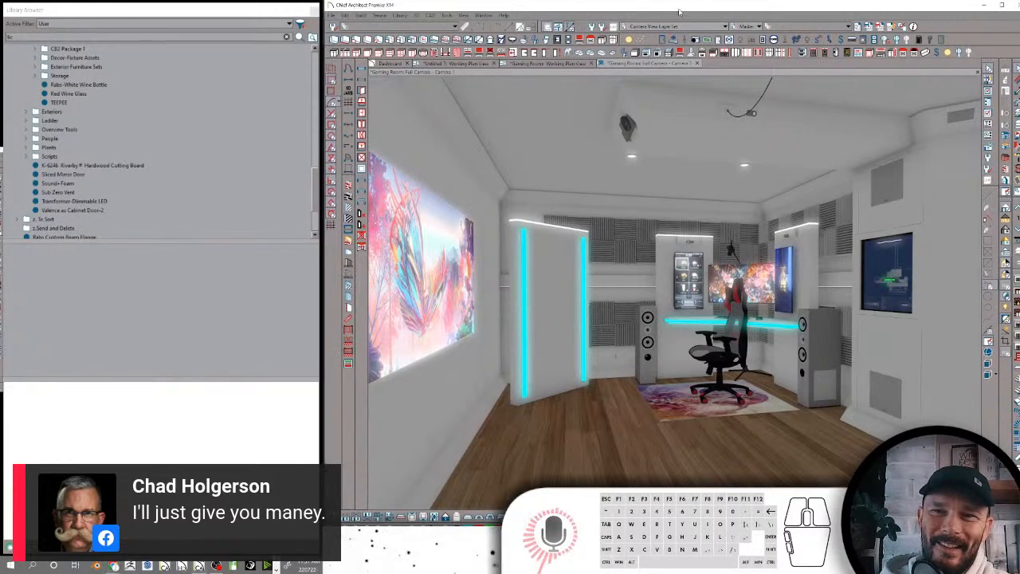
# Close the Gaming Room camera view and plan, and the untitled plan, discarding their changes
pyautogui.hotkey('ctrl', 'w')
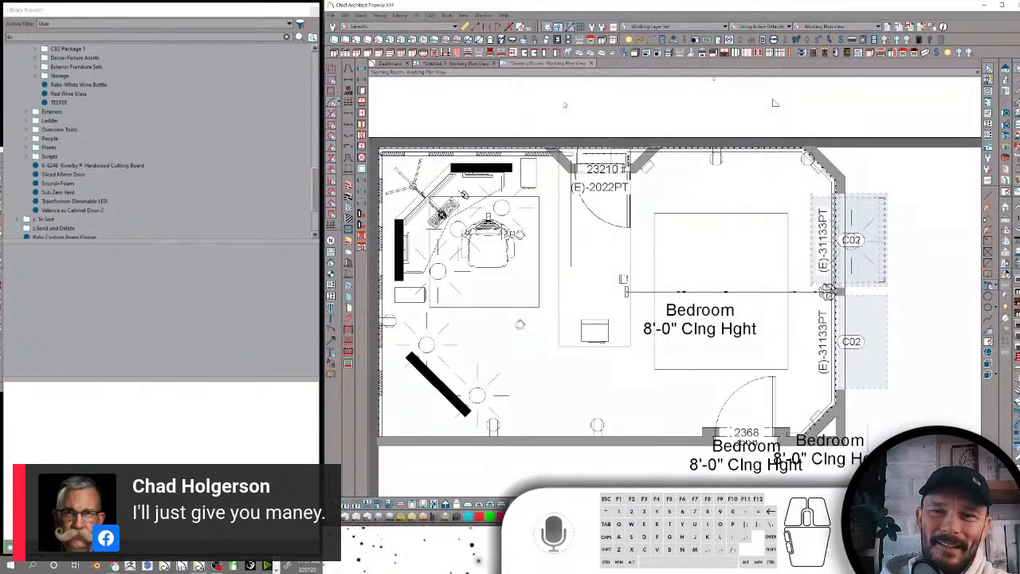
pyautogui.hotkey('ctrl', 'w')
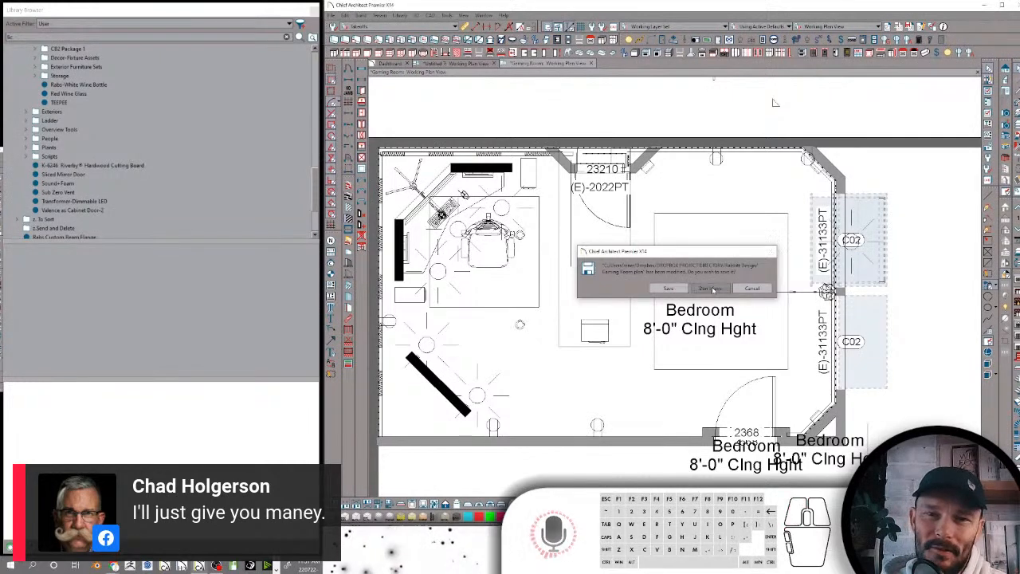
pyautogui.click(712, 289)
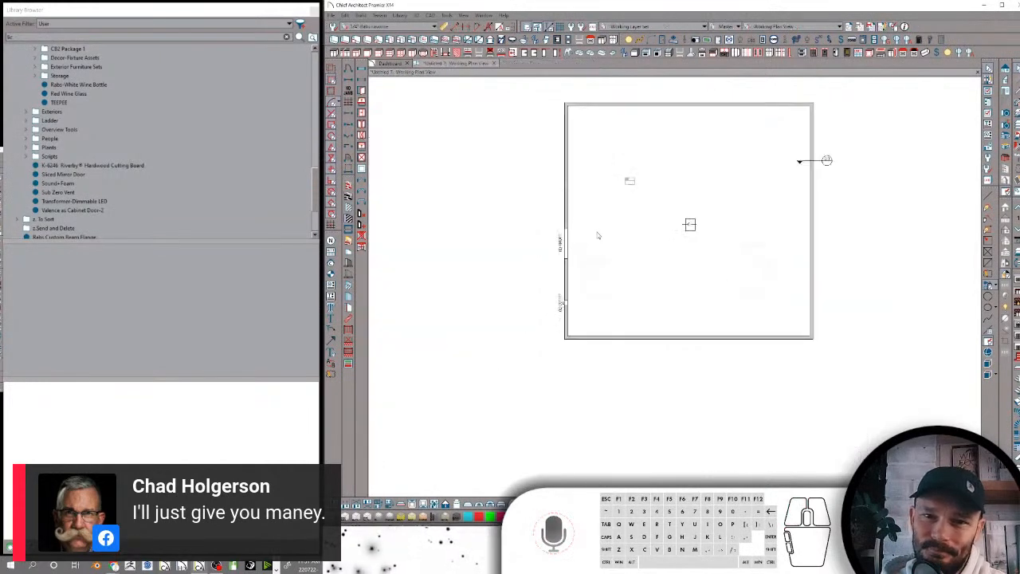
pyautogui.click(493, 65)
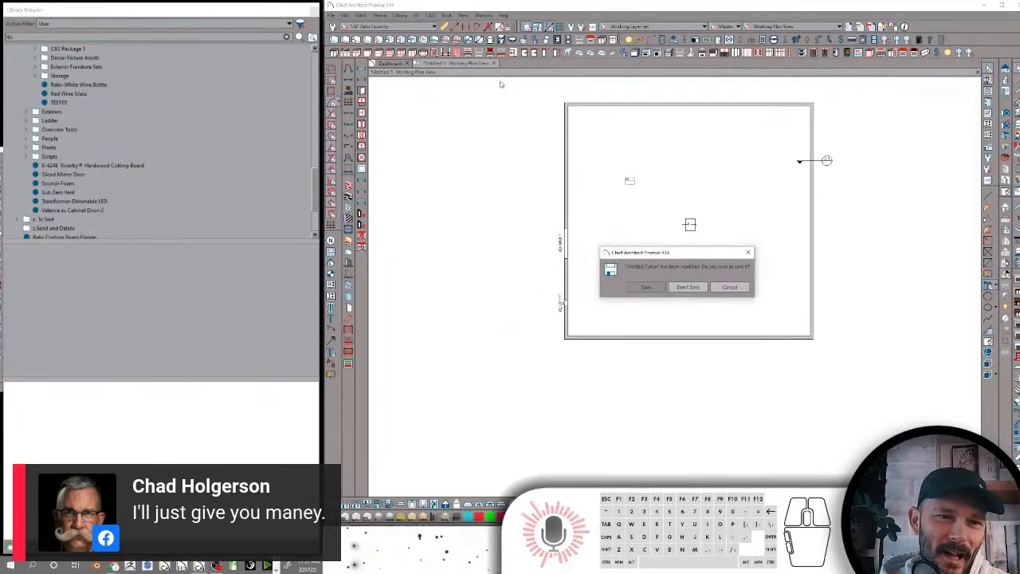
pyautogui.click(698, 290)
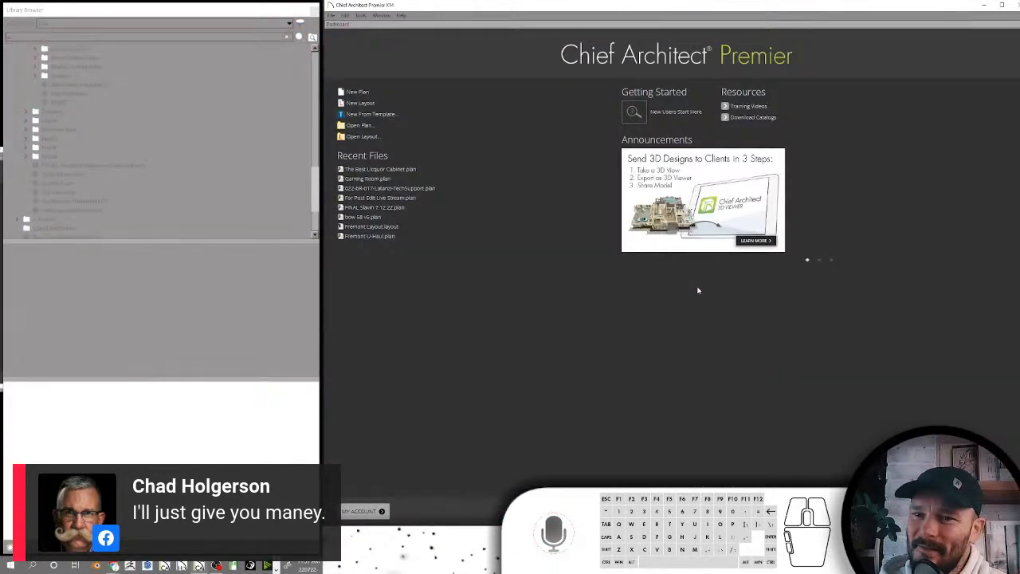